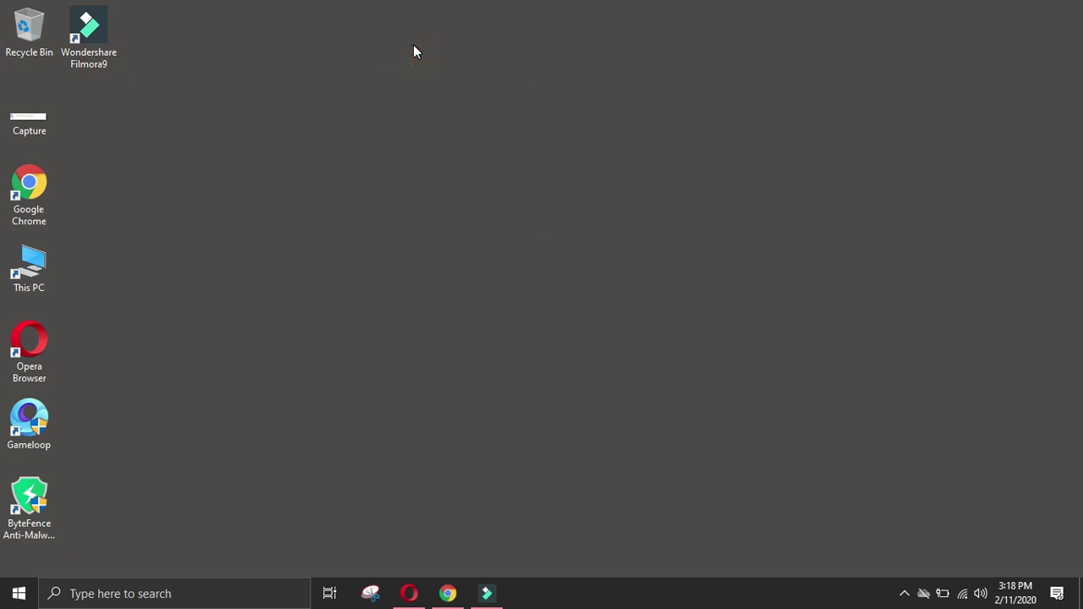
# Step: Refresh the Windows desktop and restore the Chrome window with the kariyer.net job results
pyautogui.rightClick(388, 5)
pyautogui.click(449, 51)
pyautogui.rightClick(454, 57)
pyautogui.click(542, 102)
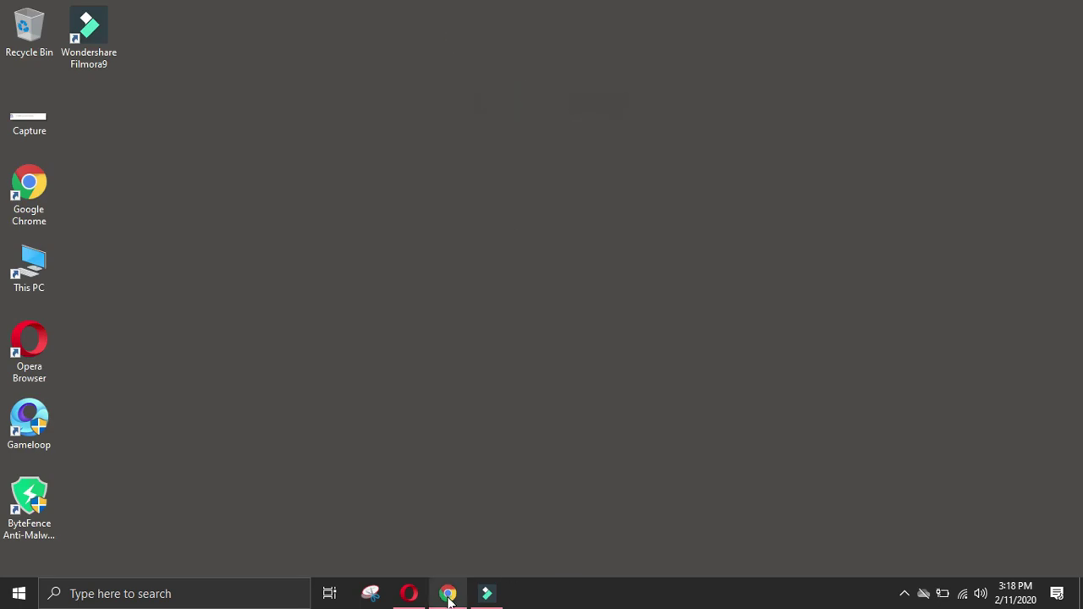
pyautogui.click(448, 594)
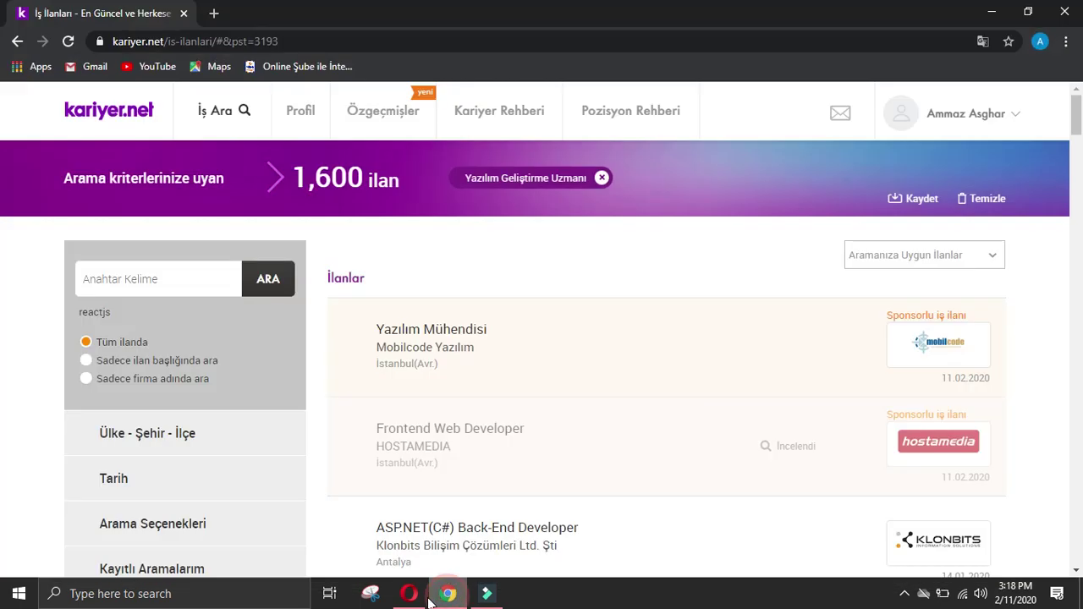
pyautogui.click(469, 315)
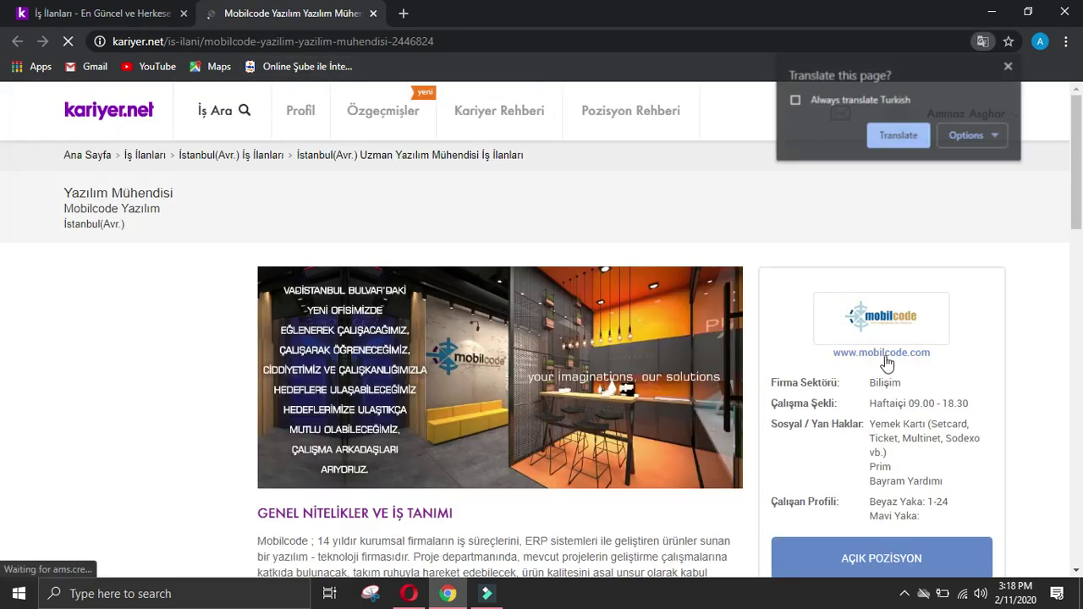
pyautogui.click(863, 352)
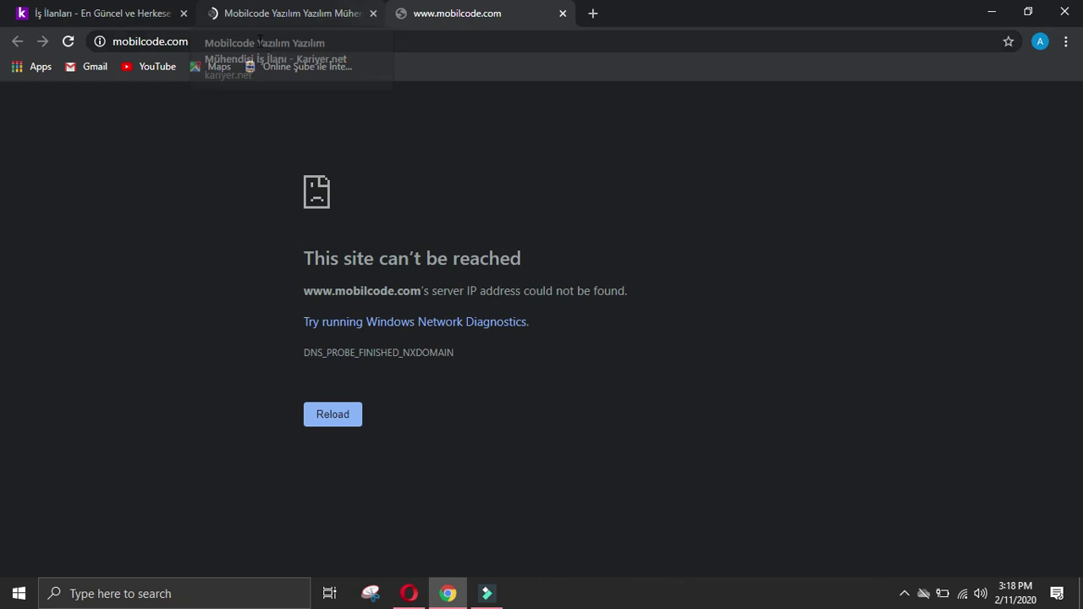
pyautogui.click(67, 41)
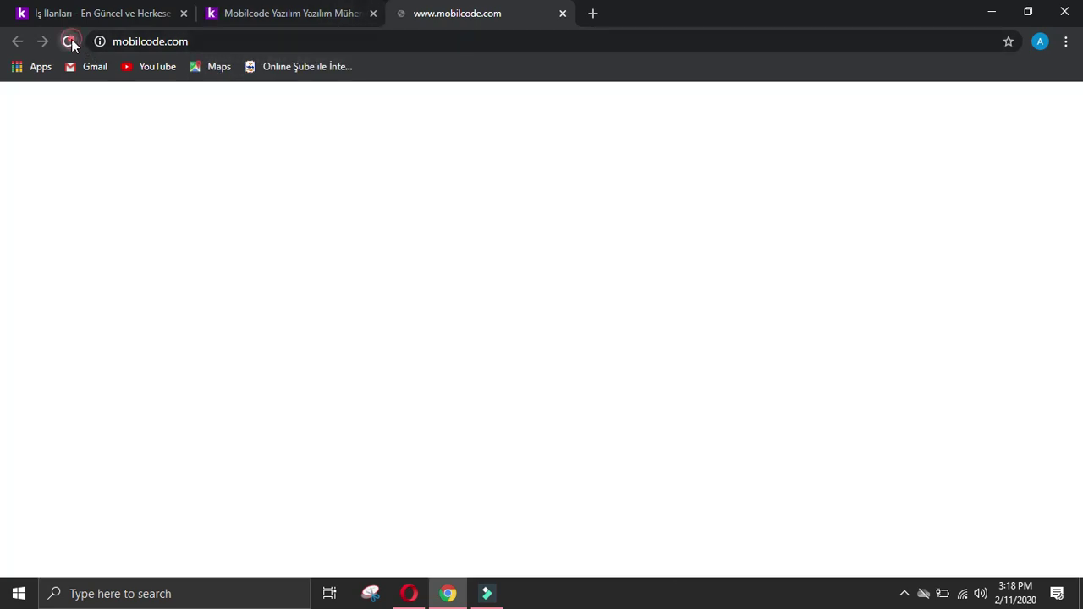
pyautogui.click(562, 13)
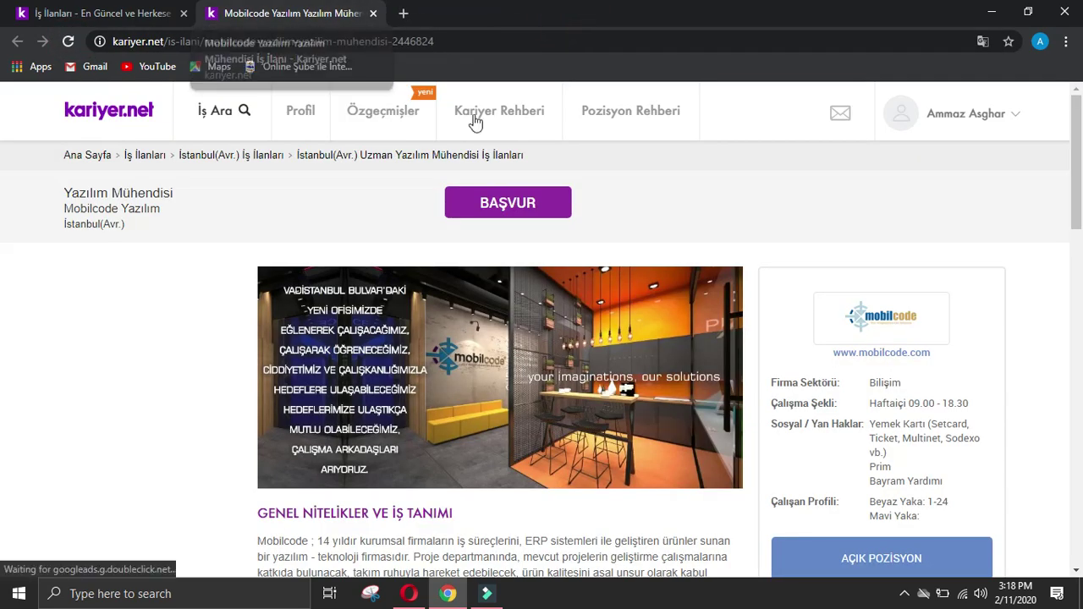
pyautogui.click(876, 354)
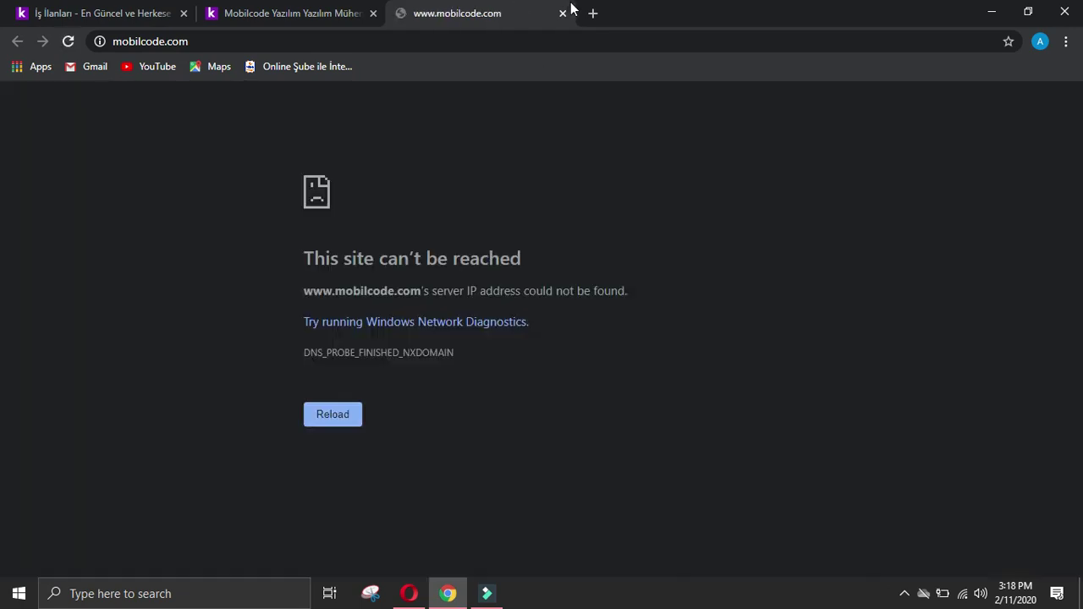
pyautogui.click(562, 15)
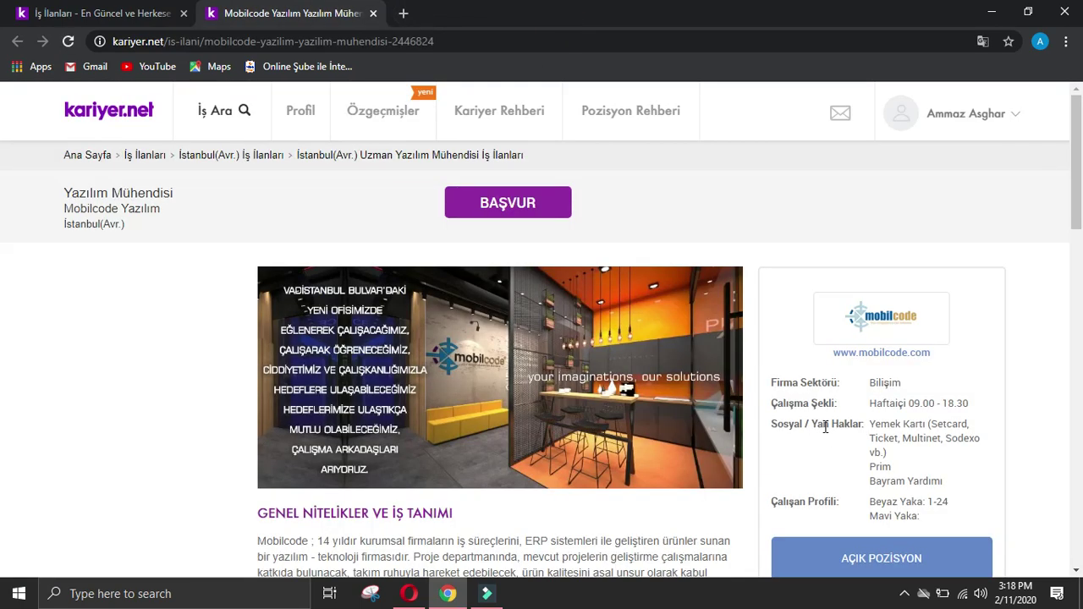
pyautogui.scroll(-3, 830, 429)
pyautogui.scroll(3, 850, 424)
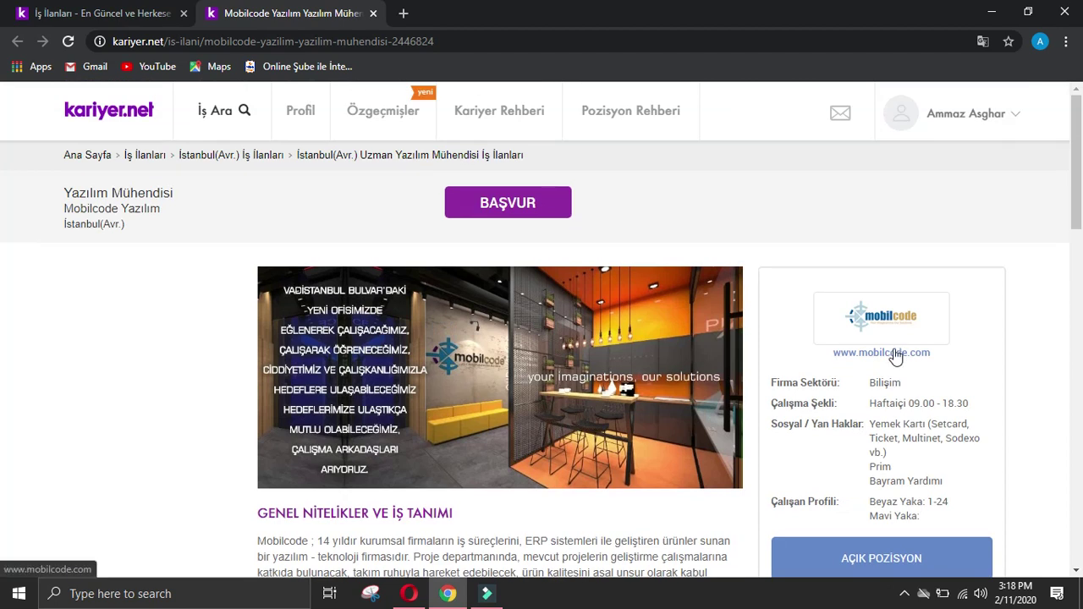
pyautogui.click(896, 352)
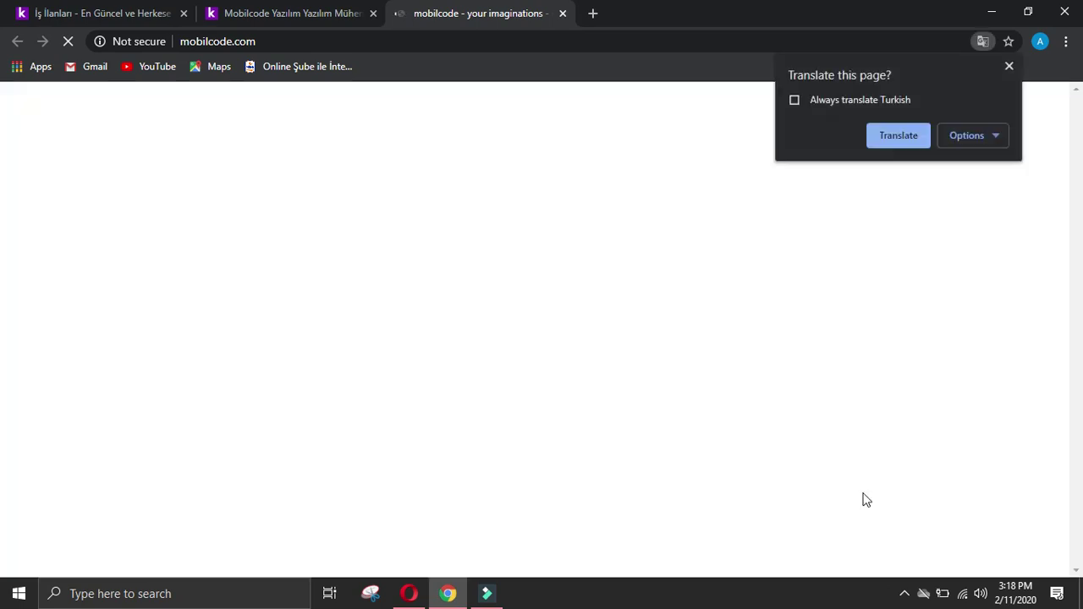
# Step: Translate the mobilcode.com homepage into English and browse through its slides
pyautogui.click(899, 133)
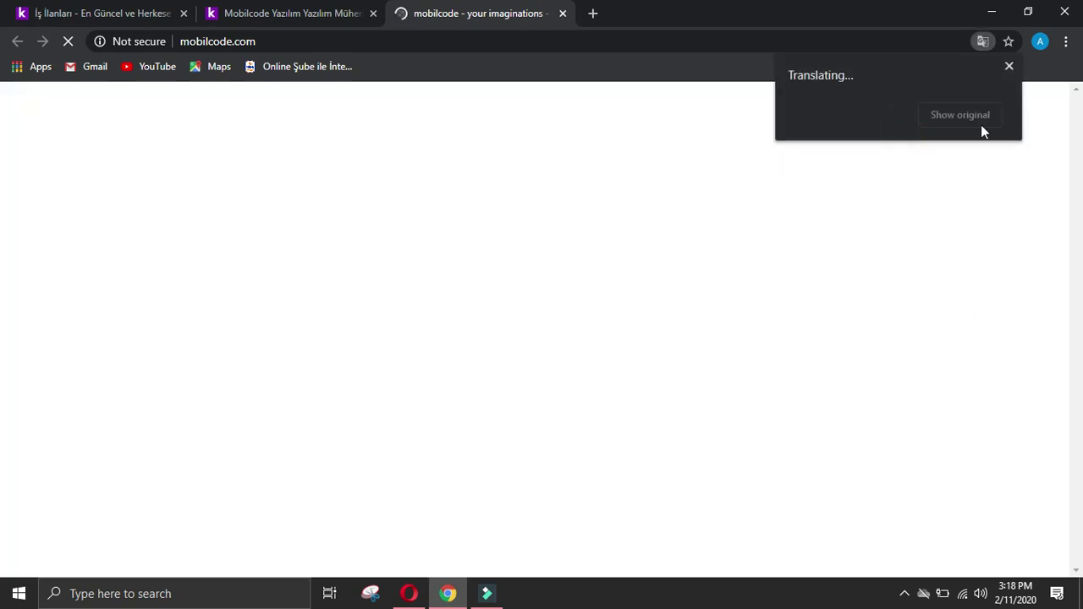
pyautogui.click(1011, 68)
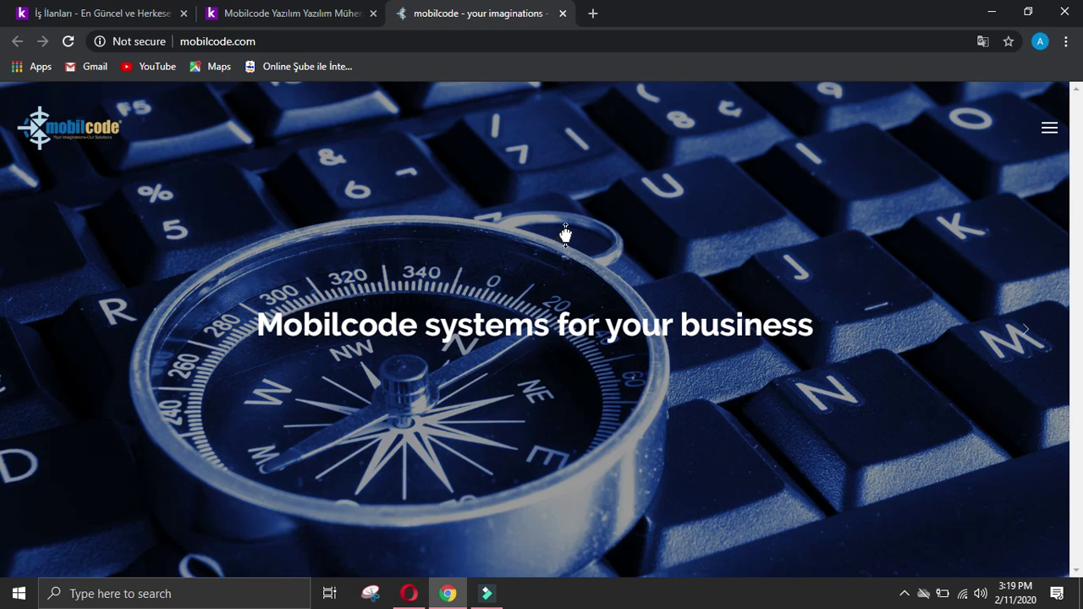
pyautogui.scroll(-2, 578, 181)
pyautogui.scroll(-4, 578, 181)
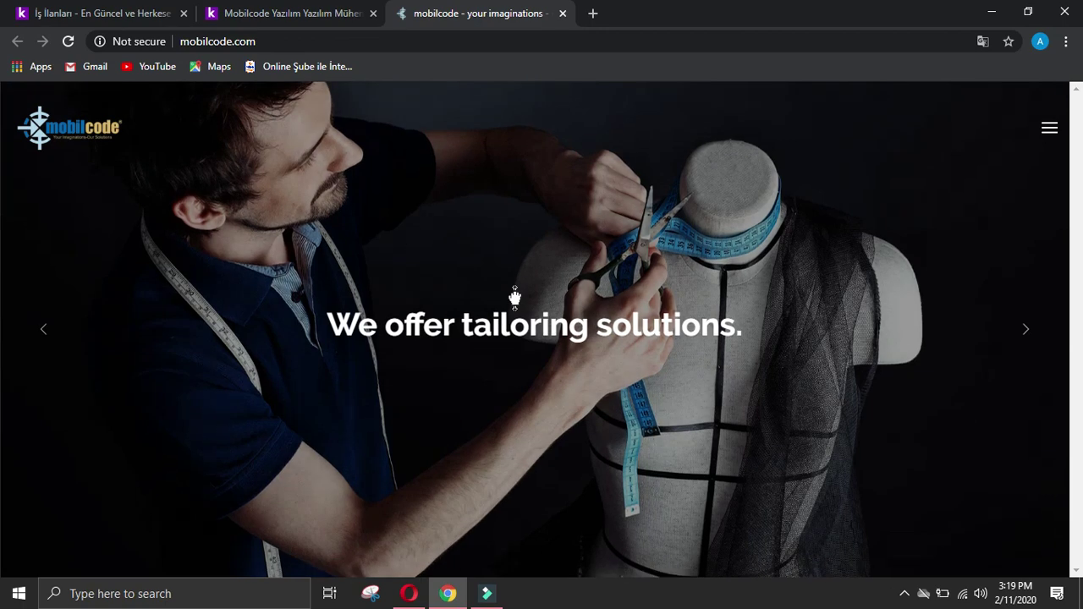
pyautogui.scroll(3, 513, 297)
pyautogui.scroll(3, 515, 296)
pyautogui.scroll(-5, 561, 302)
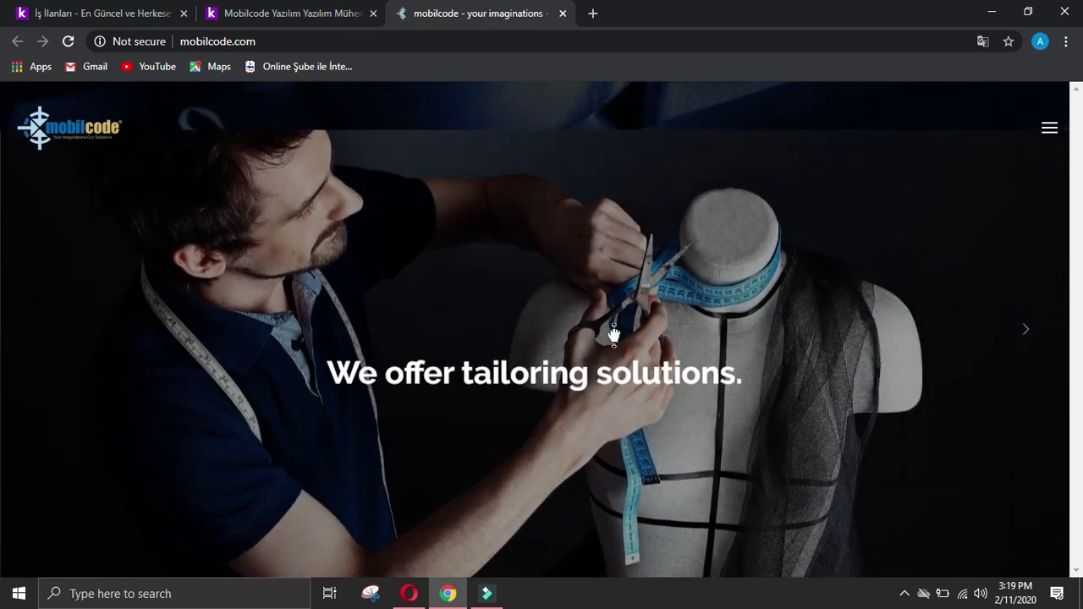
pyautogui.scroll(-3, 554, 544)
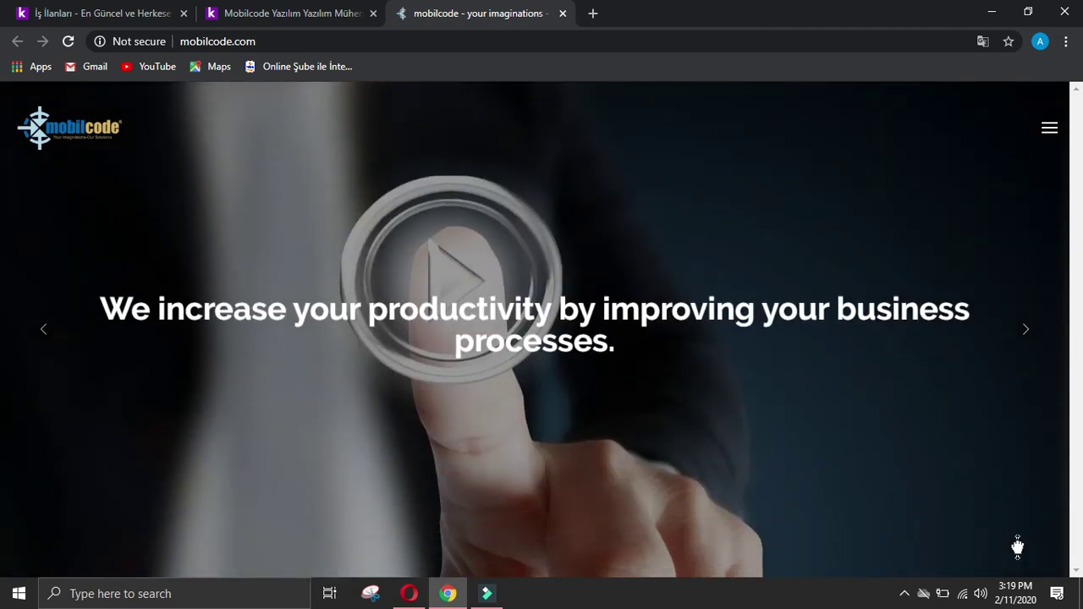
pyautogui.scroll(-1, 798, 441)
pyautogui.scroll(-5, 798, 441)
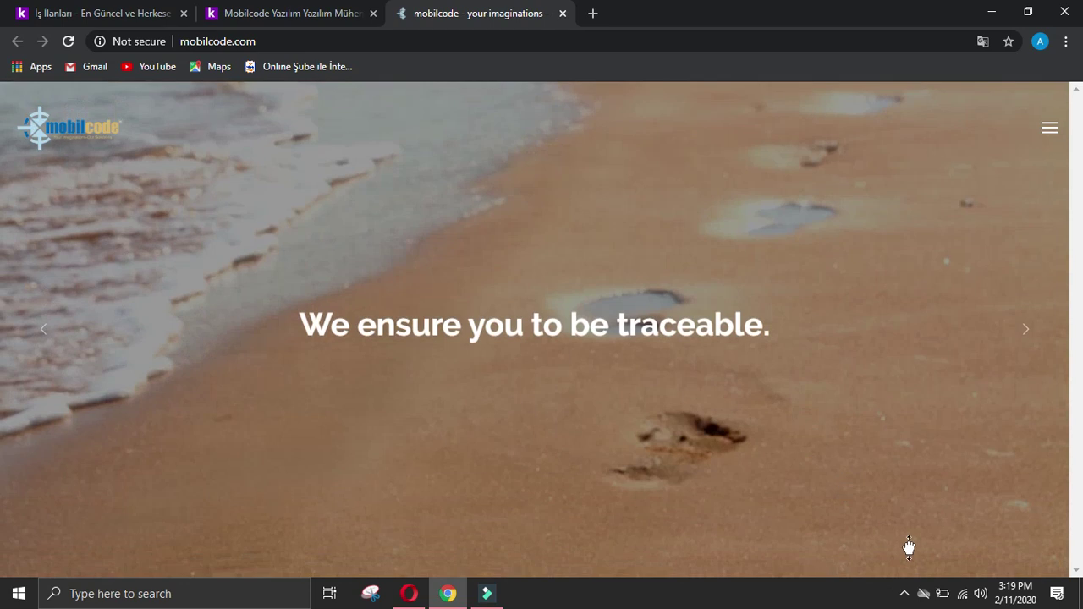
# Step: Go to the site's Contact Us page listing address, phone numbers and email
pyautogui.click(904, 594)
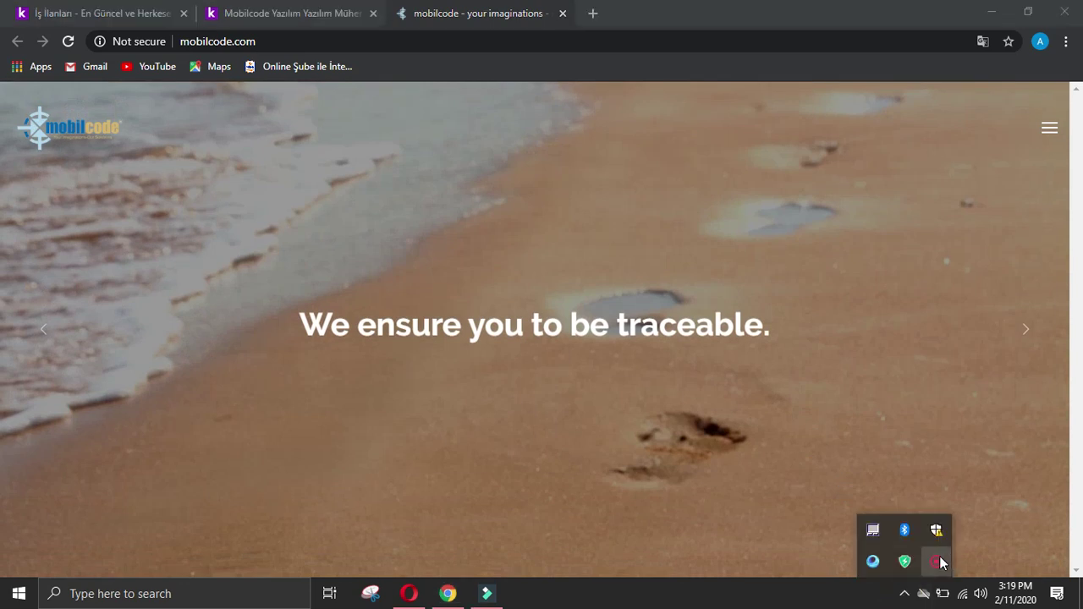
pyautogui.click(936, 561)
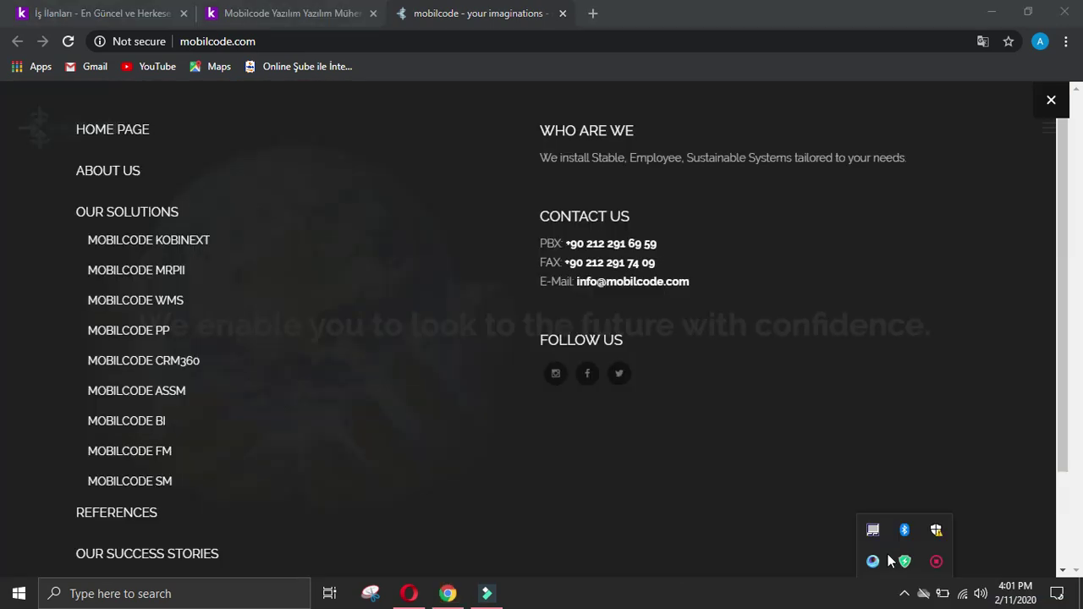
pyautogui.click(956, 501)
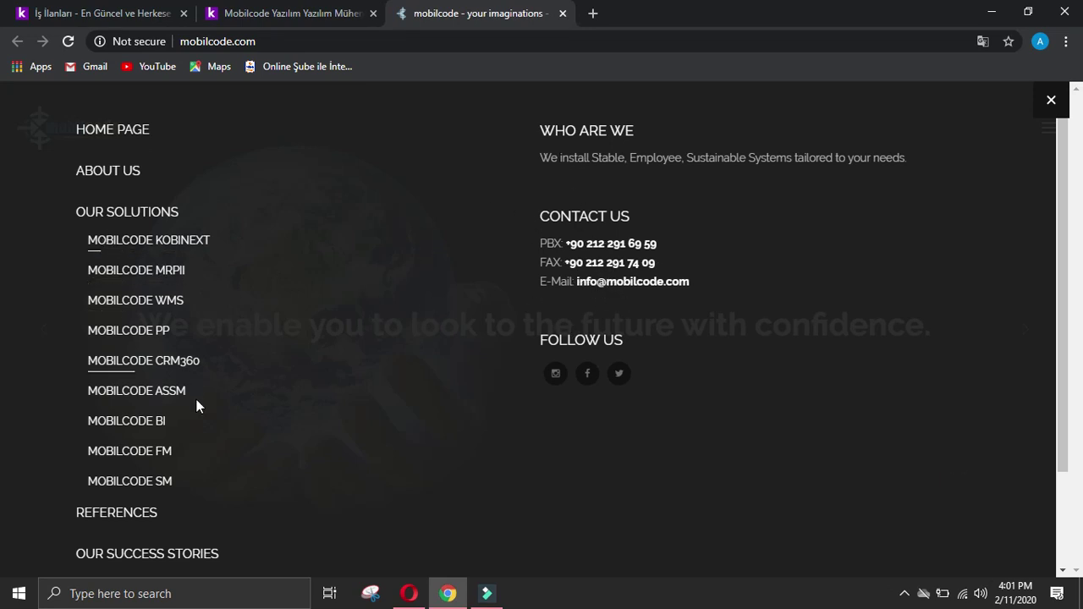
pyautogui.scroll(-2, 195, 399)
pyautogui.click(148, 515)
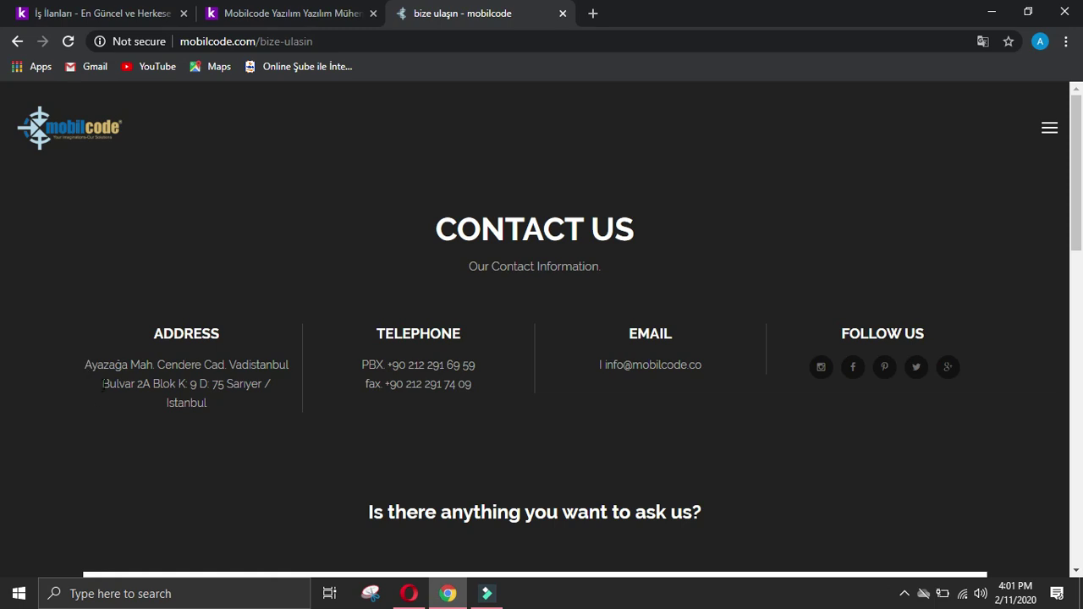
# Step: Paste Mobilcode's street address from the contact page into Company address
pyautogui.moveTo(85, 368); pyautogui.dragTo(254, 383)
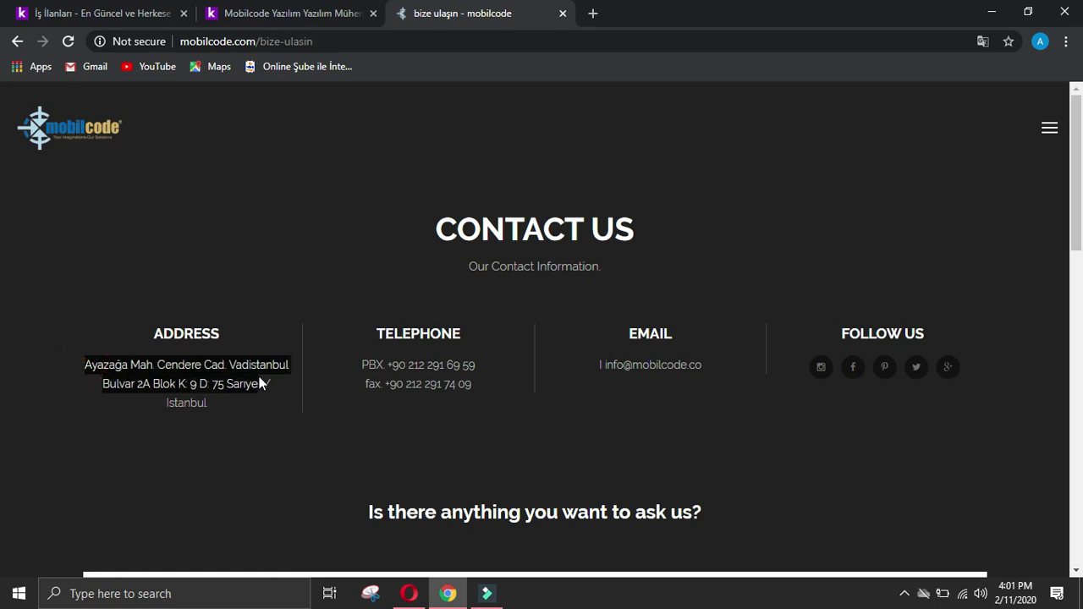
pyautogui.click(409, 593)
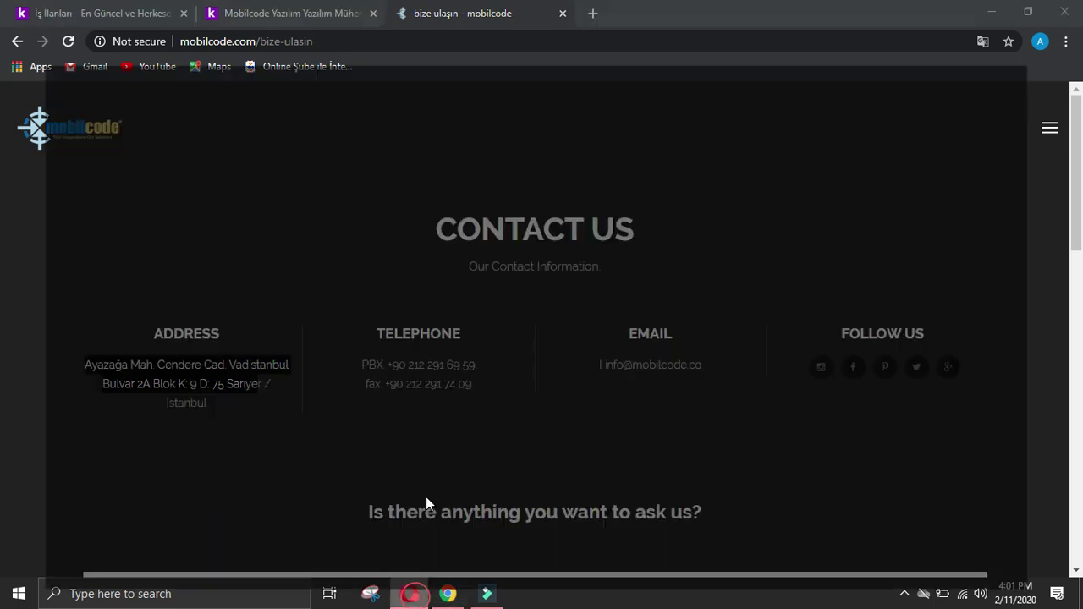
pyautogui.scroll(-3, 415, 508)
pyautogui.scroll(-2, 415, 514)
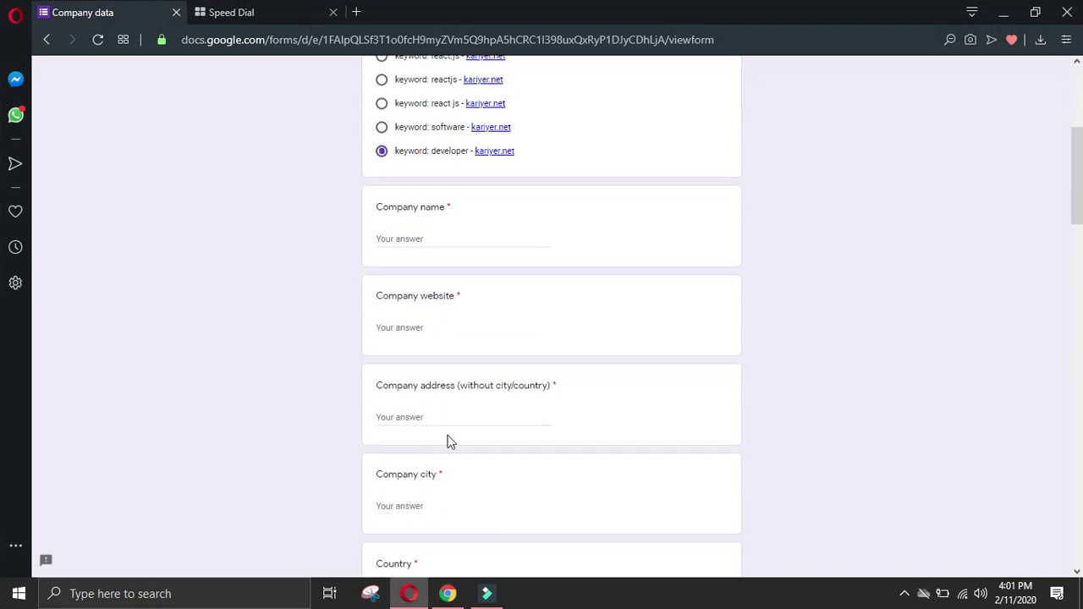
pyautogui.write('d. Vadistanbul Bulvar 2A Blok K: 9 D: 75 Sarıye')
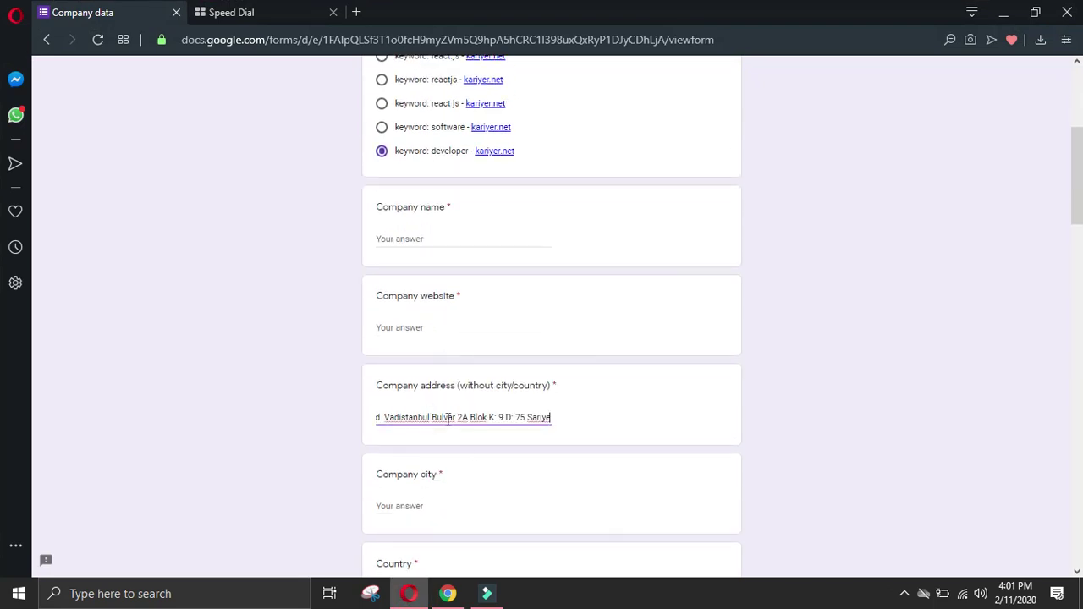
# Step: Enter Istanbul as Company city and Turkey as Country
pyautogui.click(472, 503)
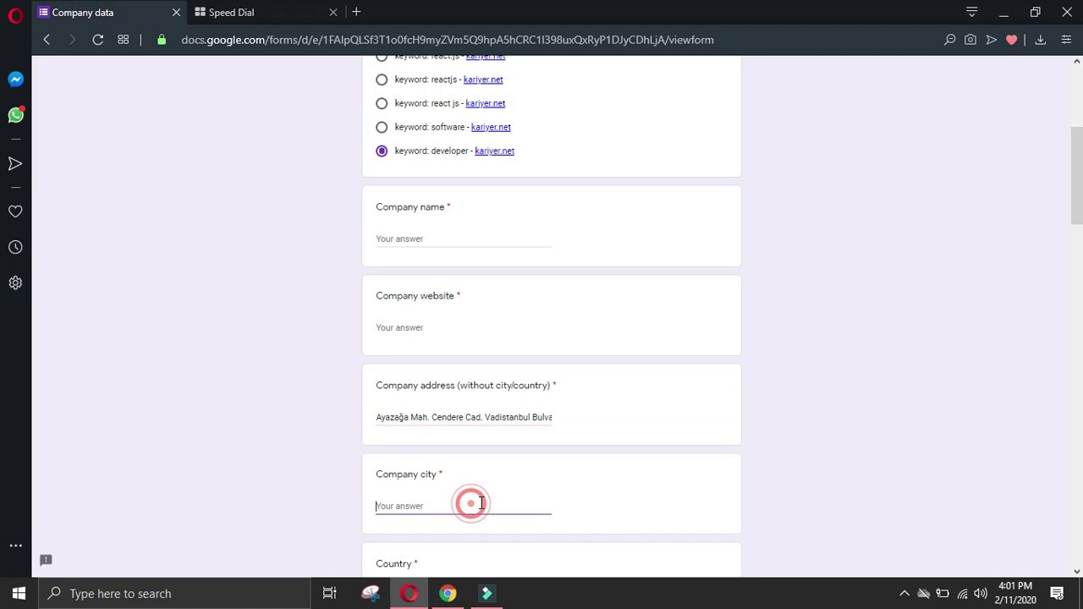
pyautogui.write('Istanbul')
pyautogui.scroll(-2, 473, 508)
pyautogui.click(469, 433)
pyautogui.write('Turkey')
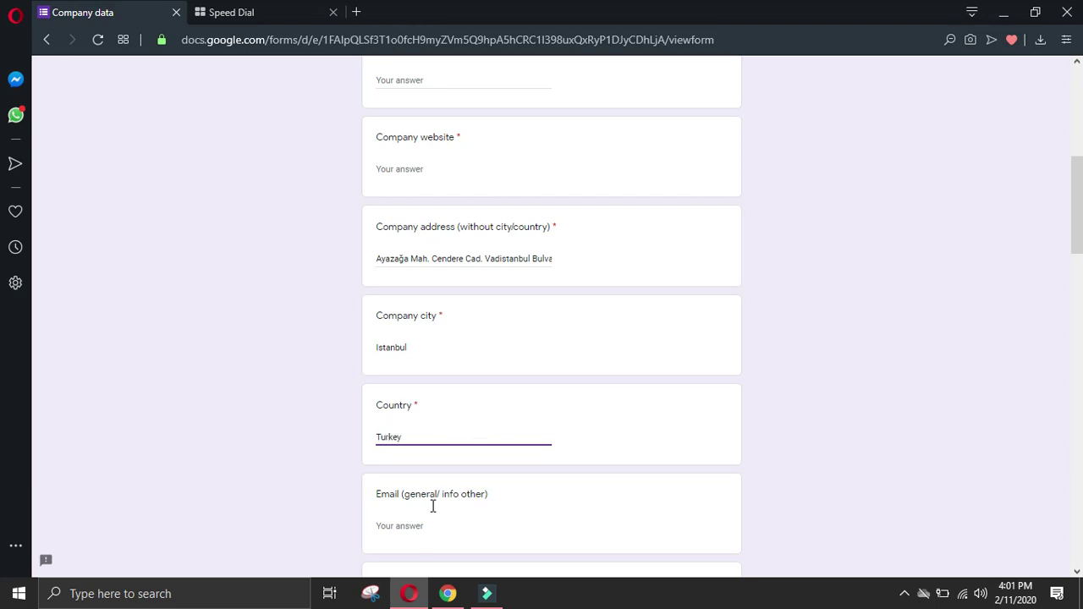
pyautogui.click(448, 593)
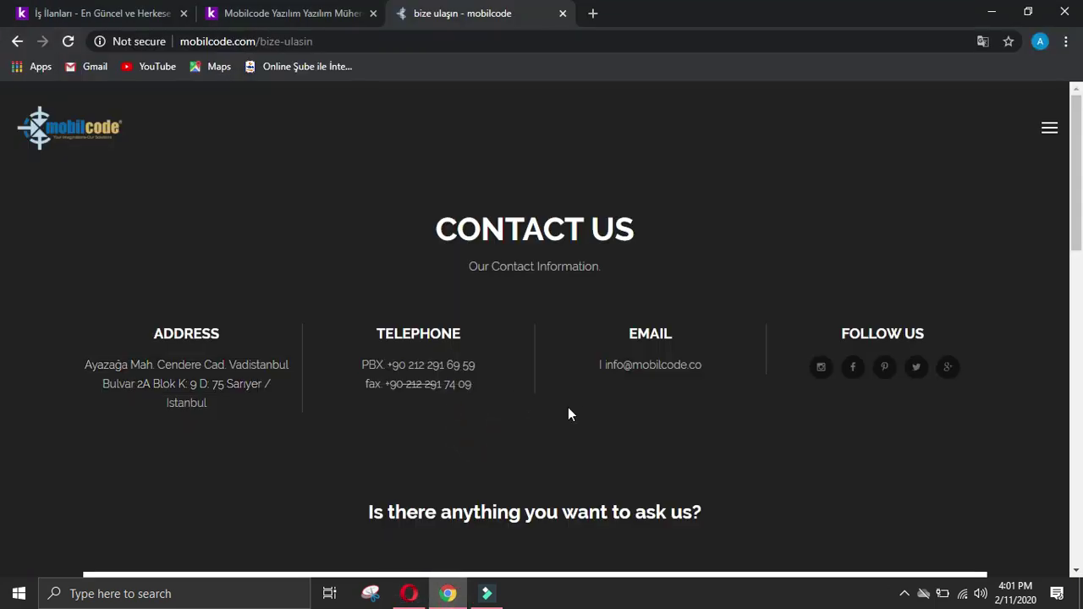
# Step: Copy the company email link from the contact page into the Email answer
pyautogui.rightClick(631, 364)
pyautogui.click(706, 462)
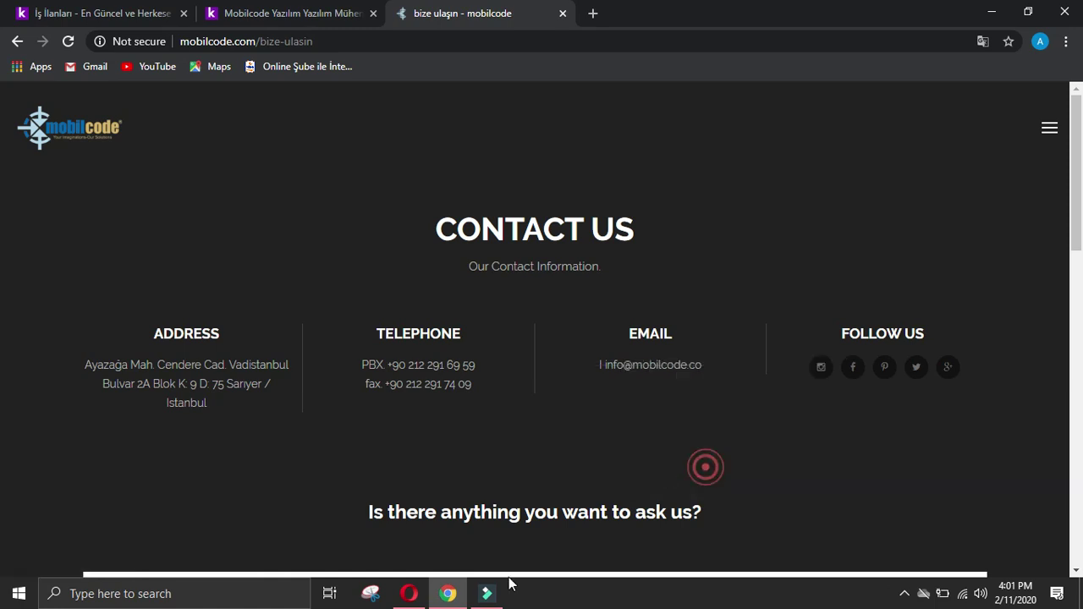
pyautogui.click(409, 594)
pyautogui.click(442, 526)
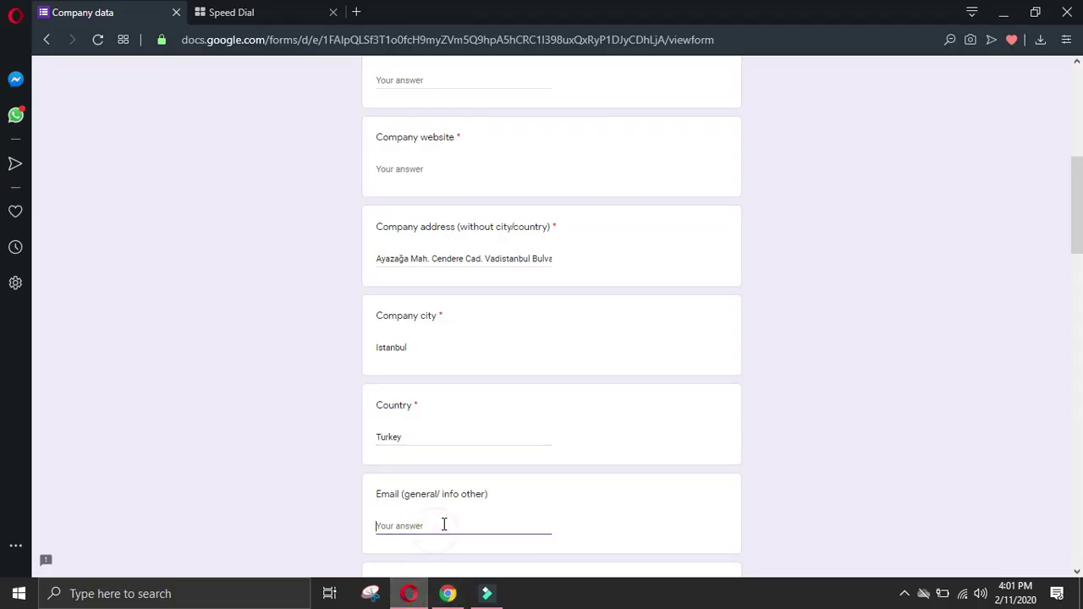
pyautogui.hotkey('ctrl', 'v')
pyautogui.scroll(-3, 441, 518)
# Step: Paste the company's main PBX phone number into the Phone answer
pyautogui.click(447, 594)
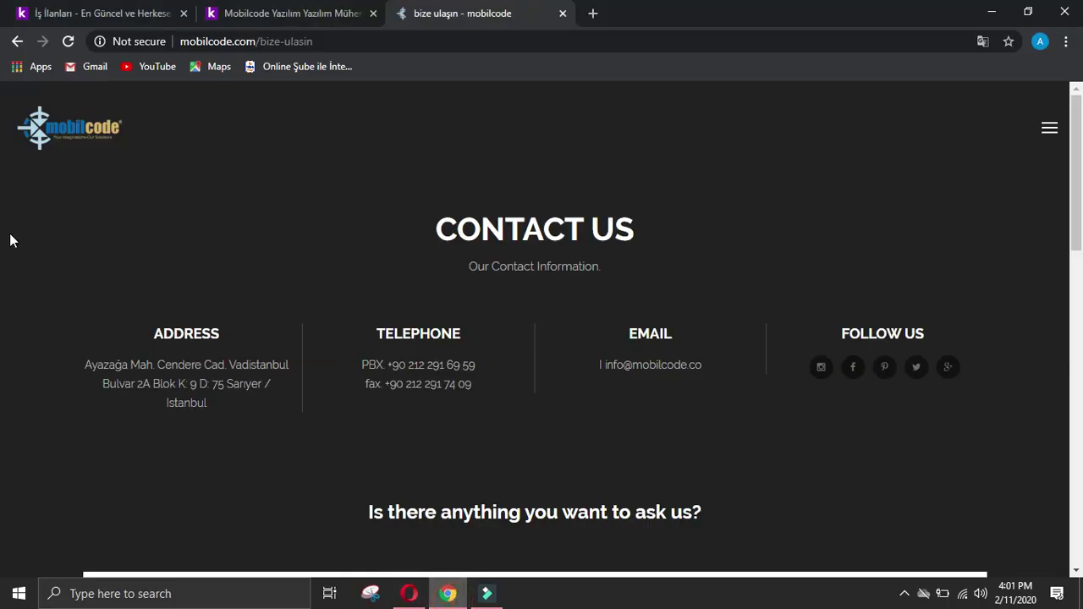
pyautogui.scroll(-2, 305, 330)
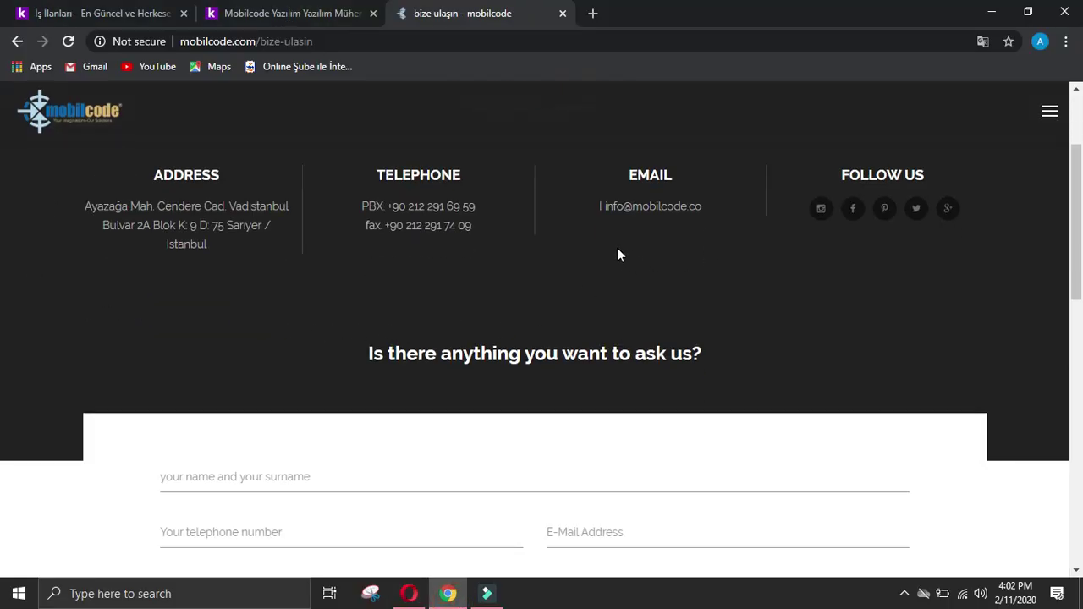
pyautogui.rightClick(413, 206)
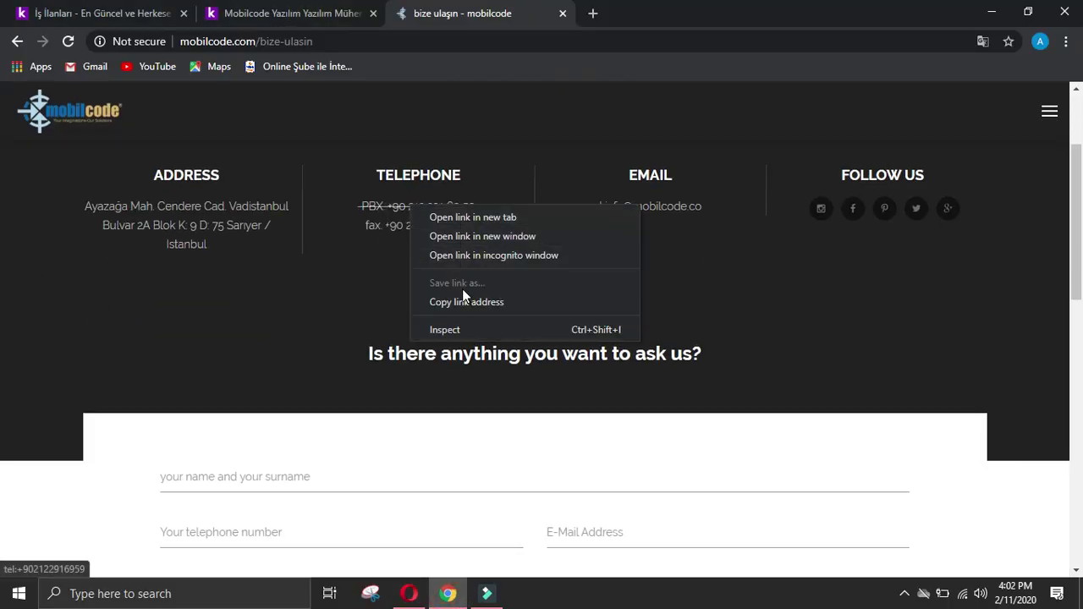
pyautogui.click(370, 276)
pyautogui.moveTo(491, 207); pyautogui.dragTo(388, 206)
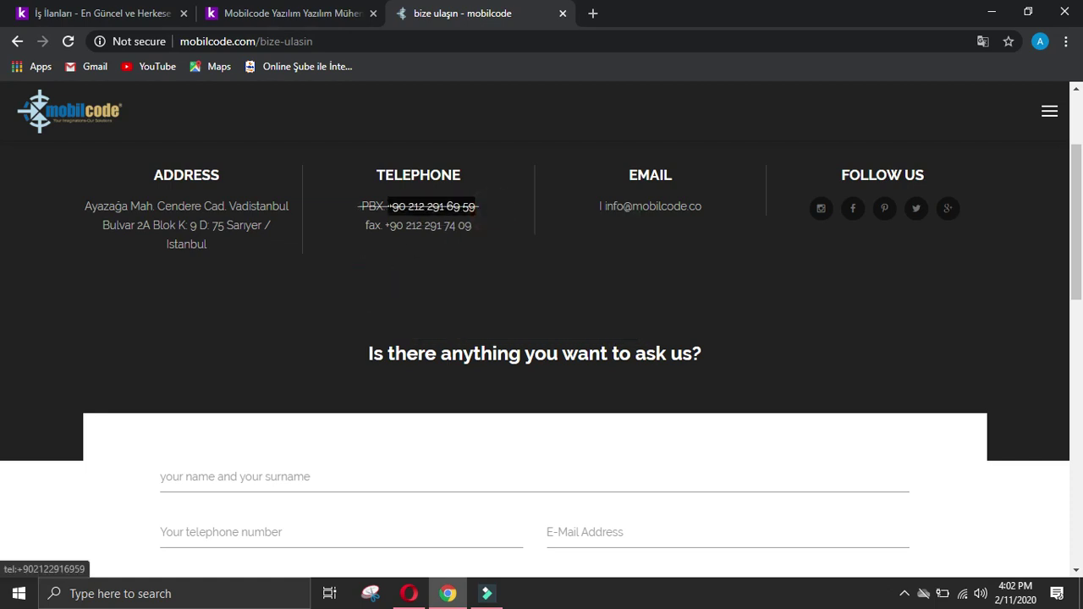
pyautogui.click(409, 593)
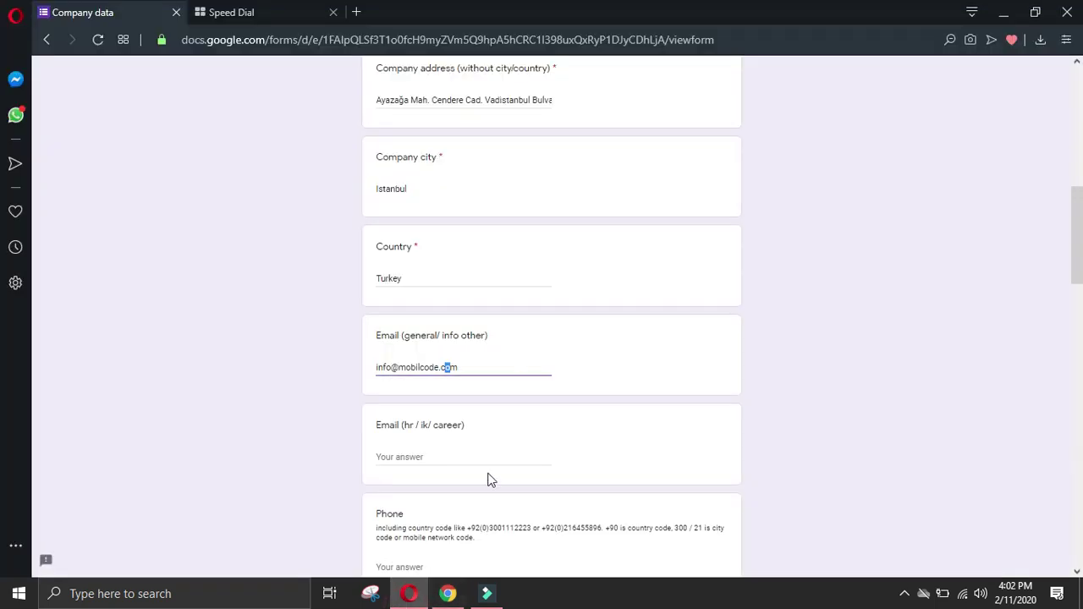
pyautogui.scroll(-2, 427, 478)
pyautogui.click(413, 408)
pyautogui.hotkey('ctrl', 'v')
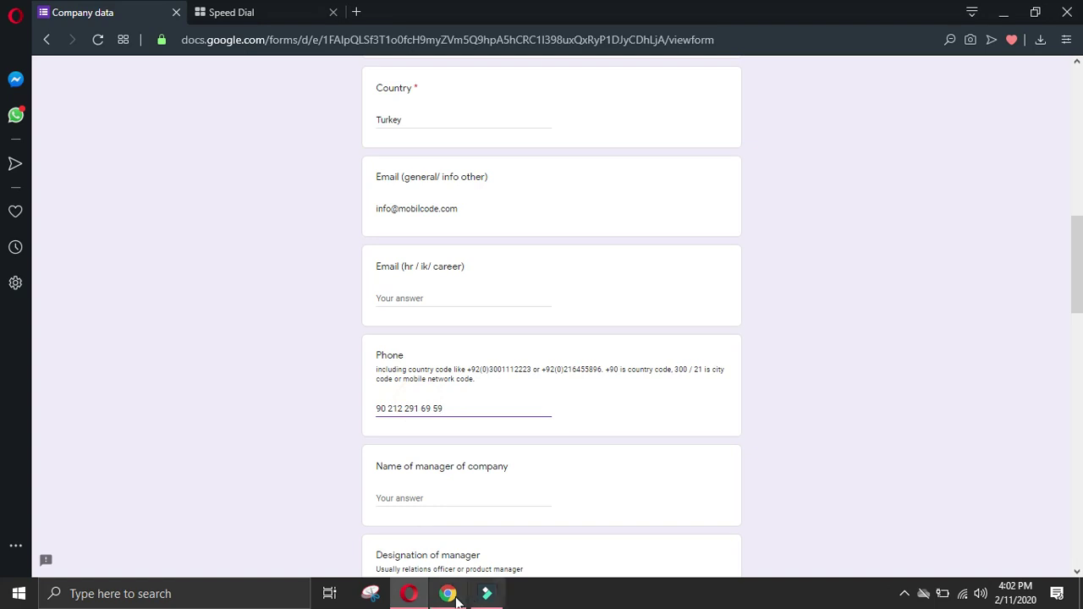
# Step: Copy the company fax number into All other details
pyautogui.click(449, 594)
pyautogui.click(113, 361)
pyautogui.moveTo(479, 224); pyautogui.dragTo(386, 225)
pyautogui.hotkey('ctrl', 'c')
pyautogui.click(408, 594)
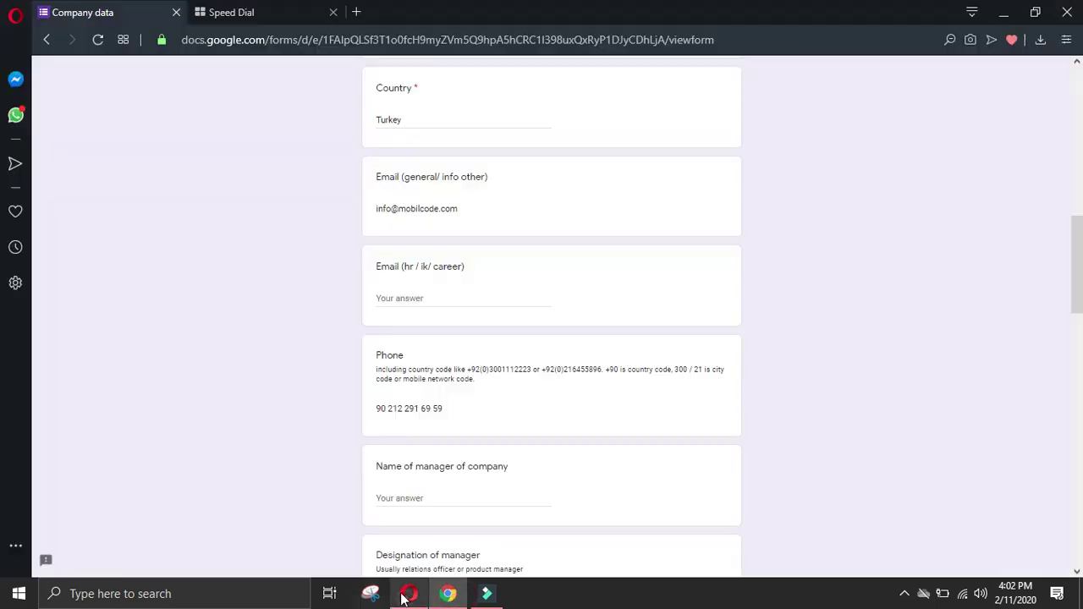
pyautogui.scroll(-10, 570, 448)
pyautogui.click(492, 433)
pyautogui.hotkey('ctrl', 'v')
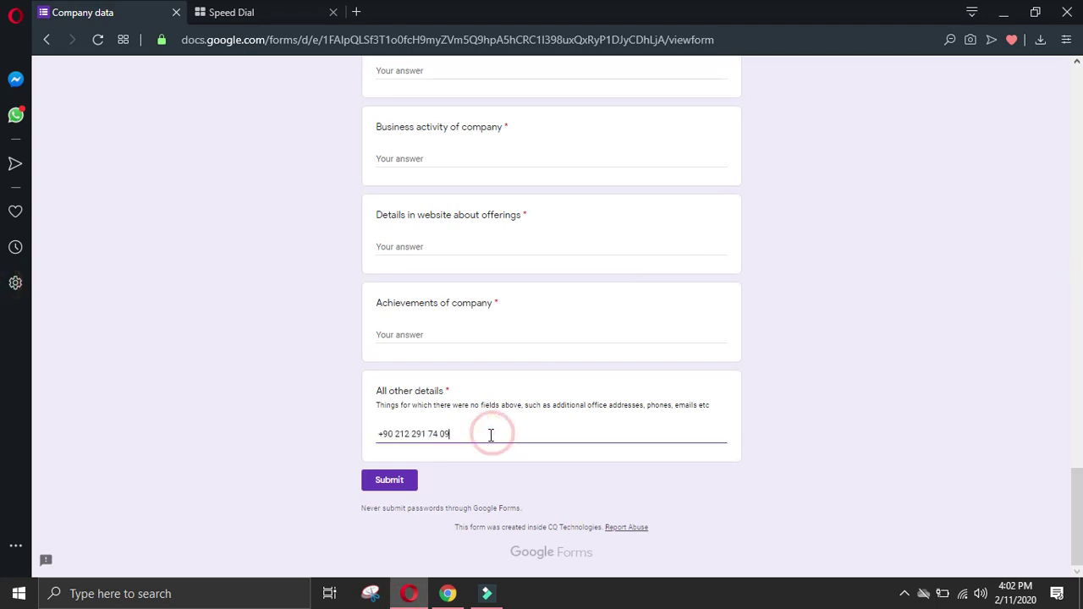
pyautogui.click(447, 593)
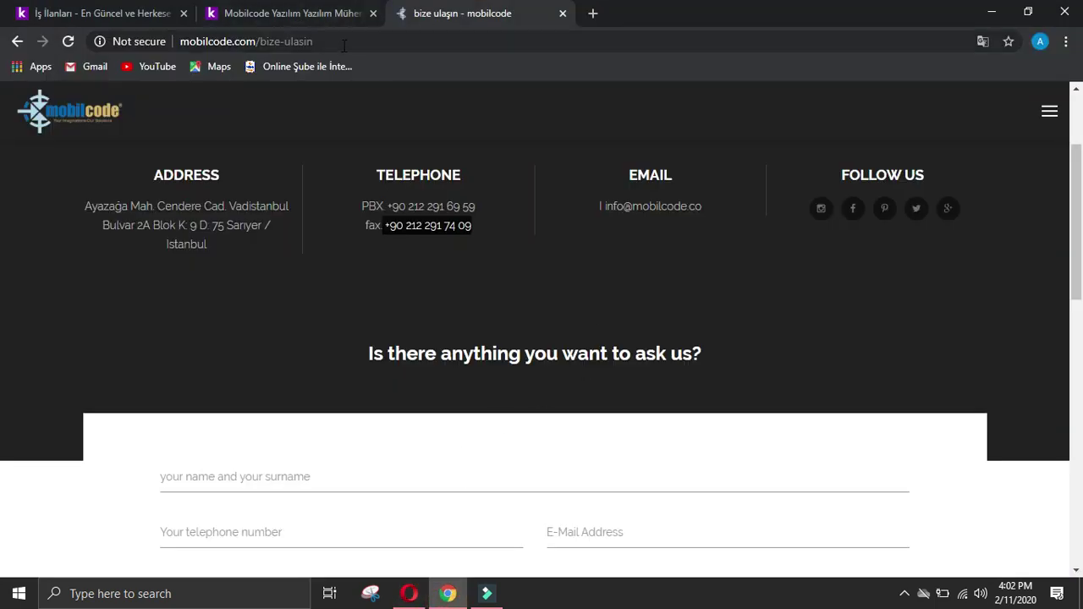
pyautogui.click(318, 13)
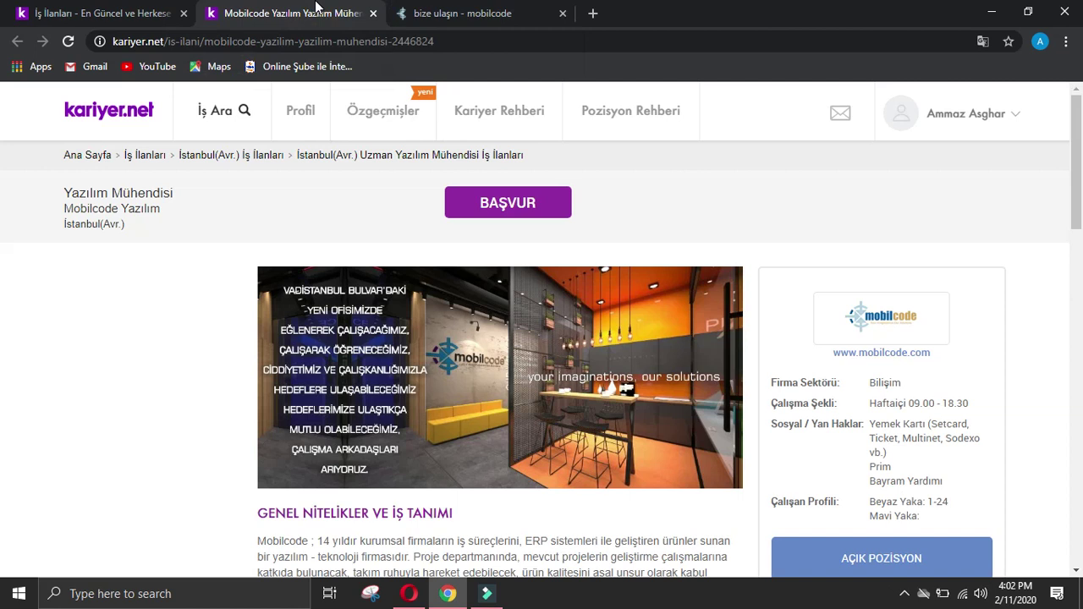
pyautogui.rightClick(893, 362)
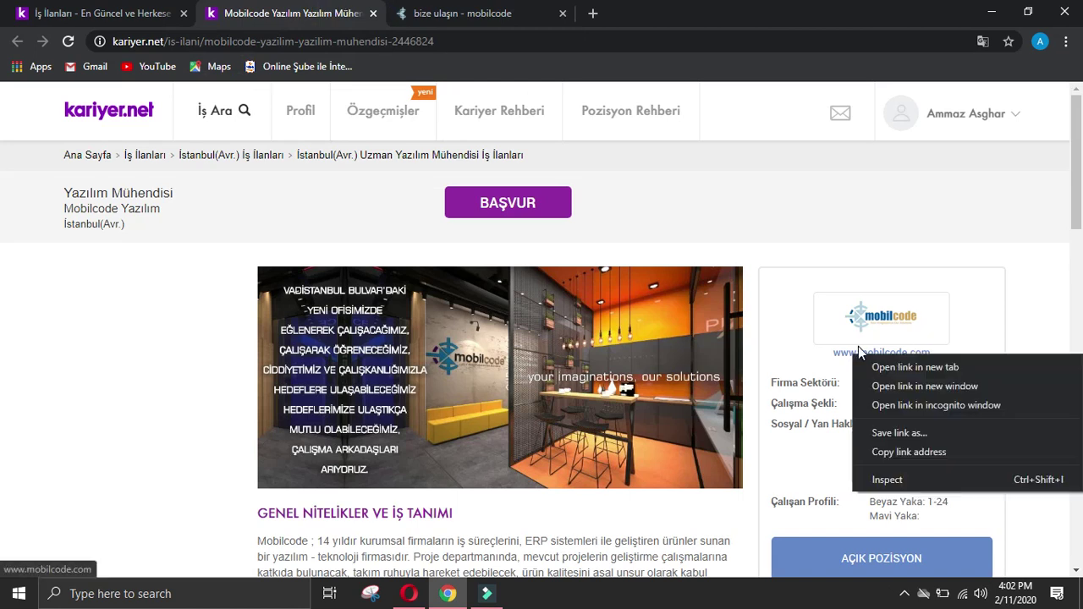
pyautogui.click(903, 454)
pyautogui.click(408, 593)
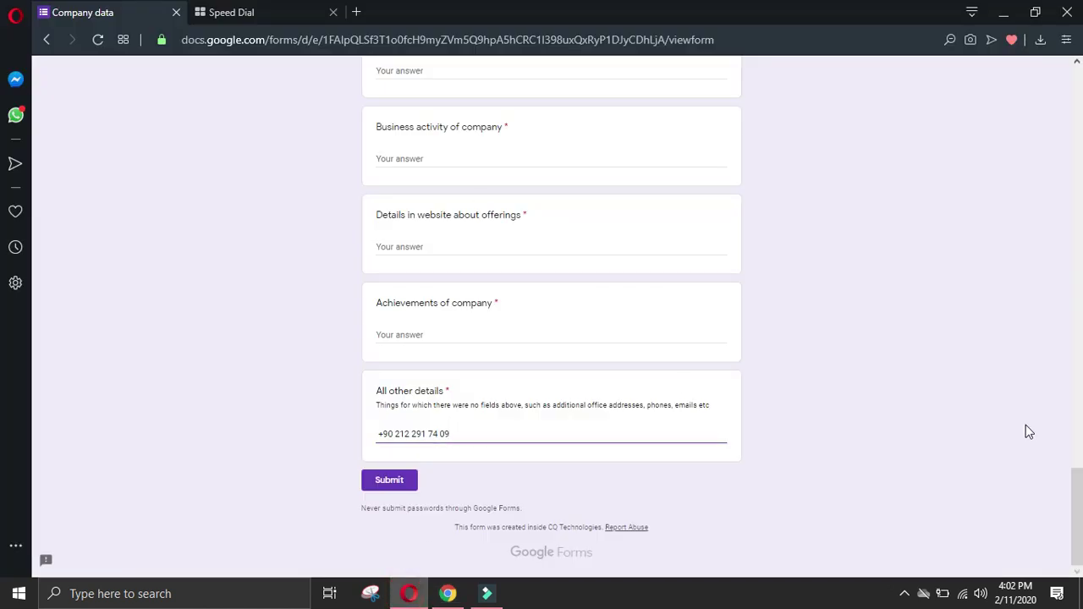
pyautogui.moveTo(1077, 495); pyautogui.dragTo(1081, 197)
pyautogui.scroll(7, 549, 287)
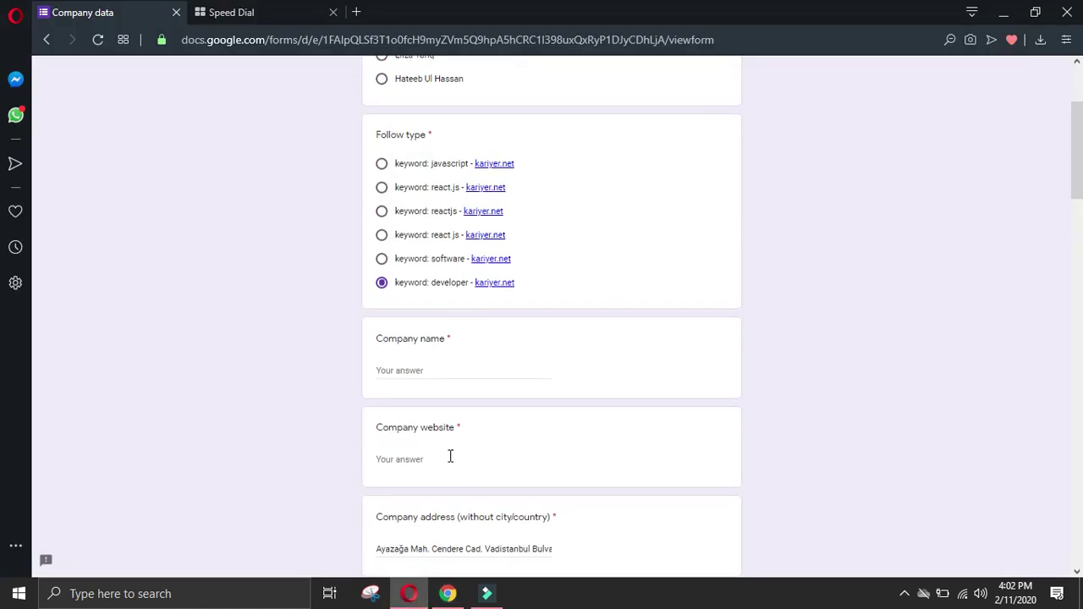
pyautogui.hotkey('ctrl', 'v')
pyautogui.scroll(-2, 504, 492)
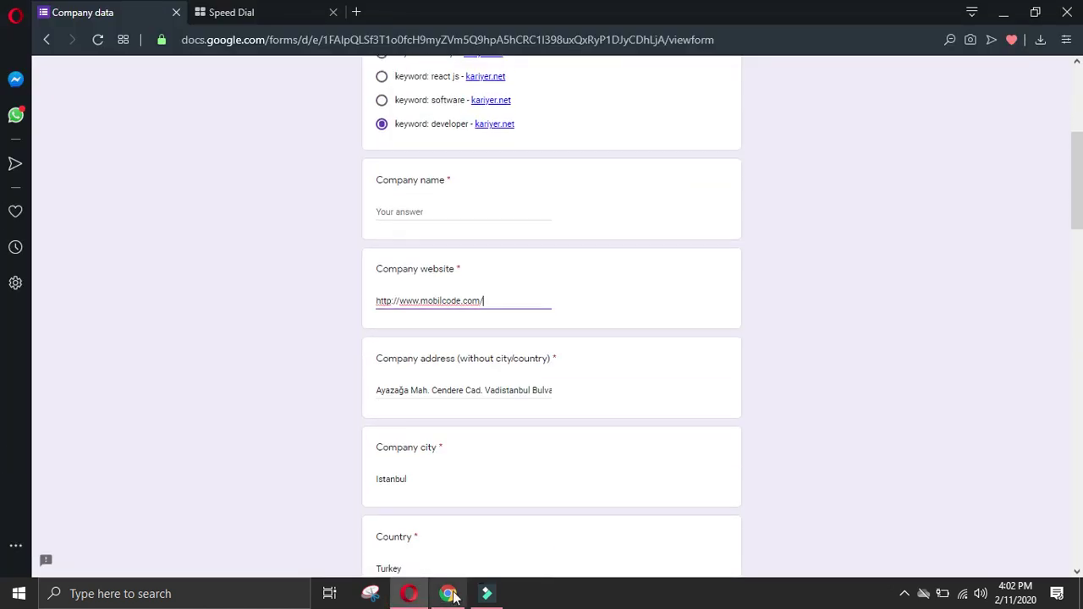
# Step: Close the kariyer.net job listing tab
pyautogui.click(447, 593)
pyautogui.scroll(-4, 1007, 265)
pyautogui.scroll(-2, 1007, 265)
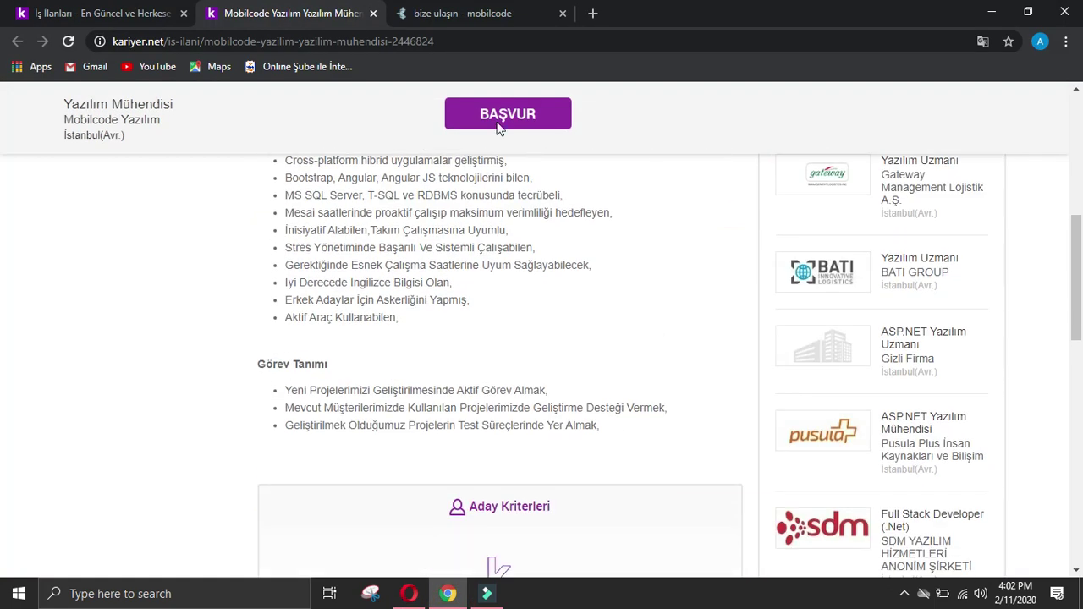
pyautogui.click(373, 14)
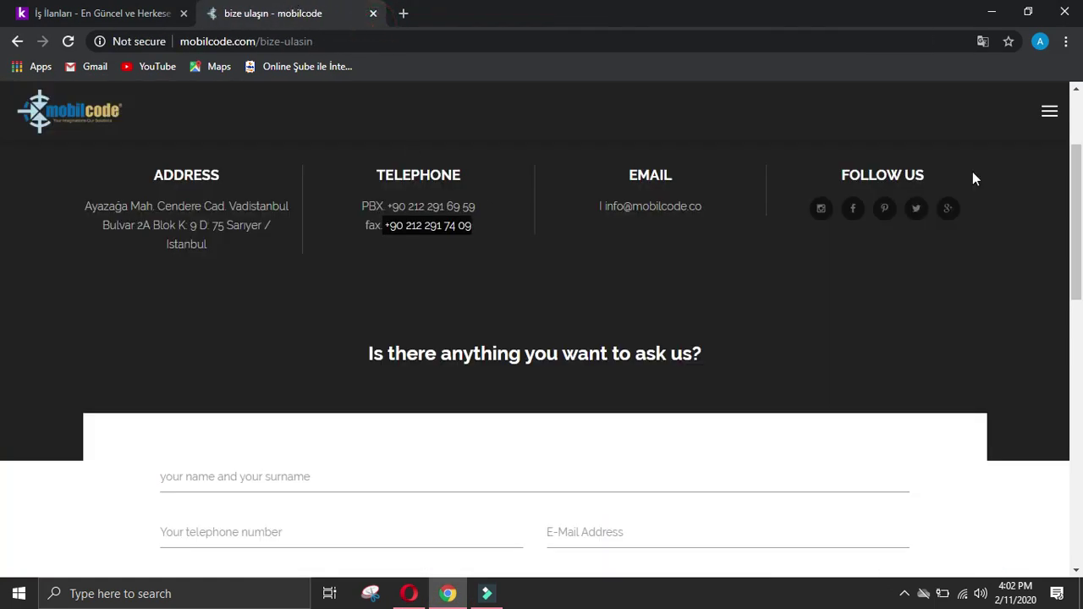
# Step: Copy the nine MOBILCODE solutions from the site menu into Details in website about offerings
pyautogui.scroll(2, 888, 152)
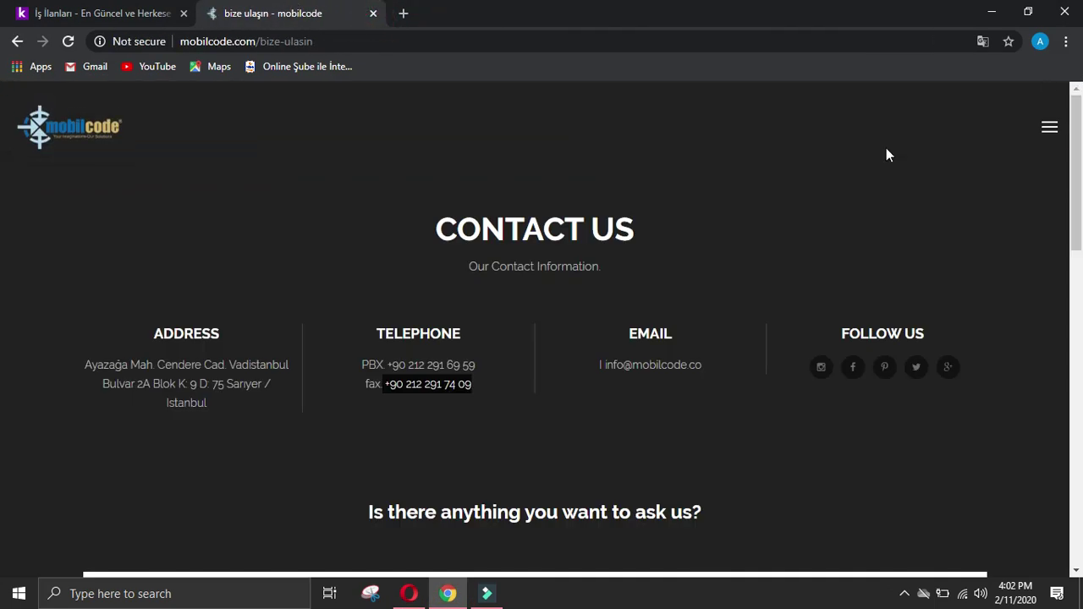
pyautogui.click(1049, 129)
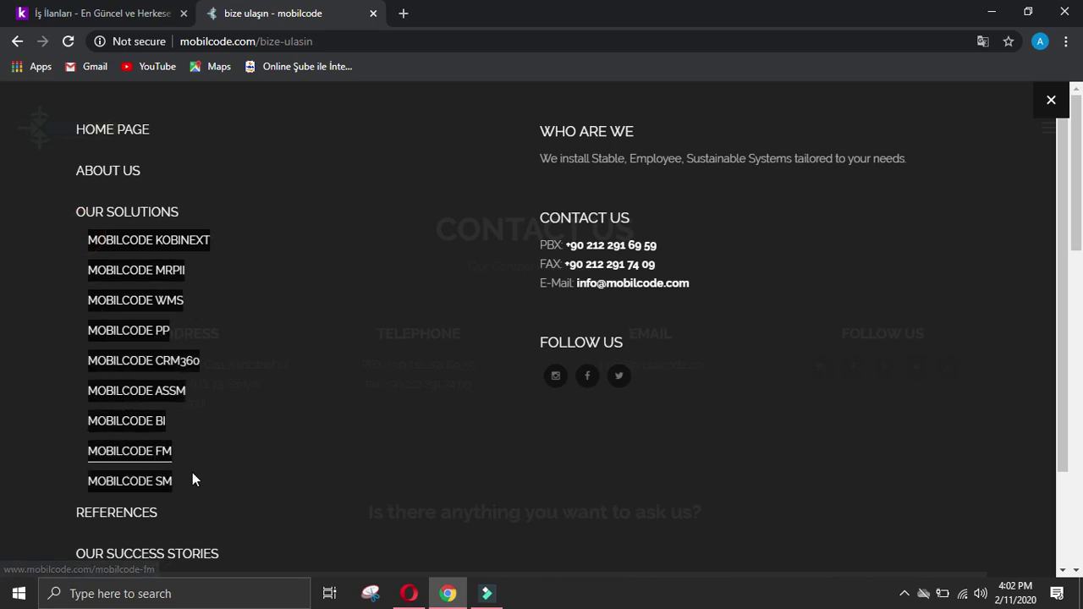
pyautogui.click(409, 594)
pyautogui.scroll(-10, 477, 249)
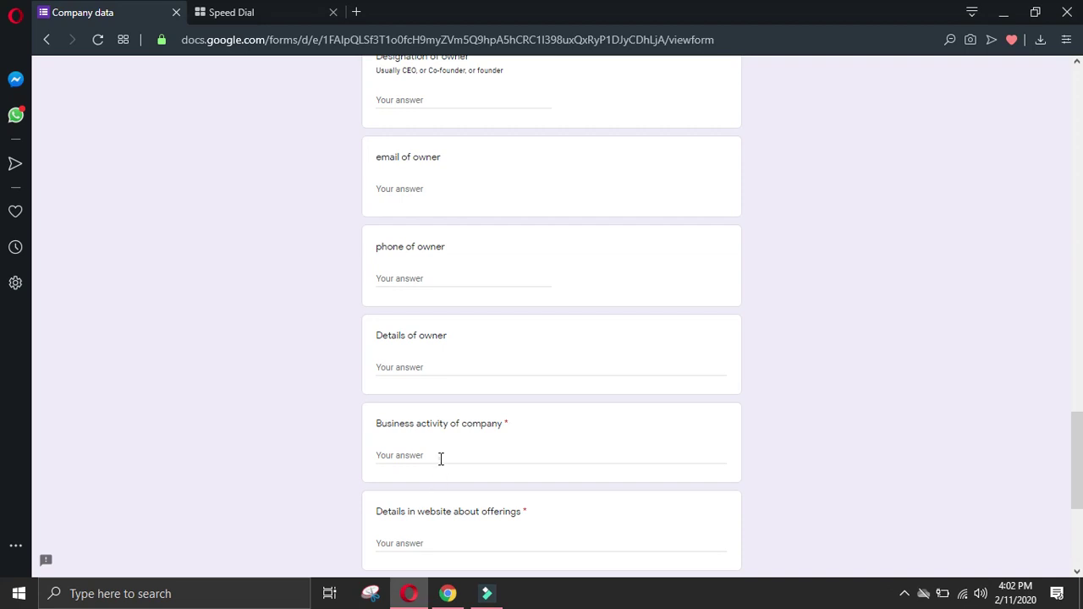
pyautogui.click(440, 457)
pyautogui.scroll(-2, 330, 435)
pyautogui.click(432, 381)
pyautogui.hotkey('ctrl', 'v')
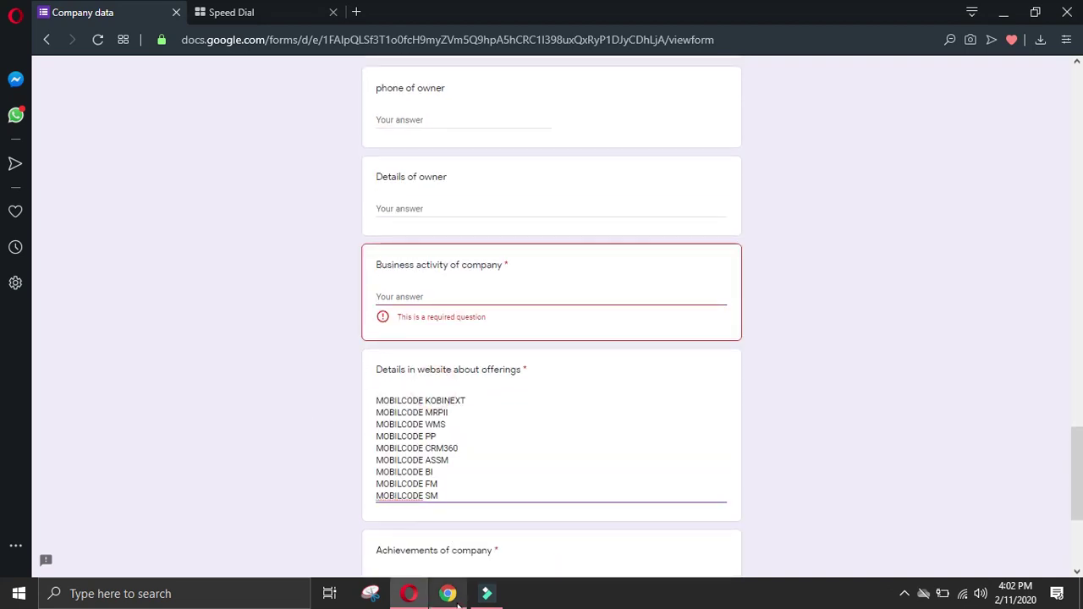
# Step: Open mobilcode.com's About us page
pyautogui.click(447, 594)
pyautogui.click(24, 229)
pyautogui.click(101, 171)
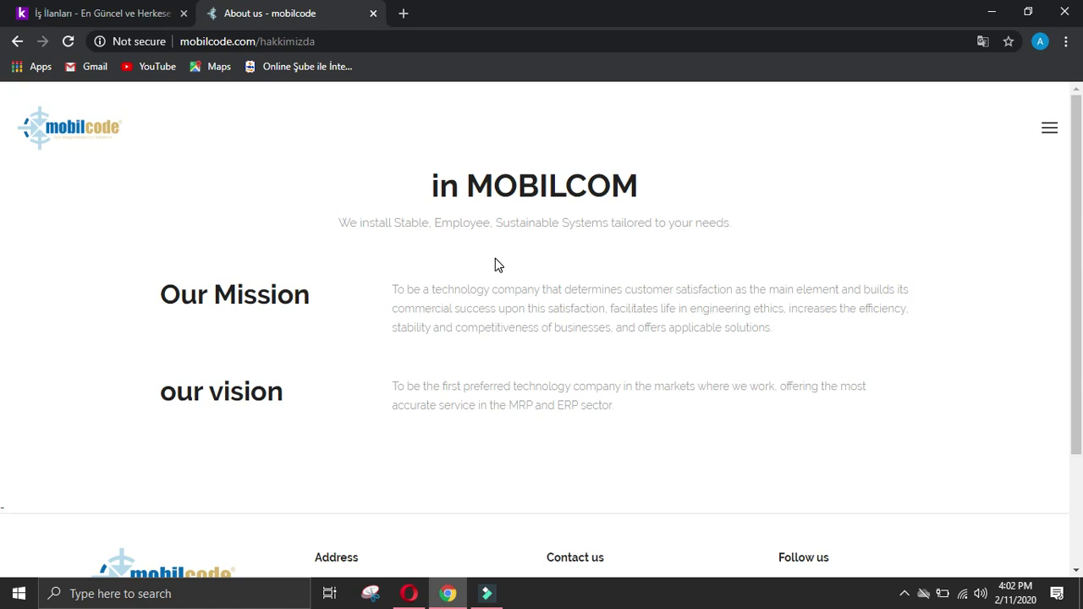
# Step: Paste the tagline 'We install Stable, Employee, Sustainable Systems tailored to your needs.' into Business activity
pyautogui.scroll(-3, 500, 266)
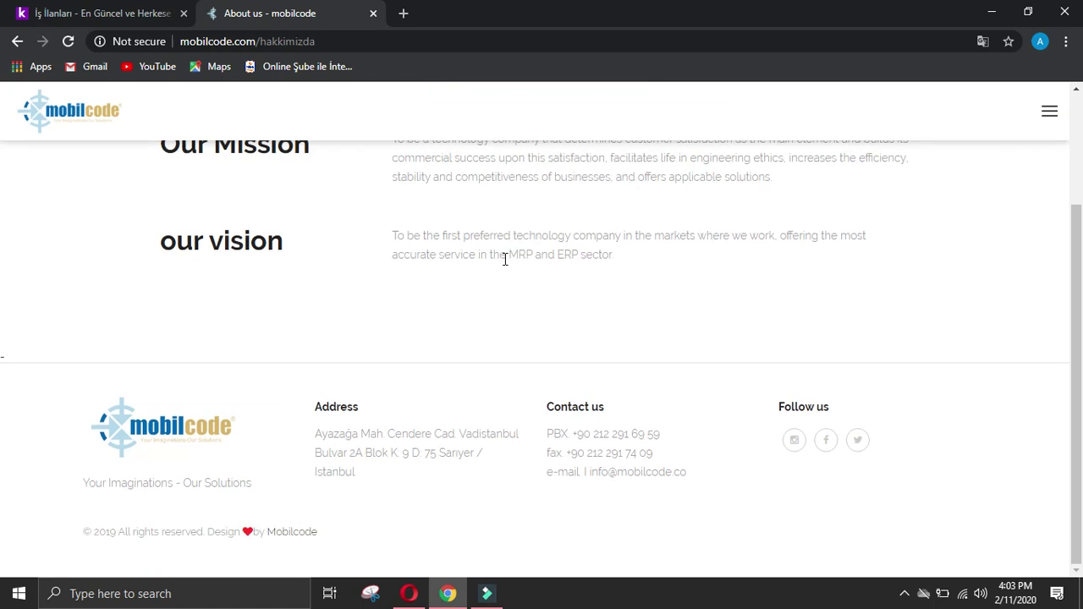
pyautogui.scroll(3, 506, 259)
pyautogui.moveTo(347, 222); pyautogui.dragTo(748, 223)
pyautogui.hotkey('ctrl', 'c')
pyautogui.click(409, 593)
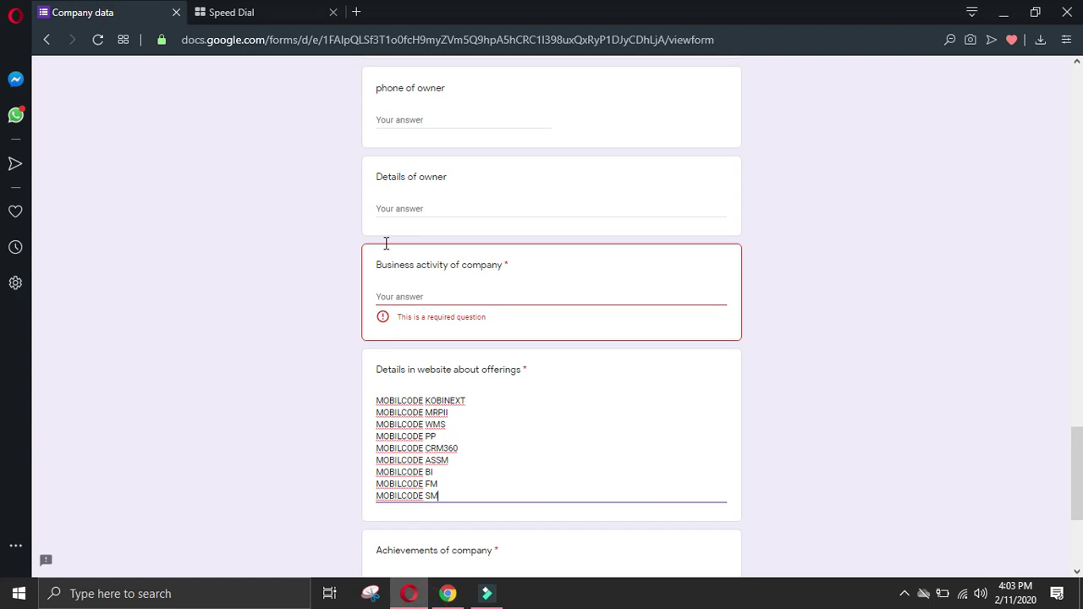
pyautogui.hotkey('ctrl', 'v')
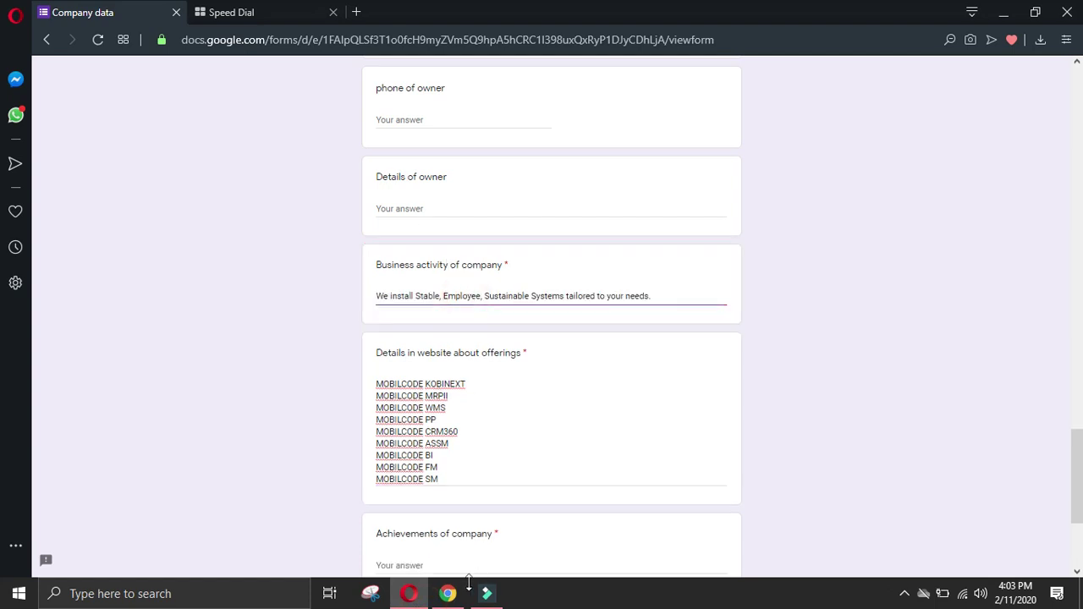
pyautogui.click(448, 593)
pyautogui.click(152, 351)
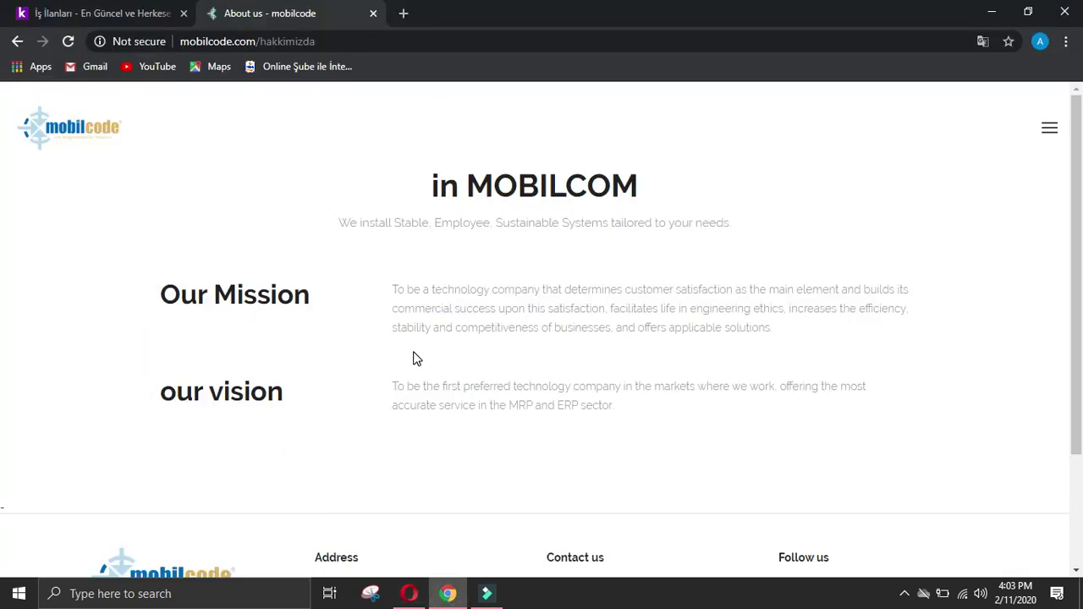
# Step: Go to Our Success Stories from the site menu and read through the Siemens case study
pyautogui.scroll(-3, 419, 358)
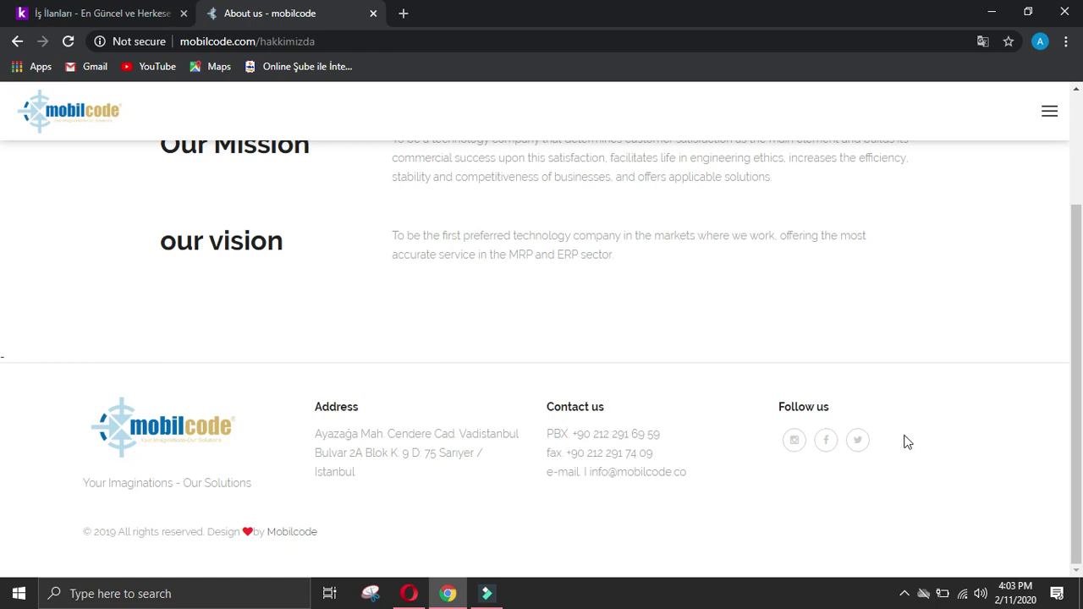
pyautogui.scroll(3, 3, 444)
pyautogui.click(1050, 128)
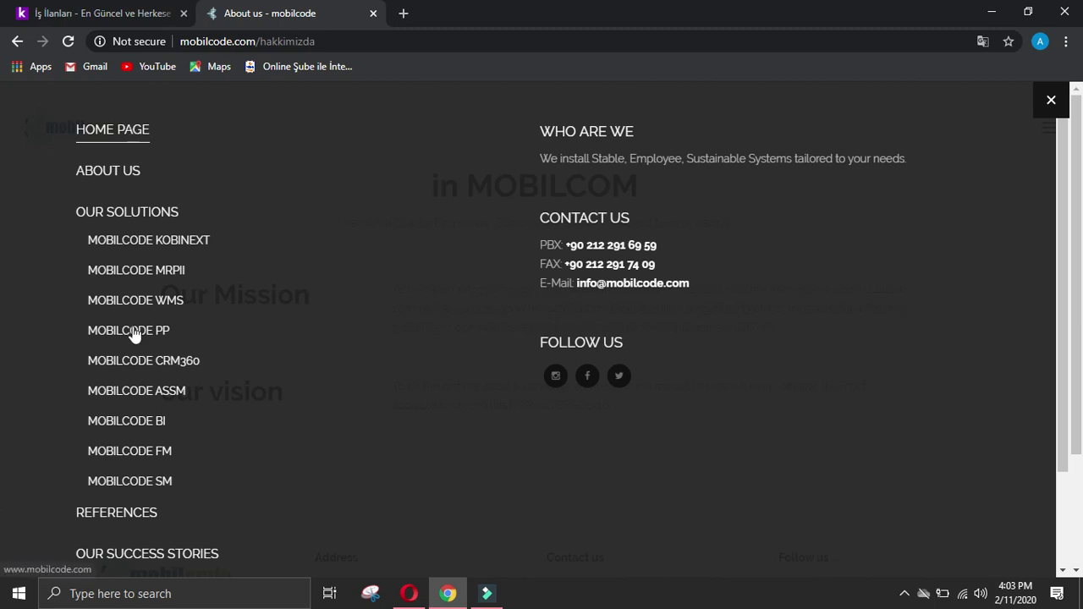
pyautogui.scroll(-2, 154, 413)
pyautogui.click(168, 435)
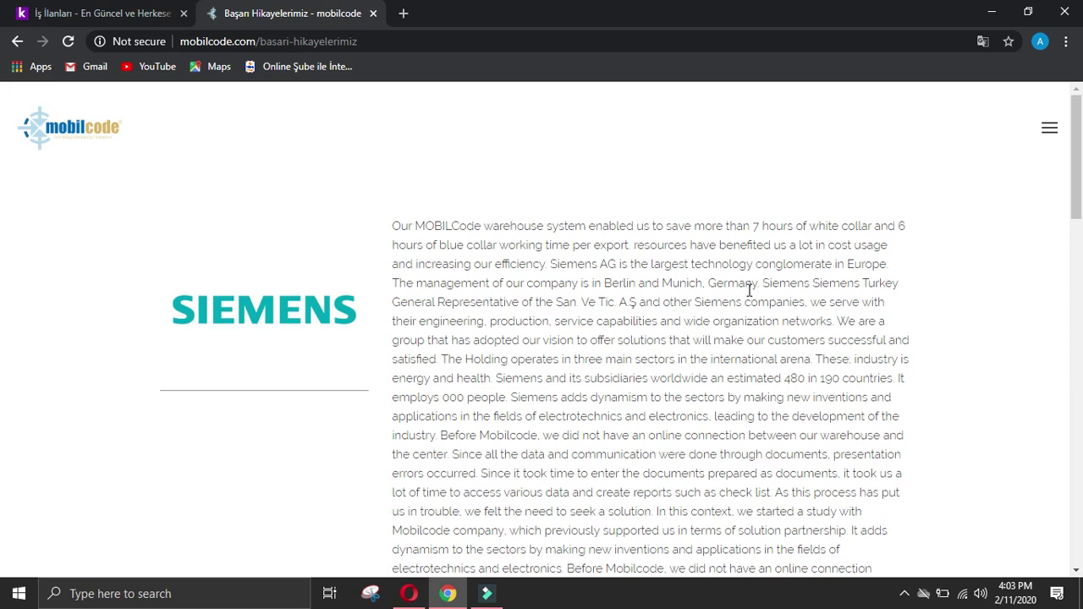
pyautogui.scroll(-10, 749, 290)
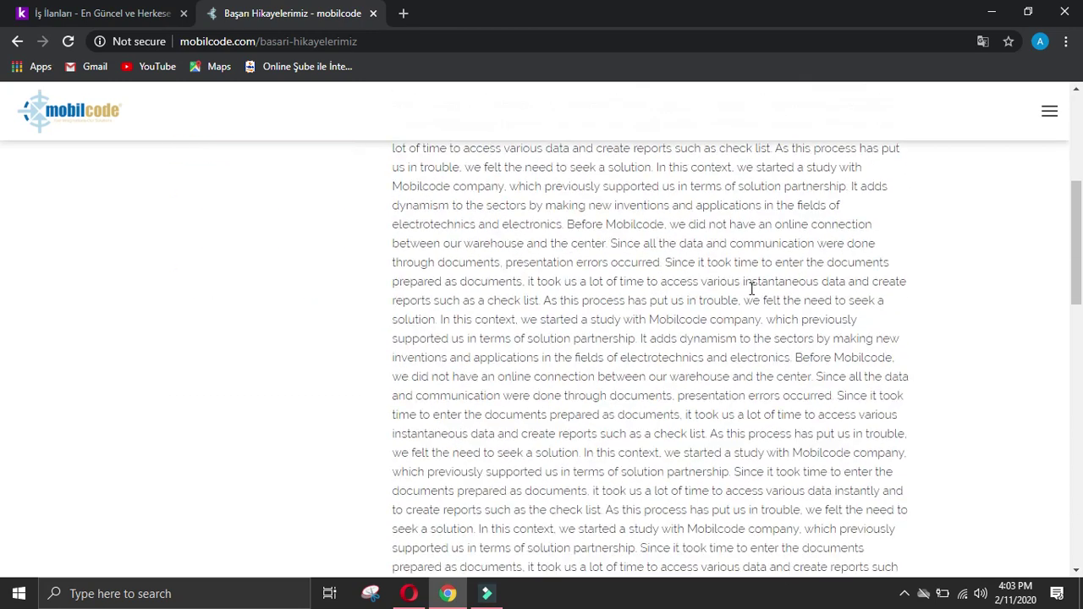
pyautogui.scroll(-4, 752, 287)
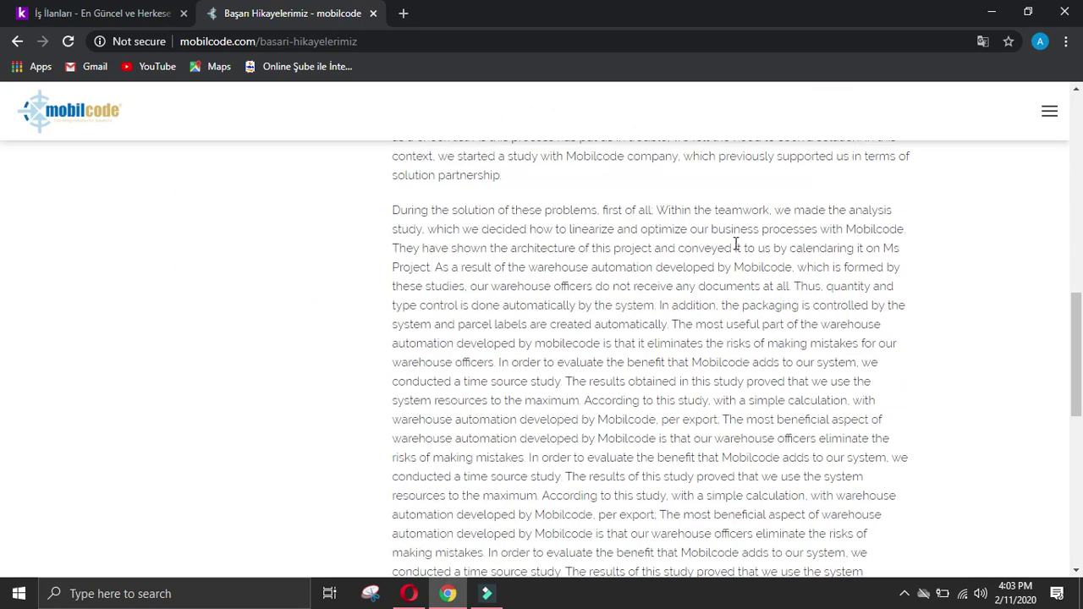
pyautogui.scroll(-4, 711, 246)
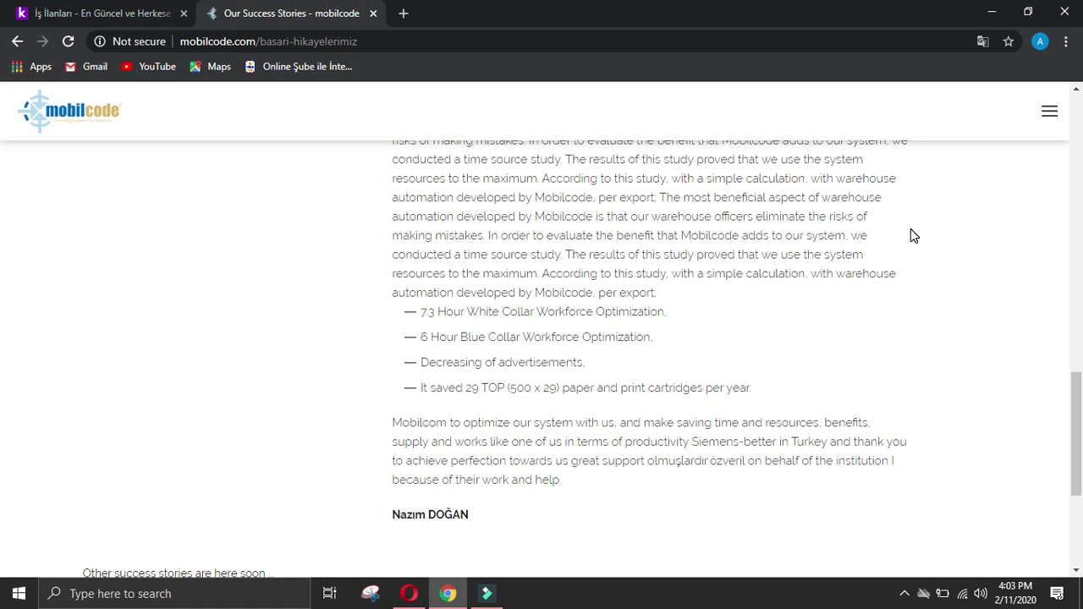
pyautogui.scroll(10, 914, 235)
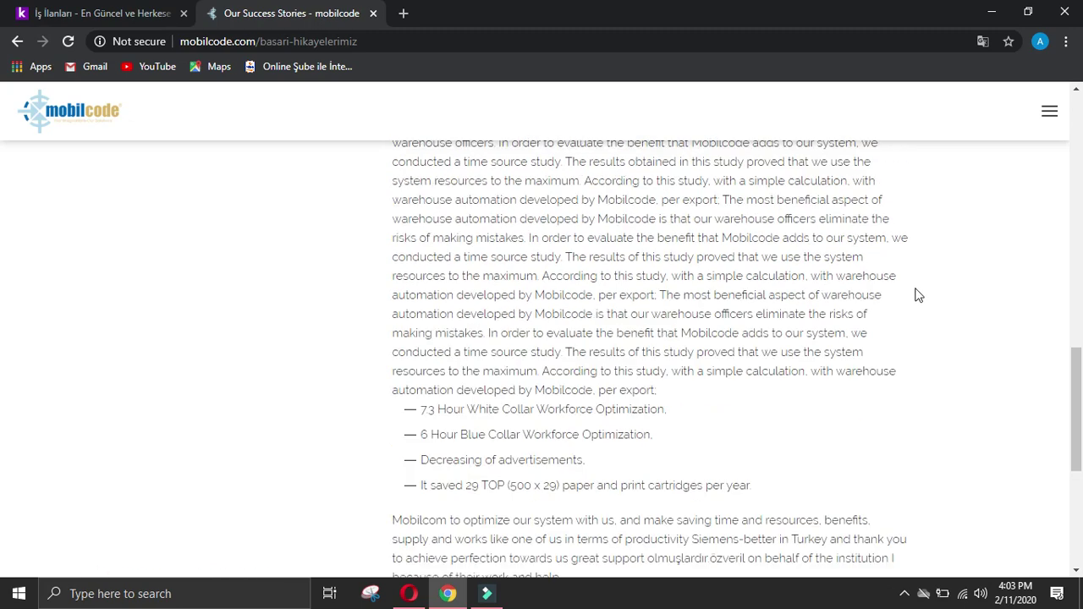
pyautogui.scroll(2, 635, 295)
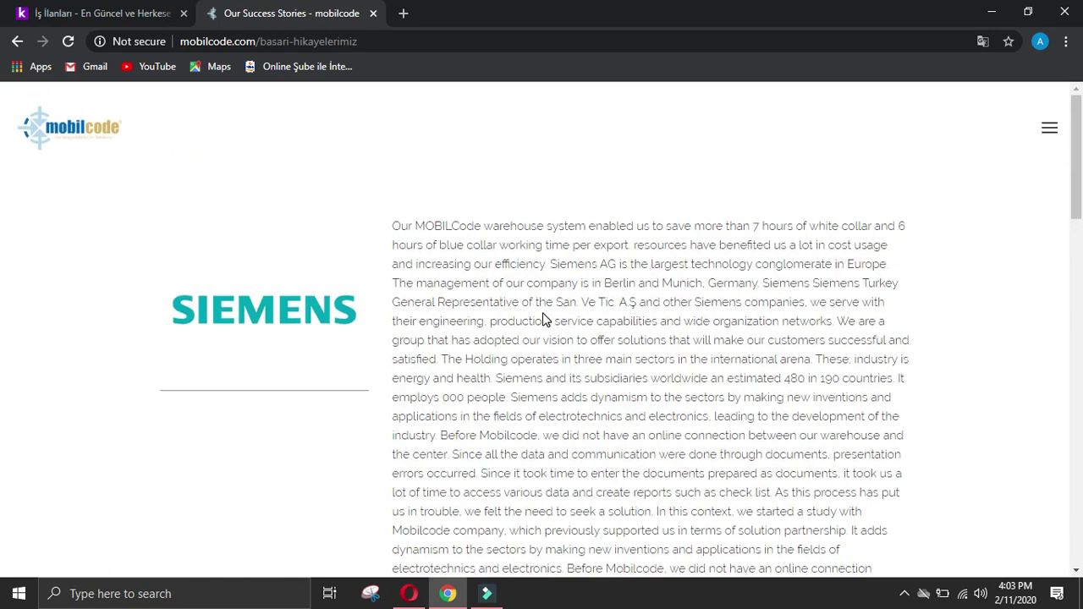
# Step: Paste the Siemens story's opening paragraph into the Achievements of company answer
pyautogui.click(401, 220)
pyautogui.moveTo(403, 220); pyautogui.dragTo(440, 435)
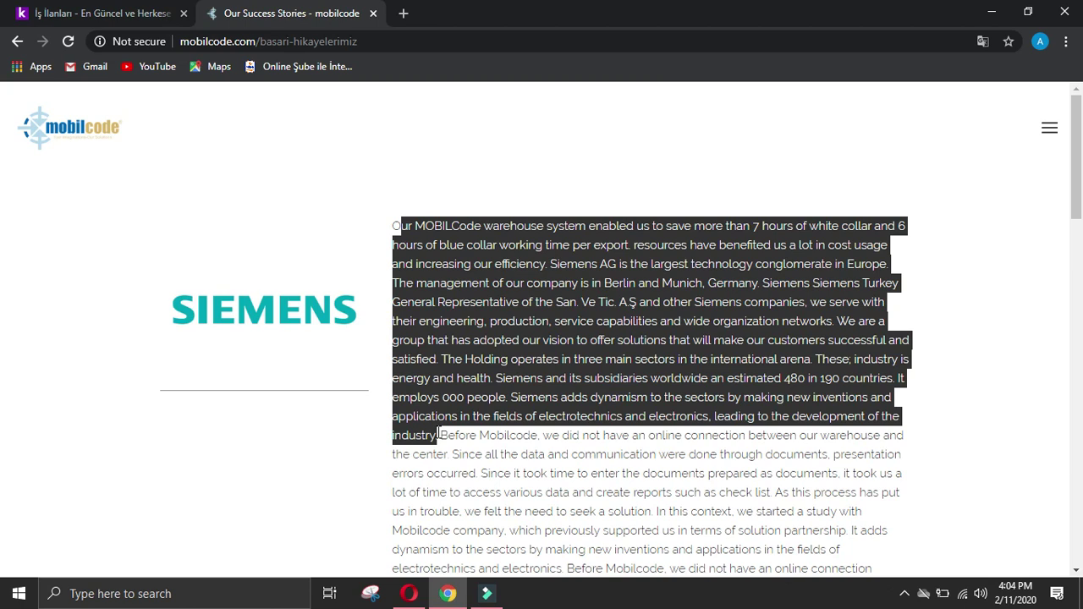
pyautogui.click(409, 593)
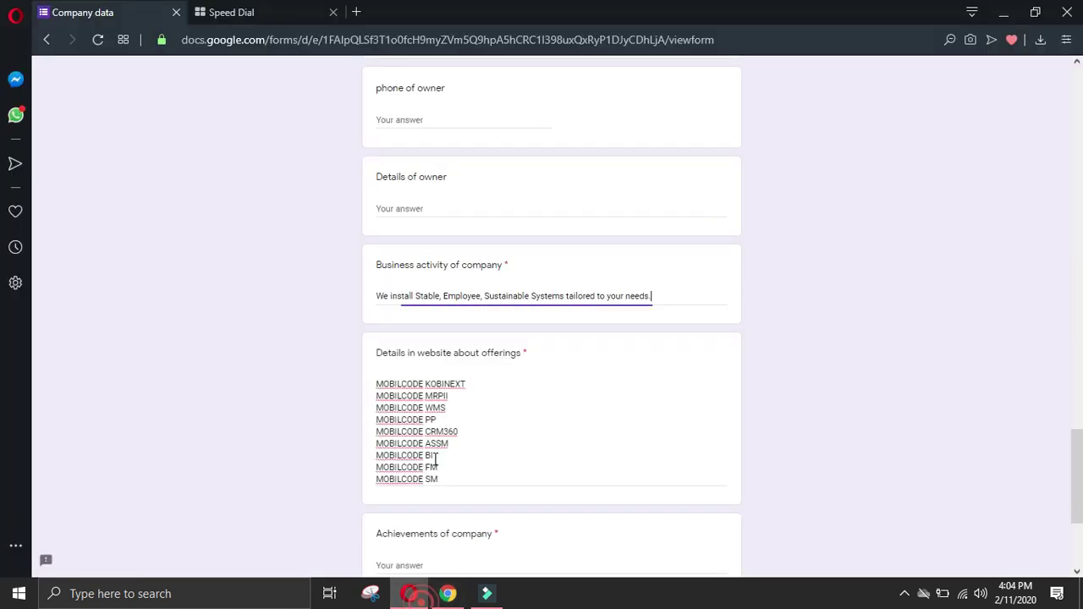
pyautogui.scroll(-2, 431, 432)
pyautogui.click(458, 410)
pyautogui.write('ur MOBILCode warehouse system enabled us to save more than 7 hours of white collar and 6 hours of blue collar working time per export. resources have benefited us a lot in cost usage and increasing our efficiency. Siemens AG is the largest technology conglomerate in Europe. The management of our company is in Berlin and Munich, Germany. Siemens Siemens Turkey General Representative of the San. Ve Tic. A.Ş and other Siemens companies, we serve with their engineering, production, service capabilities and wide organization networks. We are a group that has adopted our vision to offer solutions that will make our customers successful and satisfied. The Holding operates in three main sectors in the international arena. These; industry is energy and health. Siemens and its subsidiaries worldwide an estimated 480 in 190 countries. It employs 000 people. Siemens adds dynamism to the sectors by making new inventions and applications in the fields of electrotechnics and electronics, leading to the development of the industry.')
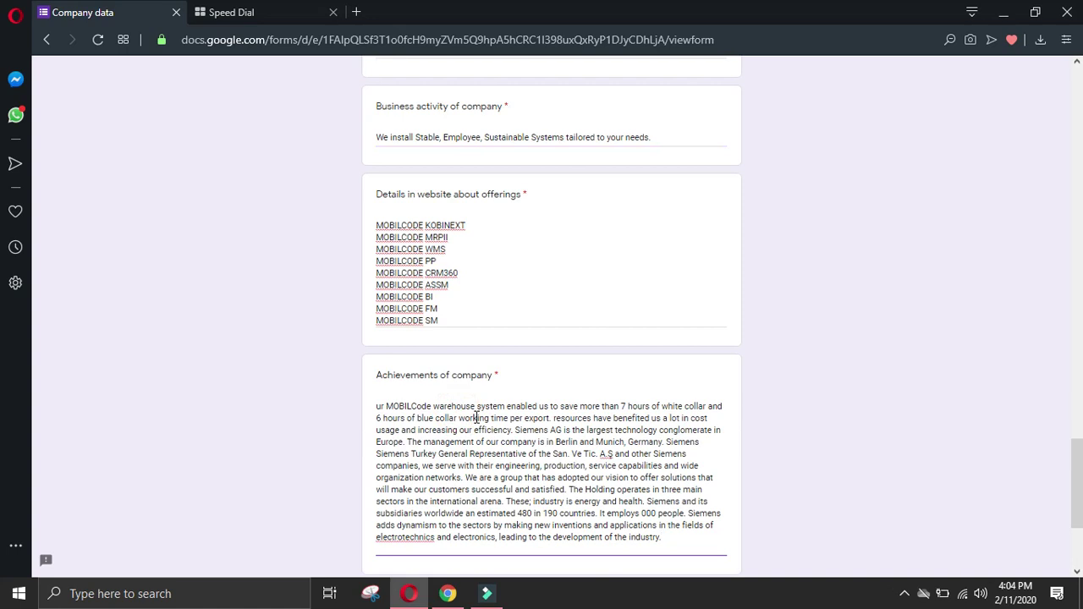
# Step: Insert the letter 'o' at the start of the pasted paragraph, then return to the success stories page
pyautogui.click(377, 407)
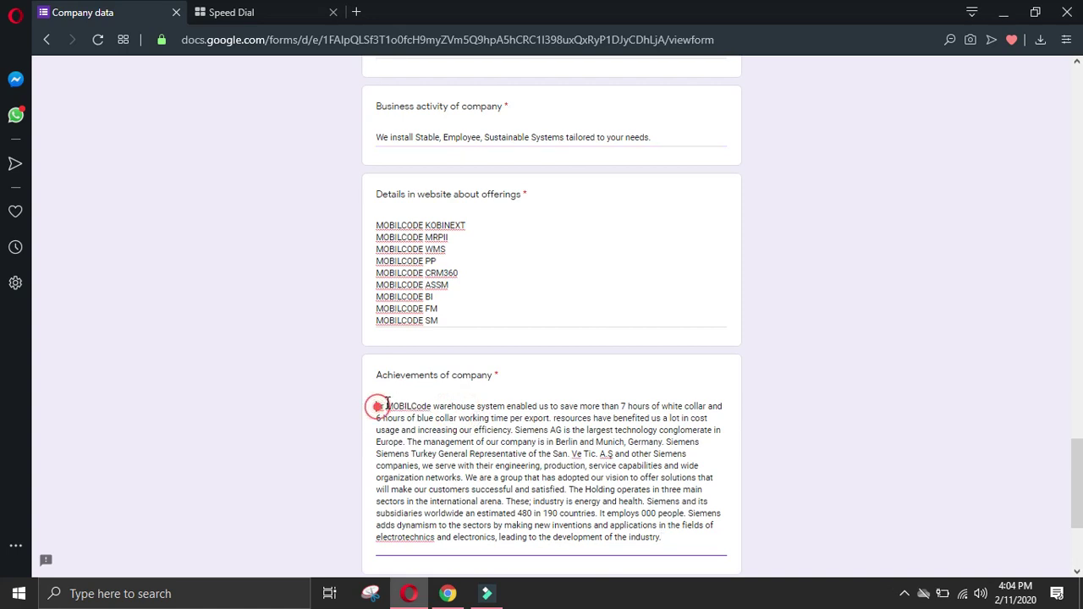
pyautogui.write('our')
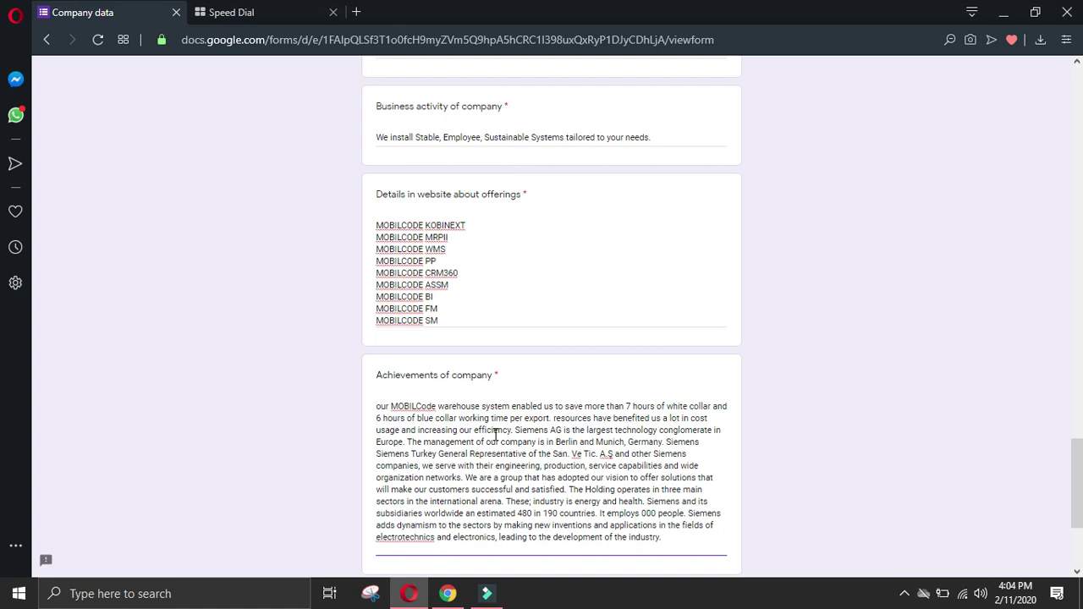
pyautogui.click(448, 593)
# Step: Select the Siemens passage from 'Before Mobilcode' to 'electrotechnics and electronics'
pyautogui.click(206, 406)
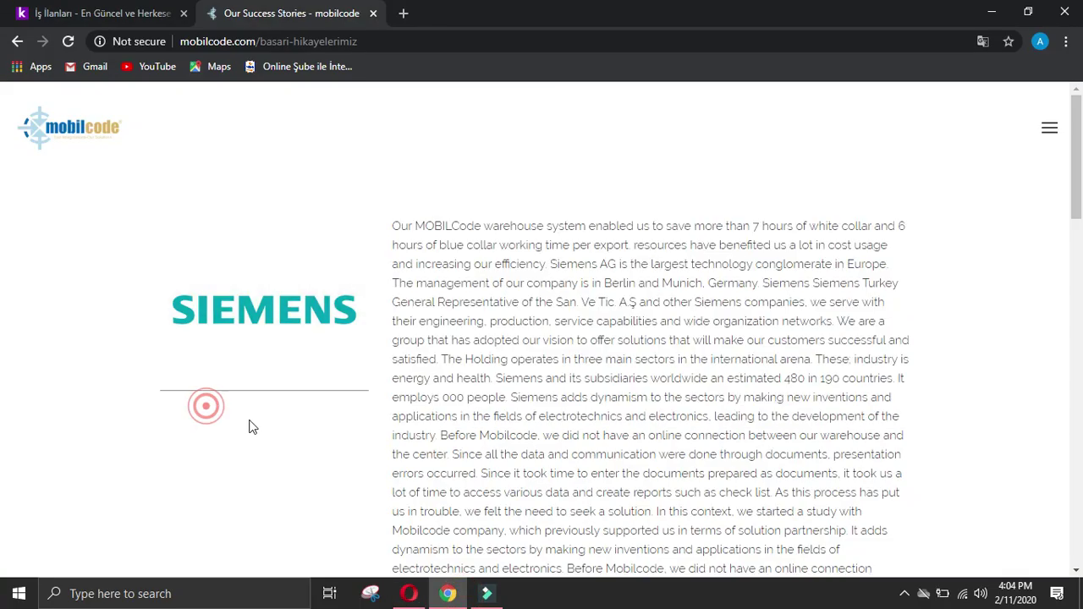
pyautogui.scroll(-2, 249, 426)
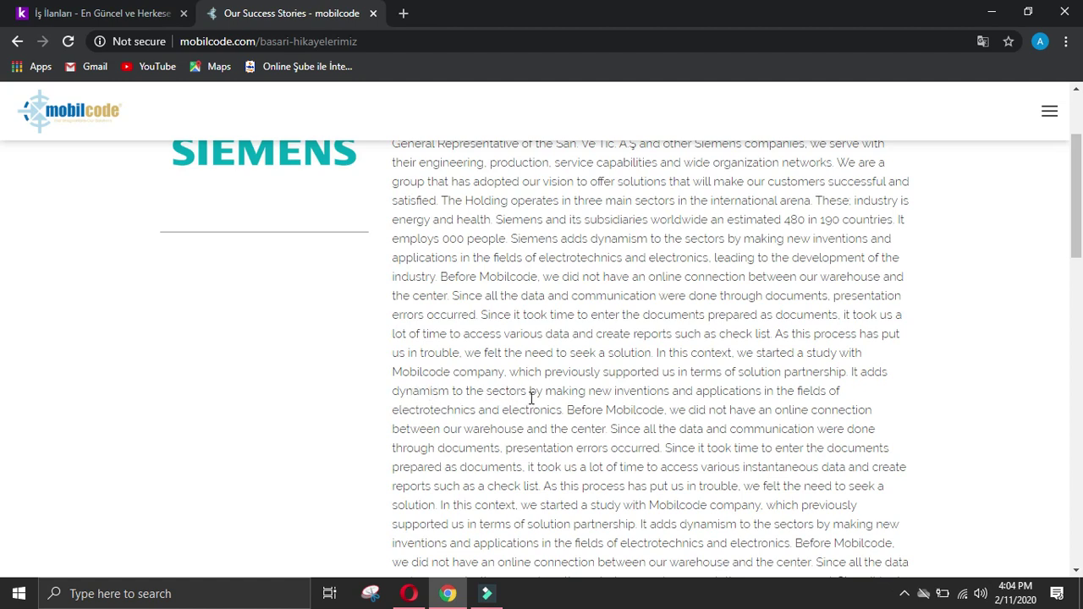
pyautogui.scroll(-2, 694, 423)
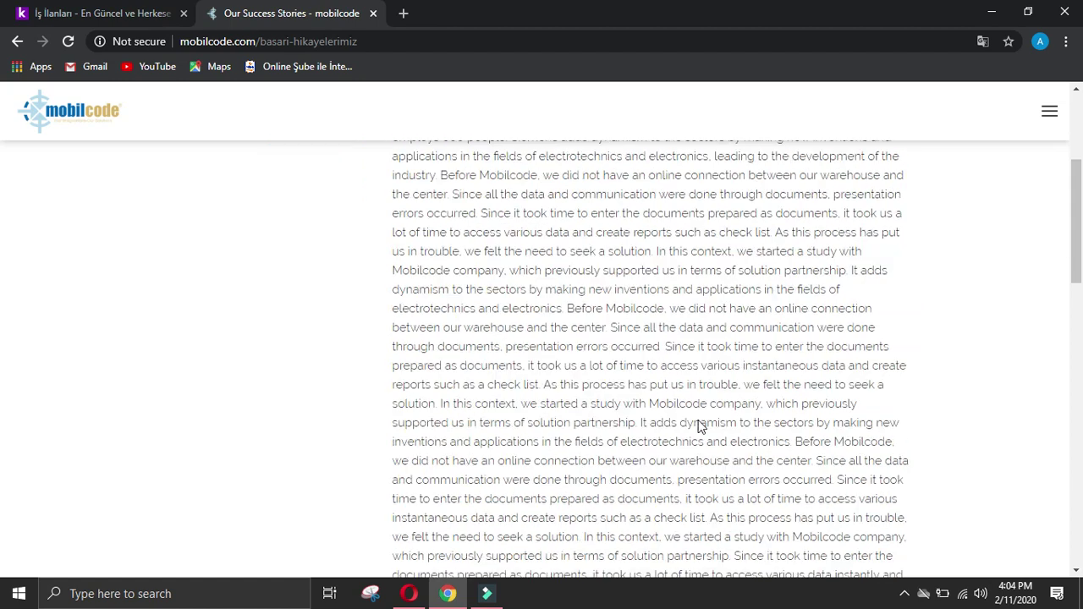
pyautogui.scroll(-2, 710, 421)
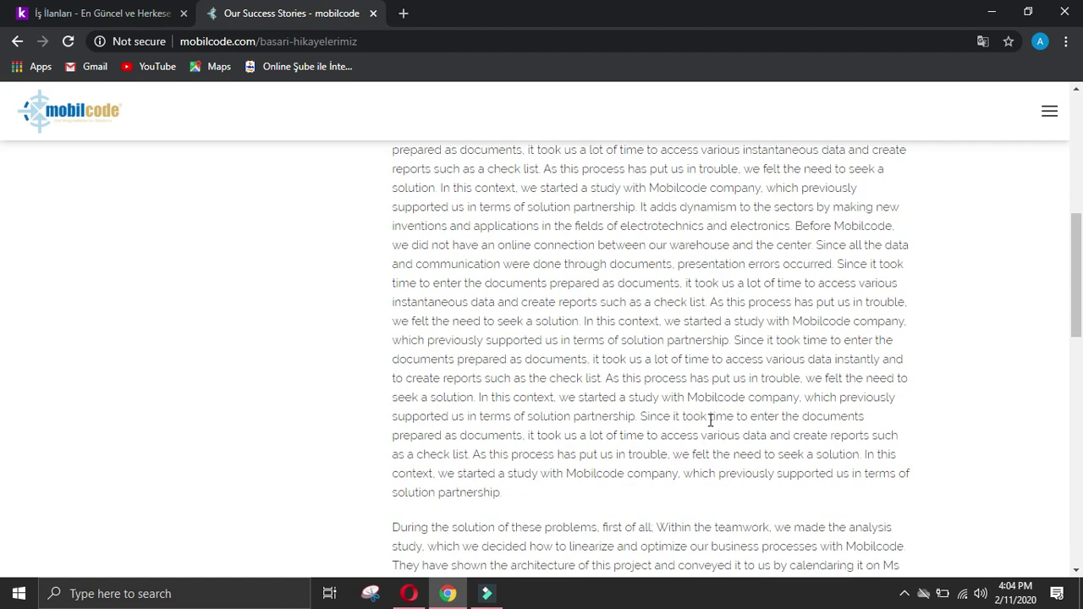
pyautogui.scroll(-2, 715, 420)
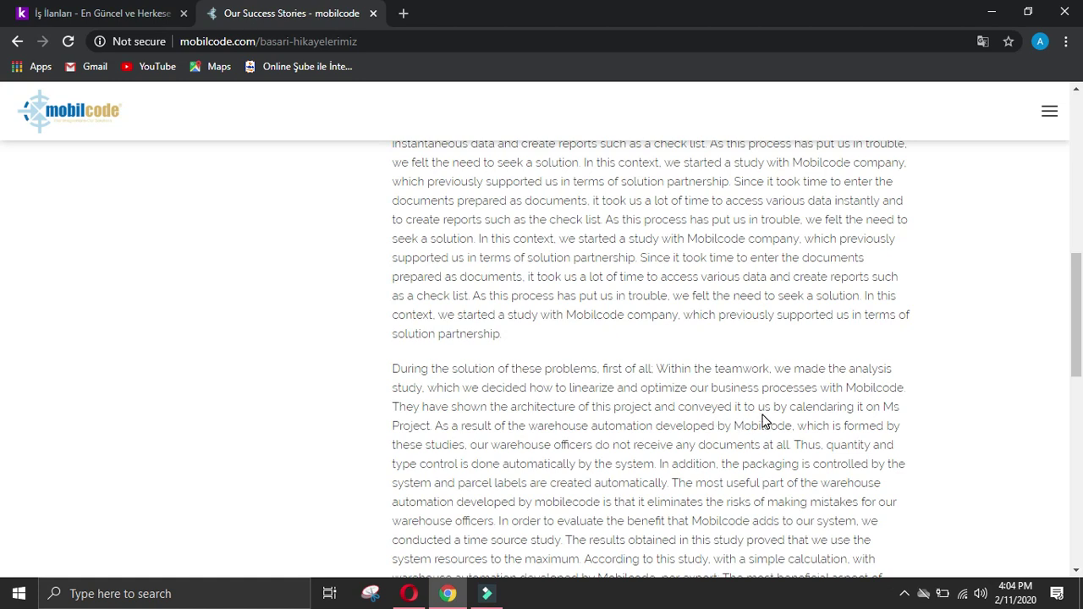
pyautogui.scroll(4, 764, 421)
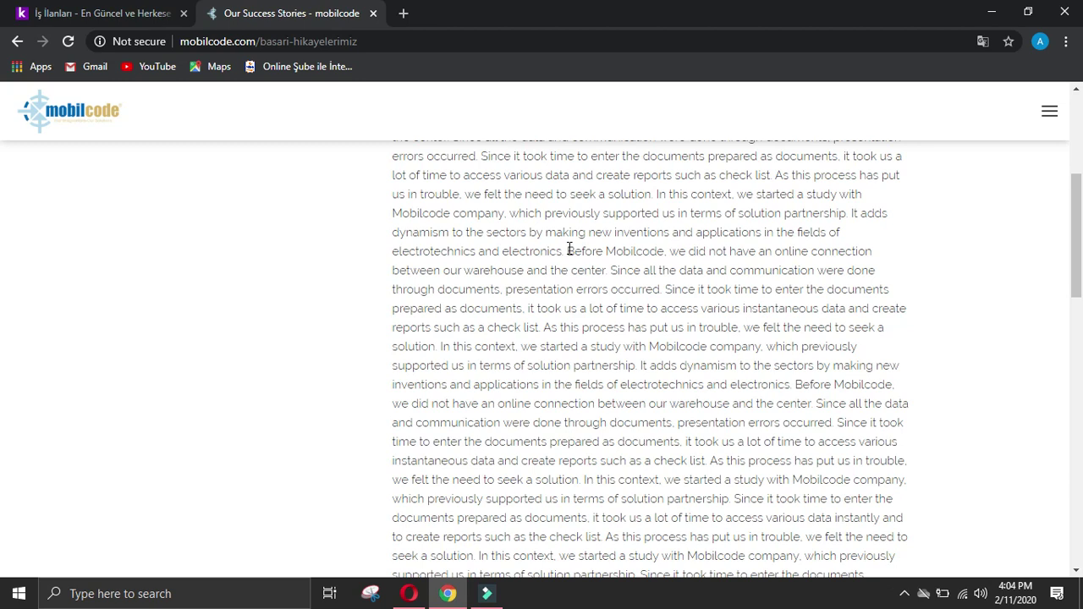
pyautogui.click(570, 249)
pyautogui.moveTo(570, 249); pyautogui.dragTo(791, 389)
pyautogui.hotkey('ctrl', 'c')
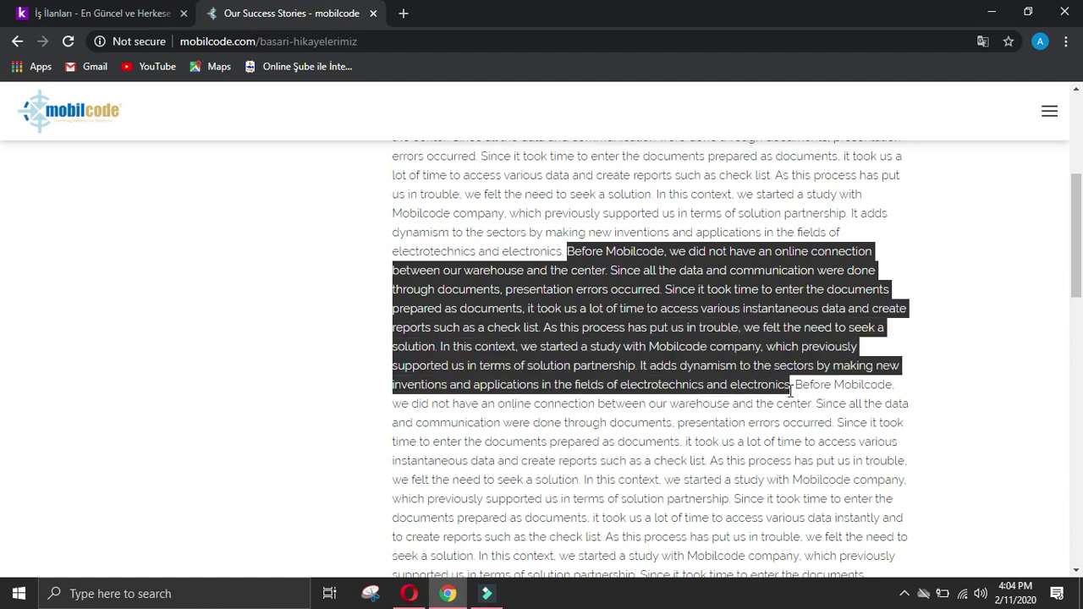
# Step: Paste the copied Before Mobilcode passage at the end of the Achievements of company answer
pyautogui.click(409, 593)
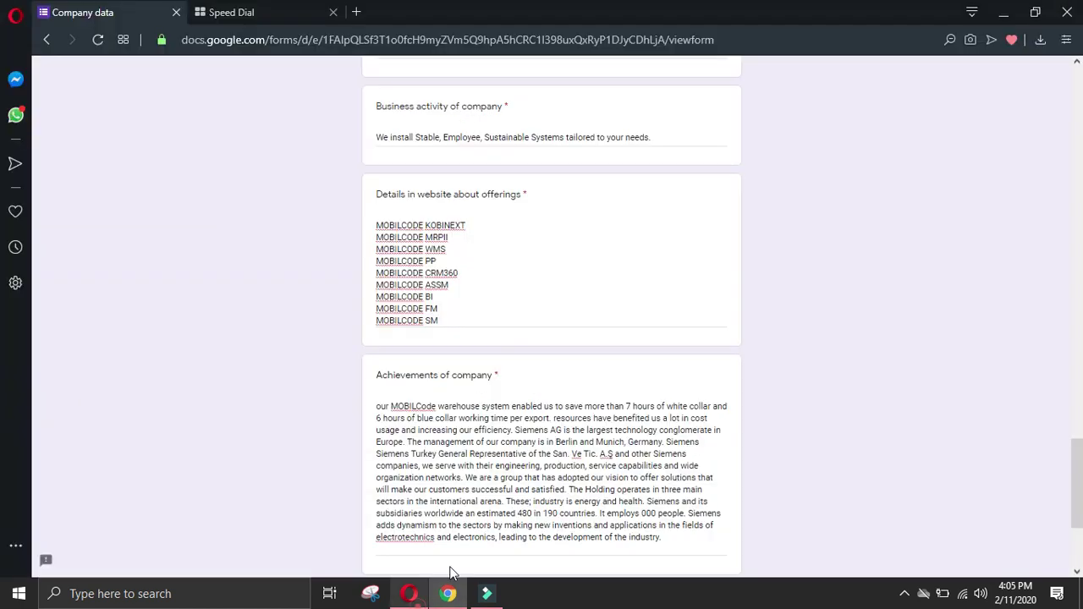
pyautogui.click(533, 546)
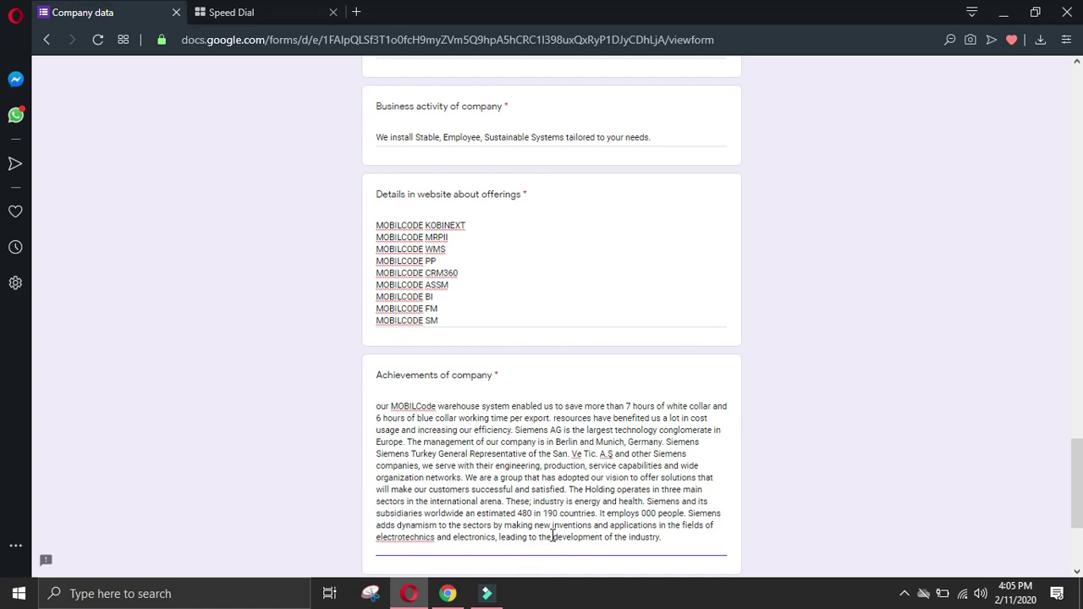
pyautogui.hotkey('ctrl', 'v')
pyautogui.scroll(-2, 551, 536)
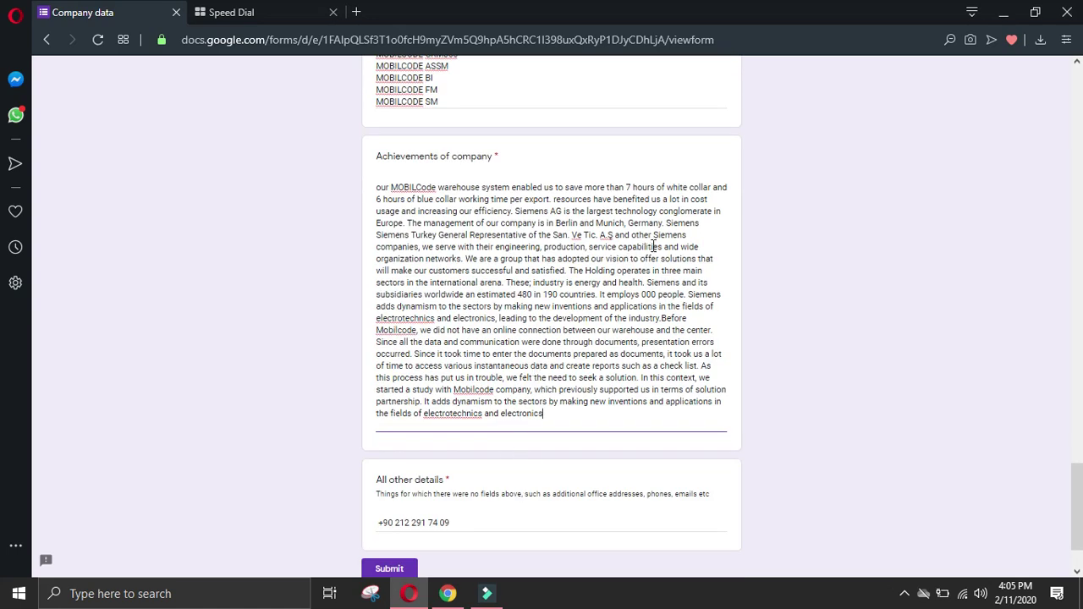
# Step: Delete the Berlin/Munich management and company vision sentences, through 'satisfied.', from the Achievements answer
pyautogui.click(405, 222)
pyautogui.keyDown('shift'); pyautogui.click(566, 269); pyautogui.keyUp('shift')
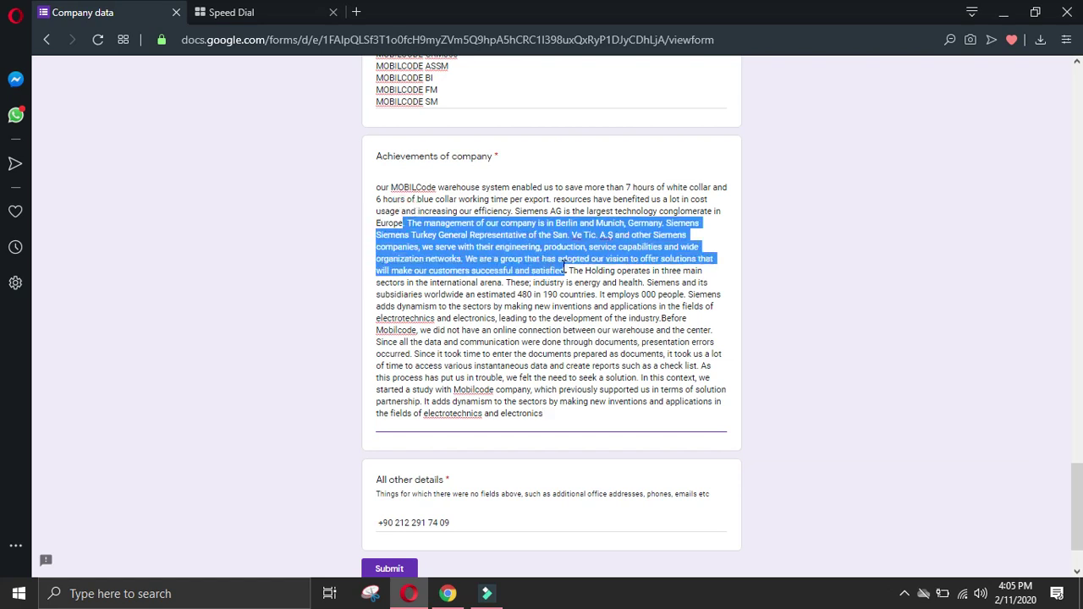
pyautogui.press('BackSpace')
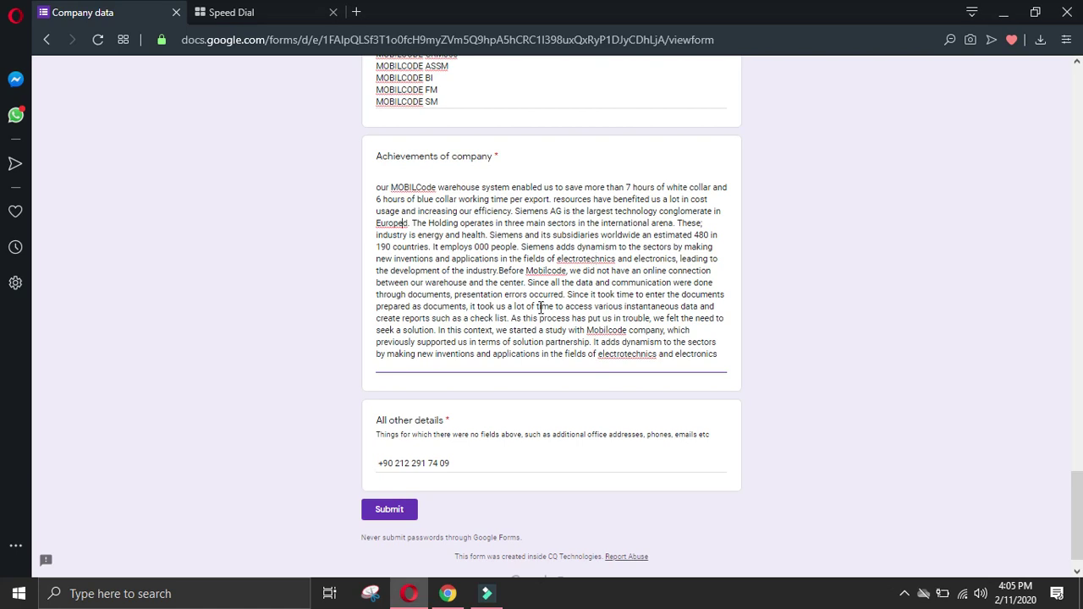
# Step: Return to the Mobilcode success stories page with its text selection cleared
pyautogui.click(447, 594)
pyautogui.click(329, 415)
pyautogui.scroll(2, 3, 254)
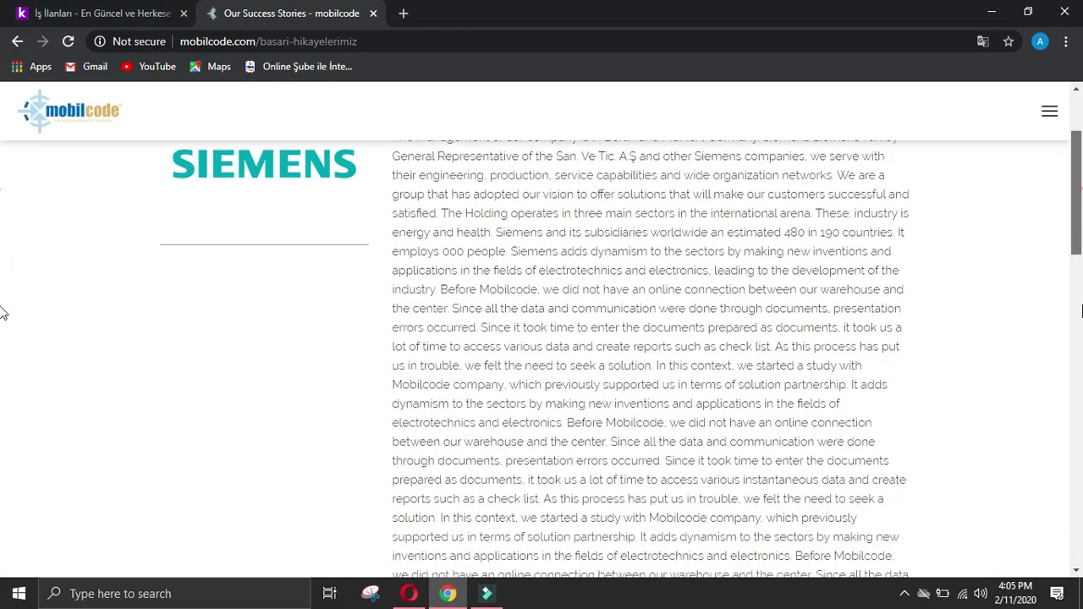
# Step: Search the web for 'mobilecode linkedin' in a new tab
pyautogui.scroll(-10, 2, 313)
pyautogui.scroll(10, 3, 356)
pyautogui.scroll(-10, 3, 266)
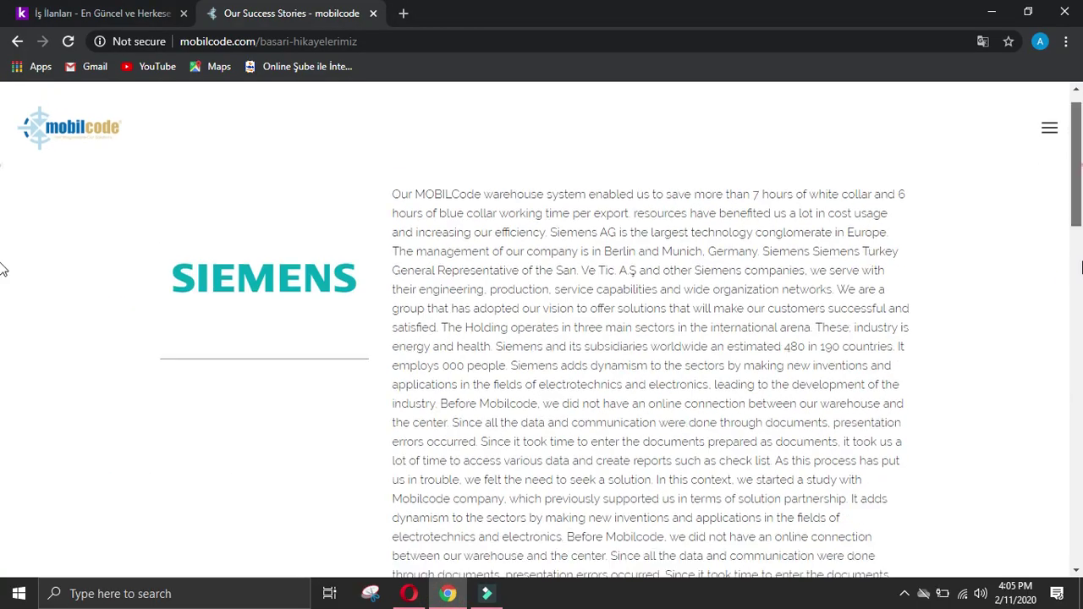
pyautogui.scroll(10, 4, 526)
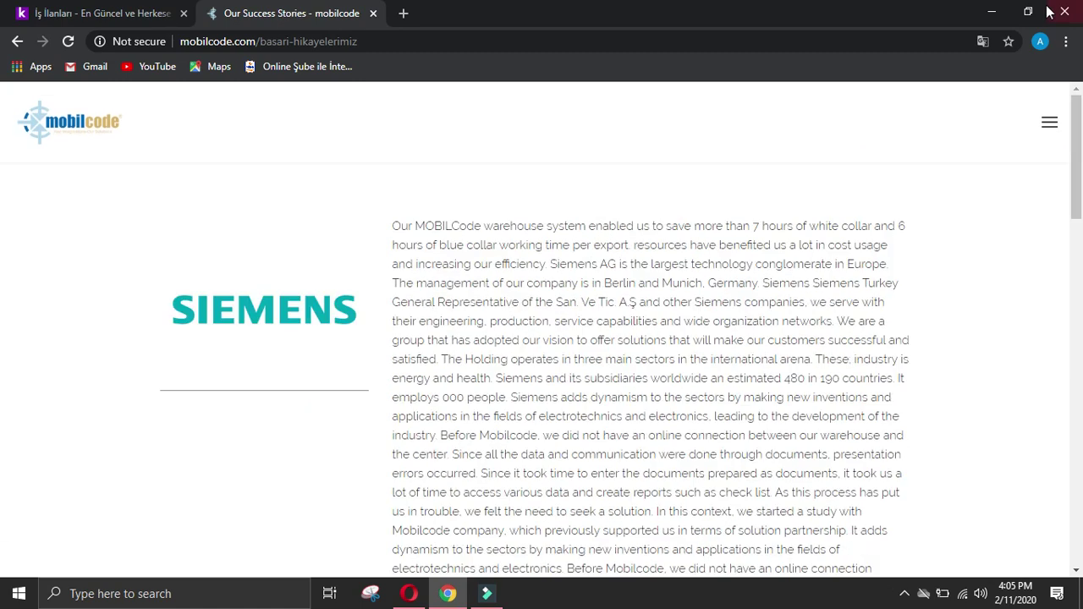
pyautogui.click(405, 14)
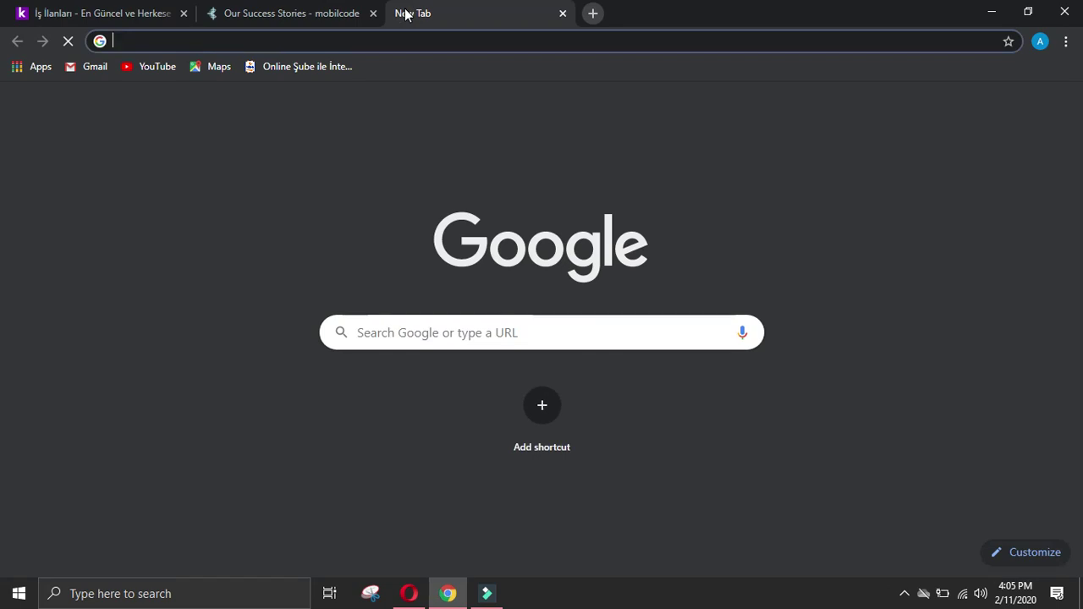
pyautogui.write('mobilecod')
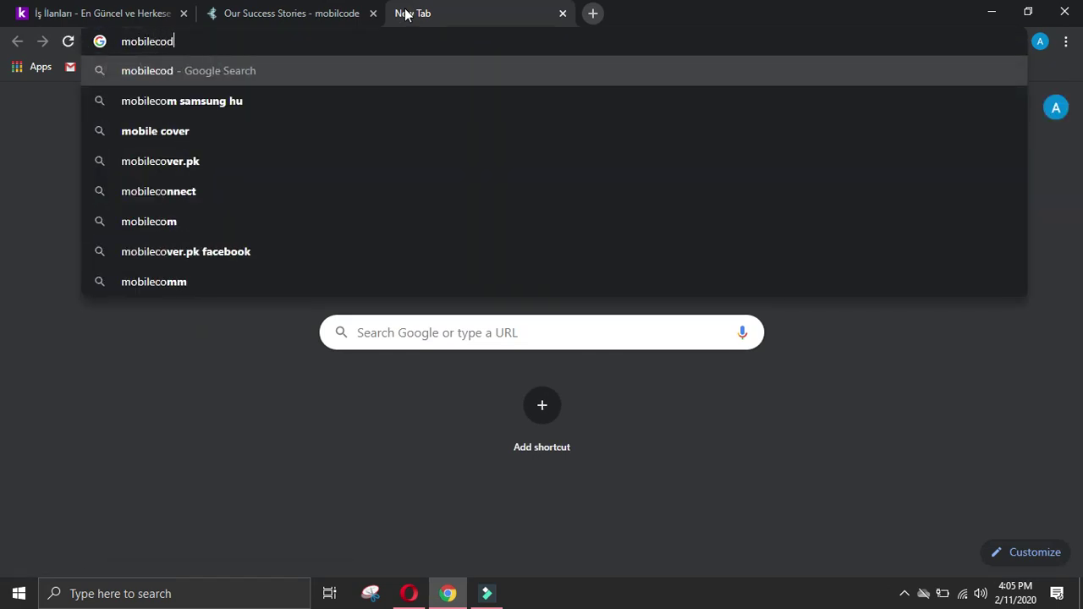
pyautogui.write('e li')
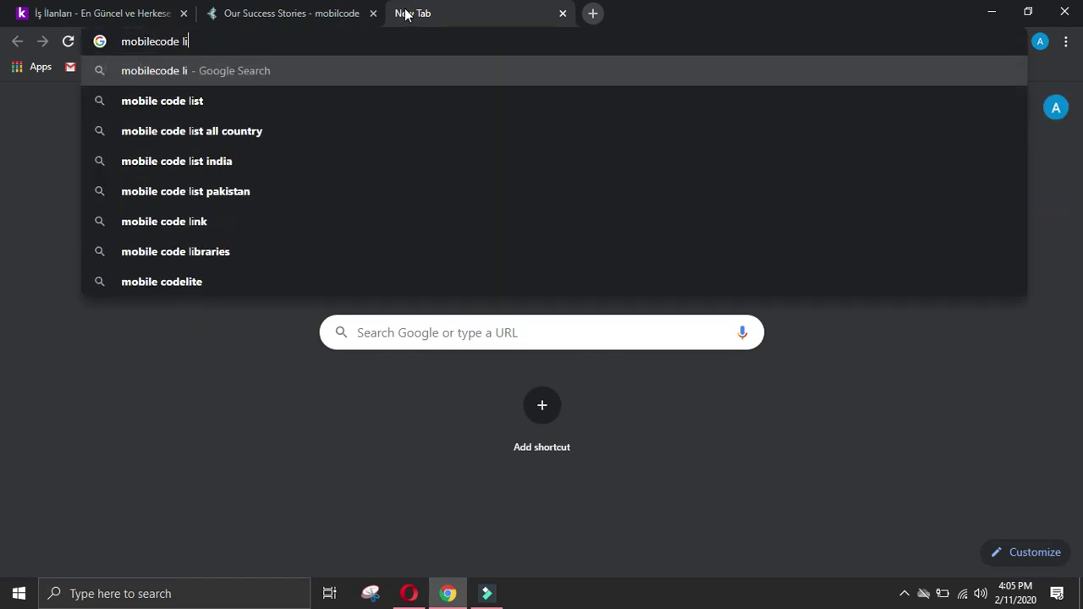
pyautogui.write('nkedin')
pyautogui.press('Return')
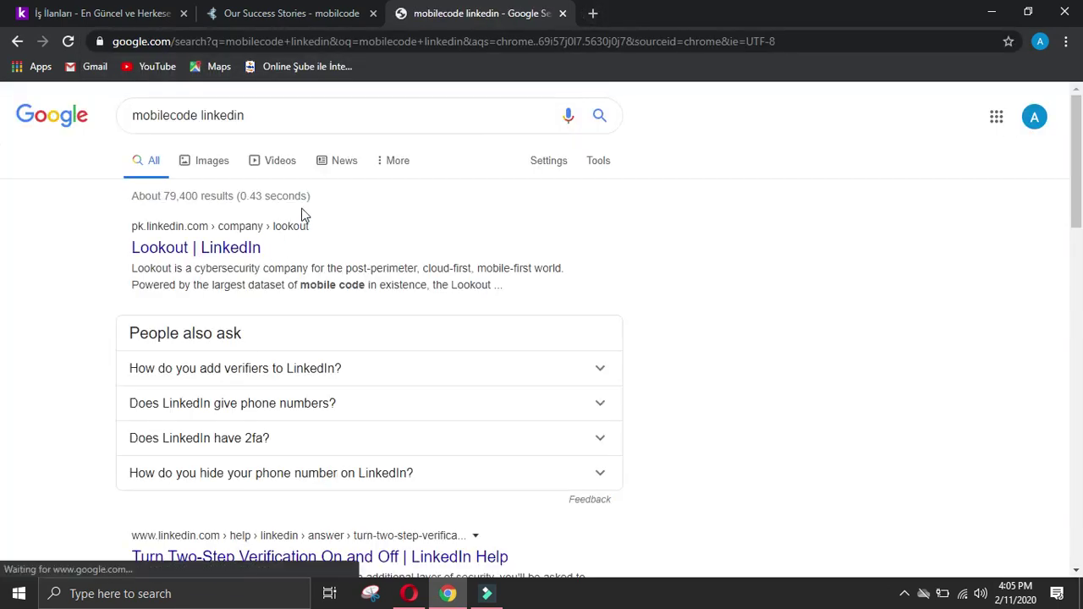
# Step: Copy 'Mobilcode Yazılım' from the kariyer.net listing and search 'Mobilcode Yazılım linkedin' instead
pyautogui.scroll(-2, 305, 214)
pyautogui.scroll(2, 304, 214)
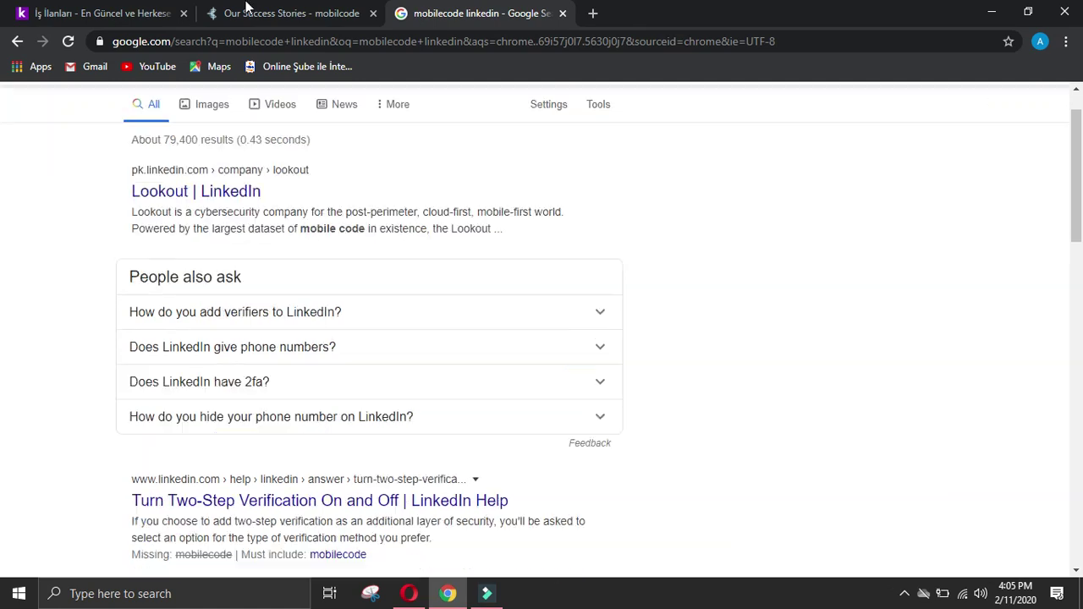
pyautogui.click(135, 13)
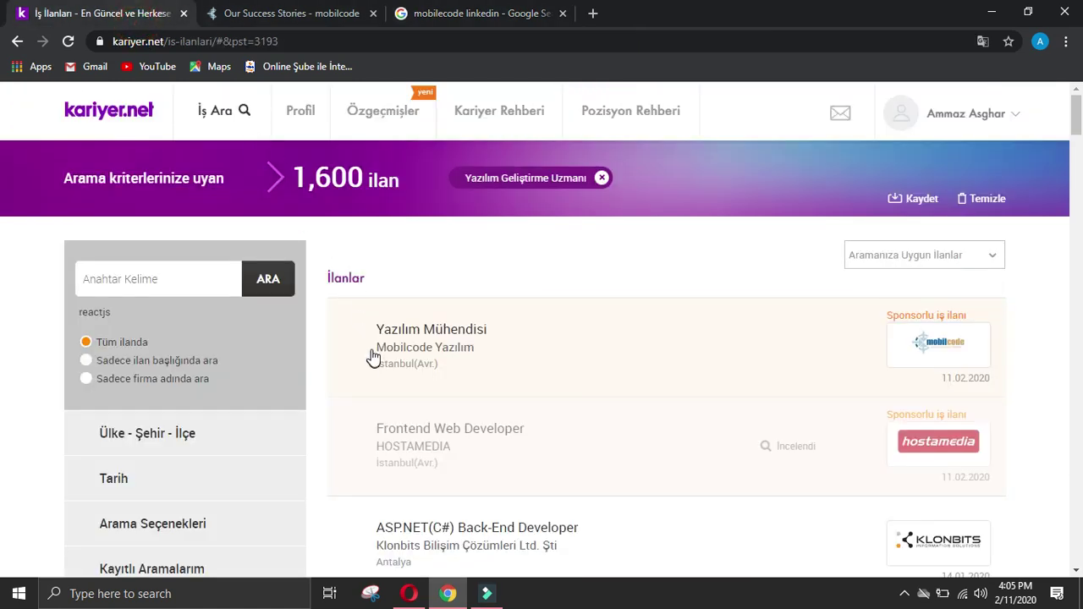
pyautogui.moveTo(369, 347); pyautogui.dragTo(491, 344)
pyautogui.hotkey('ctrl', 'c')
pyautogui.middleClick(486, 340)
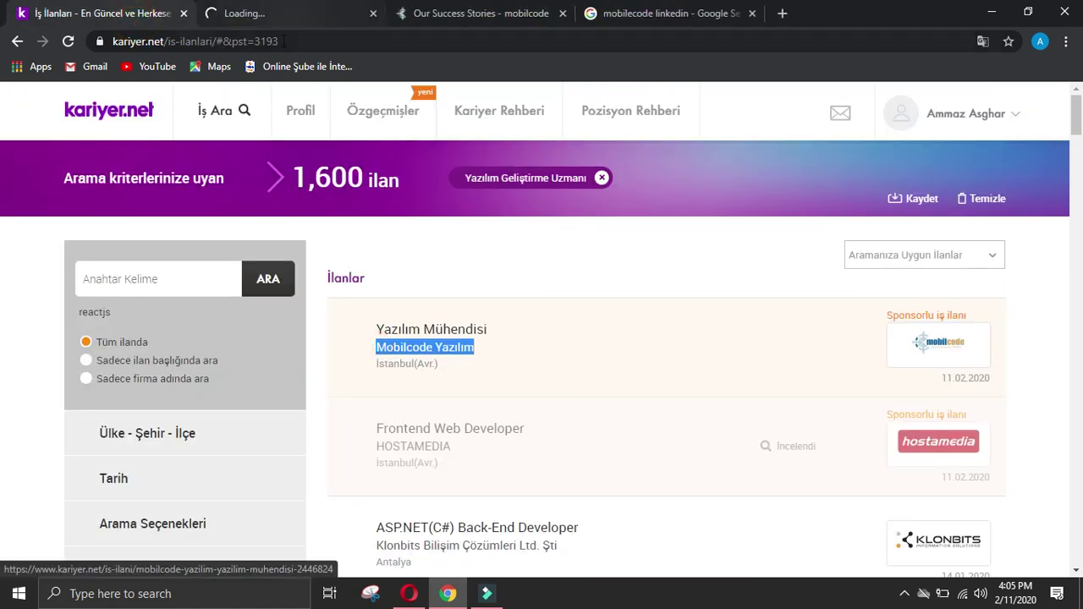
pyautogui.click(373, 12)
pyautogui.click(389, 15)
pyautogui.click(190, 113)
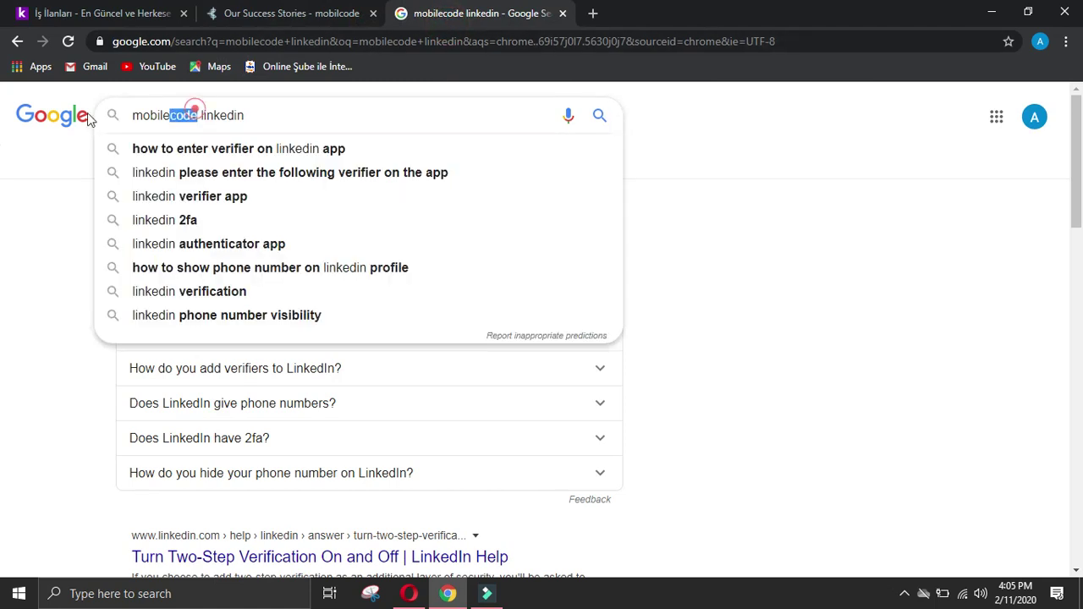
pyautogui.moveTo(191, 115); pyautogui.dragTo(88, 121)
pyautogui.hotkey('ctrl', 'v')
pyautogui.press('Return')
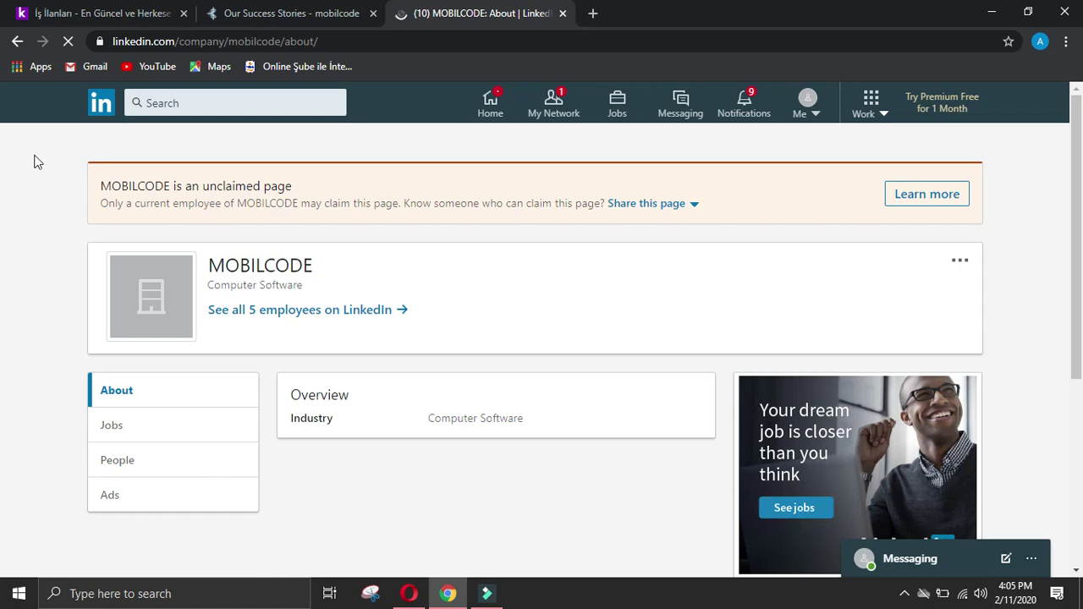
# Step: Check the Turkish and co.linkedin.com MOBILCODE LinkedIn results, returning to the results list
pyautogui.click(17, 40)
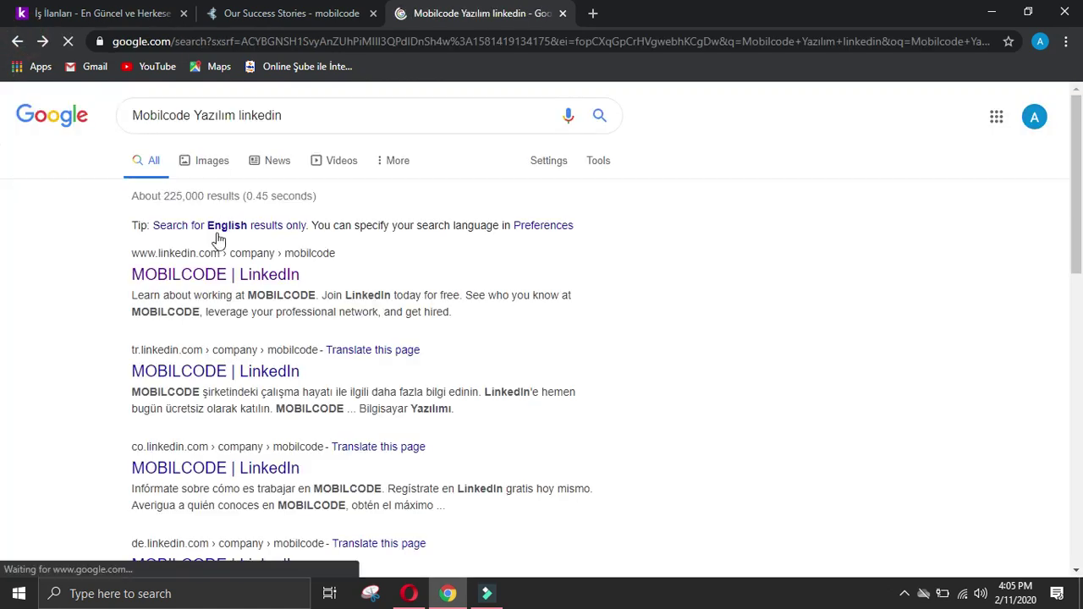
pyautogui.click(192, 369)
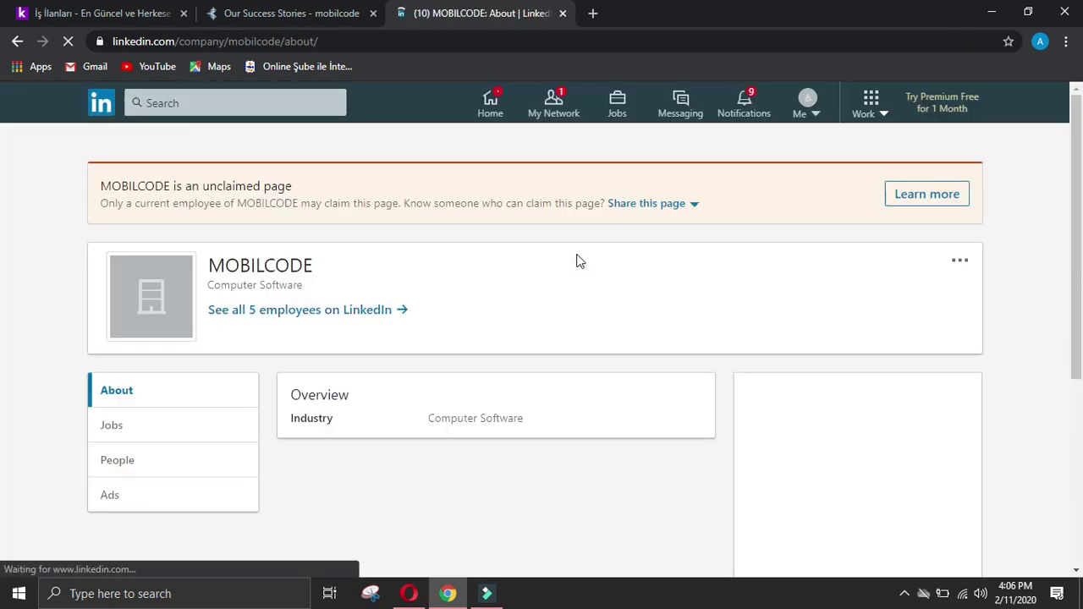
pyautogui.click(18, 41)
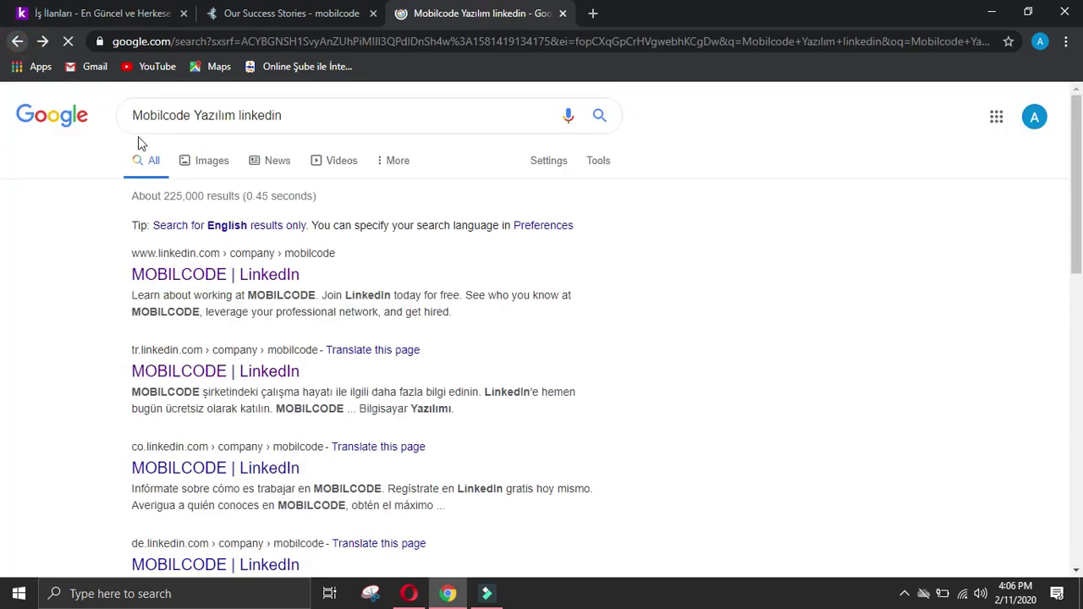
pyautogui.scroll(-2, 141, 247)
pyautogui.click(181, 308)
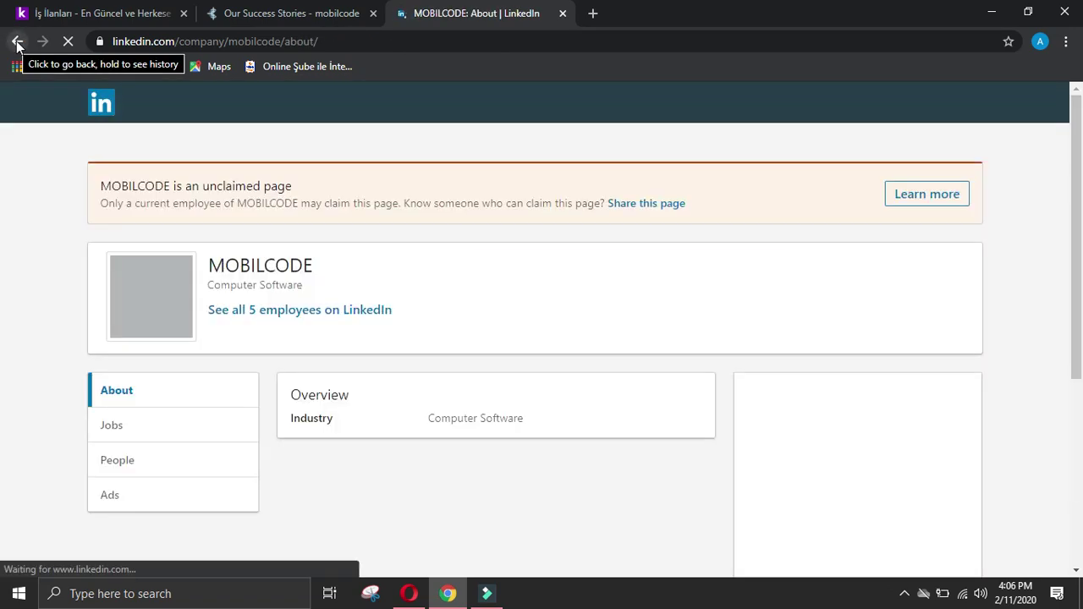
pyautogui.click(17, 43)
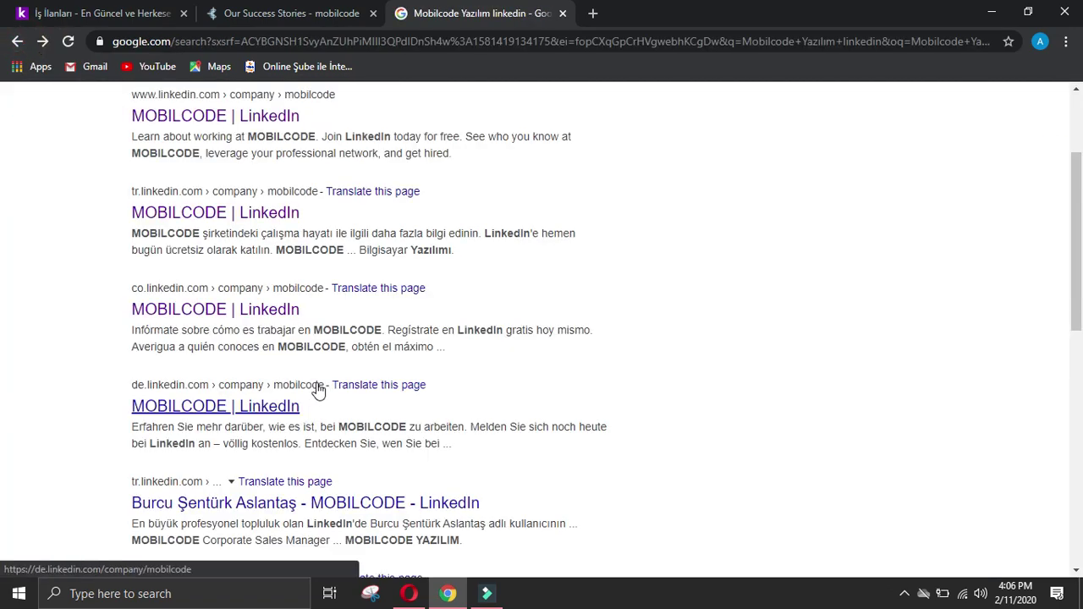
pyautogui.scroll(-2, 315, 387)
pyautogui.click(383, 342)
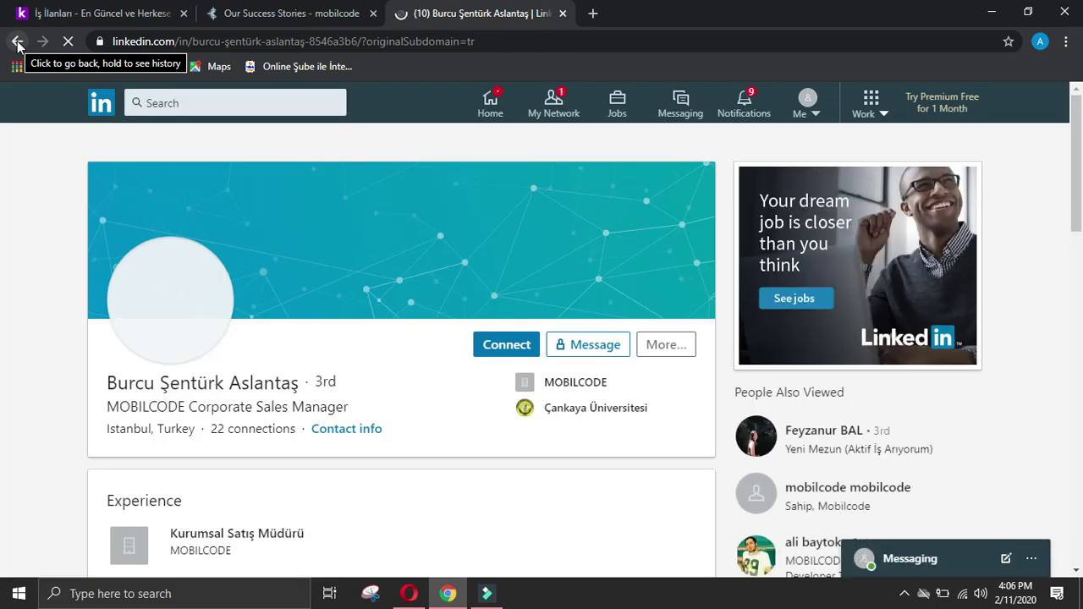
pyautogui.scroll(-4, 248, 222)
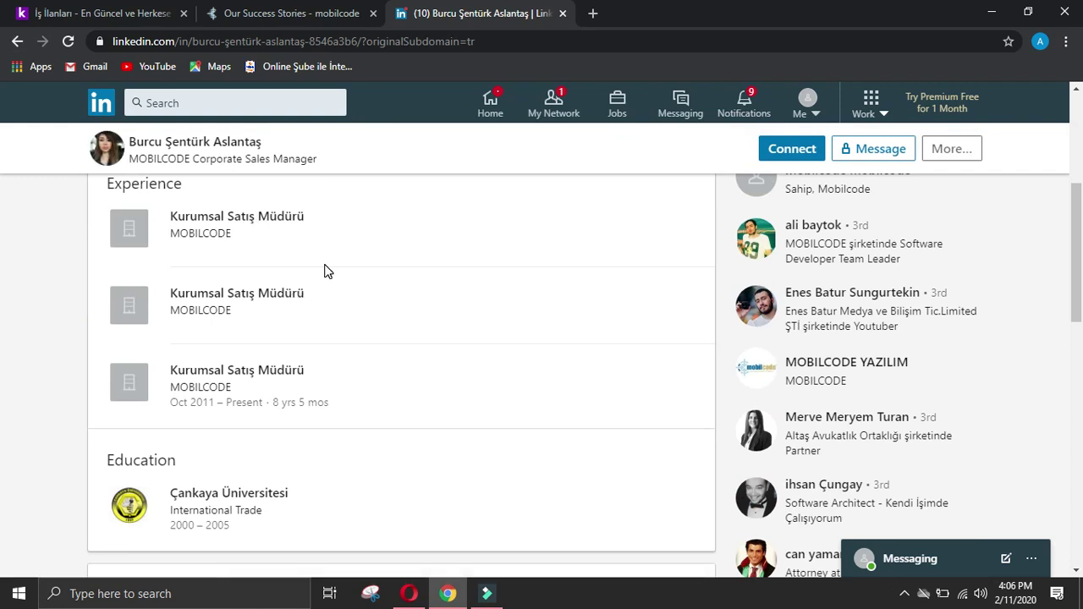
pyautogui.scroll(-2, 327, 270)
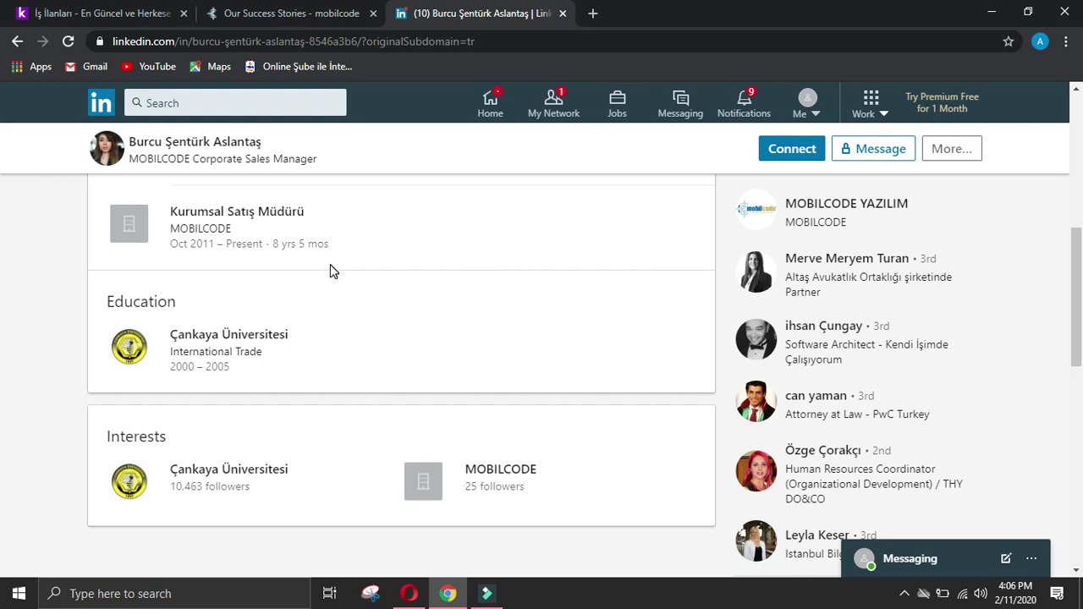
pyautogui.scroll(4, 330, 271)
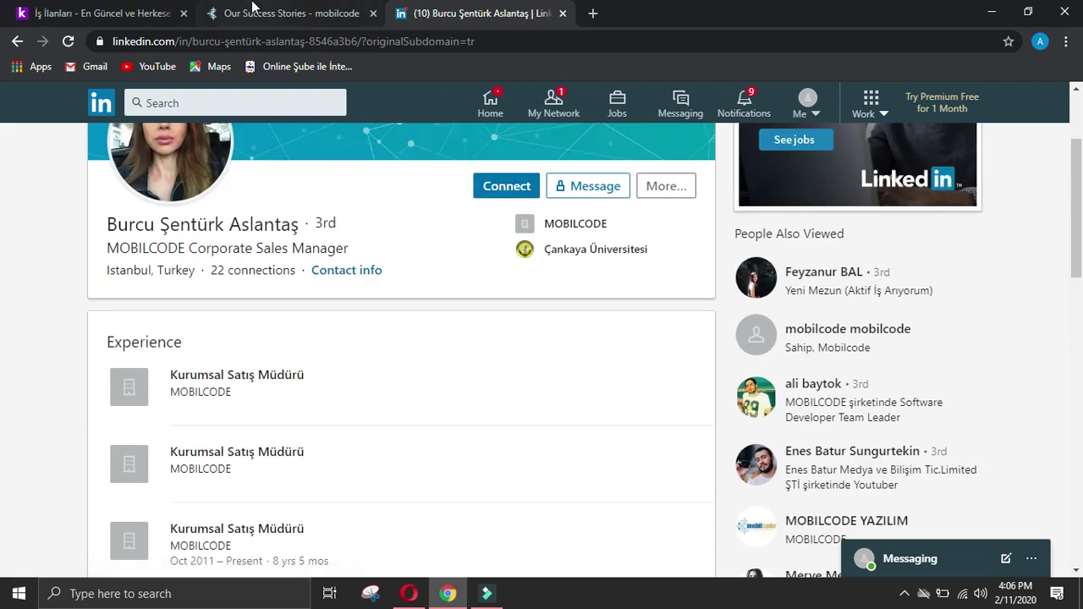
pyautogui.click(254, 10)
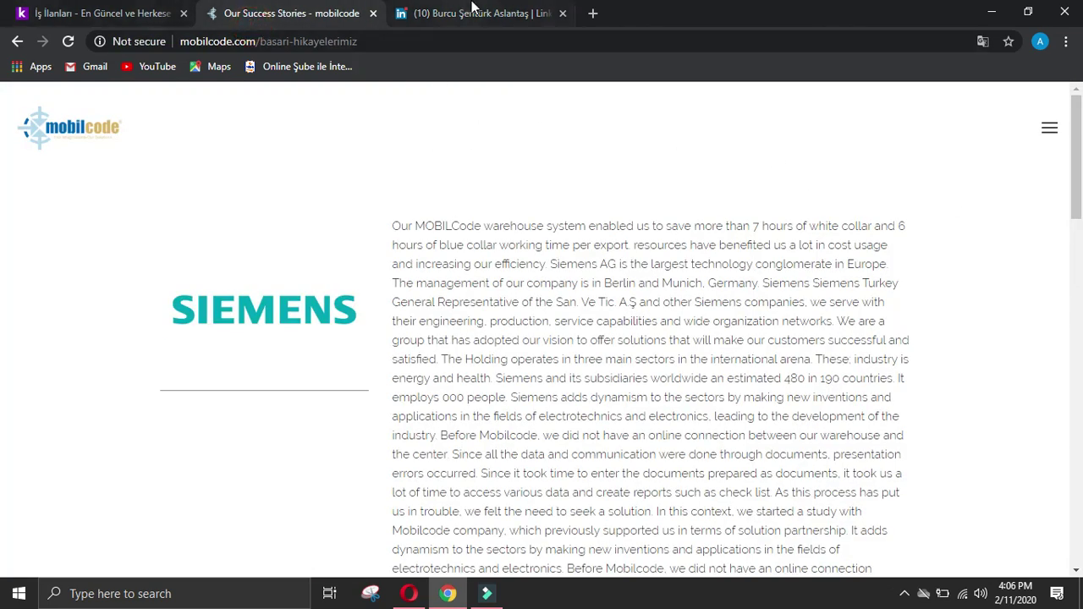
pyautogui.click(474, 13)
pyautogui.click(19, 41)
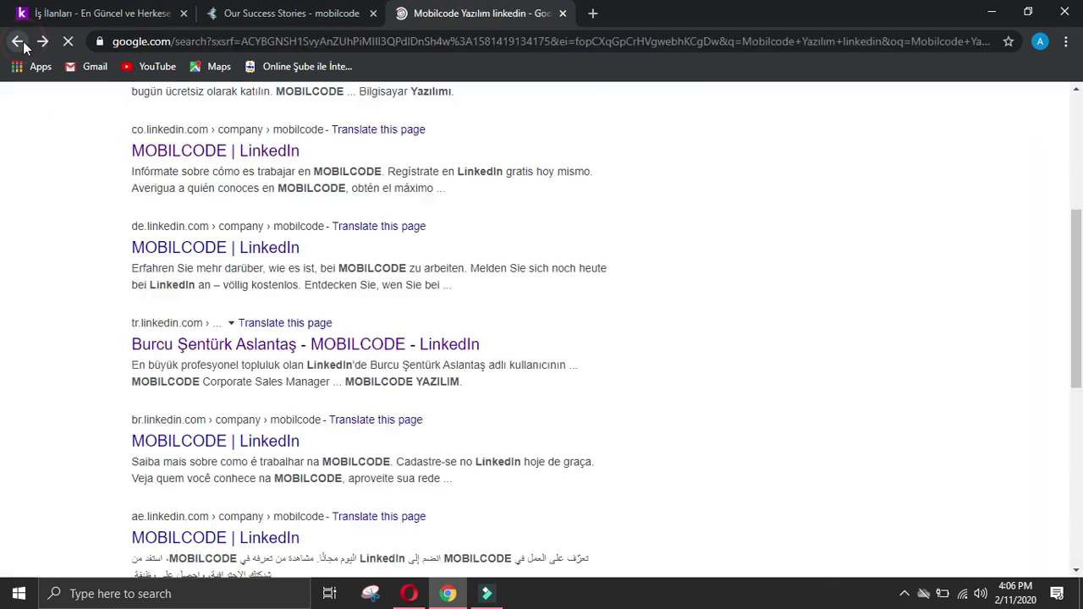
pyautogui.click(212, 442)
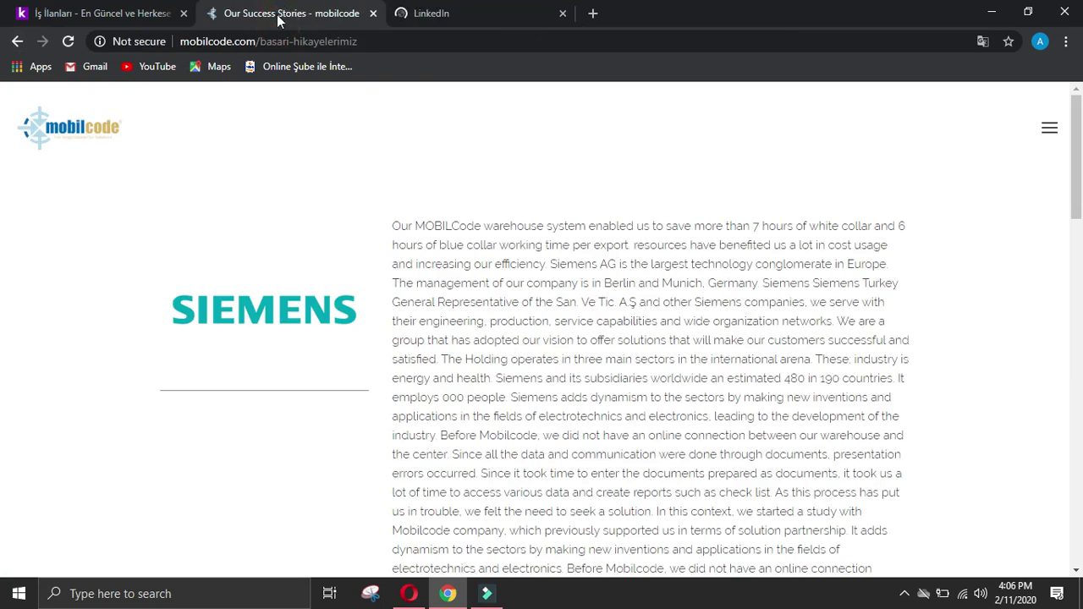
pyautogui.click(425, 17)
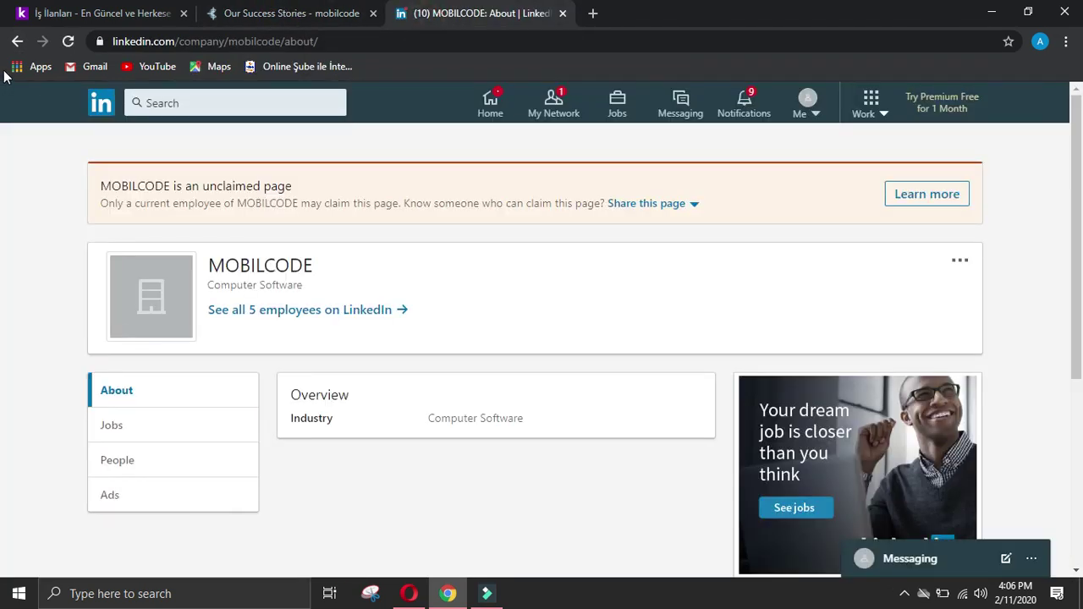
pyautogui.click(15, 42)
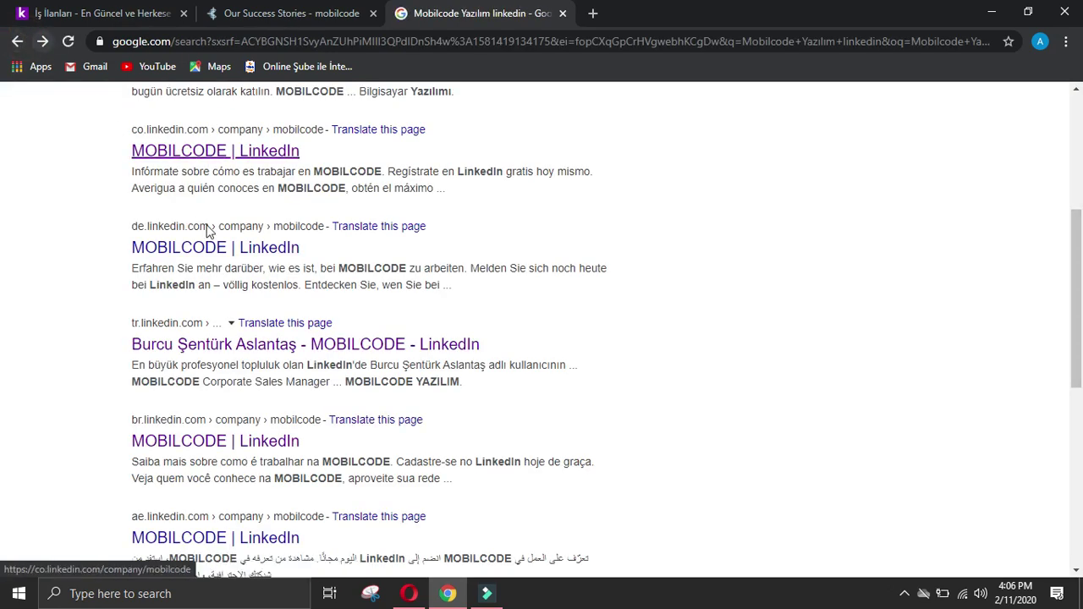
pyautogui.scroll(-2, 193, 432)
pyautogui.scroll(-2, 211, 387)
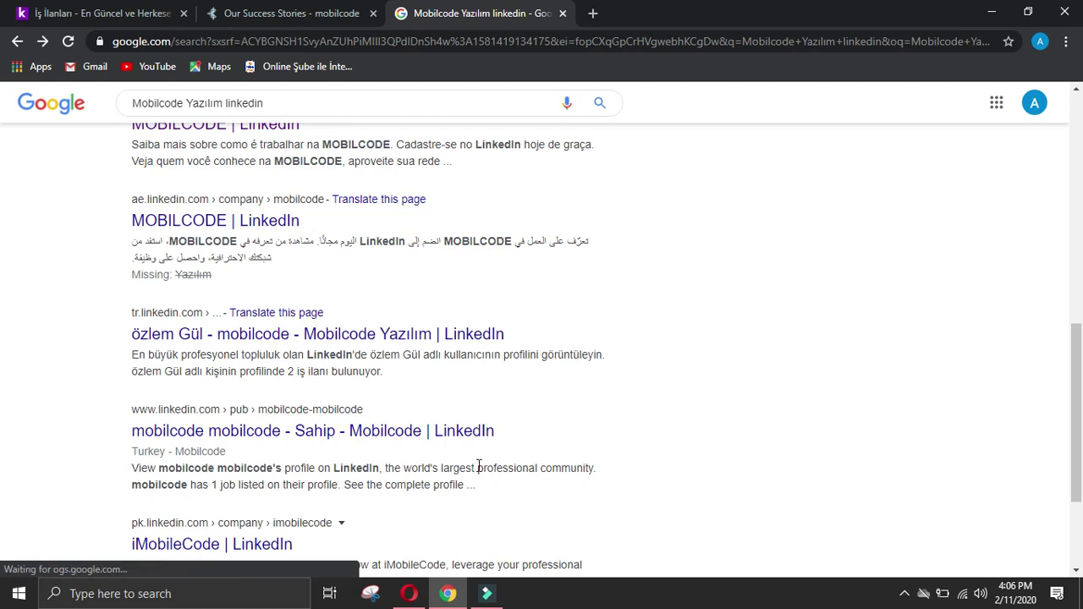
pyautogui.click(405, 339)
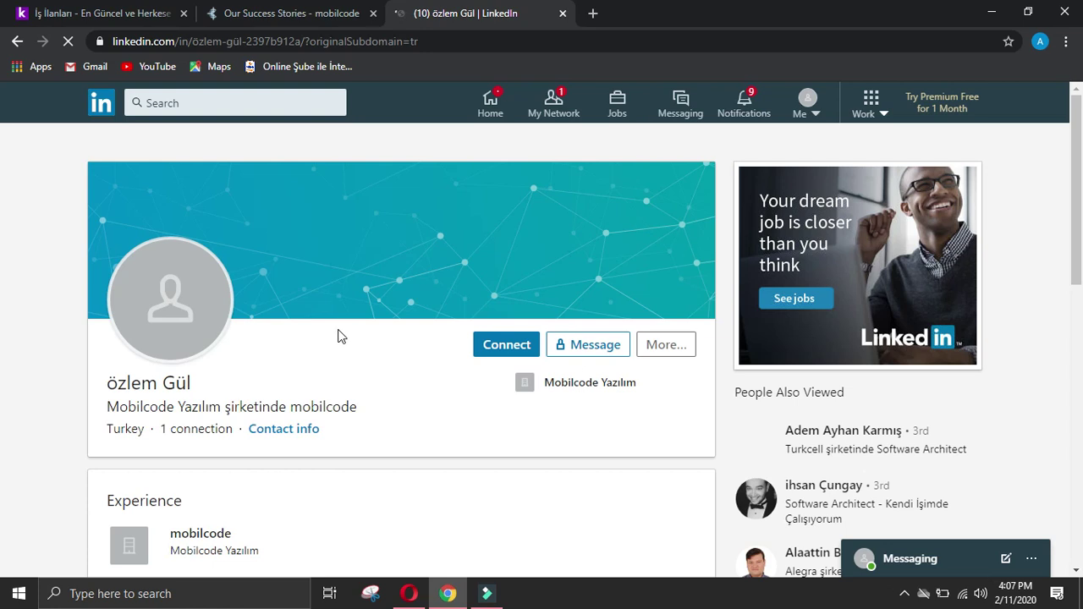
pyautogui.scroll(-4, 342, 388)
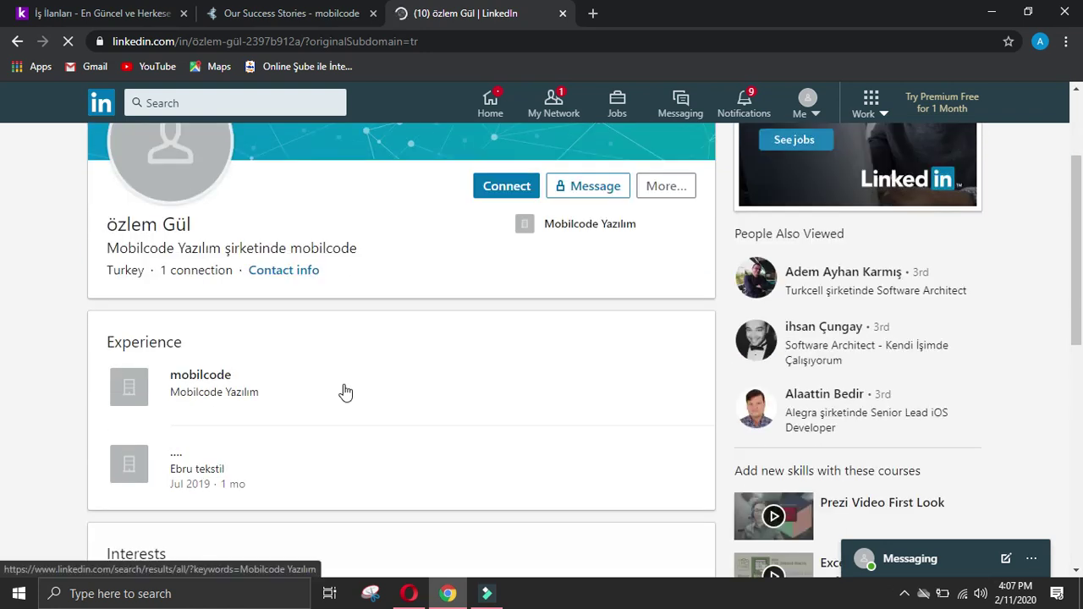
pyautogui.scroll(4, 345, 389)
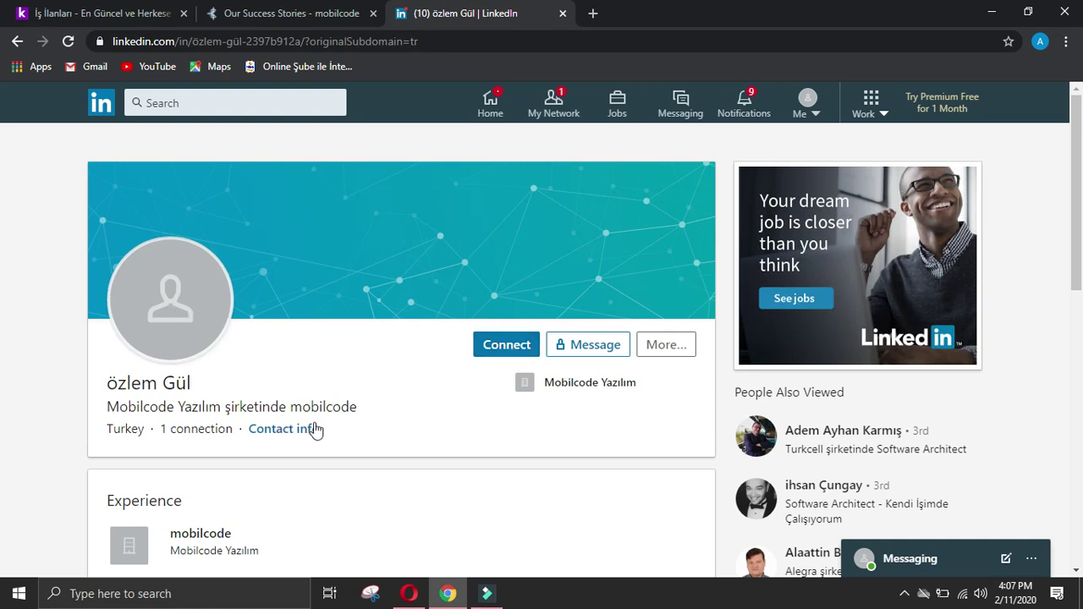
pyautogui.scroll(-7, 572, 394)
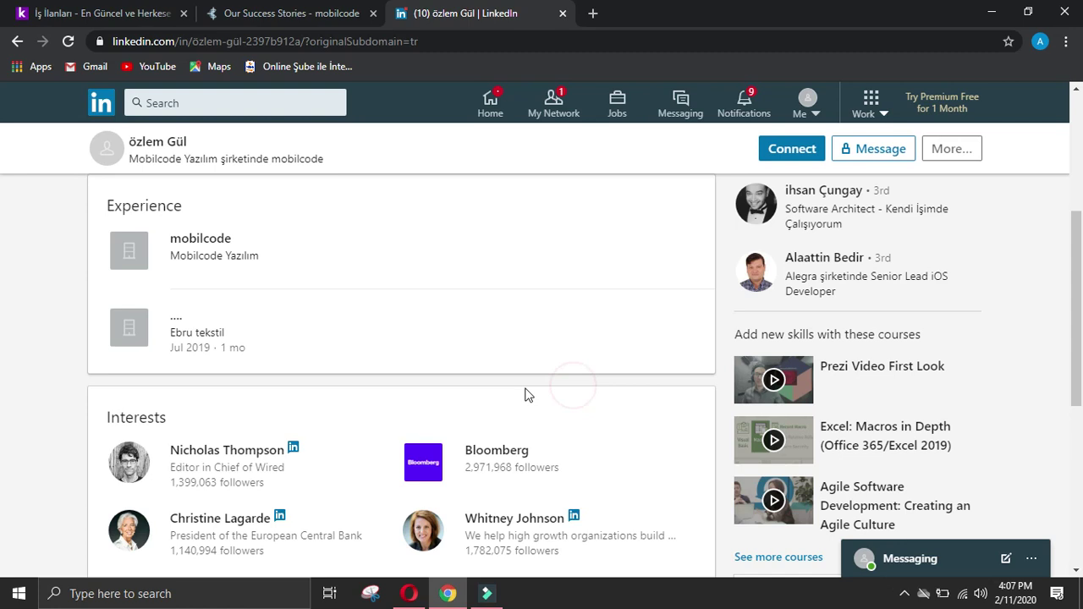
pyautogui.scroll(5, 278, 415)
pyautogui.click(17, 40)
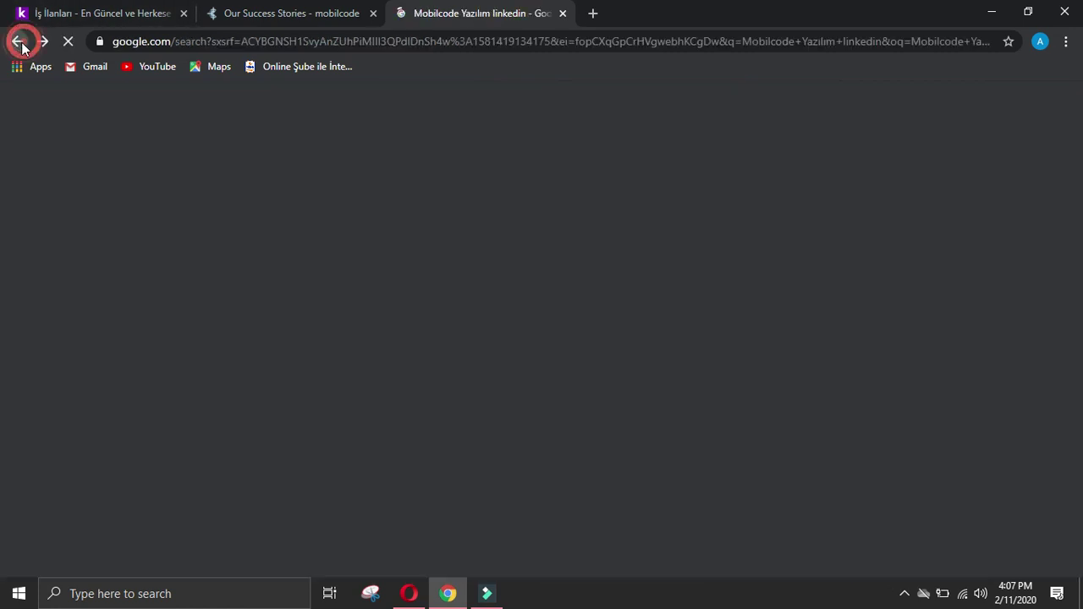
pyautogui.scroll(-1, 170, 262)
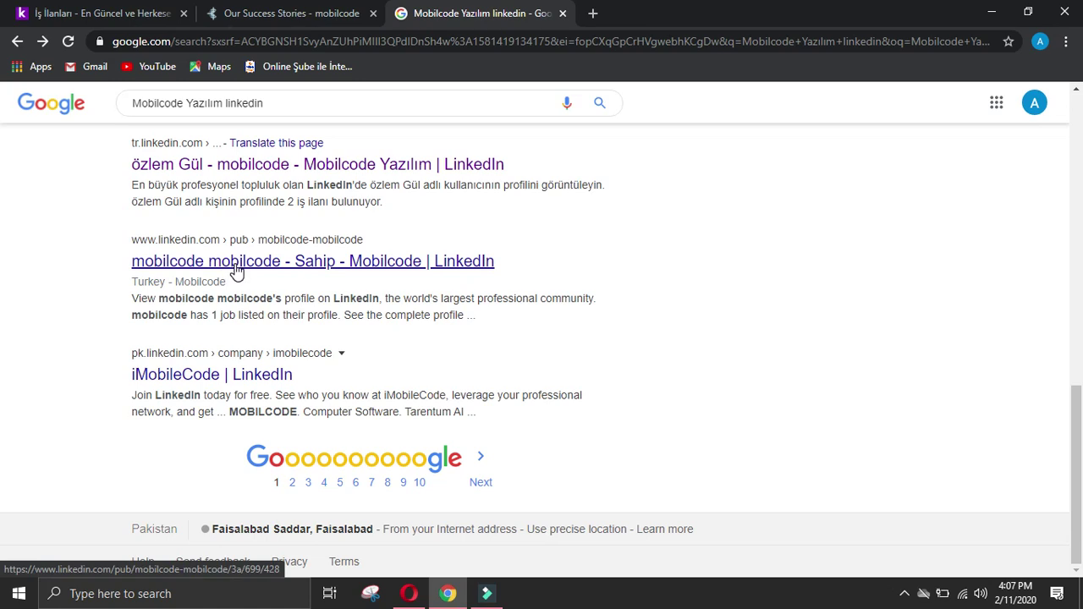
pyautogui.scroll(10, 236, 271)
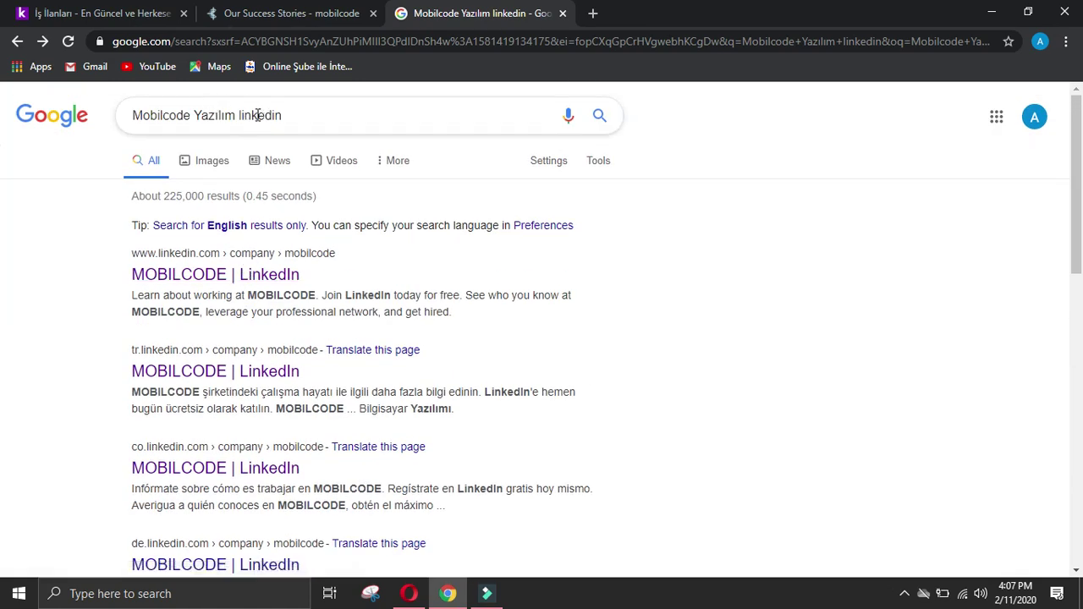
# Step: Re-run the search with the space restored in 'Mobilcode Yazılım' and review the results
pyautogui.click(211, 116)
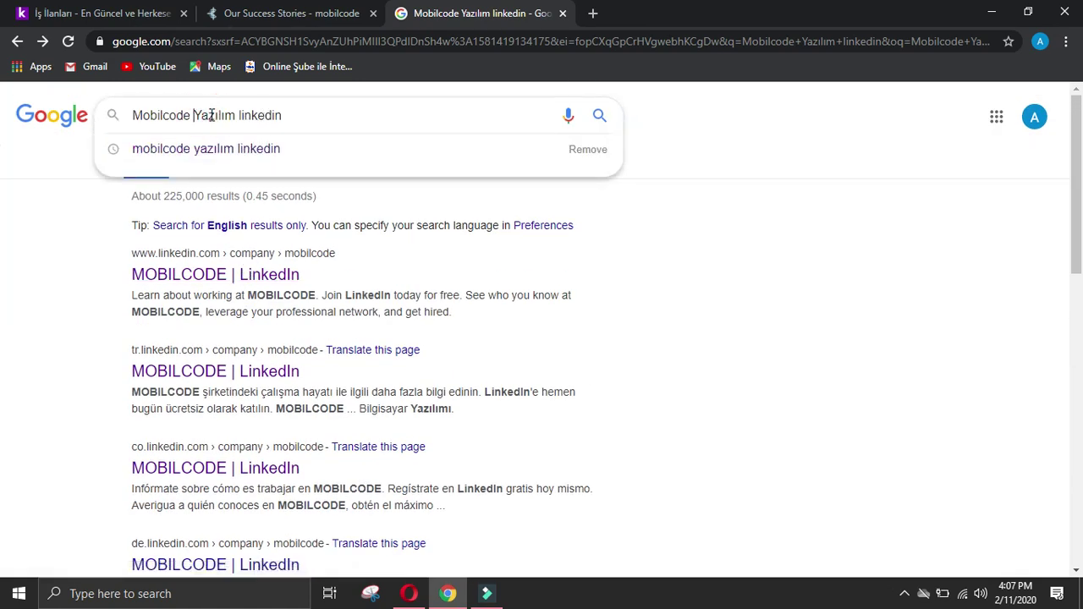
pyautogui.press('Return')
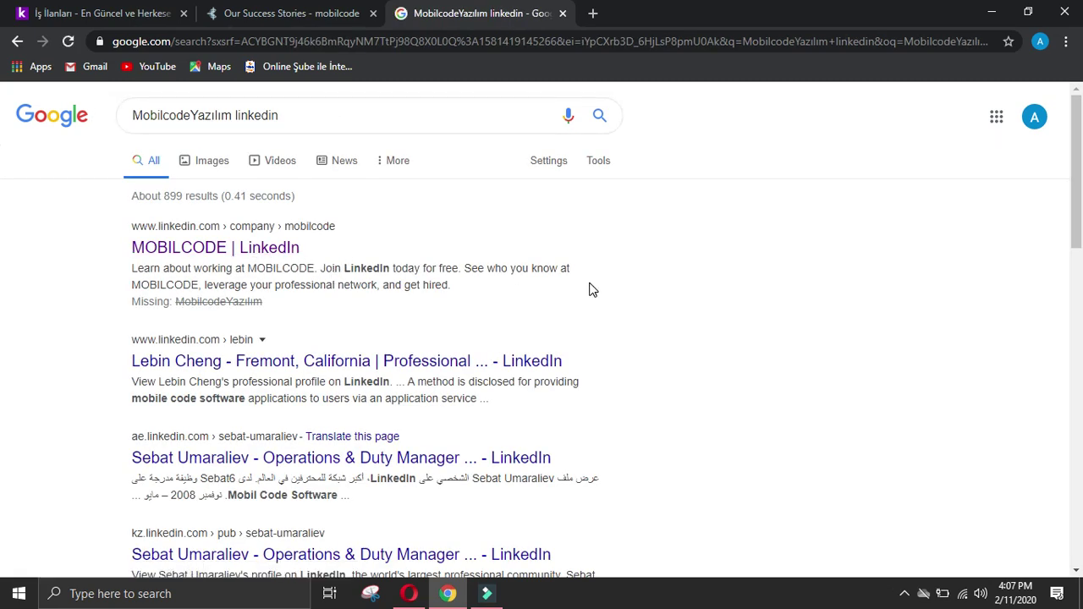
pyautogui.scroll(-2, 590, 290)
pyautogui.scroll(-2, 590, 290)
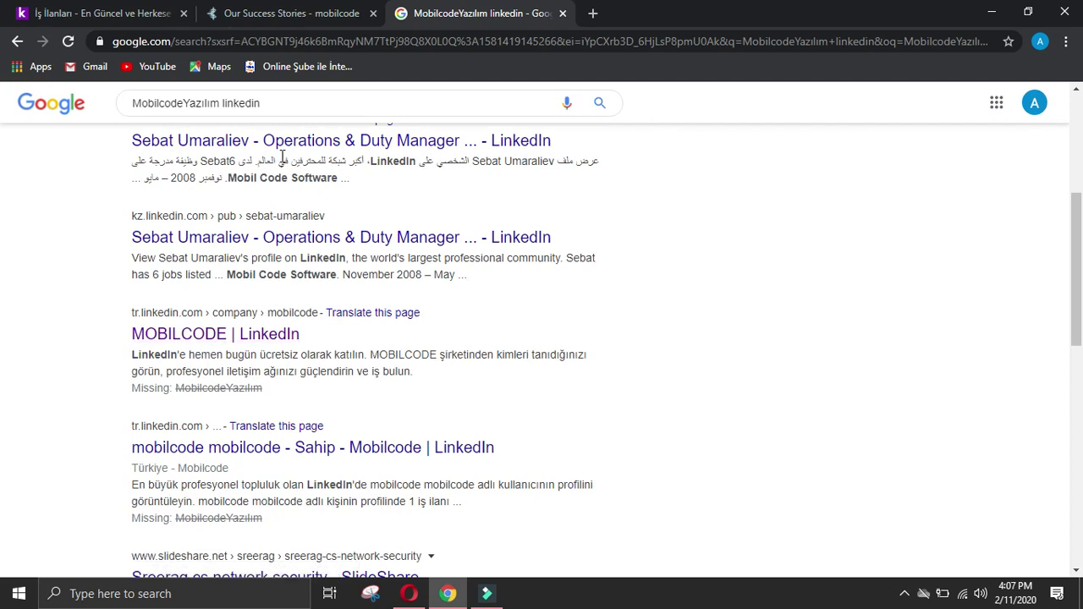
pyautogui.click(183, 103)
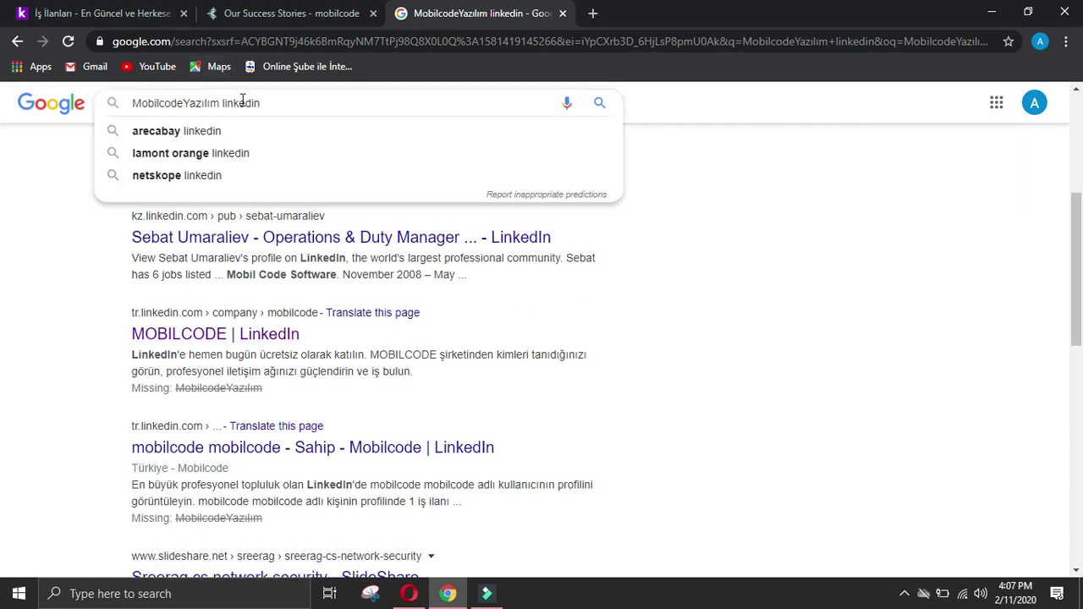
pyautogui.press('Return')
pyautogui.click(102, 12)
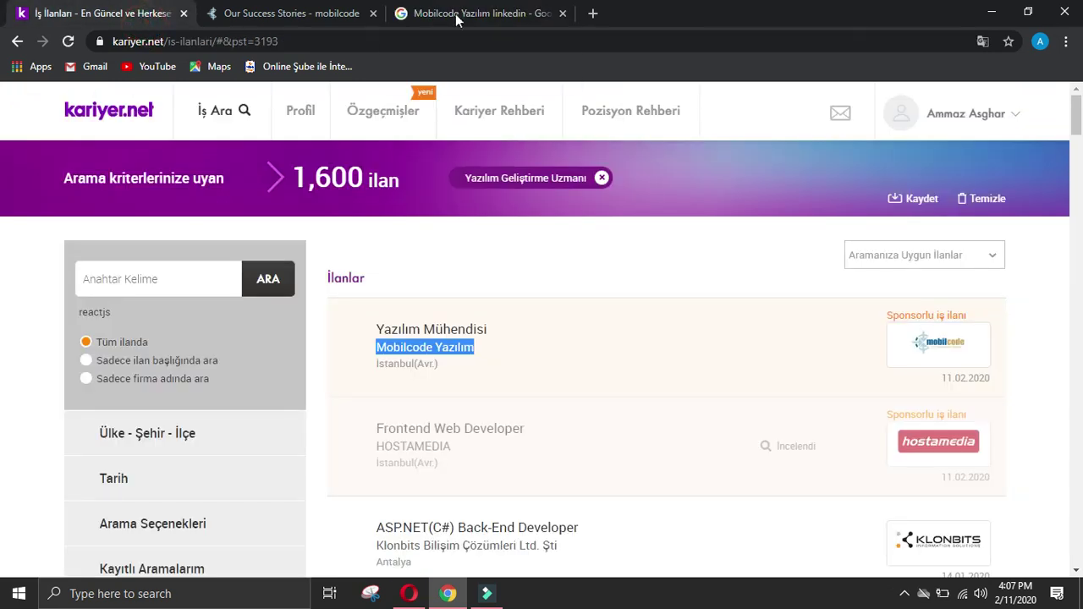
pyautogui.click(533, 12)
pyautogui.scroll(-2, 372, 206)
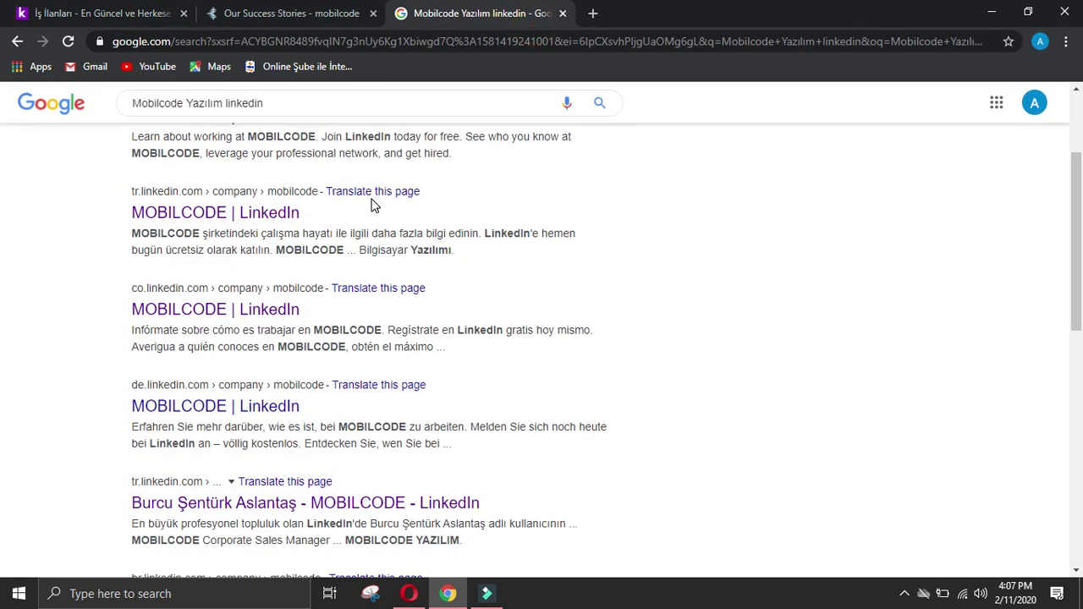
pyautogui.scroll(-2, 372, 205)
# Step: Open an employee's LinkedIn profile and select the headline 'Mobilcode Yazılım şirketinde mobilcode'
pyautogui.click(253, 246)
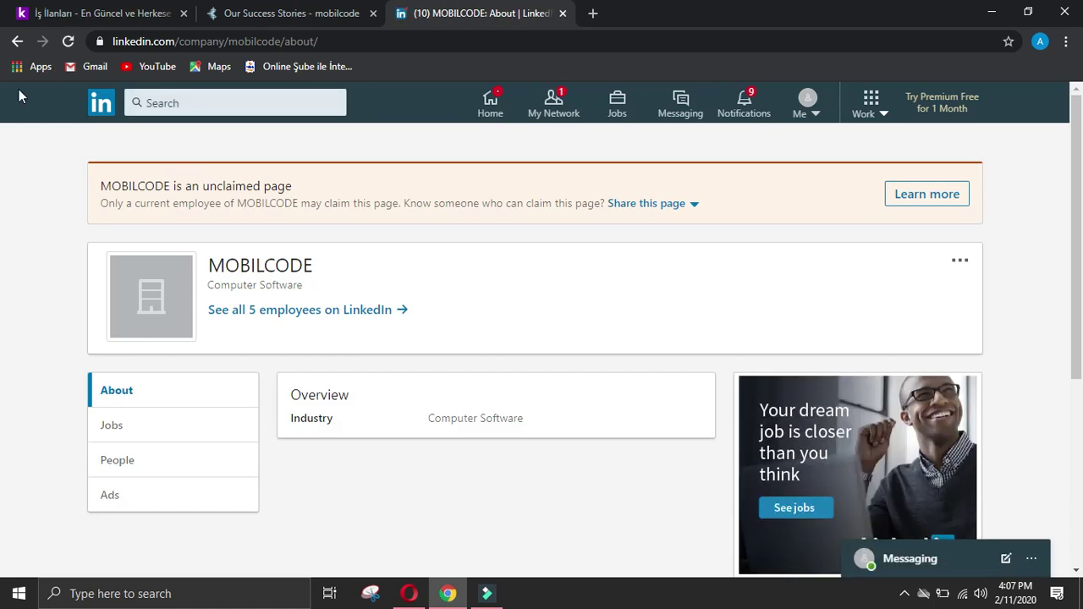
pyautogui.click(17, 41)
pyautogui.scroll(-4, 201, 213)
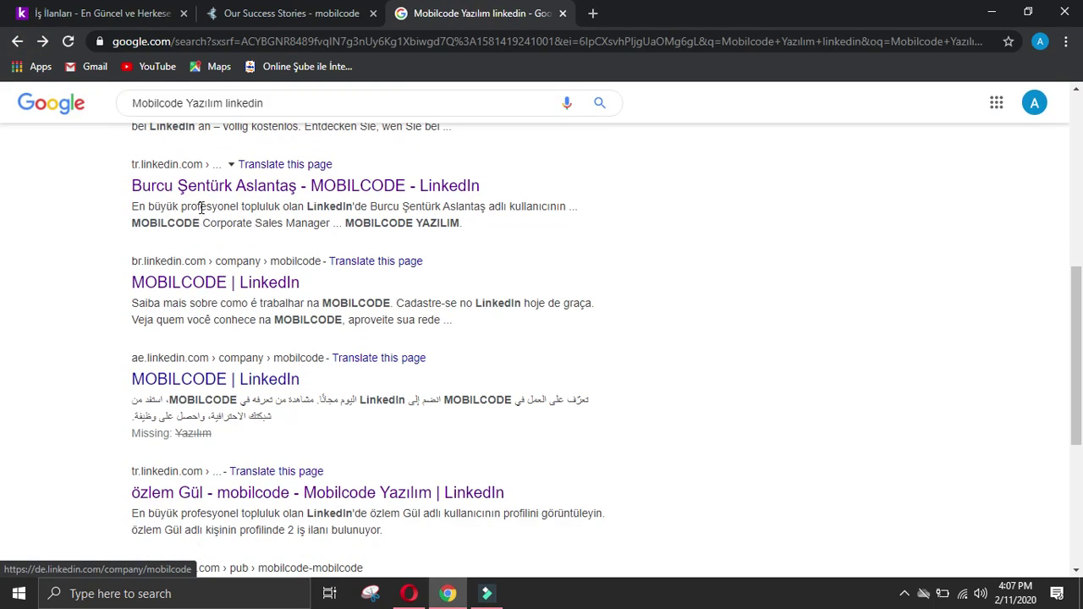
pyautogui.scroll(-1, 290, 225)
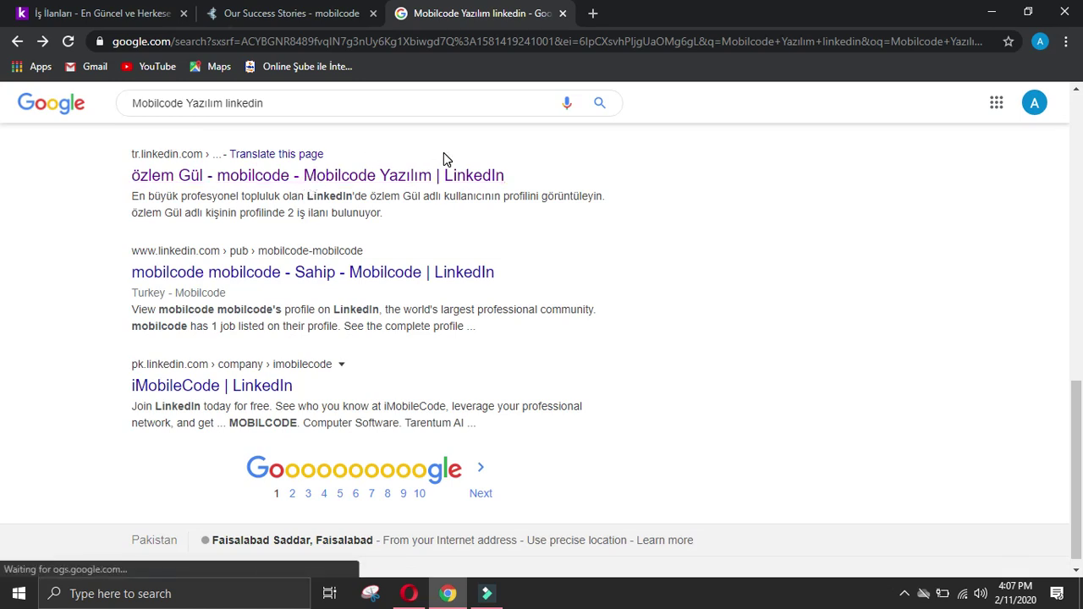
pyautogui.click(474, 184)
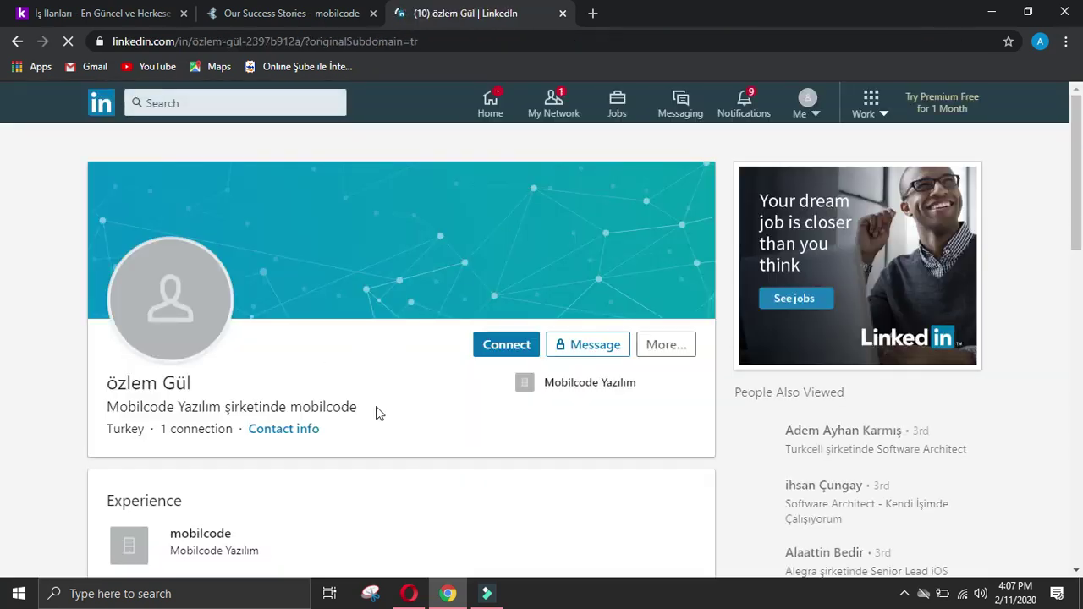
pyautogui.moveTo(376, 412); pyautogui.dragTo(119, 406)
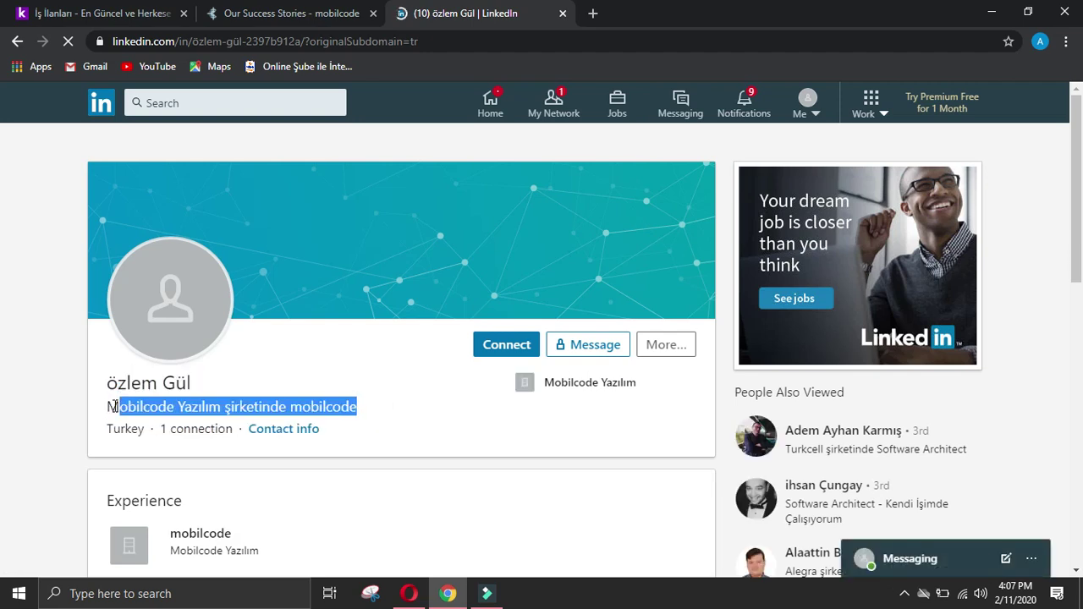
# Step: Open Google Translate in a new tab and paste the copied headline
pyautogui.click(593, 13)
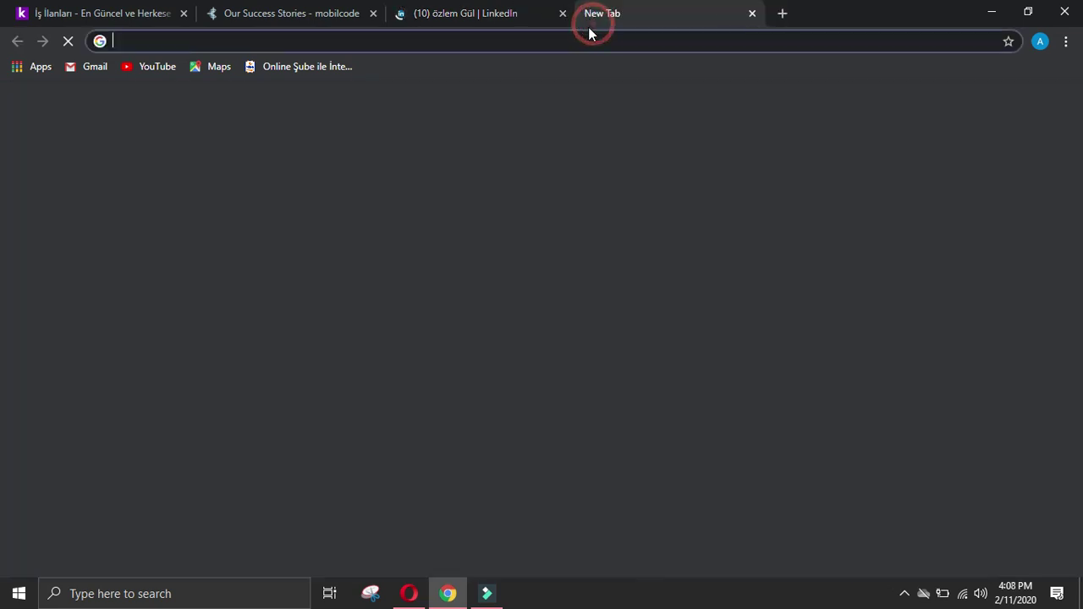
pyautogui.write('g')
pyautogui.click(464, 100)
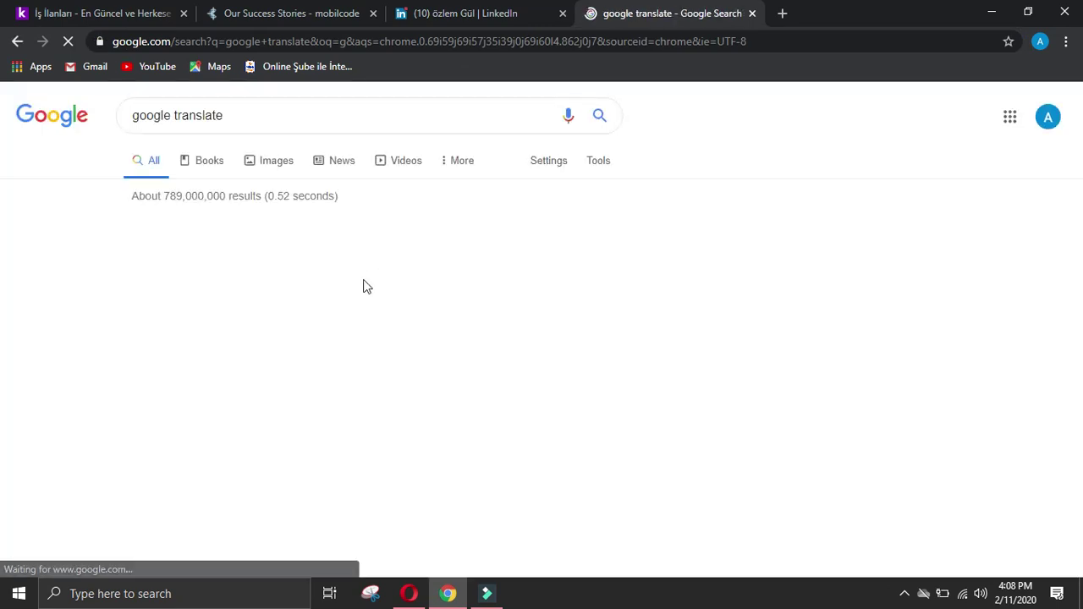
pyautogui.click(296, 303)
pyautogui.write('Mobilcode Yazılım şirketinde mobilcode')
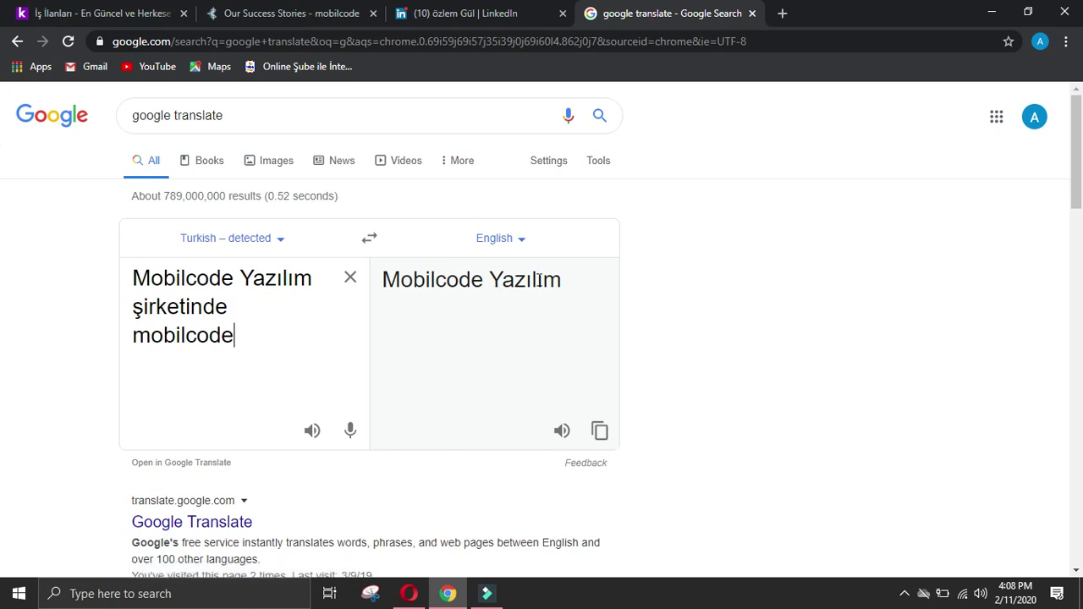
pyautogui.click(277, 241)
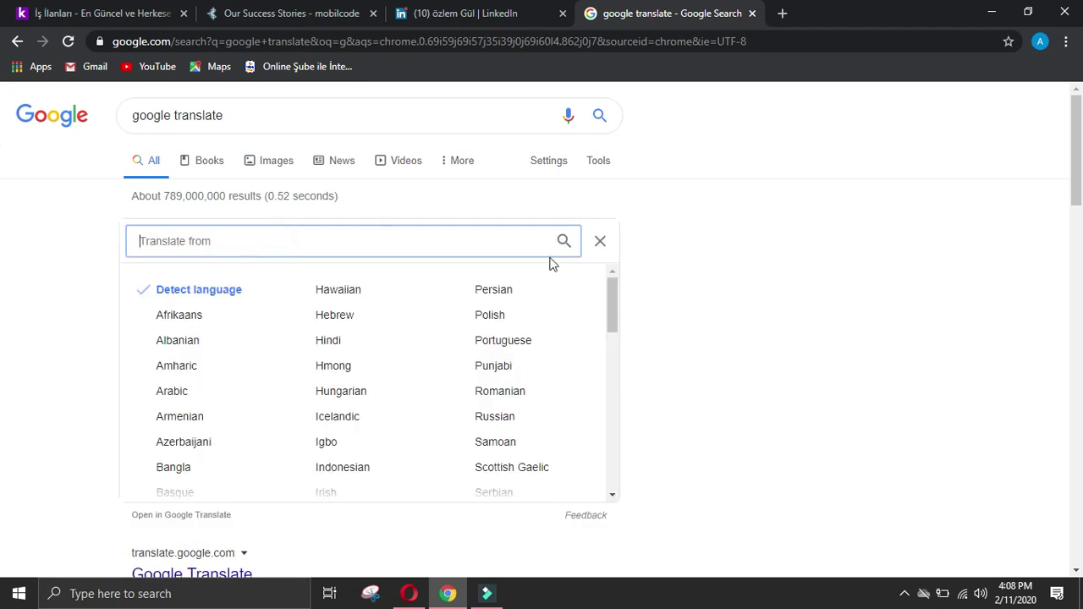
pyautogui.click(600, 243)
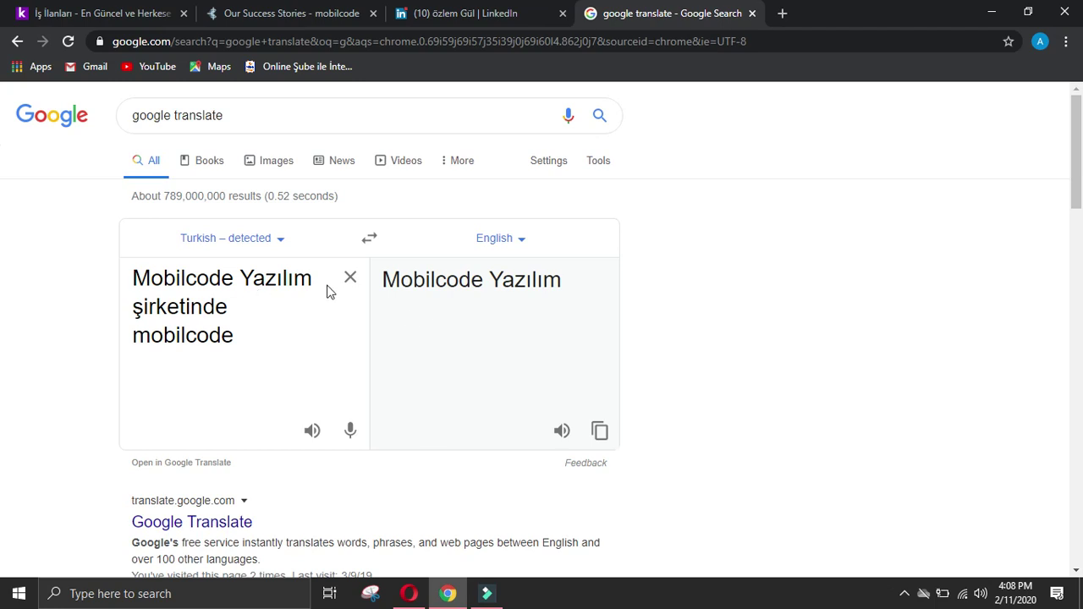
# Step: Rework the pasted source text in Google Translate, clearing and restoring it
pyautogui.tripleClick(300, 292)
pyautogui.press('Right')
pyautogui.press('Return')
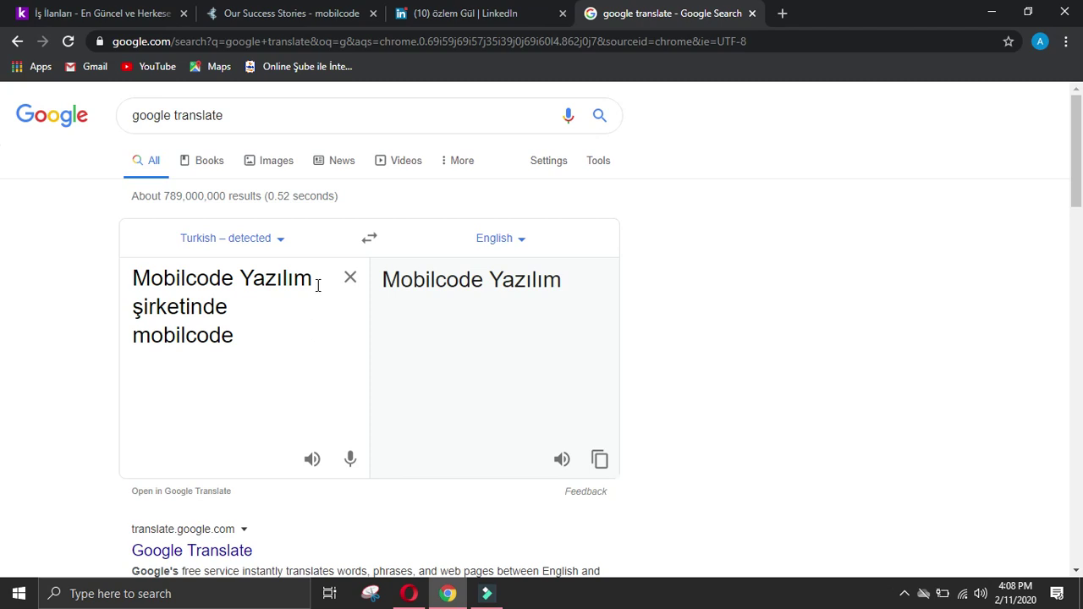
pyautogui.click(356, 285)
pyautogui.hotkey('ctrl', 'z')
pyautogui.press('Return')
# Step: Translate 'şirketinde mobilcode' to 'mobilcode at.' and close the Translate tab
pyautogui.click(436, 10)
pyautogui.moveTo(401, 397); pyautogui.dragTo(233, 407)
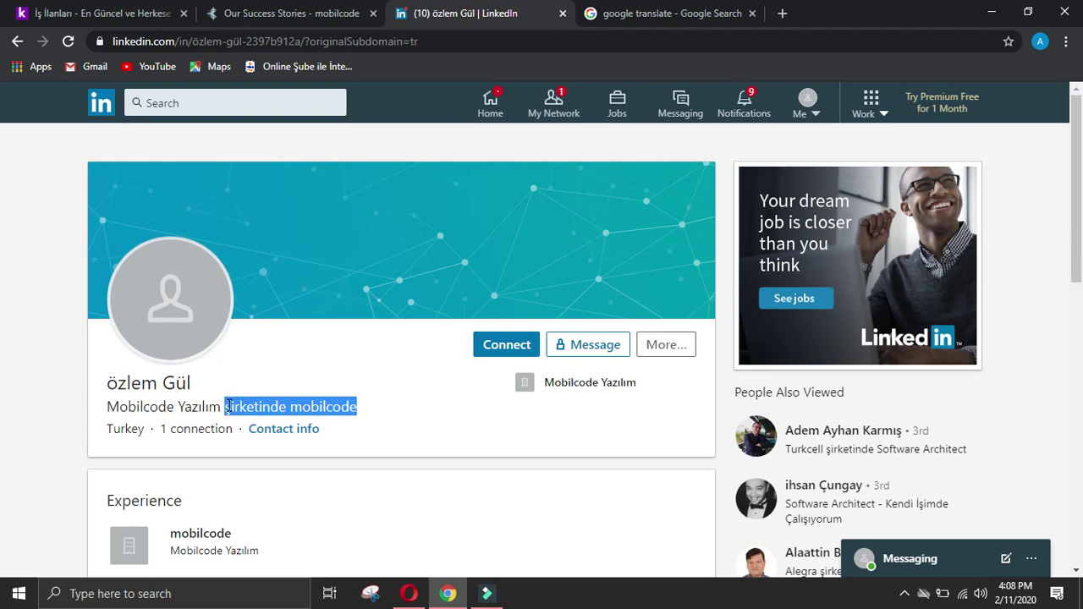
pyautogui.click(657, 11)
pyautogui.click(350, 279)
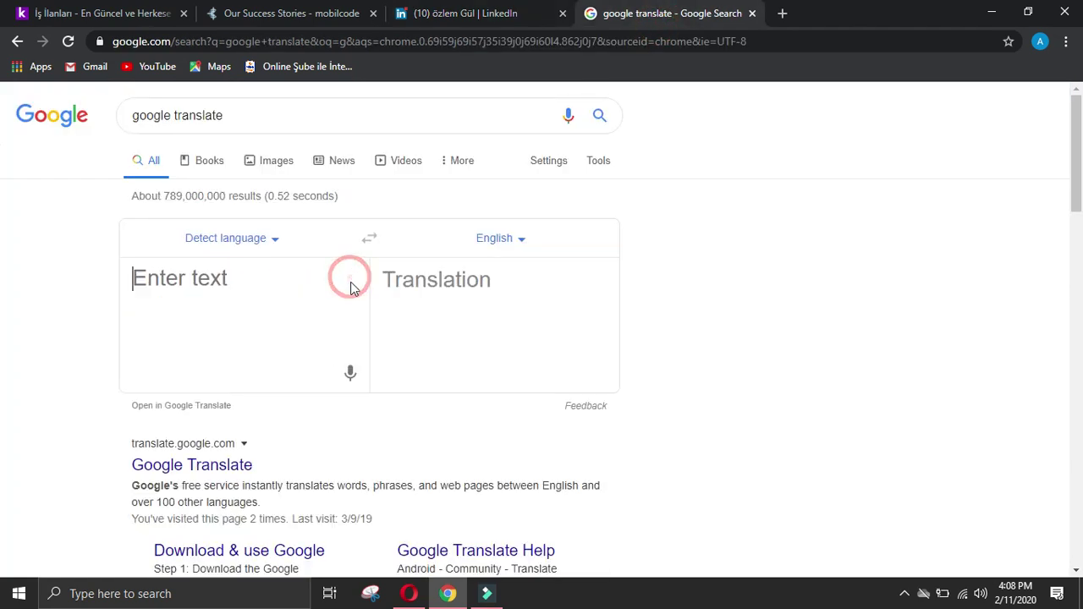
pyautogui.write('şirketinde mobilcode')
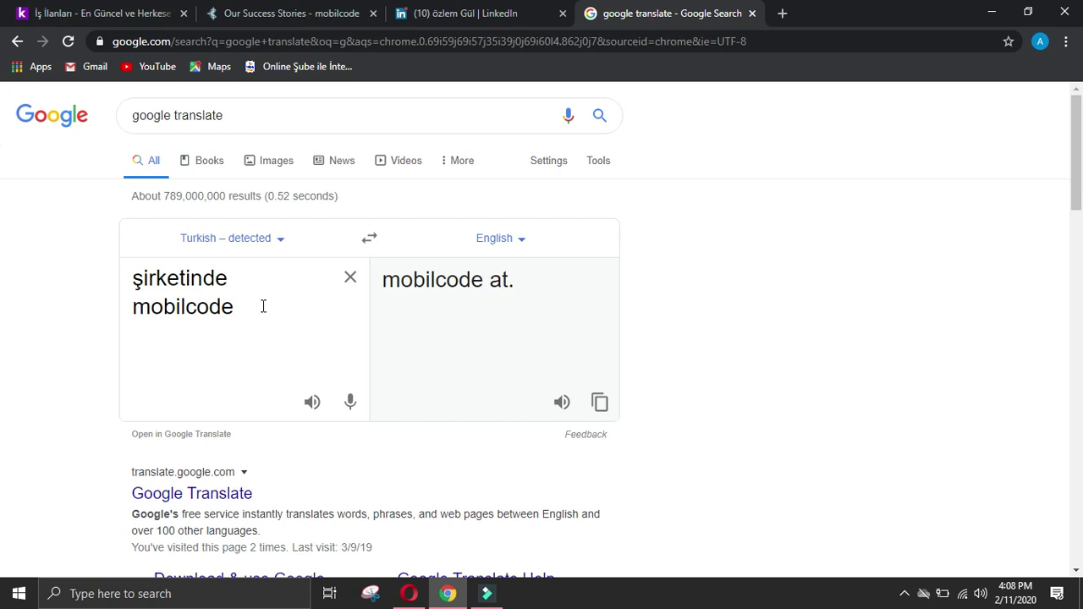
pyautogui.click(501, 12)
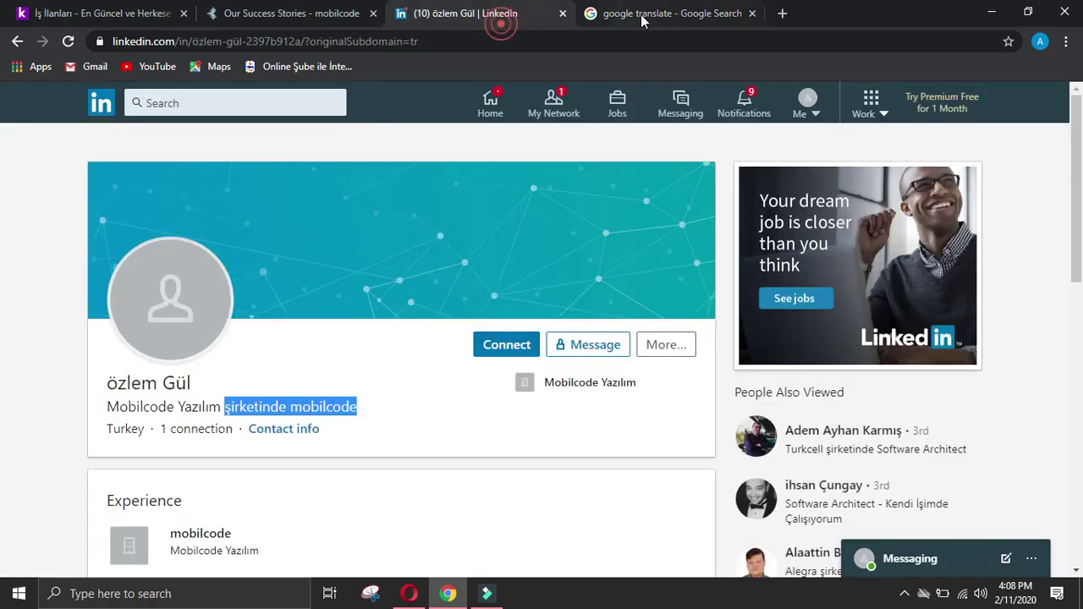
pyautogui.click(651, 13)
pyautogui.click(752, 13)
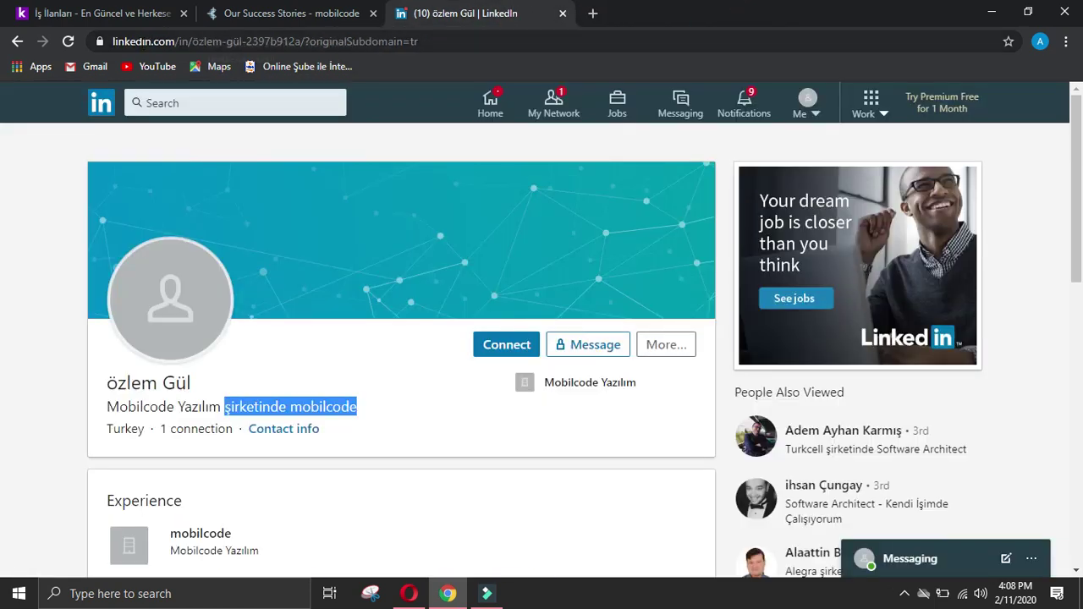
# Step: Refine the LinkedIn-related search by adding 'manager' to the query
pyautogui.click(18, 42)
pyautogui.scroll(15, 404, 364)
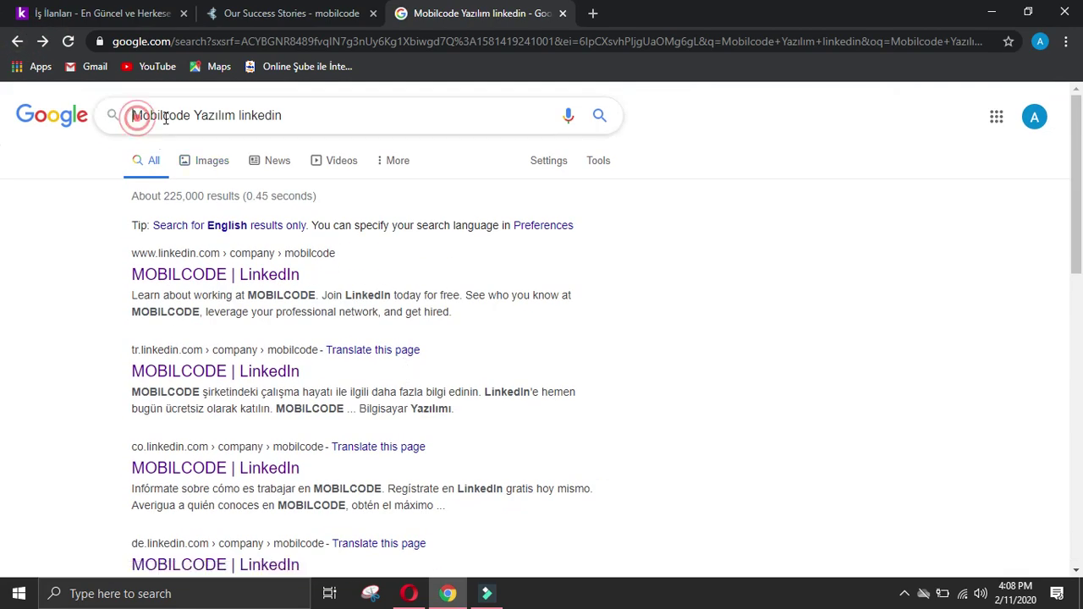
pyautogui.click(135, 116)
pyautogui.write('manager')
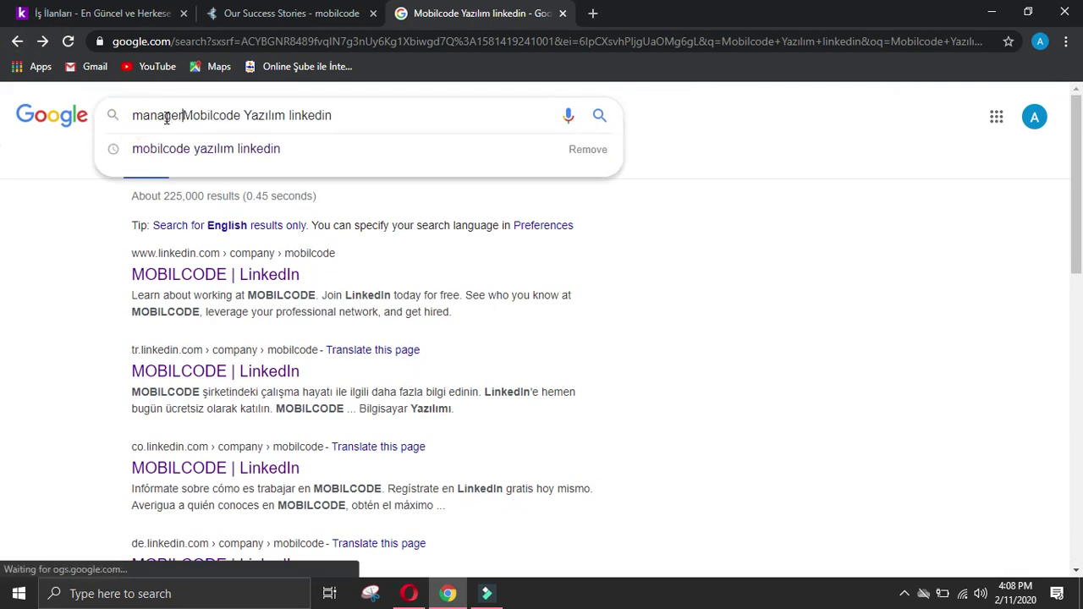
pyautogui.press('Return')
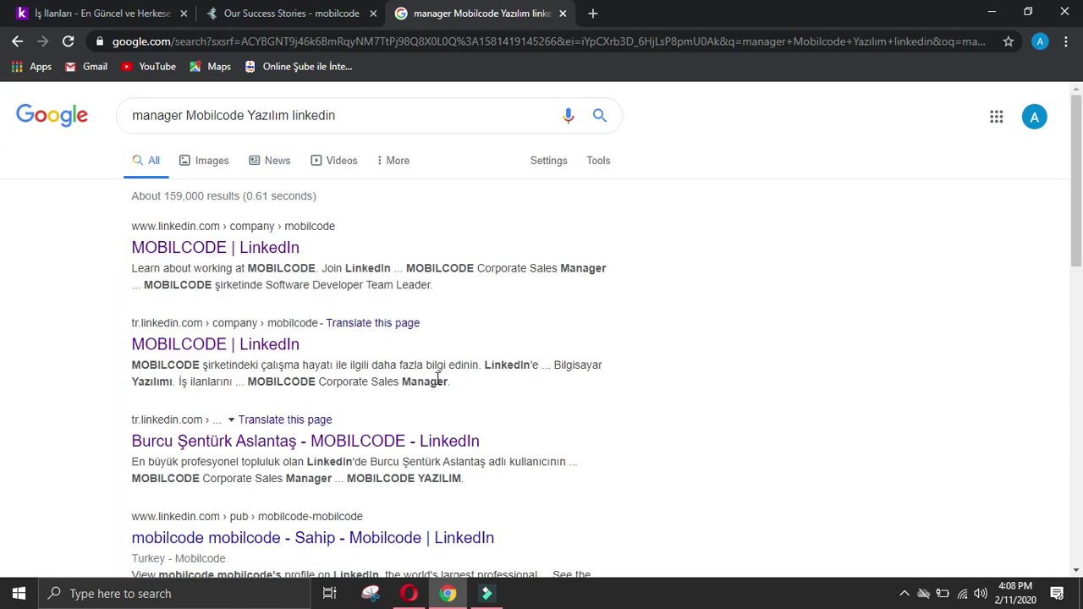
# Step: Send MOBILCODE's Corporate Sales Manager a connection invitation and select her name
pyautogui.click(411, 443)
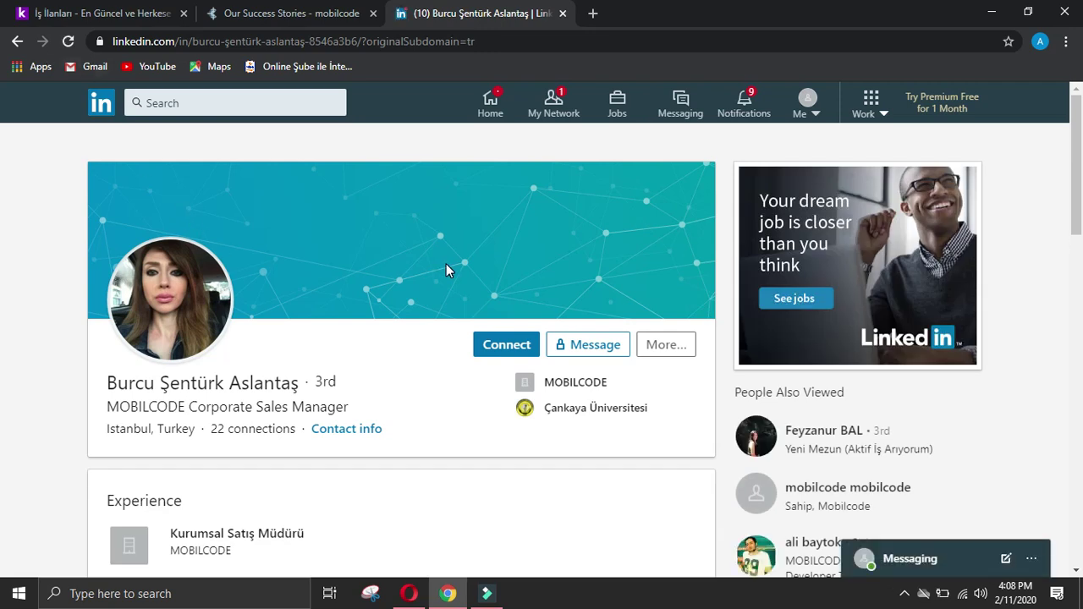
pyautogui.click(499, 344)
pyautogui.click(731, 243)
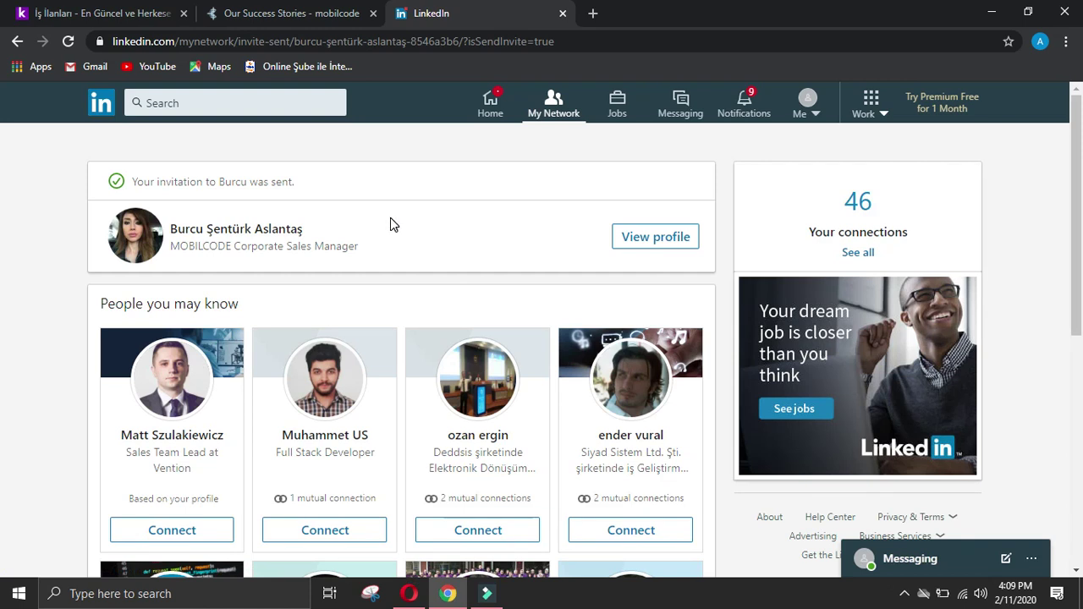
pyautogui.click(658, 238)
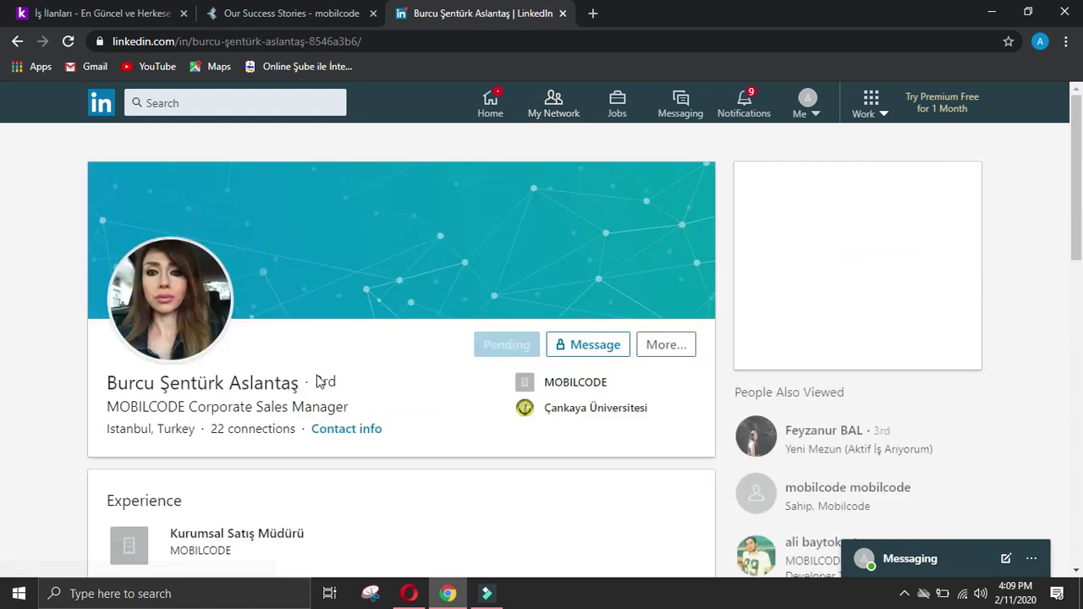
pyautogui.moveTo(103, 382); pyautogui.dragTo(300, 391)
pyautogui.hotkey('ctrl', 'c')
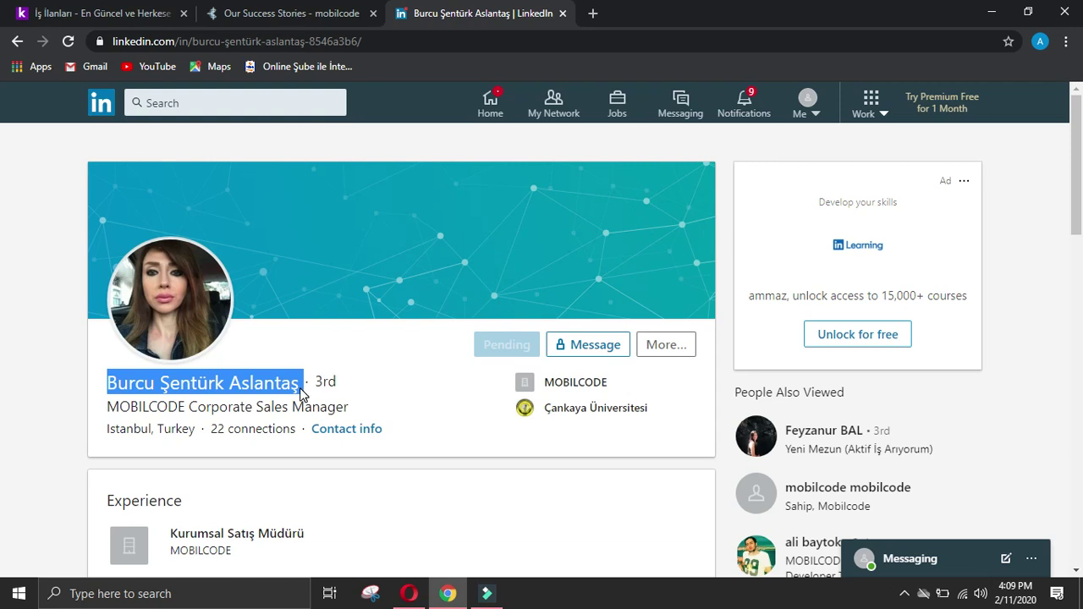
pyautogui.click(409, 595)
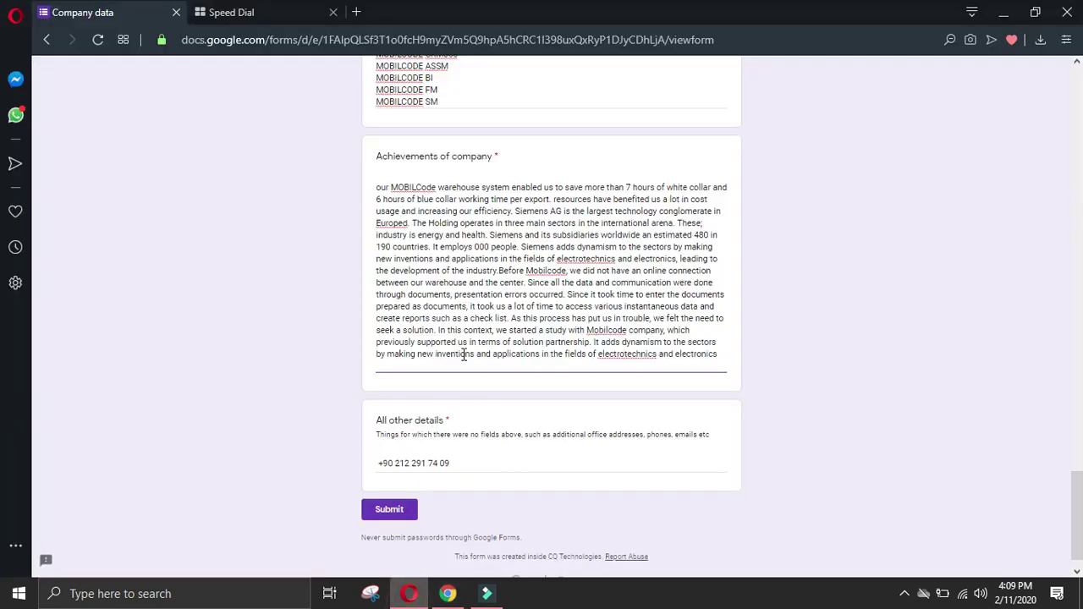
# Step: Paste the manager's name into Name of manager and begin the Designation answer
pyautogui.scroll(10, 568, 302)
pyautogui.scroll(-6, 437, 370)
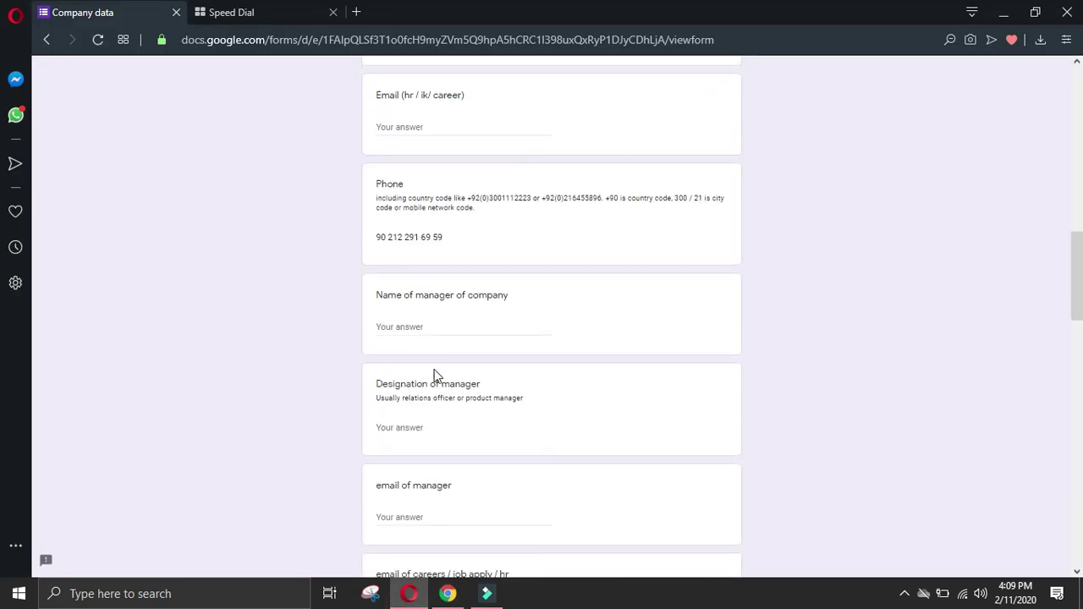
pyautogui.click(422, 330)
pyautogui.hotkey('ctrl', 'v')
pyautogui.click(448, 427)
pyautogui.write('q')
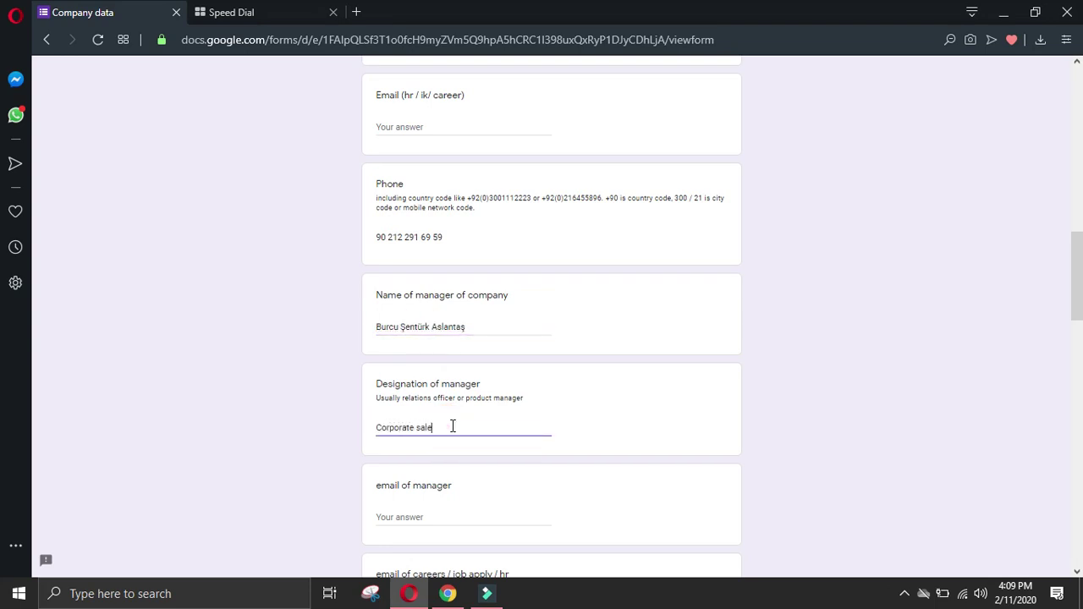
# Step: Copy the Experience heading from the LinkedIn profile and enter '-' as the manager's phone
pyautogui.click(442, 593)
pyautogui.scroll(-4, 101, 398)
pyautogui.scroll(2, 118, 364)
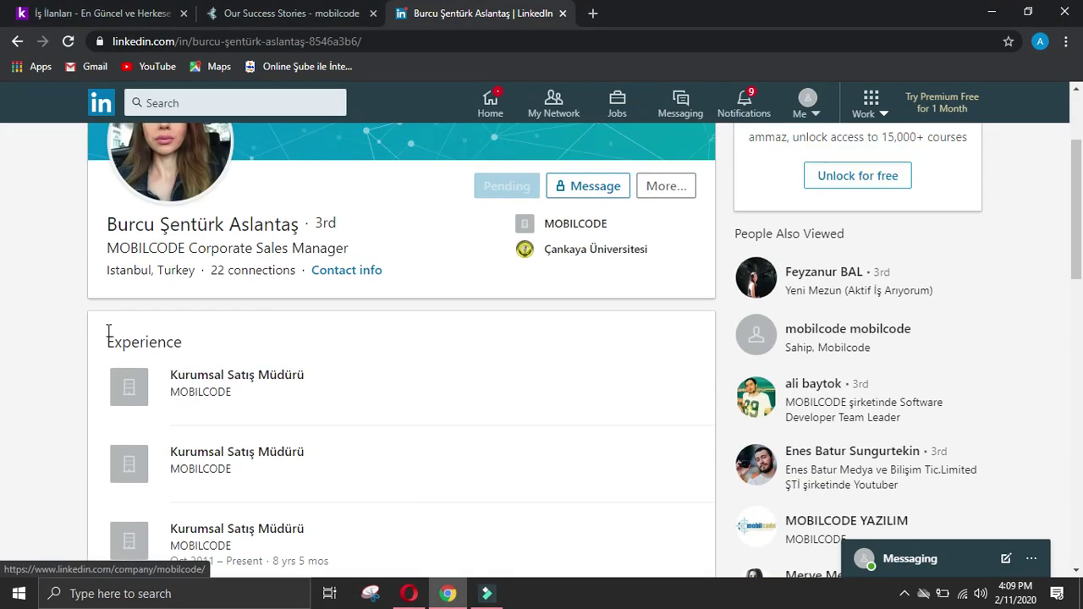
pyautogui.moveTo(108, 332); pyautogui.dragTo(212, 348)
pyautogui.hotkey('ctrl', 'c')
pyautogui.click(409, 593)
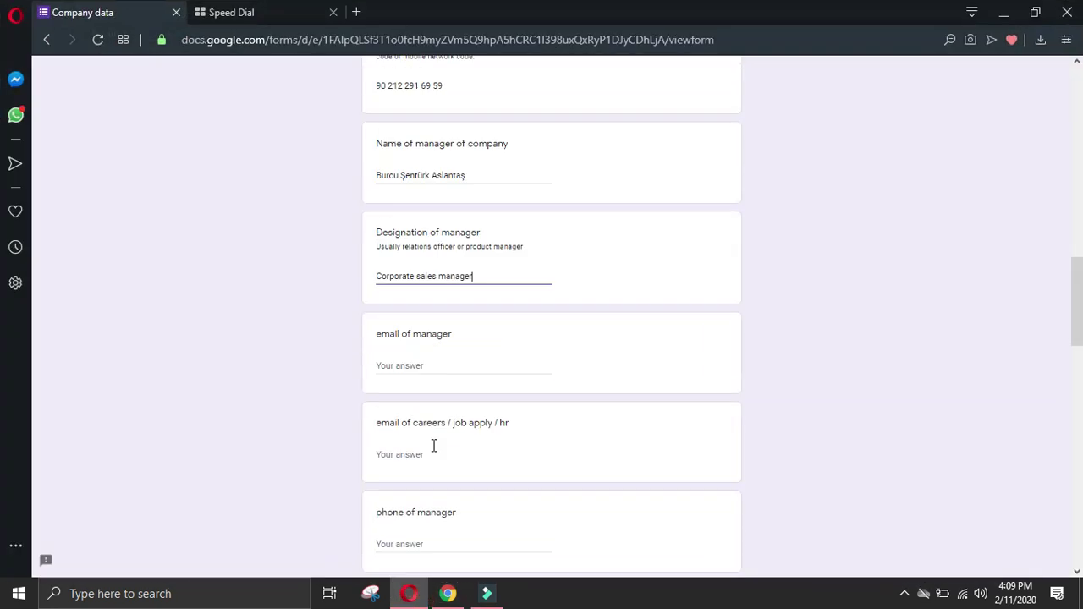
pyautogui.scroll(-1, 427, 423)
pyautogui.click(441, 533)
pyautogui.scroll(-2, 442, 541)
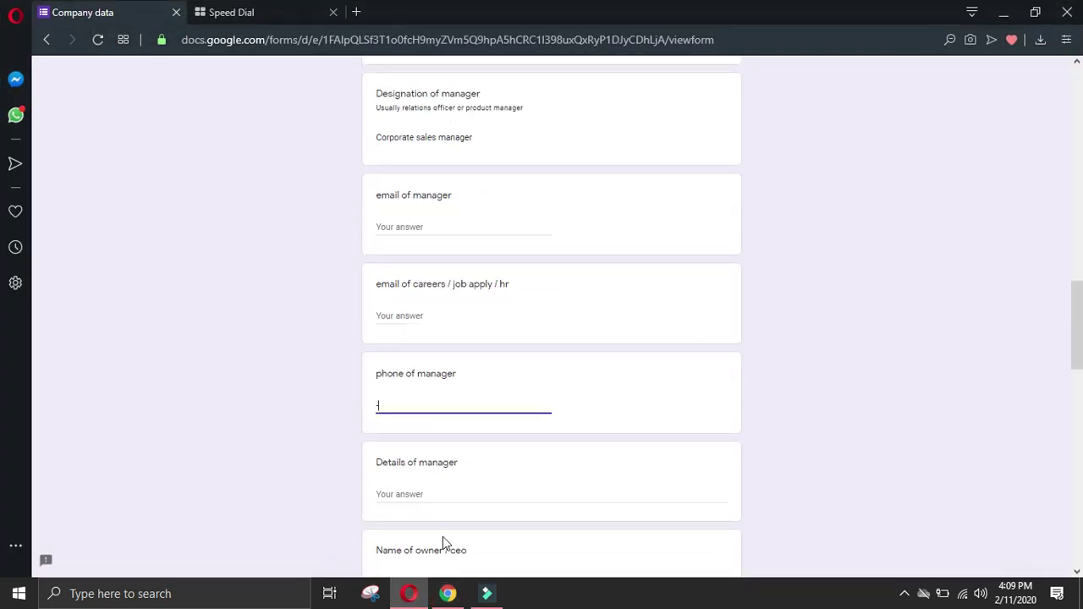
pyautogui.write('-')
# Step: Add Experience and the first MOBILCODE job entry to Details of manager on one line
pyautogui.click(436, 468)
pyautogui.hotkey('ctrl', 'v')
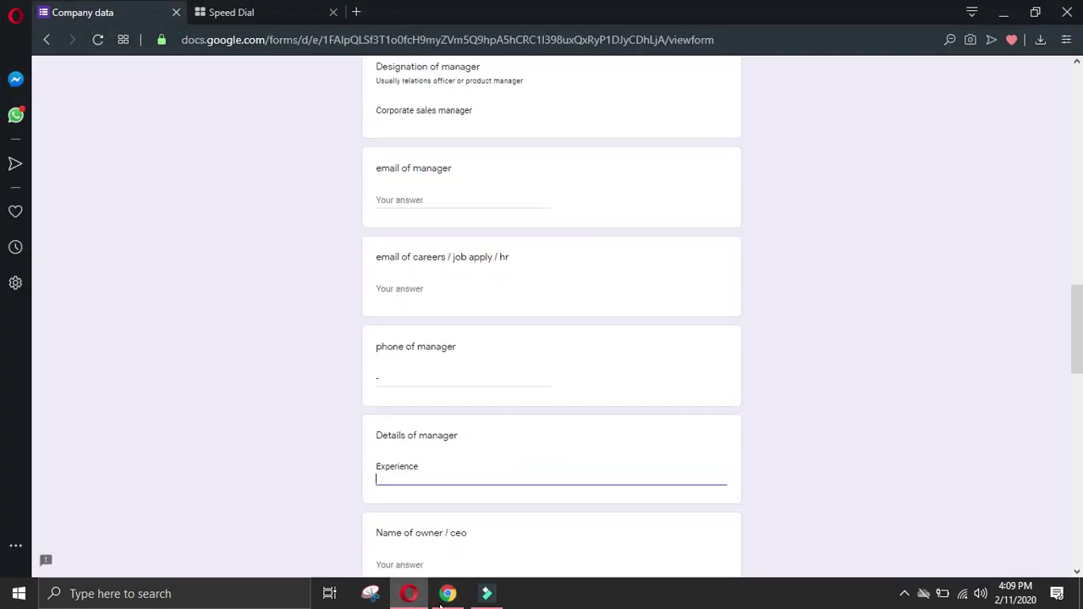
pyautogui.hotkey('alt', 'Tab')
pyautogui.click(100, 427)
pyautogui.moveTo(163, 362); pyautogui.dragTo(293, 394)
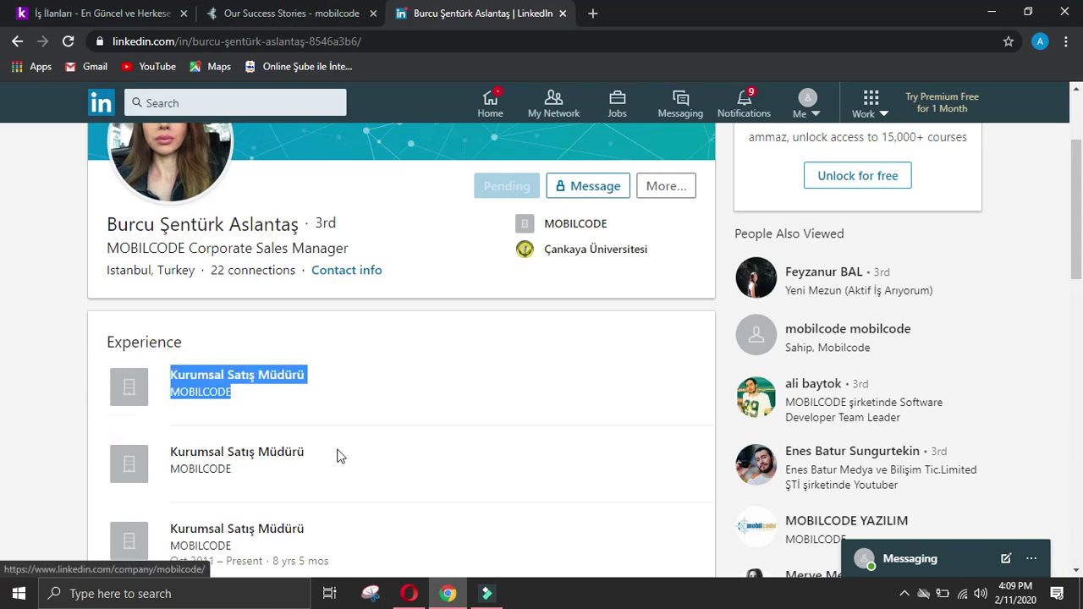
pyautogui.click(409, 593)
pyautogui.write('Kurumsal Satış Müdürü Company NameMOBILCODE')
pyautogui.click(375, 481)
pyautogui.press('BackSpace')
pyautogui.click(376, 480)
pyautogui.press('BackSpace')
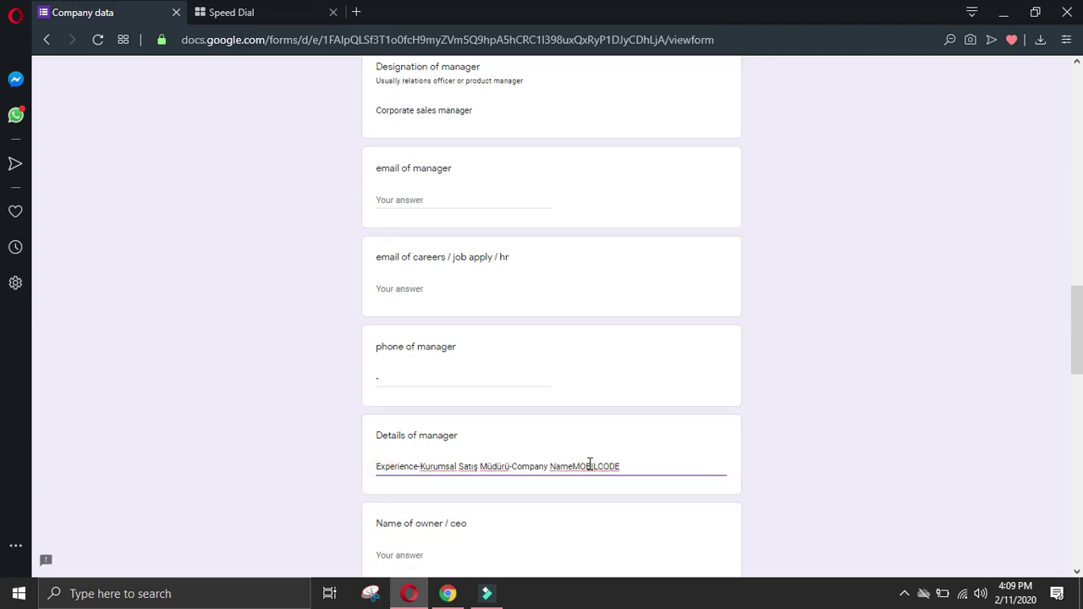
pyautogui.click(573, 466)
# Step: Add the second MOBILCODE Kurumsal Satış Müdürü entry on a new line, joining its company line
pyautogui.click(448, 593)
pyautogui.click(22, 421)
pyautogui.moveTo(169, 431); pyautogui.dragTo(276, 465)
pyautogui.click(409, 594)
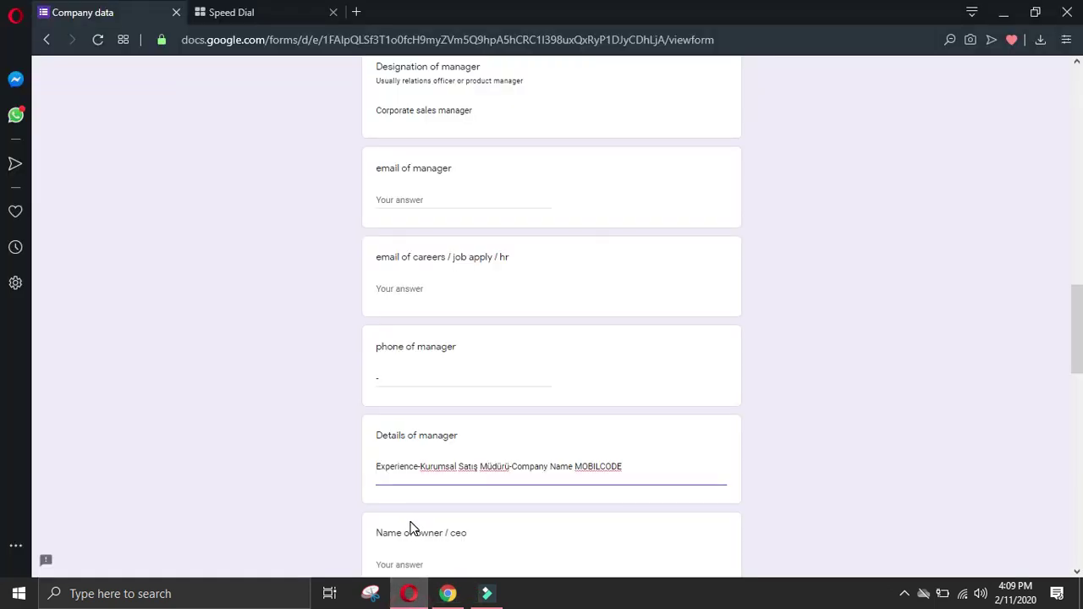
pyautogui.press('Return')
pyautogui.write('Kurumsal Satış Müdürü Company NameMOBILCODE')
pyautogui.click(377, 481)
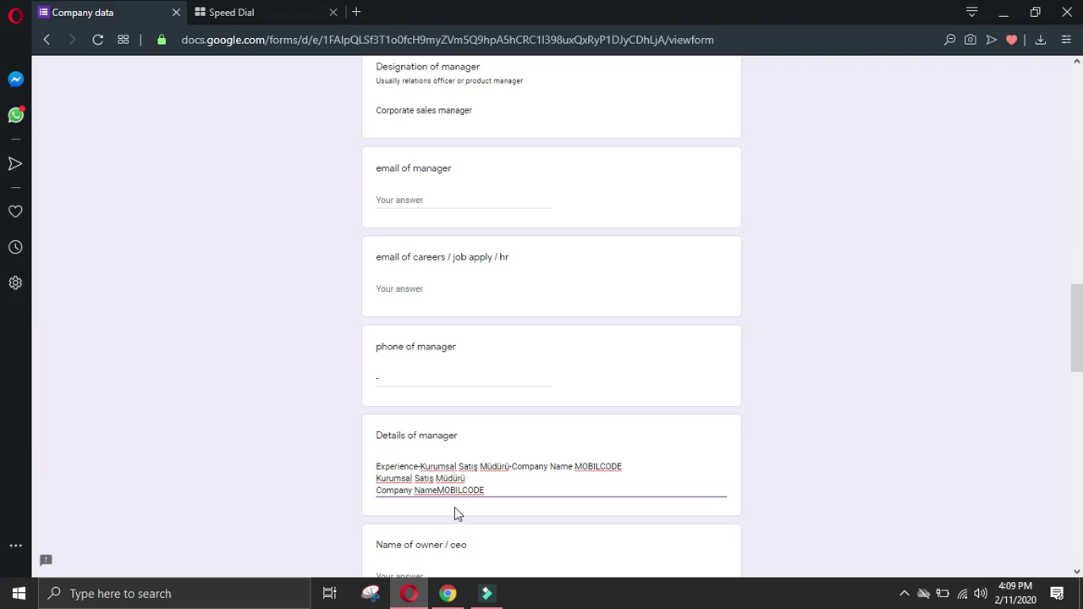
pyautogui.click(376, 491)
pyautogui.press('BackSpace')
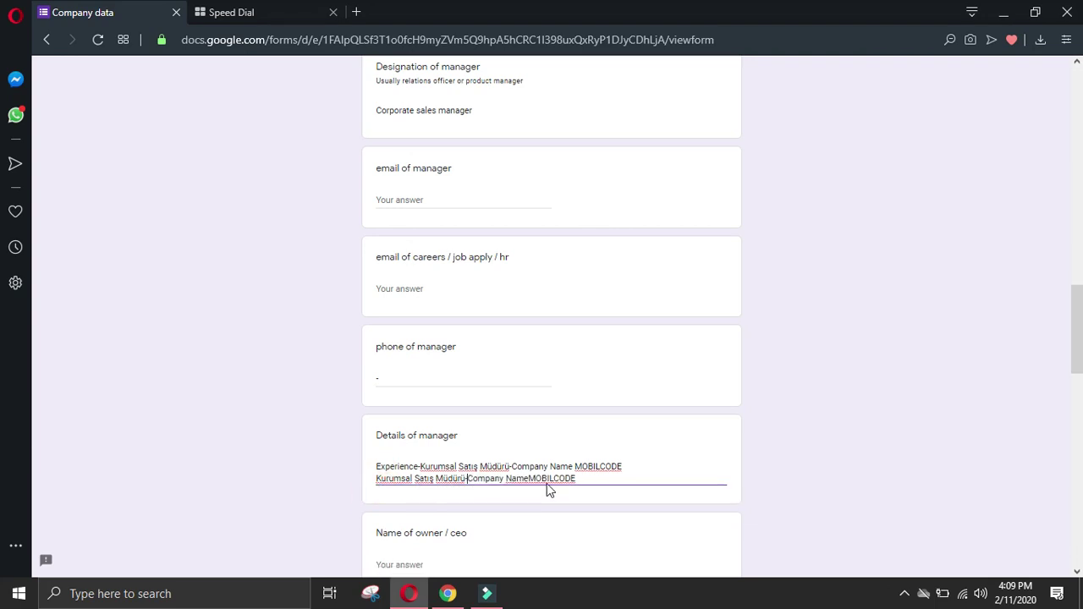
pyautogui.click(600, 480)
pyautogui.press('Return')
pyautogui.click(448, 593)
# Step: Copy the third MOBILCODE job entry from LinkedIn and add it to the details
pyautogui.click(73, 451)
pyautogui.scroll(-2, 152, 431)
pyautogui.moveTo(168, 364); pyautogui.dragTo(282, 386)
pyautogui.hotkey('ctrl', 'c')
pyautogui.click(408, 593)
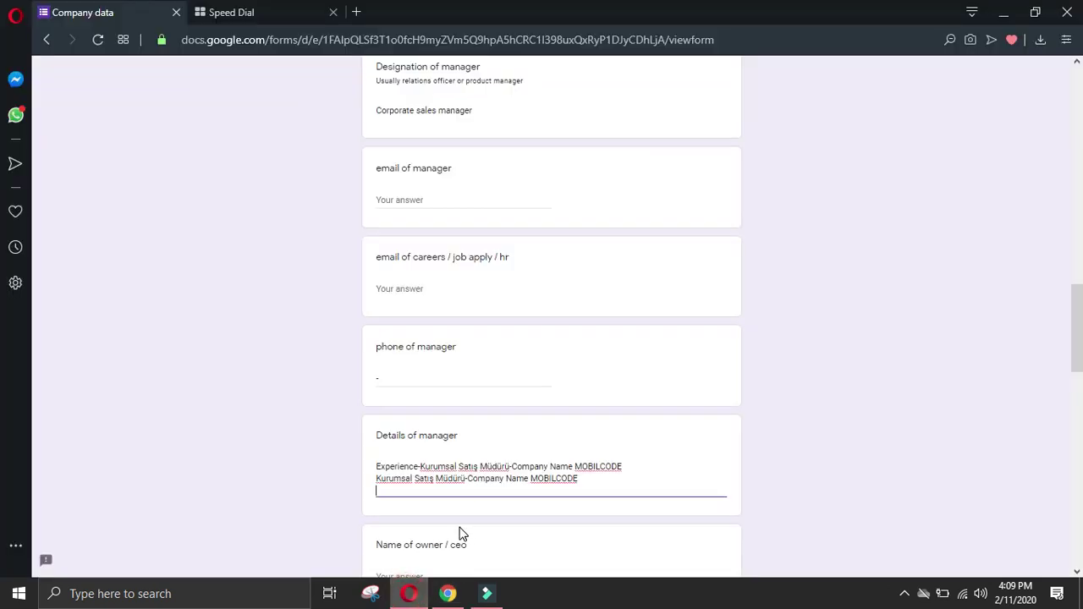
pyautogui.hotkey('ctrl', 'v')
pyautogui.click(377, 505)
pyautogui.press('BackSpace')
pyautogui.write('-')
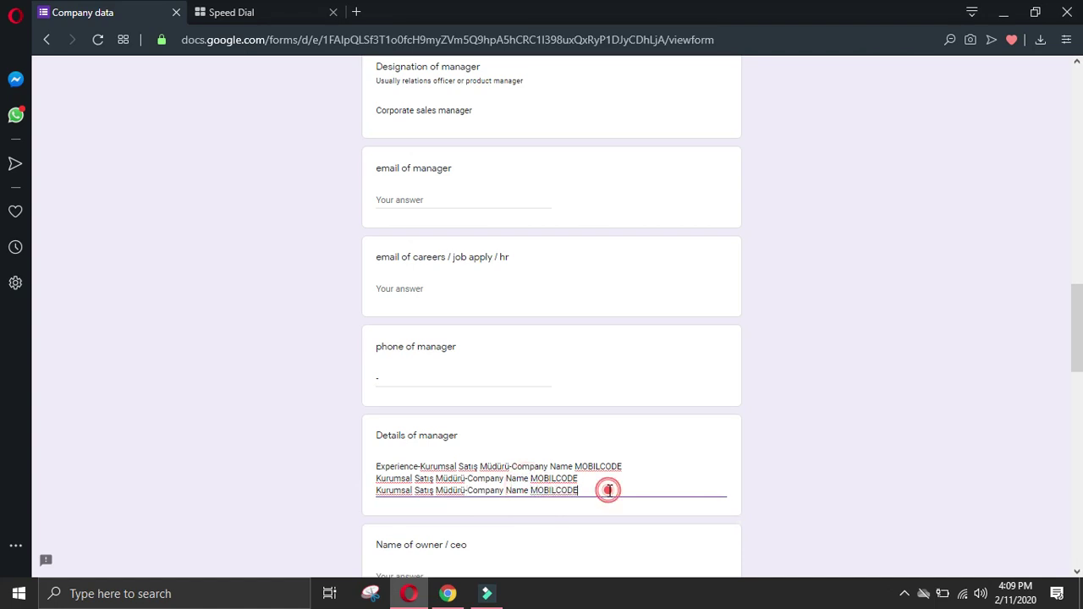
pyautogui.press('Return')
# Step: Paste the Çankaya Üniversitesi education details and remove the duplicate university line
pyautogui.click(22, 432)
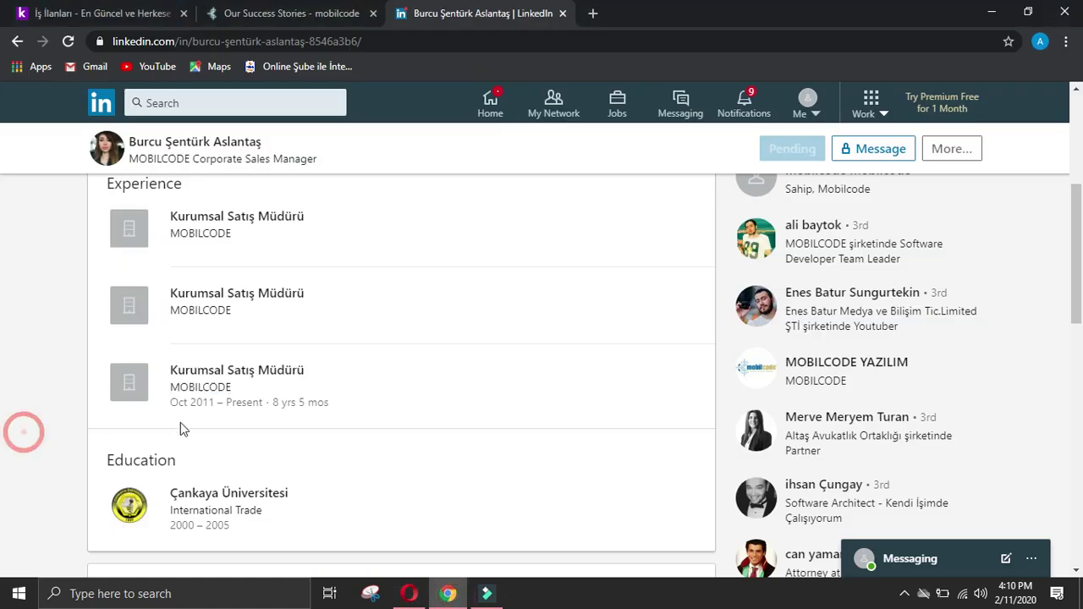
pyautogui.moveTo(105, 459); pyautogui.dragTo(273, 511)
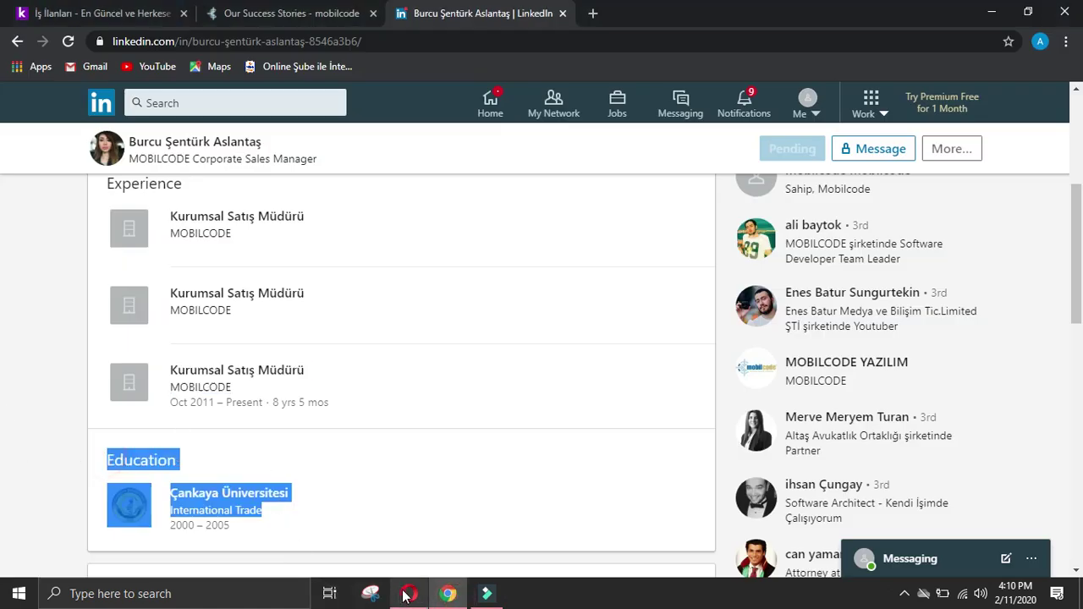
pyautogui.click(409, 593)
pyautogui.hotkey('ctrl', 'v')
pyautogui.tripleClick(470, 529)
pyautogui.press('BackSpace')
pyautogui.press('Delete')
pyautogui.press('BackSpace')
# Step: Join the university line onto Education and add the missing space before 'International'
pyautogui.write('-')
pyautogui.click(378, 511)
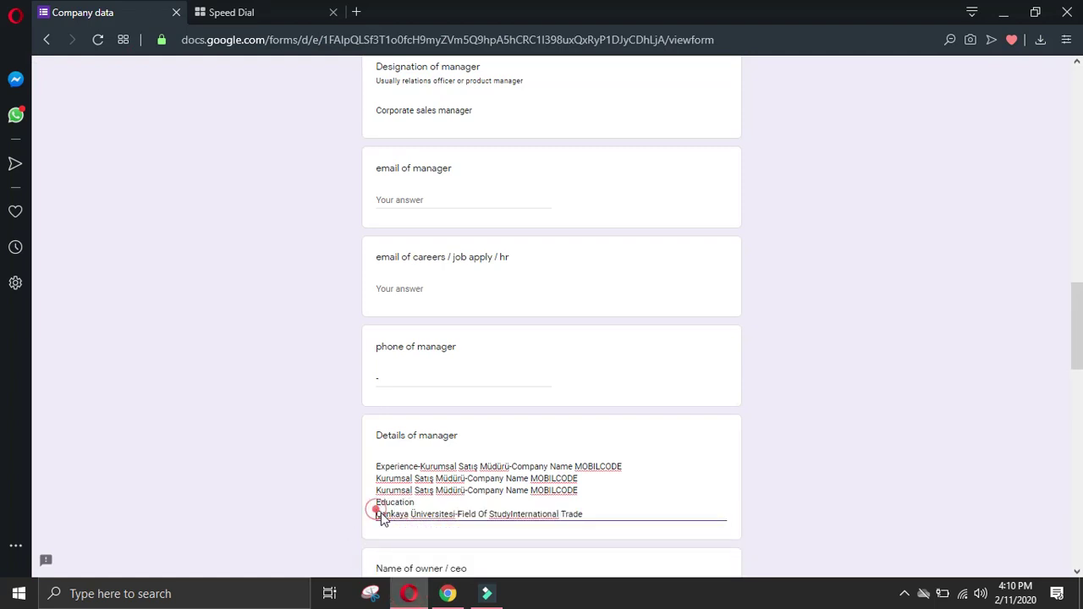
pyautogui.press('BackSpace')
pyautogui.write('-')
pyautogui.click(553, 502)
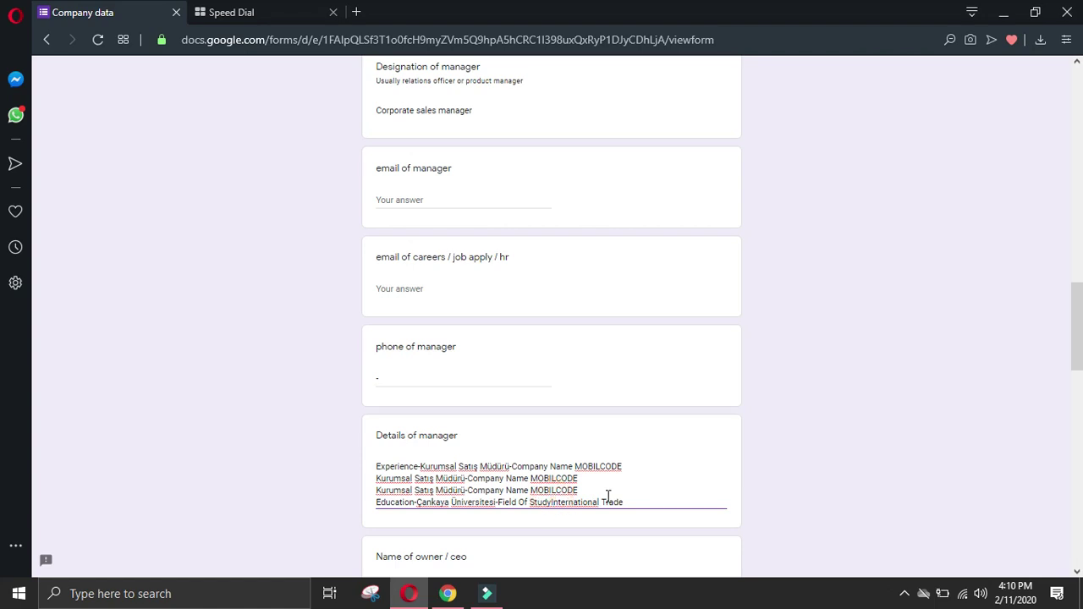
pyautogui.click(661, 500)
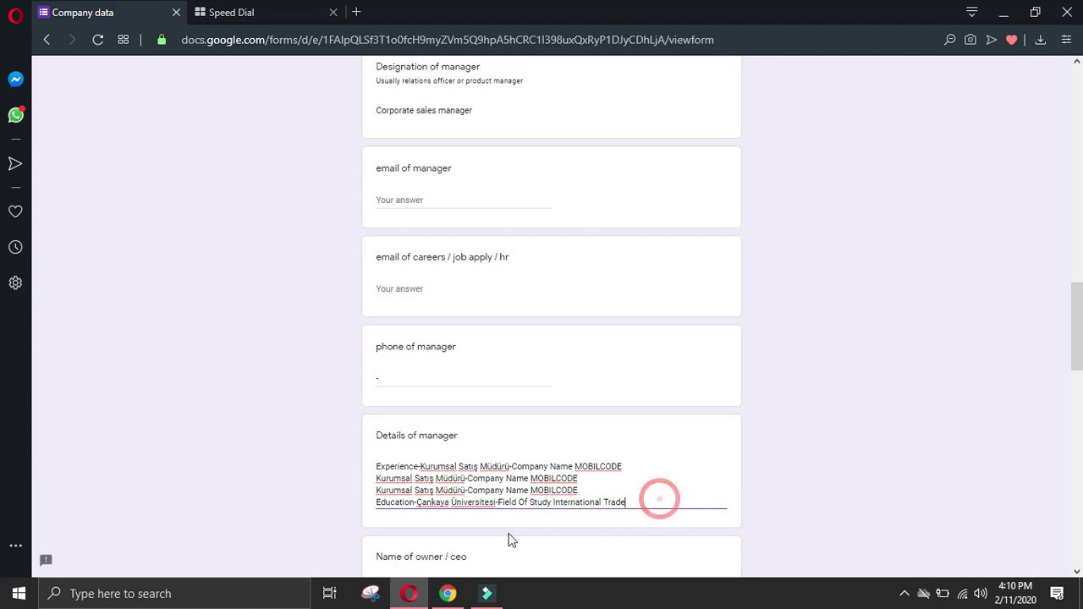
pyautogui.click(448, 593)
pyautogui.scroll(4, 406, 525)
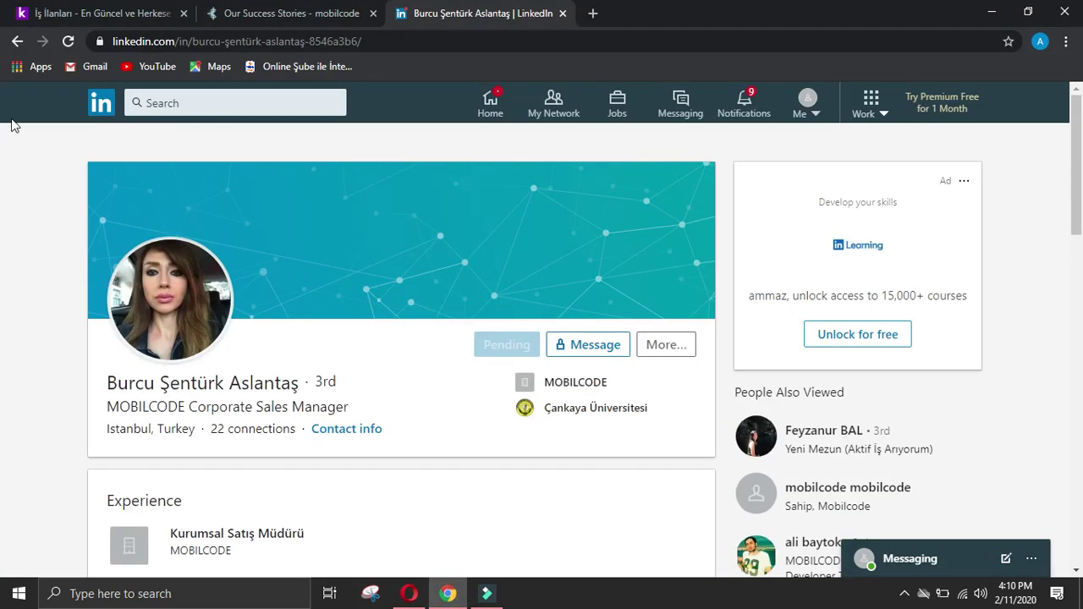
# Step: Return to the Google results and replace 'manager' with 'ceo' in the search query
pyautogui.click(17, 42)
pyautogui.click(17, 43)
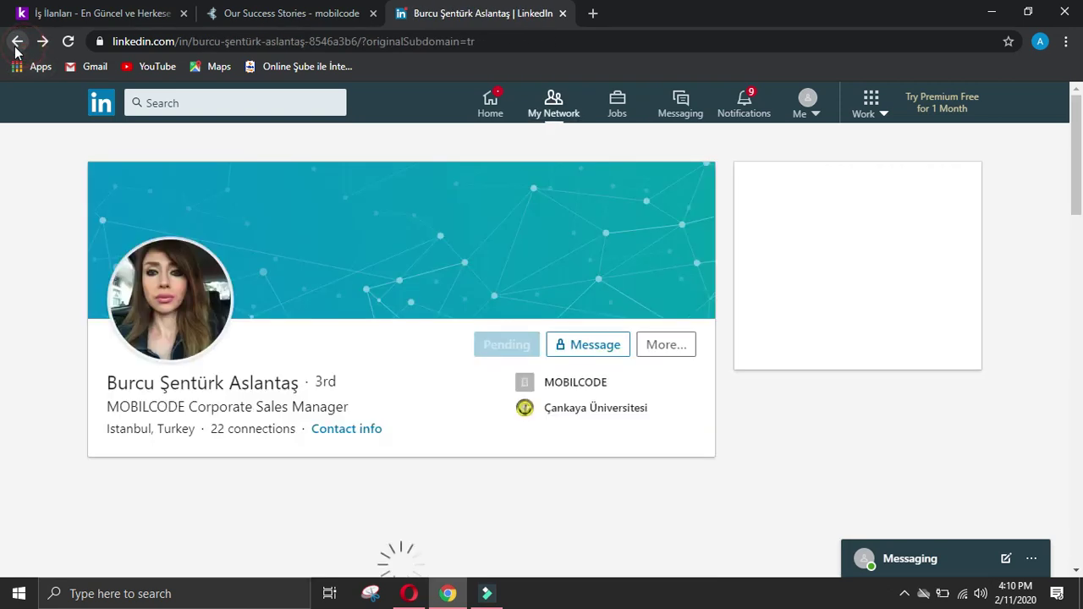
pyautogui.click(17, 42)
pyautogui.moveTo(179, 116); pyautogui.dragTo(127, 116)
pyautogui.press('BackSpace')
pyautogui.write('ceo')
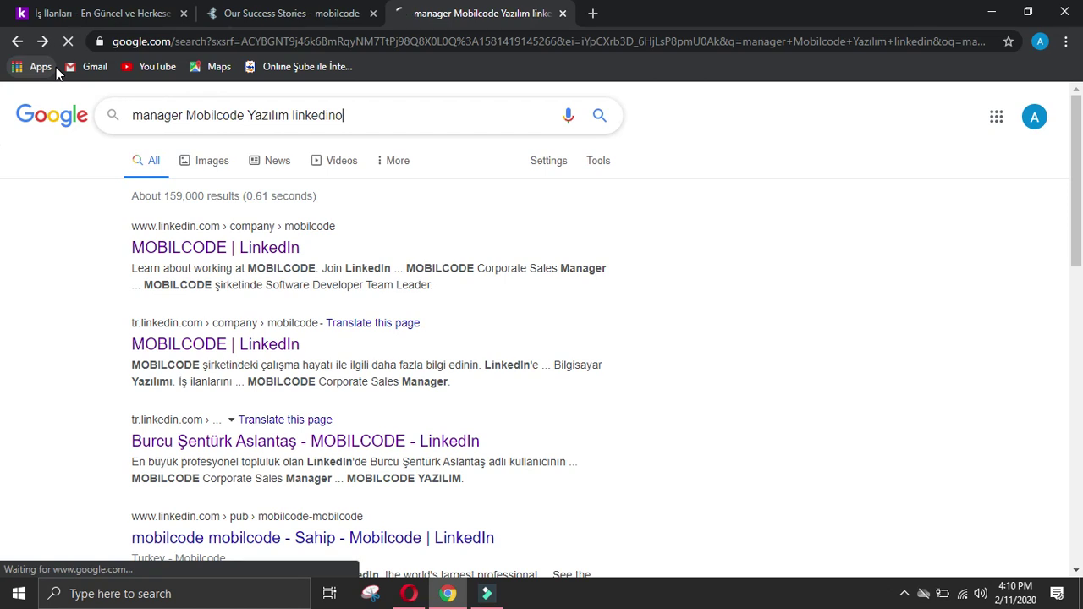
pyautogui.click(355, 116)
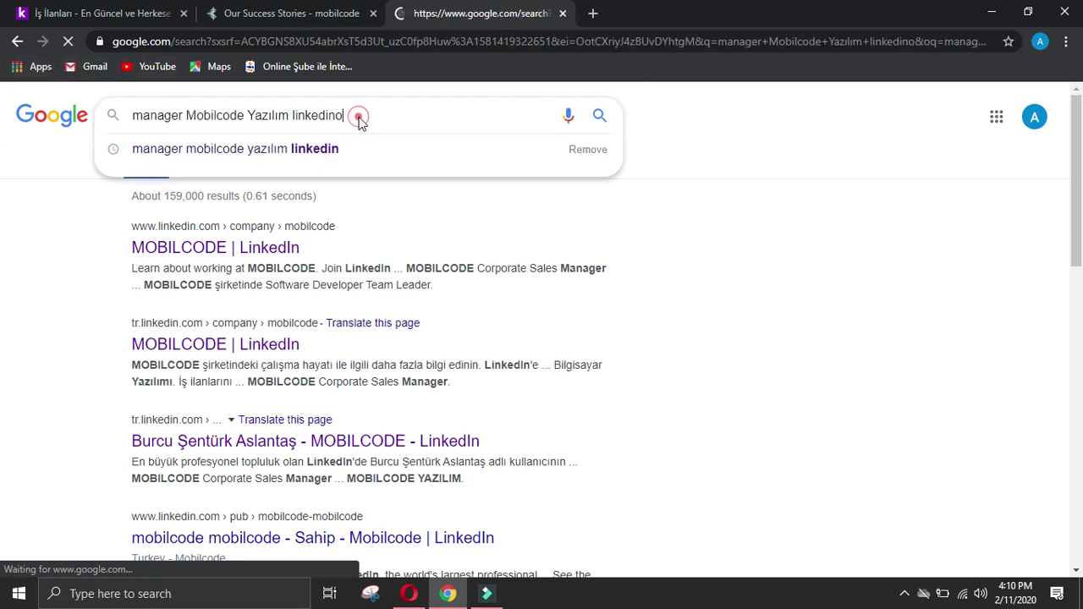
pyautogui.press('Return')
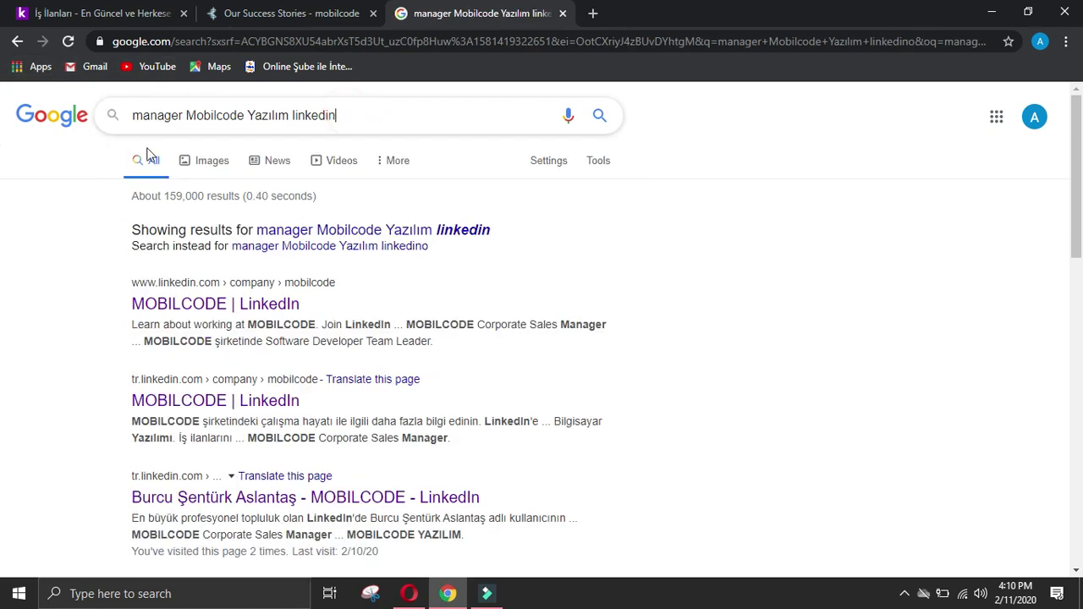
# Step: Search 'ceo Mobilcode Yazılım linkedin' and check the CEO & Founder LinkedIn result
pyautogui.click(134, 114)
pyautogui.click(181, 116)
pyautogui.press('BackSpace')
pyautogui.press('BackSpace')
pyautogui.press('BackSpace')
pyautogui.press('BackSpace')
pyautogui.press('BackSpace')
pyautogui.press('BackSpace')
pyautogui.press('BackSpace')
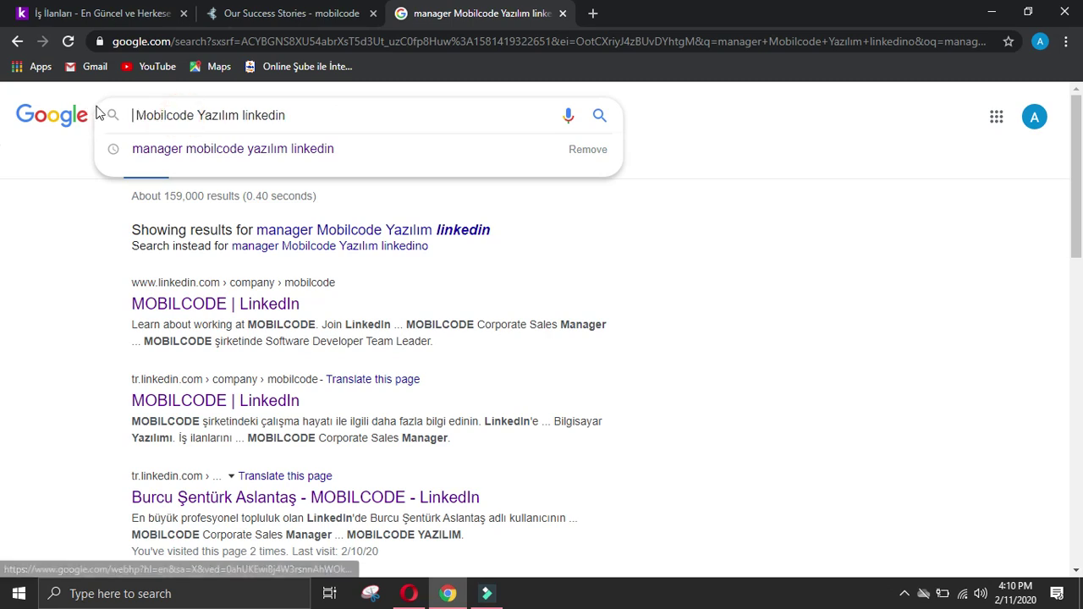
pyautogui.write('ceo')
pyautogui.press('Return')
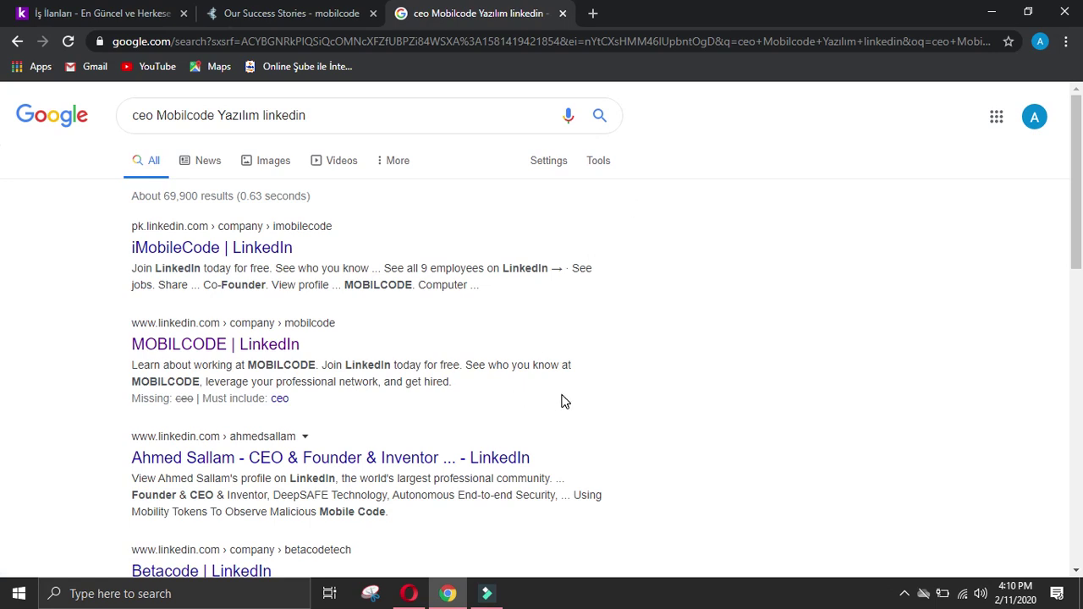
pyautogui.click(447, 457)
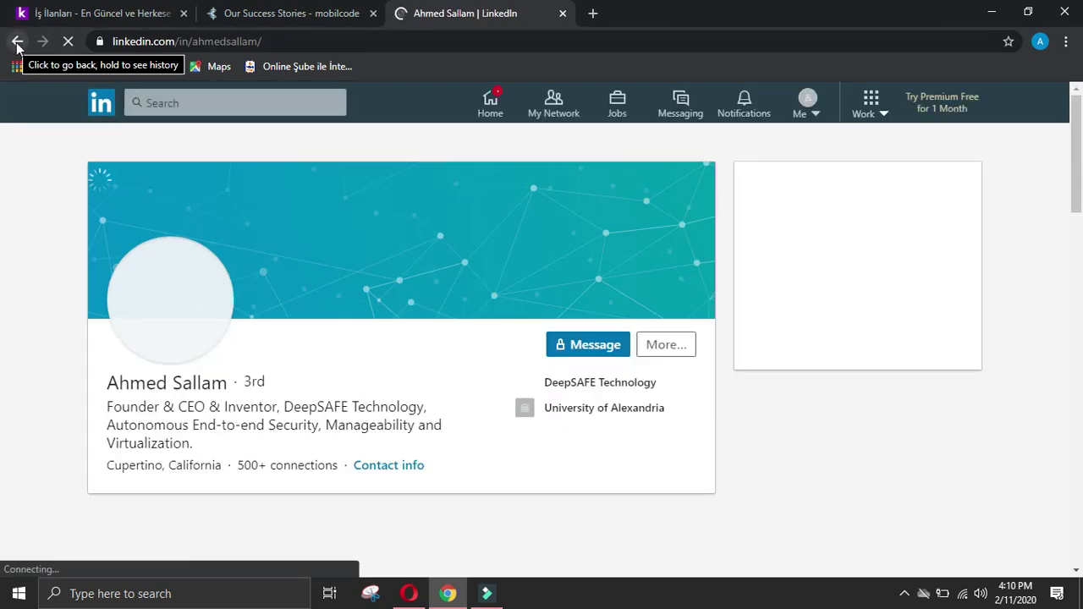
pyautogui.click(16, 48)
# Step: Close the Our Success Stories and Google search results tabs
pyautogui.scroll(-4, 163, 306)
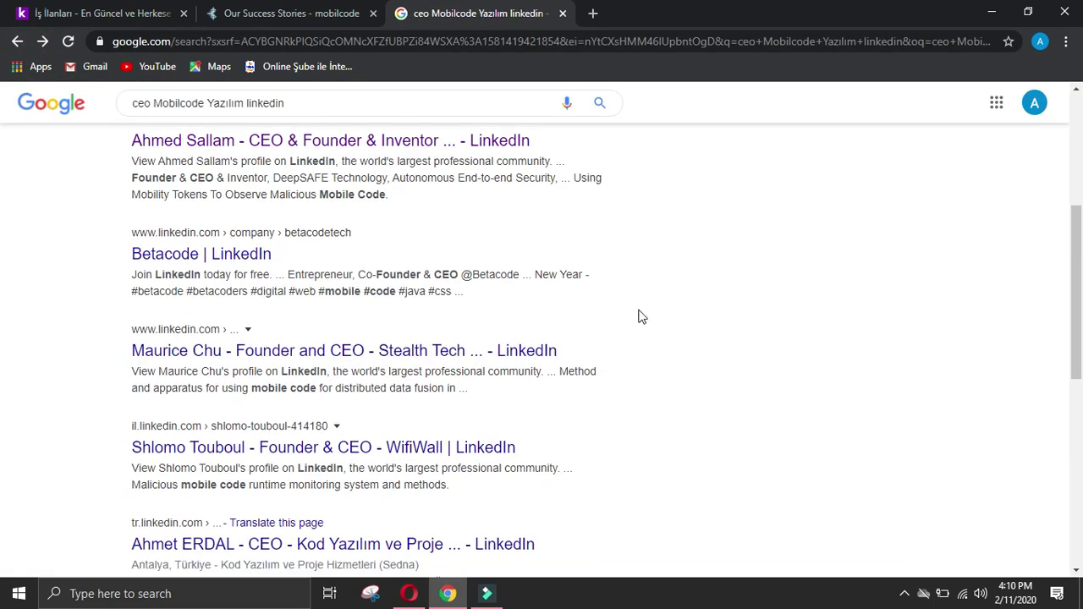
pyautogui.scroll(-4, 640, 316)
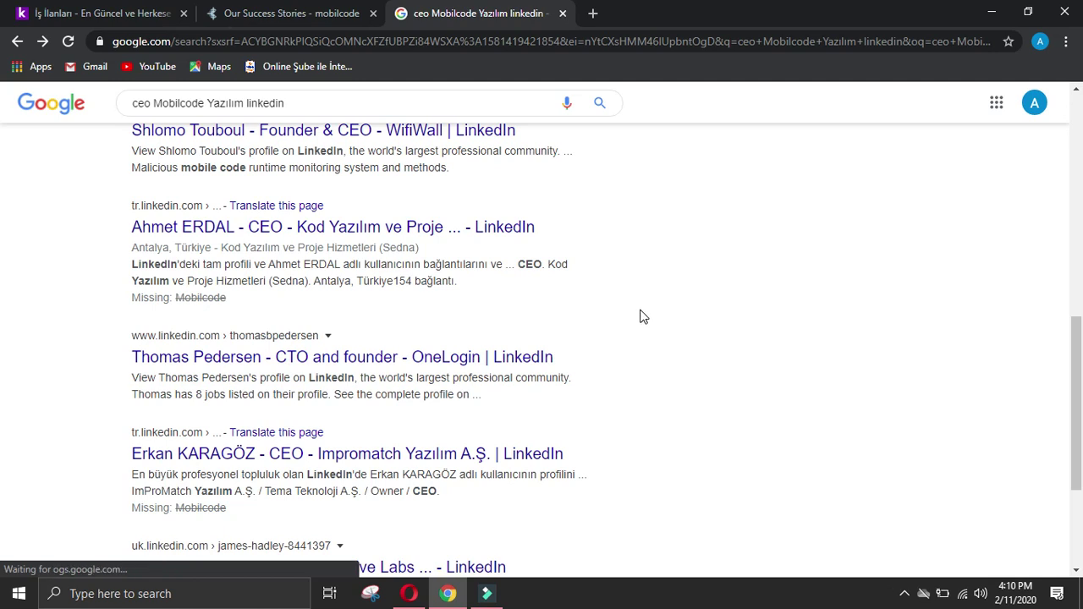
pyautogui.scroll(8, 641, 317)
pyautogui.click(368, 15)
pyautogui.click(373, 14)
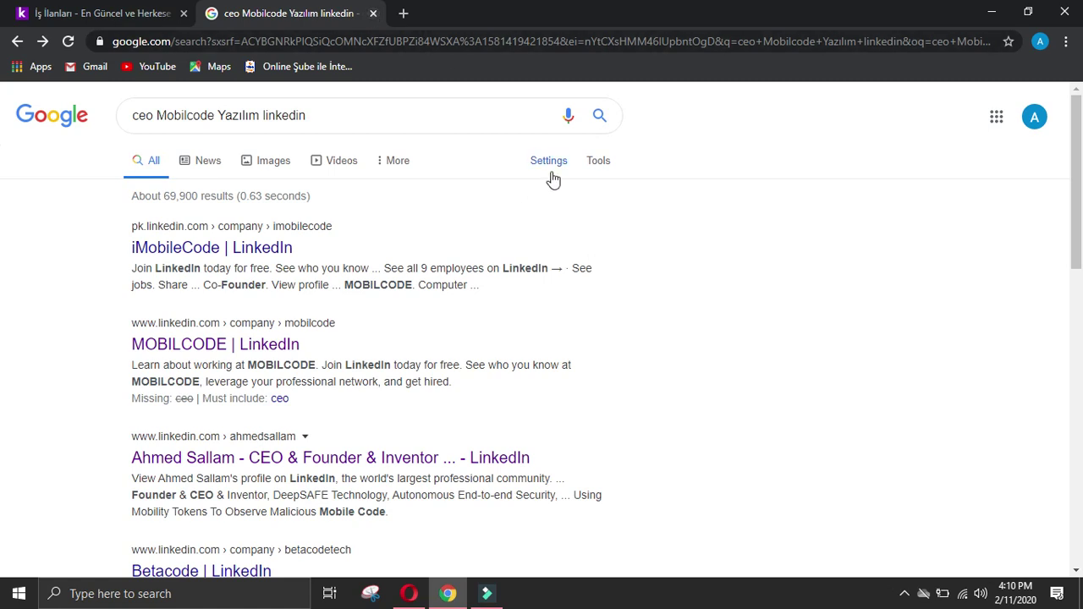
pyautogui.click(373, 14)
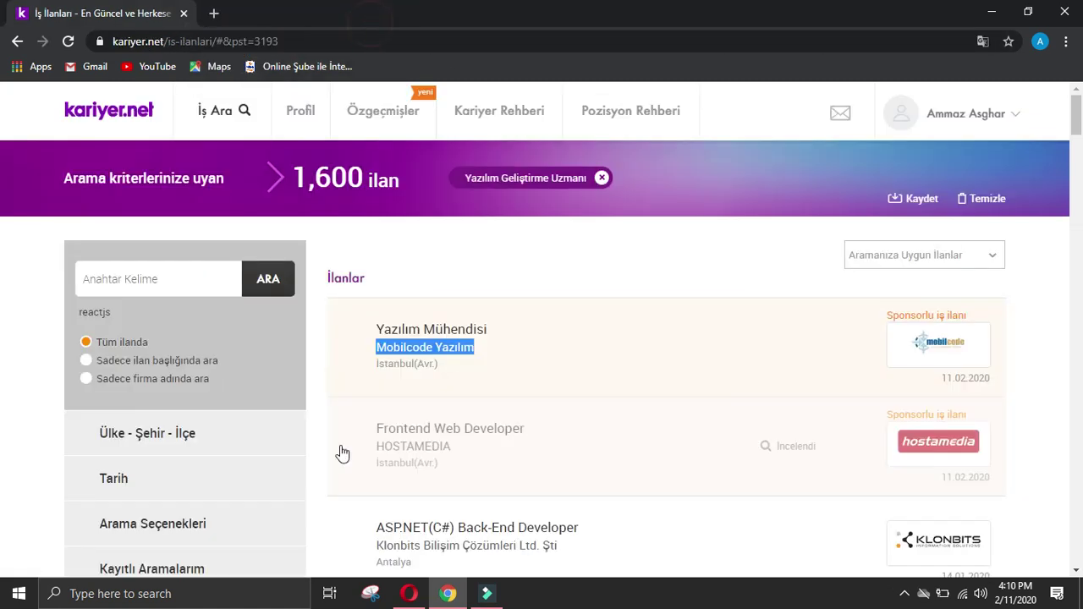
# Step: Open the MODA LIFE Yazılım Geliştirme Uzmanı job listing, then return to the Company data form
pyautogui.scroll(-2, 423, 491)
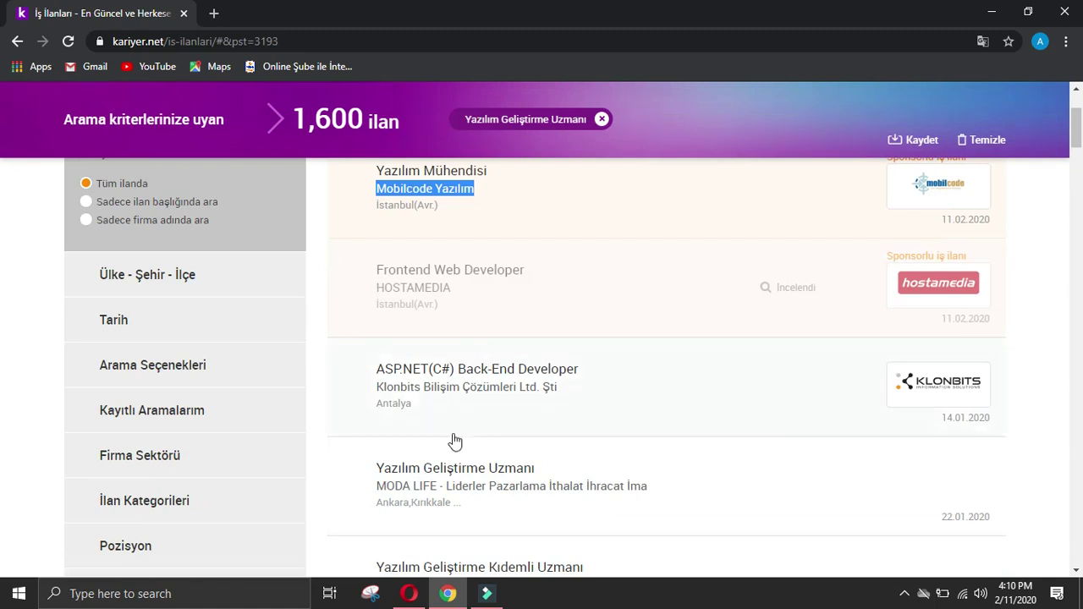
pyautogui.scroll(-1, 457, 381)
pyautogui.click(455, 296)
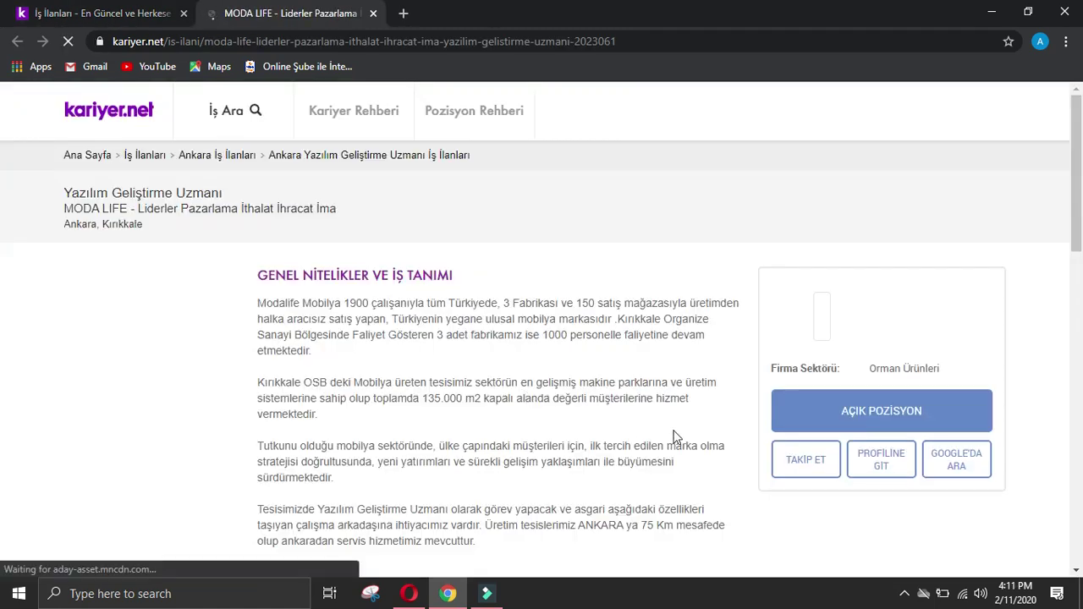
pyautogui.click(409, 593)
pyautogui.scroll(-1, 644, 454)
pyautogui.scroll(-1, 644, 454)
# Step: Enter '-' for the owner's name, designation and phone
pyautogui.click(440, 427)
pyautogui.write('-')
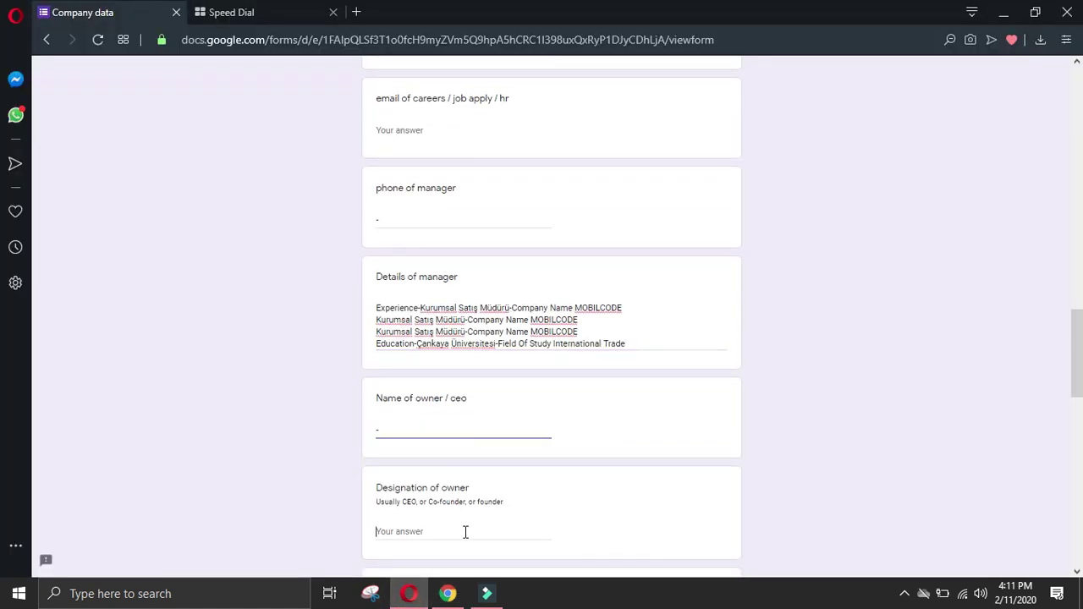
pyautogui.click(466, 533)
pyautogui.write('-')
pyautogui.scroll(-4, 466, 533)
pyautogui.click(473, 392)
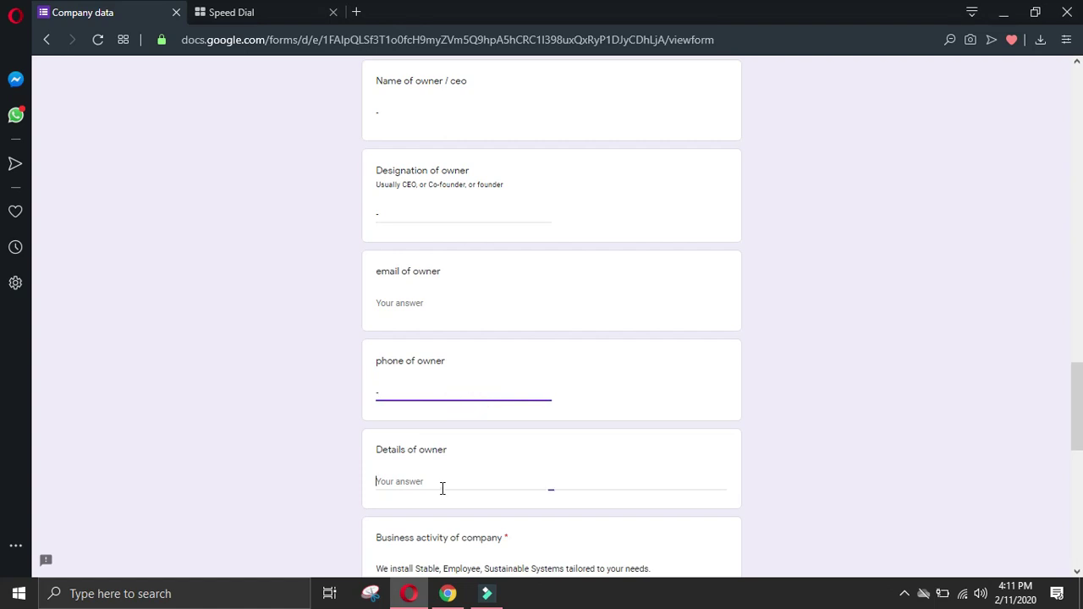
pyautogui.write('-')
pyautogui.click(443, 481)
pyautogui.scroll(-8, 450, 488)
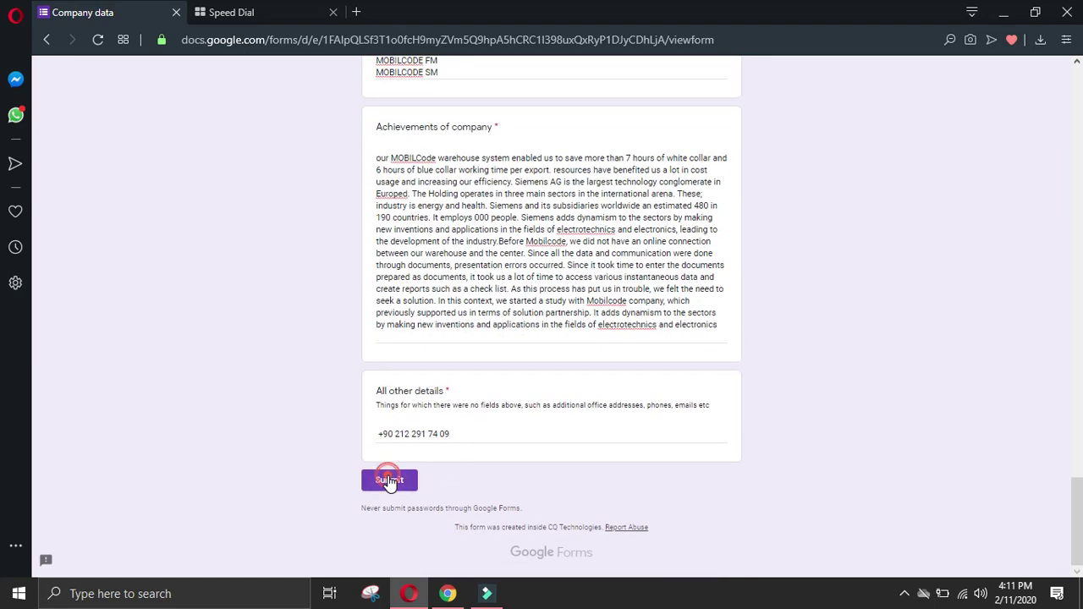
# Step: Try submitting, then fill the required Company name with Mobilecode Yazilim
pyautogui.click(383, 479)
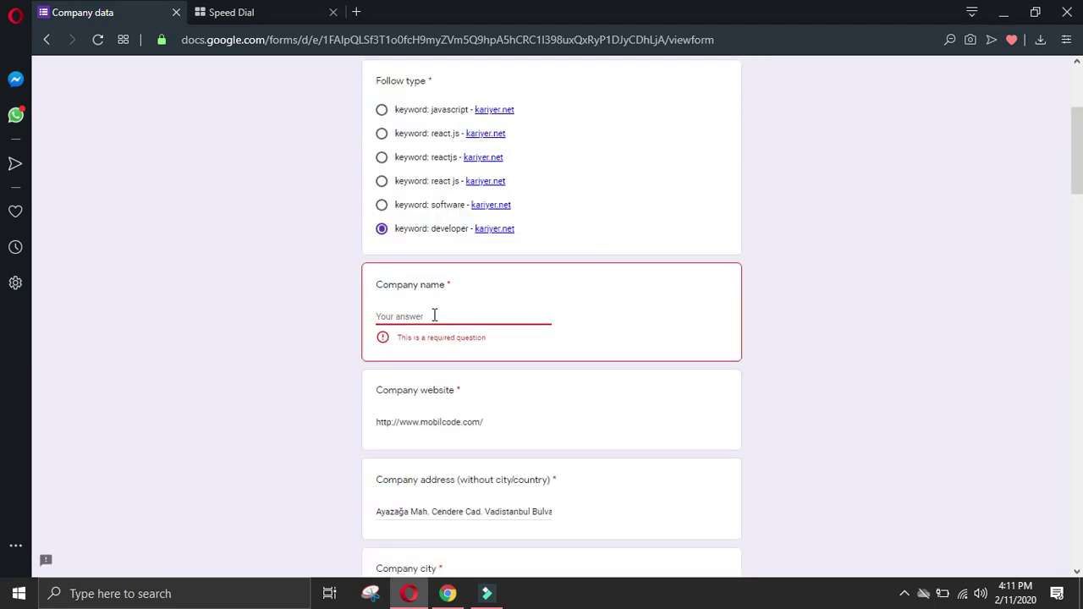
pyautogui.write('Mobilecode Yazilim')
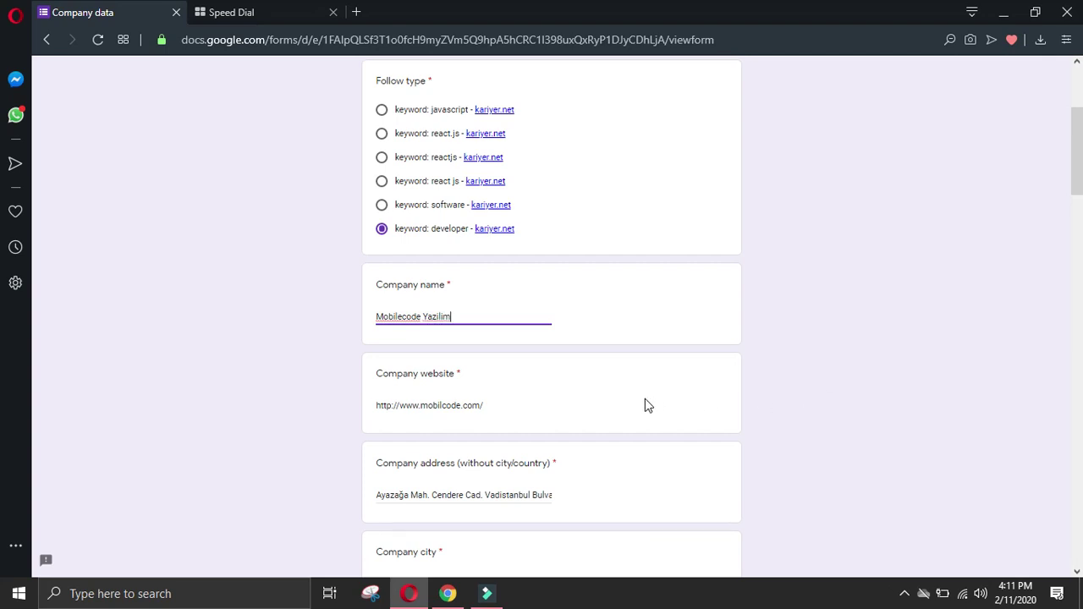
pyautogui.click(27, 111)
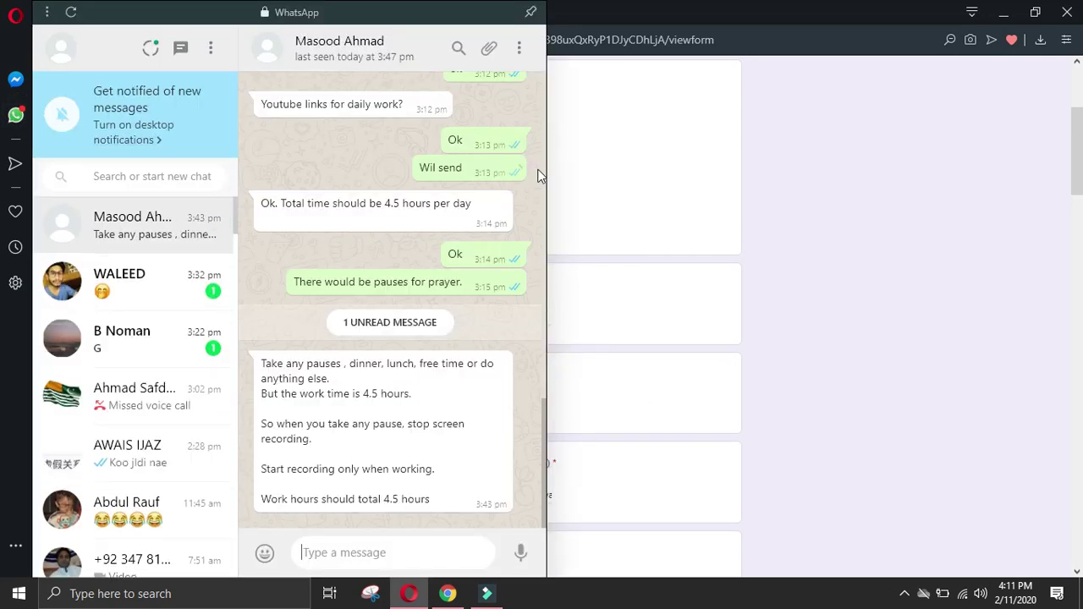
pyautogui.click(769, 175)
# Step: Translate the MODA LIFE listing, search Google for the company, and submit the form
pyautogui.hotkey('alt', 'Tab')
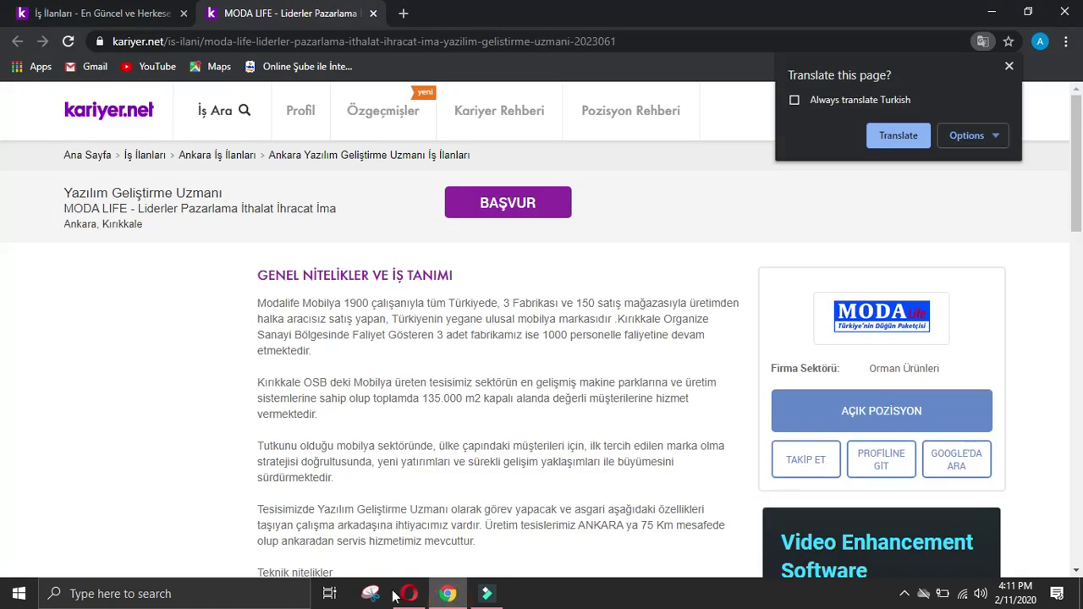
pyautogui.click(898, 138)
pyautogui.click(948, 460)
pyautogui.click(409, 593)
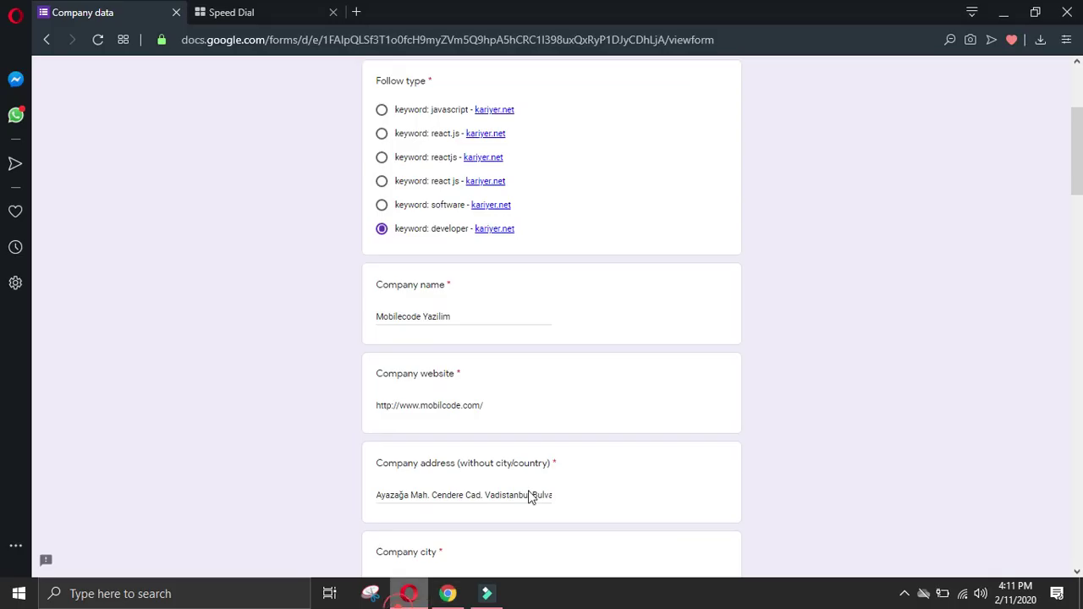
pyautogui.moveTo(1077, 156); pyautogui.dragTo(1077, 525)
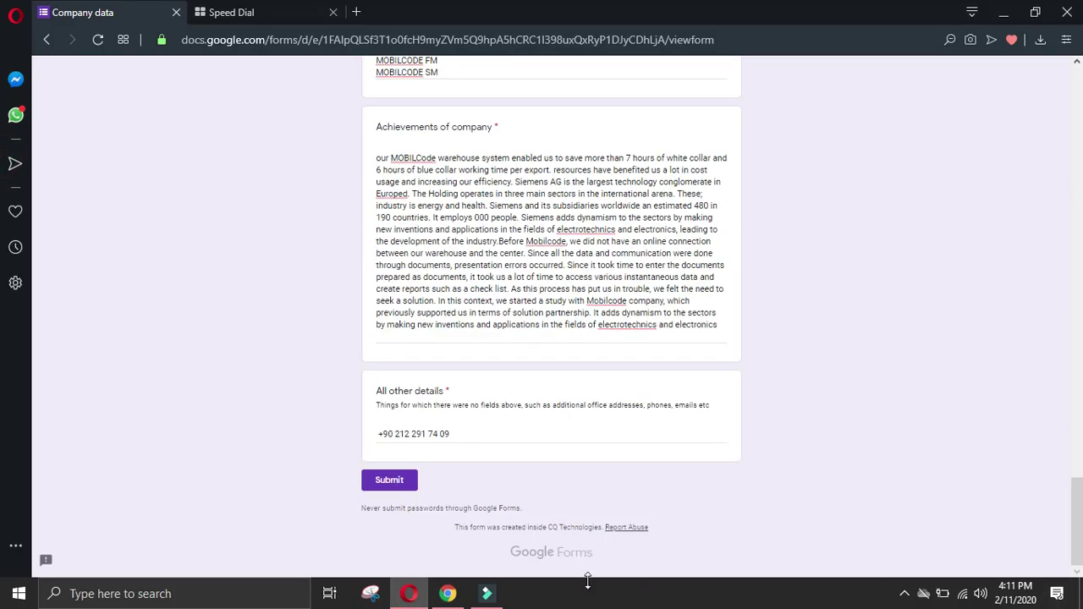
pyautogui.click(389, 480)
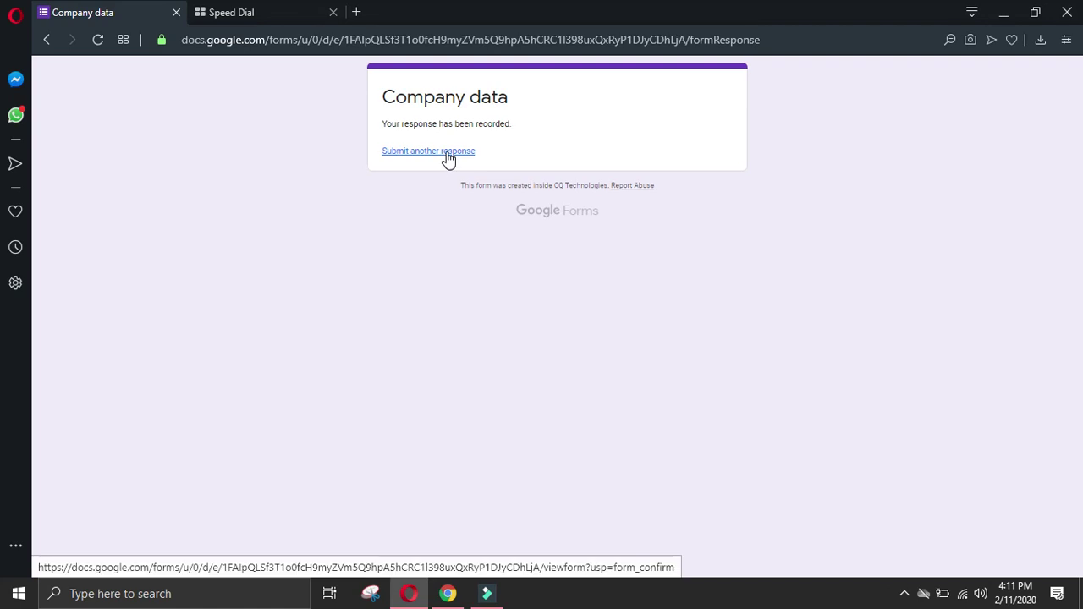
# Step: Start another response and open the Modalife İletişim Bilgileri page, closing the job listing tab
pyautogui.click(446, 151)
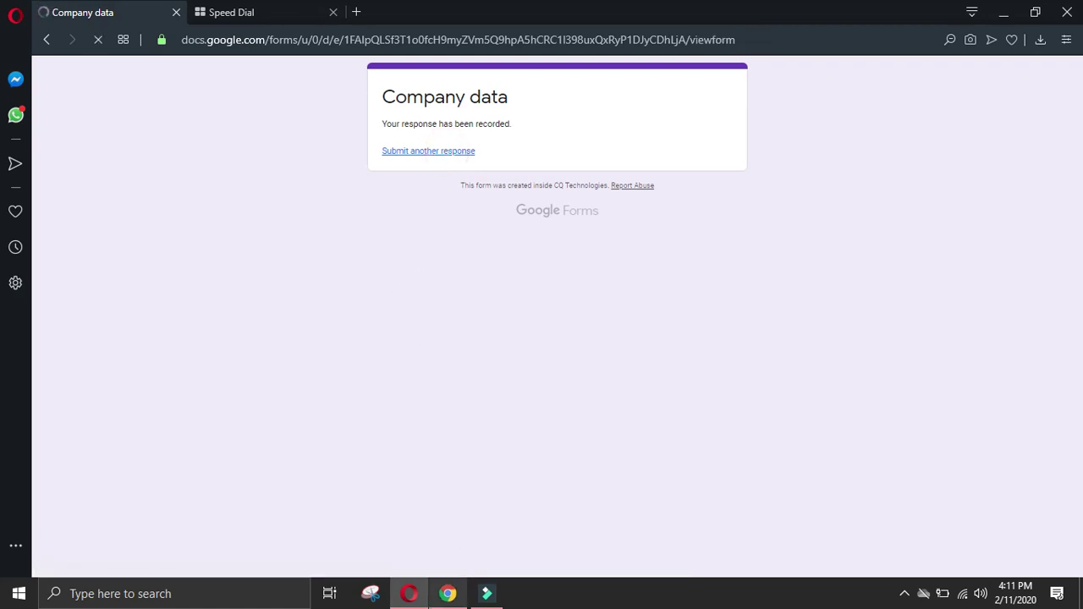
pyautogui.click(447, 594)
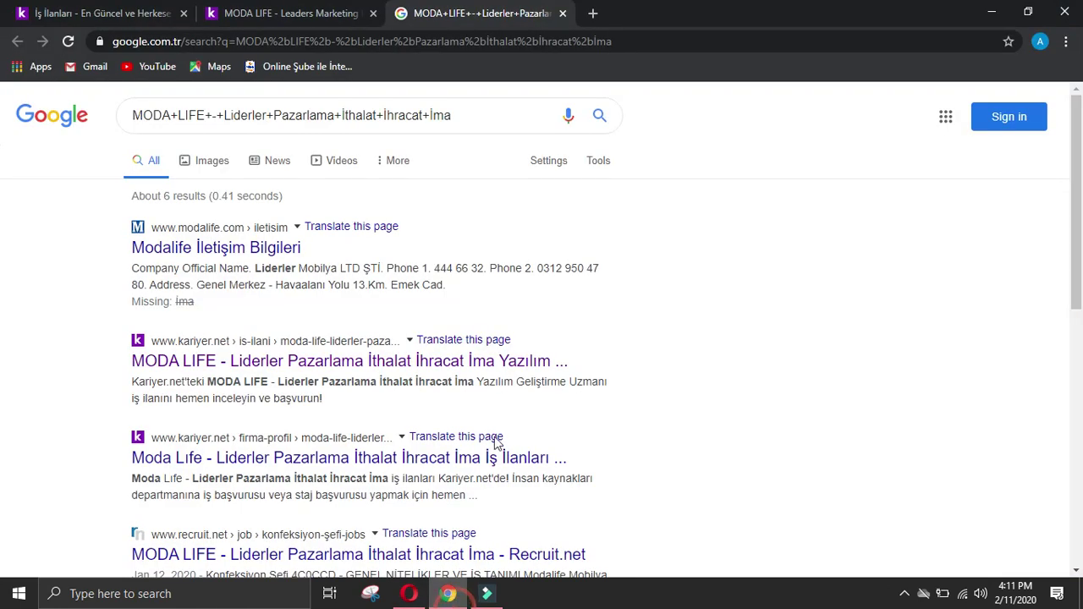
pyautogui.click(222, 246)
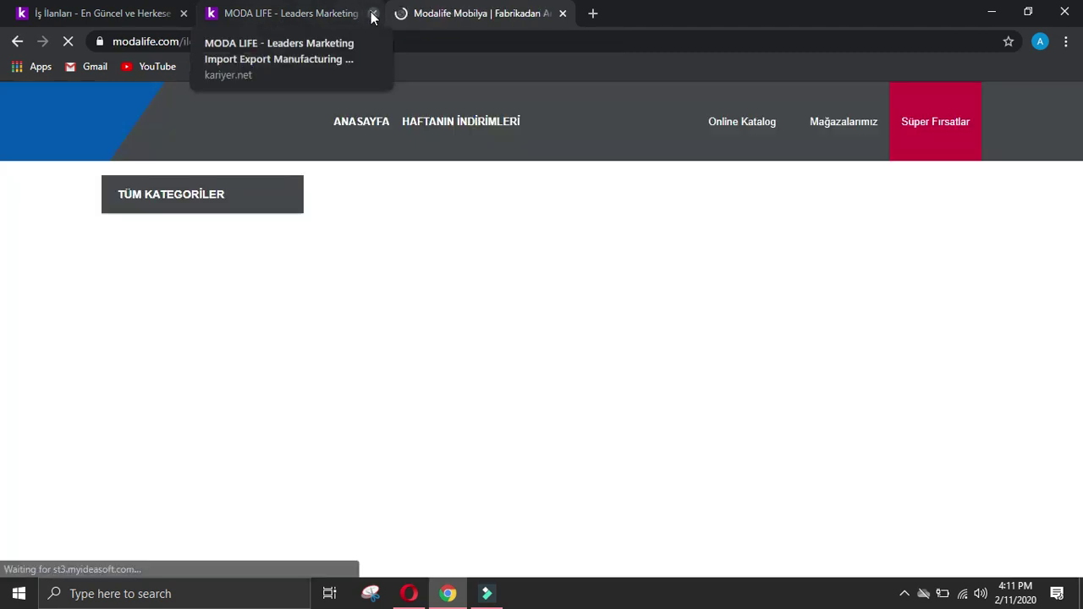
pyautogui.click(372, 13)
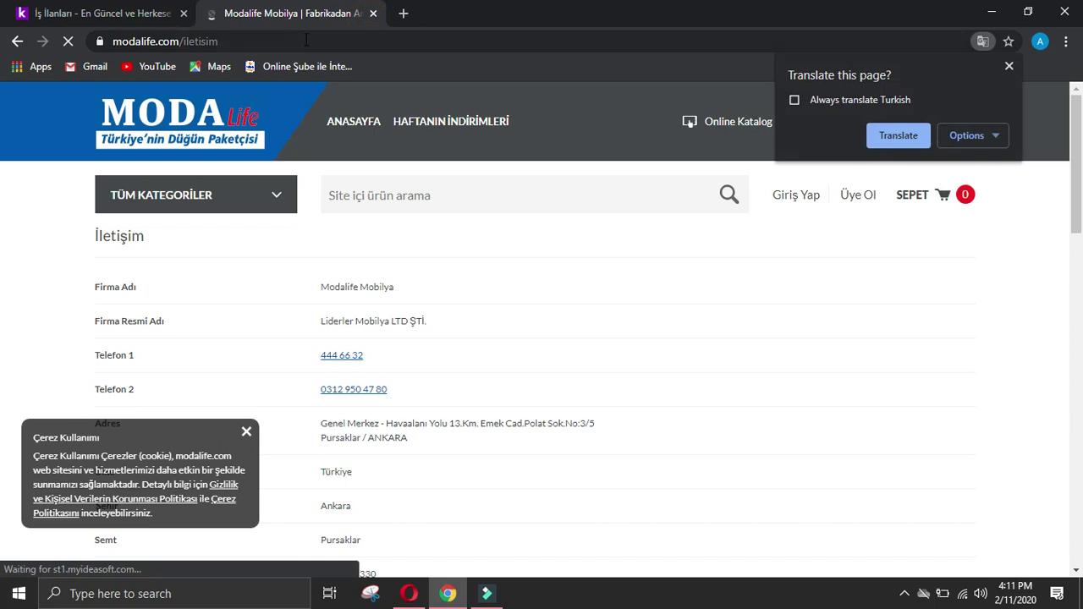
pyautogui.click(897, 133)
pyautogui.click(1009, 68)
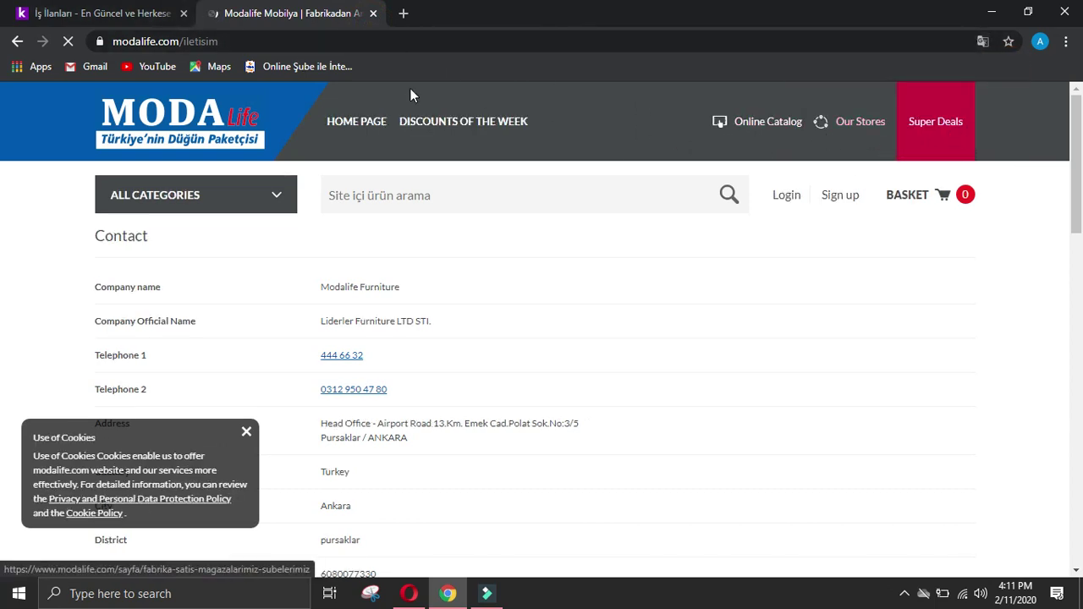
pyautogui.doubleClick(279, 41)
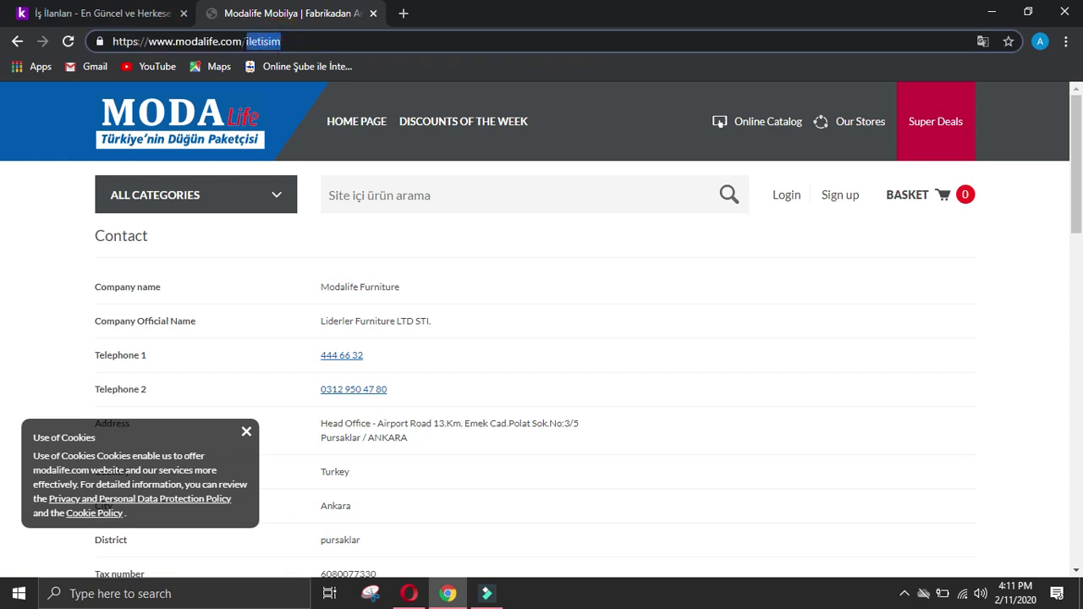
pyautogui.moveTo(247, 40); pyautogui.dragTo(95, 41)
pyautogui.hotkey('ctrl', 'c')
pyautogui.click(409, 593)
pyautogui.click(381, 469)
pyautogui.scroll(-2, 396, 453)
pyautogui.click(425, 489)
pyautogui.hotkey('ctrl', 'v')
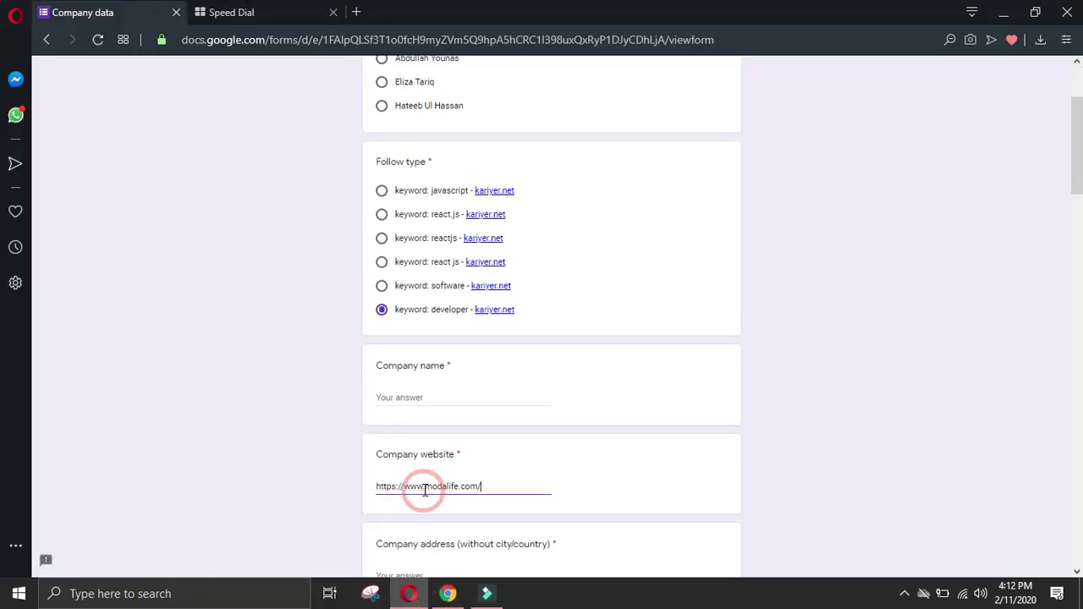
# Step: Copy Modalife's head-office street address from the contact page into the company address
pyautogui.scroll(-2, 424, 485)
pyautogui.click(447, 417)
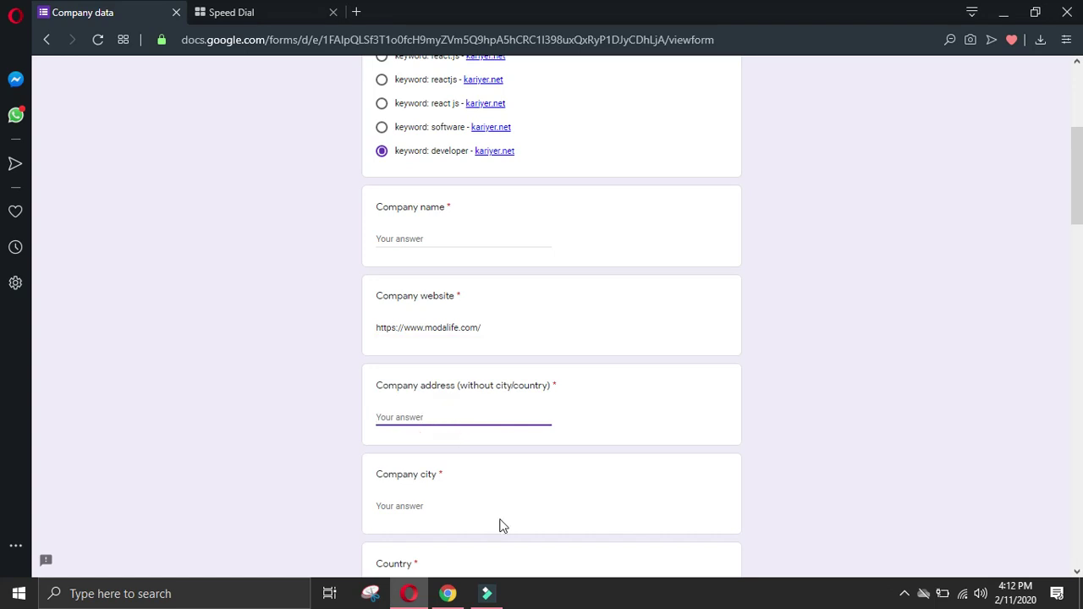
pyautogui.click(448, 593)
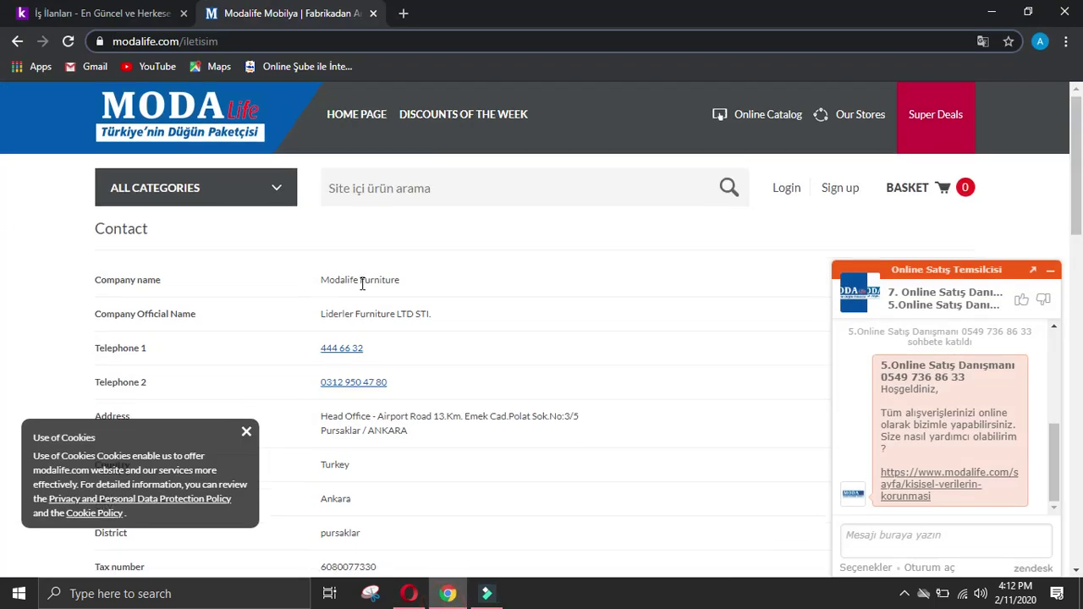
pyautogui.scroll(-2, 361, 286)
pyautogui.moveTo(375, 266); pyautogui.dragTo(365, 279)
pyautogui.hotkey('ctrl', 'c')
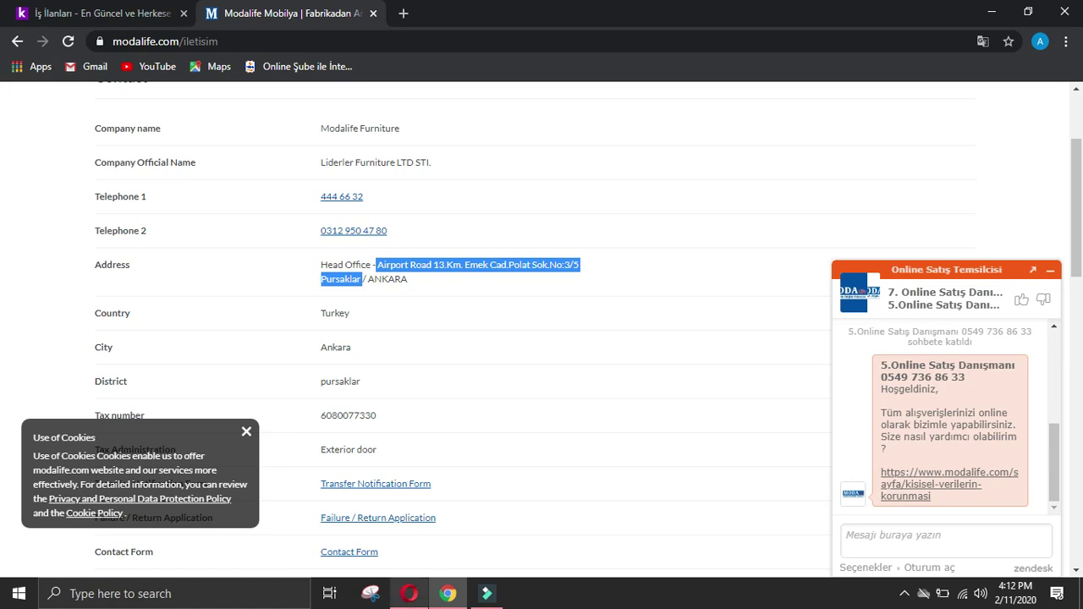
pyautogui.click(409, 593)
pyautogui.click(412, 421)
pyautogui.hotkey('ctrl', 'v')
# Step: Enter Ankara as Company city and Turkey as Country
pyautogui.click(448, 500)
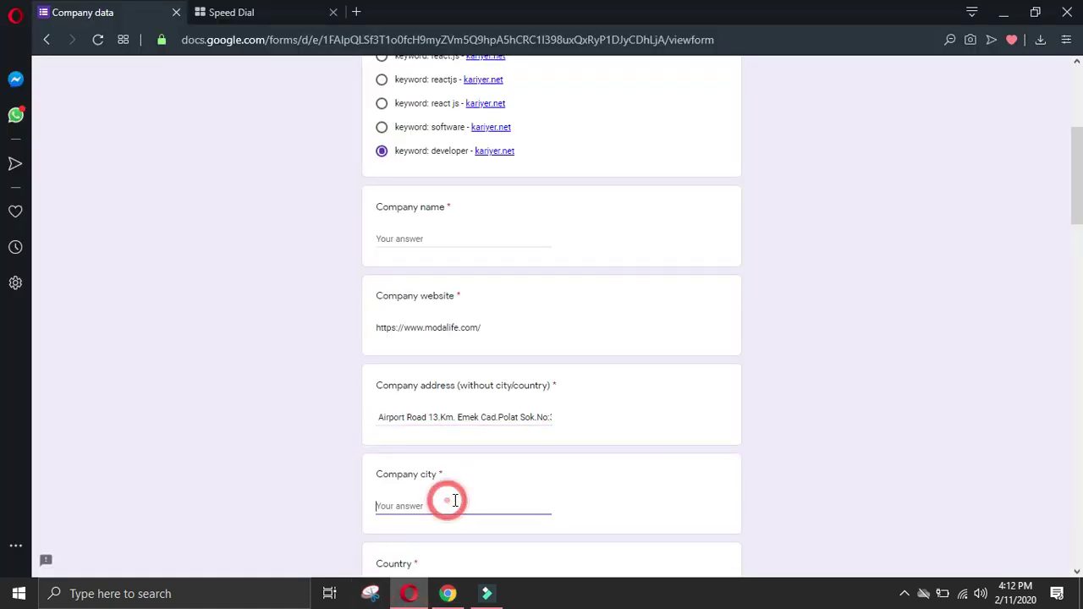
pyautogui.write('A')
pyautogui.scroll(-2, 403, 414)
pyautogui.click(421, 436)
pyautogui.write('Turkey')
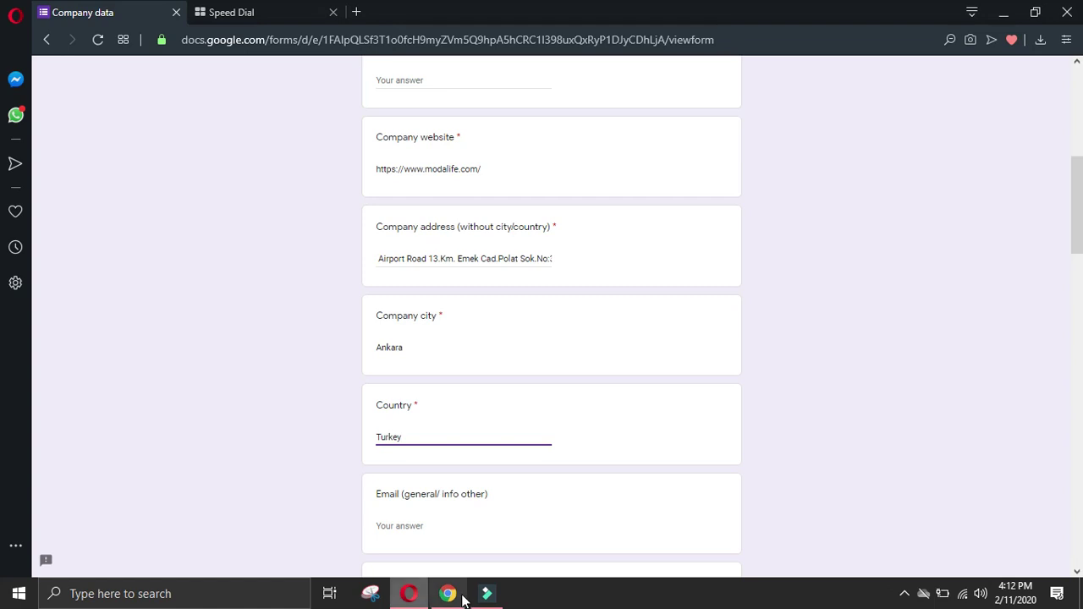
pyautogui.click(448, 594)
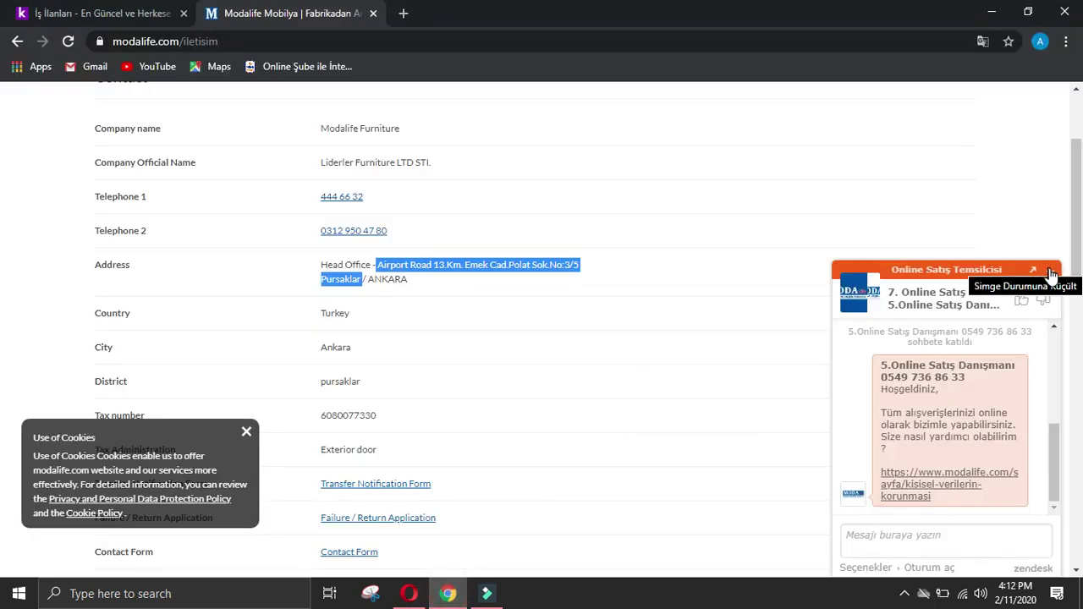
# Step: Dismiss the chat and cookie pop-ups and select the Telephone 2 number
pyautogui.click(1046, 270)
pyautogui.click(247, 433)
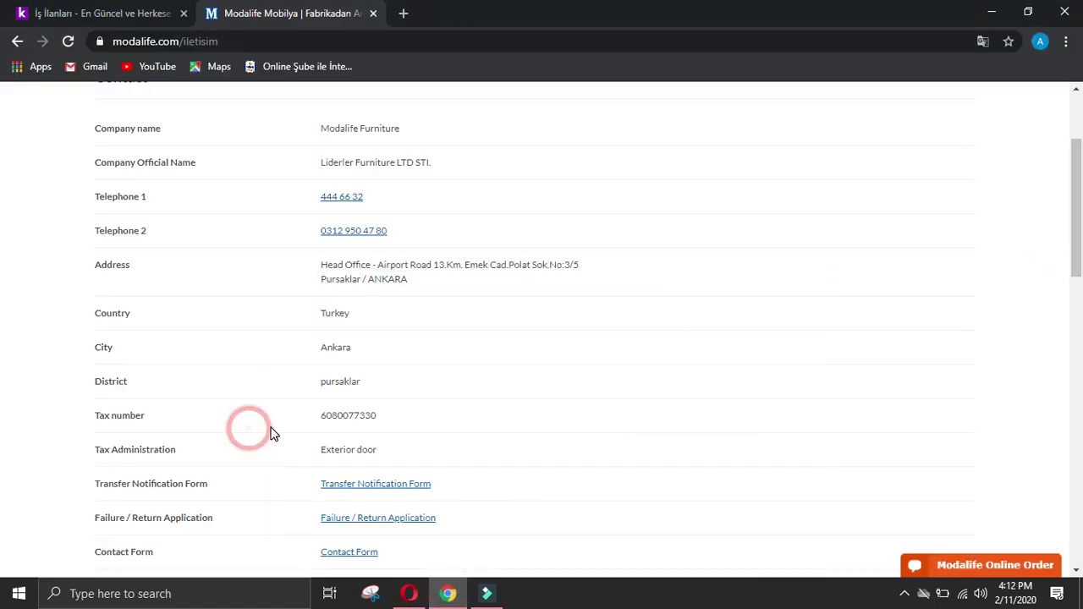
pyautogui.rightClick(339, 239)
pyautogui.click(491, 211)
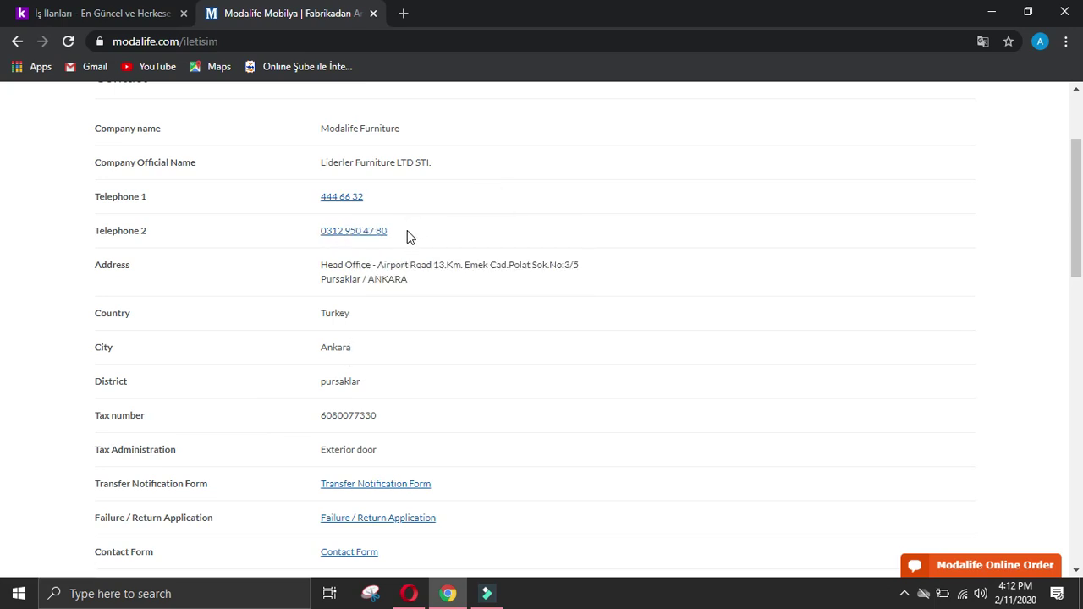
pyautogui.moveTo(408, 236); pyautogui.dragTo(305, 238)
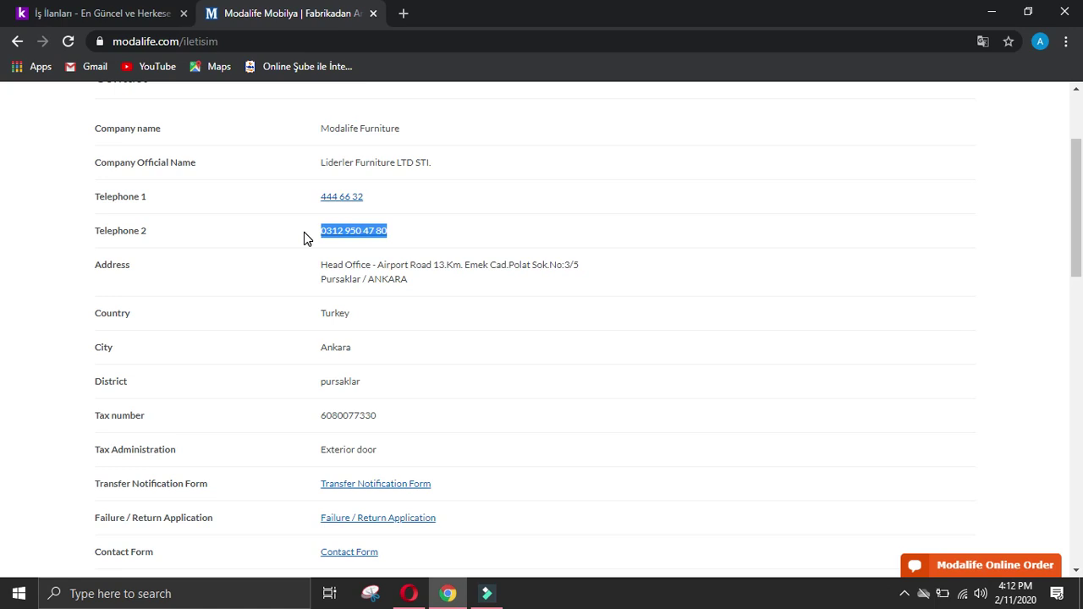
pyautogui.moveTo(327, 265); pyautogui.dragTo(414, 474)
pyautogui.moveTo(423, 236); pyautogui.dragTo(308, 231)
pyautogui.hotkey('ctrl', 'c')
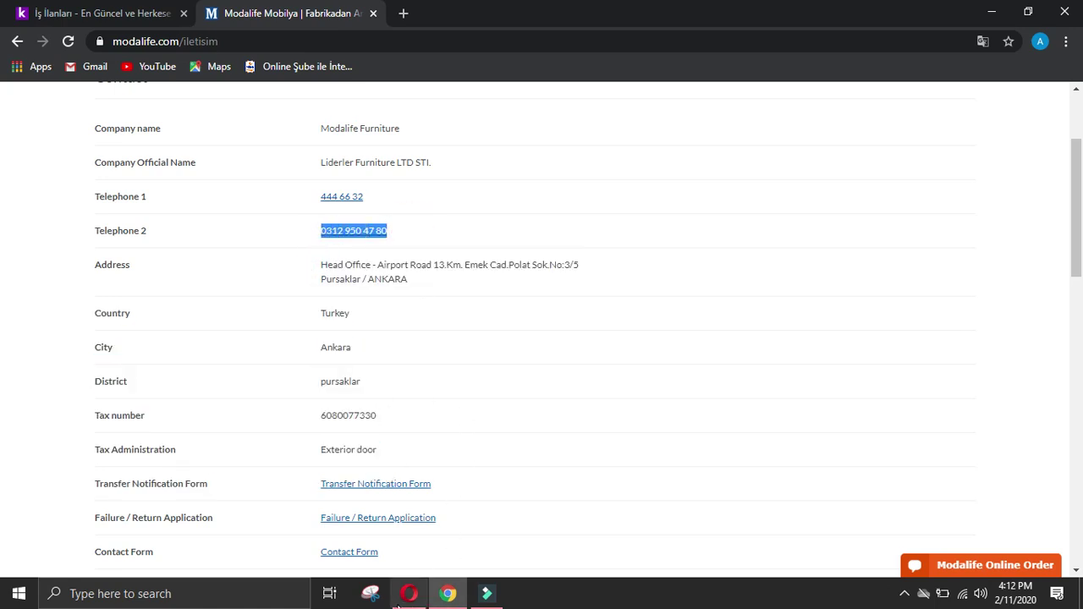
# Step: Paste the Telephone 2 number into the form's phone answer
pyautogui.click(409, 594)
pyautogui.scroll(-4, 380, 443)
pyautogui.click(417, 408)
pyautogui.hotkey('ctrl', 'v')
# Step: Review the Modalife contact page details and return to its top
pyautogui.click(447, 593)
pyautogui.scroll(-2, 415, 521)
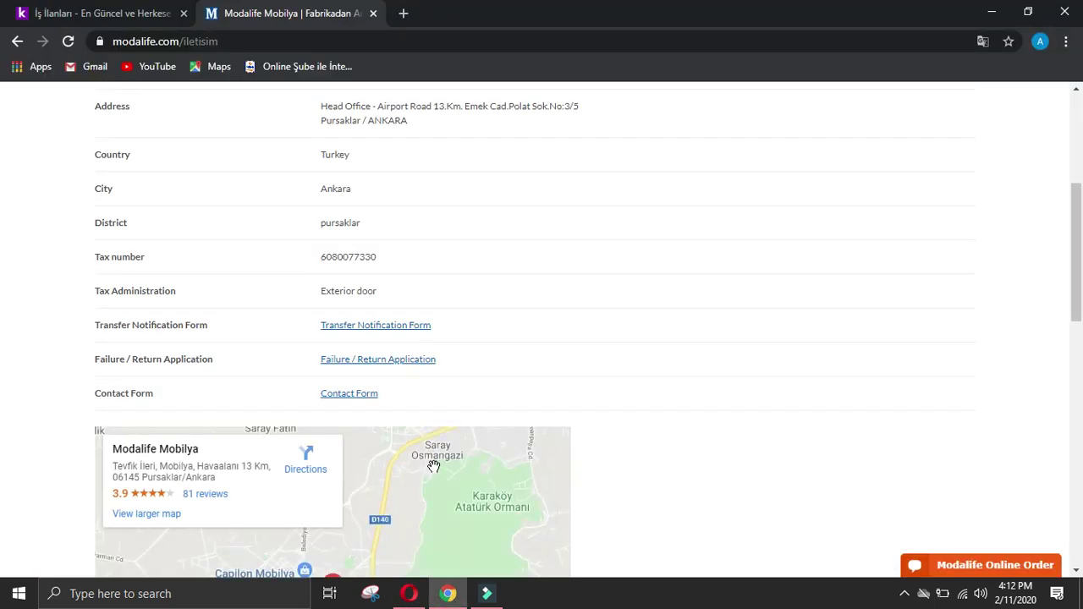
pyautogui.scroll(2, 436, 466)
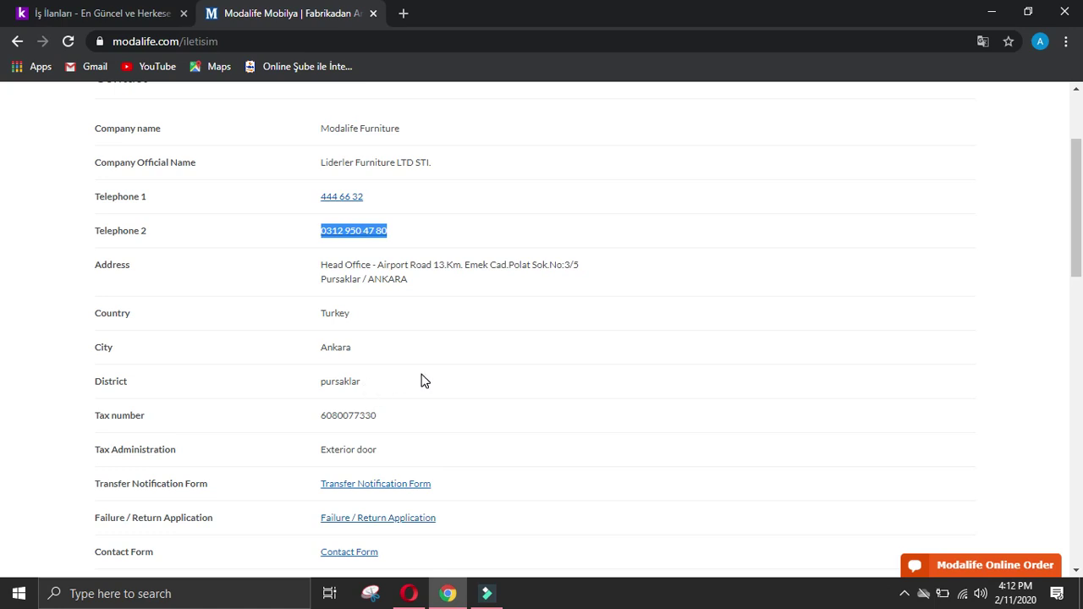
pyautogui.scroll(2, 420, 380)
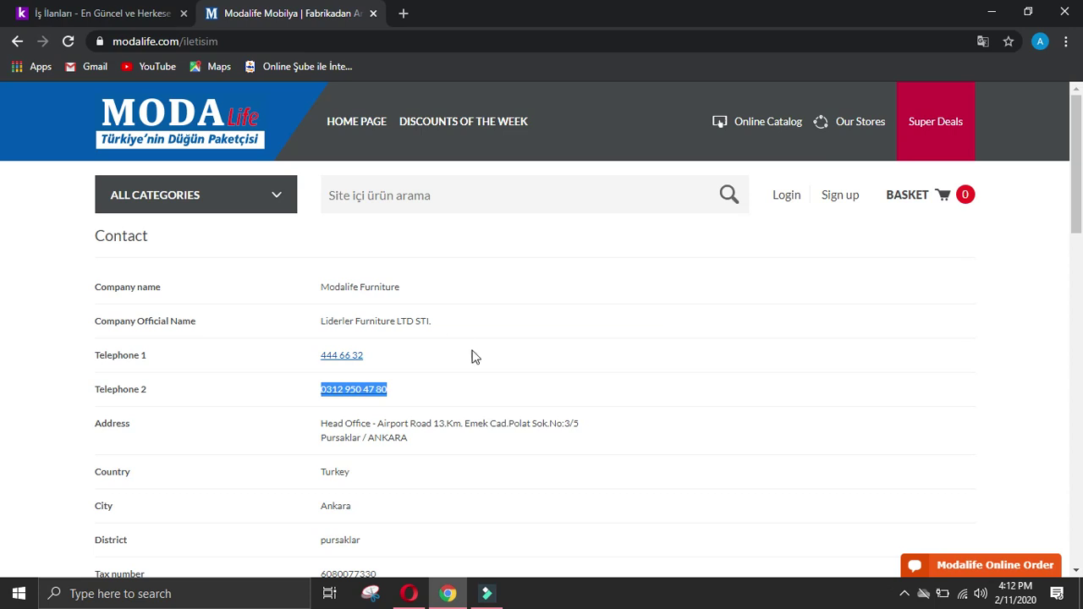
pyautogui.scroll(-8, 472, 356)
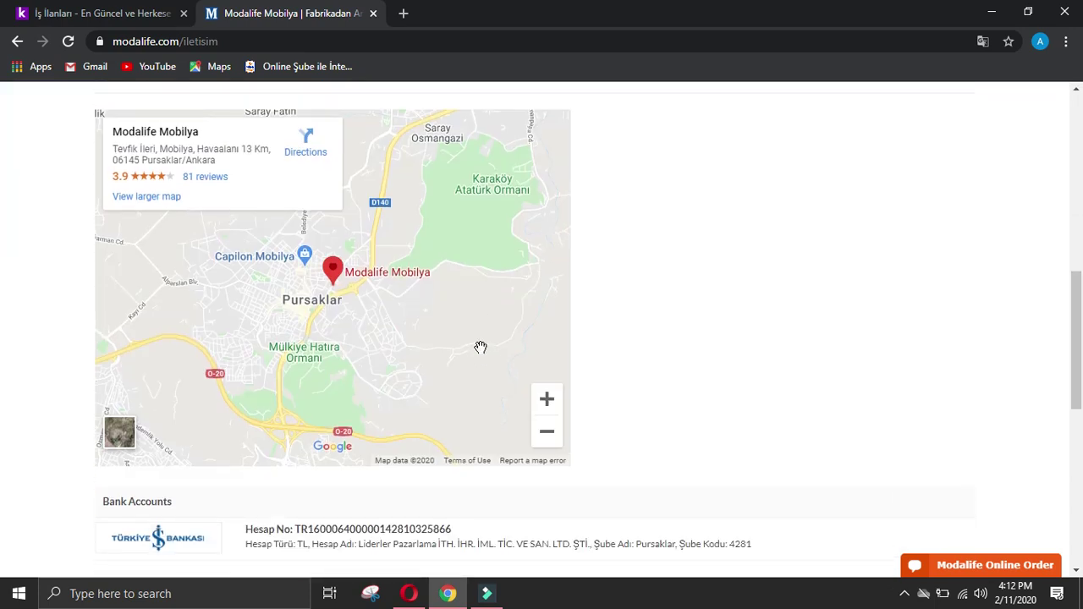
pyautogui.scroll(-4, 480, 348)
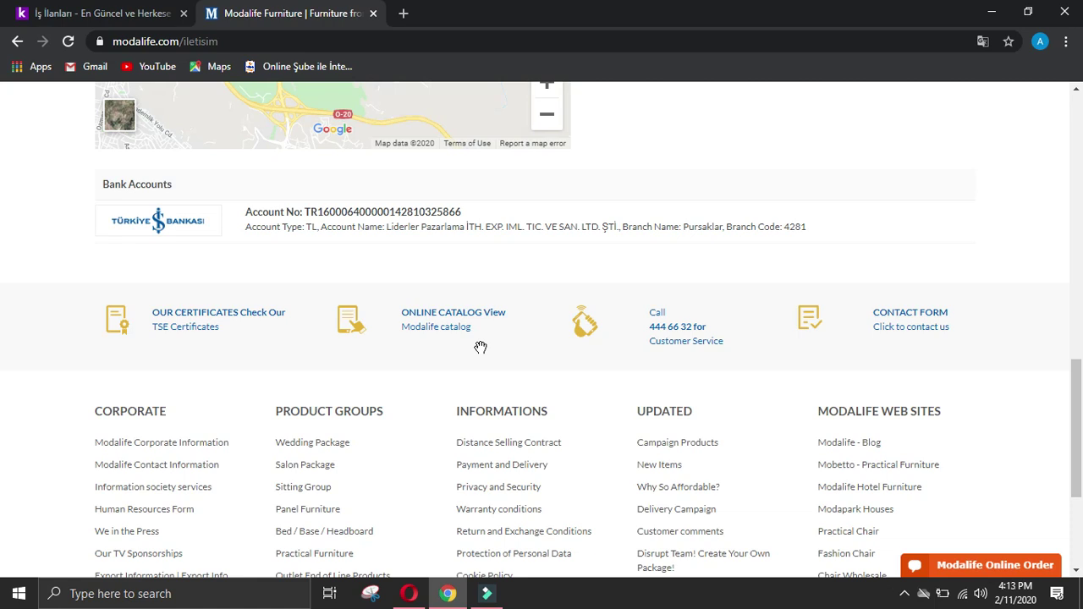
pyautogui.scroll(-2, 480, 348)
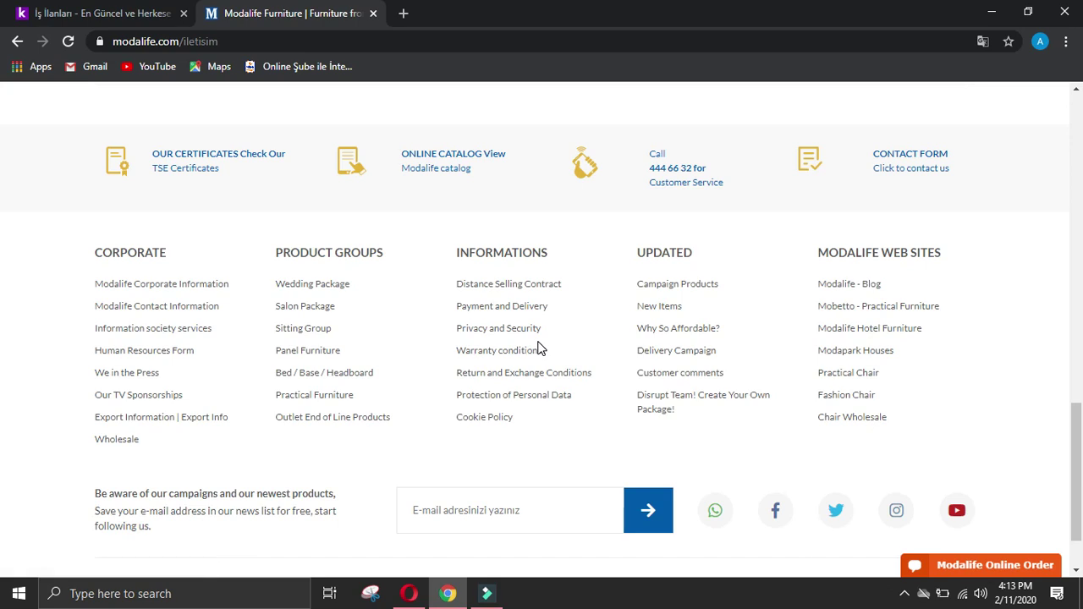
pyautogui.scroll(-2, 751, 437)
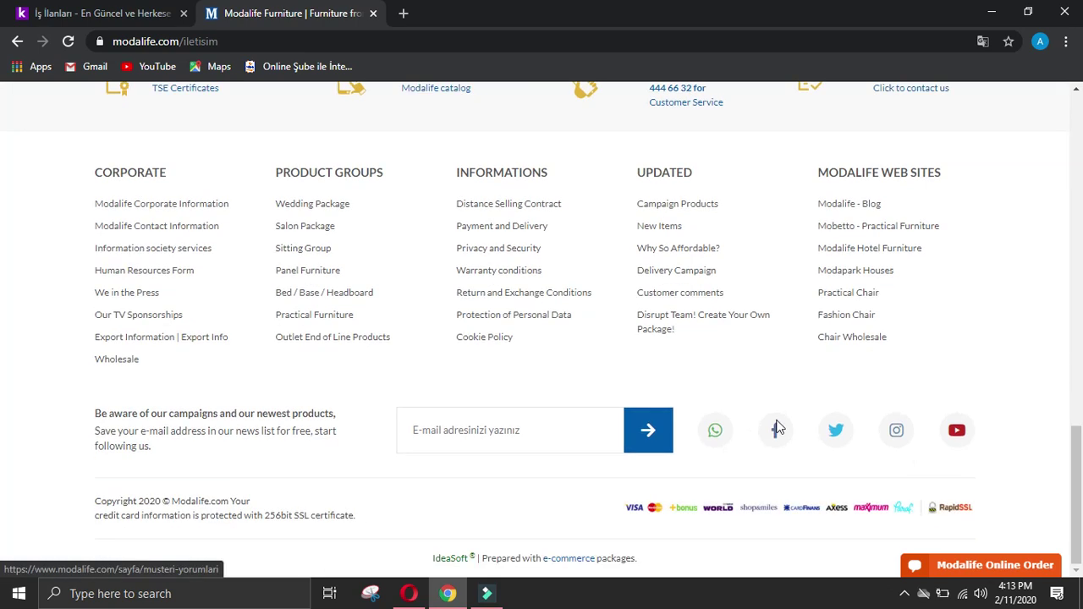
pyautogui.press('Home')
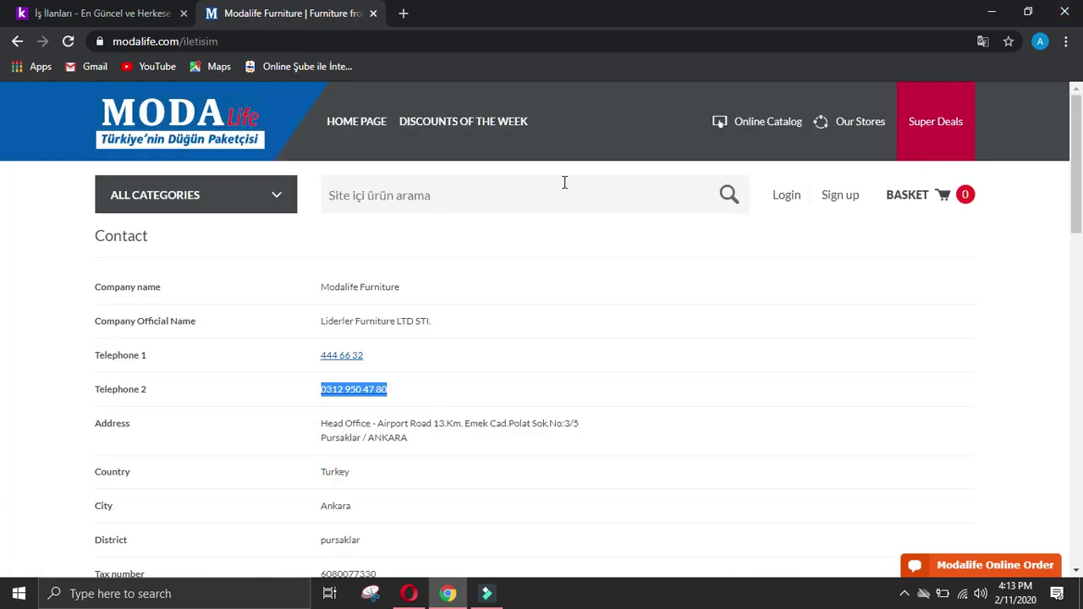
# Step: On the Modalife home page, select the footer's seven Product Groups, Wedding Package to Outlet End of Line Products
pyautogui.click(355, 125)
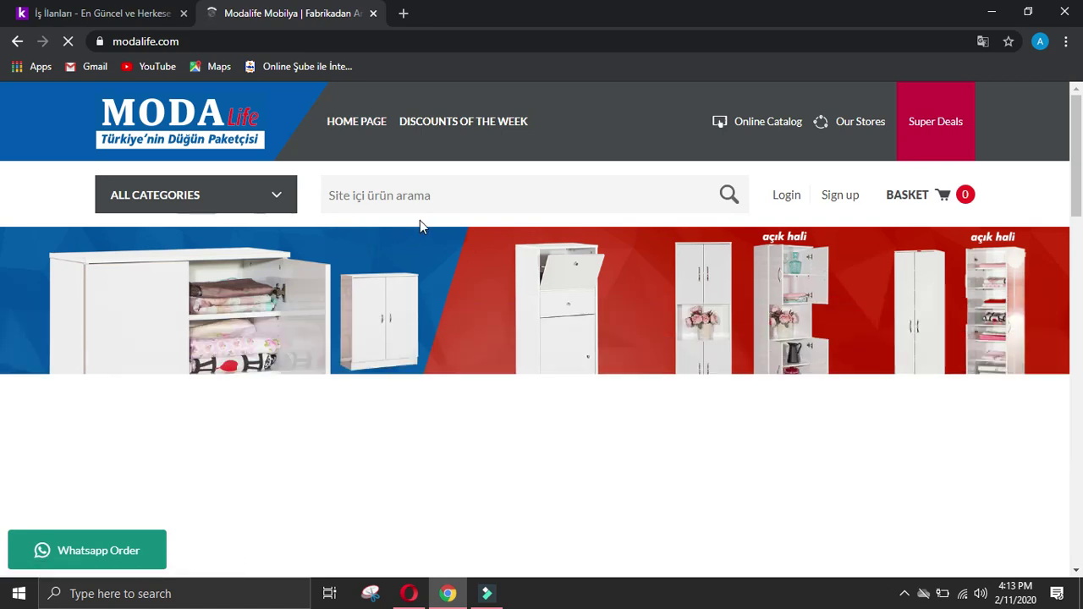
pyautogui.scroll(-15, 421, 227)
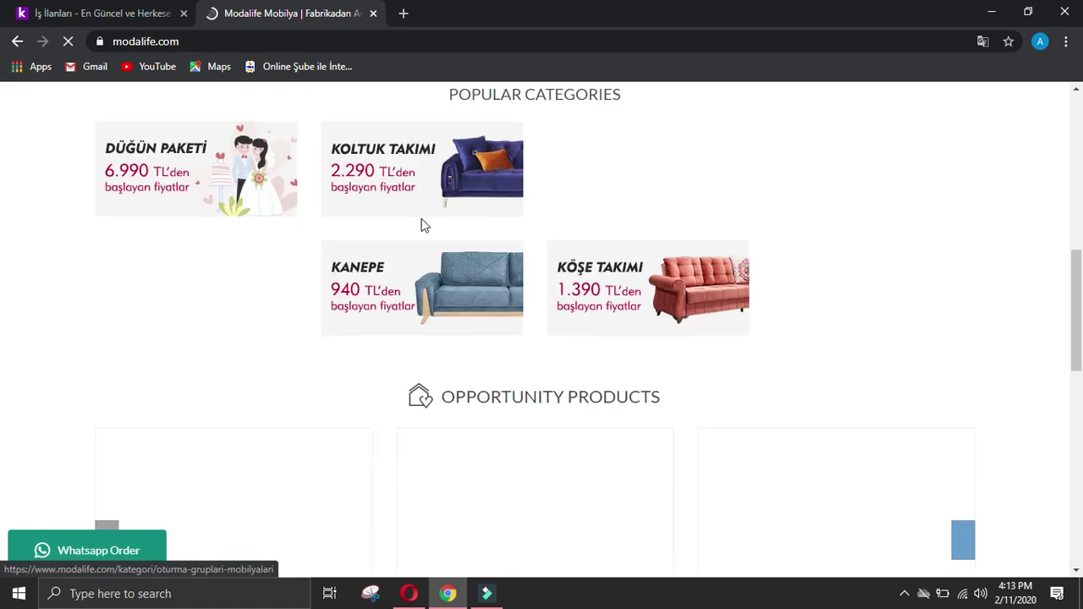
pyautogui.scroll(-15, 423, 224)
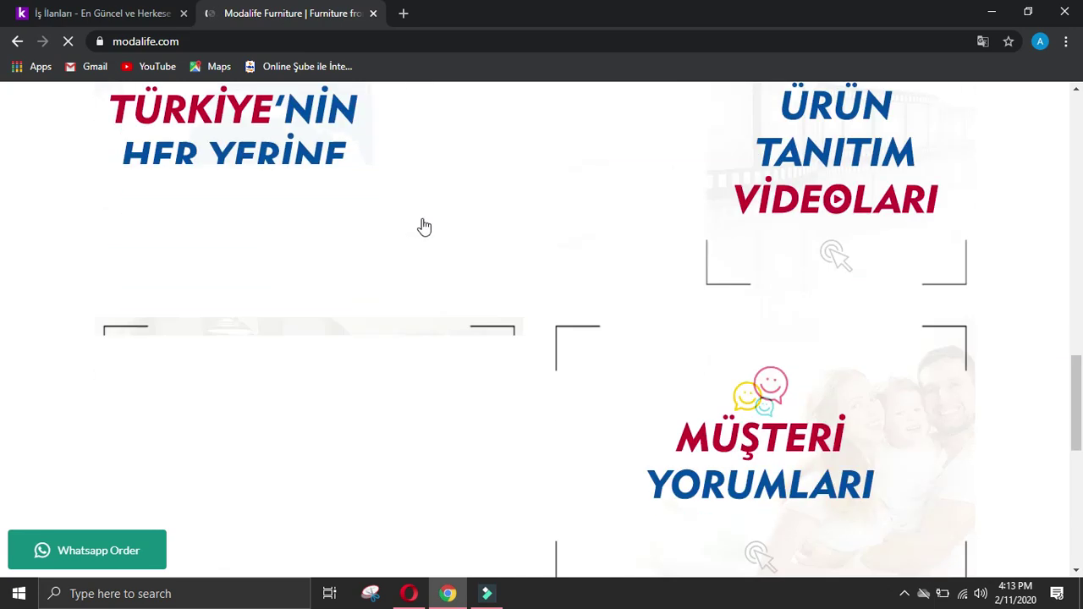
pyautogui.scroll(2, 424, 250)
pyautogui.scroll(-2, 424, 370)
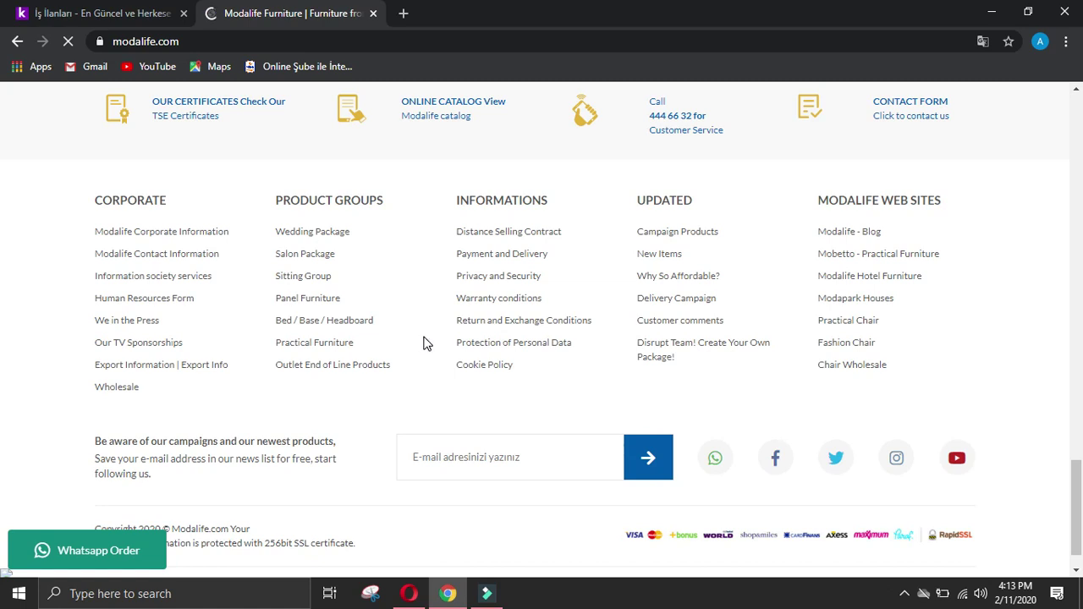
pyautogui.scroll(-1, 458, 351)
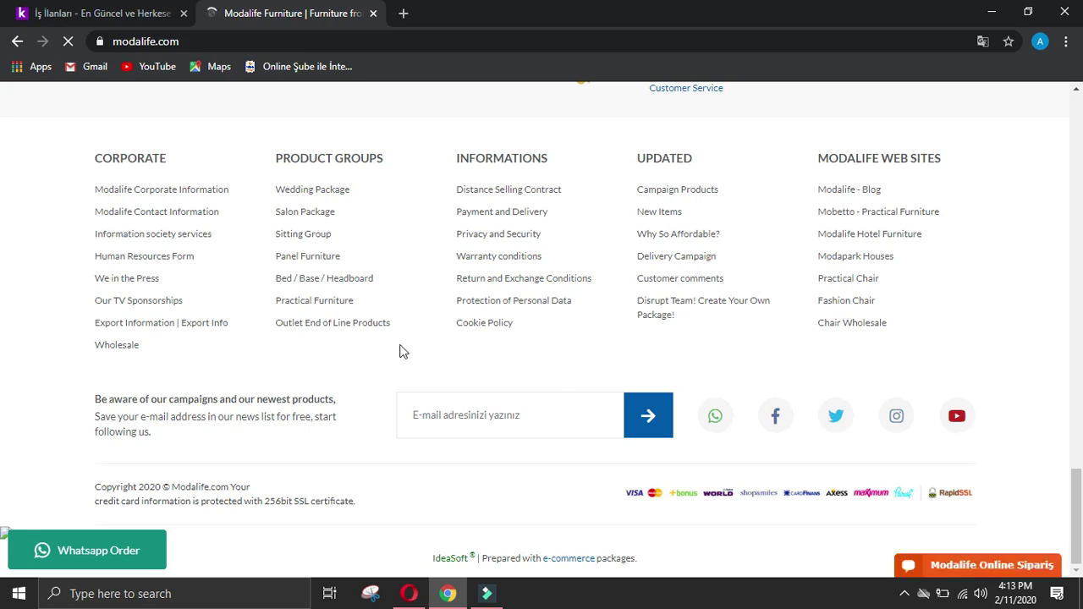
pyautogui.moveTo(278, 176); pyautogui.dragTo(414, 346)
pyautogui.hotkey('ctrl', 'c')
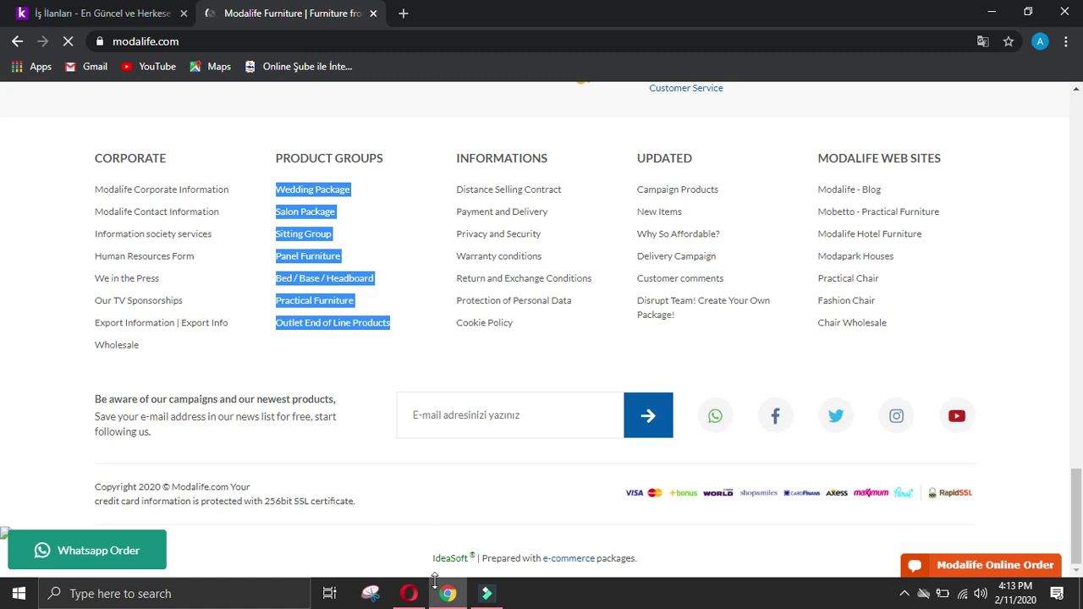
pyautogui.click(409, 594)
# Step: Paste the product groups list into the 'Details in website about offerings' answer
pyautogui.scroll(-5, 692, 432)
pyautogui.scroll(-5, 455, 372)
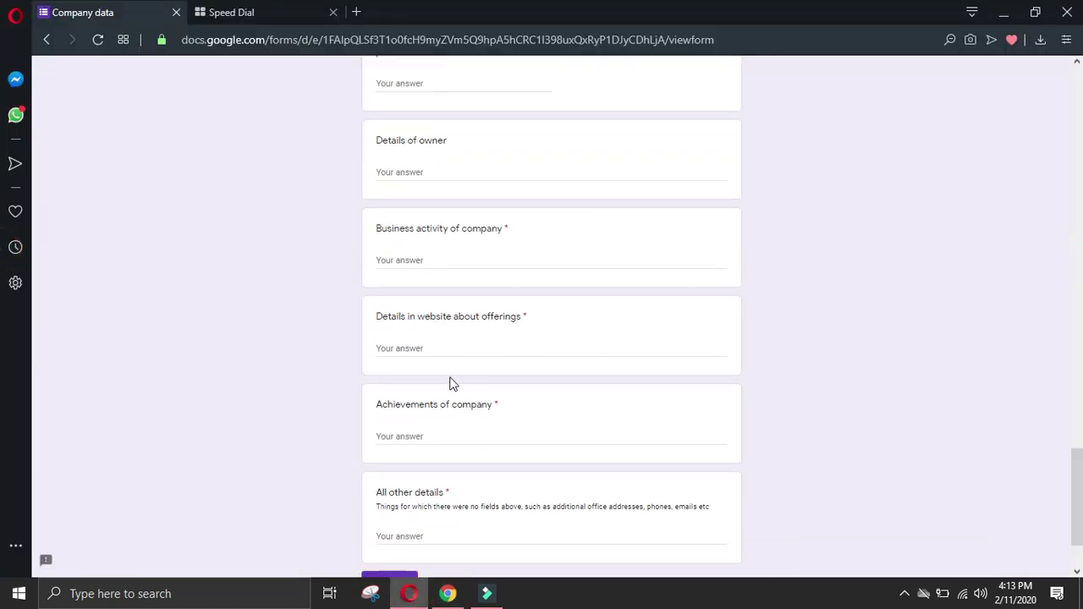
pyautogui.click(431, 341)
pyautogui.hotkey('ctrl', 'v')
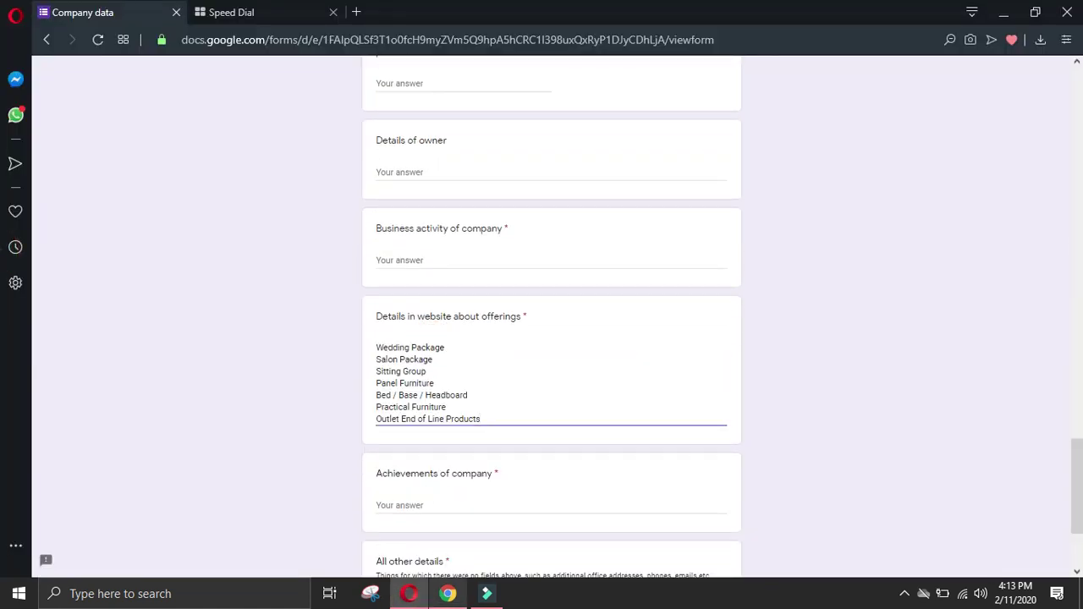
# Step: Open Modalife's Corporate Information page
pyautogui.click(448, 593)
pyautogui.click(23, 379)
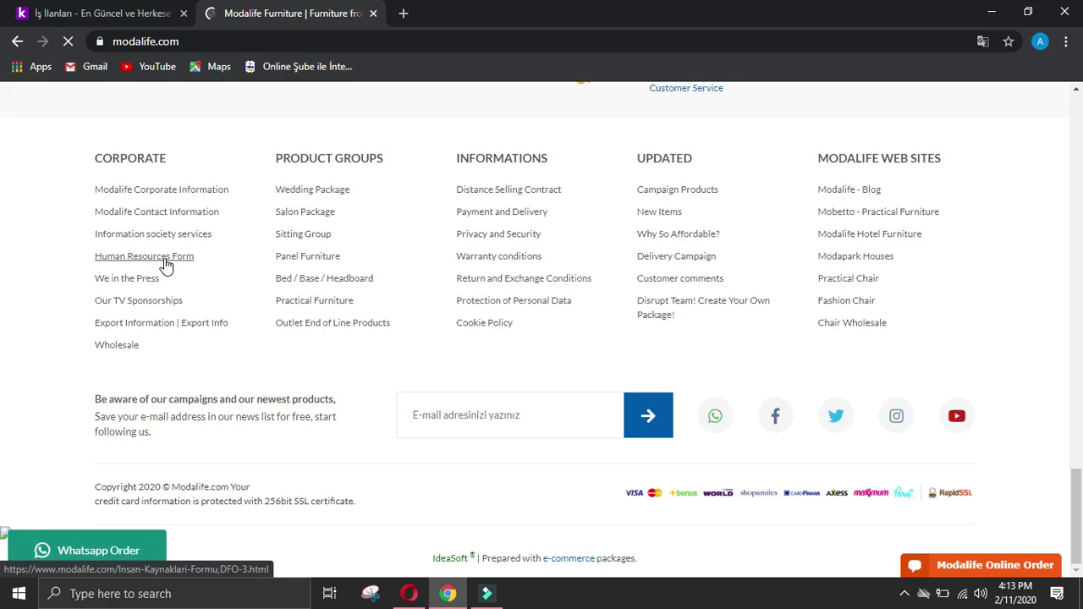
pyautogui.click(208, 190)
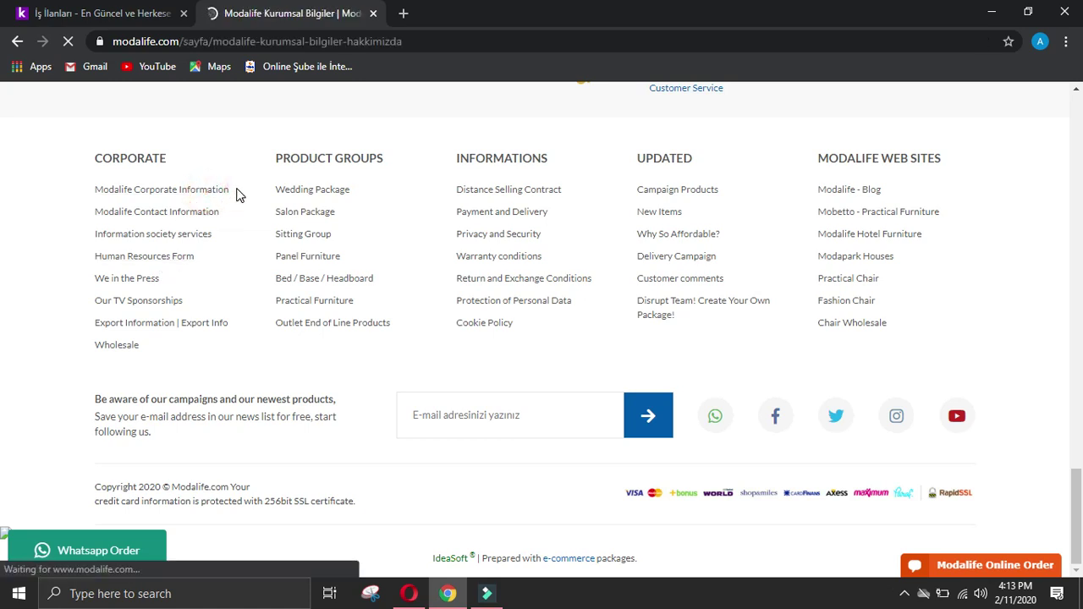
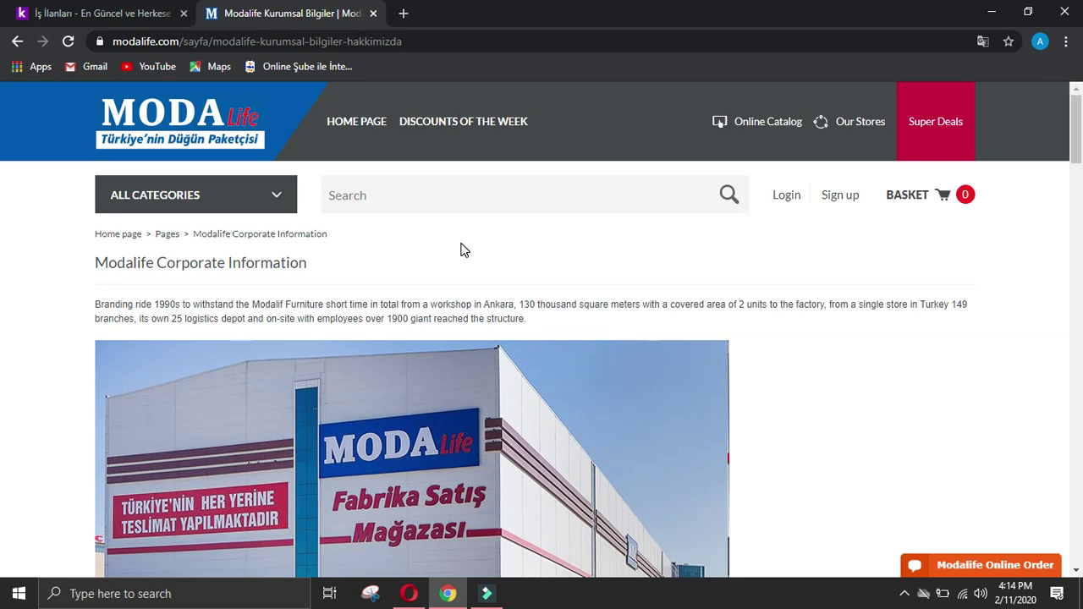
# Step: Select and copy the opening paragraph on Modalife's Corporate Information page about its history and scale
pyautogui.scroll(-4, 466, 238)
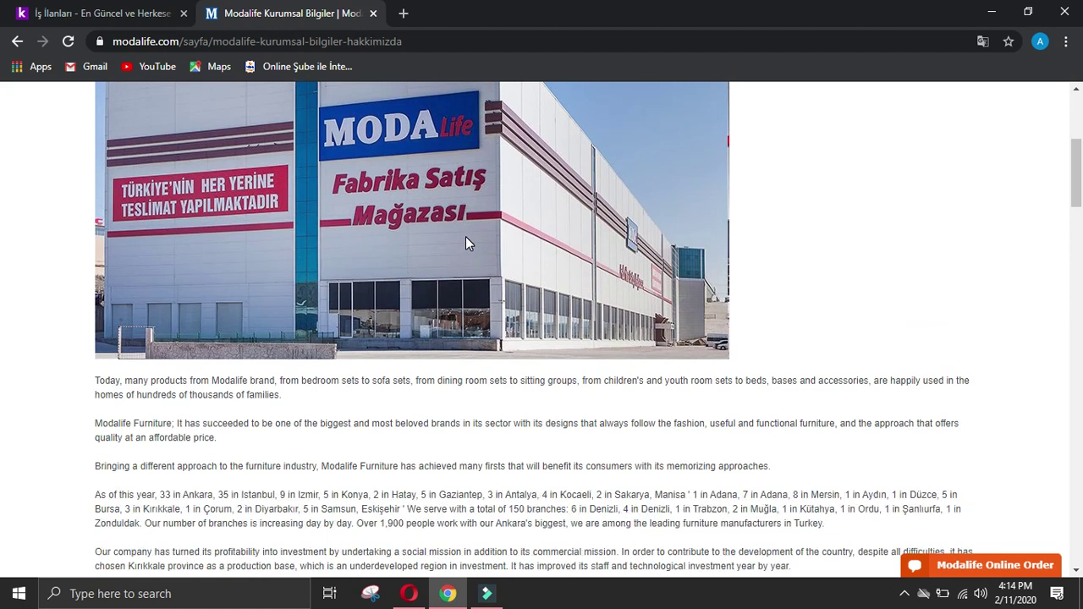
pyautogui.scroll(-6, 465, 244)
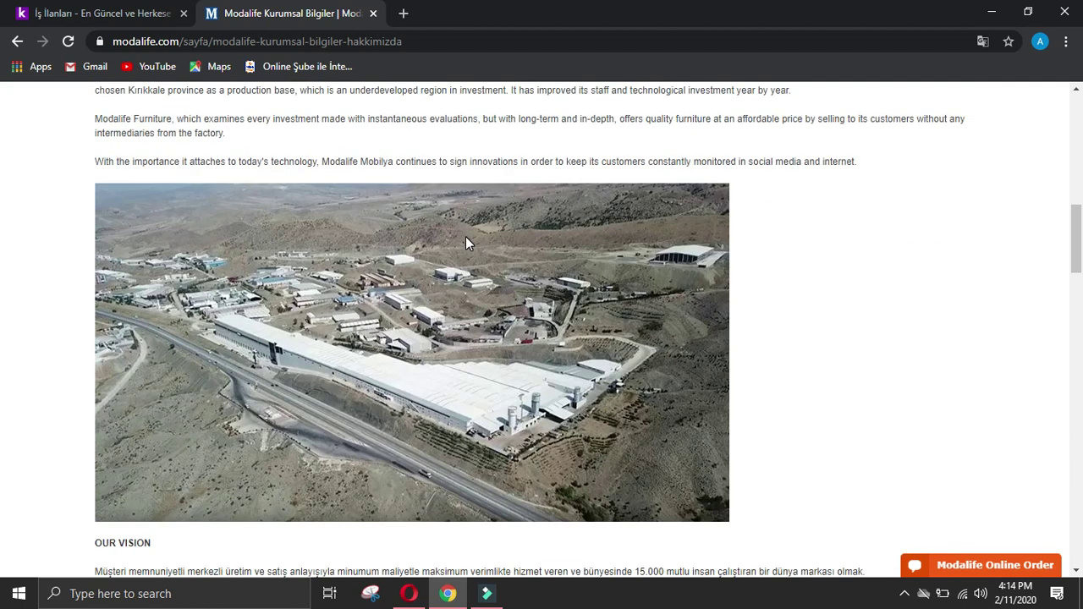
pyautogui.scroll(10, 475, 236)
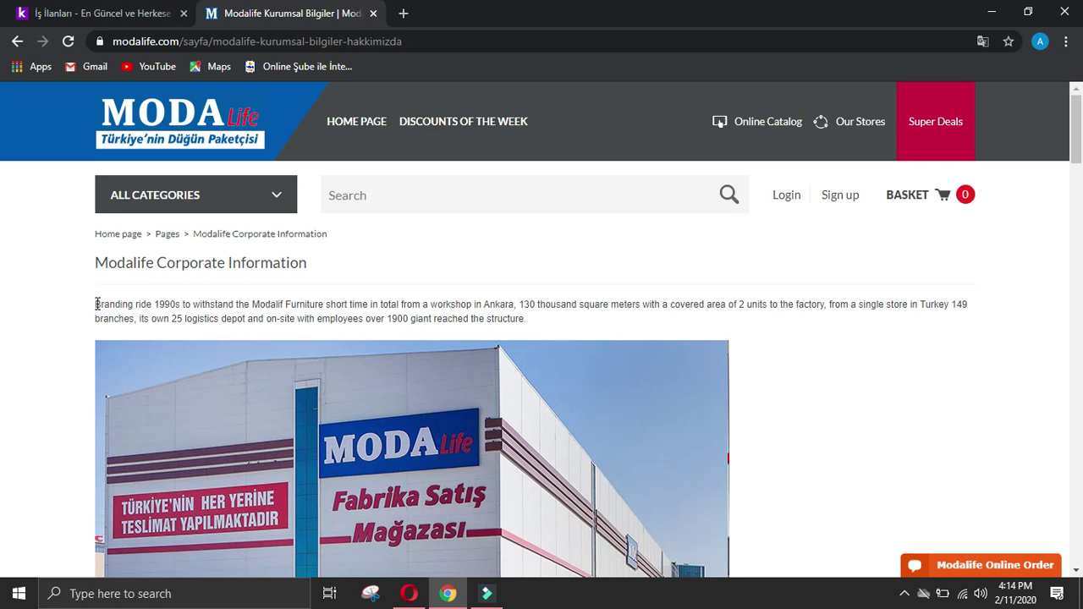
pyautogui.moveTo(96, 304); pyautogui.dragTo(556, 328)
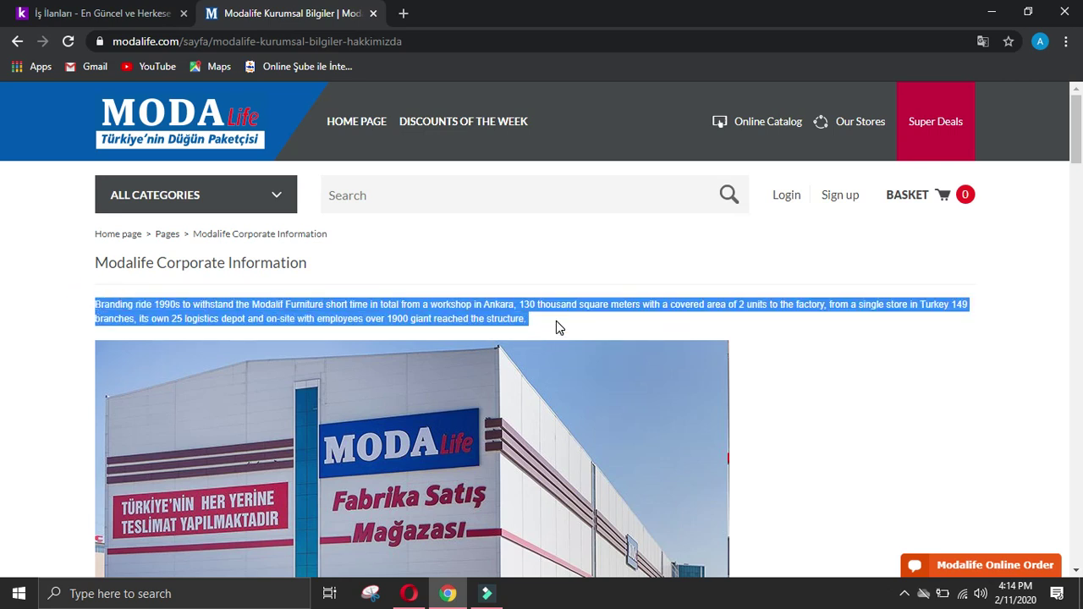
pyautogui.scroll(-4, 556, 328)
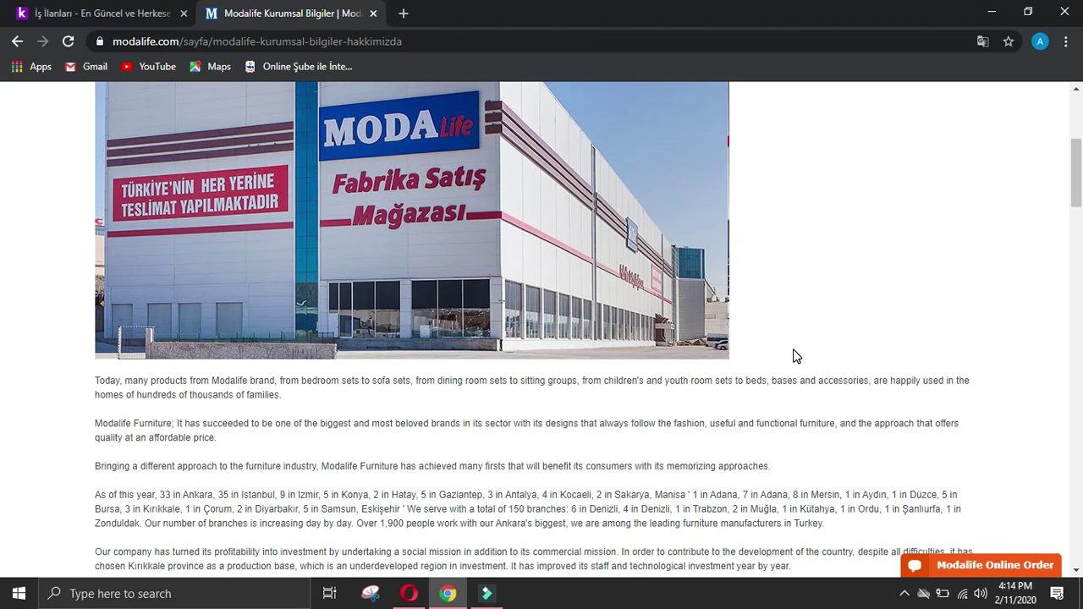
pyautogui.scroll(-2, 796, 355)
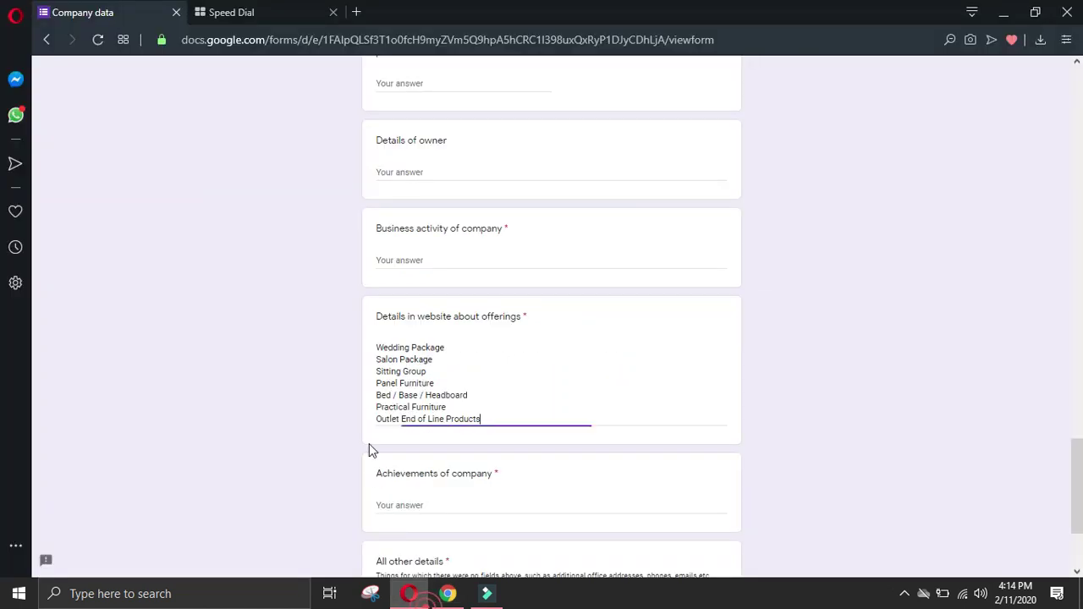
# Step: Paste the copied Modalife paragraph into the form's Business activity of company field
pyautogui.click(408, 593)
pyautogui.click(444, 258)
pyautogui.hotkey('ctrl', 'v')
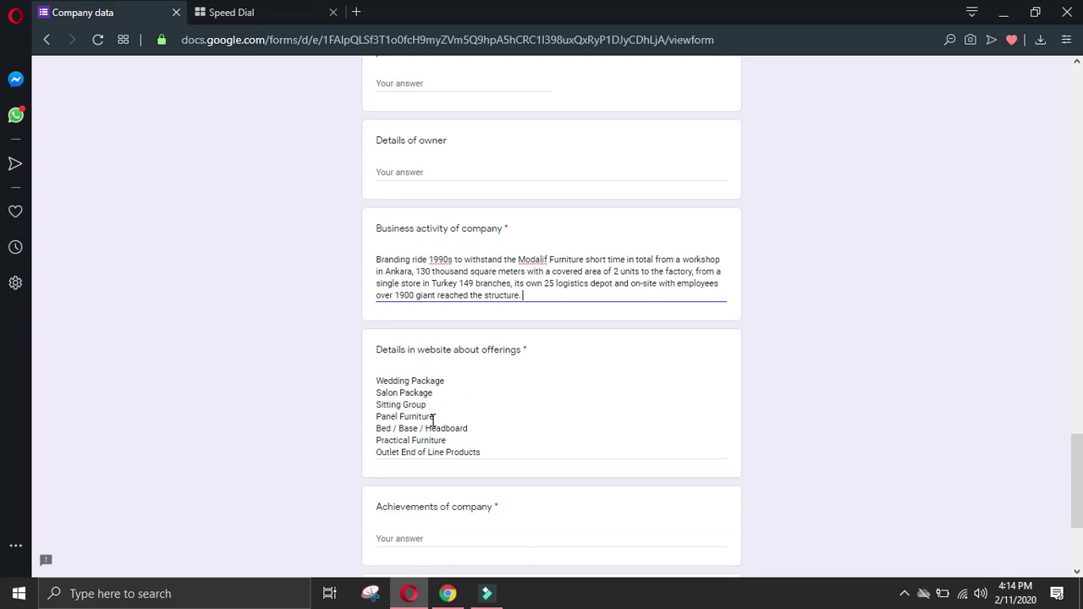
# Step: Copy Modalife's paragraphs on its industry firsts and branches into Achievements of company
pyautogui.click(448, 593)
pyautogui.moveTo(82, 298); pyautogui.dragTo(887, 370)
pyautogui.hotkey('ctrl', 'c')
pyautogui.click(408, 593)
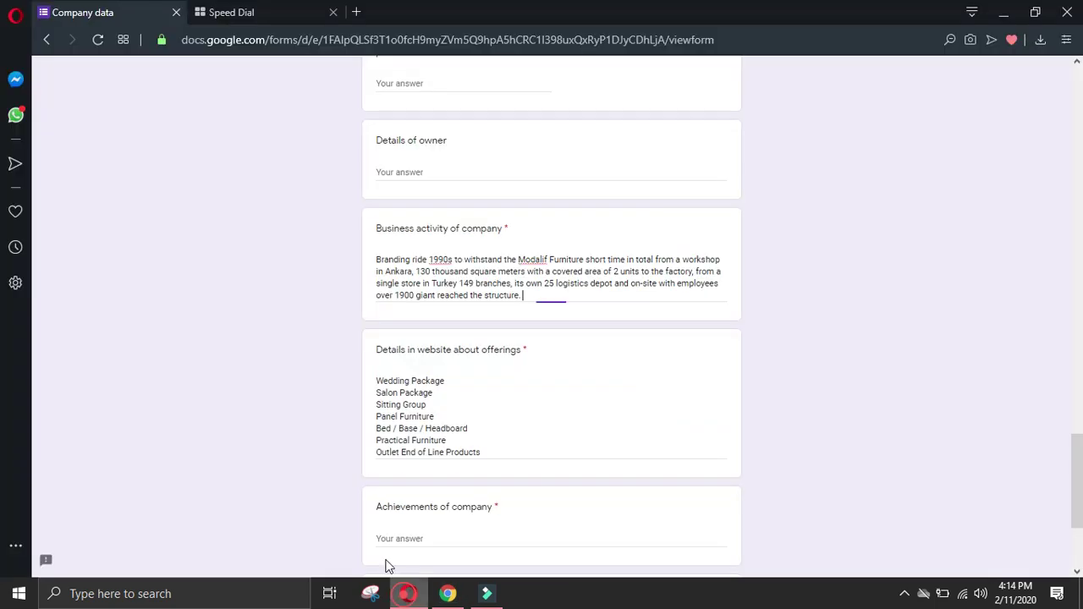
pyautogui.click(430, 531)
pyautogui.hotkey('ctrl', 'v')
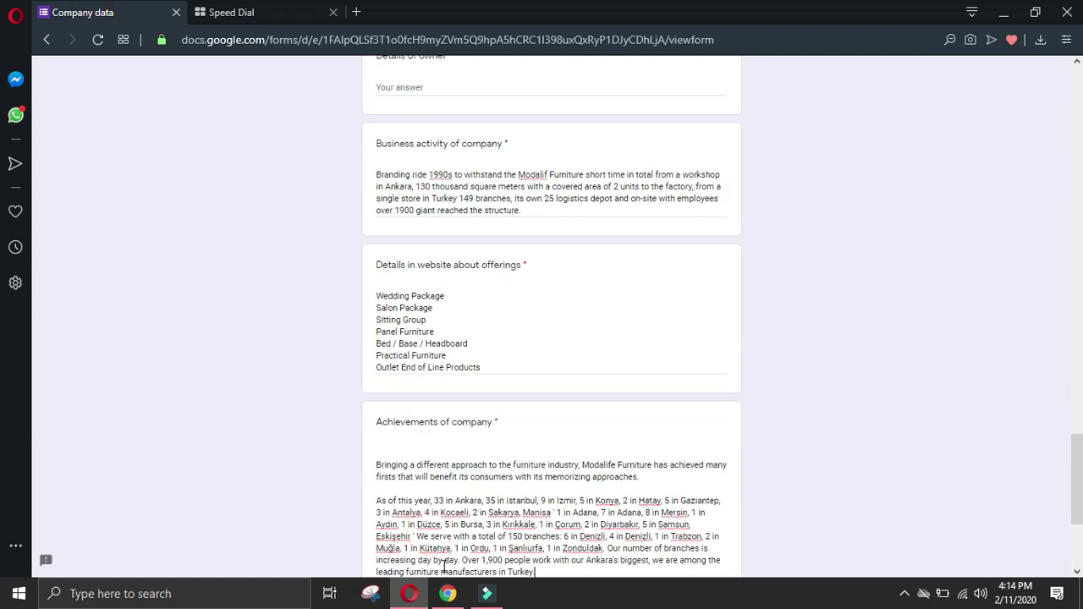
pyautogui.click(448, 594)
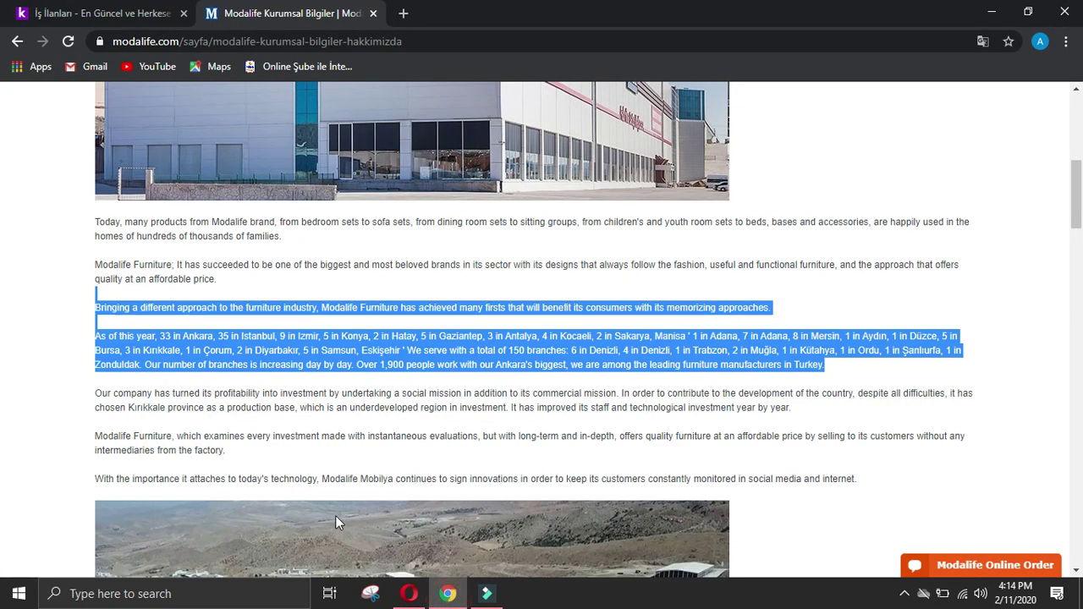
# Step: Read through Modalife's corporate page to the footer and open the Human Resources Form
pyautogui.click(3, 327)
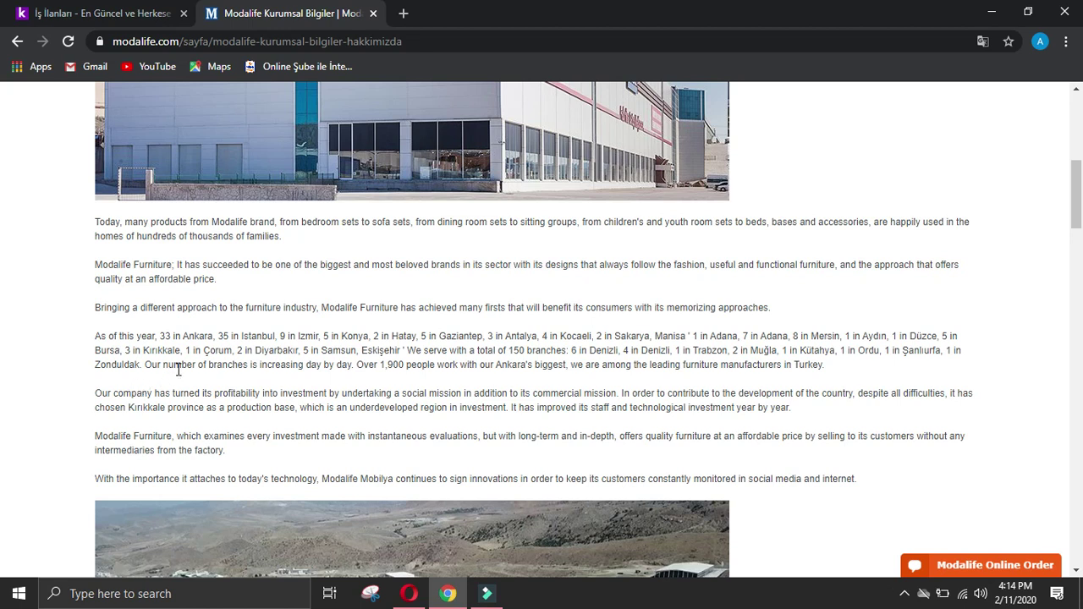
pyautogui.scroll(-8, 182, 370)
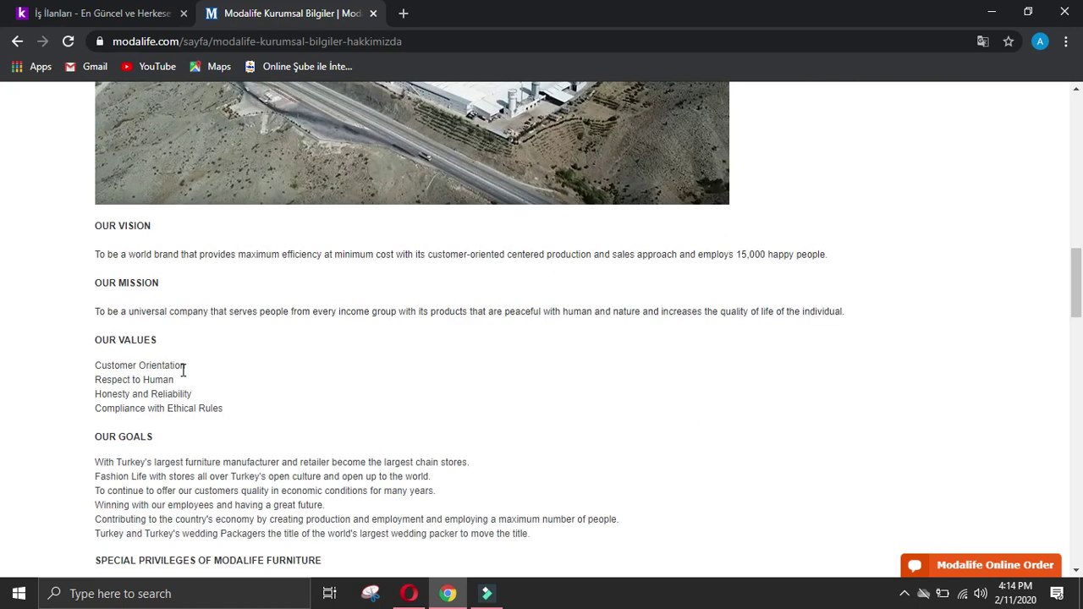
pyautogui.scroll(-2, 296, 396)
pyautogui.scroll(-15, 298, 396)
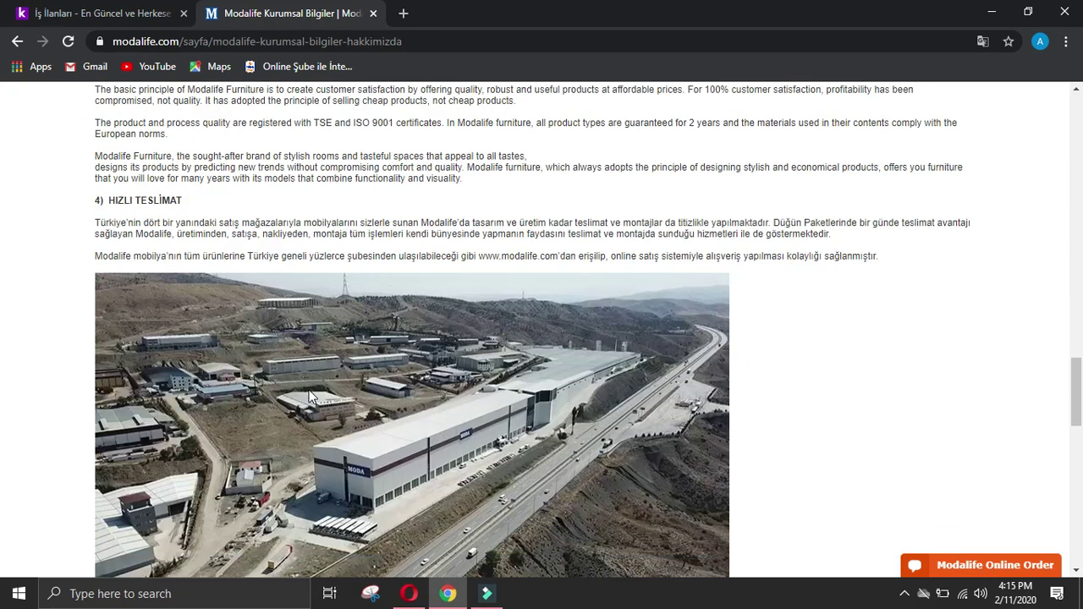
pyautogui.scroll(5, 313, 394)
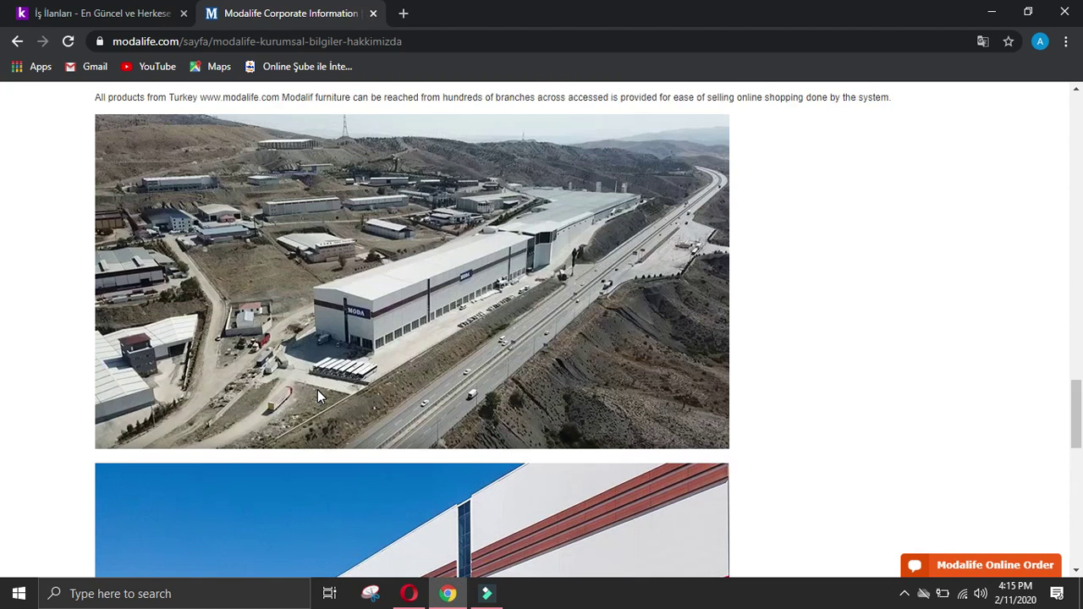
pyautogui.scroll(-8, 317, 396)
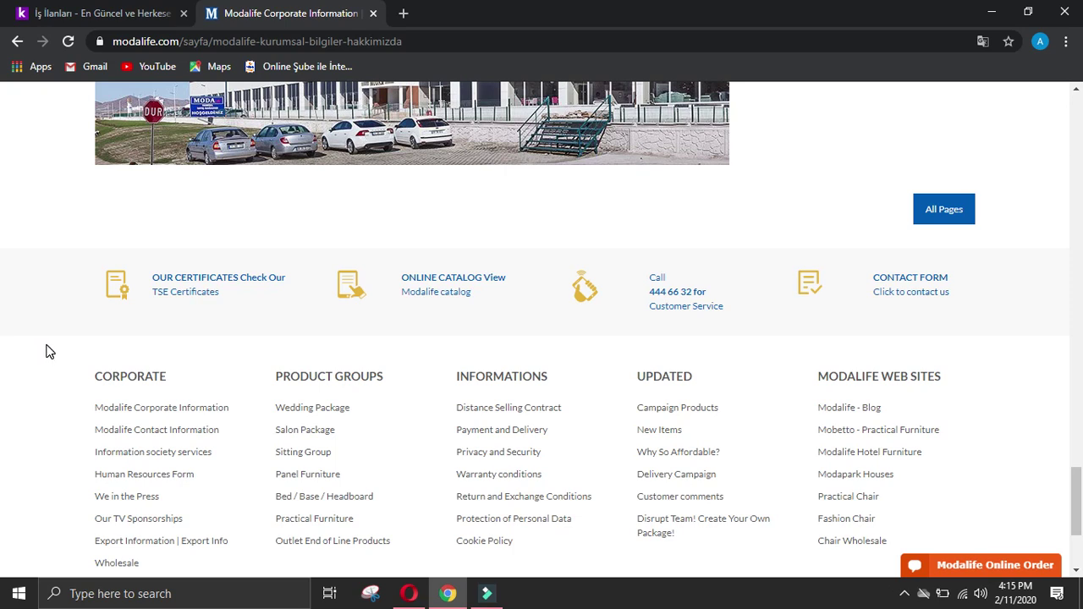
pyautogui.scroll(-3, 49, 351)
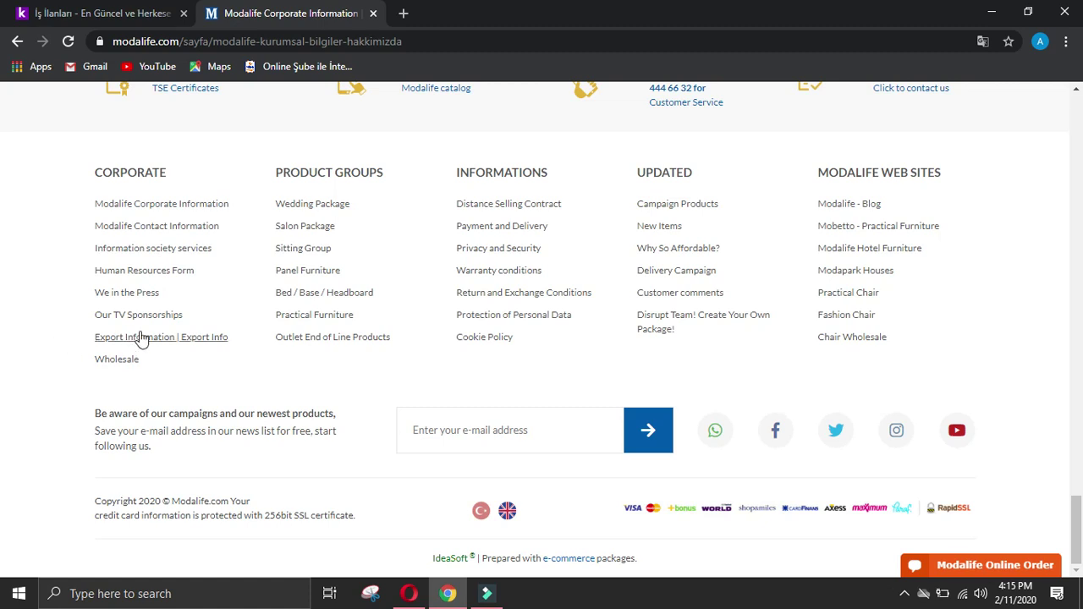
pyautogui.click(141, 270)
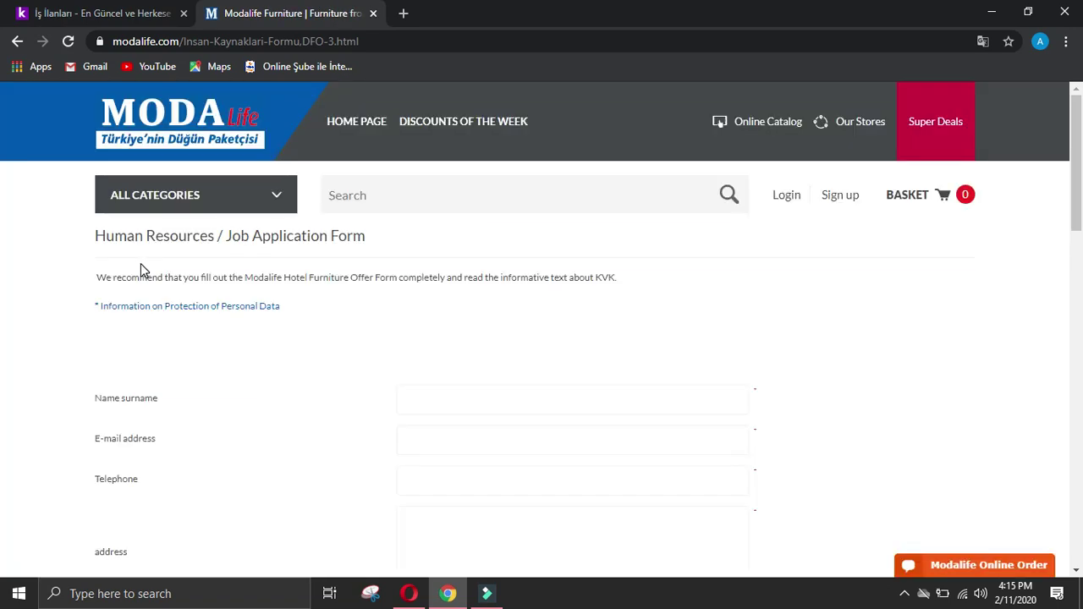
# Step: Scroll through Modalife's Human Resources / Job Application Form down to the footer
pyautogui.scroll(-5, 241, 314)
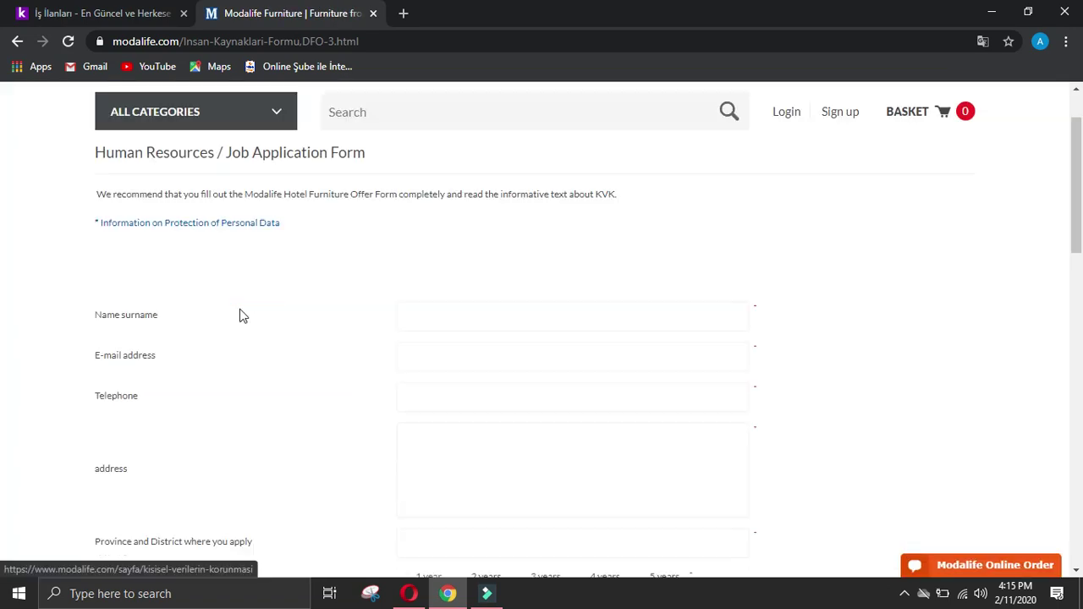
pyautogui.scroll(-5, 250, 314)
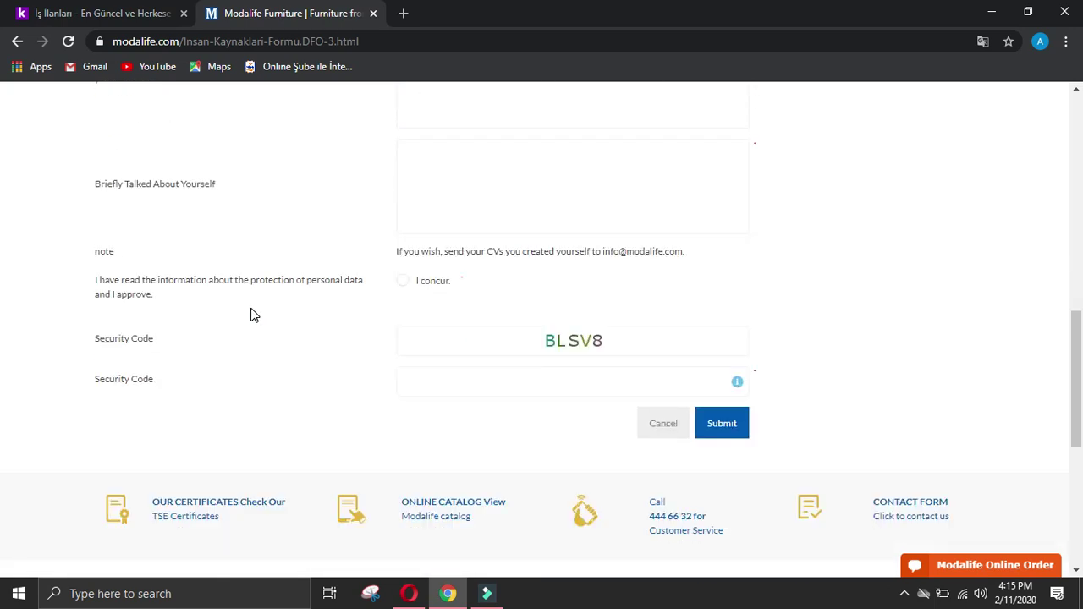
pyautogui.scroll(-4, 254, 315)
pyautogui.scroll(13, 255, 315)
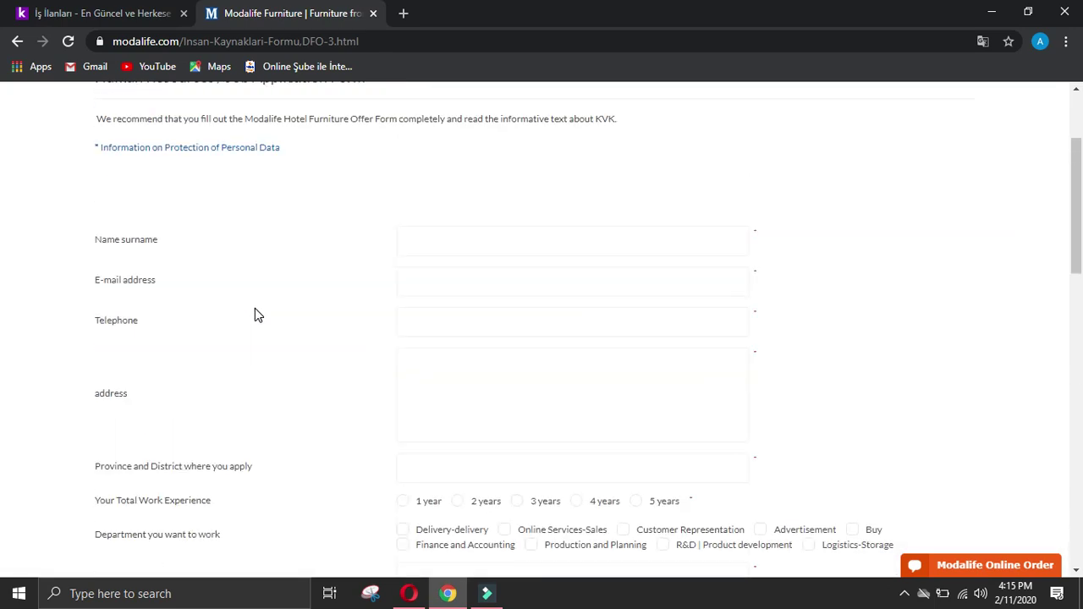
pyautogui.scroll(-2, 280, 211)
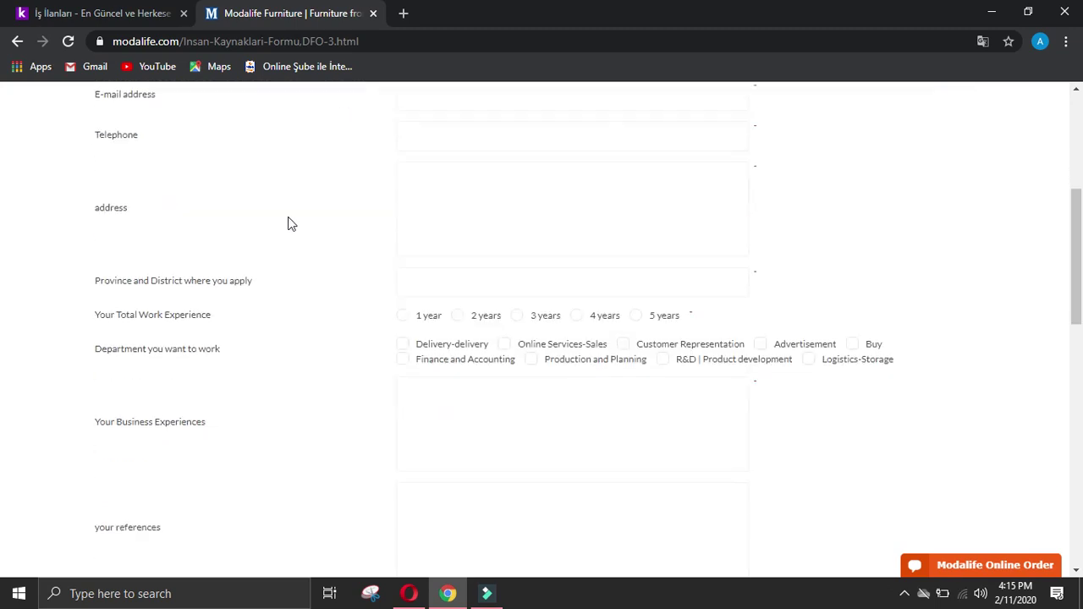
pyautogui.scroll(-5, 287, 224)
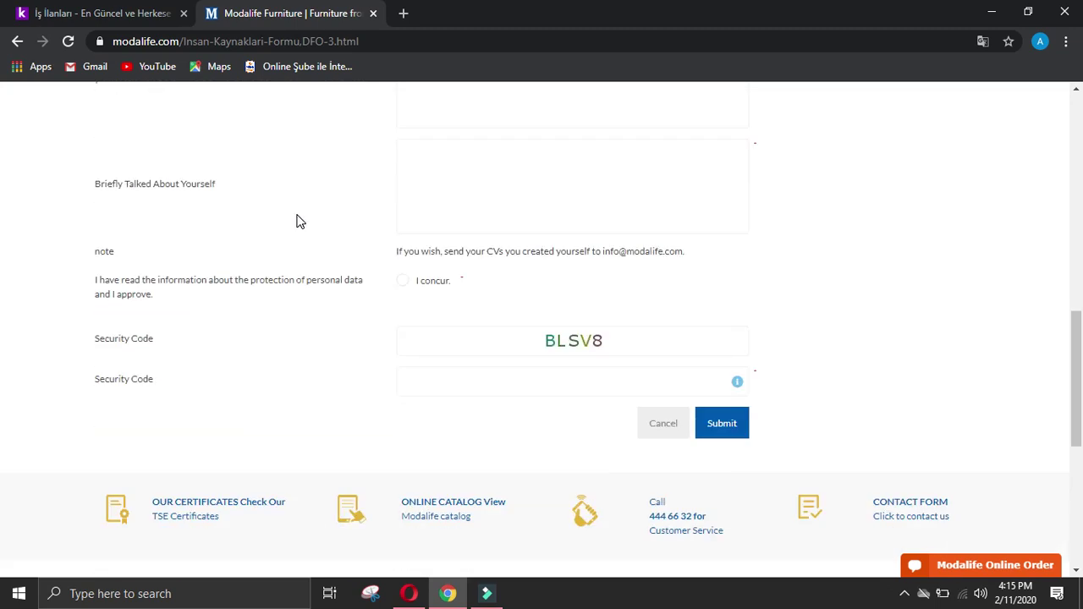
pyautogui.scroll(-4, 296, 222)
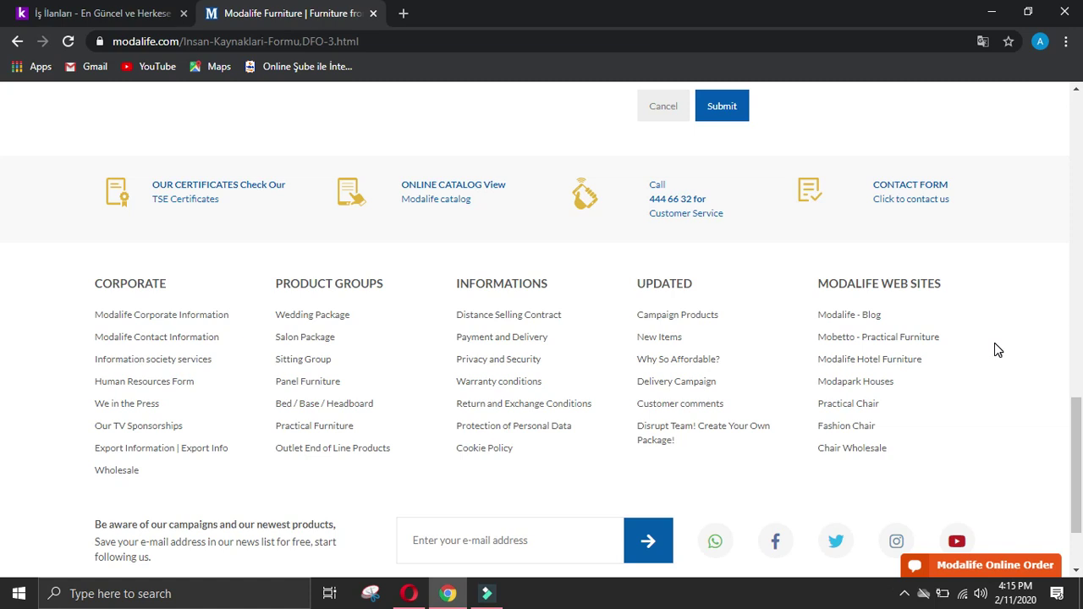
pyautogui.scroll(-2, 997, 349)
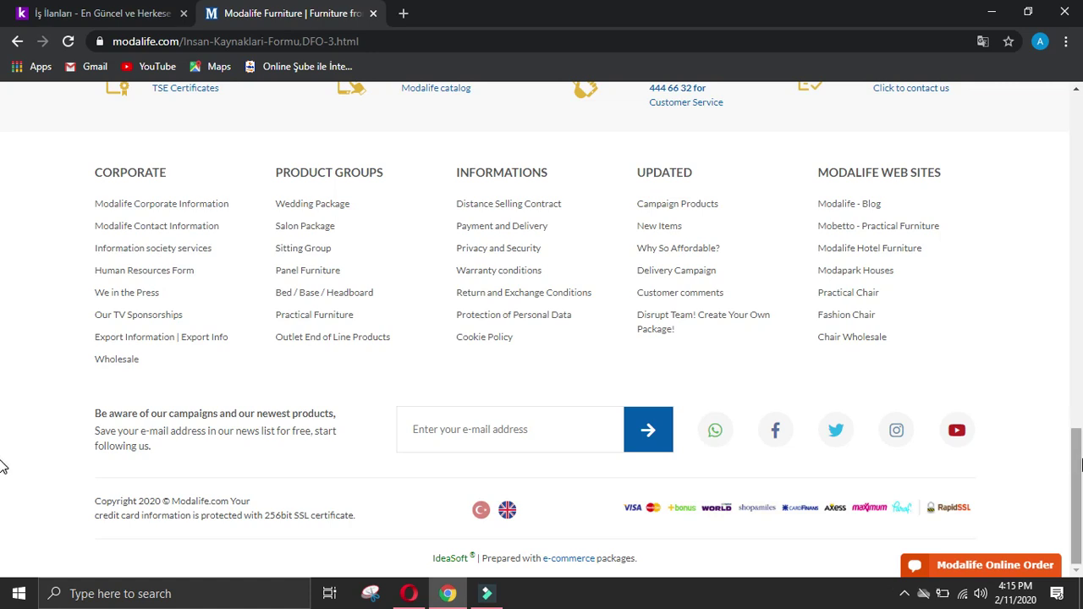
pyautogui.moveTo(1080, 476); pyautogui.dragTo(1081, 474)
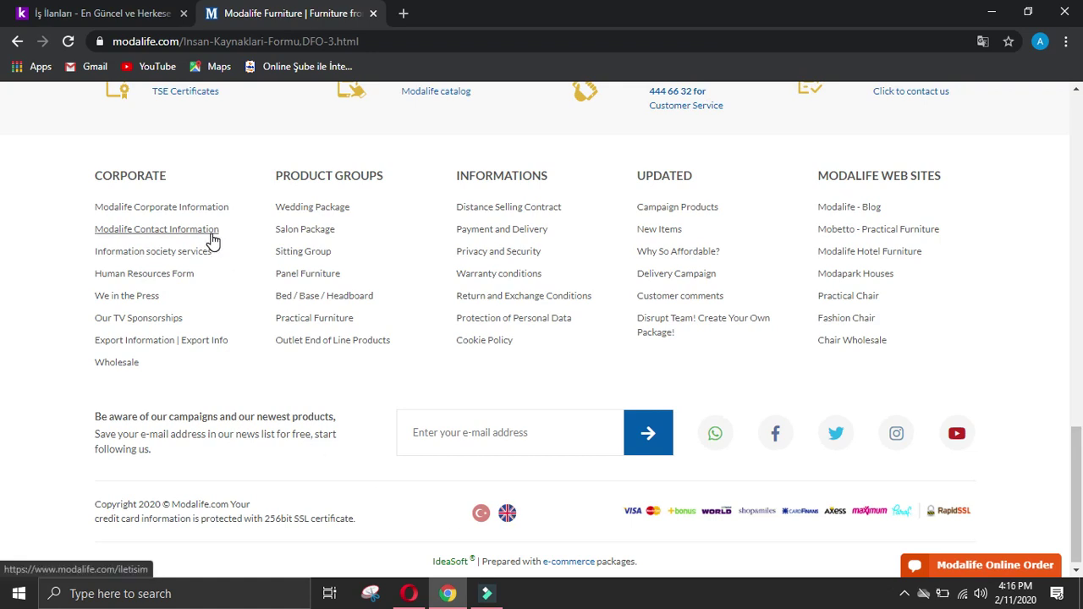
# Step: Check the Company data form in Opera, move to the Speed Dial tab, then return to Chrome
pyautogui.click(409, 594)
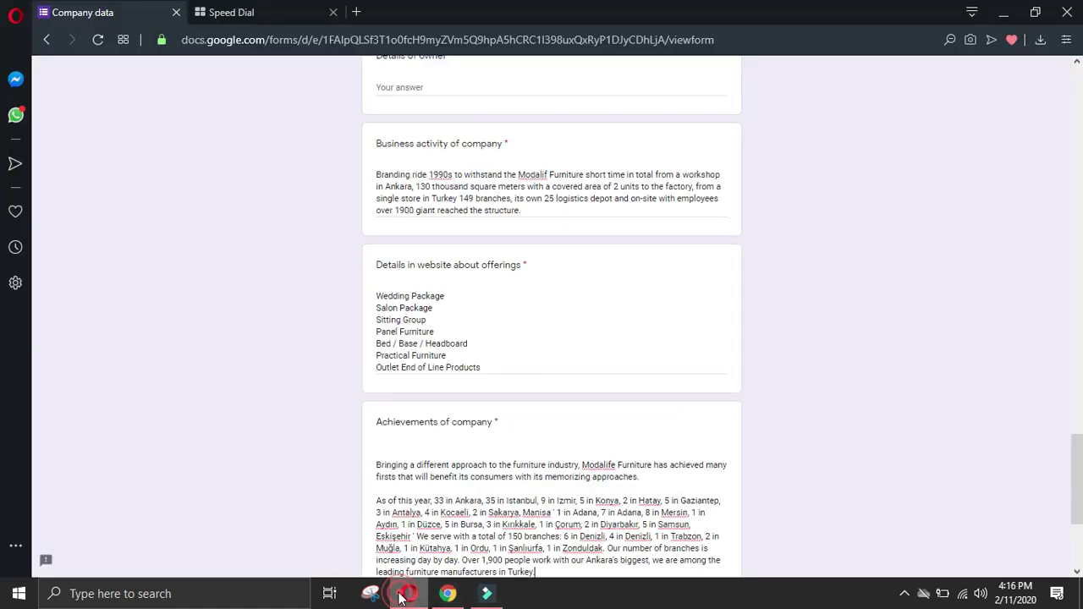
pyautogui.moveTo(1081, 484); pyautogui.dragTo(1081, 64)
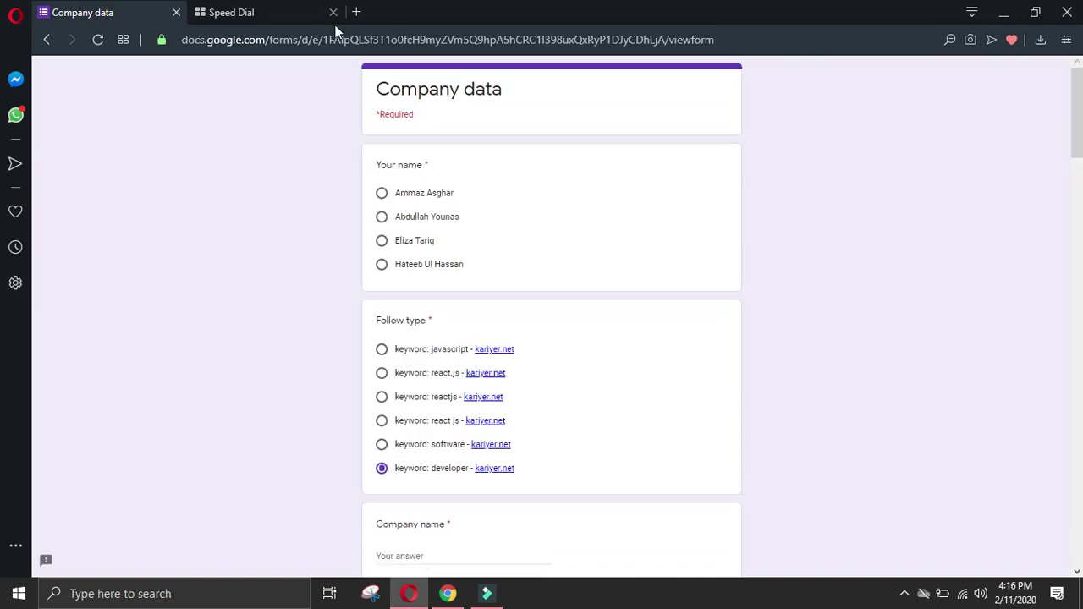
pyautogui.click(296, 17)
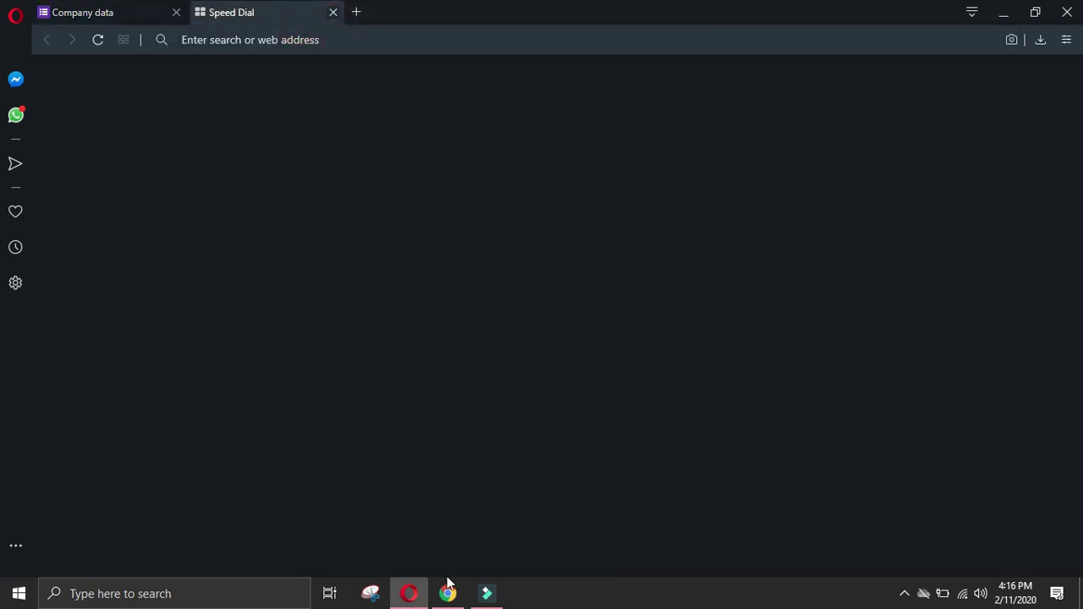
pyautogui.click(448, 591)
# Step: Search 'modalife linkedin' in a new tab, view MODALİFE's LinkedIn page, then return to kariyer.net
pyautogui.click(404, 14)
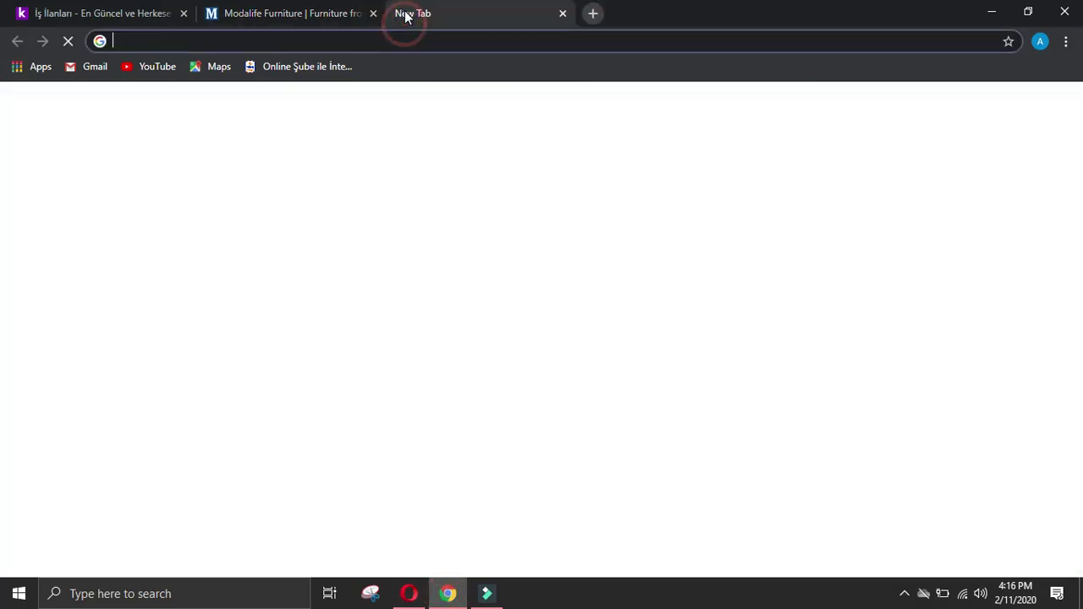
pyautogui.write('modal')
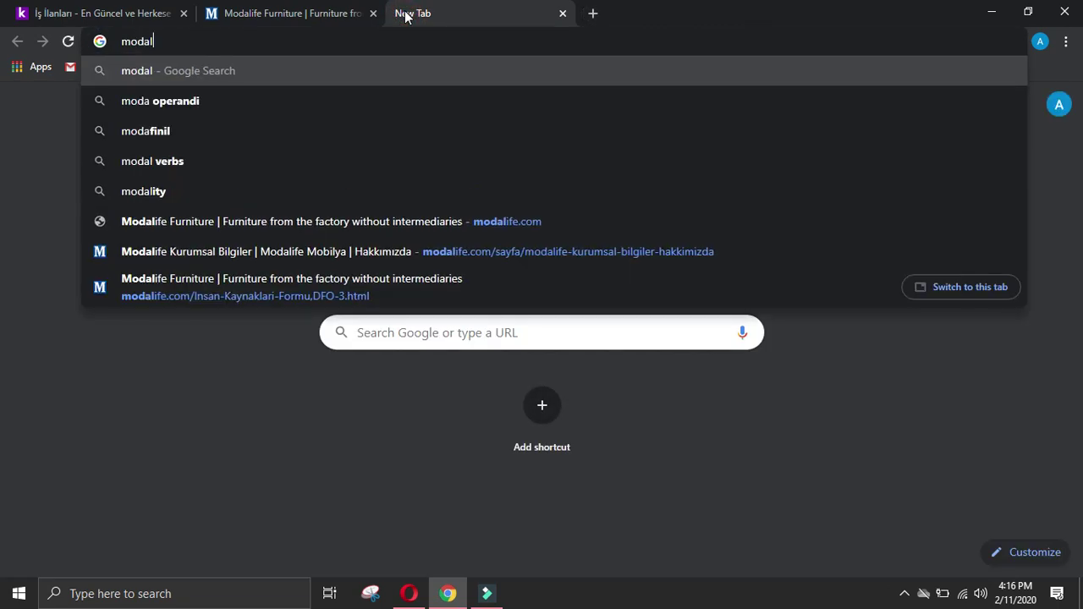
pyautogui.write('ife linkedin')
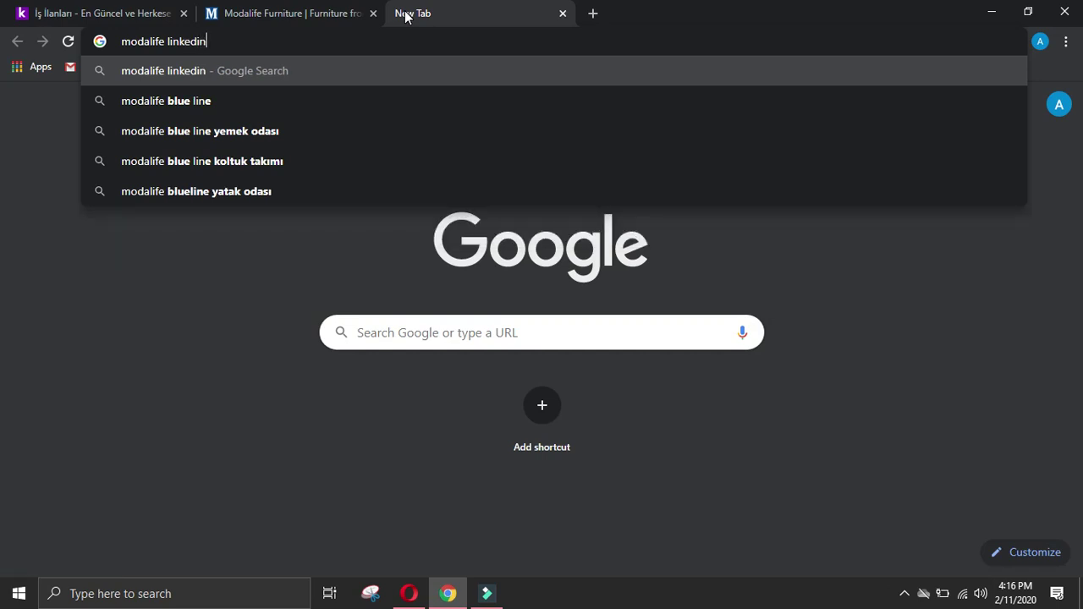
pyautogui.press('Return')
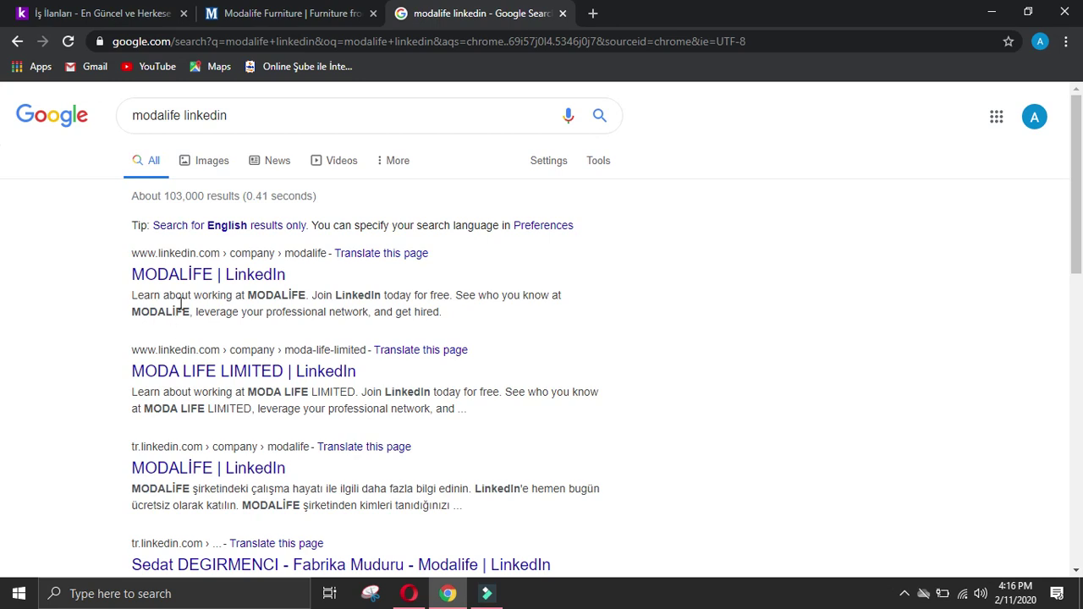
pyautogui.click(282, 277)
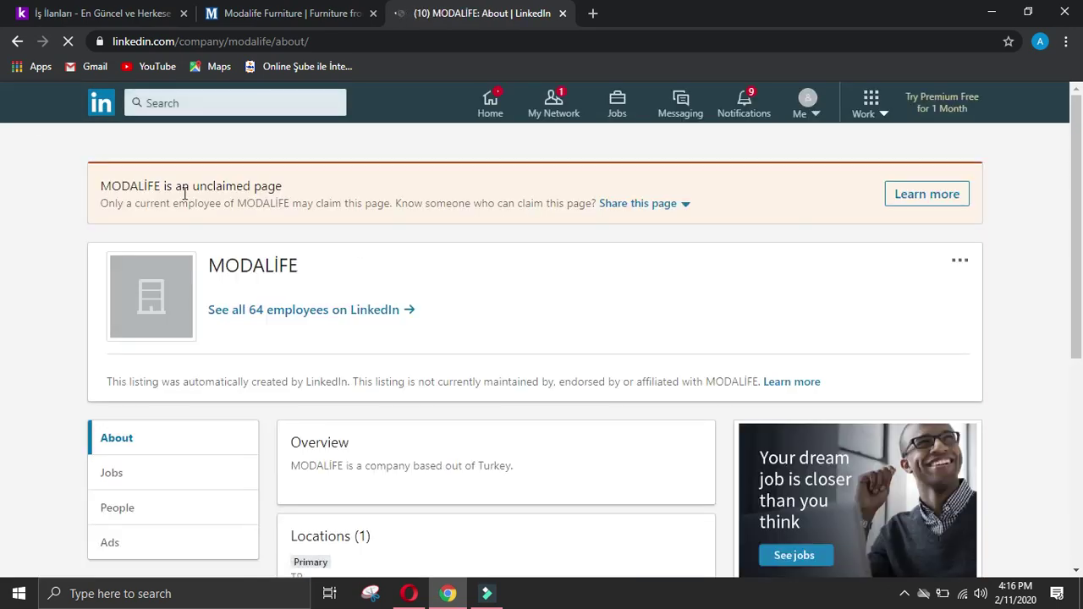
pyautogui.click(17, 41)
pyautogui.click(84, 12)
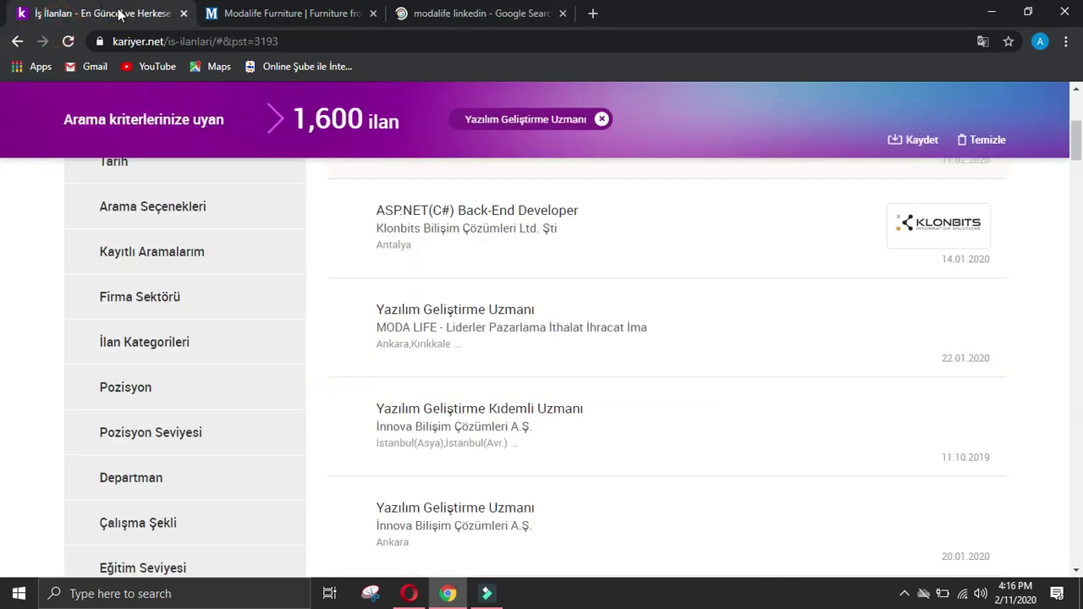
# Step: Check the MODA LIFE LIMITED LinkedIn page from the modalife linkedin results
pyautogui.click(467, 13)
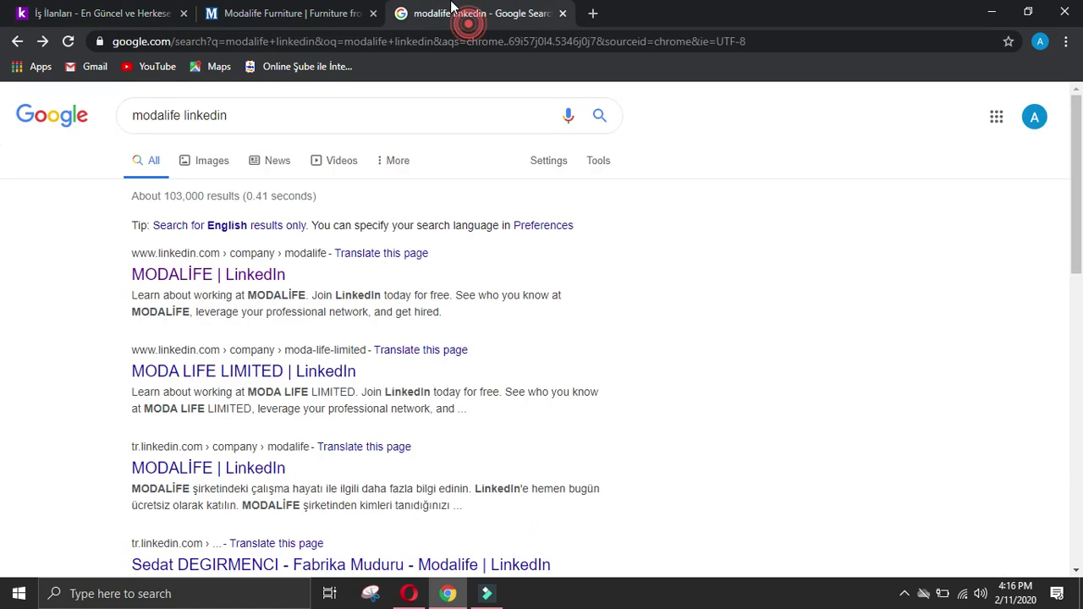
pyautogui.click(221, 372)
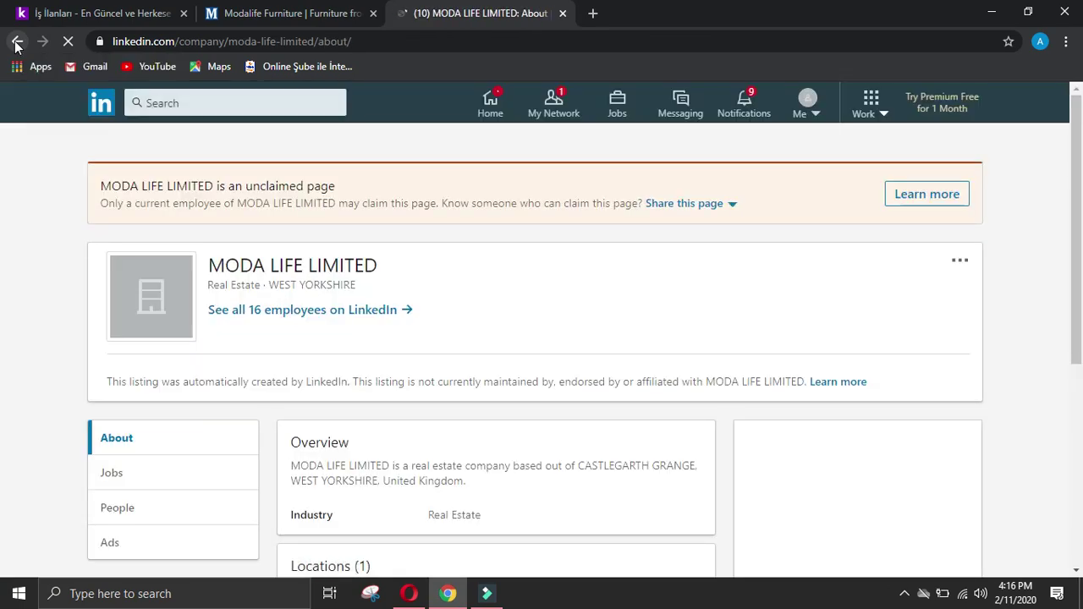
pyautogui.click(15, 43)
pyautogui.click(168, 12)
# Step: Copy the MODA LIFE company name from kariyer.net and search Google for it
pyautogui.moveTo(377, 327); pyautogui.dragTo(513, 327)
pyautogui.tripleClick(657, 322)
pyautogui.hotkey('ctrl', 'c')
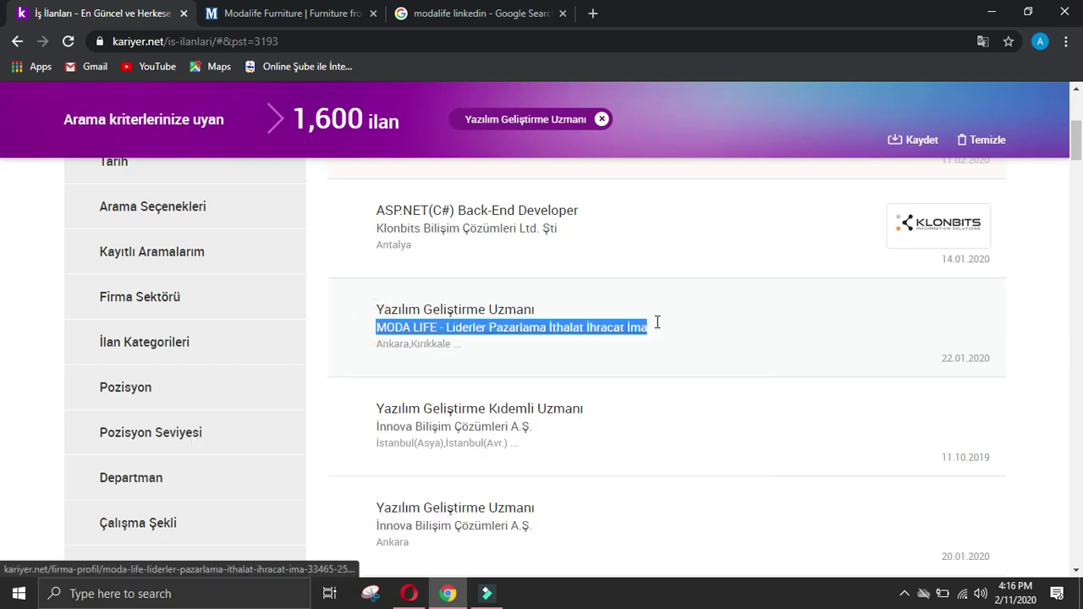
pyautogui.middleClick(657, 322)
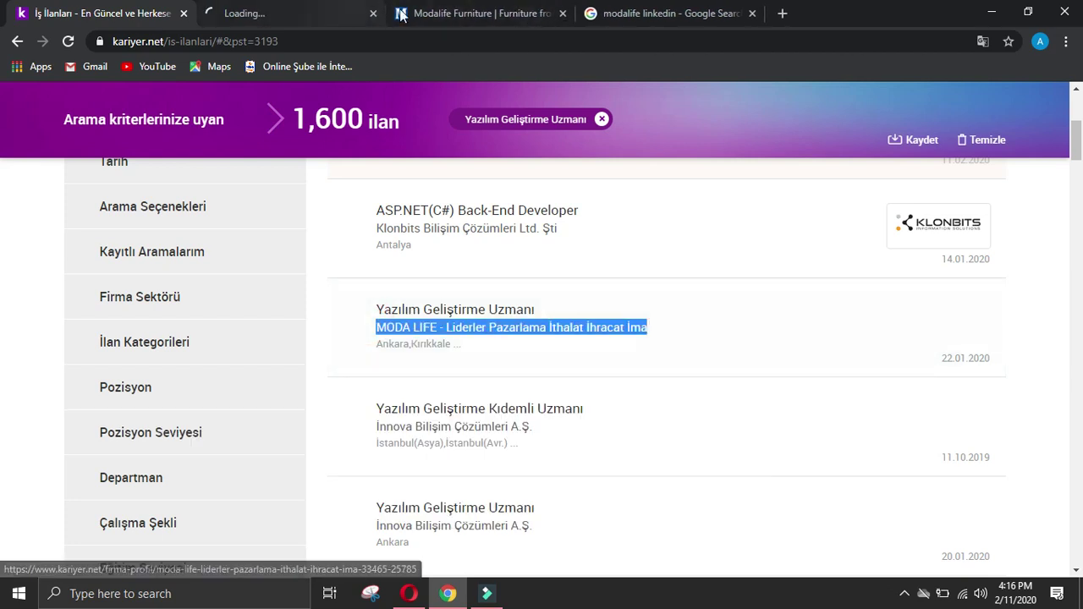
pyautogui.click(373, 14)
pyautogui.click(387, 12)
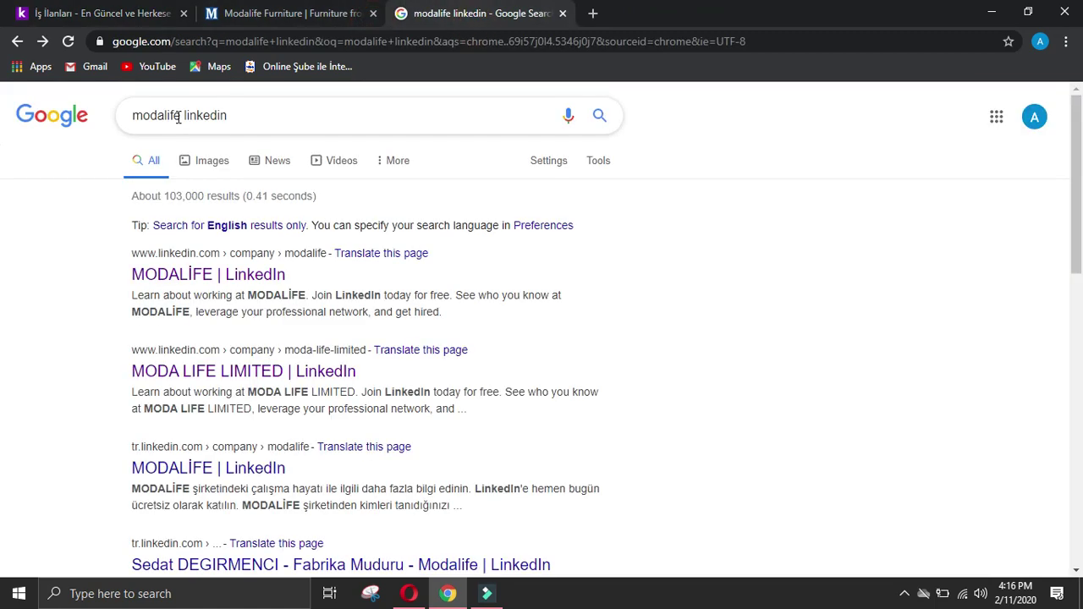
pyautogui.moveTo(181, 115); pyautogui.dragTo(93, 124)
pyautogui.hotkey('ctrl', 'v')
pyautogui.press('Return')
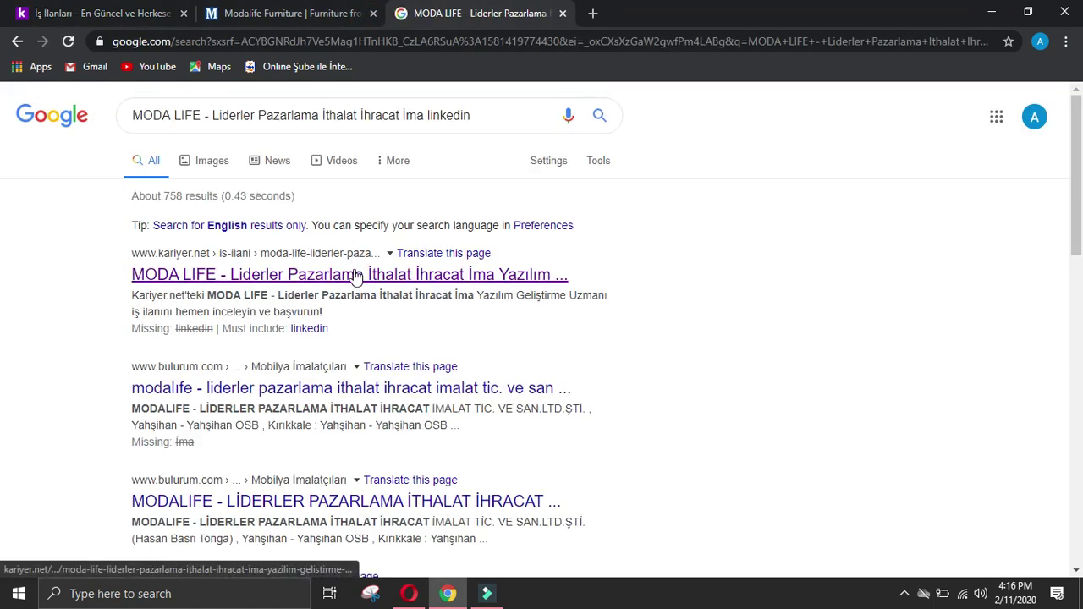
# Step: Translate the results to English, require "linkedin" in the query, and check the bulurum.com listing
pyautogui.click(364, 276)
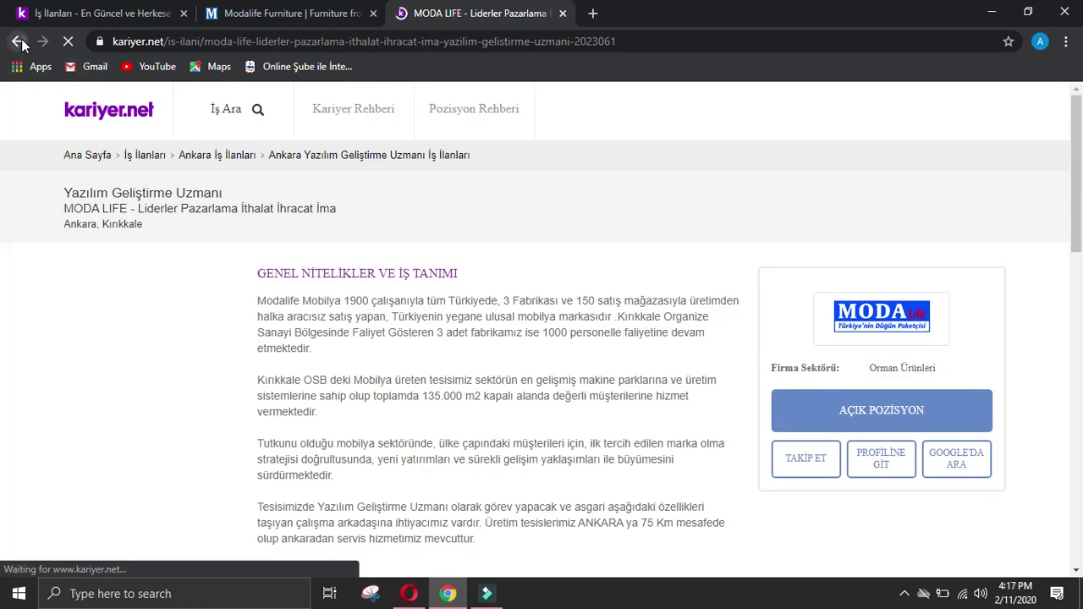
pyautogui.click(19, 43)
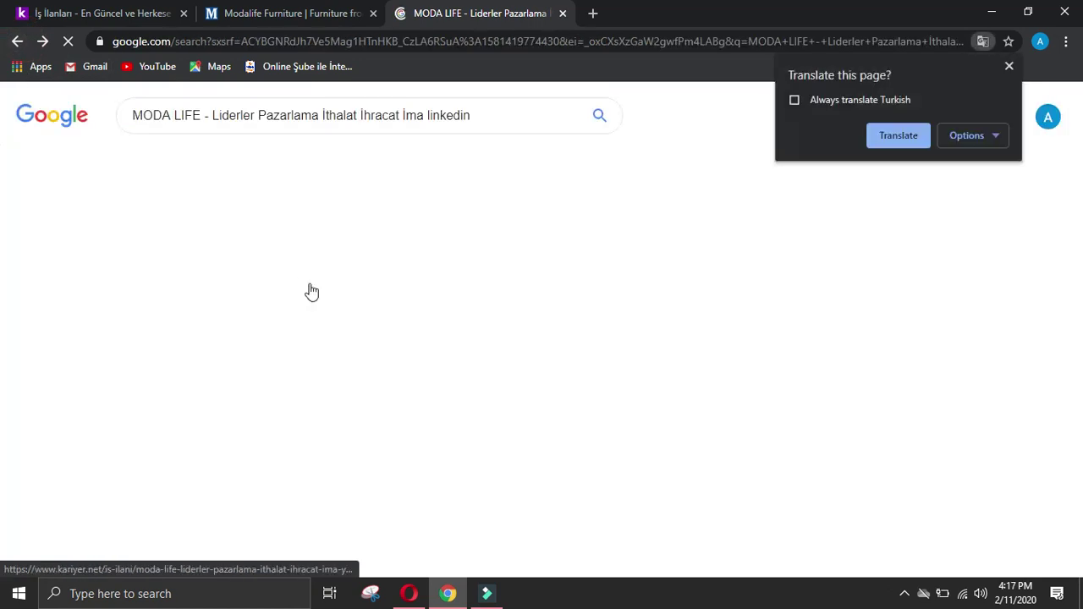
pyautogui.click(892, 137)
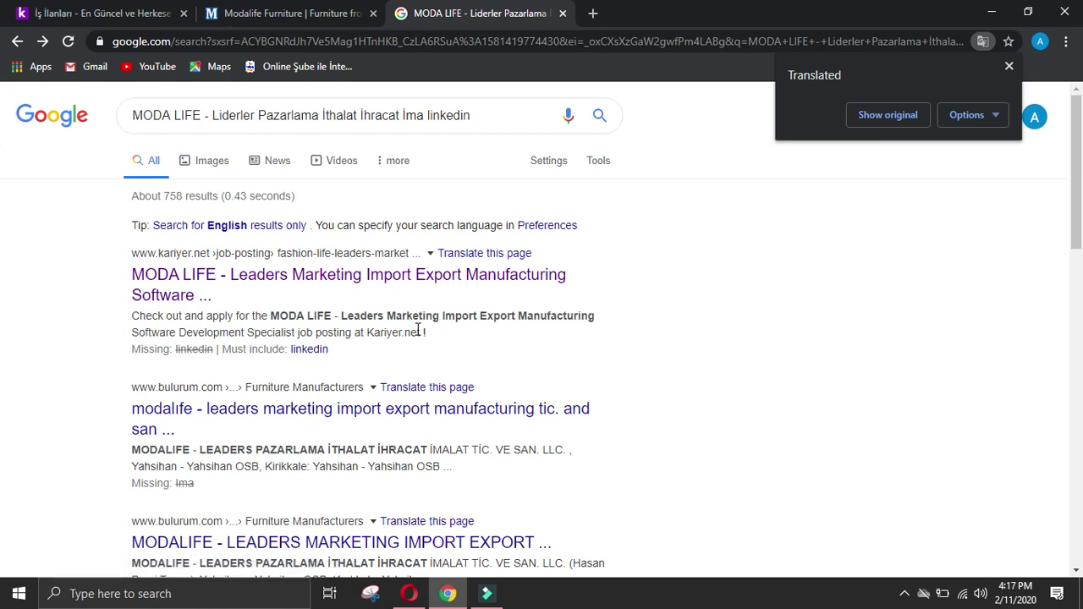
pyautogui.scroll(-1, 417, 330)
pyautogui.scroll(1, 417, 328)
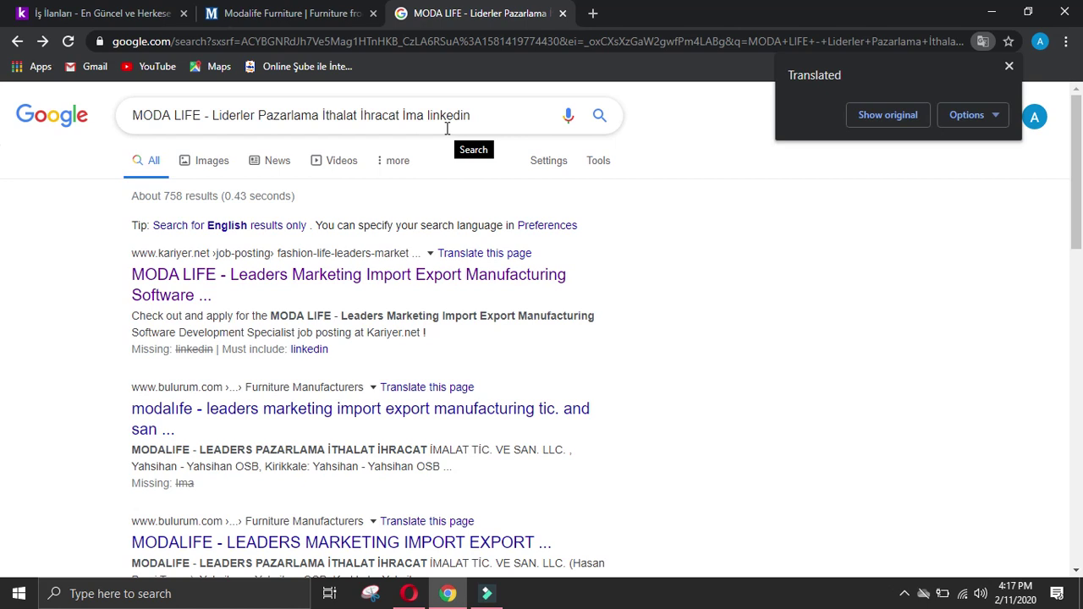
pyautogui.click(314, 349)
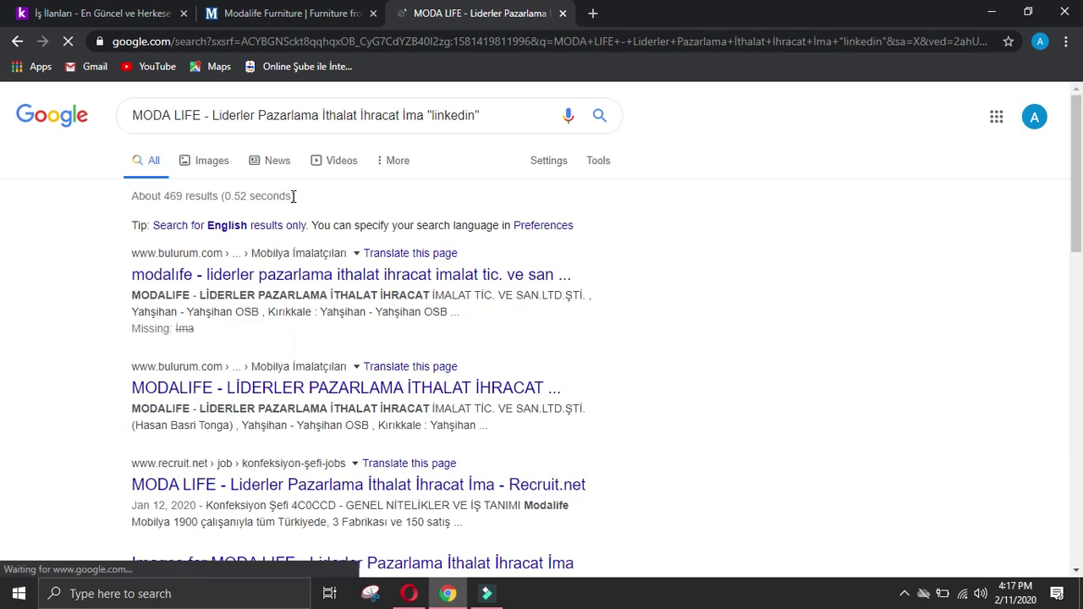
pyautogui.click(375, 275)
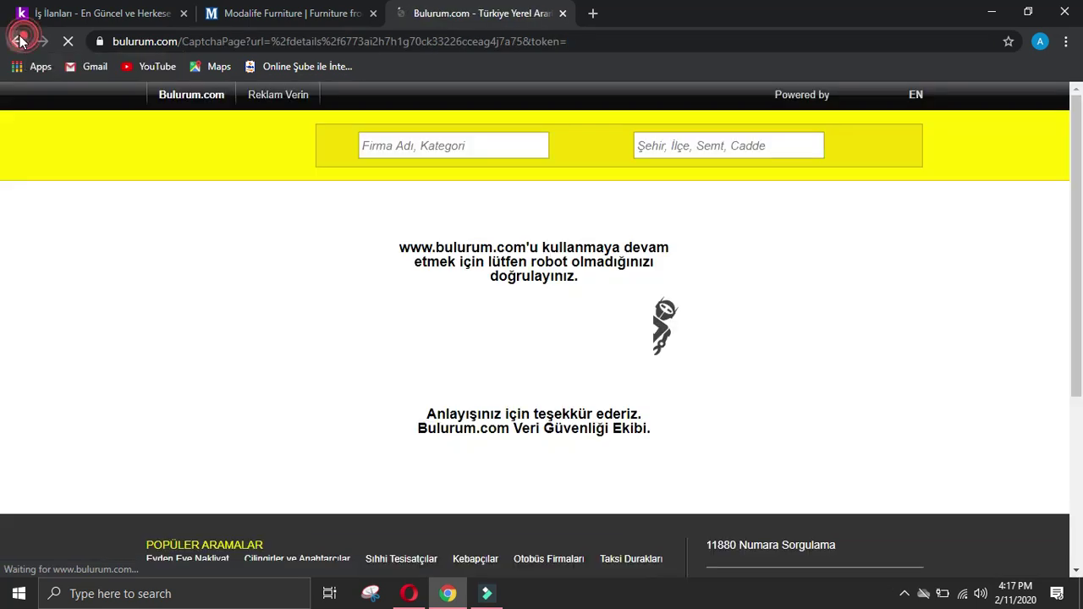
pyautogui.click(17, 40)
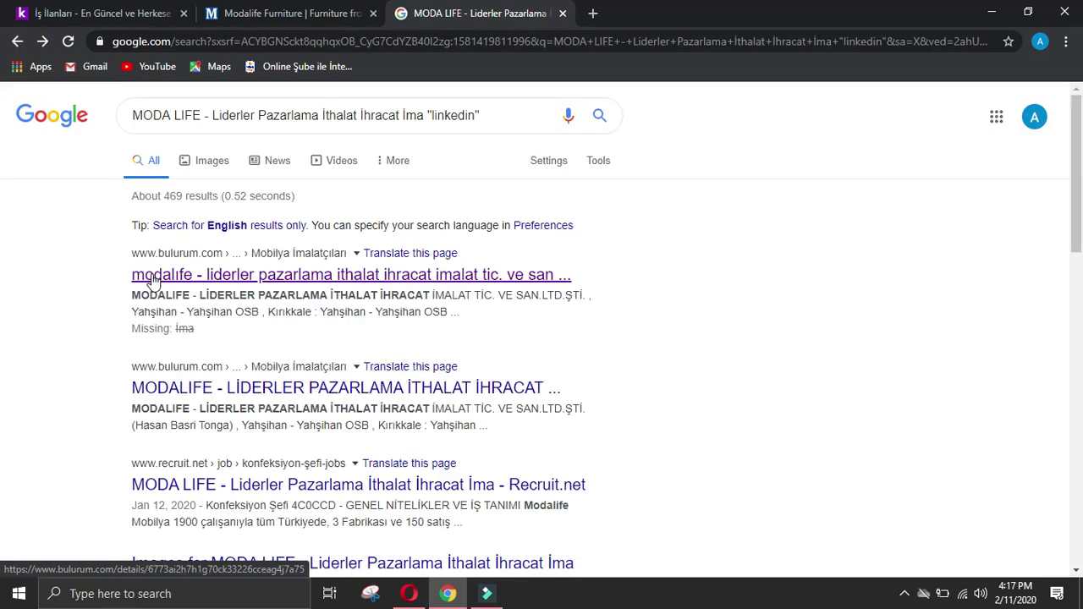
# Step: Remove 'İma' from the query, rerun the search, and open the first MODALIFE result
pyautogui.scroll(-2, 153, 281)
pyautogui.scroll(2, 154, 281)
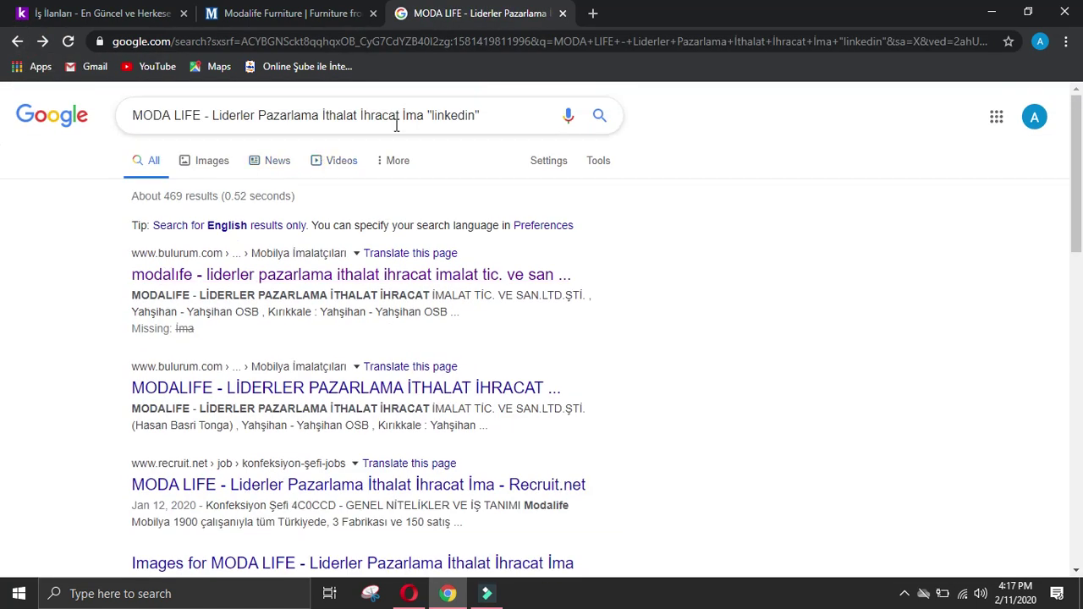
pyautogui.moveTo(425, 117); pyautogui.dragTo(404, 121)
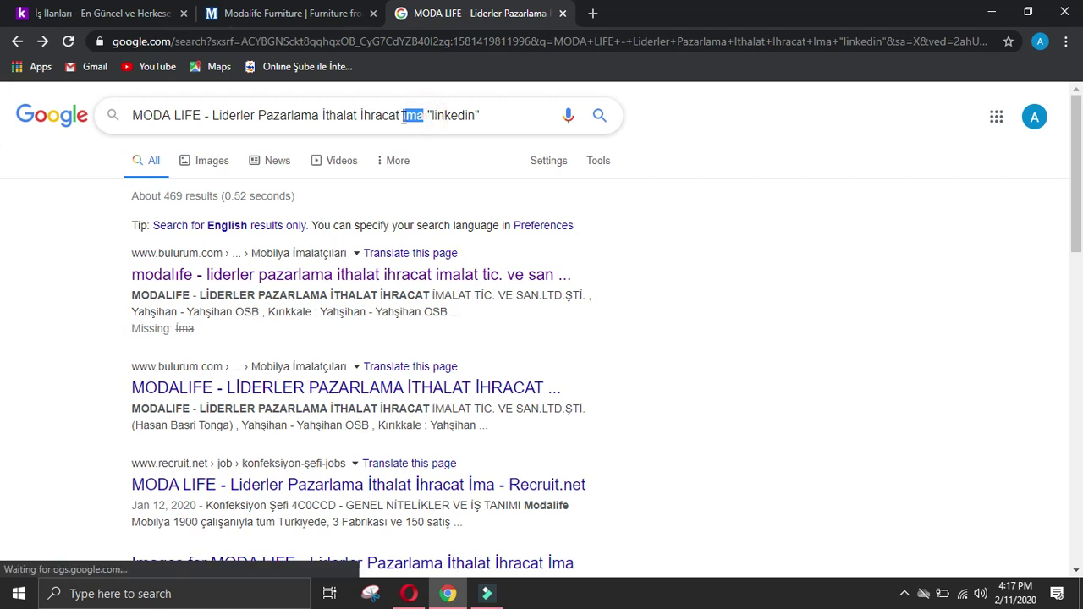
pyautogui.press('BackSpace')
pyautogui.press('Return')
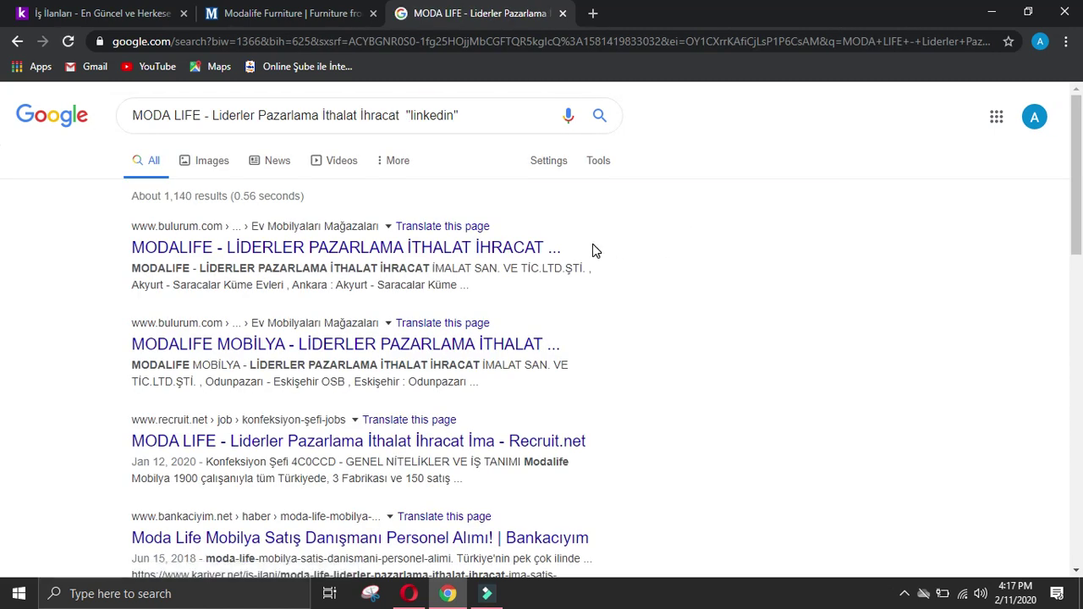
pyautogui.click(512, 248)
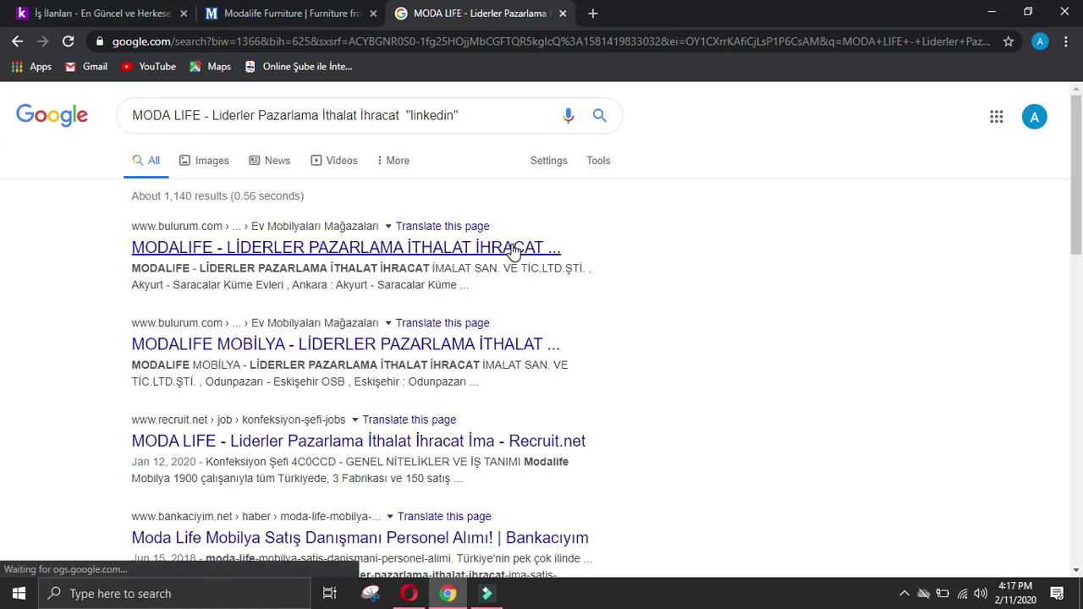
pyautogui.scroll(-2, 622, 313)
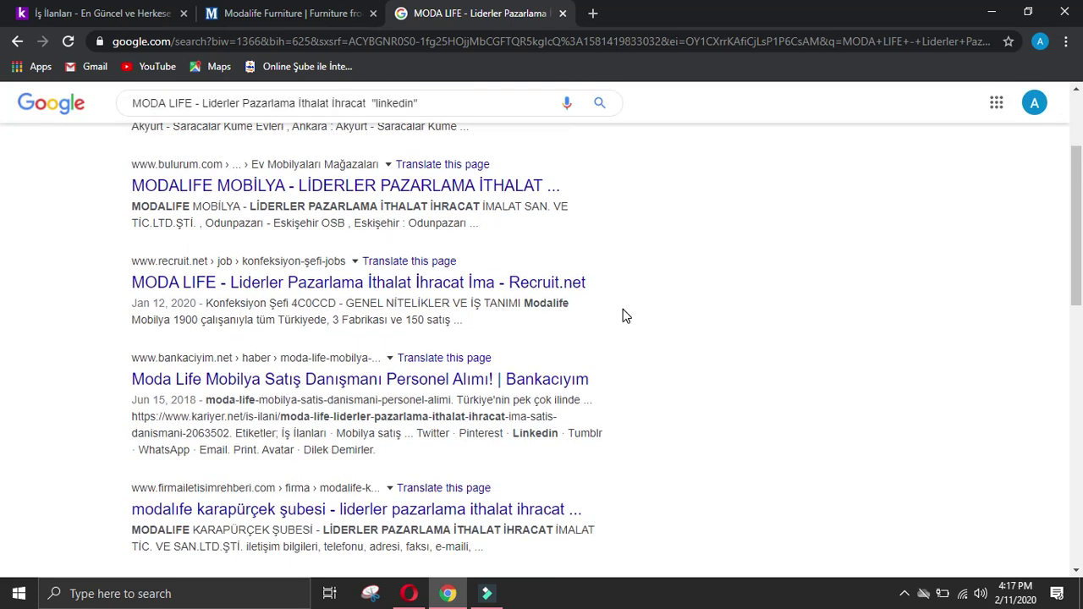
pyautogui.scroll(-2, 624, 314)
pyautogui.scroll(4, 624, 314)
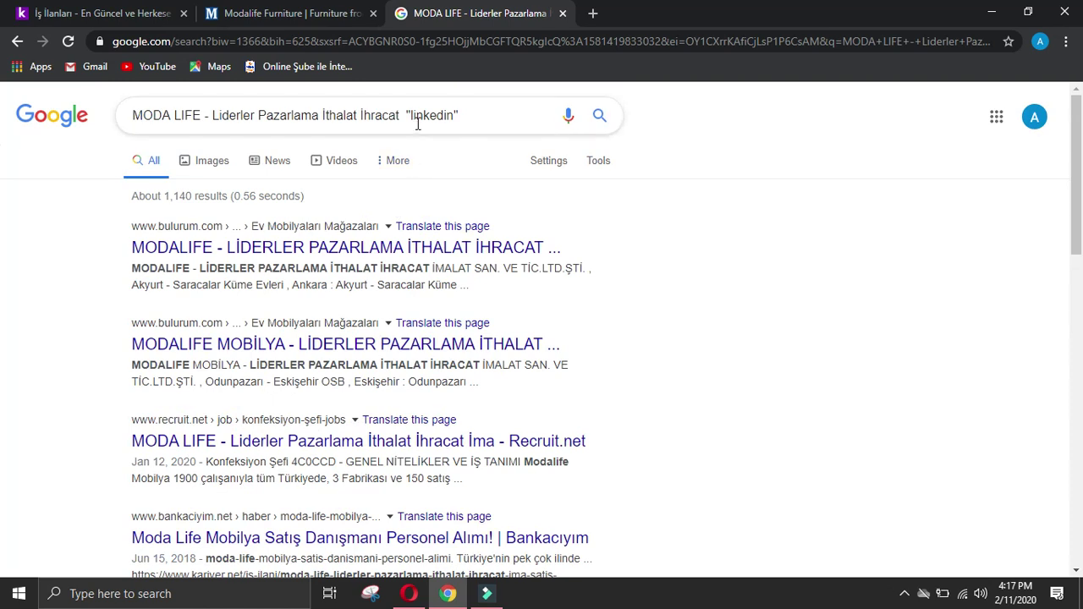
# Step: Drop 'İthalat İhracat' from the query and view a MODALİFE employee's LinkedIn profile
pyautogui.moveTo(399, 118); pyautogui.dragTo(328, 117)
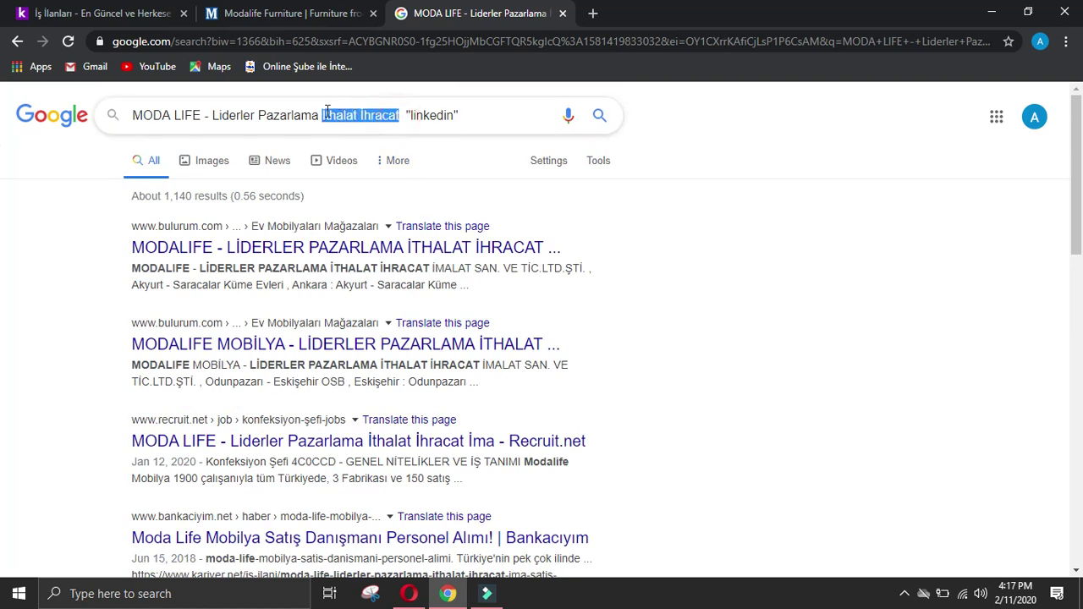
pyautogui.press('BackSpace')
pyautogui.press('Return')
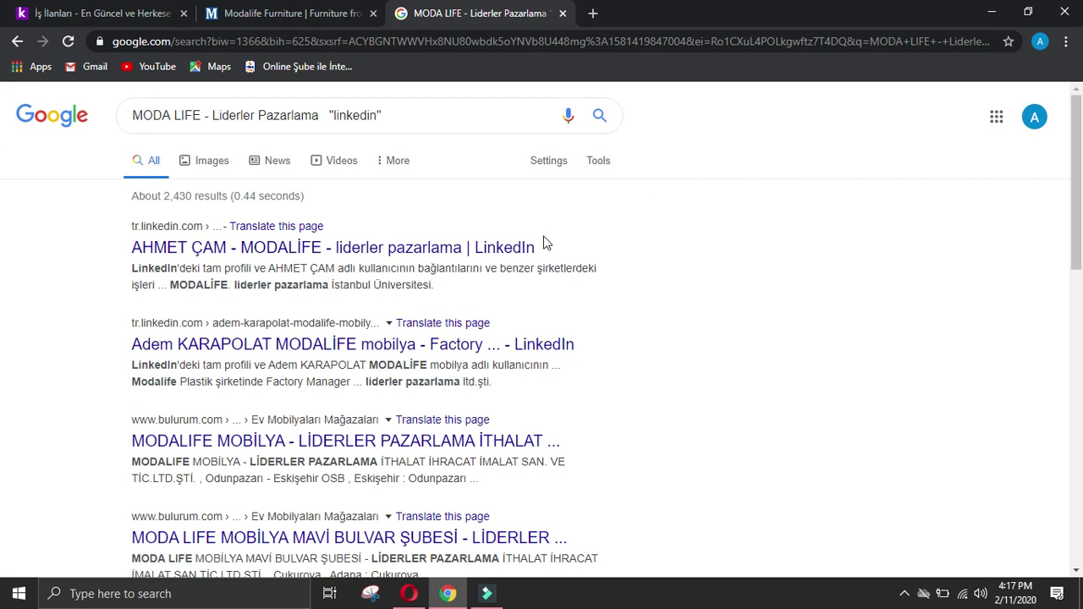
pyautogui.click(491, 247)
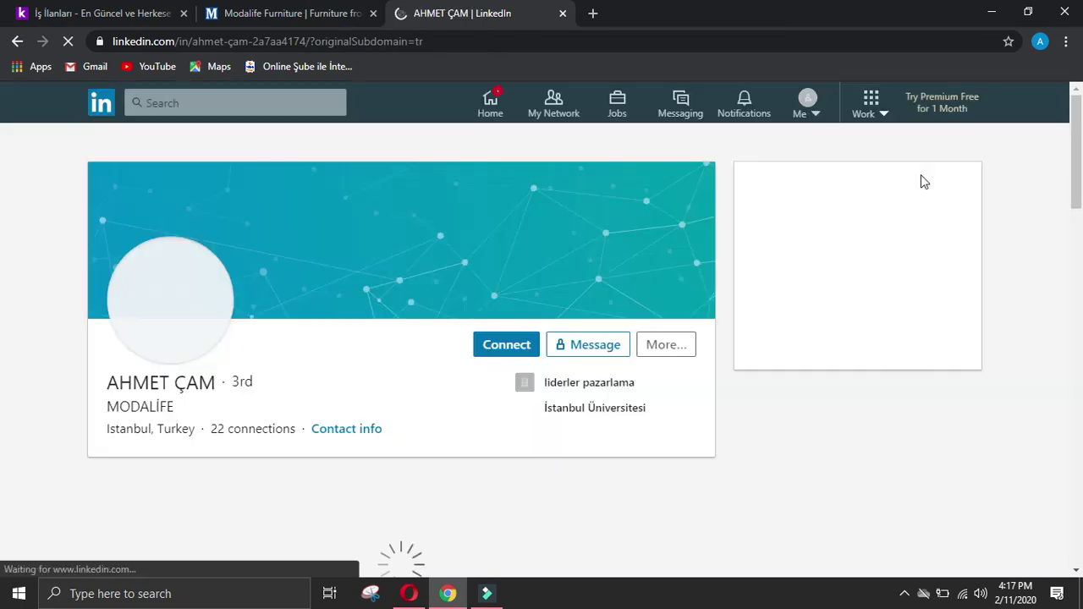
pyautogui.click(15, 42)
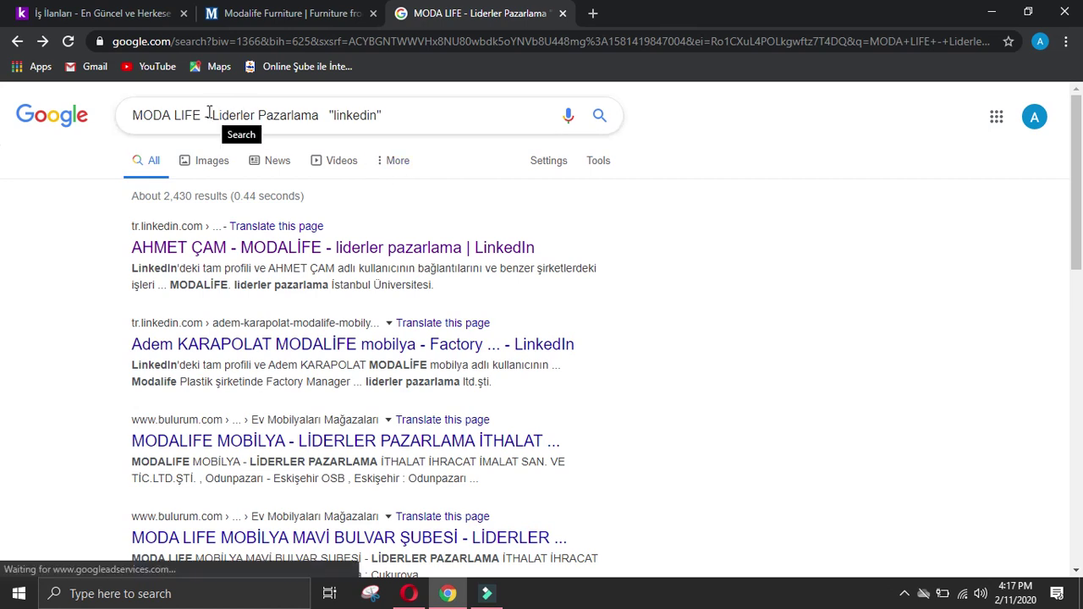
pyautogui.click(337, 114)
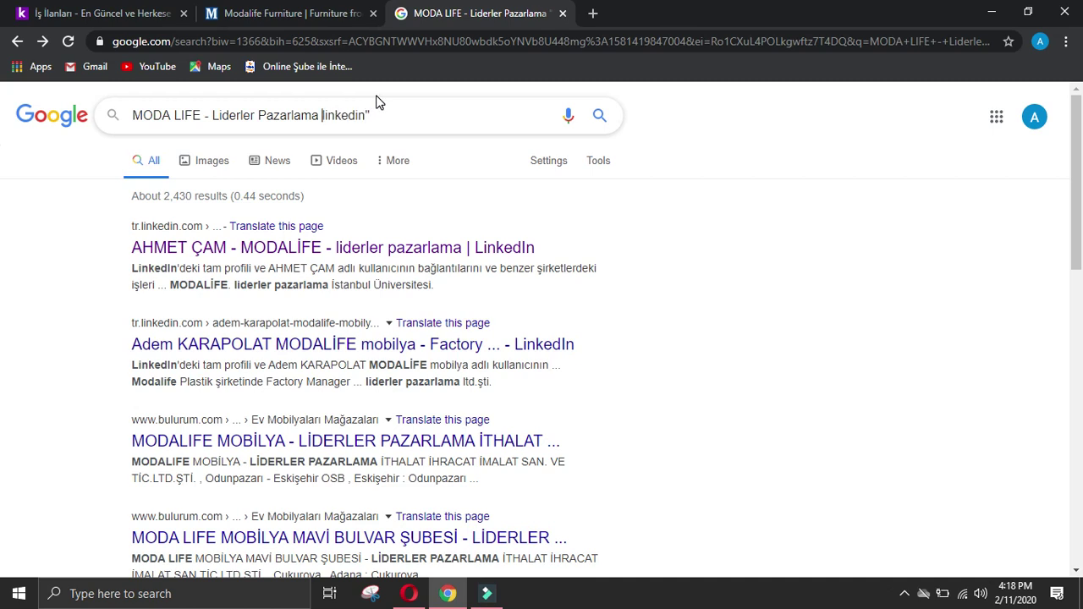
# Step: Remove the quotation marks around linkedin and rerun the search
pyautogui.press('BackSpace')
pyautogui.press('Return')
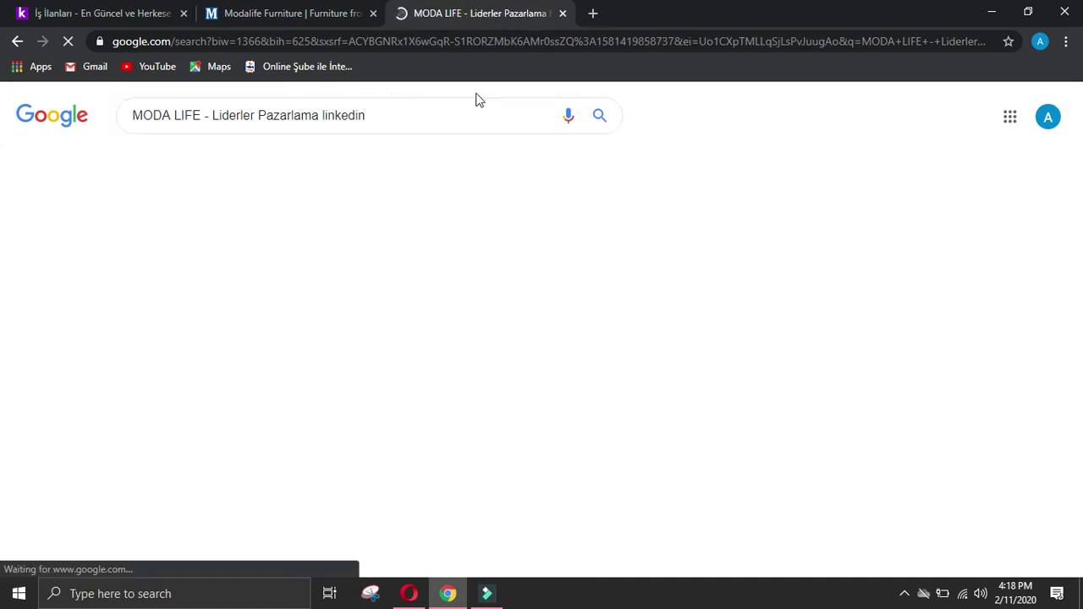
pyautogui.scroll(-2, 592, 249)
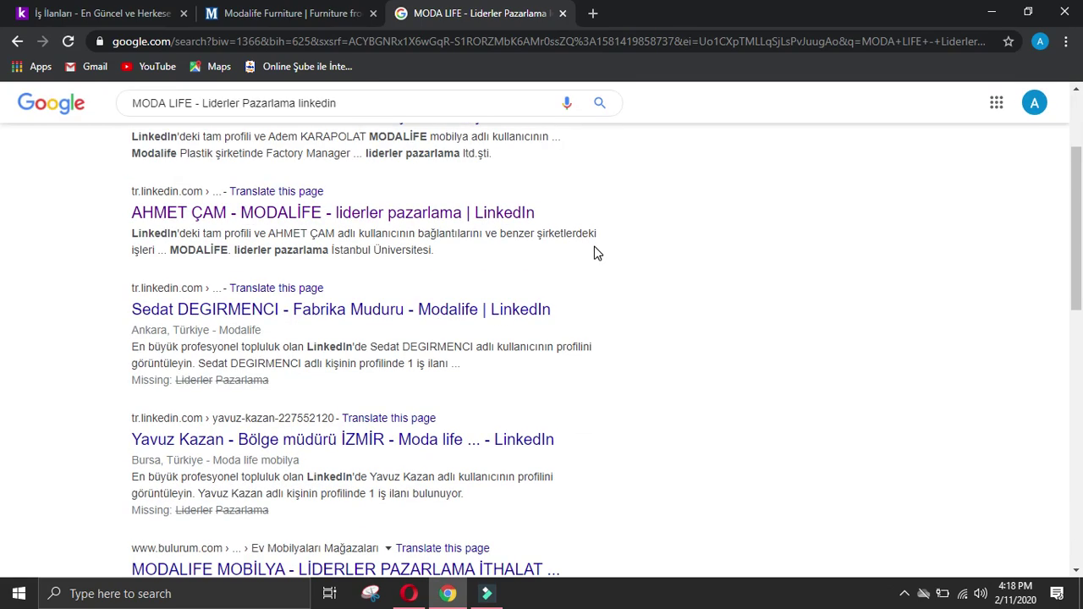
# Step: Review the factory manager's LinkedIn profile, then return to the LinkedIn search results
pyautogui.click(512, 309)
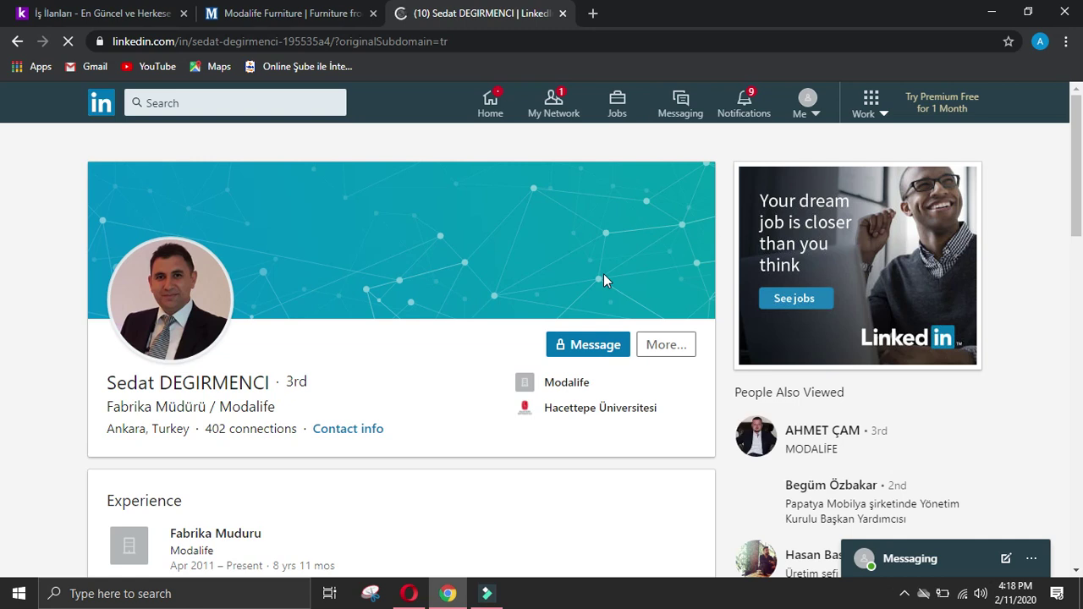
pyautogui.scroll(-2, 603, 274)
pyautogui.scroll(-2, 603, 281)
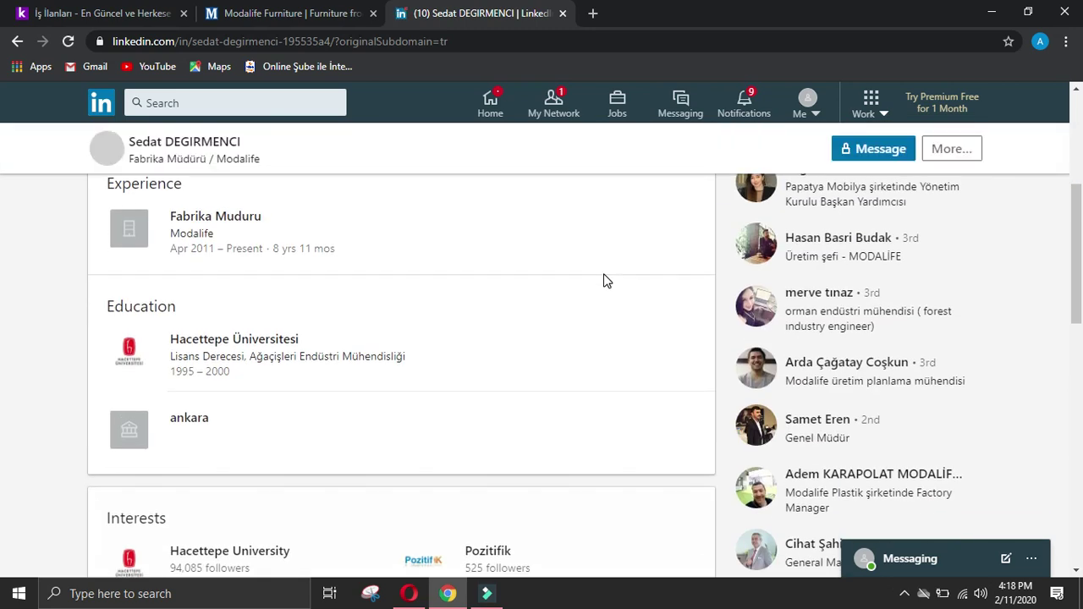
pyautogui.scroll(2, 603, 281)
pyautogui.scroll(2, 603, 281)
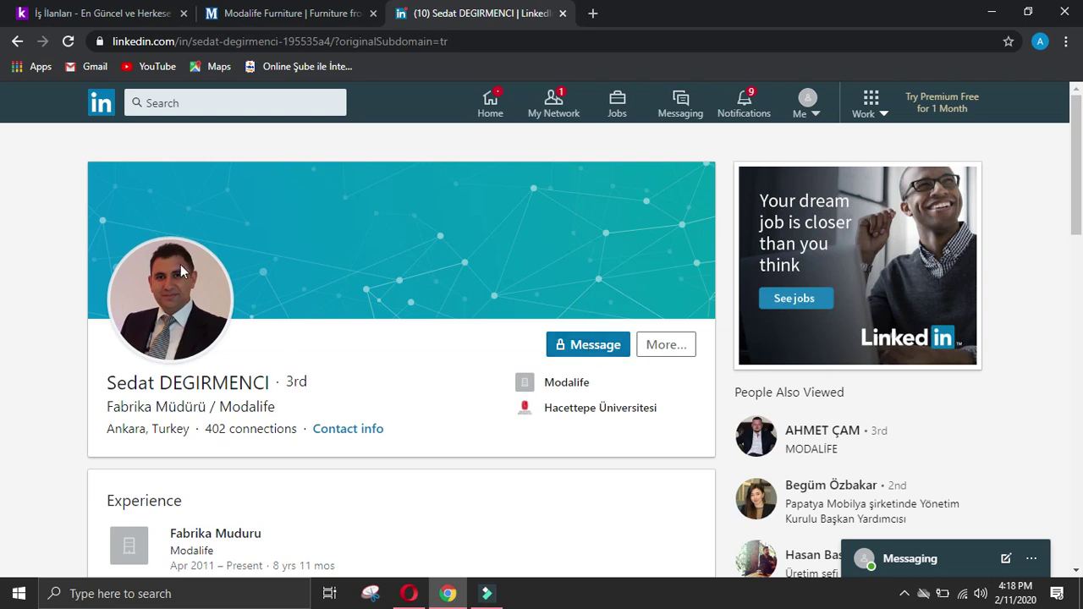
pyautogui.click(19, 42)
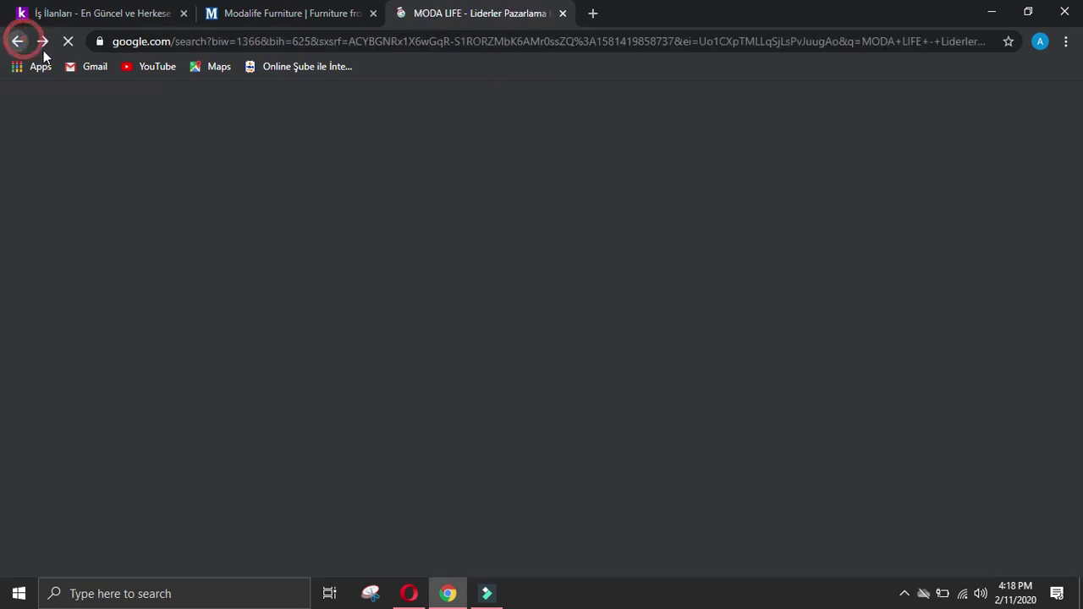
pyautogui.scroll(-3, 243, 180)
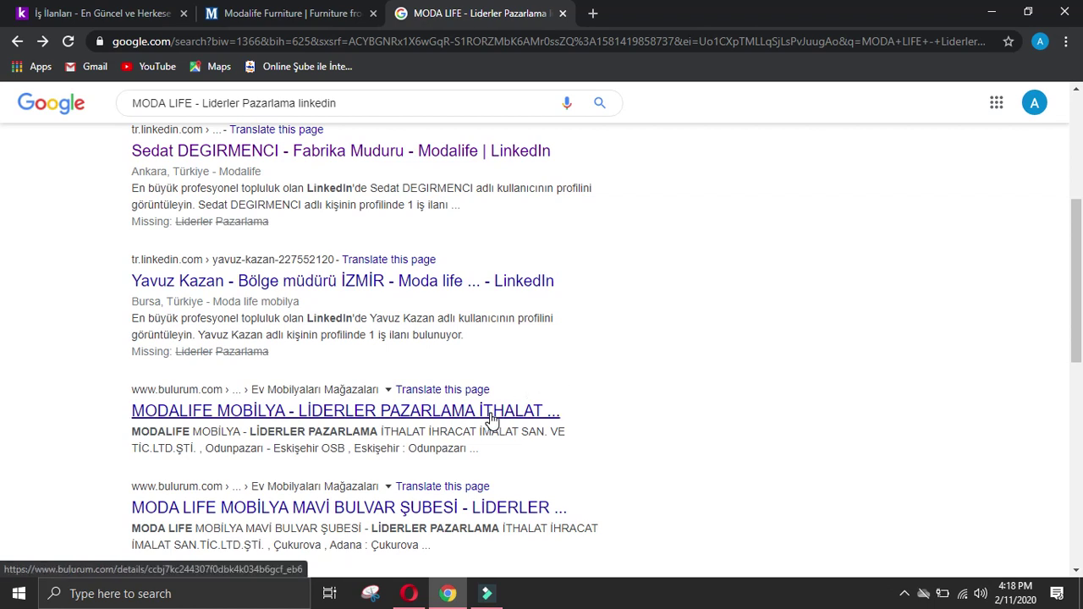
pyautogui.scroll(-4, 622, 411)
pyautogui.scroll(5, 426, 146)
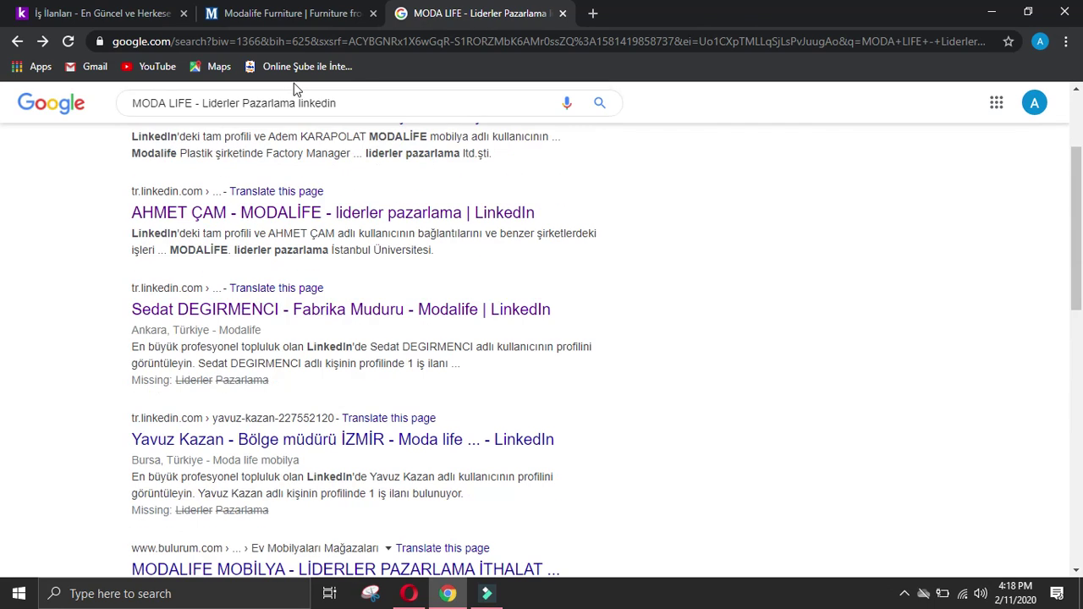
pyautogui.moveTo(296, 103); pyautogui.dragTo(201, 105)
# Step: Shorten the query to 'MODA LIFE linkedin' and check MODALİFE's LinkedIn company page
pyautogui.press('BackSpace')
pyautogui.press('Return')
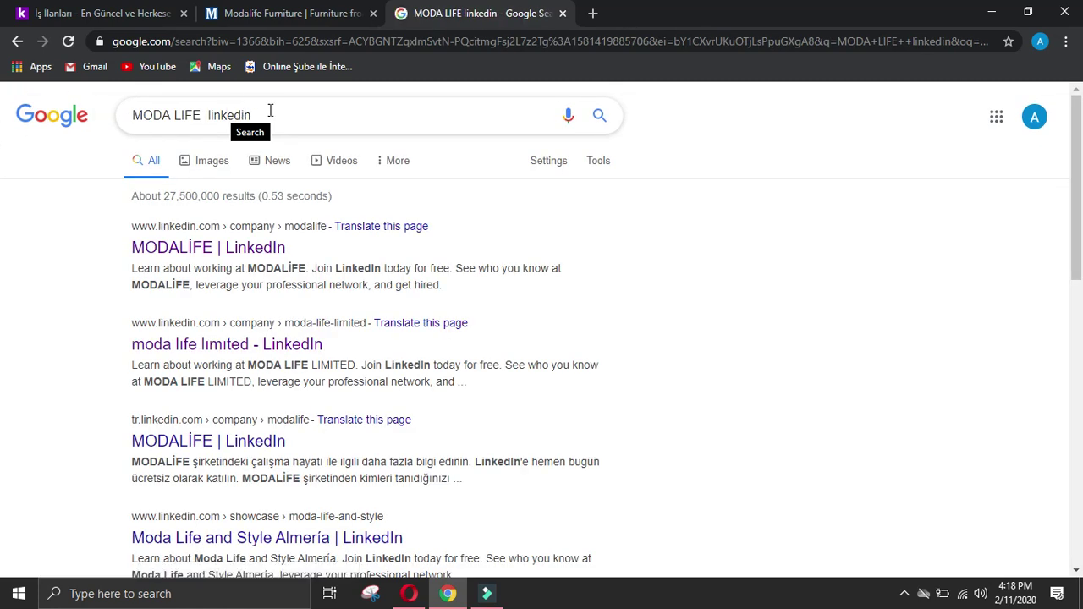
pyautogui.click(271, 440)
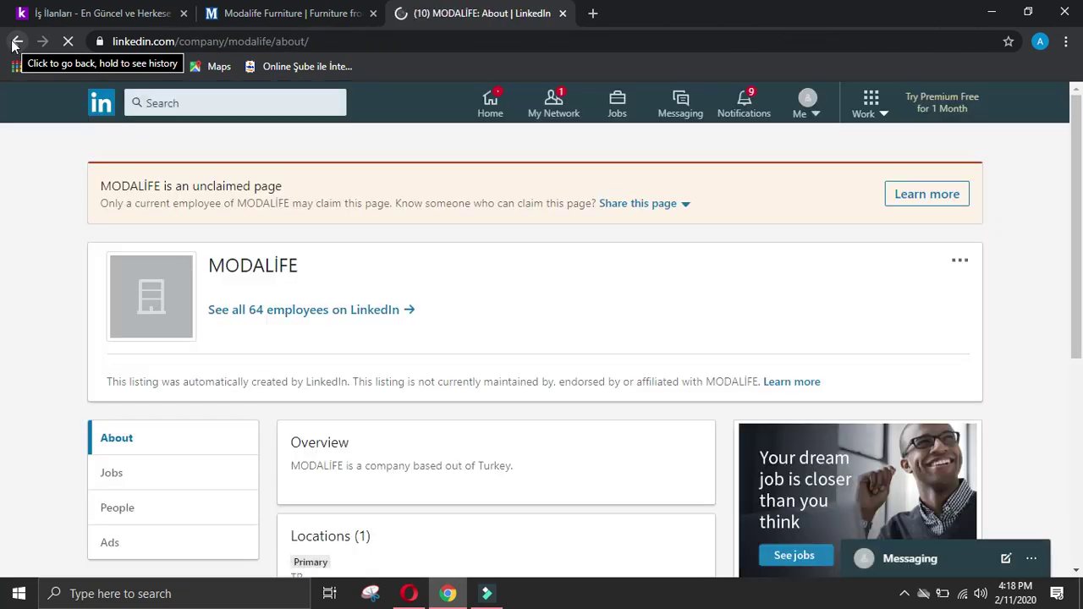
pyautogui.click(17, 41)
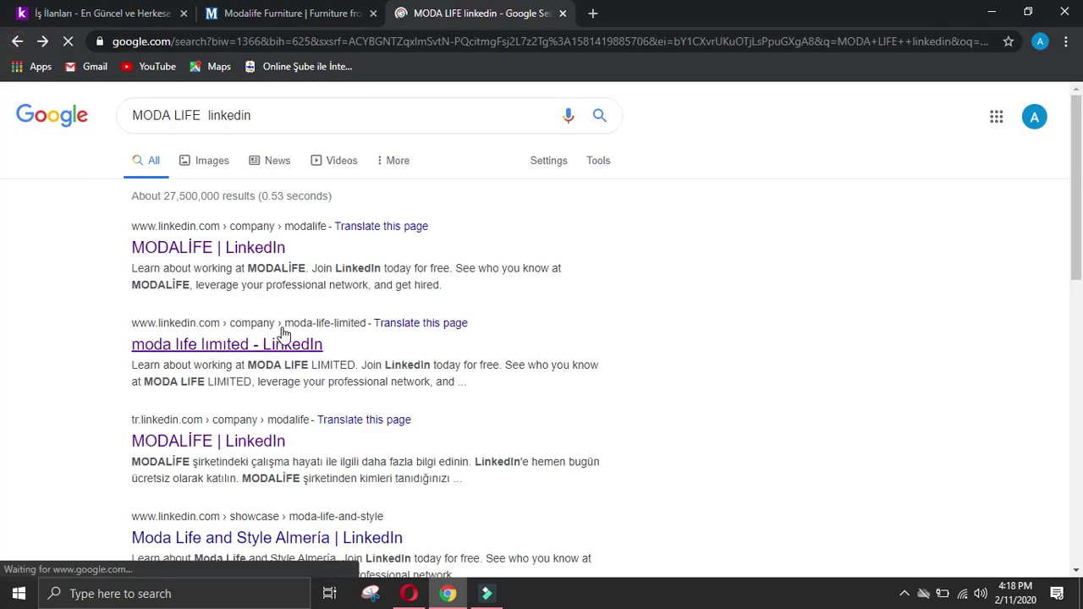
# Step: Check the Moda Life and Style Almería and MODA LIFE LIMITED LinkedIn pages
pyautogui.scroll(-2, 280, 339)
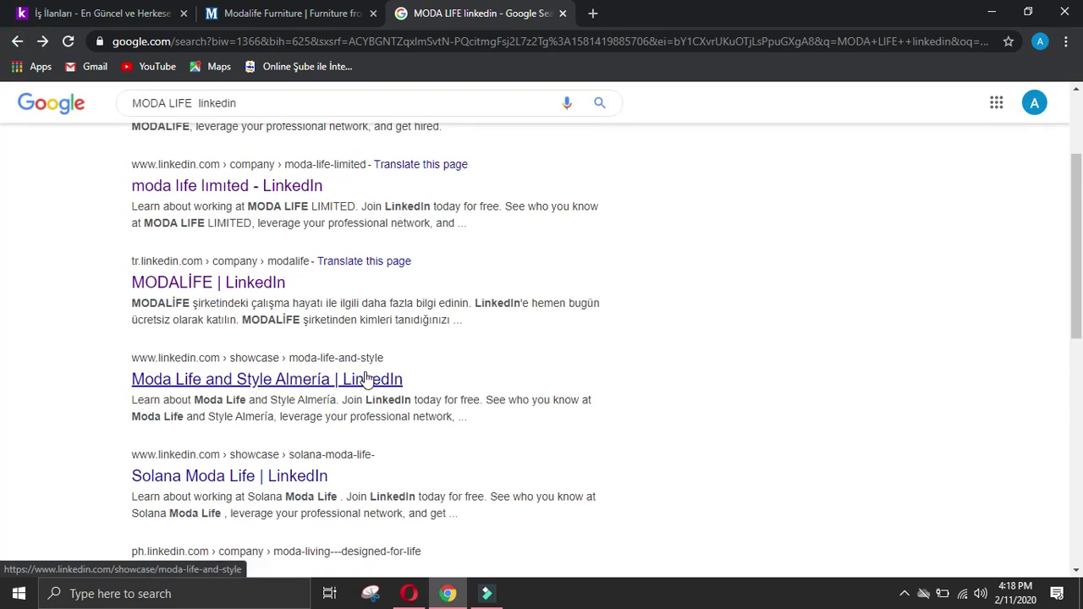
pyautogui.click(237, 379)
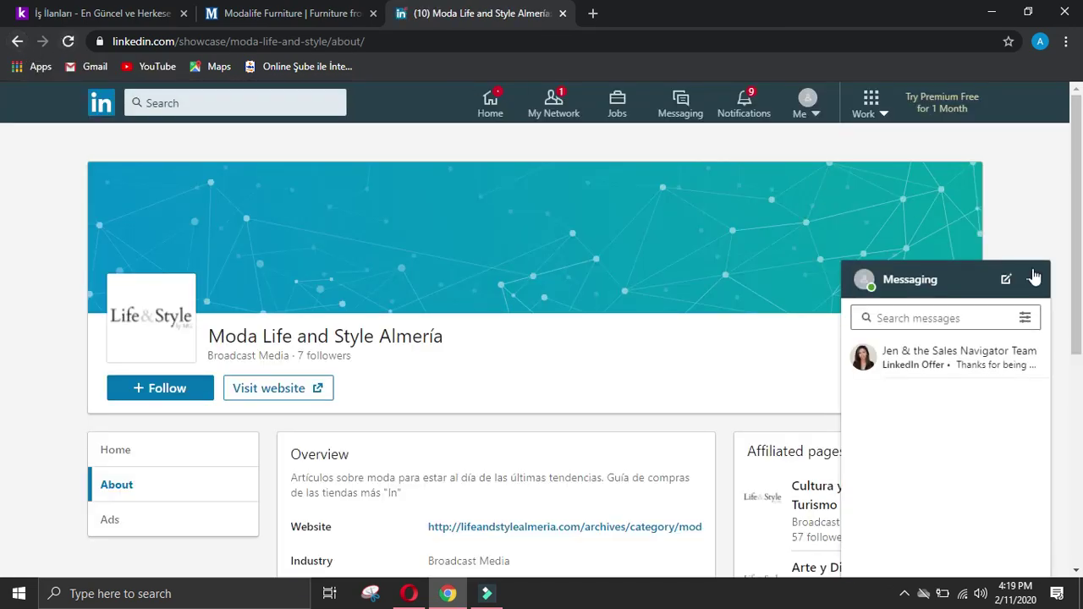
pyautogui.click(973, 277)
pyautogui.click(18, 42)
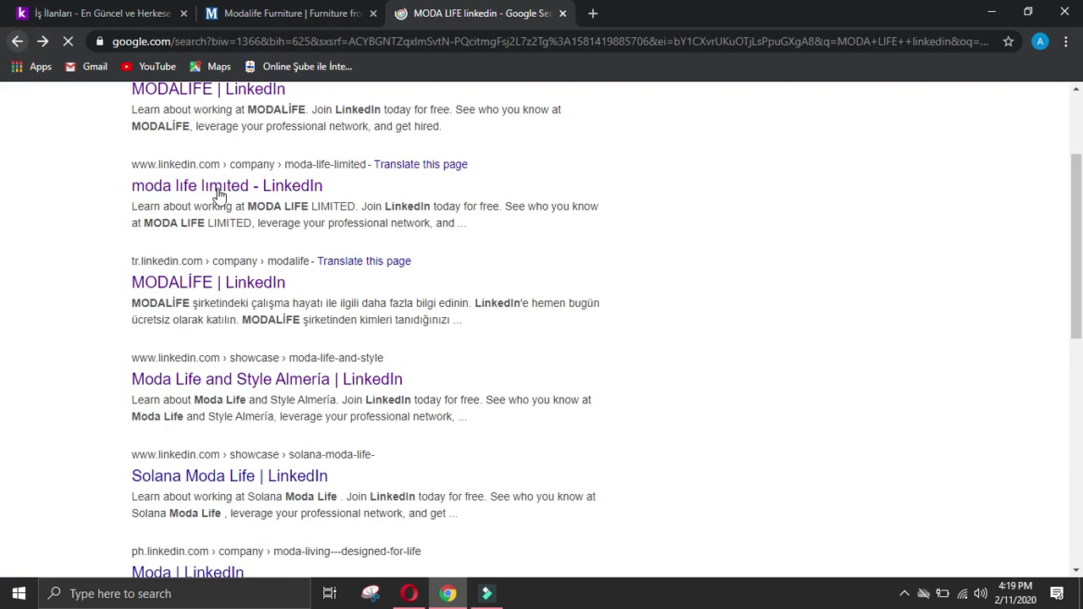
pyautogui.scroll(-2, 466, 288)
pyautogui.scroll(-2, 472, 281)
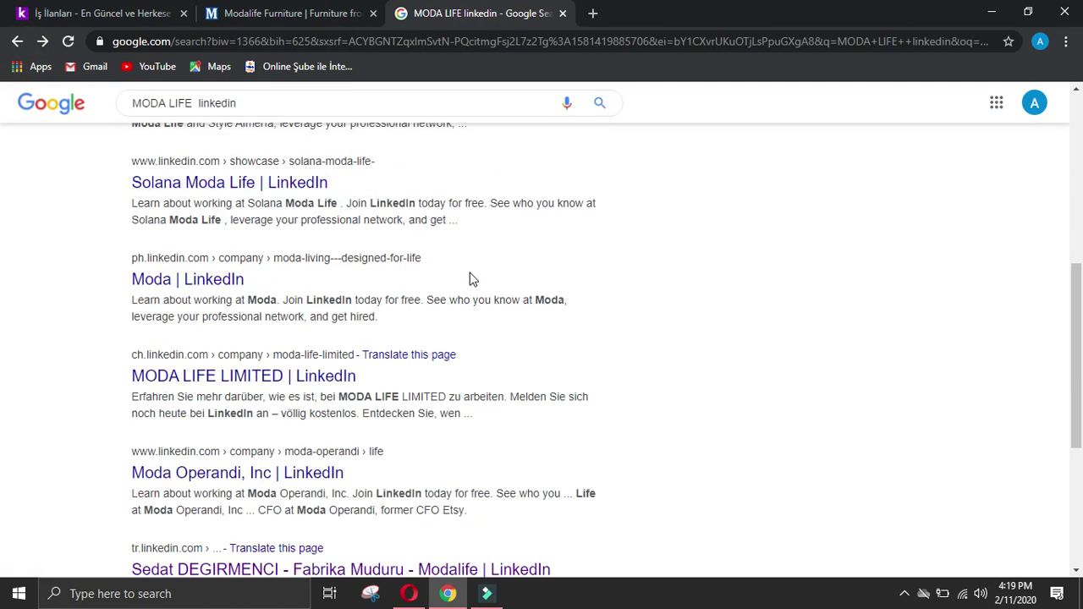
pyautogui.click(268, 350)
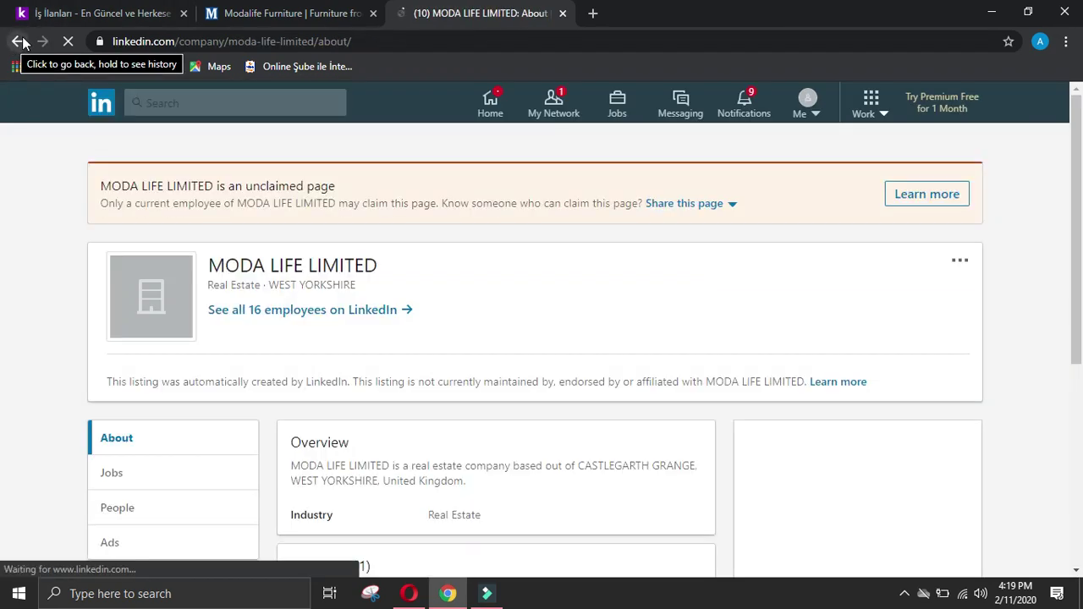
pyautogui.click(15, 43)
# Step: Browse the remaining MODA LIFE linkedin results before editing the search query
pyautogui.scroll(-4, 331, 283)
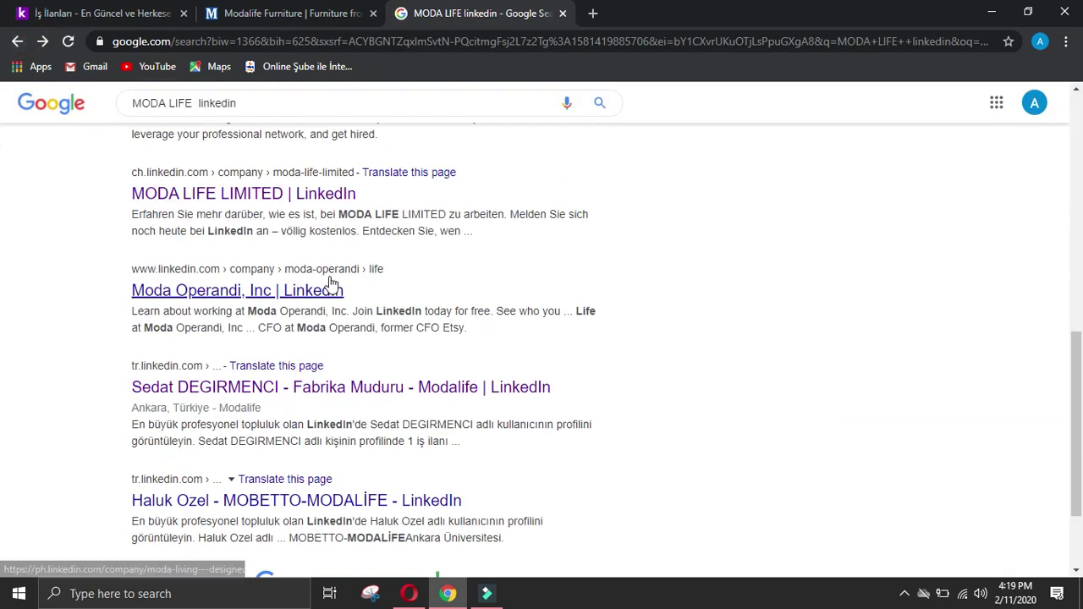
pyautogui.scroll(10, 331, 283)
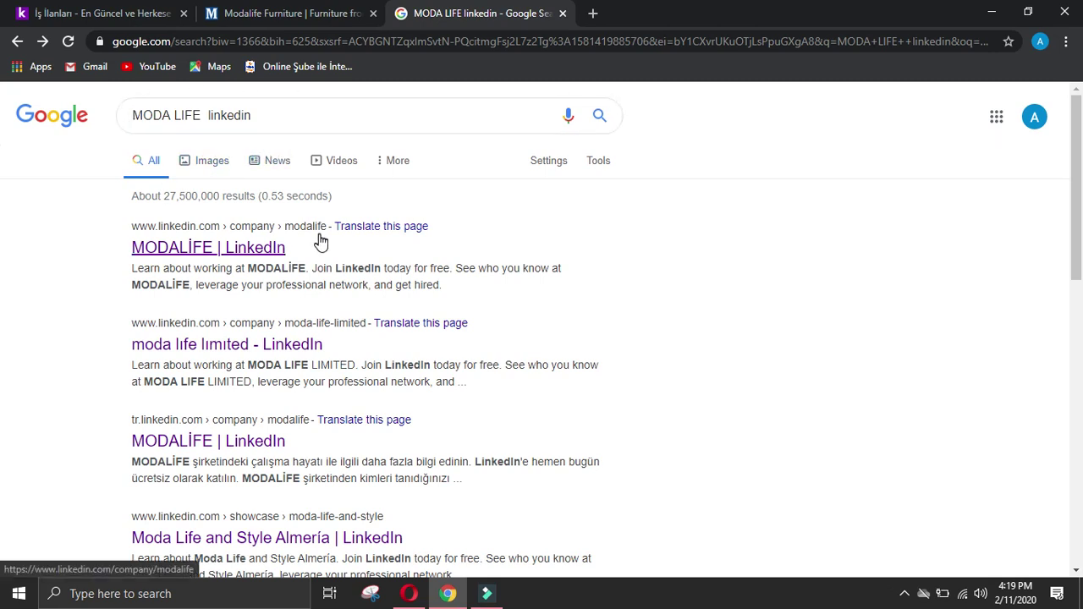
pyautogui.scroll(-2, 293, 321)
pyautogui.scroll(-2, 326, 466)
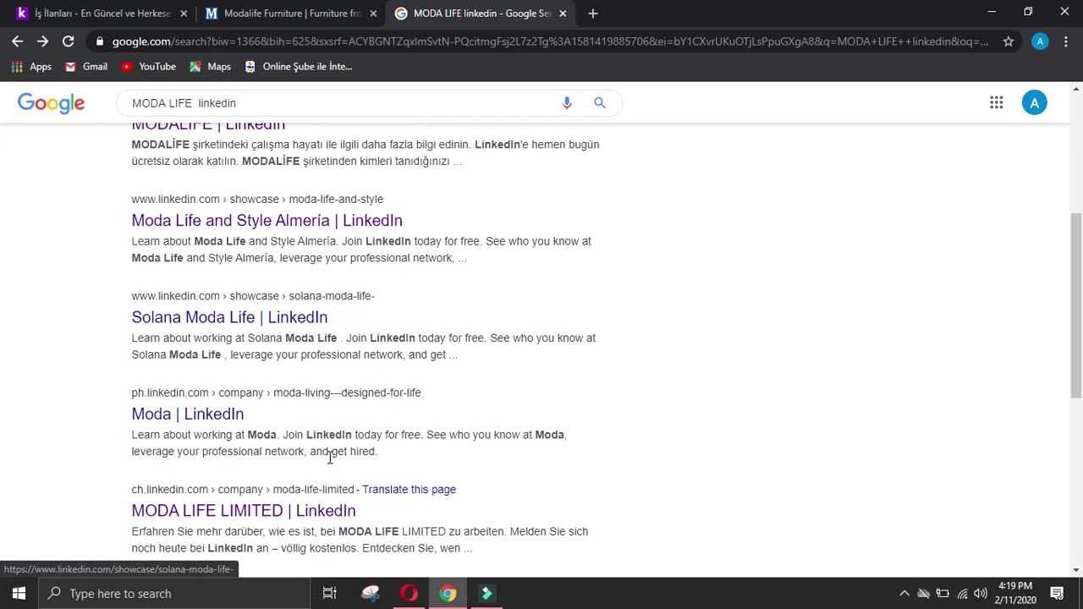
pyautogui.scroll(4, 203, 421)
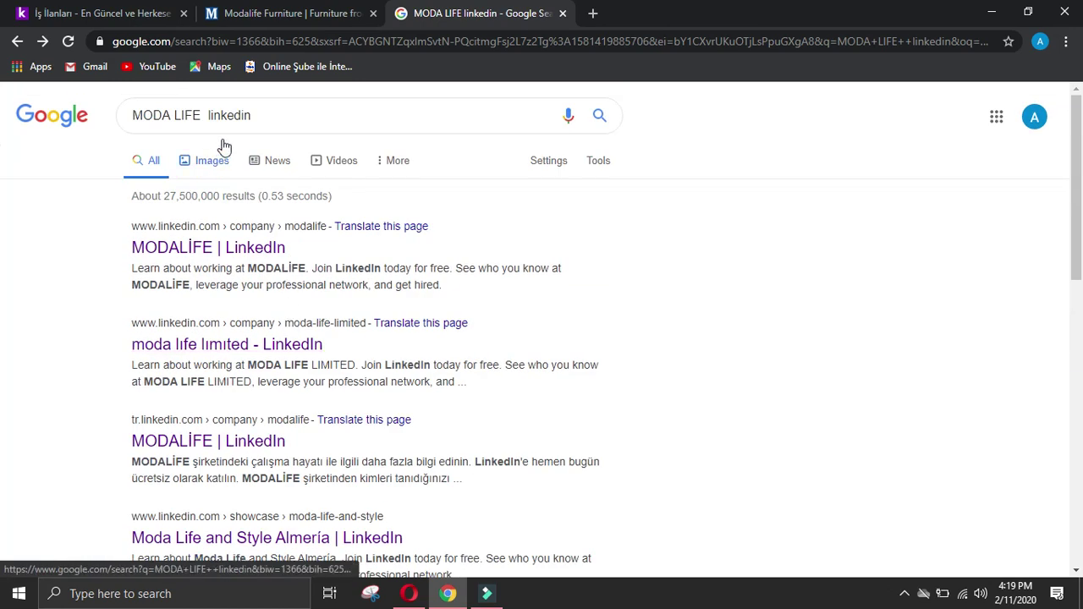
pyautogui.click(171, 114)
# Step: Run the 'MODALIFE linkedin' search and compare it against the Modalife website
pyautogui.press('BackSpace')
pyautogui.press('Return')
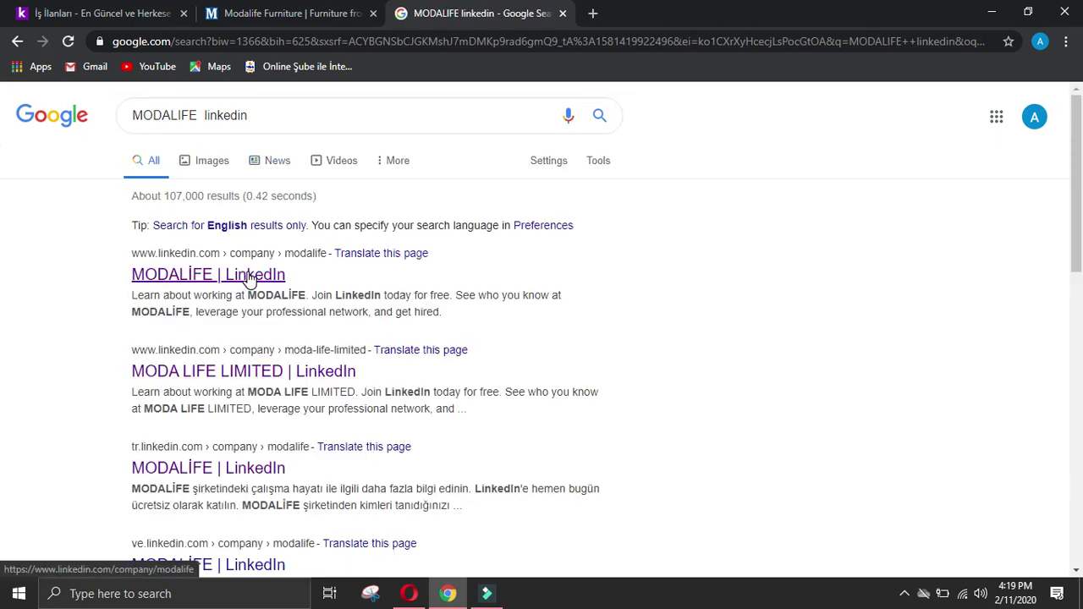
pyautogui.click(288, 14)
pyautogui.click(439, 18)
pyautogui.click(292, 18)
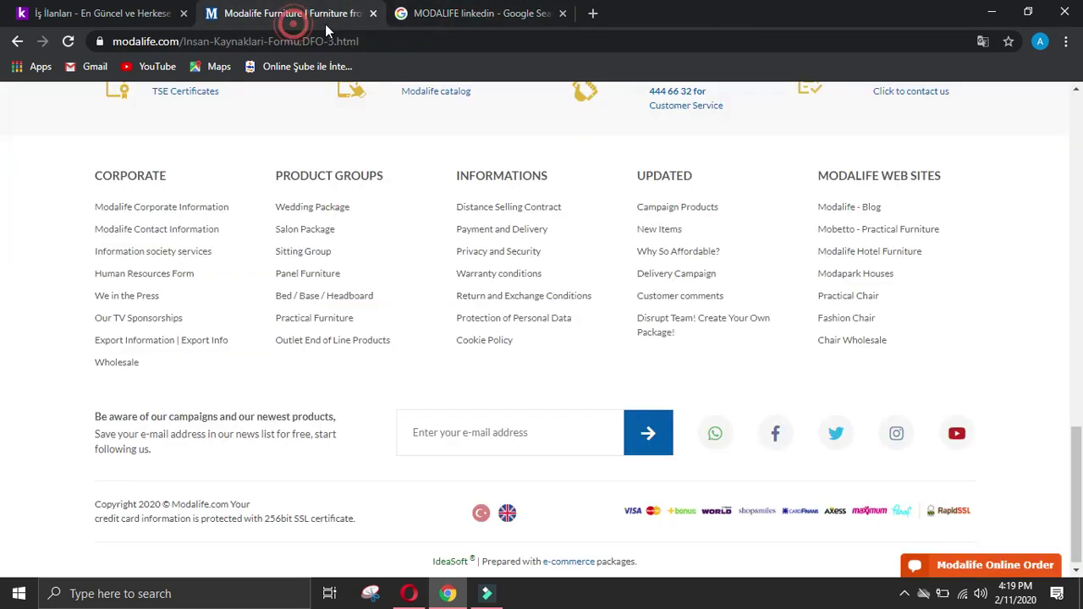
pyautogui.scroll(-1, 1020, 447)
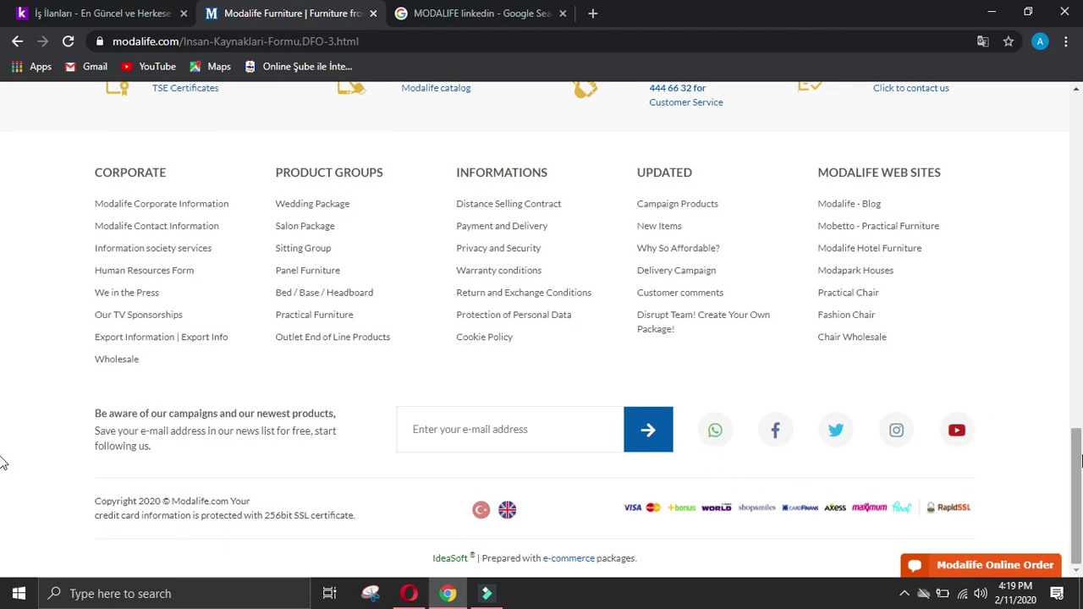
pyautogui.press('Home')
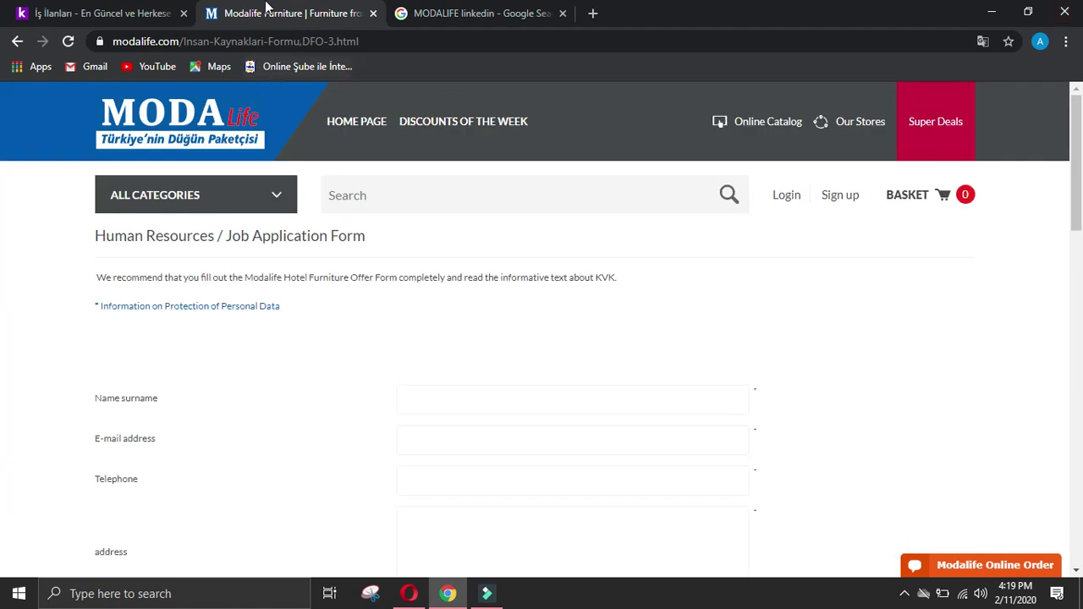
pyautogui.click(508, 10)
pyautogui.click(269, 16)
pyautogui.click(486, 12)
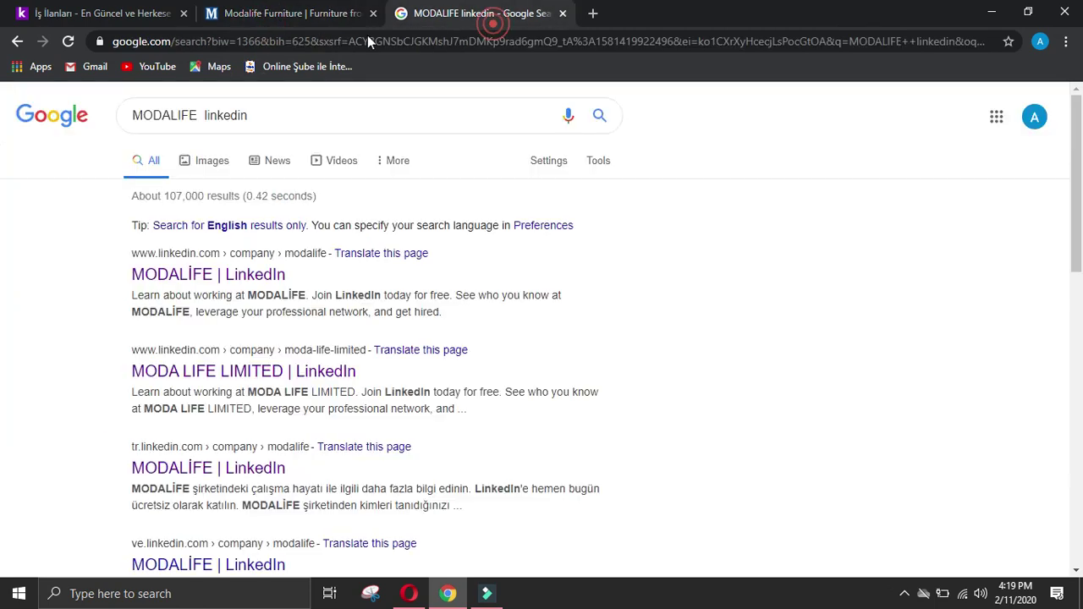
# Step: Change the query to 'moda life linkedin' and check the Solana Moda Life LinkedIn page
pyautogui.doubleClick(200, 116)
pyautogui.press('BackSpace')
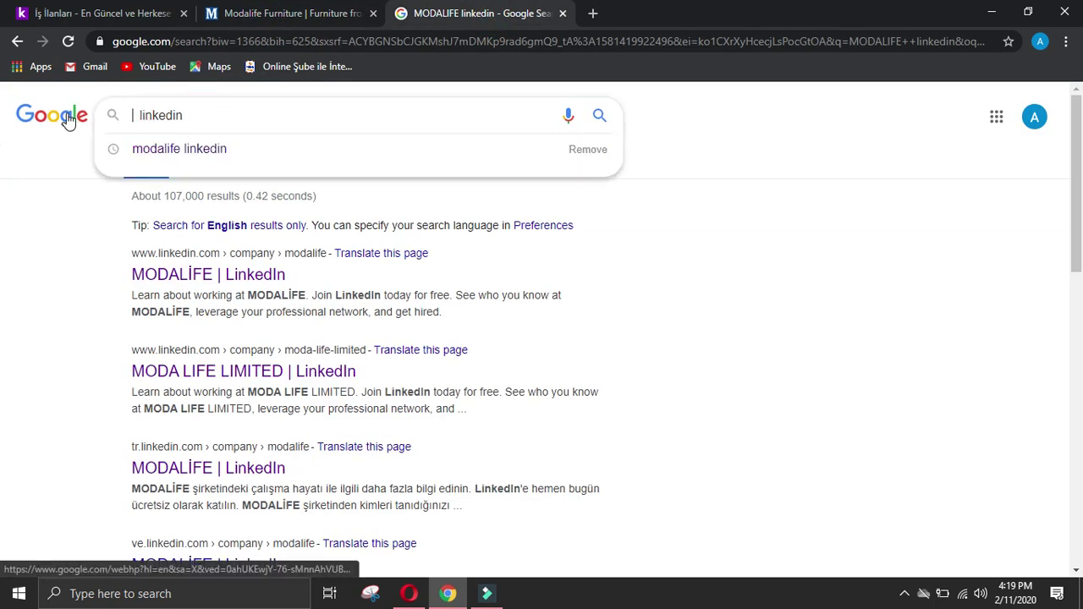
pyautogui.write('moda l ')
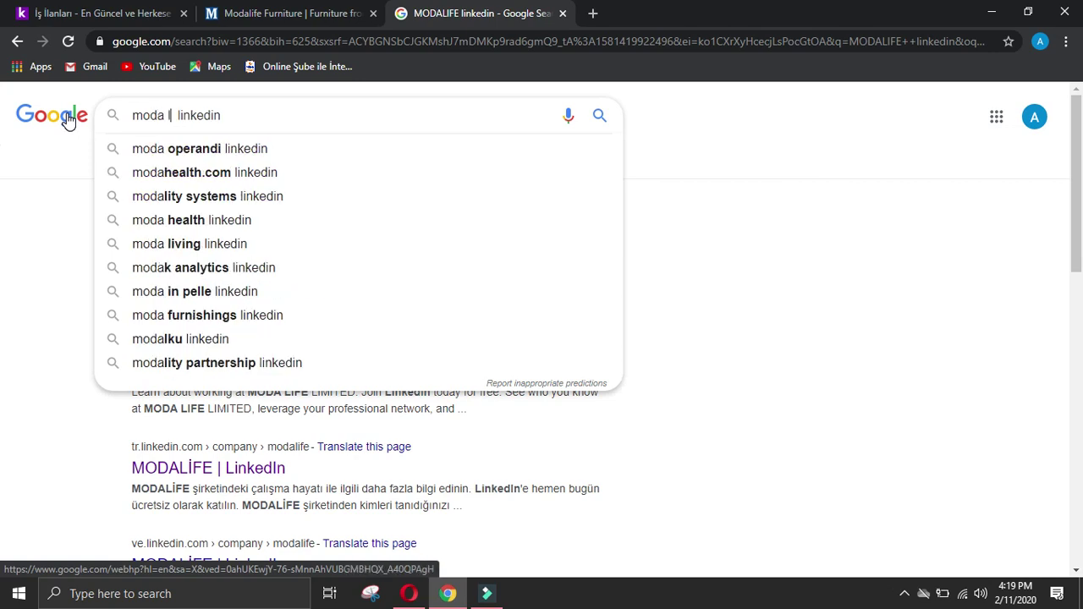
pyautogui.write('ife')
pyautogui.press('Return')
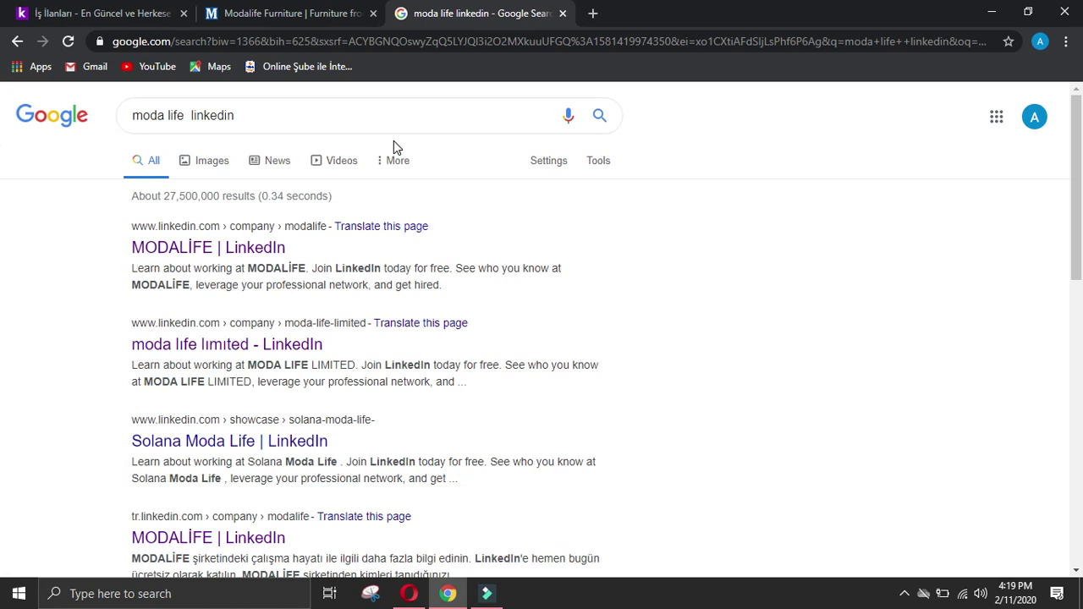
pyautogui.click(307, 441)
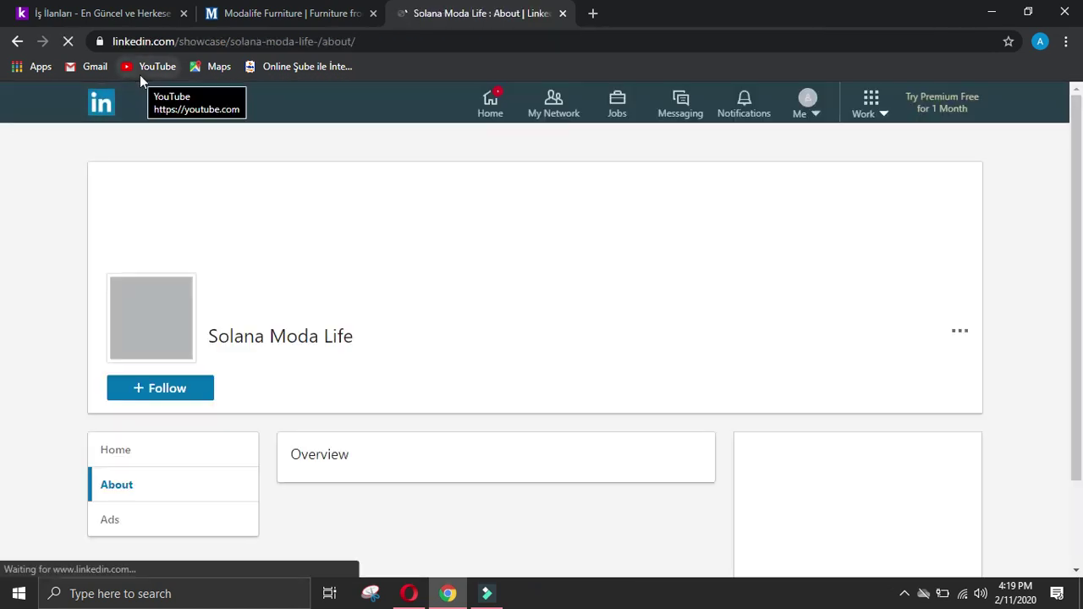
pyautogui.click(15, 42)
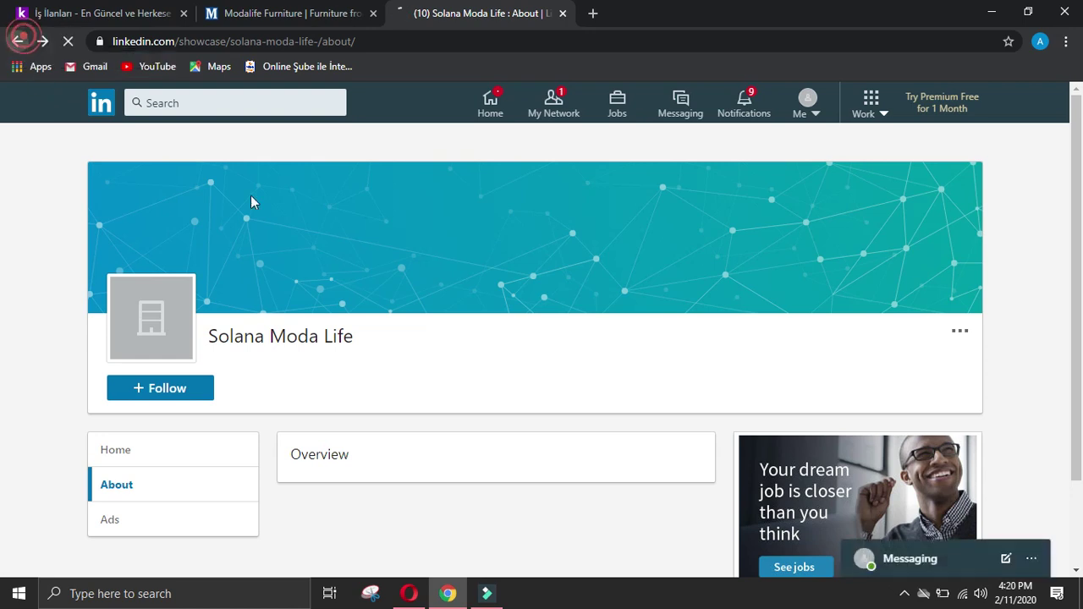
# Step: Browse the first two pages of moda life LinkedIn results
pyautogui.scroll(-2, 397, 290)
pyautogui.scroll(-2, 439, 290)
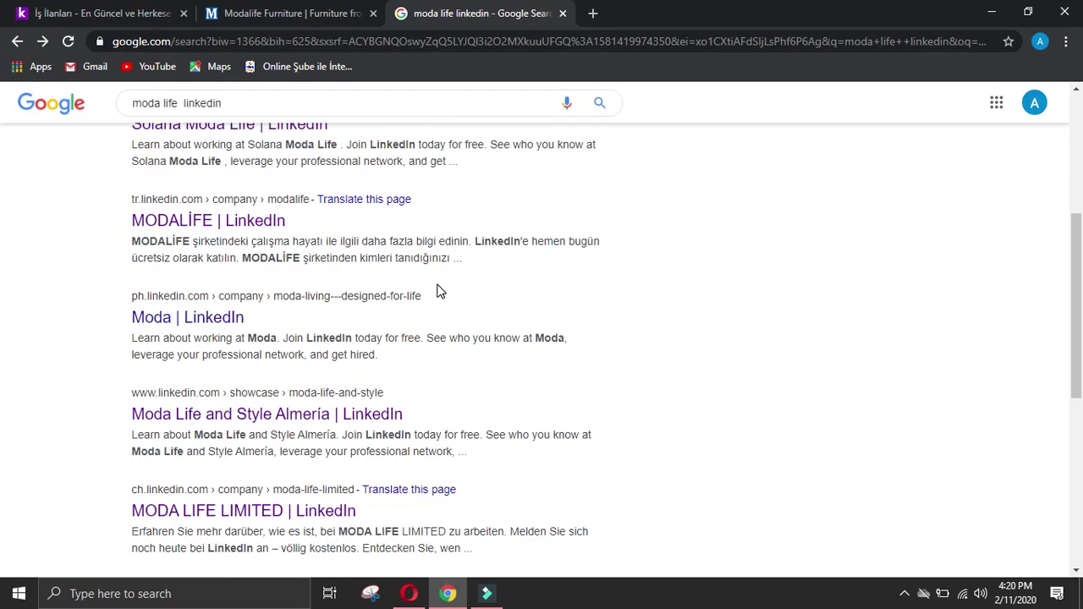
pyautogui.scroll(-6, 592, 364)
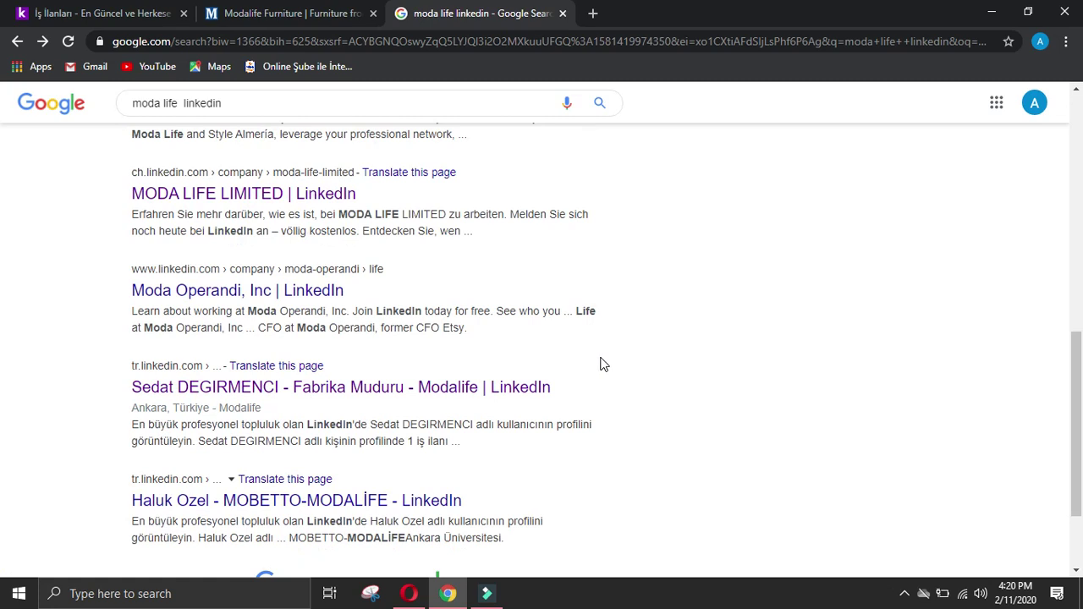
pyautogui.click(299, 481)
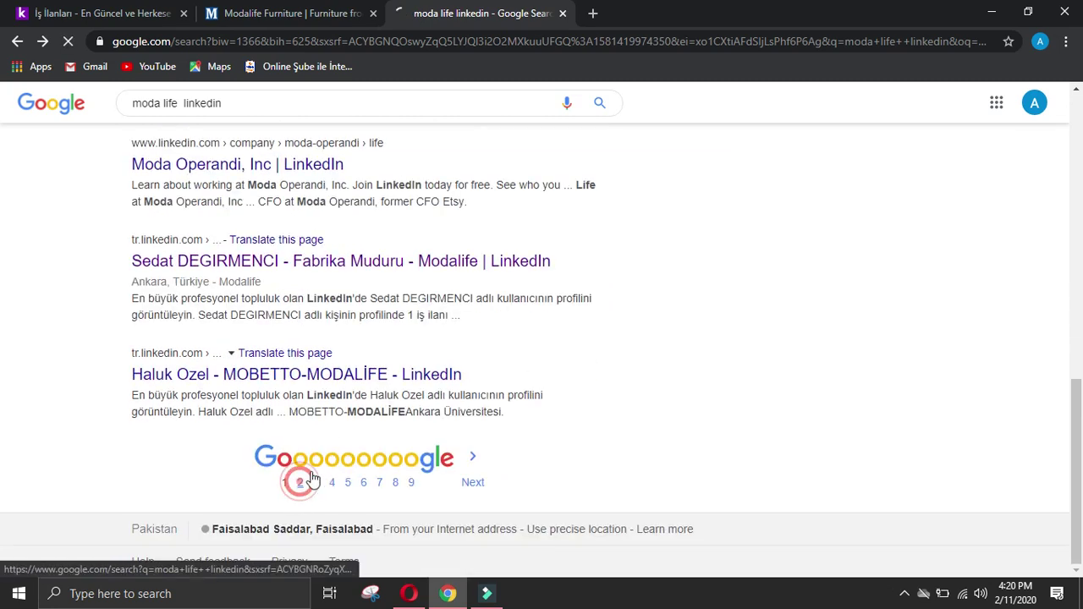
pyautogui.scroll(-4, 590, 345)
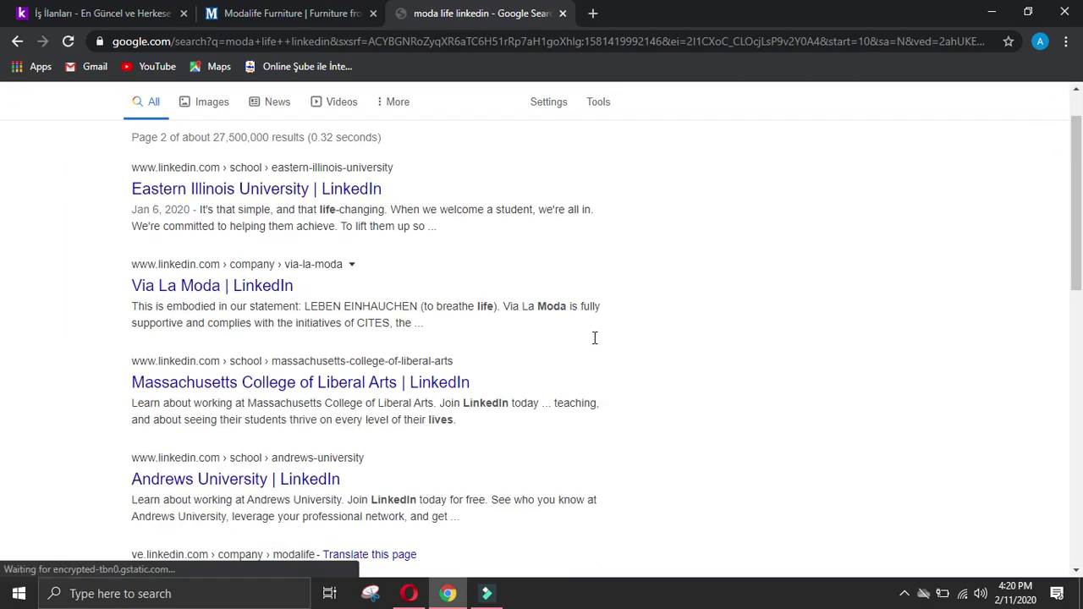
pyautogui.click(15, 42)
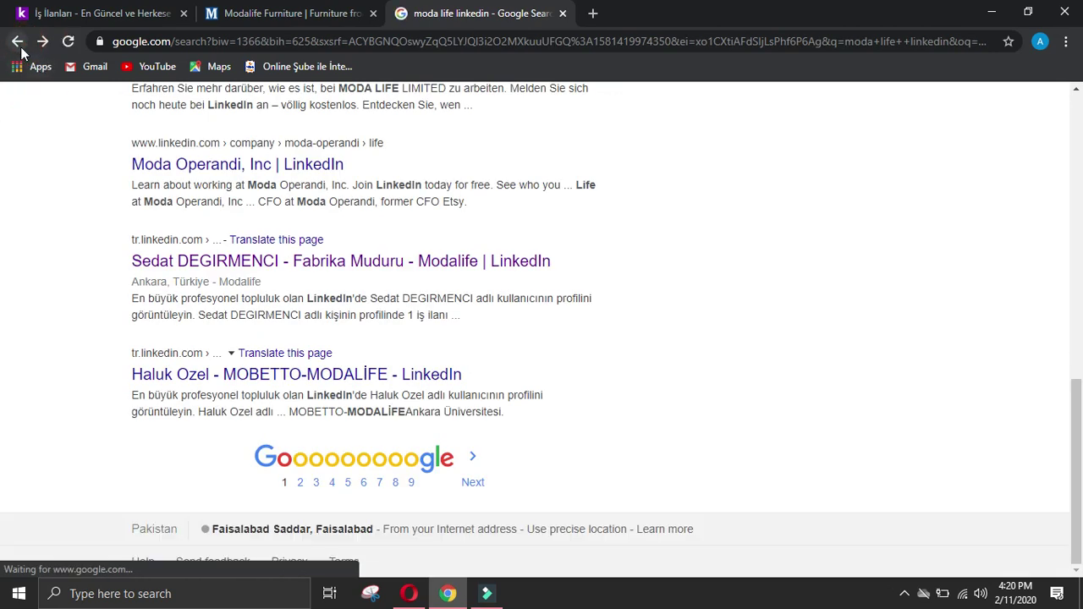
pyautogui.scroll(10, 602, 229)
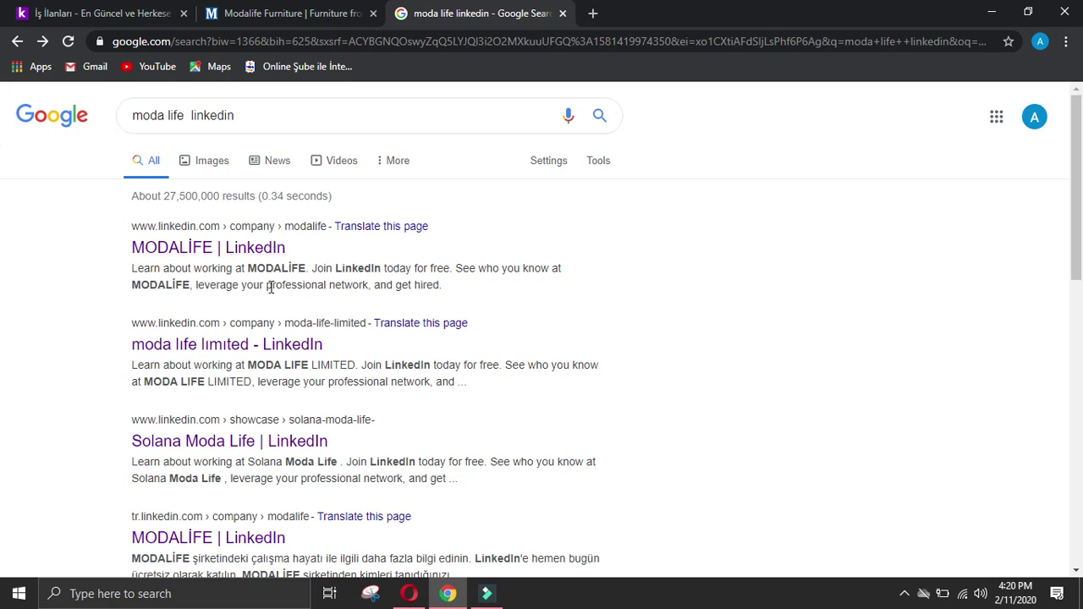
pyautogui.scroll(-4, 271, 287)
pyautogui.scroll(4, 614, 353)
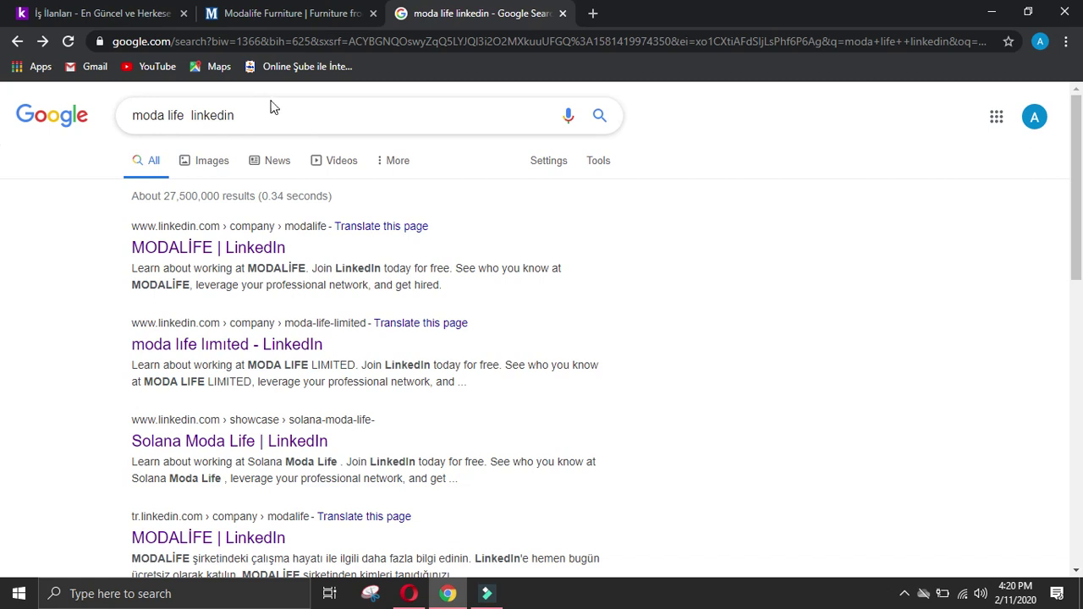
pyautogui.scroll(-10, 727, 329)
pyautogui.scroll(-1, 736, 325)
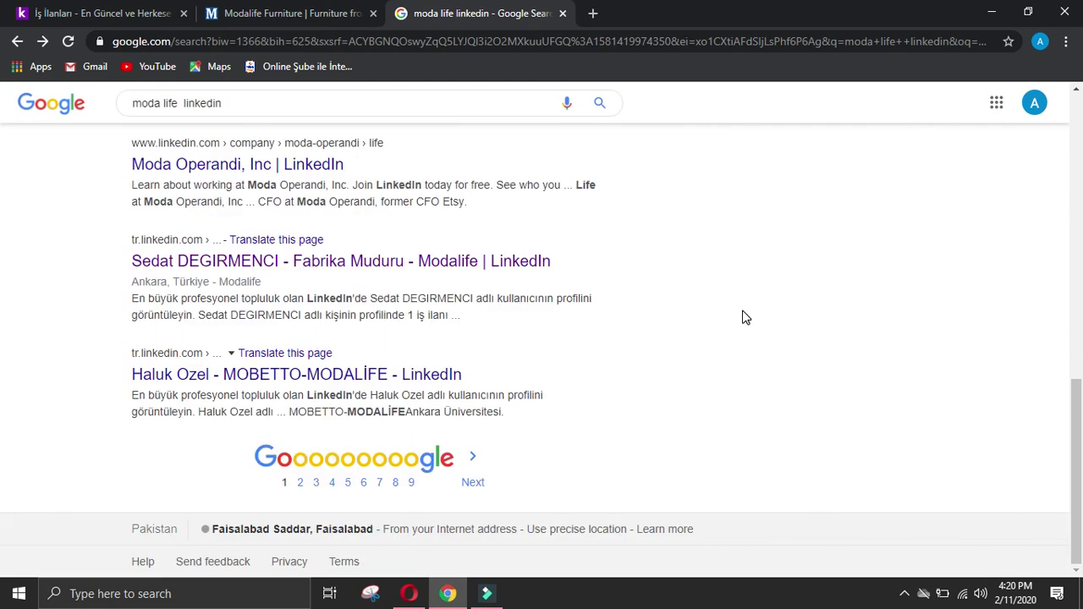
pyautogui.scroll(7, 745, 318)
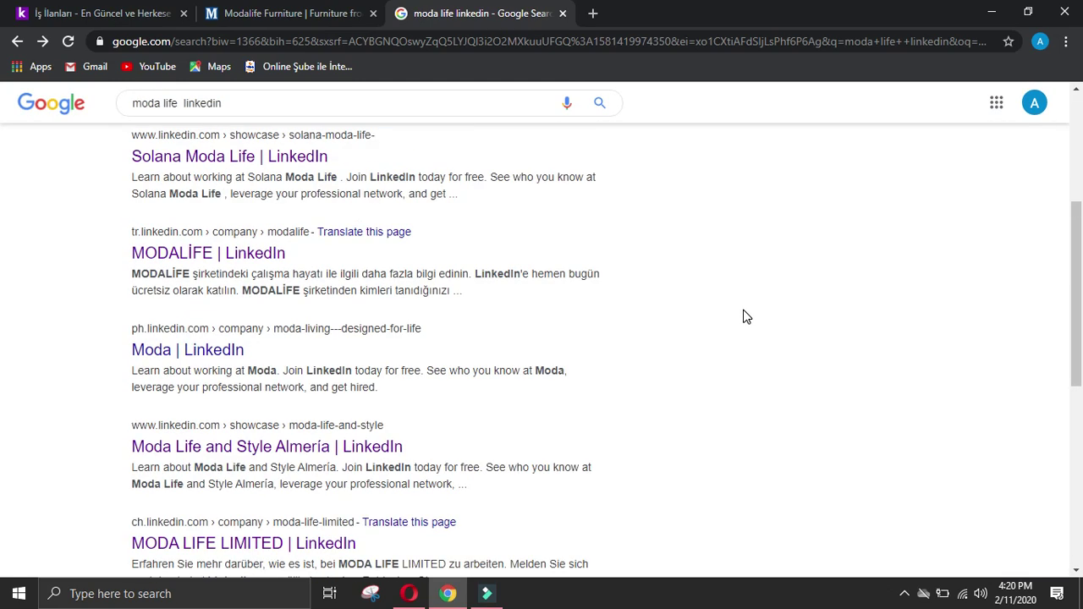
pyautogui.scroll(2, 745, 317)
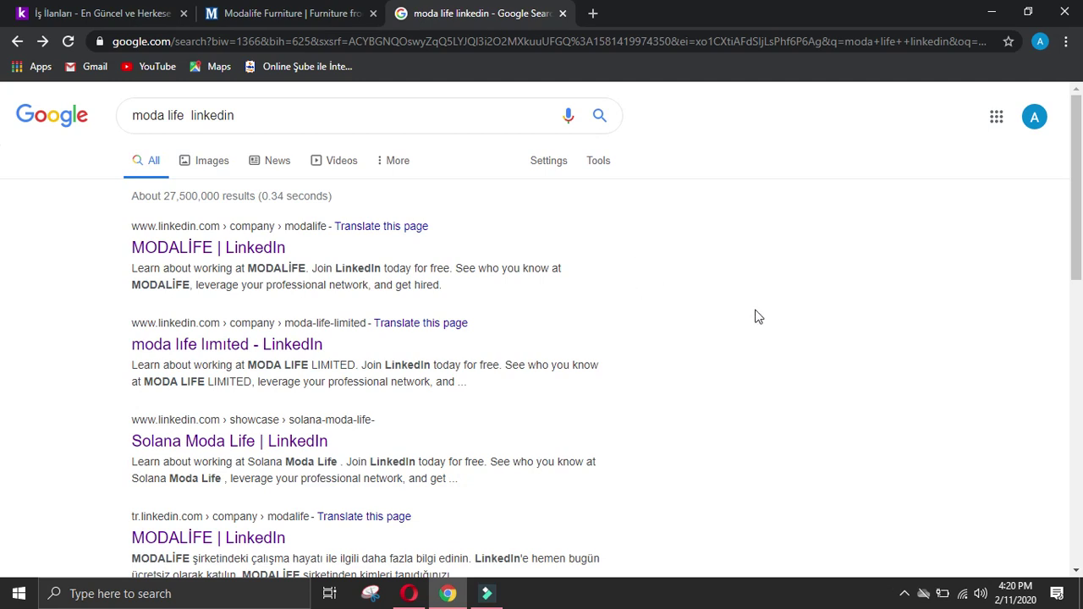
# Step: Close the Modalife site and moda life results tabs, leaving a new blank tab
pyautogui.click(339, 12)
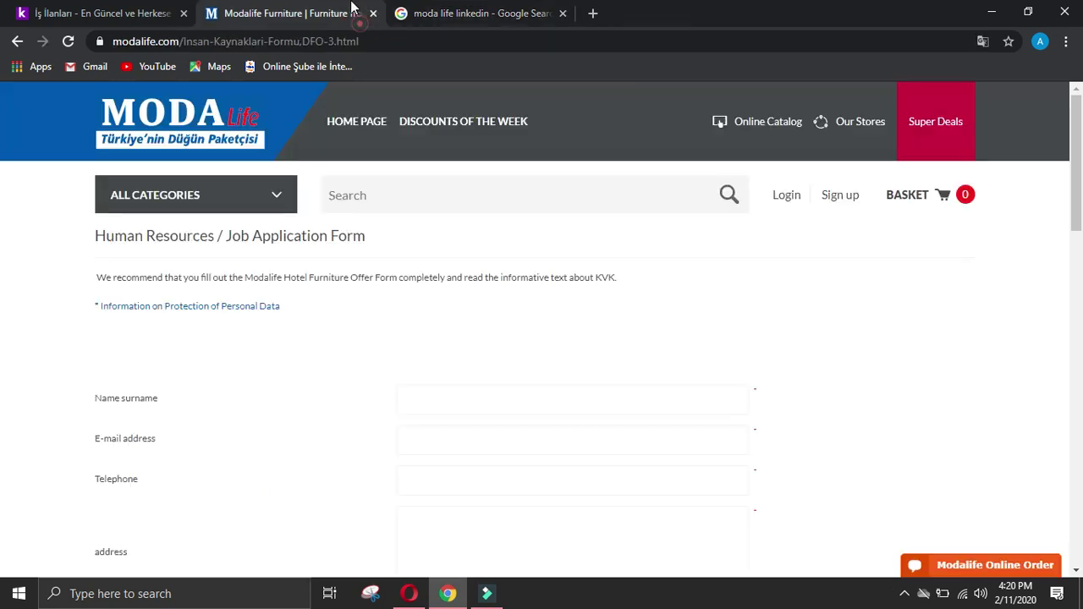
pyautogui.click(373, 13)
pyautogui.click(377, 15)
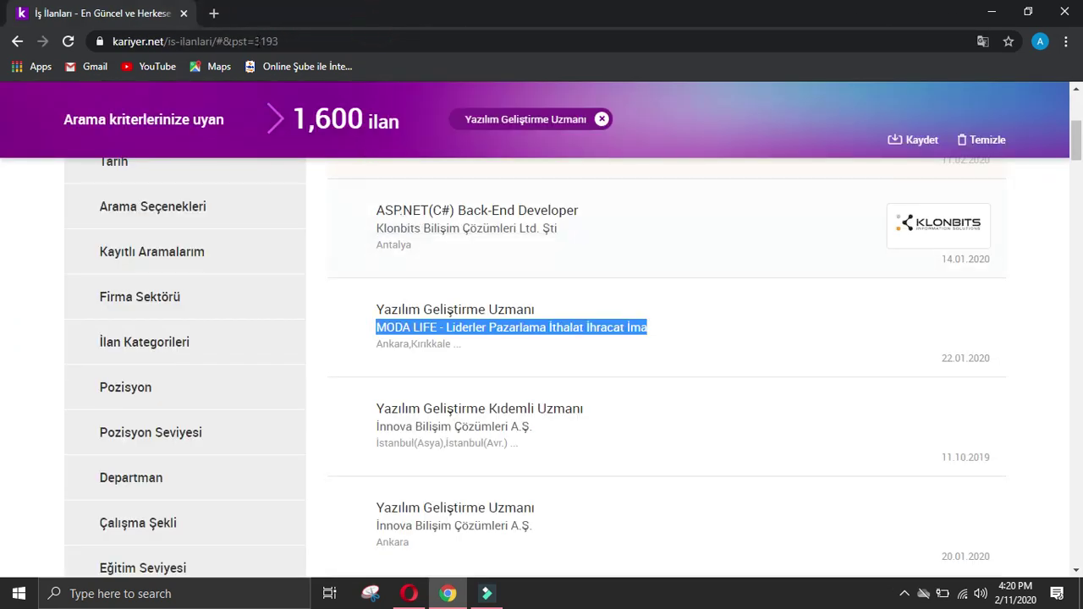
pyautogui.click(212, 14)
# Step: Search 'manager at moda life linkedin' and open the MODA LIFE LIMITED LinkedIn page
pyautogui.write('man')
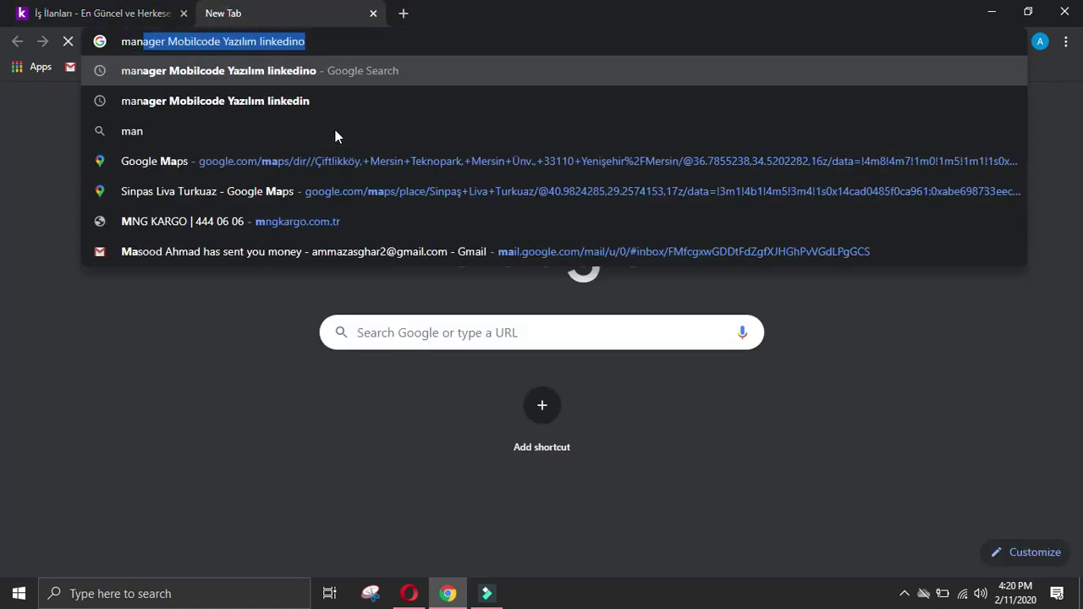
pyautogui.write('ager at moda life')
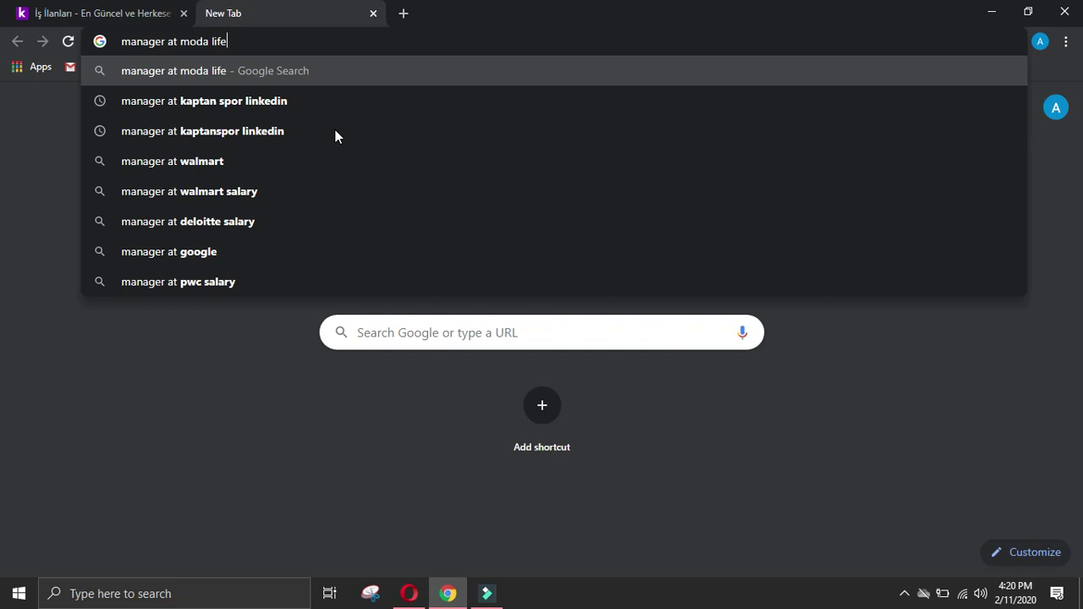
pyautogui.write(' linkedin')
pyautogui.press('Return')
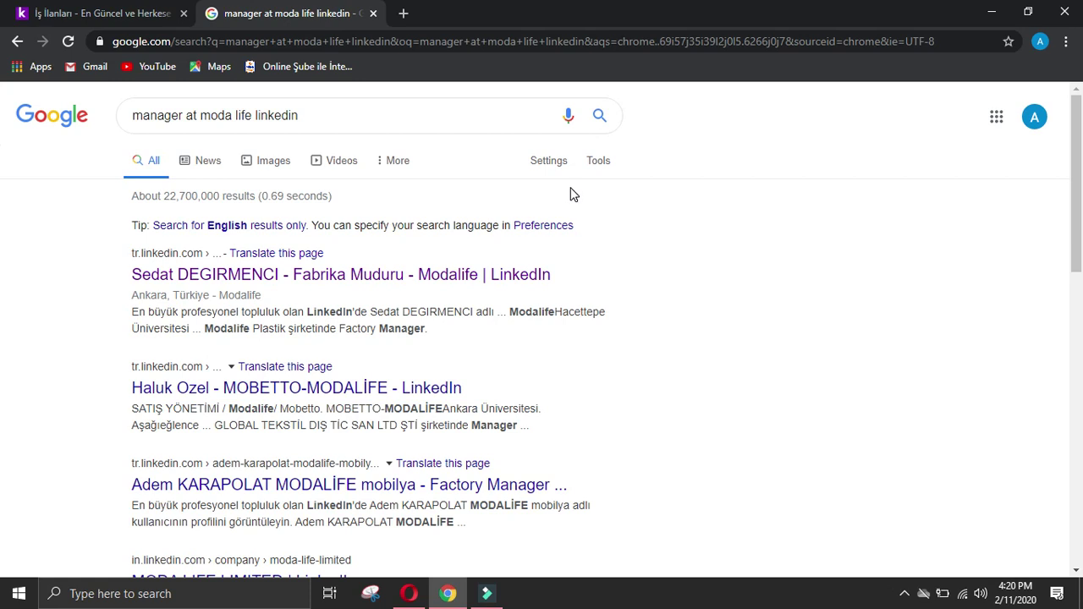
pyautogui.click(412, 389)
pyautogui.scroll(-4, 617, 364)
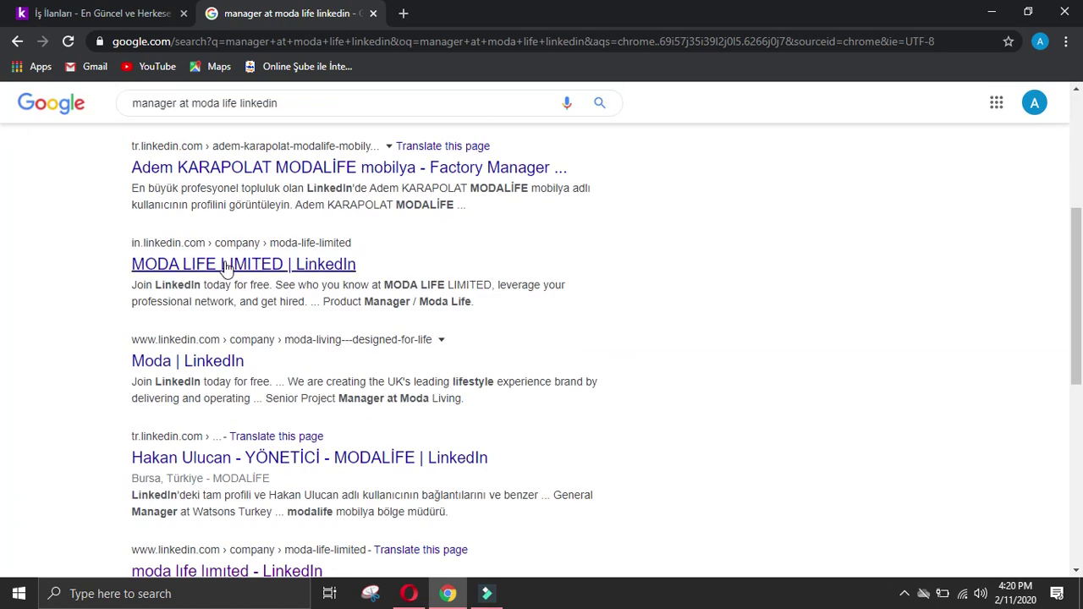
pyautogui.click(280, 271)
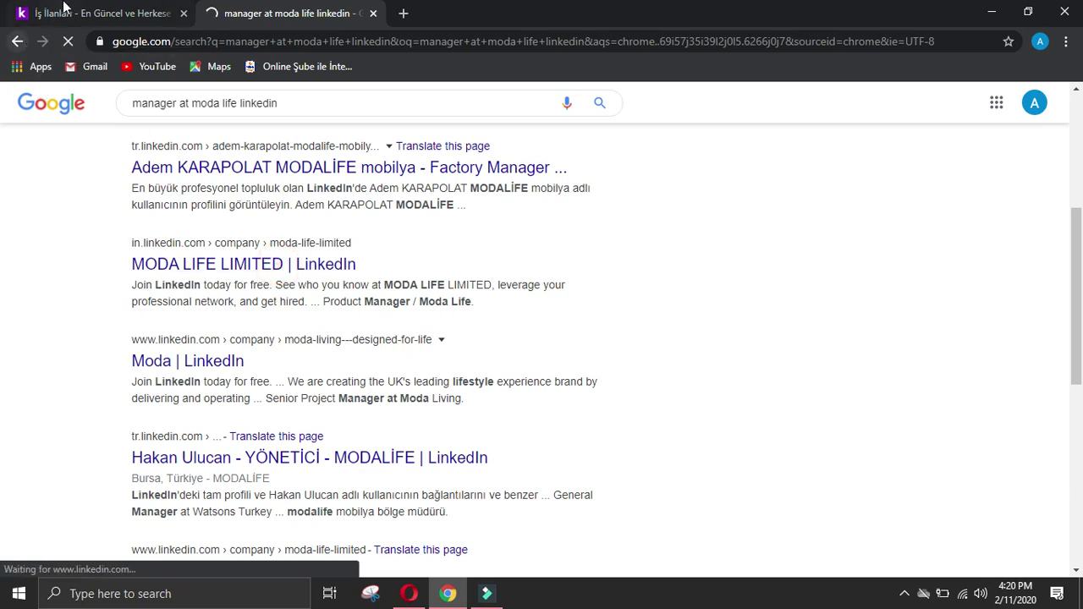
# Step: Check the kariyer.net listings and open another new blank tab
pyautogui.click(34, 13)
pyautogui.moveTo(221, 202)
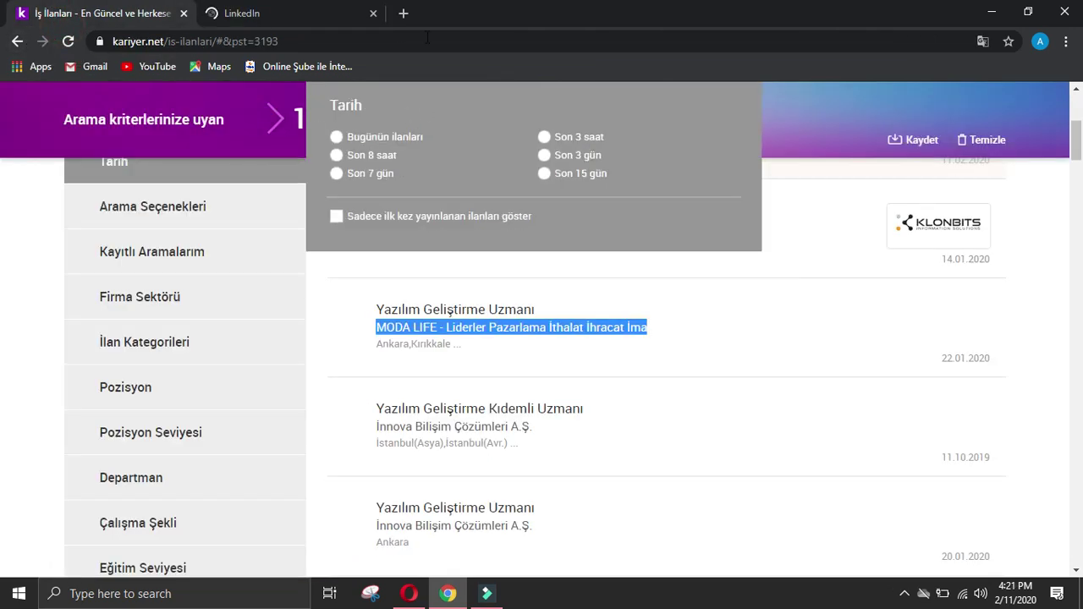
pyautogui.click(401, 16)
# Step: Translate the Turkish title to 'MODA LIFE - Leaders Marketing Import Export Manufacturing' and copy it
pyautogui.write('g')
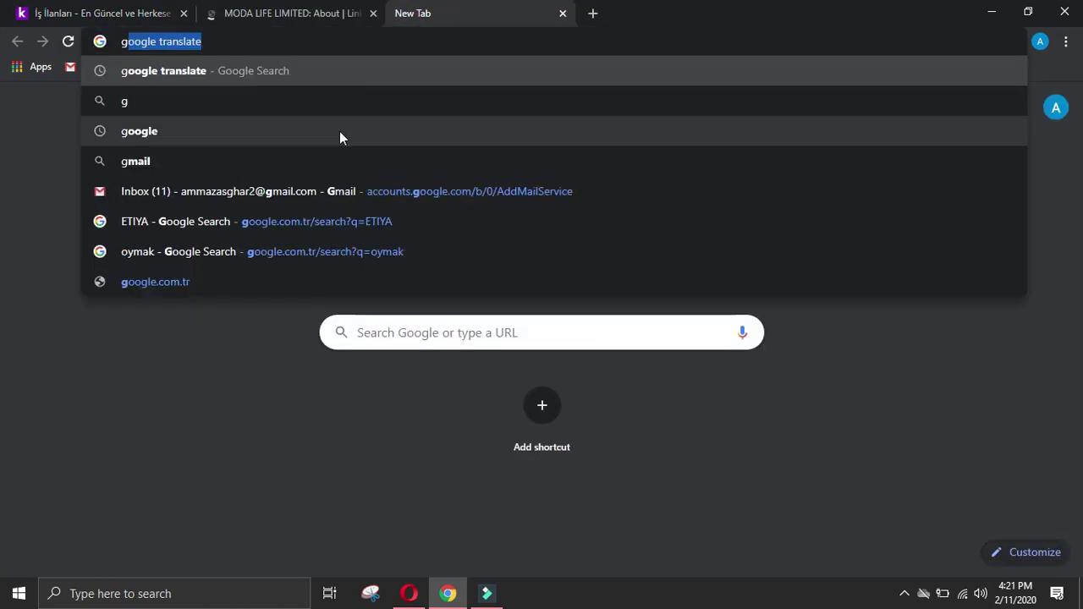
pyautogui.click(344, 61)
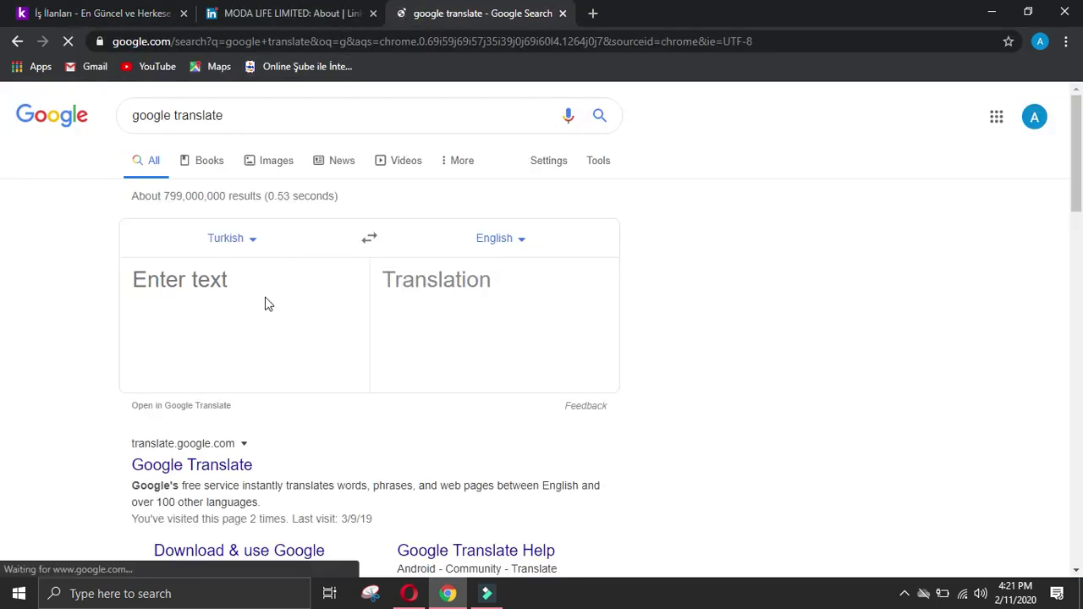
pyautogui.write('MODA LIFE - Liderler Pazarlama İthalat İhracat İma')
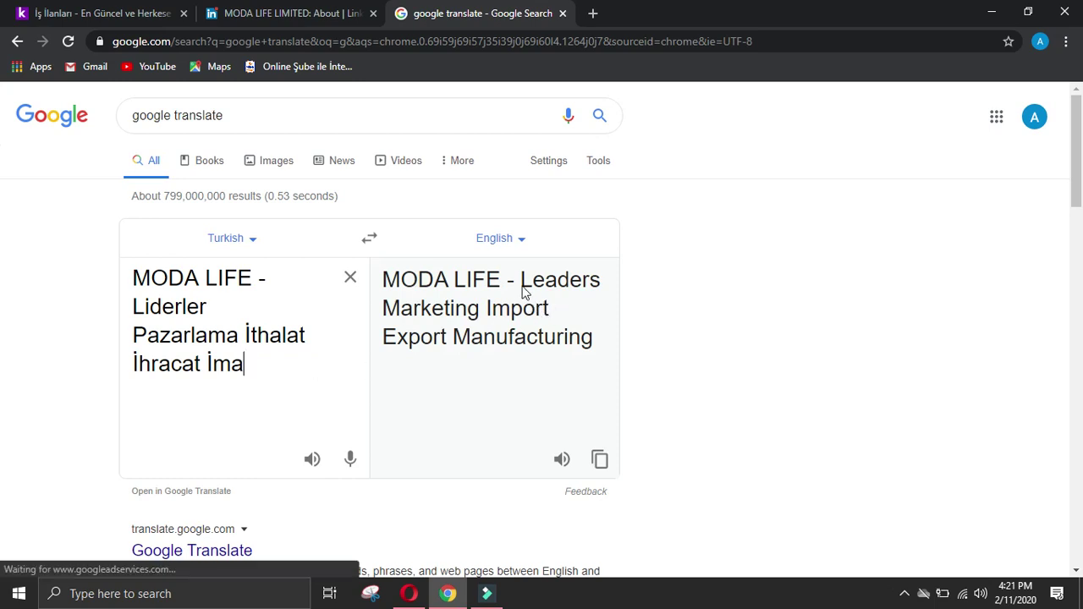
pyautogui.moveTo(387, 285); pyautogui.dragTo(589, 347)
pyautogui.hotkey('ctrl', 'c')
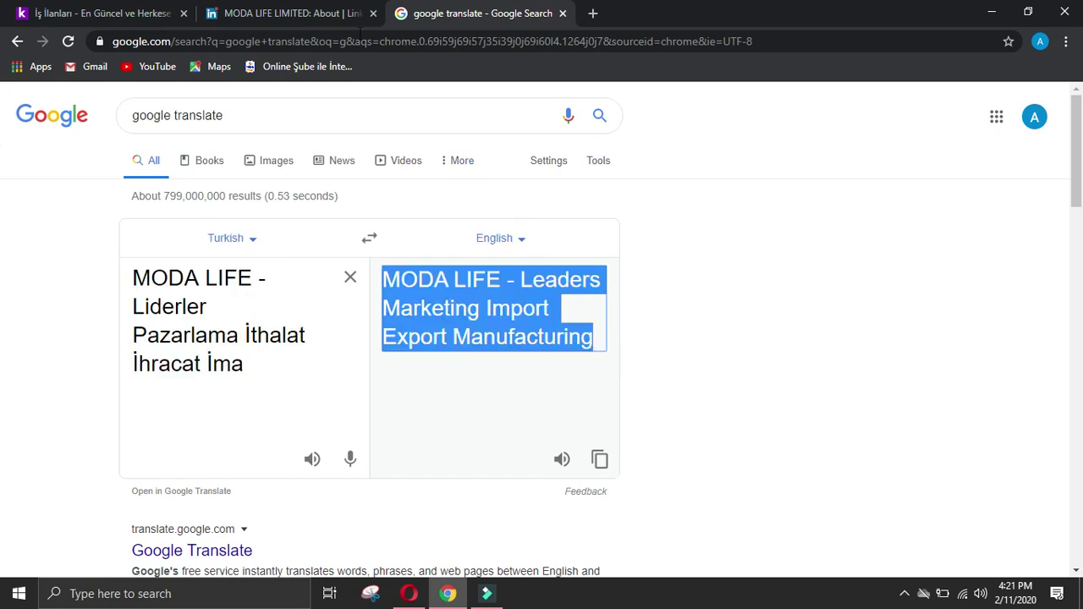
pyautogui.click(288, 13)
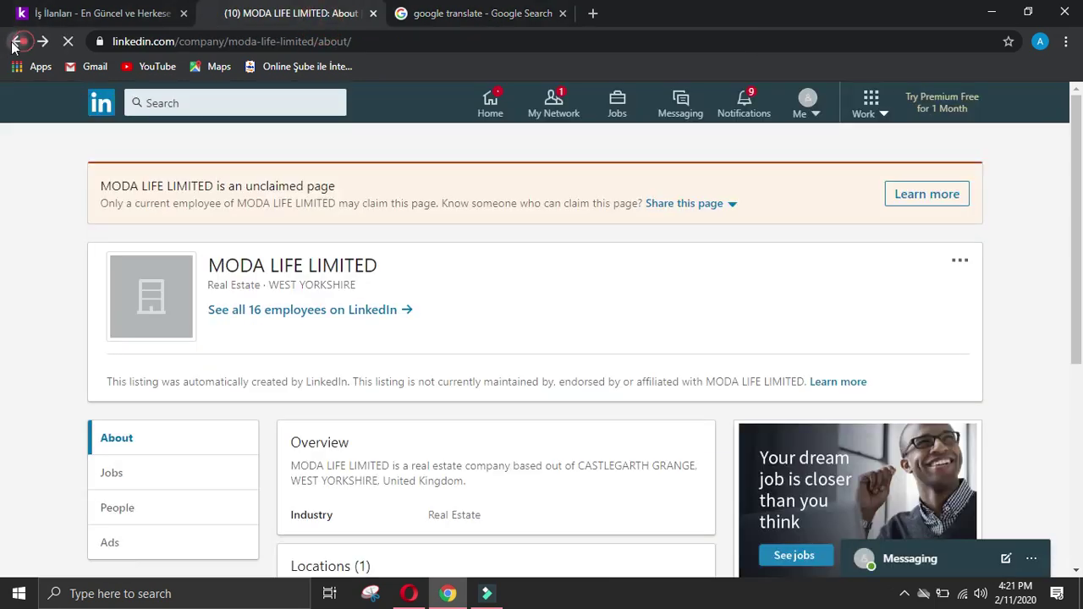
pyautogui.click(14, 43)
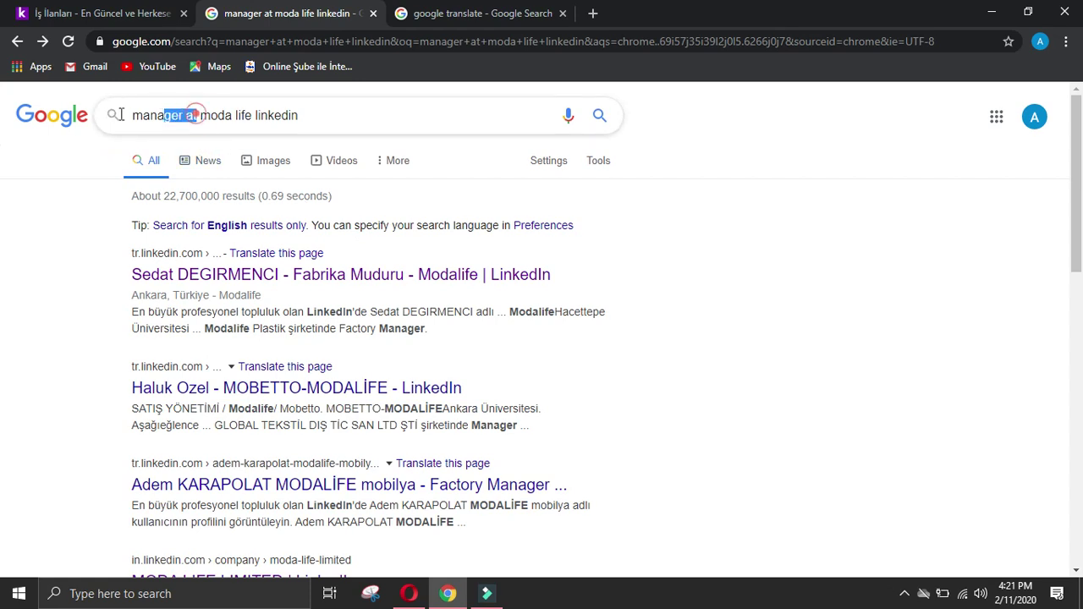
# Step: Search with the translated title replacing 'manager at' and check the MODA Import & Export result
pyautogui.moveTo(200, 115); pyautogui.dragTo(127, 115)
pyautogui.press('BackSpace')
pyautogui.hotkey('ctrl', 'v')
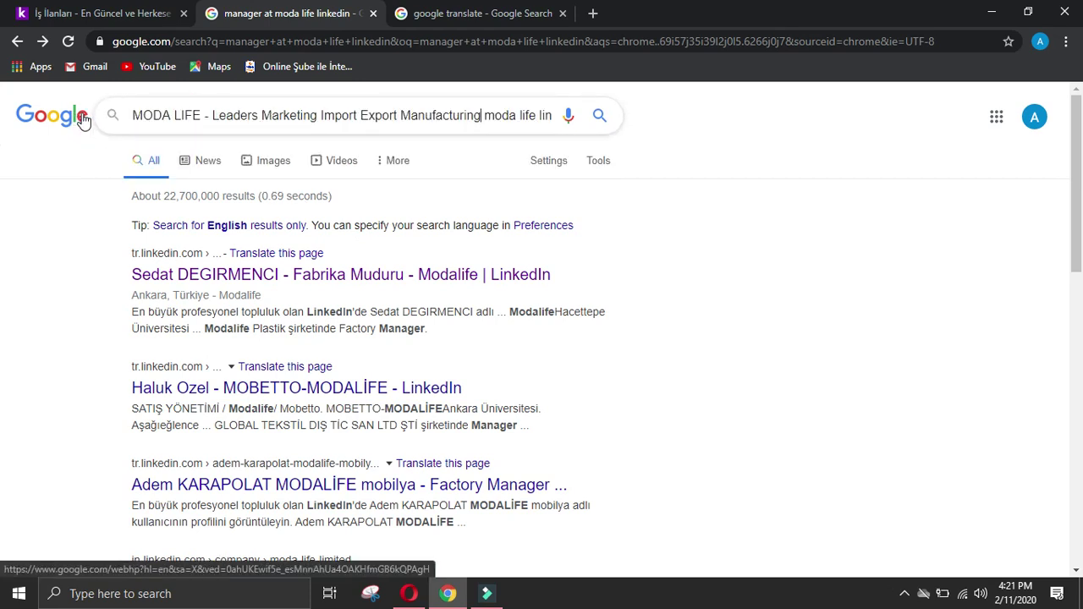
pyautogui.press('Return')
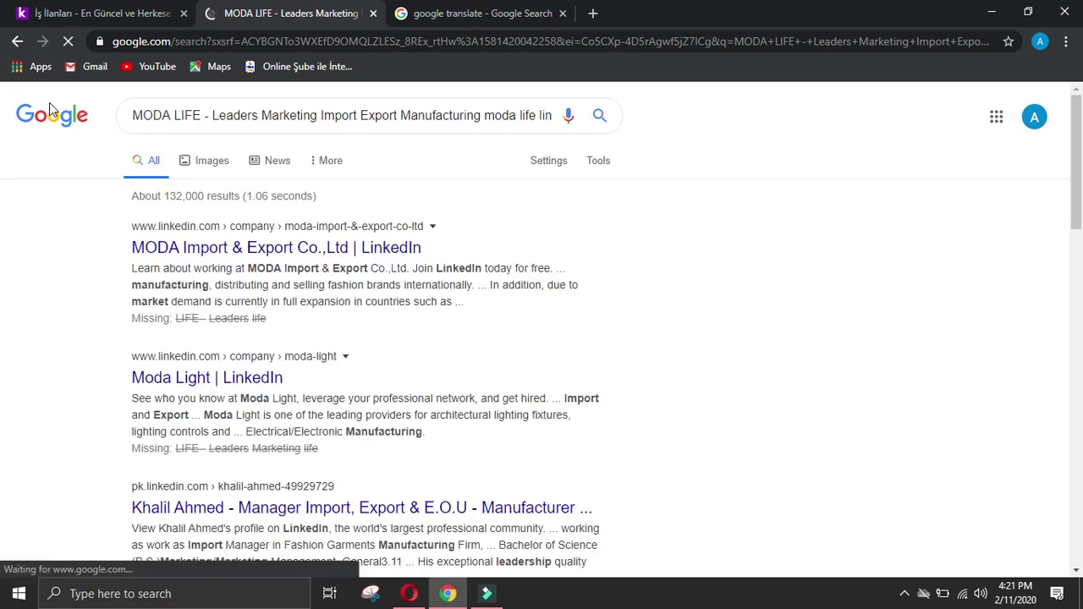
pyautogui.click(237, 252)
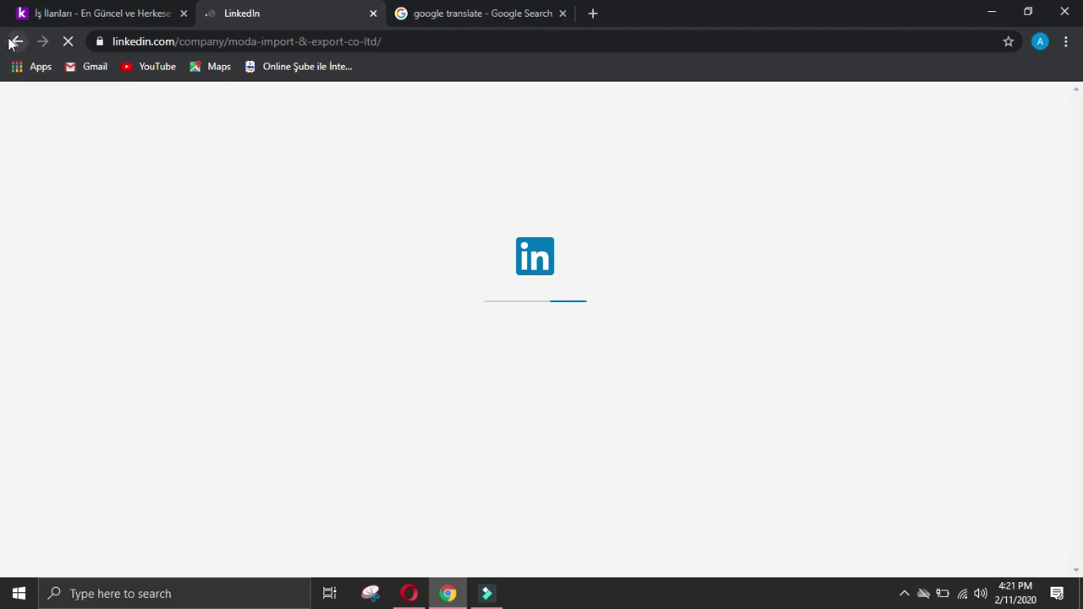
pyautogui.click(15, 41)
# Step: Drop 'Leaders Marketing Import' from the query and open the Modalife regional manager's profile
pyautogui.scroll(-2, 285, 232)
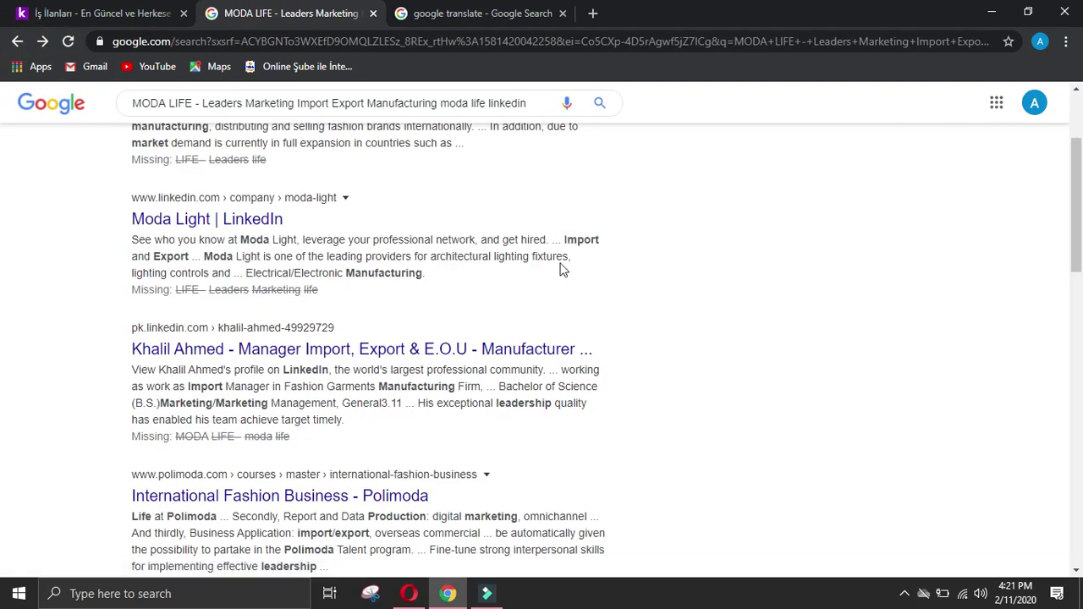
pyautogui.scroll(-2, 736, 271)
pyautogui.scroll(-6, 743, 269)
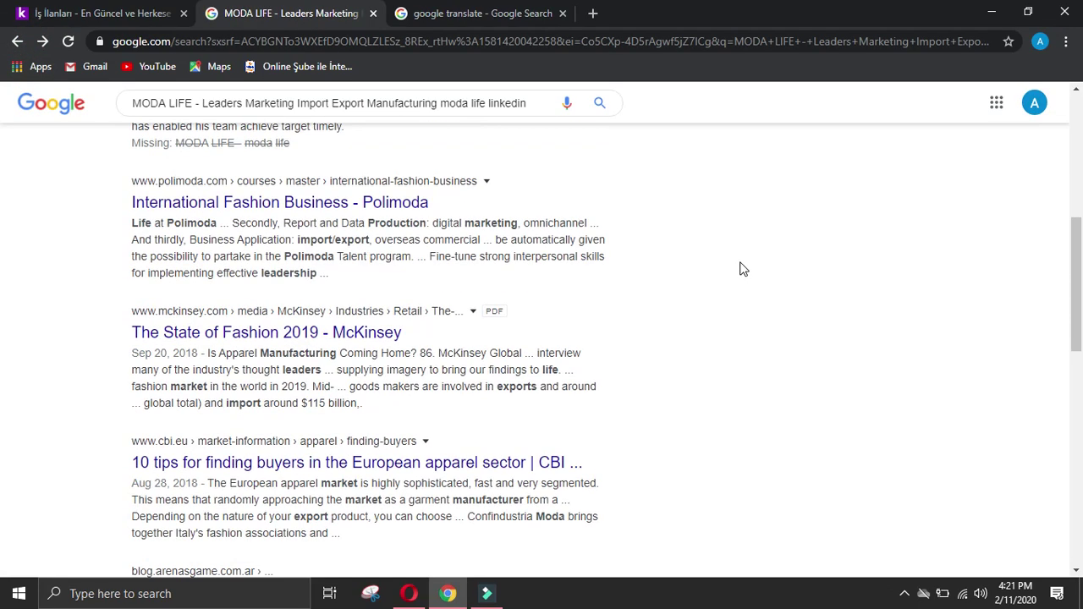
pyautogui.scroll(10, 750, 267)
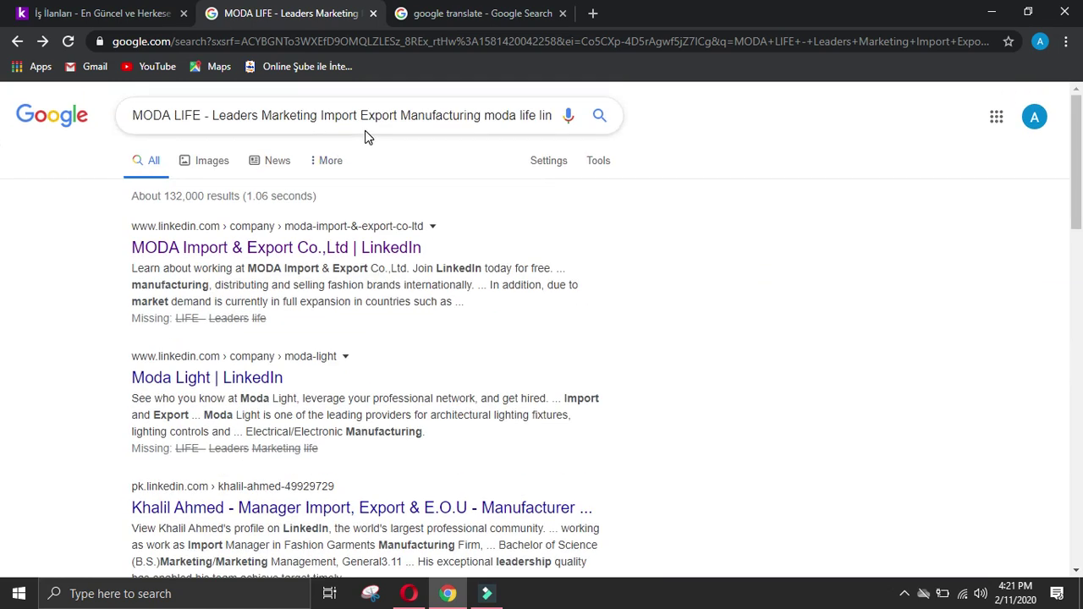
pyautogui.moveTo(359, 116); pyautogui.dragTo(231, 115)
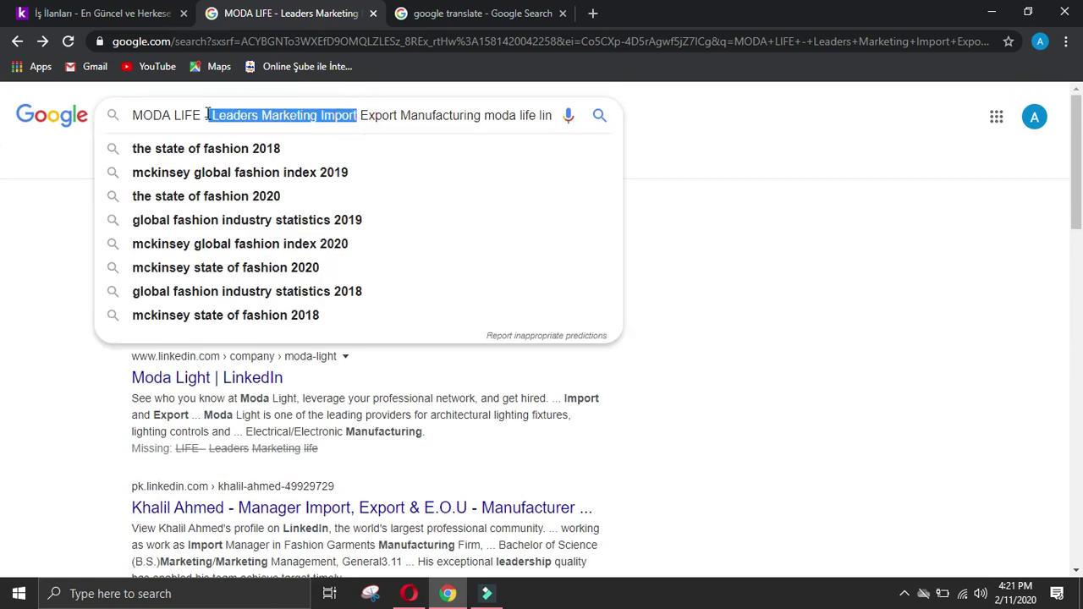
pyautogui.press('BackSpace')
pyautogui.press('Return')
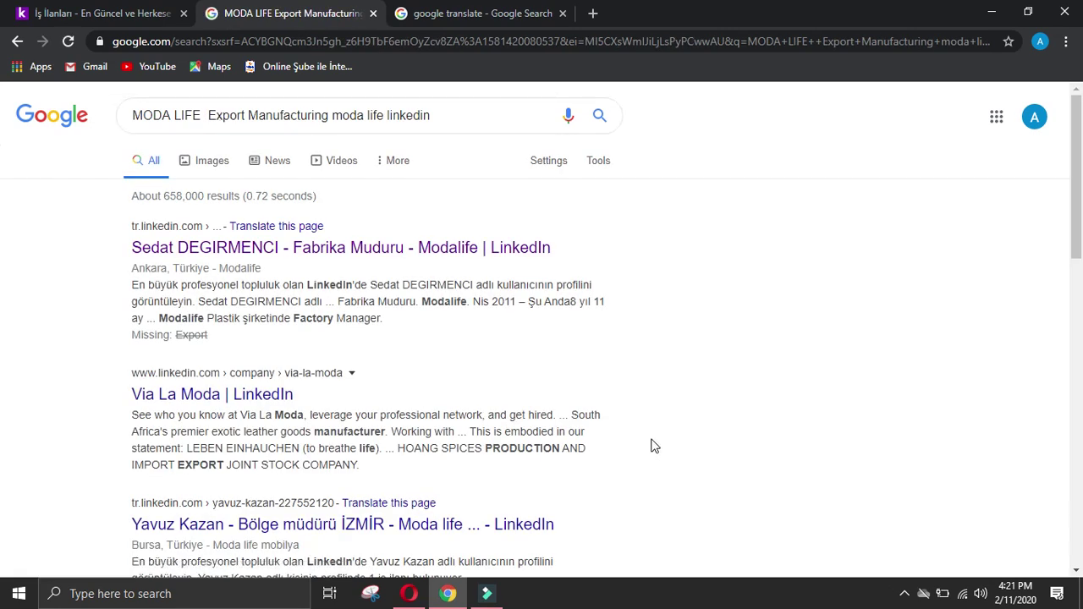
pyautogui.scroll(-3, 657, 435)
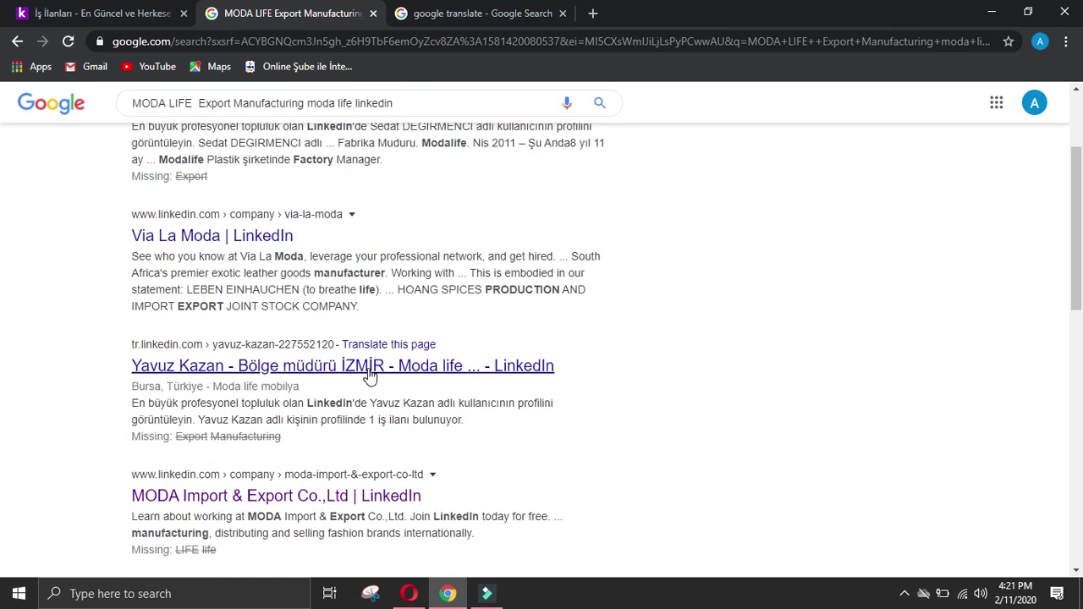
pyautogui.click(370, 367)
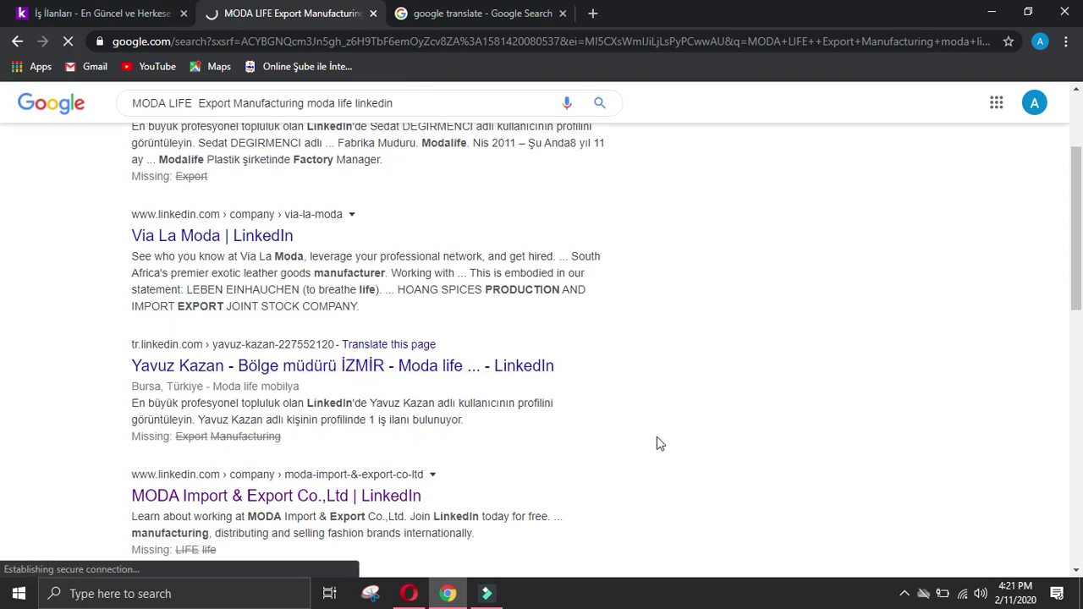
# Step: Review the regional manager's profile, then close the LinkedIn and Google Translate tabs
pyautogui.click(167, 8)
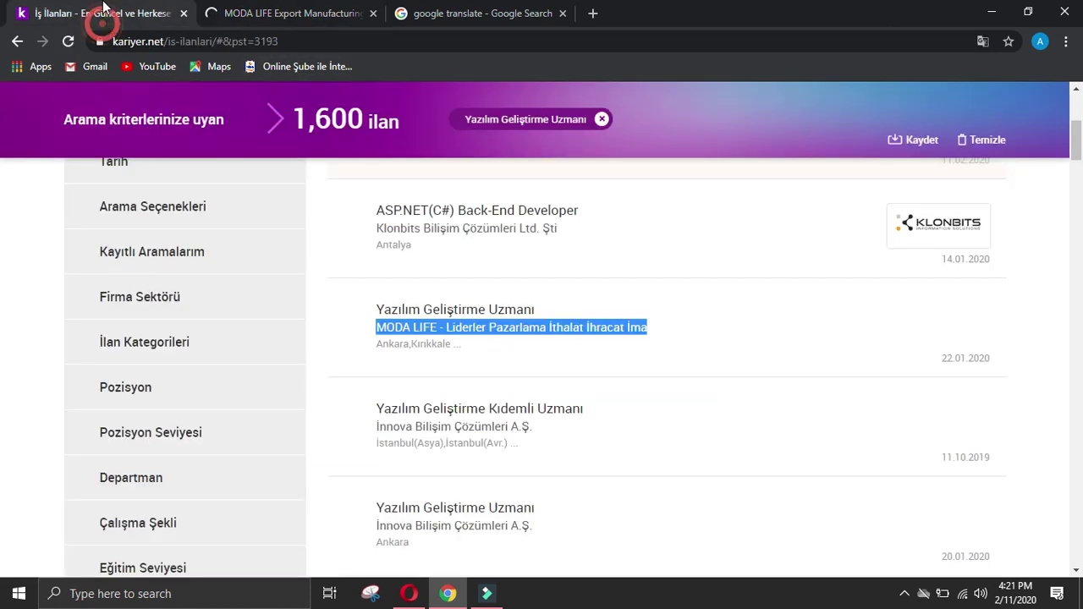
pyautogui.click(227, 12)
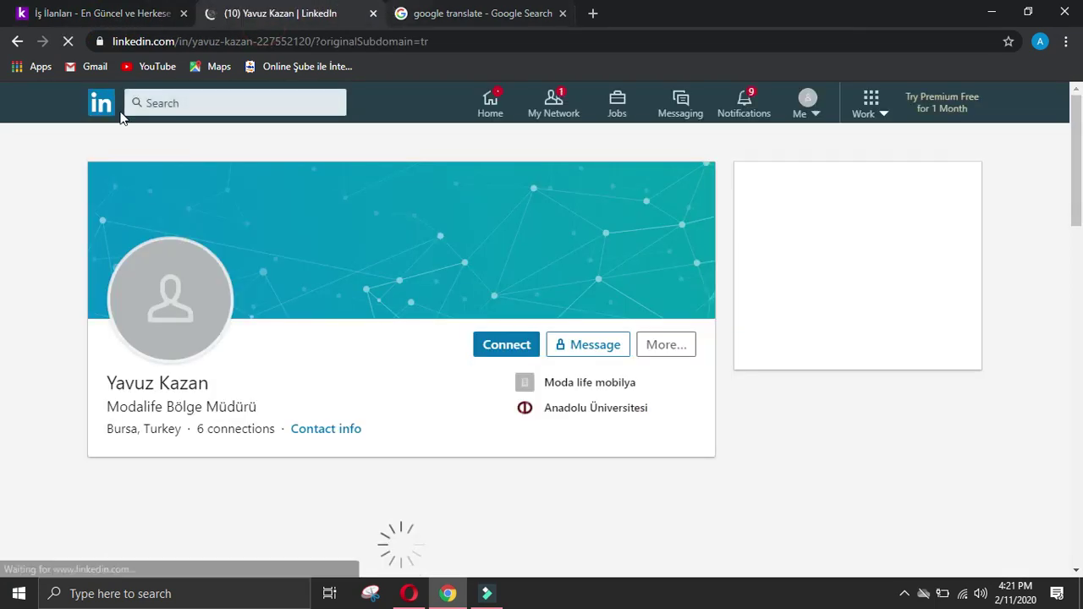
pyautogui.scroll(-2, 164, 334)
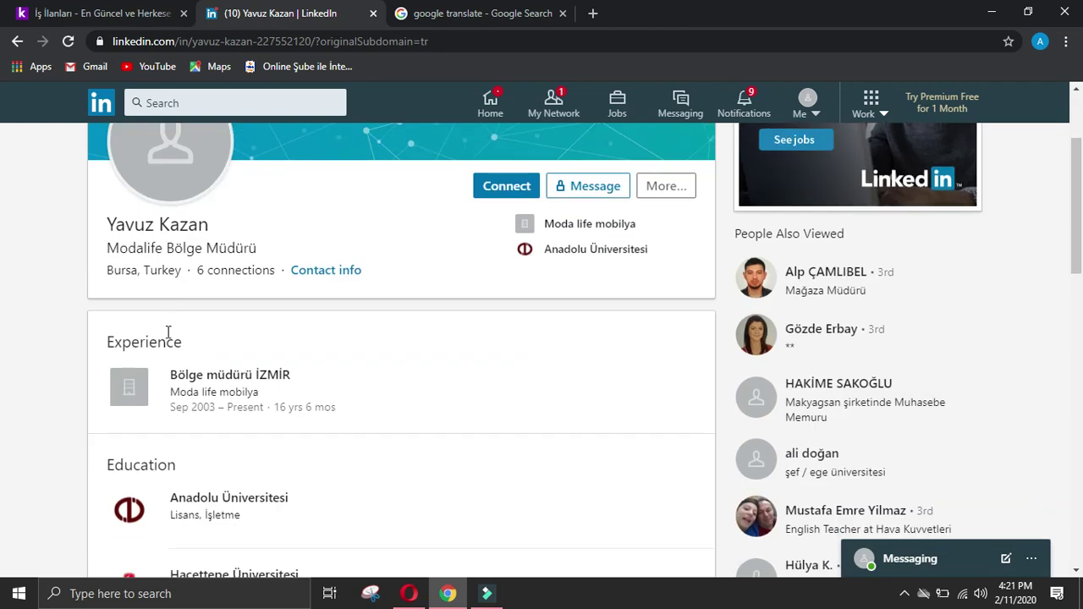
pyautogui.scroll(-2, 193, 317)
pyautogui.scroll(4, 194, 317)
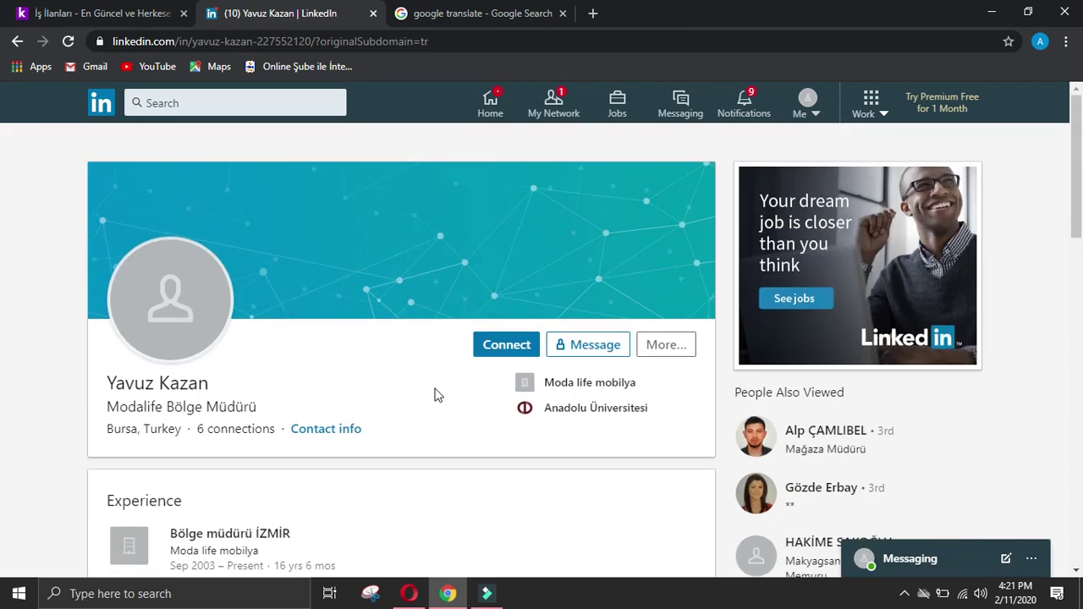
pyautogui.click(374, 14)
pyautogui.click(374, 13)
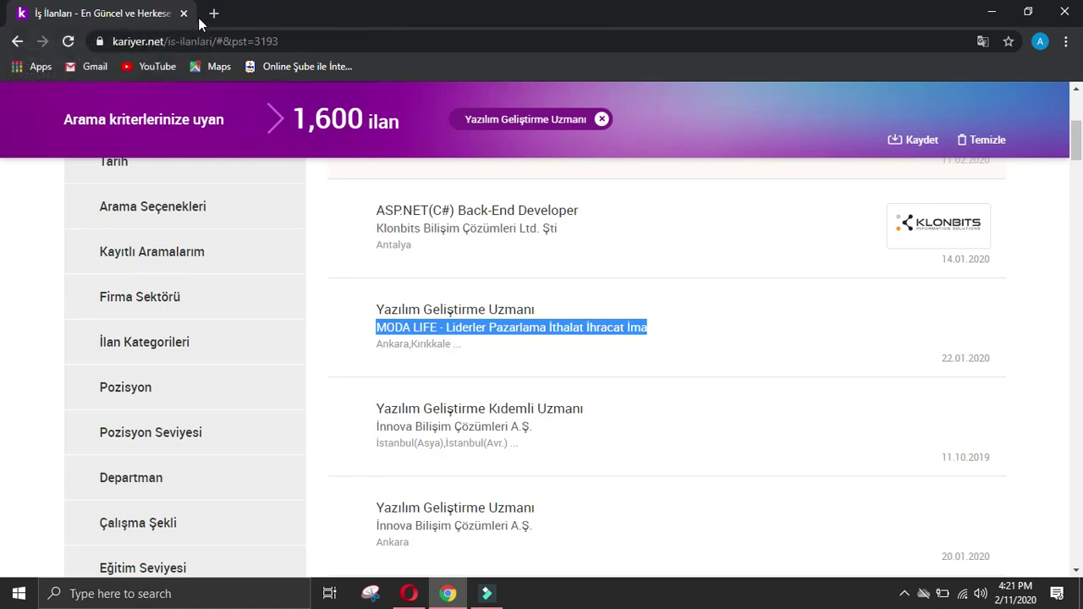
# Step: Browse the kariyer.net listings, briefly viewing the İnnova software developer posting
pyautogui.click(301, 315)
pyautogui.scroll(-4, 505, 512)
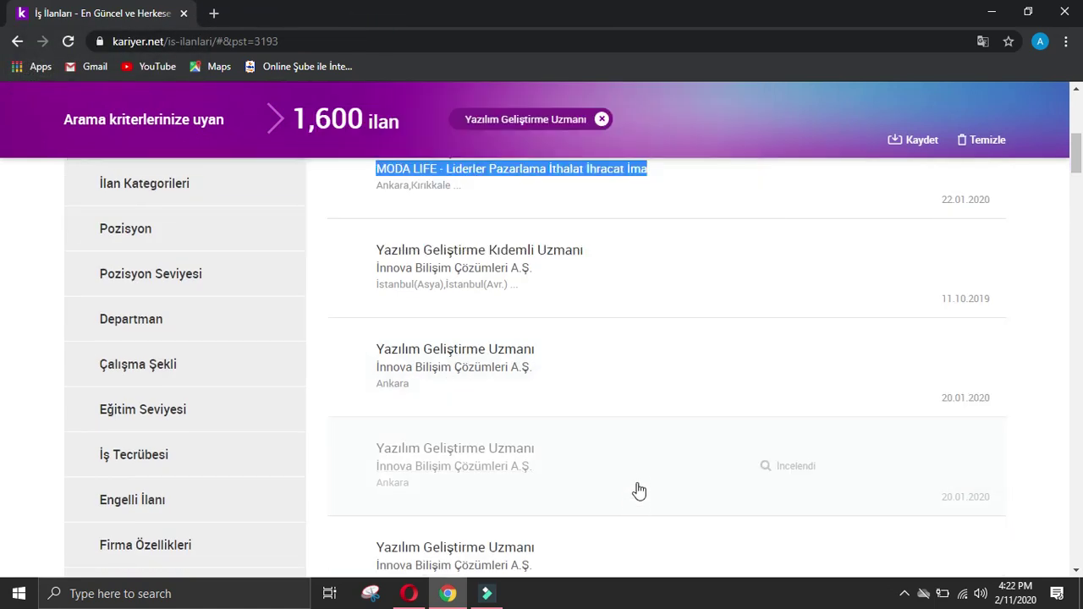
pyautogui.scroll(-1, 576, 418)
pyautogui.scroll(-2, 568, 411)
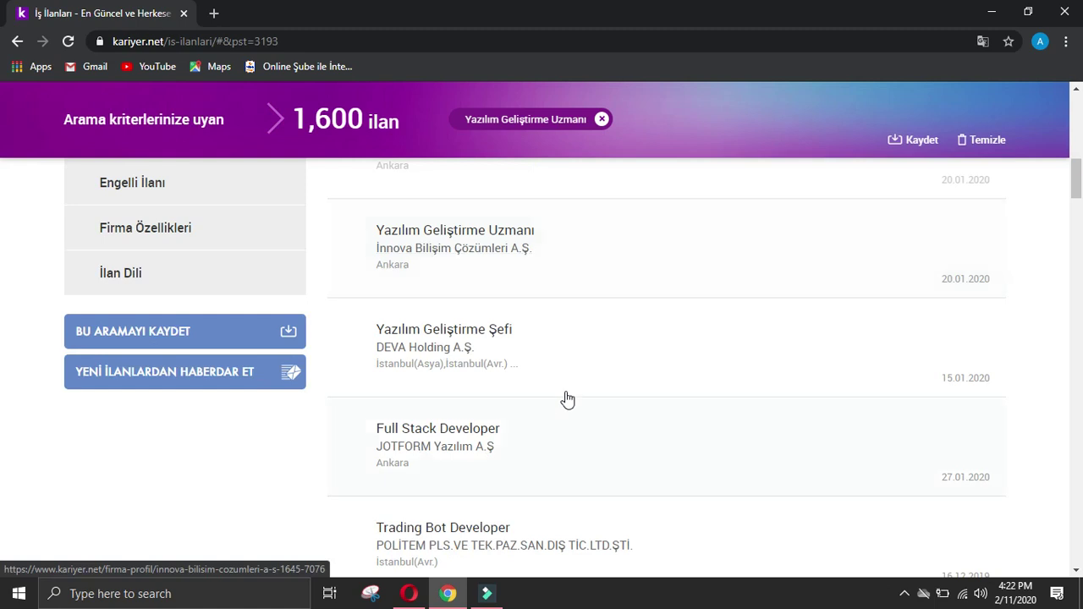
pyautogui.click(539, 223)
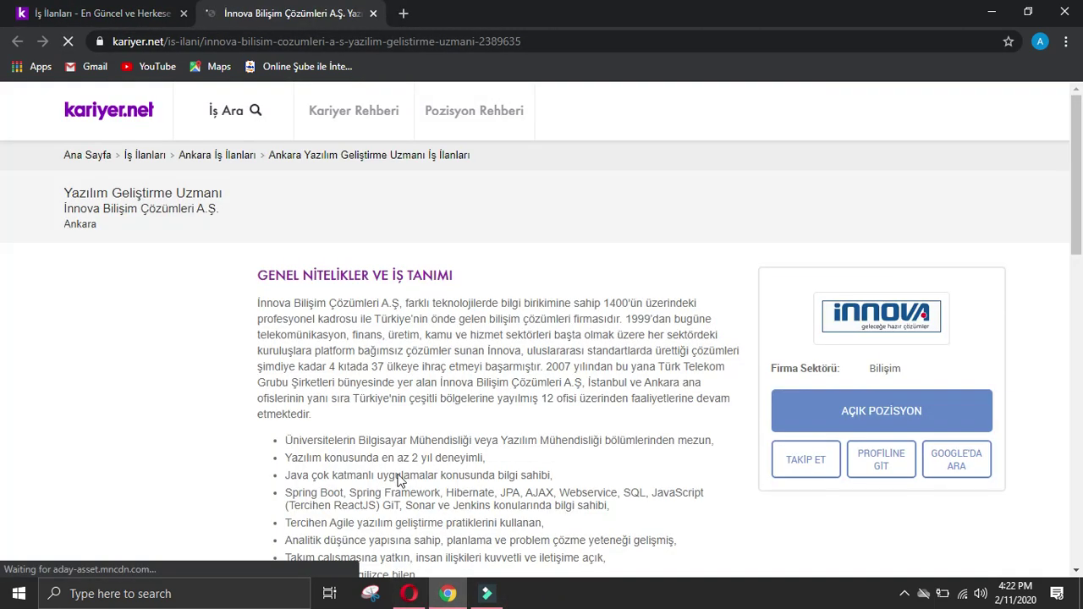
pyautogui.click(373, 12)
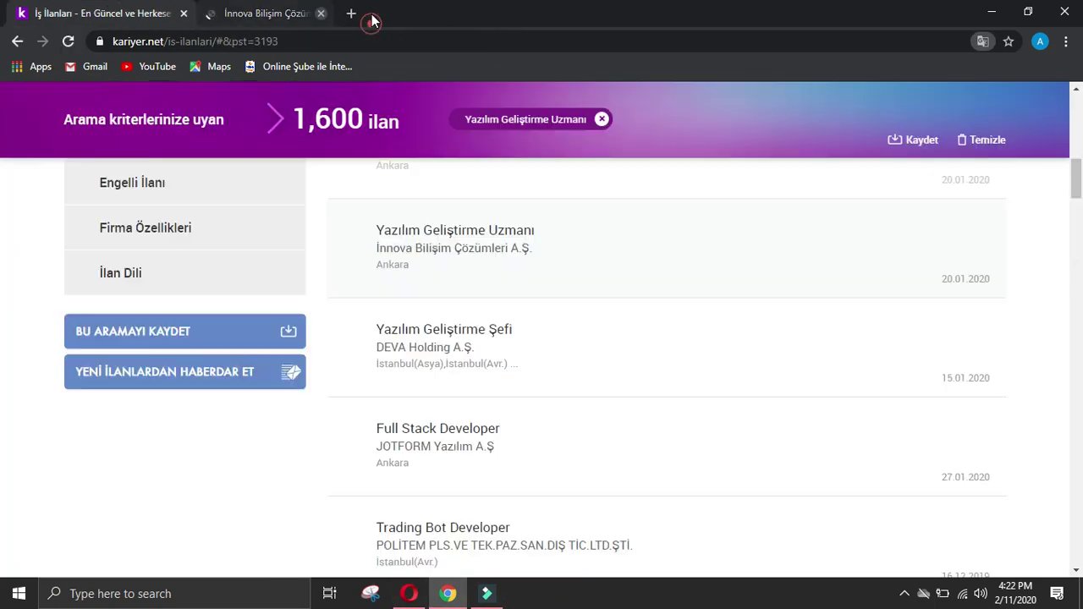
# Step: Search Politem from its Trading Bot Developer posting and open politem.com
pyautogui.scroll(-2, 528, 347)
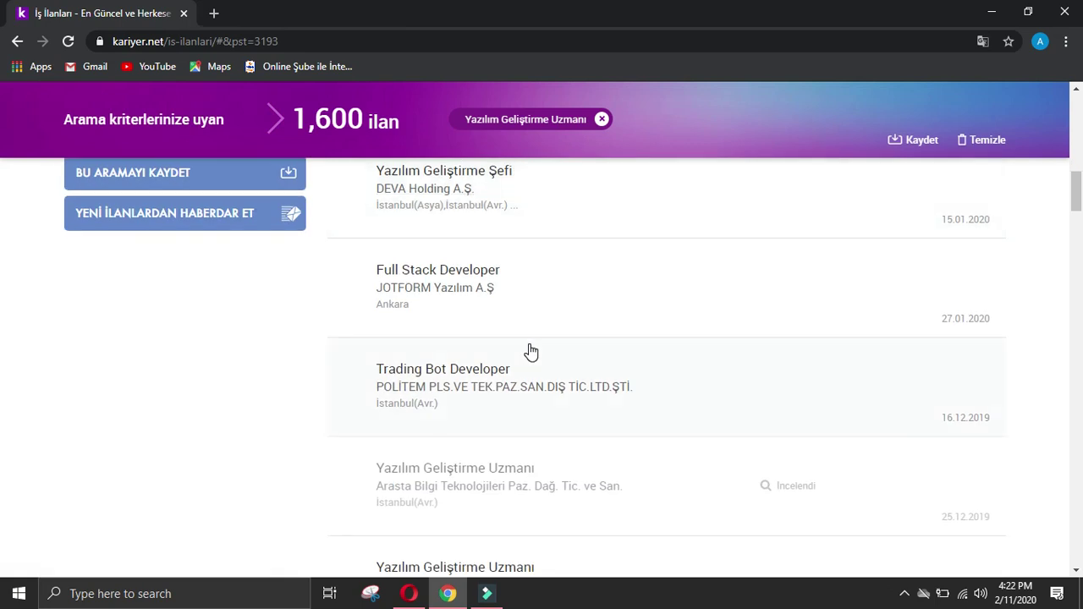
pyautogui.click(529, 357)
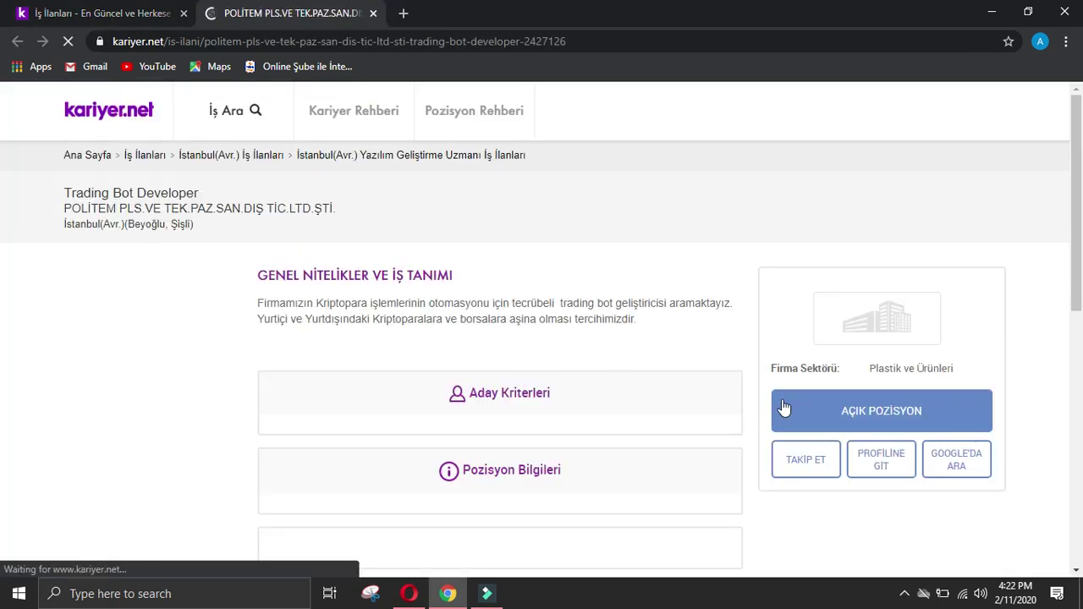
pyautogui.click(984, 462)
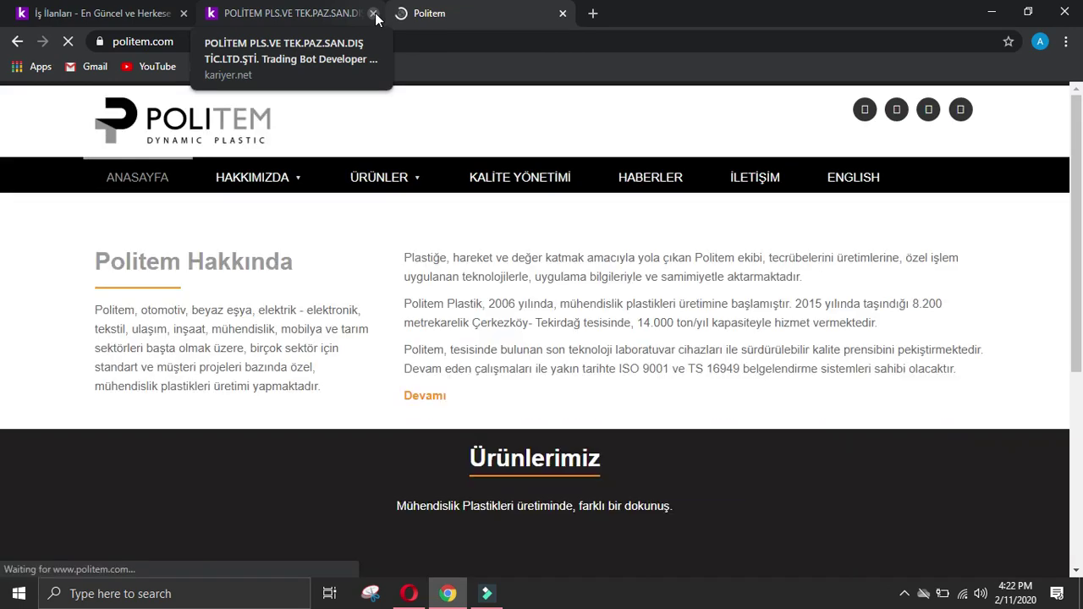
pyautogui.click(373, 14)
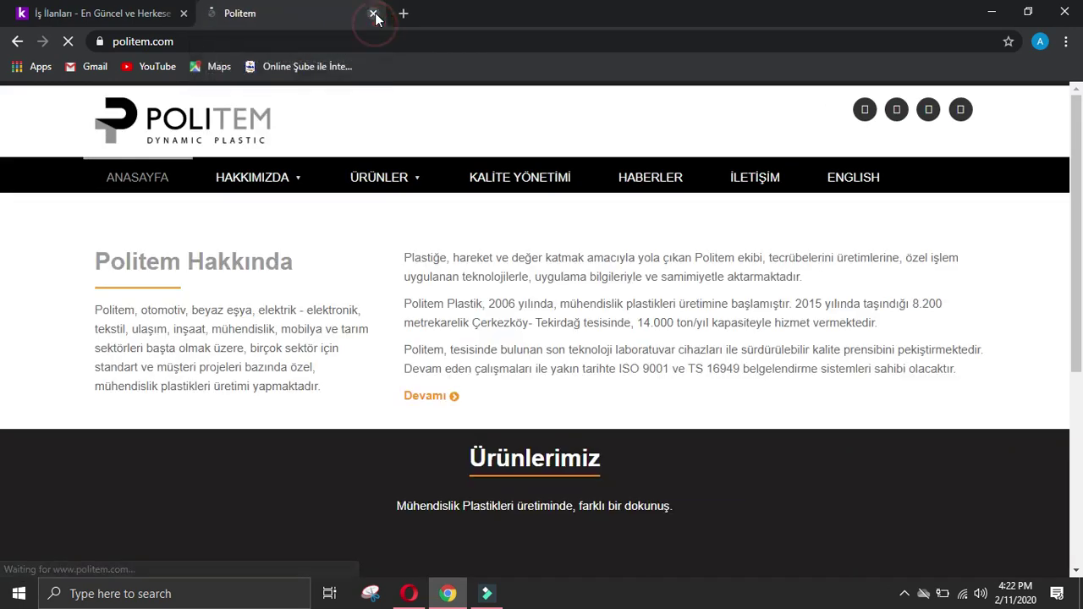
pyautogui.click(353, 38)
pyautogui.hotkey('ctrl', 'c')
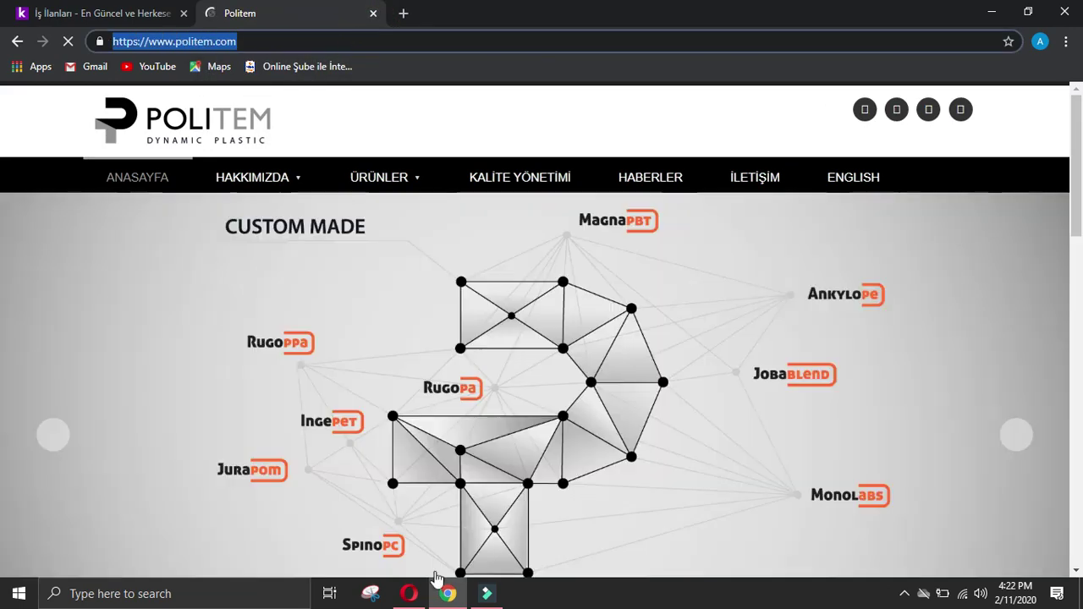
pyautogui.click(409, 593)
# Step: Enter '-' for manager phone, manager details, owner name and owner designation
pyautogui.scroll(-2, 359, 377)
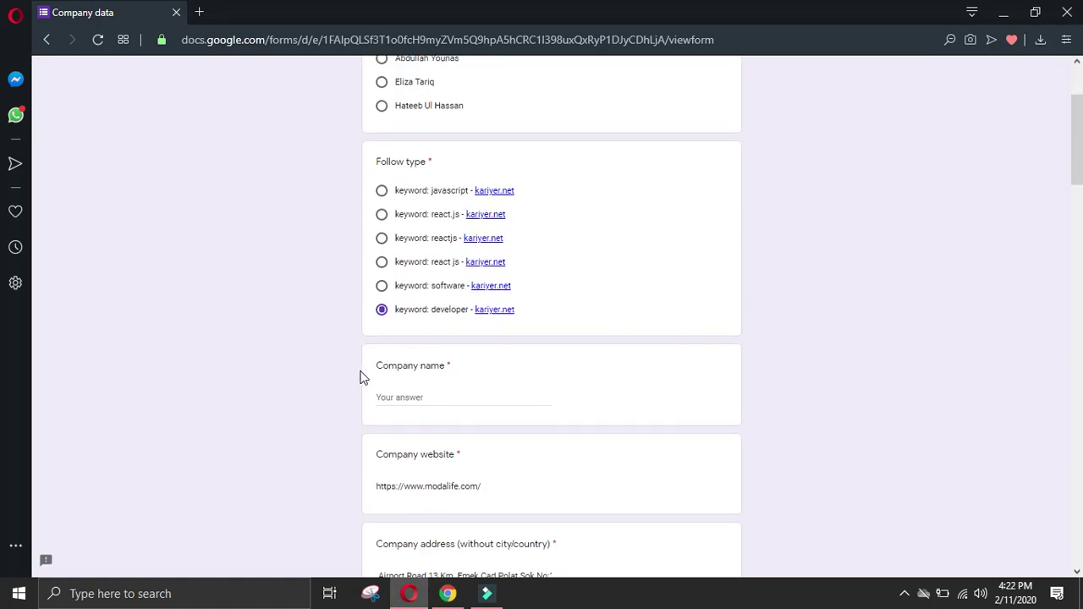
pyautogui.scroll(-2, 372, 364)
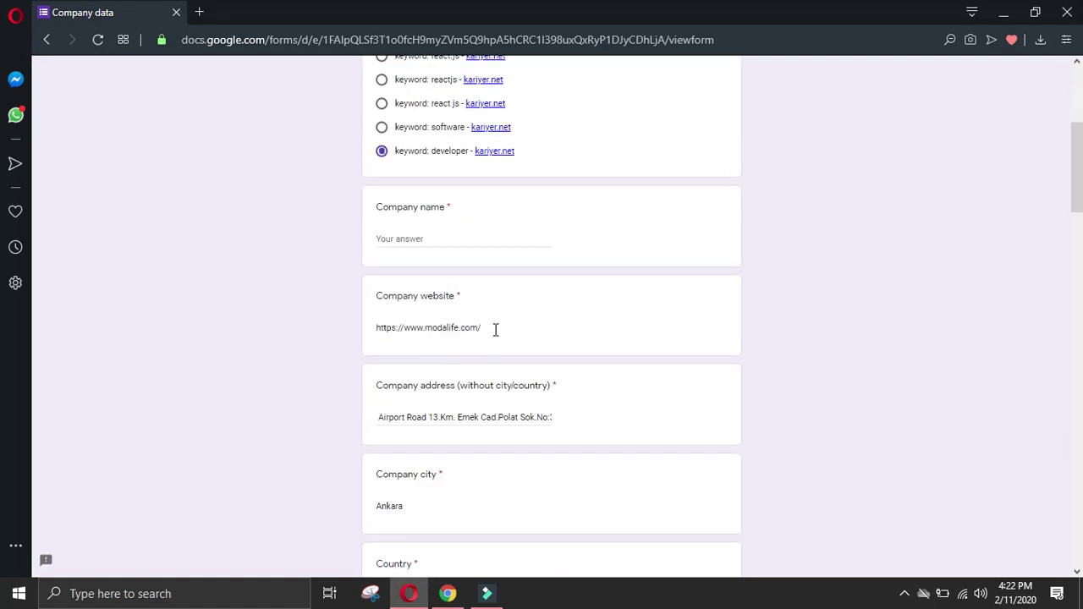
pyautogui.scroll(-10, 495, 330)
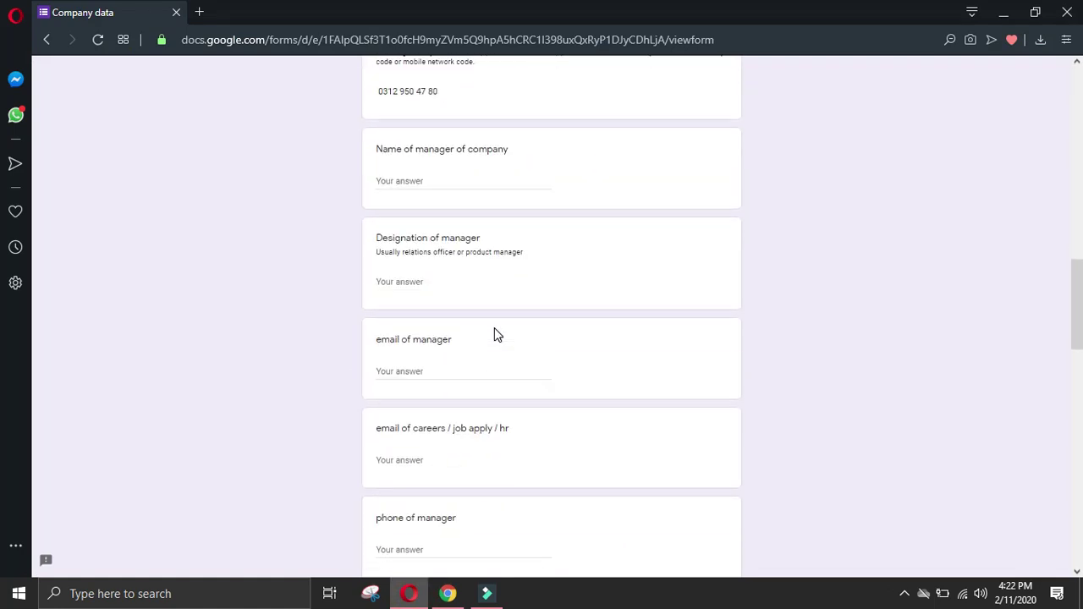
pyautogui.click(455, 184)
pyautogui.click(445, 279)
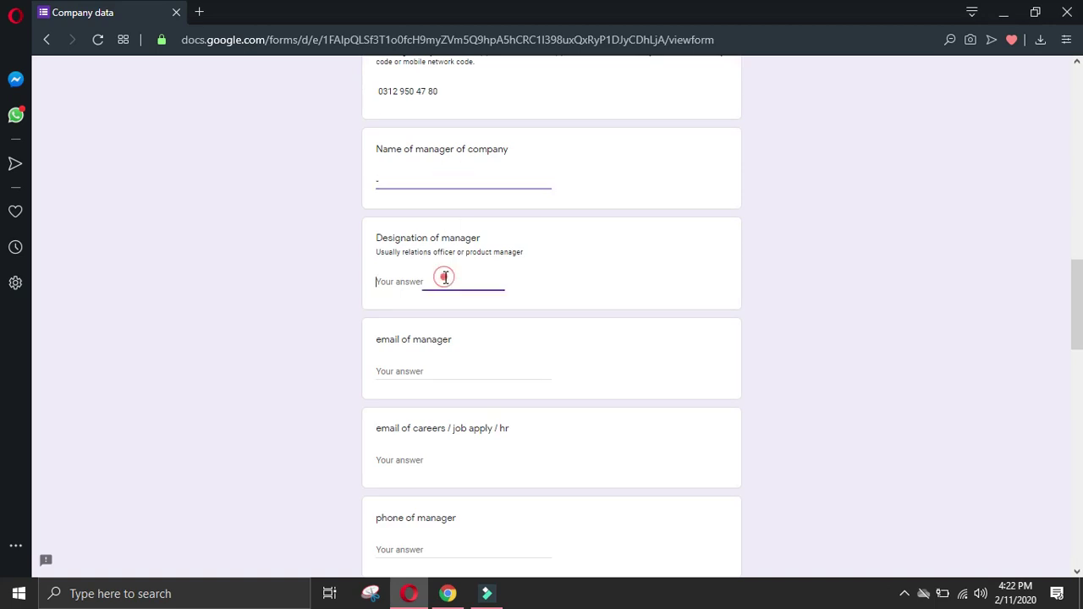
pyautogui.scroll(-4, 445, 281)
pyautogui.click(440, 235)
pyautogui.write('-')
pyautogui.click(433, 320)
pyautogui.write('-')
pyautogui.click(420, 411)
pyautogui.write('-')
pyautogui.click(430, 507)
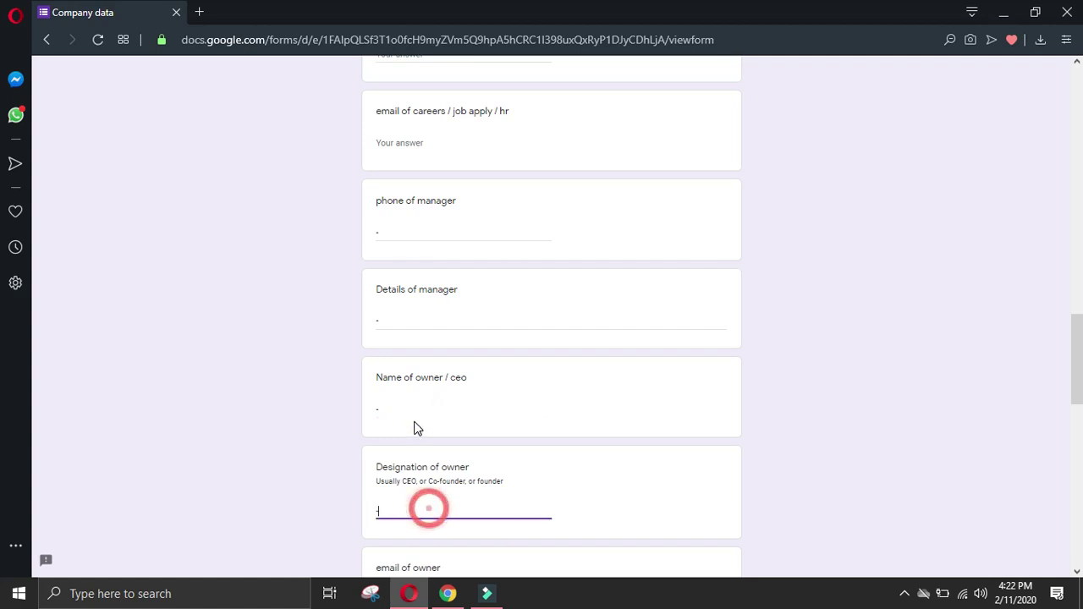
pyautogui.write('-')
# Step: Enter '-' for owner phone and owner details, then submit the form
pyautogui.scroll(-4, 413, 415)
pyautogui.click(446, 375)
pyautogui.write('-')
pyautogui.click(435, 455)
pyautogui.write('-')
pyautogui.scroll(-9, 432, 455)
pyautogui.click(426, 438)
pyautogui.click(398, 481)
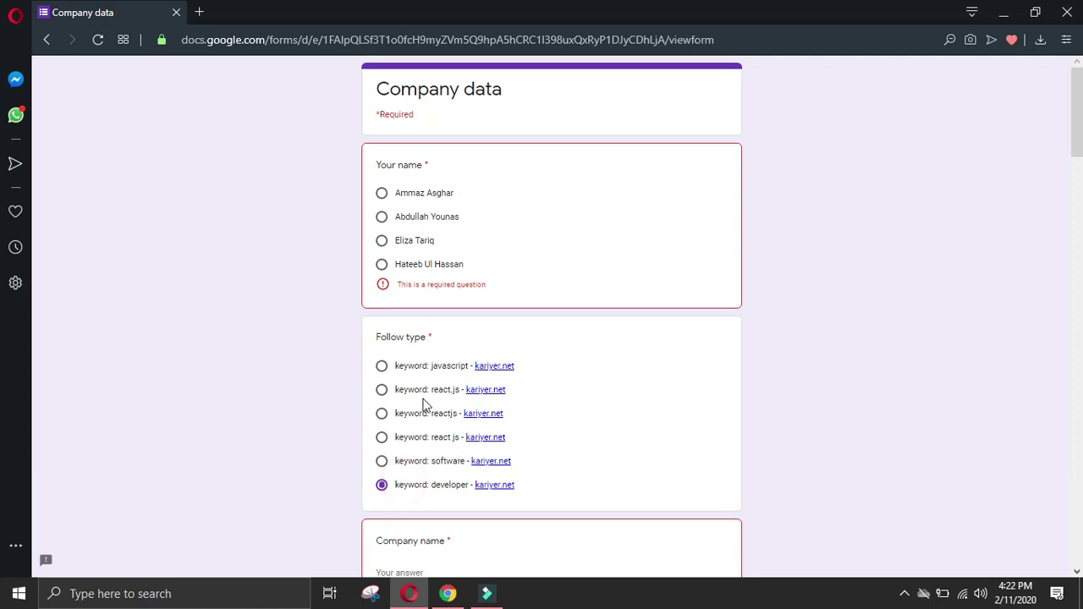
# Step: Choose the submitter's name, set company name to 'Moda life', and resubmit
pyautogui.click(383, 199)
pyautogui.scroll(-2, 427, 460)
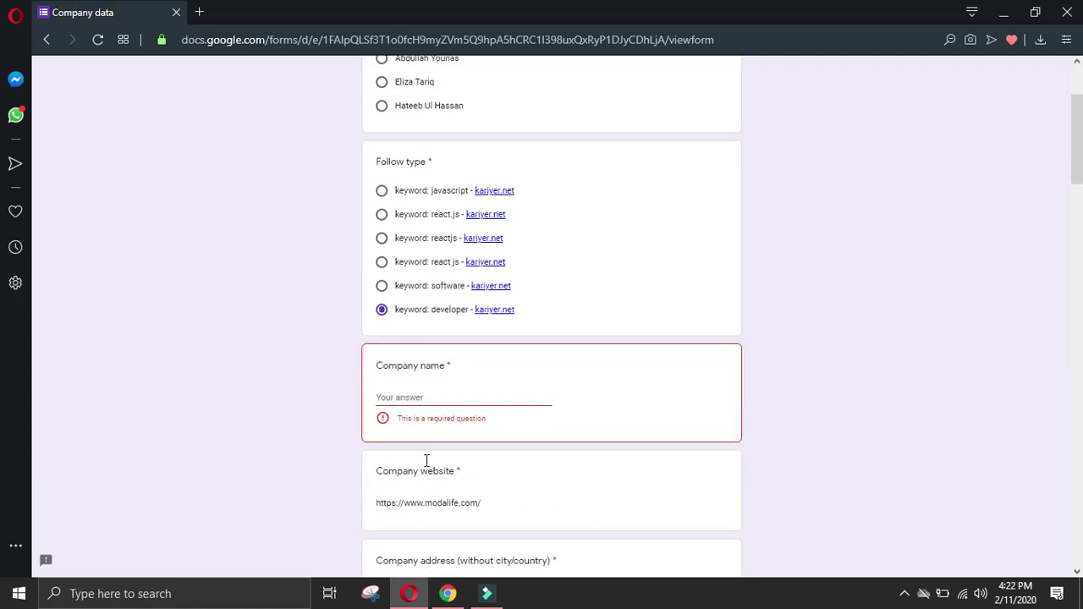
pyautogui.click(432, 396)
pyautogui.write('Moda life')
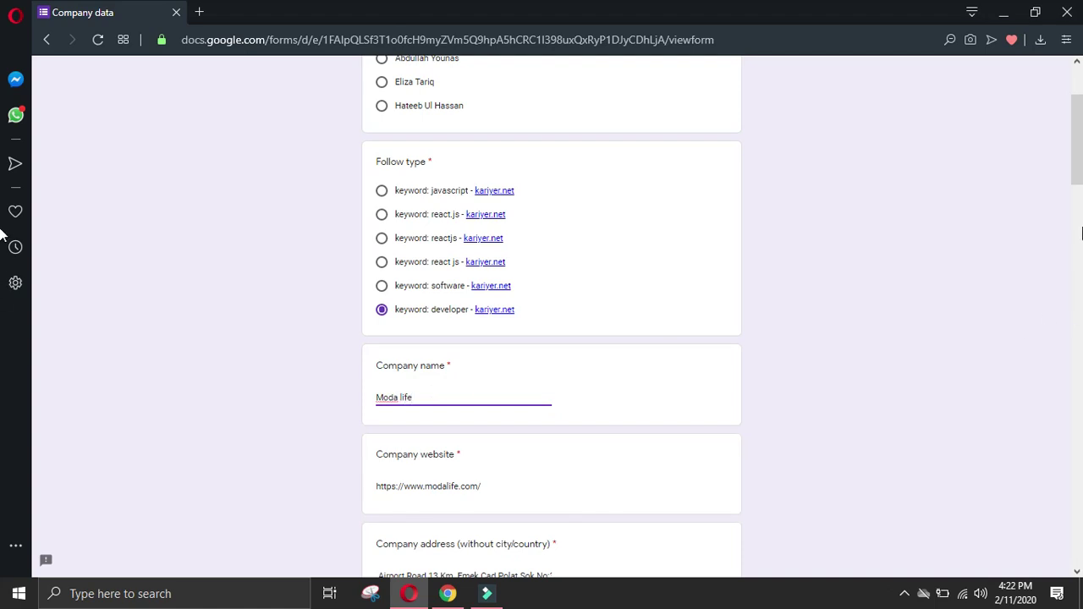
pyautogui.scroll(-15, 2, 237)
pyautogui.click(397, 480)
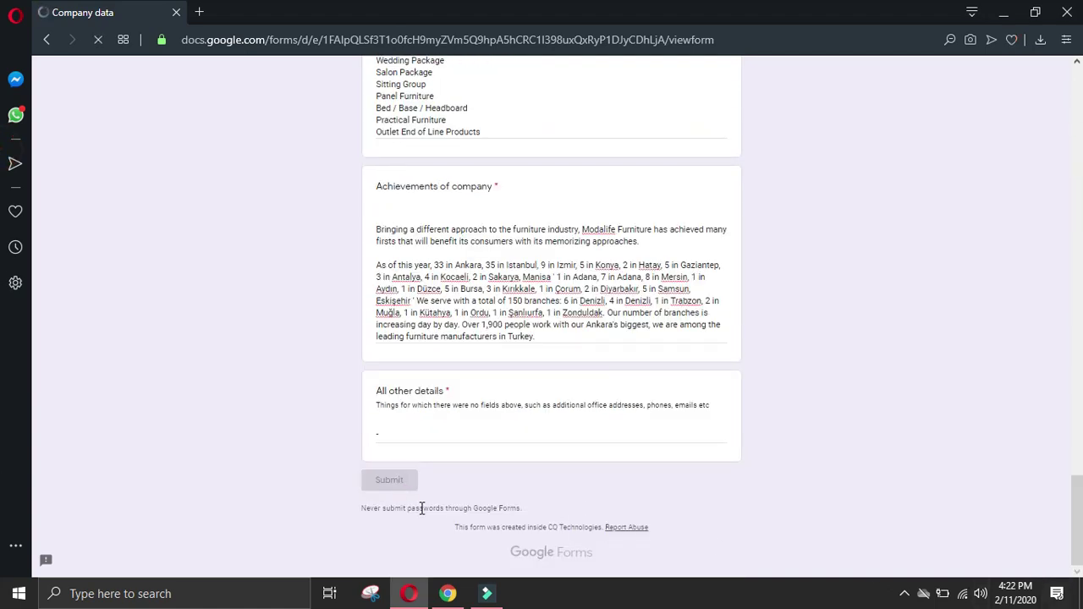
pyautogui.click(440, 154)
pyautogui.click(382, 194)
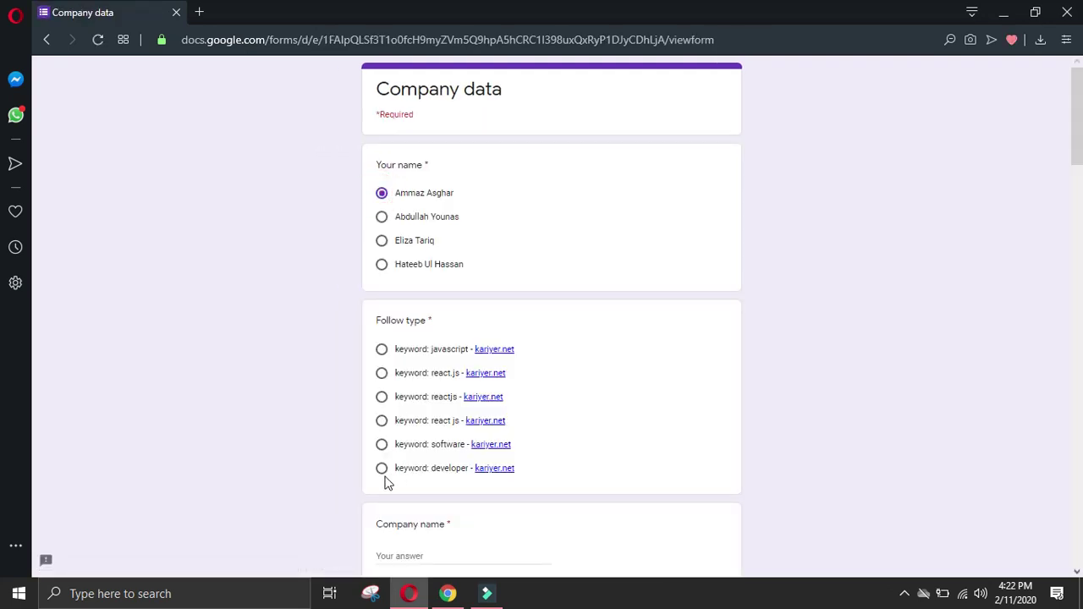
pyautogui.click(382, 468)
pyautogui.scroll(-4, 437, 432)
pyautogui.click(431, 331)
pyautogui.hotkey('ctrl', 'v')
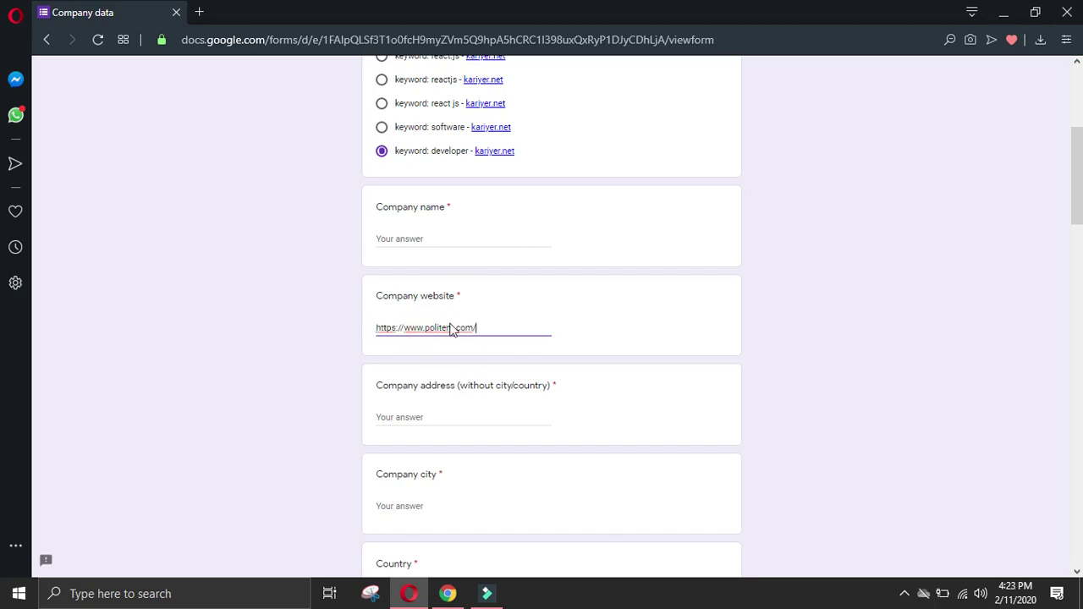
# Step: Fill in 'politem' as the company name, taken from the web address
pyautogui.moveTo(454, 328); pyautogui.dragTo(431, 329)
pyautogui.click(419, 239)
pyautogui.write('politem')
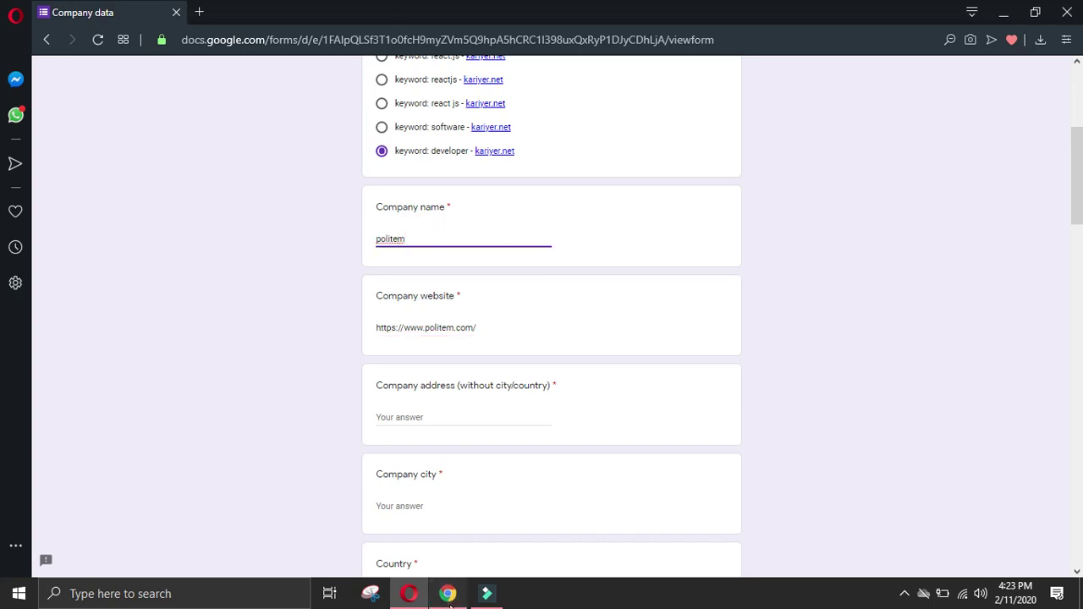
pyautogui.click(447, 594)
pyautogui.click(449, 262)
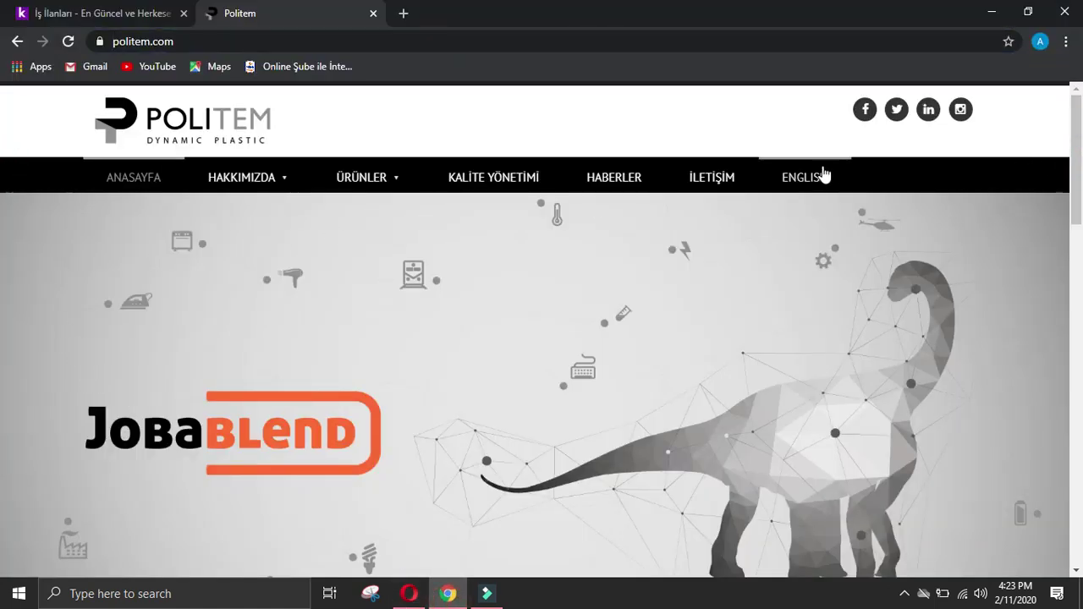
# Step: Open Politem's İLETİŞİM contact page and select the Ofis street address
pyautogui.click(621, 40)
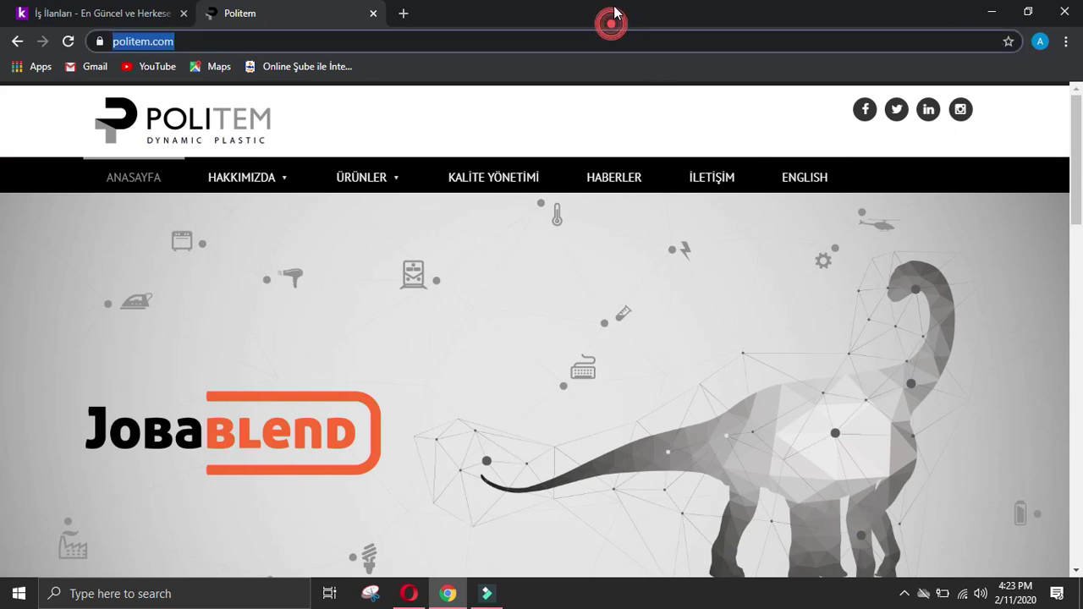
pyautogui.click(725, 41)
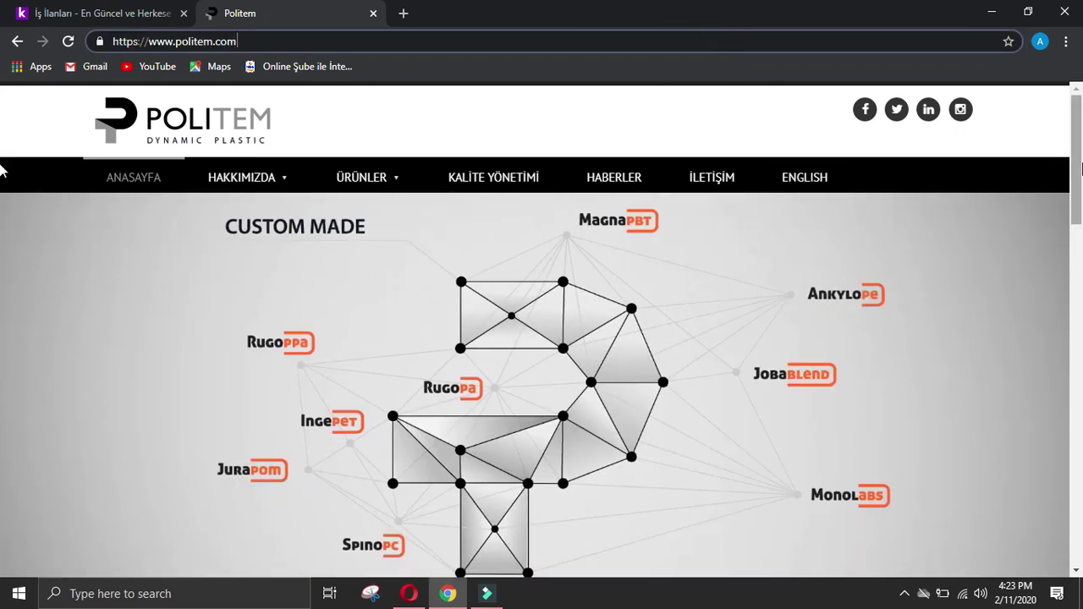
pyautogui.click(1, 167)
pyautogui.click(717, 179)
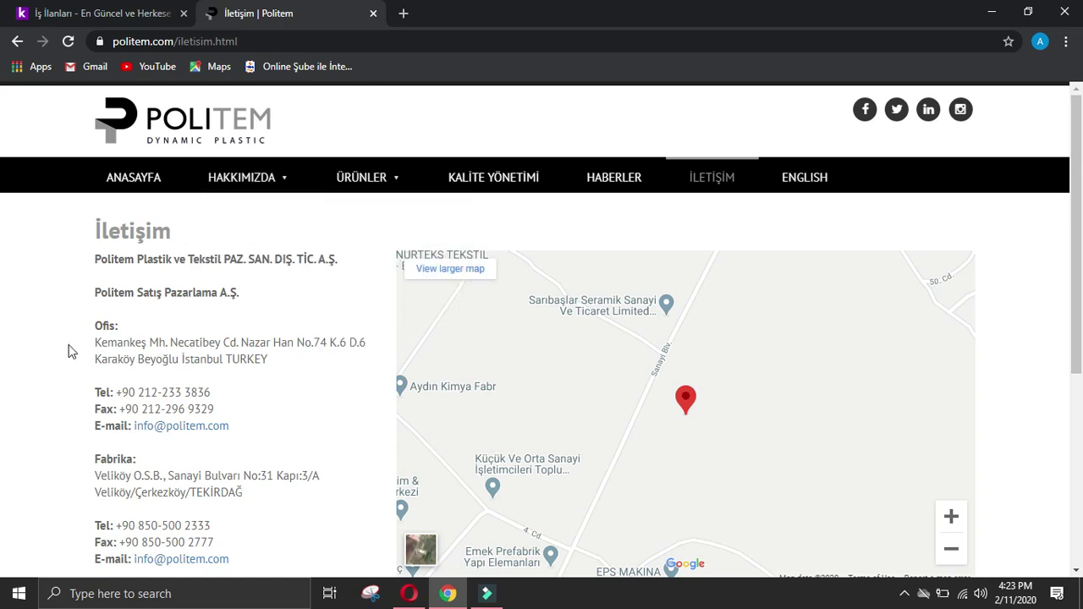
pyautogui.moveTo(94, 342); pyautogui.dragTo(180, 359)
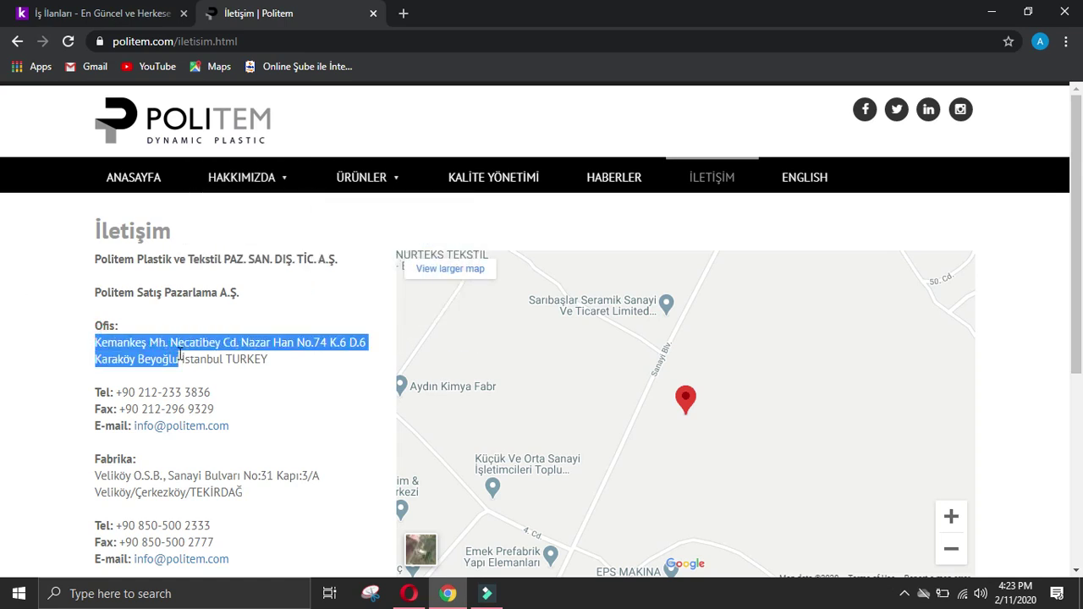
pyautogui.click(409, 593)
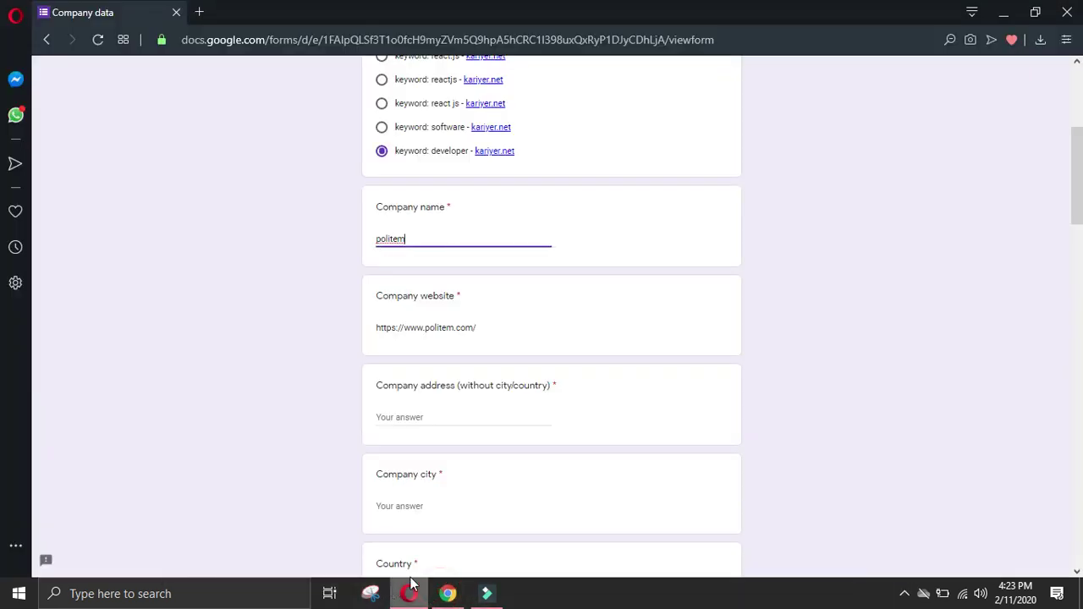
# Step: Paste the office address into the form, then enter Istanbul as city and Turkey as country
pyautogui.click(433, 418)
pyautogui.write('Kemankeş Mh. Necatibey Cd. Nazar Han No:7/4 Karaköy Beyoğlu')
pyautogui.click(442, 506)
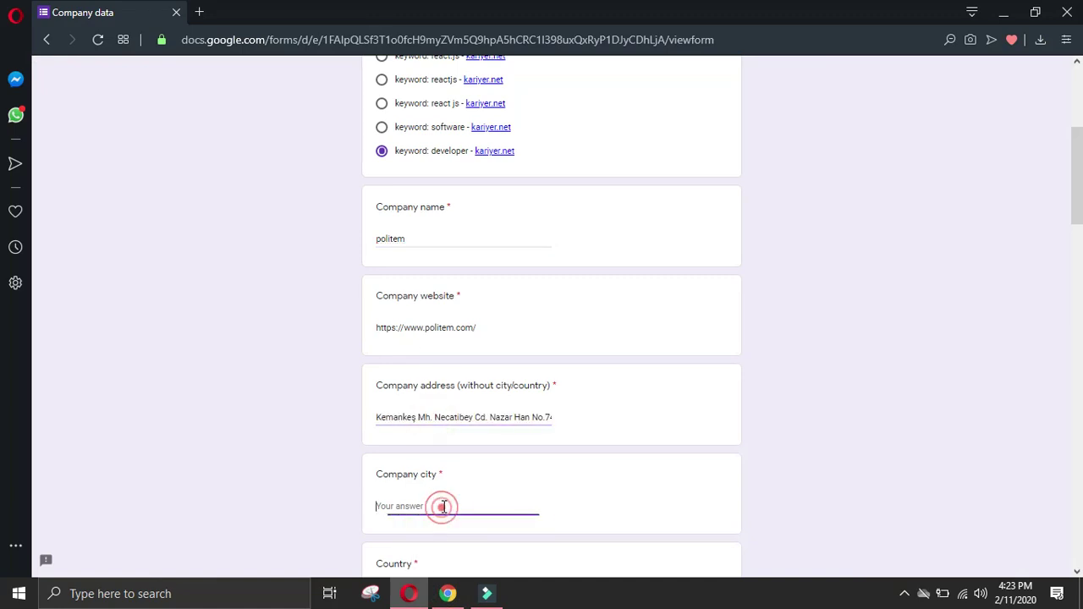
pyautogui.write('Istanbul')
pyautogui.scroll(-2, 498, 508)
pyautogui.click(464, 431)
pyautogui.write('Turkey')
pyautogui.click(386, 434)
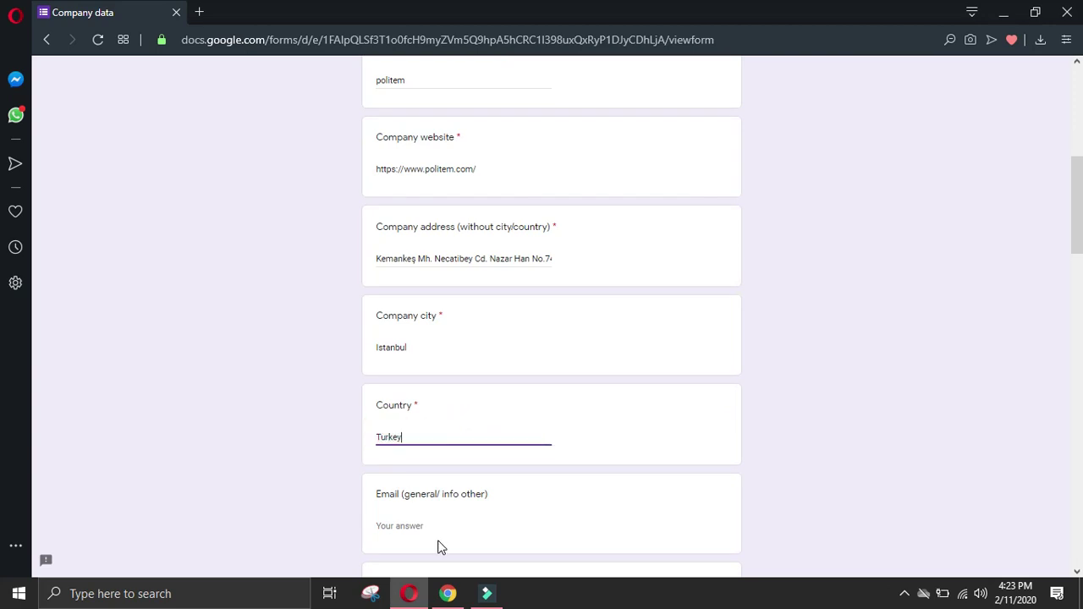
# Step: Copy Politem's contact e-mail from the contact page into the general Email answer
pyautogui.click(448, 594)
pyautogui.click(23, 320)
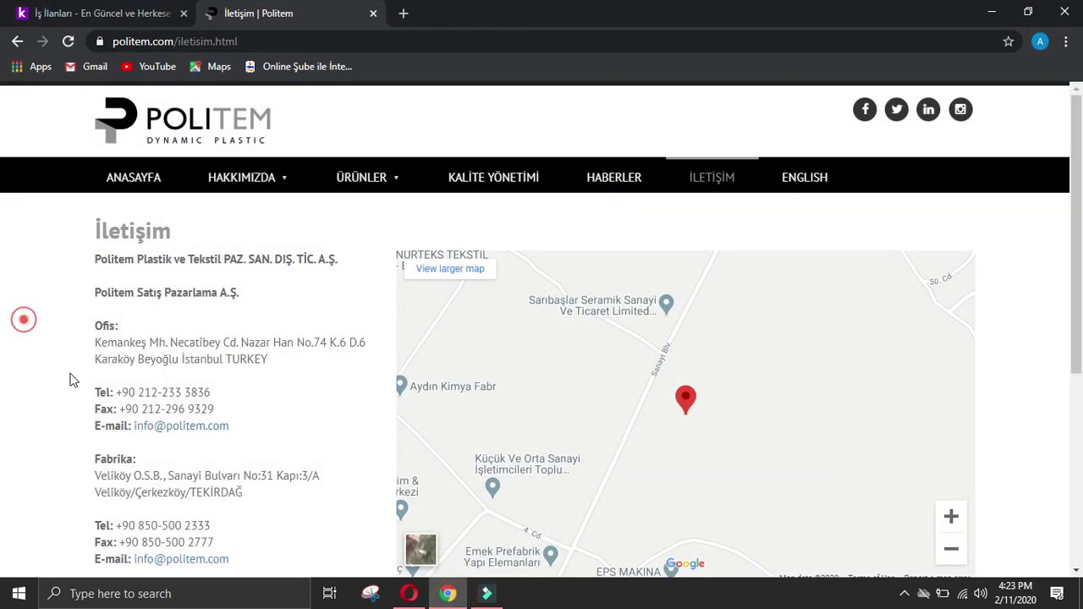
pyautogui.rightClick(184, 429)
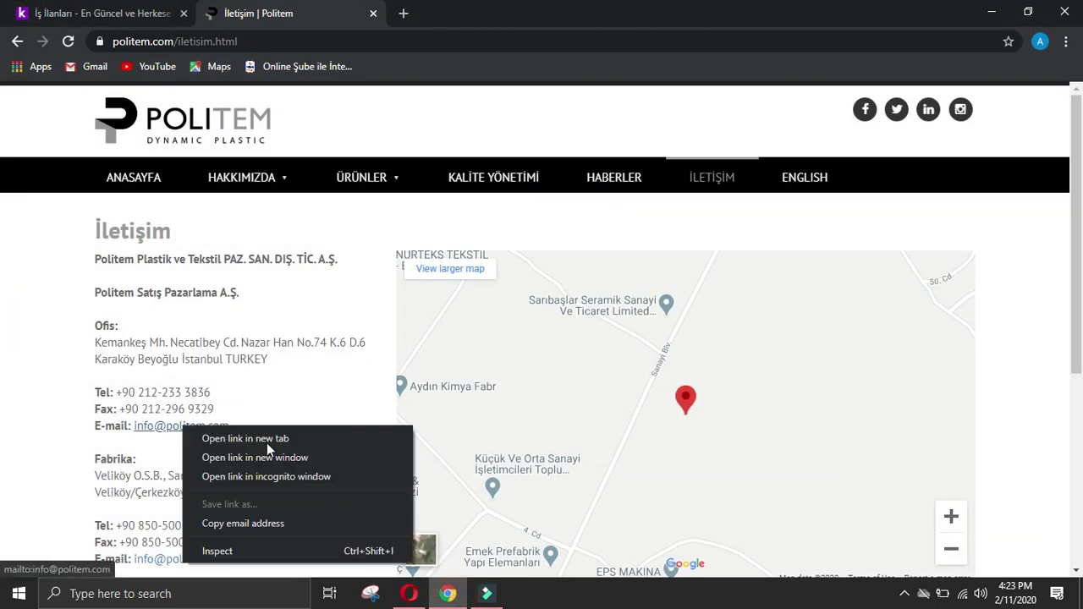
pyautogui.click(347, 523)
pyautogui.click(409, 593)
pyautogui.scroll(-2, 415, 505)
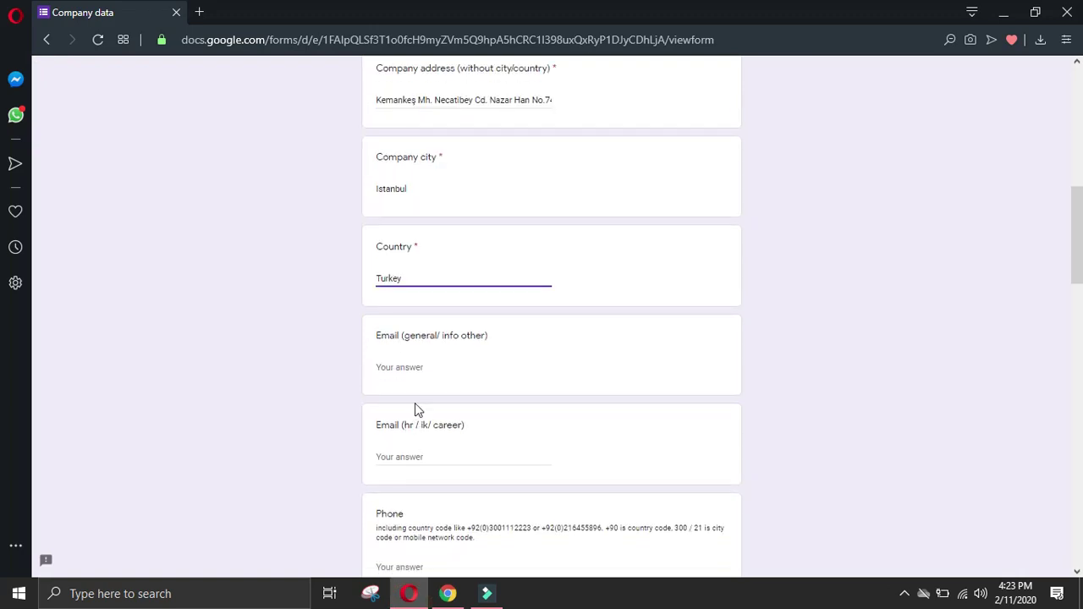
pyautogui.hotkey('ctrl', 'v')
pyautogui.scroll(-2, 438, 455)
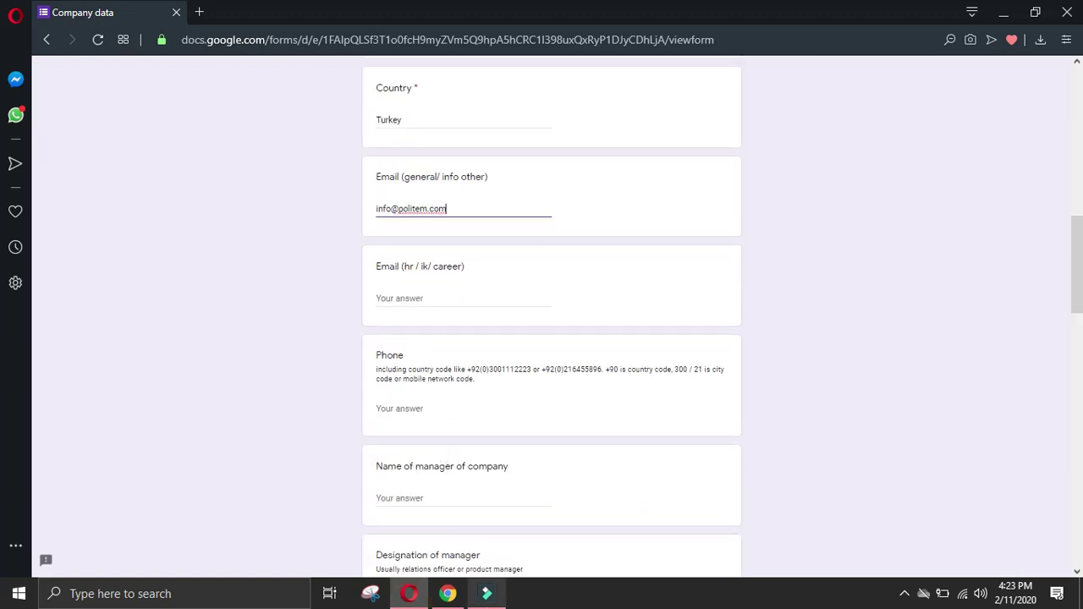
# Step: Copy the office phone number from the contact page into the Phone answer
pyautogui.click(447, 594)
pyautogui.moveTo(210, 393); pyautogui.dragTo(119, 388)
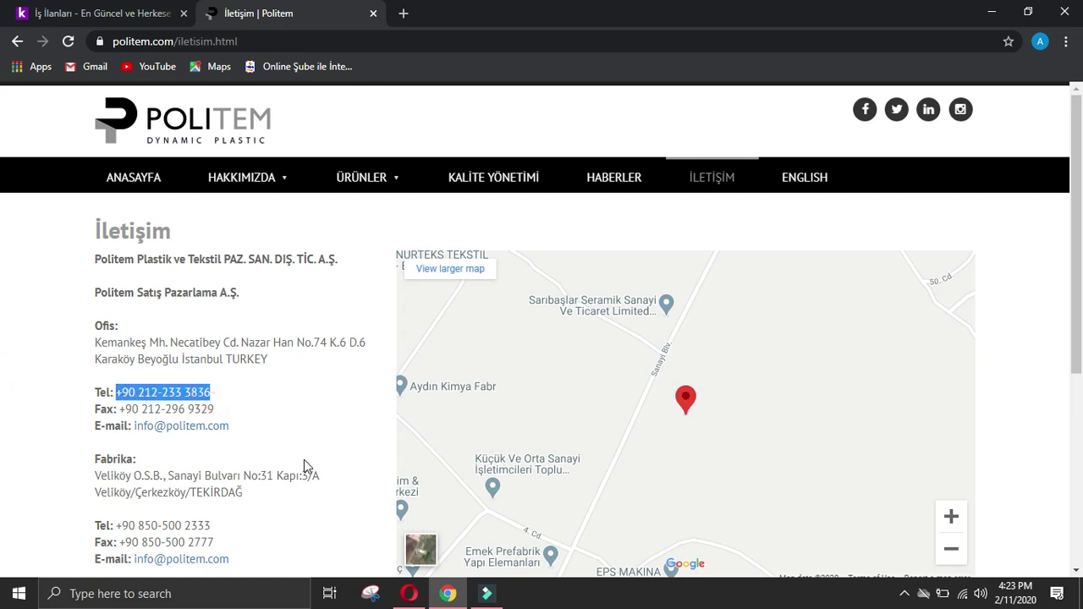
pyautogui.click(410, 593)
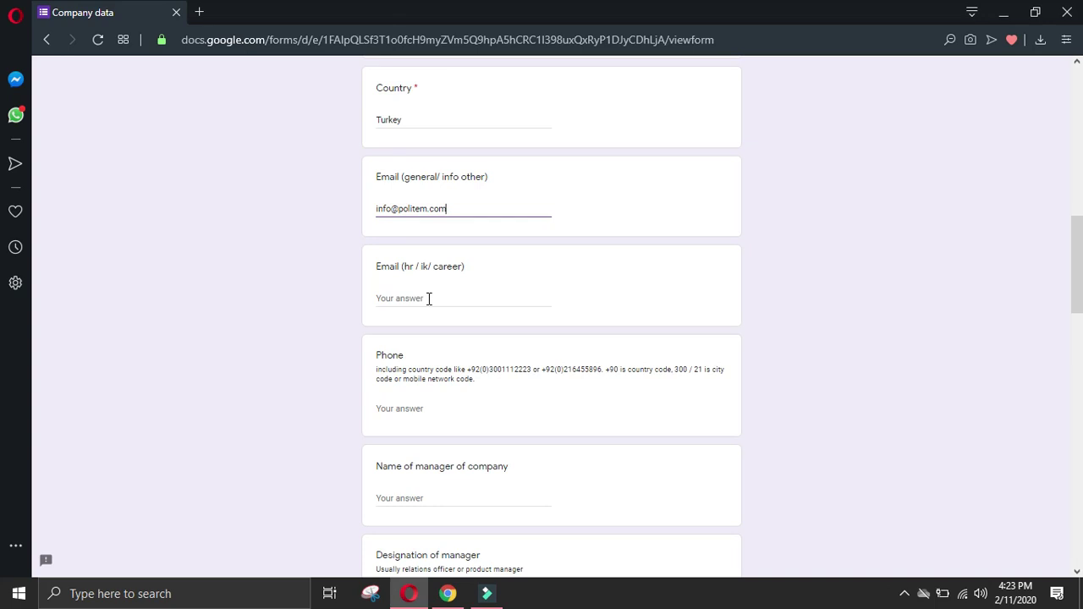
pyautogui.click(437, 416)
pyautogui.hotkey('ctrl', 'v')
# Step: Copy the office fax number into the All other details answer
pyautogui.click(448, 593)
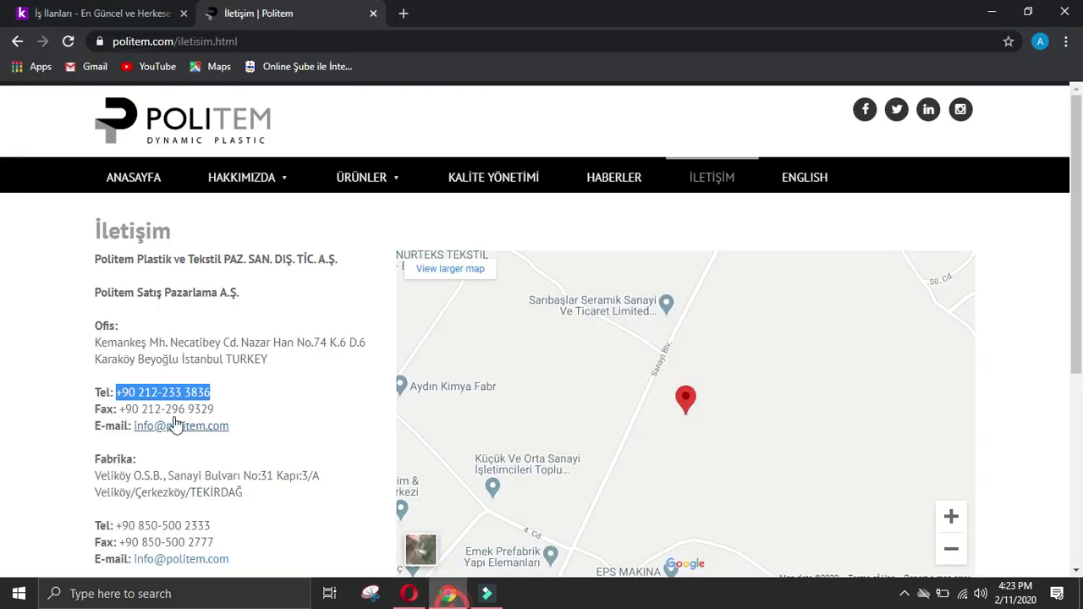
pyautogui.moveTo(215, 409); pyautogui.dragTo(118, 407)
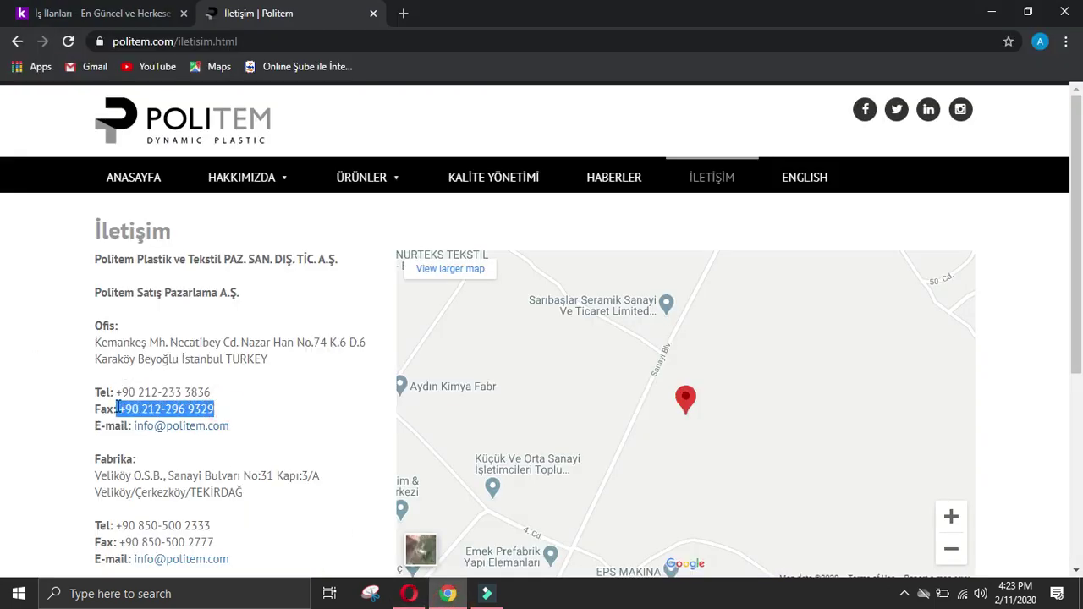
pyautogui.click(410, 593)
pyautogui.scroll(-10, 617, 445)
pyautogui.click(539, 432)
pyautogui.hotkey('ctrl', 'v')
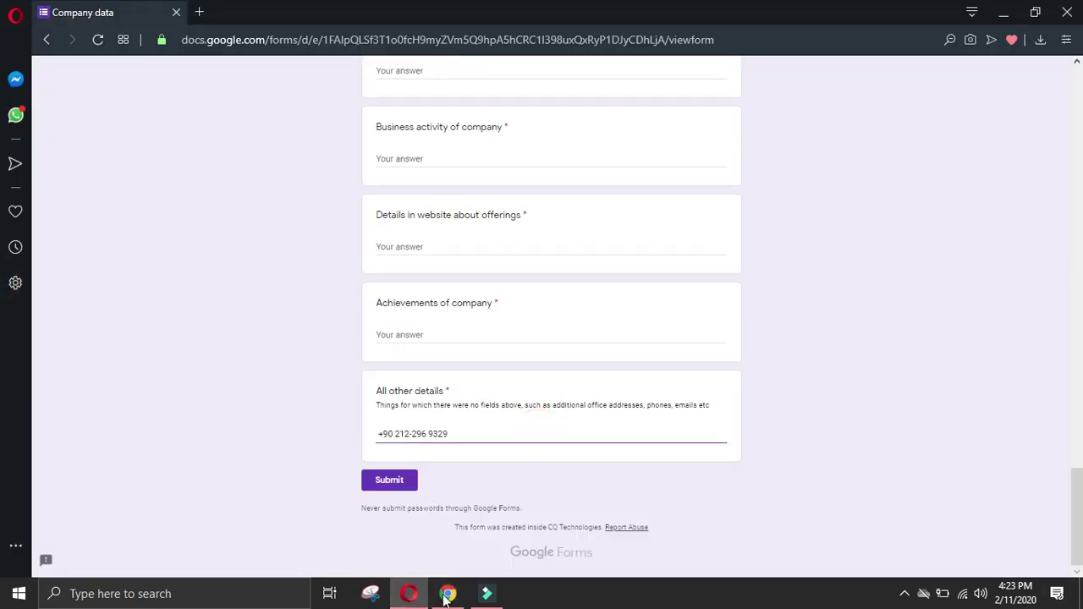
pyautogui.click(448, 594)
# Step: Add the two-line factory address on a new line in All other details
pyautogui.click(22, 353)
pyautogui.scroll(-2, 105, 397)
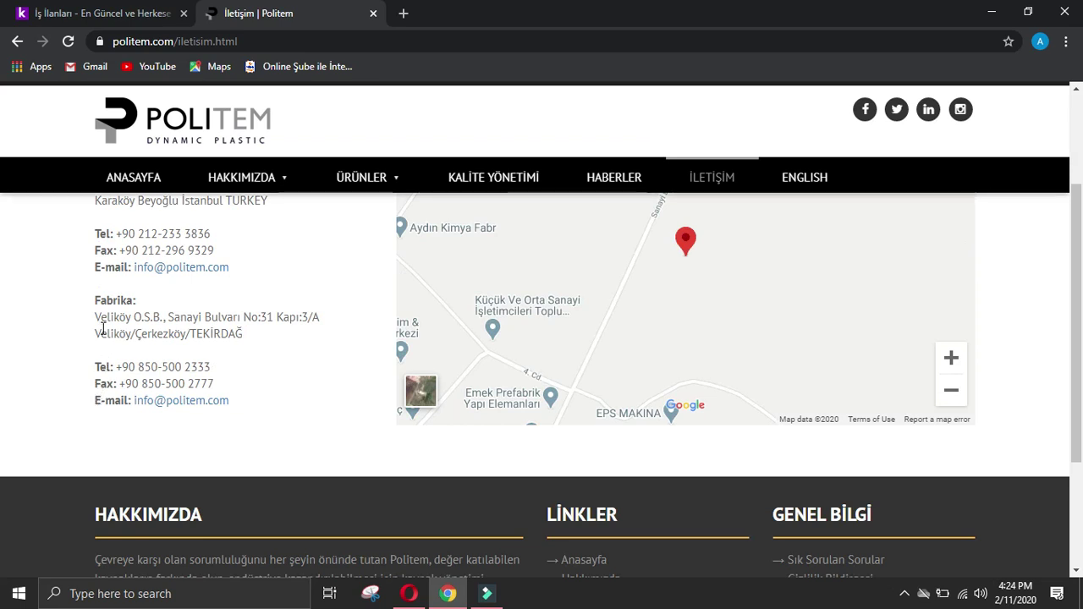
pyautogui.moveTo(97, 317); pyautogui.dragTo(281, 342)
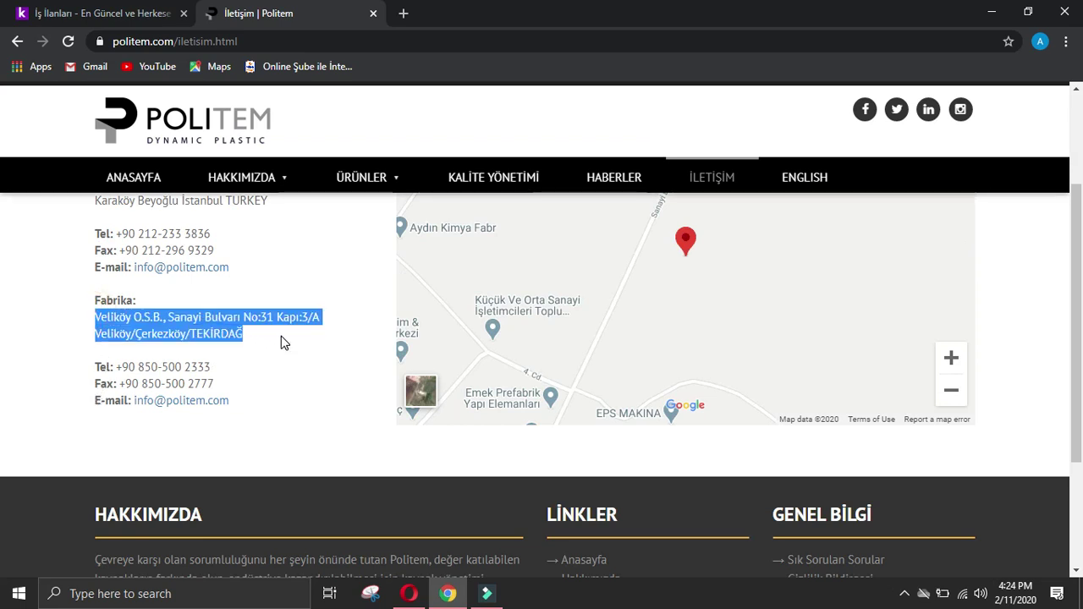
pyautogui.click(408, 593)
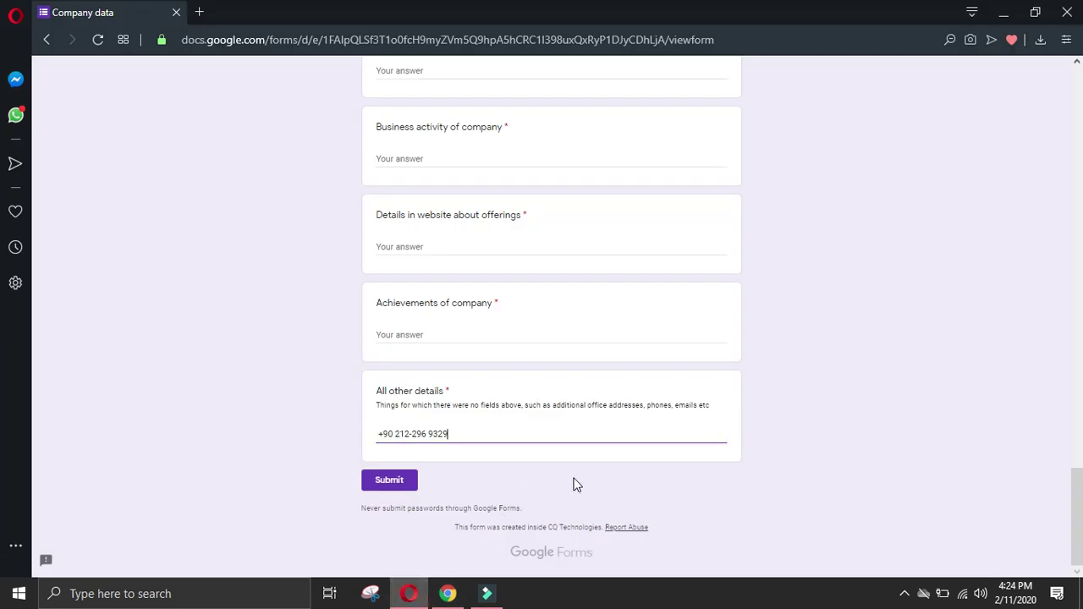
pyautogui.press('Return')
pyautogui.hotkey('ctrl', 'v')
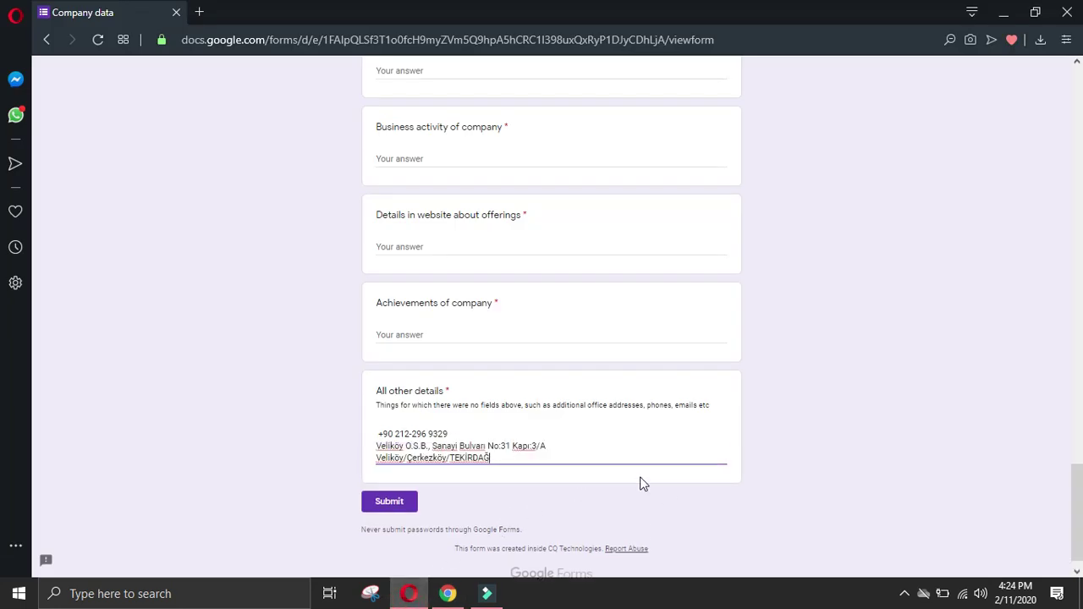
# Step: Paste the factory phone, fax and e-mail lines below the factory address
pyautogui.click(448, 594)
pyautogui.click(18, 479)
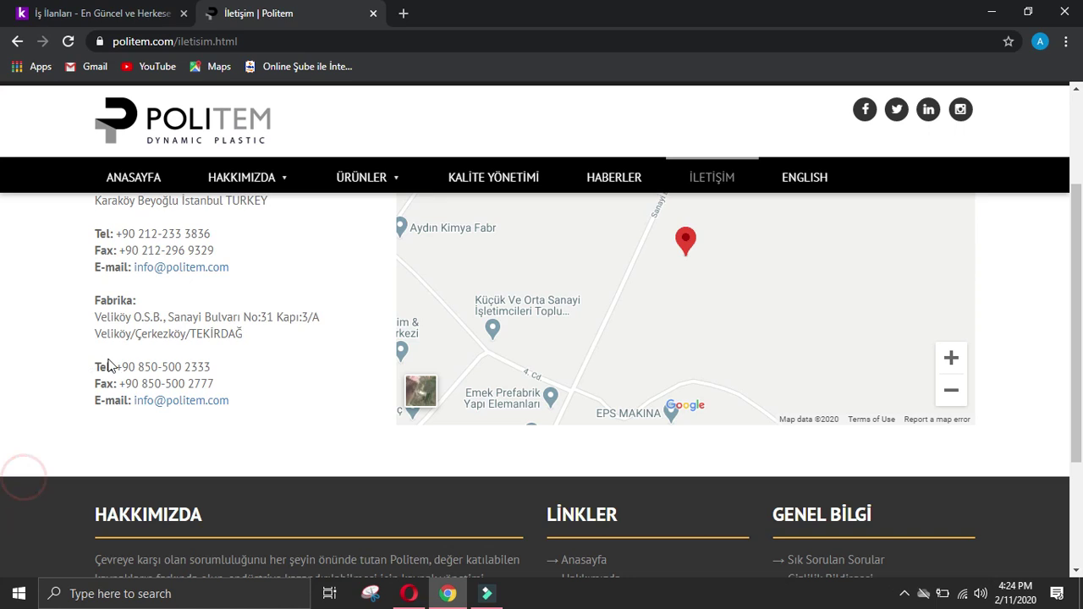
pyautogui.moveTo(116, 366); pyautogui.dragTo(250, 406)
pyautogui.hotkey('ctrl', 'c')
pyautogui.click(408, 595)
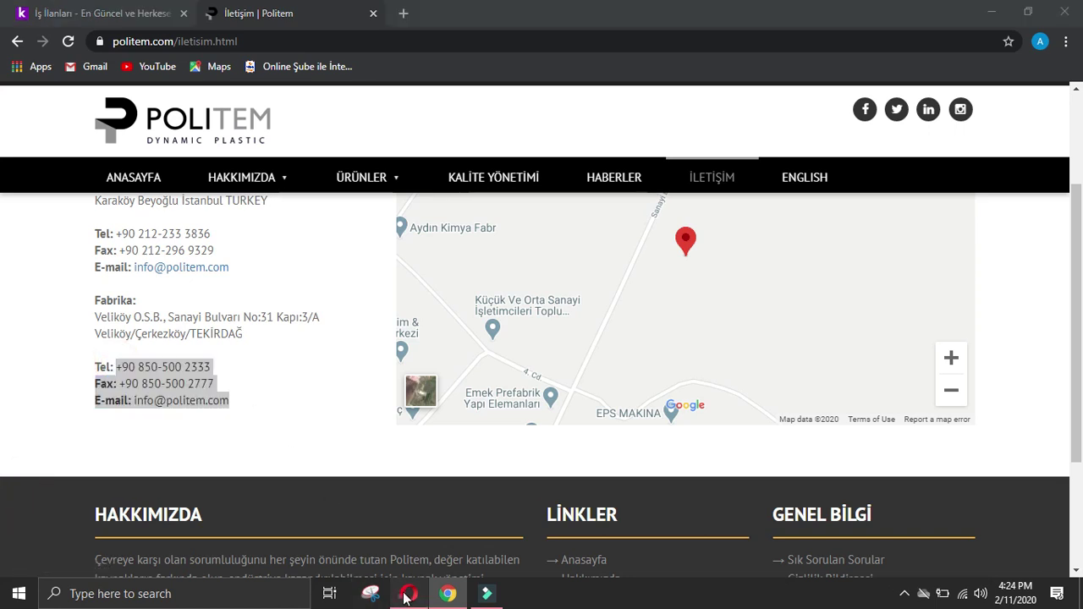
pyautogui.hotkey('ctrl', 'v')
# Step: Delete the 'Fax:' and 'E-mail:' labels from the pasted factory contact lines
pyautogui.moveTo(394, 476); pyautogui.dragTo(338, 477)
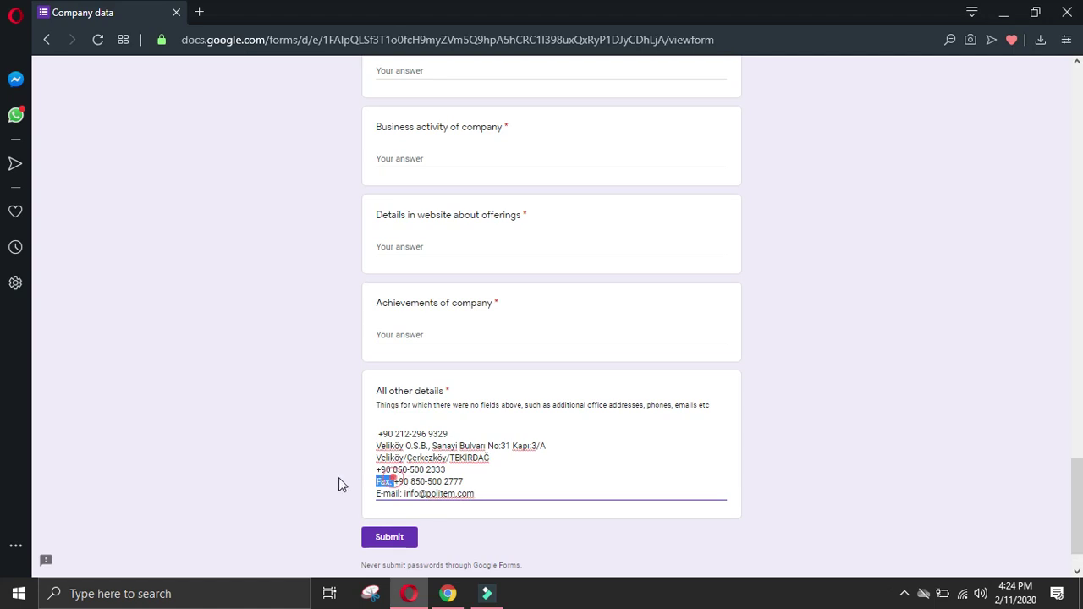
pyautogui.press('BackSpace')
pyautogui.moveTo(402, 494); pyautogui.dragTo(351, 491)
pyautogui.press('BackSpace')
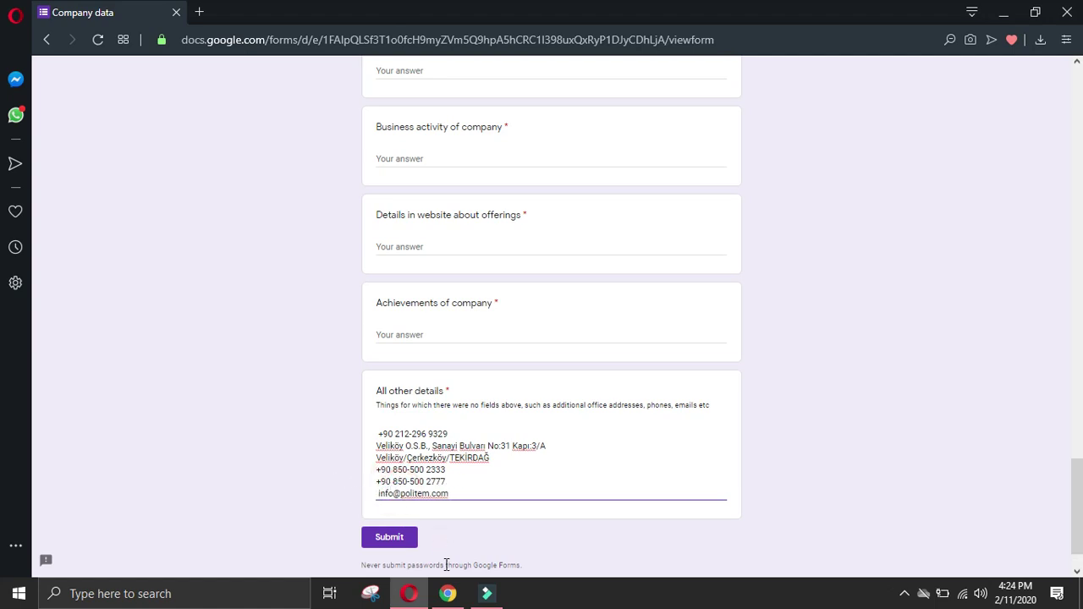
pyautogui.click(447, 593)
pyautogui.click(19, 365)
pyautogui.scroll(-2, 254, 398)
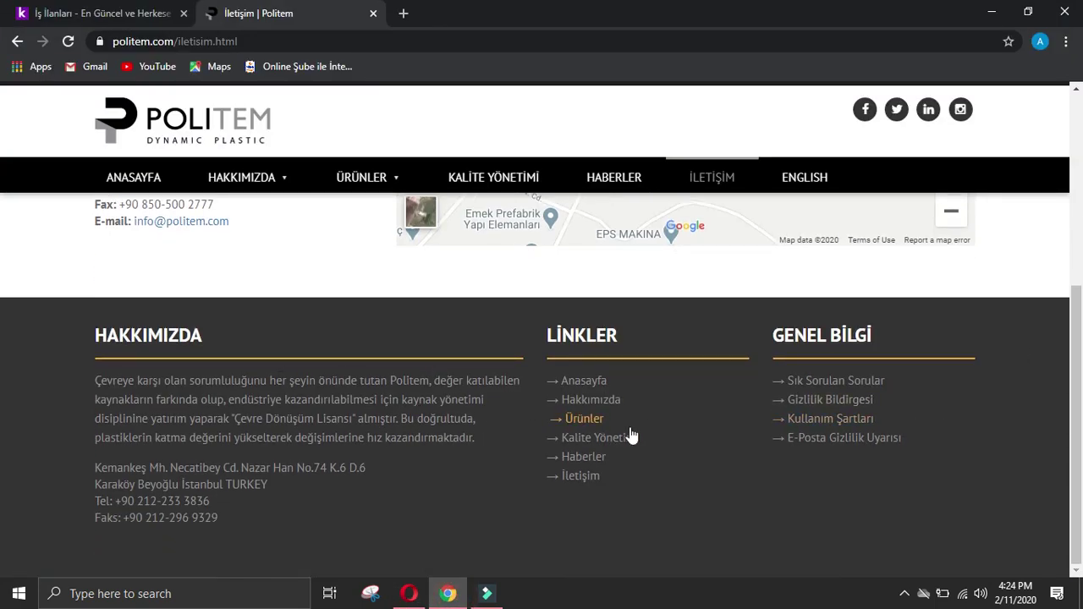
# Step: Copy all five paragraphs of the POLITEM HAKKINDA about page
pyautogui.scroll(4, 2, 372)
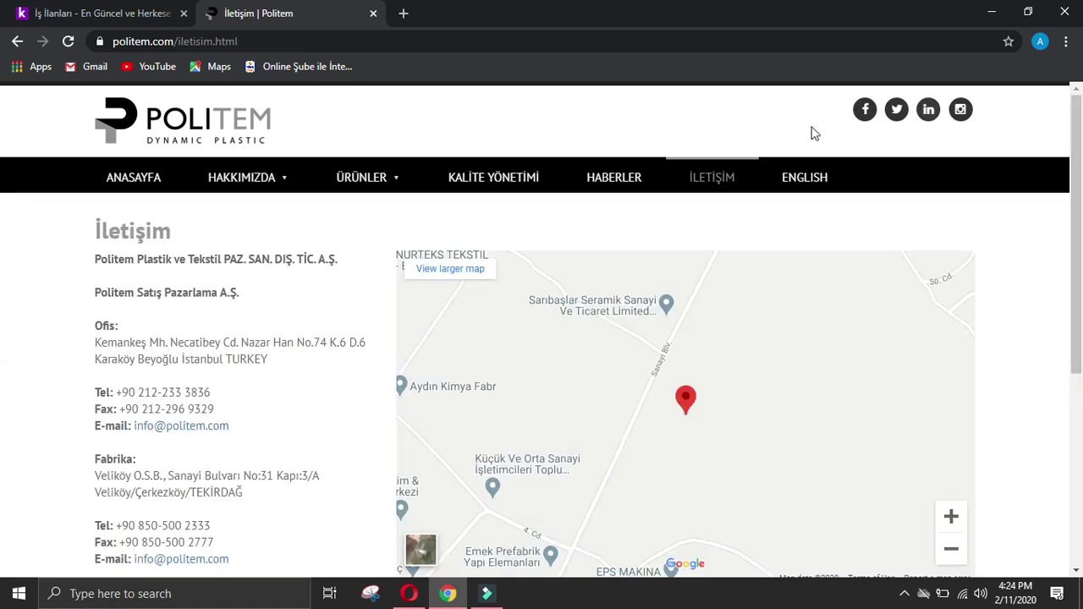
pyautogui.moveTo(267, 185)
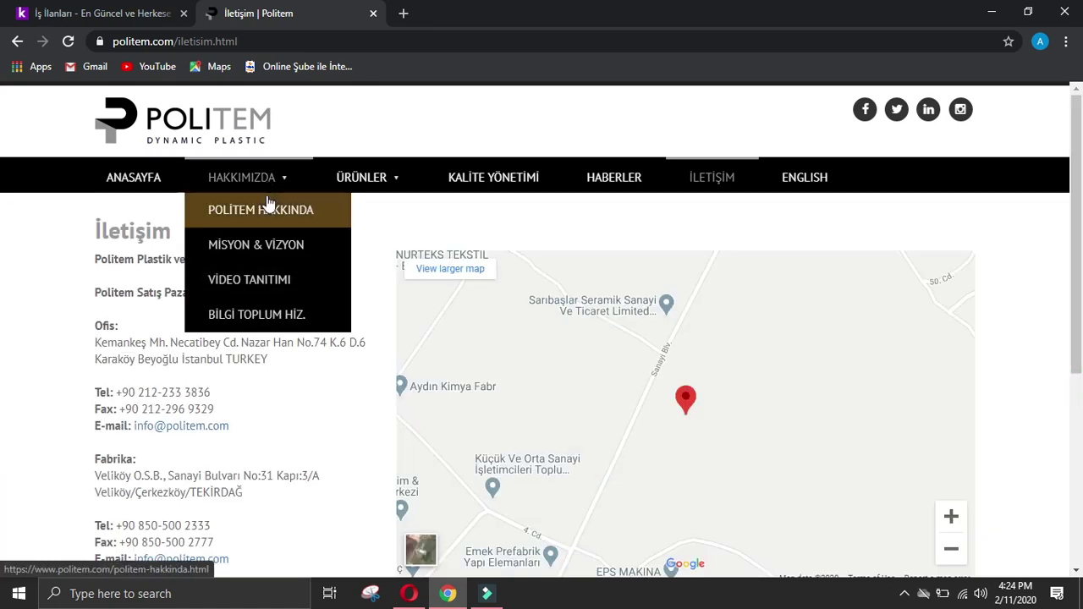
pyautogui.click(235, 207)
pyautogui.moveTo(412, 194)
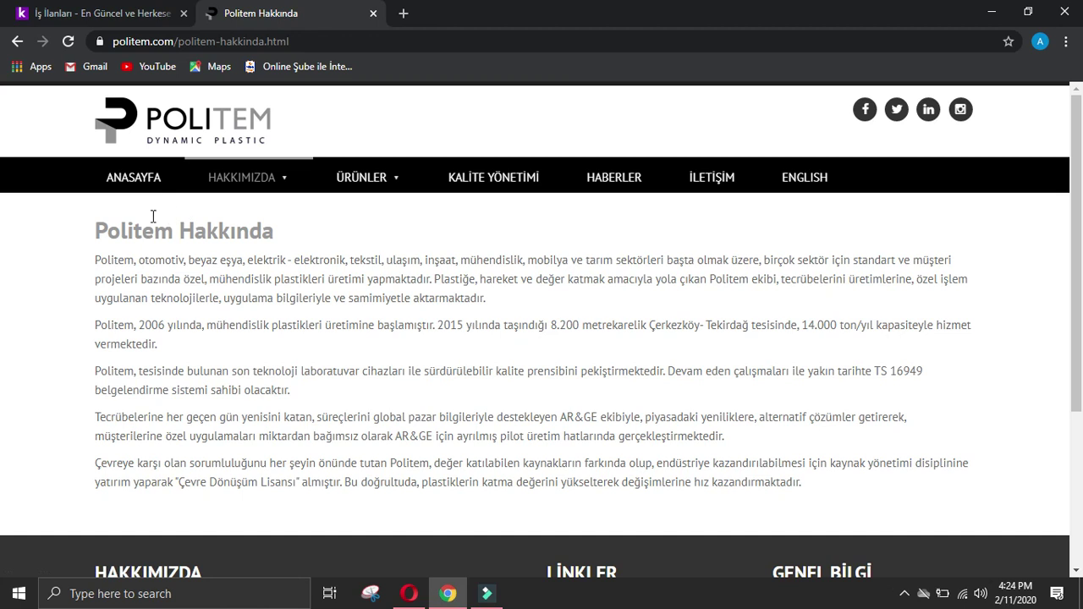
pyautogui.moveTo(93, 249); pyautogui.dragTo(895, 484)
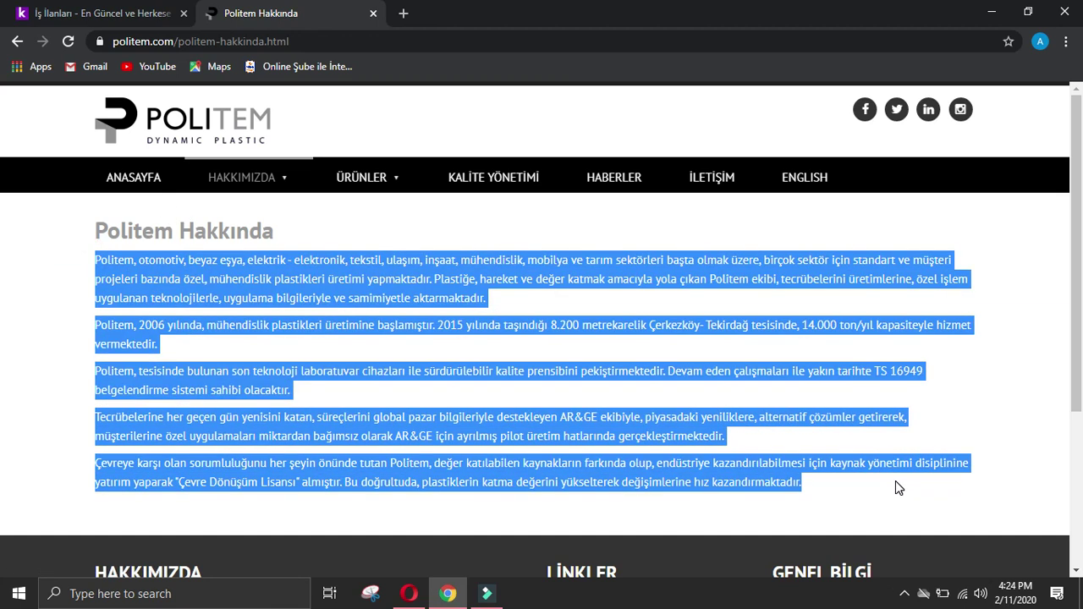
# Step: Bring up Google Translate in a new tab by searching 'google translate'
pyautogui.click(403, 14)
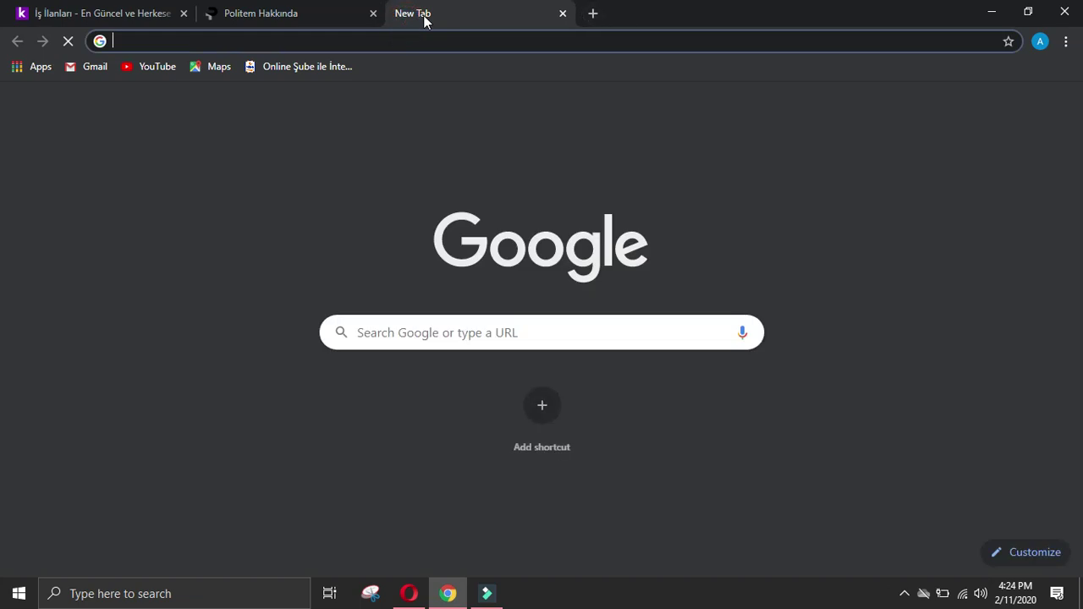
pyautogui.write('g/')
pyautogui.press('Return')
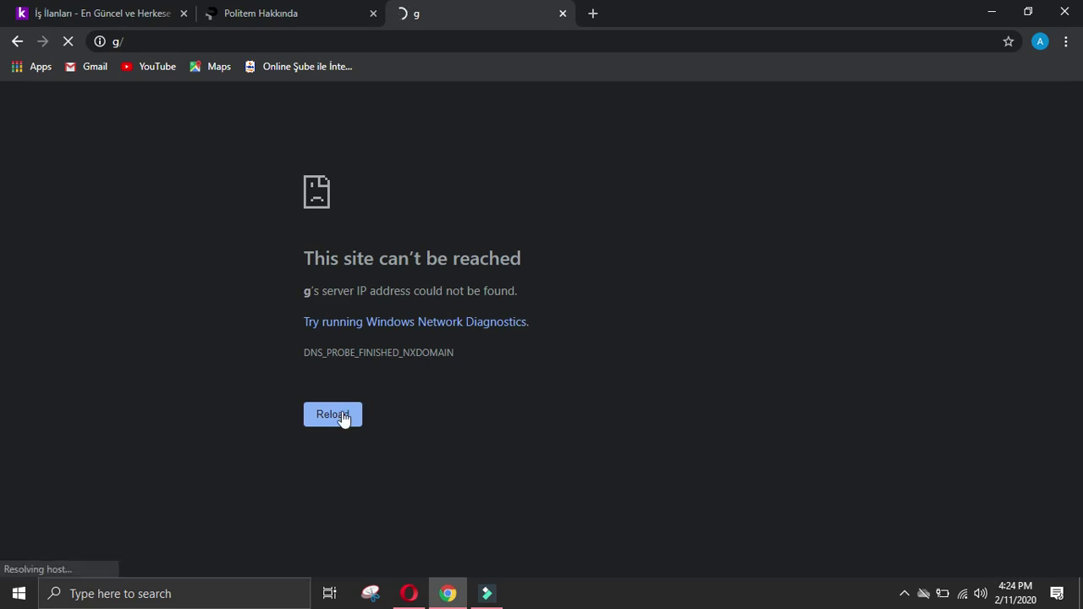
pyautogui.click(564, 14)
pyautogui.click(407, 15)
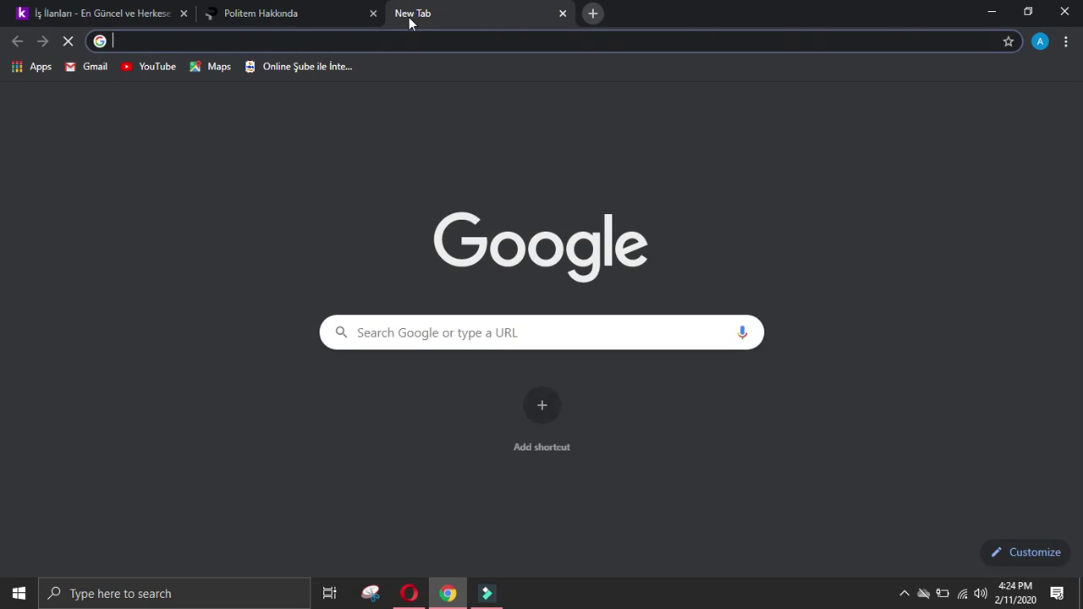
pyautogui.write('g')
pyautogui.press('Return')
# Step: Paste the Turkish description into the translator and select the first English sentence
pyautogui.click(271, 300)
pyautogui.hotkey('ctrl', 'v')
pyautogui.scroll(-10, 288, 288)
pyautogui.scroll(-15, 287, 301)
pyautogui.scroll(20, 310, 289)
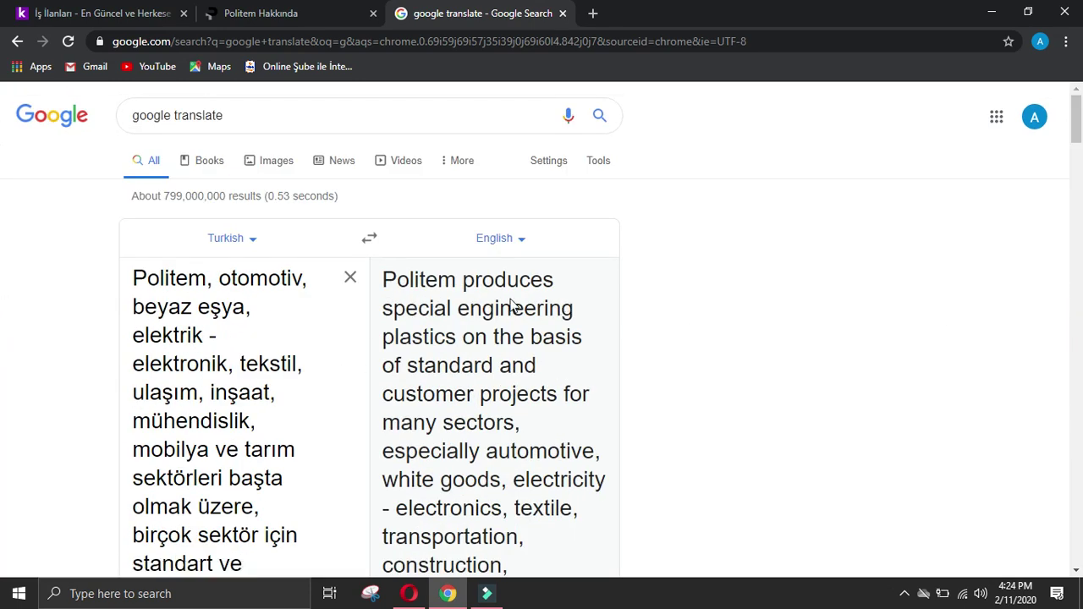
pyautogui.moveTo(465, 286); pyautogui.dragTo(456, 515)
pyautogui.hotkey('ctrl', 'c')
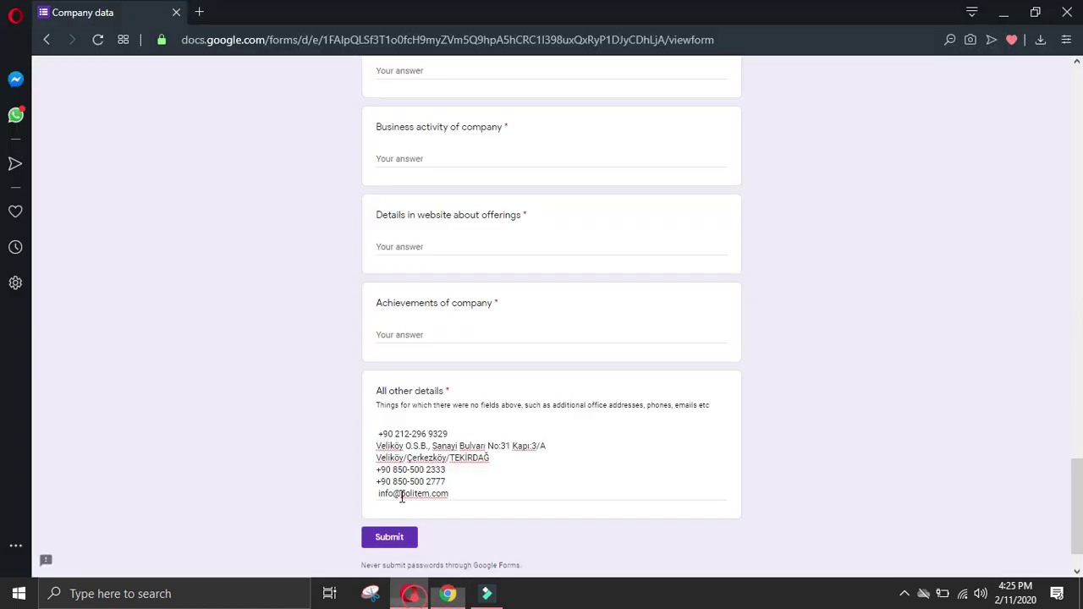
# Step: Paste the translated engineering-plastics sentence into the Business activity answer
pyautogui.click(409, 594)
pyautogui.click(428, 242)
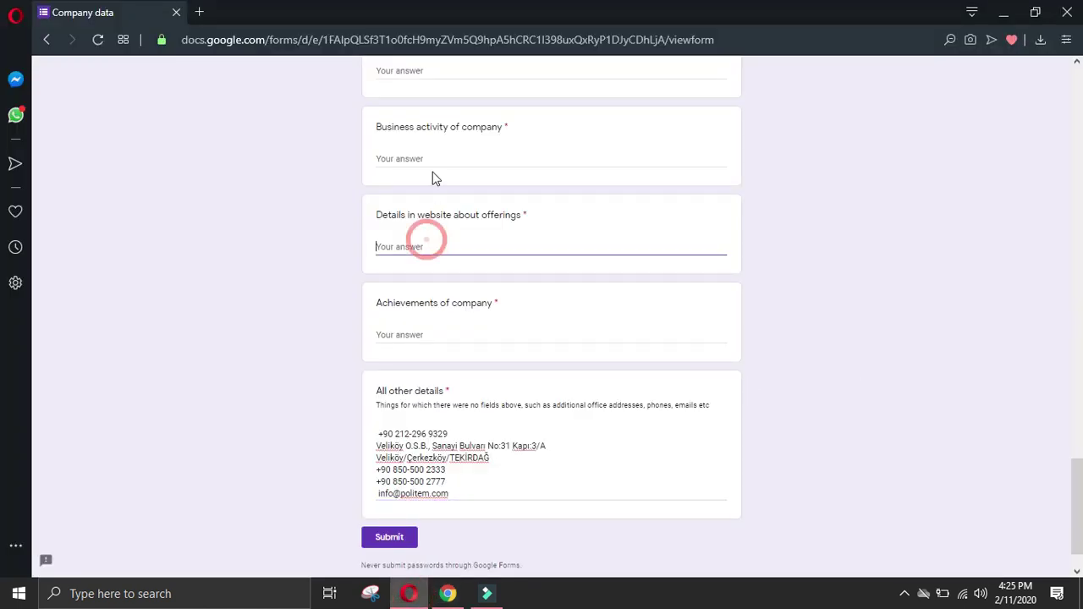
pyautogui.click(433, 162)
pyautogui.hotkey('ctrl', 'v')
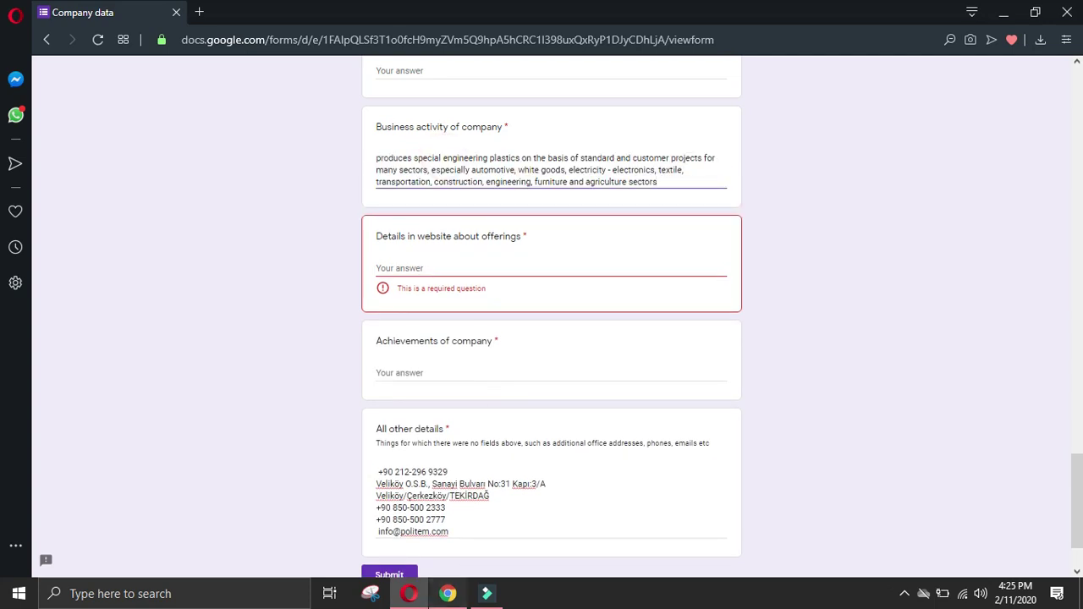
# Step: Select the Turkish menu labels on Politem's about page
pyautogui.click(448, 594)
pyautogui.click(706, 298)
pyautogui.click(260, 13)
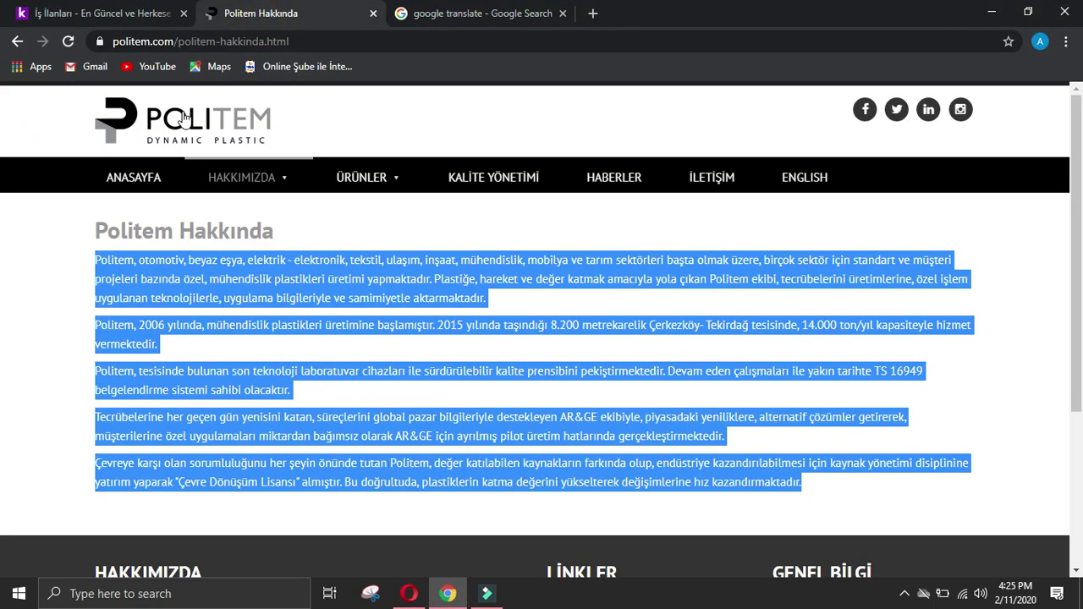
pyautogui.moveTo(77, 175); pyautogui.dragTo(833, 188)
pyautogui.hotkey('ctrl', 'c')
# Step: Translate the copied menu labels in a new Google Translate tab, yielding ABOUT US, PRODUCTS, CONTACT
pyautogui.click(595, 14)
pyautogui.write('g')
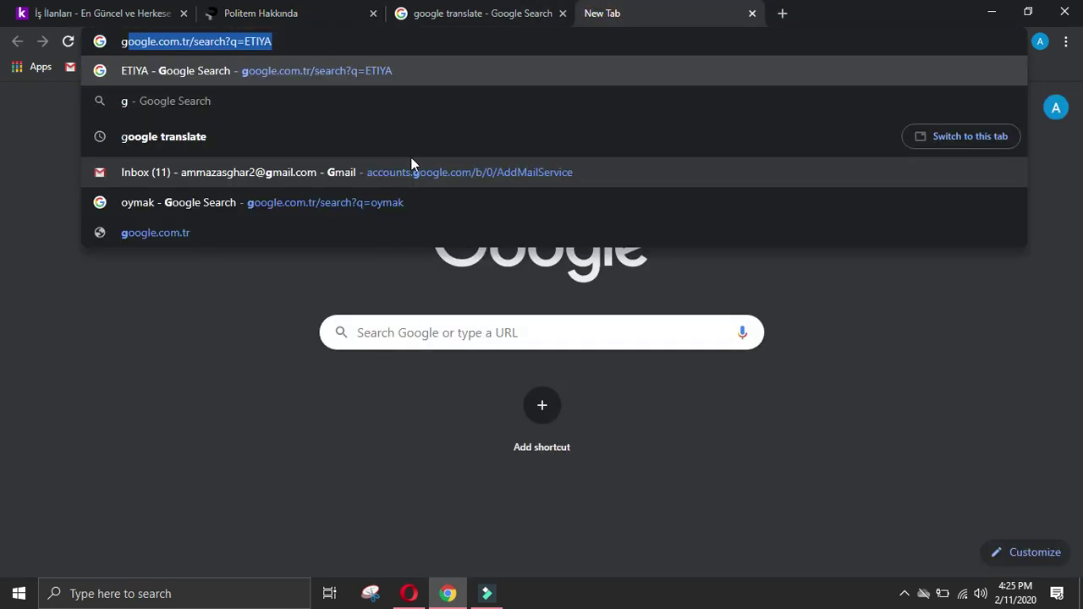
pyautogui.click(262, 110)
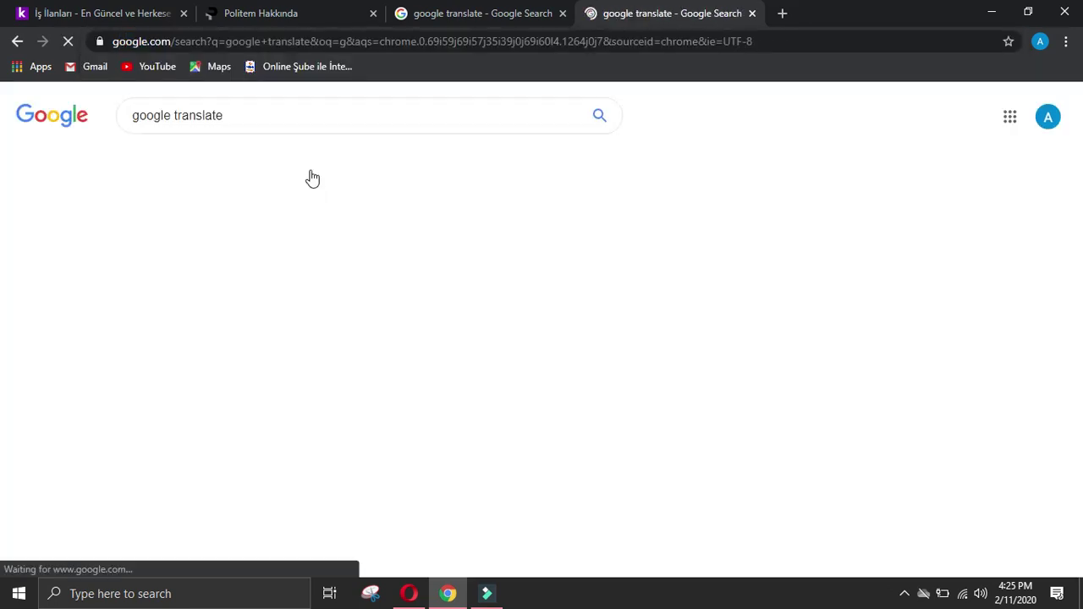
pyautogui.click(241, 335)
pyautogui.hotkey('ctrl', 'v')
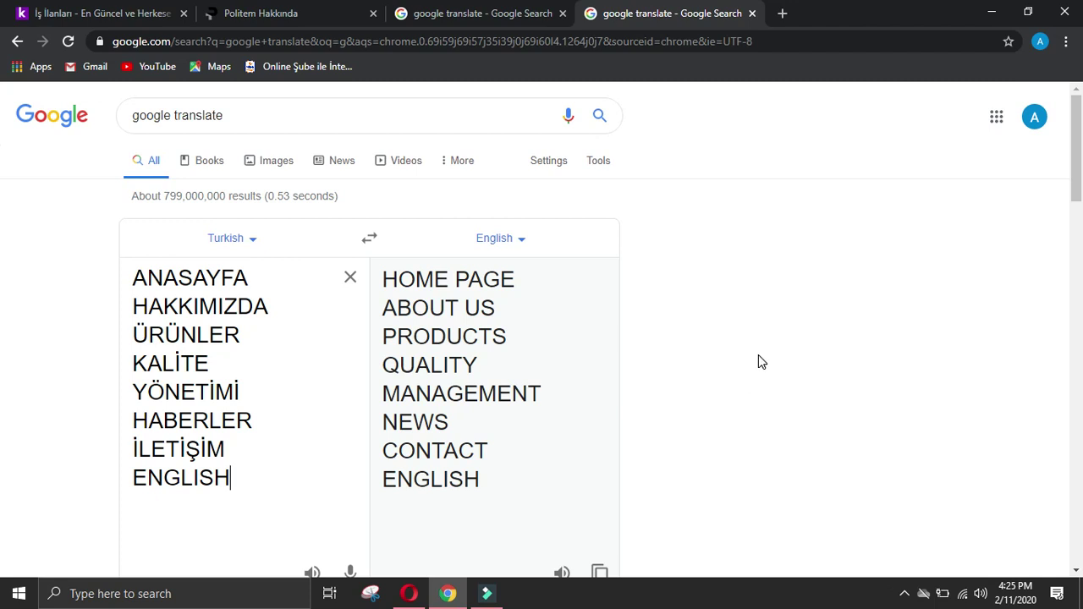
pyautogui.click(254, 13)
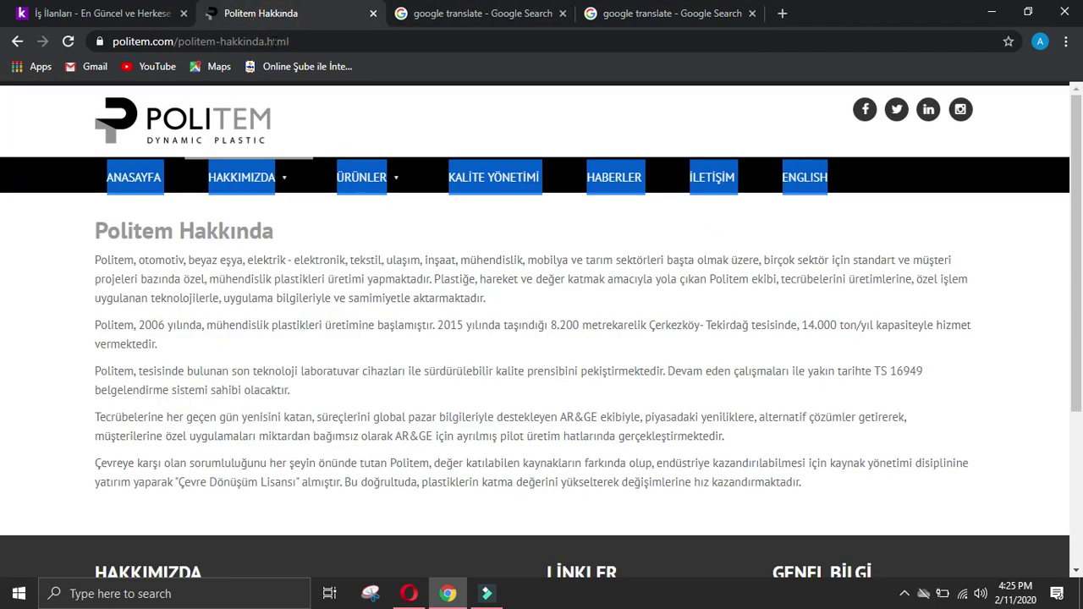
pyautogui.click(630, 11)
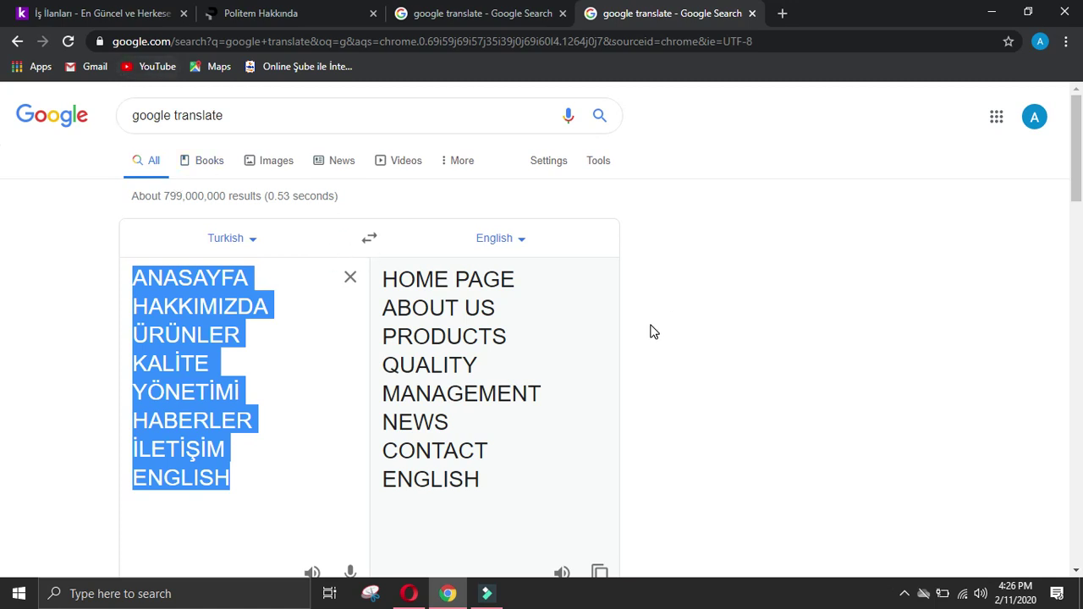
pyautogui.click(295, 10)
pyautogui.moveTo(232, 189)
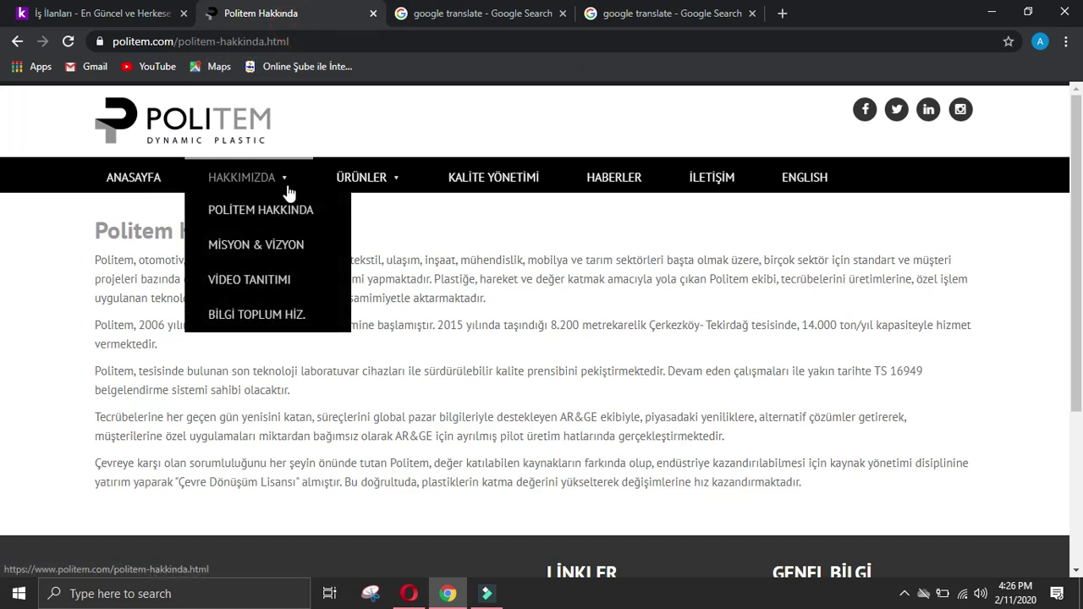
pyautogui.moveTo(322, 173)
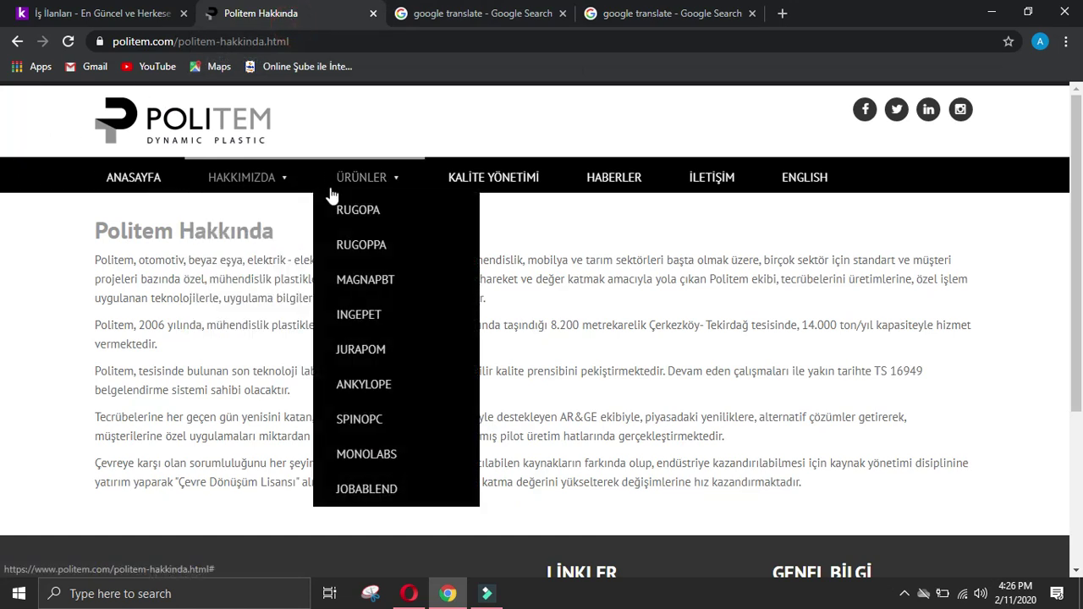
# Step: Copy the ÜRÜNLER product names into Google Translate
pyautogui.moveTo(322, 191); pyautogui.dragTo(411, 491)
pyautogui.hotkey('ctrl', 'c')
pyautogui.hotkey('ctrl', '4')
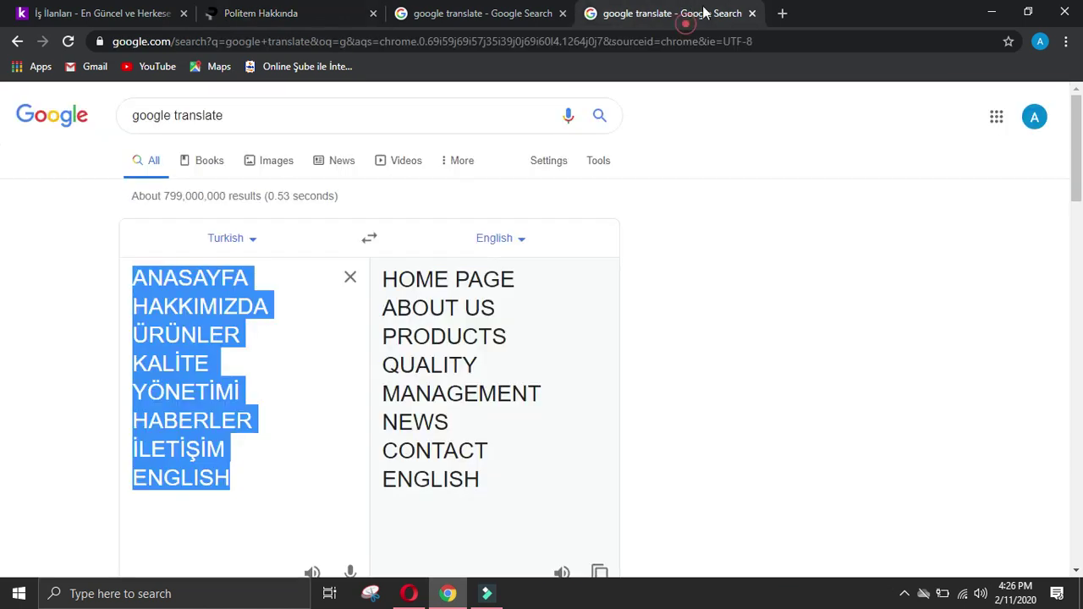
pyautogui.hotkey('ctrl', 'v')
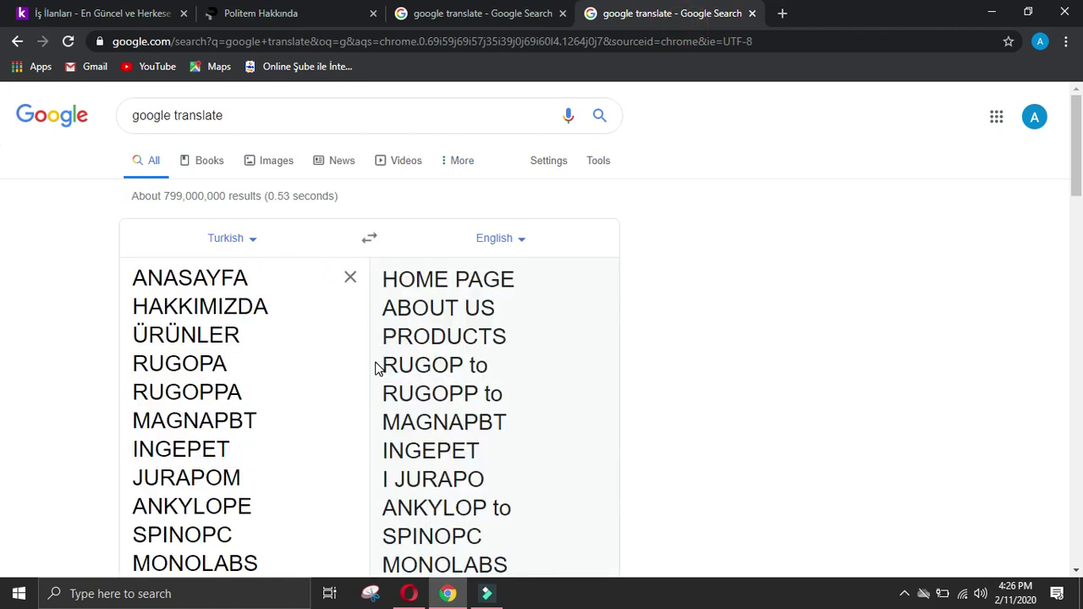
pyautogui.scroll(-2, 386, 366)
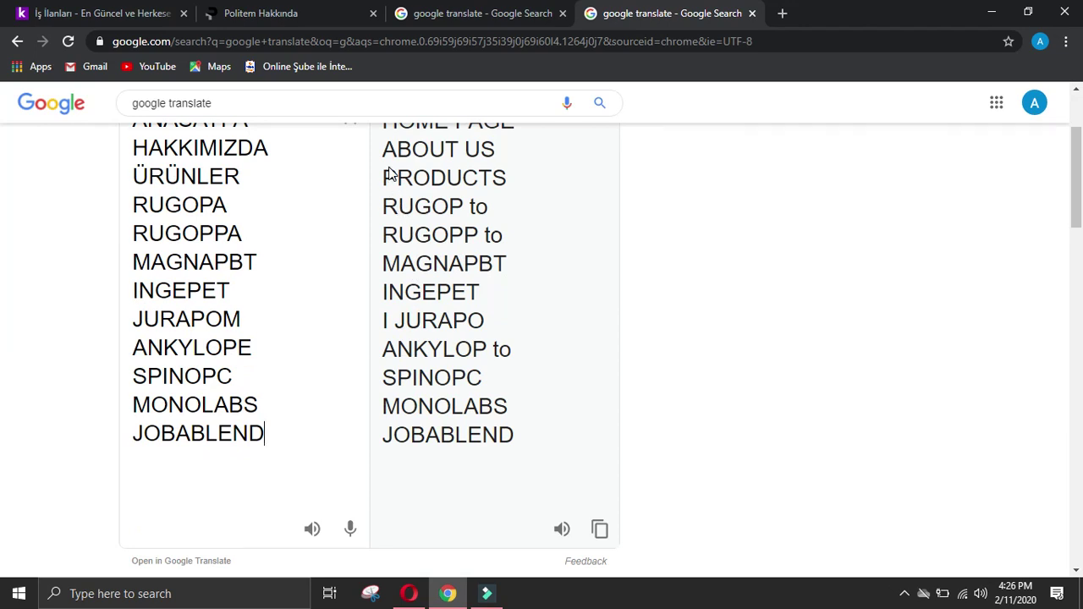
# Step: Put the translated product list, RUGOP through JOBABLEND, into the offerings details answer
pyautogui.moveTo(385, 208); pyautogui.dragTo(522, 471)
pyautogui.hotkey('ctrl', 'c')
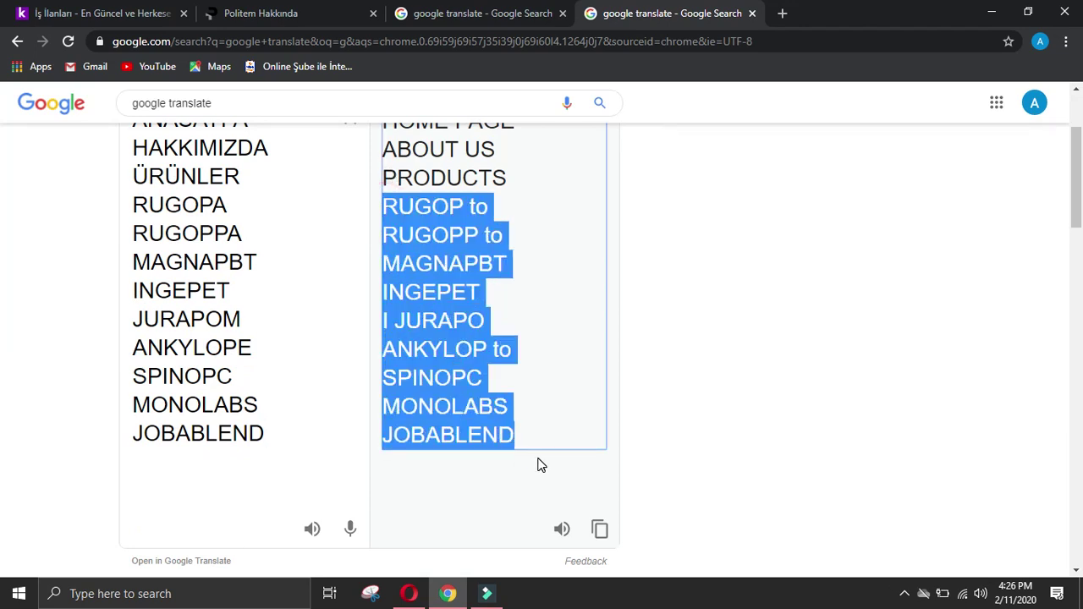
pyautogui.click(409, 594)
pyautogui.click(462, 271)
pyautogui.hotkey('ctrl', 'v')
pyautogui.click(449, 594)
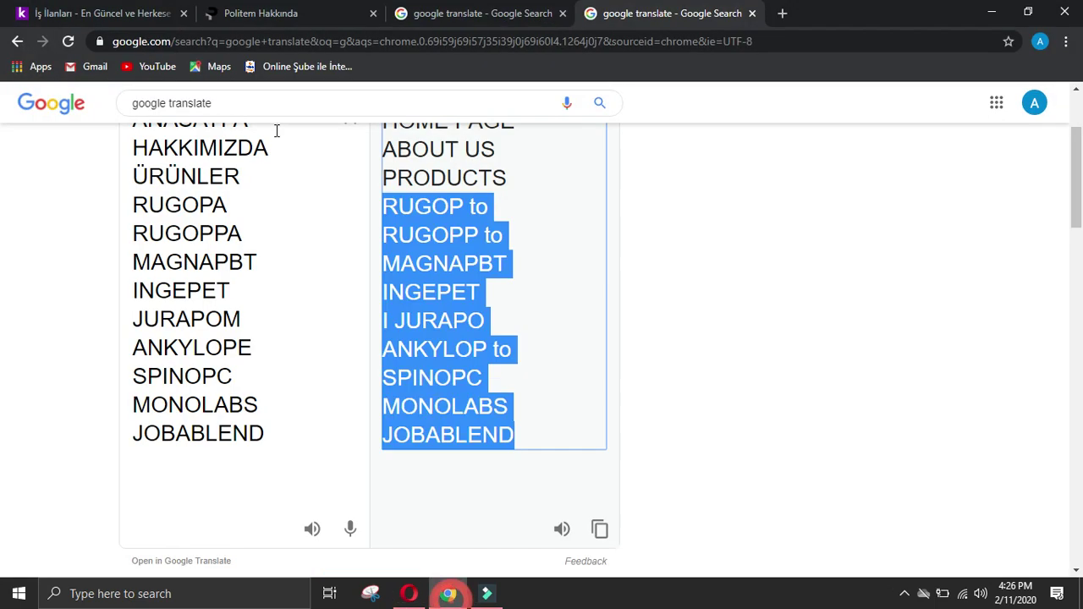
# Step: Select Politem's navigation text and clear the translator's Turkish box
pyautogui.click(315, 15)
pyautogui.moveTo(68, 178); pyautogui.dragTo(779, 149)
pyautogui.hotkey('ctrl', 'c')
pyautogui.click(619, 11)
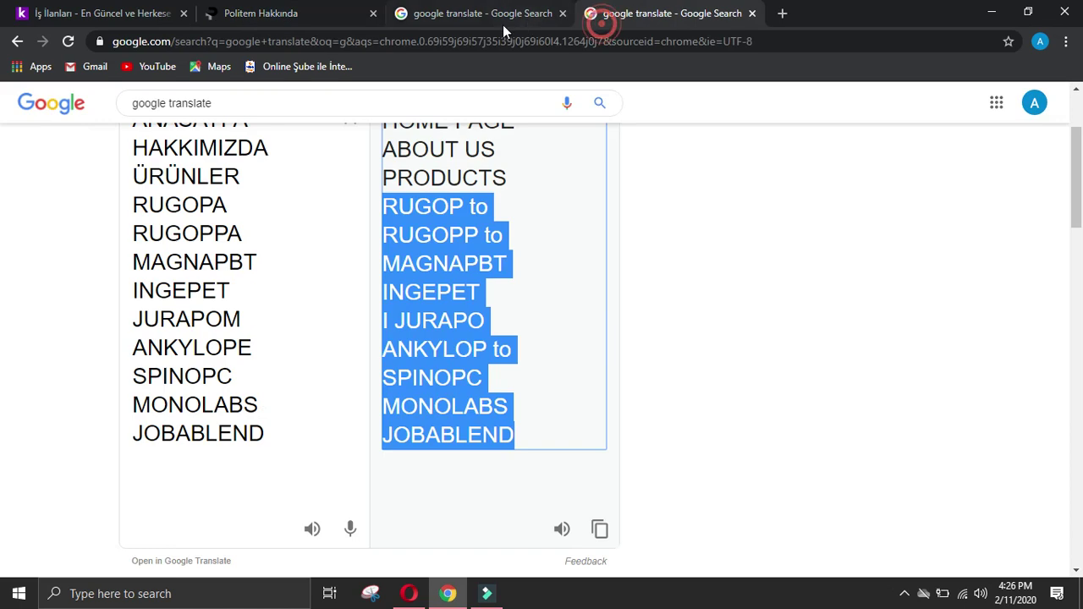
pyautogui.scroll(2, 508, 211)
pyautogui.click(344, 286)
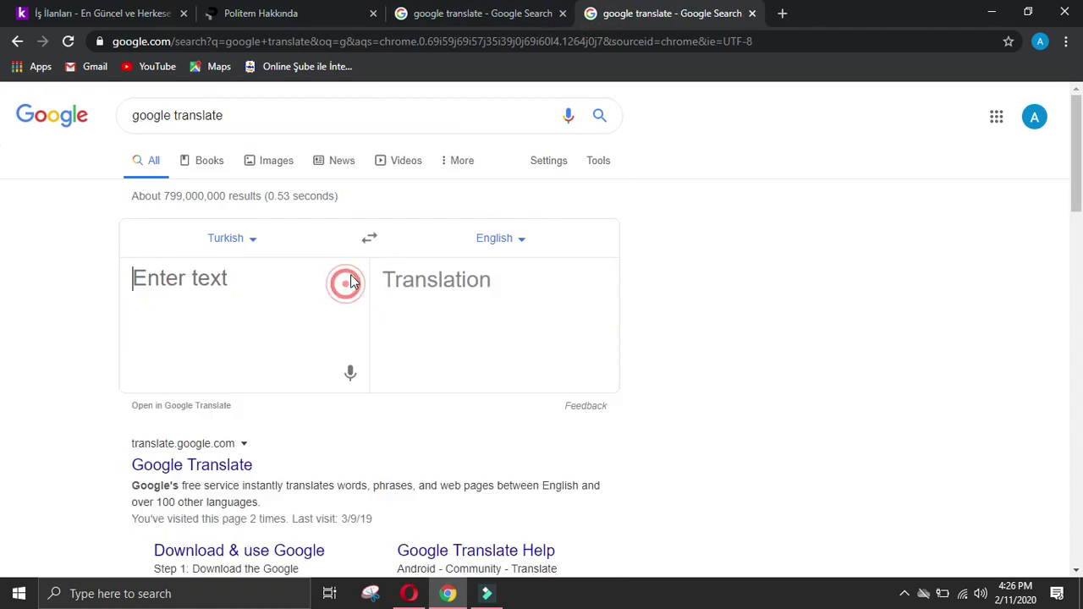
# Step: Copy the translated paragraph on the 2006 start and 14,000 tons/year facility, then show the form
pyautogui.hotkey('ctrl', 'v')
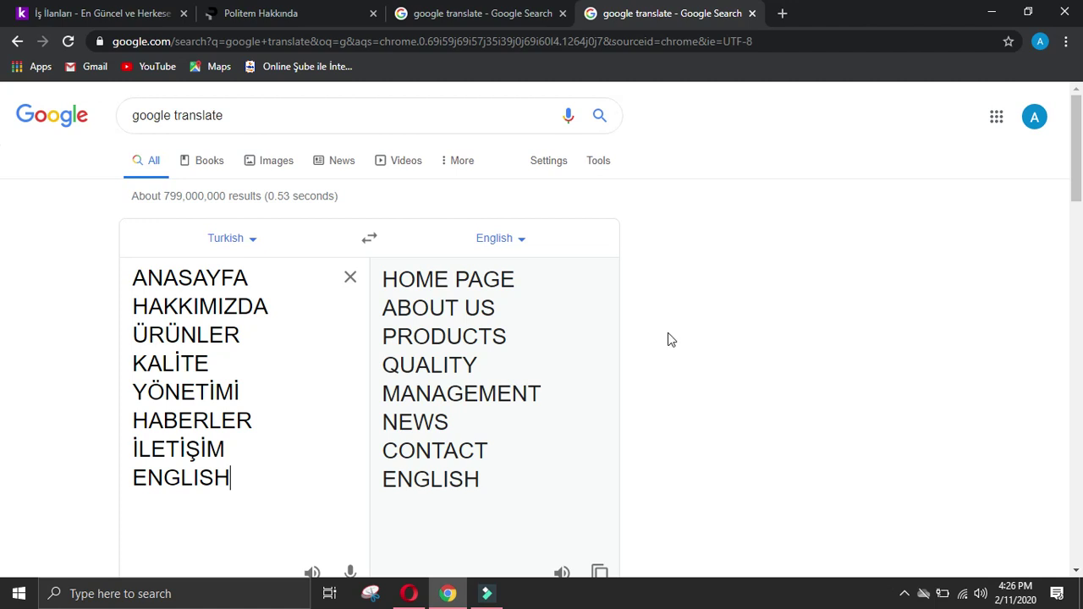
pyautogui.click(420, 9)
pyautogui.click(769, 284)
pyautogui.scroll(-5, 769, 283)
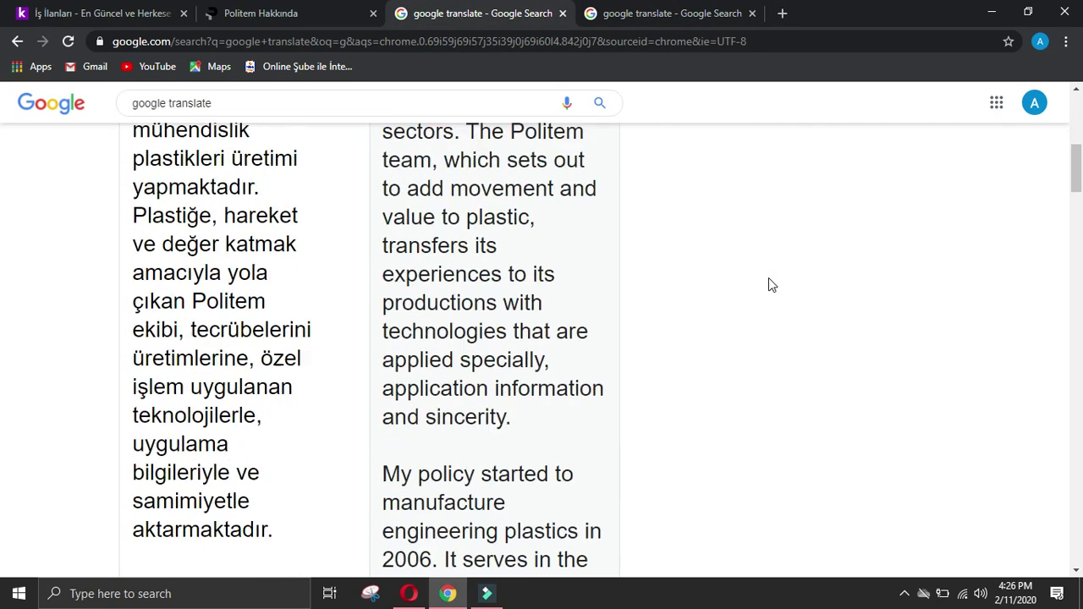
pyautogui.scroll(-1, 769, 280)
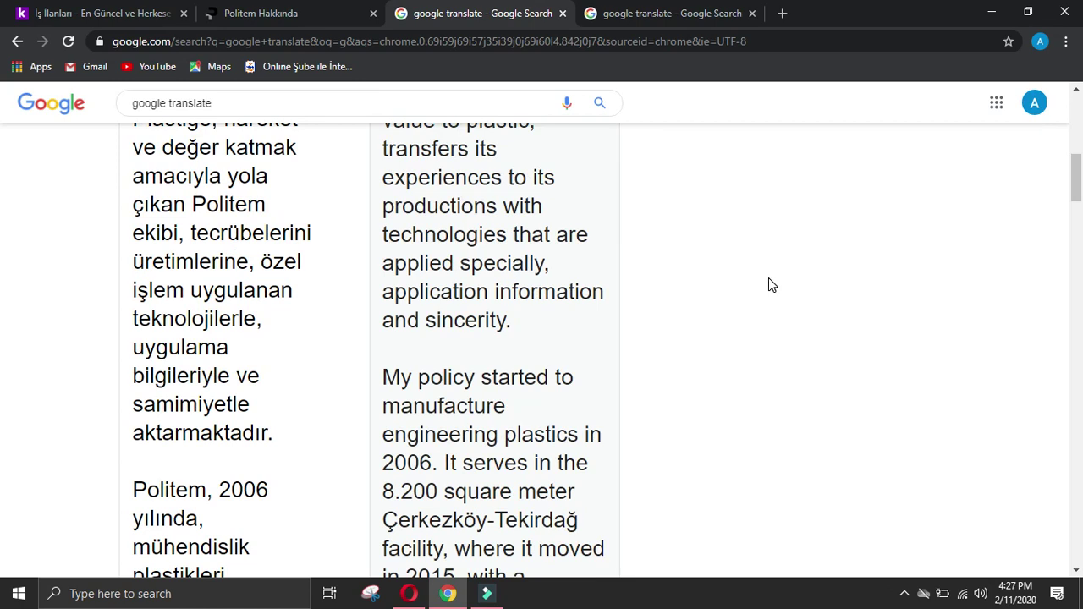
pyautogui.scroll(-2, 768, 284)
pyautogui.moveTo(398, 194); pyautogui.dragTo(504, 499)
pyautogui.hotkey('ctrl', 'c')
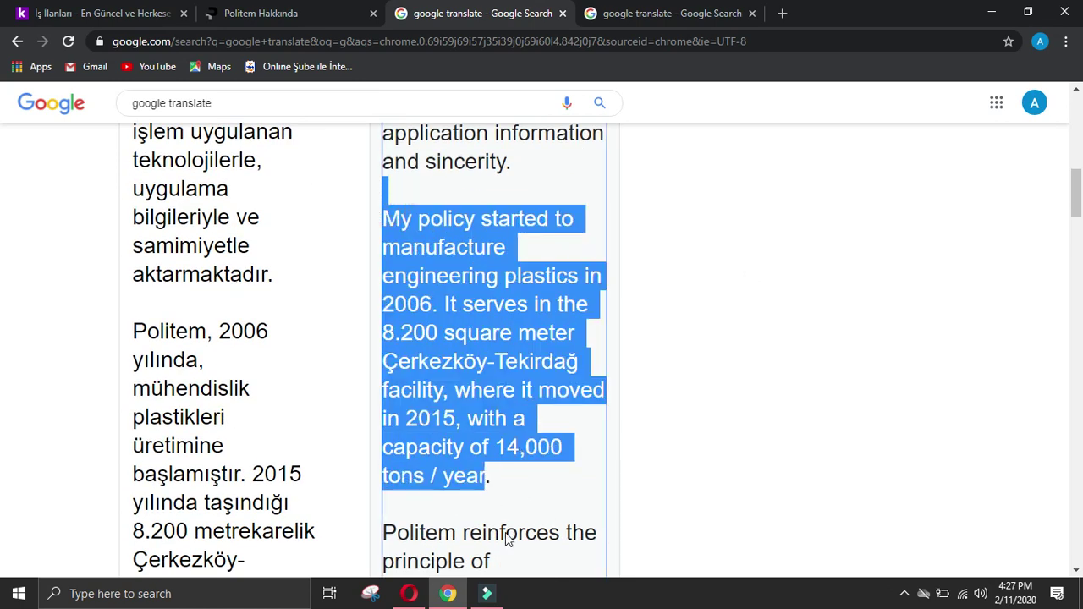
pyautogui.click(409, 594)
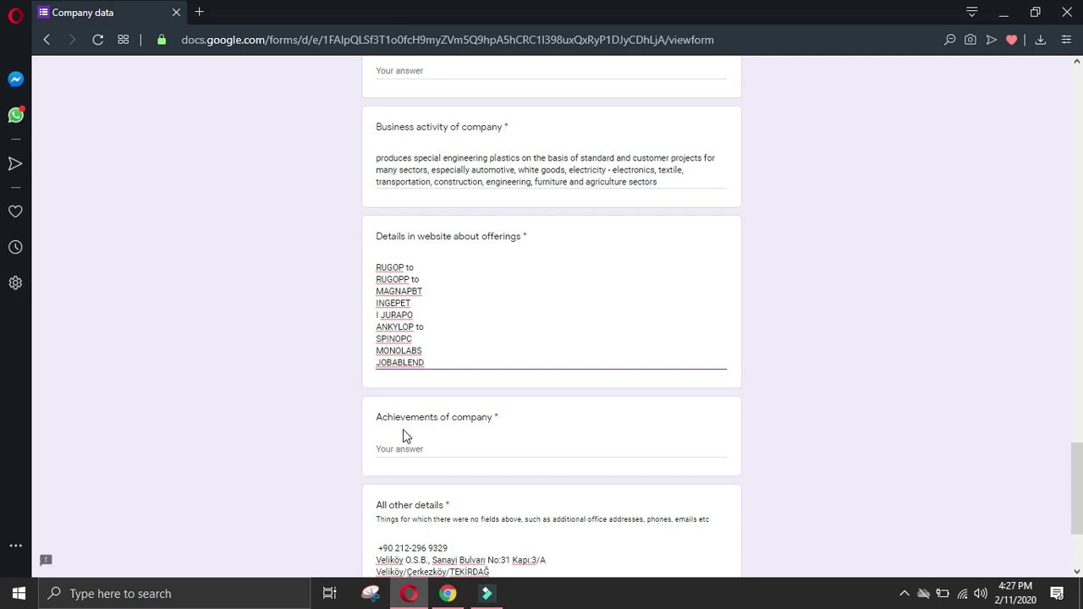
# Step: Paste the translated 2006 founding paragraph into the Achievements of company answer
pyautogui.click(449, 595)
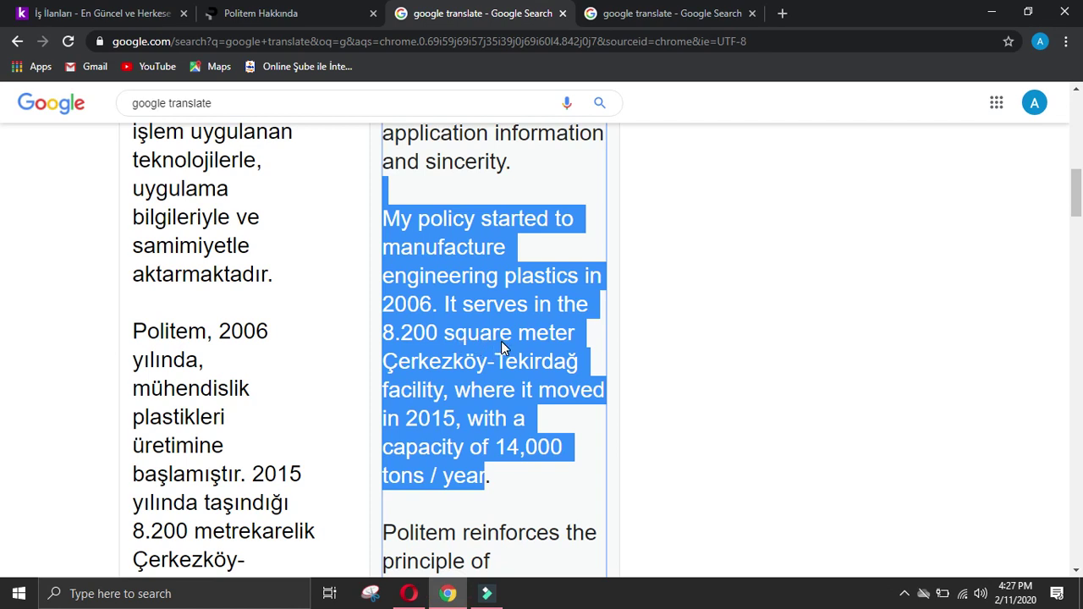
pyautogui.click(409, 595)
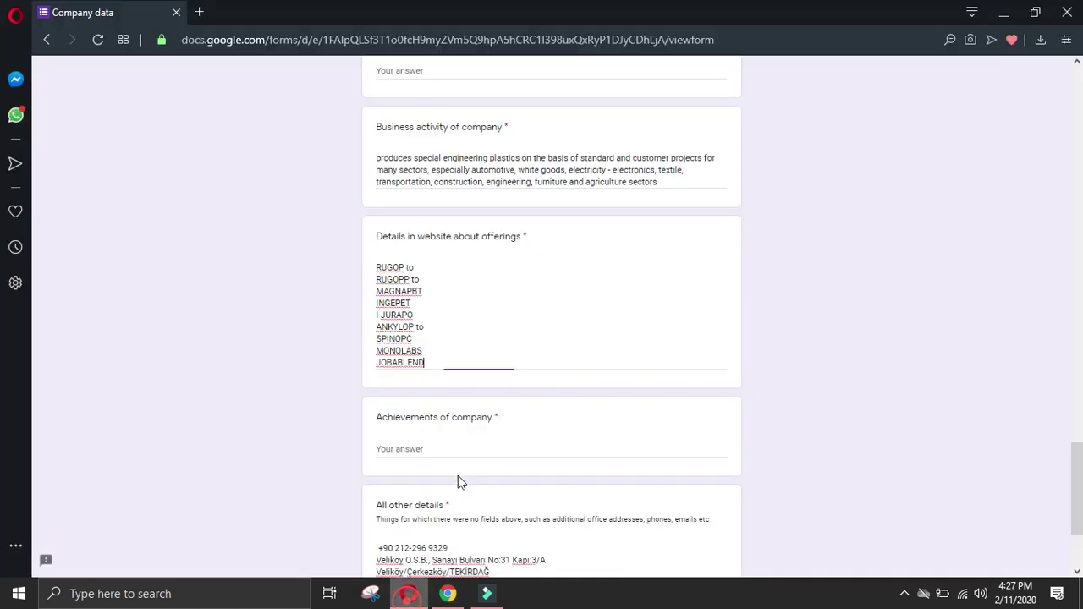
pyautogui.click(423, 449)
pyautogui.hotkey('ctrl', 'v')
# Step: Scroll through the rest of the translated Politem text
pyautogui.click(448, 594)
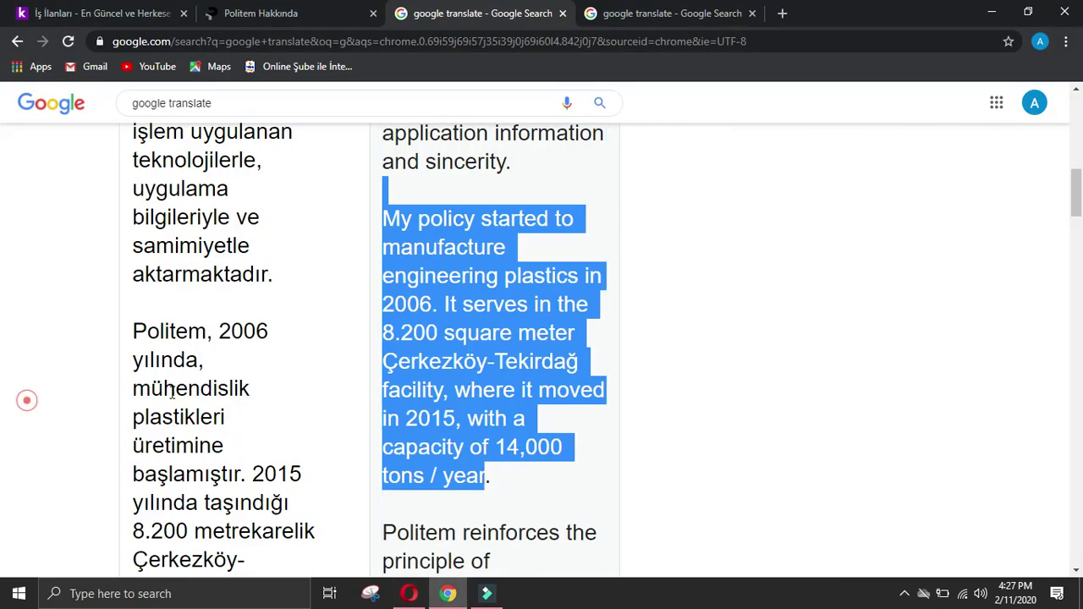
pyautogui.scroll(-2, 544, 404)
pyautogui.click(683, 355)
pyautogui.scroll(-2, 663, 328)
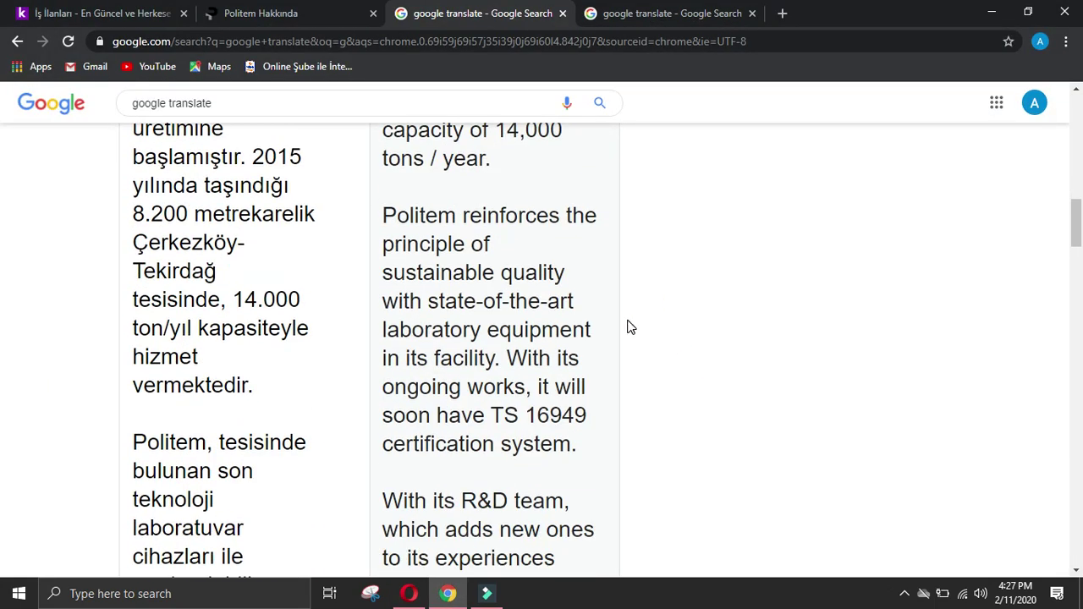
pyautogui.scroll(-2, 633, 326)
pyautogui.scroll(-2, 633, 326)
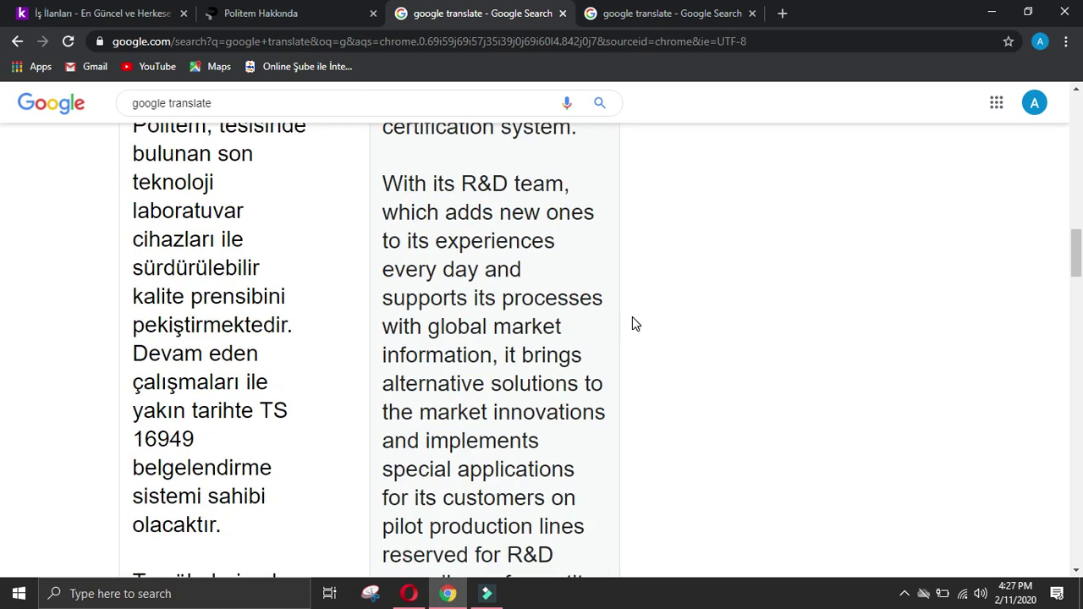
pyautogui.scroll(-4, 632, 324)
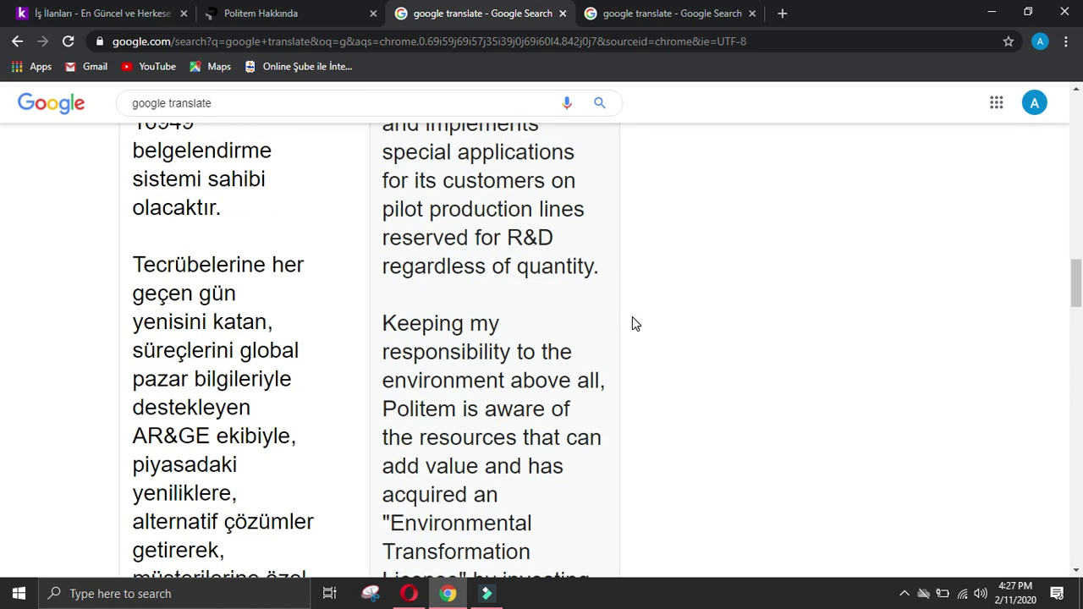
pyautogui.scroll(-2, 632, 324)
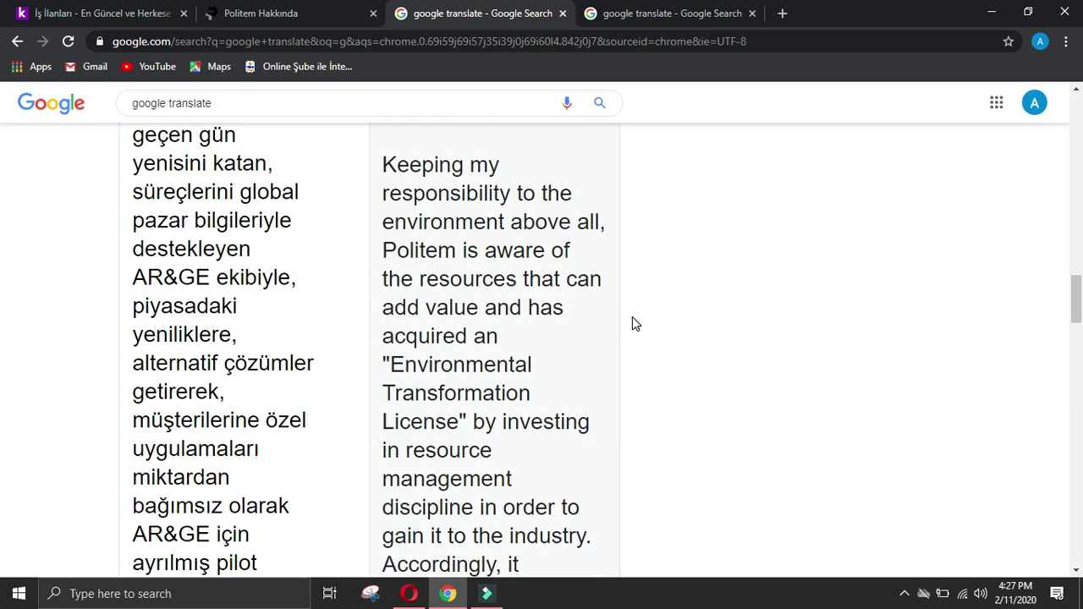
pyautogui.scroll(-3, 632, 324)
pyautogui.scroll(-2, 483, 448)
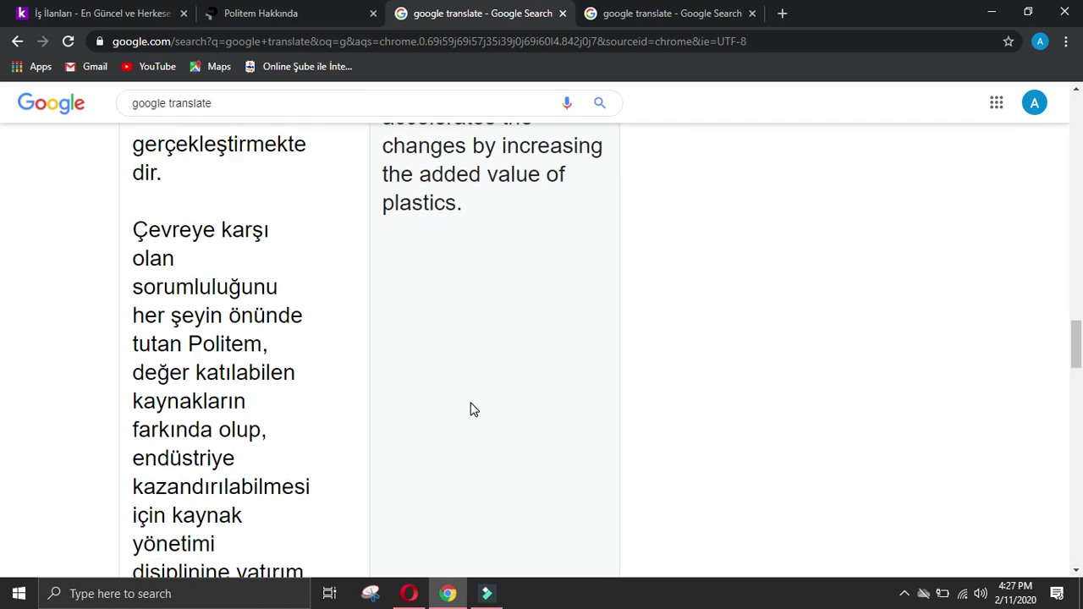
pyautogui.scroll(-4, 473, 409)
pyautogui.click(409, 593)
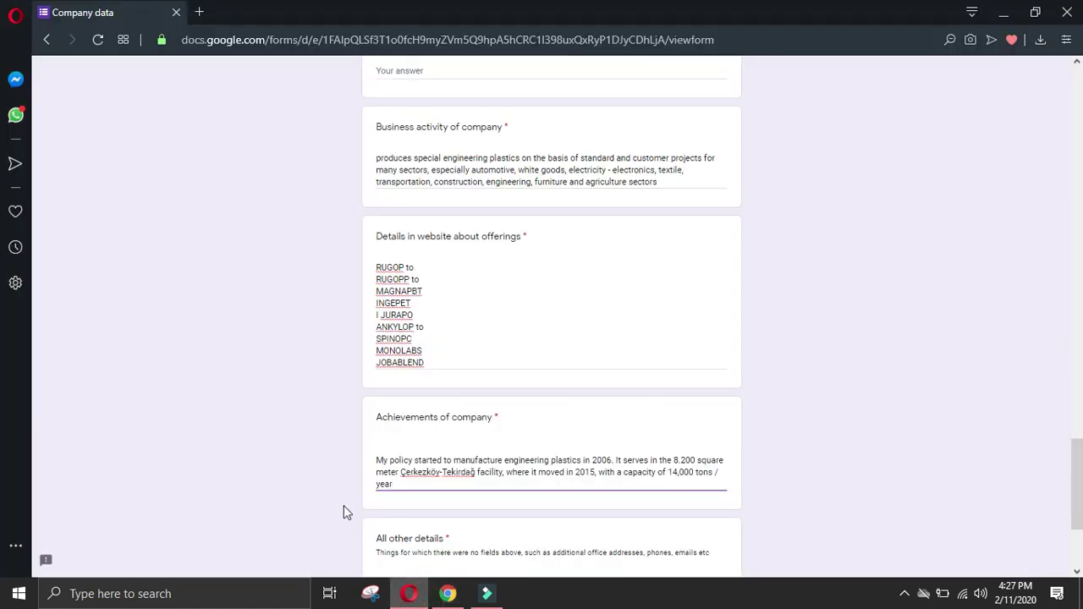
pyautogui.scroll(2, 476, 462)
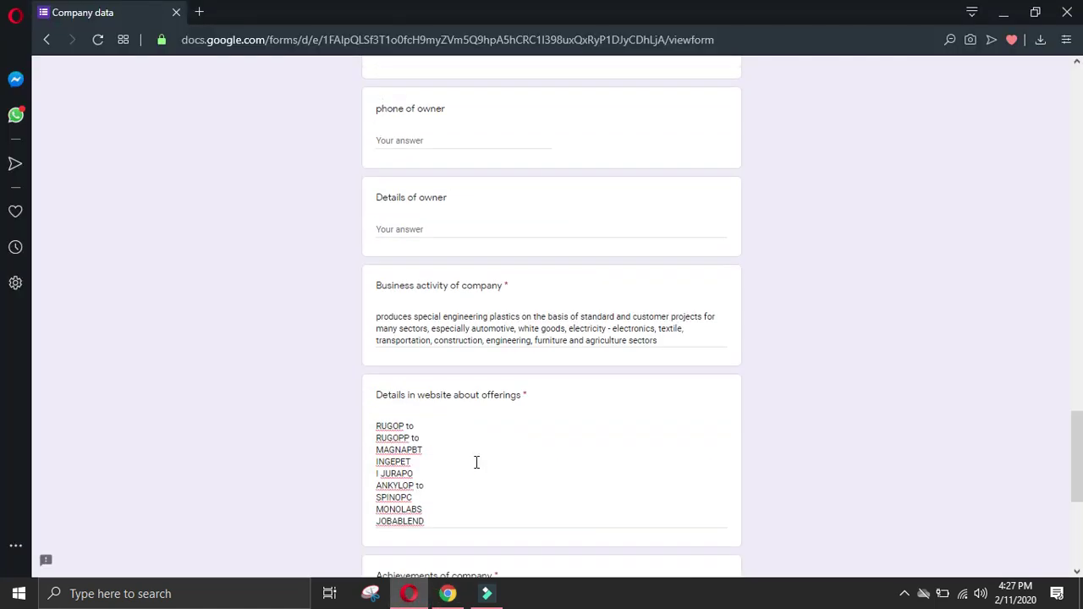
pyautogui.click(448, 593)
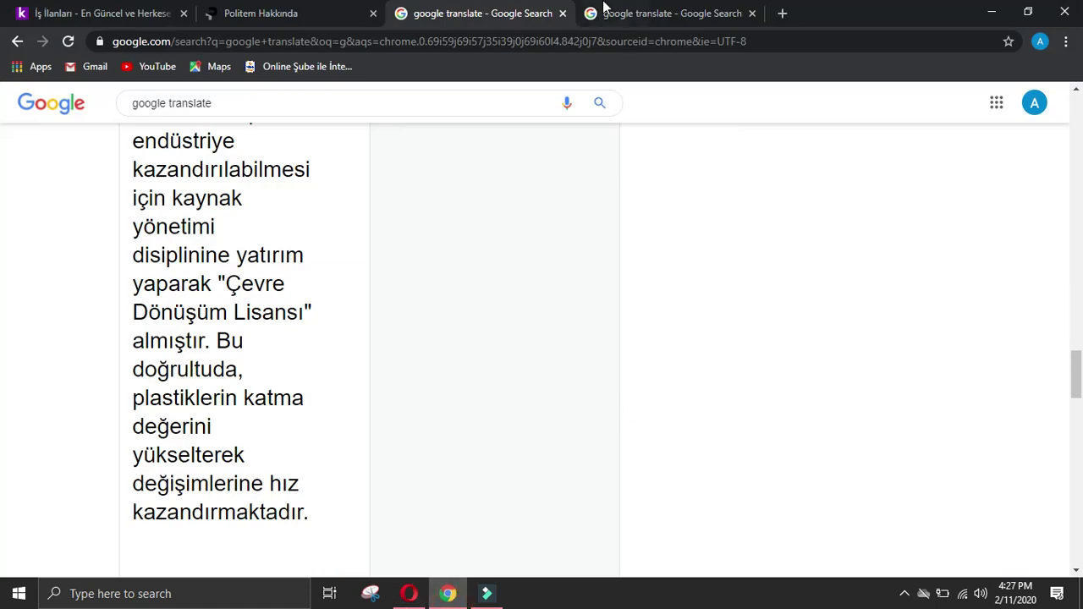
# Step: Close the leftover Translate tabs and try following the Politem site's LinkedIn link
pyautogui.click(563, 14)
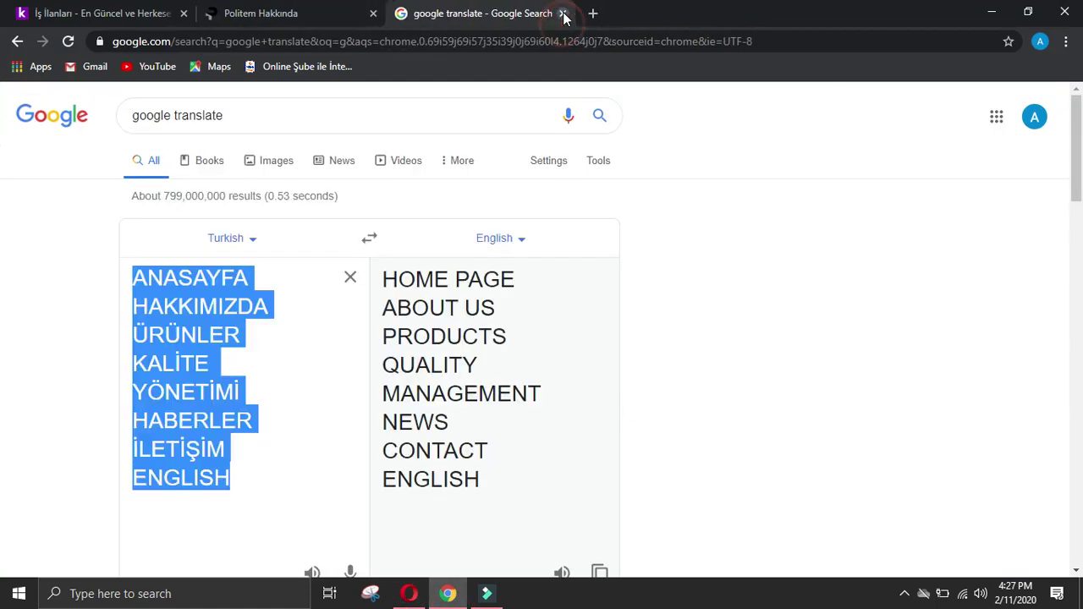
pyautogui.click(562, 13)
pyautogui.click(708, 132)
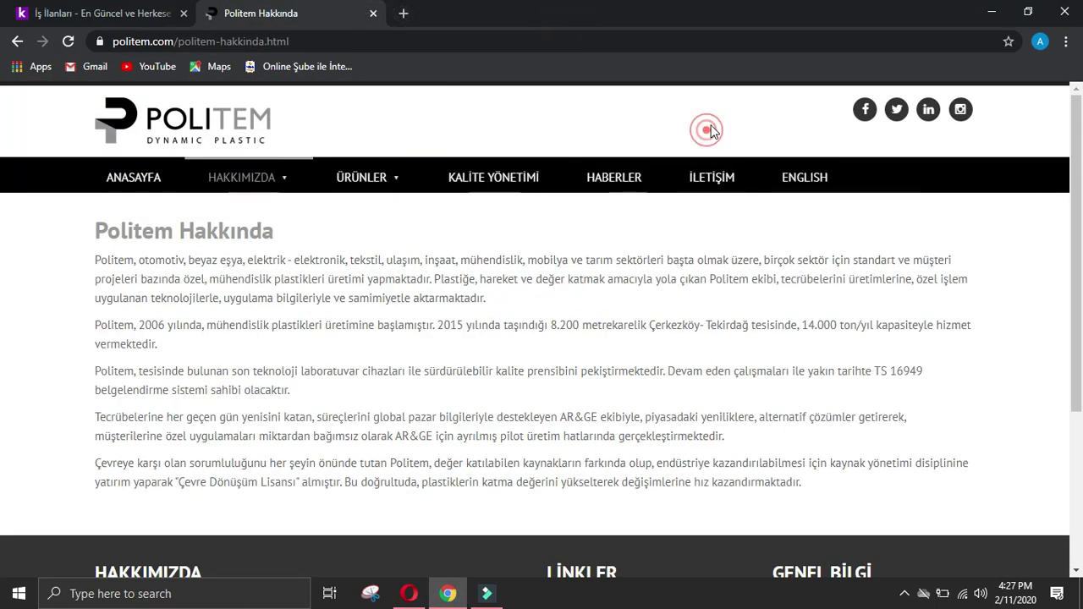
pyautogui.click(928, 109)
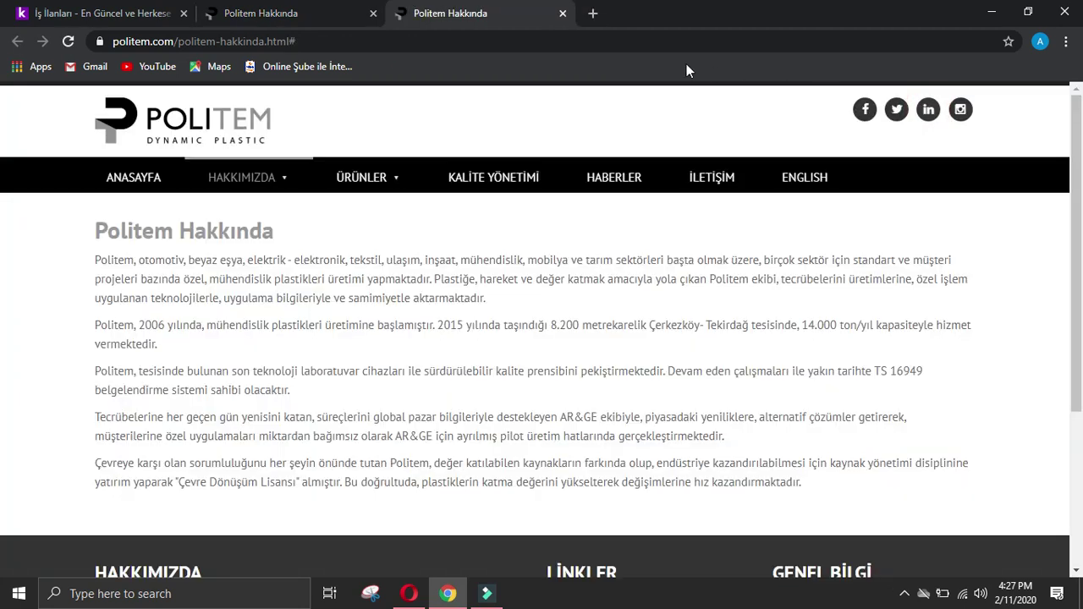
pyautogui.click(929, 109)
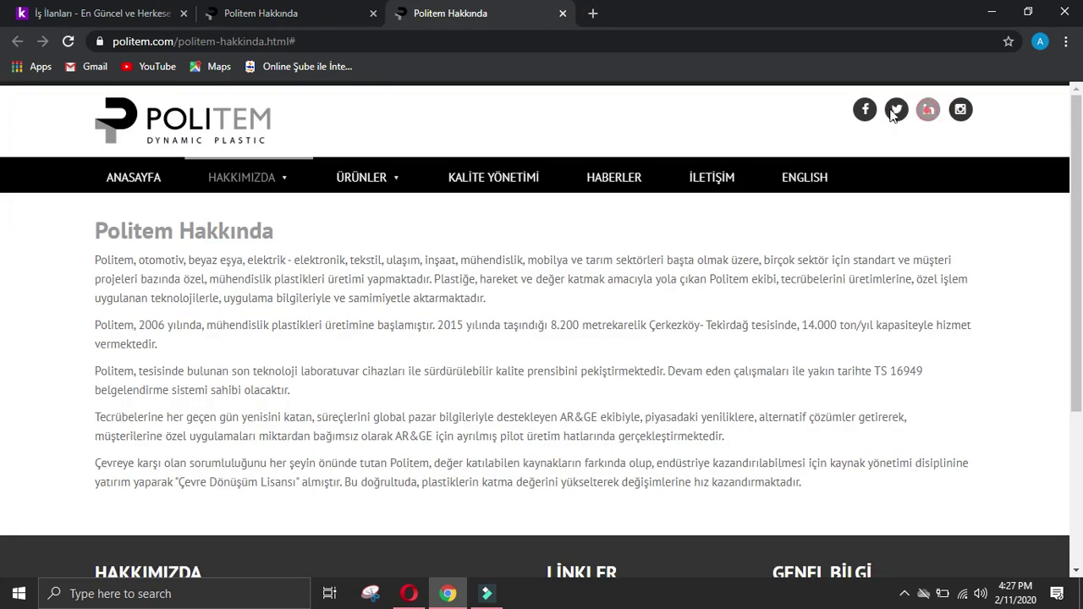
pyautogui.click(563, 14)
pyautogui.click(563, 13)
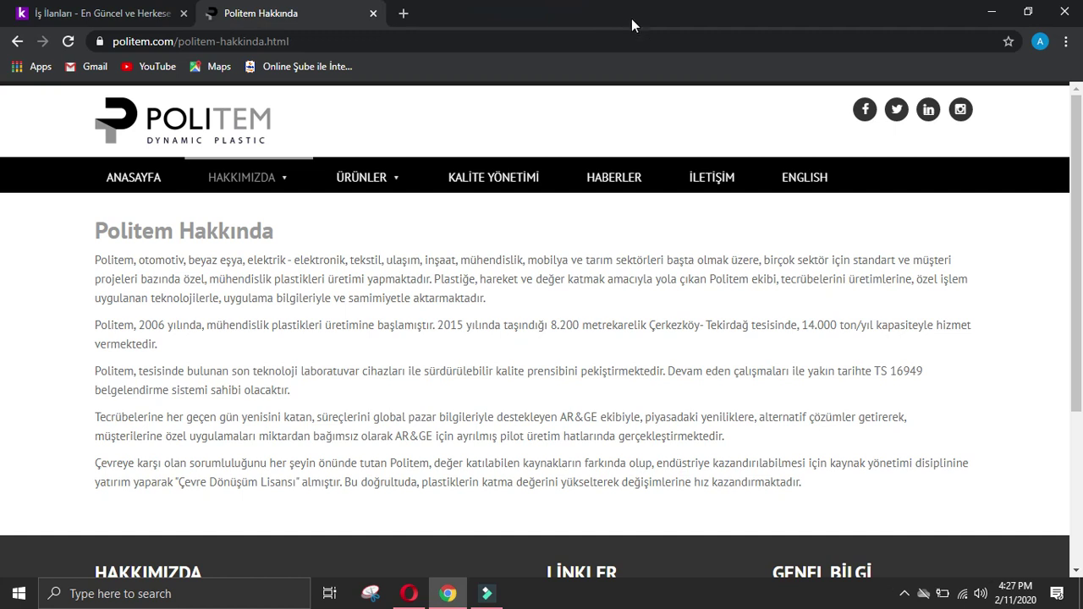
pyautogui.scroll(-3, 711, 195)
pyautogui.scroll(2, 724, 224)
pyautogui.scroll(1, 723, 224)
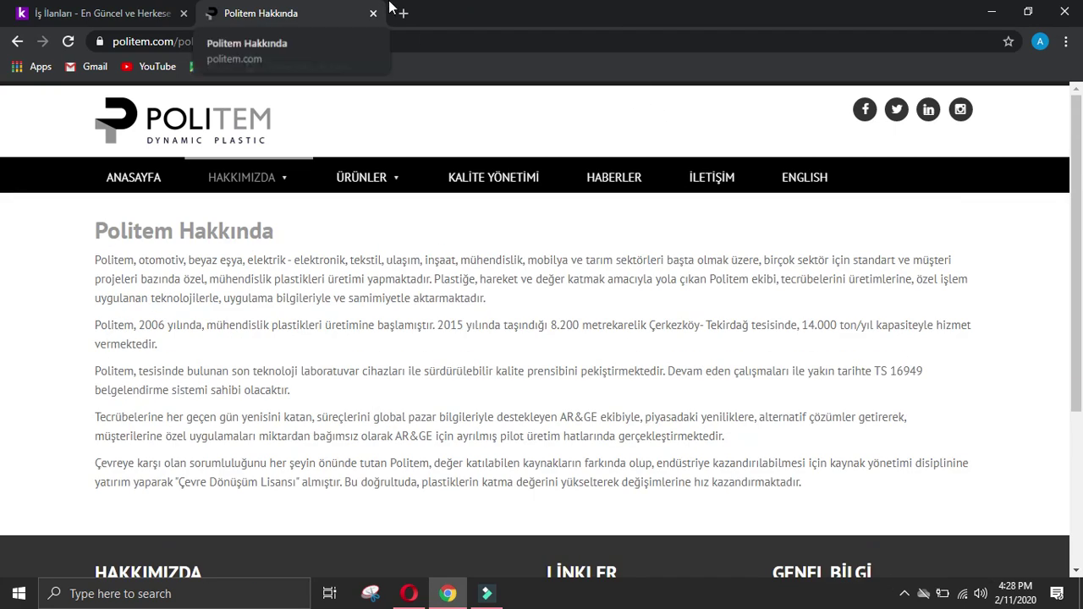
# Step: Search Google for 'Politem linkedin' in a new tab, fixing the misspelled query
pyautogui.click(404, 13)
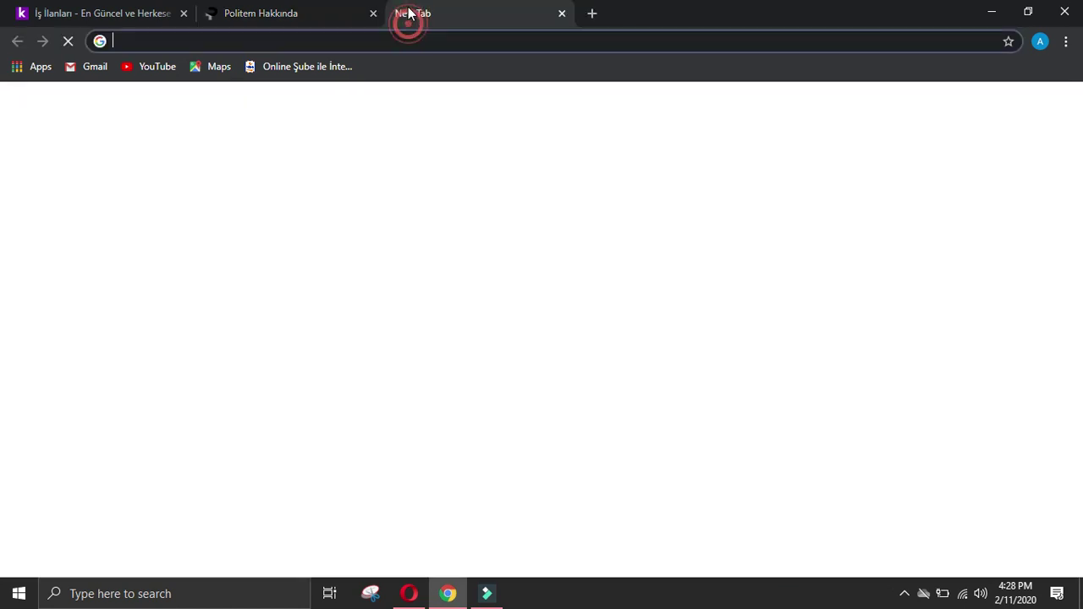
pyautogui.write('Poli')
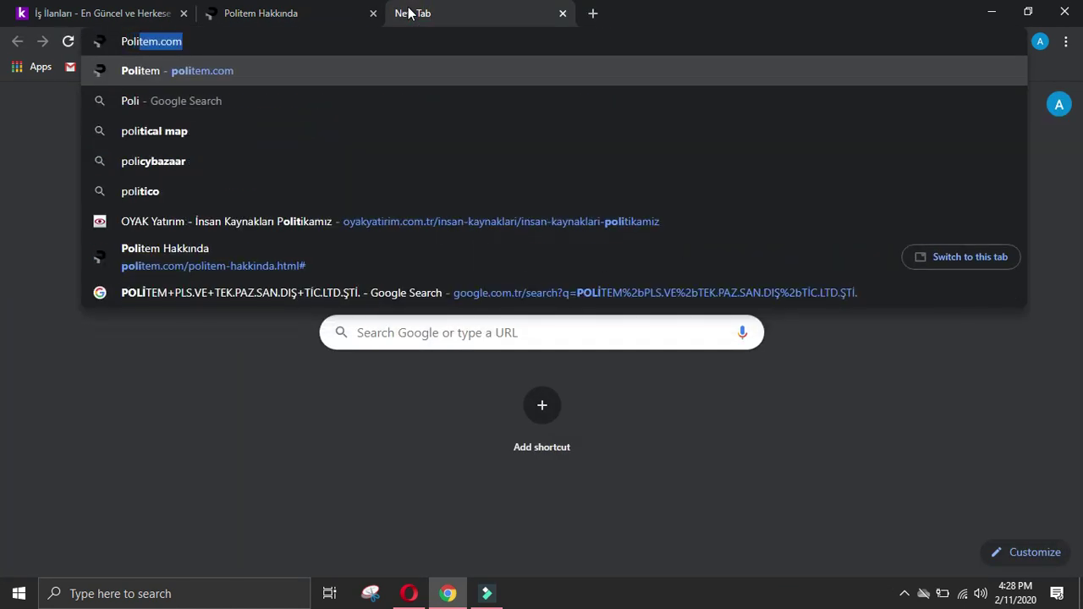
pyautogui.write('tem')
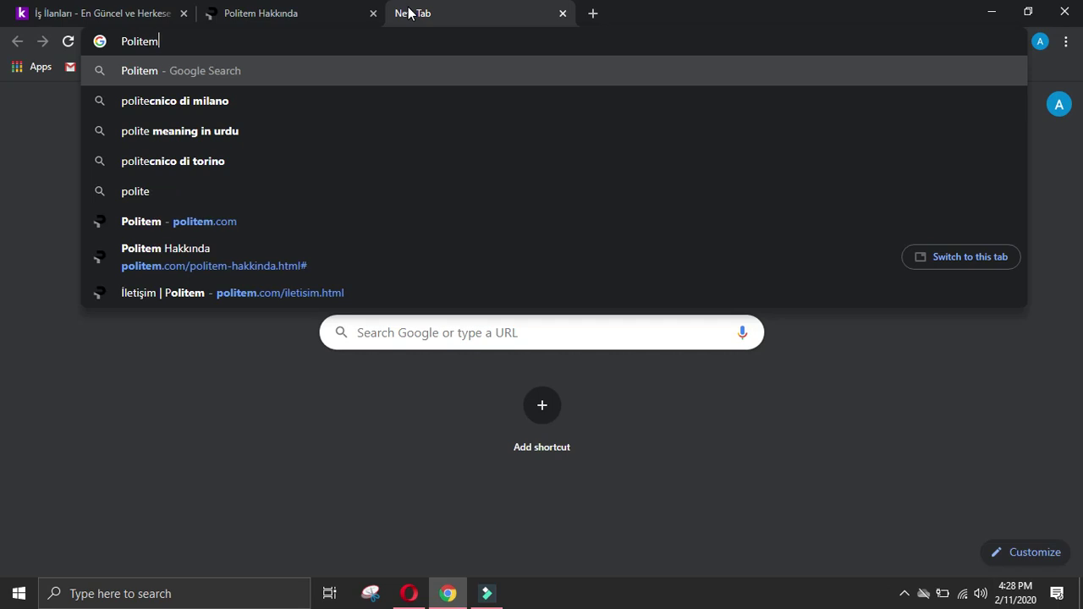
pyautogui.write(' linkedin')
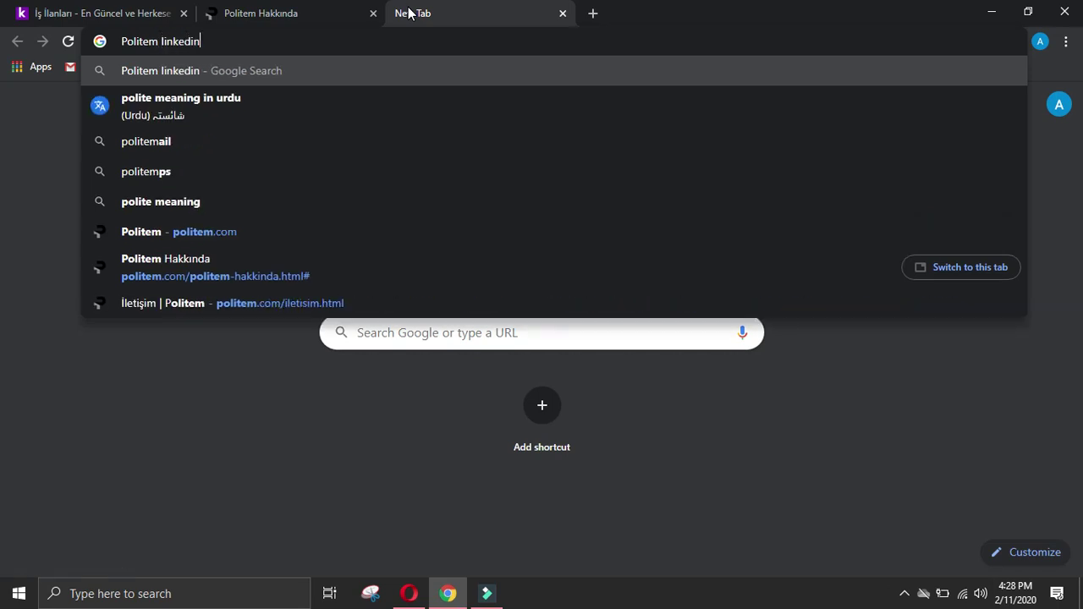
pyautogui.press('Return')
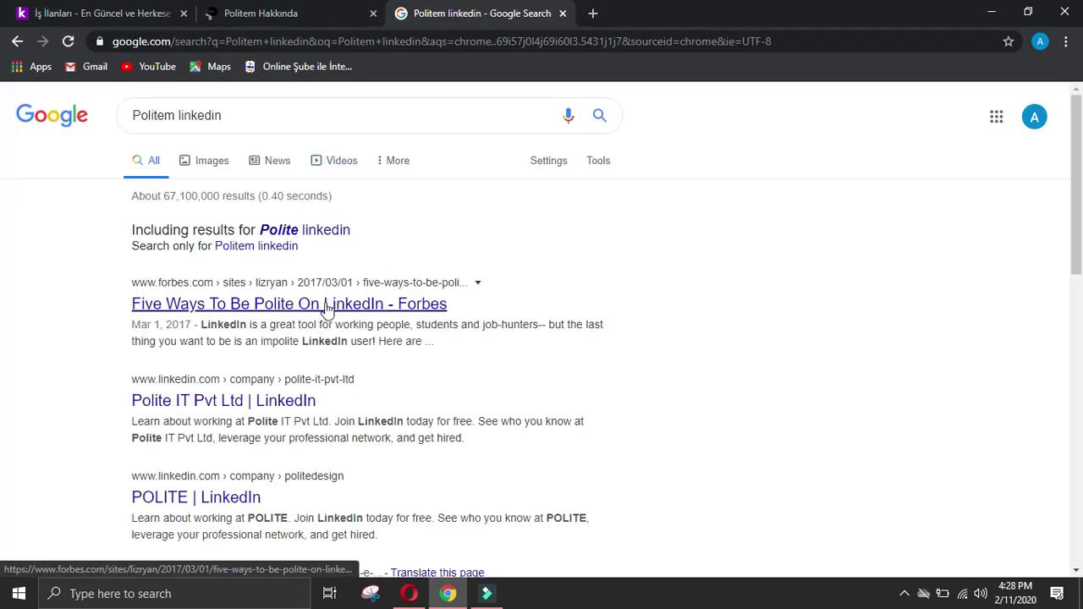
pyautogui.click(334, 230)
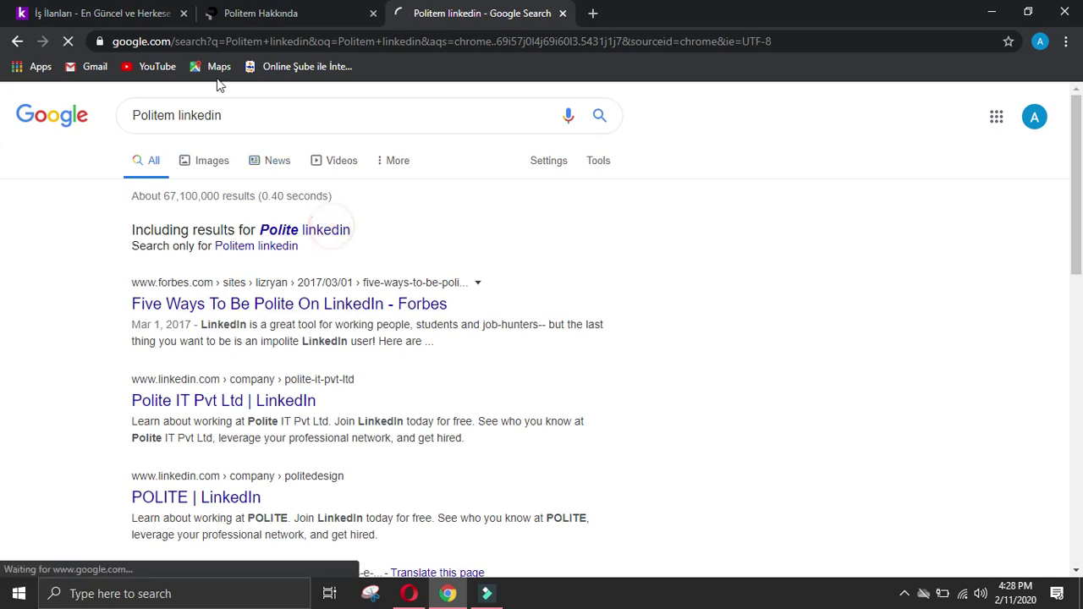
pyautogui.click(172, 113)
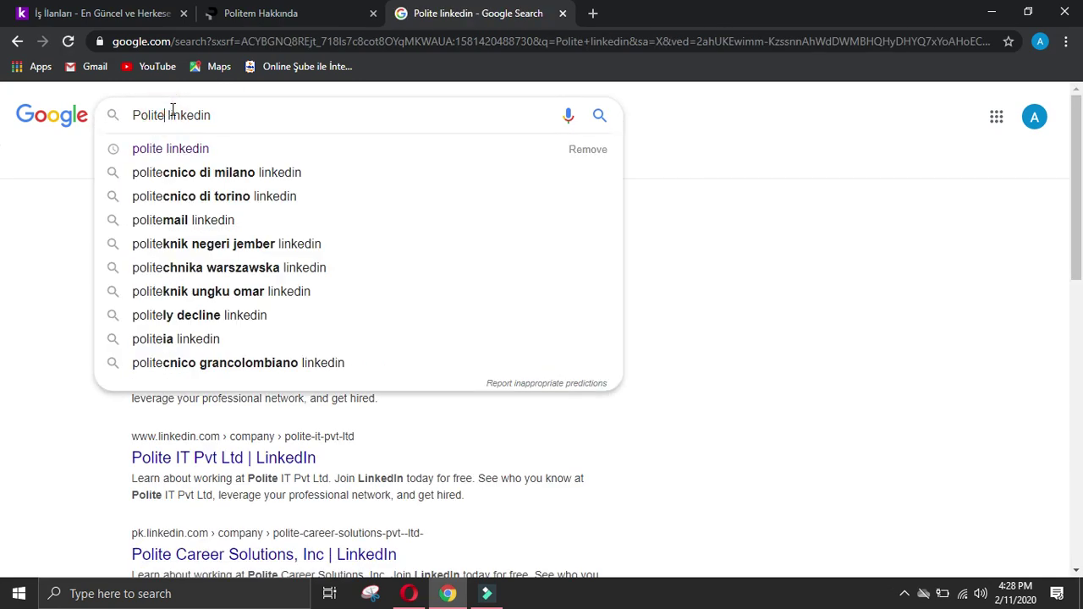
pyautogui.write('m')
pyautogui.press('Return')
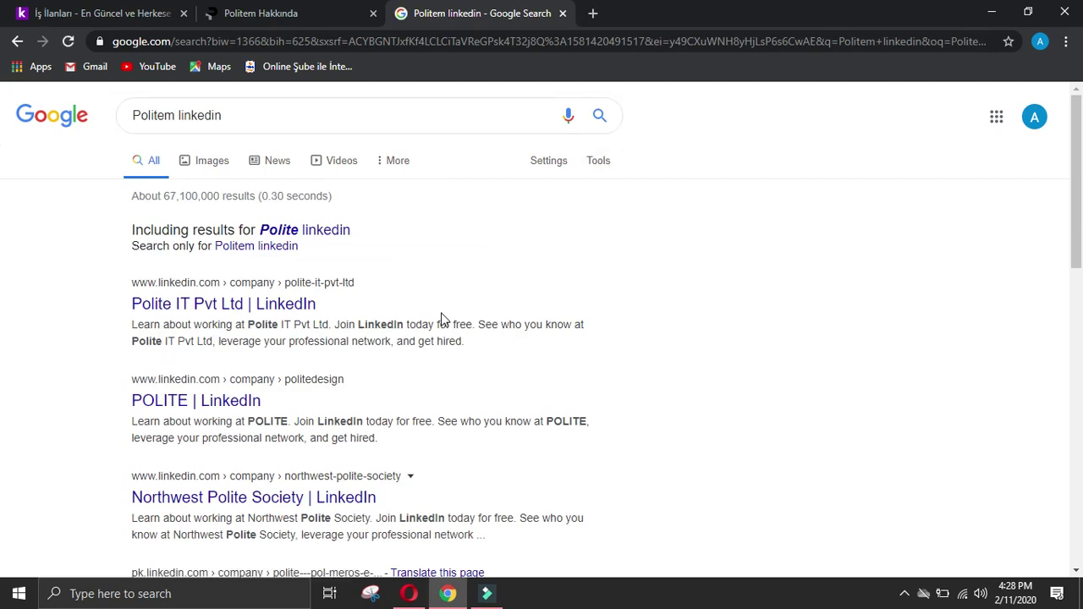
# Step: Search 'Politem Hakkinda linkedin' and retry the company site's LinkedIn link
pyautogui.click(312, 13)
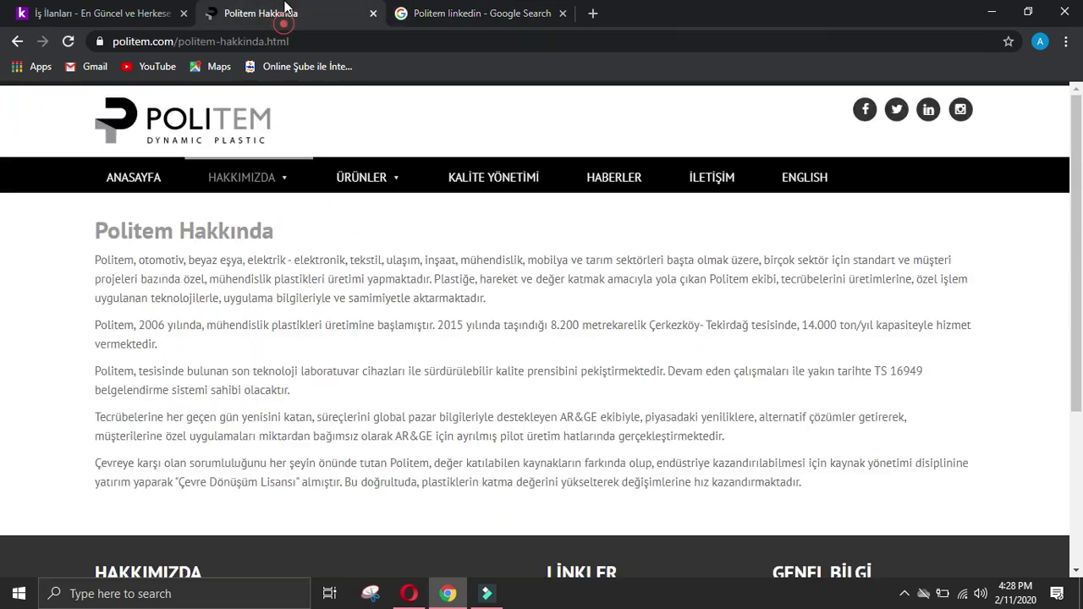
pyautogui.click(457, 12)
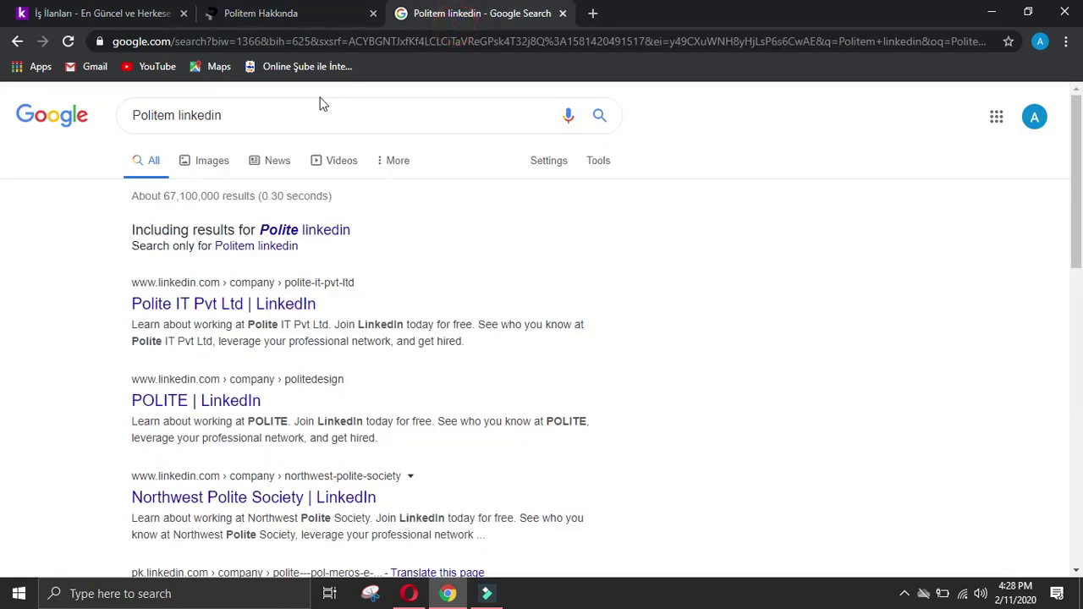
pyautogui.click(177, 116)
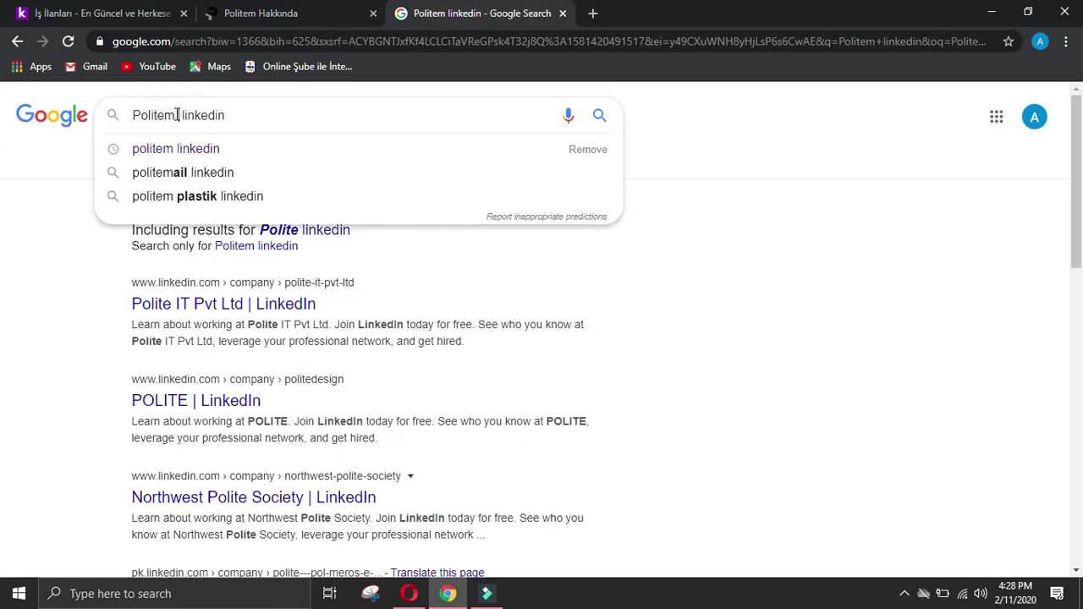
pyautogui.write('Hakki')
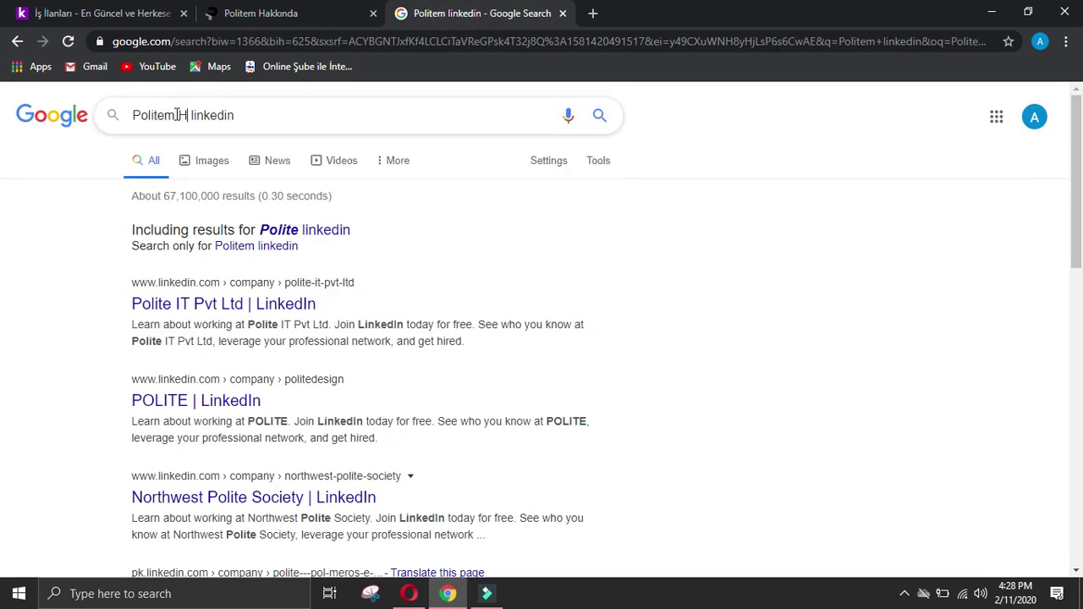
pyautogui.write('nda')
pyautogui.press('Return')
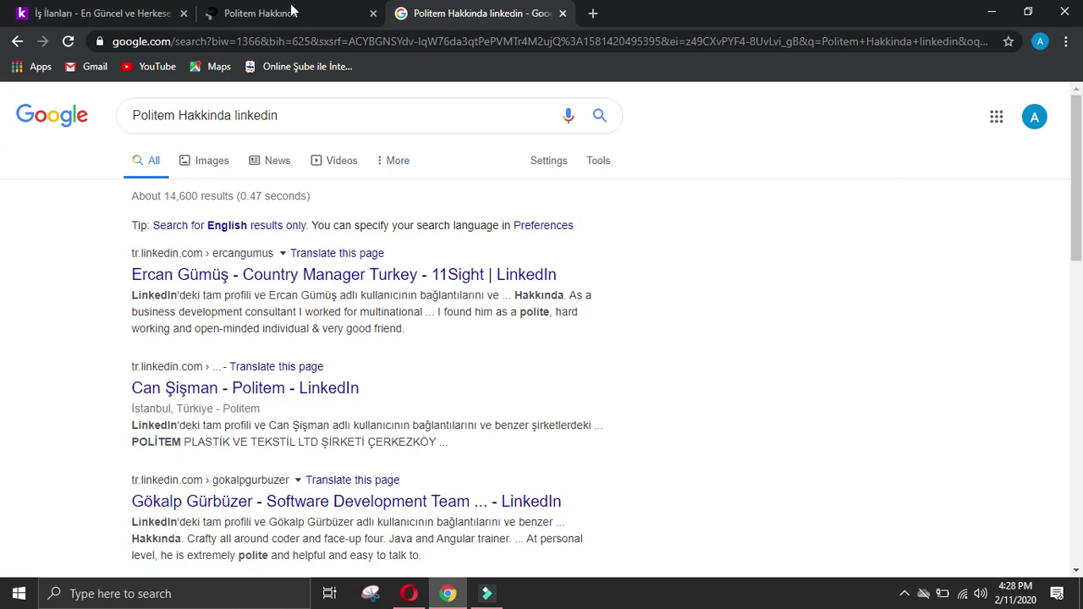
pyautogui.scroll(-2, 496, 224)
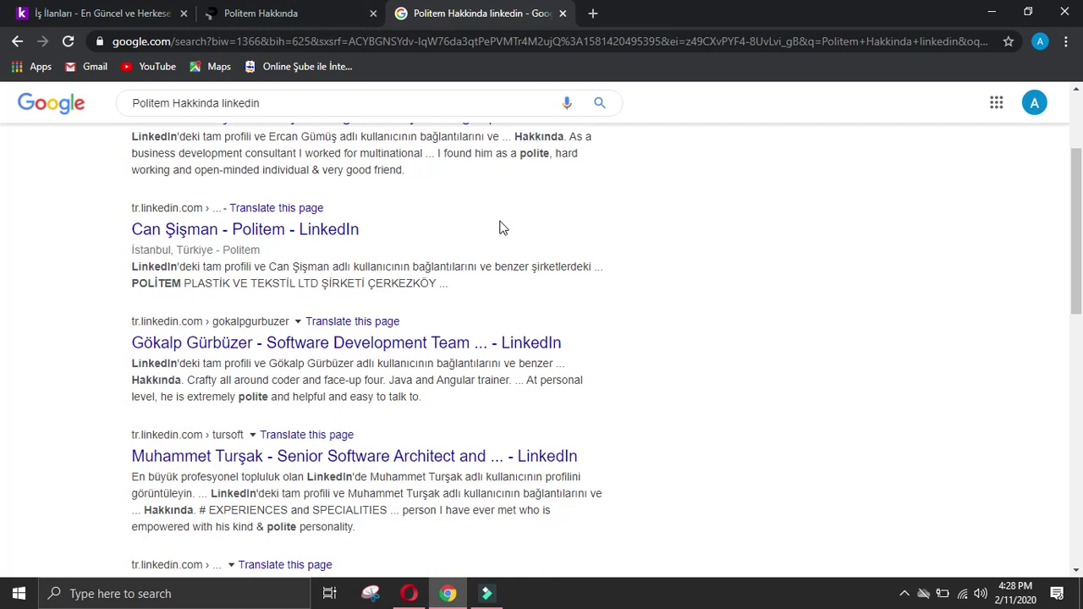
pyautogui.scroll(3, 504, 220)
pyautogui.click(320, 10)
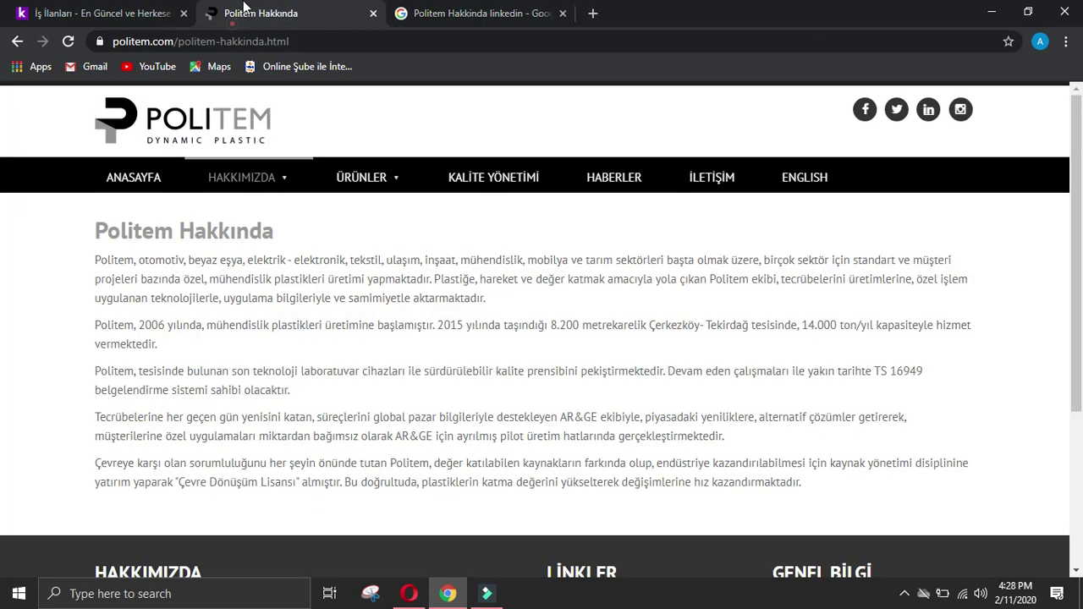
pyautogui.click(930, 110)
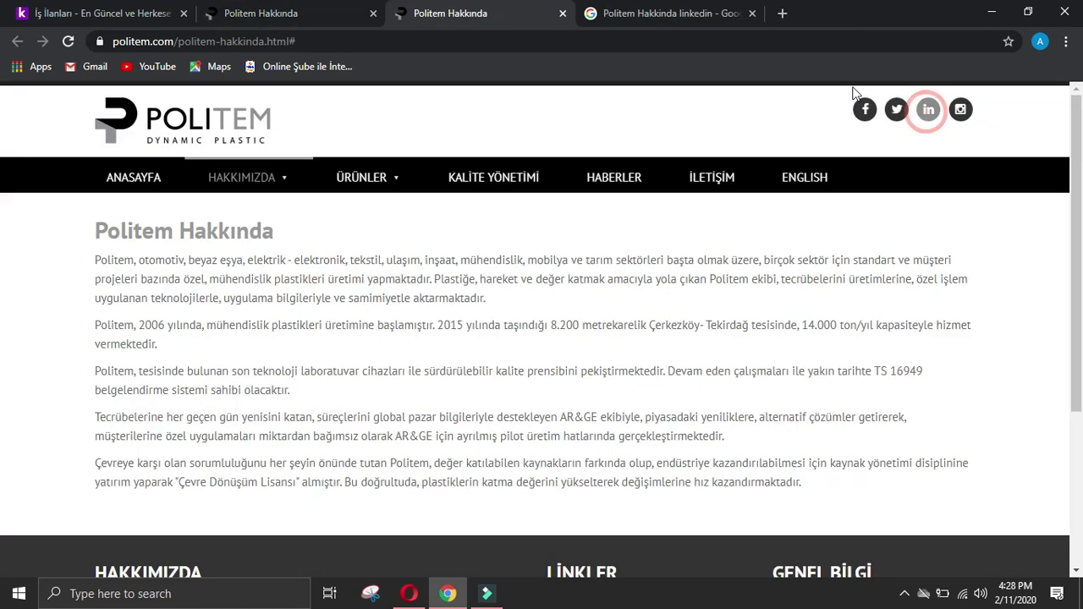
pyautogui.click(563, 14)
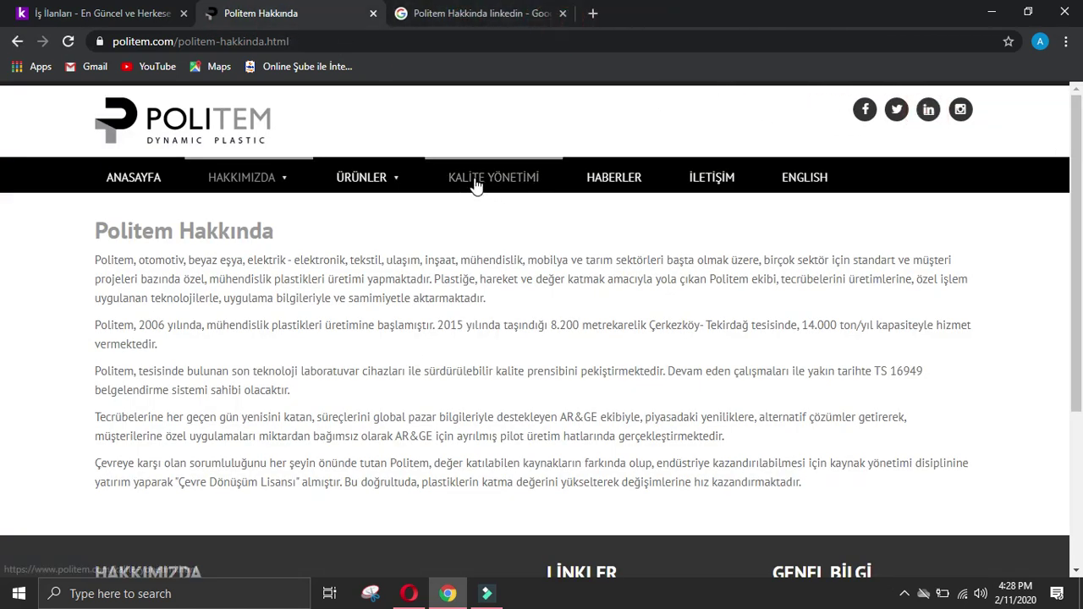
pyautogui.click(472, 14)
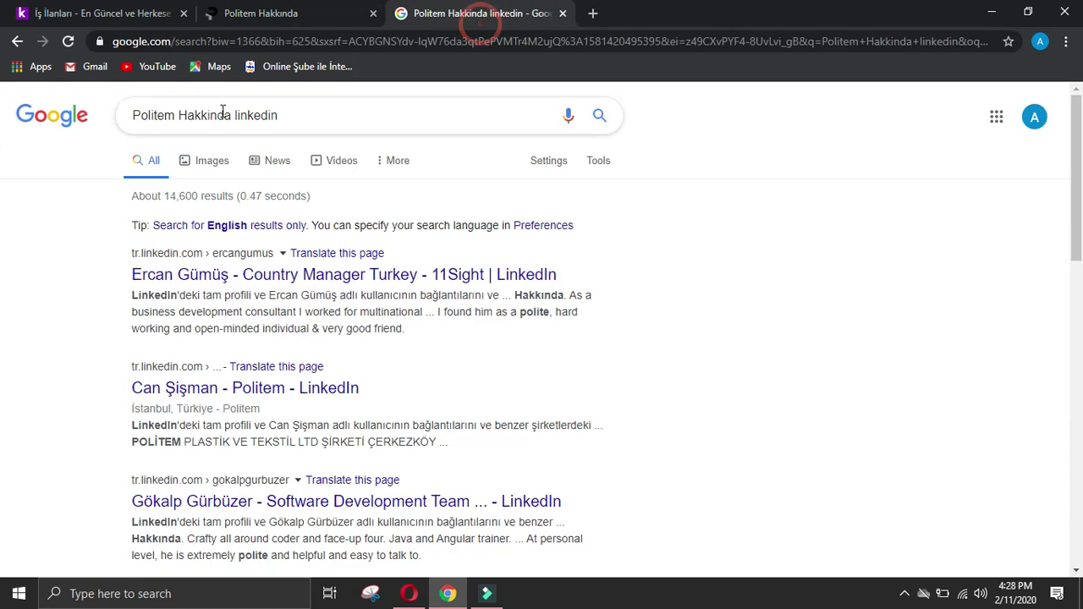
# Step: Change the query to 'Politem dynamic plastic linkedin' and run it
pyautogui.moveTo(229, 115); pyautogui.dragTo(183, 117)
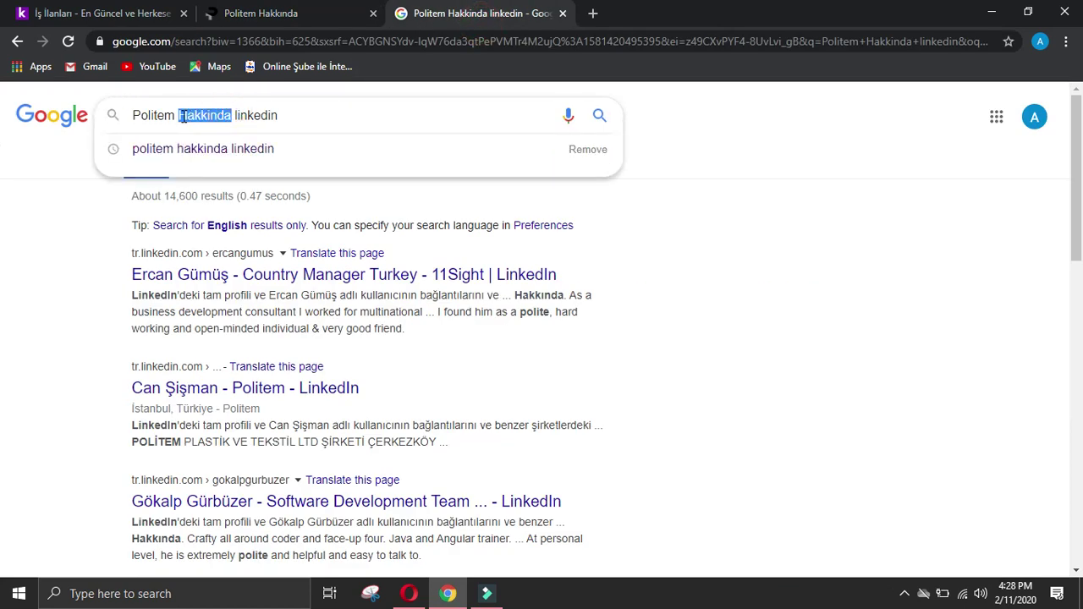
pyautogui.press('BackSpace')
pyautogui.write('dynamic p')
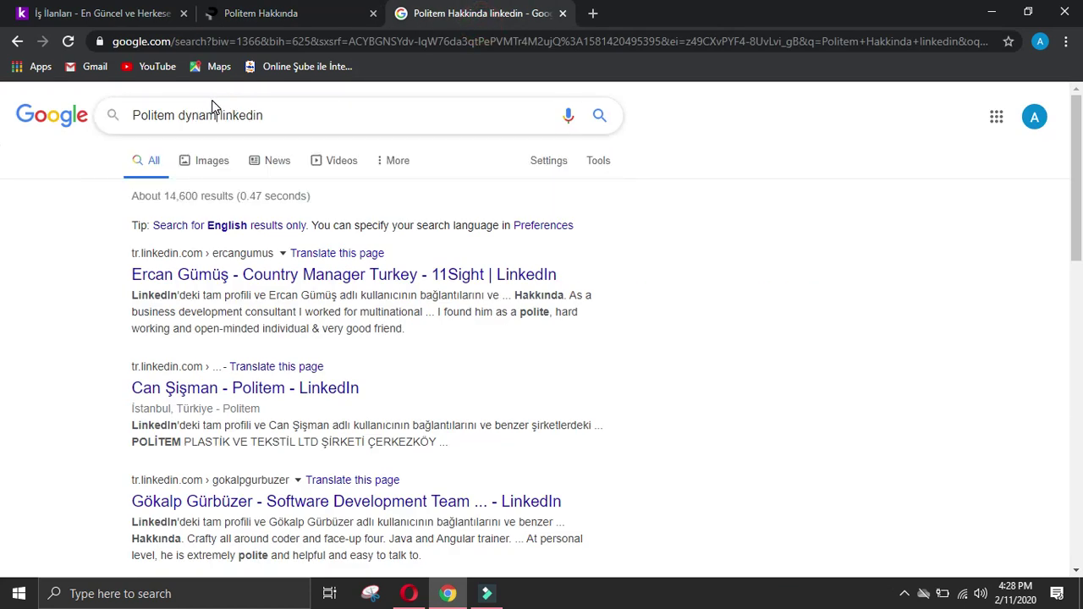
pyautogui.write('lasti')
pyautogui.click(338, 13)
pyautogui.click(489, 10)
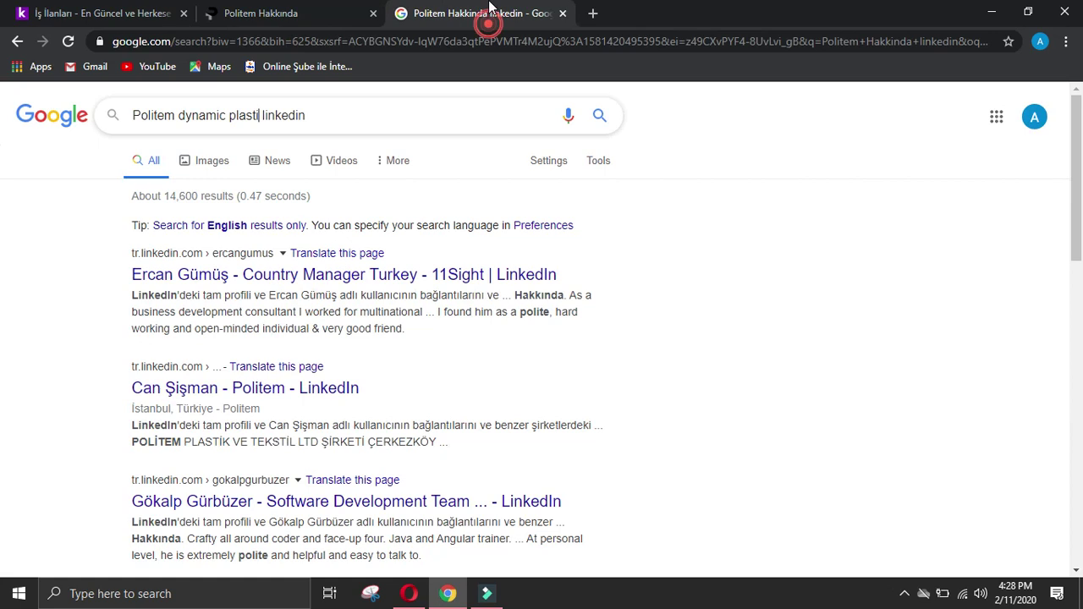
pyautogui.write('c')
pyautogui.press('Return')
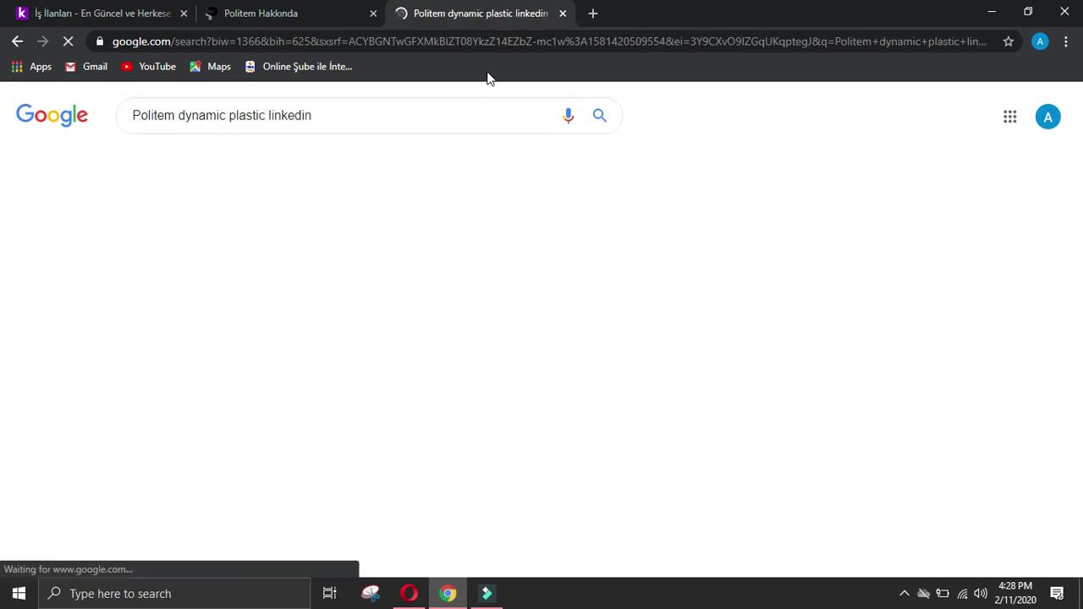
# Step: Check the DYNAMiC PLASTIC INDUSTRIES and employee results, then open the POLİTEM PLASTİK owner's profile
pyautogui.click(369, 272)
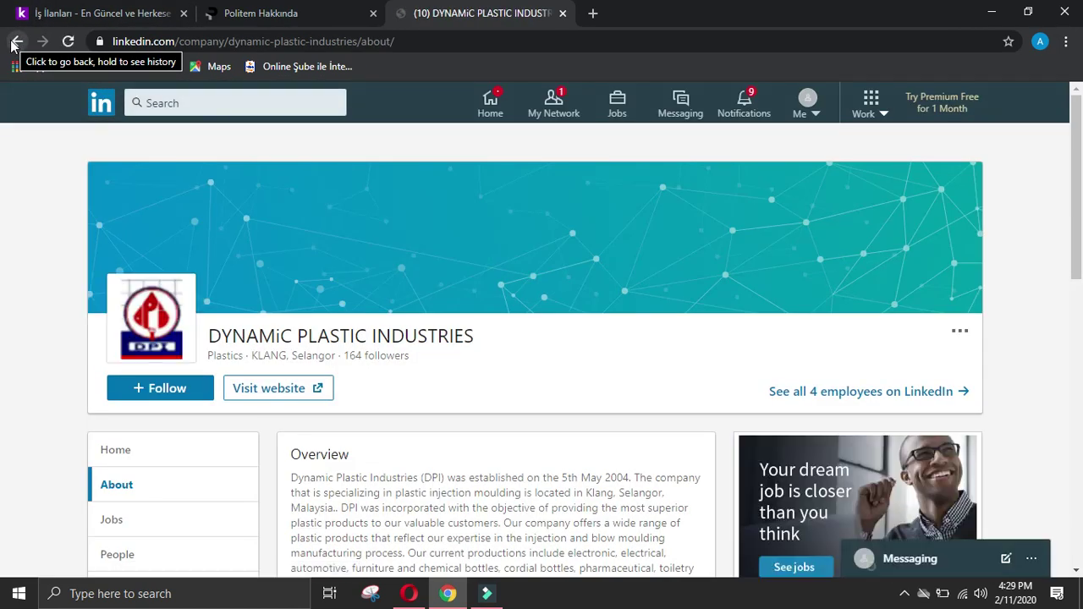
pyautogui.click(13, 43)
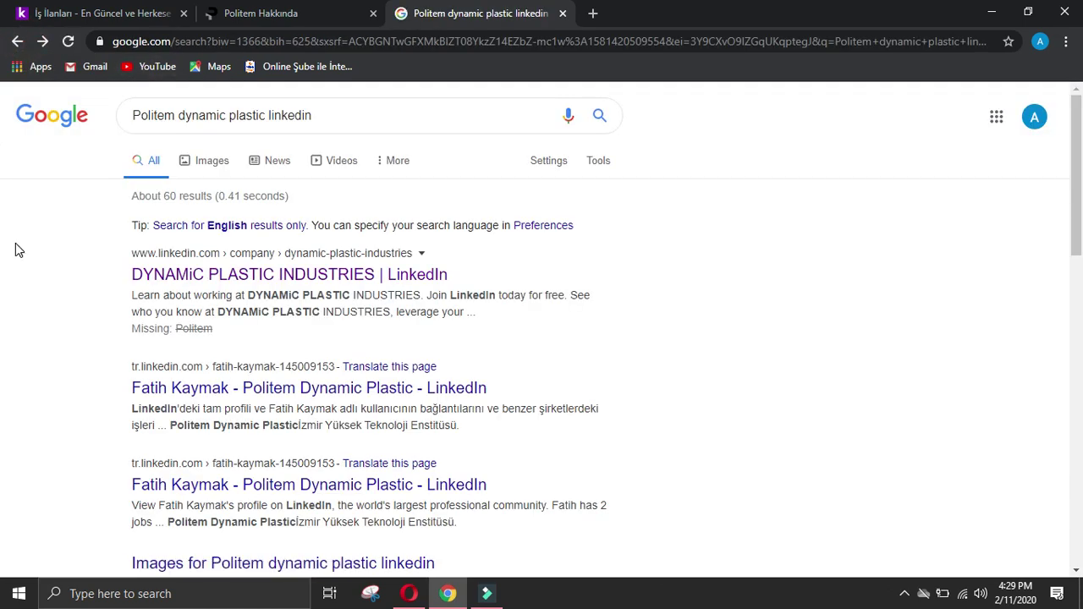
pyautogui.click(189, 385)
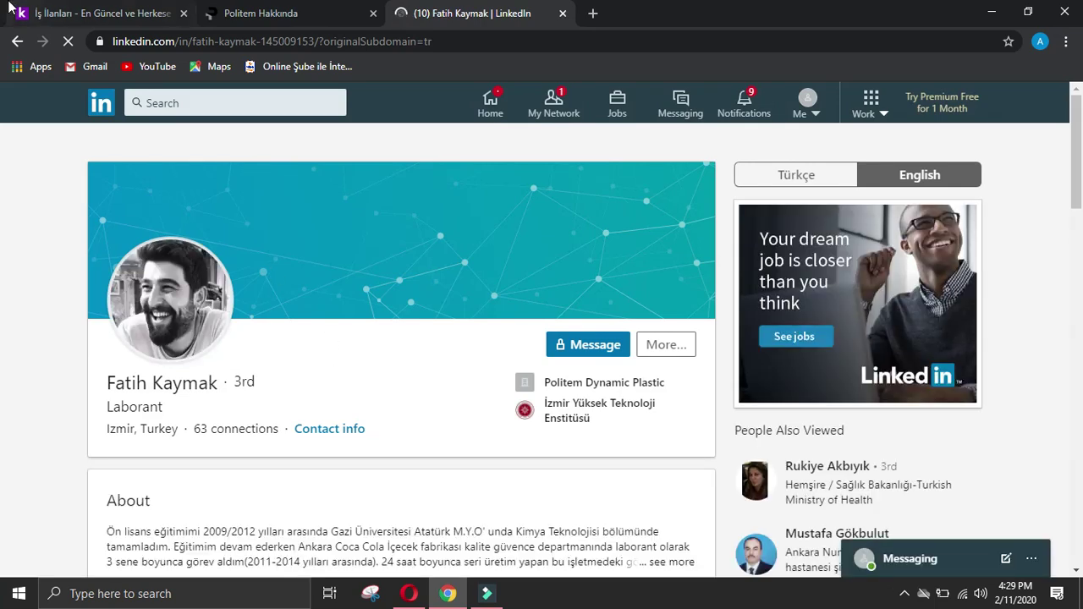
pyautogui.click(16, 42)
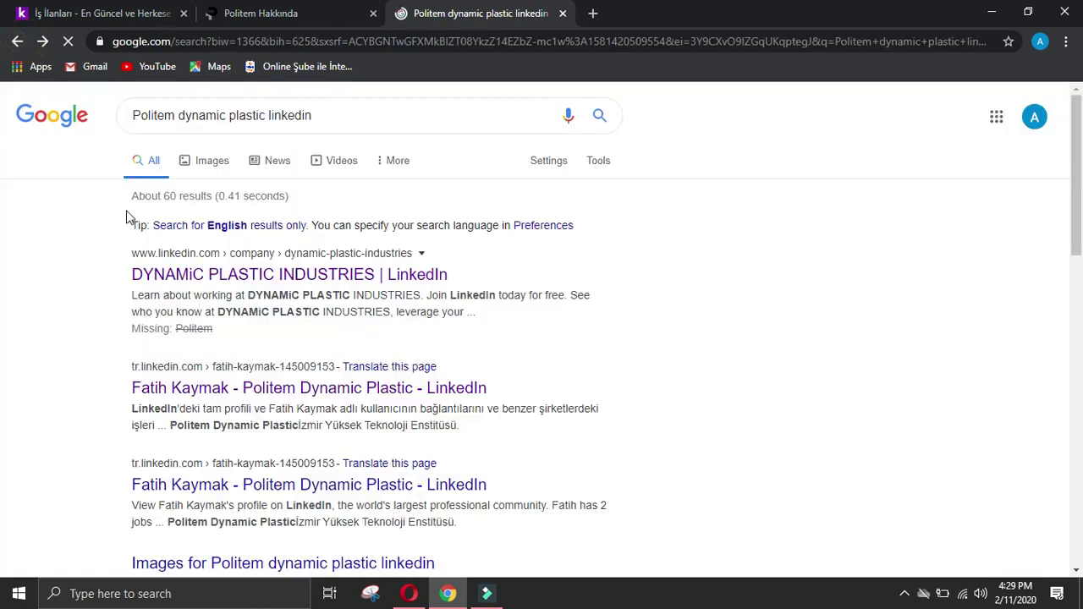
pyautogui.scroll(-2, 126, 217)
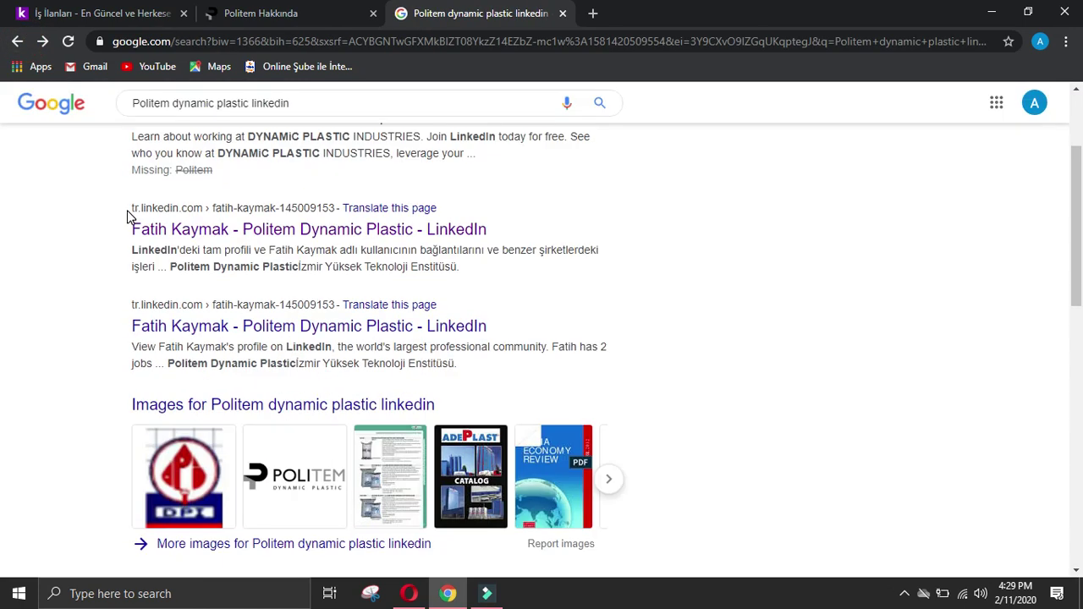
pyautogui.scroll(-4, 127, 218)
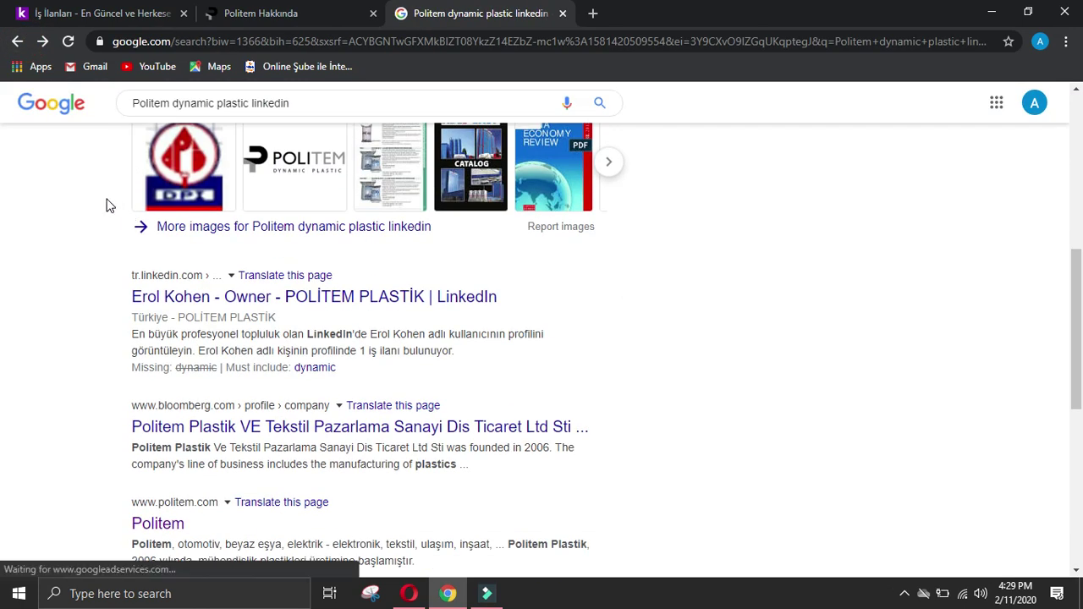
pyautogui.click(209, 303)
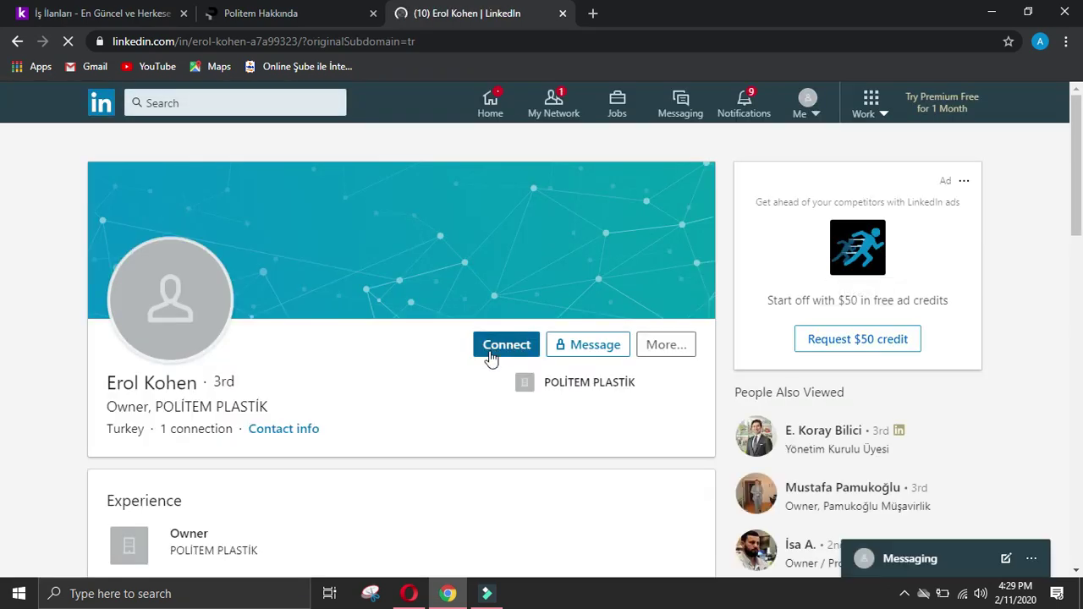
# Step: Send the owner a LinkedIn connection invite, then copy their name and return to the form
pyautogui.click(494, 347)
pyautogui.click(697, 246)
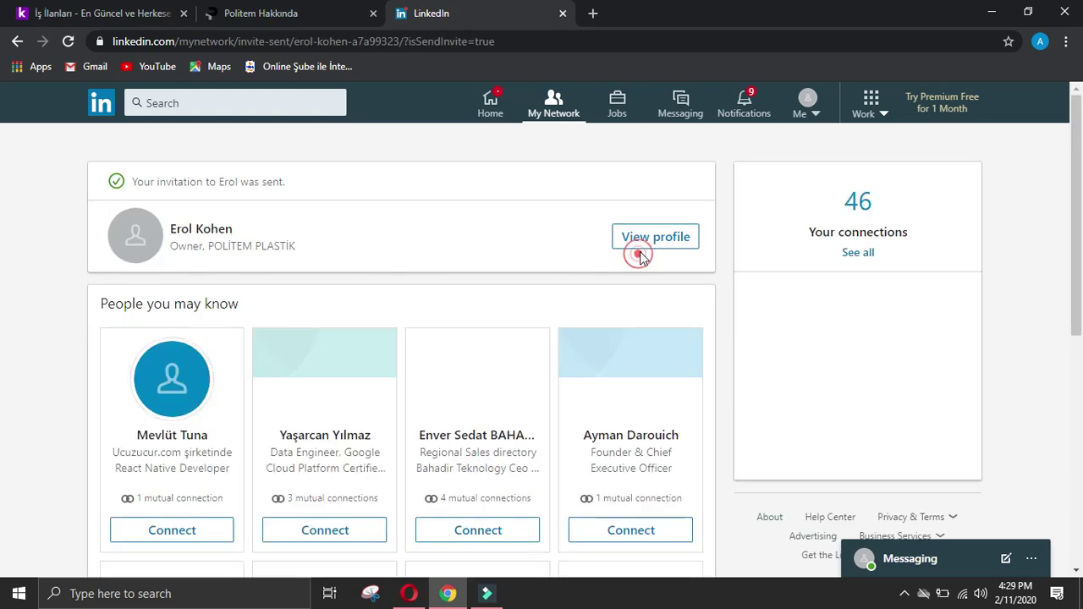
pyautogui.click(637, 246)
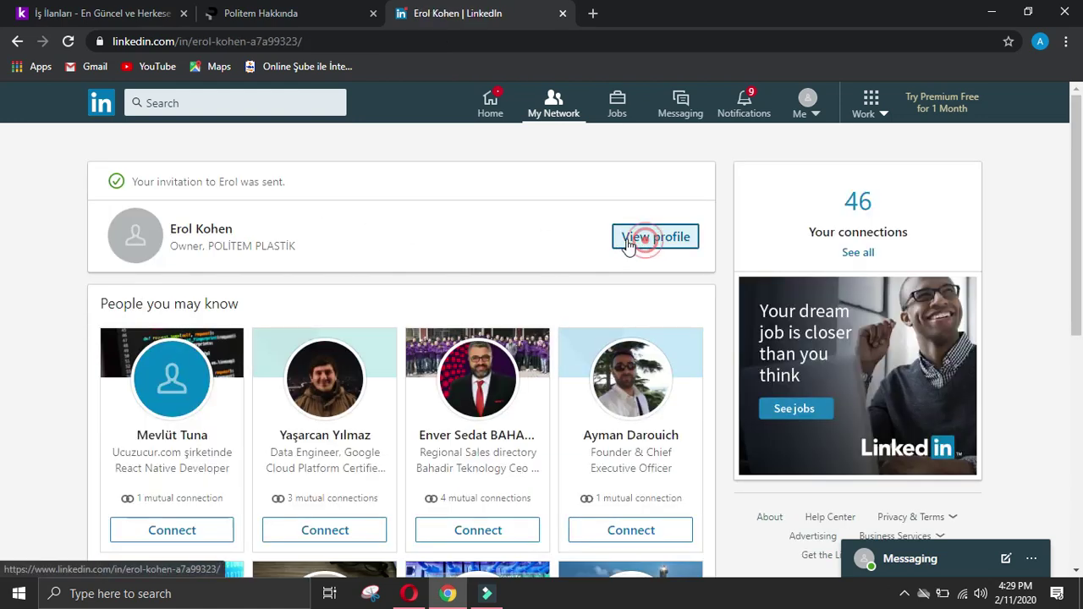
pyautogui.moveTo(109, 383); pyautogui.dragTo(197, 385)
pyautogui.hotkey('ctrl', 'c')
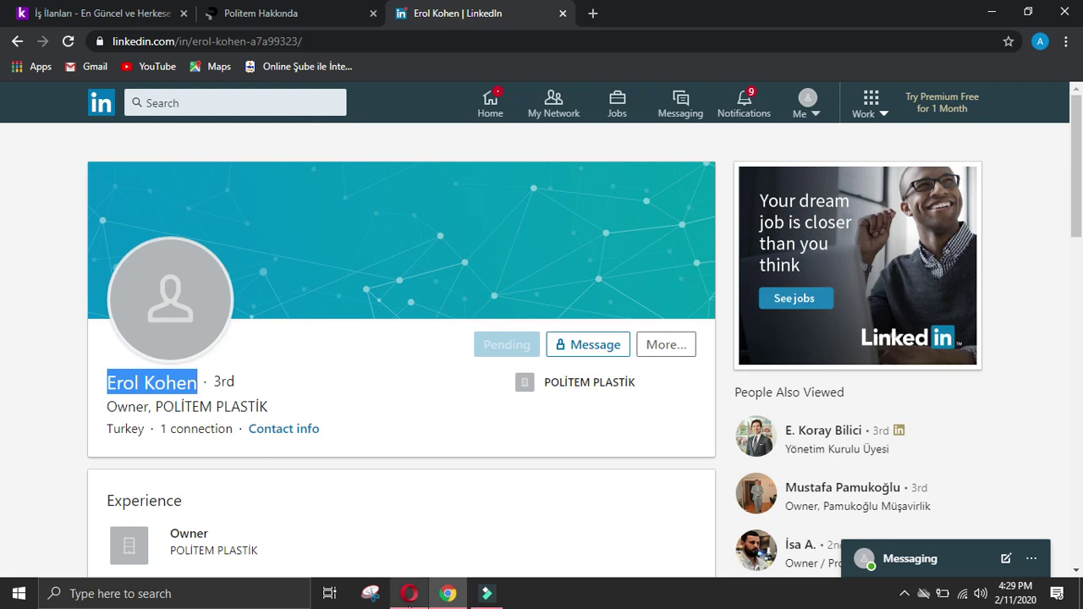
pyautogui.click(409, 594)
pyautogui.scroll(-1, 390, 468)
# Step: Paste the owner's full name into the Name of owner answer
pyautogui.scroll(1, 508, 367)
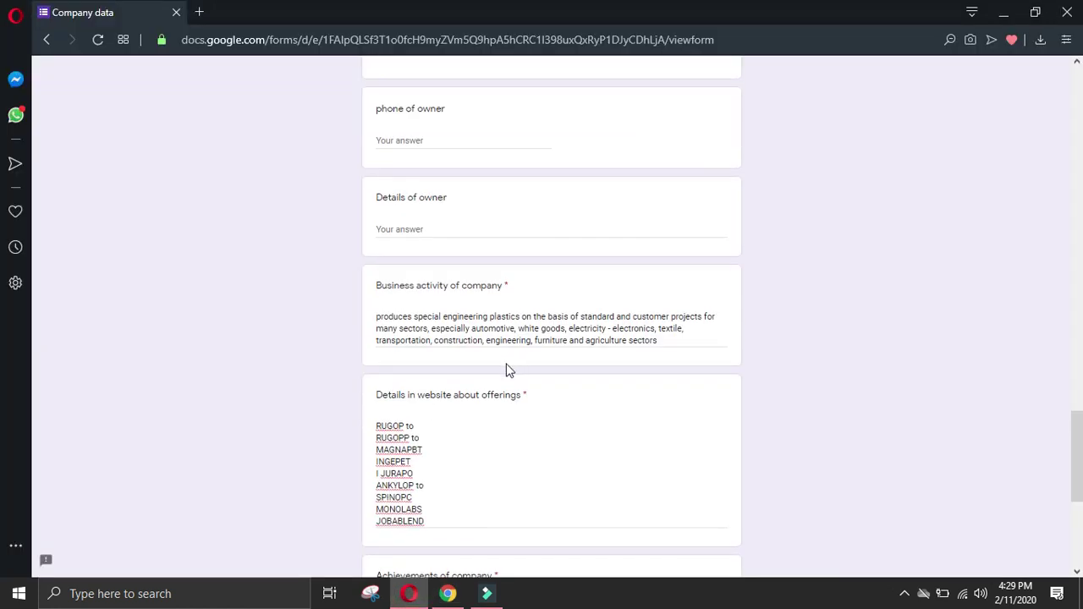
pyautogui.scroll(7, 926, 251)
pyautogui.scroll(-2, 522, 266)
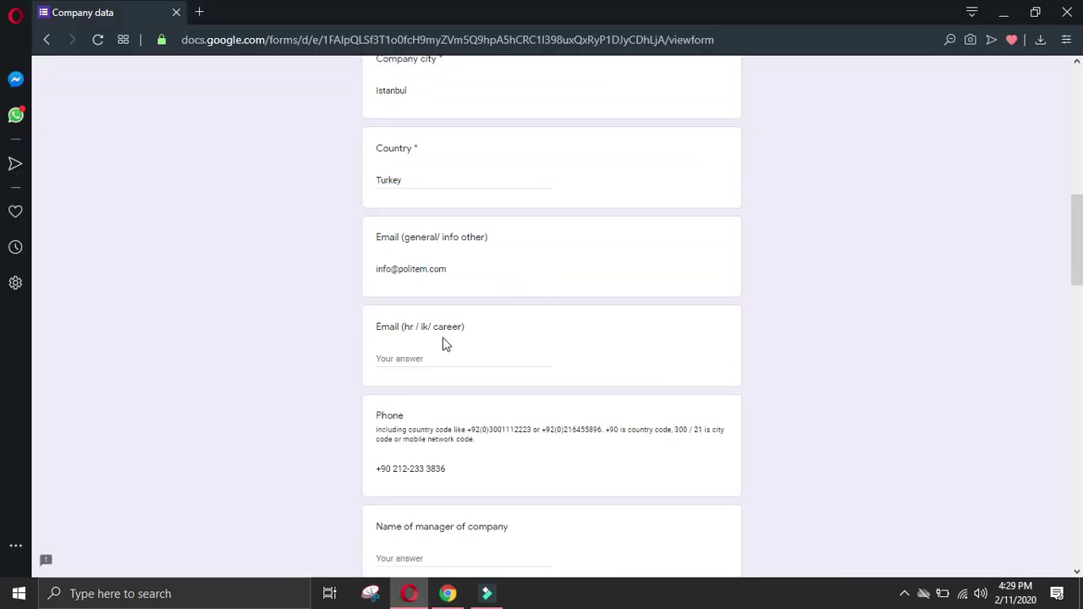
pyautogui.scroll(-2, 430, 375)
pyautogui.click(422, 403)
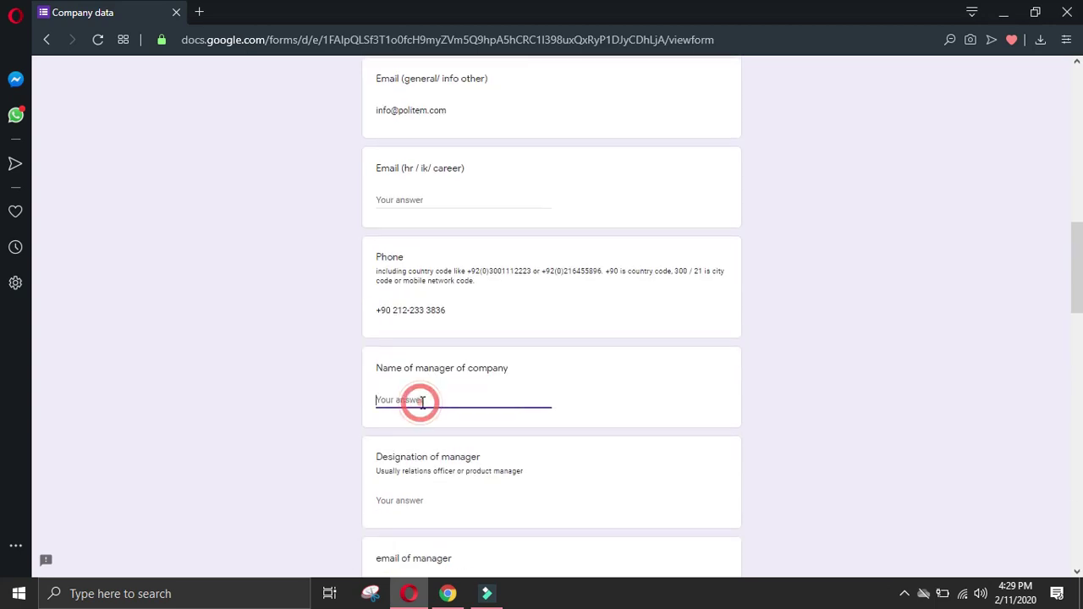
pyautogui.scroll(-6, 434, 406)
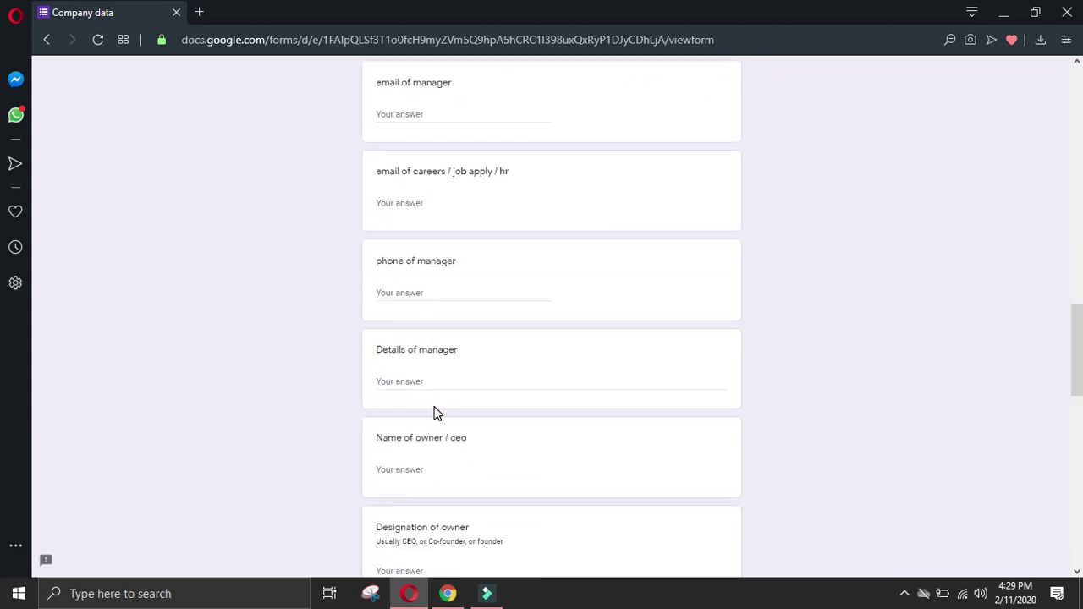
pyautogui.scroll(-2, 431, 257)
pyautogui.click(437, 307)
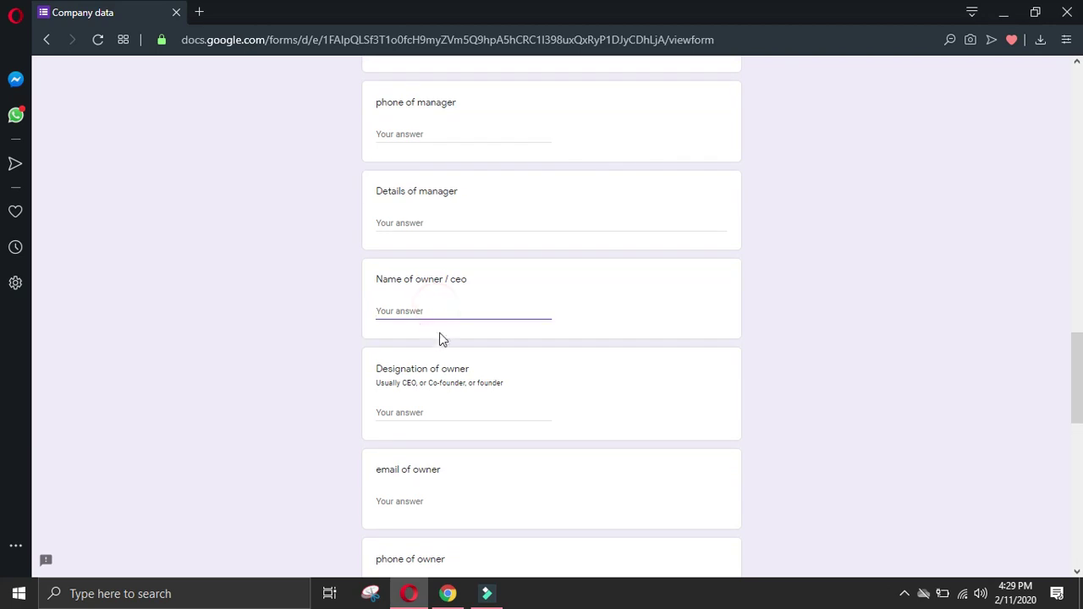
pyautogui.hotkey('ctrl', 'v')
pyautogui.click(432, 416)
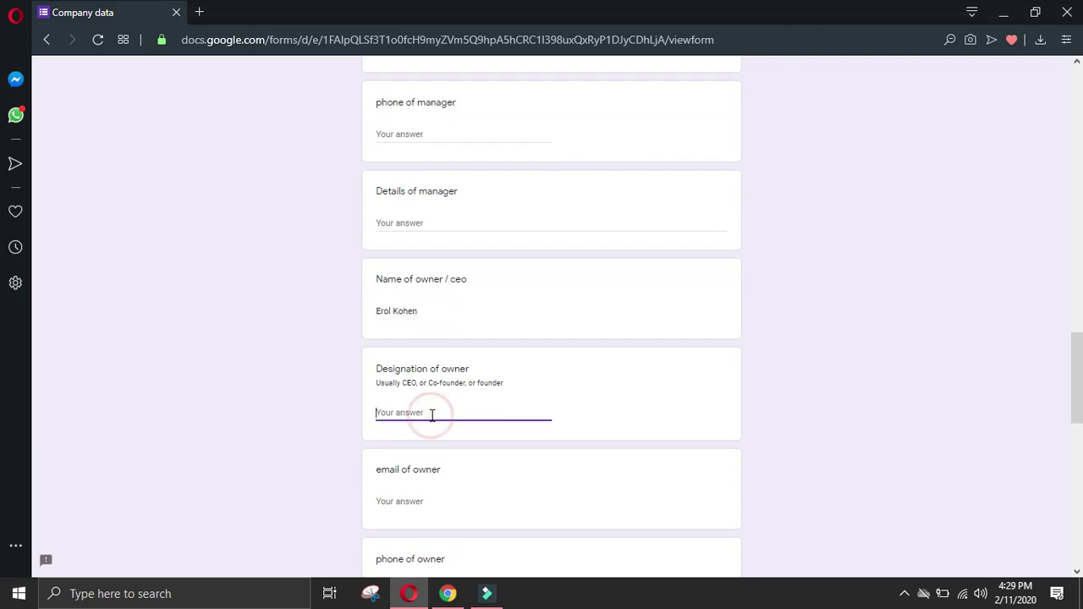
# Step: Copy the Experience section text from the owner's LinkedIn profile
pyautogui.click(449, 593)
pyautogui.click(48, 356)
pyautogui.scroll(2, 101, 257)
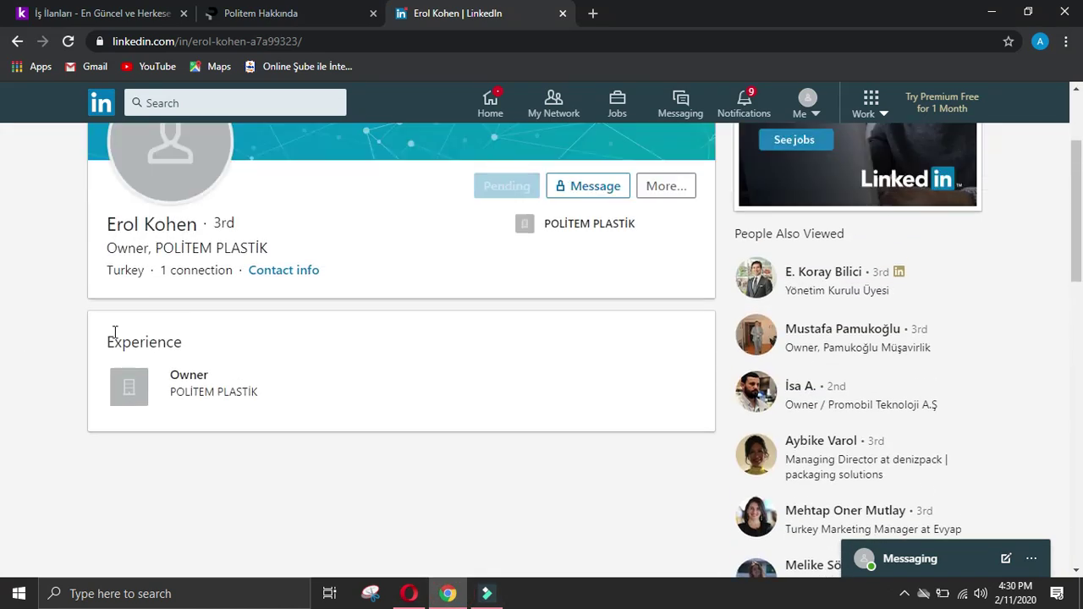
pyautogui.moveTo(179, 345); pyautogui.dragTo(318, 391)
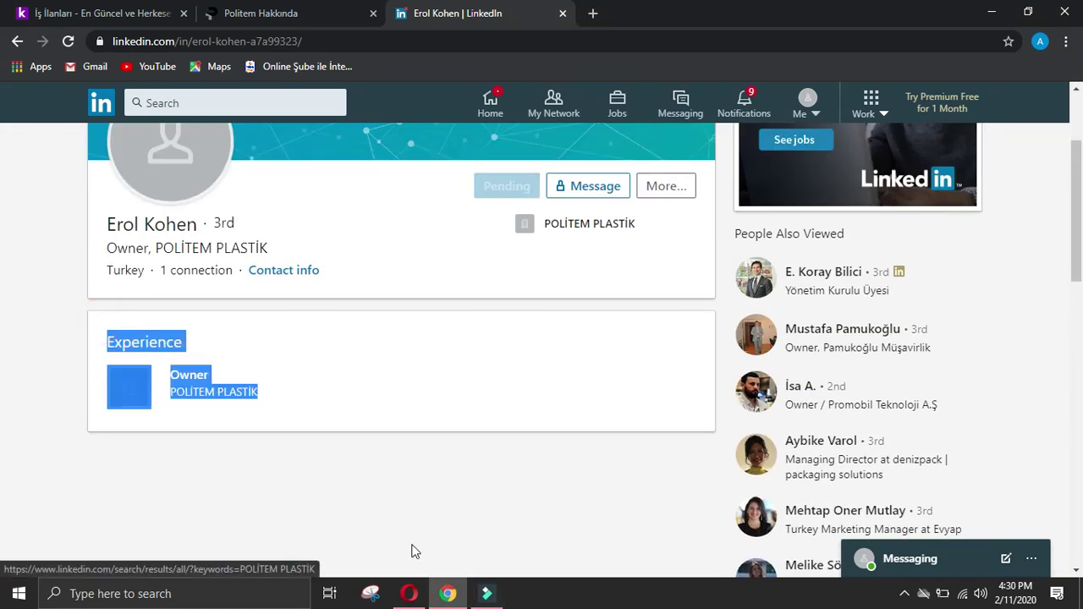
pyautogui.click(409, 593)
# Step: Enter '-' as the owner's phone and paste the experience into Details of owner, removing the extra Company Name line
pyautogui.scroll(-2, 393, 487)
pyautogui.click(418, 437)
pyautogui.write('-')
pyautogui.click(440, 520)
pyautogui.write('Experience POLİTEM PLASTİK Owner Company NamePOLİTEM PLASTİK')
pyautogui.scroll(-2, 417, 413)
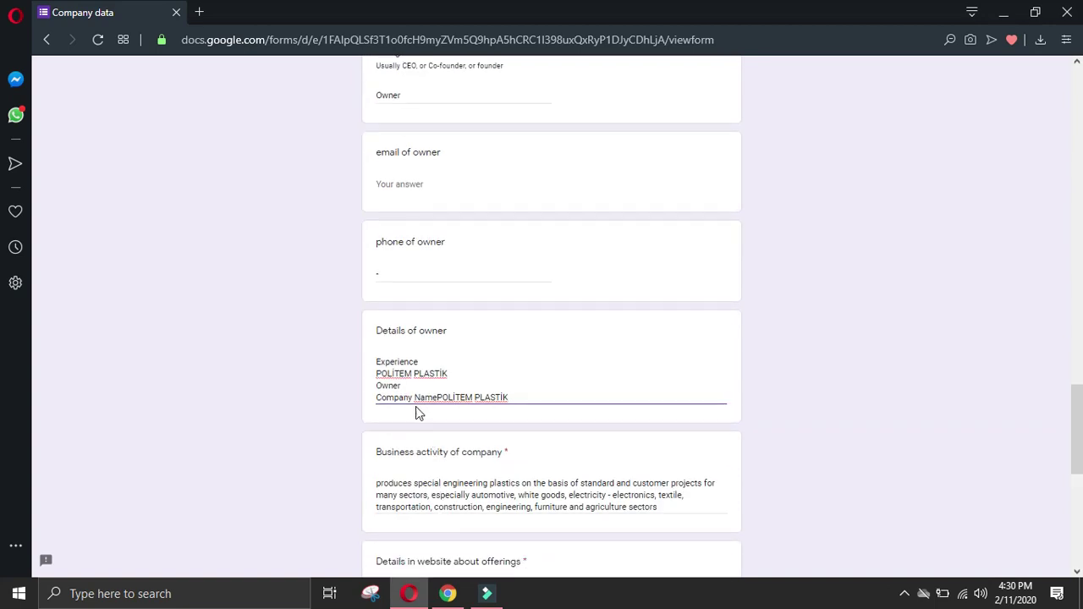
pyautogui.moveTo(501, 401); pyautogui.dragTo(310, 406)
pyautogui.press('BackSpace')
pyautogui.press('BackSpace')
pyautogui.press('BackSpace')
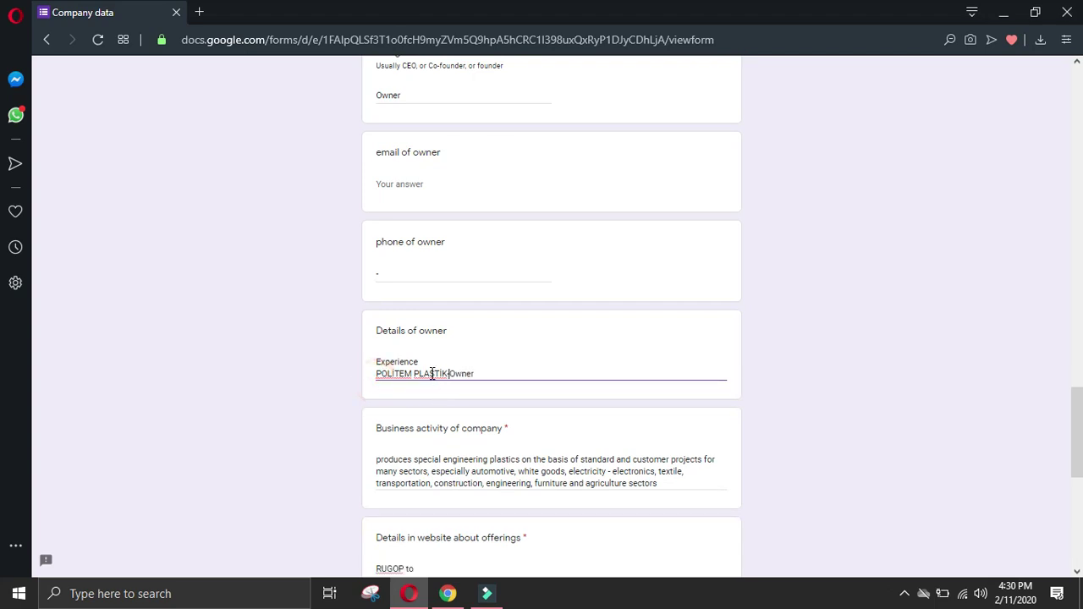
pyautogui.click(449, 595)
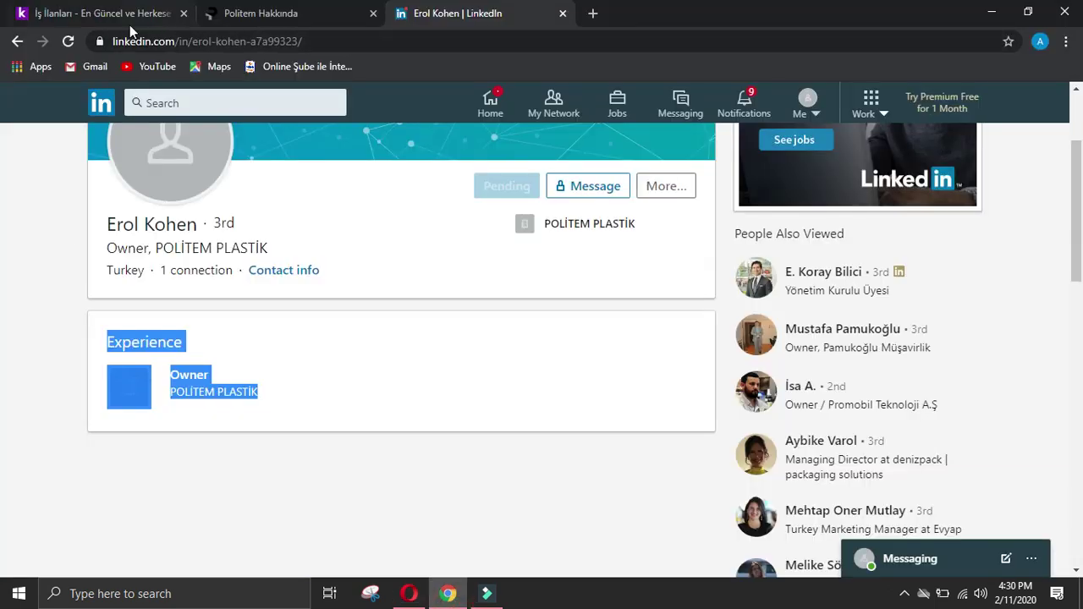
# Step: Go back to the Google results and rerun the 'Politem dynamic plastic linkedin' search
pyautogui.click(18, 44)
pyautogui.click(18, 42)
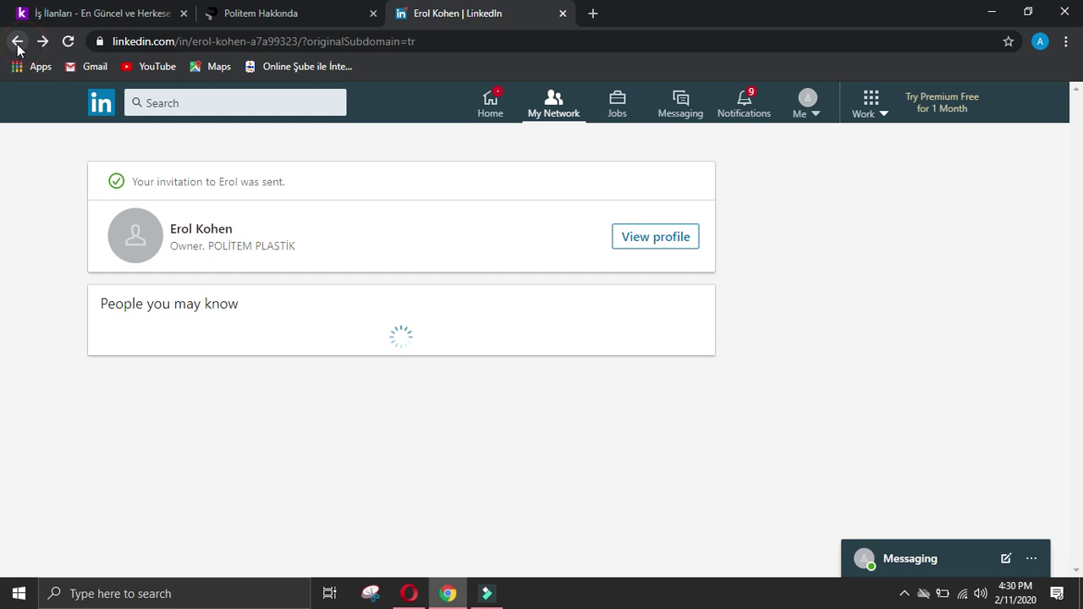
pyautogui.click(18, 42)
pyautogui.scroll(-2, 133, 313)
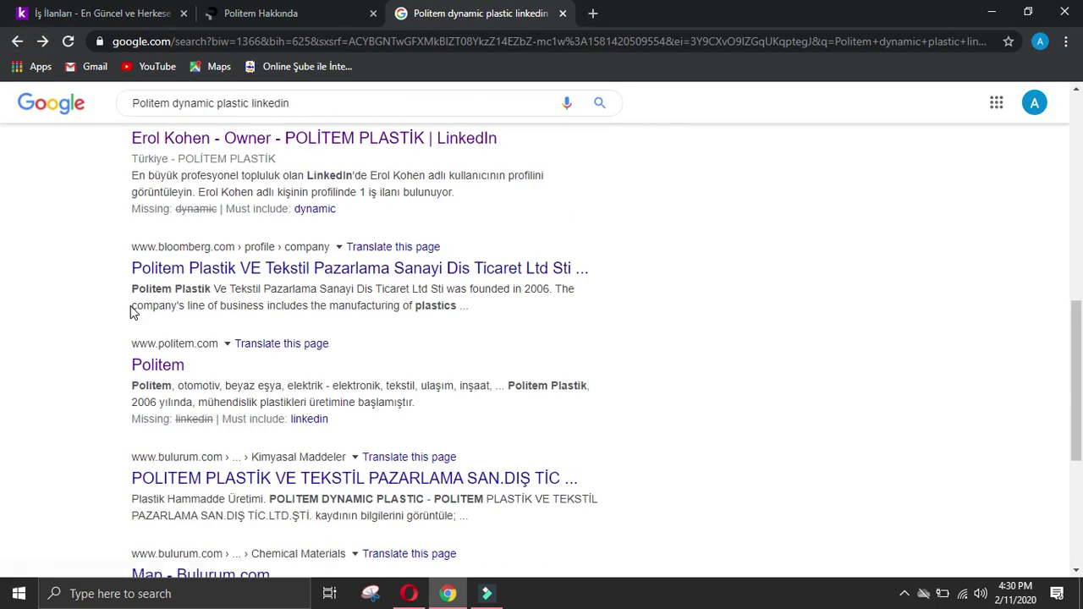
pyautogui.scroll(-2, 610, 256)
pyautogui.scroll(8, 829, 279)
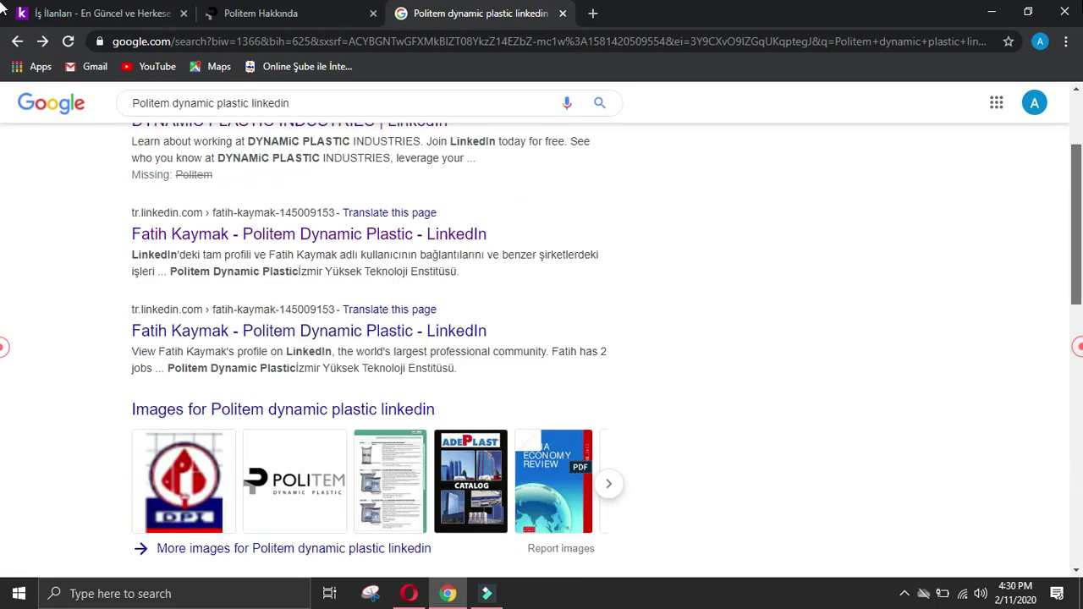
pyautogui.click(310, 115)
pyautogui.press('Return')
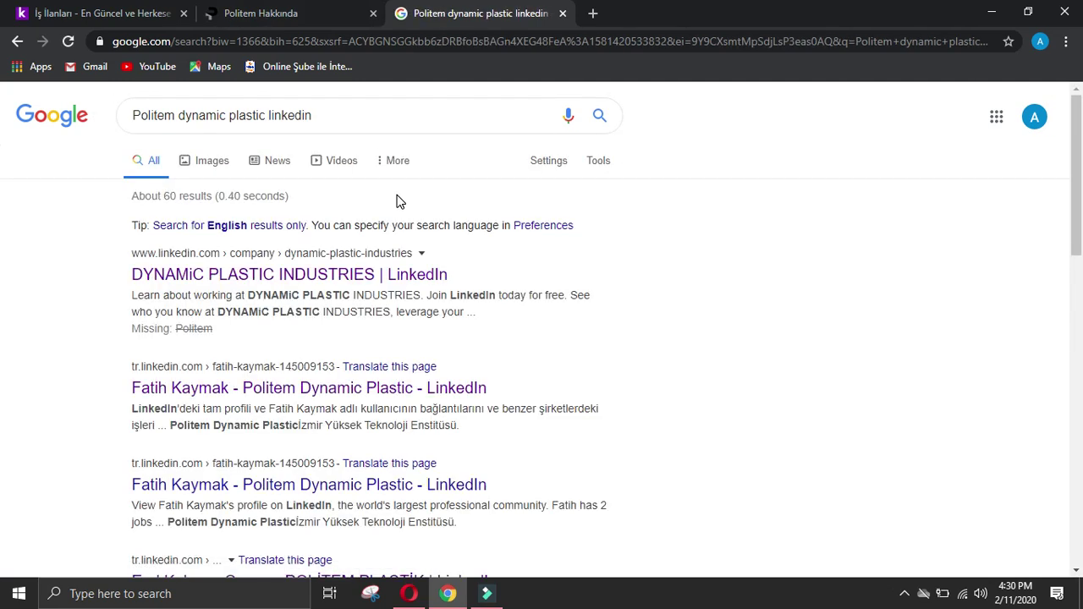
# Step: View Politem Plastik's Bloomberg company profile, then return to the results
pyautogui.scroll(-4, 457, 300)
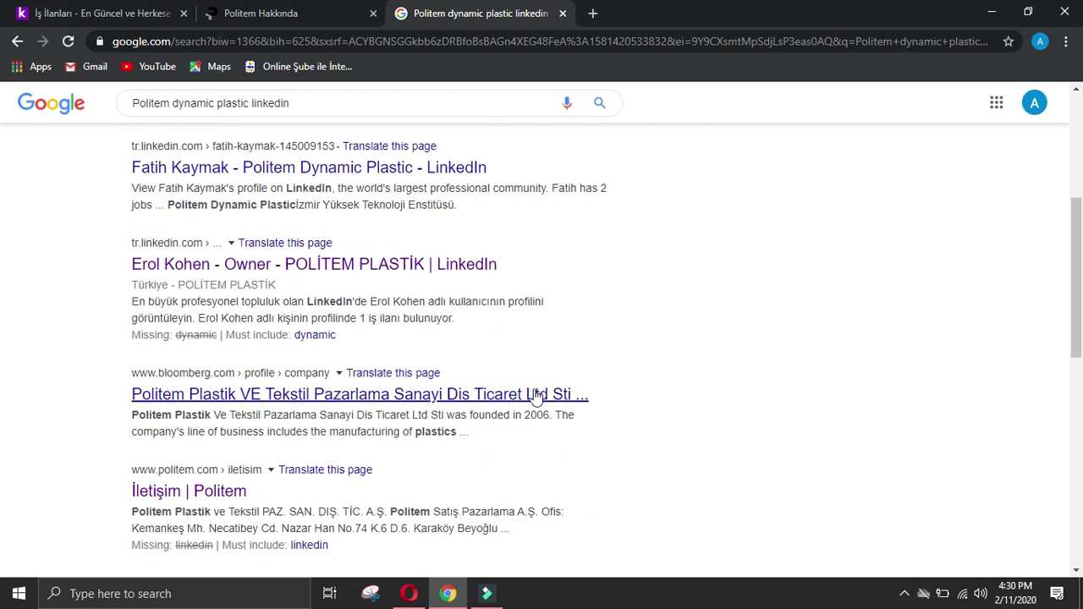
pyautogui.click(535, 396)
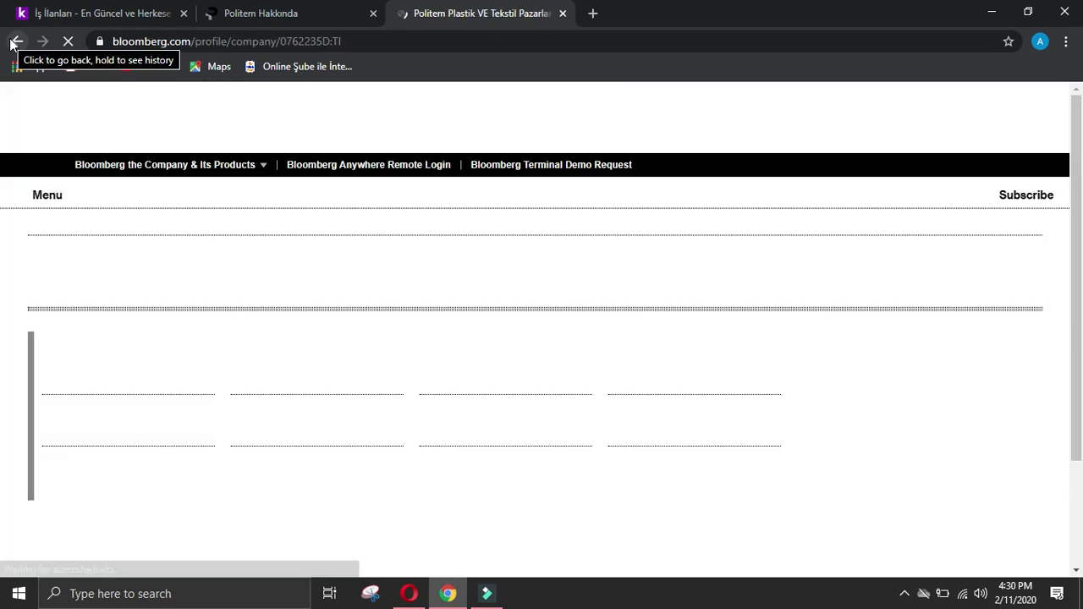
pyautogui.click(12, 42)
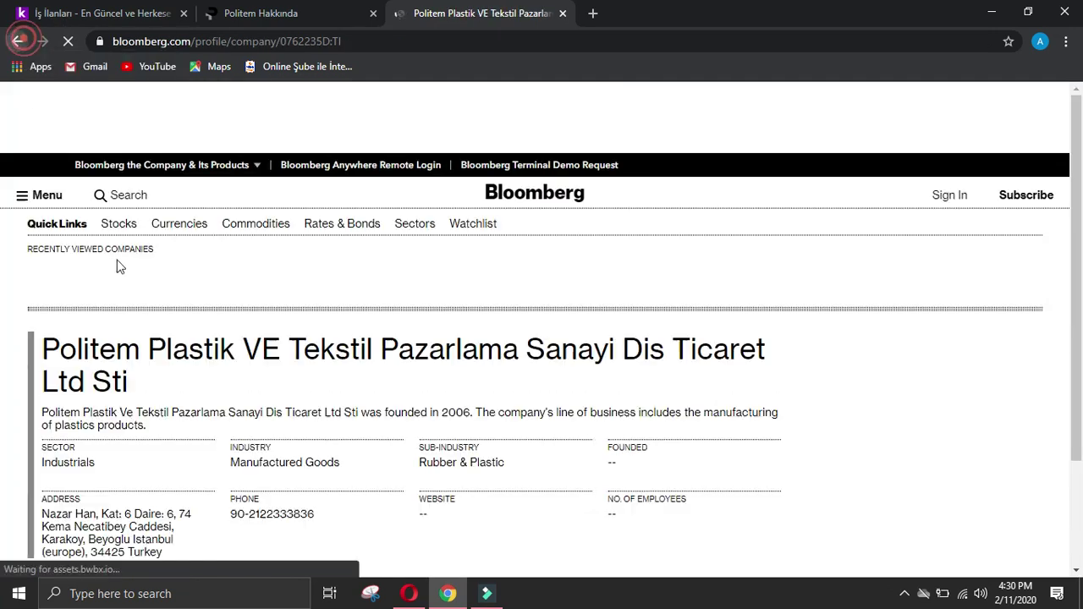
pyautogui.scroll(4, 135, 275)
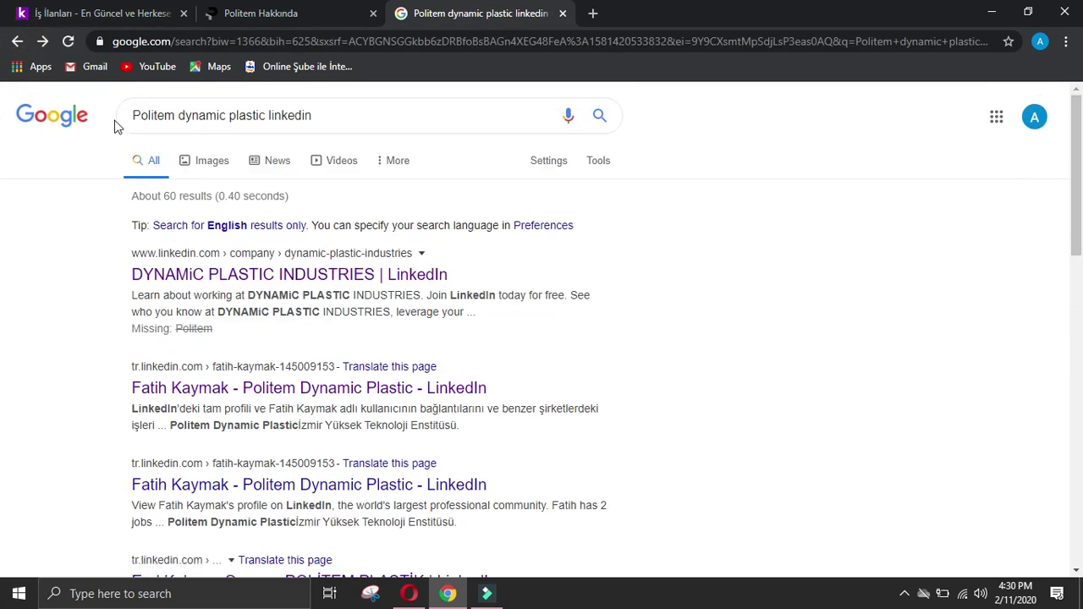
# Step: Search 'manager at Politem dynamic plastic linkedin' and scan the results
pyautogui.click(133, 114)
pyautogui.write('manager ')
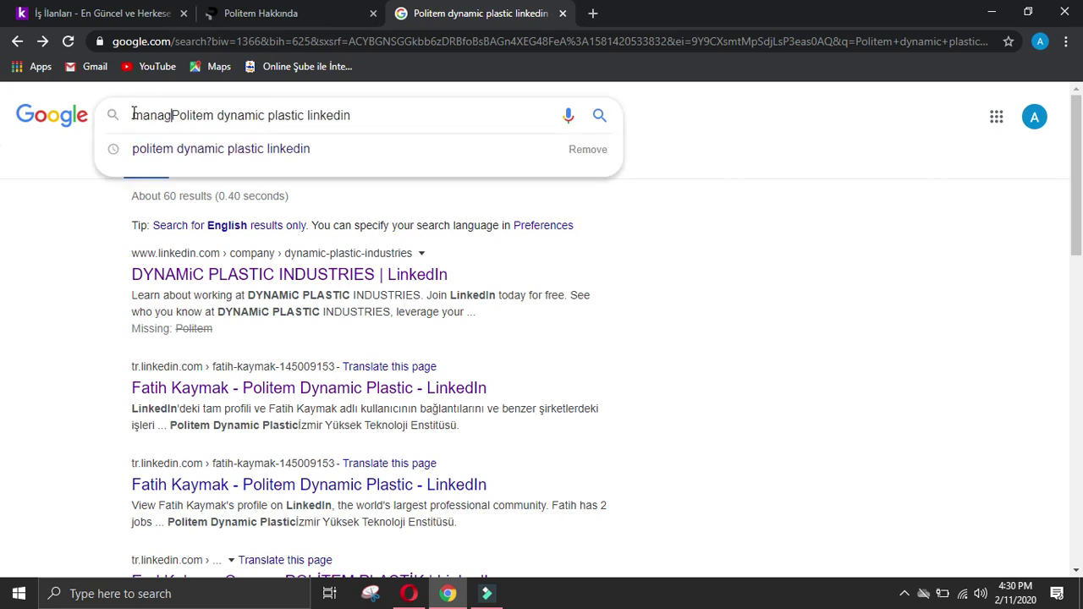
pyautogui.write('at')
pyautogui.press('Return')
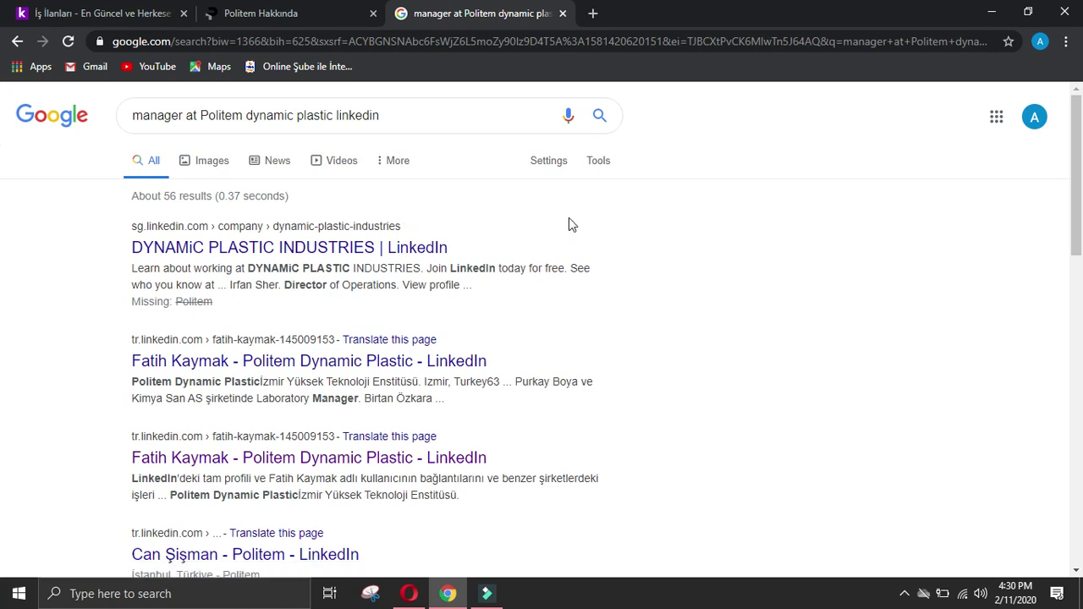
pyautogui.scroll(-2, 618, 223)
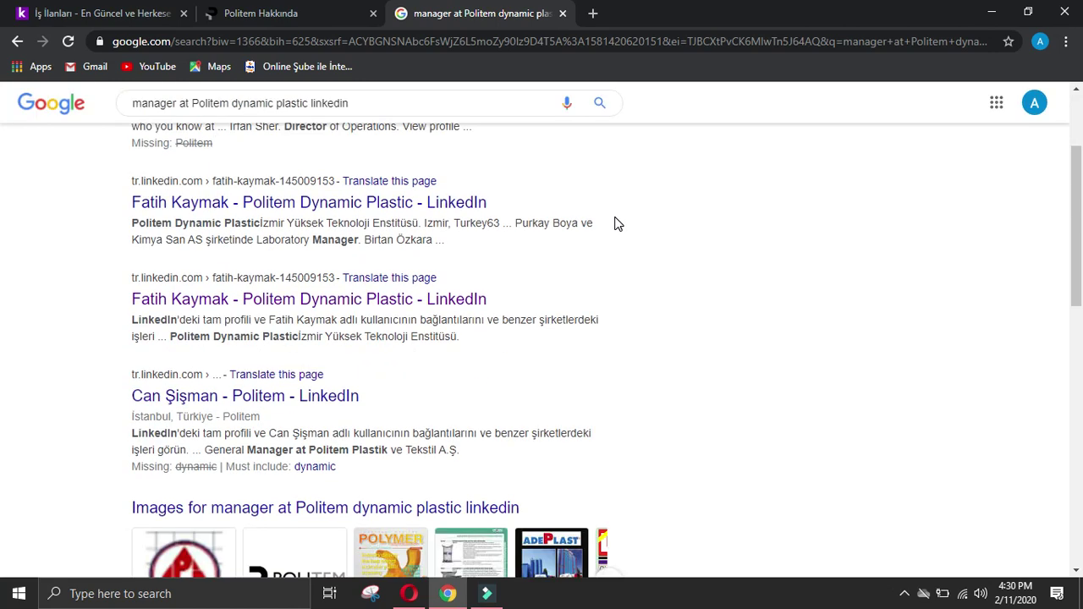
pyautogui.scroll(-4, 617, 224)
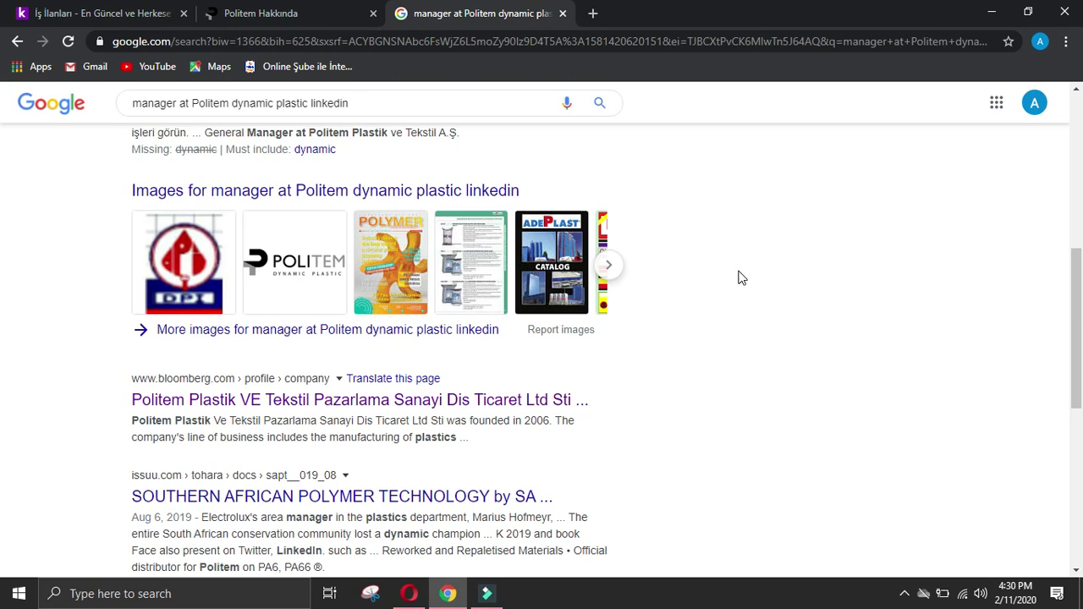
pyautogui.scroll(-4, 743, 277)
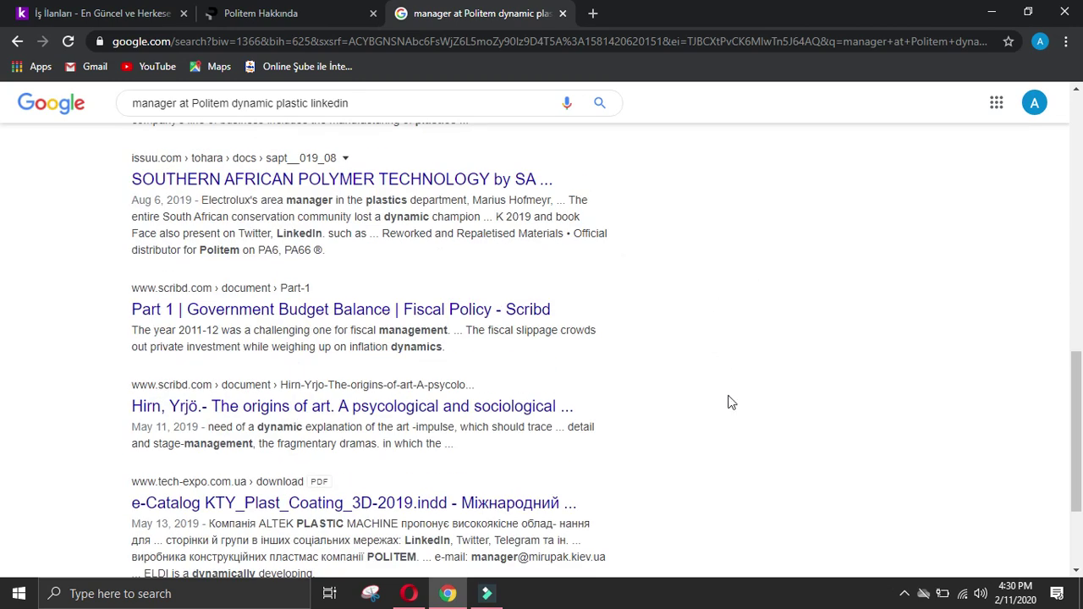
pyautogui.scroll(-2, 732, 402)
pyautogui.press('Home')
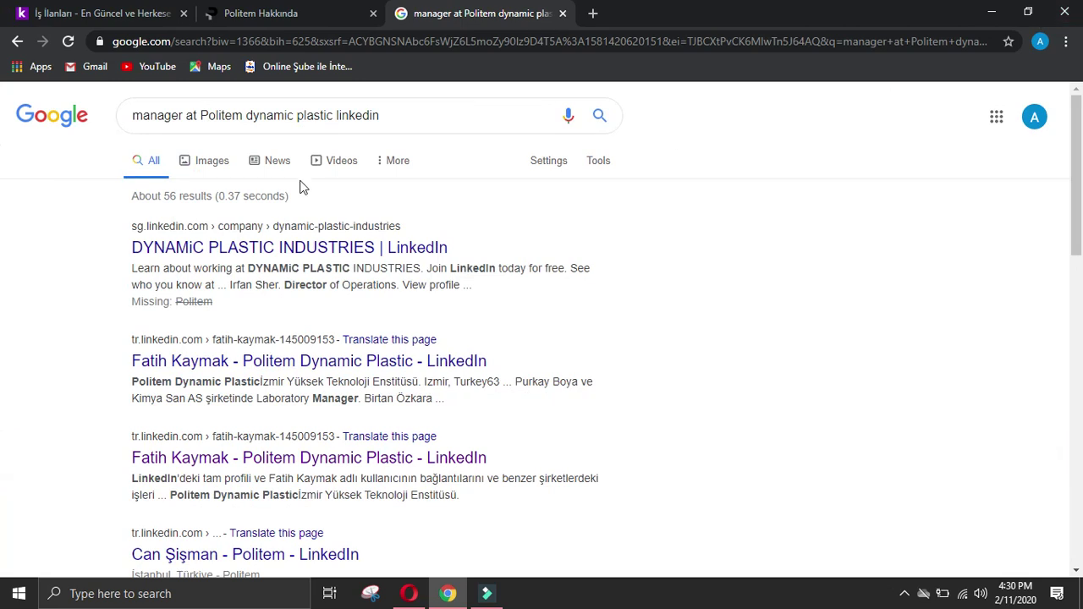
# Step: Replace the company name with 'POLİTEM PLS.VE TEK.PAZ.SAN.DIŞ TİC.LTD.ŞTİ.' from kariyer.net, search, and open the first profile
pyautogui.click(156, 12)
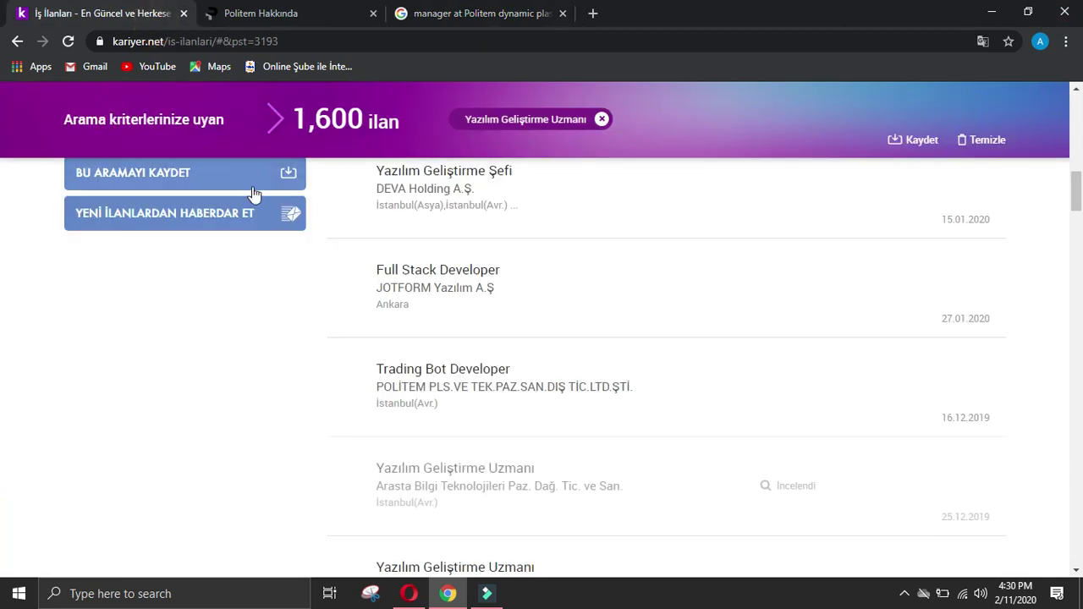
pyautogui.moveTo(373, 391); pyautogui.dragTo(645, 386)
pyautogui.hotkey('ctrl', 'c')
pyautogui.middleClick(645, 387)
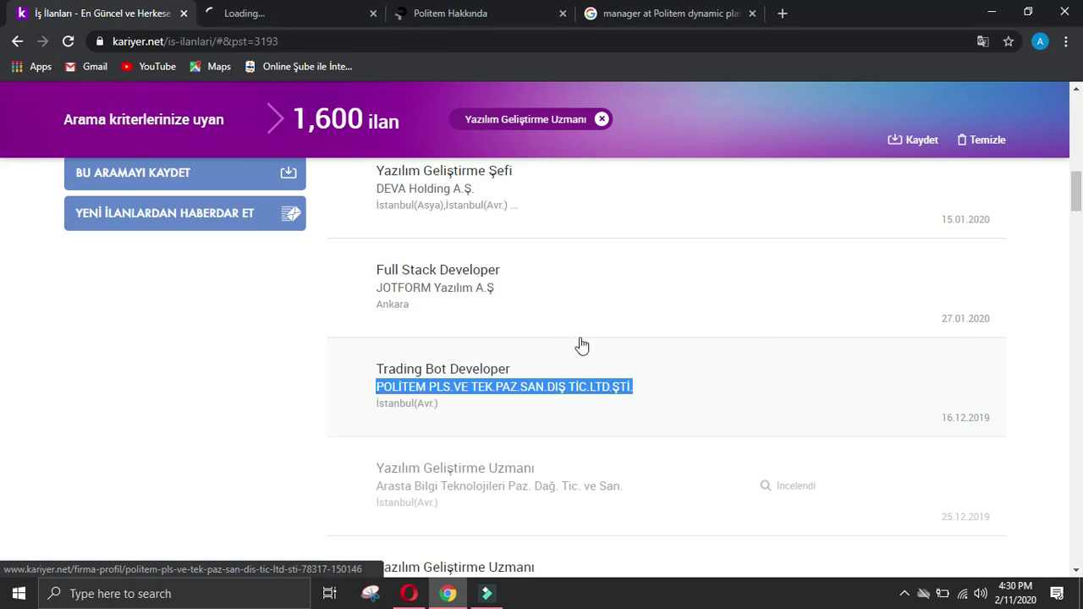
pyautogui.click(373, 13)
pyautogui.click(460, 10)
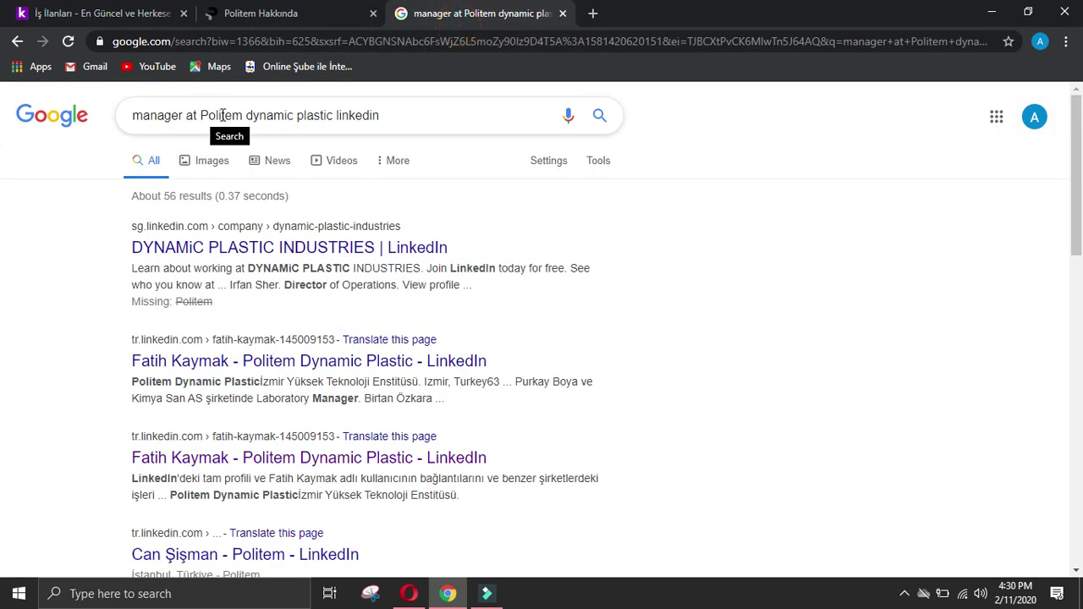
pyautogui.moveTo(332, 115); pyautogui.dragTo(201, 116)
pyautogui.hotkey('ctrl', 'v')
pyautogui.press('Return')
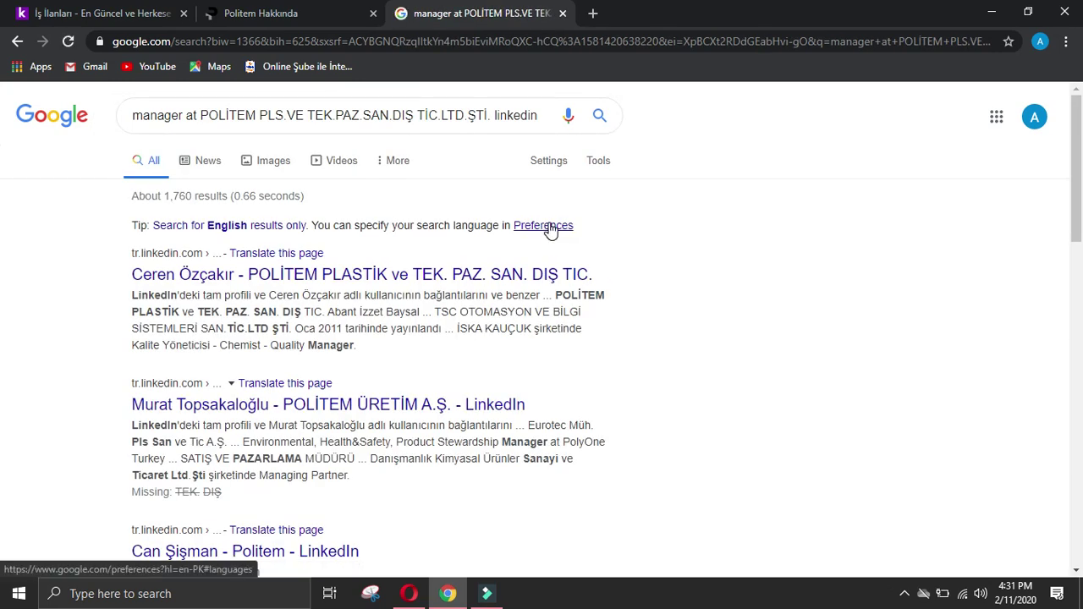
pyautogui.click(490, 276)
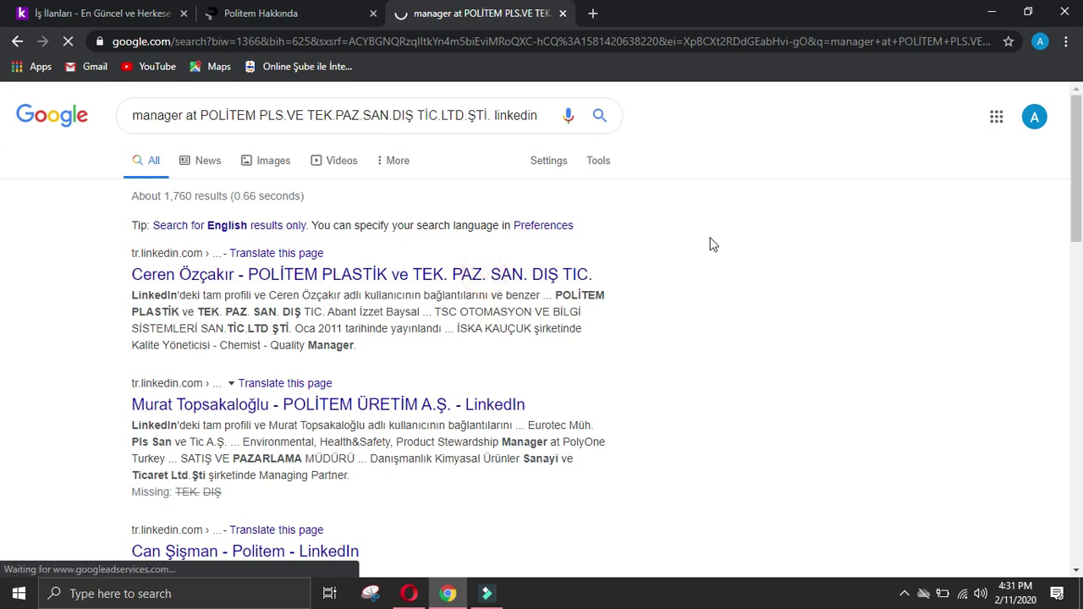
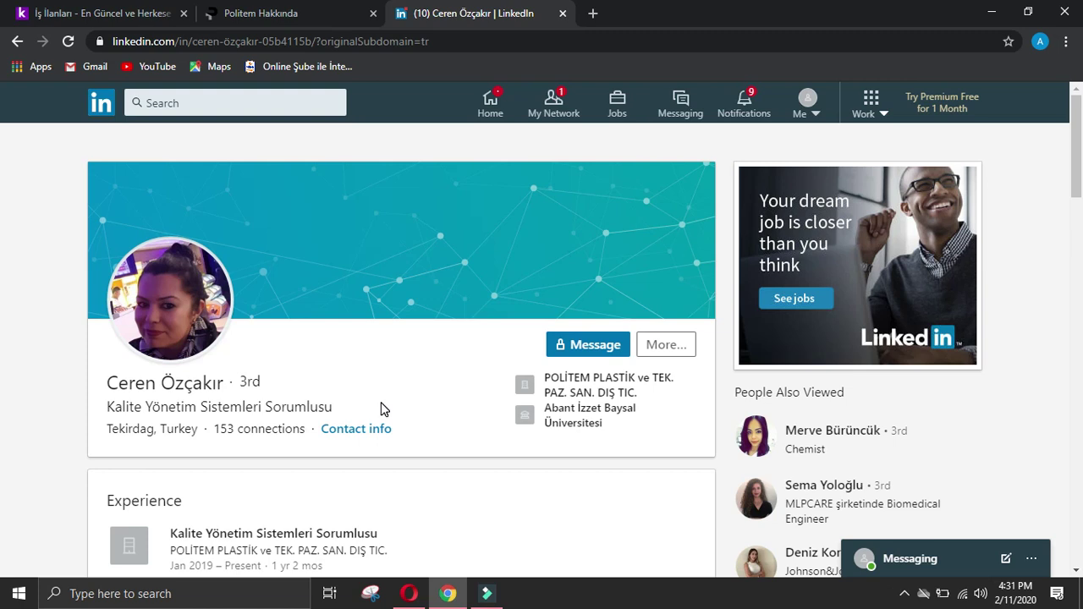
# Step: Translate 'Kalite Yönetim Sistemleri Sorumlusu' in Google's translate widget, getting 'Quality Management Systems Responsible'
pyautogui.moveTo(335, 411); pyautogui.dragTo(106, 418)
pyautogui.hotkey('ctrl', 'c')
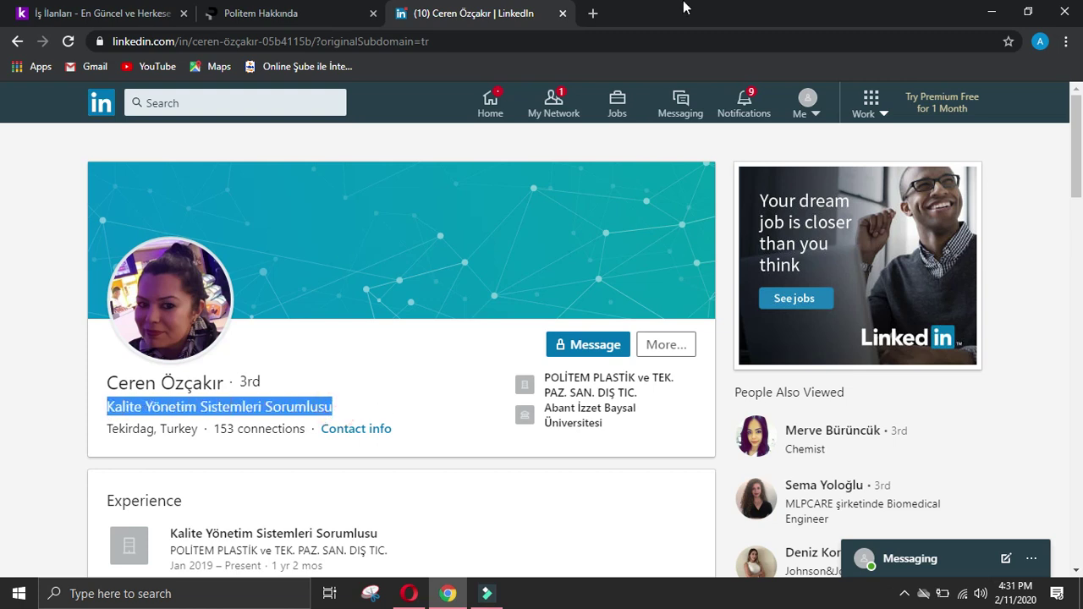
pyautogui.click(593, 14)
pyautogui.write('g')
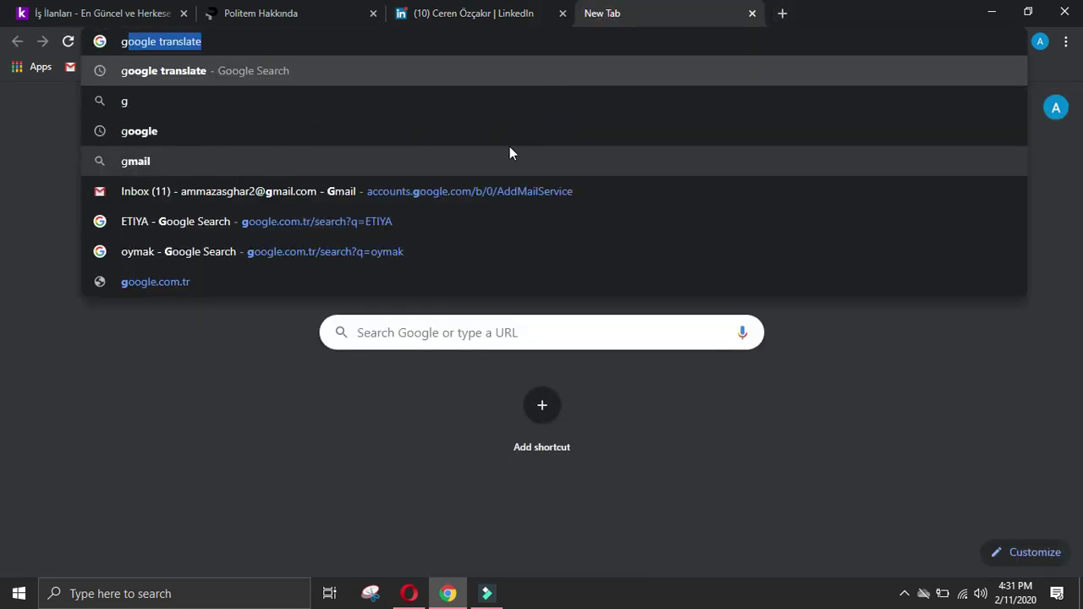
pyautogui.press('Return')
pyautogui.click(283, 323)
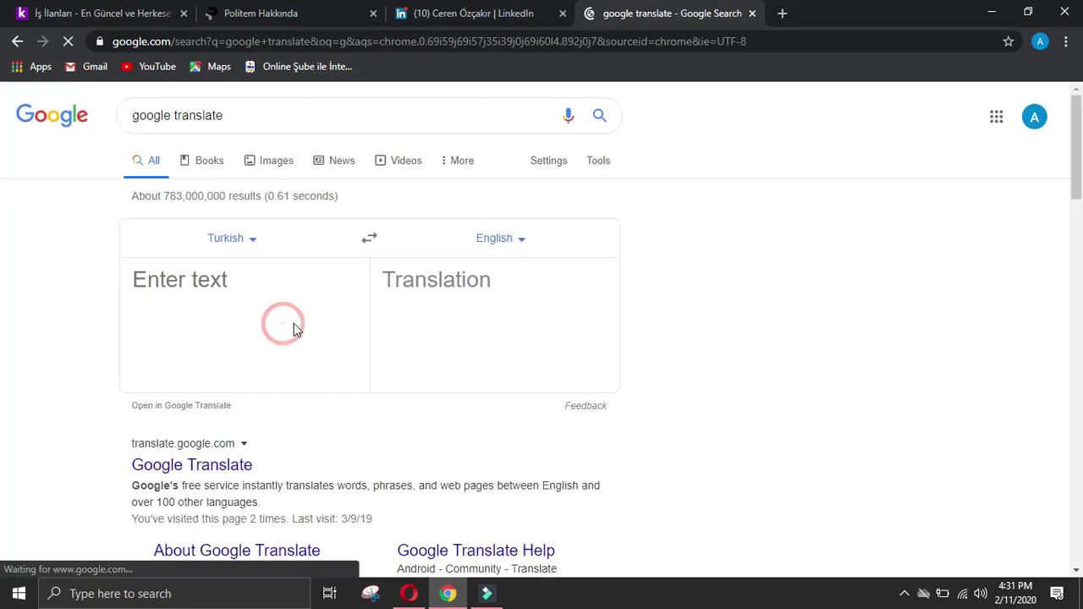
pyautogui.hotkey('ctrl', 'v')
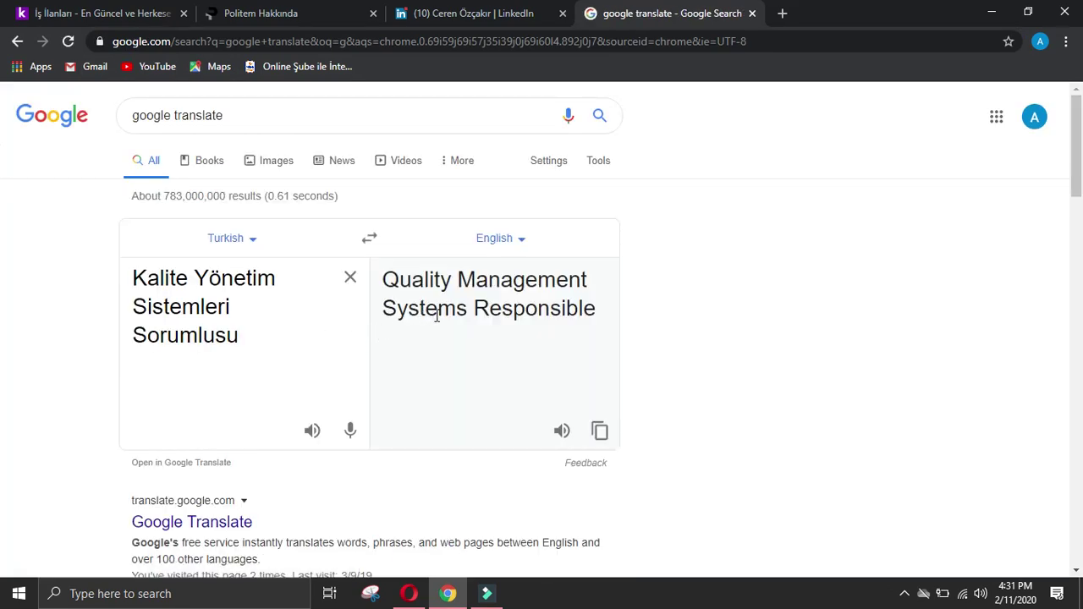
pyautogui.click(752, 14)
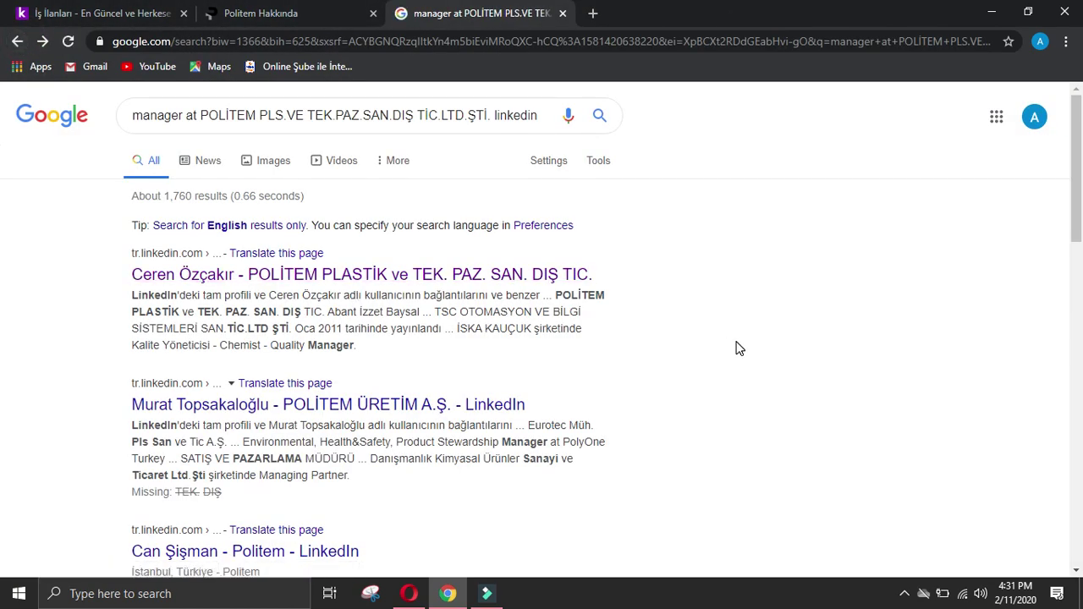
# Step: Look at the POLİTEM ÜRETİM A.Ş. employee's LinkedIn profile, then return to the Google results
pyautogui.click(448, 403)
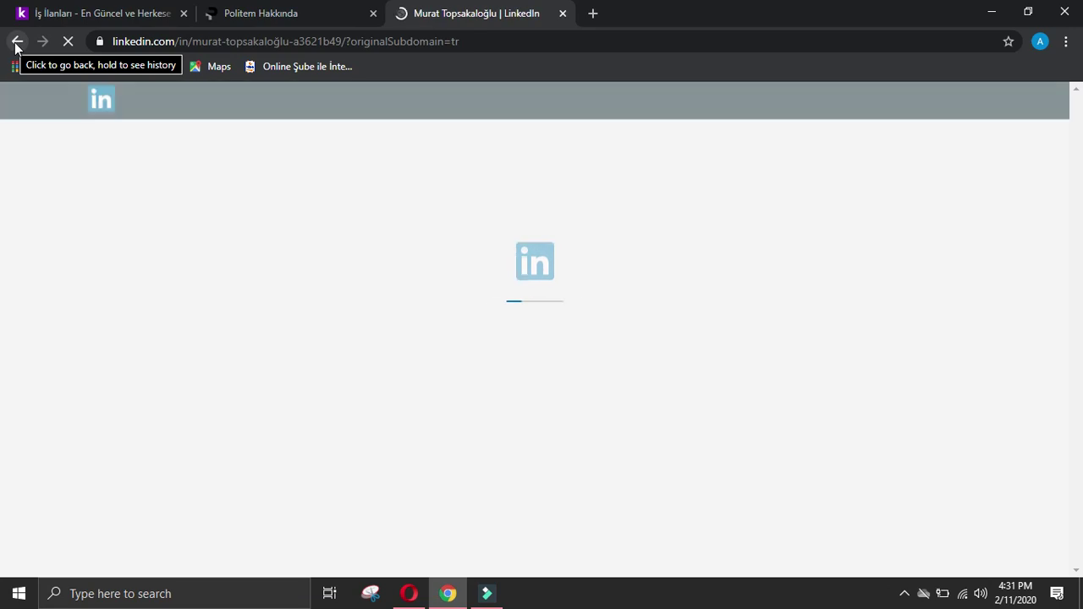
pyautogui.click(264, 10)
pyautogui.click(453, 18)
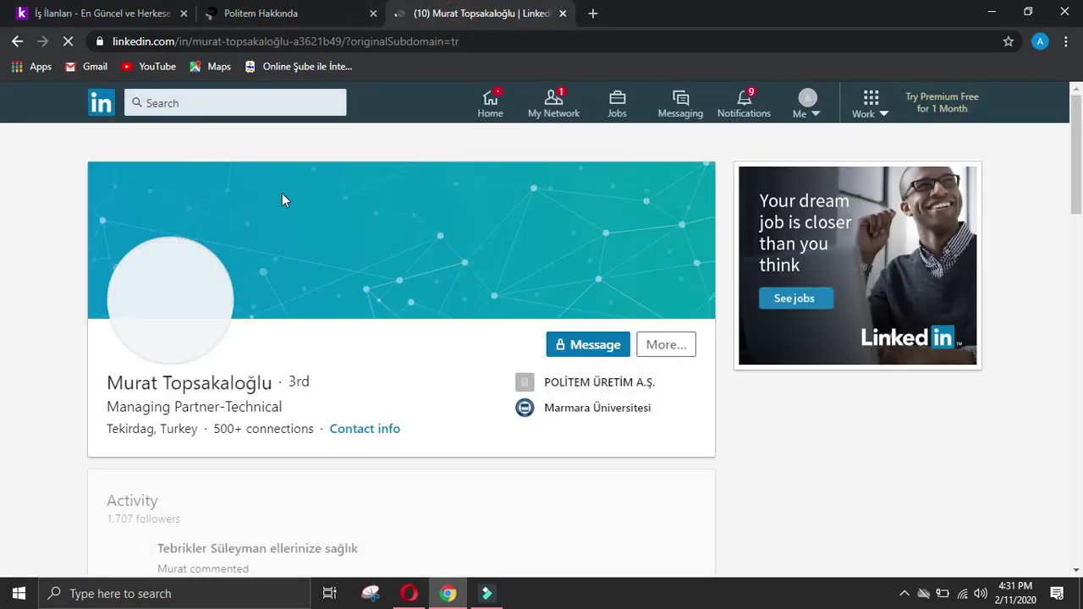
pyautogui.click(17, 42)
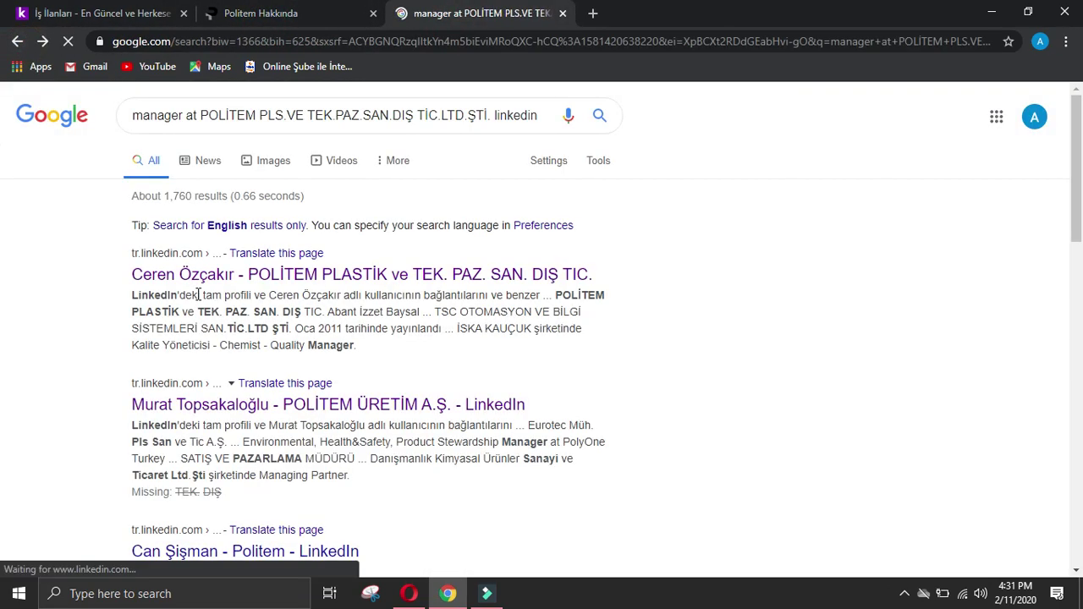
pyautogui.scroll(-2, 631, 303)
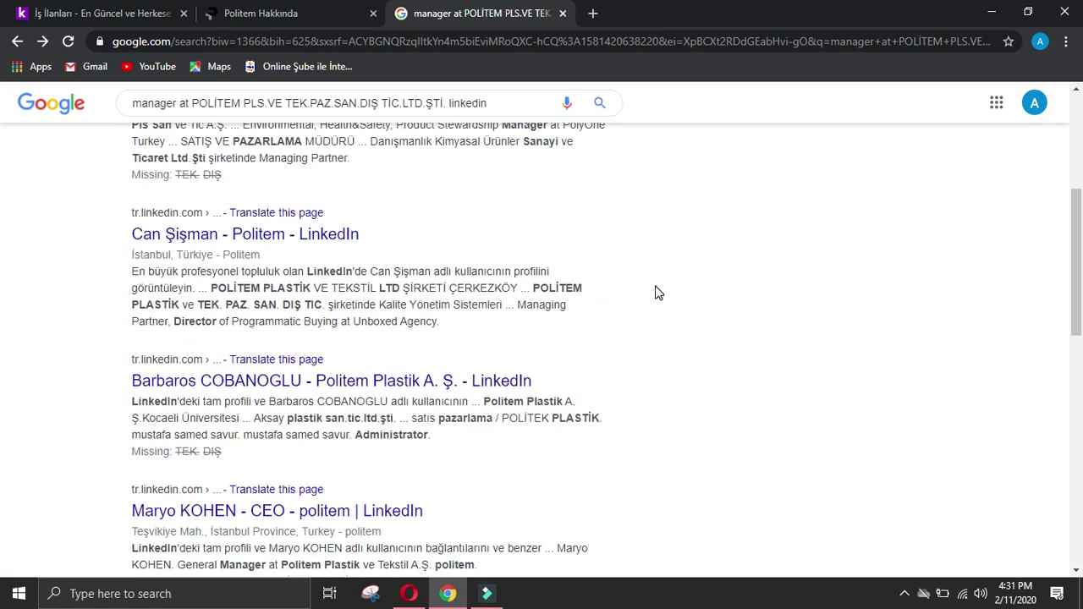
pyautogui.scroll(4, 658, 293)
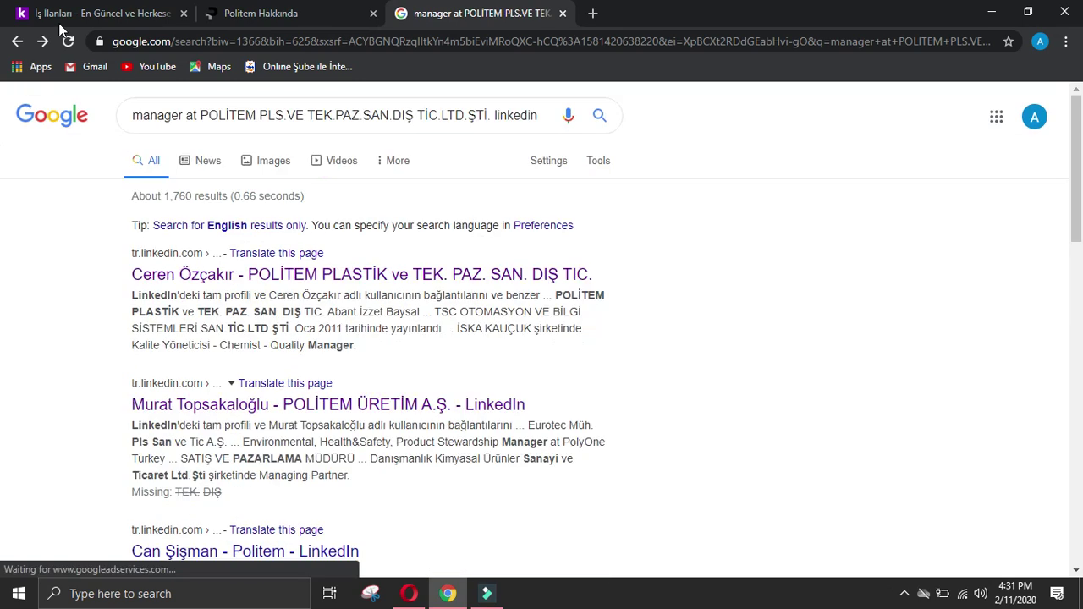
# Step: Search without 'manager at' and open the Politem Plastik Ltd. employee's LinkedIn profile
pyautogui.moveTo(197, 116); pyautogui.dragTo(19, 133)
pyautogui.press('BackSpace')
pyautogui.press('Return')
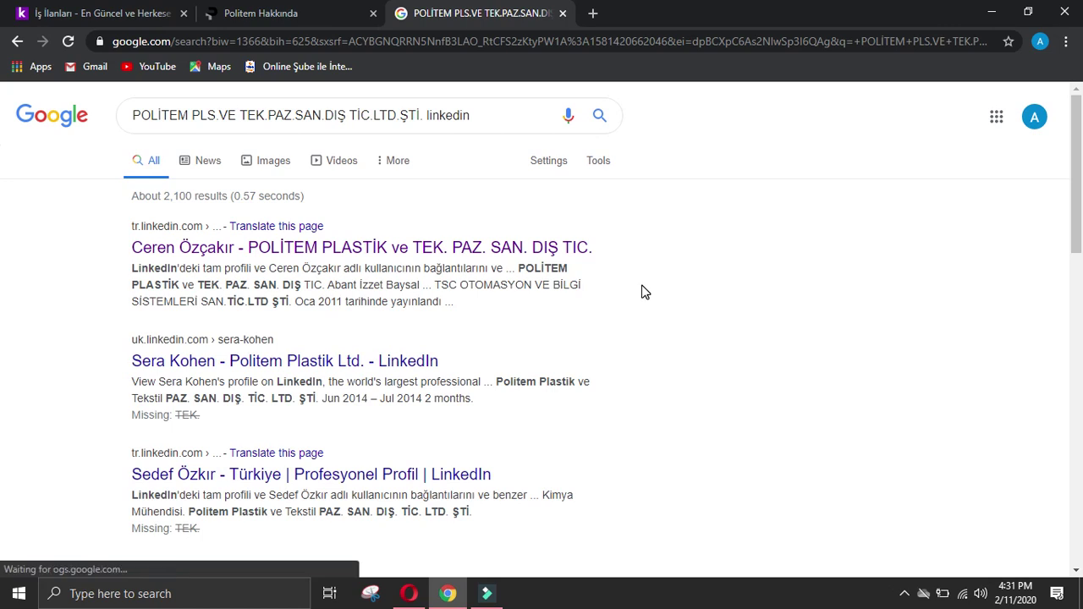
pyautogui.scroll(-2, 643, 292)
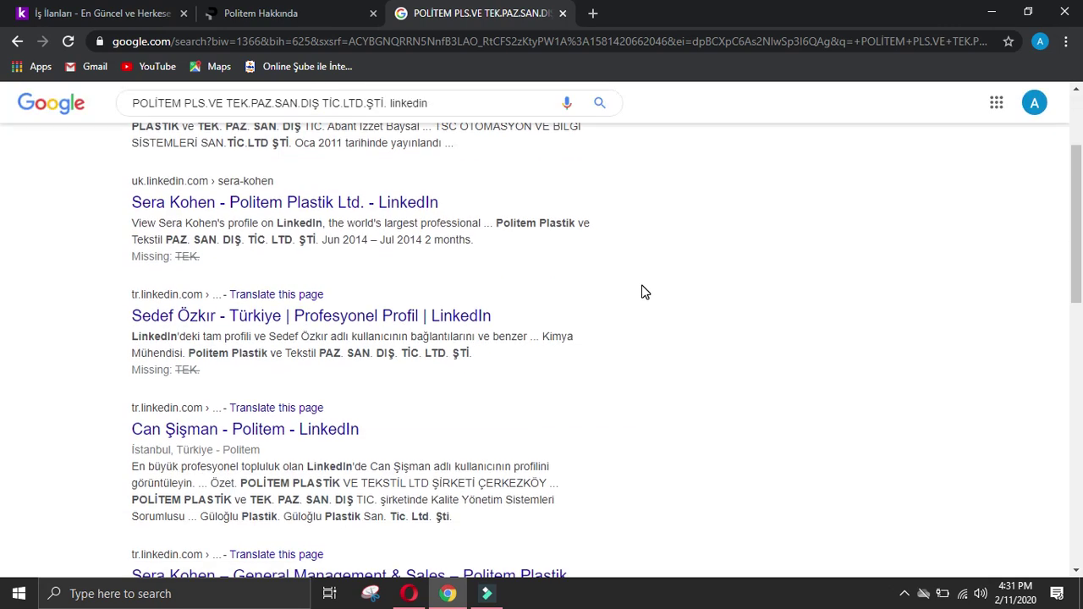
pyautogui.scroll(-2, 643, 292)
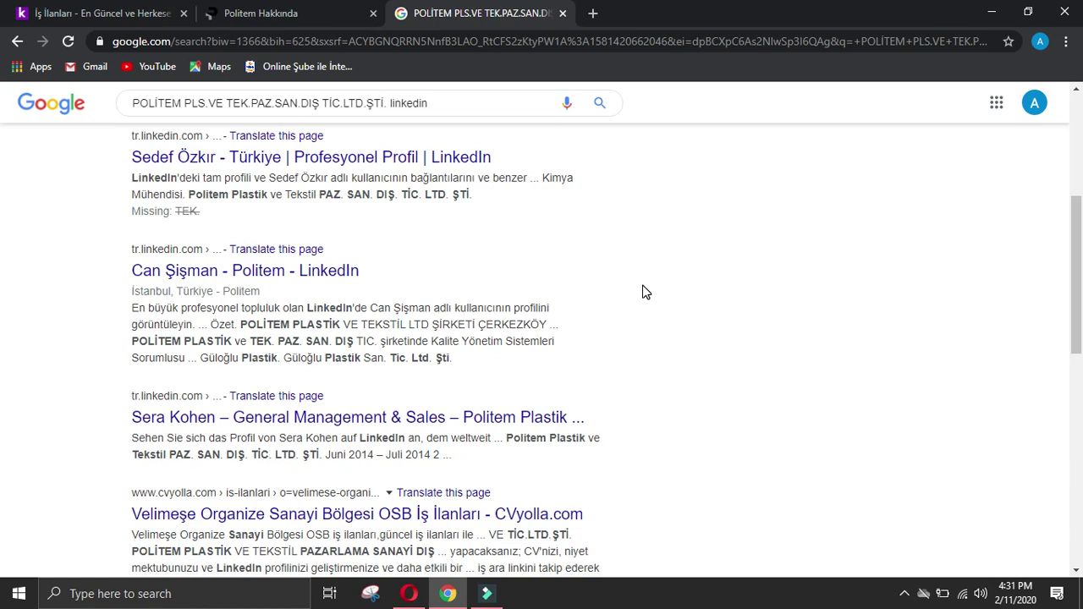
pyautogui.scroll(-2, 643, 292)
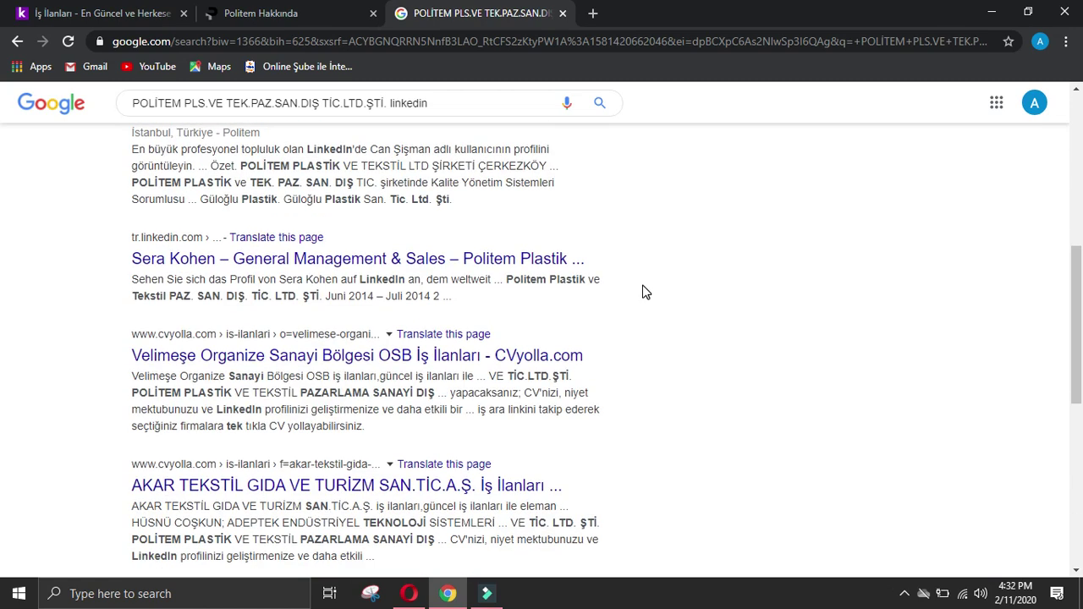
pyautogui.click(500, 262)
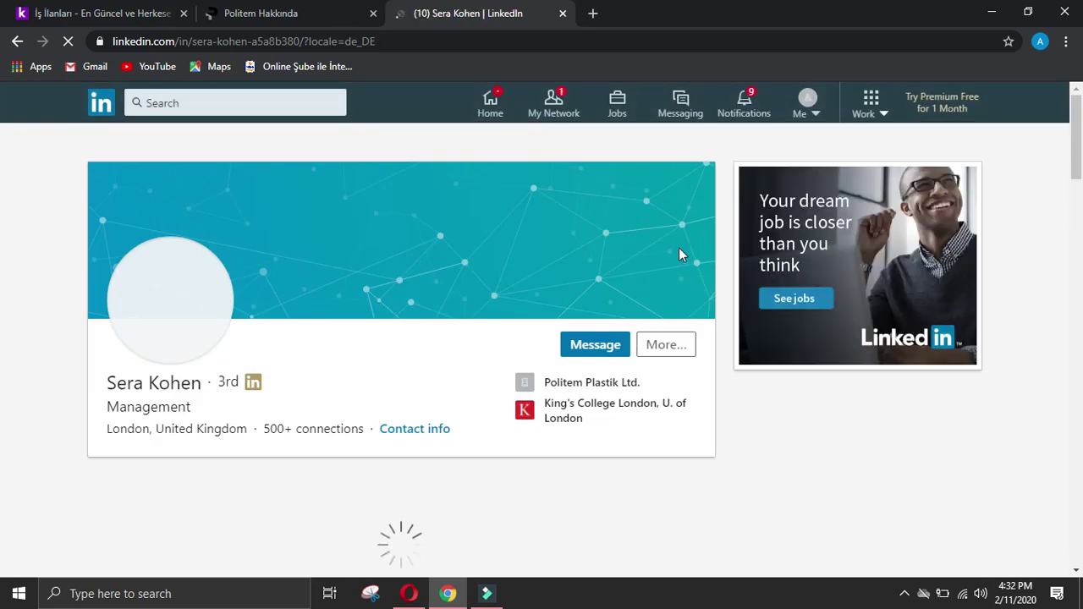
# Step: Scroll through the Politem Plastik employee's Experience, then return to the manager-at-Politem Google results
pyautogui.click(279, 10)
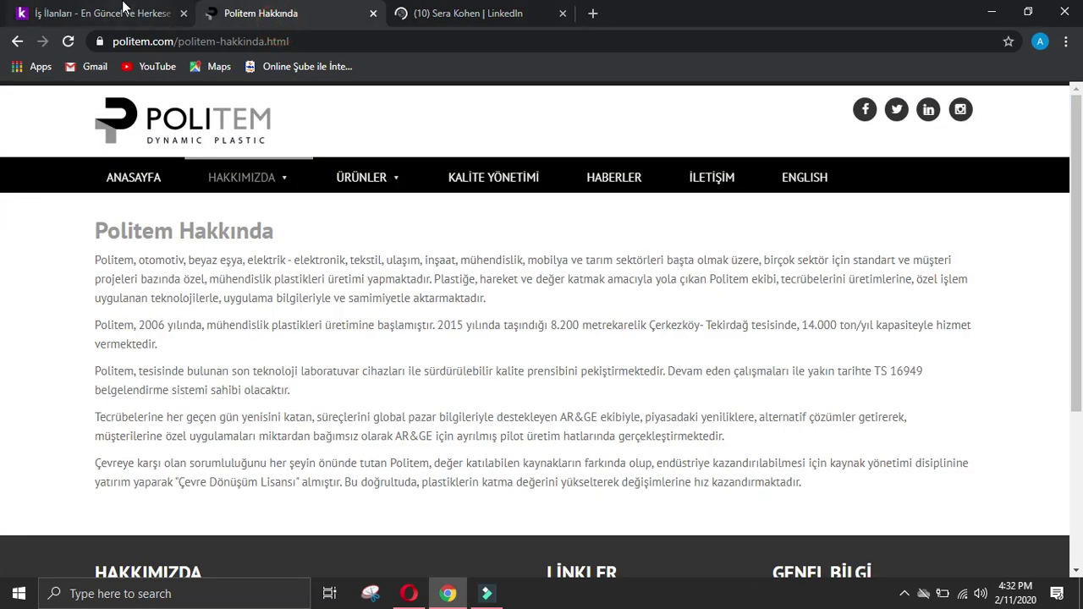
pyautogui.click(148, 10)
pyautogui.click(455, 12)
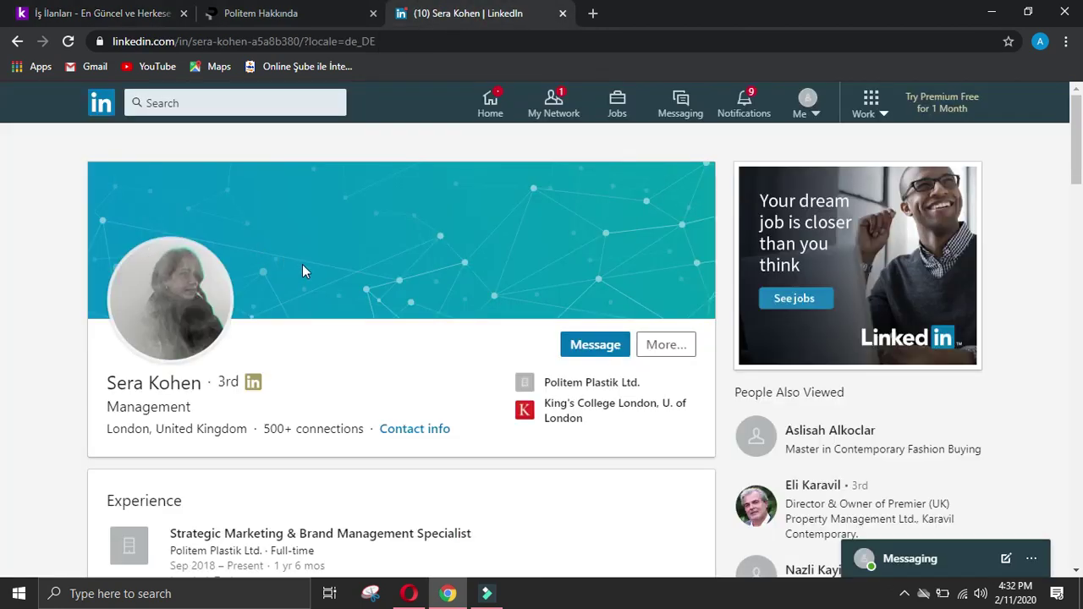
pyautogui.scroll(-2, 389, 340)
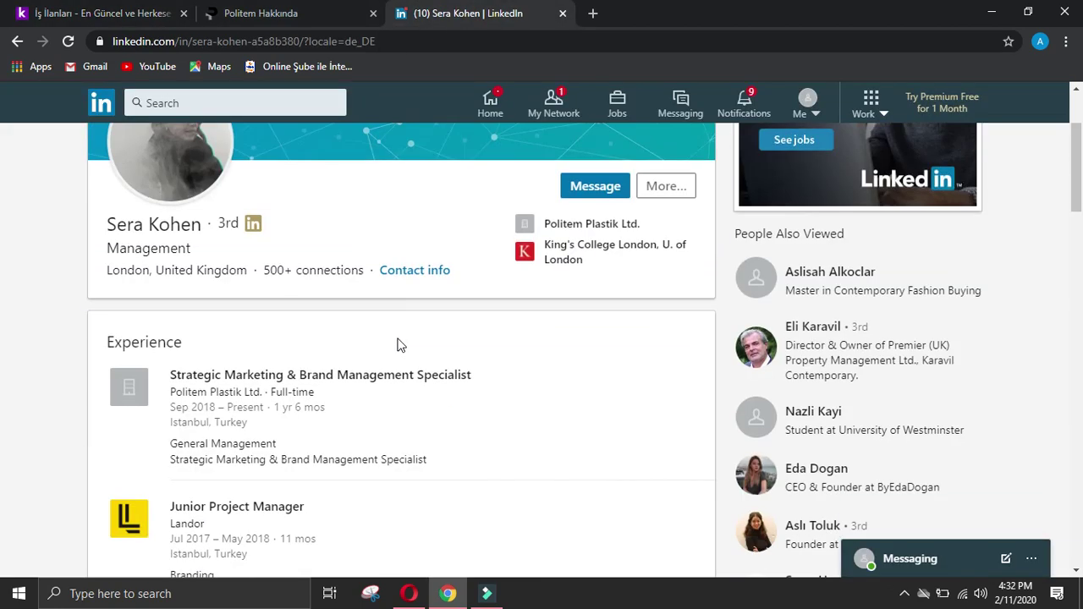
pyautogui.scroll(-3, 418, 335)
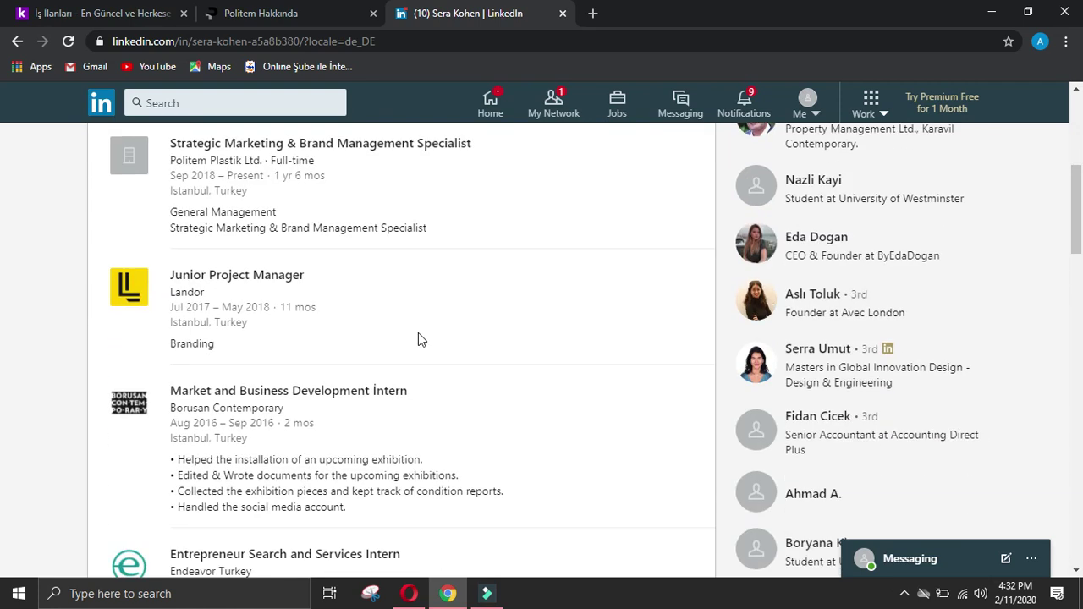
pyautogui.click(322, 15)
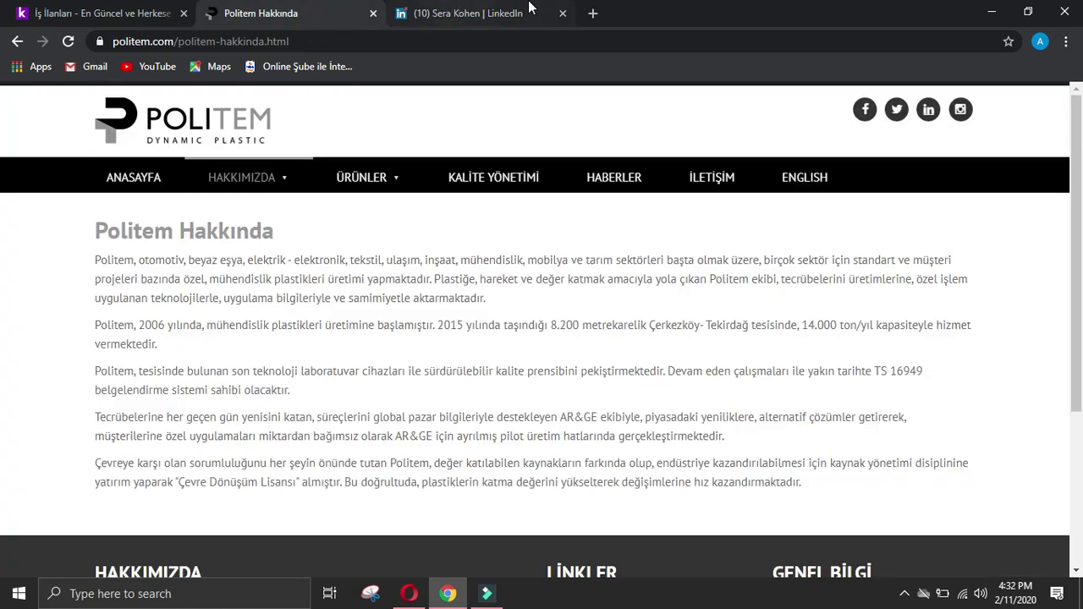
pyautogui.click(929, 110)
pyautogui.click(563, 13)
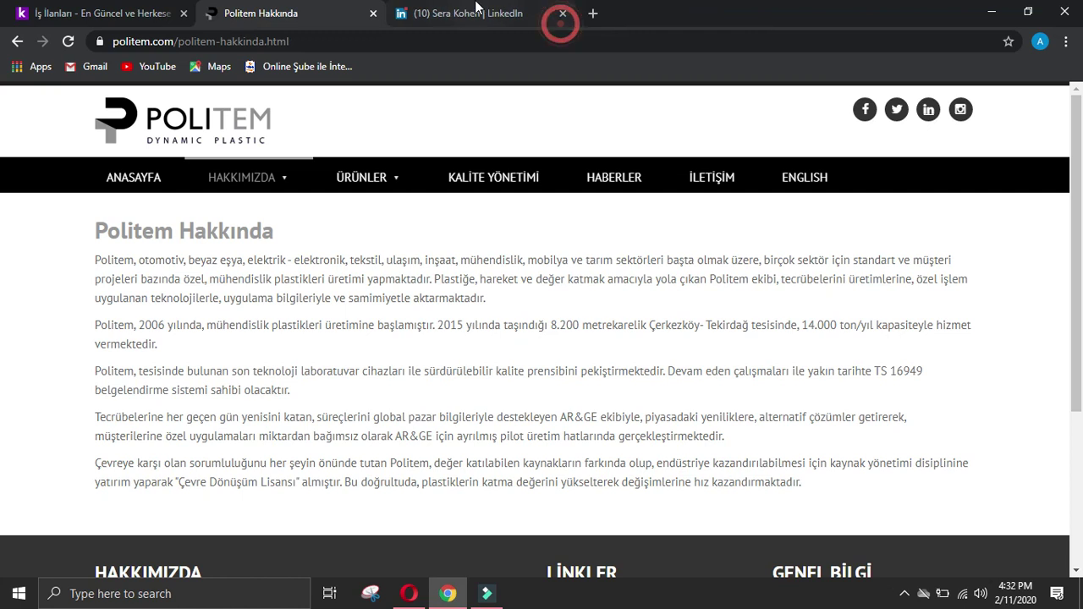
pyautogui.click(18, 42)
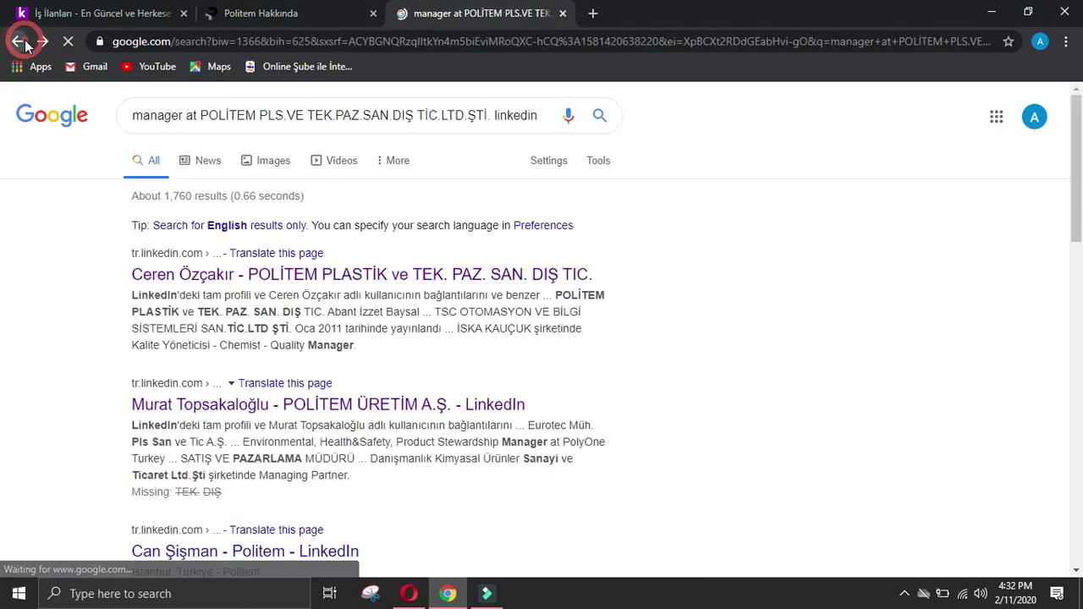
# Step: Shorten the query by dropping 'manager at' and 'DIŞ TİC.LTD.ŞTİ.' and rerun the search
pyautogui.click(200, 115)
pyautogui.moveTo(201, 115); pyautogui.dragTo(125, 110)
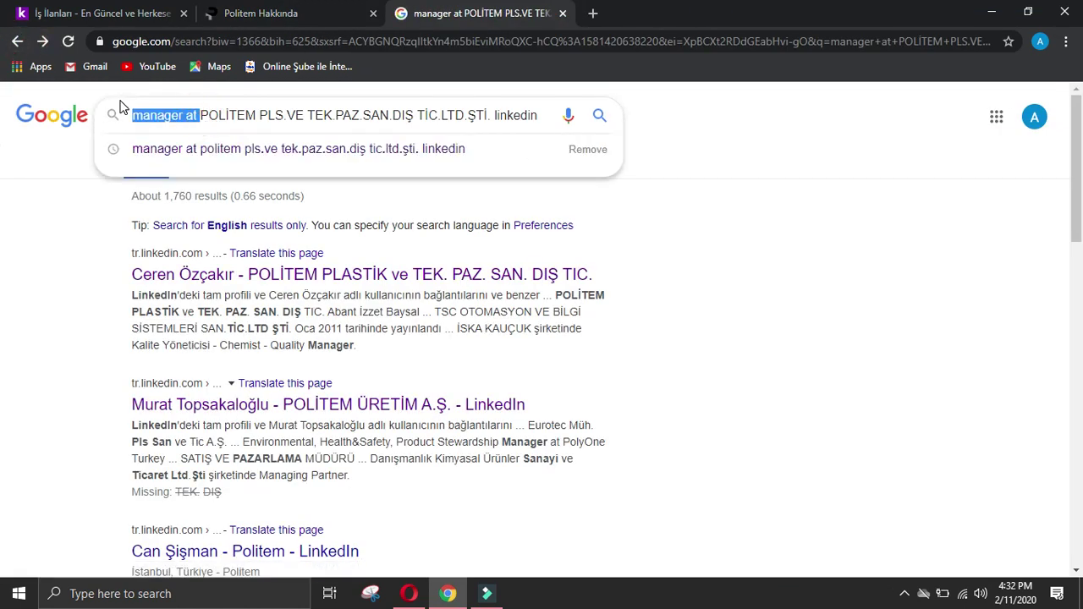
pyautogui.press('BackSpace')
pyautogui.press('Return')
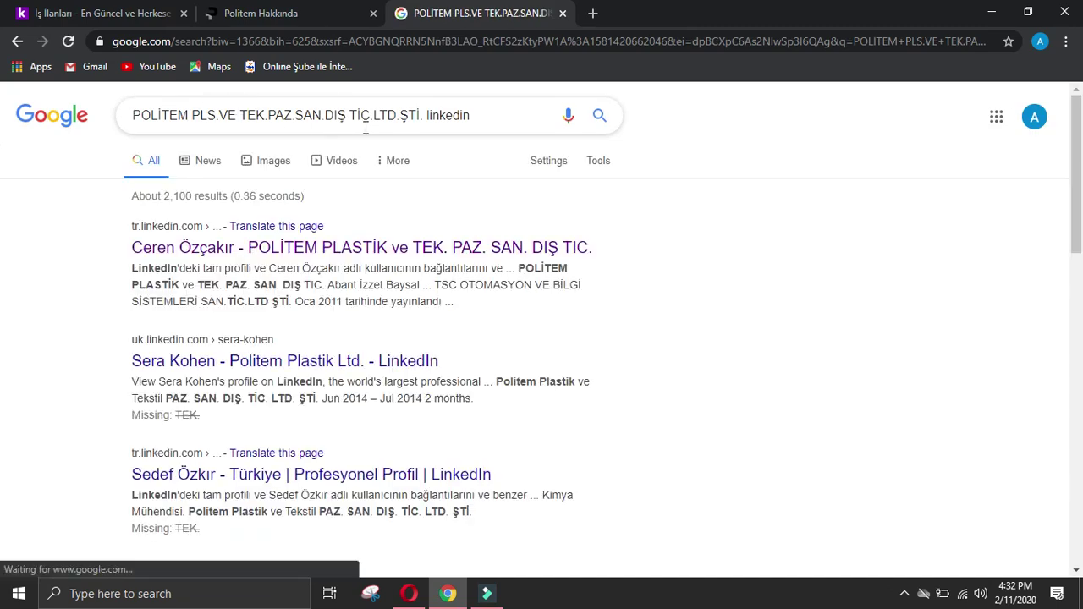
pyautogui.moveTo(425, 116); pyautogui.dragTo(332, 115)
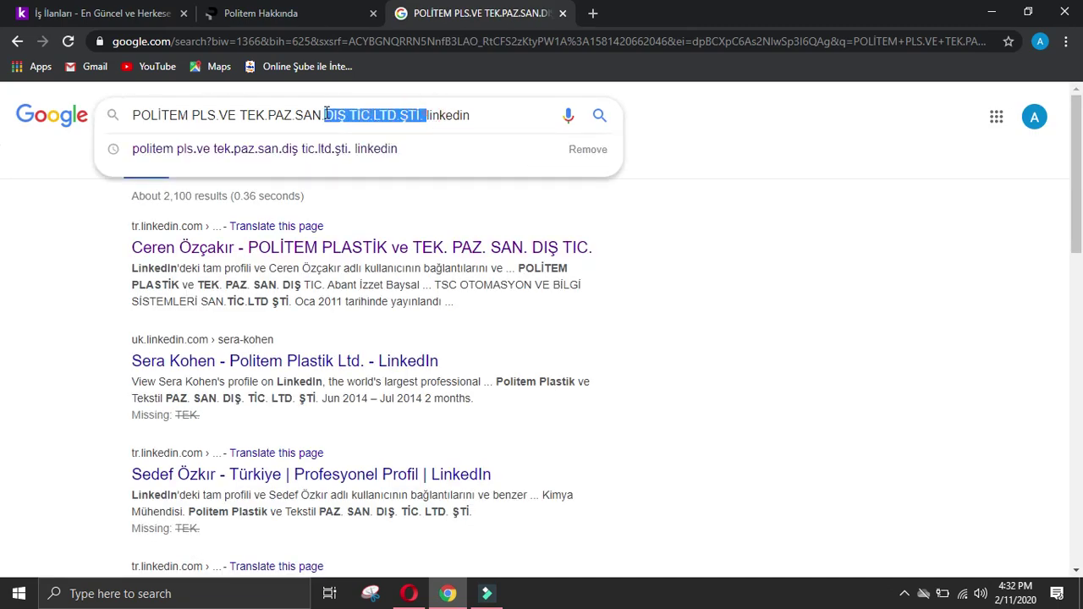
pyautogui.press('BackSpace')
pyautogui.press('Return')
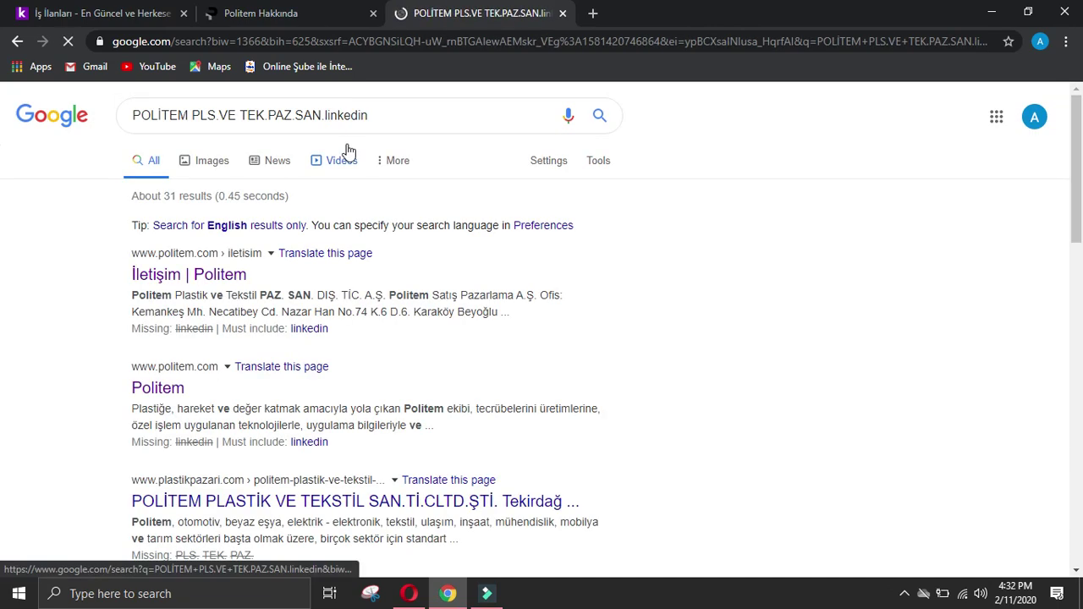
pyautogui.scroll(-2, 409, 320)
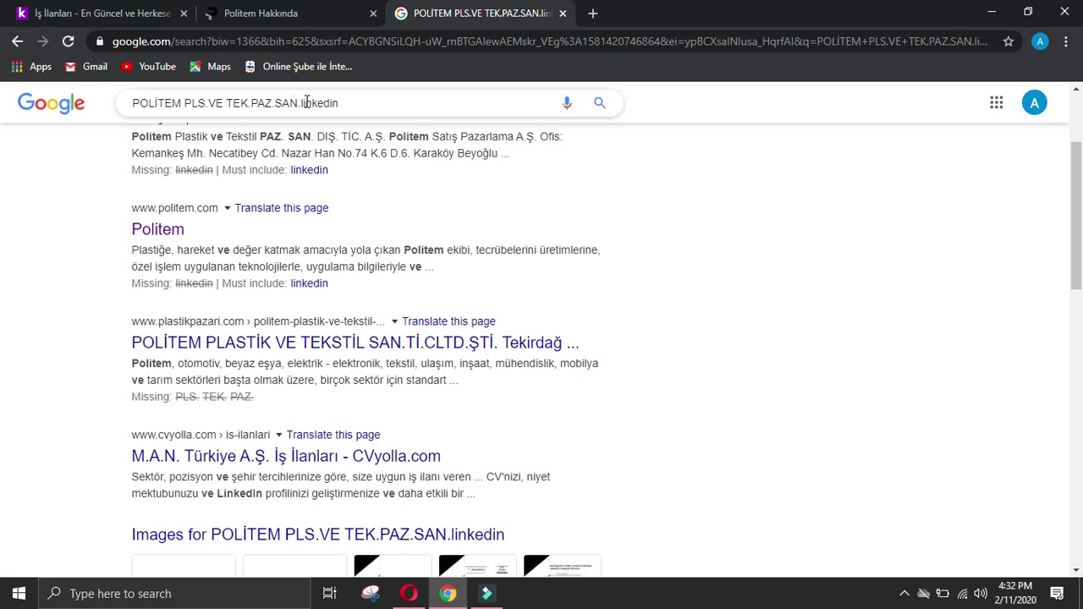
# Step: Try the query without 'PAZ.SAN', then go back and open the POLİTEM employee's LinkedIn profile
pyautogui.moveTo(301, 102); pyautogui.dragTo(254, 105)
pyautogui.press('BackSpace')
pyautogui.press('Return')
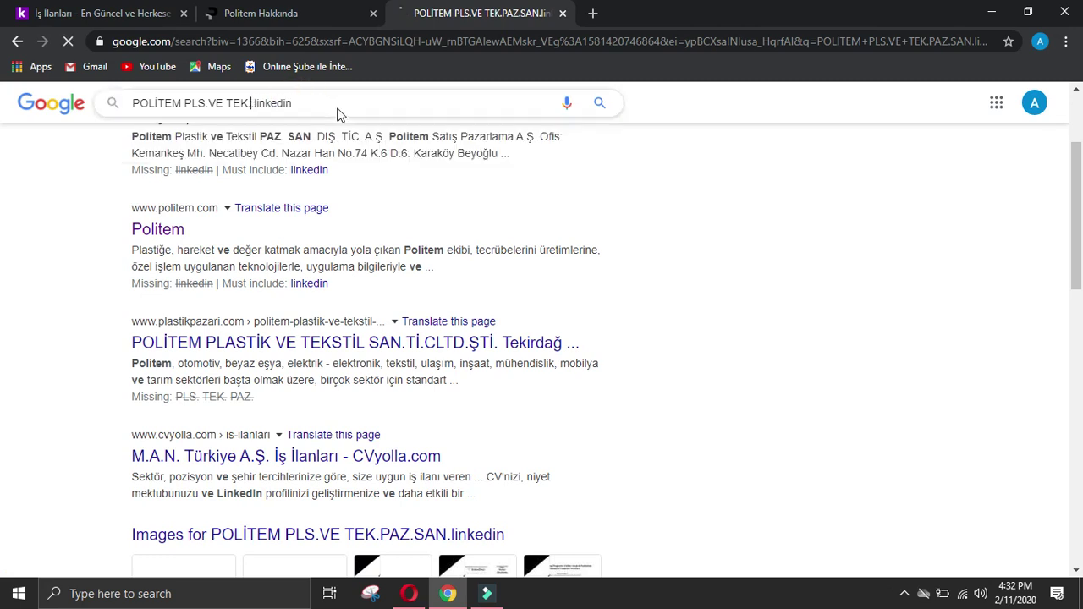
pyautogui.scroll(-4, 454, 213)
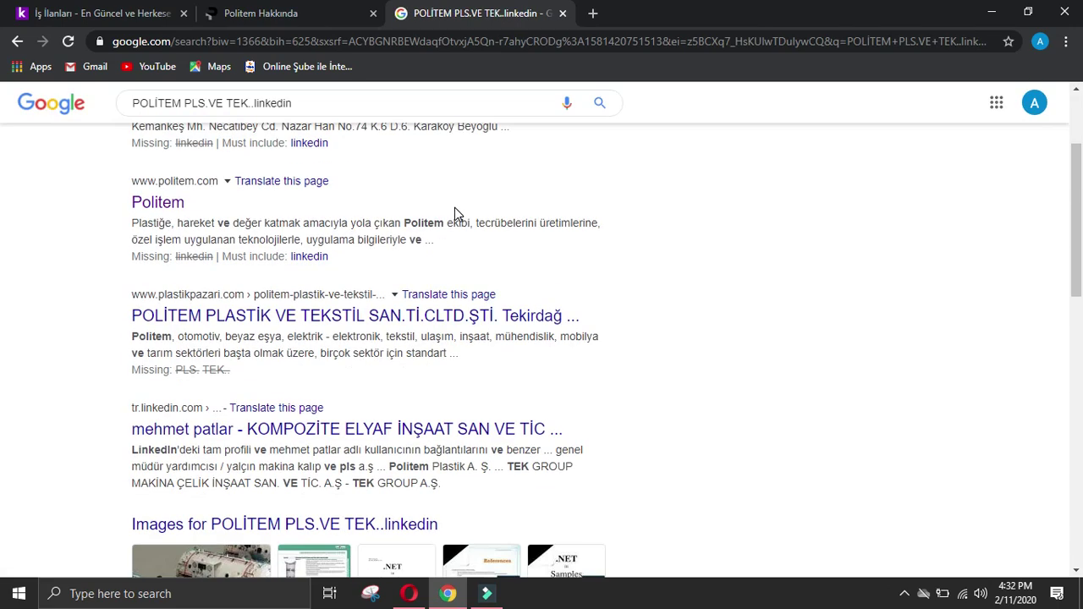
pyautogui.scroll(-4, 456, 214)
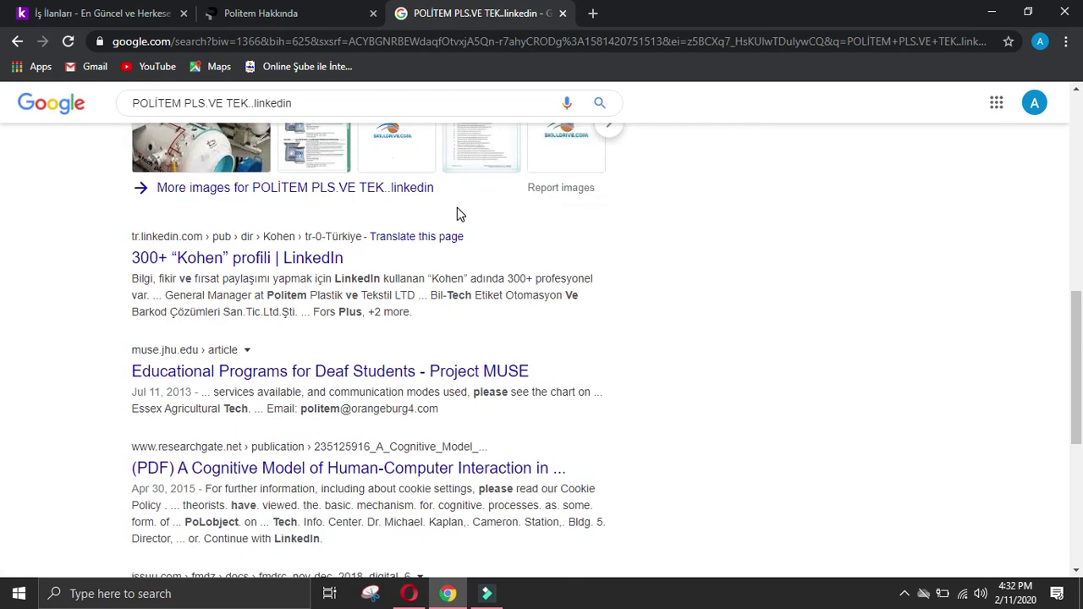
pyautogui.scroll(8, 457, 205)
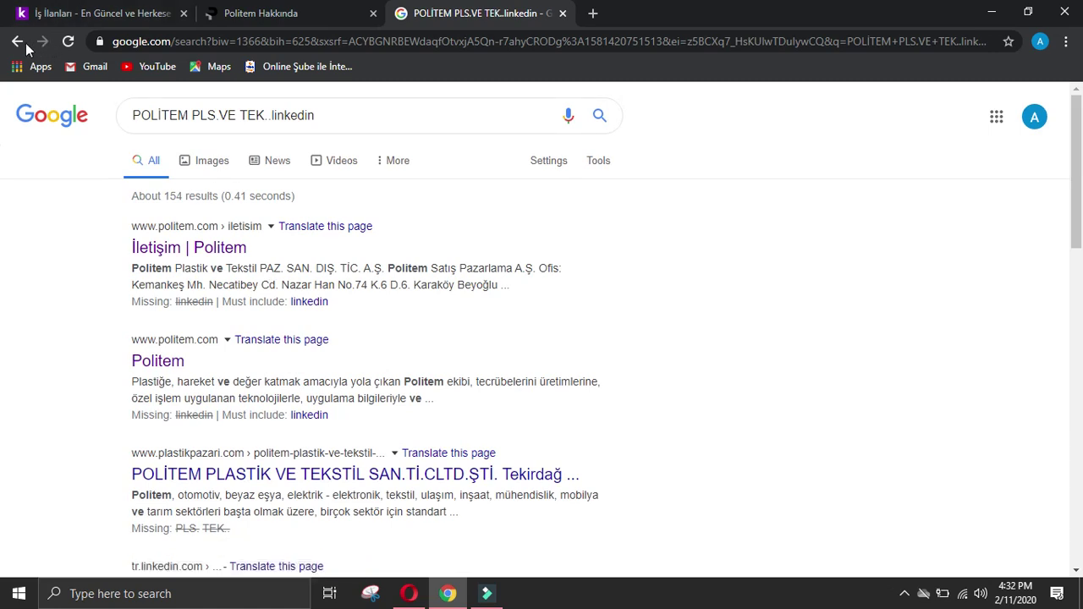
pyautogui.click(17, 44)
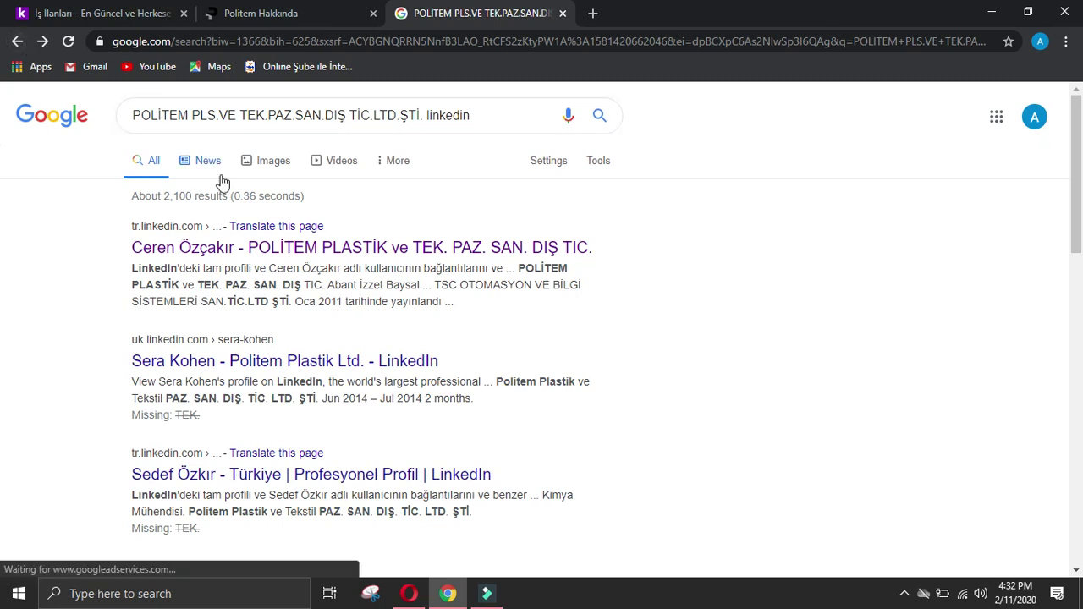
pyautogui.click(315, 248)
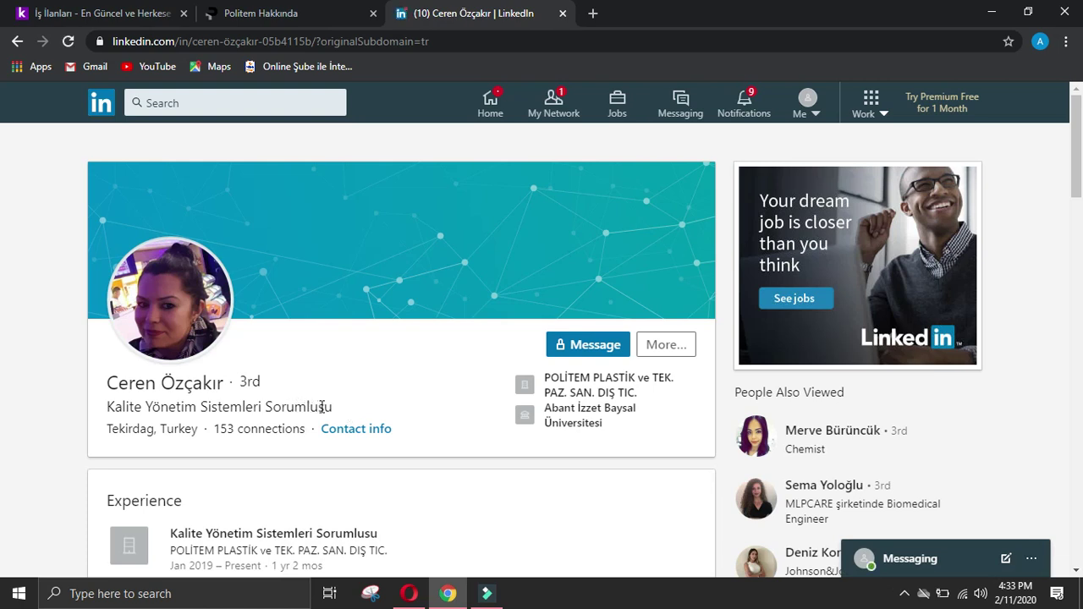
# Step: Send a LinkedIn connection invitation to the POLİTEM quality management officer
pyautogui.click(669, 346)
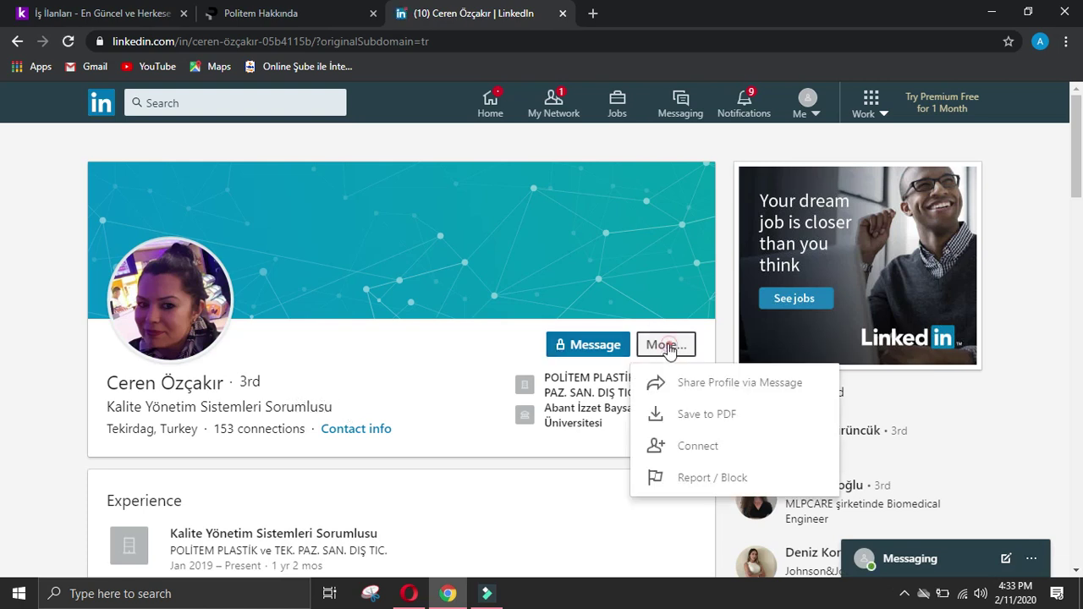
pyautogui.click(697, 448)
pyautogui.click(706, 248)
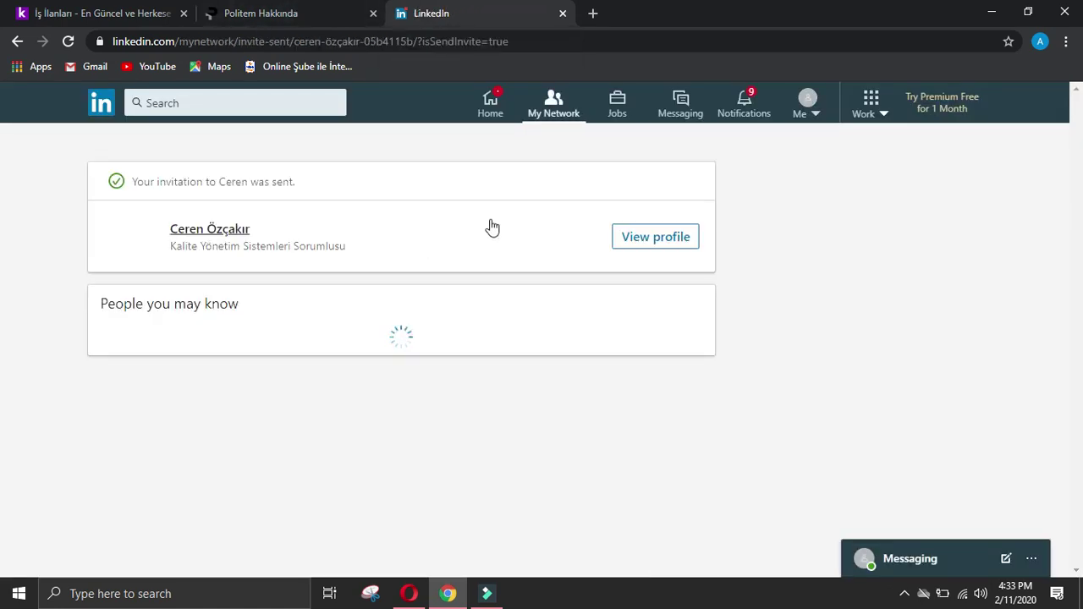
pyautogui.click(652, 239)
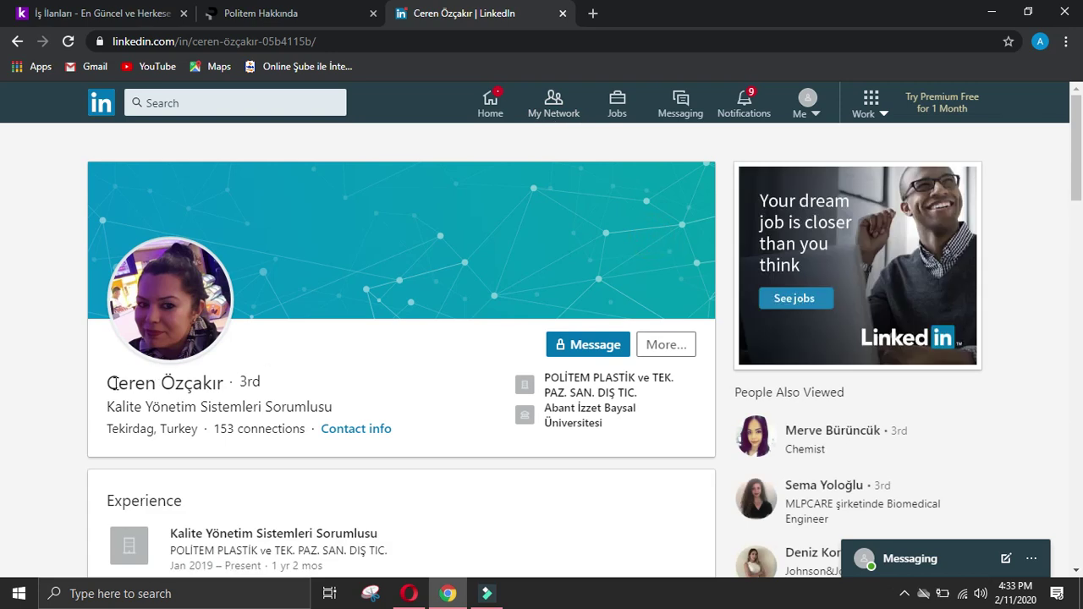
# Step: Copy the officer's name from her profile and return to the Company data form
pyautogui.tripleClick(110, 383)
pyautogui.hotkey('ctrl', 'c')
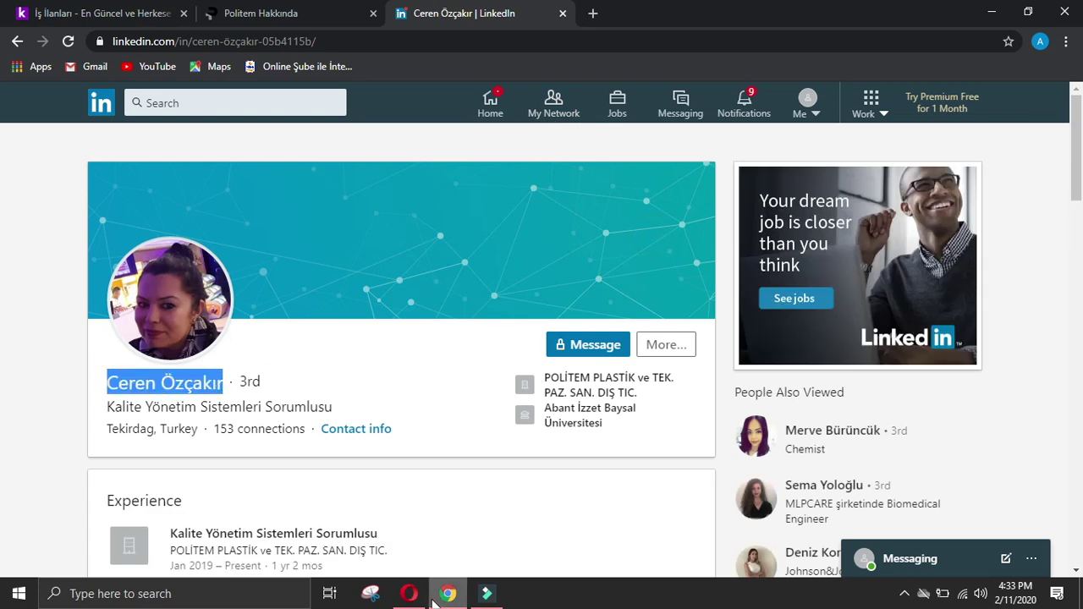
pyautogui.click(409, 593)
pyautogui.click(407, 361)
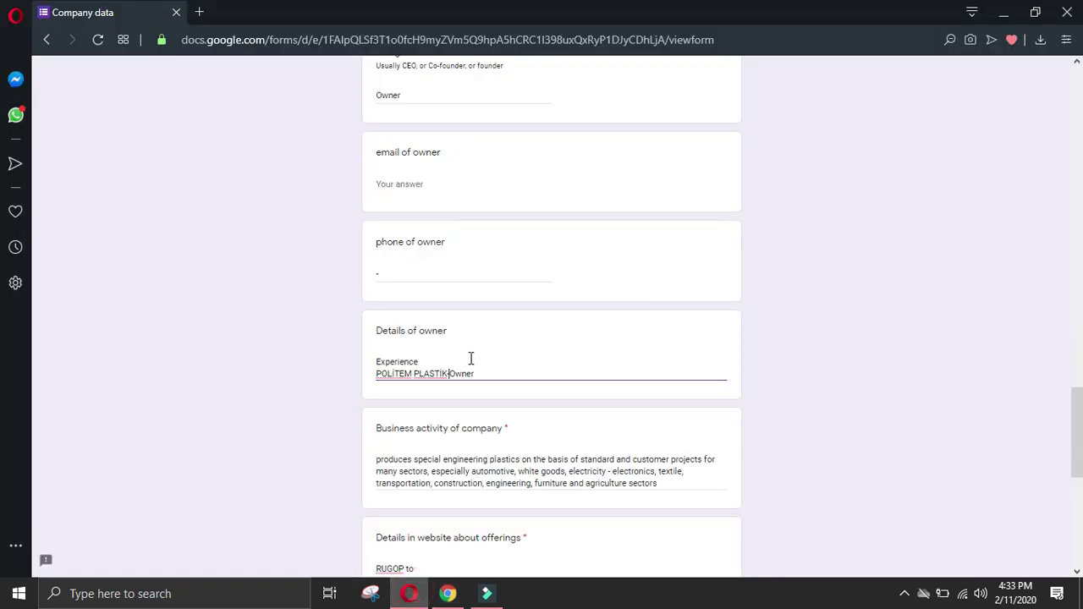
# Step: Paste the copied name into Name of manager and fill the designation as Quality manager
pyautogui.scroll(4, 471, 358)
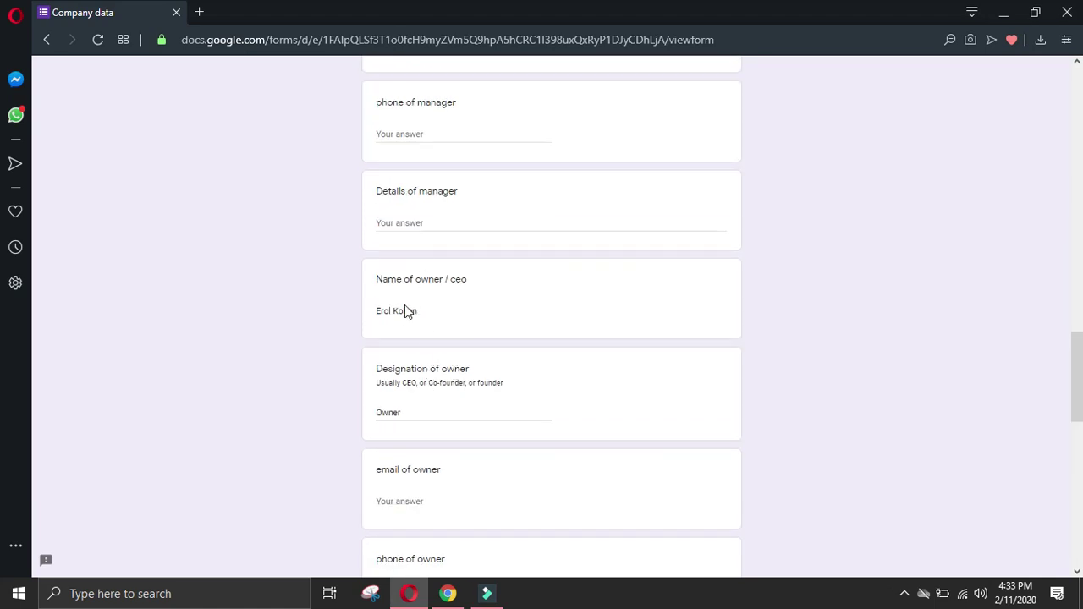
pyautogui.scroll(4, 405, 334)
pyautogui.scroll(2, 400, 212)
pyautogui.hotkey('ctrl', 'v')
pyautogui.click(424, 341)
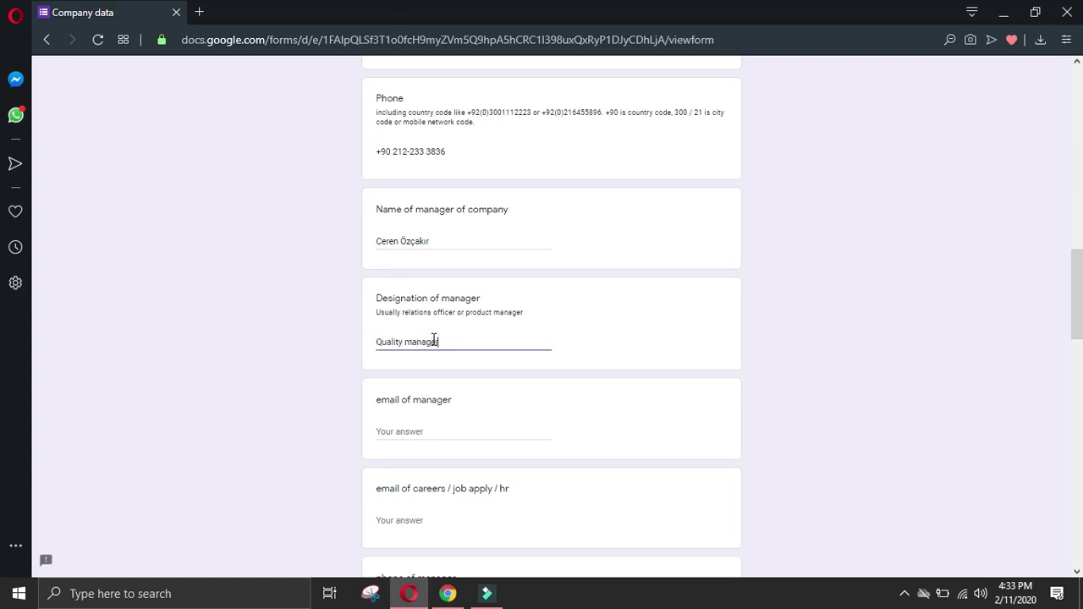
# Step: Enter '-' as the manager's phone and paste the LinkedIn Experience heading into Details of manager
pyautogui.click(447, 594)
pyautogui.click(27, 453)
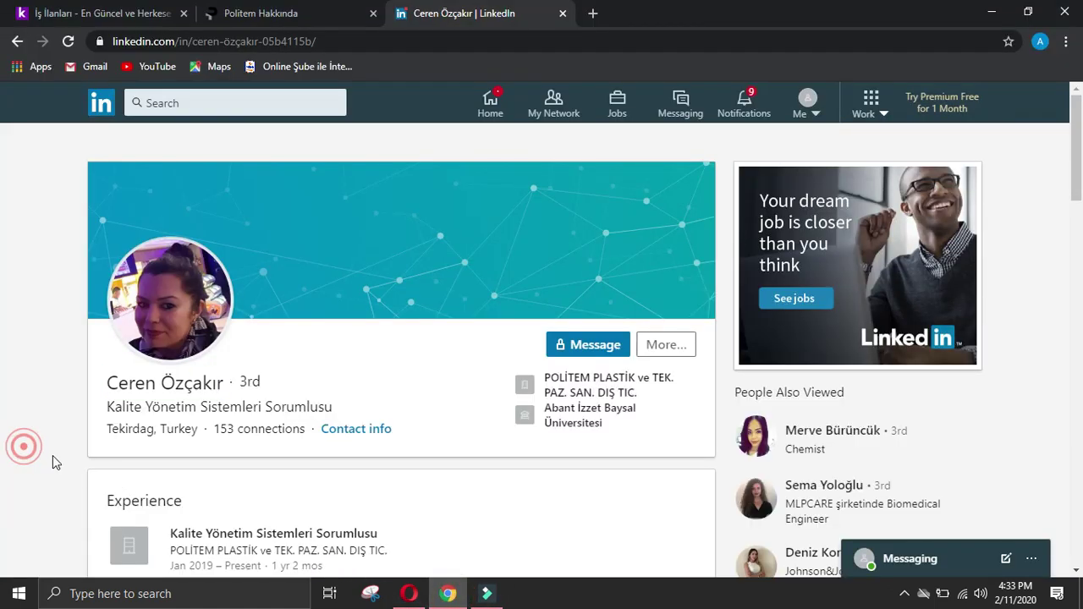
pyautogui.moveTo(99, 476); pyautogui.dragTo(212, 500)
pyautogui.hotkey('ctrl', 'c')
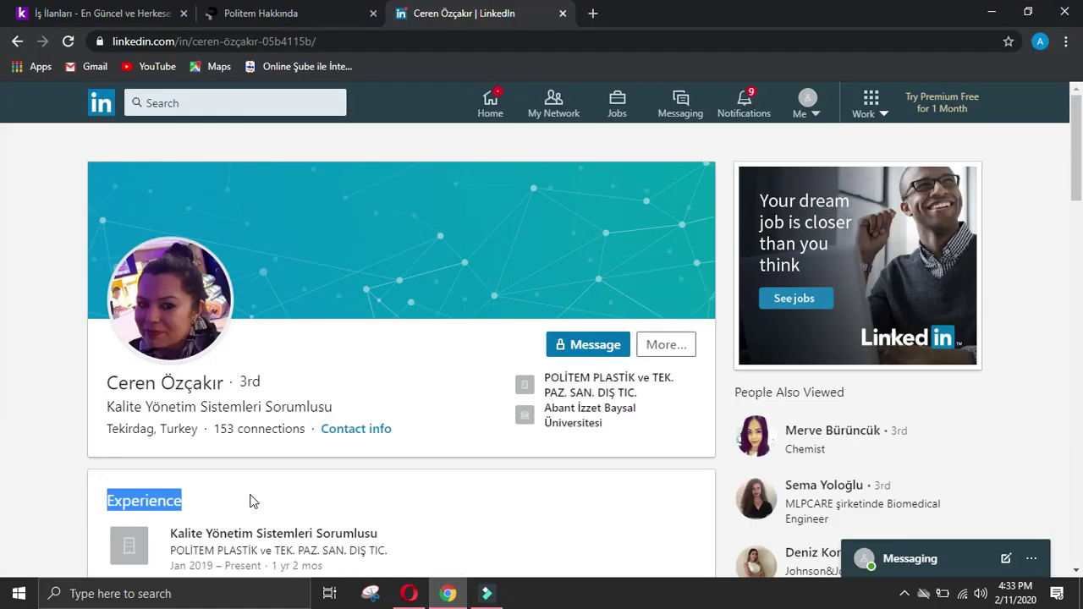
pyautogui.click(410, 593)
pyautogui.scroll(-2, 423, 499)
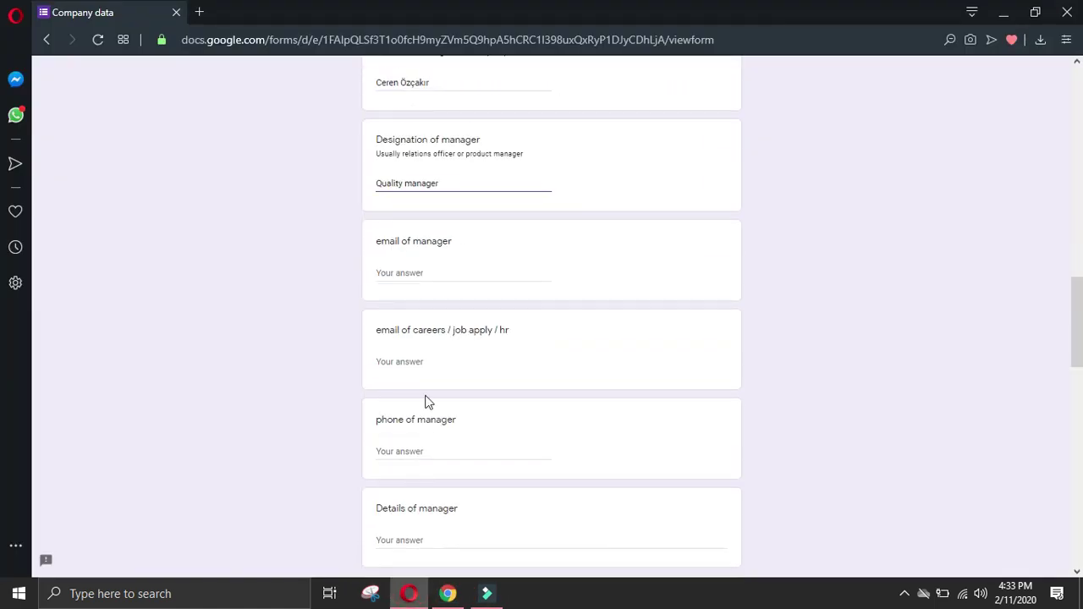
pyautogui.click(418, 450)
pyautogui.write('-')
pyautogui.click(420, 535)
pyautogui.hotkey('ctrl', 'v')
# Step: Add her current job title and POLİTEM company to Details of manager on one line
pyautogui.click(448, 593)
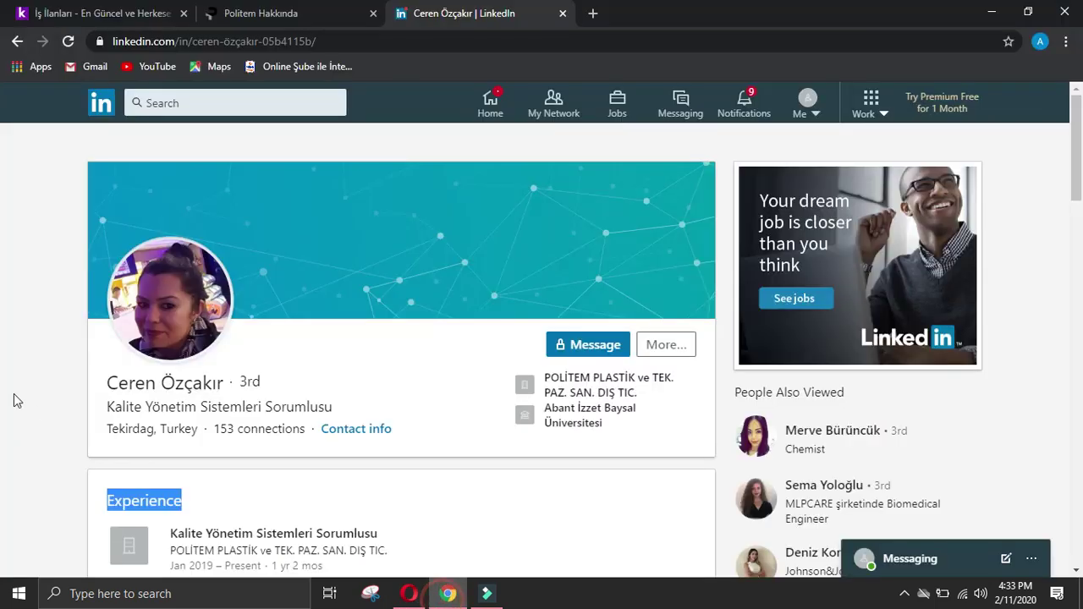
pyautogui.scroll(-2, 34, 394)
pyautogui.moveTo(161, 378); pyautogui.dragTo(420, 396)
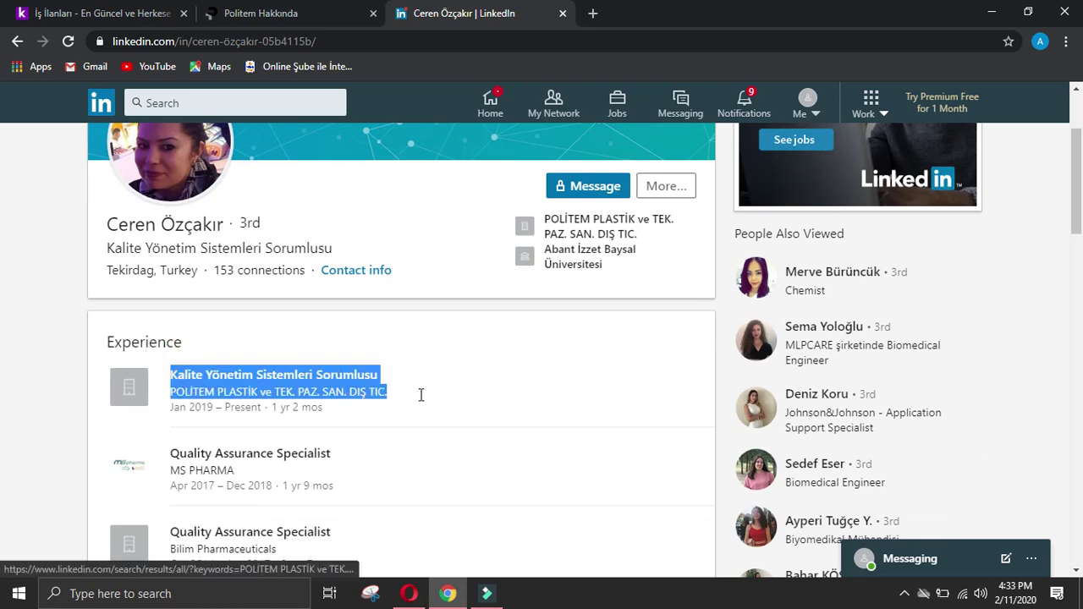
pyautogui.click(409, 593)
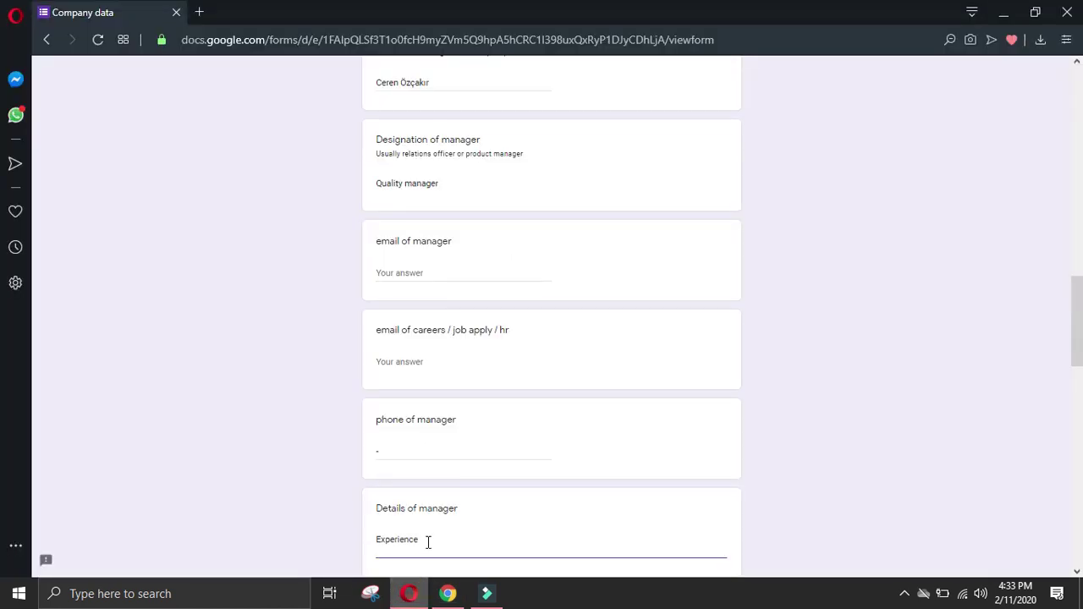
pyautogui.write('Kalite Yönetim Sistemleri Sorumlusu Company NamePOLİTEM PLASTİK ve TEK. PAZ. SAN. DIŞ TİC')
pyautogui.click(377, 406)
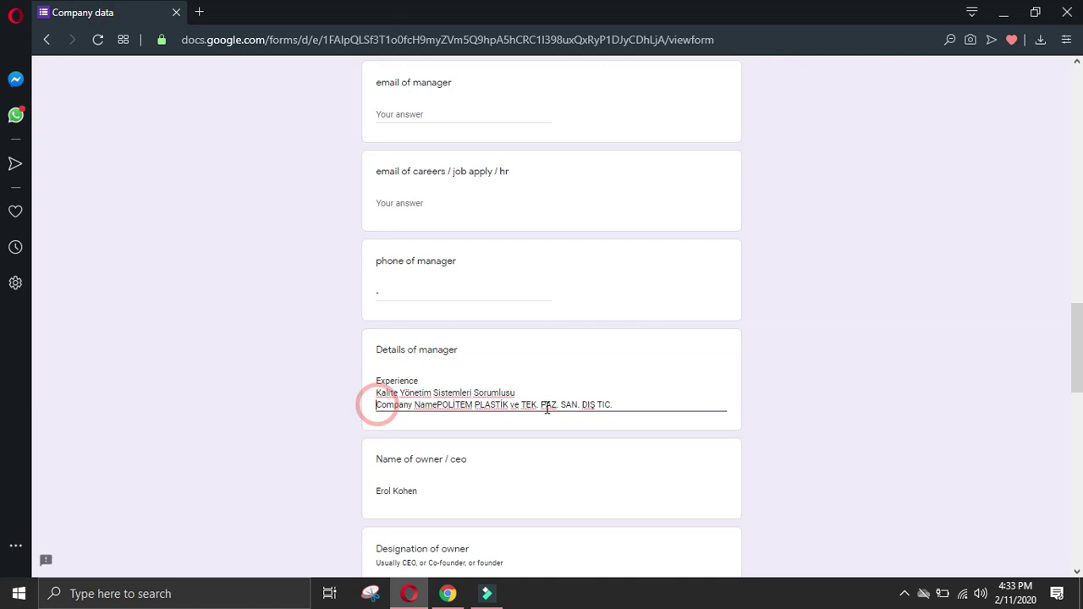
pyautogui.press('BackSpace')
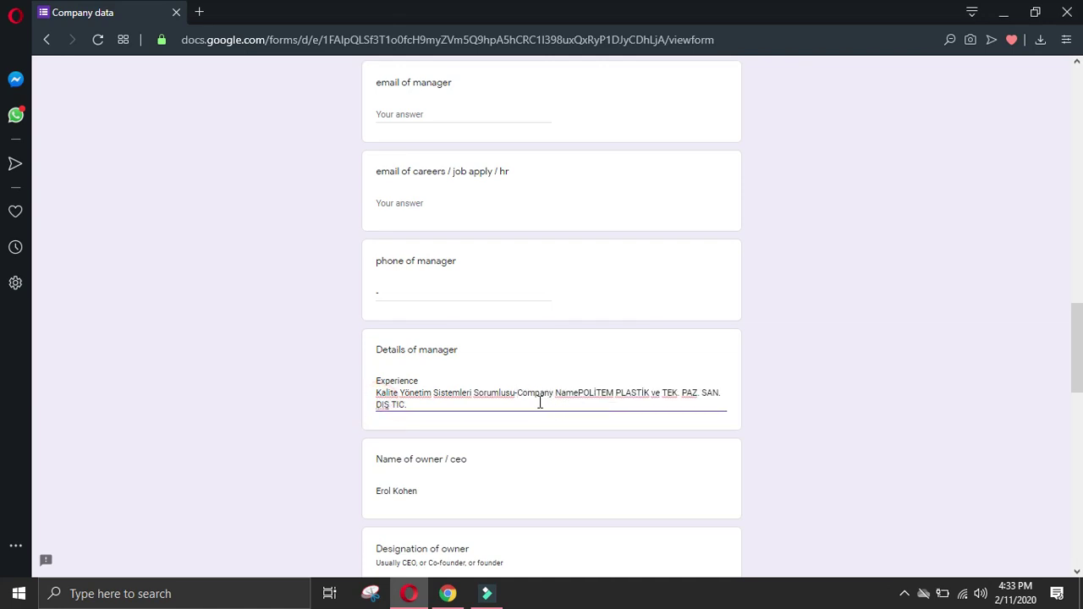
pyautogui.click(582, 393)
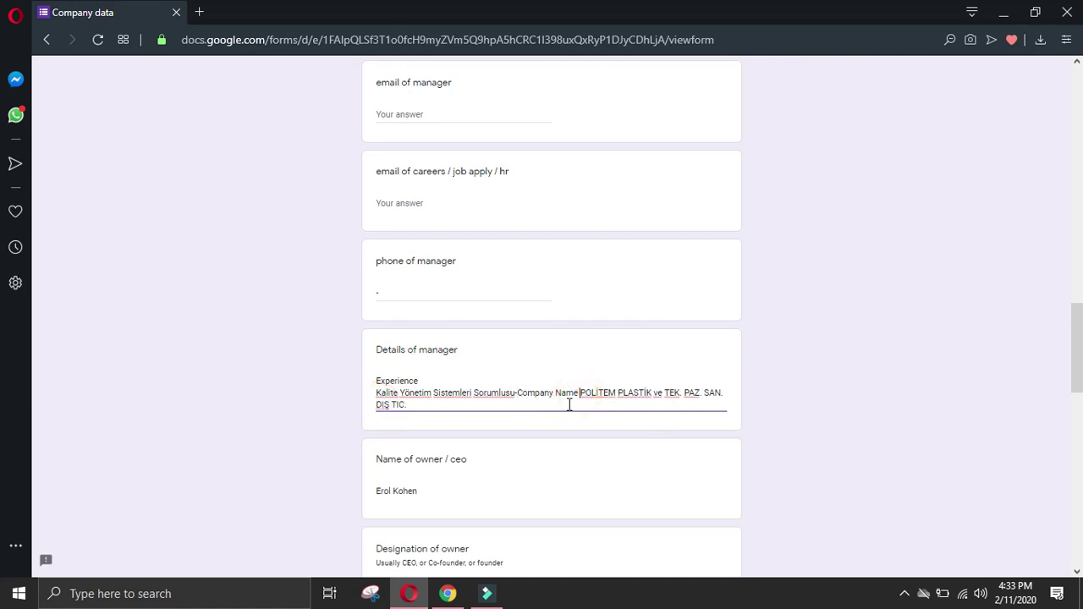
pyautogui.press('Return')
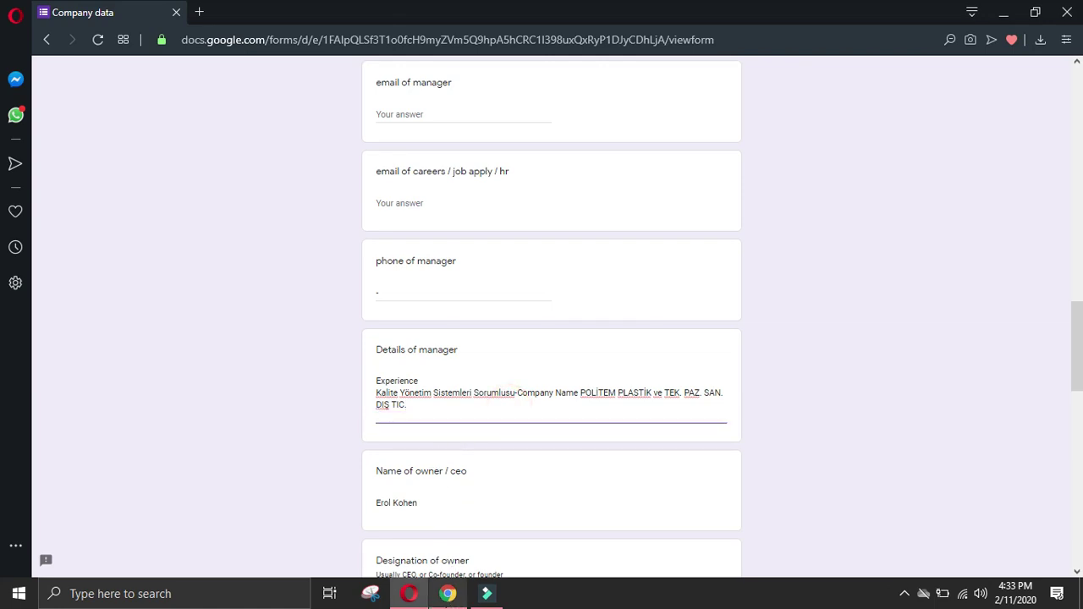
# Step: Add the MS PHARMA job entry to Details of manager on one line
pyautogui.click(447, 593)
pyautogui.click(23, 430)
pyautogui.moveTo(173, 439); pyautogui.dragTo(270, 471)
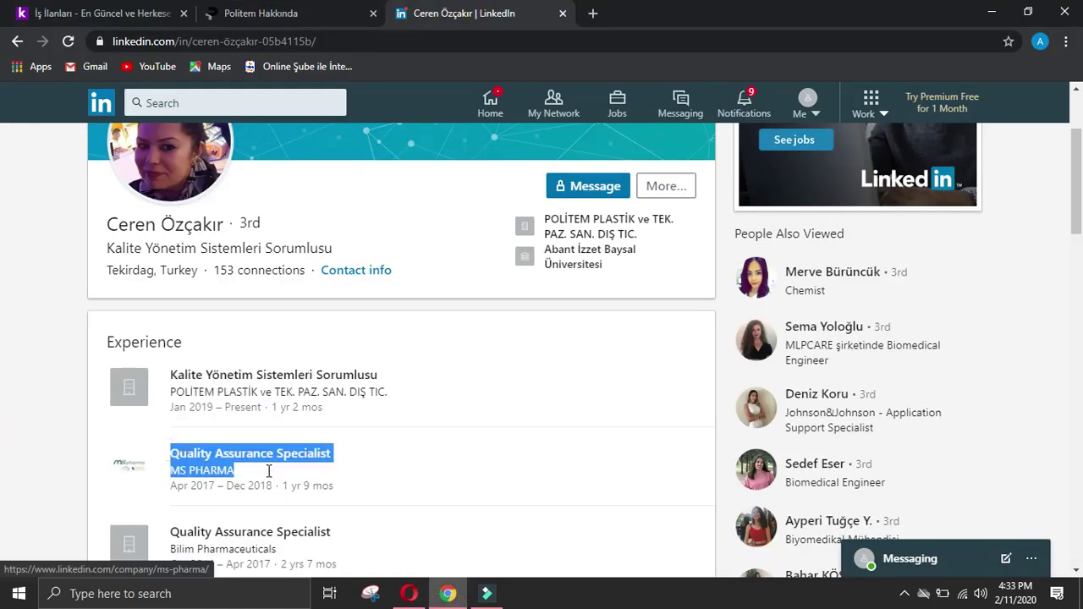
pyautogui.click(409, 593)
pyautogui.click(380, 522)
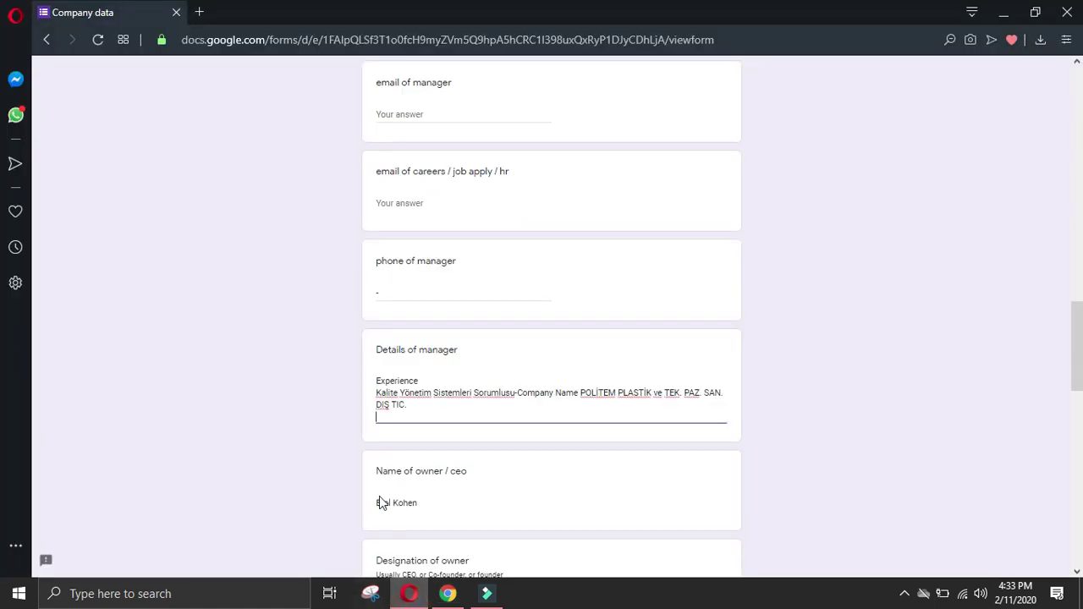
pyautogui.write('Quality Assurance Specialist Company NameMS PHARMA')
pyautogui.click(377, 427)
pyautogui.press('BackSpace')
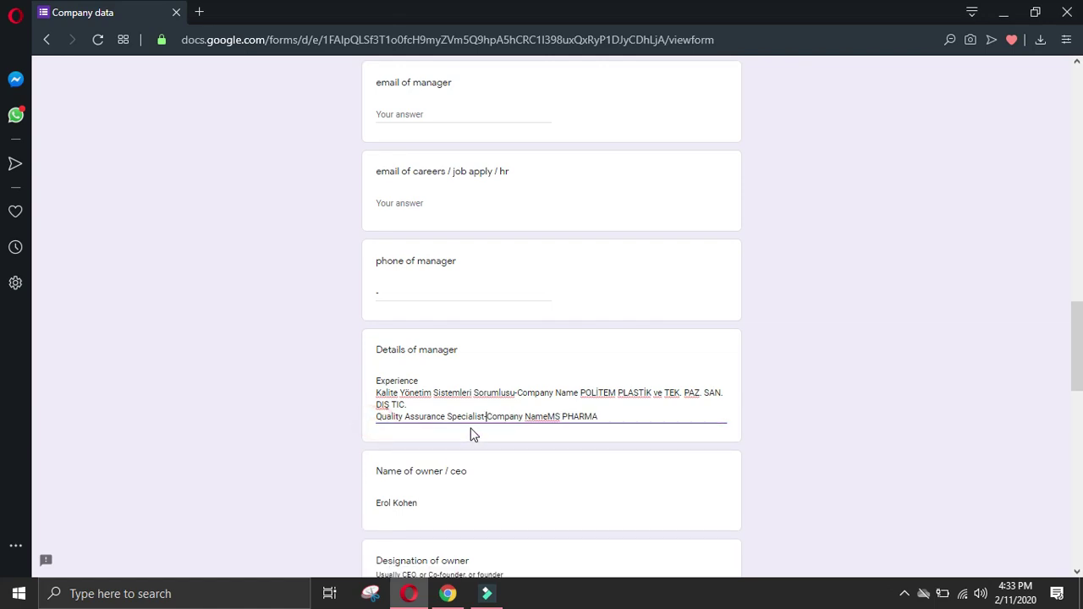
pyautogui.click(621, 417)
pyautogui.press('Return')
# Step: Add the Bilim Pharmaceuticals job entry to Details of manager on one line
pyautogui.click(448, 593)
pyautogui.click(41, 413)
pyautogui.scroll(-2, 64, 419)
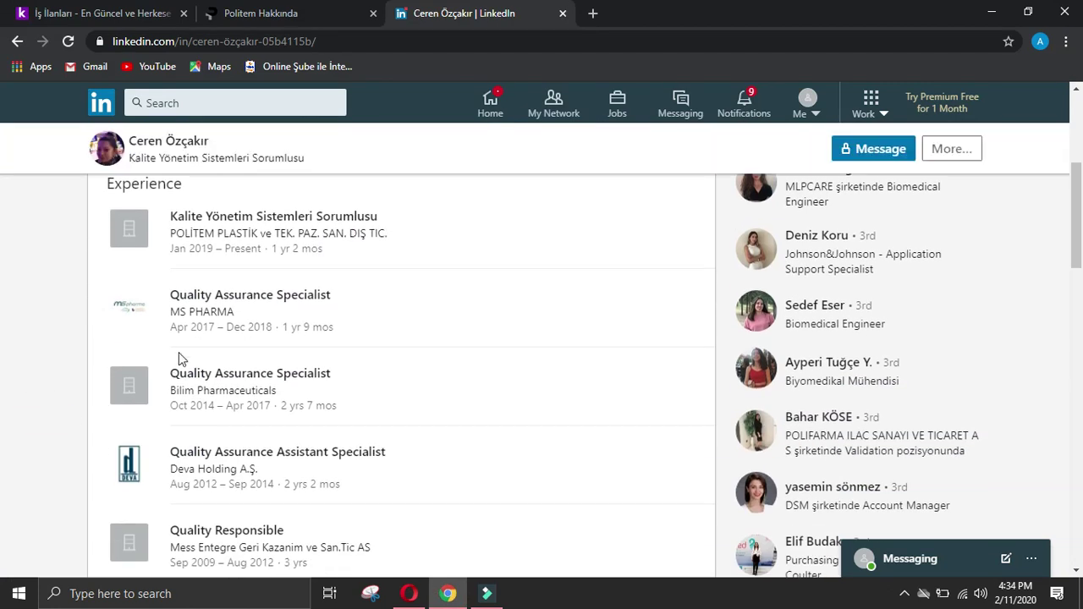
pyautogui.moveTo(162, 359); pyautogui.dragTo(347, 385)
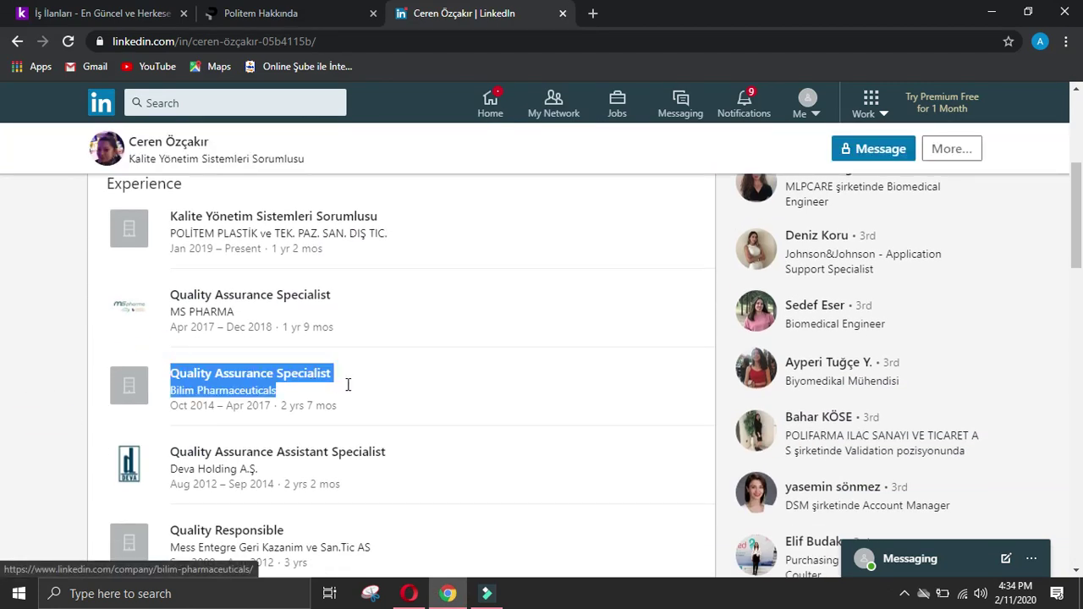
pyautogui.click(409, 593)
pyautogui.write('Quality Assurance Specialist Company NameBilim Pharmaceuticals')
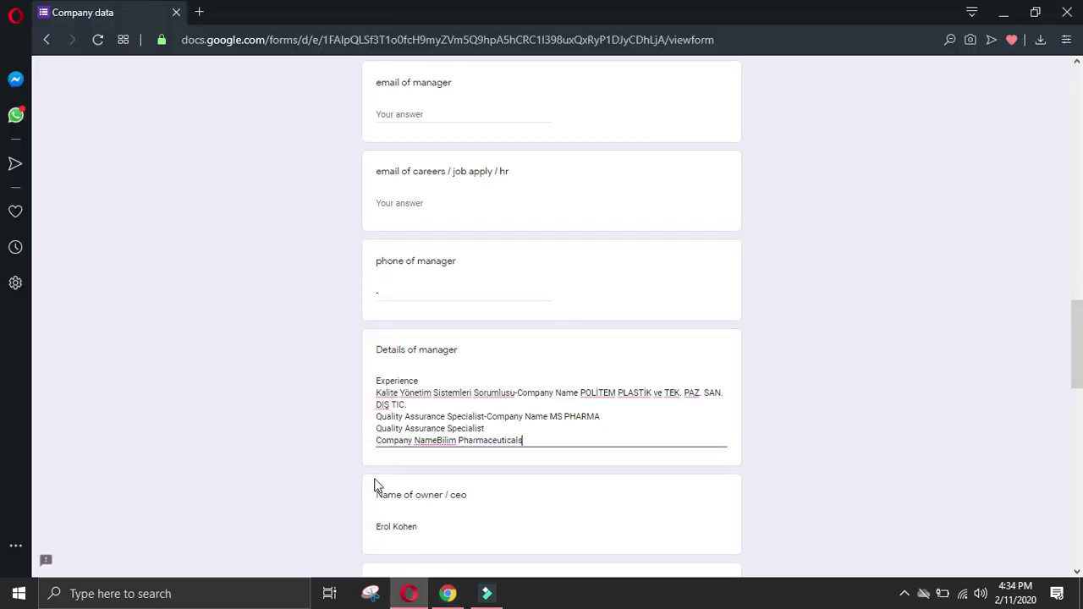
pyautogui.click(378, 442)
pyautogui.press('BackSpace')
pyautogui.click(665, 425)
pyautogui.press('Return')
# Step: Add the Deva Holding A.Ş. job entry to Details of manager, joined with '-'
pyautogui.hotkey('alt', 'Tab')
pyautogui.click(16, 413)
pyautogui.moveTo(162, 433); pyautogui.dragTo(326, 470)
pyautogui.hotkey('ctrl', 'c')
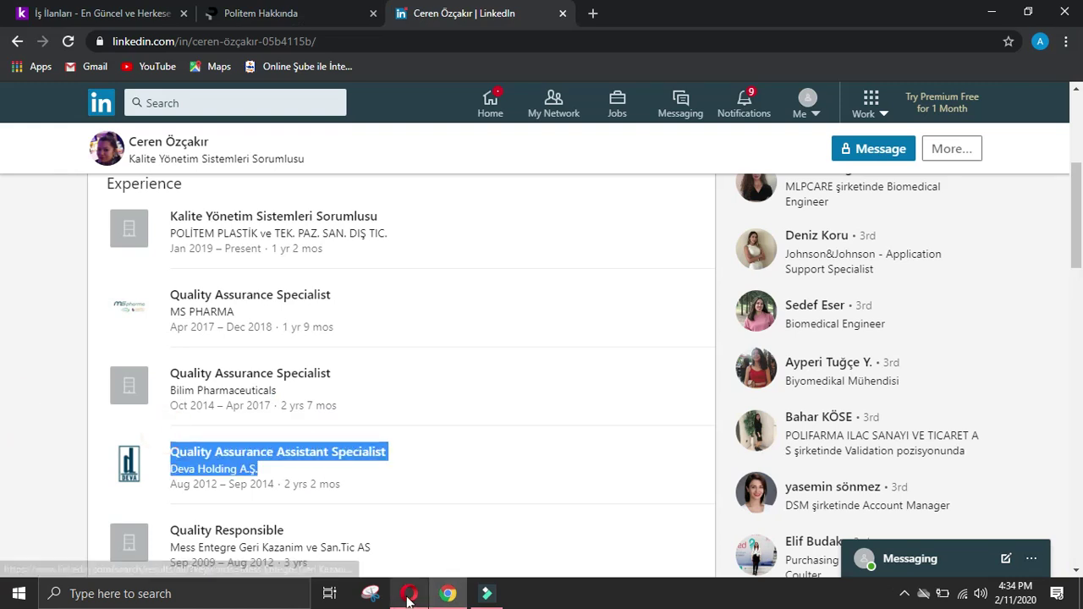
pyautogui.click(409, 593)
pyautogui.hotkey('ctrl', 'v')
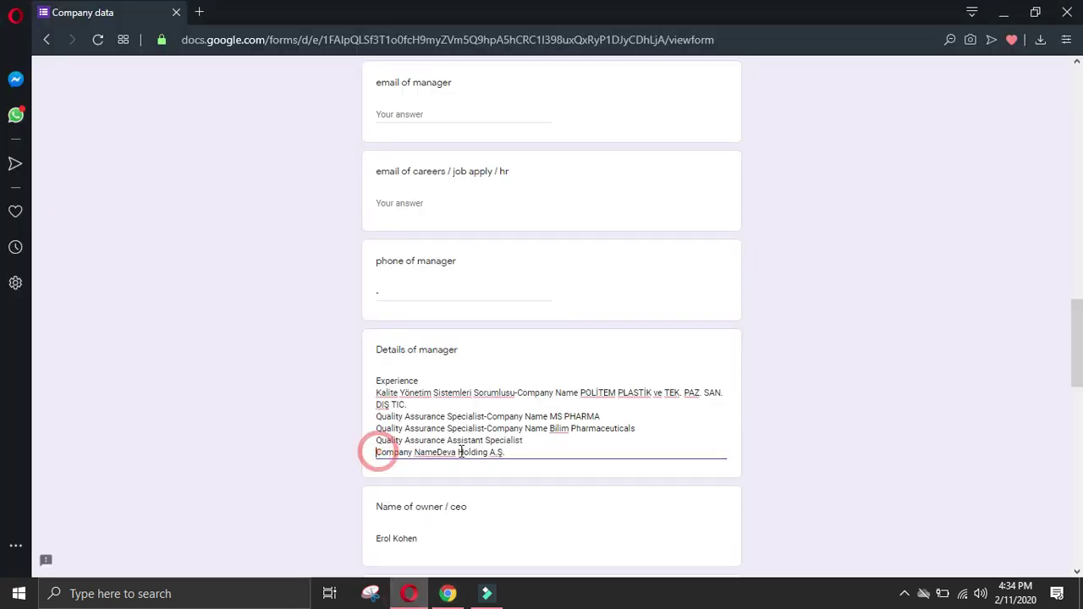
pyautogui.press('BackSpace')
pyautogui.write('-')
pyautogui.click(586, 440)
pyautogui.click(692, 442)
pyautogui.press('Return')
# Step: Add the Quality Responsible job at Mess Entegre Geri Kazanim to Details of manager
pyautogui.click(448, 593)
pyautogui.moveTo(169, 523); pyautogui.dragTo(411, 550)
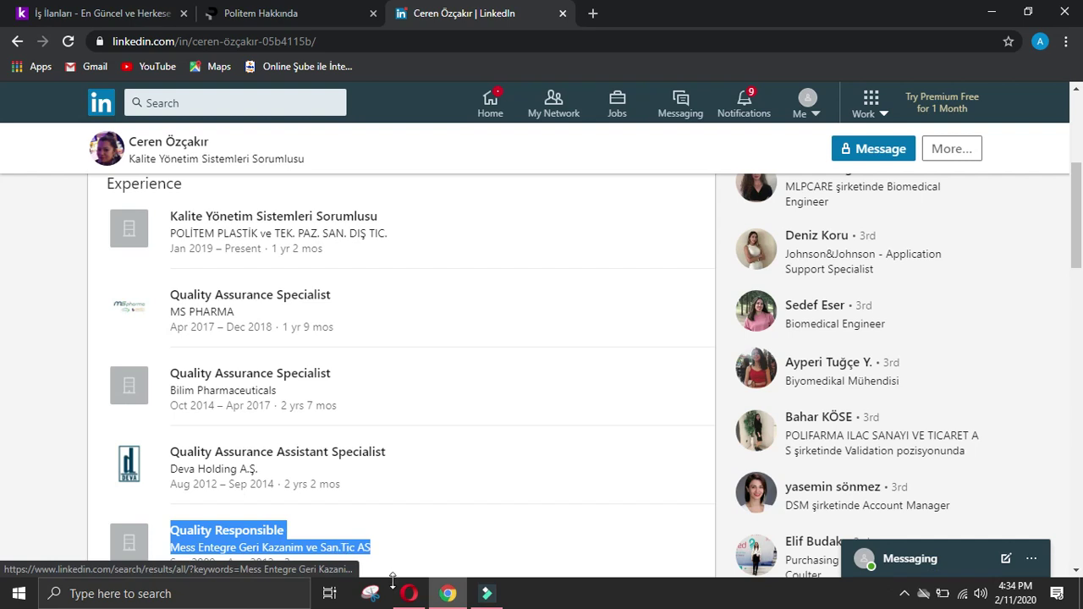
pyautogui.hotkey('ctrl', 'c')
pyautogui.click(409, 594)
pyautogui.hotkey('ctrl', 'v')
pyautogui.scroll(-2, 368, 320)
pyautogui.click(378, 307)
pyautogui.press('BackSpace')
pyautogui.write('-')
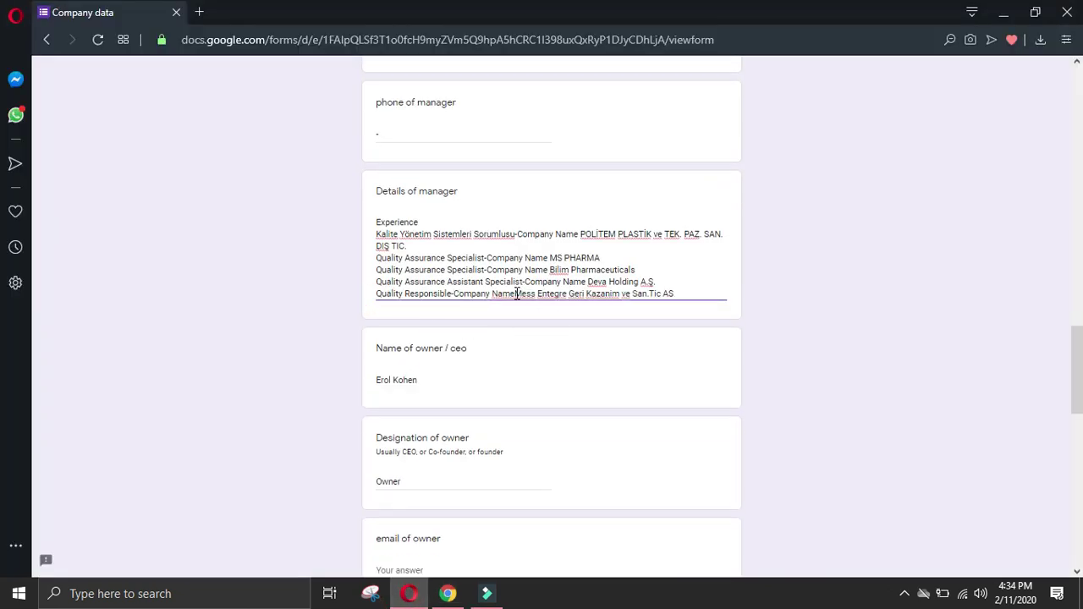
pyautogui.click(447, 594)
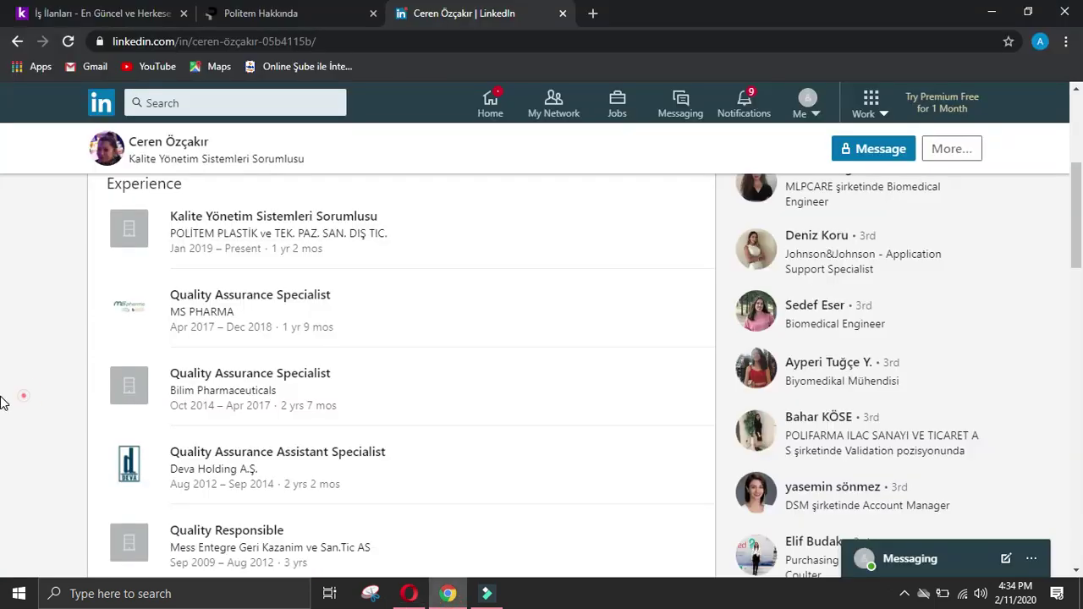
pyautogui.scroll(-2, 97, 417)
# Step: Add her university with field of study Kimya to Details of manager on one line
pyautogui.moveTo(211, 481); pyautogui.dragTo(357, 506)
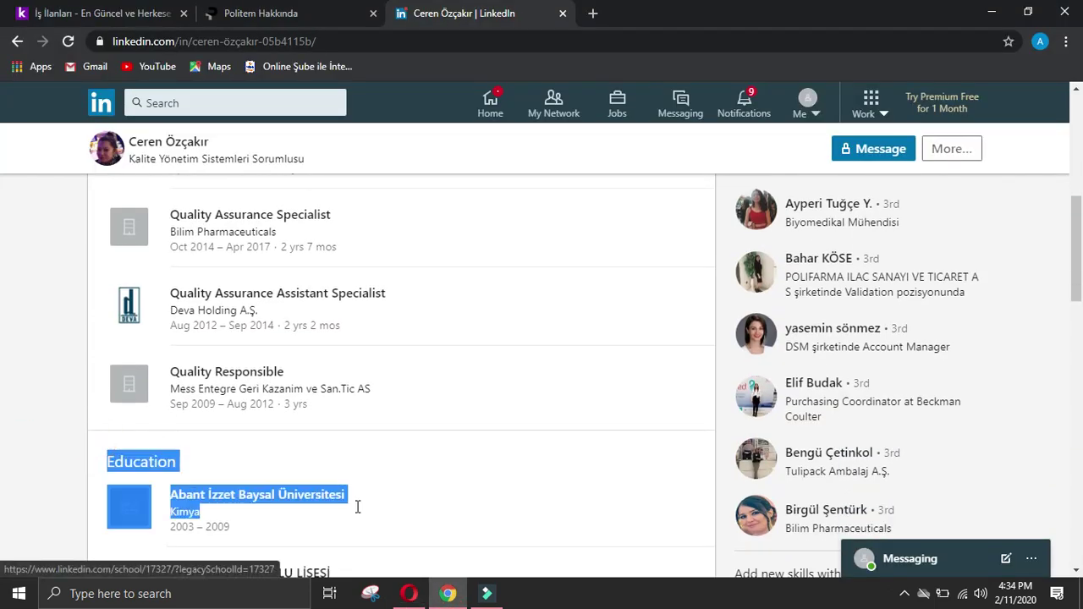
pyautogui.click(409, 593)
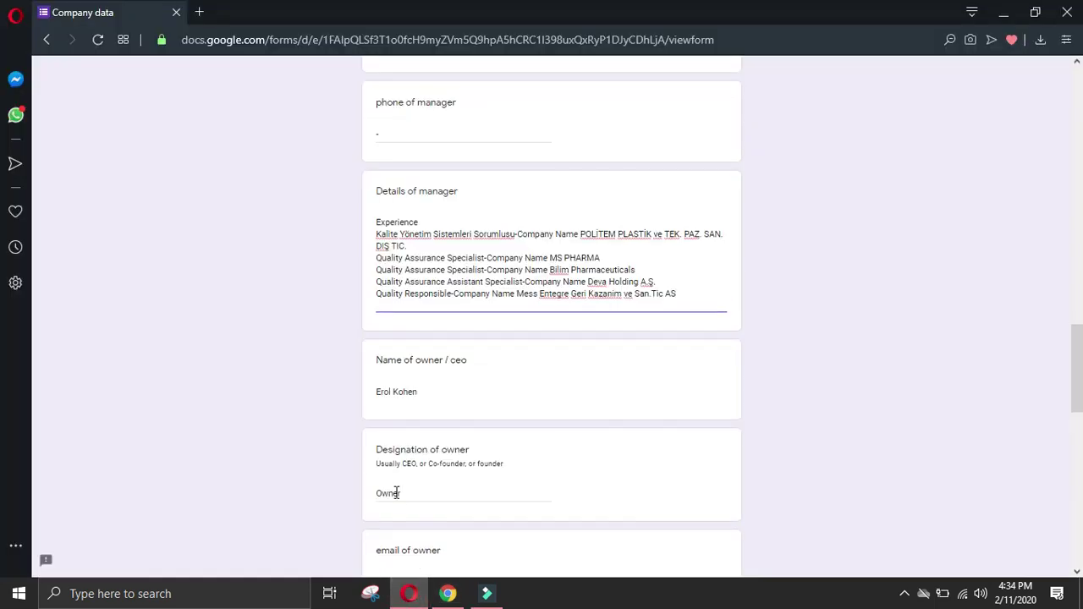
pyautogui.hotkey('ctrl', 'v')
pyautogui.tripleClick(475, 330)
pyautogui.press('Delete')
pyautogui.press('Delete')
pyautogui.press('BackSpace')
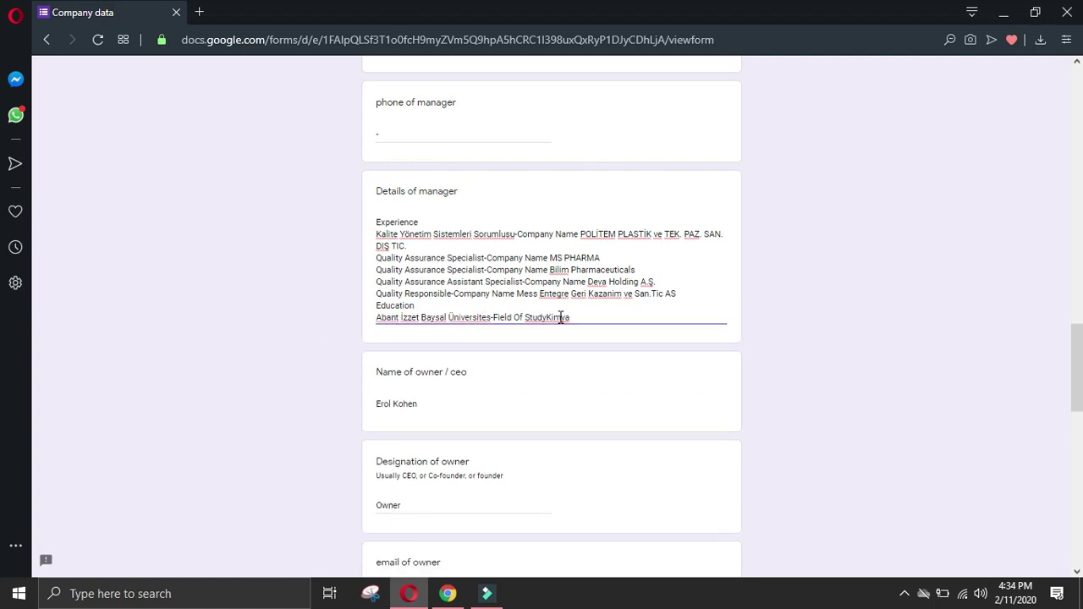
pyautogui.click(602, 319)
# Step: Append the high school TEKİRDAĞ ANADOLU LİSESİ to Details of manager
pyautogui.click(448, 594)
pyautogui.click(24, 396)
pyautogui.scroll(-2, 144, 383)
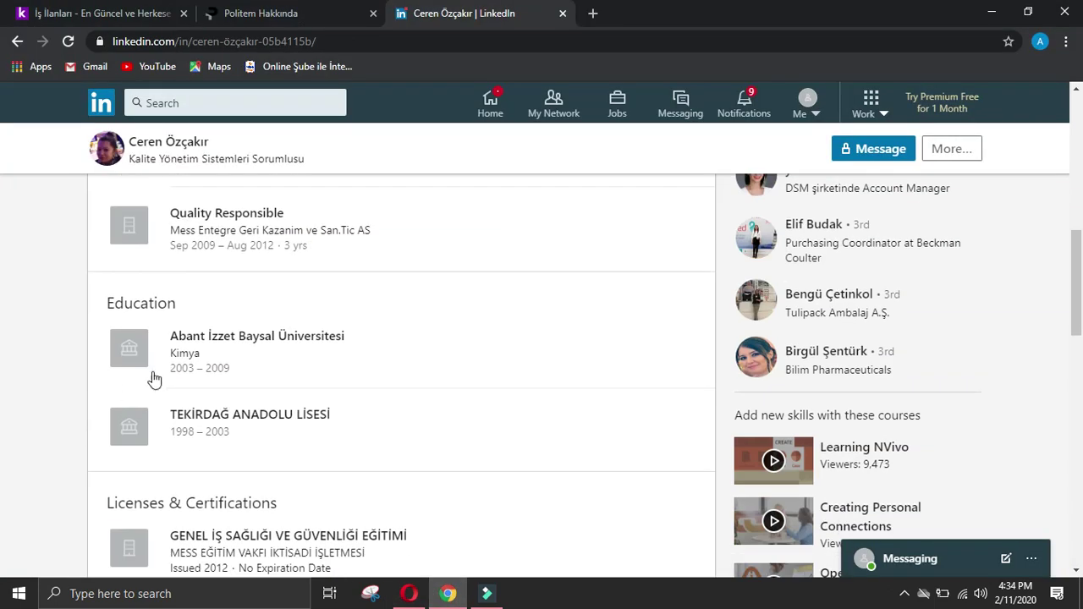
pyautogui.moveTo(168, 396); pyautogui.dragTo(397, 411)
pyautogui.hotkey('ctrl', 'c')
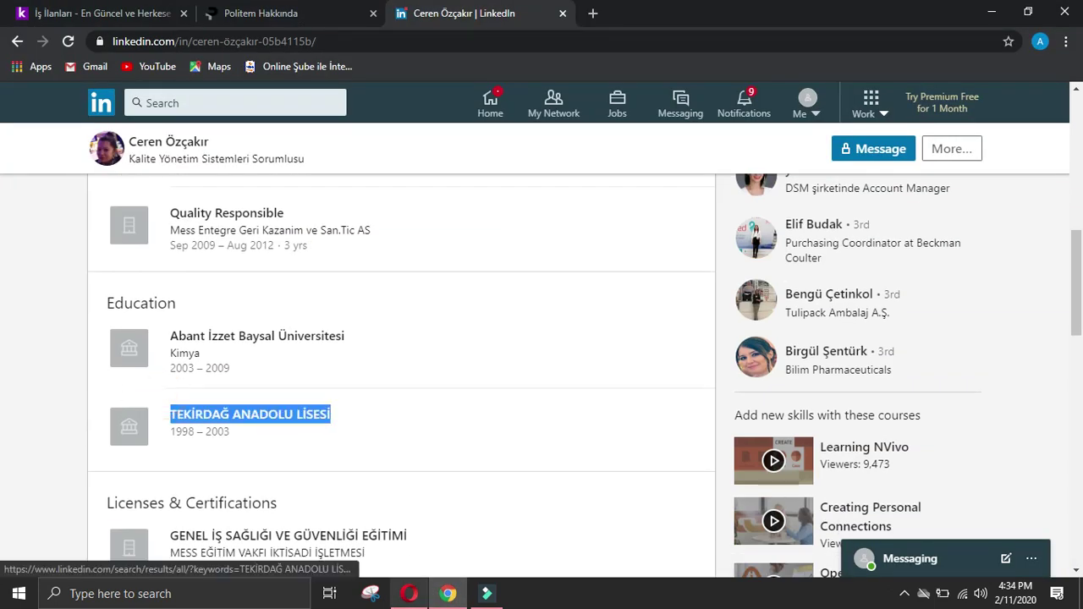
pyautogui.click(409, 593)
pyautogui.hotkey('ctrl', 'v')
# Step: Submit the completed Politem response
pyautogui.scroll(-3, 416, 508)
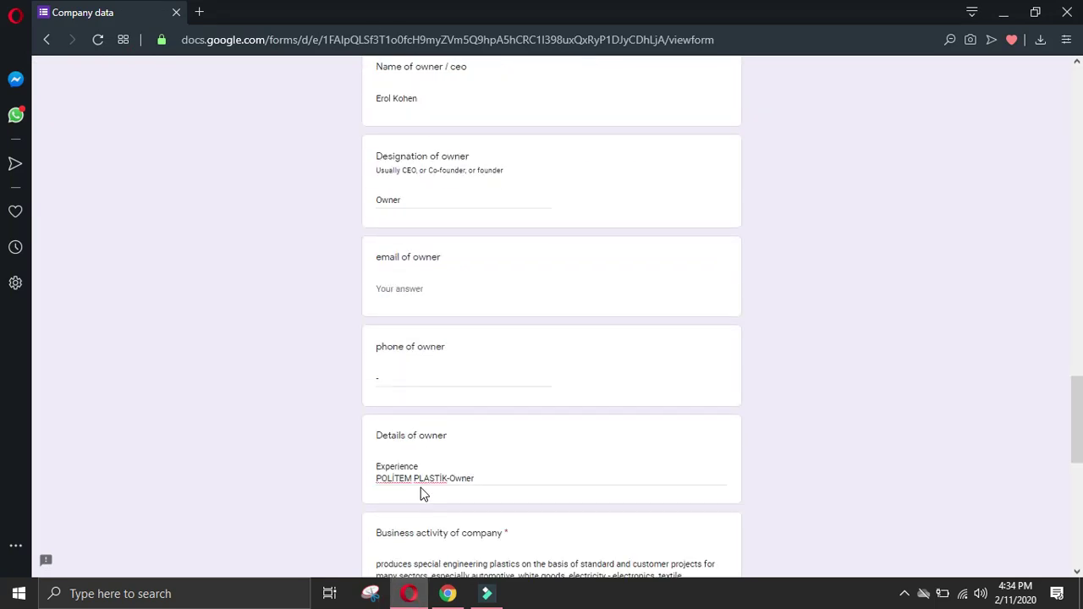
pyautogui.moveTo(1078, 482); pyautogui.dragTo(1078, 173)
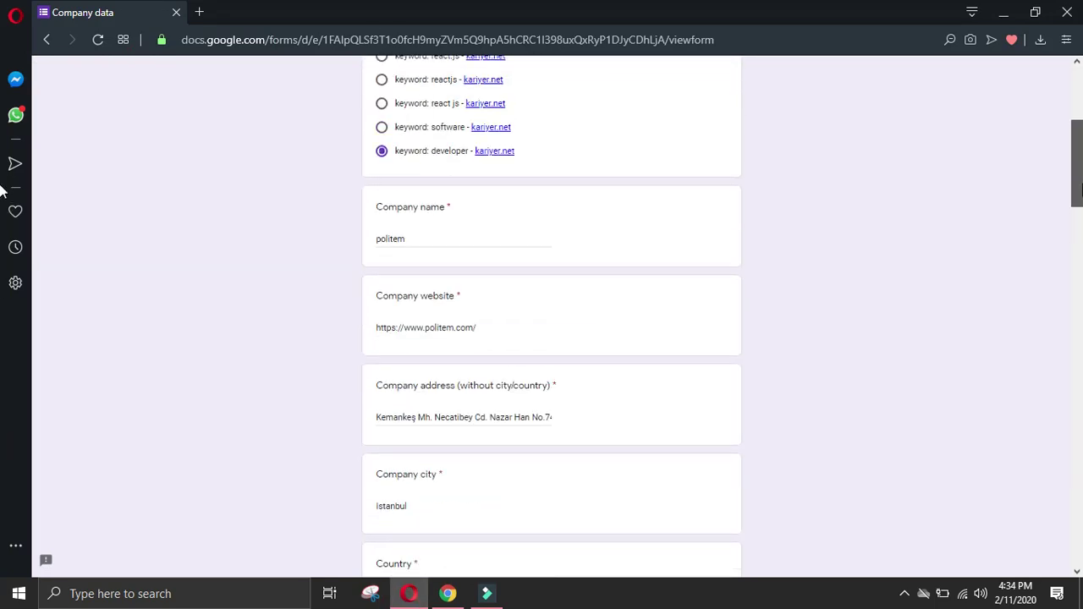
pyautogui.press('End')
pyautogui.click(389, 496)
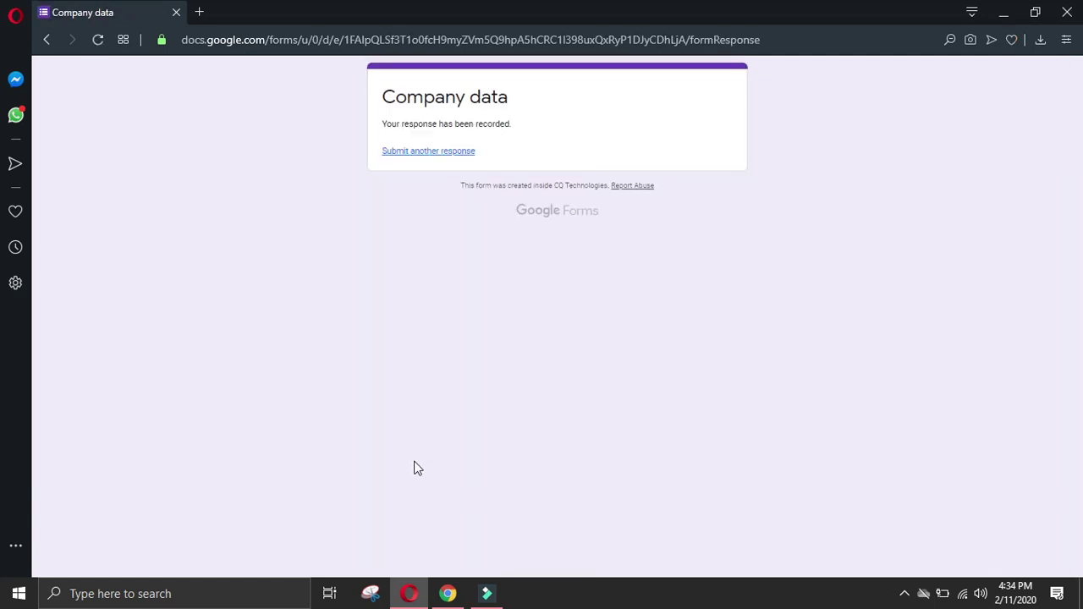
# Step: Close the Politem and LinkedIn tabs and open the İnteraktif Kredi developer listing on kariyer.net
pyautogui.click(448, 593)
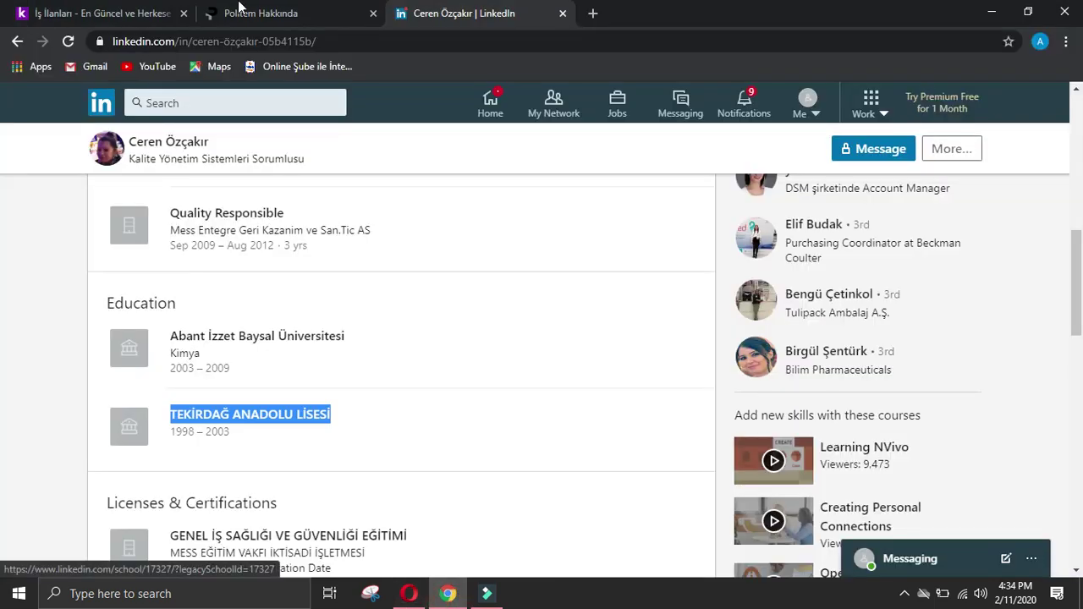
pyautogui.click(372, 14)
pyautogui.click(373, 14)
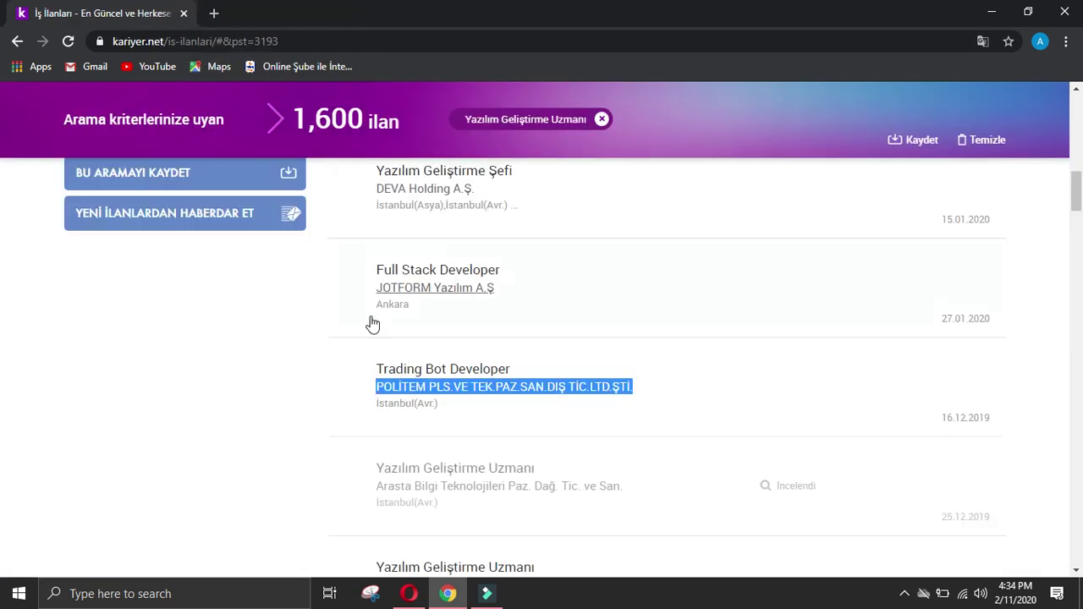
pyautogui.click(265, 375)
pyautogui.scroll(-2, 300, 373)
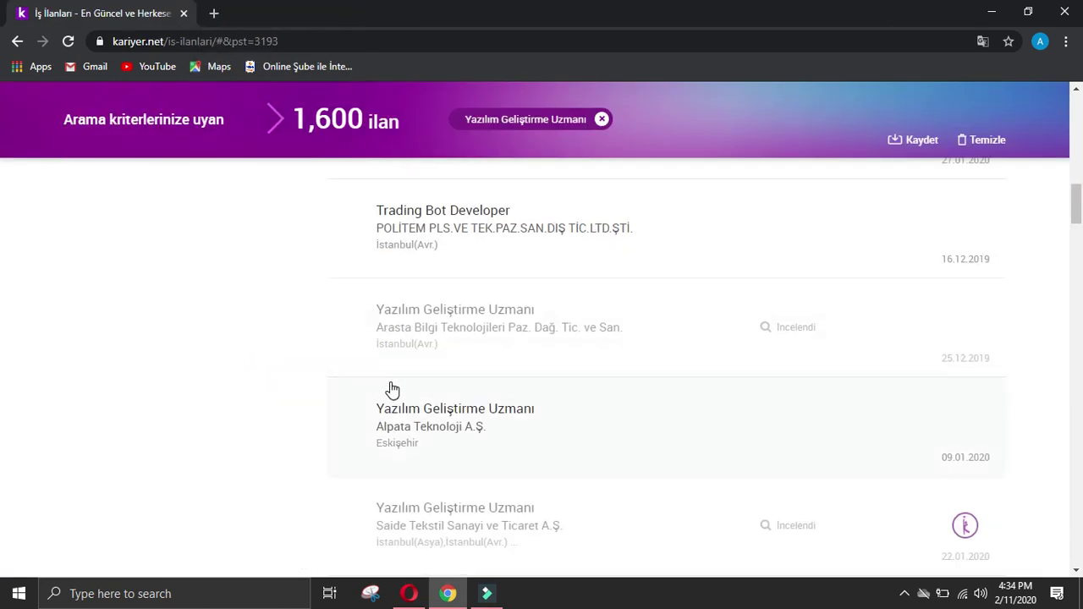
pyautogui.scroll(-6, 155, 396)
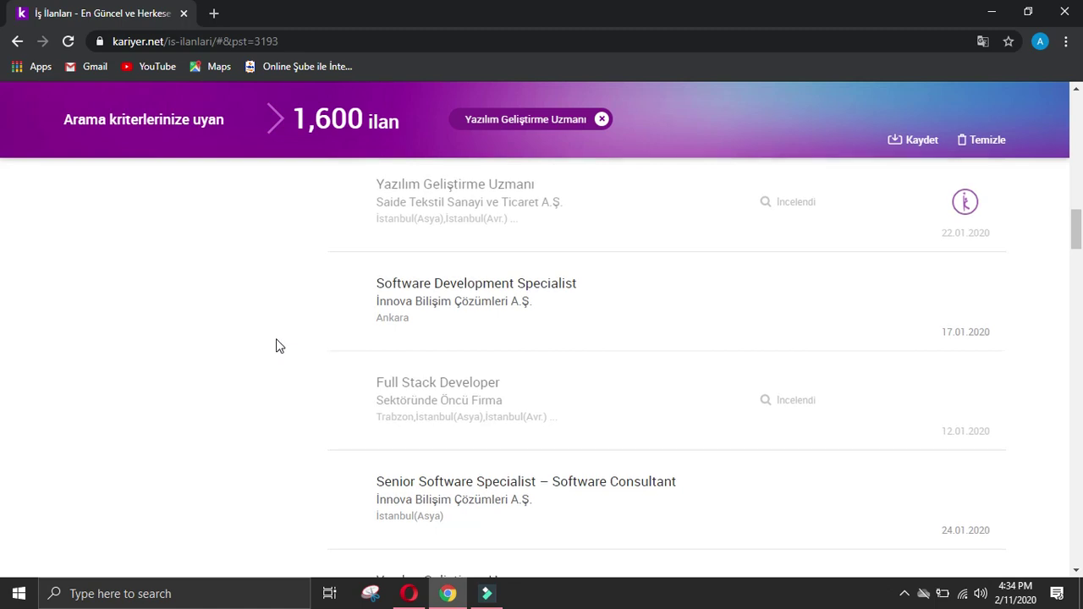
pyautogui.scroll(-2, 276, 346)
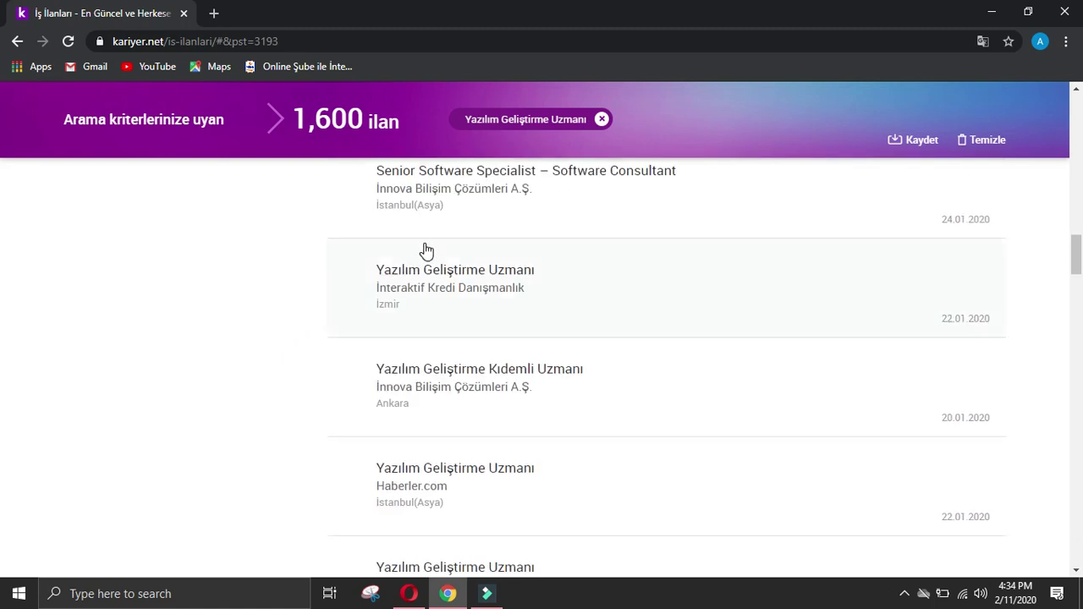
pyautogui.click(424, 244)
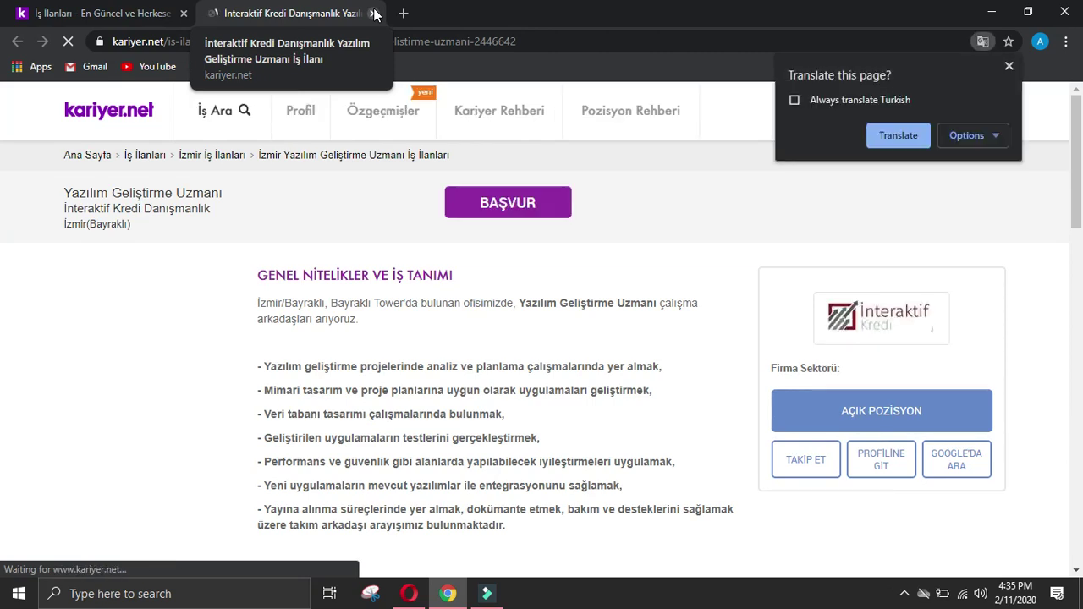
# Step: Search Google for İnteraktif Kredi Danışmanlık and open interaktifkredi.com.tr translated into English
pyautogui.click(898, 135)
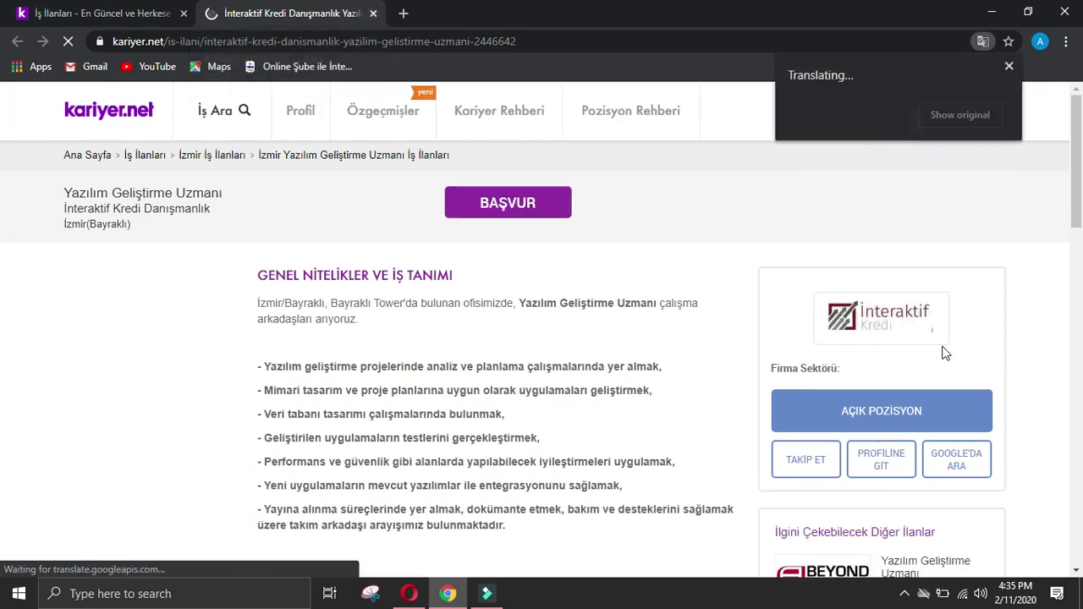
pyautogui.click(854, 501)
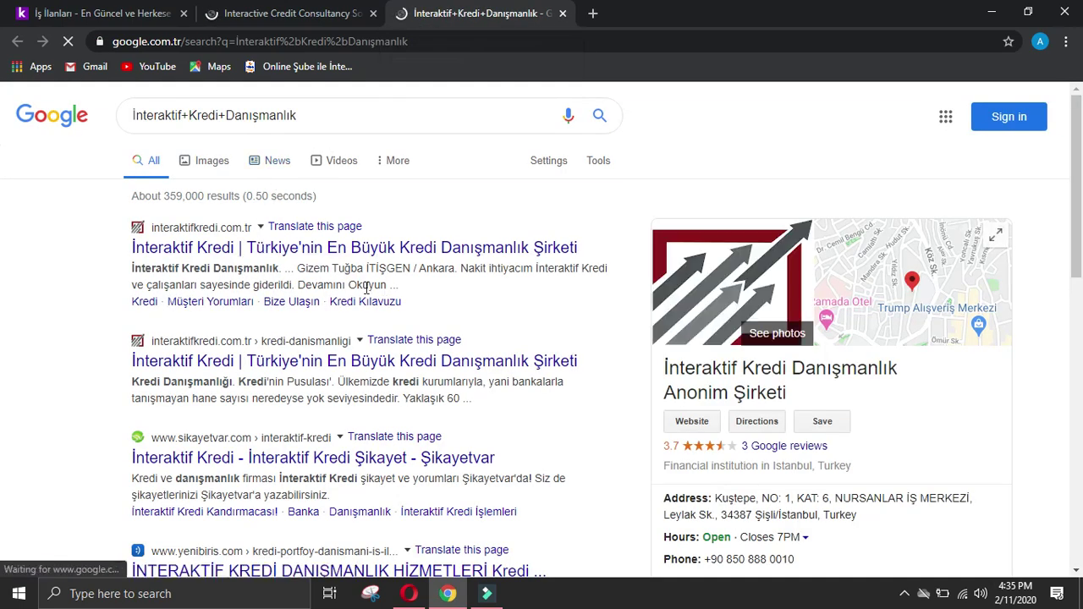
pyautogui.click(247, 251)
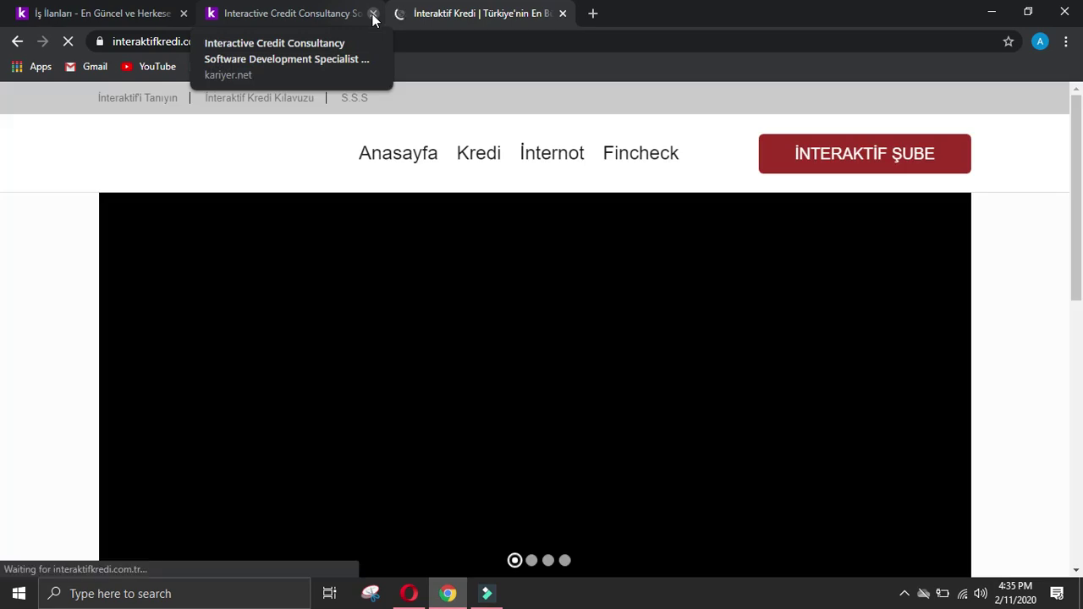
pyautogui.click(374, 13)
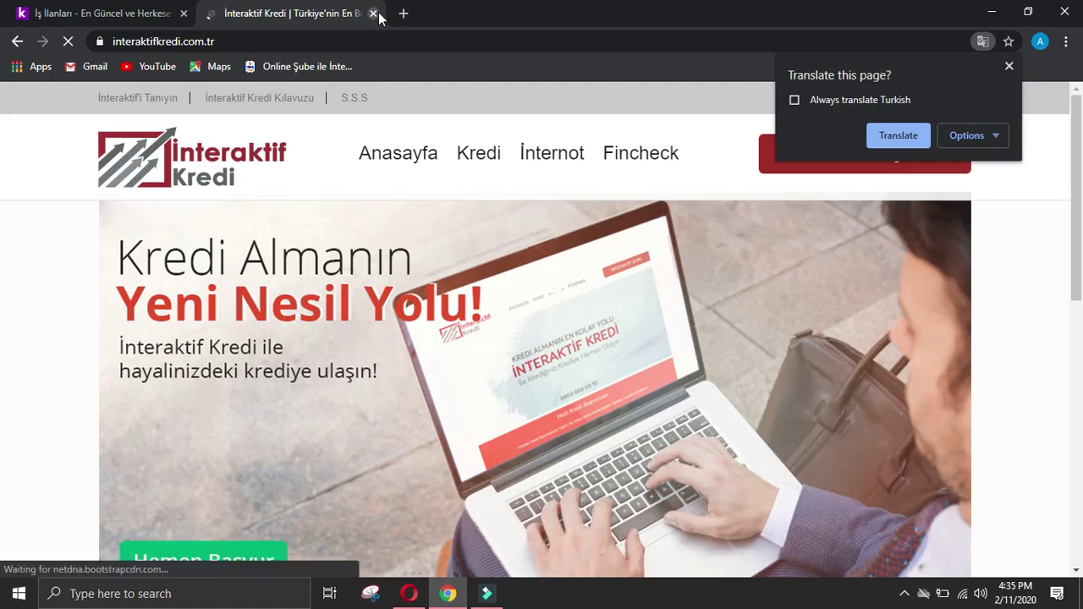
pyautogui.click(898, 135)
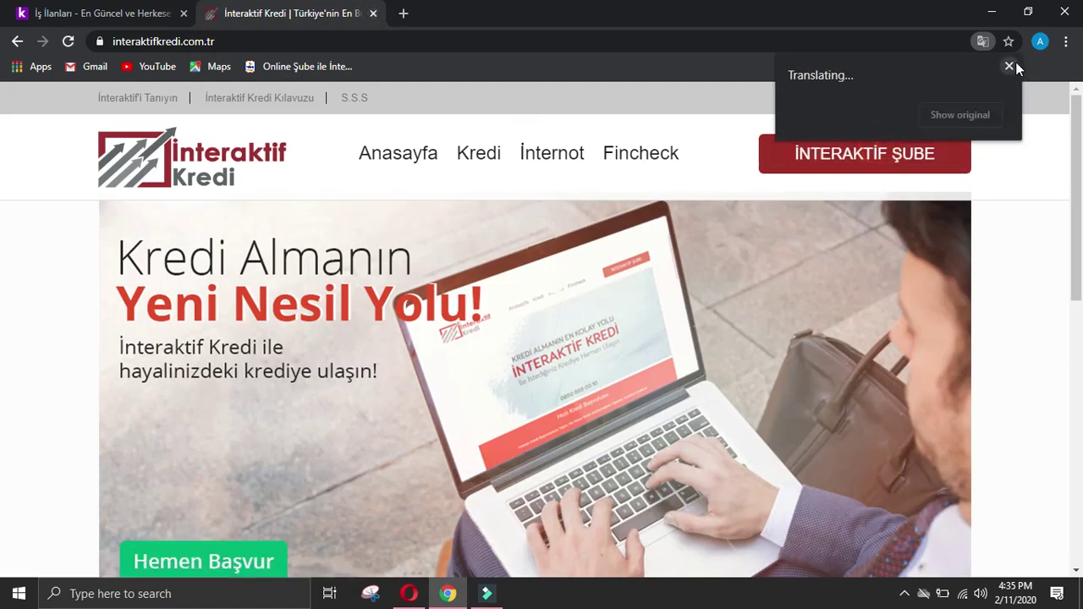
pyautogui.click(1012, 64)
pyautogui.click(320, 40)
pyautogui.hotkey('ctrl', 'c')
pyautogui.click(408, 593)
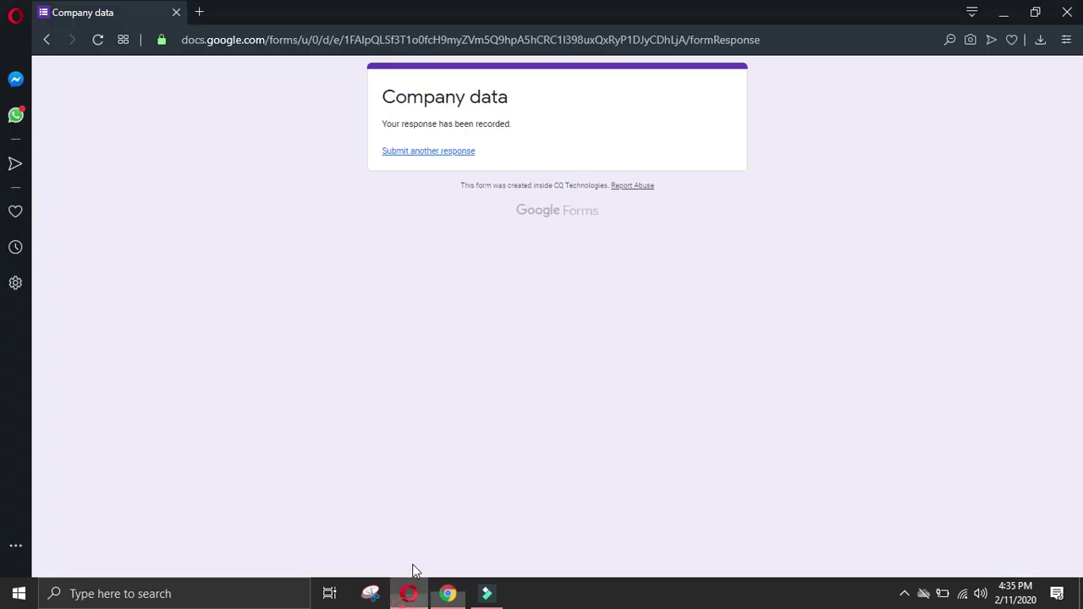
# Step: Start a new developer response for İnteraktif Kredi and paste its website address
pyautogui.click(457, 151)
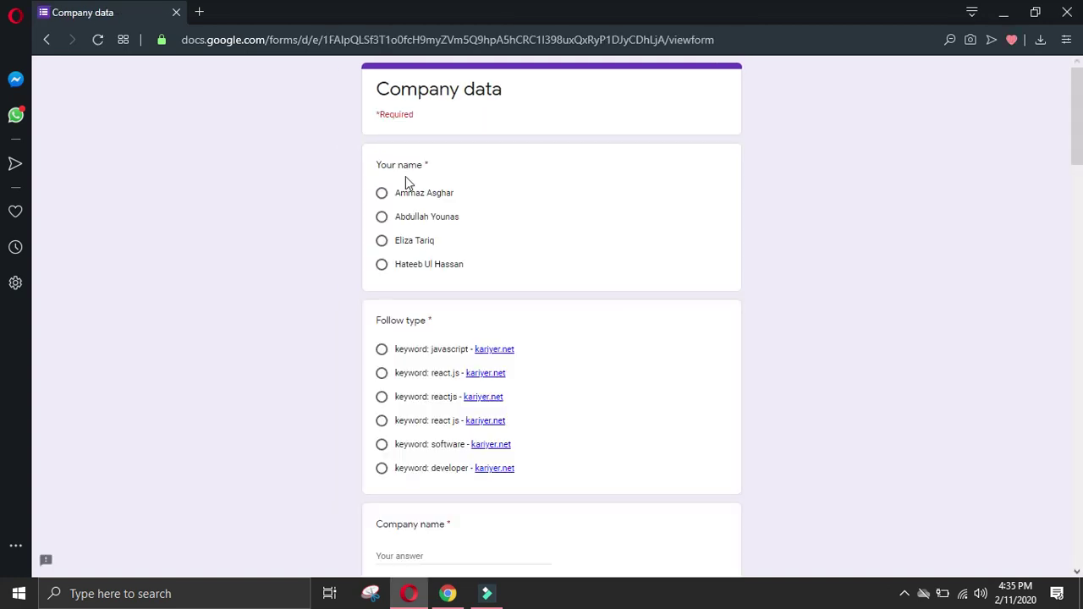
pyautogui.click(382, 193)
pyautogui.click(382, 468)
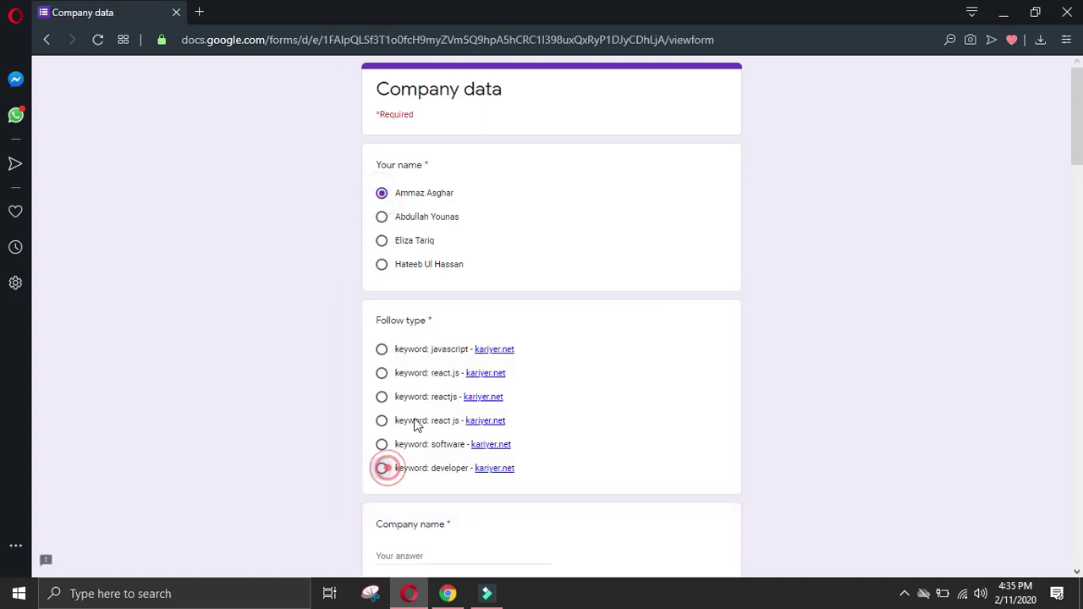
pyautogui.scroll(-2, 427, 440)
pyautogui.hotkey('ctrl', 'v')
pyautogui.scroll(-2, 437, 481)
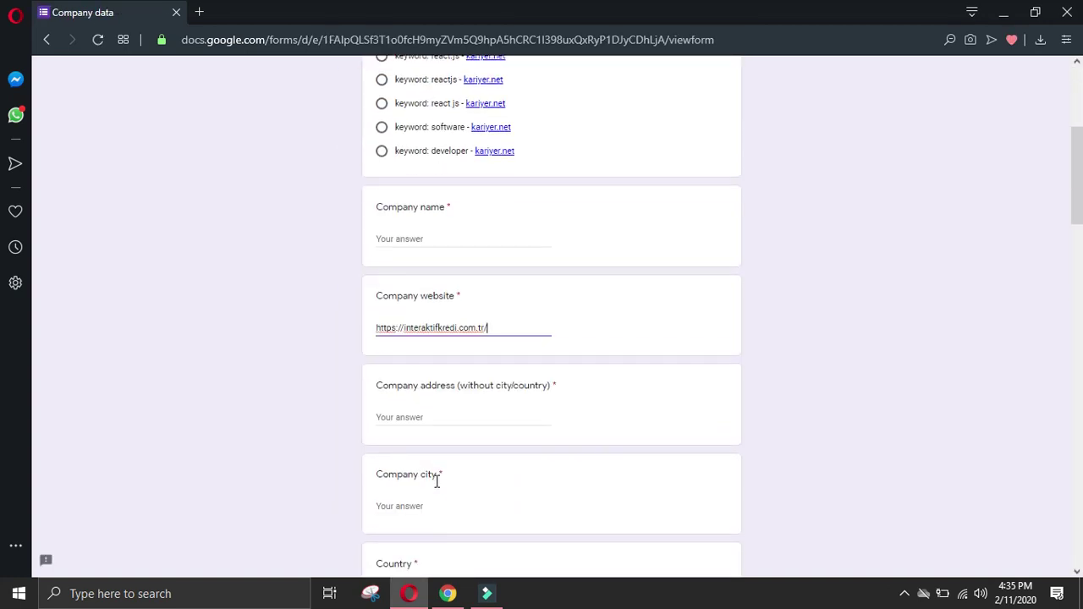
# Step: Enter the Istanbul branch as Company address, with city Istanbul and country Turkey
pyautogui.click(433, 598)
pyautogui.click(58, 331)
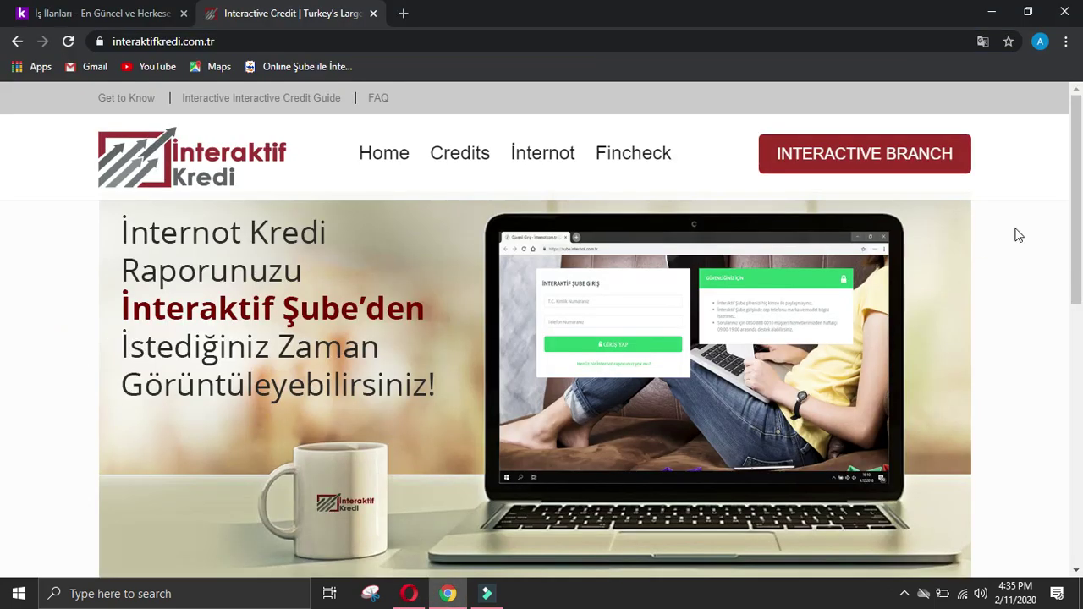
pyautogui.click(1077, 197)
pyautogui.scroll(-3, 1080, 446)
pyautogui.scroll(1, 1080, 449)
pyautogui.scroll(-1, 1080, 457)
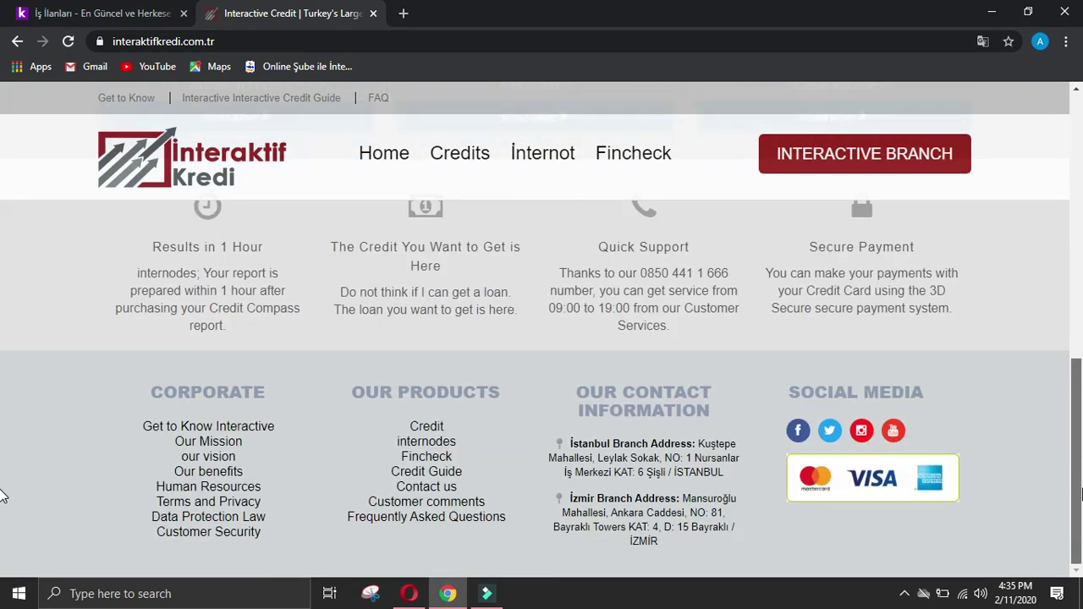
pyautogui.moveTo(696, 444); pyautogui.dragTo(670, 477)
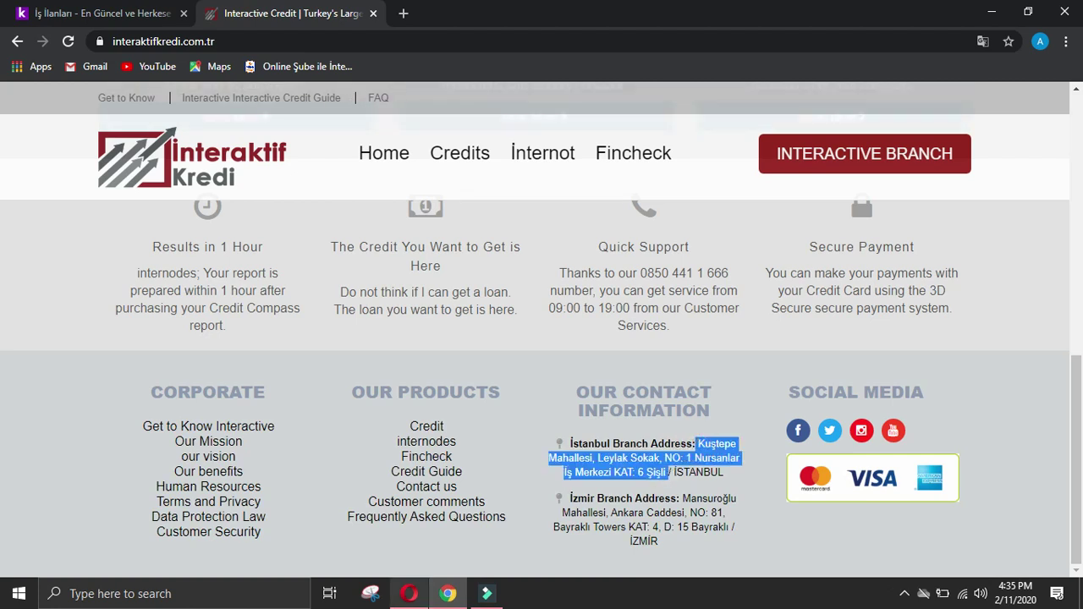
pyautogui.click(409, 593)
pyautogui.click(434, 417)
pyautogui.hotkey('ctrl', 'v')
pyautogui.click(457, 505)
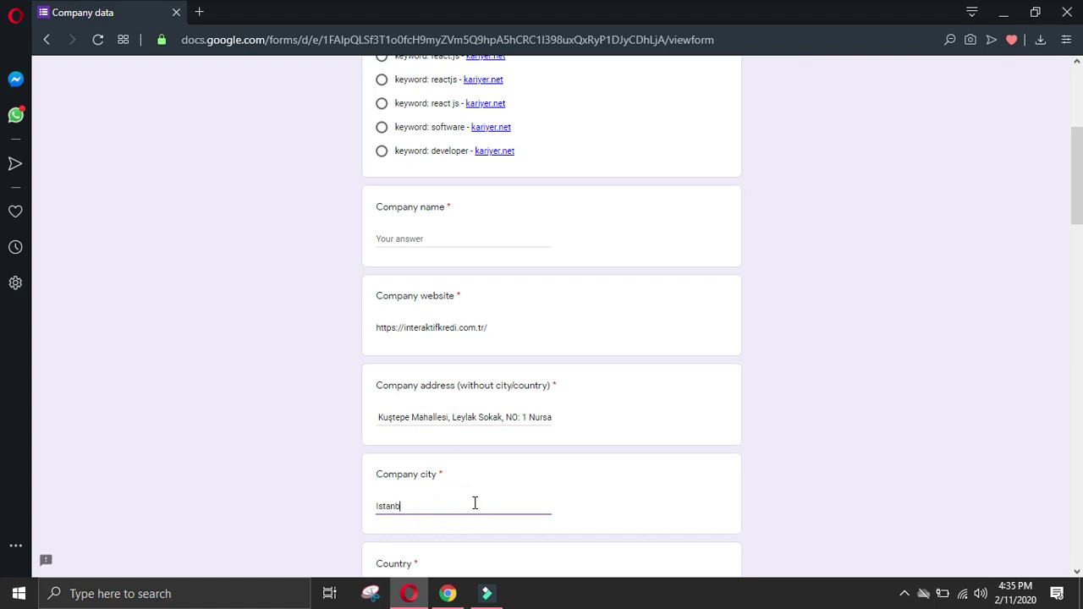
pyautogui.scroll(-2, 440, 437)
pyautogui.click(446, 444)
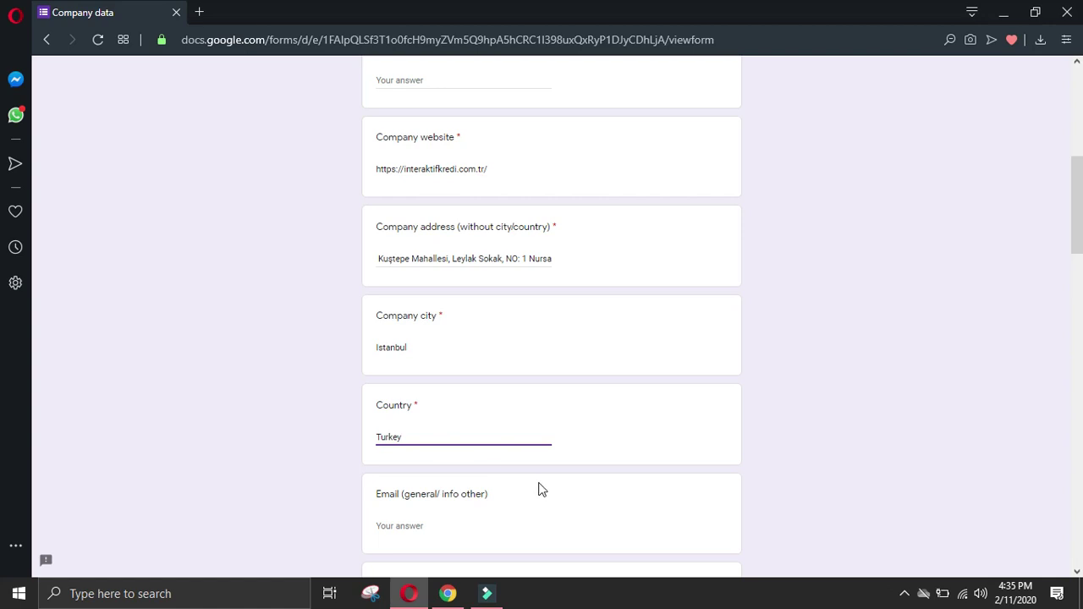
# Step: Paste the İzmir branch address into the All other details answer
pyautogui.click(448, 593)
pyautogui.click(993, 413)
pyautogui.scroll(1, 687, 508)
pyautogui.moveTo(685, 516); pyautogui.dragTo(698, 569)
pyautogui.hotkey('ctrl', 'c')
pyautogui.click(409, 594)
pyautogui.moveTo(1077, 204); pyautogui.dragTo(957, 605)
pyautogui.click(514, 432)
pyautogui.hotkey('ctrl', 'v')
pyautogui.click(449, 594)
pyautogui.click(980, 401)
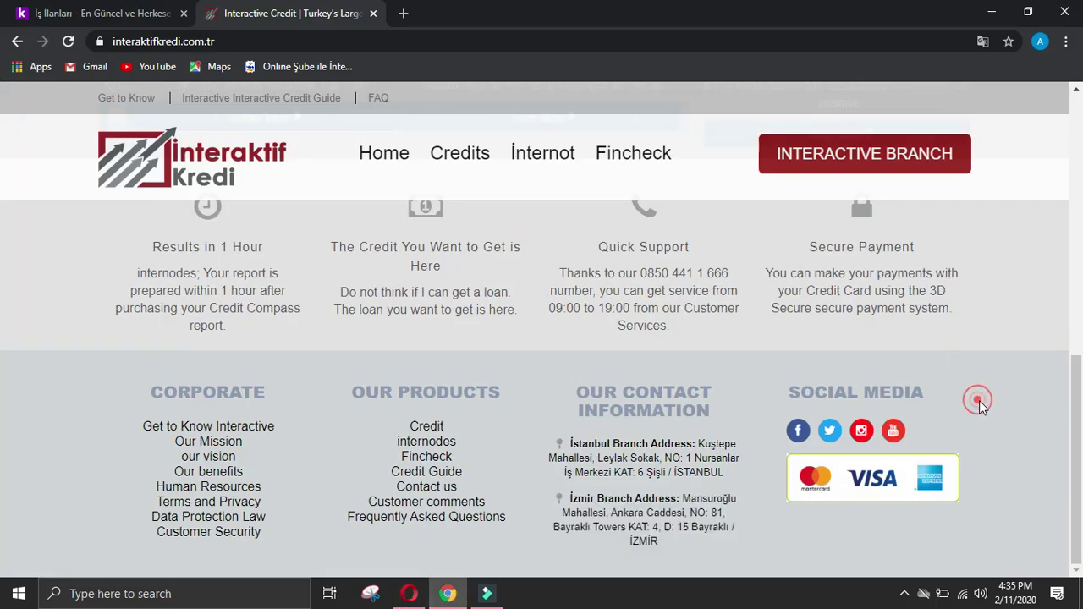
pyautogui.scroll(1, 988, 402)
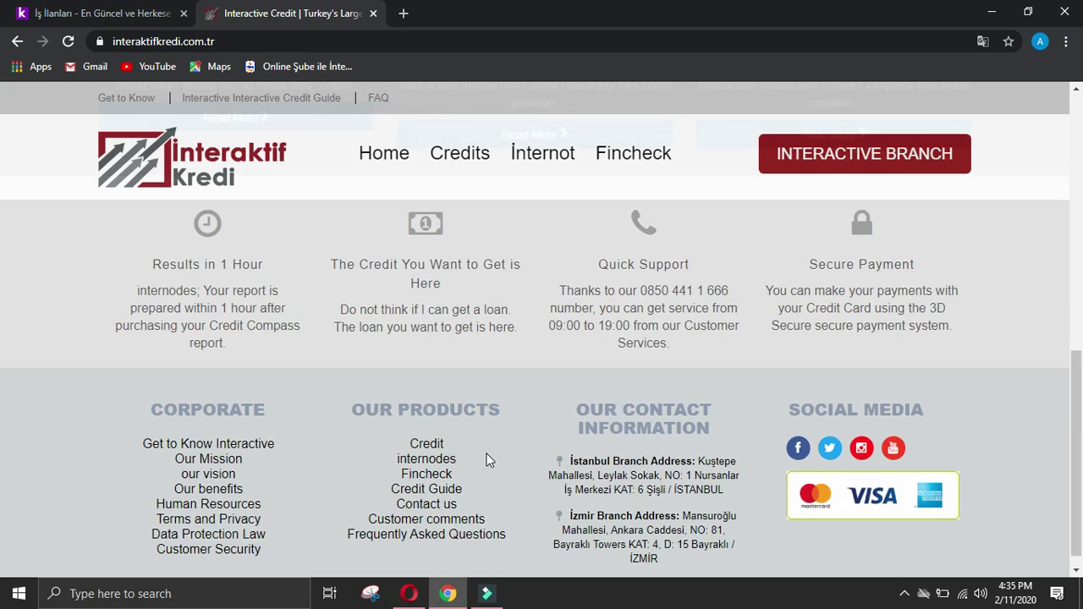
pyautogui.scroll(-1, 496, 453)
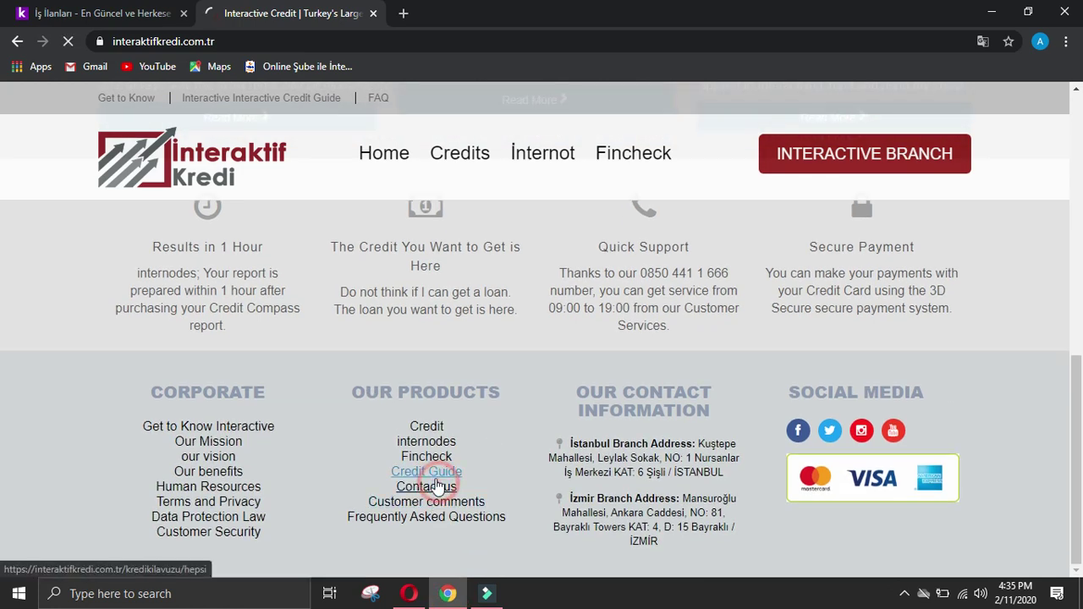
pyautogui.click(439, 486)
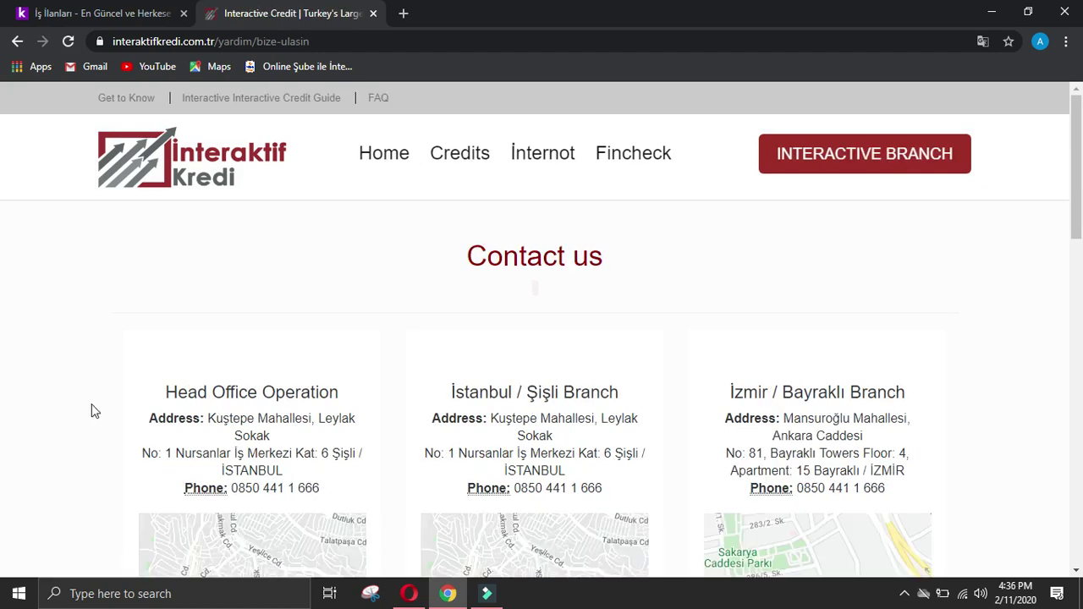
pyautogui.scroll(-2, 93, 412)
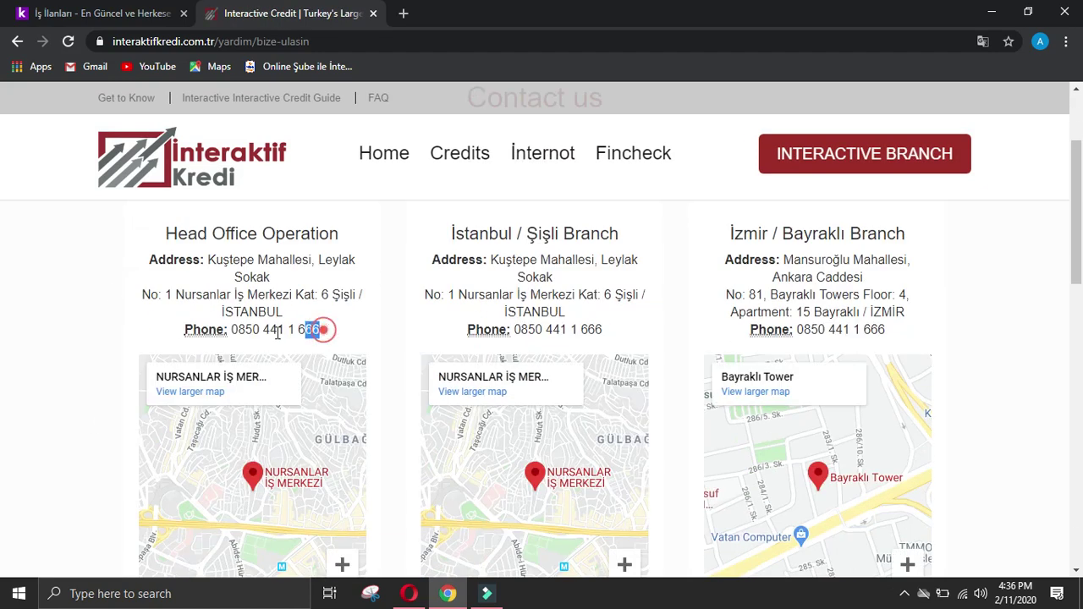
pyautogui.moveTo(277, 333); pyautogui.dragTo(236, 334)
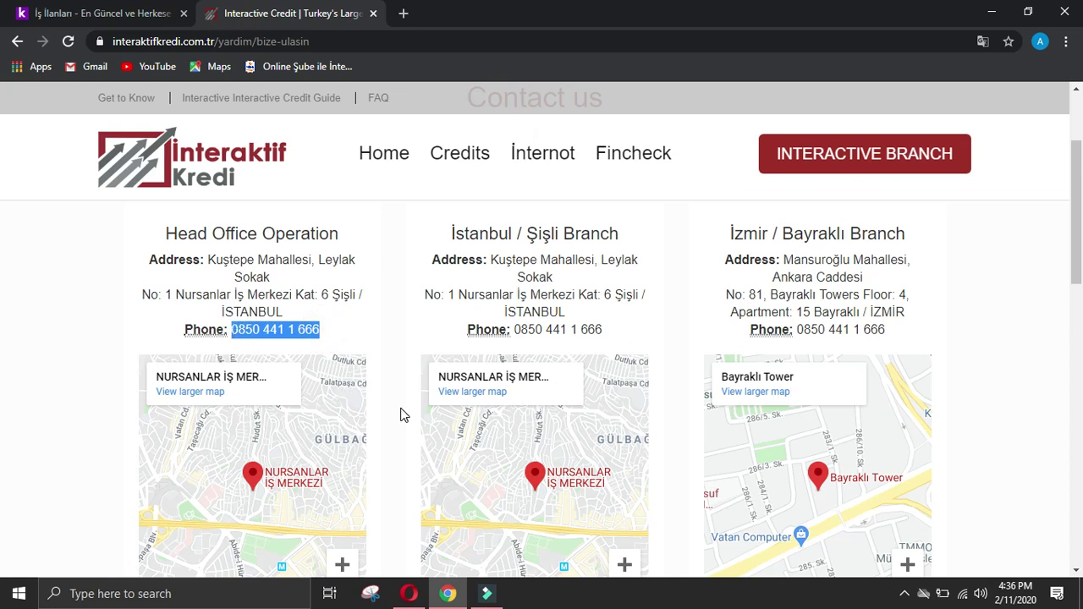
pyautogui.click(407, 591)
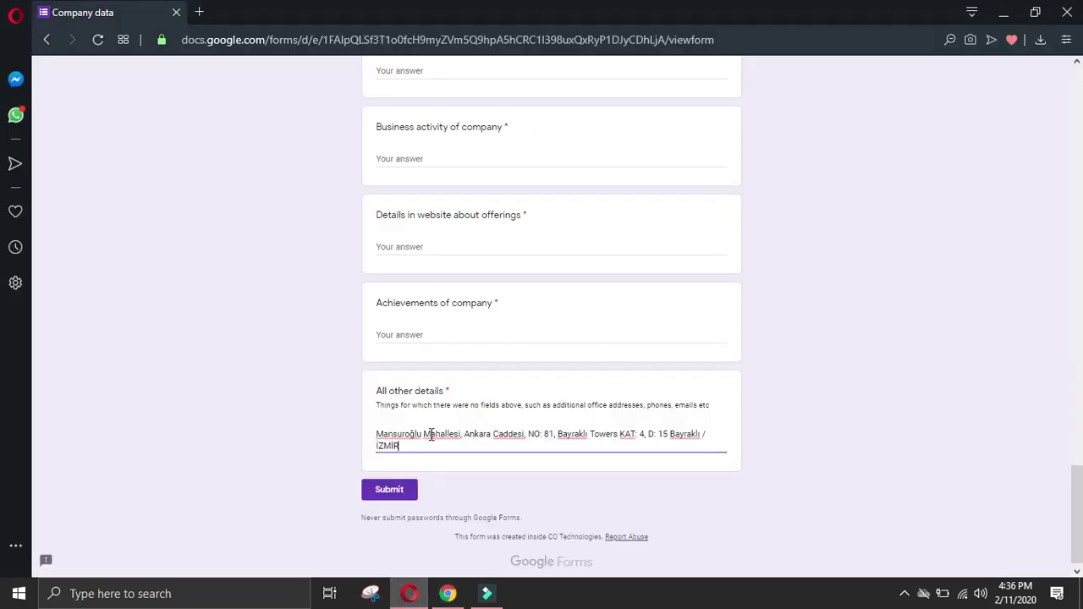
pyautogui.scroll(15, 541, 301)
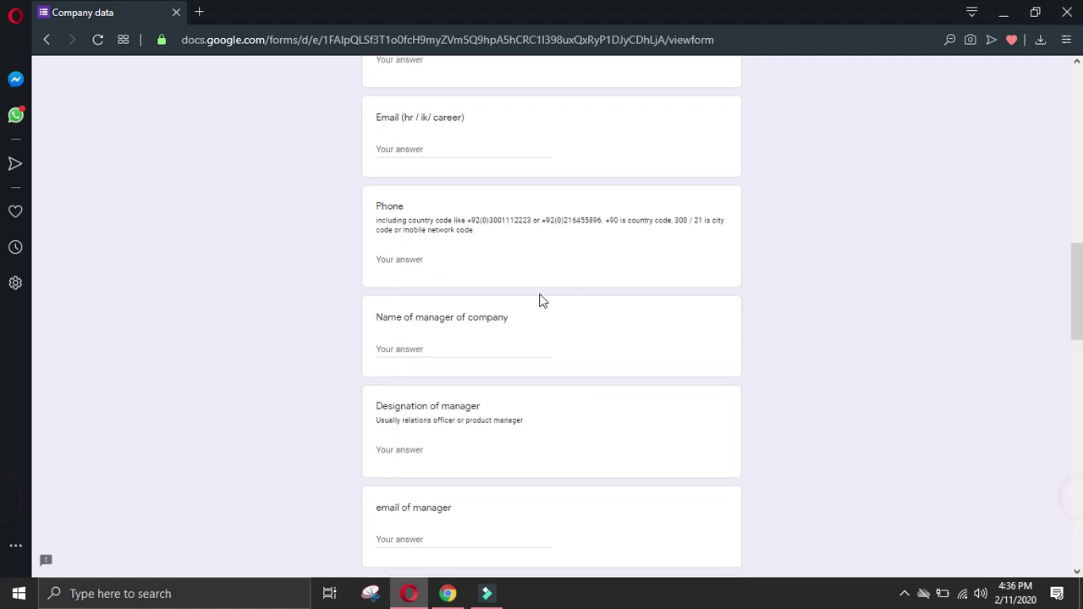
pyautogui.click(437, 258)
pyautogui.hotkey('ctrl', 'v')
# Step: Add the phone number on a new line below the İzmir address in All other details
pyautogui.click(448, 594)
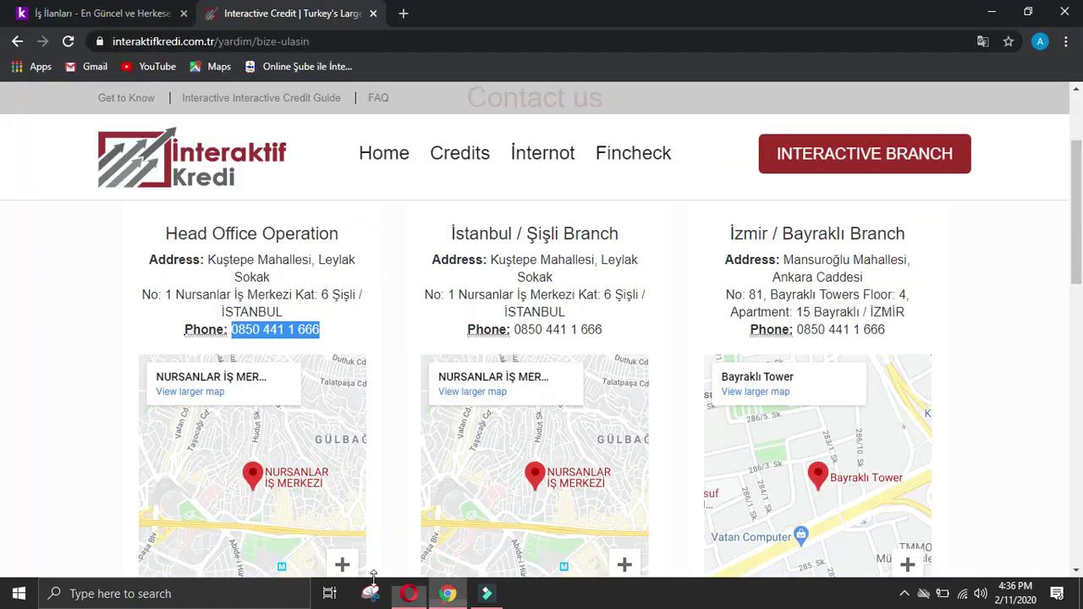
pyautogui.click(71, 367)
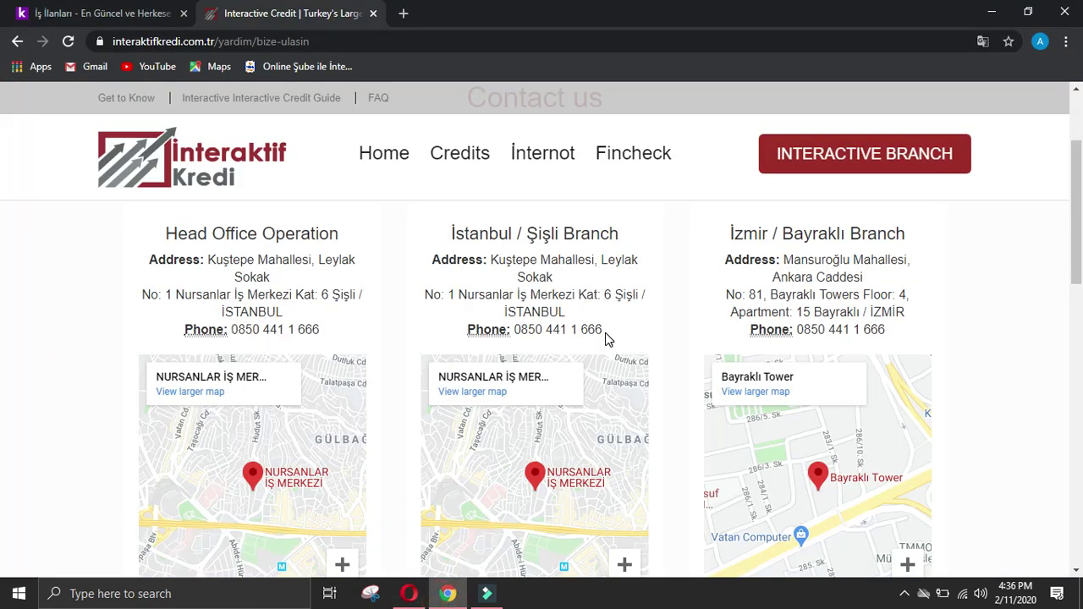
pyautogui.moveTo(605, 333); pyautogui.dragTo(512, 333)
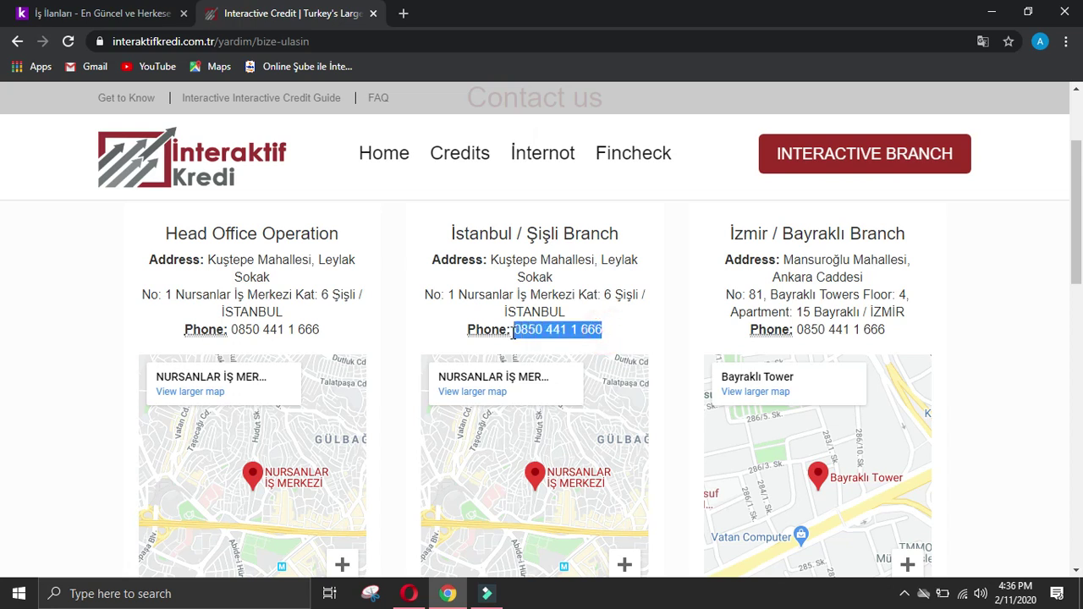
pyautogui.moveTo(887, 333); pyautogui.dragTo(796, 334)
pyautogui.hotkey('ctrl', 'c')
pyautogui.click(448, 593)
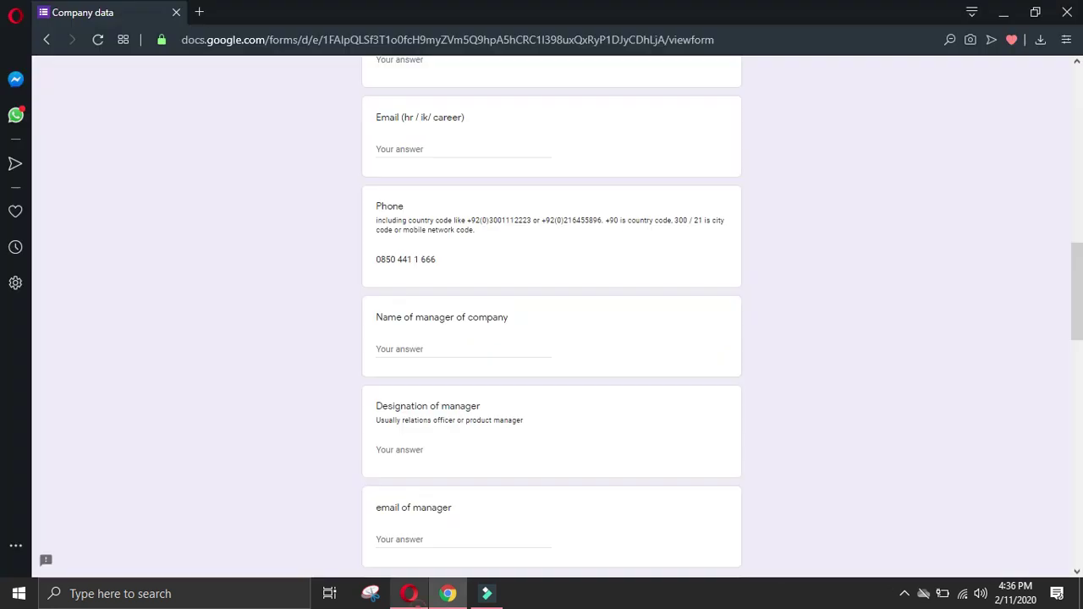
pyautogui.scroll(-15, 430, 445)
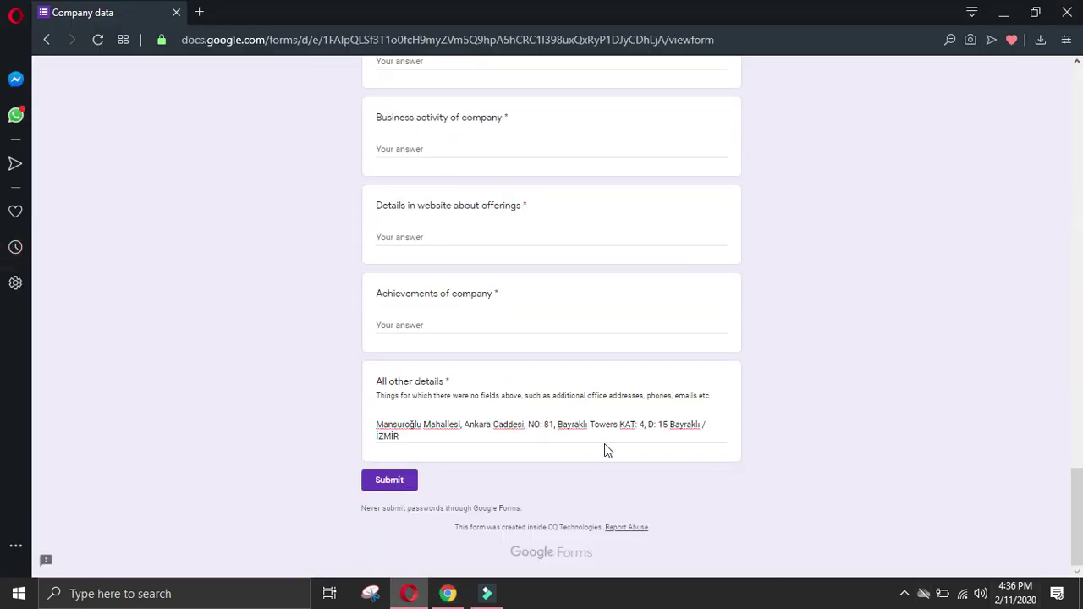
pyautogui.click(610, 429)
pyautogui.press('Return')
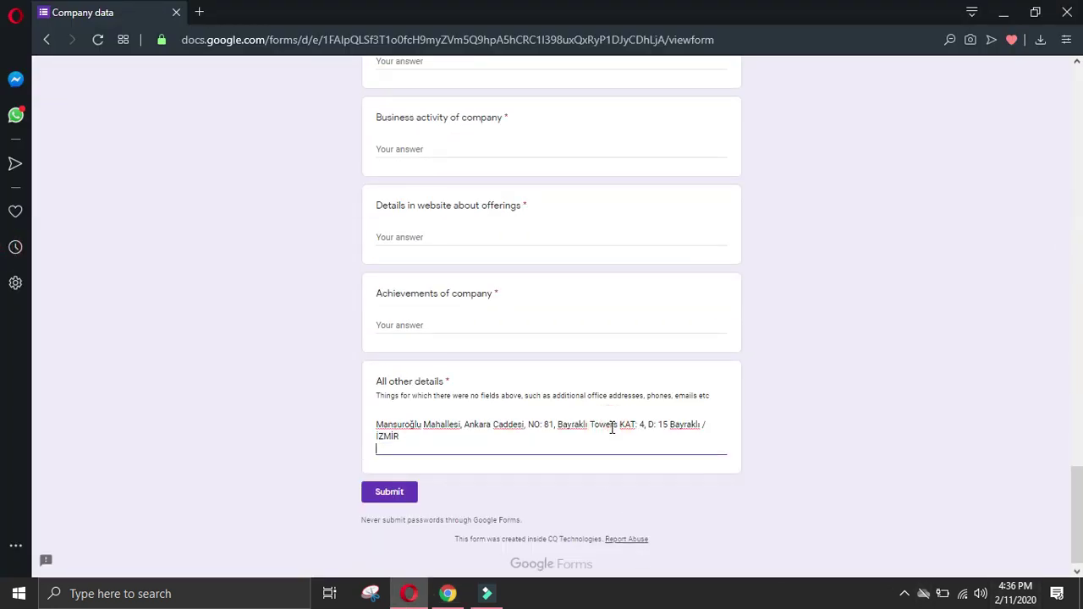
pyautogui.hotkey('ctrl', 'v')
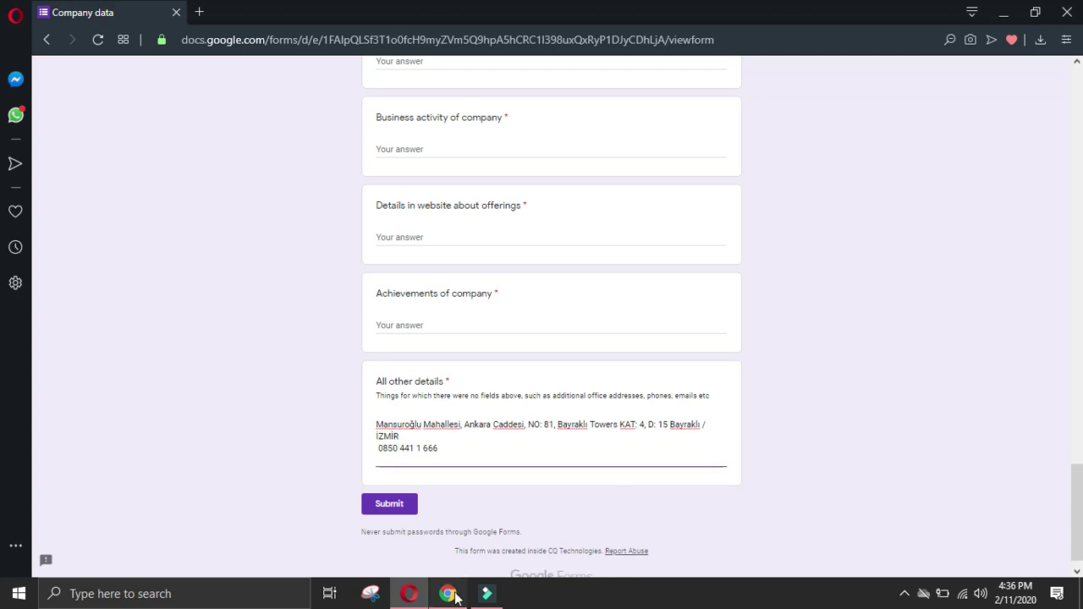
pyautogui.click(447, 593)
pyautogui.click(718, 337)
pyautogui.moveTo(611, 333); pyautogui.dragTo(516, 333)
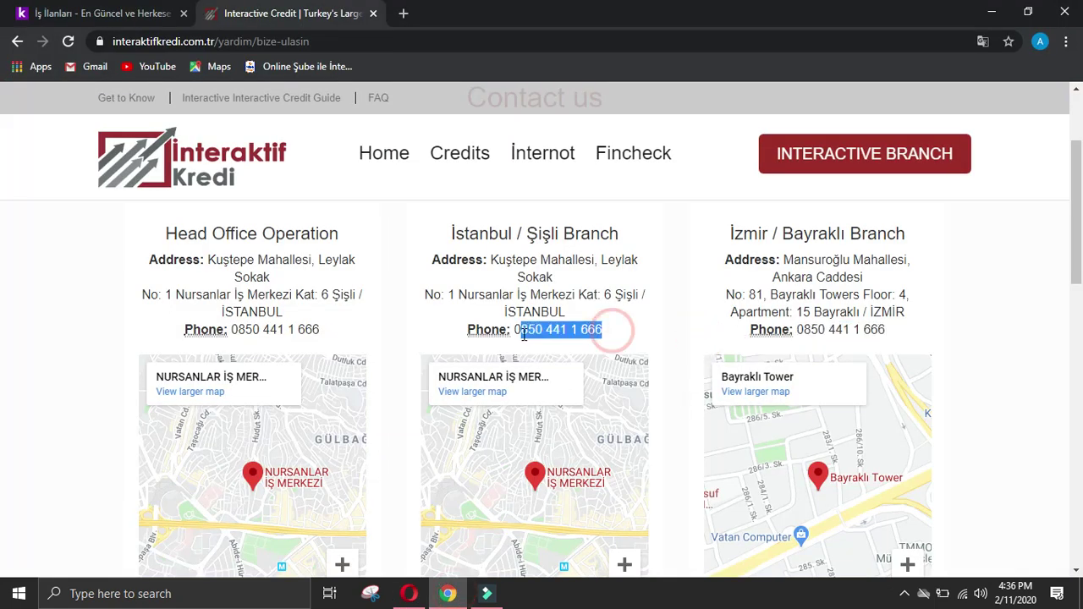
pyautogui.click(409, 593)
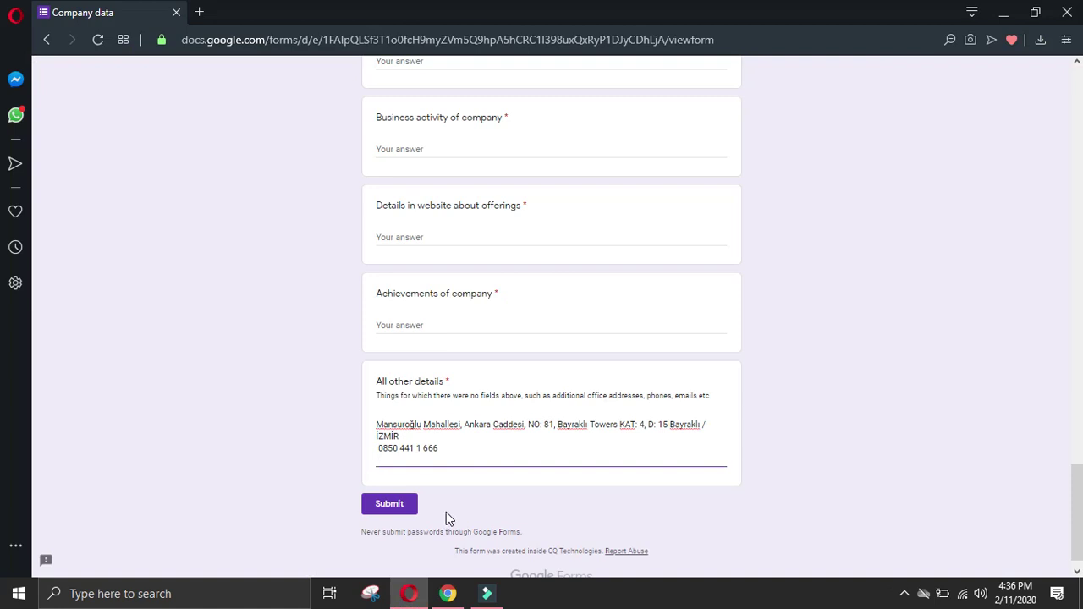
pyautogui.click(448, 593)
pyautogui.scroll(-3, 699, 497)
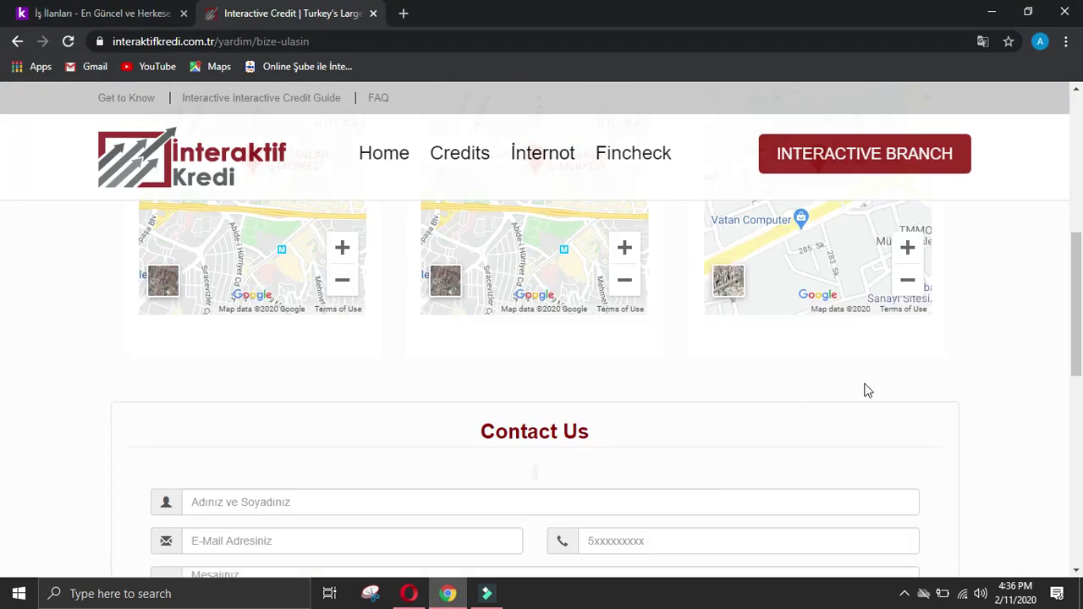
# Step: Go from the contact page to the Interaktif Kredi homepage and its Human Resources page
pyautogui.scroll(-4, 859, 393)
pyautogui.scroll(-2, 1006, 351)
pyautogui.scroll(1, 1006, 344)
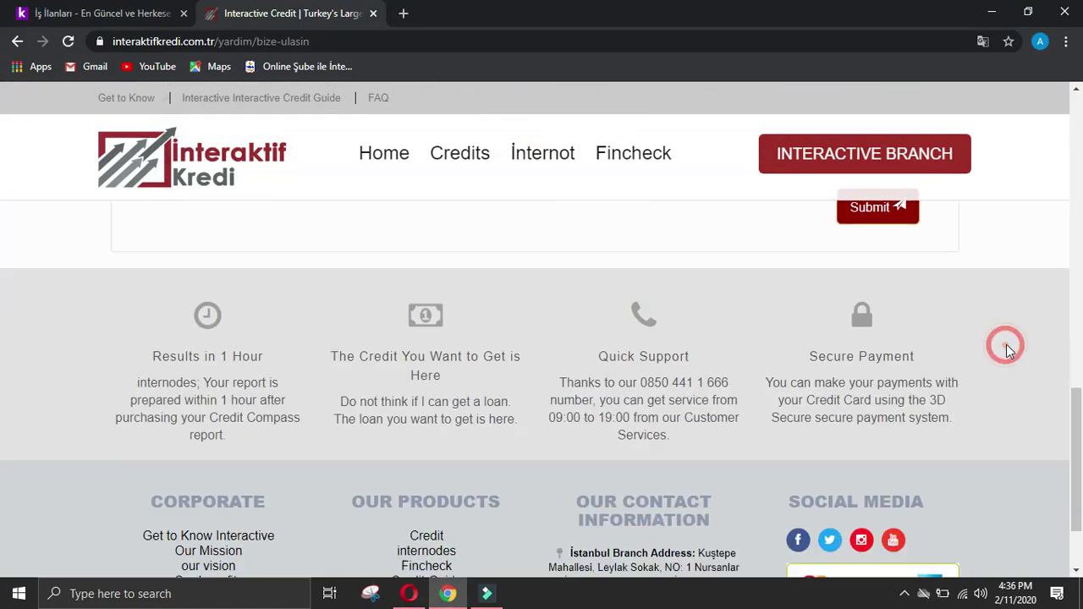
pyautogui.scroll(-3, 1006, 350)
pyautogui.scroll(10, 876, 435)
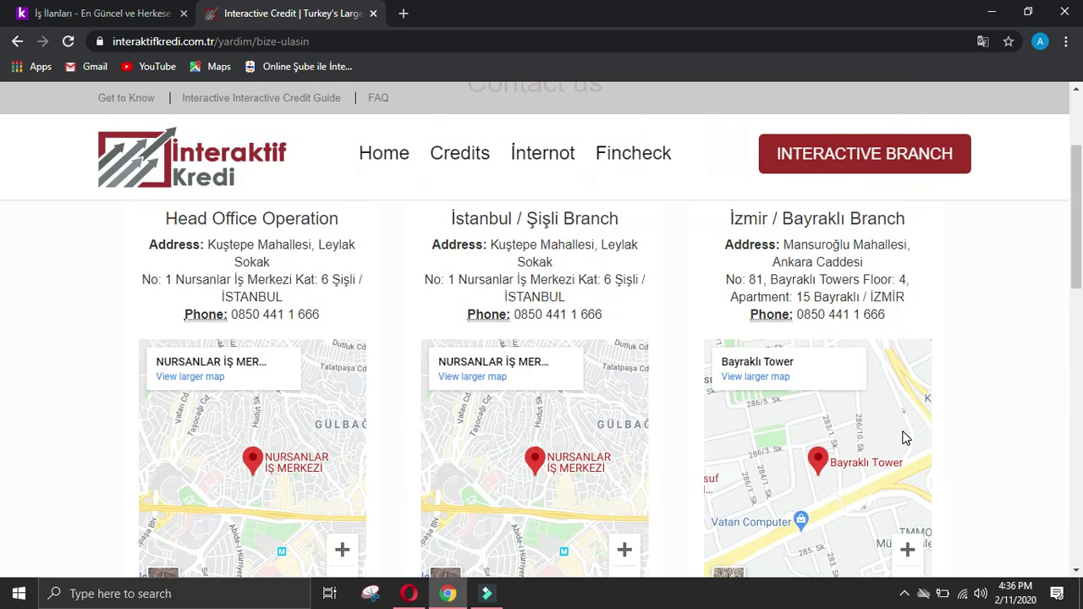
pyautogui.scroll(-2, 902, 430)
pyautogui.scroll(2, 904, 432)
pyautogui.scroll(1, 903, 432)
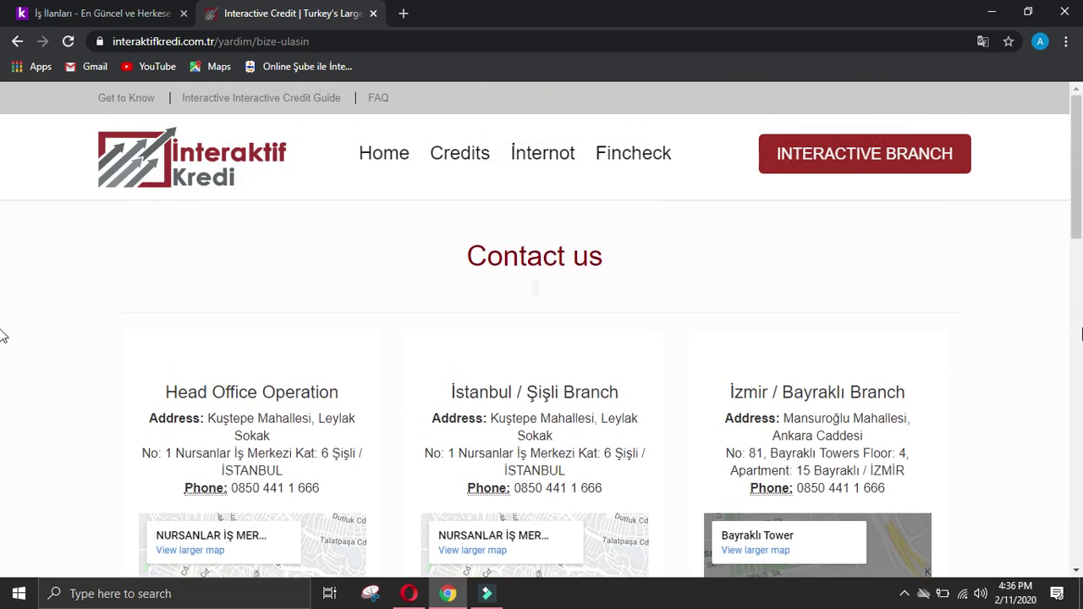
pyautogui.click(385, 153)
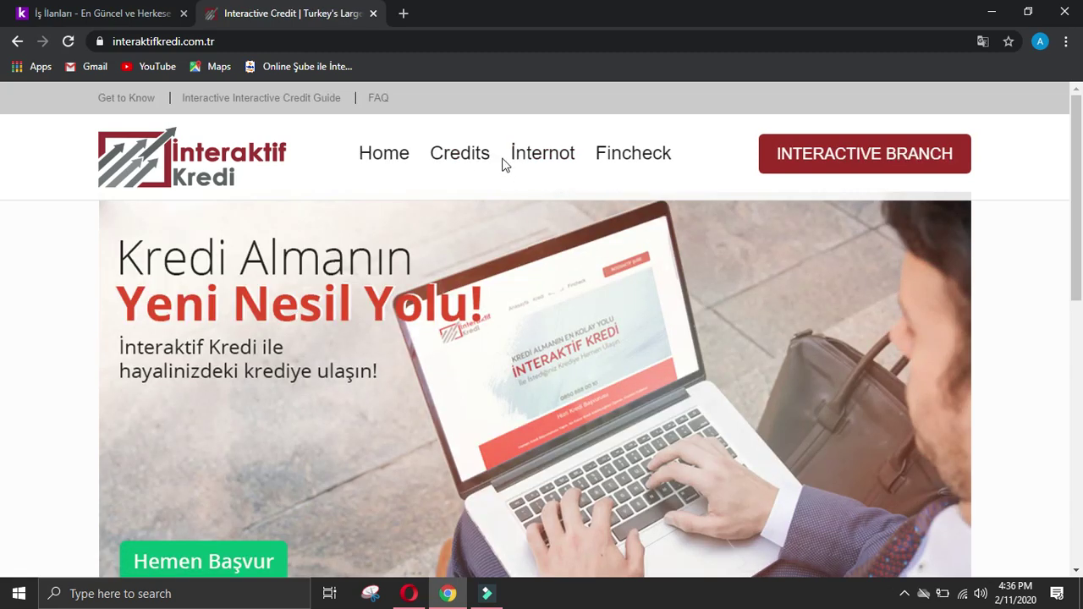
pyautogui.scroll(-1, 3, 258)
pyautogui.scroll(-10, 3, 258)
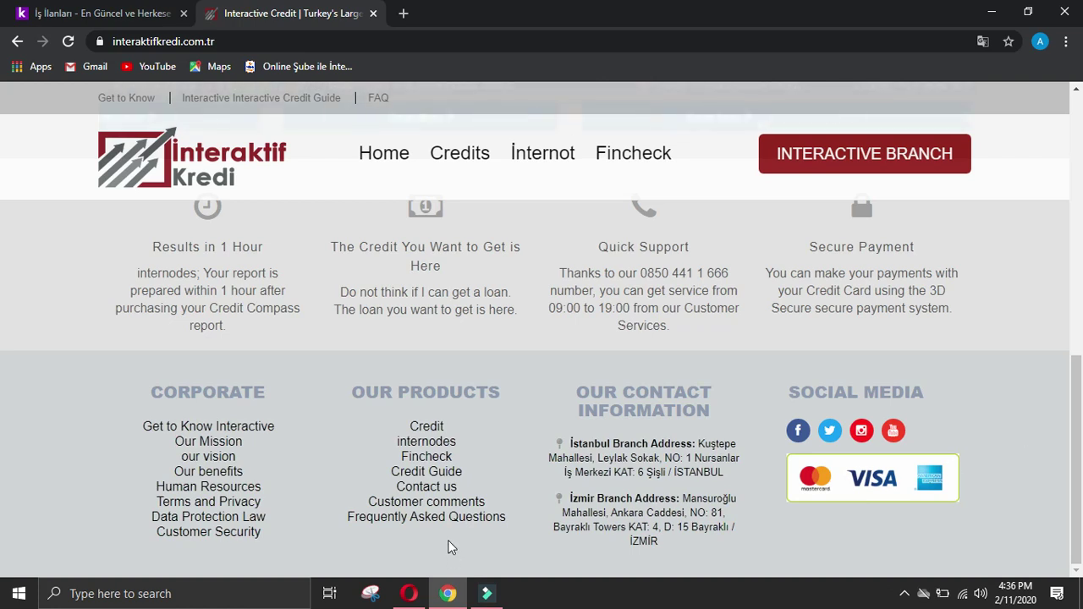
pyautogui.click(208, 487)
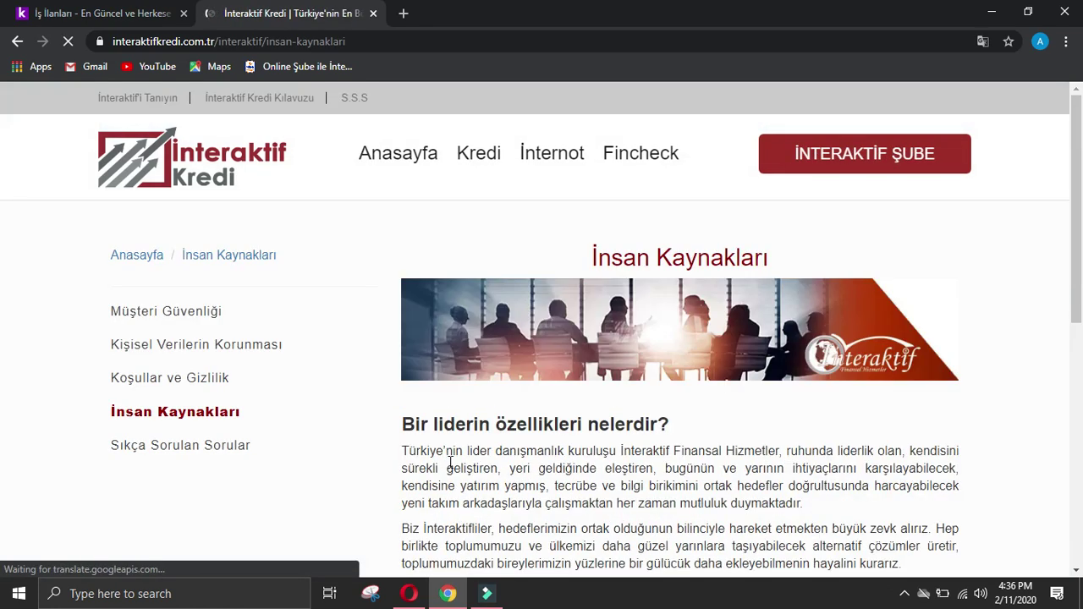
# Step: Open the company's open positions on secretcv.com in a new tab
pyautogui.scroll(-2, 353, 462)
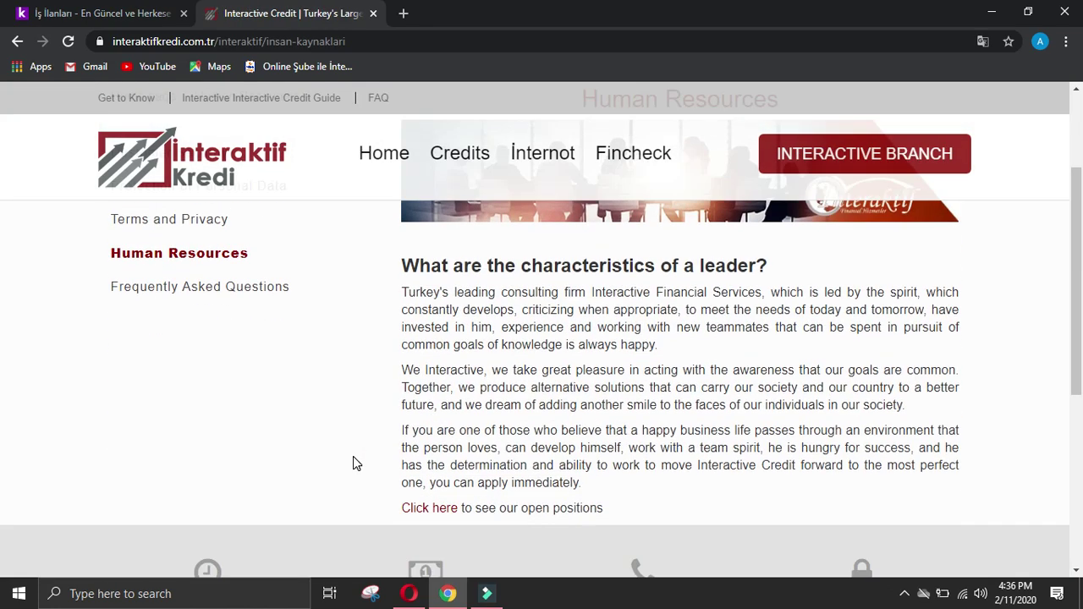
pyautogui.scroll(-5, 352, 456)
pyautogui.scroll(5, 365, 457)
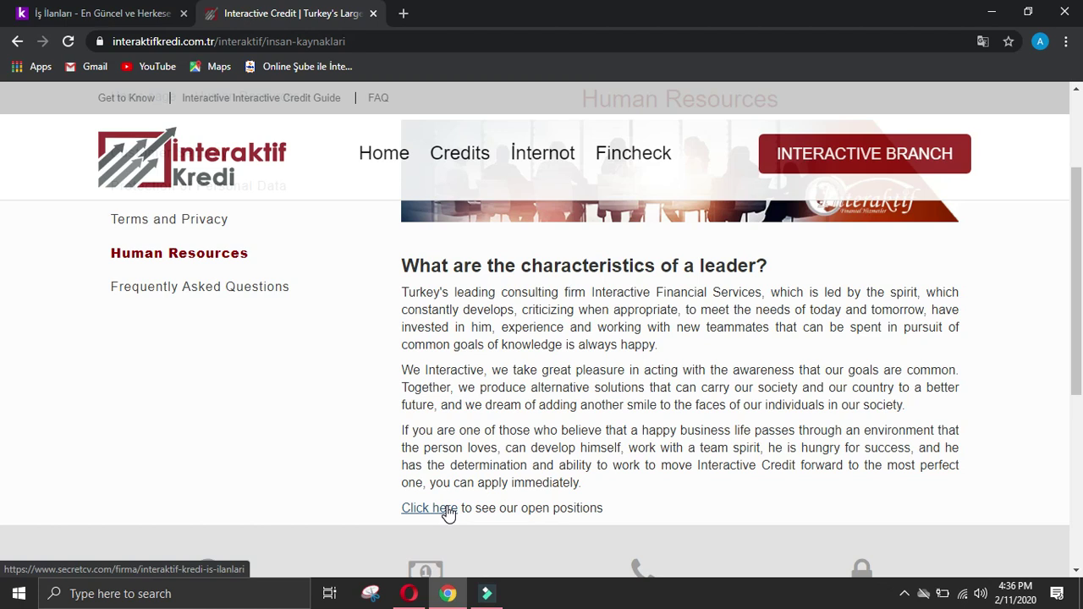
pyautogui.click(429, 508)
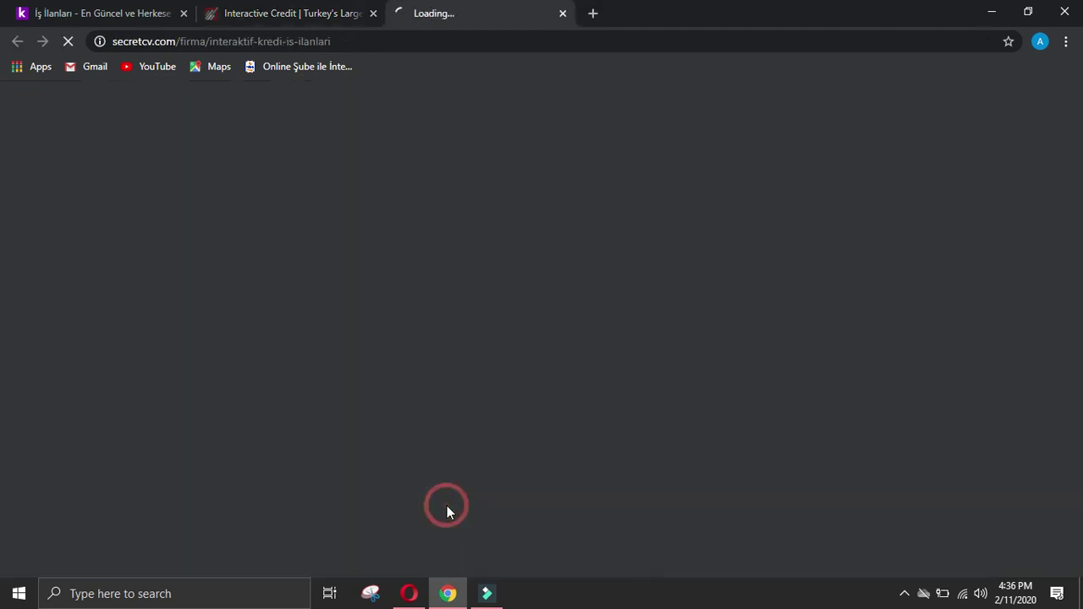
# Step: Switch to the secretcv.com Interactive Credit page and translate it into English
pyautogui.click(292, 12)
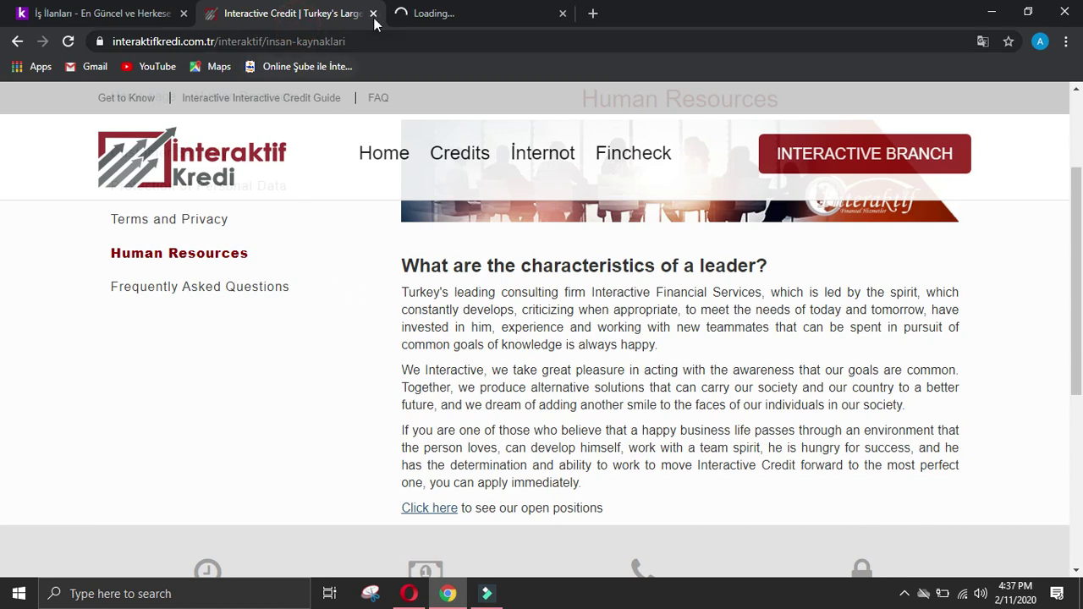
pyautogui.scroll(2, 450, 156)
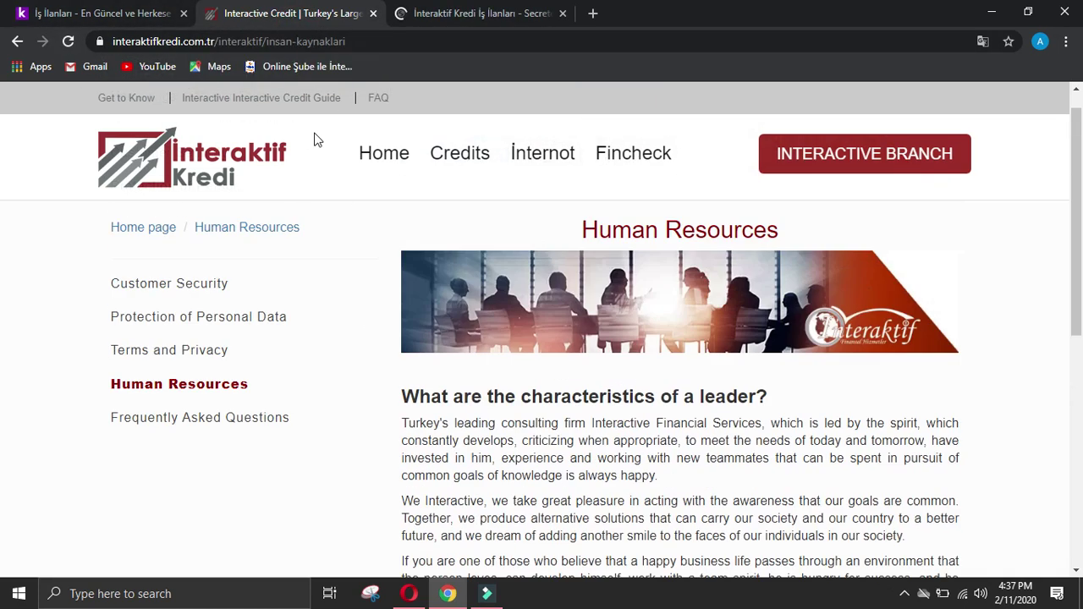
pyautogui.scroll(-3, 2, 393)
pyautogui.scroll(-4, 3, 393)
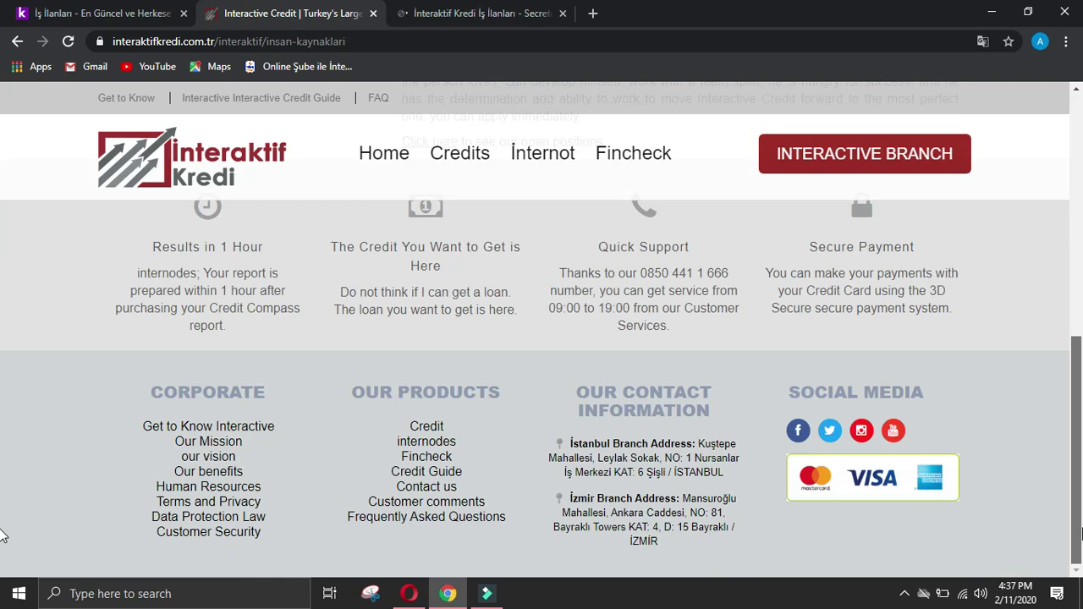
pyautogui.click(428, 8)
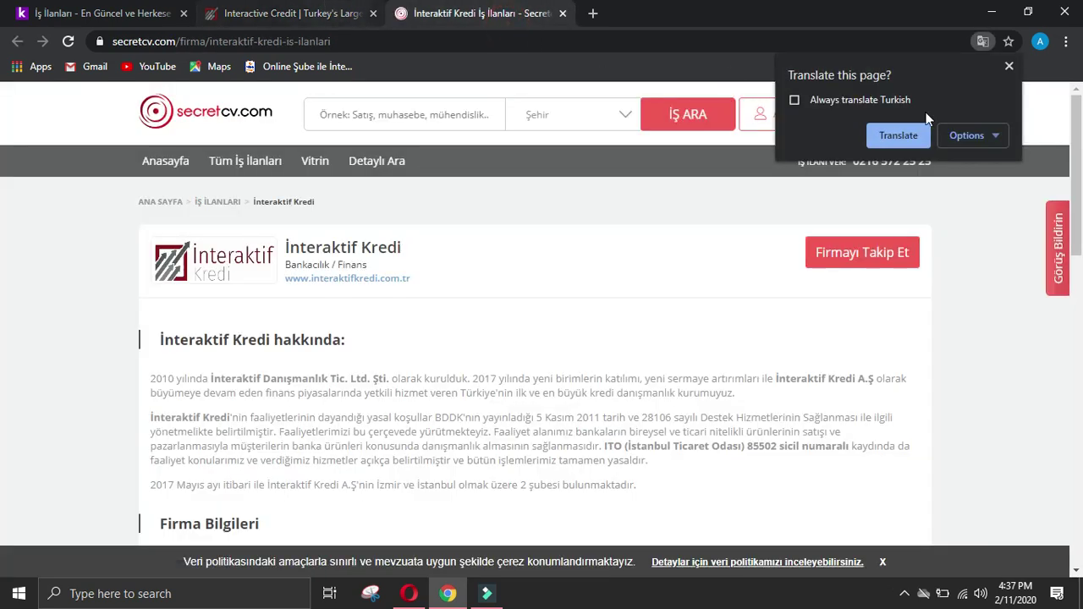
pyautogui.click(898, 136)
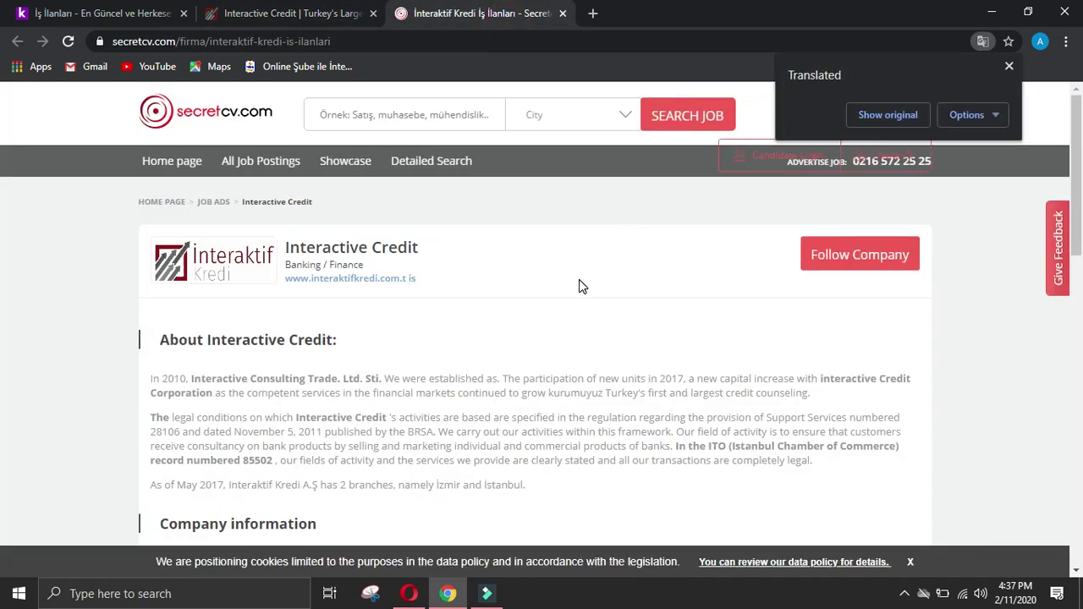
# Step: Review the translated secretcv profile, which lists company information and no active job postings
pyautogui.scroll(-2, 579, 286)
pyautogui.scroll(-2, 579, 286)
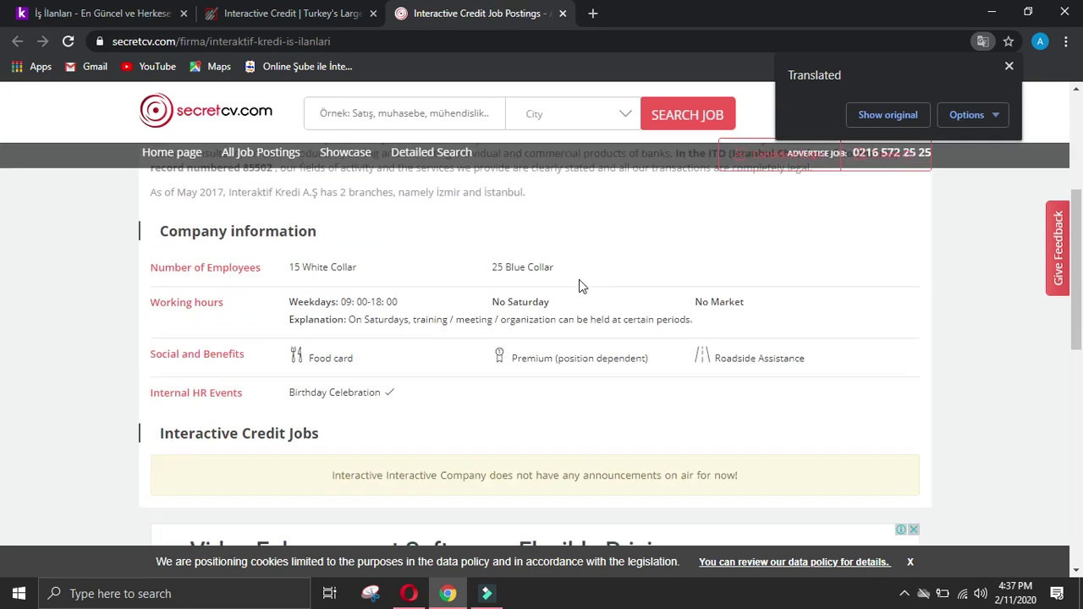
pyautogui.scroll(-2, 581, 278)
pyautogui.scroll(6, 581, 284)
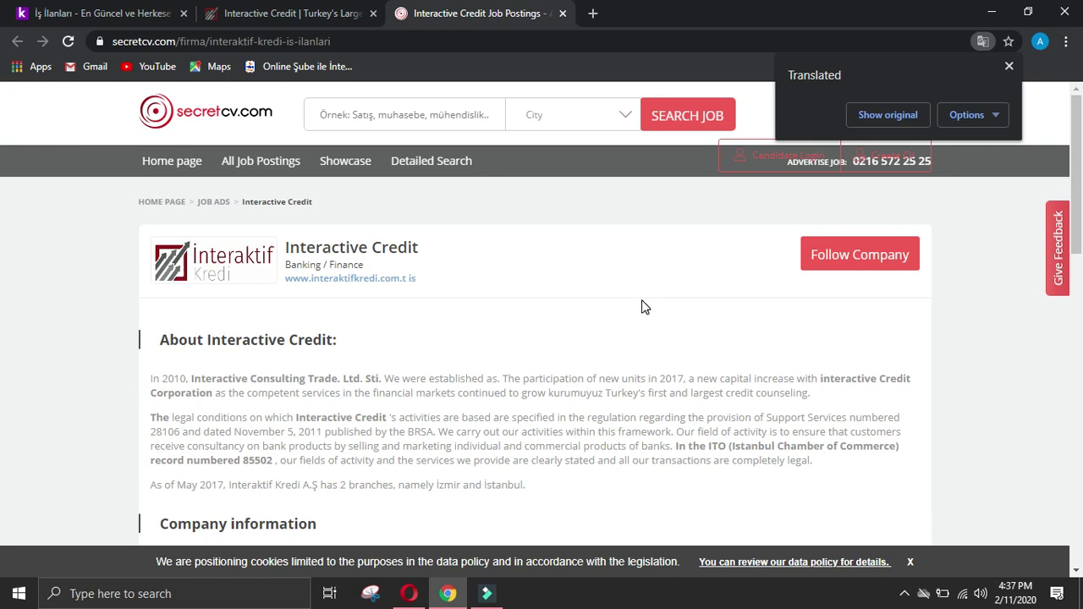
pyautogui.scroll(-2, 592, 432)
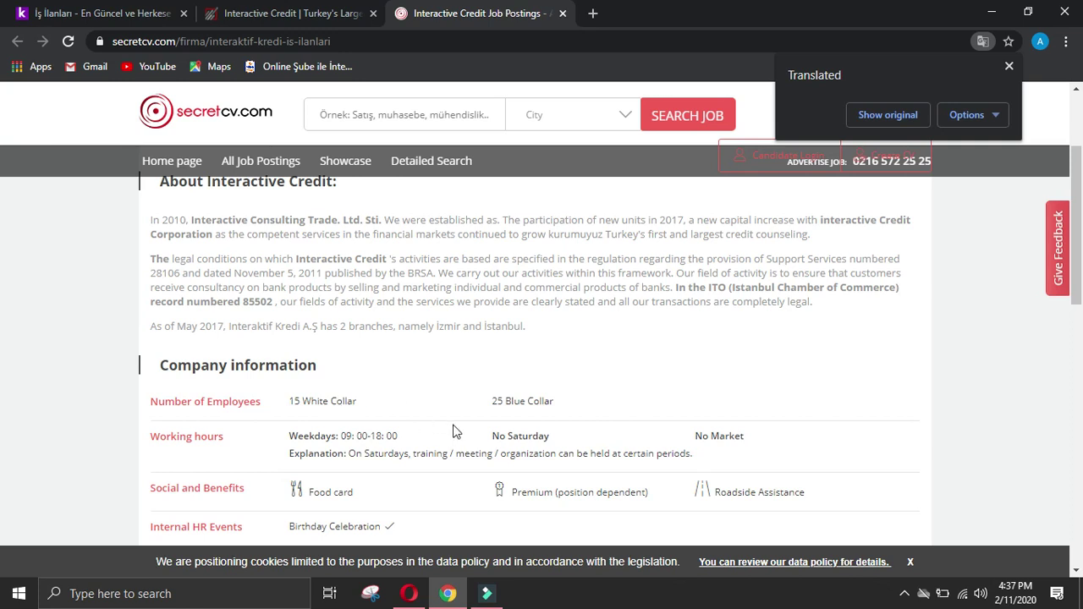
pyautogui.scroll(-2, 385, 434)
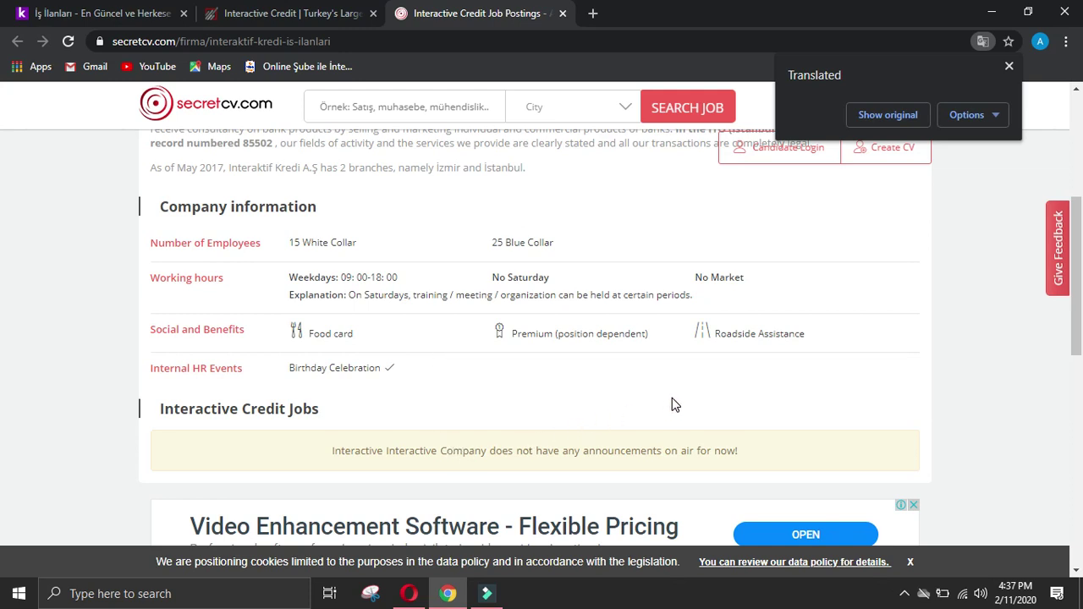
pyautogui.scroll(-2, 707, 394)
pyautogui.scroll(2, 709, 394)
pyautogui.scroll(4, 709, 393)
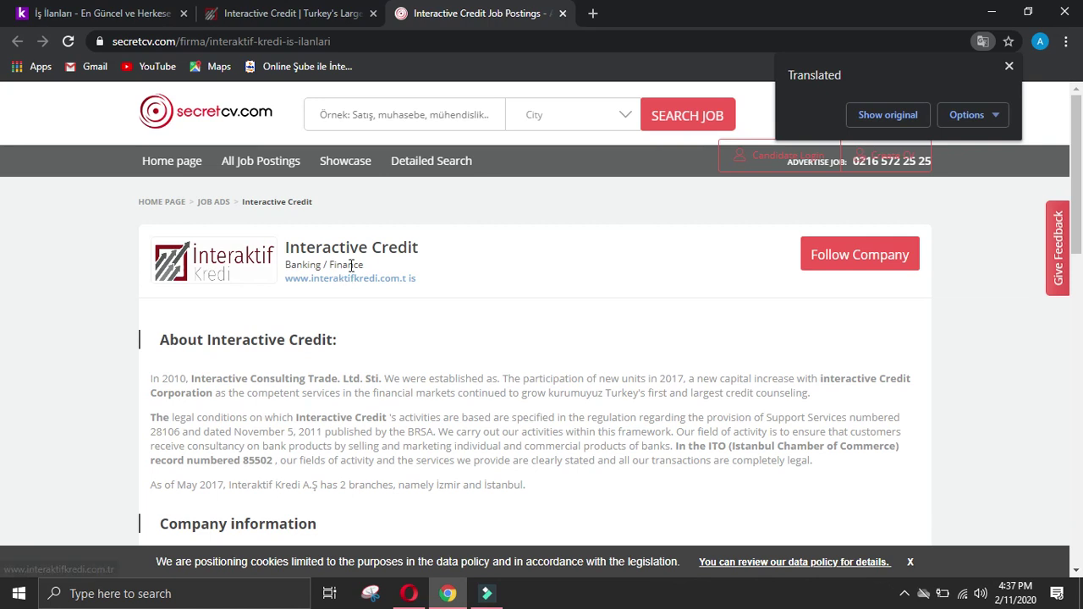
# Step: Paste the OUR PRODUCTS footer list from interaktifkredi.com.tr into the offerings answer
pyautogui.click(388, 283)
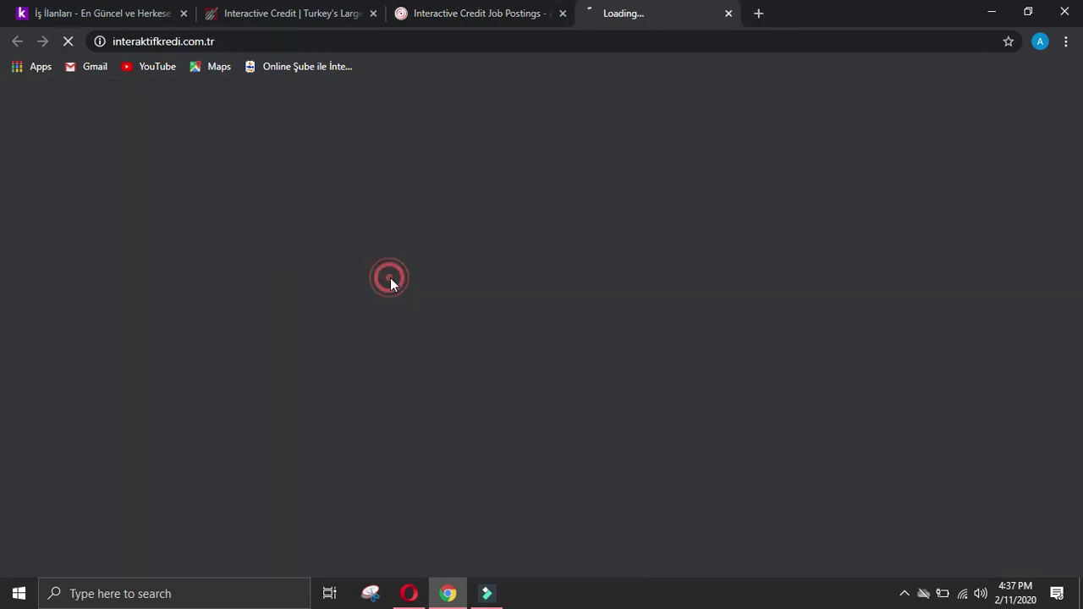
pyautogui.click(415, 9)
pyautogui.hotkey('ctrl', 'shift', 'Tab')
pyautogui.moveTo(1078, 413); pyautogui.dragTo(1080, 172)
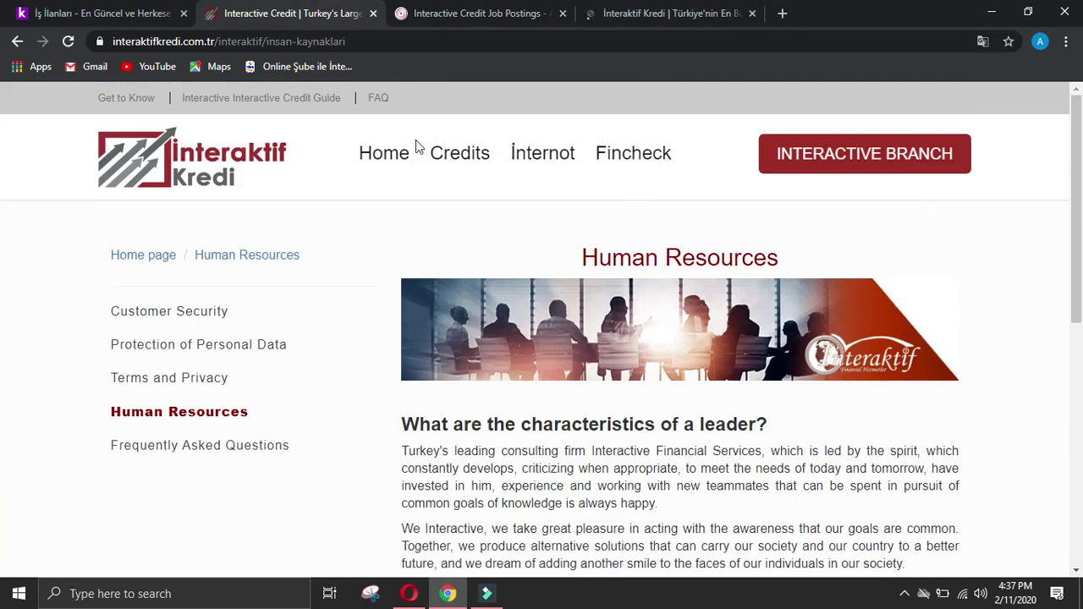
pyautogui.press('End')
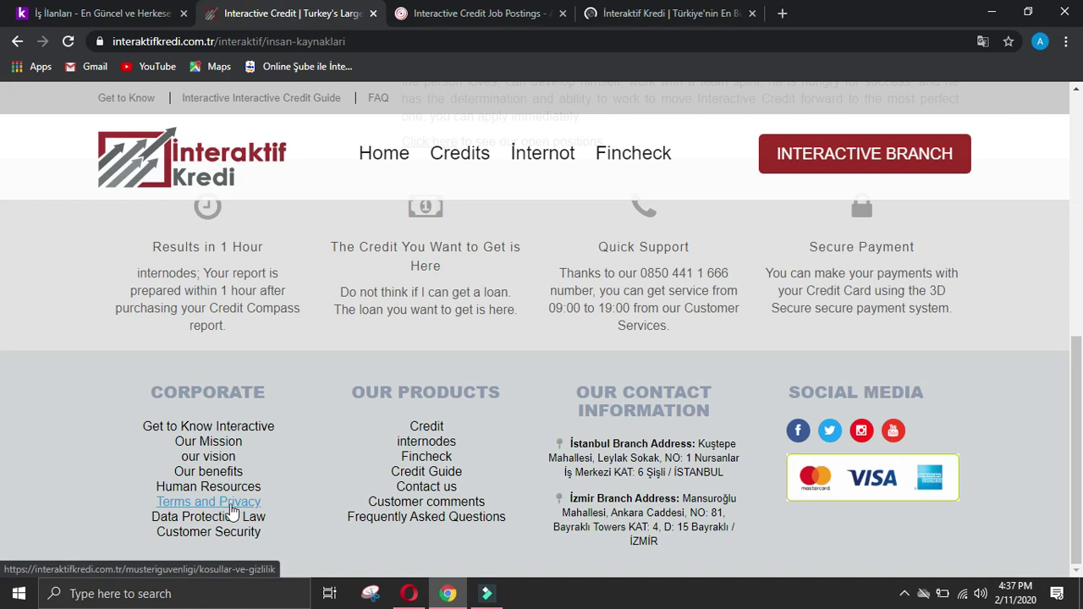
pyautogui.moveTo(401, 410); pyautogui.dragTo(519, 521)
pyautogui.hotkey('ctrl', 'c')
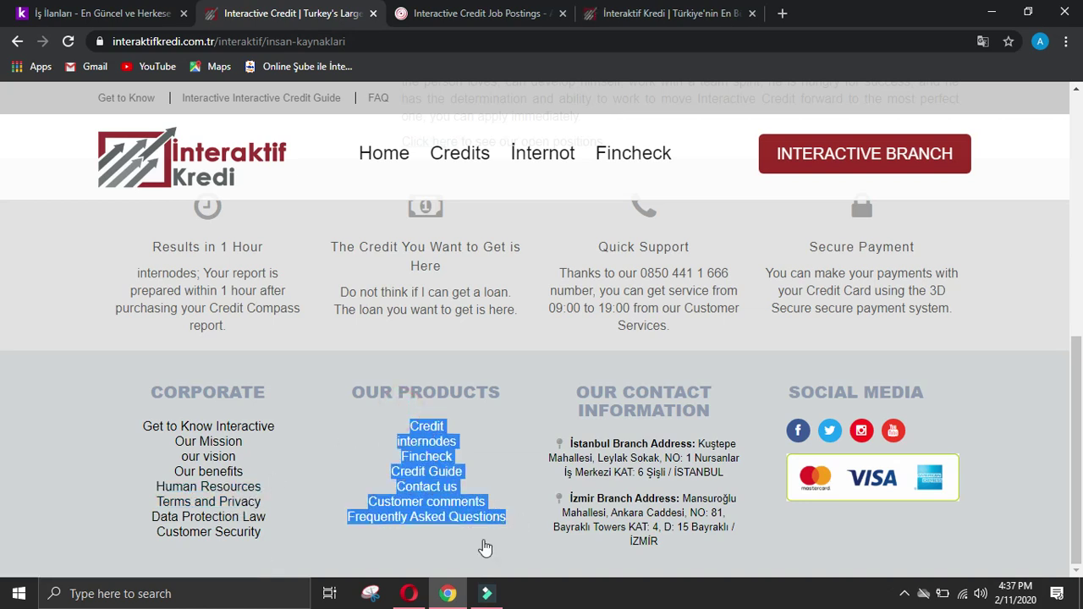
pyautogui.click(409, 593)
pyautogui.click(473, 234)
pyautogui.hotkey('ctrl', 'v')
pyautogui.click(448, 594)
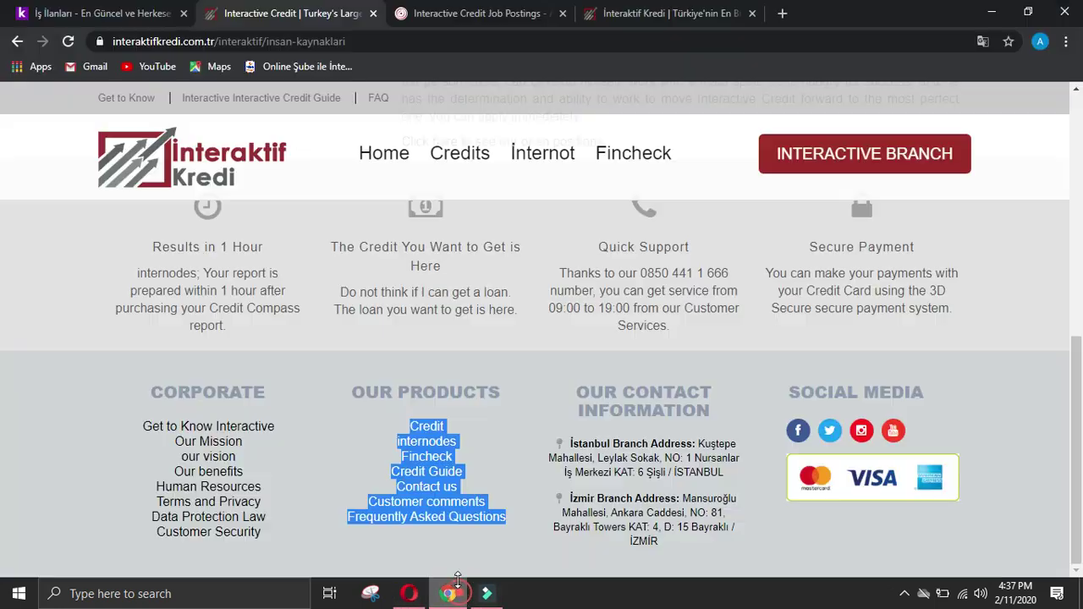
pyautogui.click(523, 378)
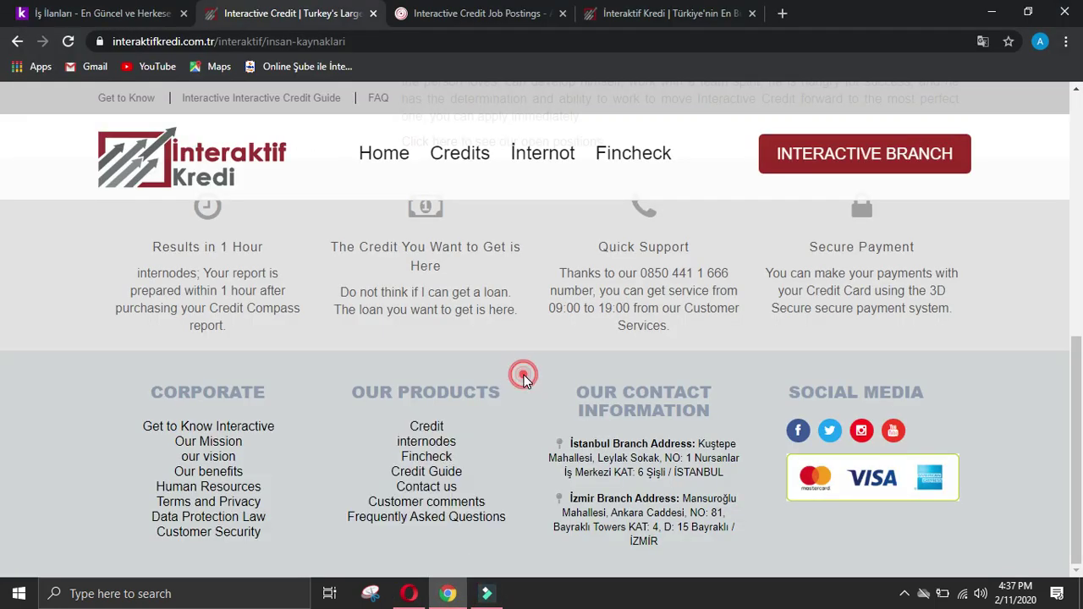
# Step: Paste the two Know Interactive Credit paragraphs into Business activity, removing the blank line
pyautogui.click(243, 433)
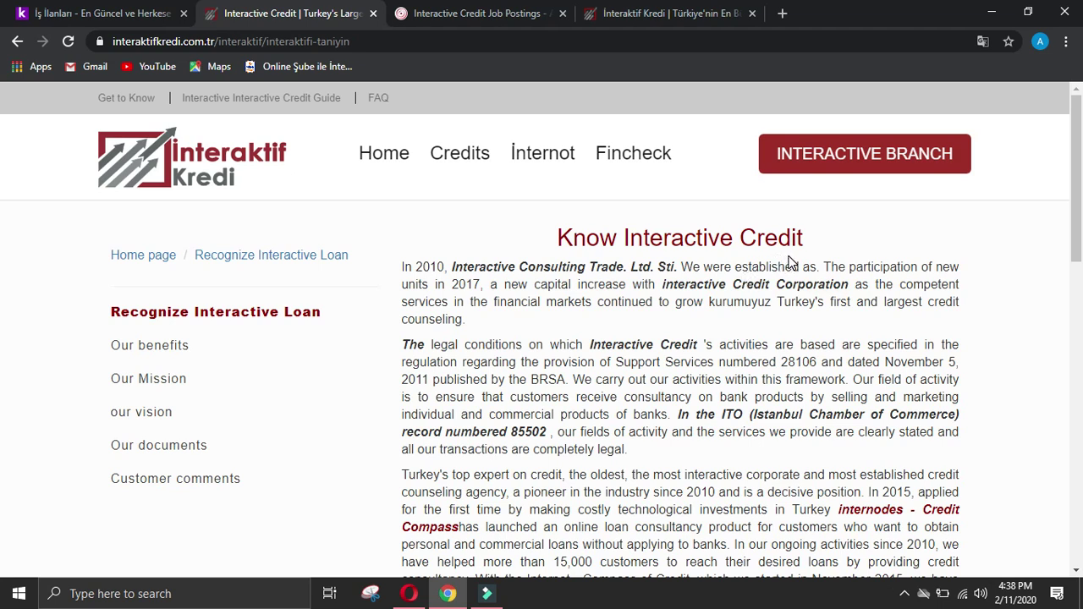
pyautogui.moveTo(681, 264); pyautogui.dragTo(713, 322)
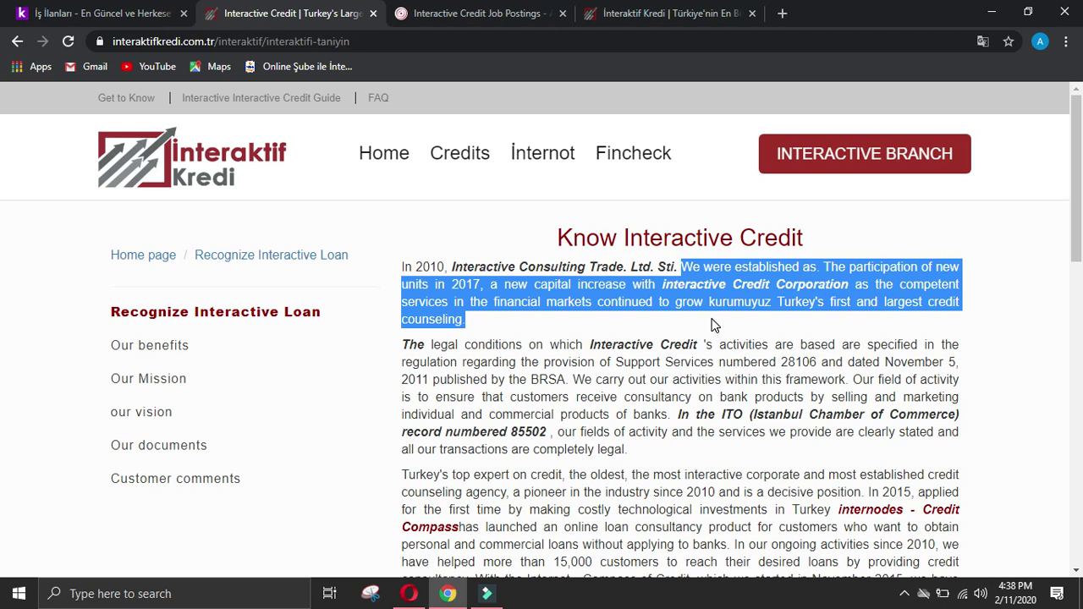
pyautogui.moveTo(715, 326); pyautogui.dragTo(847, 381)
pyautogui.hotkey('ctrl', 'c')
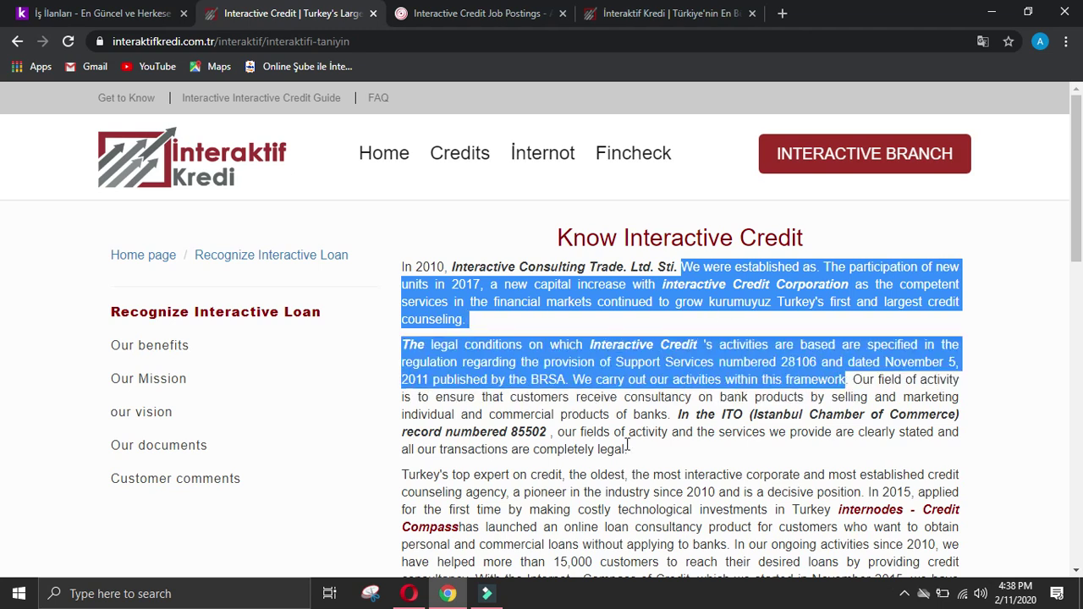
pyautogui.click(409, 594)
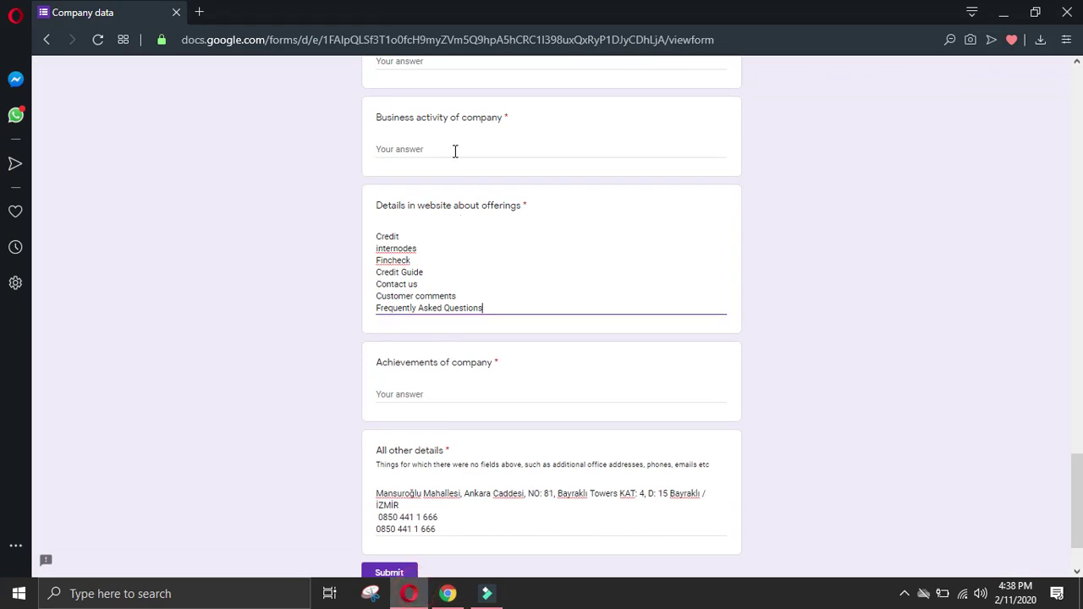
pyautogui.click(432, 150)
pyautogui.hotkey('ctrl', 'v')
pyautogui.click(375, 196)
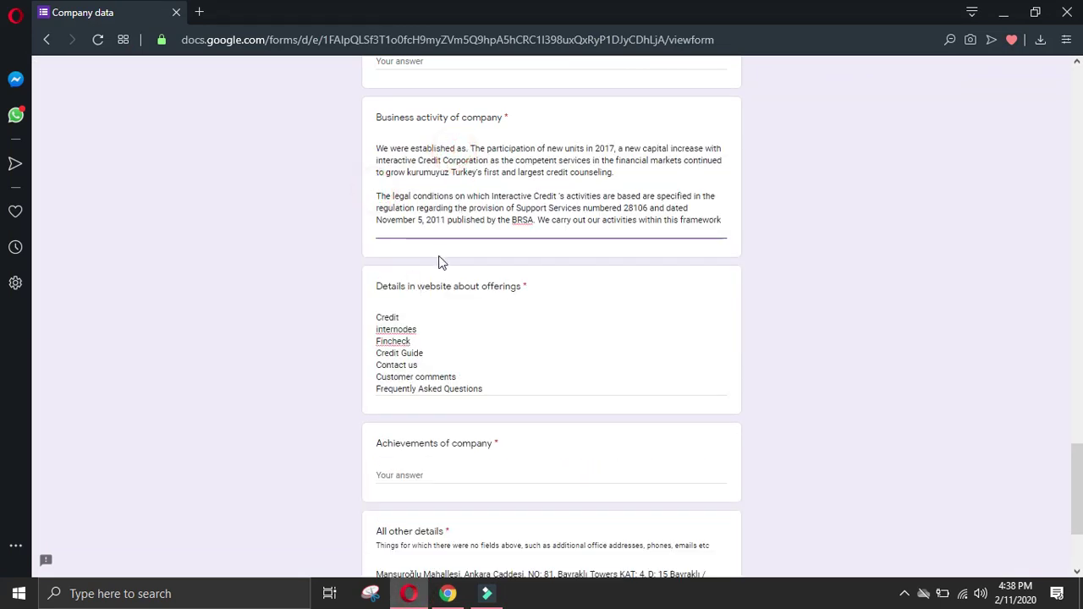
pyautogui.press('BackSpace')
pyautogui.click(447, 594)
pyautogui.click(296, 432)
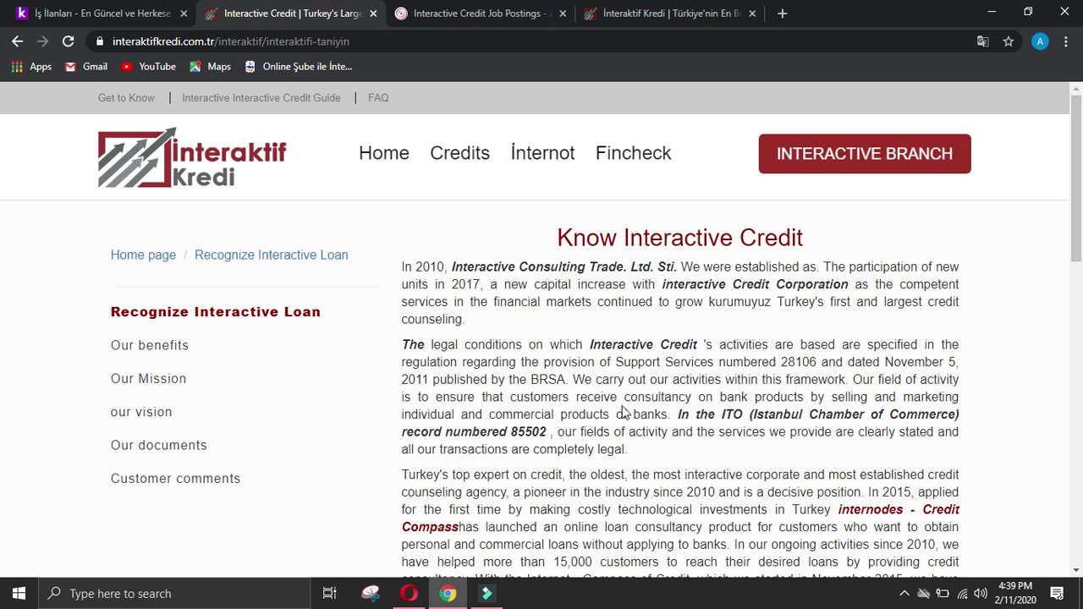
pyautogui.scroll(-2, 596, 407)
pyautogui.scroll(-2, 598, 408)
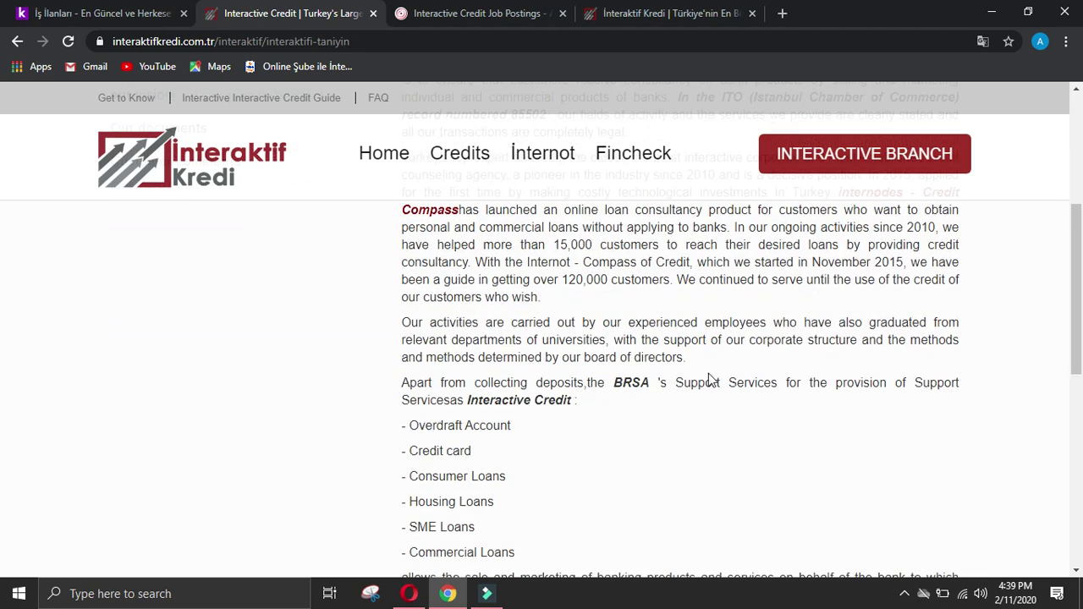
# Step: Paste the Official Gazette and 2017 Istanbul/Izmir headquarters sentences into Achievements of company as one block
pyautogui.scroll(-2, 903, 375)
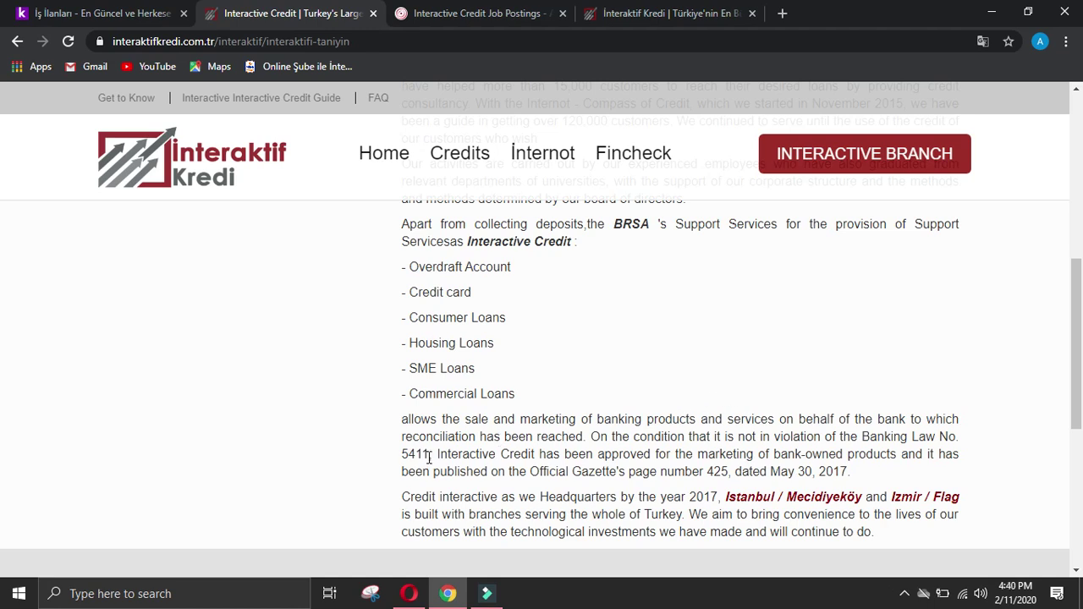
pyautogui.moveTo(436, 455); pyautogui.dragTo(918, 480)
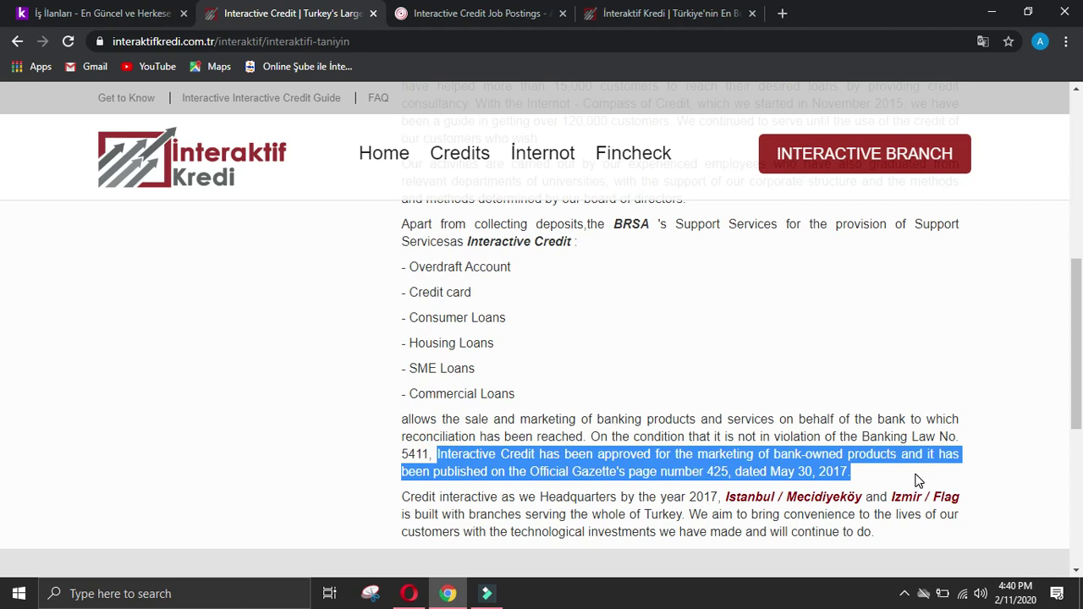
pyautogui.moveTo(918, 482); pyautogui.dragTo(688, 515)
pyautogui.hotkey('ctrl', 'c')
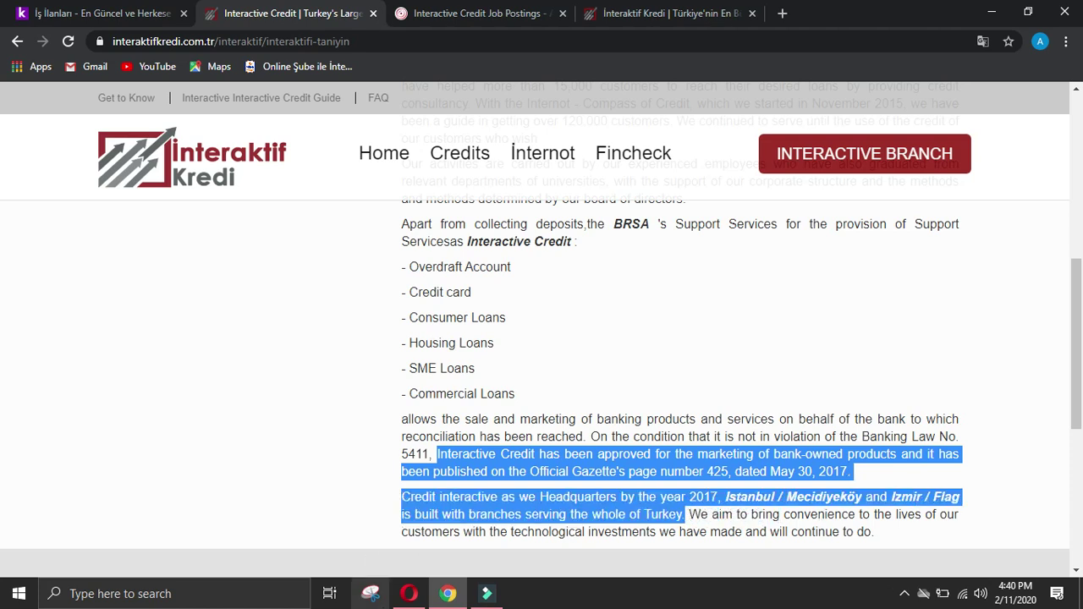
pyautogui.click(409, 593)
pyautogui.click(460, 465)
pyautogui.hotkey('ctrl', 'v')
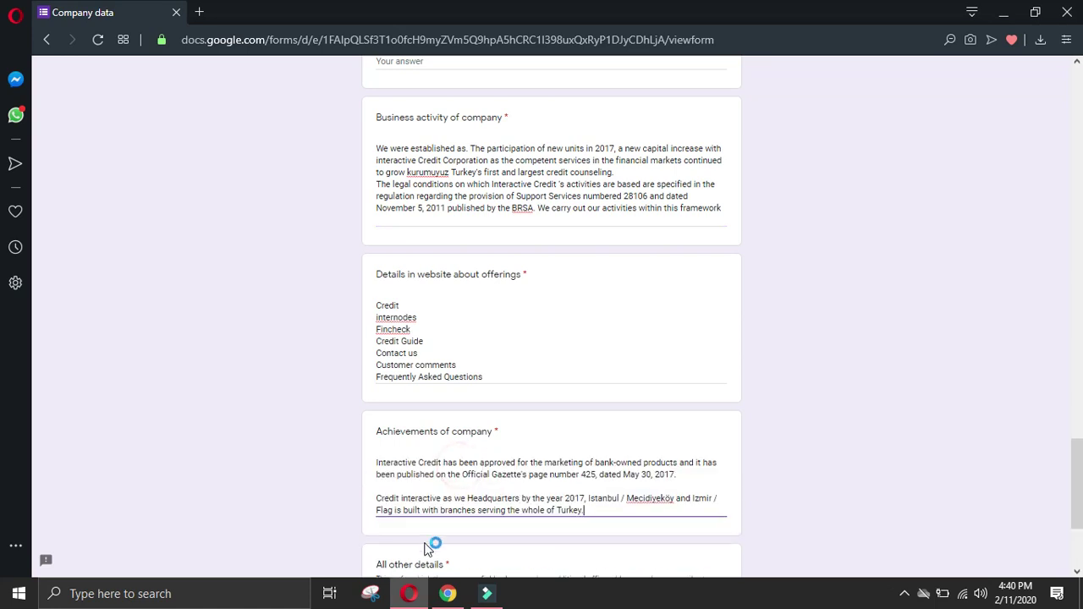
pyautogui.click(376, 497)
pyautogui.press('BackSpace')
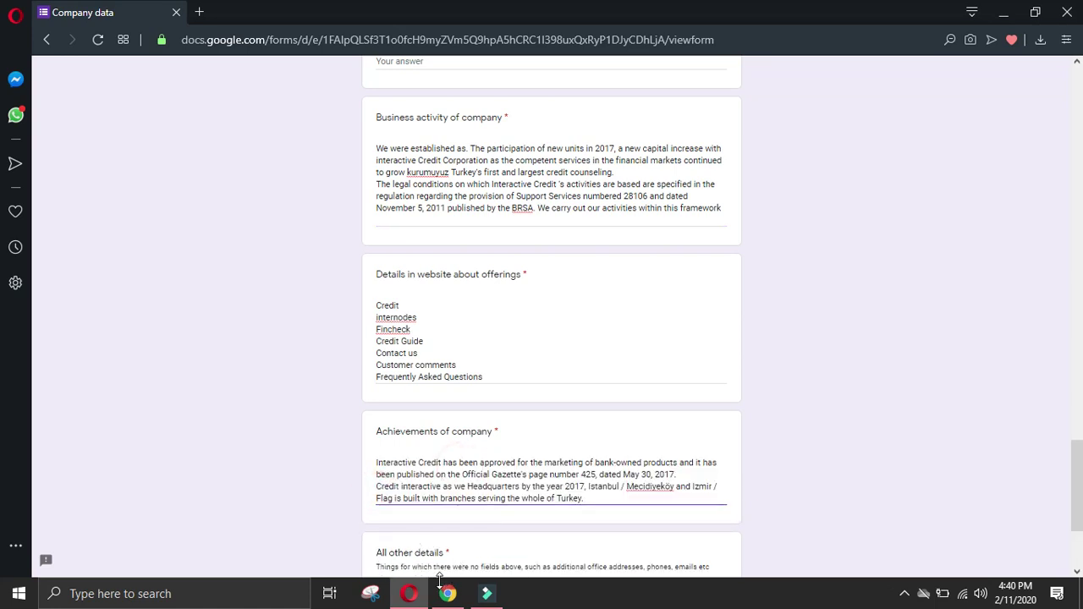
pyautogui.click(447, 593)
pyautogui.click(197, 432)
pyautogui.scroll(-2, 474, 439)
# Step: Close the secretcv job postings tab and the untranslated company homepage tab
pyautogui.scroll(7, 550, 449)
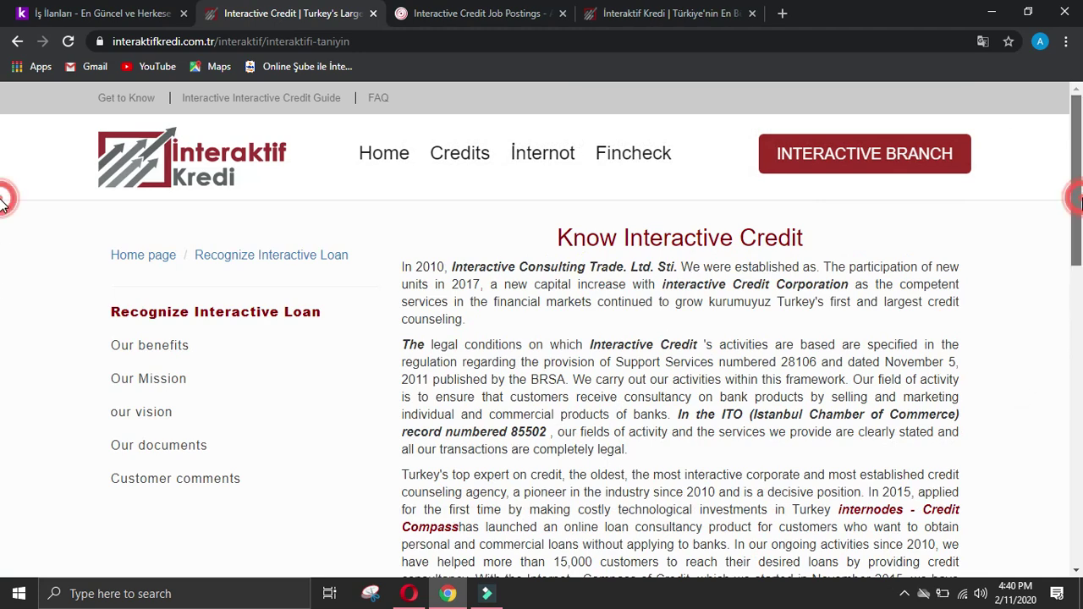
pyautogui.scroll(-10, 858, 513)
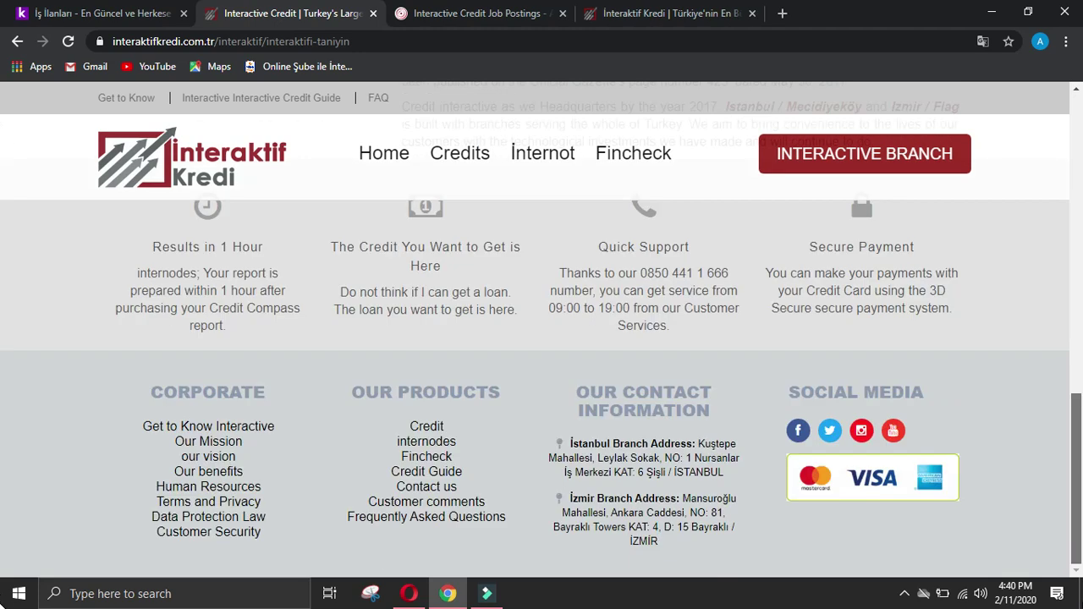
pyautogui.scroll(10, 5, 502)
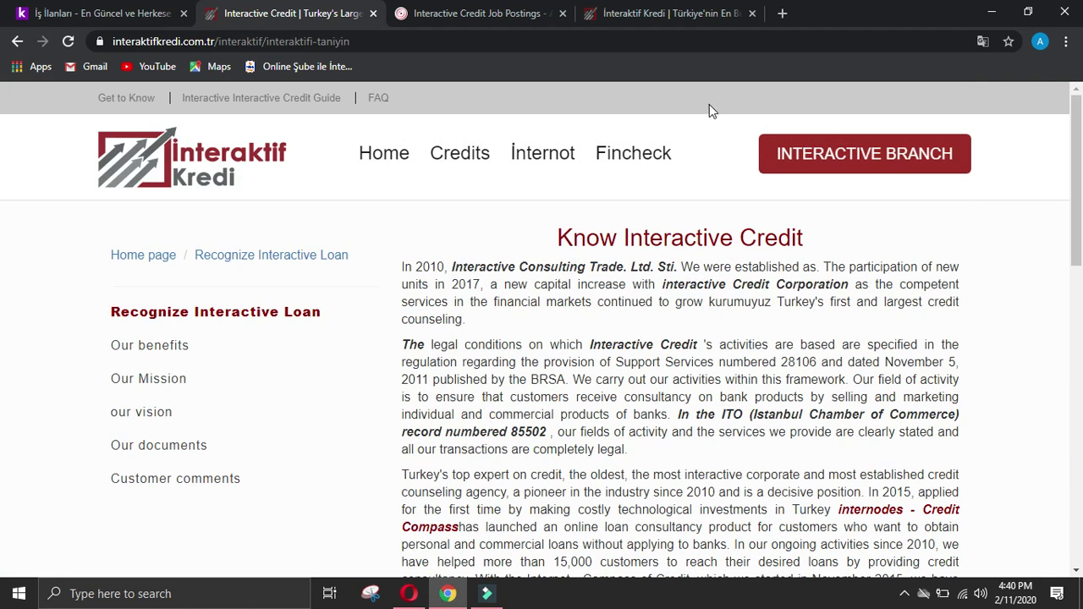
pyautogui.click(552, 15)
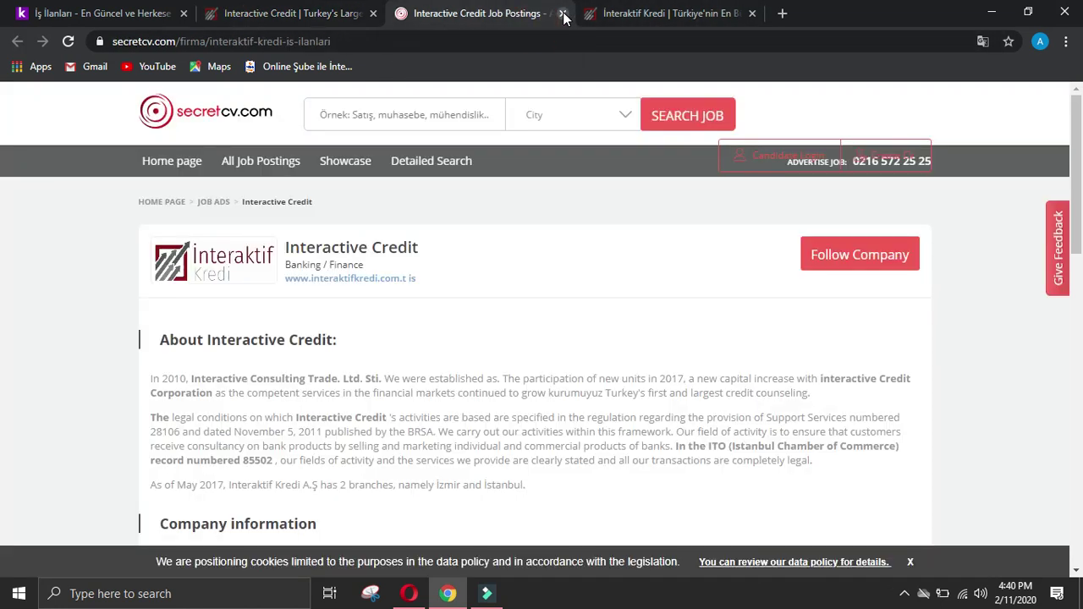
pyautogui.click(562, 14)
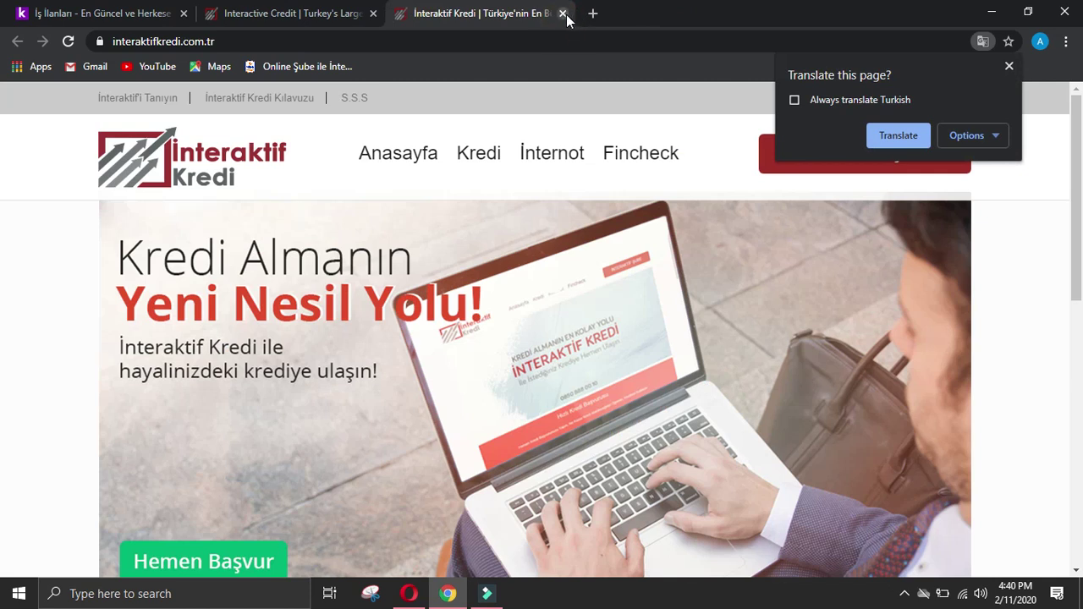
pyautogui.click(563, 13)
# Step: Search the web for 'interaktif kerdi linkedin' in a new tab
pyautogui.click(404, 14)
pyautogui.write('i')
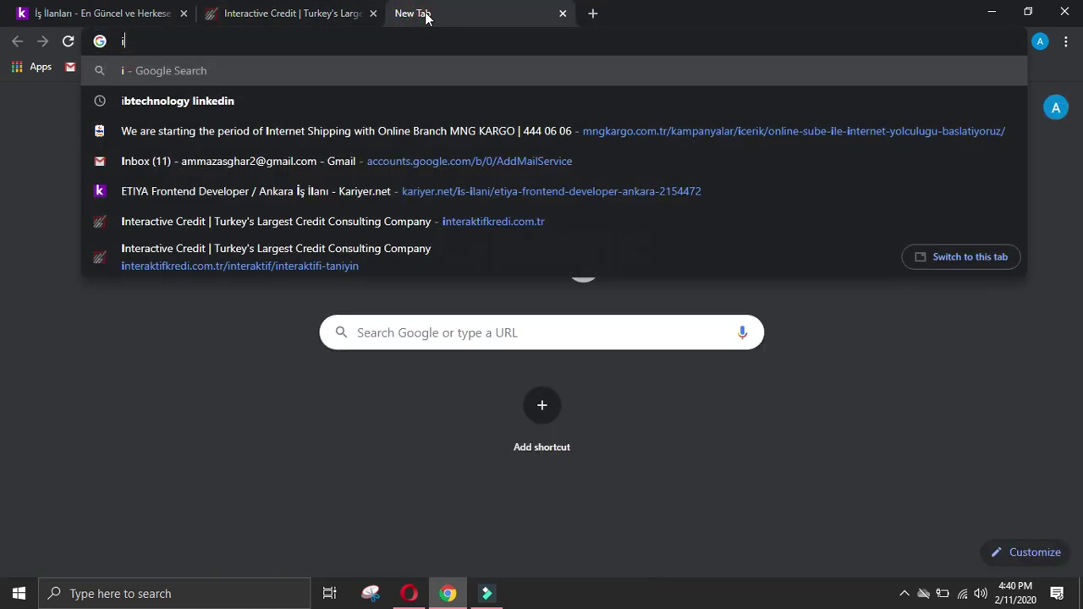
pyautogui.write('nteraktif')
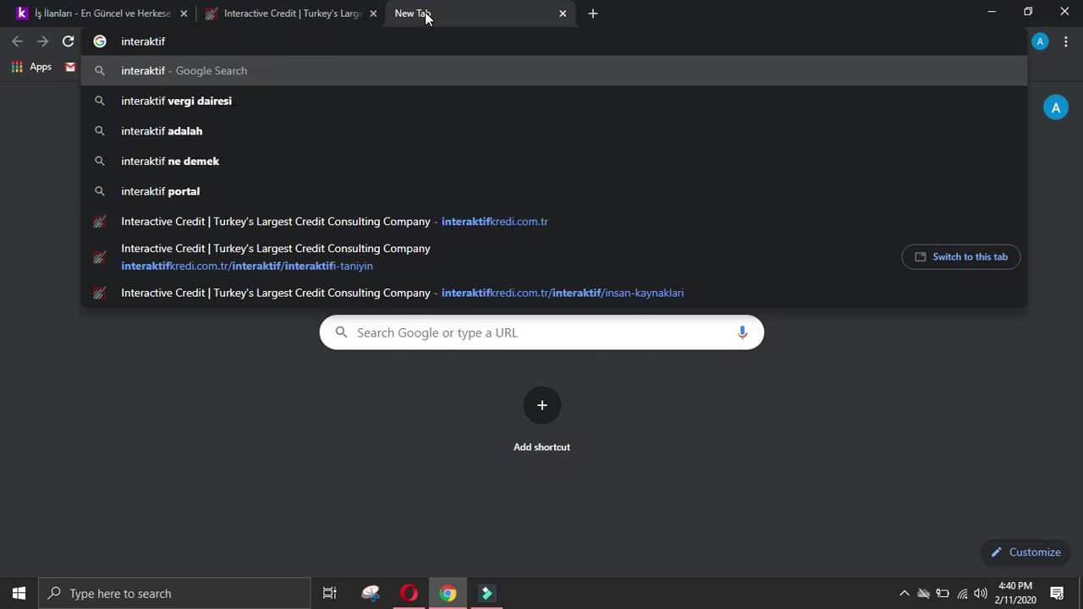
pyautogui.write(' kerdi')
pyautogui.press('Return')
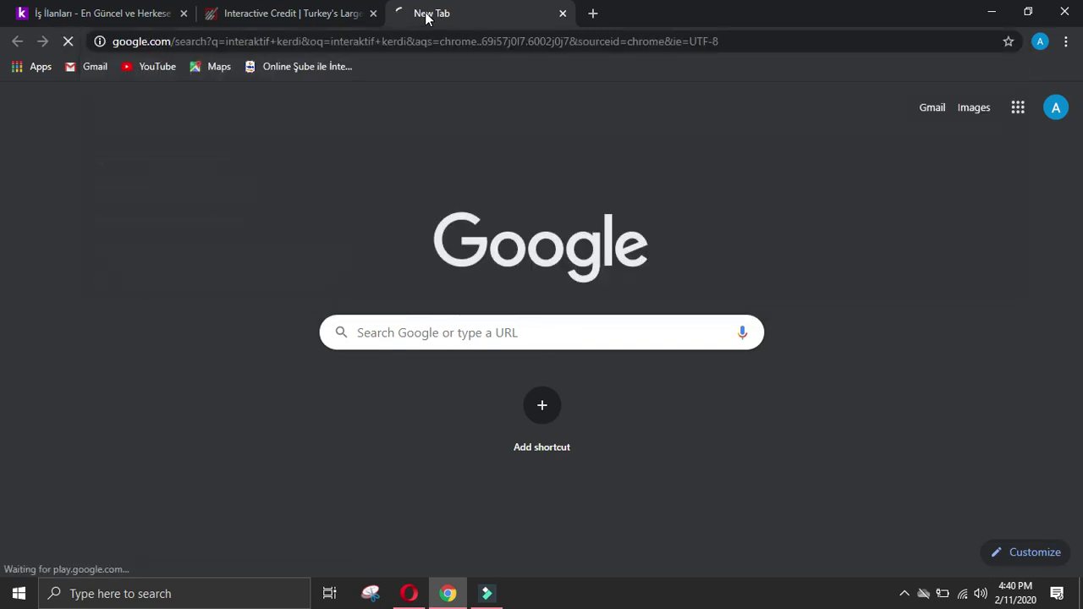
pyautogui.click(330, 117)
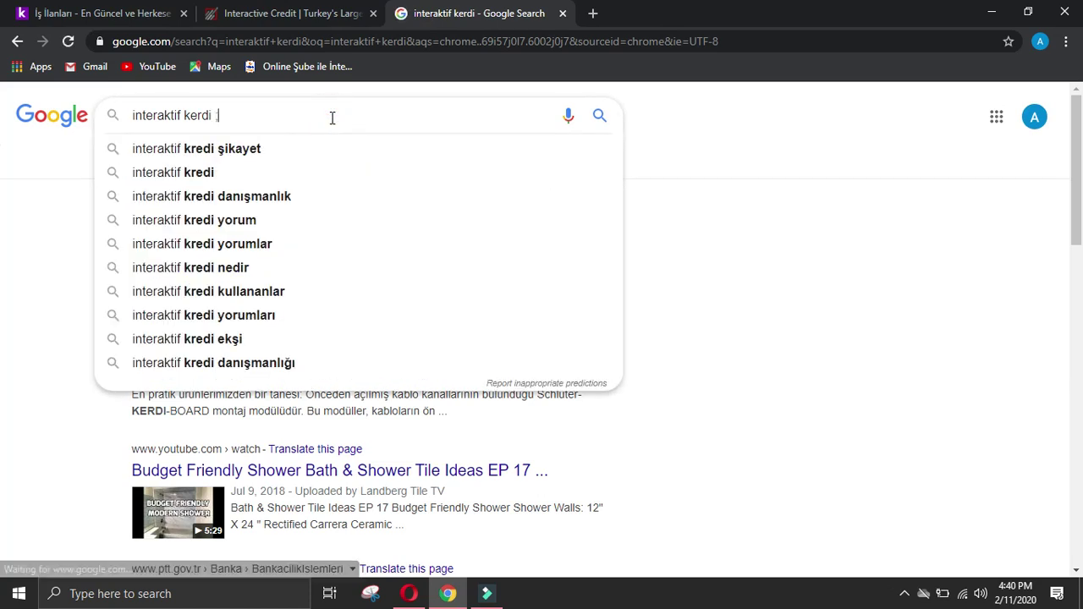
pyautogui.write('linkedin')
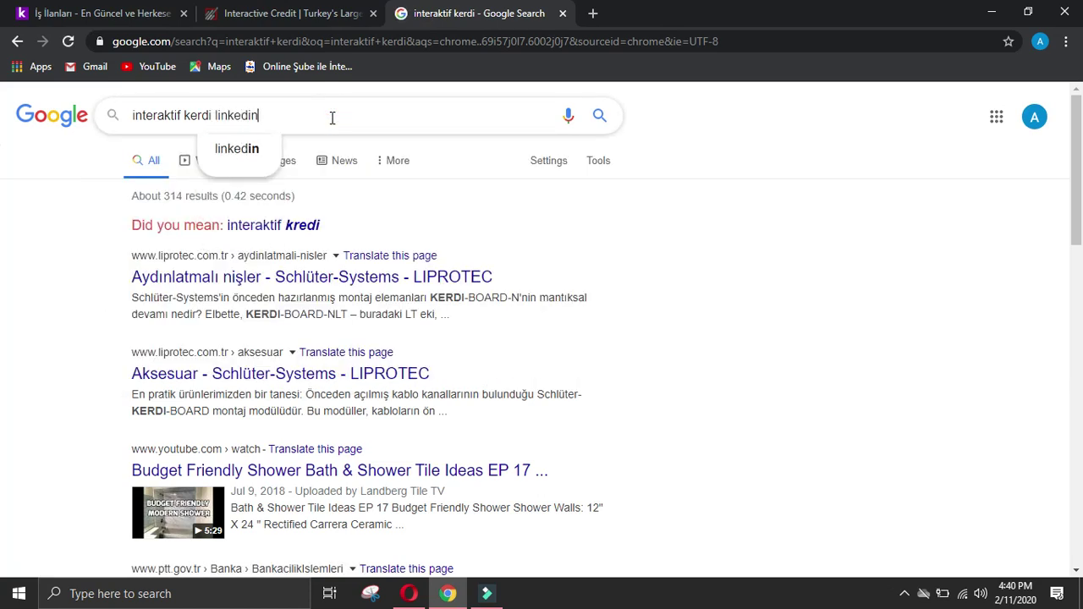
pyautogui.press('Return')
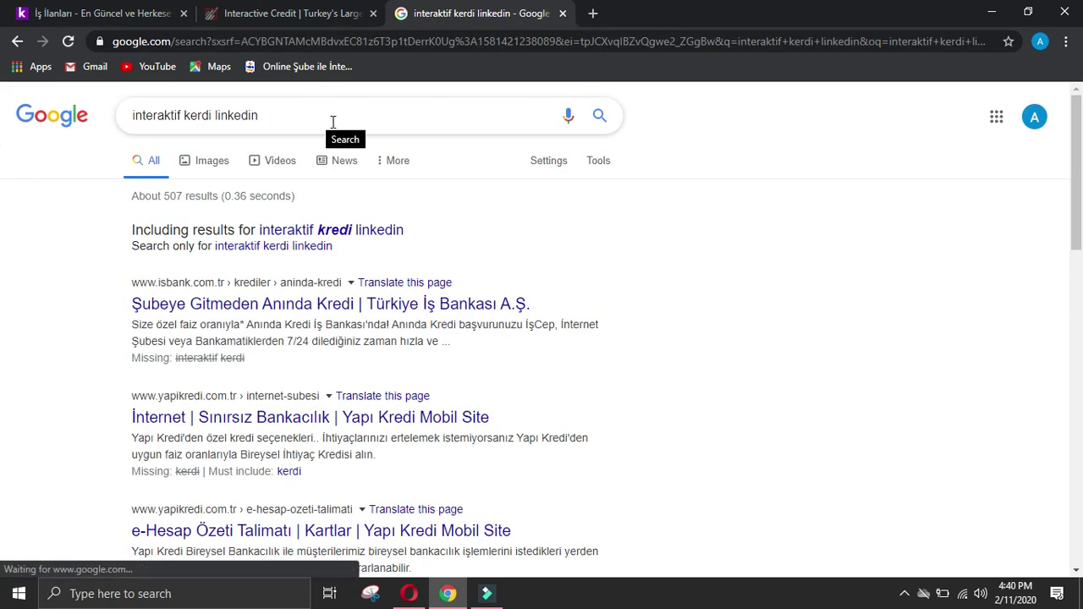
# Step: Open the first İNTERAKTİF KREDİ LinkedIn result from the corrected search and close the extra tab
pyautogui.click(341, 225)
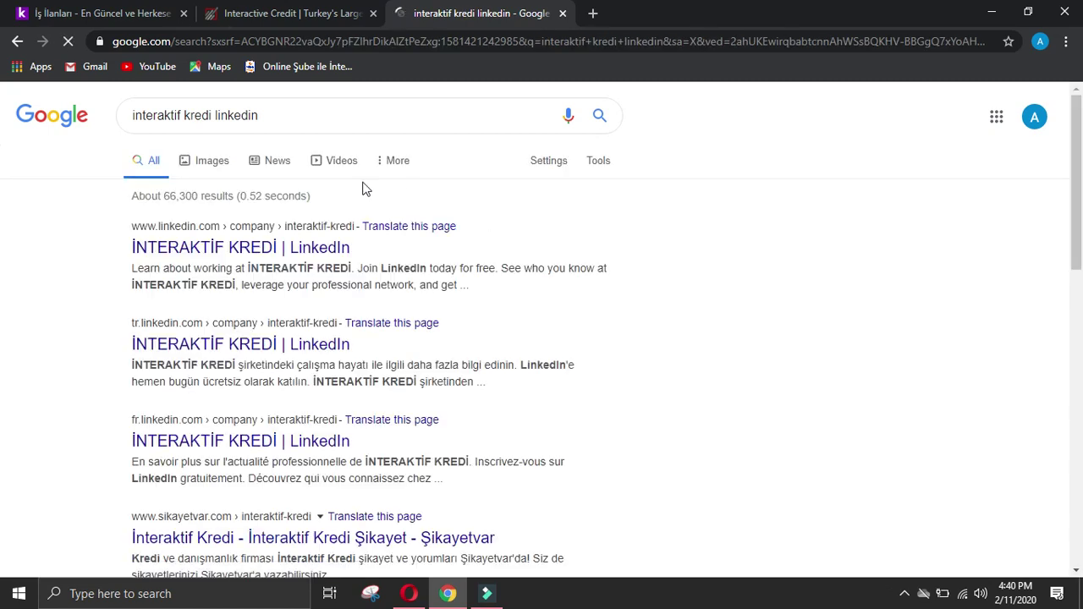
pyautogui.click(291, 246)
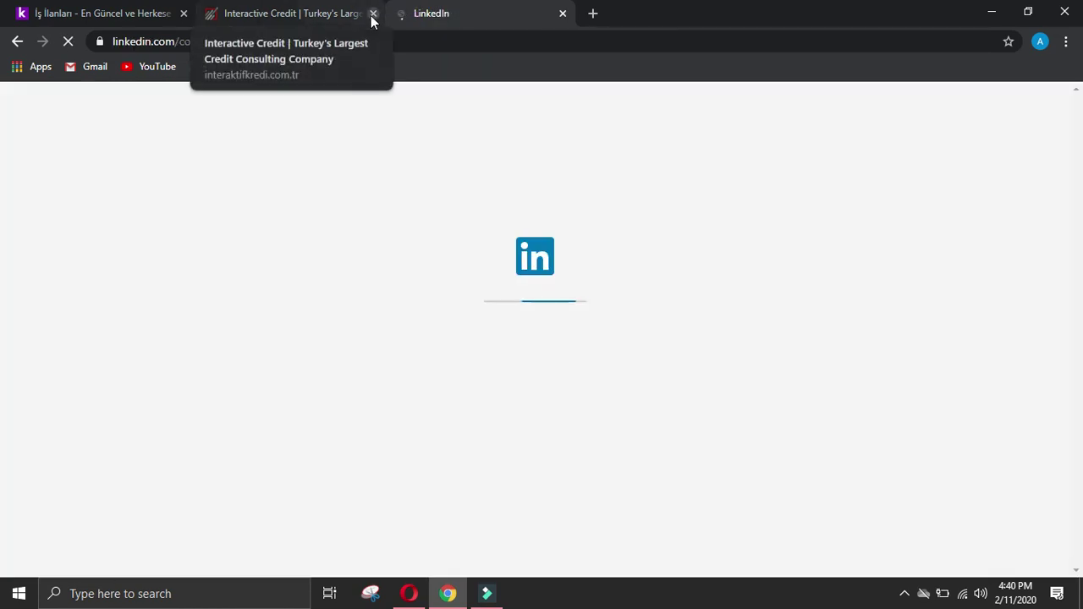
pyautogui.click(350, 12)
pyautogui.click(372, 21)
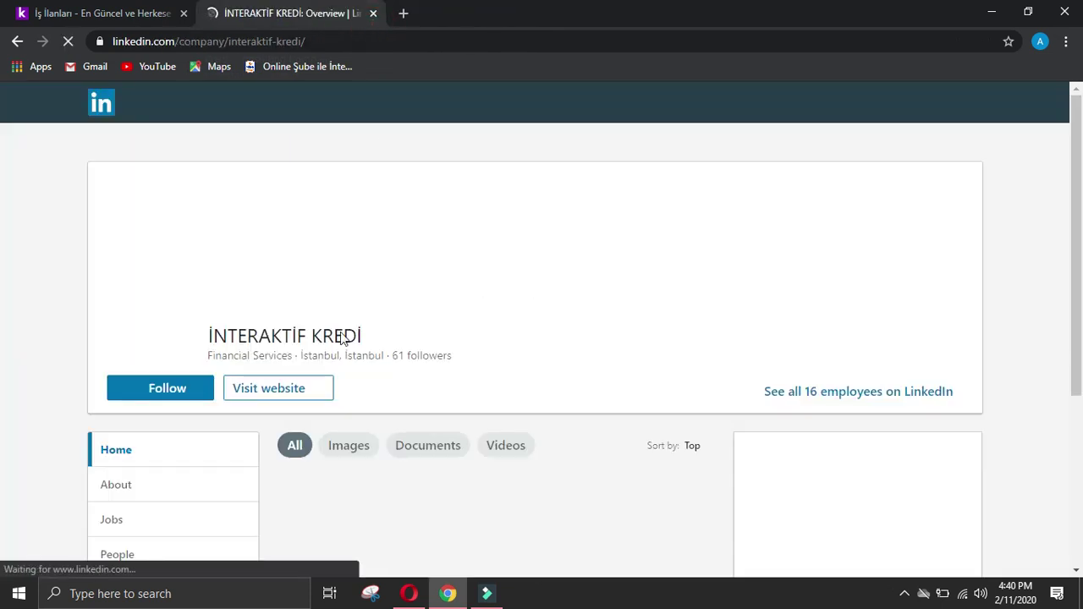
pyautogui.scroll(-3, 175, 381)
pyautogui.click(127, 280)
pyautogui.scroll(-2, 667, 326)
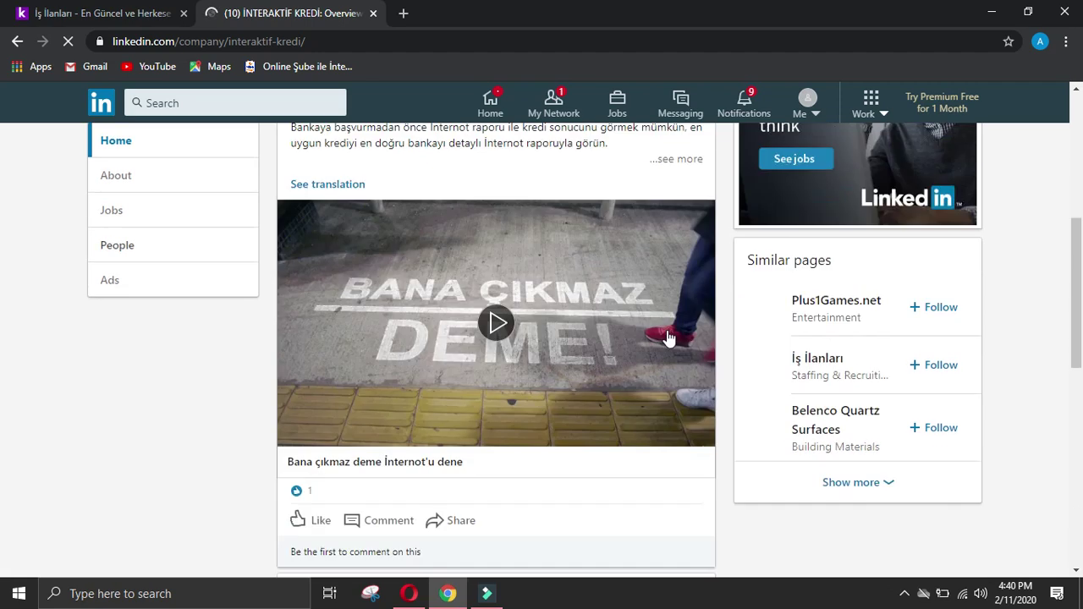
pyautogui.scroll(-2, 667, 335)
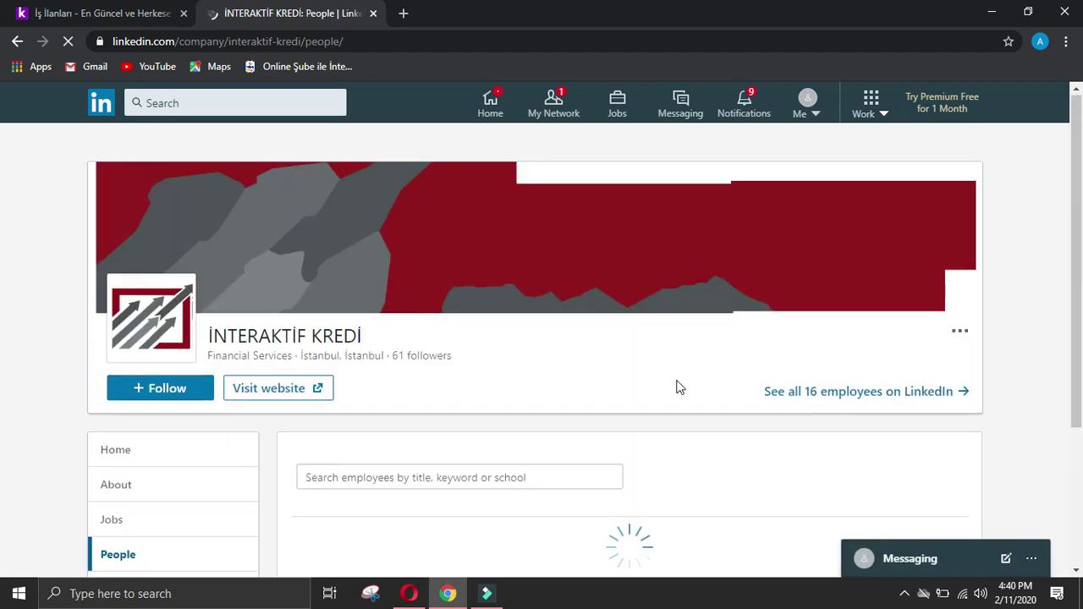
pyautogui.scroll(-10, 677, 387)
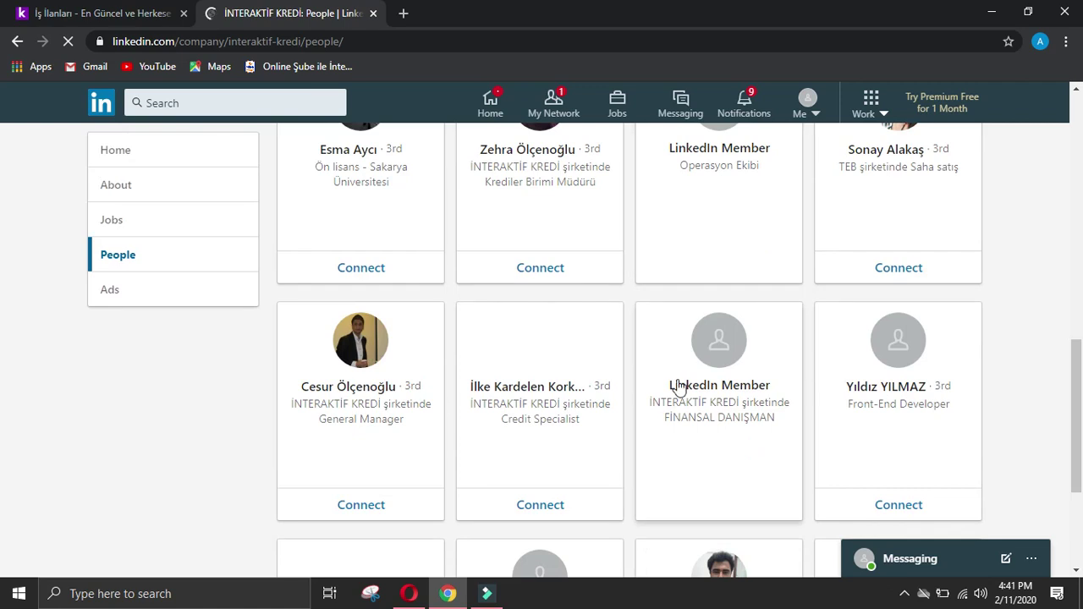
pyautogui.scroll(2, 677, 387)
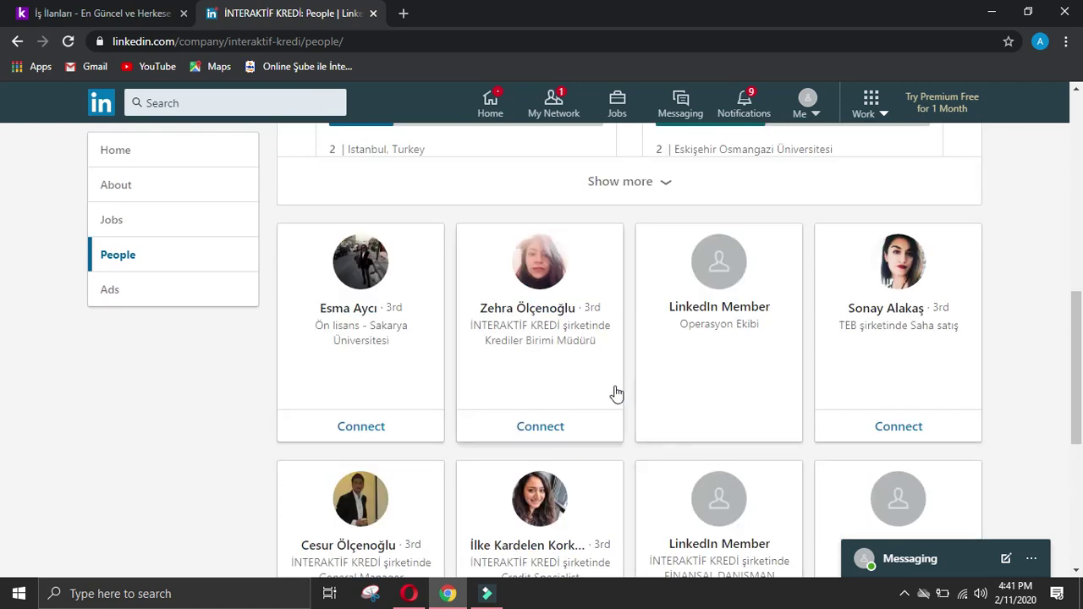
pyautogui.scroll(-2, 518, 361)
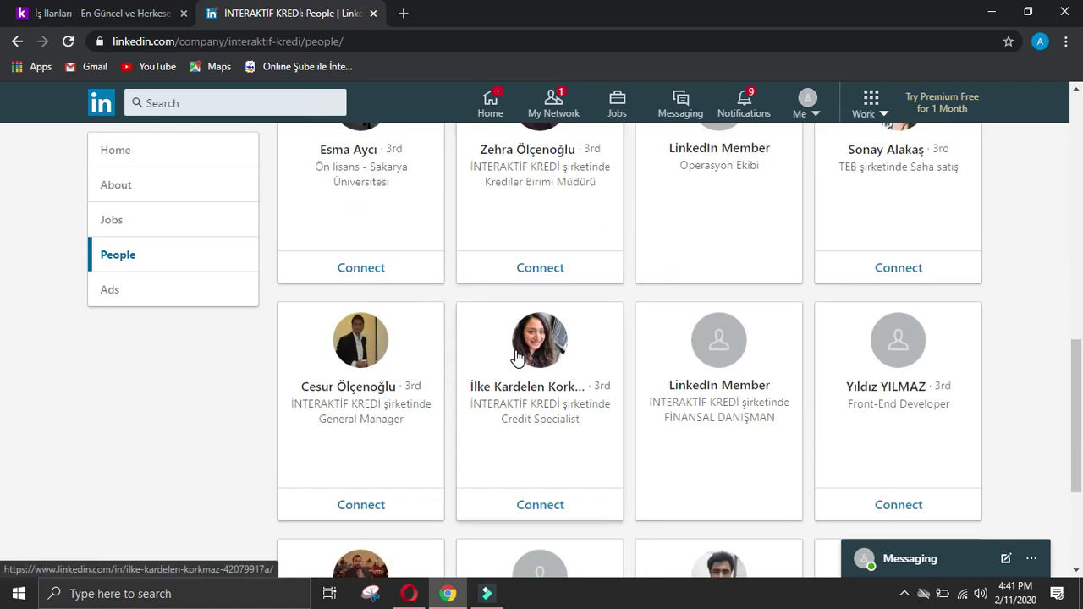
pyautogui.scroll(-3, 350, 327)
pyautogui.scroll(-3, 351, 329)
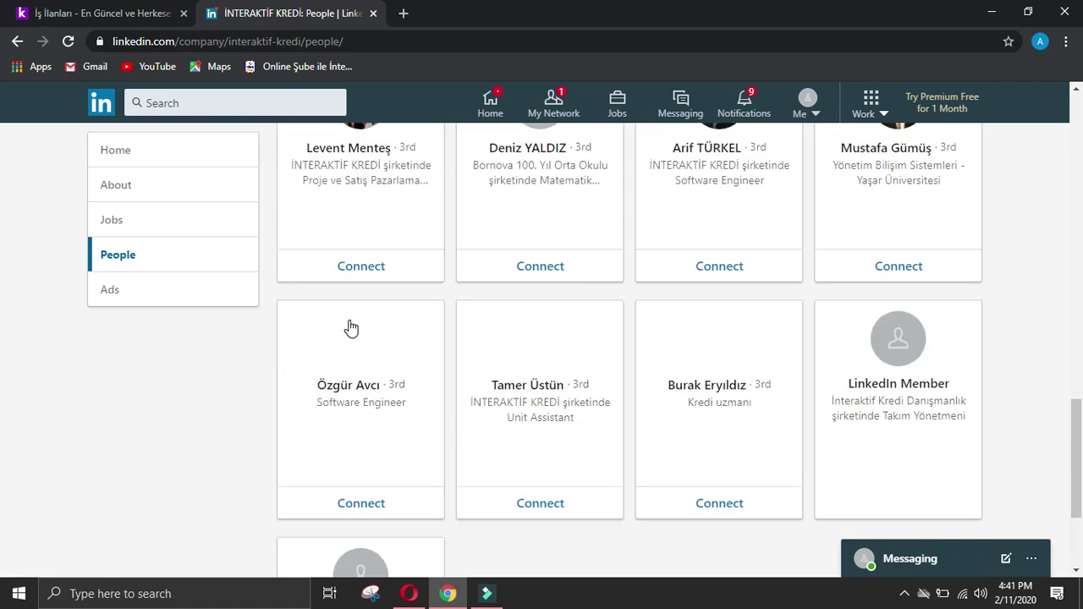
pyautogui.scroll(-2, 356, 326)
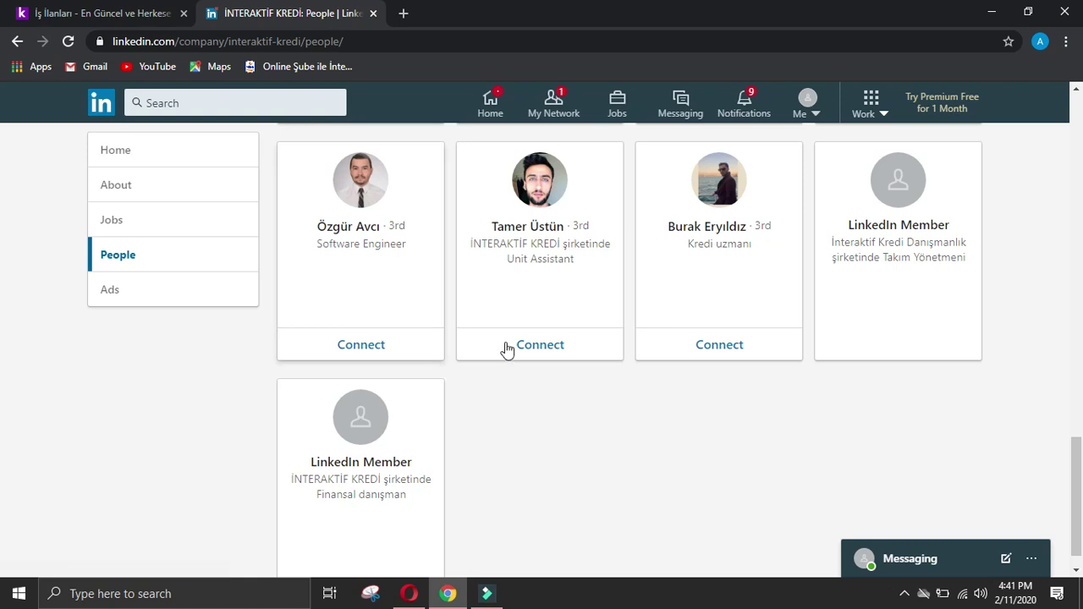
pyautogui.scroll(4, 677, 436)
pyautogui.scroll(2, 592, 478)
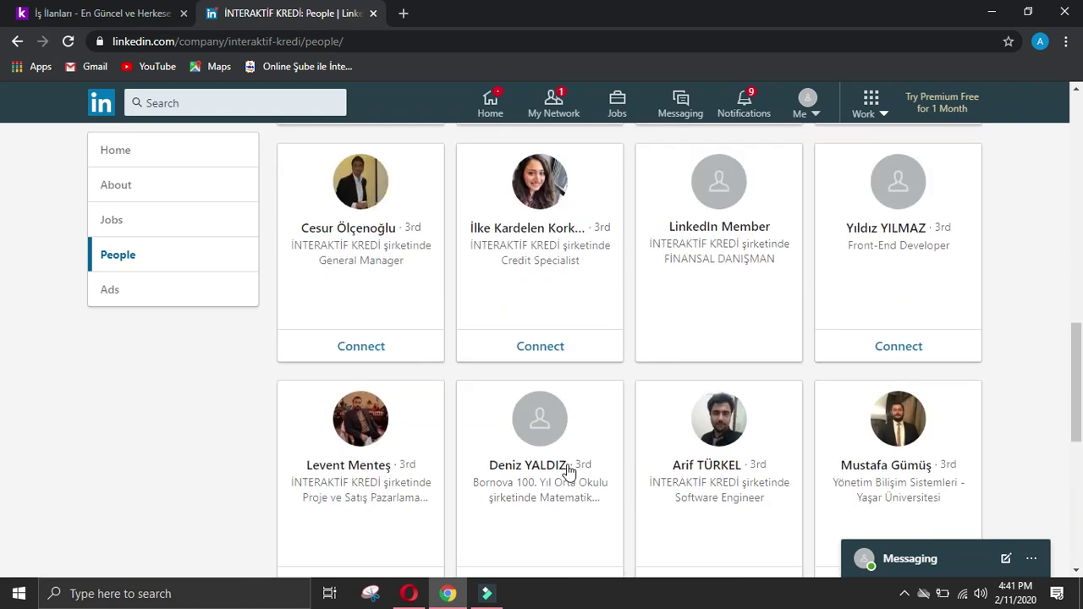
pyautogui.click(374, 177)
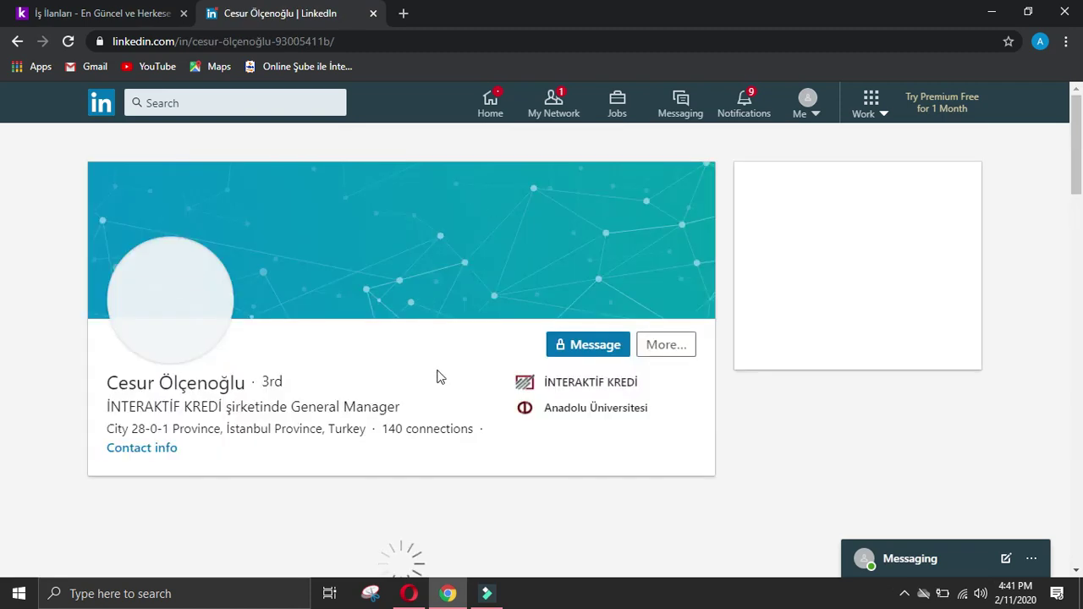
# Step: Send the General Manager a connection invitation, then select his full name on his profile
pyautogui.click(682, 347)
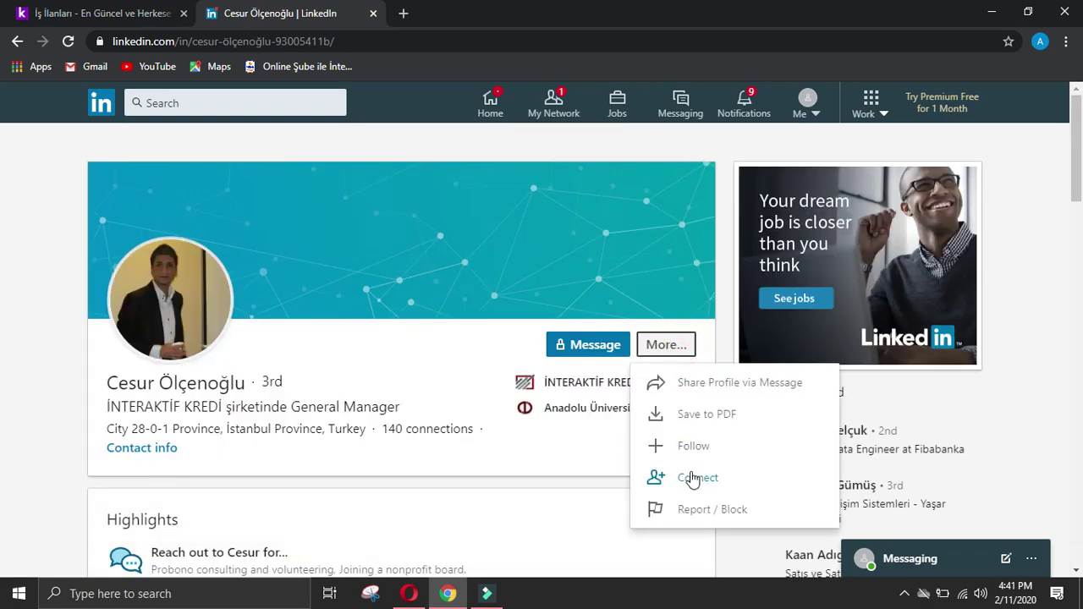
pyautogui.click(692, 479)
pyautogui.click(701, 245)
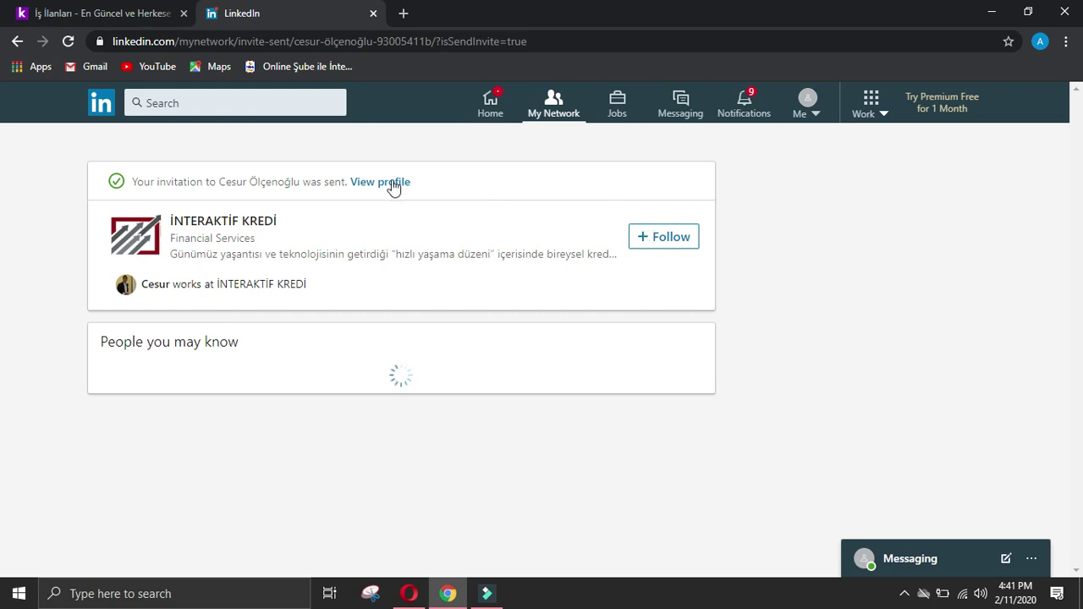
pyautogui.click(392, 183)
pyautogui.moveTo(109, 383); pyautogui.dragTo(246, 386)
pyautogui.hotkey('ctrl', 'c')
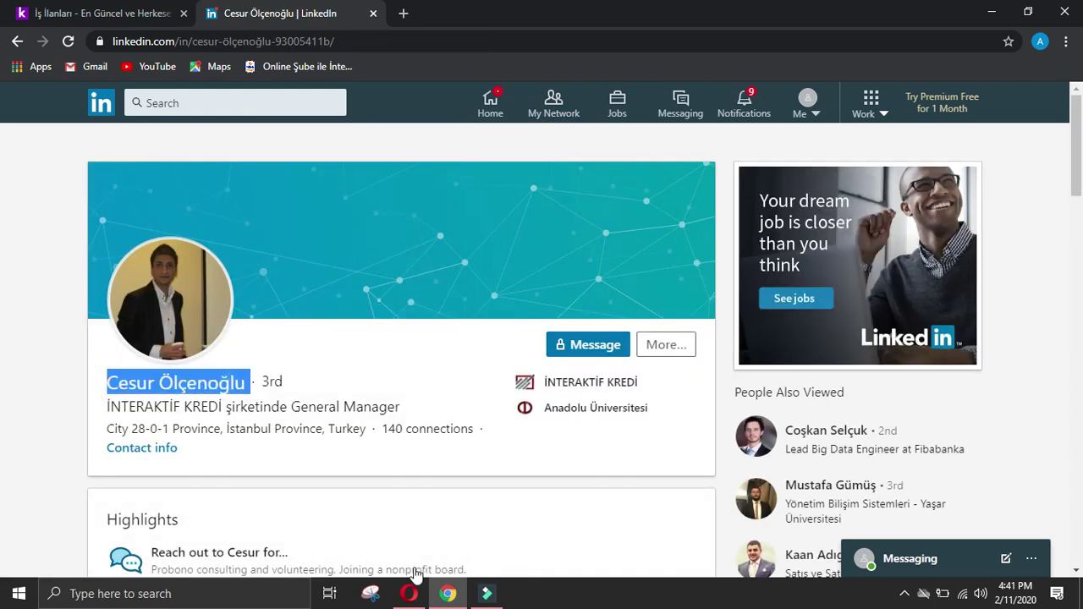
pyautogui.click(409, 593)
# Step: Paste the General Manager's name into the Name of manager answer
pyautogui.scroll(12, 496, 381)
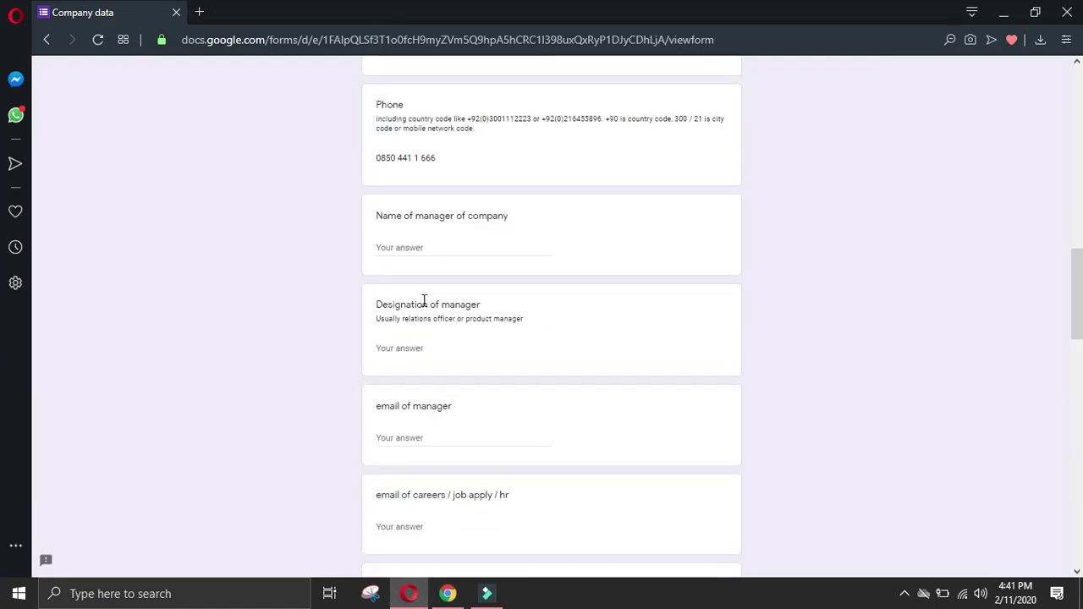
pyautogui.click(414, 252)
pyautogui.hotkey('ctrl', 'v')
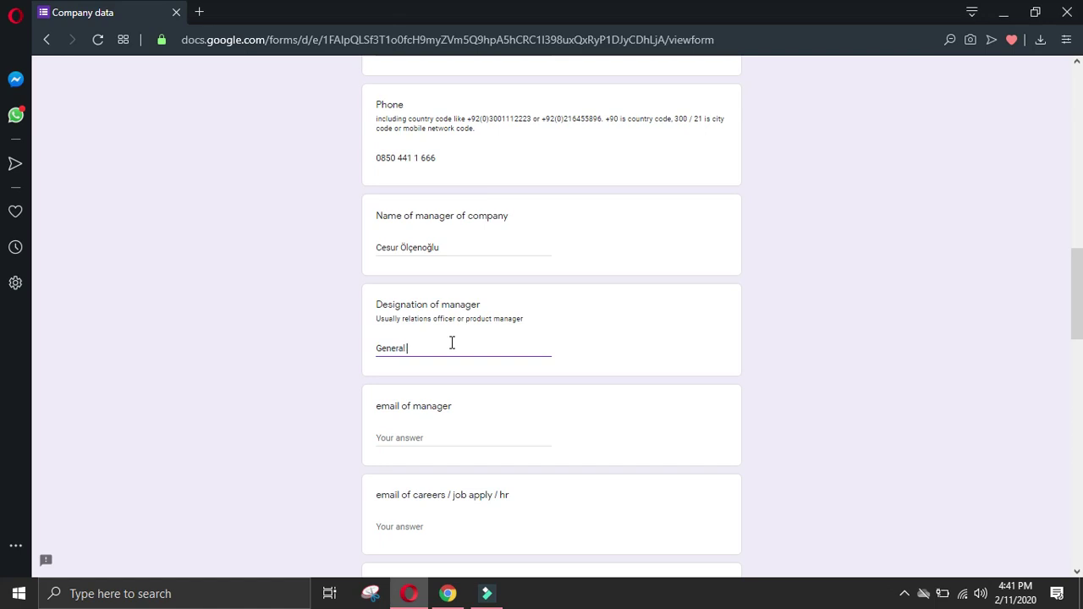
pyautogui.click(448, 593)
pyautogui.click(40, 368)
# Step: Paste the Experience heading into the Details of manager answer
pyautogui.scroll(-4, 53, 367)
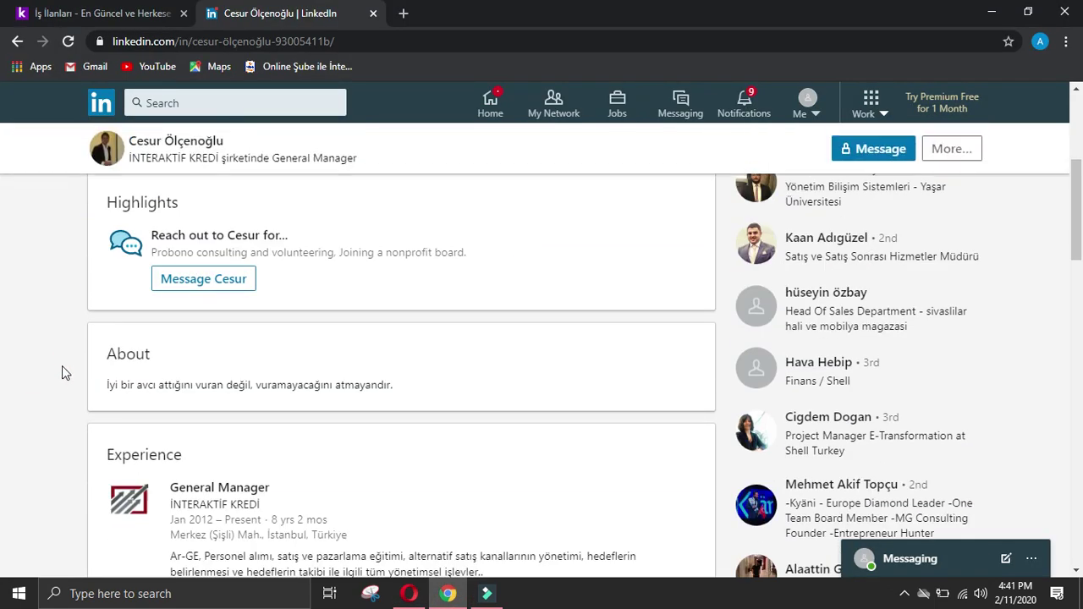
pyautogui.scroll(-2, 62, 373)
pyautogui.moveTo(108, 294); pyautogui.dragTo(208, 295)
pyautogui.hotkey('ctrl', 'c')
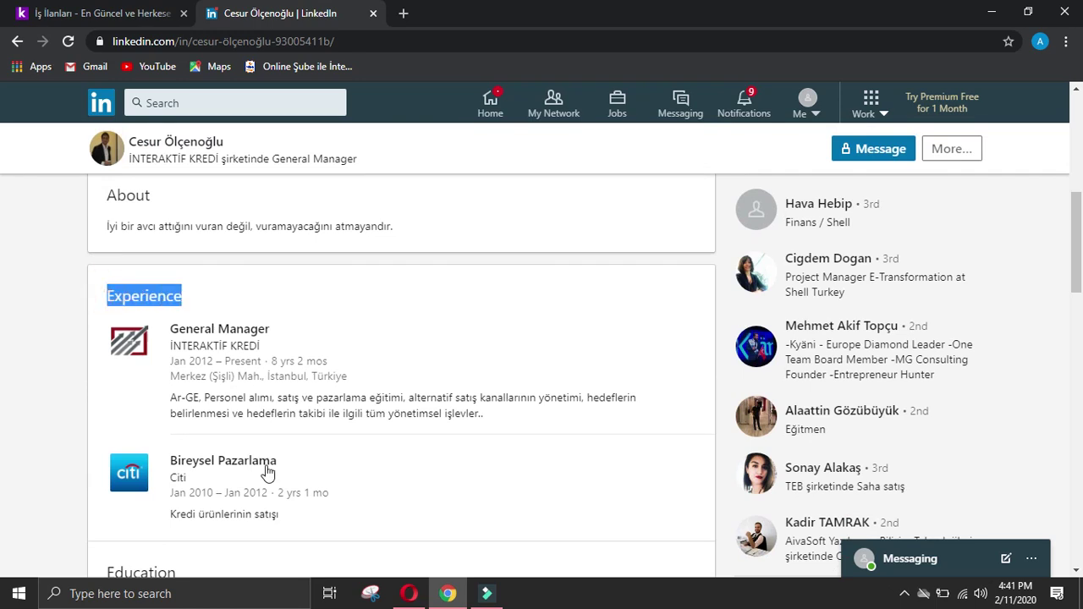
pyautogui.click(409, 593)
pyautogui.scroll(-2, 435, 437)
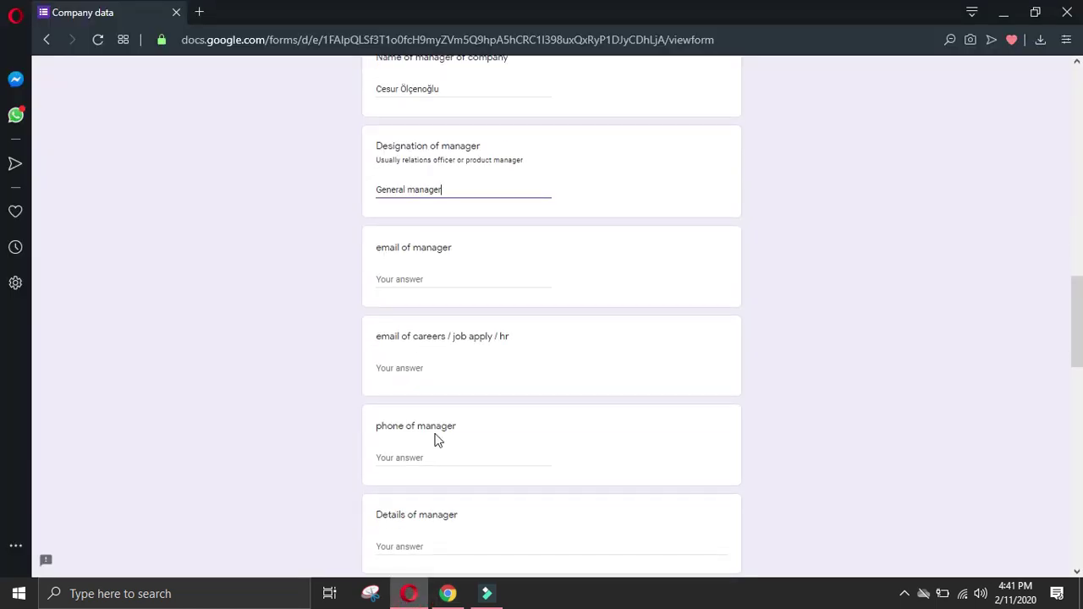
pyautogui.click(441, 458)
pyautogui.click(443, 546)
pyautogui.hotkey('ctrl', 'v')
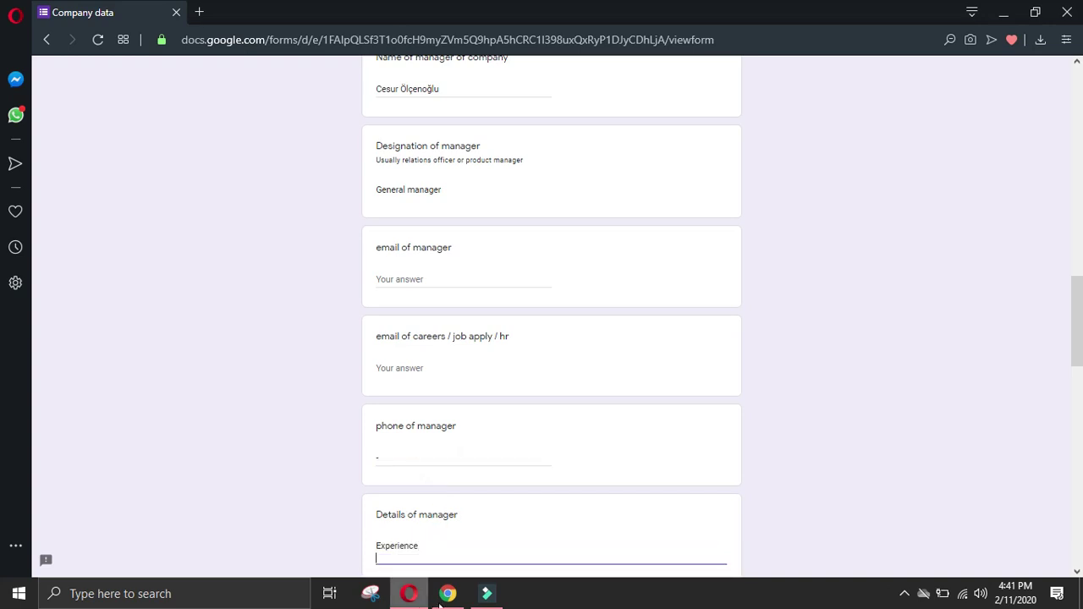
# Step: Add the General Manager role at İNTERAKTİF KREDİ to the details, joined with '-' on one line
pyautogui.click(448, 593)
pyautogui.click(159, 339)
pyautogui.moveTo(172, 329); pyautogui.dragTo(295, 348)
pyautogui.click(408, 593)
pyautogui.write('General Manager Company NameİNTERAKTİF KREDİ')
pyautogui.scroll(-2, 404, 440)
pyautogui.click(377, 410)
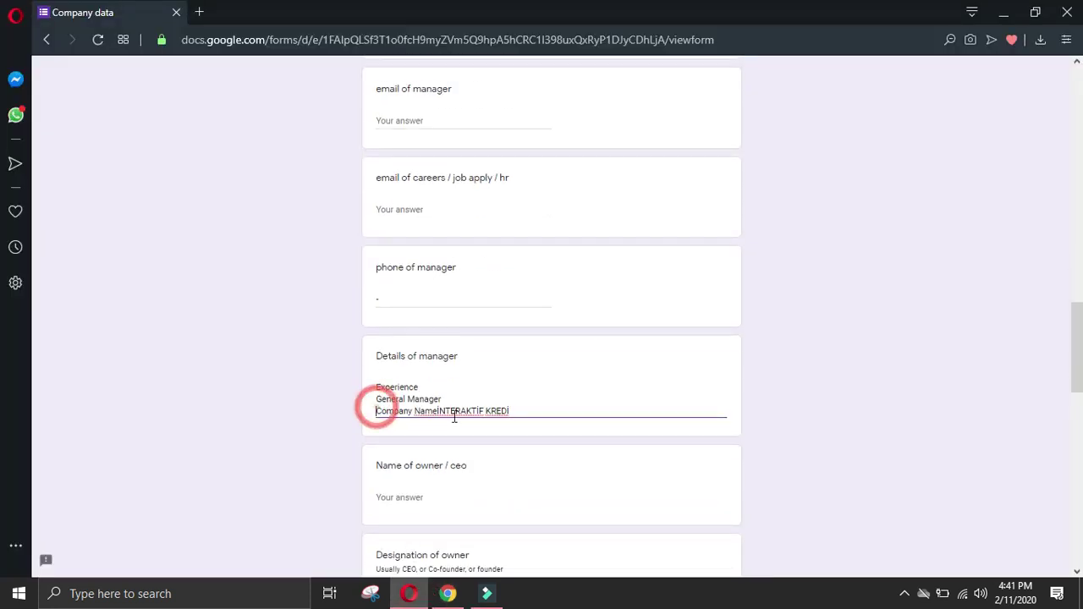
pyautogui.press('BackSpace')
pyautogui.write('-')
pyautogui.click(506, 394)
pyautogui.click(583, 398)
pyautogui.press('Return')
# Step: Add the earlier Bireysel Pazarlama role at Citi, joined with '-' on one line
pyautogui.click(446, 594)
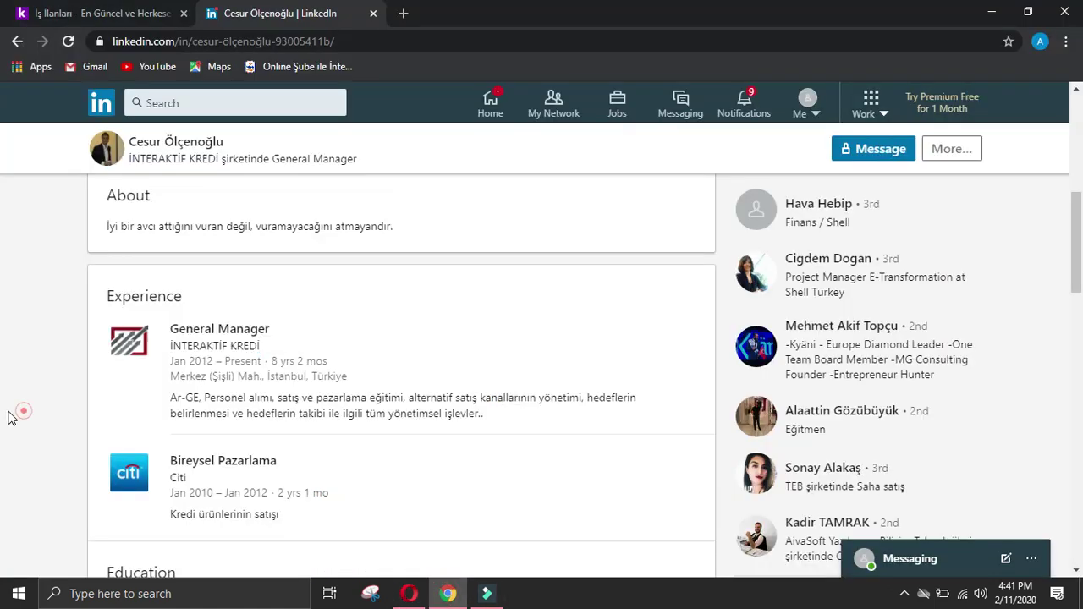
pyautogui.moveTo(165, 451); pyautogui.dragTo(220, 475)
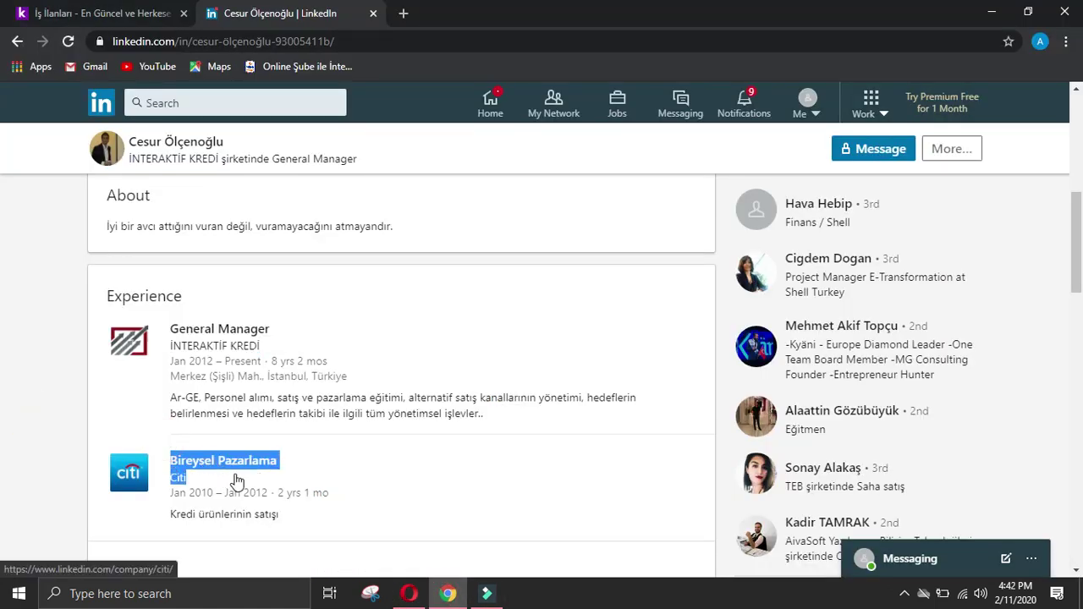
pyautogui.click(409, 593)
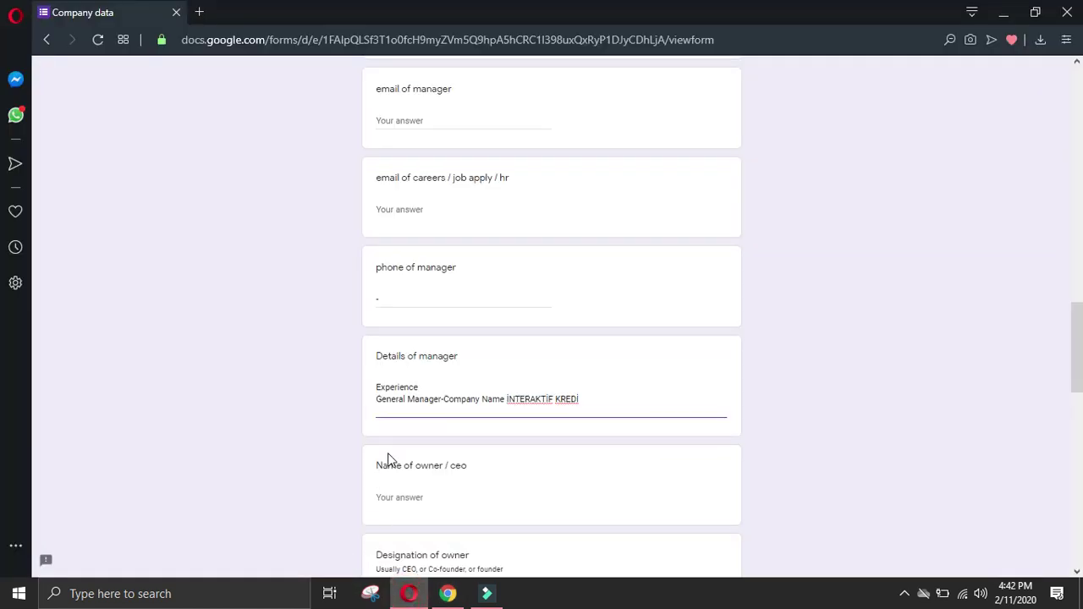
pyautogui.write('Bireysel Pazarlama Company NameCiti')
pyautogui.click(376, 423)
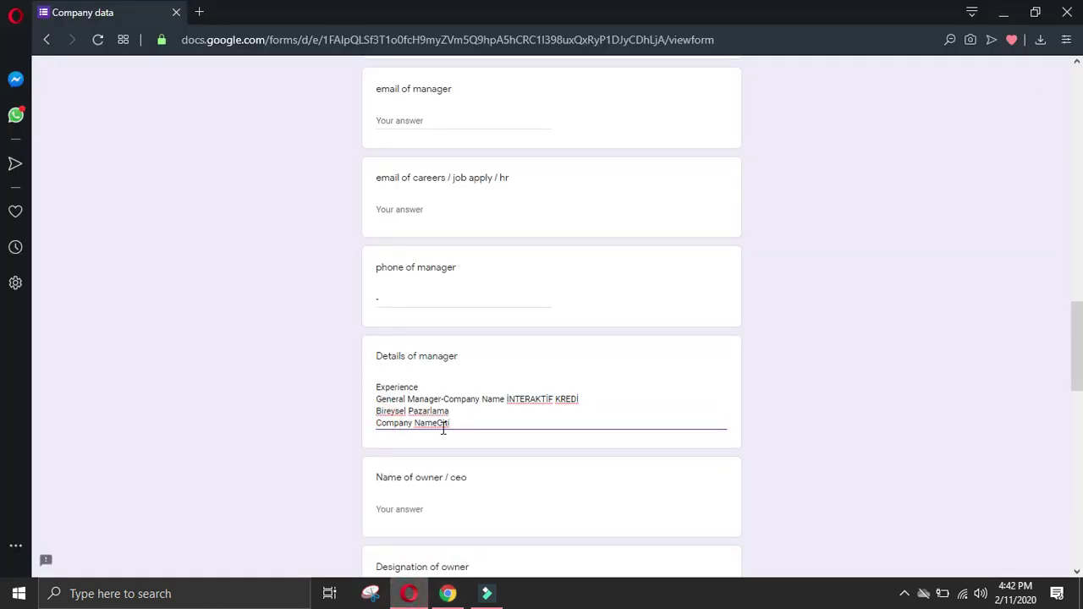
pyautogui.press('BackSpace')
pyautogui.write('-')
pyautogui.click(510, 412)
pyautogui.click(581, 411)
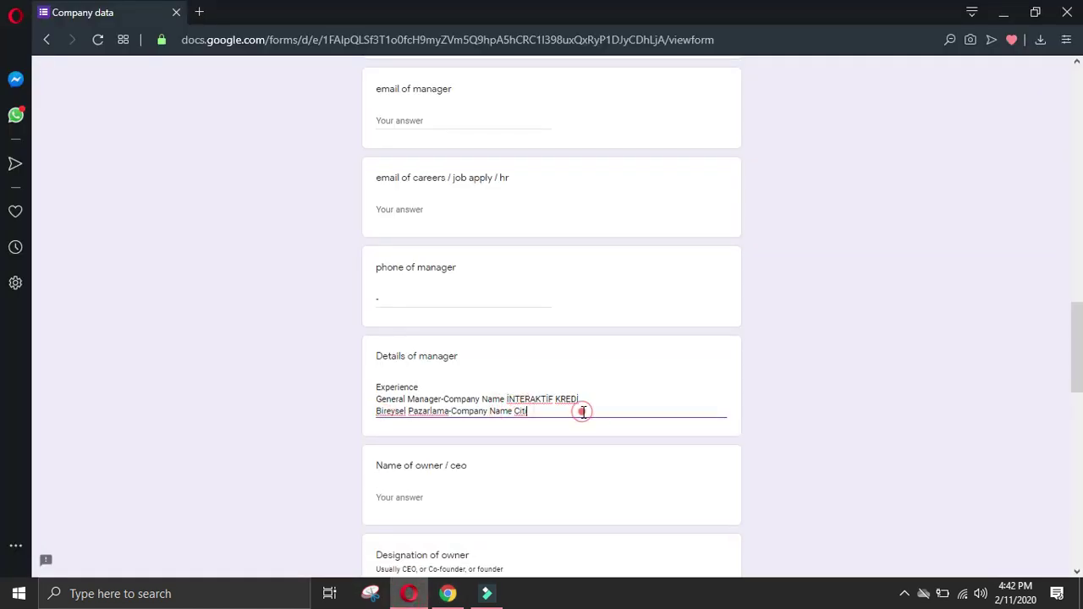
pyautogui.hotkey('alt', 'Tab')
# Step: Copy the Education heading from LinkedIn into the details on a new line
pyautogui.click(63, 449)
pyautogui.scroll(-2, 190, 461)
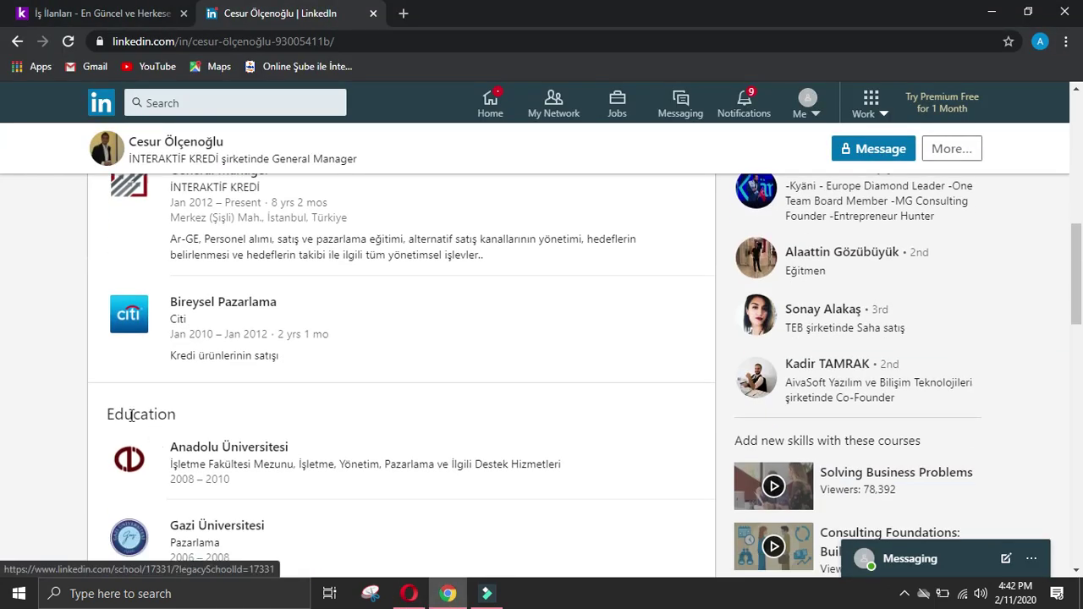
pyautogui.moveTo(105, 414); pyautogui.dragTo(214, 419)
pyautogui.hotkey('ctrl', 'c')
pyautogui.click(408, 593)
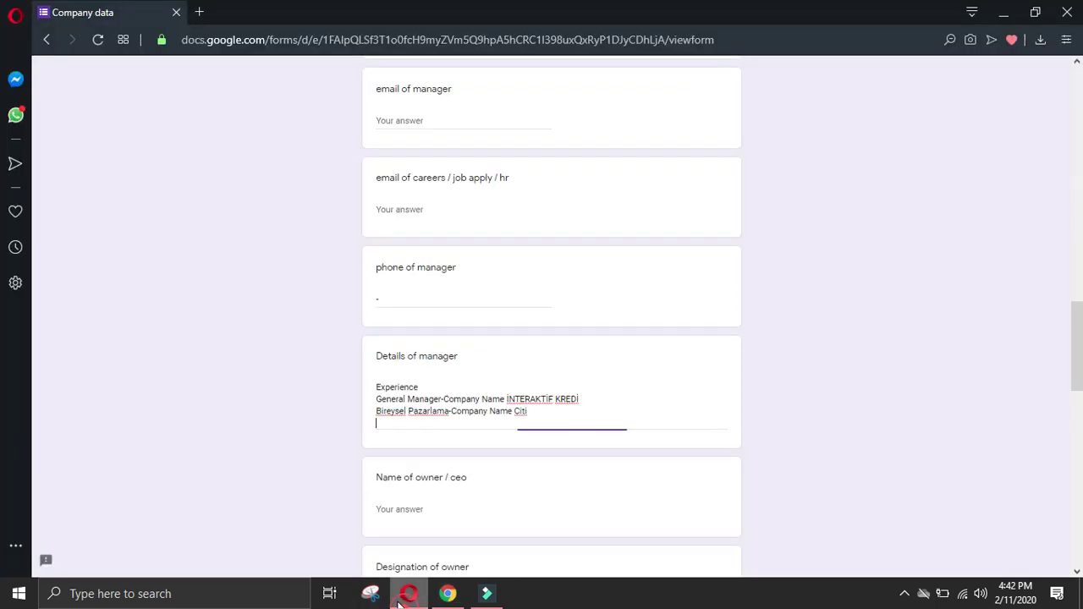
pyautogui.hotkey('ctrl', 'v')
pyautogui.press('Return')
# Step: Add the Anadolu Üniversitesi education entry, joining its Degree Name line and fixing spaces
pyautogui.hotkey('alt', 'Tab')
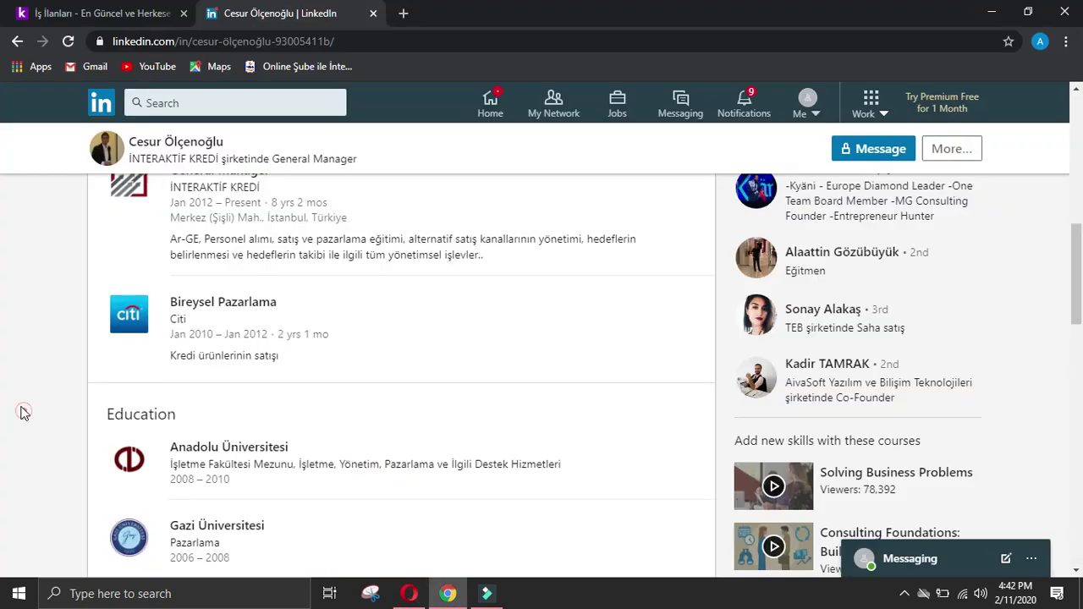
pyautogui.moveTo(169, 433); pyautogui.dragTo(611, 466)
pyautogui.hotkey('ctrl', 'c')
pyautogui.click(409, 594)
pyautogui.hotkey('ctrl', 'v')
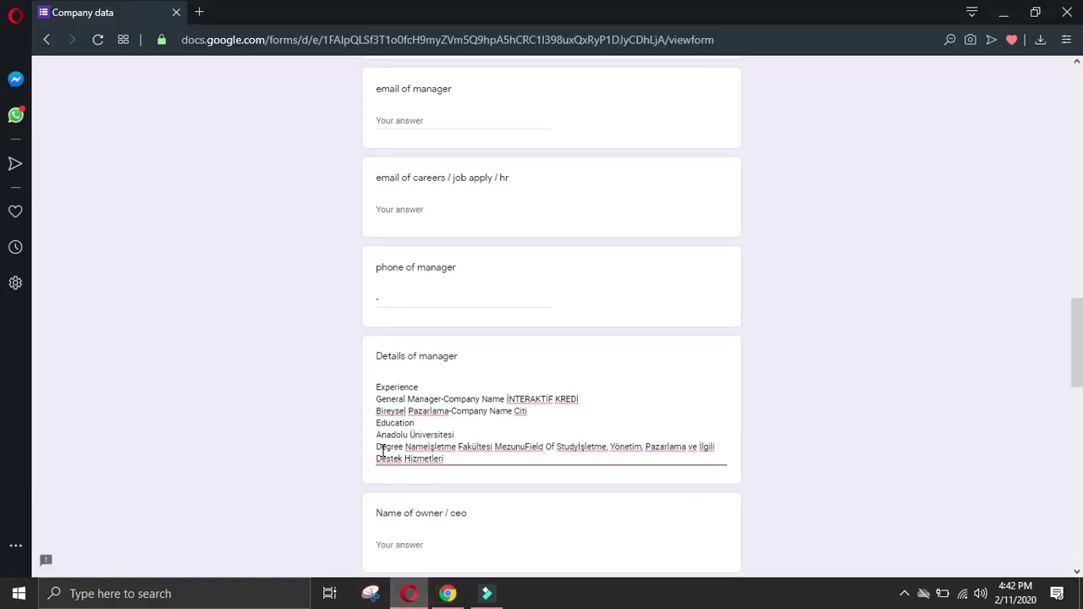
pyautogui.click(377, 447)
pyautogui.press('BackSpace')
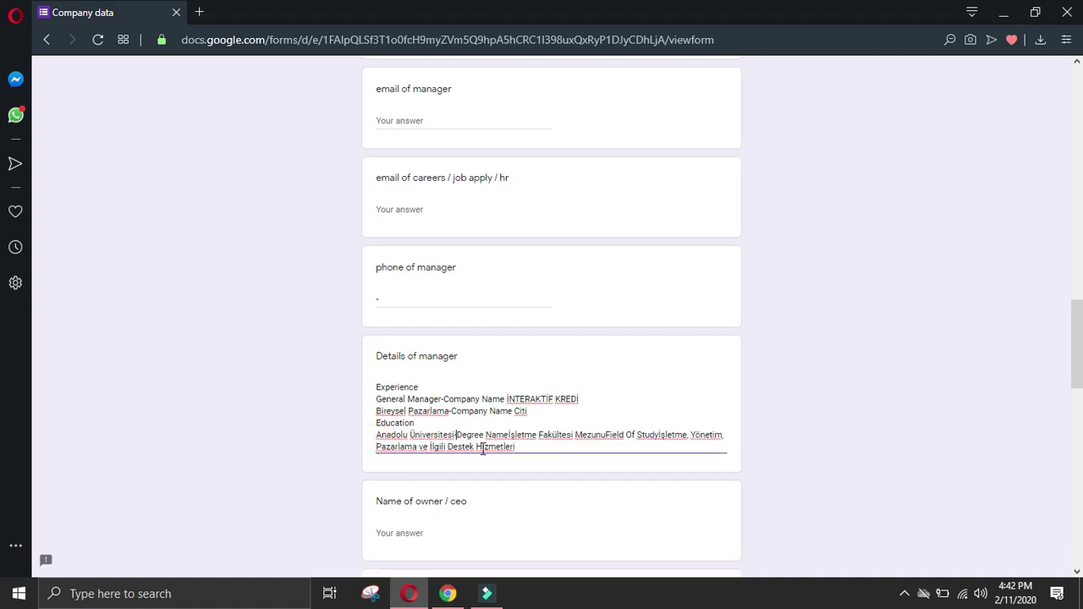
pyautogui.click(509, 435)
pyautogui.click(662, 434)
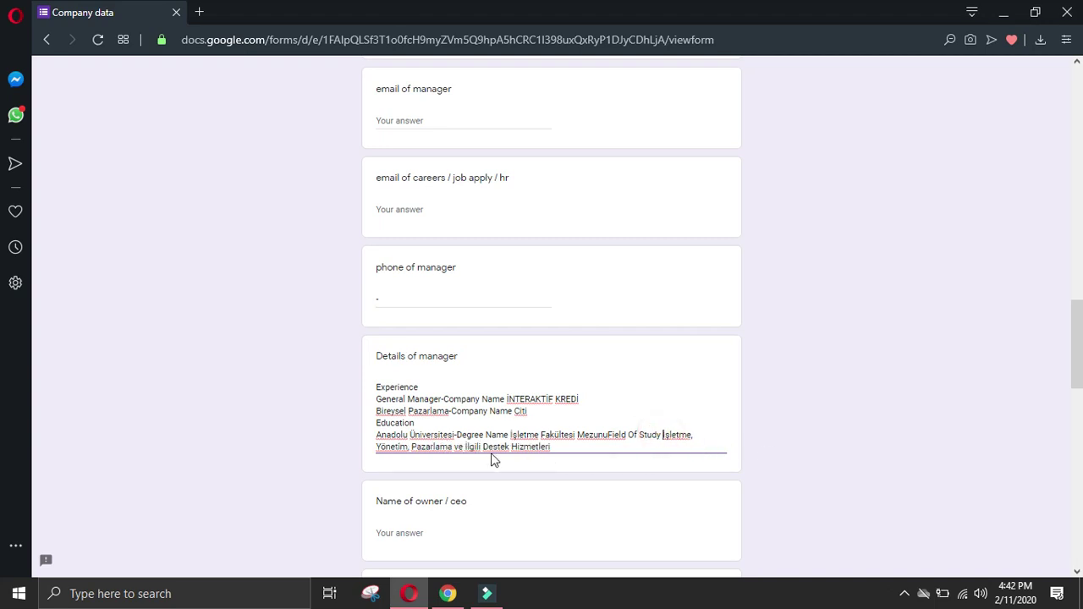
pyautogui.click(574, 447)
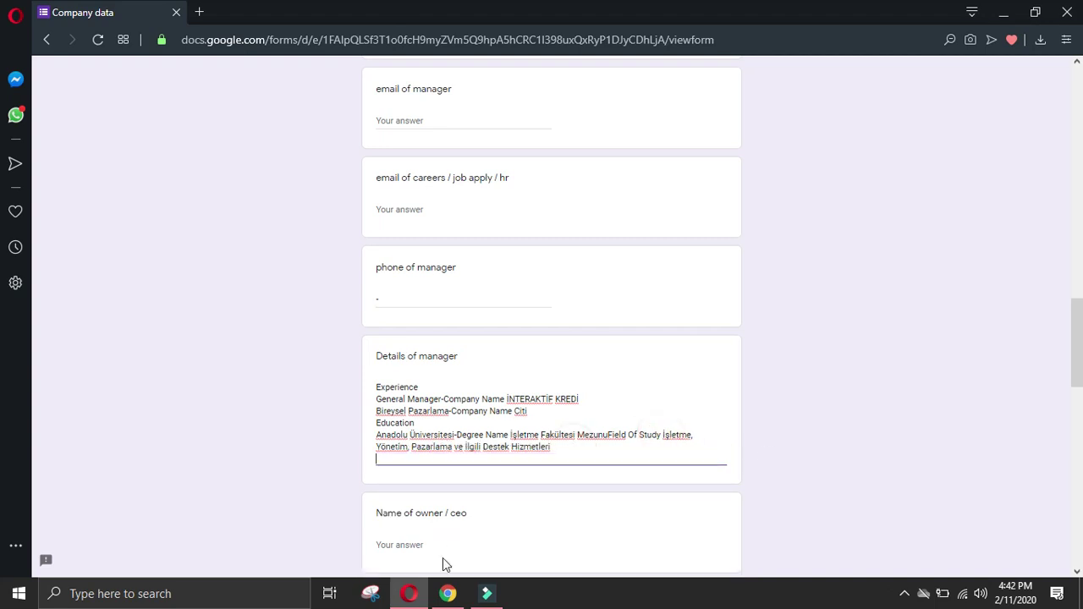
# Step: Add the Gazi Üniversitesi education entry, joining Field Of Study Pazarlama with '-'
pyautogui.click(448, 593)
pyautogui.click(73, 420)
pyautogui.scroll(-1, 116, 421)
pyautogui.moveTo(174, 364); pyautogui.dragTo(279, 380)
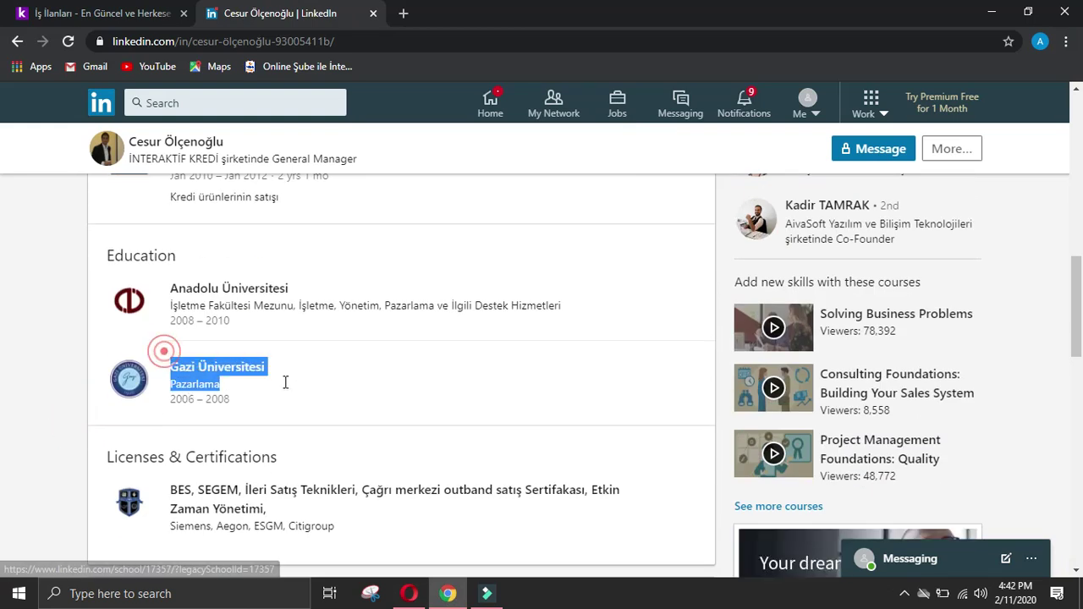
pyautogui.click(410, 594)
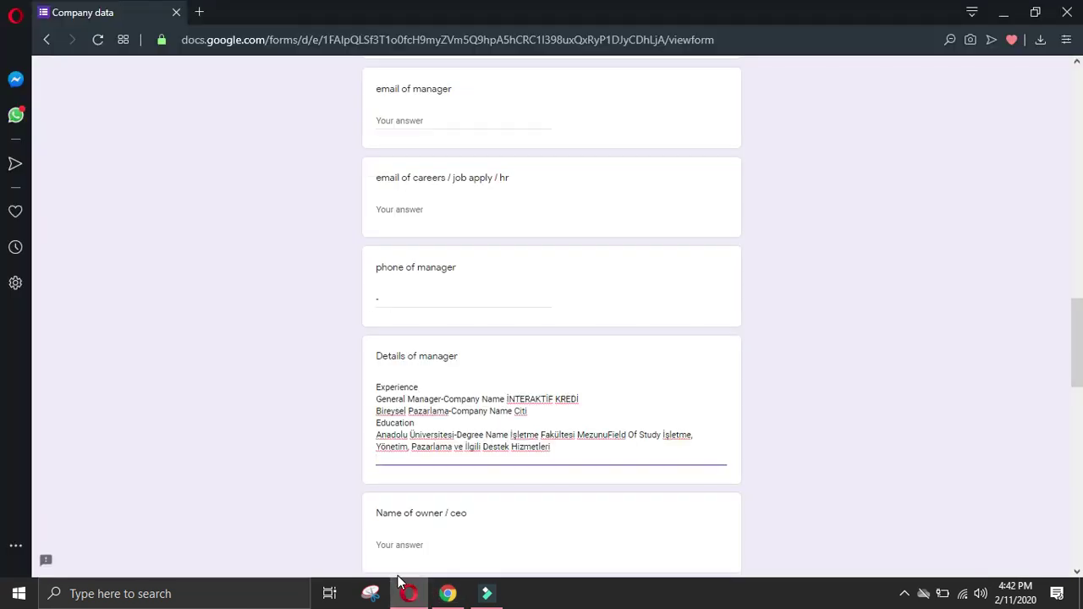
pyautogui.hotkey('ctrl', 'v')
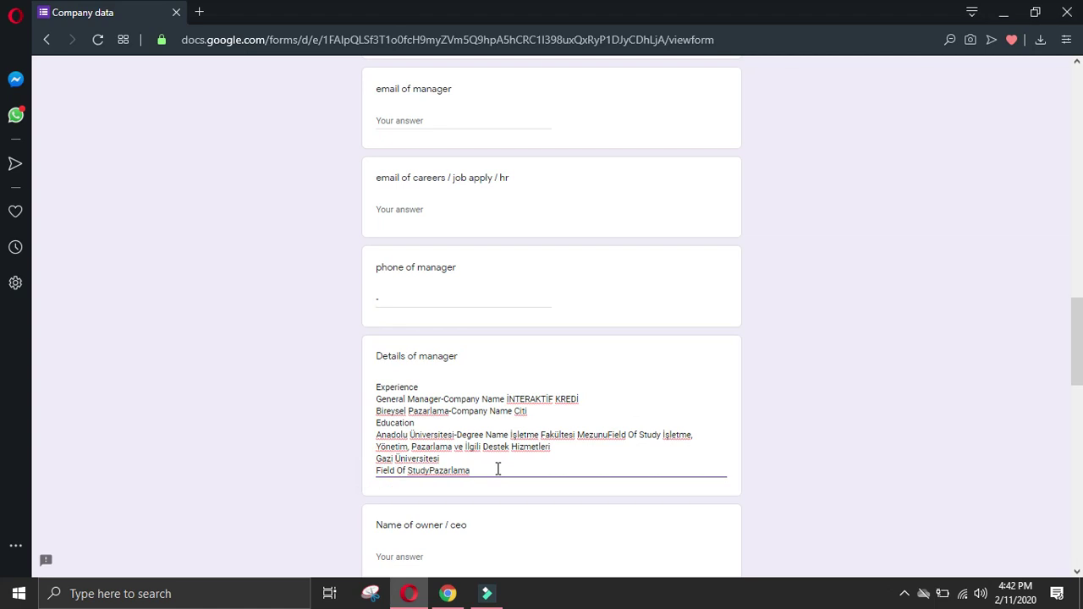
pyautogui.press('BackSpace')
pyautogui.write('-Field Of Study Pazarlama')
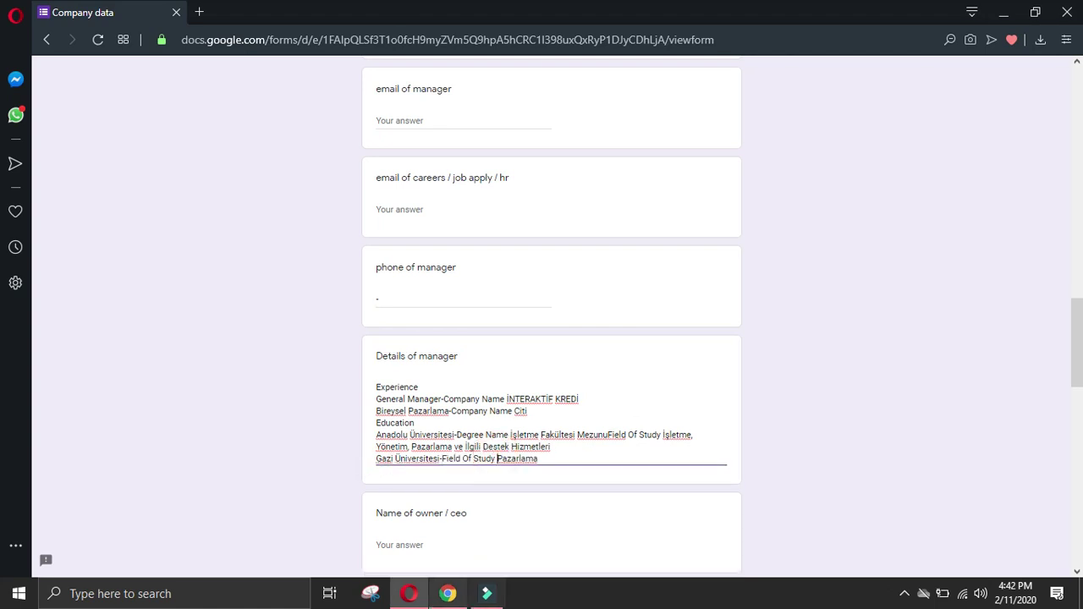
pyautogui.click(448, 593)
pyautogui.scroll(10, 95, 414)
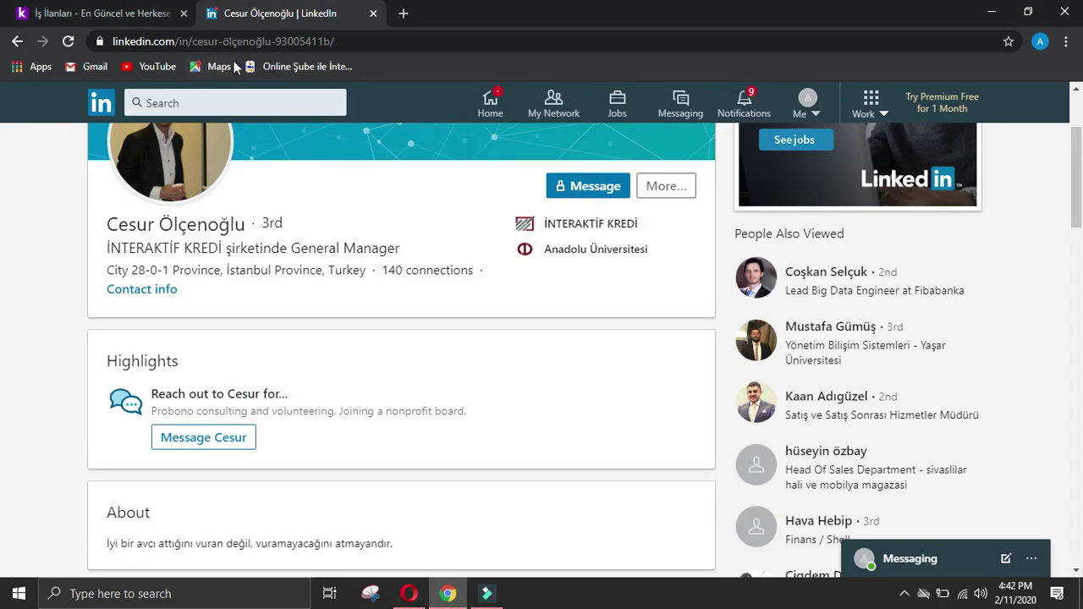
# Step: Return to İNTERAKTİF KREDİ's People page and list all its employees in search results
pyautogui.click(19, 42)
pyautogui.click(17, 43)
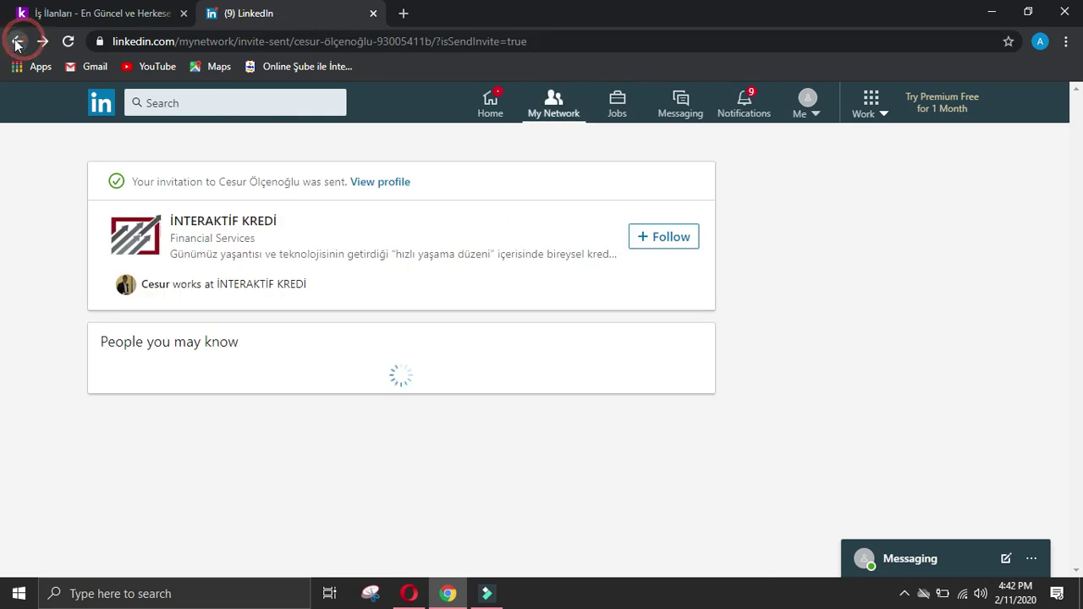
pyautogui.click(17, 42)
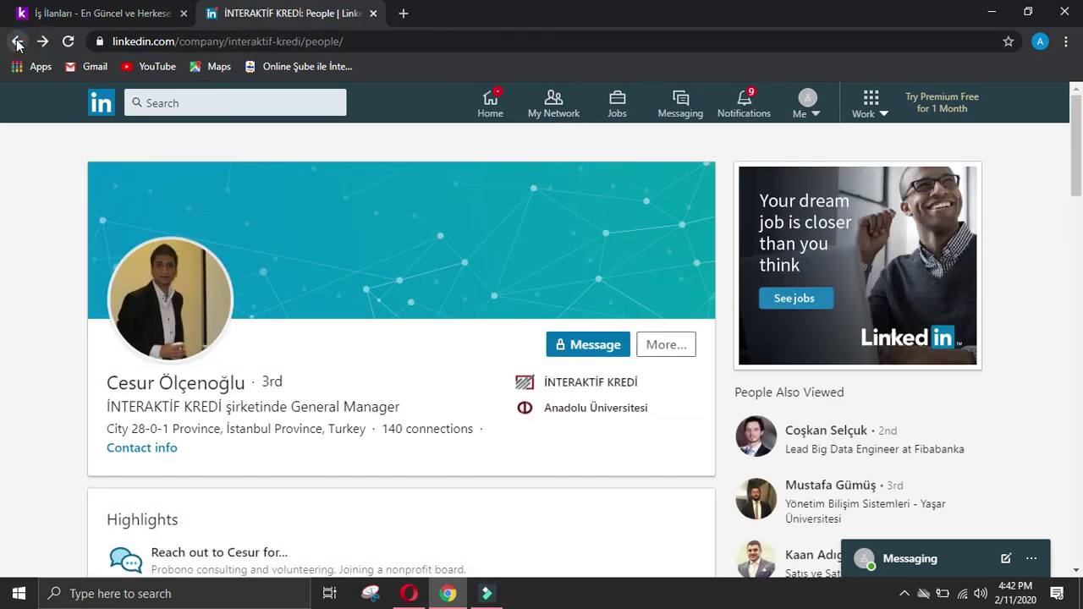
pyautogui.scroll(-7, 183, 271)
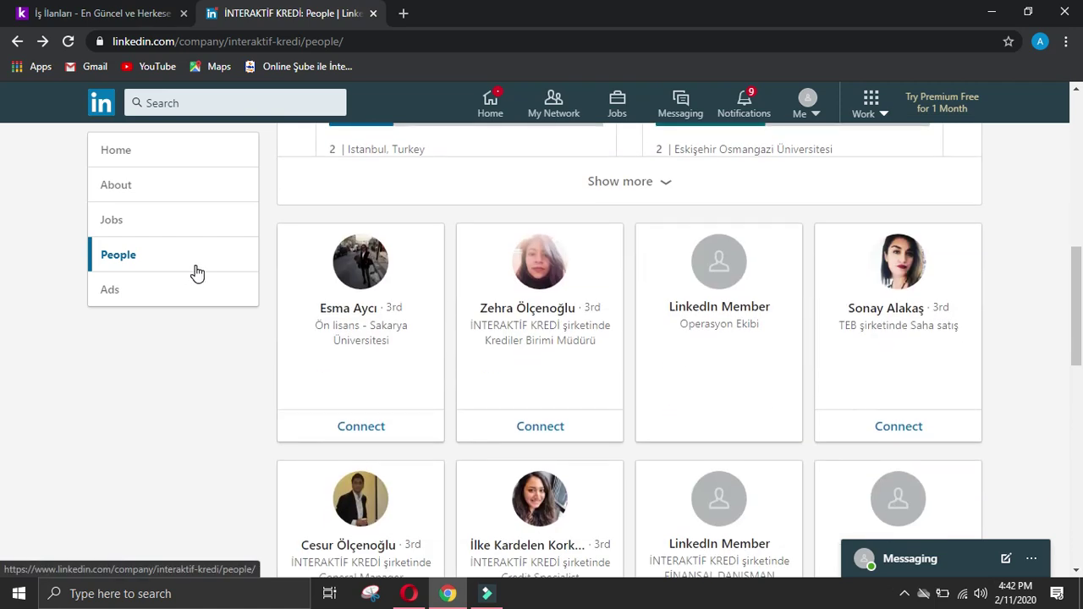
pyautogui.scroll(-2, 197, 272)
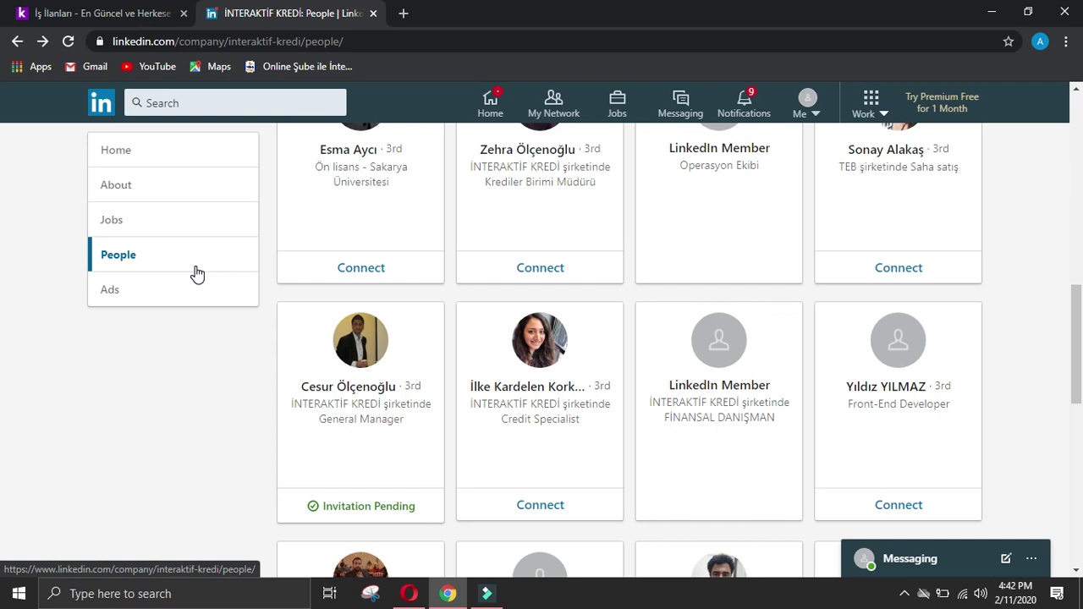
pyautogui.scroll(-2, 197, 273)
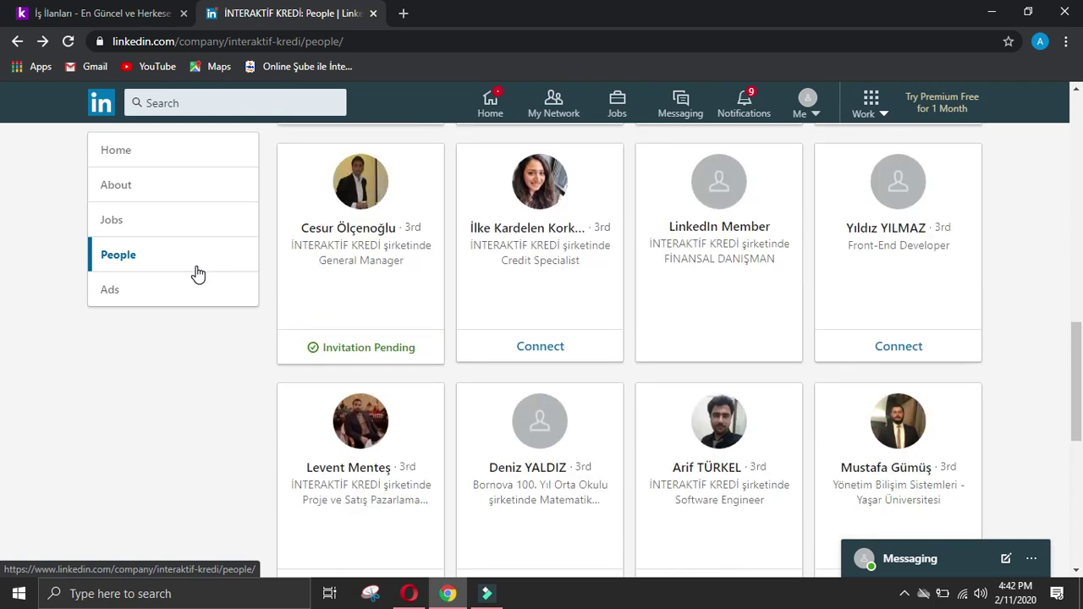
pyautogui.scroll(-2, 197, 272)
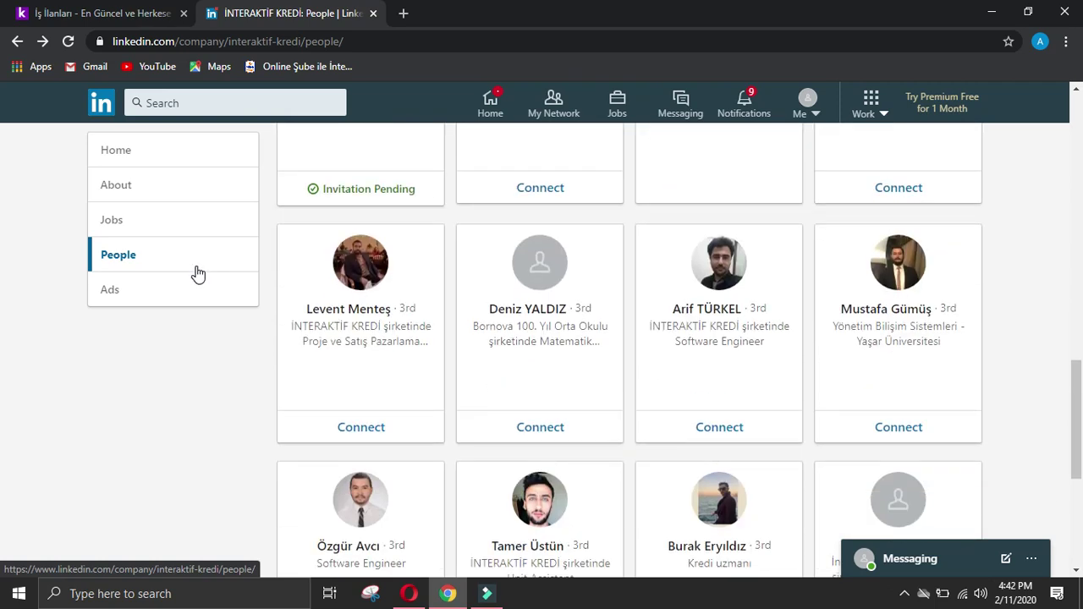
pyautogui.scroll(-2, 198, 274)
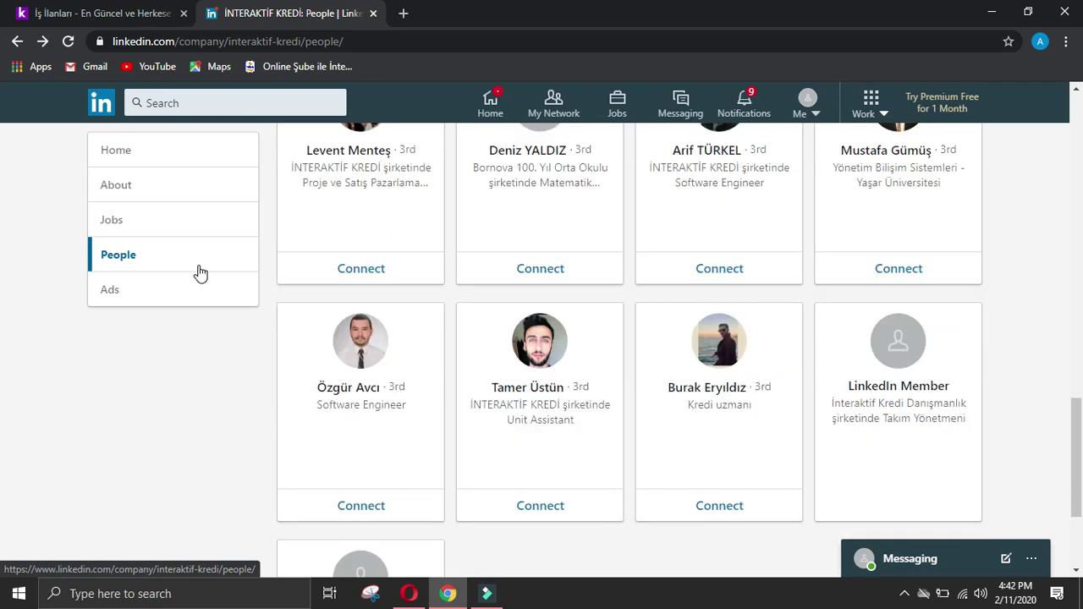
pyautogui.scroll(-3, 198, 270)
pyautogui.scroll(12, 208, 306)
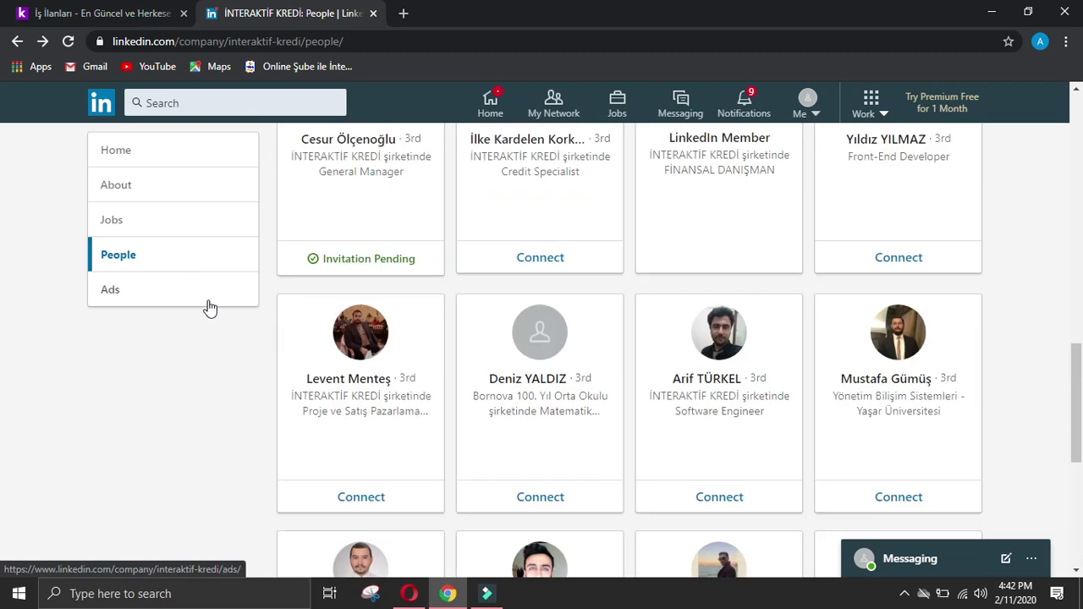
pyautogui.click(941, 389)
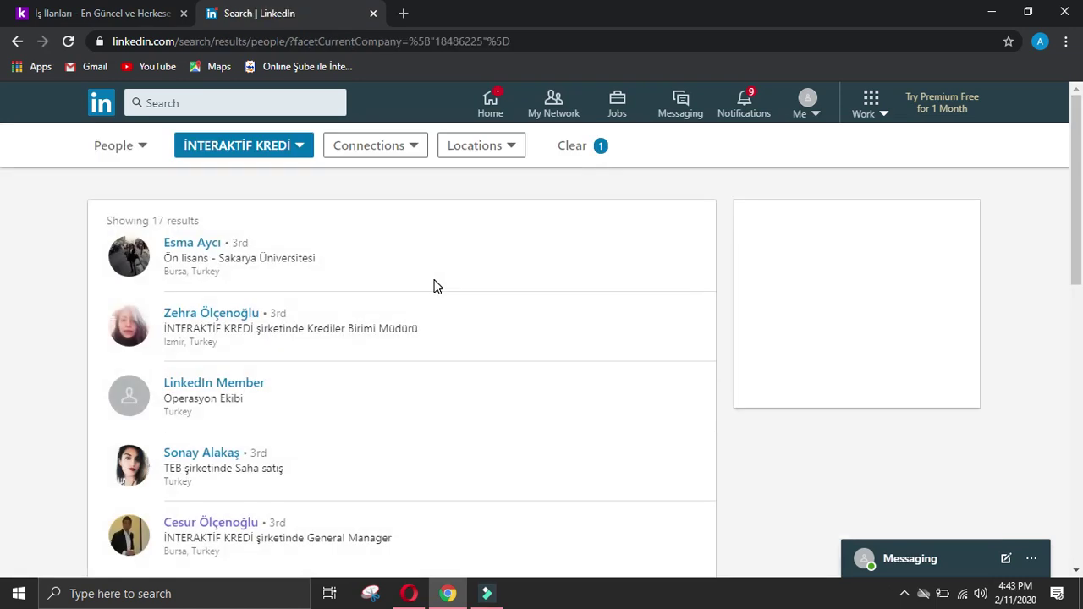
# Step: Load page 2 of the employee search results and review the listed people
pyautogui.scroll(-2, 458, 269)
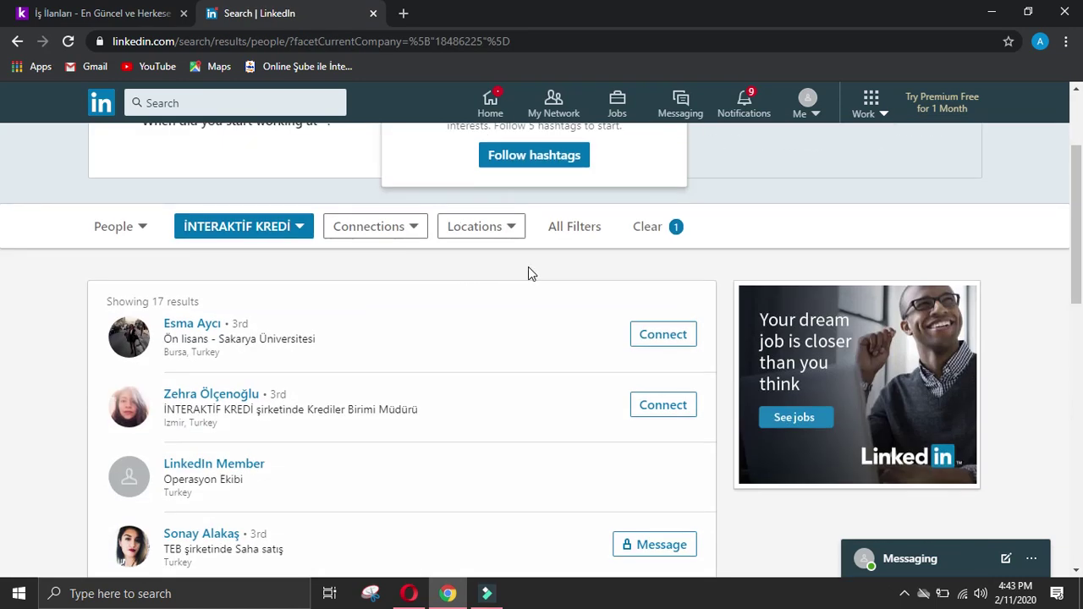
pyautogui.scroll(-2, 528, 269)
pyautogui.scroll(-2, 534, 271)
pyautogui.scroll(-2, 532, 267)
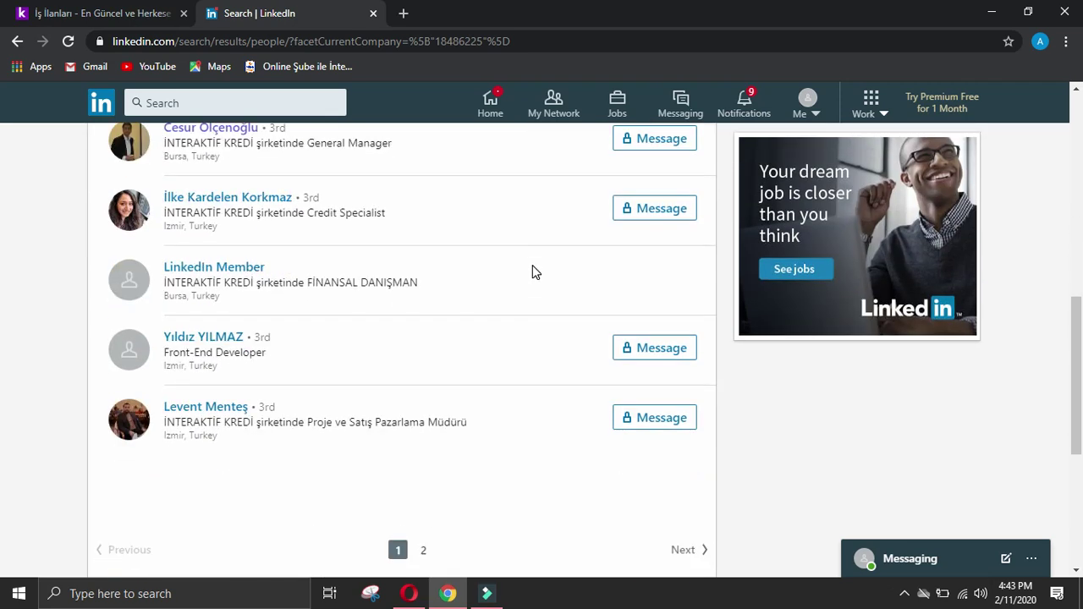
pyautogui.click(426, 551)
pyautogui.click(425, 551)
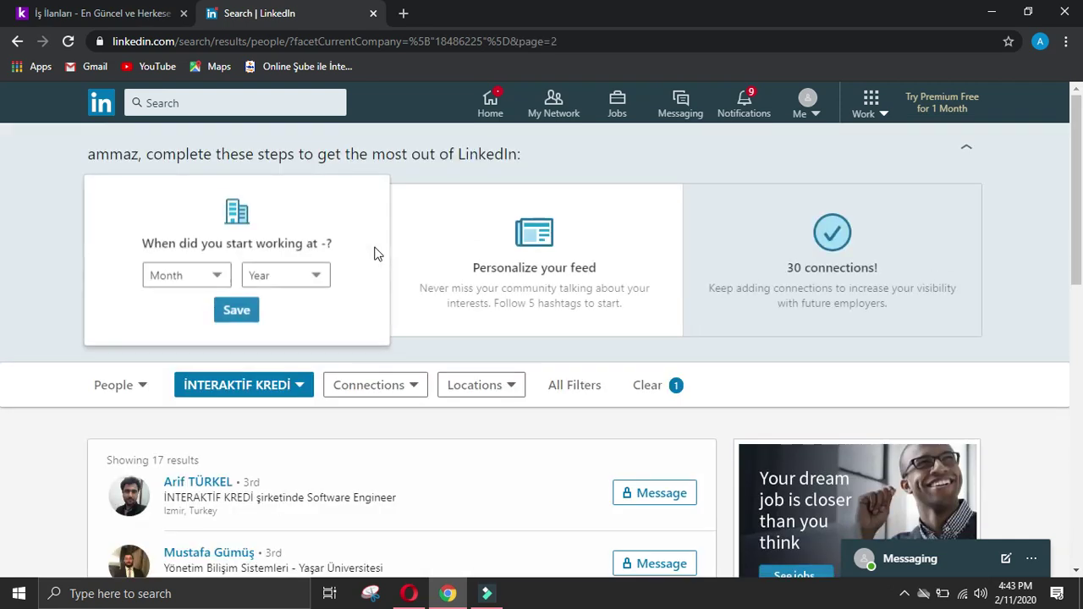
pyautogui.scroll(-2, 377, 252)
pyautogui.scroll(-2, 378, 254)
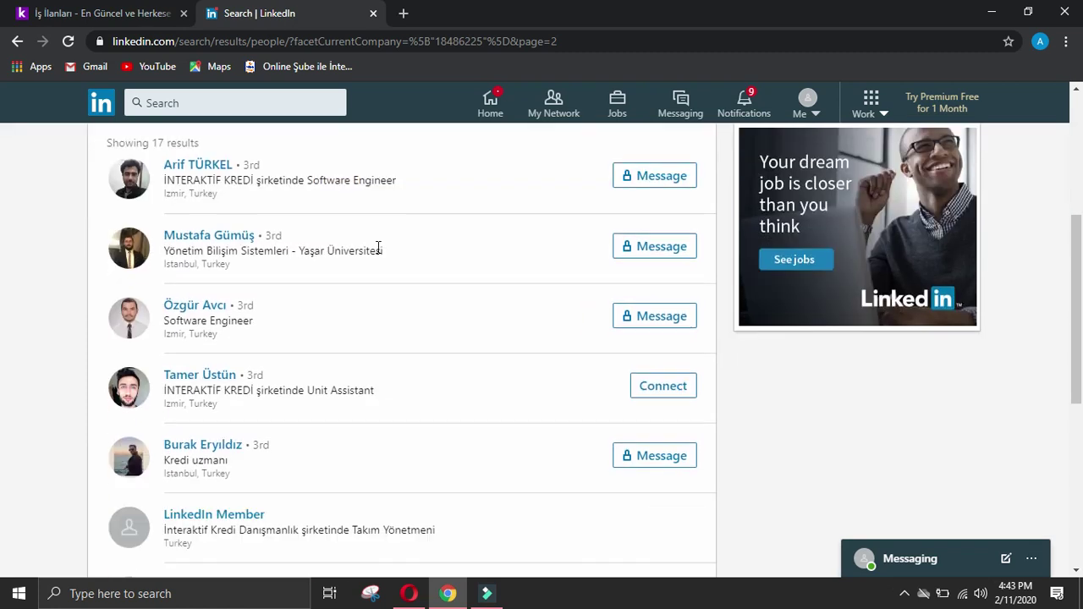
pyautogui.scroll(-2, 378, 250)
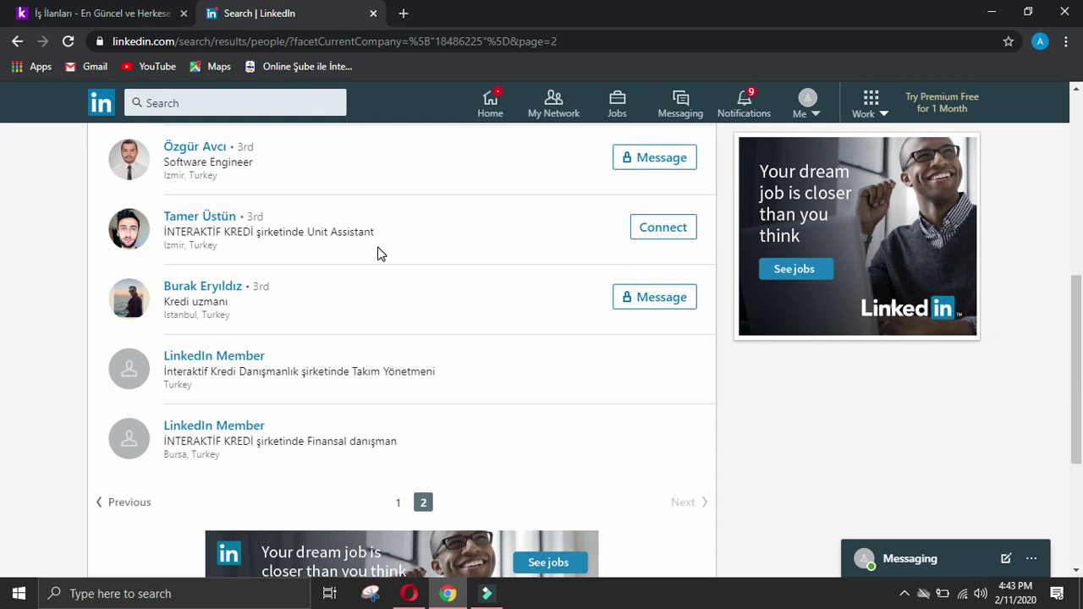
pyautogui.scroll(2, 379, 254)
pyautogui.scroll(2, 378, 243)
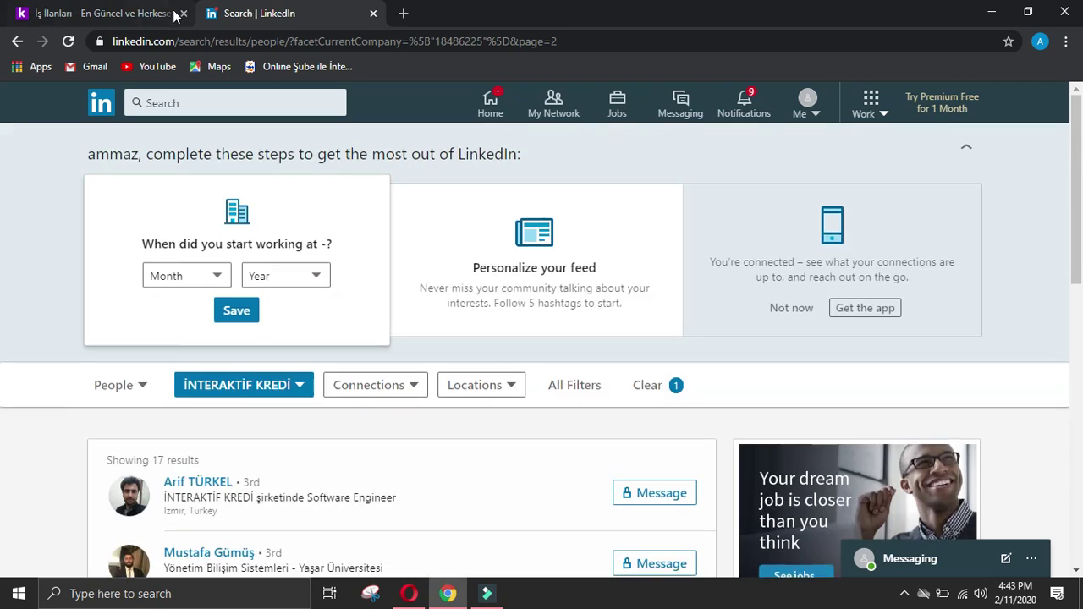
# Step: Mark the owner's name, designation, phone and details as unknown with '-'
pyautogui.click(372, 14)
pyautogui.click(409, 593)
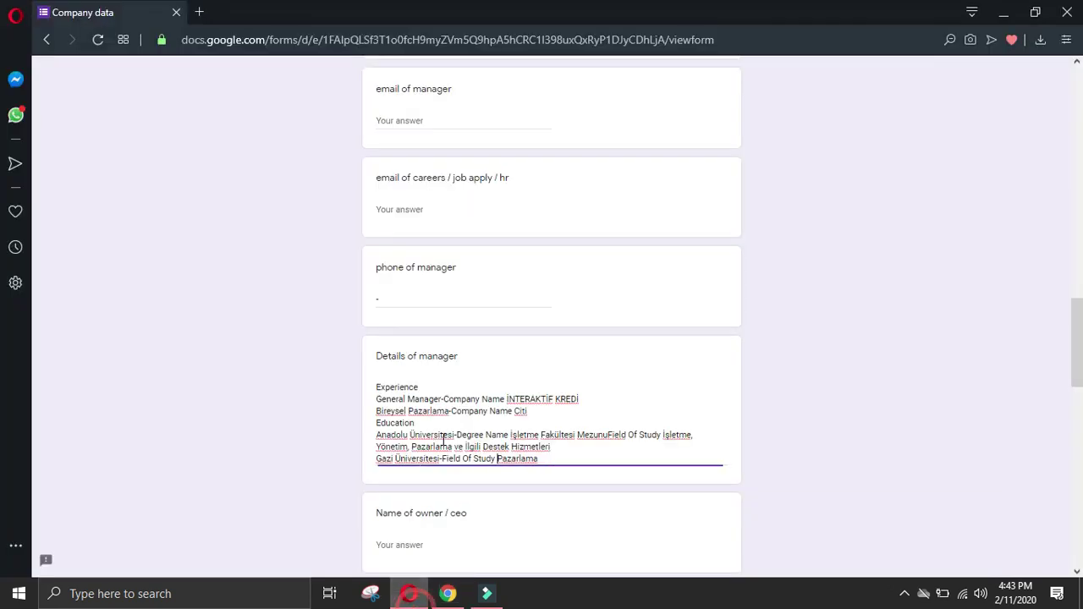
pyautogui.scroll(-2, 442, 359)
pyautogui.click(443, 387)
pyautogui.write('-')
pyautogui.click(446, 486)
pyautogui.write('-')
pyautogui.scroll(-4, 462, 484)
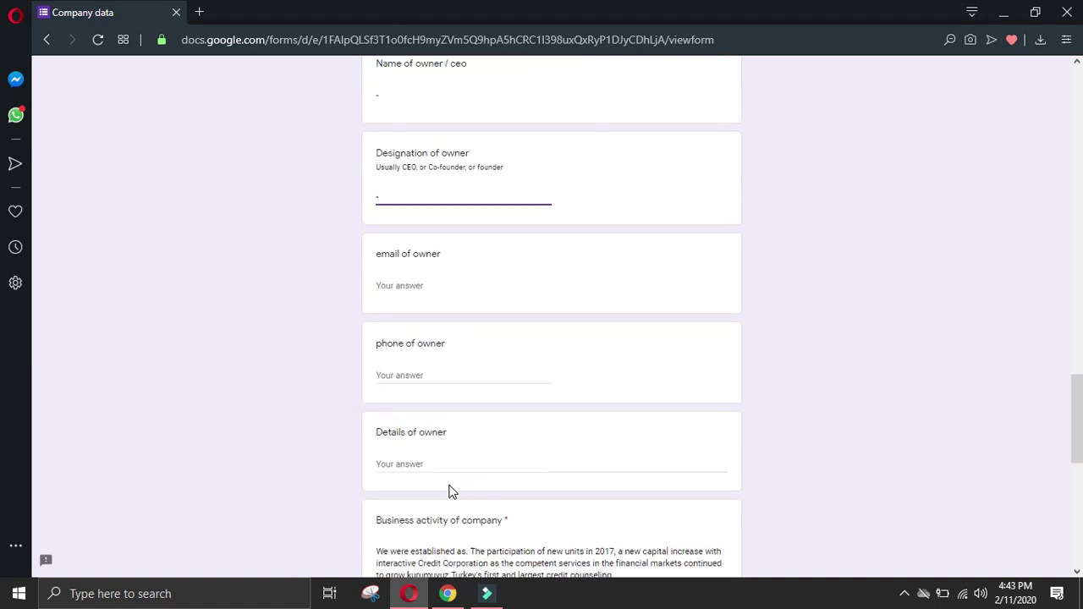
pyautogui.click(431, 350)
pyautogui.write('-')
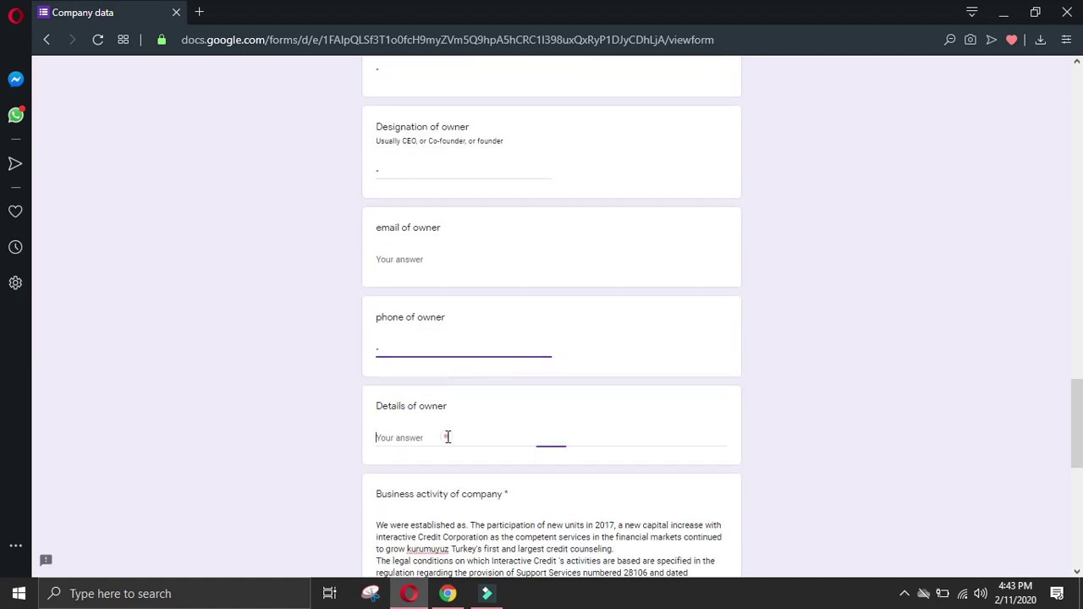
pyautogui.click(447, 438)
pyautogui.write('-')
# Step: Attempt to submit the form, then select the 'keyword: developer' follow type
pyautogui.scroll(-4, 449, 436)
pyautogui.scroll(-3, 457, 410)
pyautogui.scroll(4, 449, 444)
pyautogui.scroll(-4, 474, 449)
pyautogui.click(390, 479)
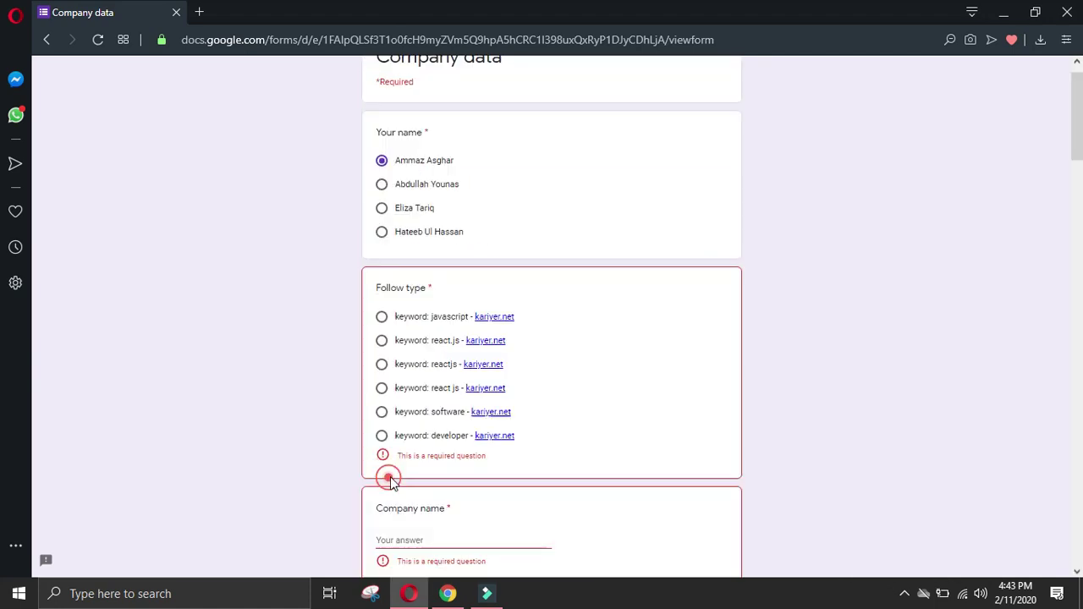
pyautogui.click(382, 436)
pyautogui.scroll(-2, 389, 432)
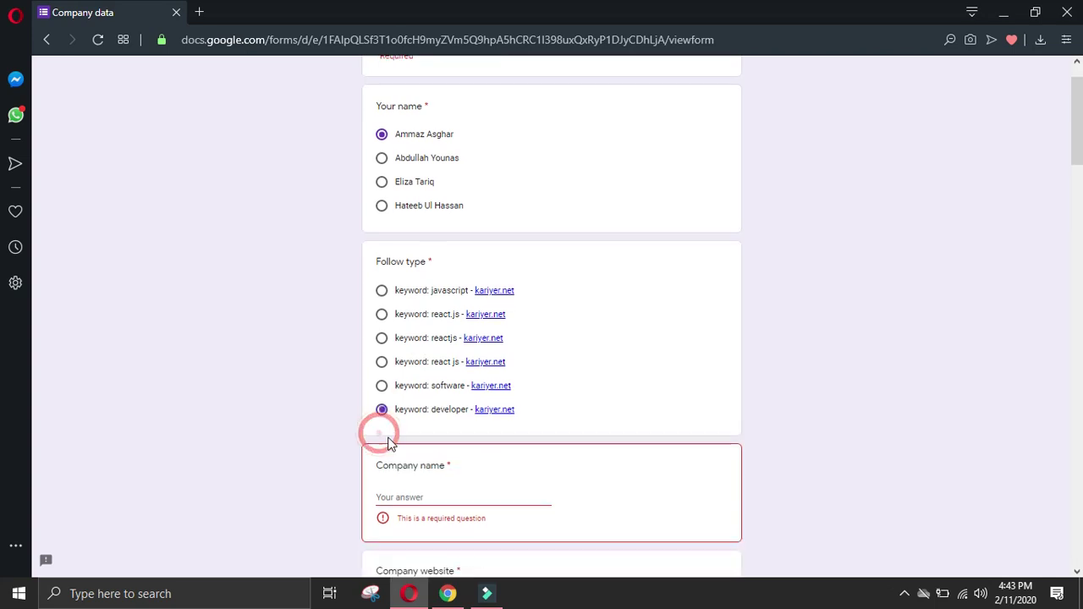
# Step: Enter company name Interaktif, submit the response and start another one
pyautogui.click(437, 365)
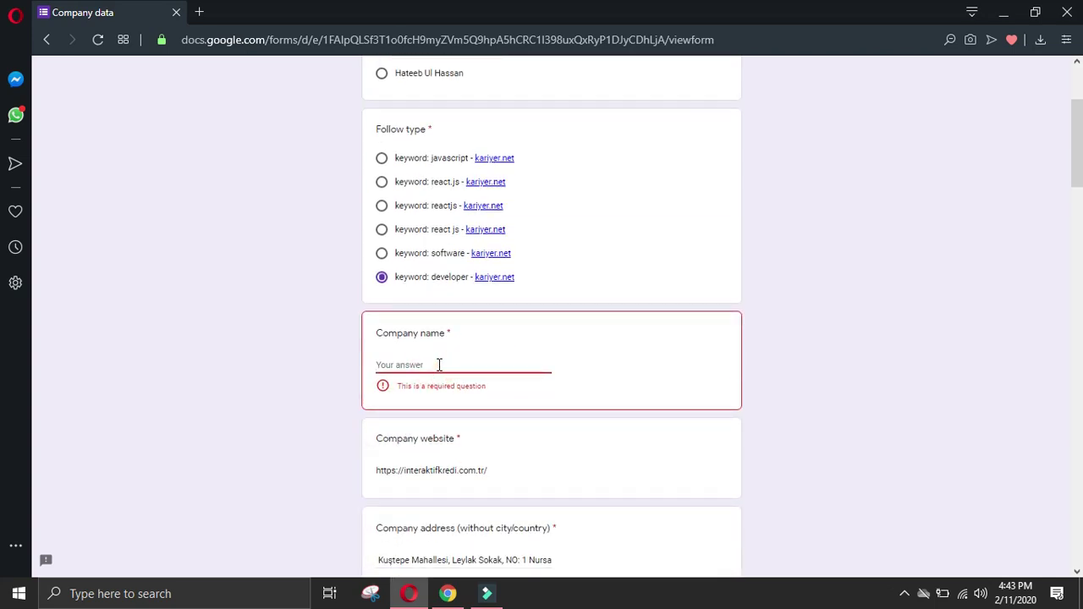
pyautogui.write('Interaktif')
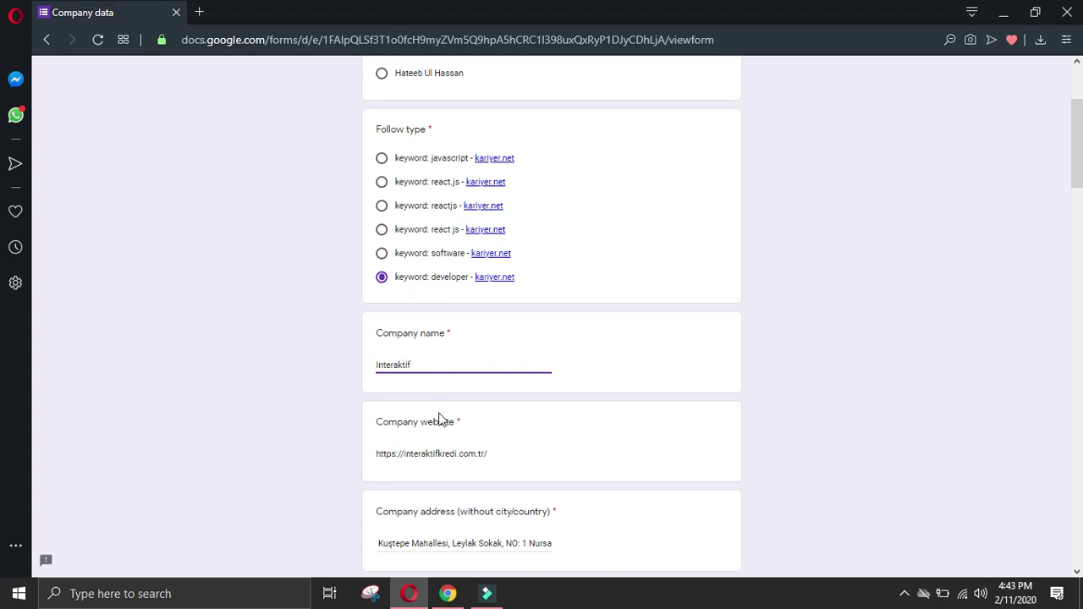
pyautogui.scroll(-4, 484, 460)
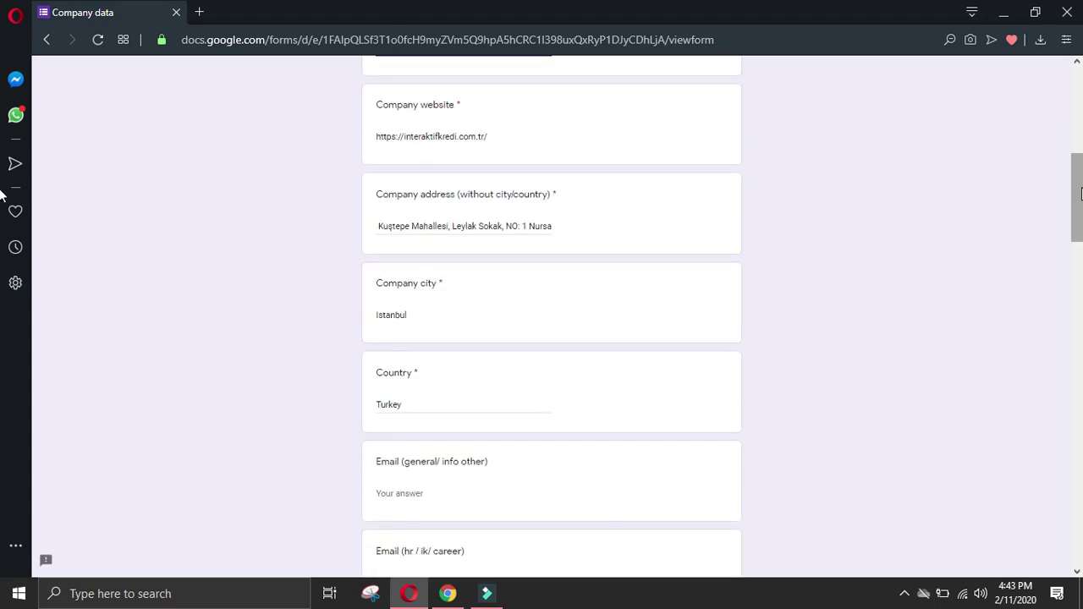
pyautogui.moveTo(1076, 208); pyautogui.dragTo(1076, 532)
pyautogui.click(397, 481)
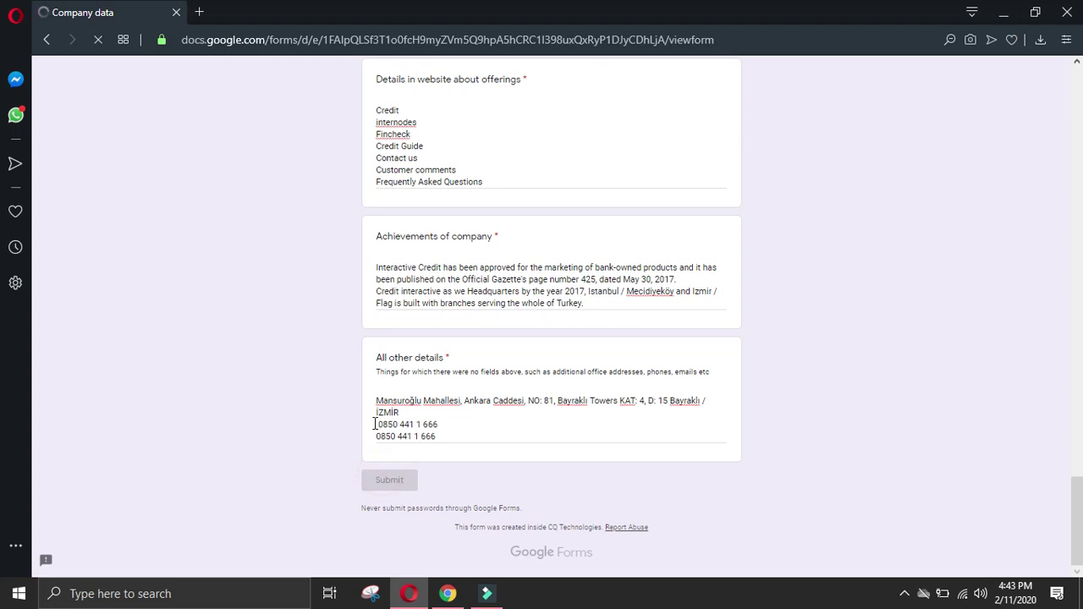
pyautogui.click(447, 150)
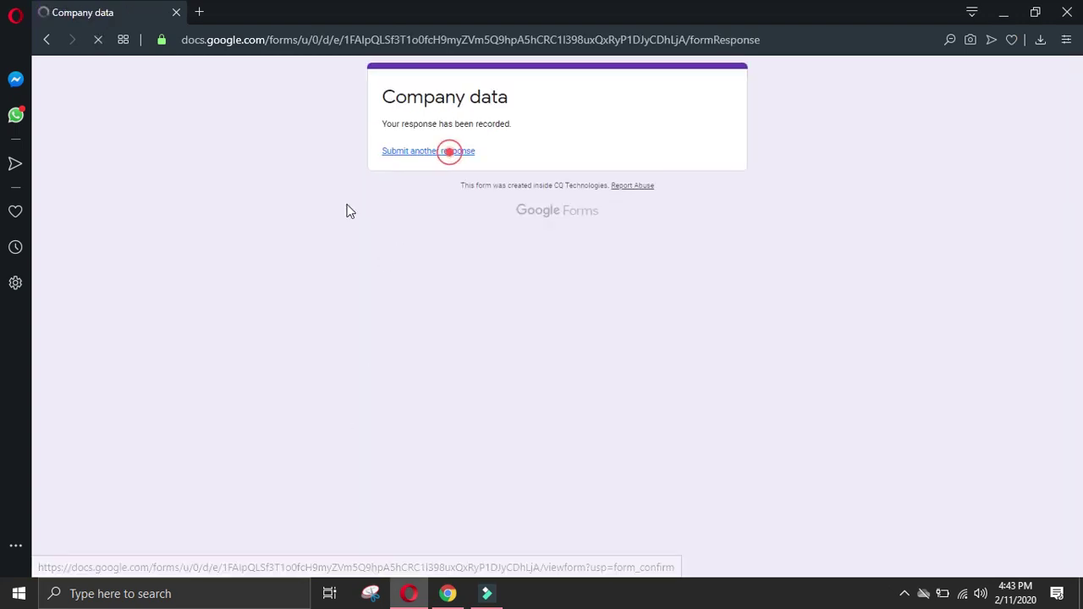
# Step: Open kariyer.net's Haberler.com developer listing and follow its link to the haberler.com website
pyautogui.click(446, 593)
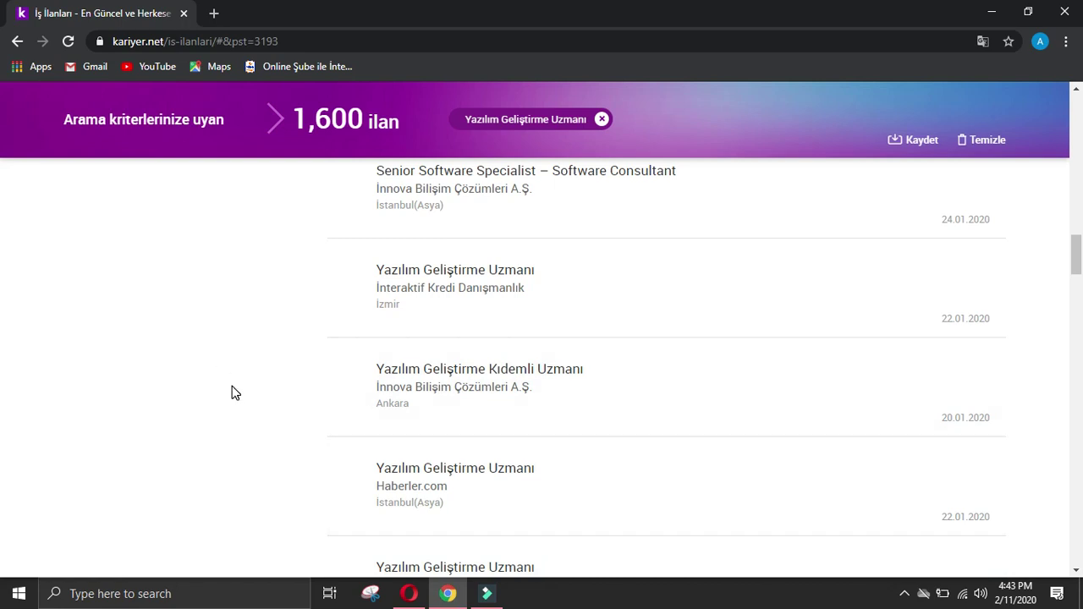
pyautogui.click(440, 455)
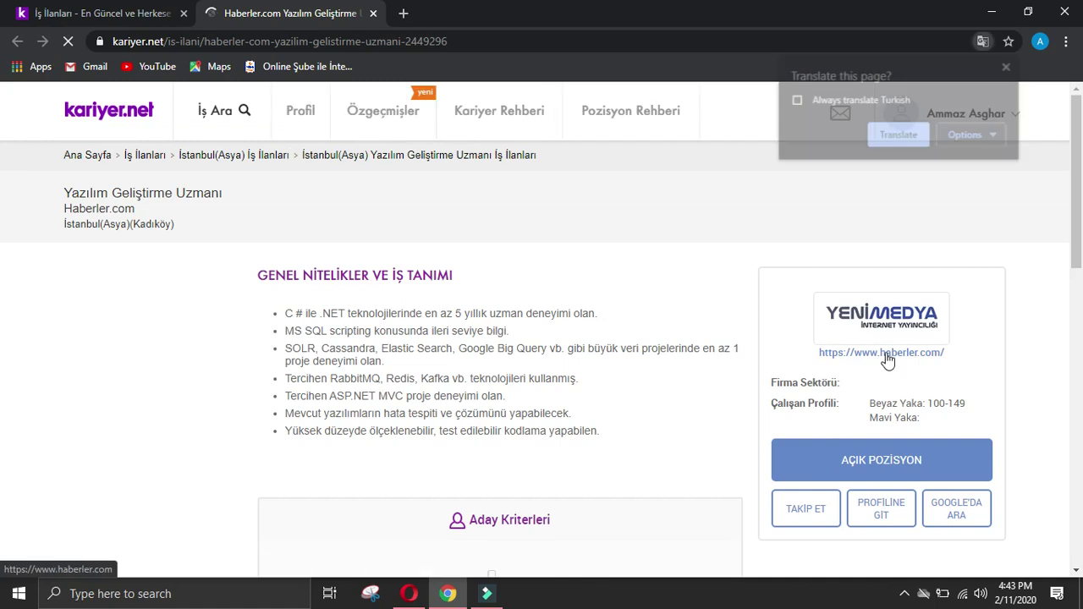
pyautogui.click(895, 354)
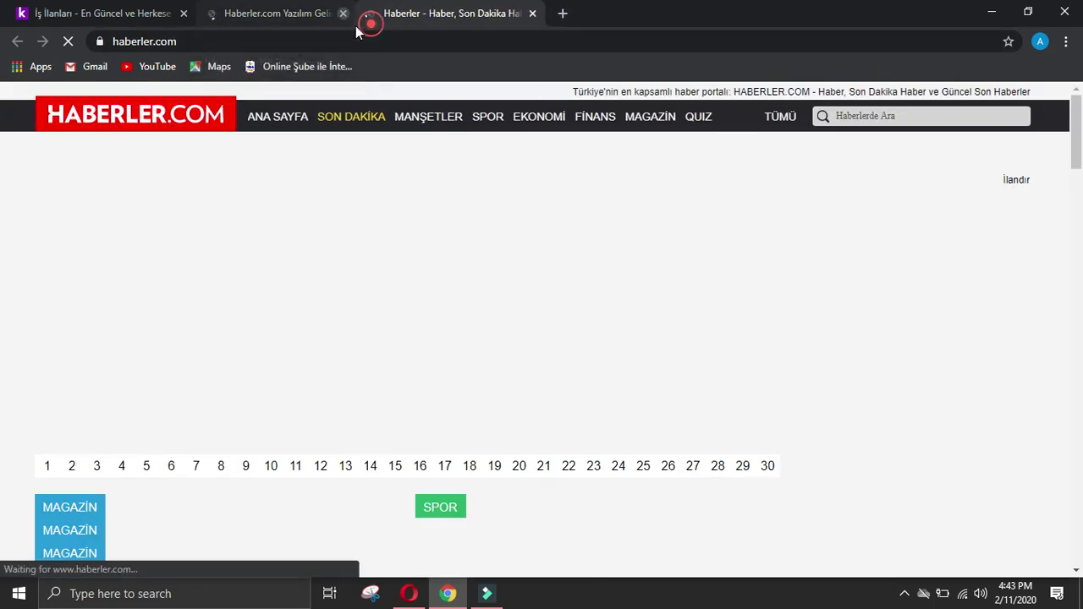
pyautogui.click(343, 14)
pyautogui.click(363, 41)
pyautogui.hotkey('ctrl', 'c')
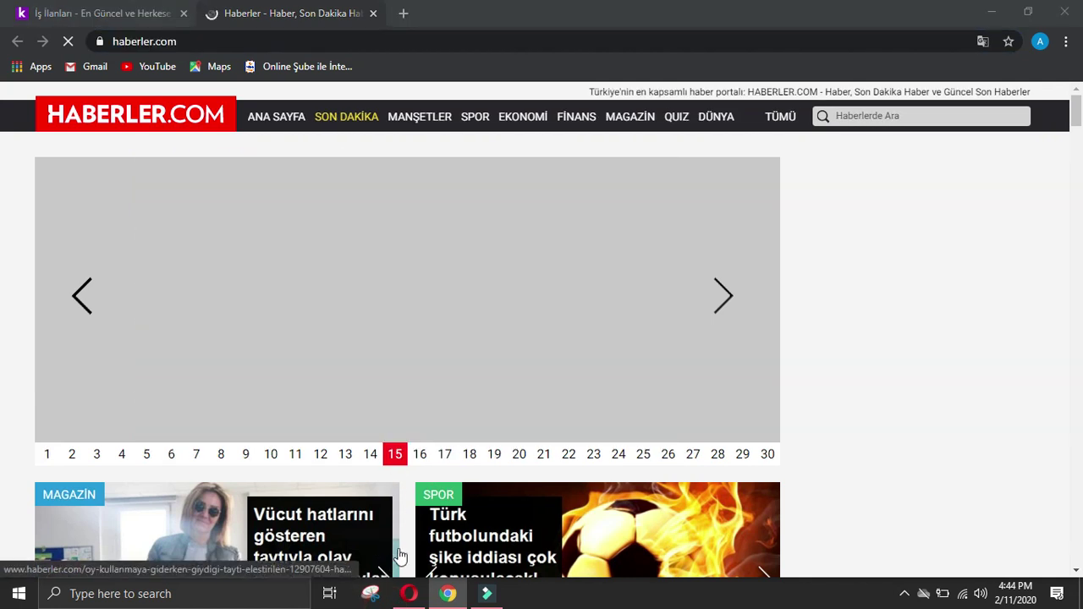
pyautogui.click(411, 597)
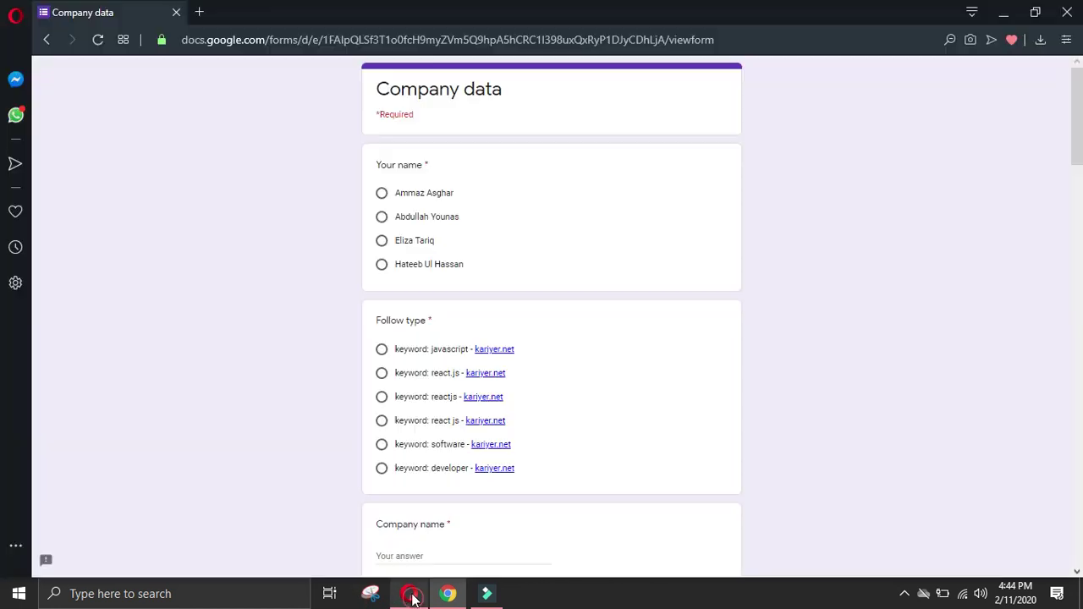
pyautogui.click(381, 470)
pyautogui.click(382, 193)
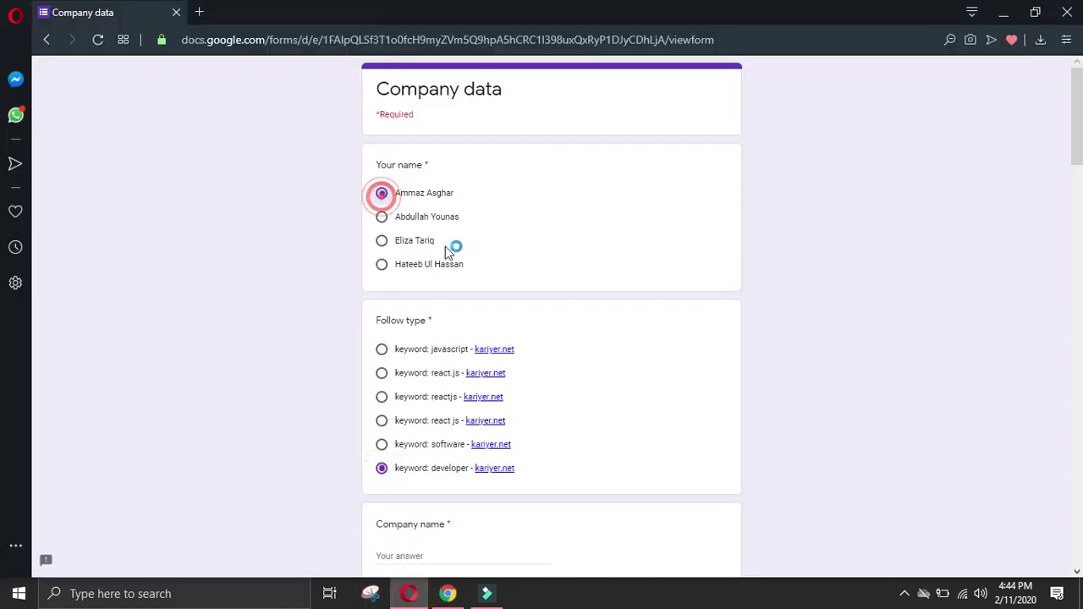
pyautogui.scroll(-2, 512, 297)
pyautogui.click(429, 484)
pyautogui.hotkey('ctrl', 'v')
pyautogui.scroll(-2, 431, 483)
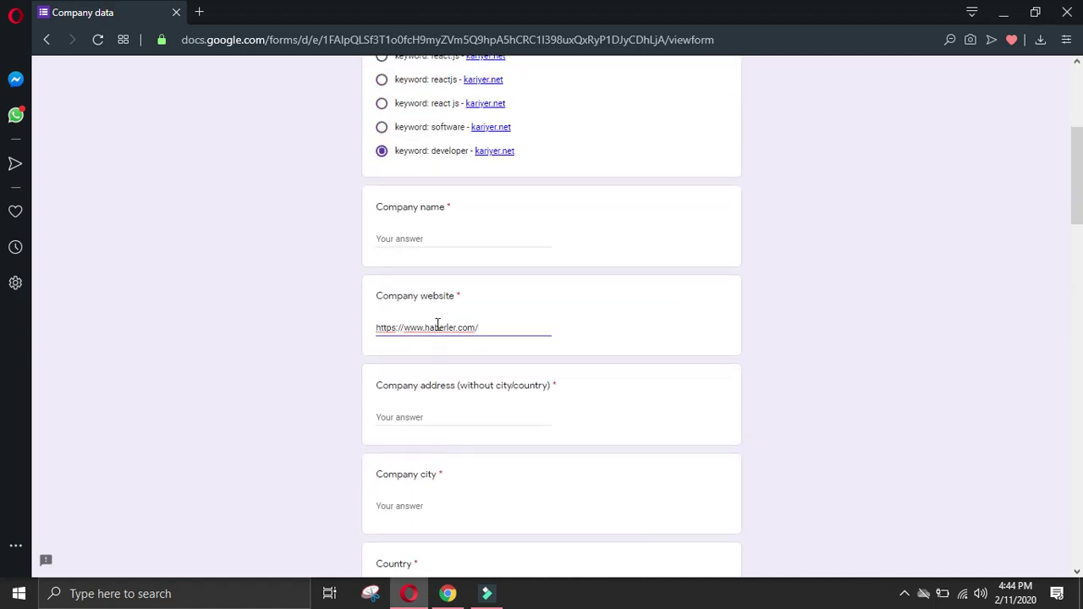
pyautogui.click(451, 244)
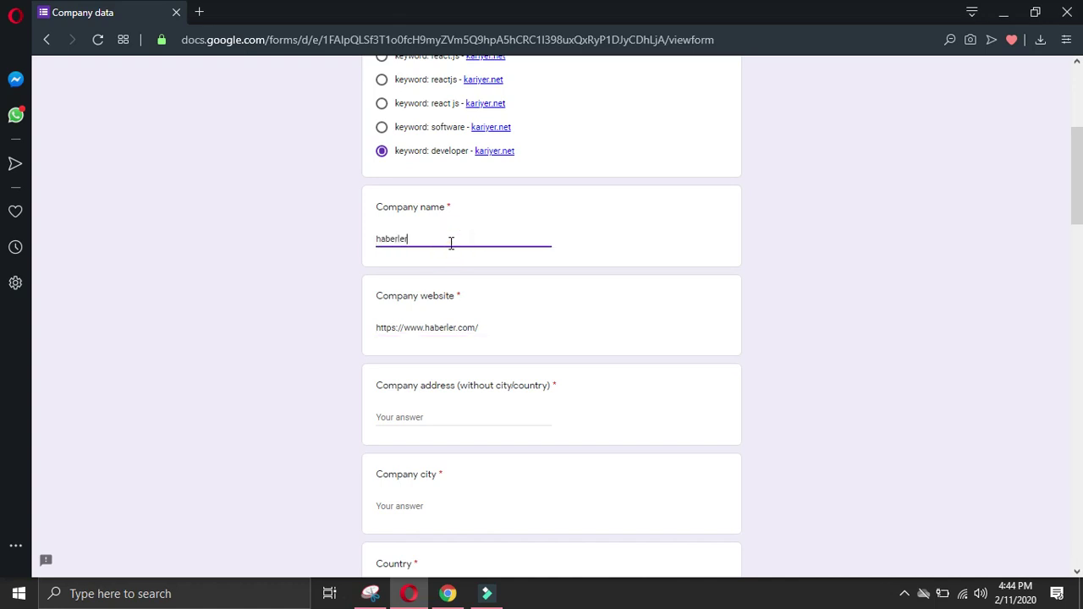
pyautogui.click(450, 591)
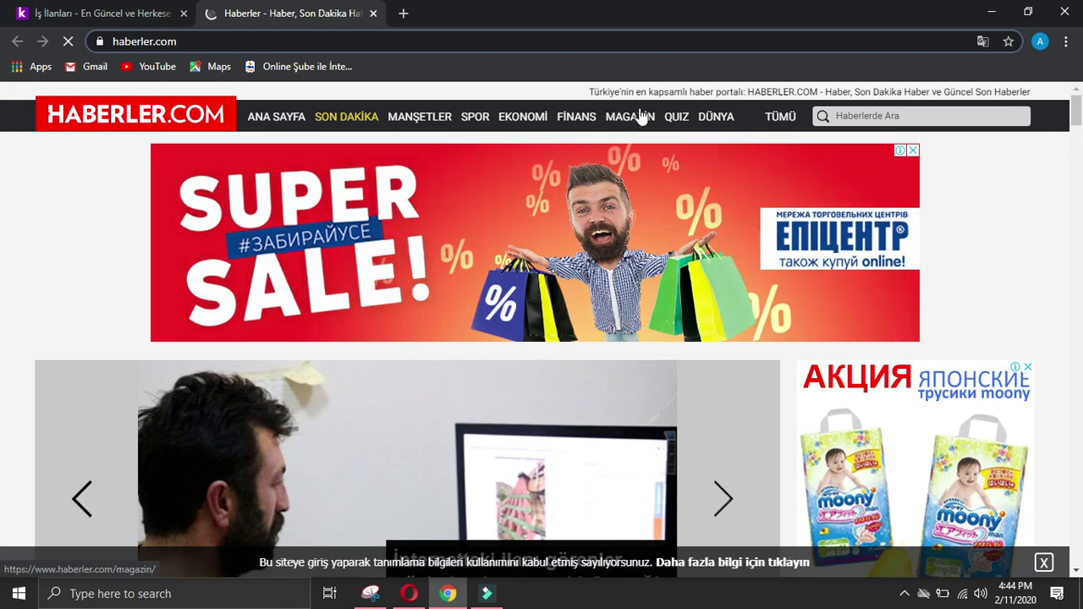
pyautogui.scroll(-10, 2, 217)
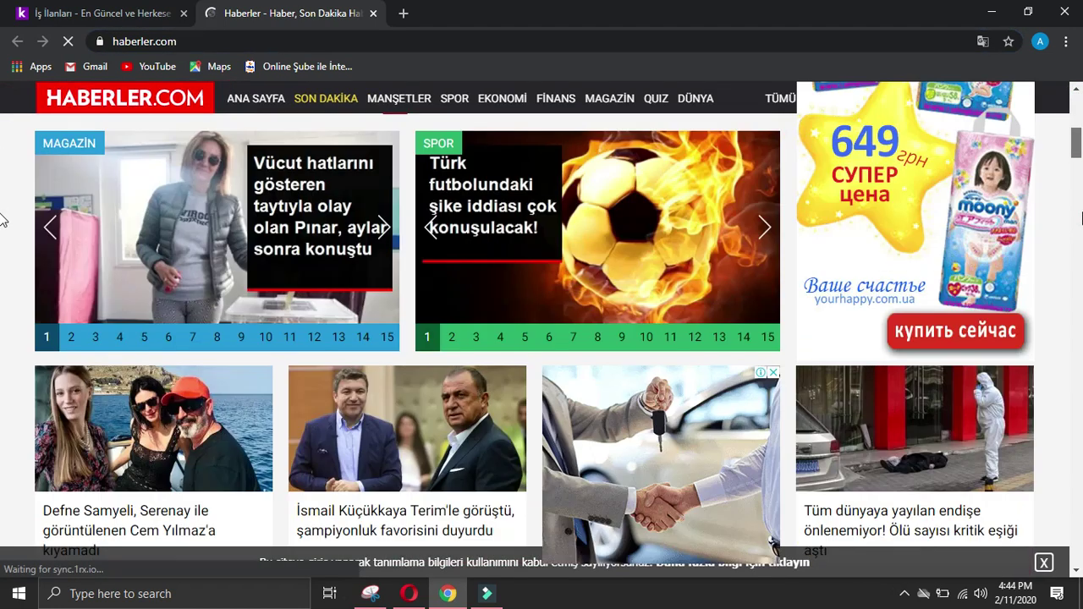
pyautogui.scroll(-10, 2, 319)
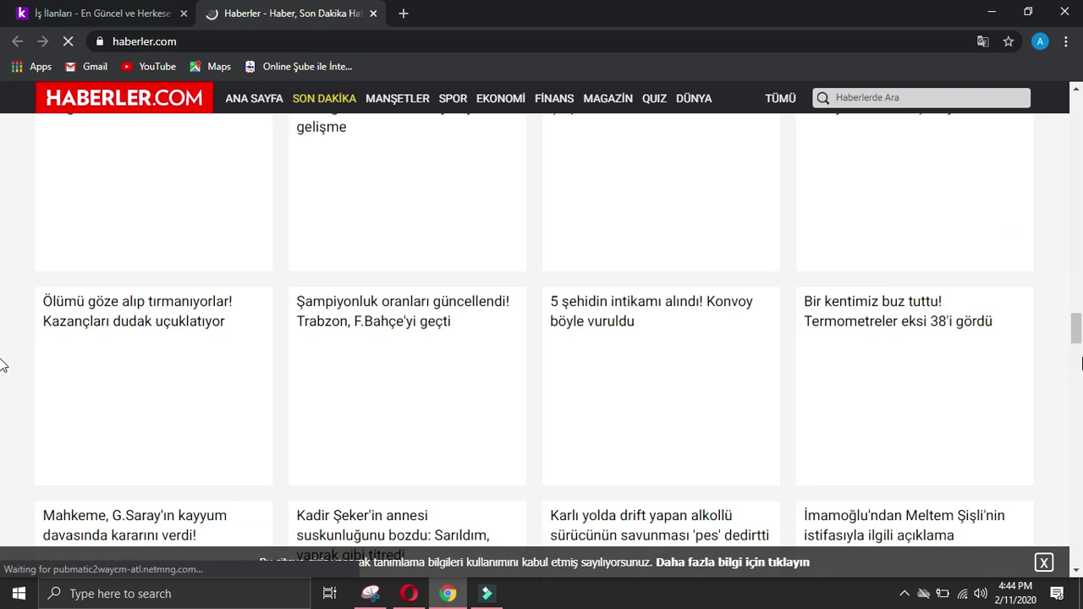
# Step: Dismiss the cookie notice and scroll haberler.com's news sections down to the footer and back up
pyautogui.scroll(-10, 1, 362)
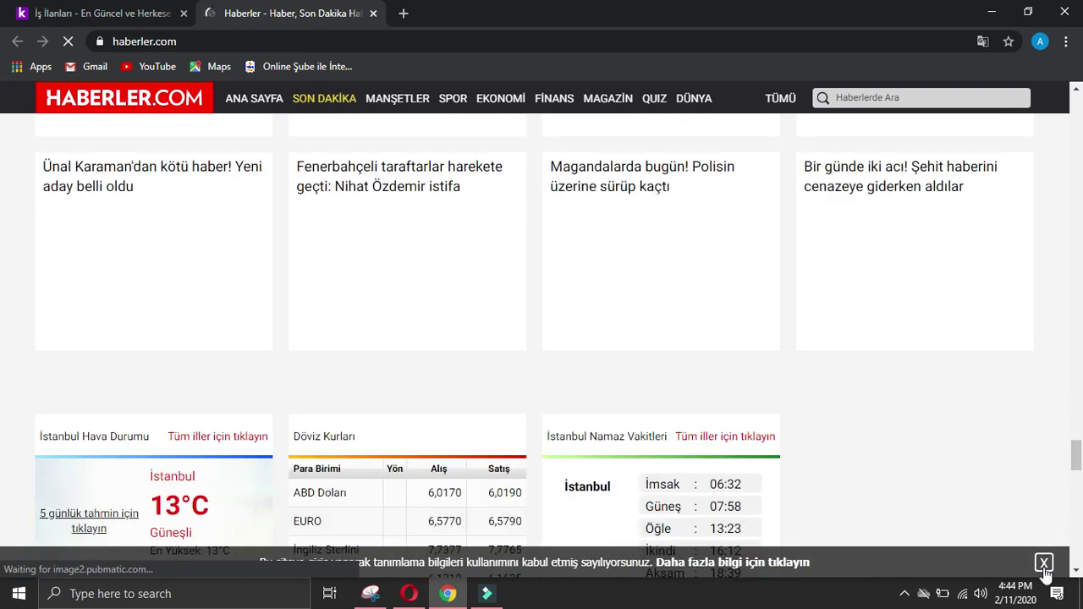
pyautogui.click(1044, 563)
pyautogui.scroll(-5, 992, 364)
pyautogui.scroll(-5, 996, 366)
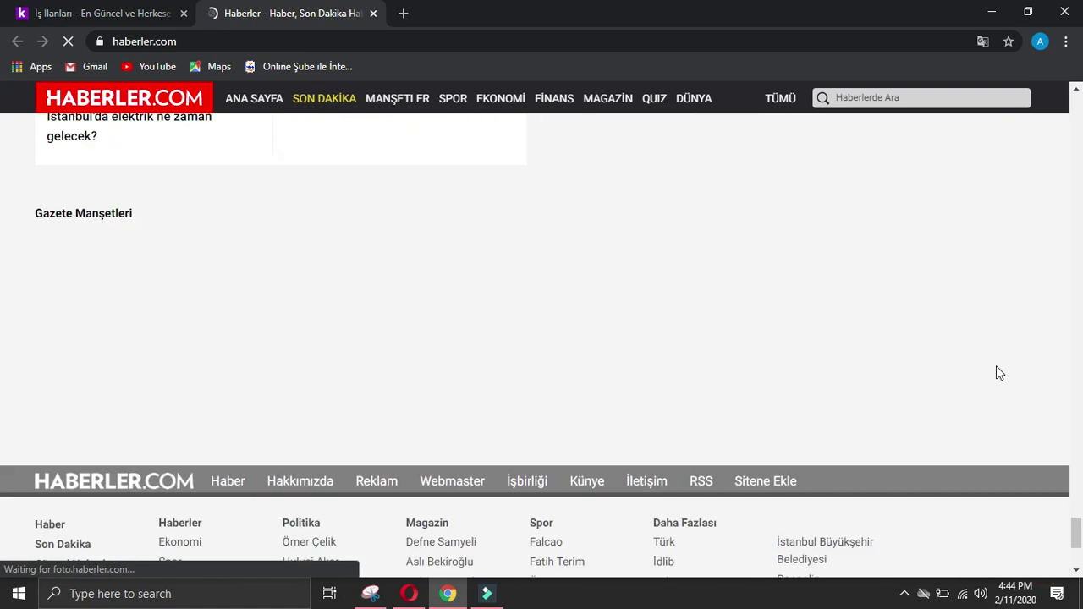
pyautogui.scroll(-2, 996, 366)
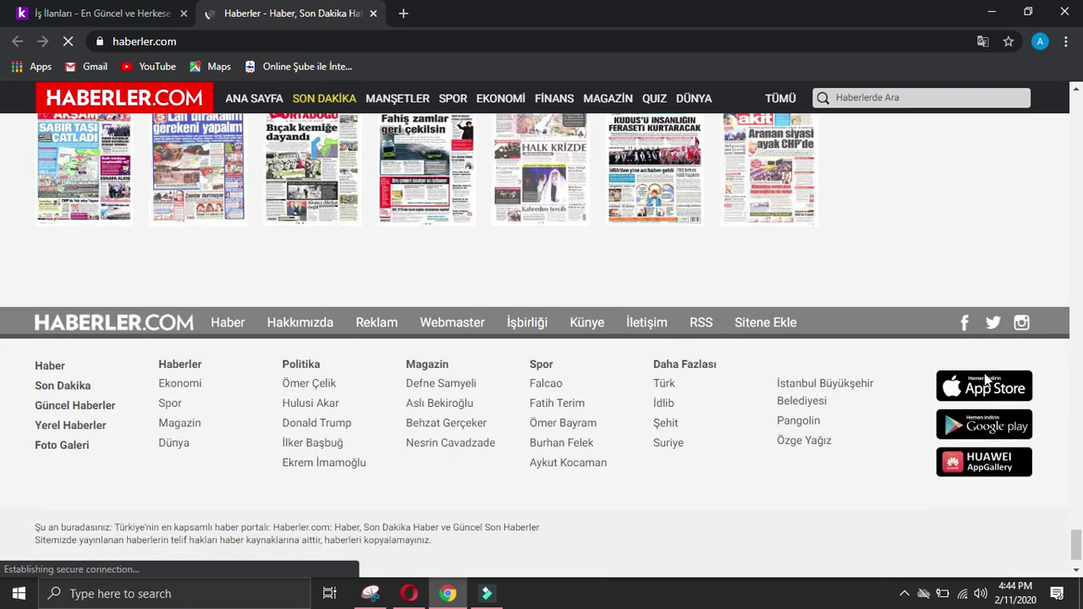
pyautogui.scroll(-15, 895, 368)
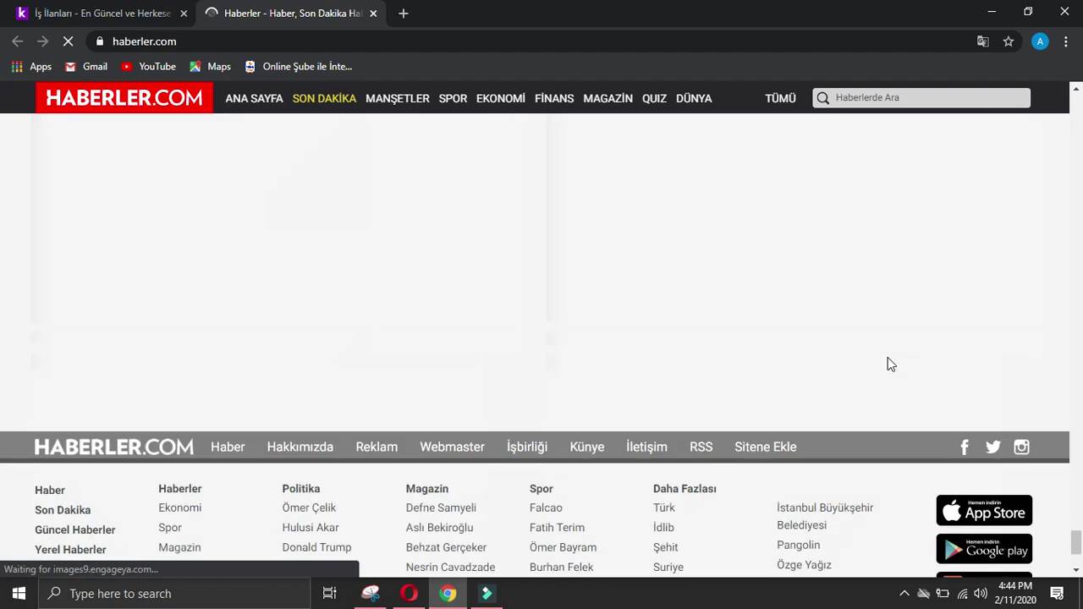
pyautogui.scroll(-2, 889, 361)
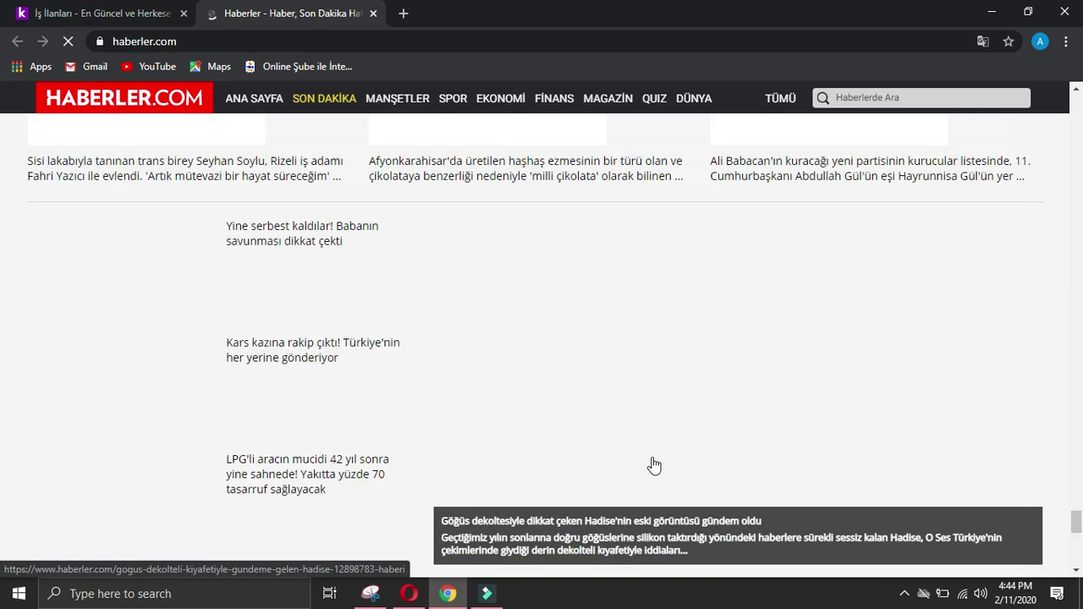
pyautogui.scroll(-10, 654, 465)
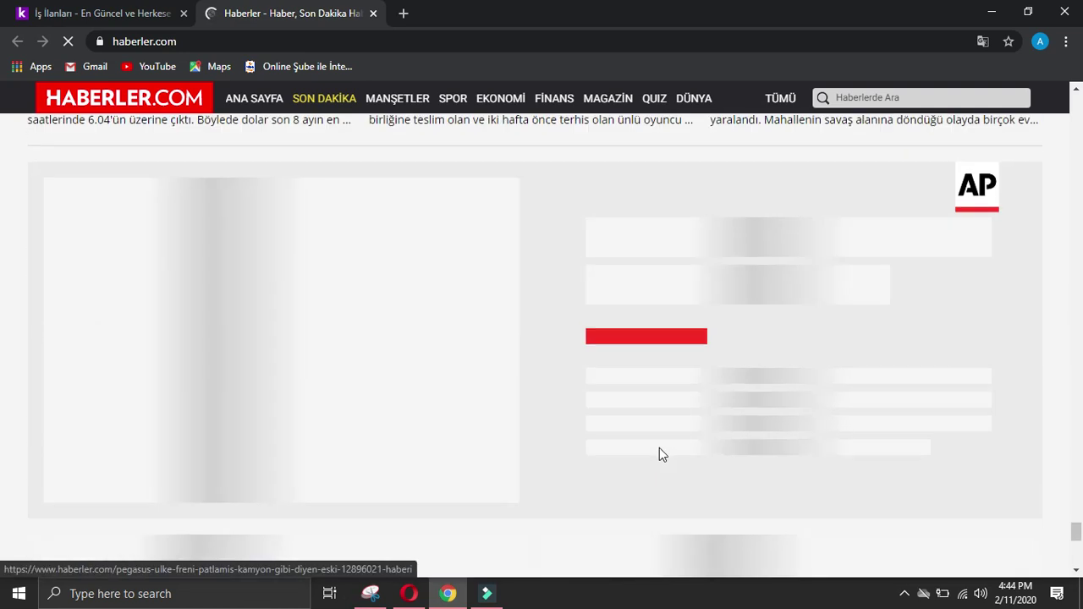
pyautogui.scroll(-10, 661, 452)
pyautogui.scroll(-10, 661, 450)
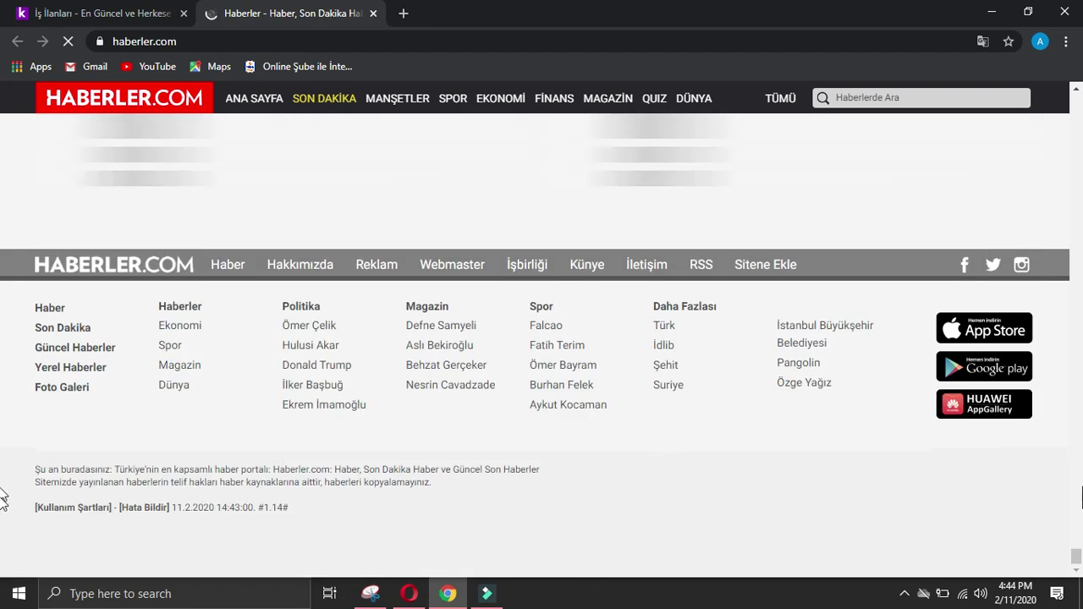
pyautogui.scroll(-10, 3, 508)
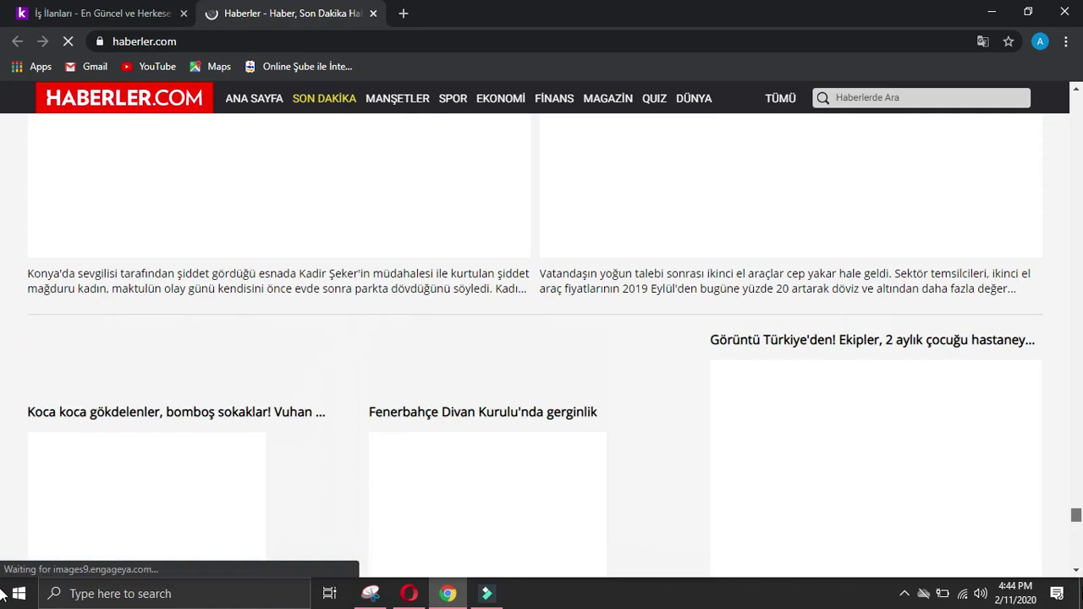
pyautogui.scroll(-8, 2, 508)
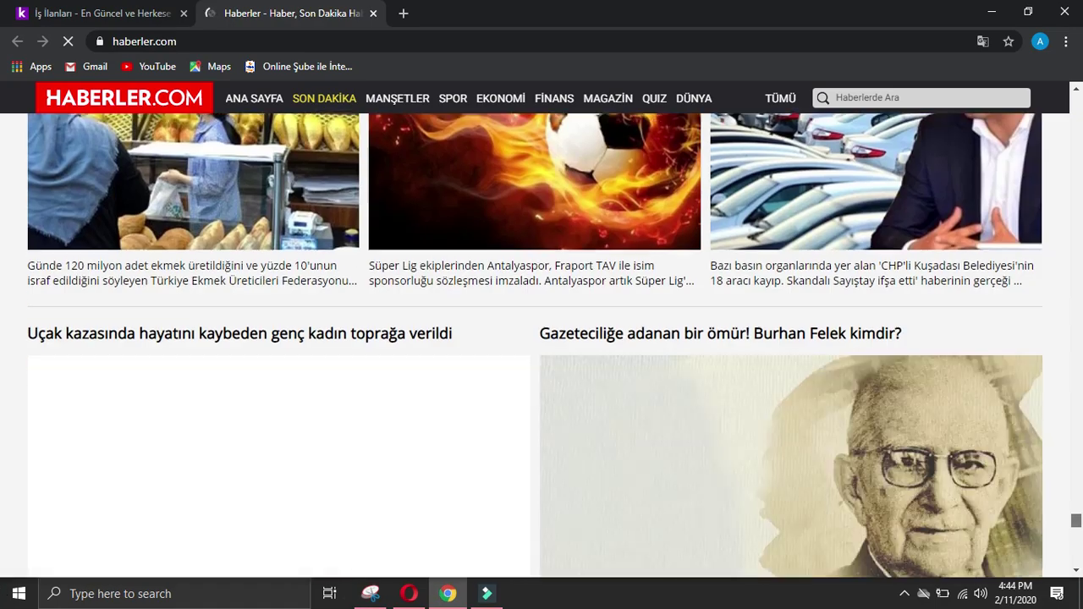
pyautogui.scroll(-10, 1064, 460)
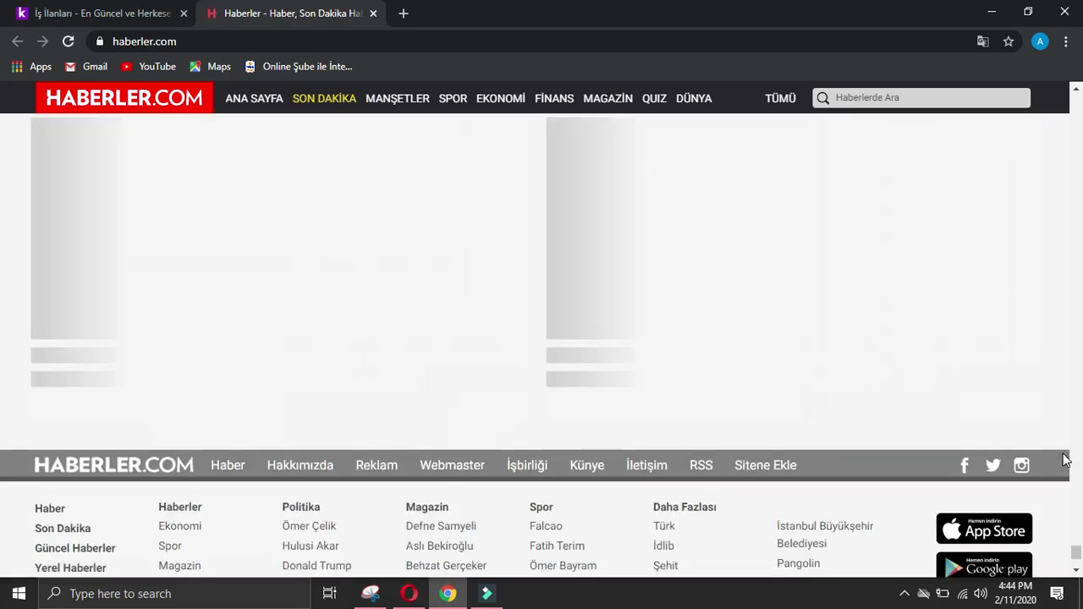
pyautogui.scroll(-5, 1065, 461)
pyautogui.scroll(-8, 3, 443)
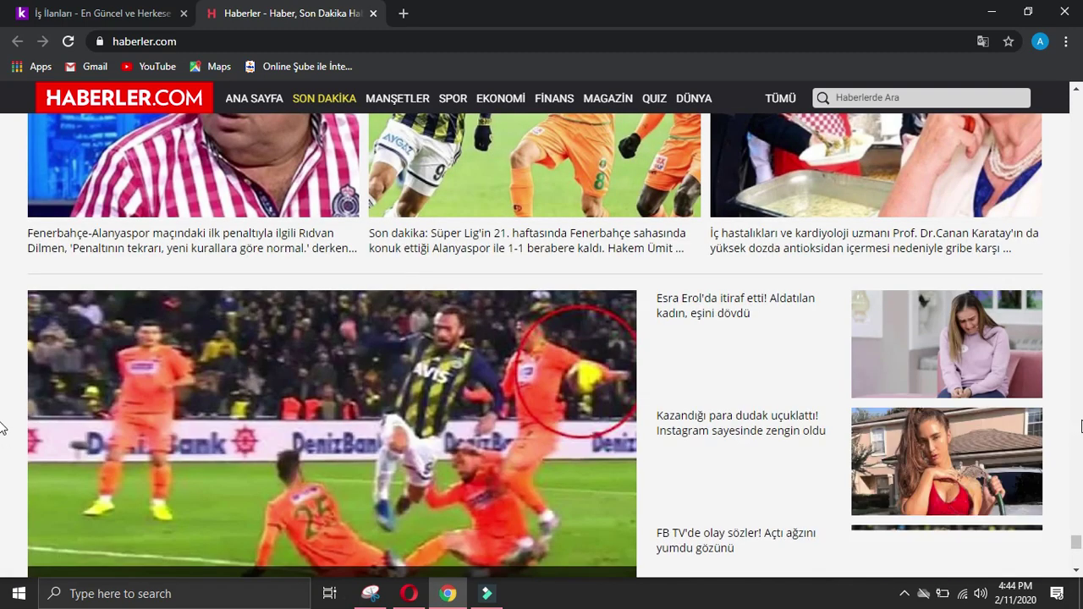
pyautogui.scroll(-10, 3, 429)
pyautogui.scroll(-10, 3, 430)
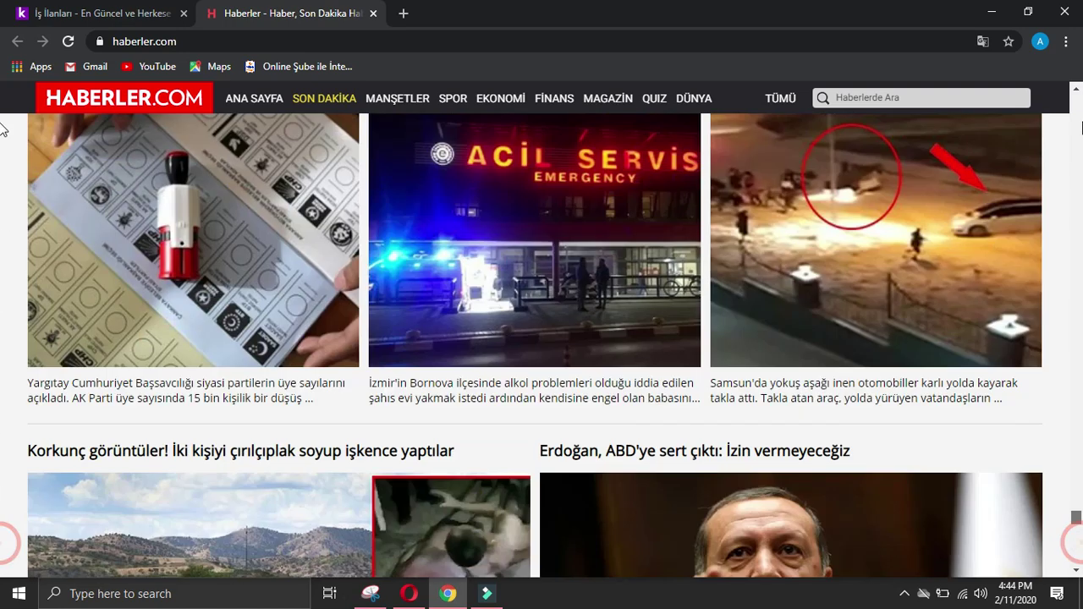
pyautogui.moveTo(1075, 544); pyautogui.dragTo(1070, 59)
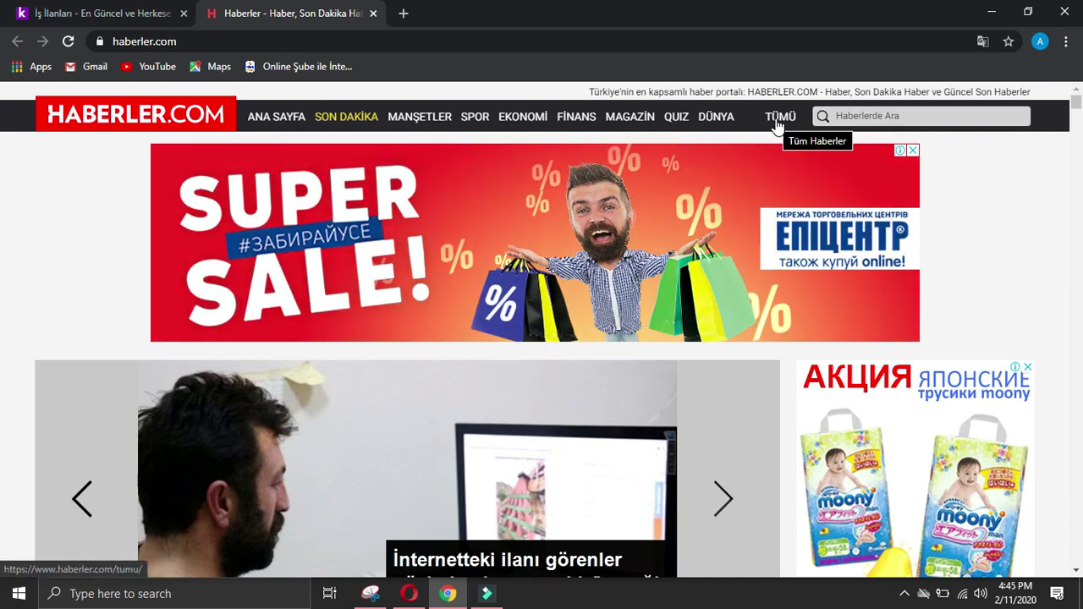
# Step: Copy the Haberler.com section names and paste them into Google Translate for English
pyautogui.moveTo(237, 118); pyautogui.dragTo(745, 126)
pyautogui.hotkey('ctrl', 'c')
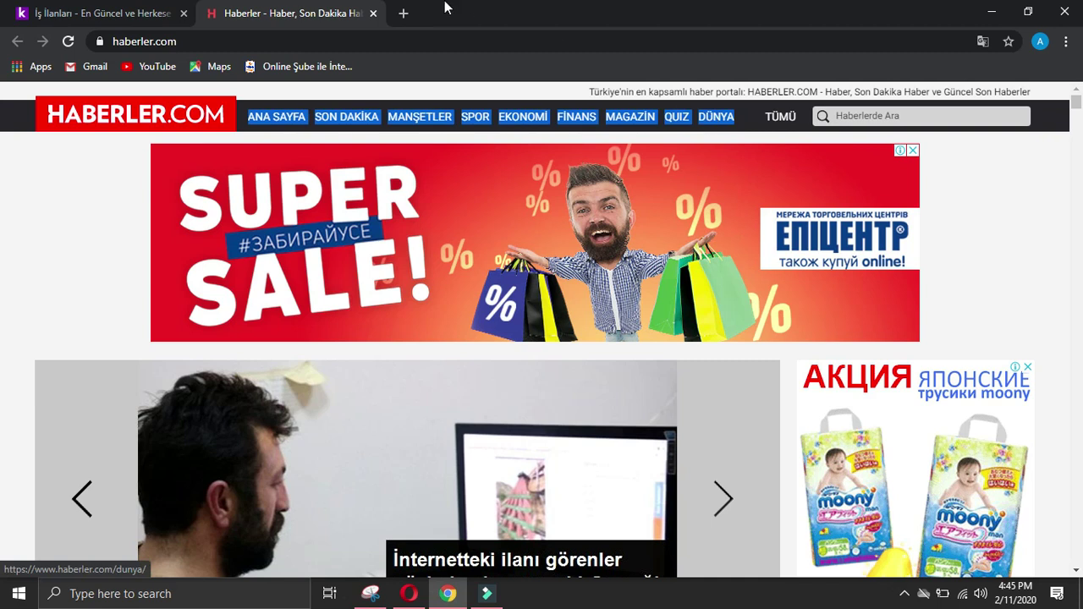
pyautogui.click(404, 13)
pyautogui.write('g')
pyautogui.press('Return')
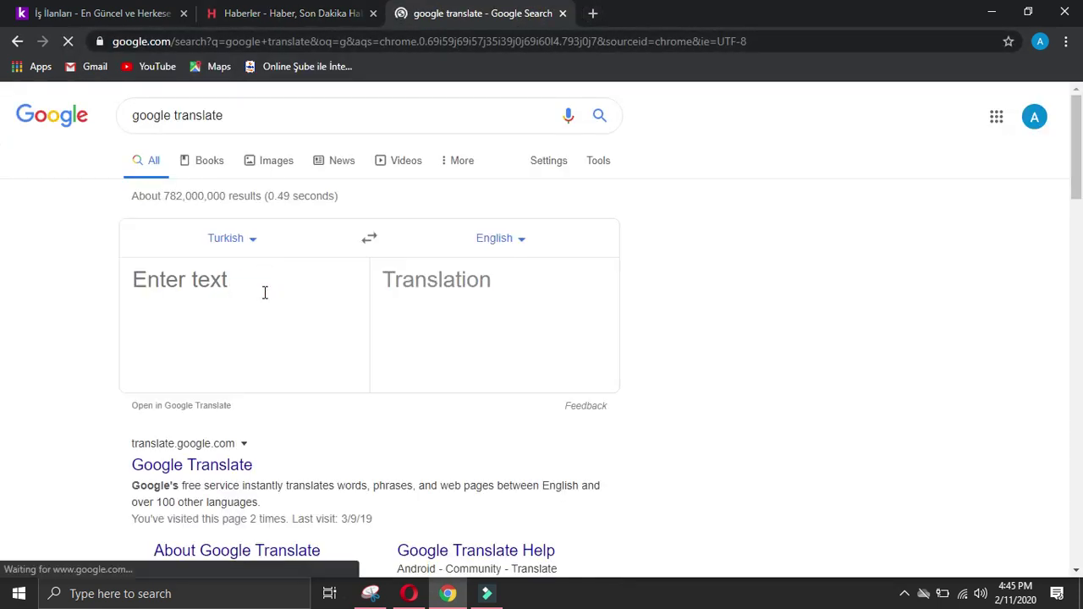
pyautogui.click(263, 293)
pyautogui.hotkey('ctrl', 'v')
pyautogui.scroll(-2, 218, 393)
pyautogui.scroll(2, 219, 391)
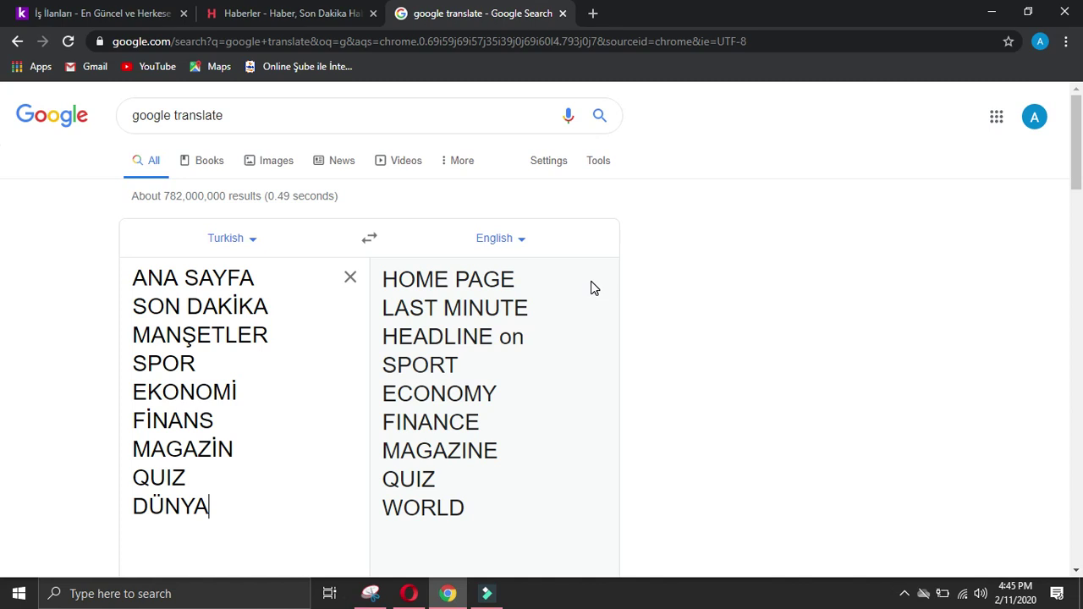
# Step: Open the SPOR section and browse its sports stories, league standings and footer
pyautogui.click(310, 8)
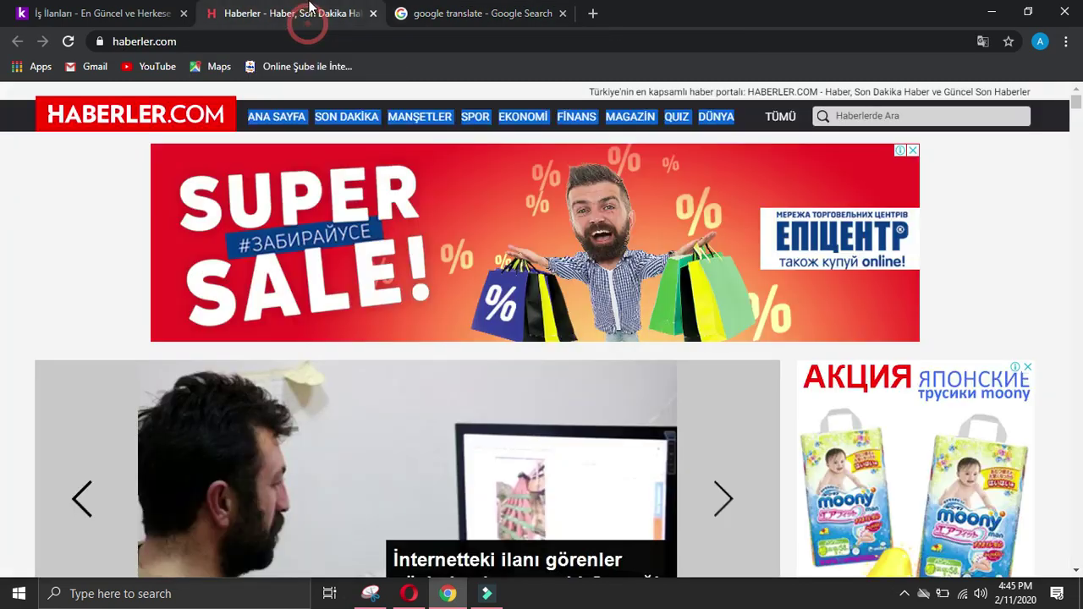
pyautogui.click(438, 93)
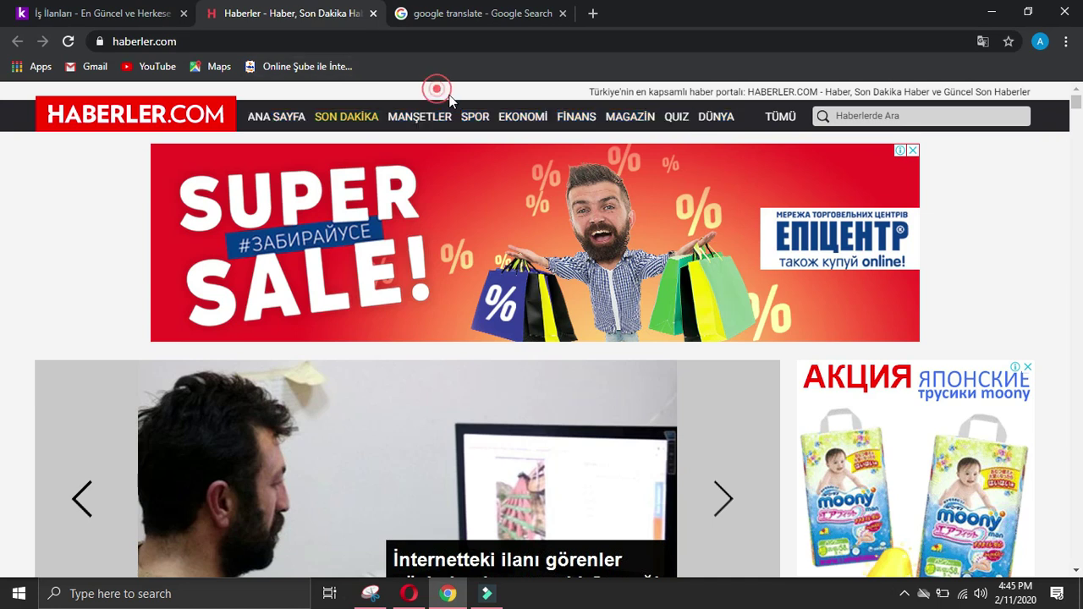
pyautogui.click(477, 116)
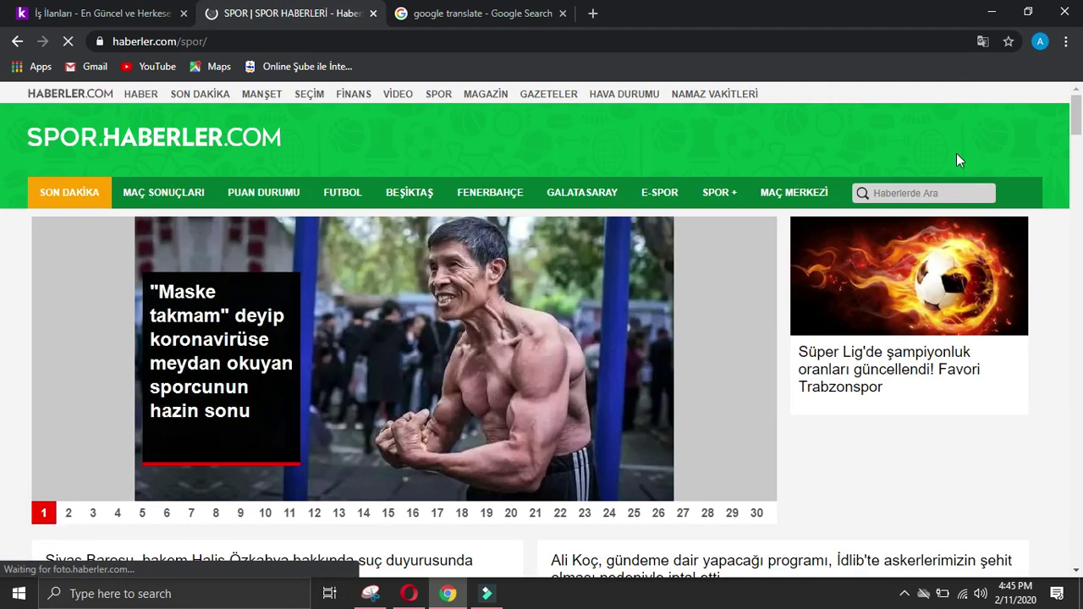
pyautogui.scroll(-3, 957, 154)
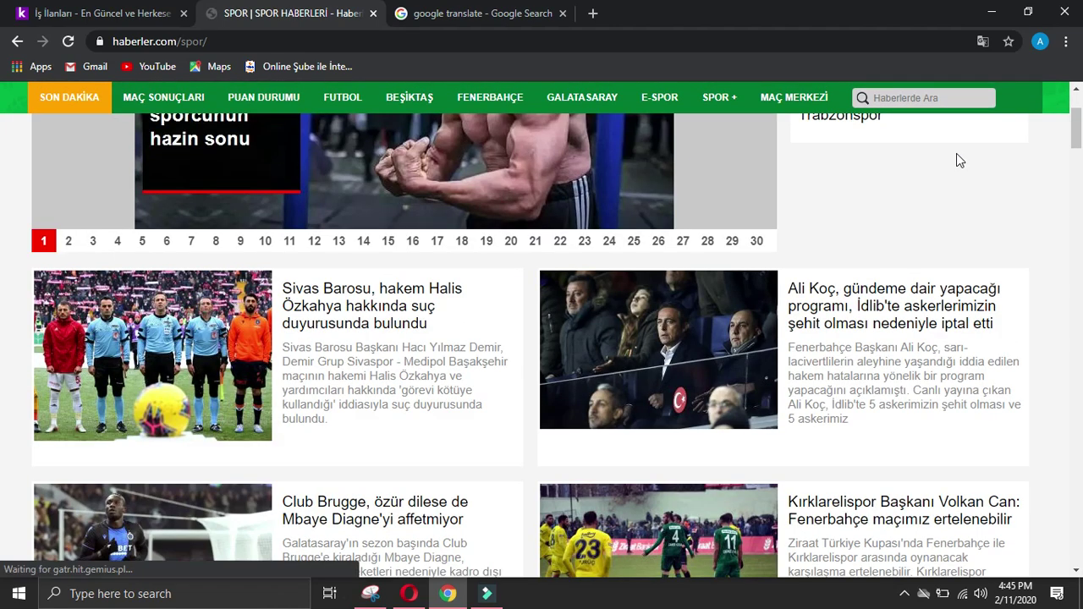
pyautogui.scroll(-12, 956, 159)
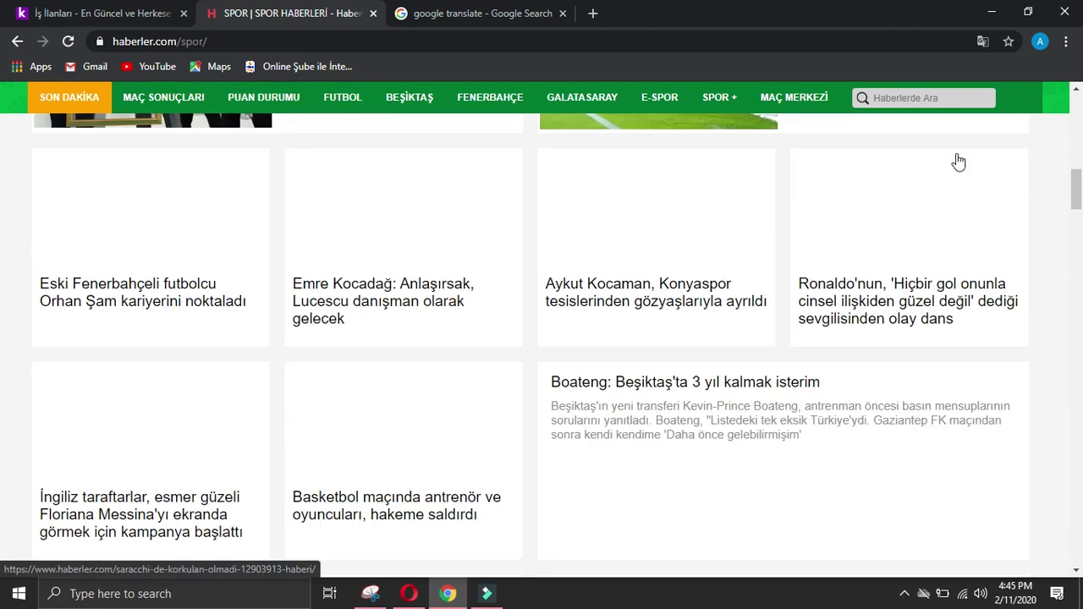
pyautogui.scroll(-15, 959, 162)
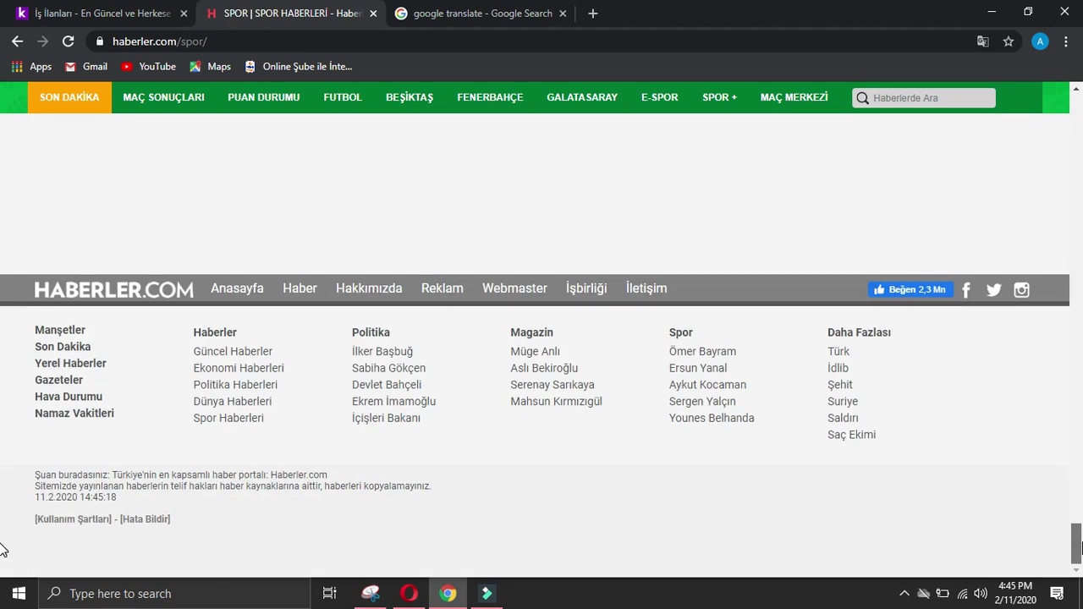
pyautogui.scroll(2, 2, 550)
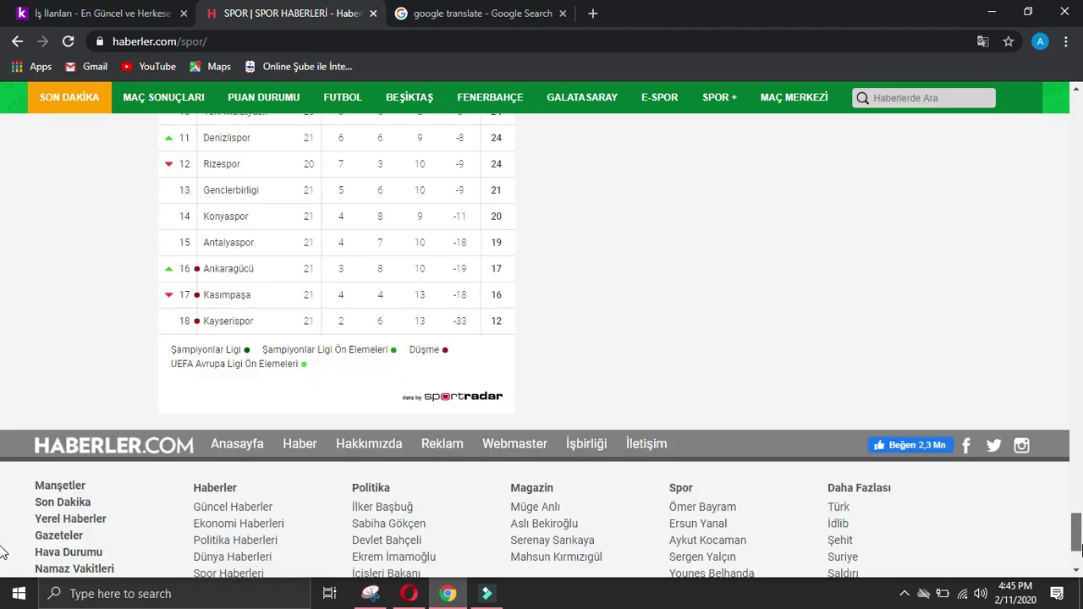
pyautogui.scroll(-2, 1, 550)
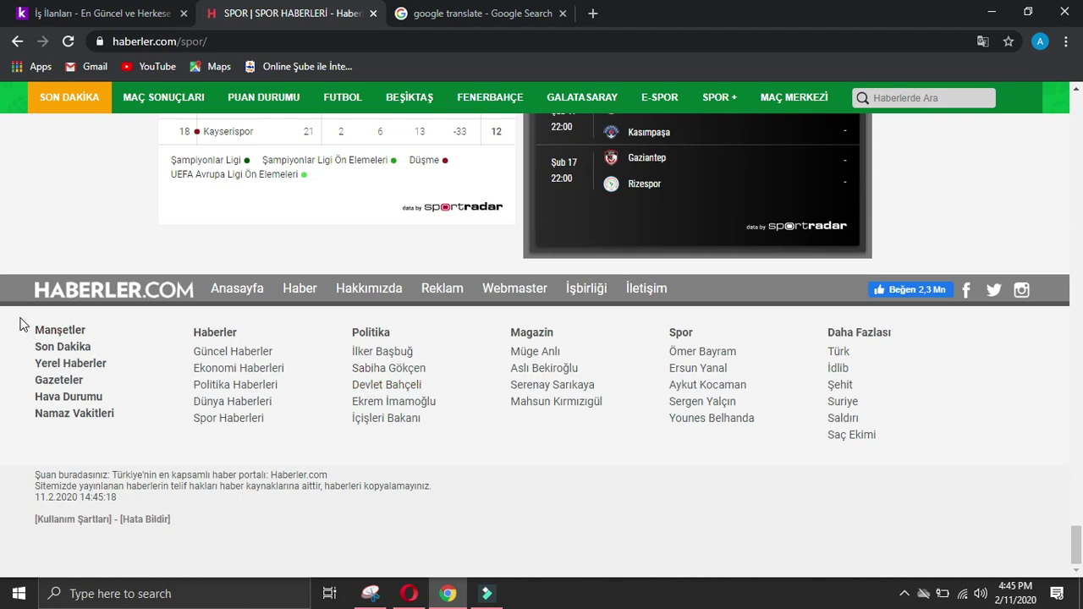
pyautogui.scroll(15, 21, 311)
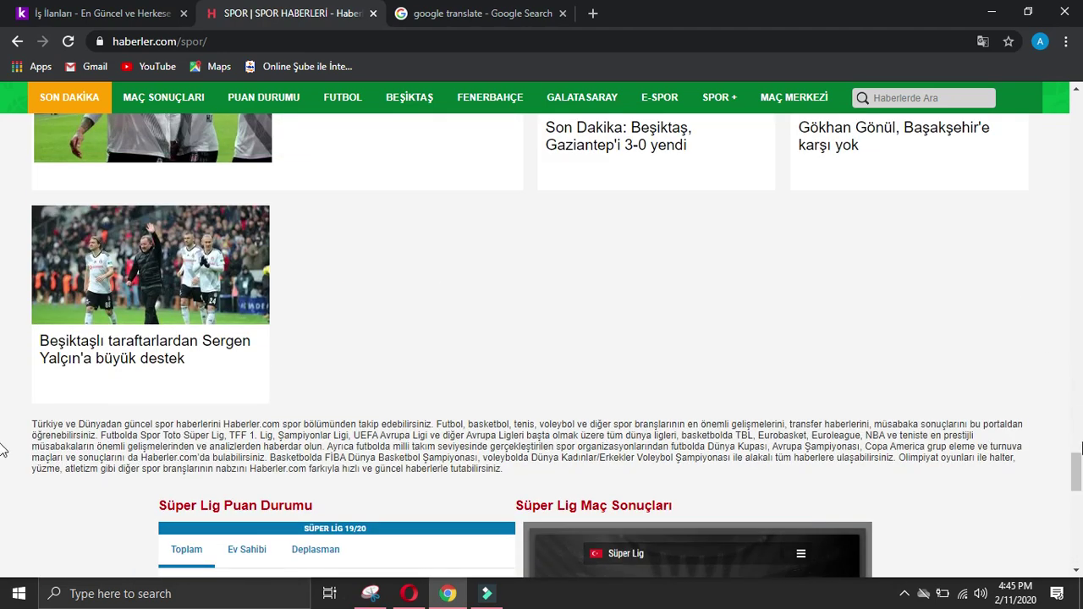
pyautogui.scroll(10, 3, 210)
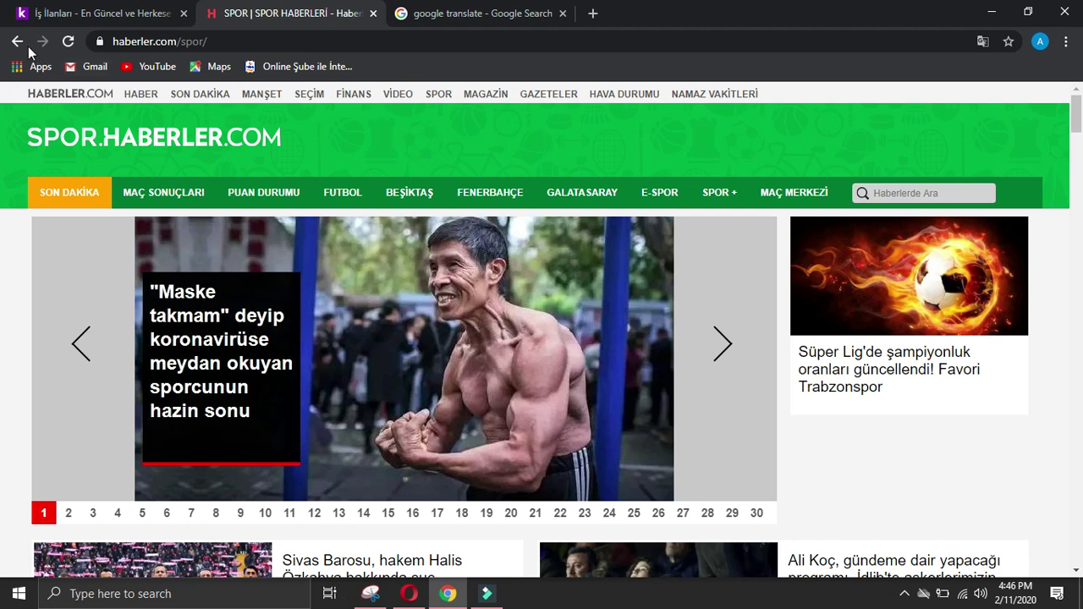
# Step: Browse the MANŞETLER headlines and EKONOMİ news, then close the translation and news tabs
pyautogui.click(17, 41)
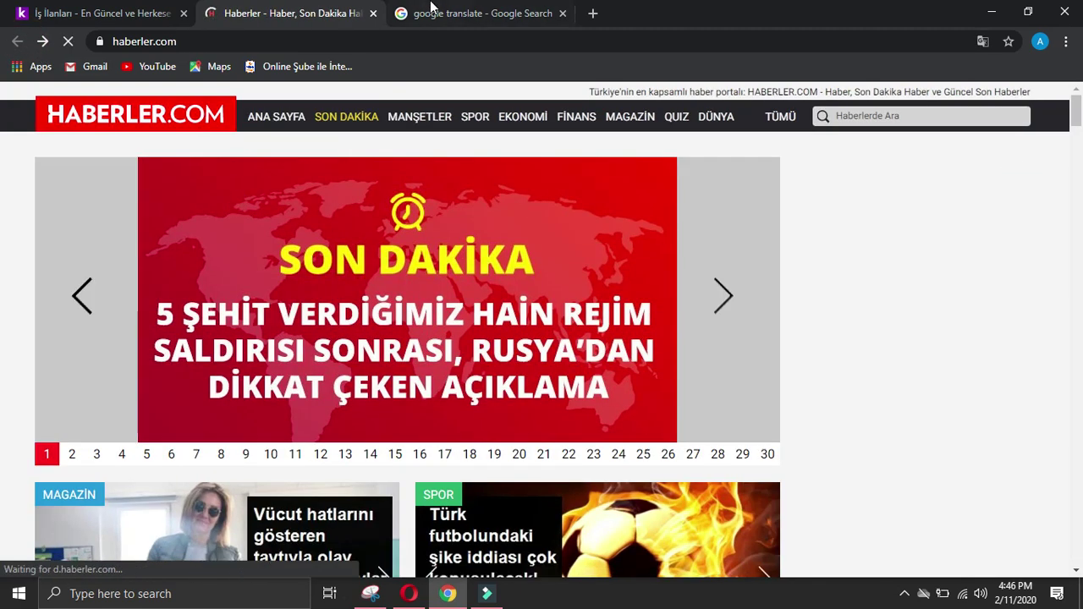
pyautogui.click(431, 10)
pyautogui.click(342, 19)
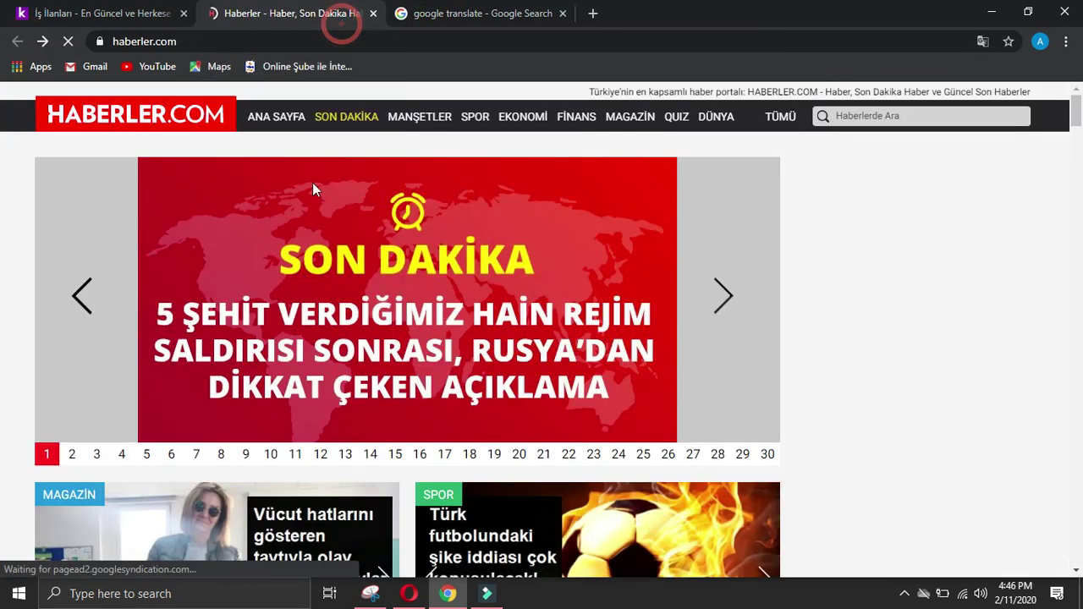
pyautogui.click(418, 119)
pyautogui.click(508, 116)
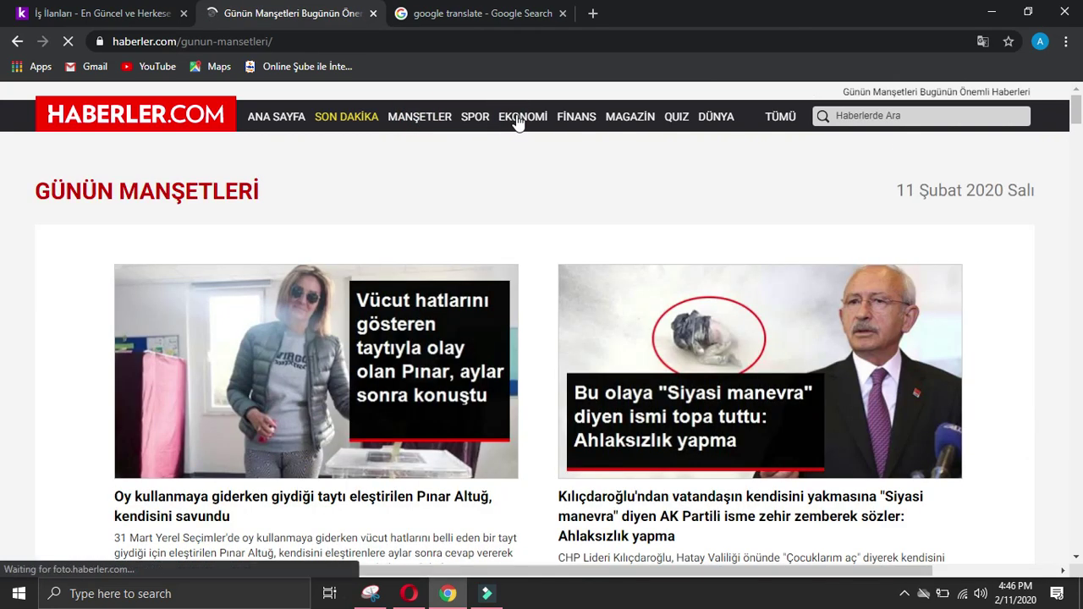
pyautogui.click(517, 118)
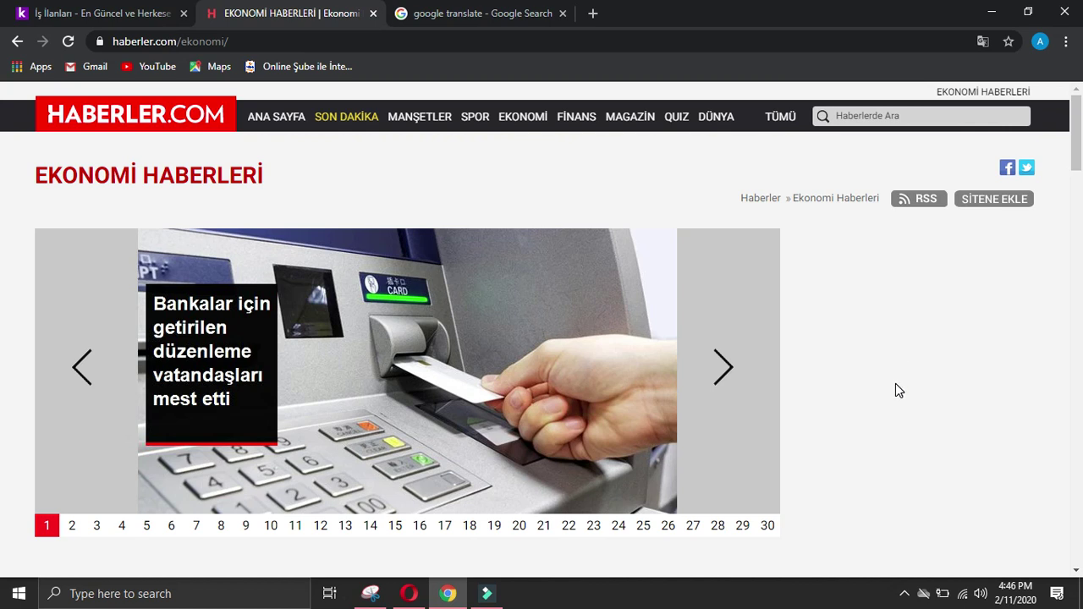
pyautogui.scroll(-6, 895, 384)
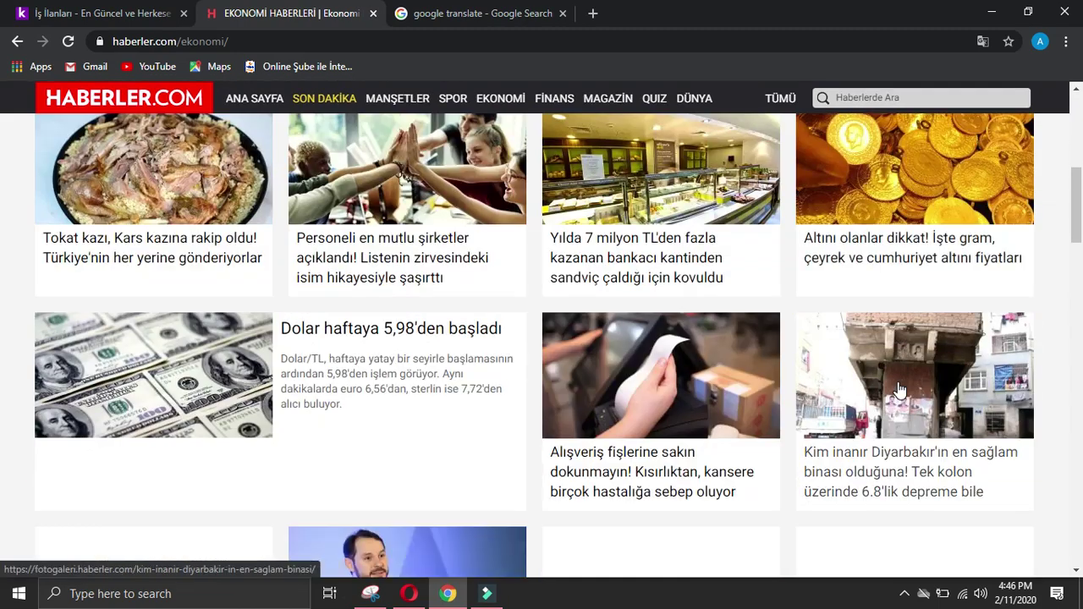
pyautogui.scroll(-5, 900, 390)
pyautogui.moveTo(1078, 343); pyautogui.dragTo(1078, 548)
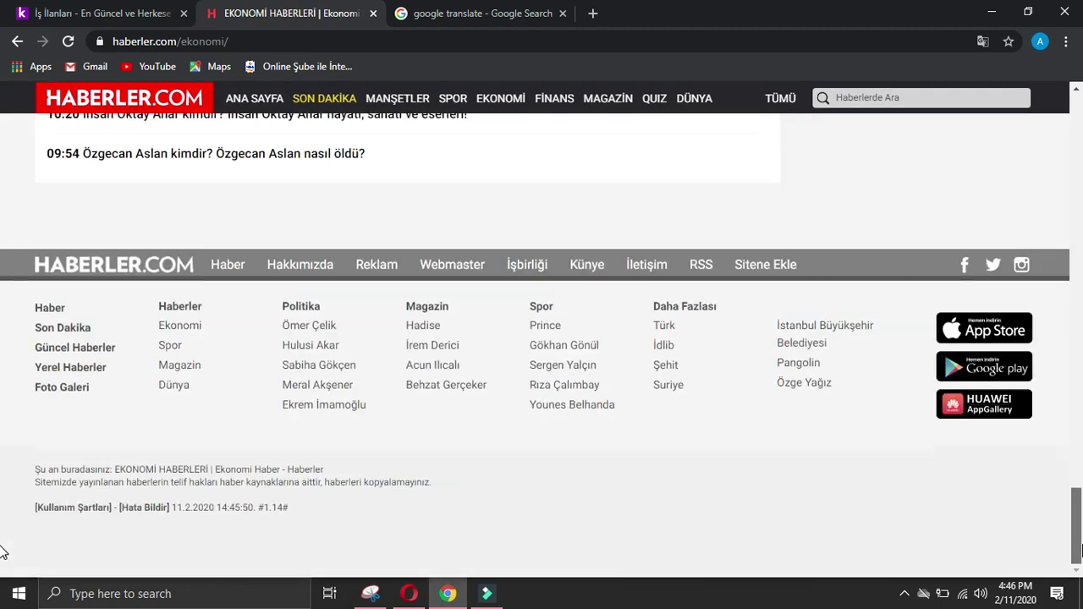
pyautogui.click(563, 13)
pyautogui.click(373, 13)
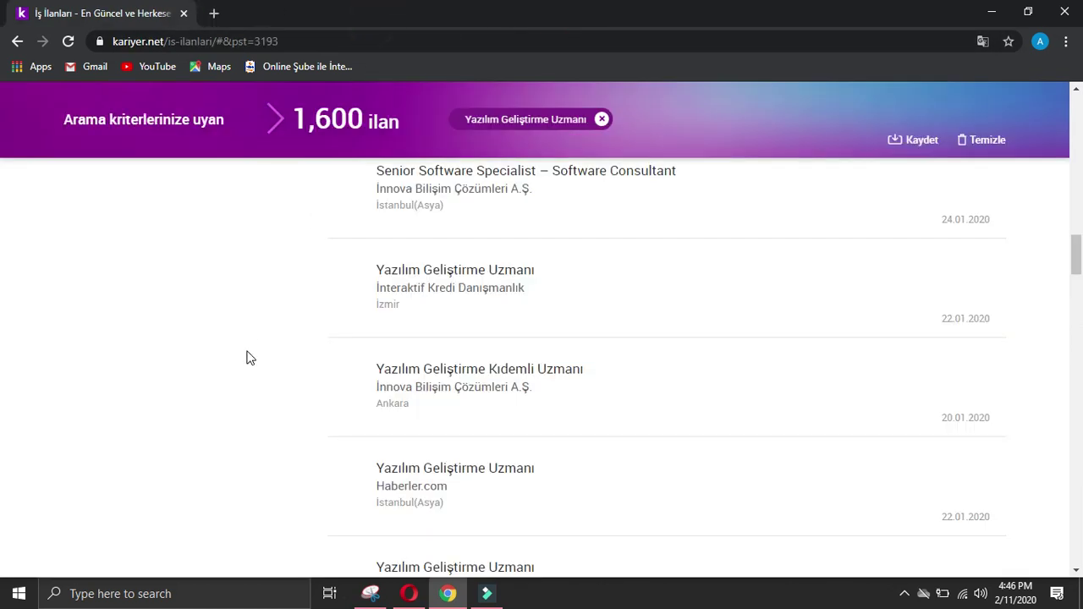
# Step: Open the TRUVA YAZILIM listing, search the company, and find truvayaz.com unreachable even after reloading
pyautogui.scroll(-2, 250, 357)
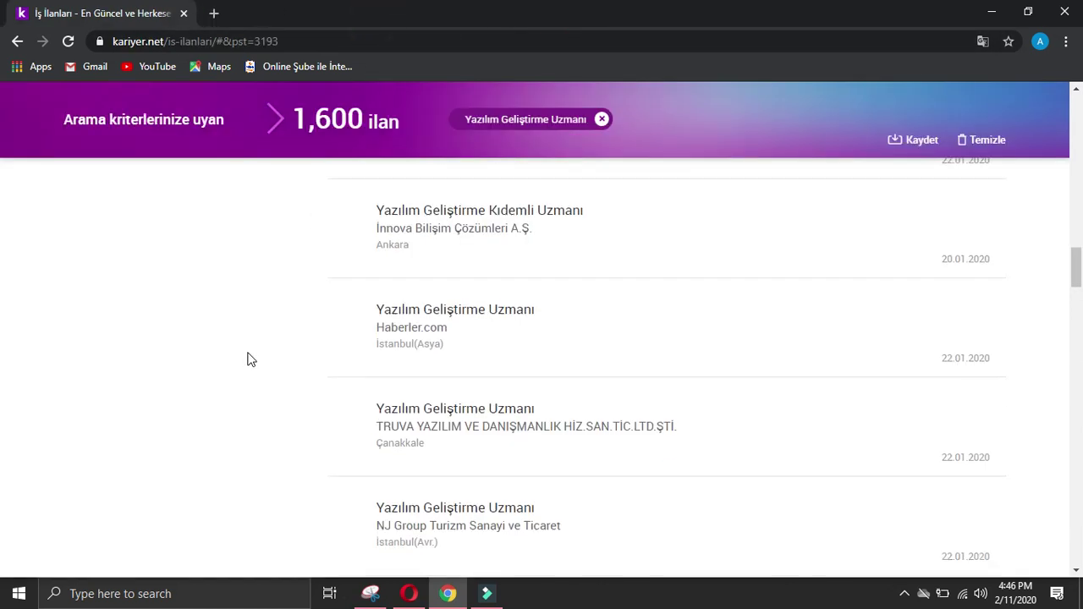
pyautogui.click(391, 383)
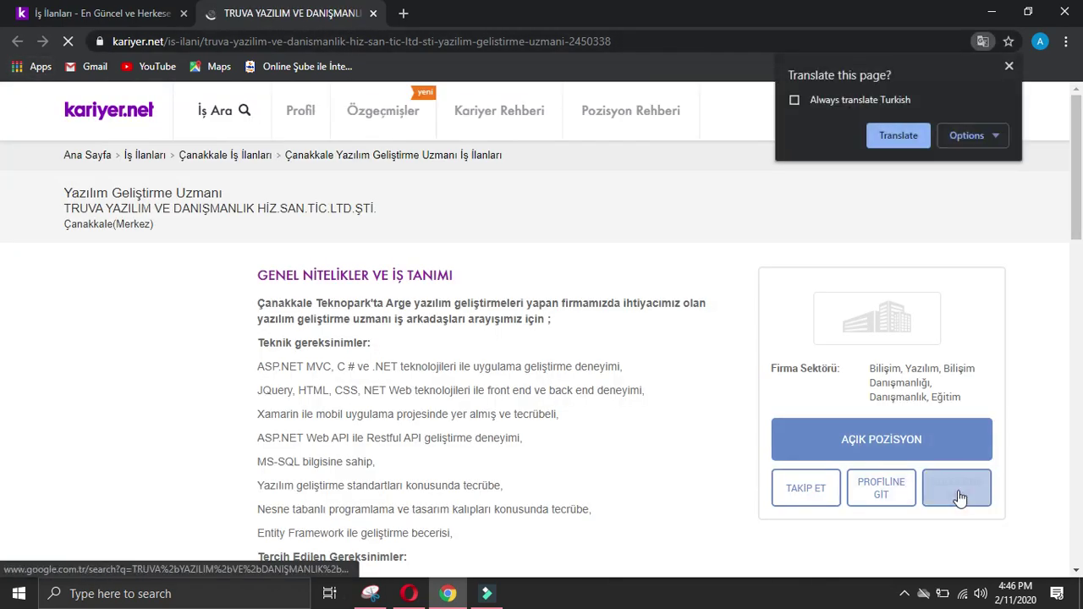
pyautogui.click(959, 489)
pyautogui.click(374, 13)
pyautogui.click(304, 248)
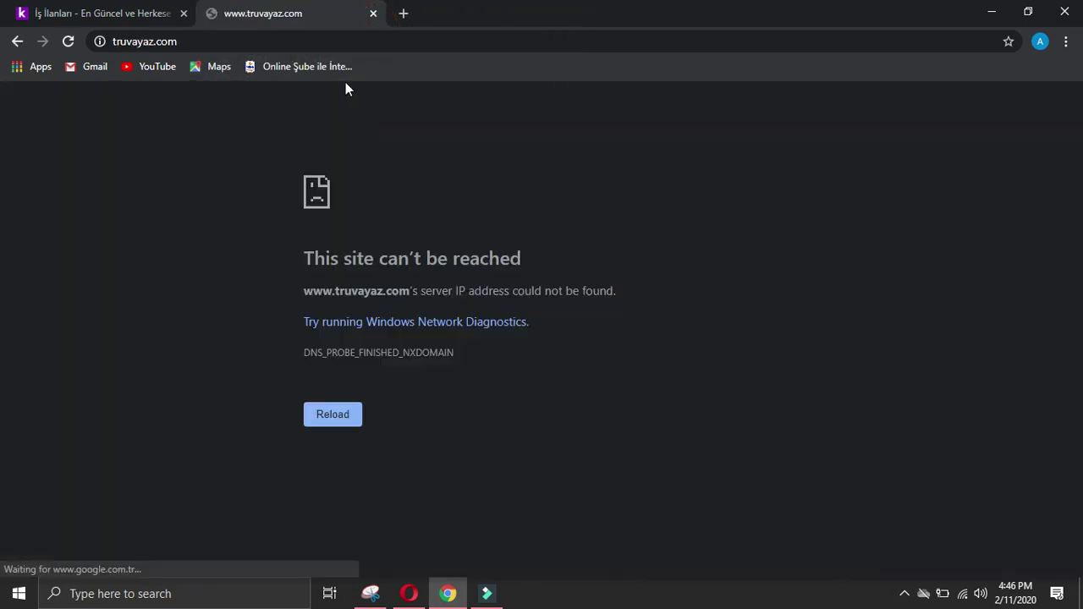
pyautogui.click(68, 42)
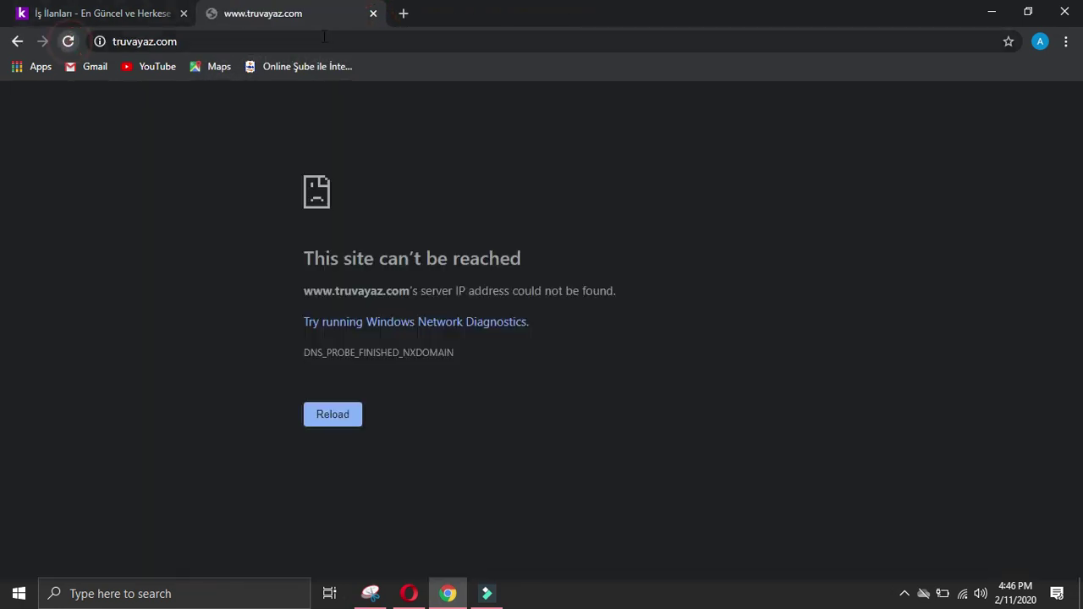
pyautogui.click(372, 15)
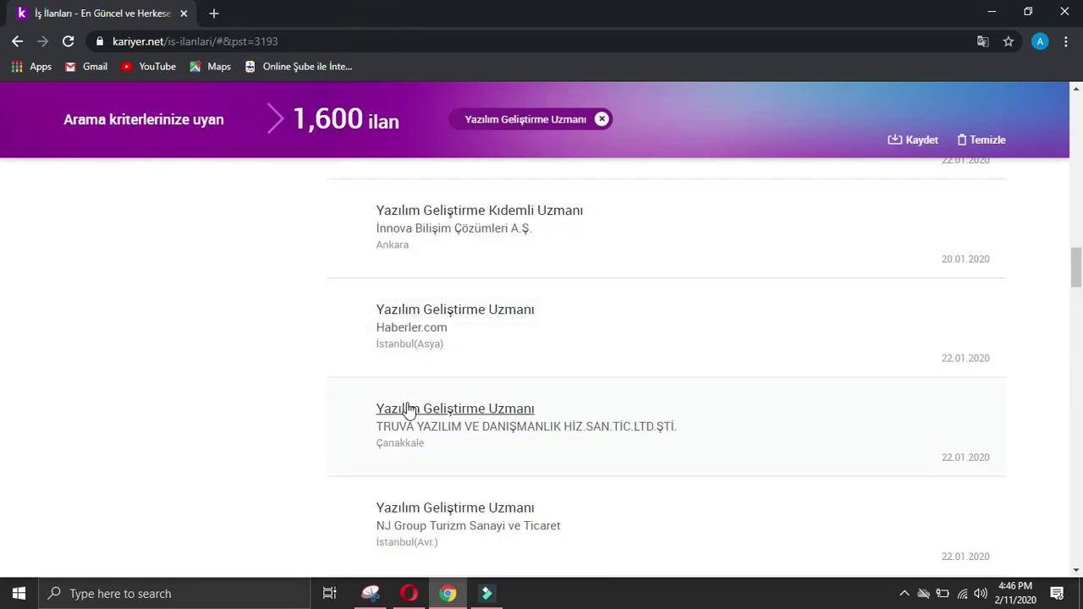
pyautogui.click(408, 408)
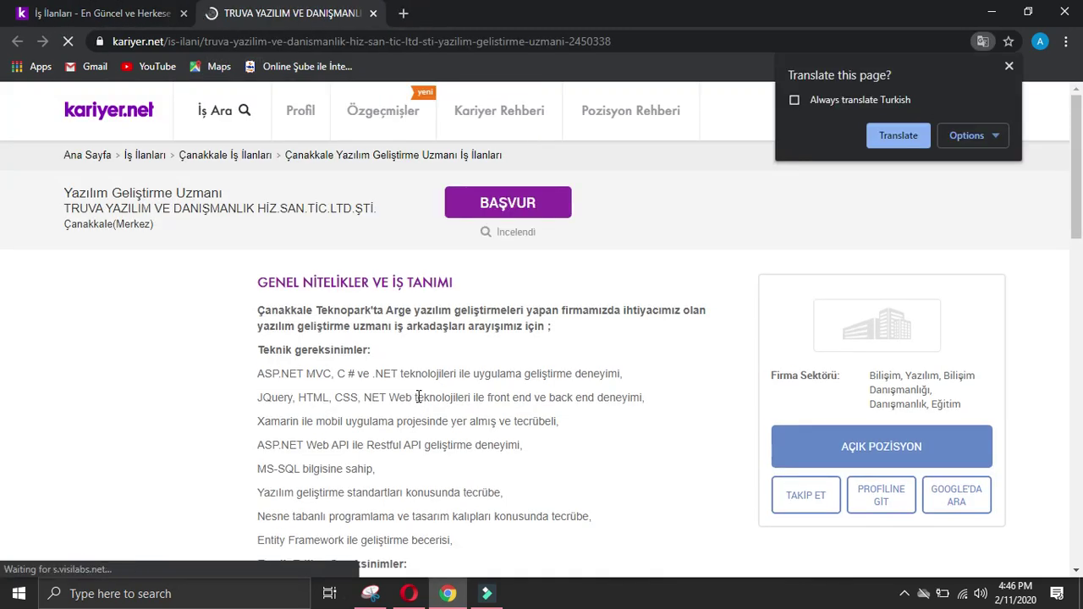
# Step: Translate the TRUVA posting into English and try truvayaz.com from Google results twice
pyautogui.click(896, 137)
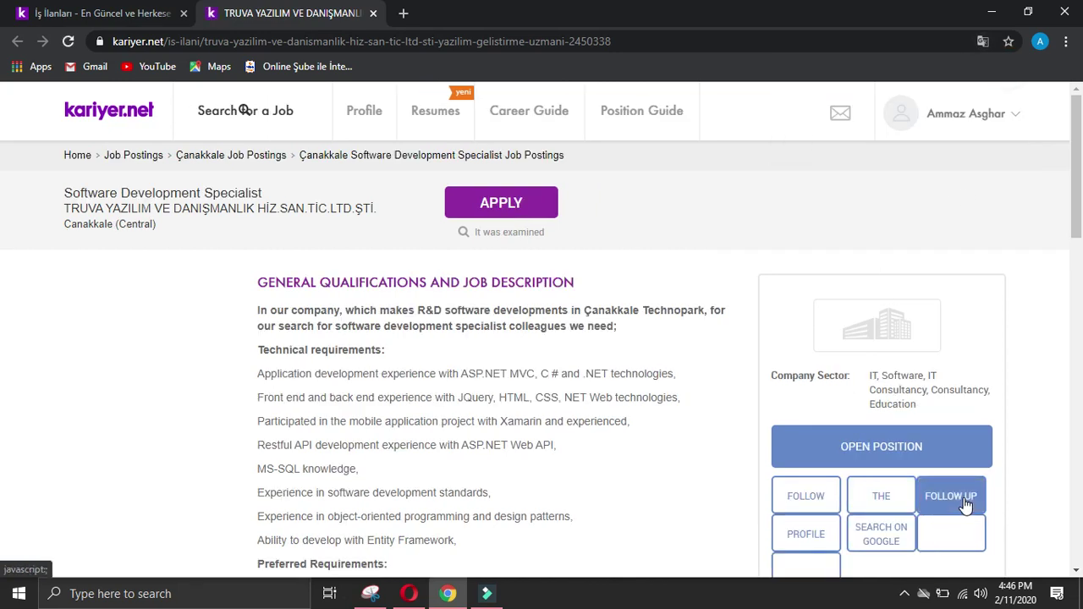
pyautogui.click(881, 532)
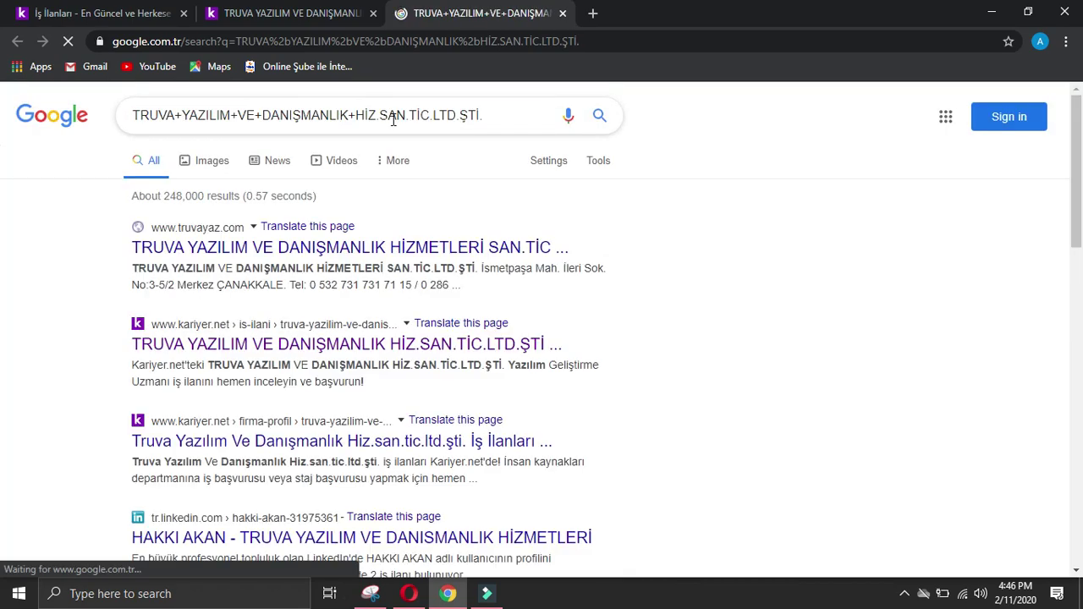
pyautogui.click(303, 245)
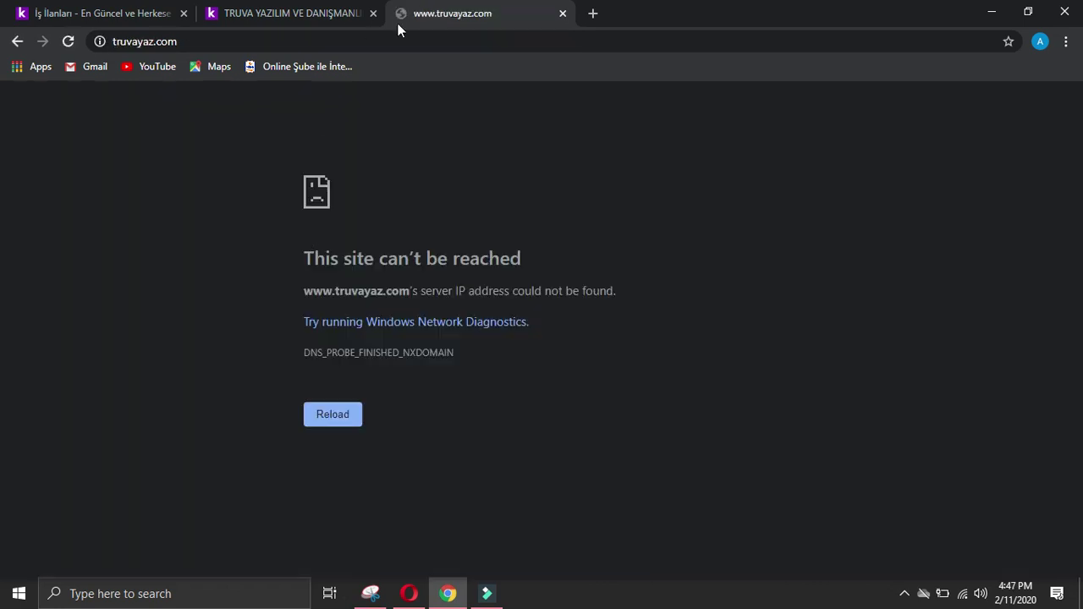
pyautogui.click(563, 13)
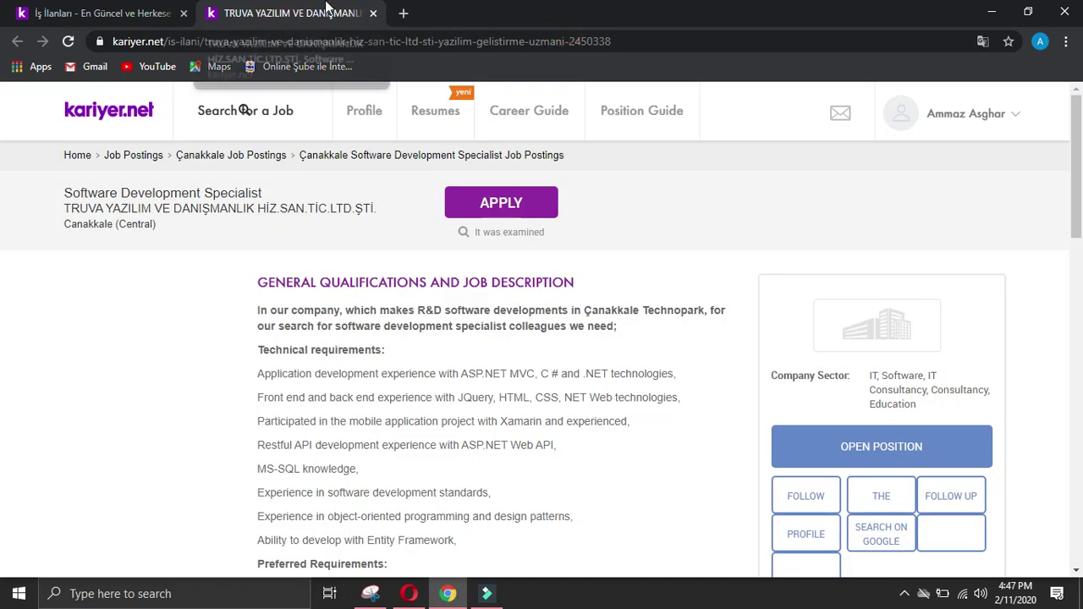
pyautogui.click(881, 534)
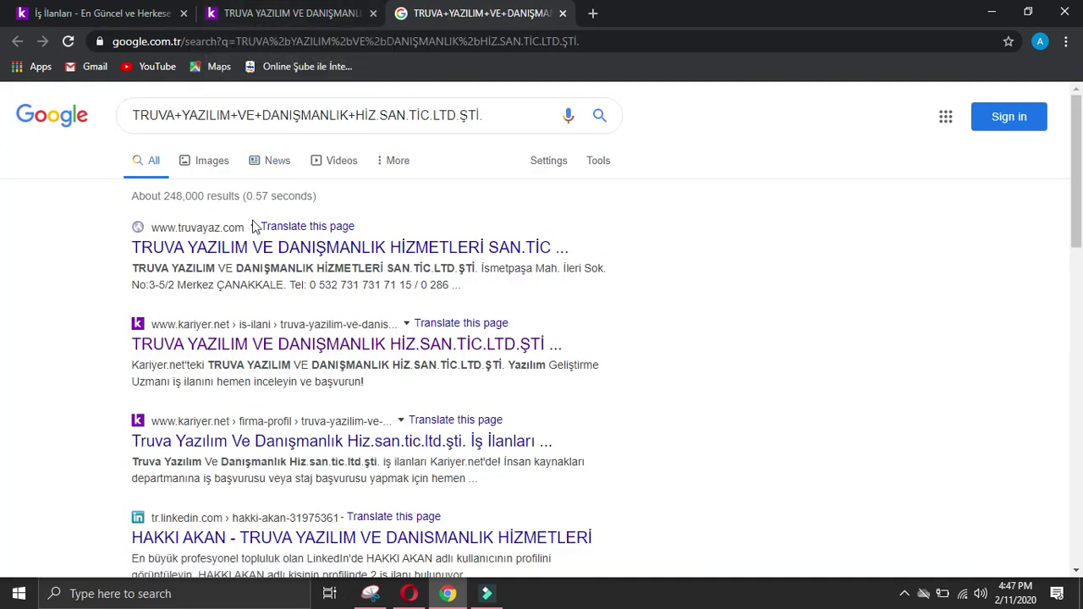
pyautogui.click(258, 253)
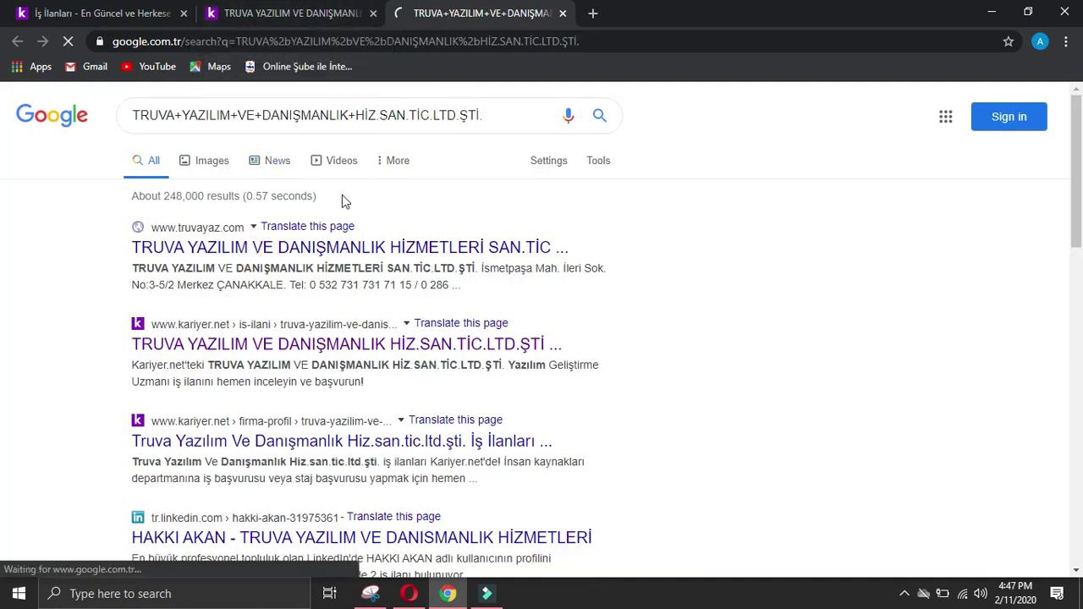
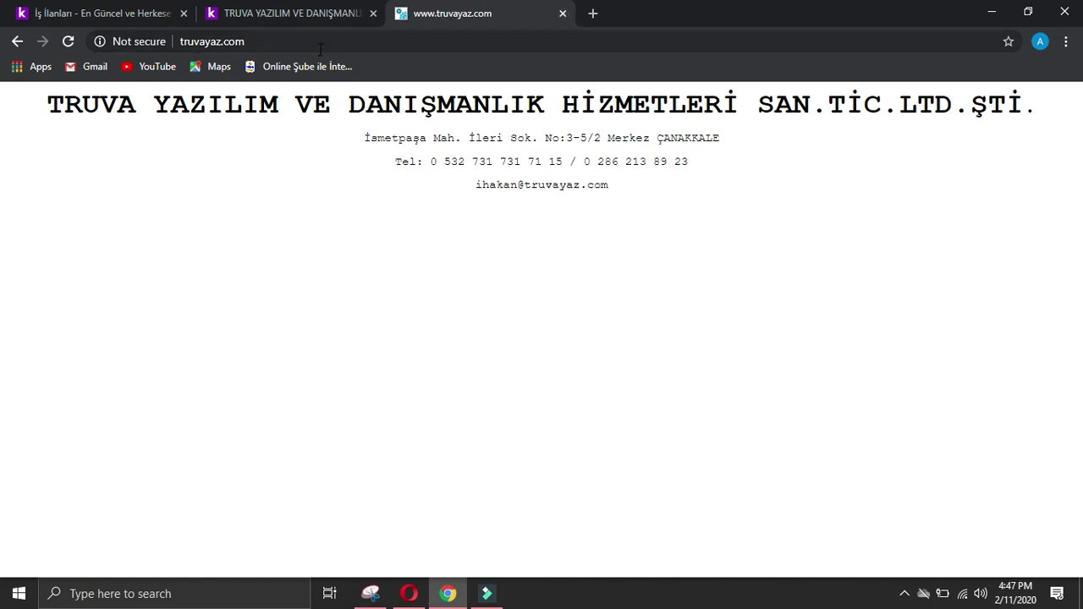
# Step: Close the Truva website and review Truva Yazılım's kariyer.net profile in English, then close it
pyautogui.moveTo(62, 100); pyautogui.dragTo(917, 93)
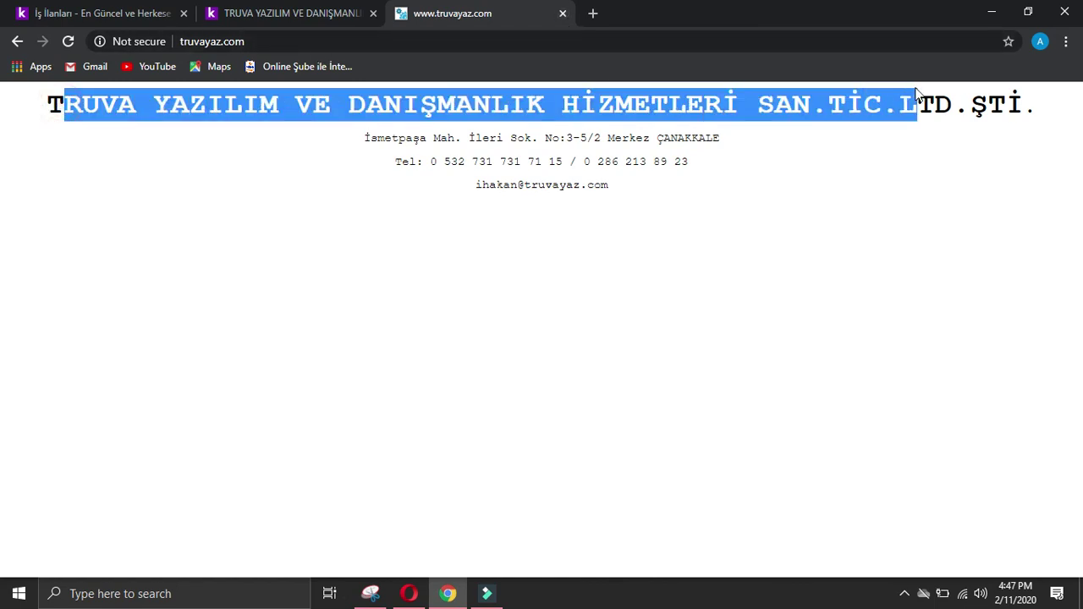
pyautogui.click(879, 225)
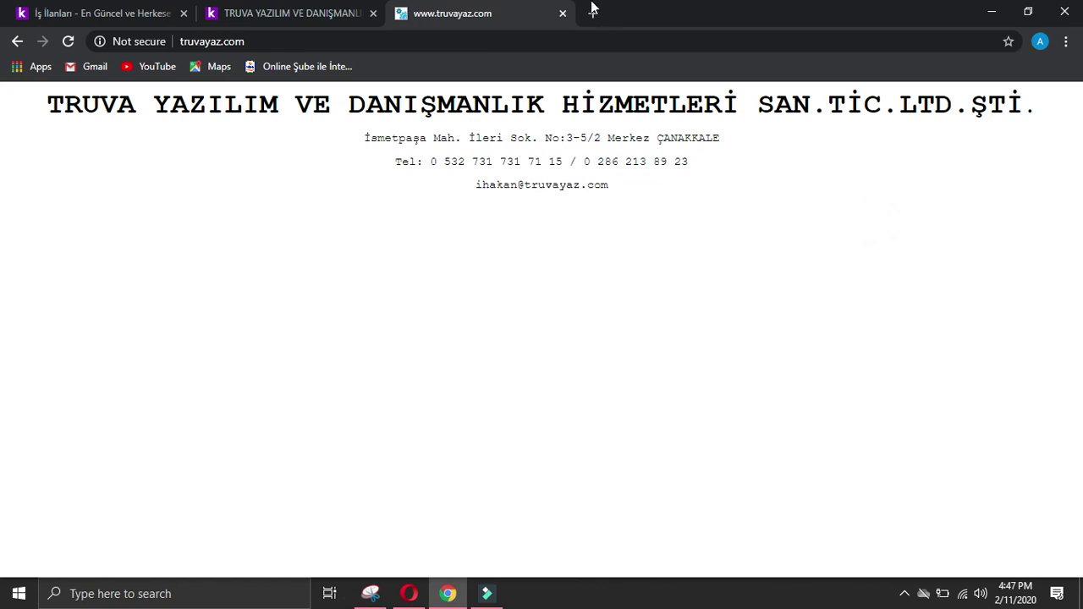
pyautogui.click(563, 14)
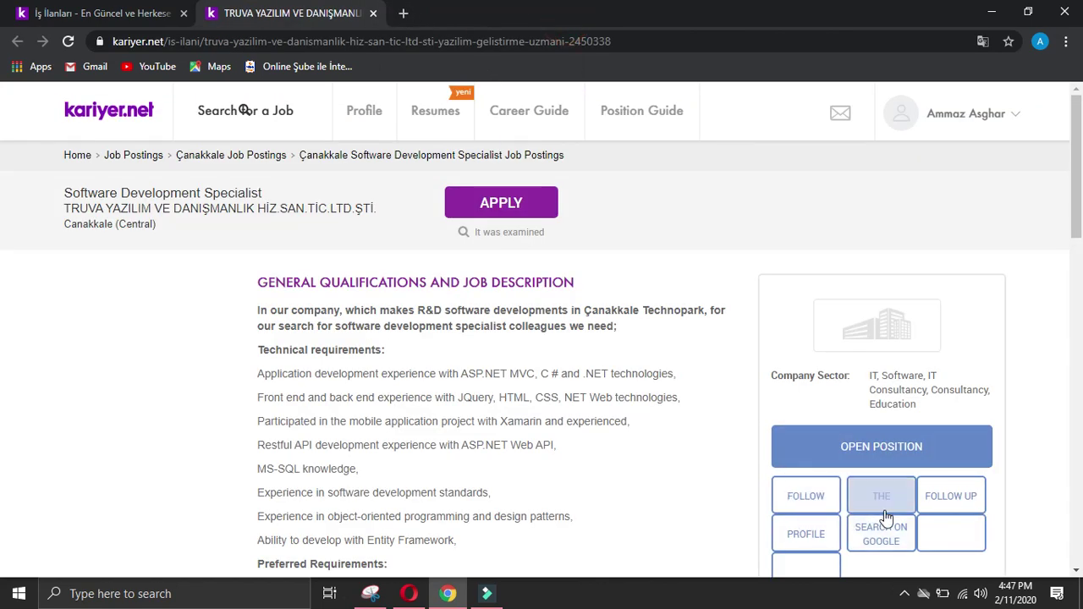
pyautogui.click(809, 542)
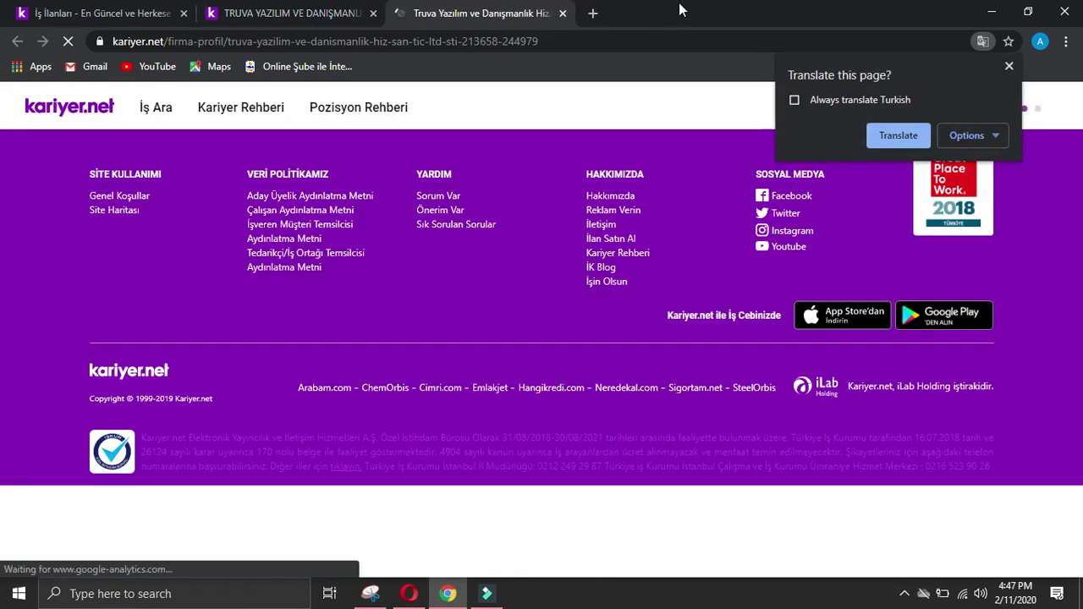
pyautogui.click(898, 137)
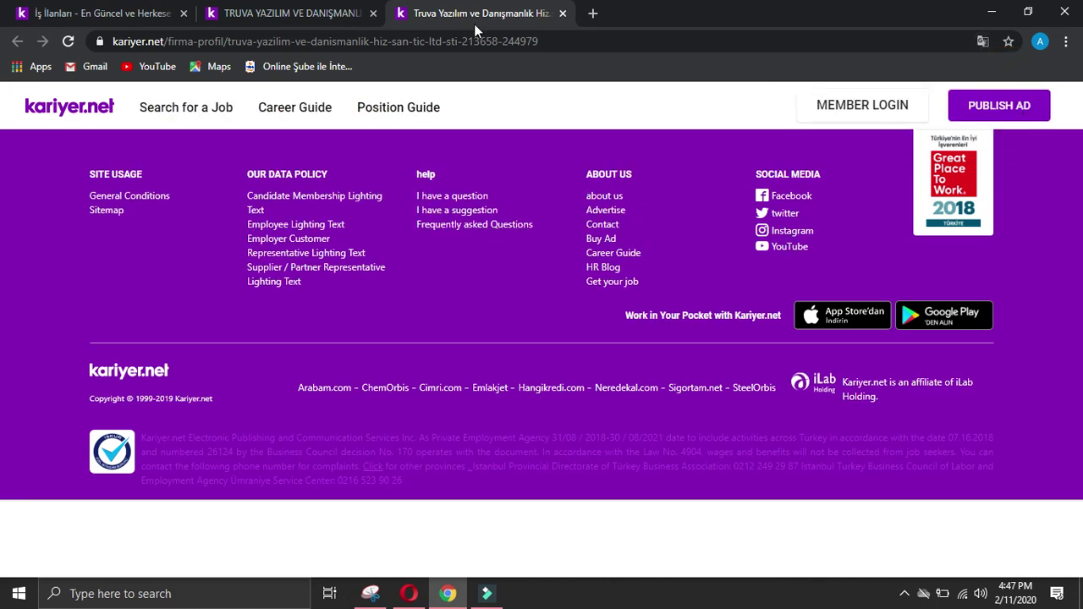
pyautogui.click(563, 14)
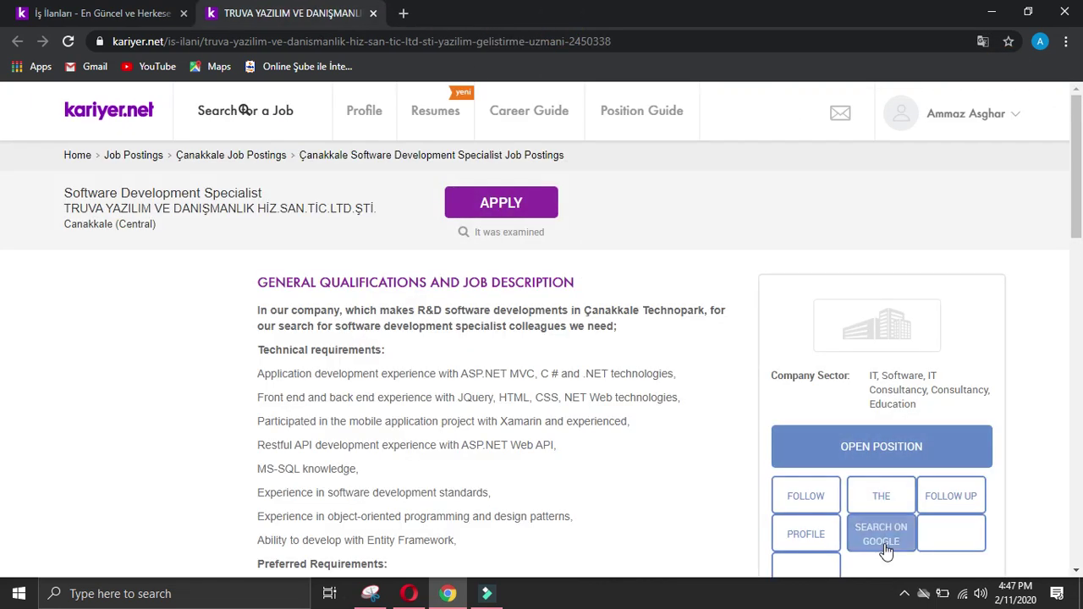
# Step: Close the remaining Truva tabs and open the NJ Group Turizm developer posting
pyautogui.click(885, 544)
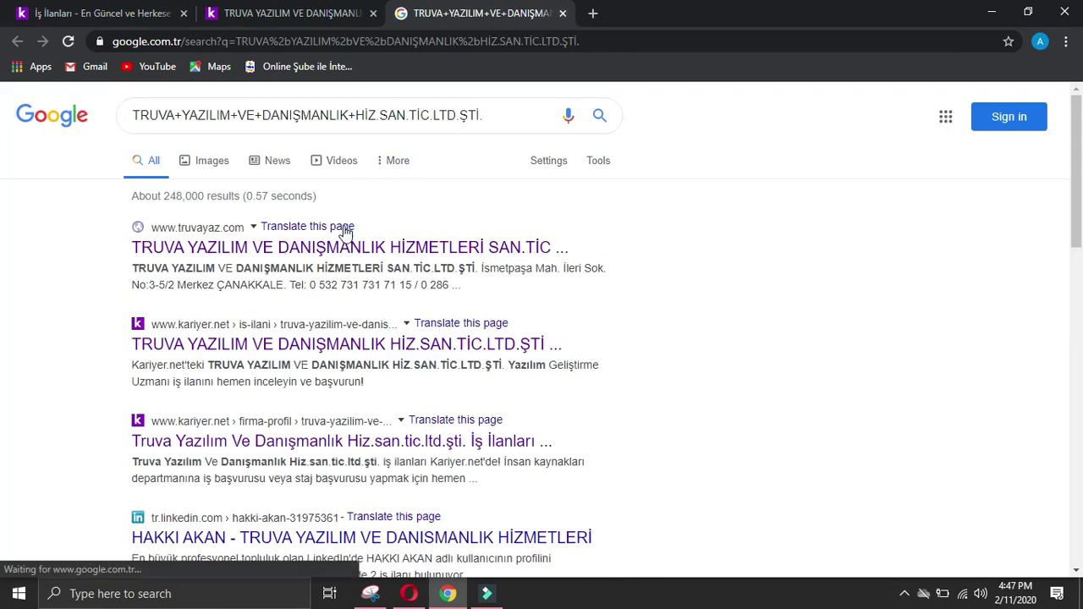
pyautogui.click(563, 13)
pyautogui.click(372, 14)
pyautogui.scroll(-2, 374, 338)
pyautogui.click(417, 334)
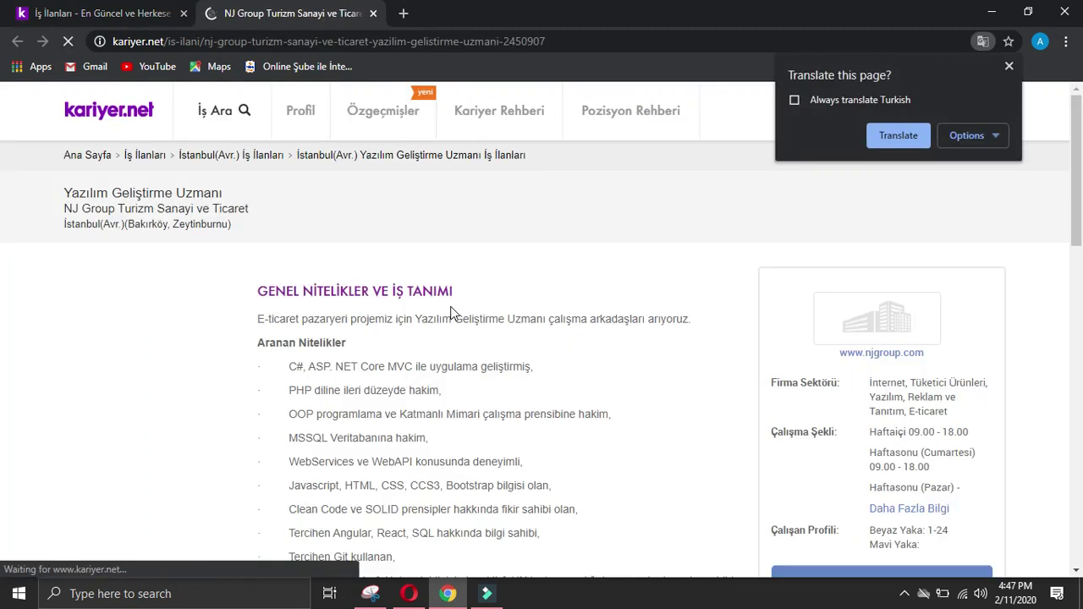
pyautogui.click(900, 138)
pyautogui.click(898, 349)
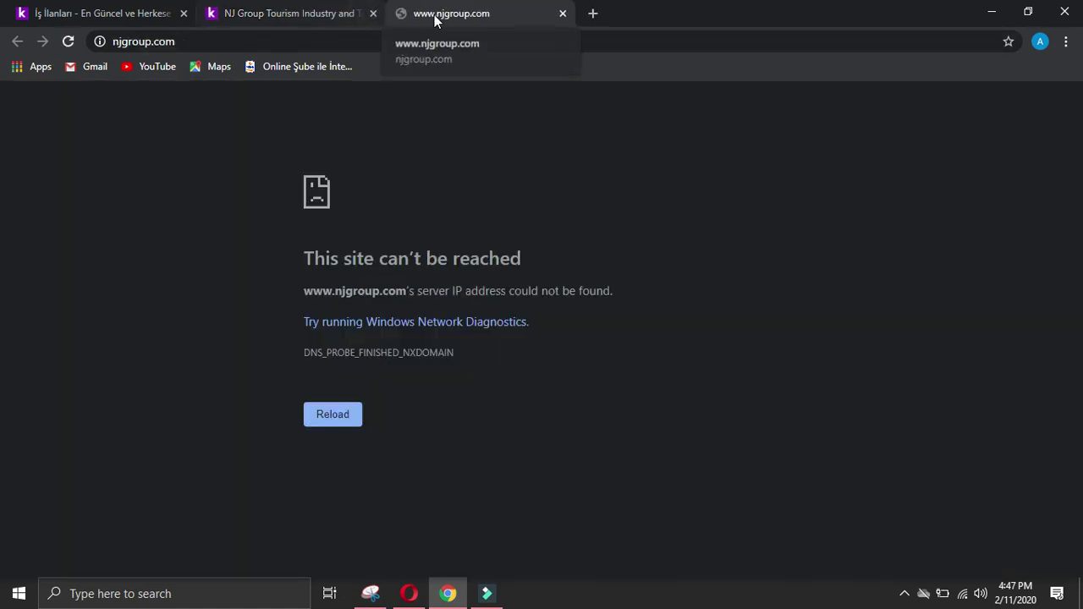
pyautogui.click(562, 14)
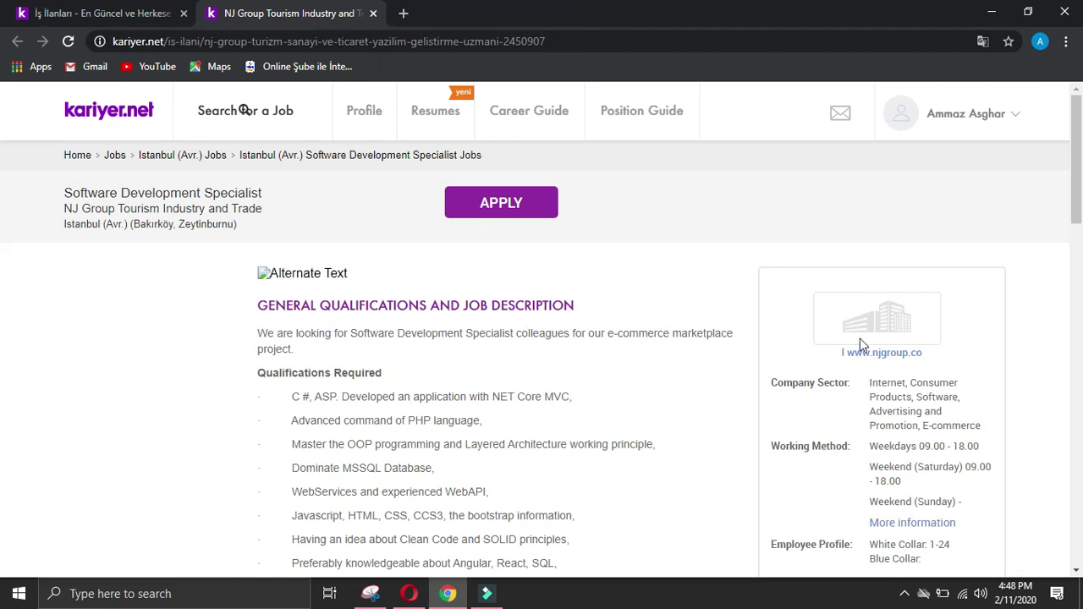
pyautogui.click(873, 352)
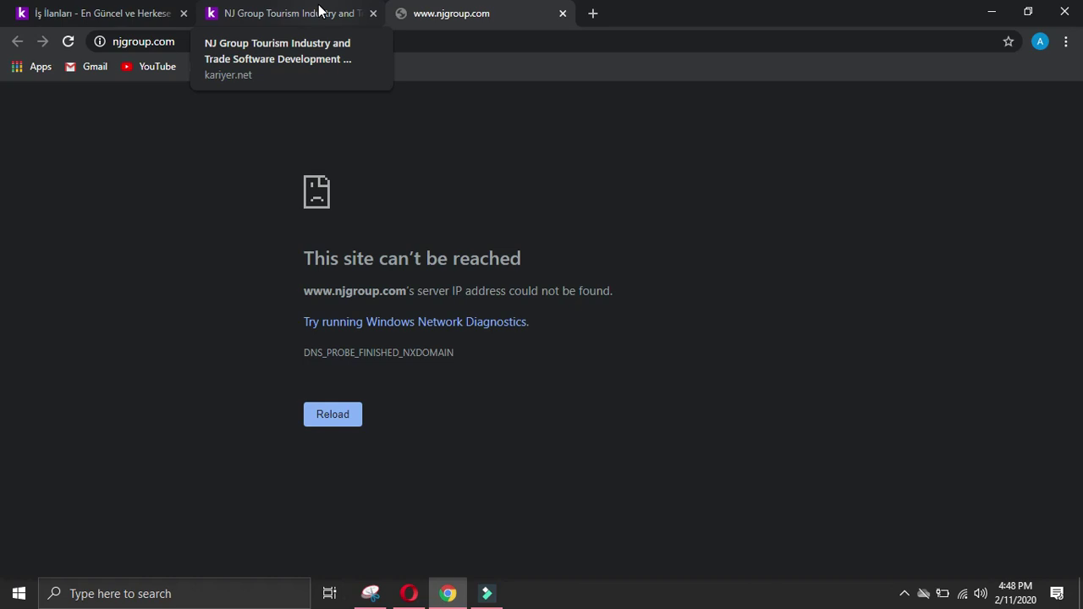
pyautogui.press('F5')
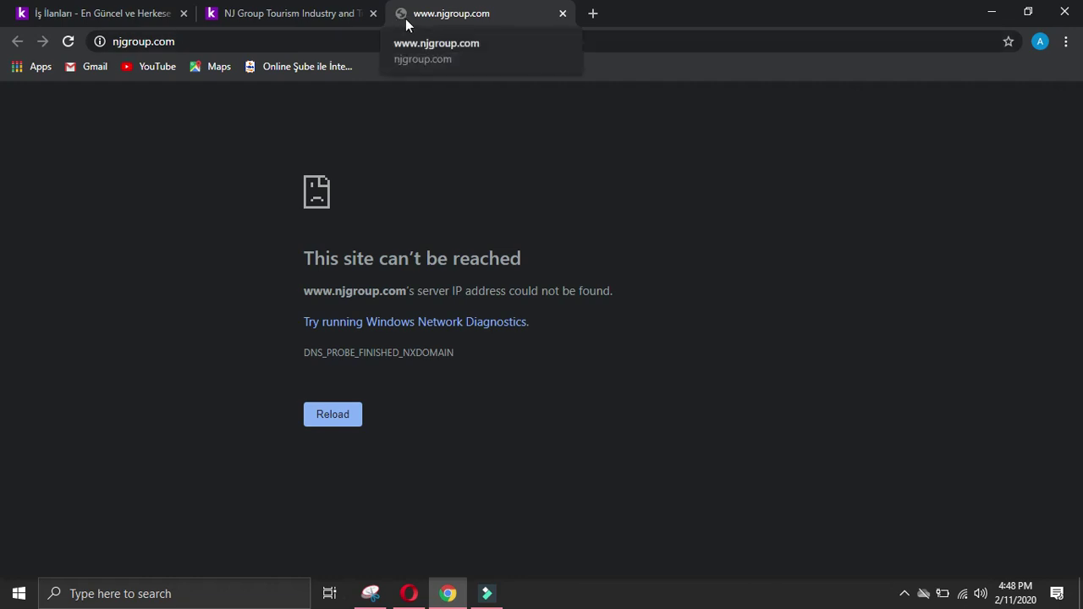
pyautogui.click(73, 38)
pyautogui.click(70, 41)
pyautogui.click(69, 40)
pyautogui.click(561, 13)
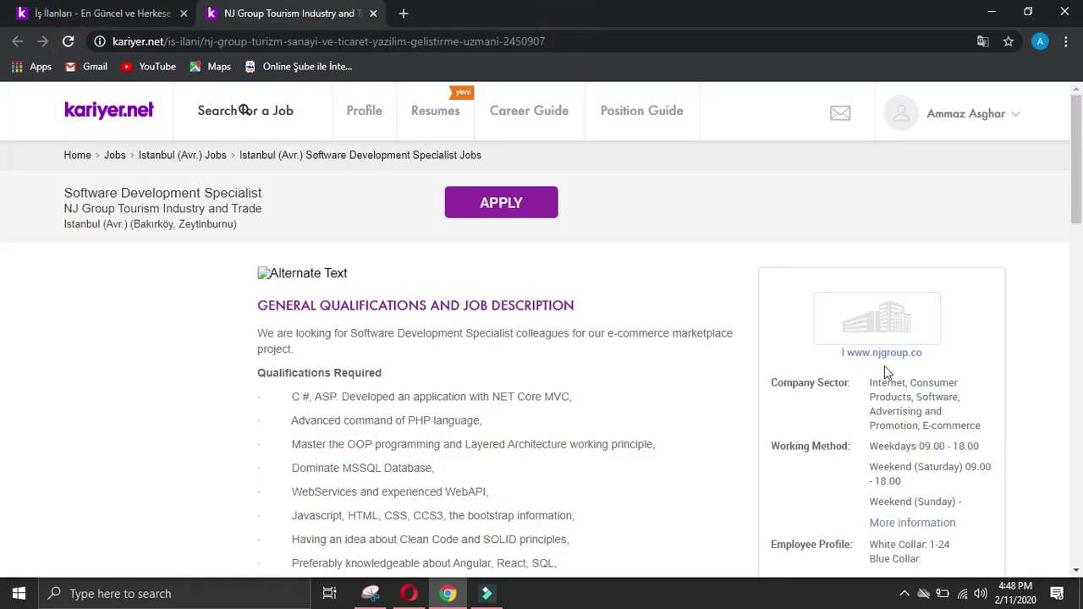
pyautogui.click(908, 353)
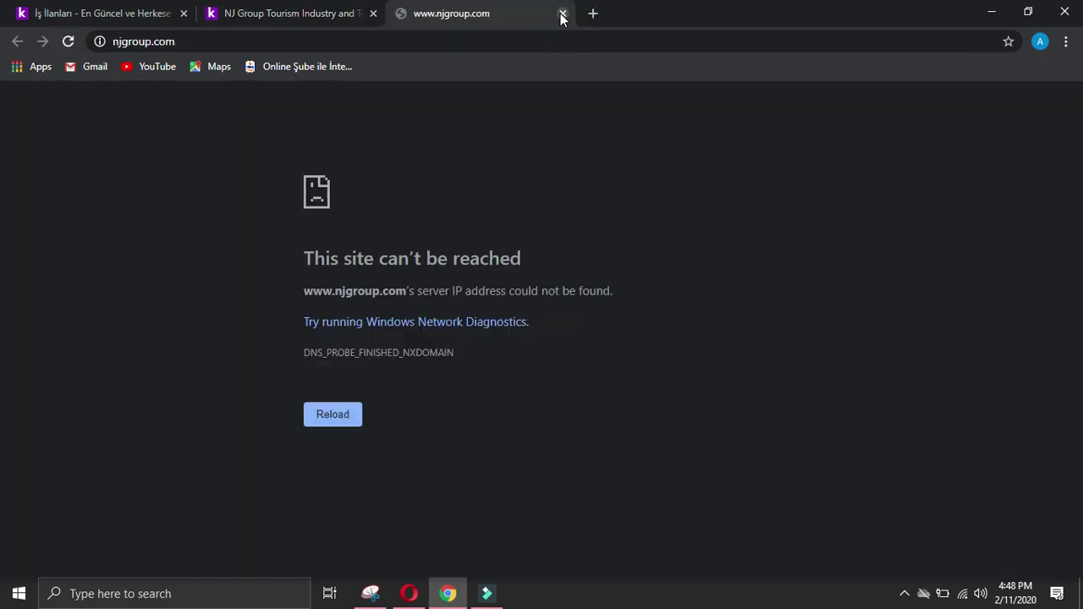
pyautogui.click(562, 13)
pyautogui.scroll(-8, 745, 311)
pyautogui.scroll(4, 766, 307)
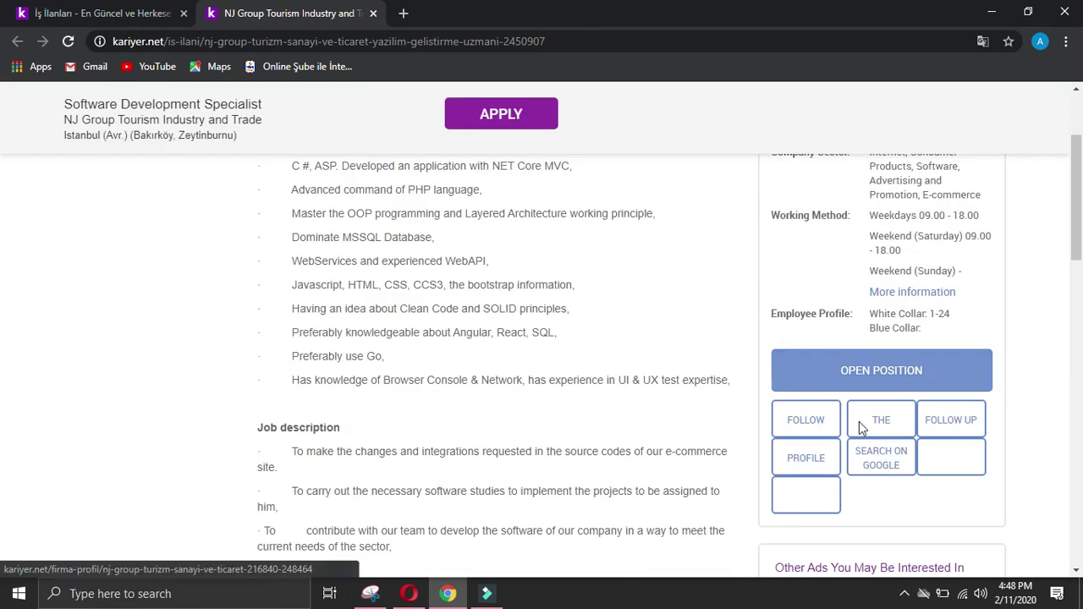
# Step: Google NJ Group and check the emlakkulisi page in English, blocking its notifications
pyautogui.click(882, 455)
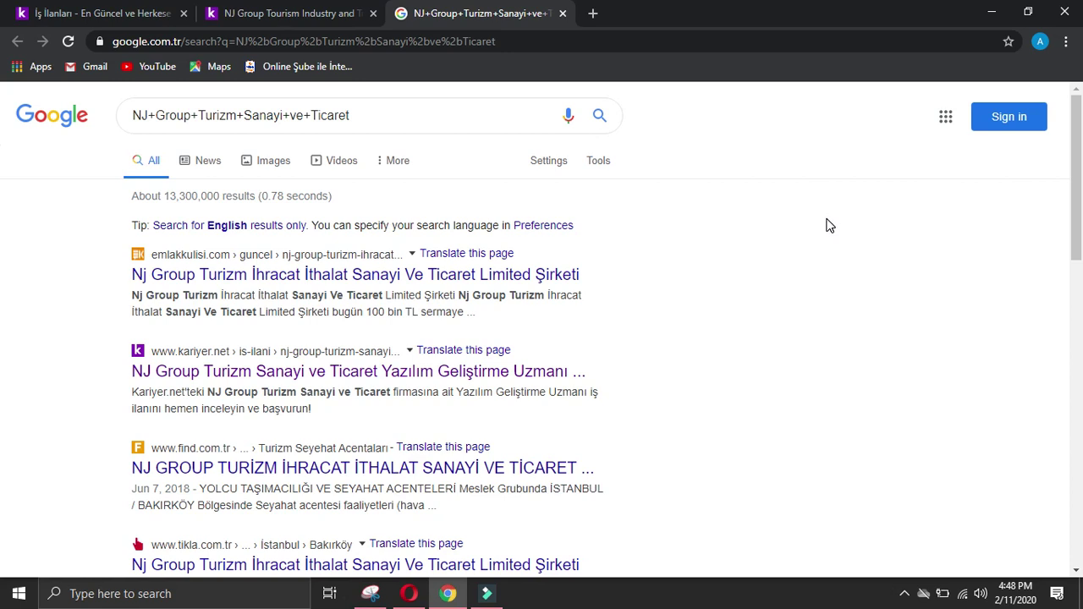
pyautogui.click(502, 258)
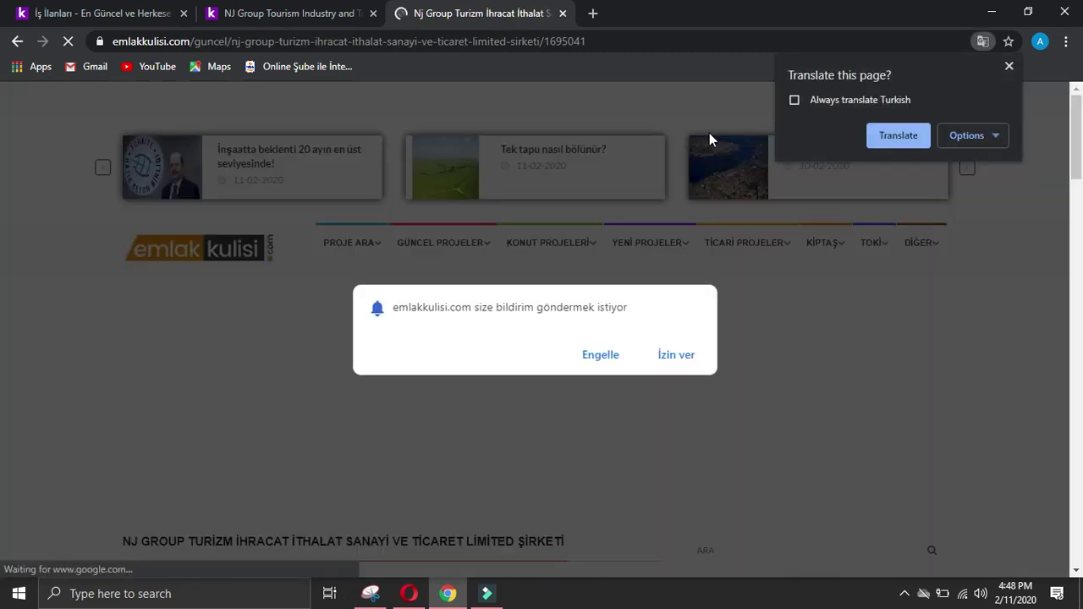
pyautogui.click(899, 135)
pyautogui.click(1009, 65)
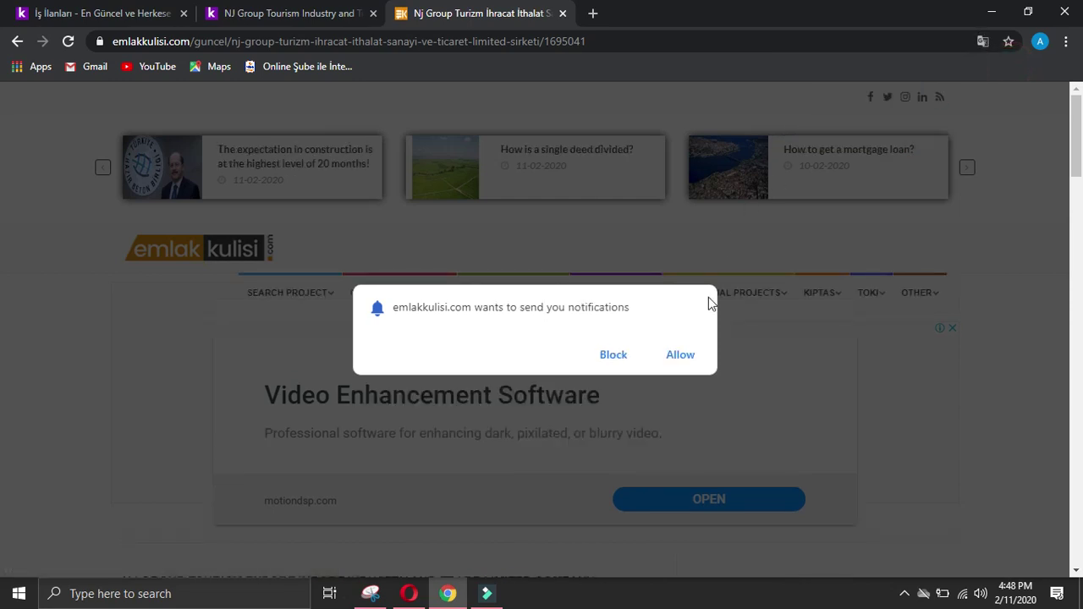
pyautogui.click(625, 356)
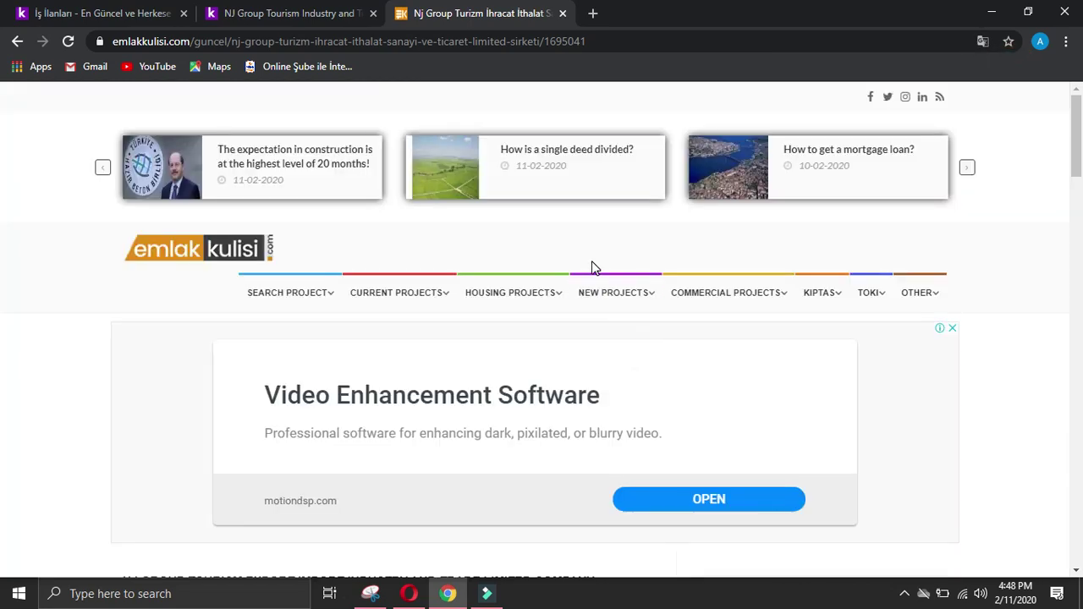
pyautogui.scroll(-5, 592, 268)
pyautogui.scroll(5, 592, 269)
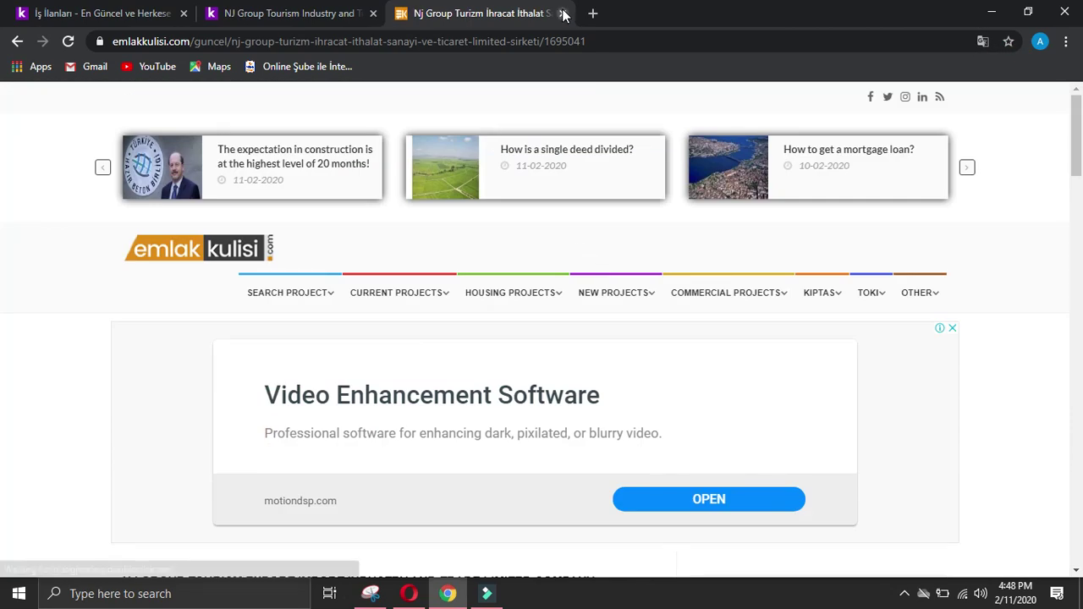
pyautogui.click(563, 12)
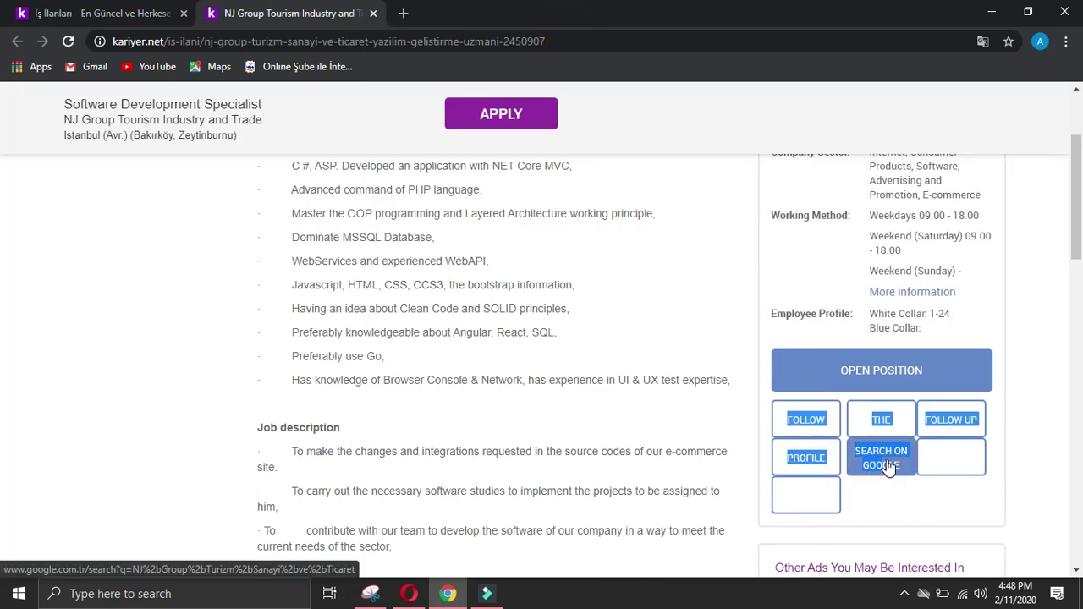
# Step: Search Google again for NJ Group Turizm Sanayi ve Ticaret and scan the results
pyautogui.click(887, 463)
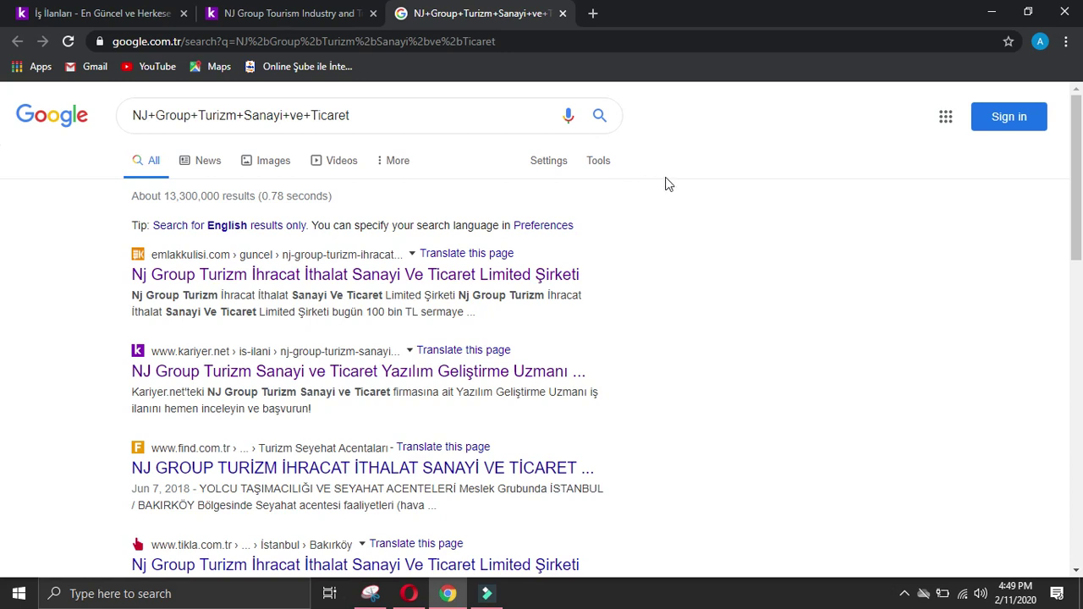
pyautogui.scroll(-4, 2, 142)
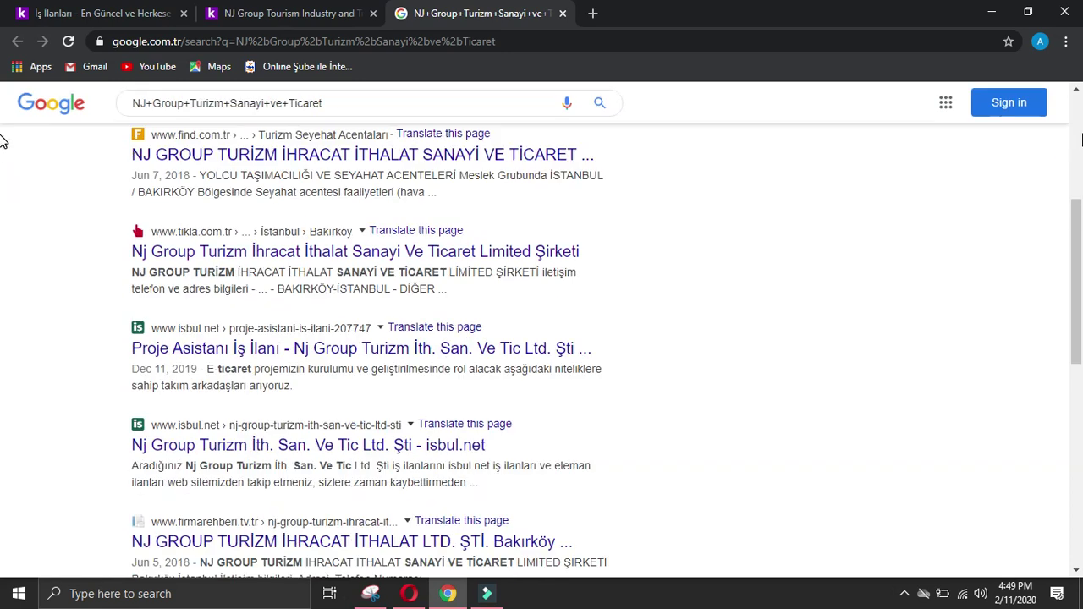
pyautogui.scroll(-2, 588, 369)
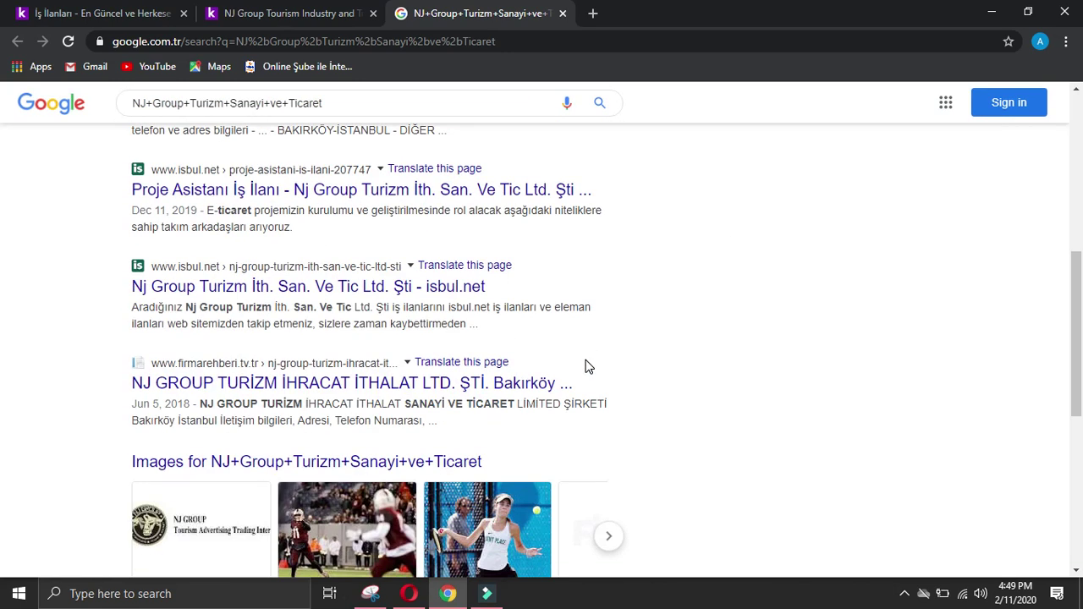
pyautogui.scroll(-5, 588, 365)
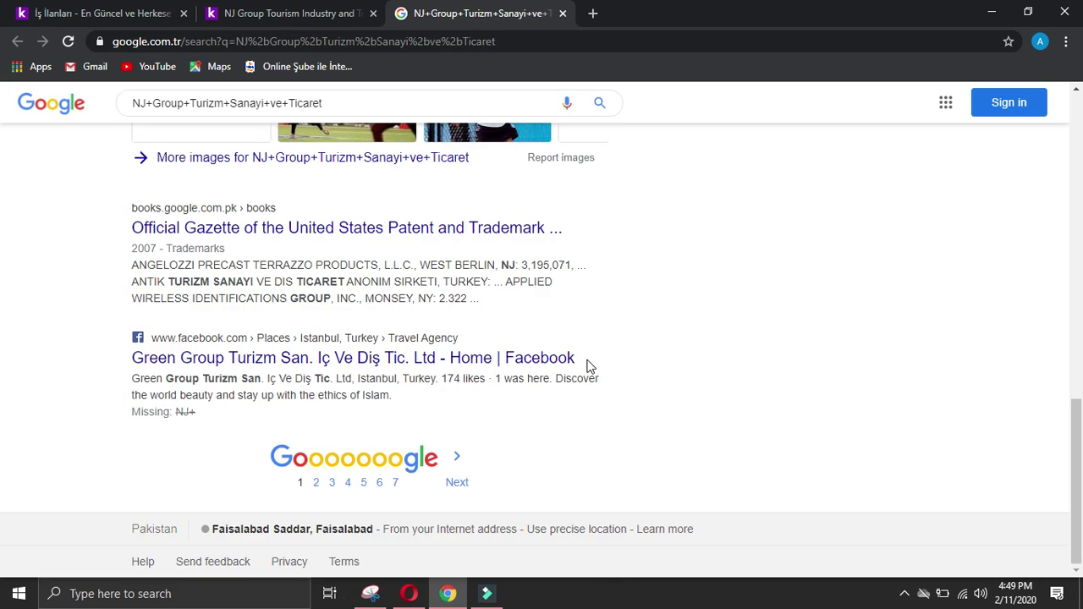
pyautogui.scroll(10, 591, 364)
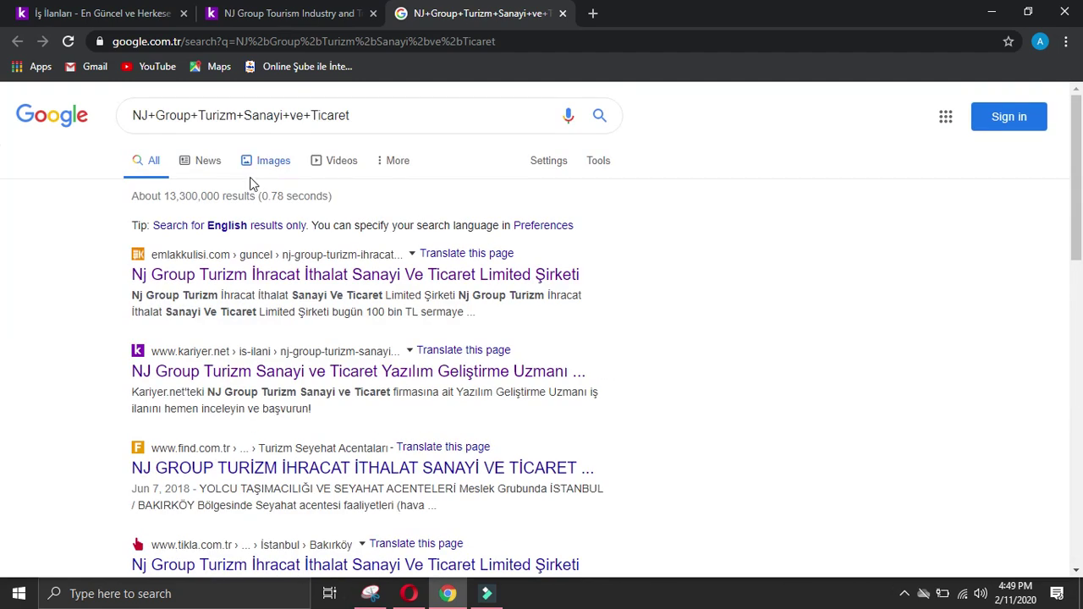
# Step: Shorten the search to 'NJ+Group' and open the NJ Group website result
pyautogui.moveTo(364, 116); pyautogui.dragTo(199, 111)
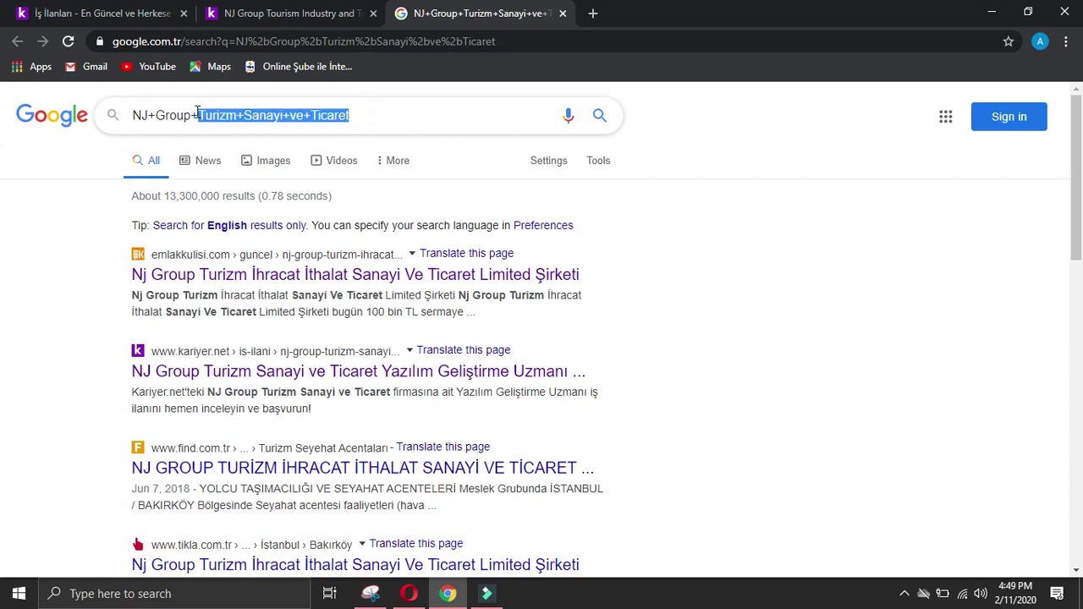
pyautogui.press('BackSpace')
pyautogui.press('Return')
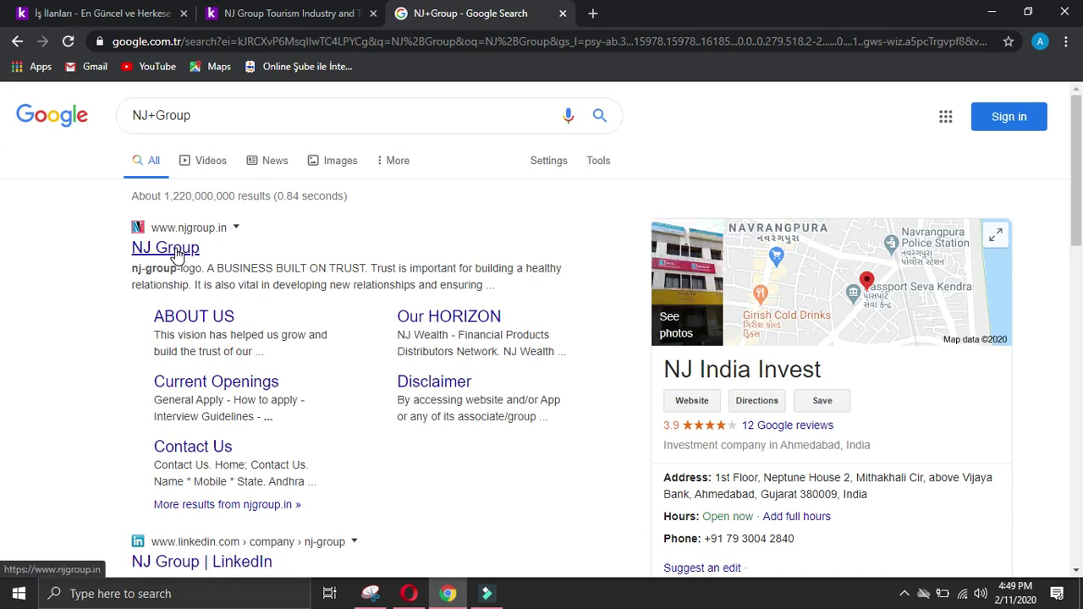
pyautogui.click(176, 254)
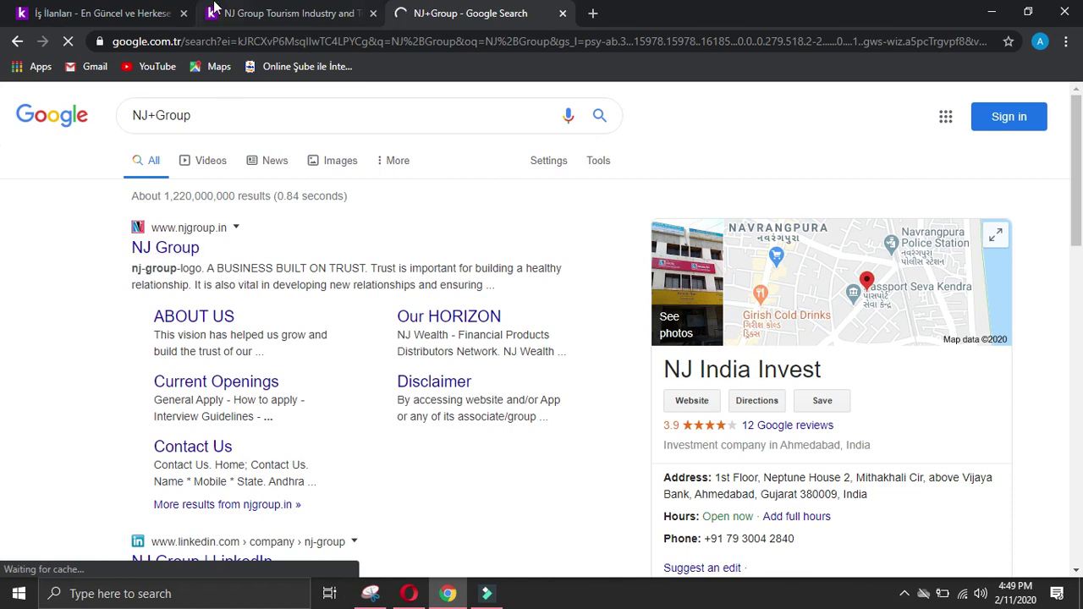
# Step: From the NJ Group posting, start a new Google search for the company's full name
pyautogui.click(138, 14)
pyautogui.click(474, 11)
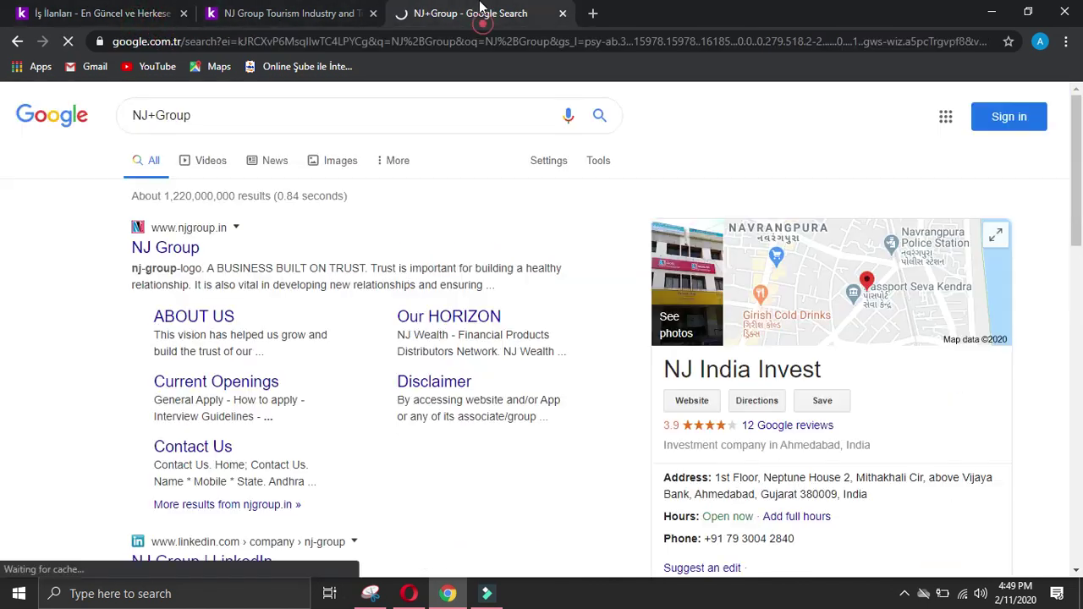
pyautogui.click(208, 119)
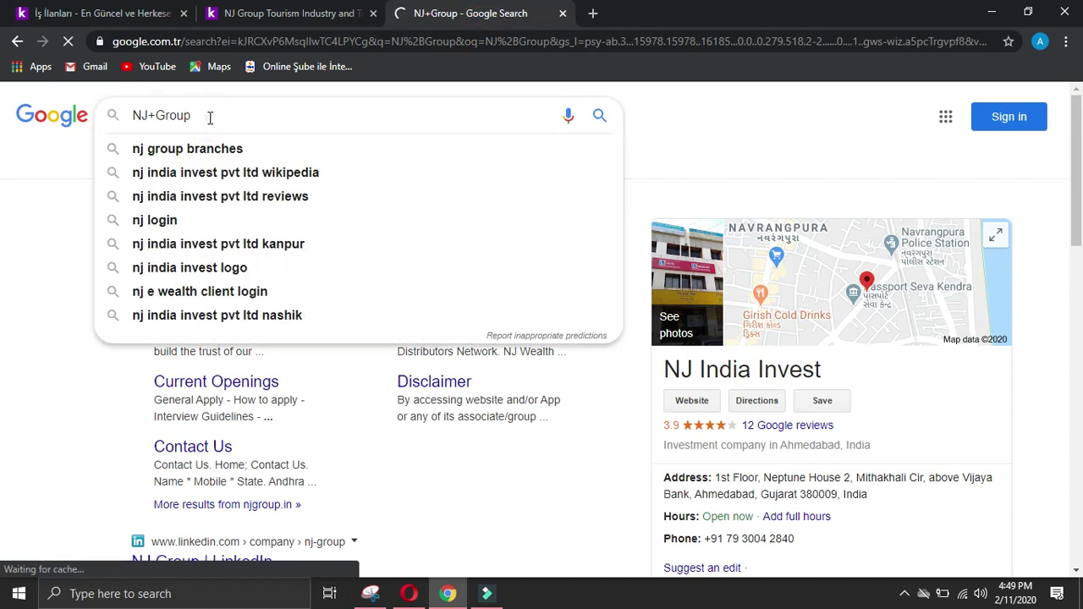
pyautogui.write('+')
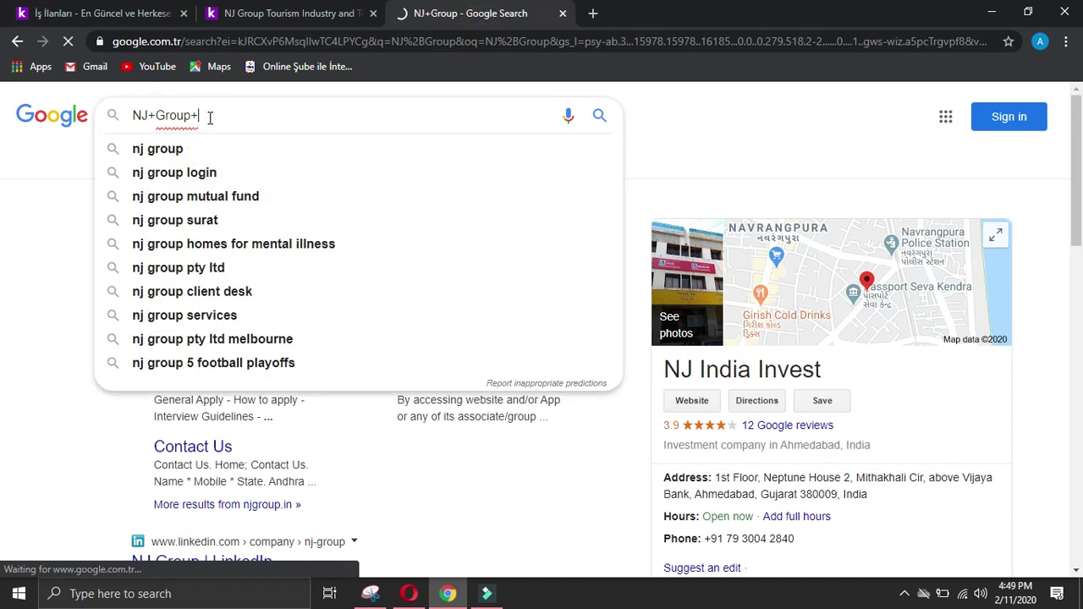
pyautogui.write('t')
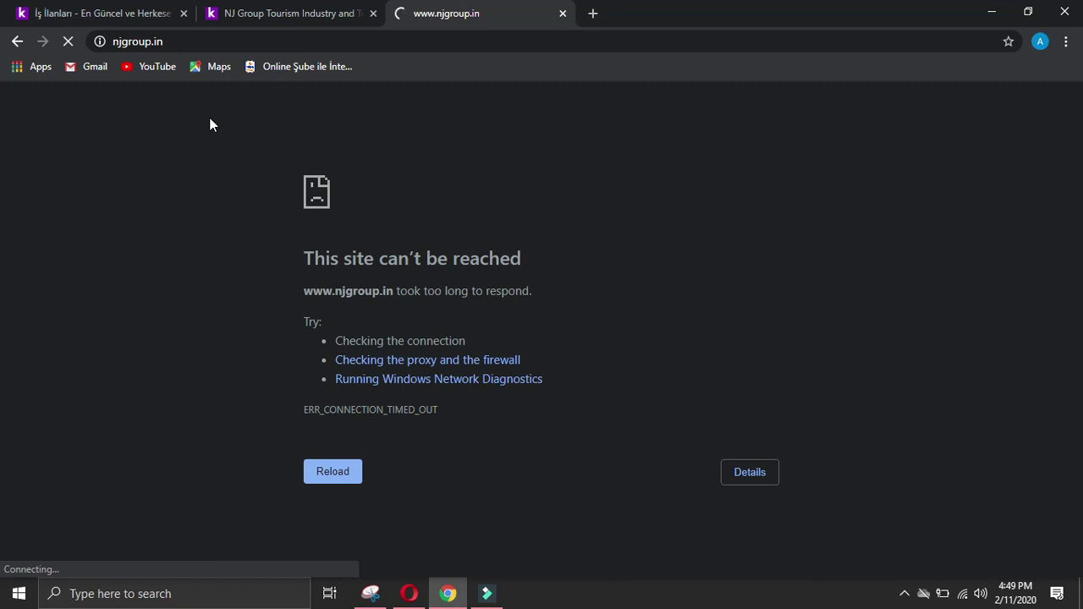
pyautogui.click(301, 10)
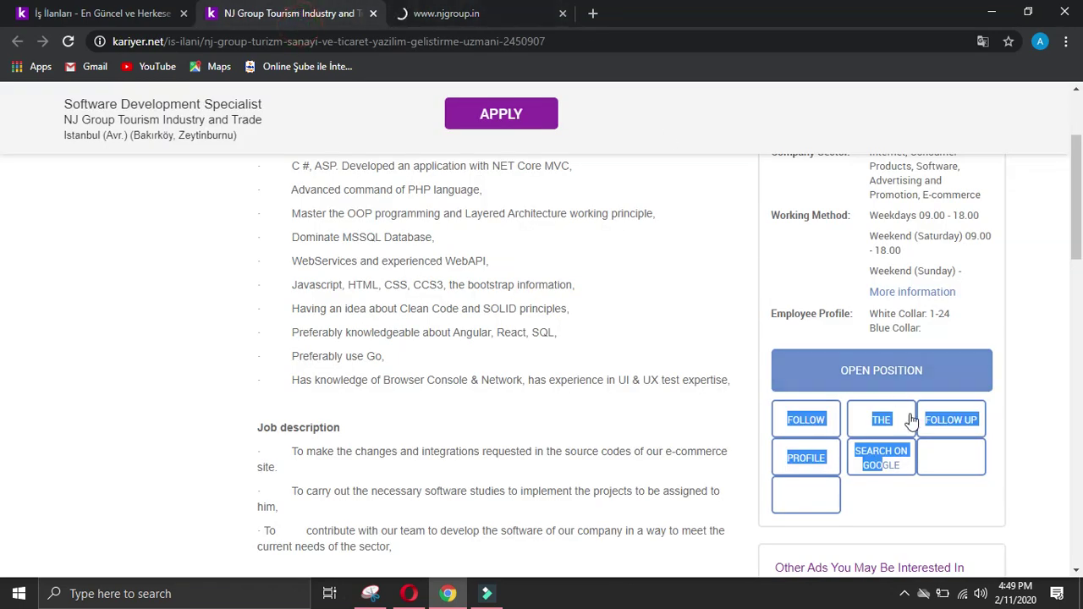
pyautogui.click(882, 474)
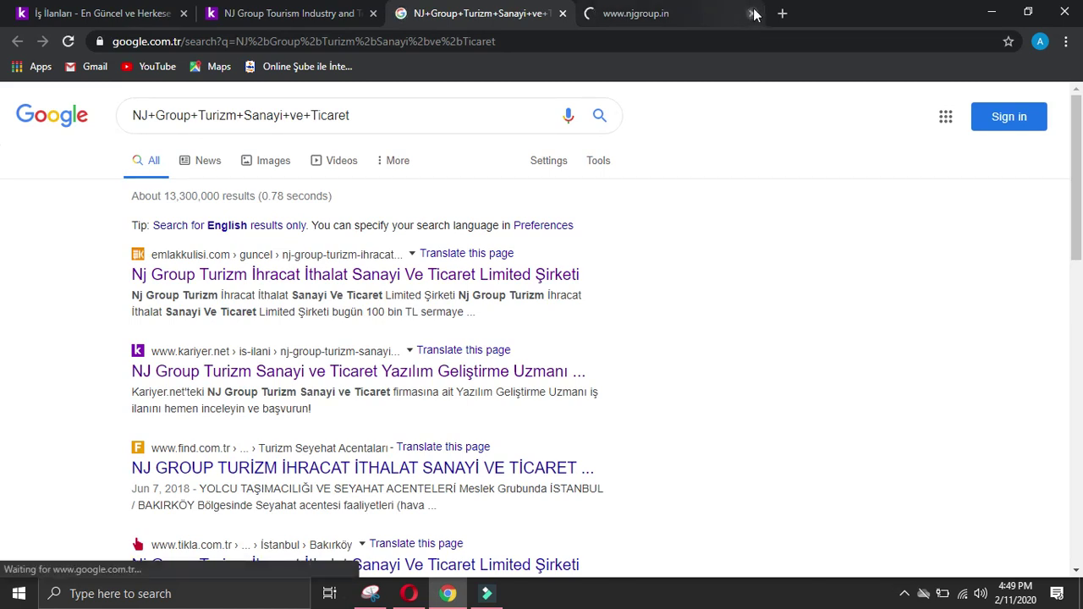
# Step: Trim the query's trailing words, rerun the search and scan the results
pyautogui.moveTo(368, 115); pyautogui.dragTo(243, 119)
pyautogui.press('BackSpace')
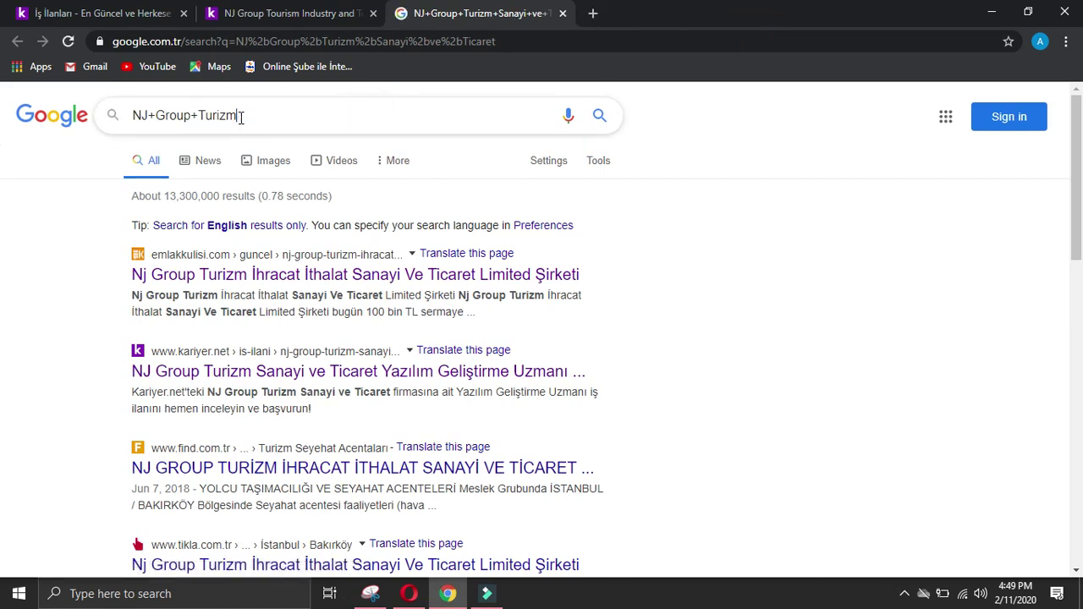
pyautogui.press('Return')
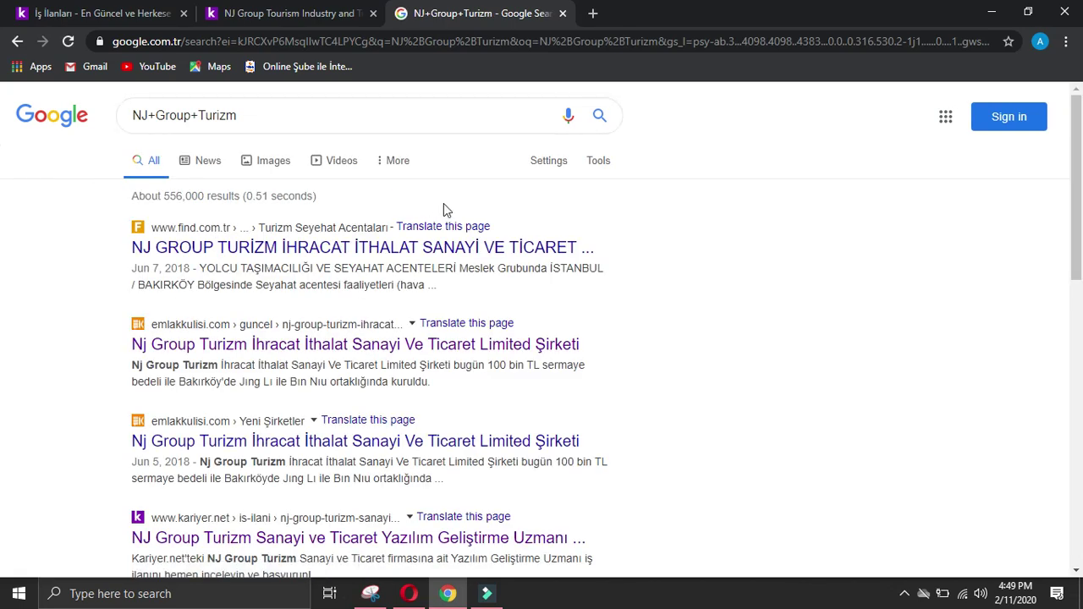
pyautogui.scroll(-2, 688, 236)
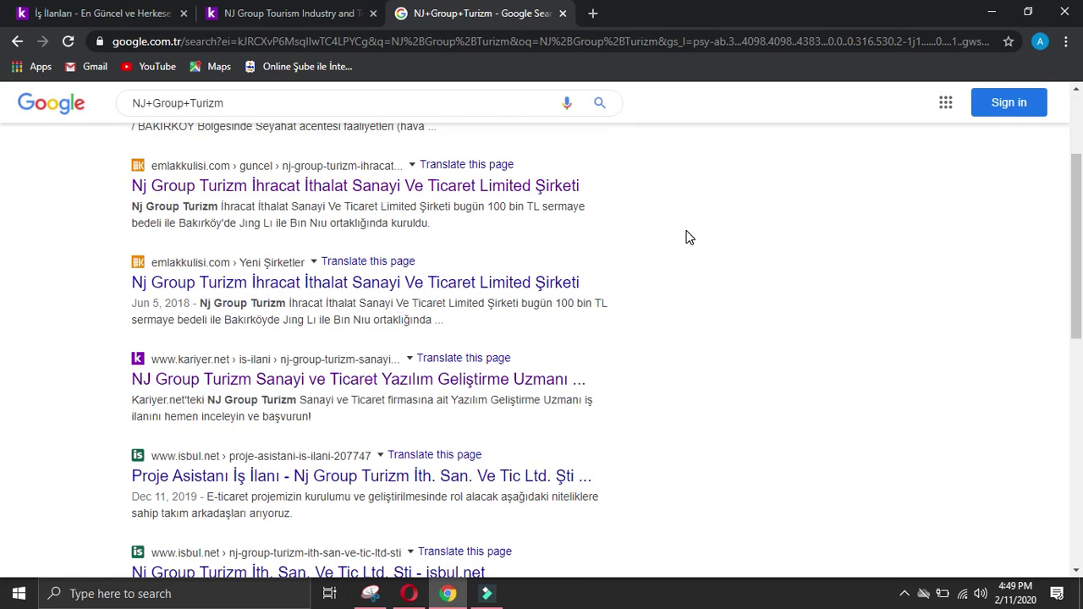
pyautogui.scroll(-2, 687, 236)
pyautogui.scroll(4, 690, 233)
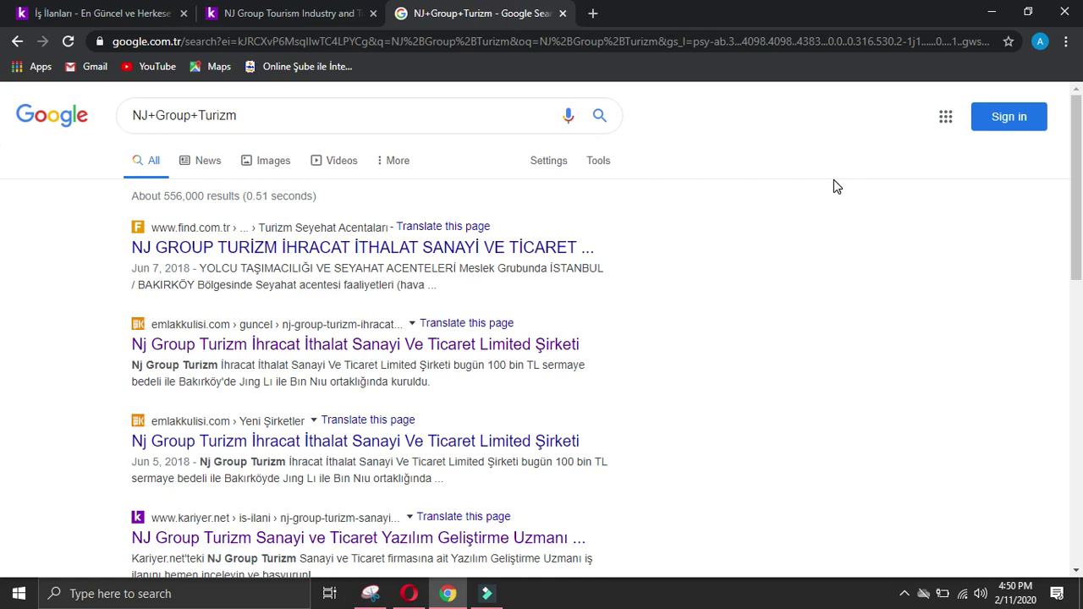
pyautogui.scroll(-5, 806, 233)
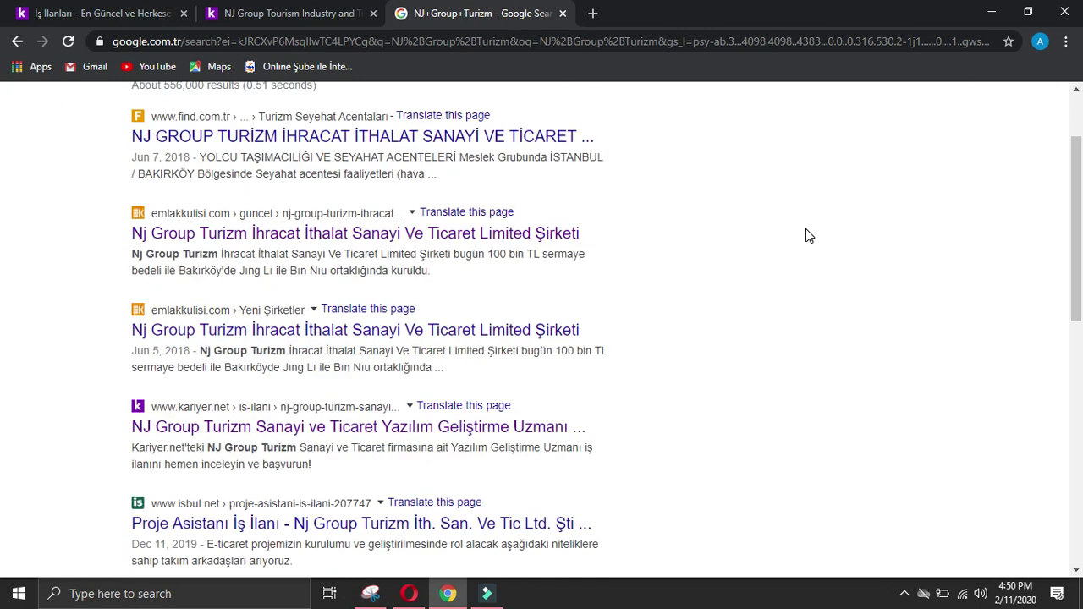
pyautogui.scroll(5, 807, 235)
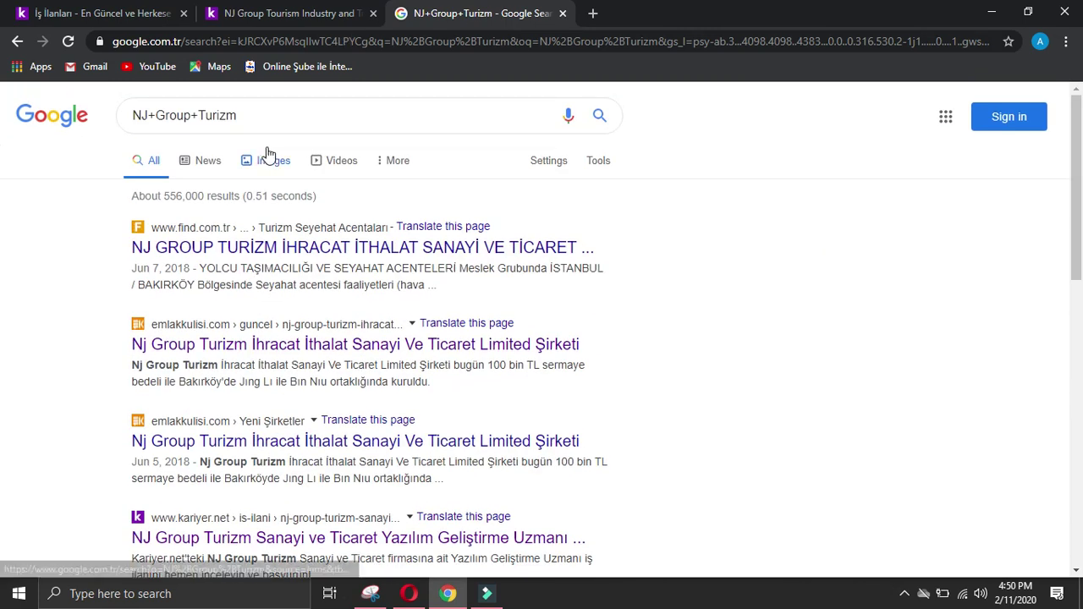
# Step: Search the company name again, narrow it to 'NJ+Group' and open the listed Website
pyautogui.click(599, 116)
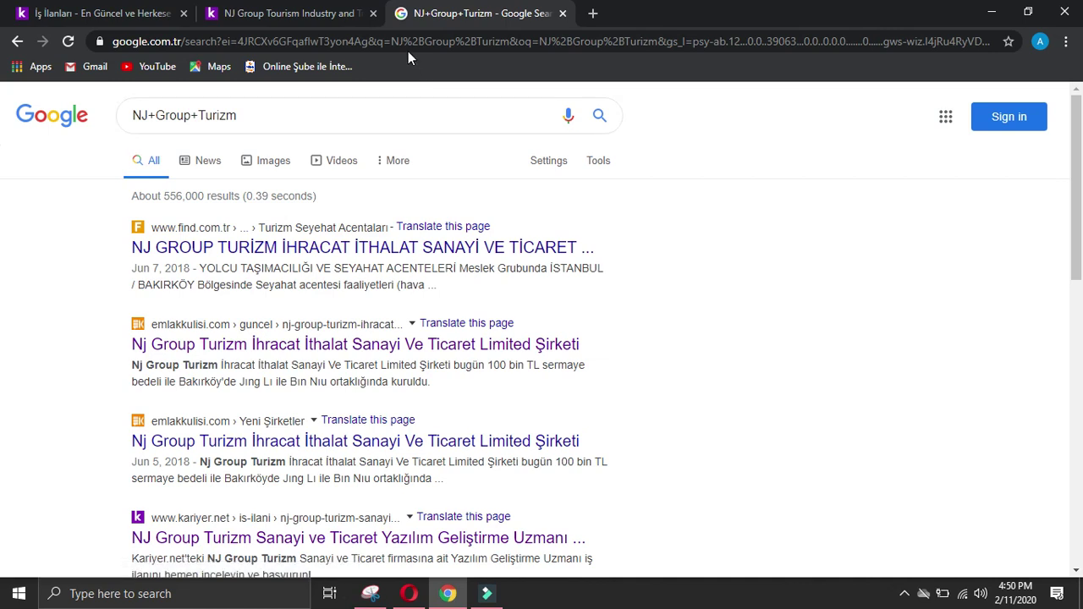
pyautogui.click(288, 12)
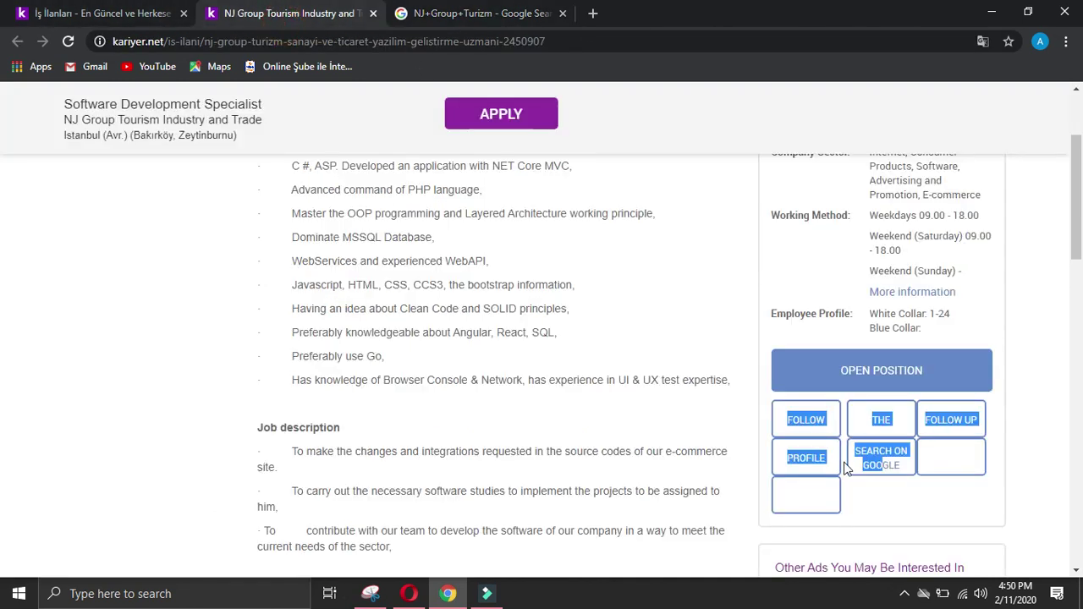
pyautogui.click(868, 449)
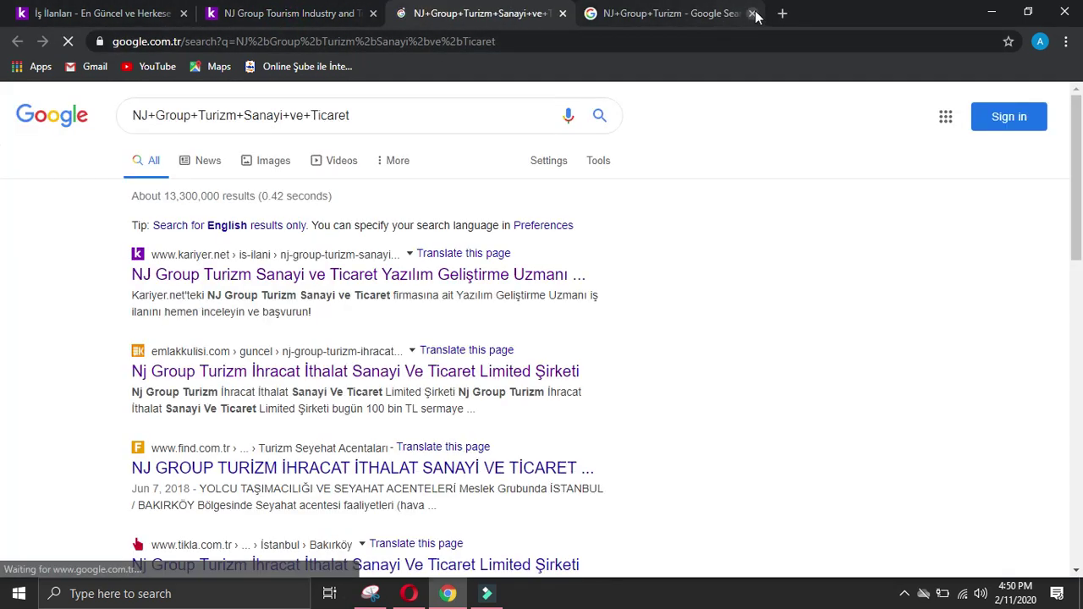
pyautogui.click(752, 13)
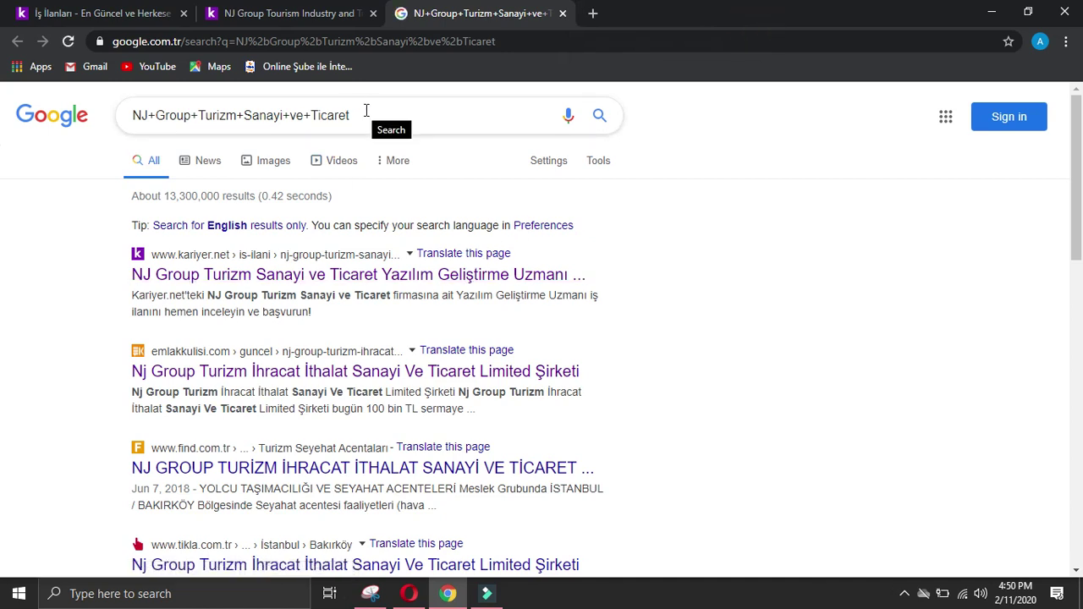
pyautogui.moveTo(360, 114); pyautogui.dragTo(195, 115)
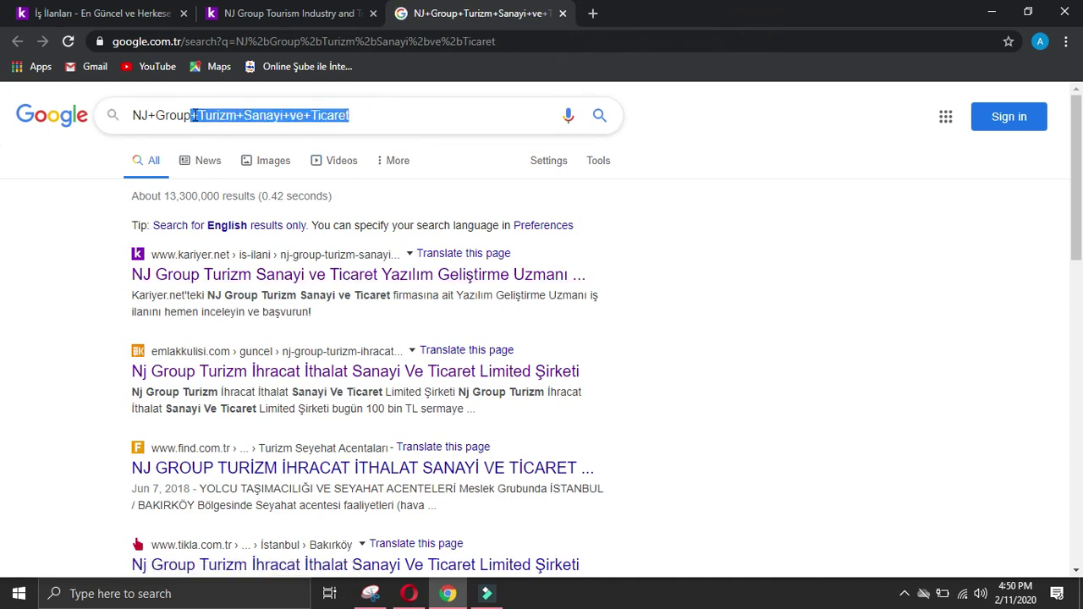
pyautogui.press('BackSpace')
pyautogui.press('Return')
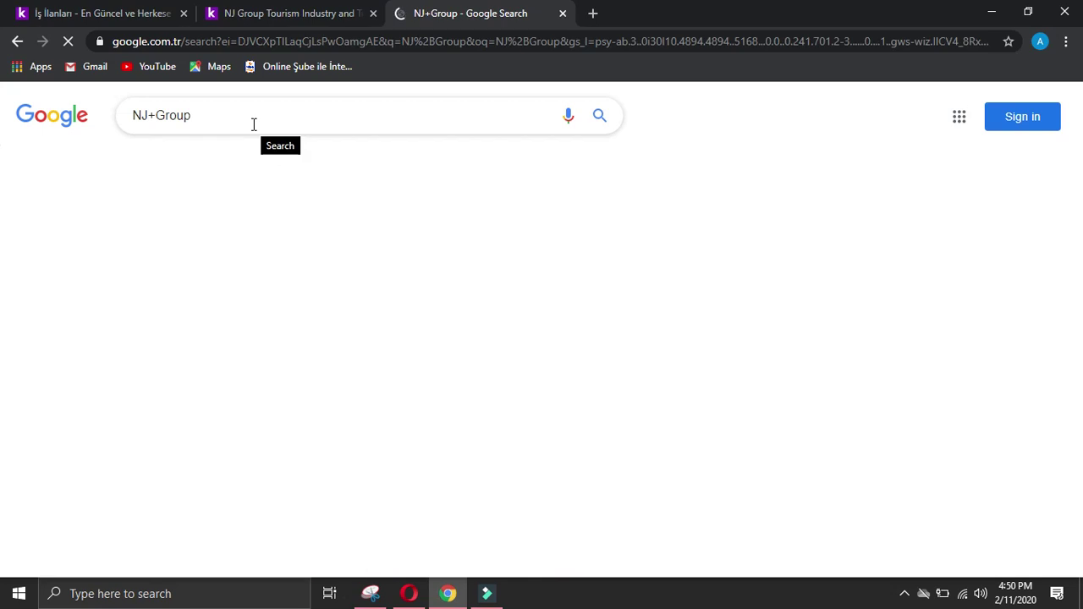
pyautogui.click(690, 403)
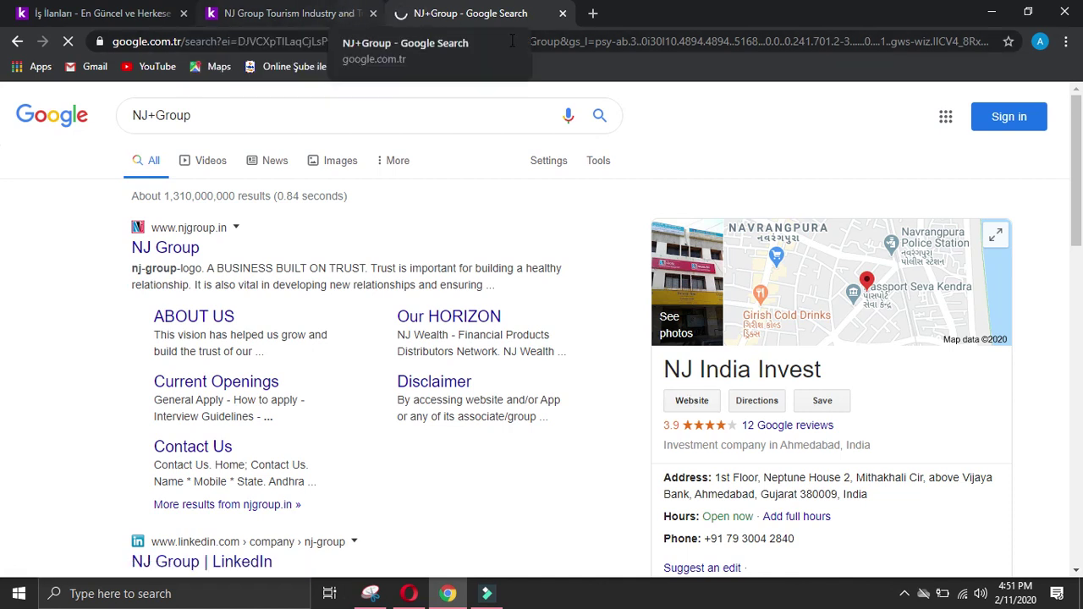
# Step: Retry the NJ Group Website link after njgroup.in times out
pyautogui.scroll(-7, 895, 113)
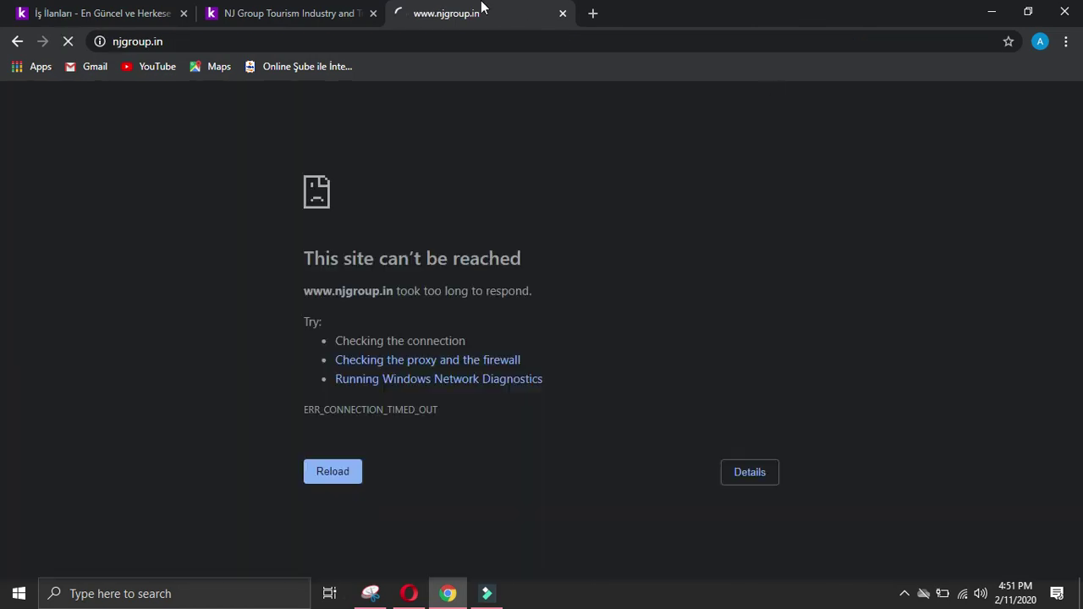
pyautogui.click(15, 42)
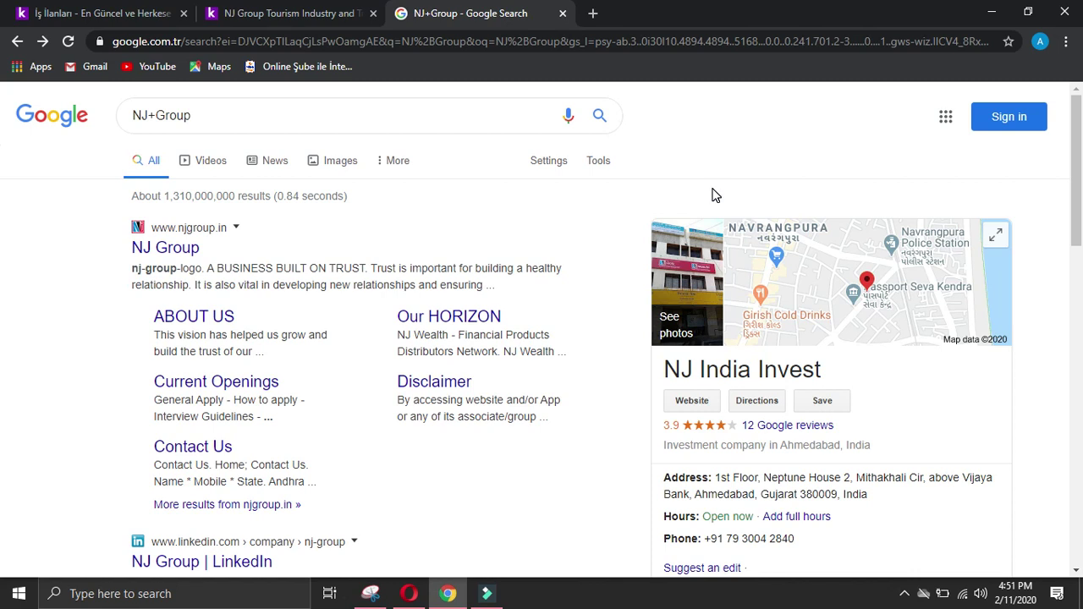
pyautogui.click(692, 400)
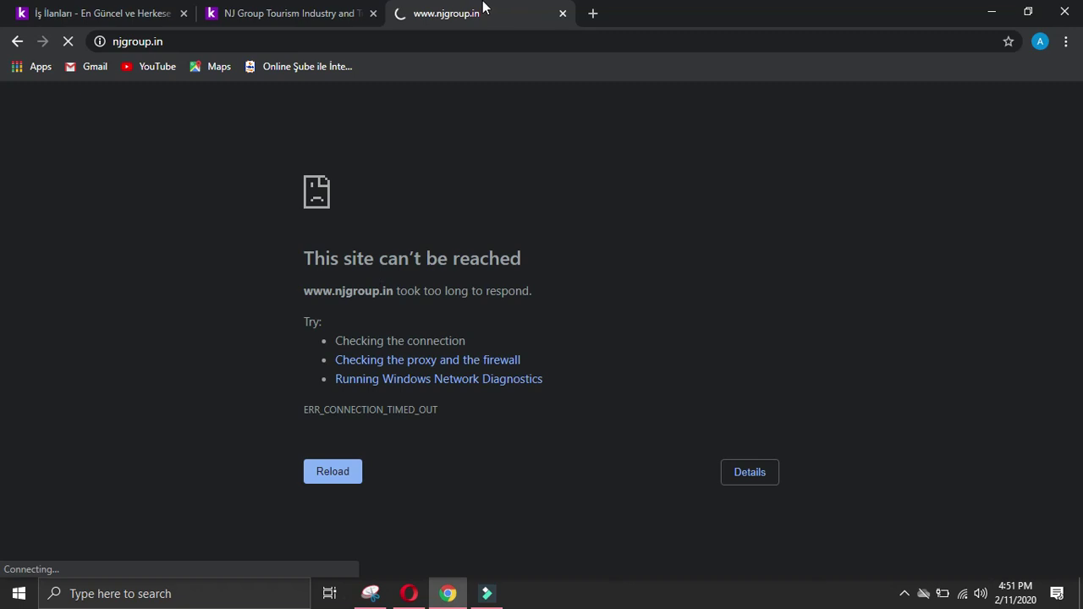
pyautogui.click(17, 41)
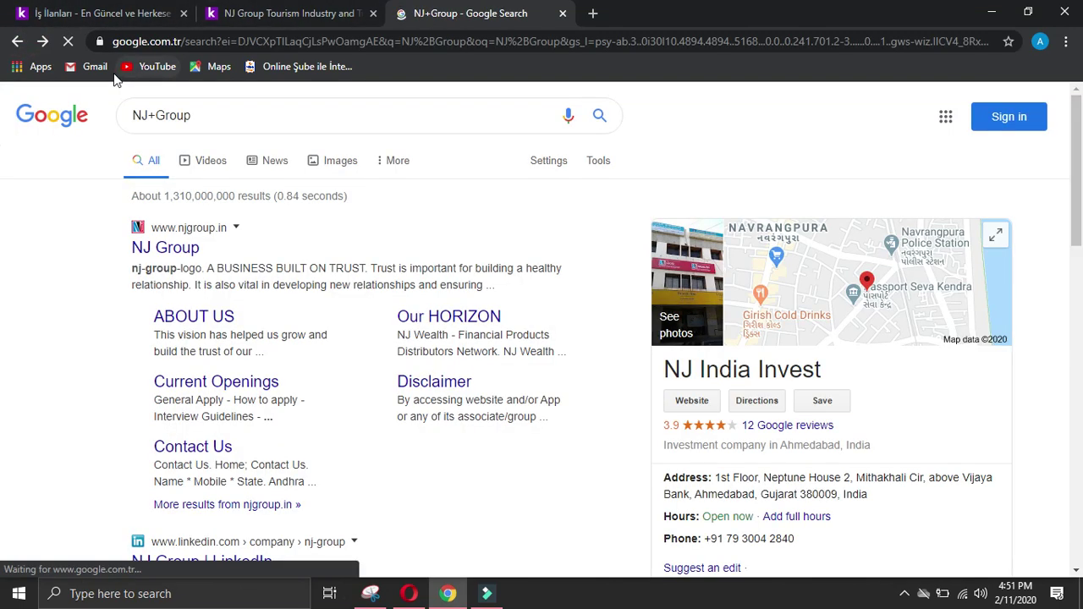
pyautogui.scroll(-2, 450, 338)
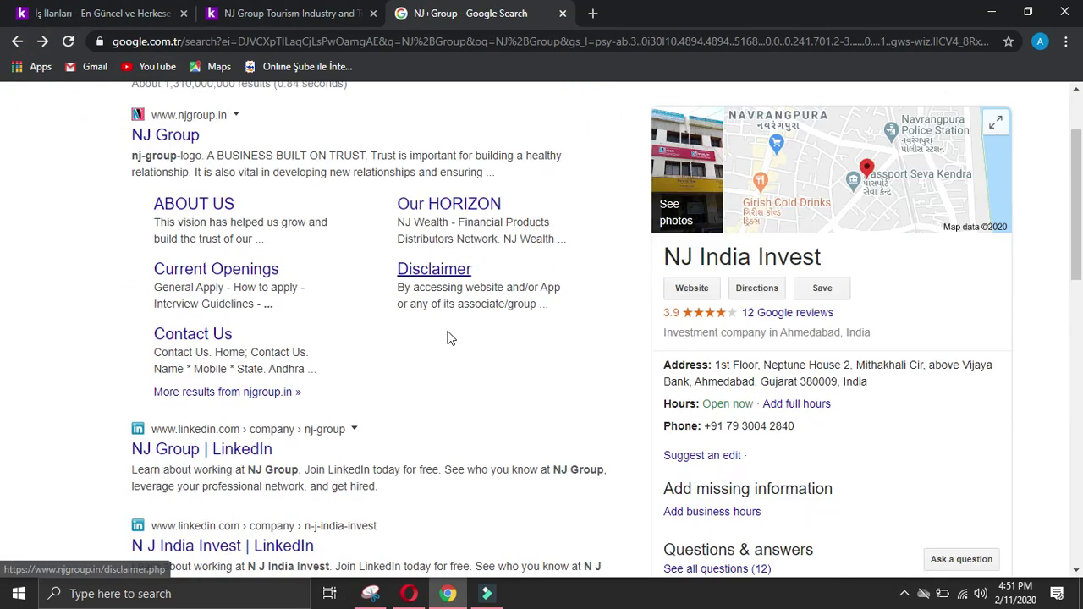
pyautogui.scroll(2, 385, 408)
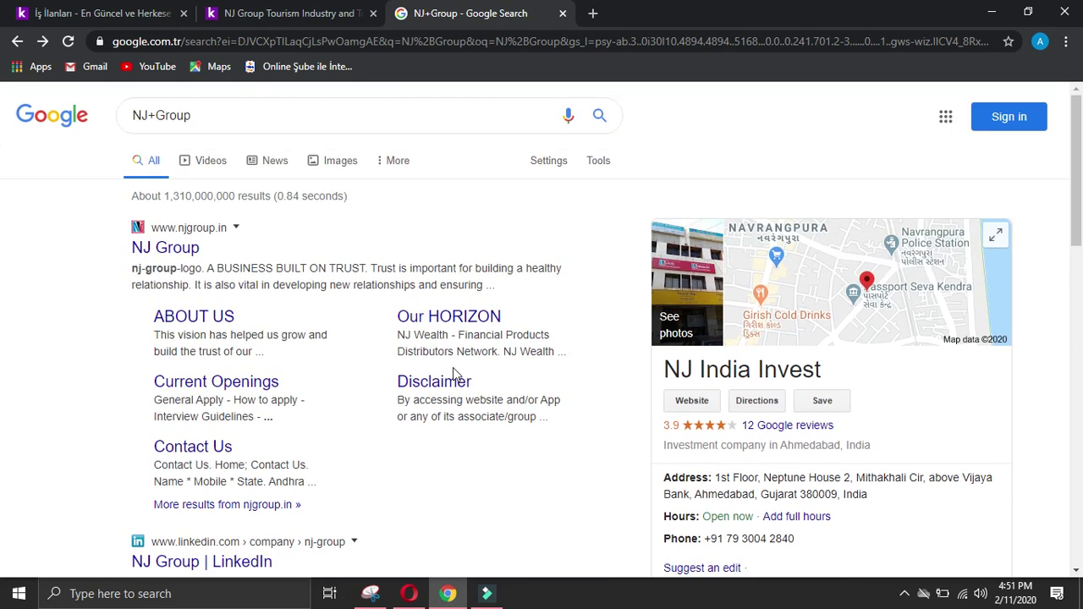
pyautogui.click(692, 398)
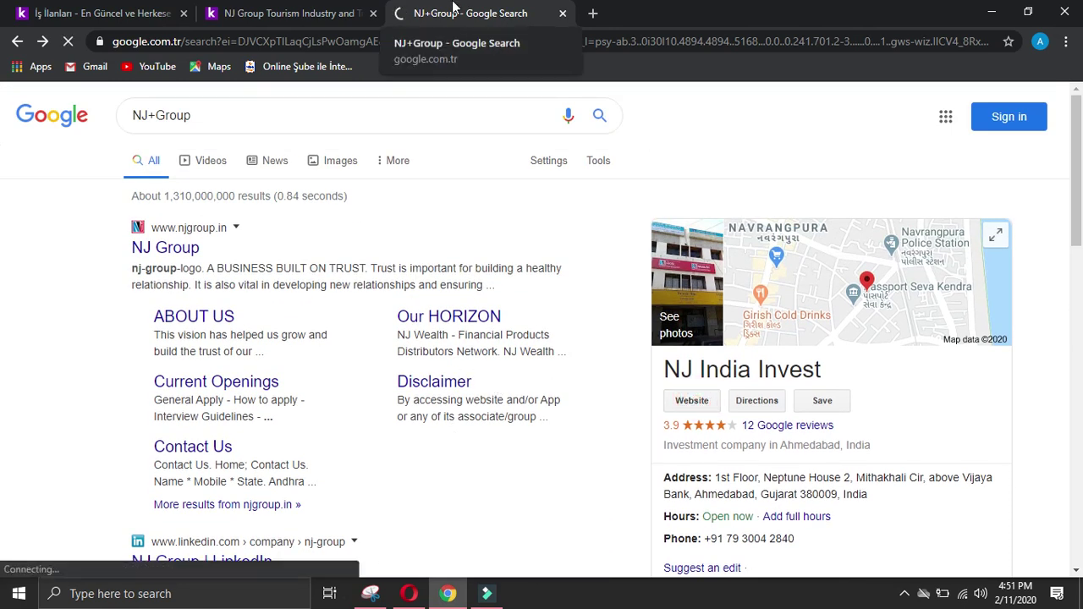
# Step: Open njgroup.in in a new tab, close the timed-out page and wait for it to load
pyautogui.click(189, 250)
pyautogui.click(193, 253)
pyautogui.click(262, 259)
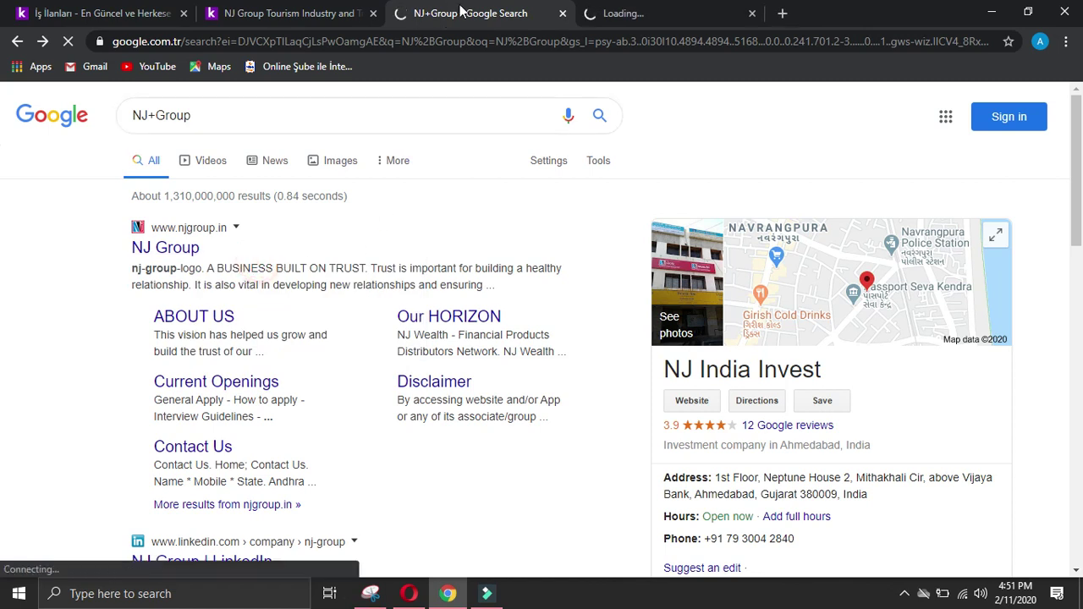
pyautogui.click(692, 400)
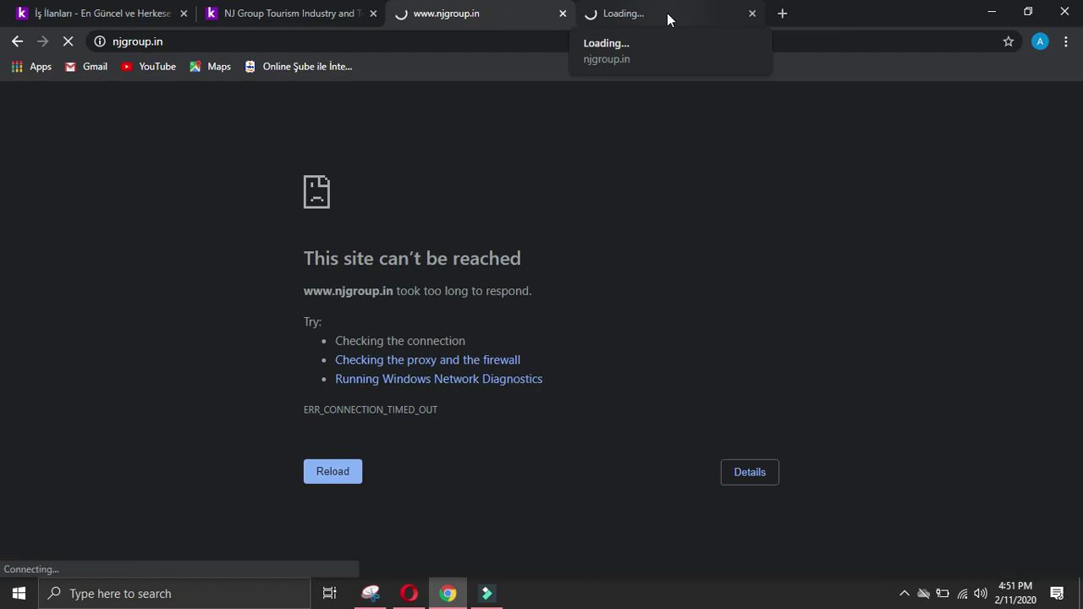
pyautogui.click(667, 13)
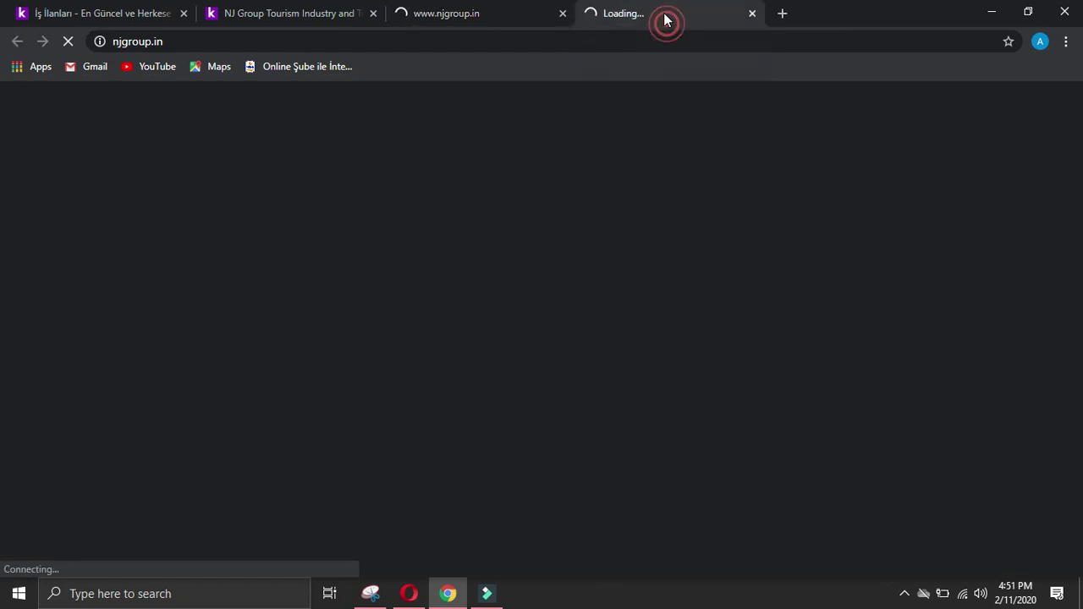
pyautogui.click(563, 14)
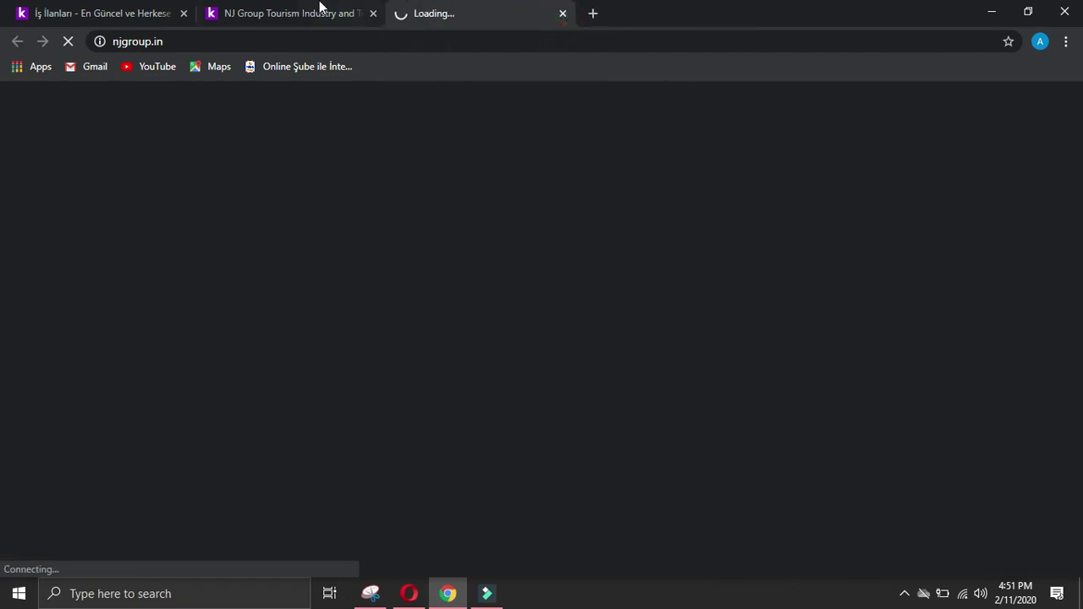
pyautogui.click(308, 13)
pyautogui.click(423, 19)
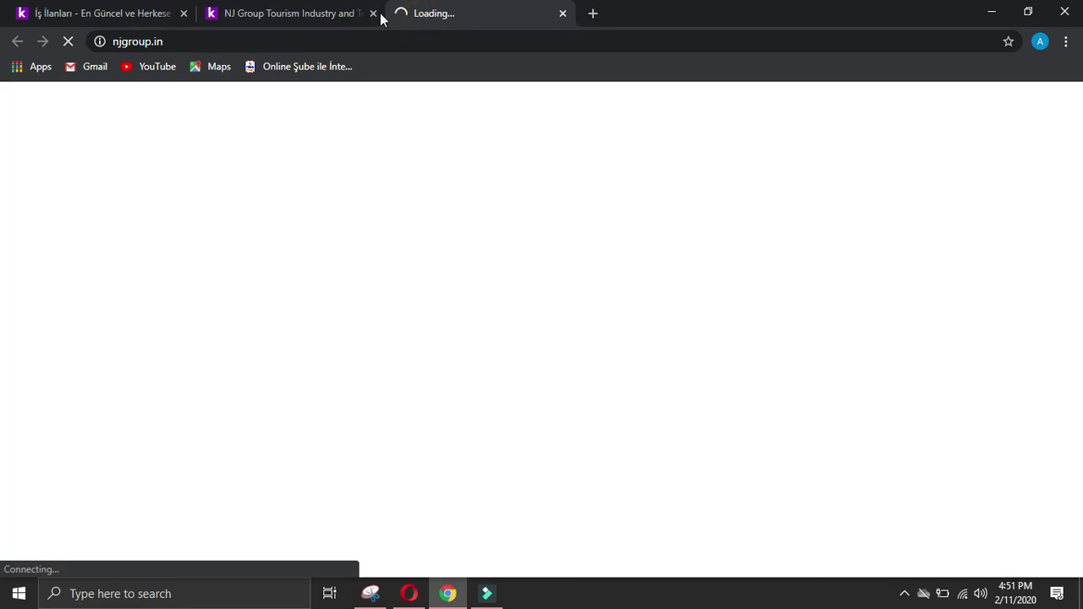
pyautogui.click(274, 14)
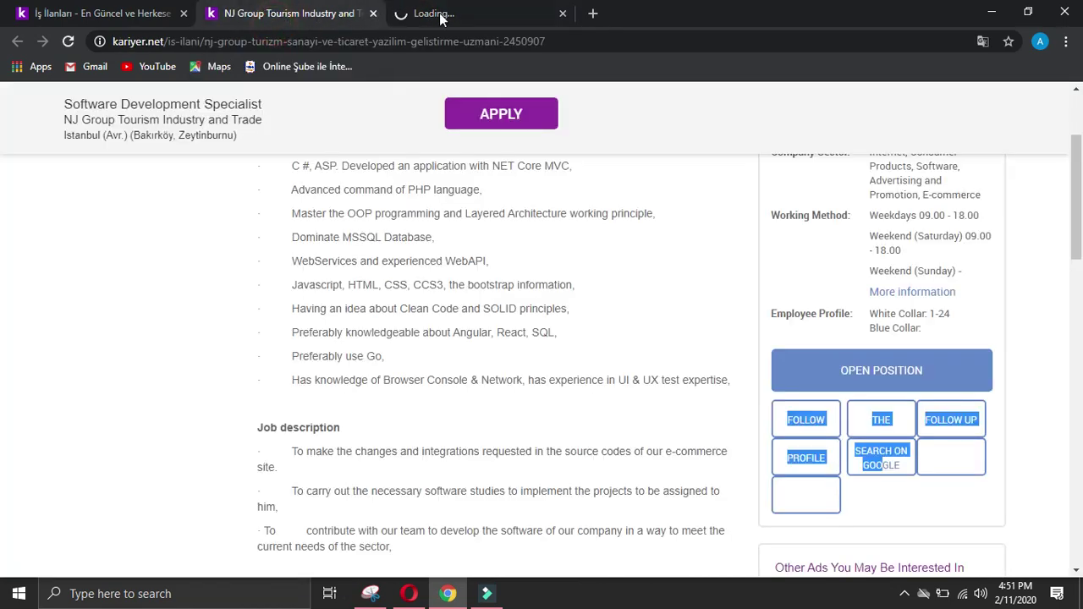
pyautogui.click(480, 17)
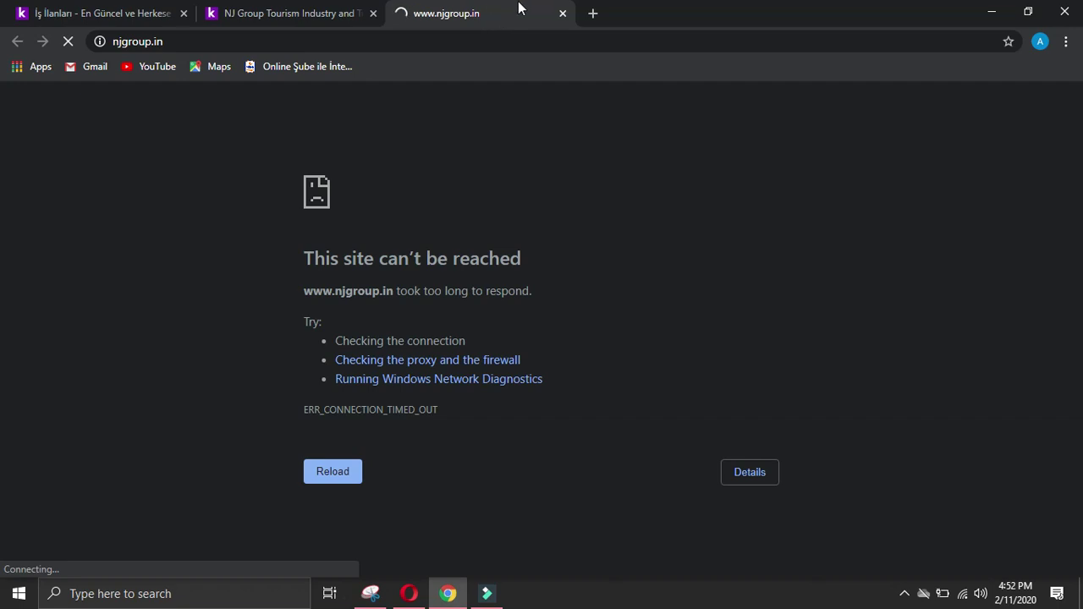
# Step: Close the NJ Group tabs and open the Generali Sigorta listing translated into English
pyautogui.click(562, 14)
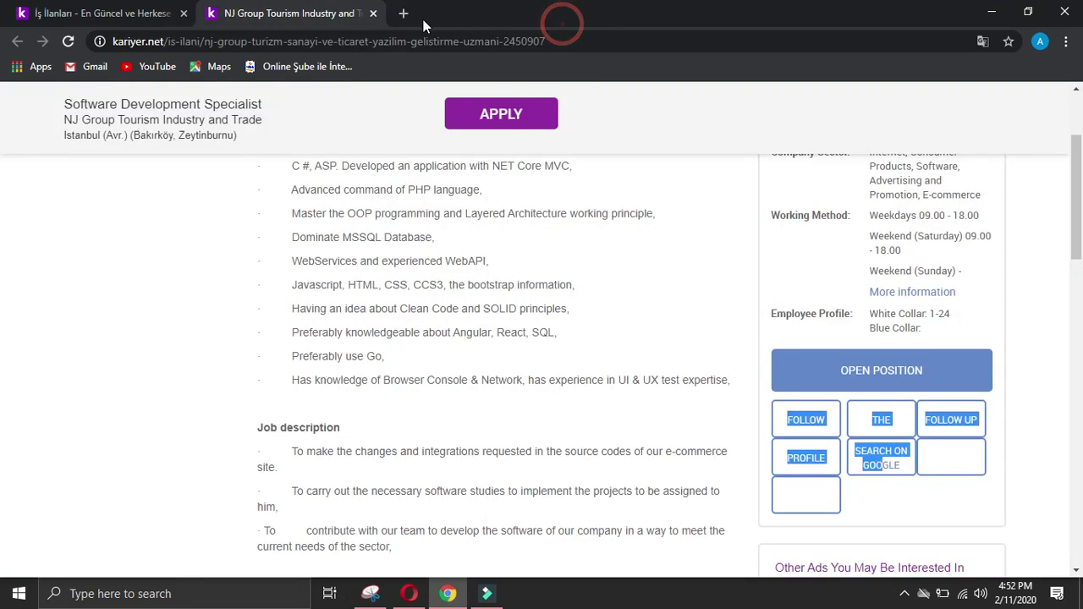
pyautogui.click(373, 13)
pyautogui.scroll(-2, 288, 296)
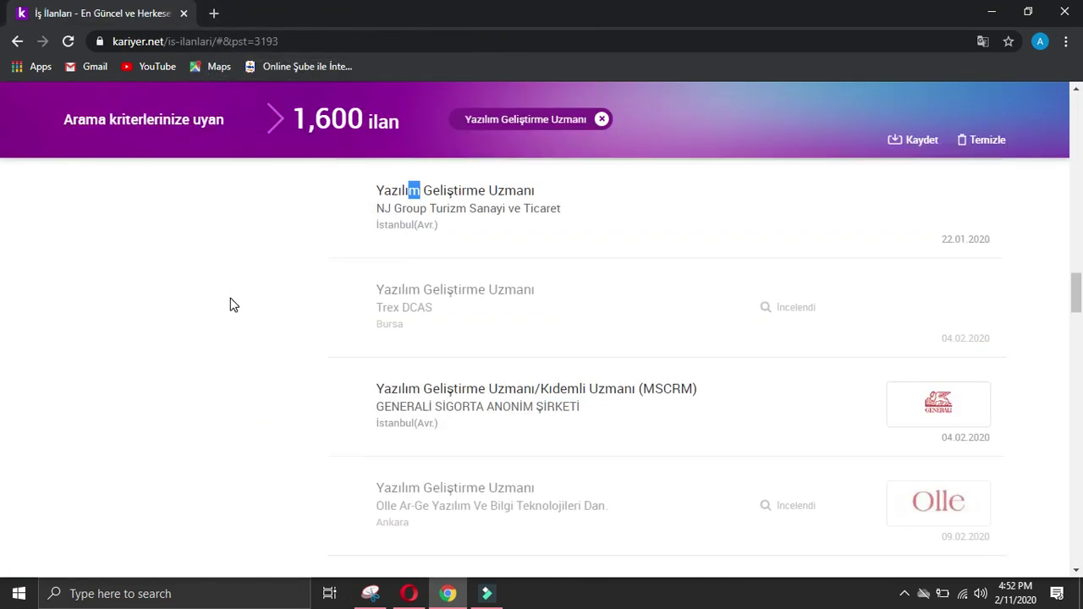
pyautogui.click(428, 364)
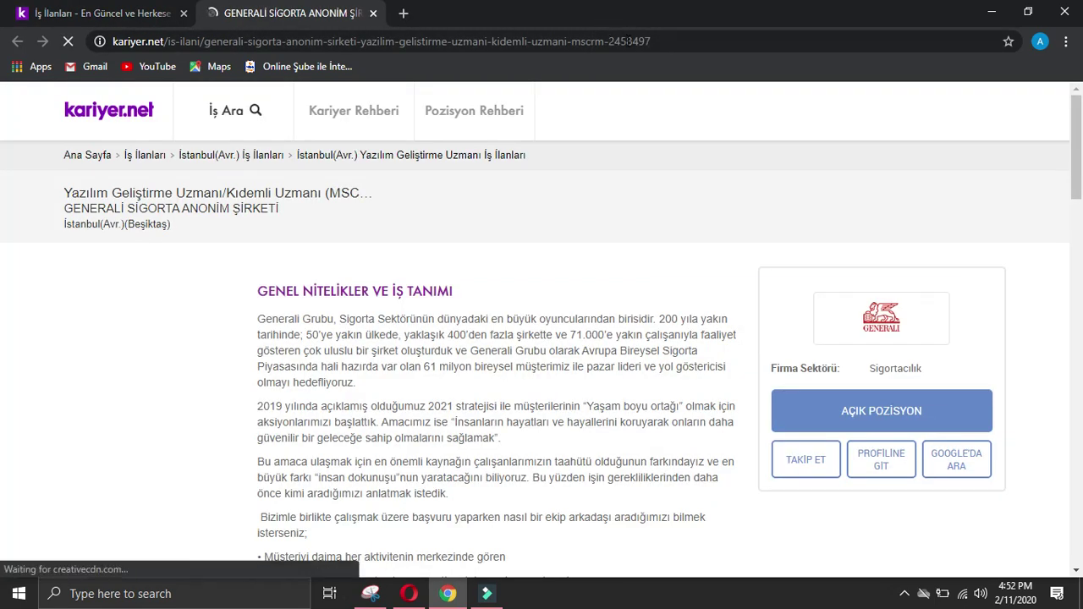
pyautogui.click(897, 135)
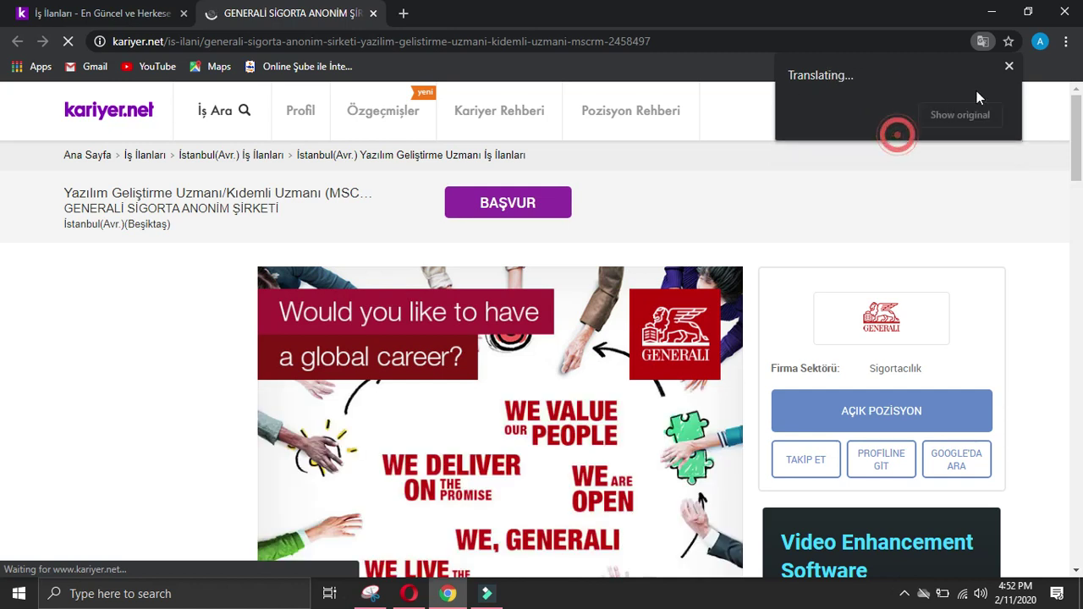
pyautogui.click(1009, 66)
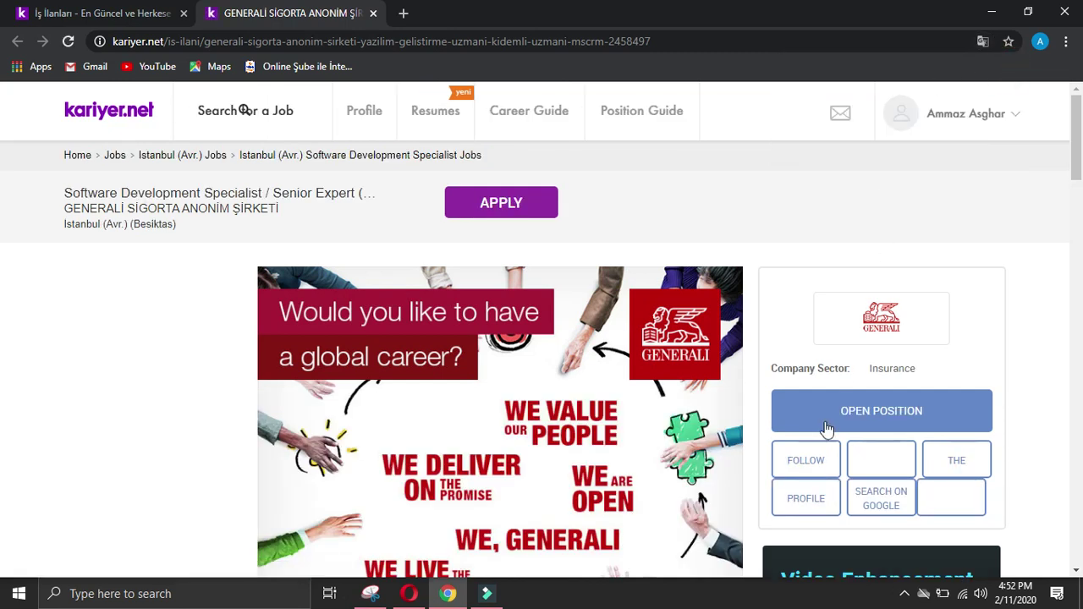
# Step: Open generali.com.tr from Google in English and copy its web address
pyautogui.click(880, 500)
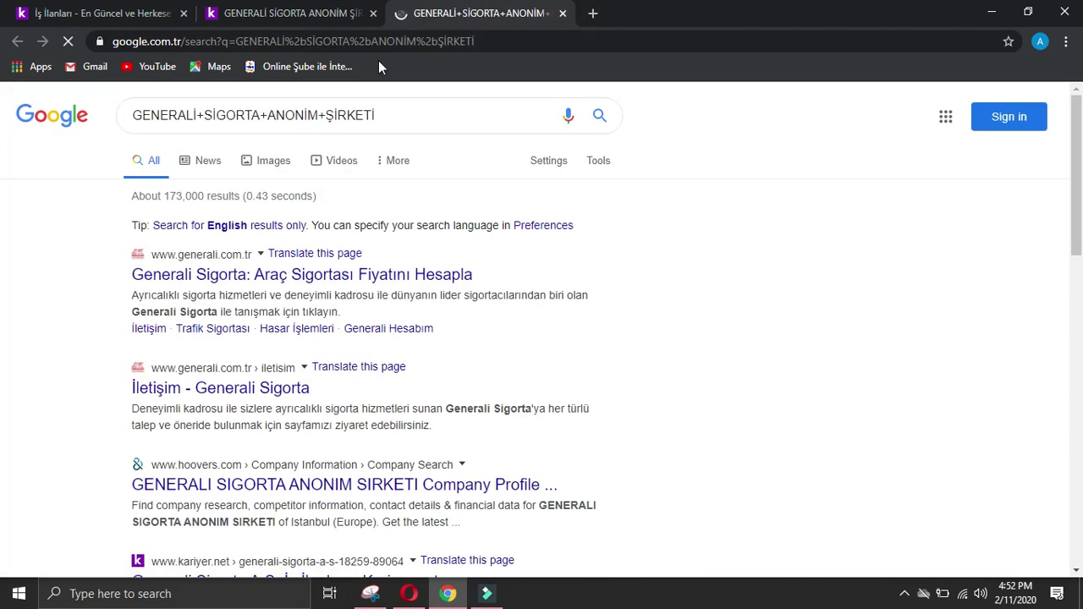
pyautogui.click(263, 282)
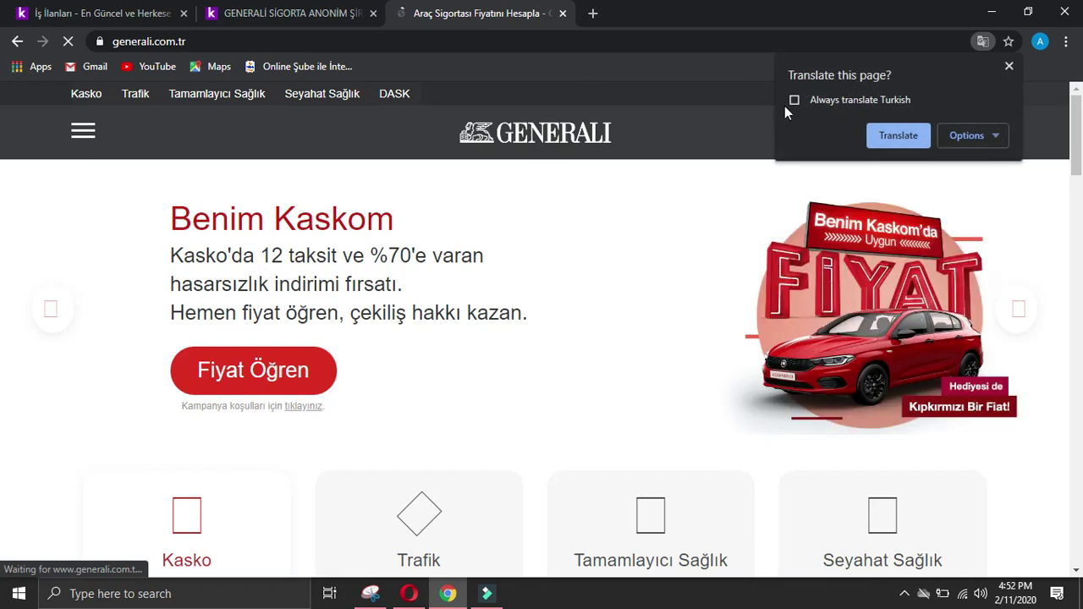
pyautogui.click(897, 137)
pyautogui.click(1009, 67)
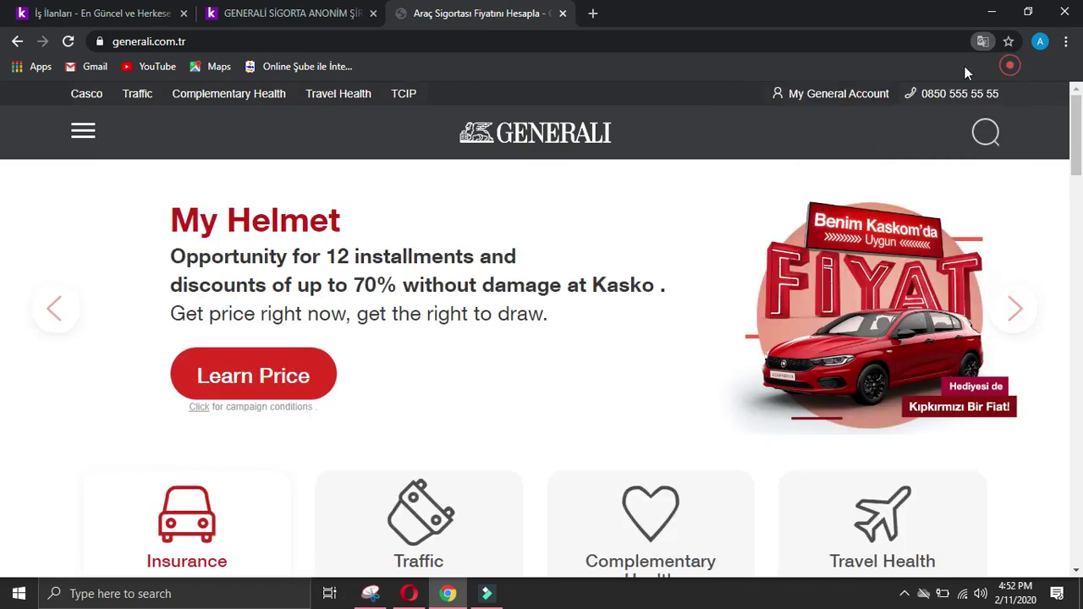
pyautogui.click(435, 41)
pyautogui.hotkey('ctrl', 'c')
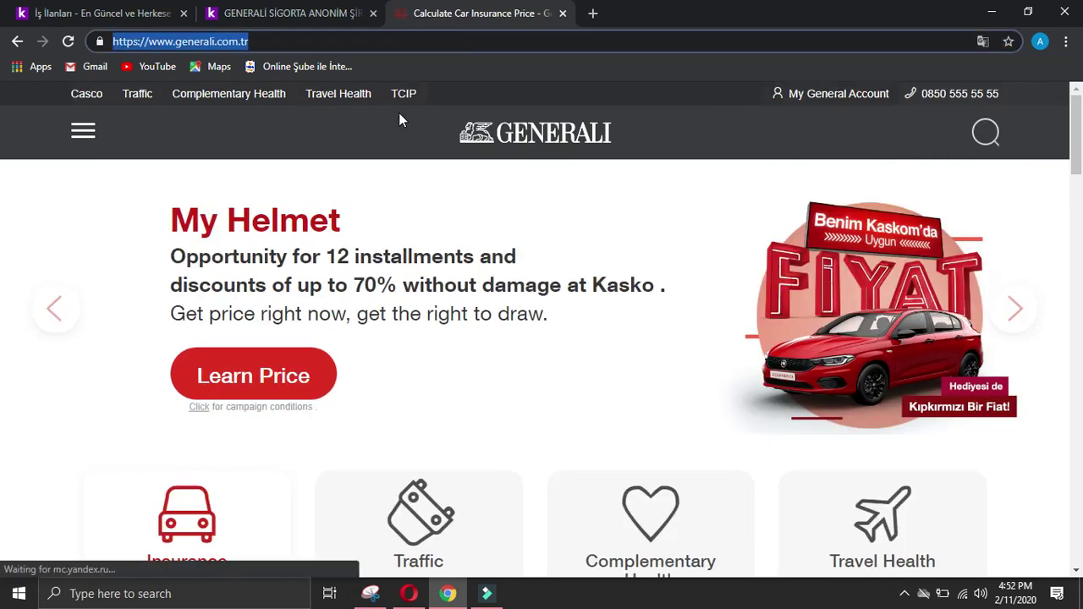
pyautogui.click(371, 593)
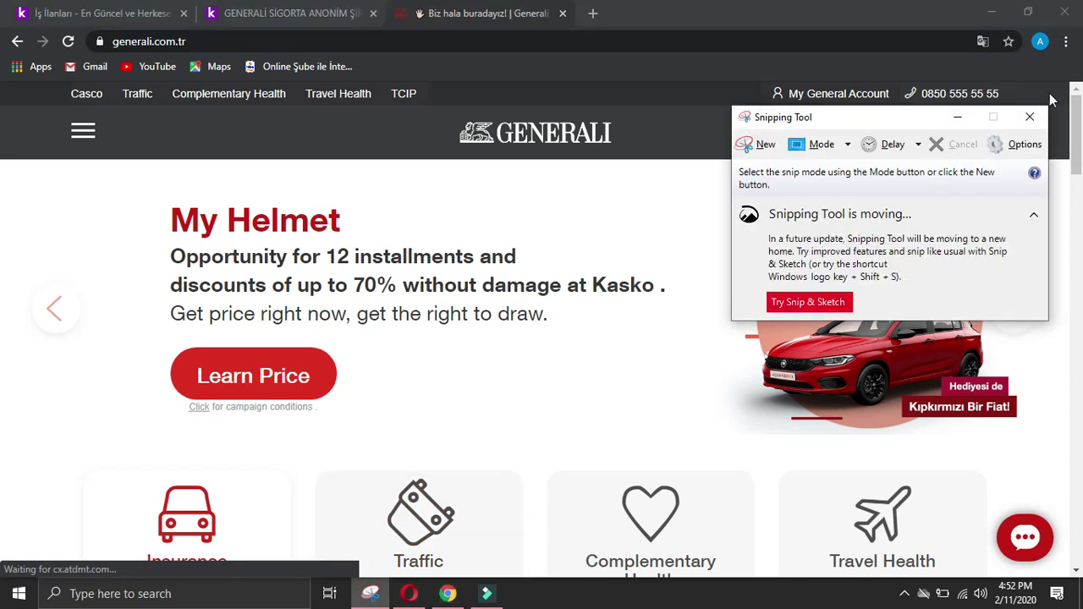
pyautogui.click(374, 593)
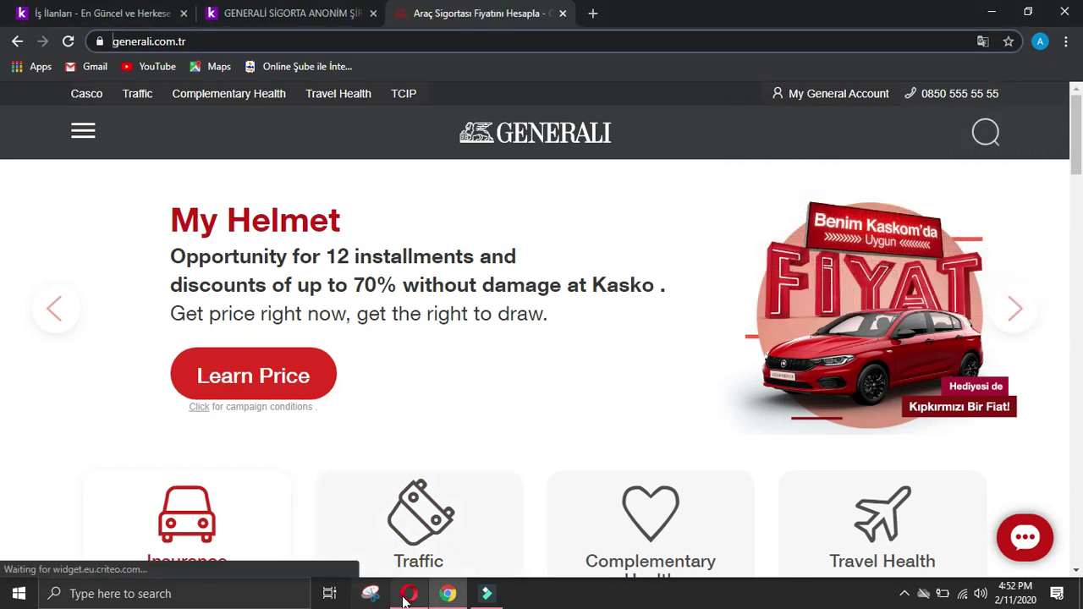
pyautogui.click(408, 593)
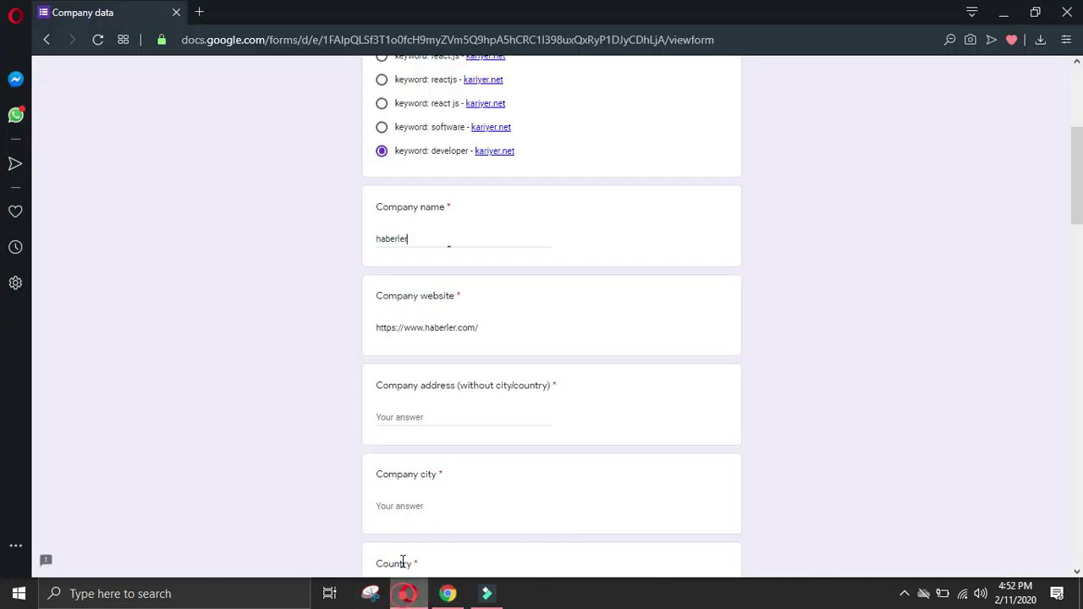
pyautogui.doubleClick(438, 239)
pyautogui.press('BackSpace')
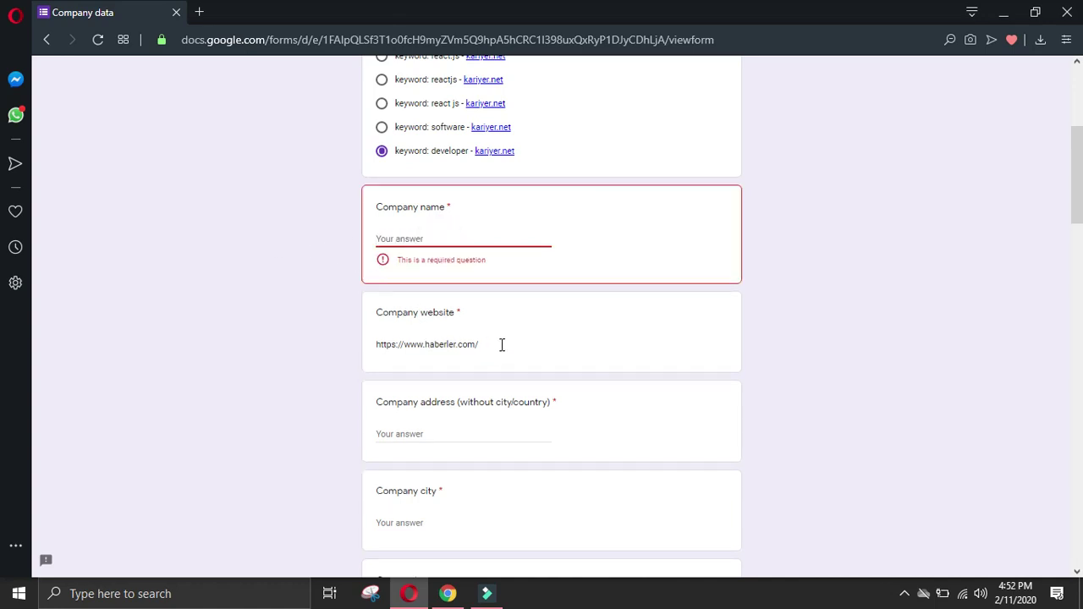
pyautogui.scroll(-2, 502, 345)
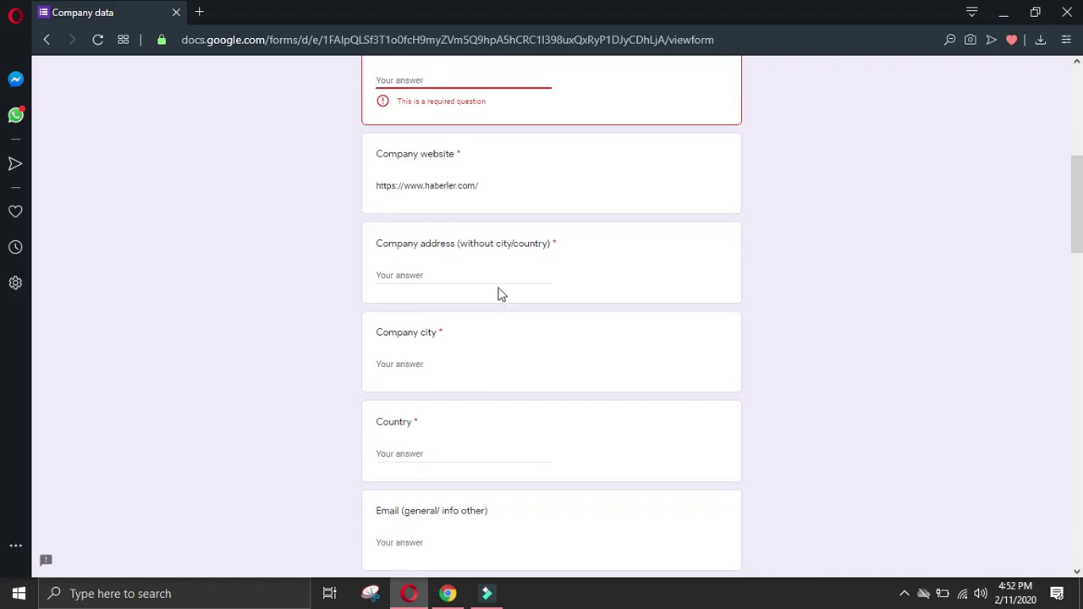
pyautogui.tripleClick(477, 185)
pyautogui.hotkey('ctrl', 'v')
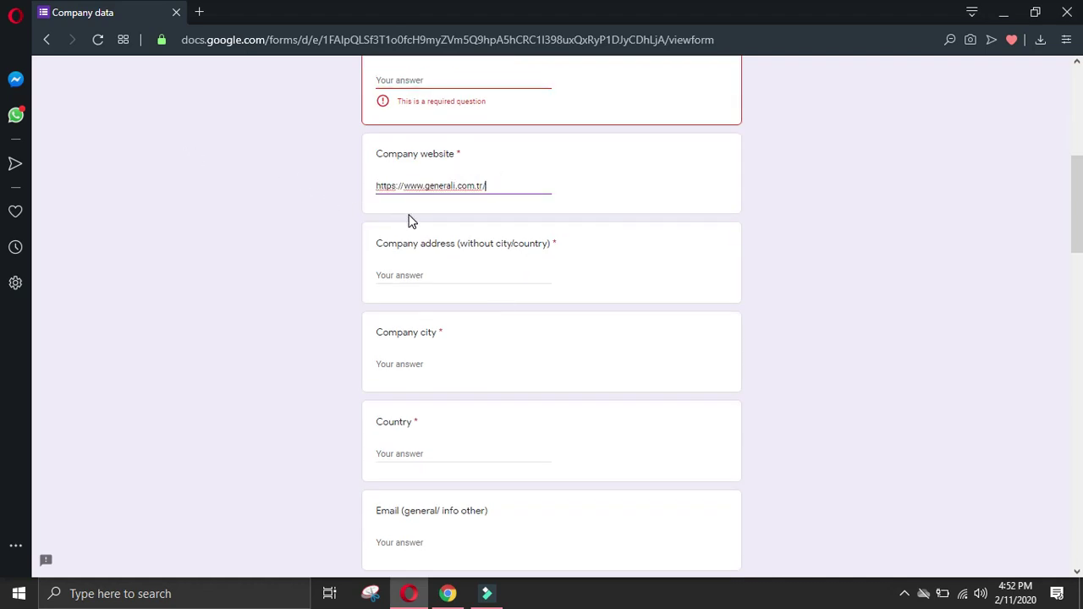
pyautogui.moveTo(455, 185); pyautogui.dragTo(425, 190)
pyautogui.hotkey('ctrl', 'c')
pyautogui.click(437, 81)
pyautogui.hotkey('ctrl', 'v')
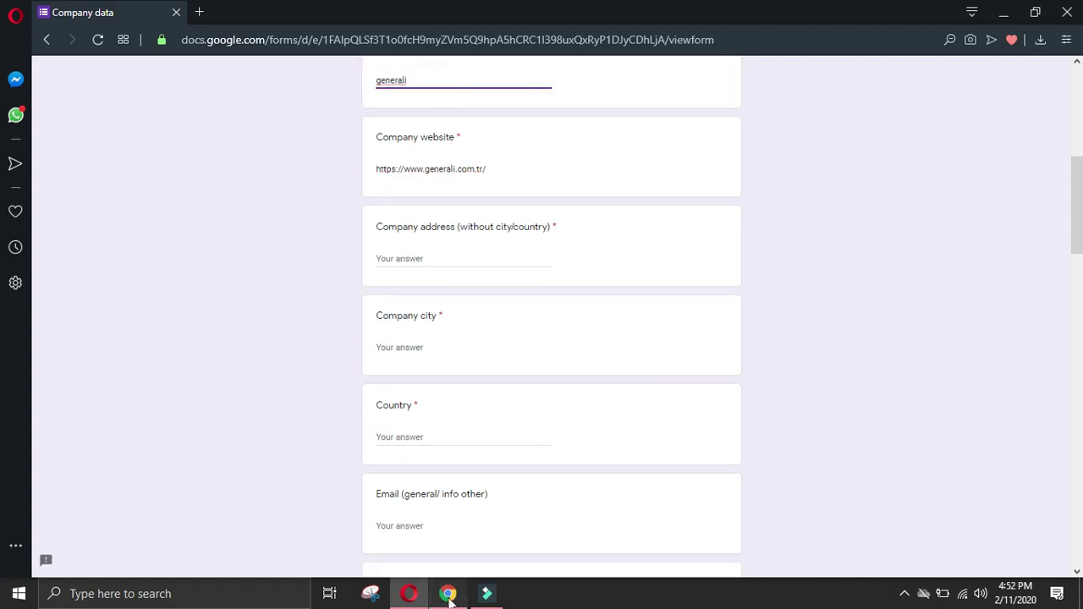
pyautogui.click(448, 594)
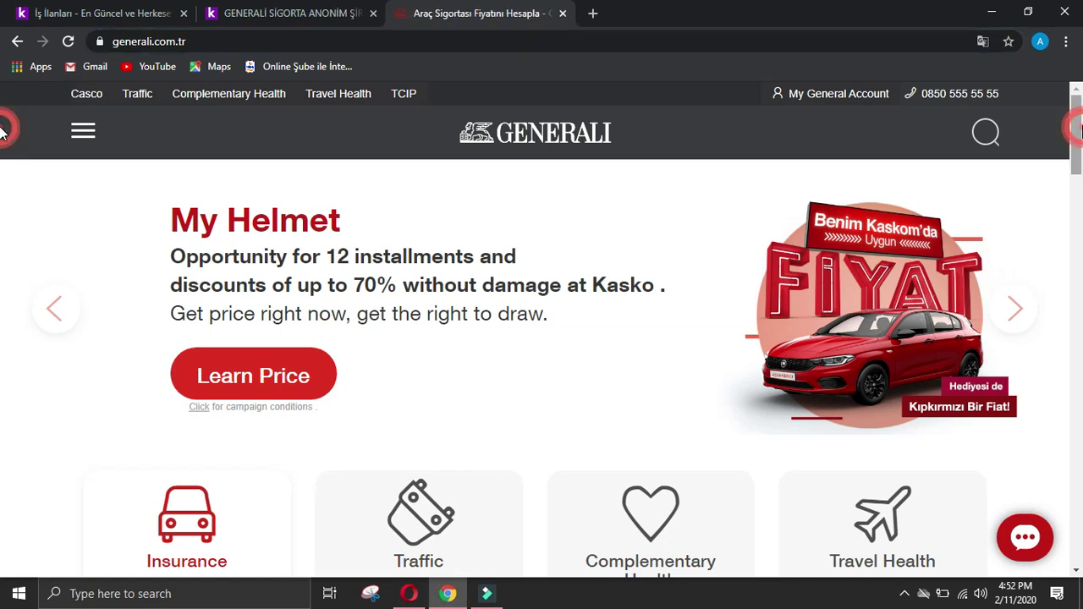
# Step: Open Generali's contact page and select the Dikilitaş-Beşiktaş district line
pyautogui.moveTo(1077, 127); pyautogui.dragTo(1077, 532)
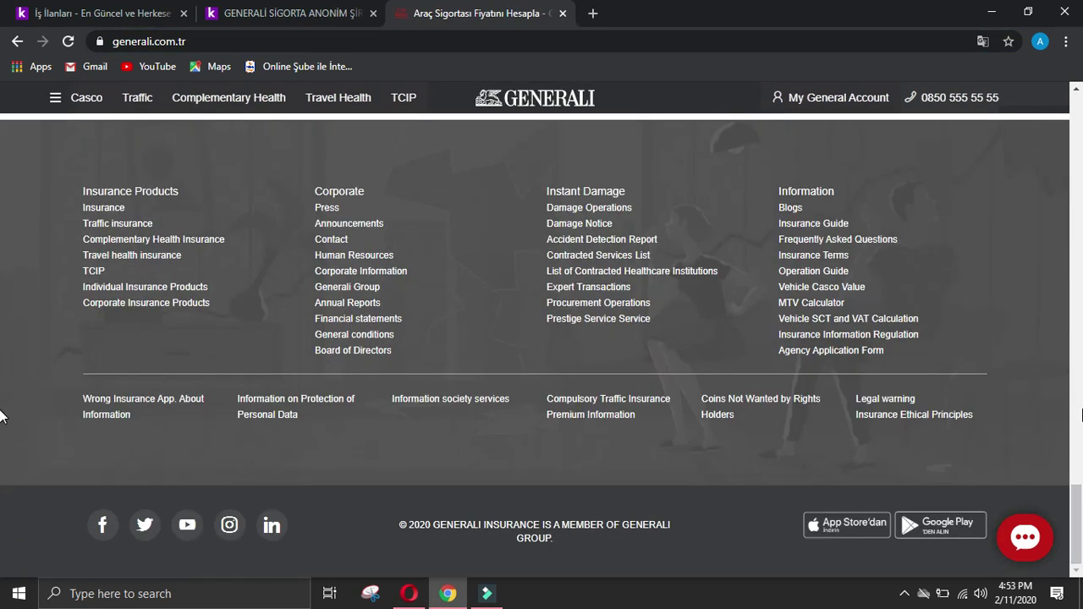
pyautogui.click(332, 240)
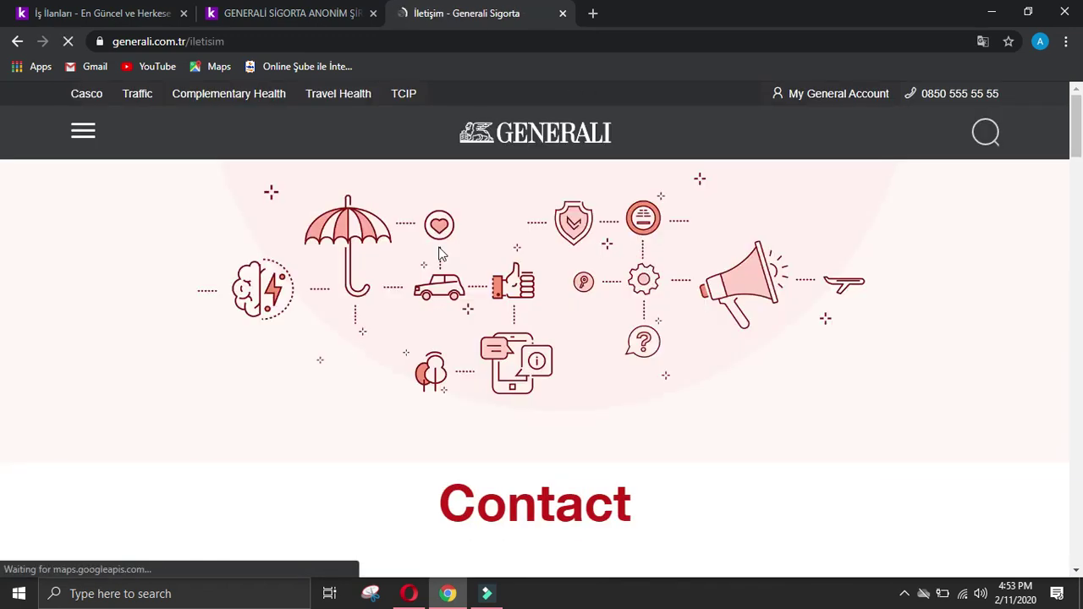
pyautogui.scroll(-4, 436, 303)
pyautogui.scroll(-10, 436, 303)
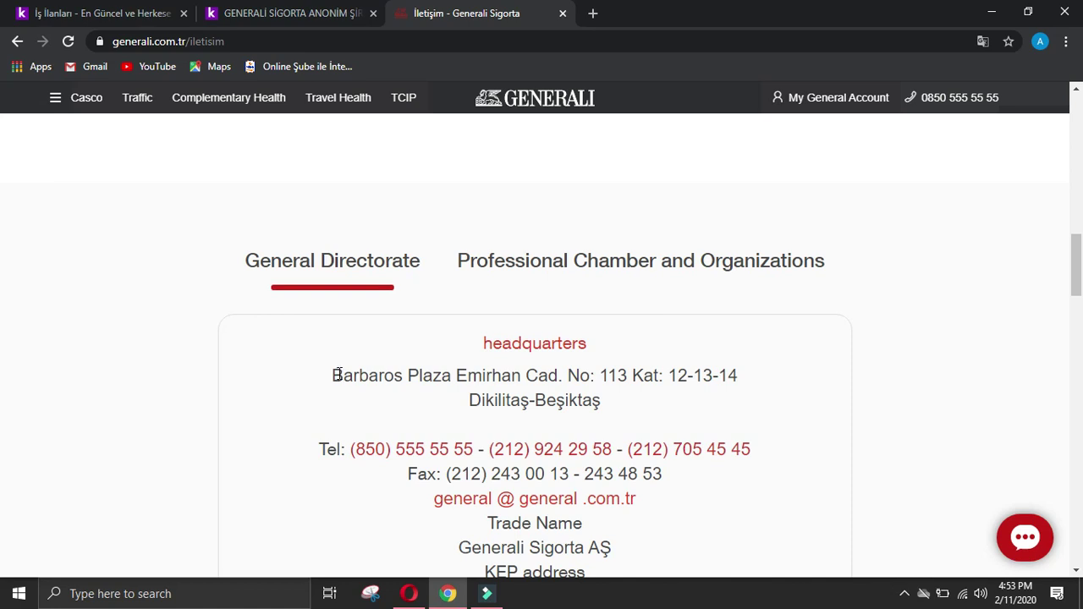
pyautogui.scroll(-4, 337, 375)
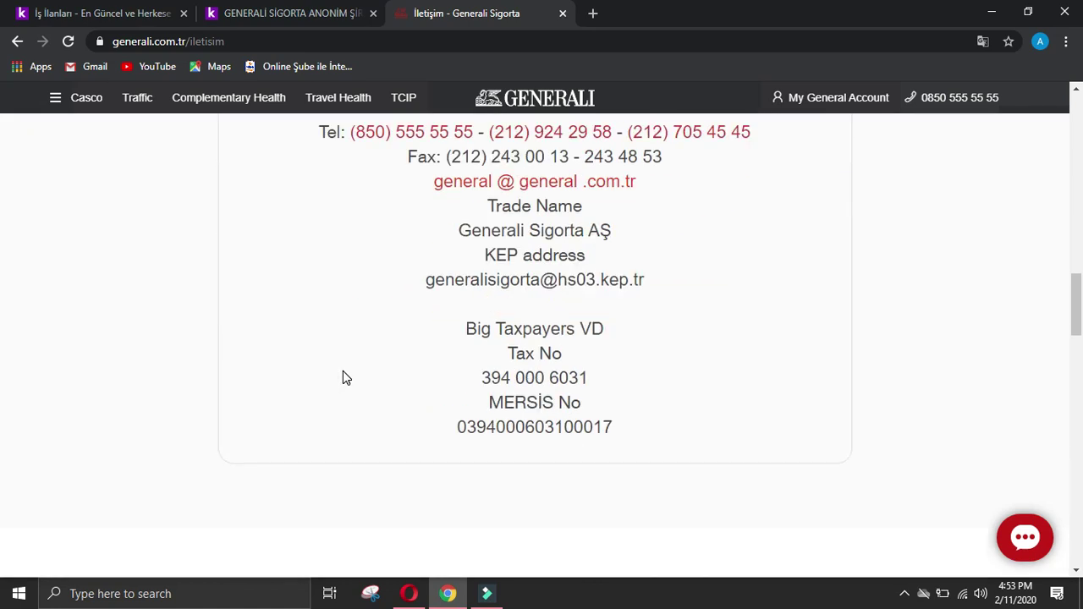
pyautogui.scroll(2, 343, 375)
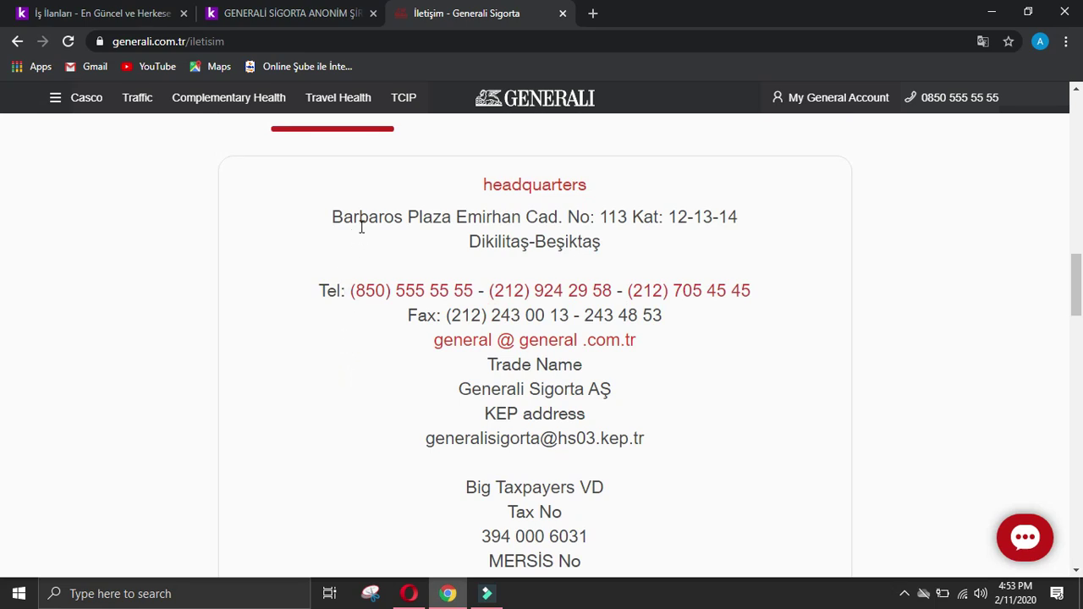
pyautogui.moveTo(469, 241); pyautogui.dragTo(664, 245)
pyautogui.hotkey('ctrl', 'c')
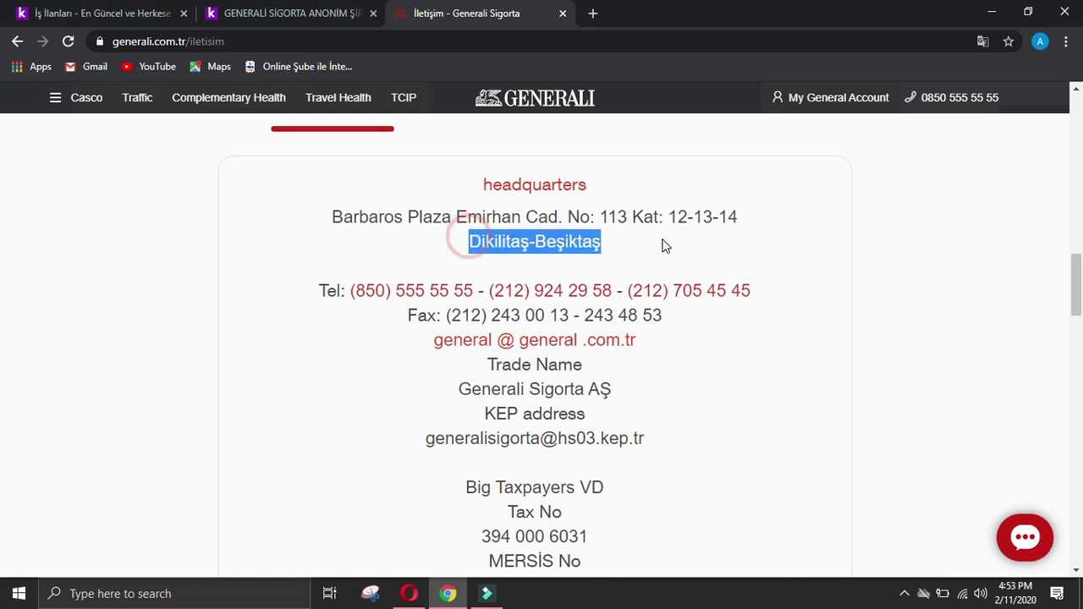
# Step: Look up Dikilitaş-Beşiktaş in a Google search, then close that tab
pyautogui.click(584, 11)
pyautogui.write('g')
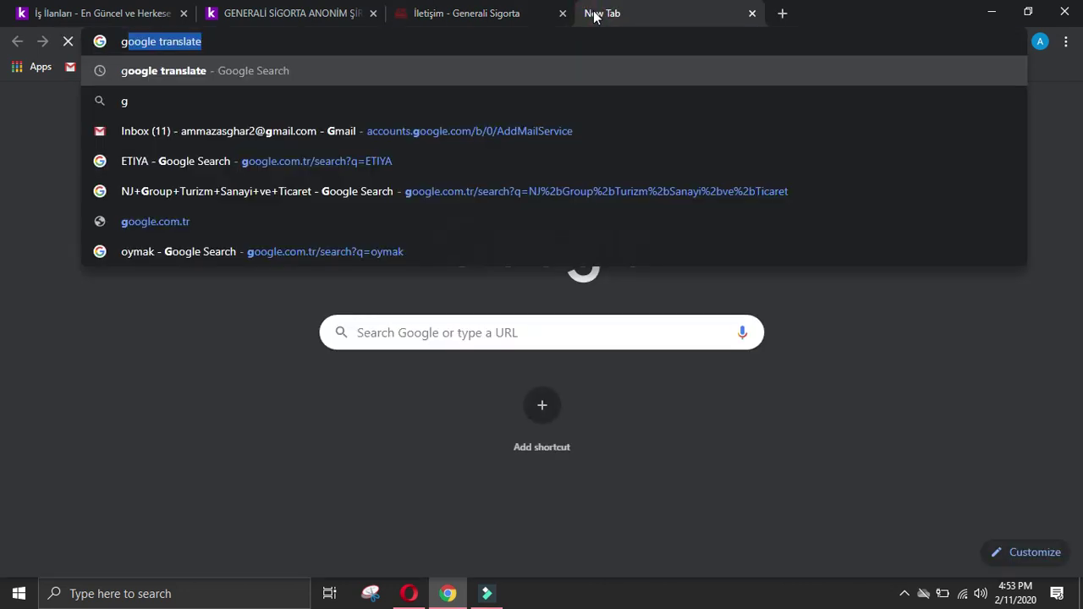
pyautogui.press('Delete')
pyautogui.press('BackSpace')
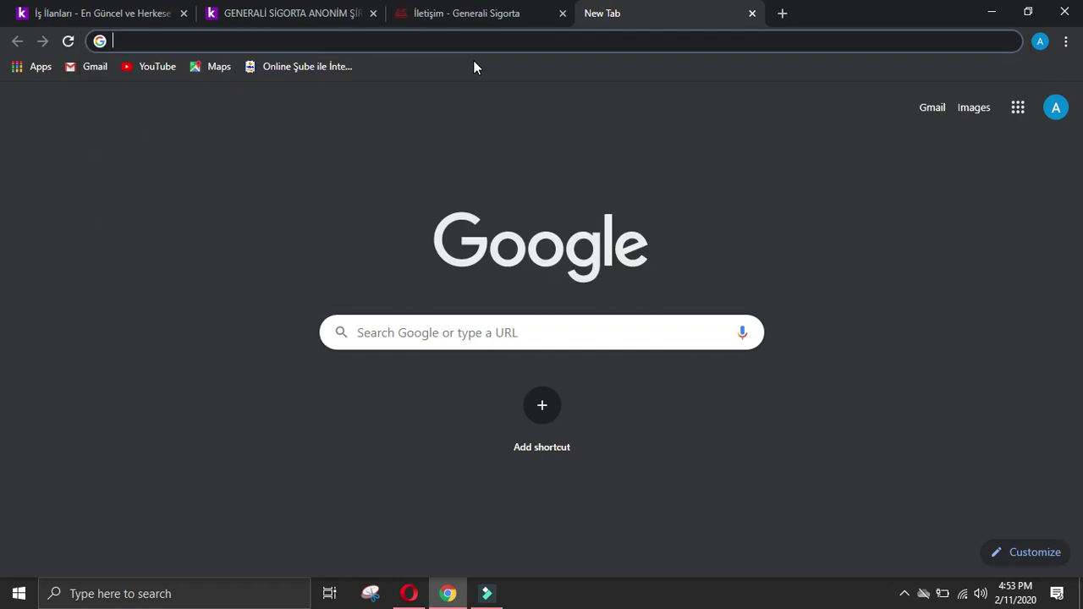
pyautogui.hotkey('ctrl', 'v')
pyautogui.press('Return')
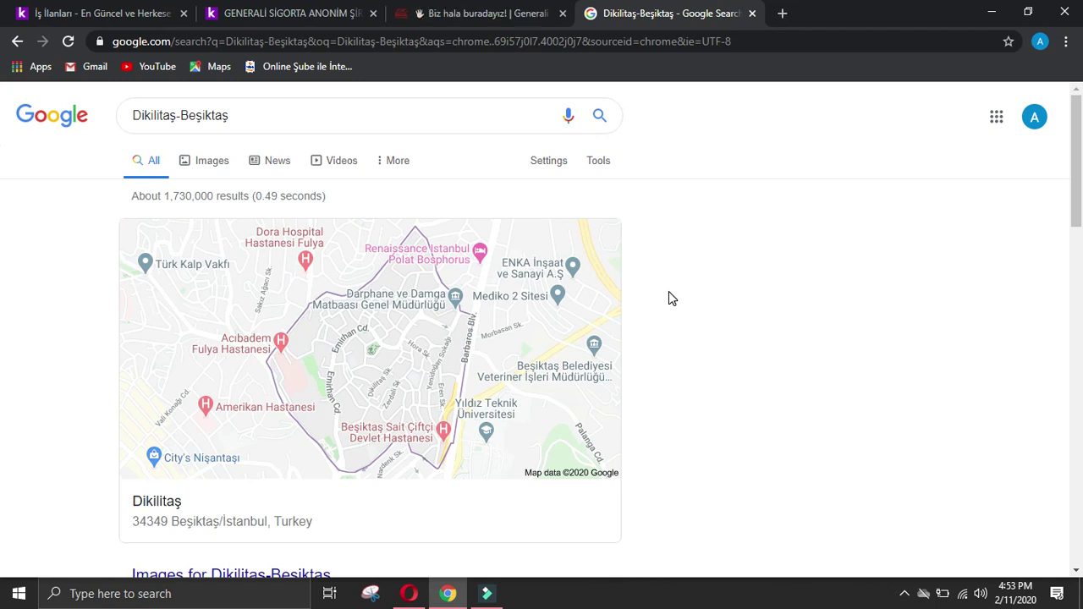
pyautogui.click(78, 10)
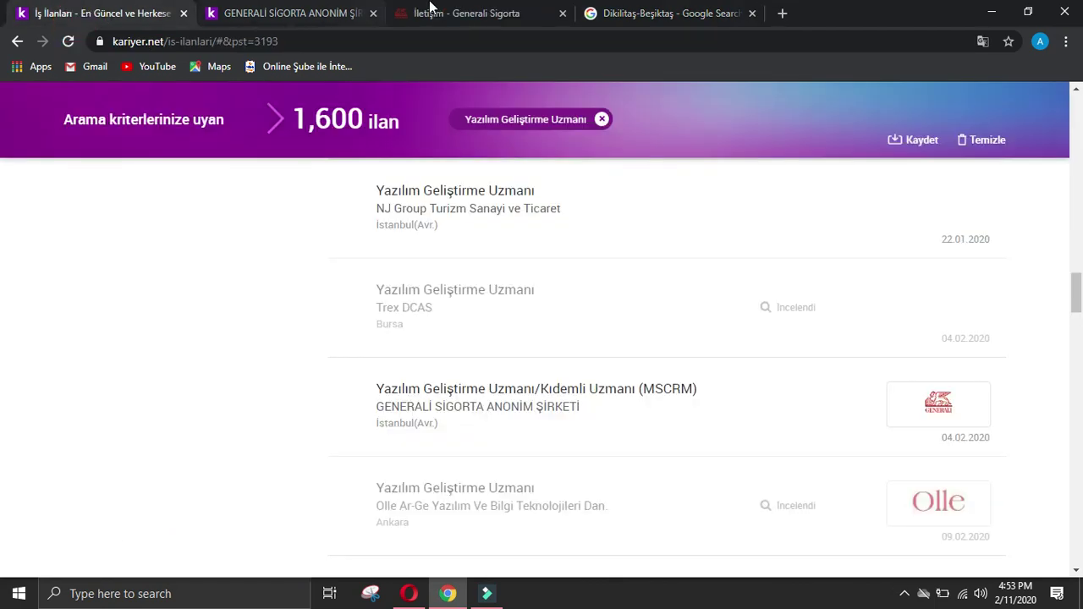
pyautogui.click(660, 13)
pyautogui.click(752, 13)
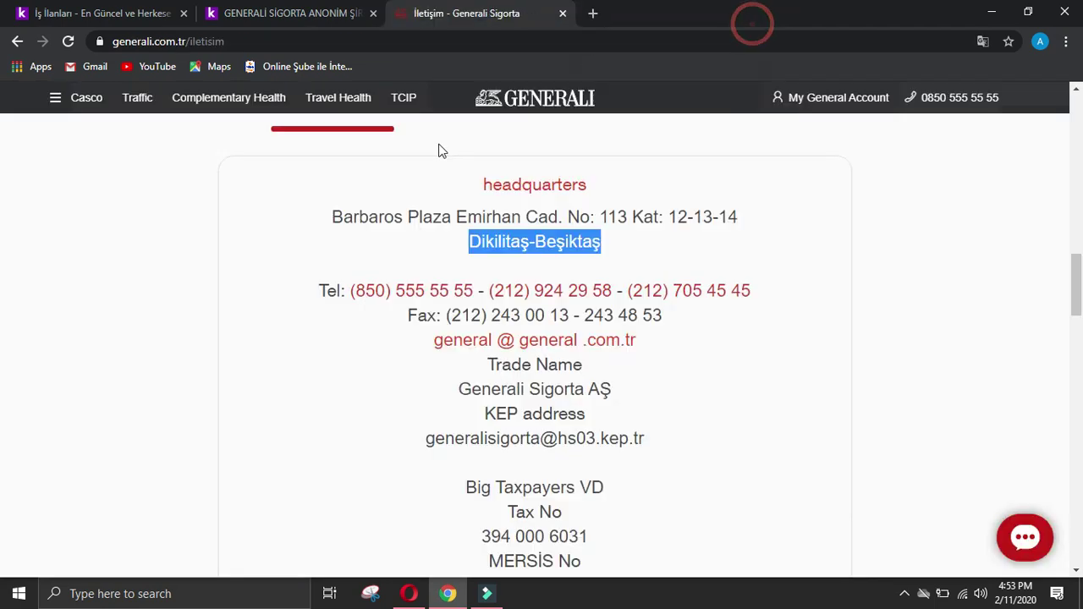
# Step: Copy Generali's headquarters street address into the form's Company address field
pyautogui.click(374, 246)
pyautogui.moveTo(332, 215); pyautogui.dragTo(531, 242)
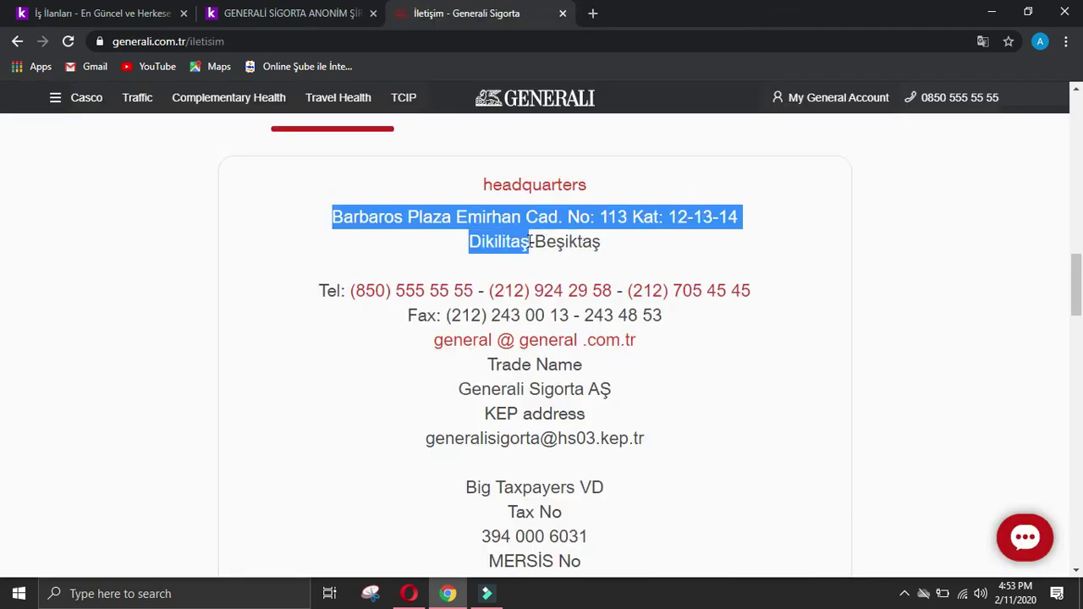
pyautogui.click(409, 594)
pyautogui.click(426, 258)
pyautogui.hotkey('ctrl', 'v')
pyautogui.click(451, 354)
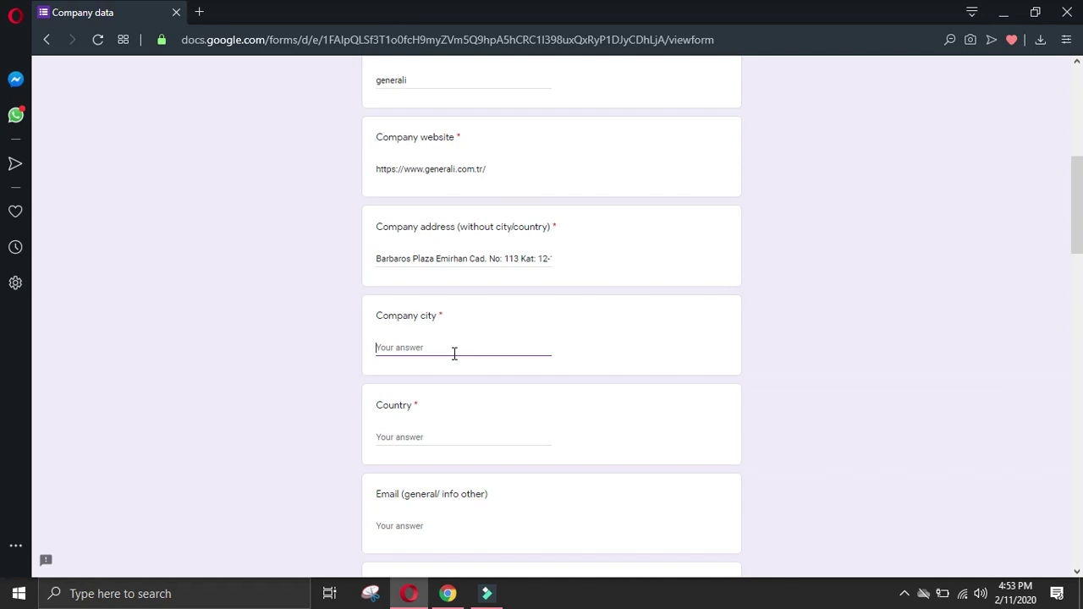
# Step: Enter Istanbul as Company city and Turkey as Country
pyautogui.write('Ist')
pyautogui.click(484, 437)
pyautogui.write('Turkey')
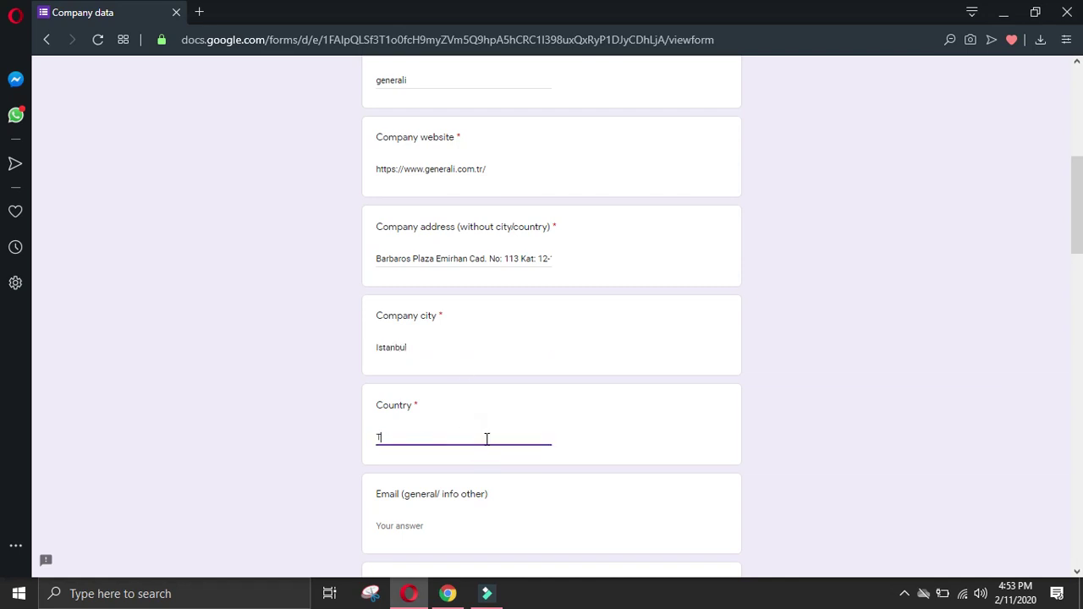
pyautogui.click(448, 594)
pyautogui.click(22, 304)
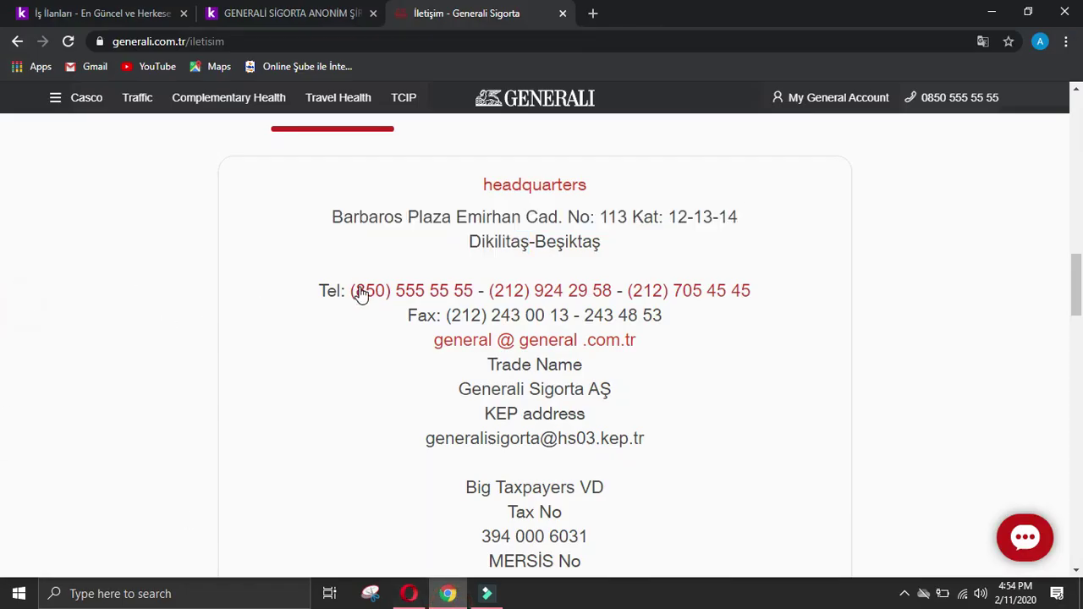
# Step: Copy Generali's main phone number into the form's phone number field
pyautogui.moveTo(346, 290); pyautogui.dragTo(474, 291)
pyautogui.hotkey('ctrl', 'c')
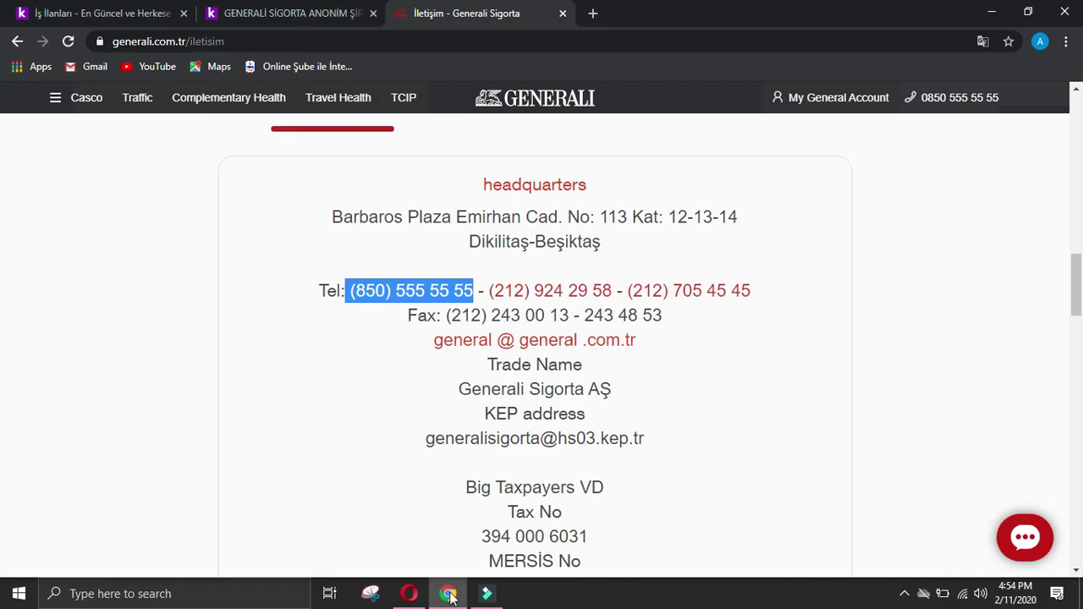
pyautogui.click(409, 593)
pyautogui.scroll(-2, 412, 457)
pyautogui.click(428, 565)
pyautogui.hotkey('ctrl', 'v')
pyautogui.click(448, 593)
pyautogui.click(24, 359)
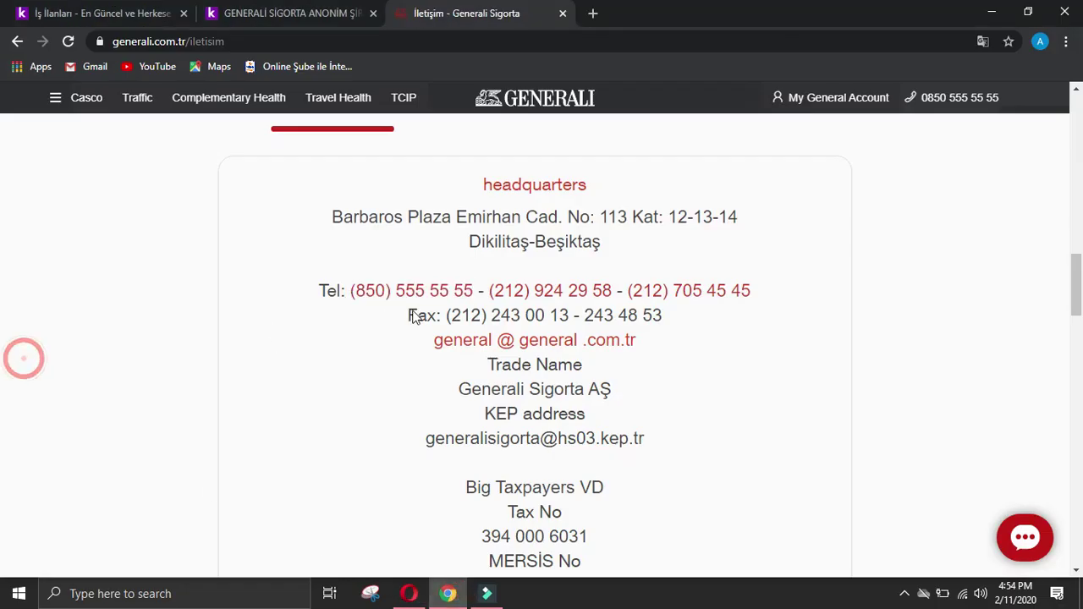
# Step: Paste Generali's second phone number into the All other details field
pyautogui.moveTo(486, 290); pyautogui.dragTo(584, 290)
pyautogui.moveTo(487, 291); pyautogui.dragTo(618, 286)
pyautogui.hotkey('ctrl', 'c')
pyautogui.click(409, 594)
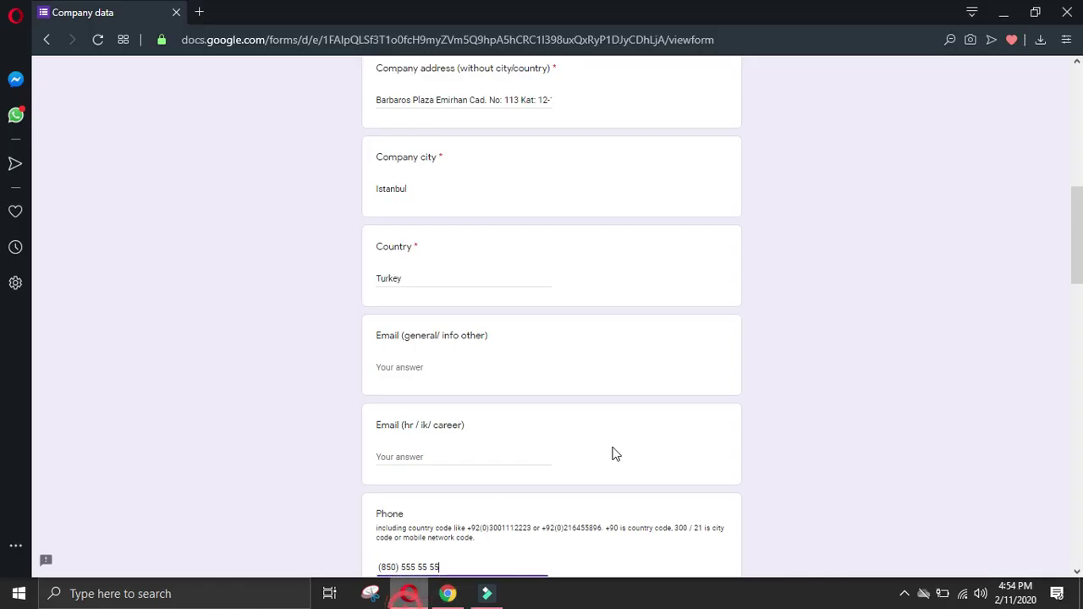
pyautogui.scroll(-10, 612, 452)
pyautogui.click(543, 433)
pyautogui.hotkey('ctrl', 'v')
pyautogui.click(448, 593)
# Step: Add another Generali phone number on a new line in All other details
pyautogui.click(3, 286)
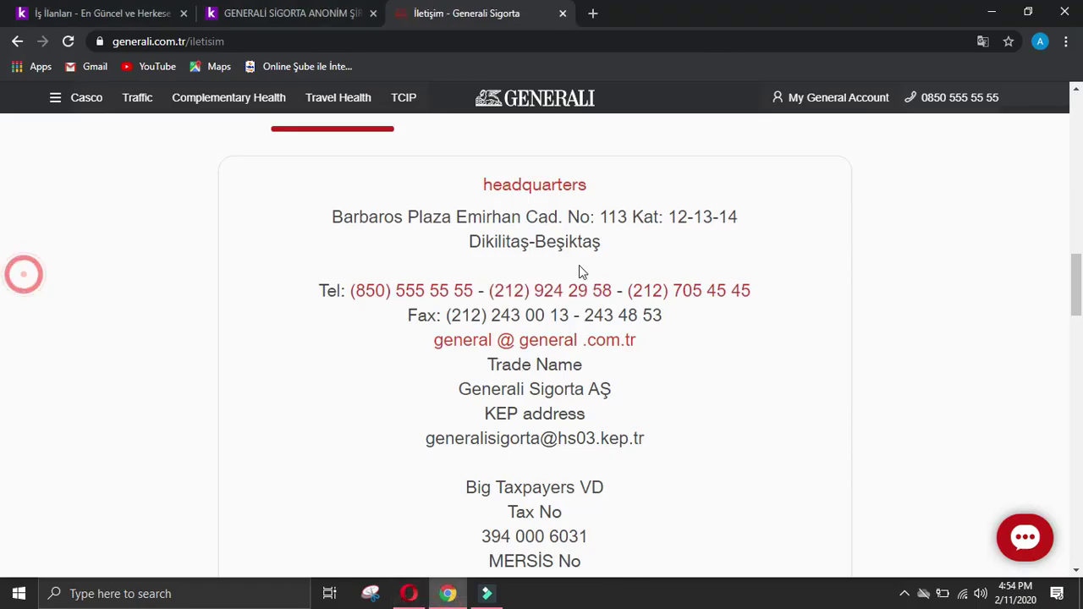
pyautogui.moveTo(621, 291); pyautogui.dragTo(756, 290)
pyautogui.hotkey('ctrl', 'c')
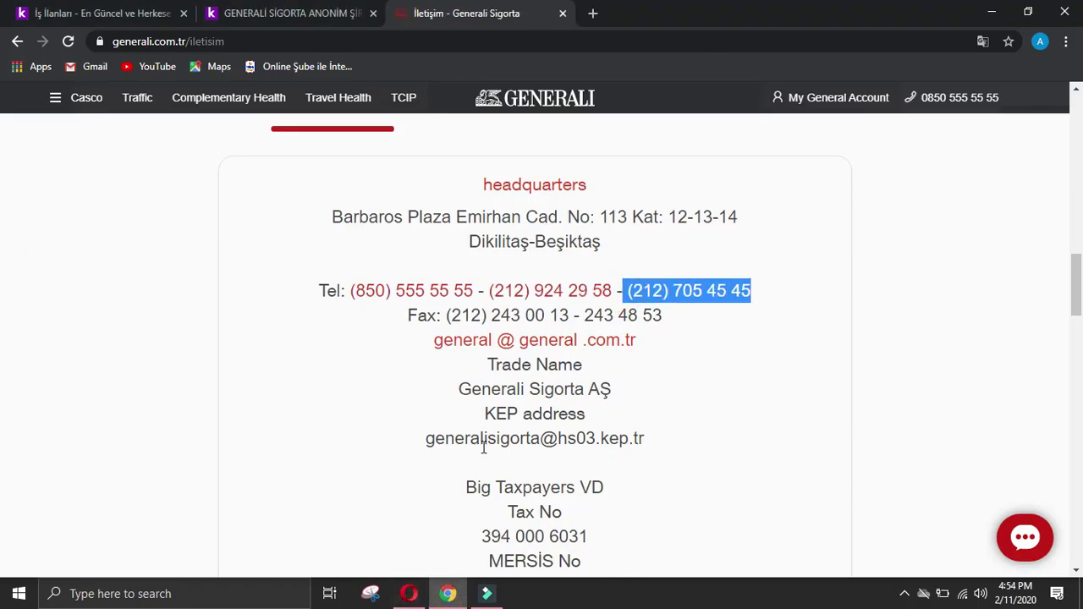
pyautogui.click(409, 593)
pyautogui.press('Return')
pyautogui.hotkey('ctrl', 'v')
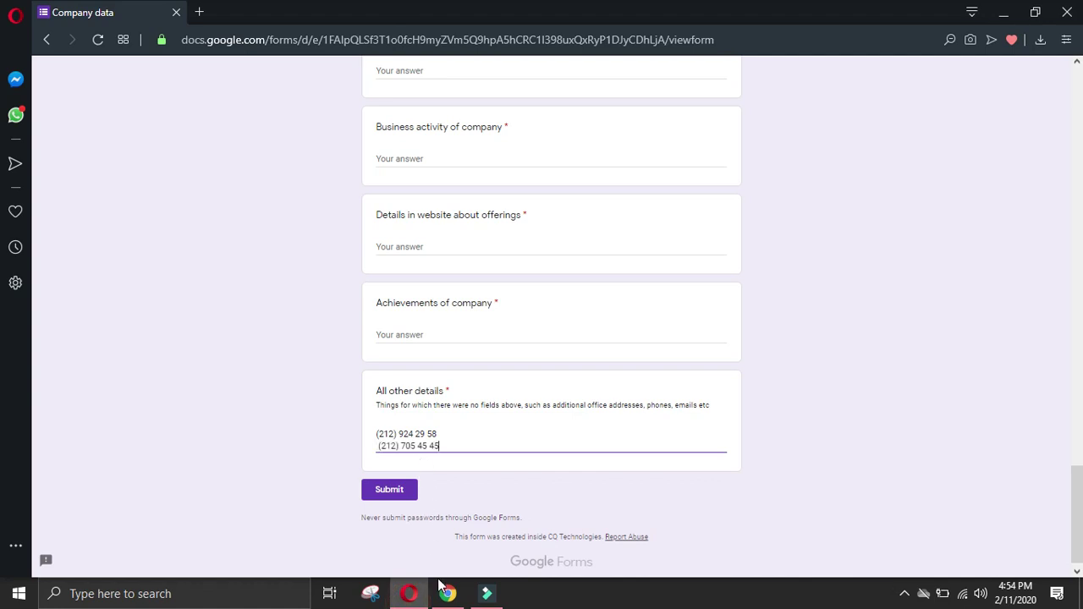
pyautogui.click(448, 593)
pyautogui.click(85, 380)
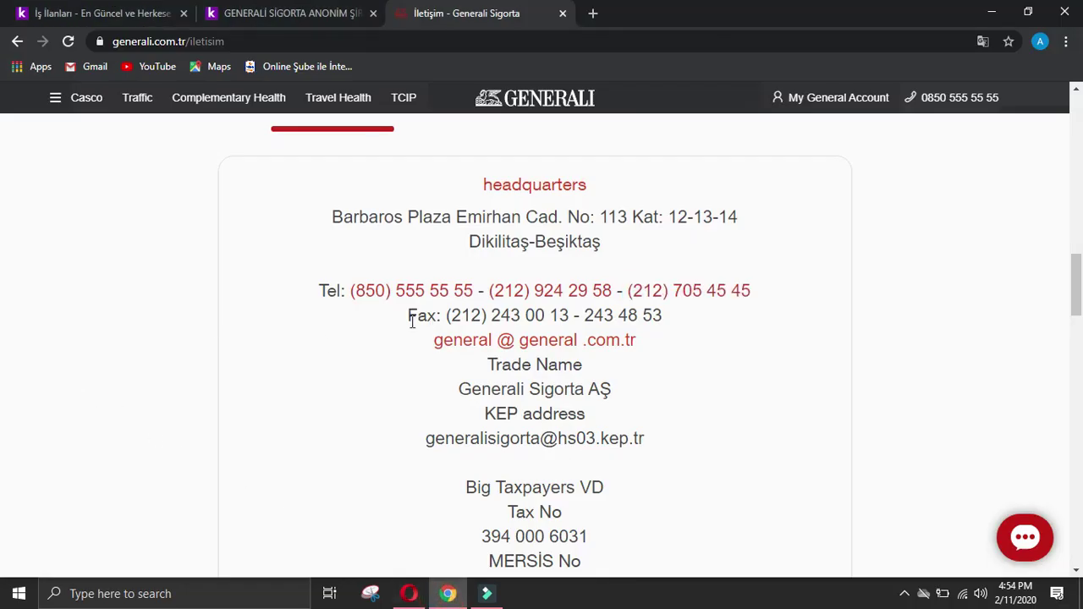
# Step: Copy Generali's general email address into the form's general email field
pyautogui.moveTo(441, 314); pyautogui.dragTo(583, 313)
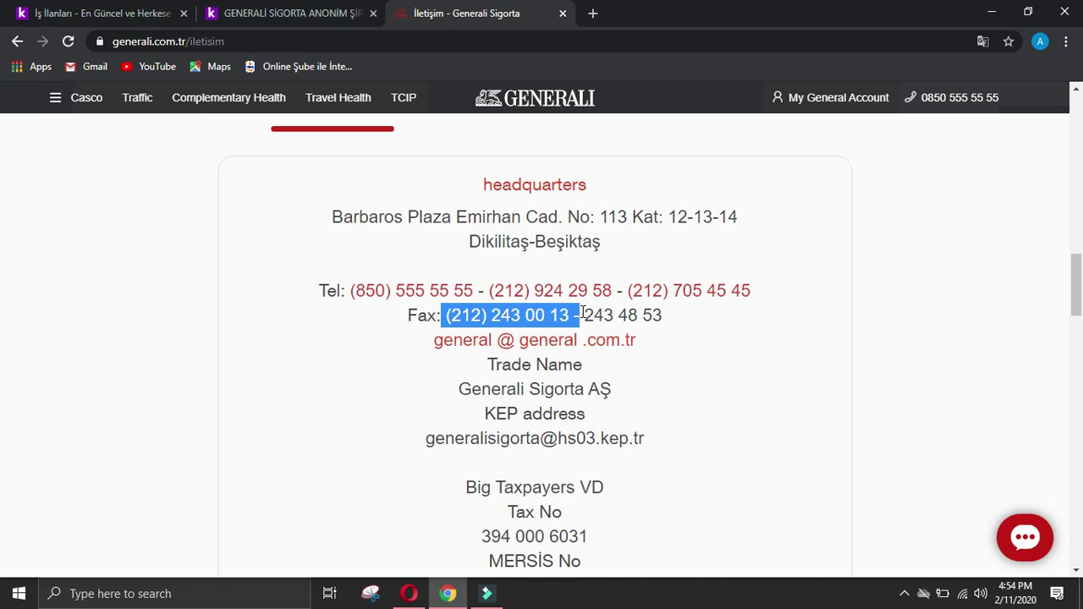
pyautogui.click(349, 362)
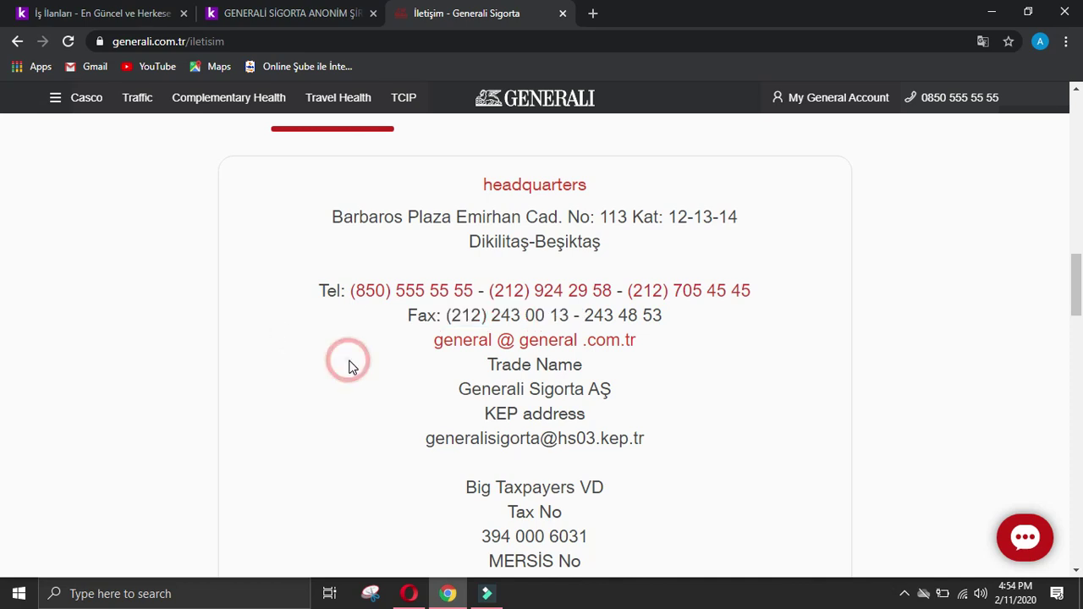
pyautogui.rightClick(467, 340)
pyautogui.click(492, 435)
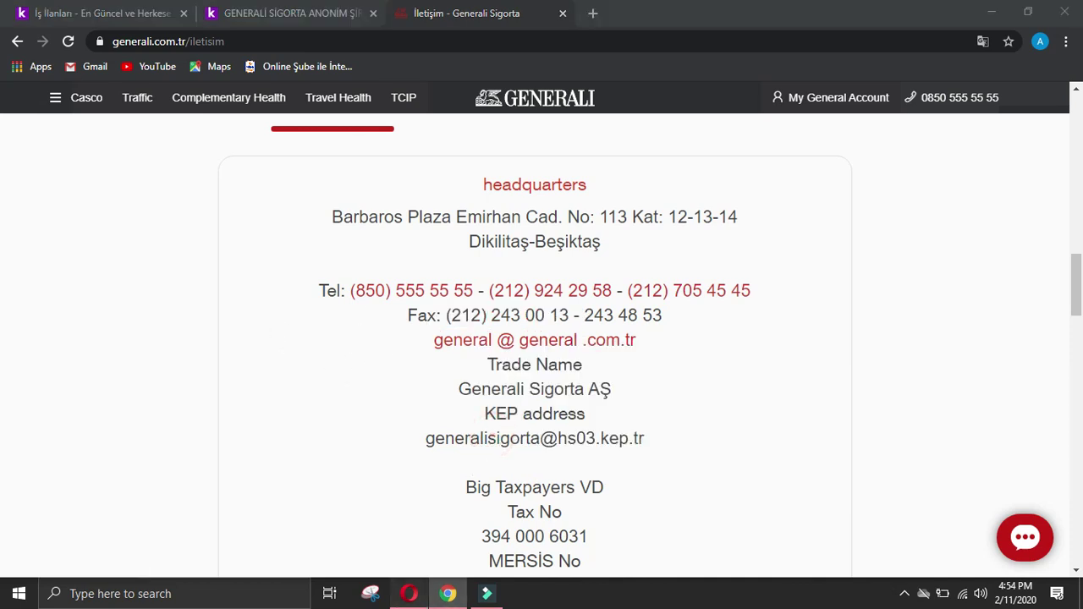
pyautogui.click(408, 593)
pyautogui.click(454, 239)
pyautogui.rightClick(454, 239)
pyautogui.moveTo(1079, 465); pyautogui.dragTo(1081, 177)
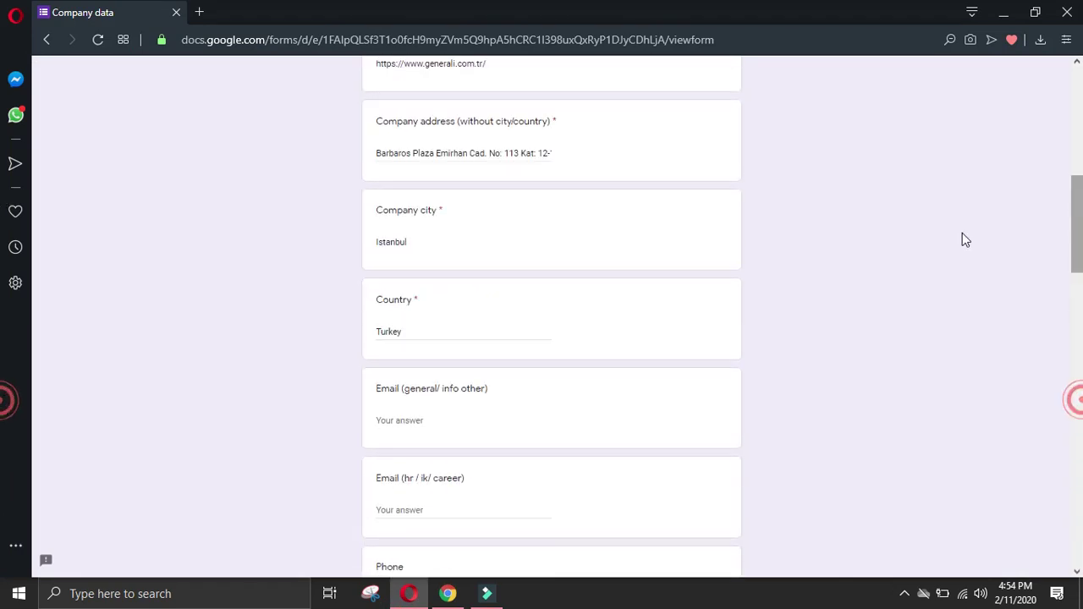
pyautogui.click(444, 428)
pyautogui.hotkey('ctrl', 'v')
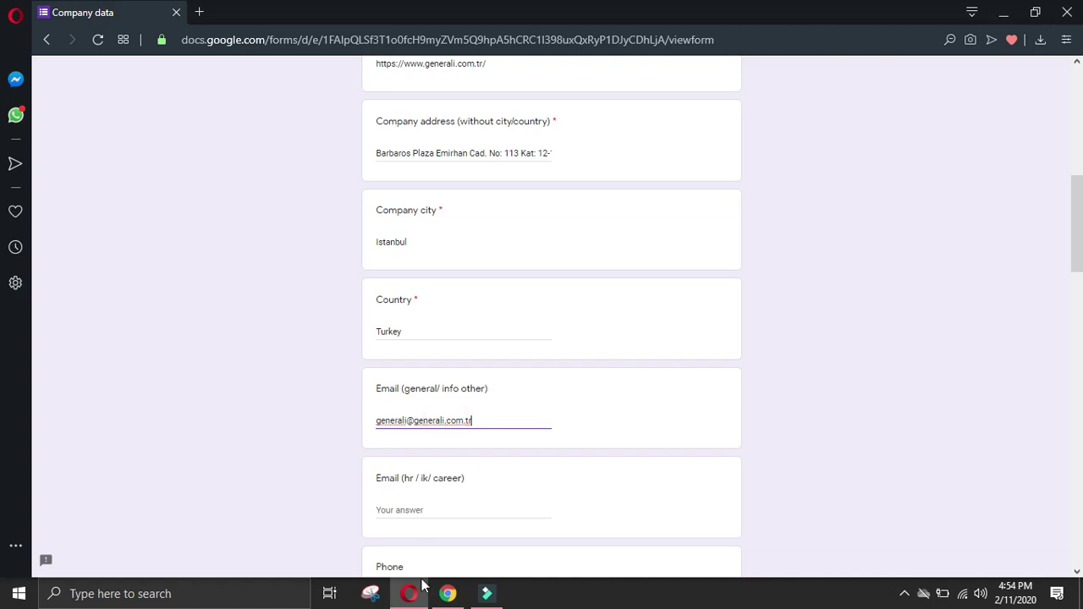
pyautogui.click(448, 593)
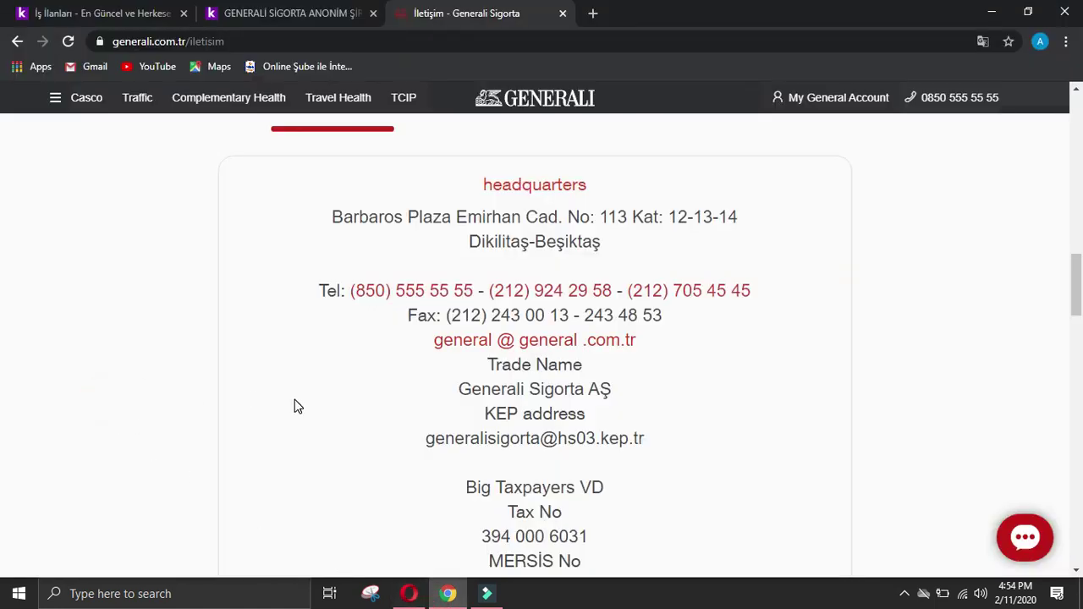
# Step: Add Generali's KEP address on a new line in All other details
pyautogui.scroll(-2, 432, 397)
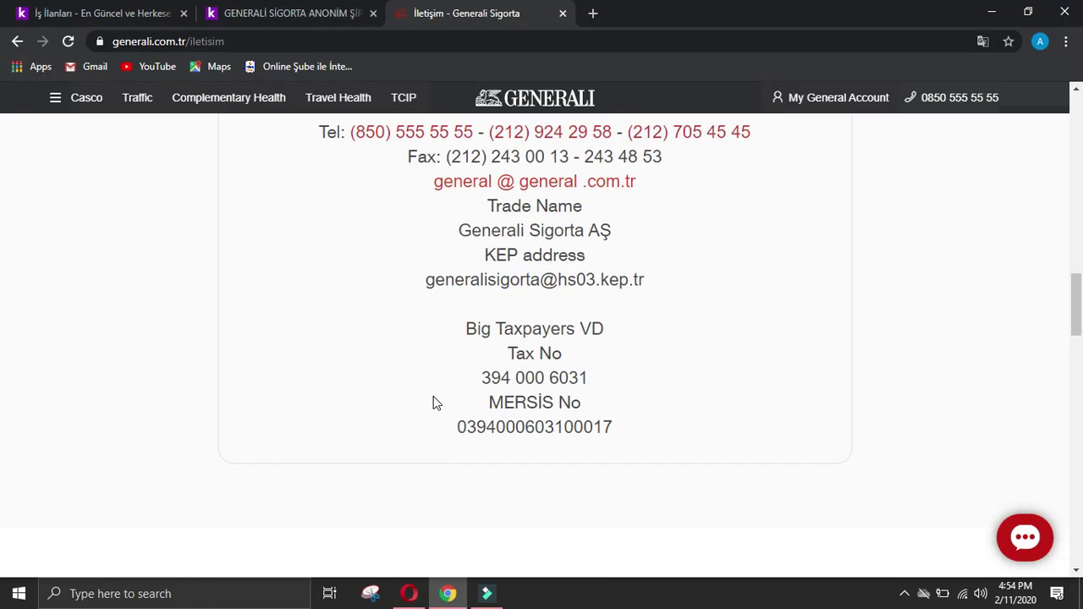
pyautogui.moveTo(427, 281); pyautogui.dragTo(694, 289)
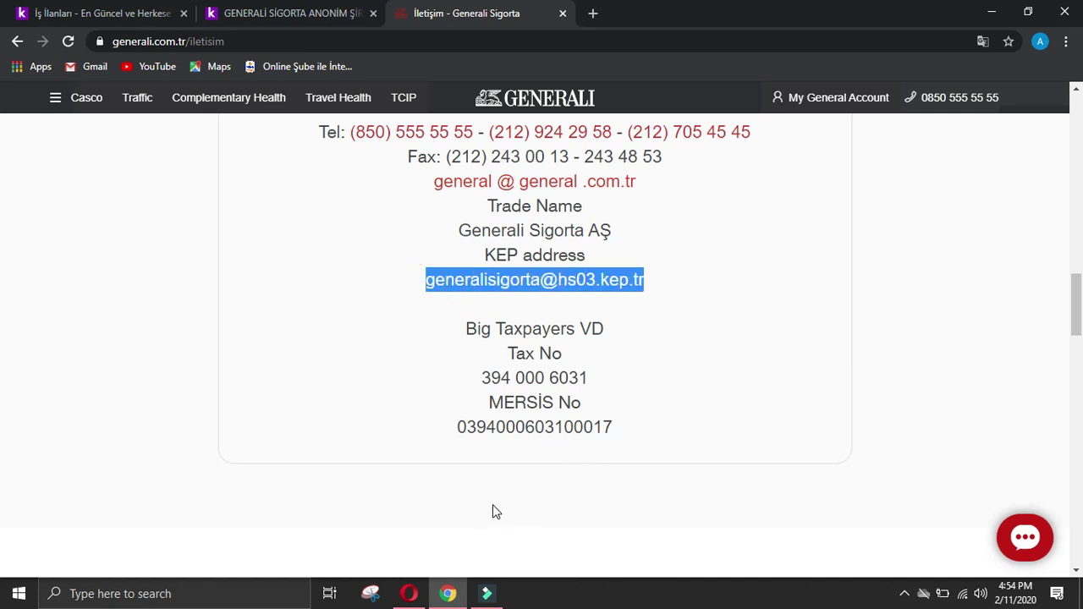
pyautogui.click(409, 593)
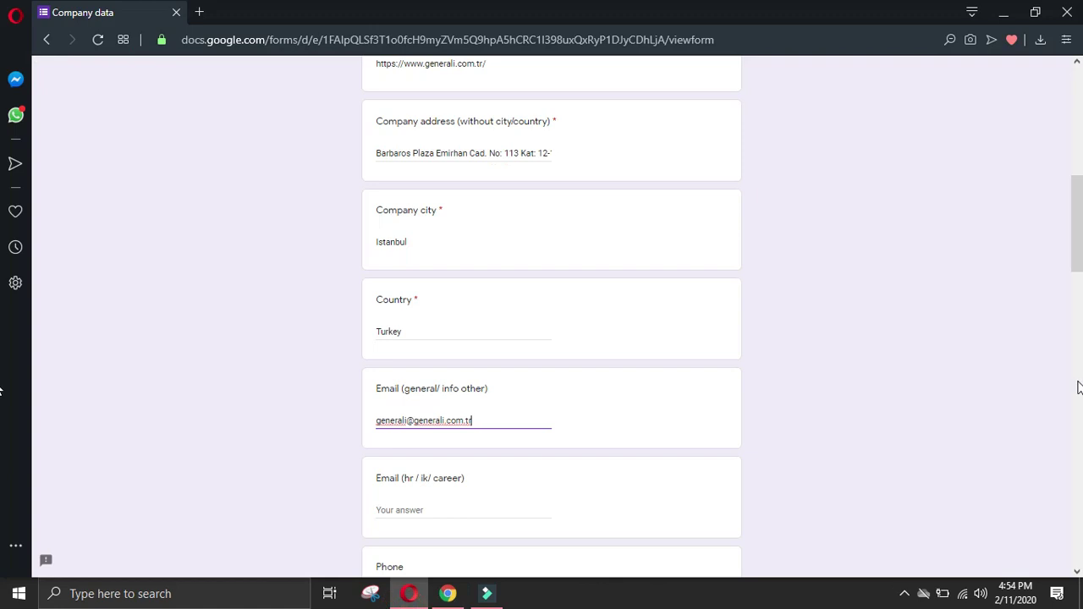
pyautogui.scroll(-15, 1078, 387)
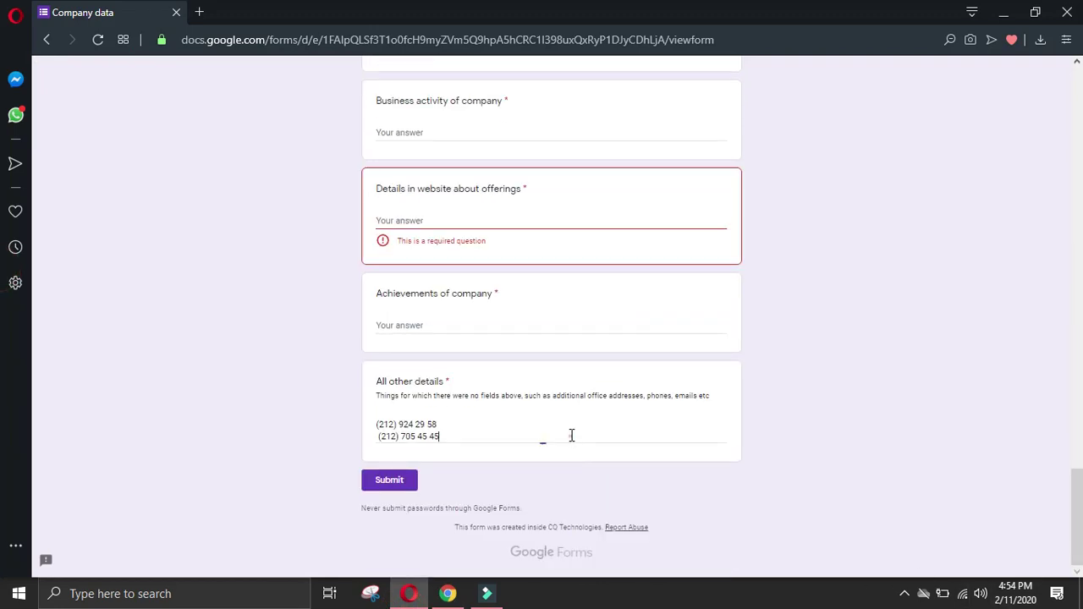
pyautogui.press('Return')
pyautogui.hotkey('ctrl', 'v')
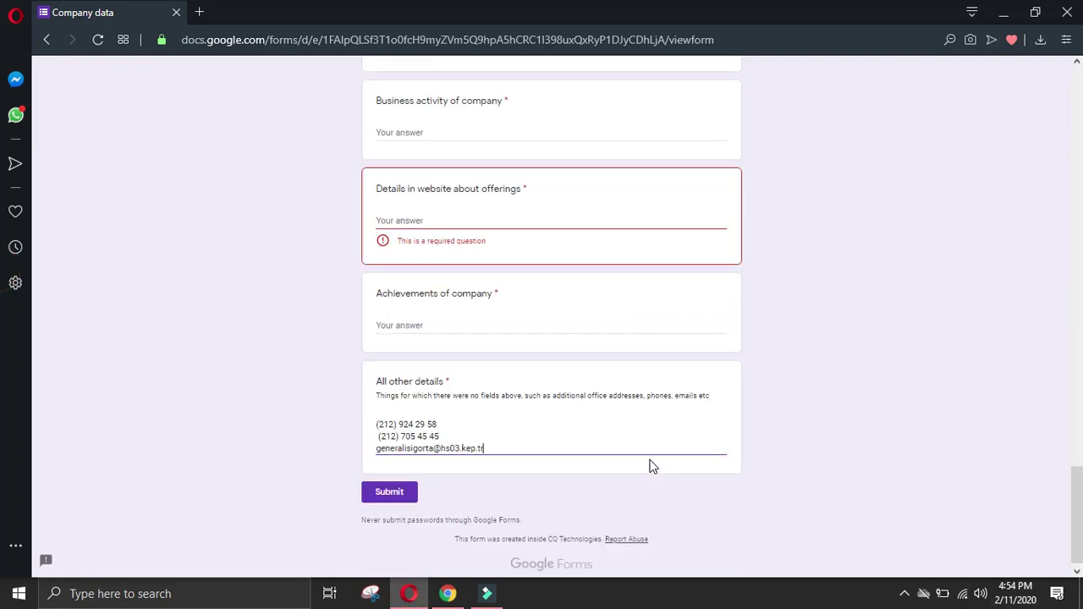
pyautogui.press('Return')
pyautogui.click(447, 593)
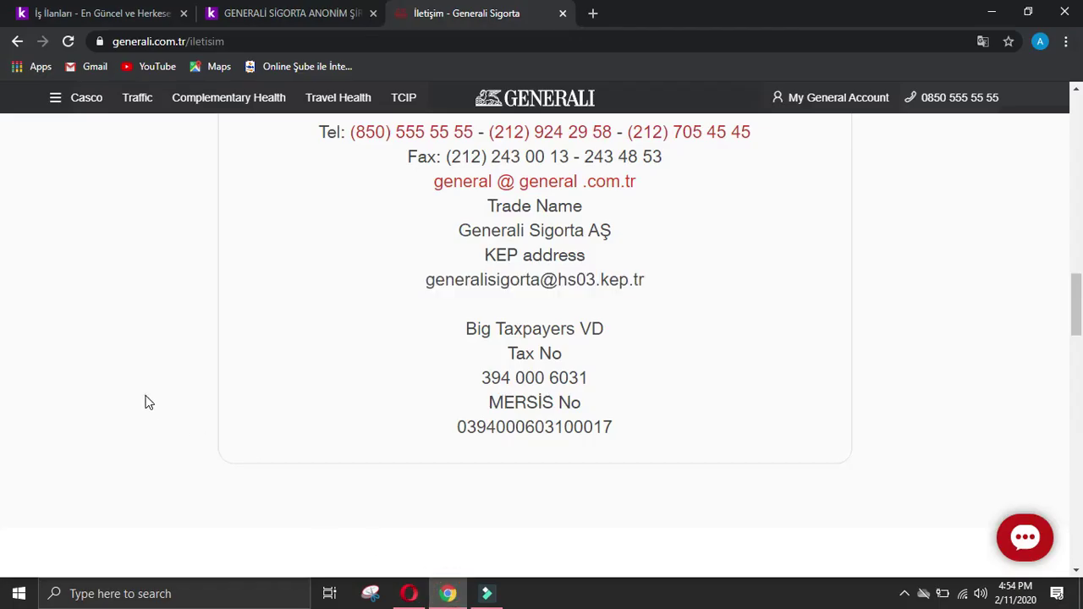
pyautogui.moveTo(453, 427); pyautogui.dragTo(679, 431)
pyautogui.hotkey('ctrl', 'c')
pyautogui.click(408, 593)
pyautogui.hotkey('ctrl', 'v')
pyautogui.click(461, 597)
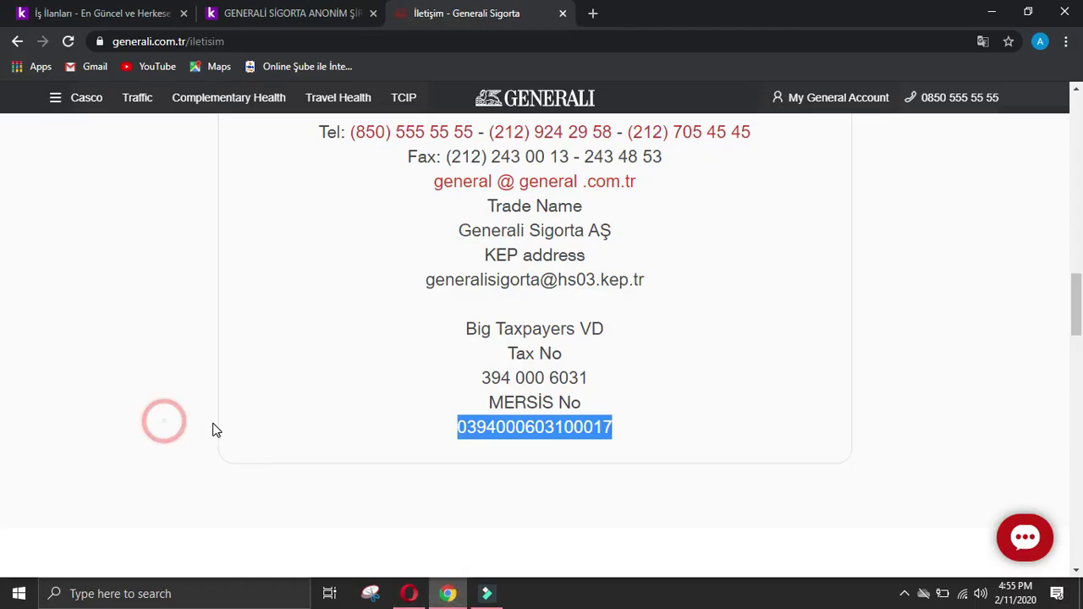
pyautogui.scroll(-5, 213, 427)
# Step: Go to the top of Generali's contact page and choose Human Resources from the side menu
pyautogui.scroll(-4, 215, 426)
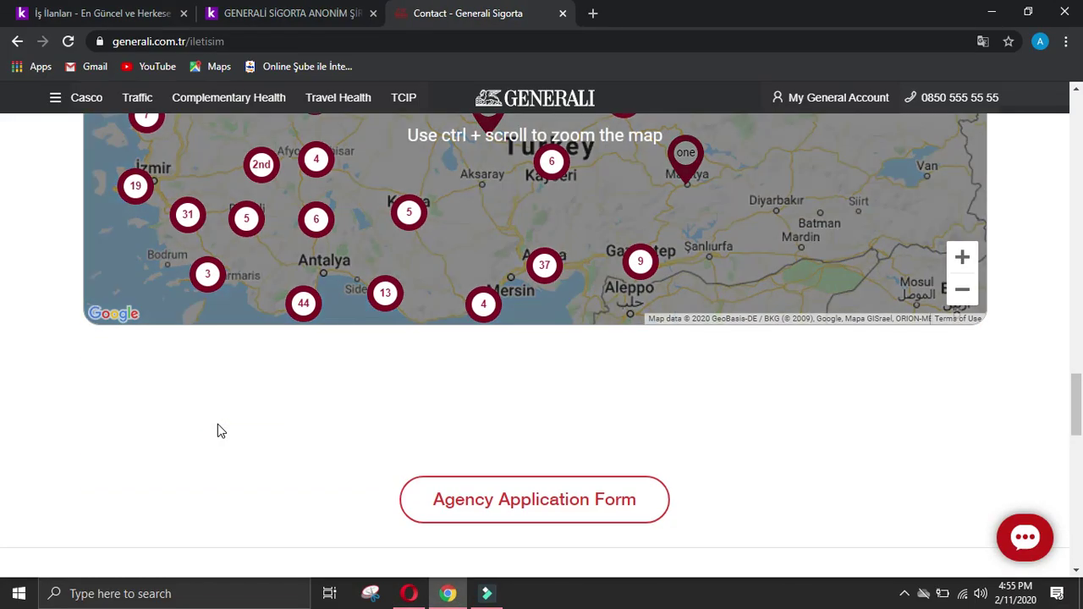
pyautogui.scroll(-4, 218, 426)
pyautogui.scroll(-4, 219, 427)
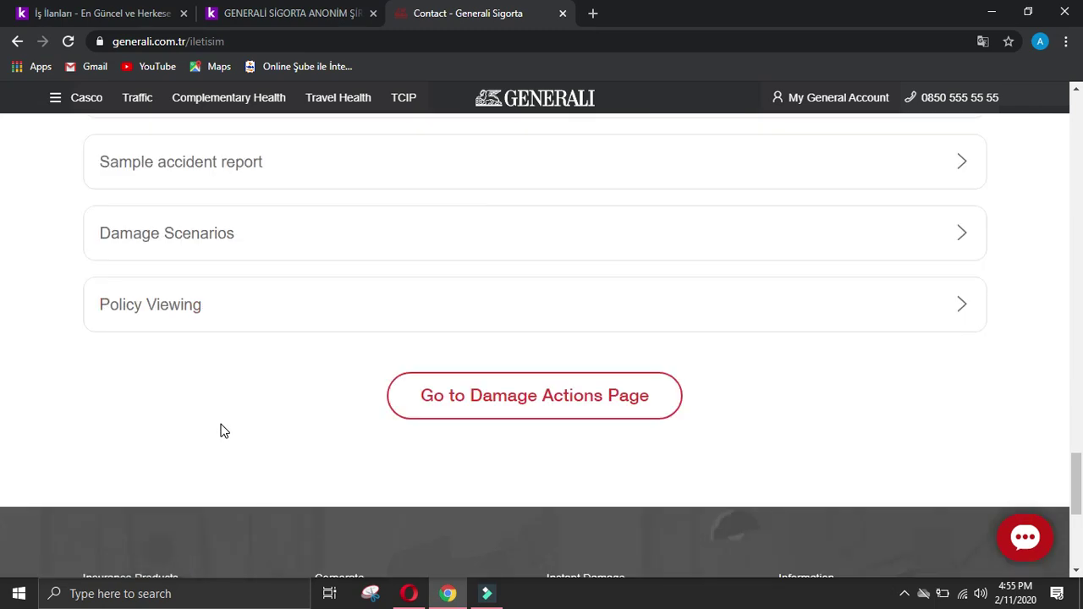
pyautogui.scroll(-2, 288, 474)
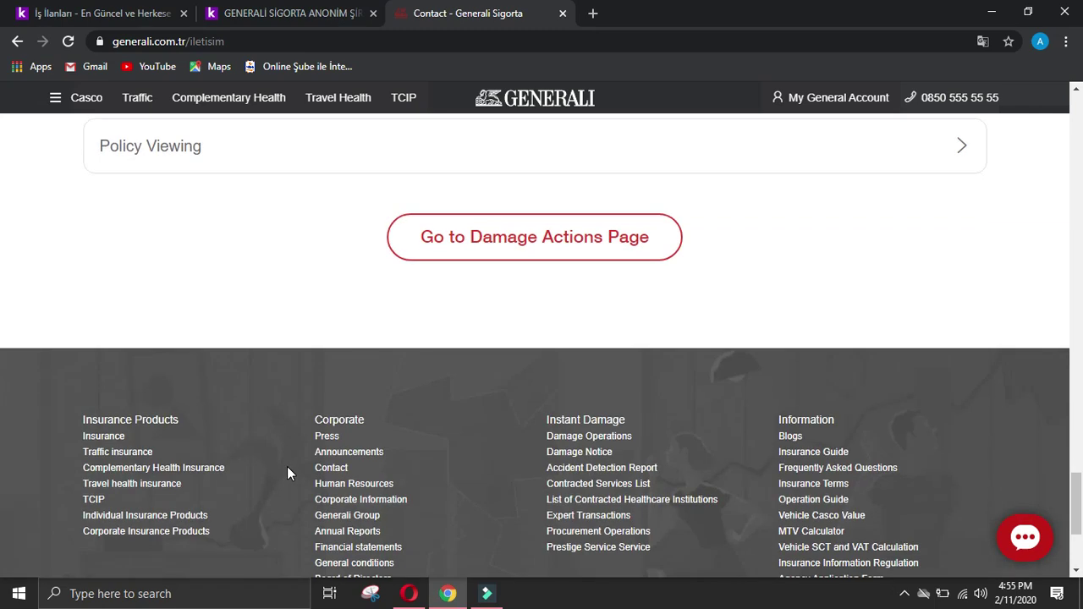
pyautogui.scroll(-2, 289, 467)
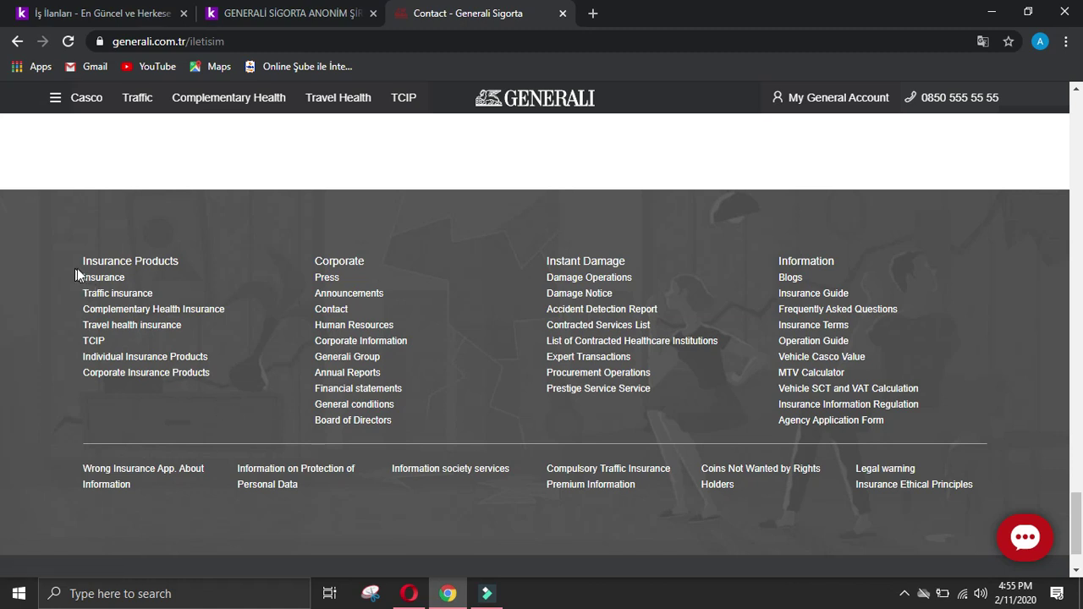
pyautogui.press('Home')
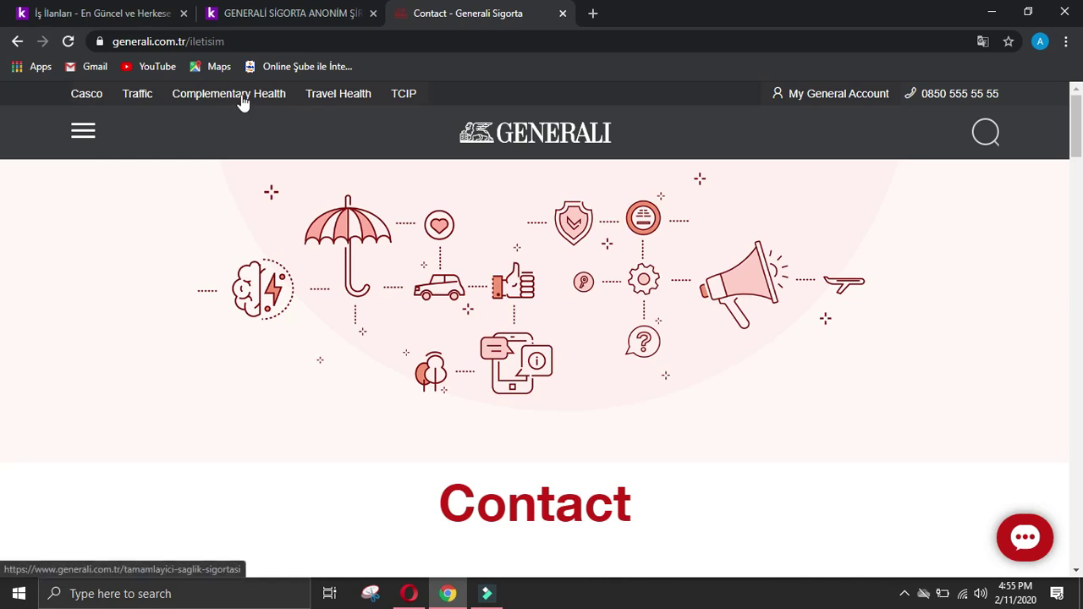
pyautogui.click(85, 132)
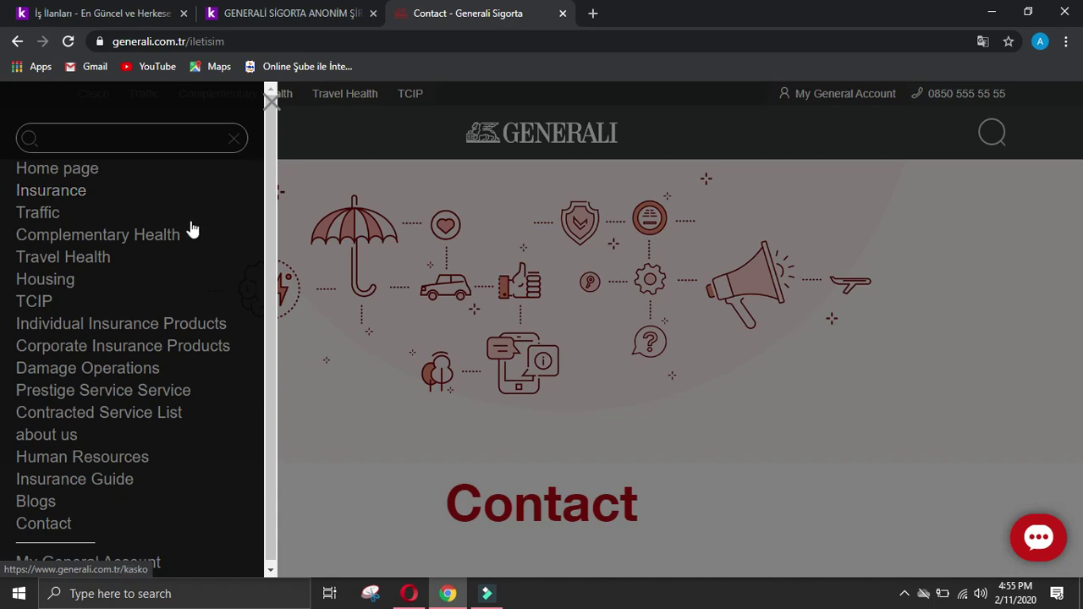
pyautogui.scroll(-1, 192, 278)
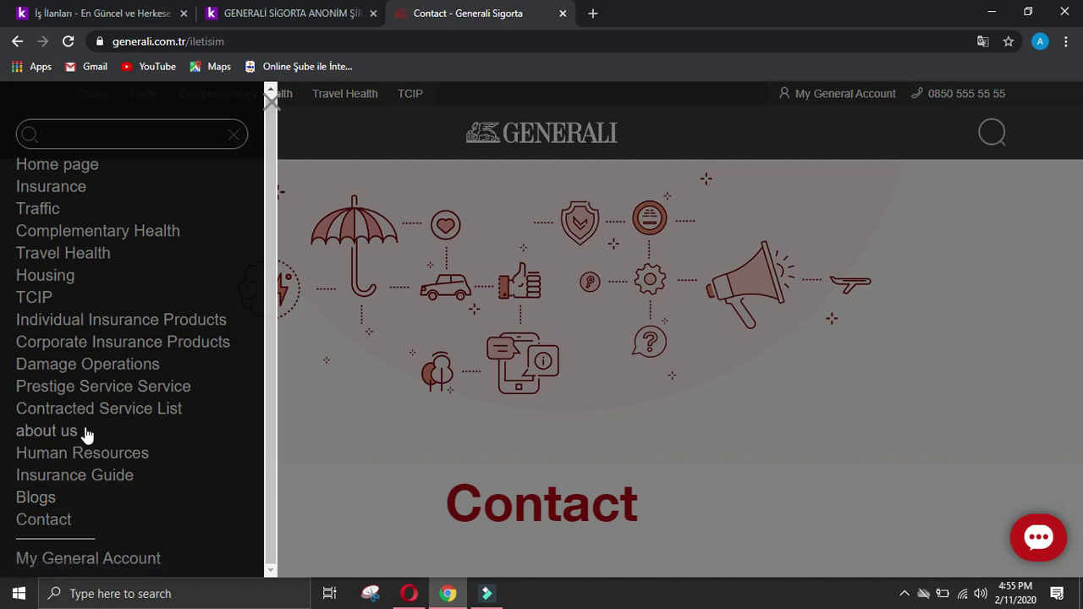
pyautogui.click(99, 452)
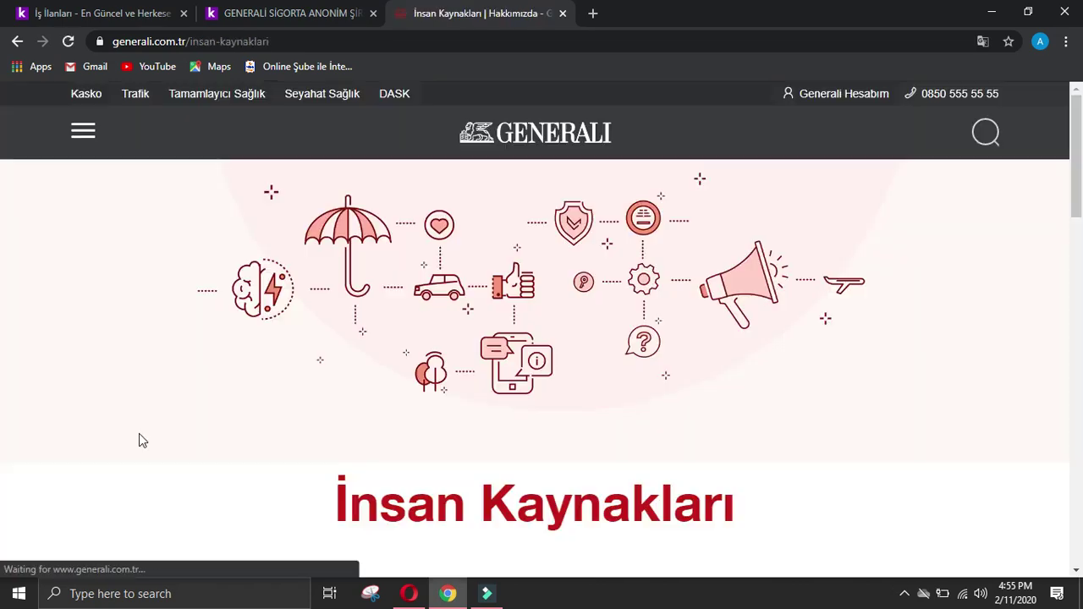
# Step: Copy Generali's careers email into the form's hr / ik / career email field
pyautogui.scroll(-2, 307, 374)
pyautogui.scroll(-8, 372, 393)
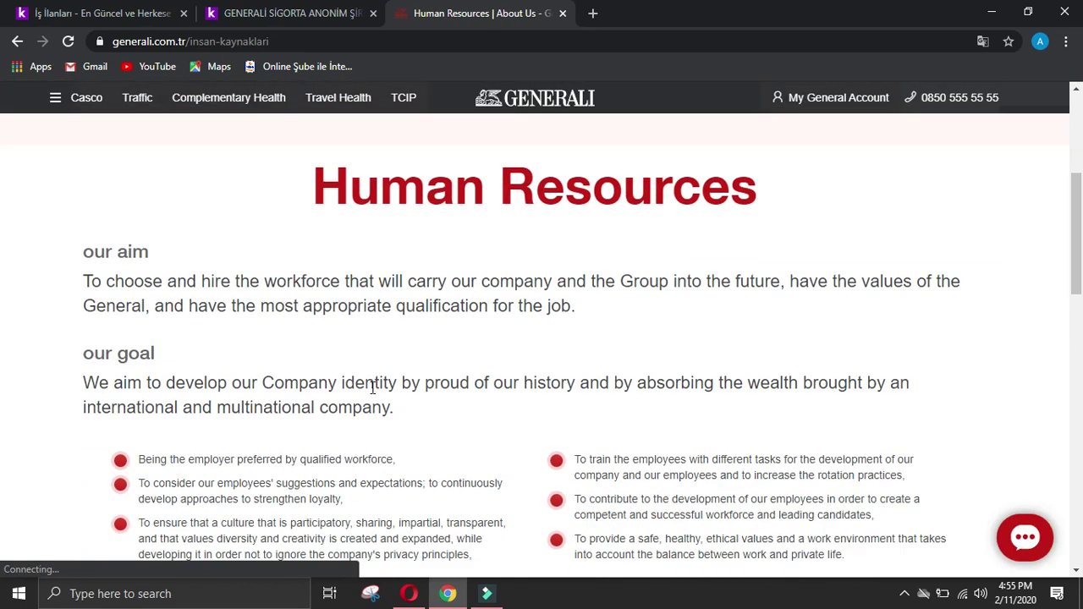
pyautogui.scroll(-4, 372, 394)
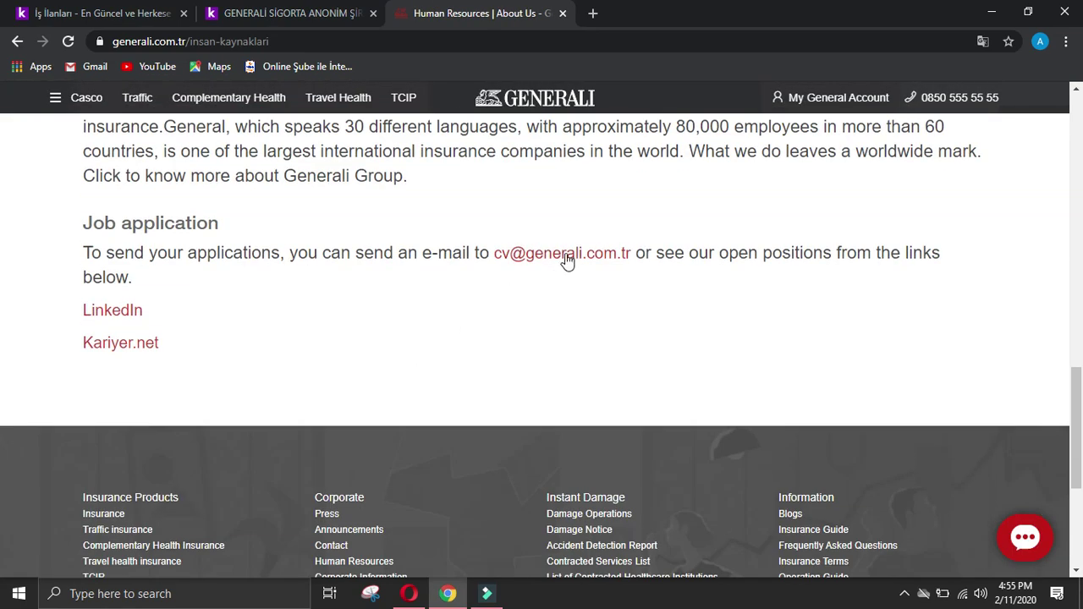
pyautogui.rightClick(562, 254)
pyautogui.click(604, 344)
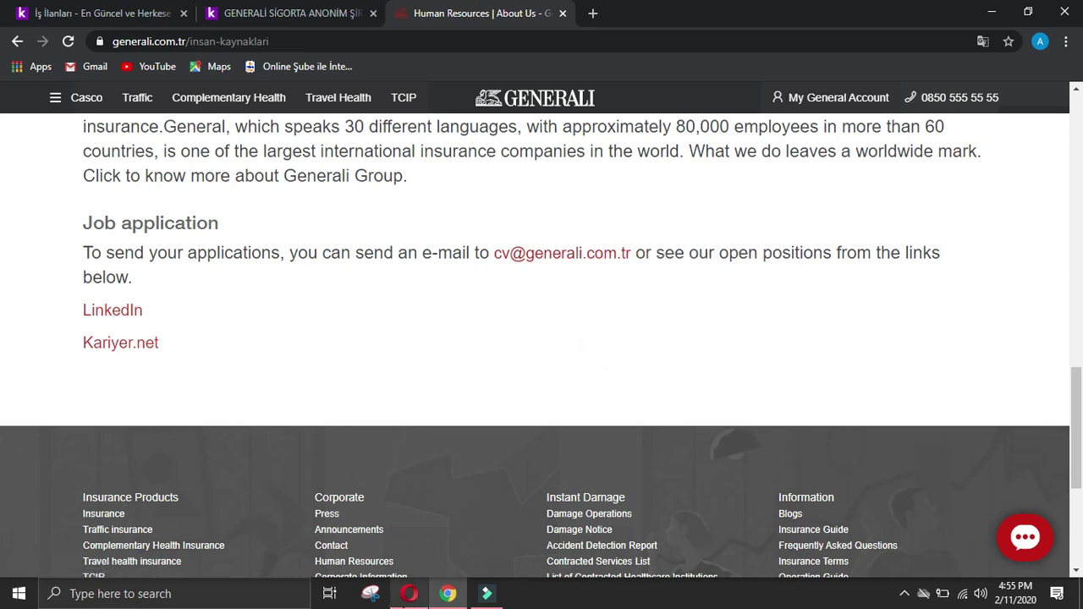
pyautogui.hotkey('alt', 'Tab')
pyautogui.scroll(10, 811, 236)
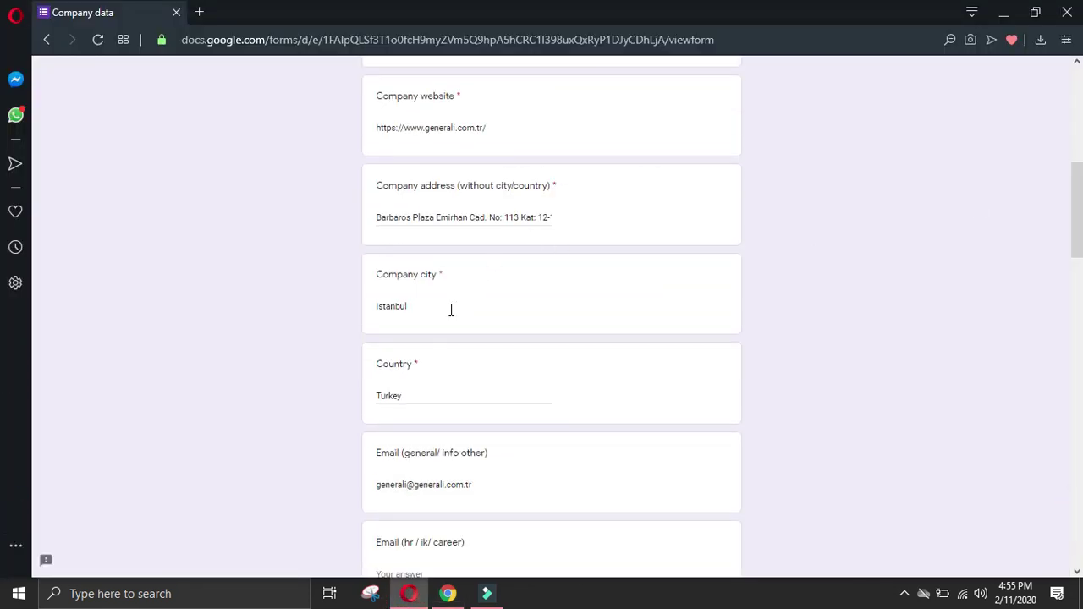
pyautogui.scroll(-2, 423, 404)
pyautogui.click(423, 415)
pyautogui.hotkey('ctrl', 'v')
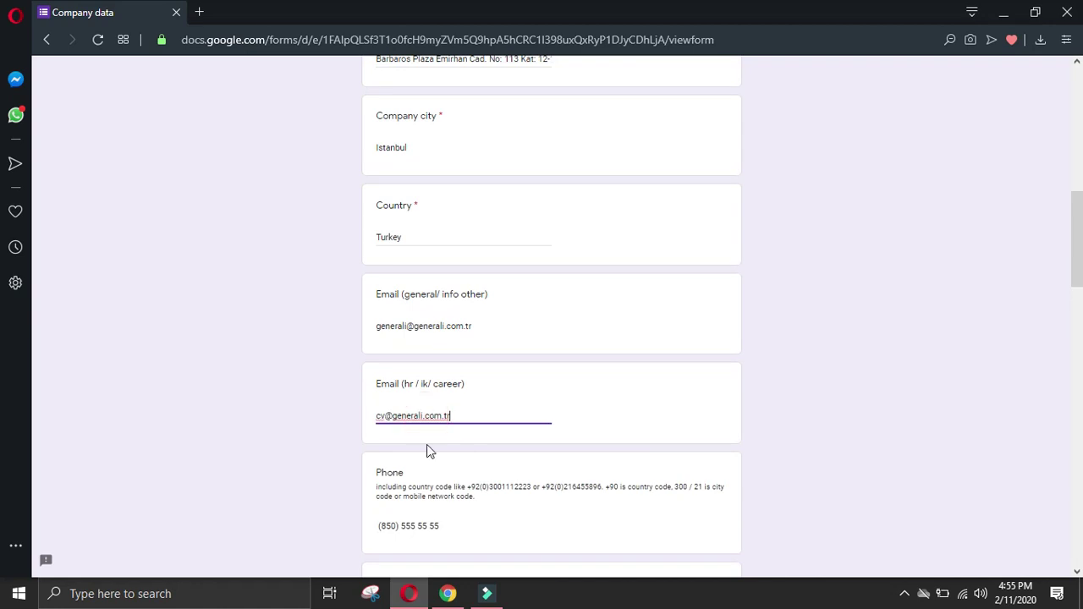
pyautogui.click(457, 596)
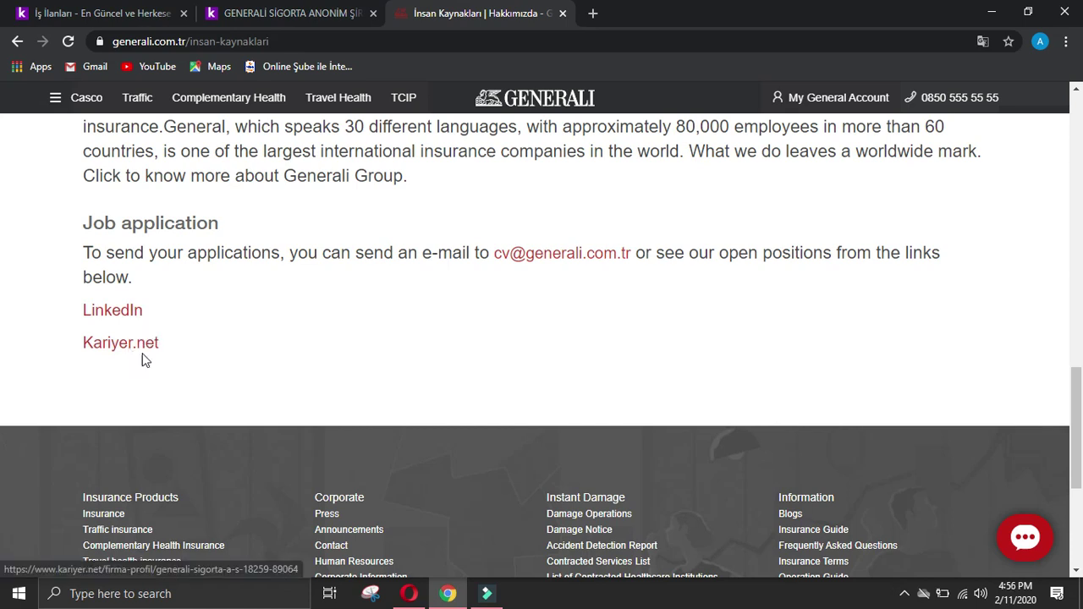
# Step: Paste the website's Insurance Products footer list into the offerings details answer
pyautogui.scroll(-2, 287, 347)
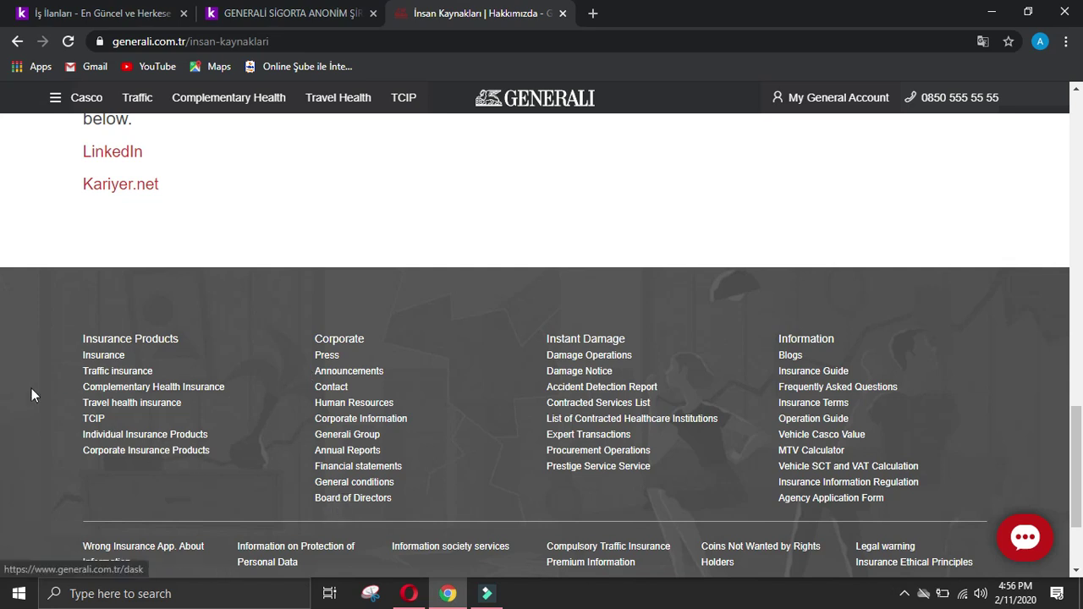
pyautogui.moveTo(80, 332); pyautogui.dragTo(238, 481)
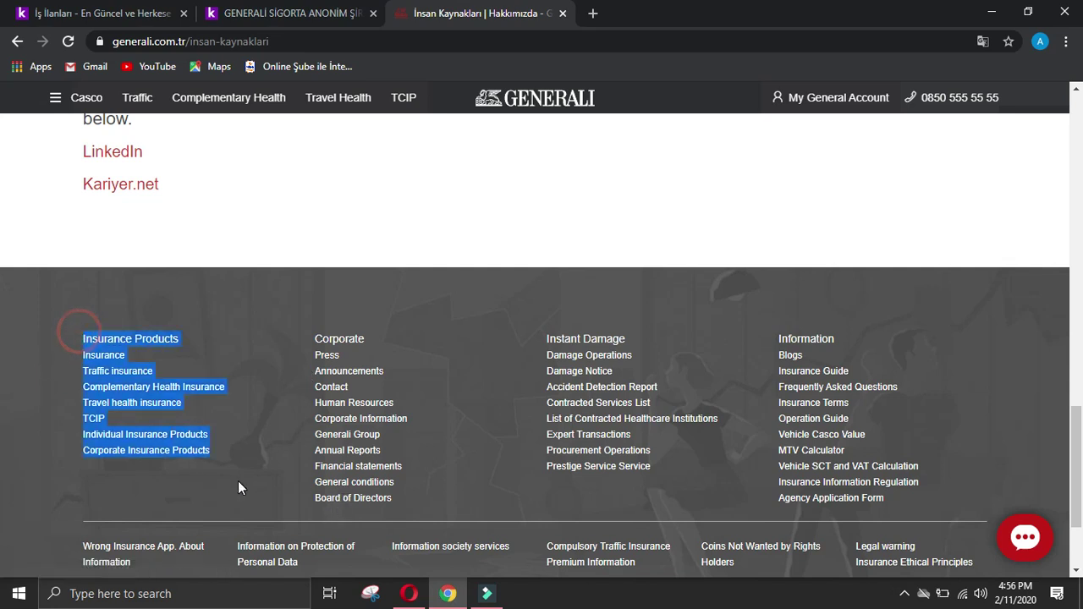
pyautogui.click(408, 593)
pyautogui.scroll(-7, 435, 380)
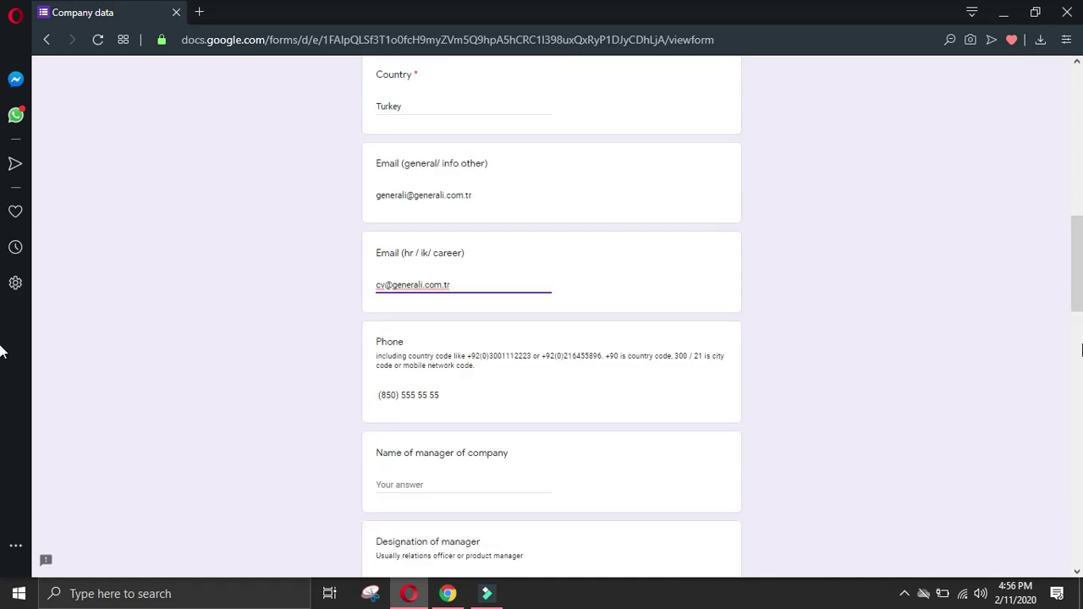
pyautogui.scroll(-5, 735, 403)
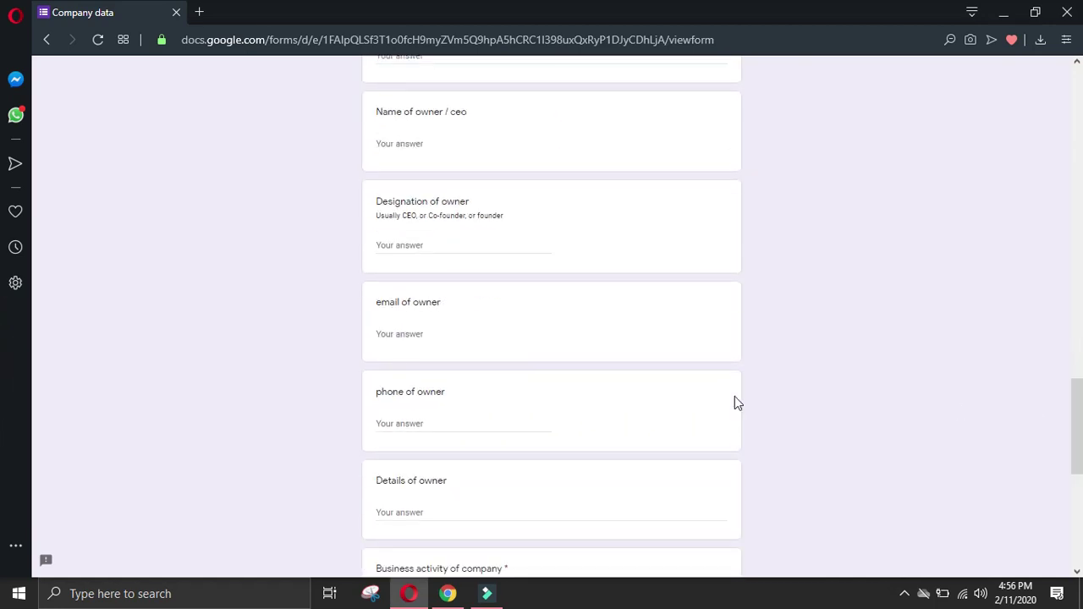
pyautogui.scroll(-6, 450, 283)
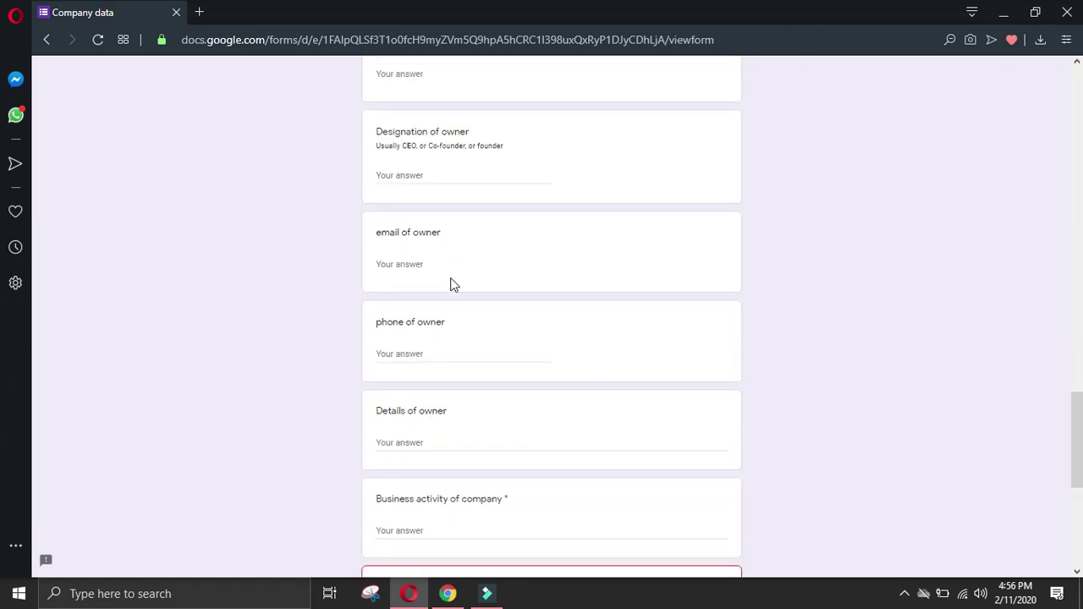
pyautogui.click(443, 212)
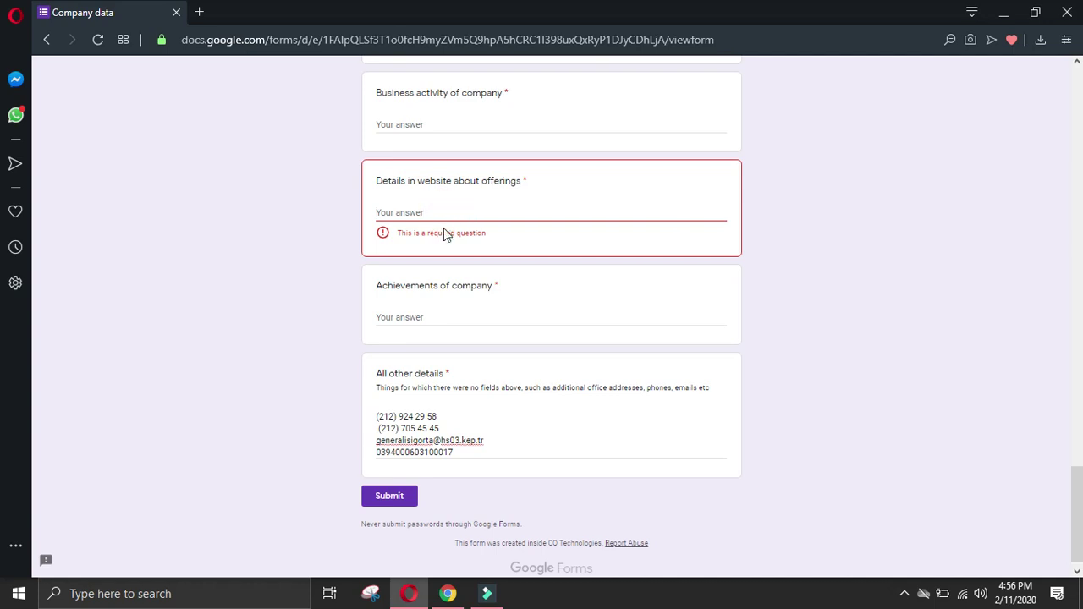
pyautogui.hotkey('ctrl', 'v')
pyautogui.click(448, 594)
pyautogui.click(23, 297)
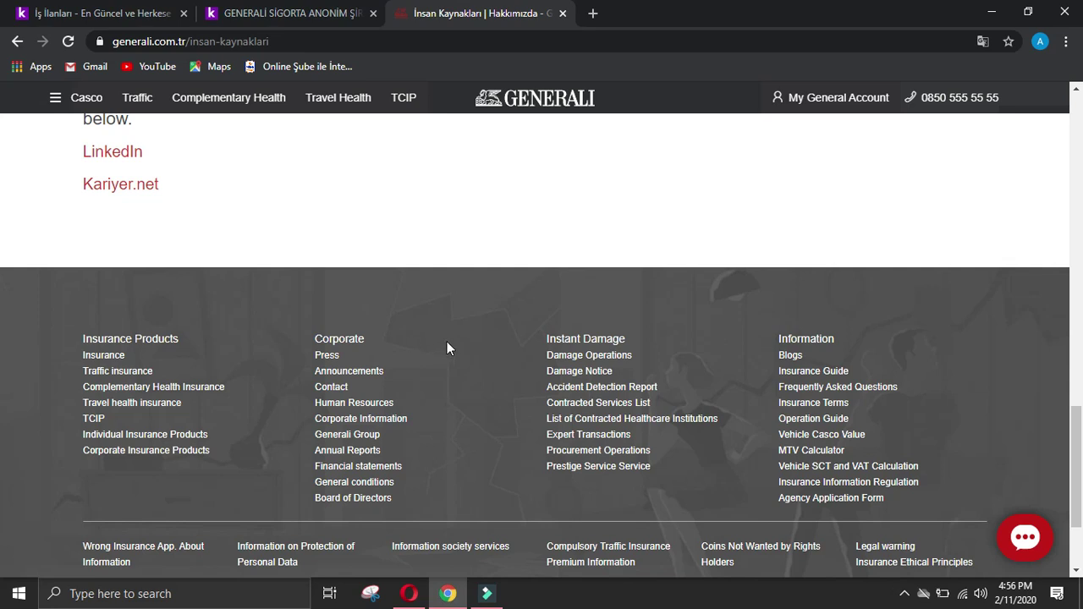
# Step: Open the Accident Detection Report PDF, then close it
pyautogui.click(586, 386)
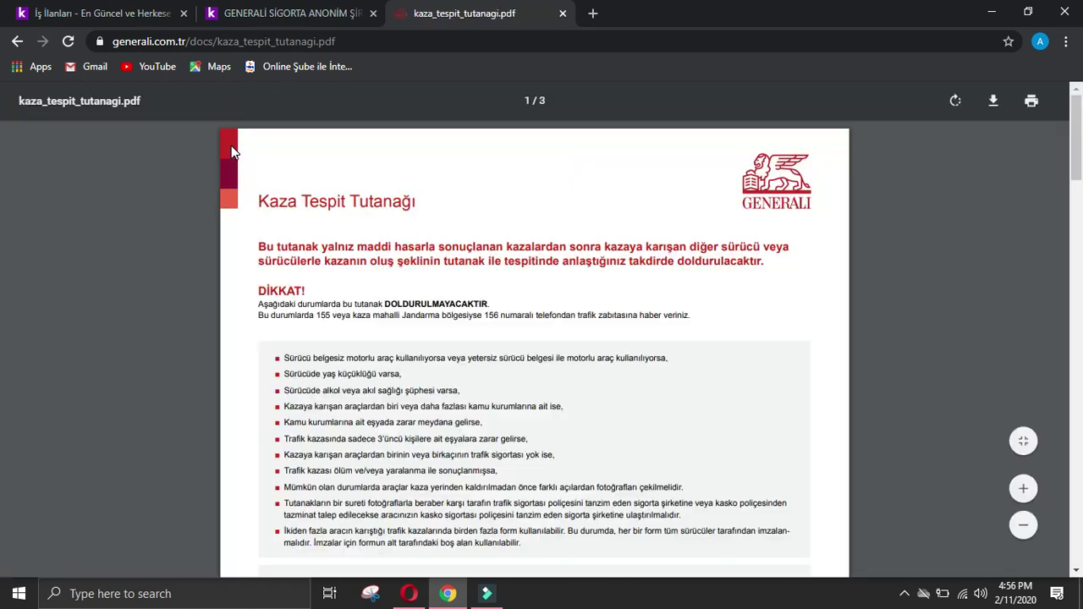
pyautogui.click(562, 14)
pyautogui.scroll(-3, 696, 199)
pyautogui.scroll(-4, 694, 193)
pyautogui.scroll(8, 694, 187)
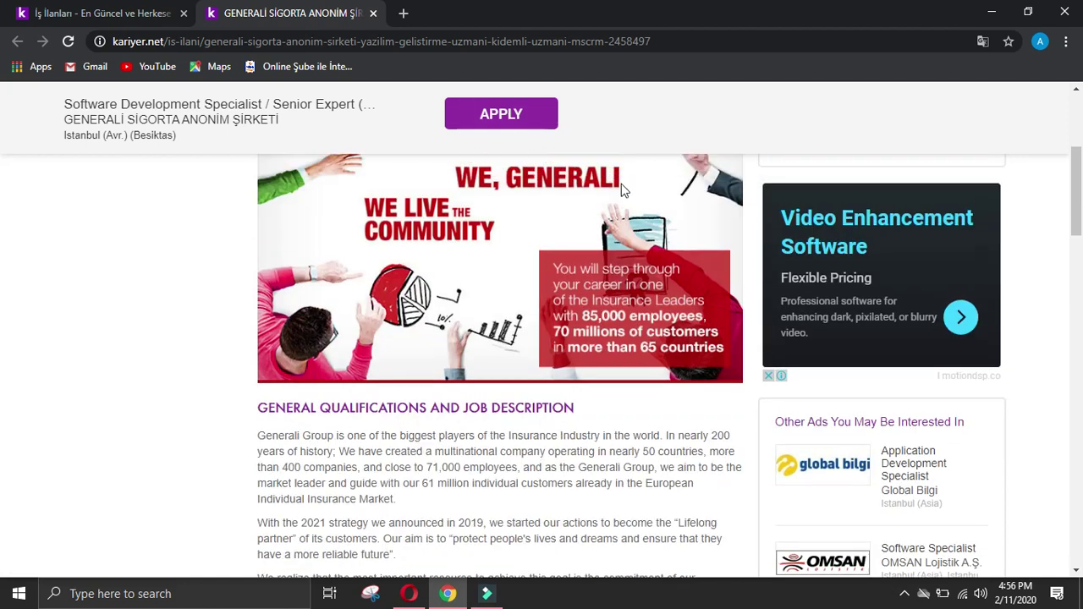
# Step: Search Google for Generali, open generali.com.tr in English, and follow its footer LinkedIn link
pyautogui.click(891, 516)
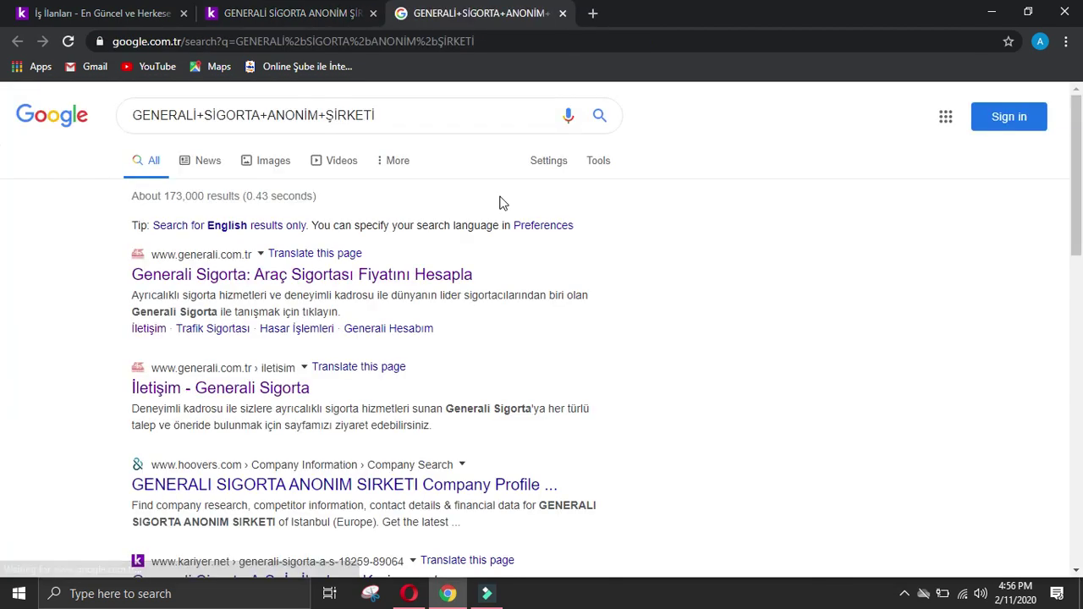
pyautogui.click(343, 279)
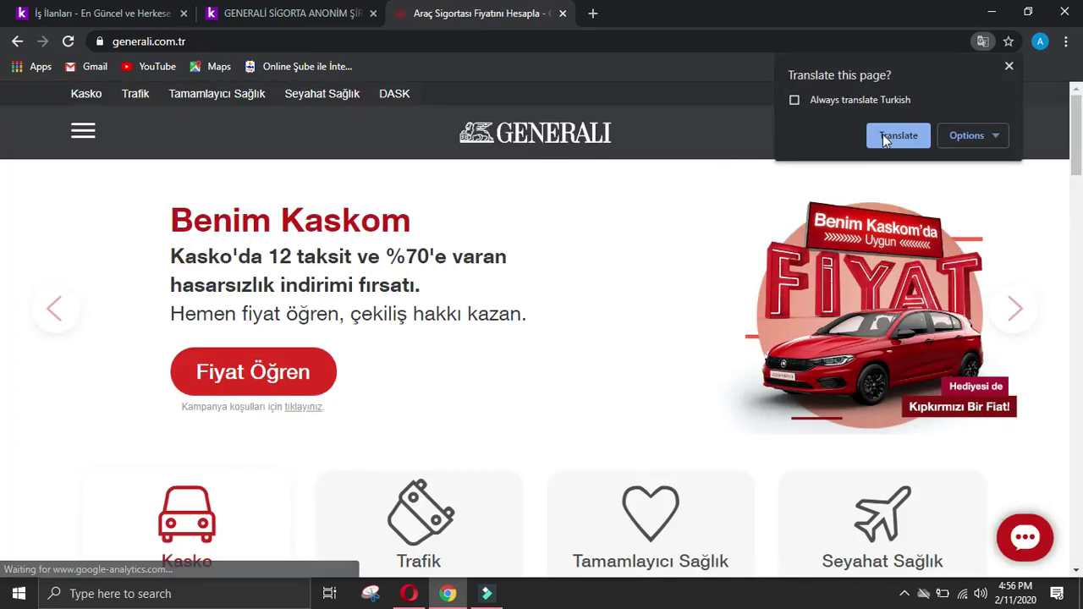
pyautogui.click(890, 135)
pyautogui.click(1011, 66)
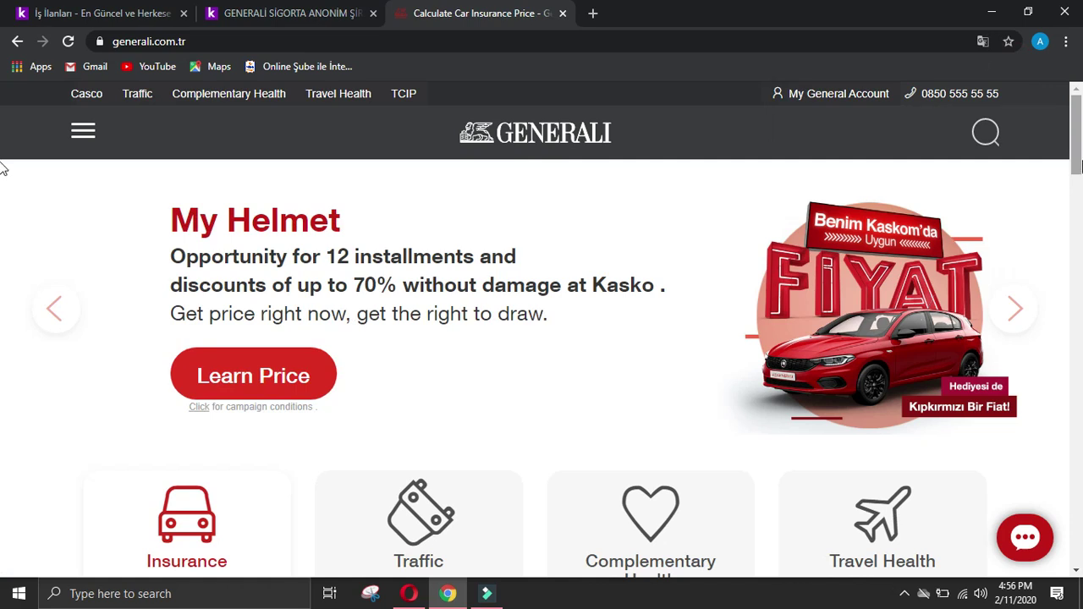
pyautogui.scroll(-20, 4, 525)
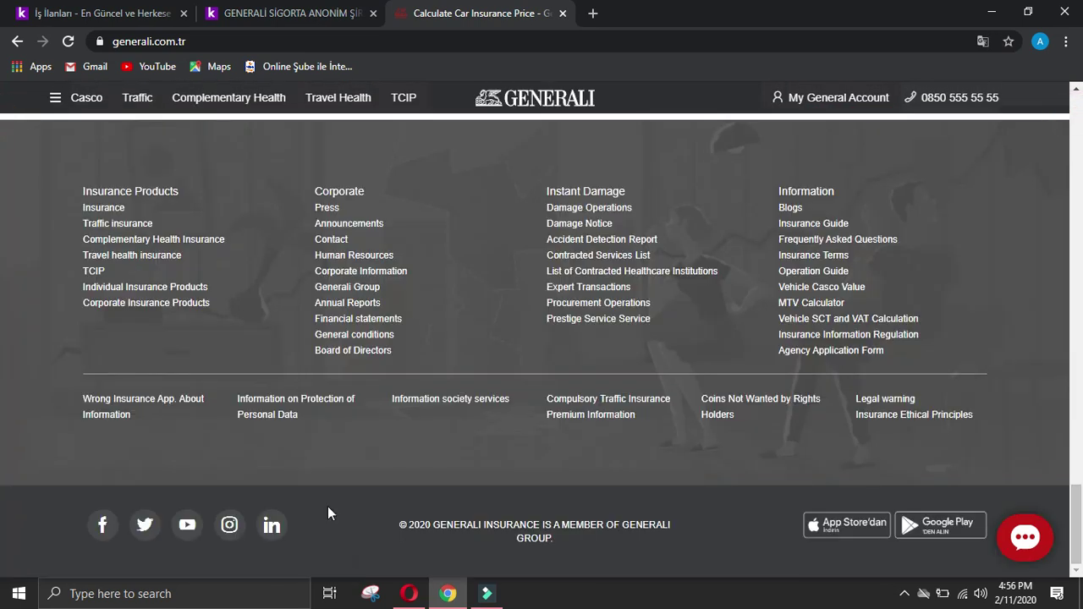
pyautogui.click(272, 527)
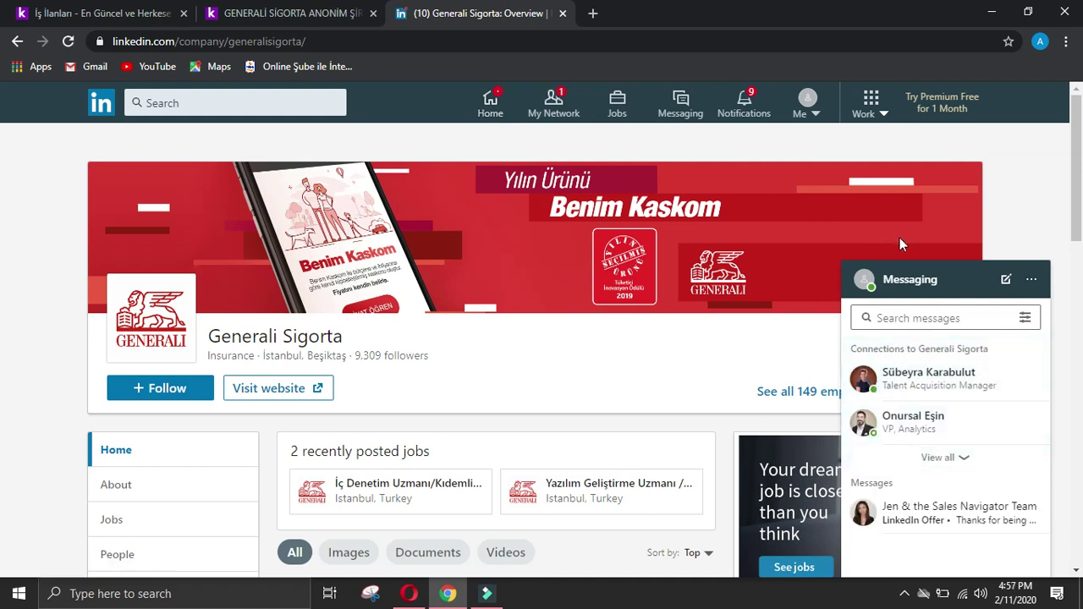
# Step: Close Messaging, list Generali Sigorta's employees under People, and open the HR Manager's card
pyautogui.click(962, 284)
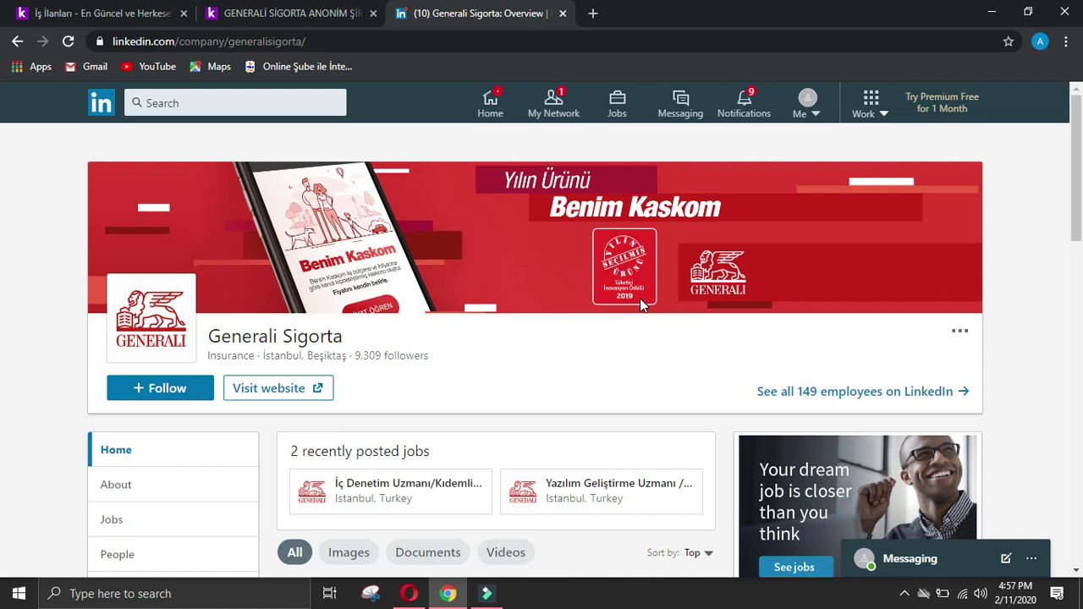
pyautogui.scroll(-2, 295, 356)
pyautogui.click(160, 396)
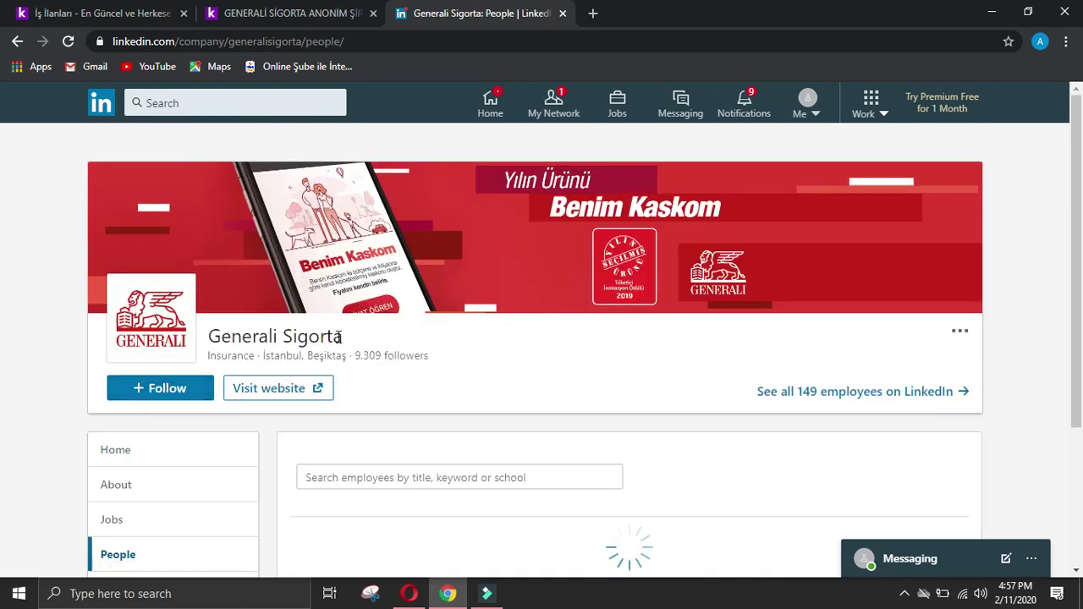
pyautogui.scroll(-7, 448, 341)
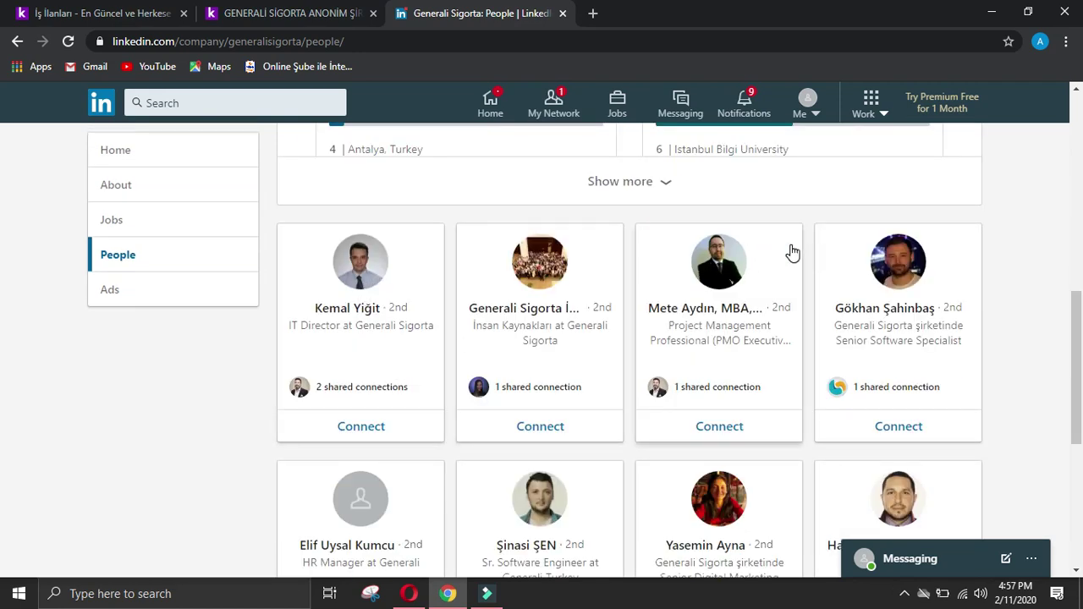
pyautogui.scroll(-2, 846, 246)
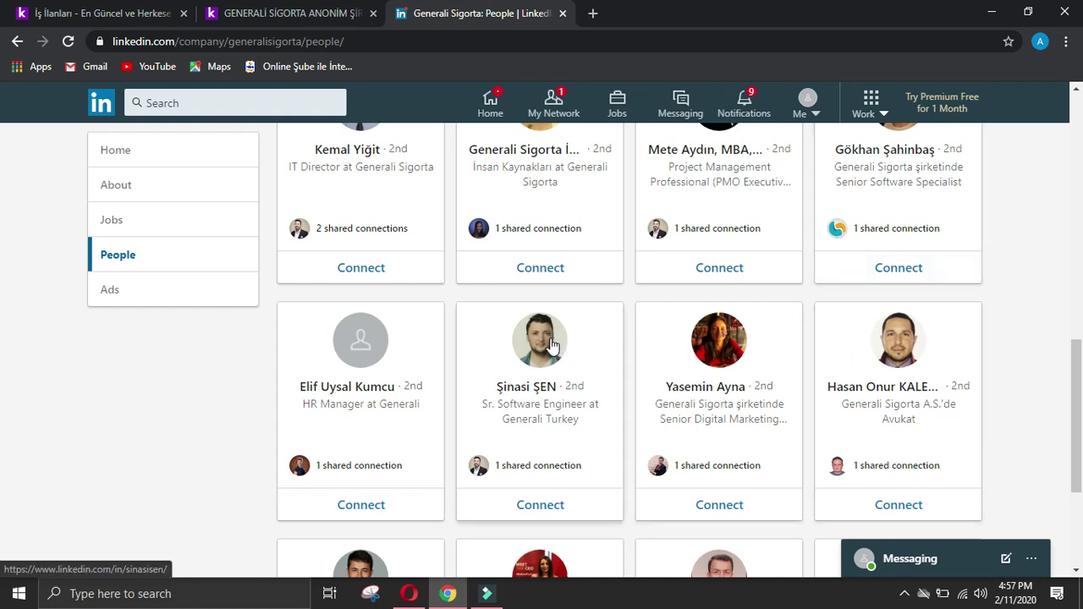
pyautogui.click(399, 334)
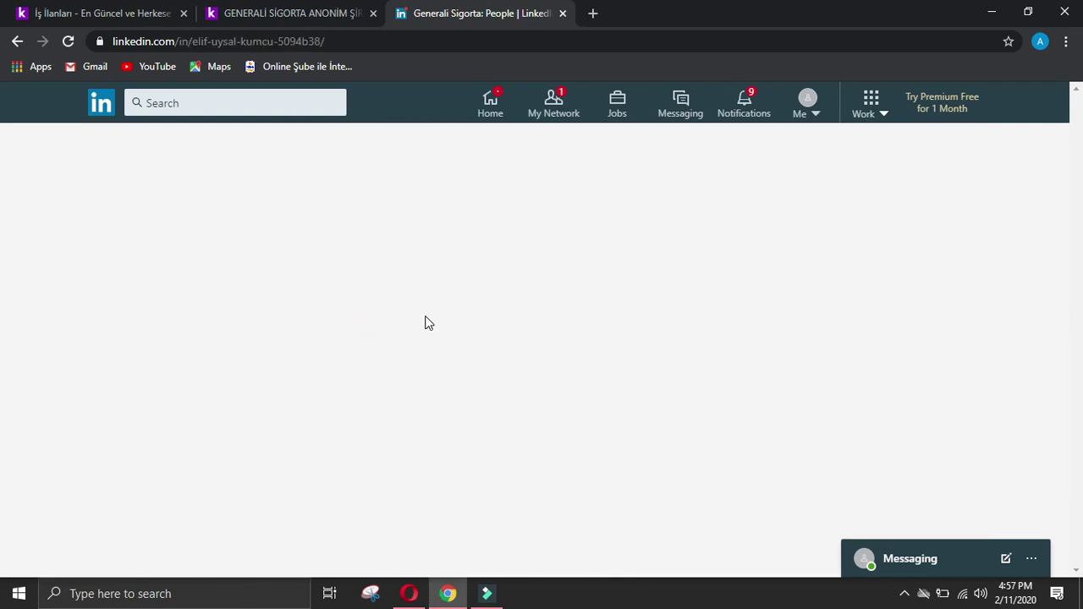
# Step: Send the HR Manager a LinkedIn connection invitation without a note
pyautogui.click(516, 346)
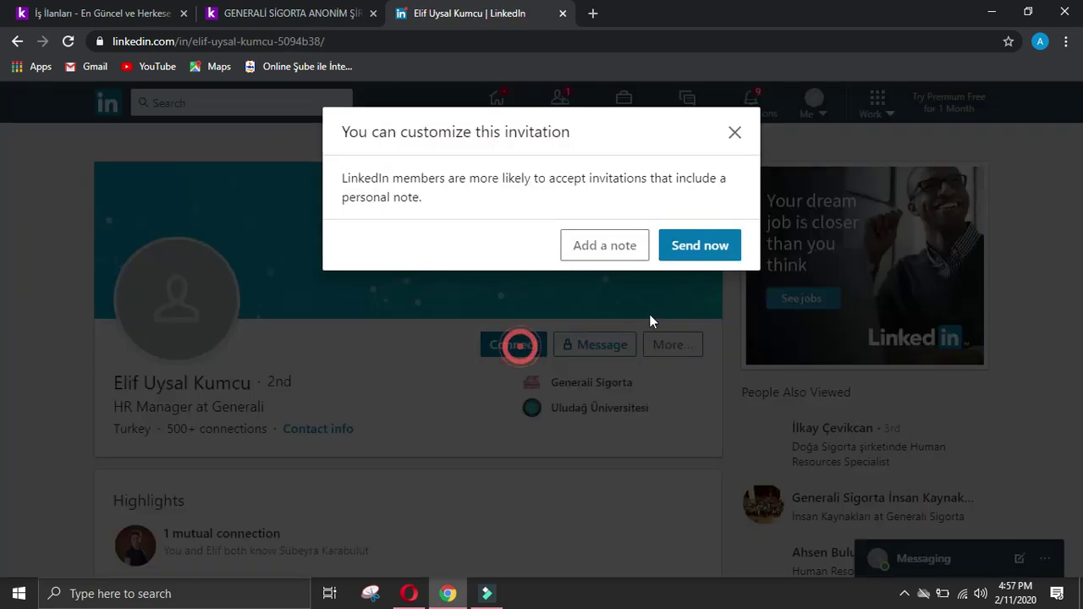
pyautogui.click(703, 246)
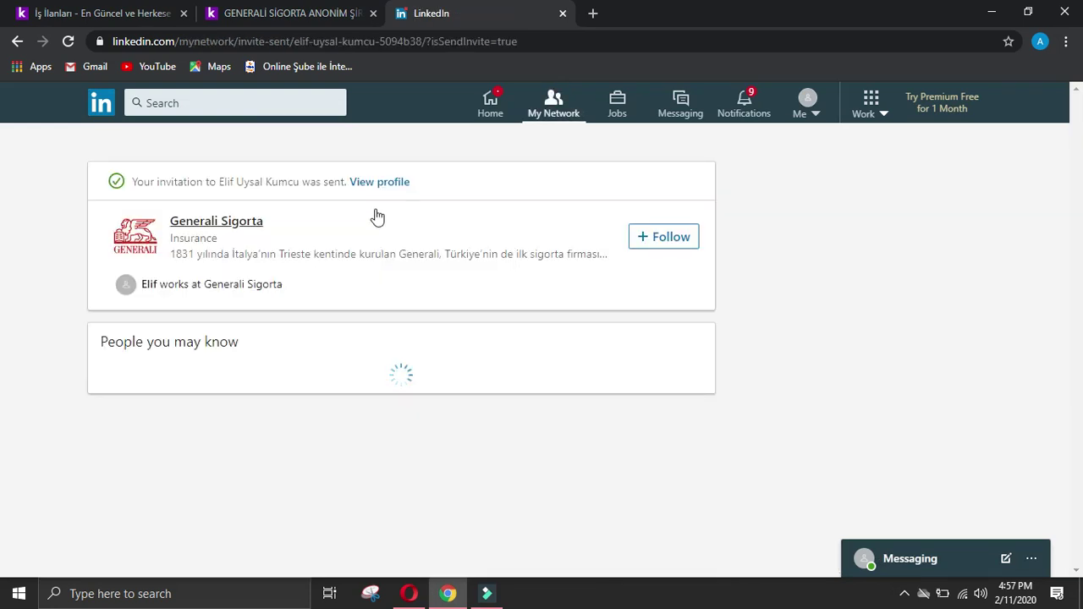
pyautogui.click(388, 183)
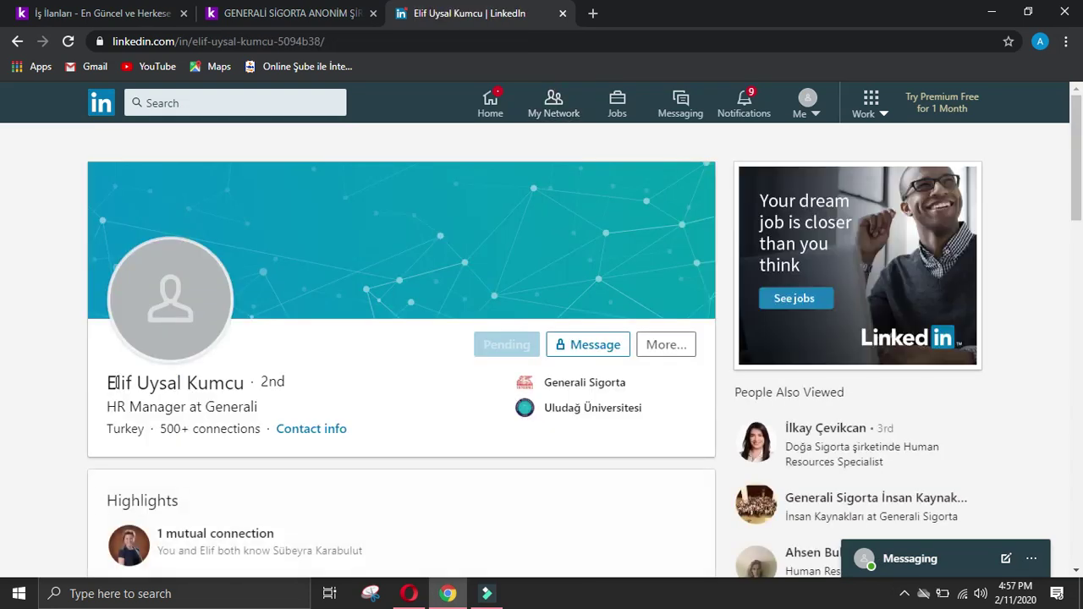
# Step: Copy the HR Manager's full name into the form's Name of manager answer
pyautogui.moveTo(109, 381); pyautogui.dragTo(248, 386)
pyautogui.hotkey('ctrl', 'c')
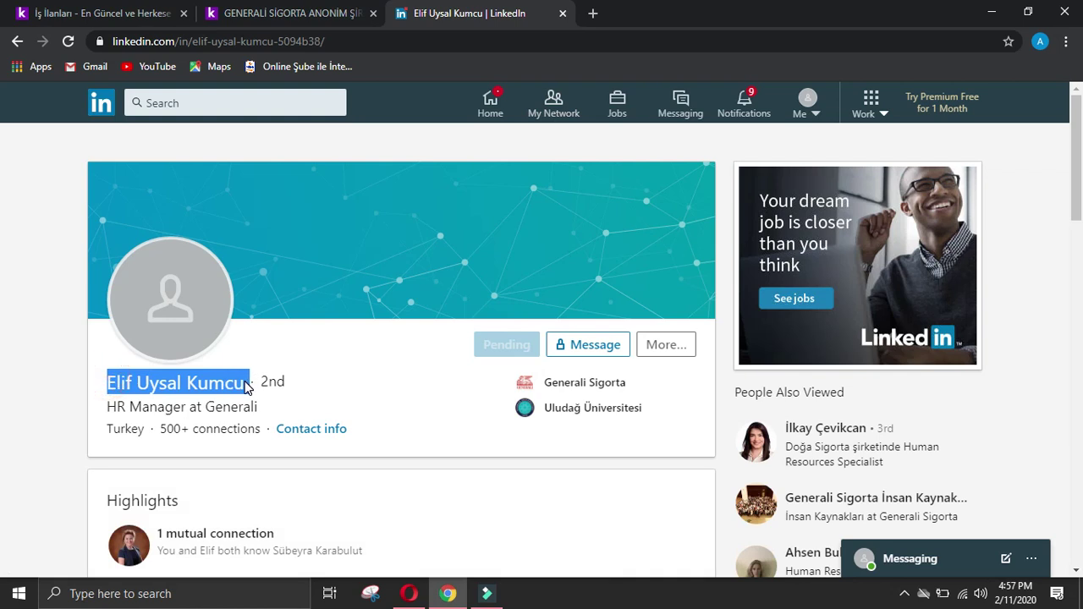
pyautogui.click(409, 593)
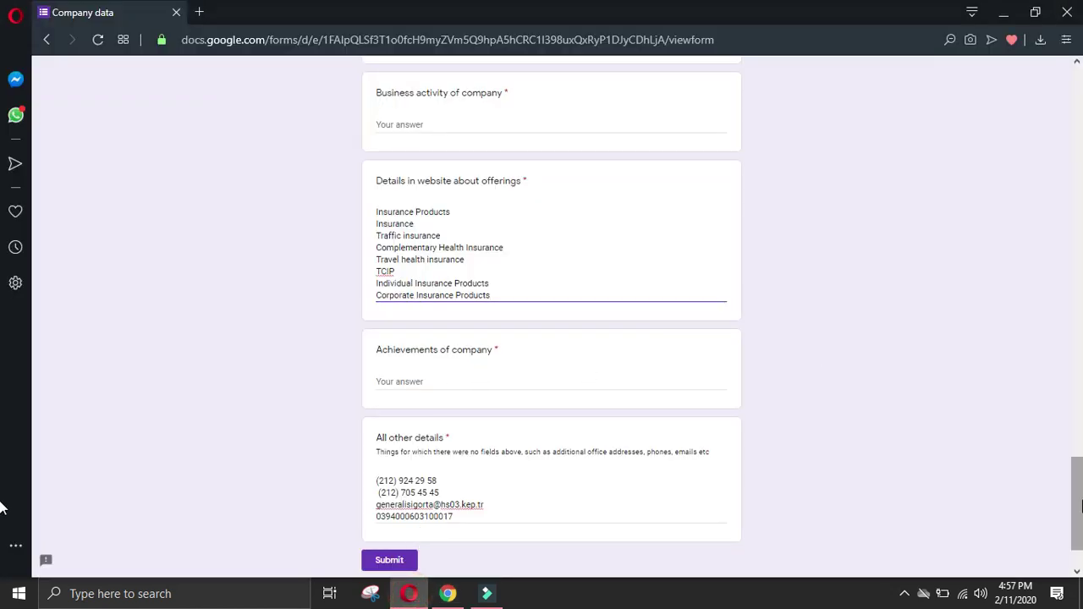
pyautogui.scroll(10, 722, 255)
pyautogui.scroll(-4, 432, 313)
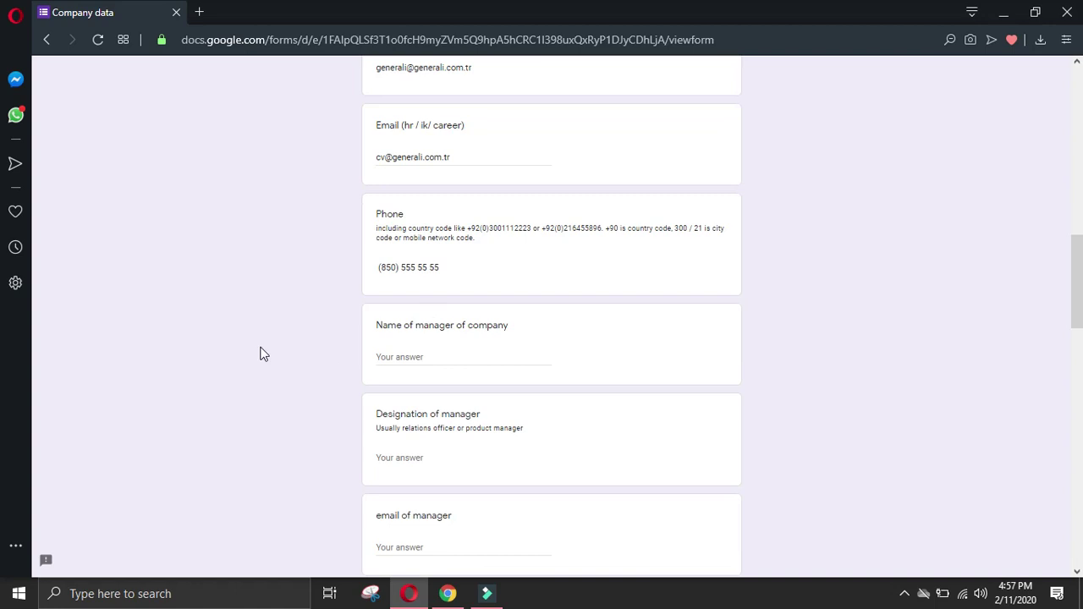
pyautogui.click(457, 354)
pyautogui.hotkey('ctrl', 'v')
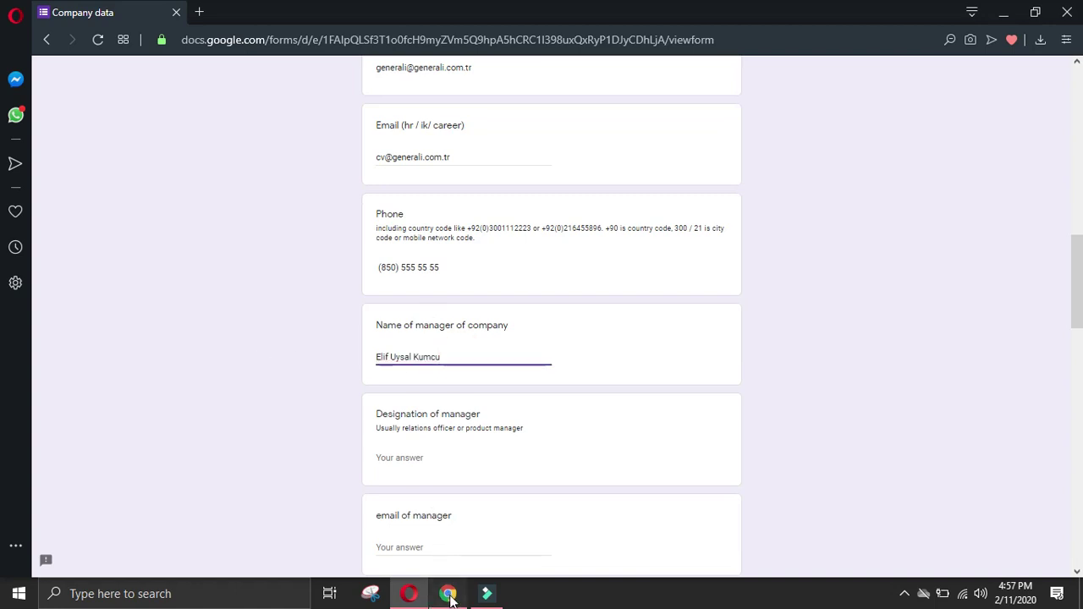
pyautogui.click(448, 593)
pyautogui.click(46, 399)
# Step: Take the HR Manager designation from the profile's headline and Experience section for the form
pyautogui.scroll(-2, 124, 409)
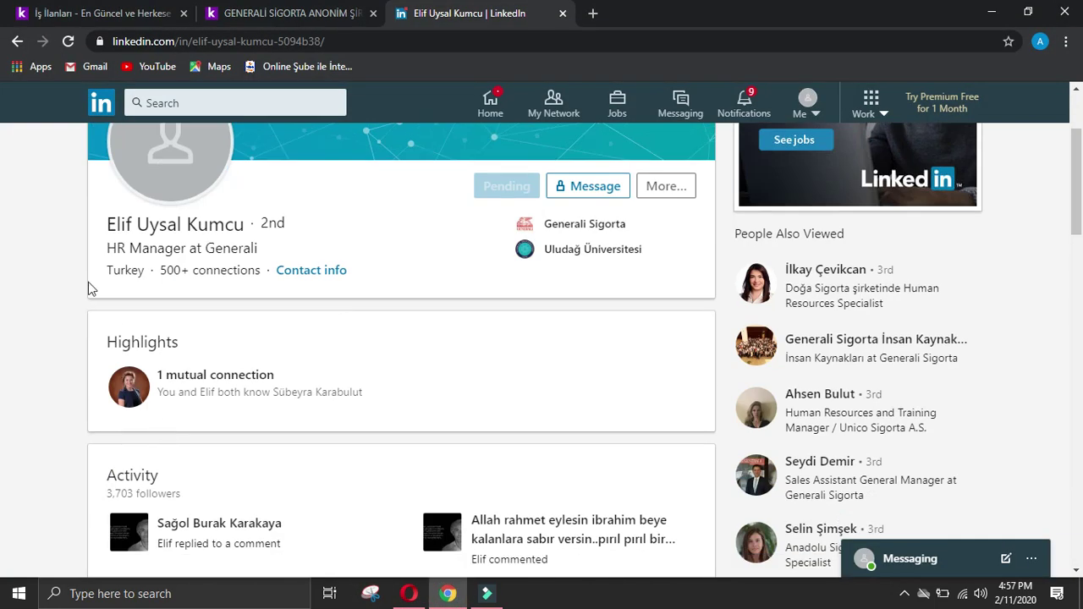
pyautogui.moveTo(108, 249); pyautogui.dragTo(176, 247)
pyautogui.click(129, 259)
pyautogui.click(409, 593)
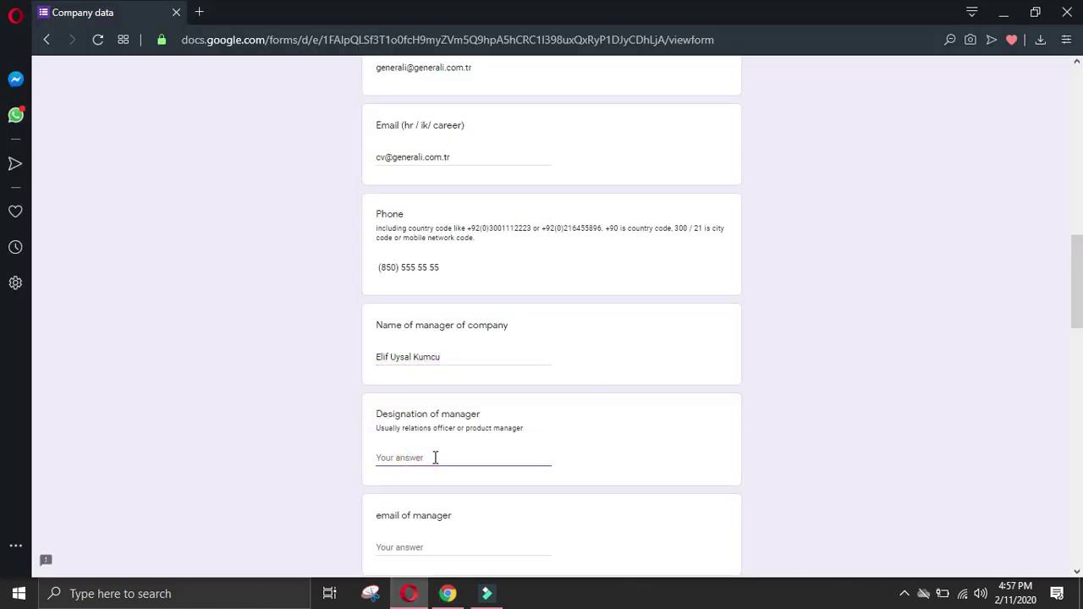
pyautogui.click(448, 593)
pyautogui.click(49, 375)
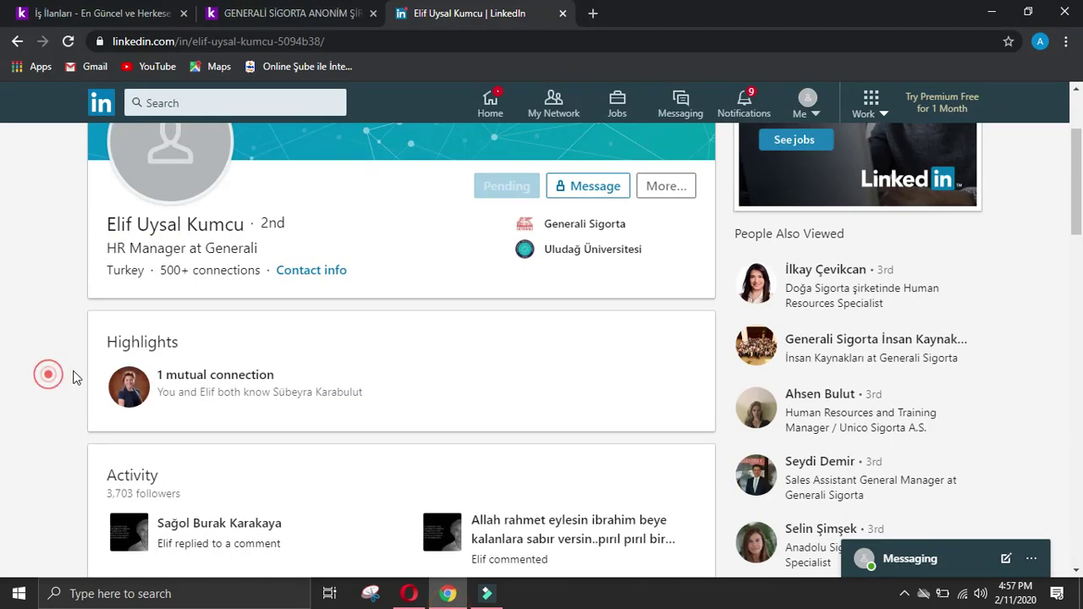
pyautogui.scroll(-4, 68, 377)
pyautogui.moveTo(202, 438); pyautogui.dragTo(221, 439)
pyautogui.hotkey('ctrl', 'c')
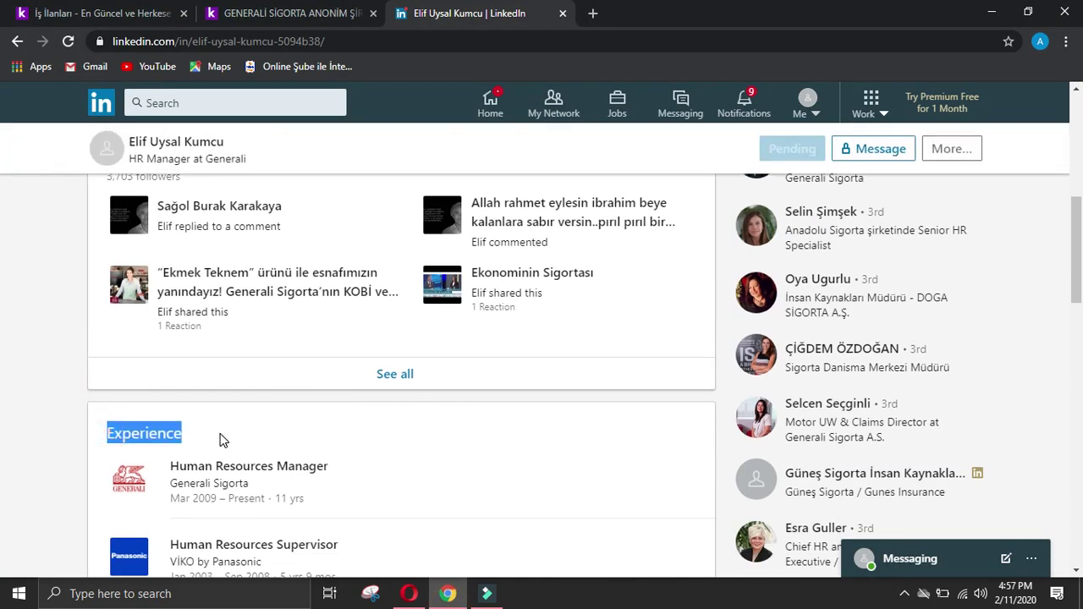
pyautogui.click(409, 594)
pyautogui.scroll(-4, 404, 523)
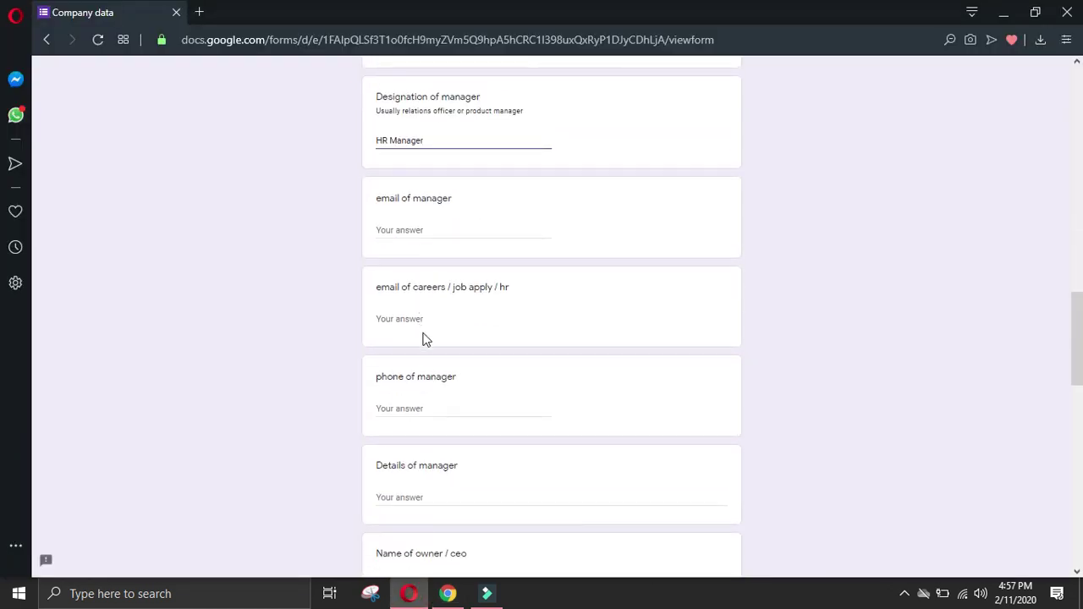
# Step: Enter '-' for the manager's phone and paste the Experience heading into Details of manager
pyautogui.click(430, 408)
pyautogui.write('-')
pyautogui.click(425, 497)
pyautogui.hotkey('ctrl', 'v')
# Step: Add the Generali Sigorta job to Details of manager, joined onto one line
pyautogui.click(447, 593)
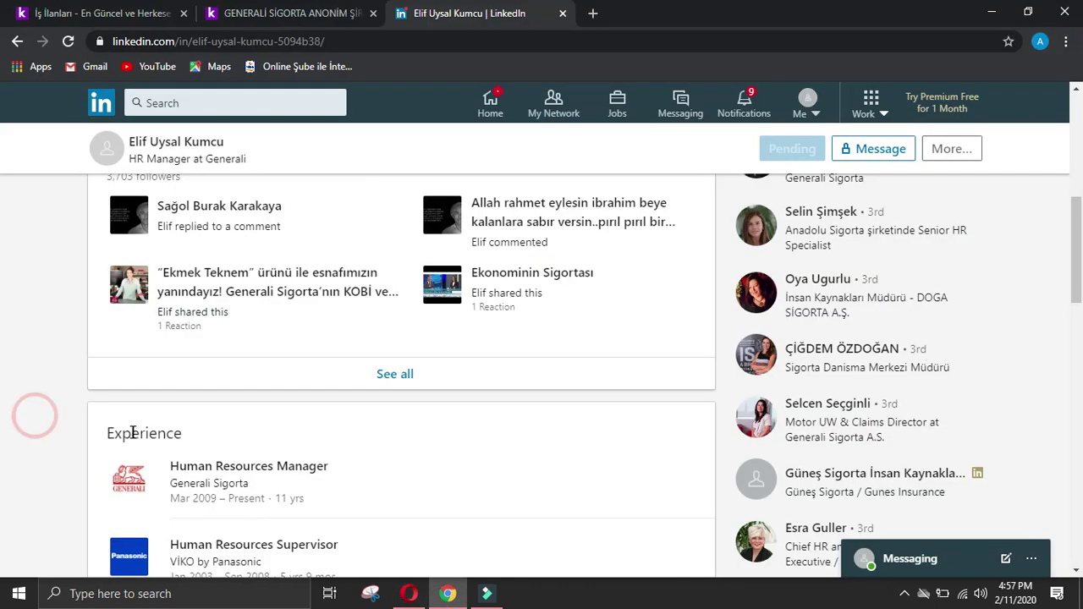
pyautogui.scroll(-2, 182, 326)
pyautogui.moveTo(167, 294); pyautogui.dragTo(164, 343)
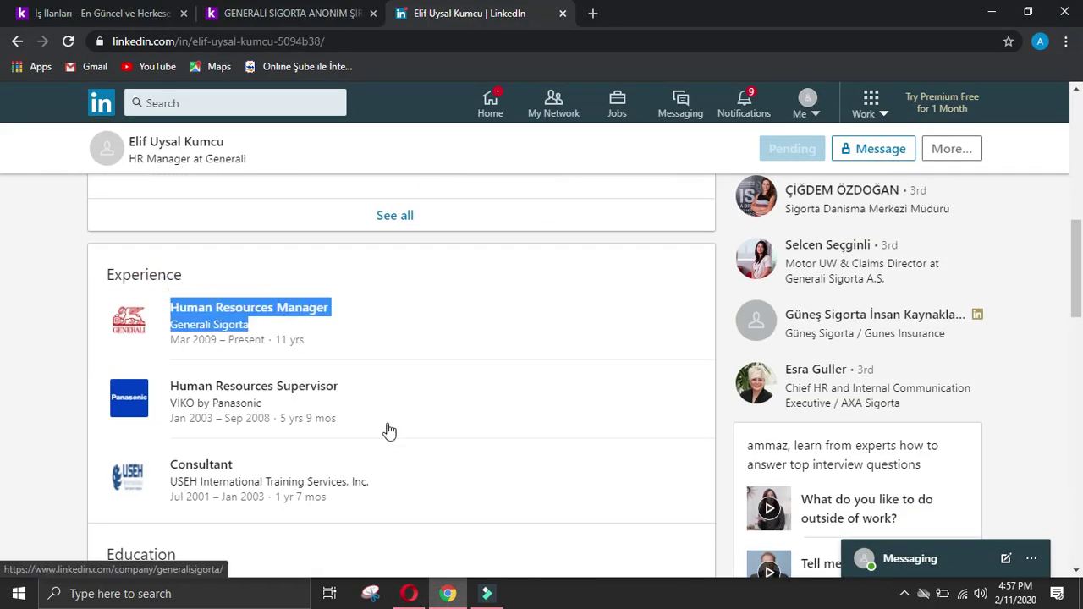
pyautogui.click(412, 594)
pyautogui.write('Human Resources Manager Company NameGenerali Sigorta')
pyautogui.click(378, 514)
pyautogui.press('BackSpace')
pyautogui.click(547, 510)
pyautogui.click(646, 503)
pyautogui.press('Return')
# Step: Add the Human Resources Supervisor job at VİKO by Panasonic, hyphen-joined on one line
pyautogui.click(448, 593)
pyautogui.click(65, 445)
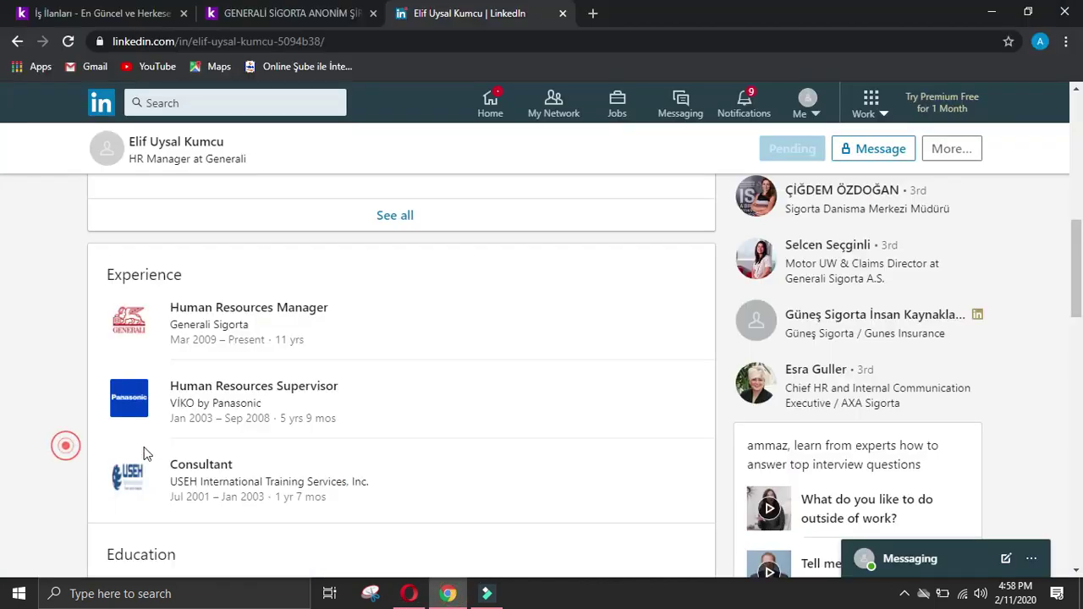
pyautogui.moveTo(163, 370); pyautogui.dragTo(280, 398)
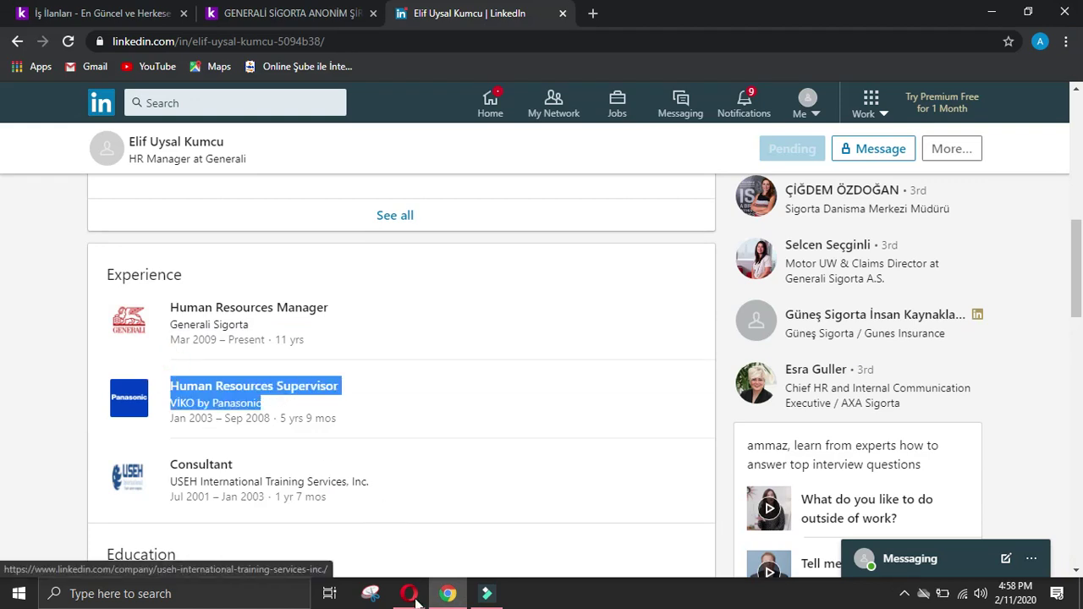
pyautogui.click(409, 594)
pyautogui.write('Human Resources Supervisor Company NameVIKO by Panasonic')
pyautogui.click(378, 521)
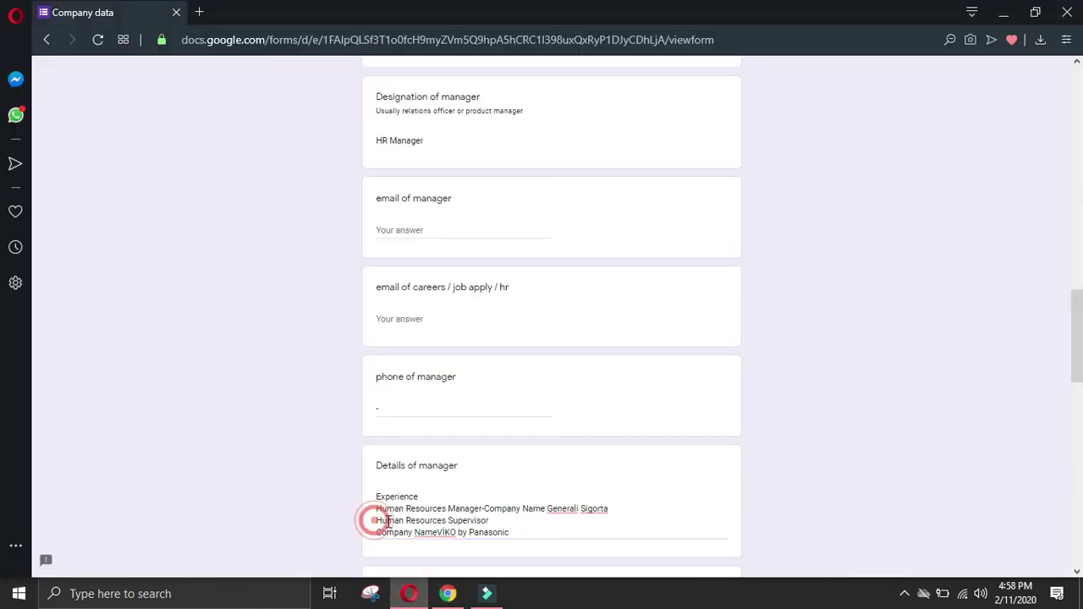
pyautogui.click(379, 533)
pyautogui.press('BackSpace')
pyautogui.write('-Company Name VIKO by Panasonic')
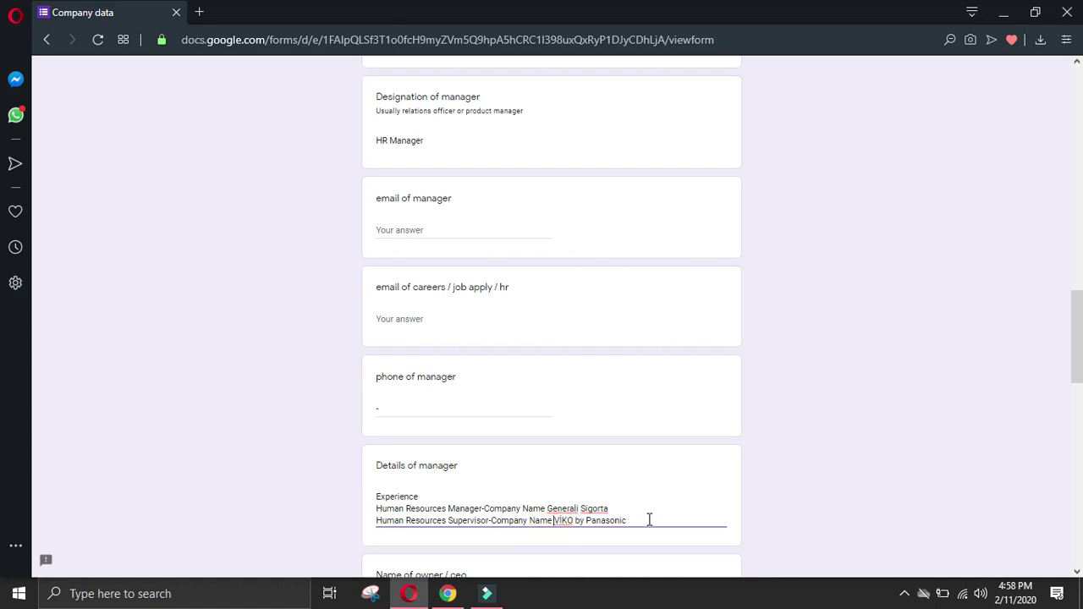
pyautogui.click(648, 520)
pyautogui.press('Return')
# Step: Add the Consultant job at USEH as one hyphen-joined line
pyautogui.click(448, 593)
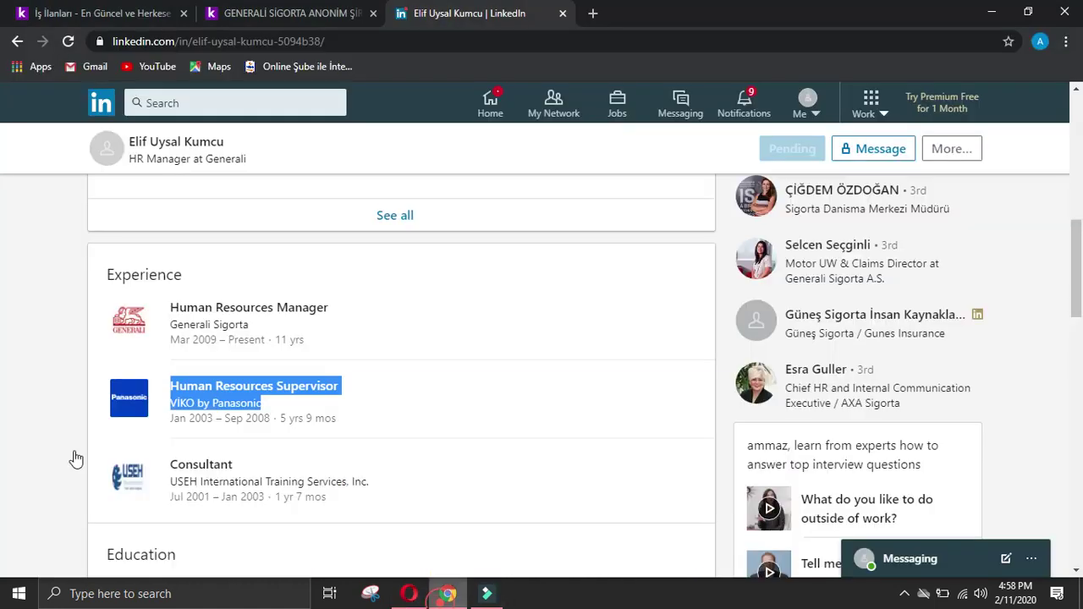
pyautogui.moveTo(158, 442); pyautogui.dragTo(438, 477)
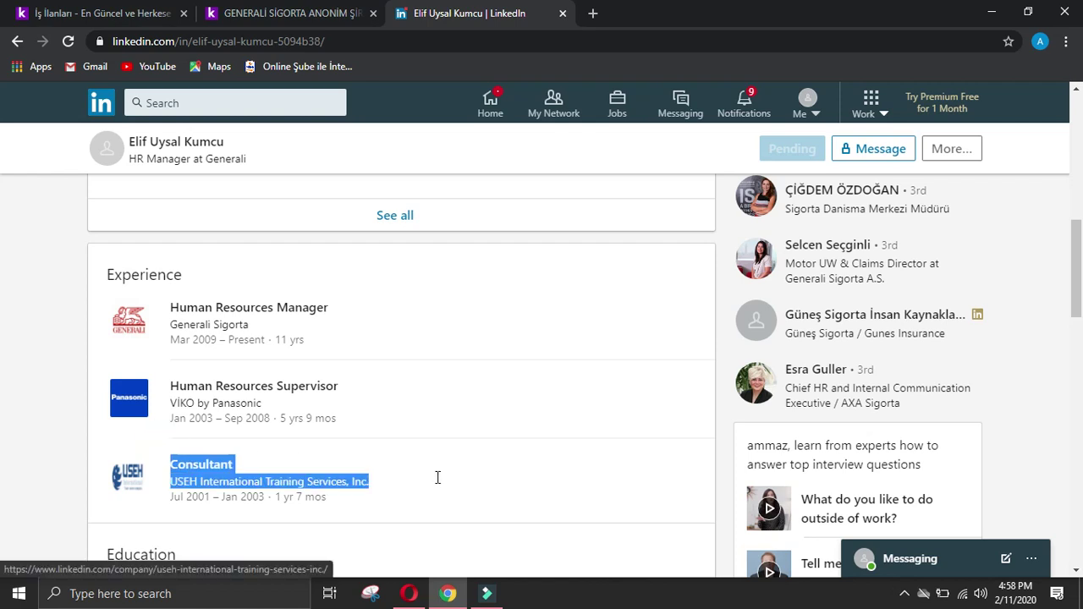
pyautogui.click(410, 589)
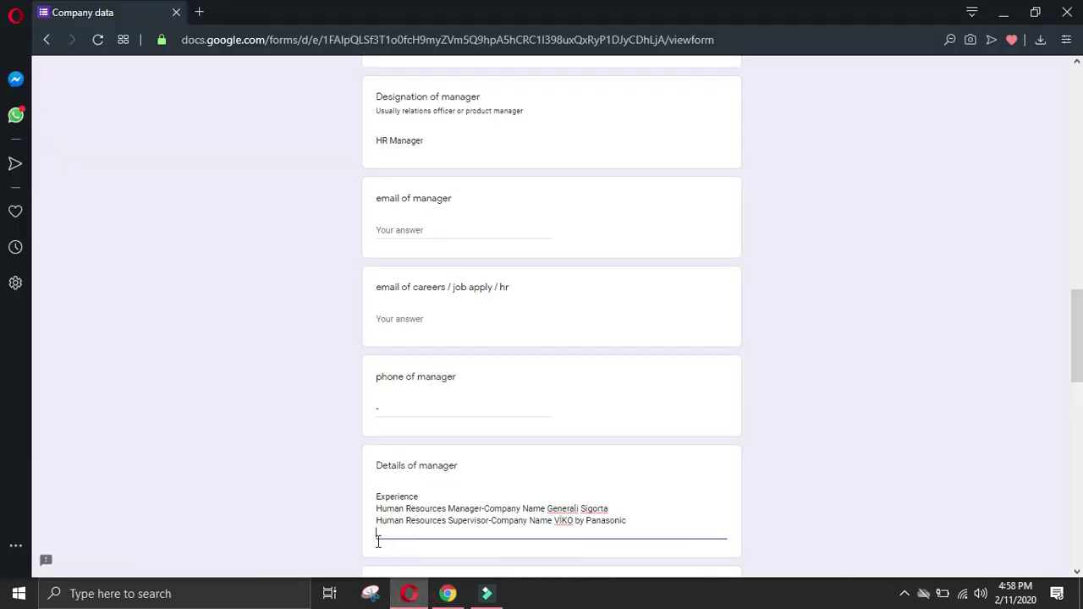
pyautogui.write('Consultant Company NameUSEH International Training Services, Inc.')
pyautogui.press('BackSpace')
pyautogui.write('-')
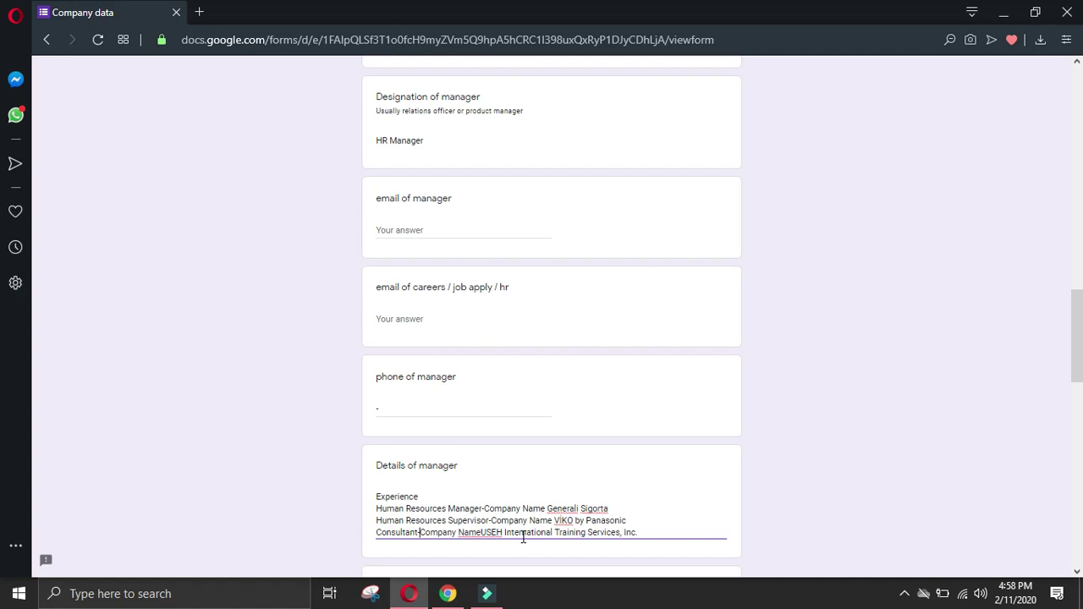
pyautogui.click(480, 533)
pyautogui.click(669, 528)
pyautogui.press('Return')
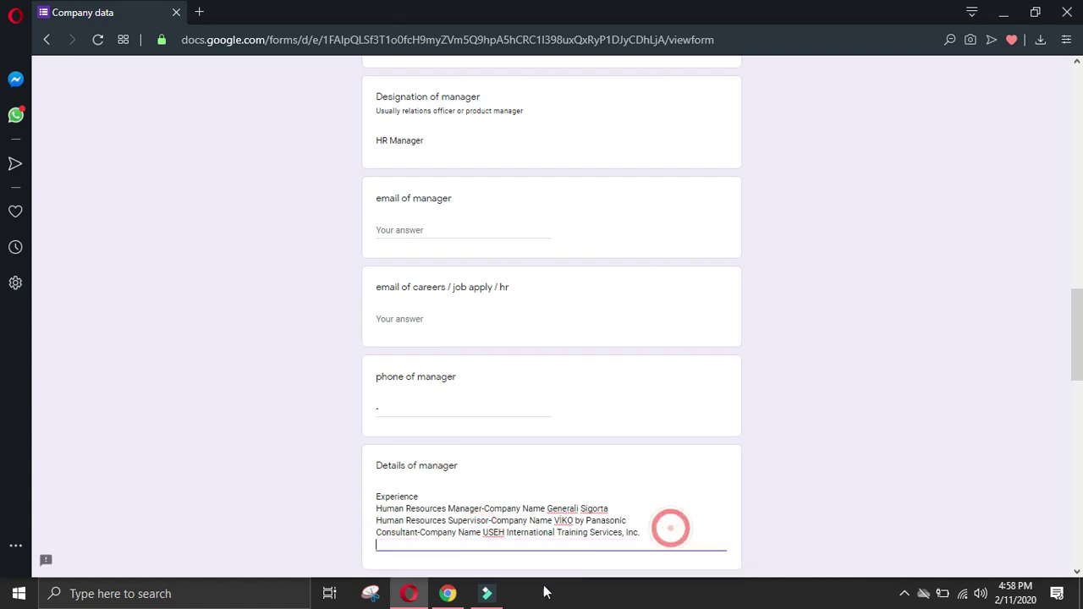
# Step: Paste the Uludağ Üniversitesi education entry into Details of manager
pyautogui.click(454, 606)
pyautogui.scroll(-2, 84, 406)
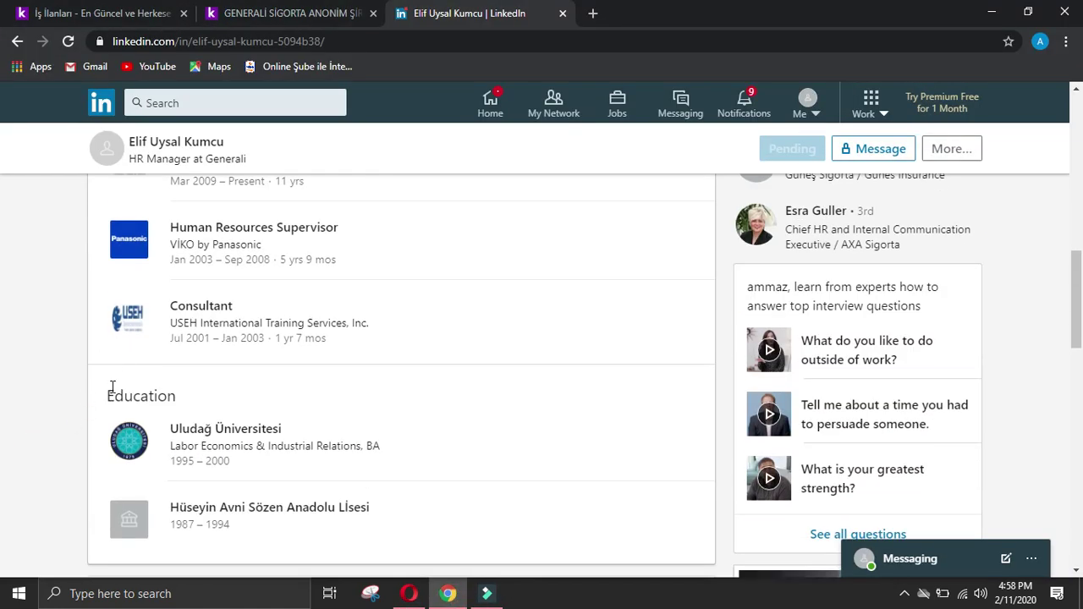
pyautogui.moveTo(107, 391); pyautogui.dragTo(214, 400)
pyautogui.click(405, 595)
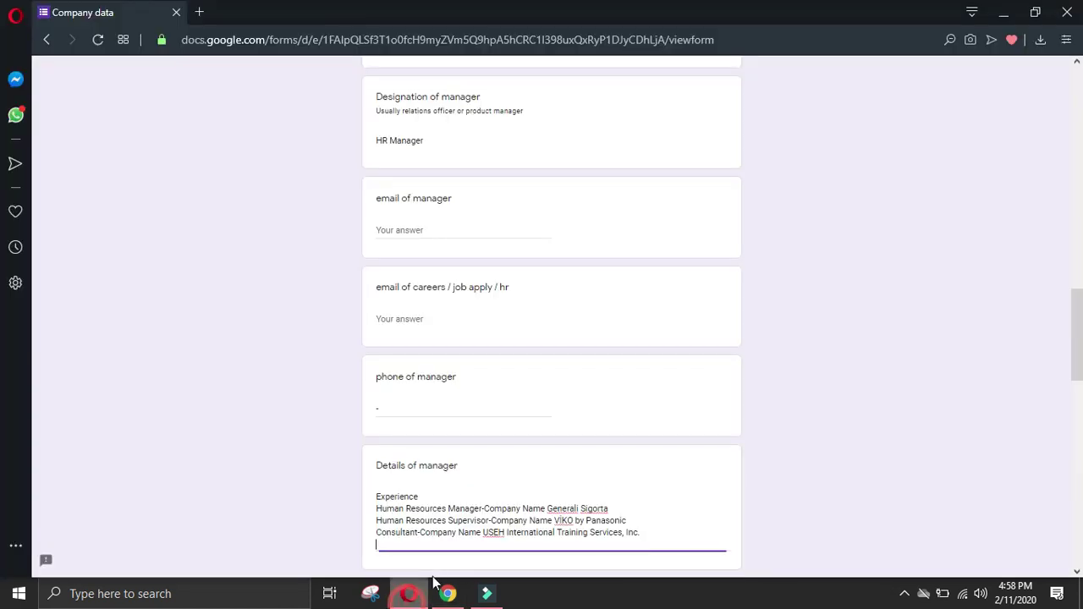
pyautogui.click(447, 593)
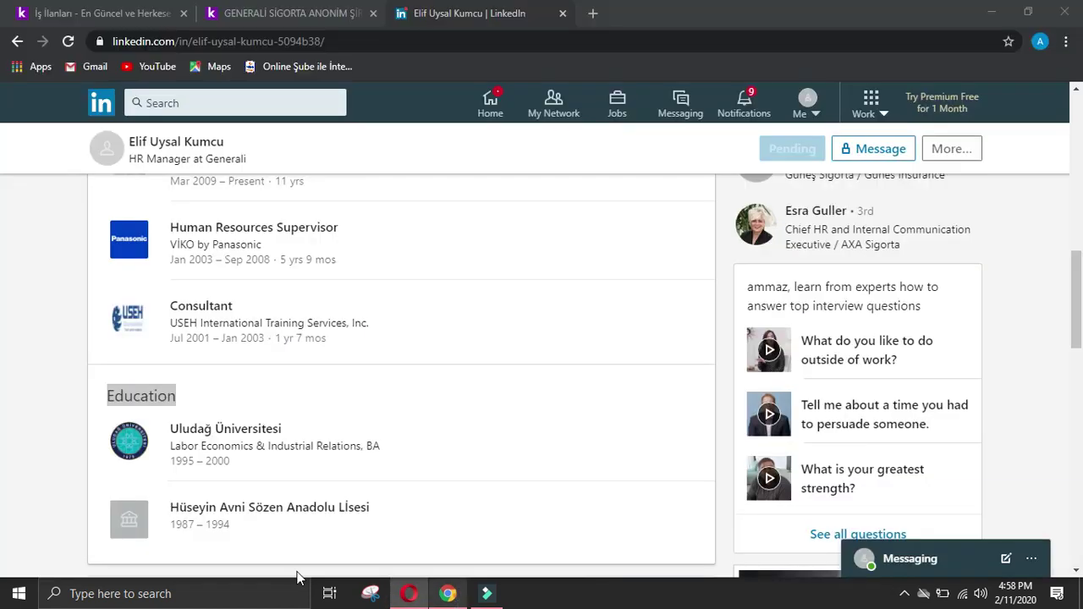
pyautogui.click(24, 484)
pyautogui.moveTo(166, 415); pyautogui.dragTo(433, 443)
pyautogui.hotkey('ctrl', 'c')
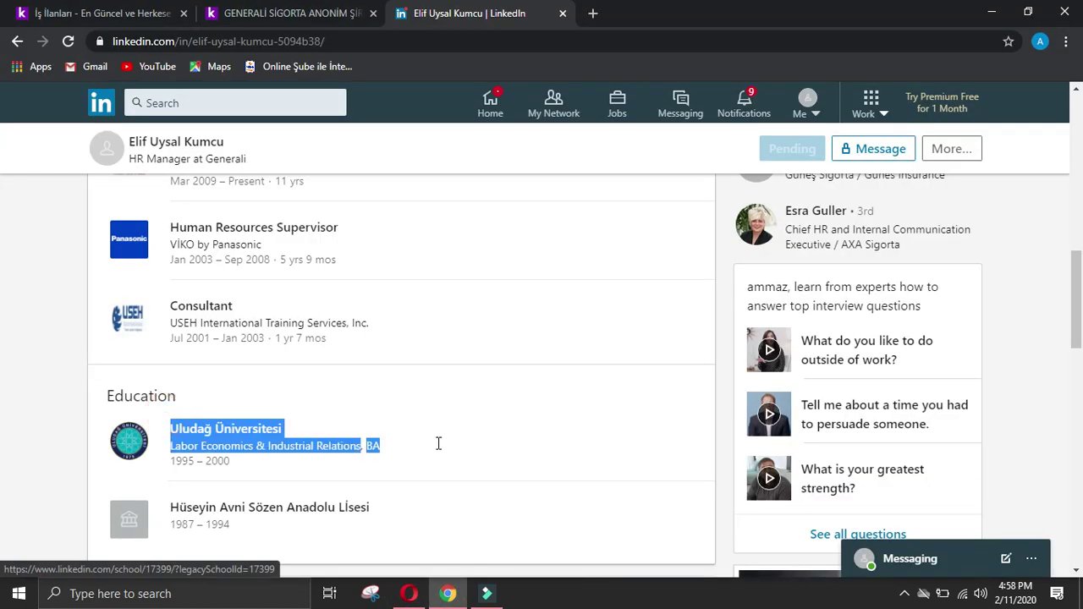
pyautogui.click(409, 593)
pyautogui.hotkey('ctrl', 'v')
# Step: Join the degree line with a hyphen and fix spacing in 'Labor Relations Field of Study BA'
pyautogui.click(377, 568)
pyautogui.press('BackSpace')
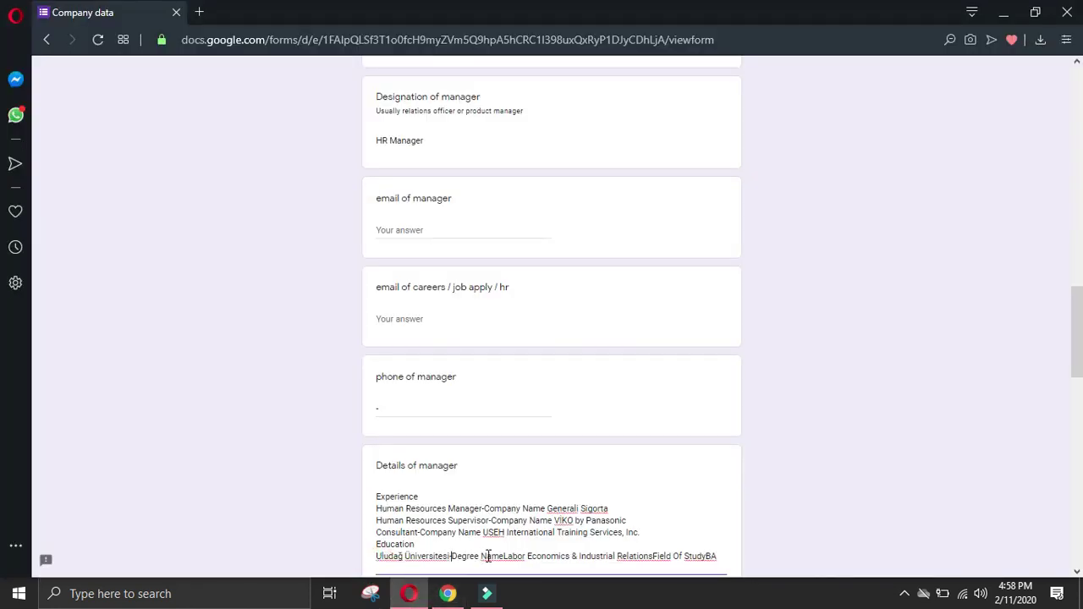
pyautogui.write('-')
pyautogui.scroll(-2, 503, 508)
pyautogui.click(503, 397)
pyautogui.click(555, 412)
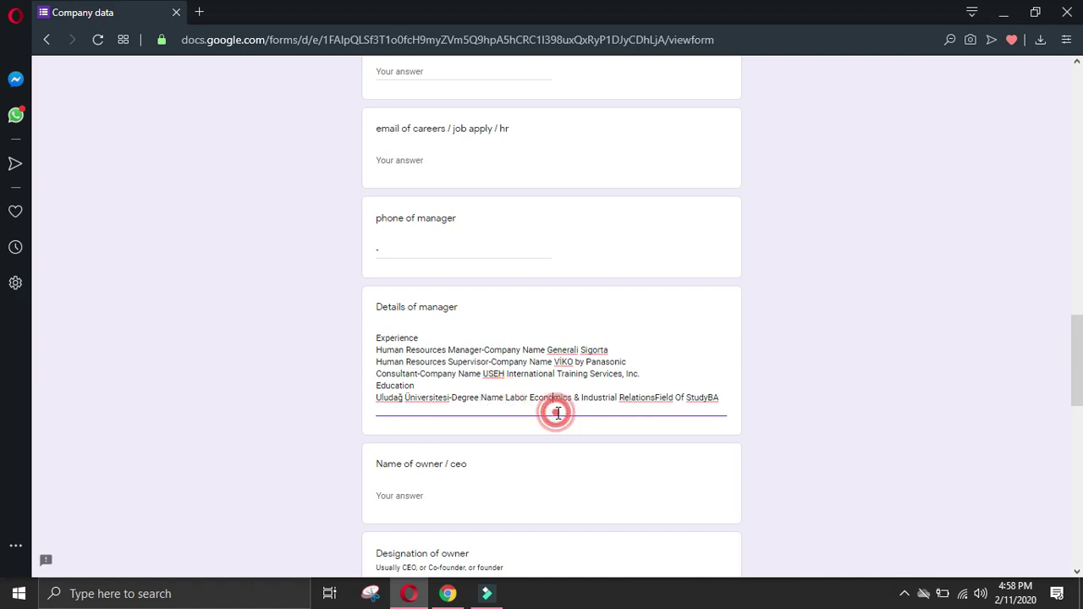
pyautogui.click(657, 397)
pyautogui.press('BackSpace')
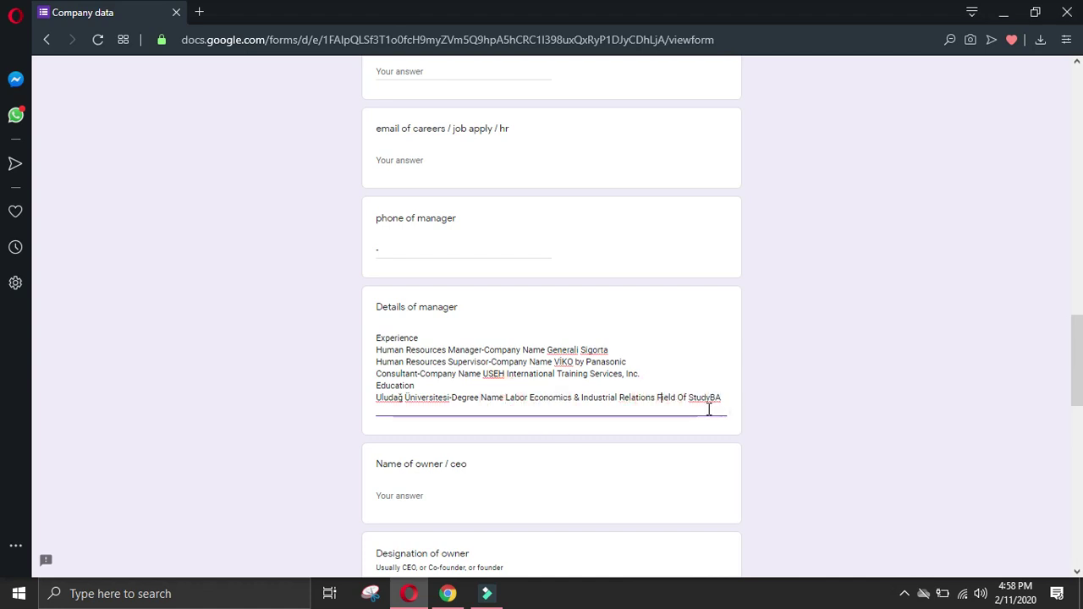
pyautogui.click(711, 397)
pyautogui.click(713, 411)
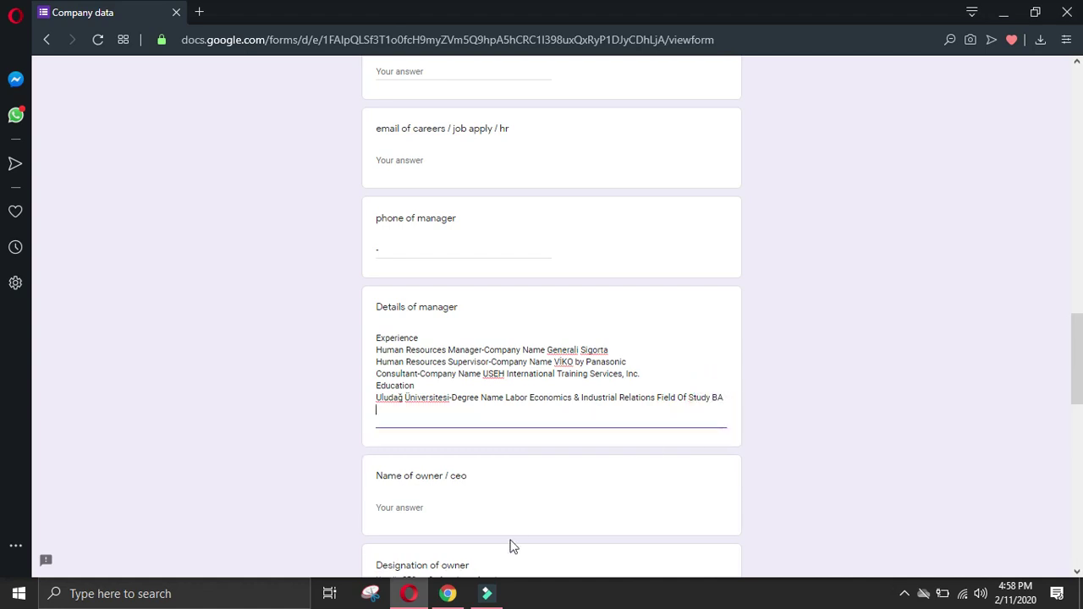
# Step: Add the high school Hüseyin Avni Sözen Anadolu Lisesi on a new line
pyautogui.click(448, 593)
pyautogui.moveTo(169, 499); pyautogui.dragTo(438, 491)
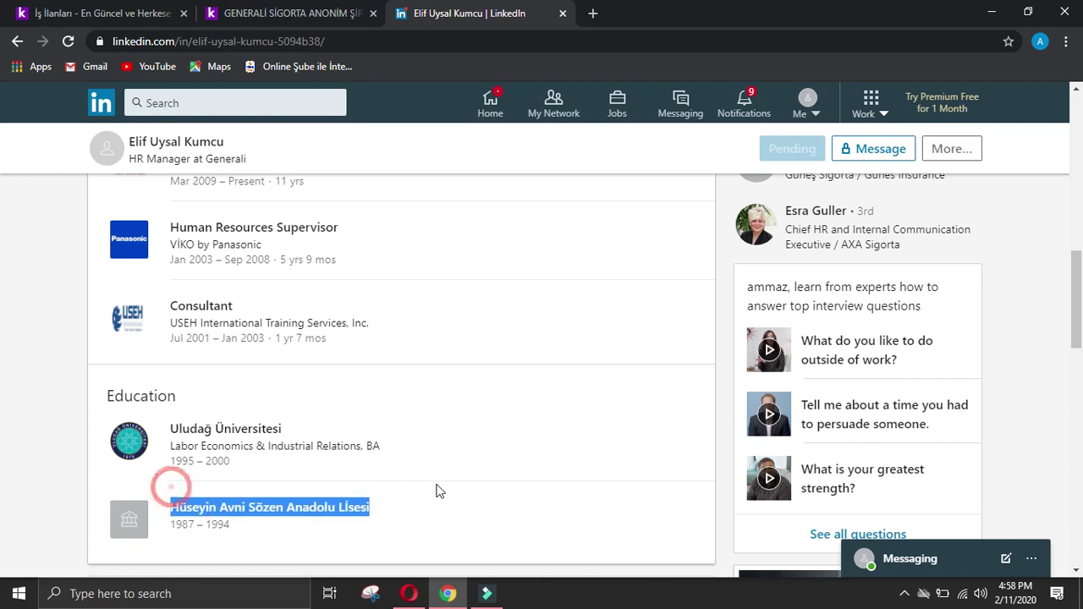
pyautogui.click(409, 593)
pyautogui.press('Return')
pyautogui.hotkey('ctrl', 'v')
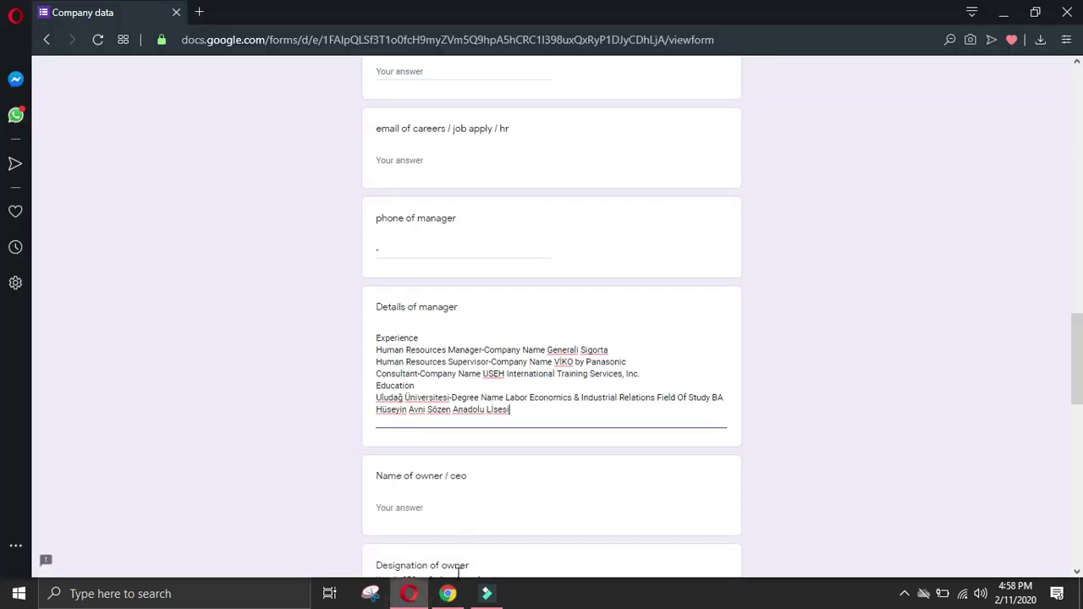
pyautogui.scroll(-2, 503, 493)
pyautogui.click(448, 593)
pyautogui.click(34, 415)
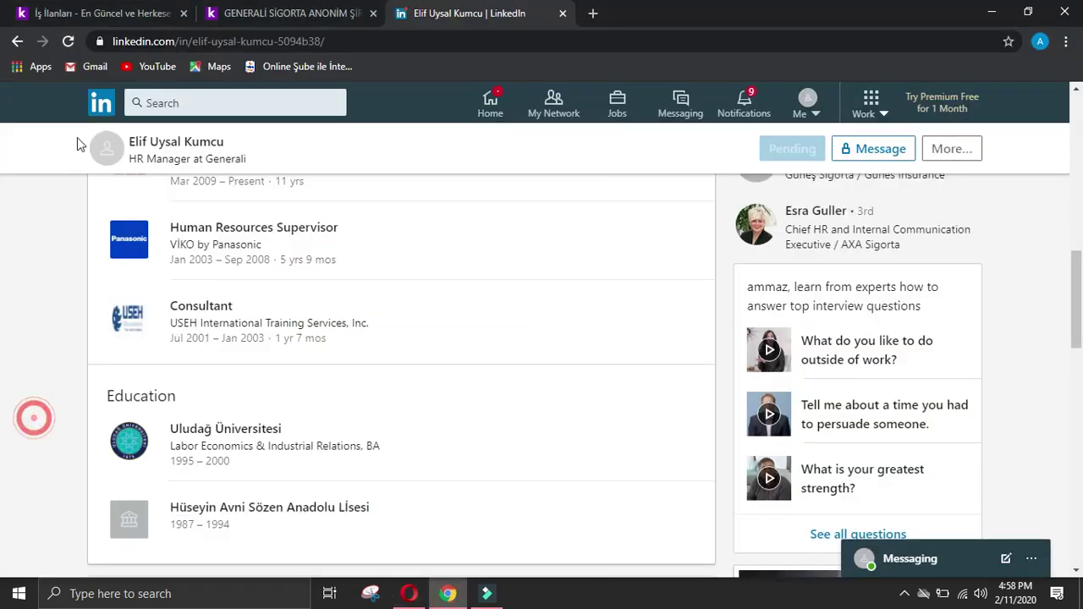
pyautogui.click(17, 42)
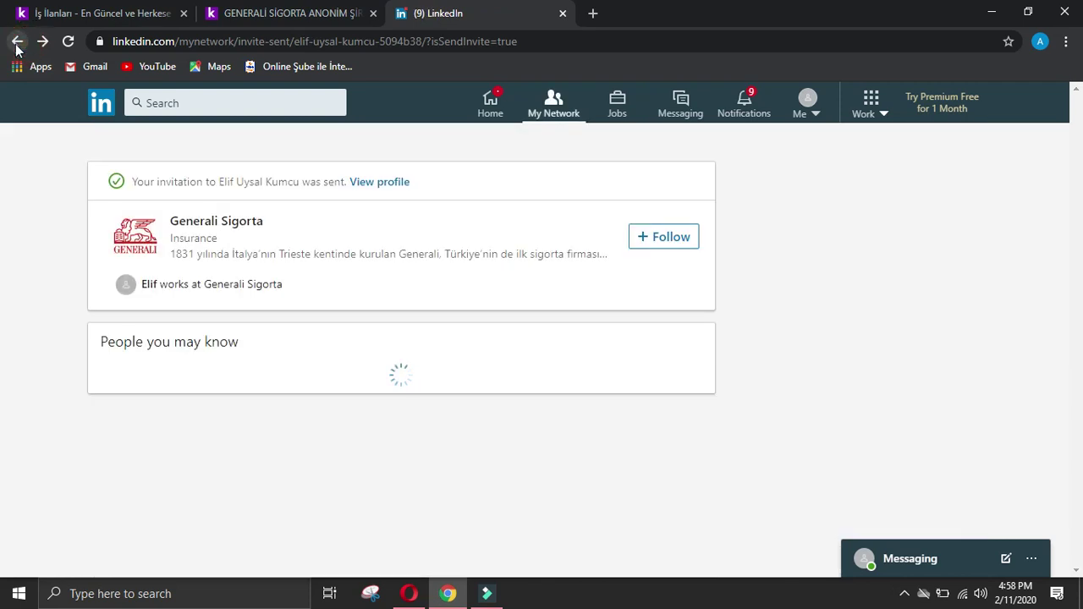
# Step: Go back to Generali Sigorta's People page and scroll through the employee cards to the last members
pyautogui.click(17, 41)
pyautogui.click(17, 41)
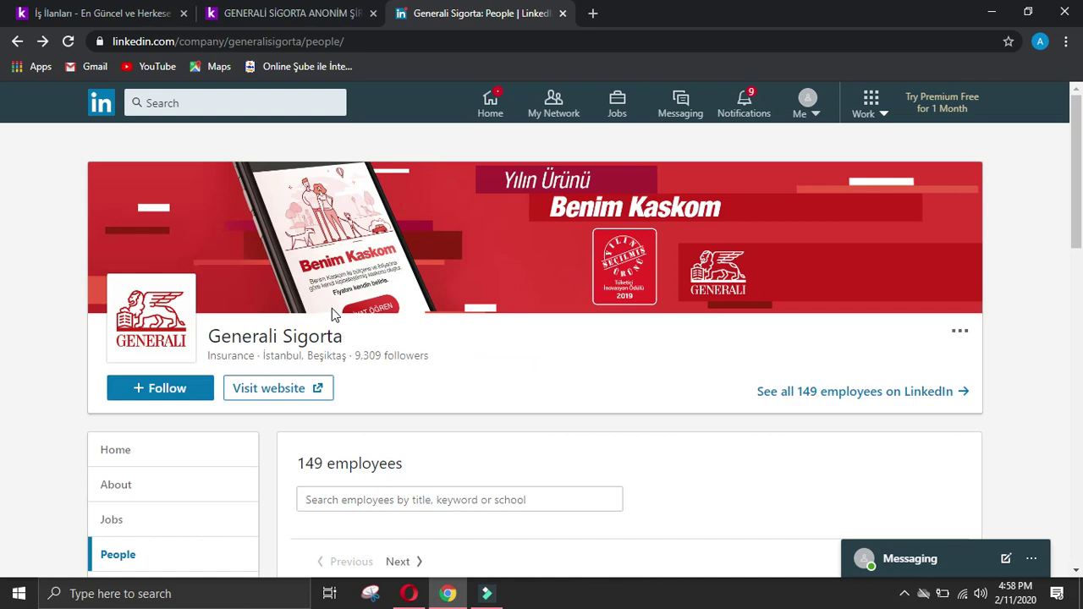
pyautogui.scroll(-9, 333, 314)
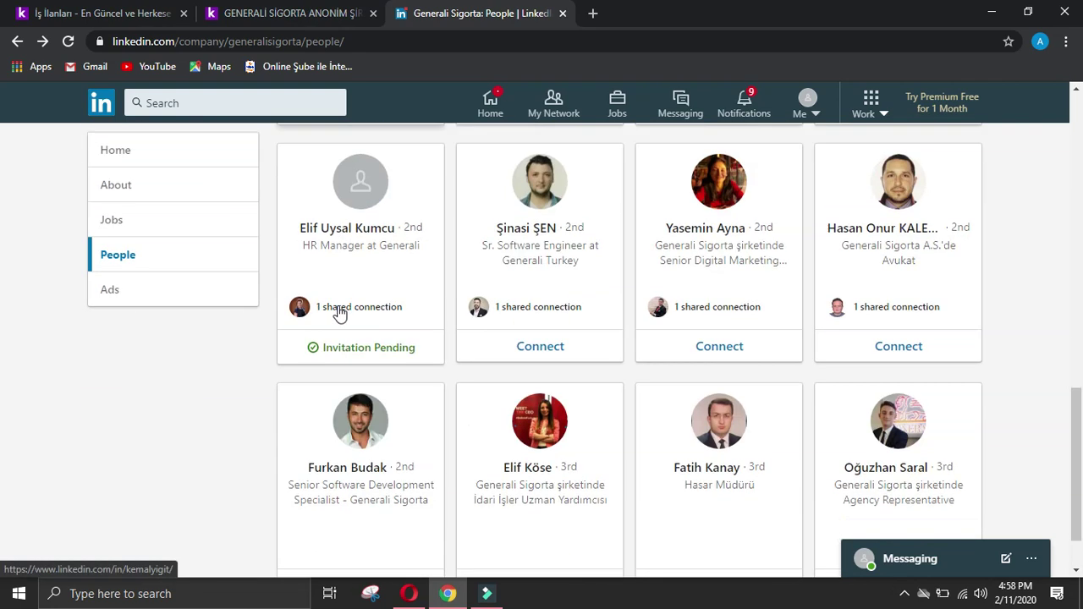
pyautogui.scroll(-2, 339, 313)
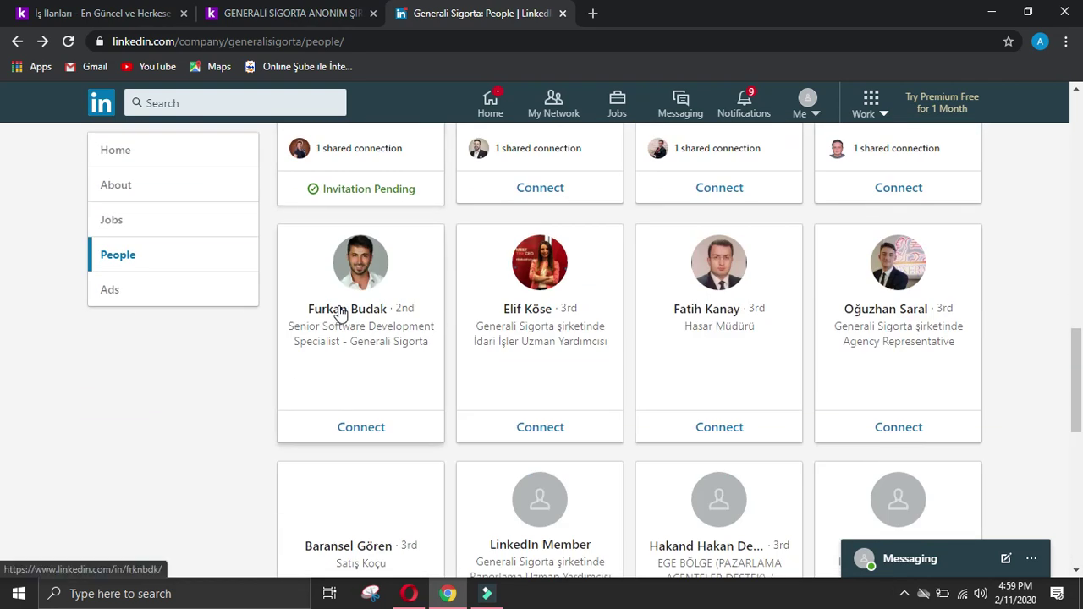
pyautogui.scroll(-2, 339, 313)
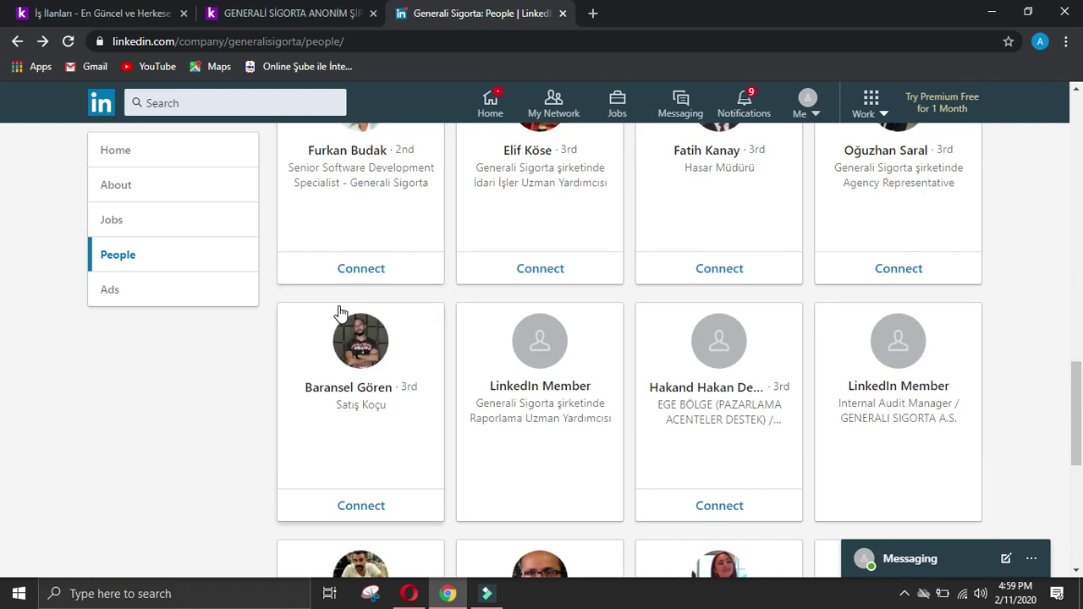
pyautogui.scroll(-2, 340, 314)
pyautogui.scroll(-2, 341, 314)
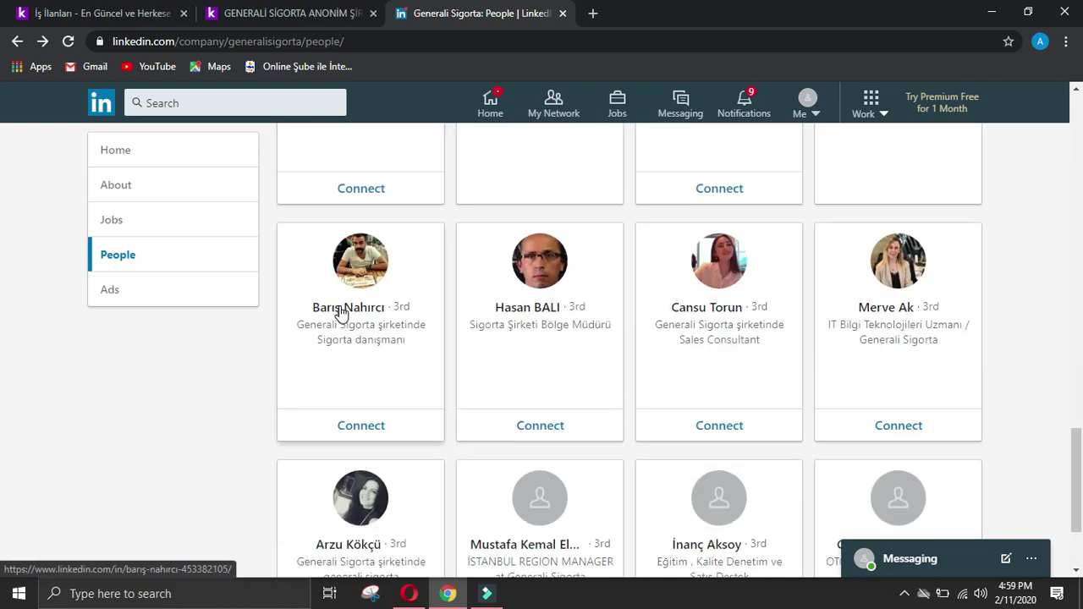
pyautogui.scroll(-2, 340, 312)
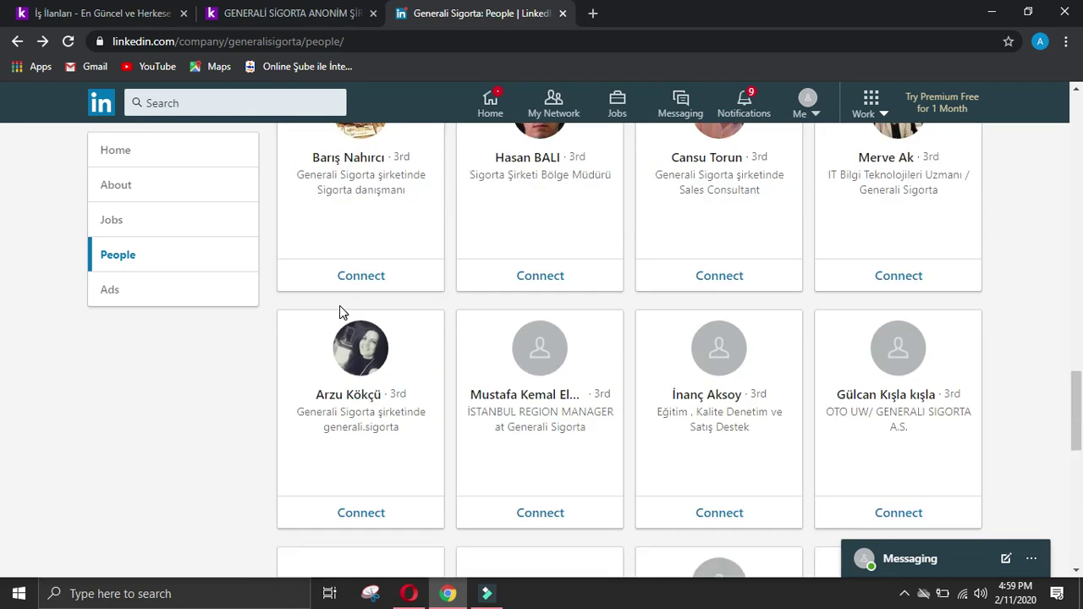
pyautogui.scroll(-2, 340, 312)
pyautogui.scroll(-2, 339, 313)
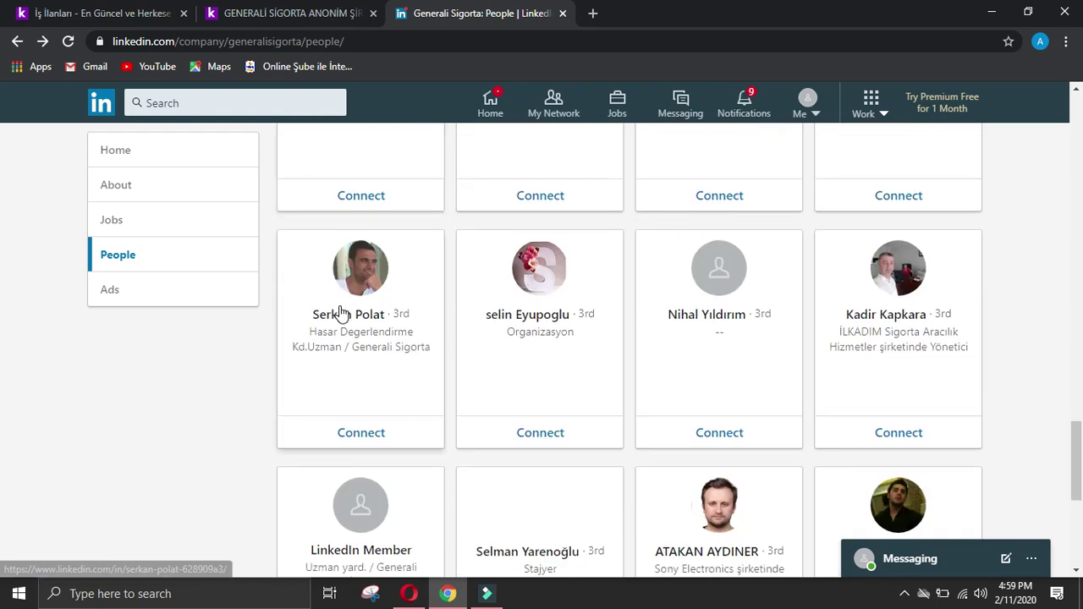
pyautogui.scroll(-2, 280, 305)
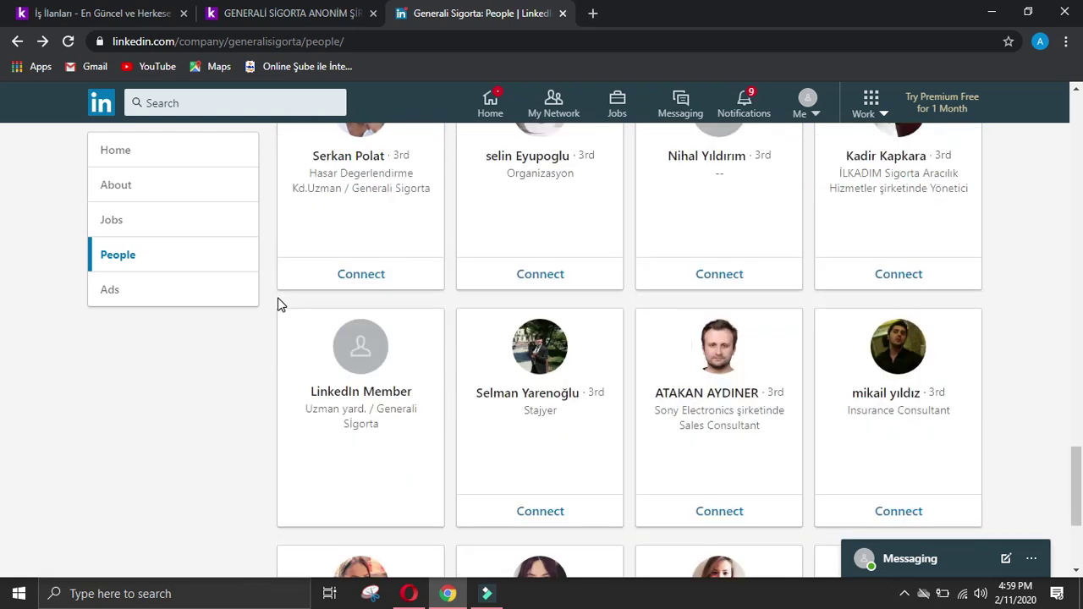
pyautogui.scroll(-2, 281, 304)
pyautogui.scroll(-1, 280, 305)
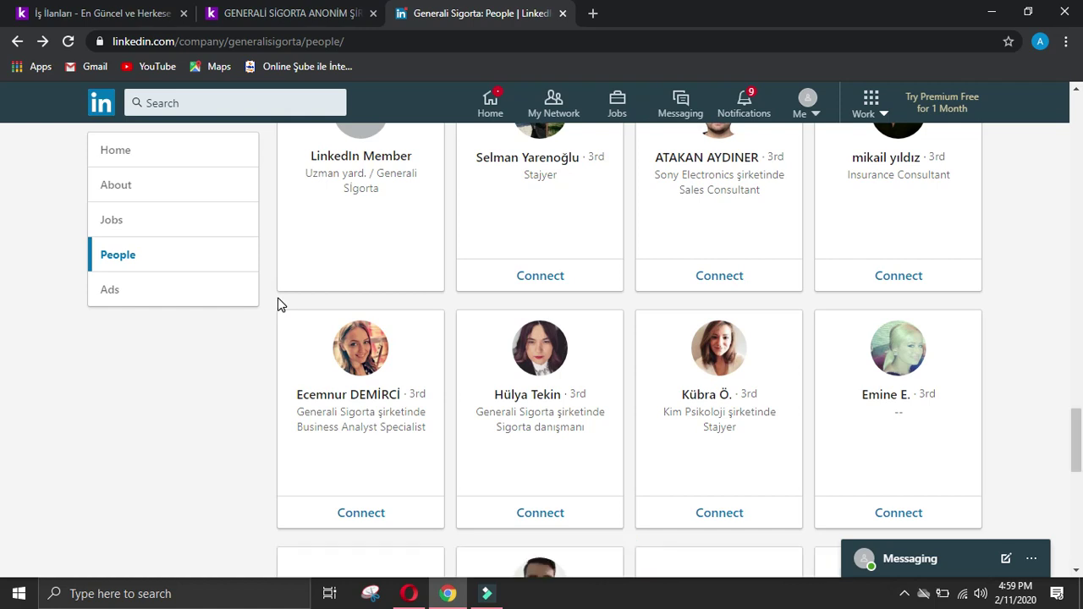
pyautogui.scroll(-4, 281, 305)
pyautogui.scroll(-2, 280, 304)
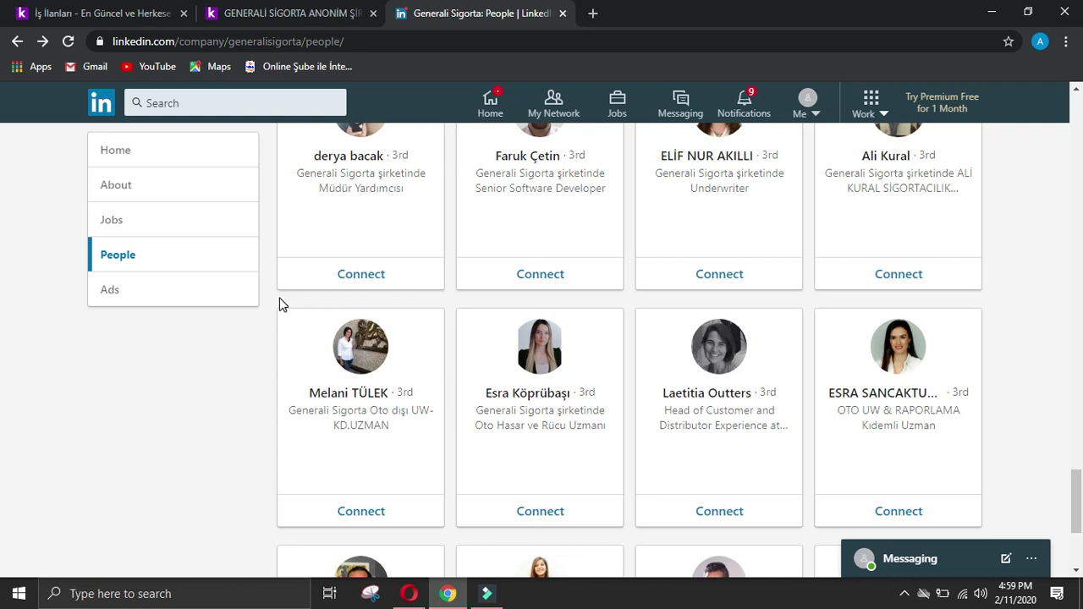
pyautogui.scroll(-2, 282, 304)
pyautogui.scroll(-1, 282, 304)
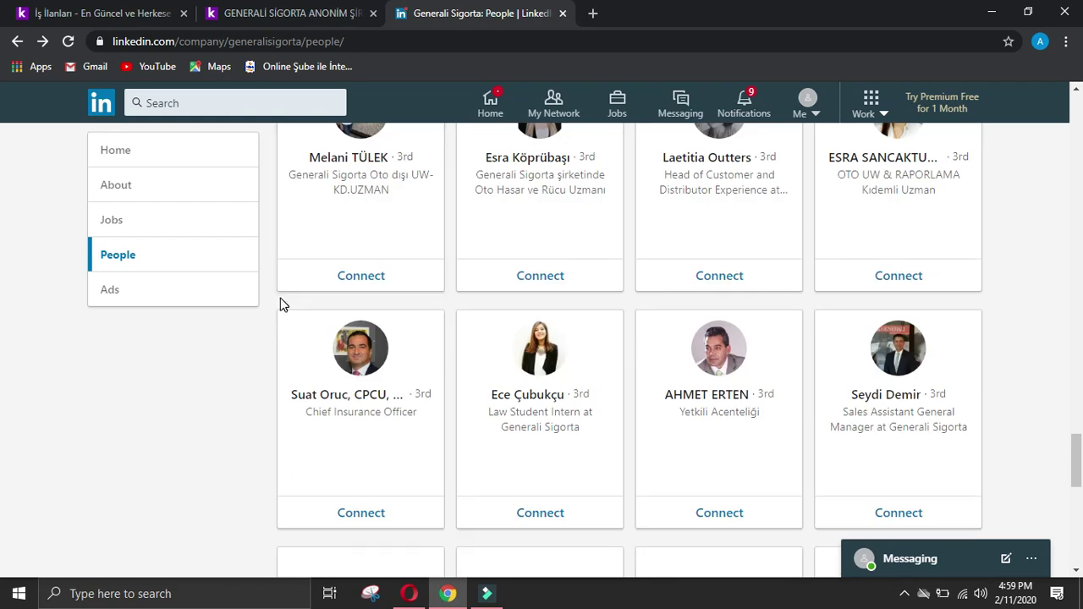
pyautogui.scroll(-2, 282, 304)
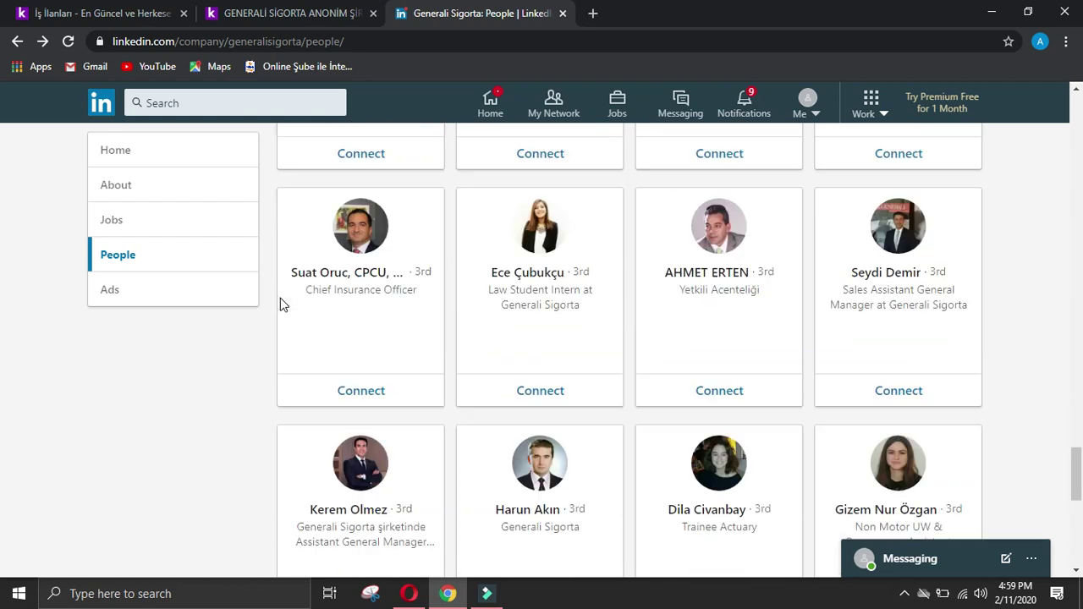
pyautogui.scroll(-4, 282, 305)
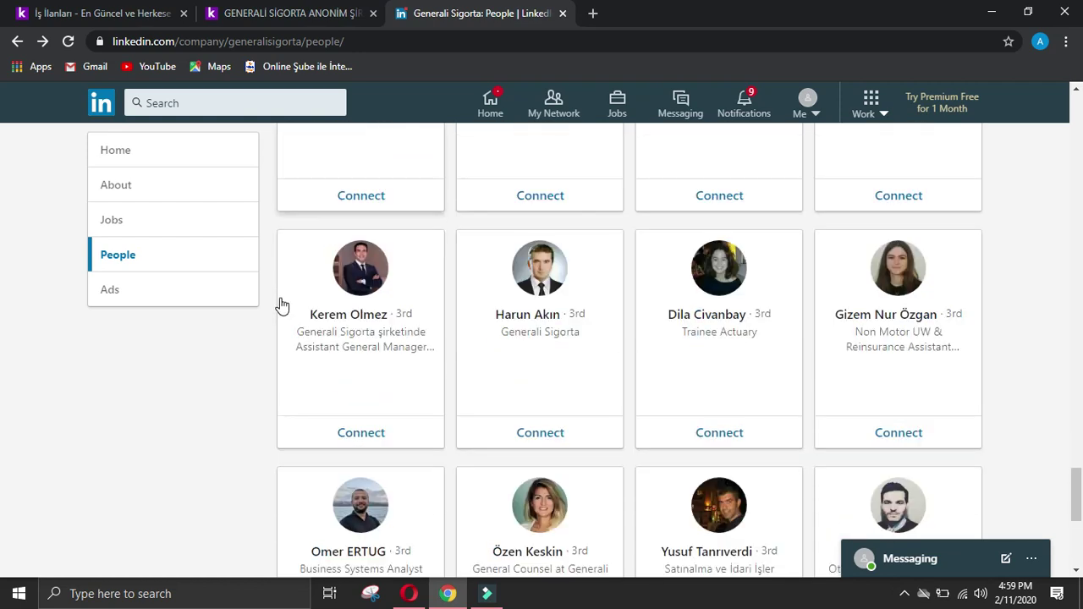
pyautogui.scroll(-3, 281, 305)
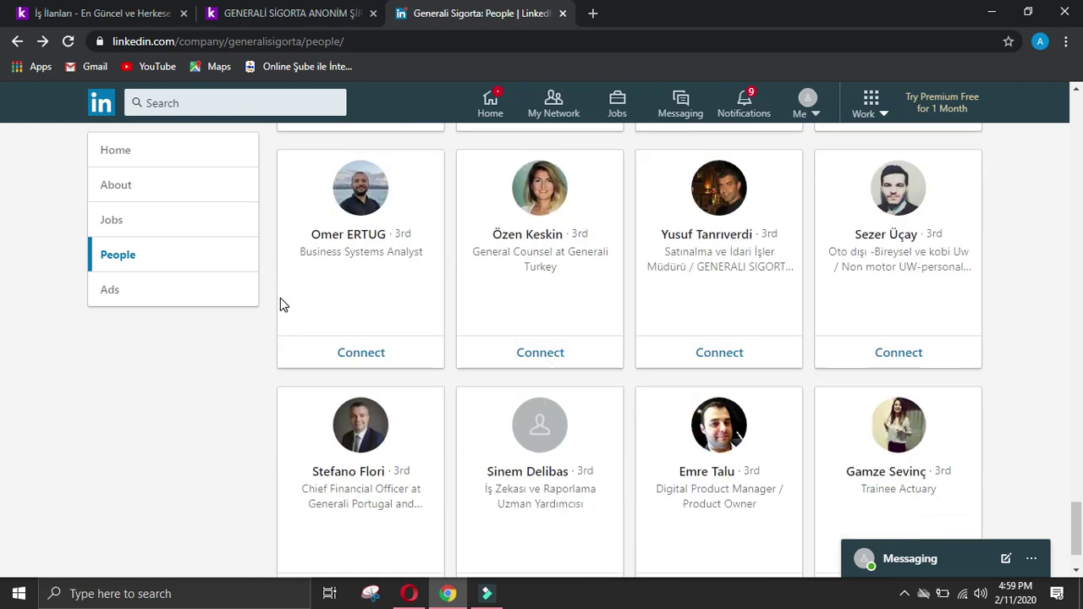
pyautogui.scroll(-4, 281, 305)
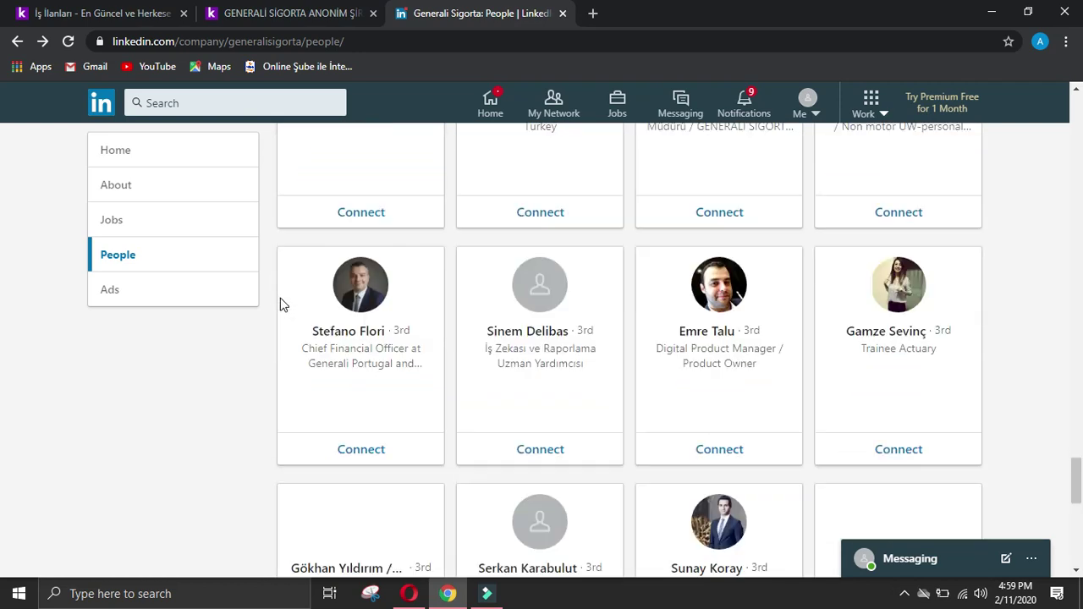
pyautogui.scroll(-2, 282, 305)
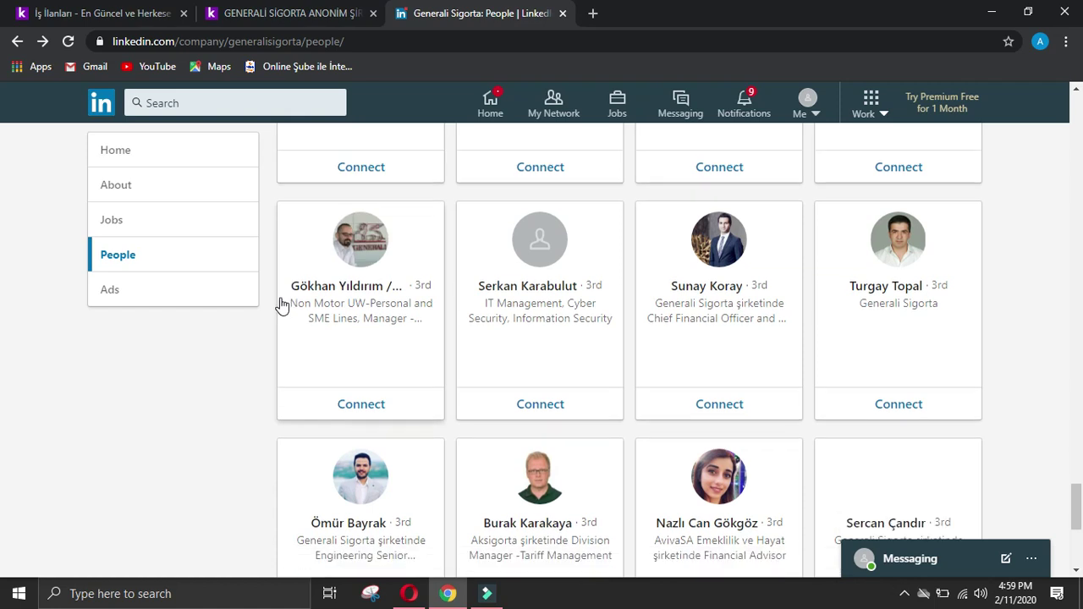
pyautogui.scroll(-2, 282, 305)
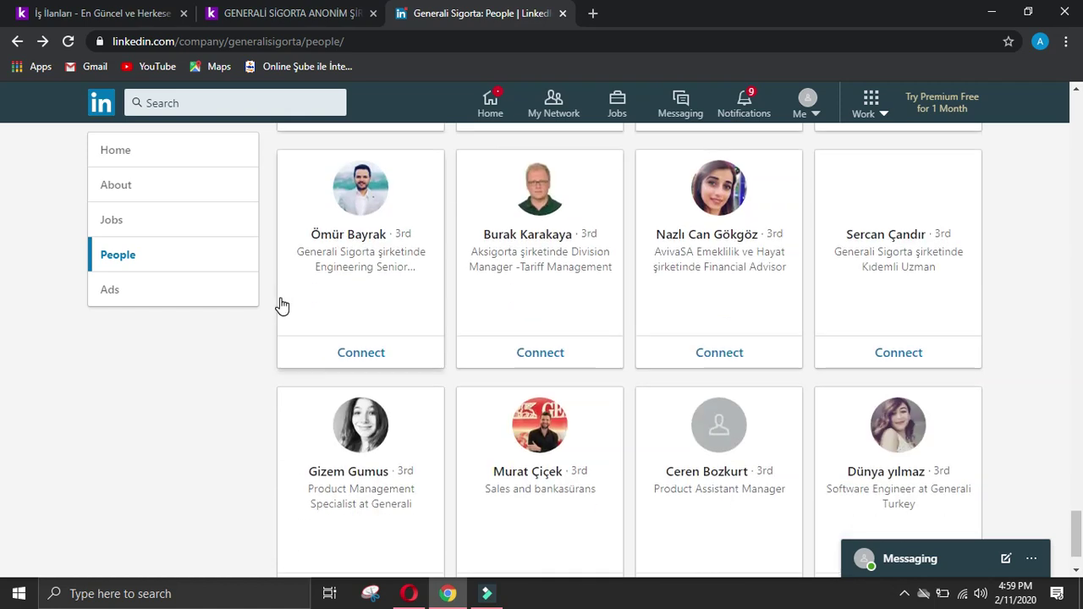
pyautogui.scroll(-5, 282, 304)
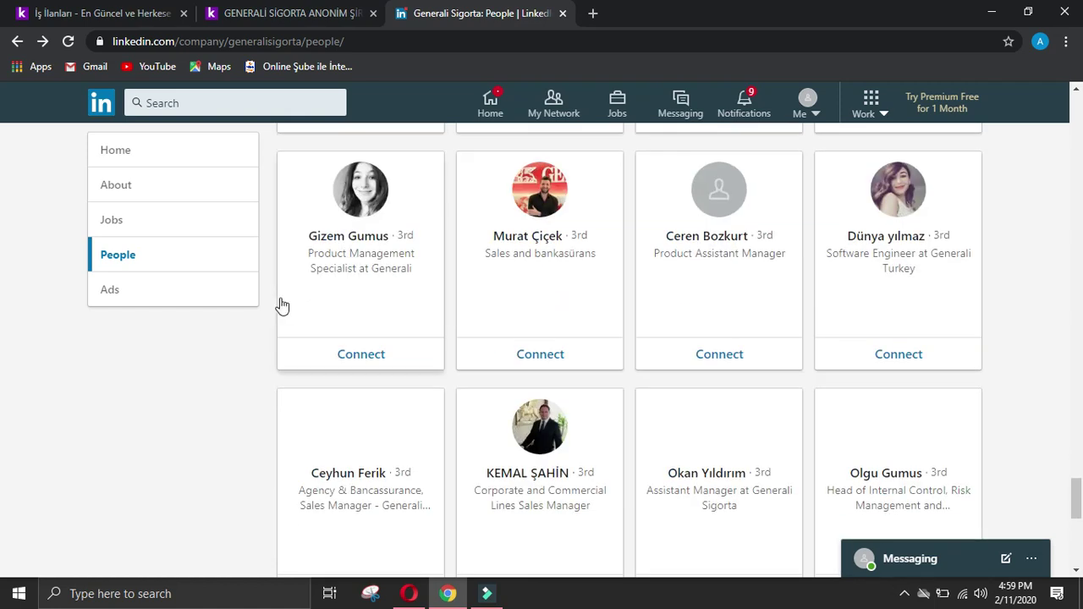
pyautogui.scroll(-4, 282, 305)
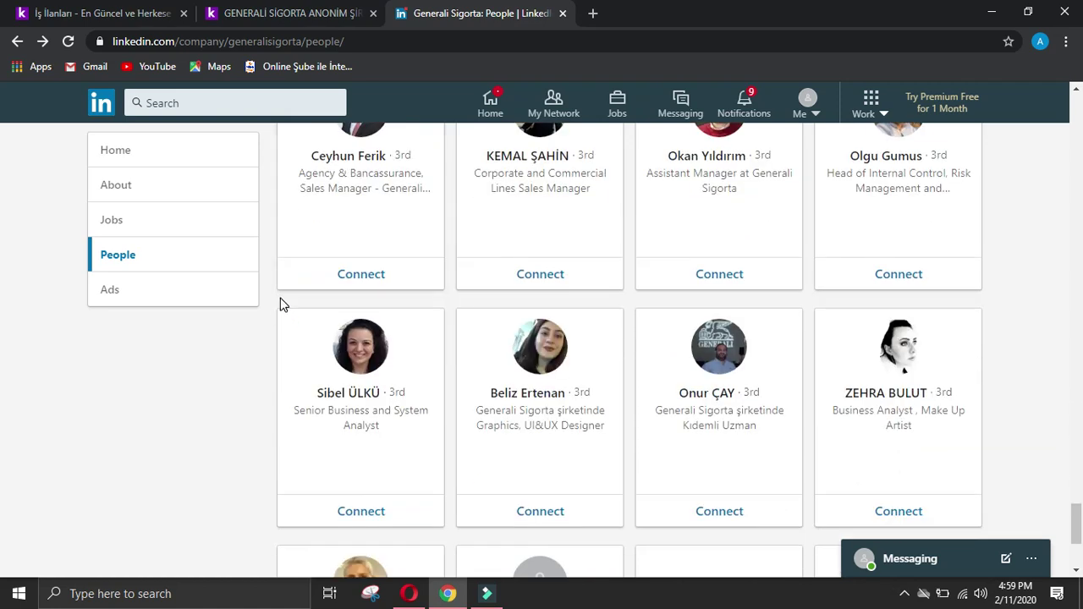
pyautogui.scroll(-1, 282, 305)
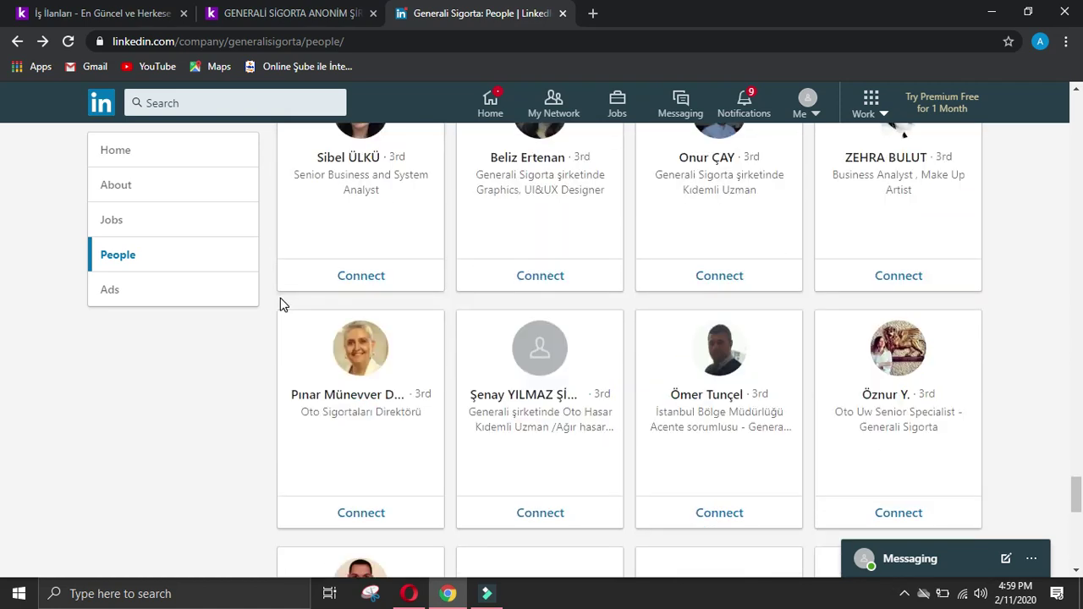
pyautogui.scroll(-4, 282, 305)
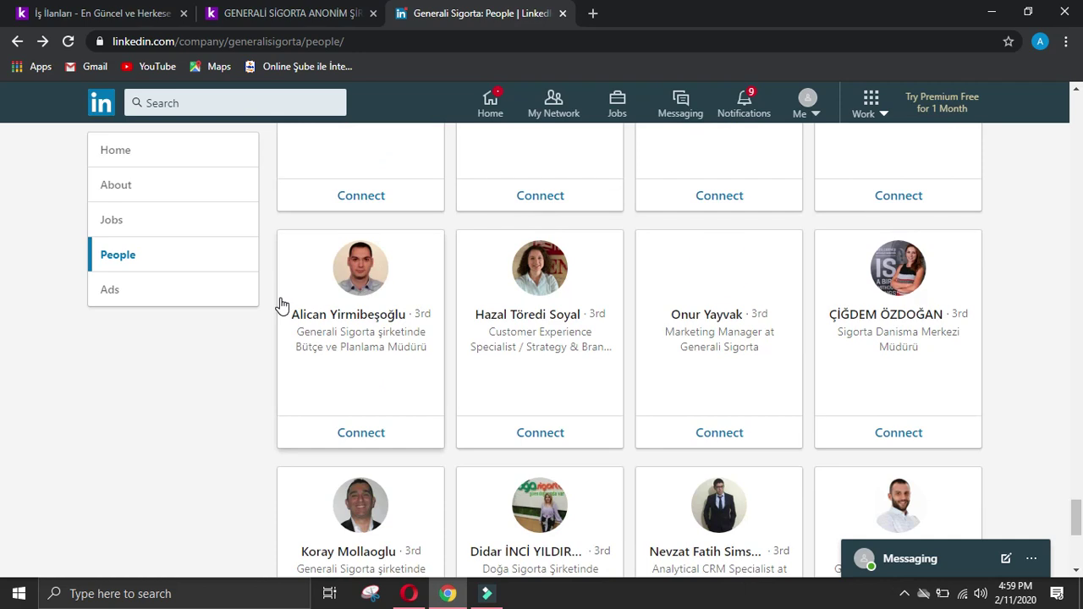
pyautogui.scroll(-2, 281, 305)
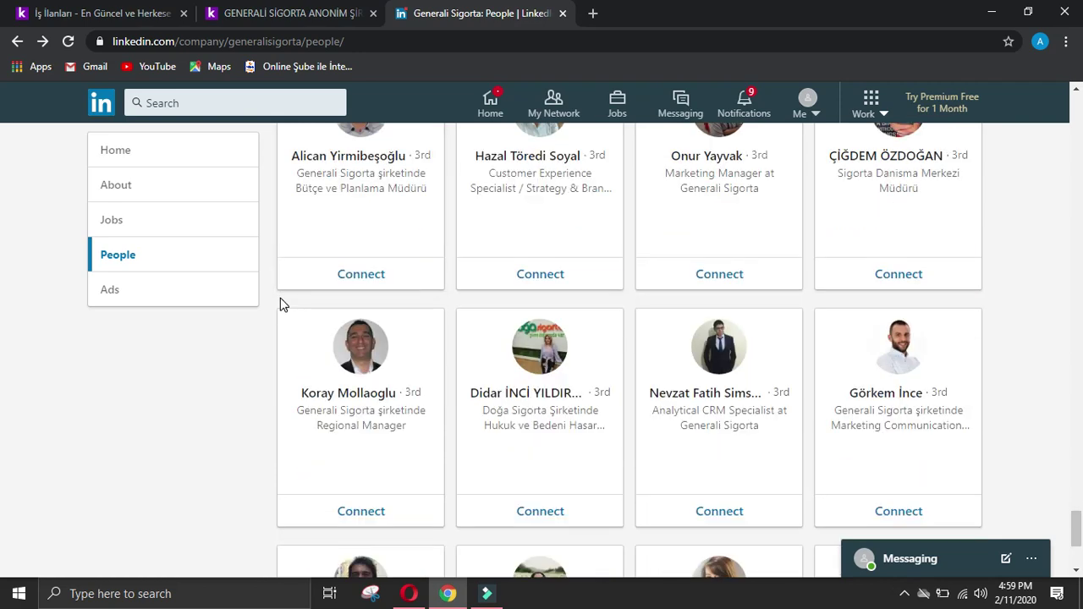
pyautogui.scroll(-3, 282, 304)
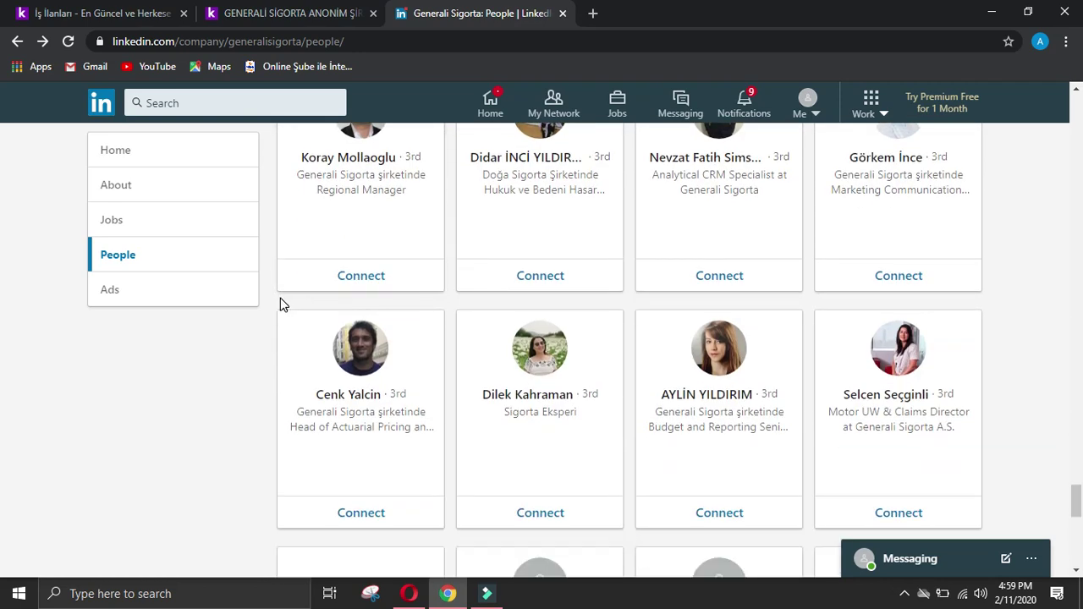
pyautogui.scroll(-4, 281, 305)
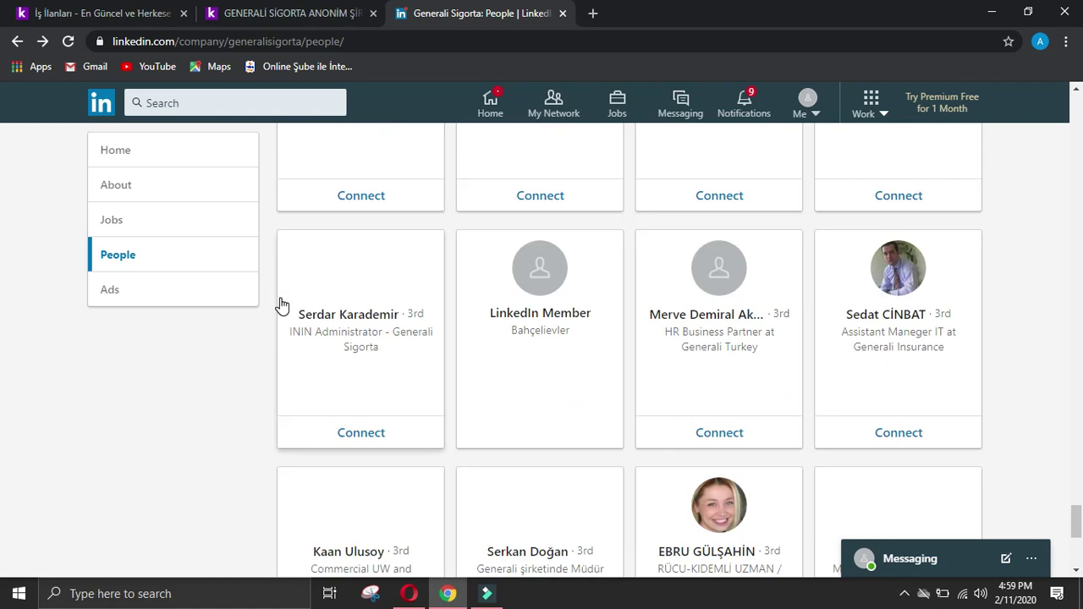
pyautogui.scroll(-2, 282, 305)
pyautogui.scroll(-3, 284, 304)
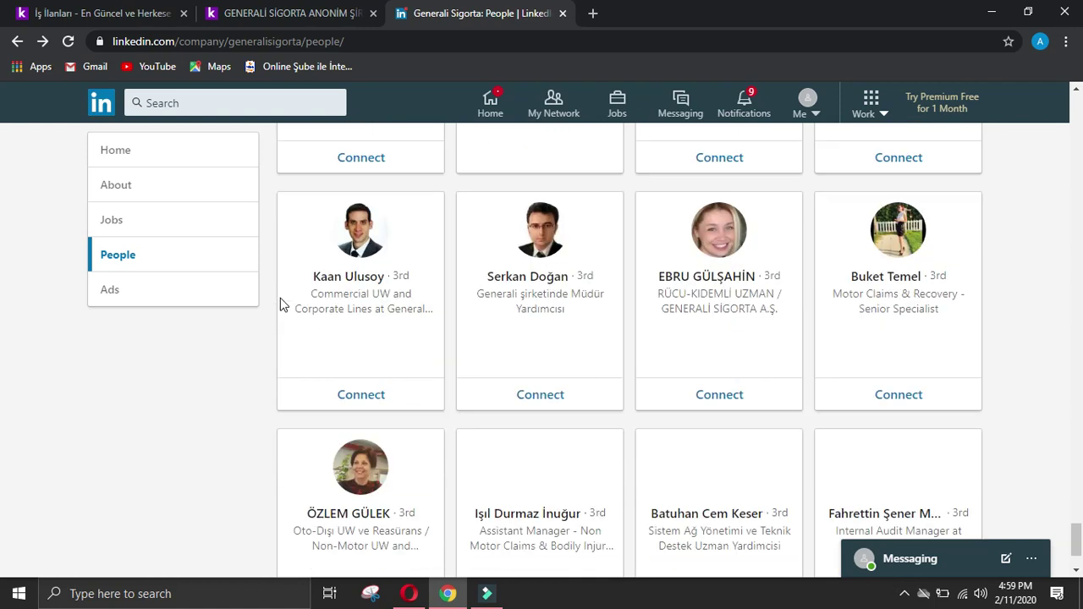
pyautogui.scroll(-4, 282, 301)
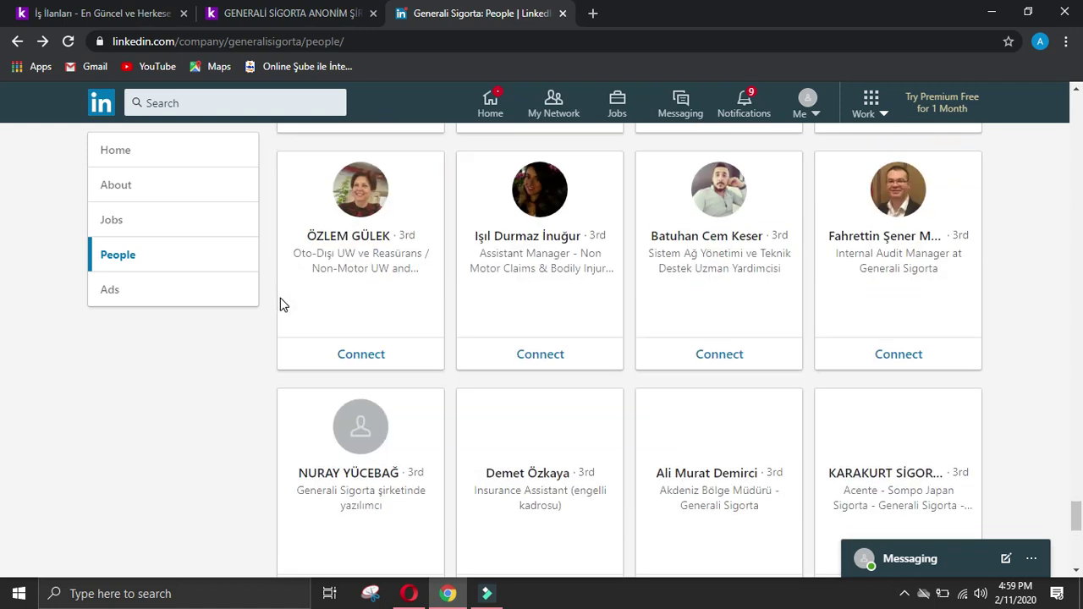
pyautogui.scroll(-2, 282, 303)
pyautogui.scroll(-3, 282, 305)
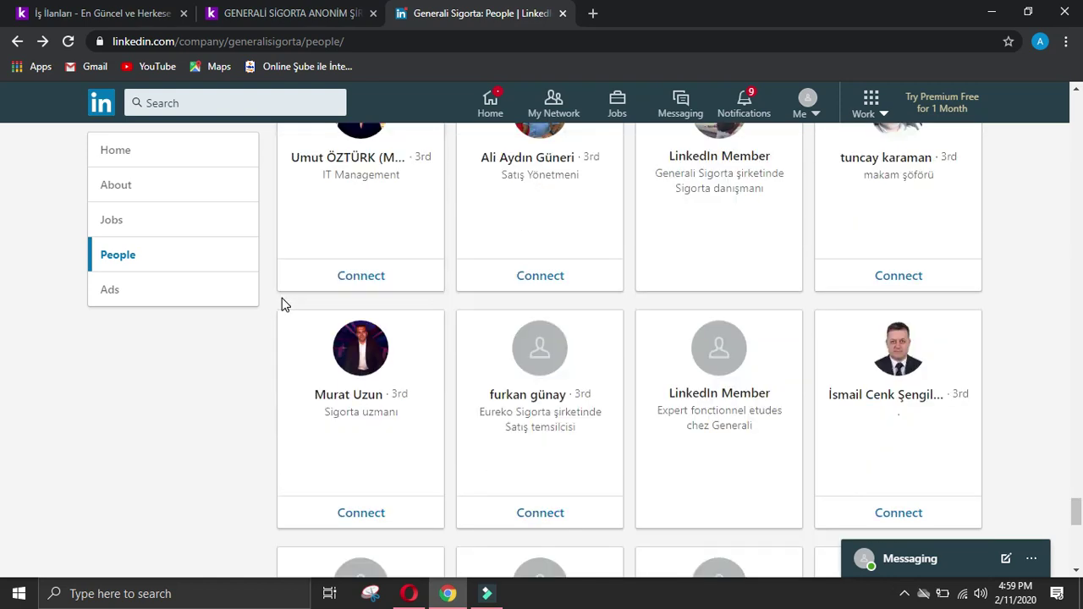
pyautogui.scroll(-4, 284, 304)
pyautogui.scroll(-4, 284, 305)
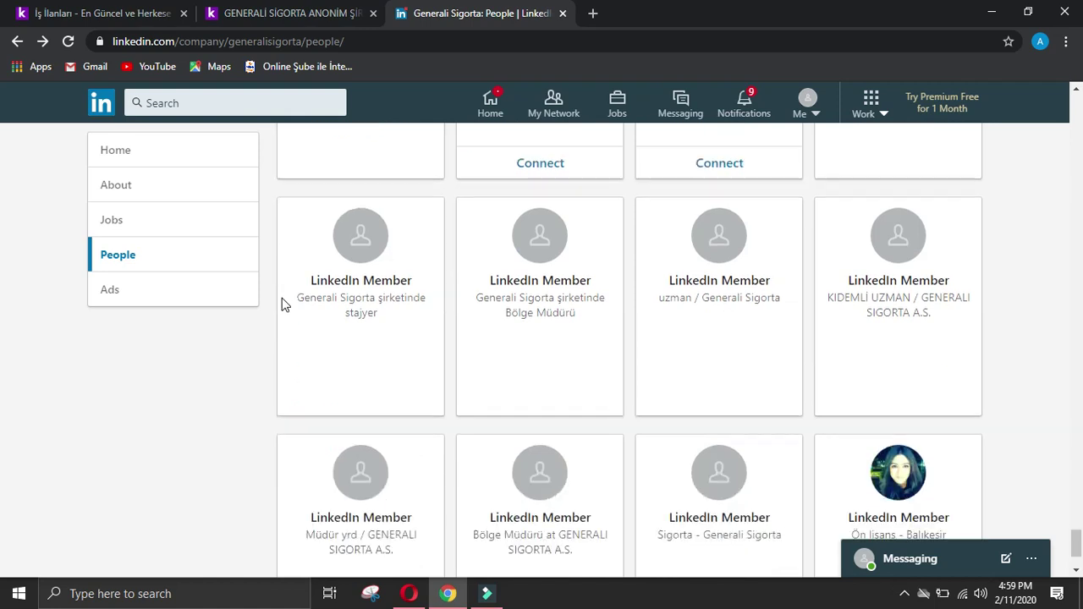
pyautogui.scroll(-2, 283, 304)
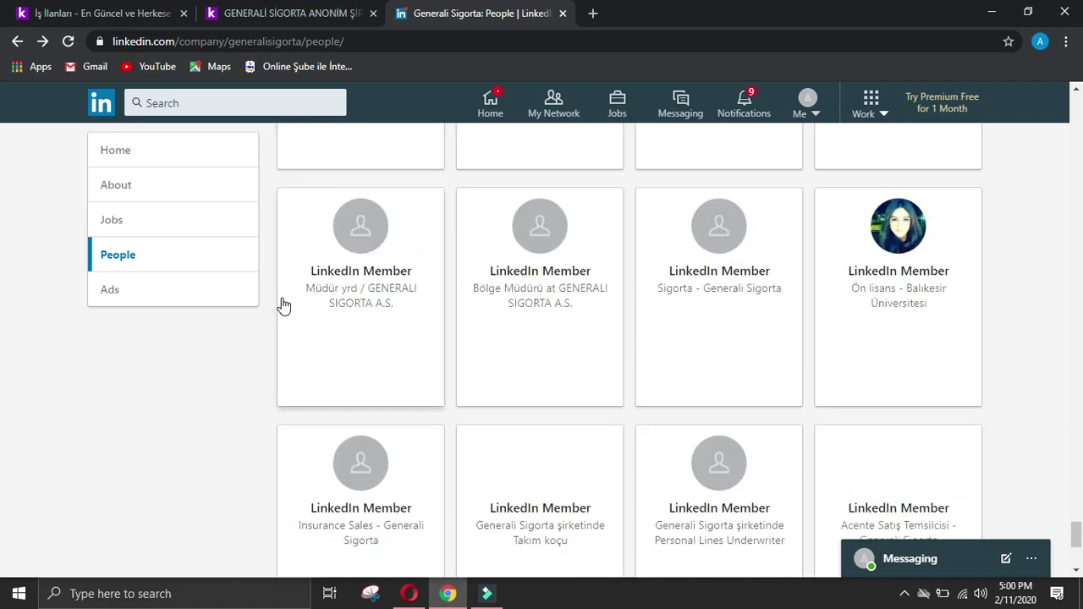
pyautogui.scroll(-4, 284, 305)
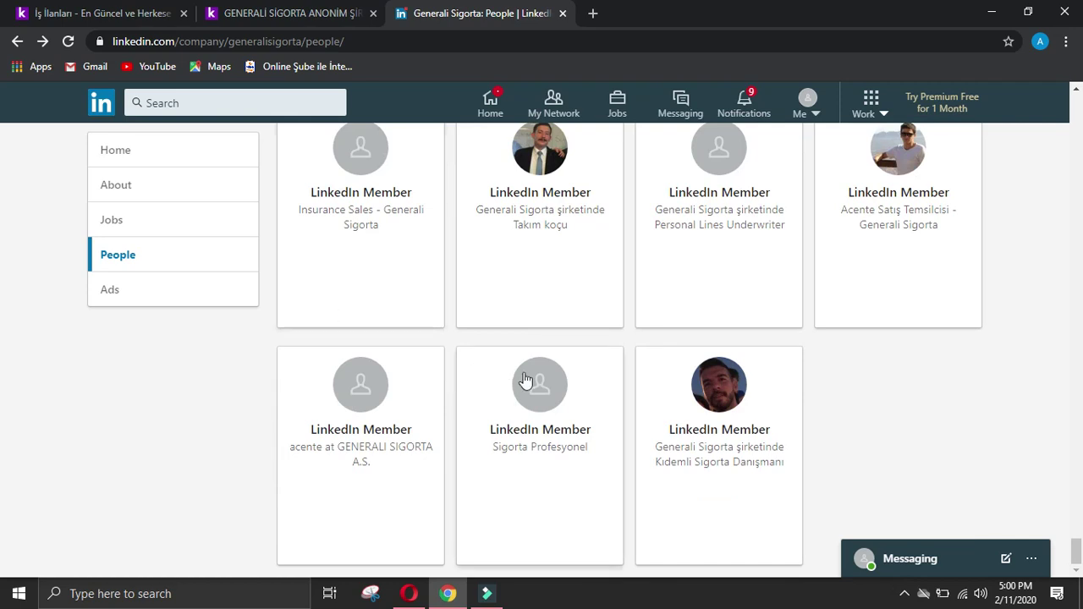
pyautogui.moveTo(1078, 555); pyautogui.dragTo(1079, 110)
pyautogui.scroll(-6, 686, 410)
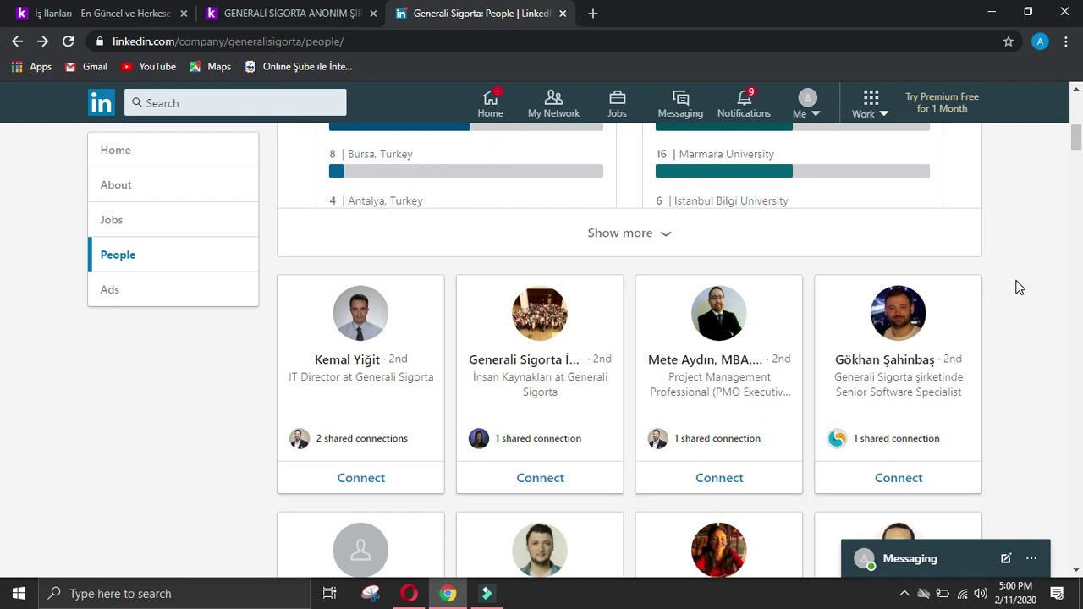
pyautogui.scroll(-2, 1020, 288)
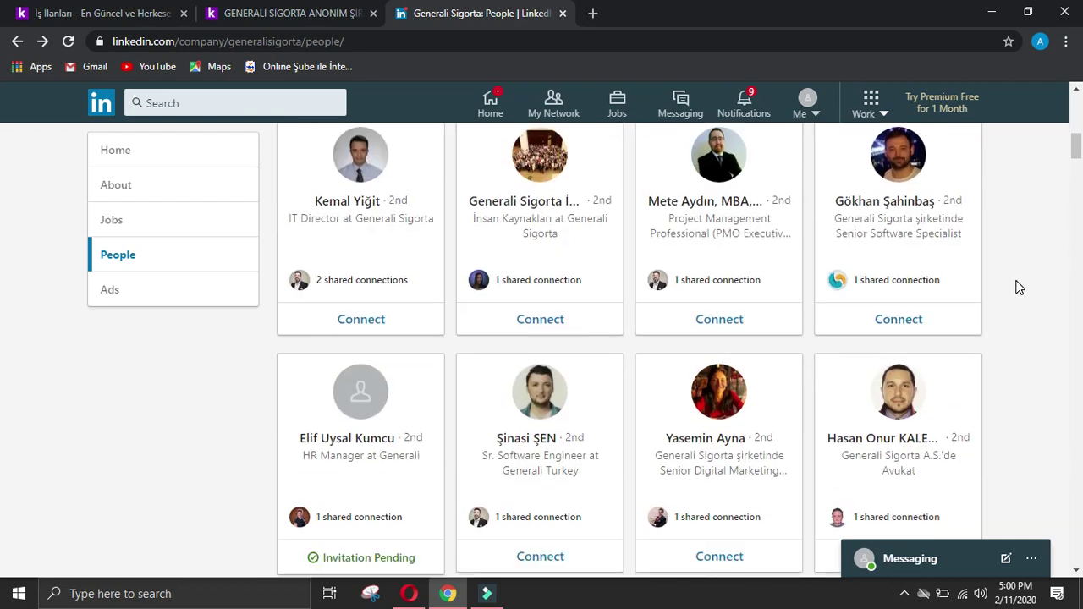
pyautogui.scroll(-4, 1020, 288)
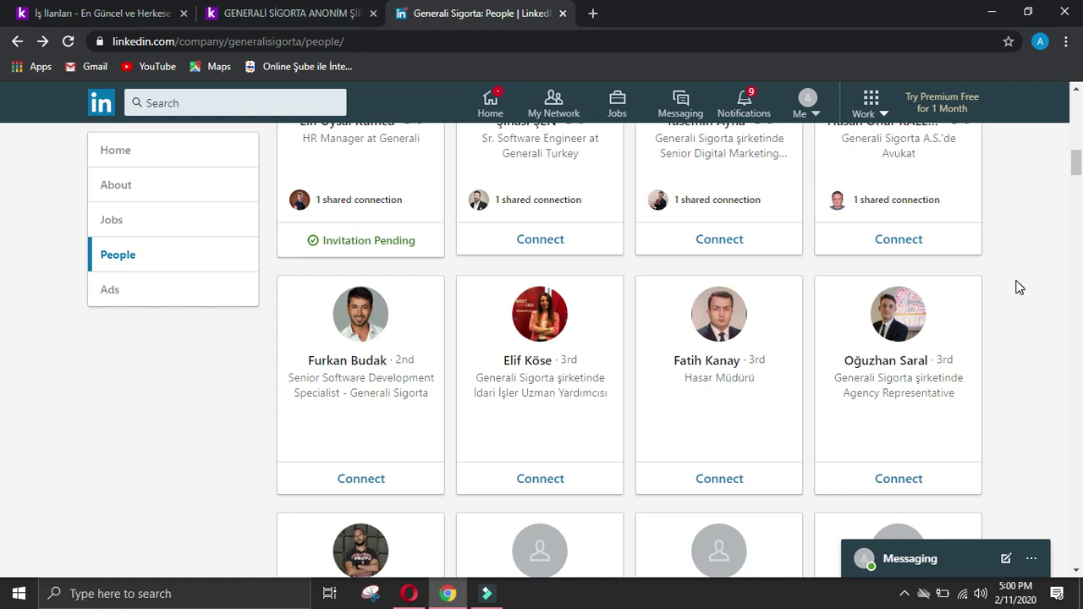
pyautogui.scroll(-2, 1020, 287)
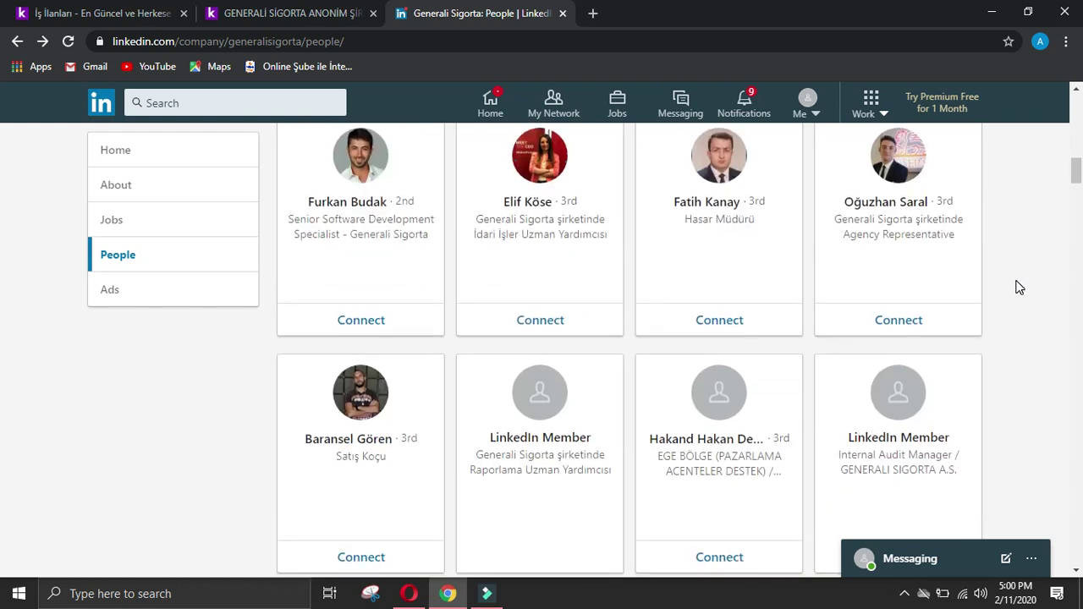
pyautogui.scroll(-2, 1020, 288)
pyautogui.scroll(-2, 1020, 288)
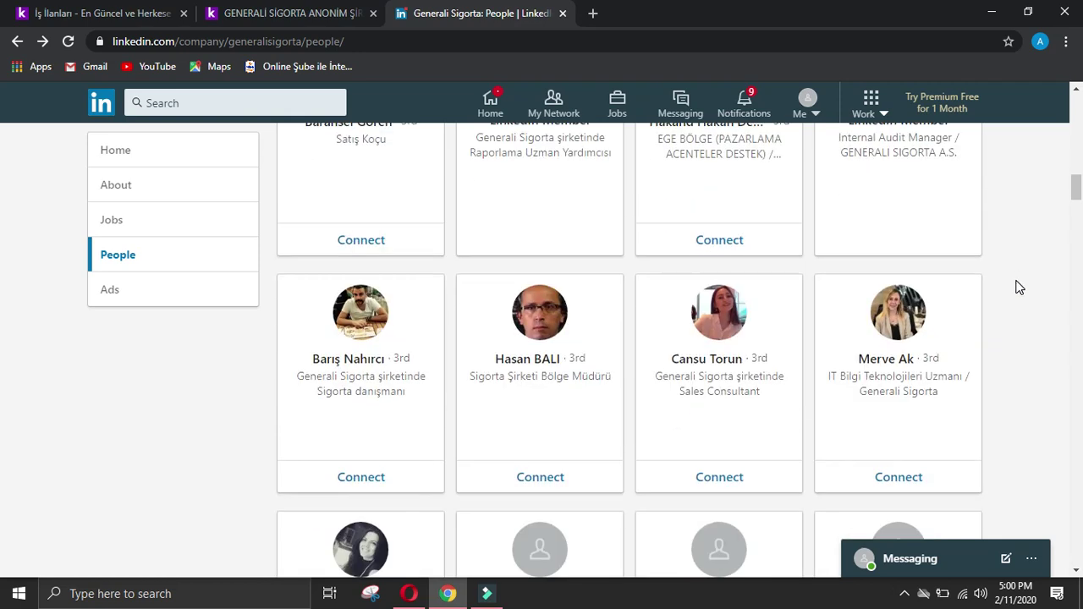
pyautogui.scroll(-2, 1020, 288)
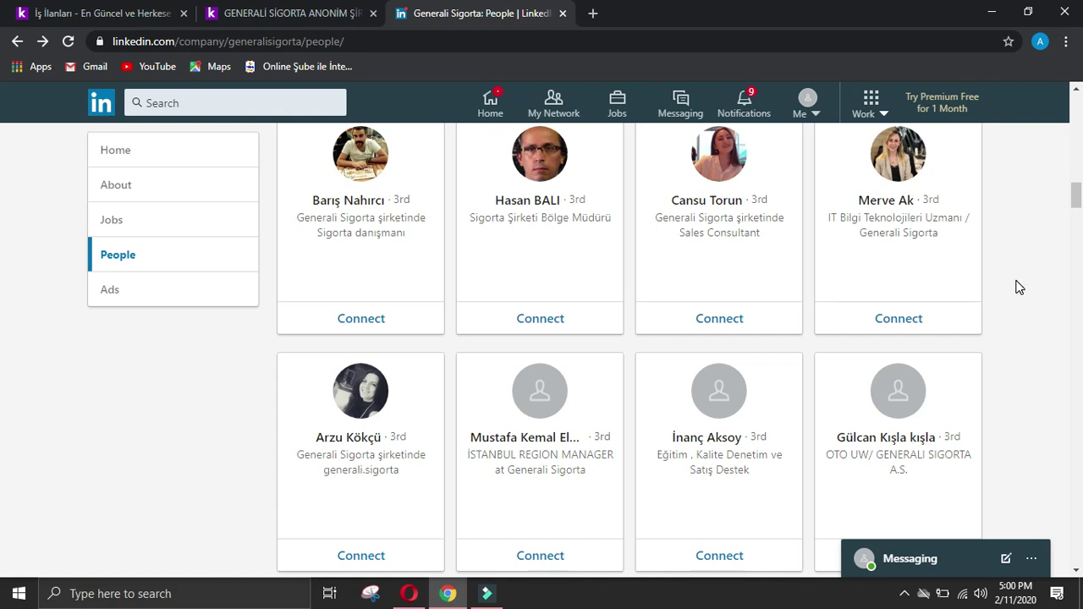
pyautogui.scroll(-4, 1020, 287)
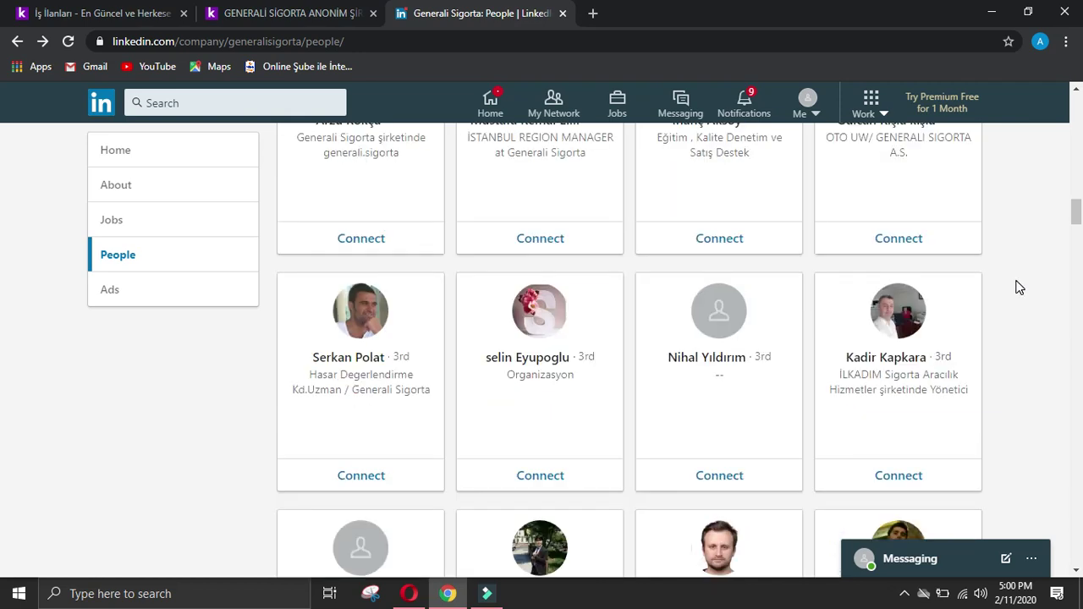
pyautogui.scroll(-2, 1020, 288)
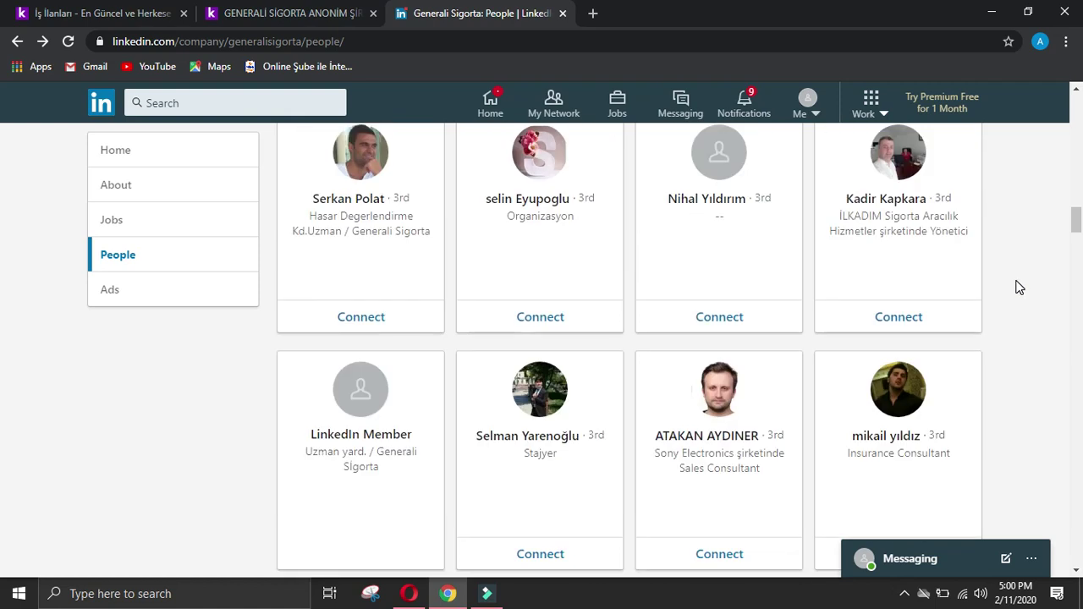
pyautogui.scroll(-2, 1037, 246)
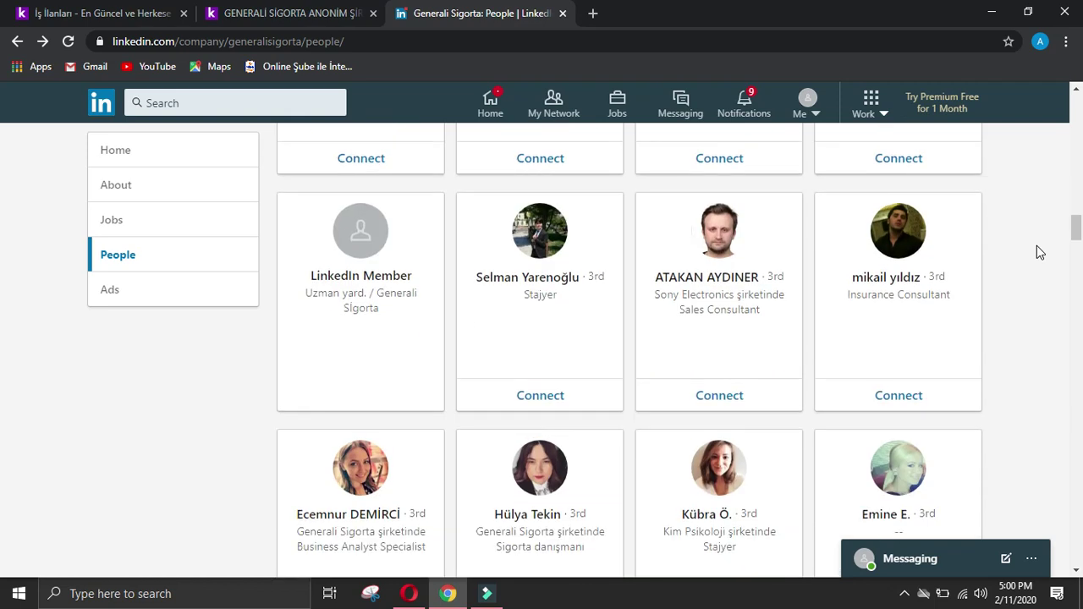
pyautogui.scroll(-2, 1036, 246)
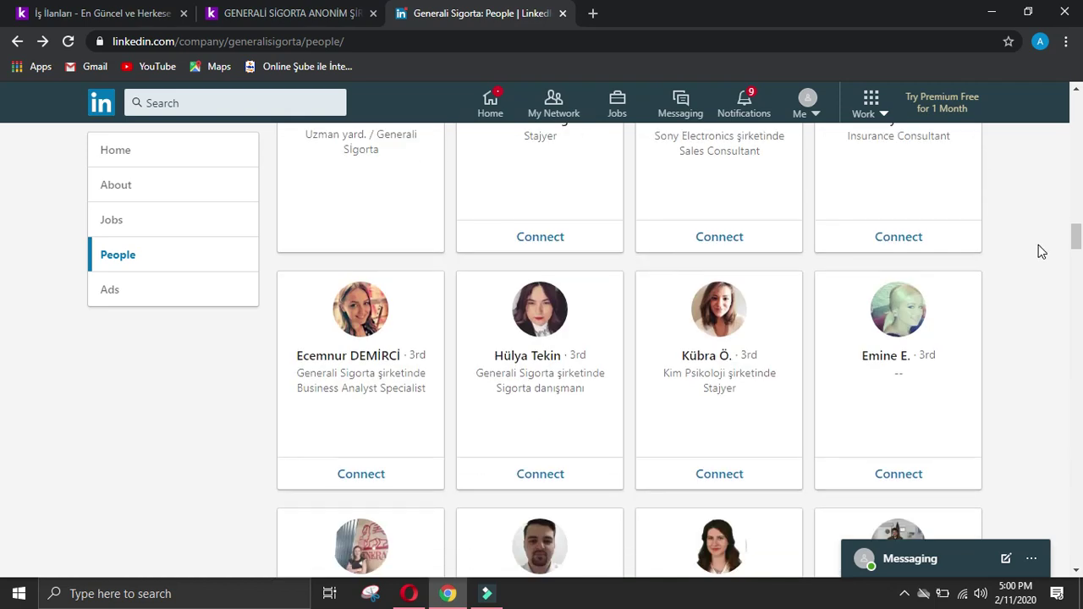
pyautogui.scroll(-2, 1039, 245)
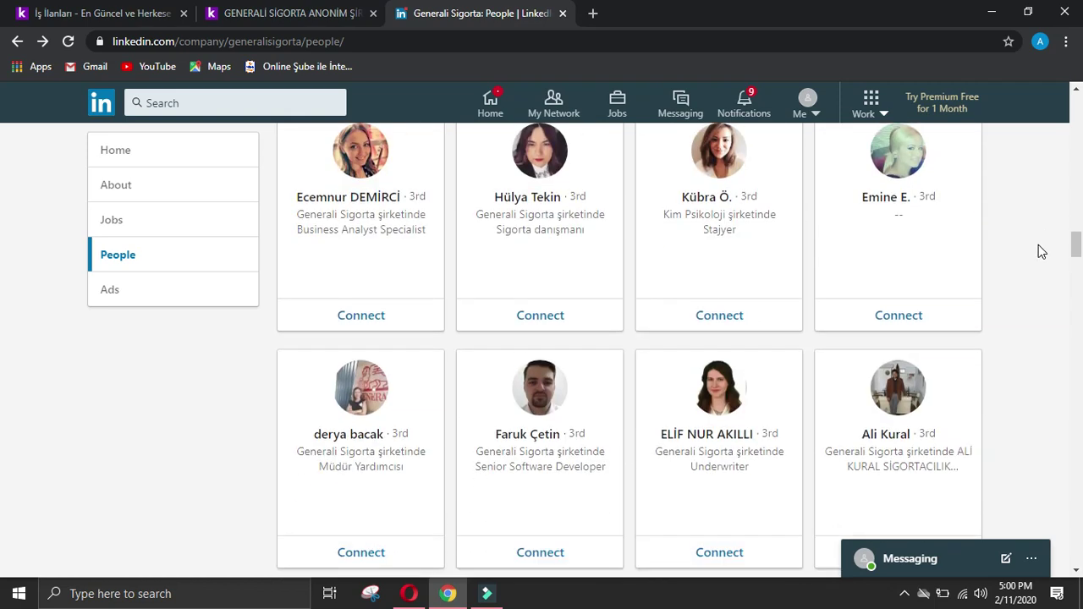
pyautogui.scroll(-4, 1038, 245)
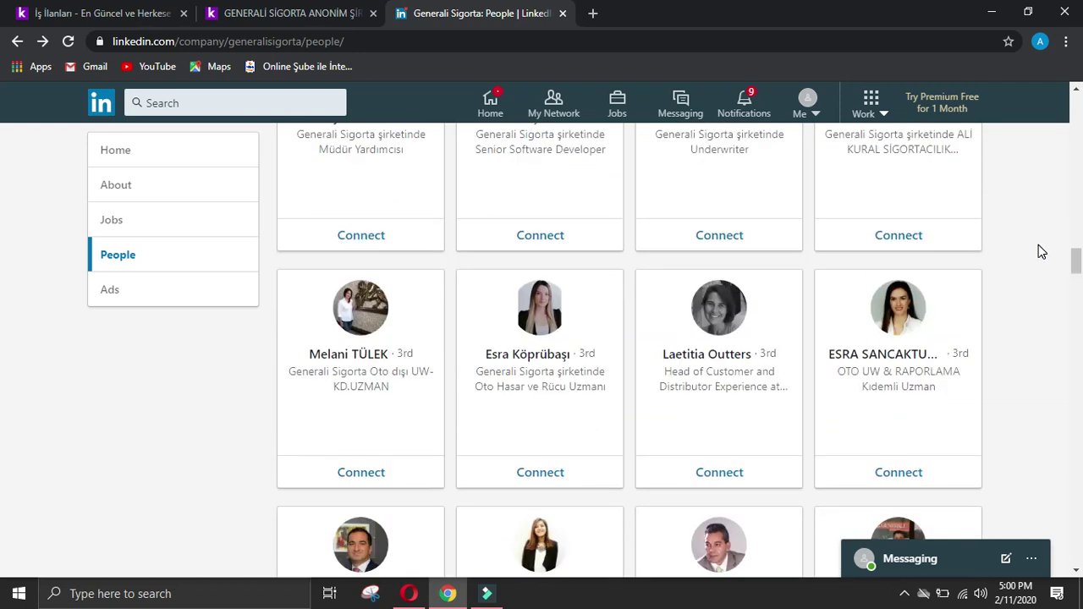
pyautogui.scroll(-2, 1041, 251)
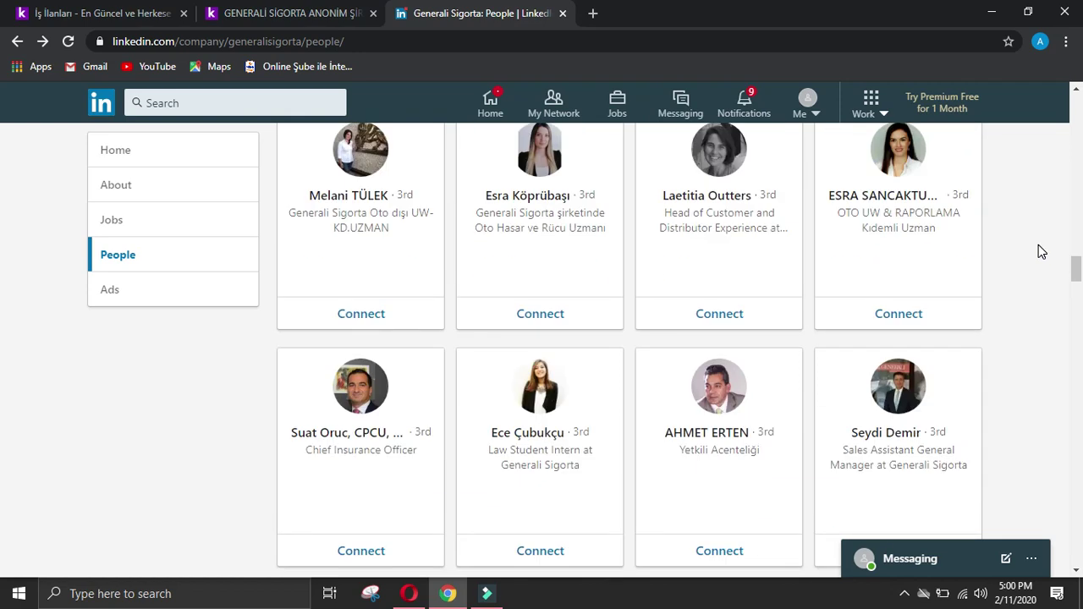
pyautogui.scroll(-2, 1041, 252)
pyautogui.scroll(-2, 1041, 251)
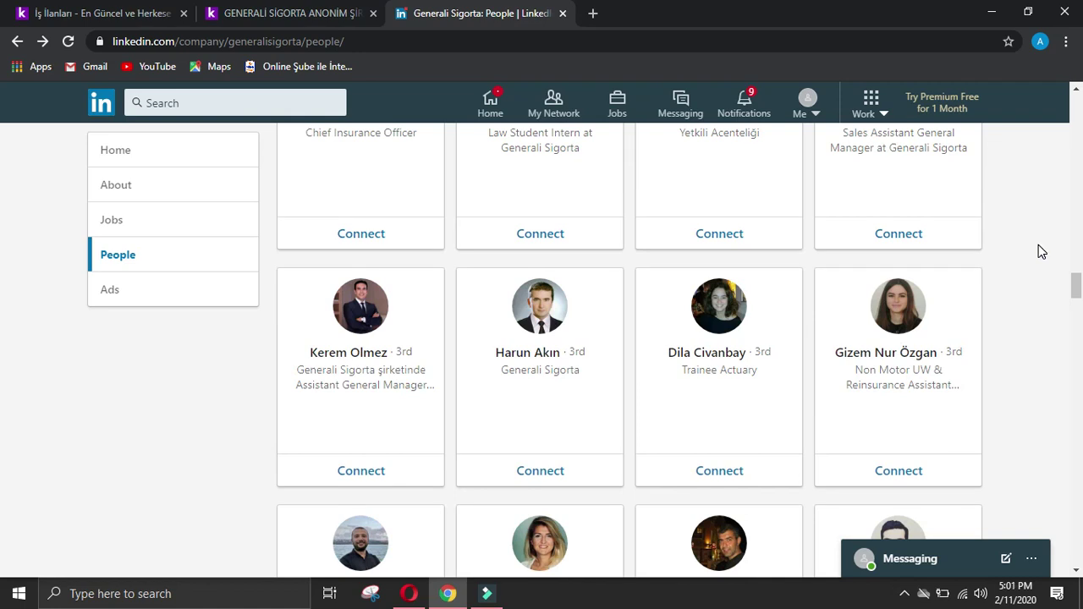
pyautogui.scroll(-4, 1039, 245)
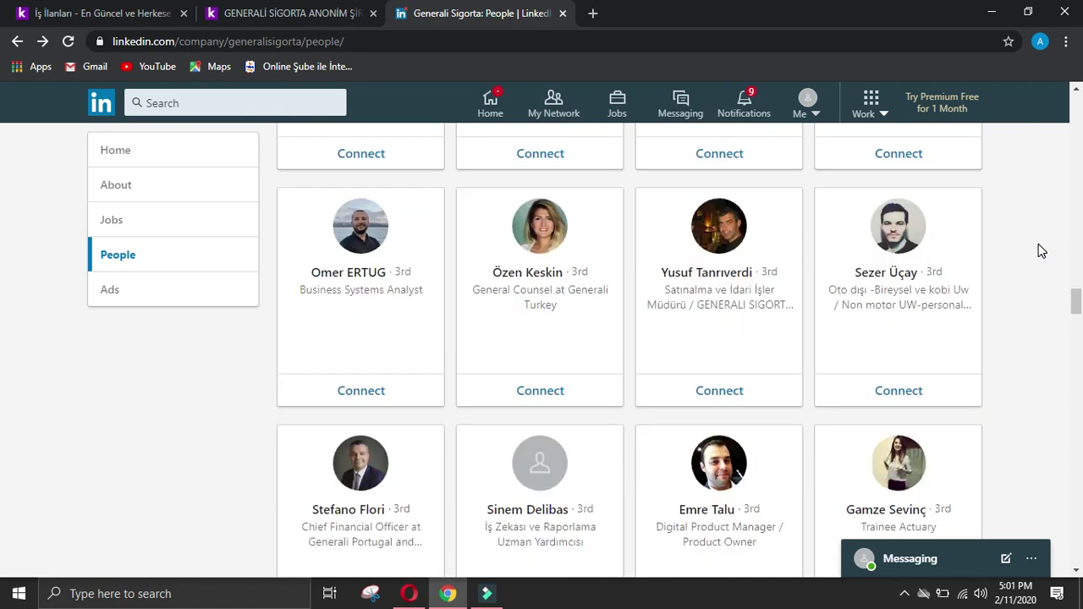
pyautogui.scroll(-2, 356, 330)
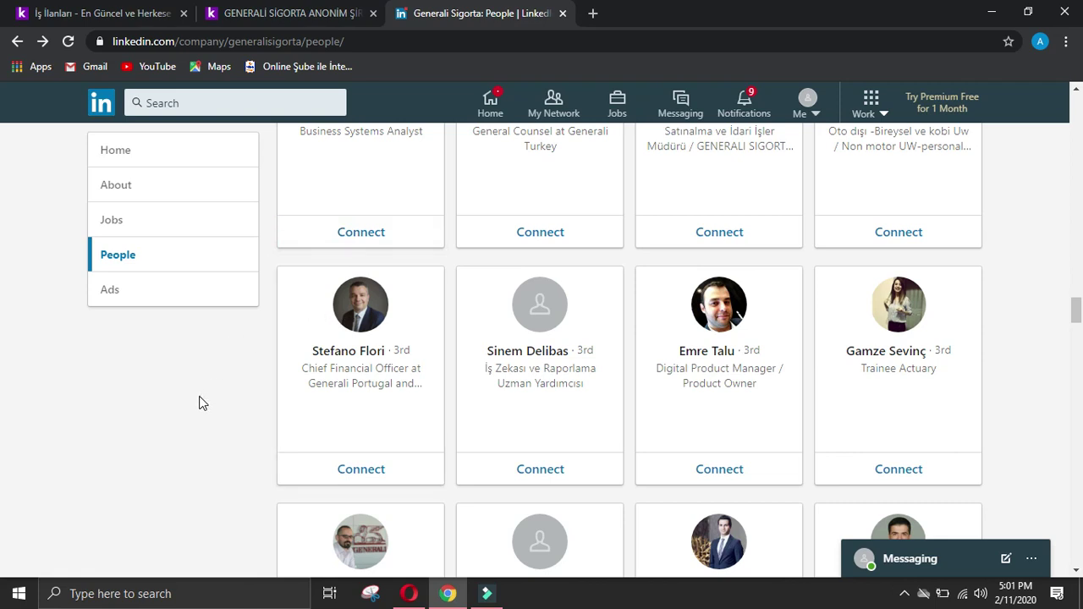
pyautogui.scroll(-2, 202, 401)
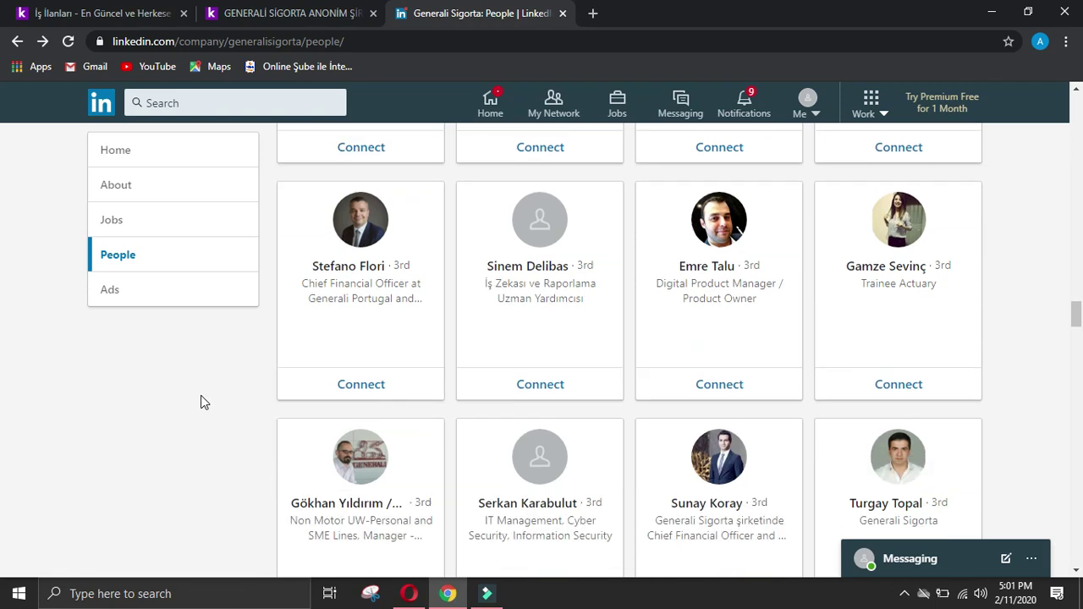
pyautogui.scroll(-2, 204, 391)
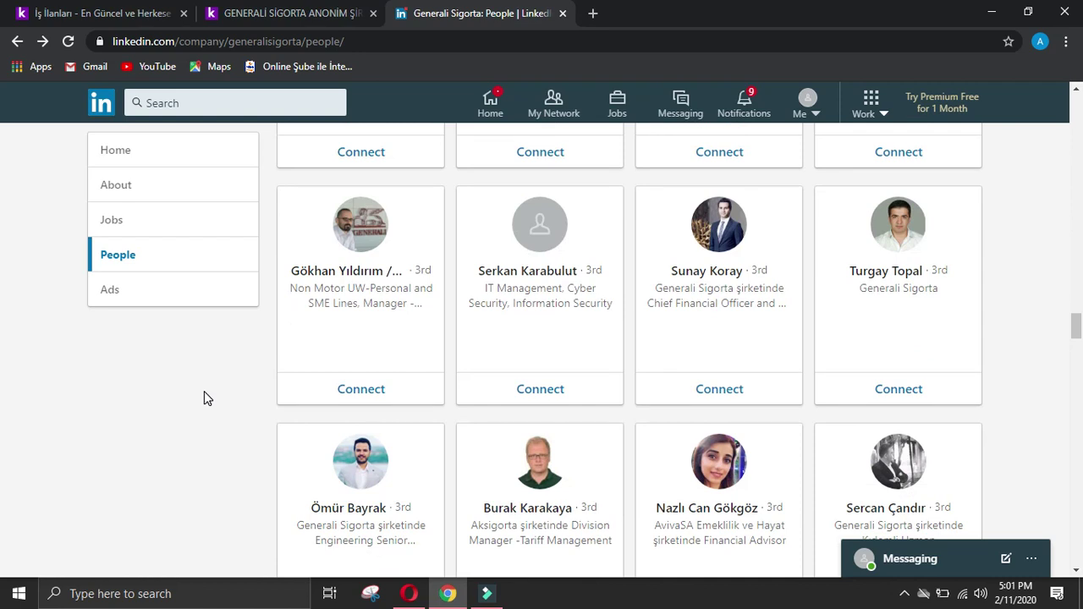
pyautogui.scroll(-2, 204, 391)
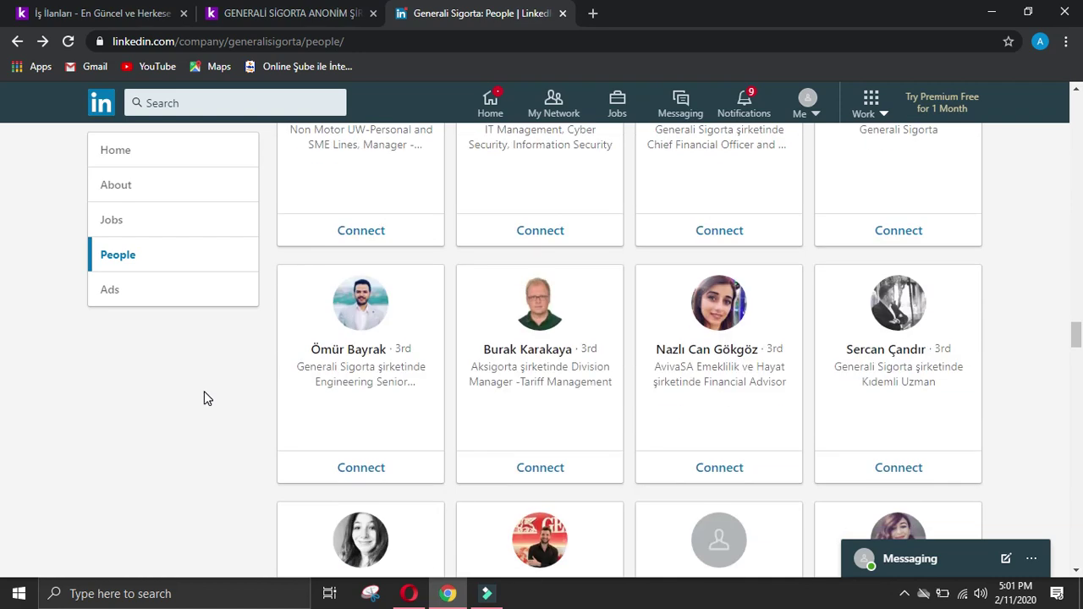
pyautogui.scroll(-4, 204, 391)
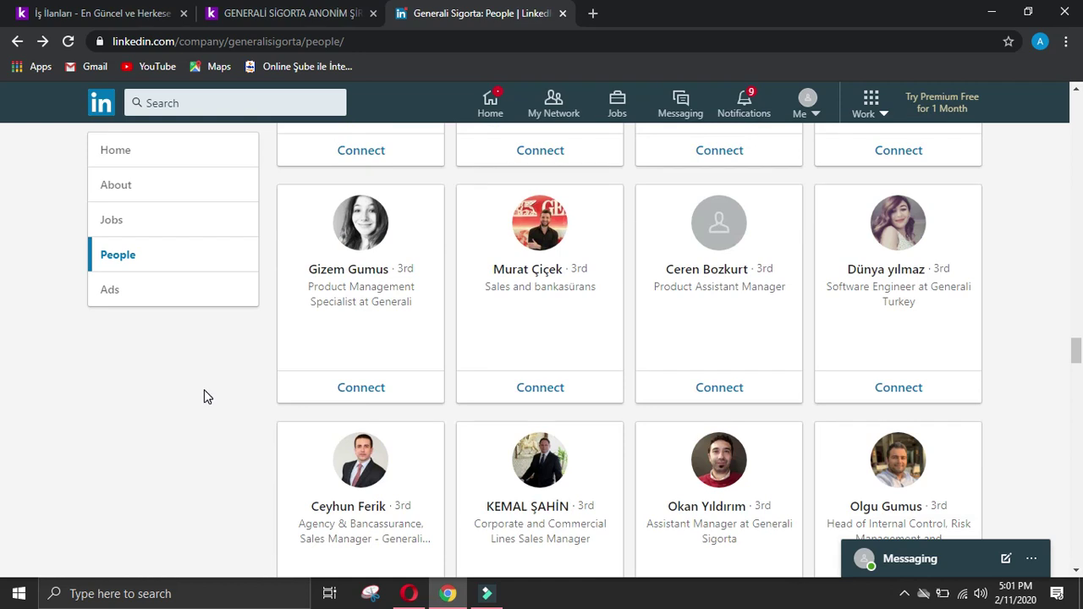
pyautogui.scroll(-2, 204, 390)
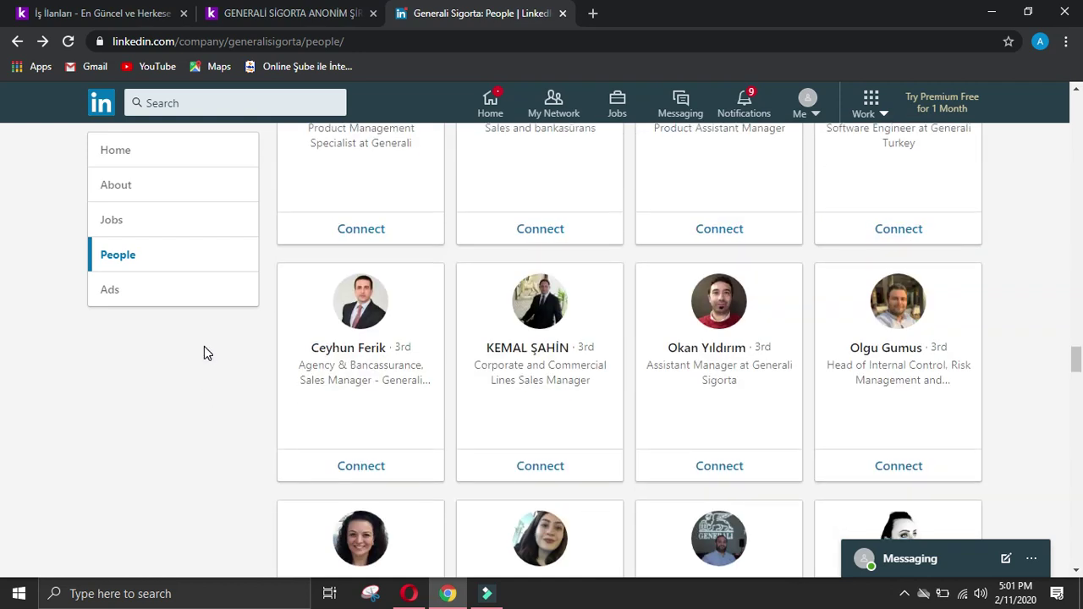
pyautogui.scroll(-2, 204, 353)
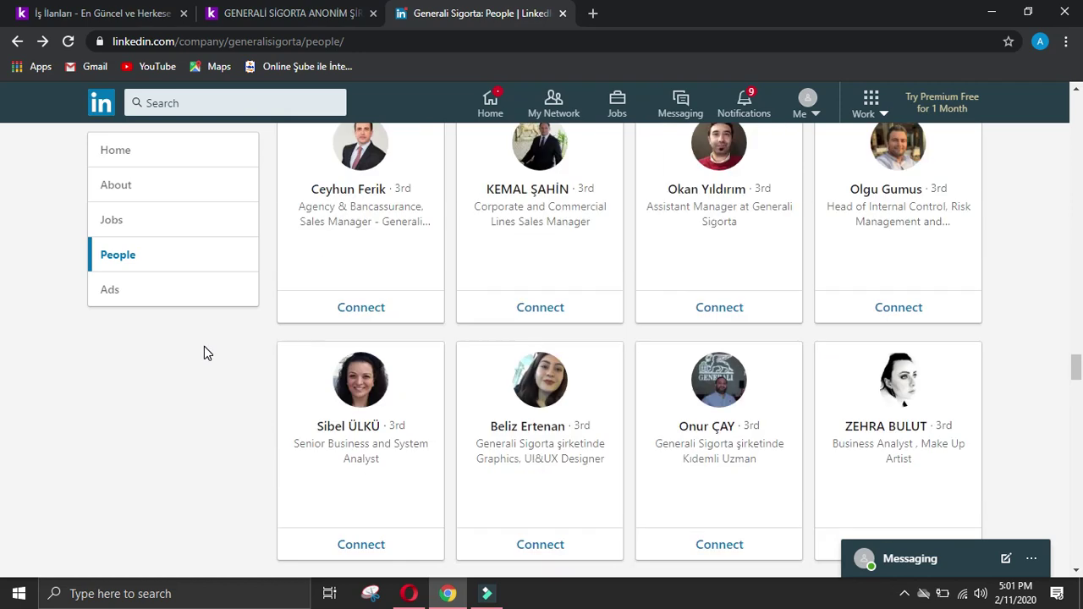
pyautogui.scroll(-4, 206, 352)
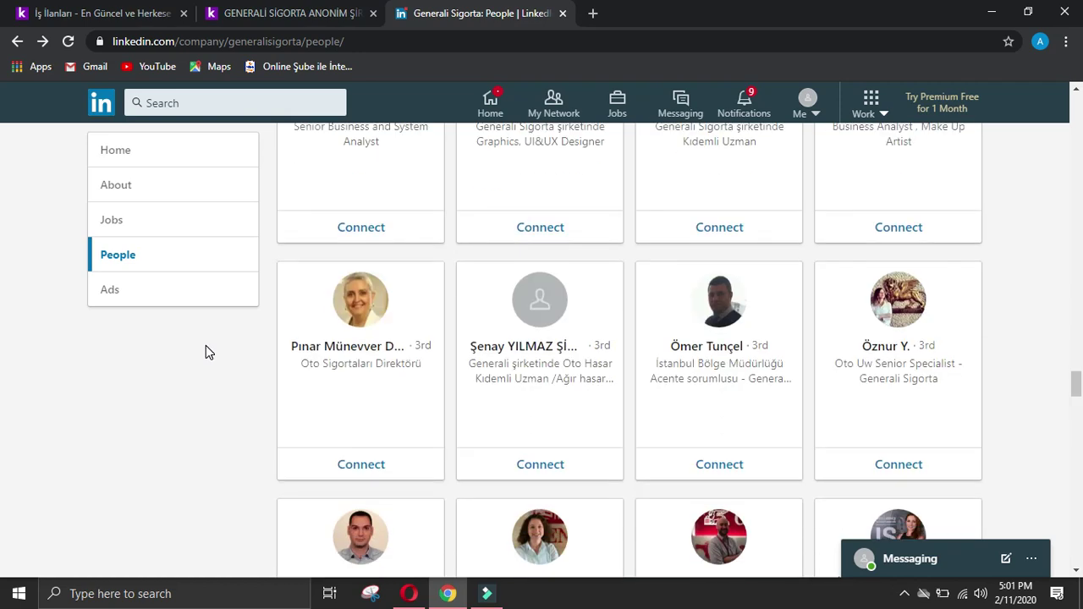
pyautogui.scroll(-4, 205, 352)
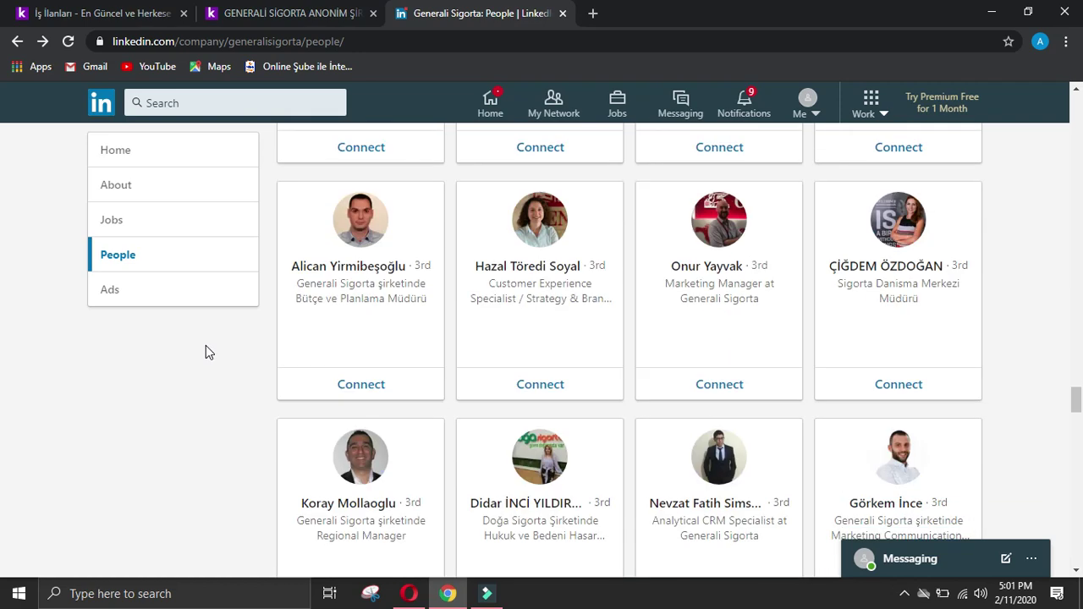
pyautogui.scroll(-2, 206, 346)
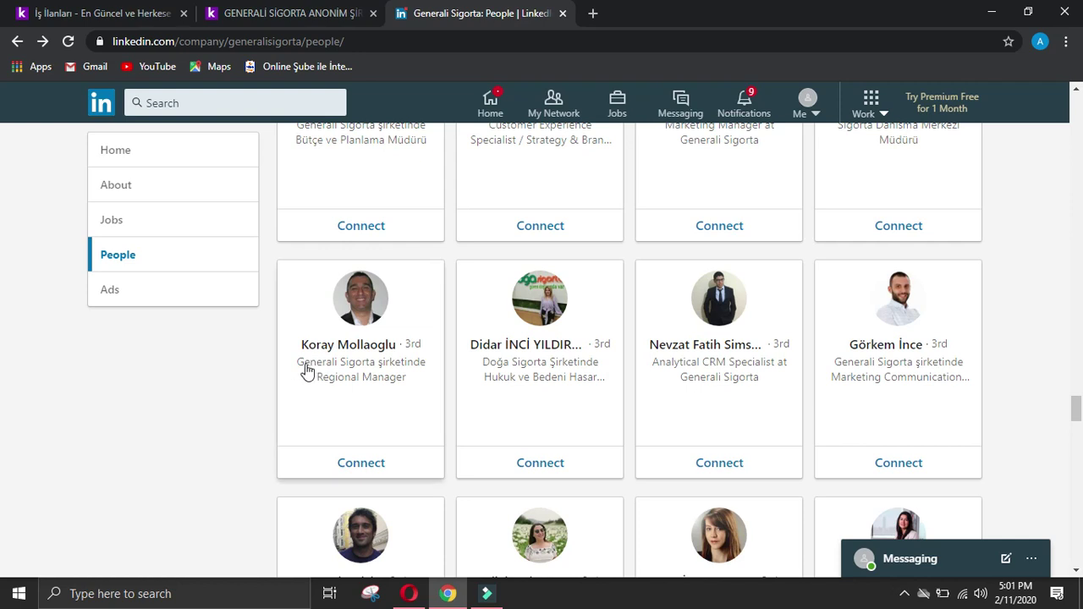
pyautogui.scroll(-4, 322, 364)
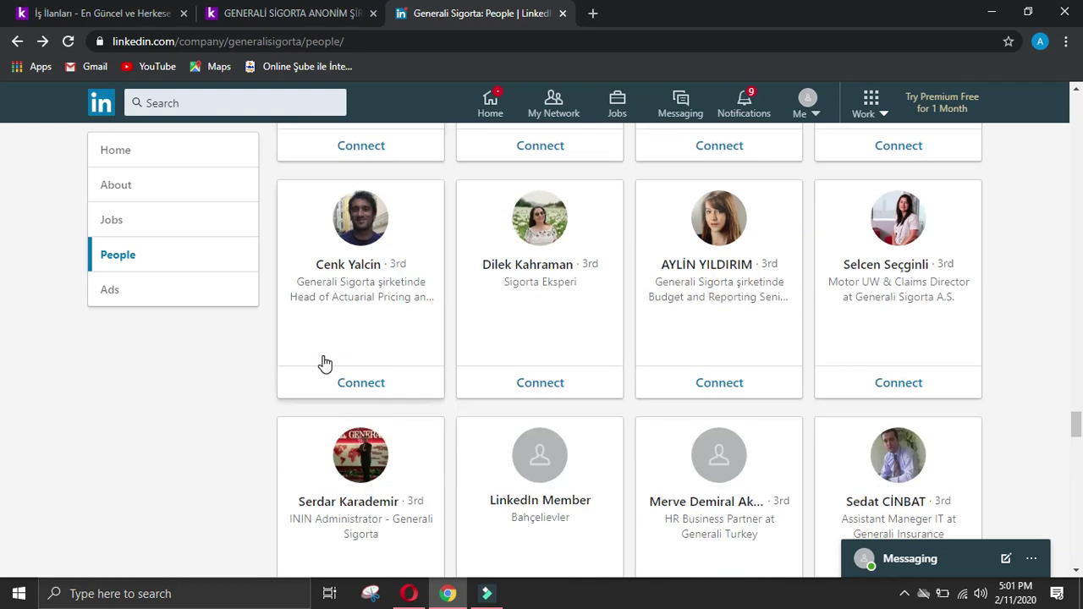
pyautogui.scroll(-2, 322, 363)
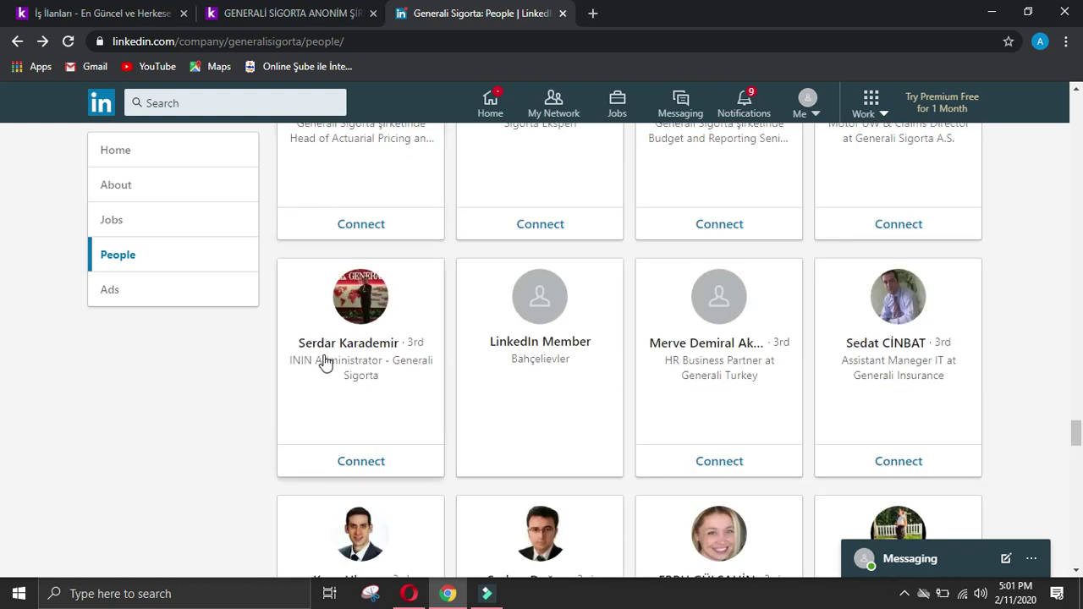
pyautogui.scroll(-2, 138, 399)
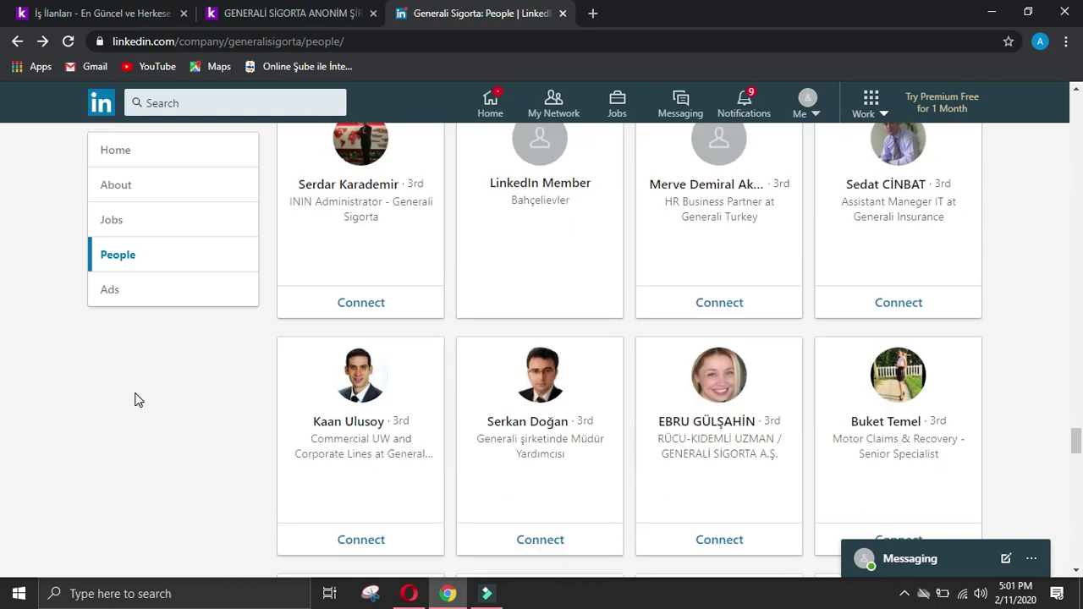
pyautogui.scroll(-2, 138, 400)
pyautogui.scroll(-2, 140, 400)
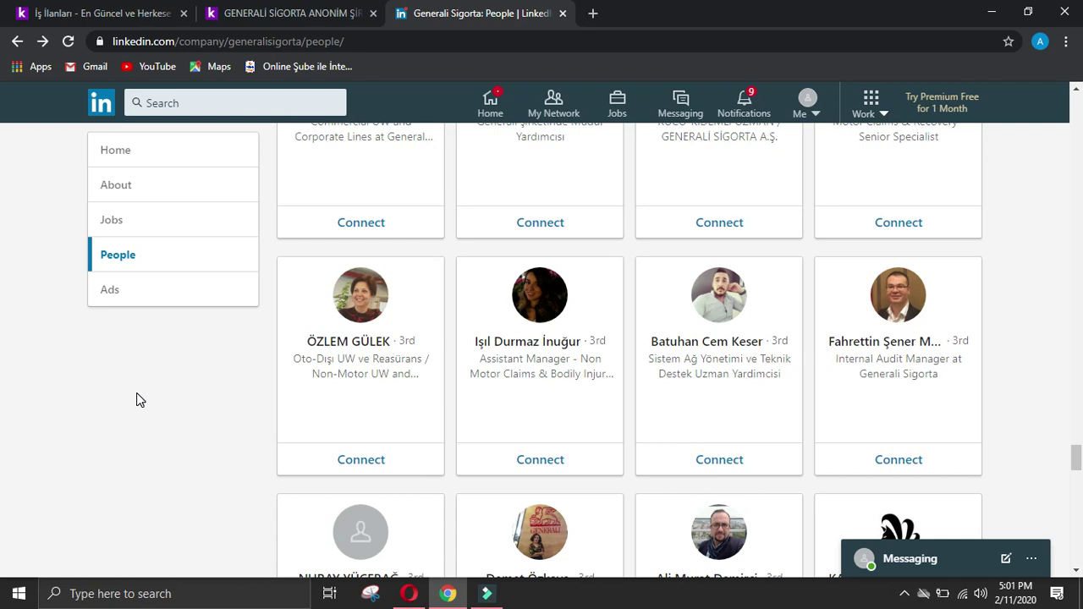
pyautogui.scroll(-2, 139, 399)
pyautogui.scroll(-2, 139, 399)
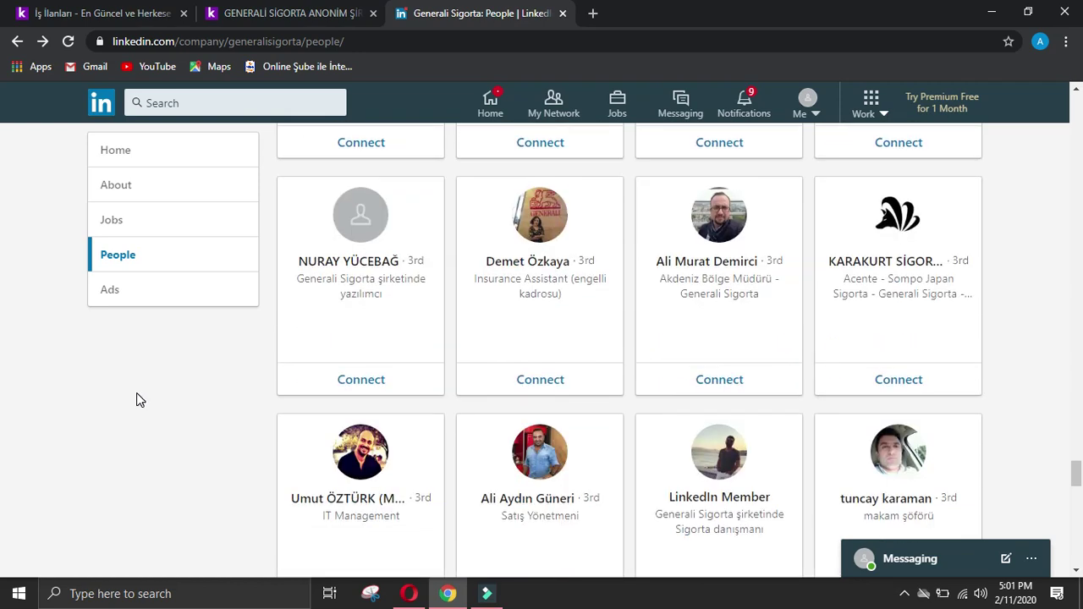
pyautogui.scroll(-2, 140, 400)
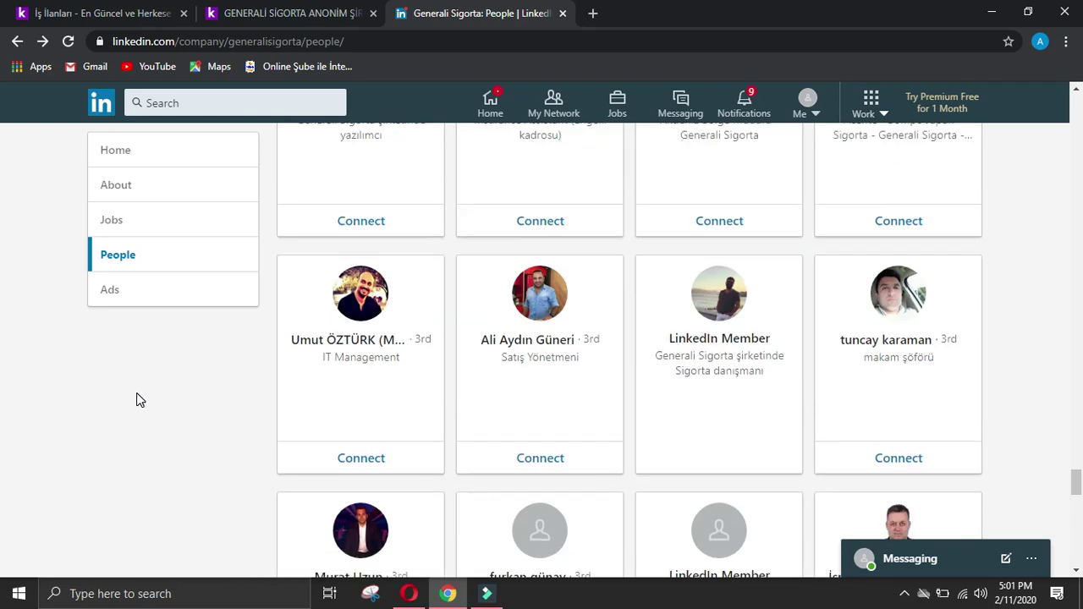
pyautogui.scroll(-2, 140, 400)
pyautogui.scroll(-4, 139, 399)
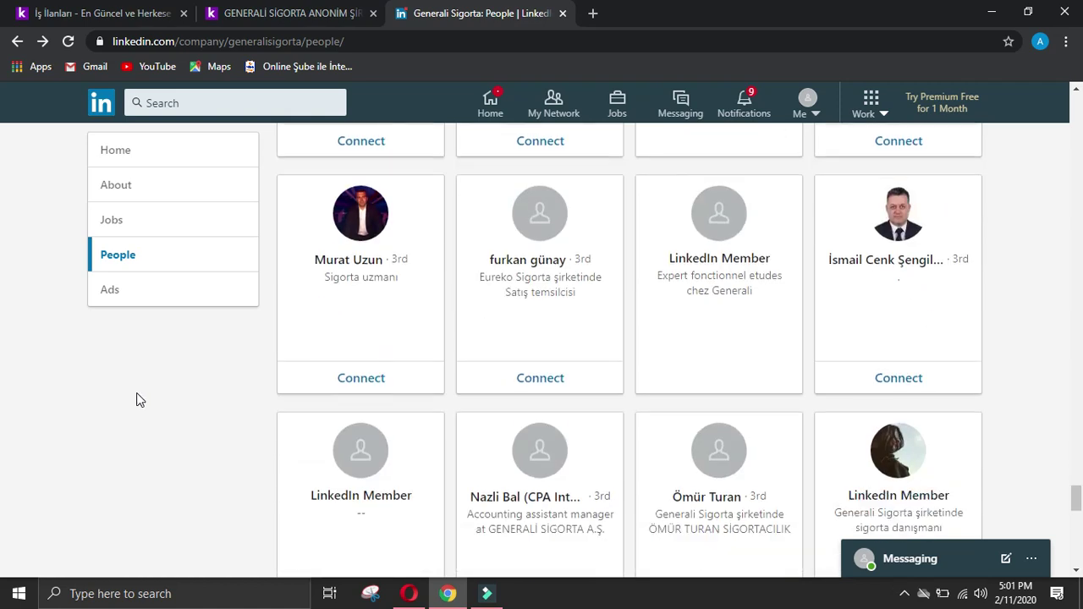
pyautogui.scroll(-2, 137, 400)
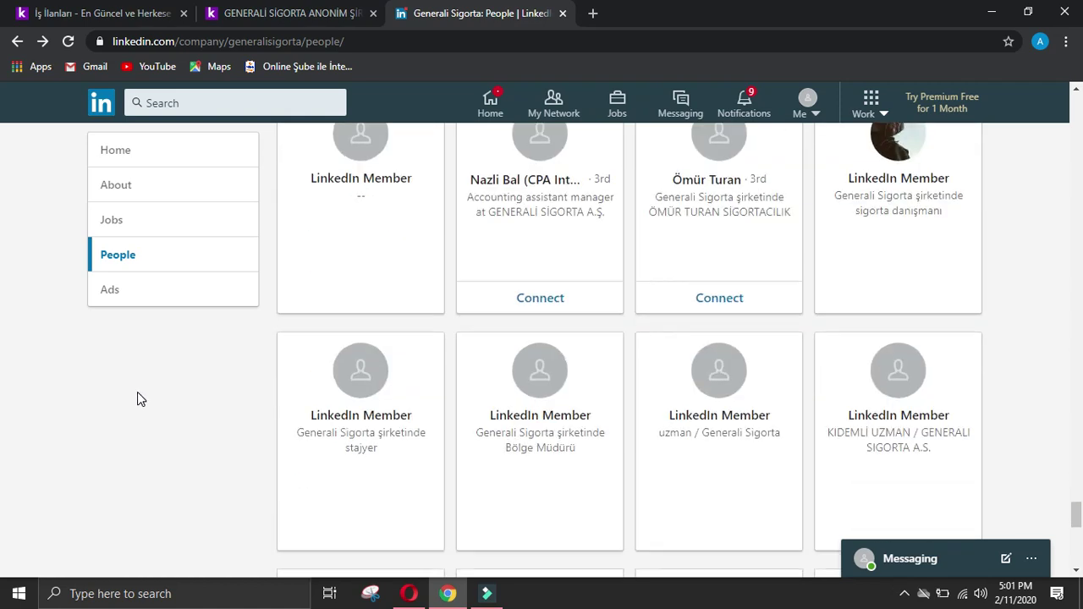
pyautogui.scroll(-4, 54, 419)
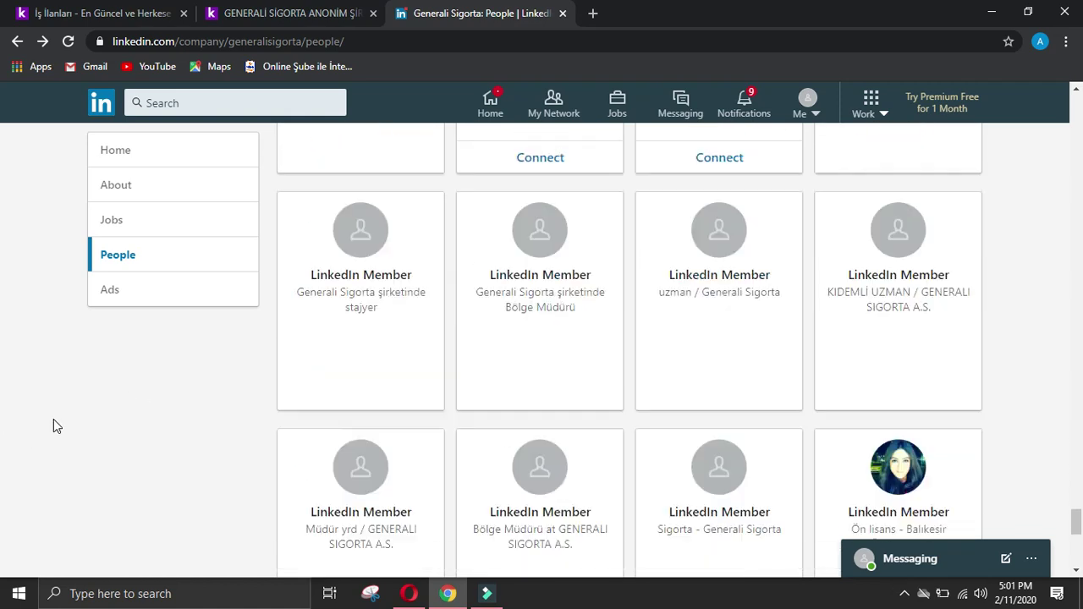
pyautogui.scroll(-2, 53, 419)
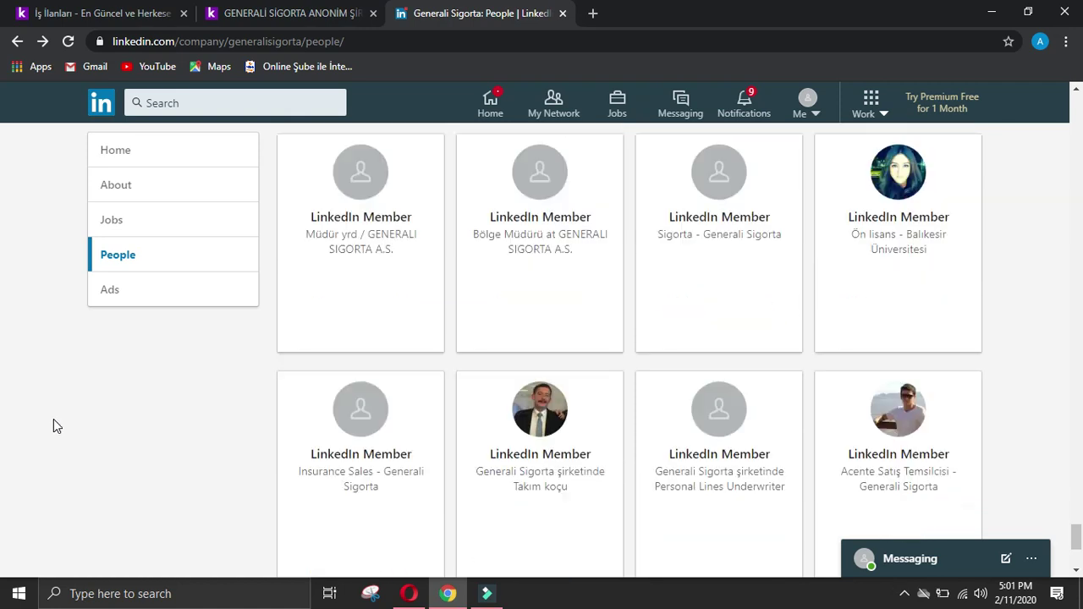
pyautogui.scroll(-3, 55, 419)
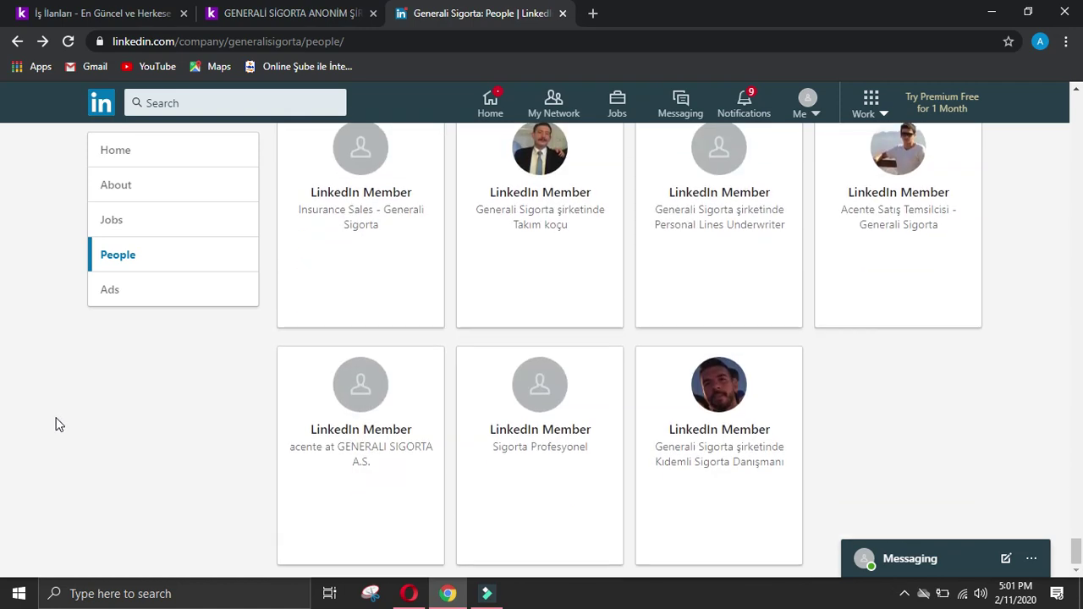
pyautogui.scroll(15, 3, 232)
pyautogui.scroll(-2, 466, 307)
# Step: Open the IT Director's LinkedIn profile and send a connection invitation without a note
pyautogui.click(364, 359)
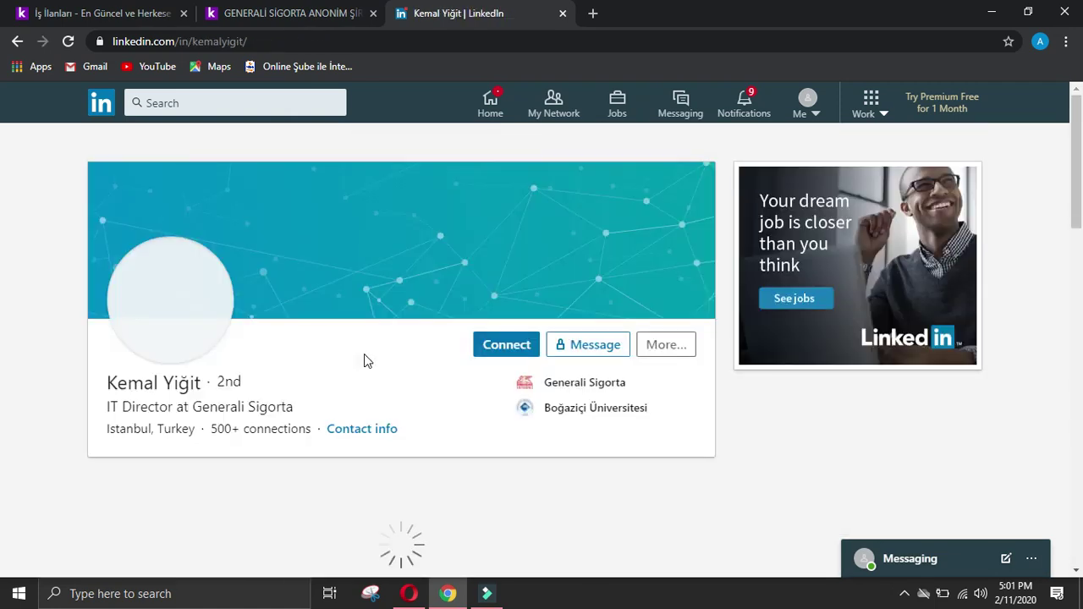
pyautogui.click(506, 345)
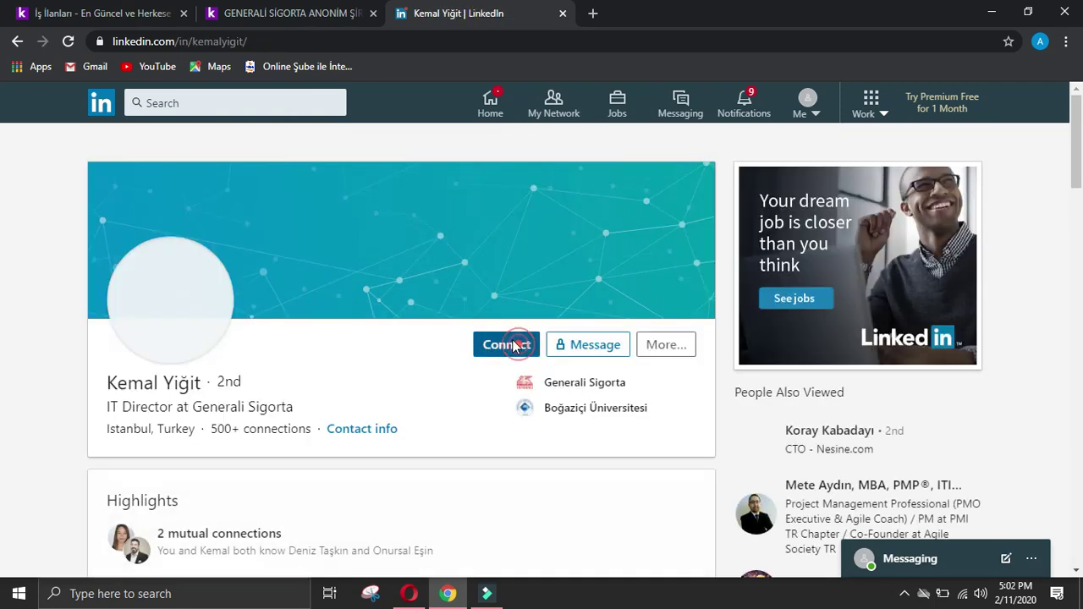
pyautogui.click(720, 253)
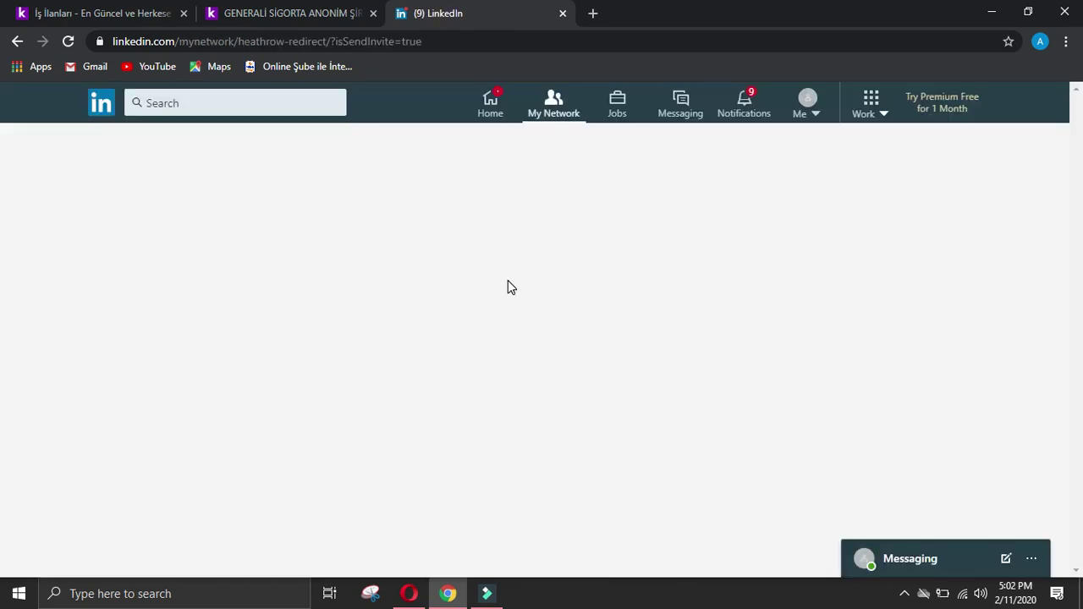
pyautogui.click(362, 181)
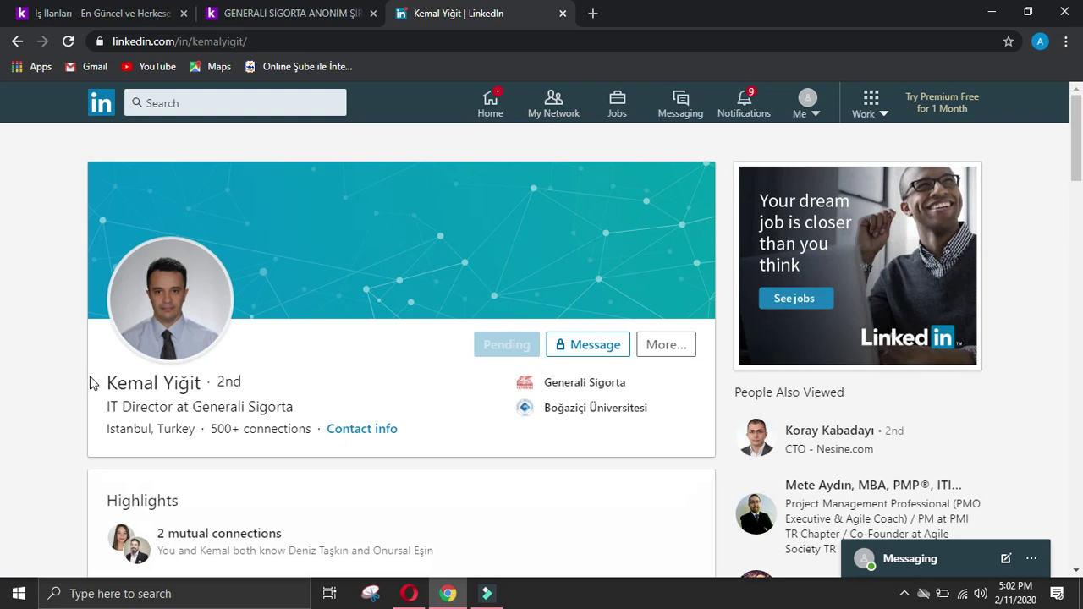
# Step: Copy the IT Director's name into Name of owner / ceo and enter IT Director as designation
pyautogui.moveTo(107, 382); pyautogui.dragTo(200, 383)
pyautogui.rightClick(185, 382)
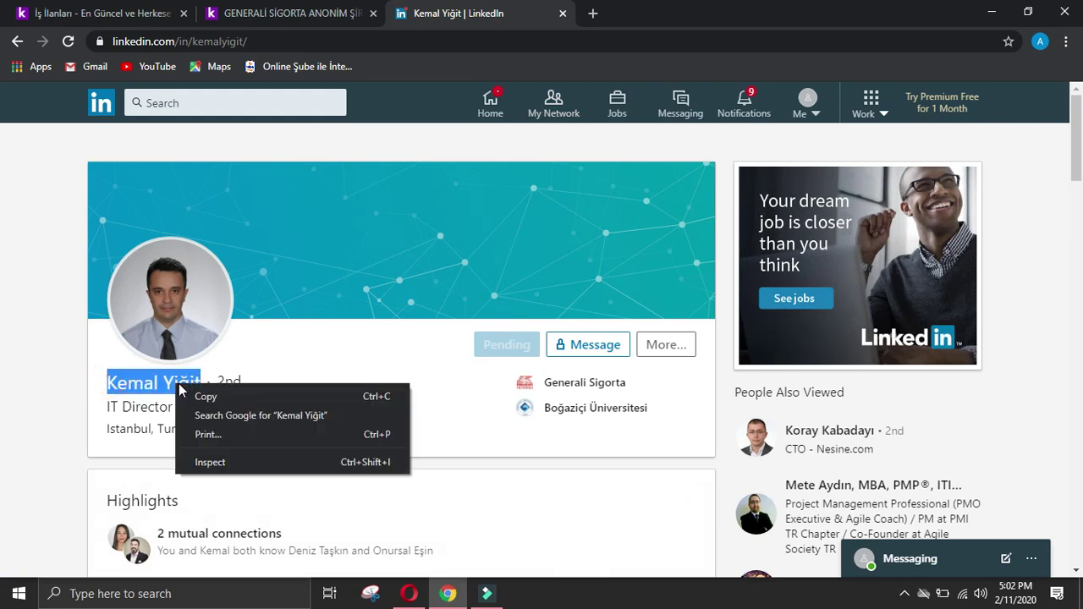
pyautogui.click(211, 395)
pyautogui.click(402, 594)
pyautogui.click(454, 351)
pyautogui.rightClick(464, 359)
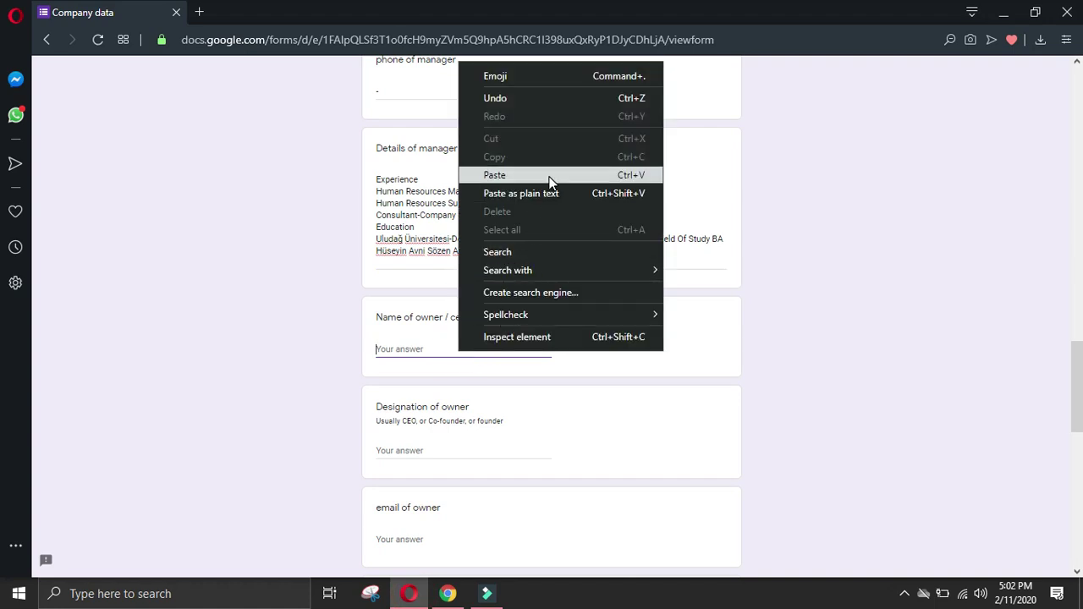
pyautogui.click(550, 178)
pyautogui.click(451, 454)
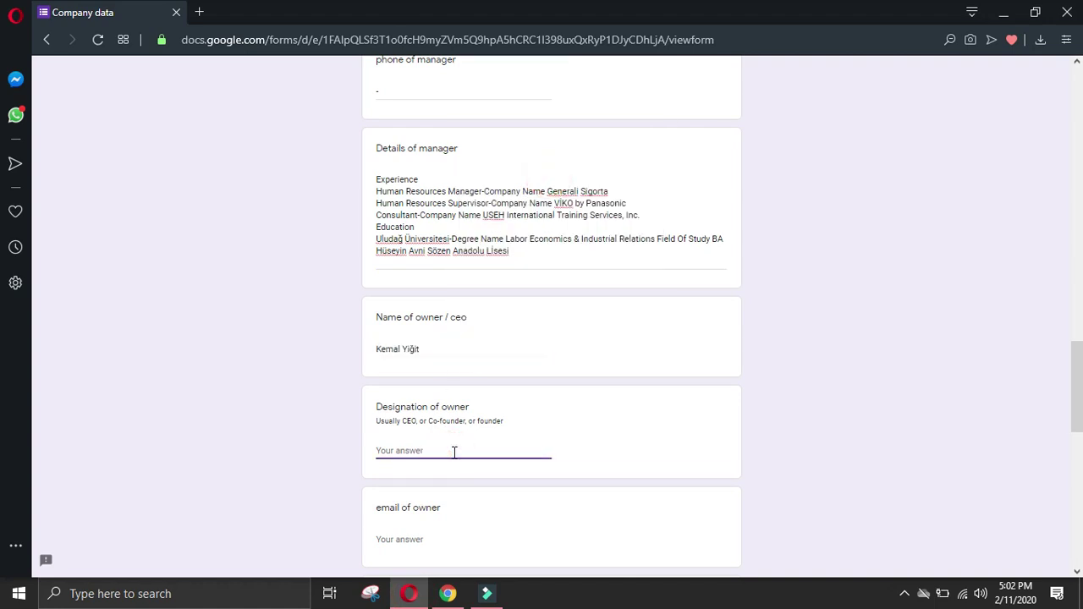
pyautogui.write('IT Director')
# Step: Copy the profile's Experience heading, enter a phone-of-owner placeholder, and start Details of owner
pyautogui.click(448, 594)
pyautogui.click(49, 355)
pyautogui.scroll(-4, 48, 355)
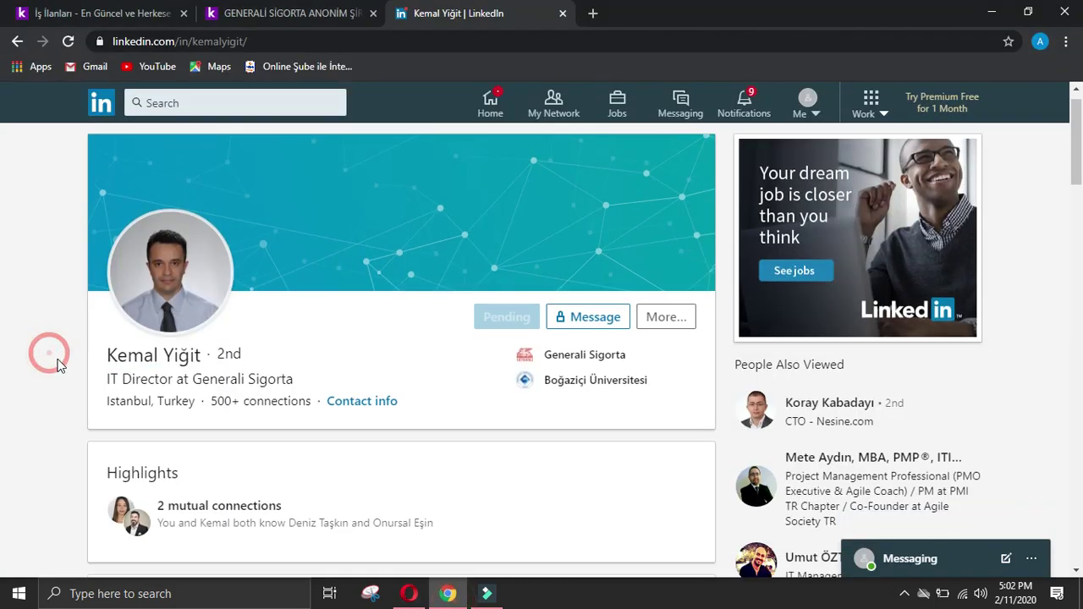
pyautogui.scroll(-2, 71, 482)
pyautogui.doubleClick(118, 290)
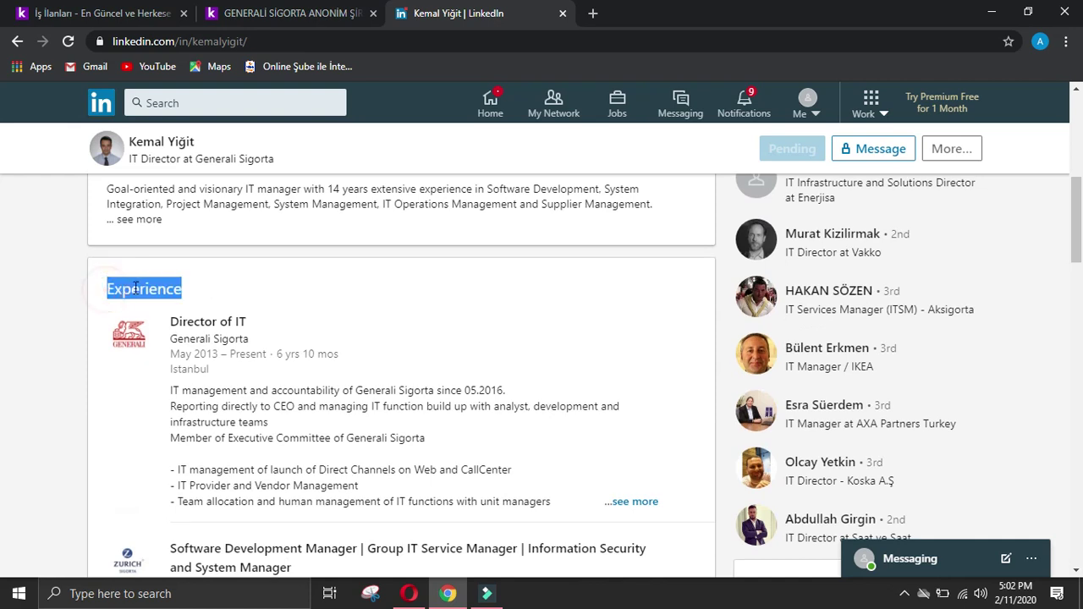
pyautogui.click(408, 593)
pyautogui.scroll(-2, 432, 449)
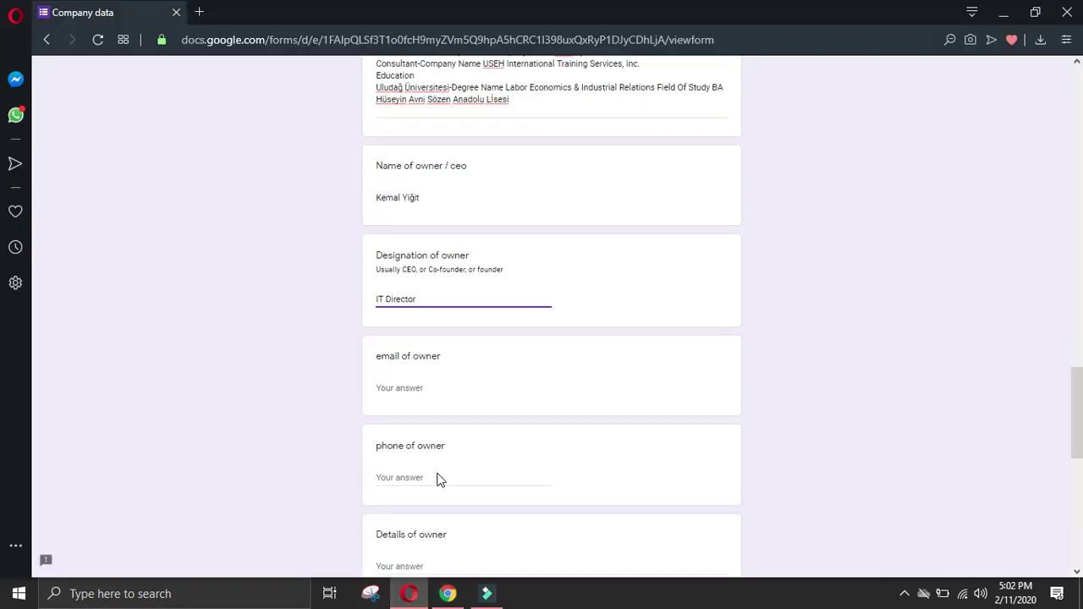
pyautogui.click(441, 472)
pyautogui.scroll(-2, 441, 472)
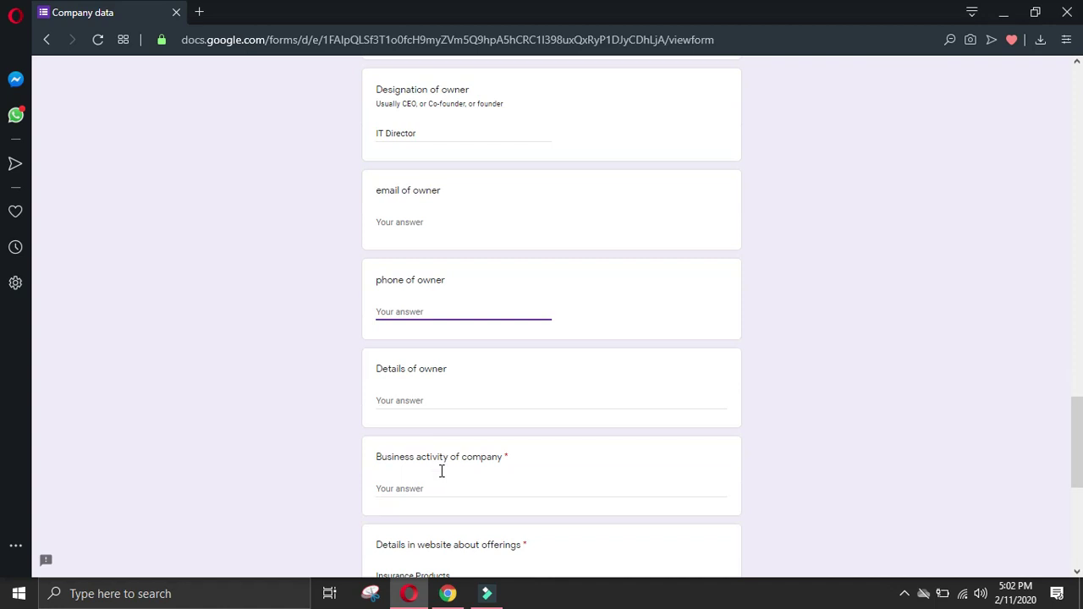
pyautogui.write('+')
pyautogui.click(441, 399)
# Step: Add an Experience heading and the Director of IT role at Generali Sigorta to Details of owner
pyautogui.write('Experience')
pyautogui.press('Return')
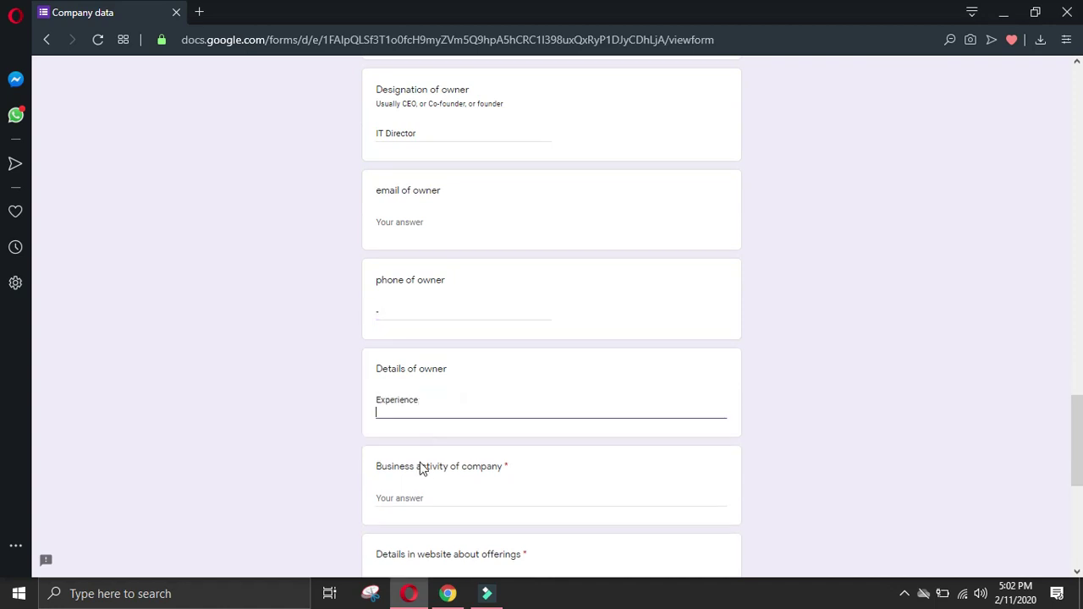
pyautogui.click(449, 593)
pyautogui.moveTo(167, 322); pyautogui.dragTo(276, 341)
pyautogui.hotkey('ctrl', 'c')
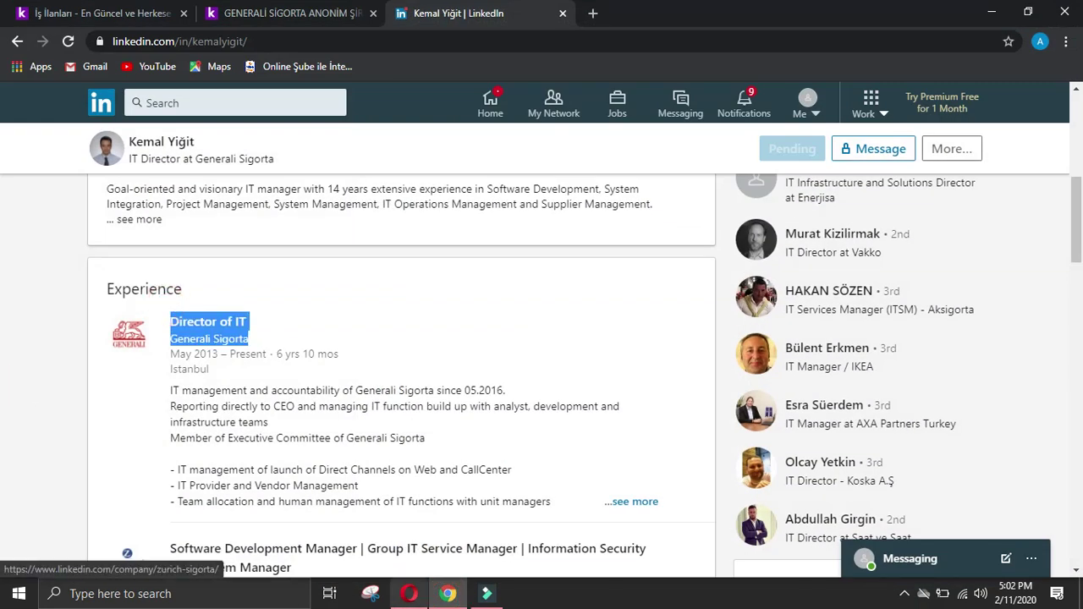
pyautogui.hotkey('alt', 'Tab')
pyautogui.hotkey('ctrl', 'v')
pyautogui.click(377, 424)
pyautogui.press('BackSpace')
pyautogui.write('-')
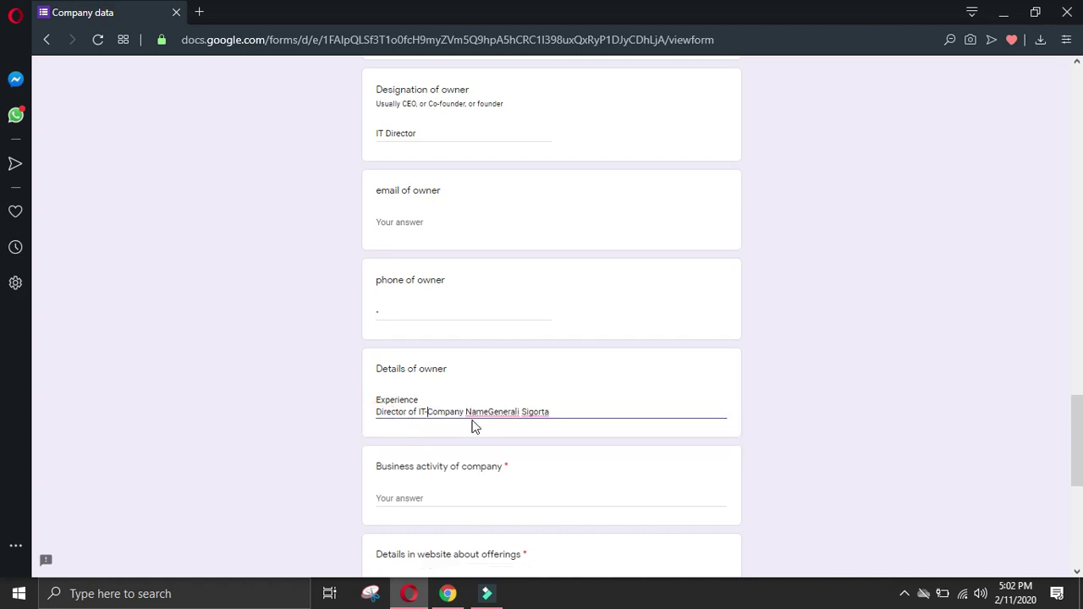
pyautogui.click(488, 410)
pyautogui.click(575, 411)
pyautogui.press('Return')
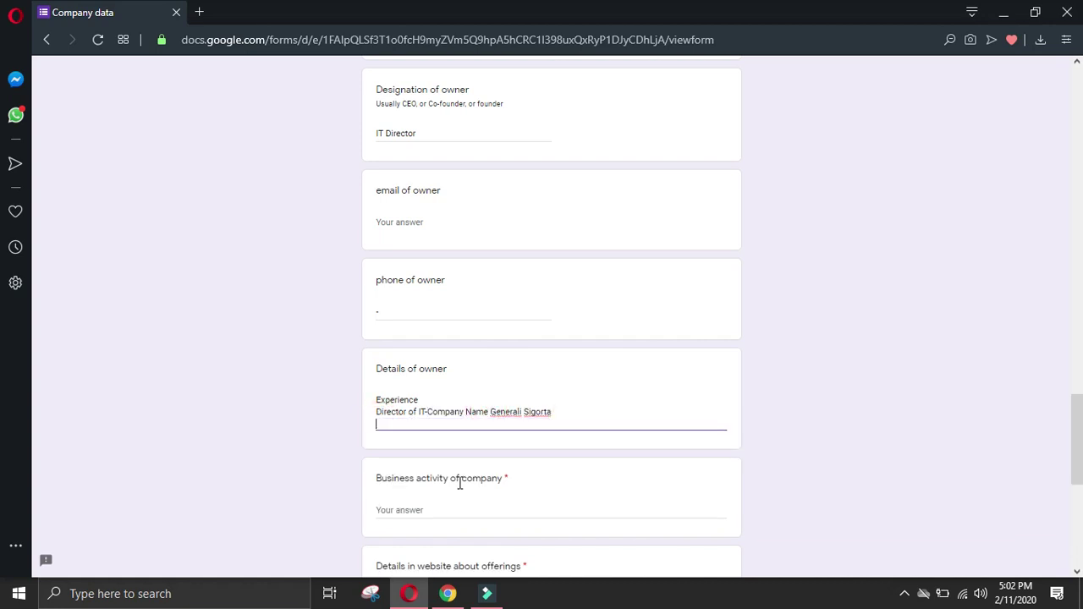
# Step: Paste the manager's Zurich Sigorta role on one line, joined to the company with a hyphen
pyautogui.hotkey('alt', 'Tab')
pyautogui.click(127, 415)
pyautogui.scroll(-2, 167, 359)
pyautogui.moveTo(173, 379); pyautogui.dragTo(308, 423)
pyautogui.click(409, 594)
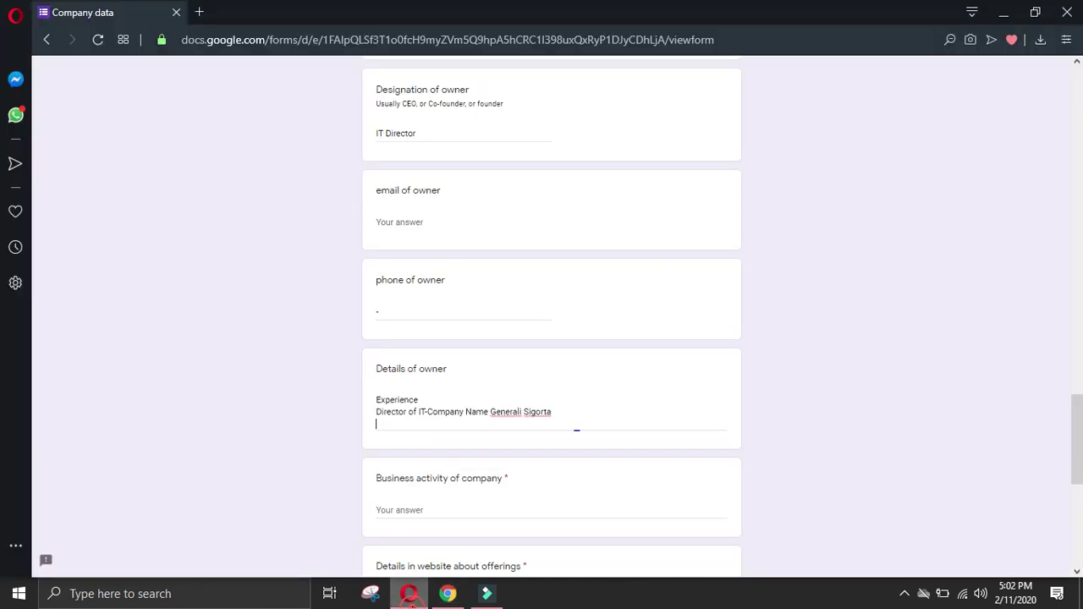
pyautogui.hotkey('ctrl', 'v')
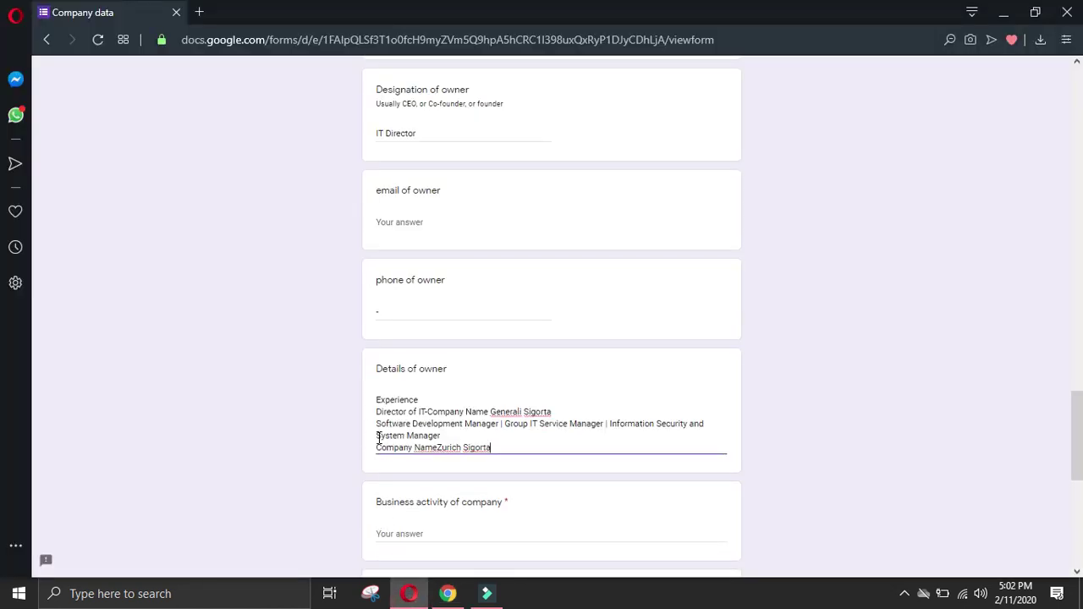
pyautogui.click(377, 448)
pyautogui.press('BackSpace')
pyautogui.write('-')
pyautogui.click(506, 435)
pyautogui.click(570, 438)
pyautogui.press('Return')
# Step: Add the Veripark role and company as one hyphenated line in Details of owner
pyautogui.click(448, 593)
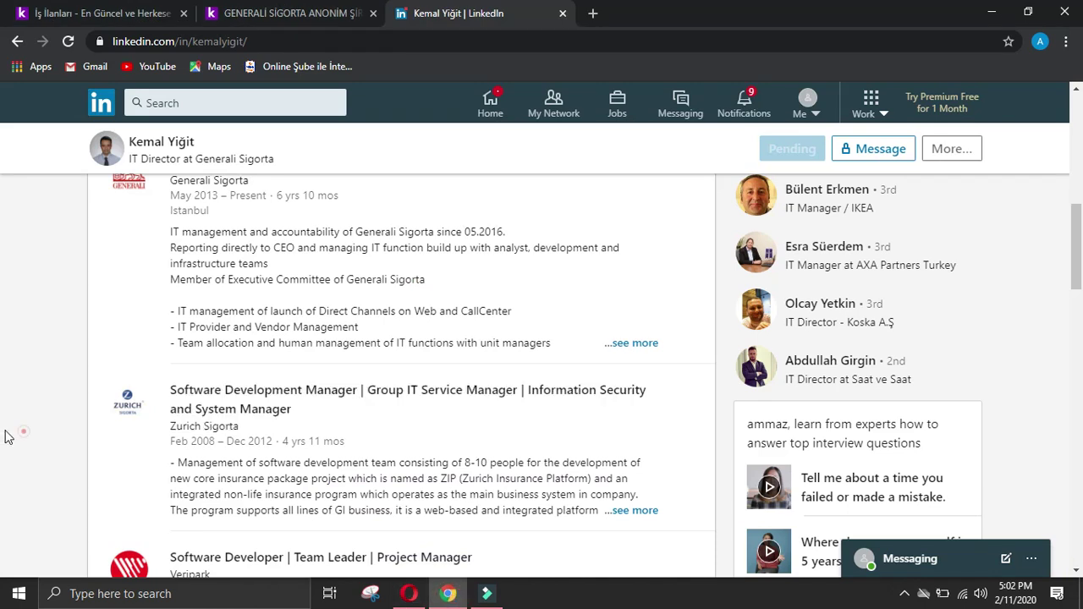
pyautogui.scroll(-2, 4, 437)
pyautogui.moveTo(167, 391); pyautogui.dragTo(229, 421)
pyautogui.hotkey('ctrl', 'c')
pyautogui.click(409, 593)
pyautogui.hotkey('ctrl', 'v')
pyautogui.click(378, 460)
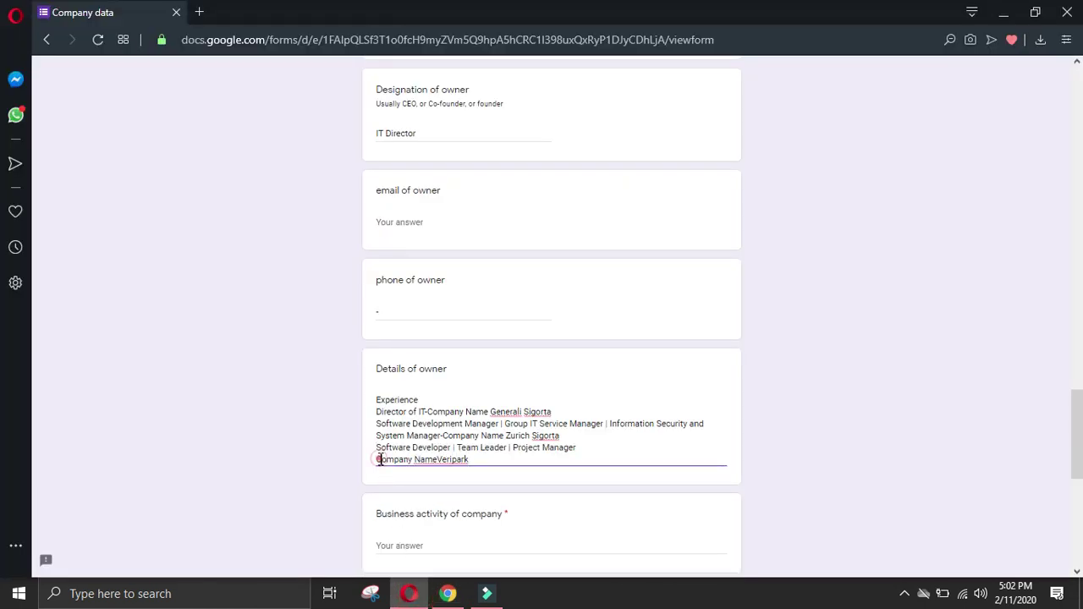
pyautogui.press('BackSpace')
pyautogui.write('-Company NameVeripark')
pyautogui.click(640, 448)
pyautogui.click(693, 443)
pyautogui.press('Return')
# Step: Add the Education heading and first Boğaziçi Üniversitesi degree, removing the duplicate line and fixing spacing
pyautogui.click(448, 593)
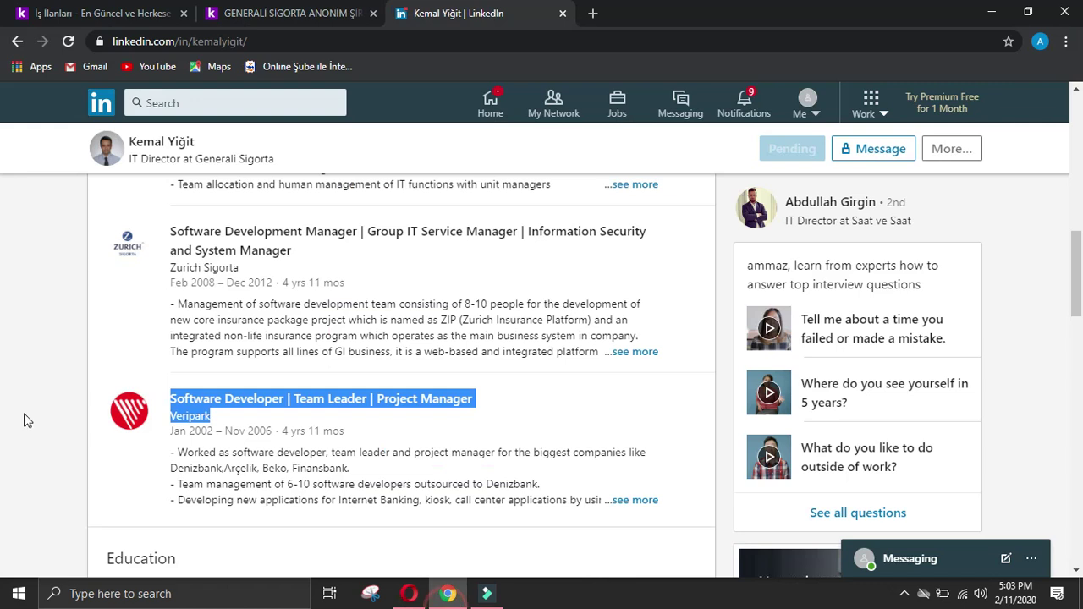
pyautogui.click(25, 415)
pyautogui.scroll(-3, 34, 414)
pyautogui.moveTo(102, 393); pyautogui.dragTo(501, 464)
pyautogui.hotkey('ctrl', 'c')
pyautogui.click(409, 593)
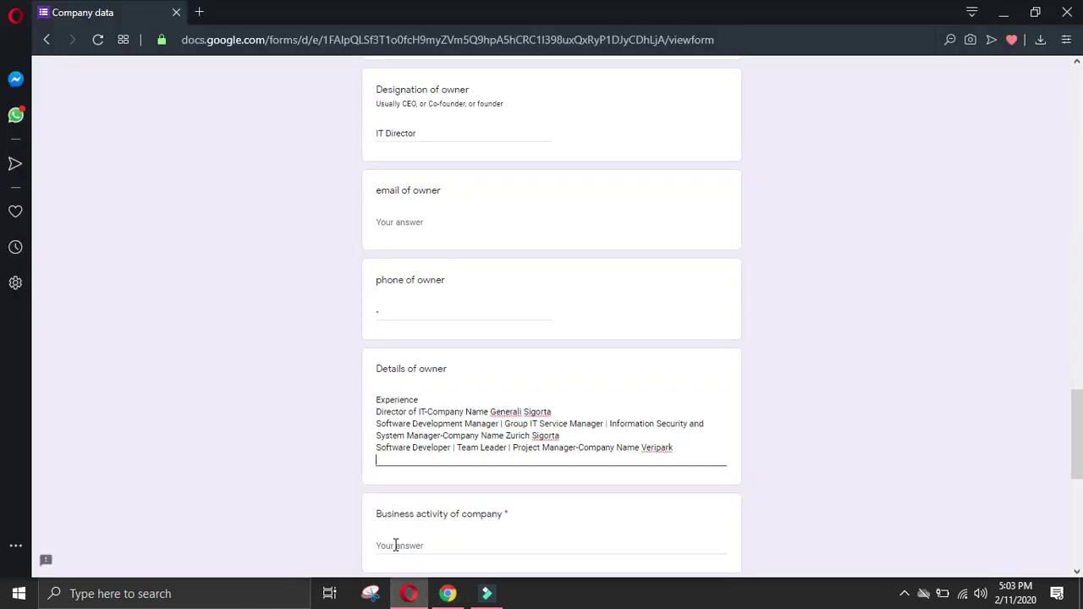
pyautogui.hotkey('ctrl', 'v')
pyautogui.moveTo(464, 480); pyautogui.dragTo(329, 486)
pyautogui.press('BackSpace')
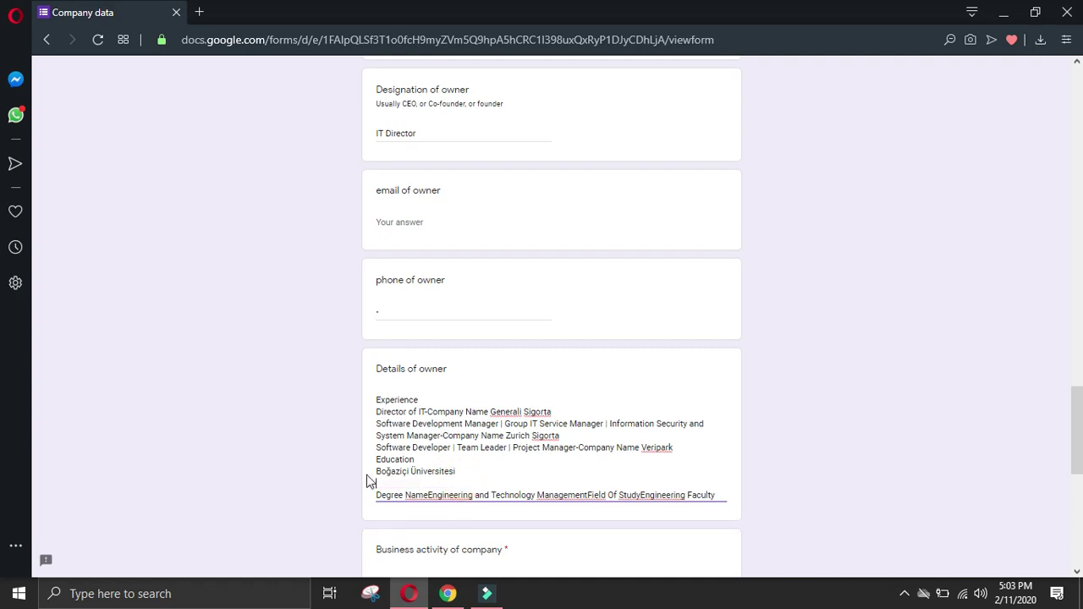
pyautogui.press('BackSpace')
pyautogui.press('BackSpace')
pyautogui.write('-')
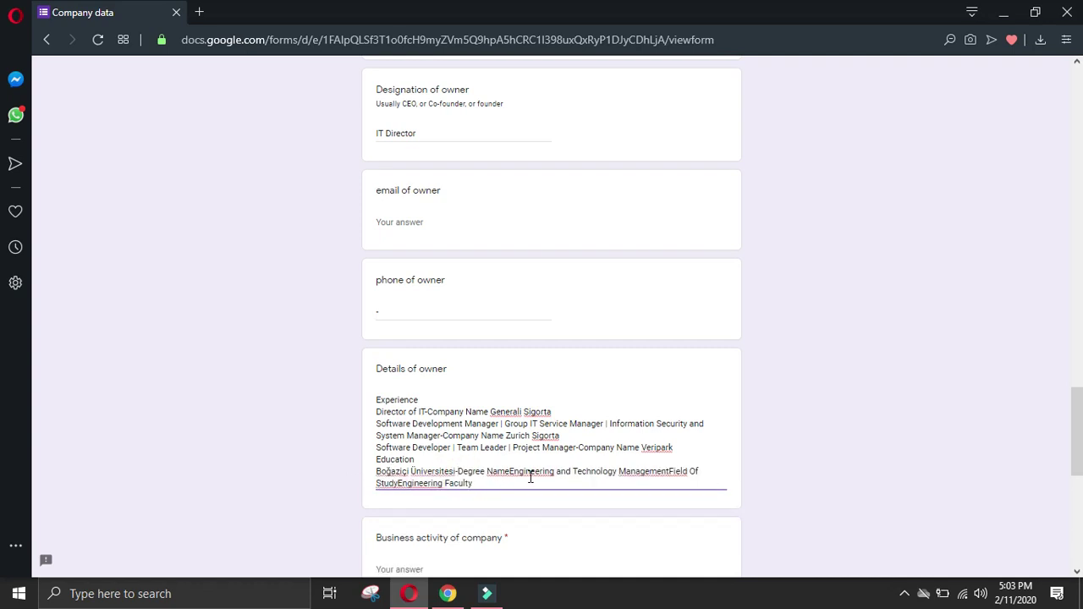
pyautogui.click(510, 470)
pyautogui.click(669, 471)
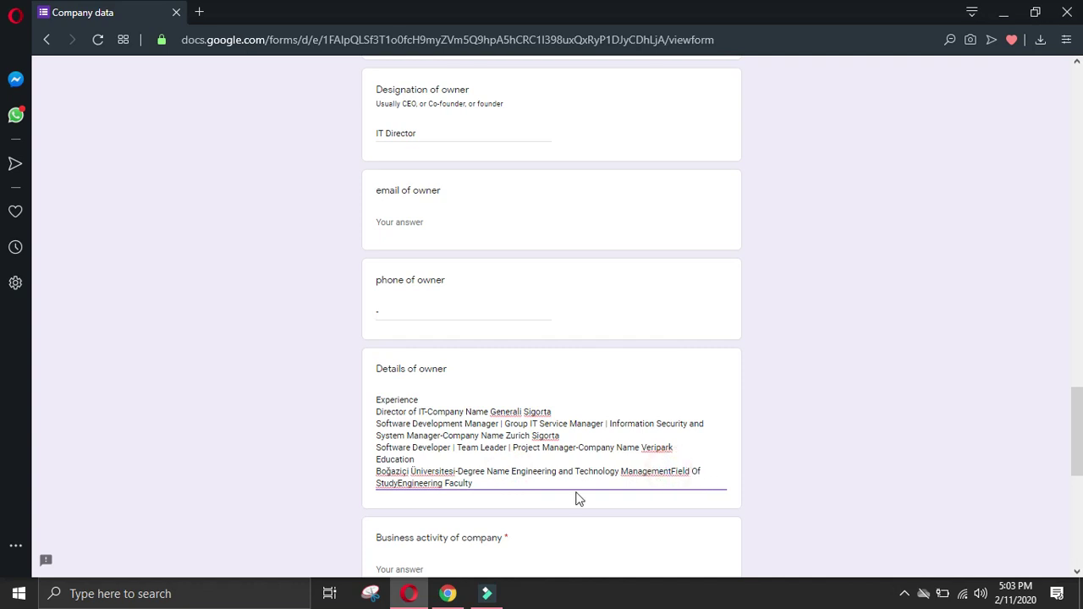
pyautogui.click(398, 483)
pyautogui.click(522, 485)
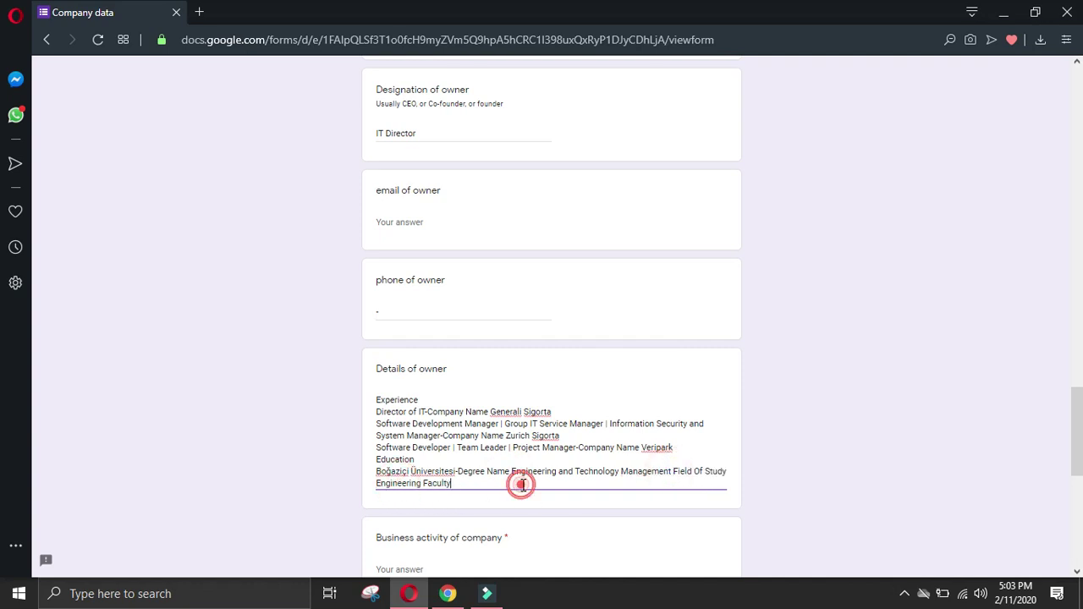
# Step: Add the second Boğaziçi Üniversitesi degree in Computer Engineering on one cleanly spaced line
pyautogui.click(448, 594)
pyautogui.scroll(-2, 188, 366)
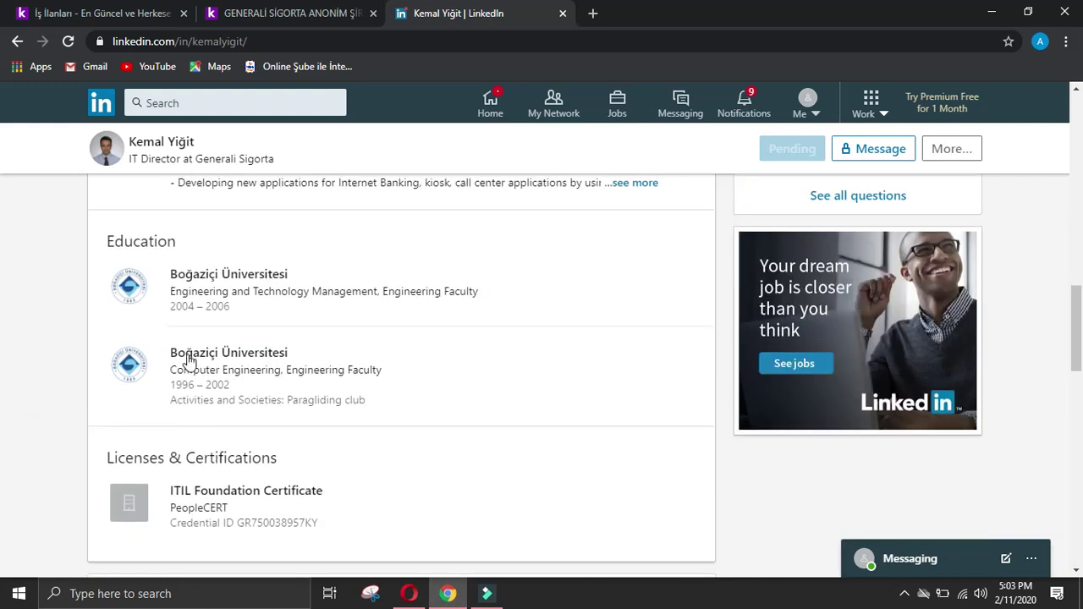
pyautogui.moveTo(174, 341); pyautogui.dragTo(432, 373)
pyautogui.click(409, 594)
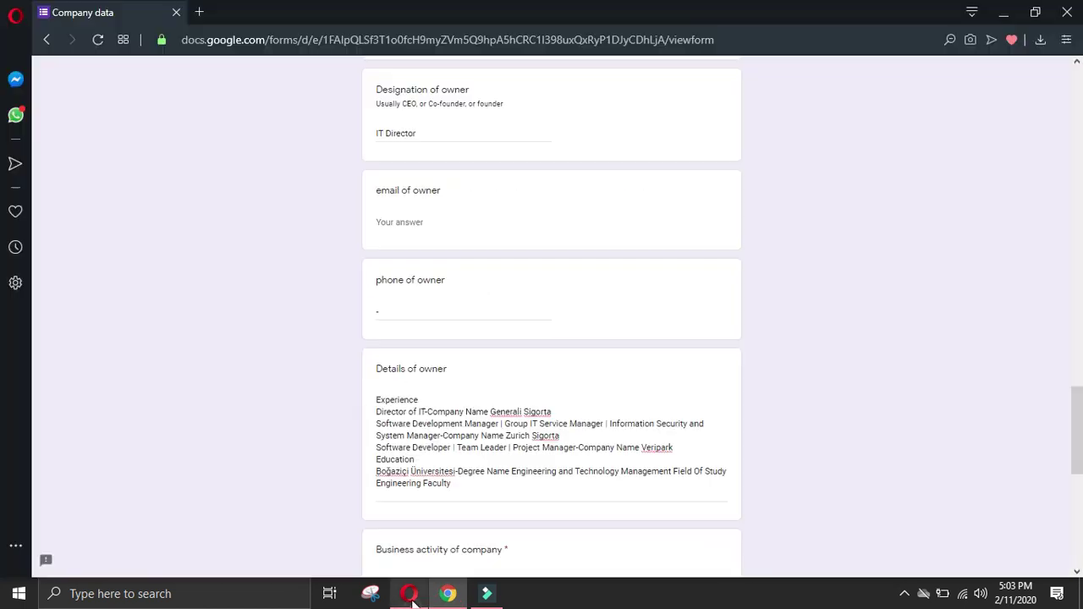
pyautogui.hotkey('ctrl', 'v')
pyautogui.click(376, 509)
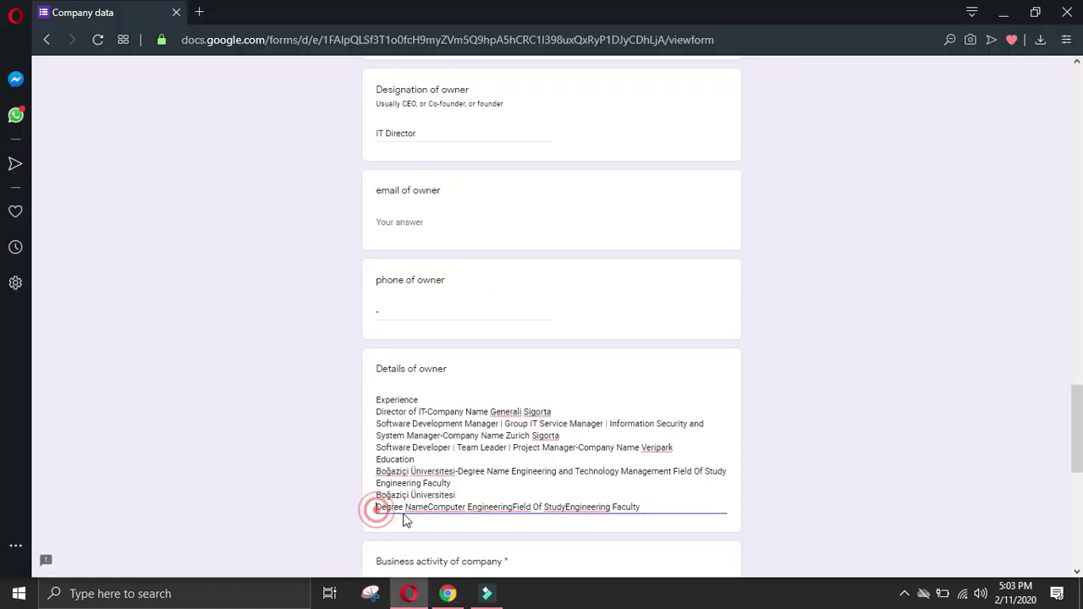
pyautogui.press('BackSpace')
pyautogui.write('-')
pyautogui.click(509, 497)
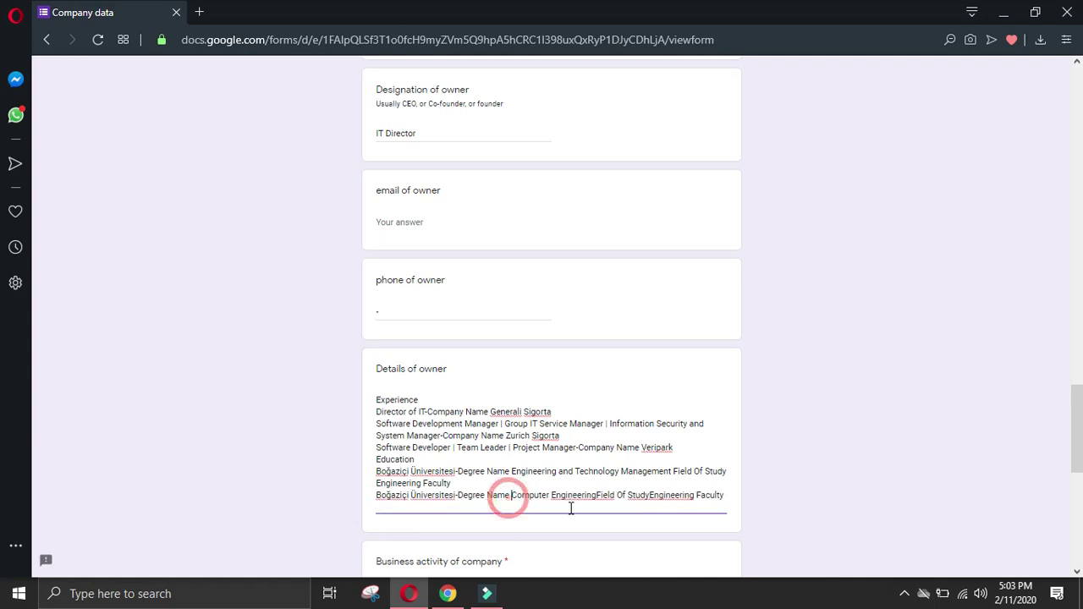
pyautogui.click(597, 495)
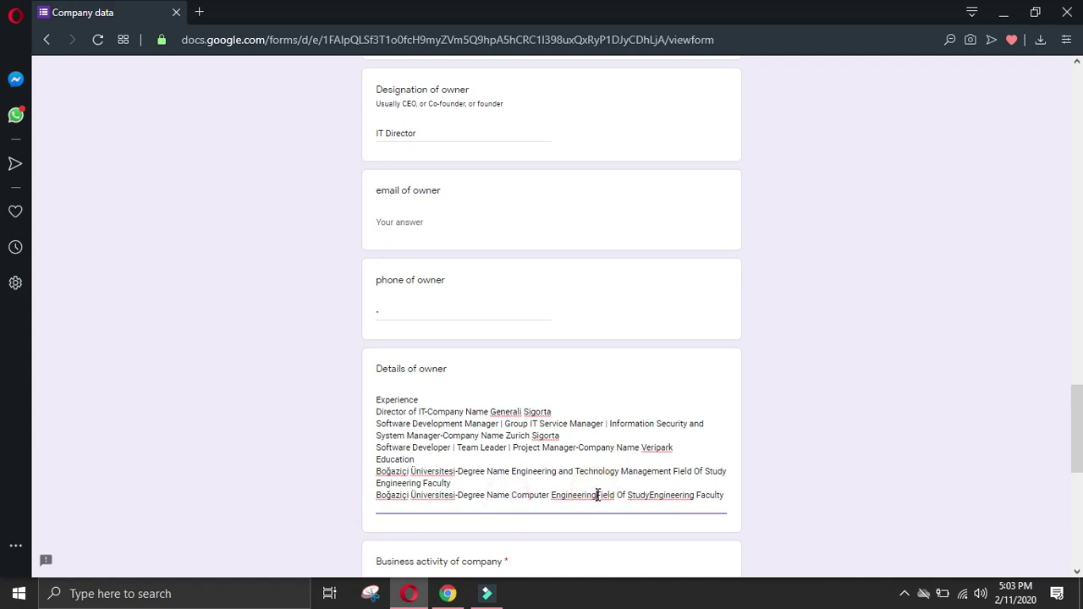
pyautogui.click(653, 495)
pyautogui.click(694, 506)
pyautogui.press('Return')
pyautogui.click(446, 595)
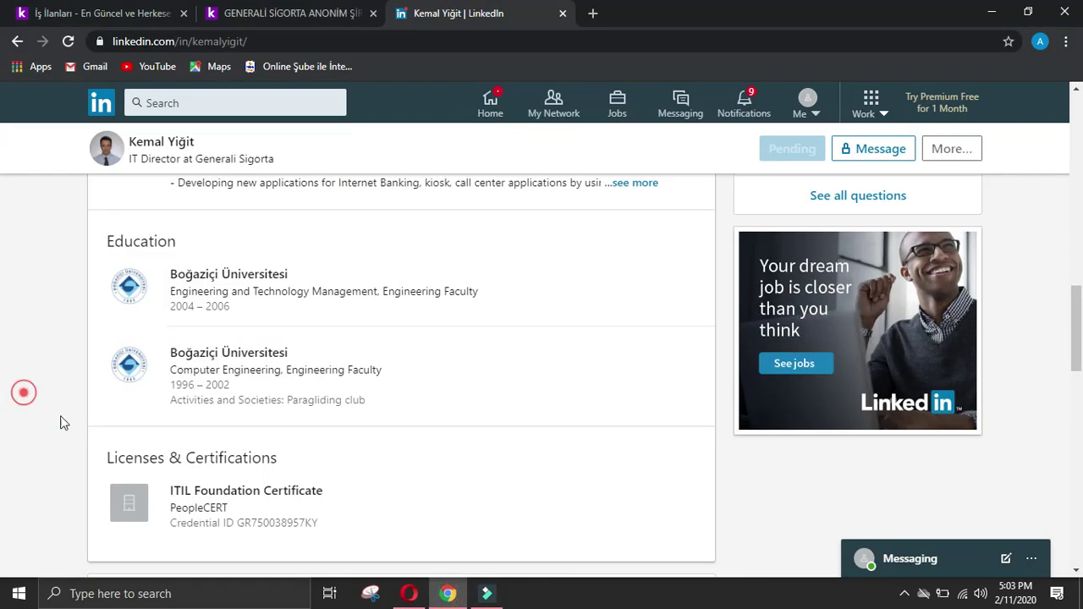
# Step: Close the Generali and LinkedIn tabs and return to the kariyer.net job listings
pyautogui.click(373, 14)
pyautogui.click(374, 13)
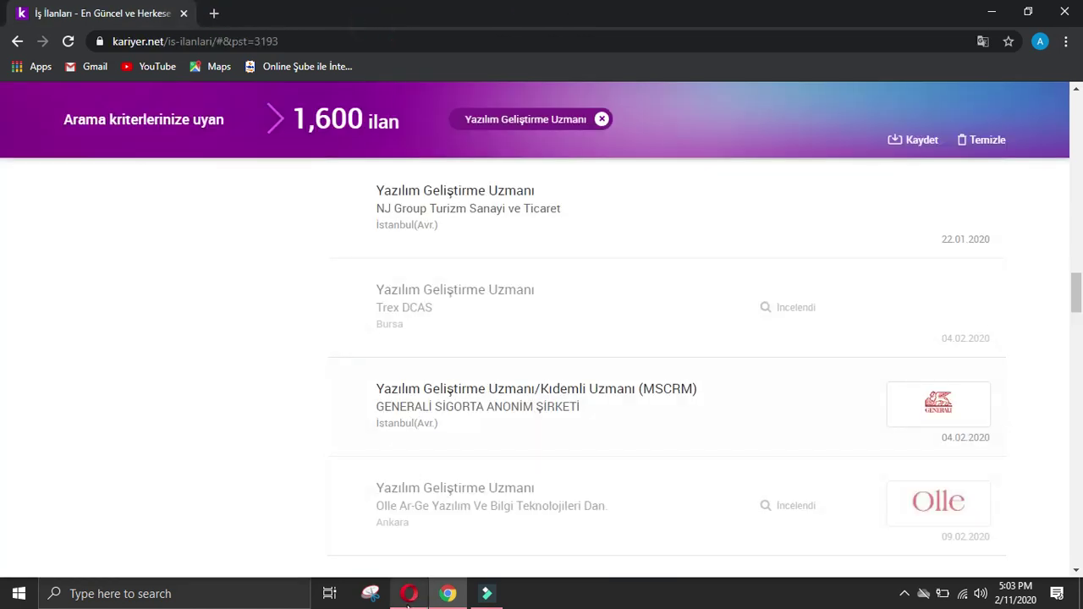
pyautogui.click(409, 593)
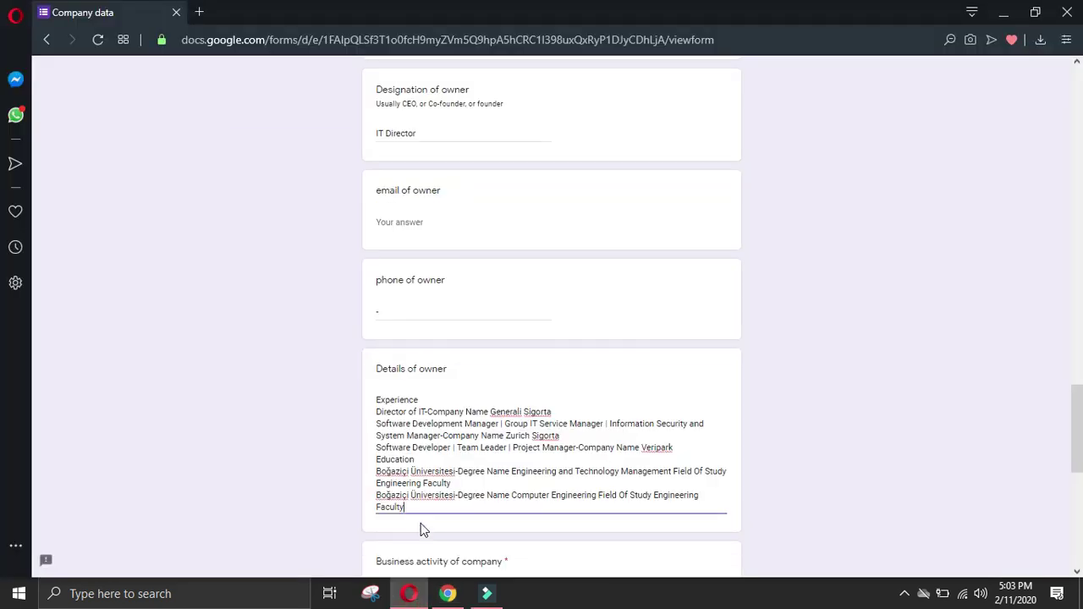
pyautogui.scroll(-6, 422, 525)
pyautogui.click(446, 593)
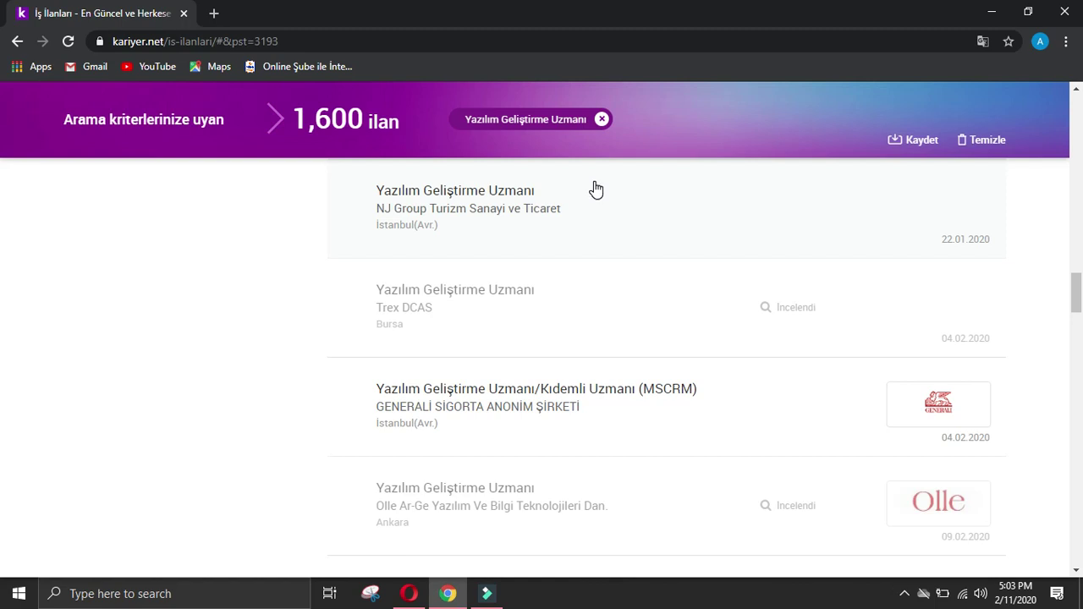
# Step: Open the GENERALİ SİGORTA listing, reach generali.com.tr through Google, and translate it to English
pyautogui.click(551, 364)
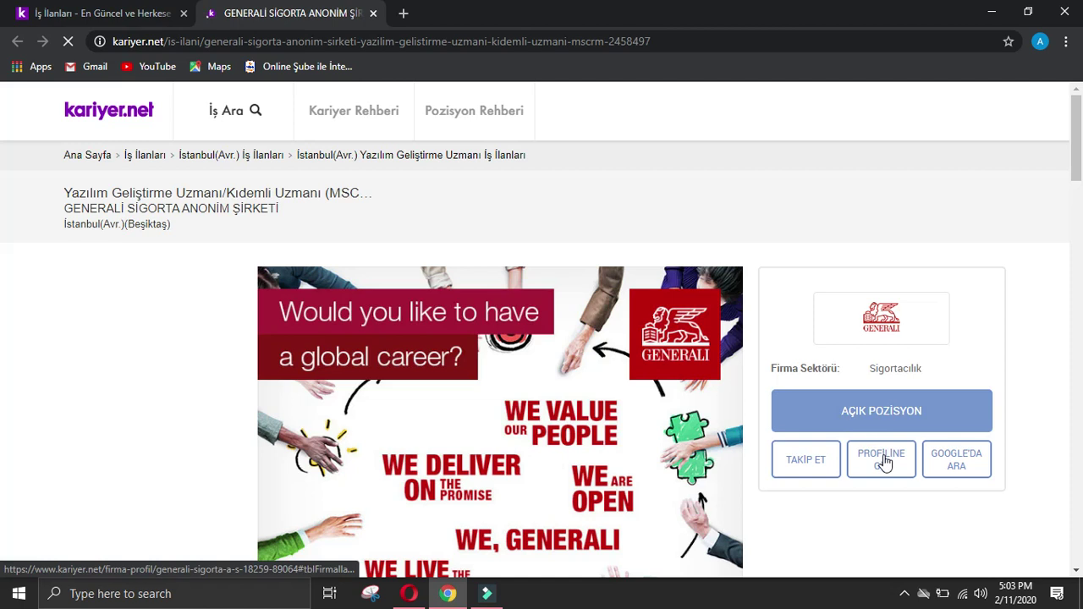
pyautogui.click(969, 468)
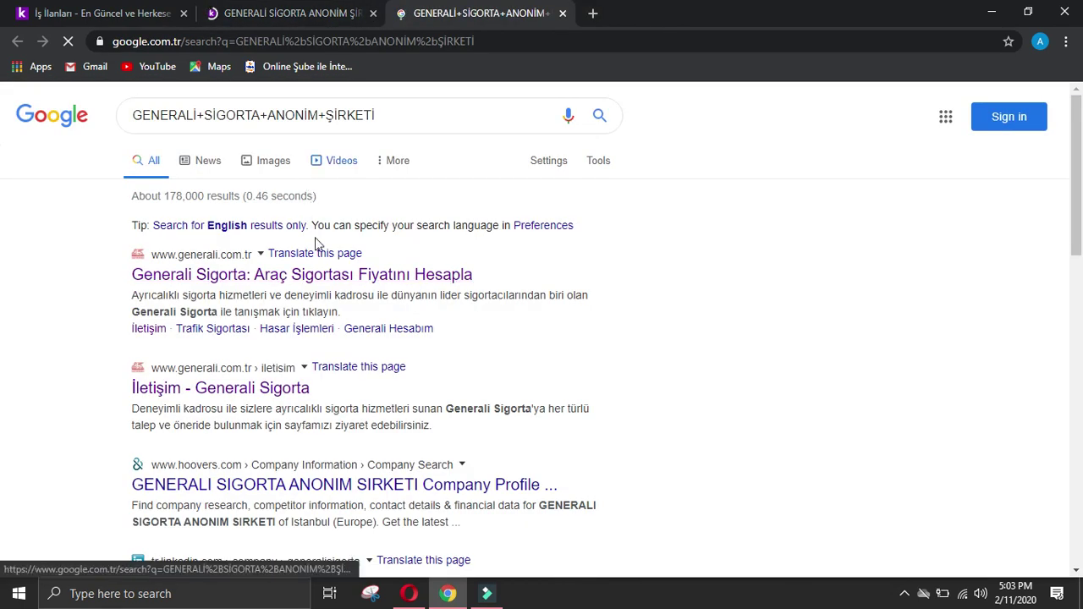
pyautogui.click(324, 275)
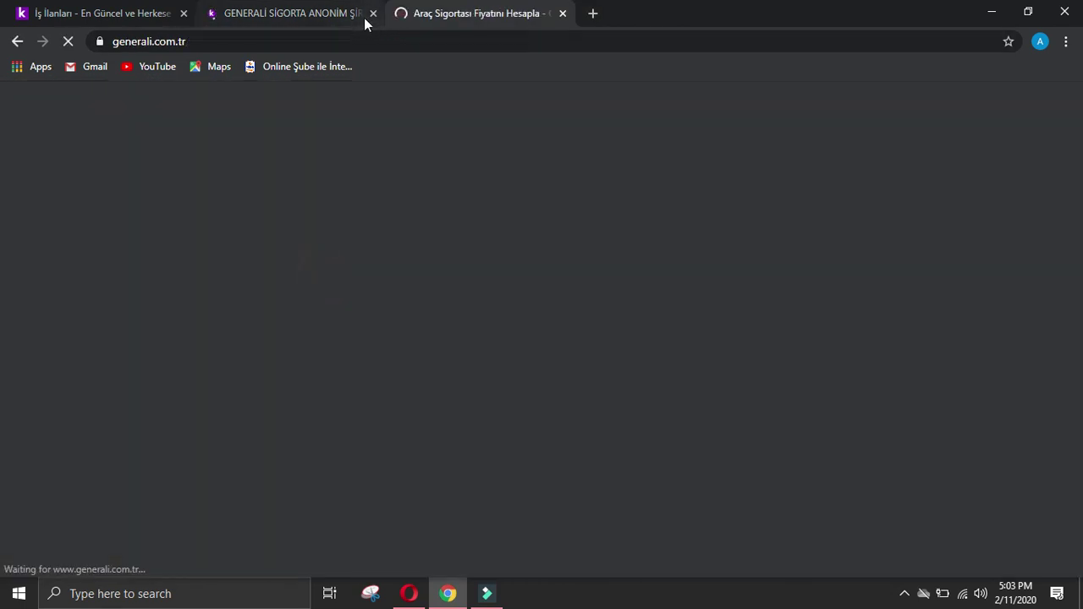
pyautogui.click(373, 13)
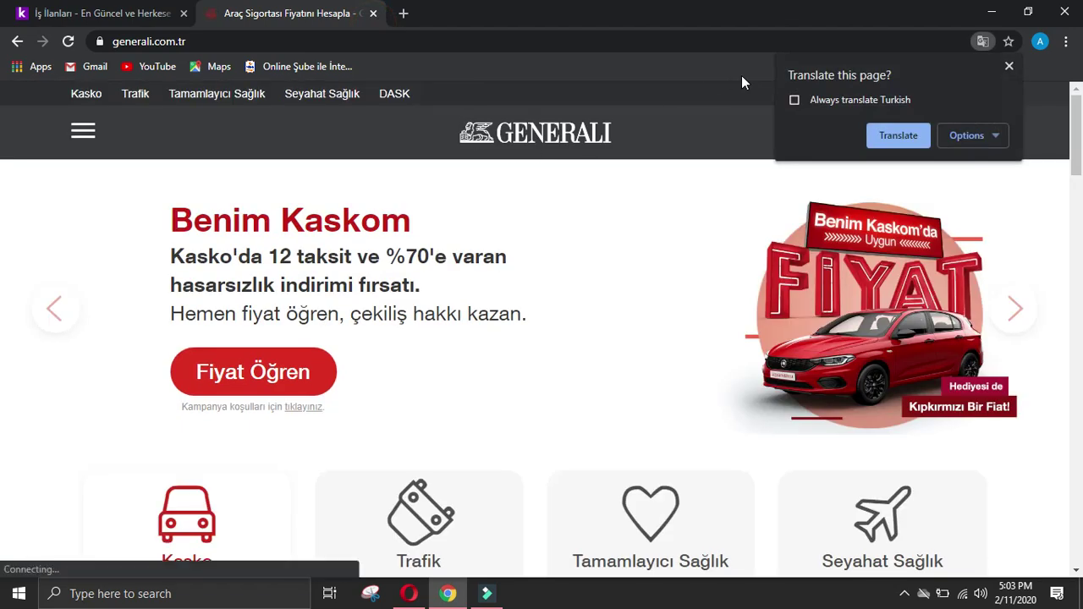
pyautogui.click(899, 134)
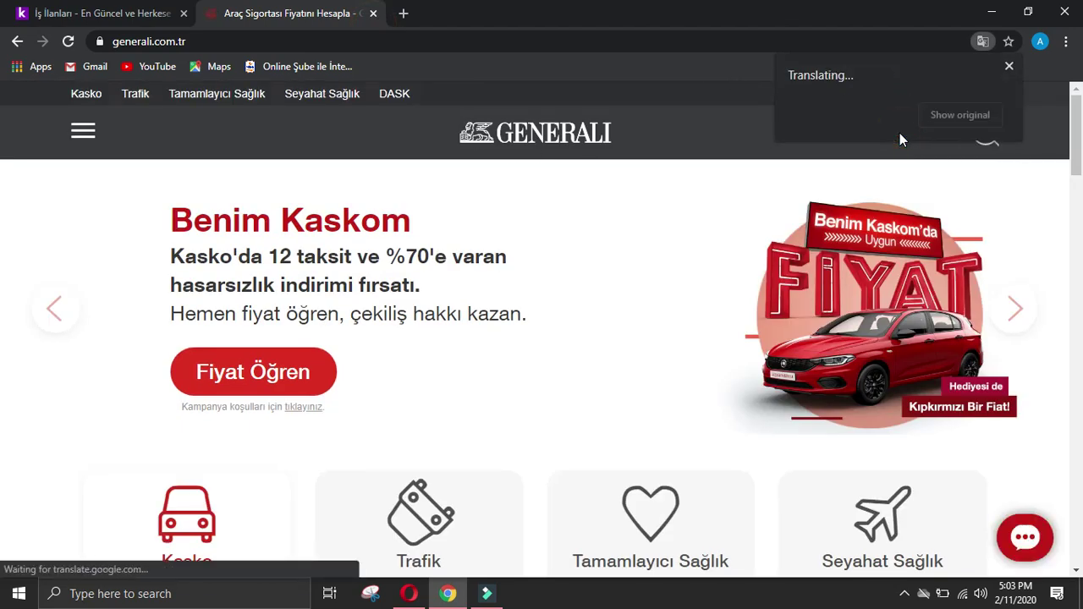
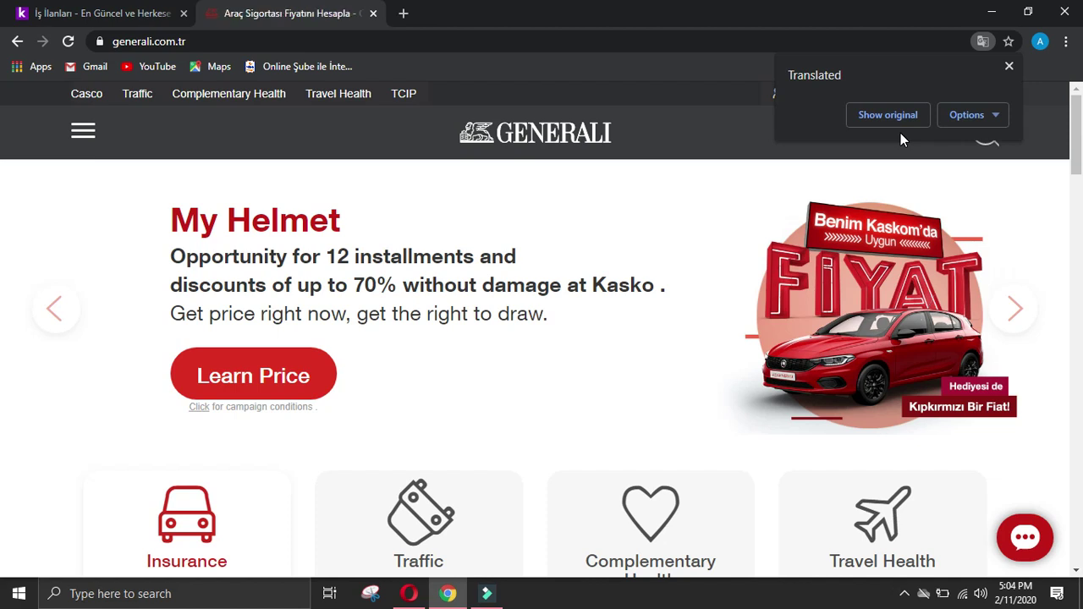
# Step: Paste Generali's '200 Years Insurance Experience' paragraph into the Achievements of company answer
pyautogui.scroll(-4, 714, 211)
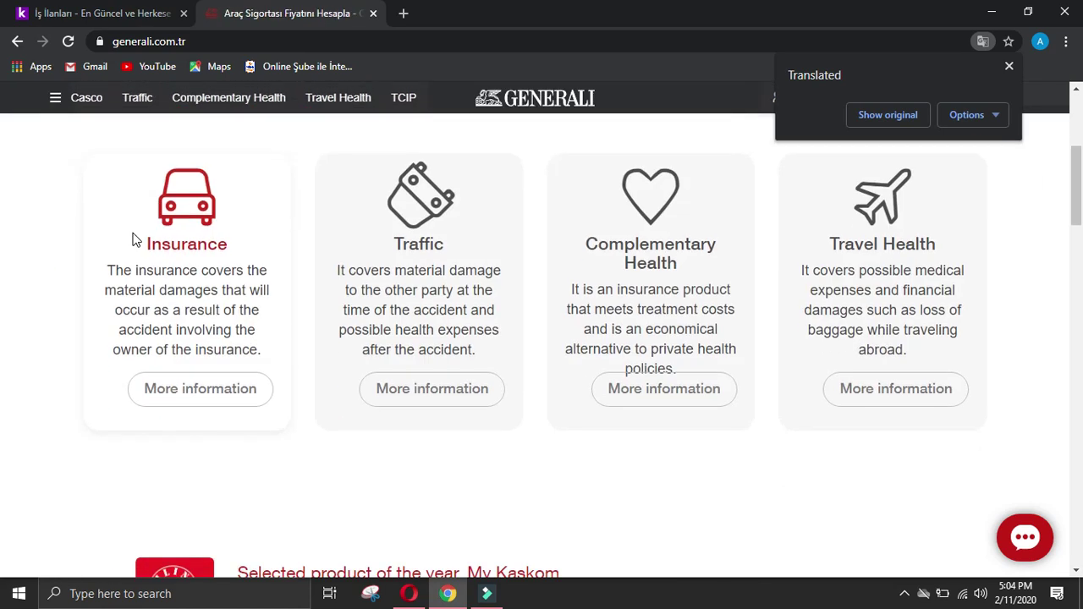
pyautogui.scroll(-5, 133, 240)
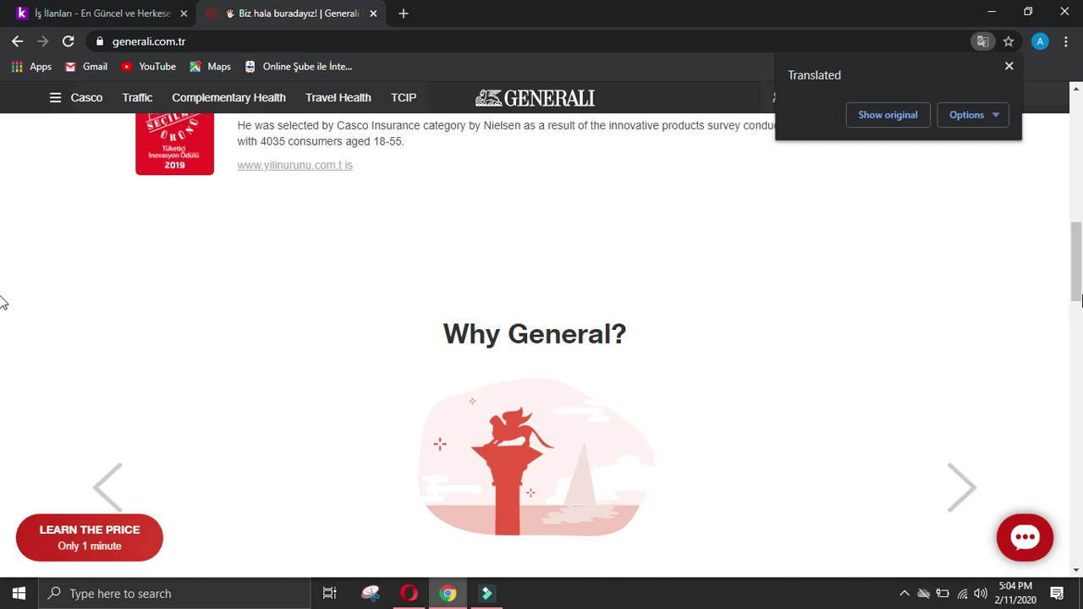
pyautogui.scroll(10, 2, 303)
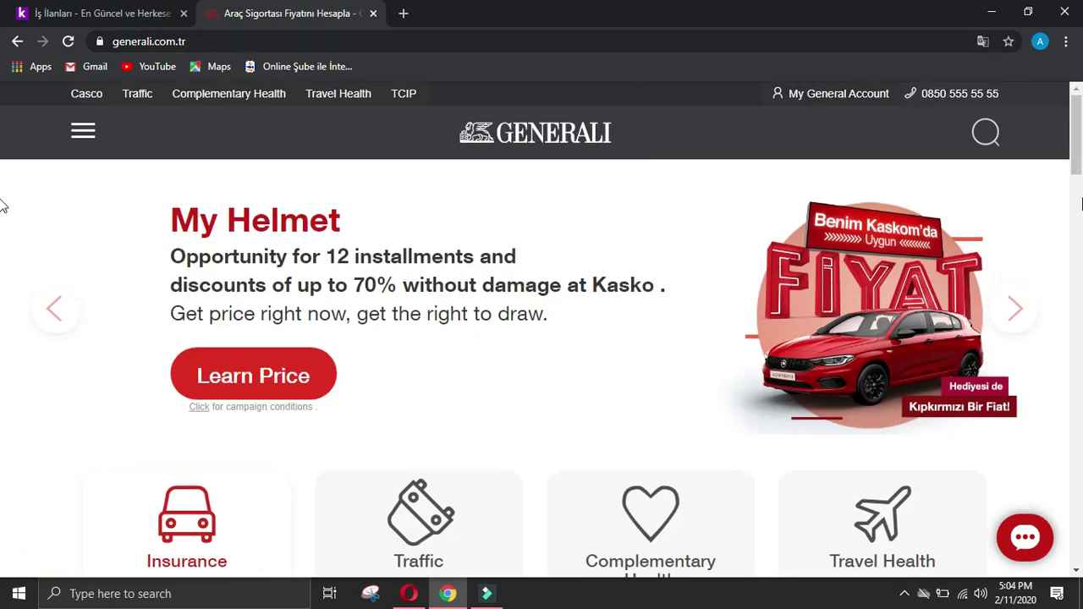
pyautogui.click(83, 130)
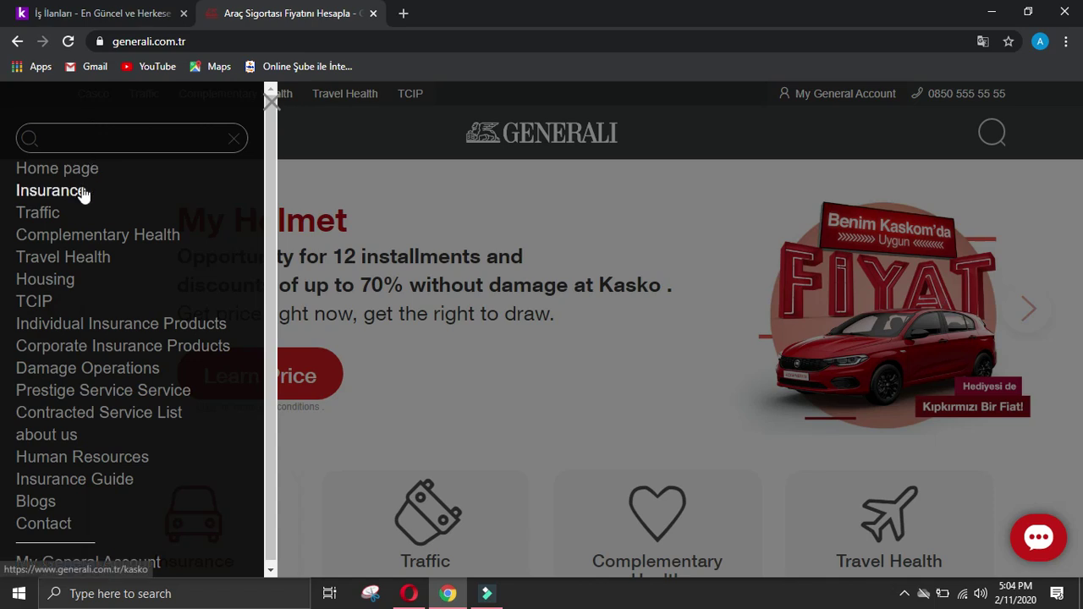
pyautogui.click(82, 169)
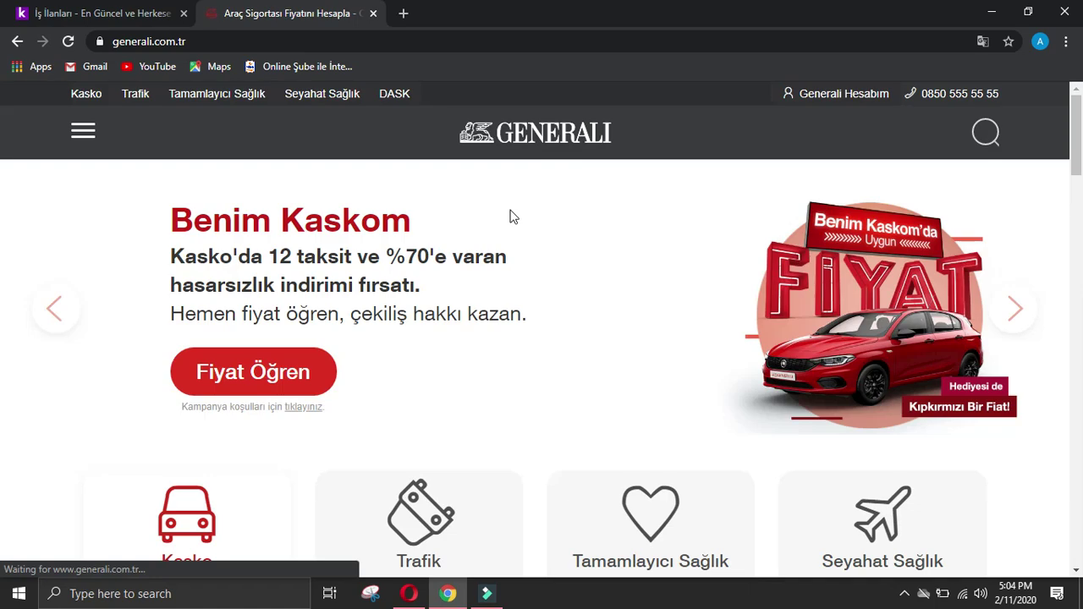
pyautogui.scroll(-10, 513, 217)
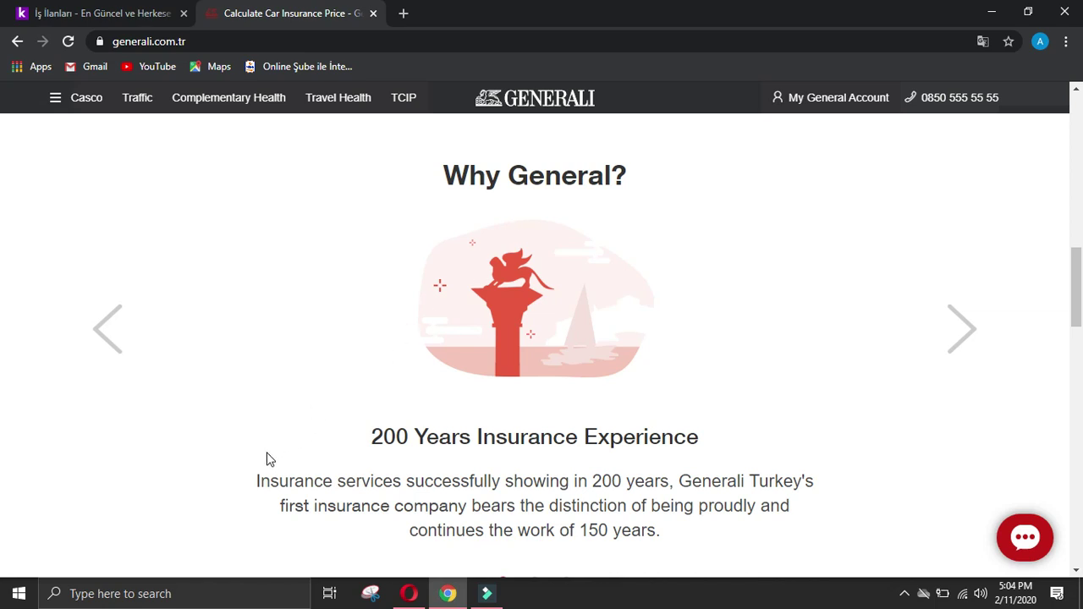
pyautogui.moveTo(254, 480); pyautogui.dragTo(683, 550)
pyautogui.hotkey('ctrl', 'c')
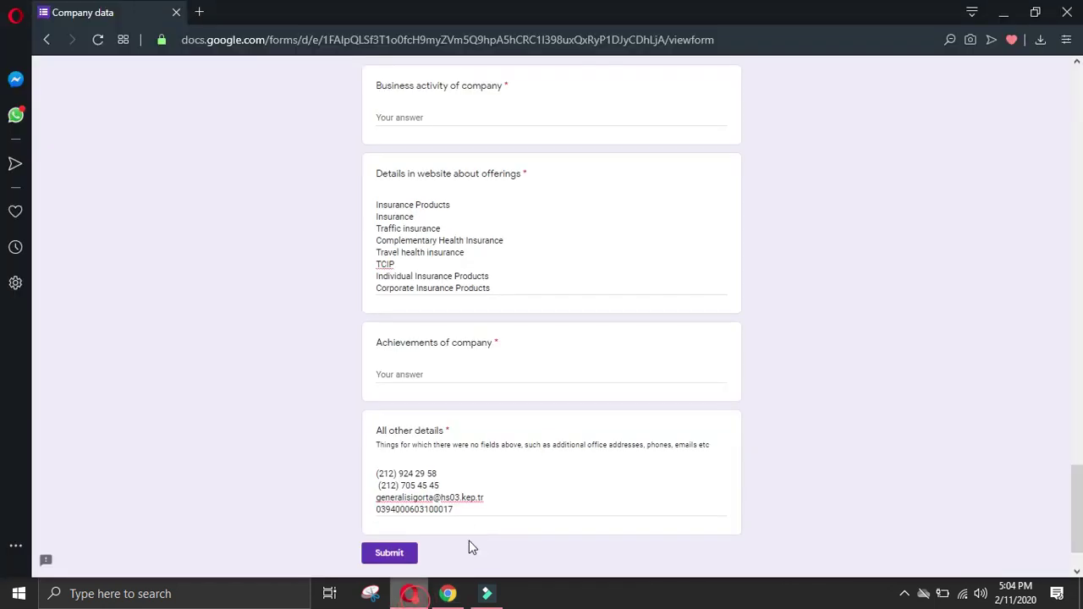
pyautogui.click(410, 594)
pyautogui.click(425, 372)
pyautogui.hotkey('ctrl', 'v')
# Step: Append the 'Among Europe's Top 3' heading and paragraph to the Achievements answer
pyautogui.click(448, 594)
pyautogui.click(973, 333)
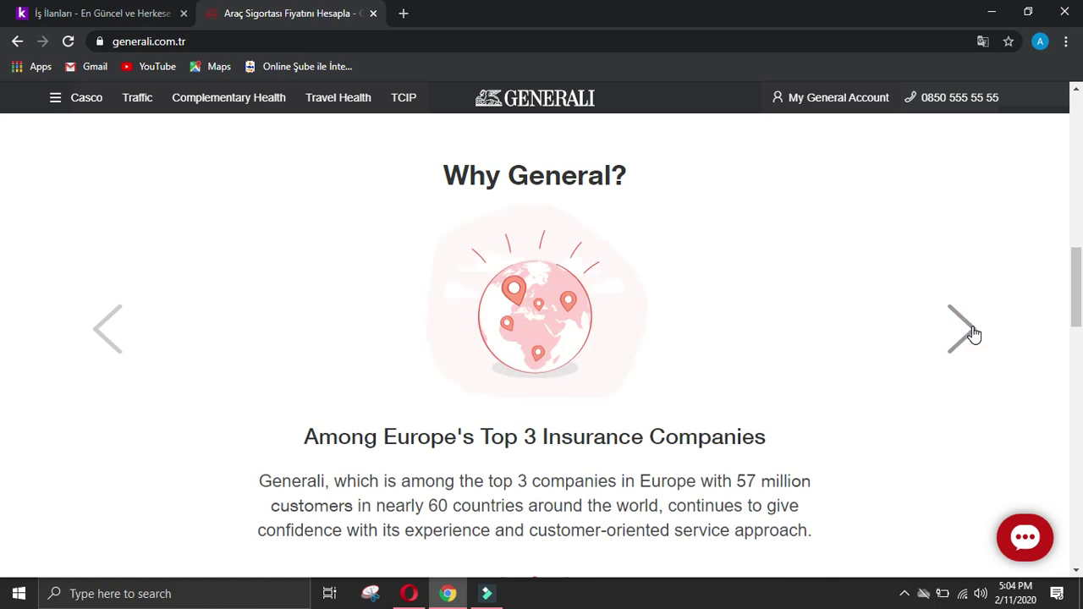
pyautogui.moveTo(305, 433); pyautogui.dragTo(838, 546)
pyautogui.hotkey('ctrl', 'c')
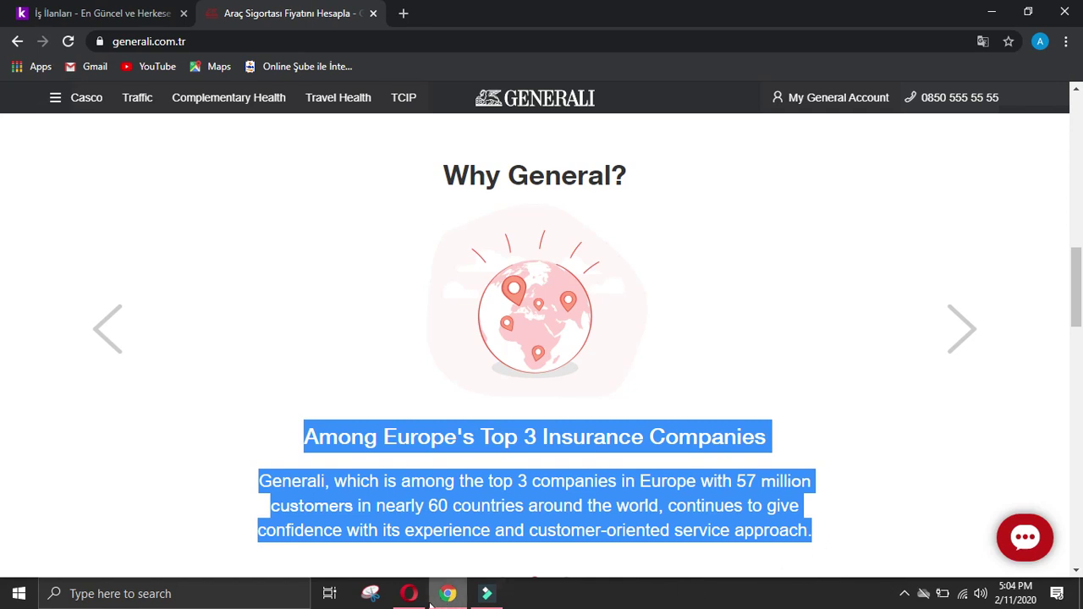
pyautogui.click(406, 593)
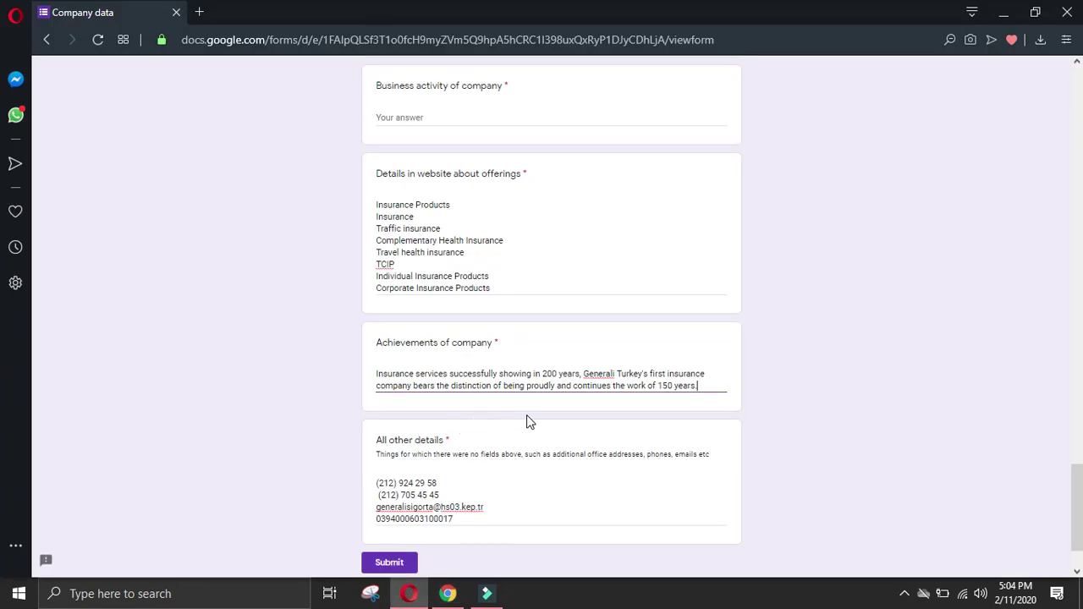
pyautogui.hotkey('ctrl', 'v')
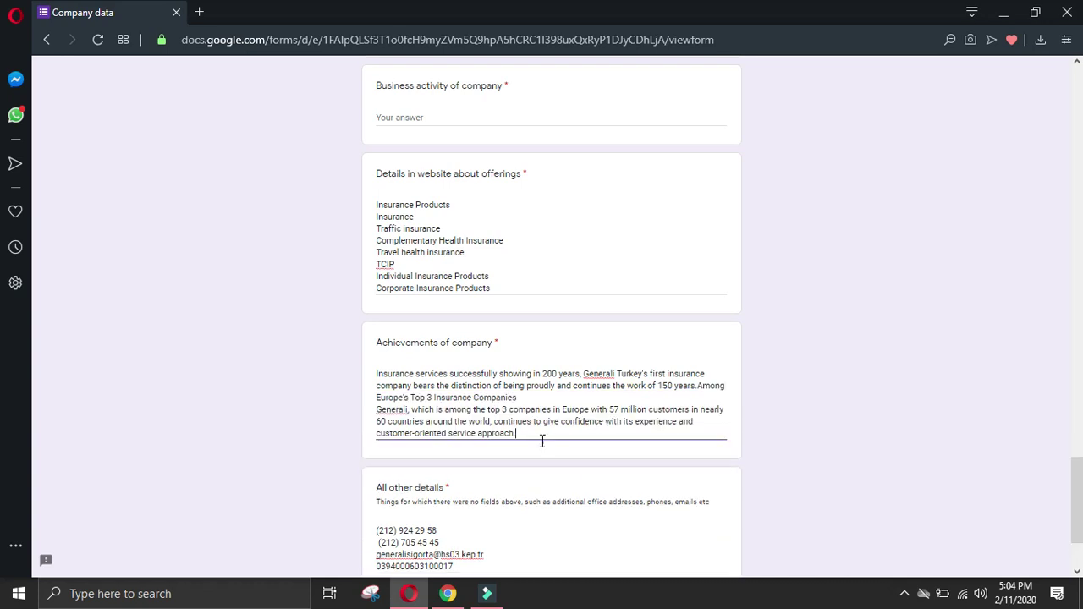
pyautogui.click(447, 593)
pyautogui.click(978, 339)
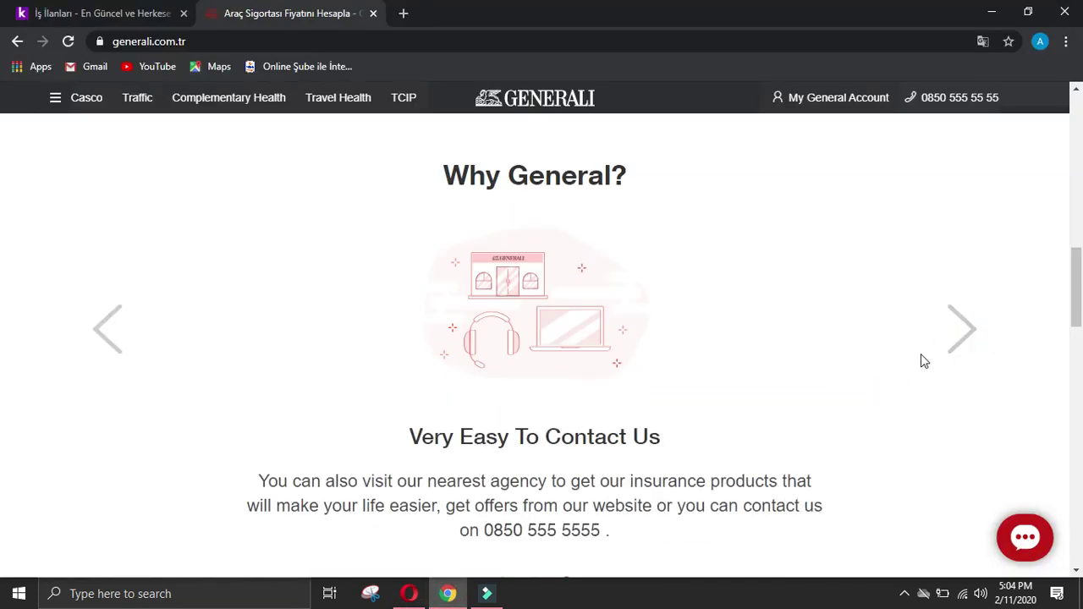
# Step: Open Generali's Corporate Information page from the site footer
pyautogui.click(964, 339)
pyautogui.click(964, 339)
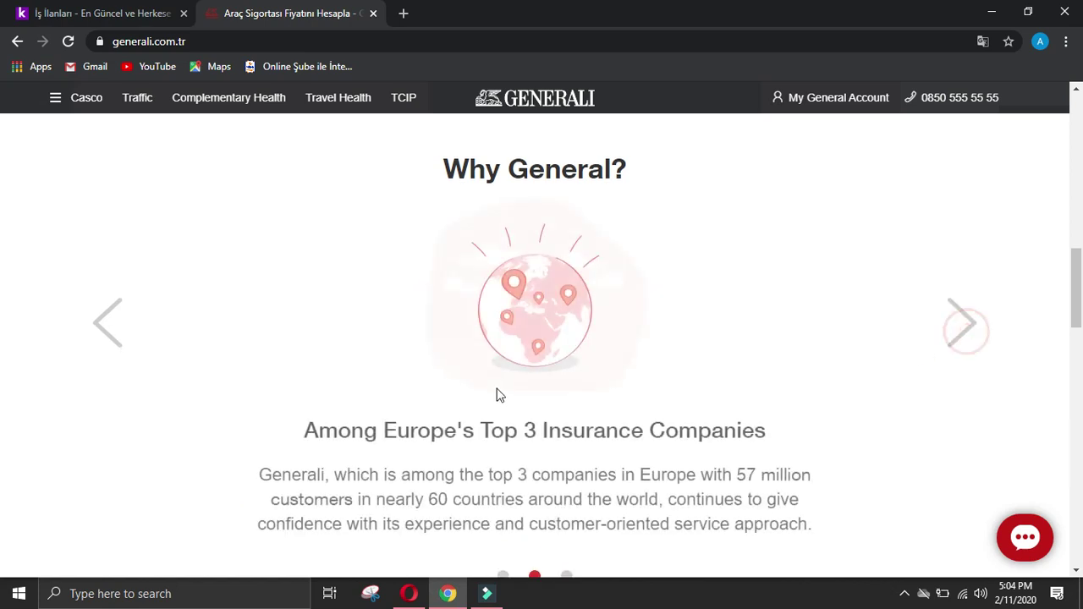
pyautogui.scroll(-10, 497, 395)
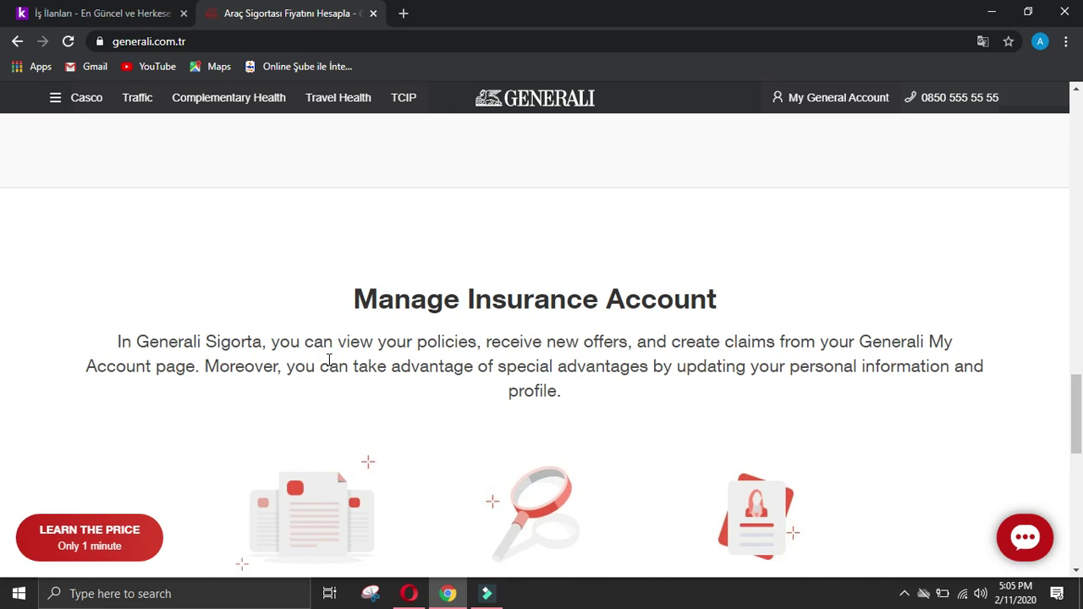
pyautogui.scroll(-5, 338, 357)
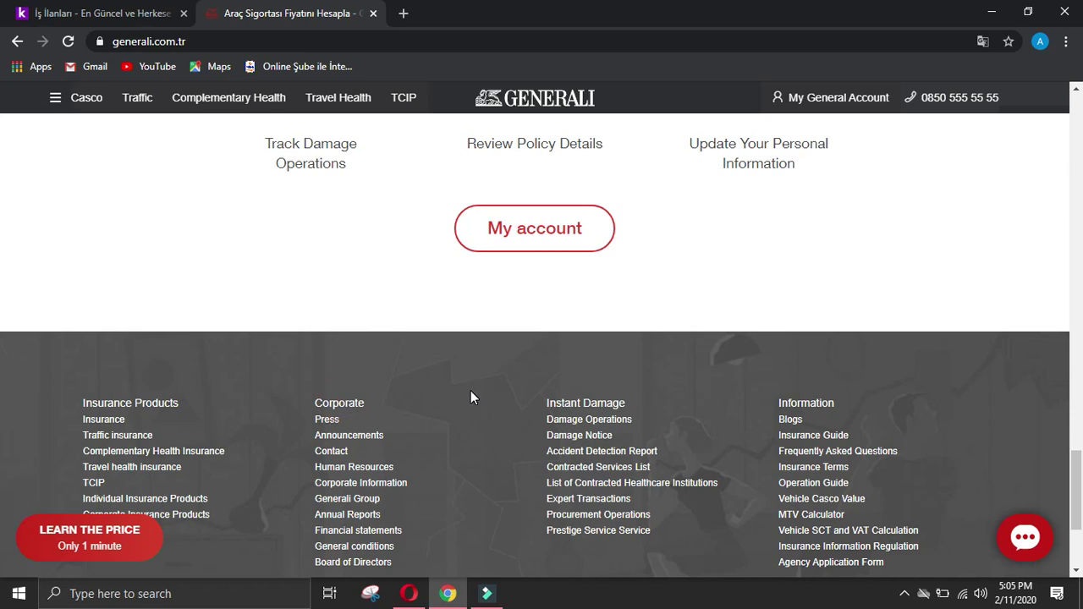
pyautogui.click(387, 482)
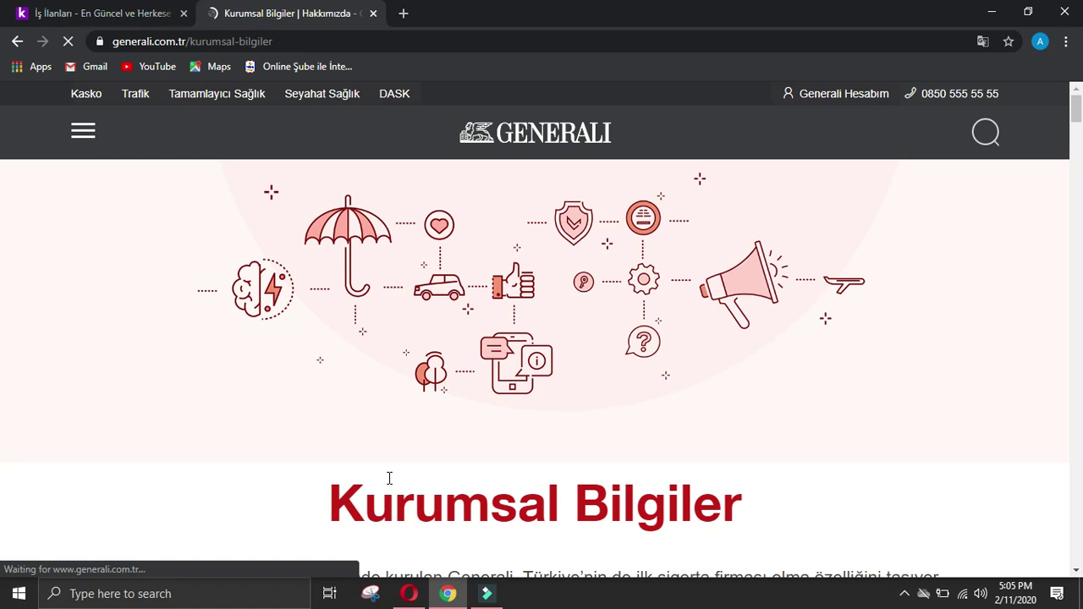
# Step: Select the paragraph about Generali's 1831 founding and 1863 Istanbul agency
pyautogui.scroll(-5, 500, 464)
pyautogui.scroll(3, 499, 471)
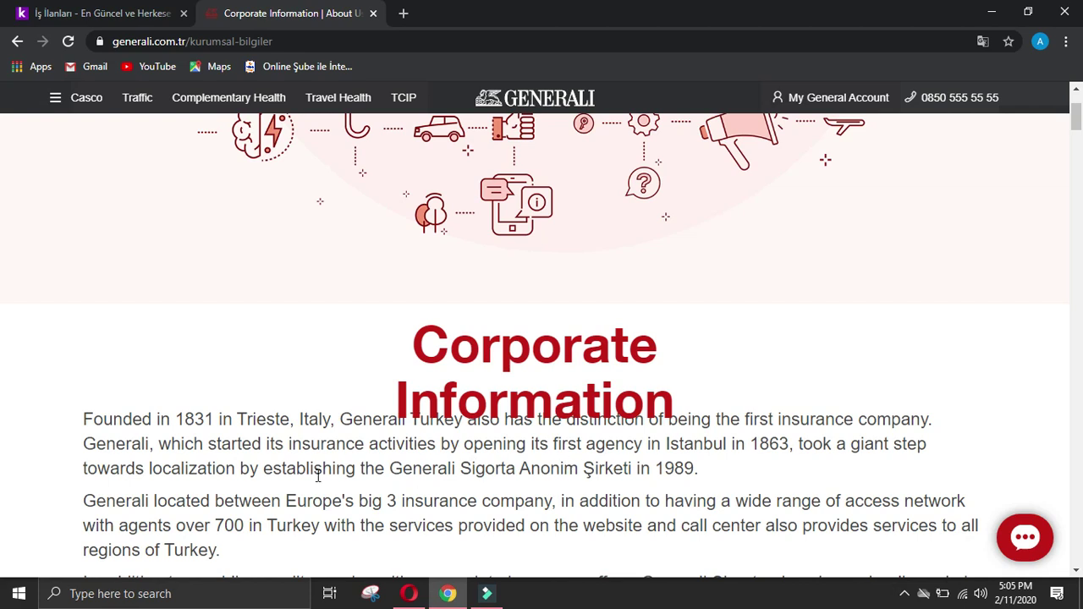
pyautogui.click(209, 444)
pyautogui.moveTo(211, 446); pyautogui.dragTo(743, 475)
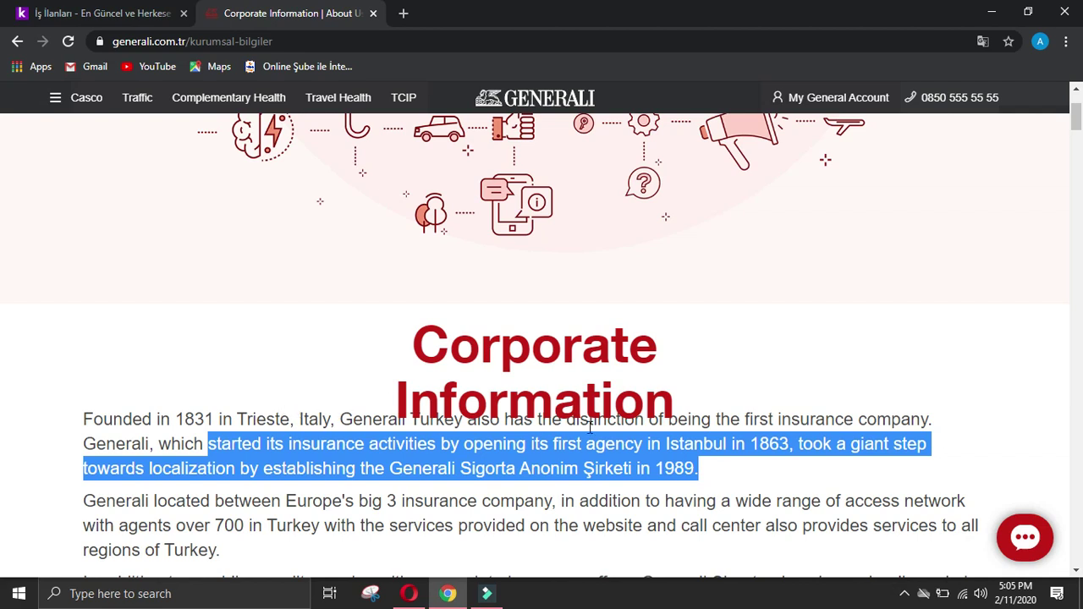
pyautogui.tripleClick(716, 418)
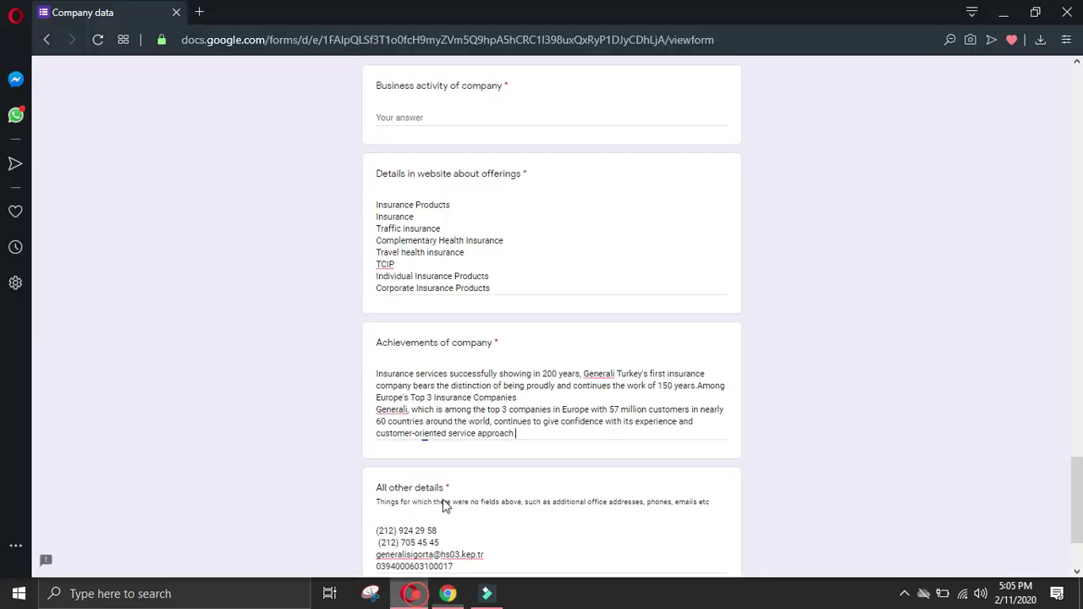
# Step: Submit the filled-in Company data form
pyautogui.click(408, 594)
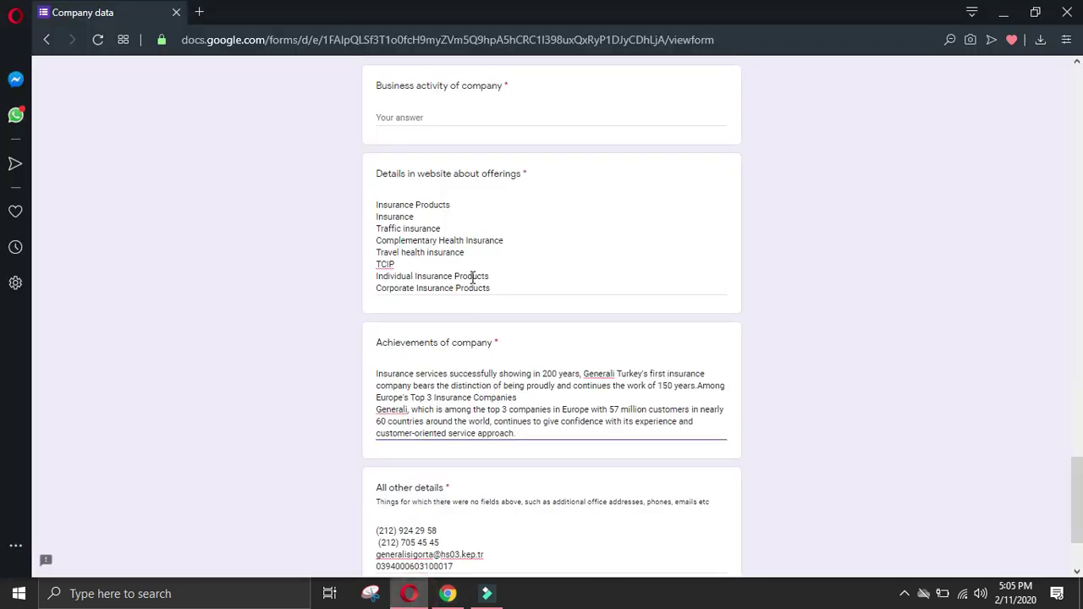
pyautogui.click(409, 119)
pyautogui.scroll(-3, 459, 254)
pyautogui.click(394, 480)
# Step: Check the browser options and the screen recorder in the system tray
pyautogui.click(1003, 12)
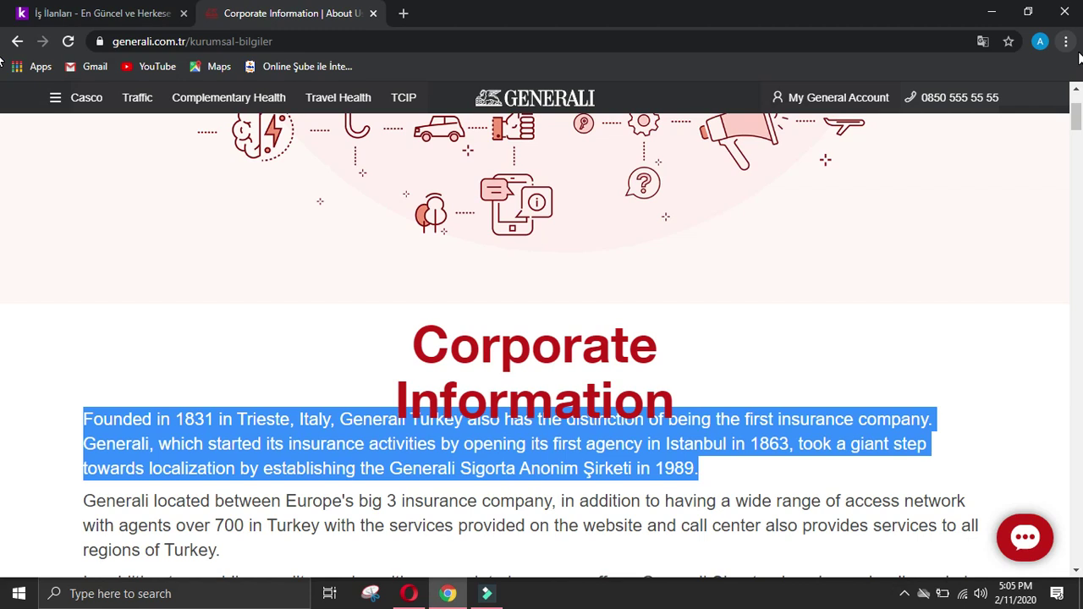
pyautogui.click(1078, 53)
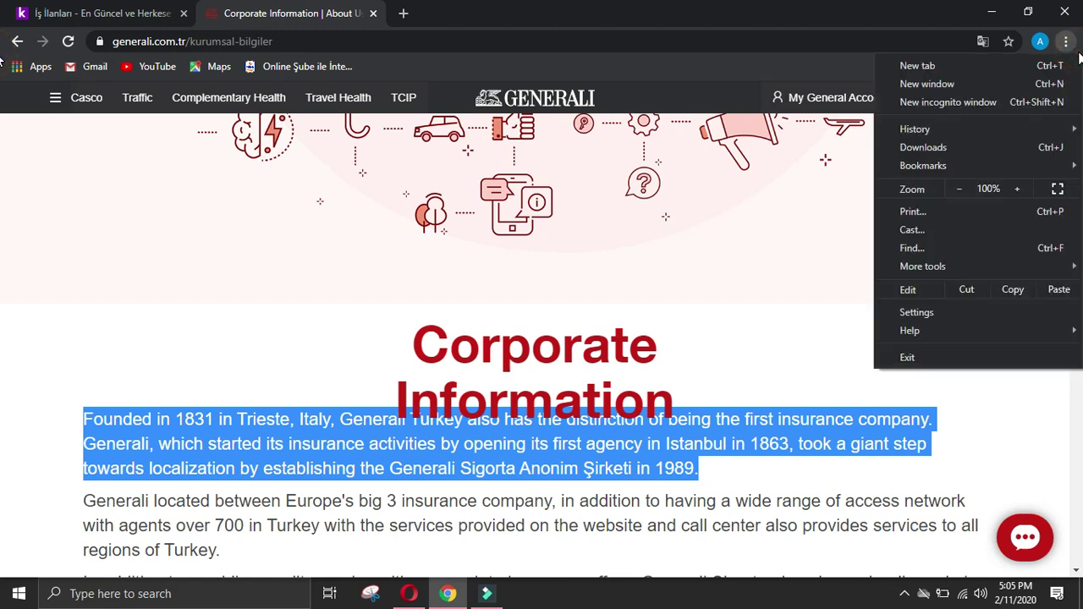
pyautogui.click(765, 191)
pyautogui.click(905, 594)
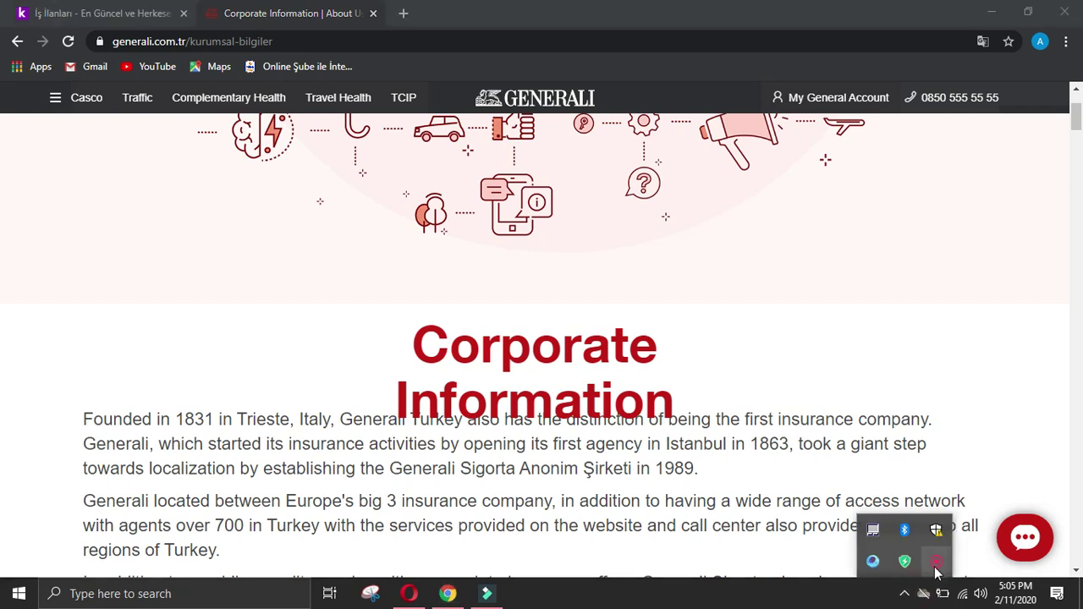
pyautogui.click(936, 563)
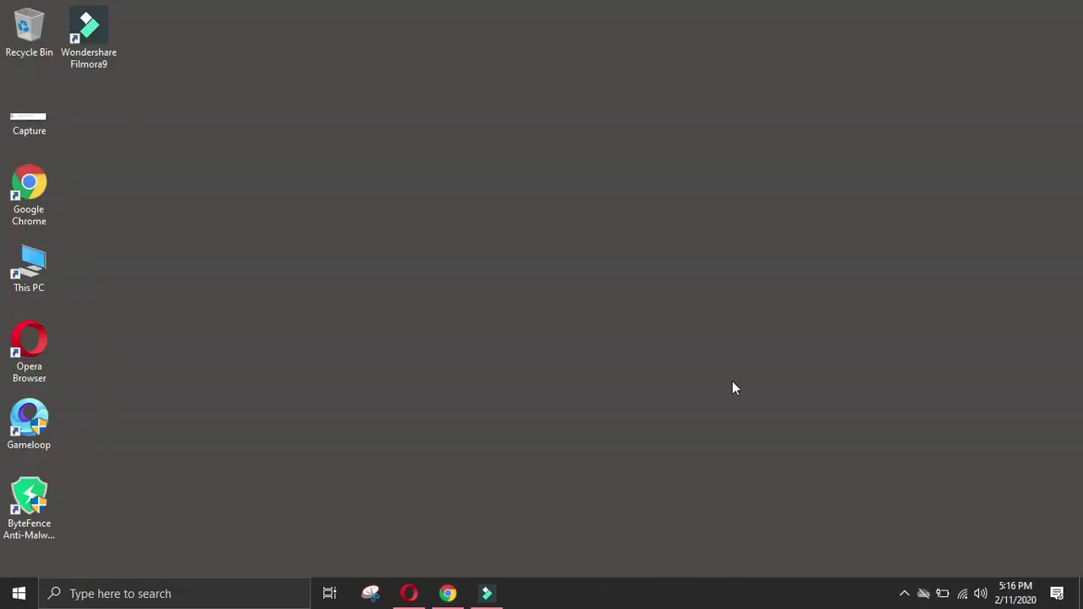
pyautogui.click(732, 382)
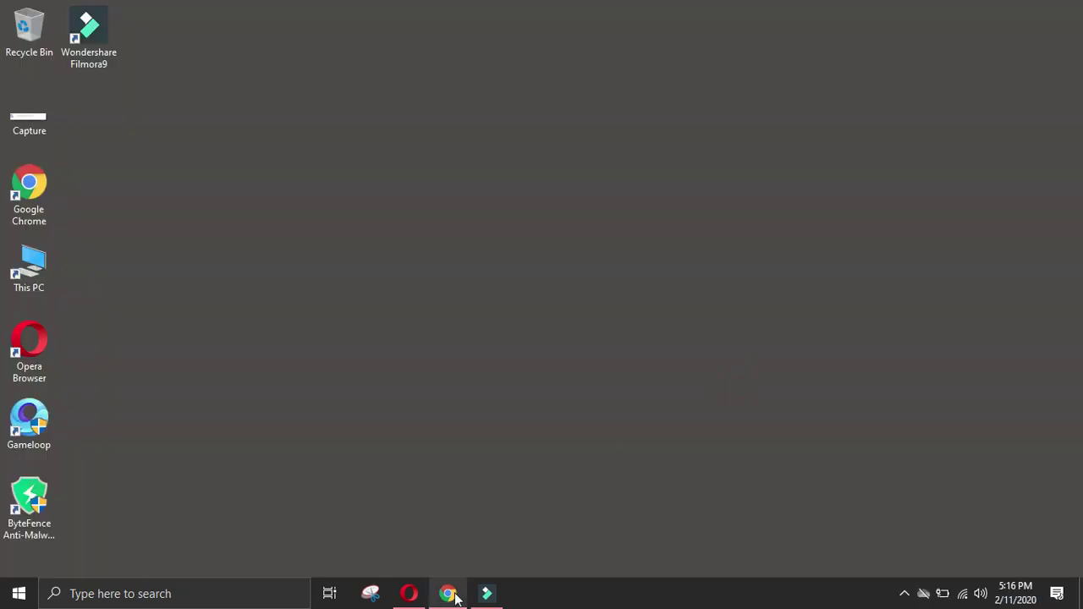
# Step: Start another Company data response and close the Generali Corporate Information tab
pyautogui.click(454, 595)
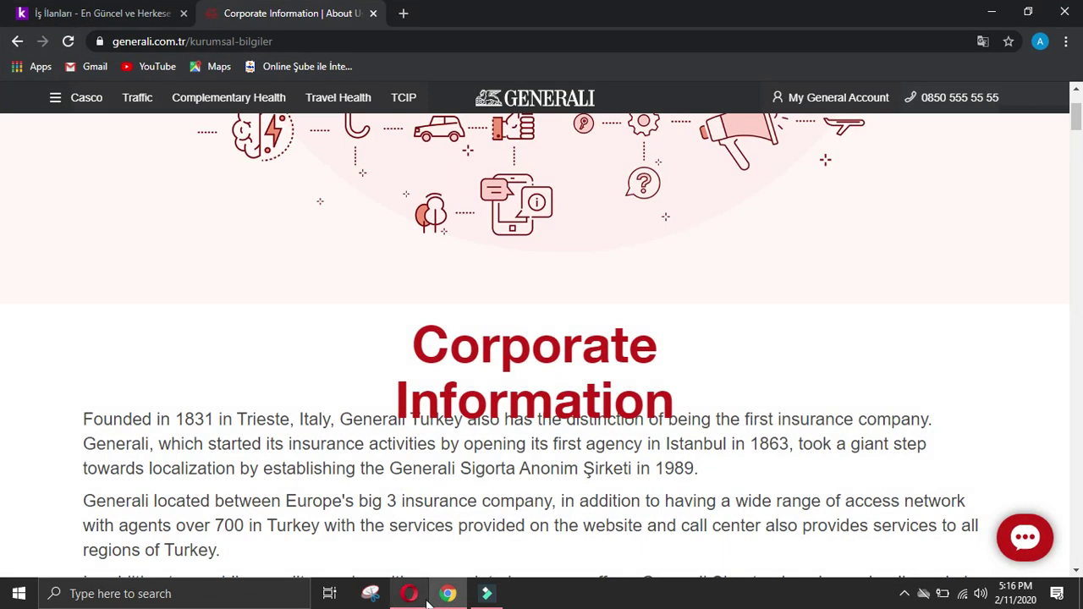
pyautogui.click(415, 594)
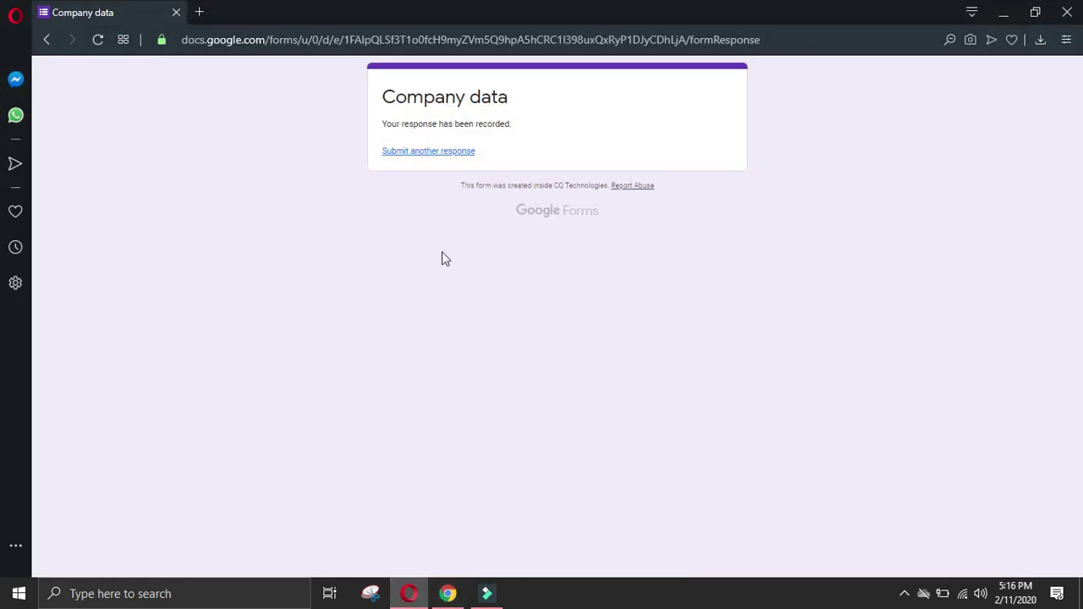
pyautogui.click(444, 151)
pyautogui.click(446, 595)
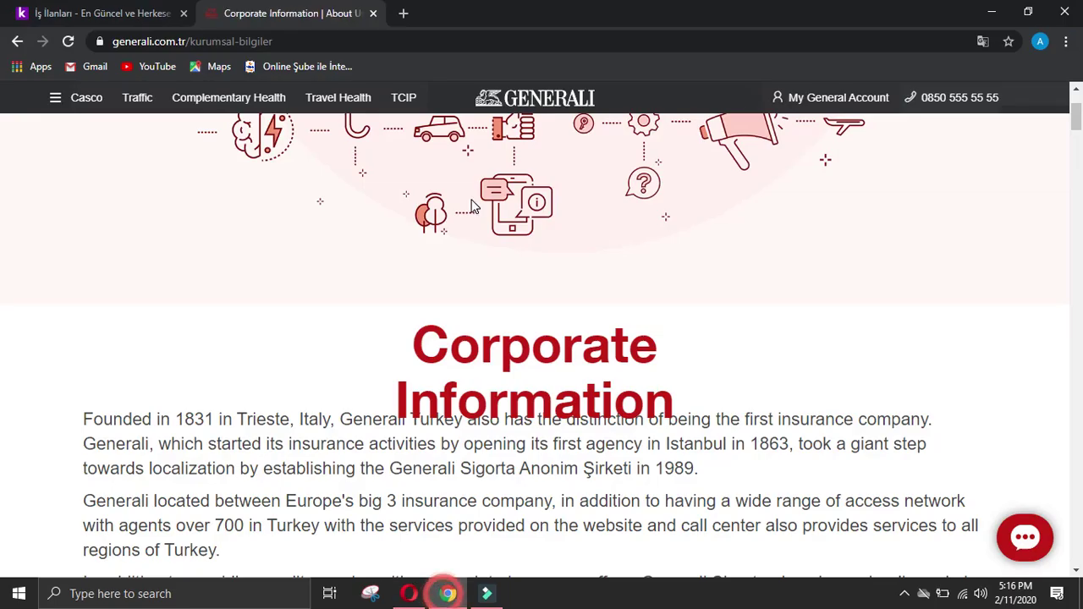
pyautogui.click(380, 13)
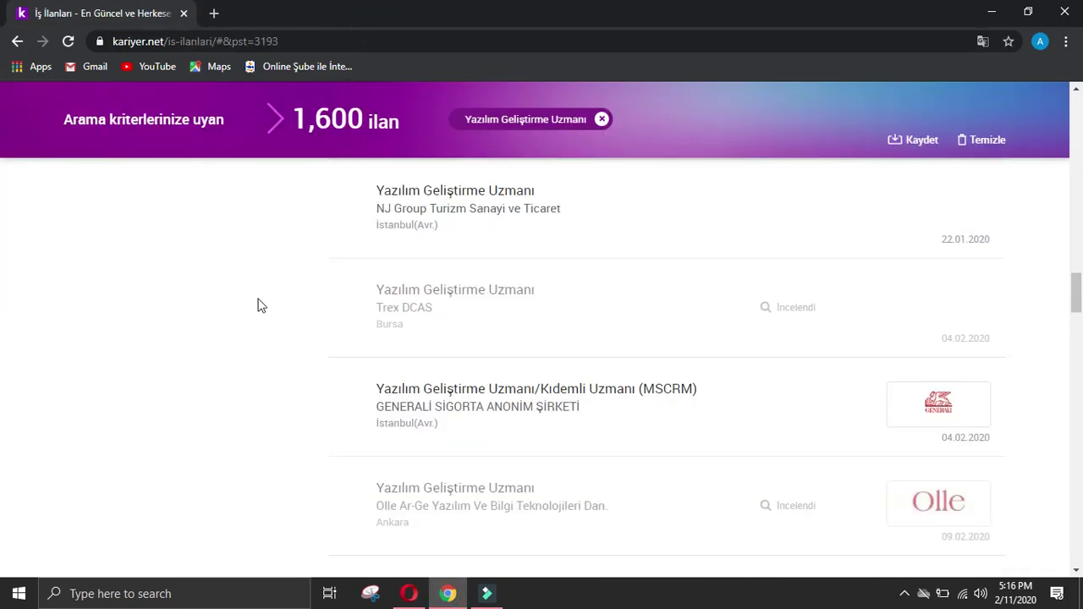
# Step: Look up MEFAR İLAÇ SANAYİ A.Ş.'s kariyer.net listing on Google and open mefar.com
pyautogui.scroll(-4, 259, 315)
pyautogui.click(401, 251)
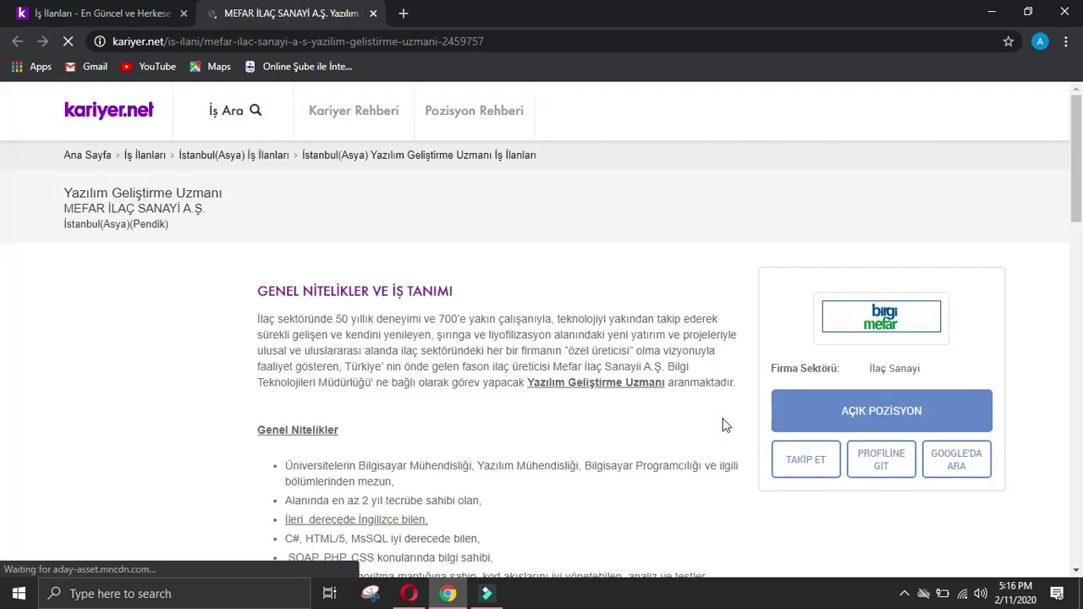
pyautogui.click(973, 472)
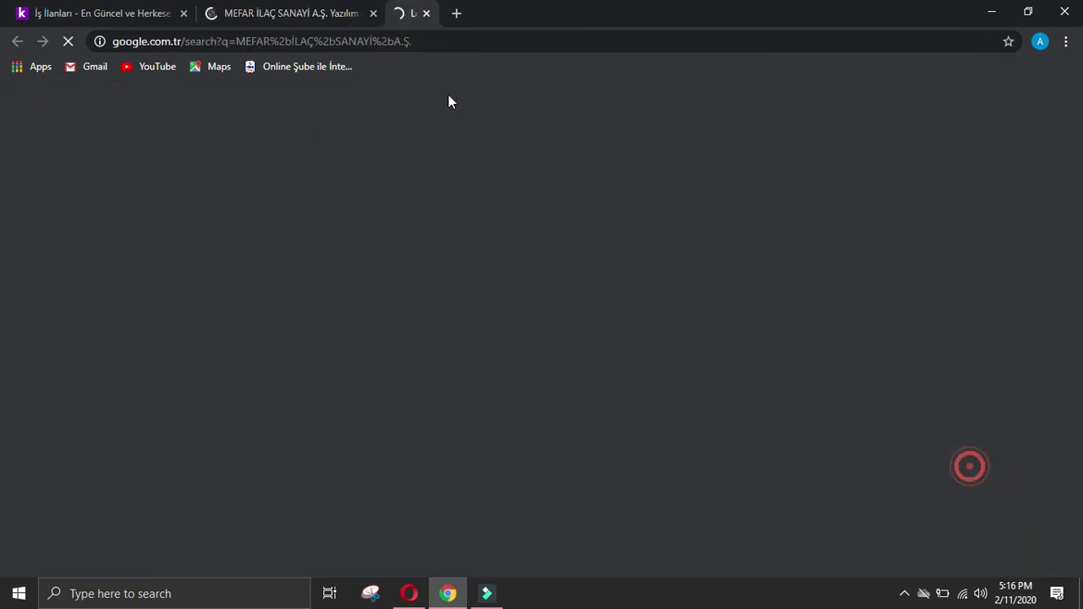
pyautogui.click(182, 252)
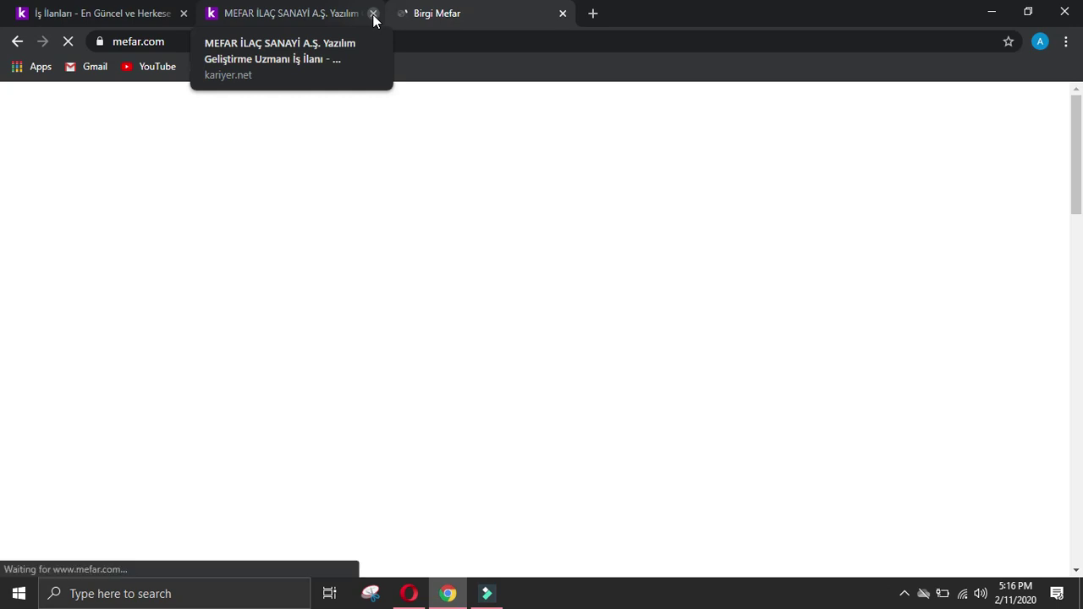
# Step: Close the MEFAR job posting tab and return to the kariyer.net listings tab
pyautogui.click(373, 14)
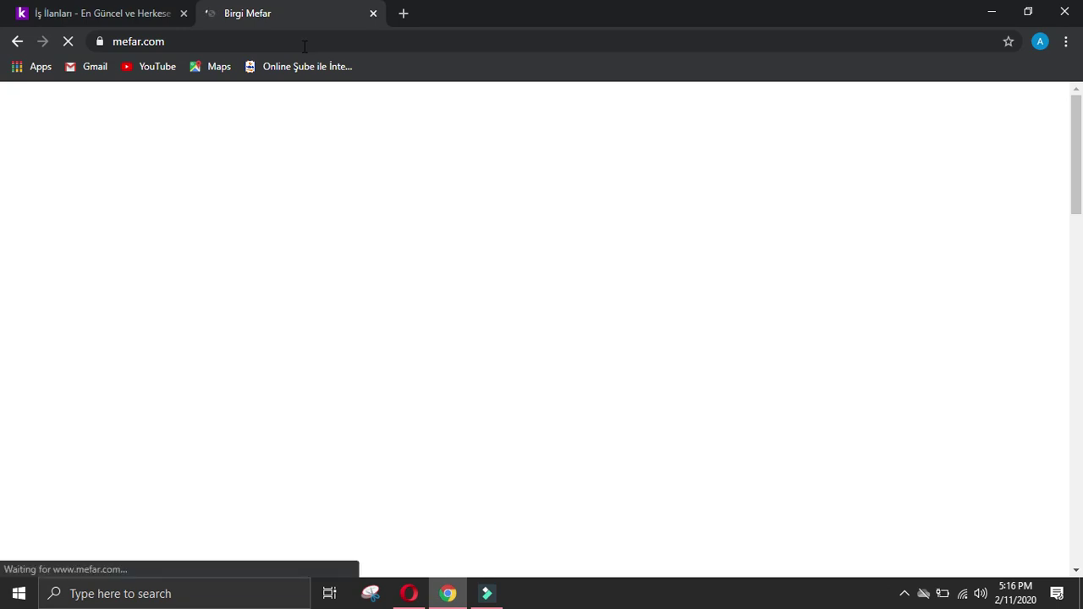
pyautogui.scroll(-10, 437, 198)
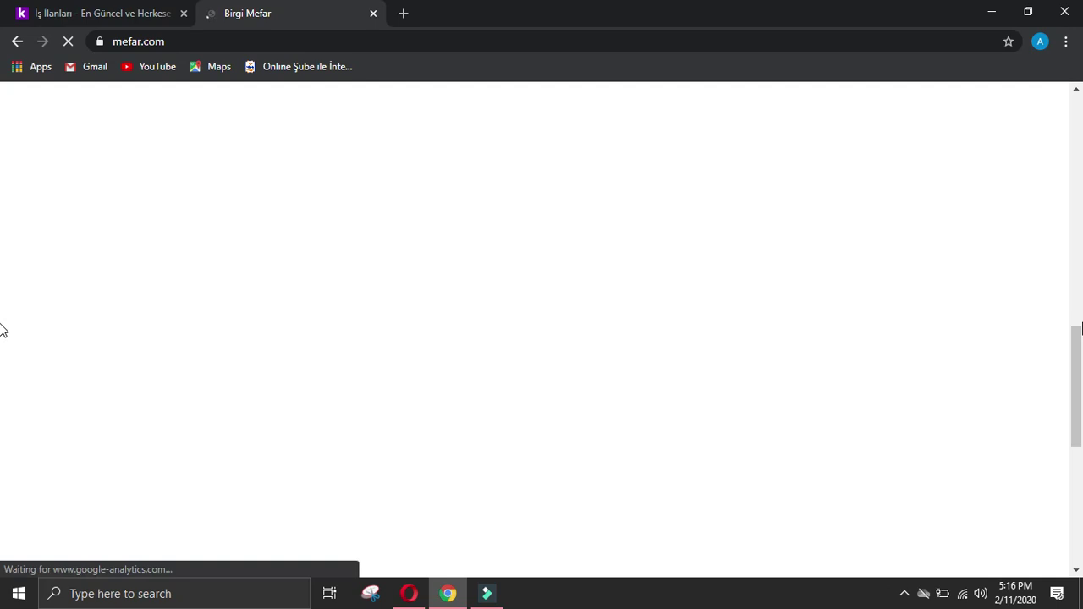
pyautogui.scroll(-3, 623, 481)
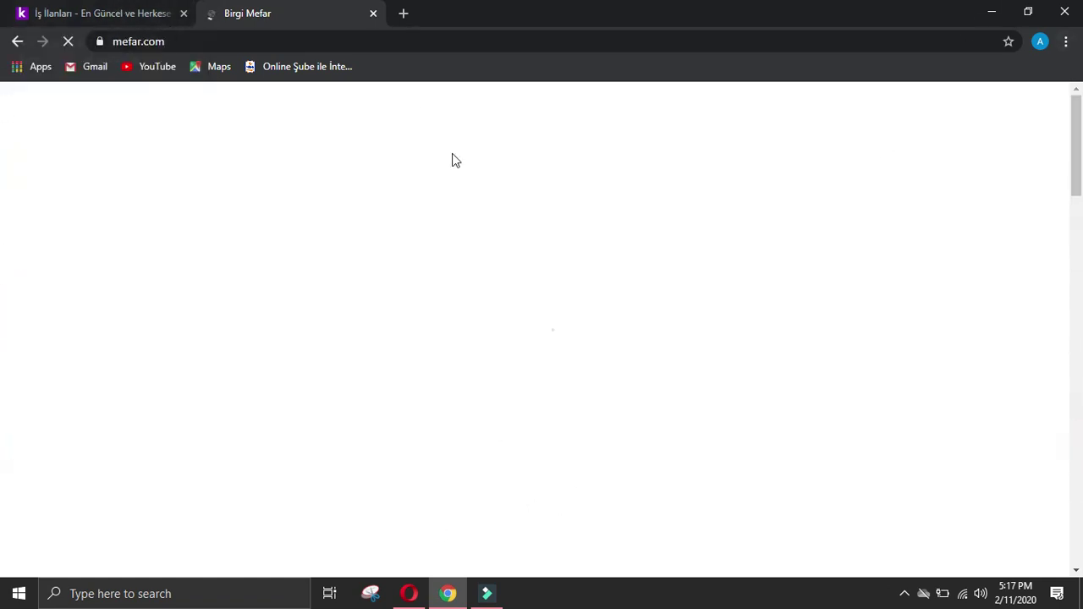
pyautogui.click(49, 10)
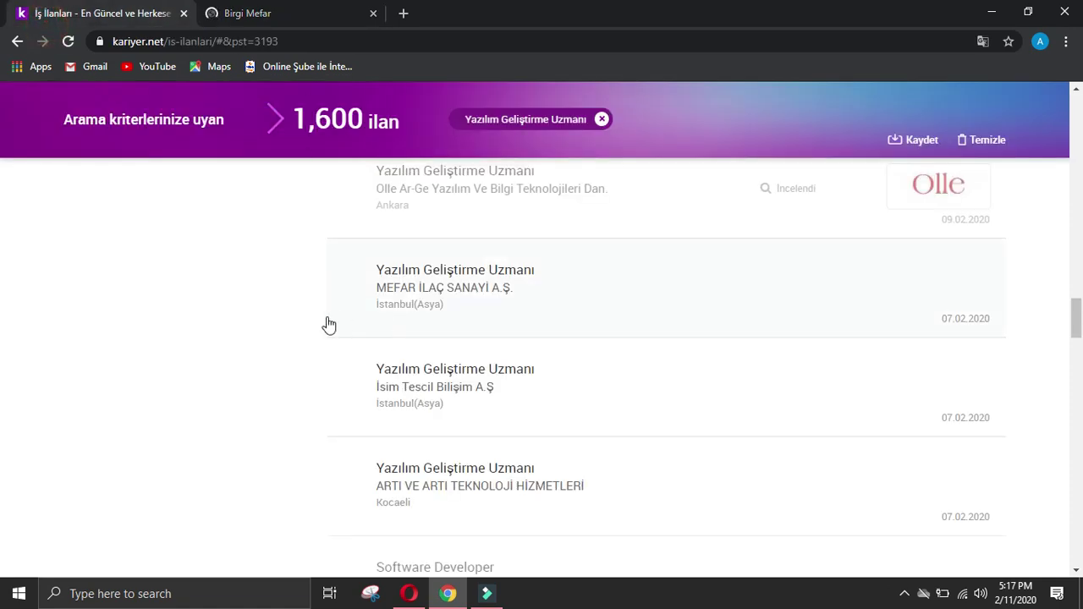
# Step: Reload the Birgi Mefar site from the Google results for MEFAR
pyautogui.scroll(-1, 329, 322)
pyautogui.scroll(-15, 330, 322)
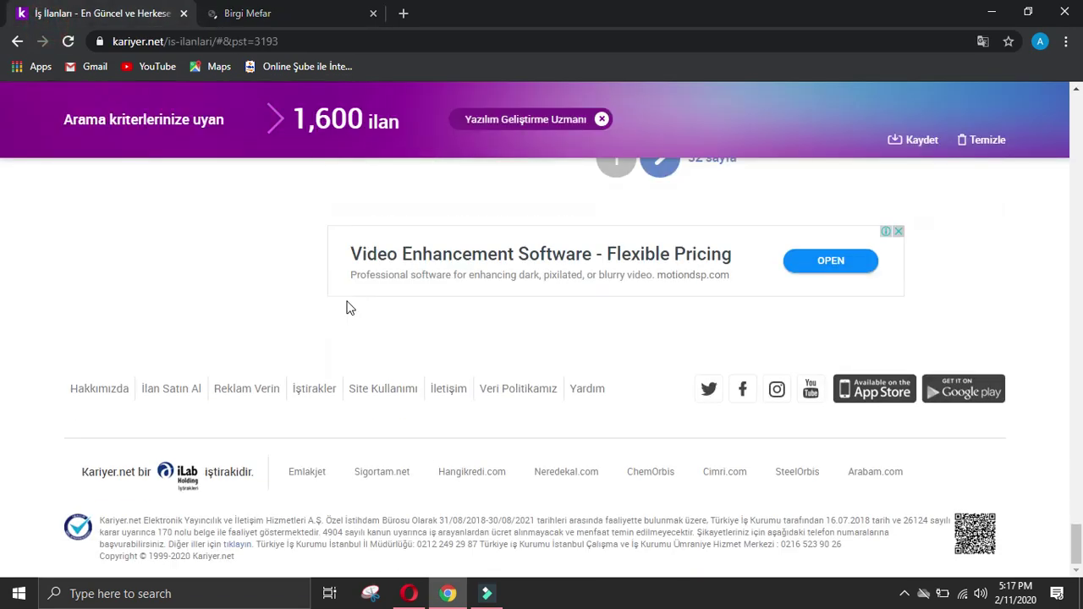
pyautogui.scroll(2, 351, 307)
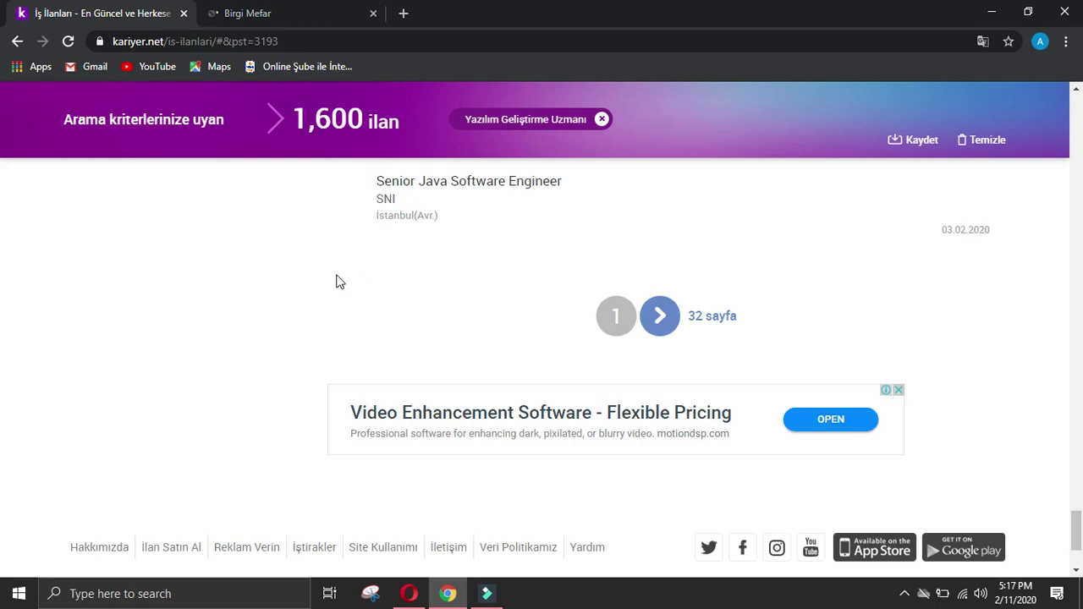
pyautogui.scroll(4, 3, 375)
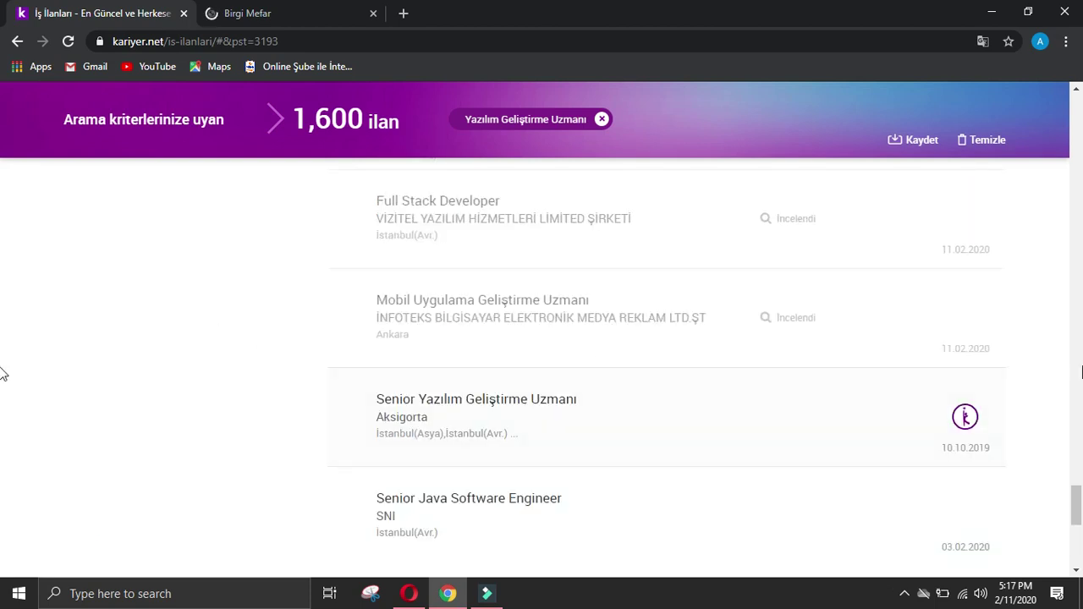
pyautogui.moveTo(1076, 501); pyautogui.dragTo(1075, 182)
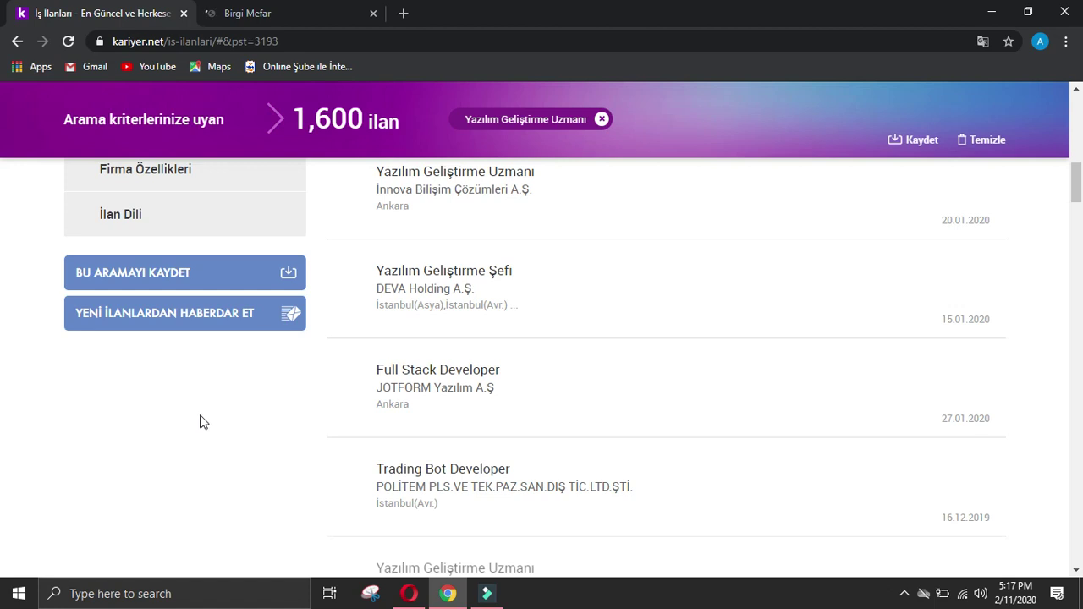
pyautogui.click(301, 14)
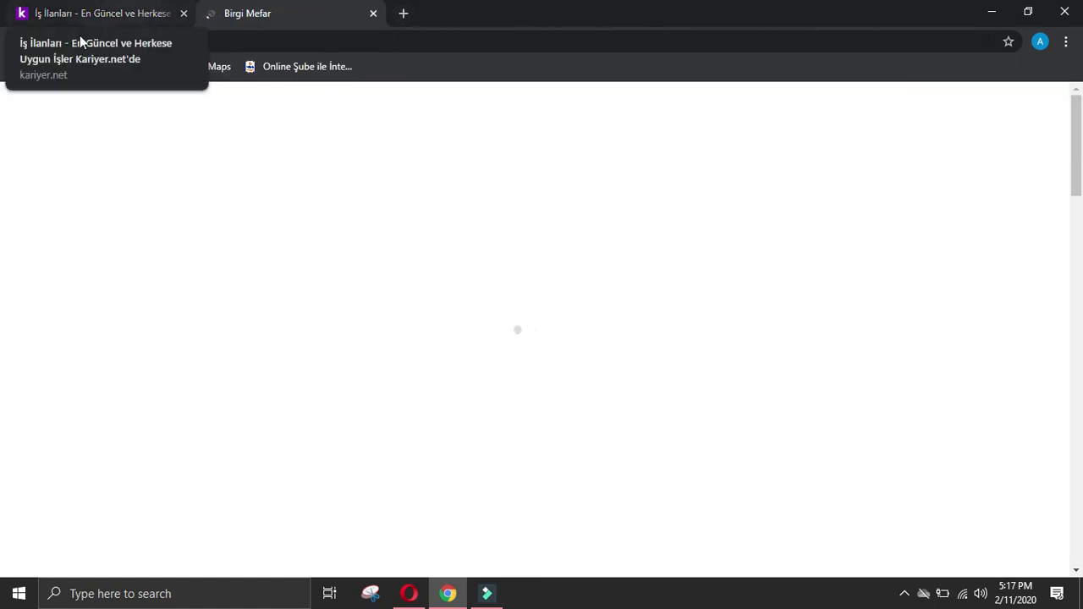
pyautogui.click(17, 41)
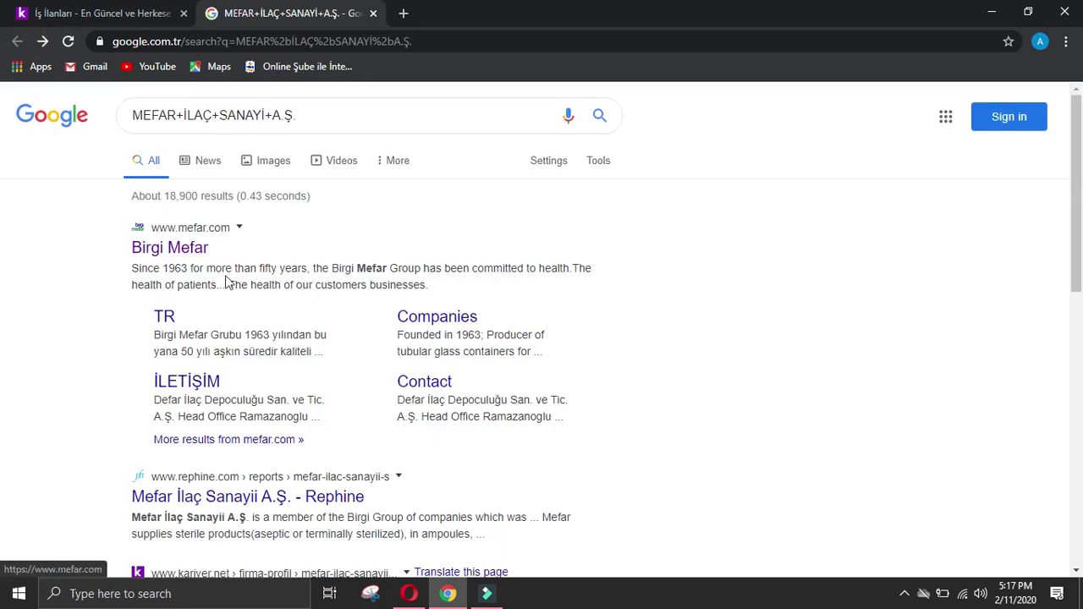
pyautogui.click(182, 252)
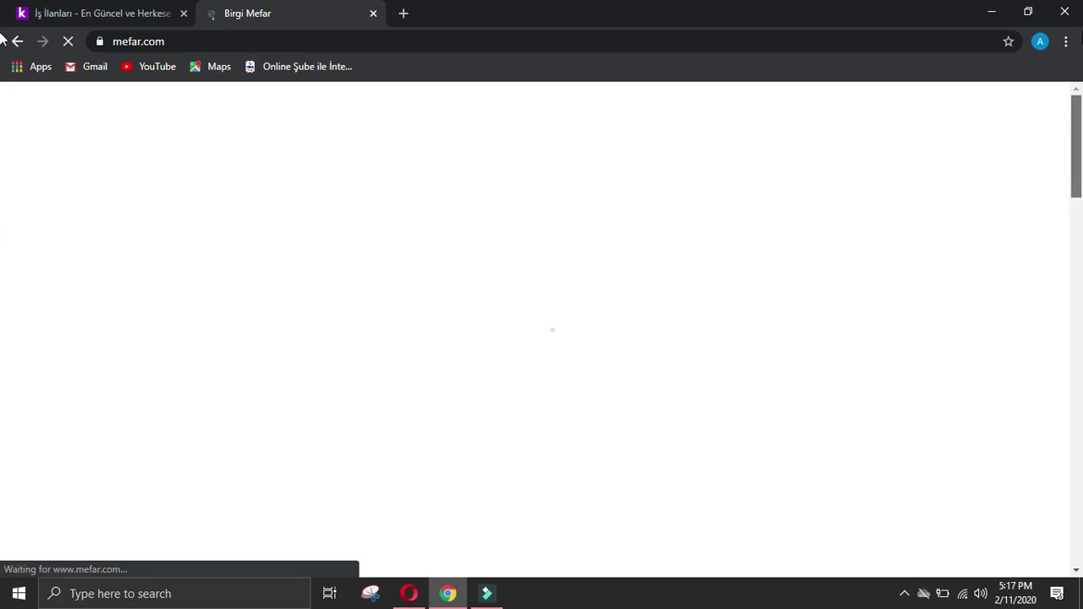
# Step: Select mefar.com's full web address and bring up the Company data form
pyautogui.click(36, 11)
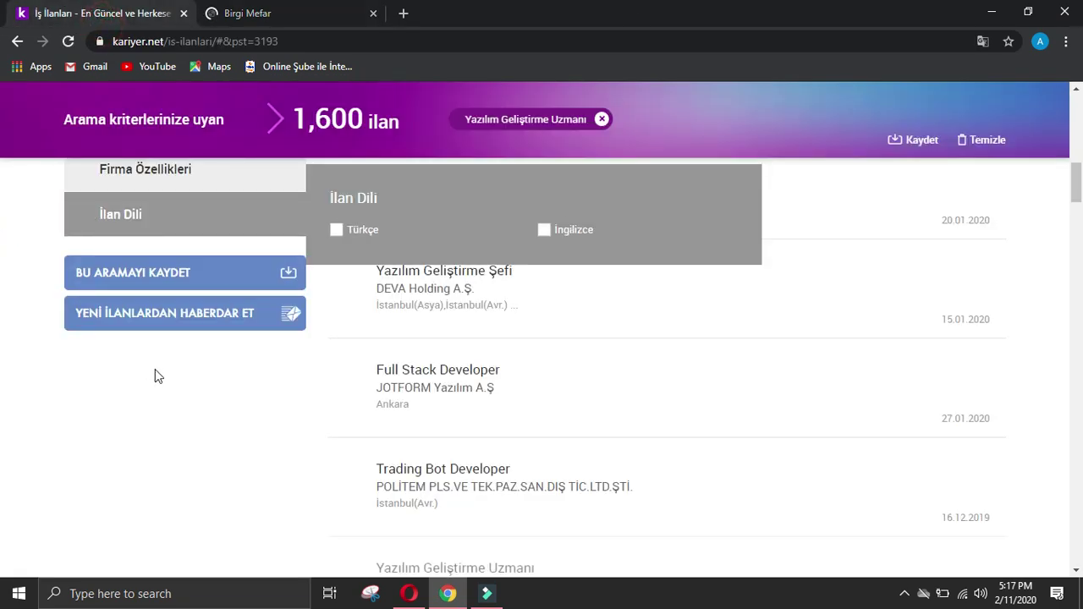
pyautogui.scroll(-2, 116, 407)
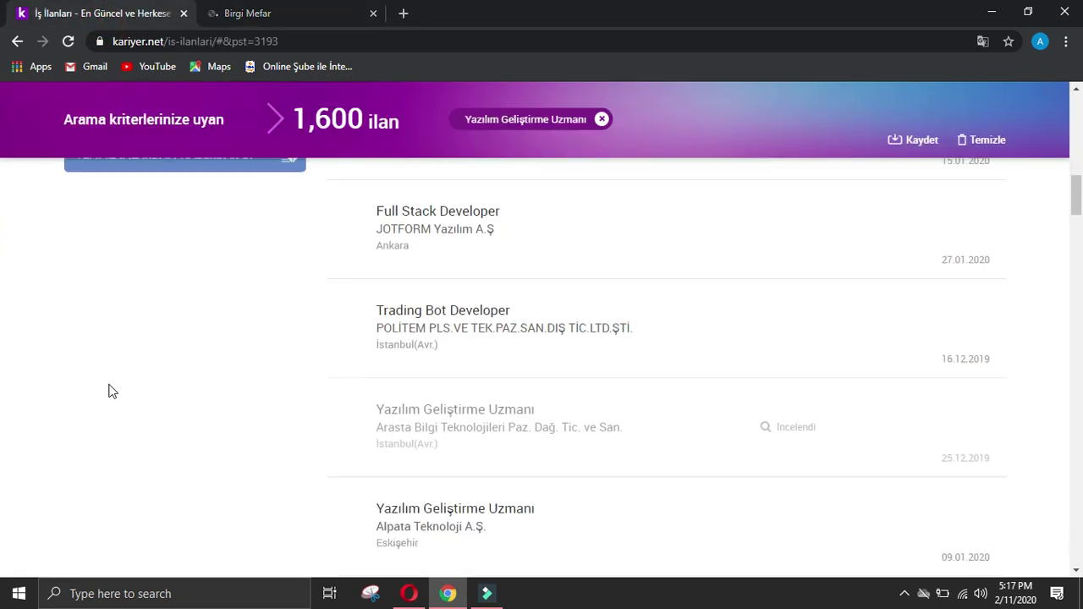
pyautogui.scroll(-4, 113, 390)
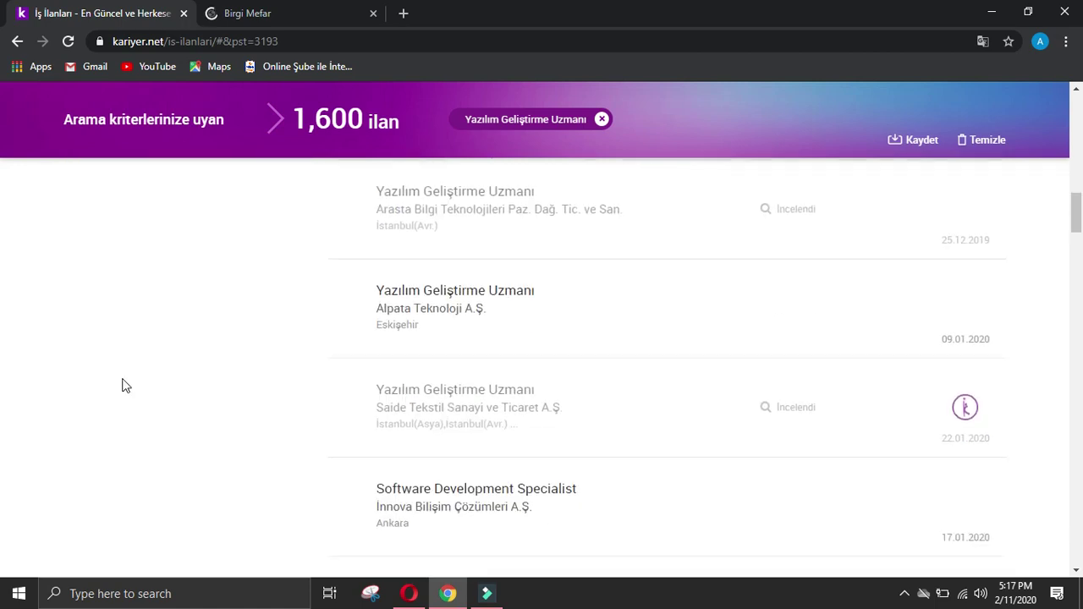
pyautogui.scroll(2, 123, 386)
pyautogui.click(310, 16)
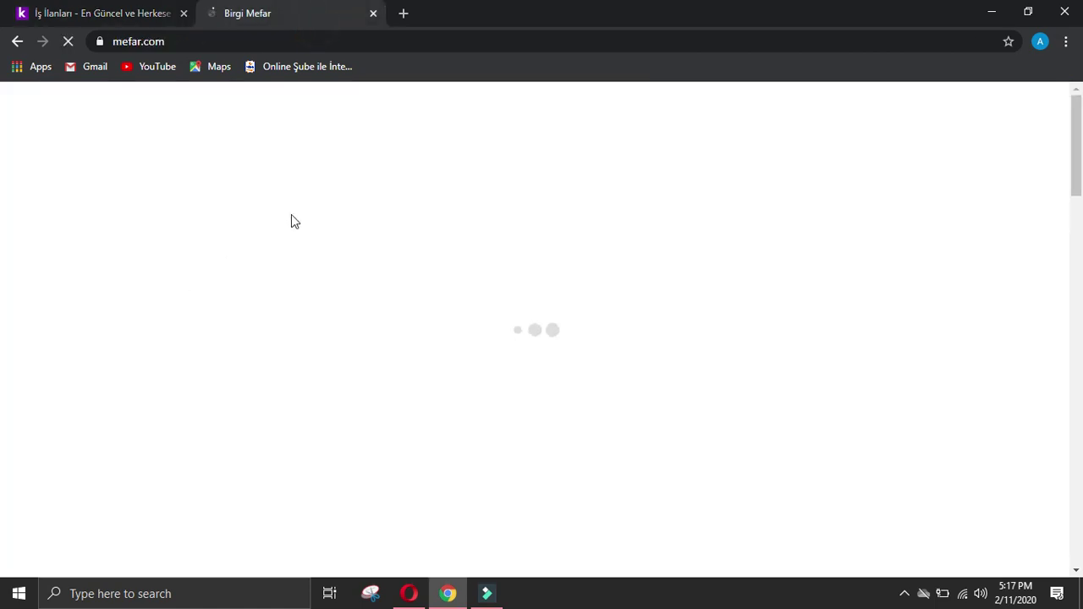
pyautogui.doubleClick(216, 42)
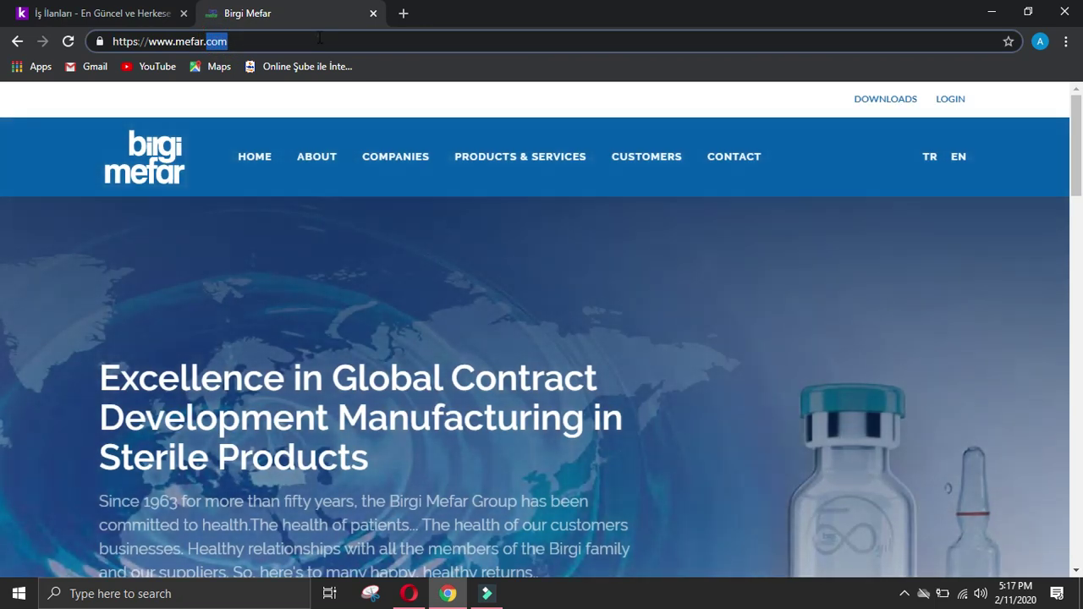
pyautogui.click(319, 38)
pyautogui.hotkey('ctrl', 'c')
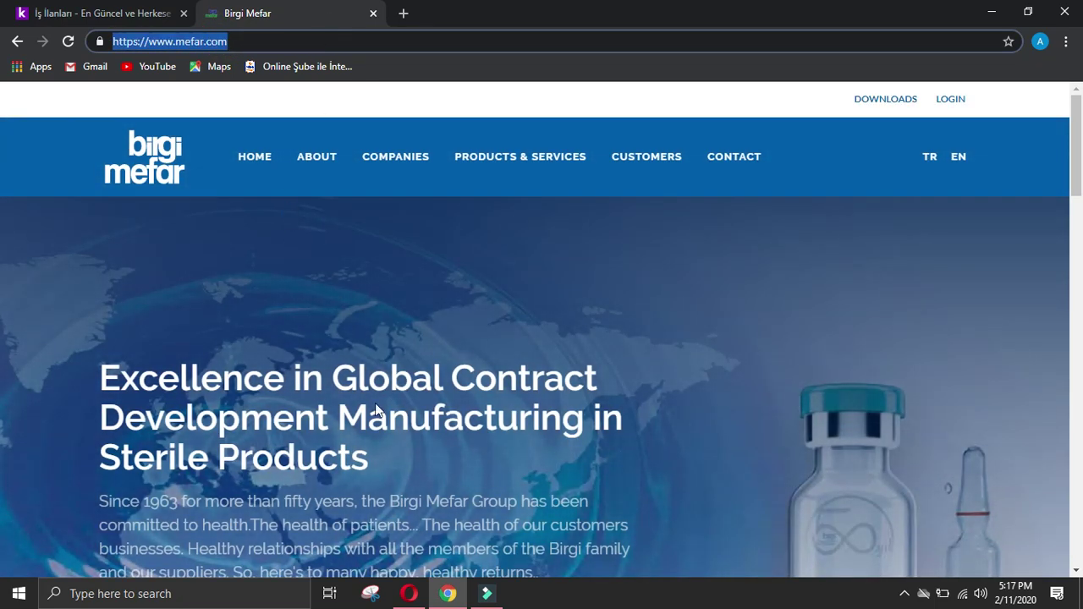
pyautogui.click(409, 593)
# Step: Choose the respondent's name and 'keyword: developer' follow type, and paste mefar.com as Company website
pyautogui.click(383, 195)
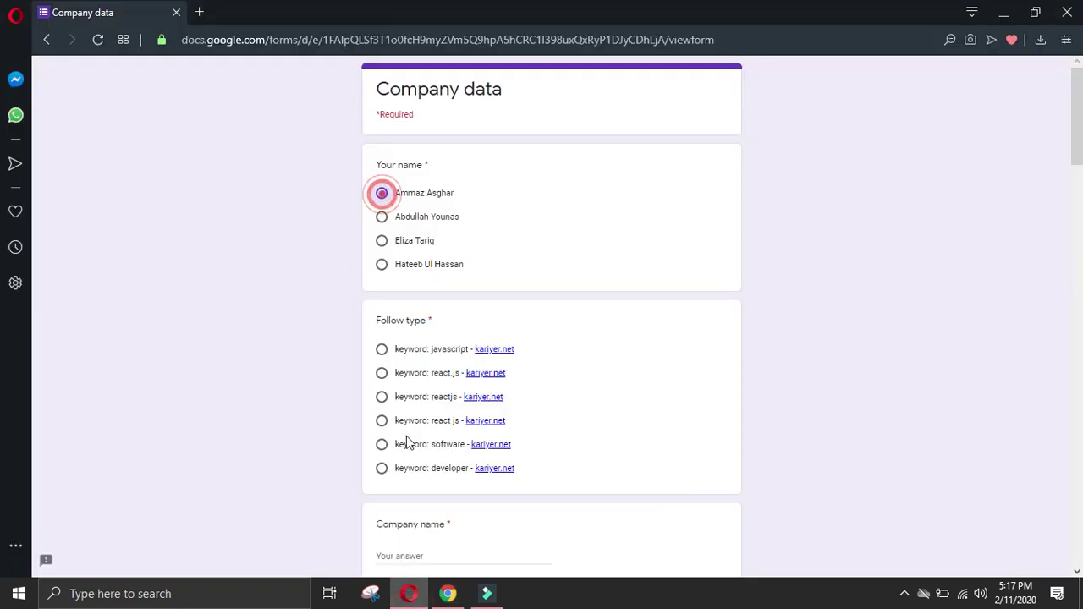
pyautogui.click(382, 470)
pyautogui.scroll(-2, 407, 481)
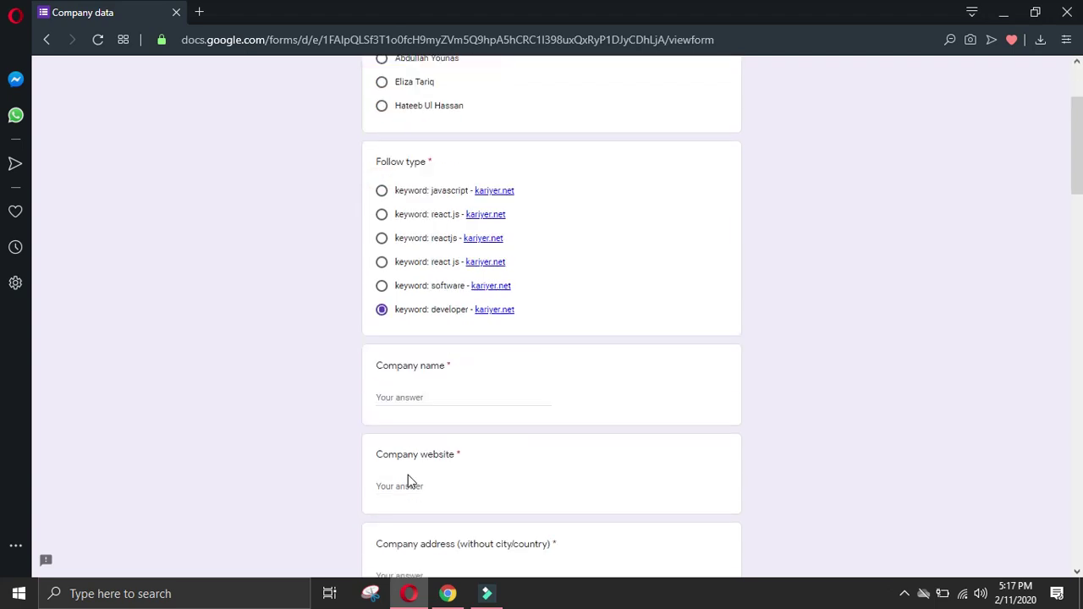
pyautogui.hotkey('ctrl', 'v')
pyautogui.click(450, 395)
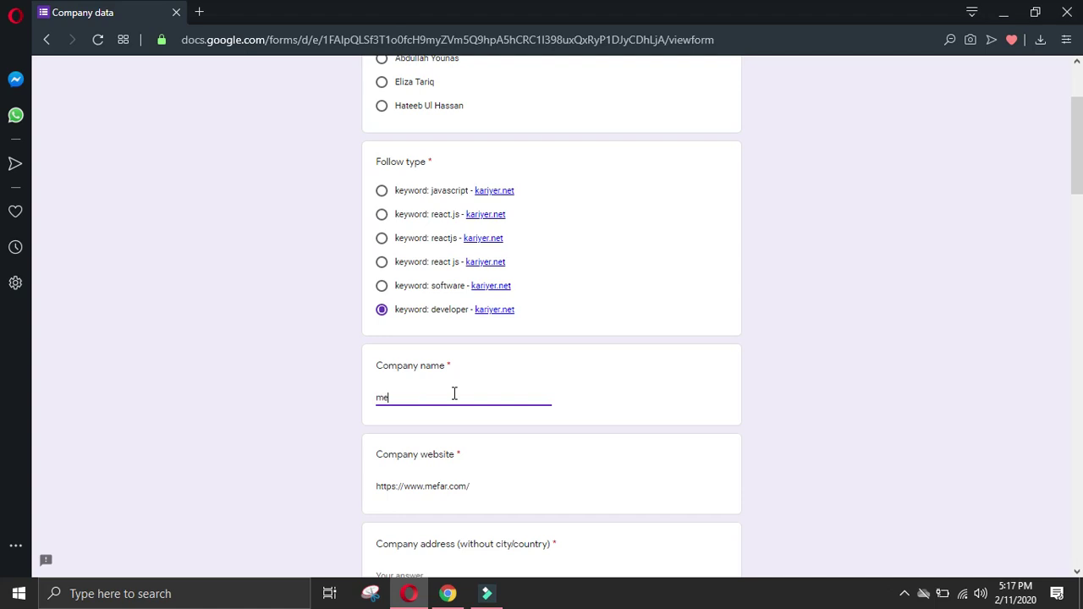
# Step: Copy the head office street address from mefar.com's contact page into Company address
pyautogui.click(448, 593)
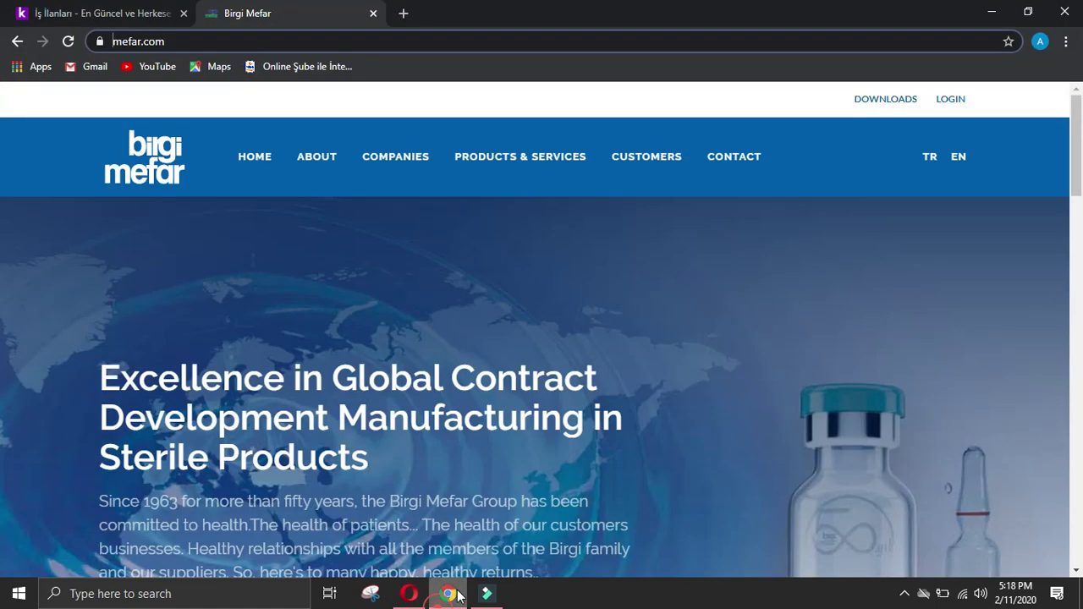
pyautogui.scroll(-2, 618, 443)
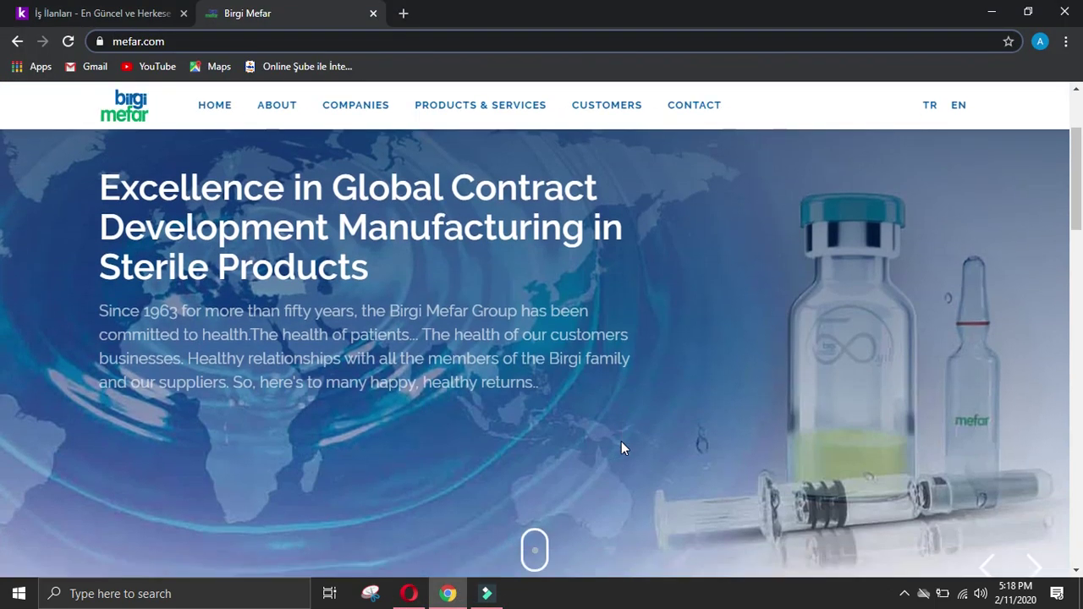
pyautogui.click(695, 109)
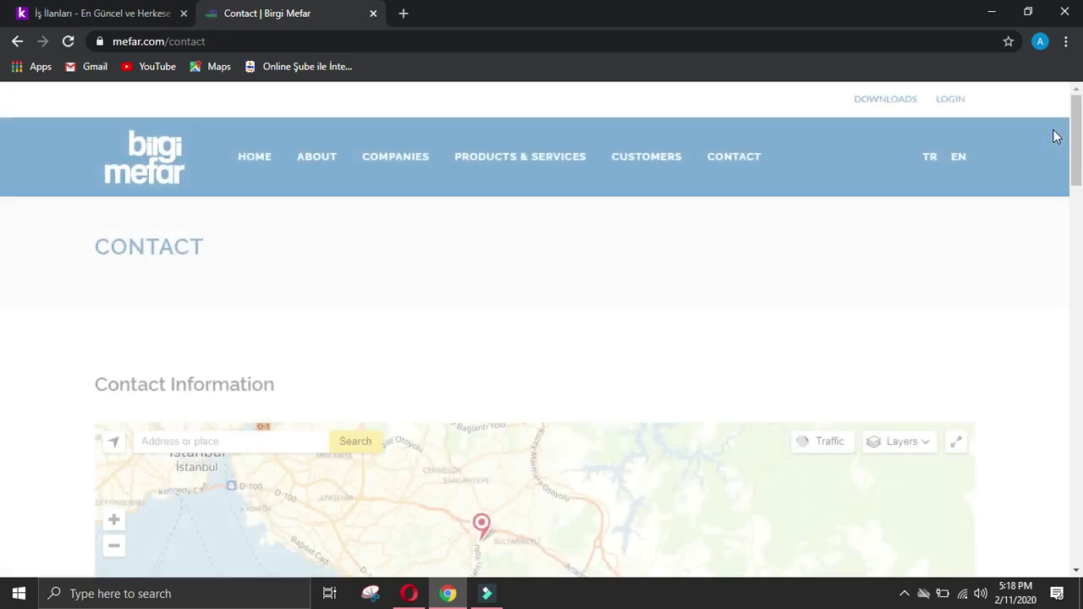
pyautogui.scroll(-4, 919, 270)
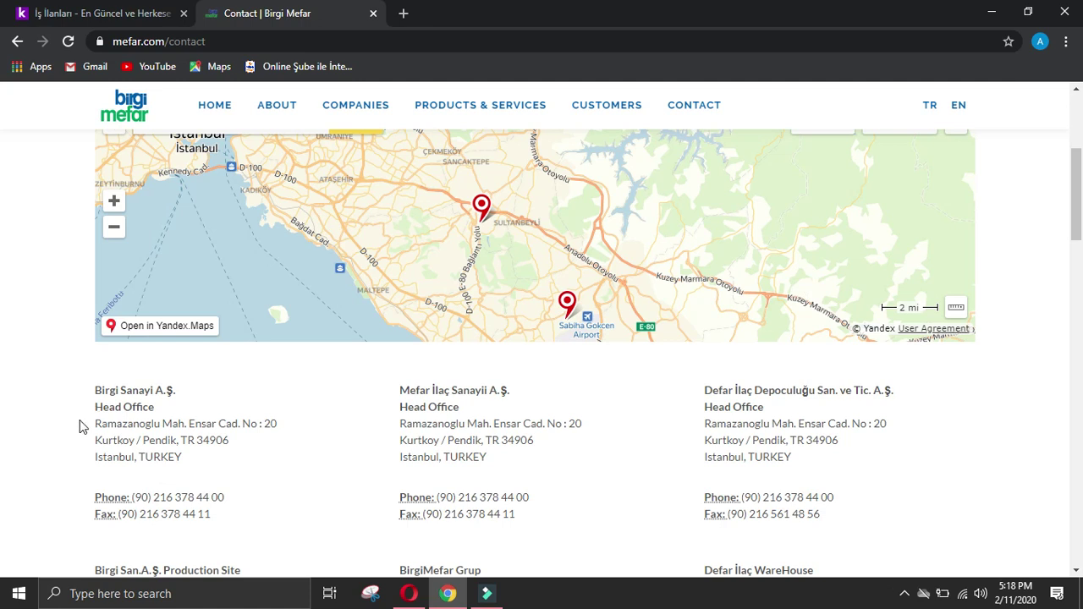
pyautogui.moveTo(95, 427); pyautogui.dragTo(252, 440)
pyautogui.hotkey('ctrl', 'c')
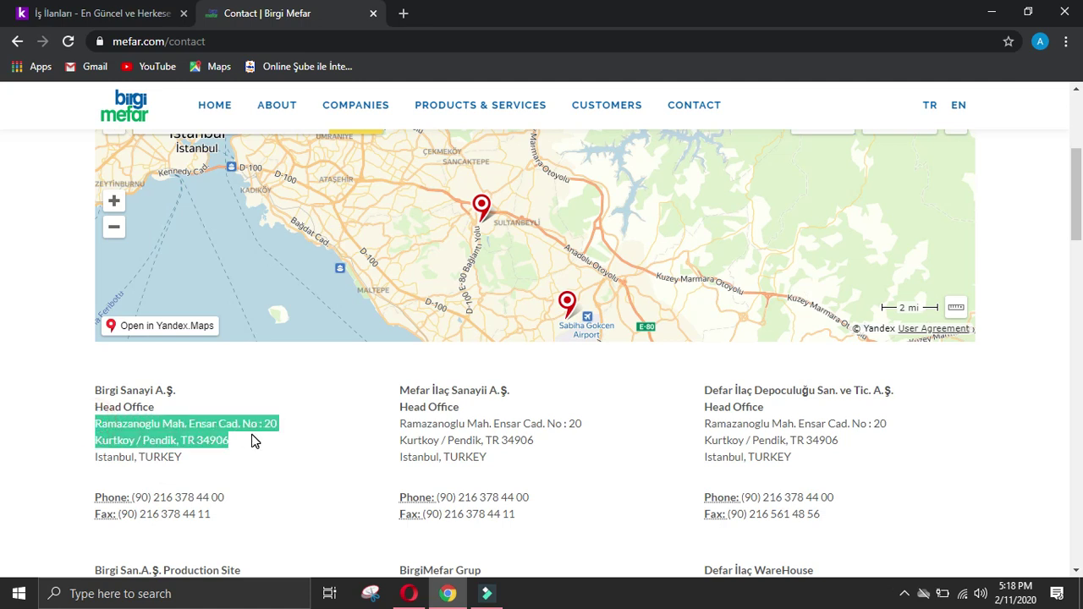
pyautogui.click(409, 593)
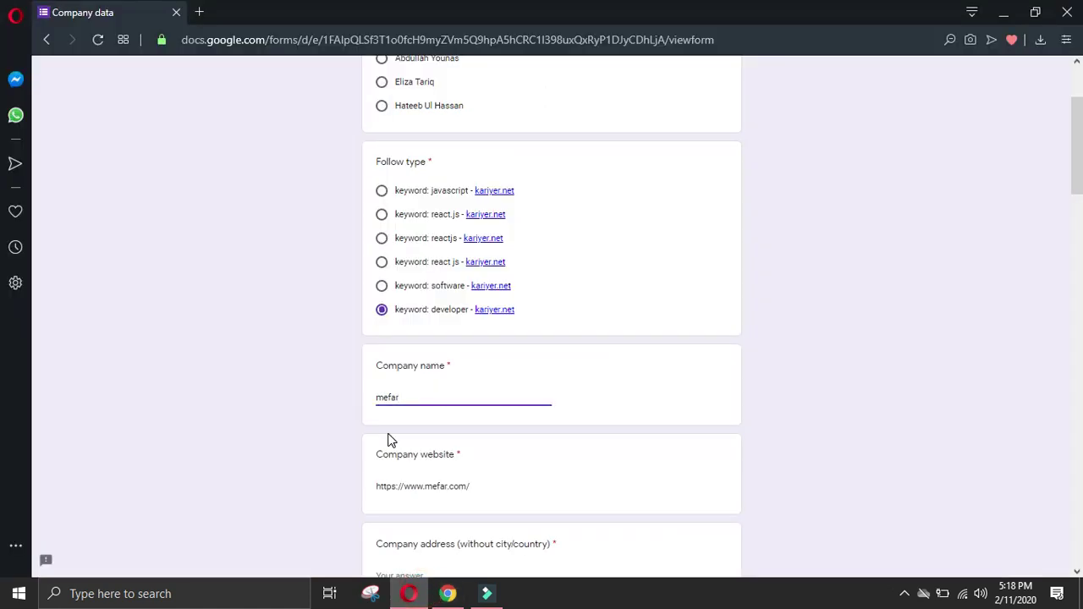
pyautogui.scroll(-2, 415, 498)
pyautogui.click(446, 413)
pyautogui.hotkey('ctrl', 'v')
# Step: Fill the Company city and Country answers with Istanbul and Turkey
pyautogui.click(452, 452)
pyautogui.click(457, 506)
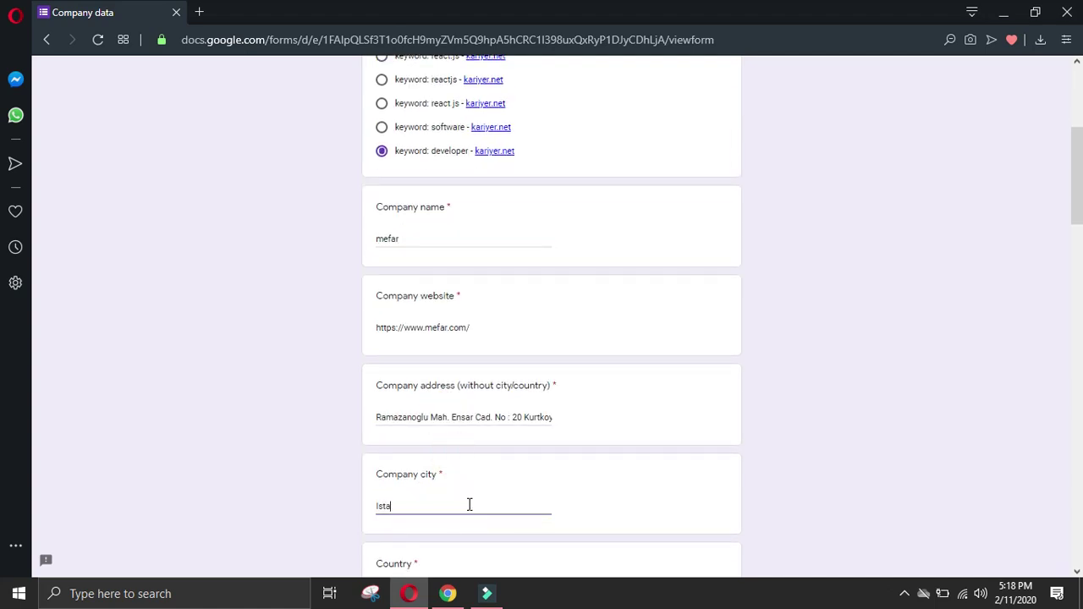
pyautogui.scroll(-2, 467, 504)
pyautogui.click(422, 436)
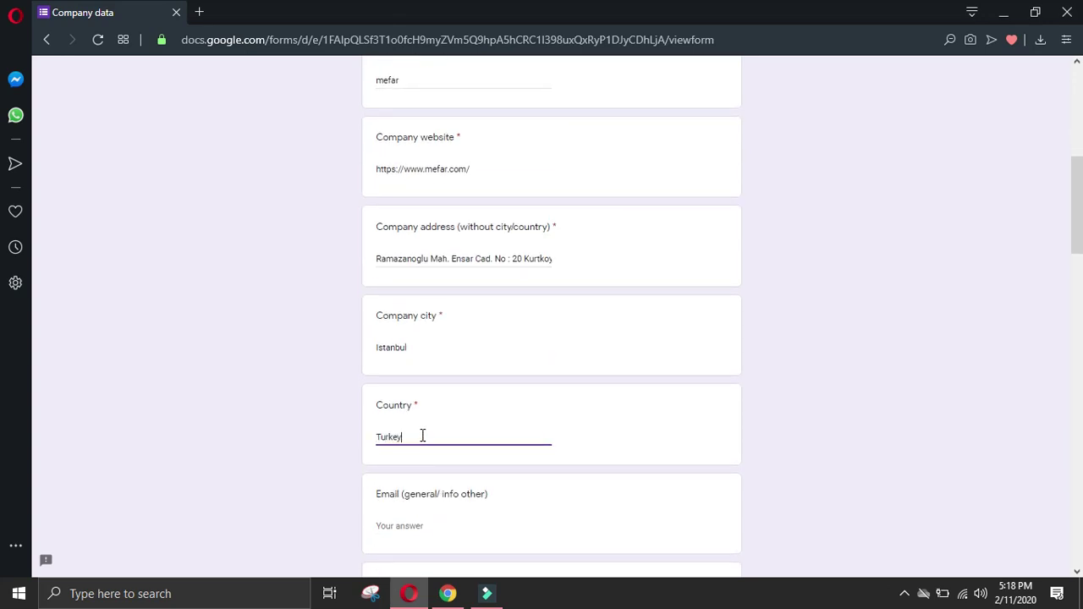
pyautogui.click(451, 597)
pyautogui.click(23, 324)
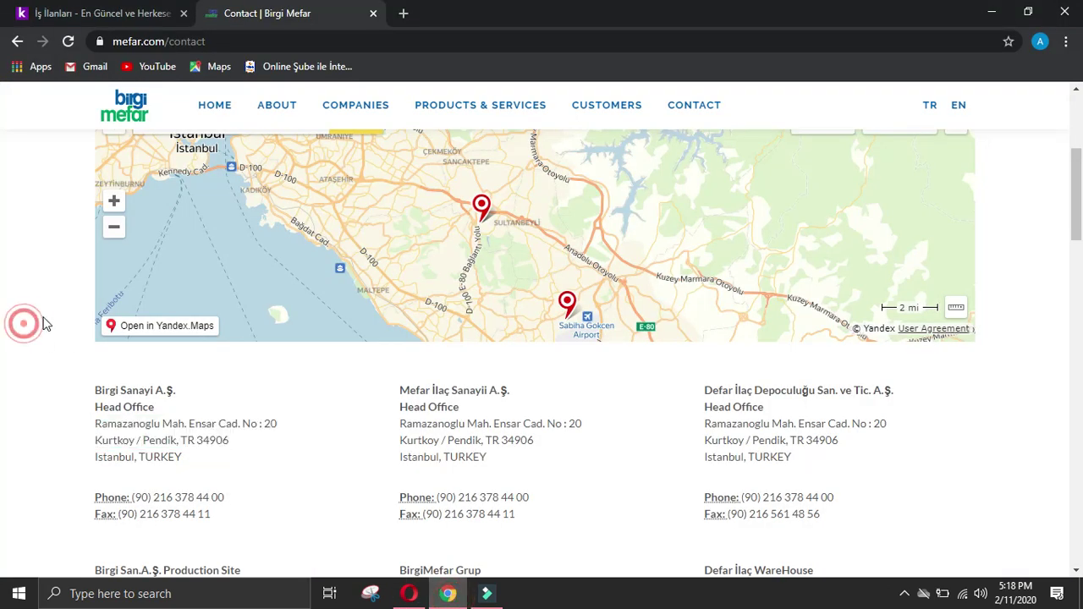
pyautogui.scroll(-2, 26, 326)
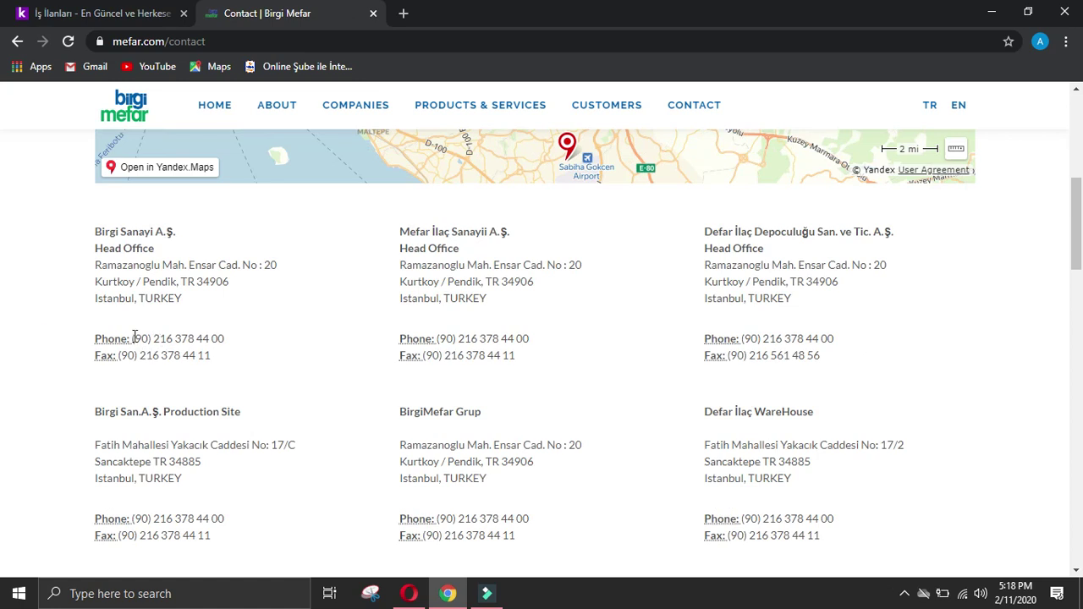
pyautogui.moveTo(133, 337); pyautogui.dragTo(231, 343)
pyautogui.hotkey('ctrl', 'c')
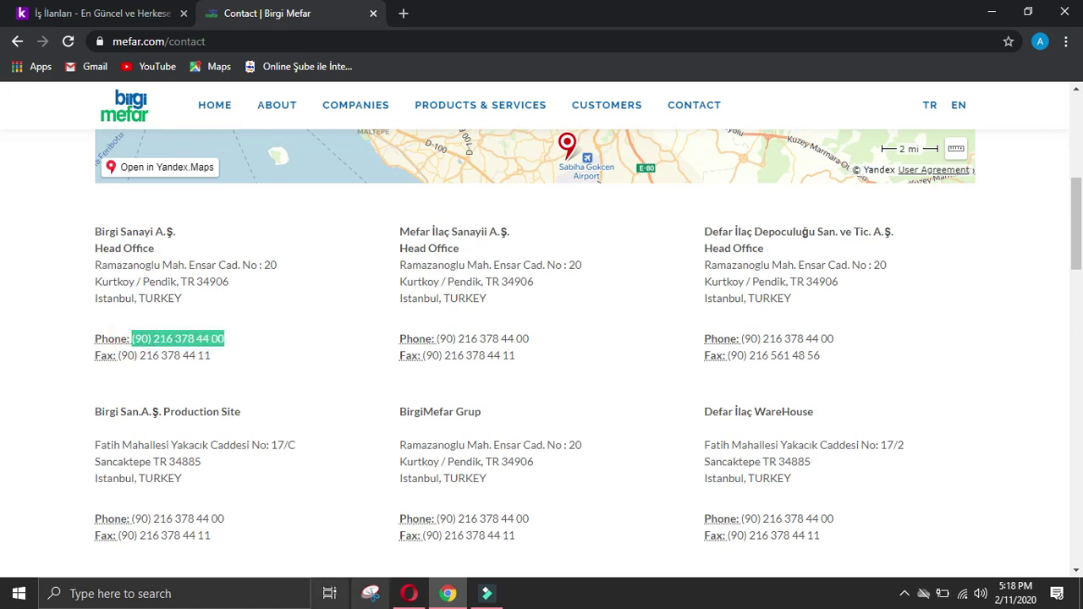
pyautogui.click(409, 593)
pyautogui.scroll(-2, 340, 458)
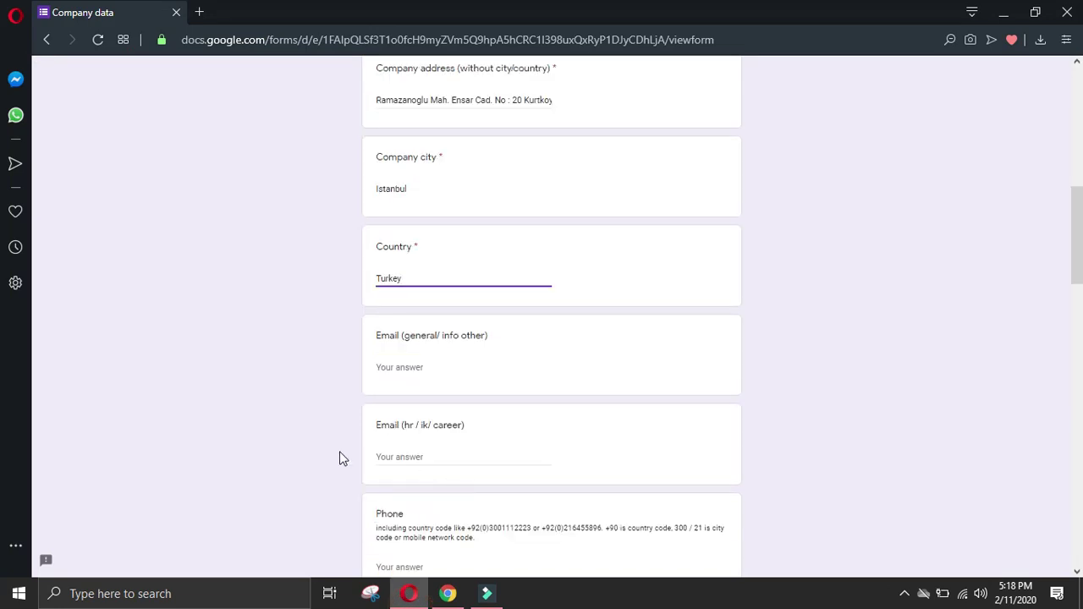
pyautogui.scroll(-2, 440, 516)
pyautogui.click(421, 410)
pyautogui.hotkey('ctrl', 'v')
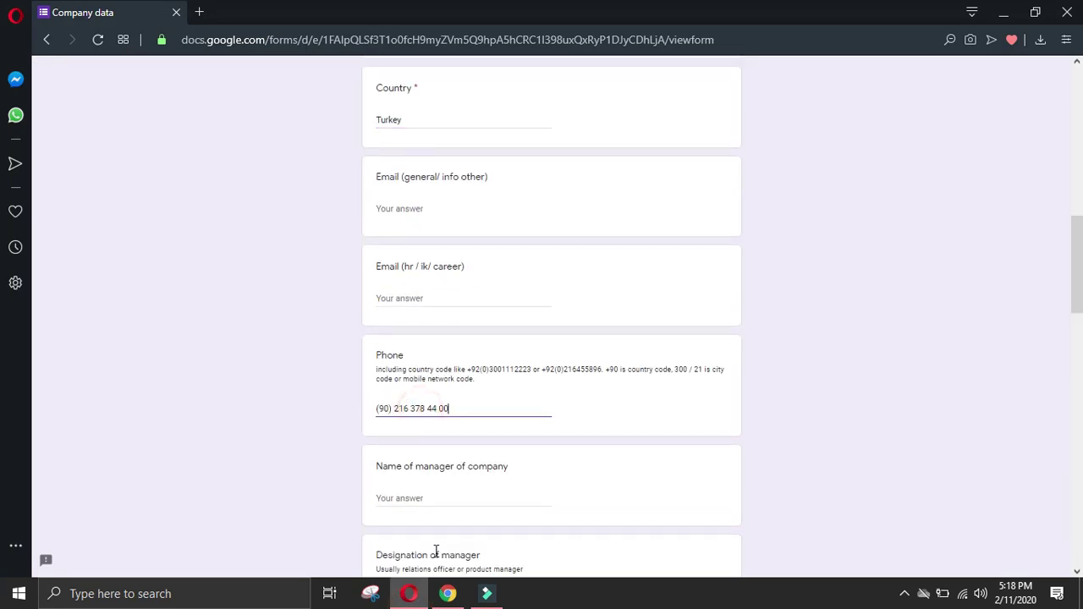
# Step: Select the head office fax number on the contact page and return to the form
pyautogui.click(448, 594)
pyautogui.click(100, 416)
pyautogui.moveTo(220, 362); pyautogui.dragTo(135, 357)
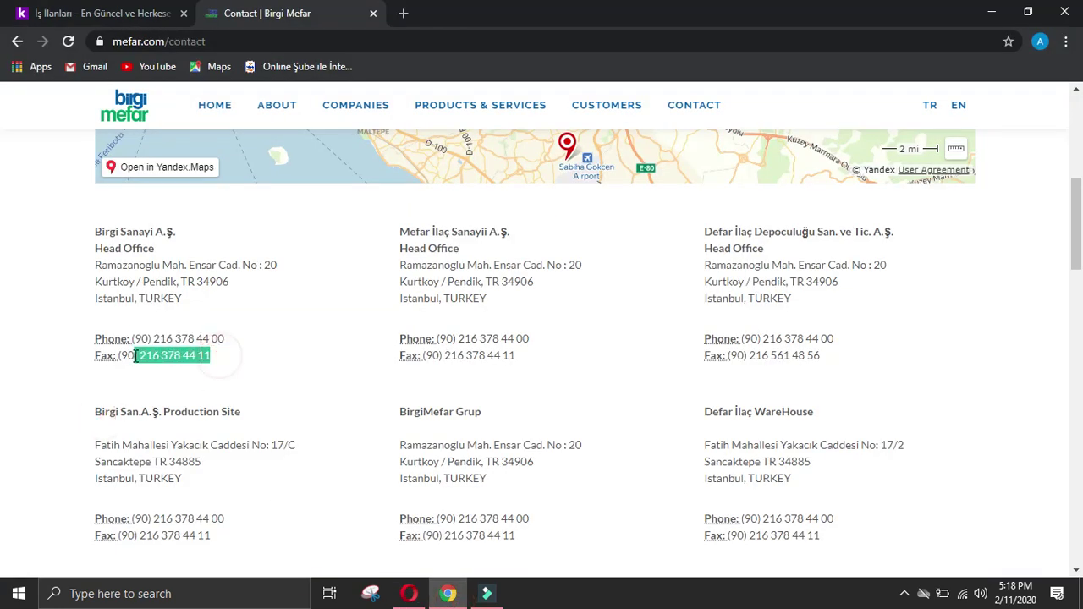
pyautogui.click(409, 593)
# Step: Paste the copied fax number into All other details and start a new line
pyautogui.click(438, 503)
pyautogui.scroll(-15, 439, 502)
pyautogui.click(431, 446)
pyautogui.hotkey('ctrl', 'v')
pyautogui.press('Return')
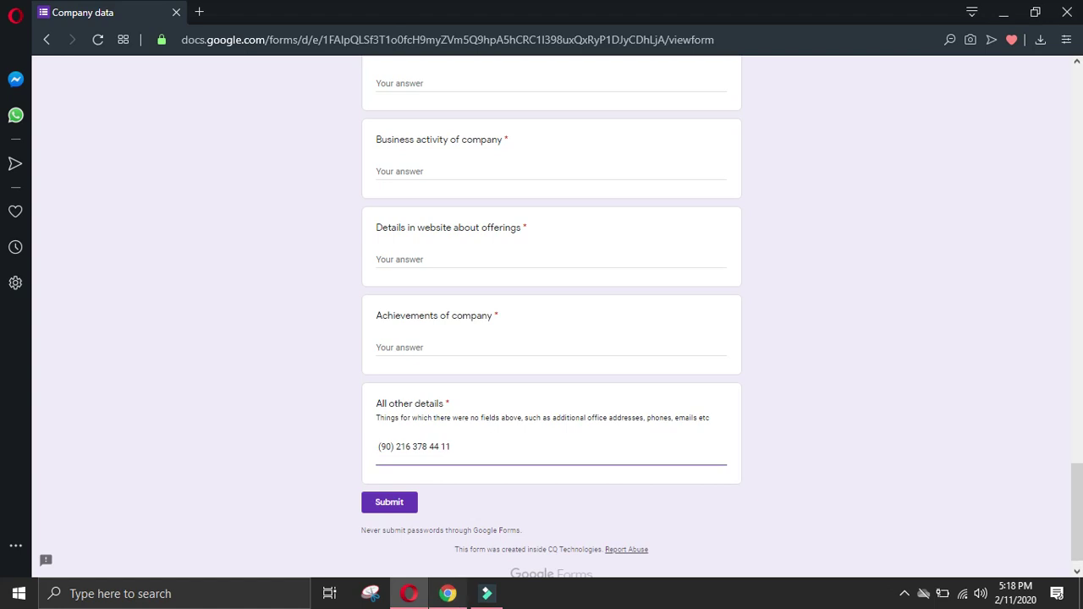
# Step: Add the production site address, phone and fax to All other details, removing the Fax label
pyautogui.hotkey('alt', 'Tab')
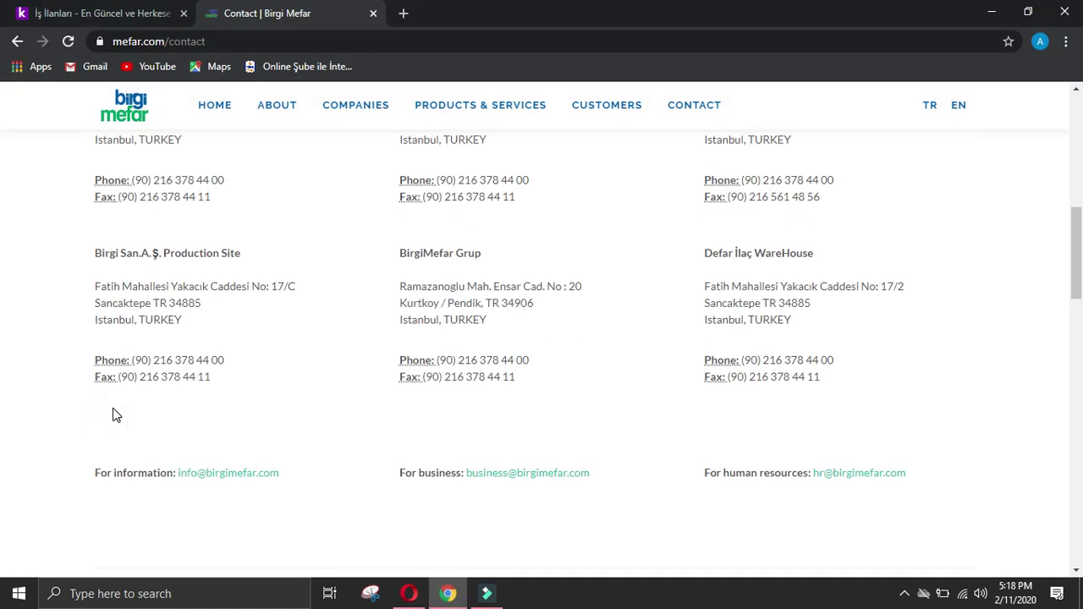
pyautogui.moveTo(91, 291); pyautogui.dragTo(258, 387)
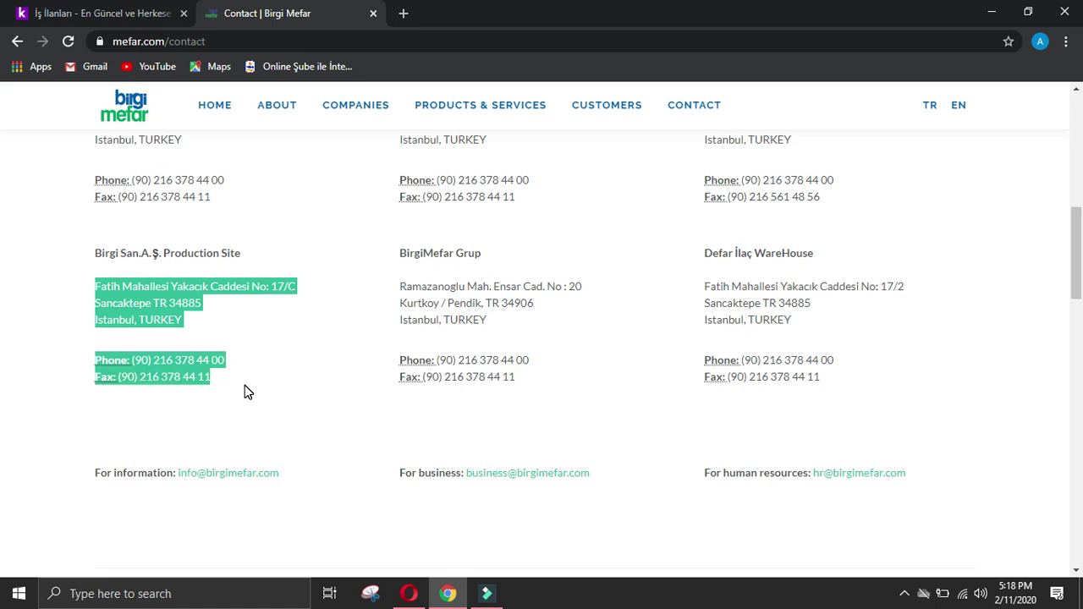
pyautogui.hotkey('alt', 'Tab')
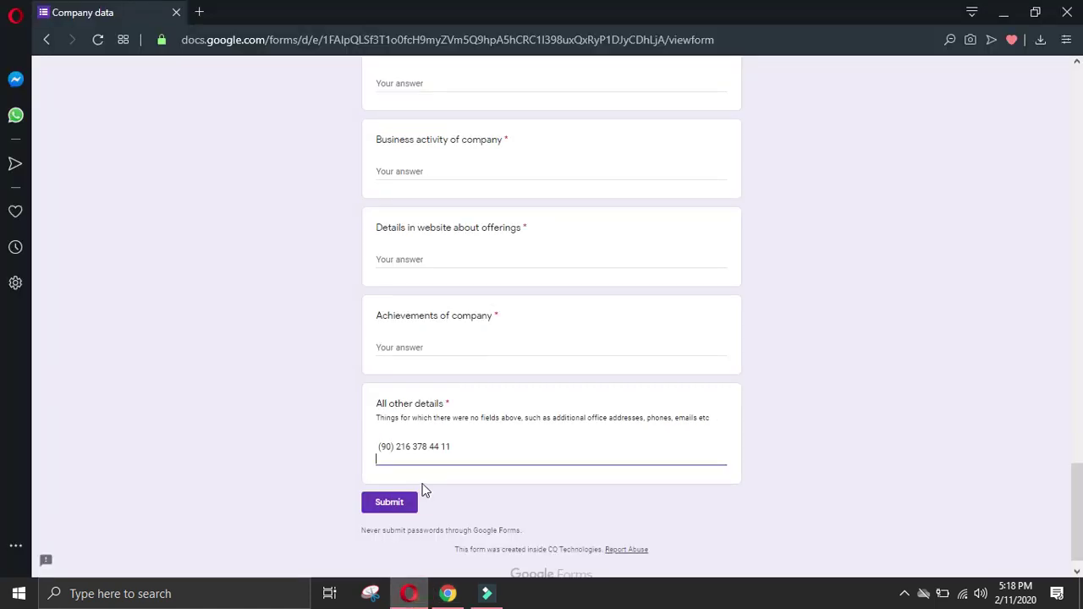
pyautogui.hotkey('ctrl', 'v')
pyautogui.moveTo(373, 506)
pyautogui.mouseDown()
pyautogui.moveTo(393, 506)
pyautogui.moveTo(376, 494)
pyautogui.mouseUp()
pyautogui.press('BackSpace')
pyautogui.press('BackSpace')
pyautogui.click(482, 509)
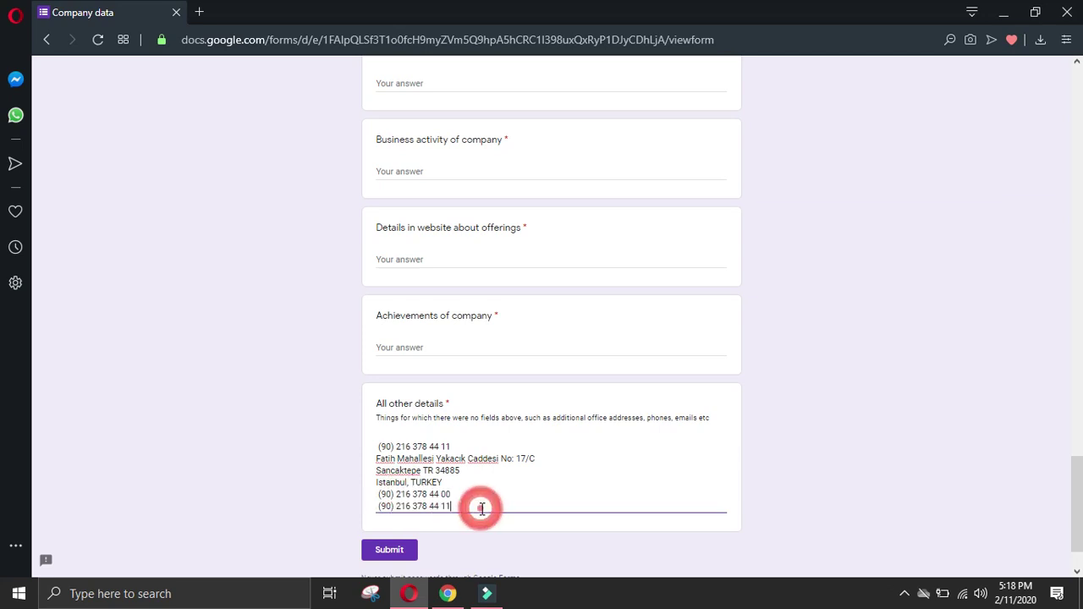
# Step: Copy the company's general info e-mail from the website into the general Email question
pyautogui.click(448, 593)
pyautogui.click(2, 420)
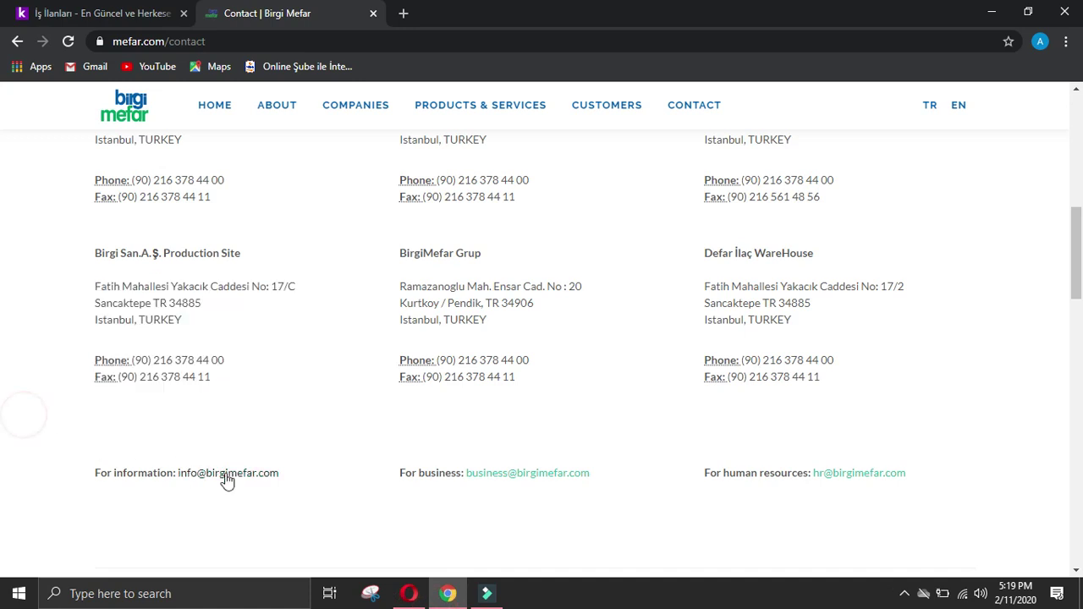
pyautogui.rightClick(225, 474)
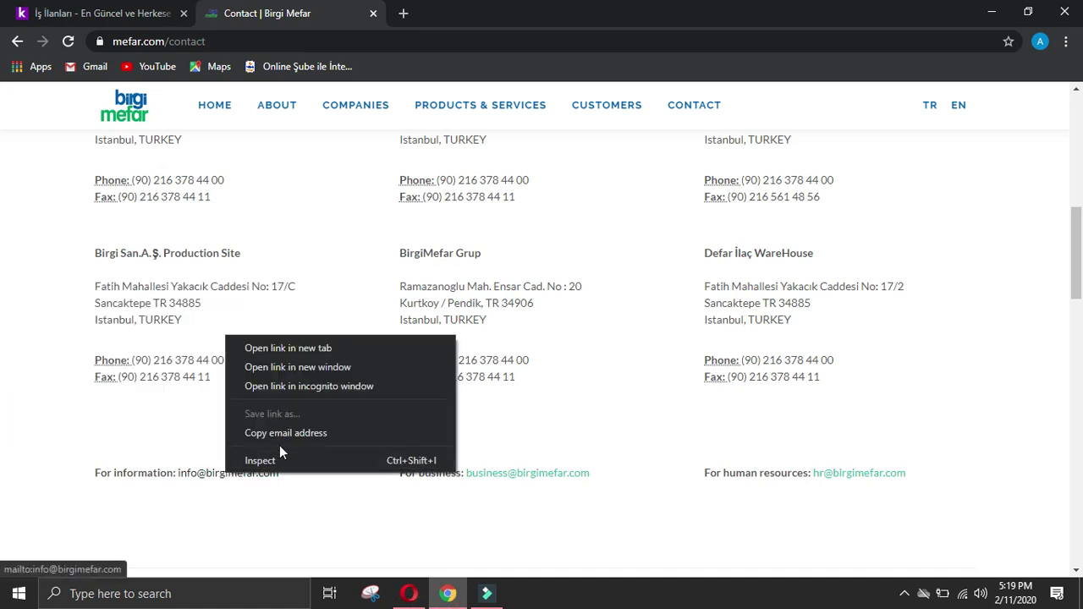
pyautogui.click(331, 435)
pyautogui.click(409, 594)
pyautogui.scroll(10, 462, 310)
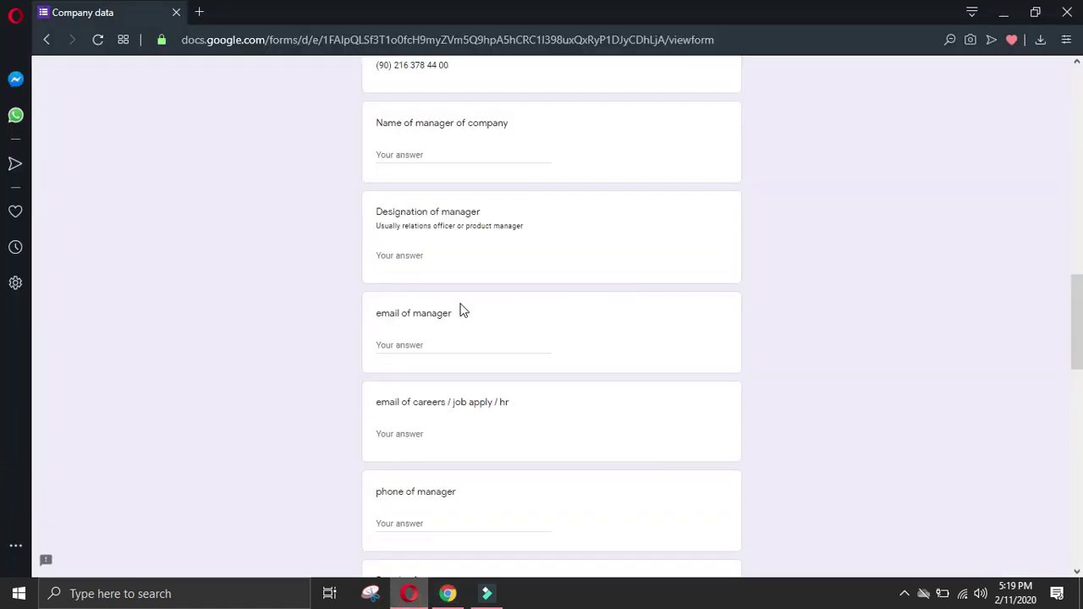
pyautogui.scroll(2, 450, 295)
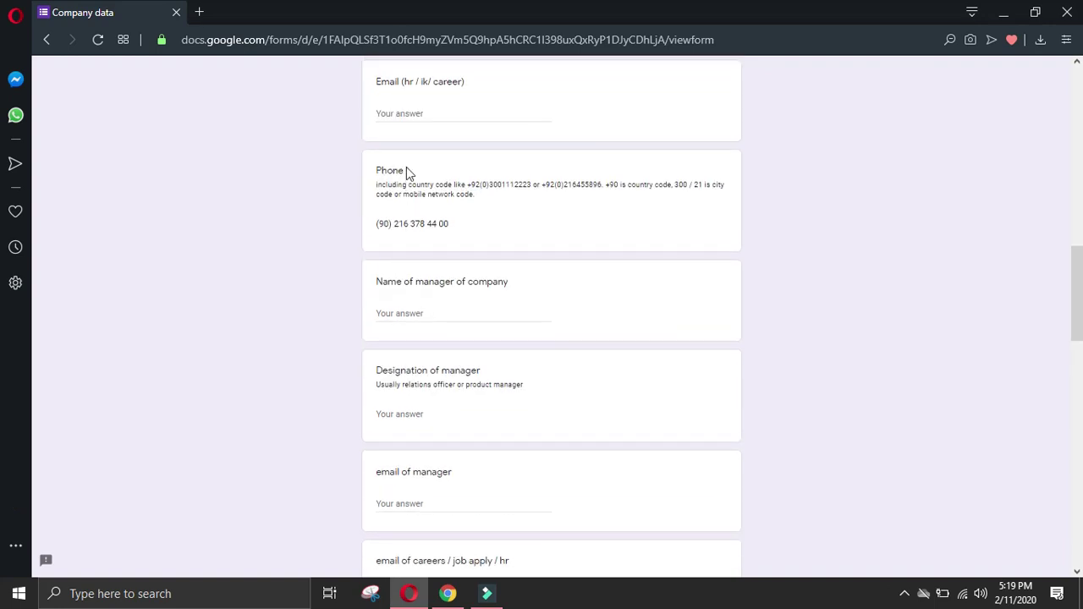
pyautogui.scroll(4, 432, 173)
pyautogui.click(427, 341)
pyautogui.hotkey('ctrl', 'v')
# Step: Add the Mefar İlaç head office address, phone and fax to All other details without the Phone label
pyautogui.click(448, 593)
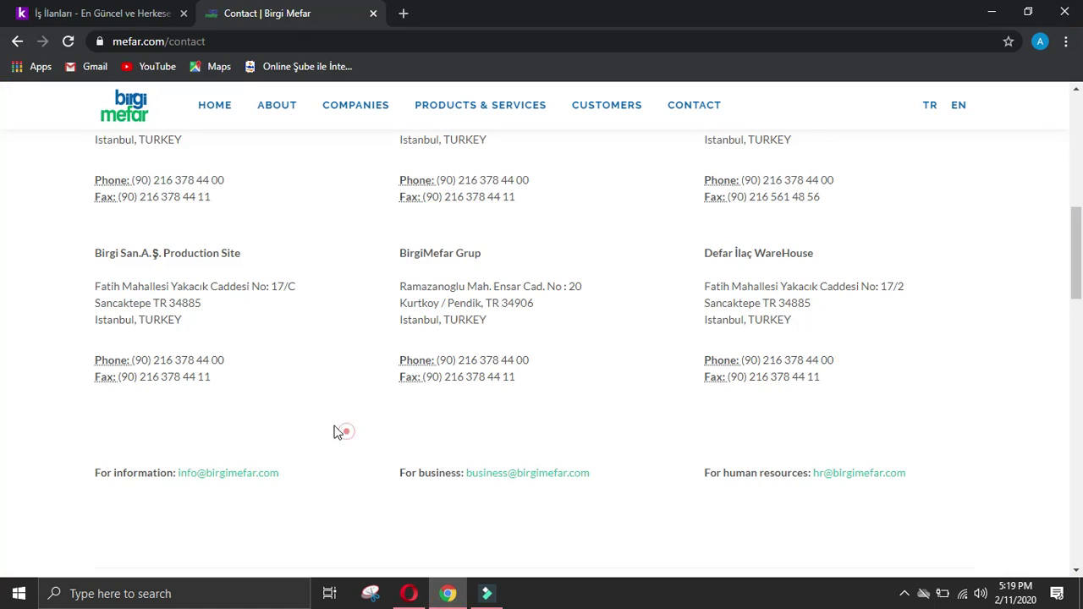
pyautogui.scroll(-2, 342, 423)
pyautogui.scroll(4, 343, 423)
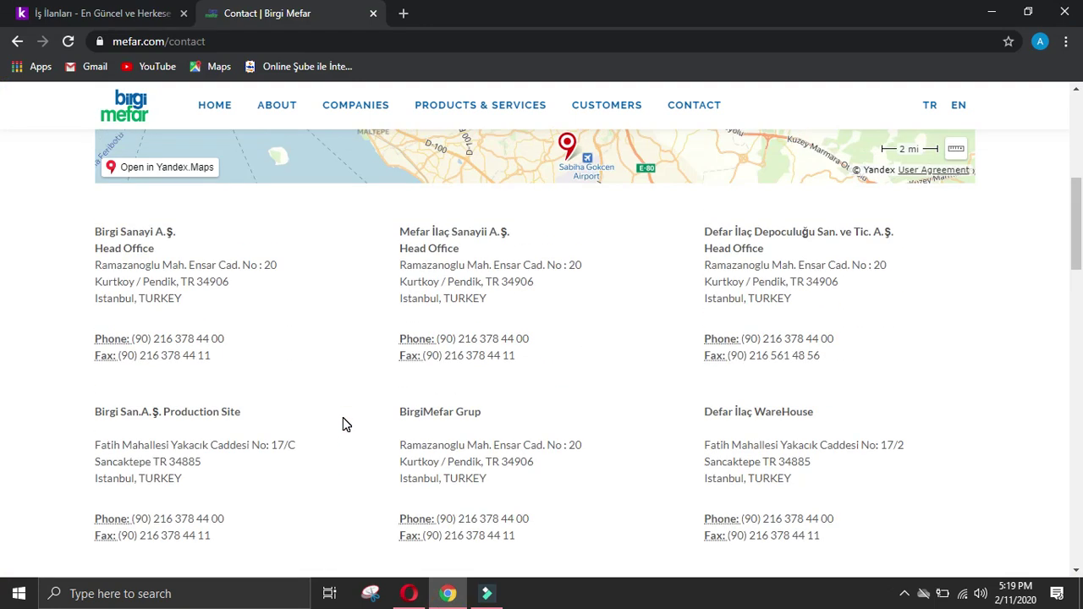
pyautogui.moveTo(401, 268); pyautogui.dragTo(548, 367)
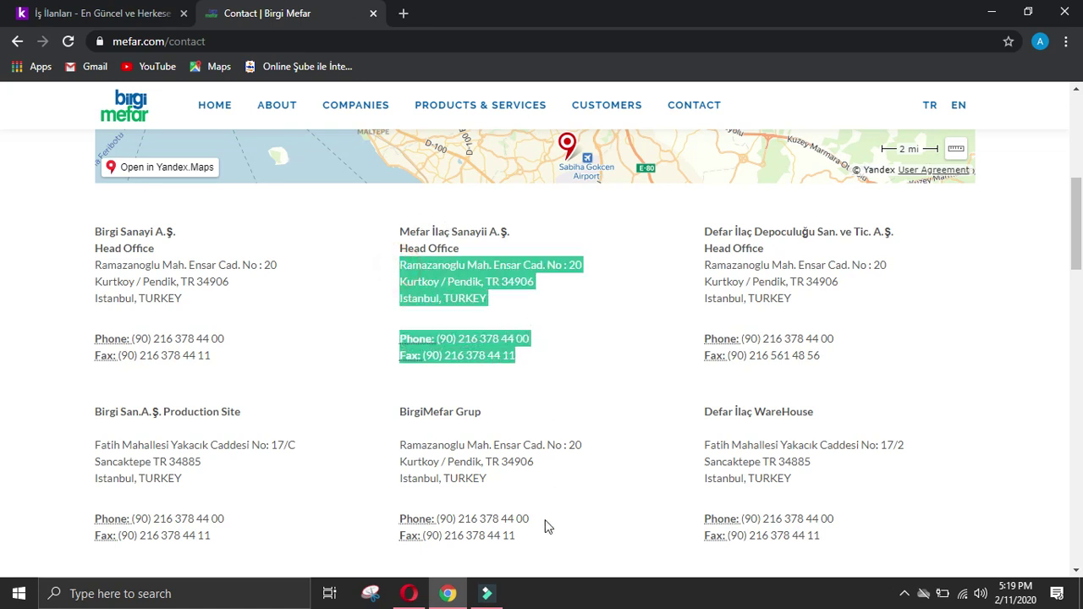
pyautogui.click(409, 593)
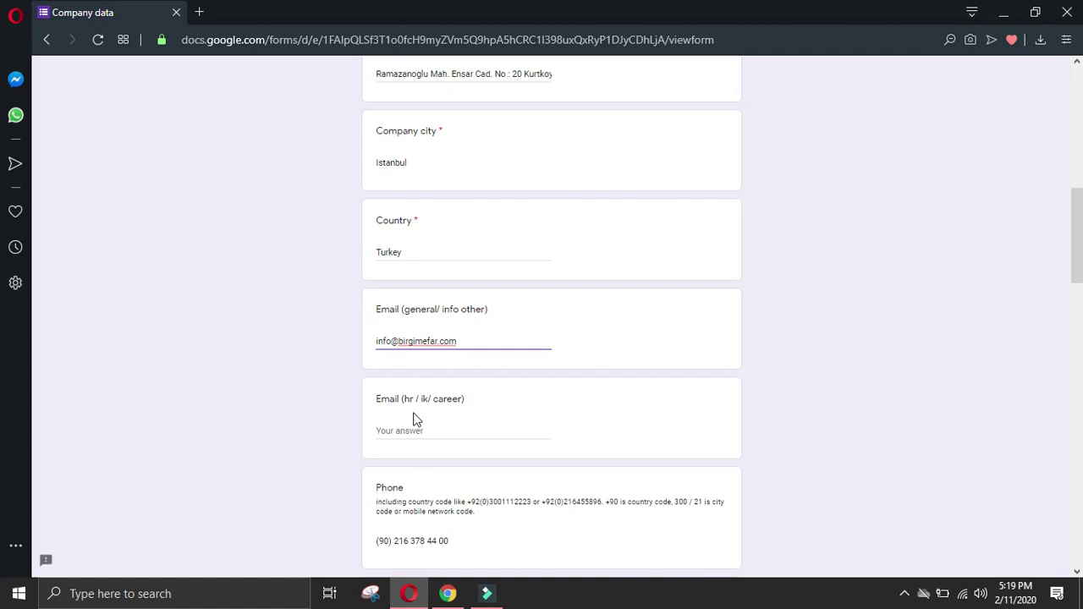
pyautogui.moveTo(1078, 281); pyautogui.dragTo(1078, 561)
pyautogui.click(551, 438)
pyautogui.hotkey('ctrl', 'v')
pyautogui.moveTo(403, 472); pyautogui.dragTo(307, 483)
pyautogui.press('BackSpace')
pyautogui.press('BackSpace')
pyautogui.press('BackSpace')
pyautogui.press('BackSpace')
pyautogui.press('BackSpace')
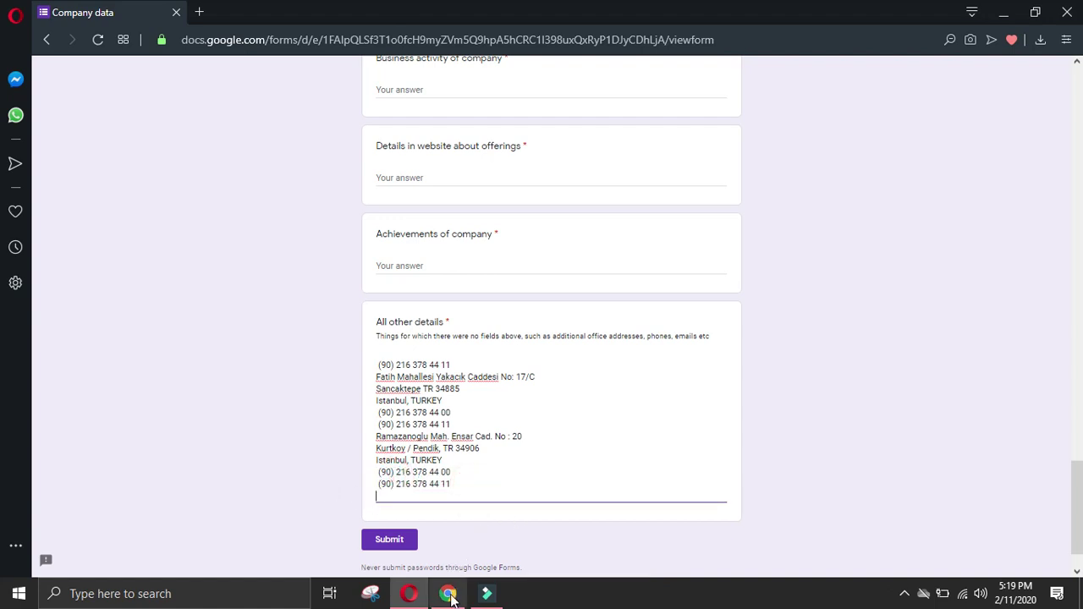
# Step: Append the BirgiMefar Grup address, phone and fax, stripping the Phone and Fax labels
pyautogui.click(448, 594)
pyautogui.moveTo(396, 427); pyautogui.dragTo(545, 556)
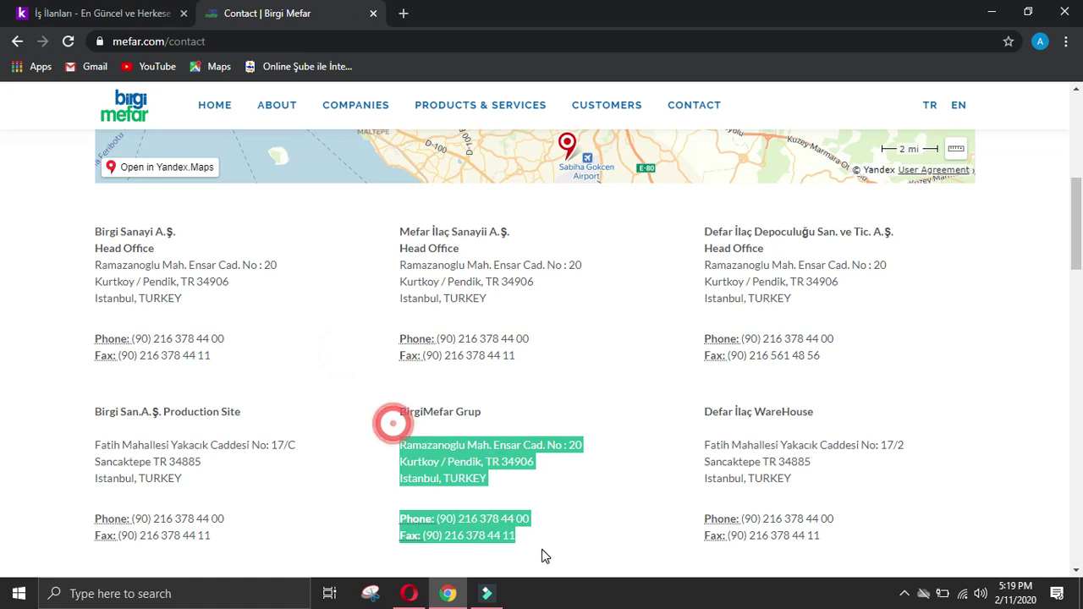
pyautogui.click(409, 593)
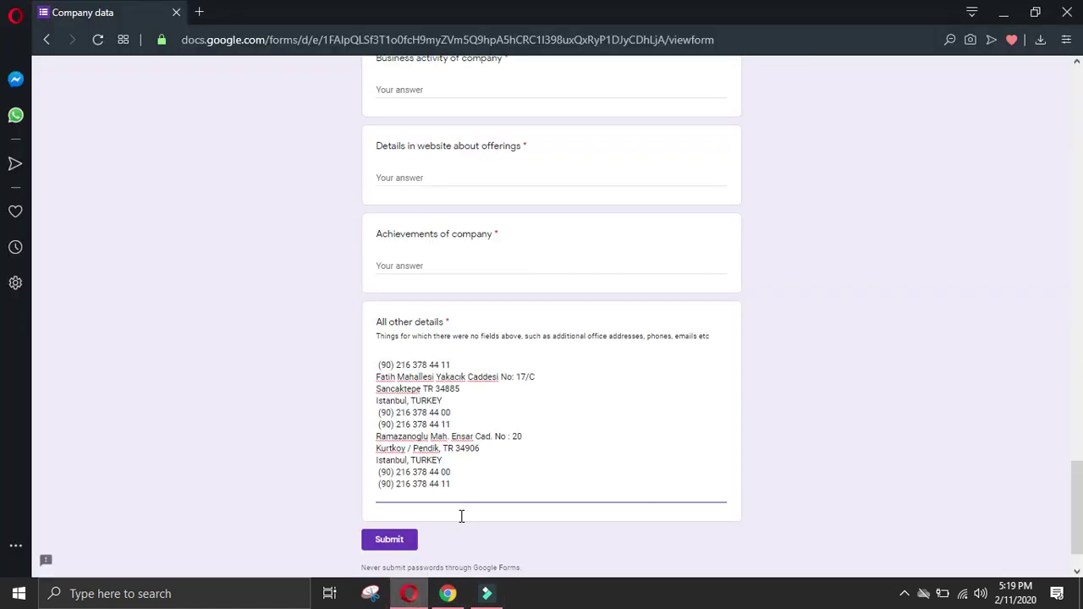
pyautogui.hotkey('ctrl', 'v')
pyautogui.hotkey('shift', 'End')
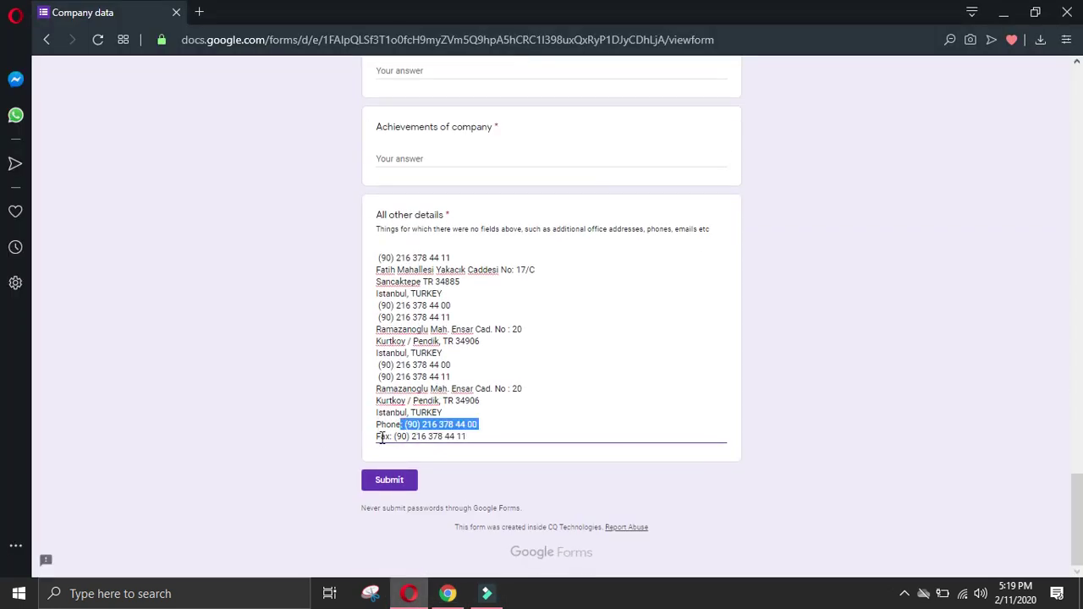
pyautogui.moveTo(402, 424); pyautogui.dragTo(367, 433)
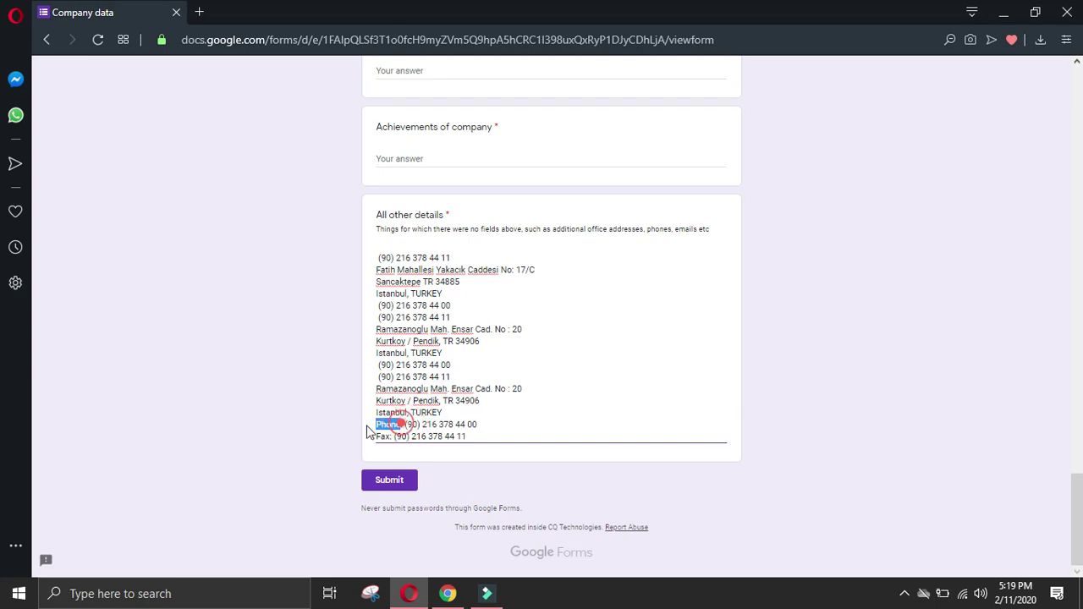
pyautogui.press('BackSpace')
pyautogui.press('Delete')
pyautogui.moveTo(370, 448); pyautogui.dragTo(355, 441)
pyautogui.press('BackSpace')
pyautogui.press('Delete')
pyautogui.click(507, 432)
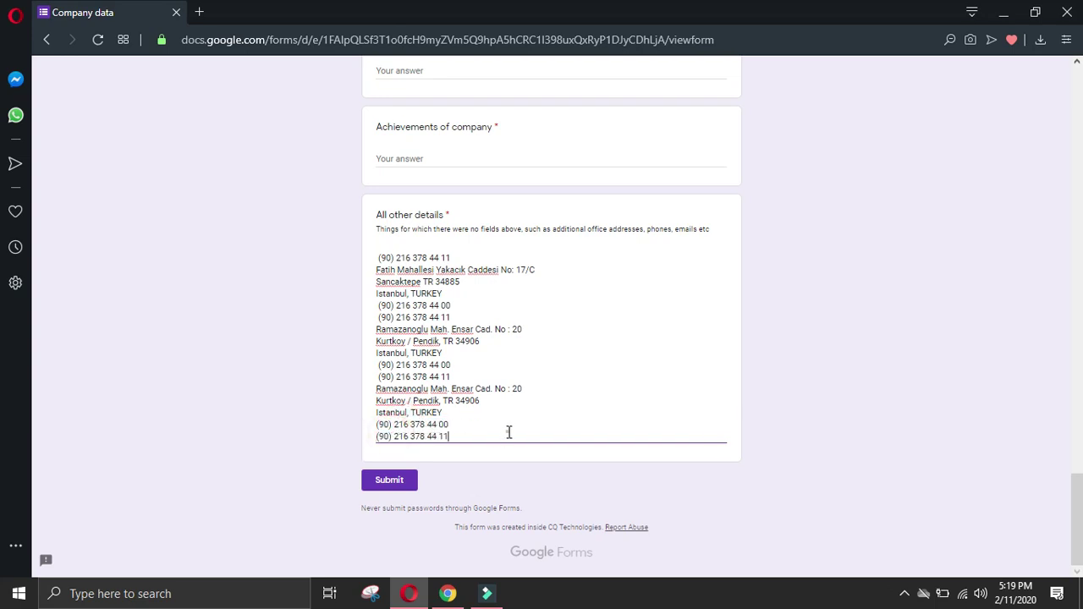
pyautogui.press('Return')
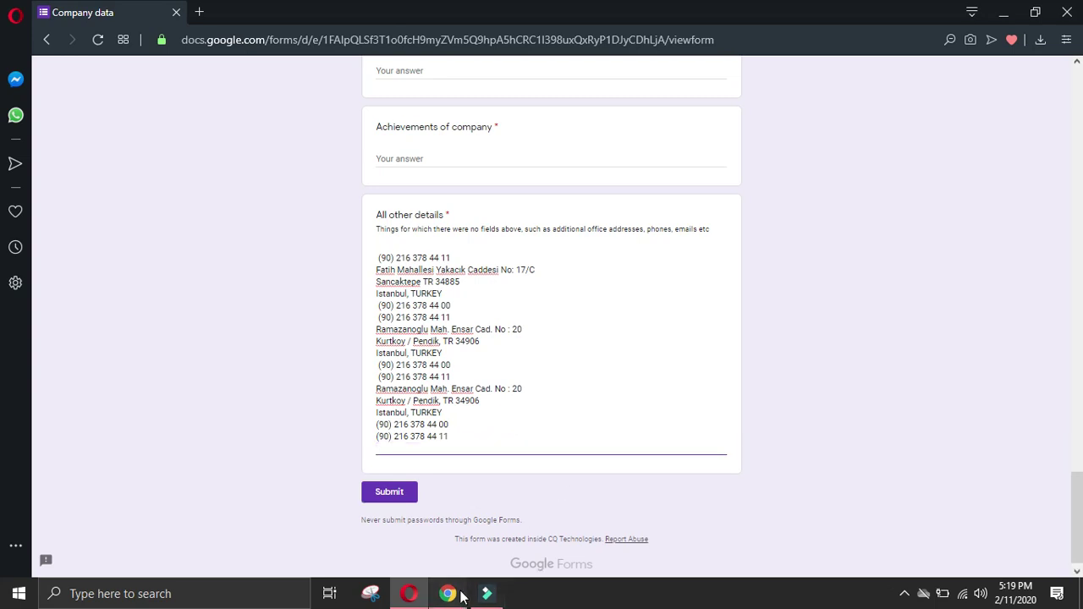
# Step: Add the business e-mail address to All other details on its own line
pyautogui.click(448, 594)
pyautogui.click(18, 416)
pyautogui.scroll(-2, 145, 428)
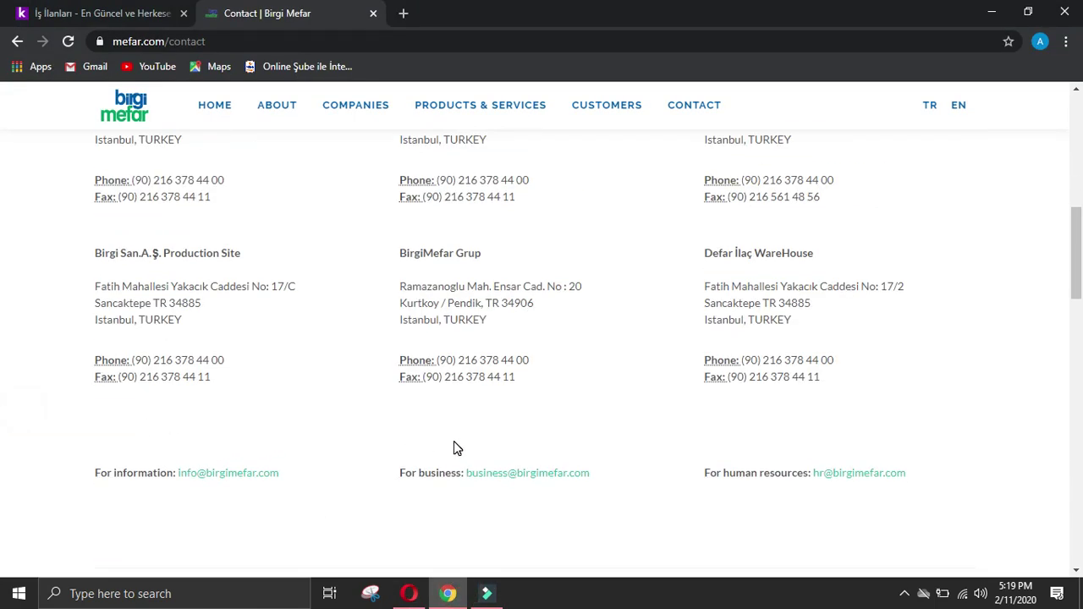
pyautogui.scroll(2, 455, 448)
pyautogui.scroll(-2, 462, 442)
pyautogui.rightClick(505, 483)
pyautogui.click(548, 431)
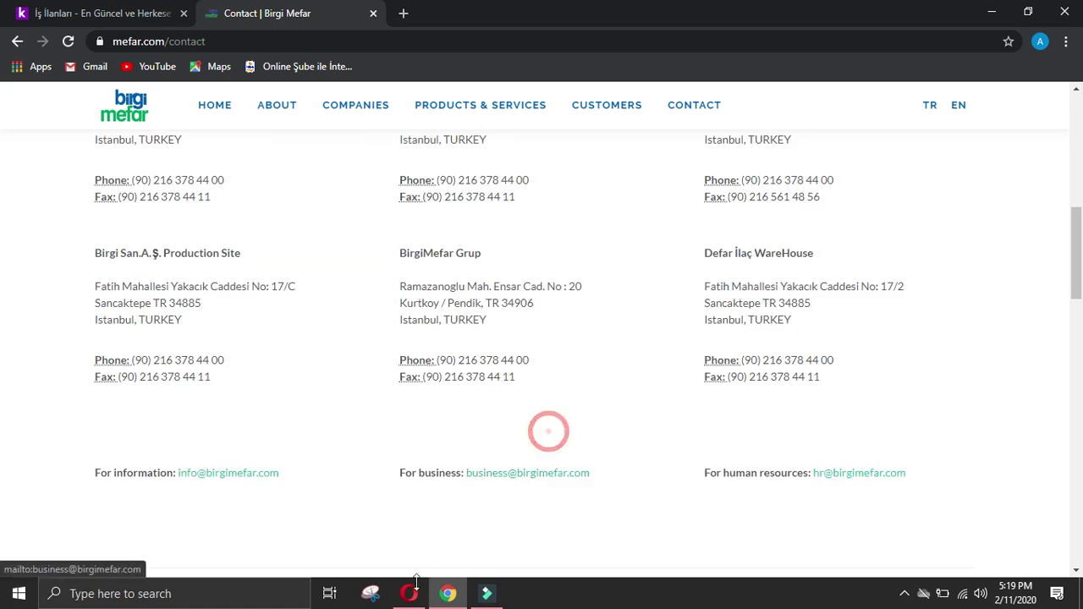
pyautogui.click(411, 593)
pyautogui.click(429, 527)
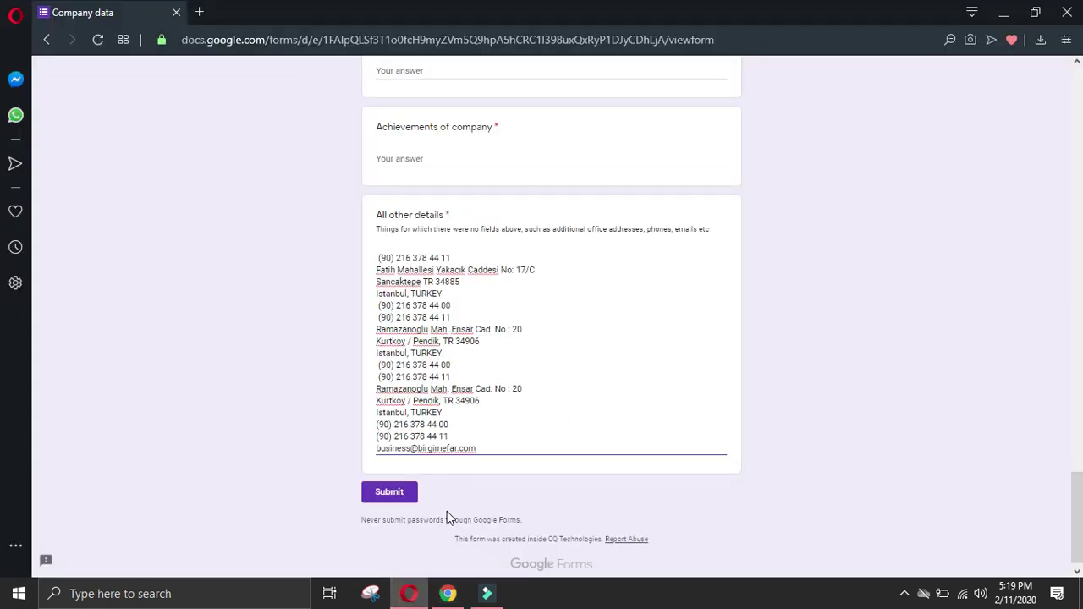
pyautogui.press('Return')
# Step: Append the Defar head office address, phone and fax, removing the Phone and Fax labels
pyautogui.click(448, 593)
pyautogui.click(923, 219)
pyautogui.scroll(2, 926, 236)
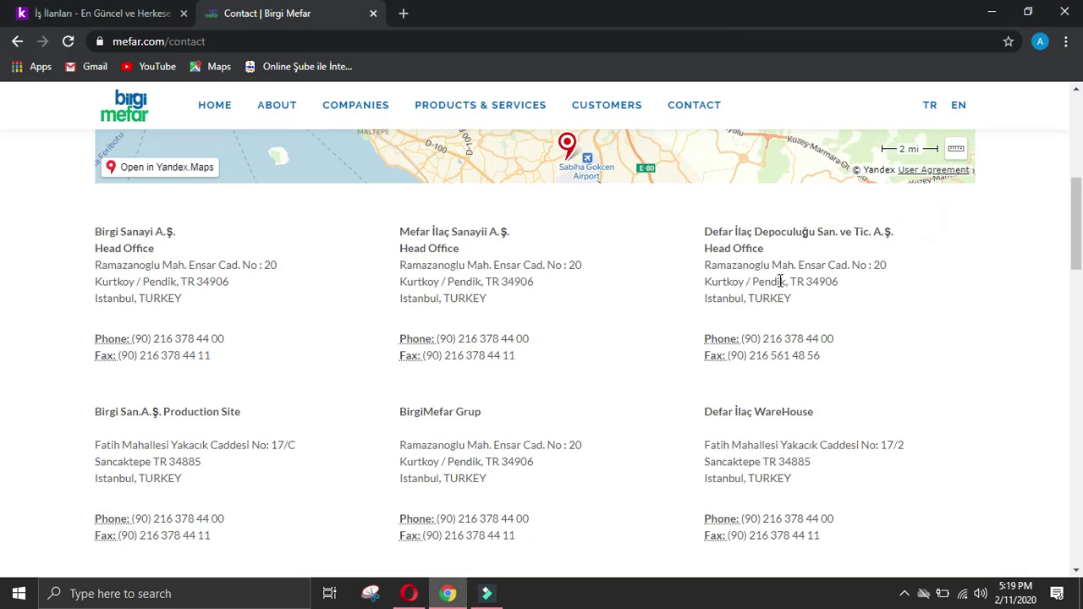
pyautogui.moveTo(707, 267); pyautogui.dragTo(868, 360)
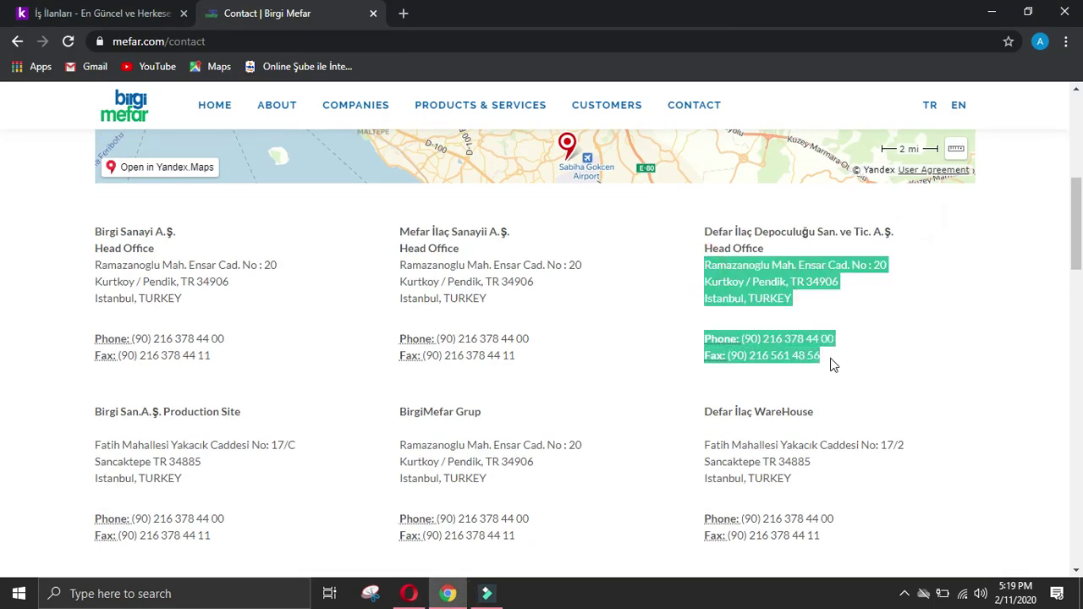
pyautogui.click(410, 592)
pyautogui.hotkey('ctrl', 'v')
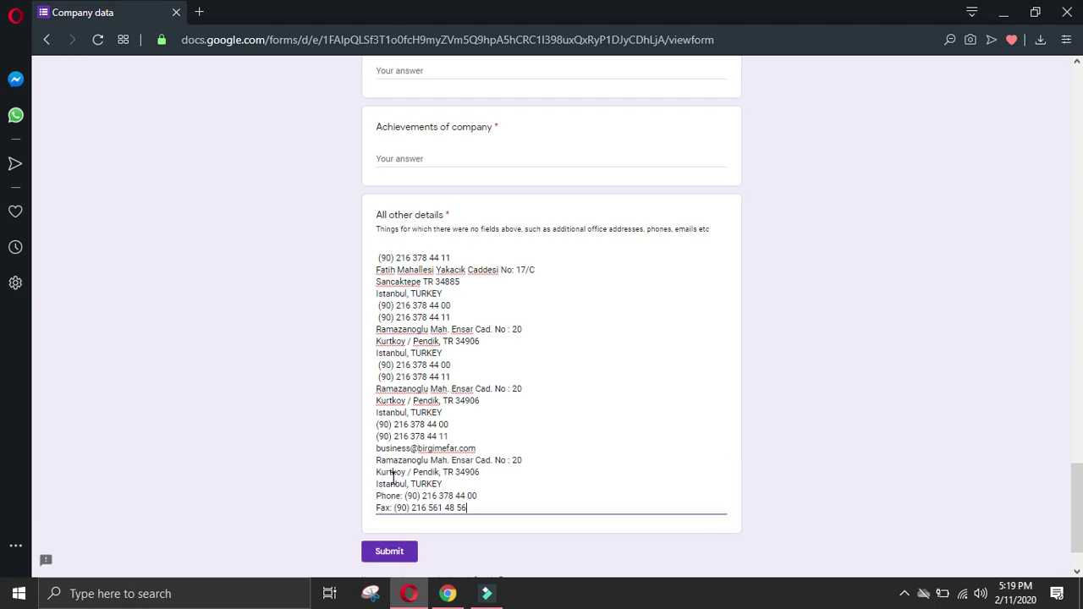
pyautogui.moveTo(379, 500); pyautogui.dragTo(364, 501)
pyautogui.press('BackSpace')
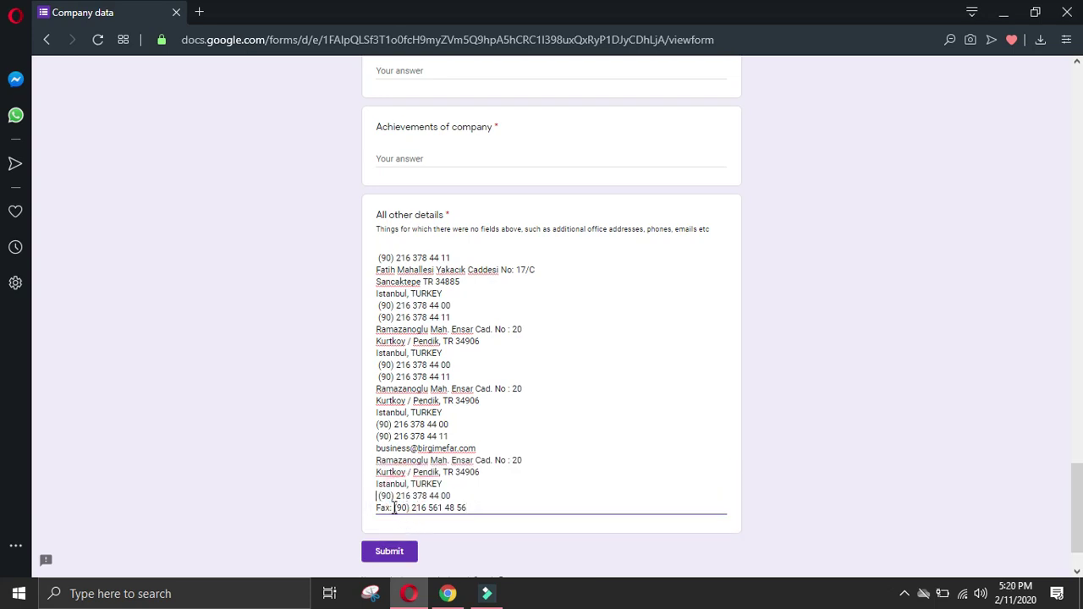
pyautogui.moveTo(391, 507); pyautogui.dragTo(344, 507)
pyautogui.press('BackSpace')
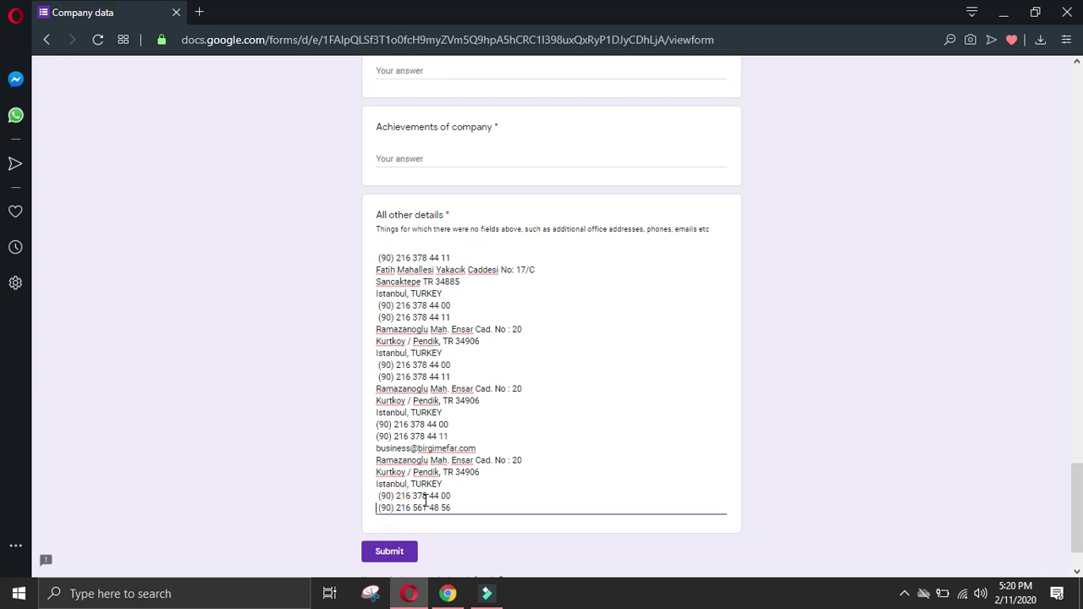
pyautogui.click(472, 505)
pyautogui.press('Return')
# Step: Paste the Defar WareHouse address, phone and fax into All other details
pyautogui.click(448, 593)
pyautogui.click(210, 404)
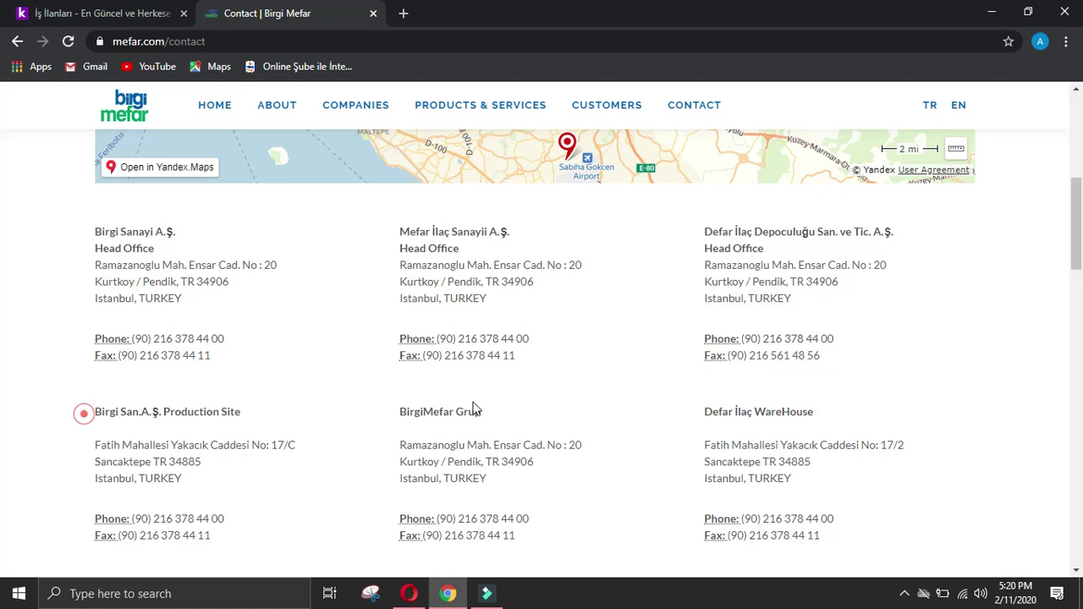
pyautogui.moveTo(705, 444); pyautogui.dragTo(875, 536)
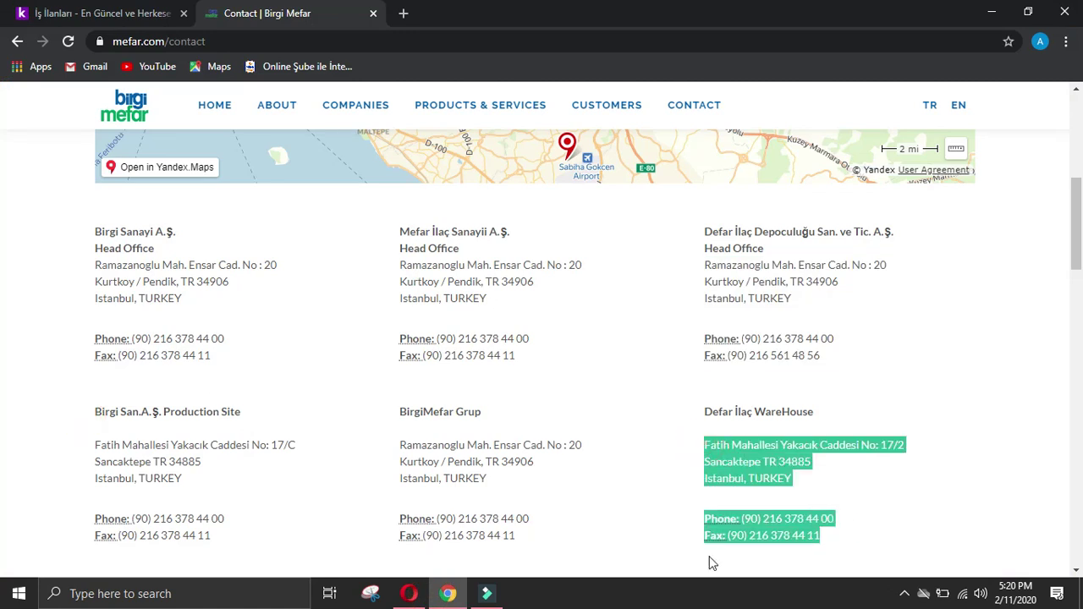
pyautogui.click(411, 593)
pyautogui.scroll(-1, 435, 496)
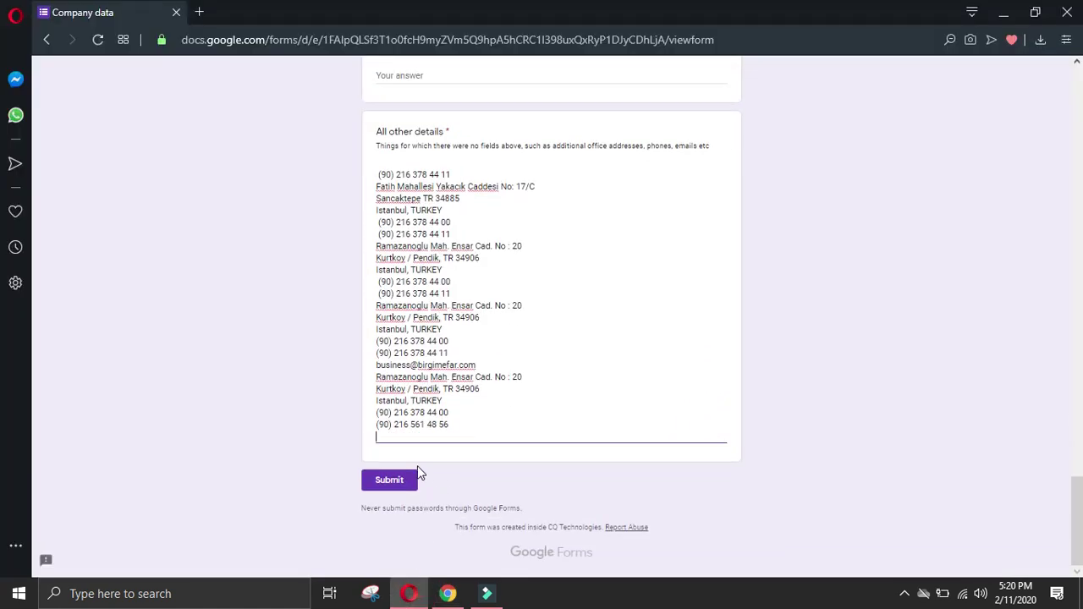
pyautogui.hotkey('ctrl', 'v')
# Step: Strip the Phone: and Fax: labels and leading spaces from the warehouse lines, then add a blank line
pyautogui.moveTo(405, 472); pyautogui.dragTo(329, 475)
pyautogui.press('BackSpace')
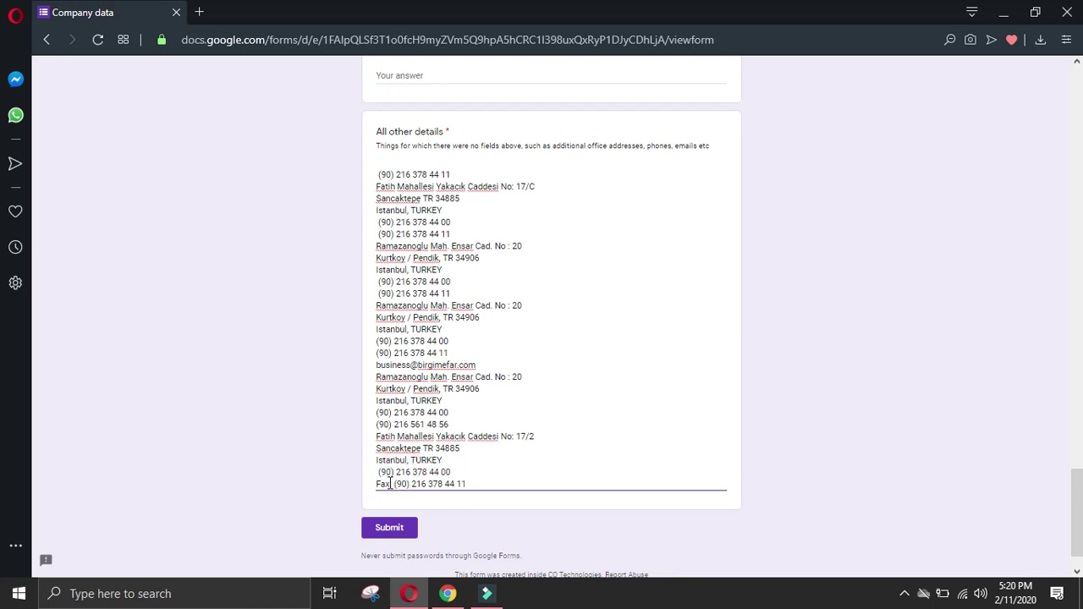
pyautogui.moveTo(393, 484); pyautogui.dragTo(355, 487)
pyautogui.press('BackSpace')
pyautogui.click(377, 471)
pyautogui.press('BackSpace')
pyautogui.click(378, 484)
pyautogui.press('BackSpace')
pyautogui.click(464, 484)
pyautogui.press('Return')
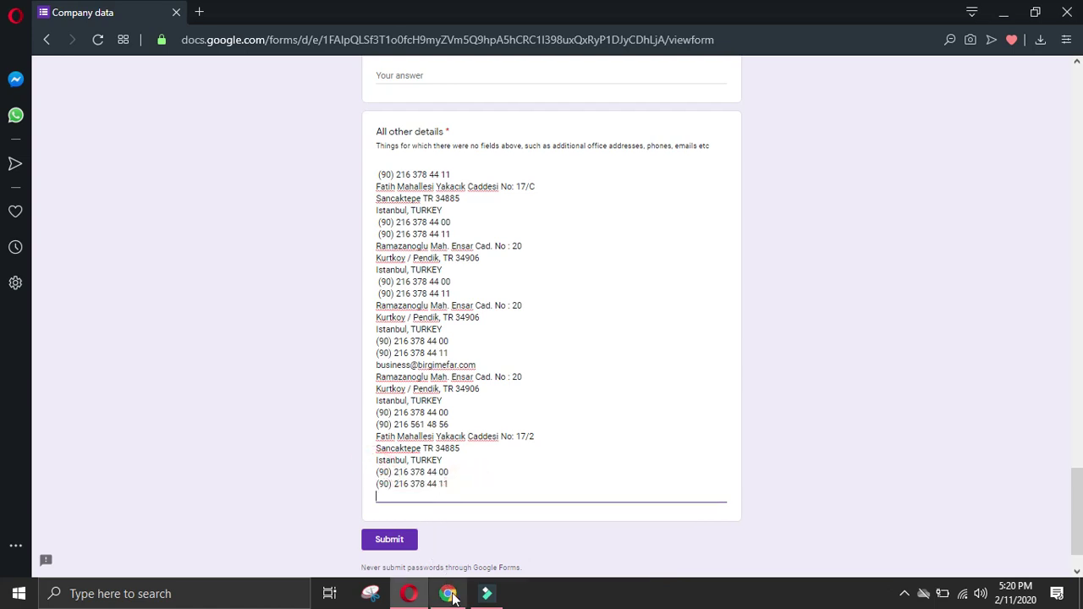
# Step: Copy the HR e-mail from the website into the Email (hr / ik / career) answer
pyautogui.click(449, 593)
pyautogui.scroll(-3, 710, 460)
pyautogui.click(634, 378)
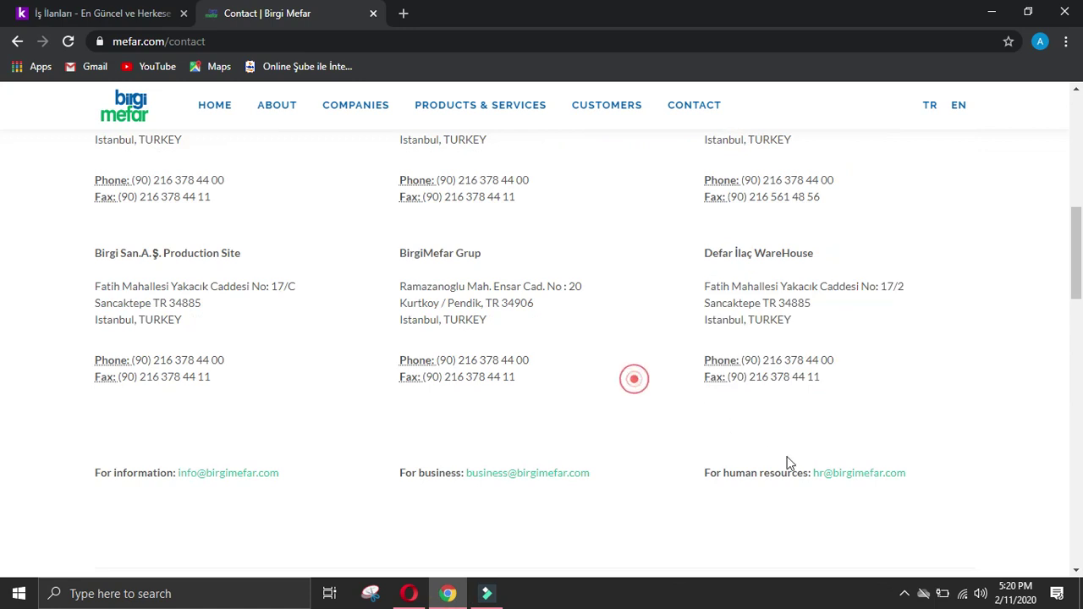
pyautogui.rightClick(840, 481)
pyautogui.click(880, 434)
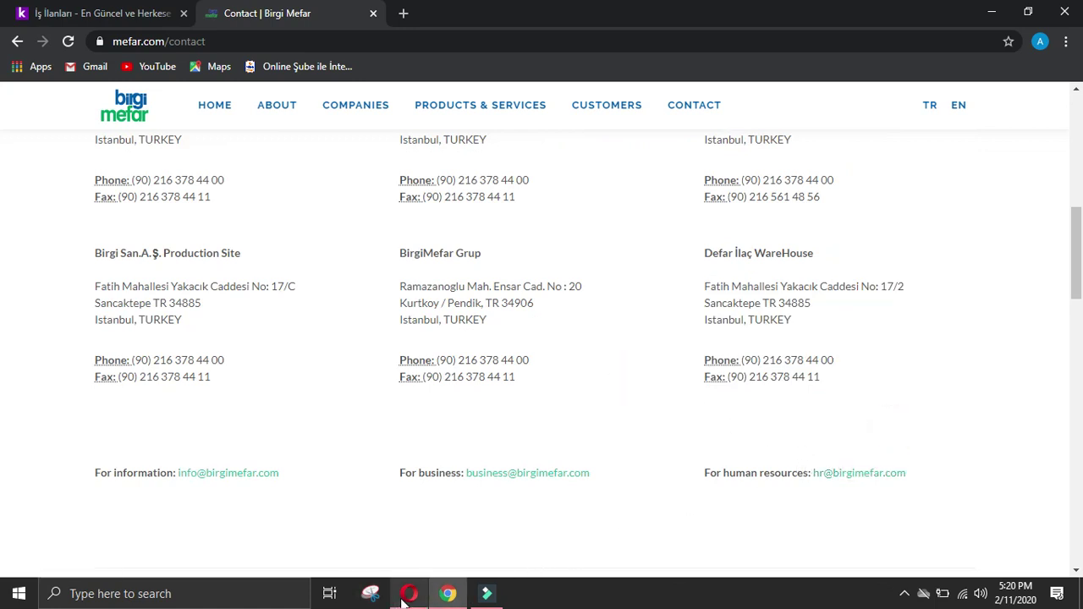
pyautogui.click(404, 598)
pyautogui.scroll(15, 471, 368)
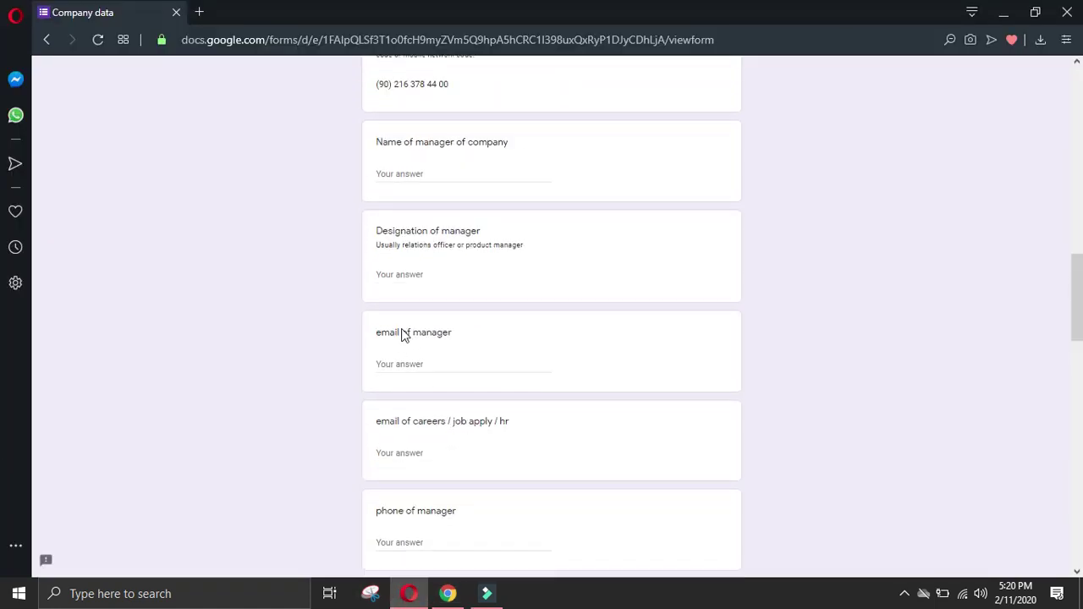
pyautogui.scroll(3, 403, 334)
pyautogui.click(430, 190)
pyautogui.hotkey('ctrl', 'v')
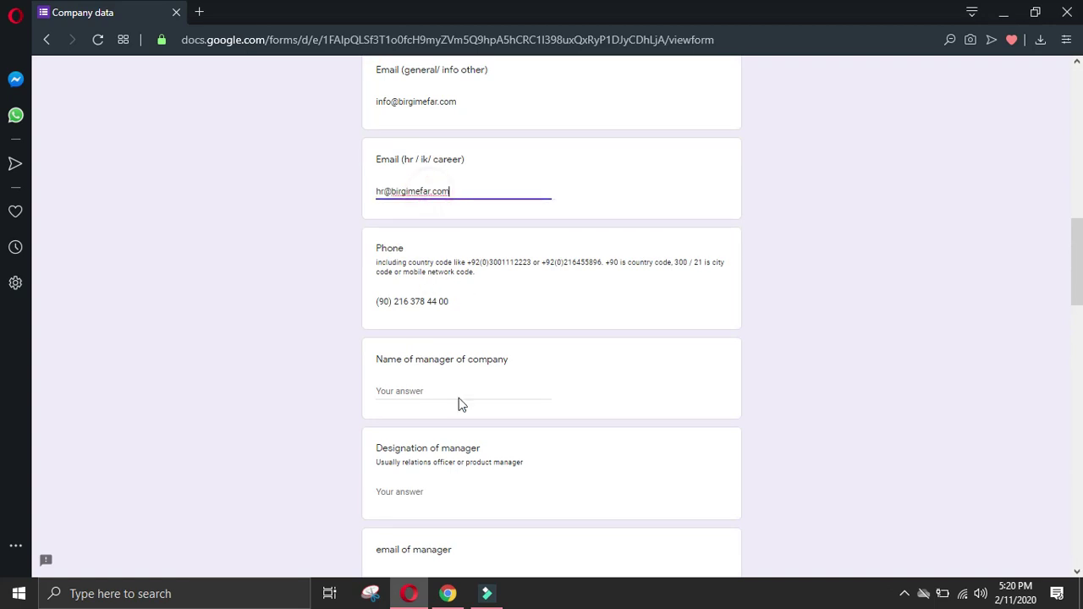
pyautogui.click(449, 594)
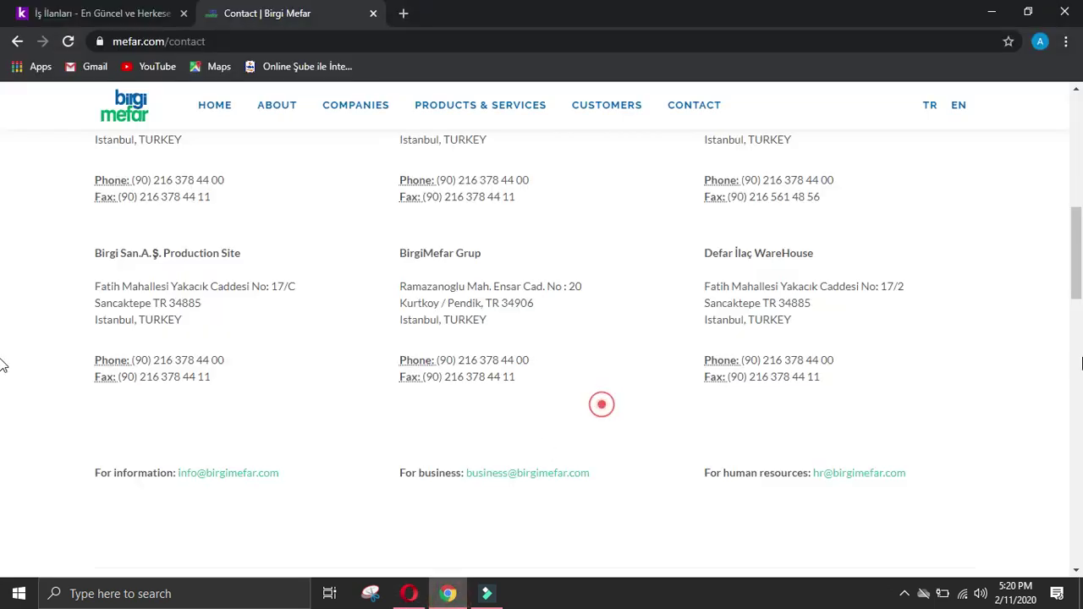
pyautogui.scroll(10, 886, 165)
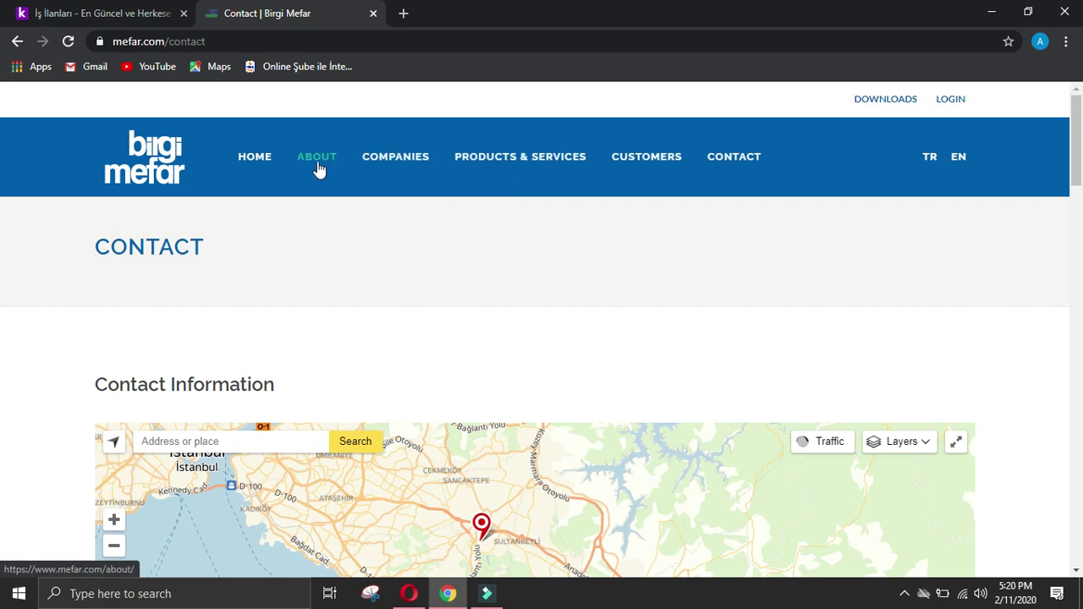
# Step: On Products & Services, select the PACKAGING (AMPOULES, VIALS) MANUFACTURING heading through Empty Vials Production by Birgi
pyautogui.click(526, 159)
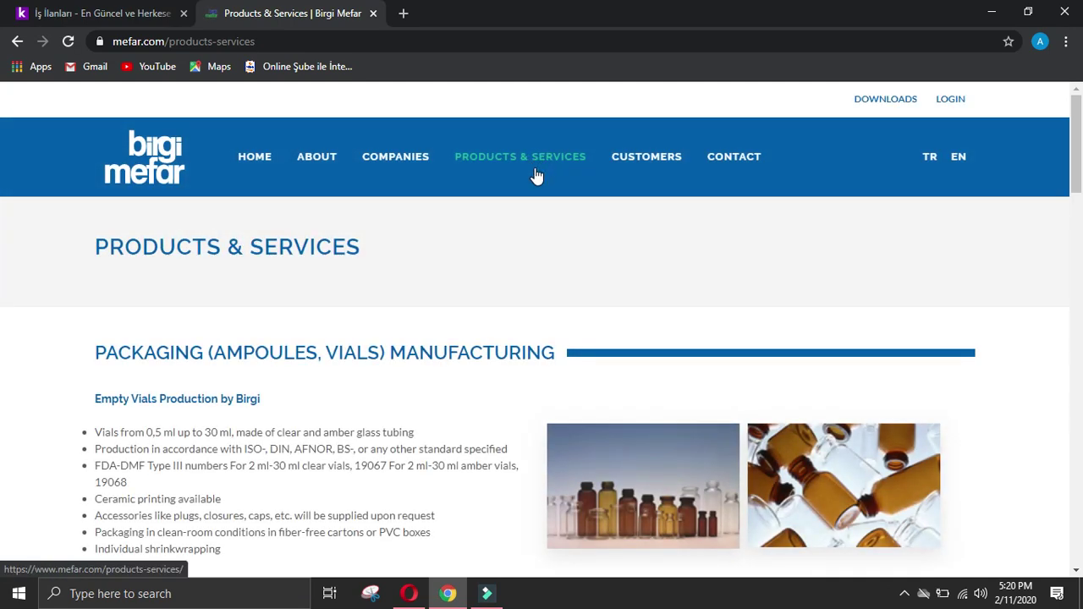
pyautogui.scroll(-4, 537, 174)
pyautogui.scroll(-4, 538, 173)
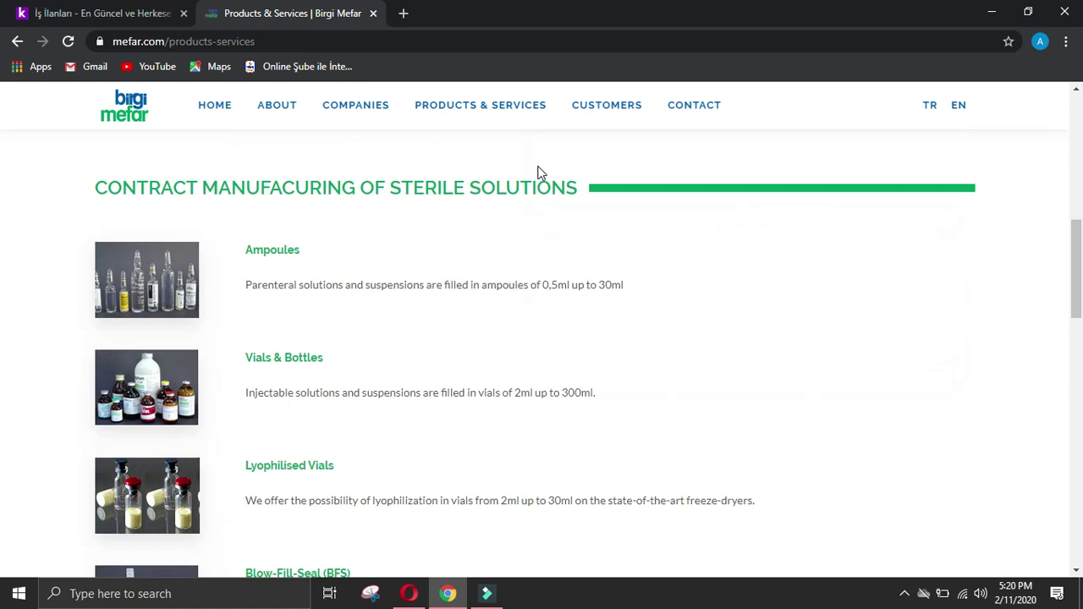
pyautogui.scroll(4, 449, 216)
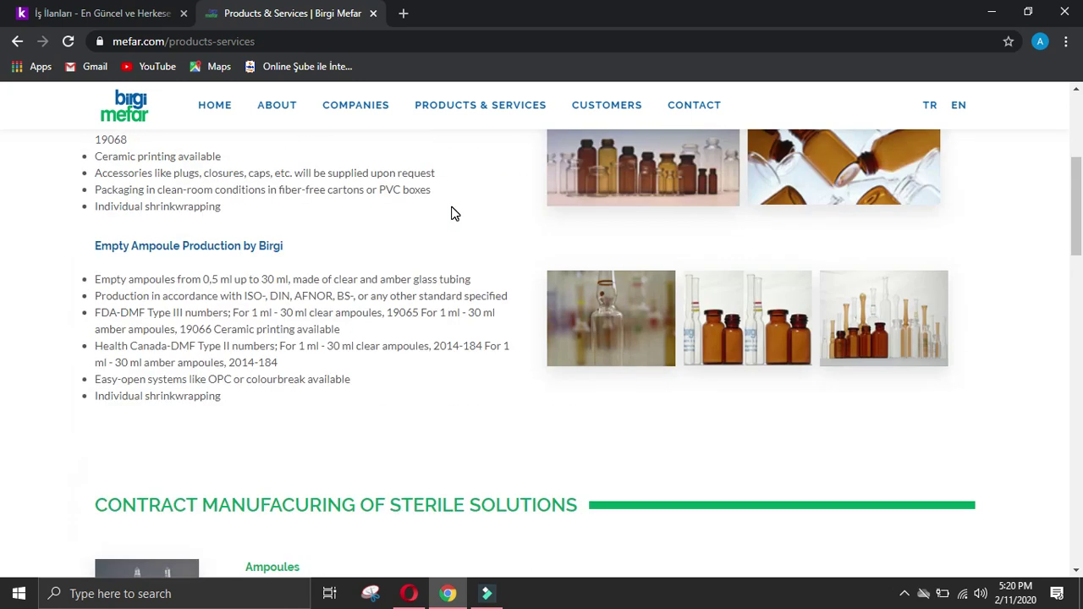
pyautogui.scroll(4, 452, 206)
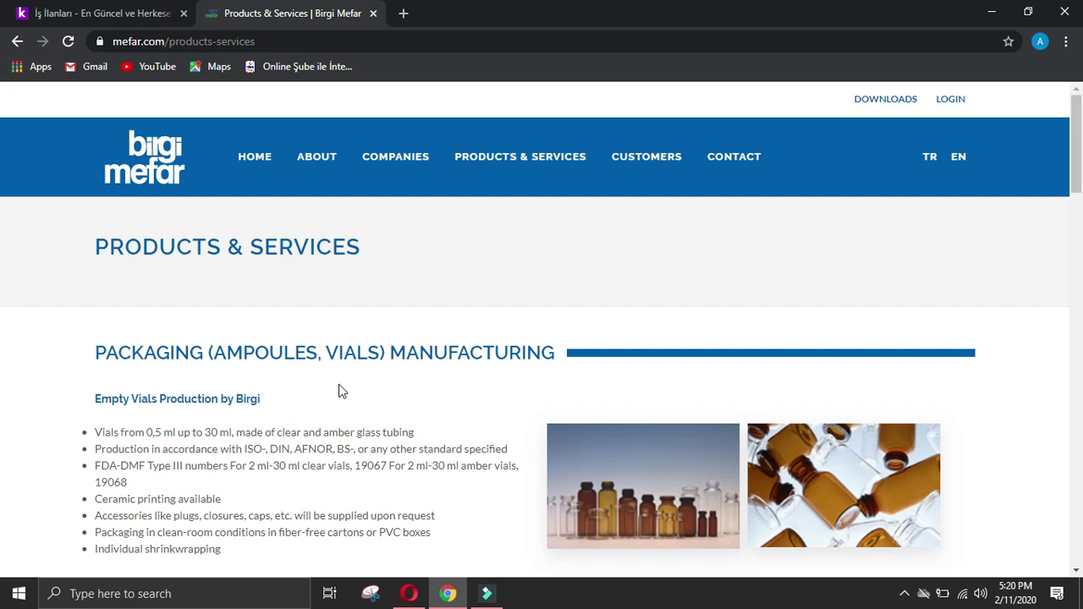
pyautogui.moveTo(1075, 181); pyautogui.dragTo(1082, 300)
pyautogui.scroll(8, 3, 300)
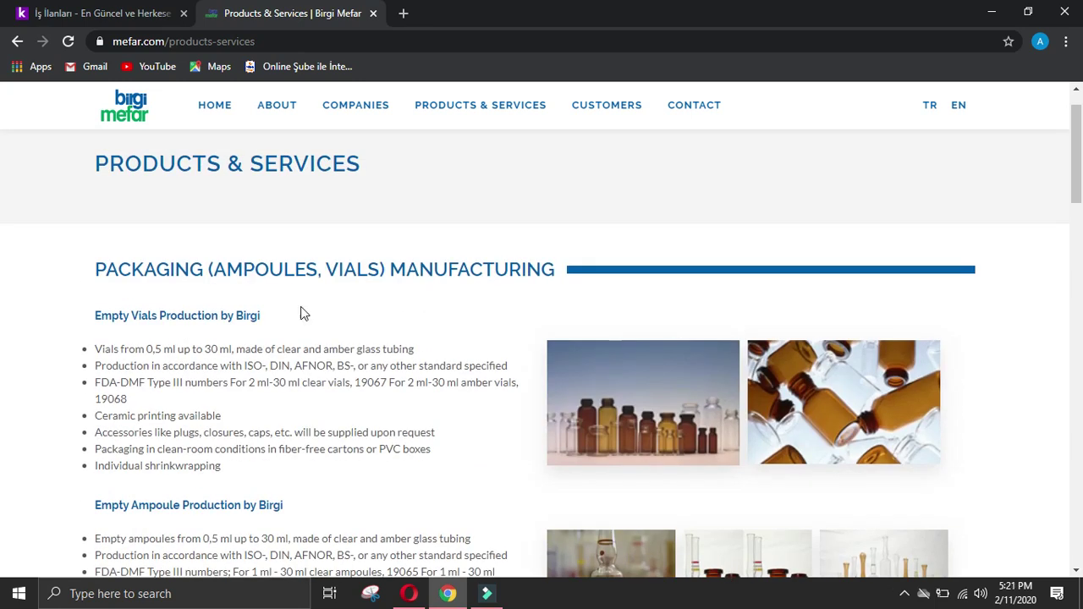
pyautogui.moveTo(98, 262); pyautogui.dragTo(559, 279)
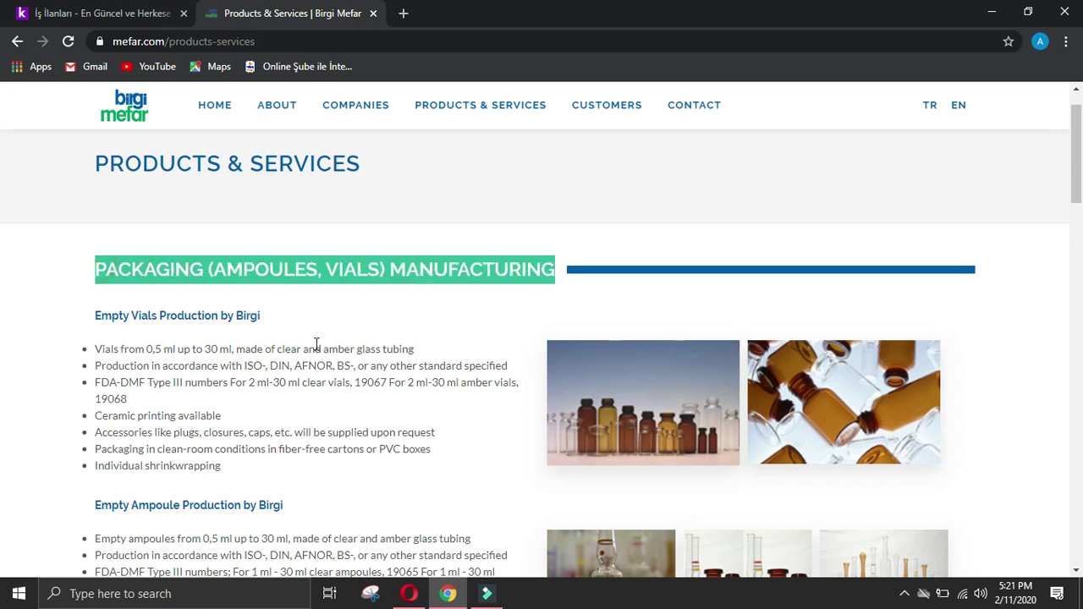
pyautogui.moveTo(323, 343); pyautogui.dragTo(323, 343)
pyautogui.hotkey('ctrl', 'c')
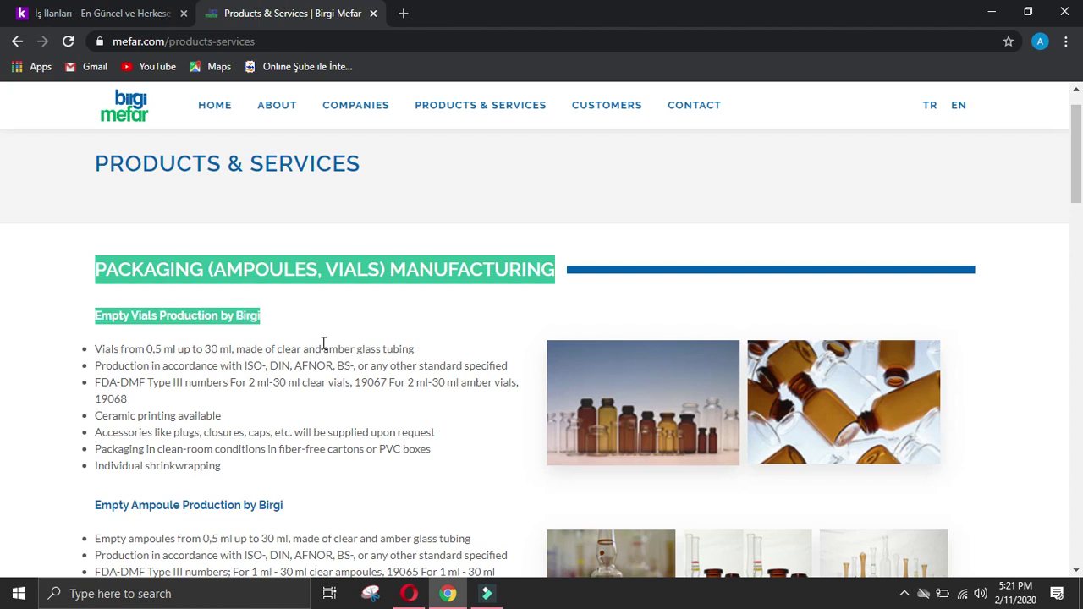
pyautogui.click(407, 595)
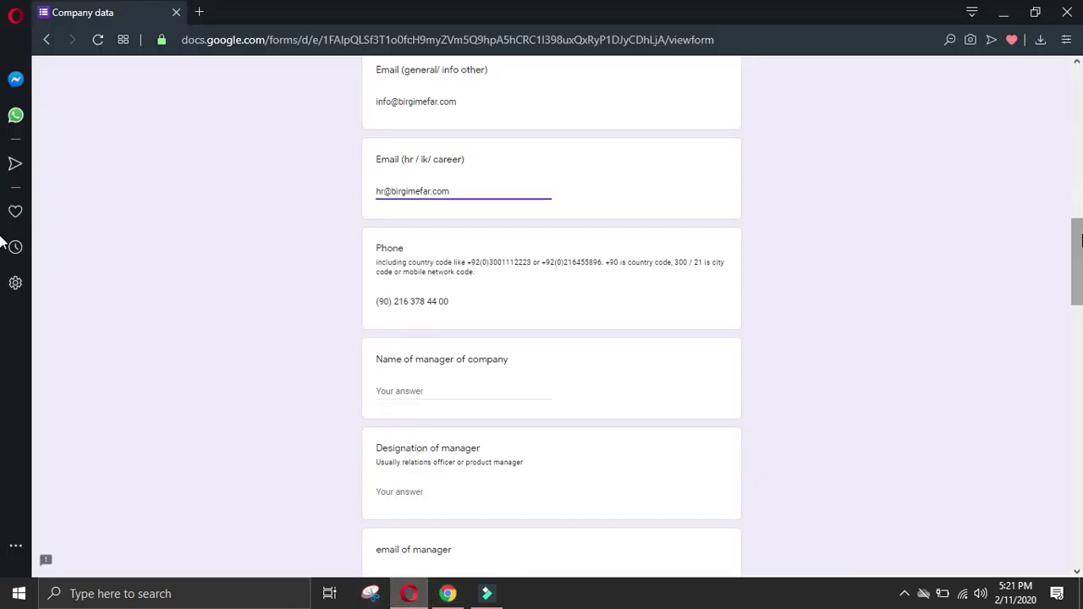
# Step: Paste the two copied headings and 'Empty Ampoule Production by Birgi' into the offerings answer
pyautogui.scroll(-15, 767, 420)
pyautogui.scroll(2, 453, 321)
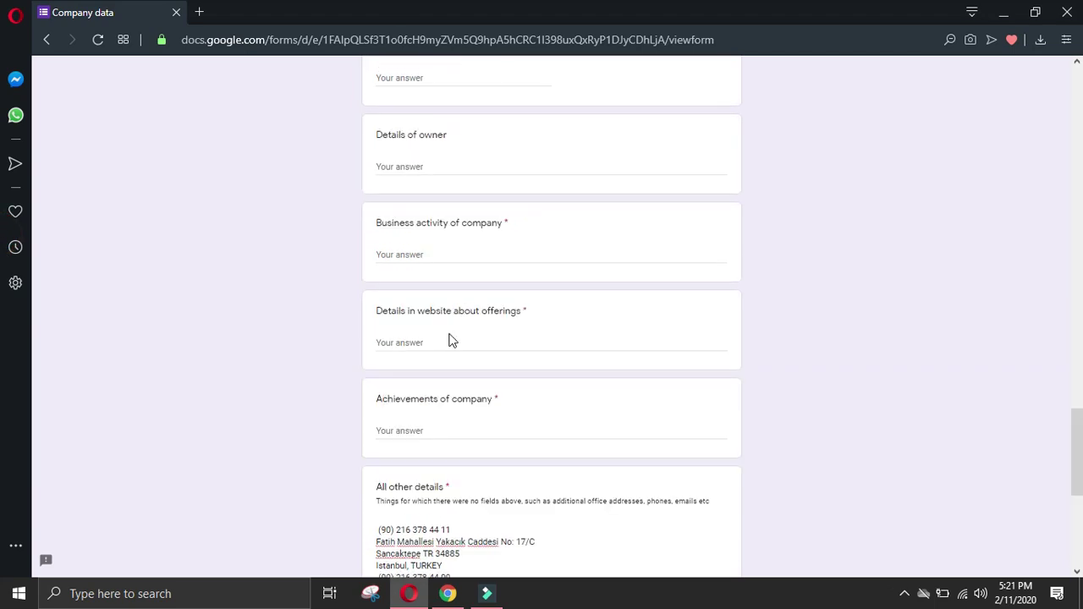
pyautogui.hotkey('ctrl', 'v')
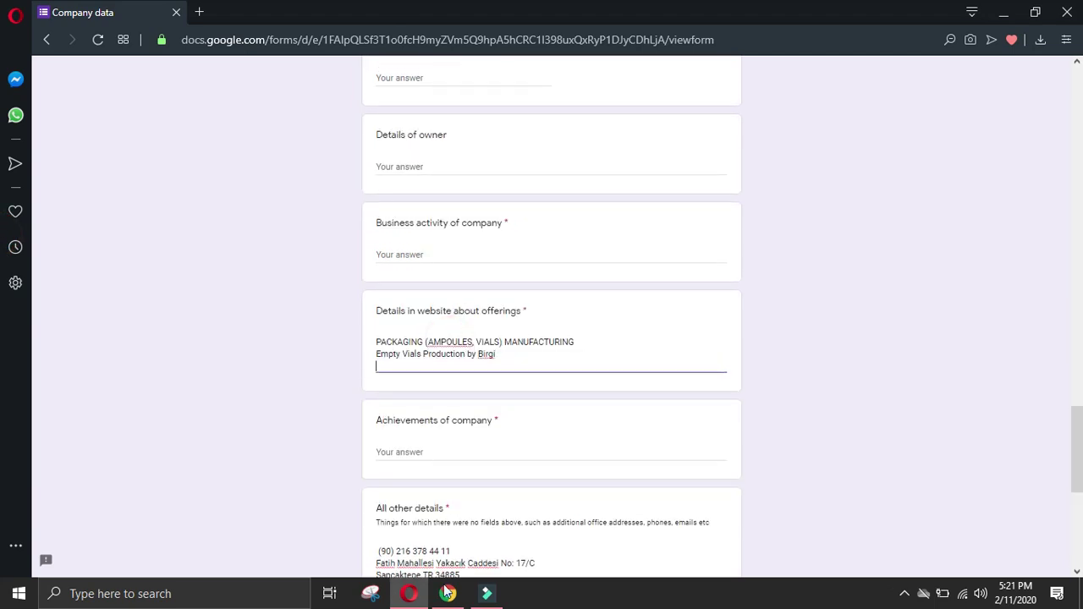
pyautogui.click(447, 593)
pyautogui.click(22, 302)
pyautogui.scroll(-2, 97, 423)
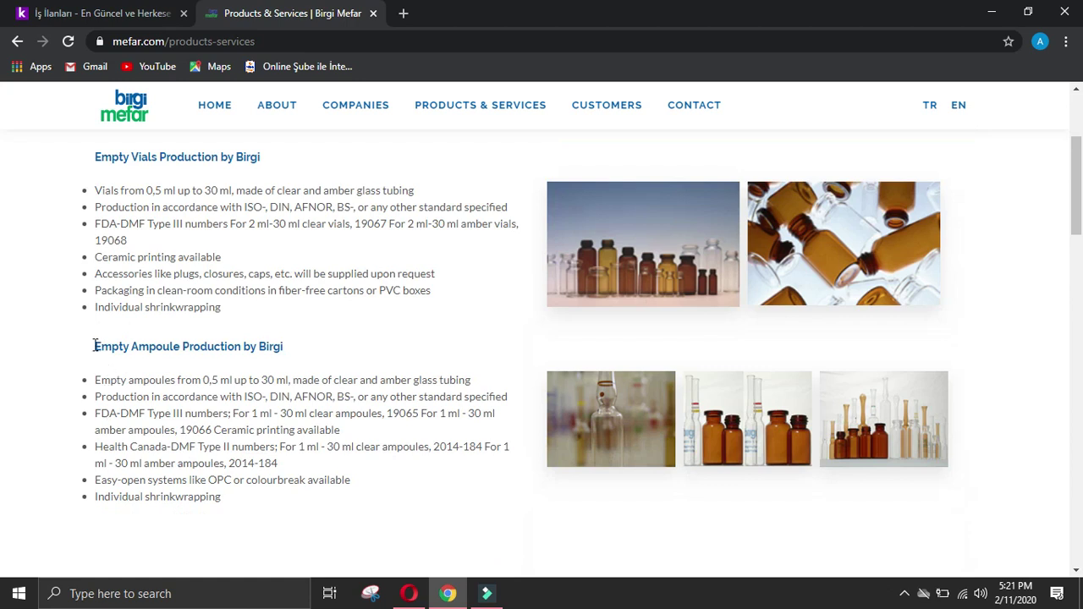
pyautogui.moveTo(92, 350); pyautogui.dragTo(327, 350)
pyautogui.hotkey('ctrl', 'c')
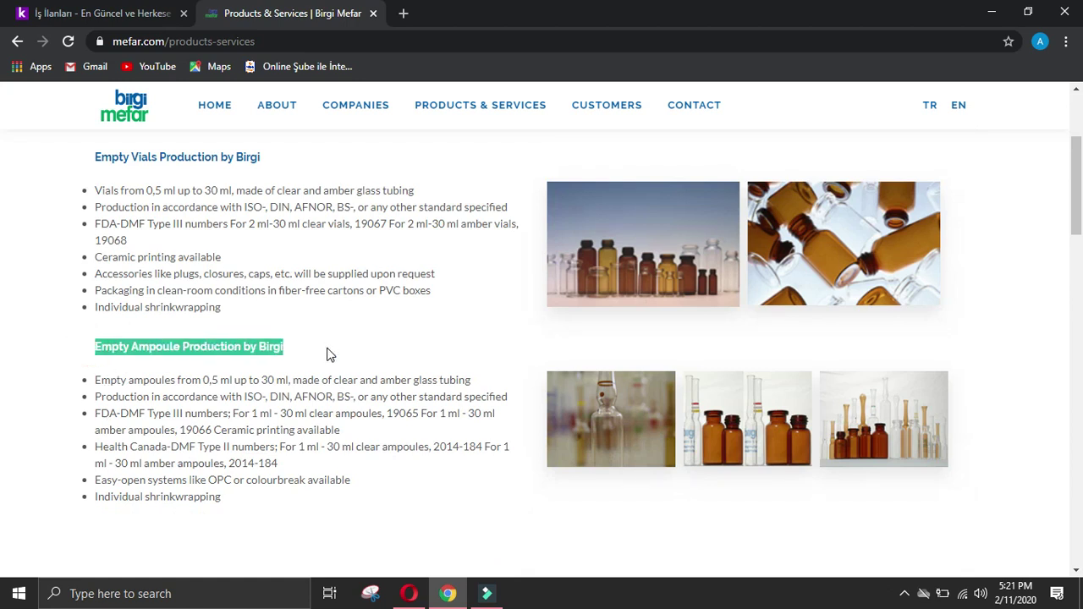
pyautogui.click(408, 593)
pyautogui.hotkey('ctrl', 'v')
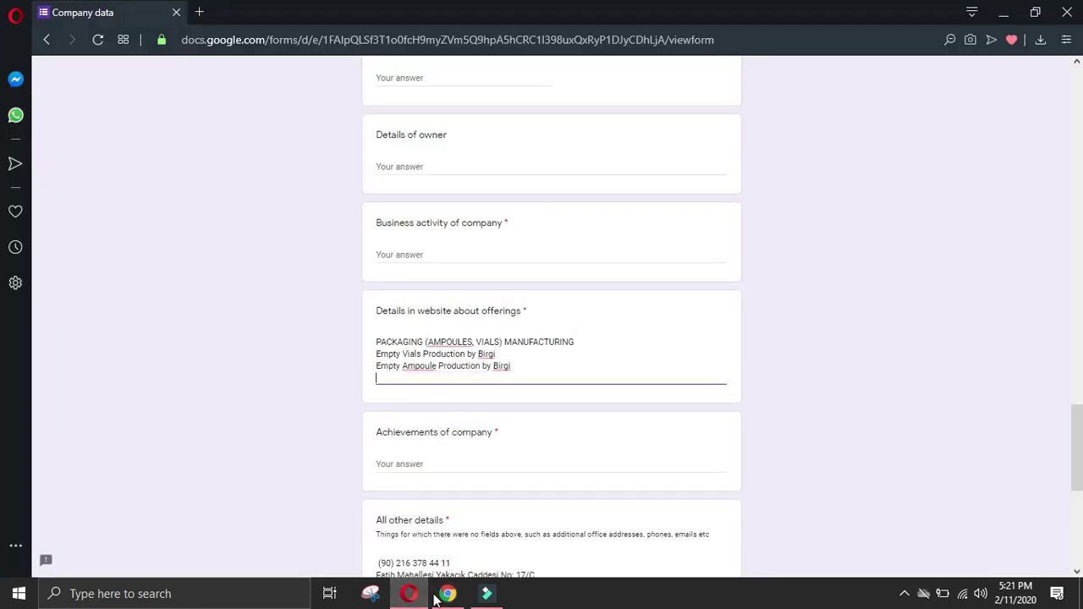
# Step: Add 'CONTRACT MANUFACURING OF STERILE SOLUTIONS' and 'Ampoules' to the offerings answer
pyautogui.click(448, 593)
pyautogui.scroll(-2, 260, 508)
pyautogui.click(15, 432)
pyautogui.scroll(-2, 27, 430)
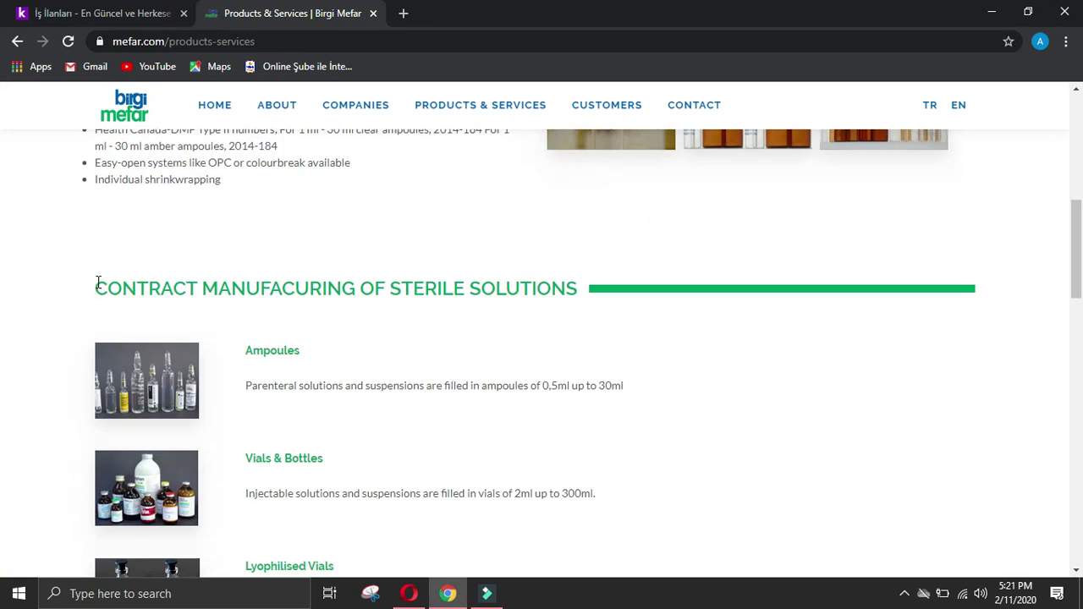
pyautogui.moveTo(97, 282); pyautogui.dragTo(580, 300)
pyautogui.hotkey('ctrl', 'c')
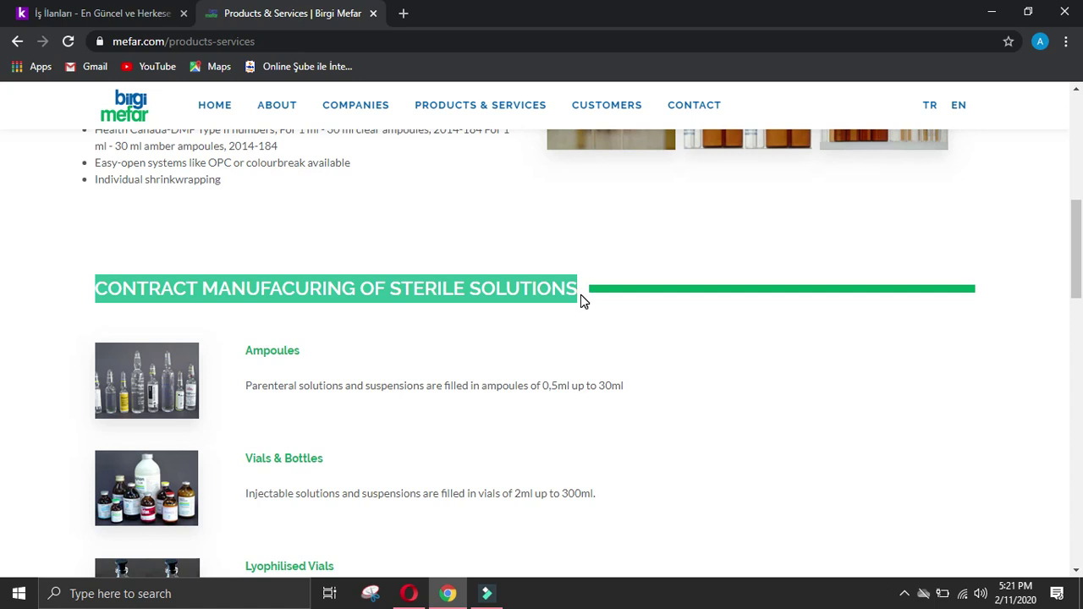
pyautogui.click(409, 593)
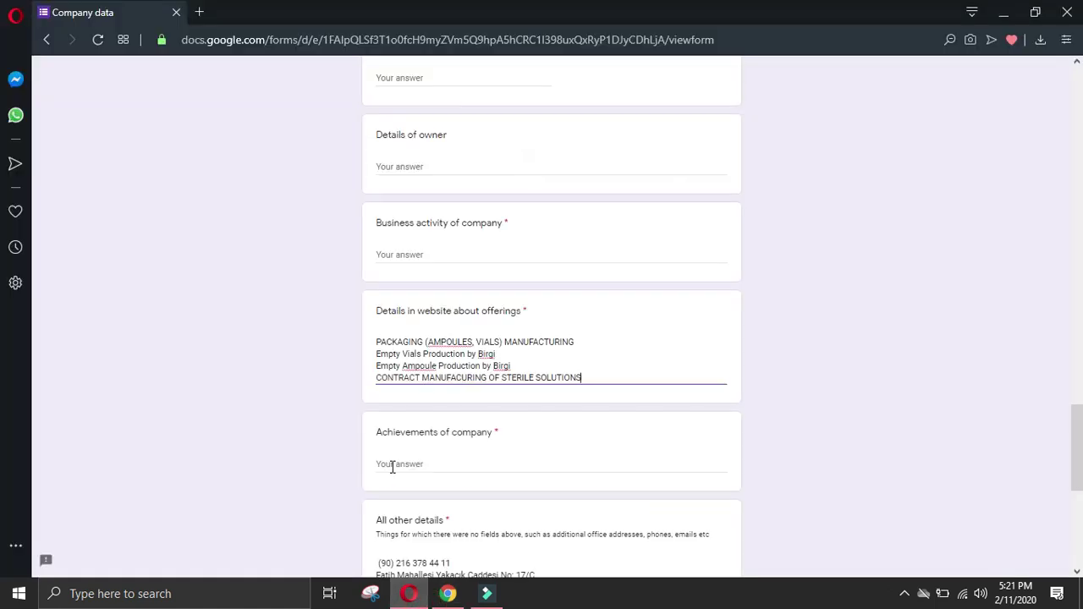
pyautogui.hotkey('ctrl', 'v')
pyautogui.hotkey('alt', 'Tab')
pyautogui.click(62, 438)
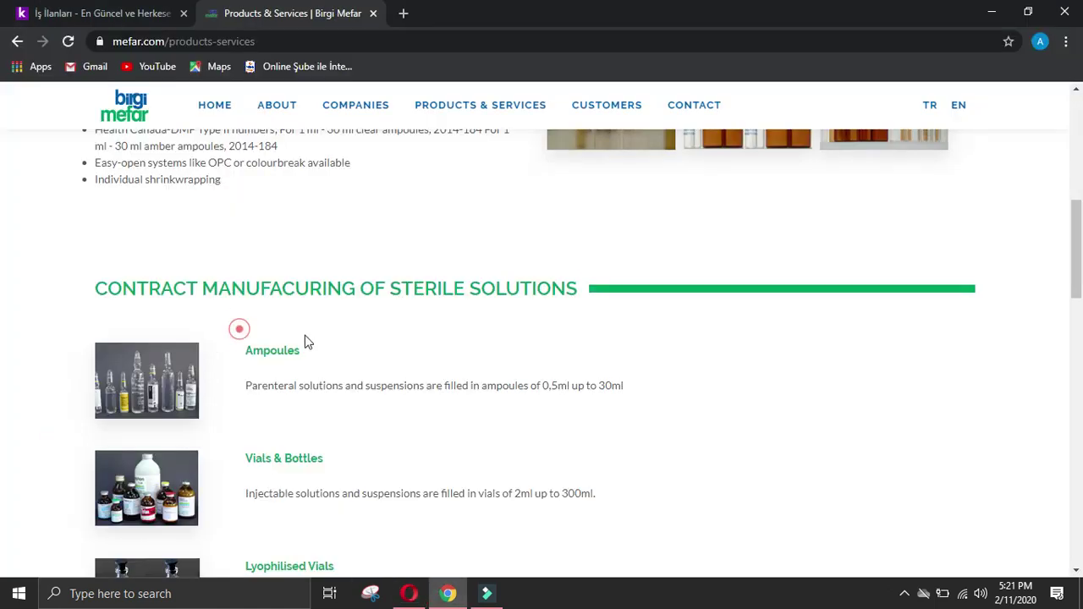
pyautogui.moveTo(233, 330); pyautogui.dragTo(338, 358)
pyautogui.hotkey('ctrl', 'c')
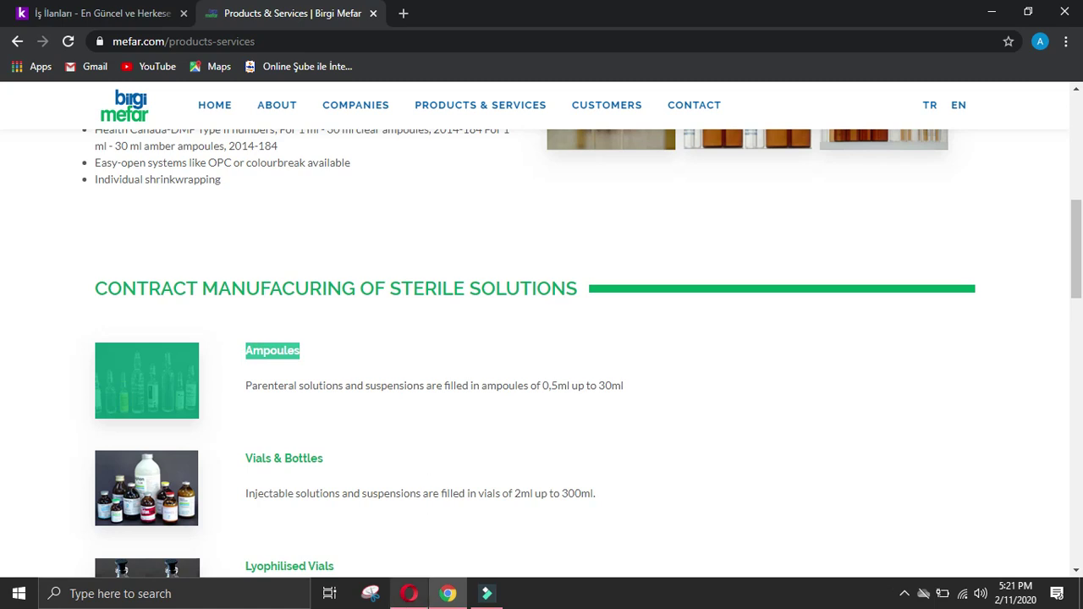
pyautogui.click(409, 593)
pyautogui.press('Return')
pyautogui.press('Return')
pyautogui.hotkey('ctrl', 'v')
pyautogui.press('Return')
# Step: Append the 'Vials & Bottles' product title to the offerings list
pyautogui.click(448, 593)
pyautogui.click(22, 397)
pyautogui.moveTo(232, 436); pyautogui.dragTo(404, 458)
pyautogui.click(403, 458)
pyautogui.moveTo(232, 440); pyautogui.dragTo(307, 459)
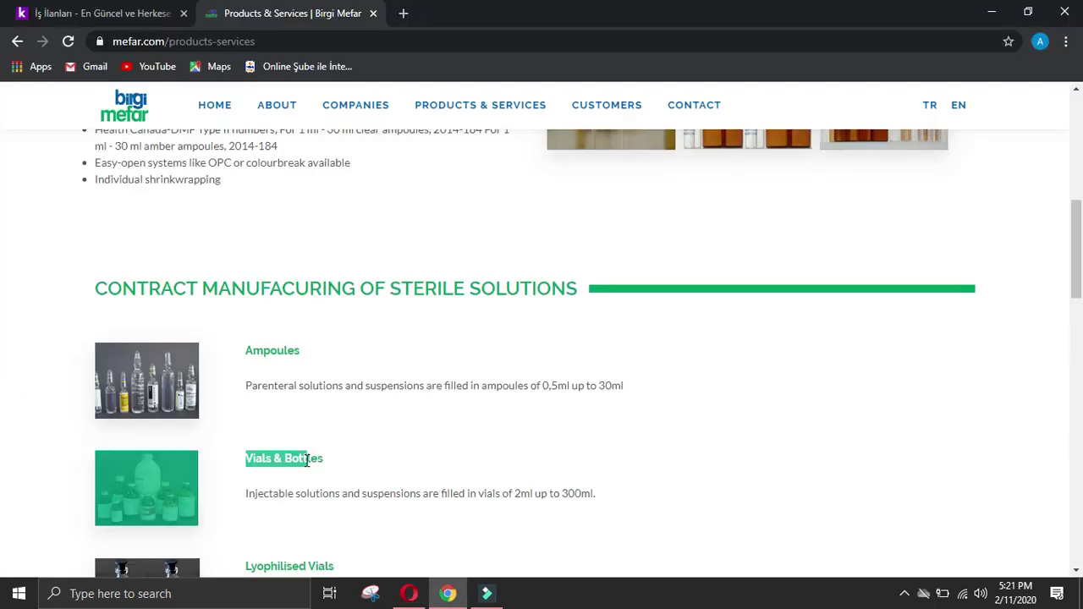
pyautogui.click(34, 405)
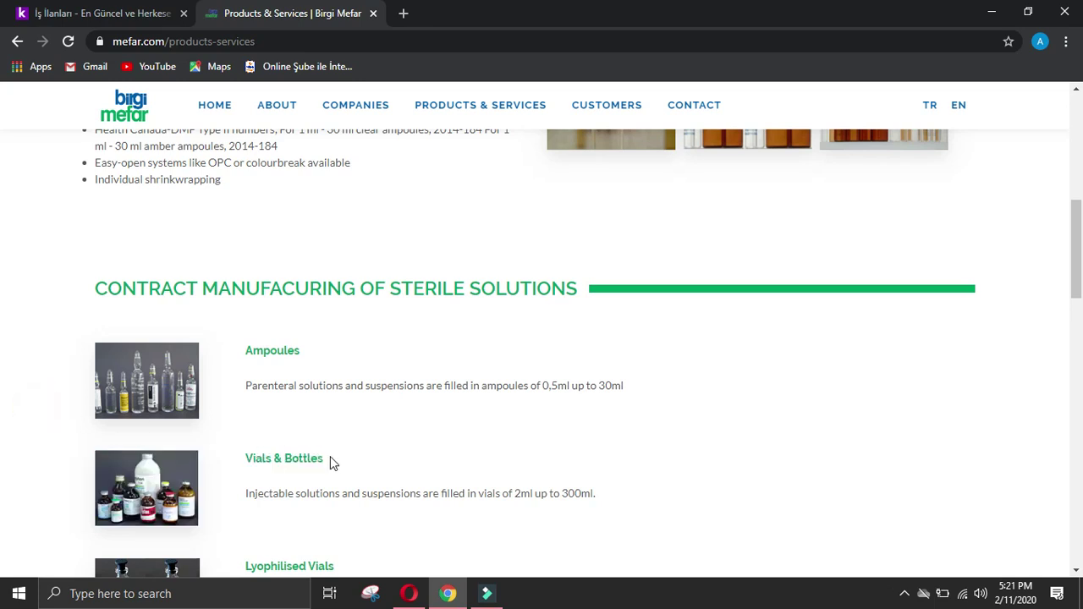
pyautogui.moveTo(330, 457); pyautogui.dragTo(225, 461)
pyautogui.click(413, 597)
pyautogui.hotkey('ctrl', 'v')
pyautogui.press('Return')
# Step: Add 'Lyophilised Vials' and 'Blow-Fill-Seal (BFS)' to the offerings list
pyautogui.click(448, 593)
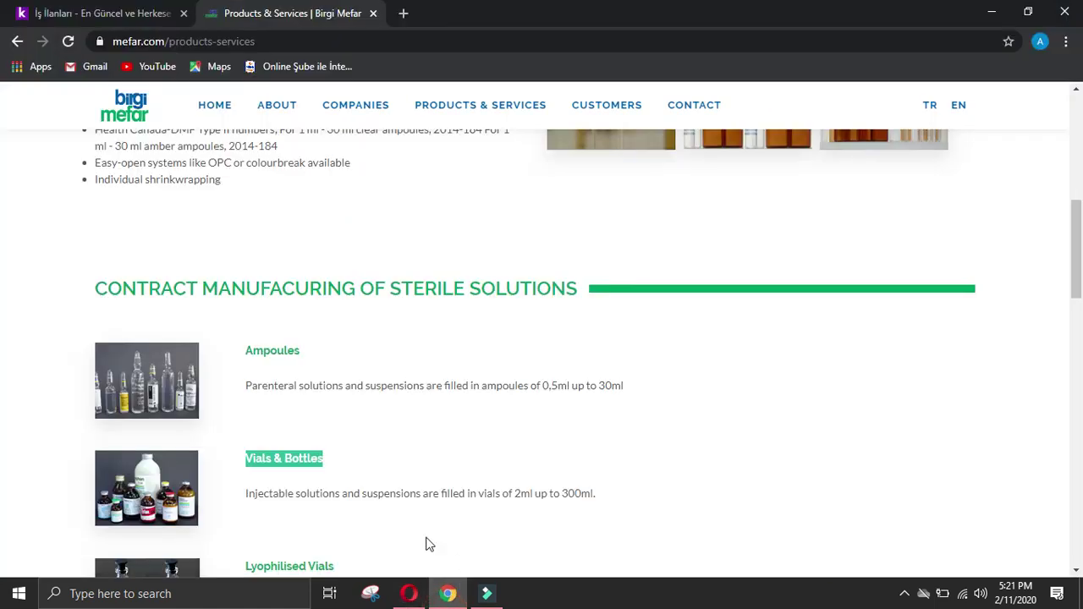
pyautogui.scroll(-2, 440, 436)
pyautogui.click(22, 371)
pyautogui.moveTo(338, 410); pyautogui.dragTo(256, 410)
pyautogui.hotkey('ctrl', 'c')
pyautogui.click(409, 593)
pyautogui.hotkey('ctrl', 'v')
pyautogui.press('Return')
pyautogui.click(448, 593)
pyautogui.scroll(-2, 370, 338)
pyautogui.moveTo(351, 362); pyautogui.dragTo(240, 363)
pyautogui.hotkey('ctrl', 'c')
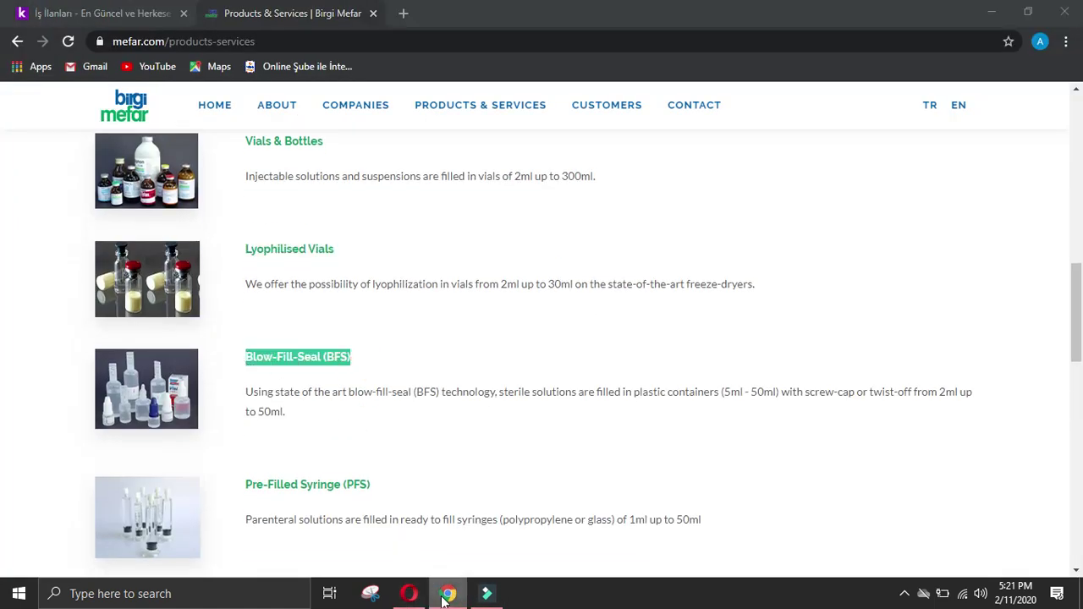
pyautogui.click(409, 593)
pyautogui.hotkey('ctrl', 'v')
pyautogui.moveTo(413, 603)
# Step: Add 'Pre-Filled Syringe (PFS)' and 'Development Studies' to the offerings list
pyautogui.click(448, 593)
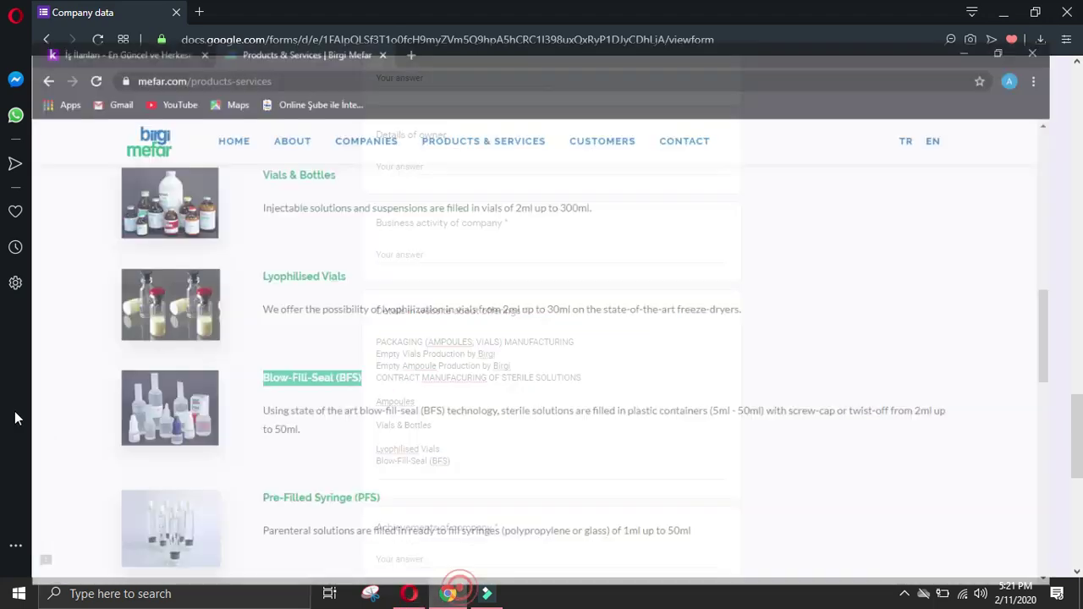
pyautogui.click(21, 404)
pyautogui.moveTo(376, 483); pyautogui.dragTo(247, 485)
pyautogui.hotkey('ctrl', 'c')
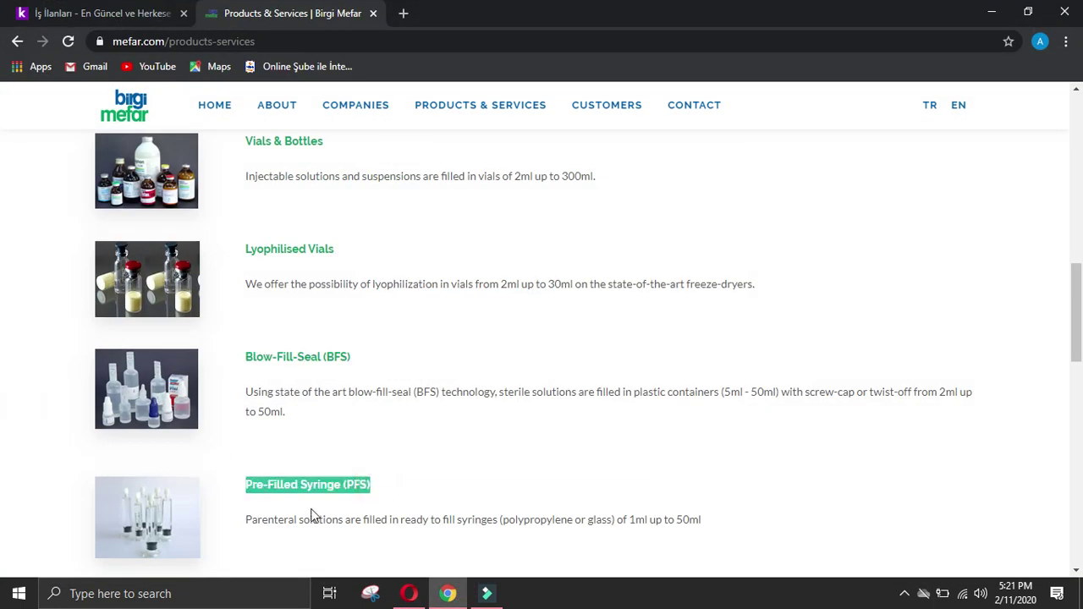
pyautogui.click(409, 593)
pyautogui.hotkey('ctrl', 'v')
pyautogui.press('Return')
pyautogui.click(448, 593)
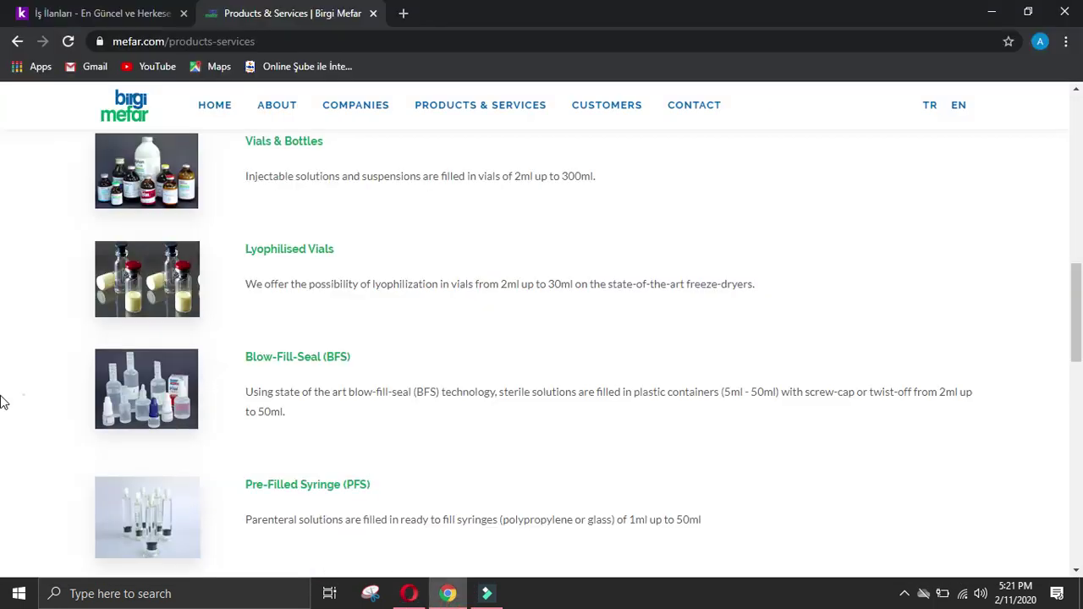
pyautogui.click(20, 396)
pyautogui.scroll(-2, 196, 454)
pyautogui.moveTo(360, 437); pyautogui.dragTo(244, 429)
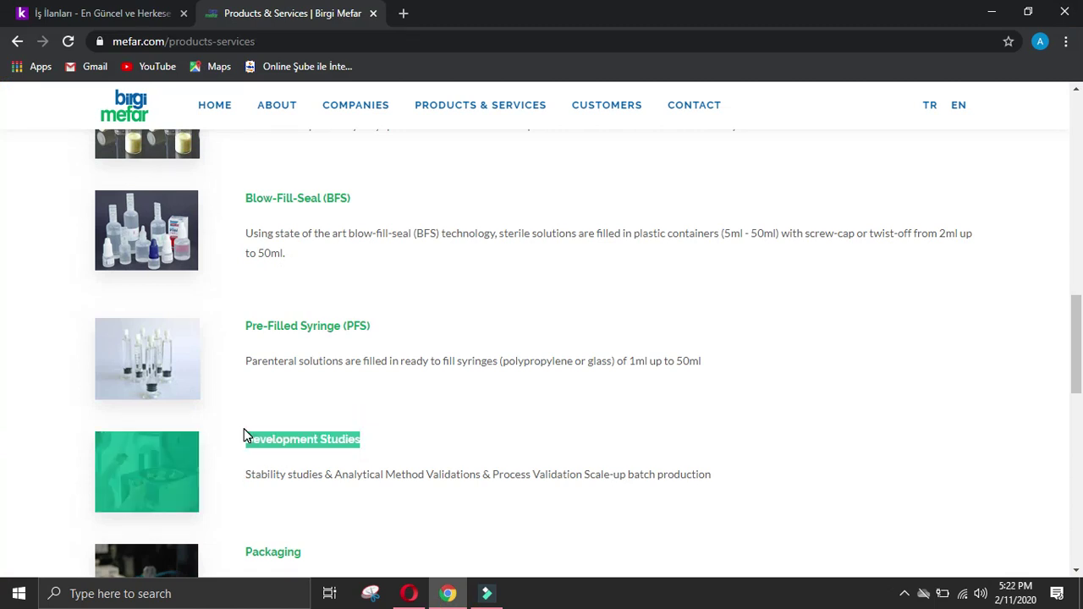
pyautogui.hotkey('ctrl', 'c')
pyautogui.click(409, 593)
pyautogui.hotkey('ctrl', 'v')
pyautogui.press('Return')
# Step: Add 'Packaging' and 'Storage & Cold Chain Management' to the offerings list
pyautogui.click(440, 593)
pyautogui.scroll(-4, 429, 571)
pyautogui.click(23, 340)
pyautogui.moveTo(303, 227); pyautogui.dragTo(244, 235)
pyautogui.hotkey('ctrl', 'c')
pyautogui.click(408, 593)
pyautogui.hotkey('ctrl', 'v')
pyautogui.press('Return')
pyautogui.click(448, 594)
pyautogui.moveTo(433, 345); pyautogui.dragTo(242, 343)
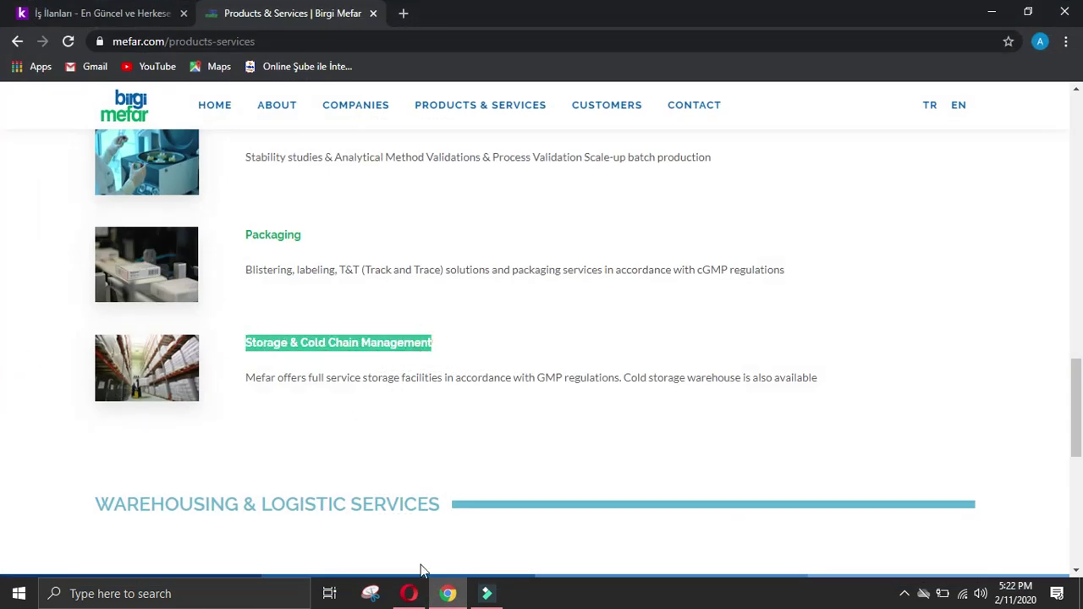
pyautogui.hotkey('ctrl', 'c')
pyautogui.click(409, 593)
pyautogui.hotkey('ctrl', 'v')
# Step: Copy 'WAREHOUSING & LOGISTIC SERVICES' from mefar.com onto a new line of the offerings answer
pyautogui.click(447, 593)
pyautogui.click(6, 375)
pyautogui.scroll(-4, 11, 375)
pyautogui.scroll(4, 11, 375)
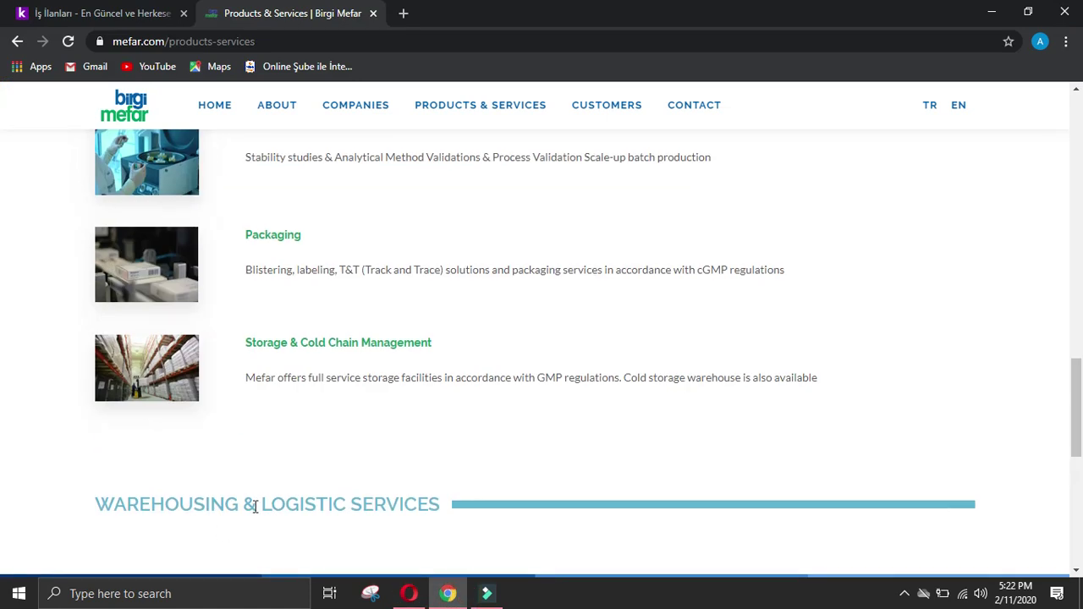
pyautogui.click(288, 500)
pyautogui.scroll(-2, 228, 496)
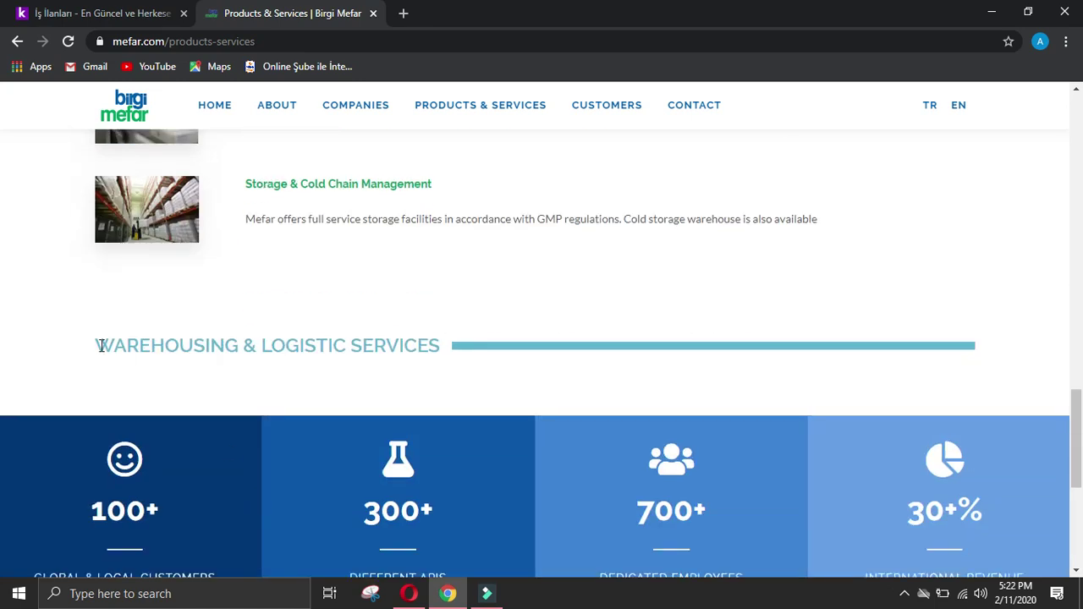
pyautogui.moveTo(101, 346); pyautogui.dragTo(440, 338)
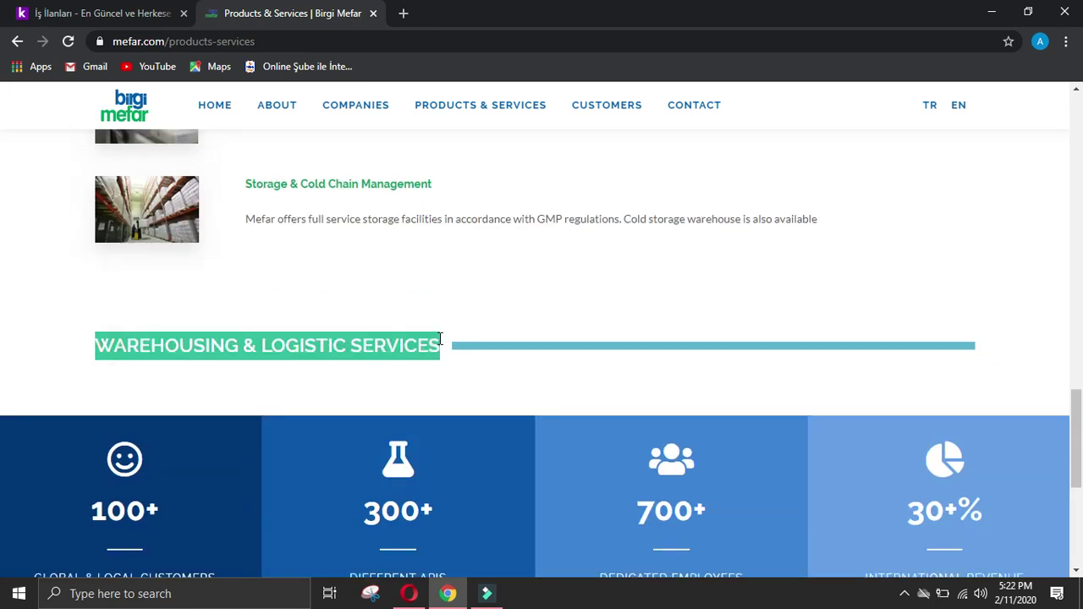
pyautogui.click(409, 594)
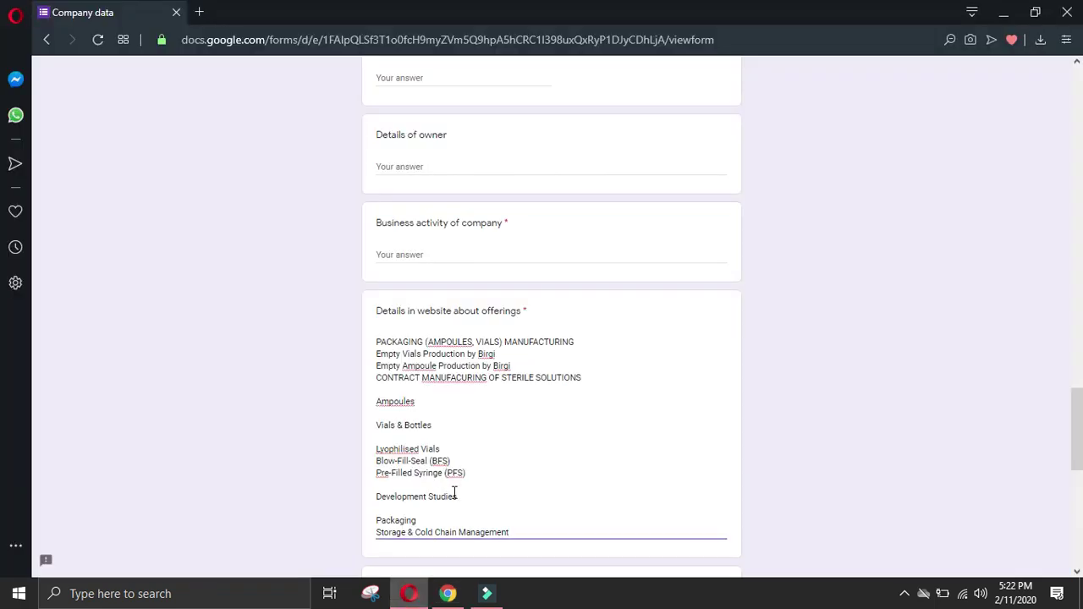
pyautogui.press('Return')
pyautogui.hotkey('ctrl', 'v')
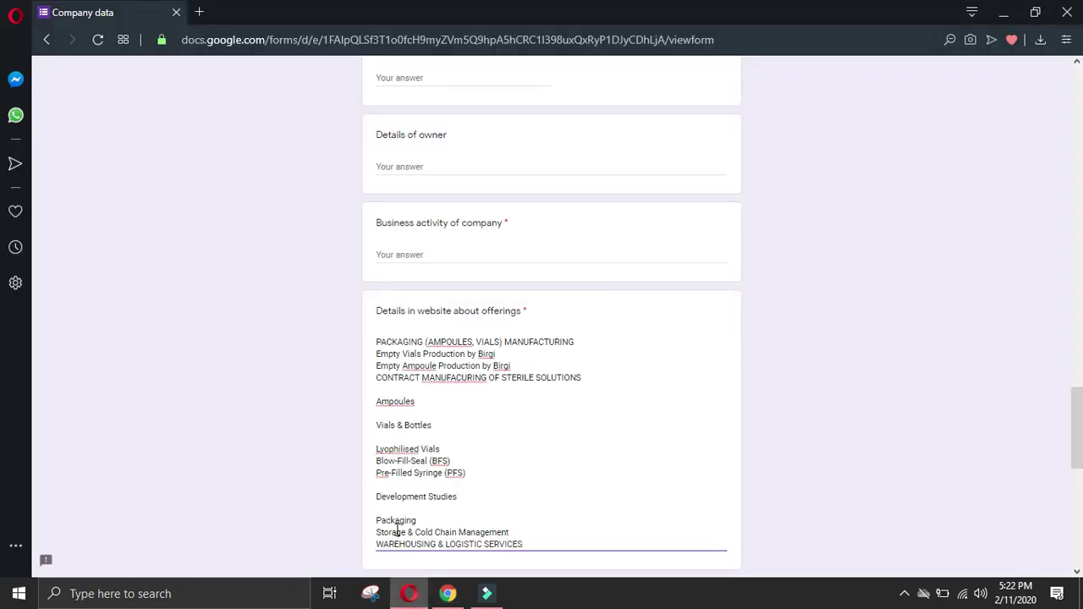
# Step: Delete the blank lines before Packaging, Development Studies, Lyophilised Vials and Vials & Bottles
pyautogui.doubleClick(378, 521)
pyautogui.press('Left')
pyautogui.press('BackSpace')
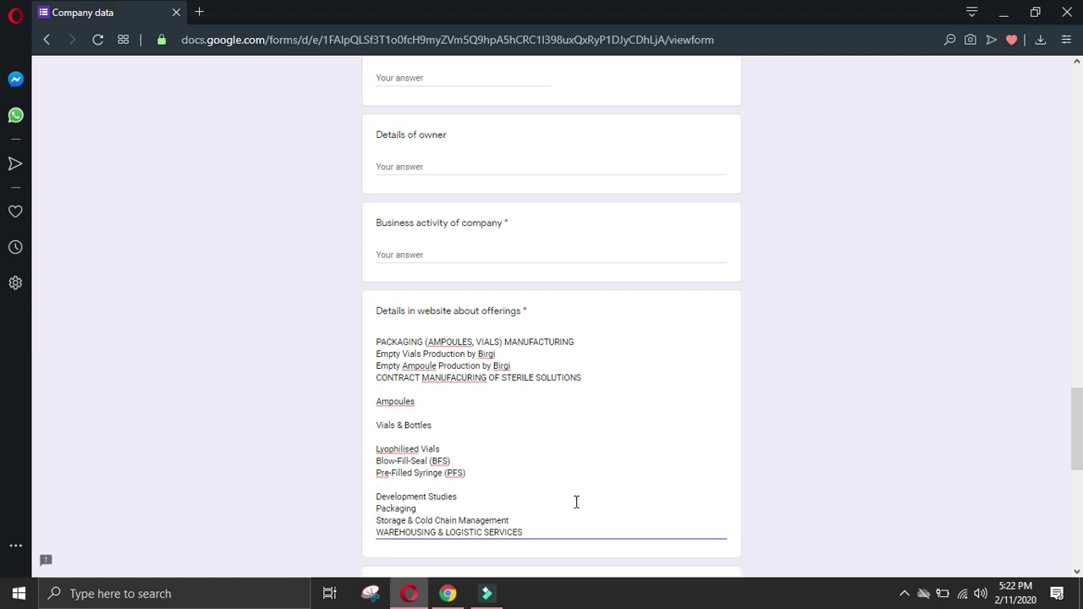
pyautogui.press('Up')
pyautogui.press('BackSpace')
pyautogui.press('BackSpace')
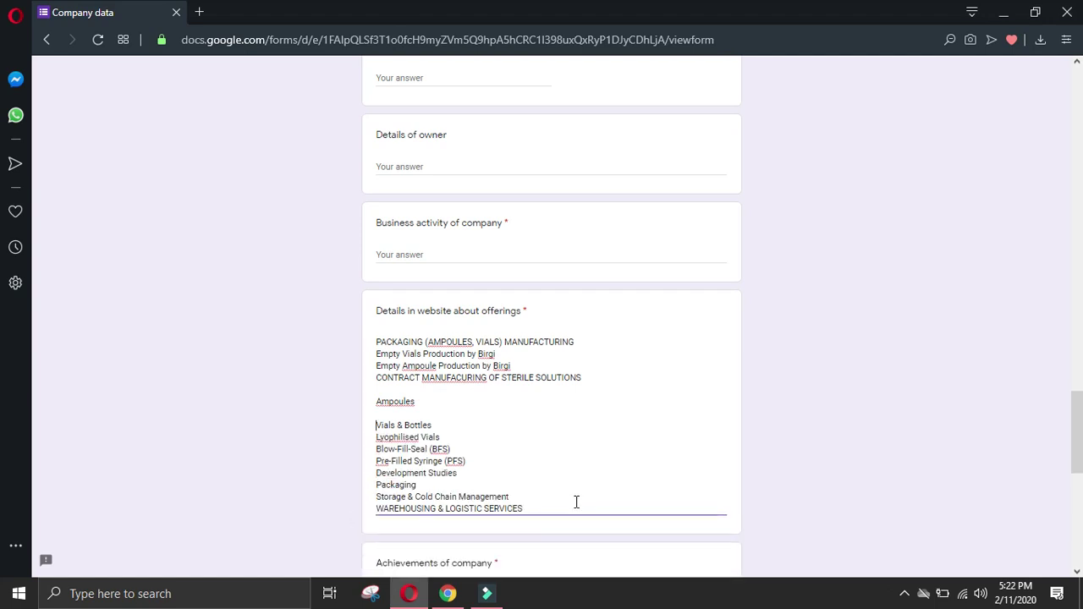
pyautogui.press('BackSpace')
pyautogui.press('Up')
pyautogui.press('BackSpace')
# Step: Paste the mefar.com About page sentence about Birgi's native town into Business activity
pyautogui.click(448, 594)
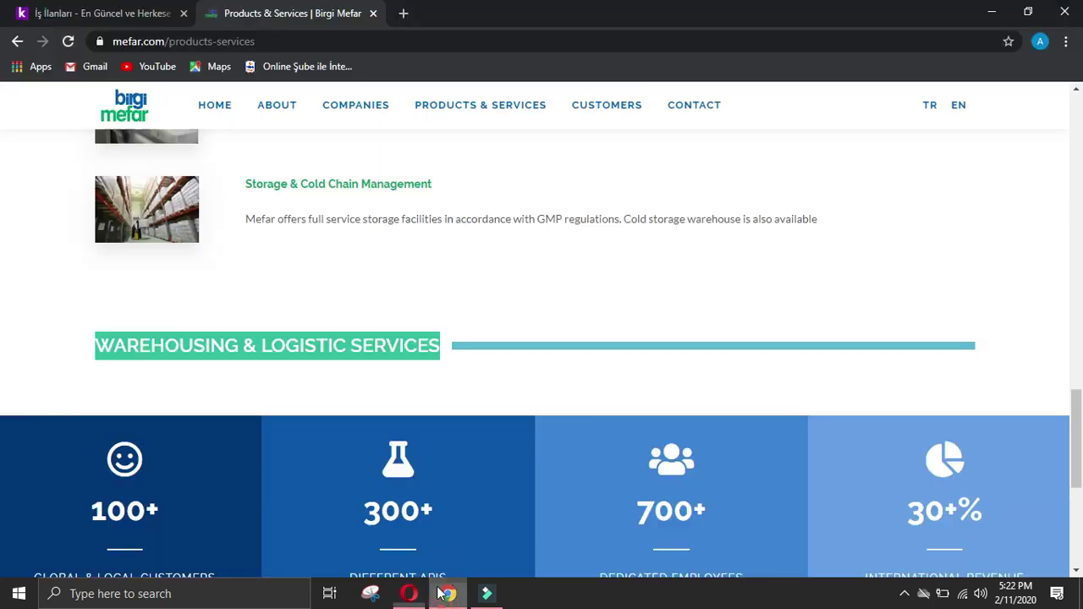
pyautogui.scroll(-4, 442, 547)
pyautogui.scroll(10, 1027, 109)
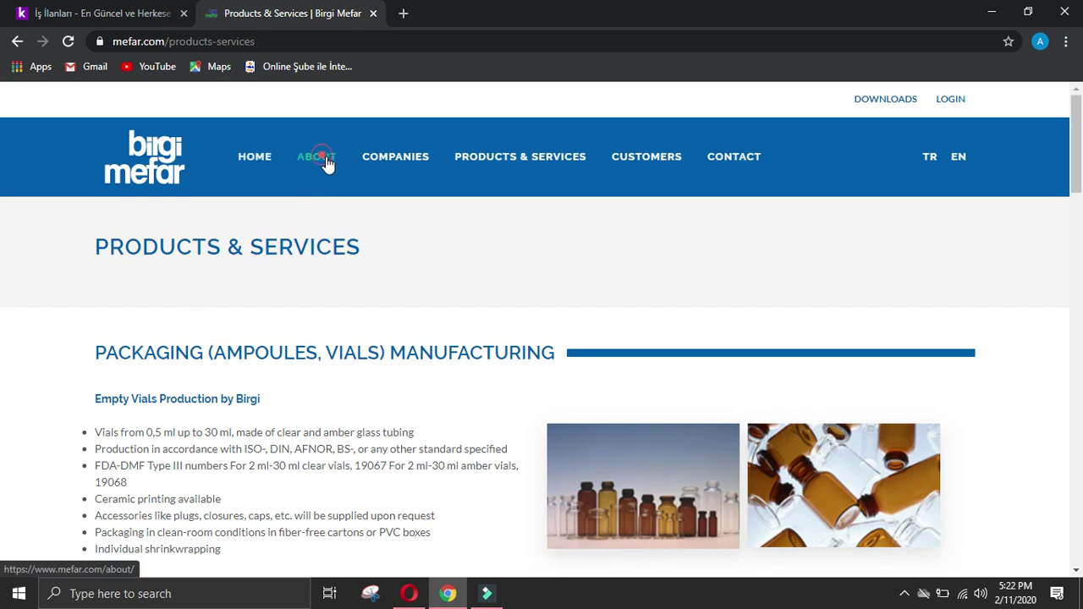
pyautogui.click(395, 161)
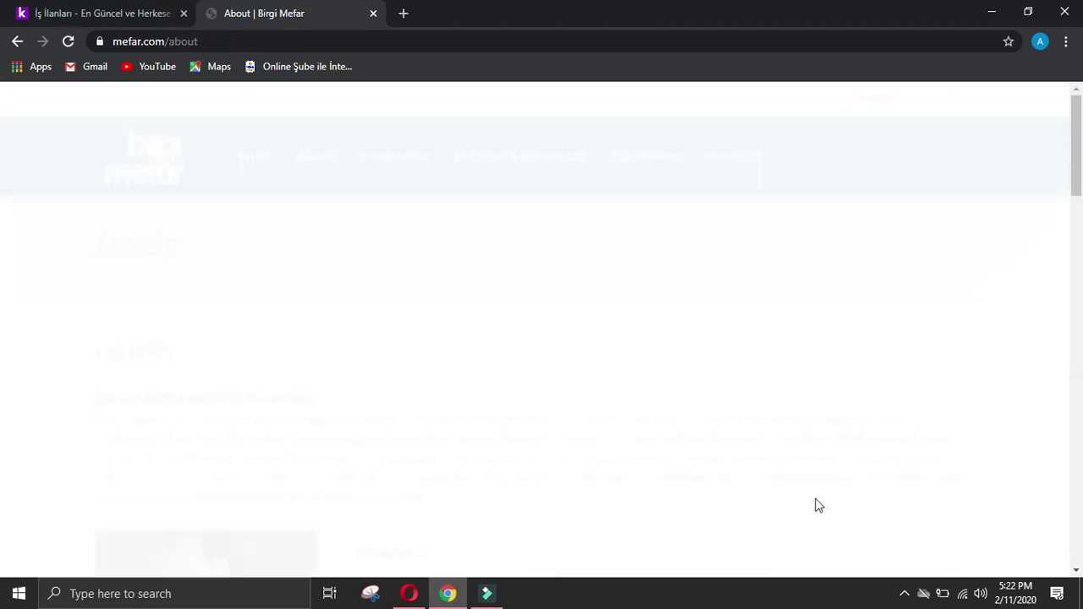
pyautogui.click(902, 593)
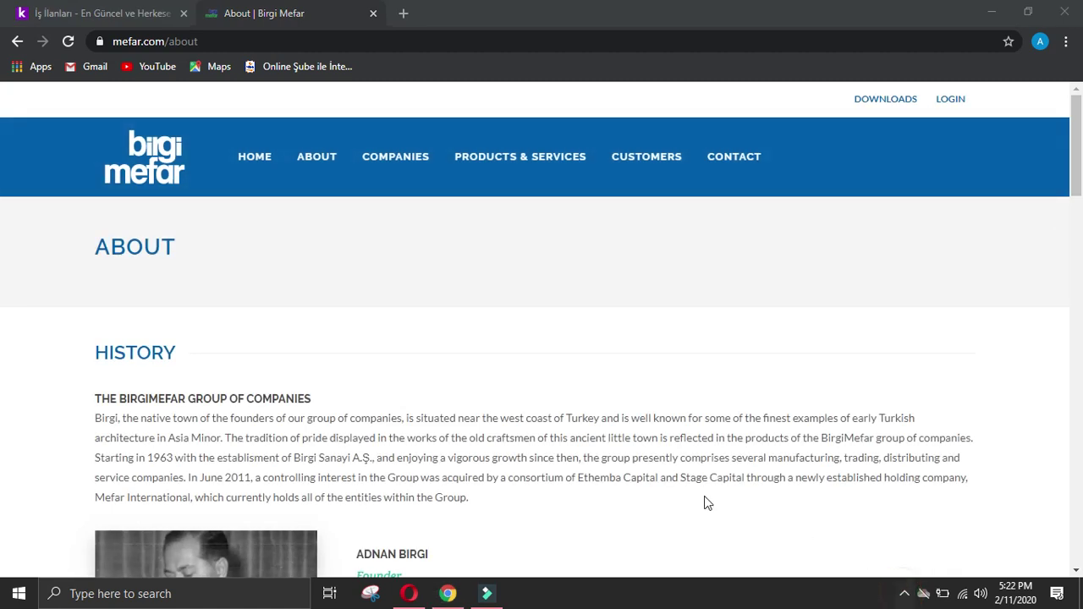
pyautogui.scroll(-2, 375, 423)
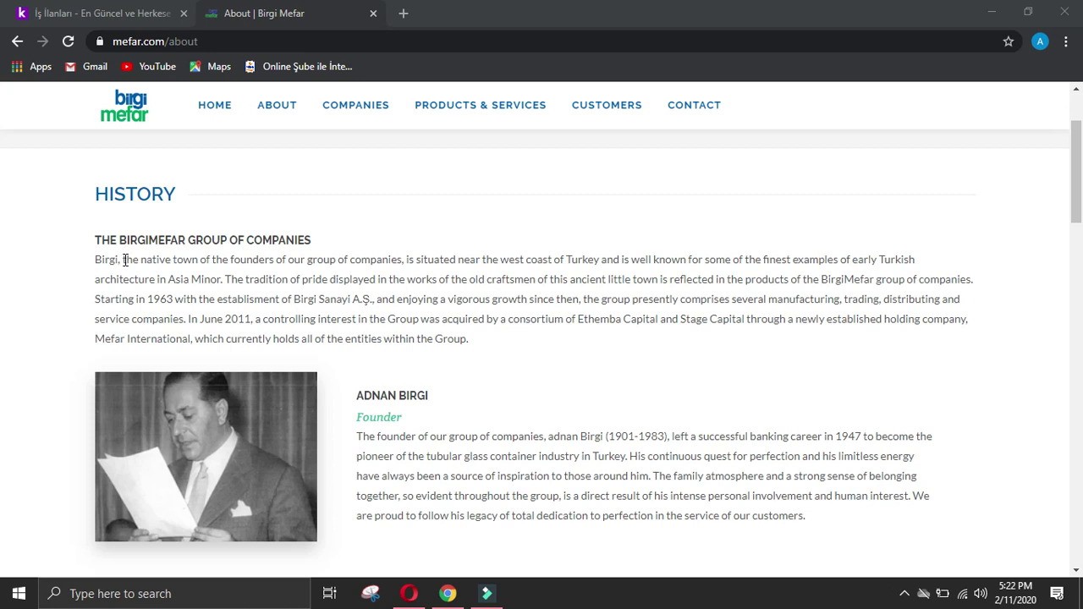
pyautogui.click(124, 259)
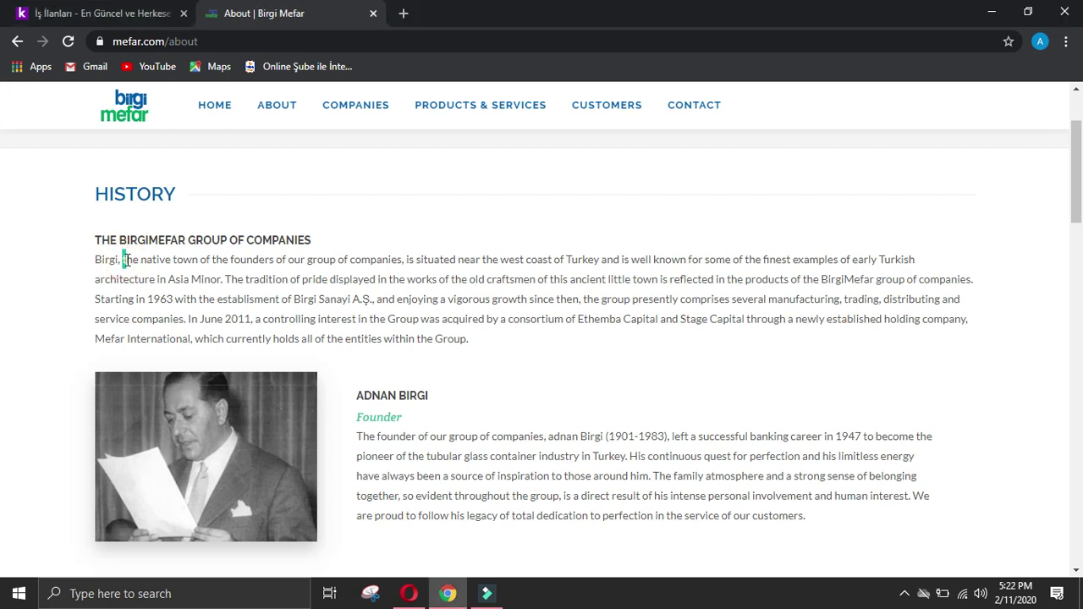
pyautogui.moveTo(129, 260); pyautogui.dragTo(224, 284)
pyautogui.hotkey('ctrl', 'c')
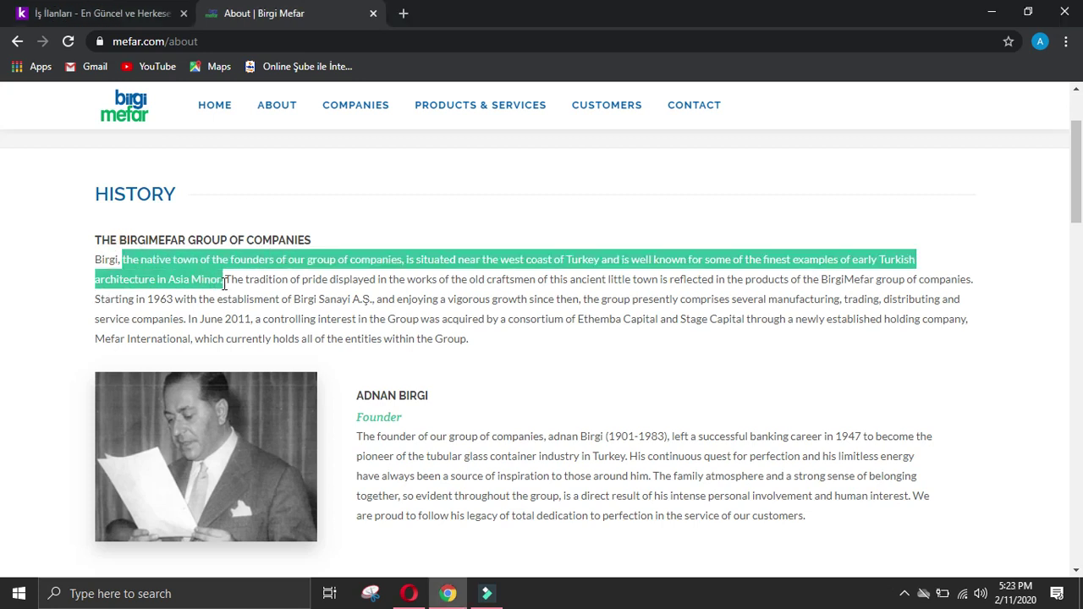
pyautogui.click(409, 593)
pyautogui.click(415, 252)
pyautogui.hotkey('ctrl', 'v')
# Step: Paste the About page's history passage starting in 1963 into Achievements of company
pyautogui.click(449, 594)
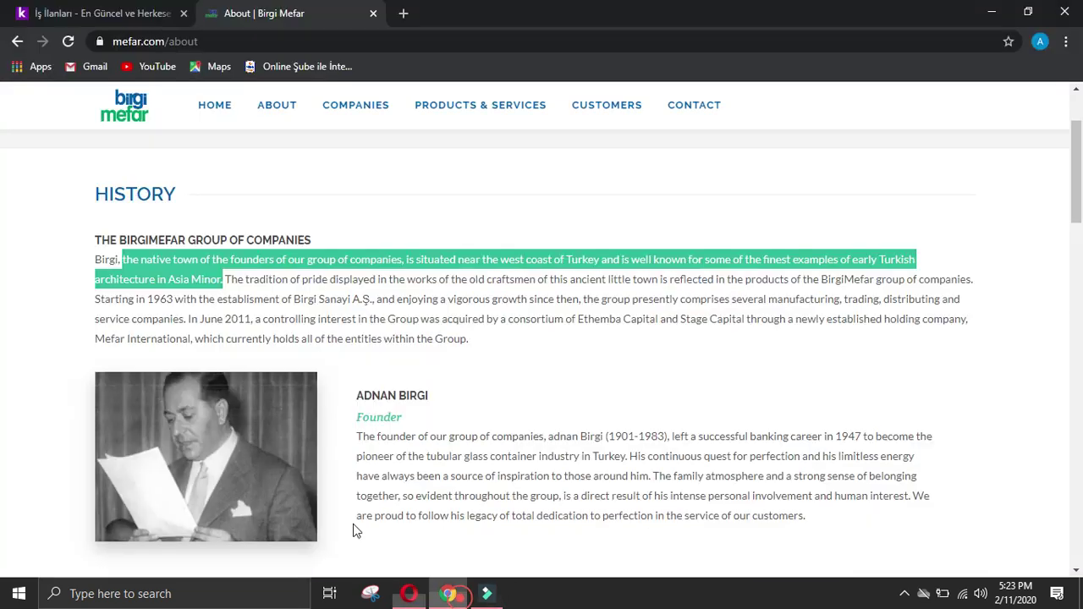
pyautogui.click(33, 362)
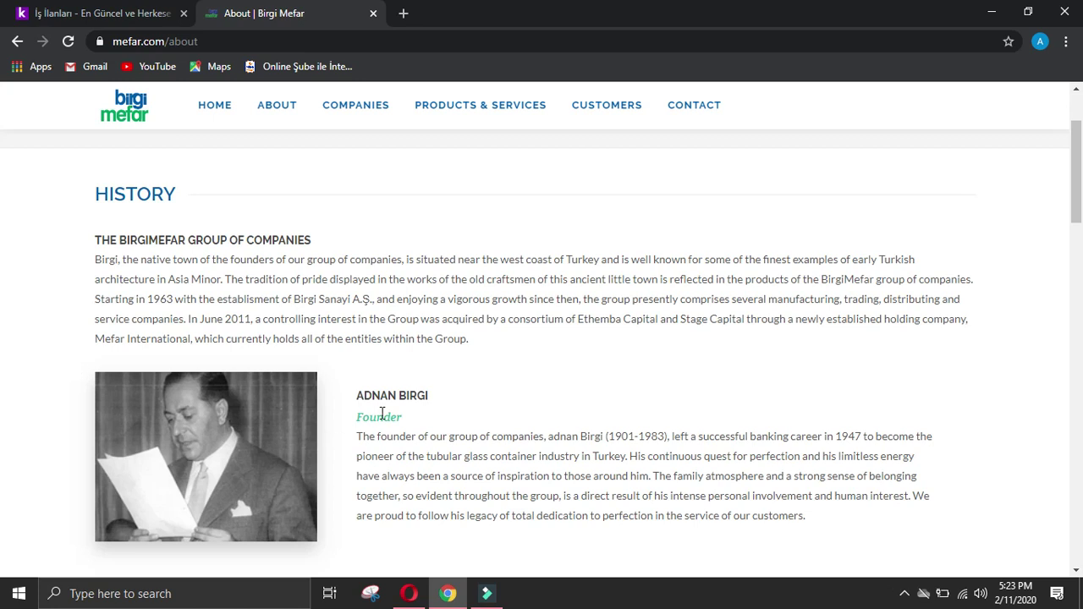
pyautogui.scroll(-2, 515, 386)
pyautogui.scroll(2, 517, 385)
pyautogui.scroll(-2, 519, 387)
pyautogui.scroll(-1, 520, 388)
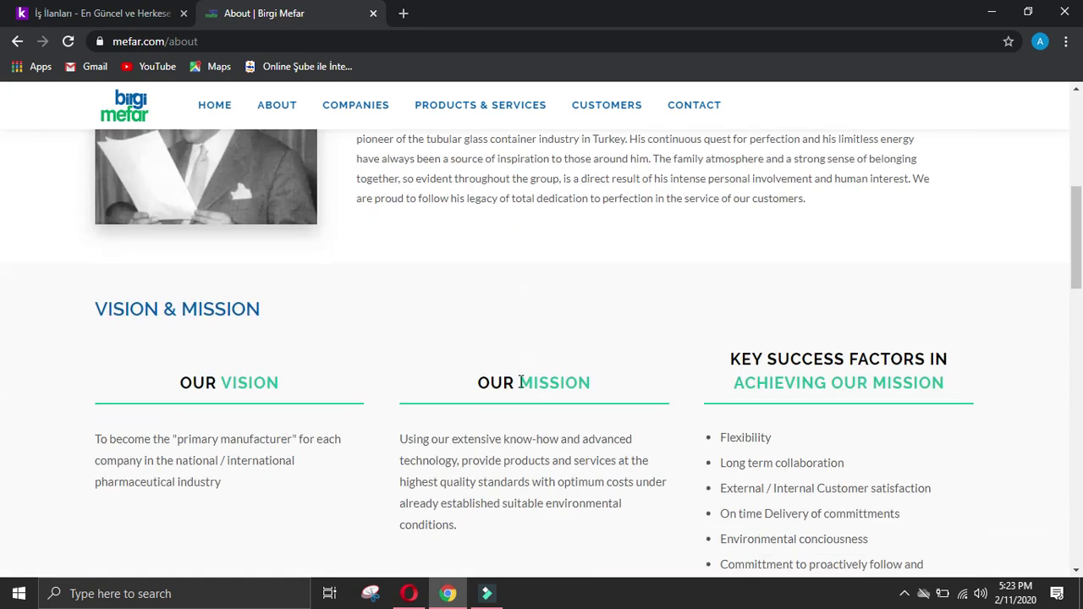
pyautogui.scroll(3, 524, 384)
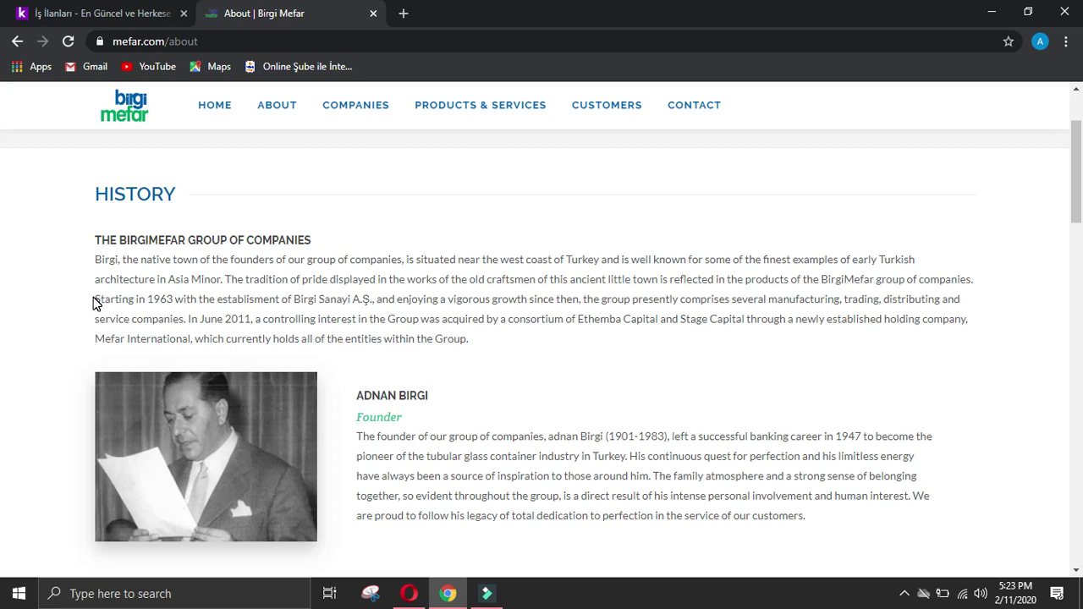
pyautogui.moveTo(93, 301); pyautogui.dragTo(474, 343)
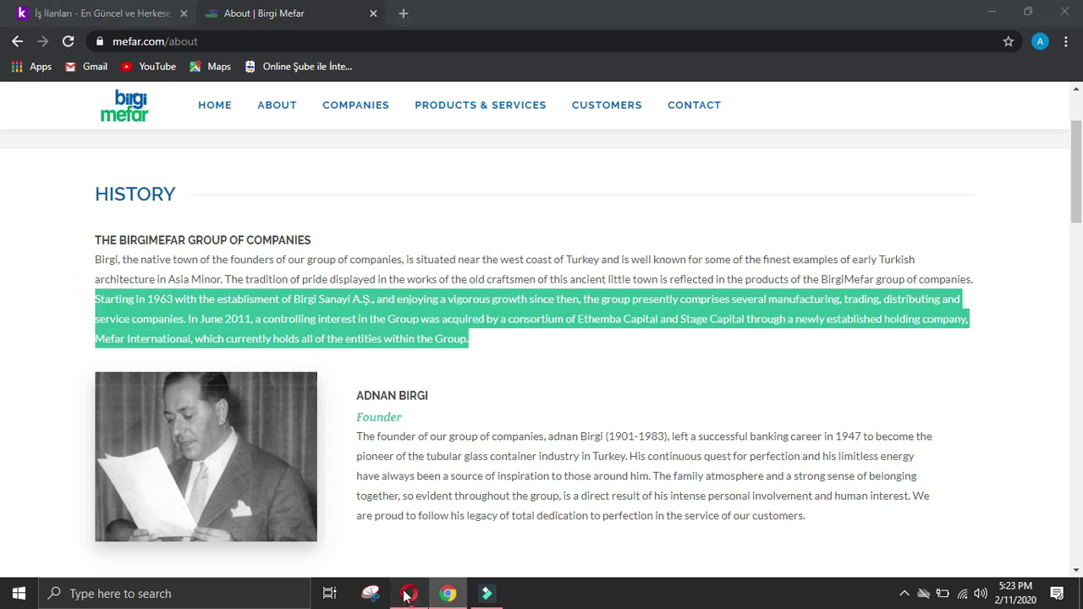
pyautogui.click(409, 593)
pyautogui.scroll(-2, 423, 480)
pyautogui.write('Starting in 1960 with the establishment of Birgi Sanayi A.Ş., and enjoying a vigorous growth since then, the group presently comprises several manufacturing, trading, distributing and service companies. In June 2011, a controlling interest in the Group was acquired by a consortium of Ethemba Capital and Stage Capital through a newly established holding company, Mefar International, which currently holds all of the entities within the Group.')
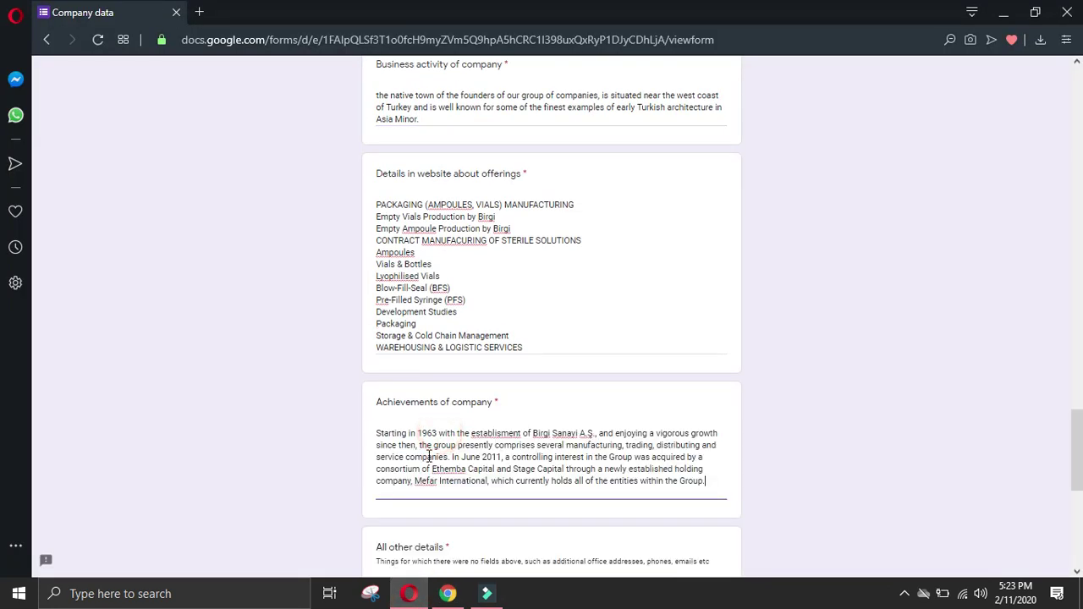
# Step: Scroll through the rest of the About page and the form to review them
pyautogui.click(448, 593)
pyautogui.click(24, 310)
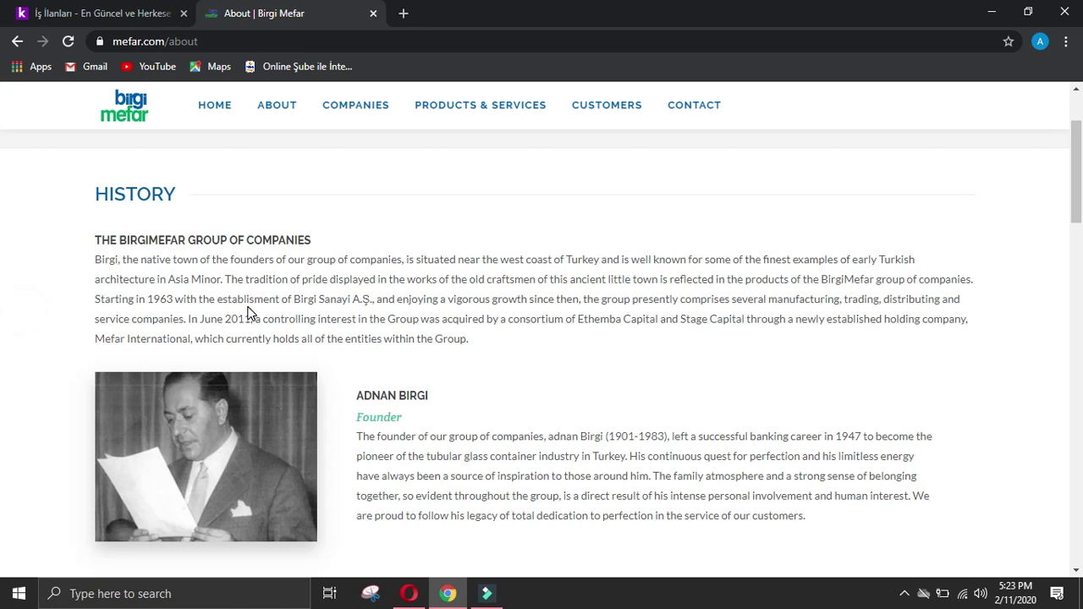
pyautogui.scroll(-8, 396, 407)
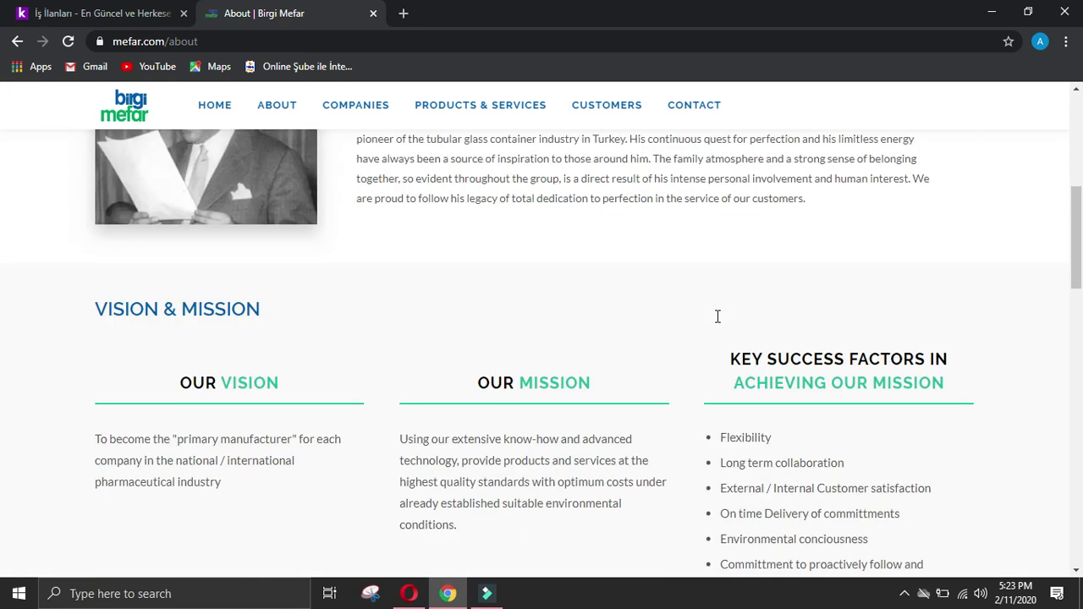
pyautogui.scroll(-4, 800, 343)
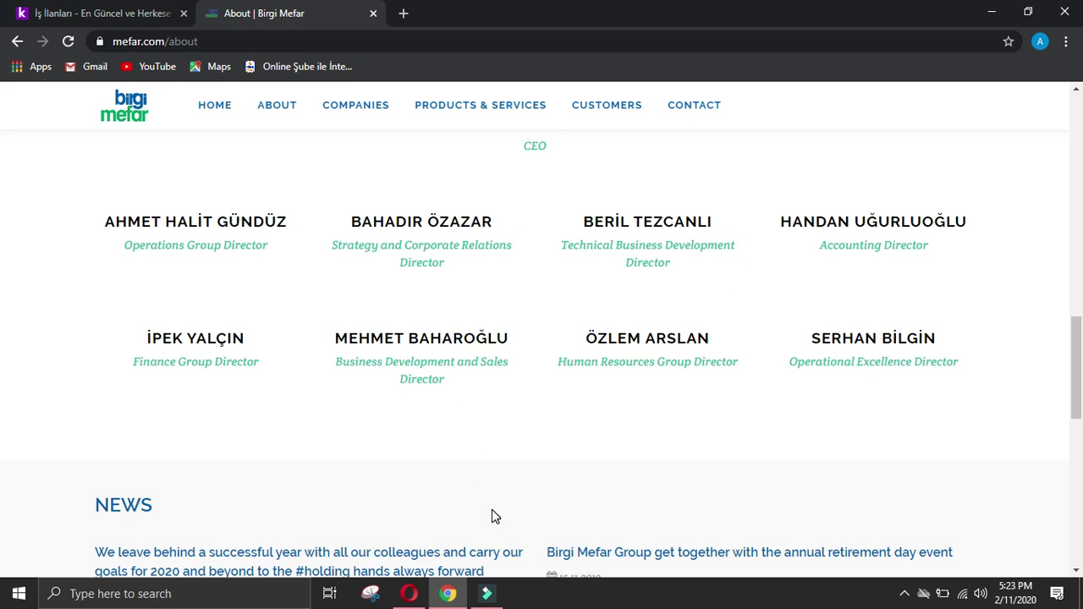
pyautogui.click(444, 592)
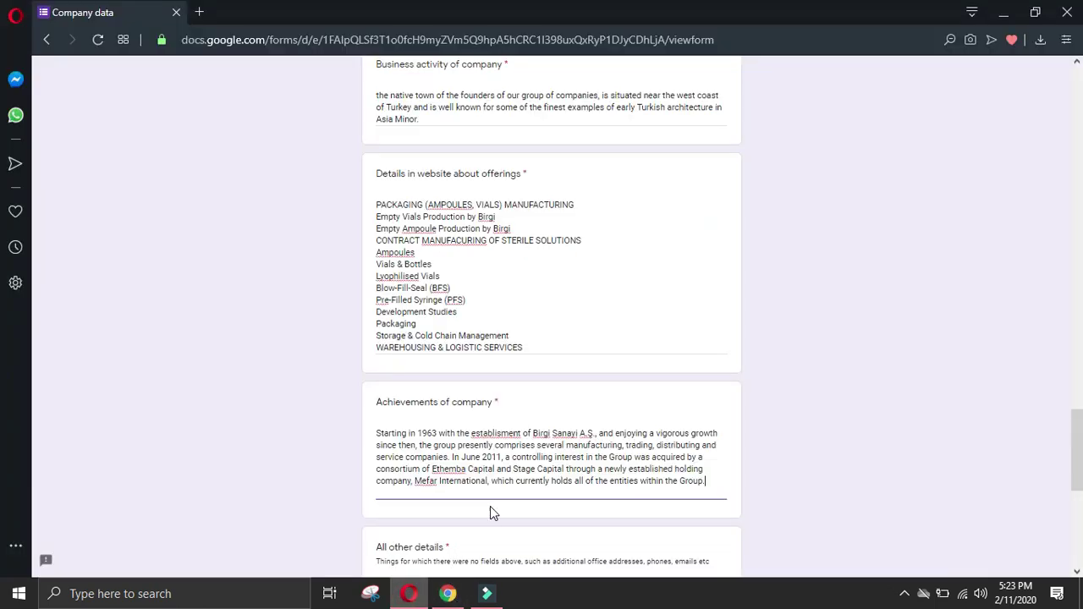
pyautogui.scroll(-2, 490, 512)
pyautogui.scroll(4, 479, 548)
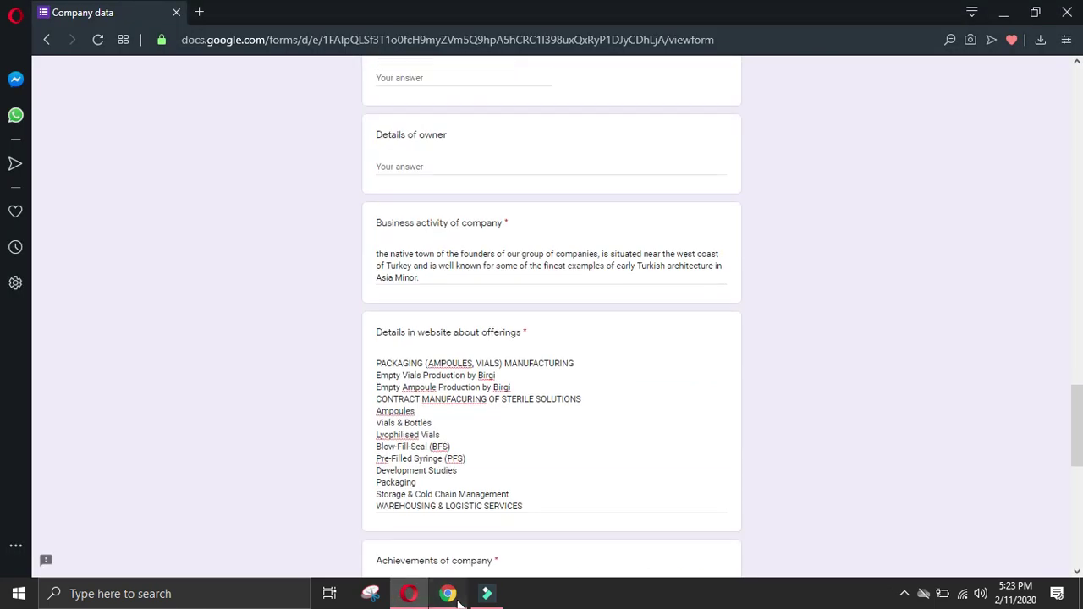
pyautogui.click(448, 594)
pyautogui.scroll(-5, 875, 532)
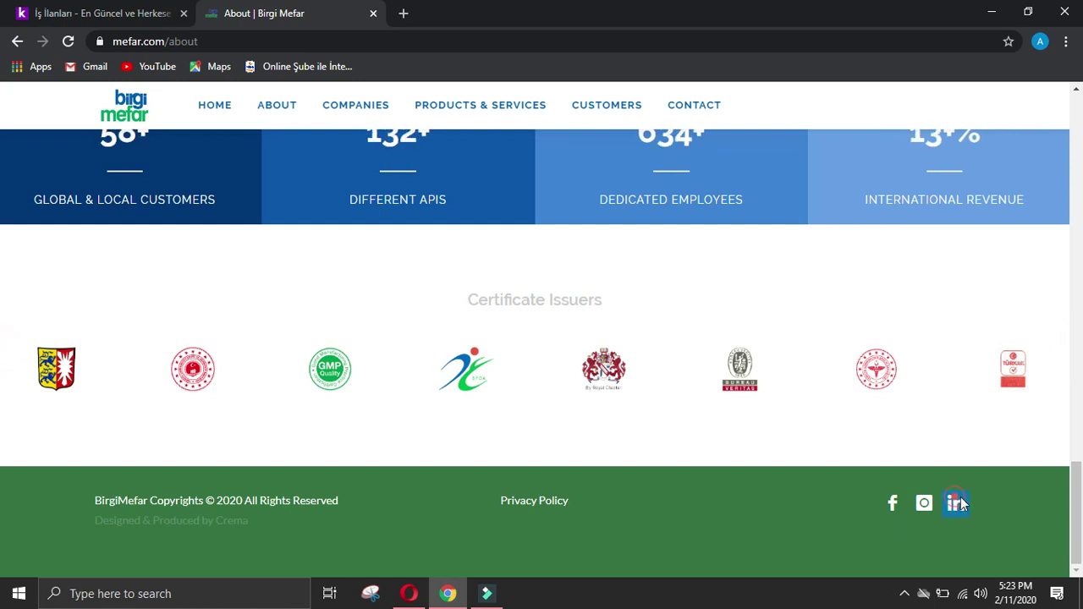
# Step: Open The BirgiMefar Group's LinkedIn page and scroll through its People employee list
pyautogui.click(954, 505)
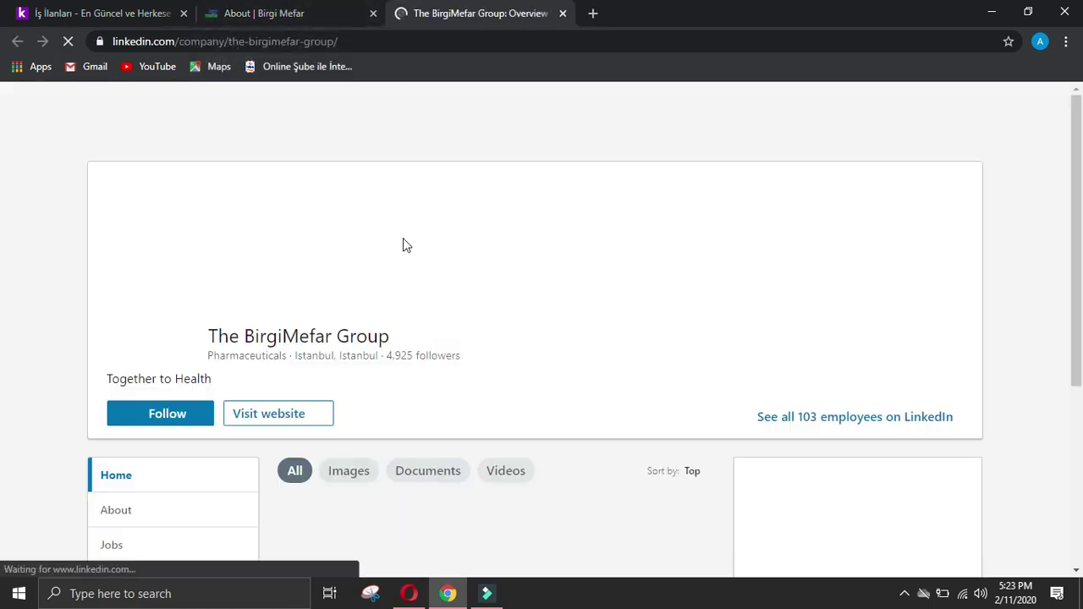
pyautogui.scroll(-3, 100, 299)
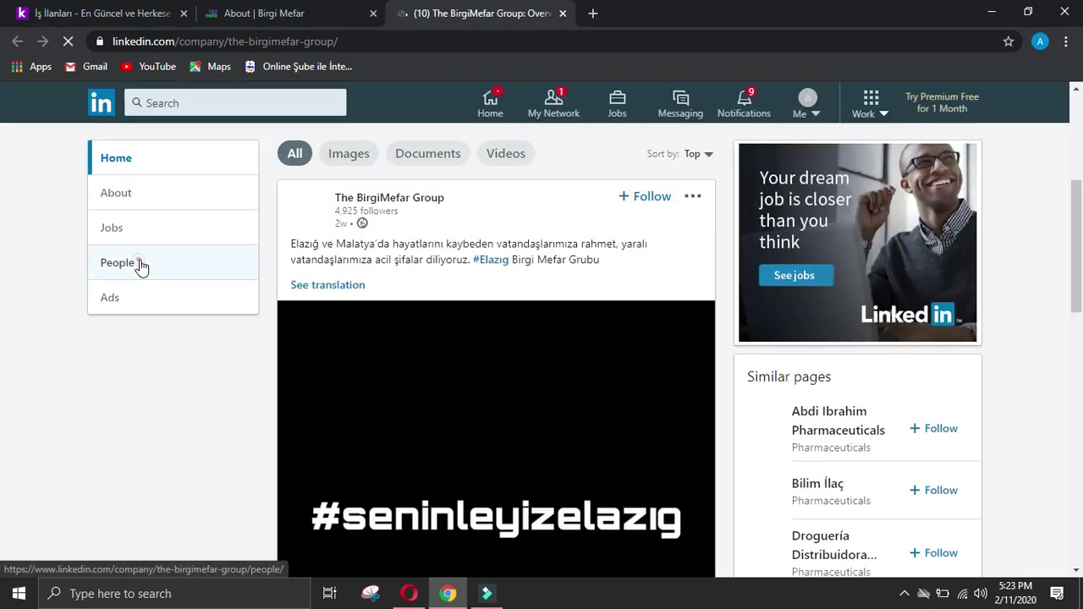
pyautogui.click(138, 264)
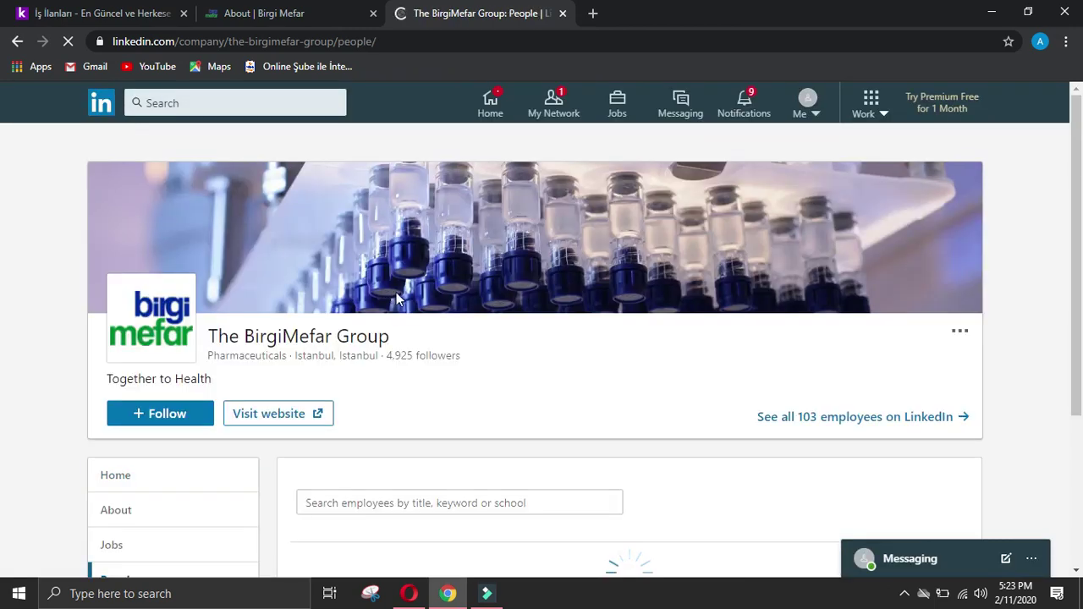
pyautogui.scroll(-3, 397, 298)
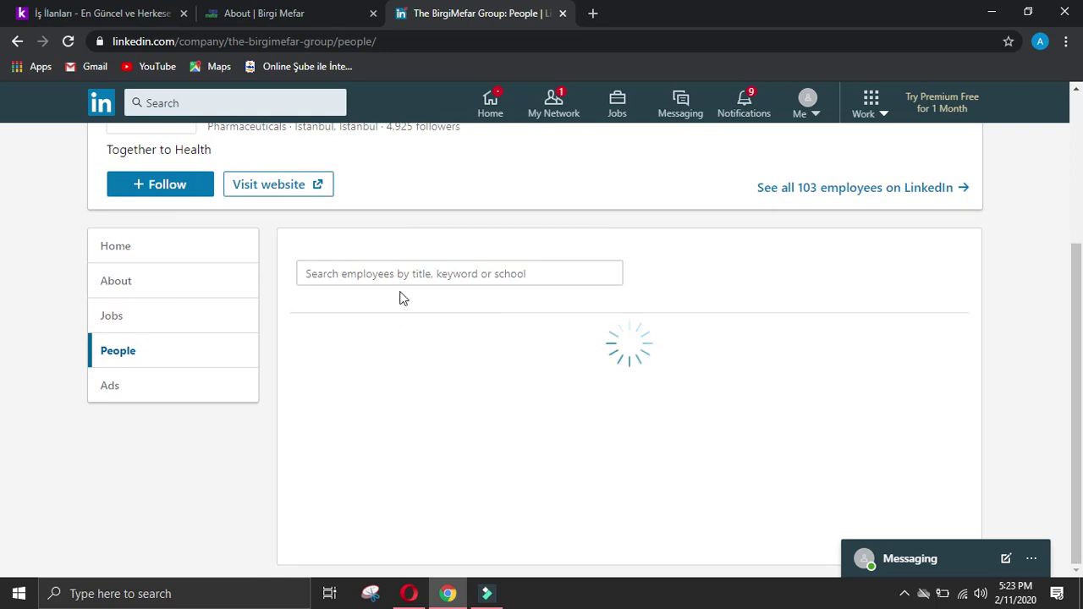
pyautogui.scroll(-2, 457, 287)
pyautogui.scroll(-2, 415, 319)
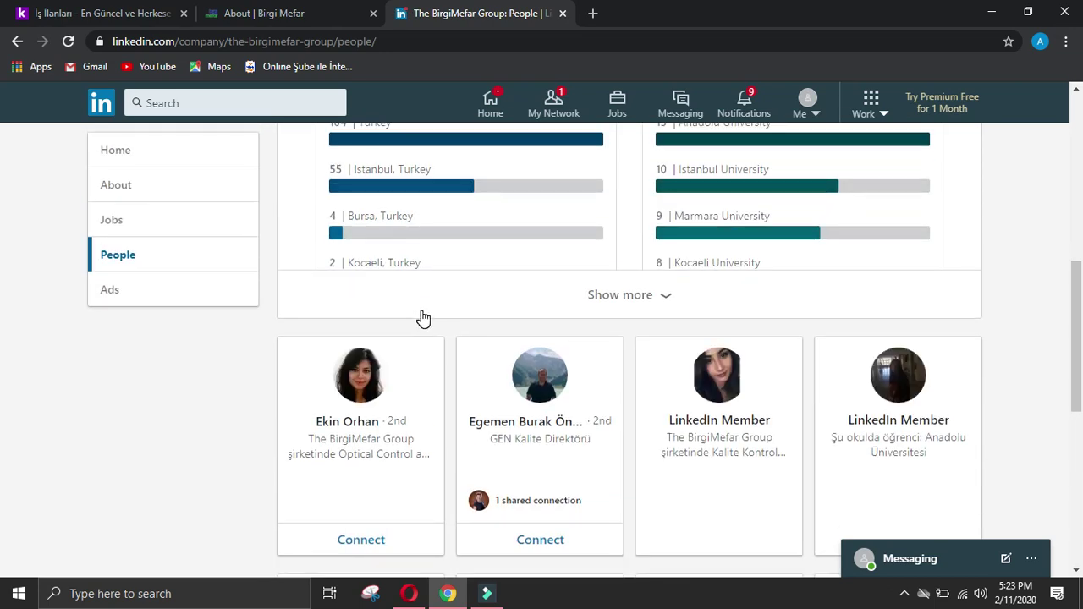
pyautogui.scroll(-4, 424, 320)
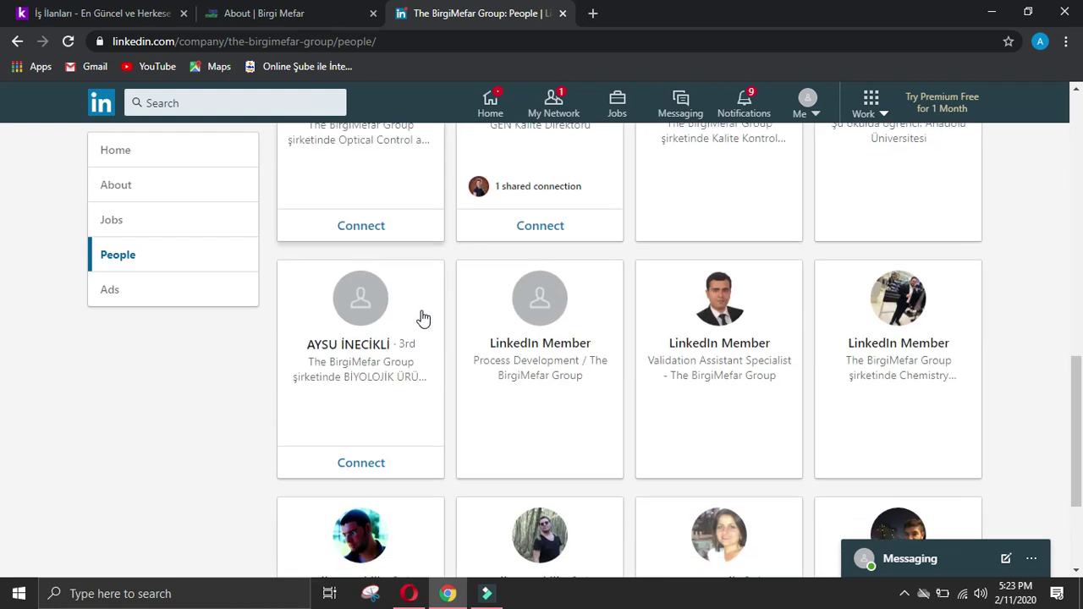
pyautogui.scroll(-2, 423, 319)
pyautogui.scroll(-2, 423, 319)
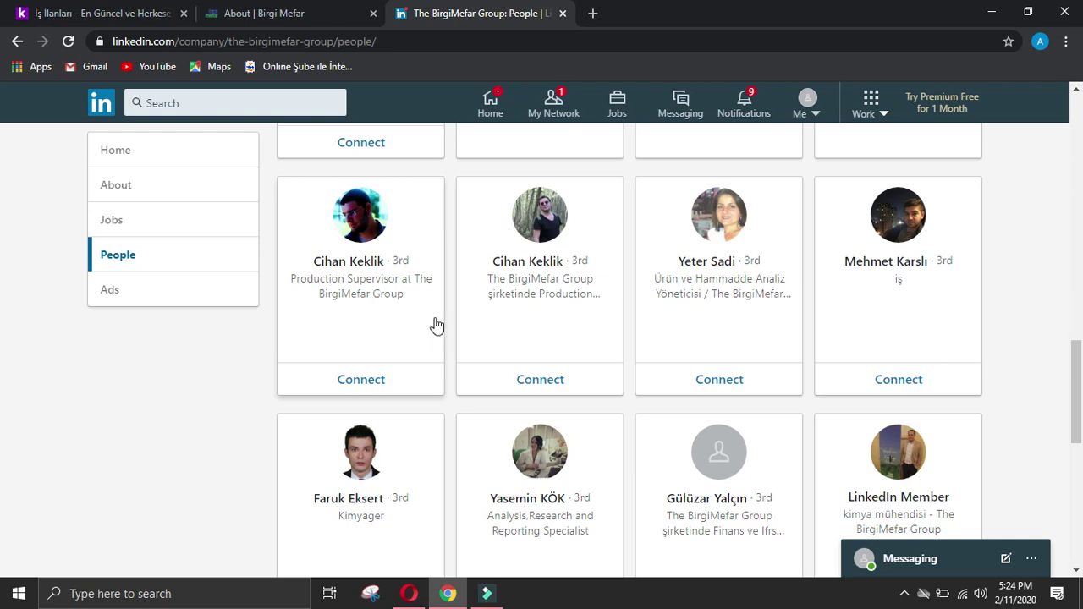
# Step: Check a production supervisor's profile, scroll on to the Group CEO, then view the About page's Senior Management
pyautogui.click(546, 218)
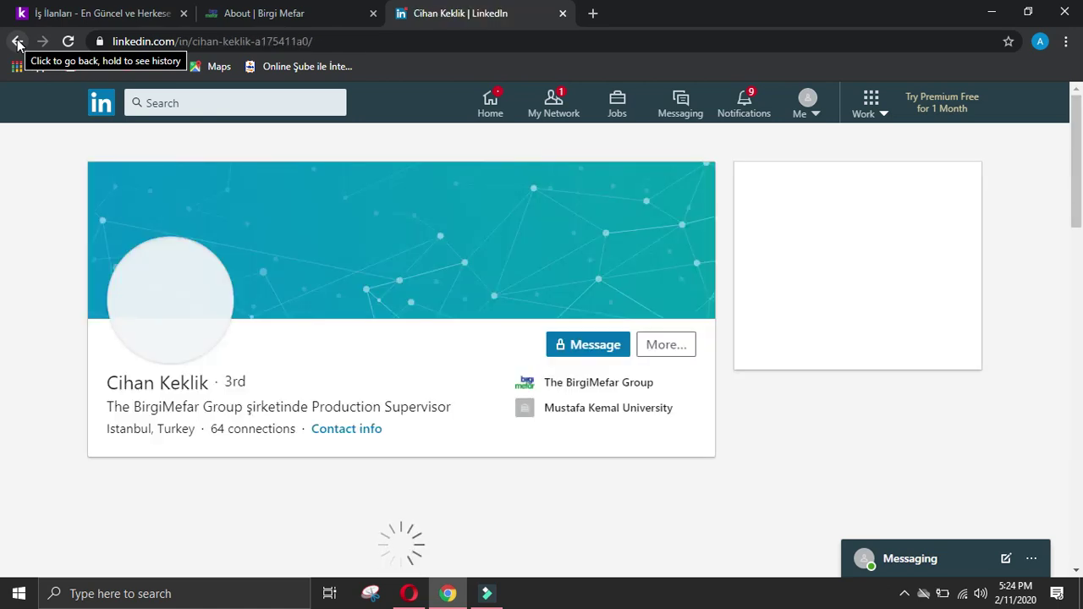
pyautogui.click(17, 41)
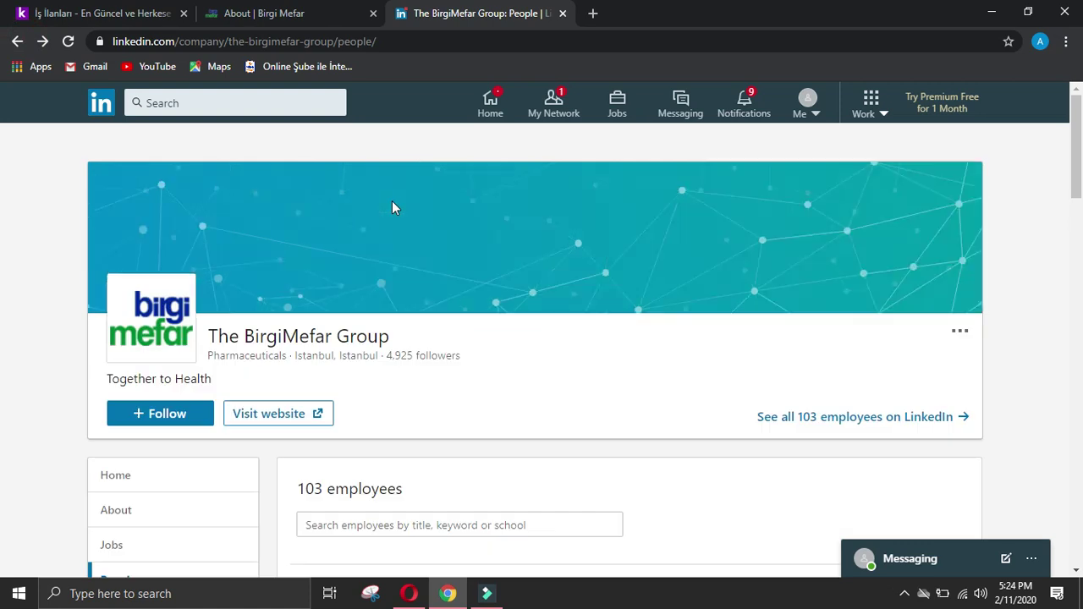
pyautogui.scroll(-13, 460, 271)
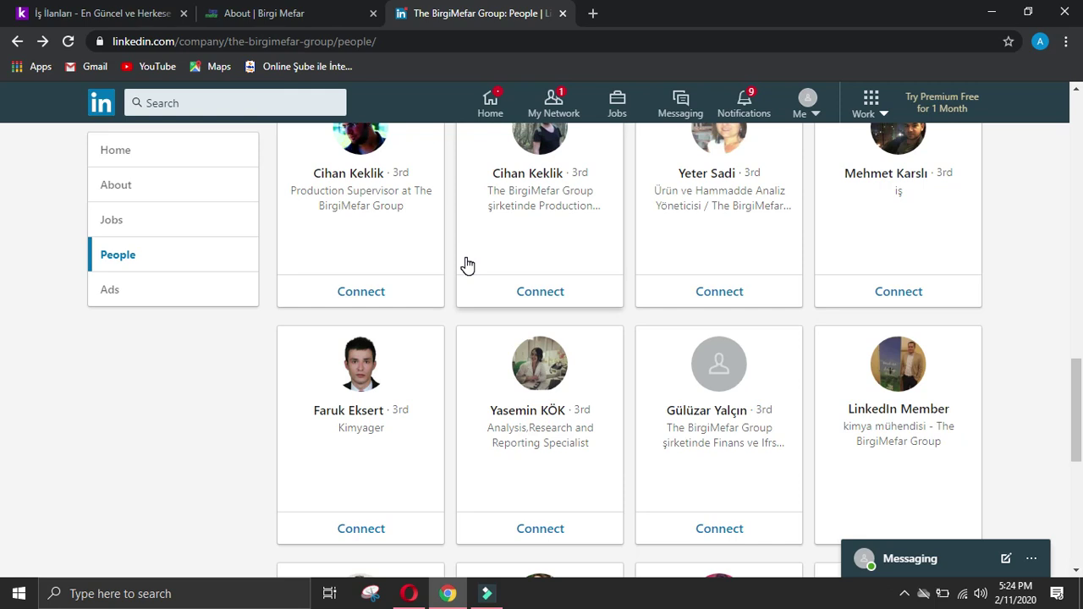
pyautogui.scroll(-2, 467, 265)
pyautogui.scroll(-2, 468, 265)
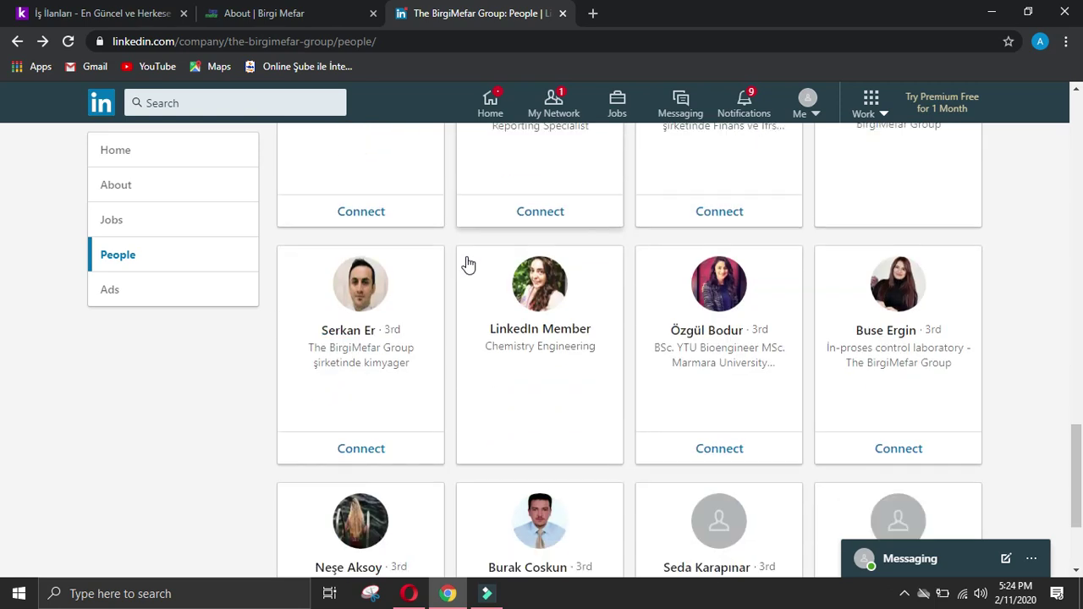
pyautogui.scroll(-2, 468, 265)
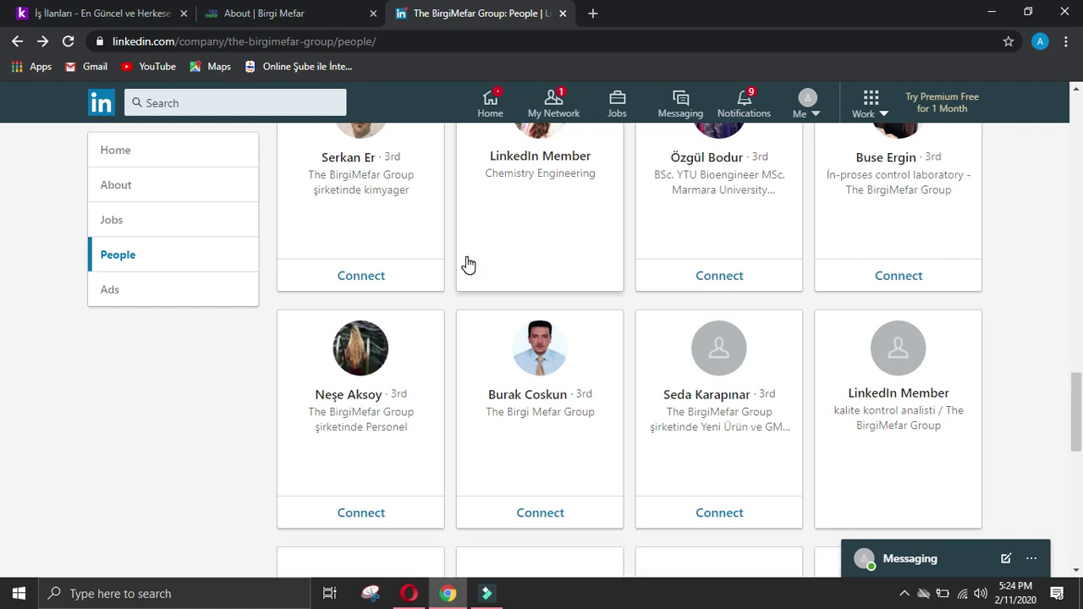
pyautogui.scroll(-4, 468, 265)
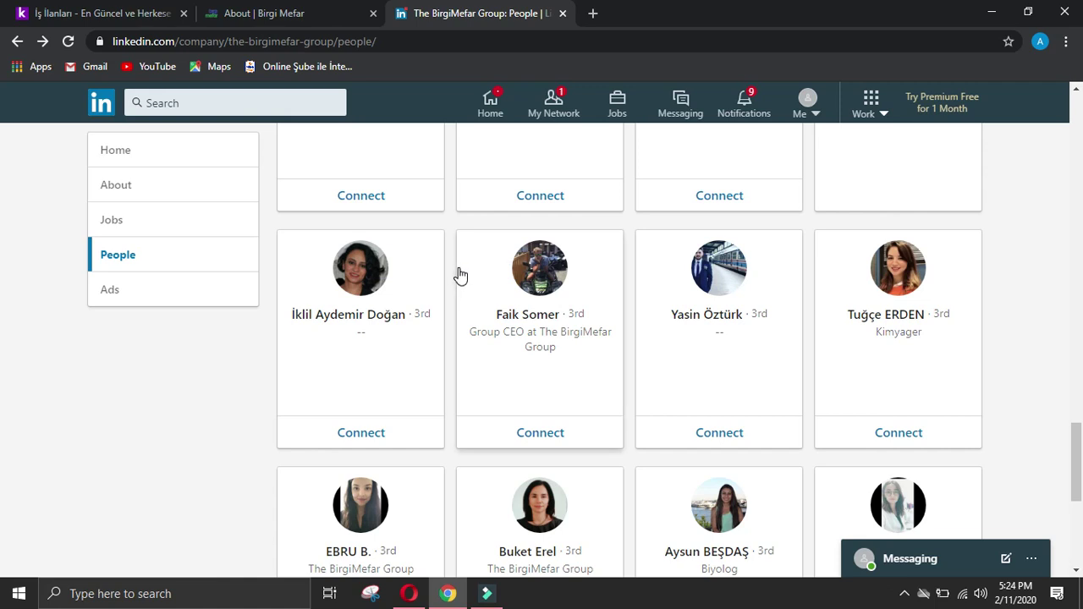
pyautogui.scroll(-2, 459, 275)
pyautogui.scroll(-3, 468, 271)
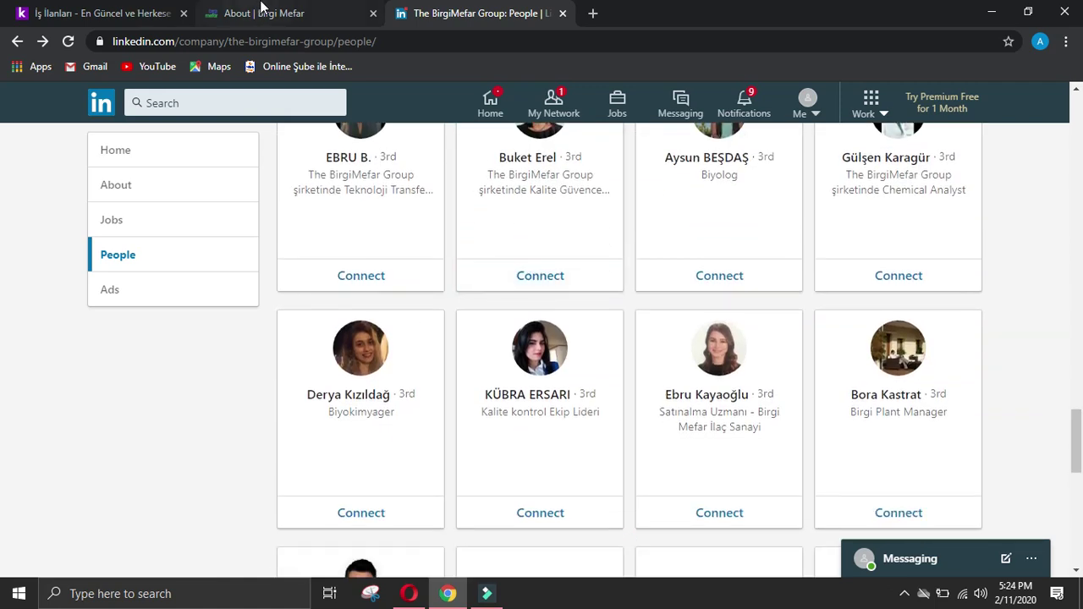
pyautogui.click(259, 13)
pyautogui.scroll(5, 806, 292)
# Step: Google the founder's name with 'founder at birgi mefar', then refine the query with 'linked'
pyautogui.scroll(6, 596, 296)
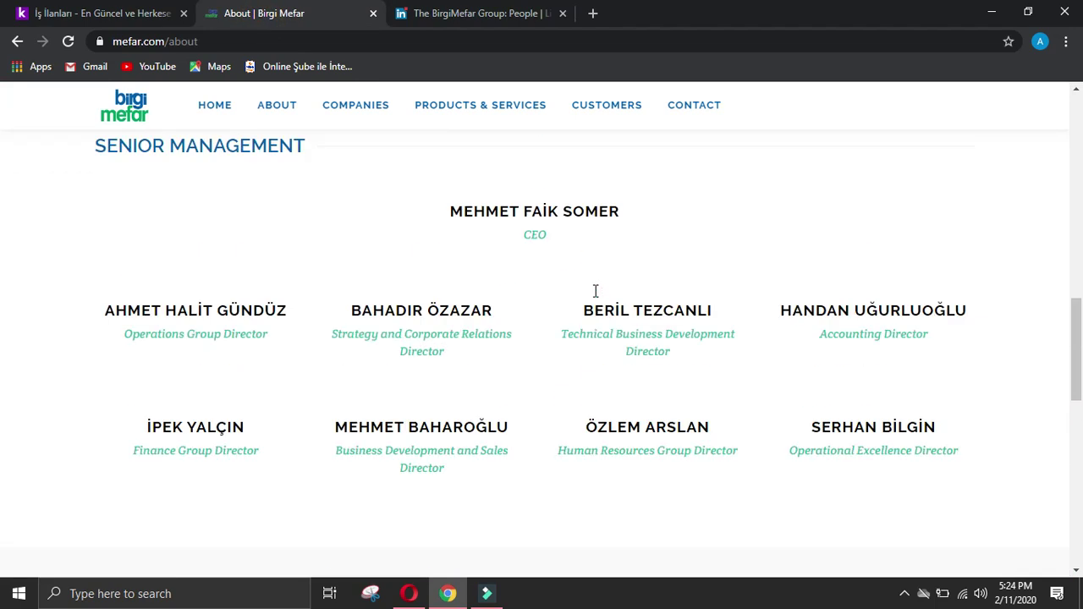
pyautogui.scroll(6, 590, 335)
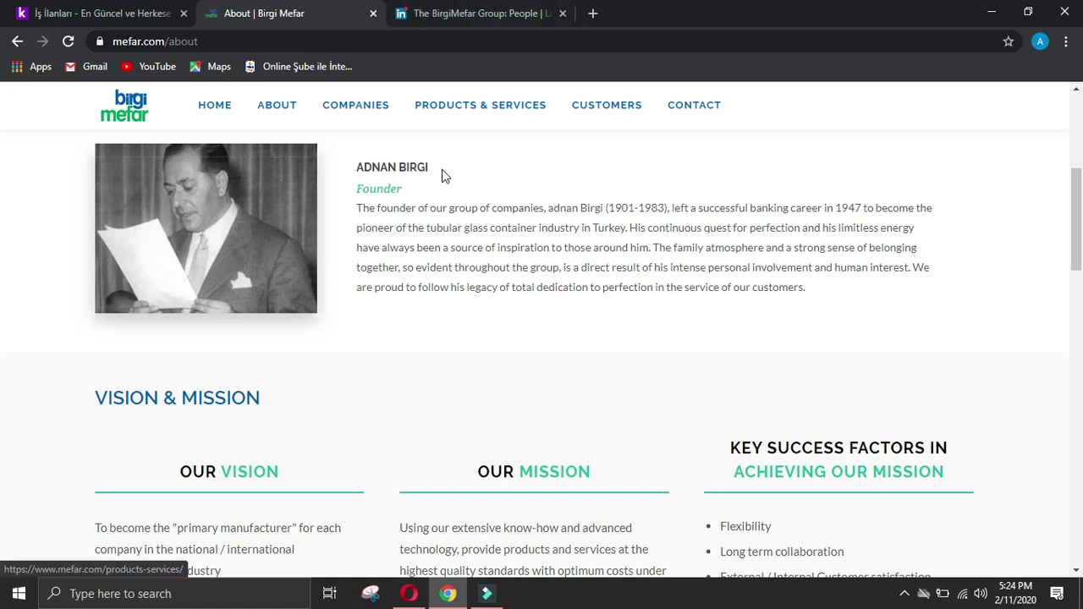
pyautogui.moveTo(434, 169); pyautogui.dragTo(343, 179)
pyautogui.hotkey('ctrl', 'c')
pyautogui.click(593, 11)
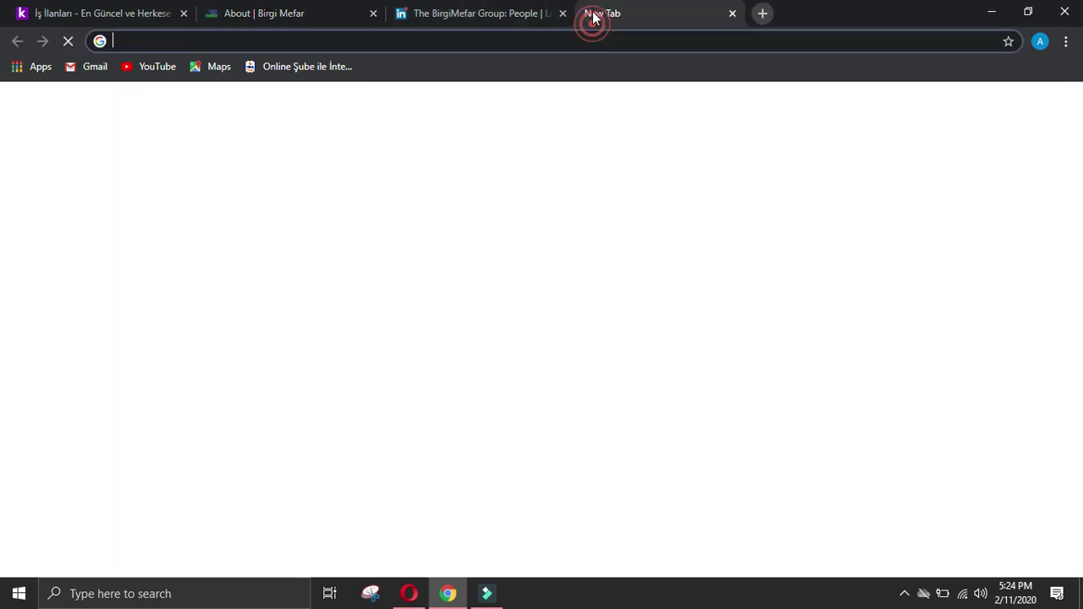
pyautogui.hotkey('ctrl', 'v')
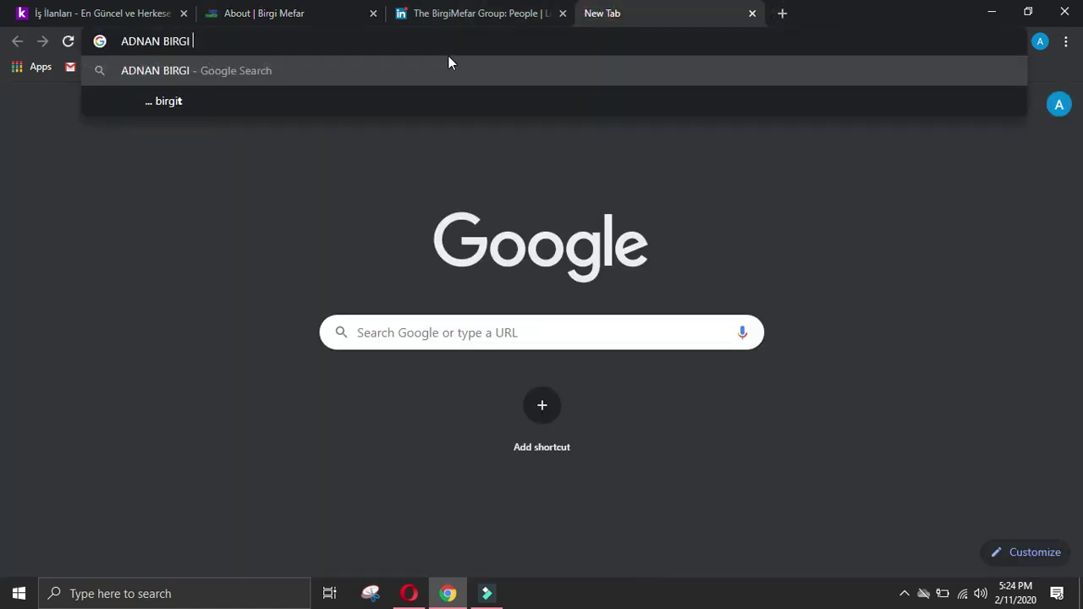
pyautogui.write('founder ')
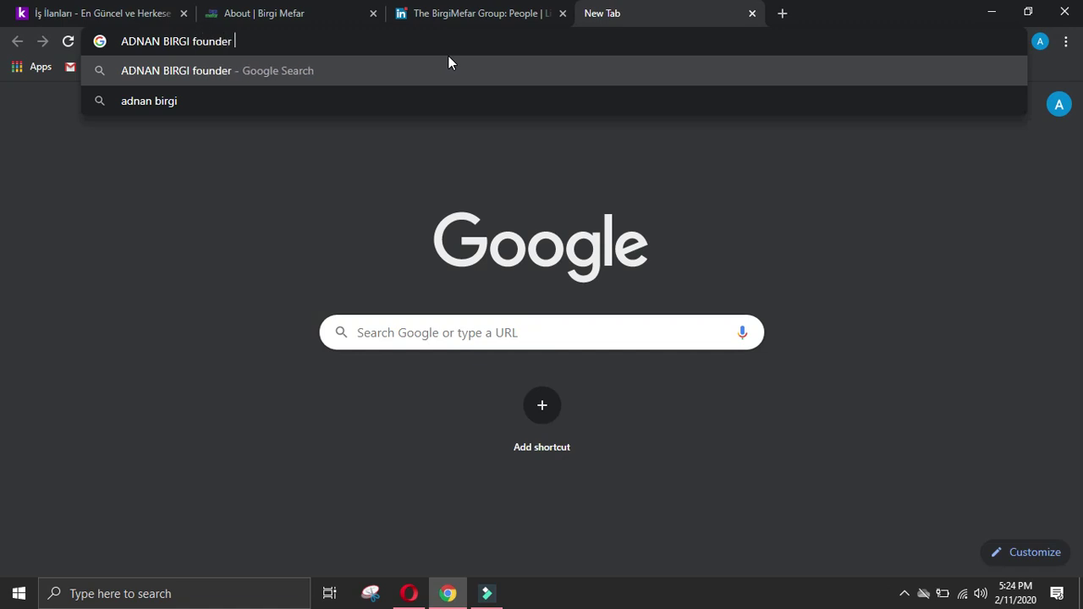
pyautogui.write('at b')
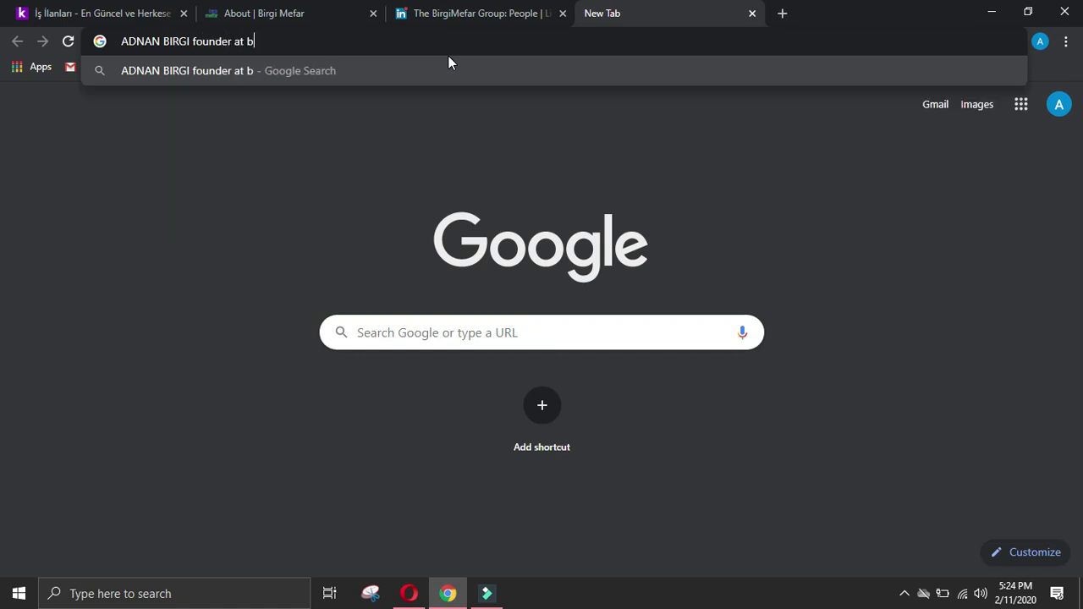
pyautogui.write('irgi ')
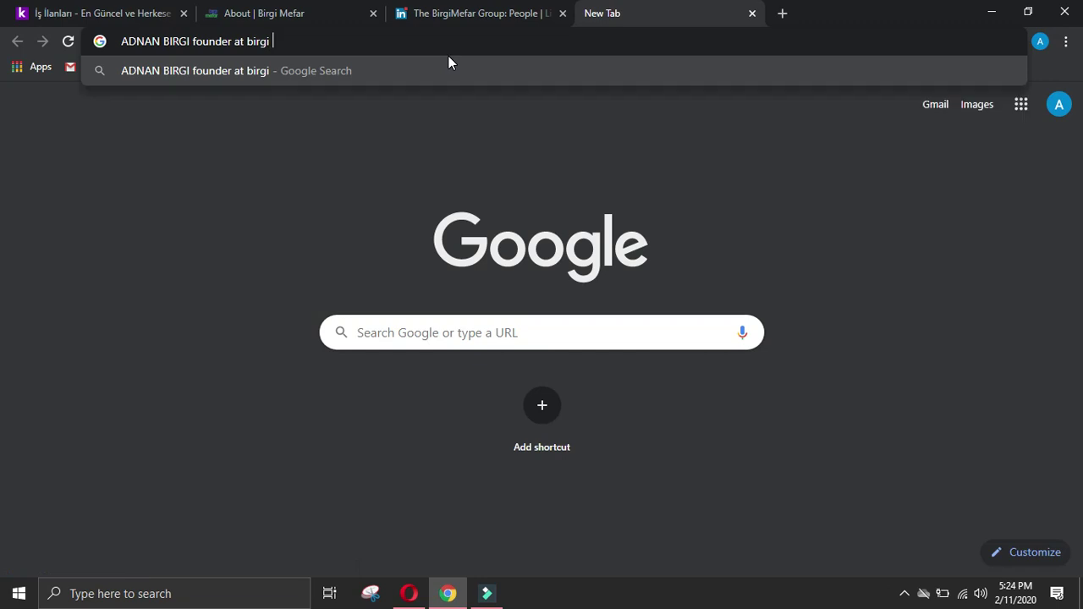
pyautogui.write('mefar')
pyautogui.press('Return')
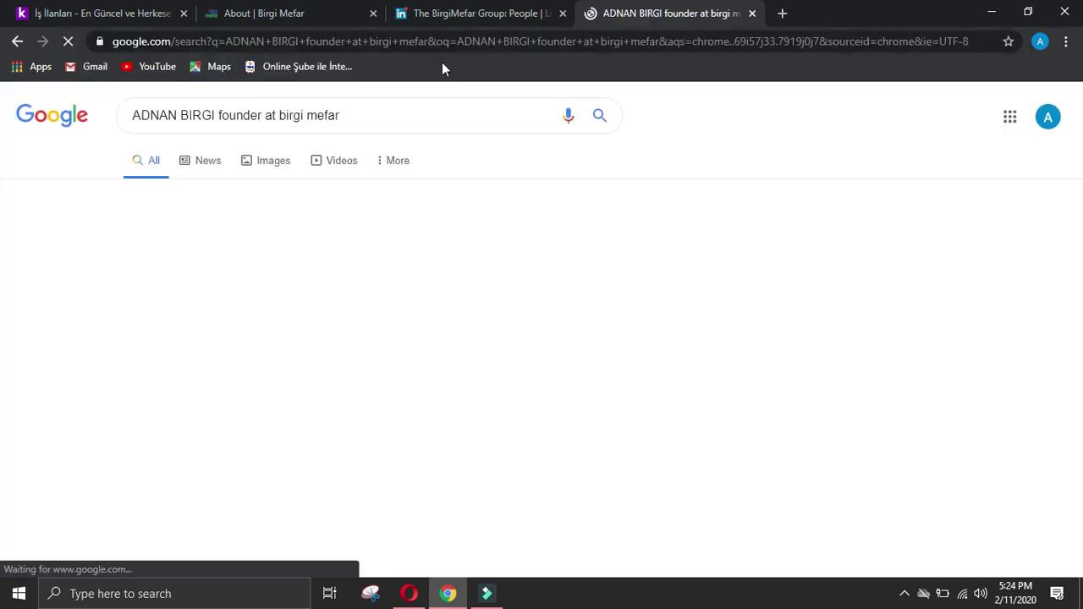
pyautogui.click(431, 116)
pyautogui.write('linkedin')
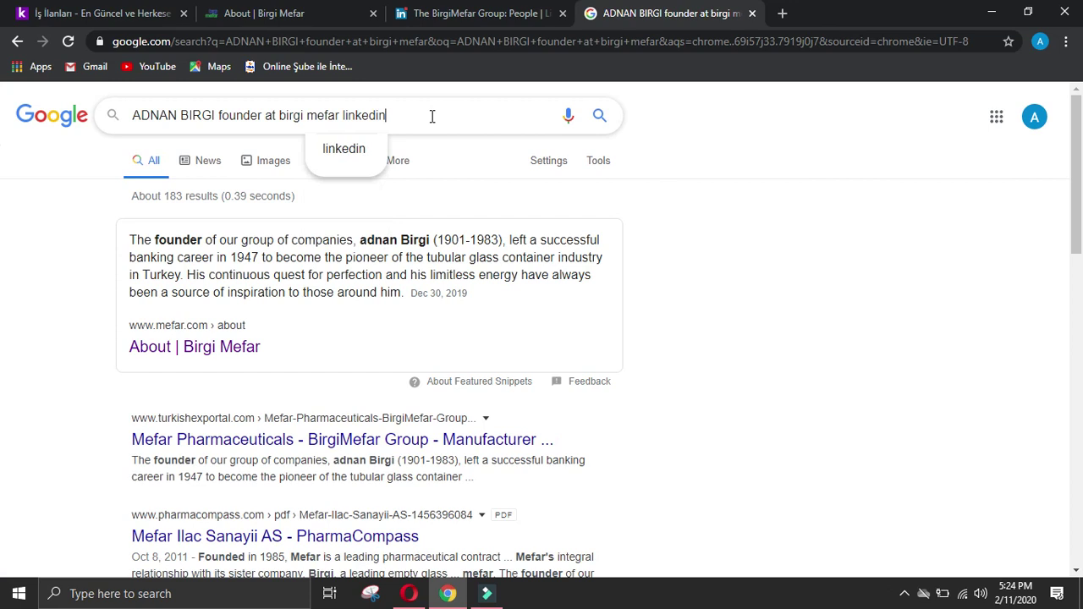
pyautogui.press('Return')
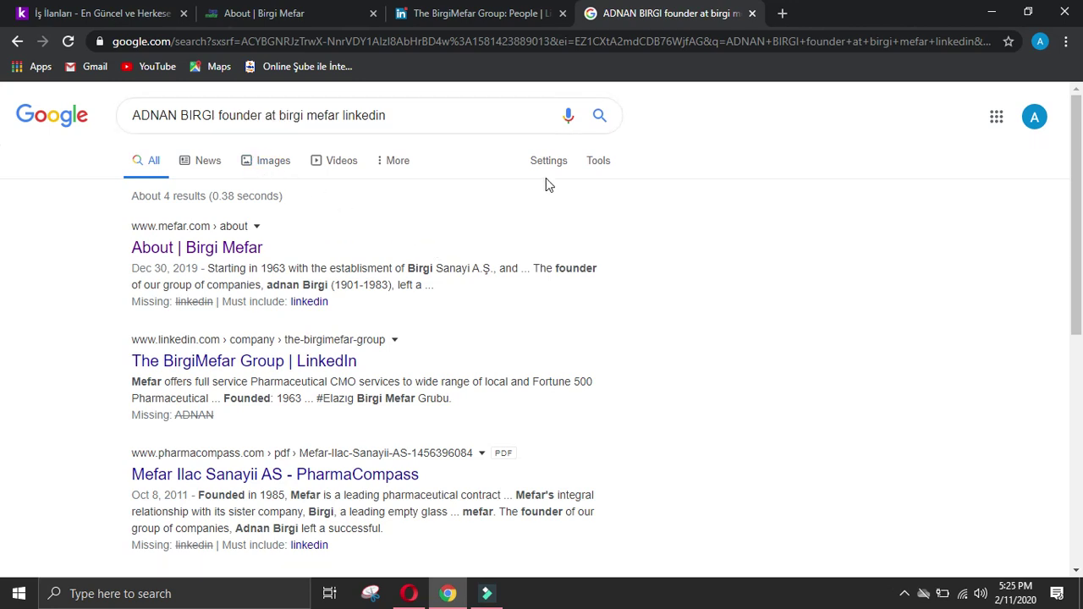
# Step: Revisit the LinkedIn and About tabs, then rerun the founder LinkedIn search on Google
pyautogui.click(497, 8)
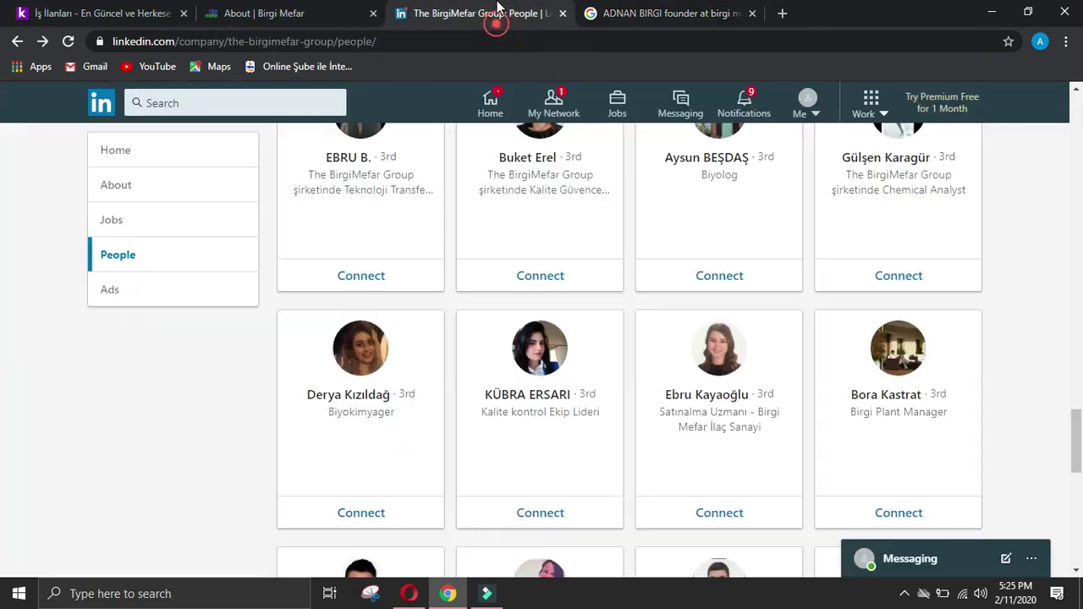
pyautogui.click(343, 10)
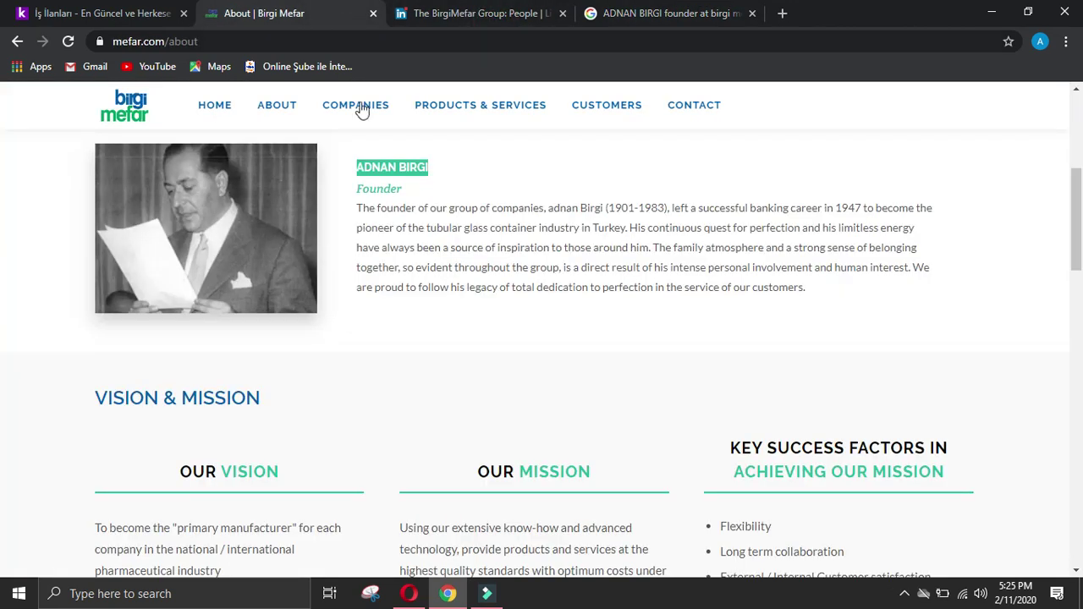
pyautogui.click(498, 165)
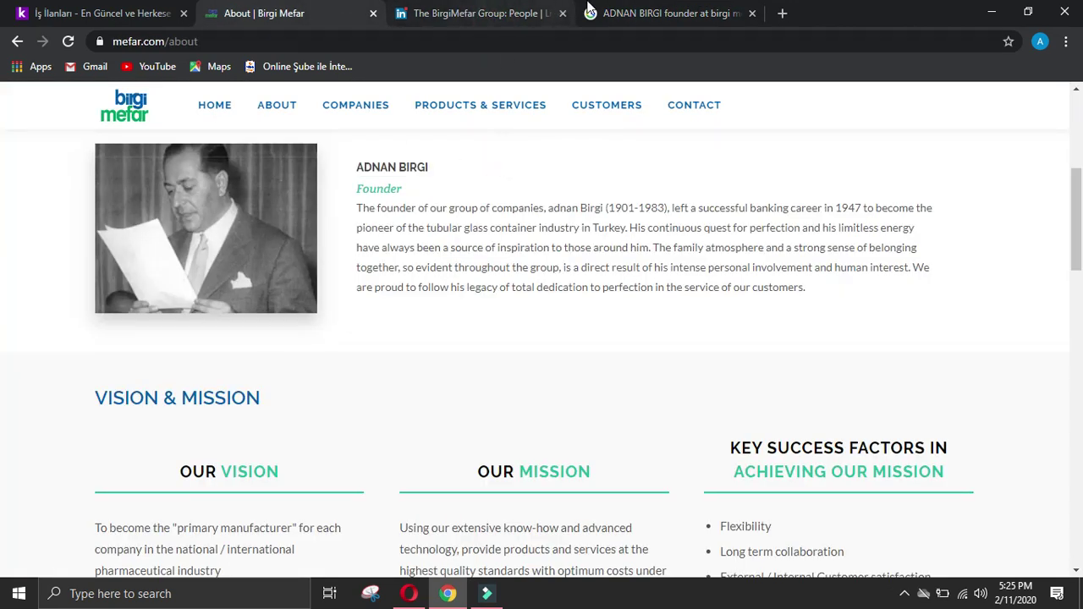
pyautogui.click(663, 17)
pyautogui.scroll(-2, 555, 223)
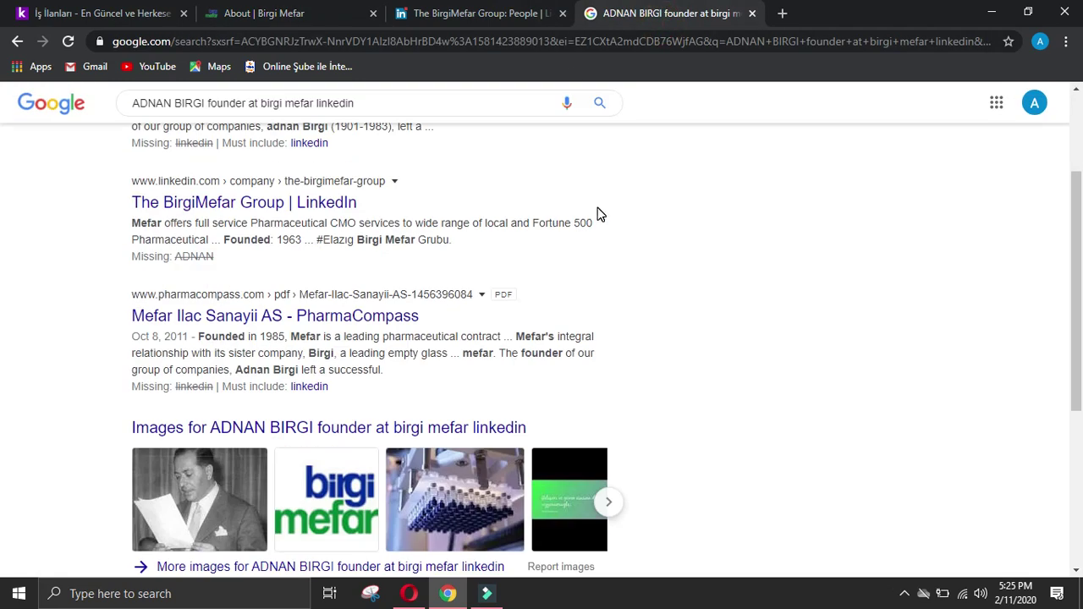
pyautogui.scroll(-3, 598, 222)
pyautogui.scroll(5, 597, 218)
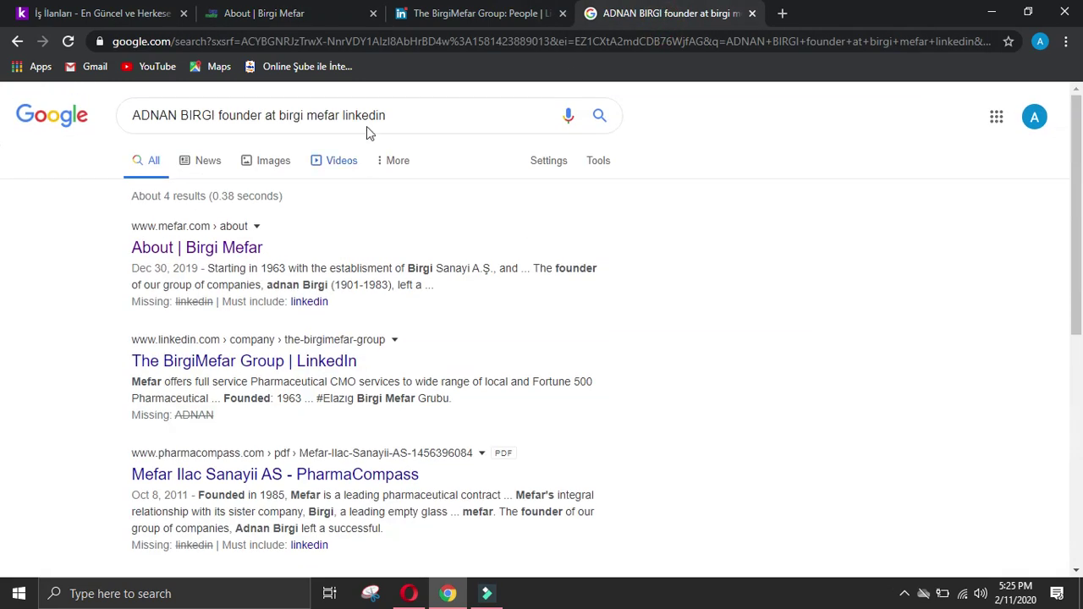
pyautogui.click(600, 116)
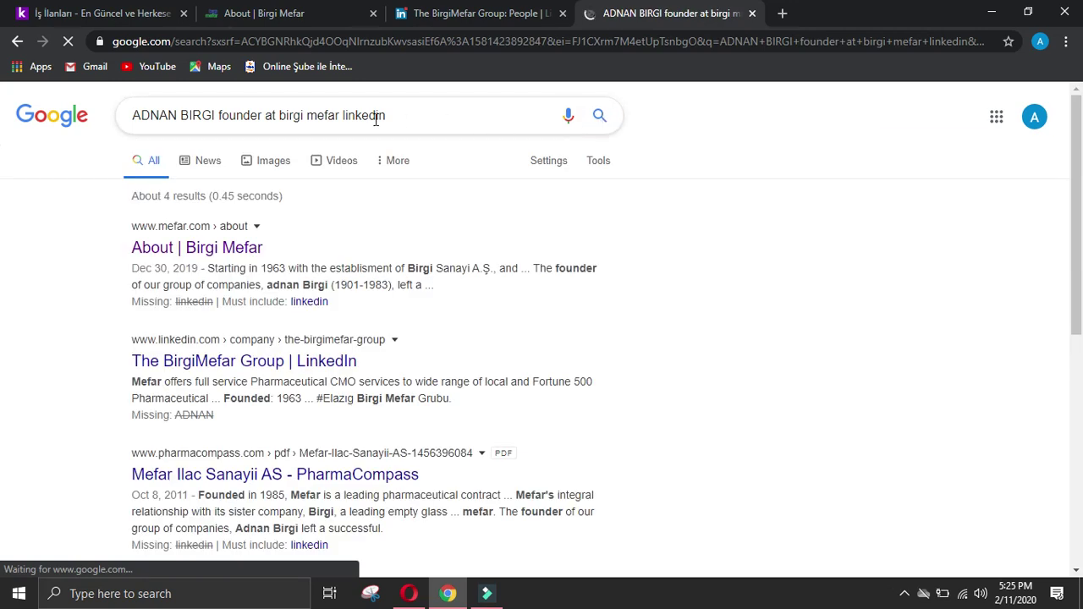
# Step: Find and select the company name MEFAR İLAÇ SANAYİ A.Ş. in the kariyer.net job listings
pyautogui.click(254, 14)
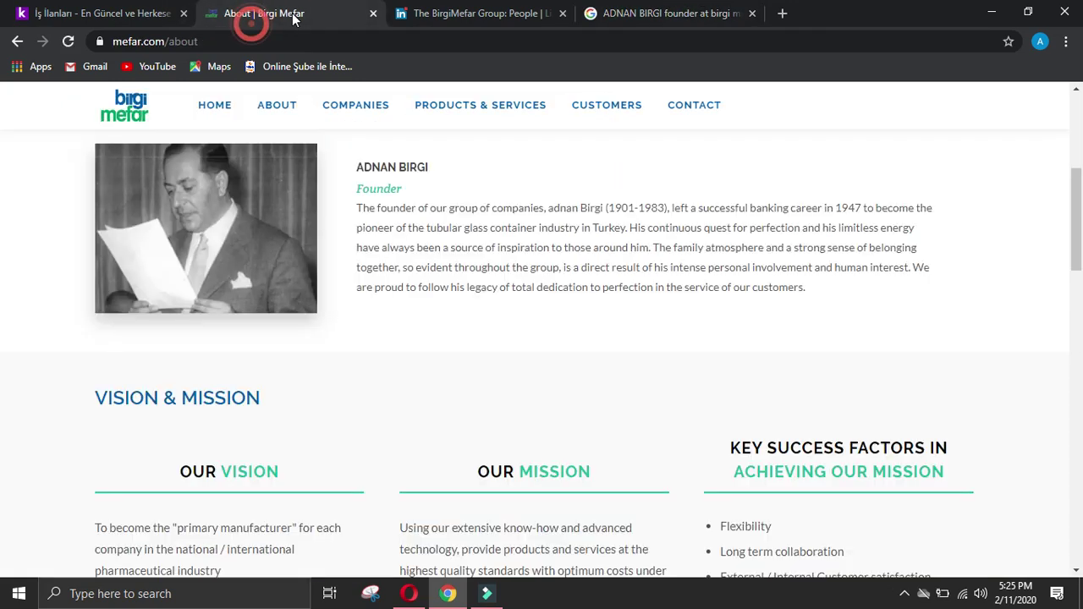
pyautogui.click(636, 8)
pyautogui.click(93, 14)
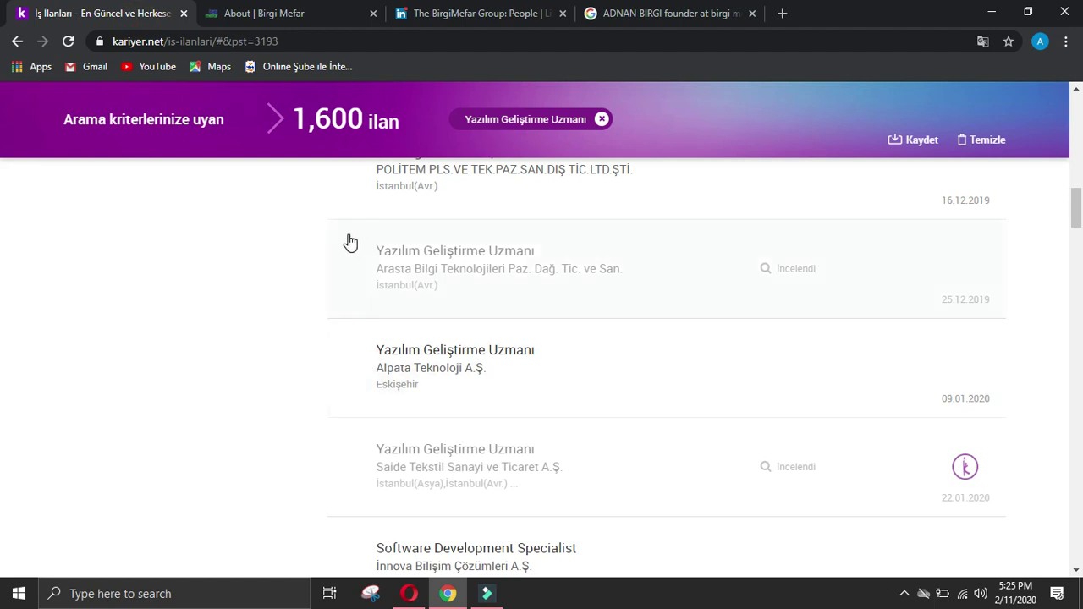
pyautogui.scroll(-5, 351, 243)
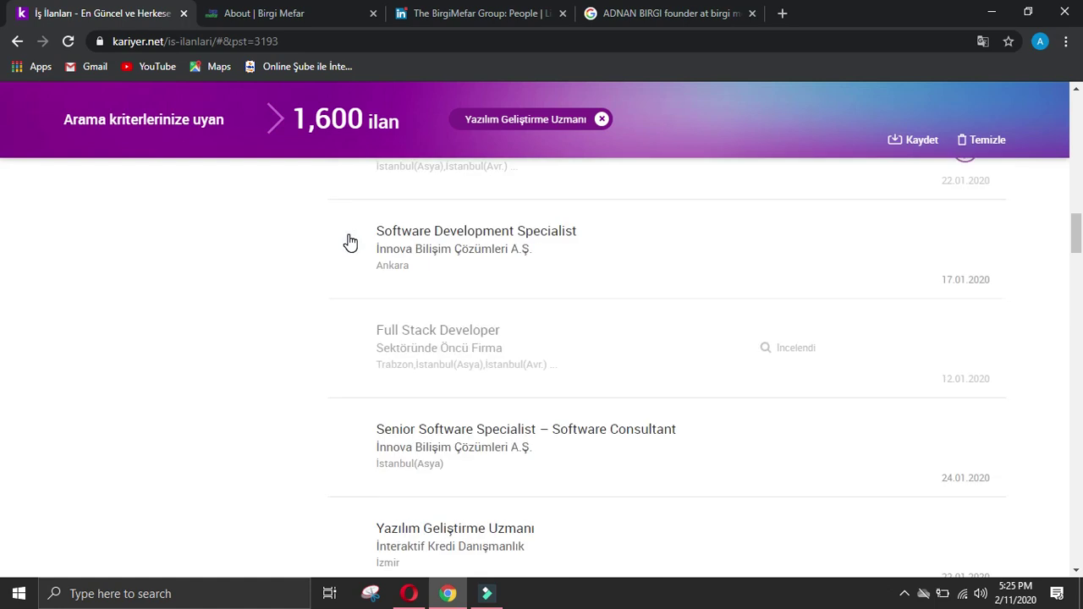
pyautogui.scroll(-3, 352, 240)
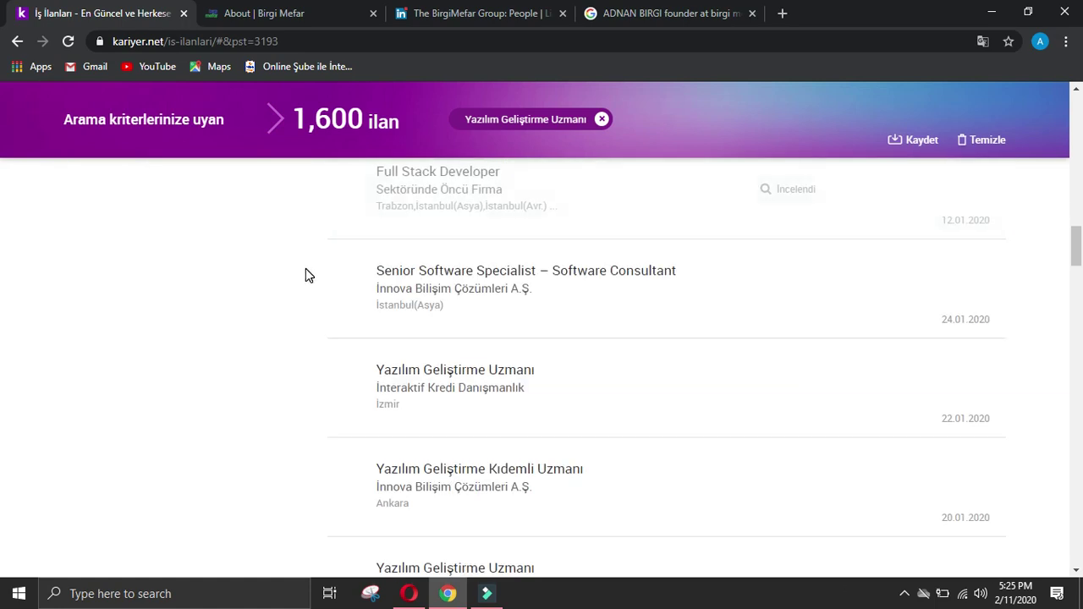
pyautogui.scroll(-8, 305, 269)
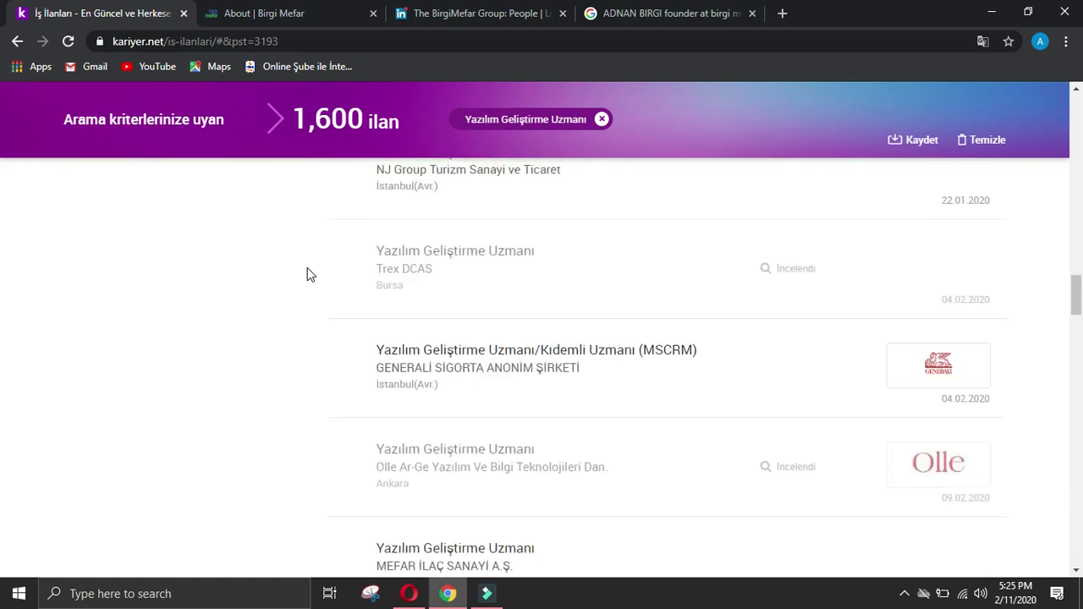
pyautogui.scroll(-2, 310, 269)
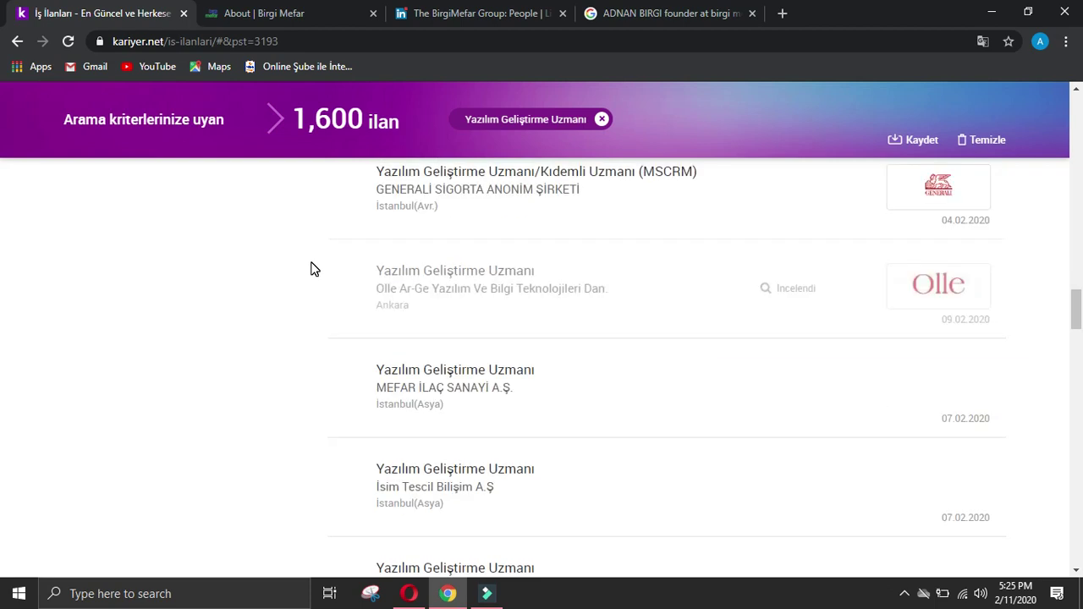
pyautogui.moveTo(372, 394); pyautogui.dragTo(539, 386)
pyautogui.hotkey('ctrl', 'c')
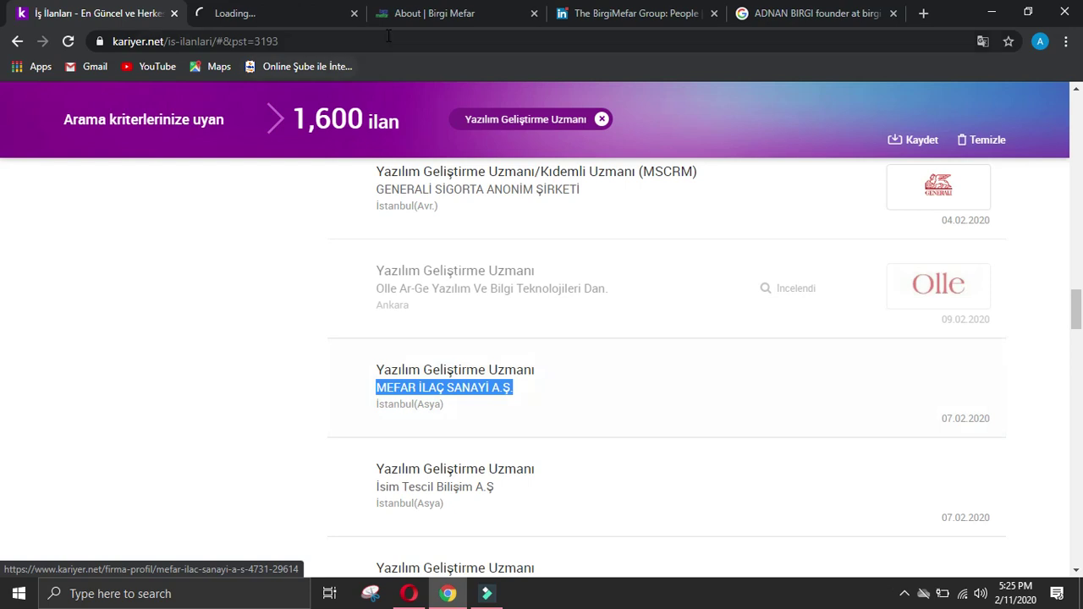
# Step: Replace 'birgi mefar' in the Google founder query with MEFAR İLAÇ SANAYİ A.Ş. and search
pyautogui.click(627, 19)
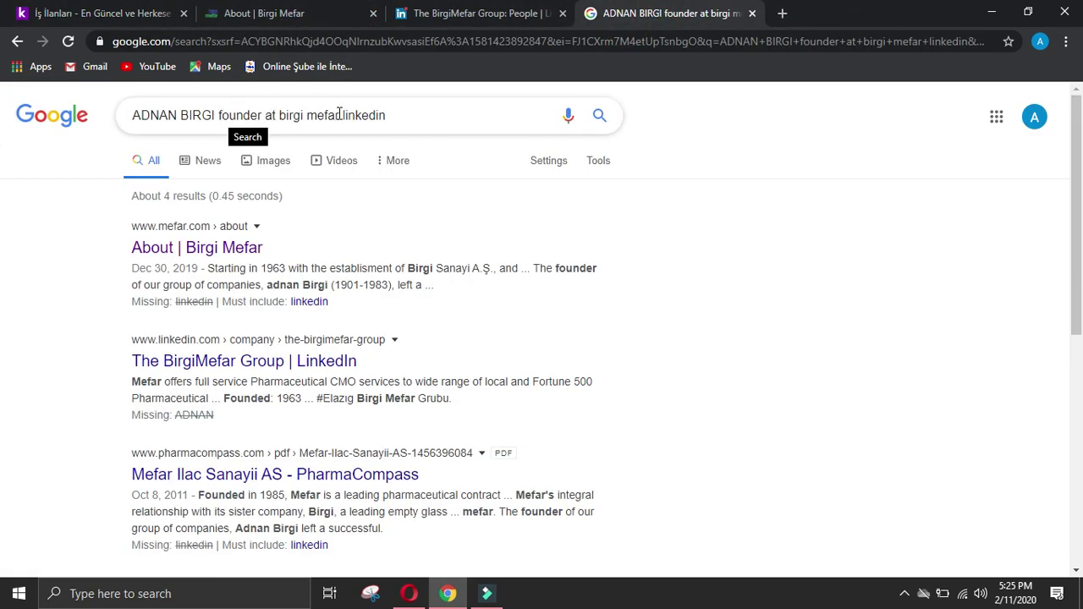
pyautogui.moveTo(339, 115); pyautogui.dragTo(286, 118)
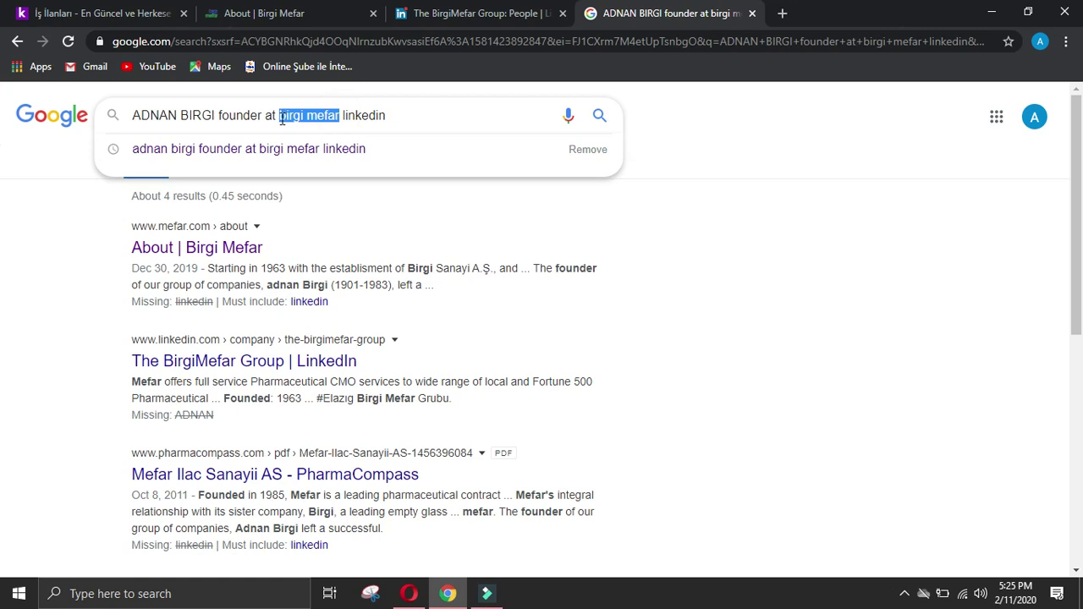
pyautogui.hotkey('ctrl', 'v')
pyautogui.press('Return')
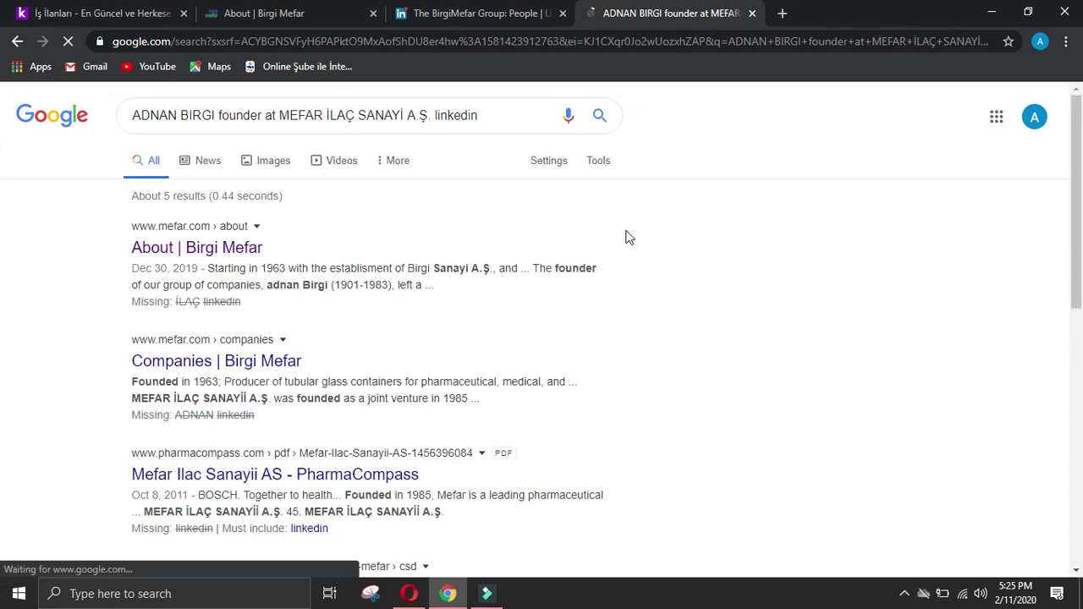
pyautogui.scroll(-2, 631, 238)
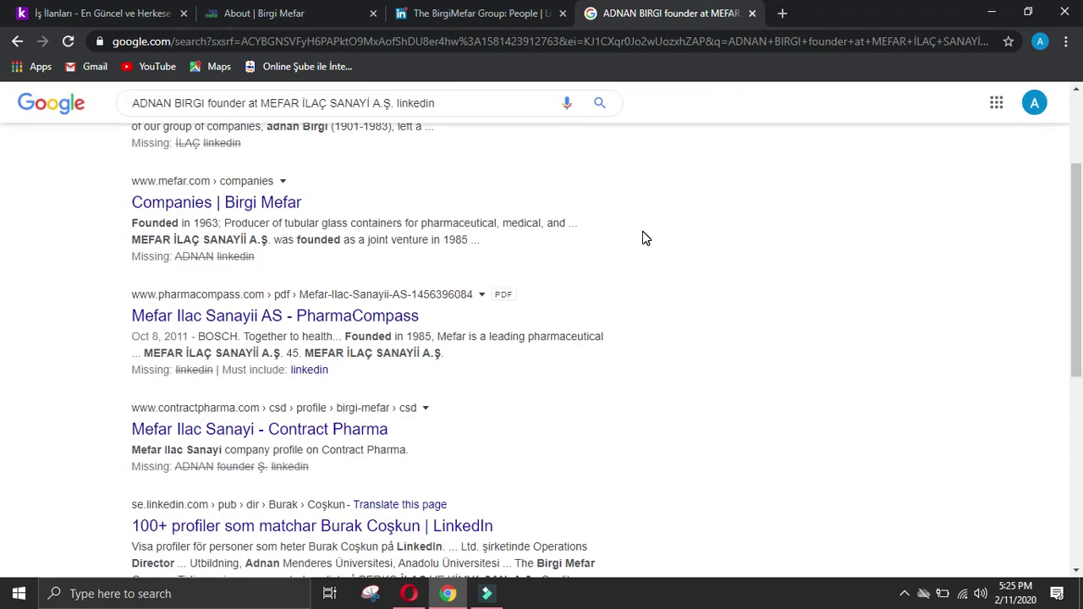
pyautogui.scroll(2, 641, 237)
# Step: Browse the BirgiMefar Group People list, glancing at a production supervisor's profile along the way
pyautogui.click(466, 13)
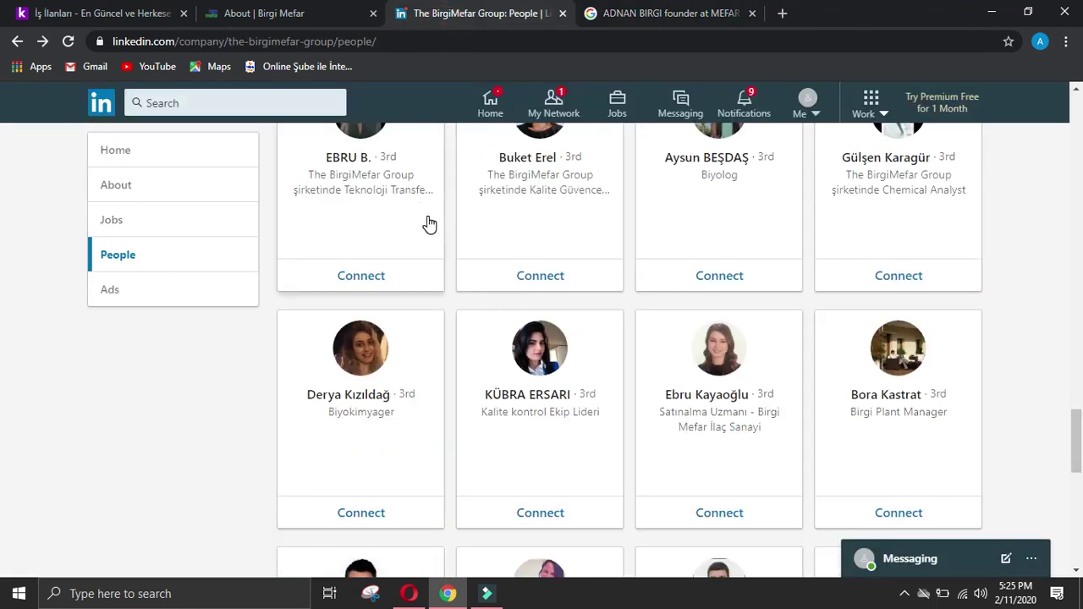
pyautogui.scroll(-2, 429, 223)
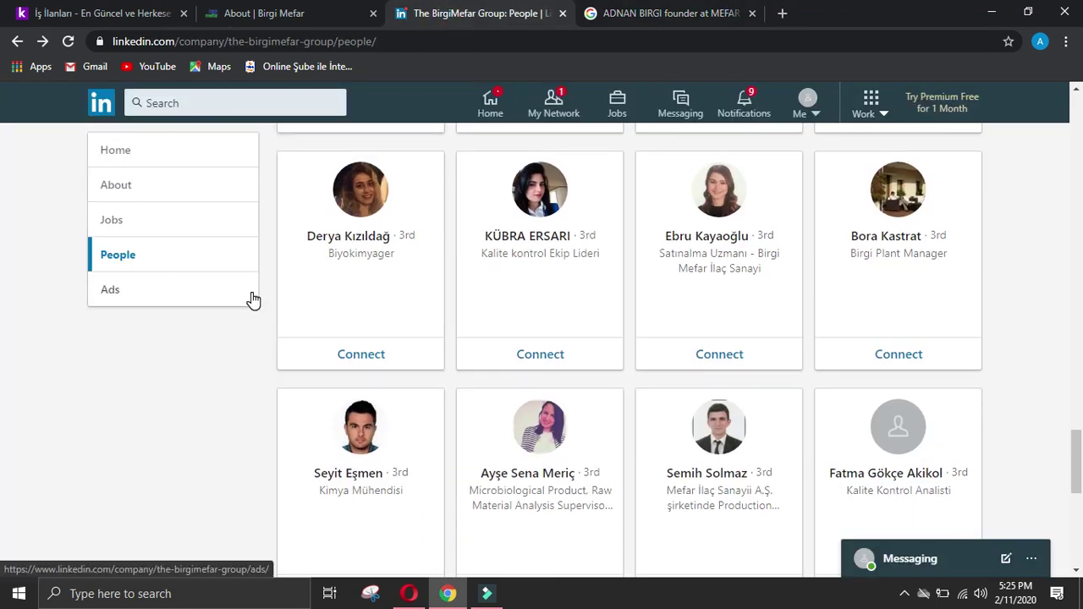
pyautogui.scroll(-2, 254, 300)
pyautogui.scroll(2, 351, 283)
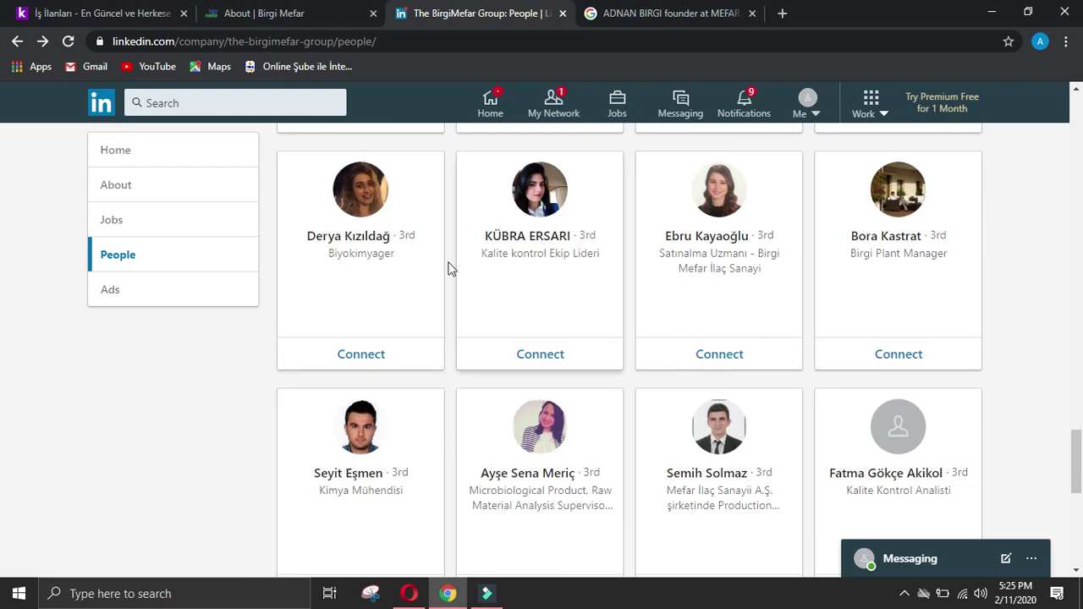
pyautogui.scroll(-2, 474, 271)
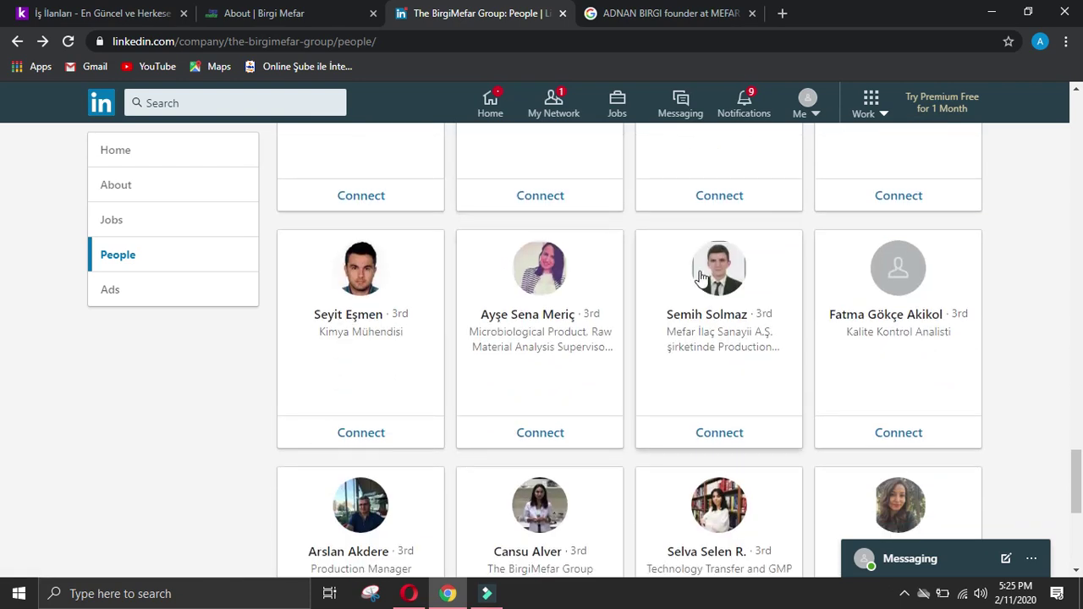
pyautogui.click(731, 273)
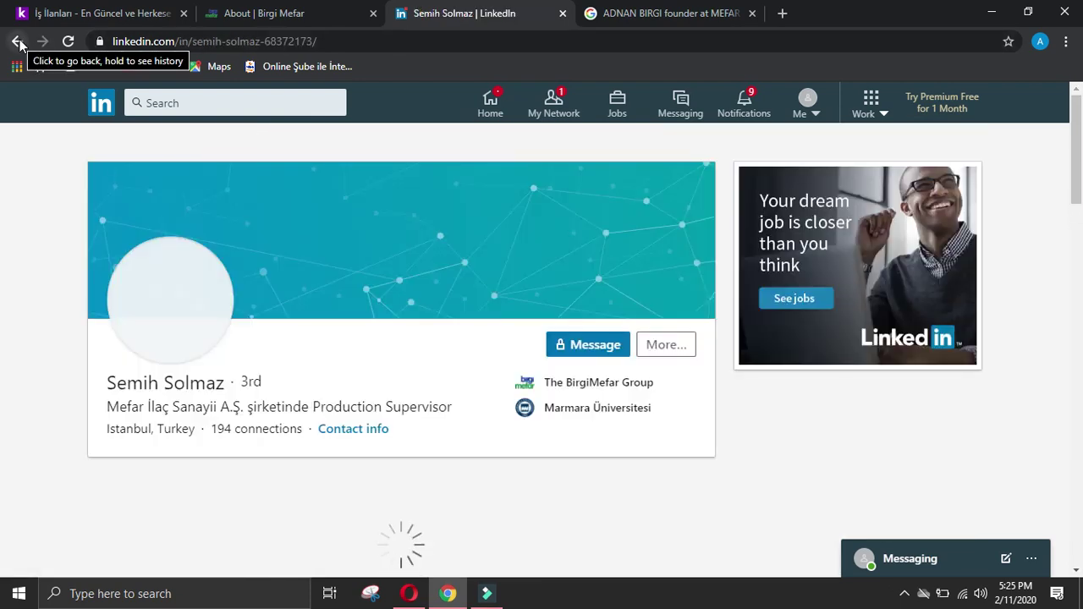
pyautogui.click(19, 43)
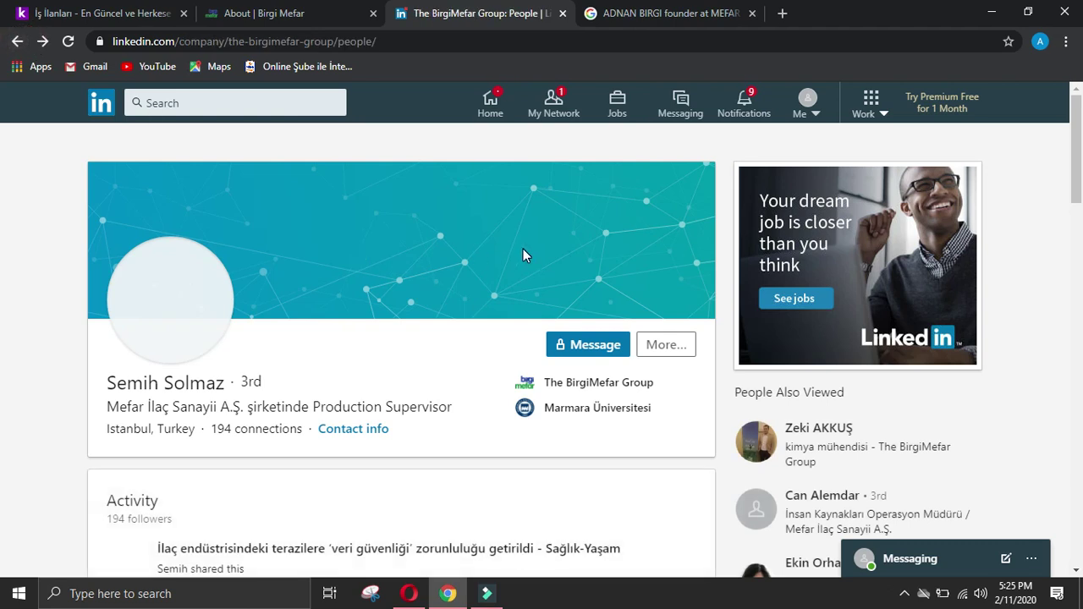
pyautogui.scroll(-10, 535, 244)
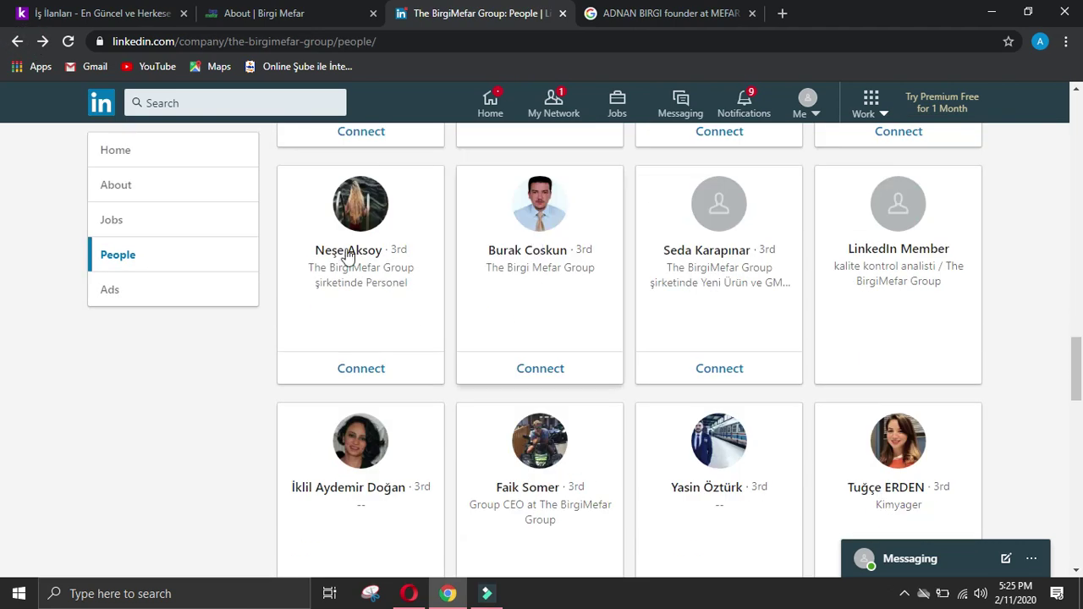
pyautogui.scroll(-3, 300, 254)
pyautogui.scroll(-3, 305, 254)
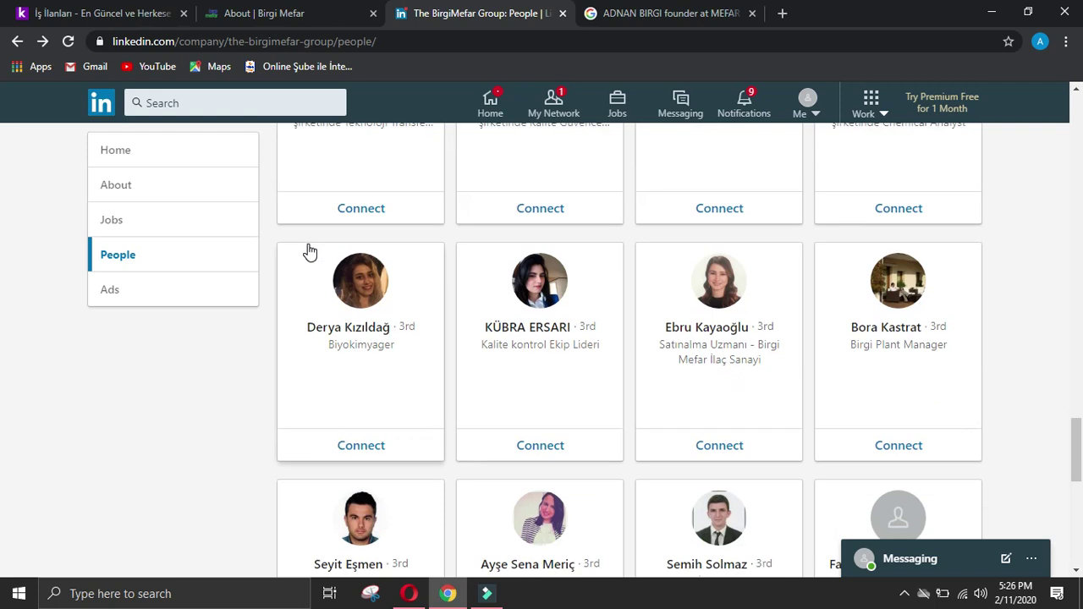
pyautogui.scroll(-2, 310, 252)
pyautogui.scroll(-2, 310, 253)
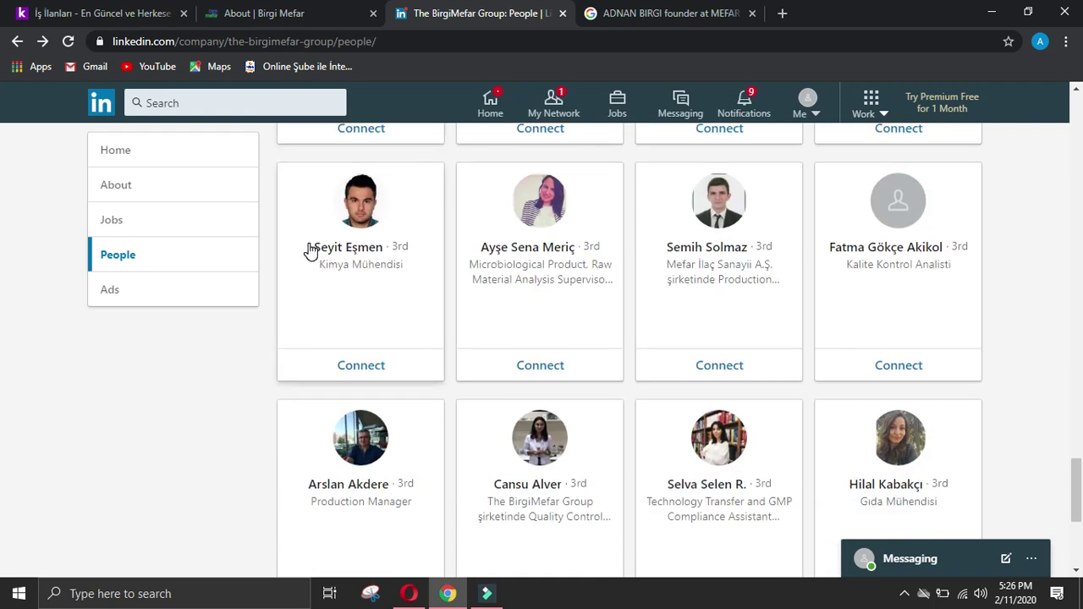
pyautogui.scroll(-2, 310, 252)
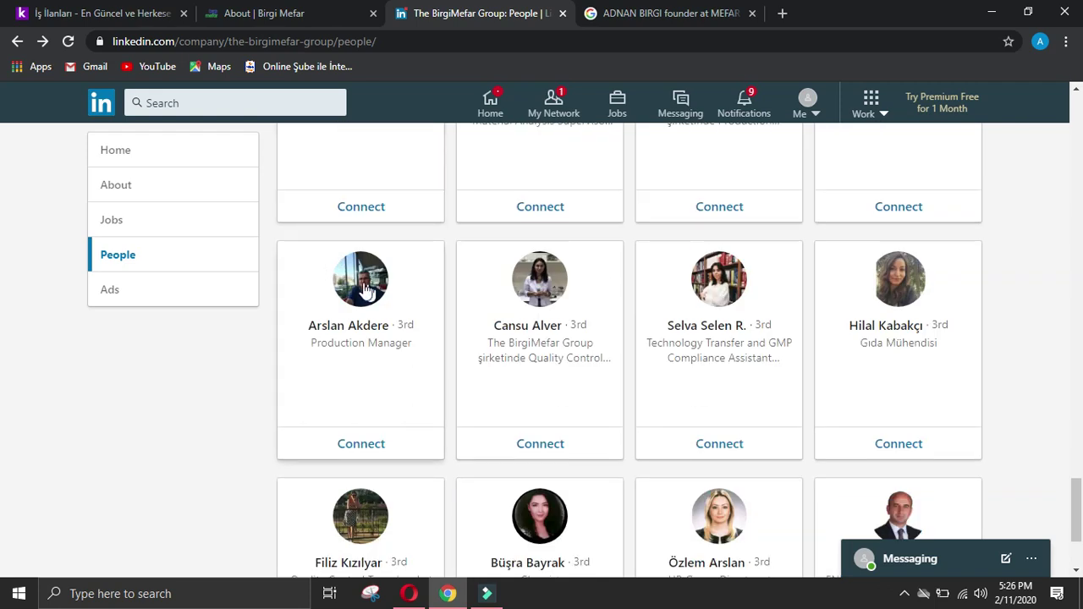
pyautogui.click(369, 292)
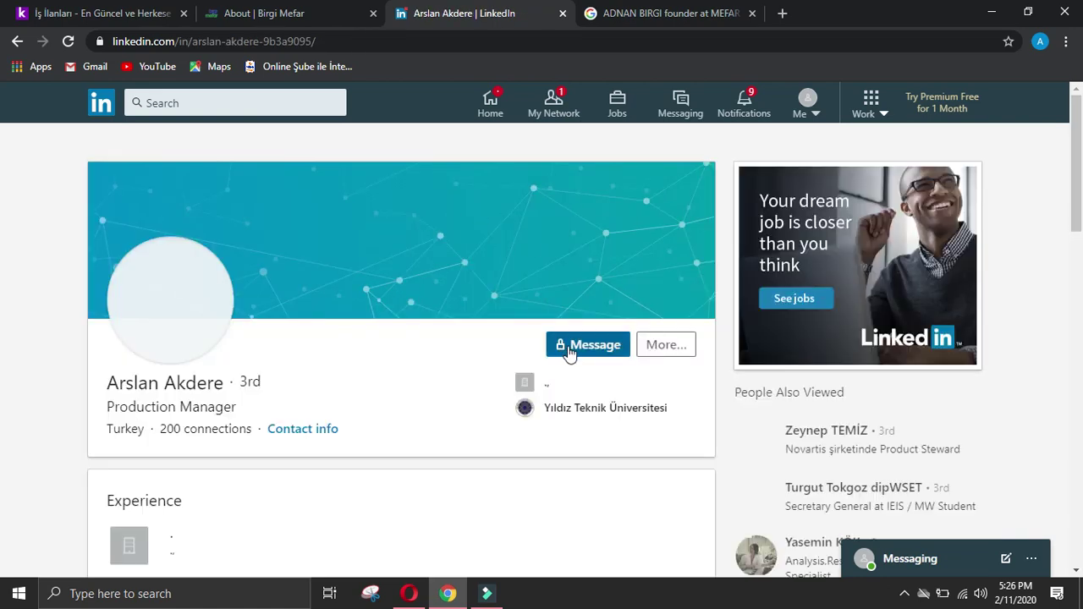
pyautogui.click(593, 343)
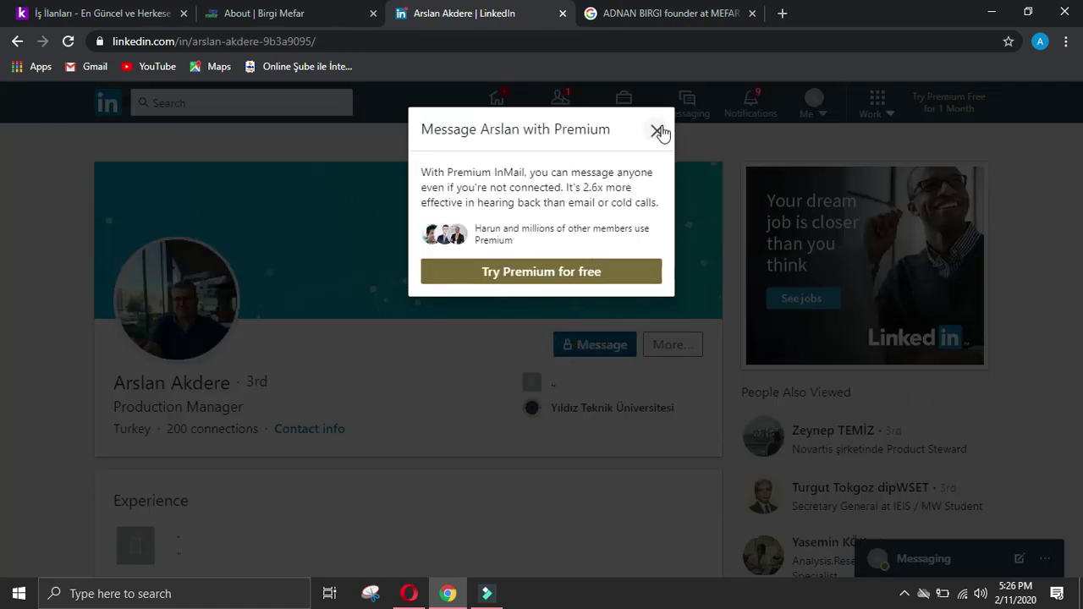
pyautogui.click(658, 131)
pyautogui.click(668, 345)
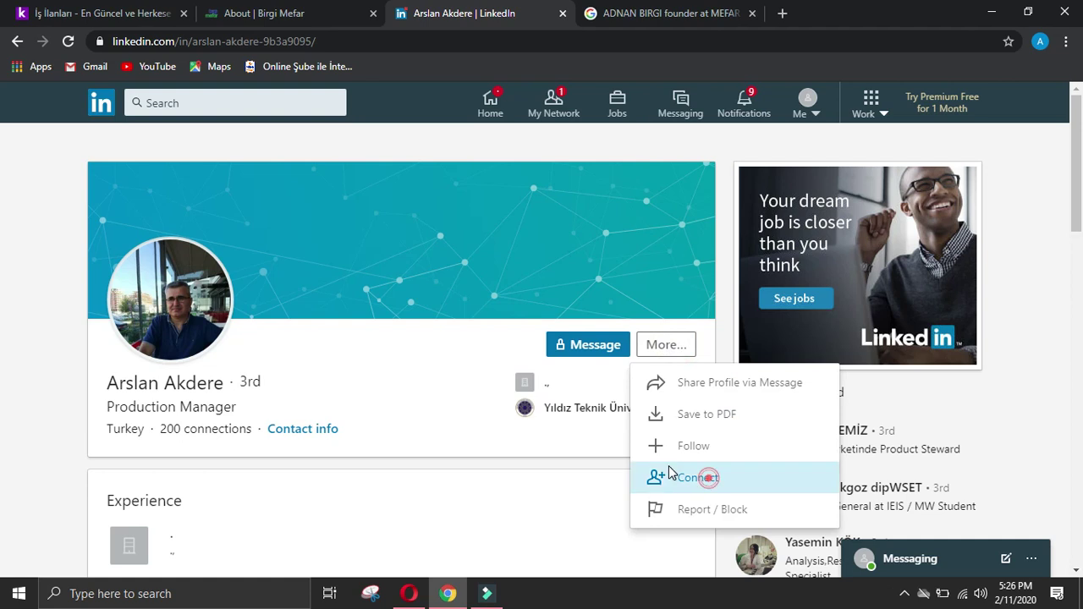
pyautogui.click(670, 476)
pyautogui.click(702, 252)
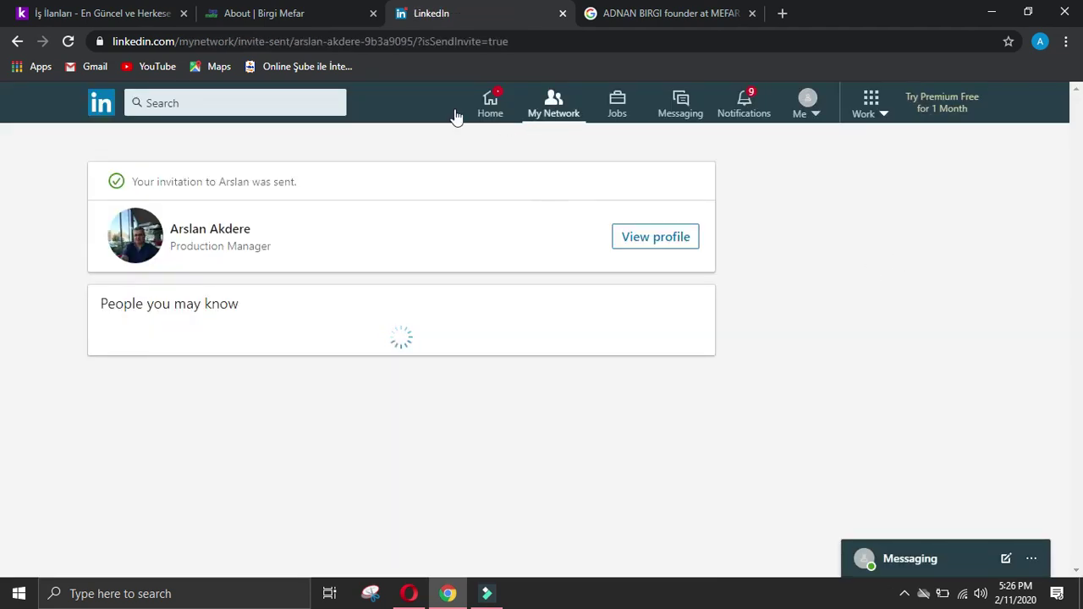
pyautogui.click(674, 240)
# Step: Paste the Production Manager's name into 'Name of manager of company' and start the designation answer
pyautogui.tripleClick(115, 386)
pyautogui.click(150, 368)
pyautogui.moveTo(104, 382); pyautogui.dragTo(224, 381)
pyautogui.hotkey('ctrl', 'c')
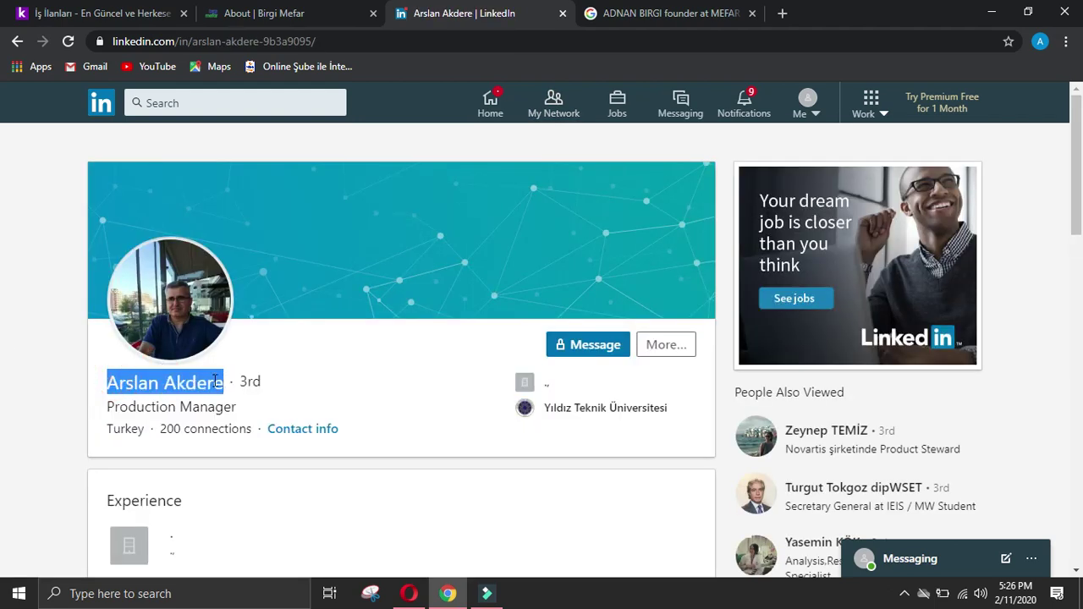
pyautogui.click(409, 593)
pyautogui.scroll(-2, 720, 379)
pyautogui.scroll(3, 721, 379)
pyautogui.scroll(10, 551, 324)
pyautogui.scroll(-5, 534, 324)
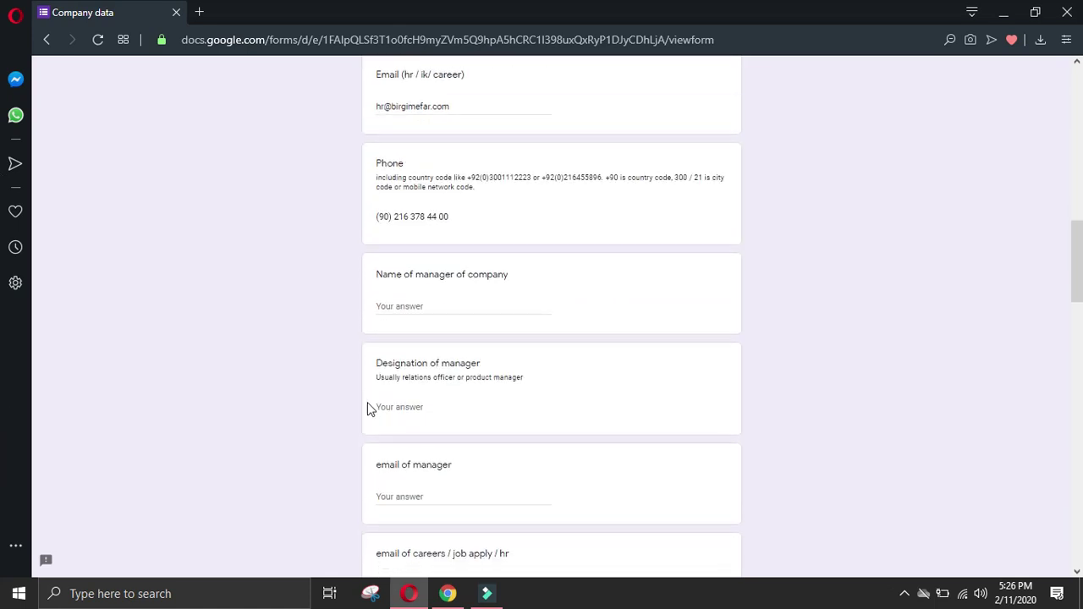
pyautogui.click(477, 310)
pyautogui.hotkey('ctrl', 'v')
pyautogui.click(467, 406)
pyautogui.write('P')
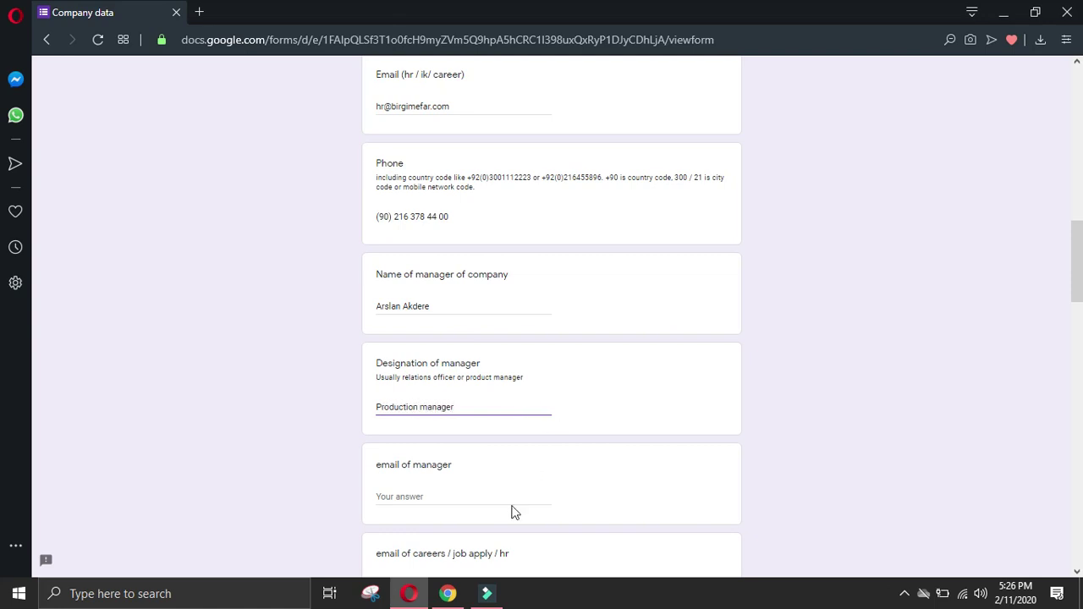
# Step: Copy the profile's 'Experience' heading into the Details of manager answer
pyautogui.click(451, 593)
pyautogui.scroll(-2, 44, 376)
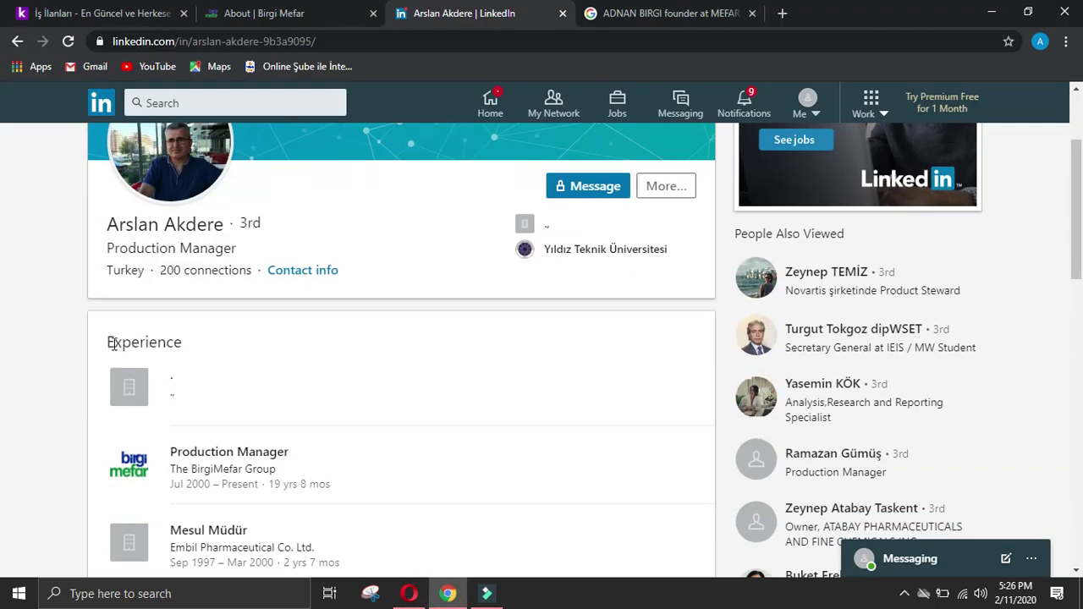
pyautogui.moveTo(105, 343); pyautogui.dragTo(249, 339)
pyautogui.hotkey('ctrl', 'c')
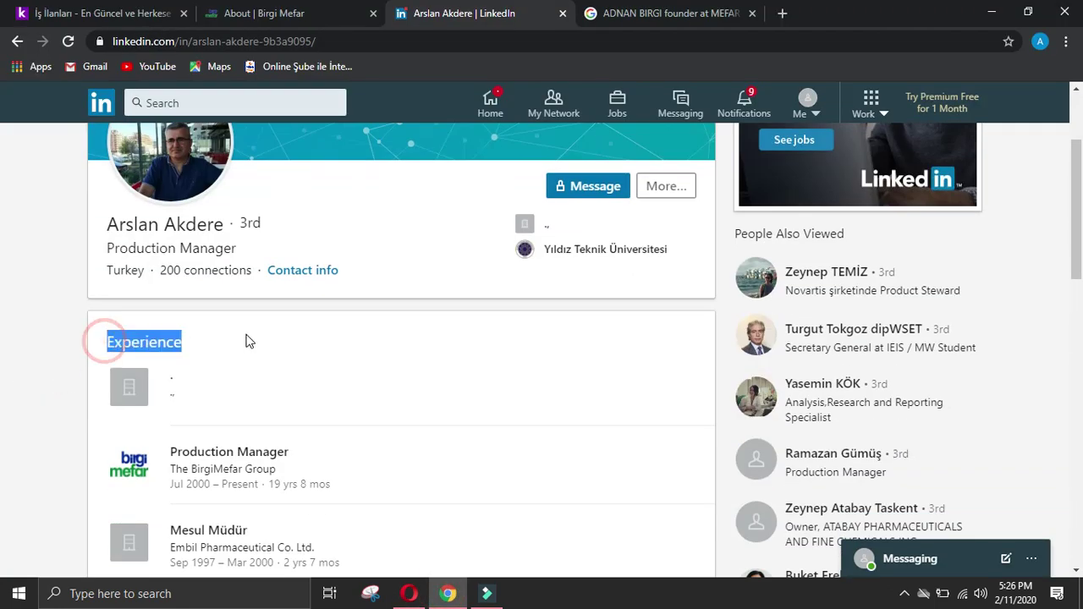
pyautogui.click(409, 593)
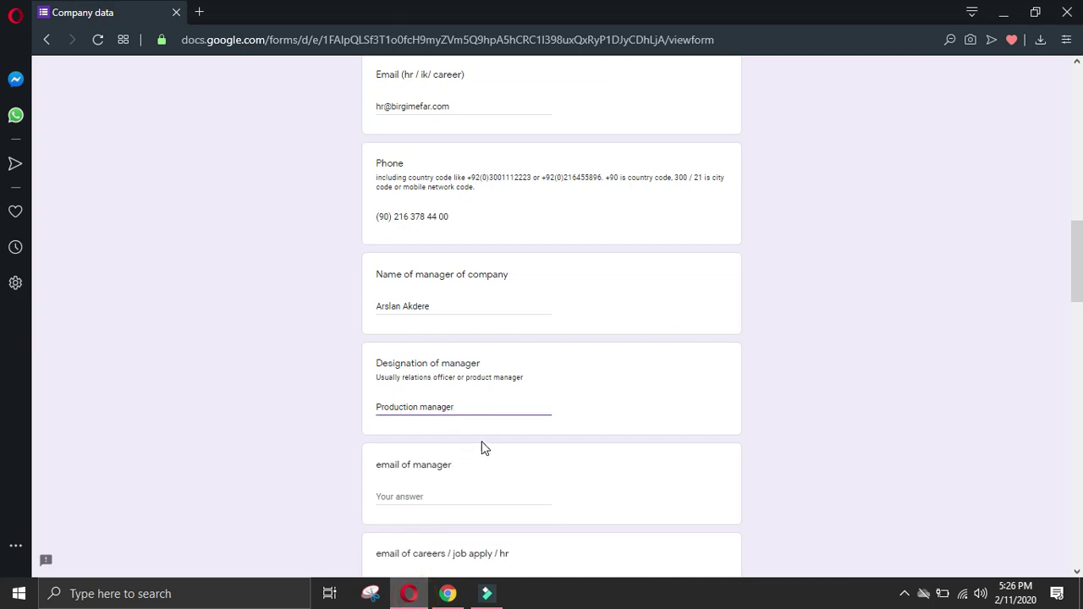
pyautogui.scroll(-2, 472, 497)
pyautogui.click(456, 515)
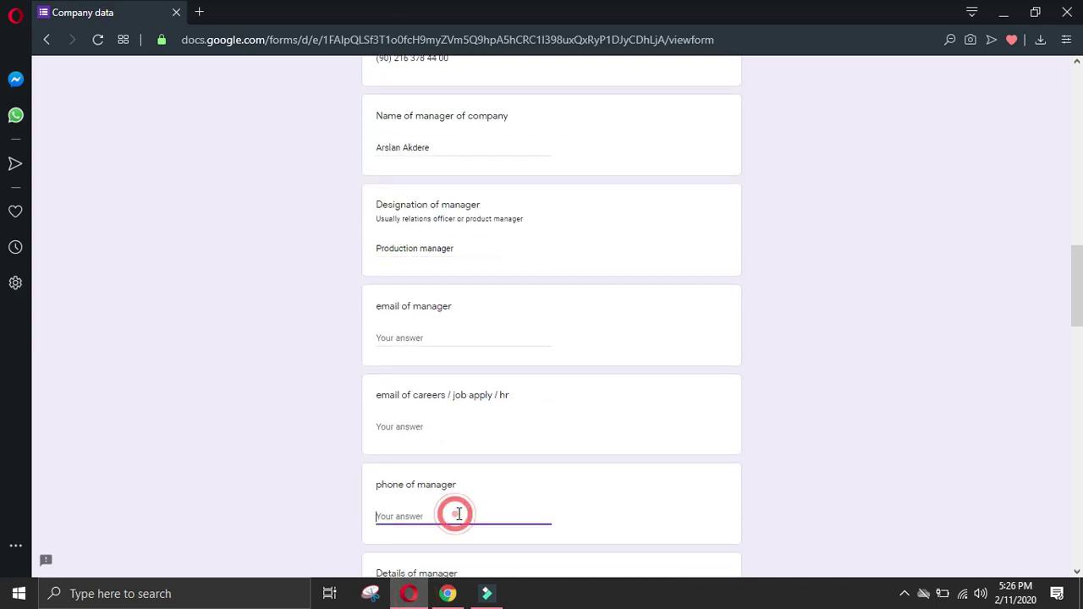
pyautogui.scroll(-2, 458, 513)
pyautogui.click(446, 449)
pyautogui.hotkey('ctrl', 'v')
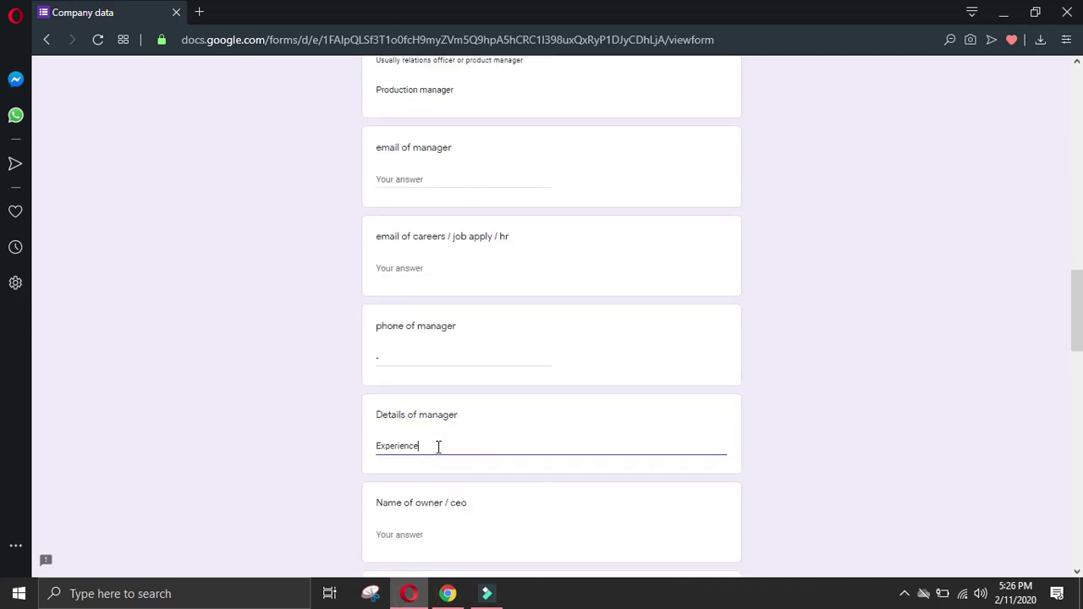
pyautogui.press('Return')
# Step: Add the Production Manager role and company as one line in the manager details
pyautogui.click(448, 593)
pyautogui.click(25, 417)
pyautogui.moveTo(164, 432); pyautogui.dragTo(387, 466)
pyautogui.hotkey('ctrl', 'c')
pyautogui.click(408, 593)
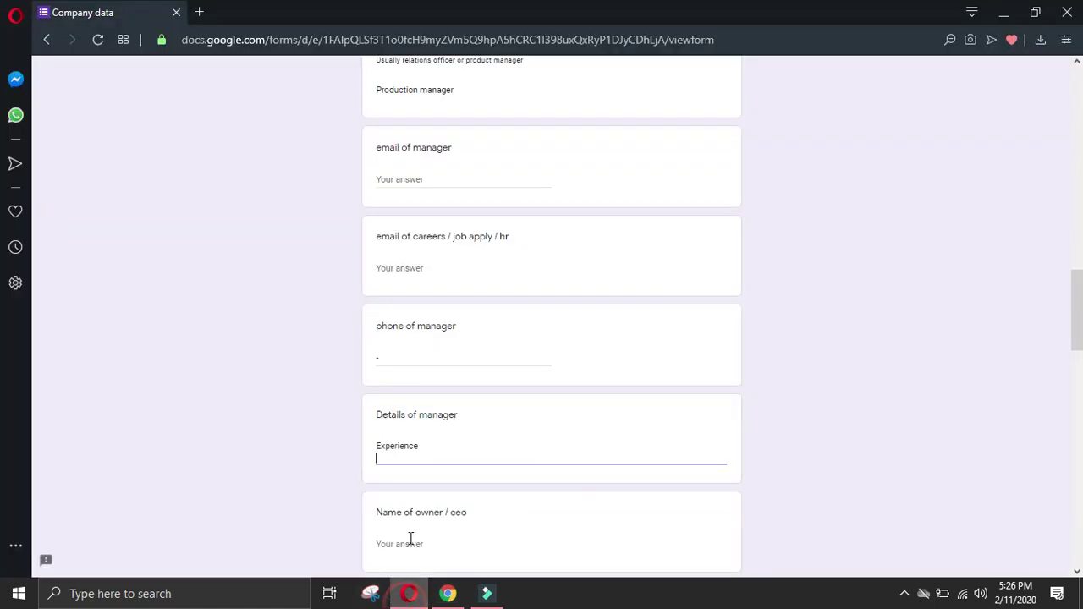
pyautogui.hotkey('ctrl', 'v')
pyautogui.click(378, 471)
pyautogui.press('BackSpace')
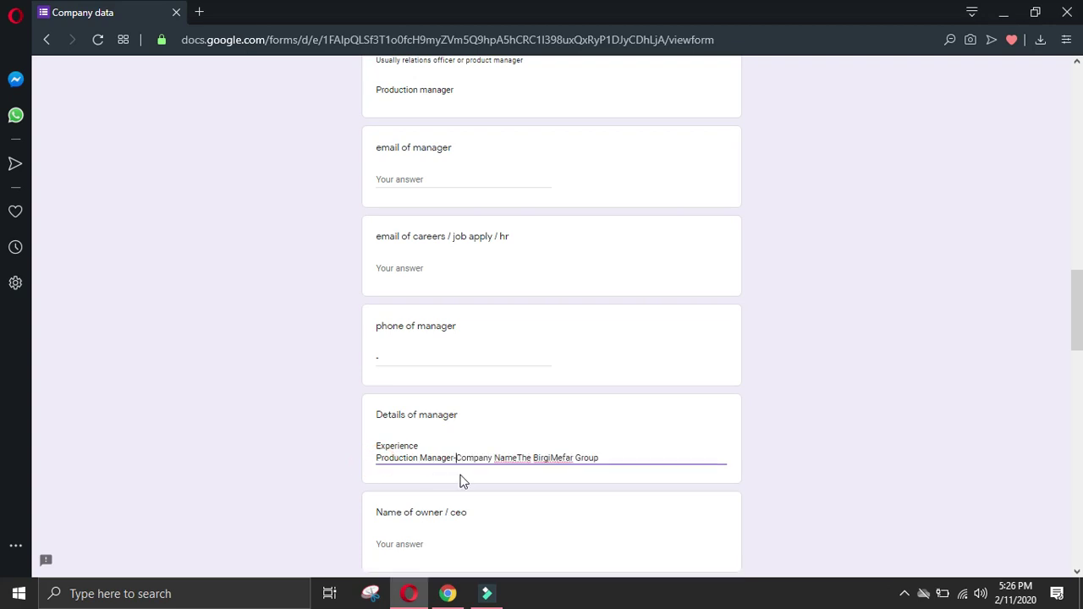
pyautogui.click(619, 457)
pyautogui.press('Return')
# Step: Add the earlier Mesul Müdür role and company to the details, separated with a hyphen
pyautogui.click(448, 593)
pyautogui.click(23, 454)
pyautogui.scroll(-2, 57, 460)
pyautogui.moveTo(162, 360); pyautogui.dragTo(377, 388)
pyautogui.hotkey('ctrl', 'c')
pyautogui.click(409, 593)
pyautogui.hotkey('ctrl', 'v')
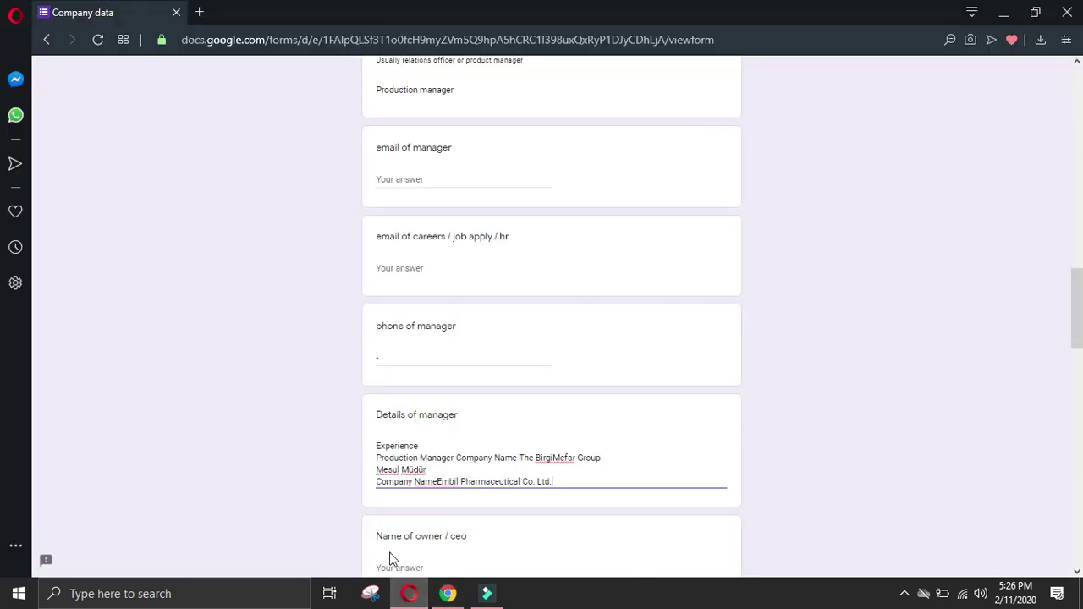
pyautogui.write('-')
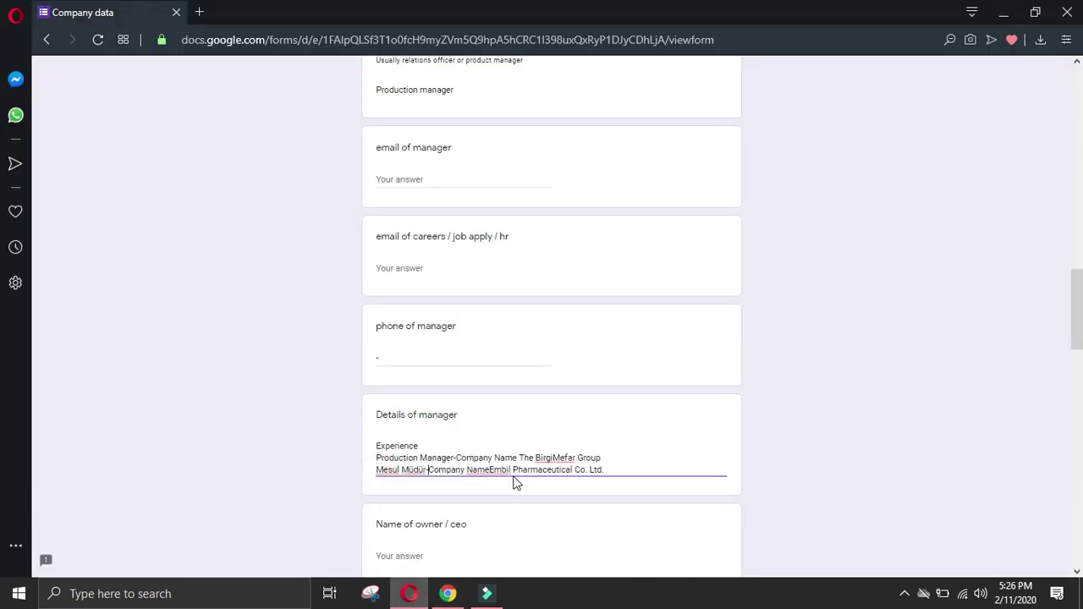
pyautogui.click(488, 471)
pyautogui.click(623, 463)
# Step: Add the 'Education' heading to the manager details on its own line
pyautogui.click(448, 593)
pyautogui.click(23, 440)
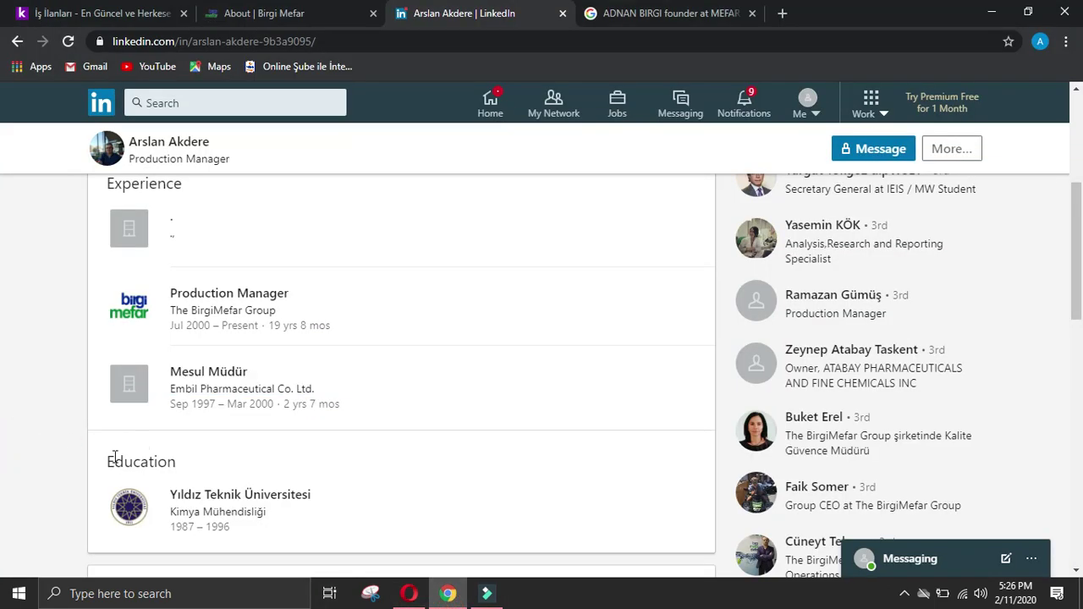
pyautogui.doubleClick(159, 458)
pyautogui.click(409, 593)
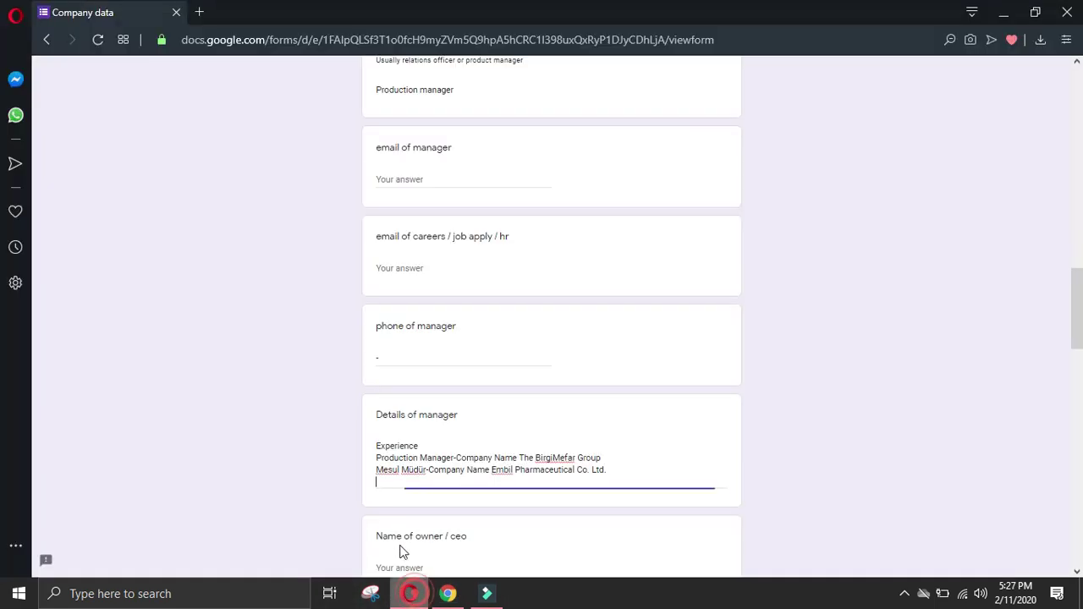
pyautogui.press('Return')
# Step: Paste Yıldız Teknik Üniversitesi and Kimya Mühendisliği into the details, joined by a hyphen
pyautogui.click(448, 594)
pyautogui.click(24, 432)
pyautogui.moveTo(176, 488); pyautogui.dragTo(302, 510)
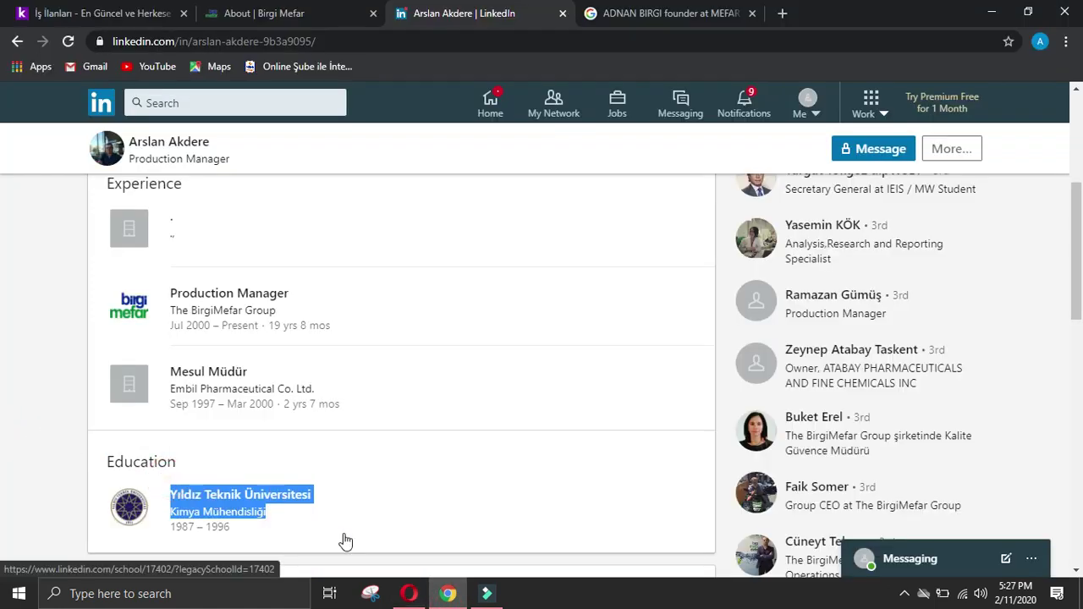
pyautogui.click(409, 594)
pyautogui.hotkey('ctrl', 'v')
pyautogui.click(376, 509)
pyautogui.press('BackSpace')
pyautogui.write('-')
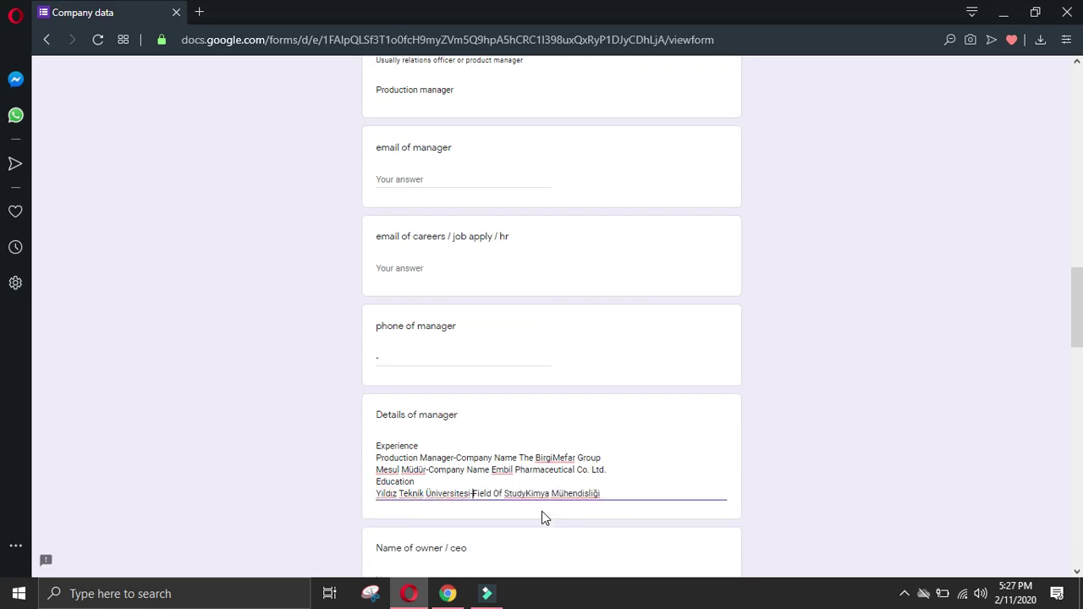
# Step: Tidy the spacing before Kimya and return to the previous LinkedIn page
pyautogui.click(527, 493)
pyautogui.click(616, 493)
pyautogui.hotkey('alt', 'Tab')
pyautogui.click(17, 411)
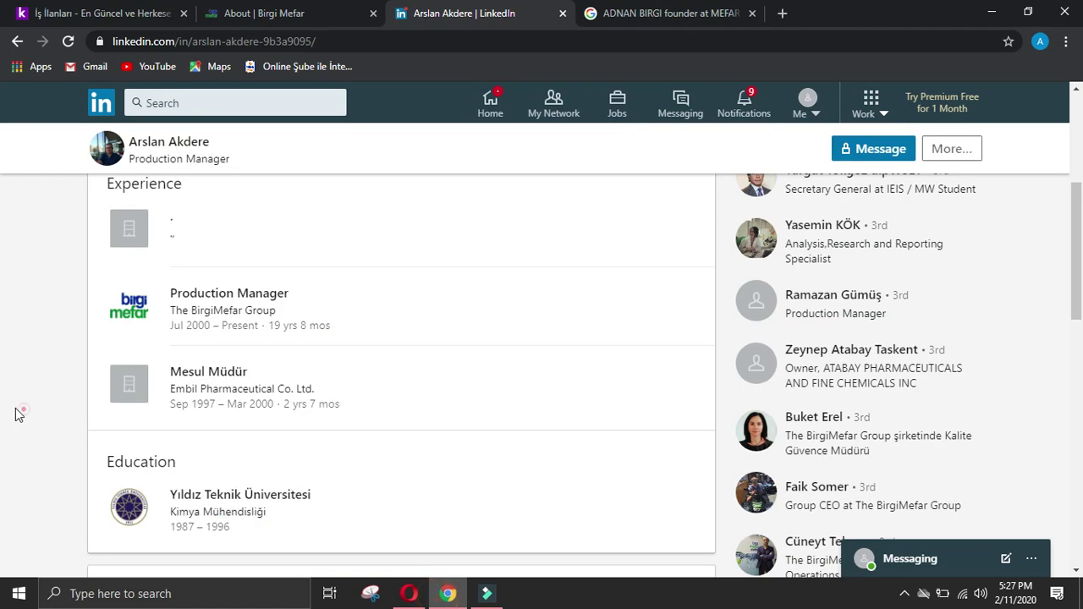
pyautogui.scroll(5, 76, 354)
pyautogui.click(17, 41)
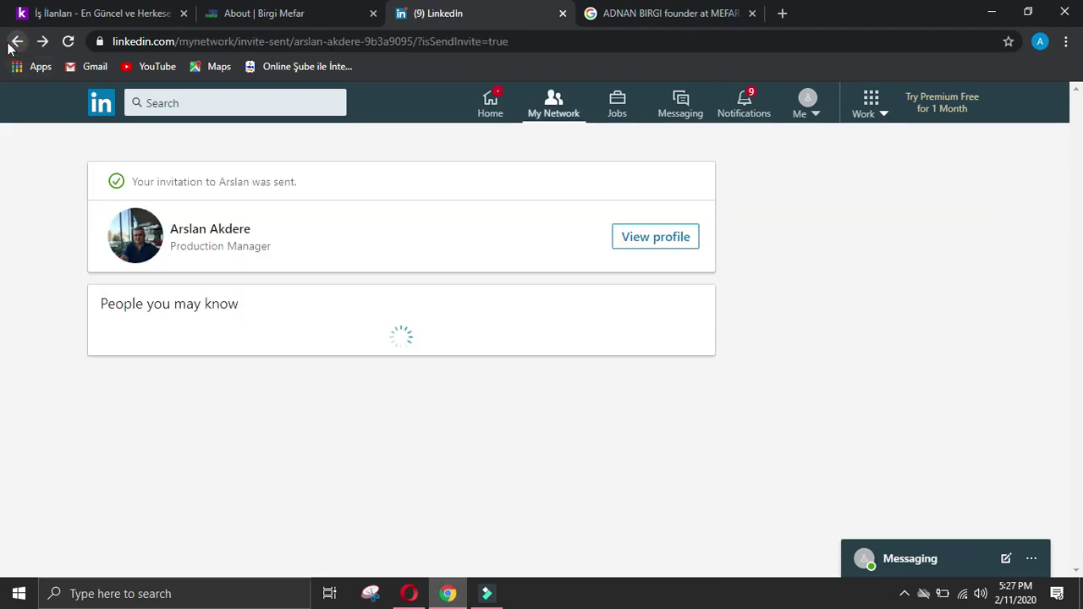
# Step: Return to The BirgiMefar Group People page and scroll through employees to locate the Group CEO
pyautogui.click(17, 41)
pyautogui.click(18, 42)
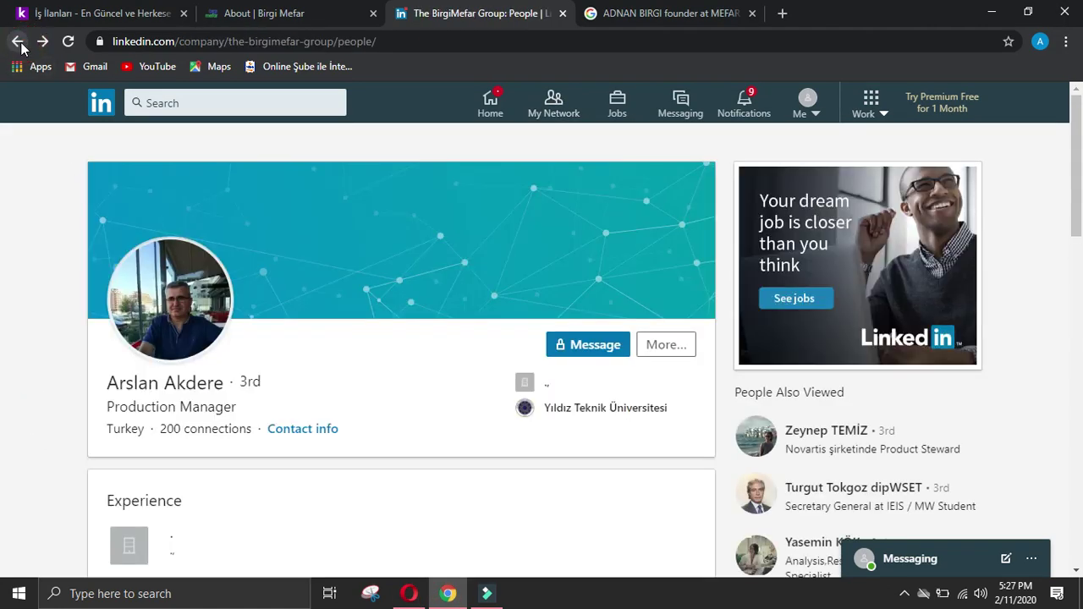
pyautogui.scroll(-10, 2, 283)
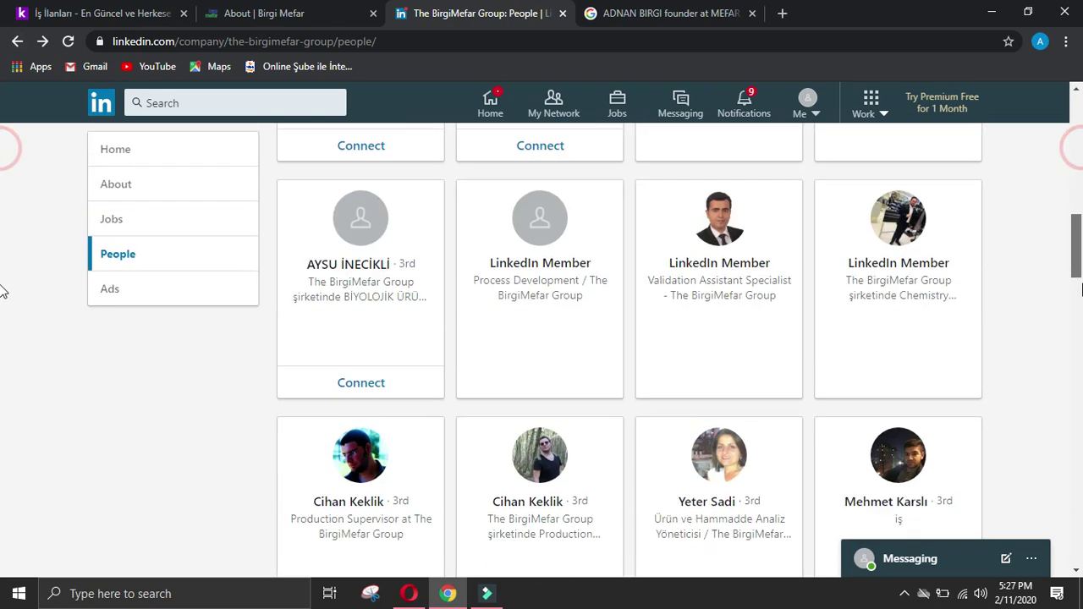
pyautogui.scroll(-10, 2, 358)
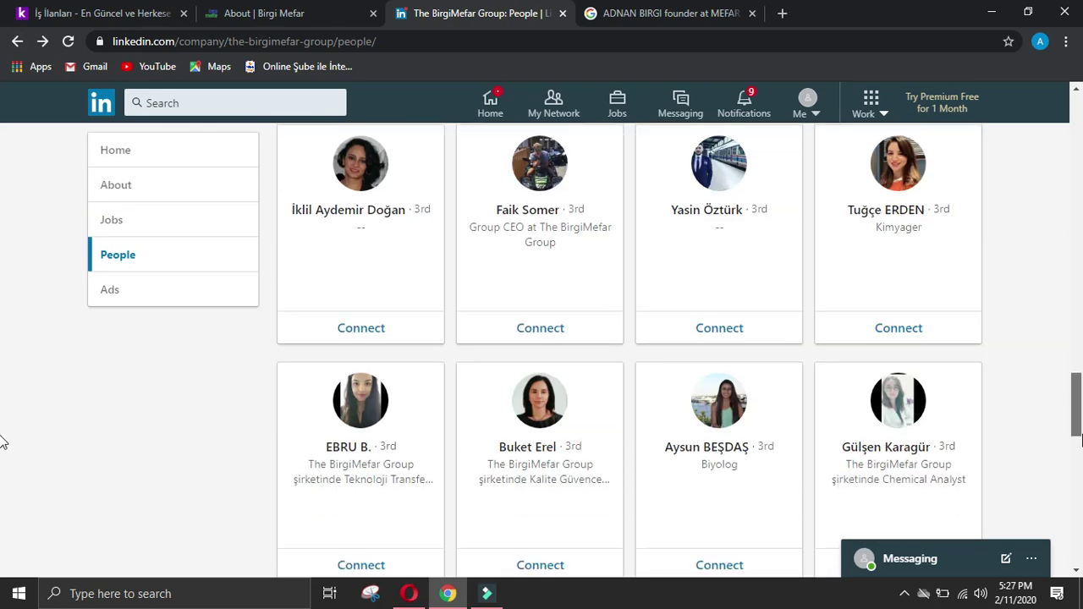
pyautogui.scroll(-8, 2, 508)
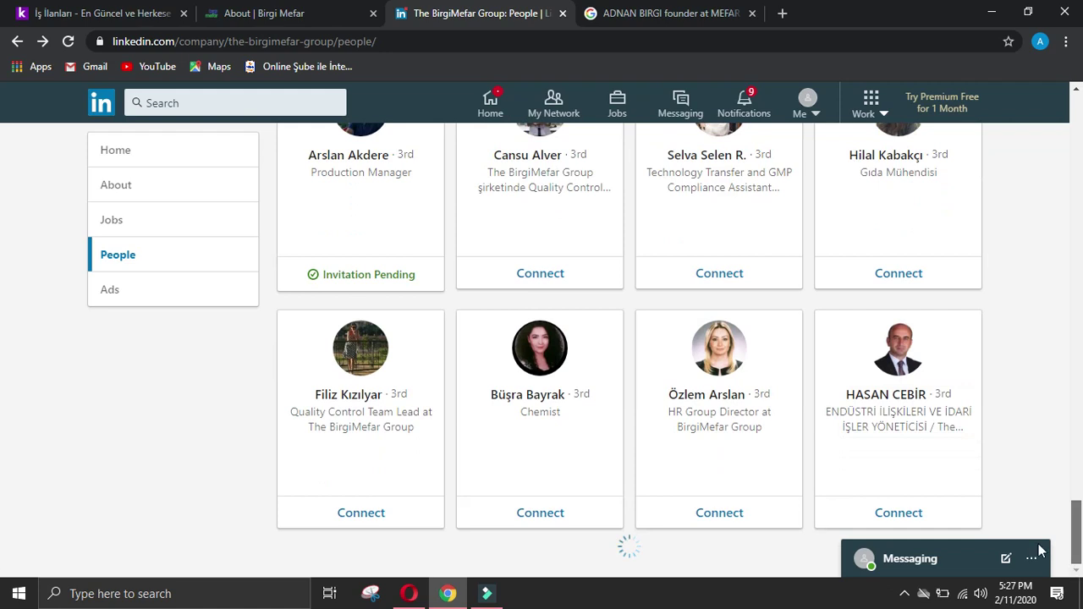
pyautogui.scroll(-2, 841, 431)
pyautogui.scroll(-4, 838, 423)
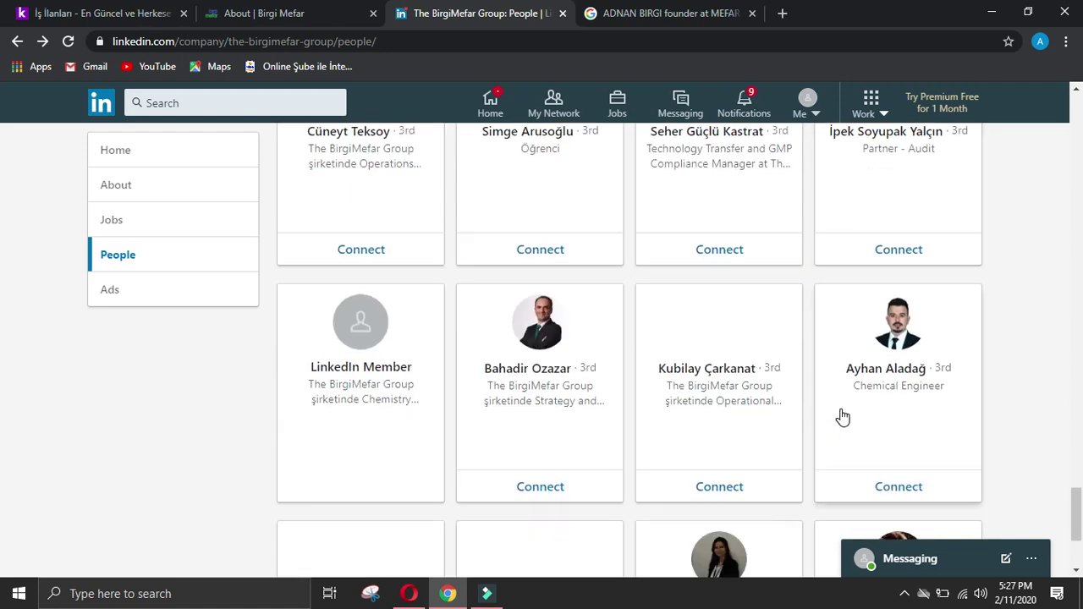
pyautogui.scroll(-3, 946, 355)
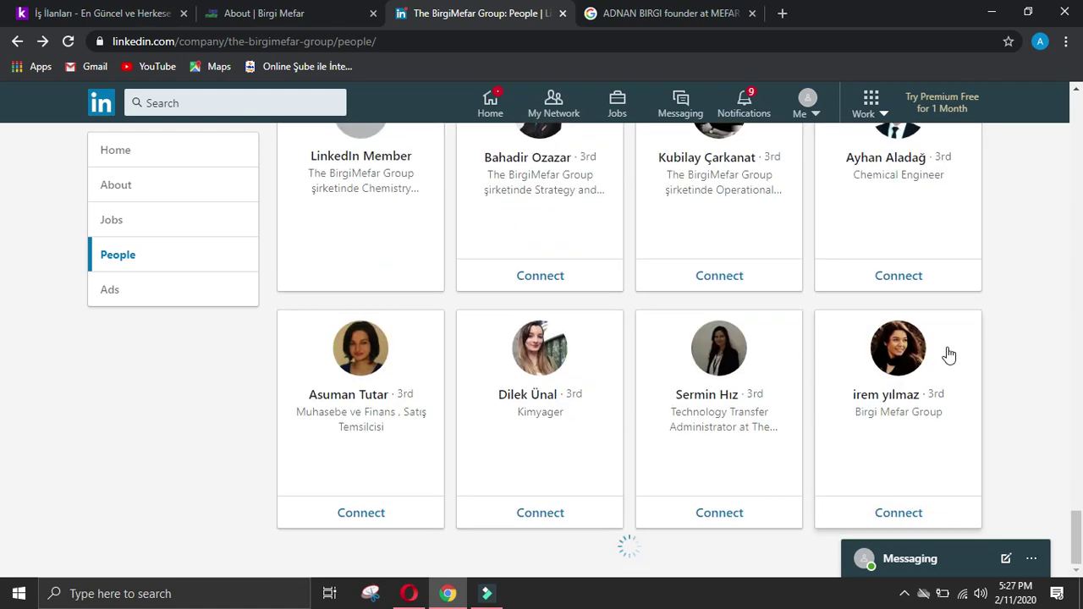
pyautogui.scroll(-3, 1013, 332)
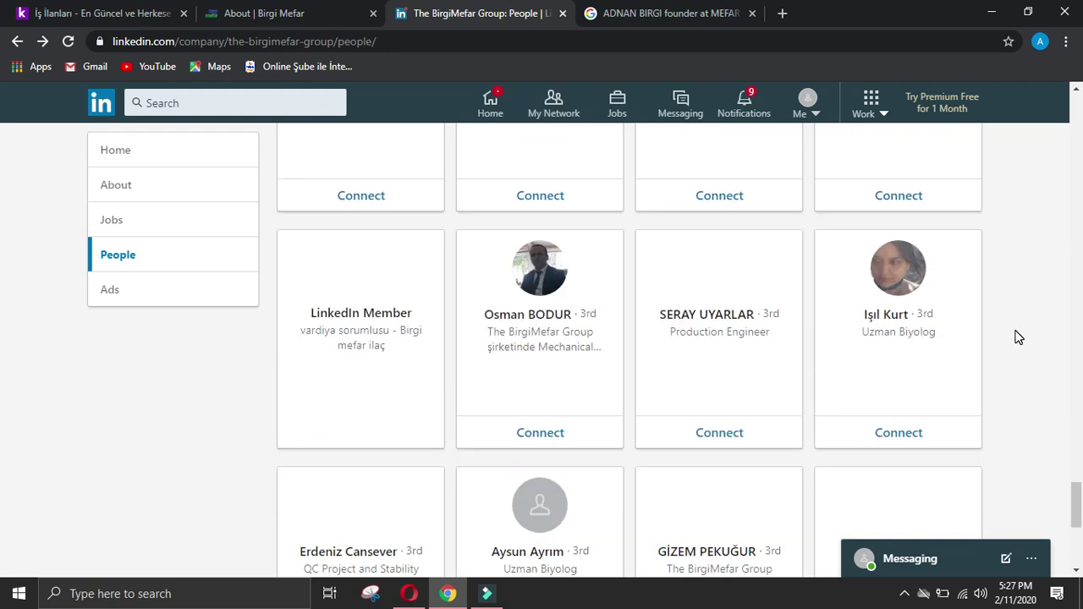
pyautogui.scroll(-3, 1015, 336)
pyautogui.scroll(-3, 1018, 337)
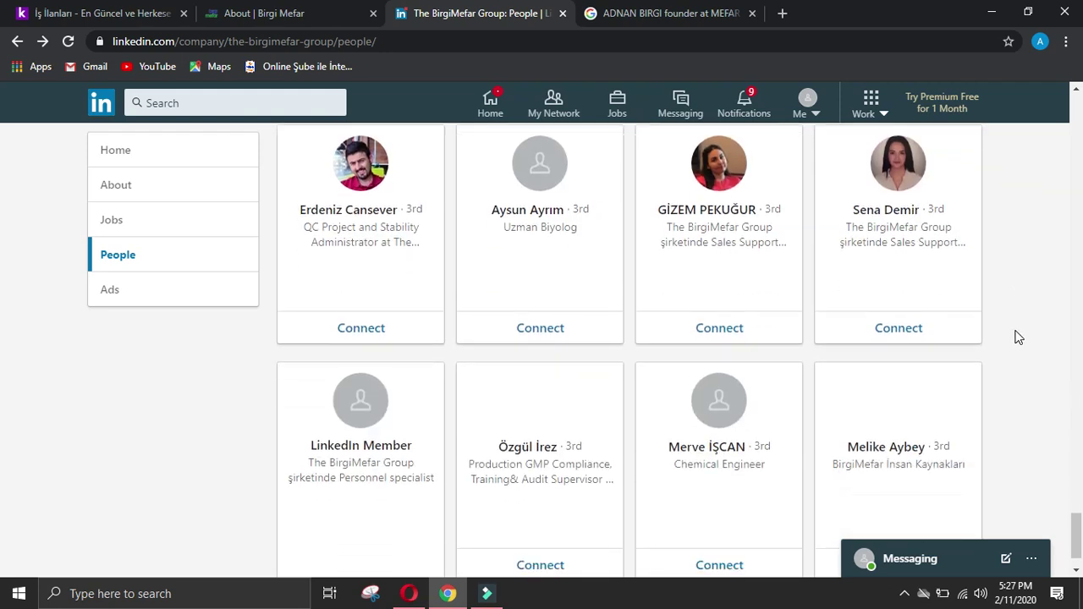
pyautogui.scroll(-4, 1020, 336)
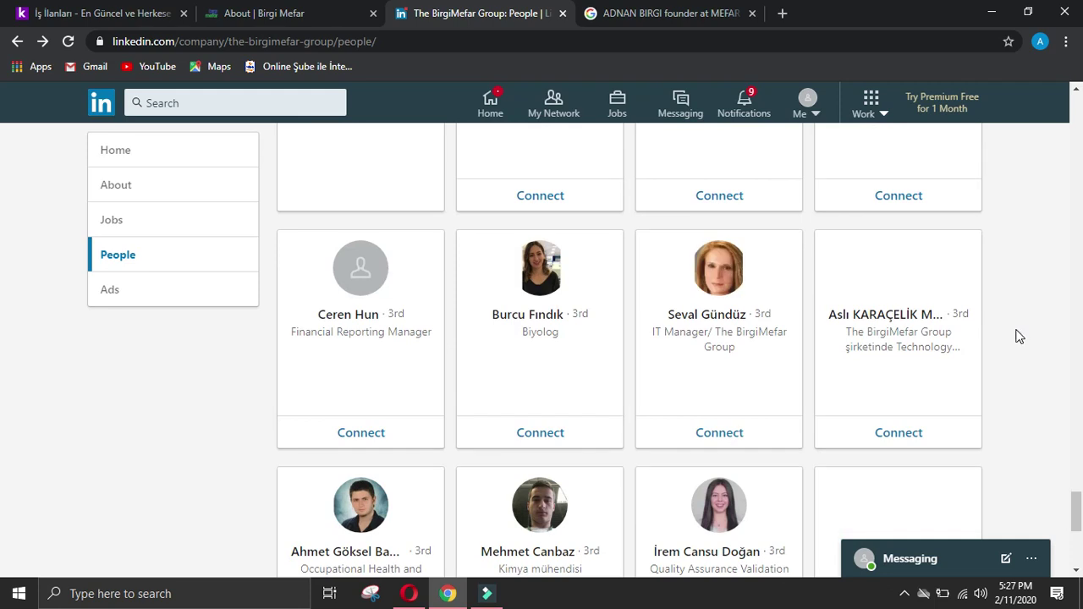
pyautogui.scroll(-5, 1020, 336)
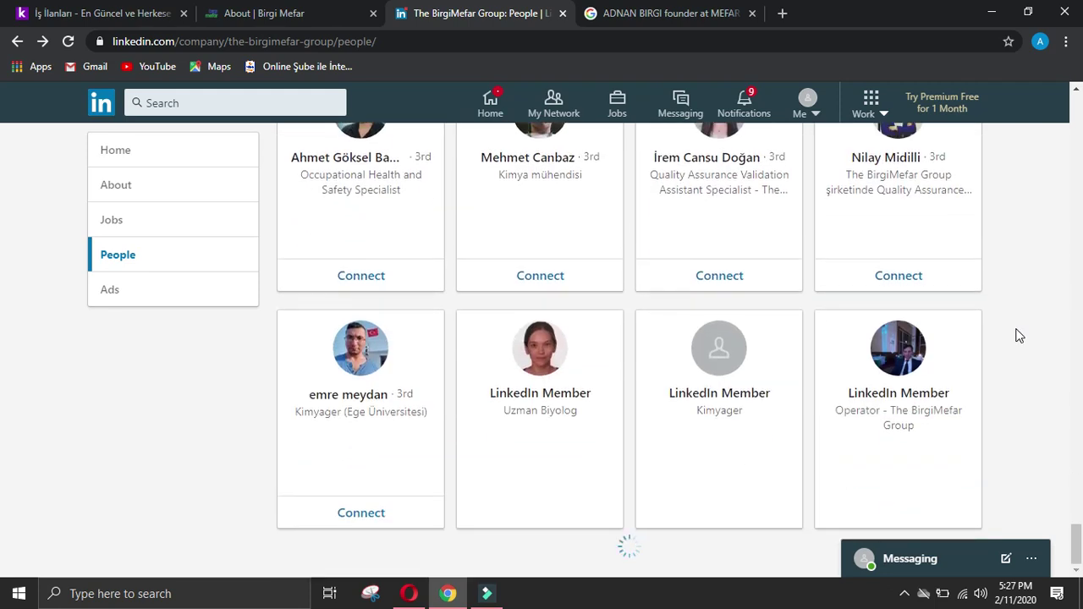
pyautogui.scroll(-6, 1020, 336)
pyautogui.scroll(-4, 1019, 334)
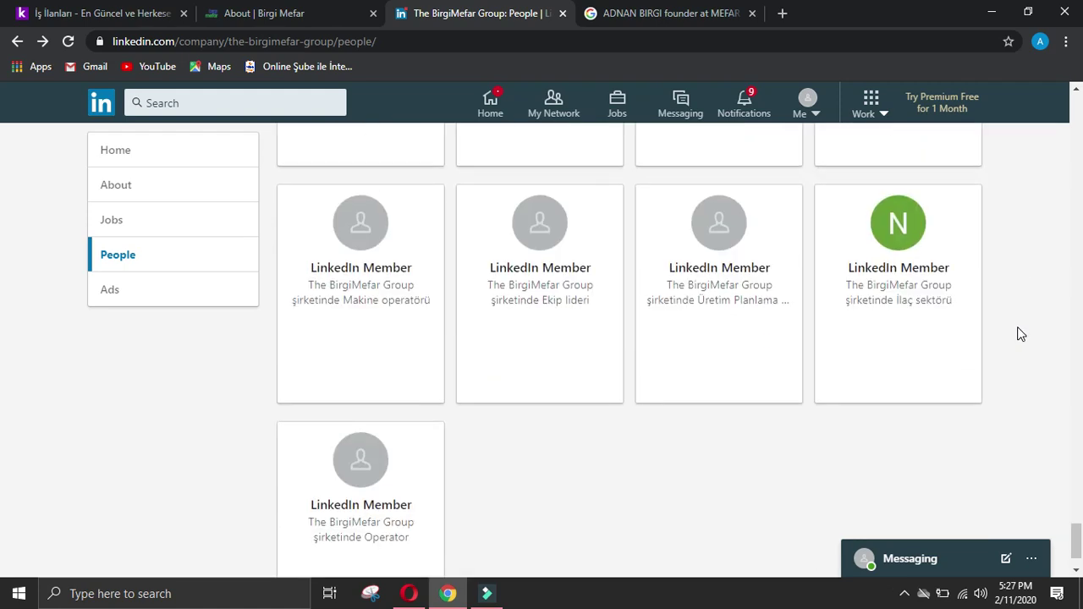
pyautogui.scroll(-1, 1019, 334)
pyautogui.scroll(15, 3, 549)
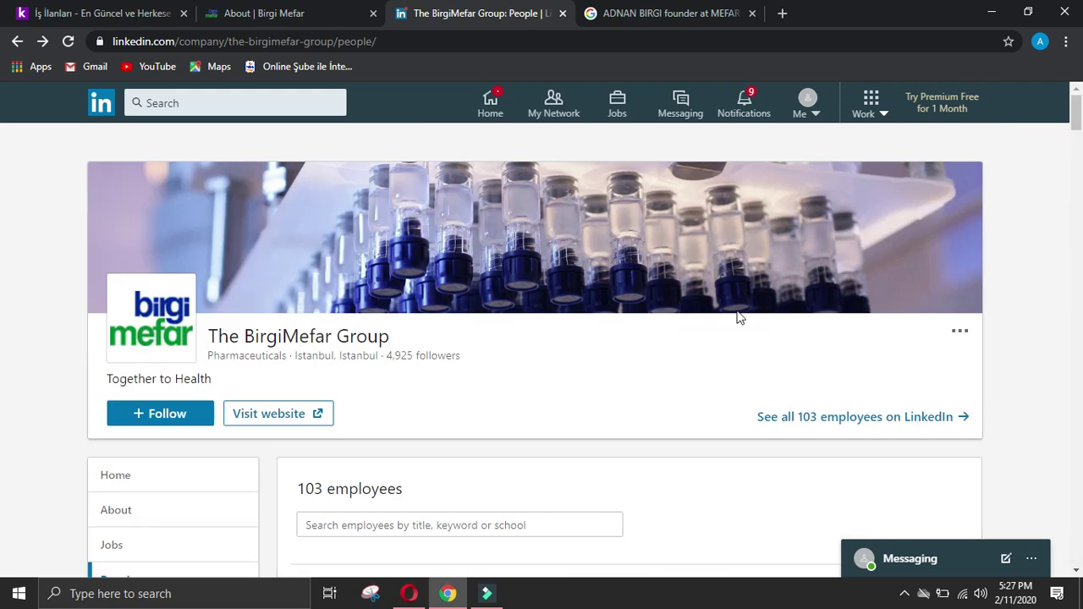
pyautogui.scroll(-11, 693, 340)
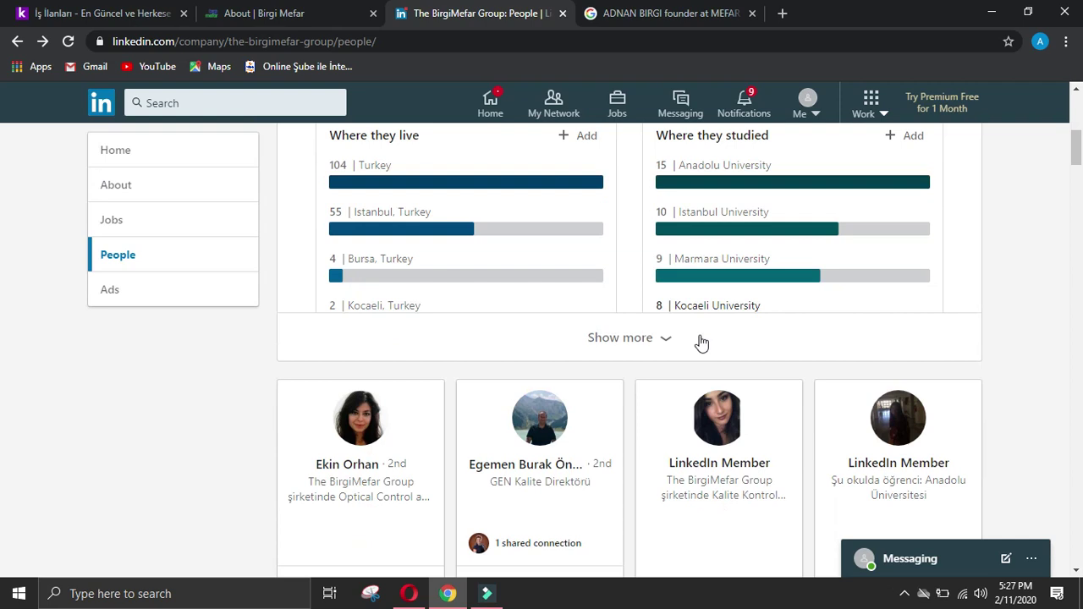
pyautogui.scroll(-9, 749, 344)
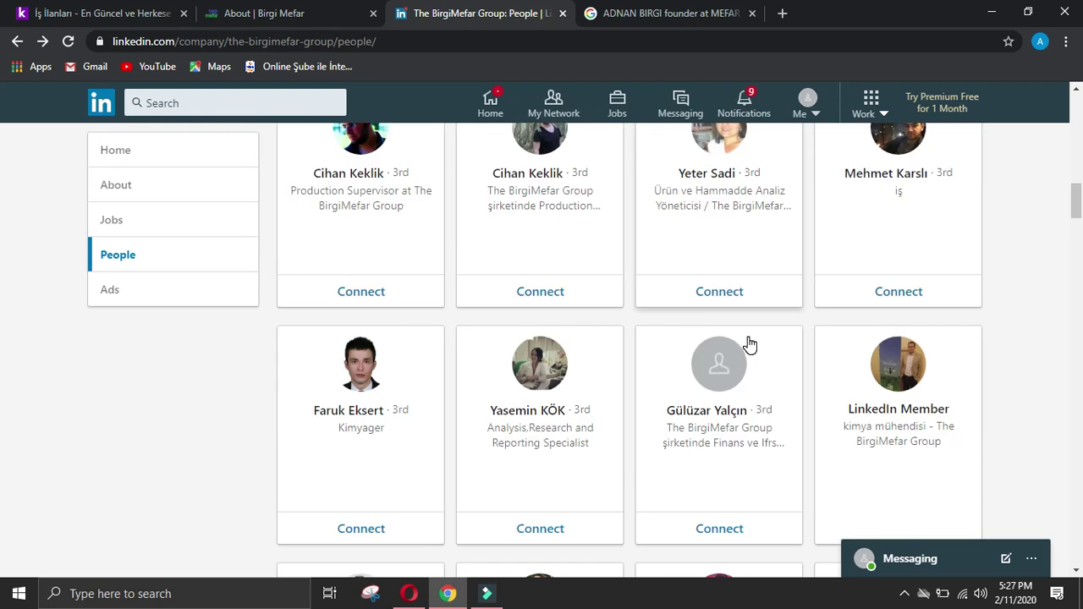
pyautogui.scroll(-8, 753, 337)
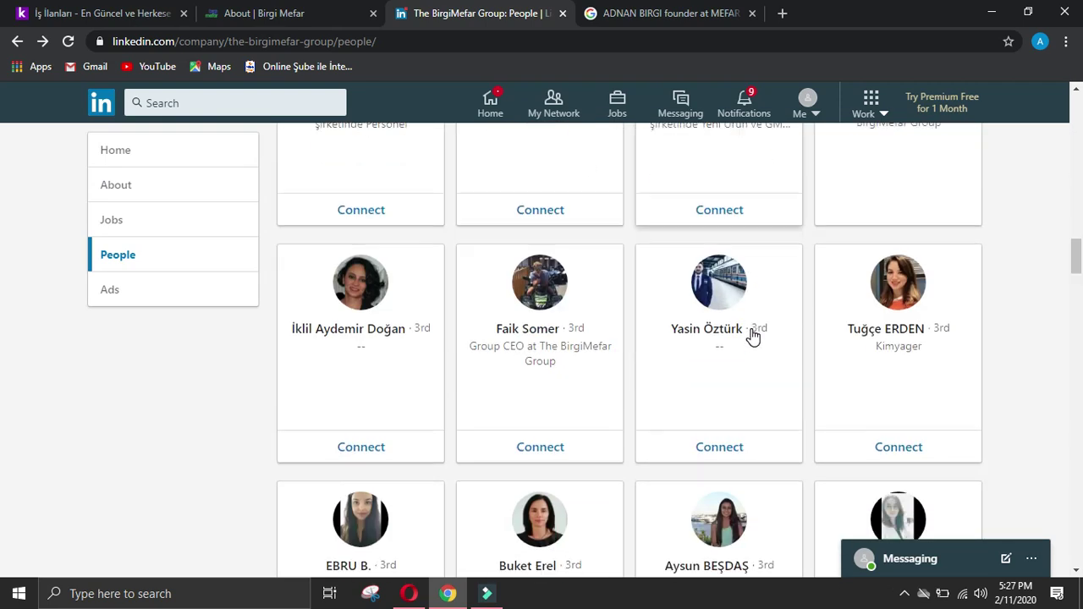
pyautogui.scroll(-6, 753, 337)
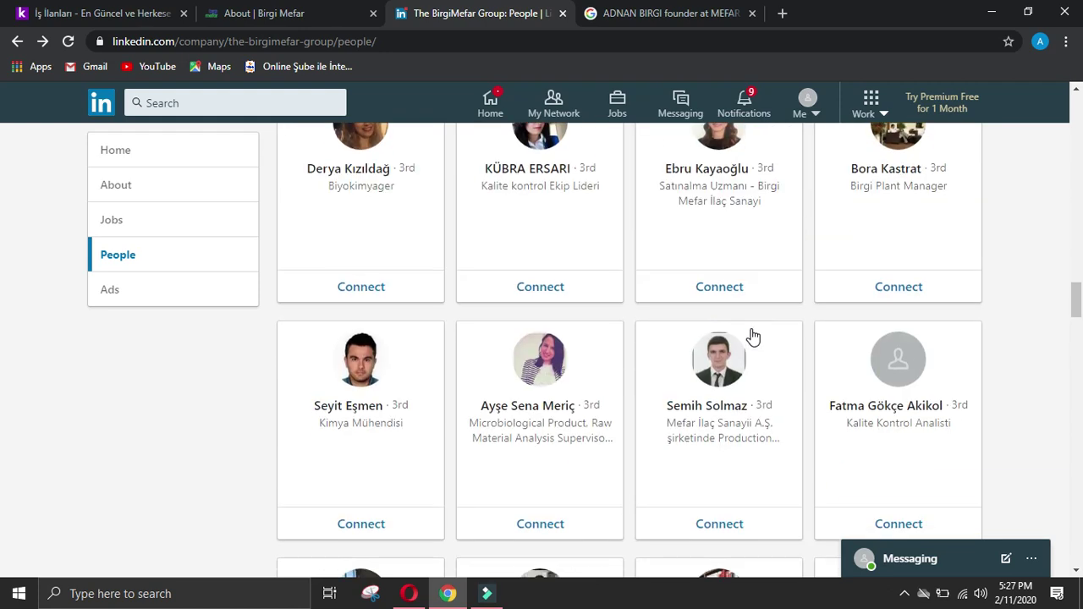
pyautogui.scroll(3, 753, 335)
pyautogui.scroll(4, 753, 335)
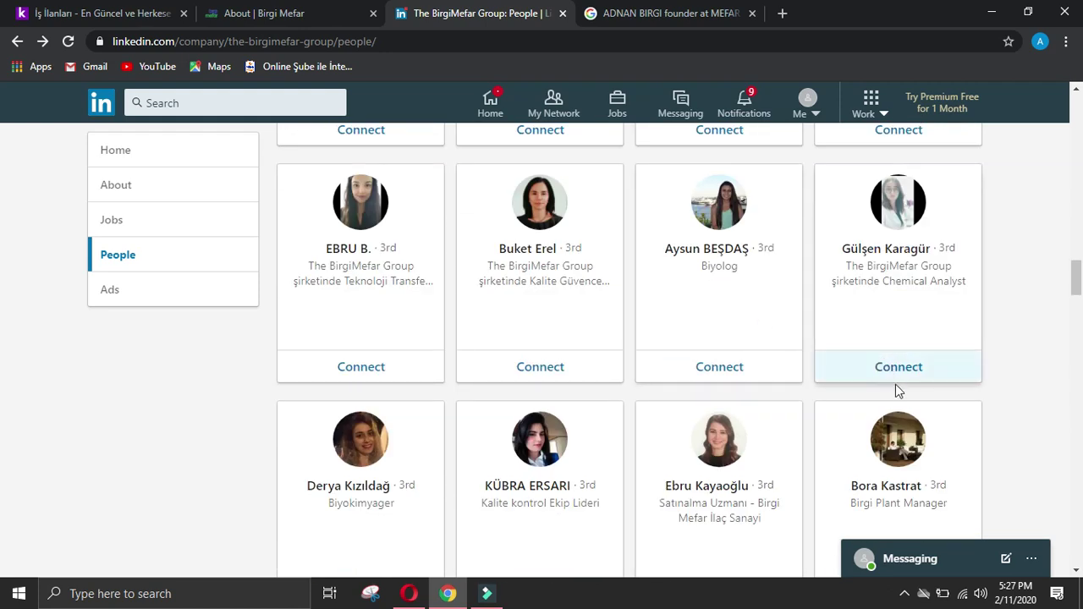
pyautogui.scroll(2, 895, 384)
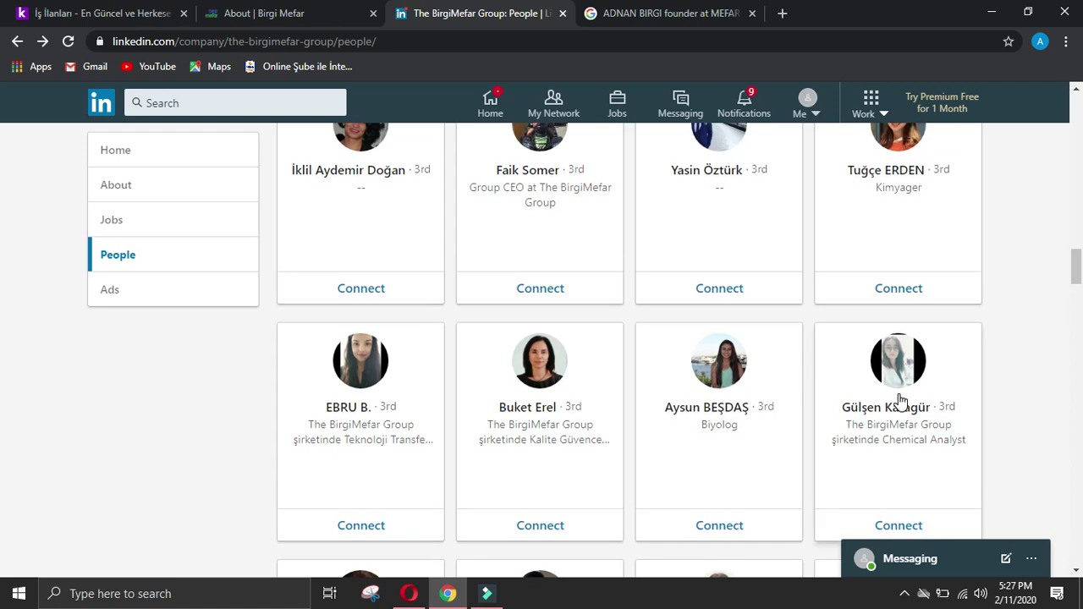
# Step: Open the Group CEO's profile and send him a connection invitation via More > Connect
pyautogui.click(540, 148)
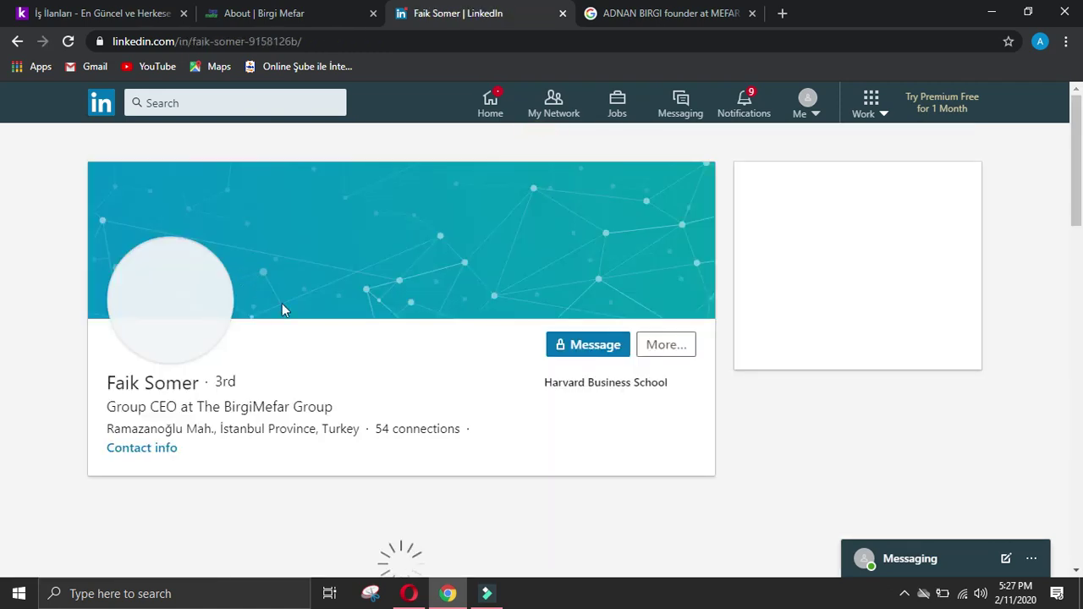
pyautogui.click(667, 344)
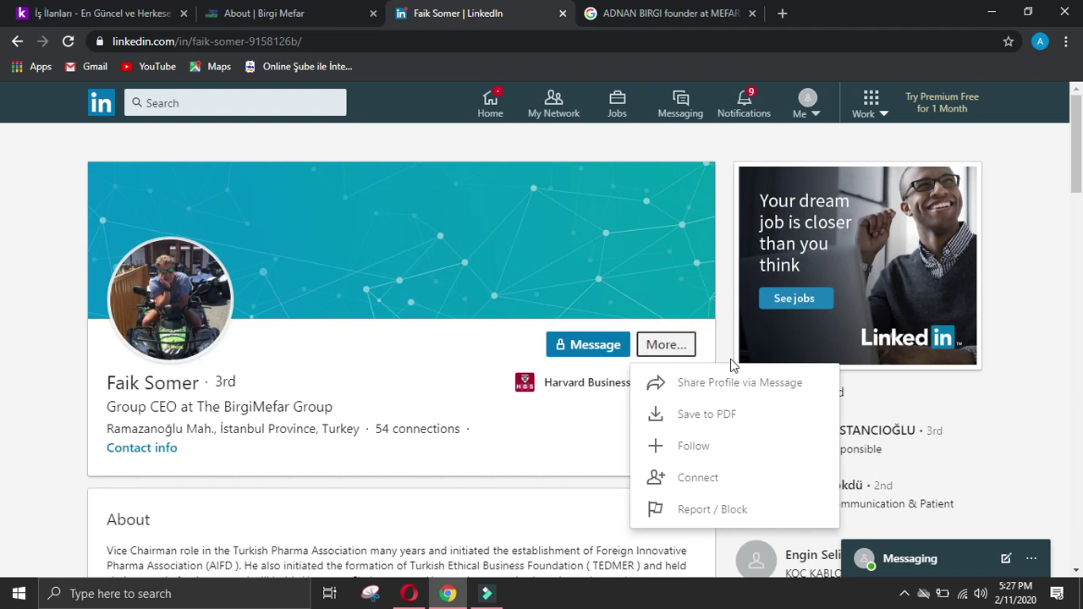
pyautogui.click(702, 480)
pyautogui.click(681, 245)
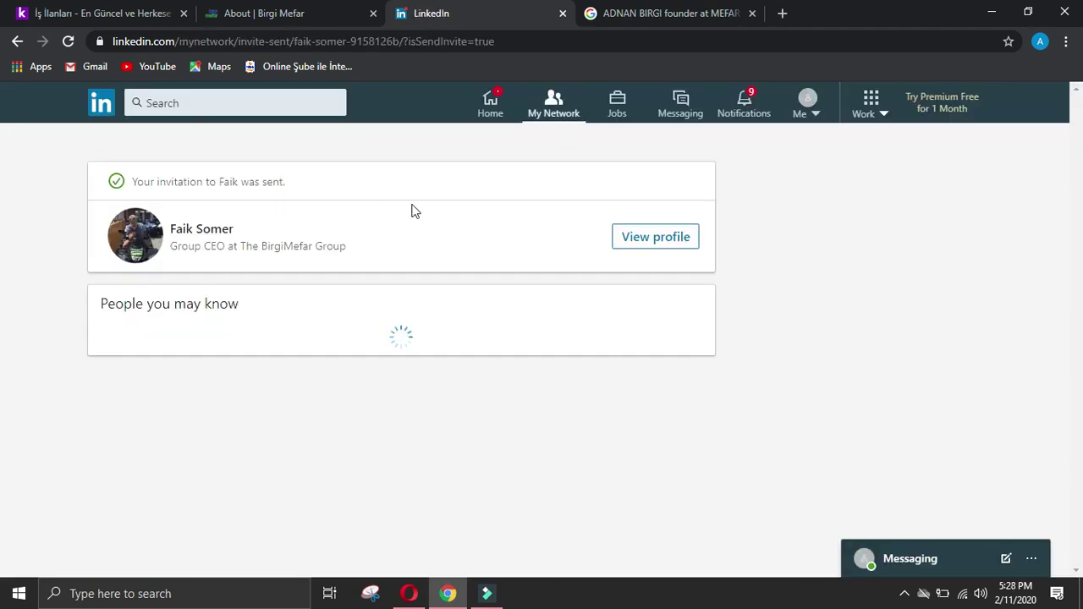
# Step: Copy the CEO's name from his profile into the form's Name of owner / ceo answer
pyautogui.click(640, 237)
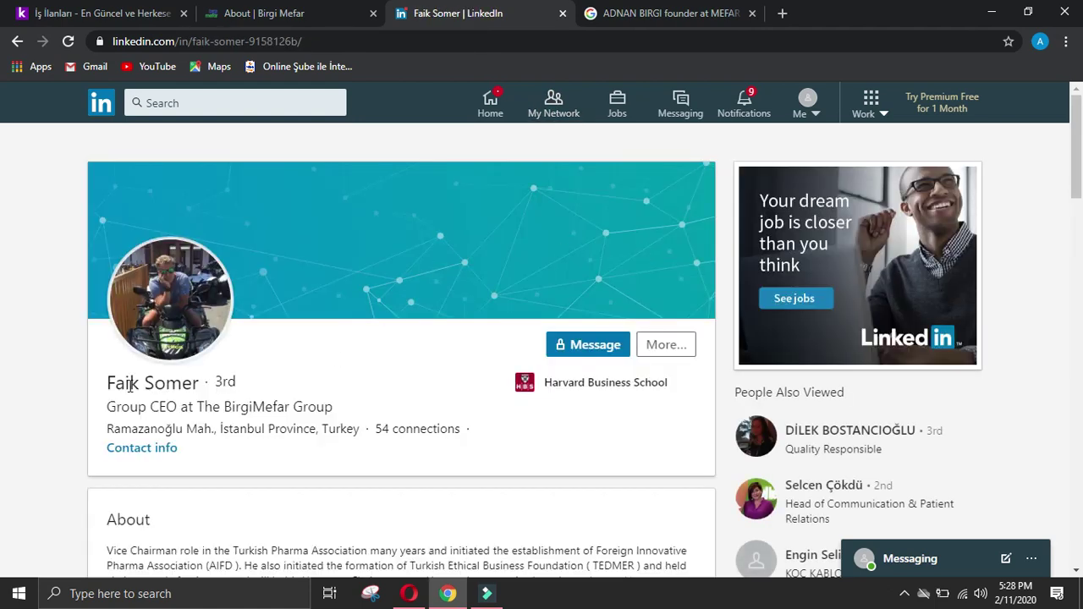
pyautogui.moveTo(108, 386); pyautogui.dragTo(195, 381)
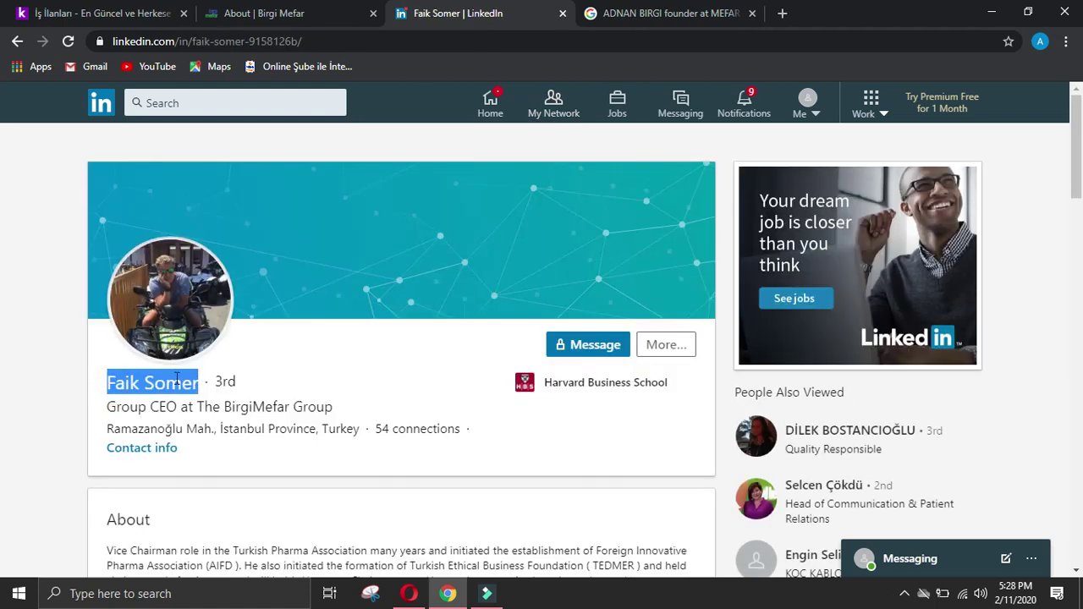
pyautogui.click(409, 593)
pyautogui.scroll(-2, 550, 389)
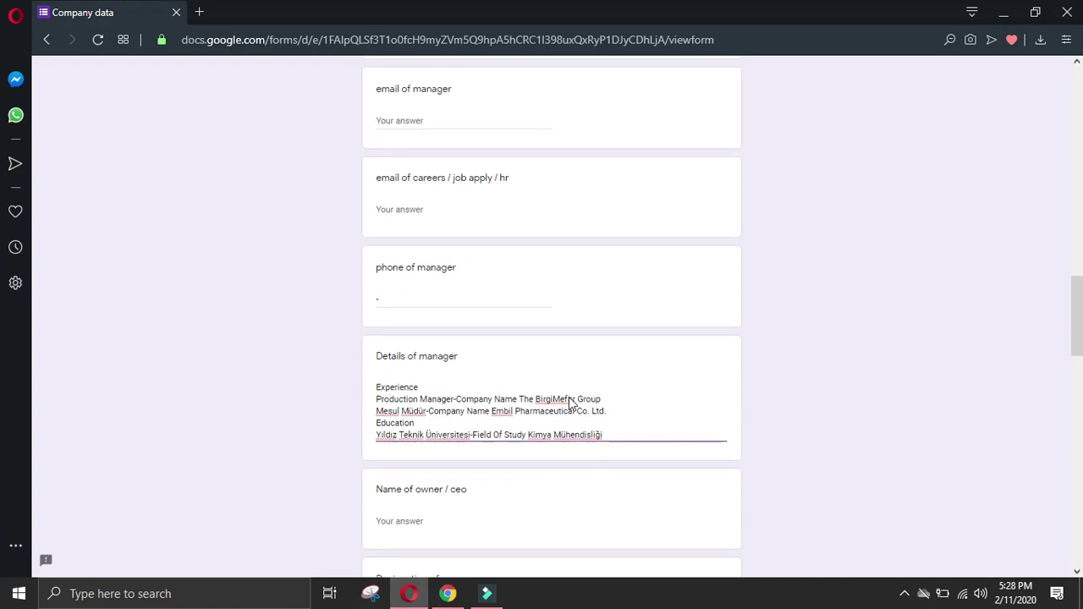
pyautogui.click(435, 421)
pyautogui.click(429, 522)
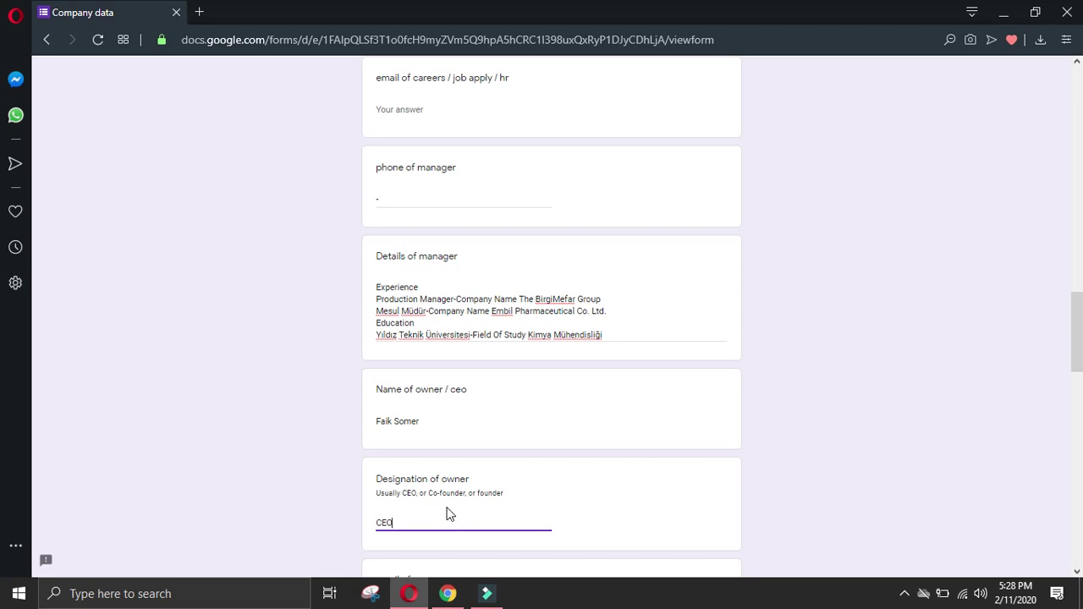
# Step: Enter '-' as the owner's phone number
pyautogui.click(448, 593)
pyautogui.scroll(-5, 222, 536)
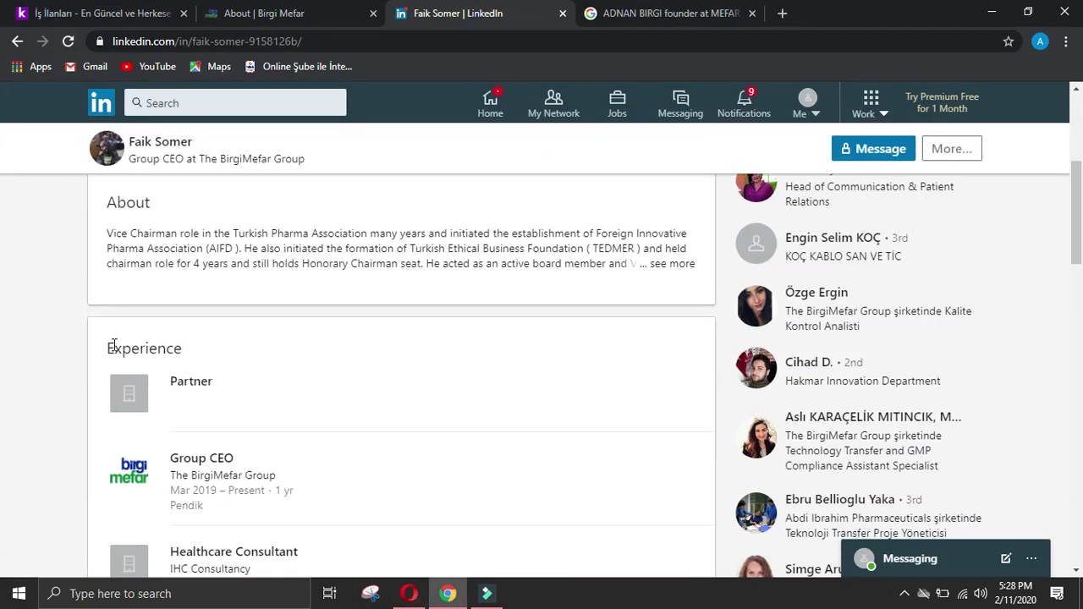
pyautogui.moveTo(108, 350); pyautogui.dragTo(202, 350)
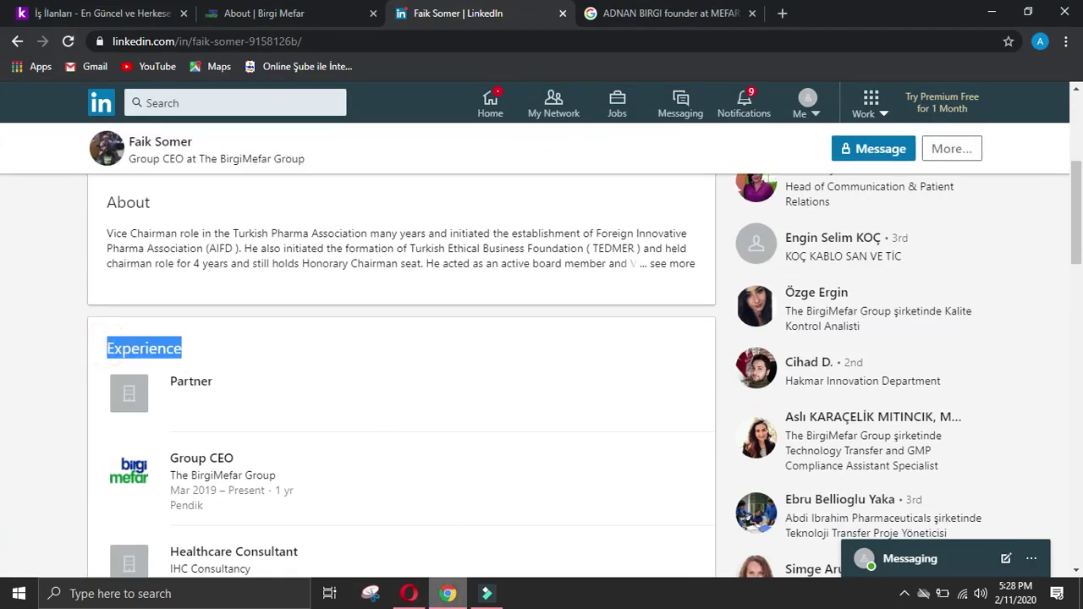
pyautogui.click(409, 594)
pyautogui.scroll(-4, 414, 511)
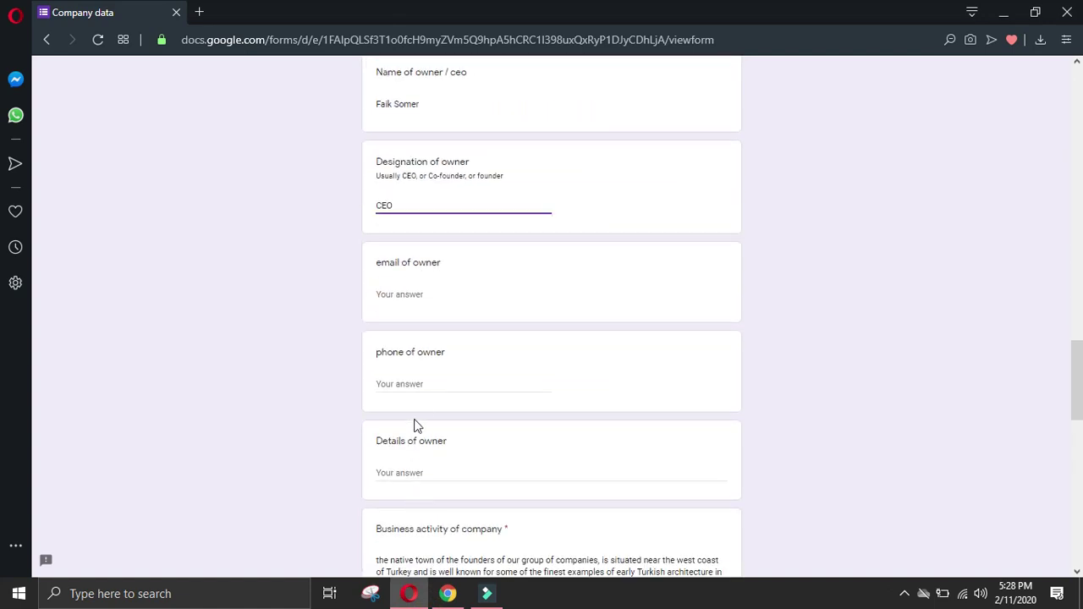
pyautogui.click(421, 384)
pyautogui.click(430, 383)
pyautogui.scroll(-2, 437, 356)
pyautogui.write('-')
# Step: Start Details of owner with an 'Experience' heading line
pyautogui.click(438, 317)
pyautogui.write('Experience')
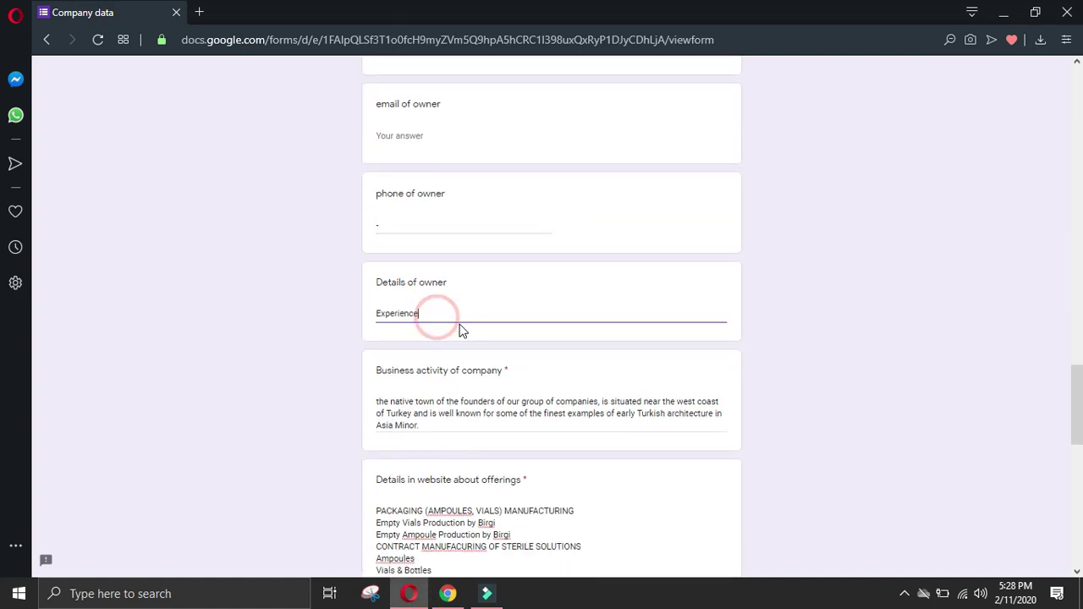
pyautogui.press('Return')
# Step: Add the Group CEO role and its company from LinkedIn as one hyphen-joined line
pyautogui.click(448, 594)
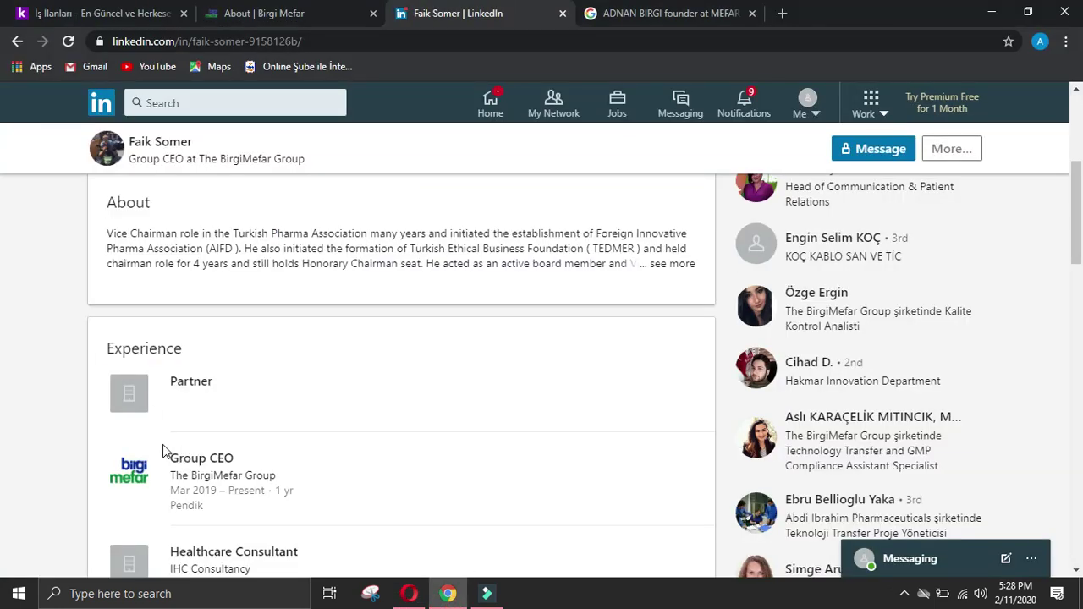
pyautogui.moveTo(165, 451); pyautogui.dragTo(313, 477)
pyautogui.hotkey('ctrl', 'c')
pyautogui.click(408, 593)
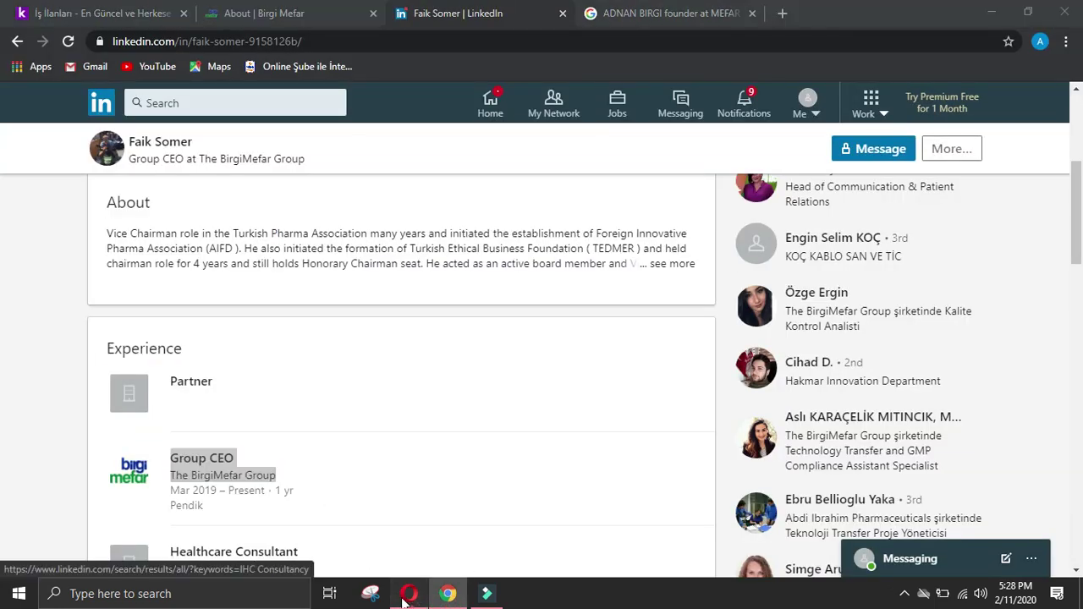
pyautogui.hotkey('ctrl', 'v')
pyautogui.doubleClick(378, 341)
pyautogui.press('Left')
pyautogui.press('BackSpace')
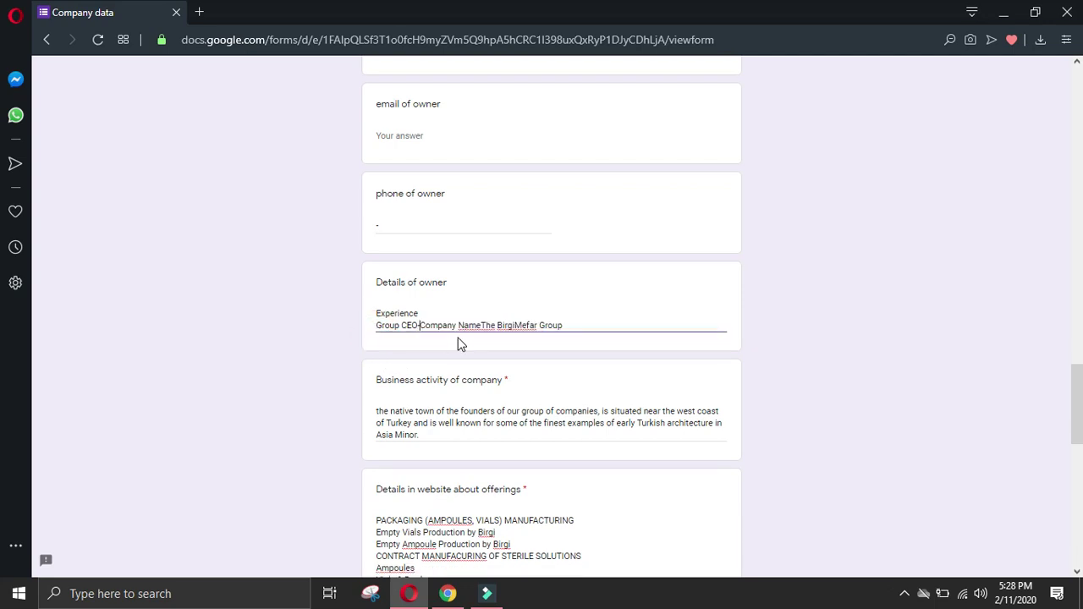
pyautogui.click(482, 324)
pyautogui.click(588, 322)
pyautogui.press('Return')
# Step: Add the Healthcare Consultant role at IHC Consultancy on one line
pyautogui.click(448, 594)
pyautogui.click(34, 449)
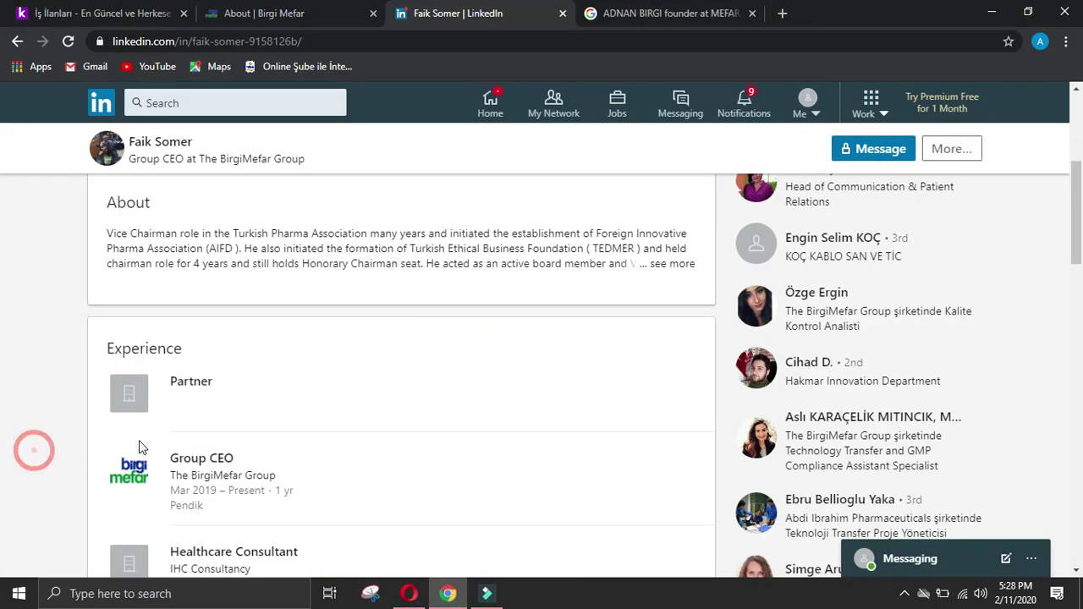
pyautogui.scroll(-2, 138, 445)
pyautogui.moveTo(169, 372); pyautogui.dragTo(305, 408)
pyautogui.hotkey('ctrl', 'c')
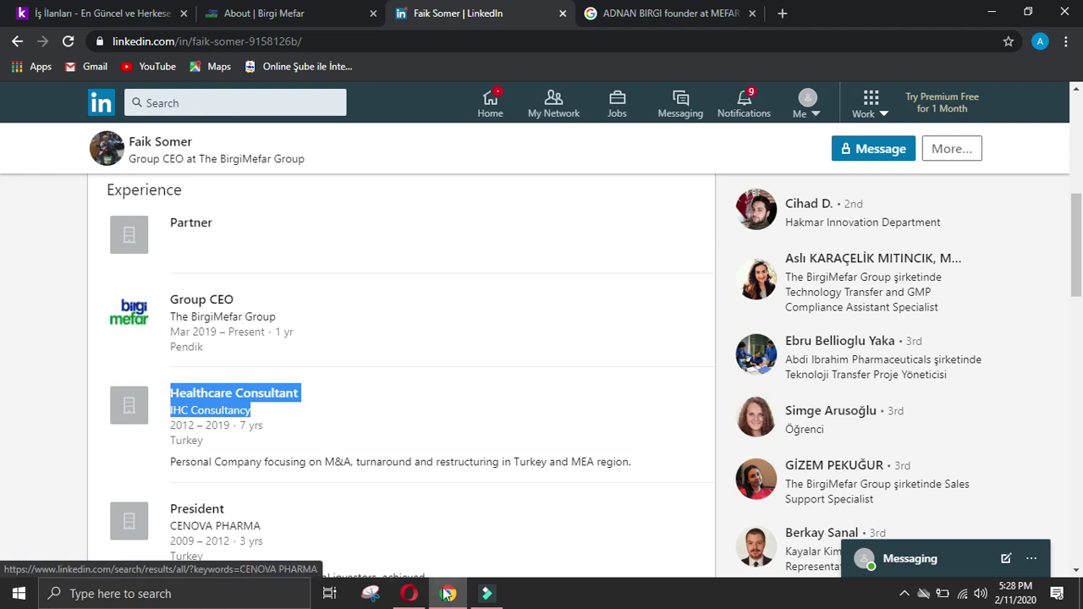
pyautogui.click(409, 593)
pyautogui.hotkey('ctrl', 'v')
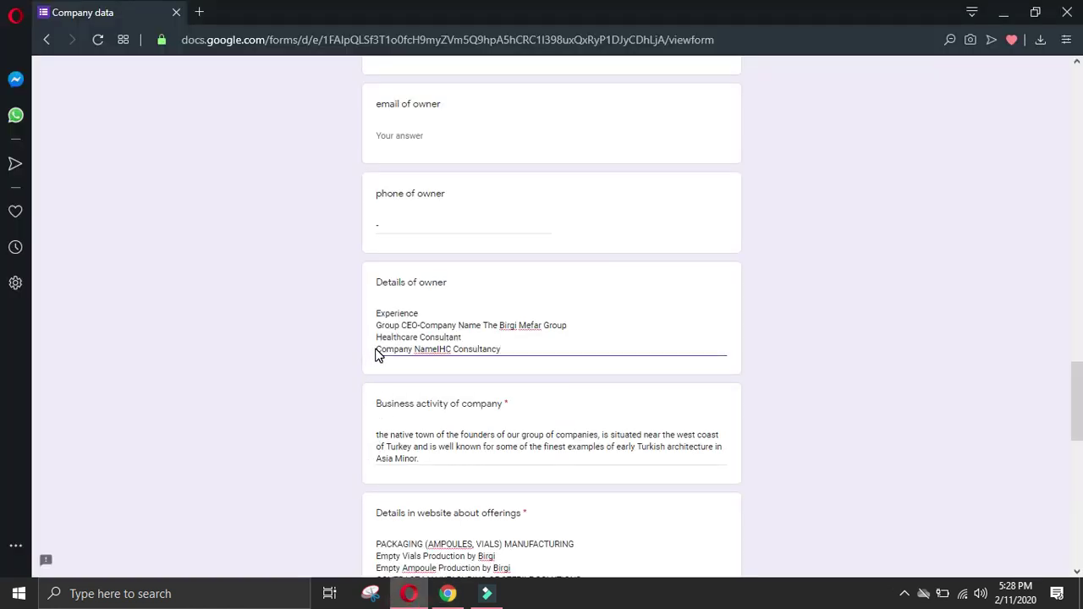
pyautogui.press('BackSpace')
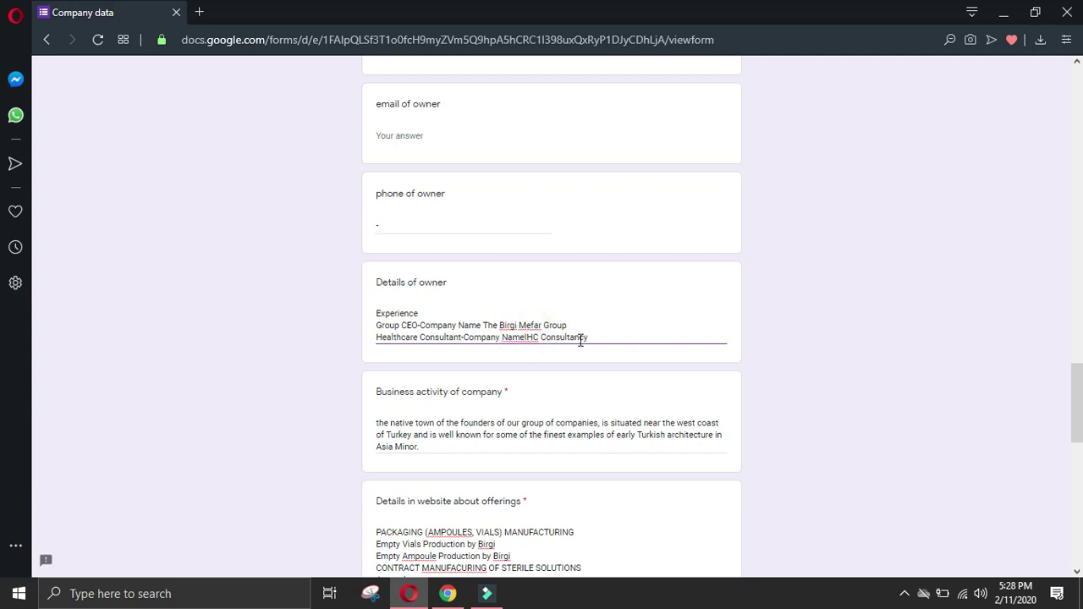
pyautogui.press('Return')
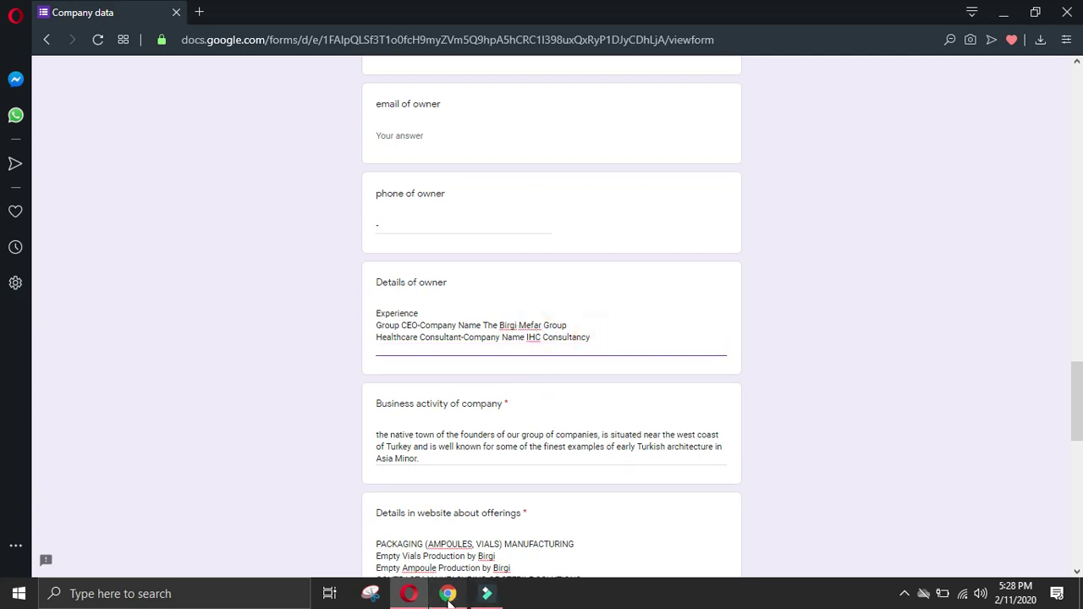
# Step: Add 'President - CENOVA PHARMA' to the owner details
pyautogui.click(448, 593)
pyautogui.click(25, 421)
pyautogui.scroll(-2, 179, 376)
pyautogui.moveTo(167, 334); pyautogui.dragTo(315, 373)
pyautogui.hotkey('ctrl', 'c')
pyautogui.click(409, 593)
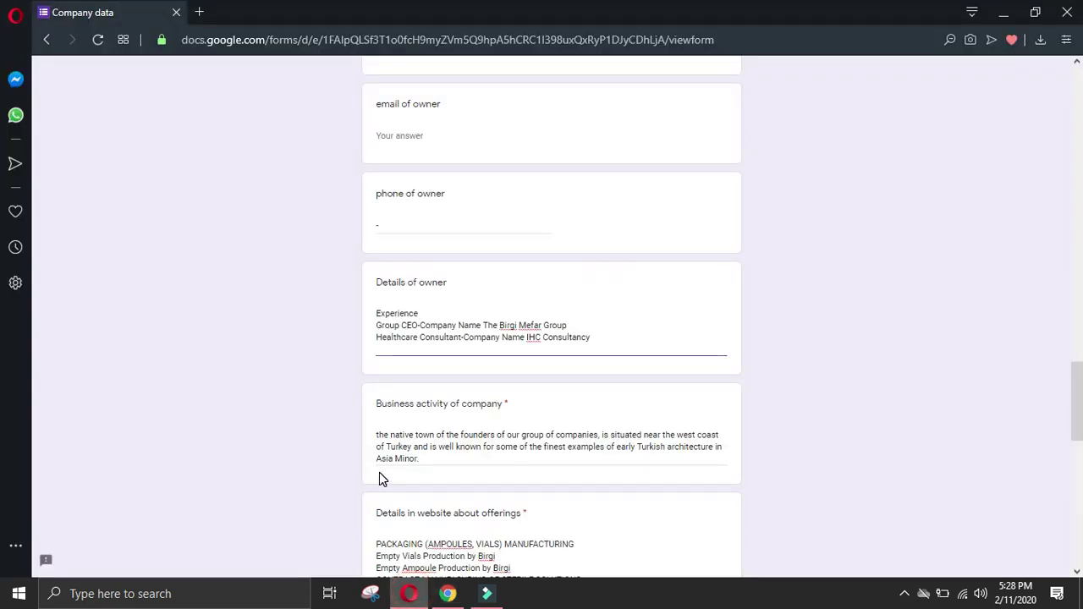
pyautogui.hotkey('ctrl', 'v')
pyautogui.click(377, 361)
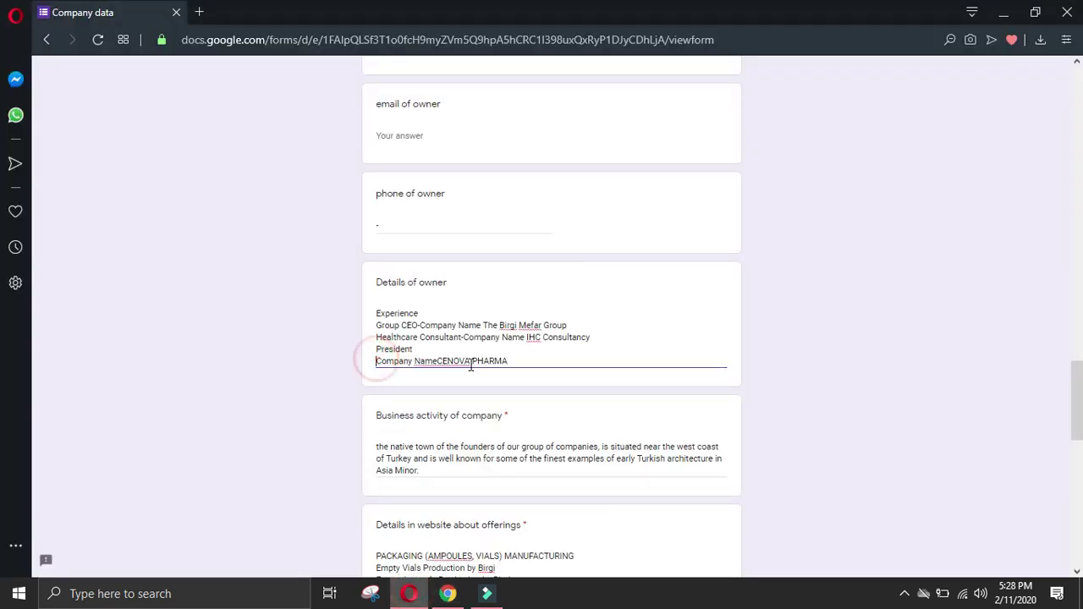
pyautogui.press('BackSpace')
pyautogui.write('-')
pyautogui.click(606, 346)
pyautogui.press('Return')
# Step: Add the Vice President CEE&MEA region role at Merck on one line
pyautogui.click(447, 593)
pyautogui.moveTo(132, 471); pyautogui.dragTo(246, 514)
pyautogui.click(409, 593)
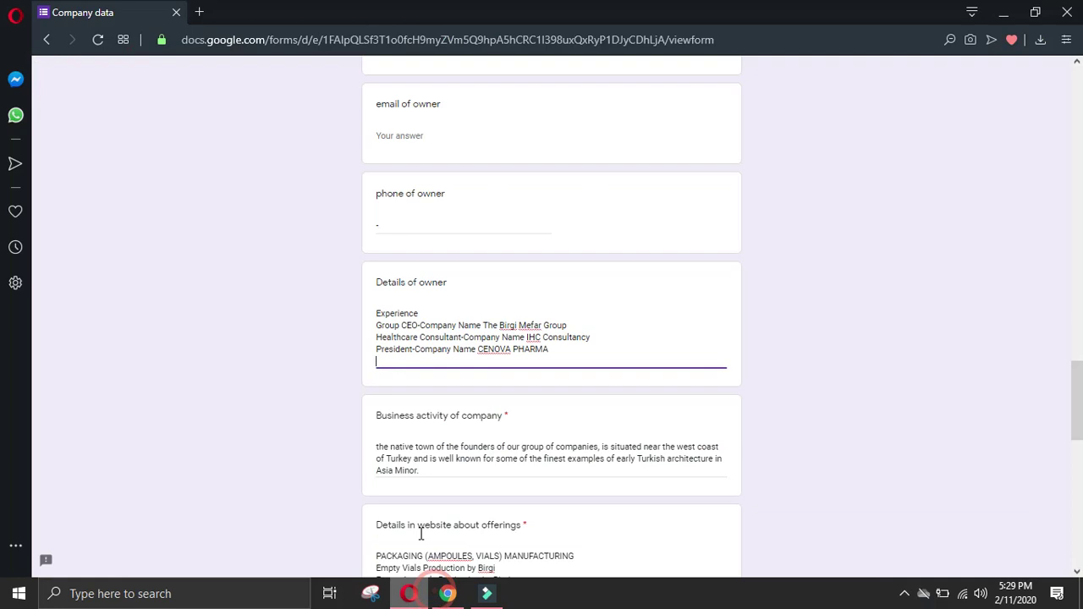
pyautogui.hotkey('ctrl', 'v')
pyautogui.click(377, 373)
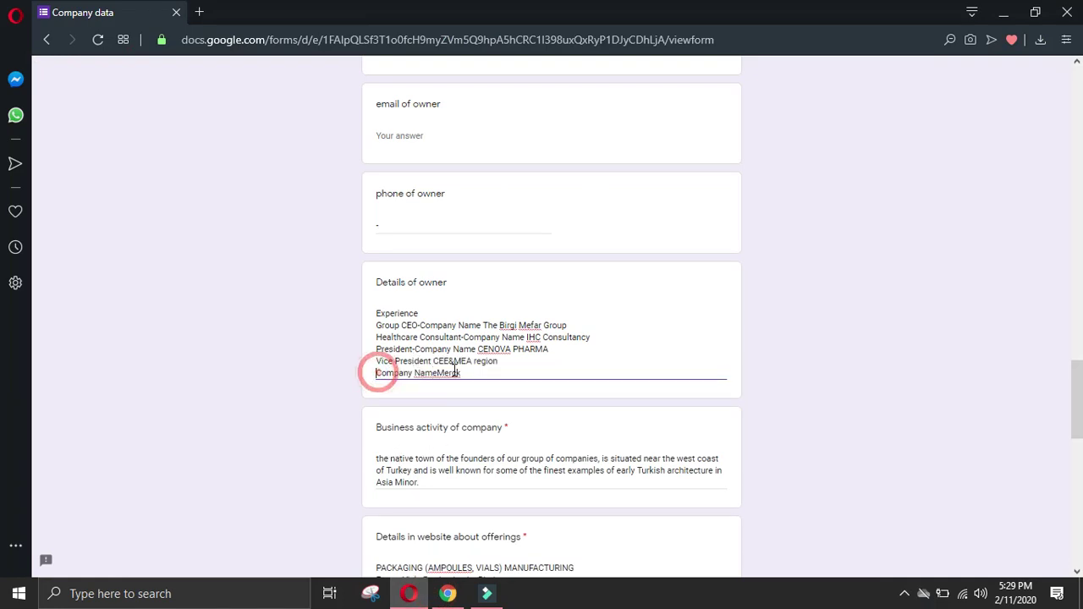
pyautogui.press('BackSpace')
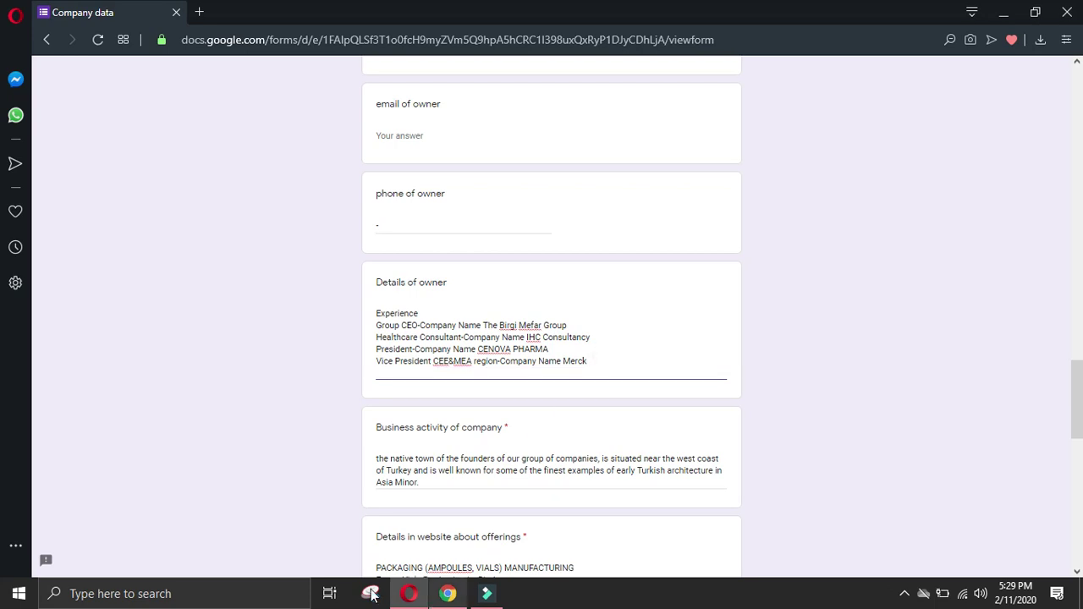
# Step: Add the Vice President CEE region role at MSD on one line
pyautogui.click(447, 593)
pyautogui.scroll(-3, 79, 418)
pyautogui.click(67, 411)
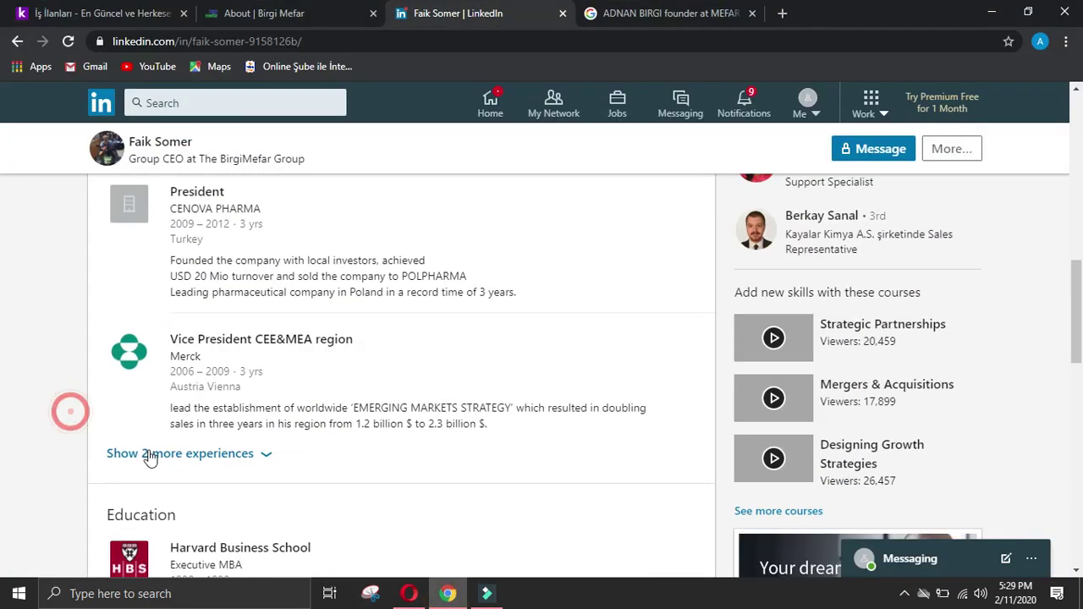
pyautogui.click(150, 450)
pyautogui.scroll(-3, 168, 312)
pyautogui.moveTo(196, 312); pyautogui.dragTo(213, 329)
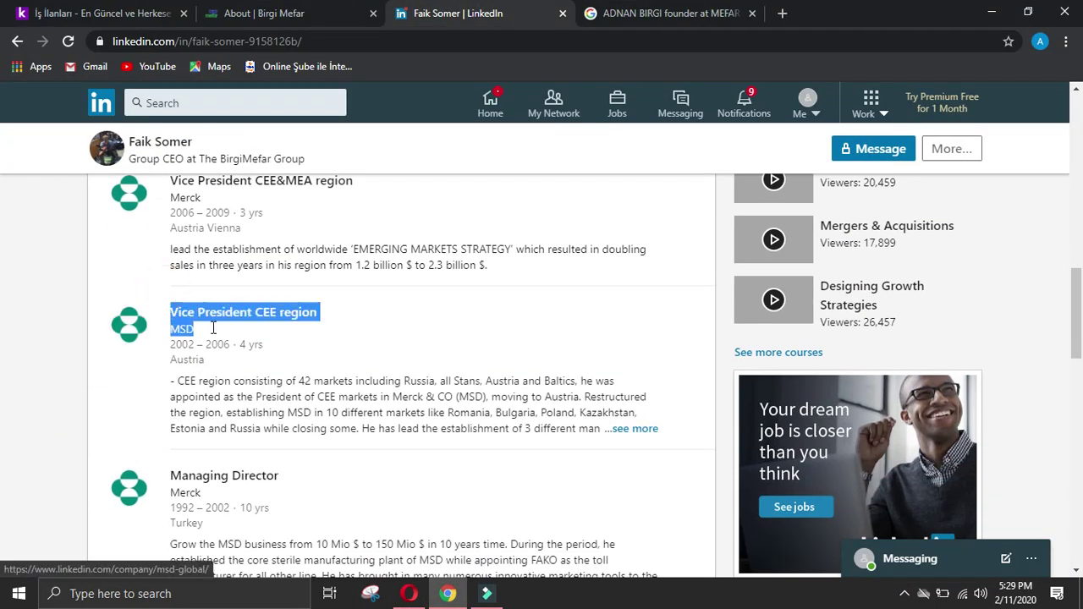
pyautogui.click(411, 594)
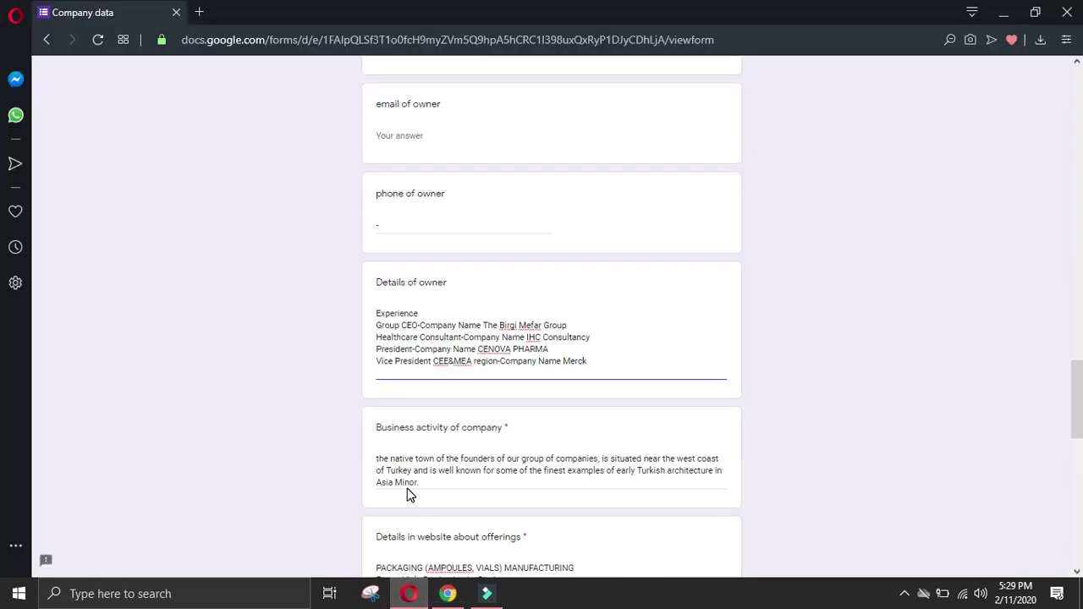
pyautogui.hotkey('ctrl', 'v')
pyautogui.click(381, 384)
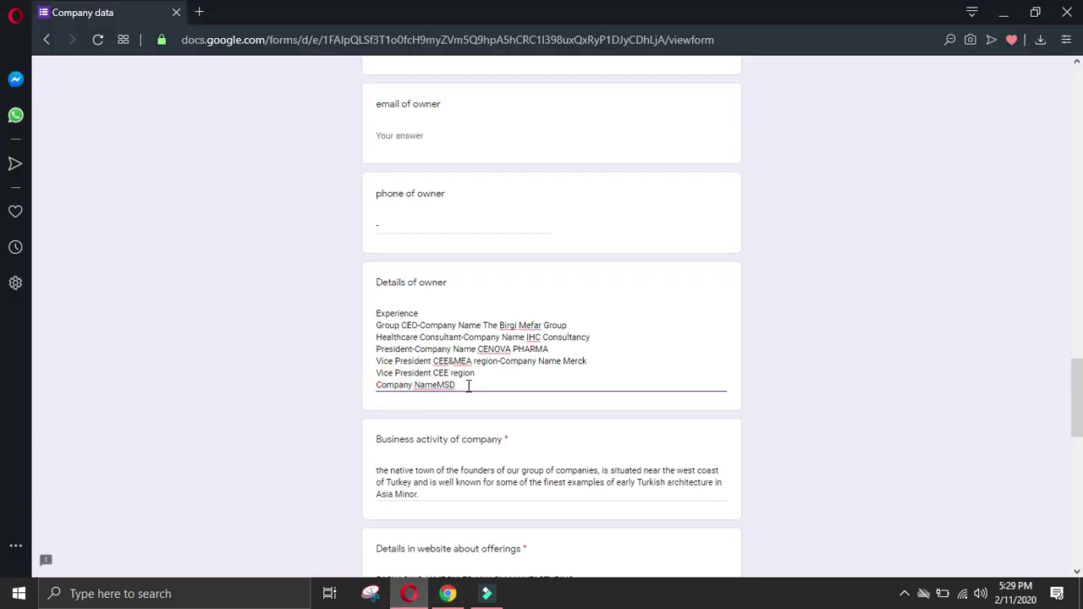
pyautogui.press('BackSpace')
pyautogui.click(545, 371)
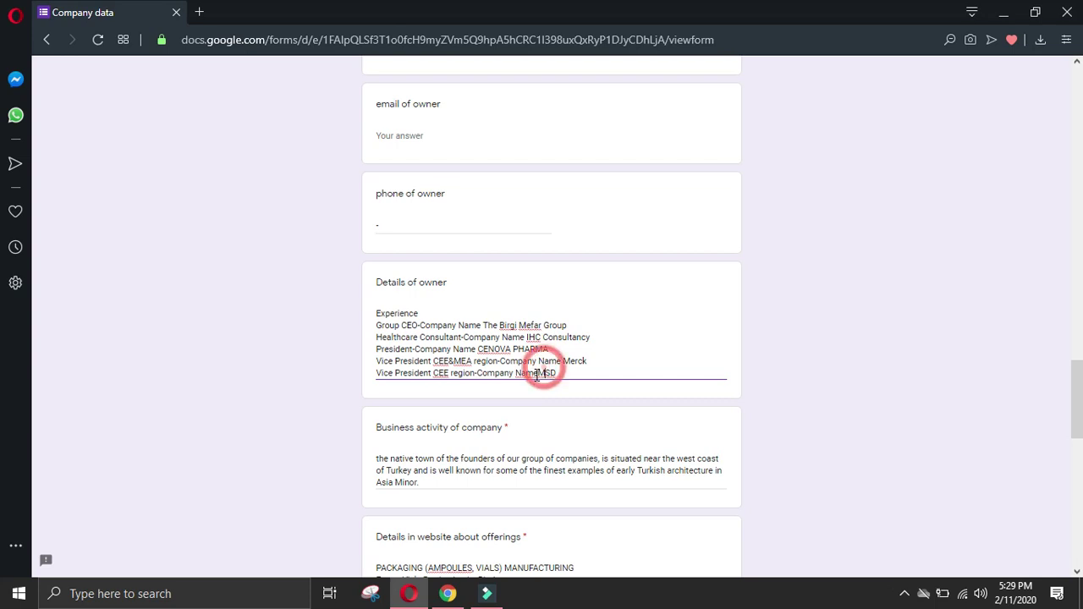
pyautogui.click(610, 372)
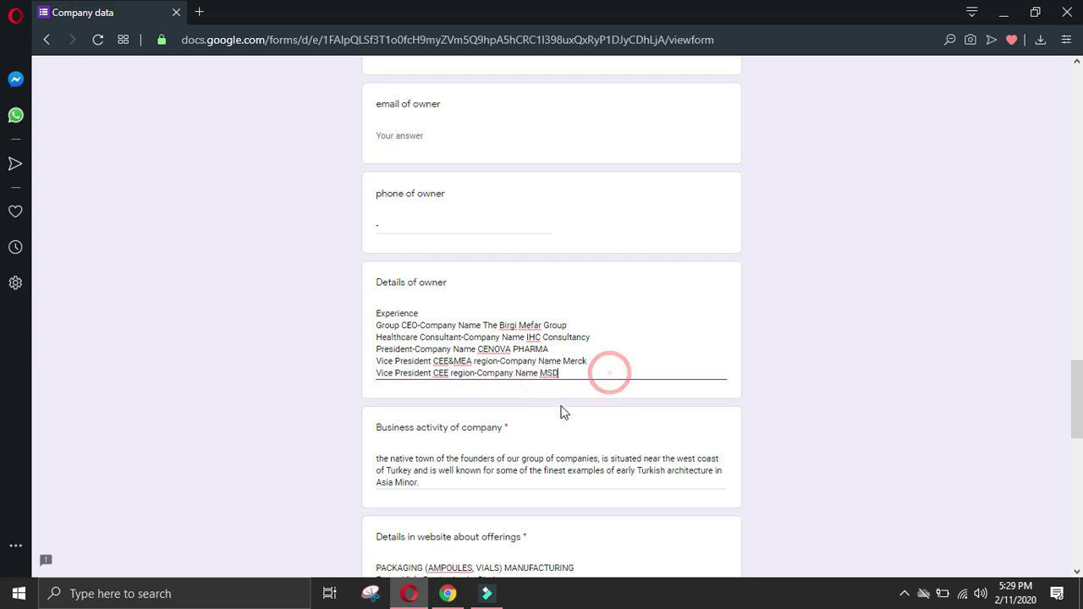
pyautogui.press('Return')
# Step: Add 'Managing Director - Merck' to the owner details
pyautogui.click(448, 593)
pyautogui.click(24, 453)
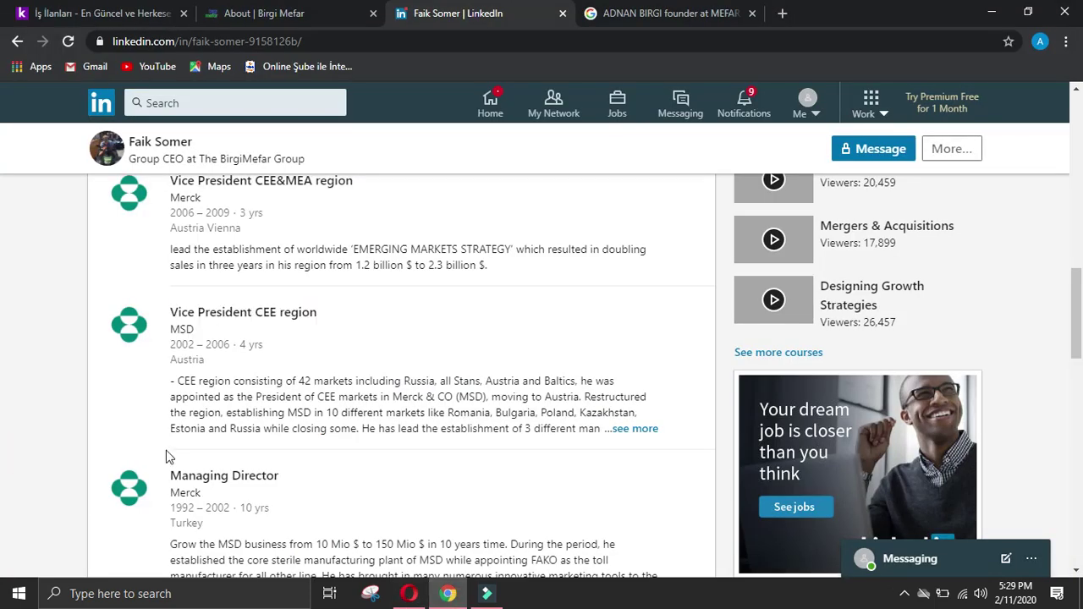
pyautogui.tripleClick(165, 451)
pyautogui.click(406, 594)
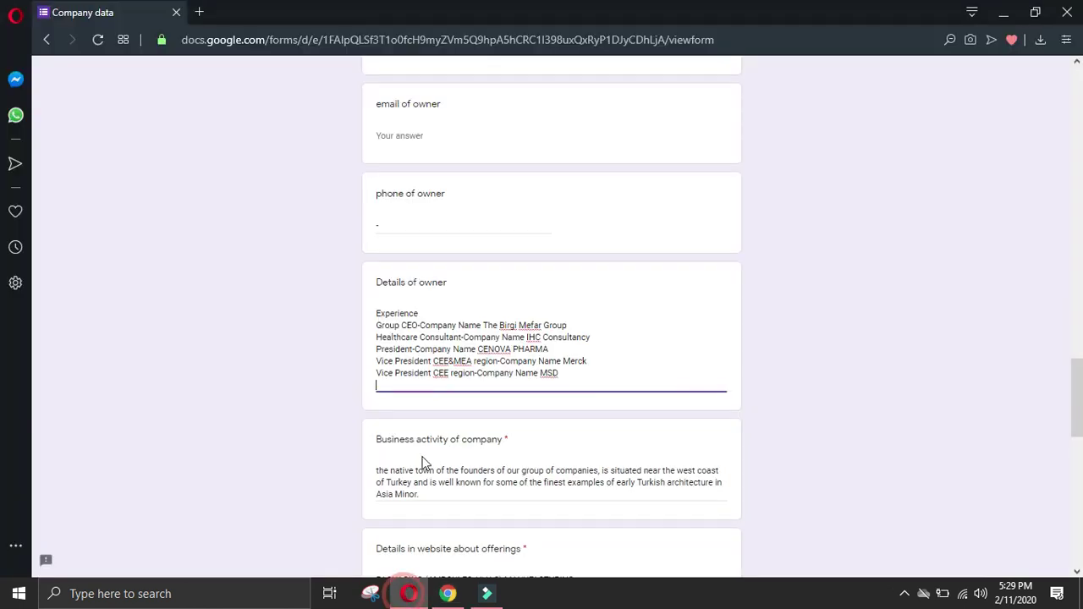
pyautogui.write('Managing Director Company NameMerck')
pyautogui.click(377, 398)
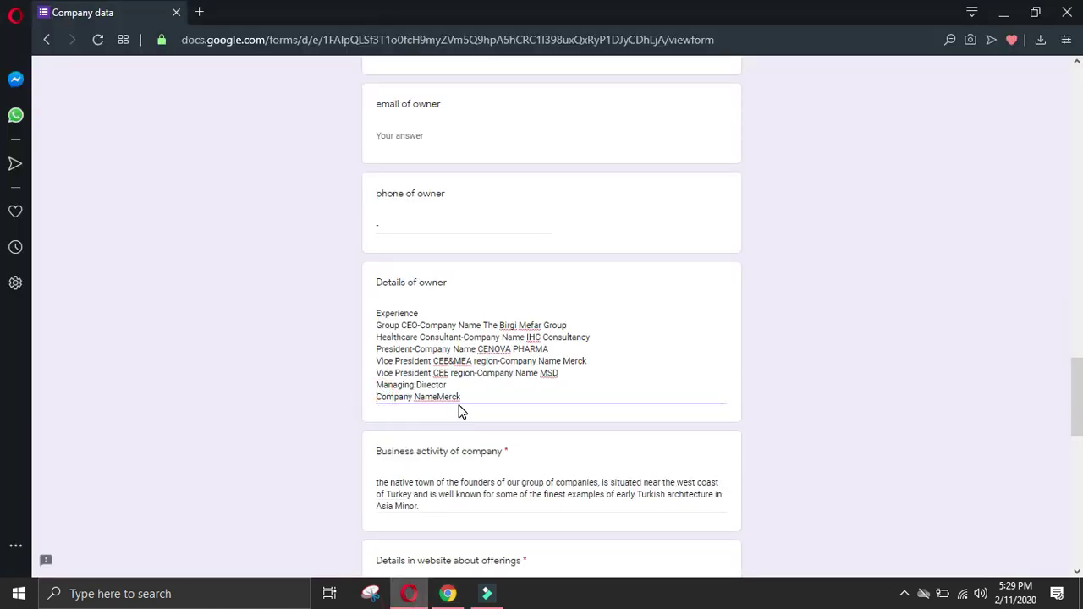
pyautogui.press('BackSpace')
pyautogui.write('-Company Name Merck')
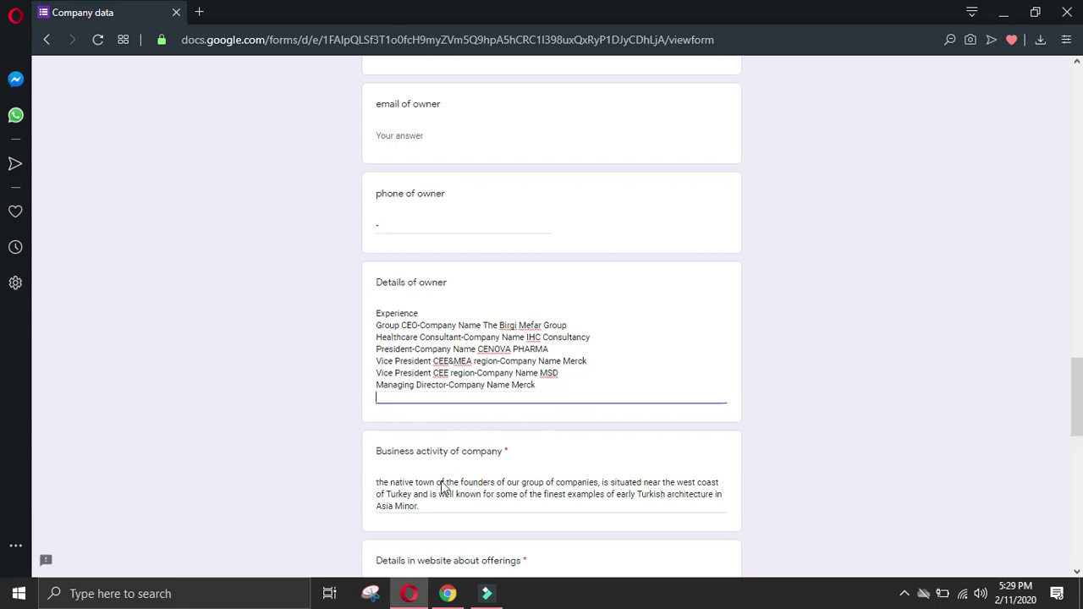
# Step: Start an Education section line in the owner details
pyautogui.click(447, 593)
pyautogui.click(26, 474)
pyautogui.scroll(-2, 101, 449)
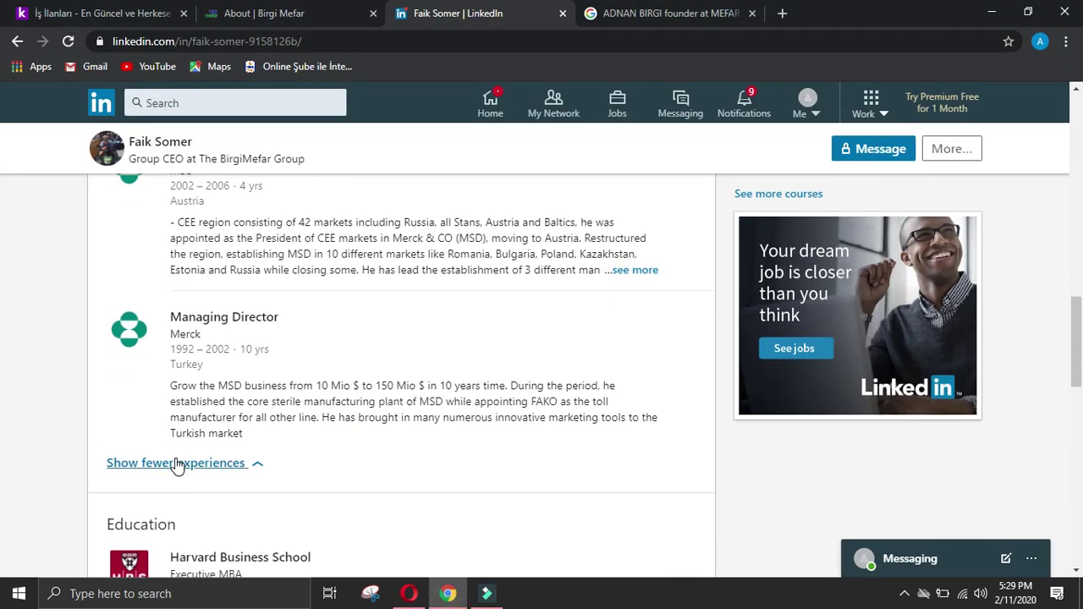
pyautogui.scroll(-2, 144, 432)
pyautogui.moveTo(108, 367); pyautogui.dragTo(203, 375)
pyautogui.click(410, 594)
pyautogui.press('Return')
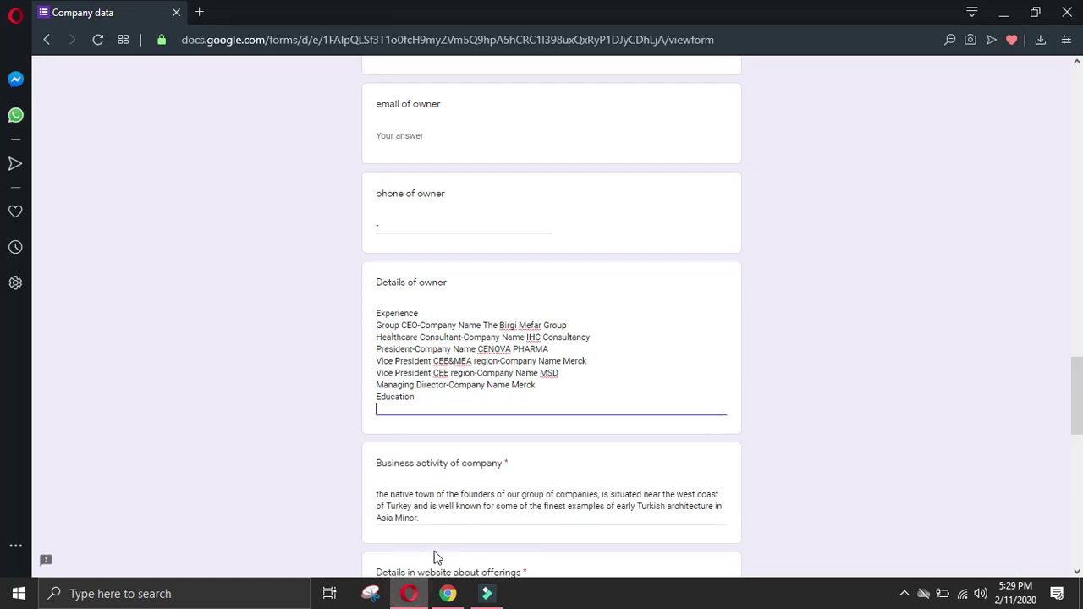
# Step: Add the Harvard Business School Executive MBA entry on one line
pyautogui.click(448, 593)
pyautogui.click(49, 492)
pyautogui.moveTo(173, 391); pyautogui.dragTo(290, 415)
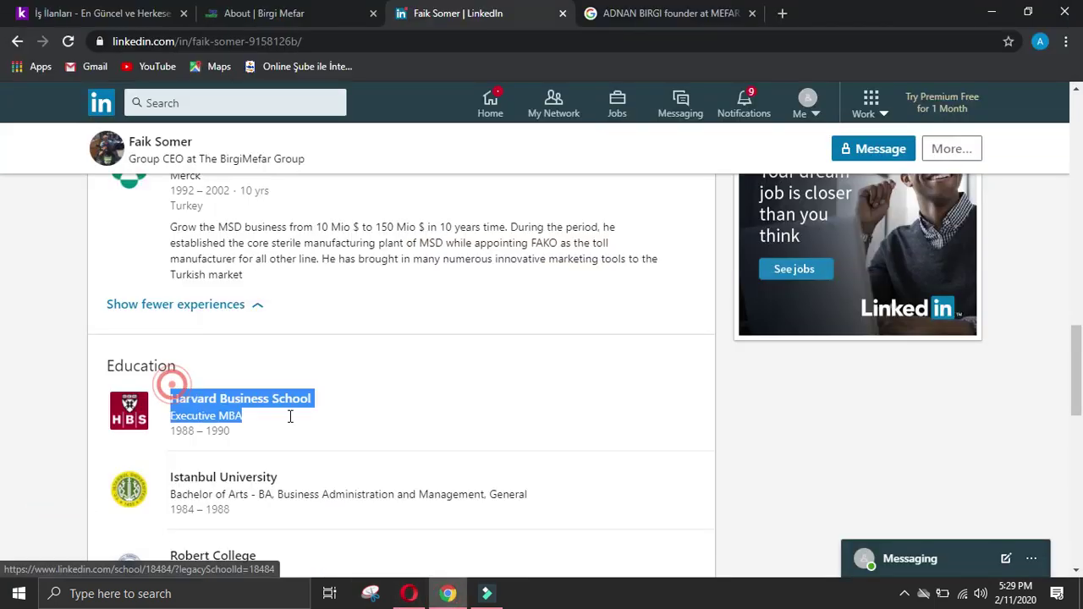
pyautogui.click(409, 593)
pyautogui.write('Harvard Business School Field Of StudyExecutive MBA')
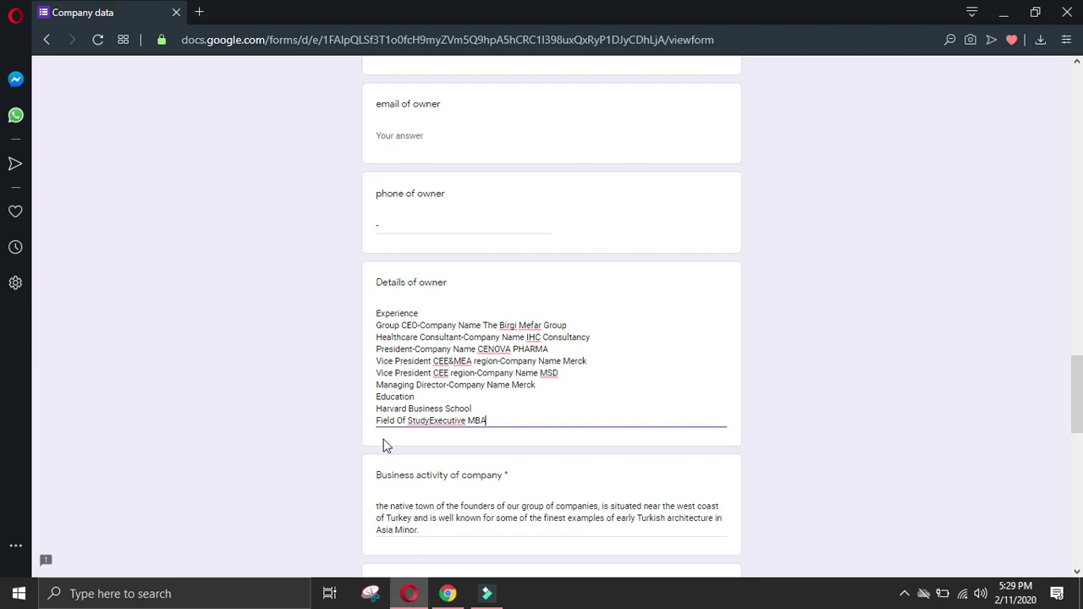
pyautogui.click(377, 420)
pyautogui.press('BackSpace')
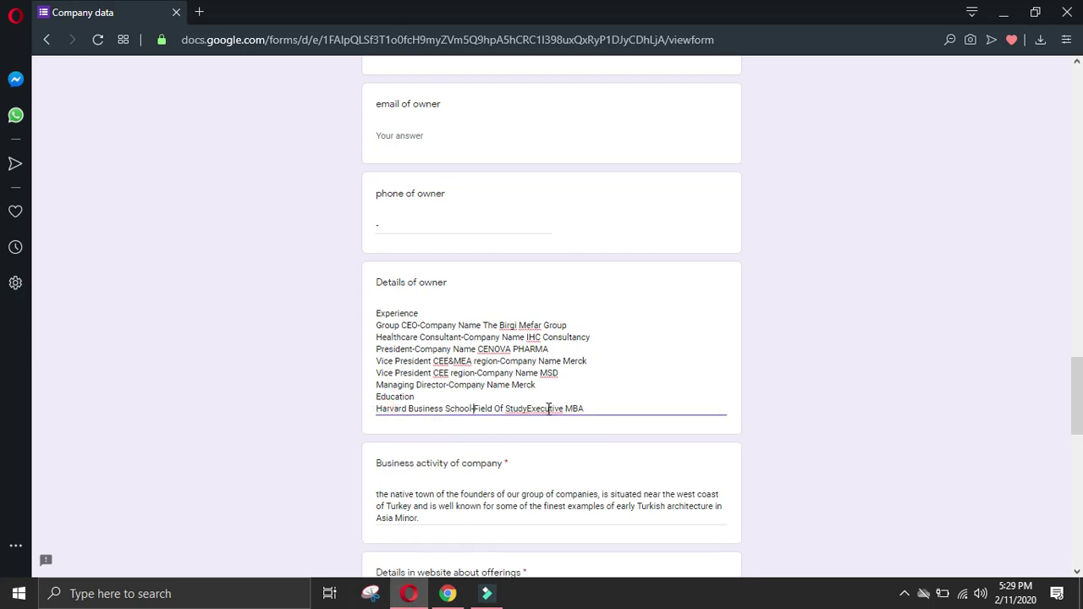
pyautogui.click(620, 403)
pyautogui.press('Return')
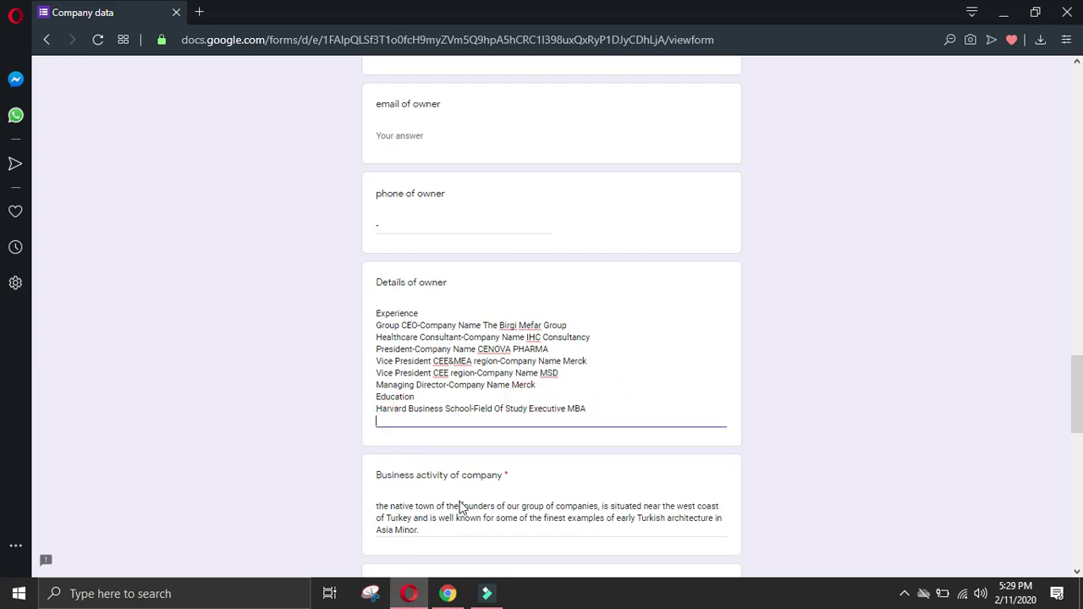
# Step: Add Istanbul University, Bachelor of Arts in Business Administration, with fixed spacing
pyautogui.click(408, 597)
pyautogui.moveTo(163, 462); pyautogui.dragTo(579, 504)
pyautogui.hotkey('ctrl', 'c')
pyautogui.click(409, 593)
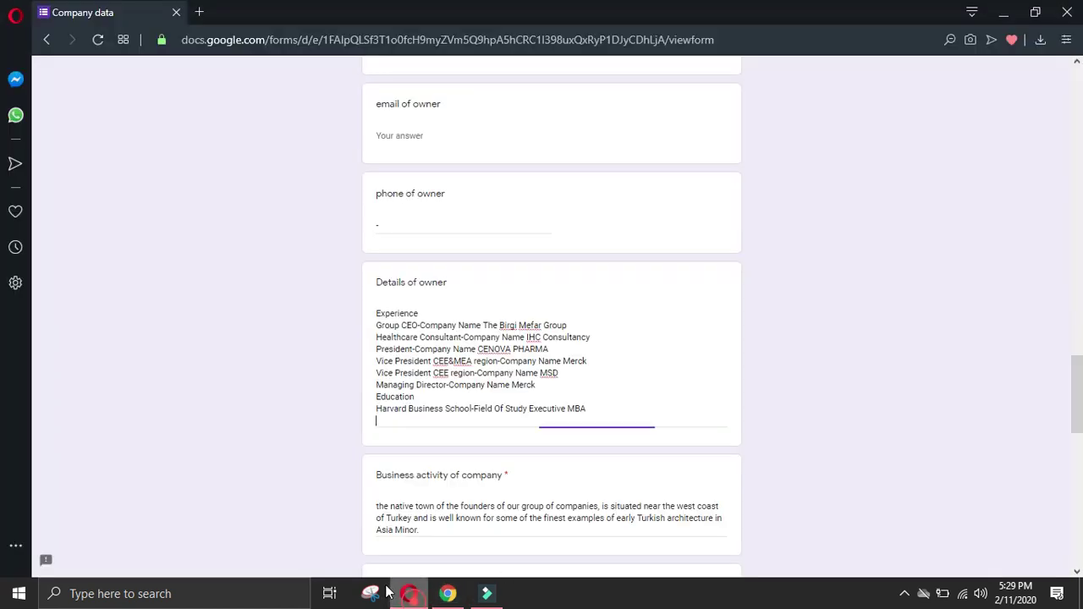
pyautogui.hotkey('ctrl', 'v')
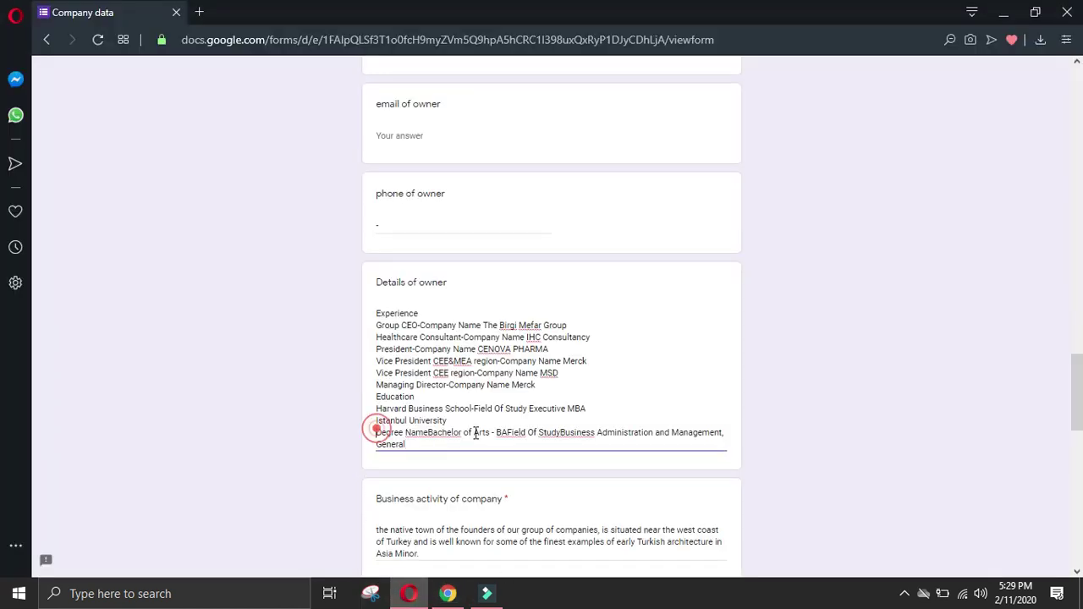
pyautogui.press('BackSpace')
pyautogui.click(501, 420)
pyautogui.click(583, 419)
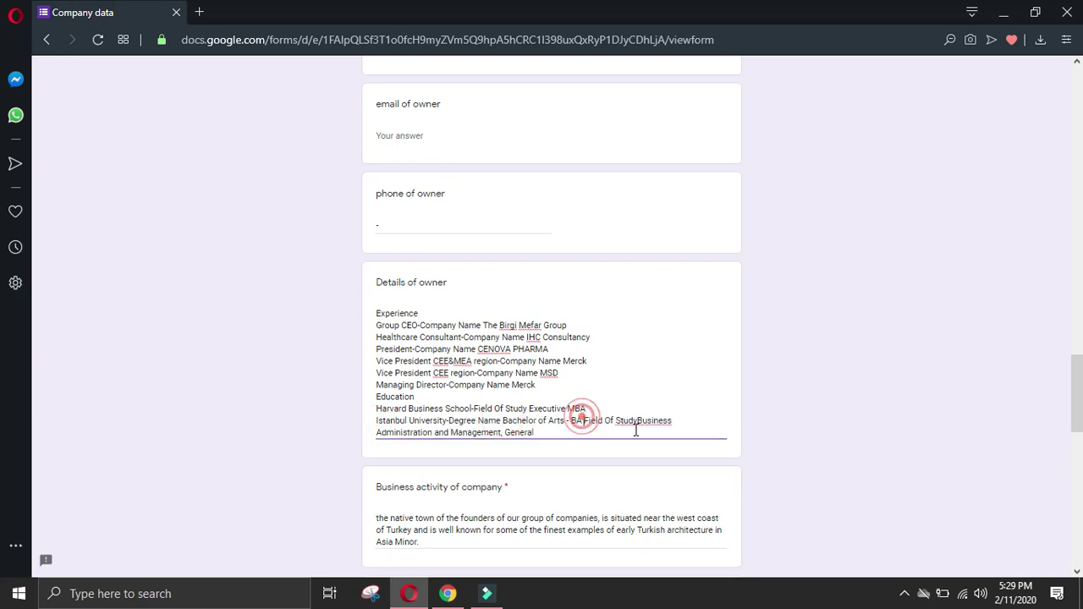
pyautogui.click(639, 420)
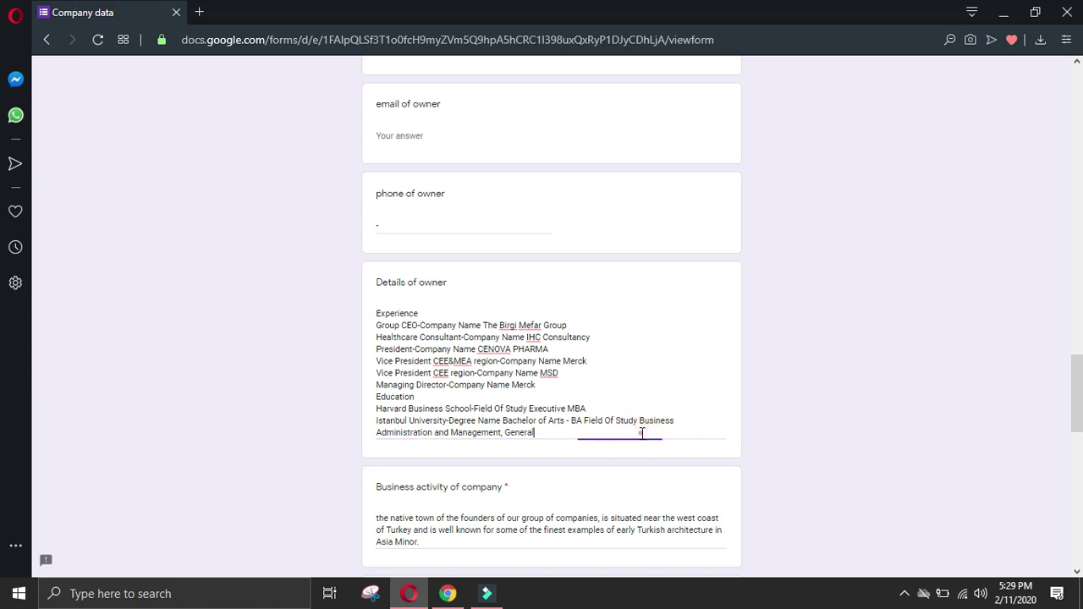
# Step: Add the Robert College education entry and submit the form
pyautogui.click(447, 594)
pyautogui.click(43, 437)
pyautogui.scroll(-2, 87, 443)
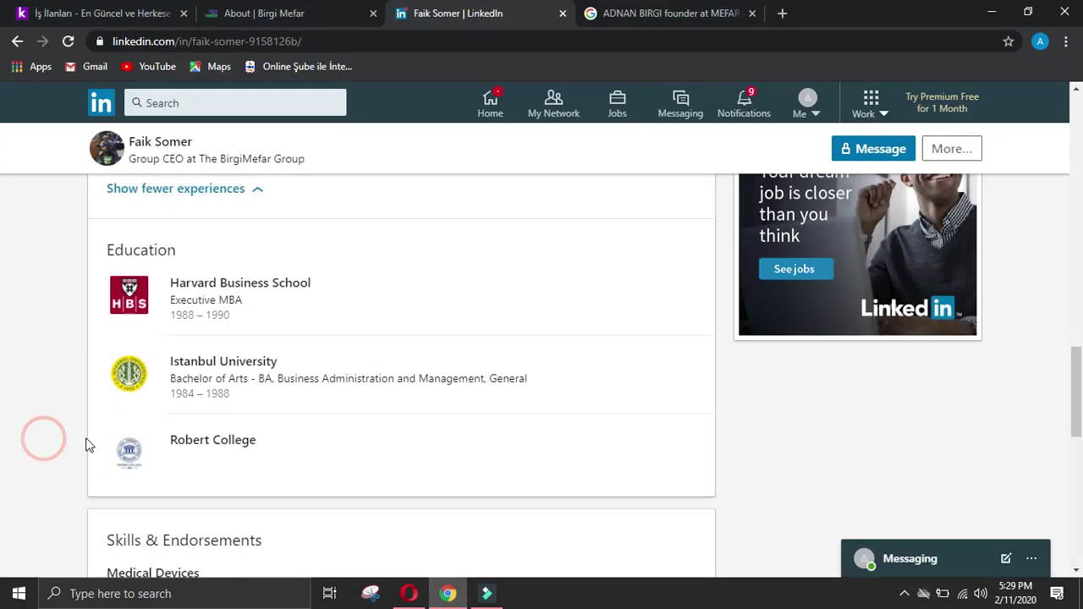
pyautogui.moveTo(163, 376); pyautogui.dragTo(280, 397)
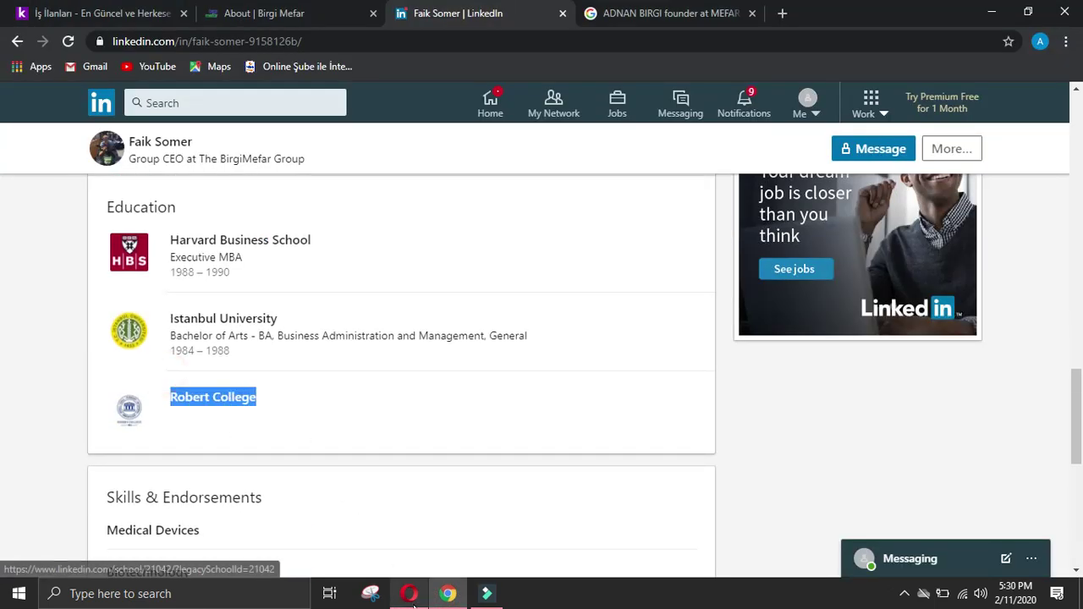
pyautogui.click(409, 594)
pyautogui.hotkey('ctrl', 'v')
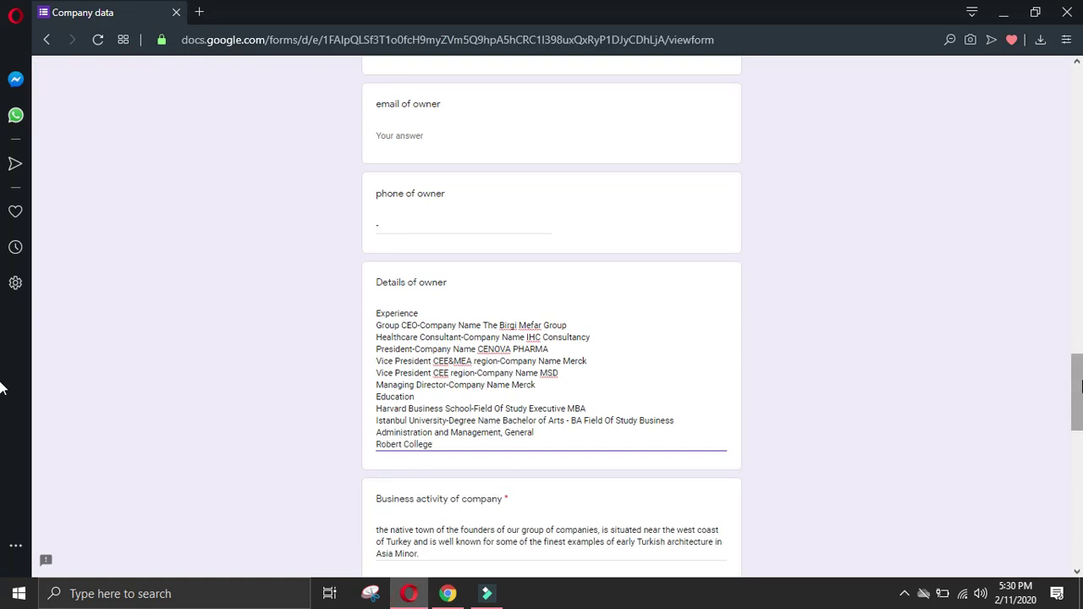
pyautogui.scroll(-15, 1008, 567)
pyautogui.click(396, 480)
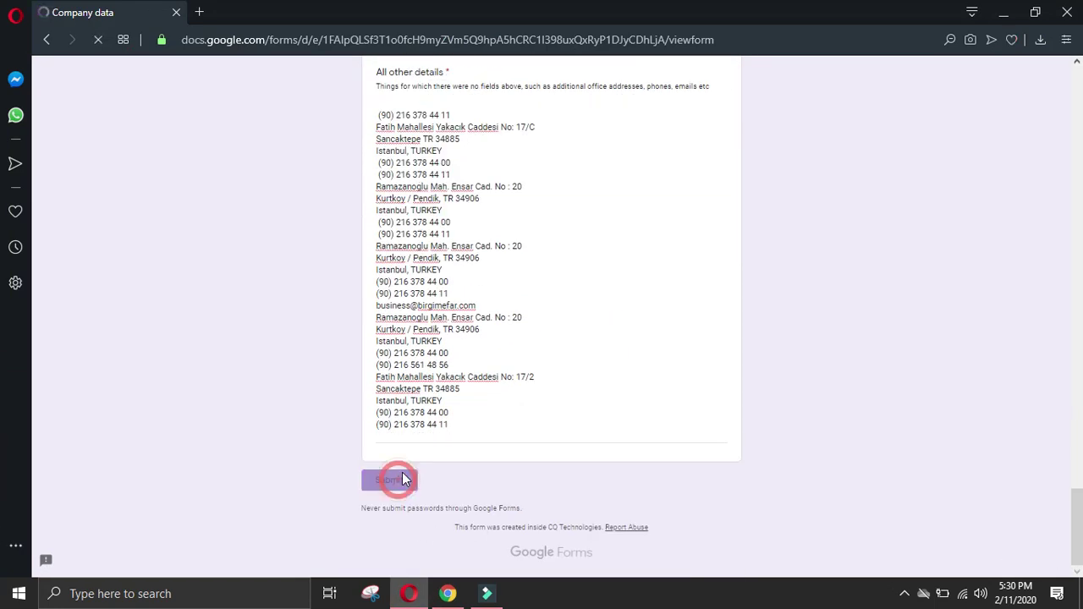
# Step: Close leftover research tabs and open the İsim Tescil Bilişim A.Ş job listing
pyautogui.click(448, 593)
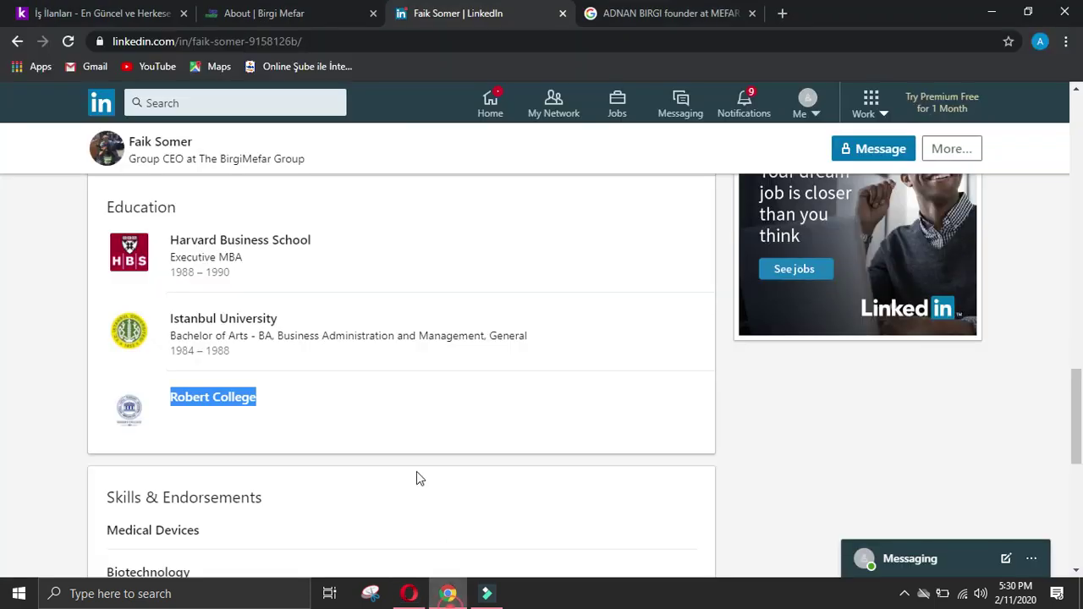
pyautogui.click(373, 14)
pyautogui.click(373, 14)
pyautogui.click(372, 14)
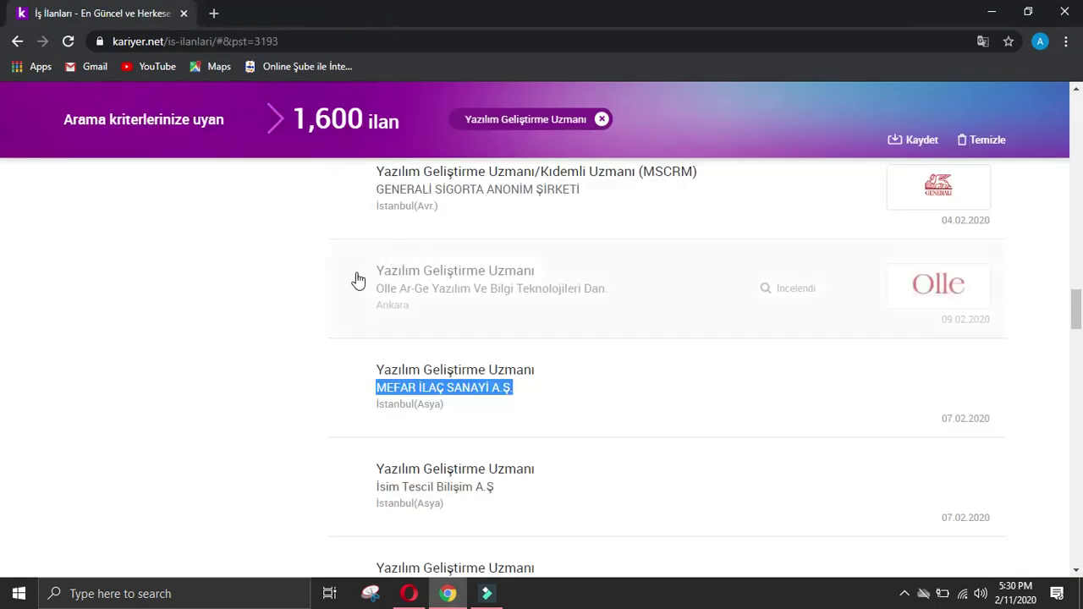
pyautogui.scroll(-2, 385, 267)
pyautogui.click(440, 296)
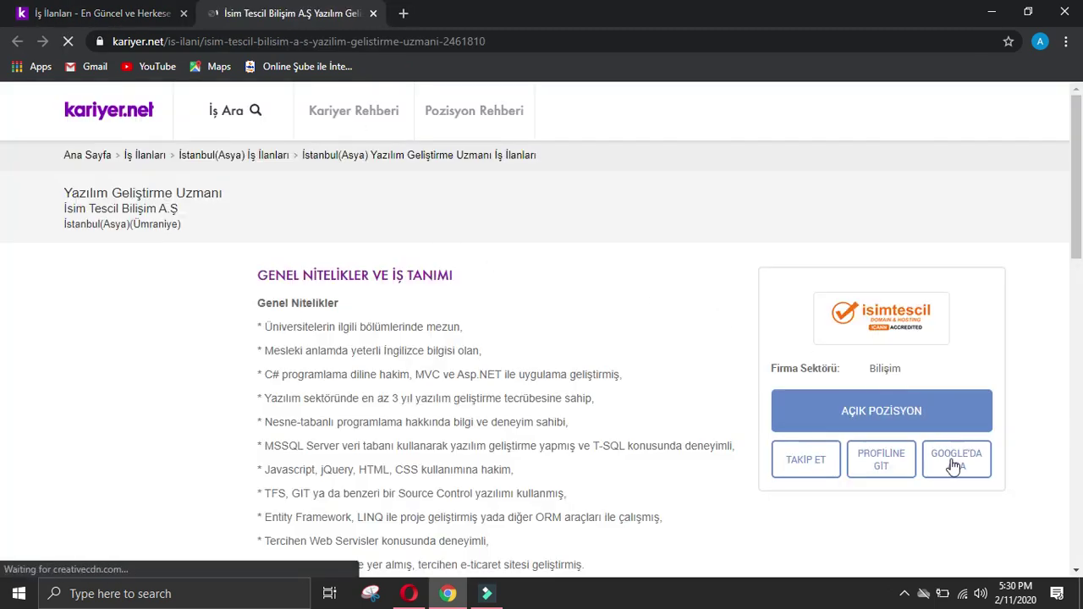
# Step: Search the web for İsim Tescil Bilişim A.Ş and browse its contact and photo results
pyautogui.click(955, 459)
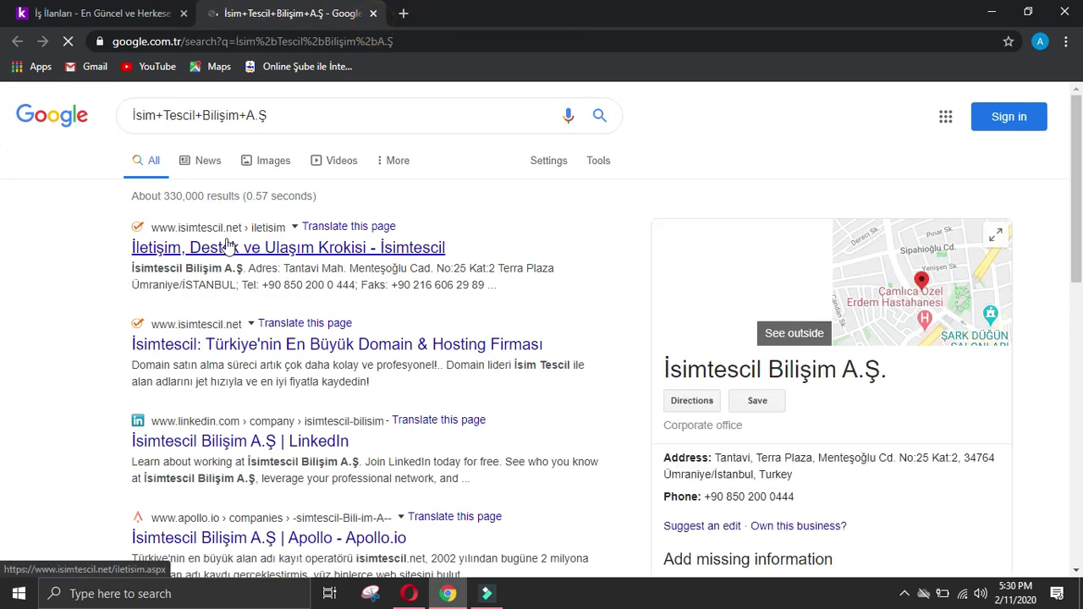
pyautogui.click(234, 248)
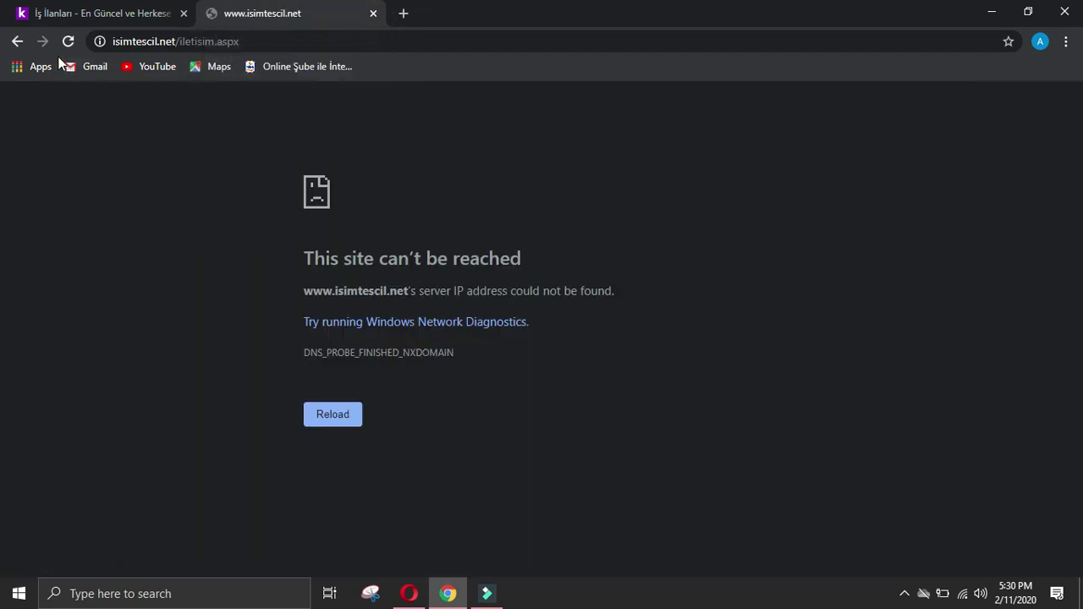
pyautogui.click(15, 40)
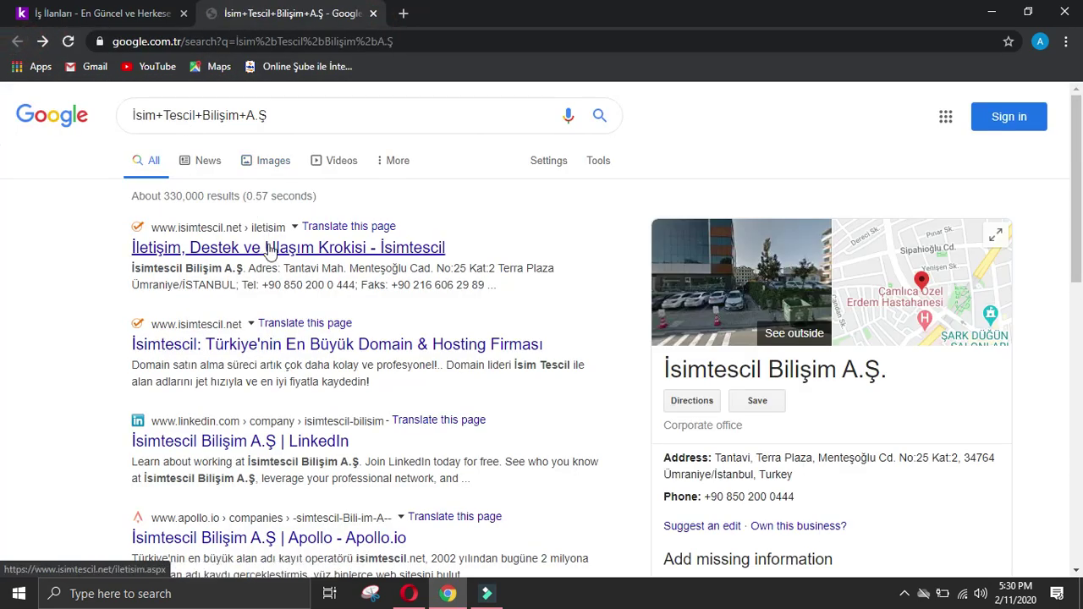
pyautogui.click(270, 248)
pyautogui.click(15, 40)
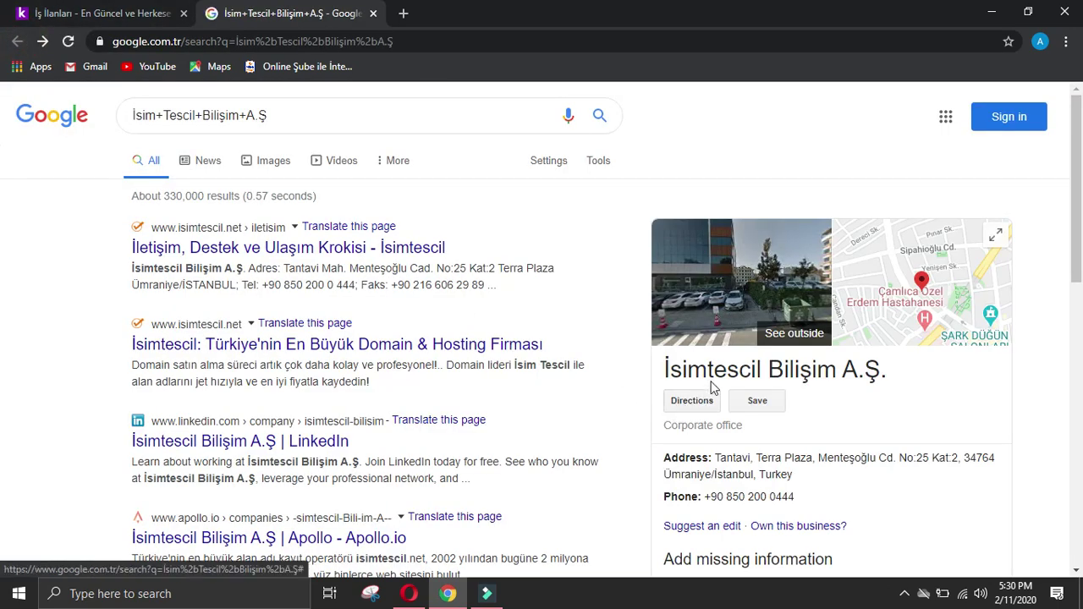
pyautogui.click(763, 258)
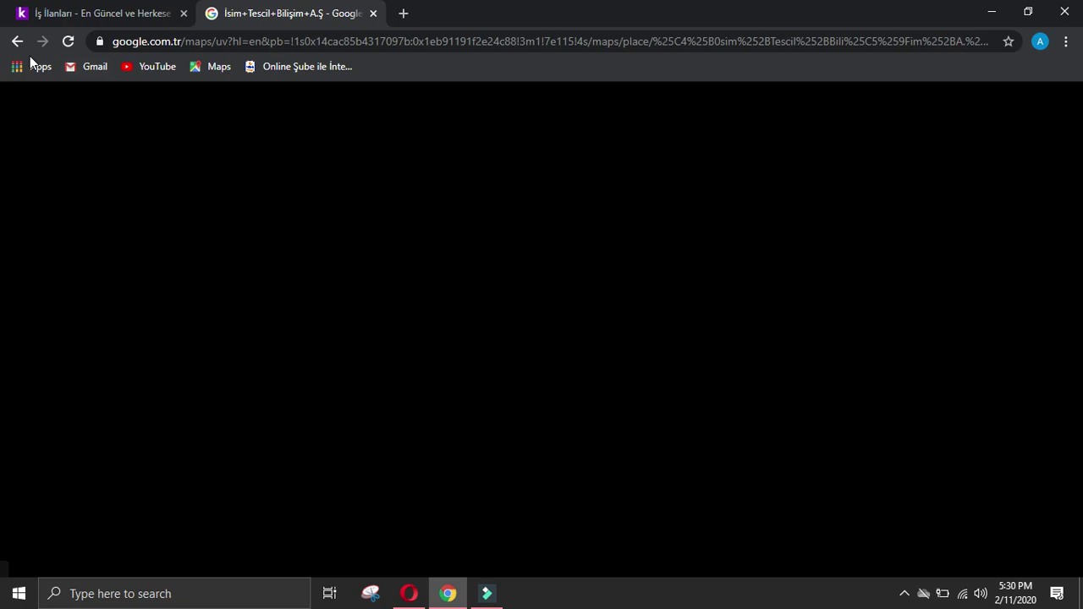
pyautogui.click(17, 40)
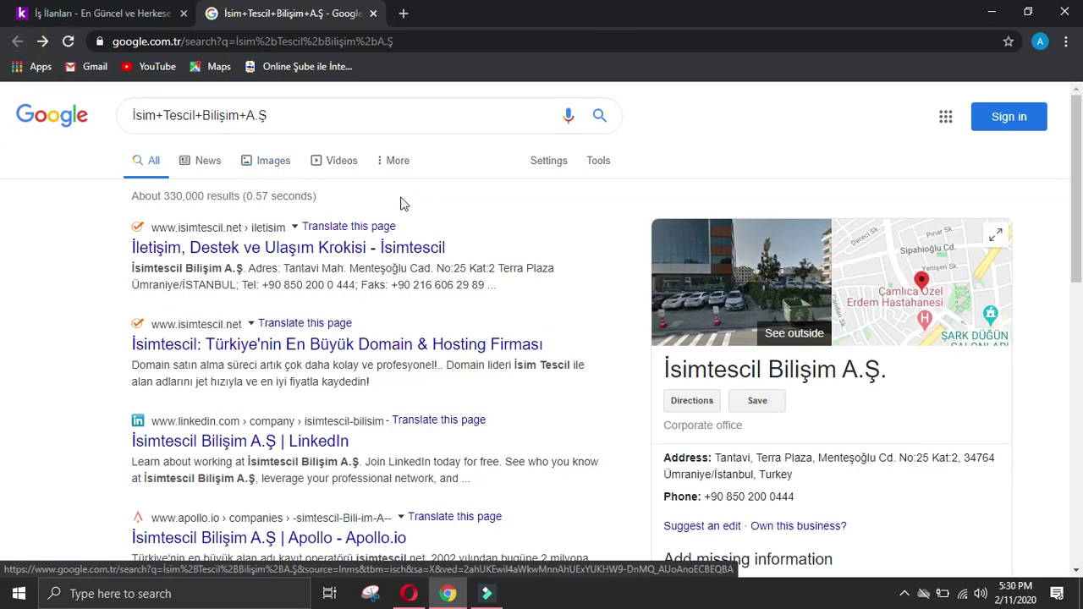
pyautogui.scroll(-2, 749, 301)
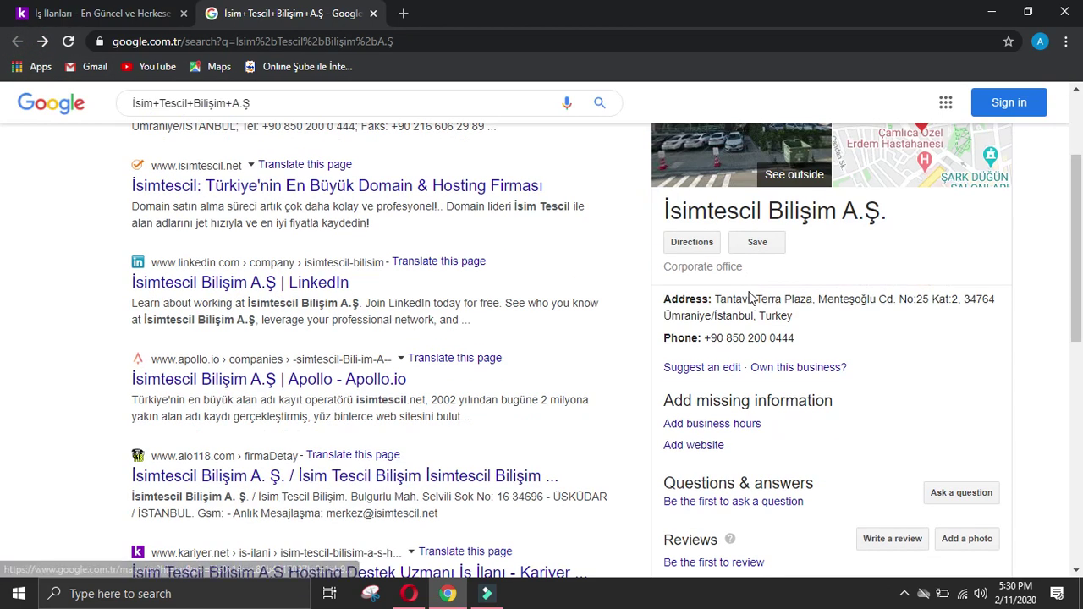
# Step: Open the isimtescil.net homepage, copy its URL, and start another form response
pyautogui.click(258, 186)
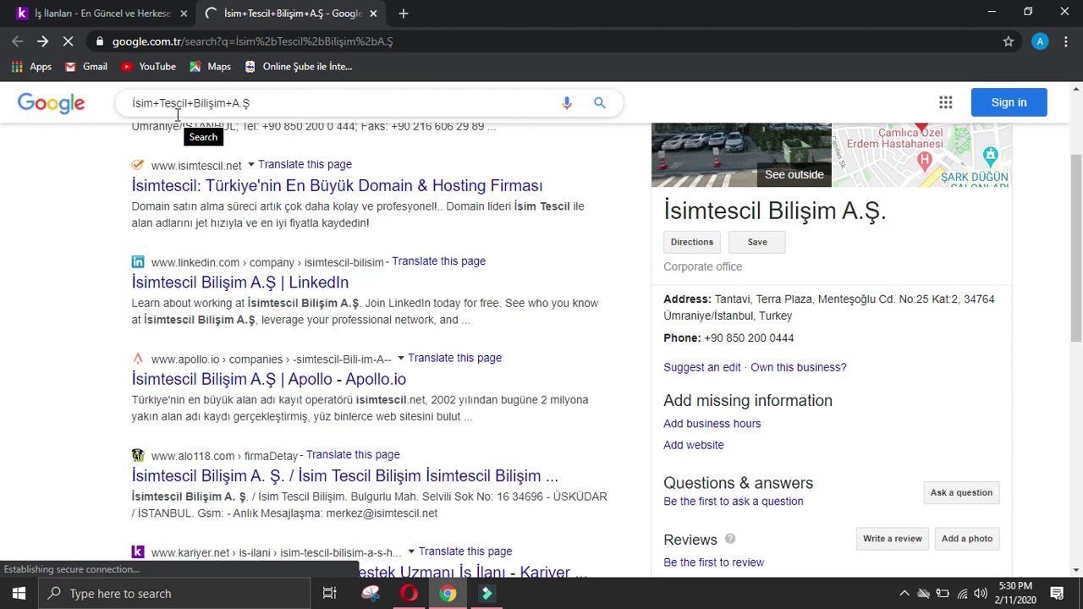
pyautogui.scroll(2, 178, 116)
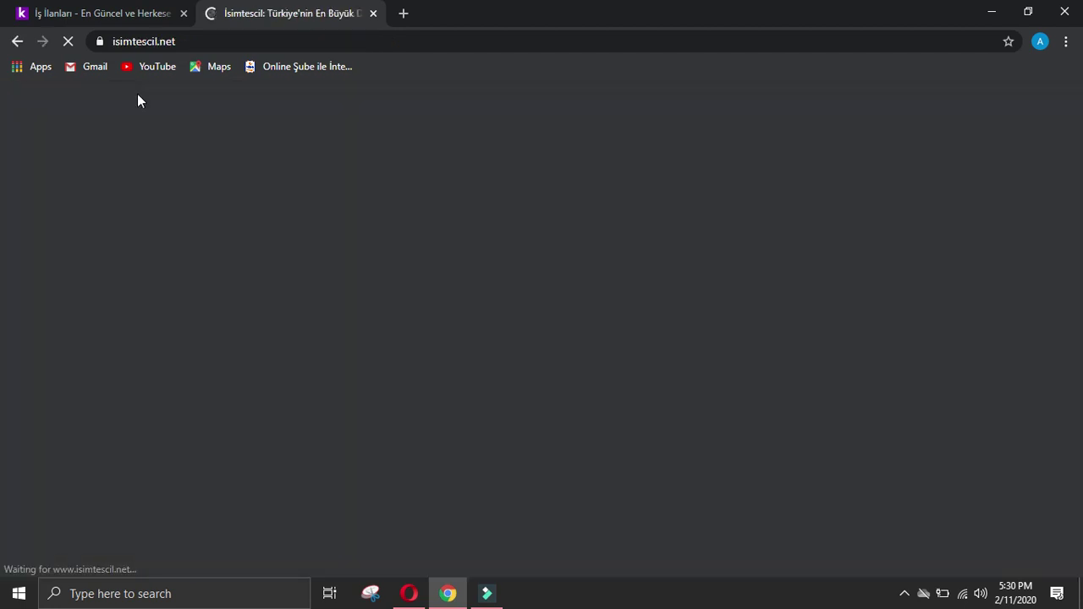
pyautogui.click(265, 42)
pyautogui.hotkey('ctrl', 'c')
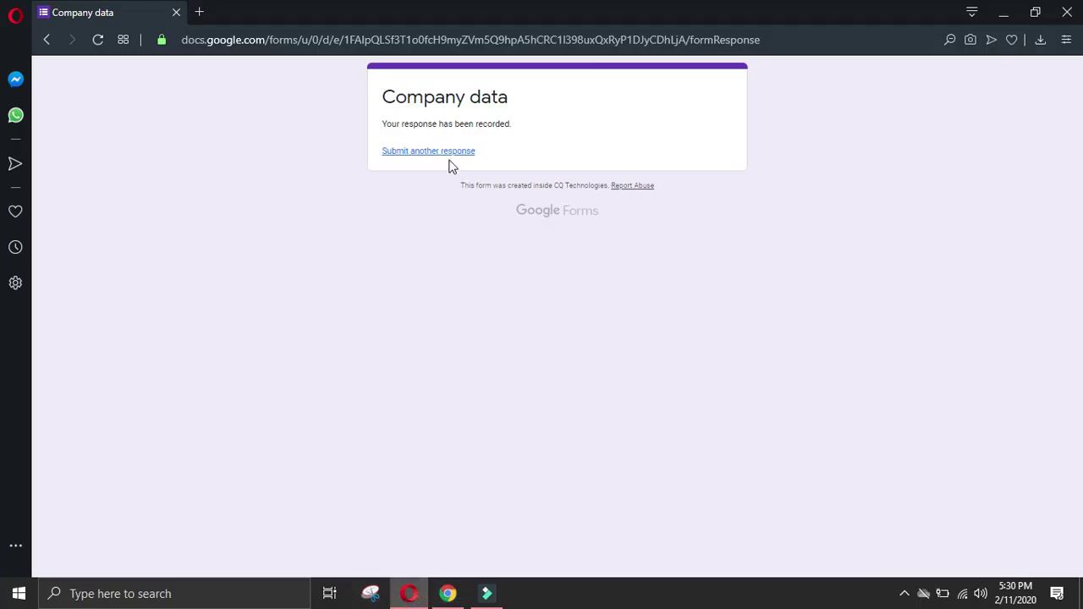
pyautogui.click(452, 153)
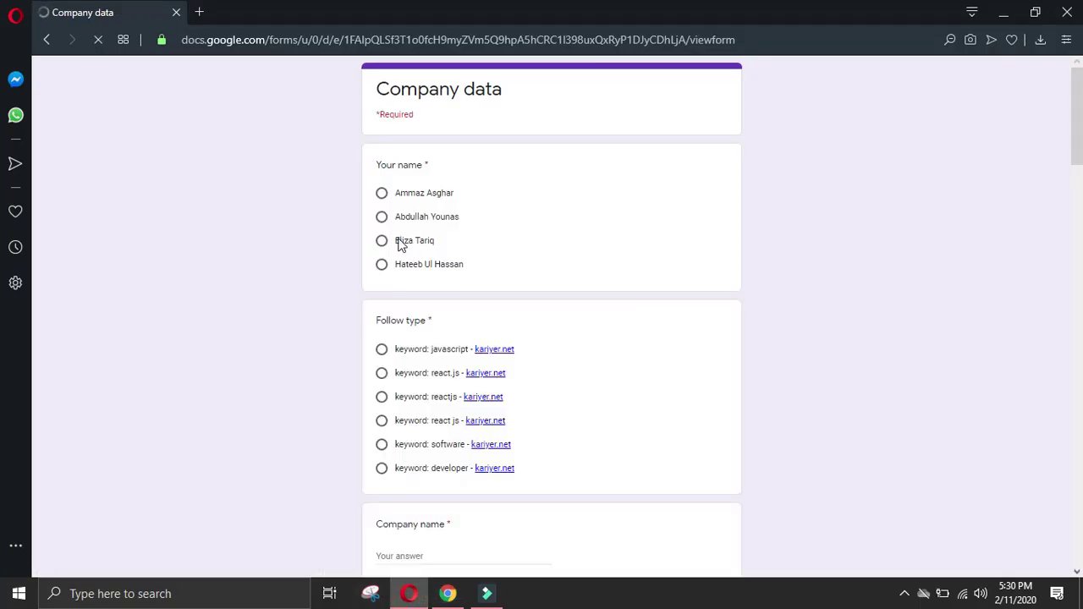
pyautogui.click(382, 193)
pyautogui.click(381, 468)
pyautogui.scroll(-2, 412, 445)
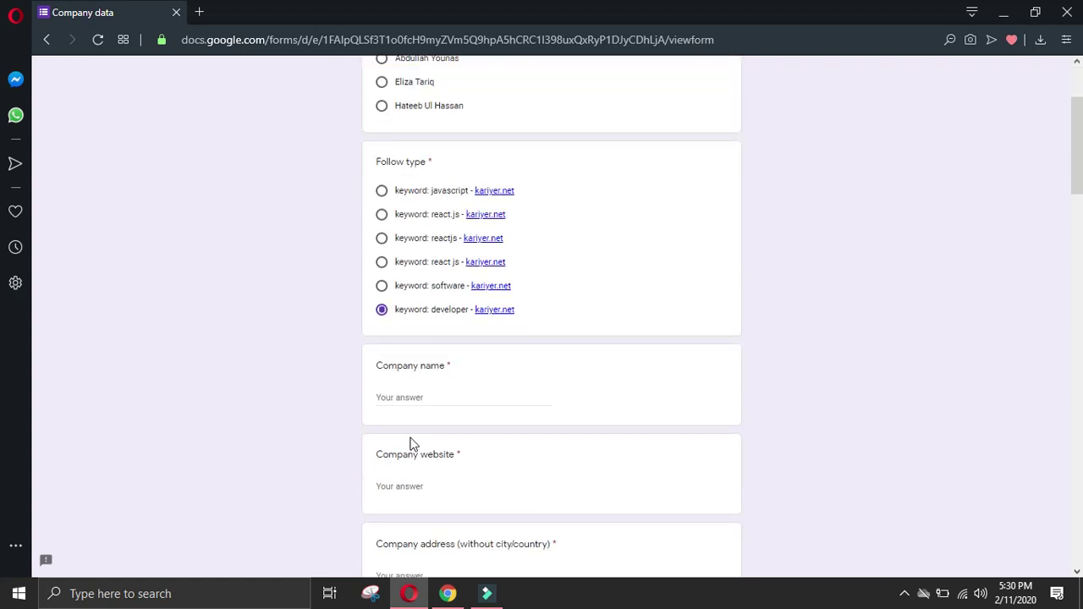
pyautogui.click(420, 482)
pyautogui.hotkey('ctrl', 'v')
pyautogui.scroll(-2, 440, 474)
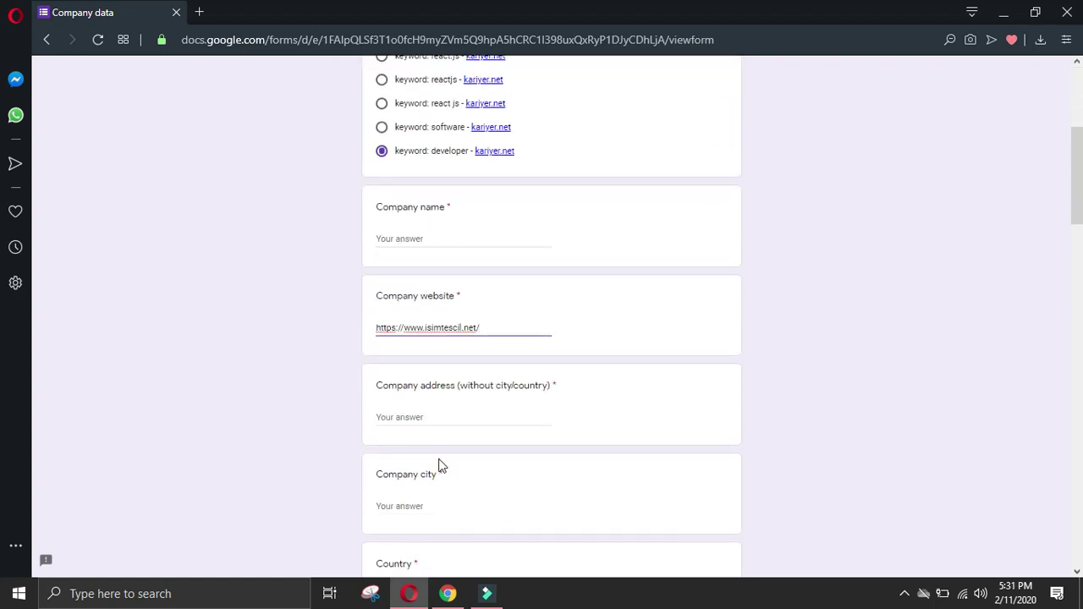
pyautogui.moveTo(463, 328); pyautogui.dragTo(425, 332)
pyautogui.hotkey('ctrl', 'c')
pyautogui.click(435, 236)
pyautogui.hotkey('ctrl', 'v')
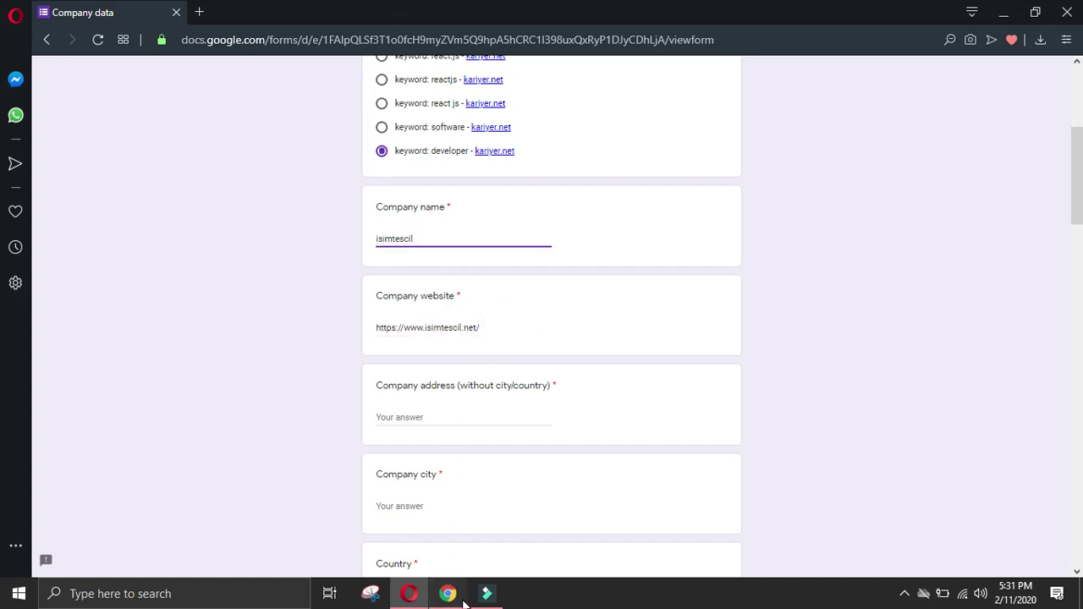
pyautogui.click(464, 602)
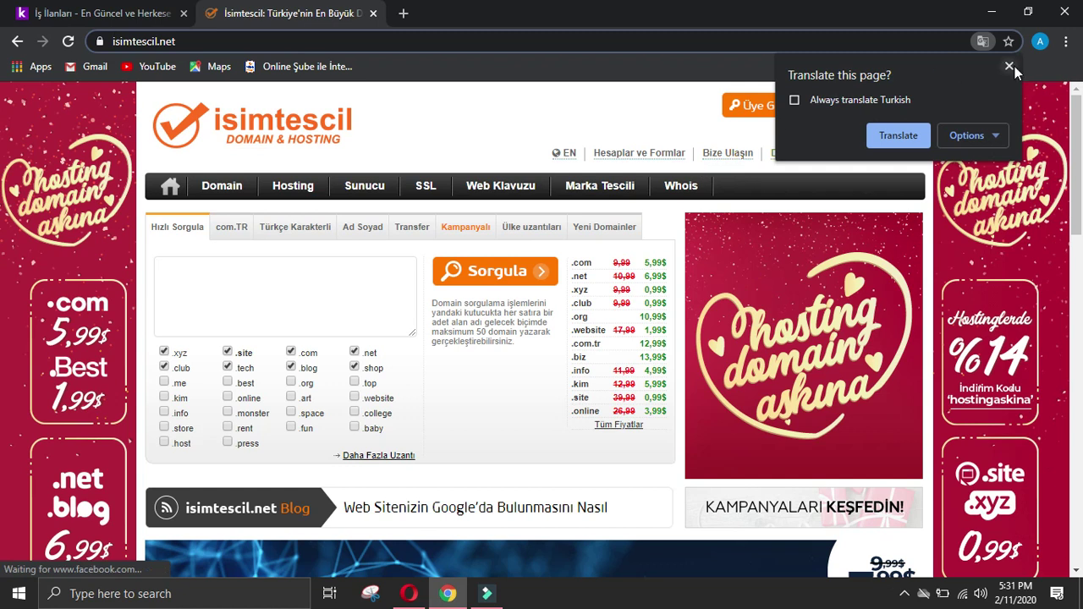
# Step: Open the isimtescil.net contact page and copy the company's street address
pyautogui.click(883, 137)
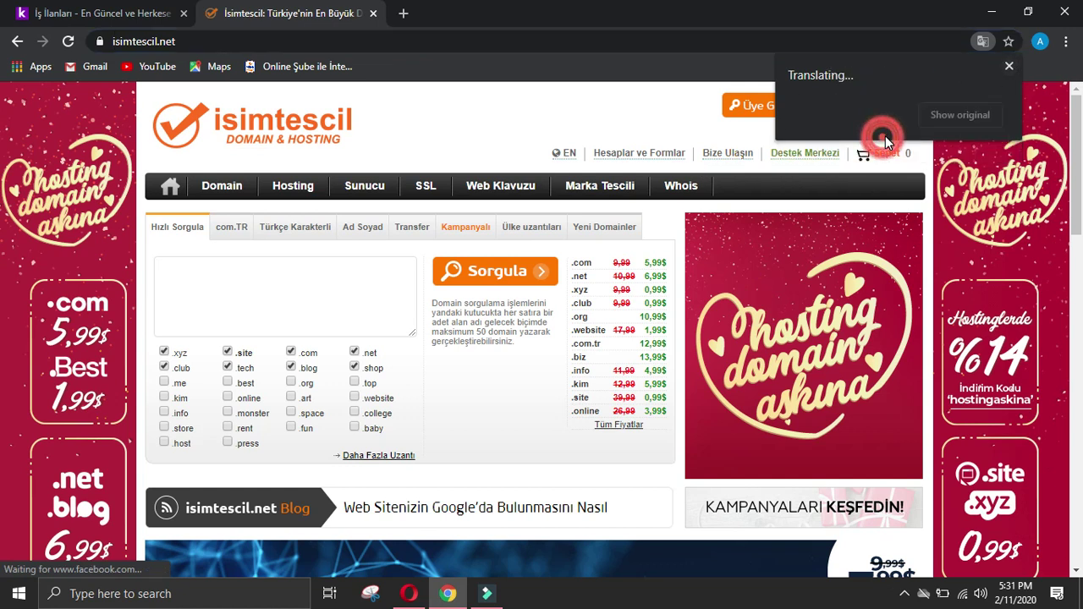
pyautogui.click(1009, 65)
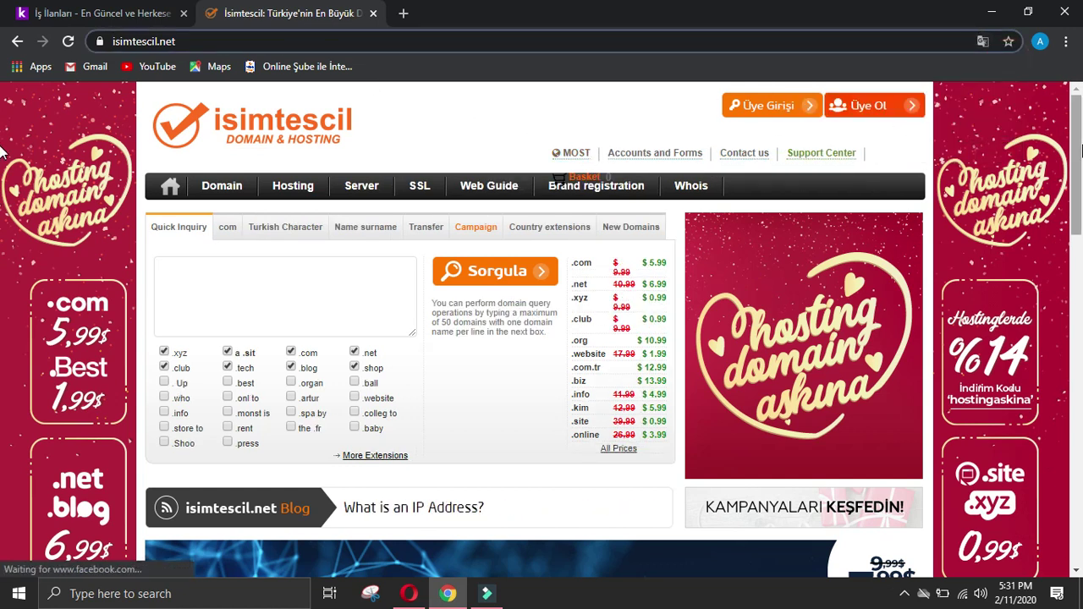
pyautogui.click(740, 152)
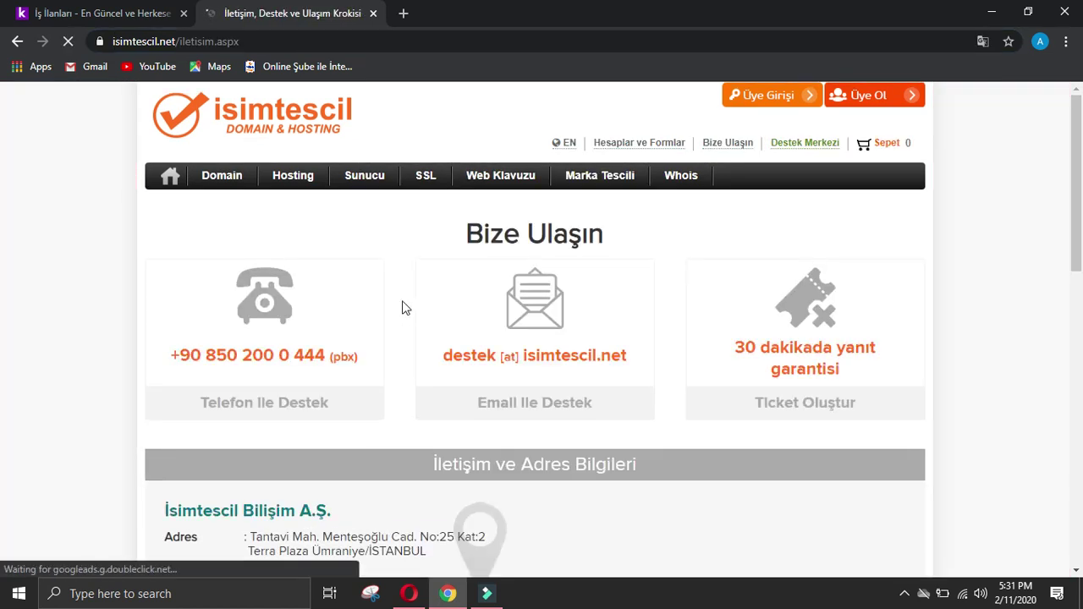
pyautogui.scroll(-1, 424, 311)
pyautogui.scroll(-2, 424, 312)
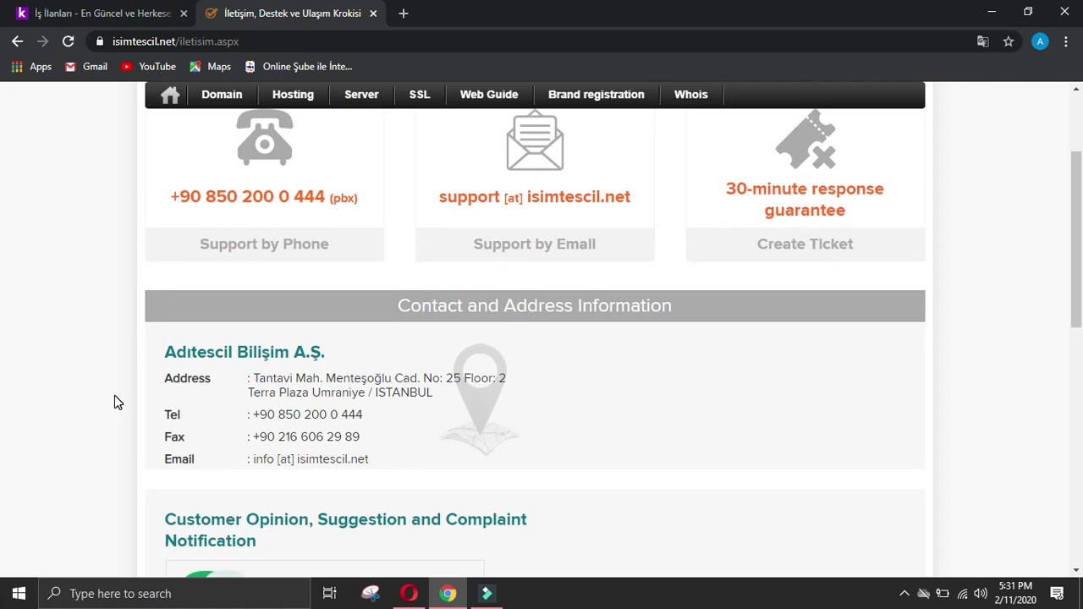
pyautogui.moveTo(254, 377); pyautogui.dragTo(369, 392)
pyautogui.click(408, 593)
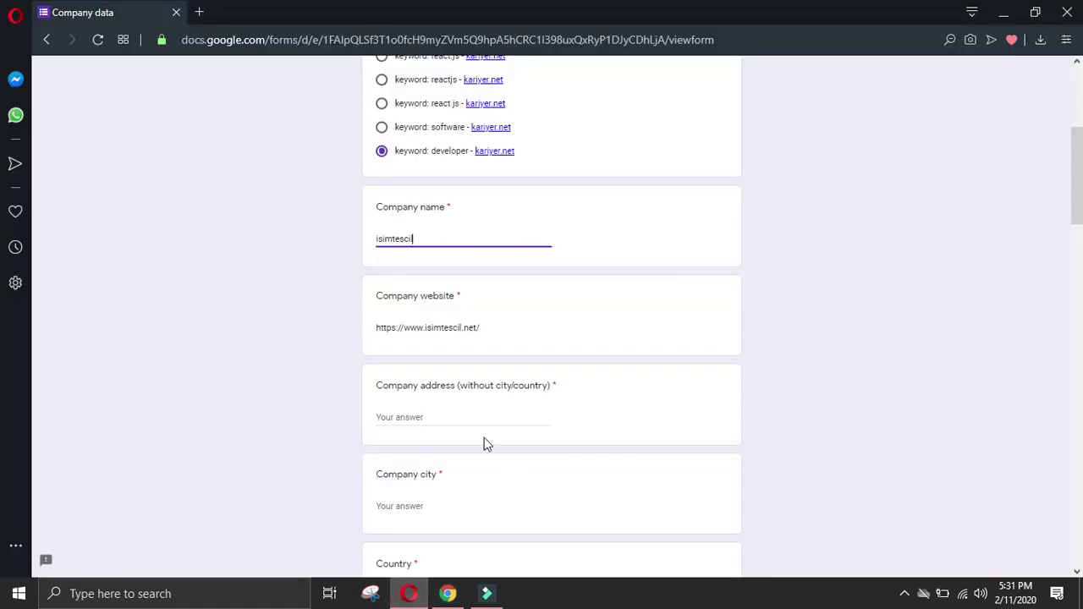
# Step: Paste the company street address, then enter Istanbul as city and Turkey as country
pyautogui.click(468, 426)
pyautogui.write('Tantavi Mah. Menteşoğlu Cad. No: 25 Floor: 2')
pyautogui.click(464, 509)
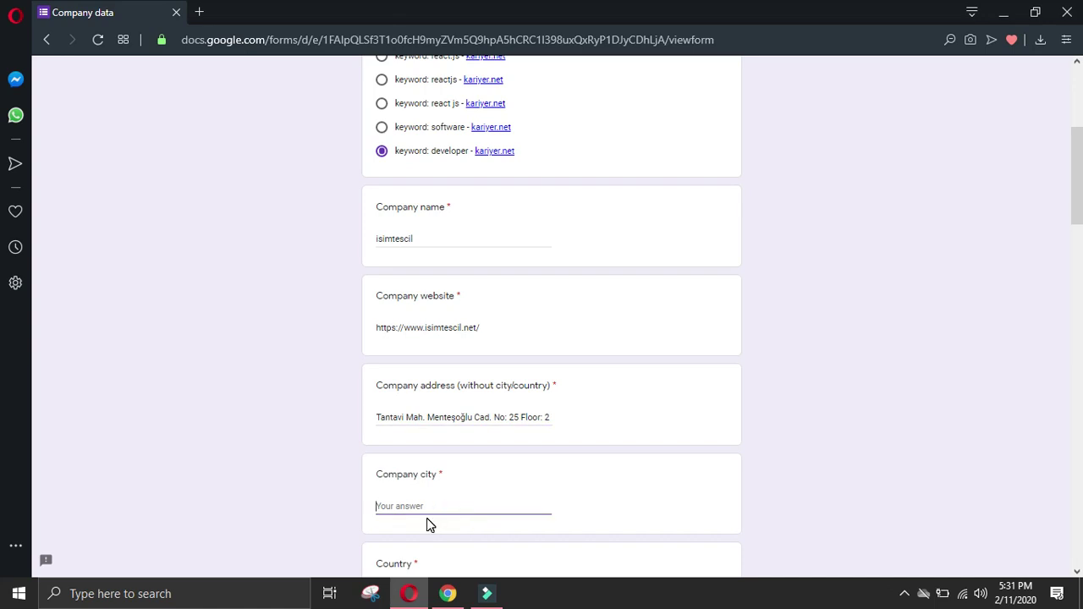
pyautogui.write('Istanbul')
pyautogui.scroll(-2, 452, 513)
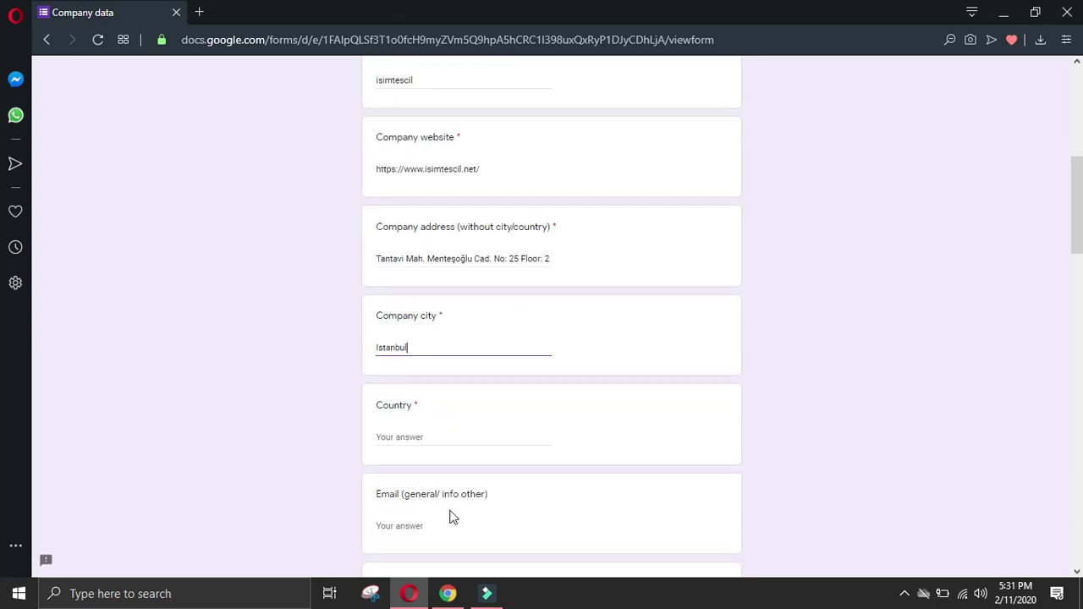
pyautogui.click(416, 436)
pyautogui.write('Turkey')
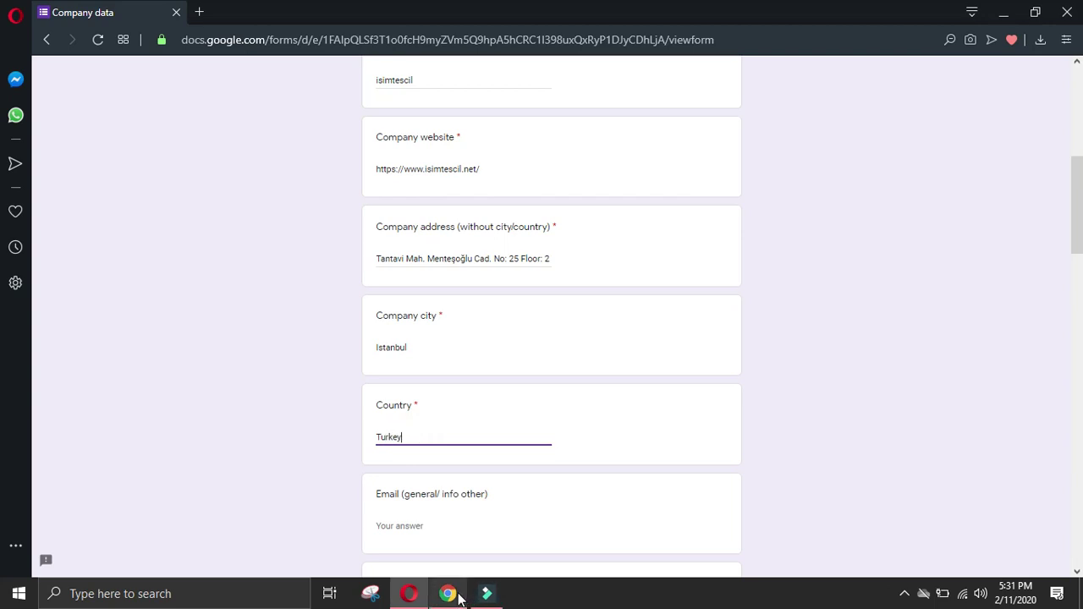
# Step: Copy the company telephone number from the contact page into the Phone answer
pyautogui.click(448, 593)
pyautogui.click(24, 466)
pyautogui.moveTo(365, 418); pyautogui.dragTo(251, 415)
pyautogui.hotkey('ctrl', 'c')
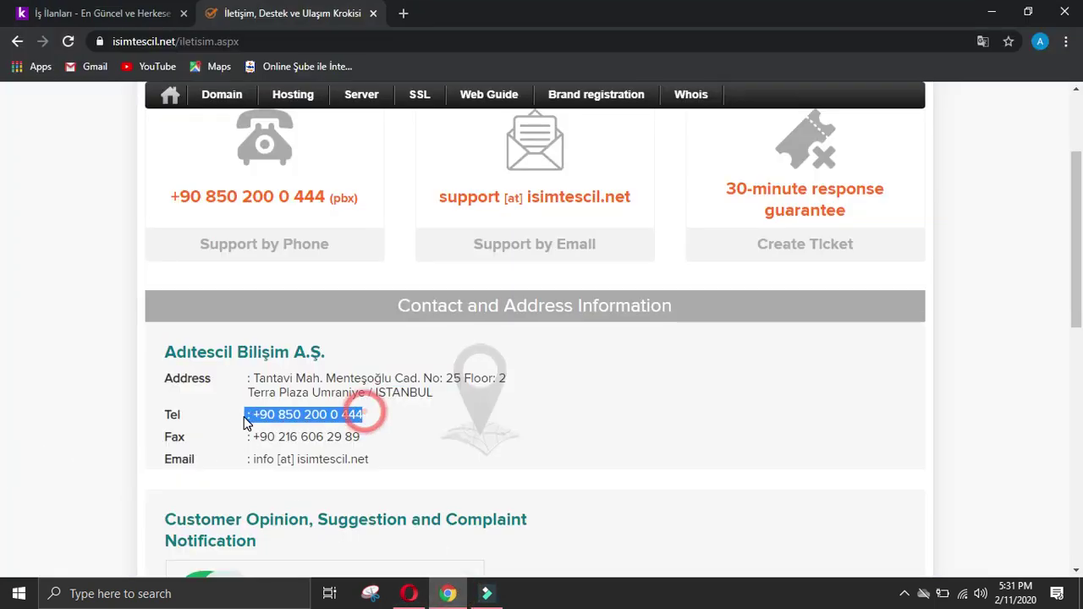
pyautogui.click(408, 593)
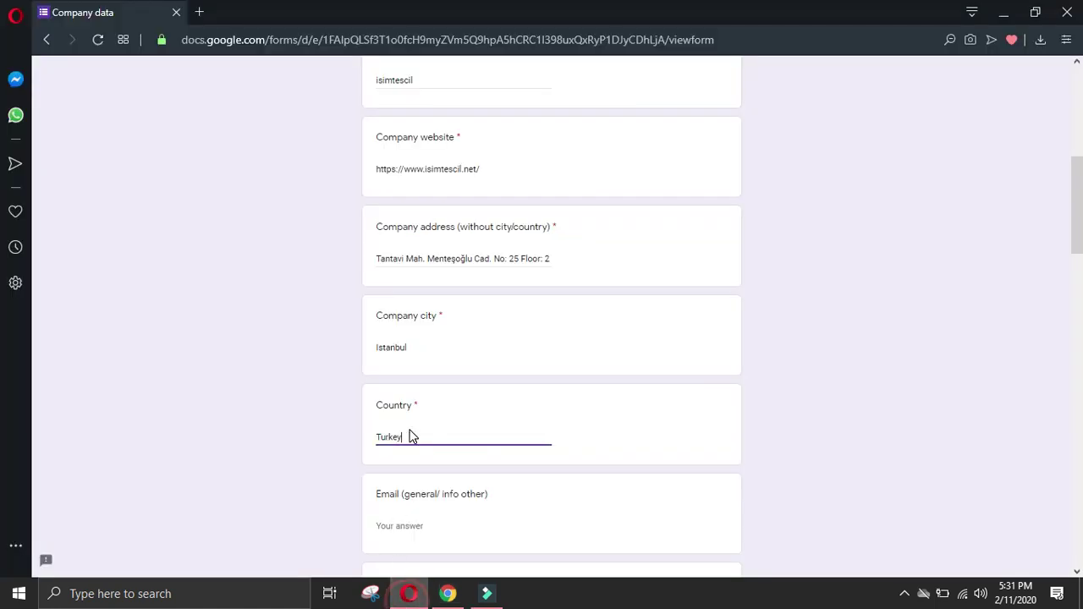
pyautogui.scroll(-2, 435, 477)
pyautogui.scroll(-2, 439, 530)
pyautogui.click(452, 408)
pyautogui.hotkey('ctrl', 'v')
# Step: Copy the company fax number from the contact page into All other details
pyautogui.click(447, 593)
pyautogui.click(92, 413)
pyautogui.moveTo(373, 437); pyautogui.dragTo(251, 437)
pyautogui.hotkey('ctrl', 'c')
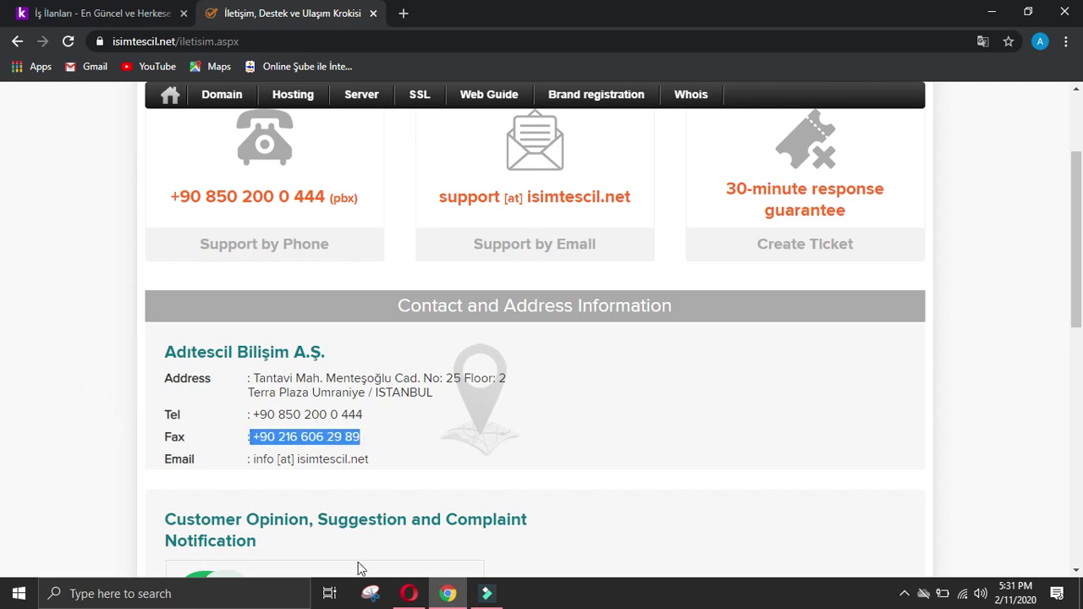
pyautogui.click(409, 593)
pyautogui.scroll(-10, 728, 457)
pyautogui.click(631, 436)
pyautogui.hotkey('ctrl', 'v')
# Step: Paste the general contact e-mail into the Email answer, replacing [at] with @
pyautogui.click(447, 593)
pyautogui.click(24, 357)
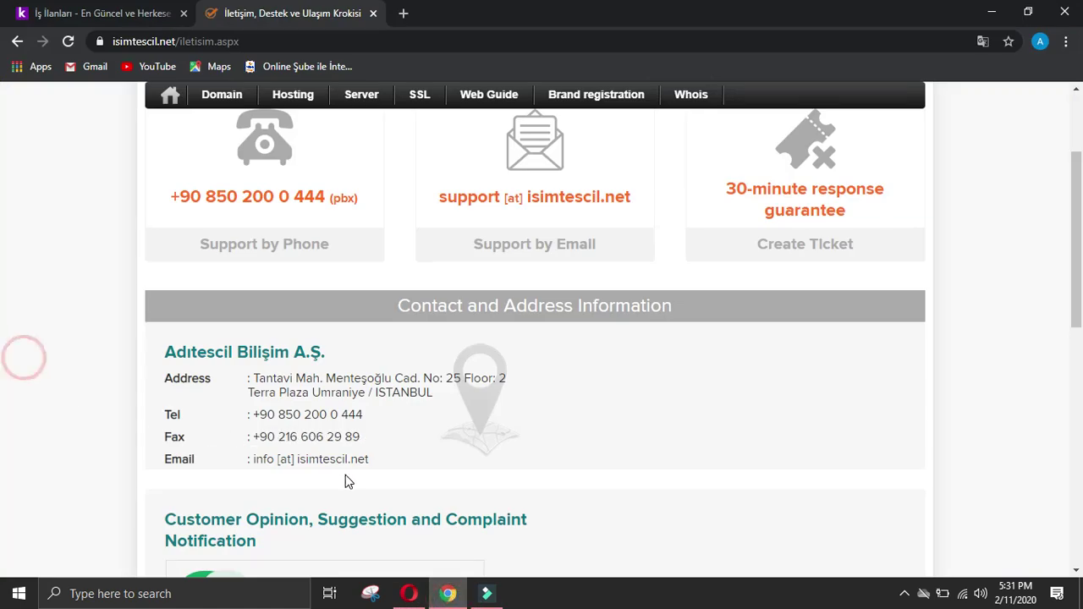
pyautogui.moveTo(386, 459); pyautogui.dragTo(253, 459)
pyautogui.hotkey('ctrl', 'c')
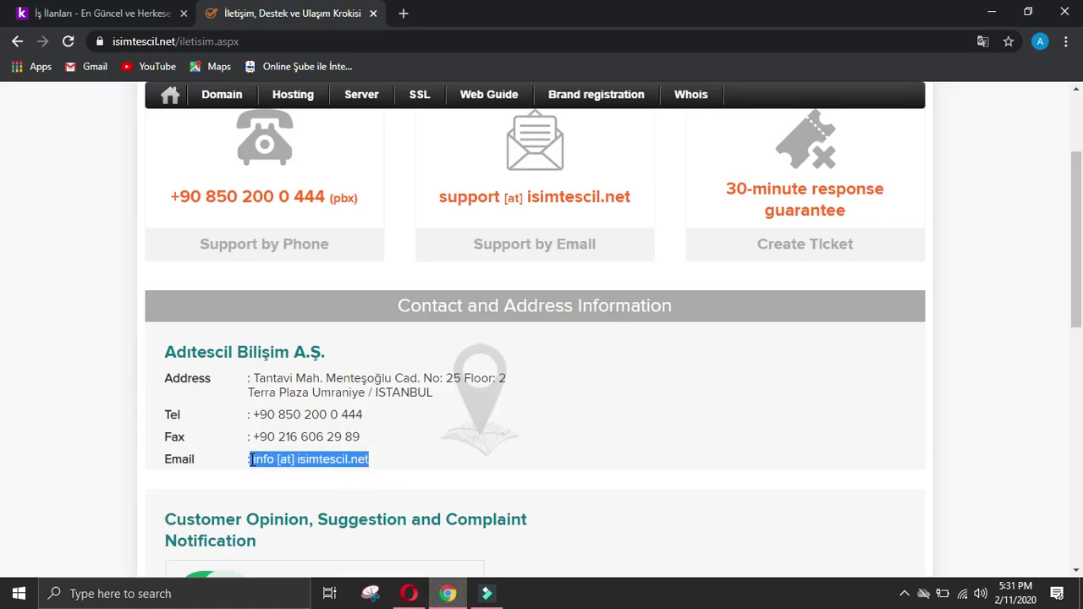
pyautogui.click(408, 593)
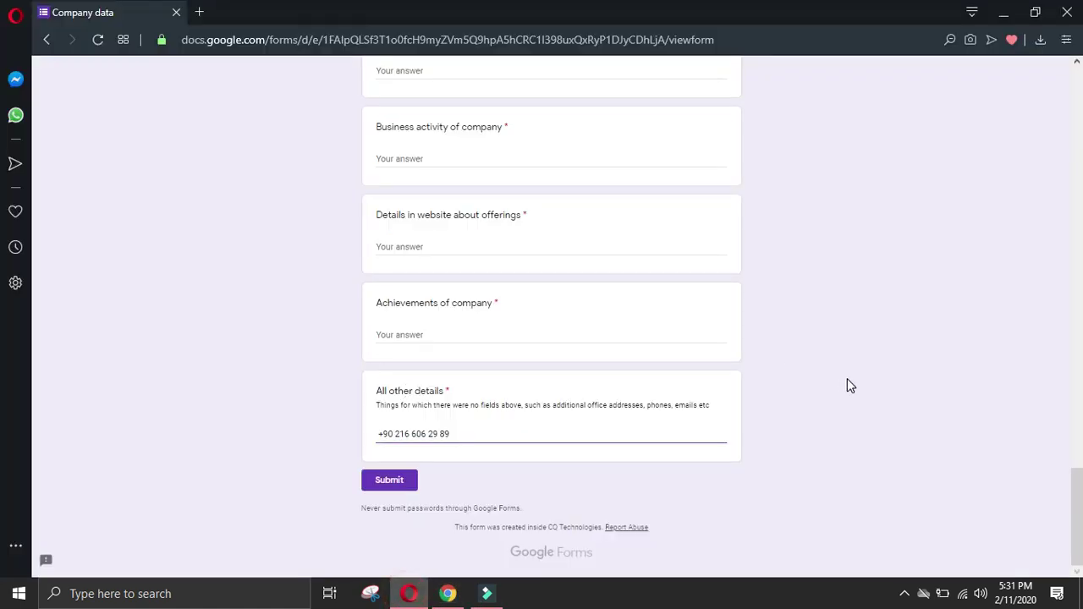
pyautogui.scroll(15, 382, 387)
pyautogui.click(435, 155)
pyautogui.hotkey('ctrl', 'v')
pyautogui.doubleClick(409, 156)
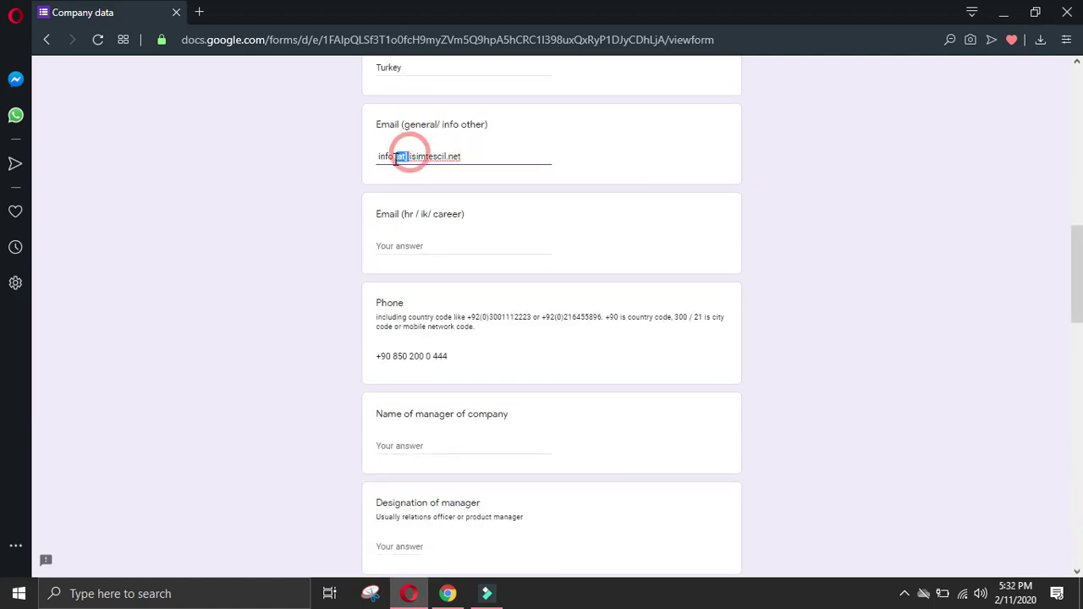
pyautogui.press('BackSpace')
pyautogui.press('BackSpace')
pyautogui.write('@')
pyautogui.write('@')
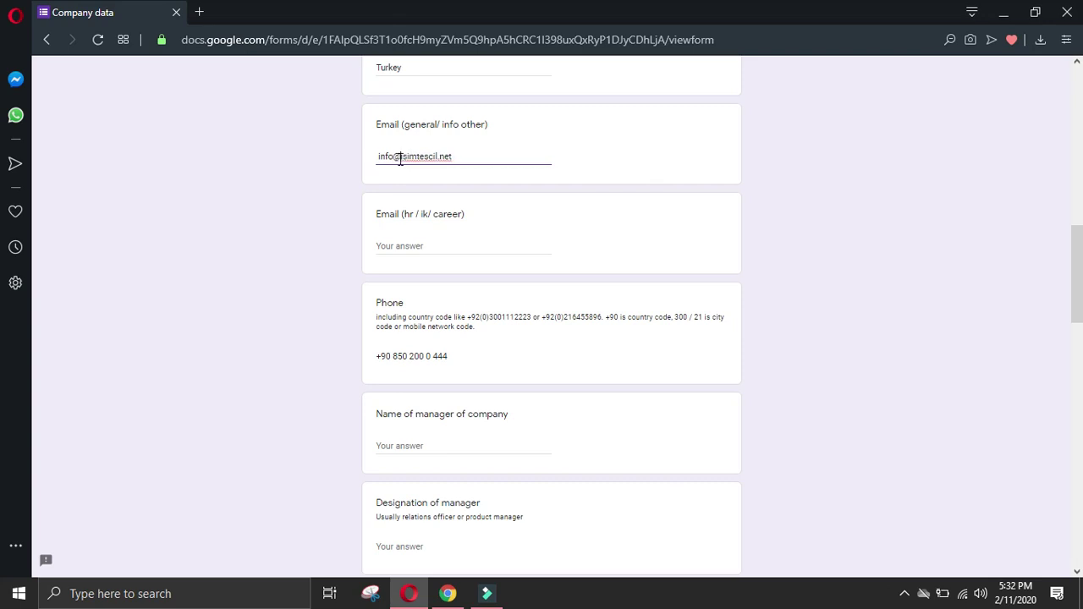
pyautogui.click(448, 593)
pyautogui.click(42, 383)
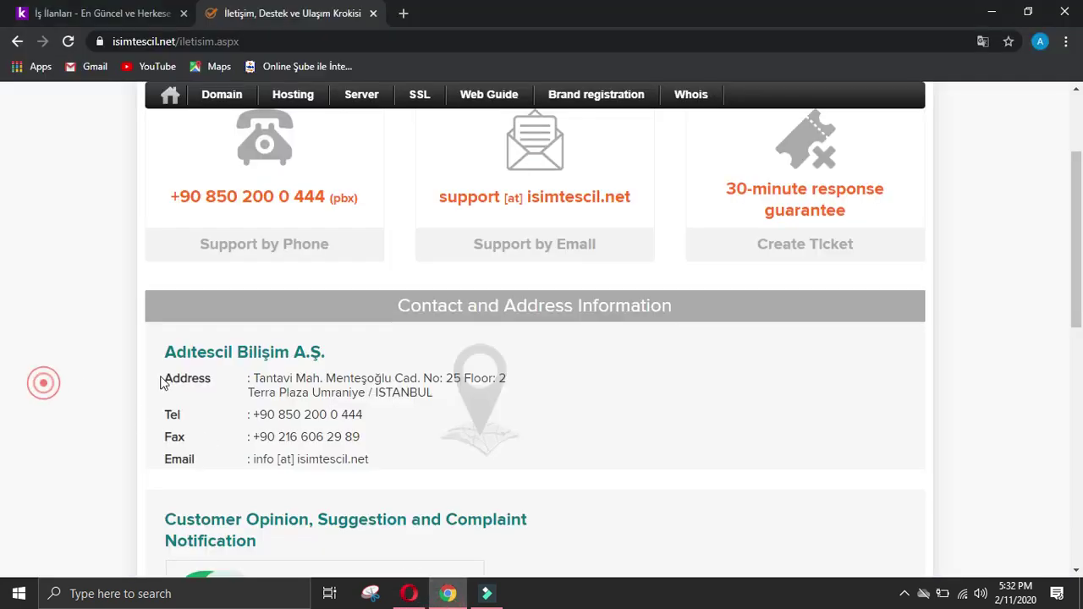
pyautogui.scroll(-10, 166, 380)
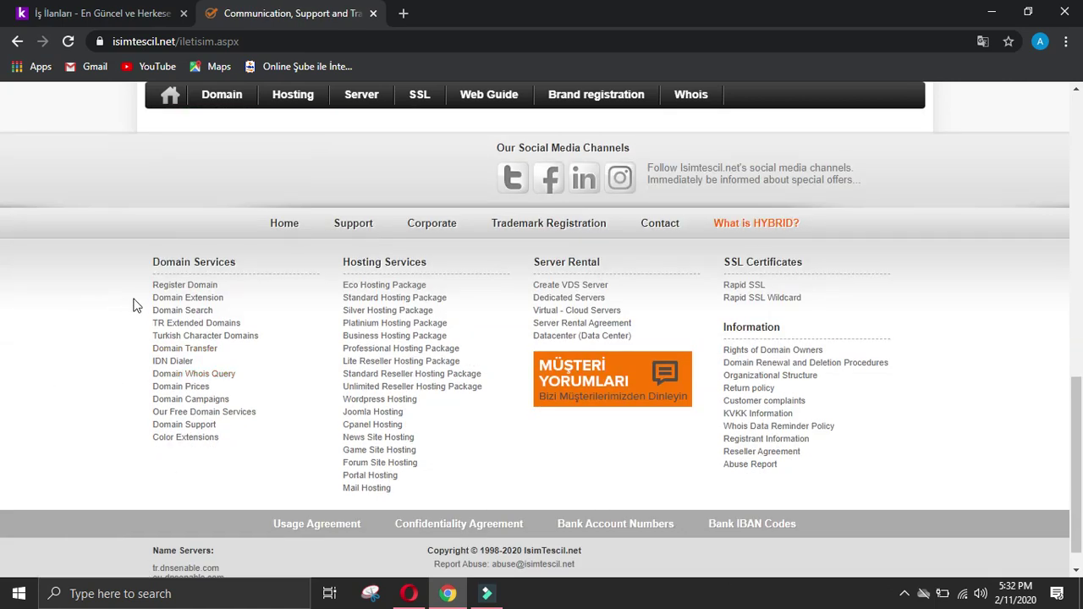
# Step: Copy the footer's Domain Services list into the Details of owner answer
pyautogui.moveTo(149, 276); pyautogui.dragTo(229, 443)
pyautogui.click(229, 444)
pyautogui.moveTo(149, 261); pyautogui.dragTo(221, 438)
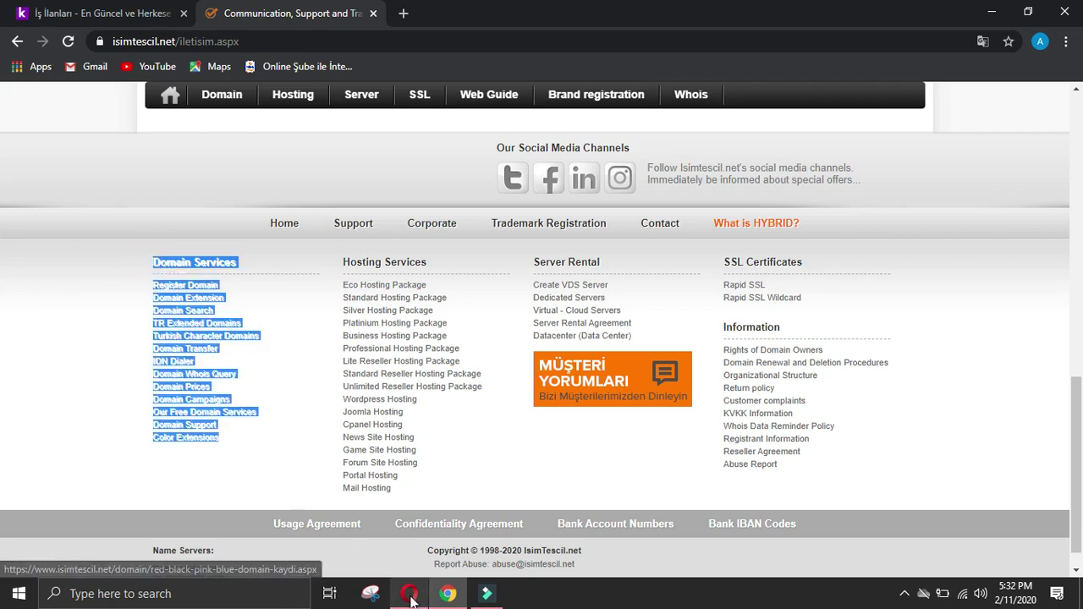
pyautogui.click(409, 593)
pyautogui.scroll(-8, 1007, 462)
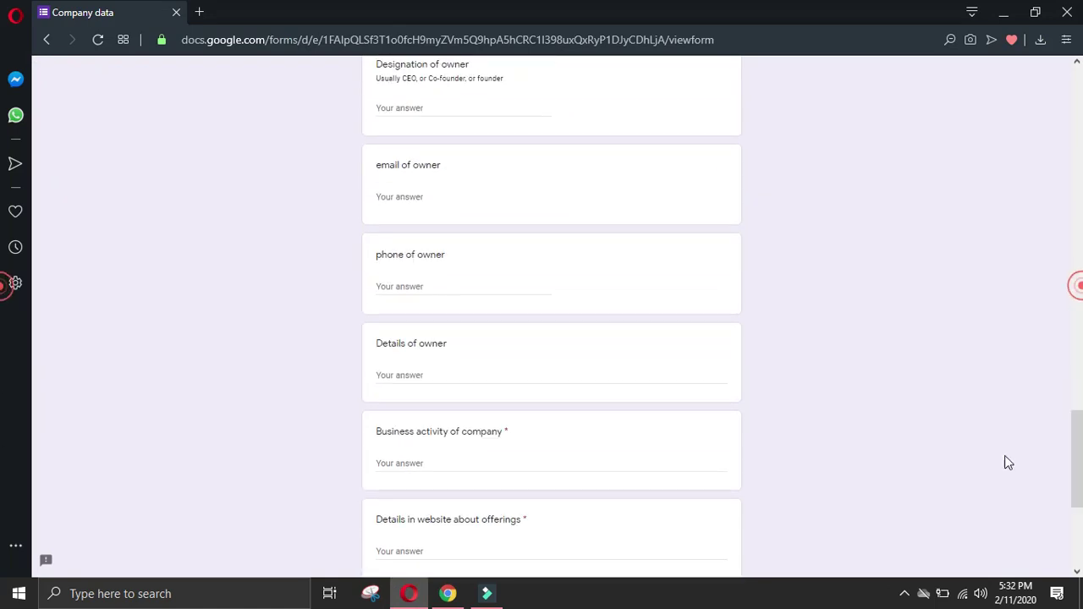
pyautogui.click(491, 376)
pyautogui.write('Domain ServicesRegister DomainDomain ExtensionDomain SearchTR Extended DomainsTurkish Character DomainsDomain TransferIDN DialerDomain Whois QueryDomain PricesDomain CampaignsOur Free Domain ServicesDomain SupportColor Extensions')
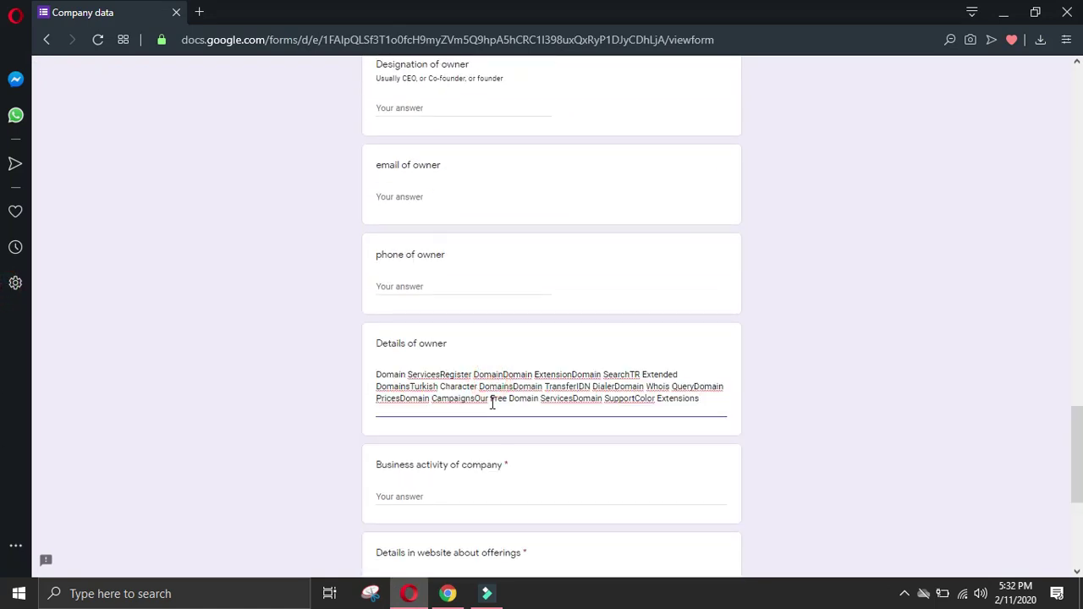
# Step: Add spaces between joined domain terms from Register Domain through Transfer IDN
pyautogui.click(442, 375)
pyautogui.click(507, 375)
pyautogui.click(579, 374)
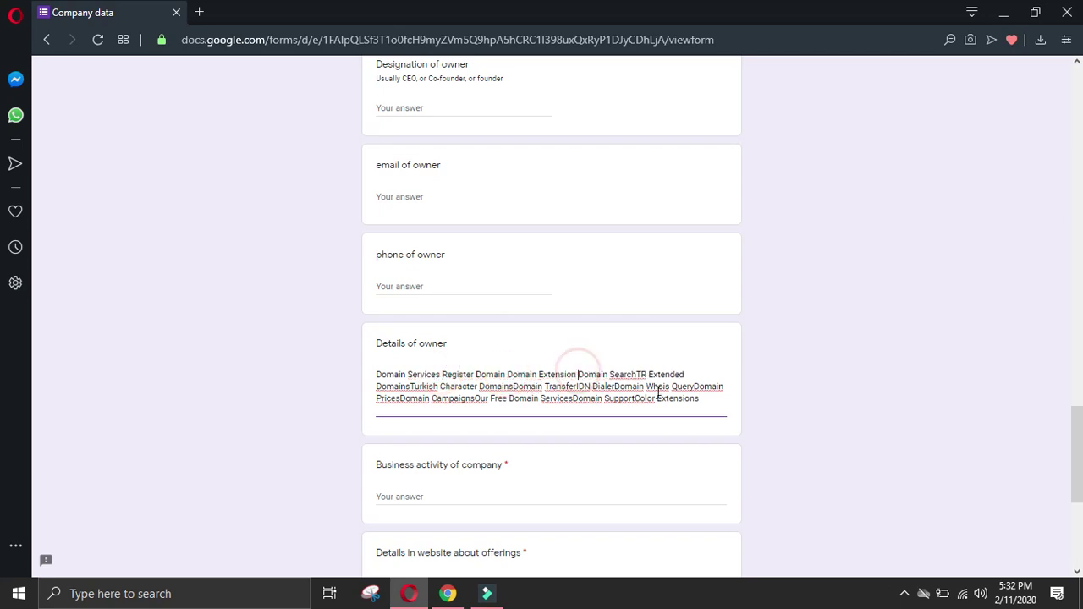
pyautogui.click(637, 374)
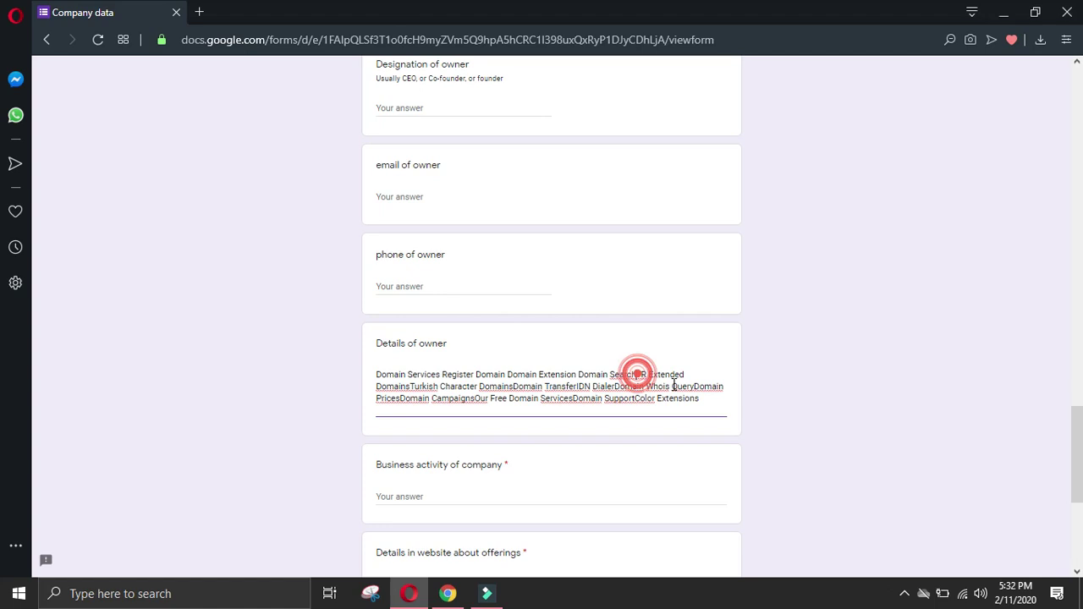
pyautogui.click(411, 386)
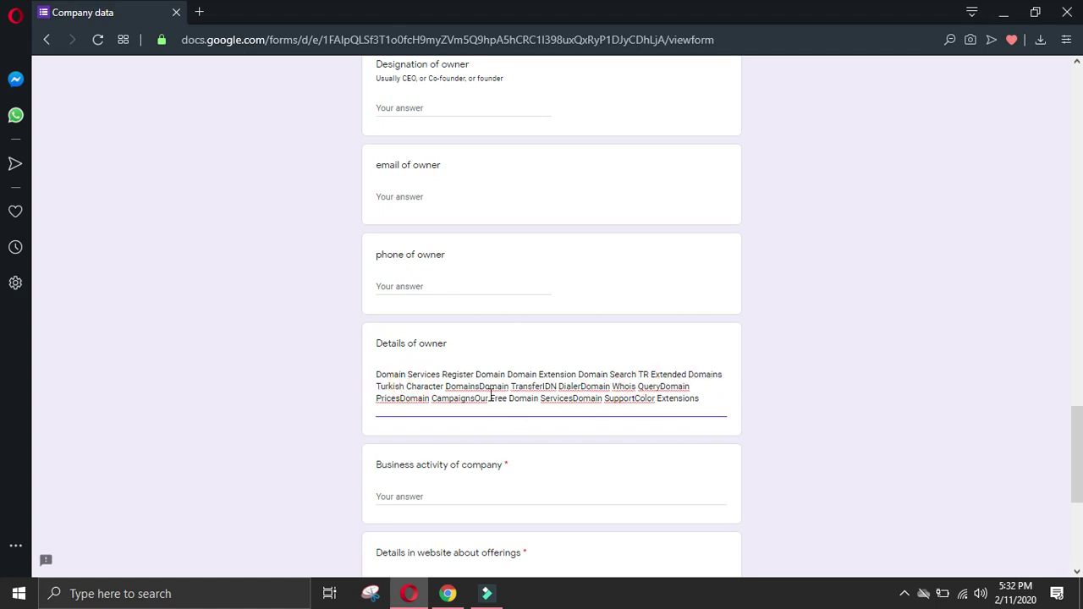
pyautogui.click(480, 387)
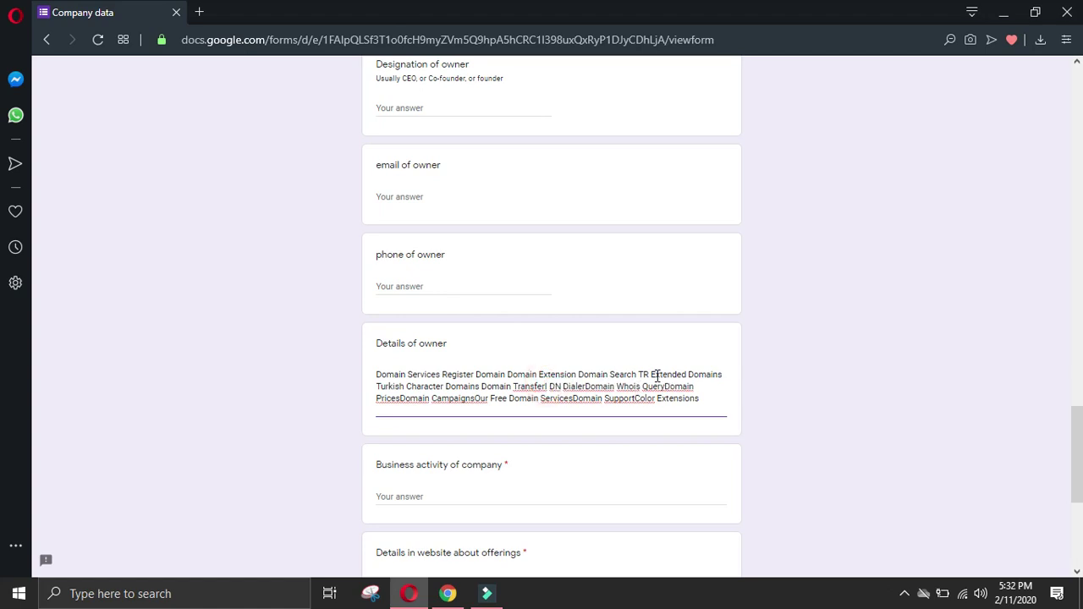
pyautogui.press('BackSpace')
pyautogui.press('Left')
# Step: Separate the remaining domain terms from Dialer through Support Color, then start a new line
pyautogui.click(588, 387)
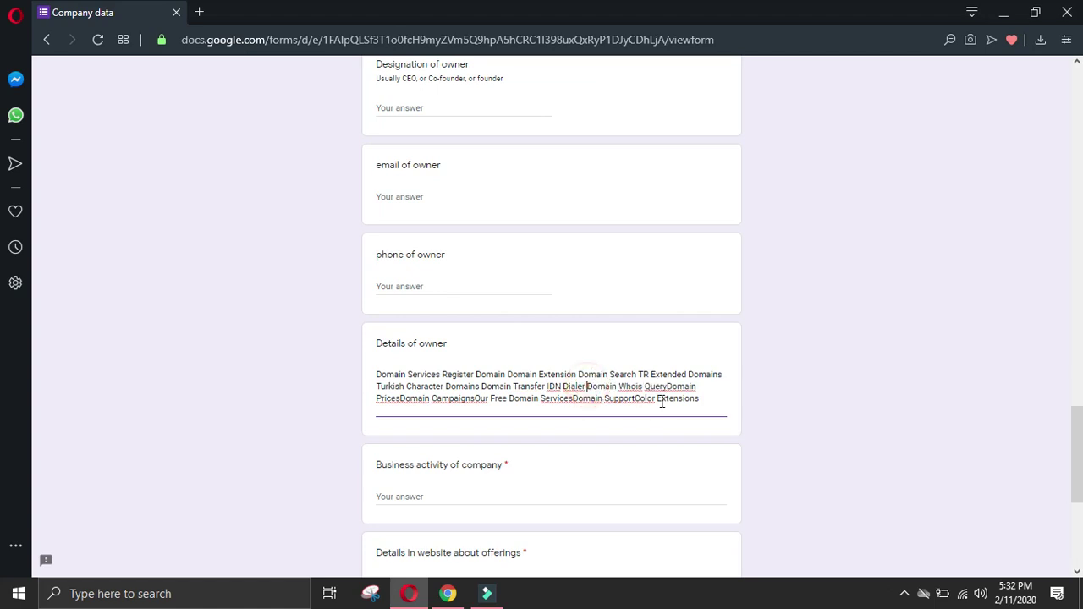
pyautogui.click(670, 388)
pyautogui.click(399, 398)
pyautogui.click(452, 398)
pyautogui.click(552, 398)
pyautogui.click(617, 398)
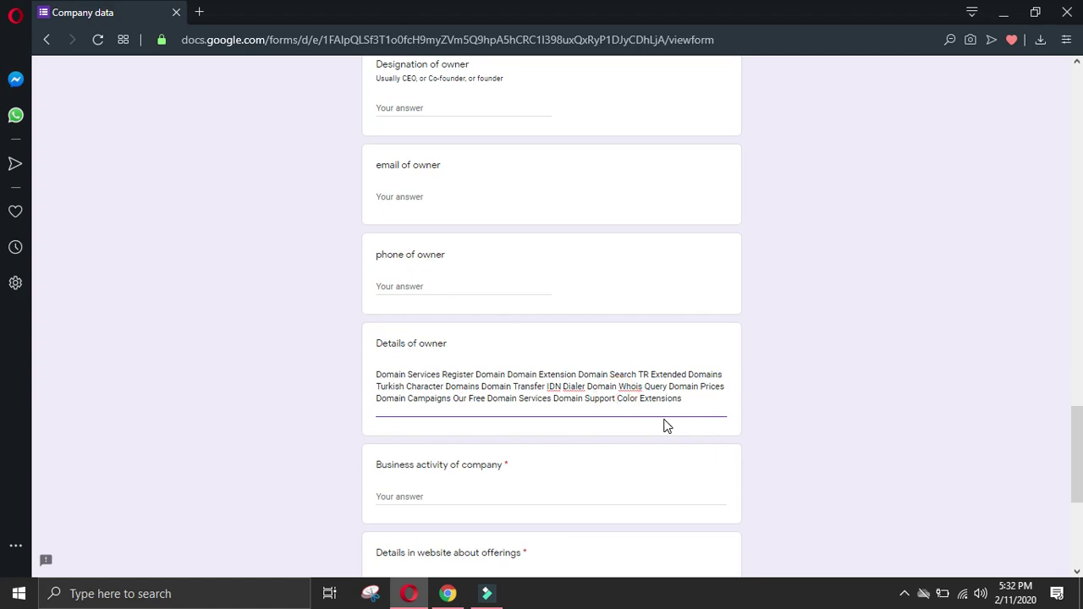
pyautogui.press('Return')
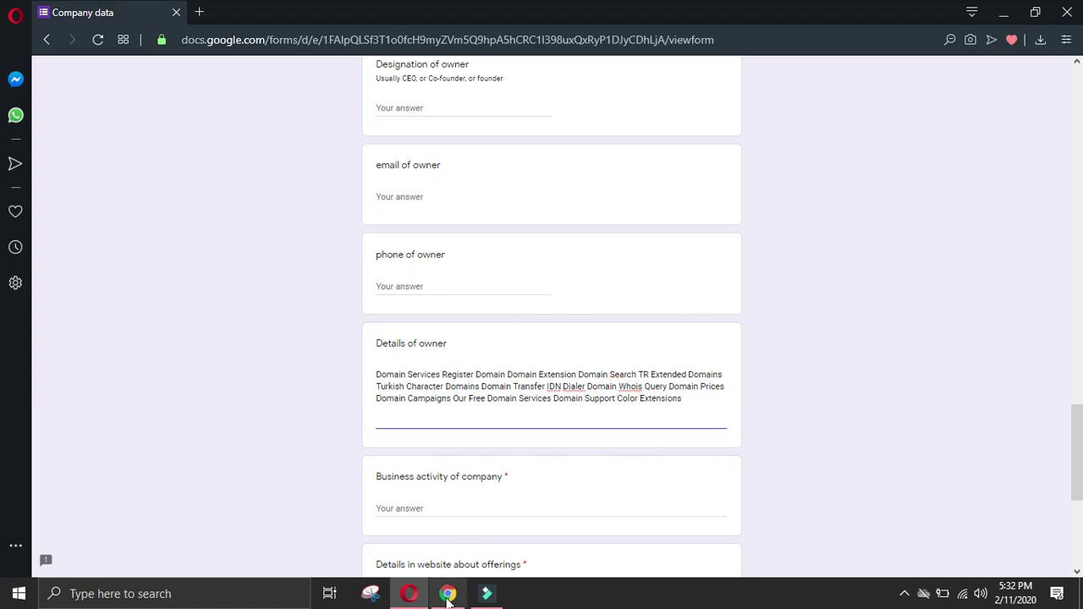
# Step: Copy the site's Hosting Services list and paste it below the domain list
pyautogui.click(448, 594)
pyautogui.click(47, 395)
pyautogui.moveTo(331, 265); pyautogui.dragTo(449, 490)
pyautogui.hotkey('ctrl', 'c')
pyautogui.click(408, 594)
pyautogui.hotkey('ctrl', 'v')
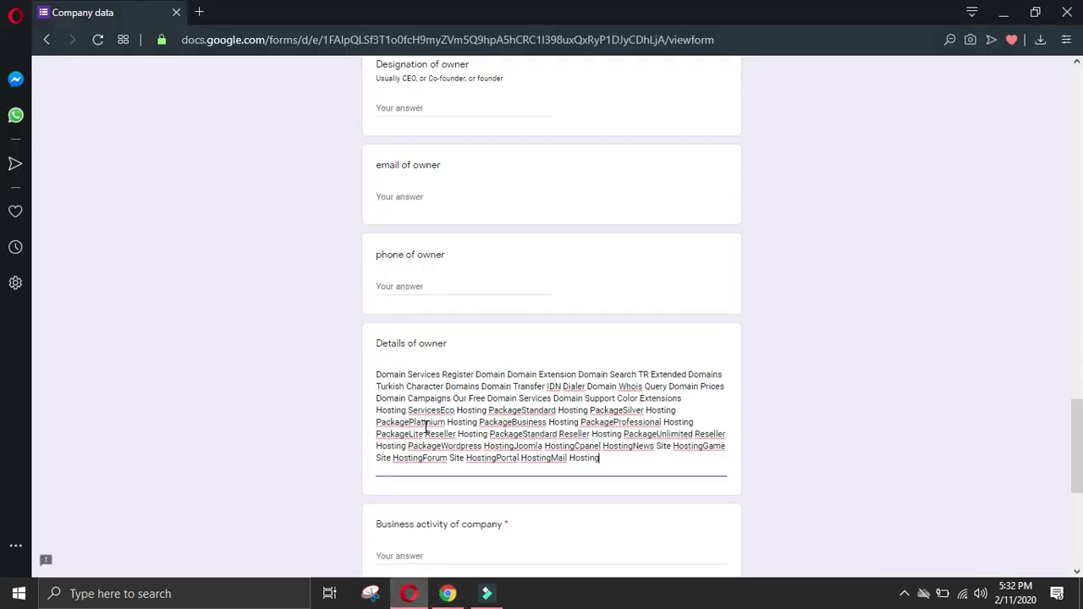
# Step: Insert spaces between the joined hosting package names, from Eco through Unlimited
pyautogui.click(440, 409)
pyautogui.click(525, 410)
pyautogui.click(628, 411)
pyautogui.press('BackSpace')
pyautogui.press('Left')
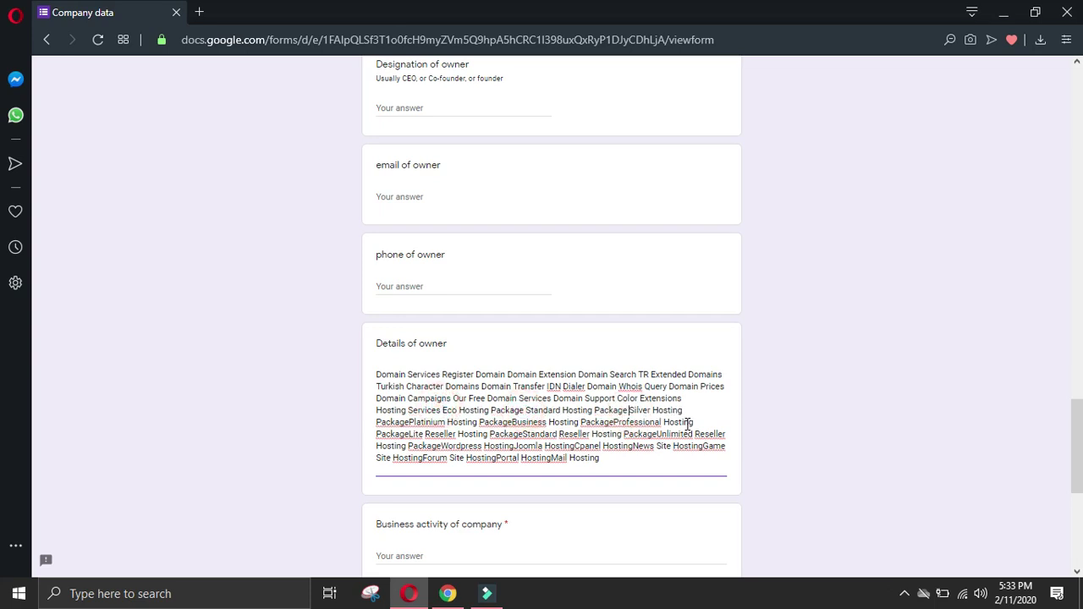
pyautogui.click(412, 422)
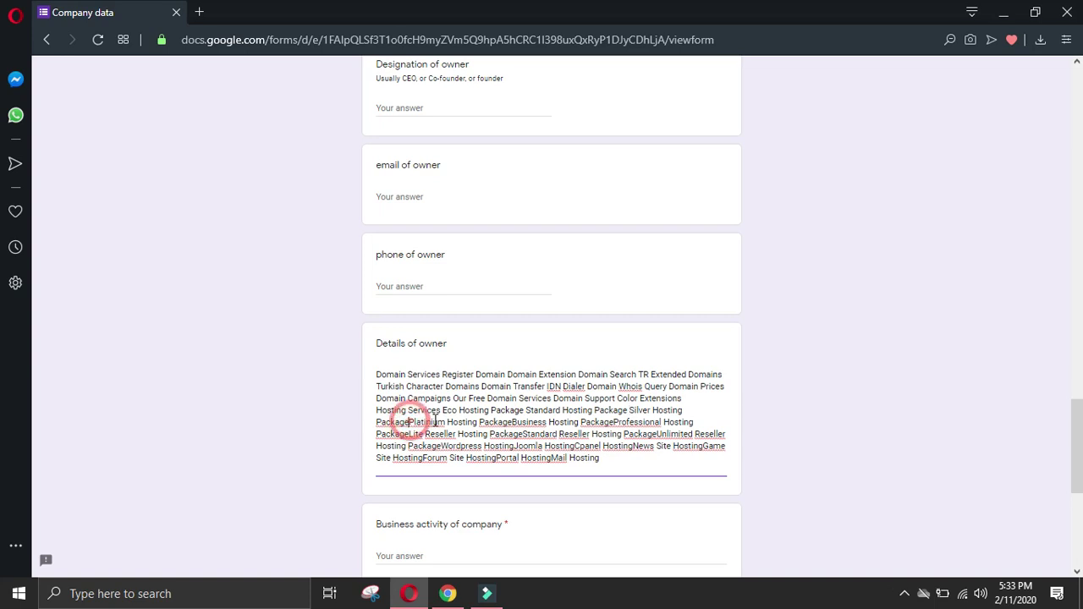
pyautogui.click(480, 421)
pyautogui.click(582, 421)
pyautogui.click(700, 422)
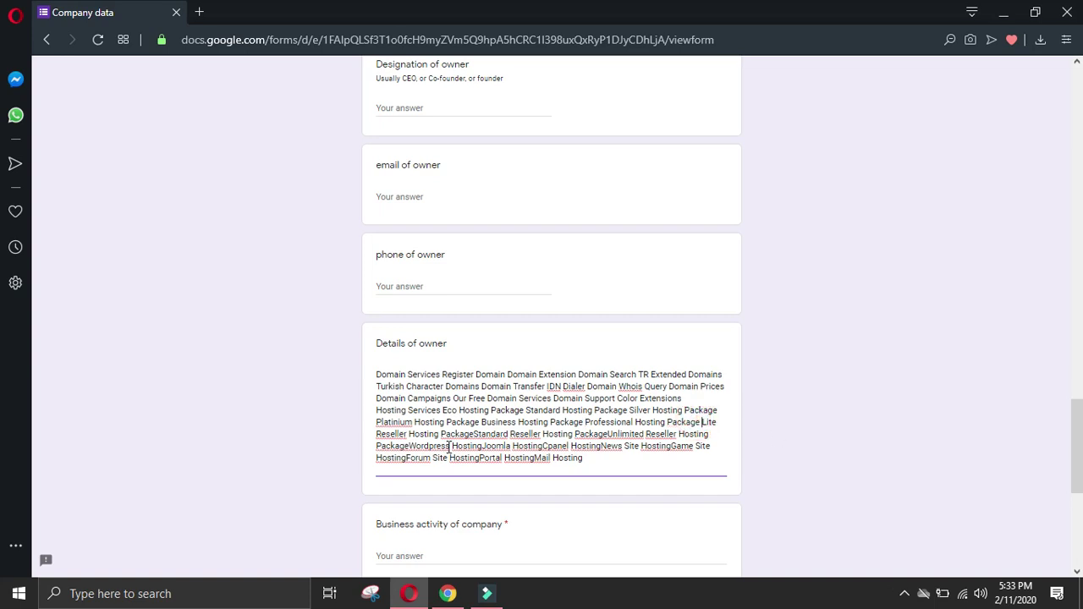
pyautogui.click(475, 434)
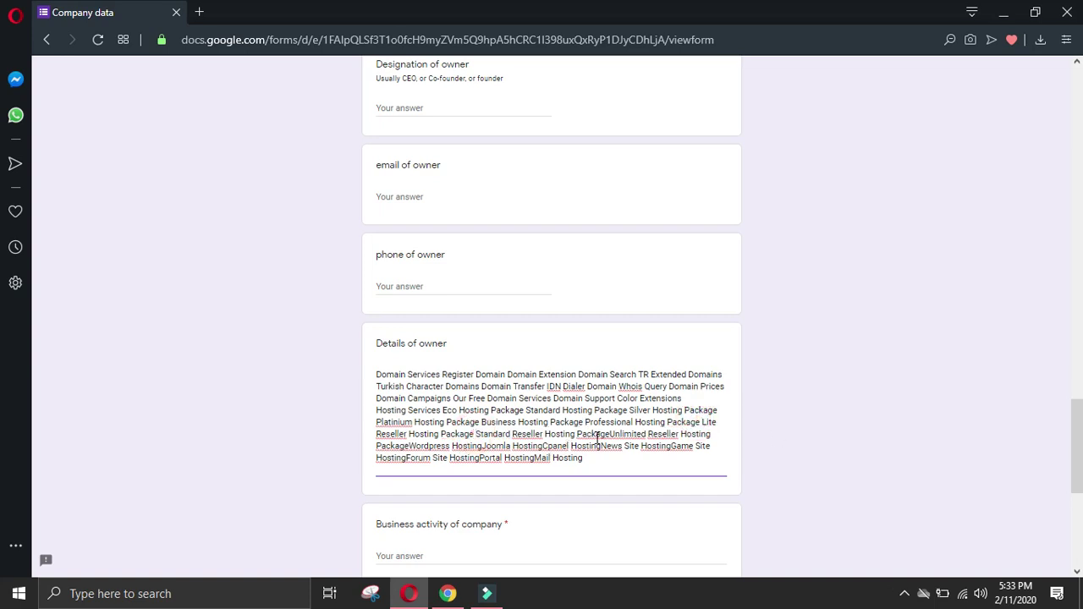
pyautogui.click(613, 435)
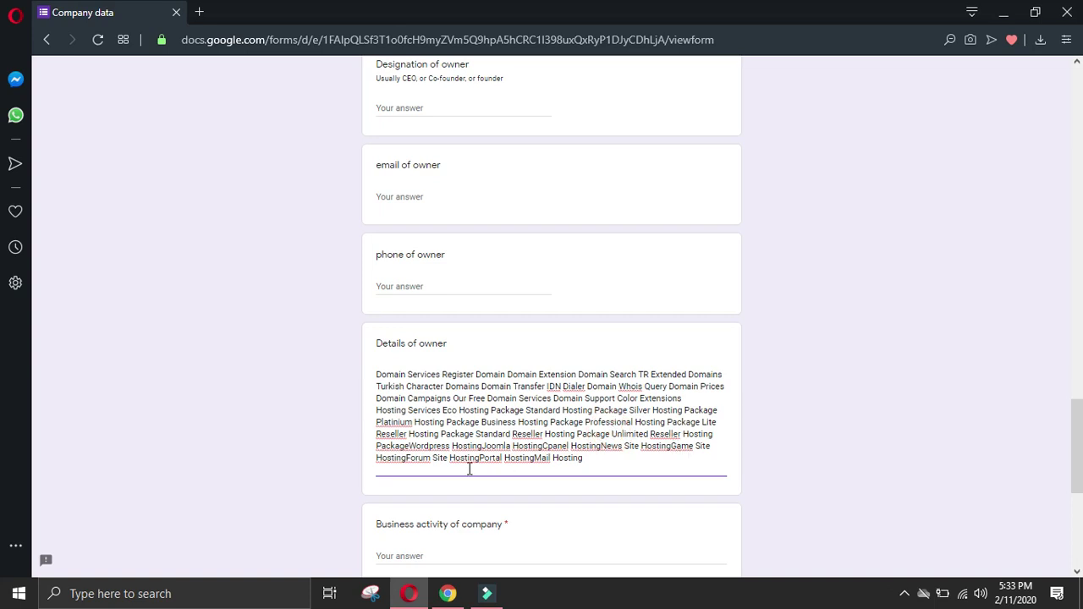
# Step: Add spaces before Wordpress, Joomla, Cpanel, Game, News, Forum, Portal and Mail hosting
pyautogui.click(411, 446)
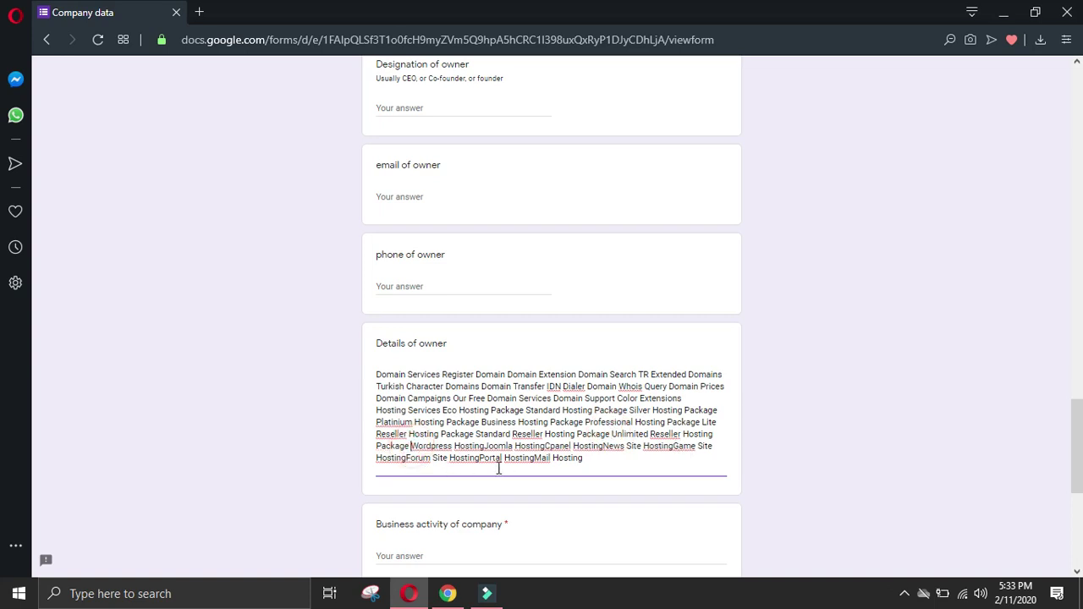
pyautogui.click(486, 446)
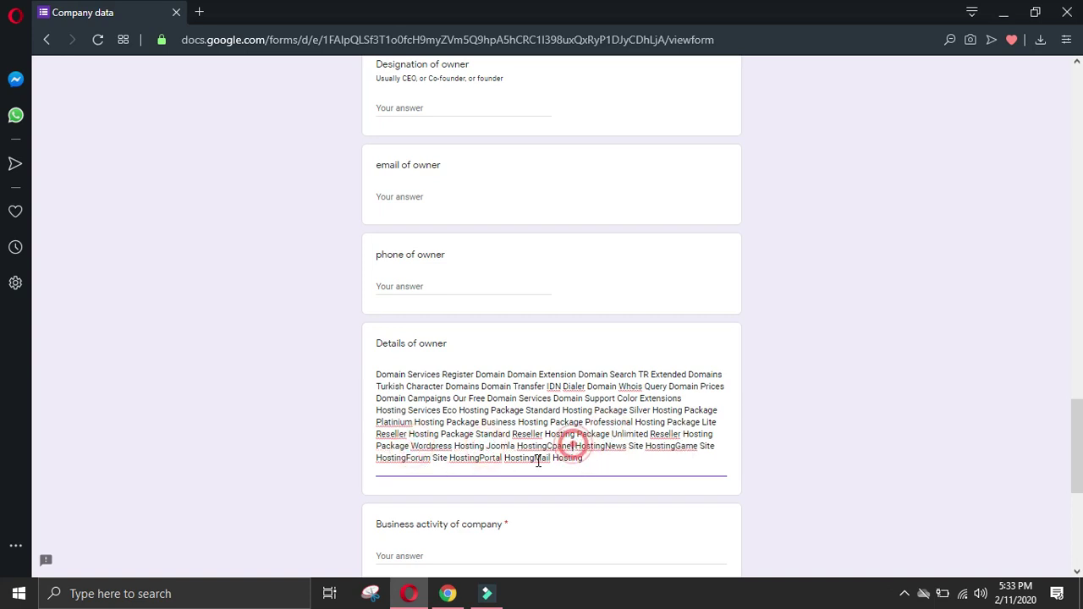
pyautogui.click(549, 446)
pyautogui.click(677, 446)
pyautogui.click(609, 446)
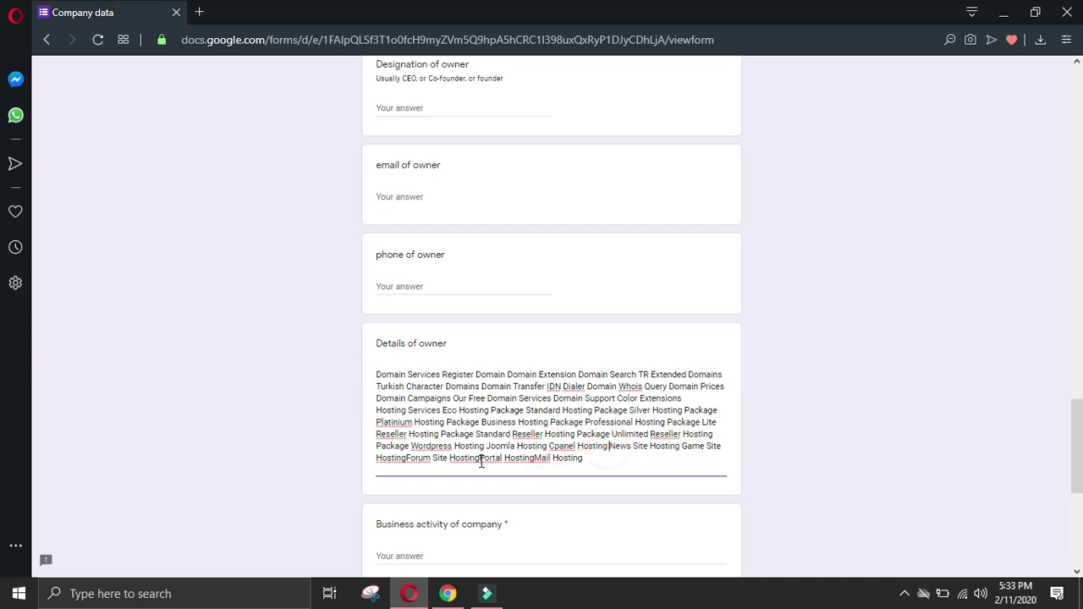
pyautogui.click(408, 458)
pyautogui.click(482, 458)
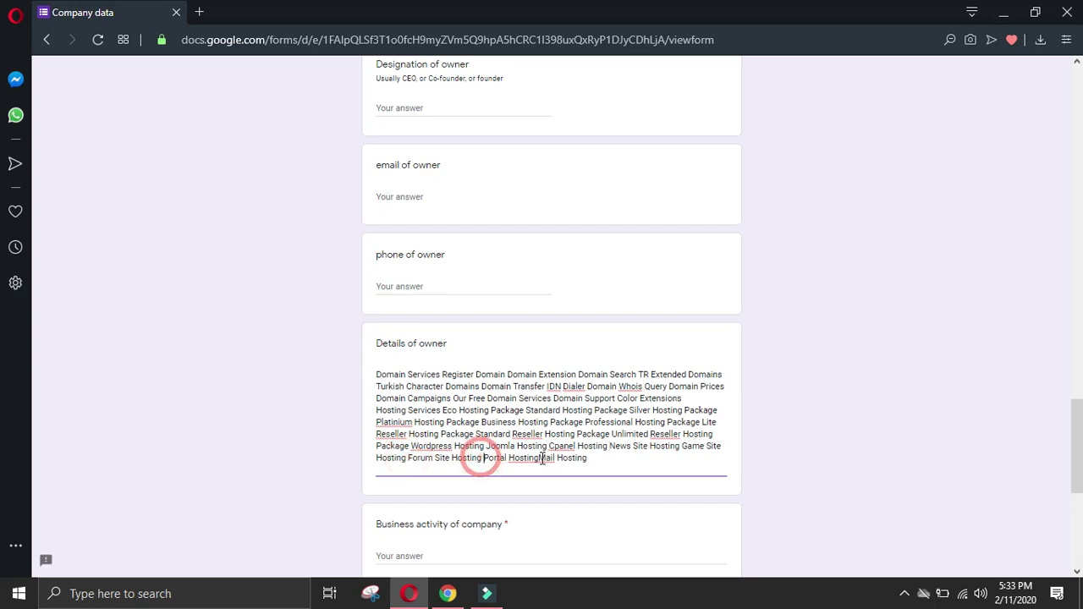
pyautogui.click(539, 458)
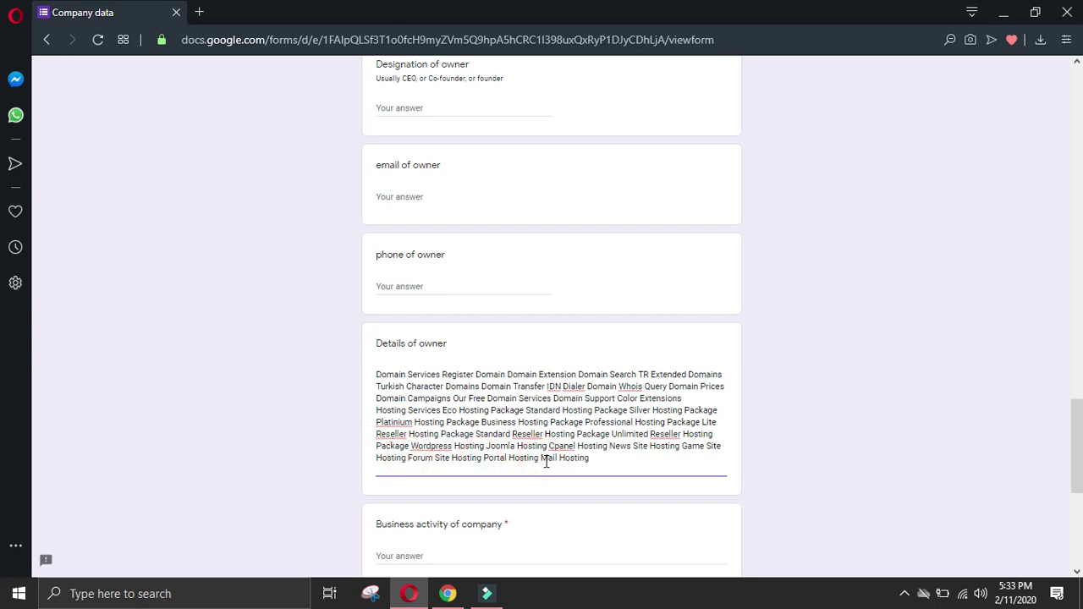
pyautogui.click(448, 593)
pyautogui.click(511, 487)
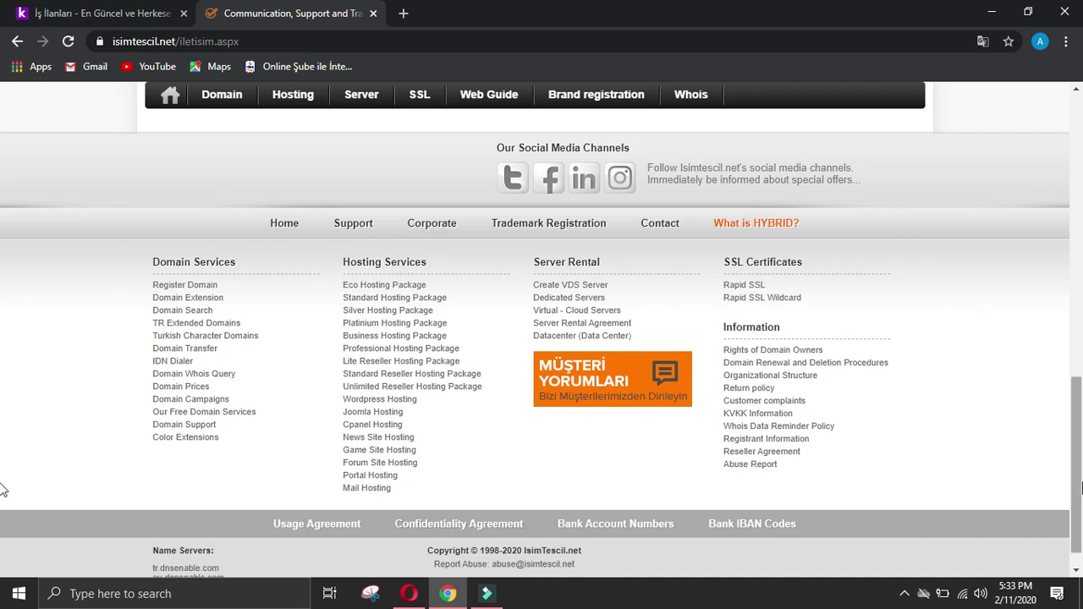
# Step: Open the Domain Whois Query page from the isimtescil.net top menu
pyautogui.scroll(-1, 1075, 491)
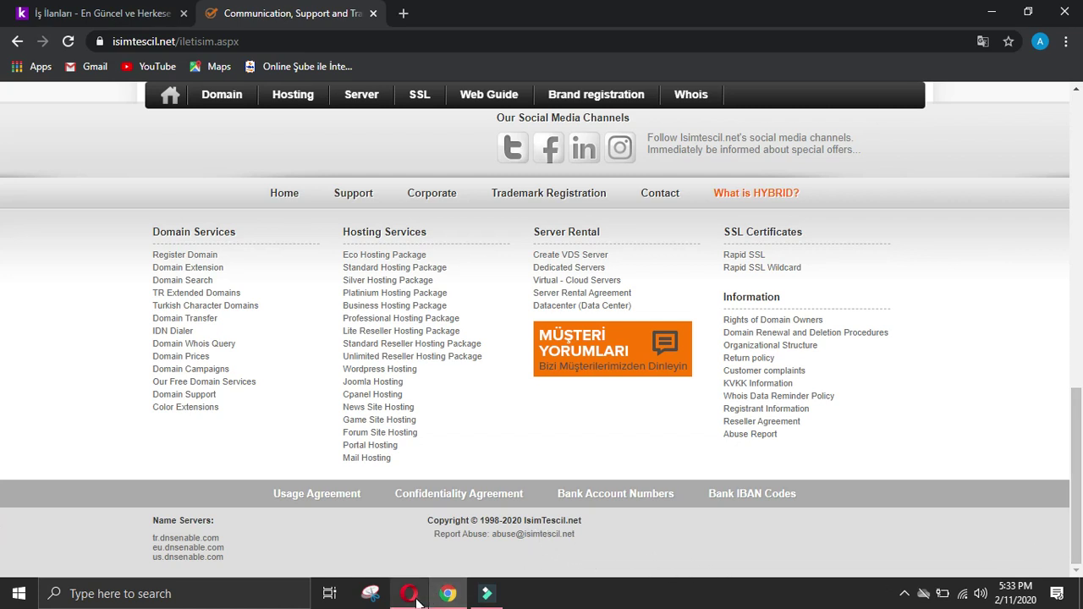
pyautogui.moveTo(421, 598)
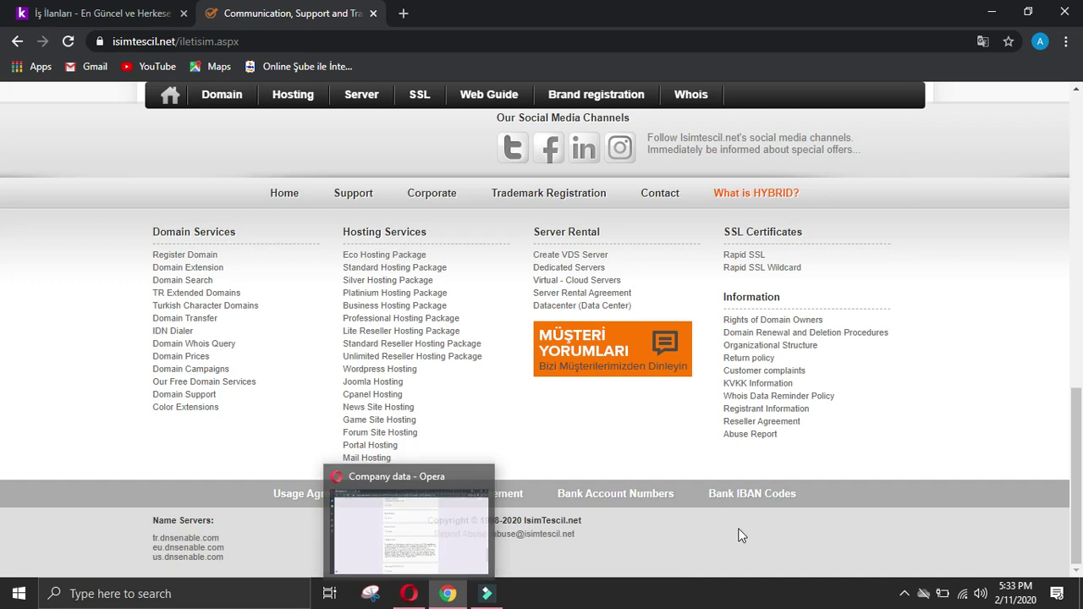
pyautogui.scroll(15, 1031, 498)
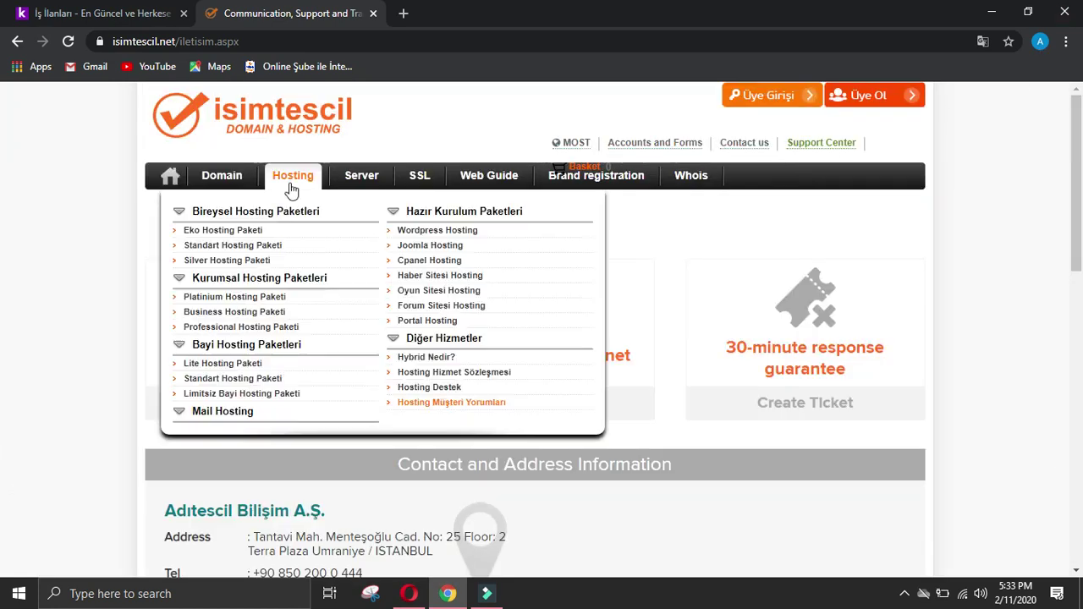
pyautogui.moveTo(228, 190)
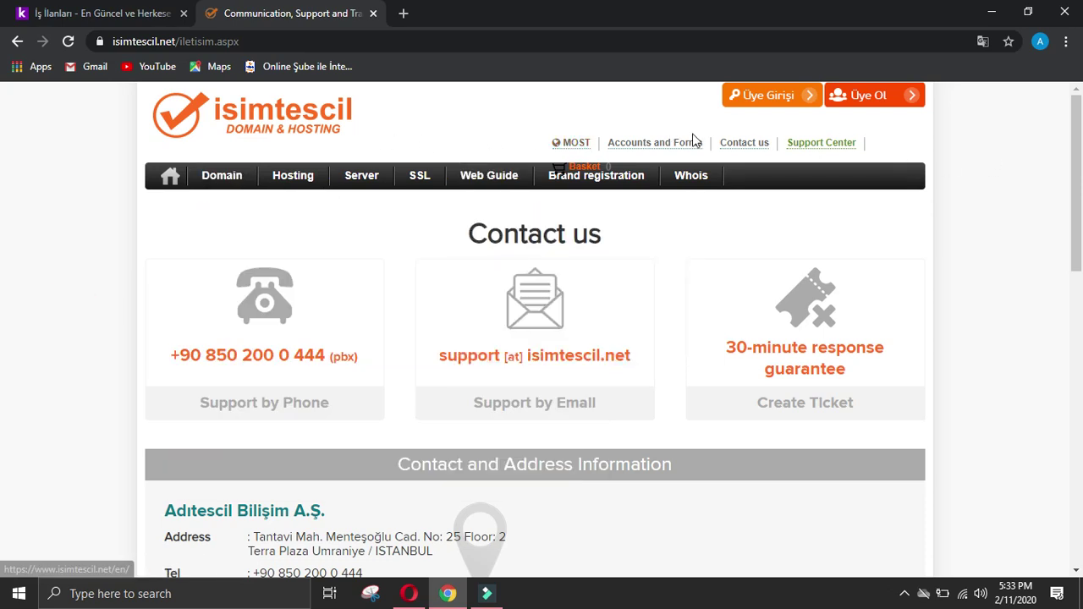
pyautogui.moveTo(668, 146)
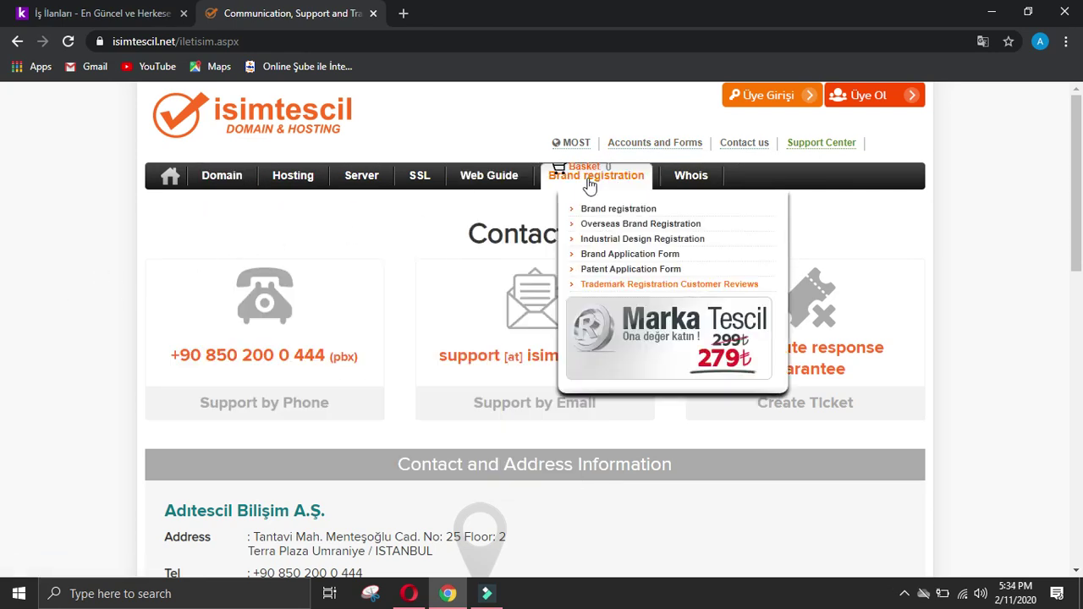
pyautogui.moveTo(611, 184)
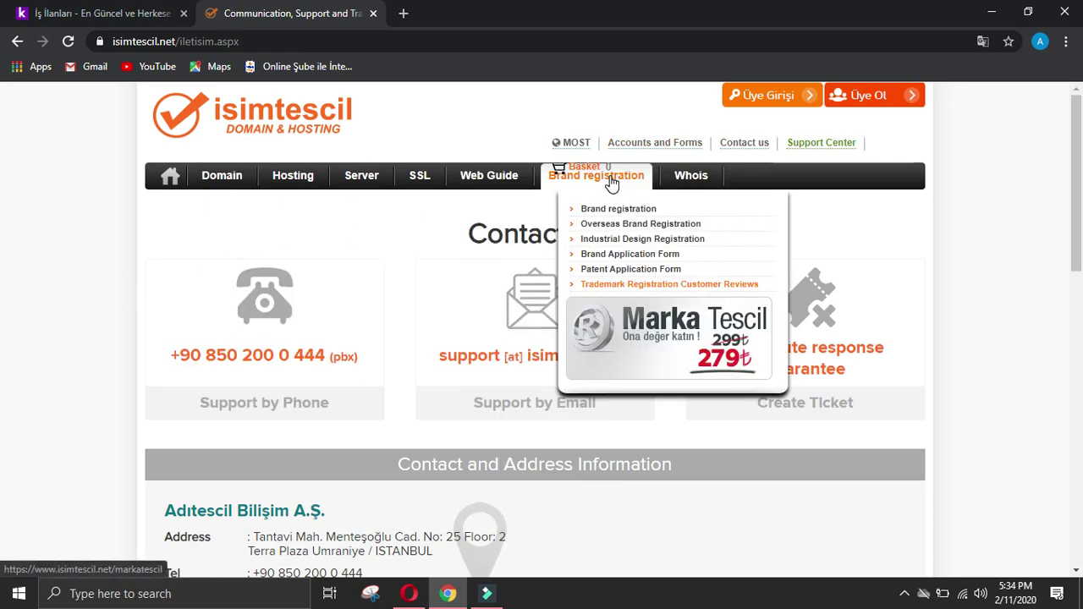
pyautogui.click(694, 191)
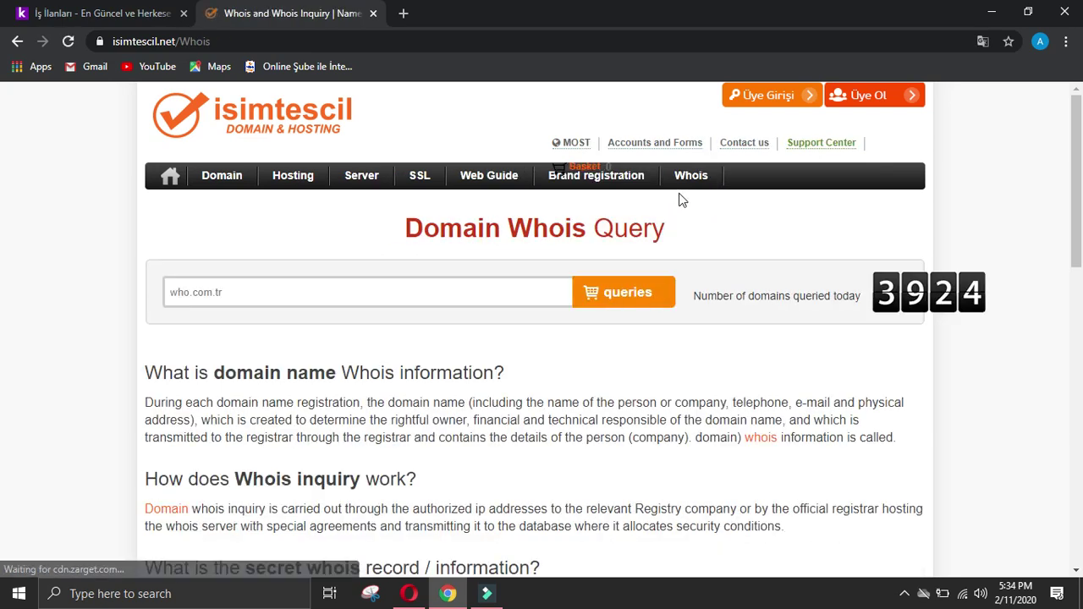
# Step: Open the Corporate about-us page from the site footer
pyautogui.scroll(-6, 683, 200)
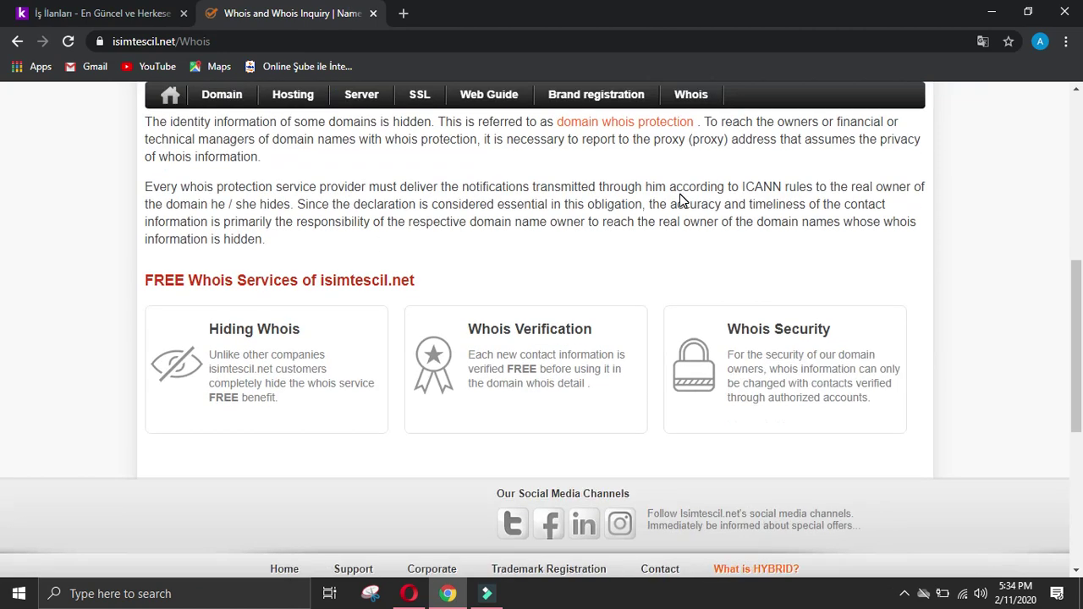
pyautogui.scroll(5, 683, 201)
pyautogui.scroll(-6, 683, 201)
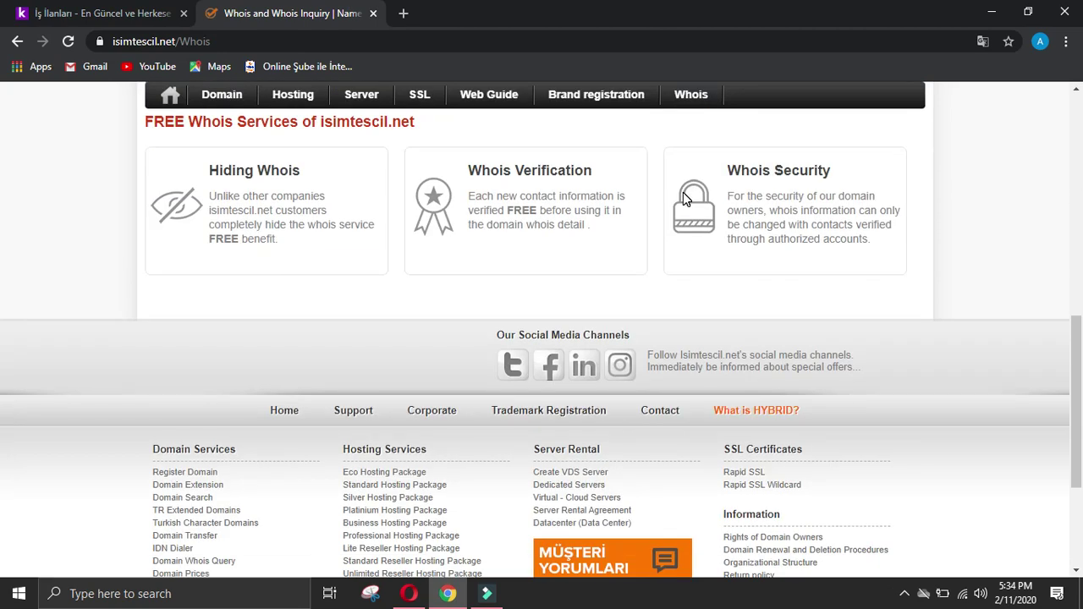
pyautogui.scroll(-3, 683, 194)
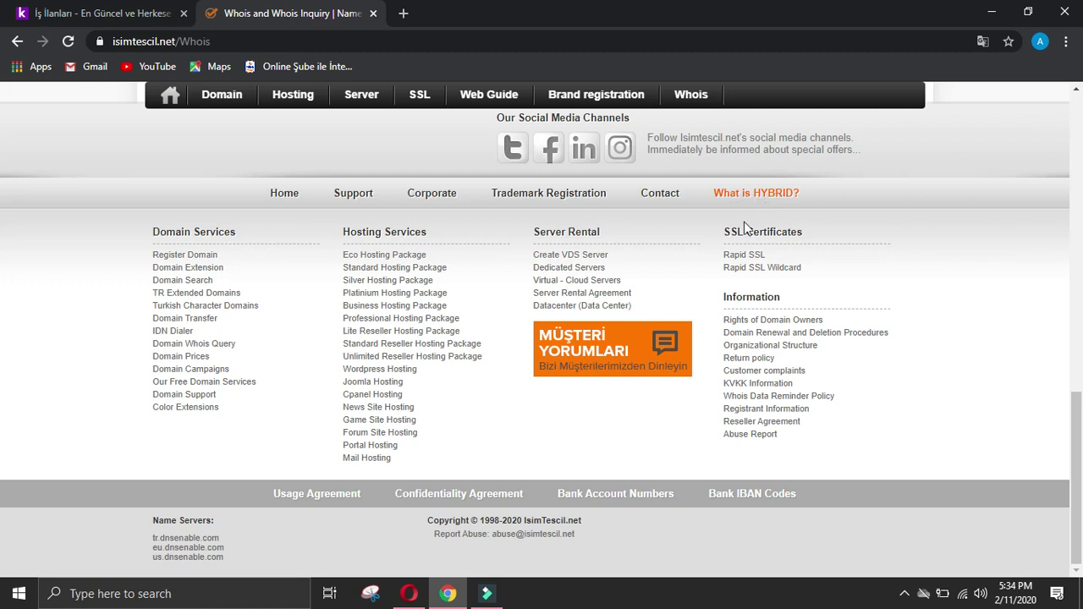
pyautogui.click(423, 196)
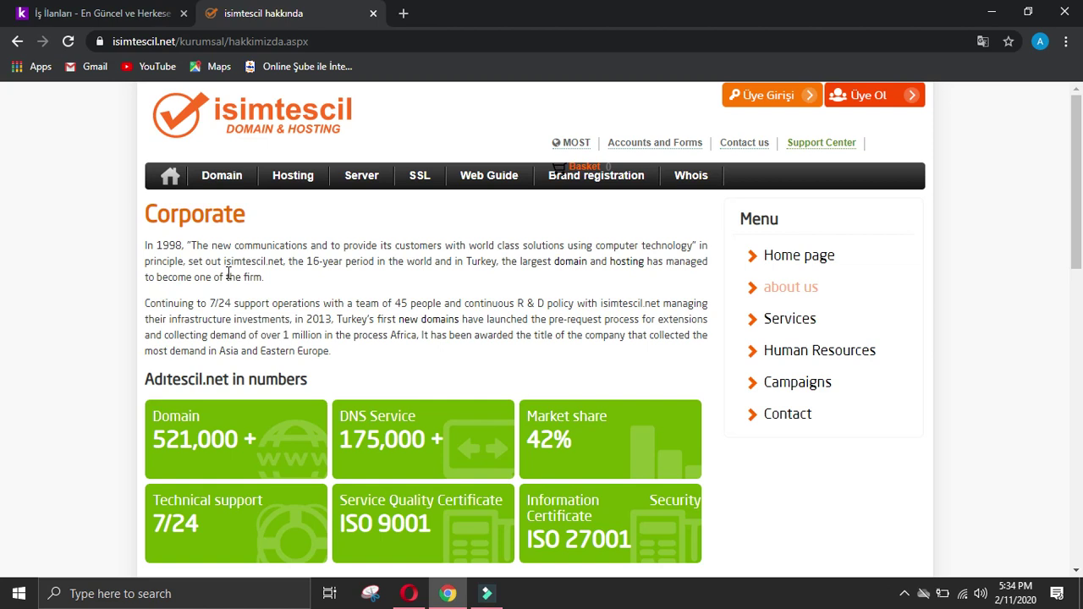
# Step: Paste the Corporate page's opening paragraph into Business activity of company
pyautogui.moveTo(191, 244); pyautogui.dragTo(281, 280)
pyautogui.hotkey('ctrl', 'c')
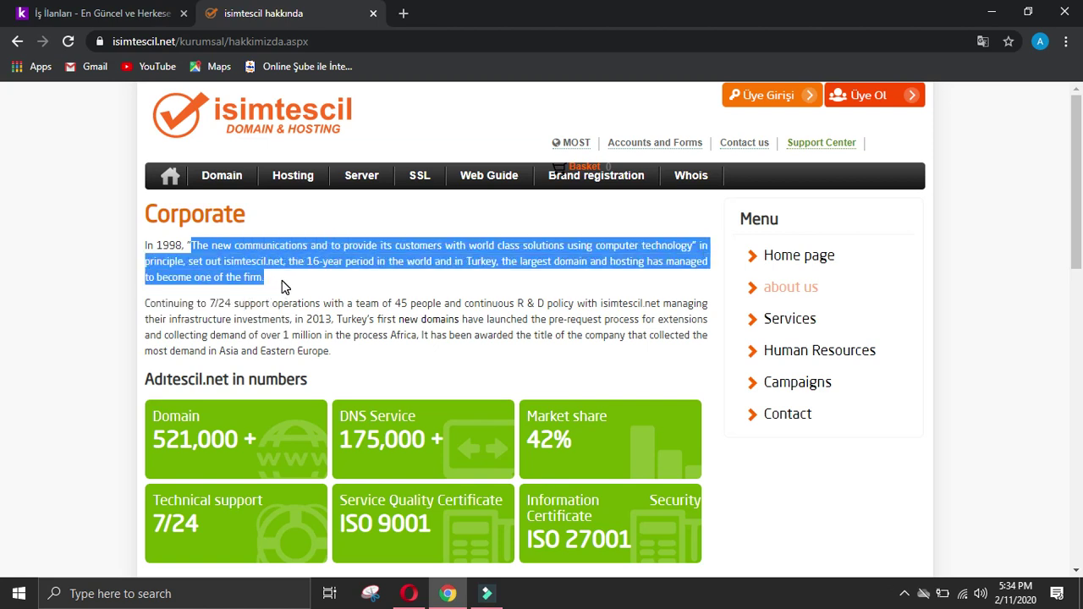
pyautogui.click(409, 593)
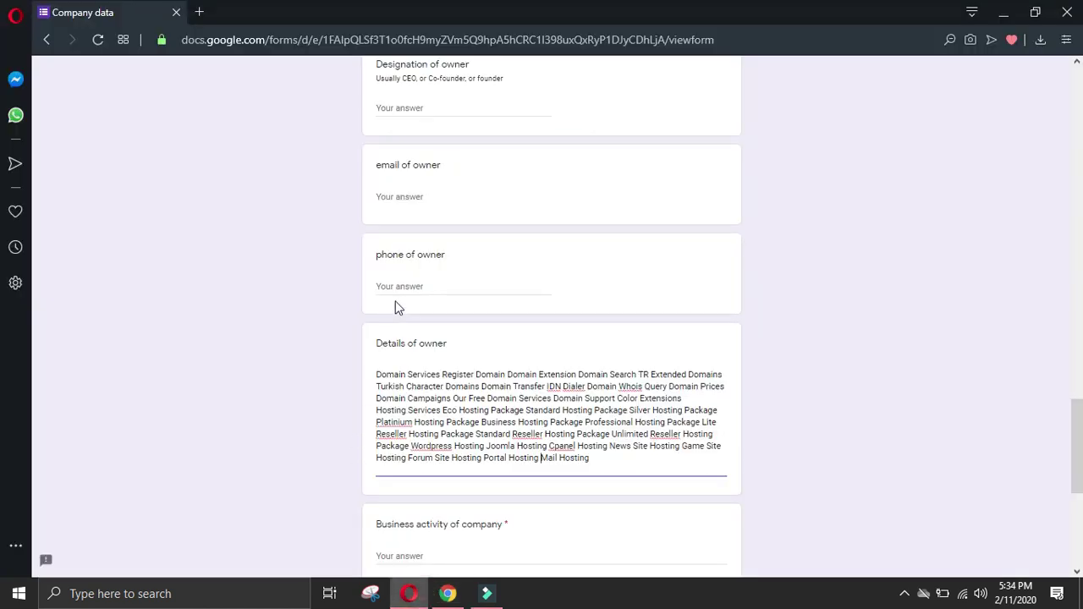
pyautogui.click(447, 554)
pyautogui.hotkey('ctrl', 'v')
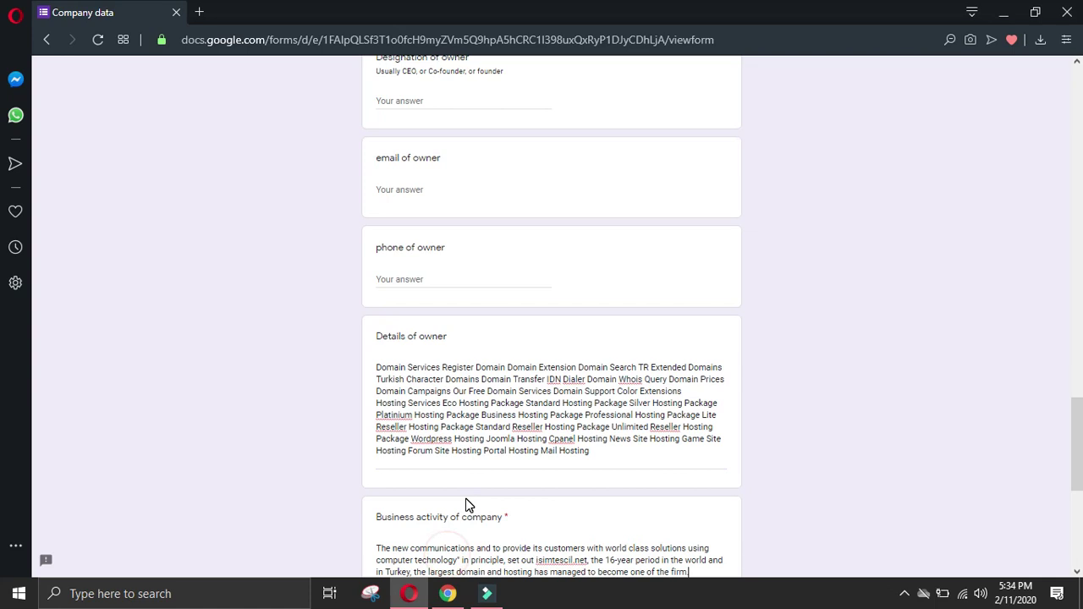
# Step: Paste the services list into the website offerings details answer
pyautogui.scroll(-2, 468, 505)
pyautogui.moveTo(611, 296); pyautogui.dragTo(344, 194)
pyautogui.hotkey('ctrl', 'c')
pyautogui.click(425, 500)
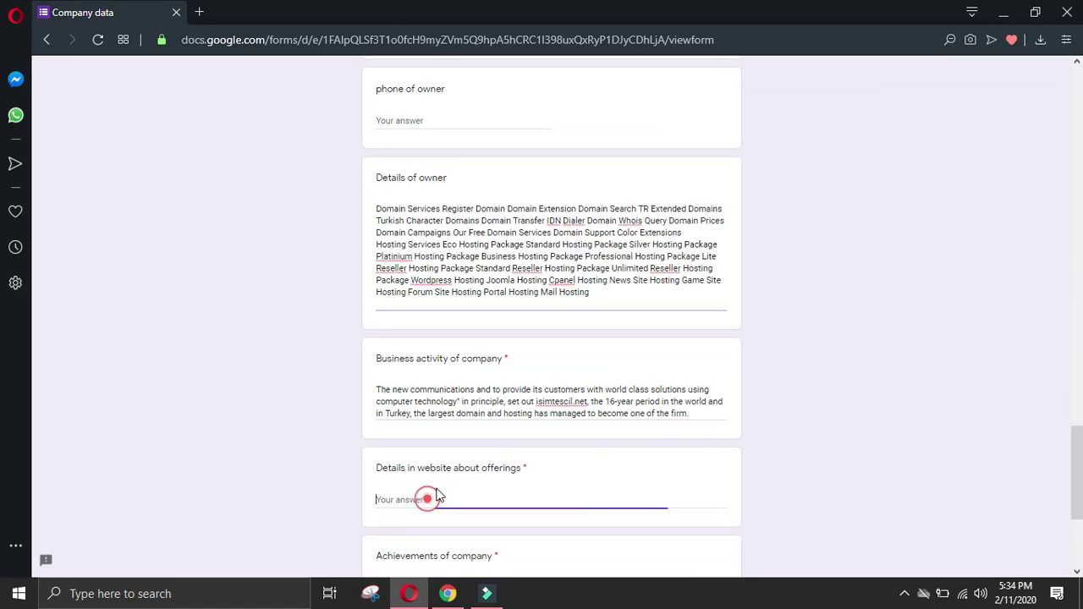
pyautogui.hotkey('ctrl', 'v')
pyautogui.moveTo(587, 282); pyautogui.dragTo(324, 213)
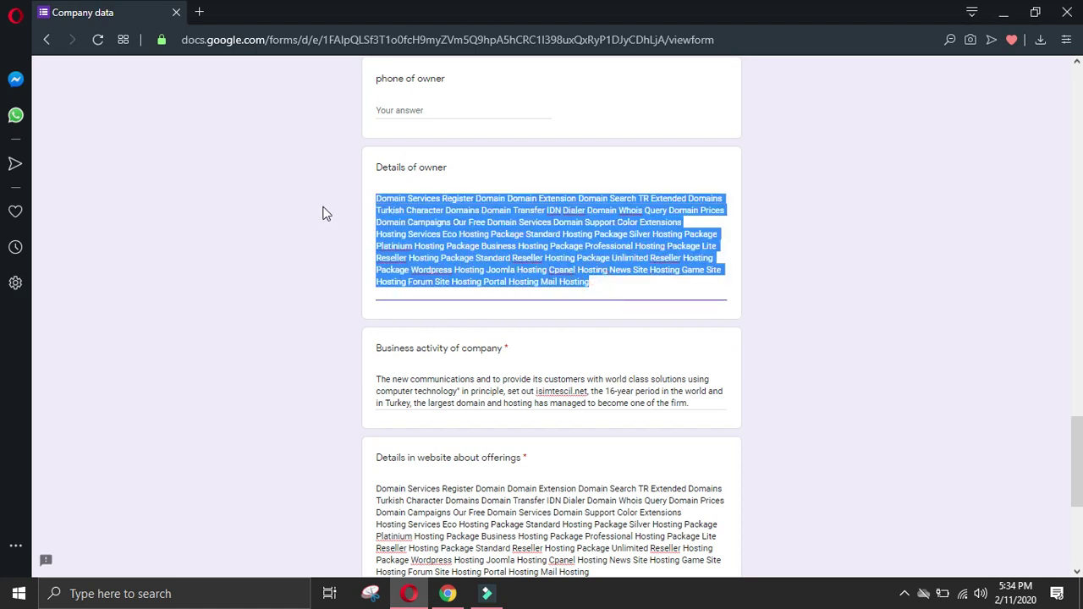
pyautogui.scroll(-3, 392, 341)
pyautogui.click(433, 420)
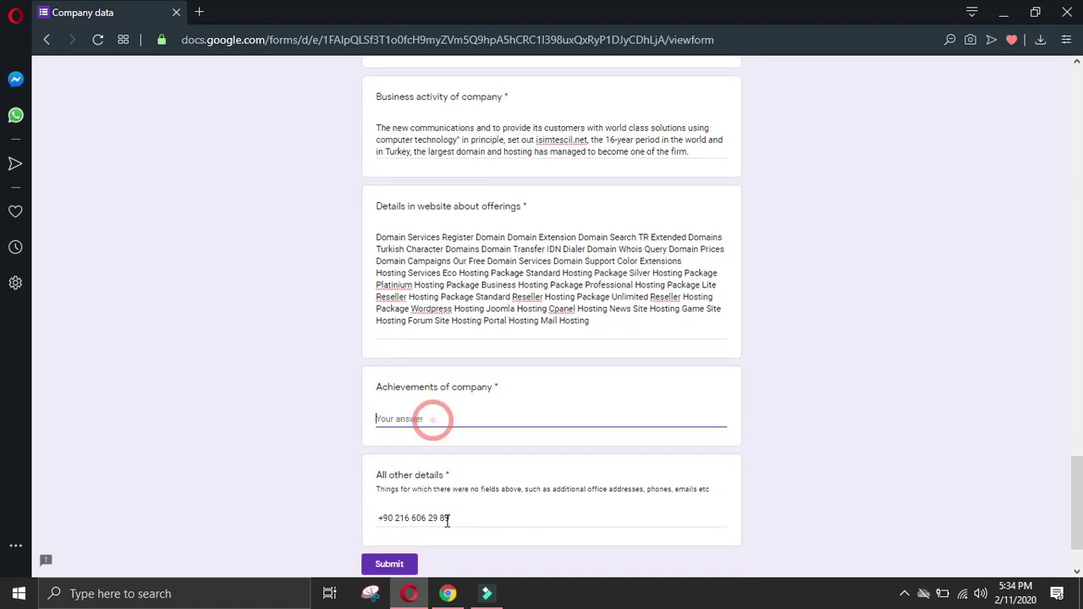
pyautogui.click(447, 593)
# Step: Paste the 7/24 support operations paragraph into Achievements of company
pyautogui.click(32, 340)
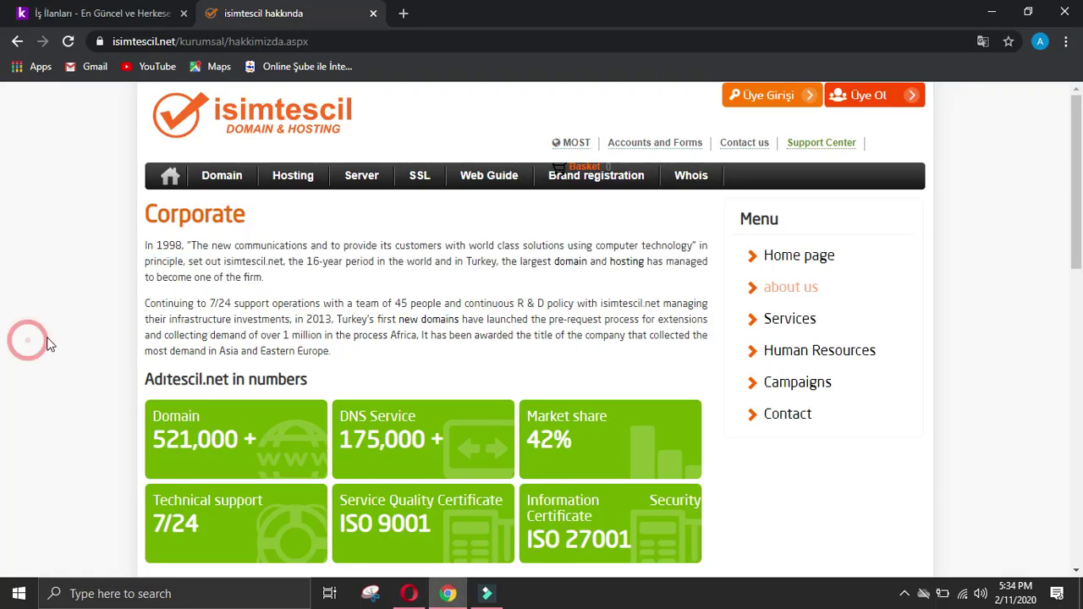
pyautogui.tripleClick(159, 303)
pyautogui.hotkey('ctrl', 'c')
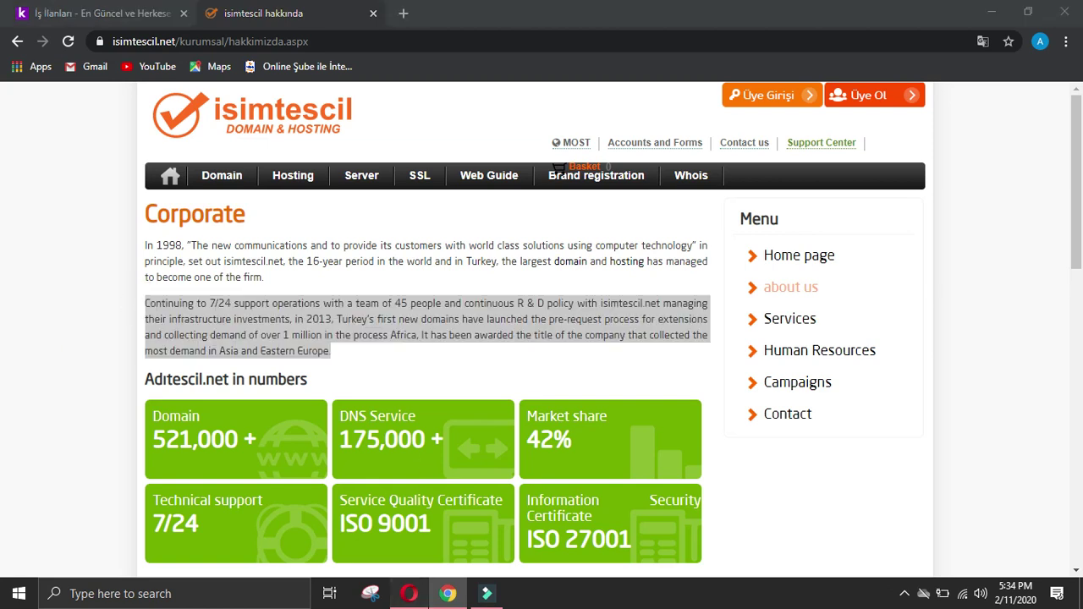
pyautogui.click(408, 593)
pyautogui.hotkey('ctrl', 'v')
# Step: Append the hosting market leadership paragraph to the Achievements answer
pyautogui.click(450, 596)
pyautogui.click(106, 346)
pyautogui.scroll(-3, 114, 347)
pyautogui.scroll(-2, 114, 347)
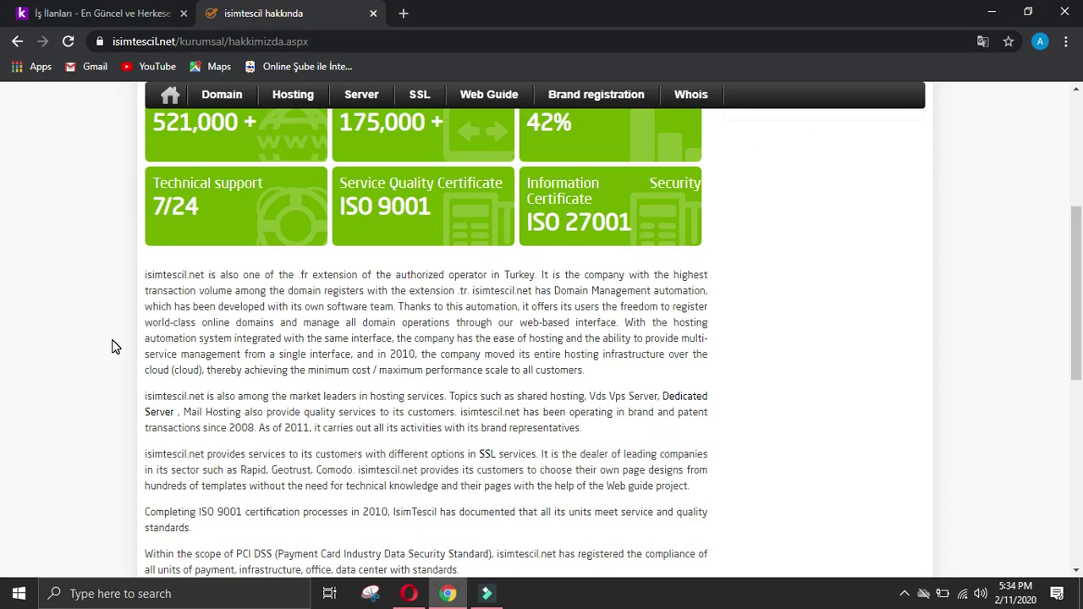
pyautogui.keyDown('shift'); pyautogui.click(144, 398); pyautogui.keyUp('shift')
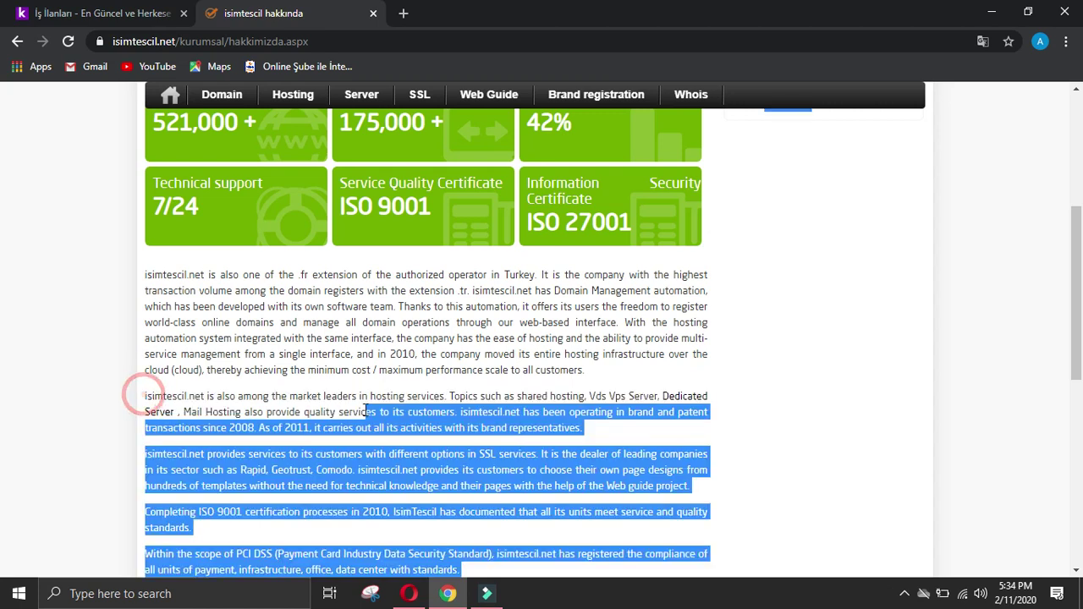
pyautogui.moveTo(246, 412); pyautogui.dragTo(240, 412)
pyautogui.moveTo(145, 395); pyautogui.dragTo(603, 430)
pyautogui.hotkey('ctrl', 'c')
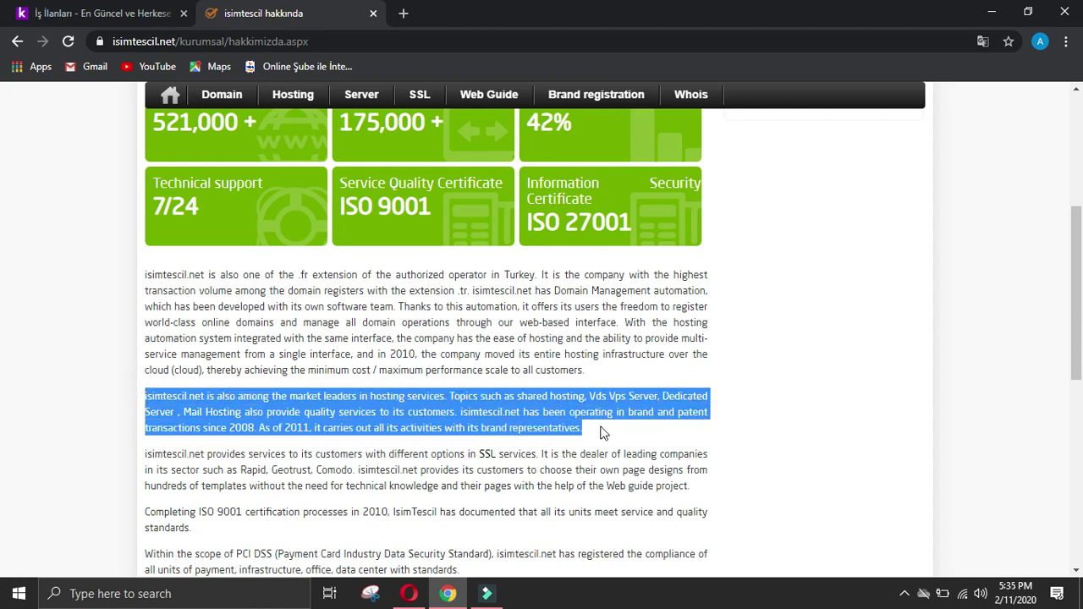
pyautogui.click(409, 593)
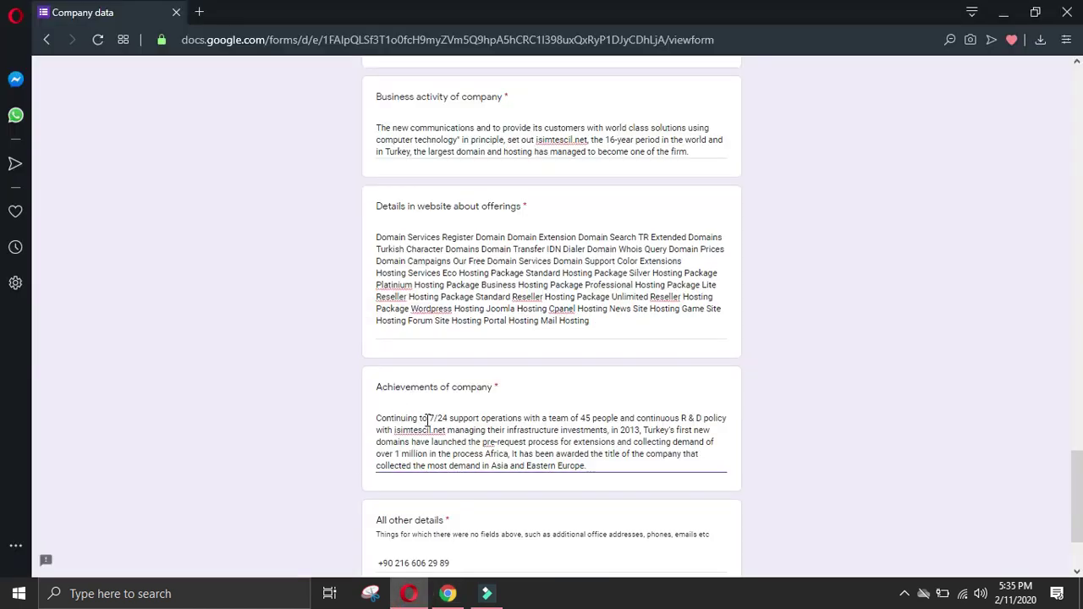
pyautogui.hotkey('ctrl', 'v')
# Step: Append the ISO 9001 certification paragraph to Achievements, ending with a new line
pyautogui.click(448, 594)
pyautogui.scroll(-3, 347, 518)
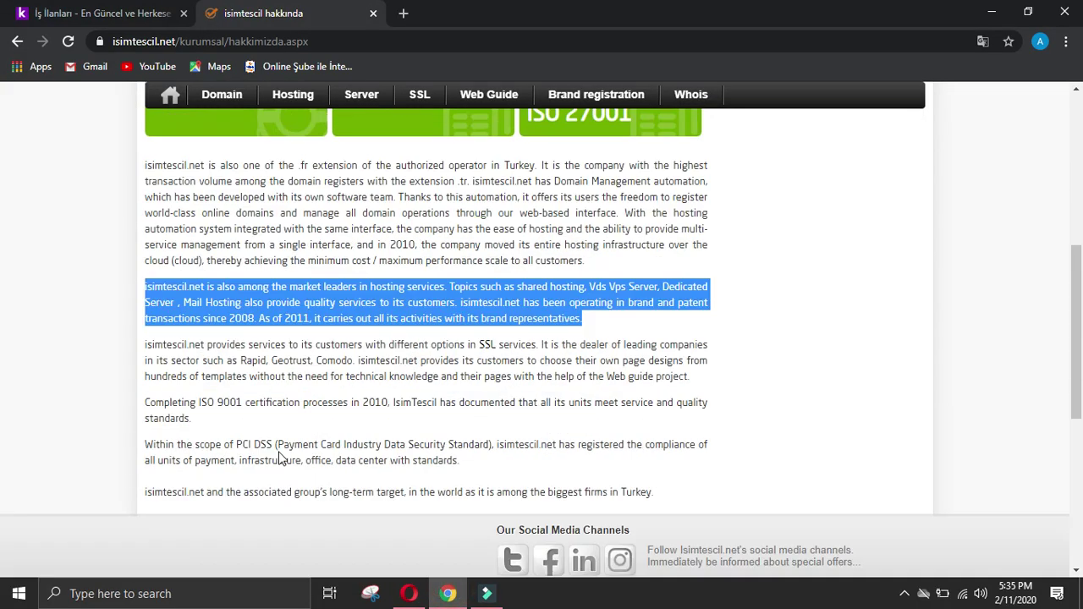
pyautogui.click(74, 377)
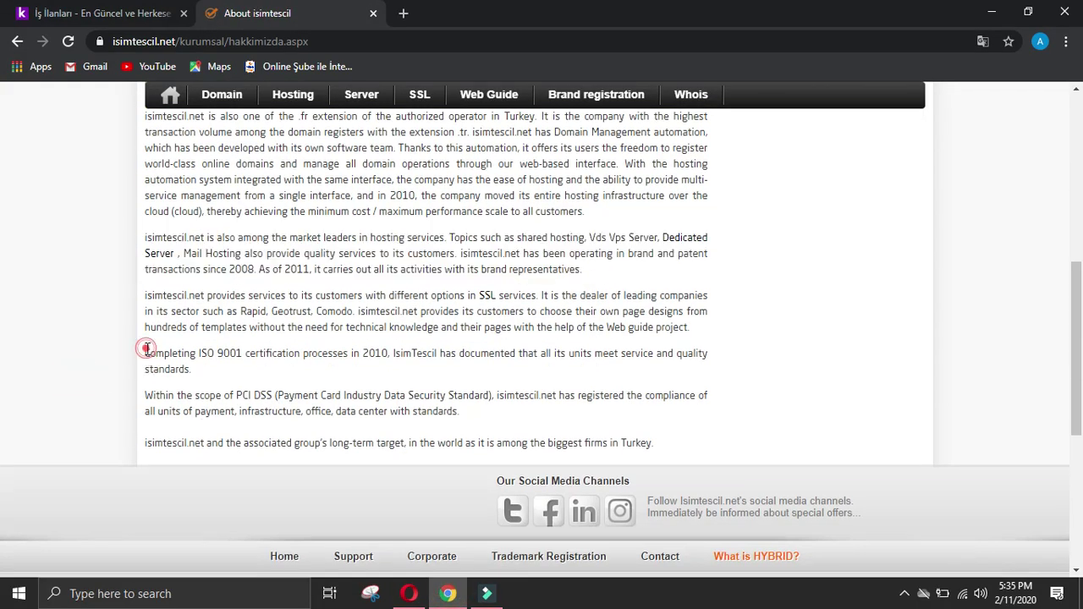
pyautogui.moveTo(146, 347); pyautogui.dragTo(200, 374)
pyautogui.hotkey('ctrl', 'c')
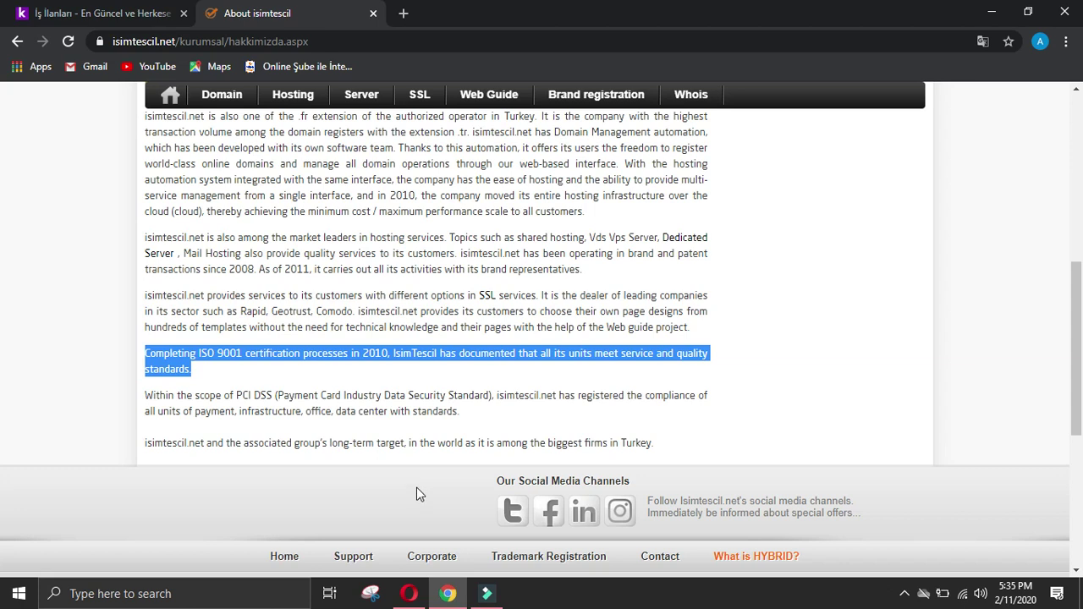
pyautogui.click(409, 594)
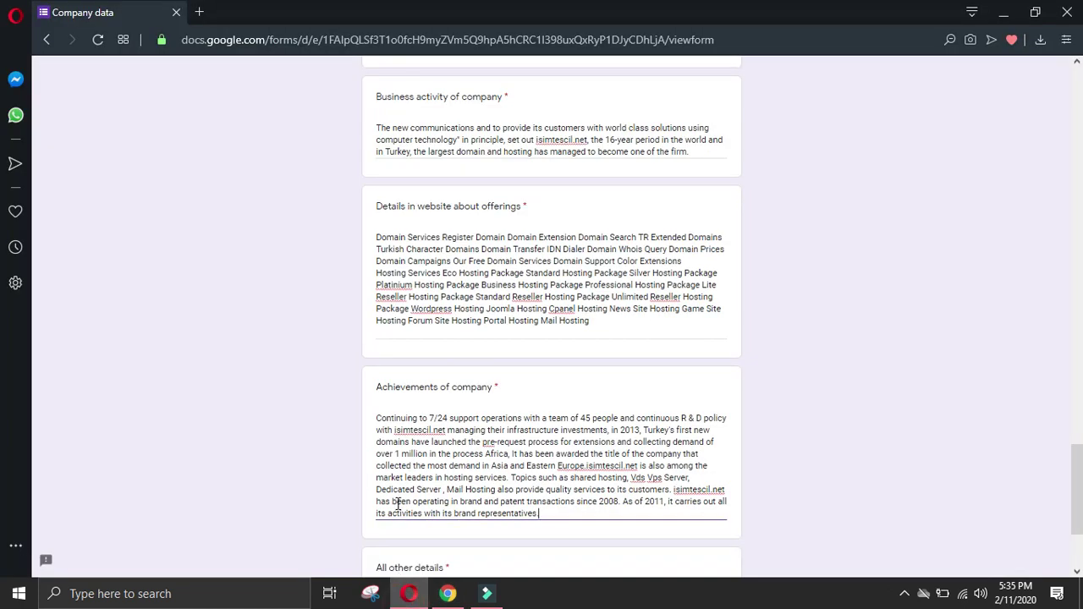
pyautogui.hotkey('ctrl', 'v')
pyautogui.press('Return')
# Step: Select the About page's closing sentence about the long-term target among Turkey's biggest firms
pyautogui.hotkey('alt', 'Tab')
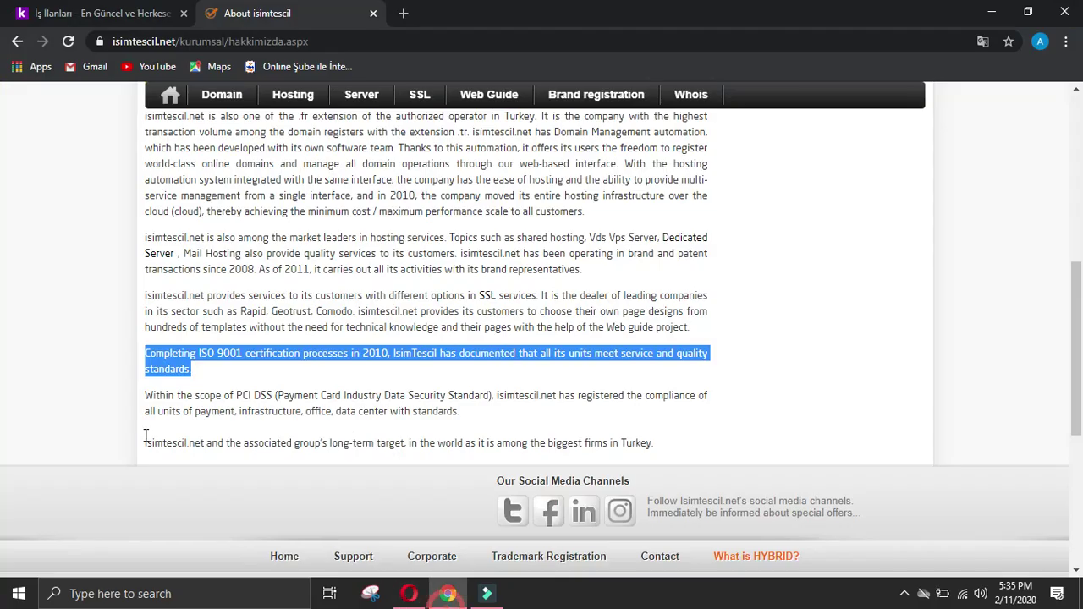
pyautogui.click(97, 413)
pyautogui.moveTo(133, 442); pyautogui.dragTo(248, 444)
pyautogui.click(123, 461)
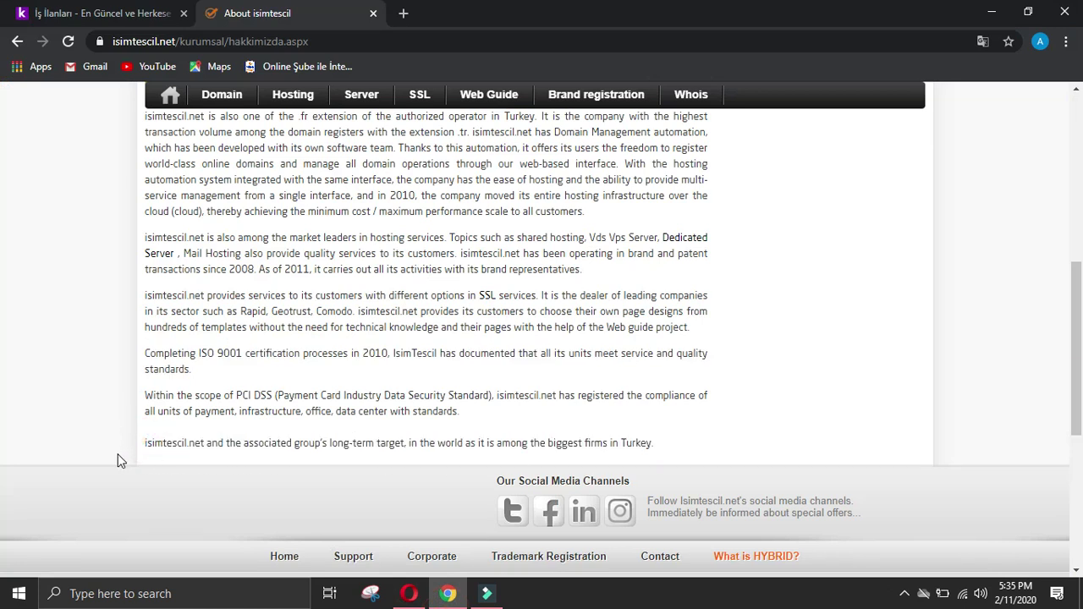
pyautogui.tripleClick(142, 443)
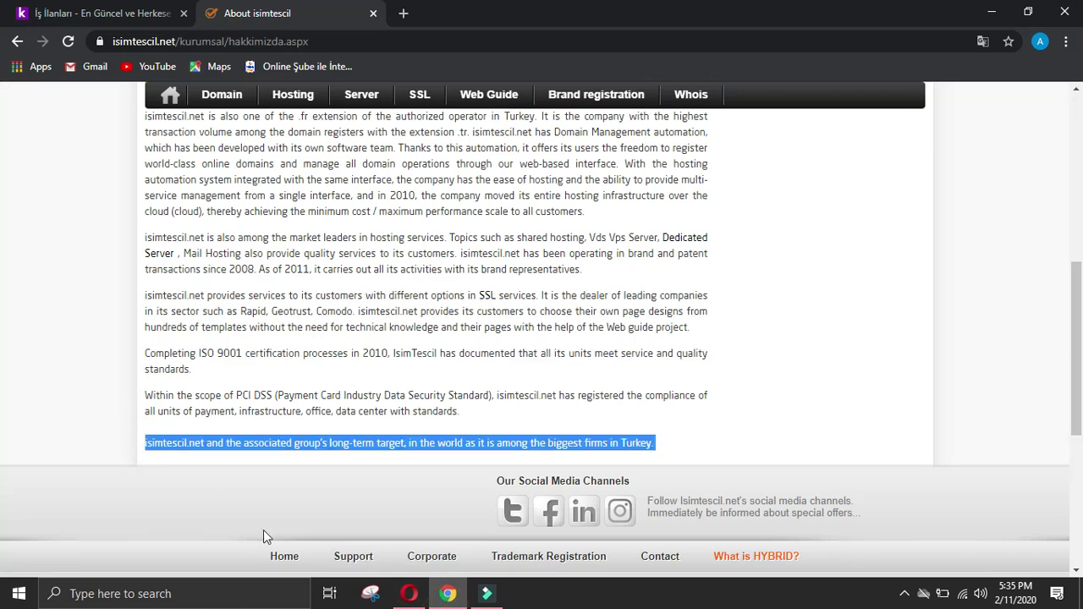
# Step: Paste that sentence into the Achievements answer and delete the unwanted Menu list lines
pyautogui.click(407, 594)
pyautogui.write("isimtescil.net and the associated group's long-term target, in the world as it is among the biggest firms in Turkey.  Menu Home page about us Services Human Resources Campaigns Contact")
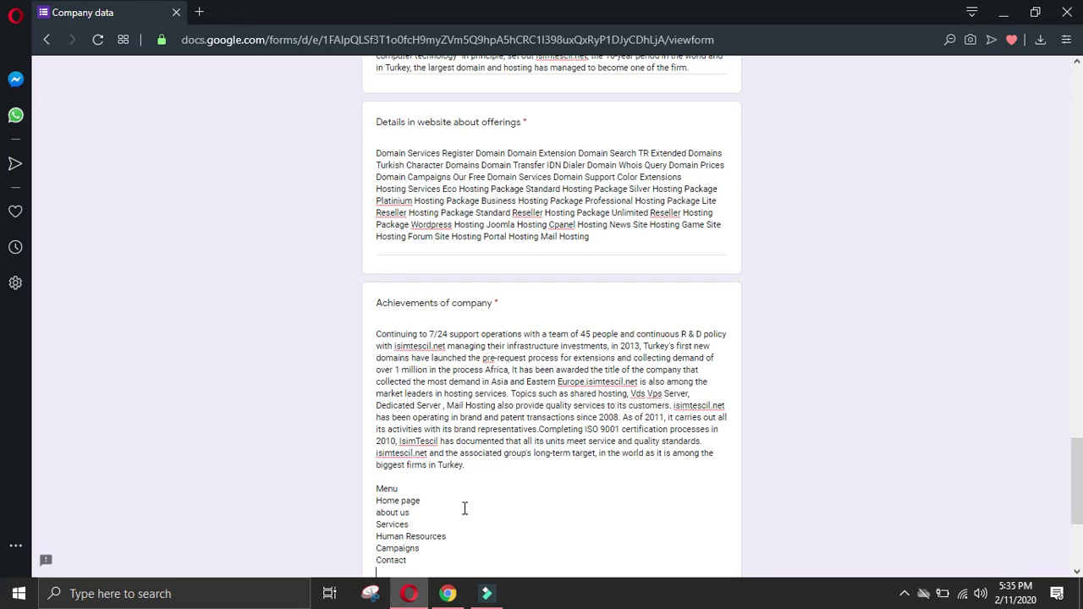
pyautogui.hotkey('ctrl', 'z')
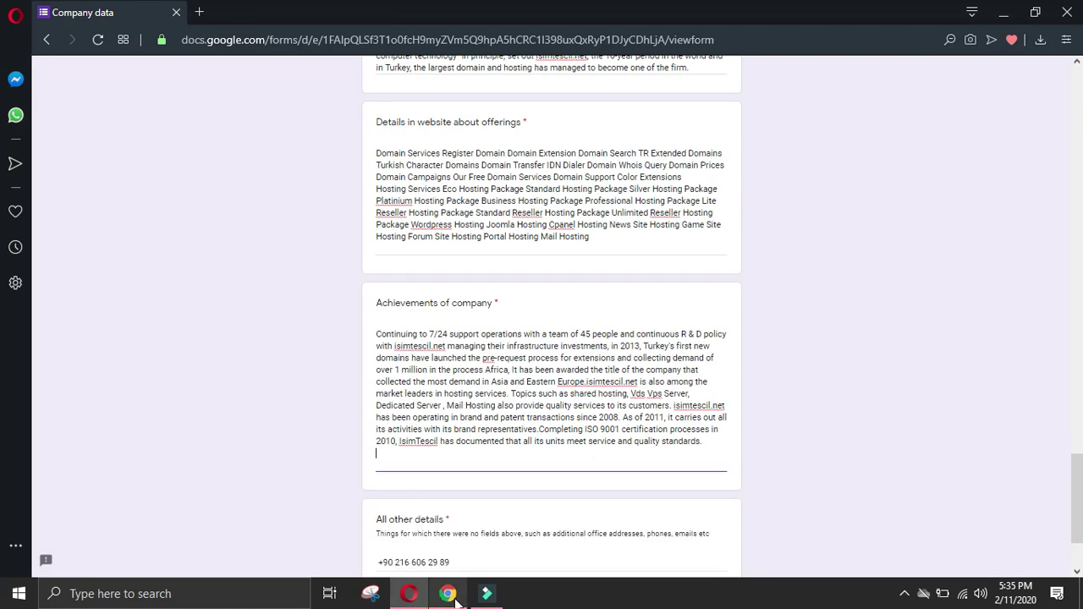
pyautogui.click(448, 594)
pyautogui.click(407, 594)
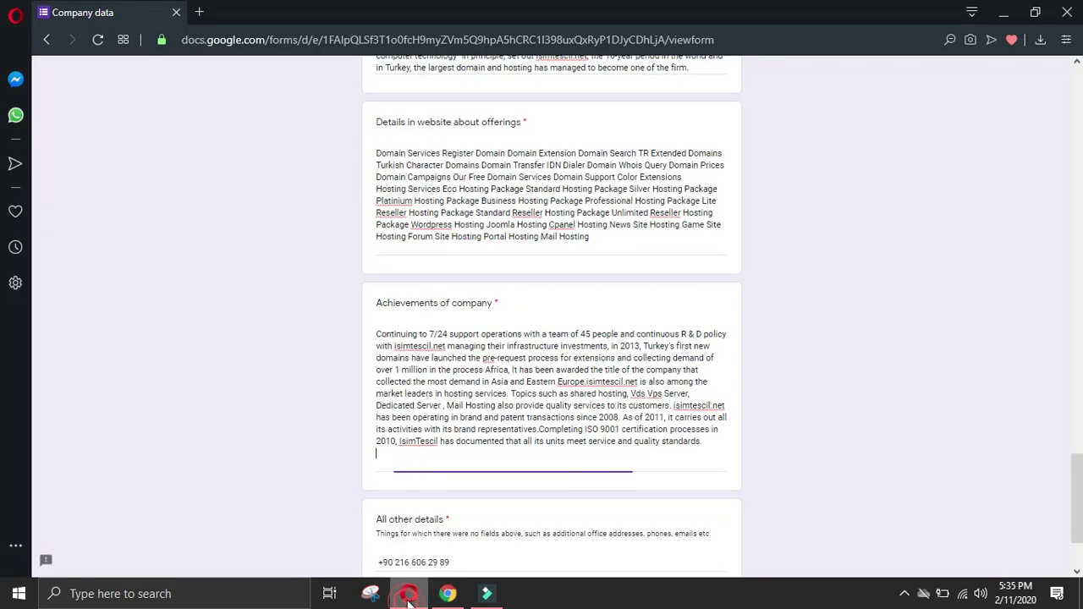
pyautogui.write("isimtescil.net and the associated group's long-term target, in the world as it is among the biggest firms in Turkey.  Menu Home page about us Services Human Resources Campaigns Contact")
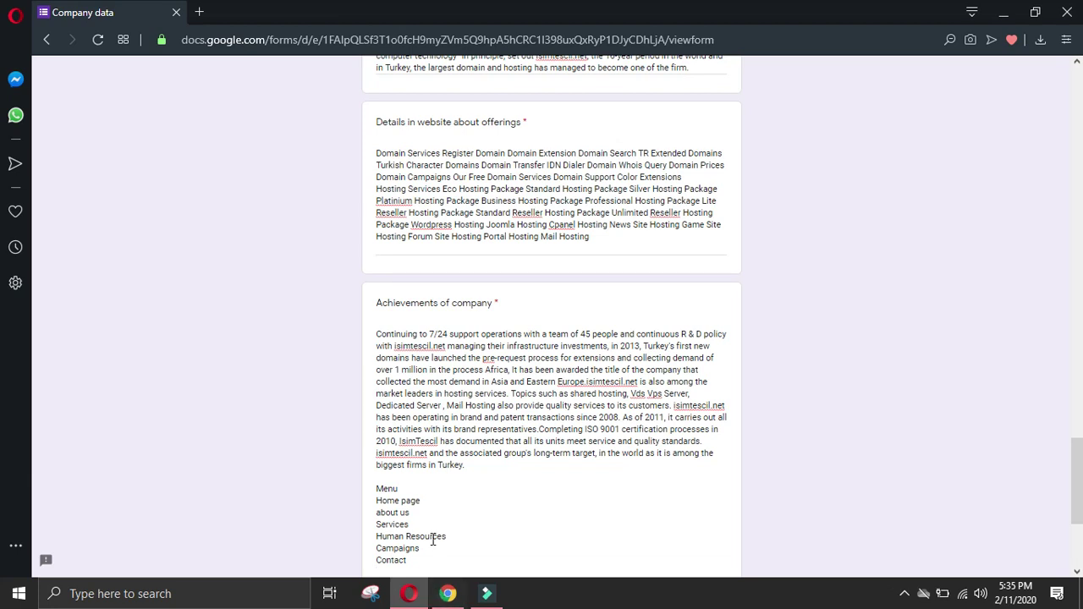
pyautogui.moveTo(427, 571); pyautogui.dragTo(358, 492)
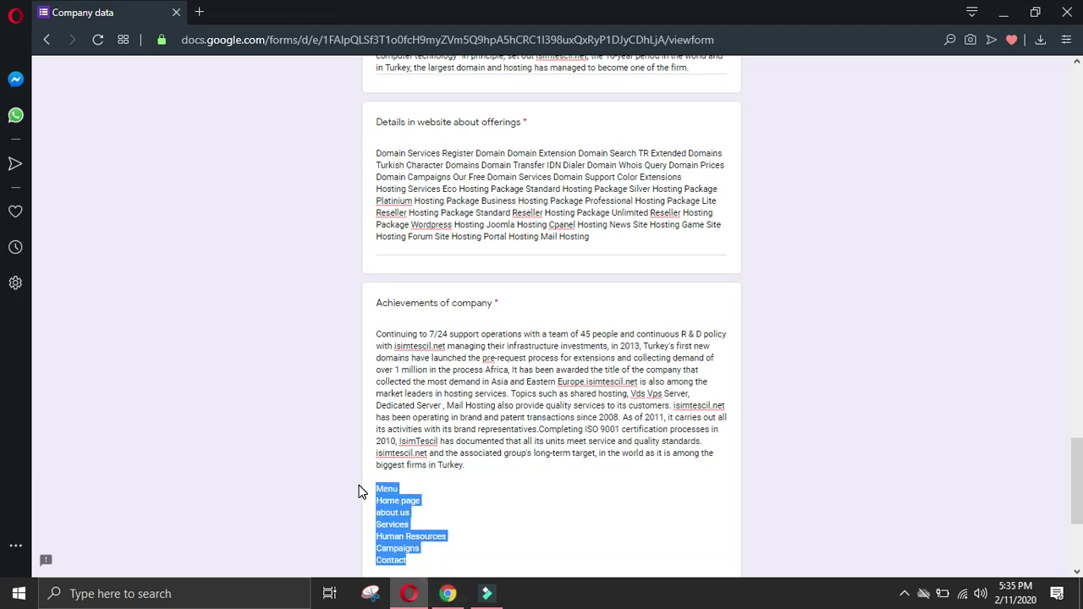
pyautogui.press('BackSpace')
pyautogui.press('BackSpace')
pyautogui.press('BackSpace')
pyautogui.press('BackSpace')
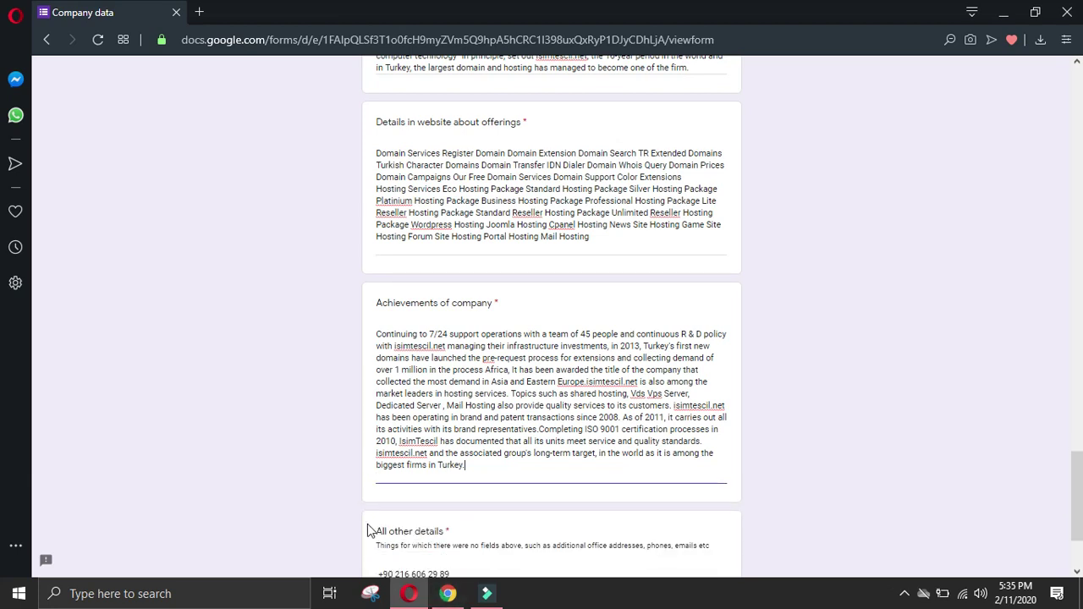
# Step: Return to the About page and clear the selection over the Menu sidebar
pyautogui.click(448, 595)
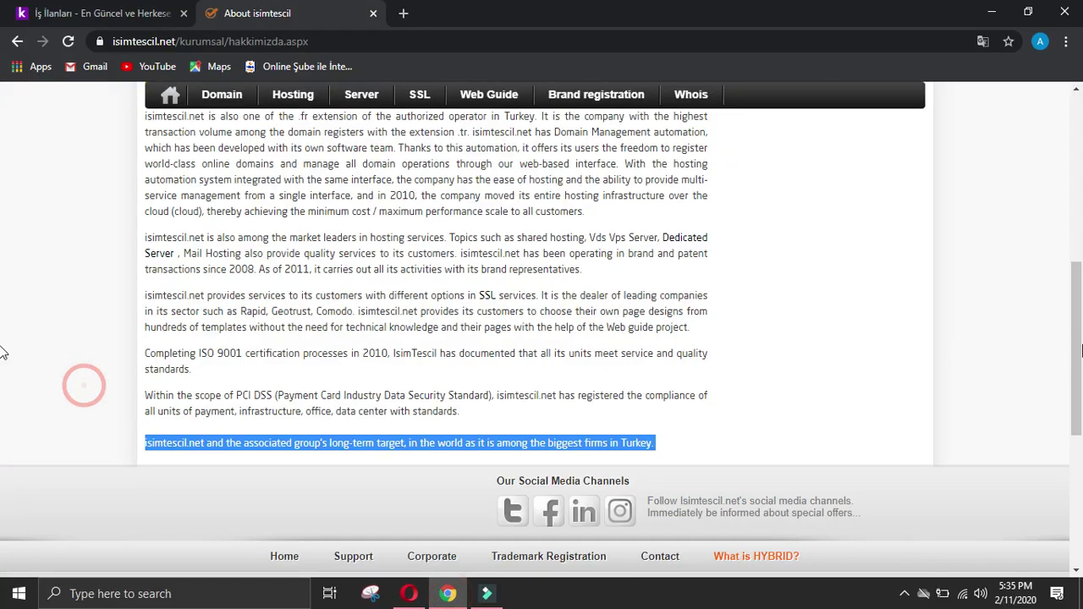
pyautogui.scroll(1, 5, 339)
pyautogui.scroll(-3, 4, 414)
pyautogui.scroll(10, 3, 415)
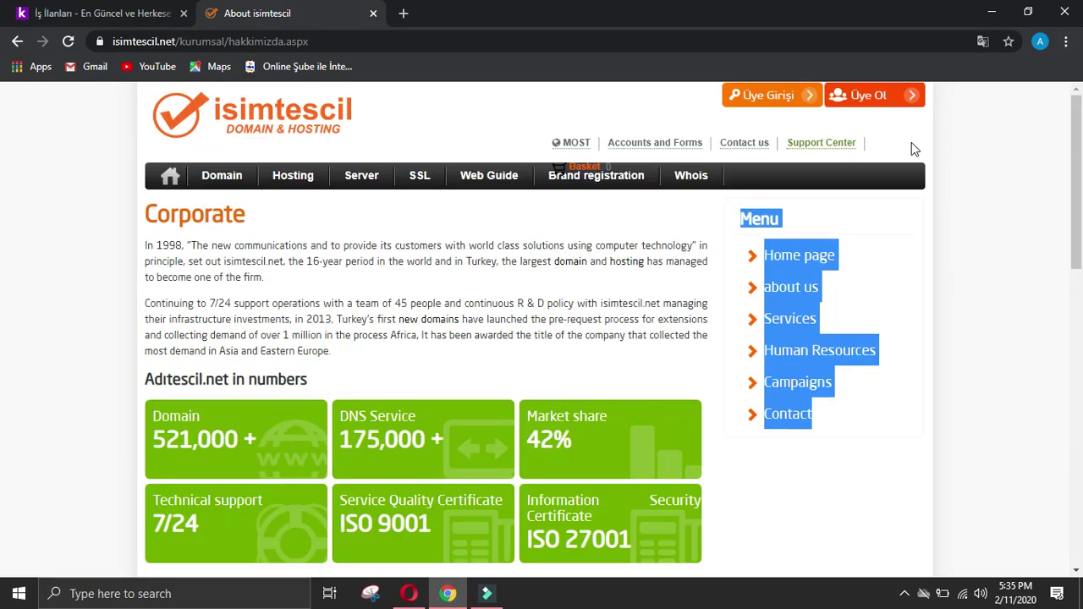
pyautogui.click(830, 514)
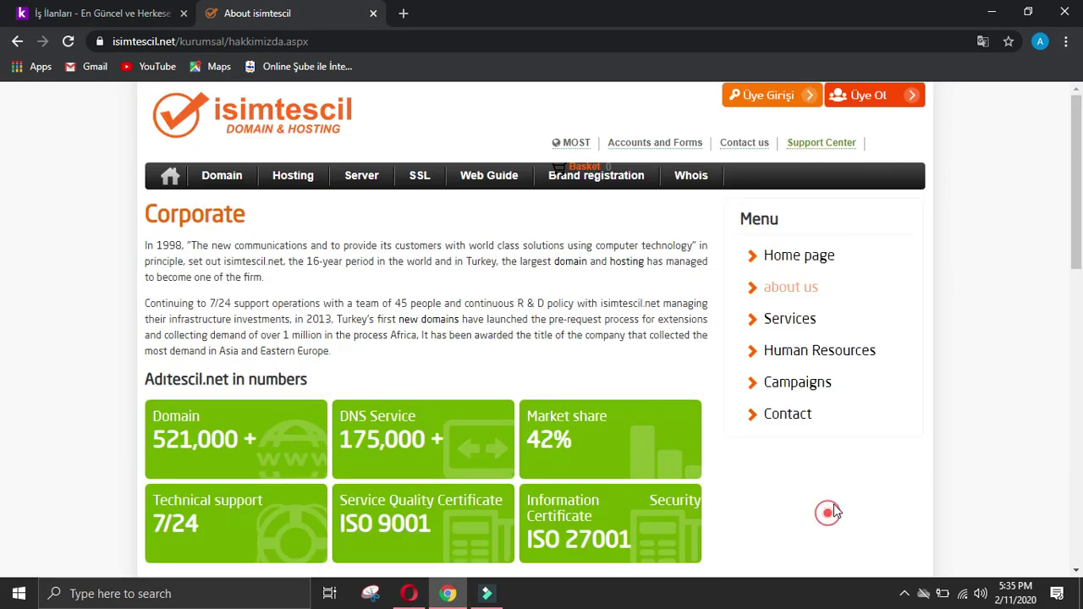
# Step: Open the company's Services page from the Corporate sidebar menu
pyautogui.click(804, 326)
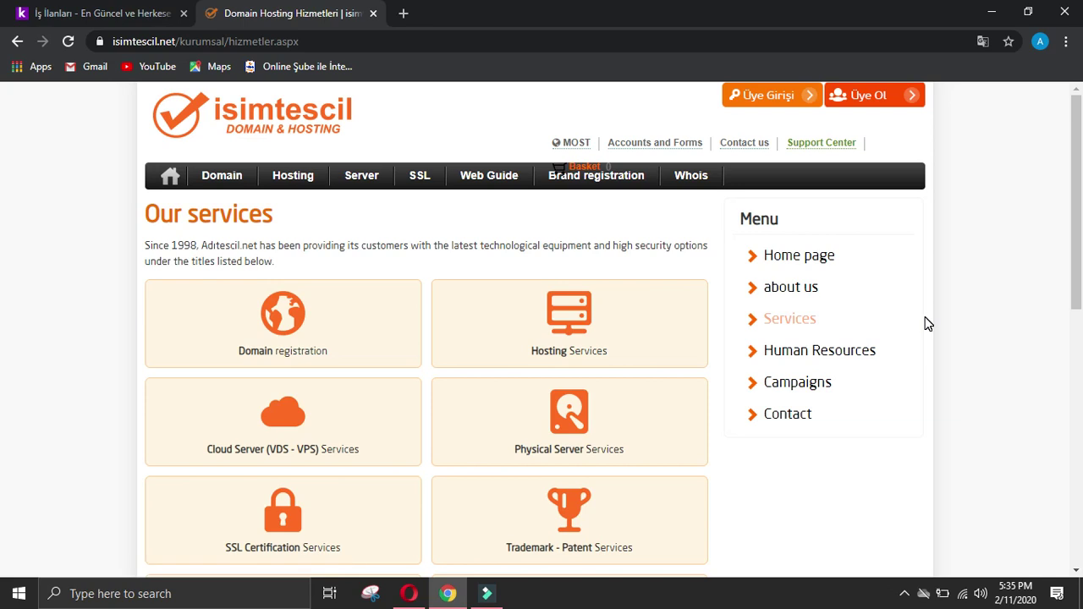
pyautogui.scroll(-2, 928, 324)
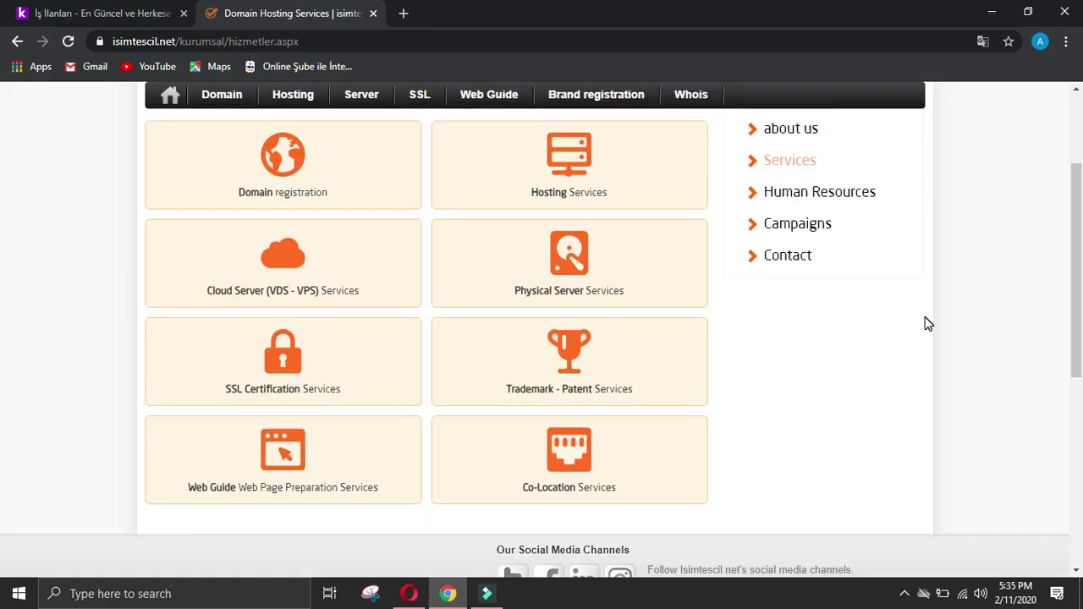
pyautogui.scroll(2, 928, 324)
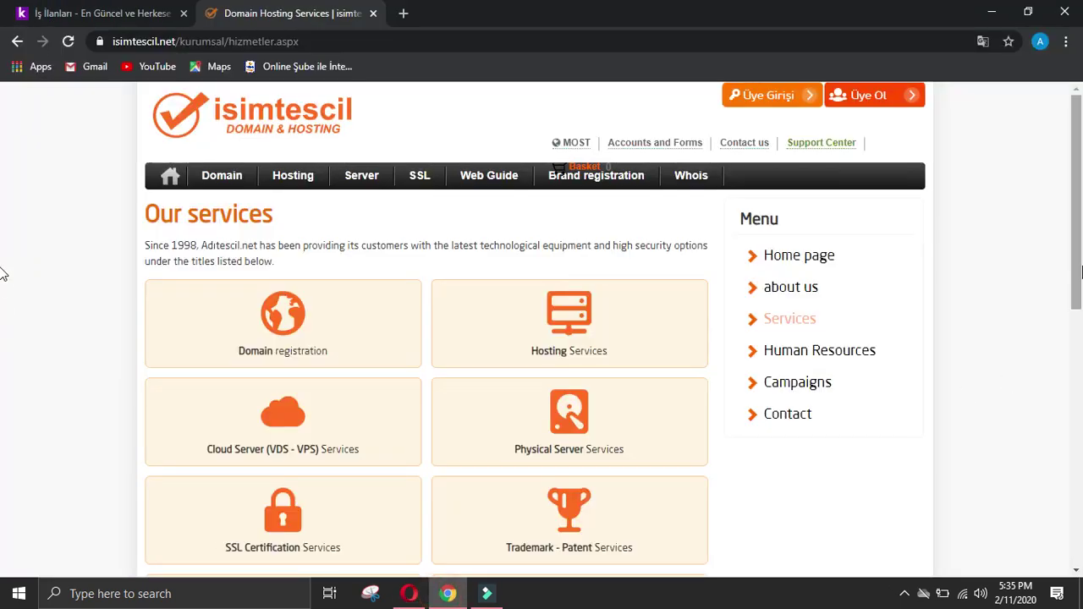
# Step: Select the service titles from Domain registration through Co-Location Services
pyautogui.moveTo(1080, 271); pyautogui.dragTo(837, 307)
pyautogui.moveTo(118, 213); pyautogui.dragTo(289, 292)
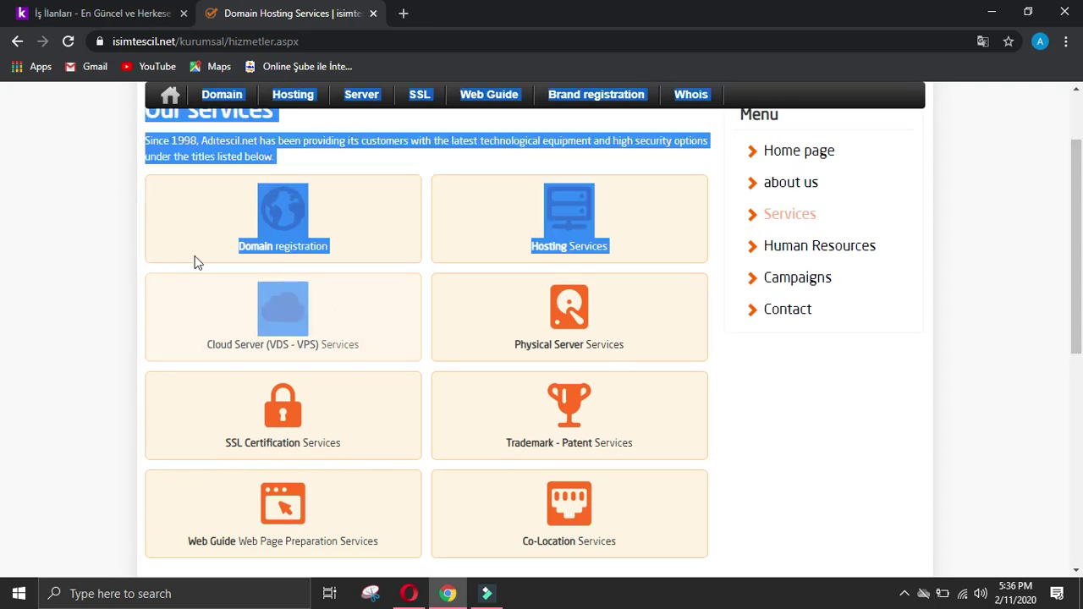
pyautogui.click(65, 217)
pyautogui.keyDown('shift'); pyautogui.click(716, 563); pyautogui.keyUp('shift')
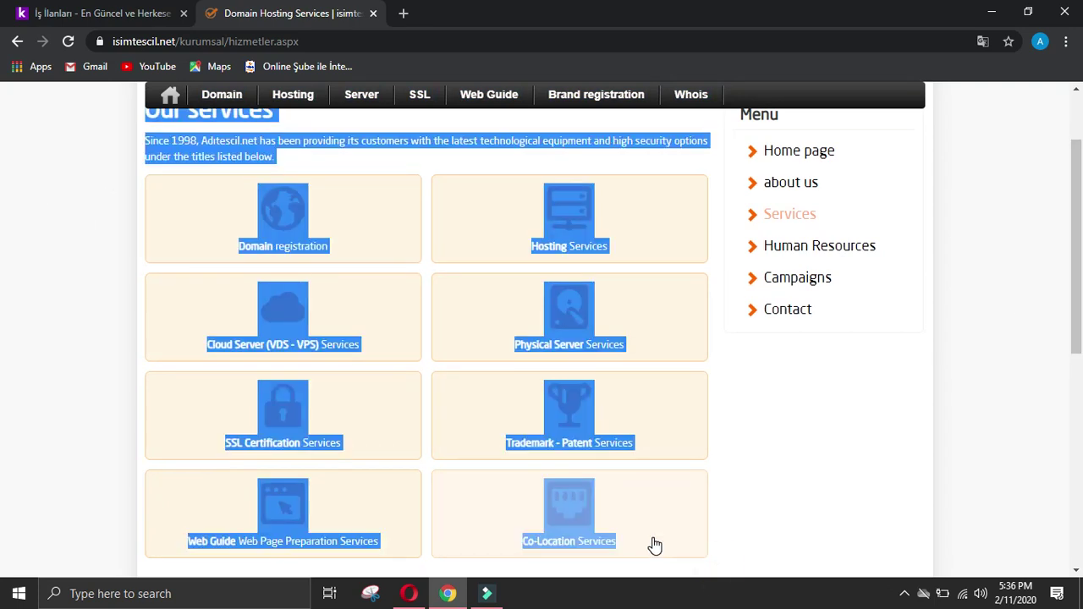
pyautogui.click(803, 522)
pyautogui.moveTo(629, 546); pyautogui.dragTo(241, 259)
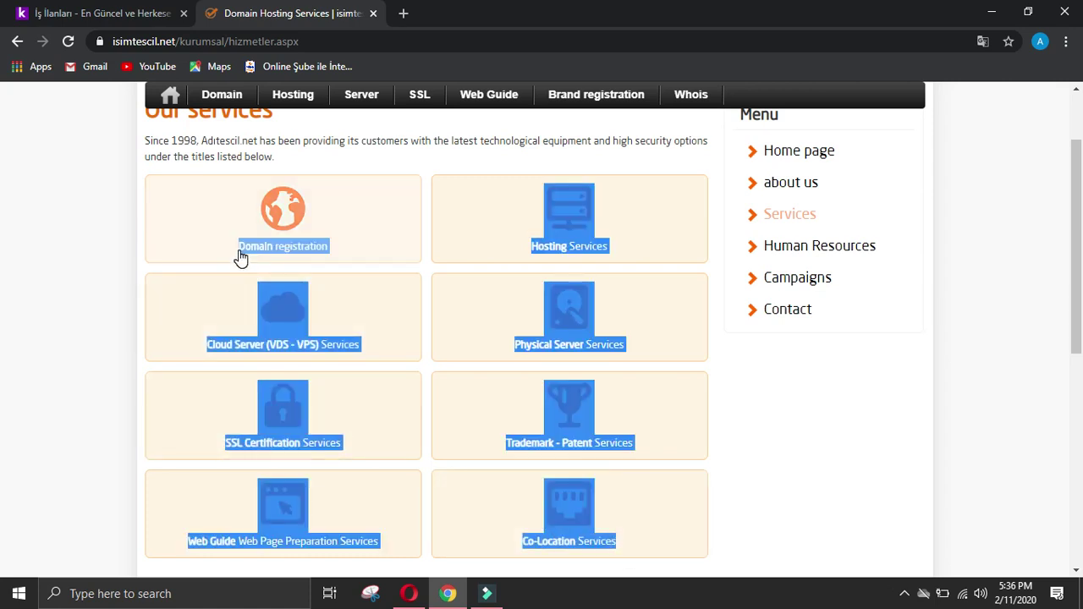
# Step: Paste the service titles at the start of the offerings answer
pyautogui.click(409, 593)
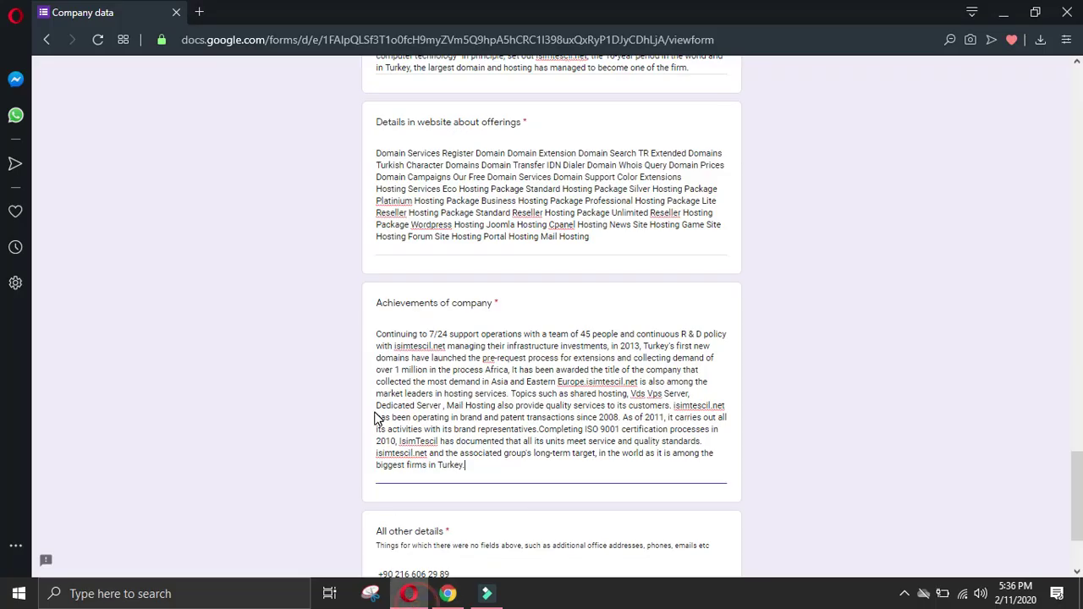
pyautogui.click(377, 153)
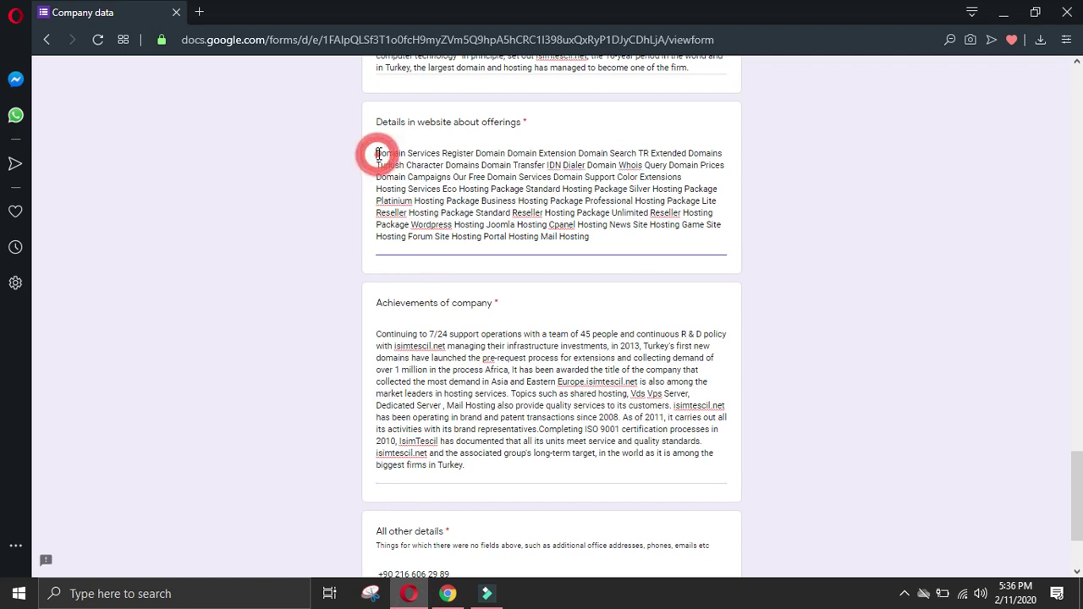
pyautogui.write('Domain registration Hosting Services Hosting Services Cloud Server (VDS - VPS) Services Cloud Server (VDS - VPS) Services Physical Server Services Physical Server Services SSL Certification Services SSL Certification Services Trademark - Patent Services Trademark - Patent Services Web Guide Web Page Preparation Services Web Guide Web Page Preparation Services Co-Location Services Co-Location Services')
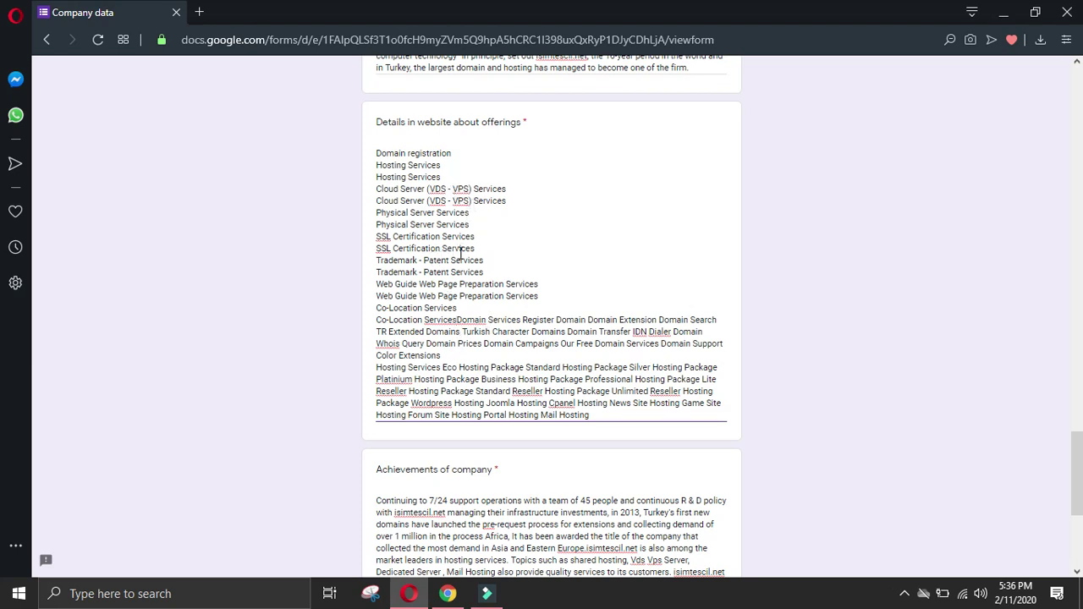
# Step: Delete the duplicate Hosting, Cloud Server (VDS - VPS), Physical Server and SSL Certification lines
pyautogui.tripleClick(441, 166)
pyautogui.press('BackSpace')
pyautogui.press('BackSpace')
pyautogui.tripleClick(491, 177)
pyautogui.press('BackSpace')
pyautogui.press('BackSpace')
pyautogui.tripleClick(423, 188)
pyautogui.press('BackSpace')
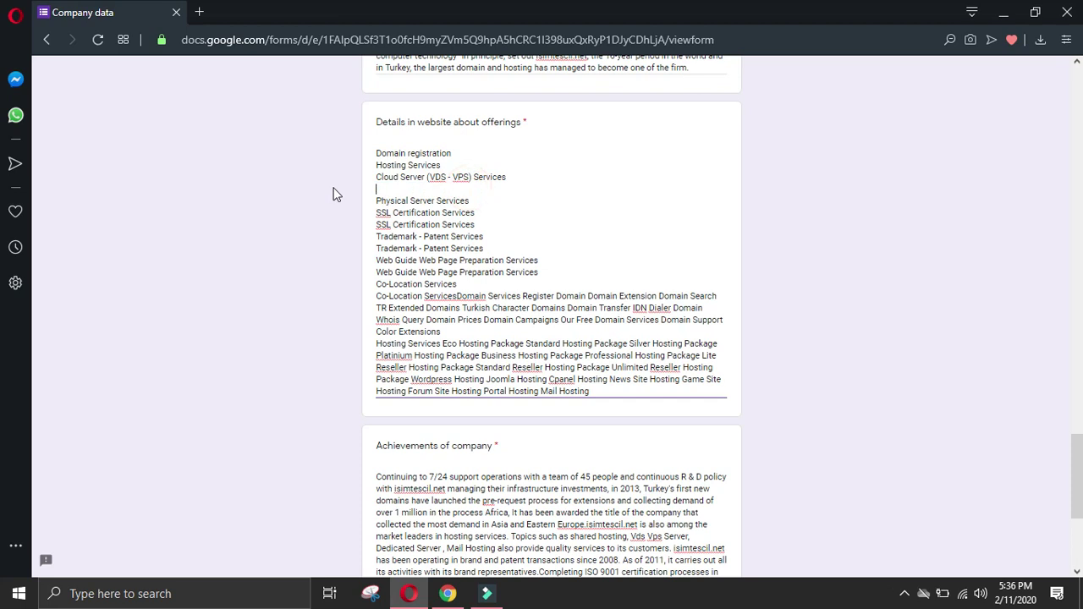
pyautogui.press('BackSpace')
pyautogui.tripleClick(476, 201)
pyautogui.press('BackSpace')
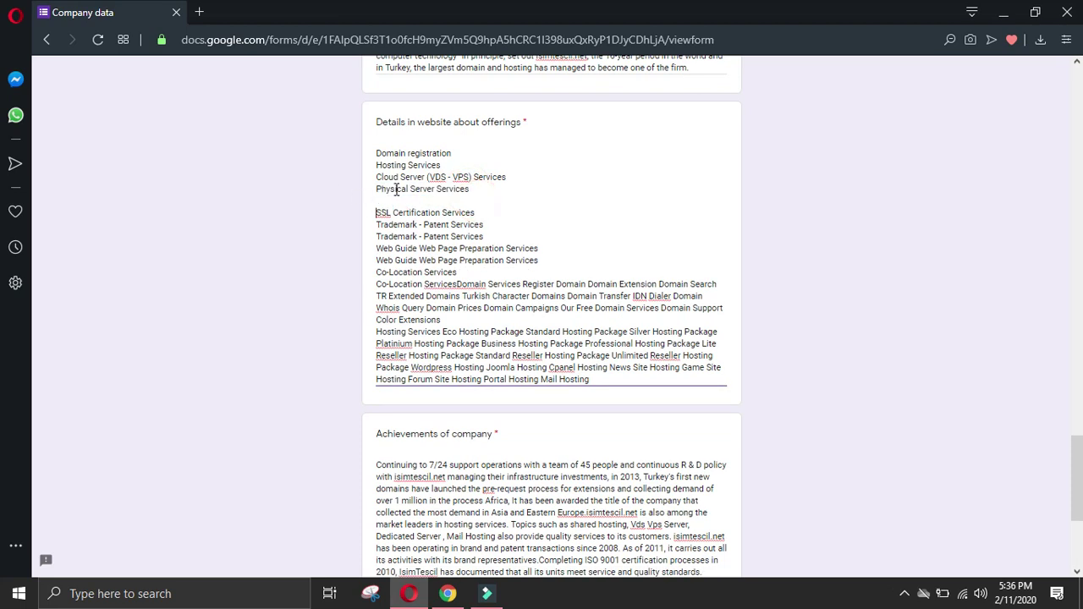
pyautogui.press('BackSpace')
# Step: Delete the duplicate Trademark - Patent, Web Guide and Co-Location lines, leaving Co-Location Services on its own line
pyautogui.tripleClick(462, 213)
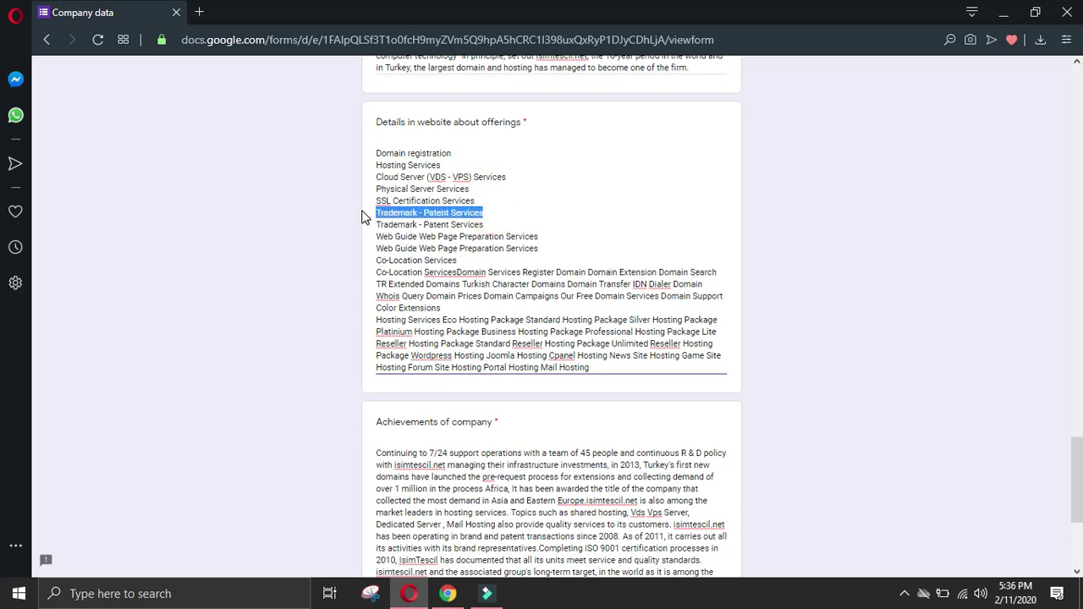
pyautogui.press('BackSpace')
pyautogui.press('BackSpace')
pyautogui.moveTo(544, 227); pyautogui.dragTo(366, 225)
pyautogui.press('BackSpace')
pyautogui.press('BackSpace')
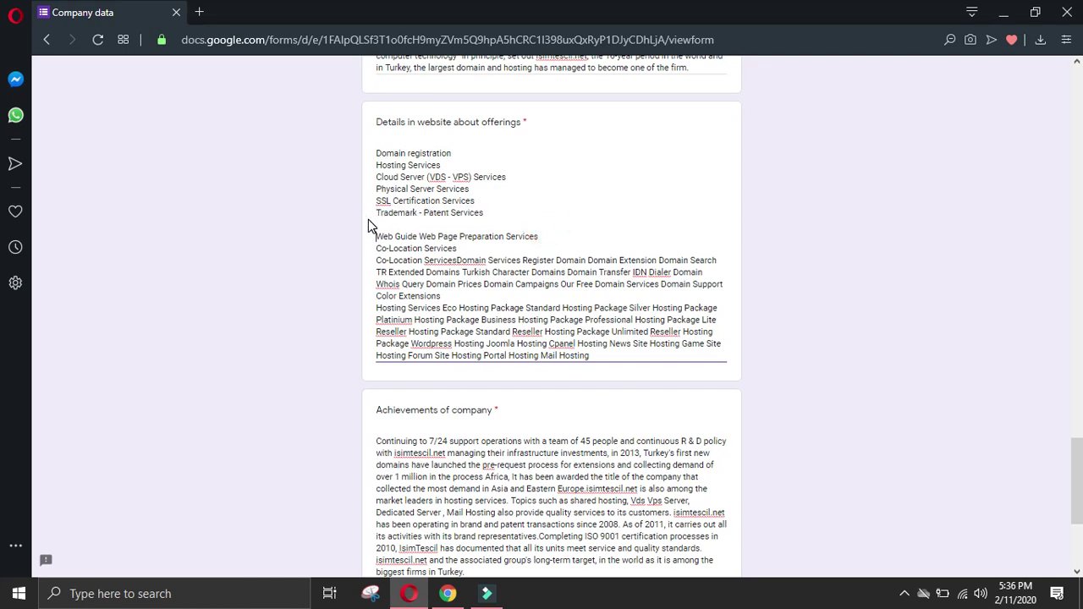
pyautogui.moveTo(462, 236); pyautogui.dragTo(358, 236)
pyautogui.press('BackSpace')
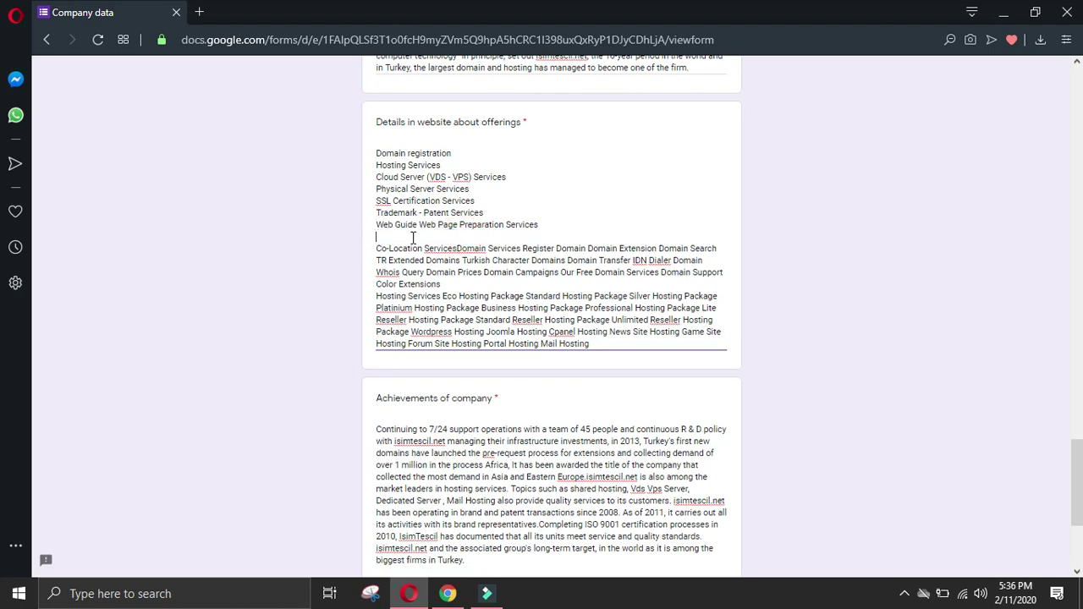
pyautogui.press('Delete')
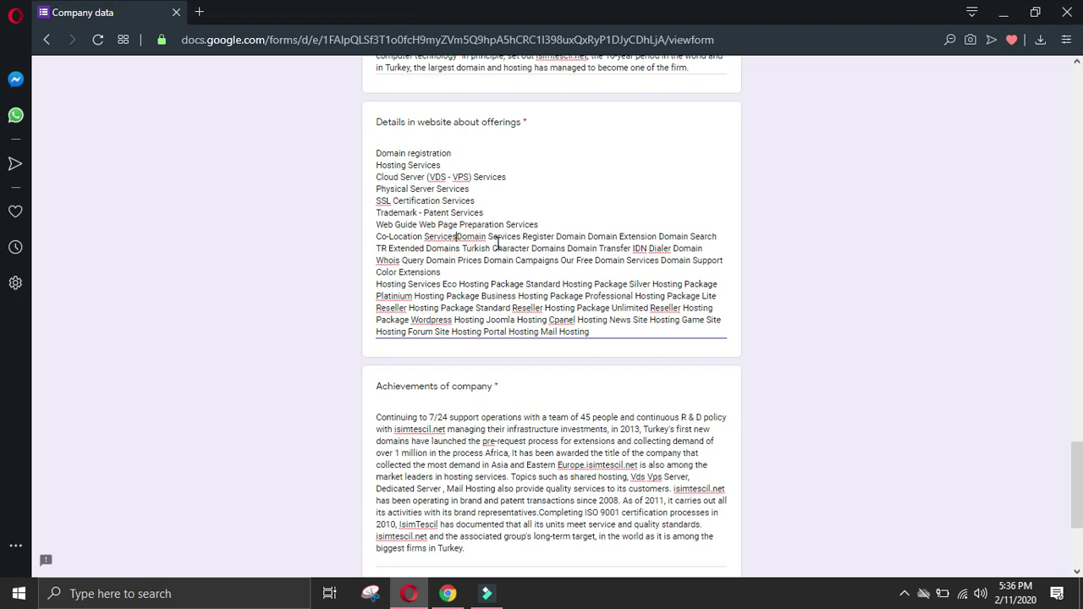
pyautogui.press('Return')
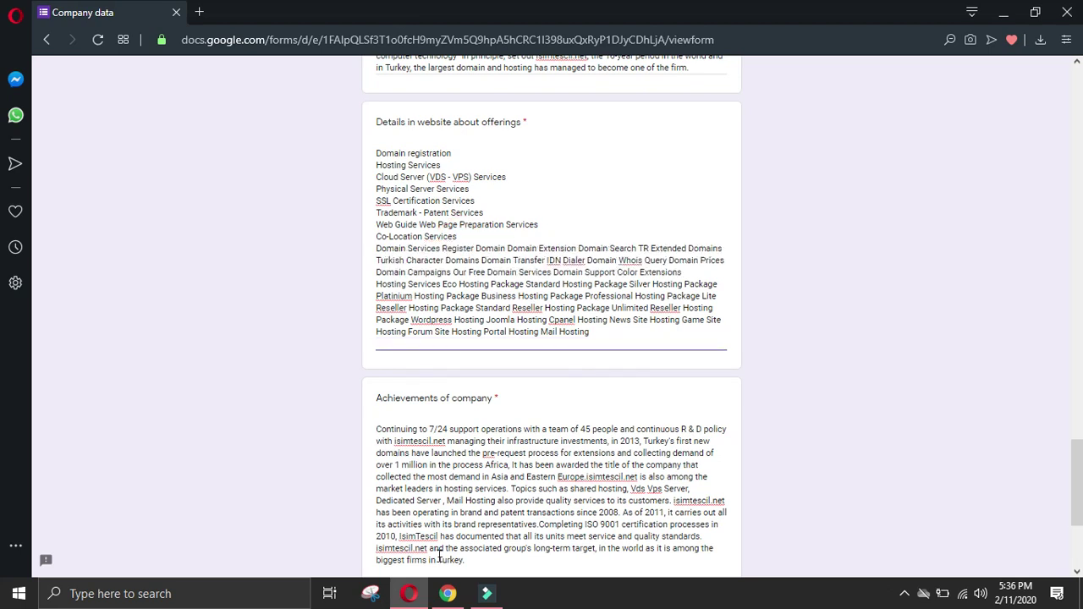
pyautogui.click(447, 594)
pyautogui.click(827, 427)
# Step: Open Human Resources and click the unisbul.com logo under Our Open Positions
pyautogui.scroll(-2, 829, 427)
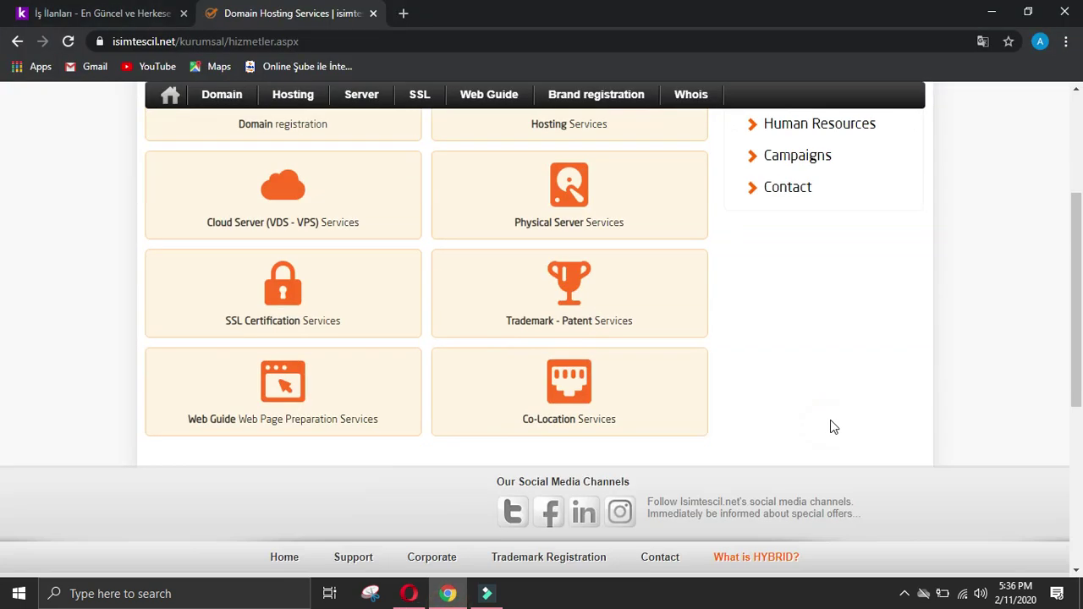
pyautogui.scroll(2, 850, 335)
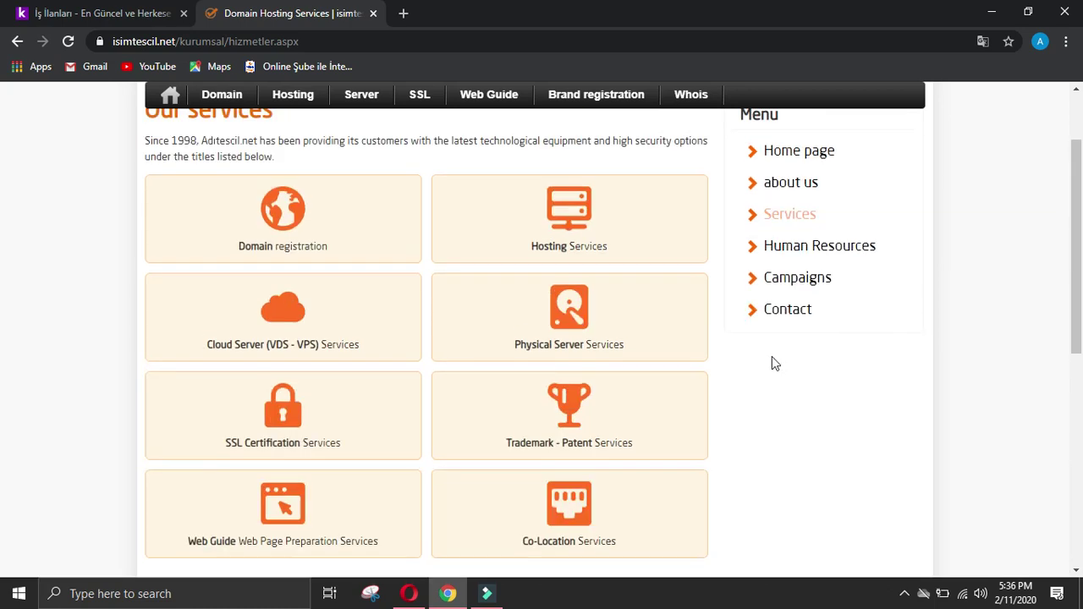
pyautogui.click(795, 250)
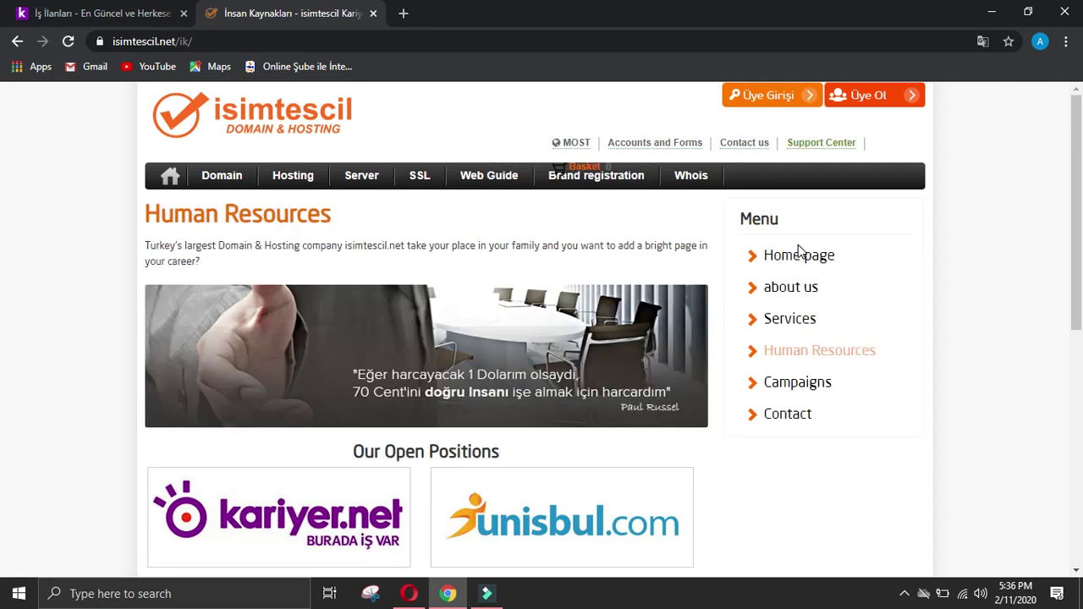
pyautogui.scroll(-1, 800, 252)
pyautogui.scroll(-3, 804, 250)
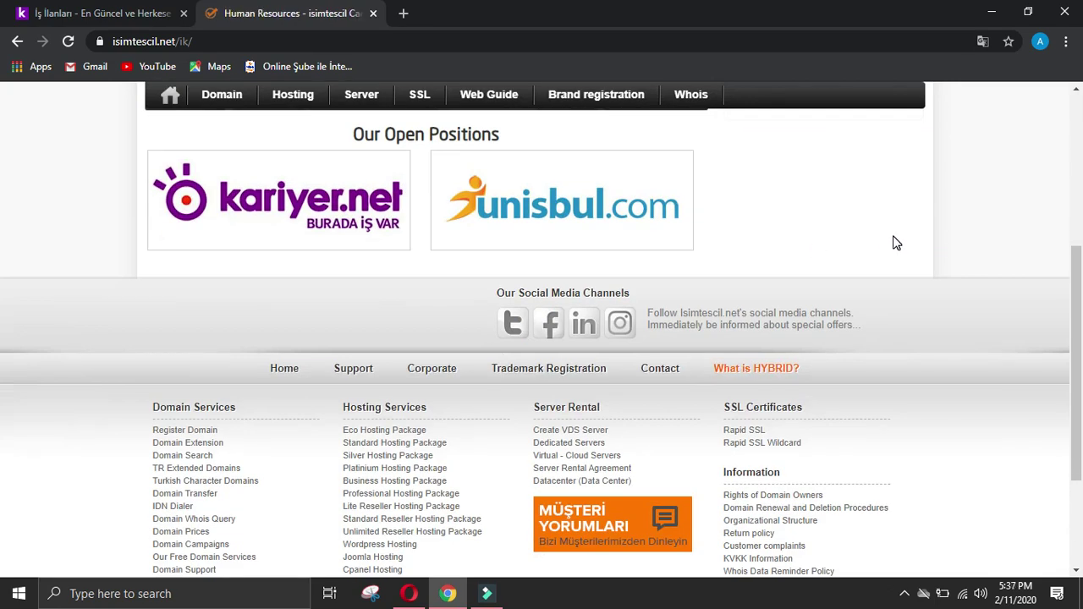
pyautogui.scroll(4, 896, 242)
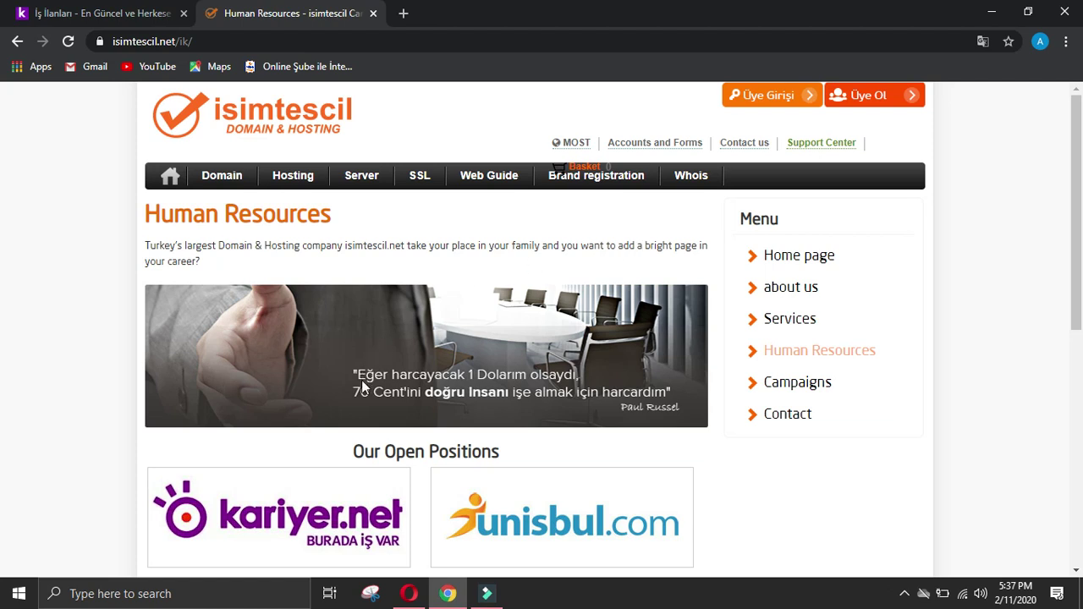
pyautogui.scroll(-2, 423, 443)
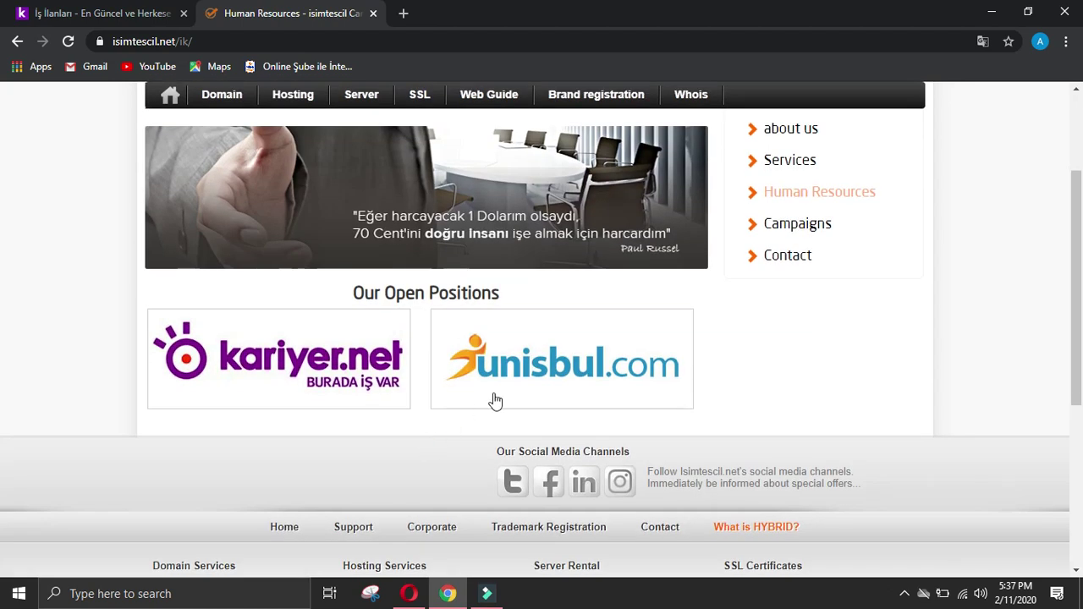
pyautogui.click(542, 356)
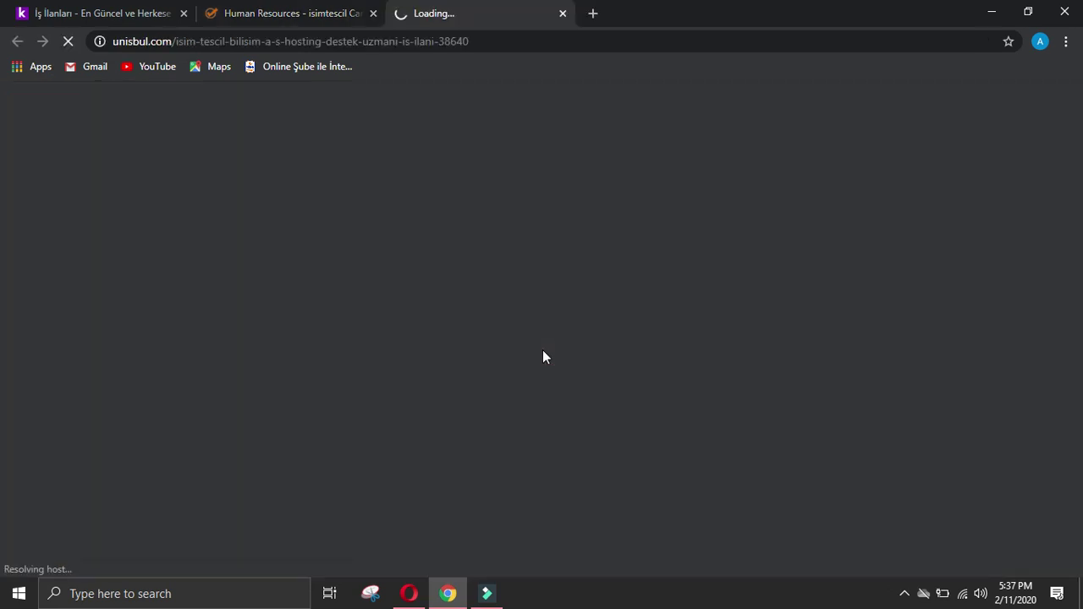
# Step: Open the company's LinkedIn page in a new tab, then translate the unisbul job listing into English
pyautogui.click(338, 13)
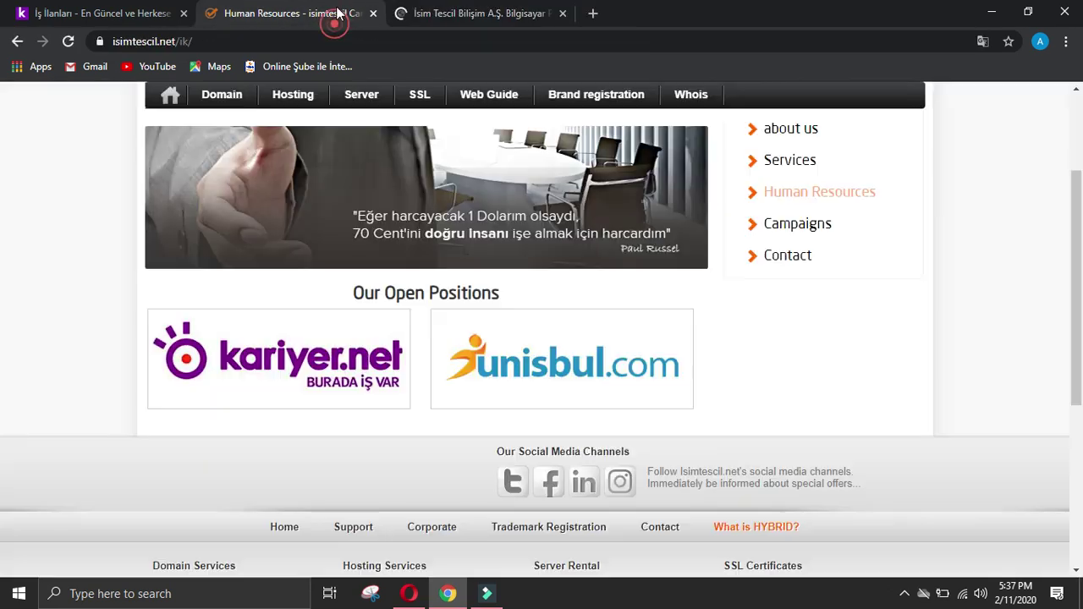
pyautogui.click(584, 482)
pyautogui.click(663, 10)
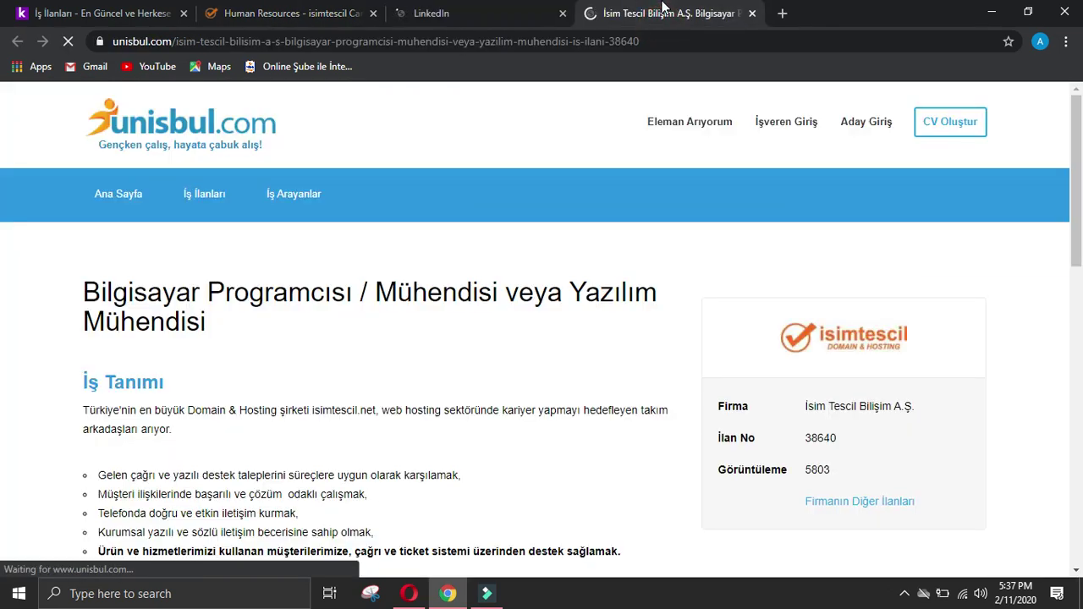
pyautogui.scroll(-2, 504, 240)
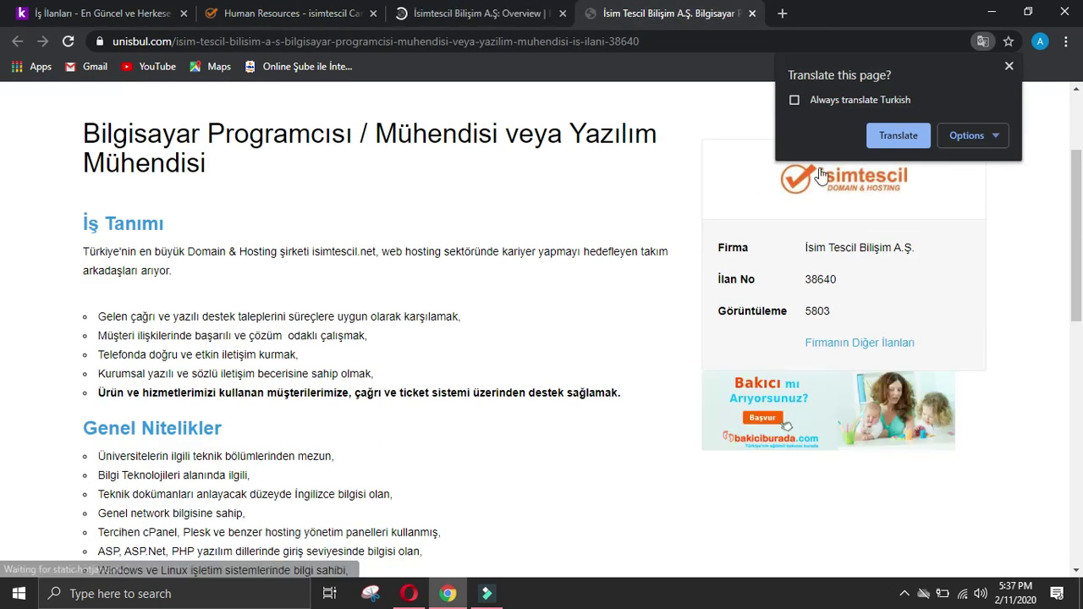
pyautogui.click(895, 134)
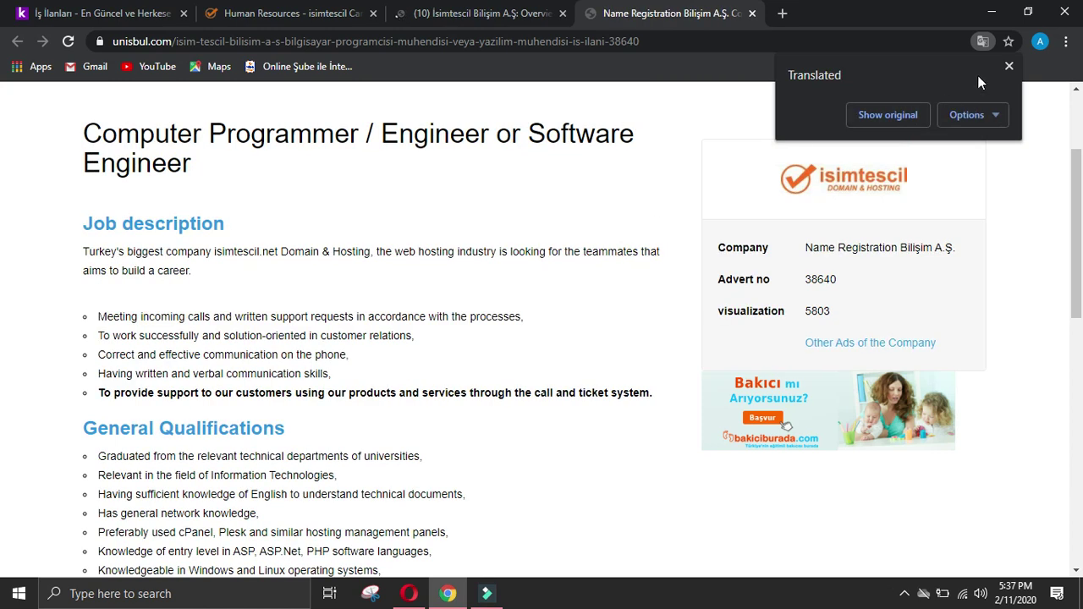
pyautogui.click(1010, 66)
# Step: Read through the translated hosting support specialist listing and close its tab
pyautogui.scroll(-4, 513, 226)
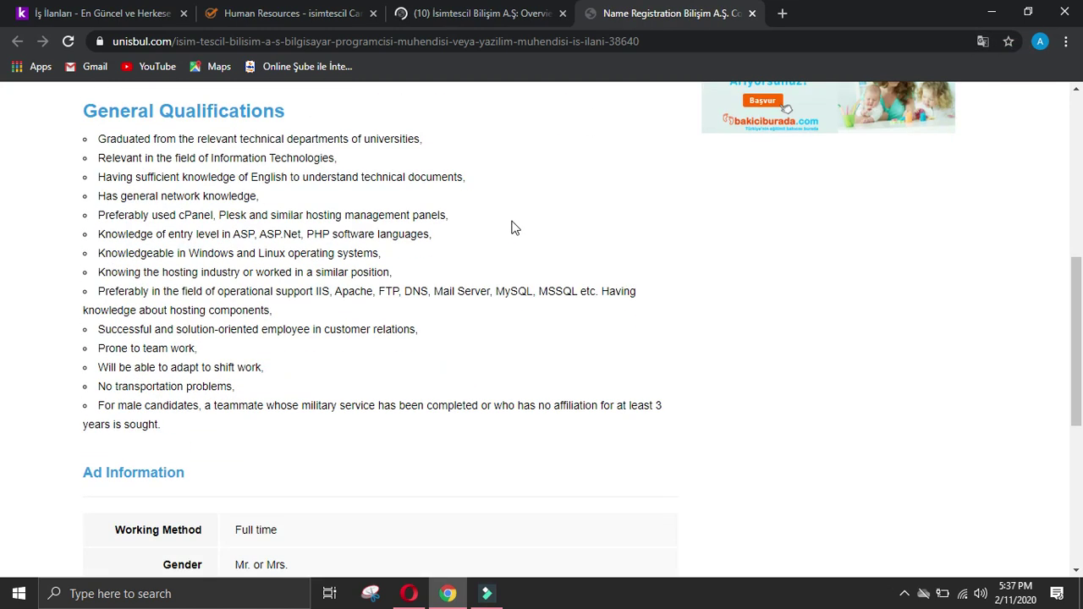
pyautogui.scroll(-5, 512, 226)
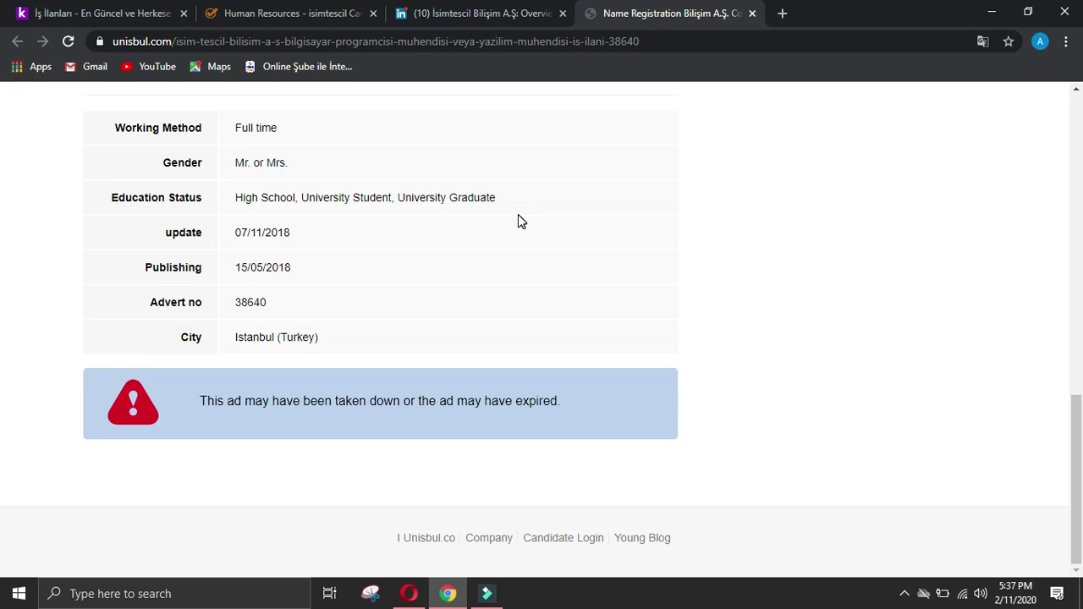
pyautogui.scroll(2, 520, 220)
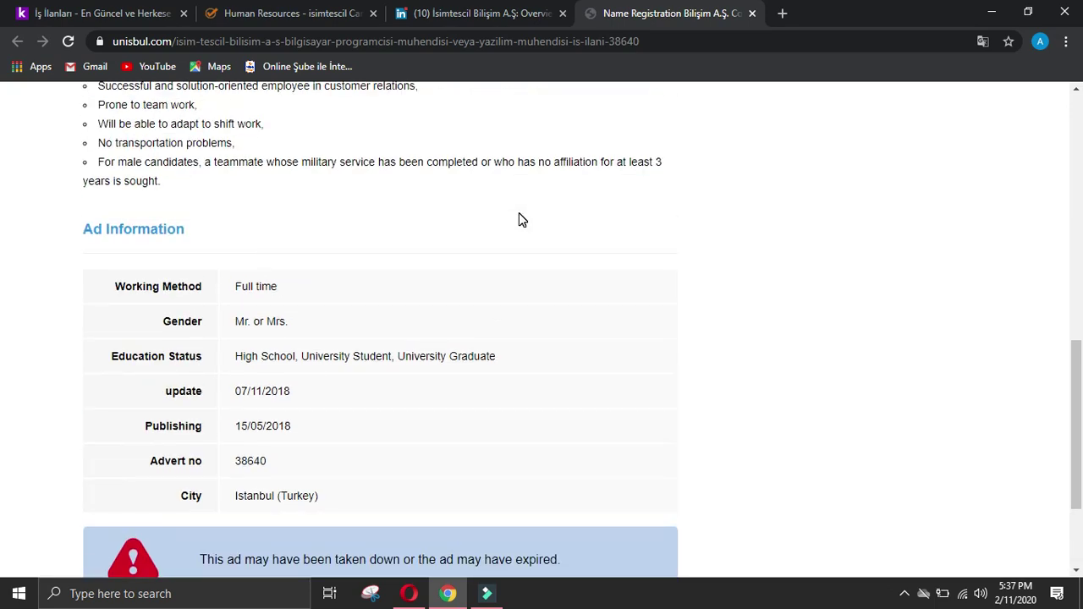
pyautogui.scroll(2, 391, 235)
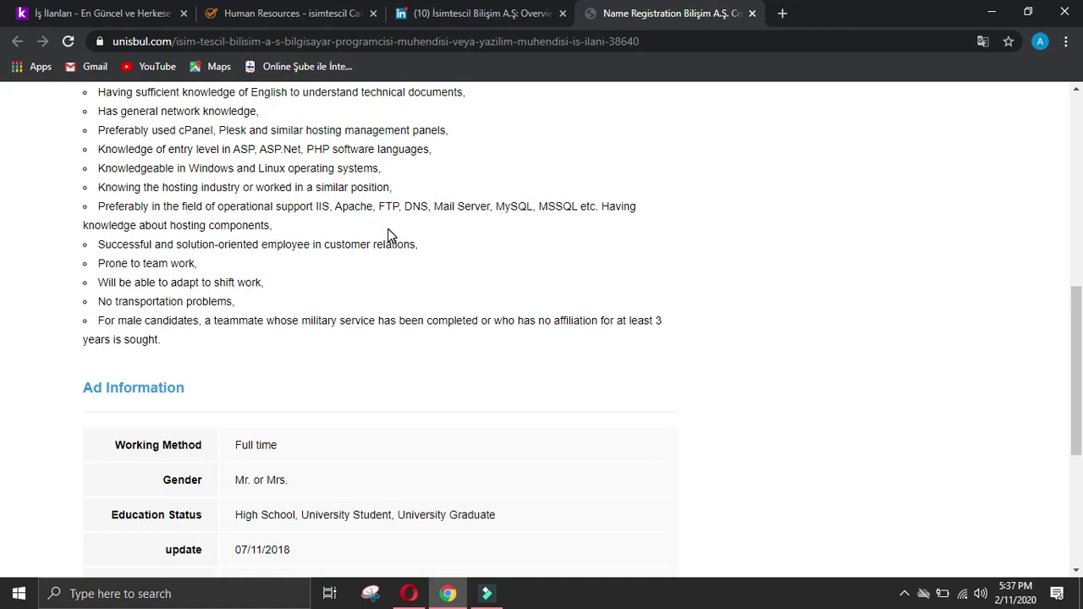
pyautogui.scroll(4, 391, 235)
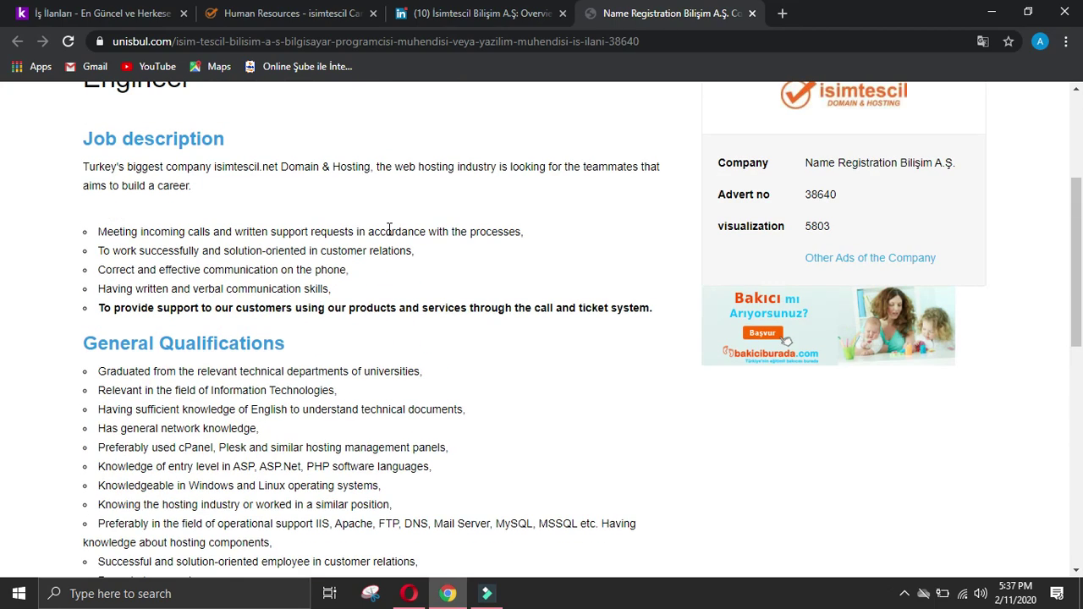
pyautogui.scroll(2, 391, 269)
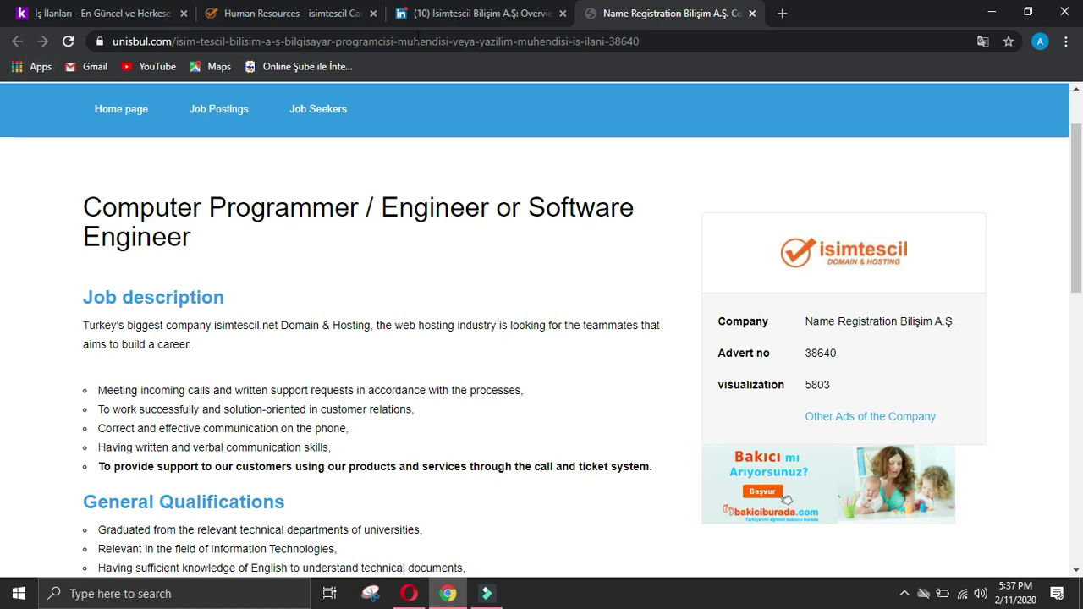
pyautogui.click(752, 13)
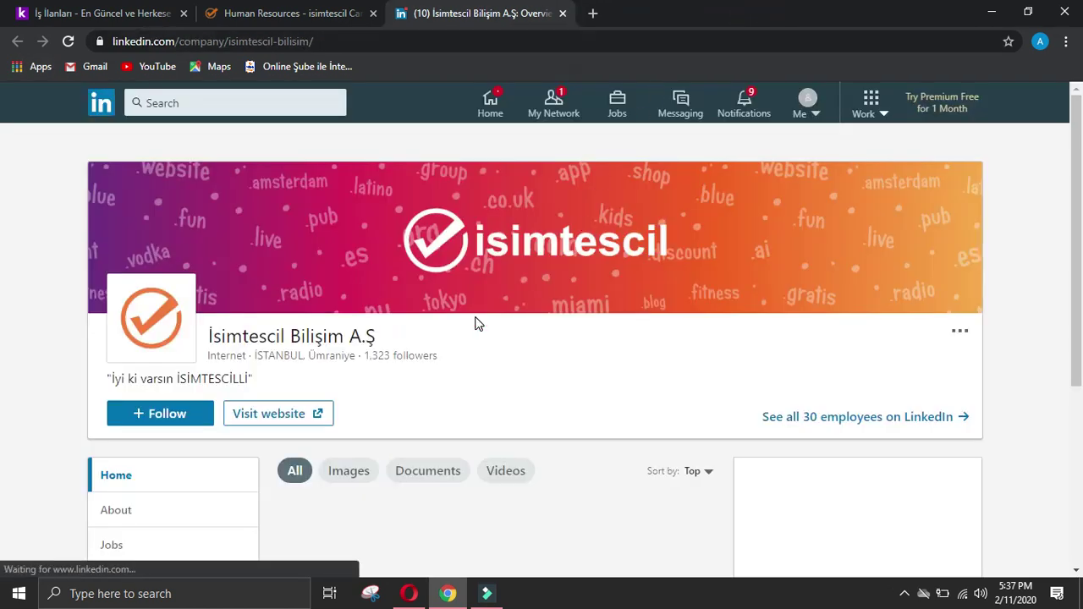
# Step: Send a connection invitation to an isimtescil employee from the company's People list
pyautogui.scroll(-2, 508, 315)
pyautogui.click(153, 420)
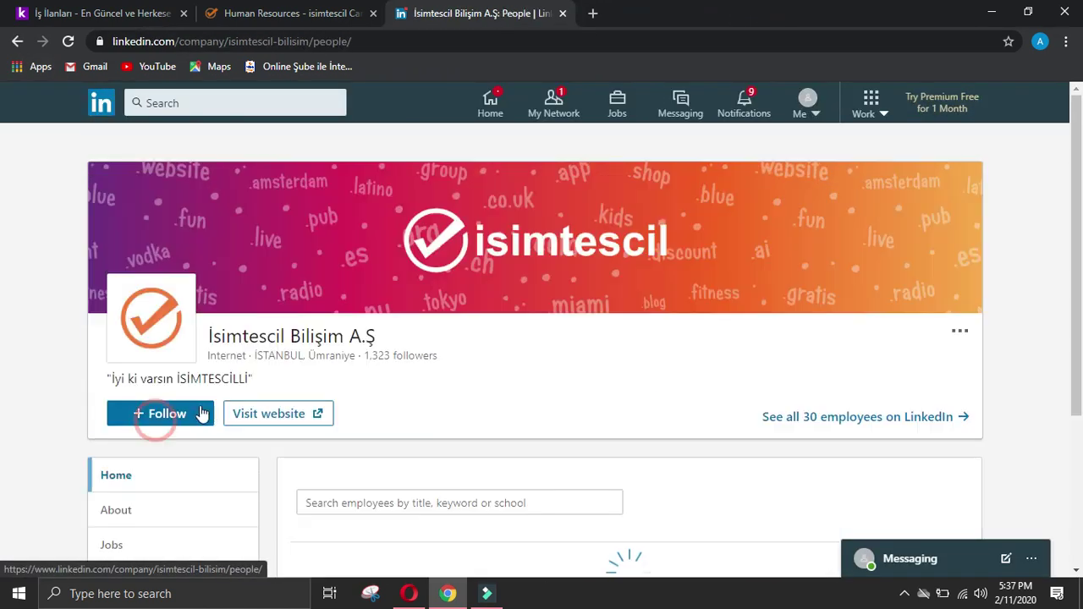
pyautogui.scroll(-10, 242, 385)
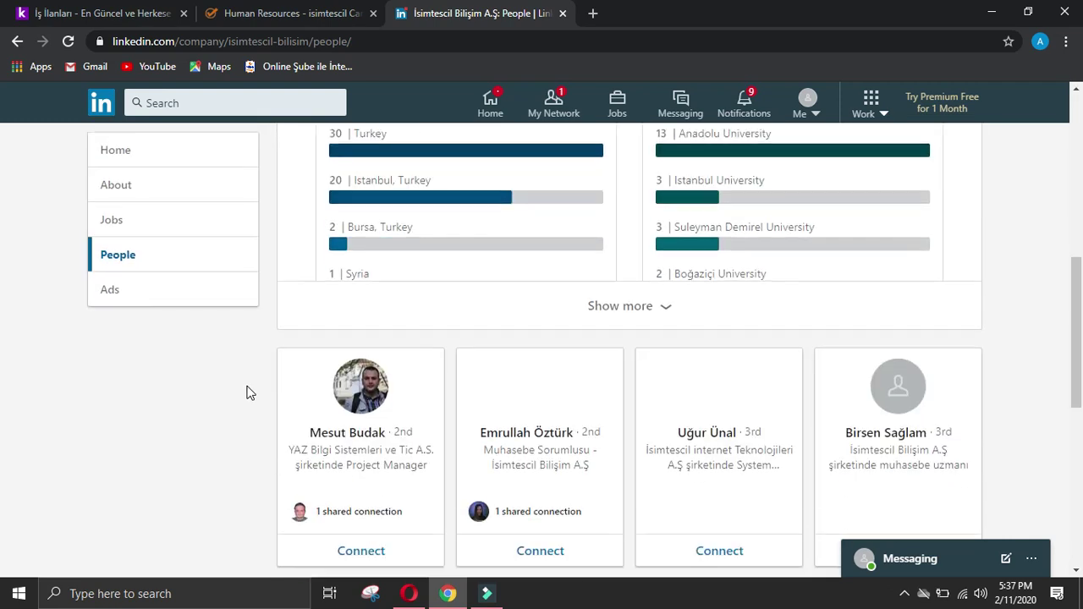
pyautogui.click(367, 290)
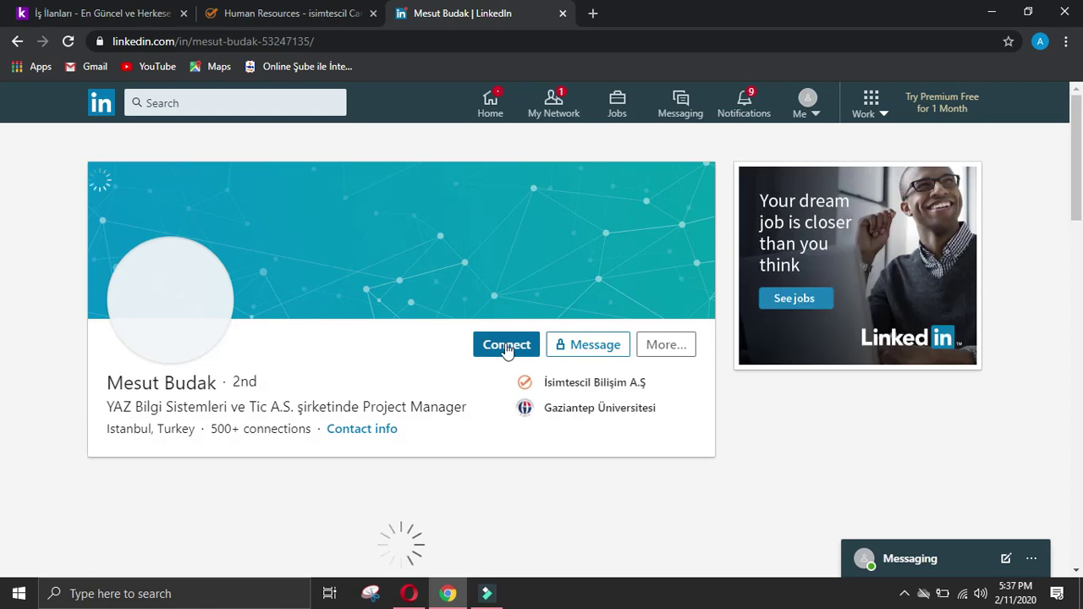
pyautogui.click(508, 342)
pyautogui.click(701, 247)
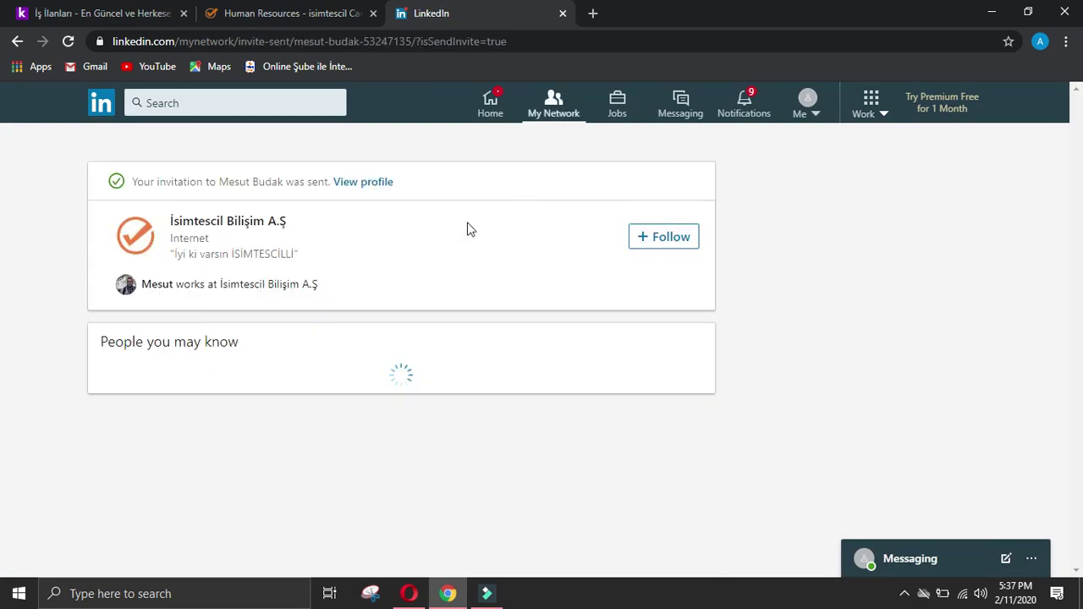
# Step: View the employee's profile and scroll to their work experience
pyautogui.click(370, 182)
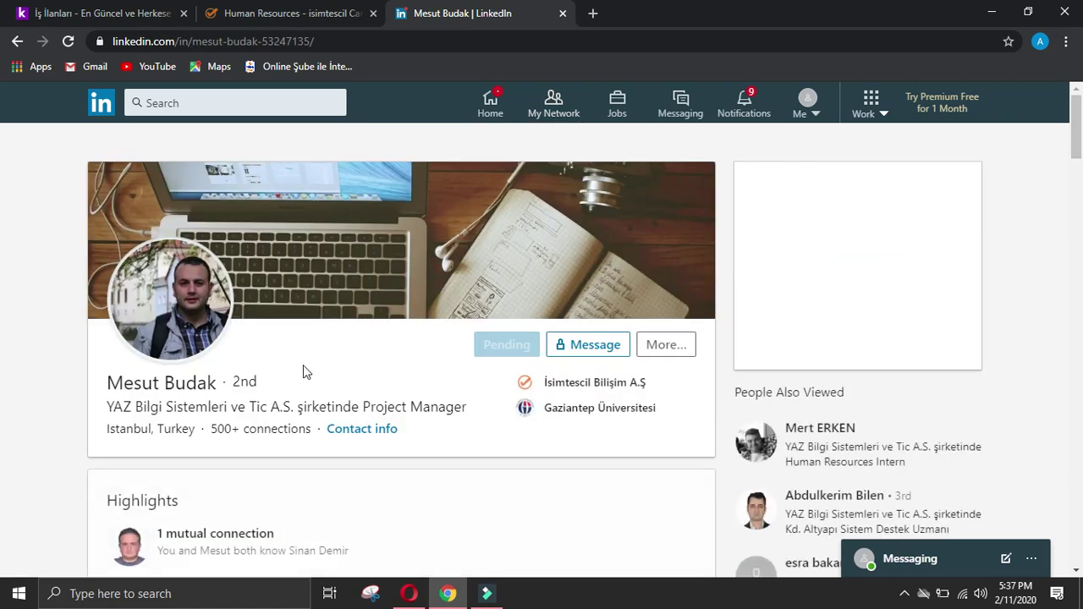
pyautogui.scroll(-2, 254, 376)
pyautogui.scroll(-2, 220, 383)
pyautogui.moveTo(105, 416); pyautogui.dragTo(198, 418)
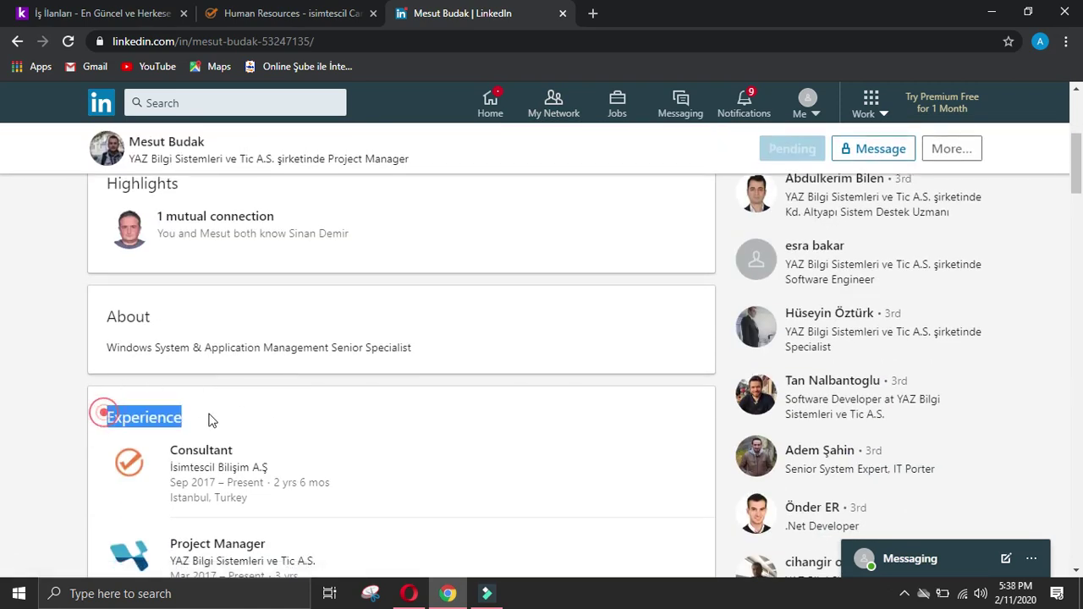
pyautogui.click(409, 593)
# Step: Revisit the Name and Designation of manager answers, typing 'P' in Designation
pyautogui.scroll(-3, 443, 435)
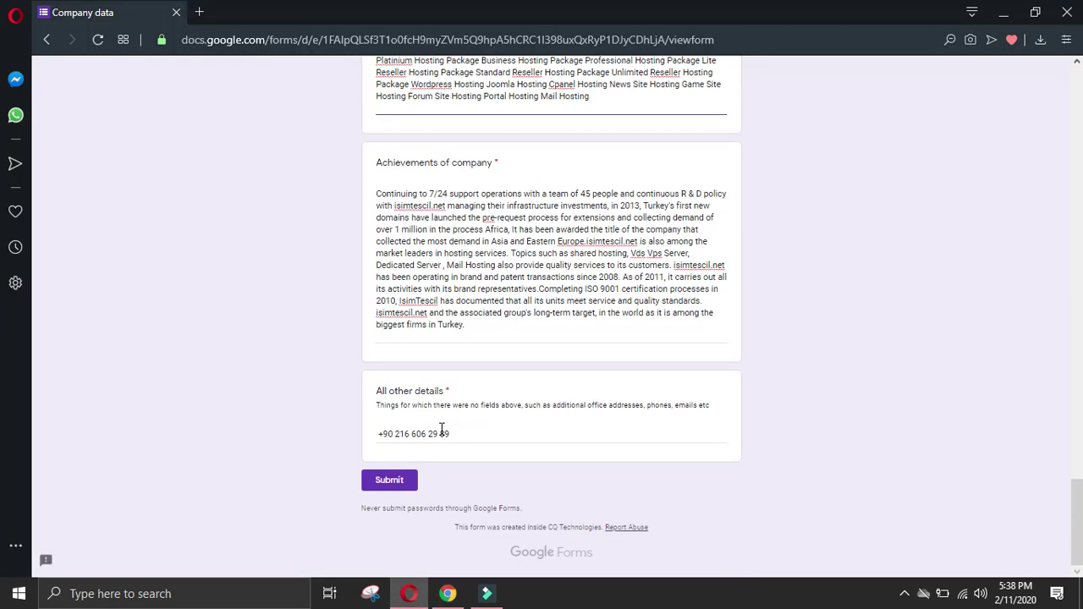
pyautogui.scroll(10, 854, 322)
pyautogui.scroll(2, 483, 290)
pyautogui.click(455, 287)
pyautogui.click(424, 397)
pyautogui.write('Project manager')
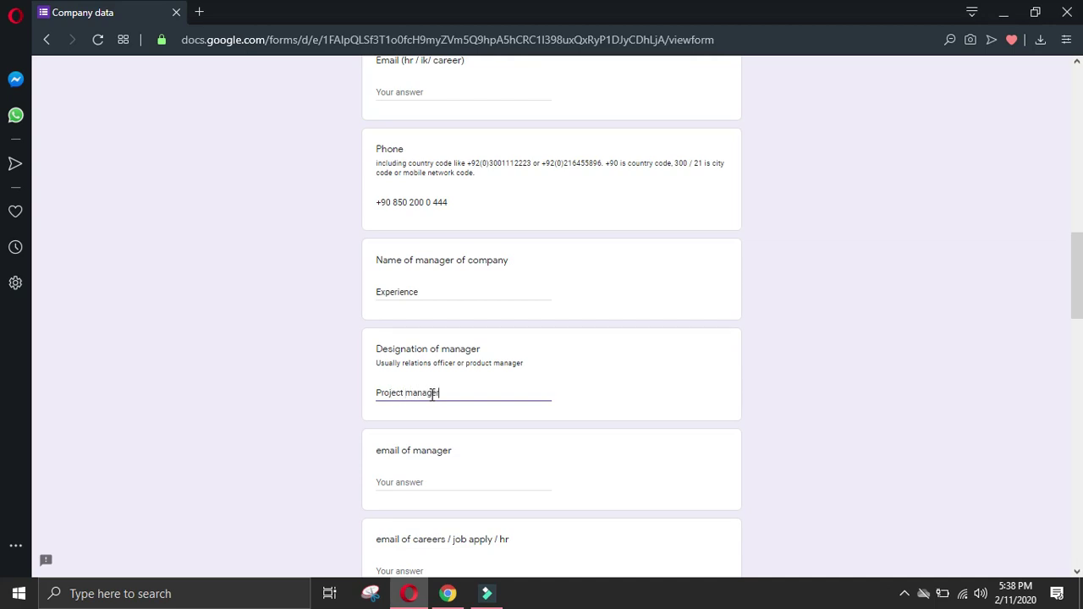
# Step: Select the manager's Consultant role text on the LinkedIn profile
pyautogui.click(448, 594)
pyautogui.click(37, 391)
pyautogui.moveTo(169, 449); pyautogui.dragTo(317, 464)
pyautogui.click(409, 593)
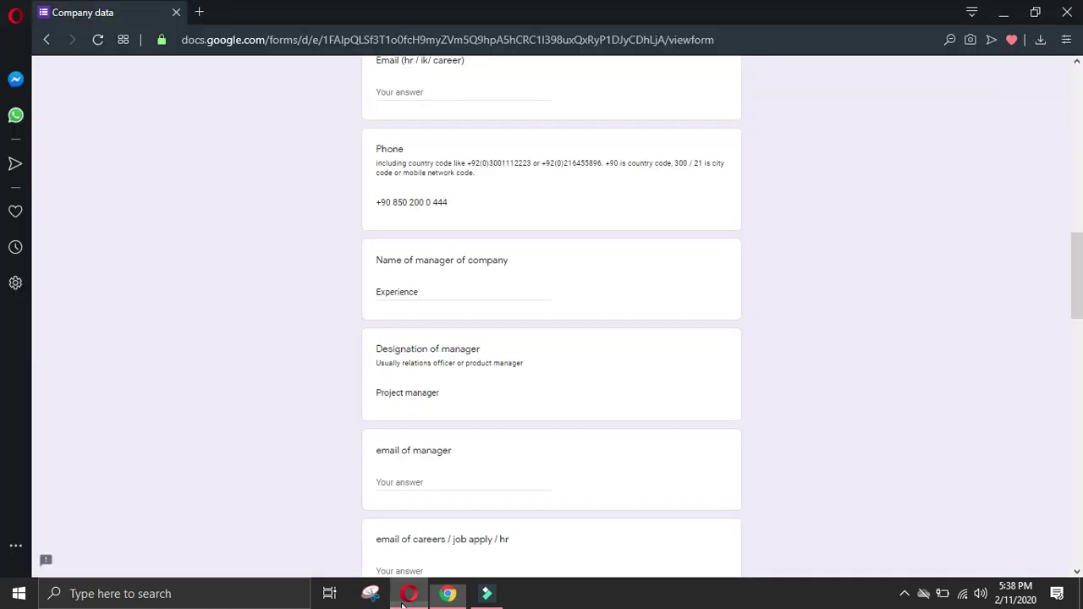
# Step: Paste the Consultant at İsimtescil Bilişim role into Details of manager as one line
pyautogui.scroll(-2, 416, 524)
pyautogui.click(415, 502)
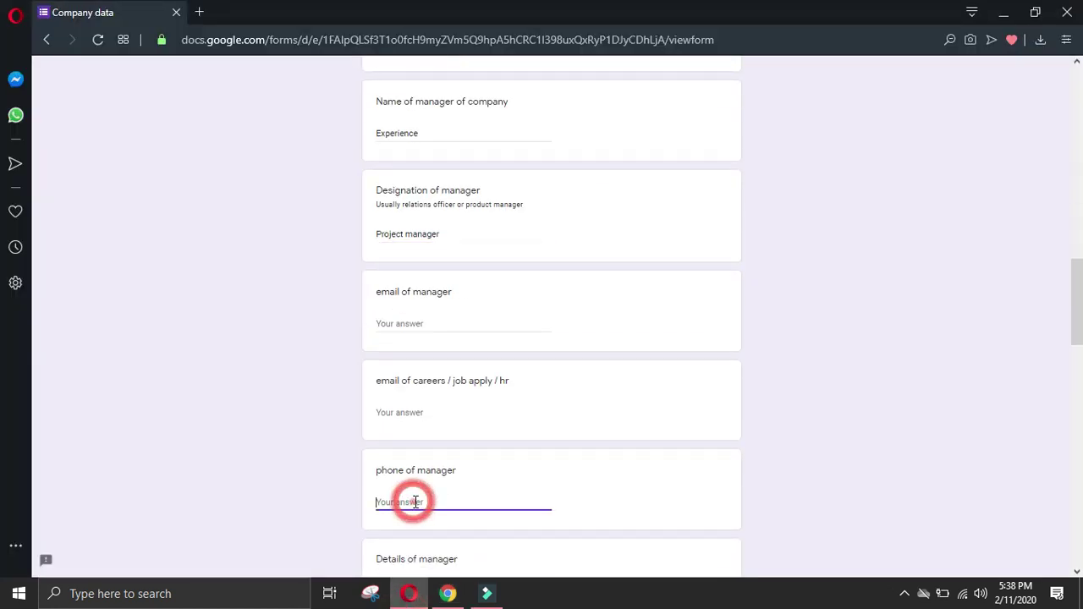
pyautogui.scroll(-2, 421, 480)
pyautogui.click(435, 431)
pyautogui.write('Consultant Company Name İsimtescil Bilişim A.Ş')
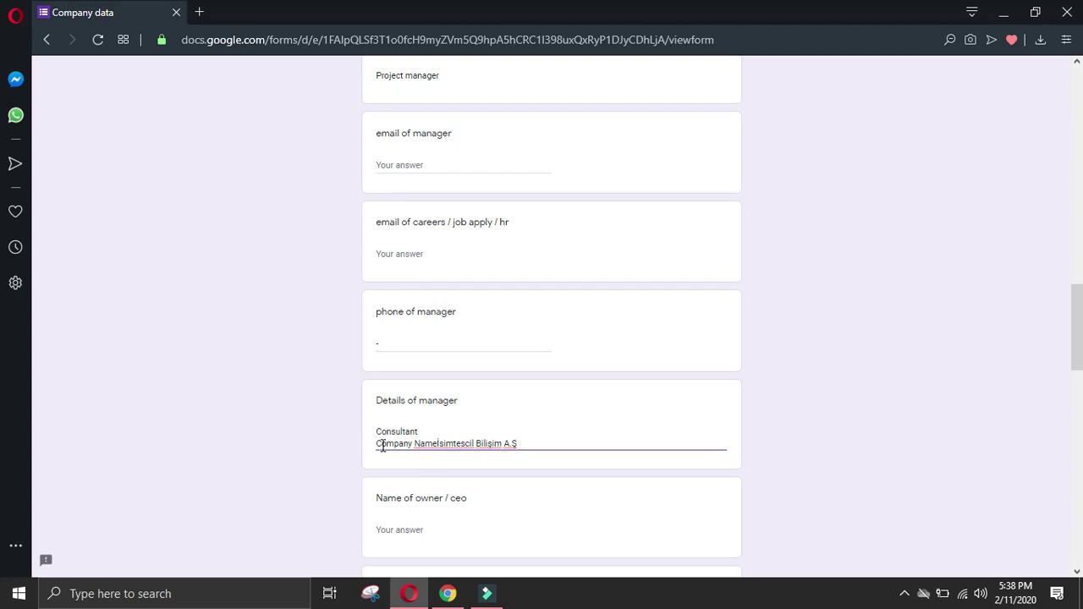
pyautogui.press('BackSpace')
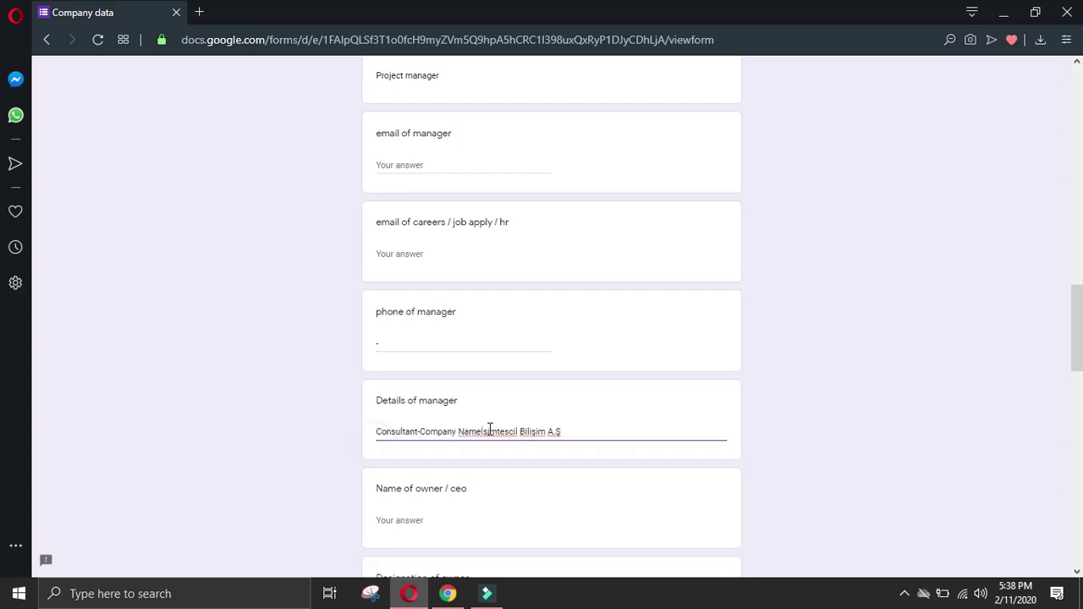
pyautogui.click(477, 428)
pyautogui.click(585, 431)
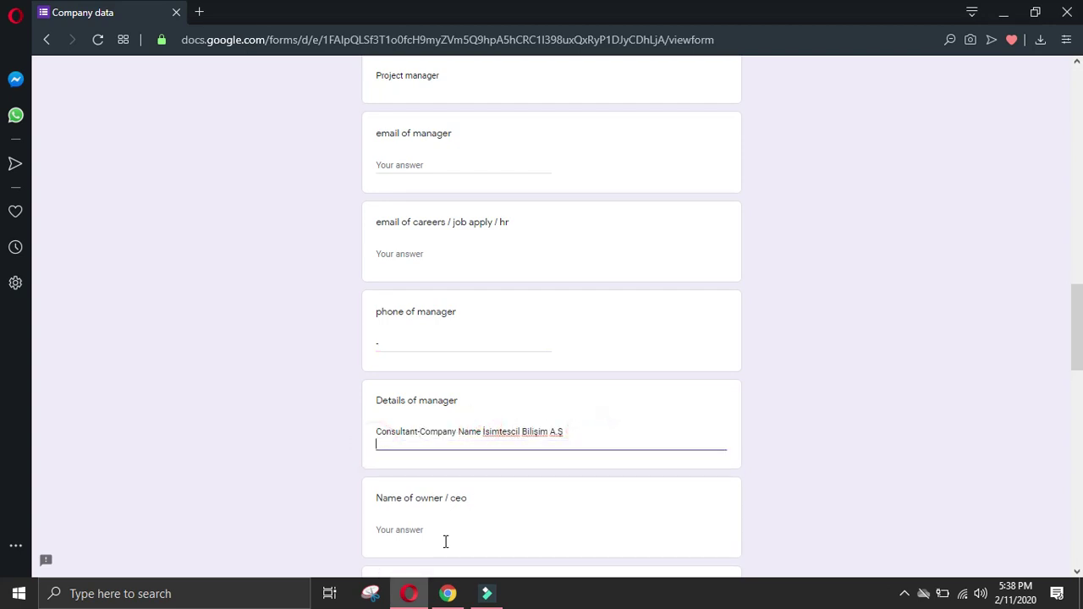
# Step: Add the Project Manager at YAZ Bilgi Sistemleri role on its own line in Details of manager
pyautogui.click(448, 594)
pyautogui.click(22, 422)
pyautogui.scroll(-2, 167, 394)
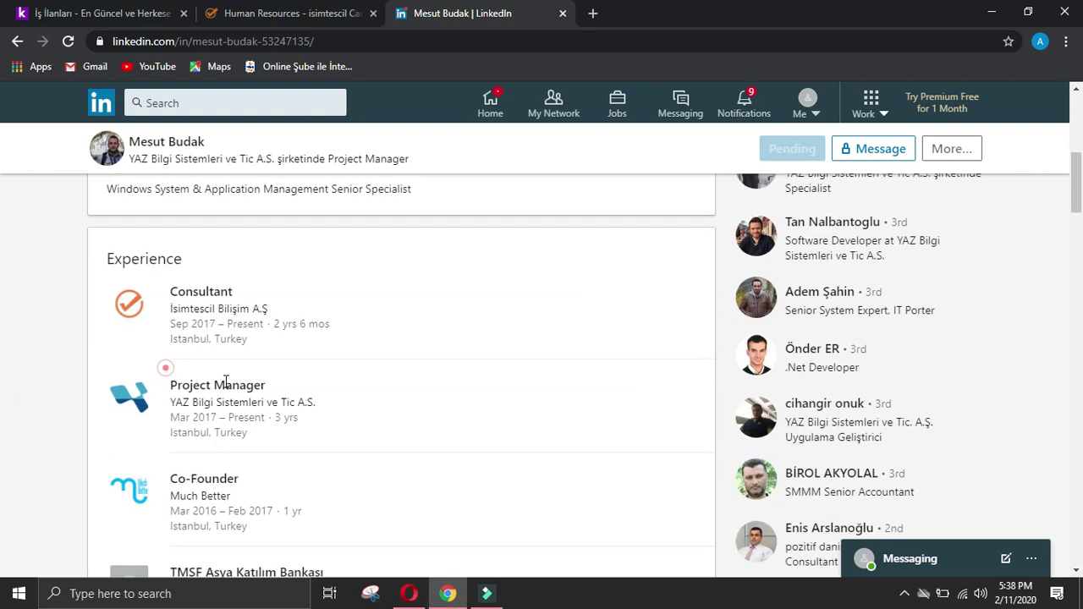
pyautogui.moveTo(166, 367); pyautogui.dragTo(353, 404)
pyautogui.click(409, 594)
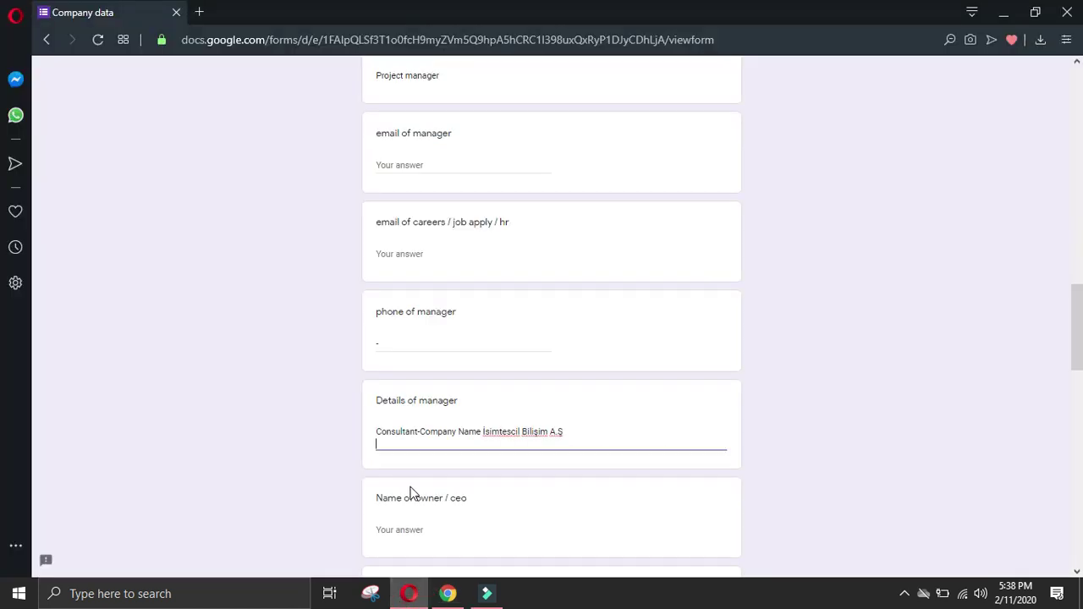
pyautogui.write('Project Manager Company NameYAZ Bilgi Sistemleri ve Tic A.S.')
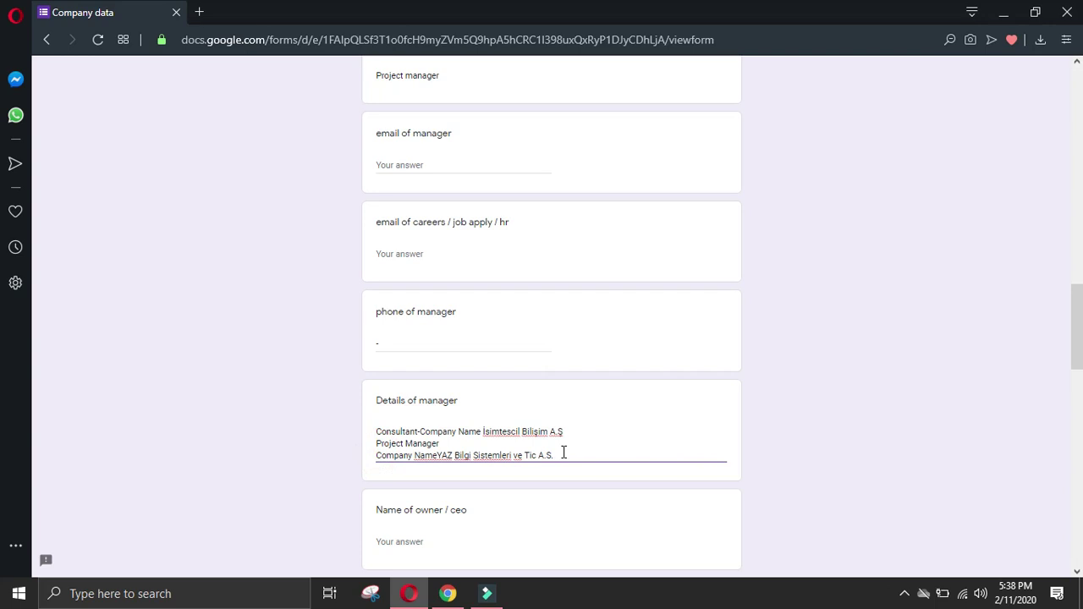
pyautogui.press('Home')
pyautogui.press('BackSpace')
pyautogui.click(643, 440)
pyautogui.press('Return')
# Step: Add the Co-Founder role at Much Better, joined with a '-'
pyautogui.click(448, 594)
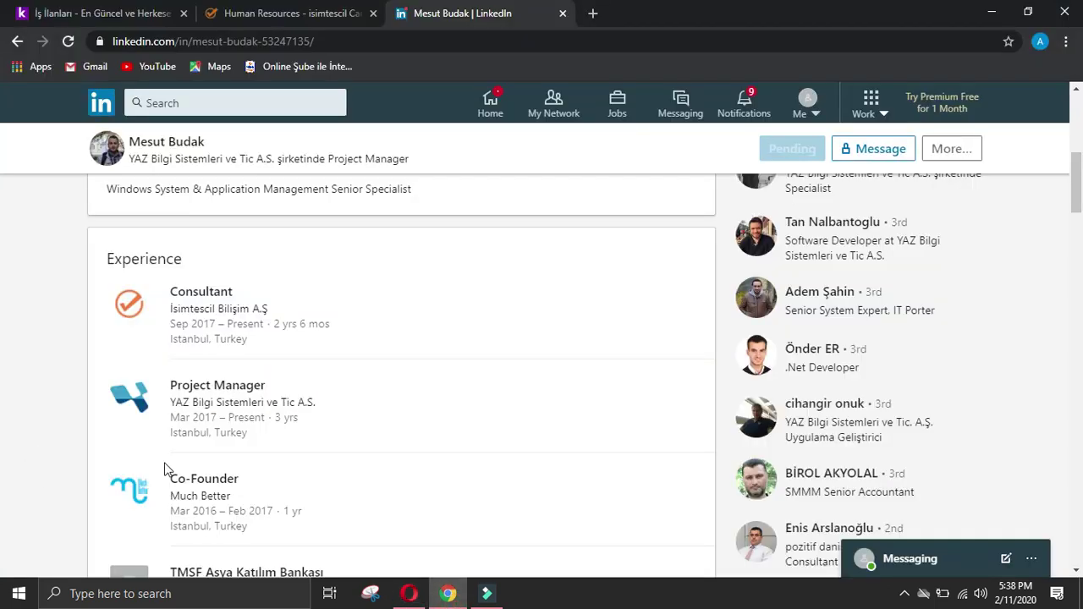
pyautogui.moveTo(164, 471); pyautogui.dragTo(251, 495)
pyautogui.click(404, 594)
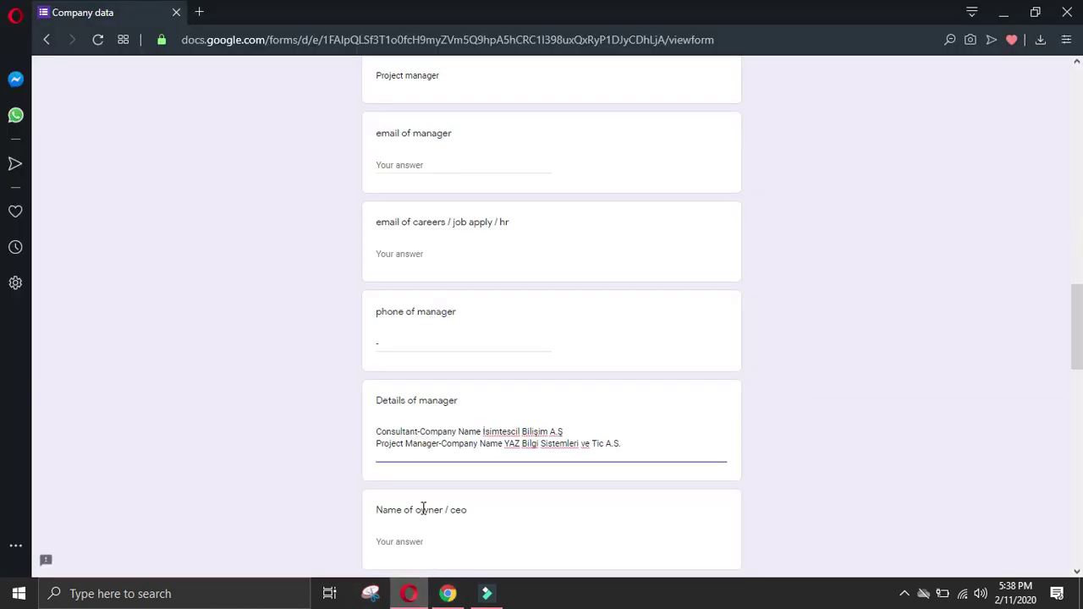
pyautogui.write('Co-Founder Company NameMuch Better')
pyautogui.press('BackSpace')
pyautogui.write('-')
pyautogui.click(486, 455)
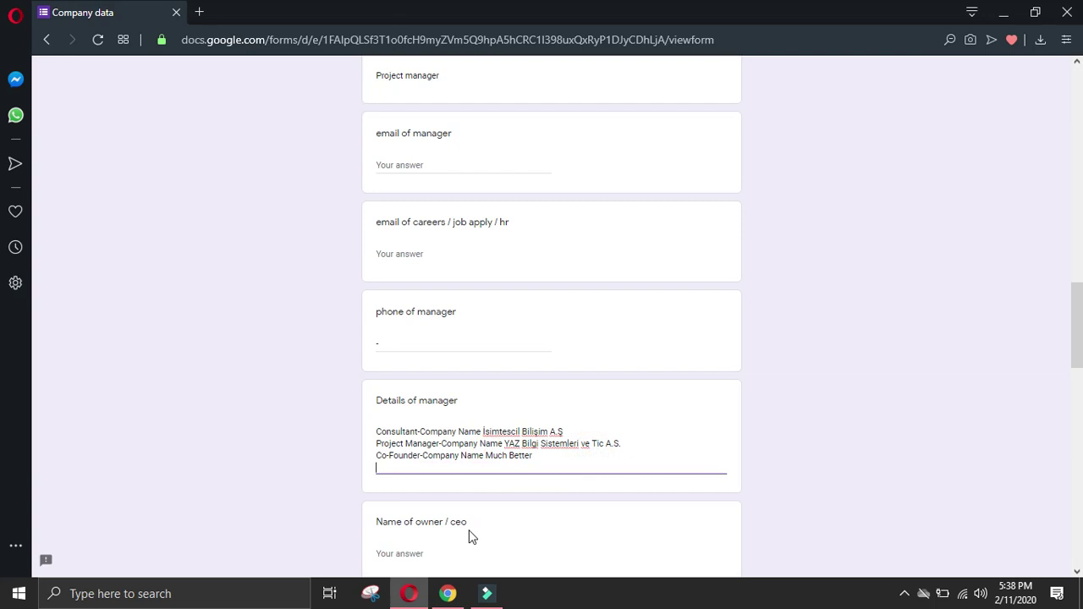
# Step: Add the TMSF Asya Katılım Bankası entry with its total duration, tidied onto one line
pyautogui.click(436, 597)
pyautogui.scroll(-2, 338, 423)
pyautogui.moveTo(171, 405); pyautogui.dragTo(579, 468)
pyautogui.click(409, 593)
pyautogui.click(399, 481)
pyautogui.write('TMSF Asya Katılım Bankası Total Duration6 yrs 4 mos TitleWindows System and Application Management Senior System Specialist')
pyautogui.click(375, 479)
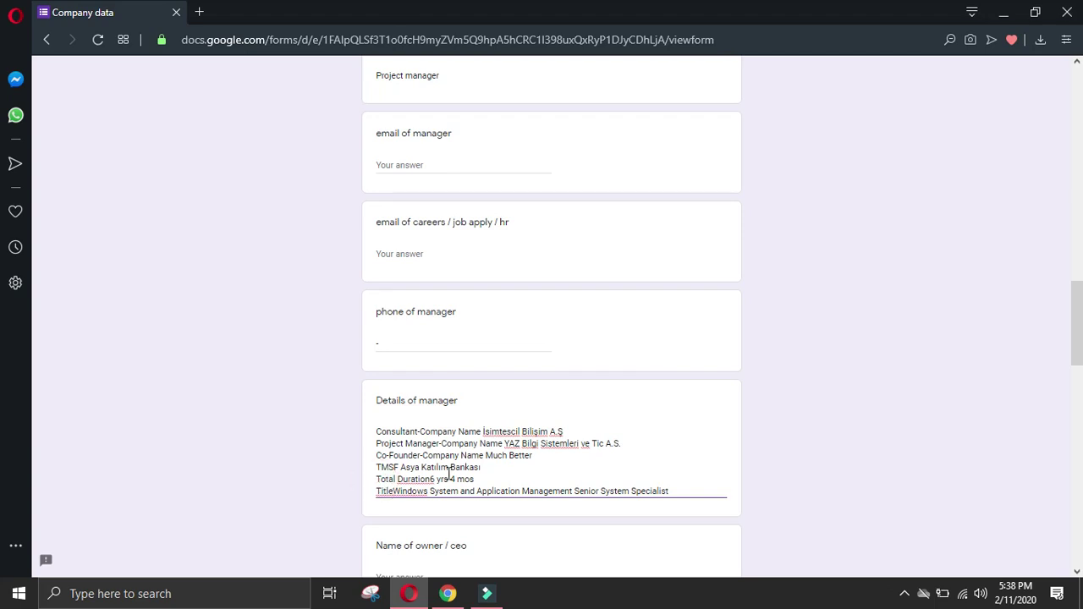
pyautogui.press('BackSpace')
pyautogui.click(537, 467)
pyautogui.click(395, 479)
pyautogui.click(689, 478)
pyautogui.press('Return')
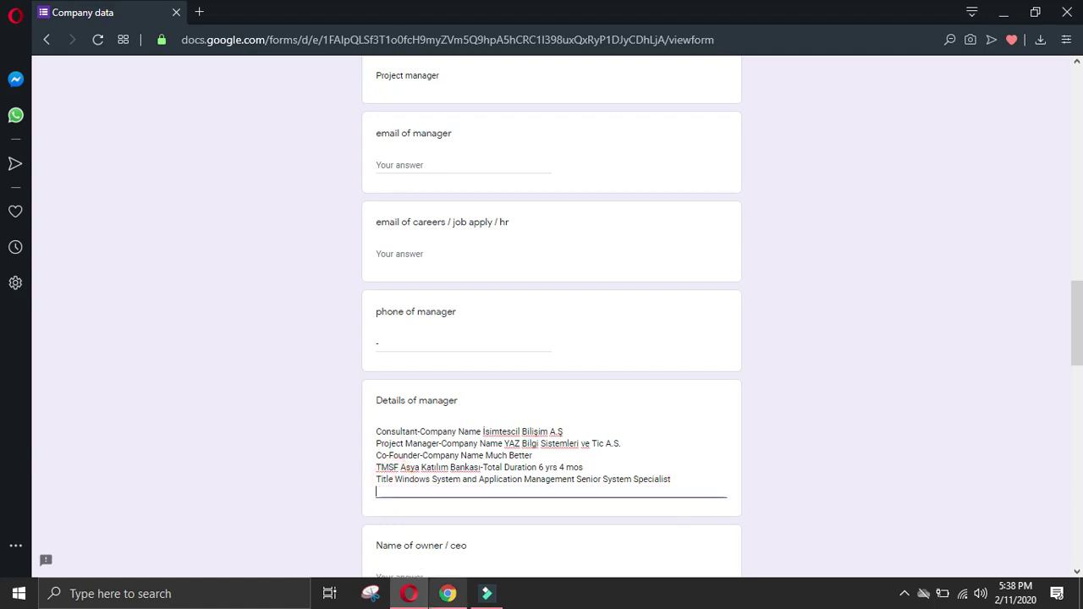
# Step: Copy the second Windows System job title into the manager details
pyautogui.hotkey('alt', 'Tab')
pyautogui.scroll(-2, 152, 444)
pyautogui.moveTo(171, 368); pyautogui.dragTo(481, 364)
pyautogui.hotkey('ctrl', 'c')
pyautogui.click(409, 593)
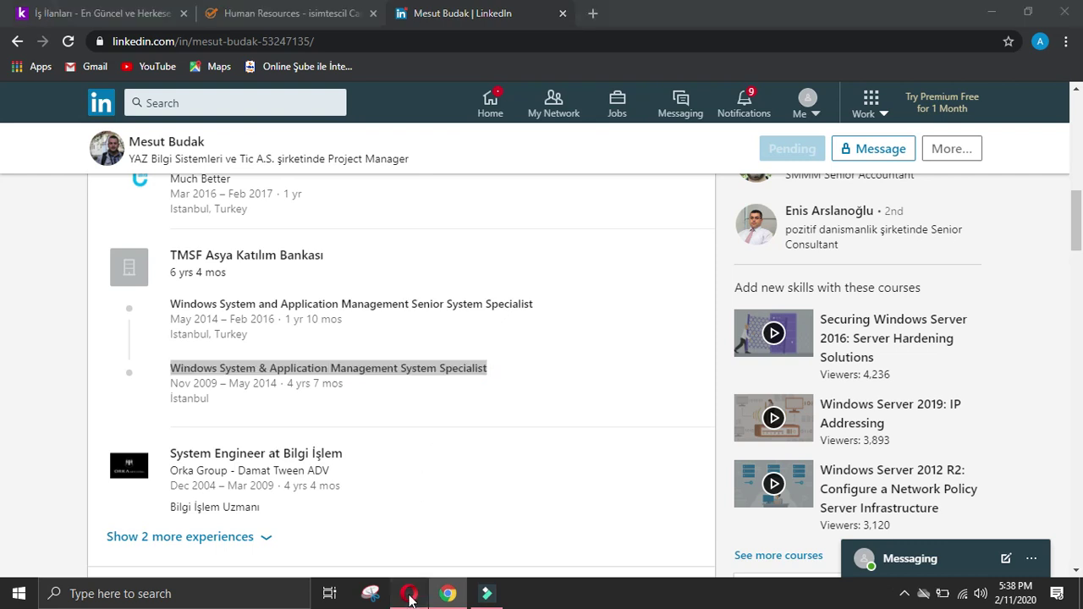
pyautogui.hotkey('ctrl', 'v')
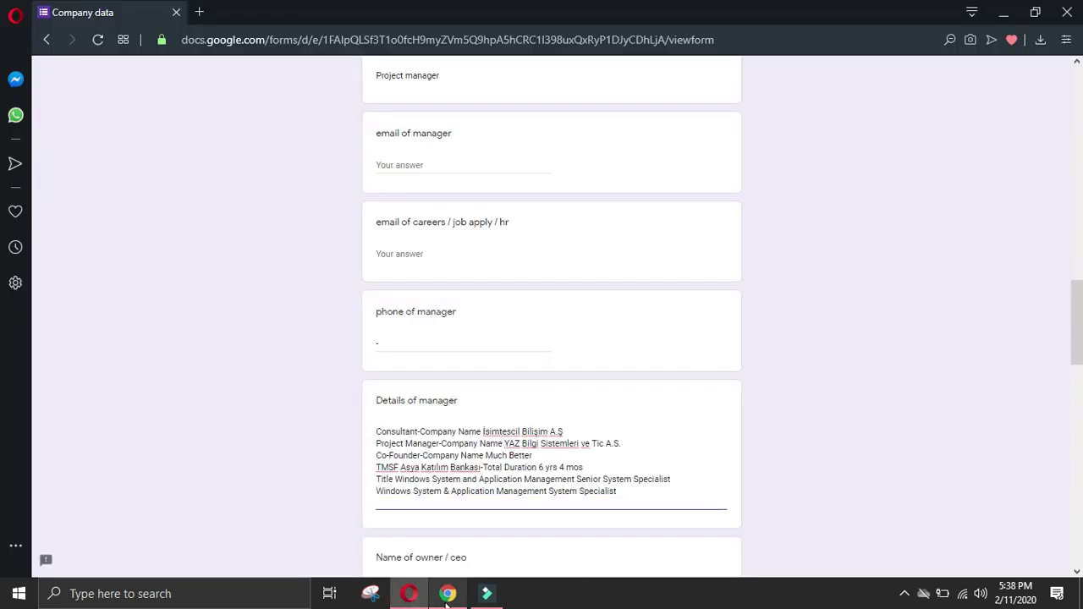
# Step: Add the System Engineer at Bilgi İşlem / Orka Group entry as one line
pyautogui.click(448, 594)
pyautogui.moveTo(169, 447); pyautogui.dragTo(375, 468)
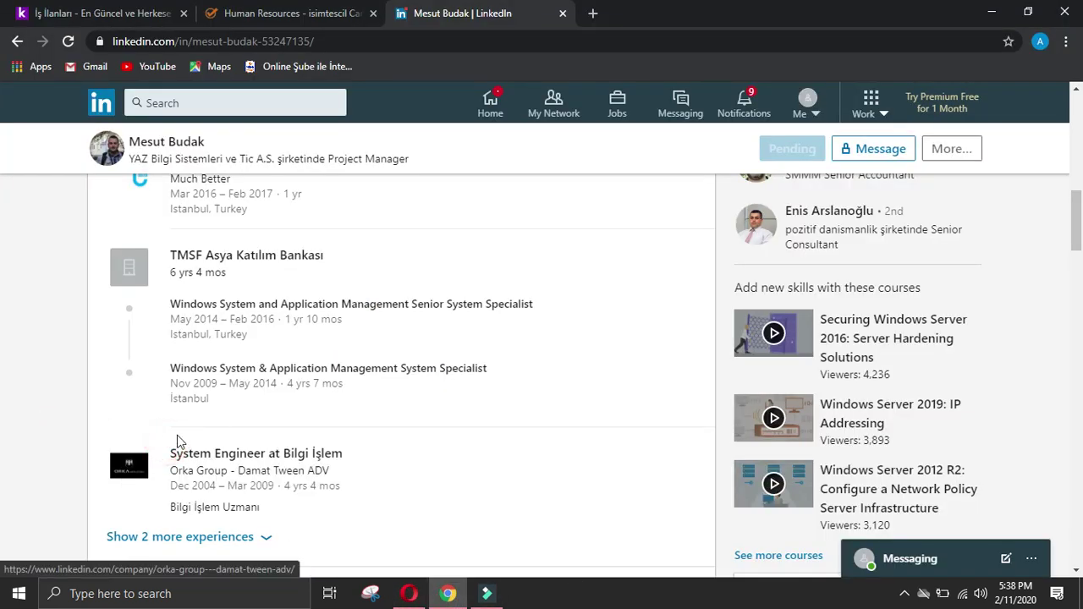
pyautogui.moveTo(170, 448); pyautogui.dragTo(368, 467)
pyautogui.hotkey('ctrl', 'c')
pyautogui.click(408, 593)
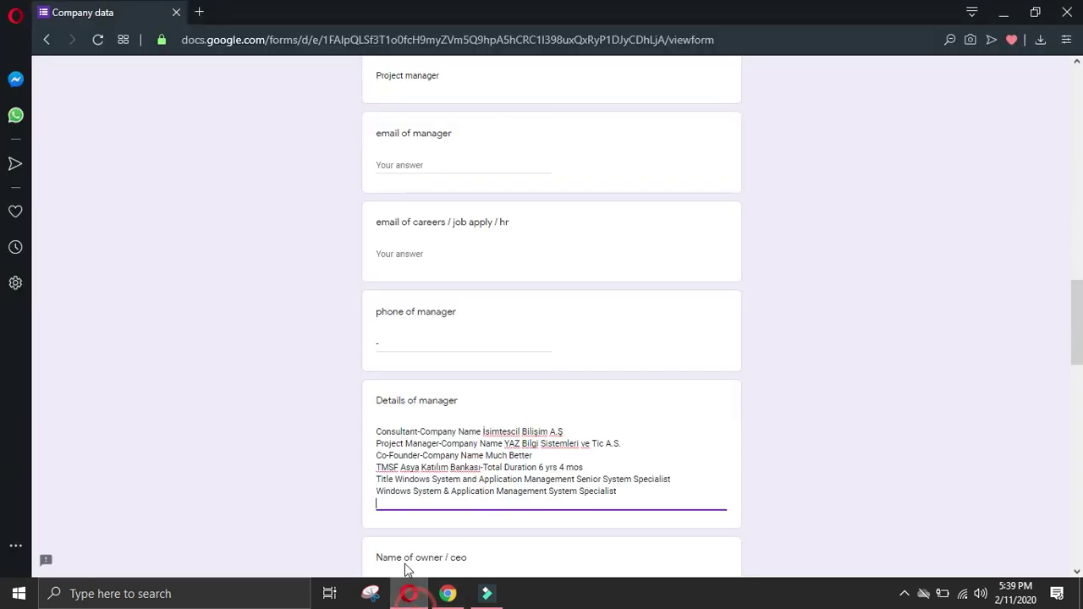
pyautogui.hotkey('ctrl', 'v')
pyautogui.press('BackSpace')
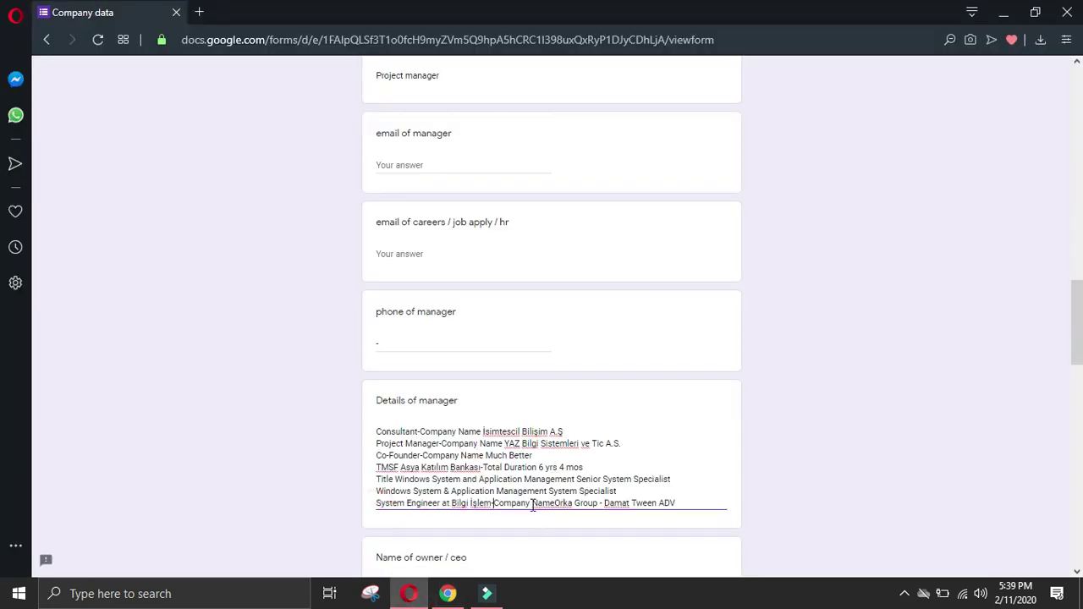
pyautogui.click(556, 505)
pyautogui.click(691, 506)
# Step: Reveal the remaining experiences and add the System Engineer role at BSK Bilgisayar
pyautogui.click(447, 593)
pyautogui.click(22, 455)
pyautogui.click(161, 529)
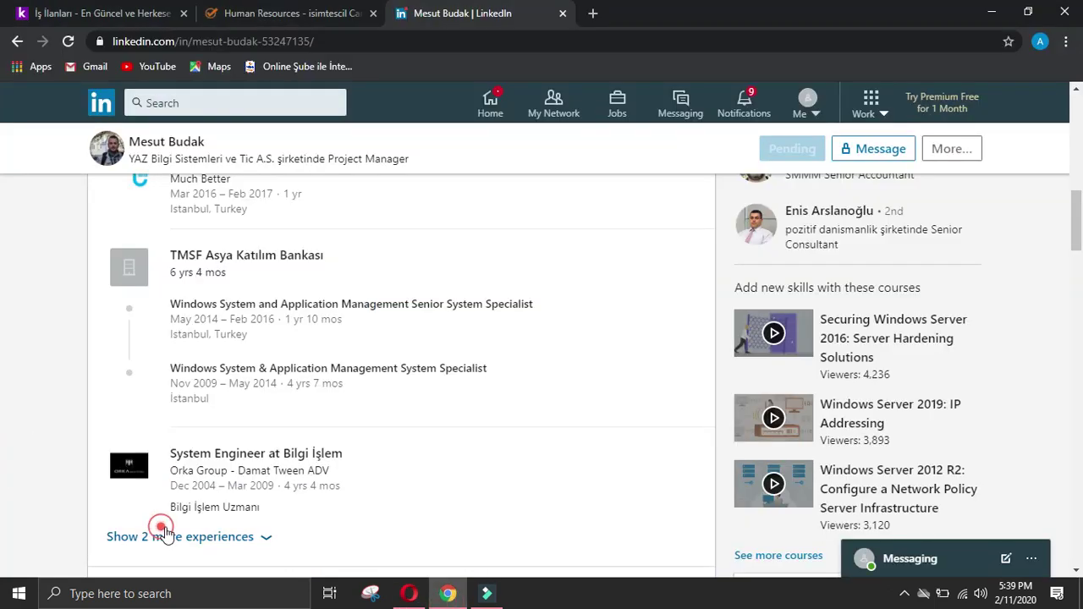
pyautogui.scroll(-2, 165, 535)
pyautogui.moveTo(225, 401); pyautogui.dragTo(279, 411)
pyautogui.hotkey('ctrl', 'c')
pyautogui.click(408, 594)
pyautogui.hotkey('ctrl', 'v')
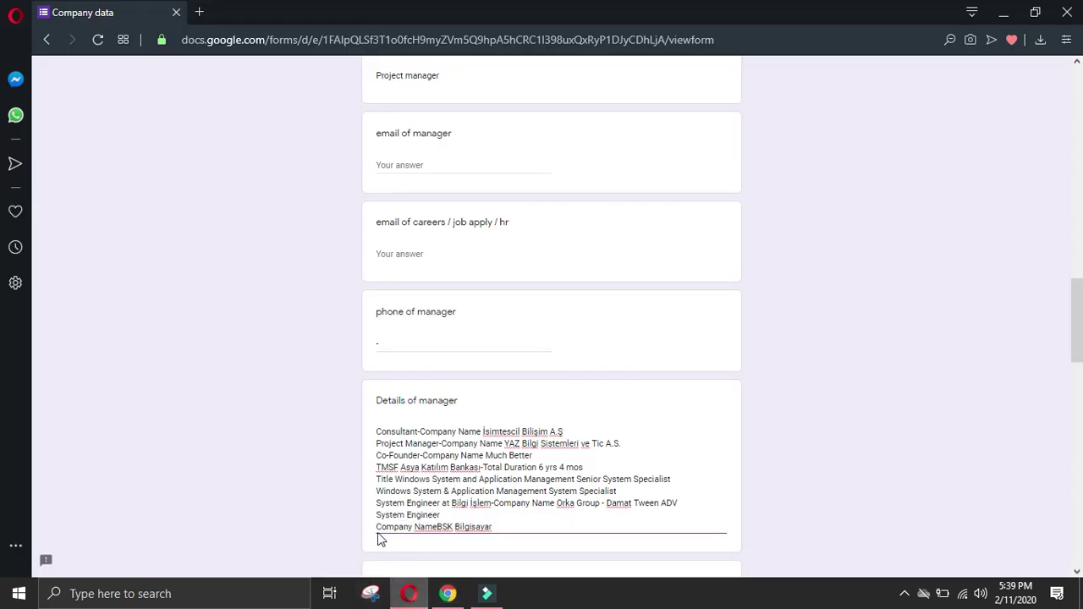
pyautogui.press('BackSpace')
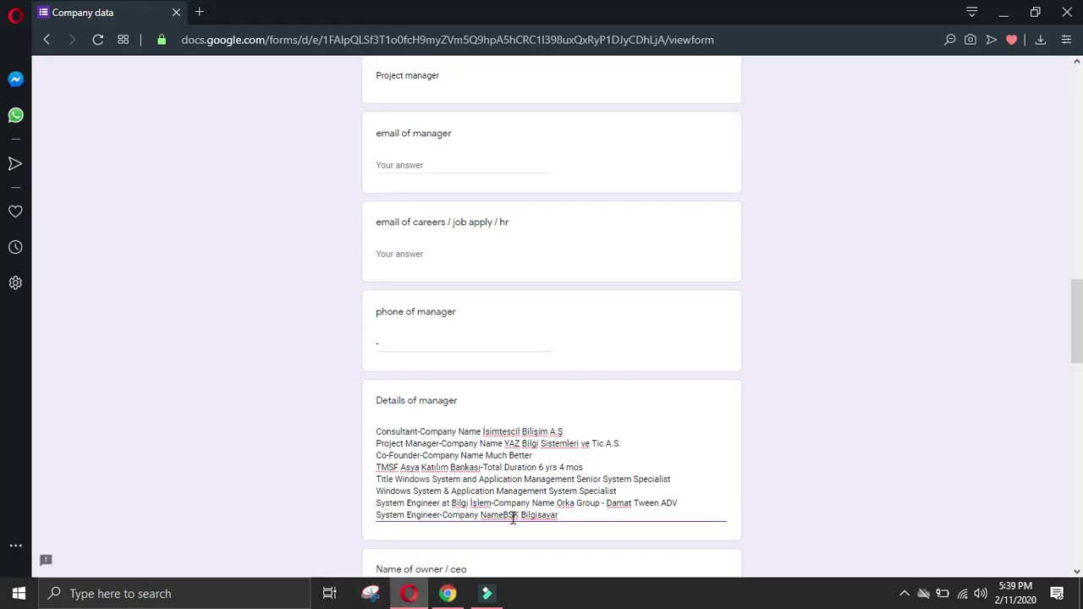
pyautogui.click(562, 515)
pyautogui.press('Return')
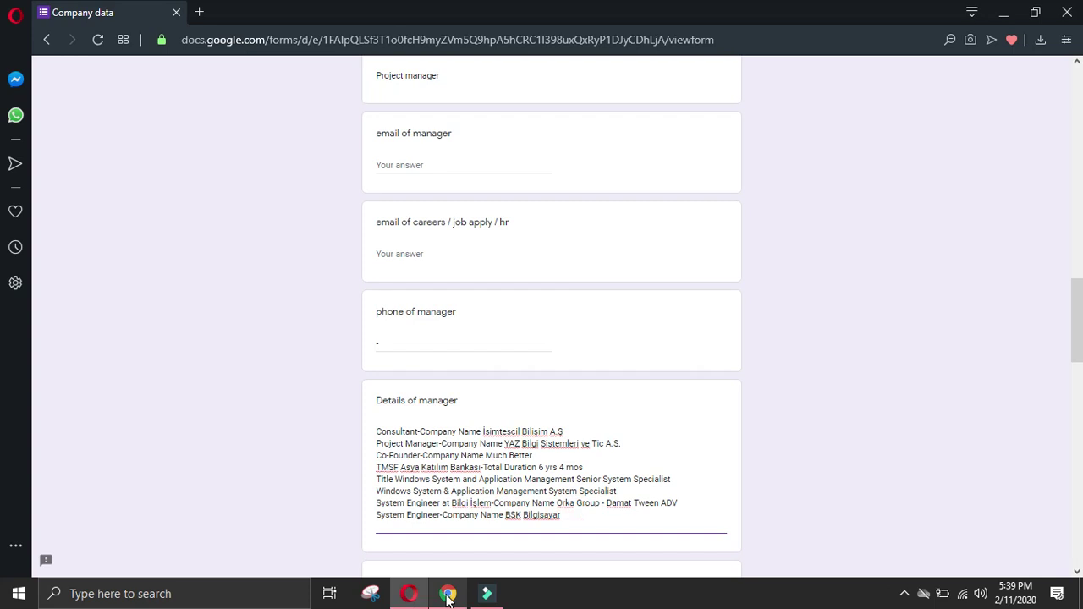
# Step: Add the Stajyer at Bilge Adam entry, joined with a '-'
pyautogui.click(448, 593)
pyautogui.moveTo(237, 495); pyautogui.dragTo(269, 504)
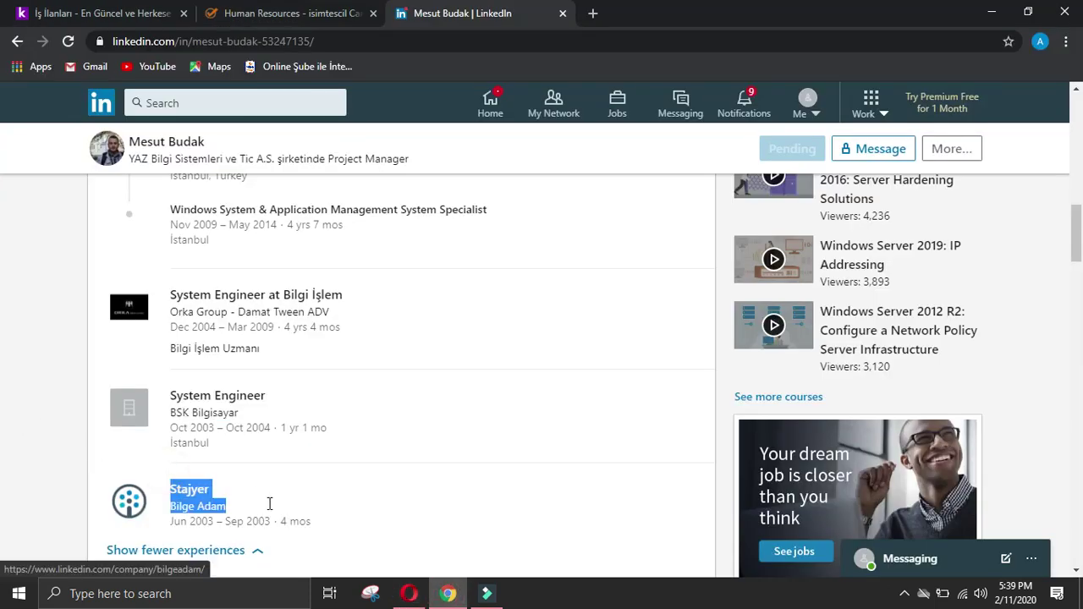
pyautogui.hotkey('ctrl', 'c')
pyautogui.click(409, 593)
pyautogui.hotkey('ctrl', 'v')
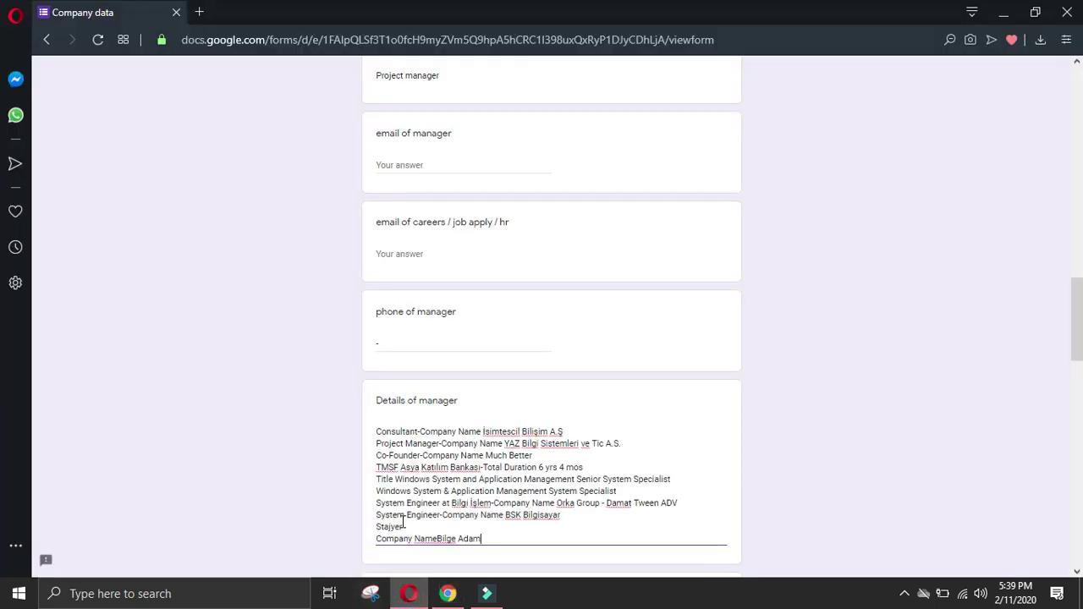
pyautogui.click(375, 539)
pyautogui.press('BackSpace')
pyautogui.write('-Company NameBilge Adam')
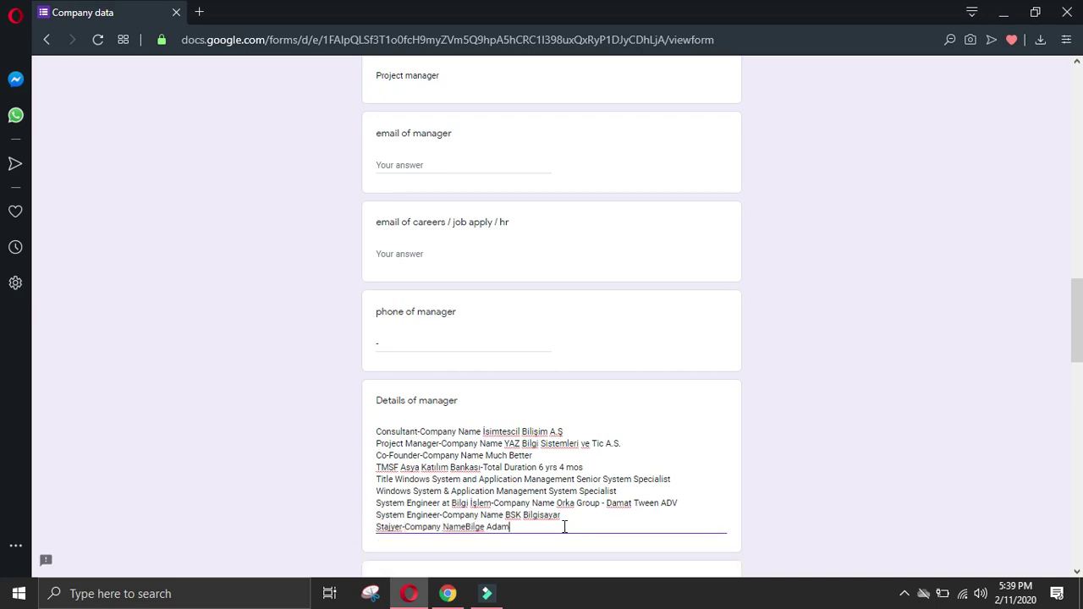
pyautogui.click(564, 527)
# Step: Copy the Education heading with the Gaziantep Üniversitesi details from LinkedIn
pyautogui.click(448, 593)
pyautogui.moveTo(22, 431); pyautogui.dragTo(246, 474)
pyautogui.moveTo(97, 438); pyautogui.dragTo(333, 498)
pyautogui.hotkey('ctrl', 'c')
pyautogui.click(409, 593)
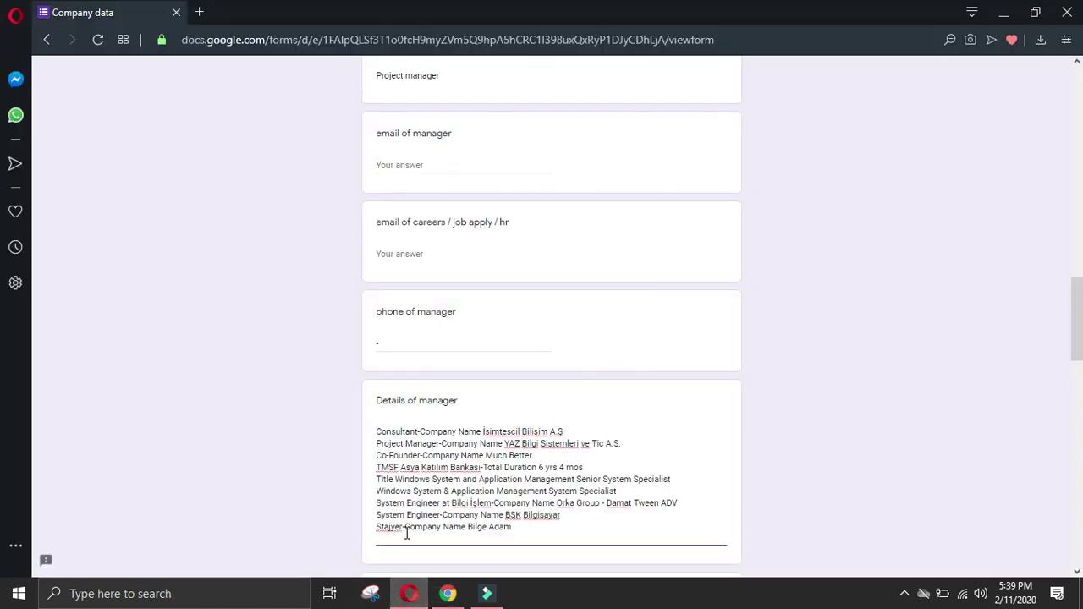
# Step: Paste the Gaziantep Üniversitesi education lines, removing the duplicate university name
pyautogui.hotkey('ctrl', 'v')
pyautogui.moveTo(466, 392); pyautogui.dragTo(370, 400)
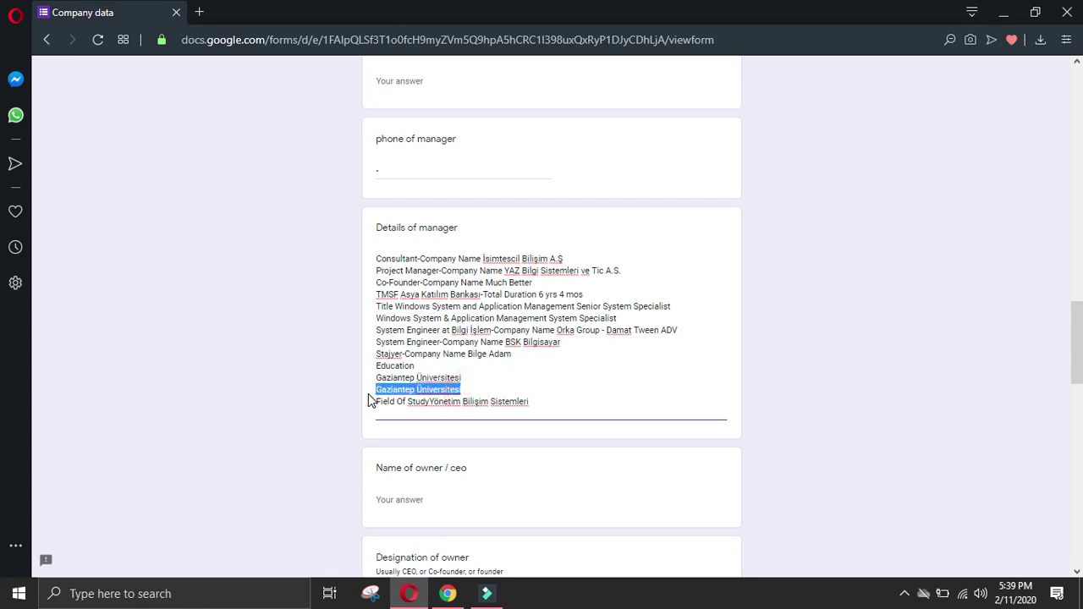
pyautogui.press('BackSpace')
pyautogui.press('BackSpace')
pyautogui.press('Delete')
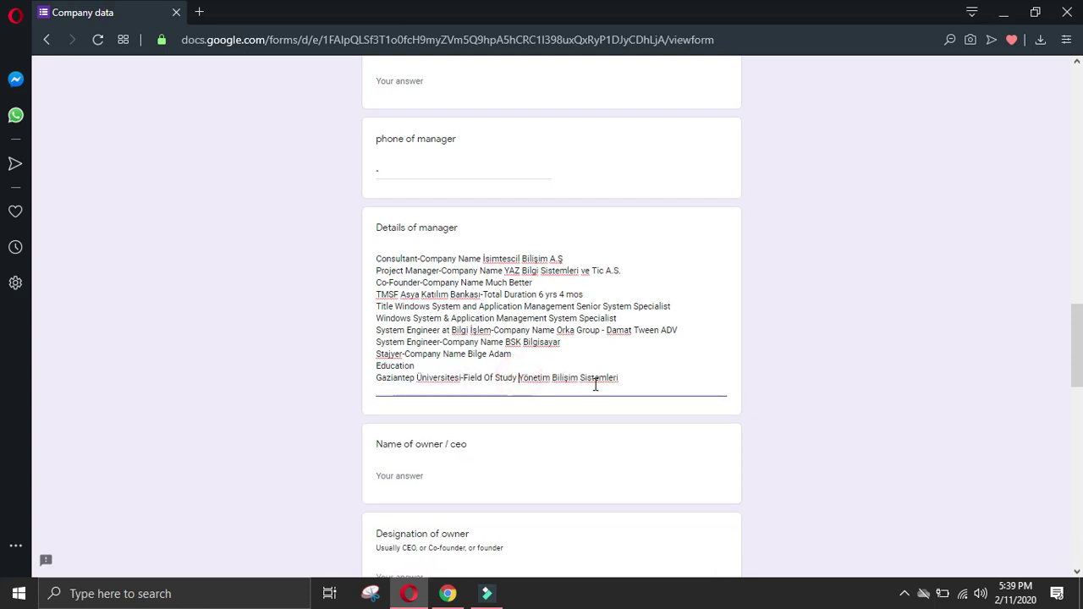
# Step: Add the Anadolu Üniversitesi entry on one line with spaces fixed
pyautogui.click(448, 594)
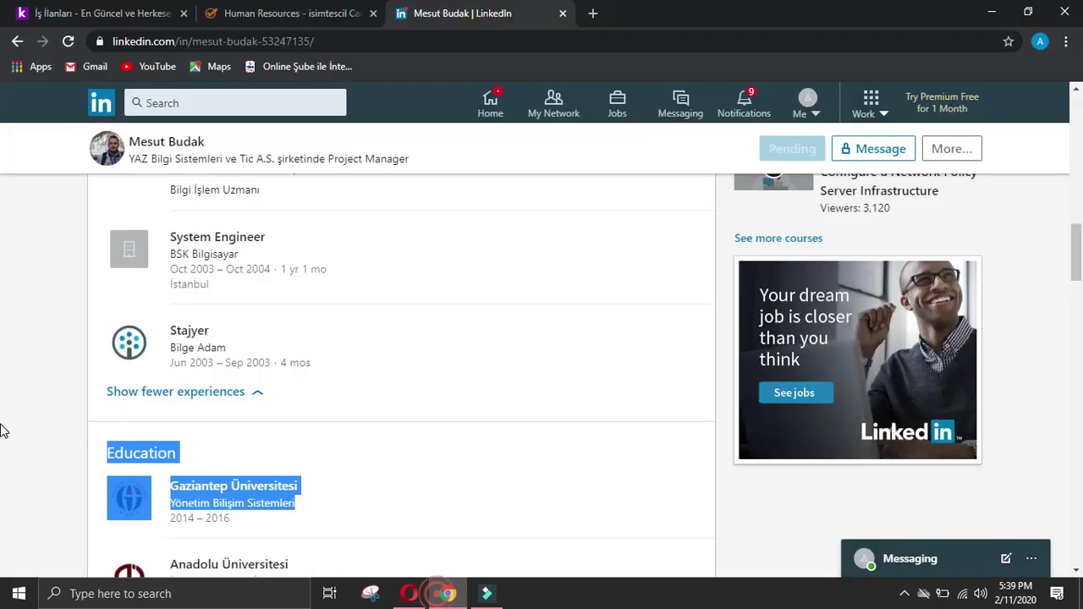
pyautogui.click(20, 423)
pyautogui.scroll(-2, 90, 433)
pyautogui.moveTo(169, 386); pyautogui.dragTo(318, 427)
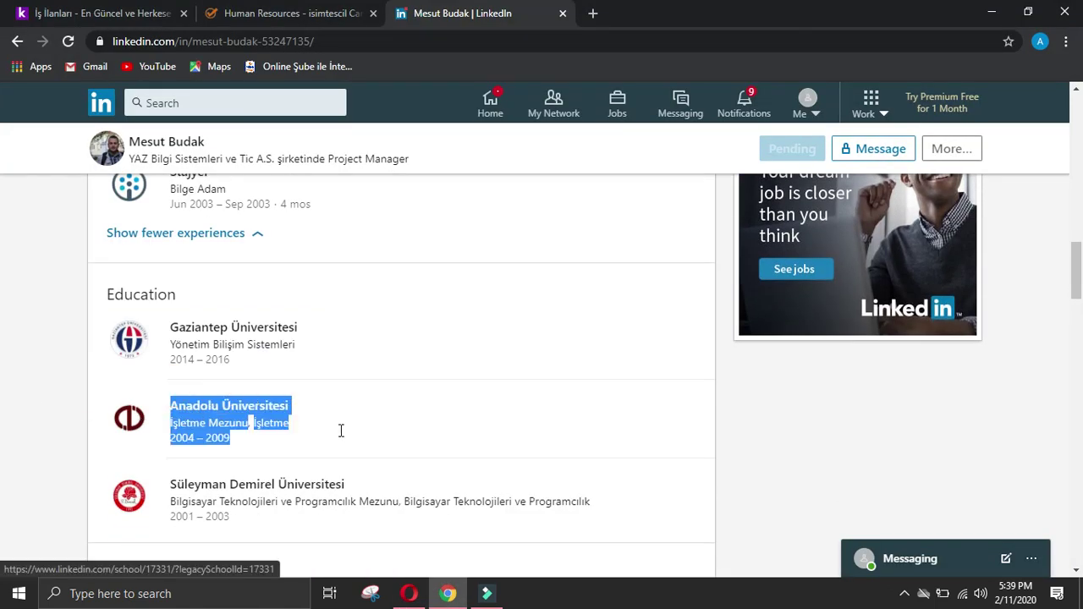
pyautogui.click(409, 593)
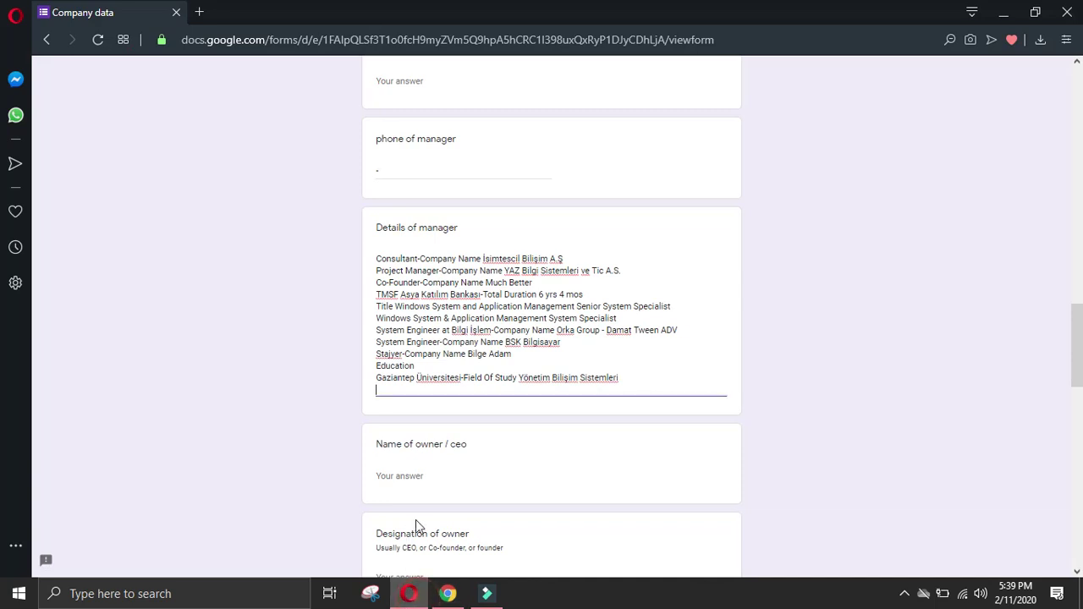
pyautogui.hotkey('ctrl', 'v')
pyautogui.click(377, 402)
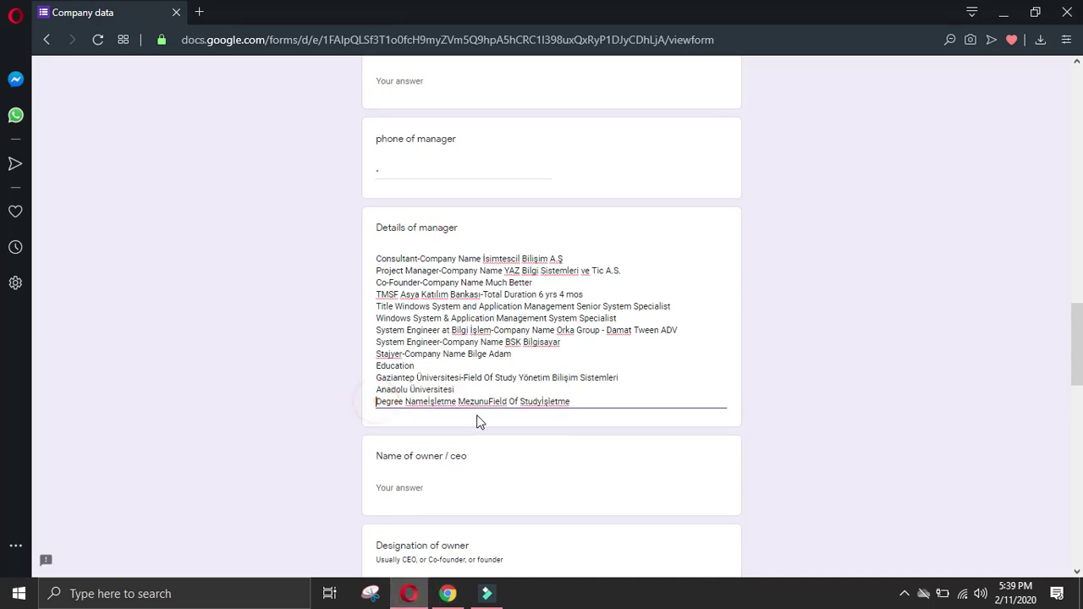
pyautogui.press('BackSpace')
pyautogui.click(505, 389)
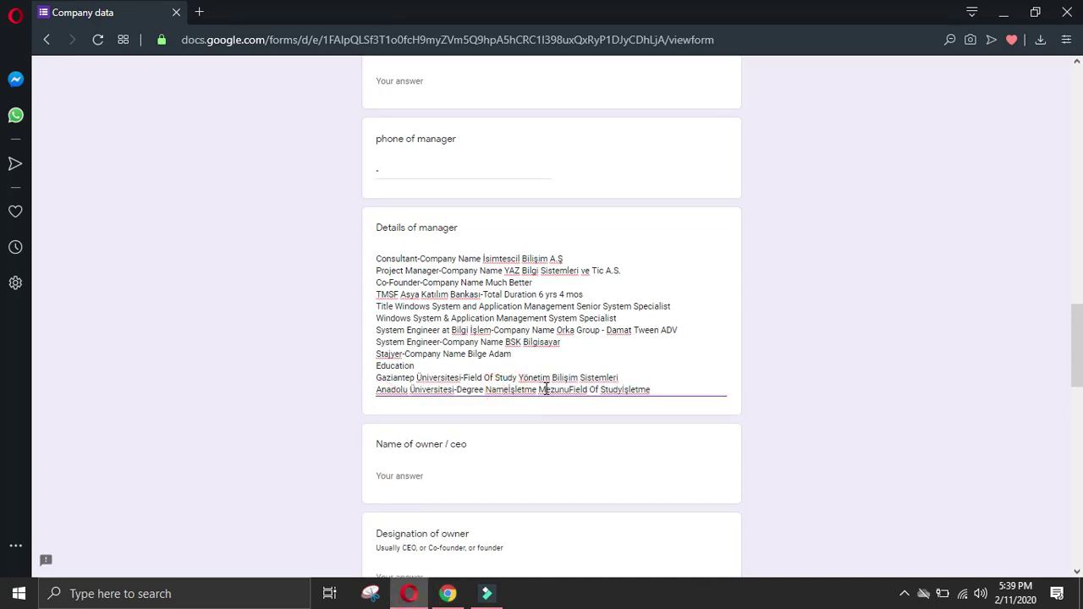
pyautogui.click(628, 390)
pyautogui.click(677, 388)
pyautogui.press('Return')
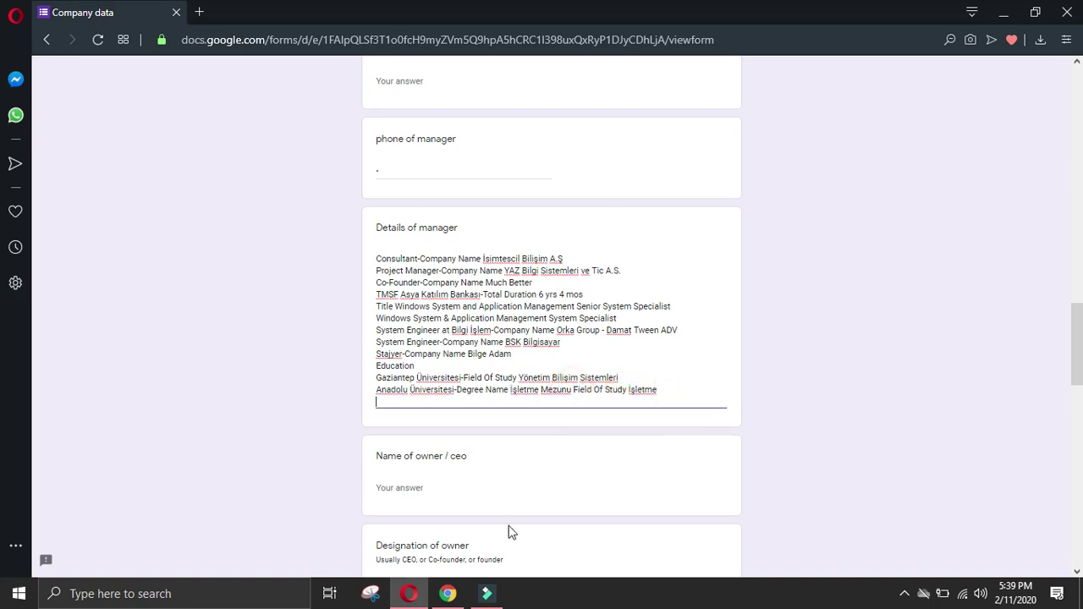
# Step: Add the Süleyman Demirel Üniversitesi entry, joining lines and spacing Name, Mezunu, Study
pyautogui.click(449, 595)
pyautogui.moveTo(167, 473); pyautogui.dragTo(630, 495)
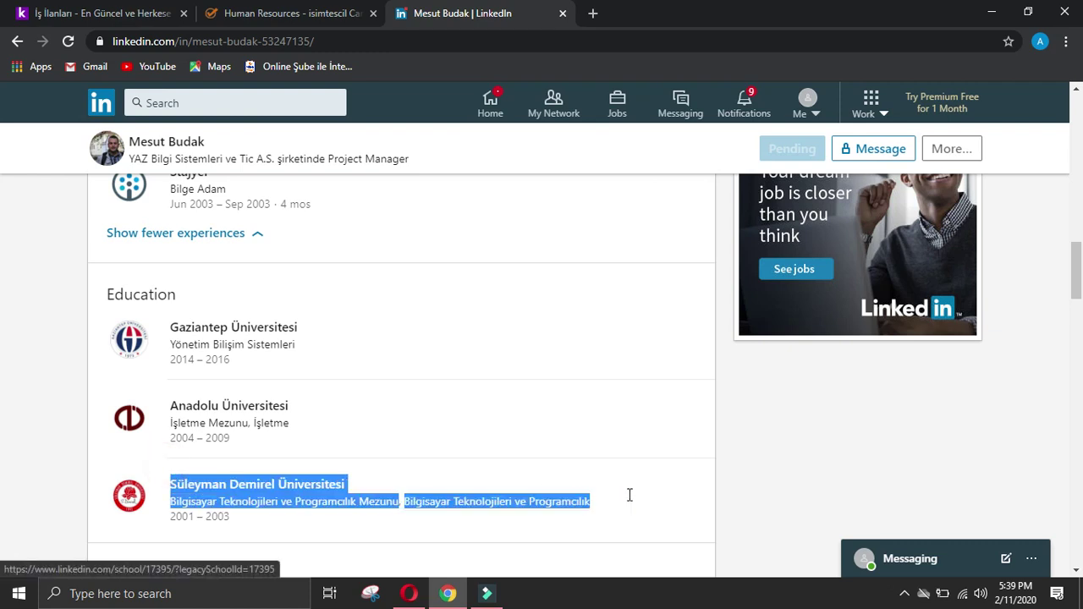
pyautogui.click(404, 595)
pyautogui.hotkey('ctrl', 'v')
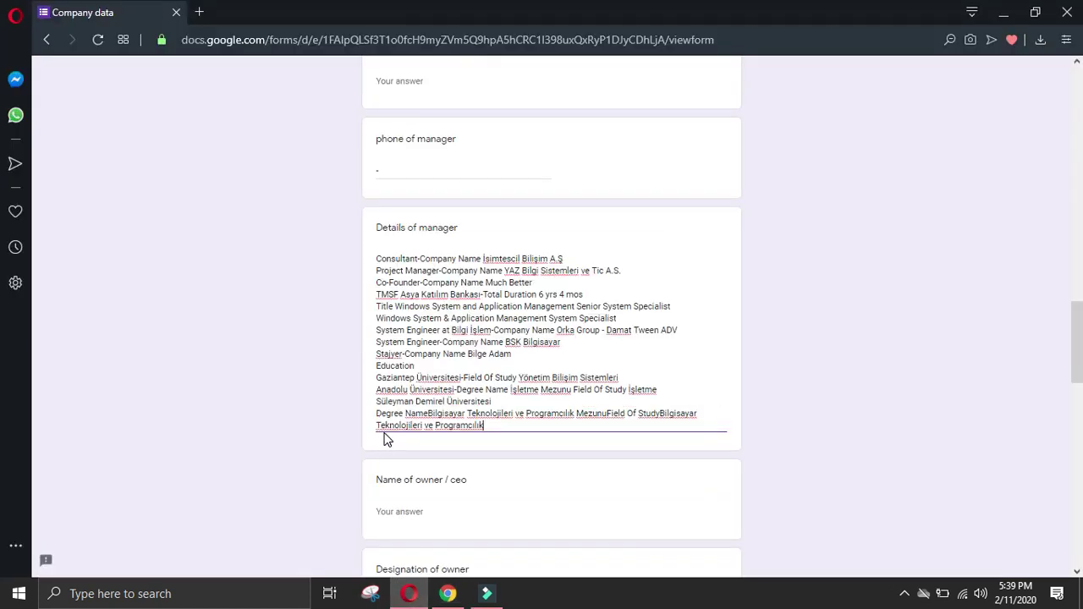
pyautogui.click(378, 413)
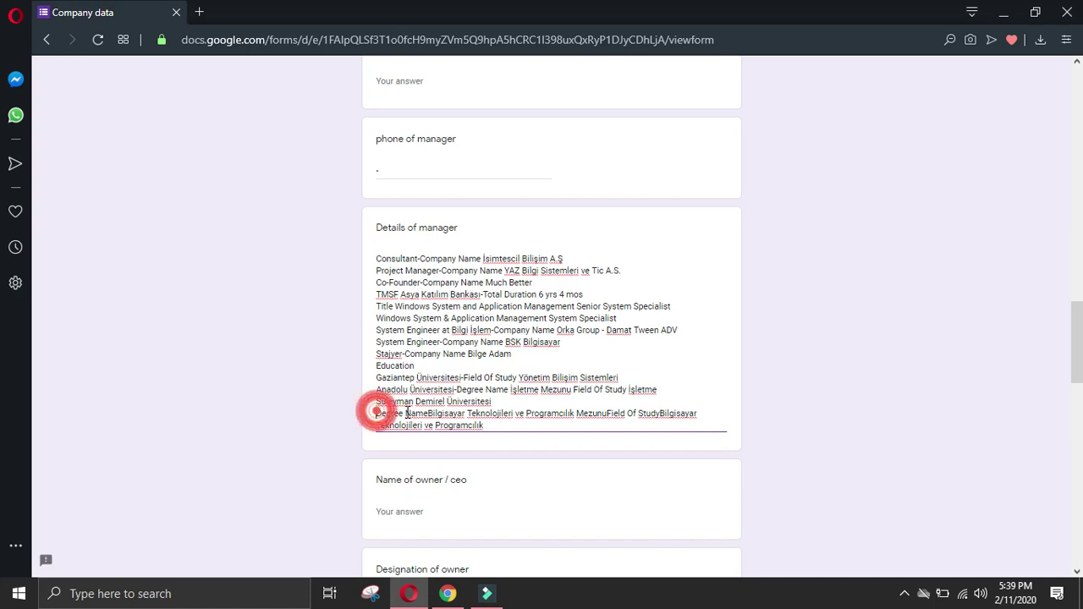
pyautogui.press('BackSpace')
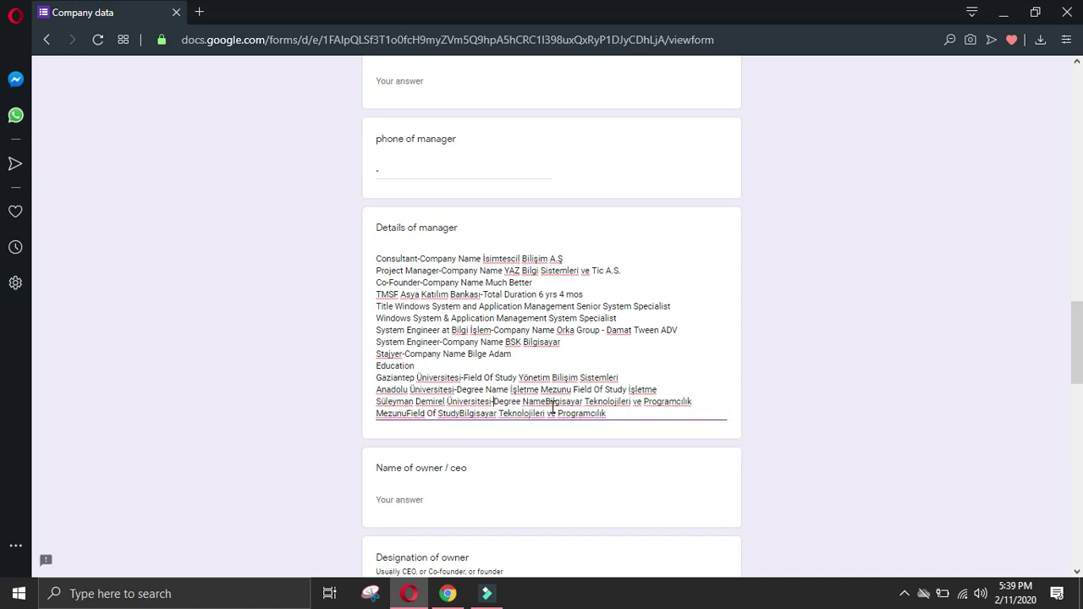
pyautogui.click(546, 403)
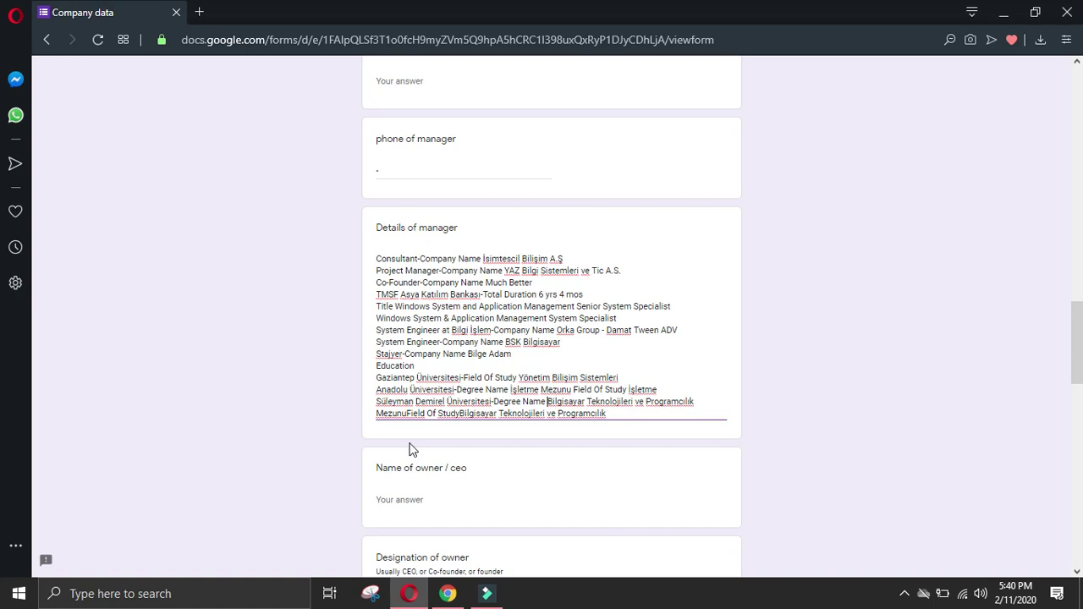
pyautogui.click(407, 413)
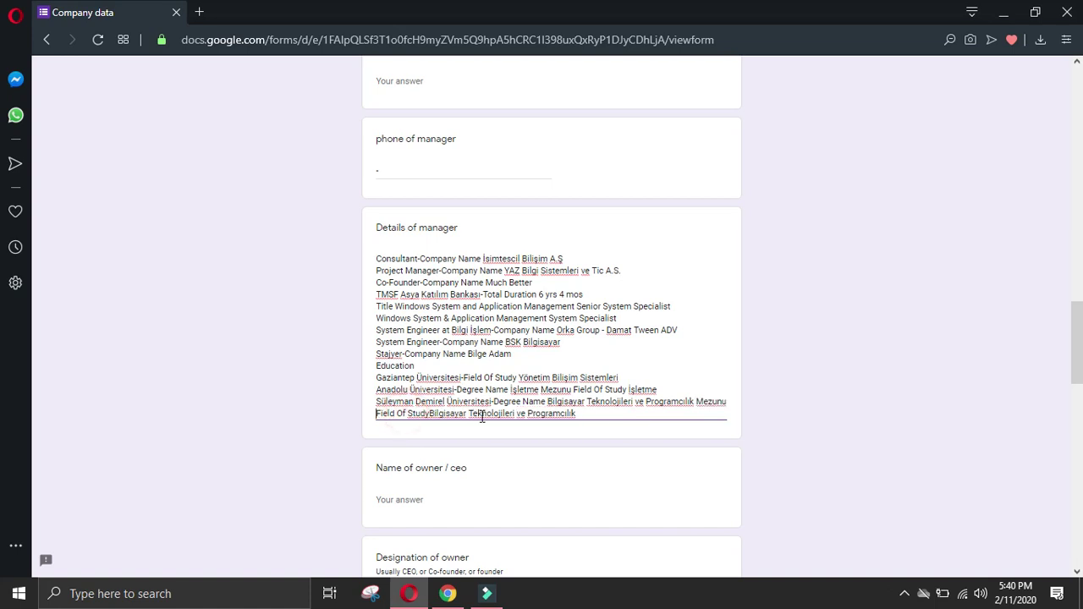
pyautogui.click(430, 414)
pyautogui.click(602, 412)
pyautogui.press('Return')
# Step: Clear the LinkedIn selection, scroll down the form, then return to the profile
pyautogui.click(448, 594)
pyautogui.click(6, 415)
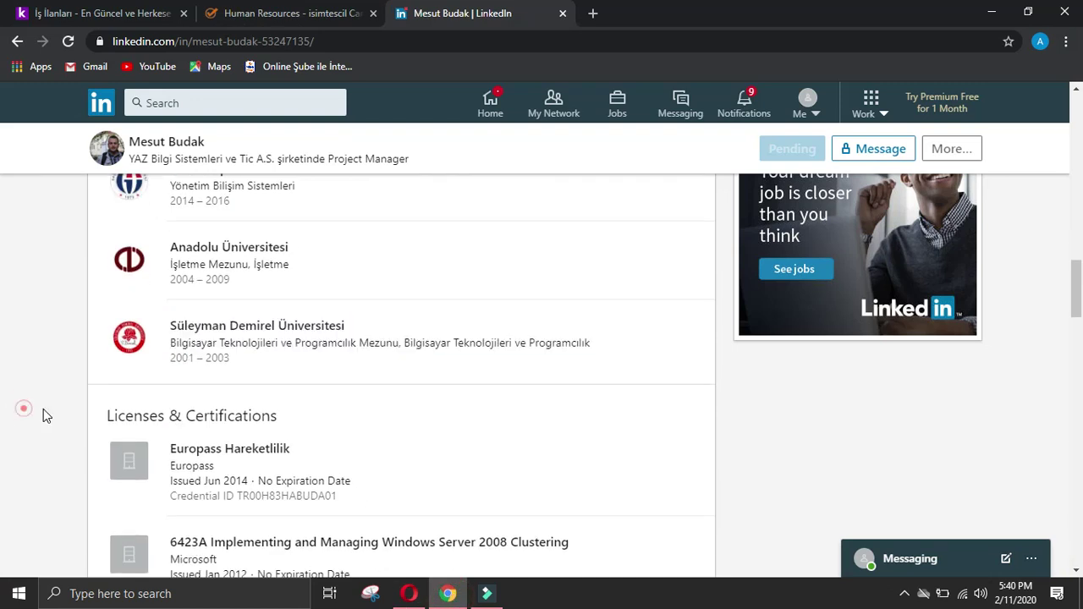
pyautogui.click(409, 594)
pyautogui.scroll(-3, 494, 536)
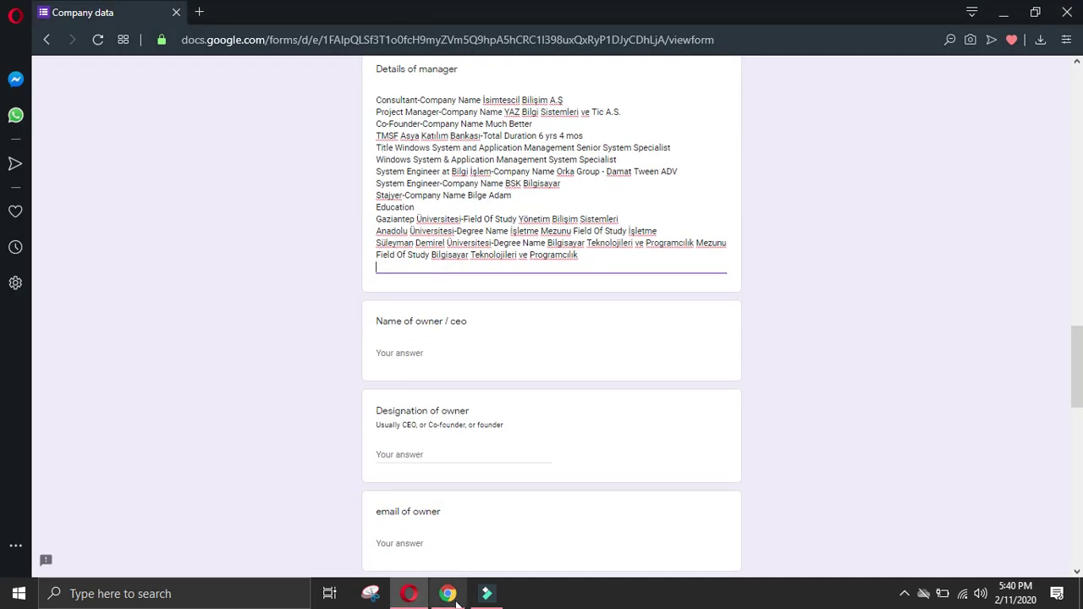
pyautogui.click(451, 595)
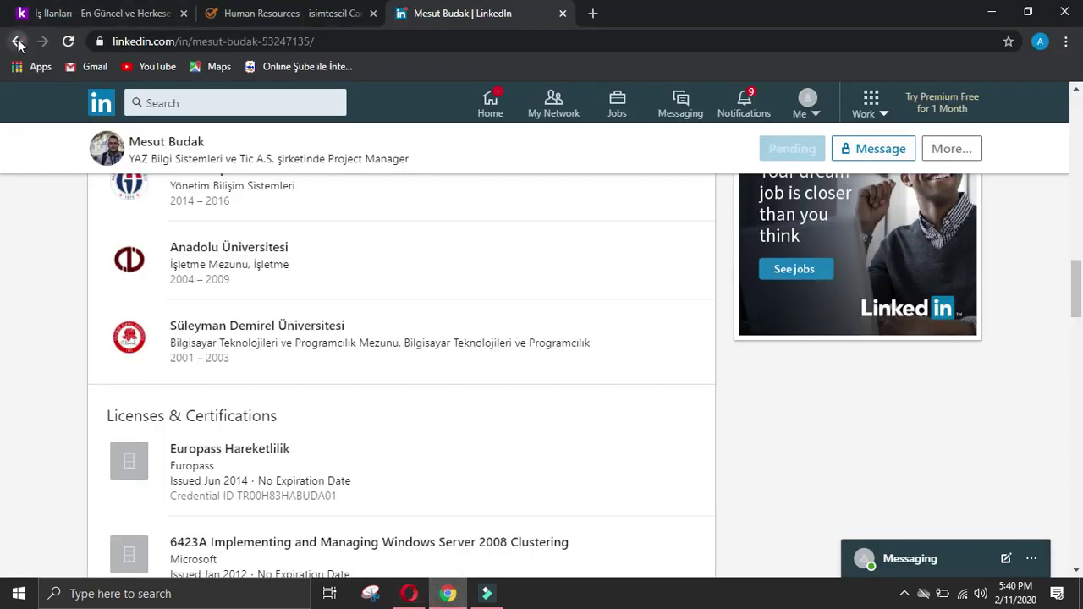
# Step: Go back three pages to the İsimtescil Bilişim A.Ş People list and browse the employees
pyautogui.click(18, 42)
pyautogui.click(18, 42)
pyautogui.click(18, 42)
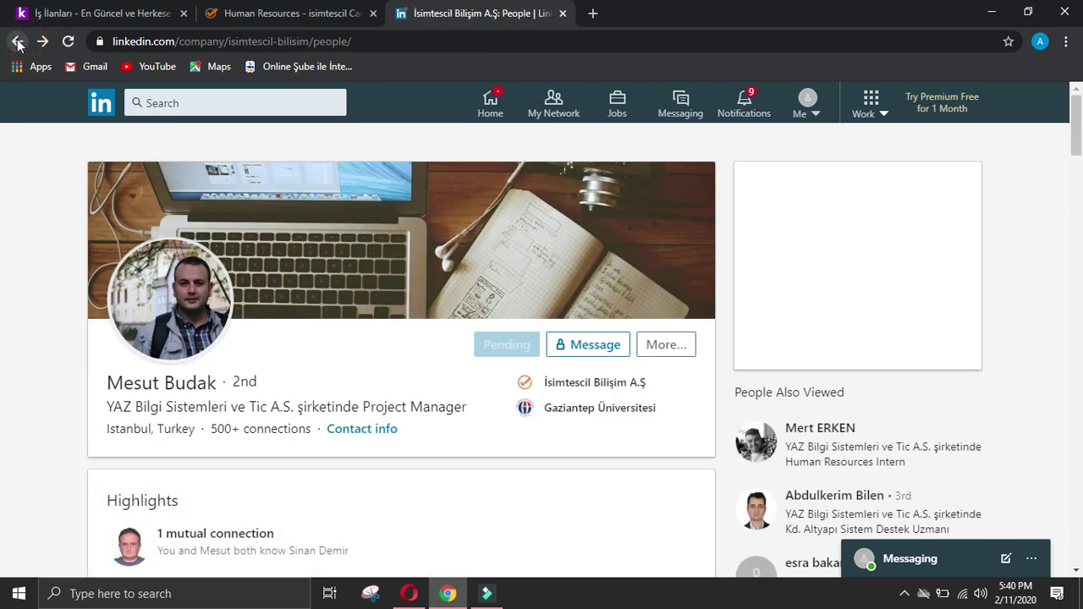
pyautogui.scroll(-4, 294, 224)
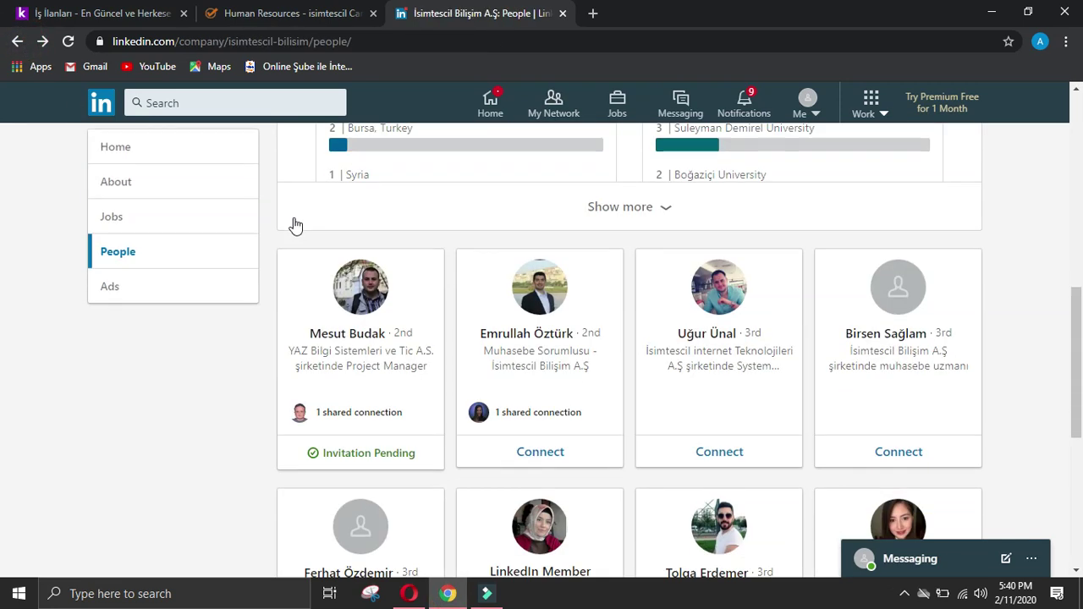
pyautogui.scroll(-4, 294, 224)
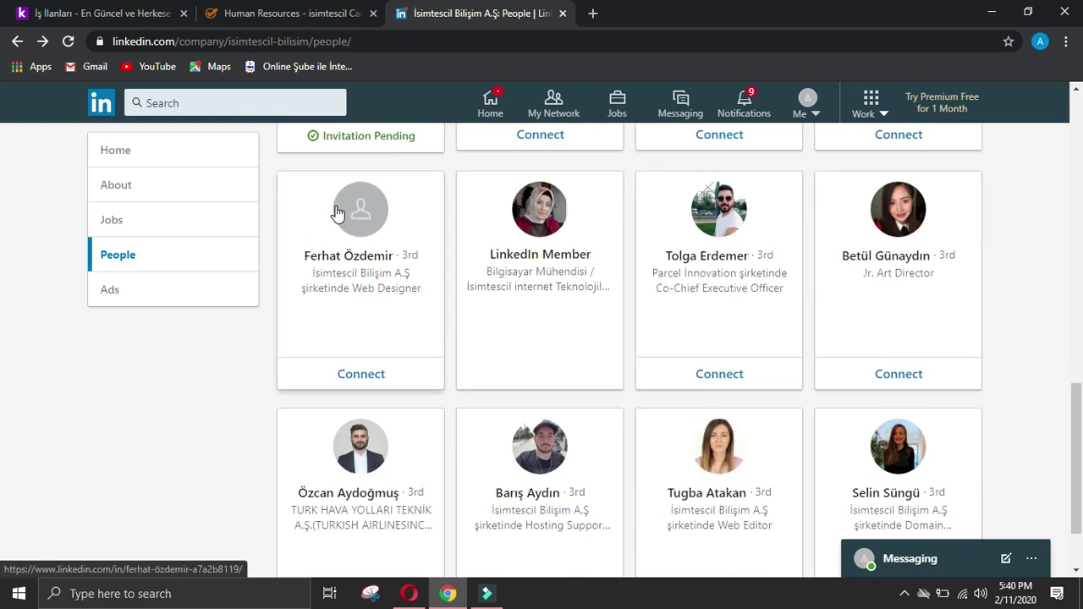
pyautogui.scroll(-2, 376, 195)
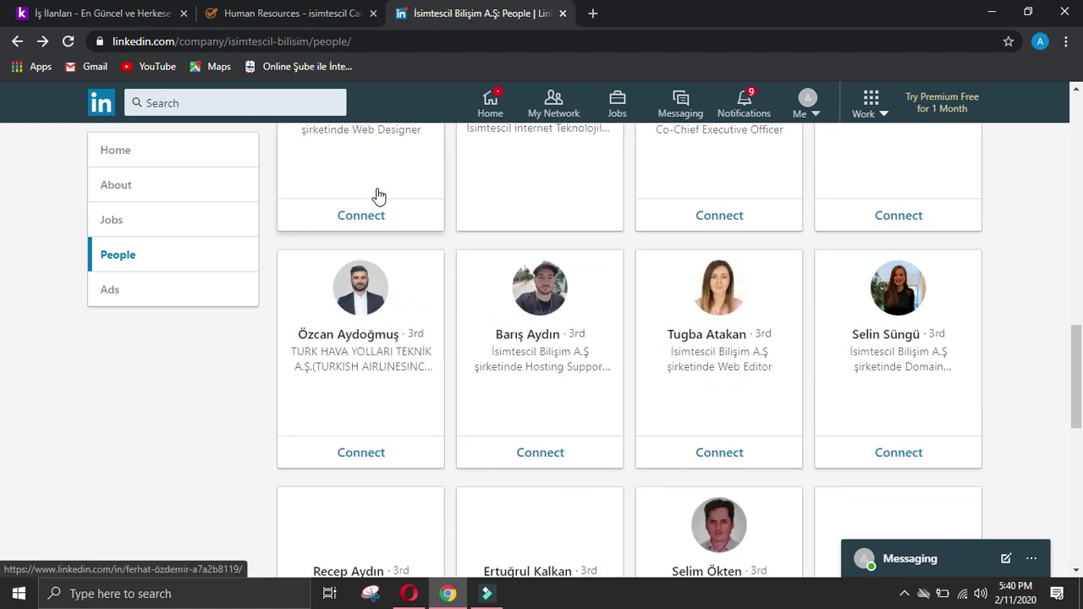
pyautogui.scroll(-4, 377, 195)
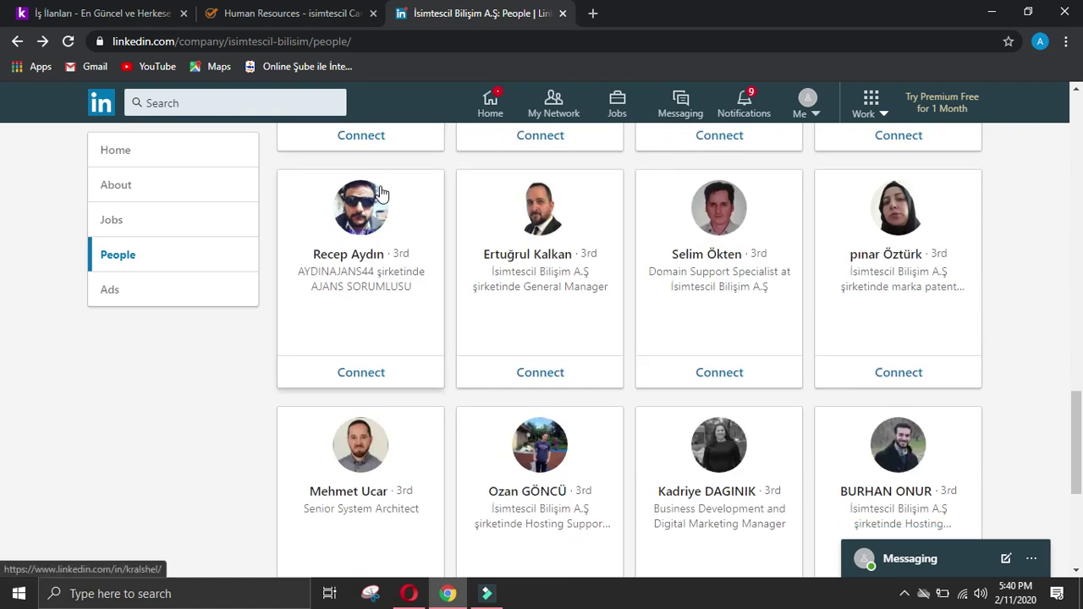
pyautogui.scroll(-2, 380, 194)
pyautogui.scroll(-2, 380, 194)
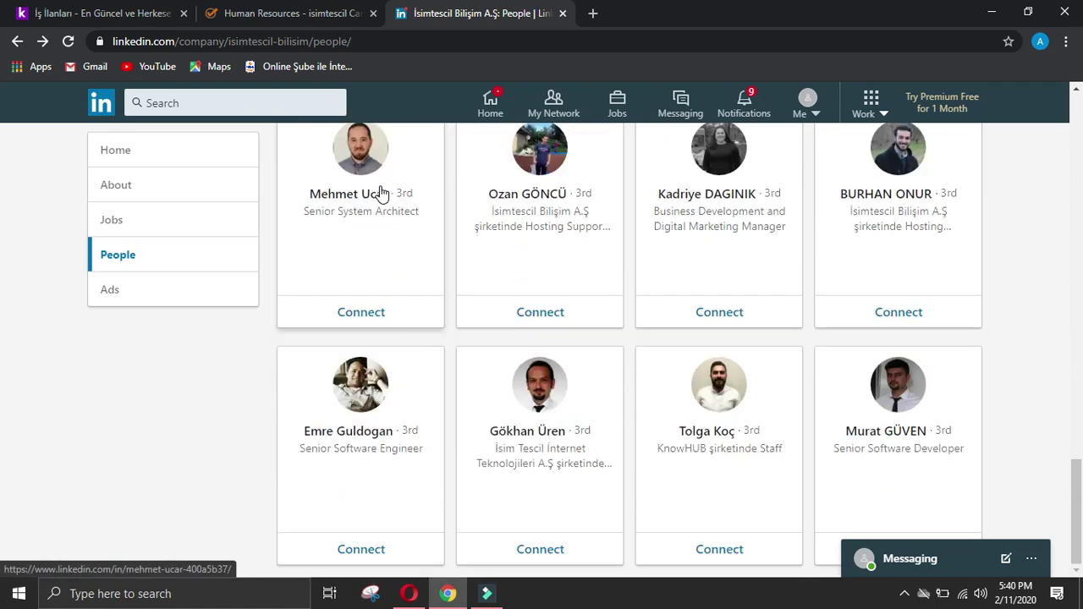
pyautogui.scroll(-4, 380, 193)
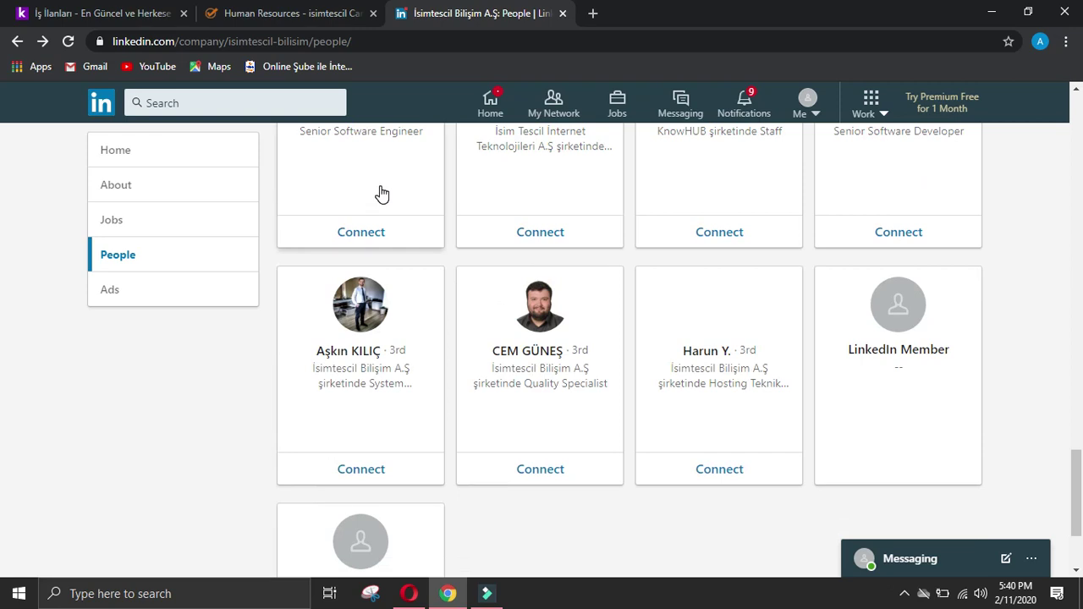
pyautogui.scroll(-2, 380, 194)
pyautogui.scroll(3, 573, 207)
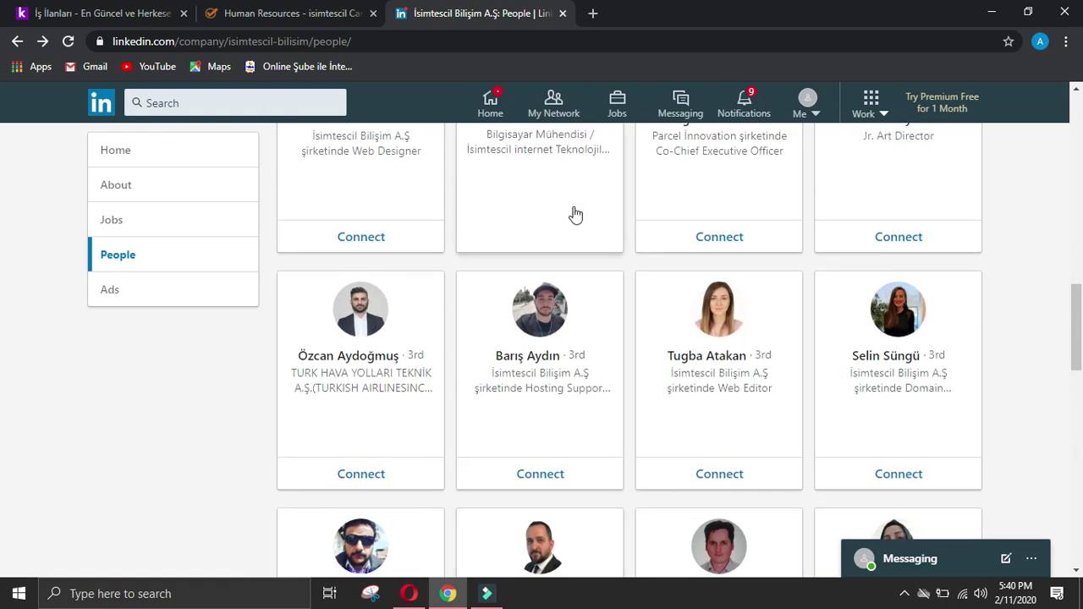
pyautogui.scroll(3, 701, 254)
pyautogui.click(721, 235)
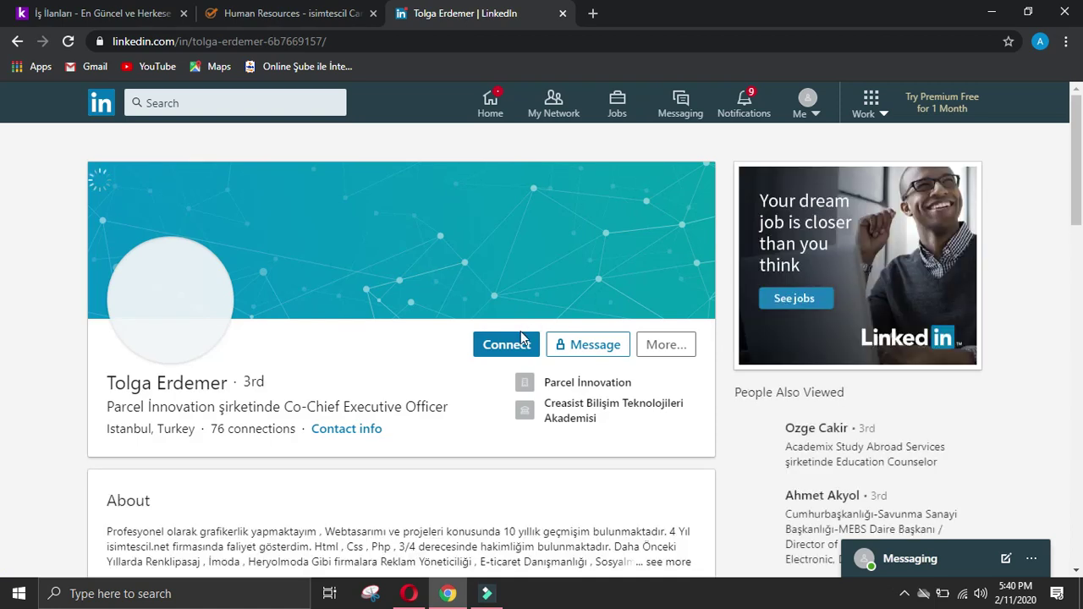
# Step: Send a connection invitation to the Parcel İnnovation Co-Chief Executive Officer and copy their name from the profile
pyautogui.click(520, 337)
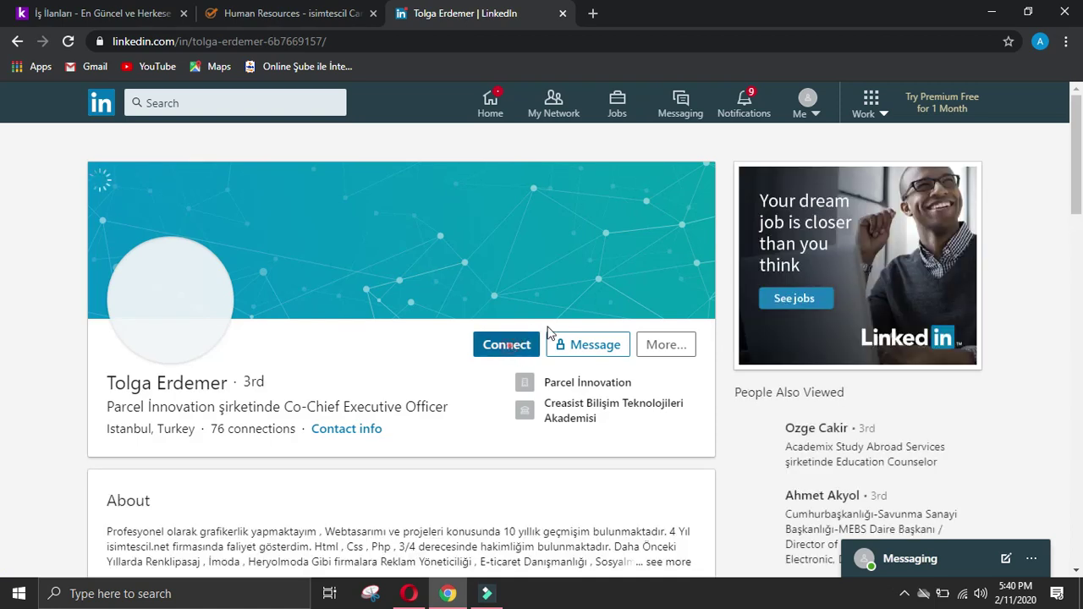
pyautogui.click(715, 249)
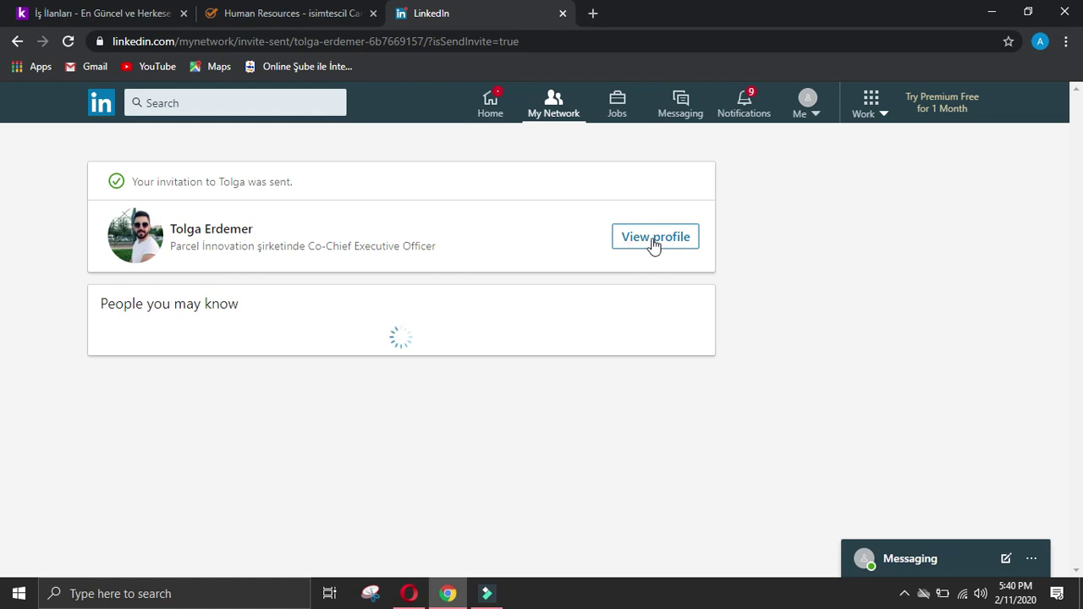
pyautogui.click(653, 241)
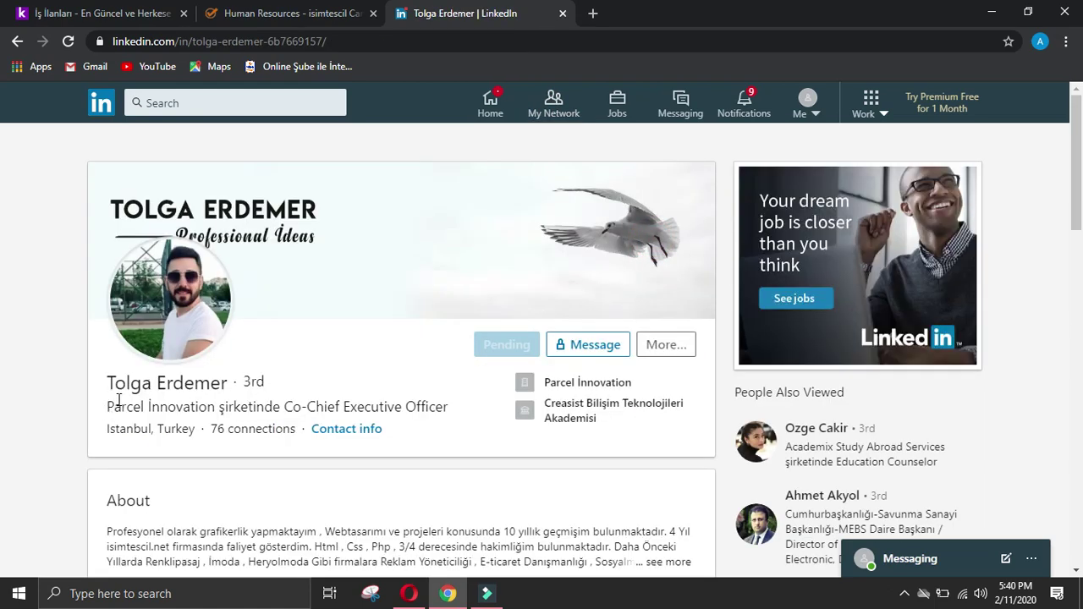
pyautogui.moveTo(110, 386); pyautogui.dragTo(226, 383)
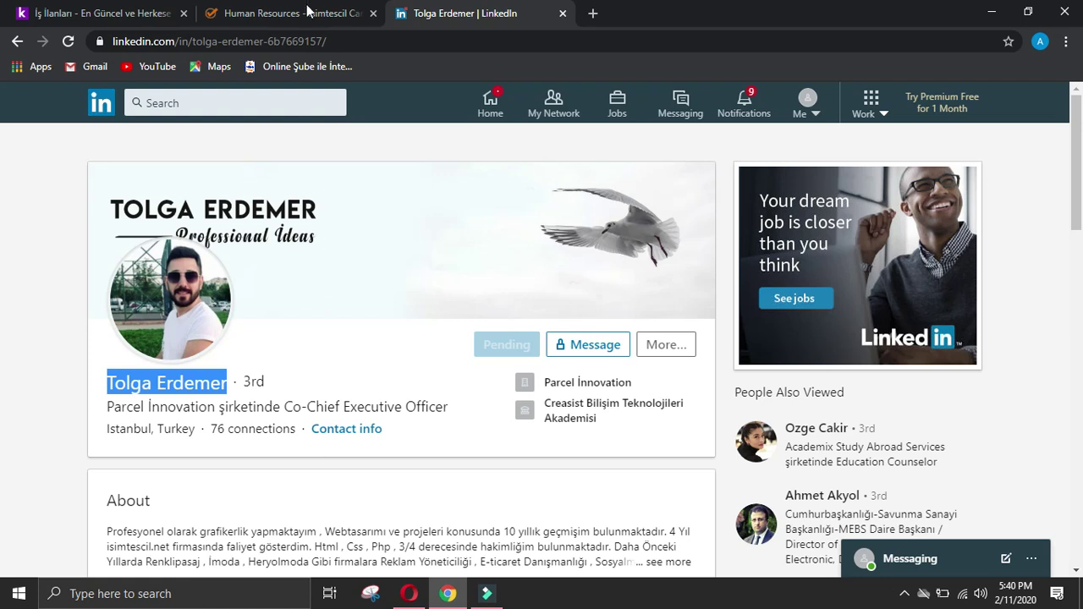
pyautogui.click(302, 15)
pyautogui.moveTo(1073, 217); pyautogui.dragTo(1079, 102)
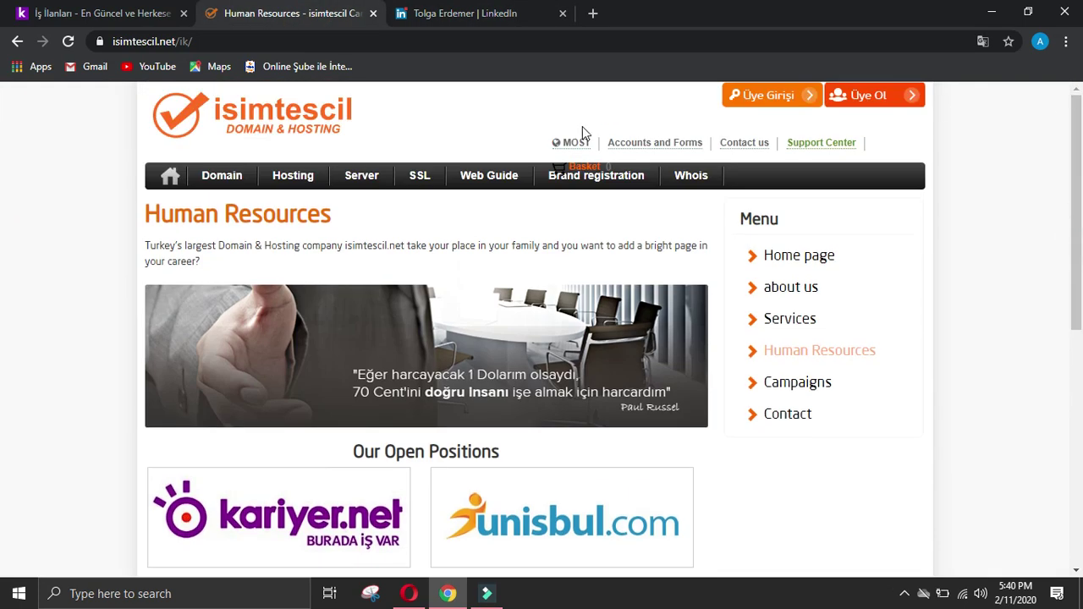
pyautogui.click(478, 14)
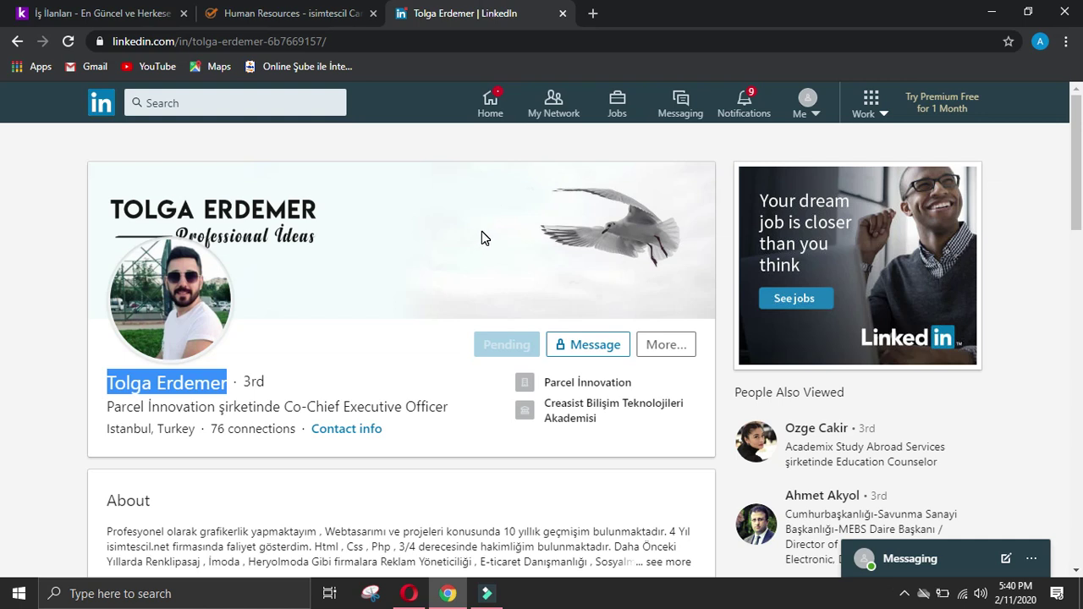
# Step: Scroll the profile, open and dismiss the extra actions list, and close the contact info window
pyautogui.scroll(-2, 482, 238)
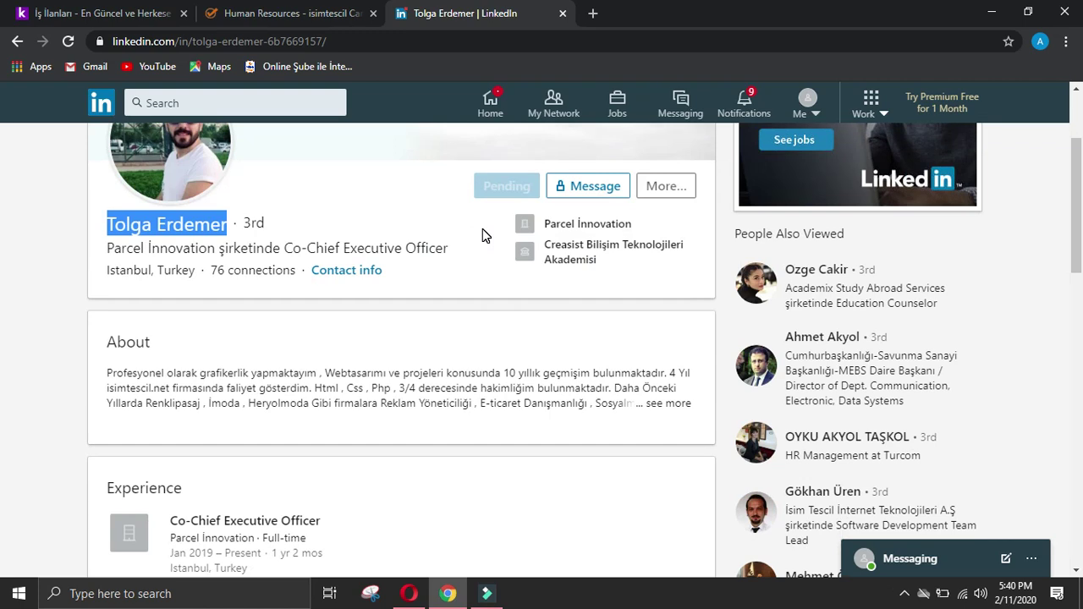
pyautogui.scroll(-2, 482, 228)
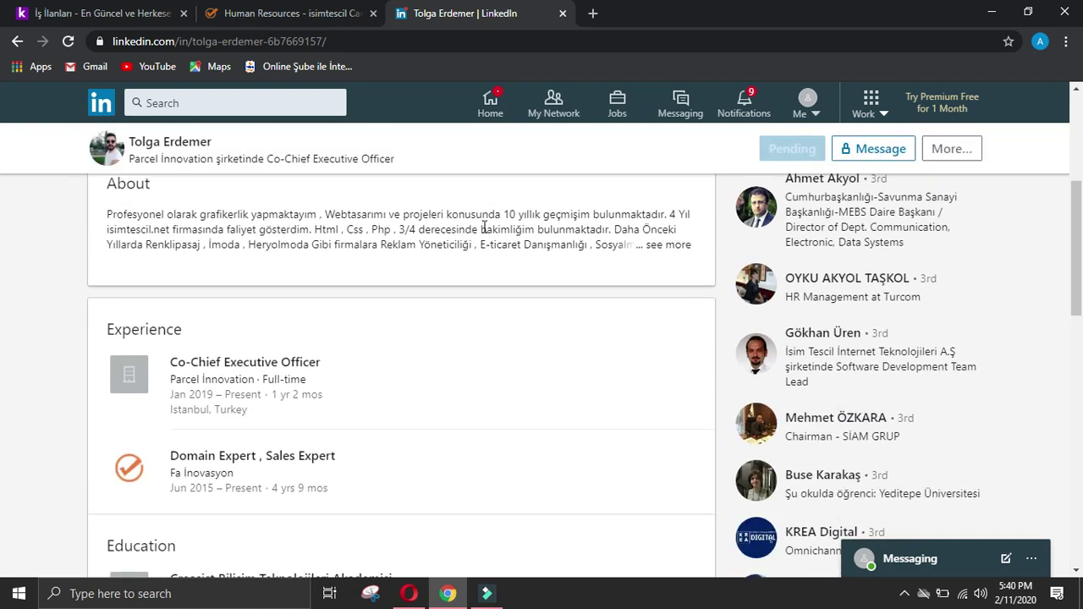
pyautogui.scroll(-2, 484, 228)
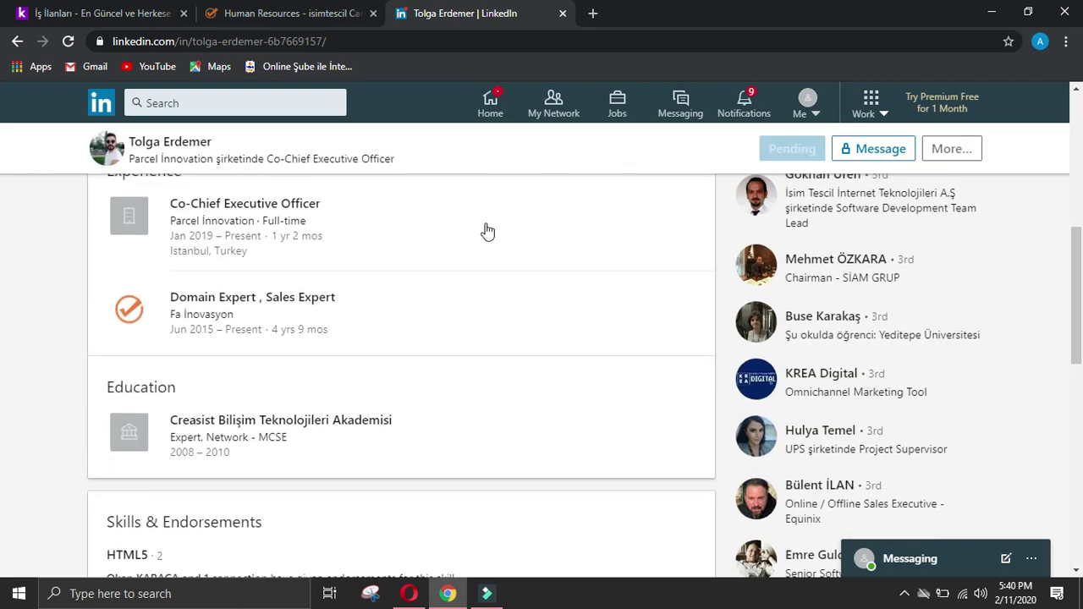
pyautogui.scroll(3, 486, 227)
pyautogui.scroll(3, 488, 227)
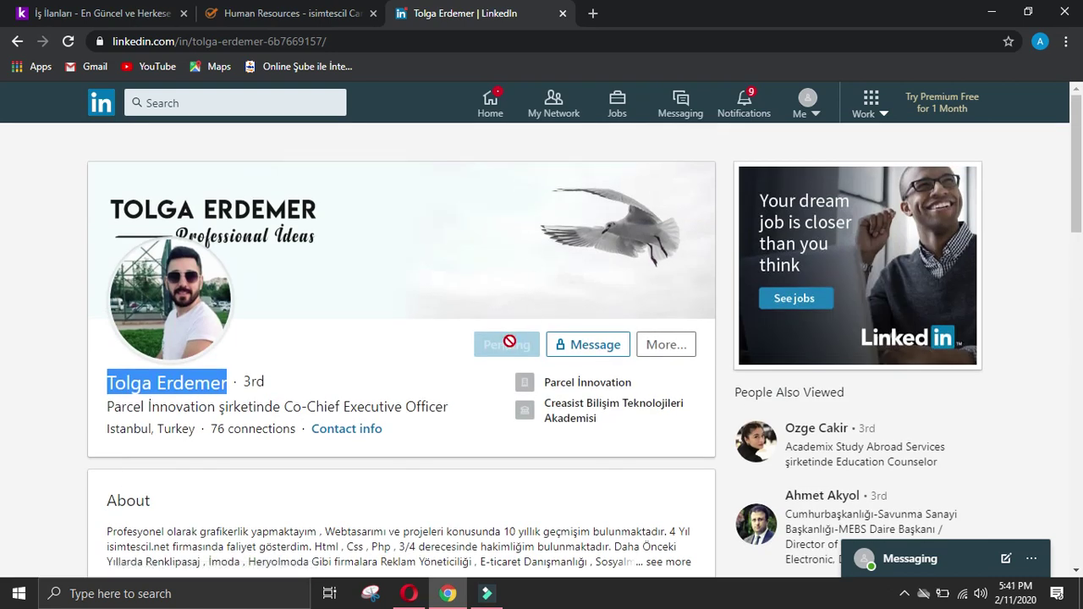
pyautogui.click(664, 345)
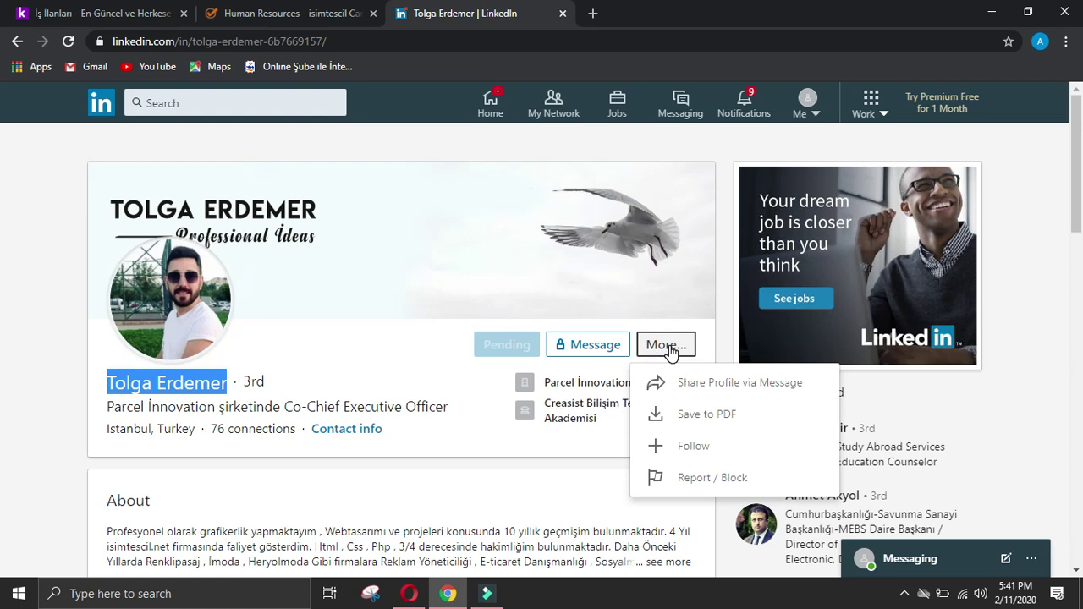
pyautogui.click(431, 357)
pyautogui.scroll(-2, 431, 361)
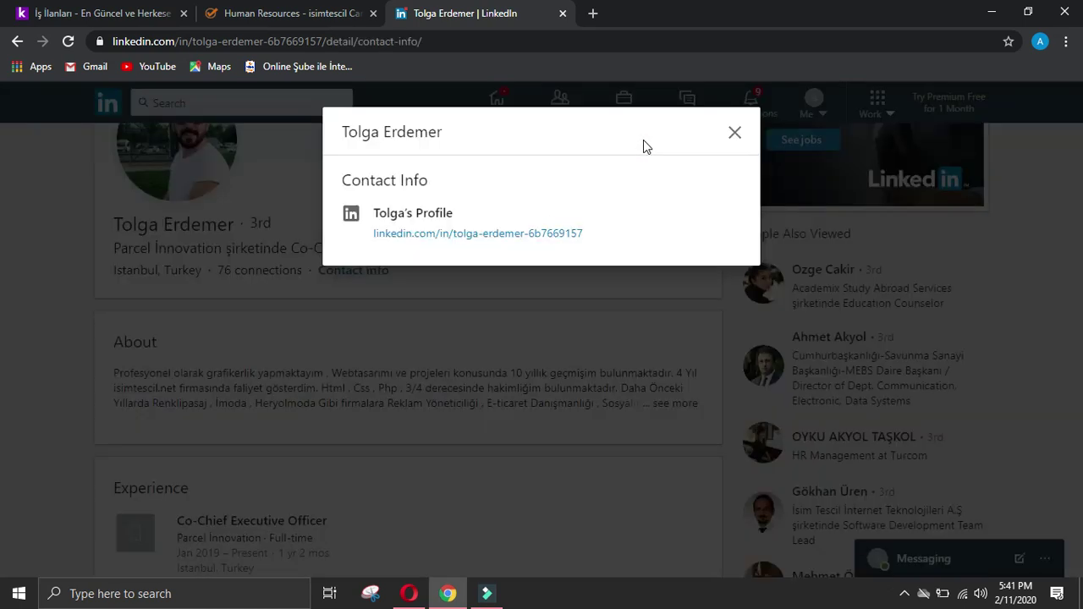
pyautogui.click(733, 130)
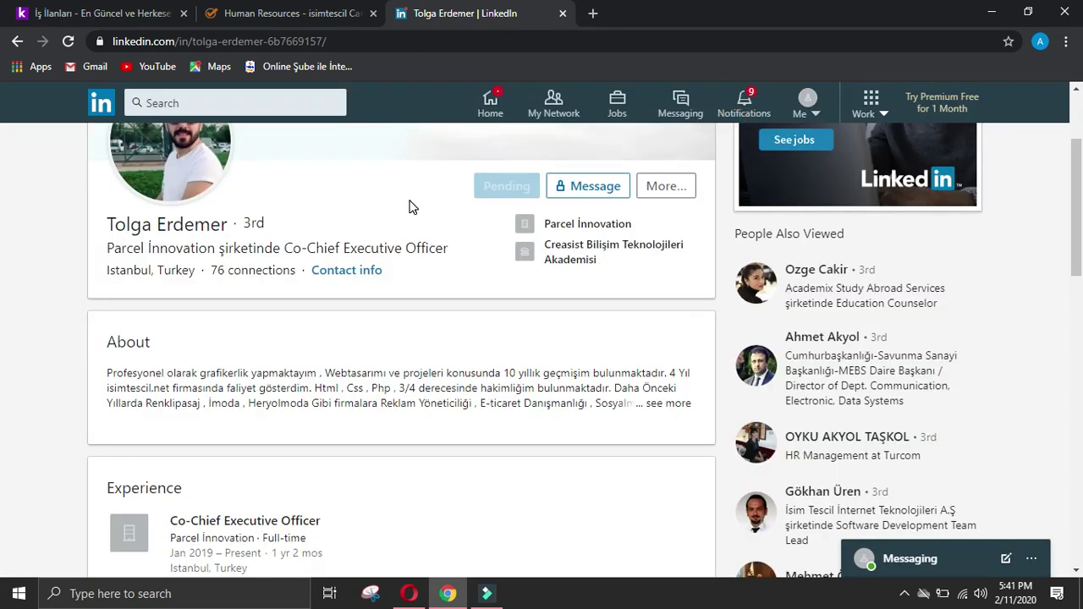
# Step: Go back through the browser history to the İsimtescil Bilişim A.Ş. People page
pyautogui.scroll(-2, 409, 207)
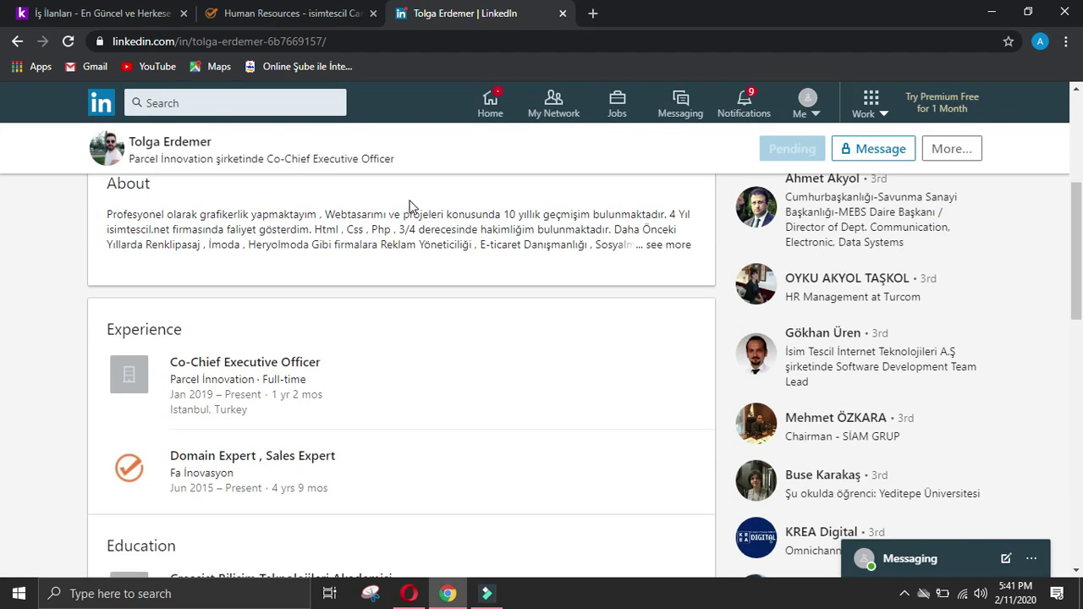
pyautogui.click(17, 43)
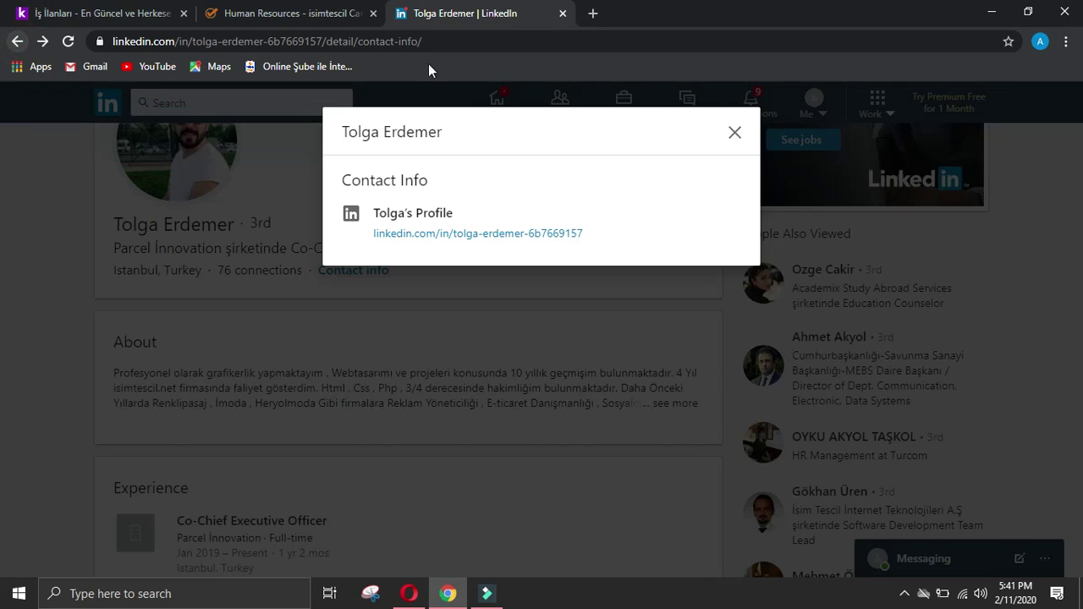
pyautogui.click(736, 131)
pyautogui.click(17, 42)
pyautogui.click(19, 44)
pyautogui.click(19, 44)
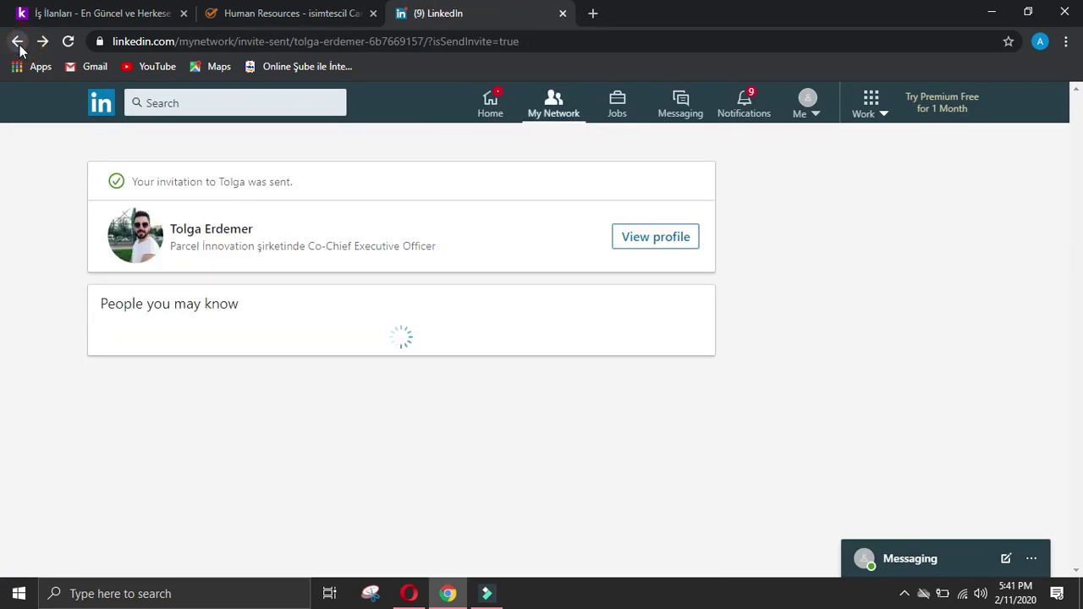
pyautogui.click(17, 41)
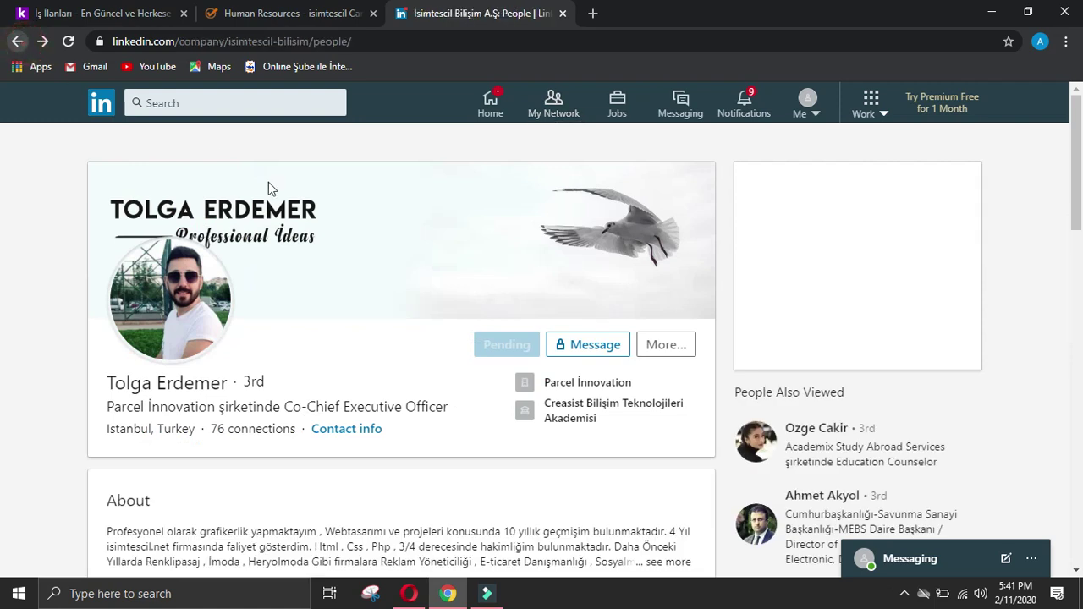
# Step: Scroll through the İsimtescil employee cards, then close the Human Resources and LinkedIn tabs
pyautogui.scroll(-8, 311, 206)
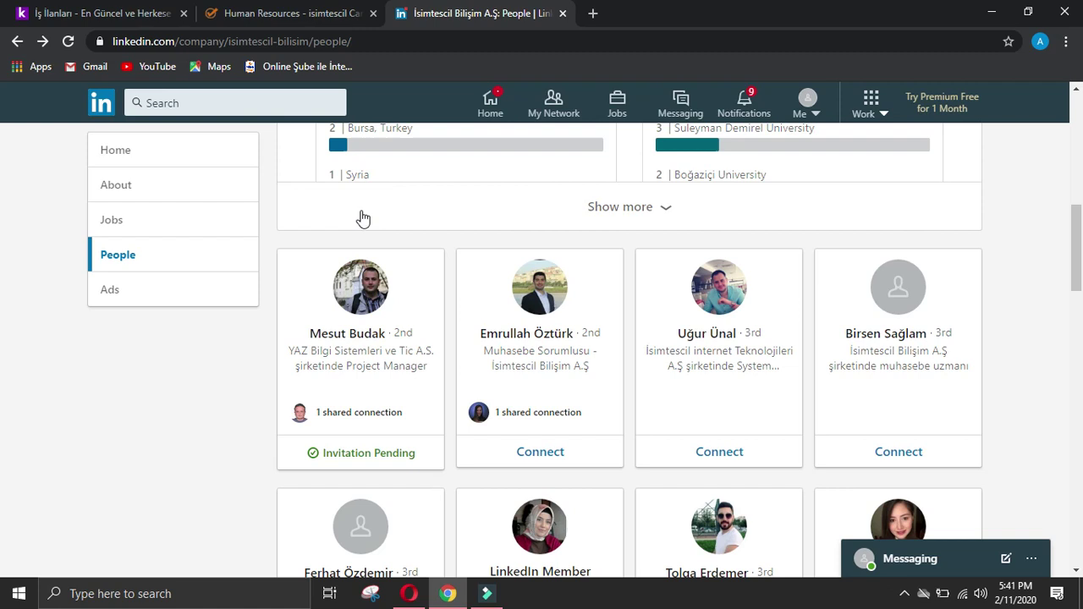
pyautogui.scroll(-2, 491, 206)
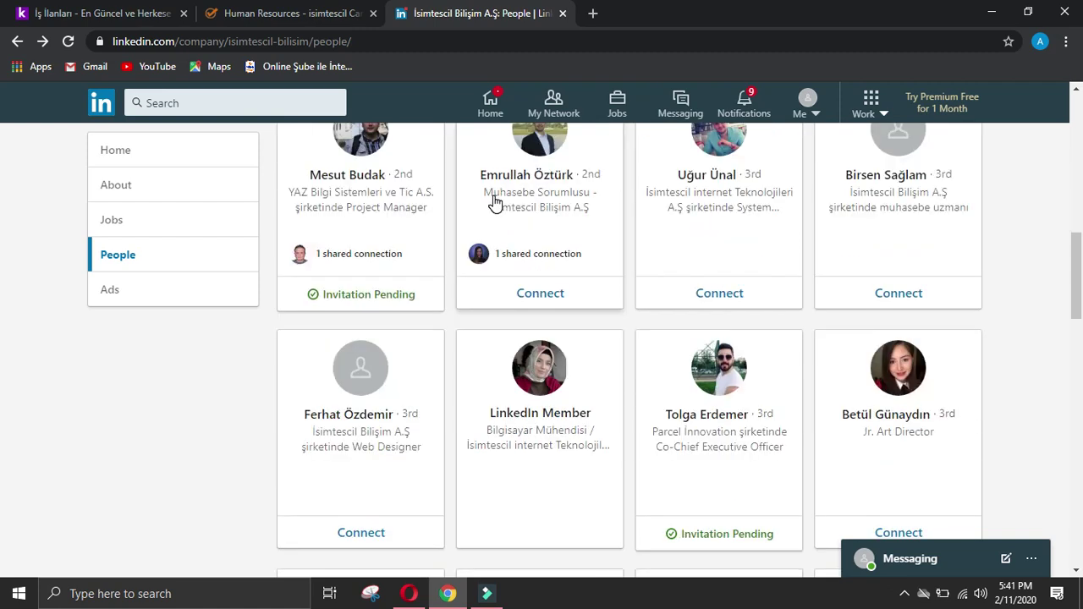
pyautogui.scroll(-2, 495, 203)
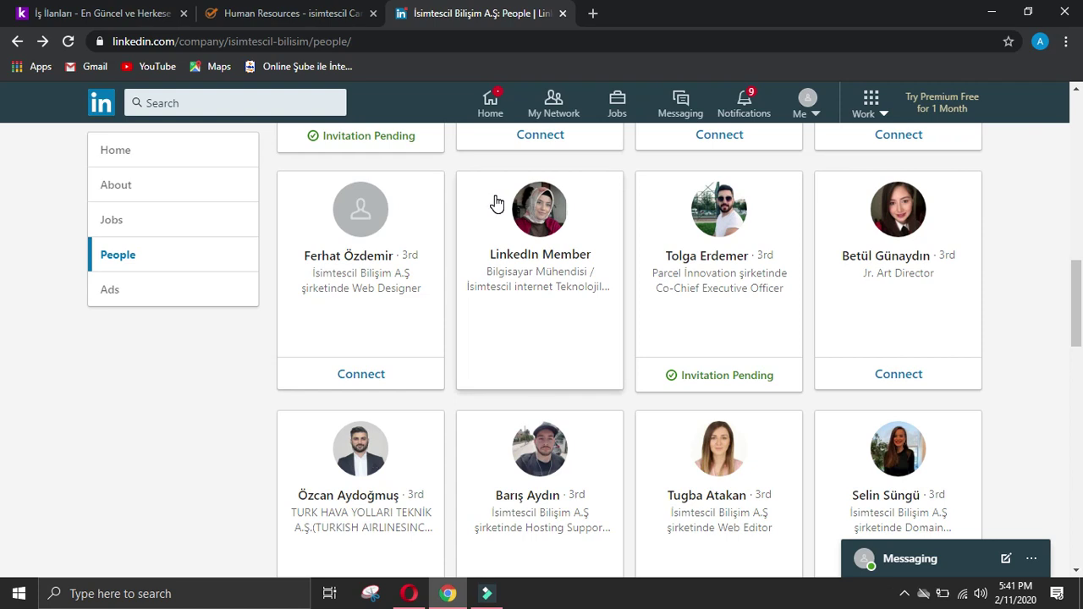
pyautogui.scroll(-2, 497, 204)
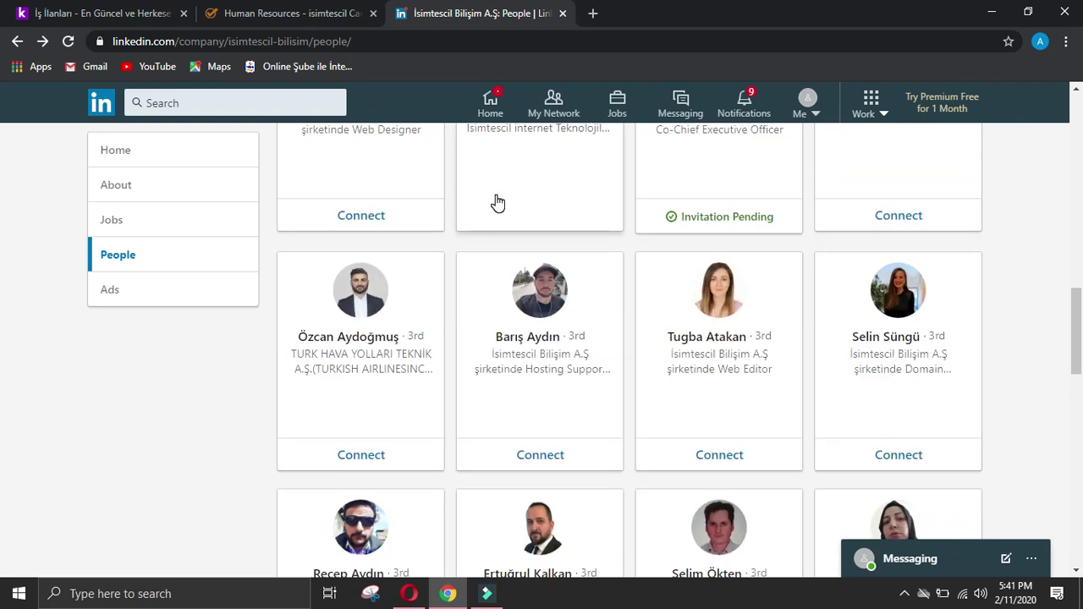
pyautogui.scroll(-2, 497, 203)
pyautogui.scroll(-2, 497, 204)
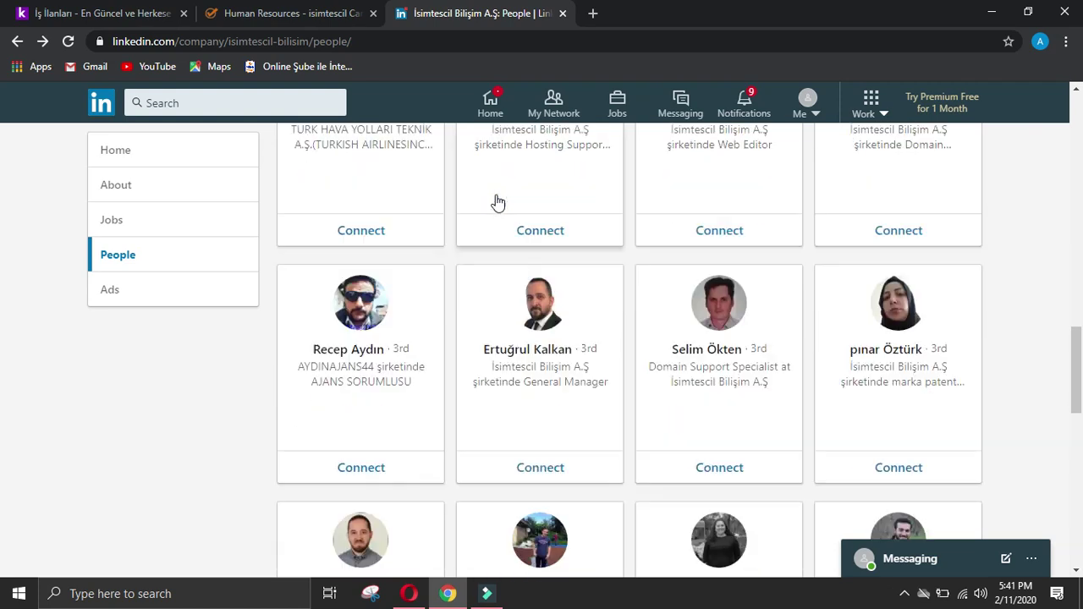
pyautogui.scroll(-2, 497, 203)
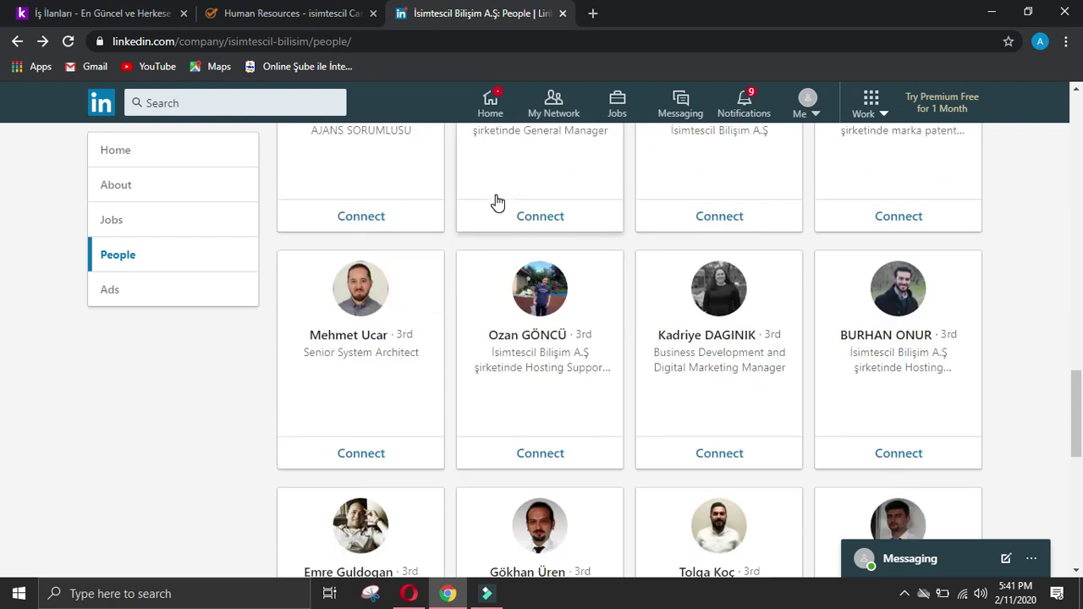
pyautogui.scroll(-2, 497, 203)
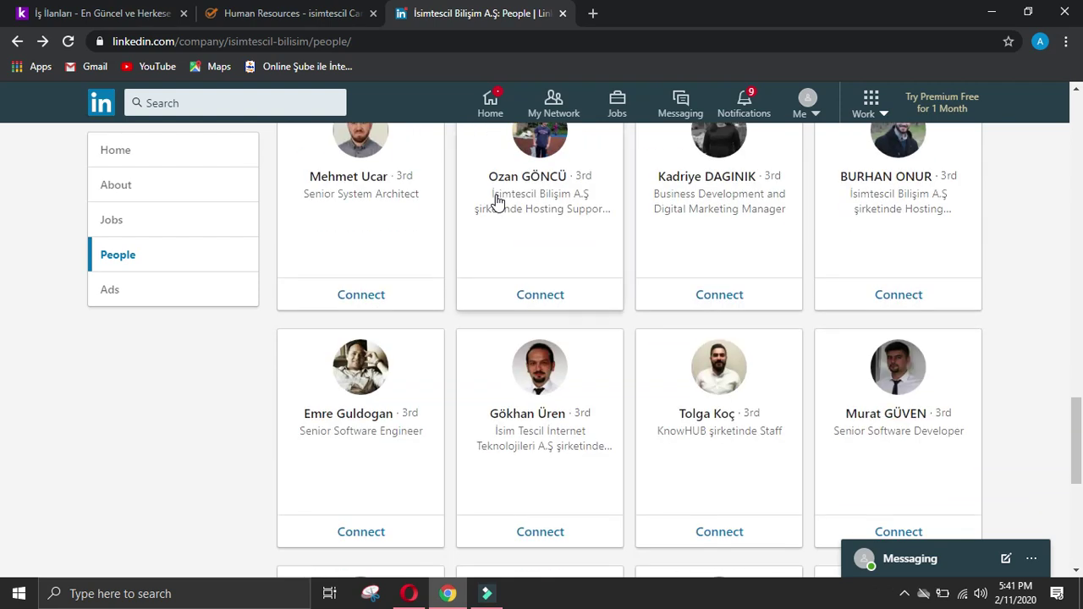
pyautogui.scroll(-2, 497, 204)
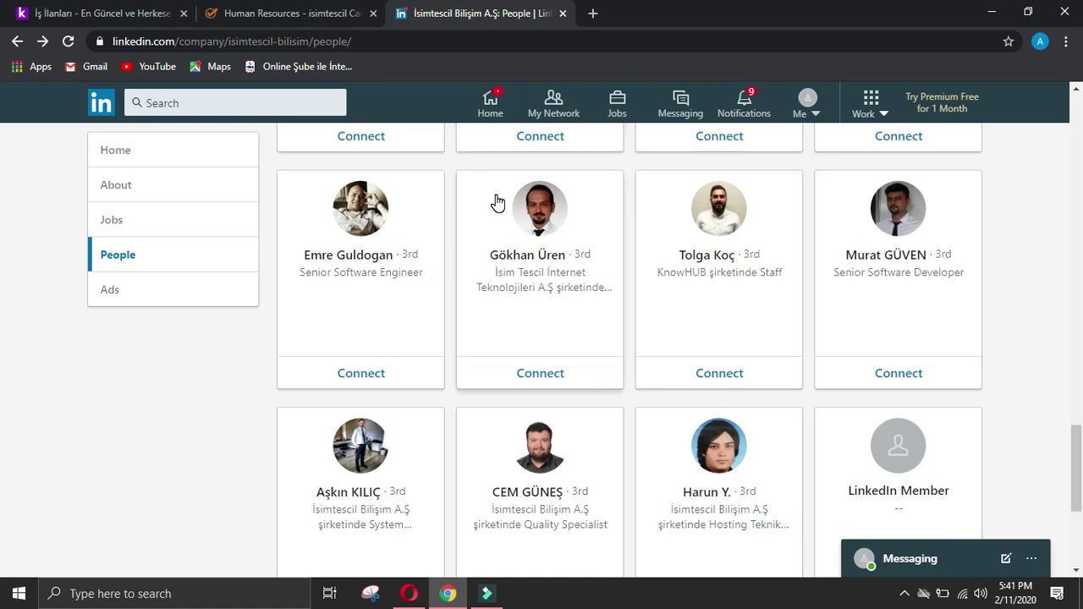
pyautogui.scroll(-2, 497, 203)
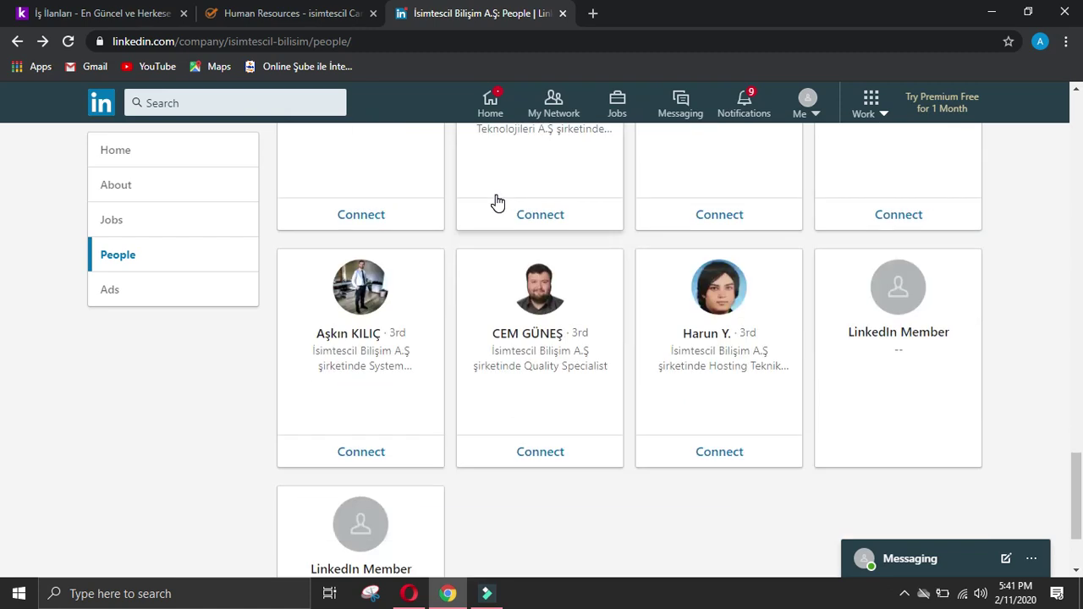
pyautogui.scroll(-2, 496, 203)
pyautogui.scroll(-5, 517, 161)
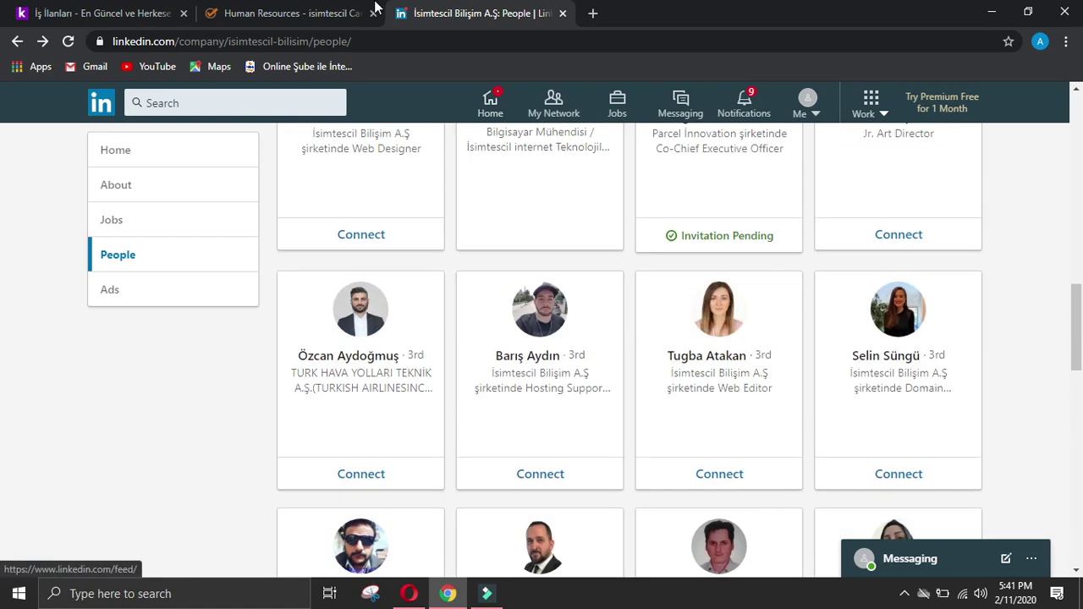
pyautogui.click(374, 12)
pyautogui.click(374, 13)
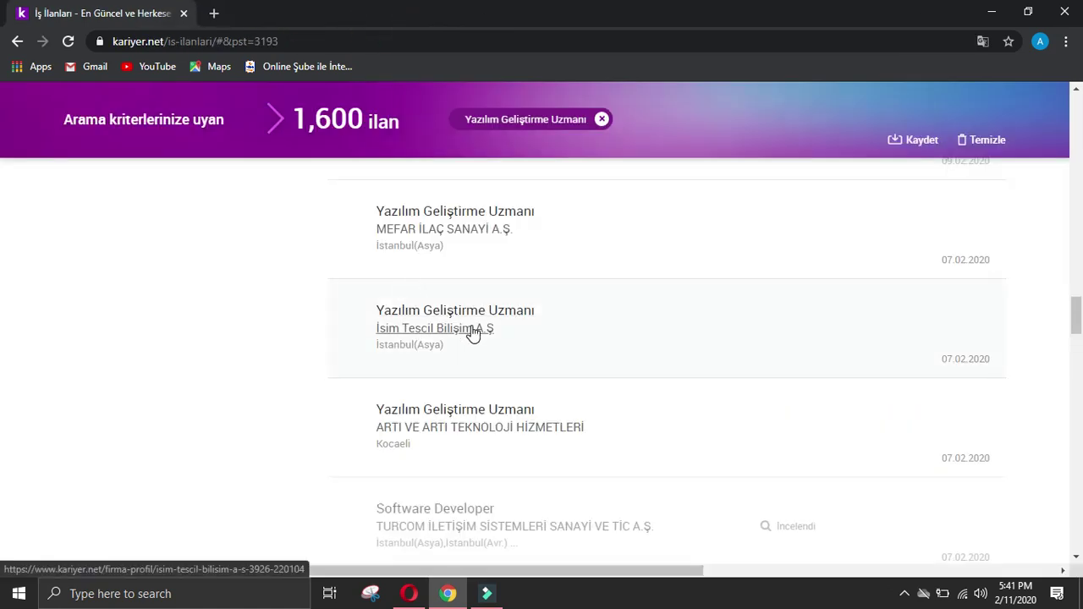
# Step: Enter '-' as the owner name, designation, phone and details answers in the Company data form
pyautogui.click(409, 593)
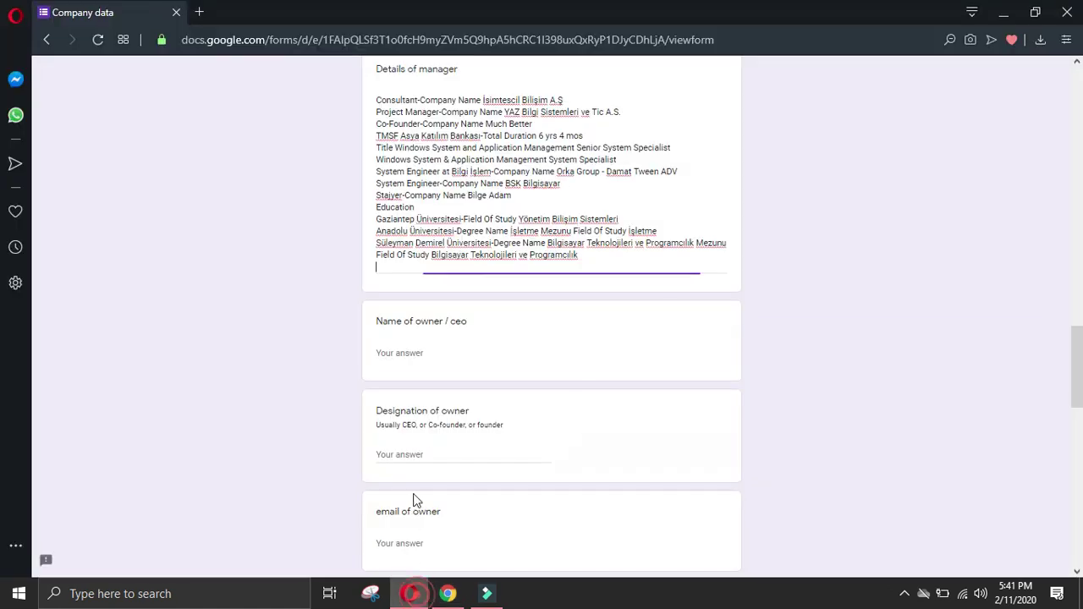
pyautogui.click(436, 356)
pyautogui.write('-')
pyautogui.click(434, 448)
pyautogui.write('-')
pyautogui.scroll(-4, 439, 442)
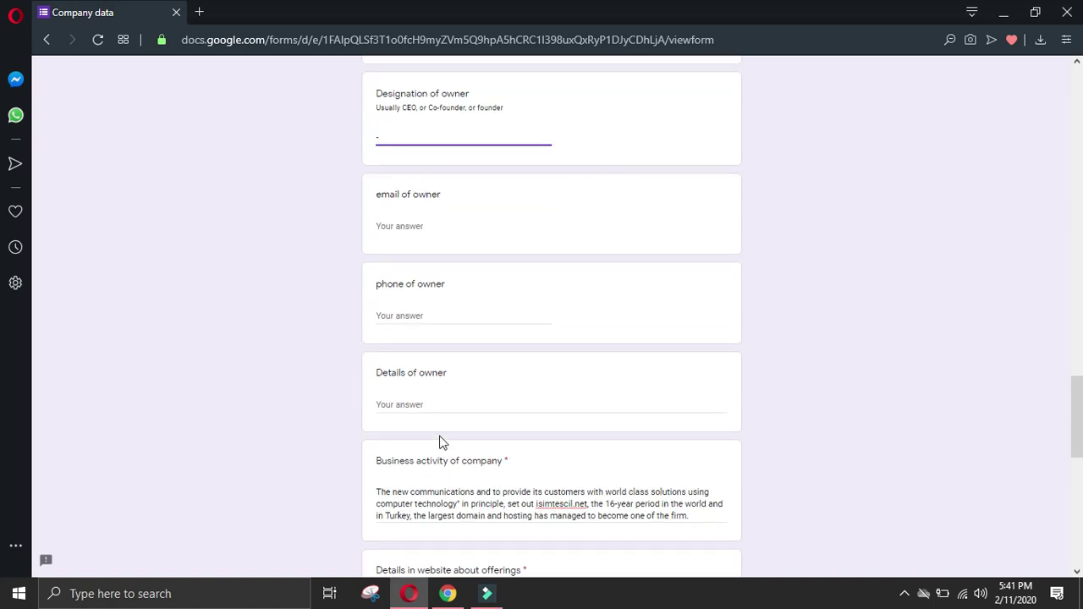
pyautogui.click(431, 315)
pyautogui.write('-')
pyautogui.click(432, 406)
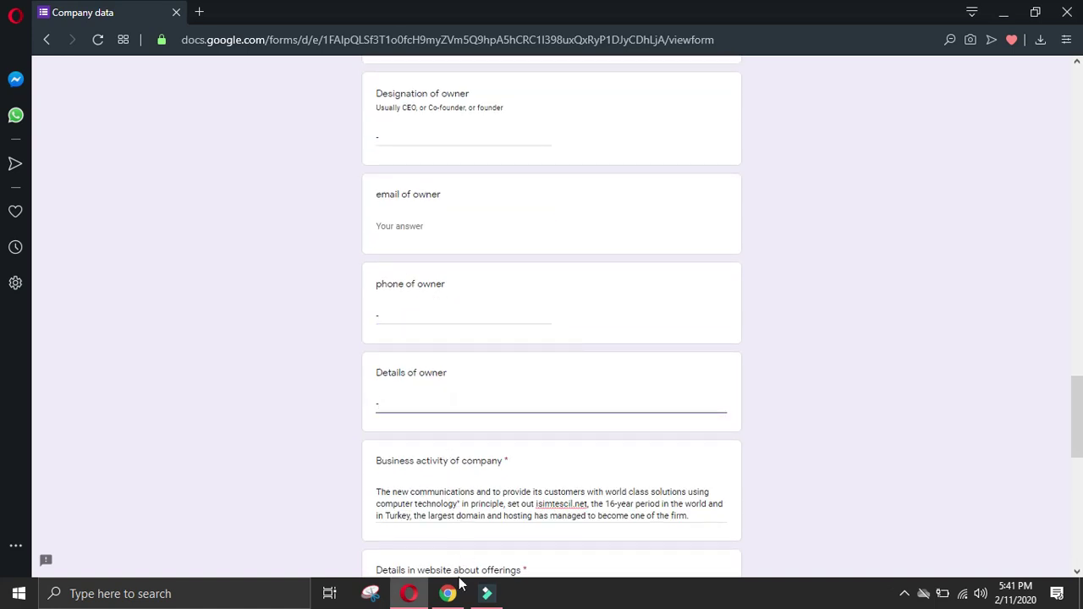
pyautogui.scroll(-1, 428, 406)
pyautogui.write('-')
# Step: Scroll to the end of the Company data form and submit the response
pyautogui.scroll(-10, 428, 406)
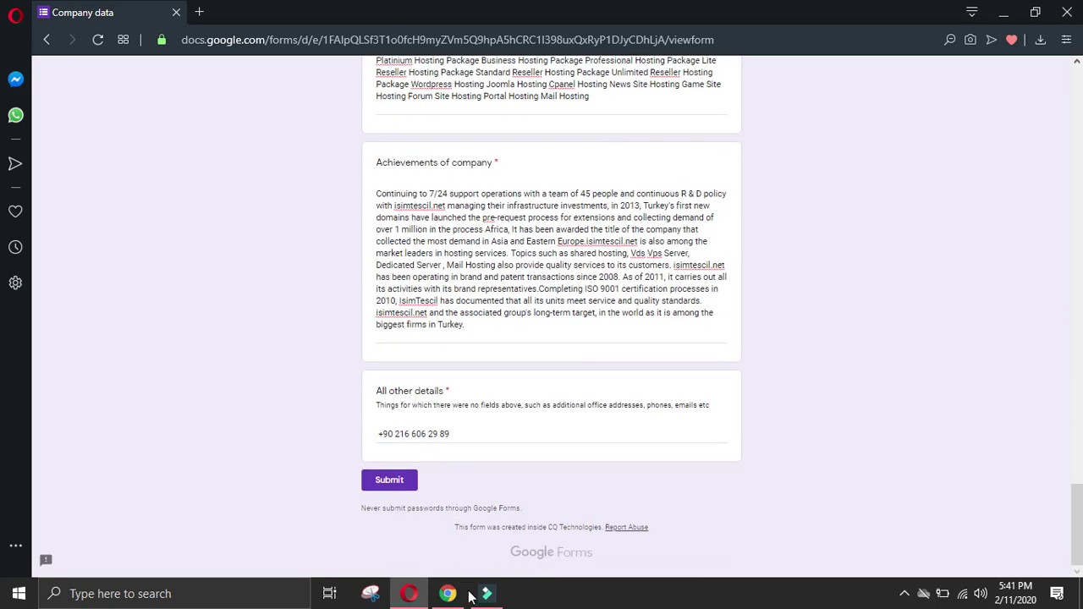
pyautogui.moveTo(1076, 508); pyautogui.dragTo(1080, 138)
pyautogui.scroll(-15, 390, 474)
pyautogui.click(402, 480)
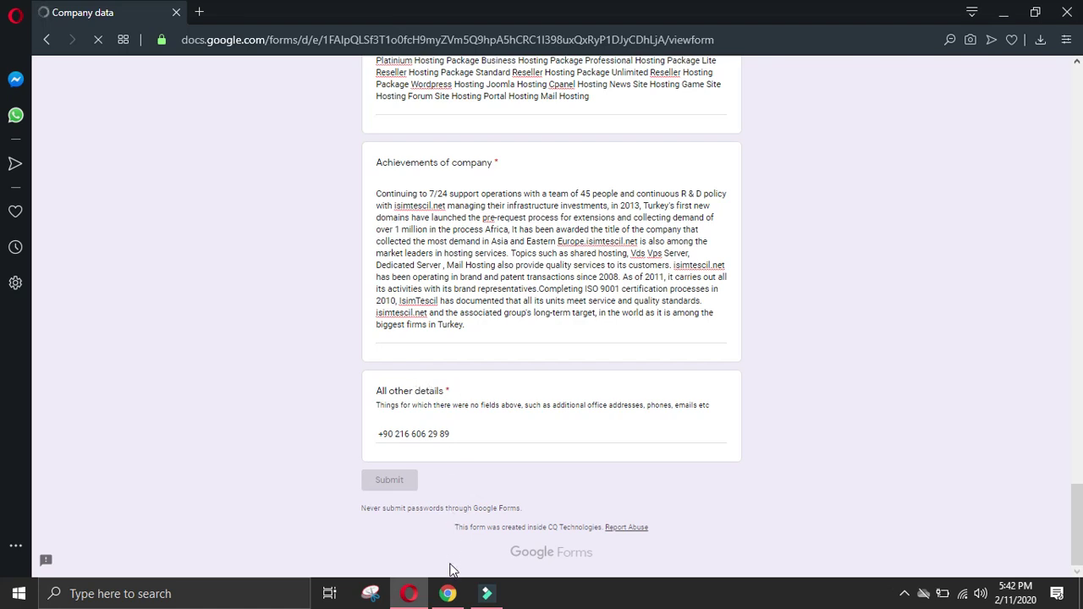
pyautogui.moveTo(450, 594)
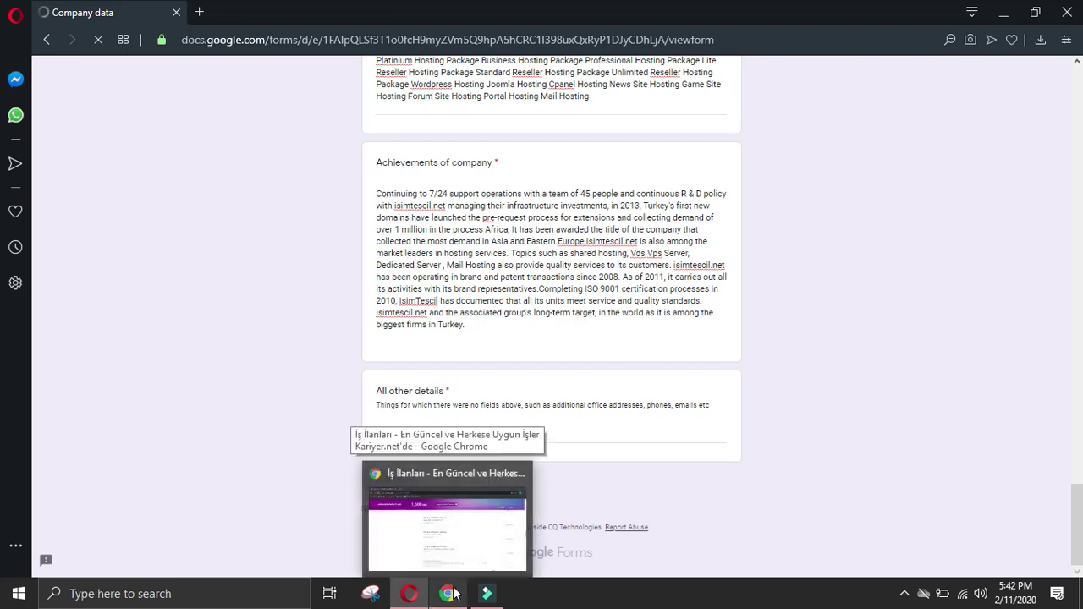
pyautogui.scroll(4, 501, 491)
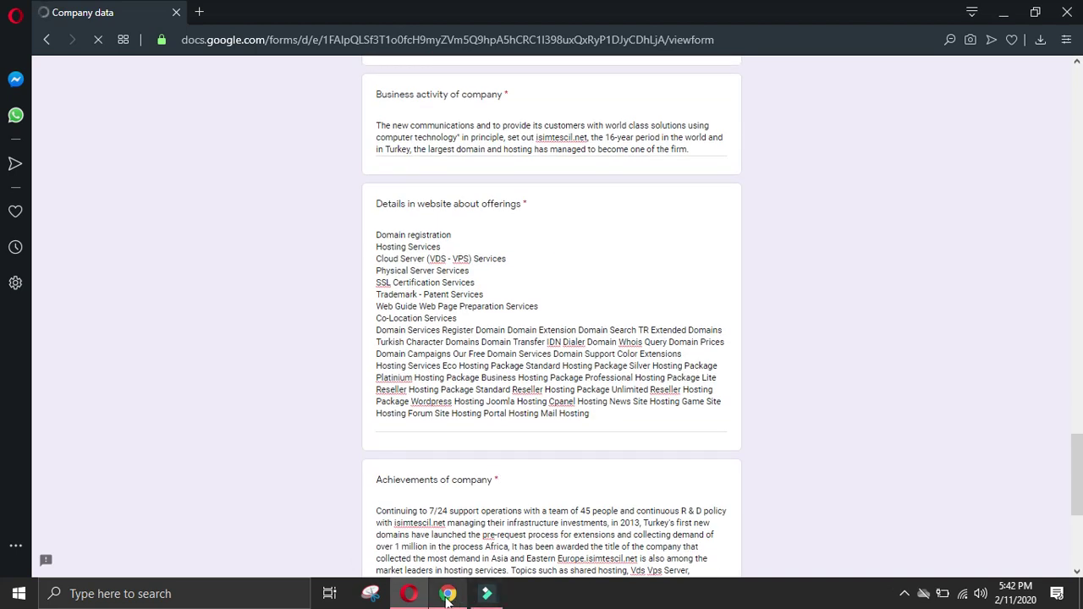
# Step: Return to the kariyer.net results and open the ARTI VE ARTI TEKNOLOJİ HİZMETLERİ Yazılım Geliştirme Uzmanı listing
pyautogui.click(470, 514)
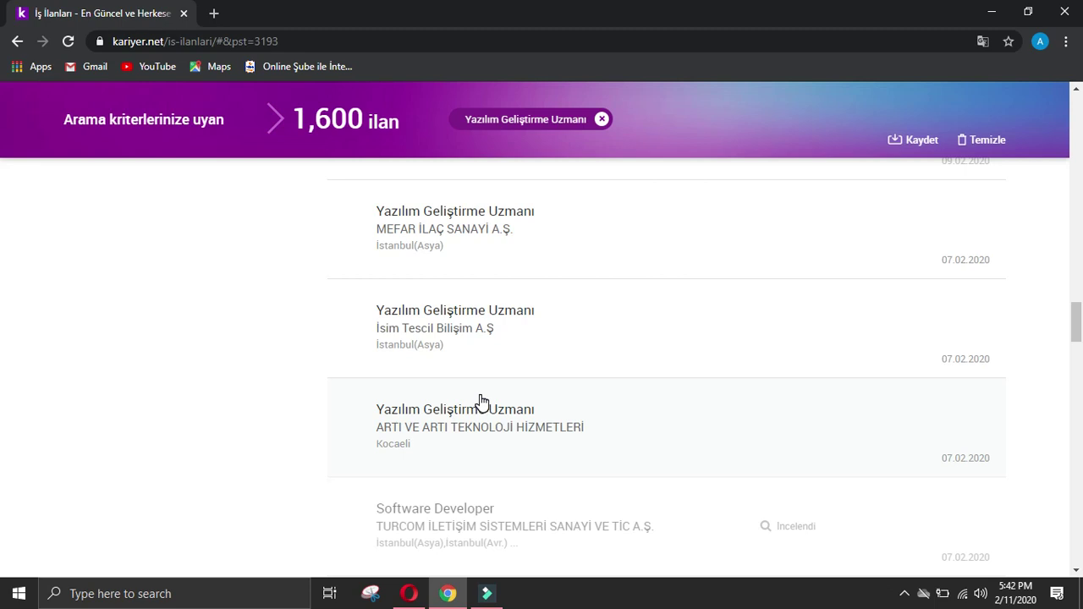
pyautogui.click(415, 388)
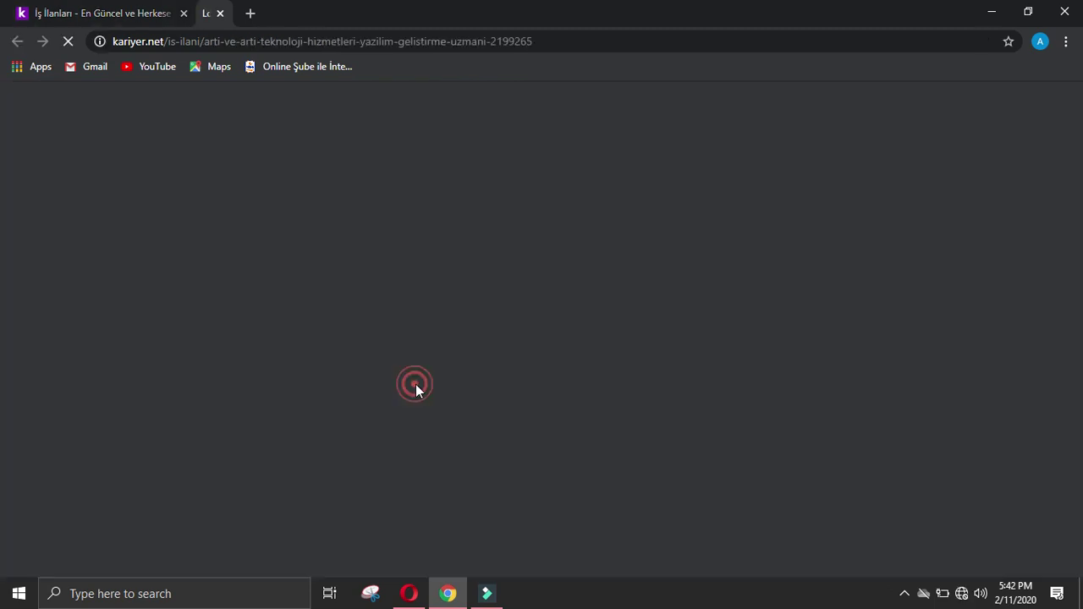
pyautogui.click(961, 592)
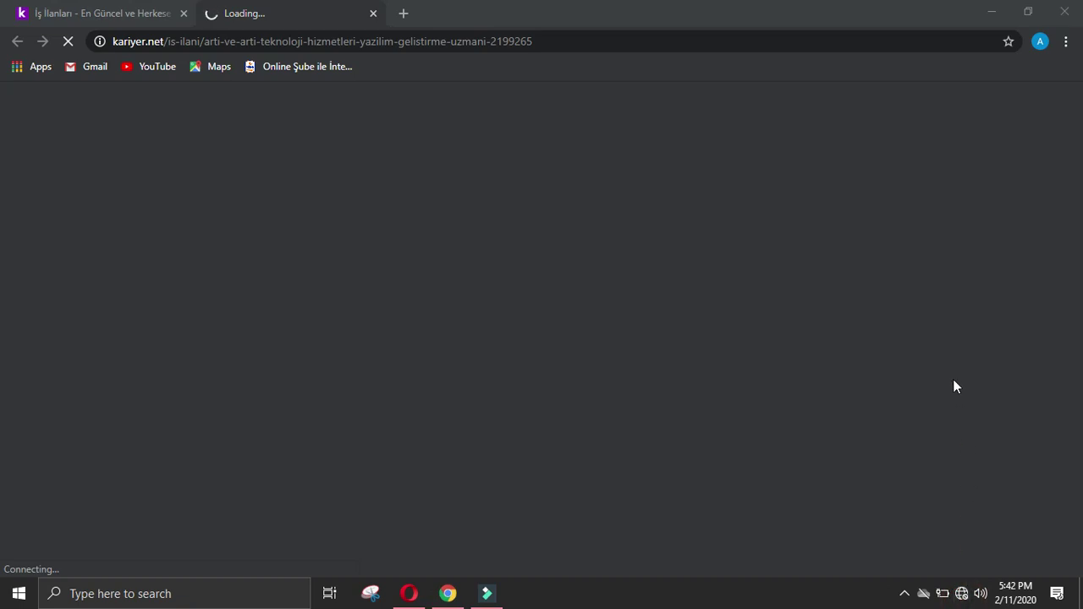
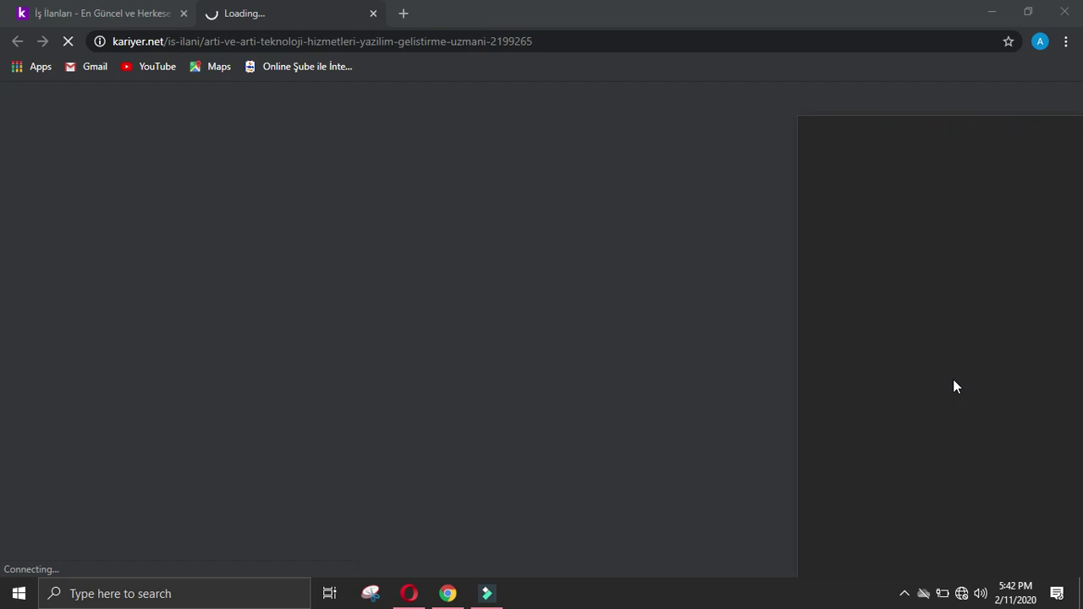
# Step: Disconnect from the Wi-Fi network and reconnect to it from the Windows network list
pyautogui.click(714, 18)
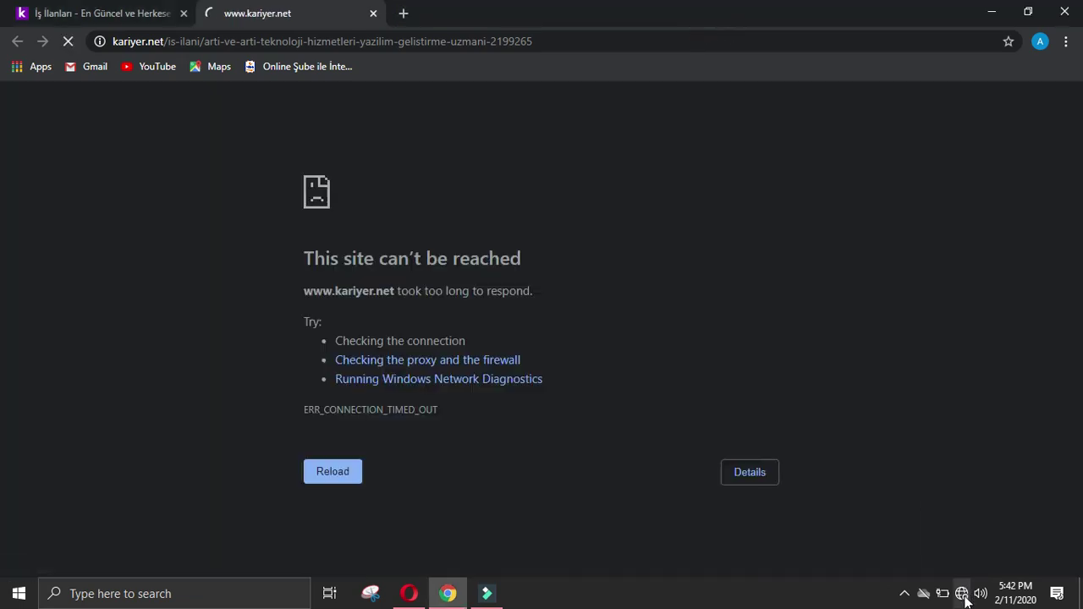
pyautogui.click(961, 593)
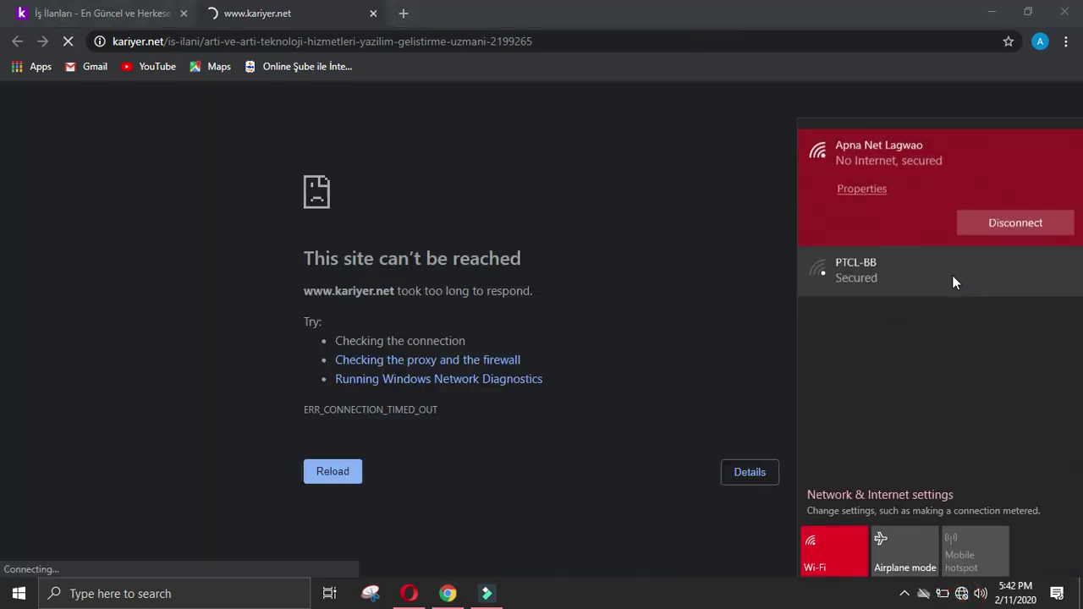
pyautogui.click(999, 219)
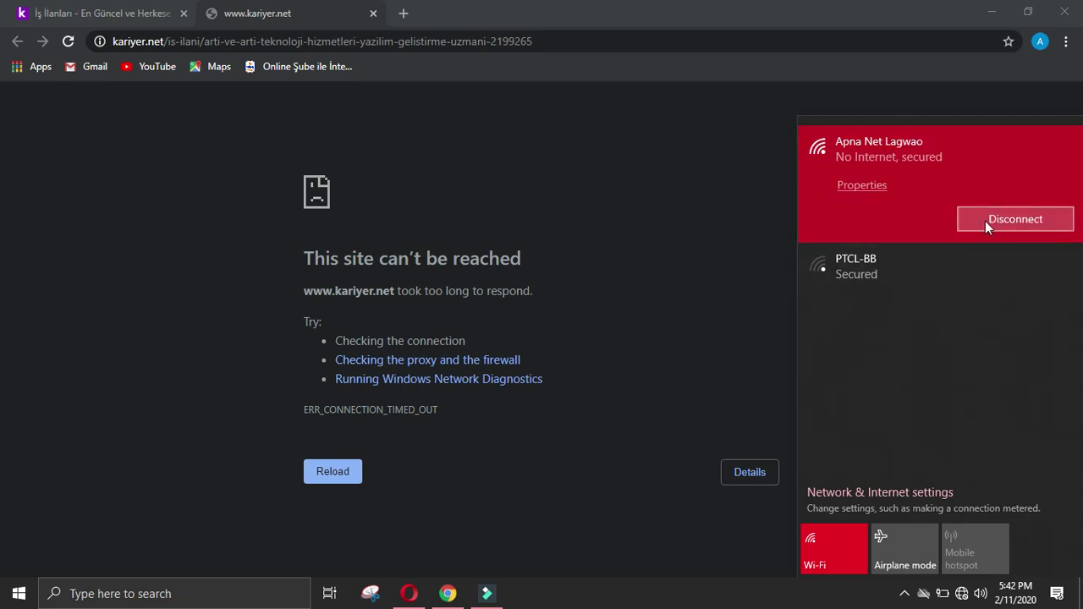
pyautogui.click(799, 212)
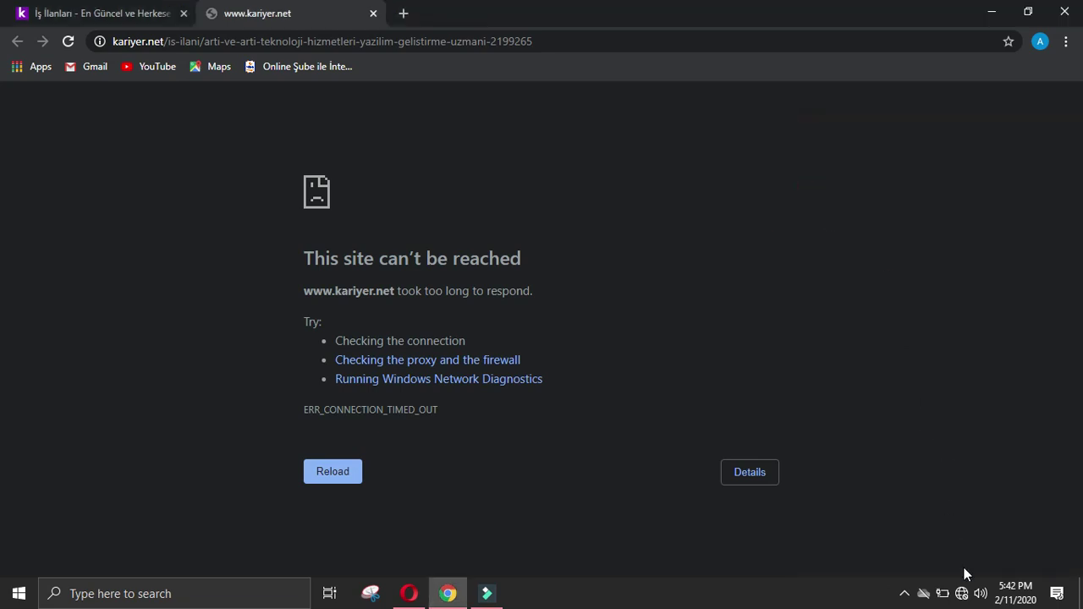
pyautogui.click(962, 593)
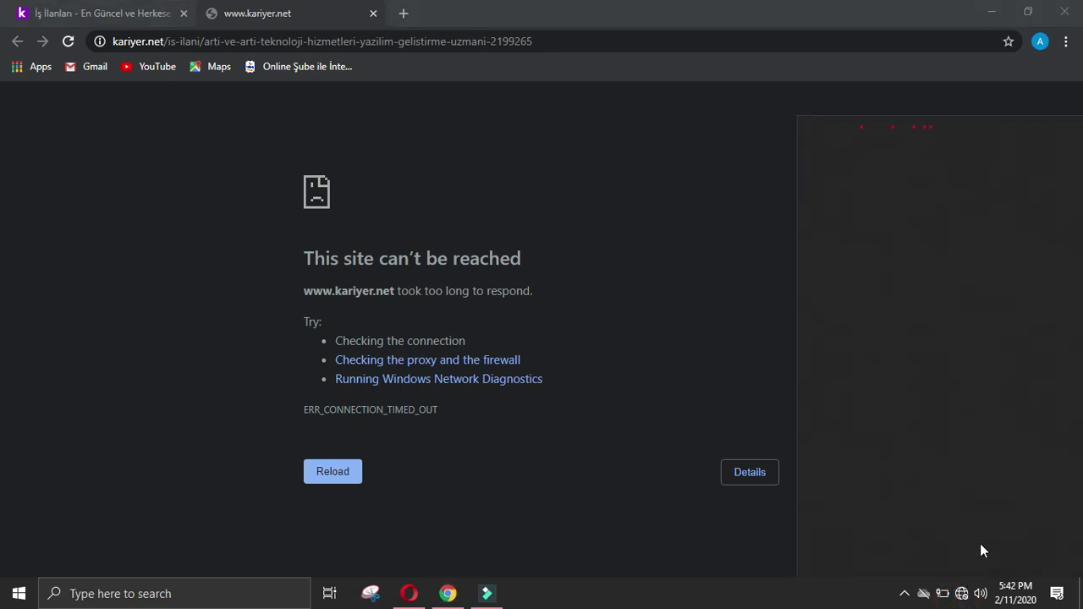
pyautogui.click(869, 150)
pyautogui.click(740, 212)
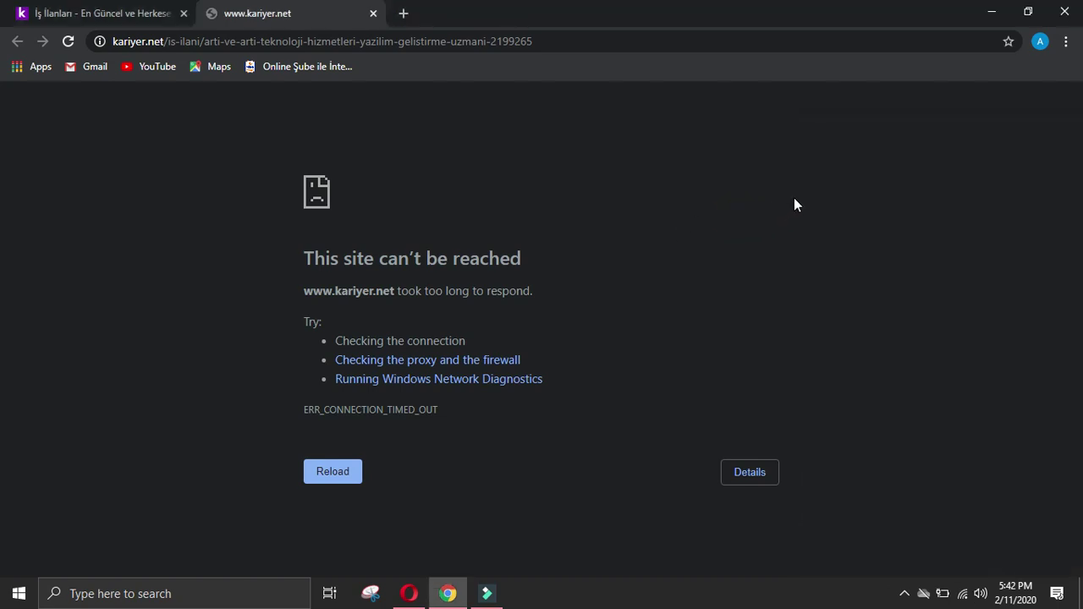
# Step: Reload the kariyer.net posting, translate it, and close the tab where the company website failed
pyautogui.click(68, 42)
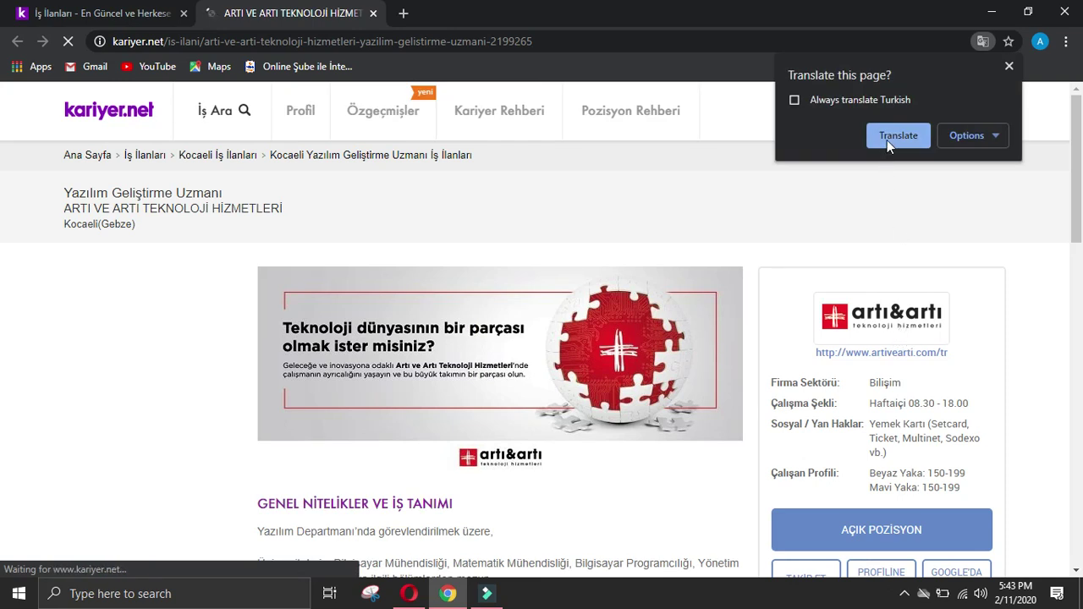
pyautogui.click(889, 137)
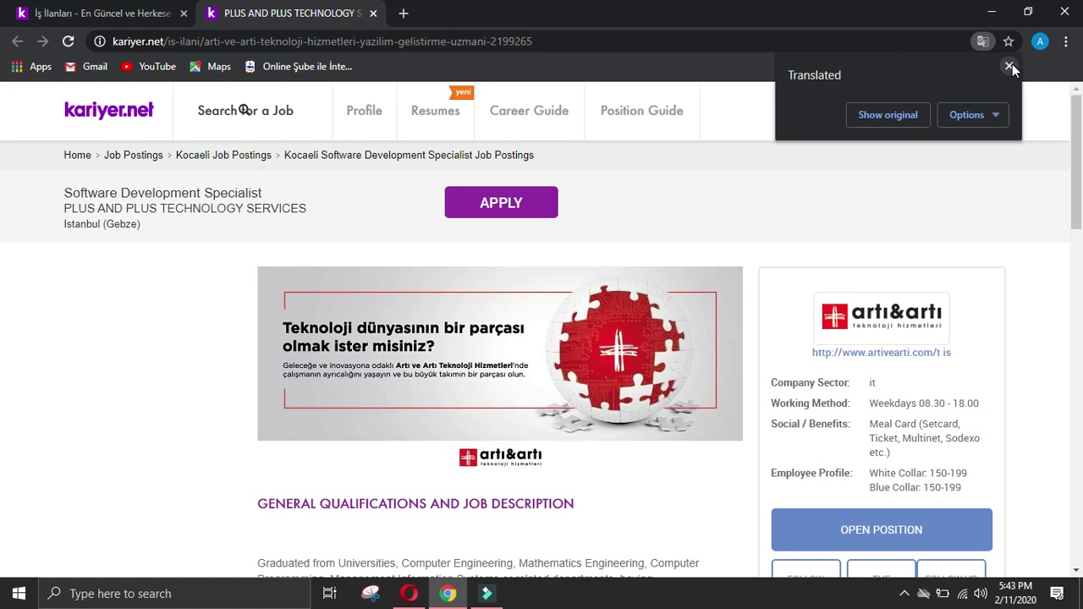
pyautogui.click(1009, 66)
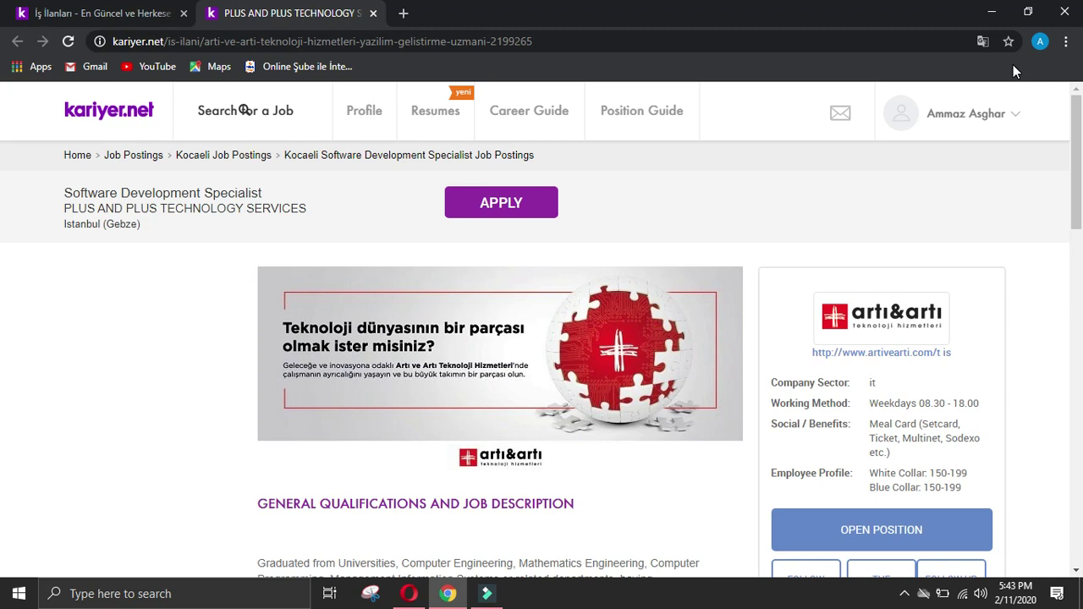
pyautogui.click(909, 354)
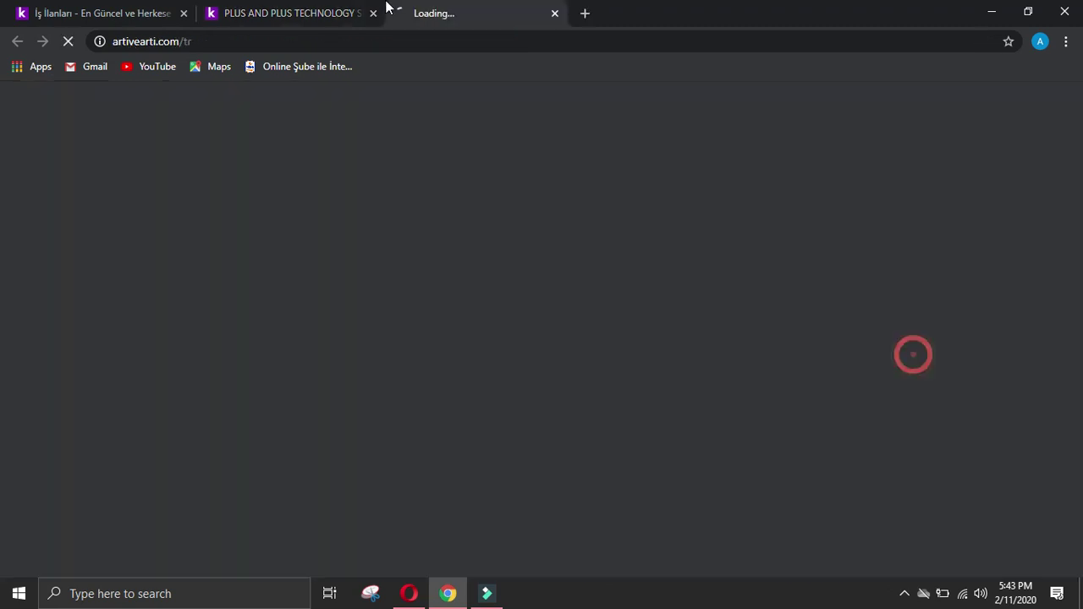
pyautogui.click(375, 20)
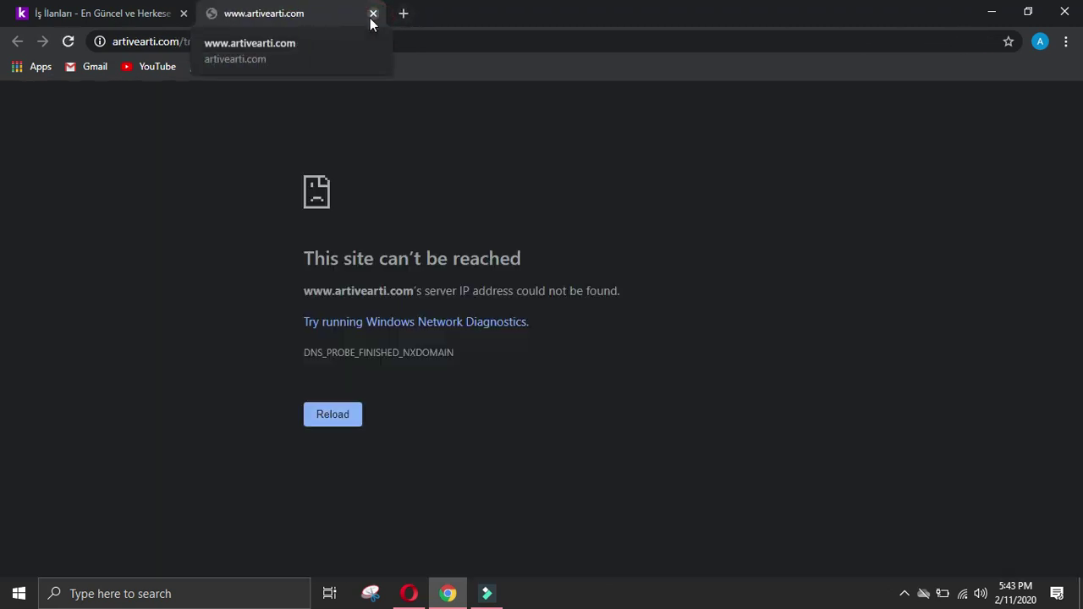
pyautogui.click(371, 16)
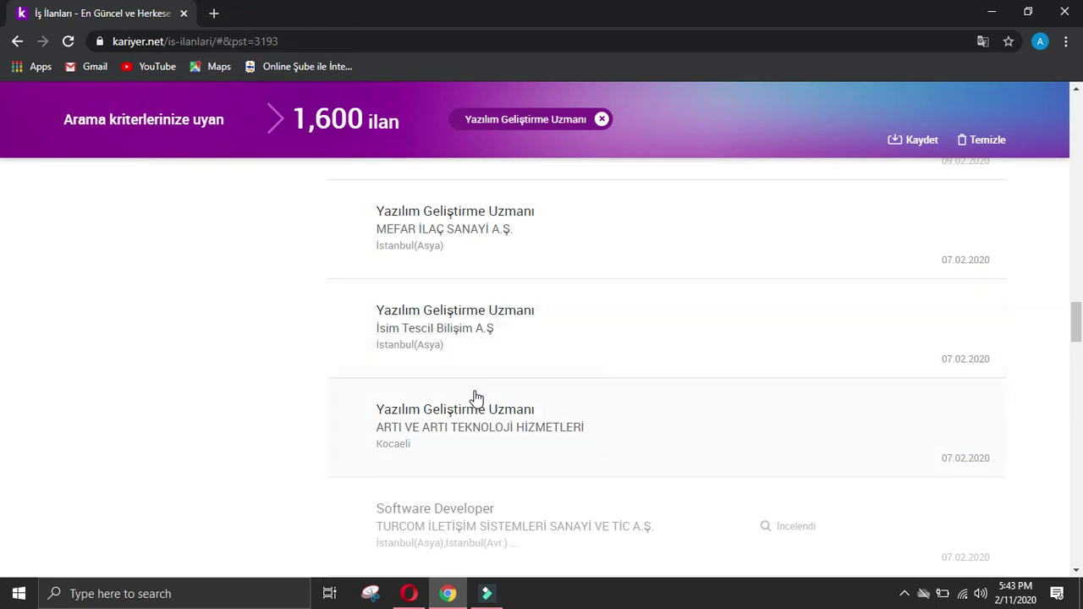
# Step: Reopen the ARTI VE ARTI Yazılım Geliştirme Uzmanı listing and translate it into English
pyautogui.click(476, 399)
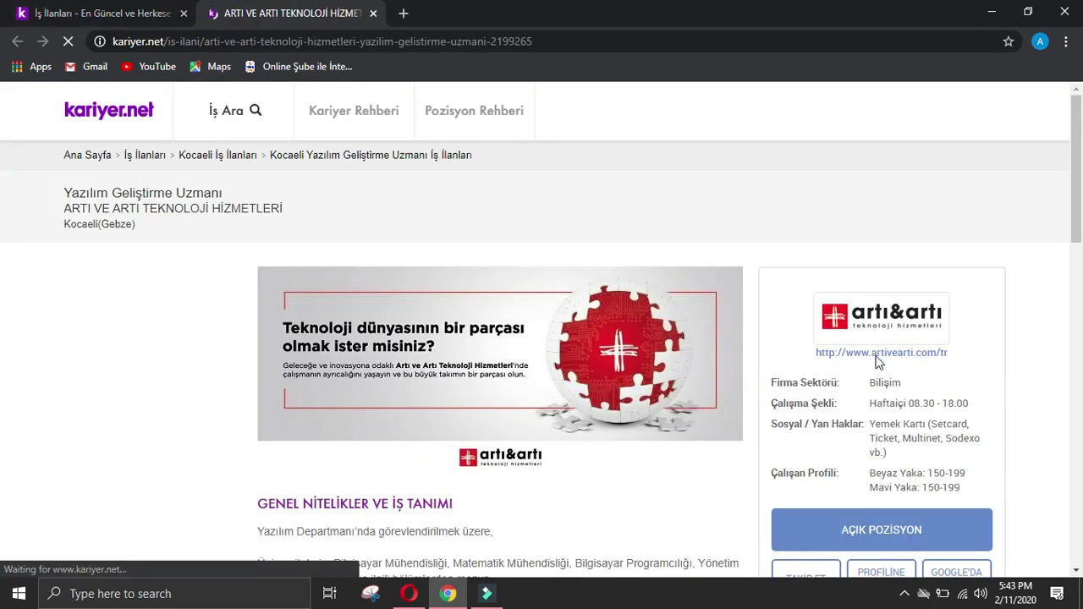
pyautogui.click(900, 141)
pyautogui.click(899, 137)
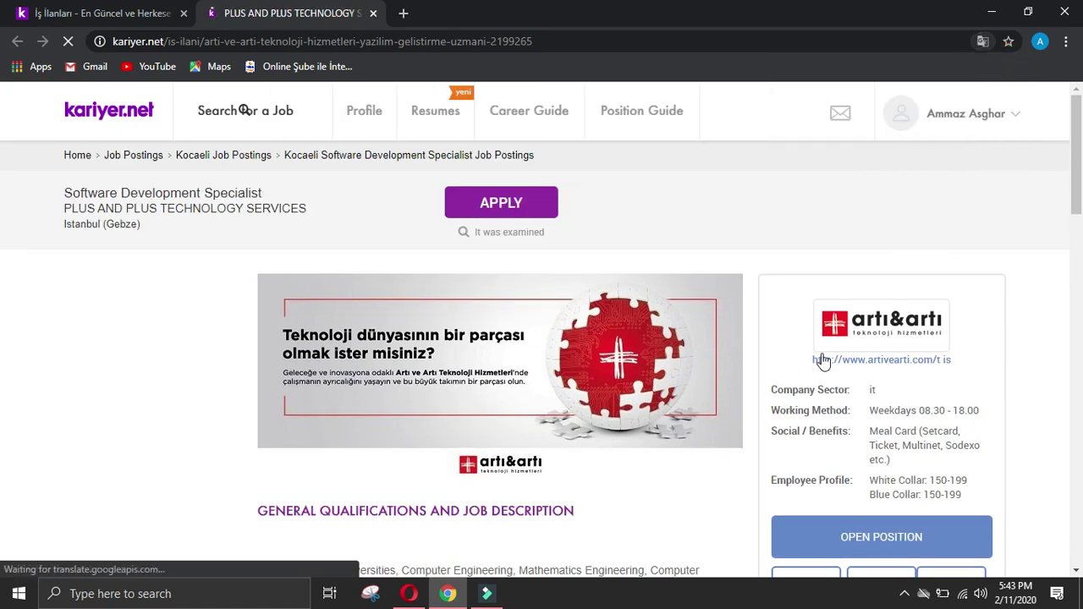
# Step: Open artivearti.com from the posting and translate the homepage into English
pyautogui.click(889, 363)
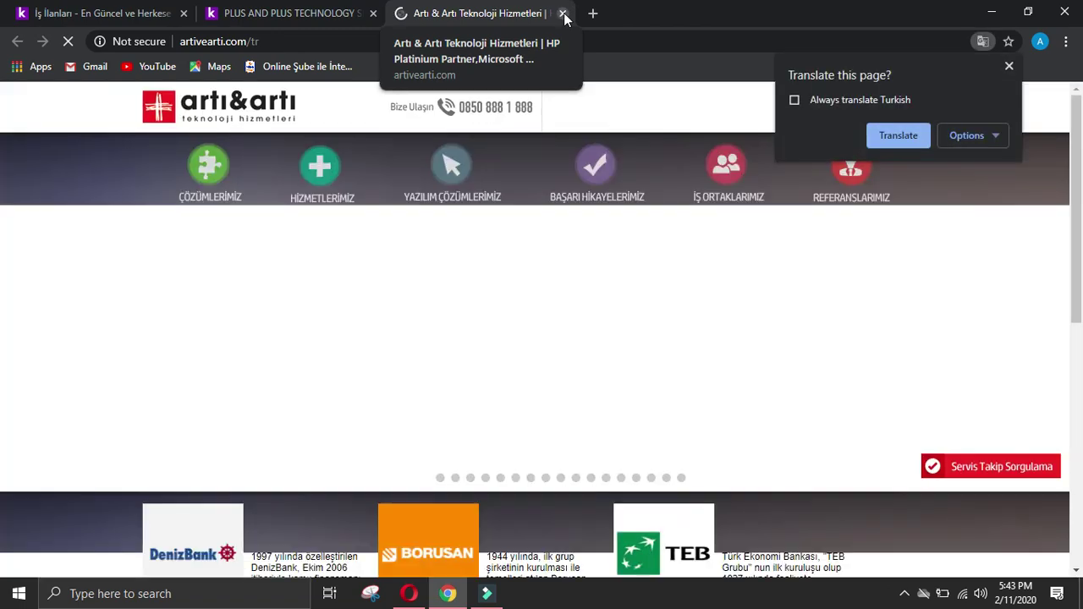
pyautogui.click(887, 139)
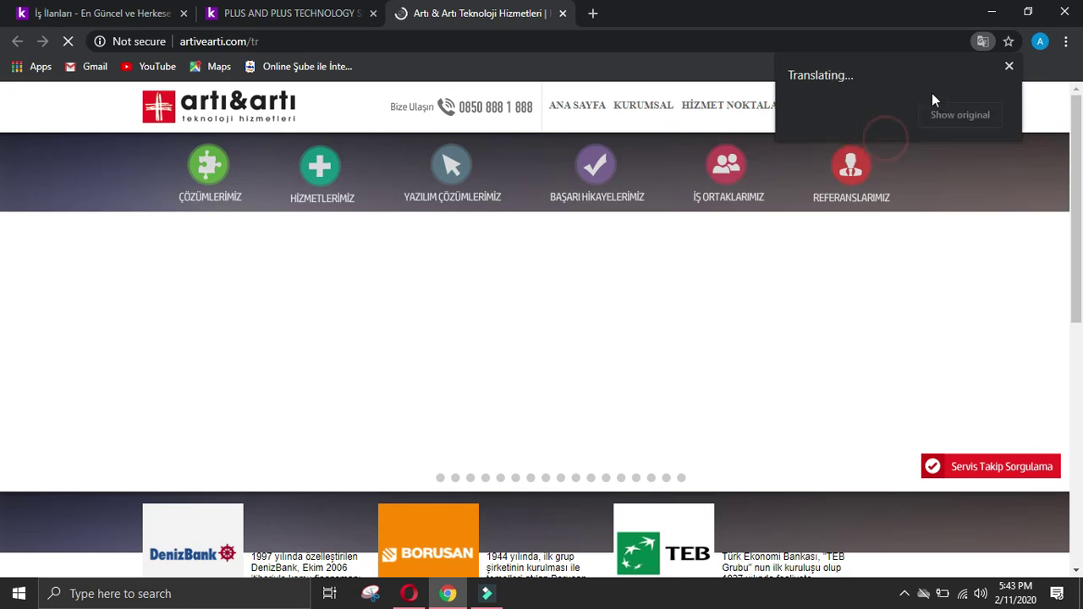
pyautogui.click(1011, 65)
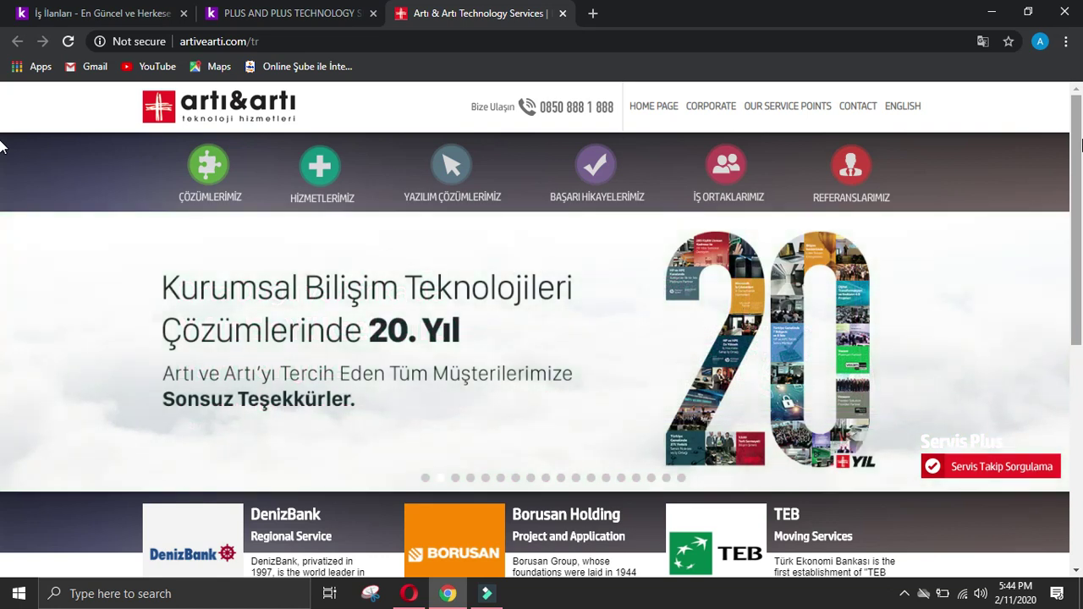
# Step: Browse the homepage, open its CONTACT page, and return to the kariyer.net posting
pyautogui.scroll(-4, 1081, 144)
pyautogui.moveTo(1082, 360); pyautogui.dragTo(1082, 425)
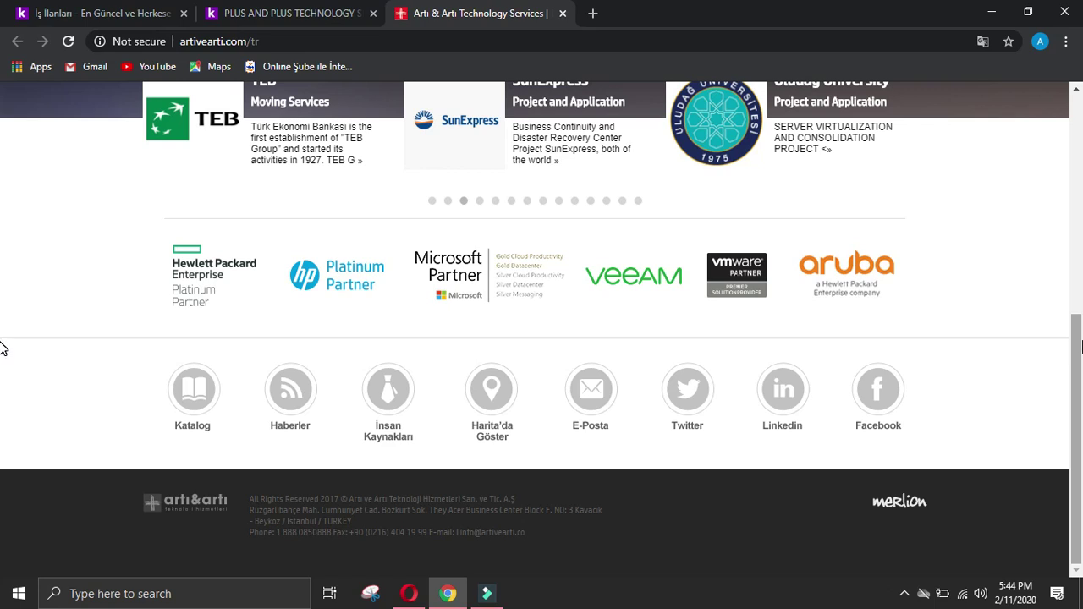
pyautogui.scroll(4, 1, 176)
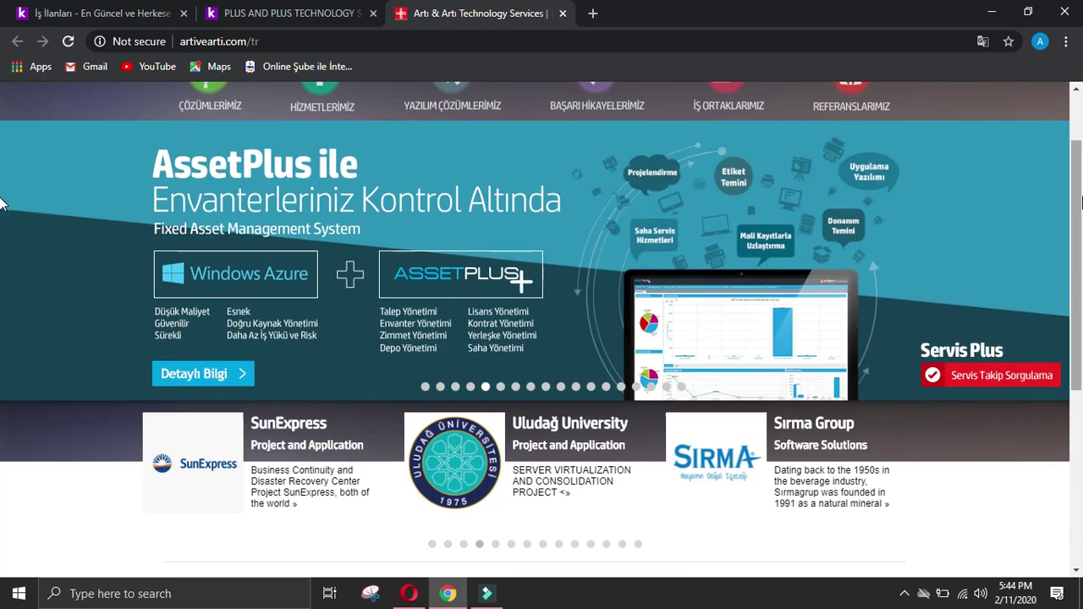
pyautogui.scroll(2, 2, 191)
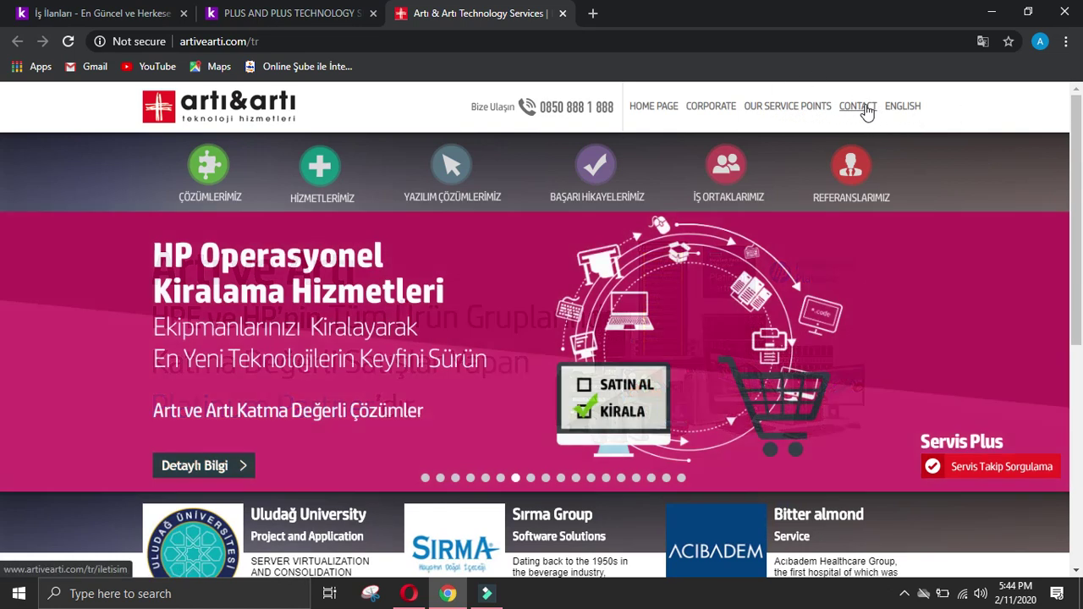
pyautogui.click(871, 110)
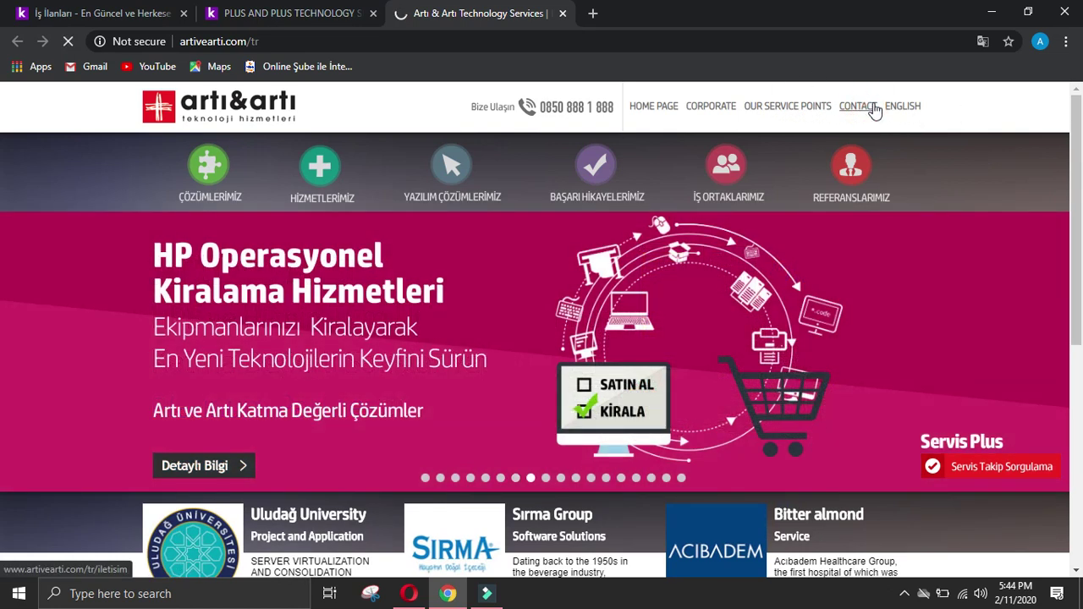
pyautogui.click(279, 13)
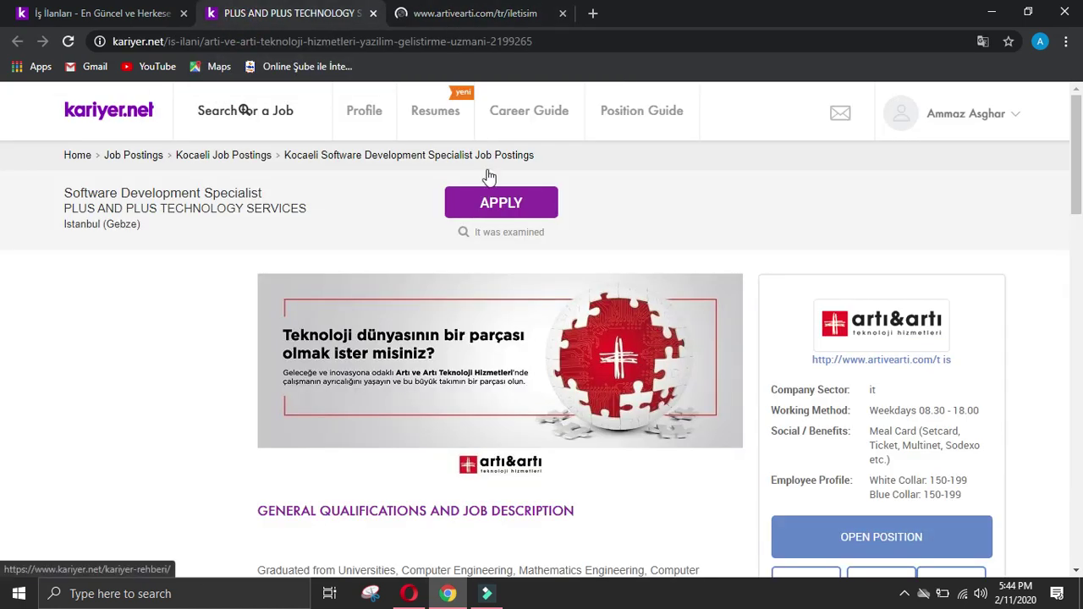
# Step: Copy the company website link and start another response to the Company data form
pyautogui.rightClick(831, 359)
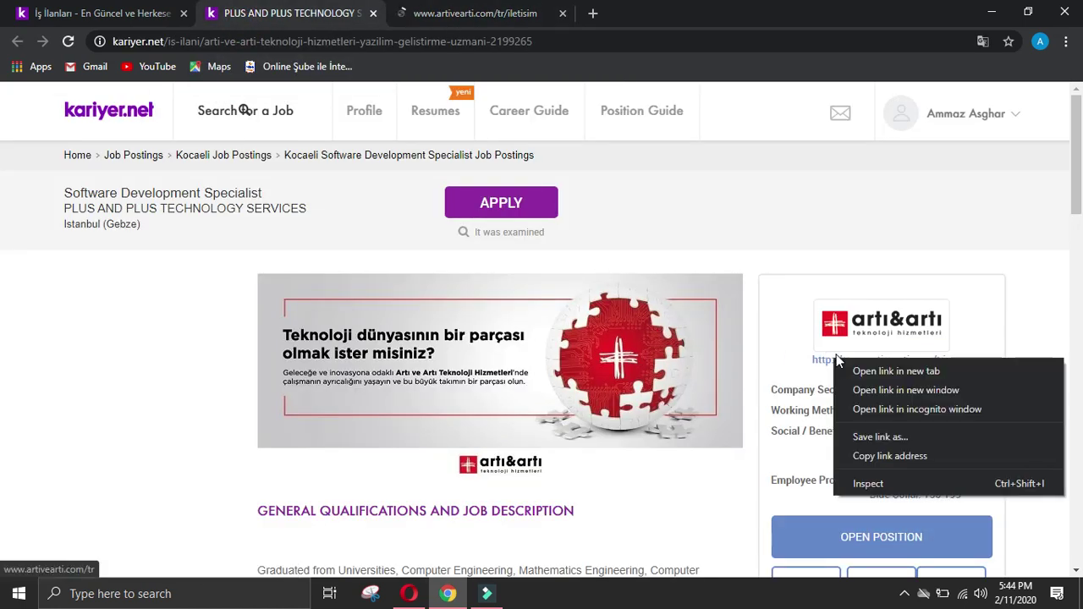
pyautogui.click(912, 457)
pyautogui.click(408, 594)
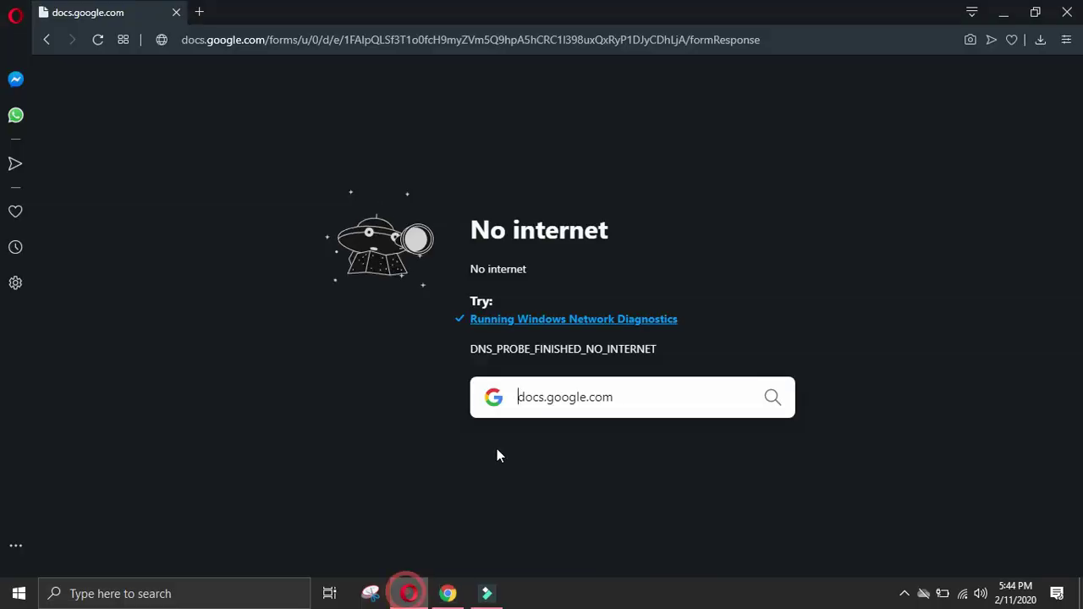
pyautogui.click(99, 40)
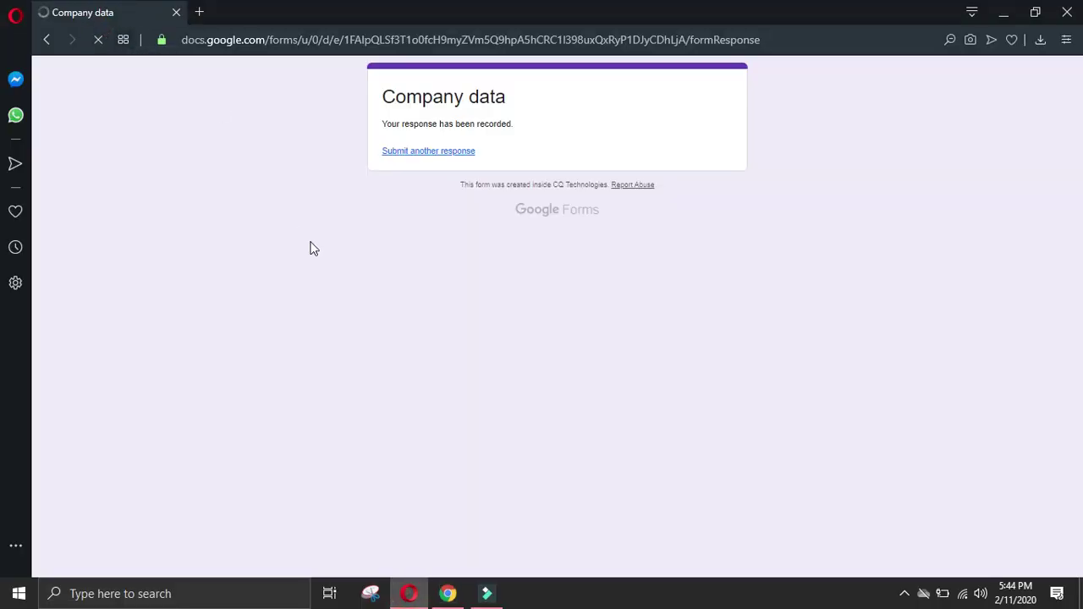
pyautogui.click(447, 152)
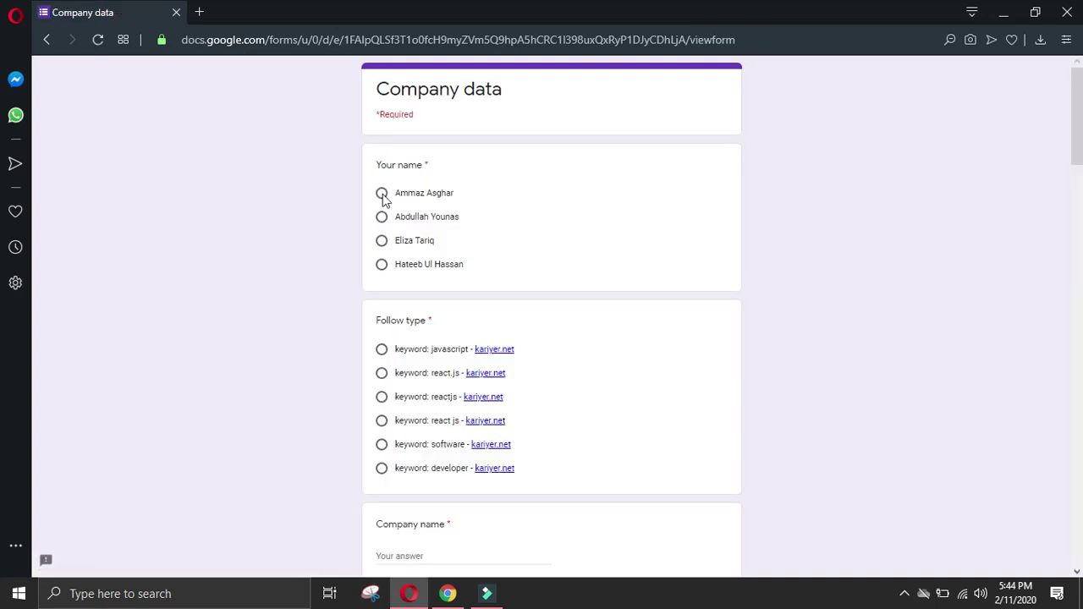
pyautogui.click(382, 194)
pyautogui.click(382, 469)
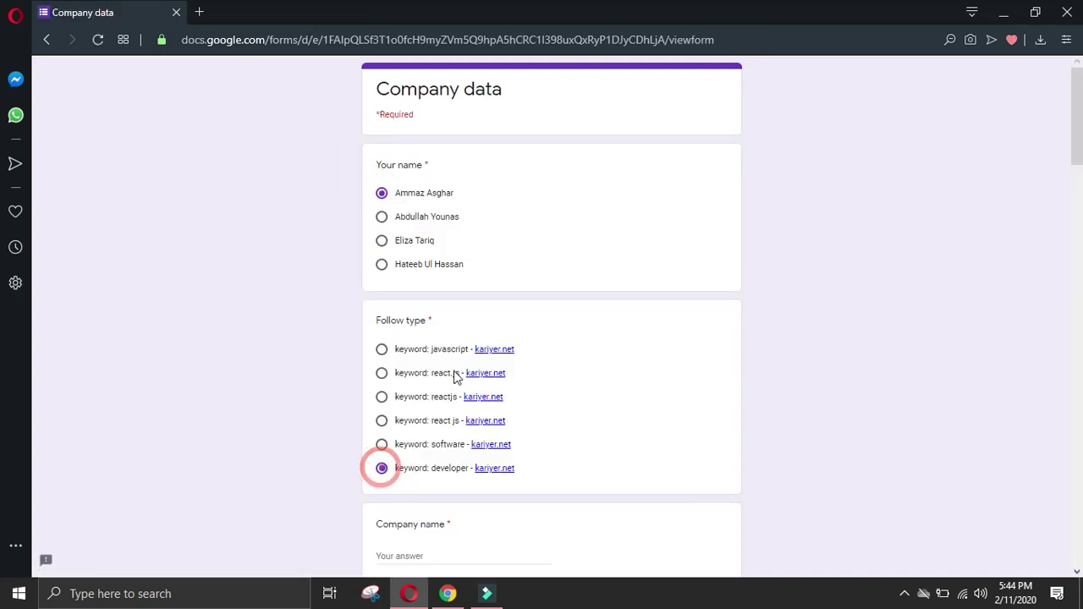
pyautogui.scroll(-3, 451, 375)
pyautogui.click(433, 327)
pyautogui.hotkey('ctrl', 'v')
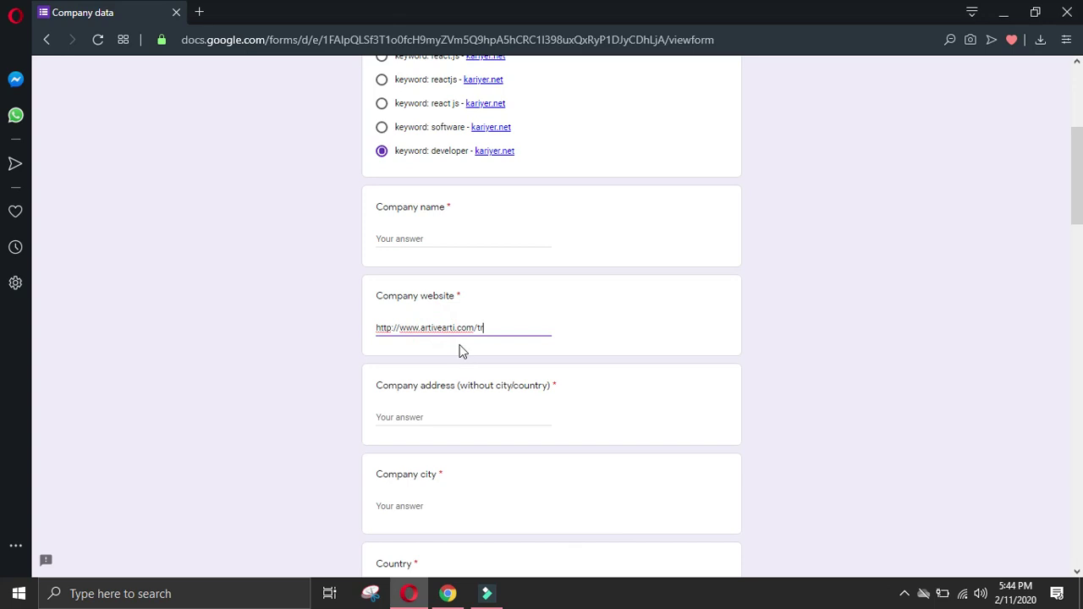
pyautogui.doubleClick(438, 330)
pyautogui.click(406, 244)
pyautogui.hotkey('ctrl', 'v')
pyautogui.click(448, 594)
pyautogui.click(107, 362)
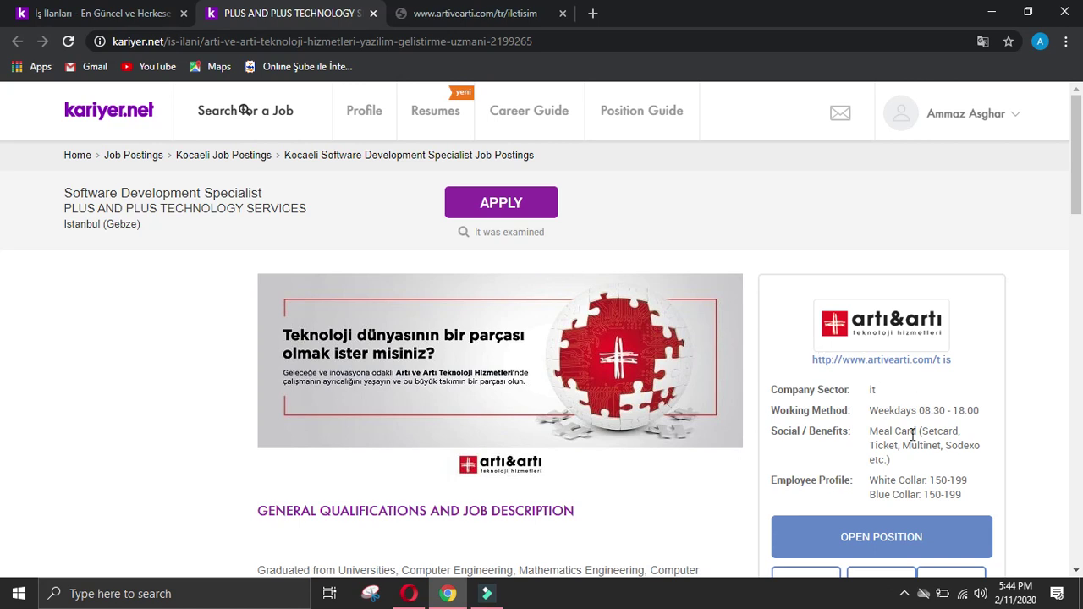
# Step: Enter the general center address, with Istanbul as city and Turkey as country
pyautogui.scroll(-3, 940, 438)
pyautogui.click(465, 13)
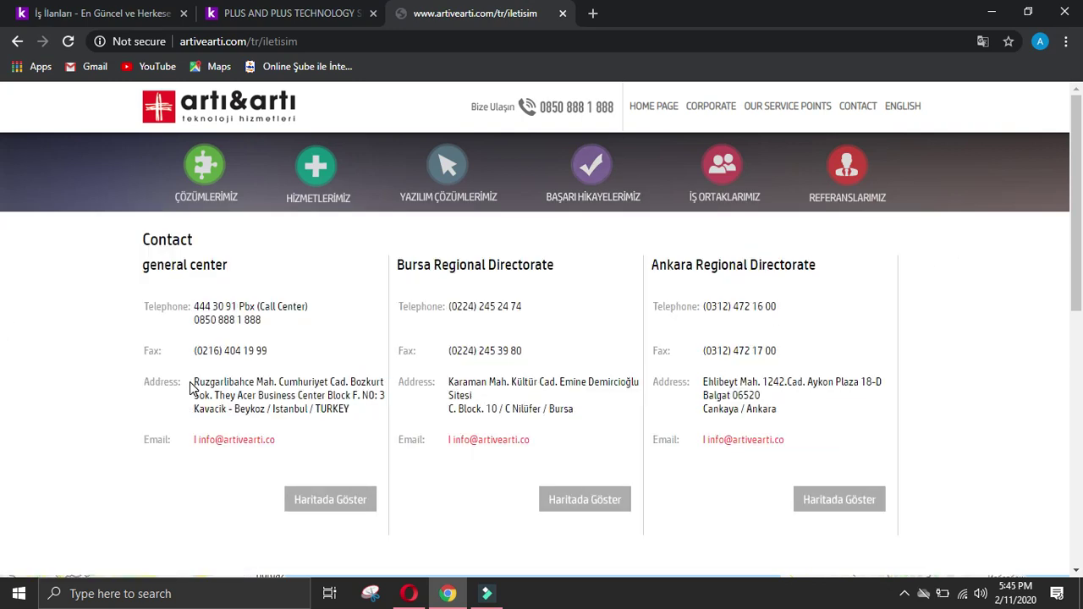
pyautogui.moveTo(194, 383); pyautogui.dragTo(268, 415)
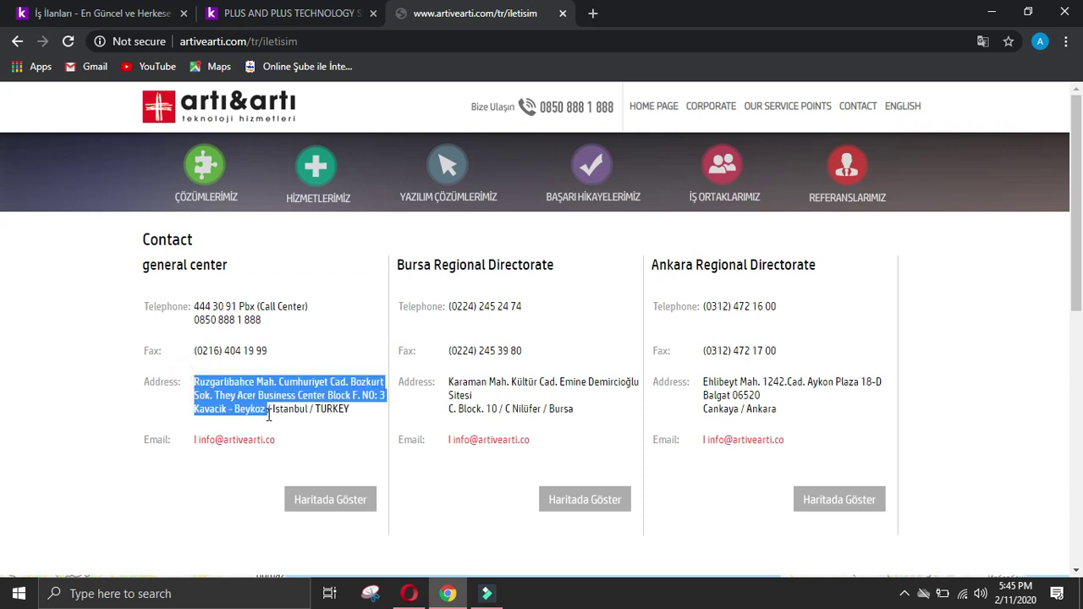
pyautogui.click(409, 593)
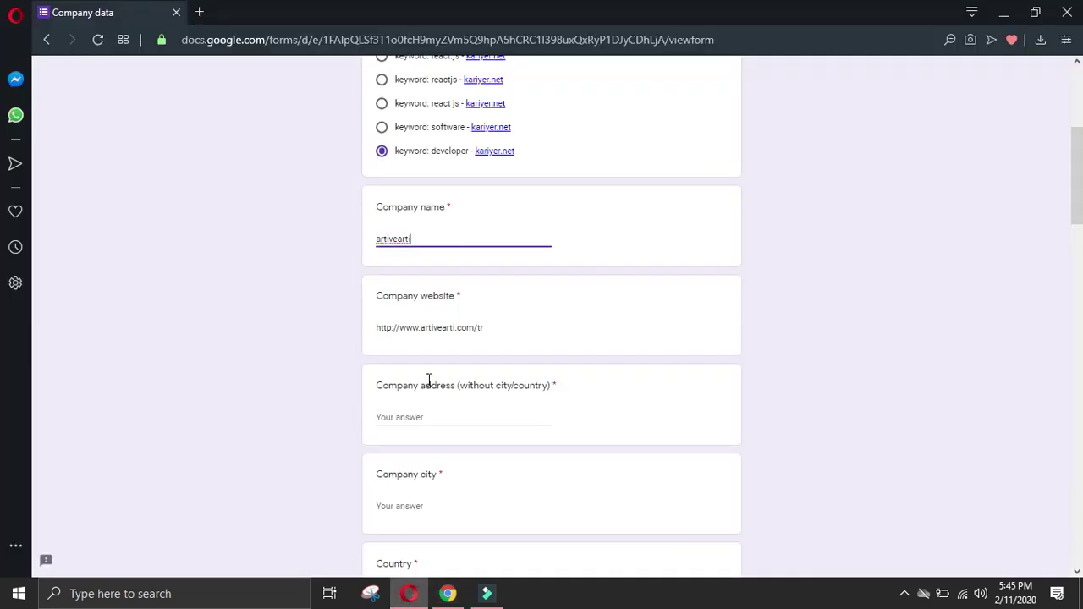
pyautogui.click(452, 418)
pyautogui.hotkey('ctrl', 'v')
pyautogui.click(459, 505)
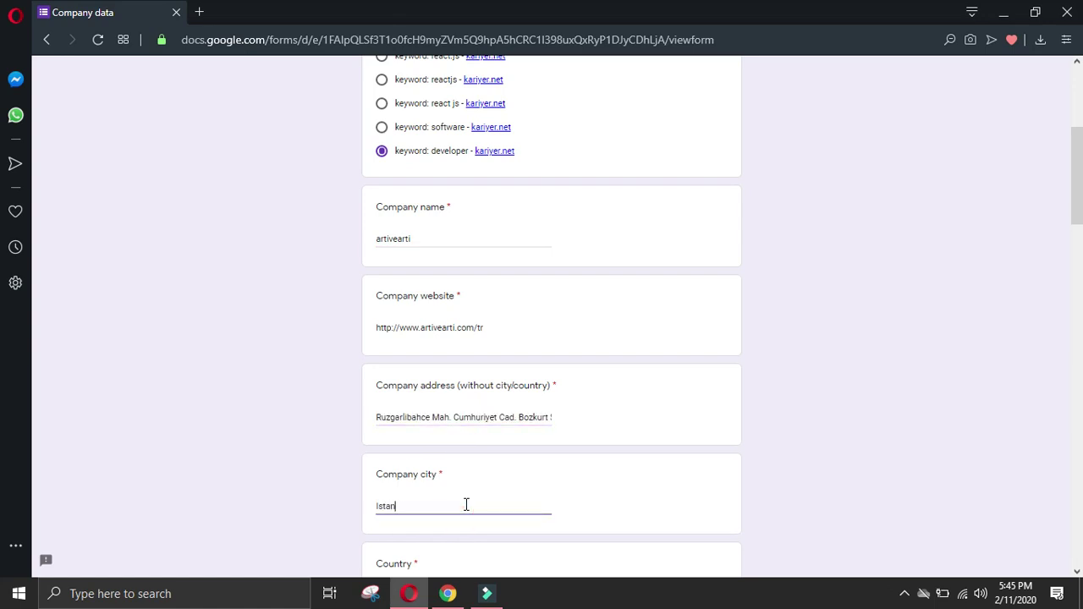
pyautogui.scroll(-2, 467, 506)
pyautogui.click(431, 438)
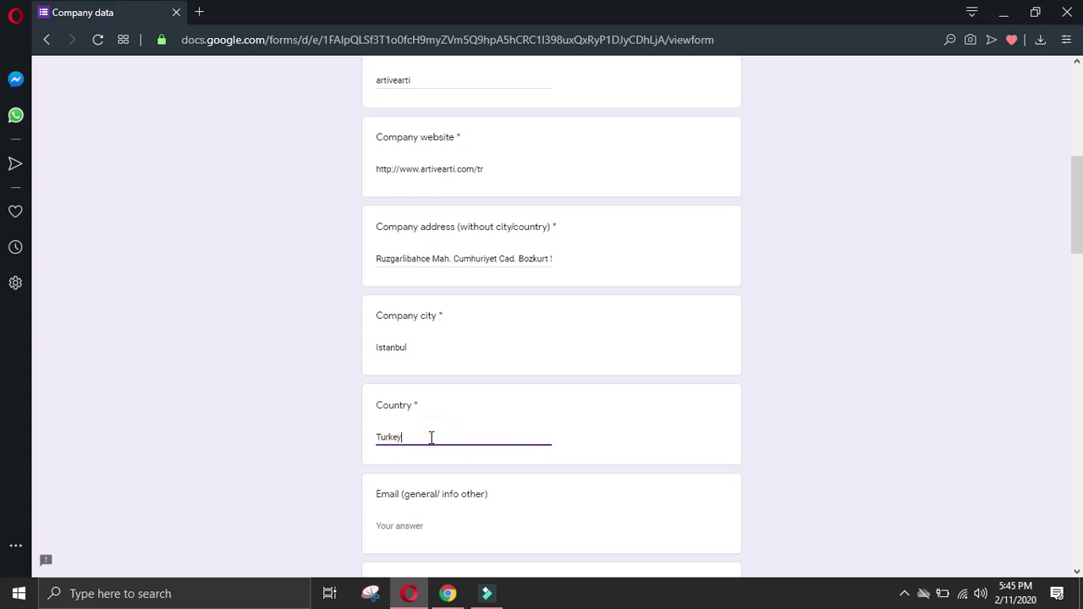
# Step: Copy the company's general contact e-mail into the general e-mail field
pyautogui.click(448, 594)
pyautogui.click(99, 414)
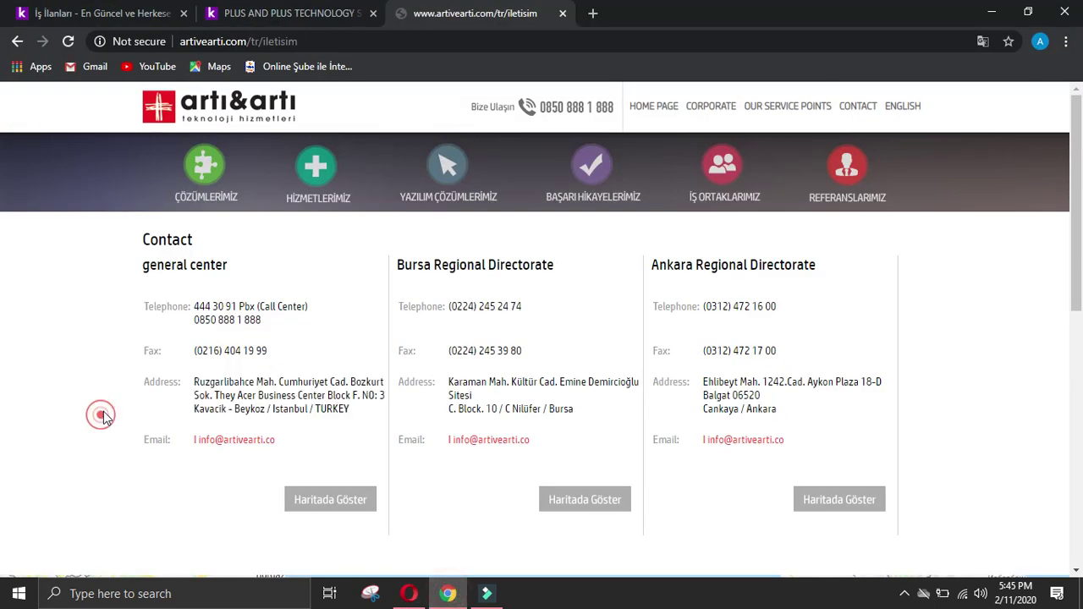
pyautogui.rightClick(243, 449)
pyautogui.click(285, 413)
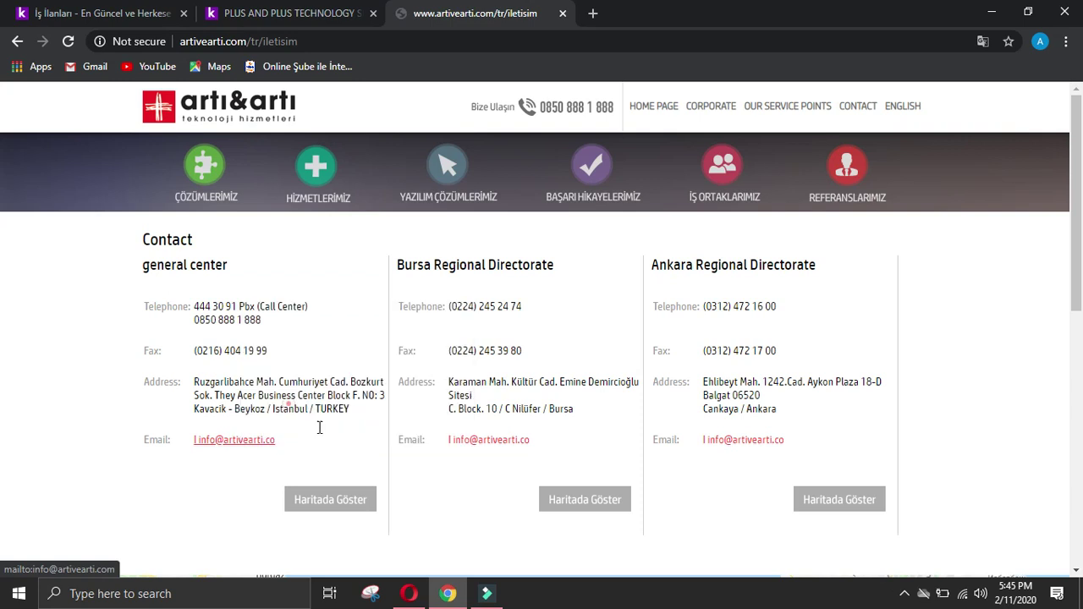
pyautogui.click(409, 594)
pyautogui.click(438, 522)
pyautogui.hotkey('ctrl', 'v')
# Step: Put the general center number into the Phone field
pyautogui.click(448, 593)
pyautogui.click(118, 387)
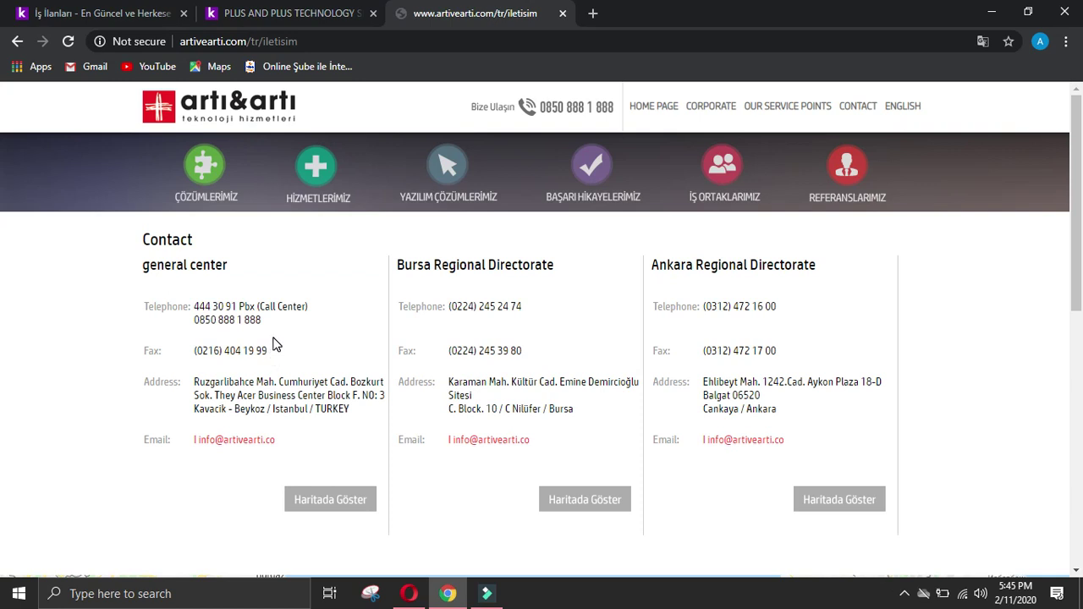
pyautogui.moveTo(277, 347); pyautogui.dragTo(193, 354)
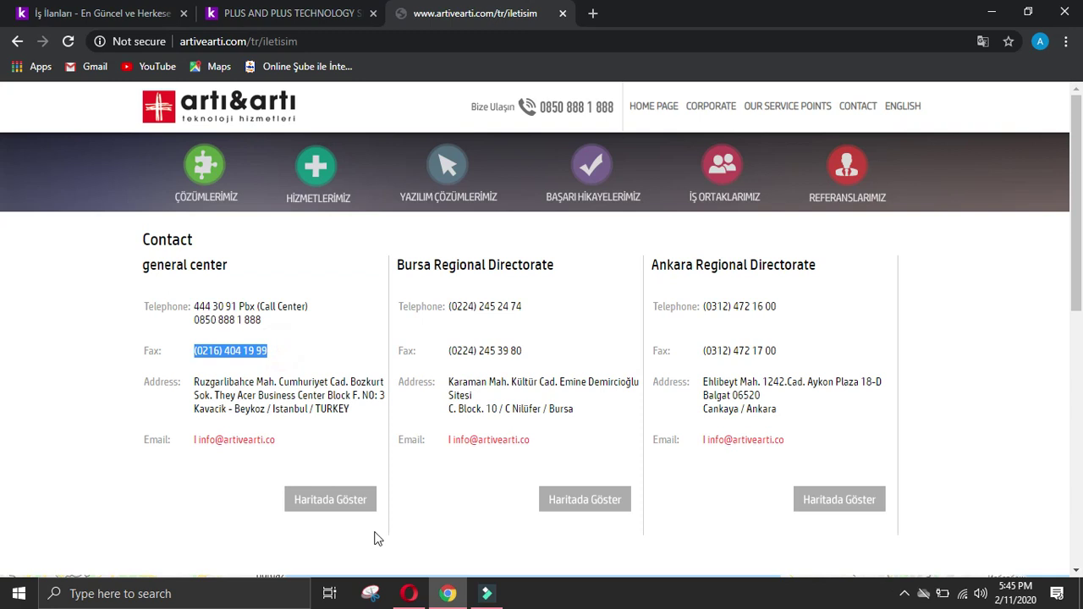
pyautogui.click(409, 593)
pyautogui.scroll(-2, 418, 474)
pyautogui.click(434, 457)
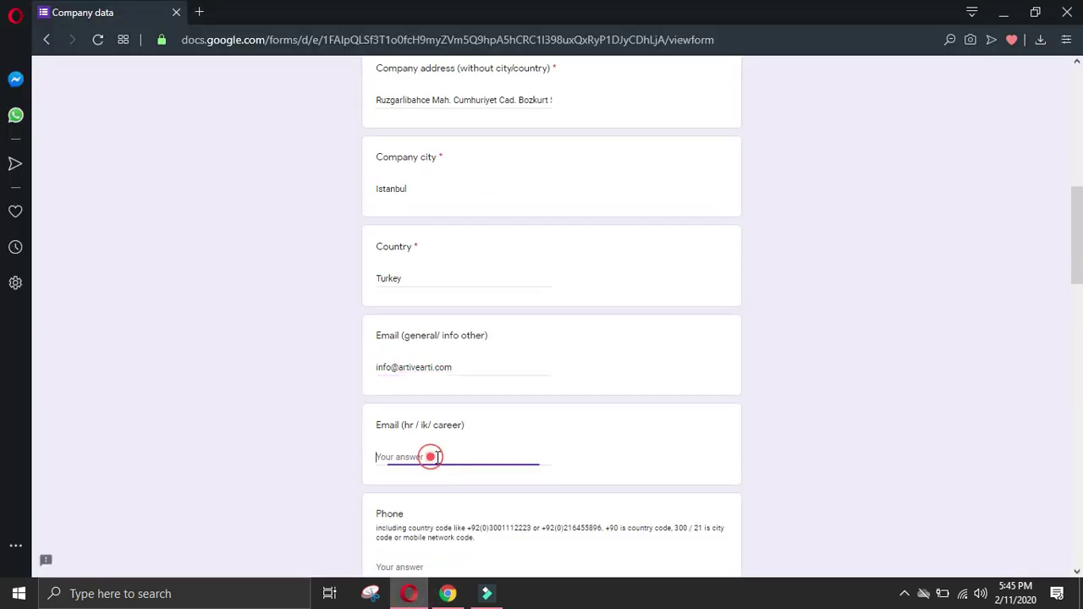
pyautogui.scroll(-2, 476, 497)
pyautogui.click(438, 411)
pyautogui.hotkey('ctrl', 'v')
# Step: Paste the Bursa office address into All other details
pyautogui.click(448, 593)
pyautogui.click(87, 375)
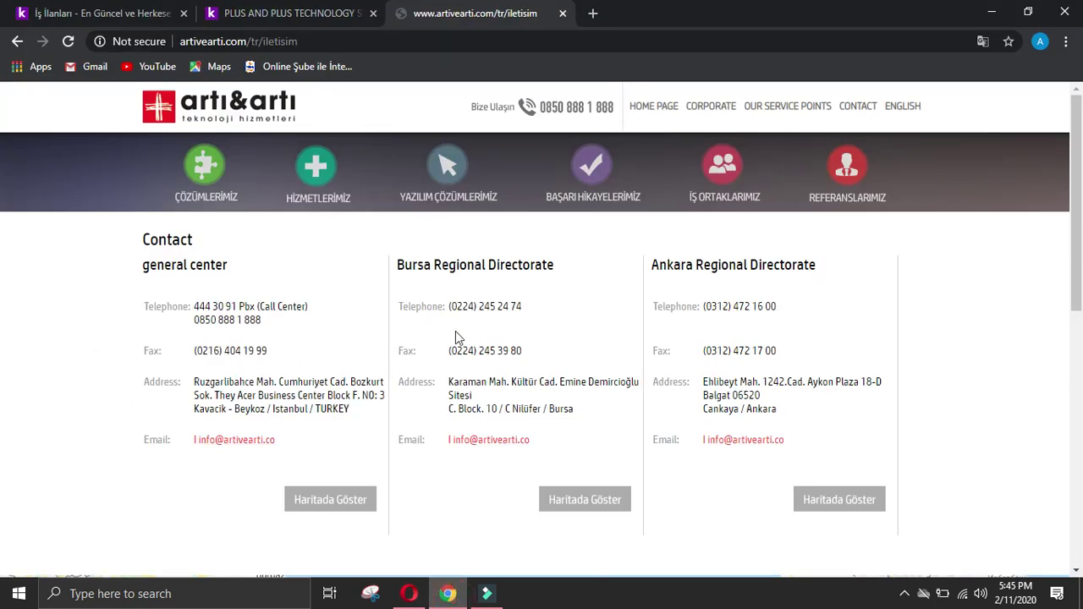
pyautogui.moveTo(449, 377); pyautogui.dragTo(539, 411)
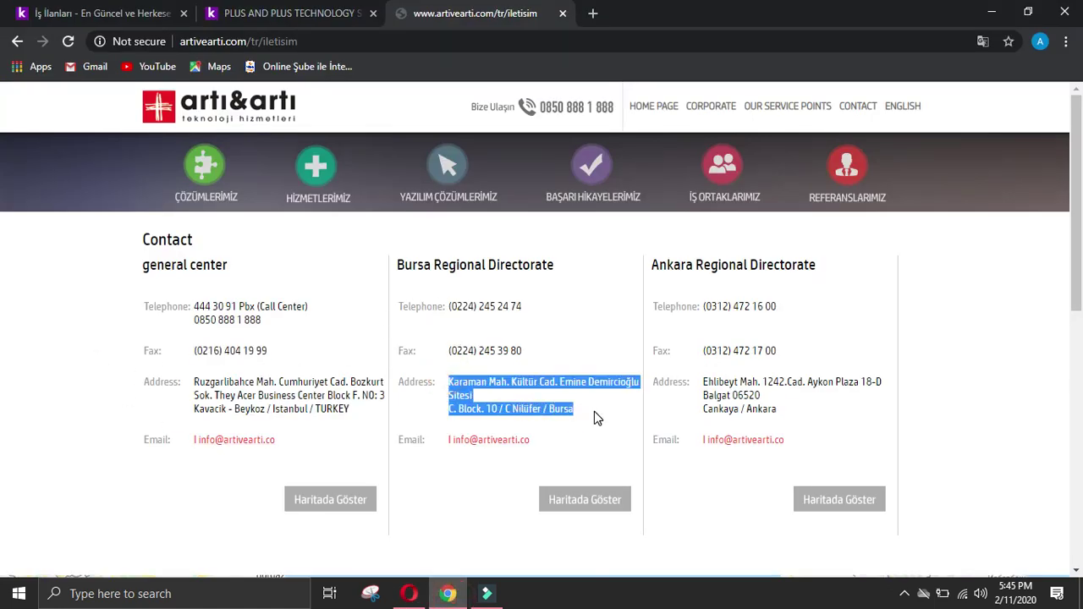
pyautogui.click(405, 593)
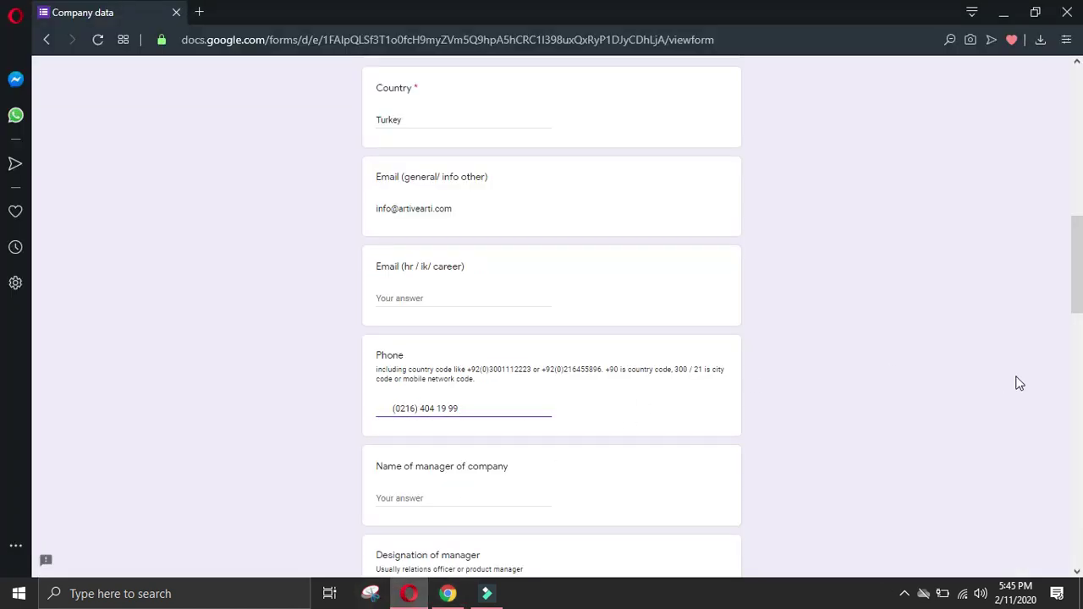
pyautogui.scroll(-10, 691, 431)
pyautogui.click(641, 431)
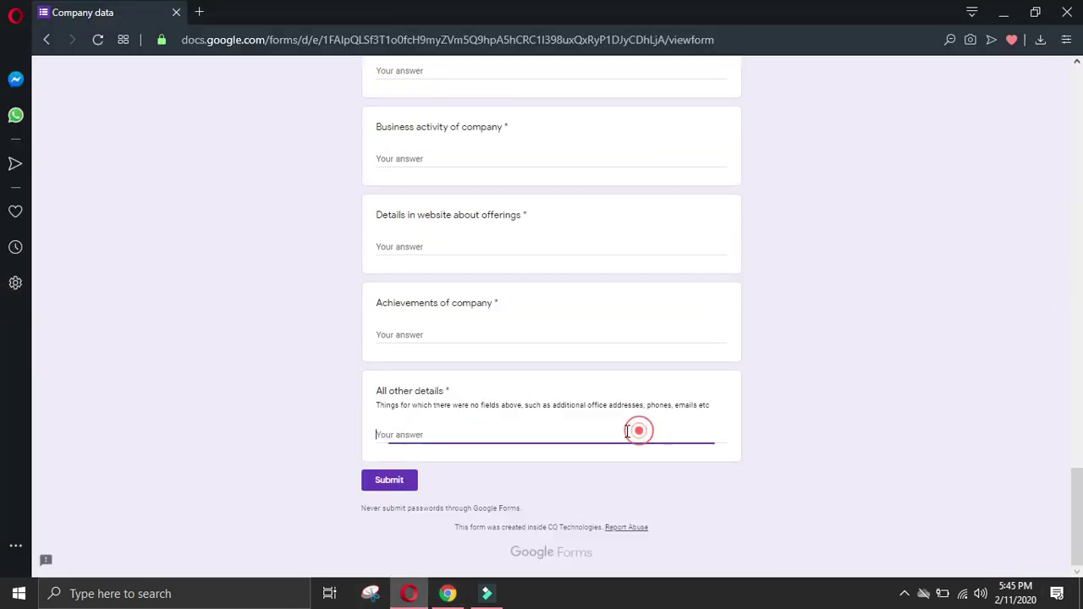
pyautogui.hotkey('ctrl', 'v')
pyautogui.press('Return')
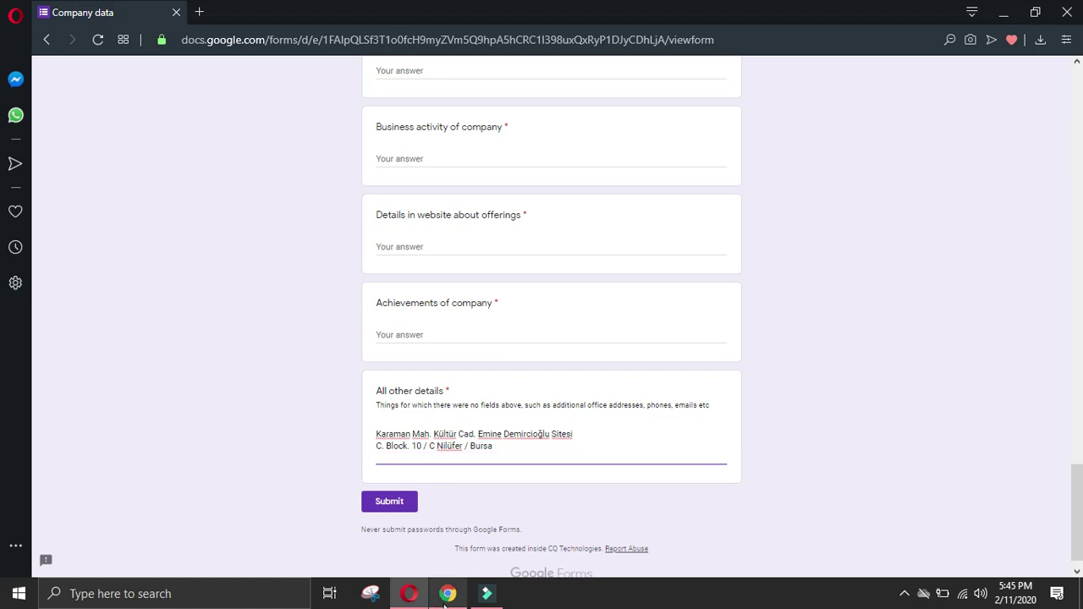
# Step: Add the Bursa fax number on its own line in All other details
pyautogui.click(448, 593)
pyautogui.click(104, 442)
pyautogui.moveTo(448, 351); pyautogui.dragTo(580, 357)
pyautogui.hotkey('ctrl', 'c')
pyautogui.click(408, 593)
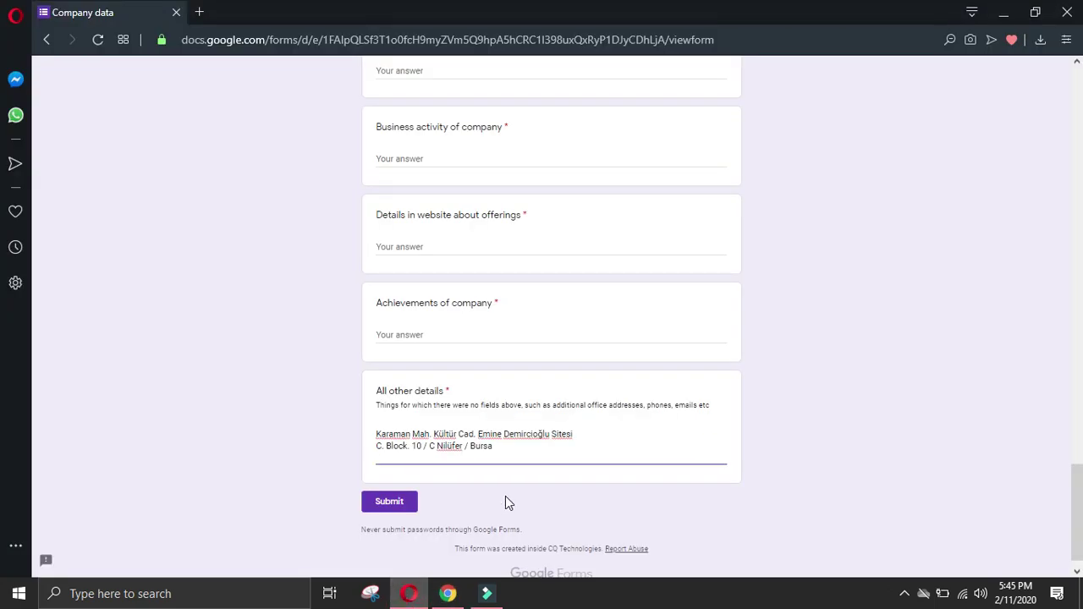
pyautogui.hotkey('ctrl', 'v')
pyautogui.click(391, 458)
pyautogui.press('BackSpace')
pyautogui.click(470, 460)
pyautogui.press('Return')
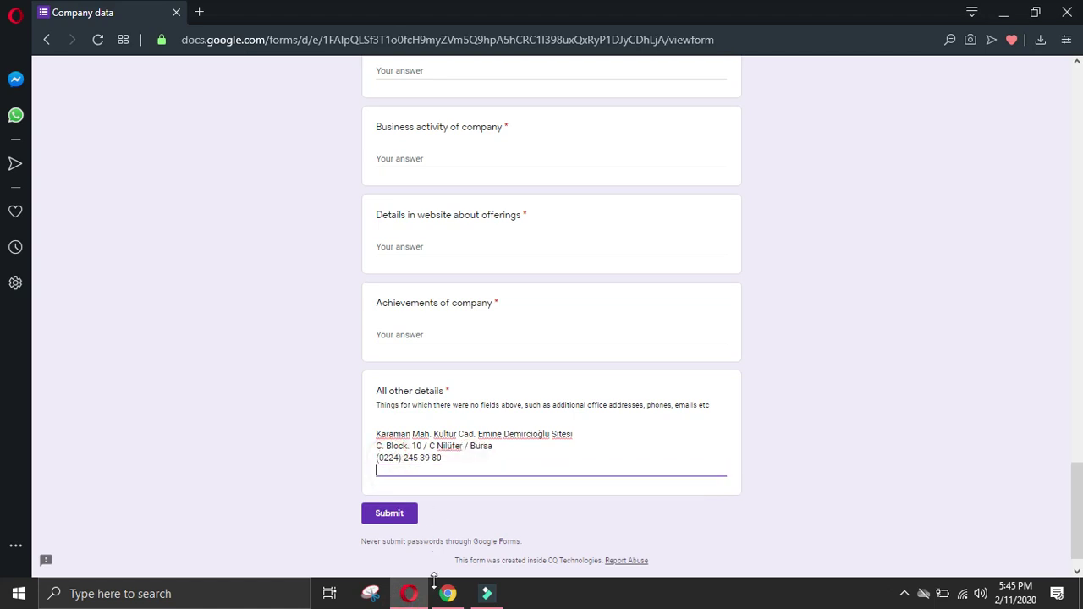
# Step: Add the Bursa office e-mail address to All other details
pyautogui.click(448, 593)
pyautogui.click(24, 378)
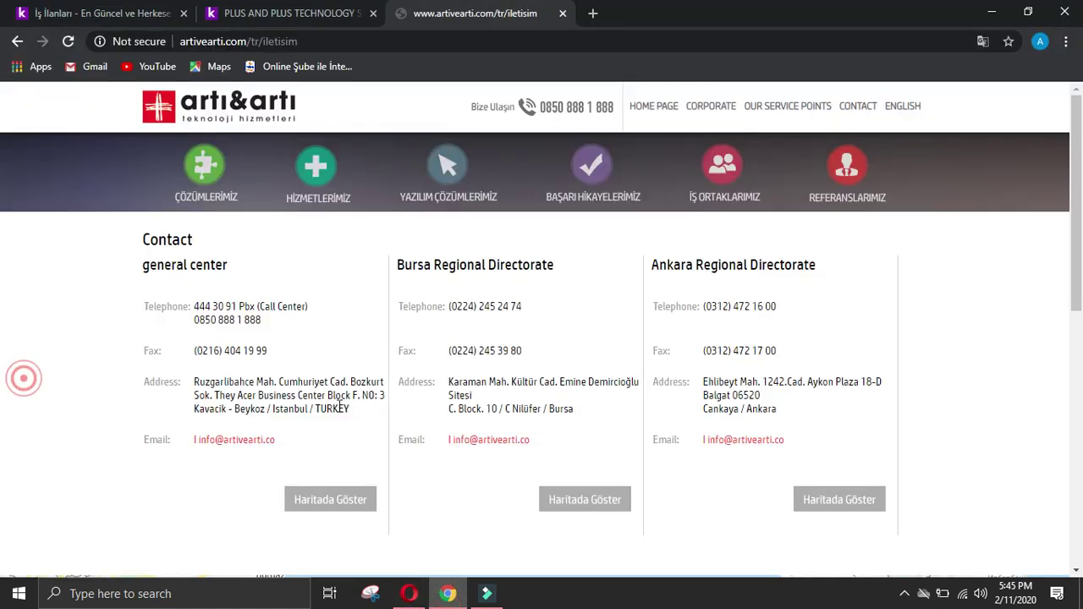
pyautogui.rightClick(462, 440)
pyautogui.click(518, 534)
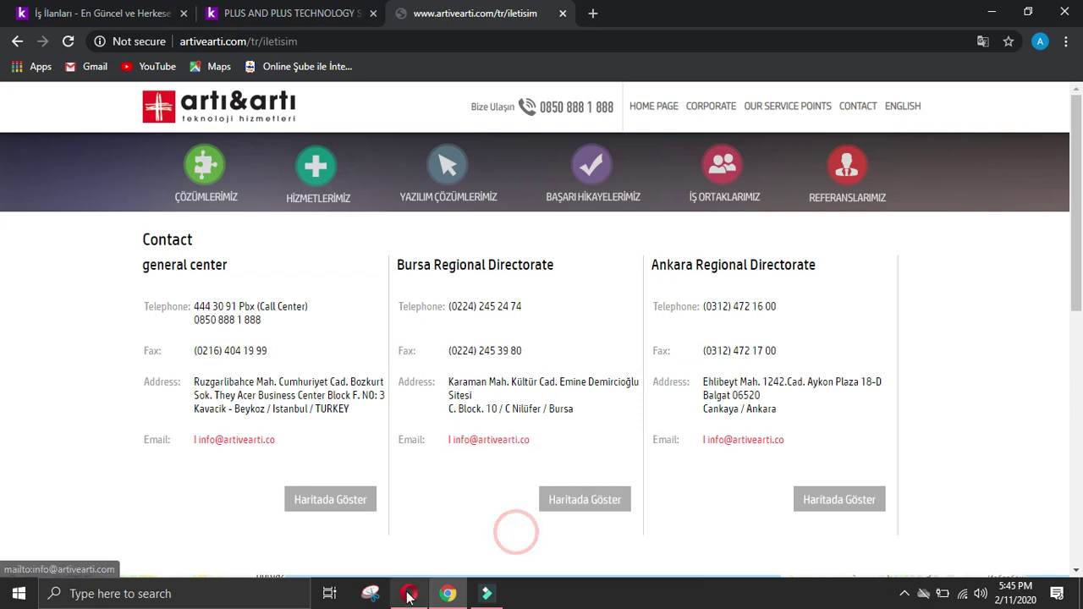
pyautogui.click(408, 593)
pyautogui.hotkey('ctrl', 'v')
pyautogui.press('Return')
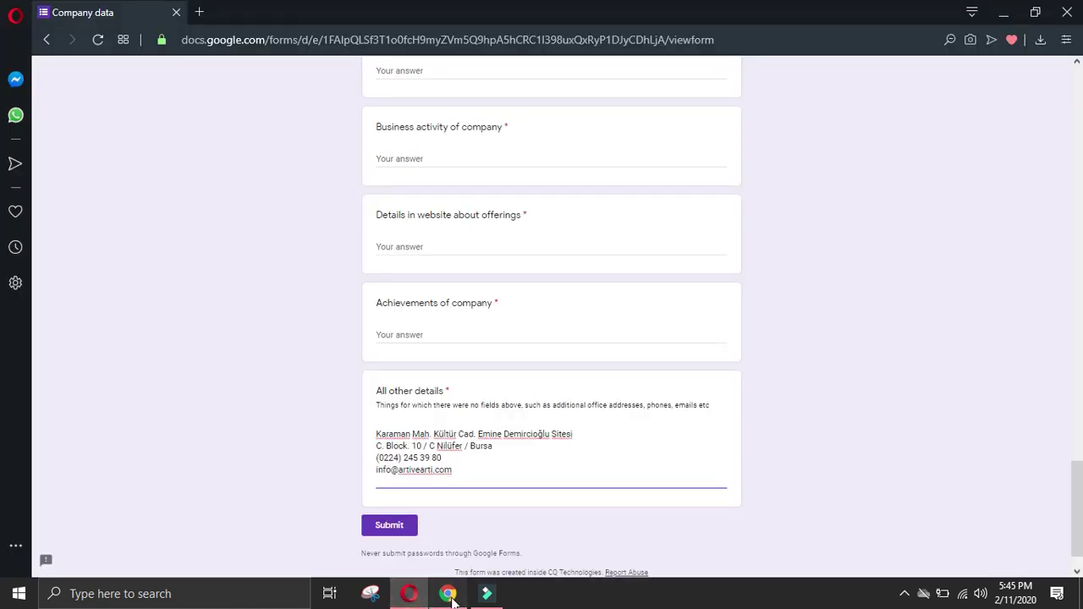
# Step: Add the Bursa telephone number to All other details
pyautogui.click(447, 593)
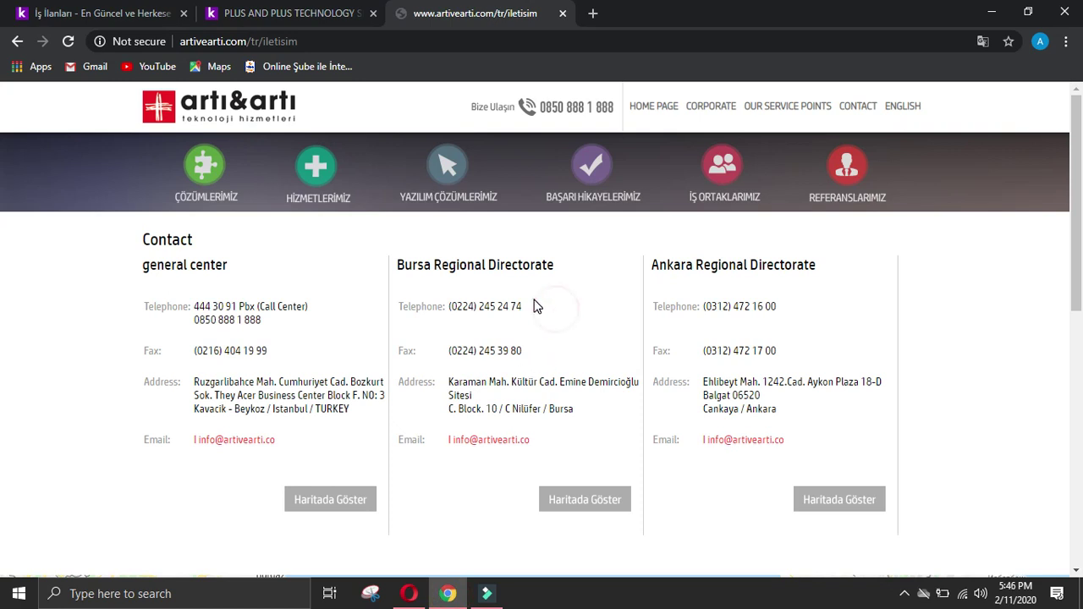
pyautogui.moveTo(533, 306); pyautogui.dragTo(460, 306)
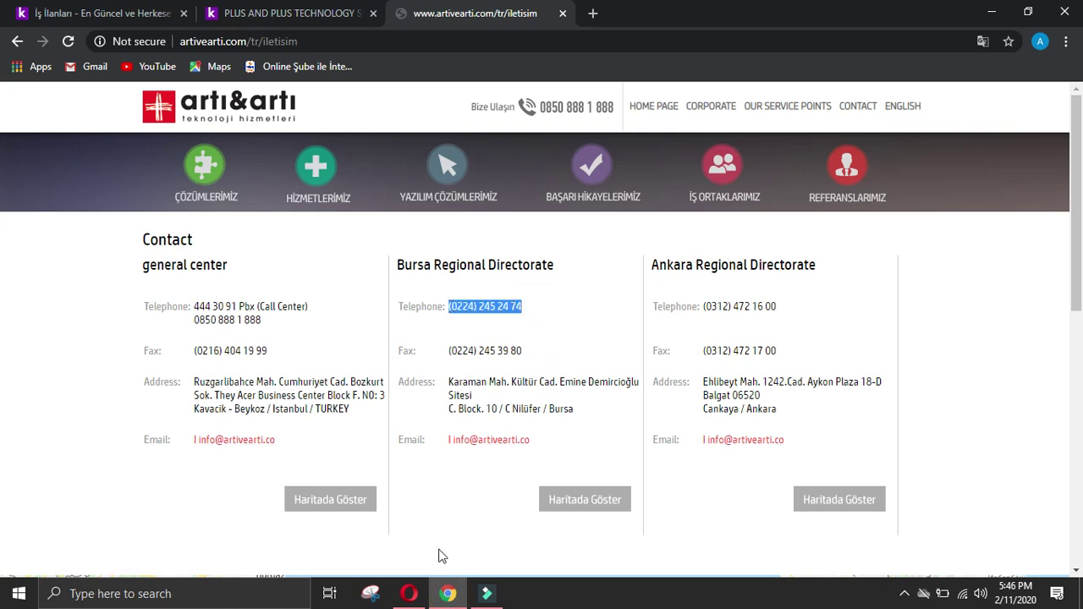
pyautogui.hotkey('ctrl', 'c')
pyautogui.click(409, 594)
pyautogui.hotkey('ctrl', 'v')
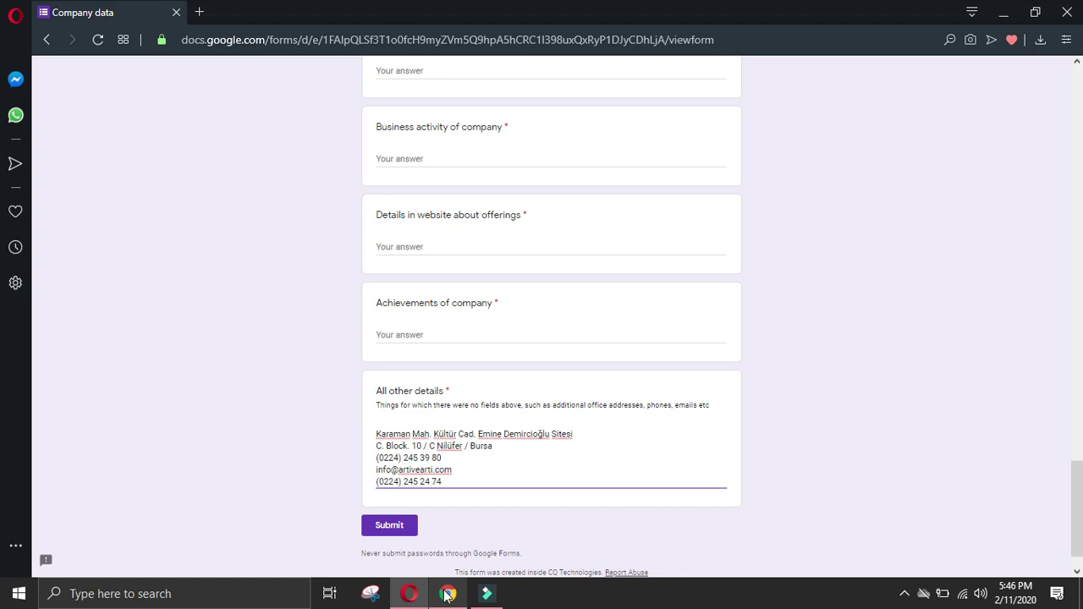
# Step: Add the Ankara office address on a new line in All other details
pyautogui.click(448, 594)
pyautogui.click(83, 371)
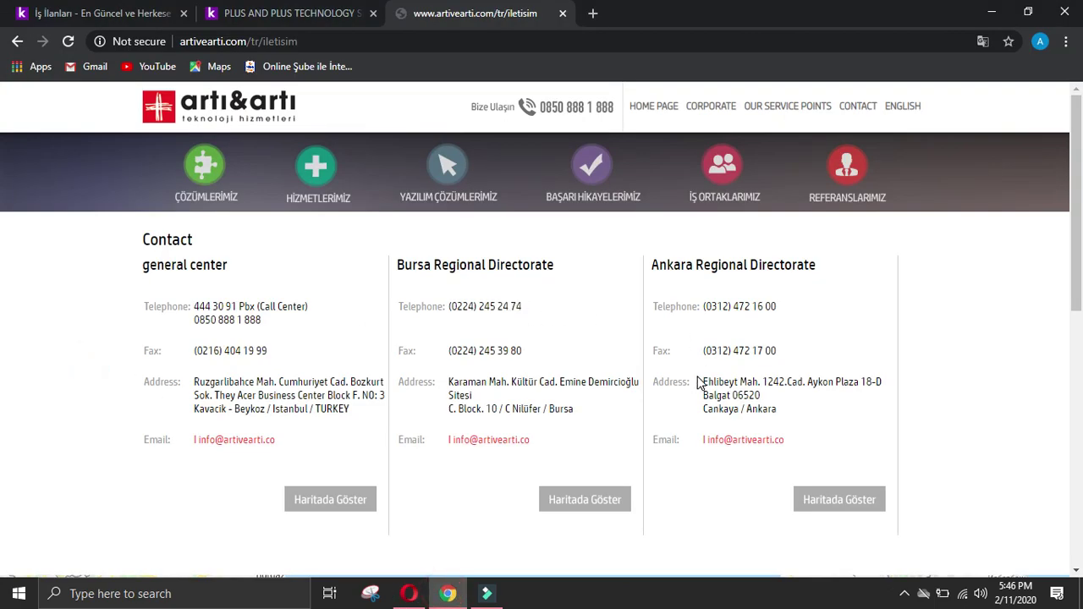
pyautogui.moveTo(699, 382); pyautogui.dragTo(805, 421)
pyautogui.hotkey('ctrl', 'c')
pyautogui.click(409, 593)
pyautogui.click(457, 533)
pyautogui.press('Return')
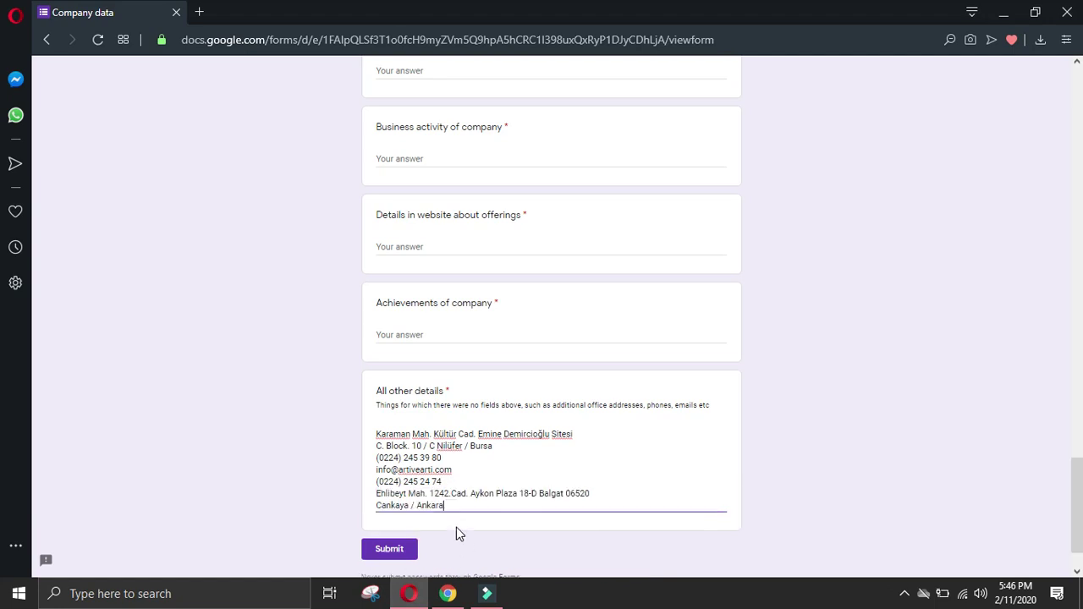
pyautogui.hotkey('ctrl', 'v')
# Step: Add the Ankara office e-mail address to All other details
pyautogui.click(448, 593)
pyautogui.click(679, 406)
pyautogui.rightClick(747, 450)
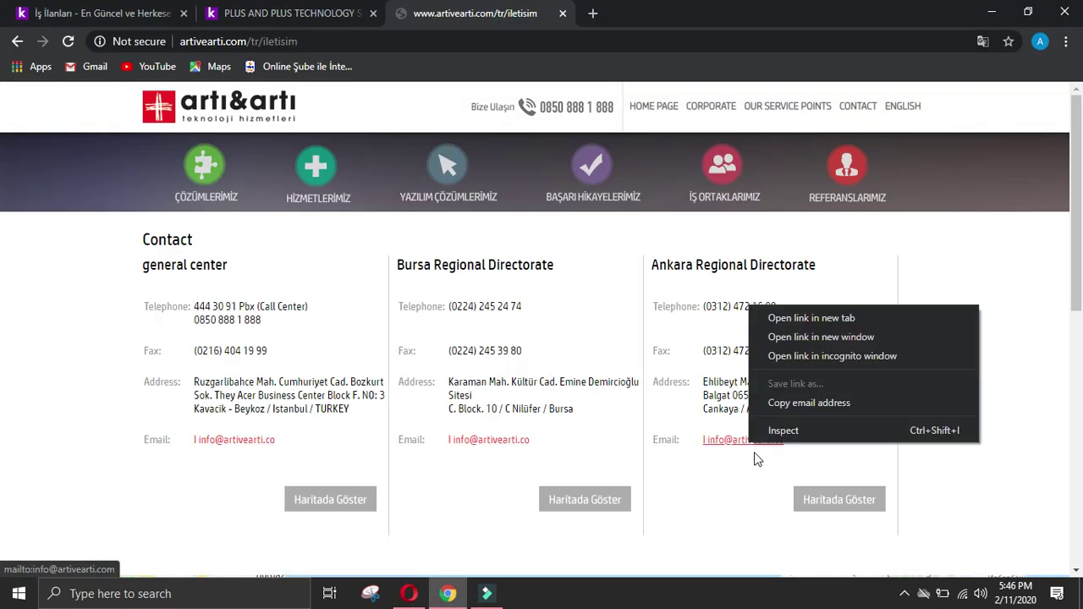
pyautogui.click(779, 403)
pyautogui.click(408, 593)
pyautogui.click(401, 516)
pyautogui.press('Return')
pyautogui.hotkey('ctrl', 'v')
# Step: Add the Ankara fax number on its own line in All other details
pyautogui.click(447, 594)
pyautogui.click(133, 458)
pyautogui.moveTo(699, 355); pyautogui.dragTo(818, 355)
pyautogui.hotkey('ctrl', 'c')
pyautogui.click(409, 593)
pyautogui.press('Return')
pyautogui.hotkey('ctrl', 'v')
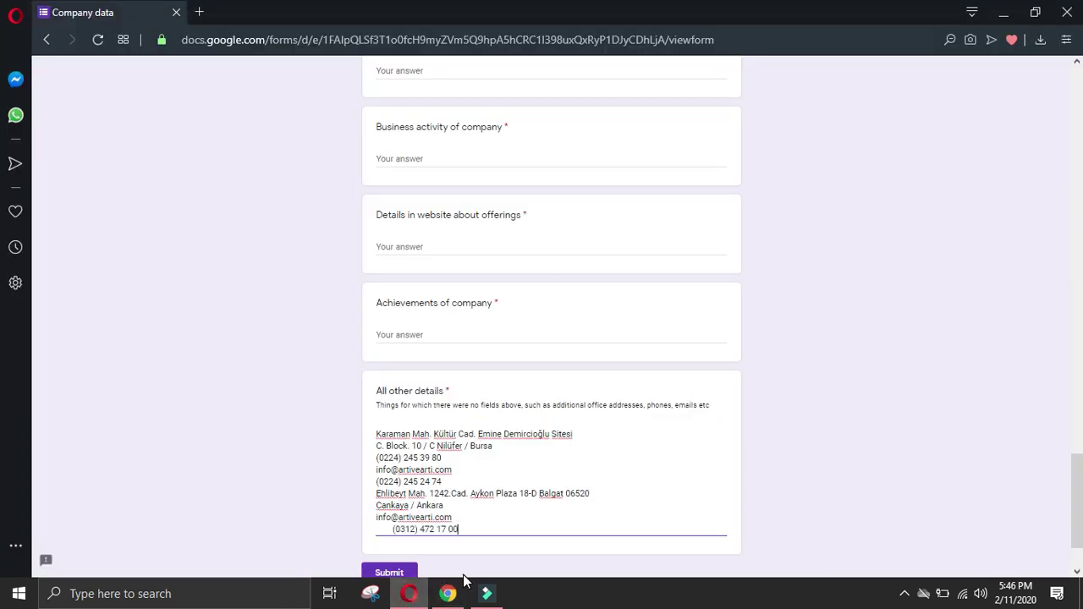
pyautogui.click(392, 535)
pyautogui.press('BackSpace')
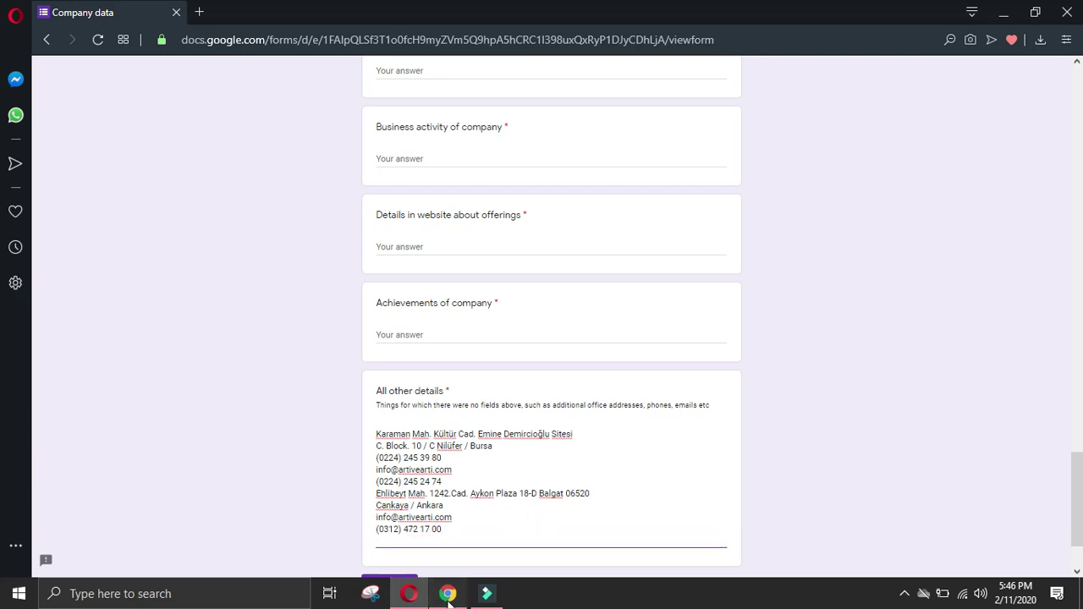
# Step: Add the Ankara telephone number to All other details
pyautogui.click(447, 593)
pyautogui.click(57, 380)
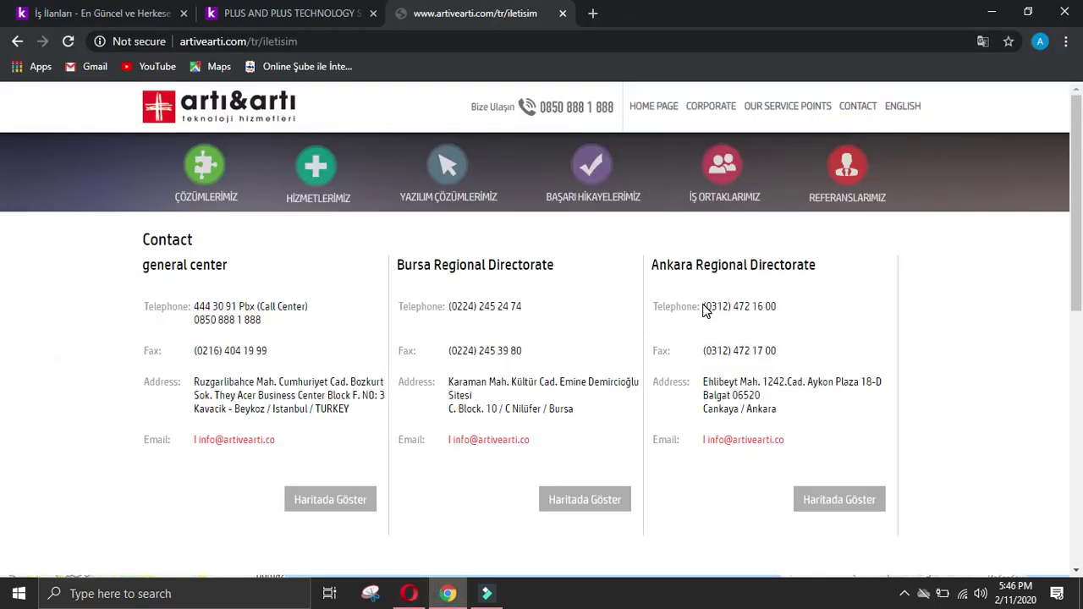
pyautogui.moveTo(701, 306); pyautogui.dragTo(803, 309)
pyautogui.click(411, 593)
pyautogui.hotkey('ctrl', 'v')
pyautogui.click(448, 593)
# Step: Select the Our services list, from Sales Services to Recycling & Second Hand Product Services
pyautogui.click(22, 375)
pyautogui.scroll(-7, 339, 457)
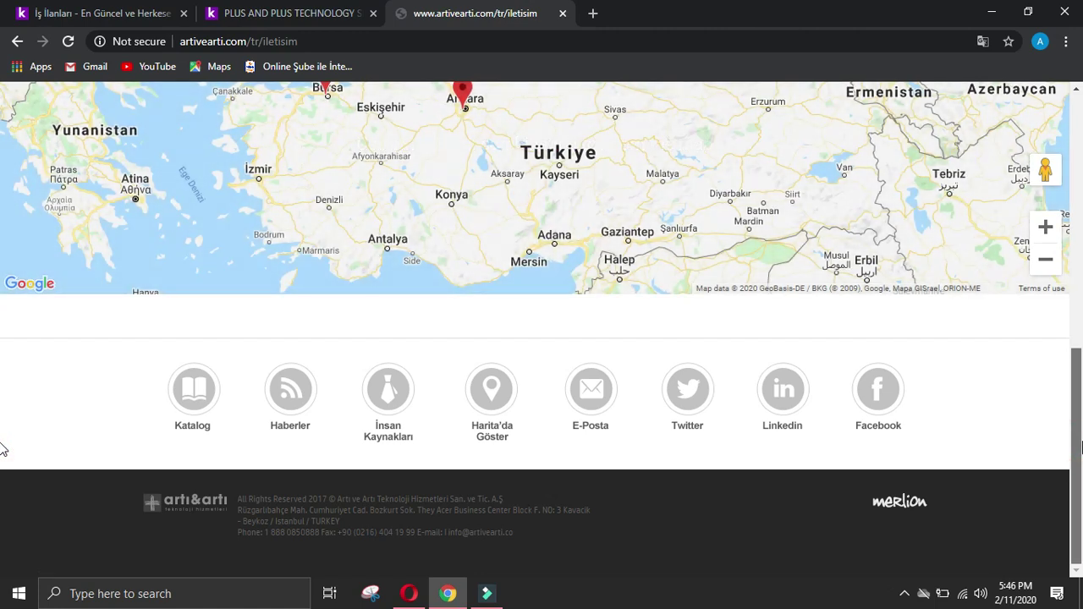
pyautogui.click(411, 593)
pyautogui.moveTo(1080, 454); pyautogui.dragTo(1081, 247)
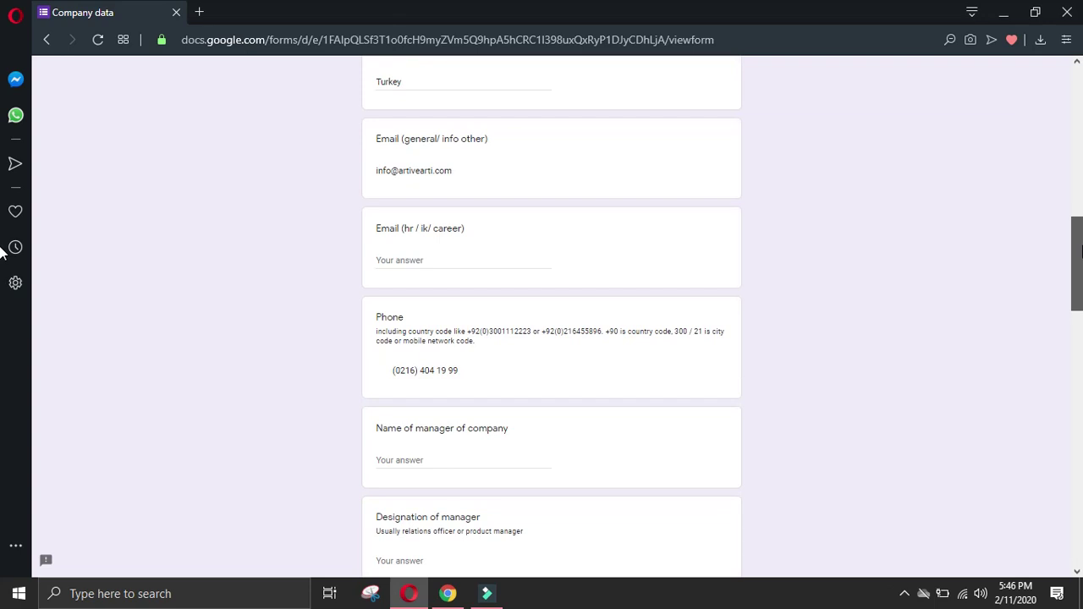
pyautogui.click(447, 593)
pyautogui.moveTo(1076, 372); pyautogui.dragTo(1050, 104)
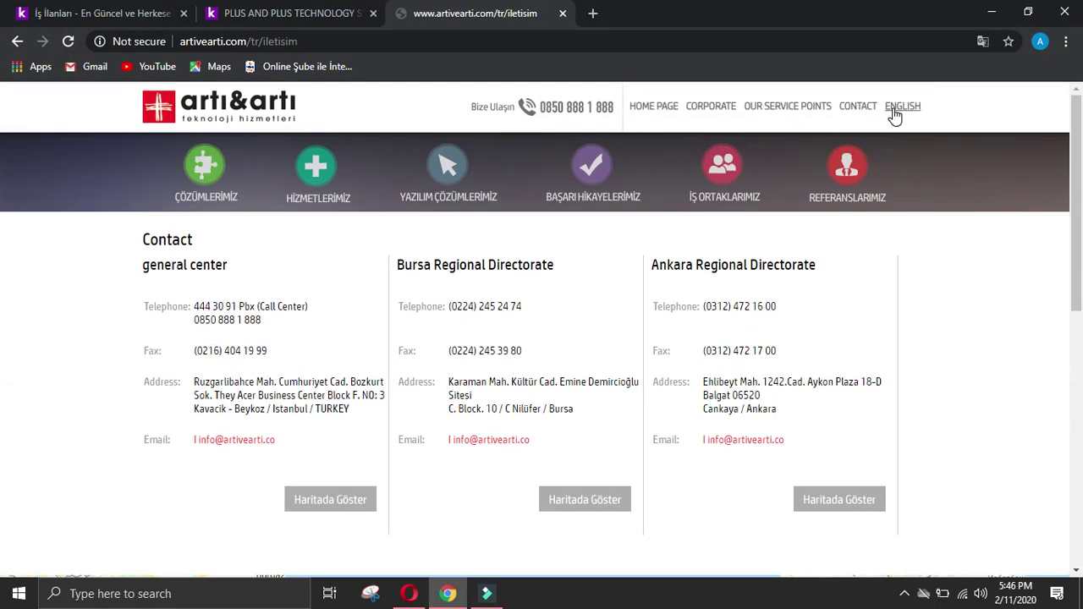
pyautogui.moveTo(602, 173)
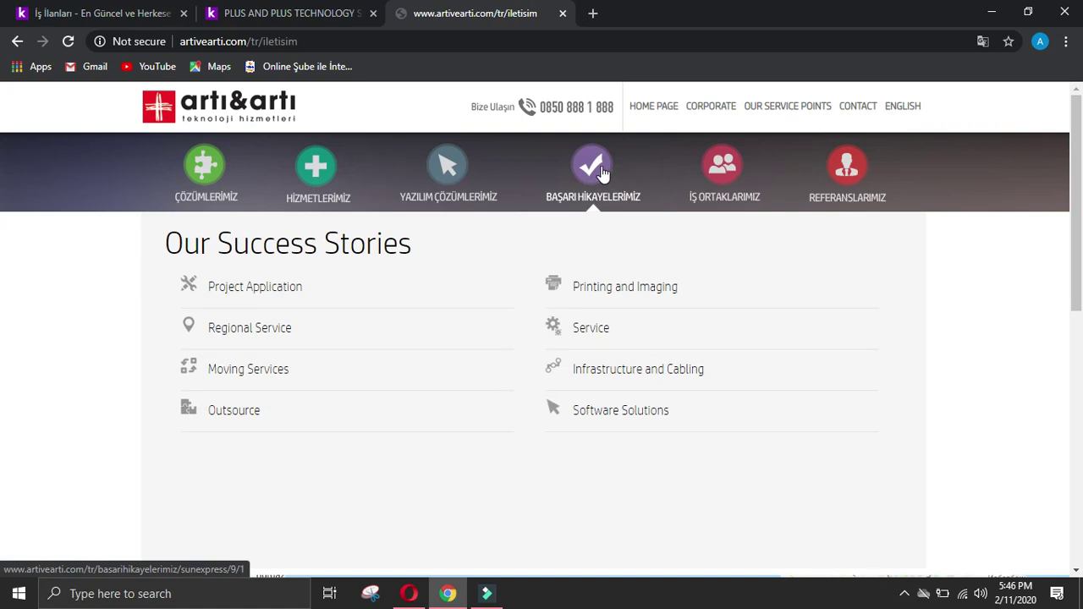
pyautogui.moveTo(467, 186)
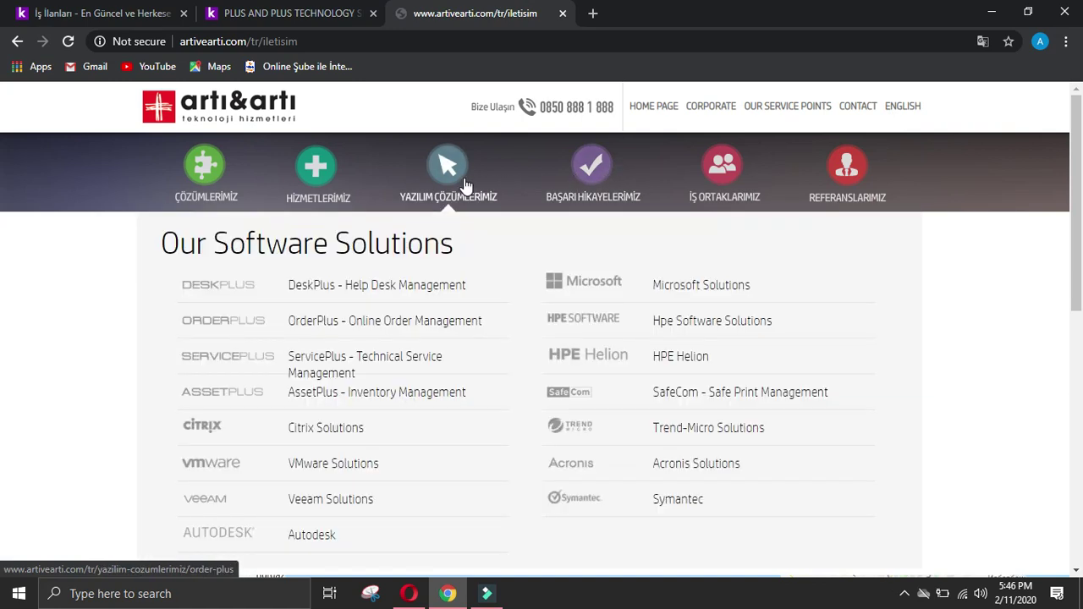
pyautogui.moveTo(320, 191)
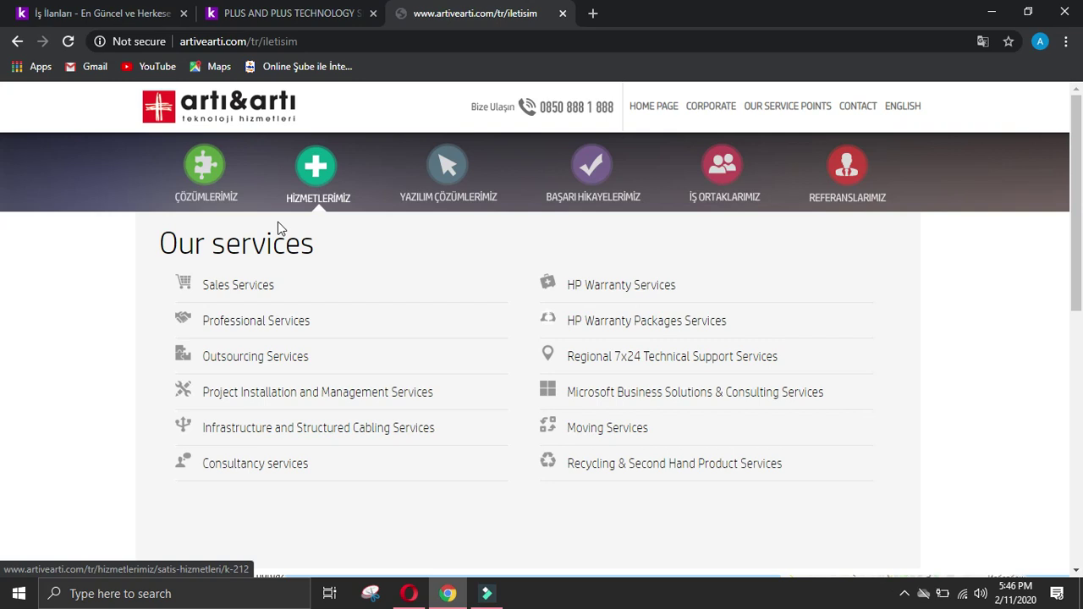
pyautogui.moveTo(199, 272); pyautogui.dragTo(237, 295)
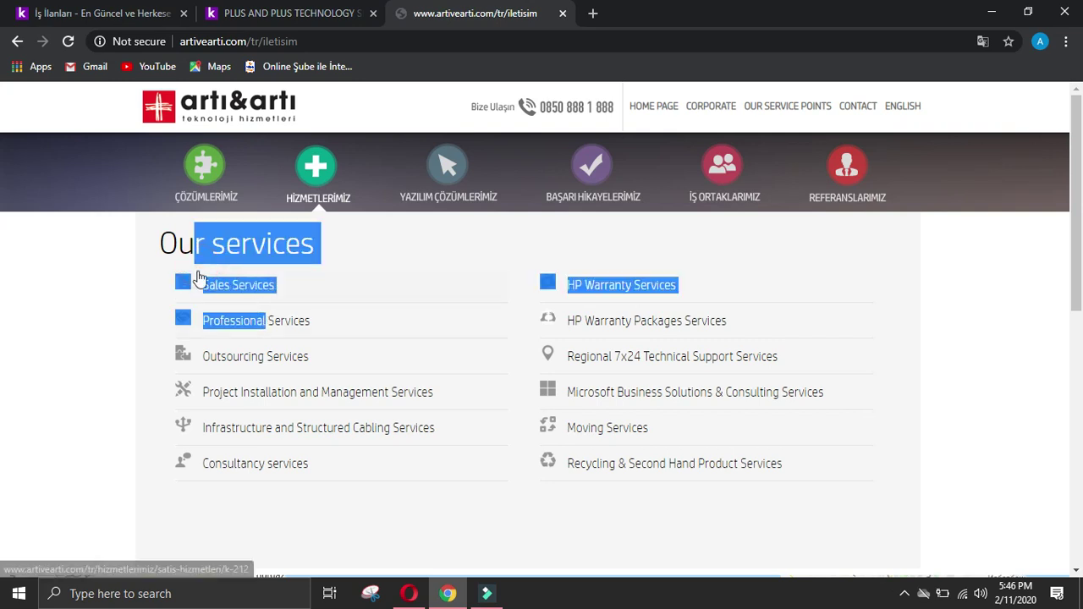
pyautogui.moveTo(160, 243); pyautogui.dragTo(523, 371)
pyautogui.moveTo(803, 493); pyautogui.dragTo(805, 476)
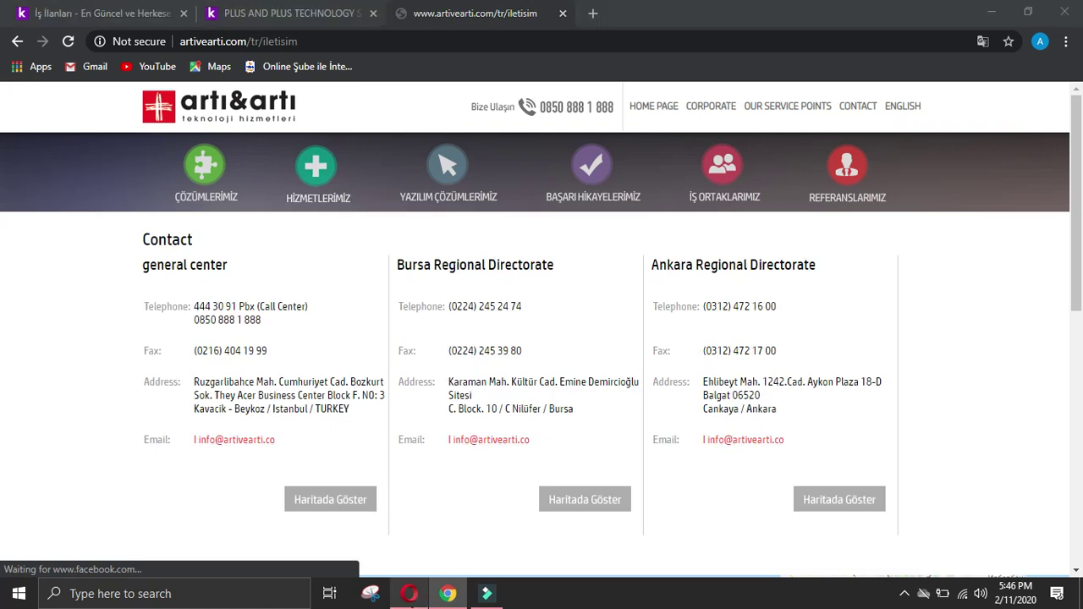
# Step: Paste the copied services into the offerings answer and delete the 'Our services' heading
pyautogui.click(409, 593)
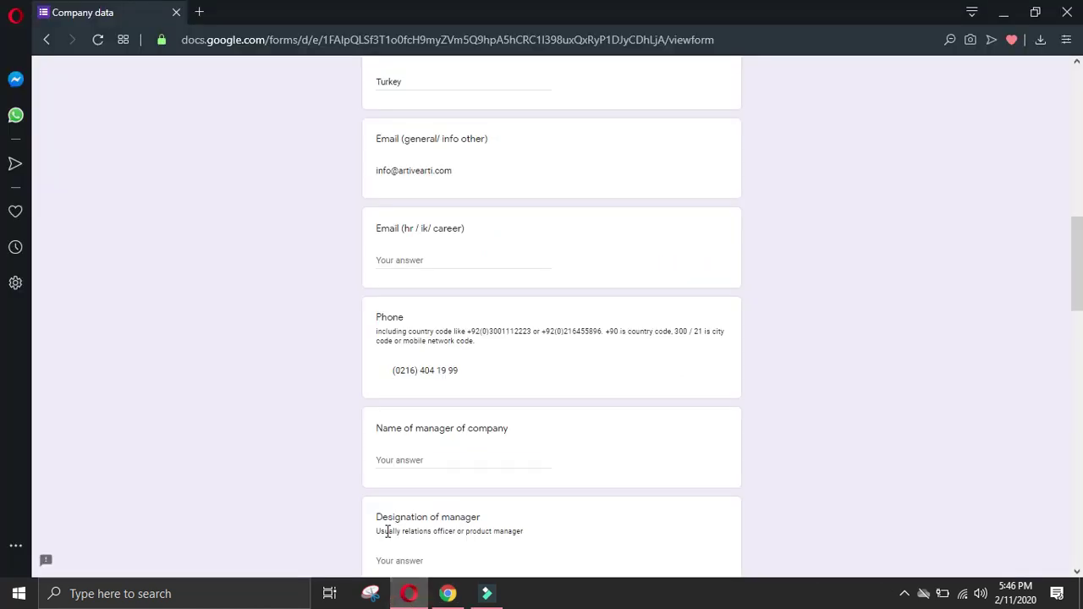
pyautogui.click(390, 371)
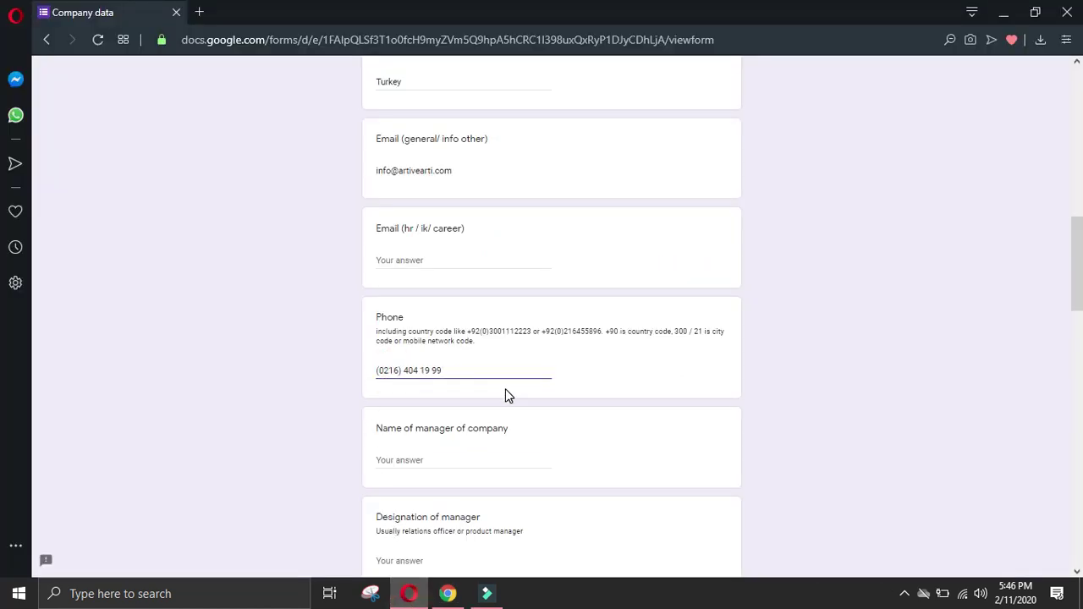
pyautogui.scroll(-2, 507, 390)
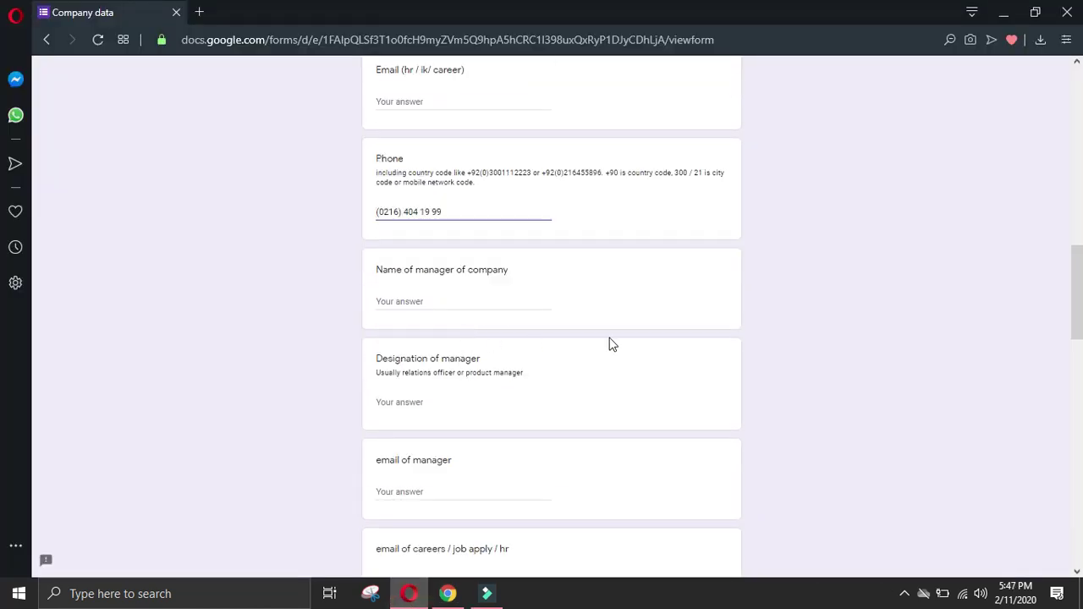
pyautogui.moveTo(1076, 292); pyautogui.dragTo(1076, 497)
pyautogui.click(440, 258)
pyautogui.write('Our services  Sales Services  HP Warranty Services  Professional Services  HP Warranty Packages Services  Outsourcing Services  Regional 7x24 Technical Support Services  Project Installation and Management Services  Microsoft Business Solutions & Consulting Services  Infrastructure and Structured Cabling Services  Moving Services  Consultancy services  Recycling & Second Hand Product Services')
pyautogui.click(426, 256)
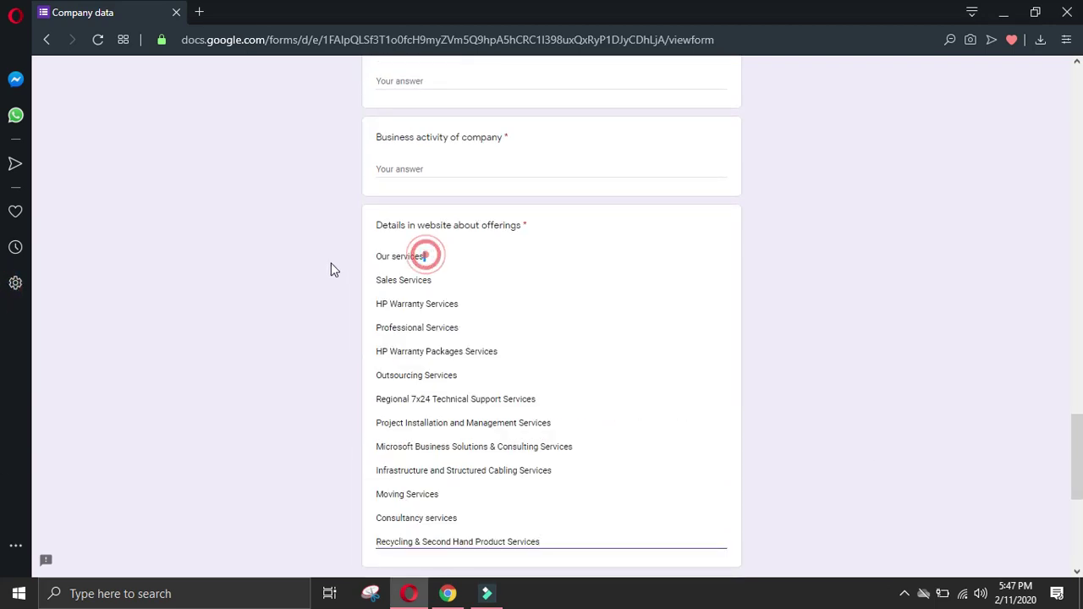
pyautogui.press('Delete')
pyautogui.press('BackSpace')
pyautogui.press('BackSpace')
pyautogui.press('BackSpace')
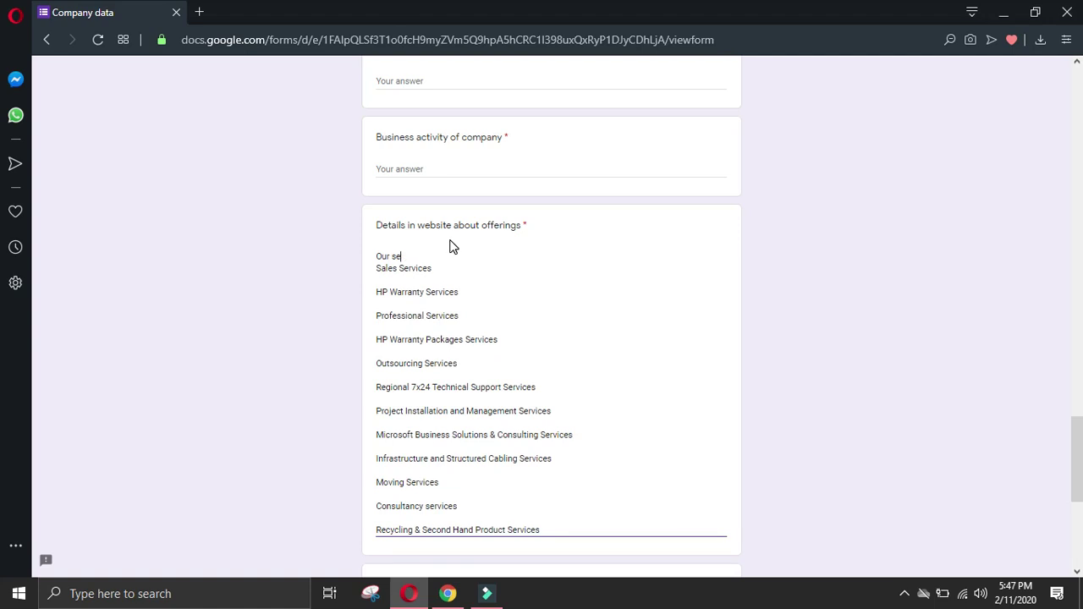
pyautogui.press('BackSpace')
pyautogui.press('BackSpace')
pyautogui.press('BackSpace')
# Step: Delete the blank lines so the twelve services sit one per line
pyautogui.click(381, 530)
pyautogui.press('BackSpace')
pyautogui.press('Up')
pyautogui.press('BackSpace')
pyautogui.press('Up')
pyautogui.press('BackSpace')
pyautogui.press('Up')
pyautogui.press('BackSpace')
pyautogui.press('Up')
pyautogui.press('BackSpace')
pyautogui.press('Up')
pyautogui.press('BackSpace')
pyautogui.press('Up')
pyautogui.press('BackSpace')
pyautogui.press('Up')
pyautogui.press('BackSpace')
pyautogui.press('Up')
pyautogui.press('BackSpace')
pyautogui.press('Up')
pyautogui.press('BackSpace')
pyautogui.press('Up')
pyautogui.press('BackSpace')
pyautogui.press('Up')
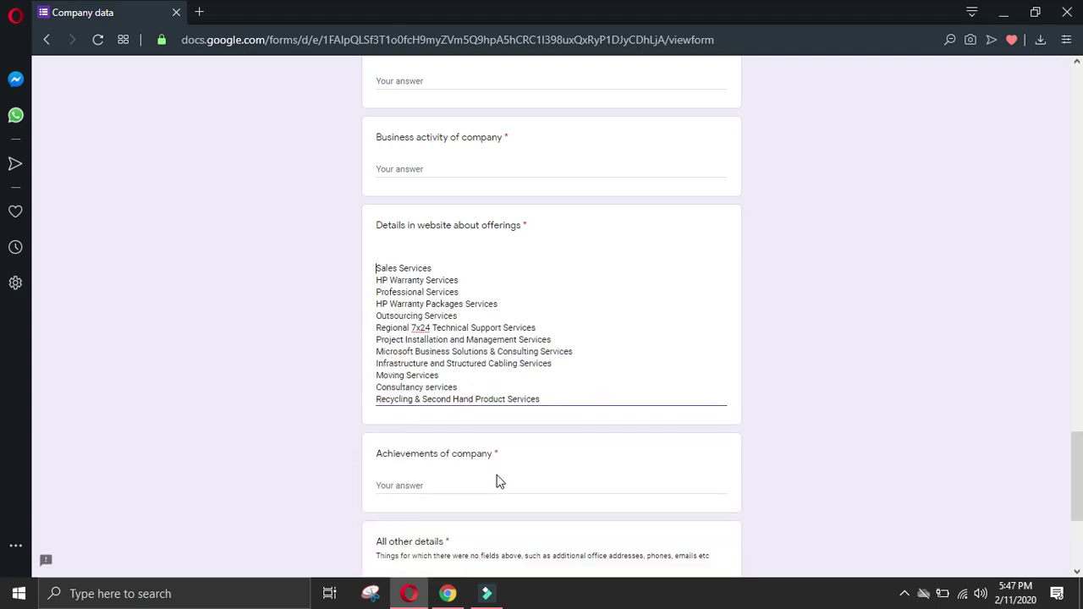
pyautogui.press('BackSpace')
pyautogui.click(448, 593)
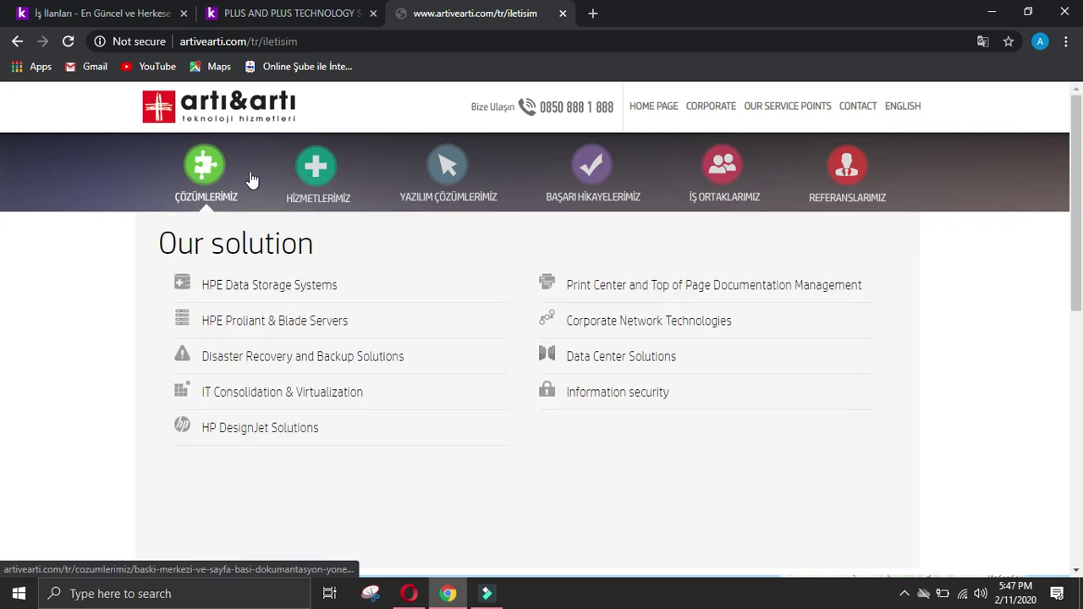
# Step: Select the website's solutions, HPE Data Storage Systems through Information security, for copying
pyautogui.moveTo(334, 179)
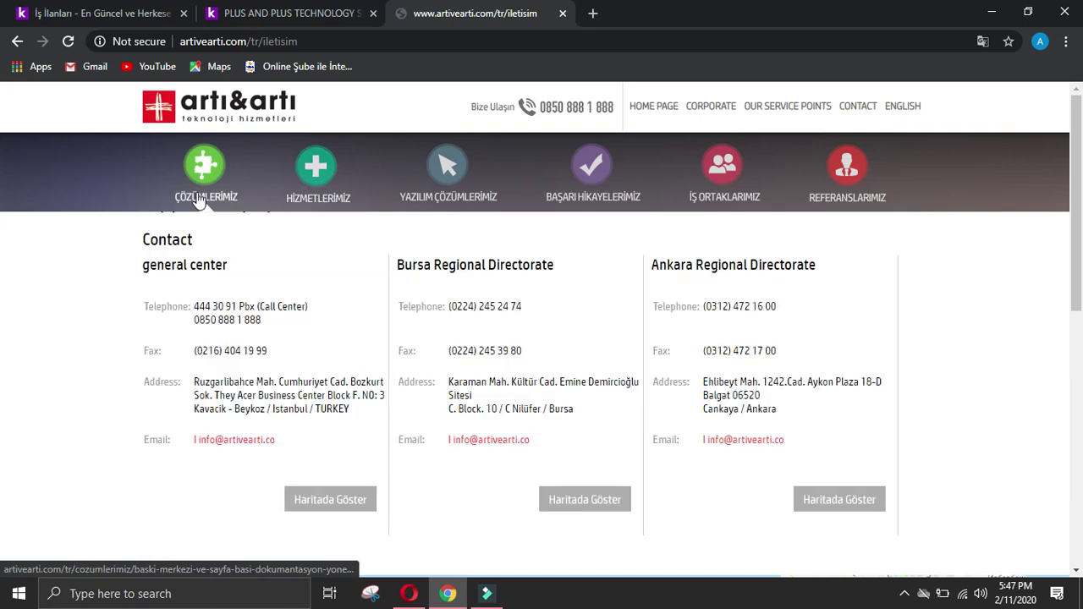
pyautogui.moveTo(195, 203)
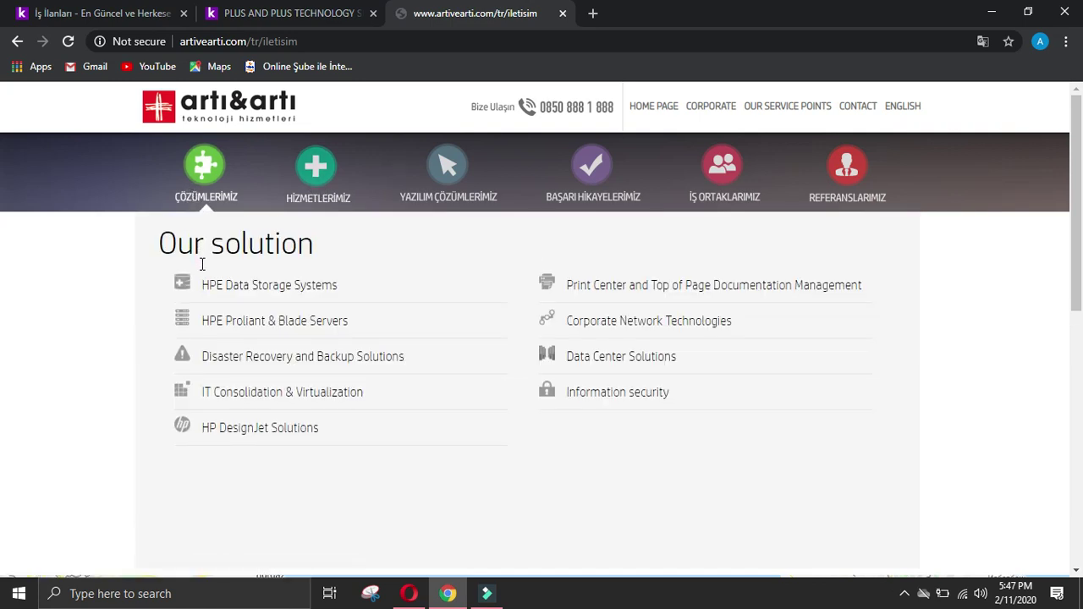
pyautogui.moveTo(203, 271); pyautogui.dragTo(717, 406)
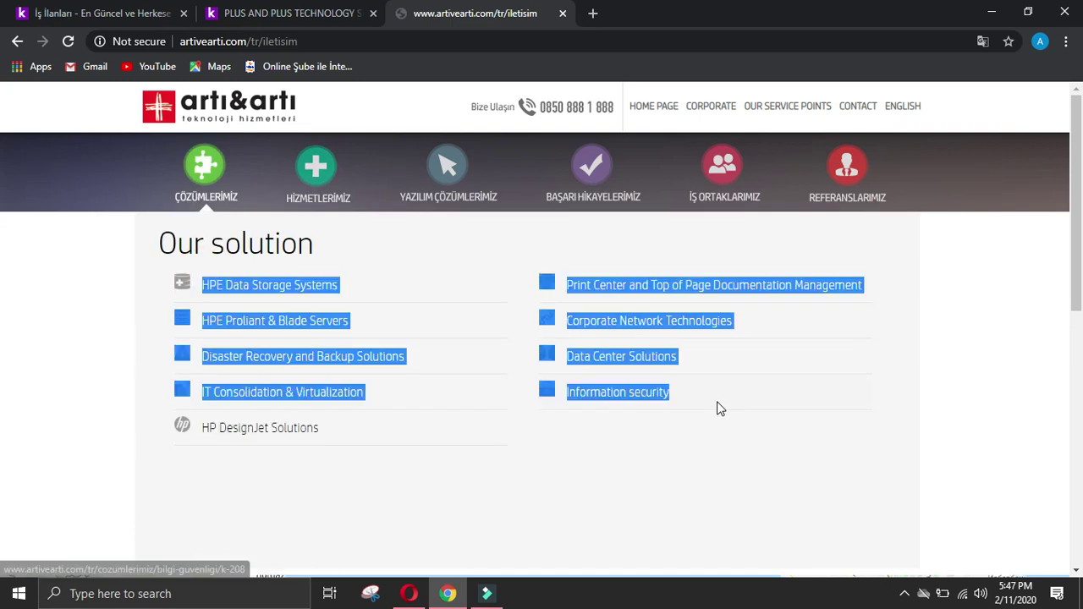
pyautogui.hotkey('alt', 'Tab')
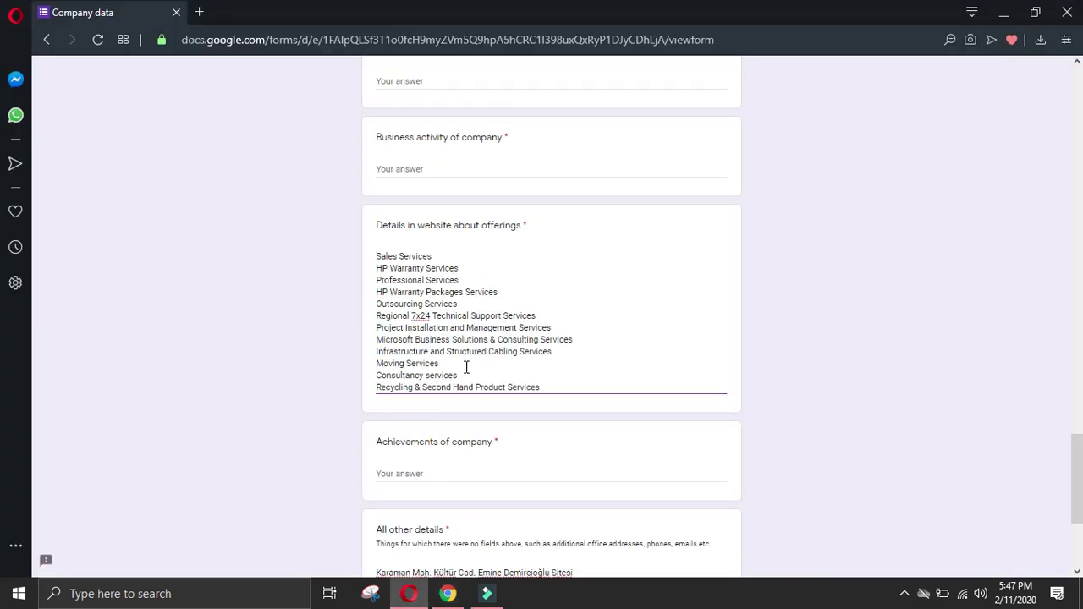
# Step: Append an 'Our Slutions' heading line to the offerings answer and paste the solutions below it
pyautogui.click(553, 387)
pyautogui.press('Return')
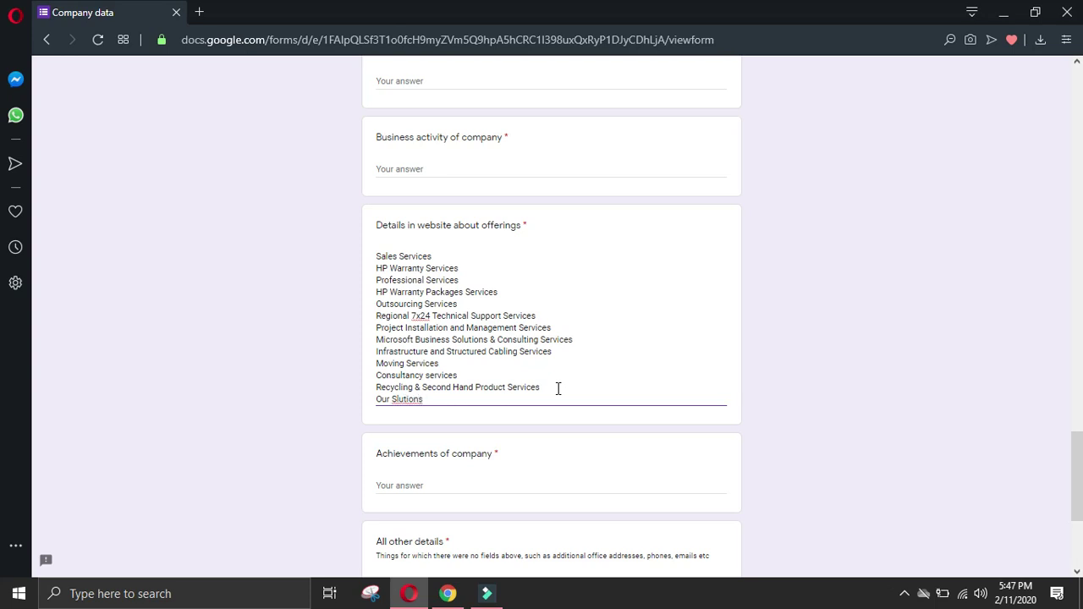
pyautogui.write('Our Slutions')
pyautogui.press('Return')
pyautogui.hotkey('ctrl', 'v')
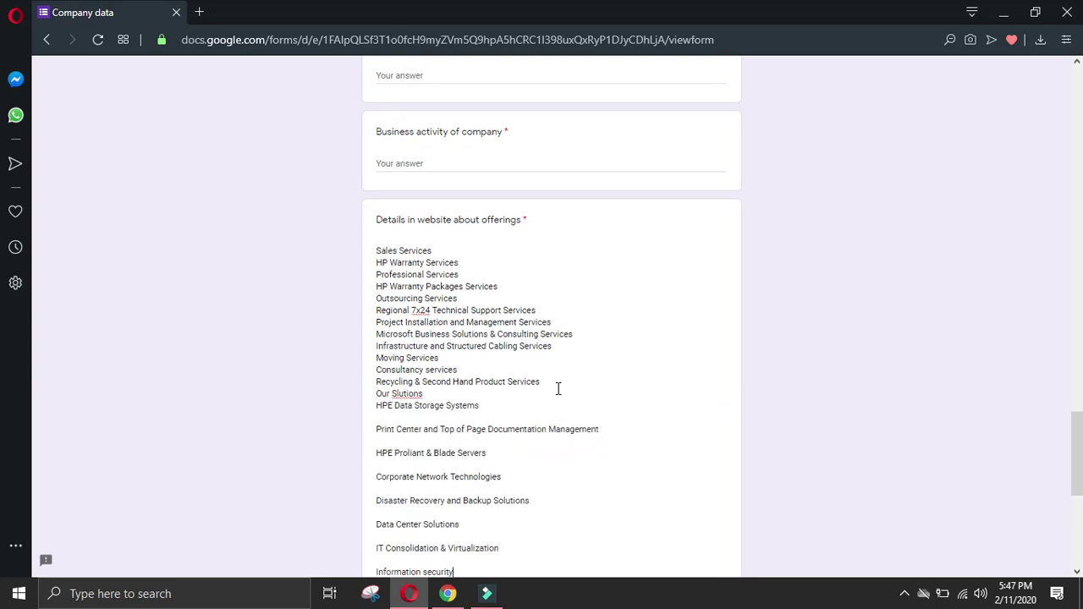
pyautogui.scroll(-3, 507, 419)
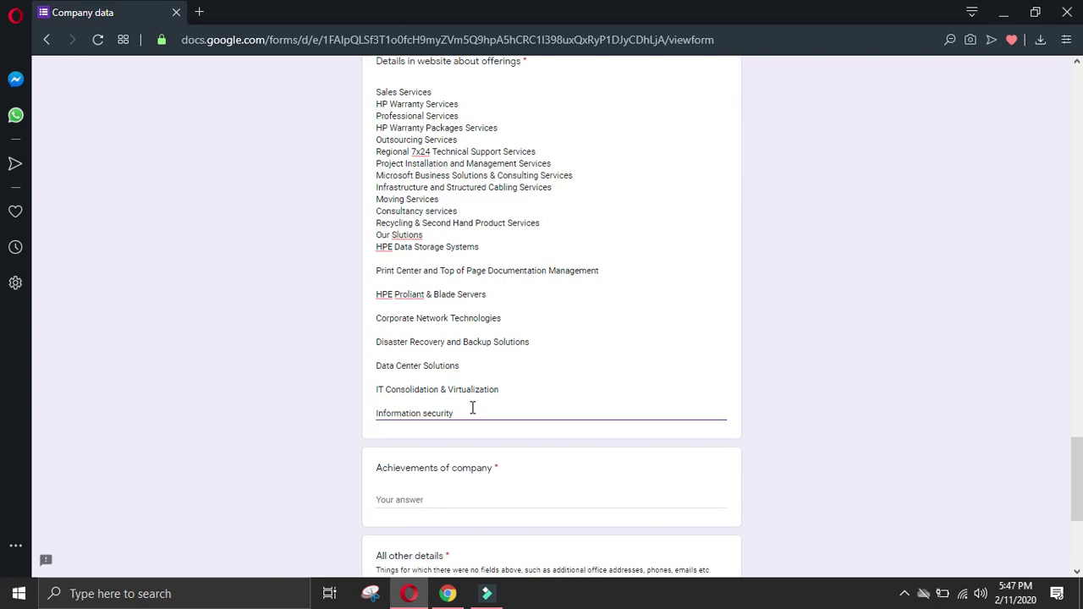
# Step: Remove the blank lines between the solutions, including around Corporate Network Technologies and Print Center
pyautogui.press('BackSpace')
pyautogui.press('Up')
pyautogui.press('BackSpace')
pyautogui.press('Up')
pyautogui.press('BackSpace')
pyautogui.press('Up')
pyautogui.press('BackSpace')
pyautogui.press('Up')
pyautogui.press('Up')
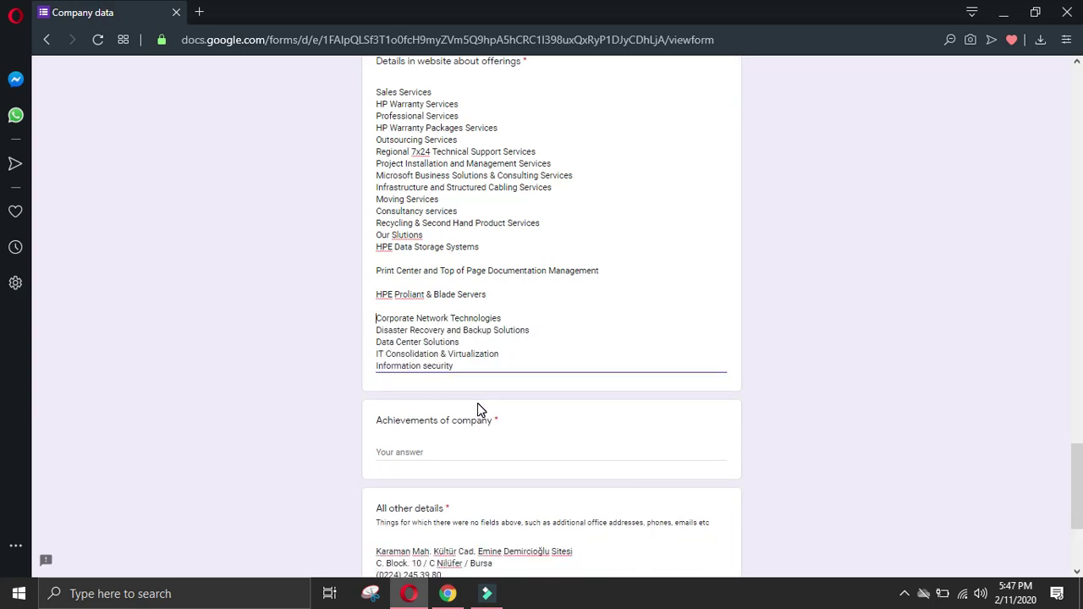
pyautogui.press('BackSpace')
pyautogui.press('Down')
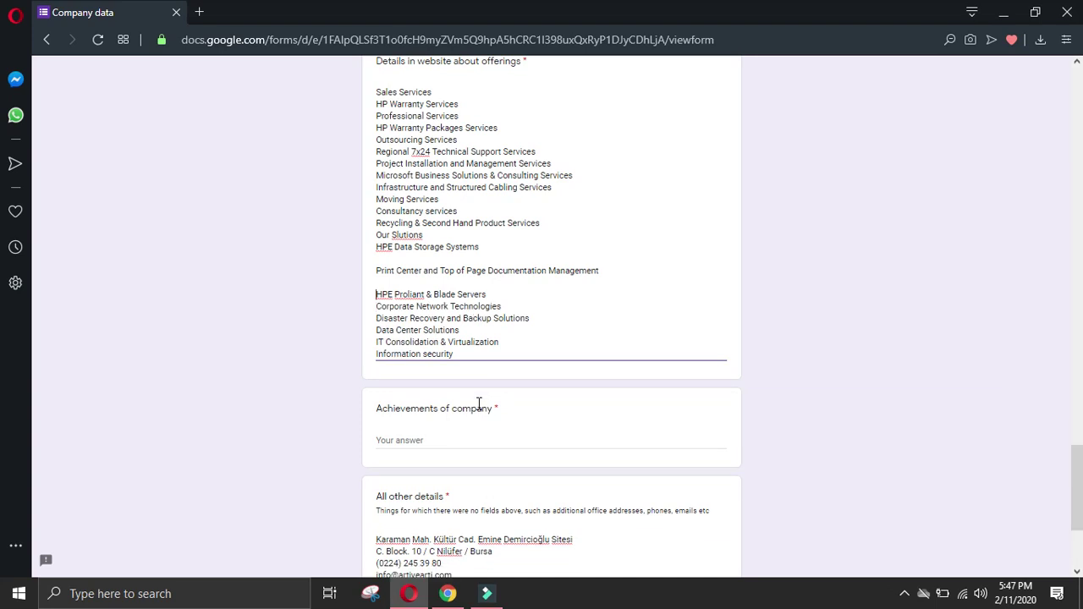
pyautogui.press('BackSpace')
pyautogui.press('Up')
pyautogui.press('BackSpace')
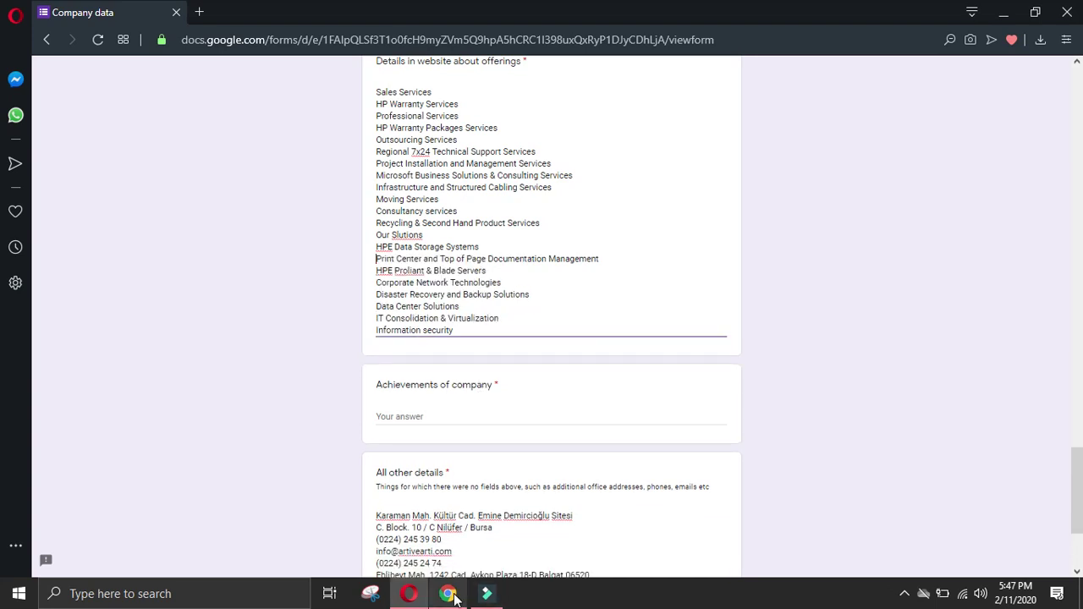
pyautogui.click(453, 596)
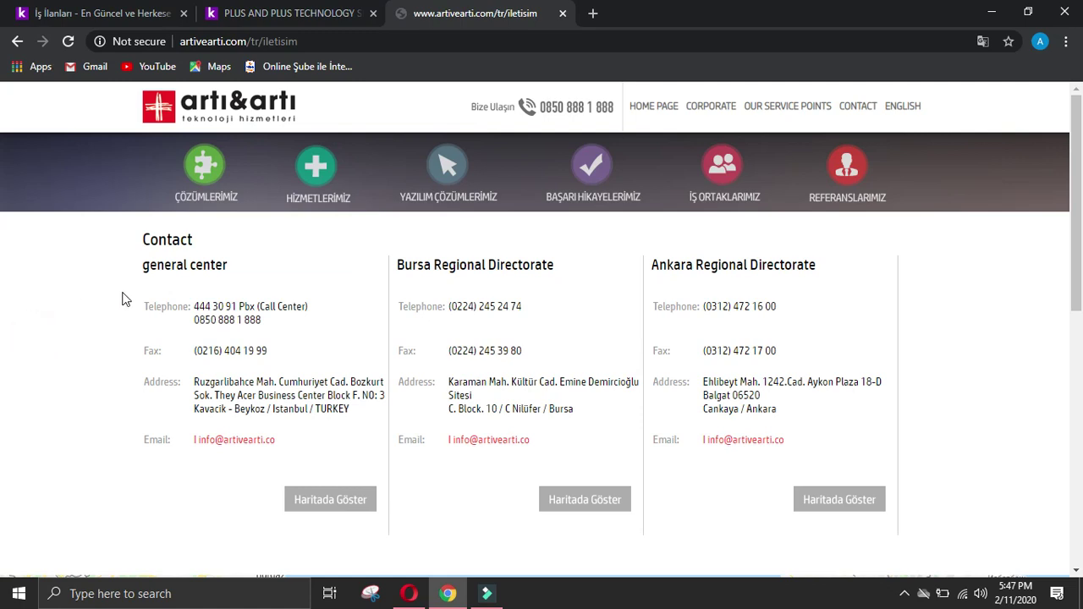
# Step: Select the 'Our Software Solutions' list under YAZILIM ÇÖZÜMLERİMİZ on the website
pyautogui.scroll(-5, 250, 351)
pyautogui.scroll(5, 249, 351)
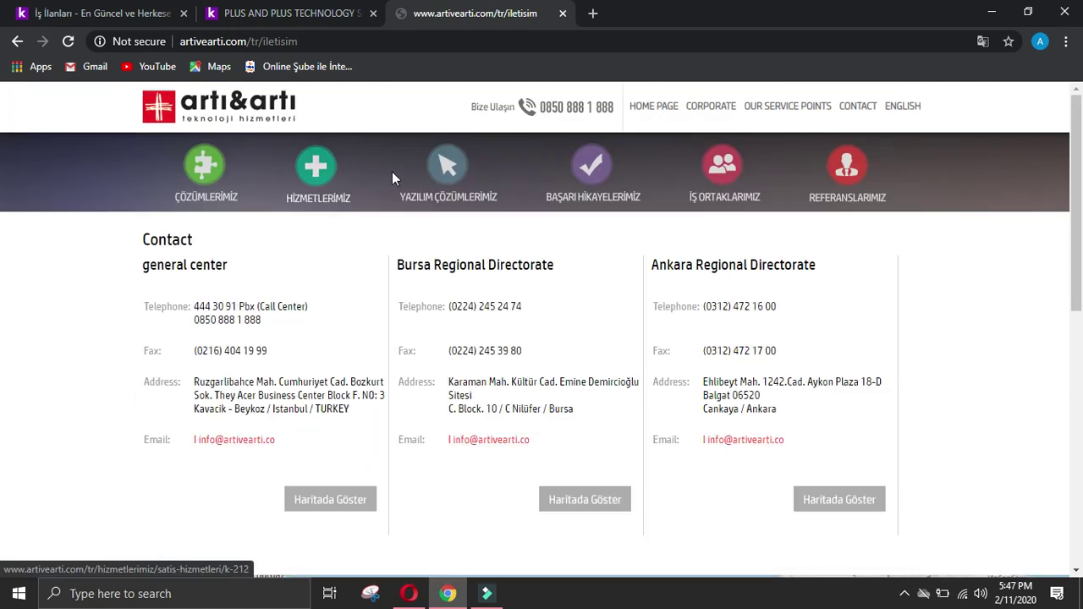
pyautogui.moveTo(438, 182)
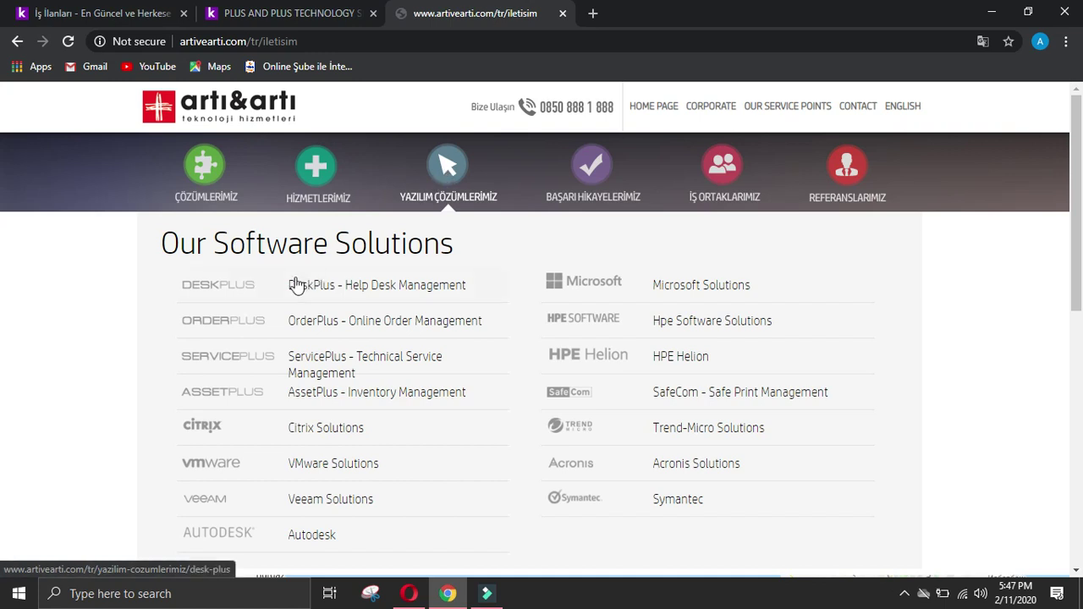
pyautogui.moveTo(159, 235); pyautogui.dragTo(391, 455)
pyautogui.hotkey('ctrl', 'c')
# Step: Paste the Software Solutions list, DeskPlus through Autodesk, on a new line ending the offerings answer
pyautogui.click(409, 593)
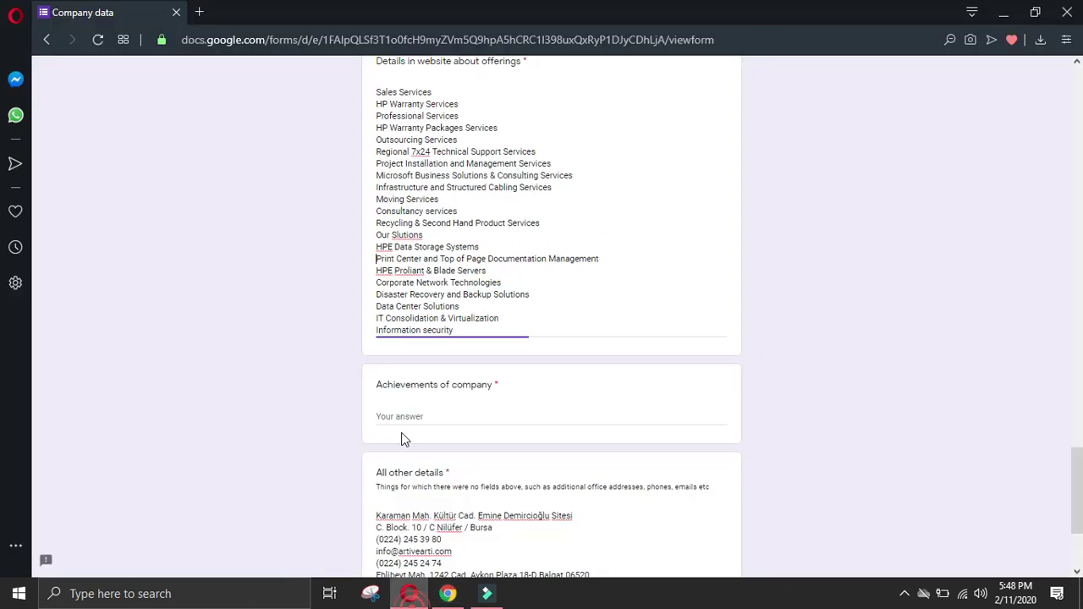
pyautogui.scroll(3, 415, 386)
pyautogui.scroll(-1, 486, 502)
pyautogui.click(537, 488)
pyautogui.press('Return')
pyautogui.hotkey('ctrl', 'v')
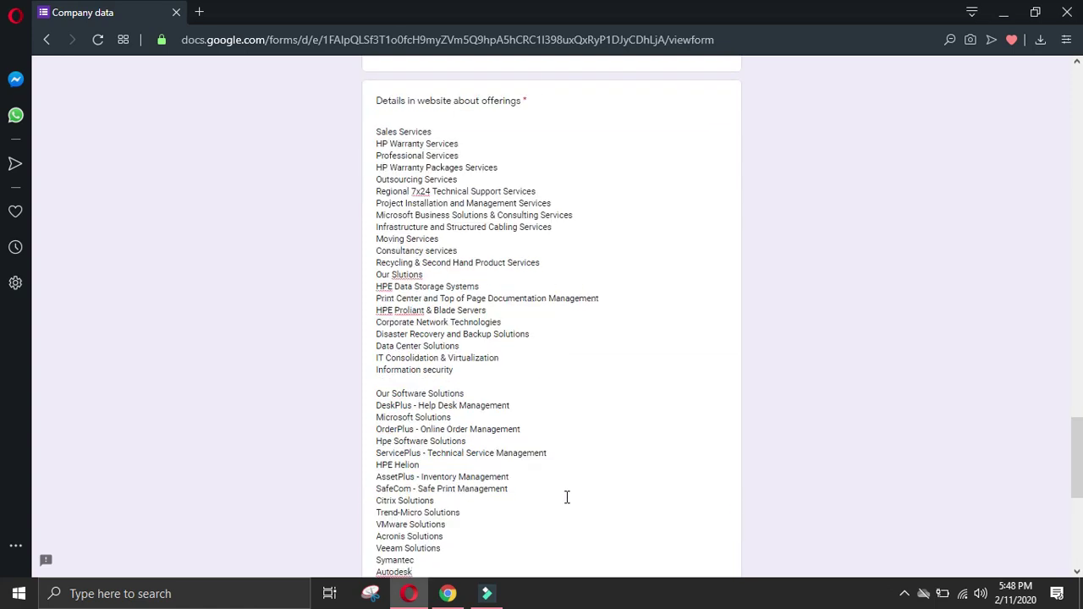
pyautogui.scroll(-2, 639, 478)
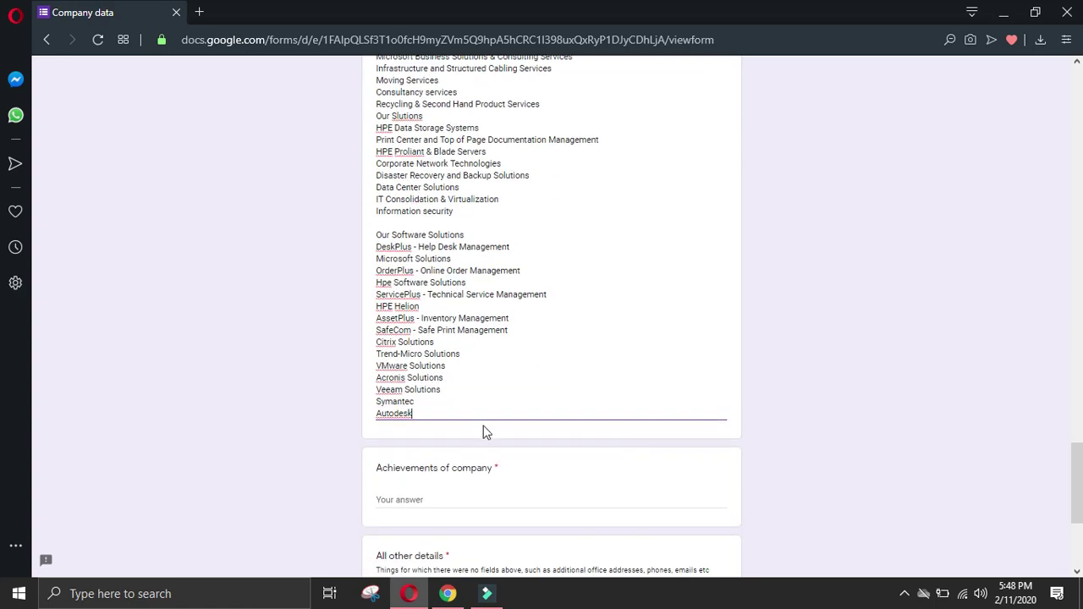
pyautogui.click(378, 239)
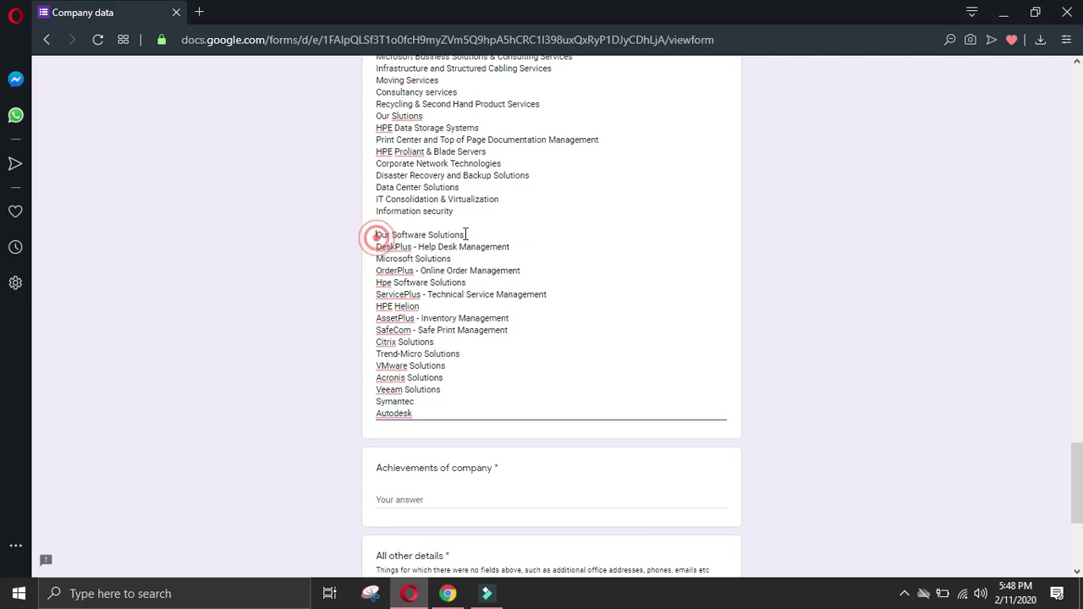
pyautogui.scroll(2, 455, 271)
pyautogui.click(448, 594)
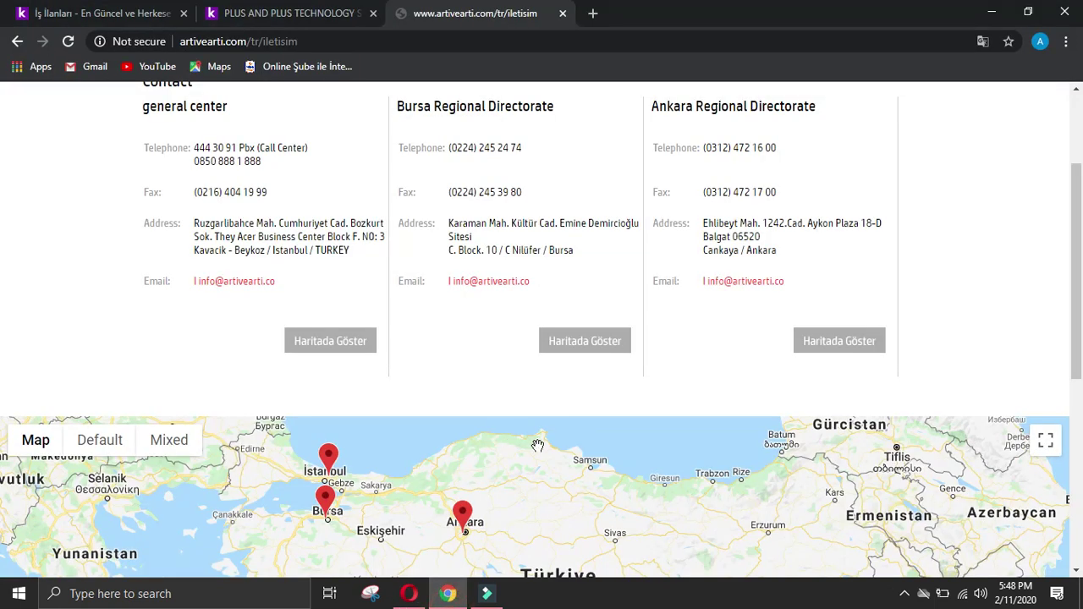
# Step: Open Project Application from the BAŞARI HİKAYELERİMİZ success-stories menu
pyautogui.scroll(-5, 505, 523)
pyautogui.scroll(7, 482, 254)
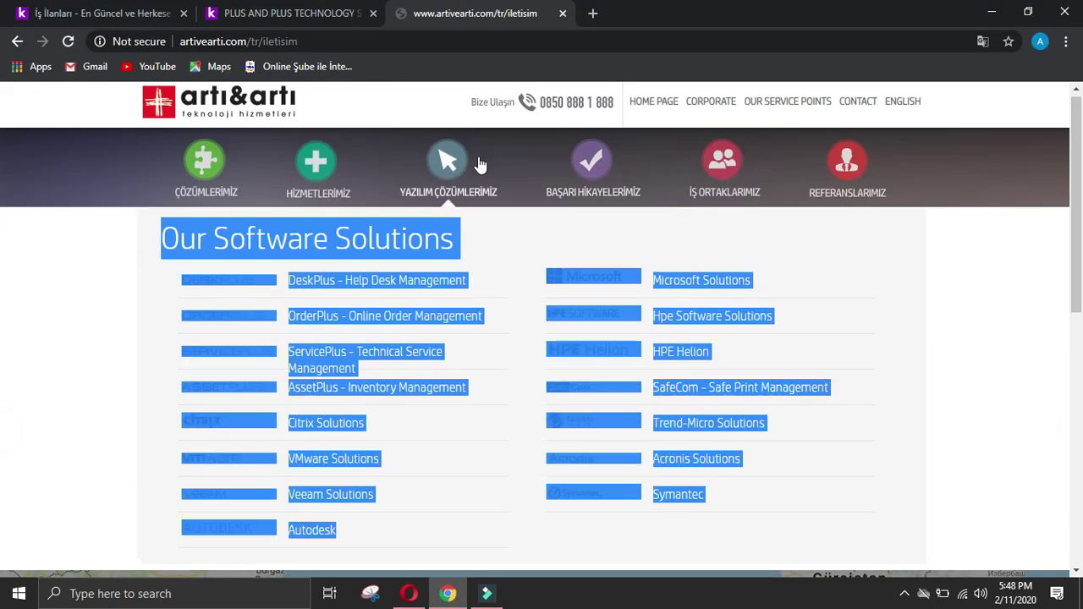
pyautogui.moveTo(568, 173)
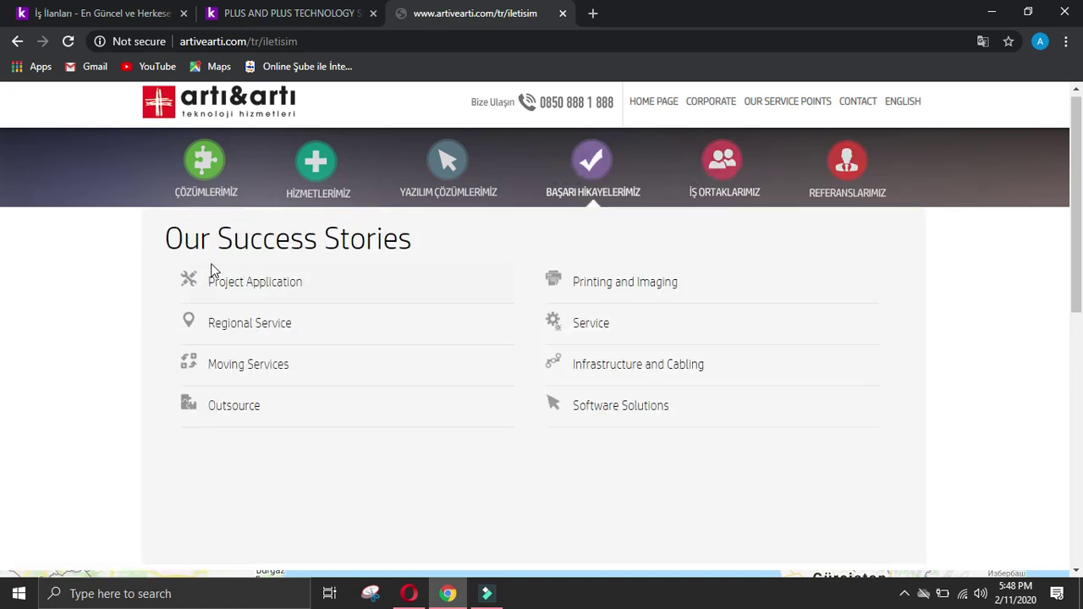
pyautogui.click(254, 284)
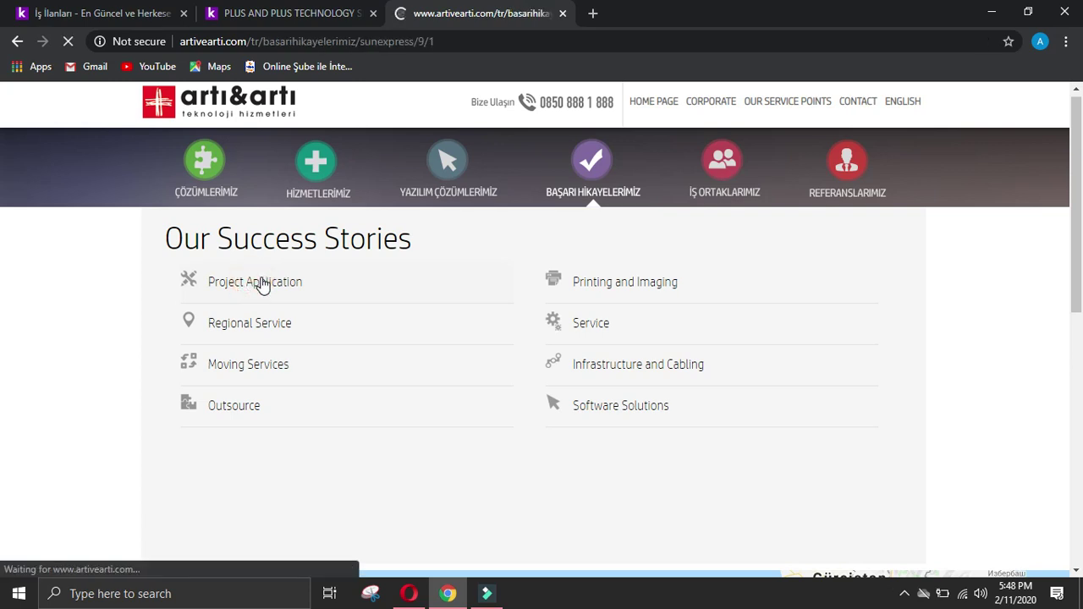
# Step: Read through the SunExpress disaster-recovery story down to SOLUTION MADE
pyautogui.scroll(-2, 355, 262)
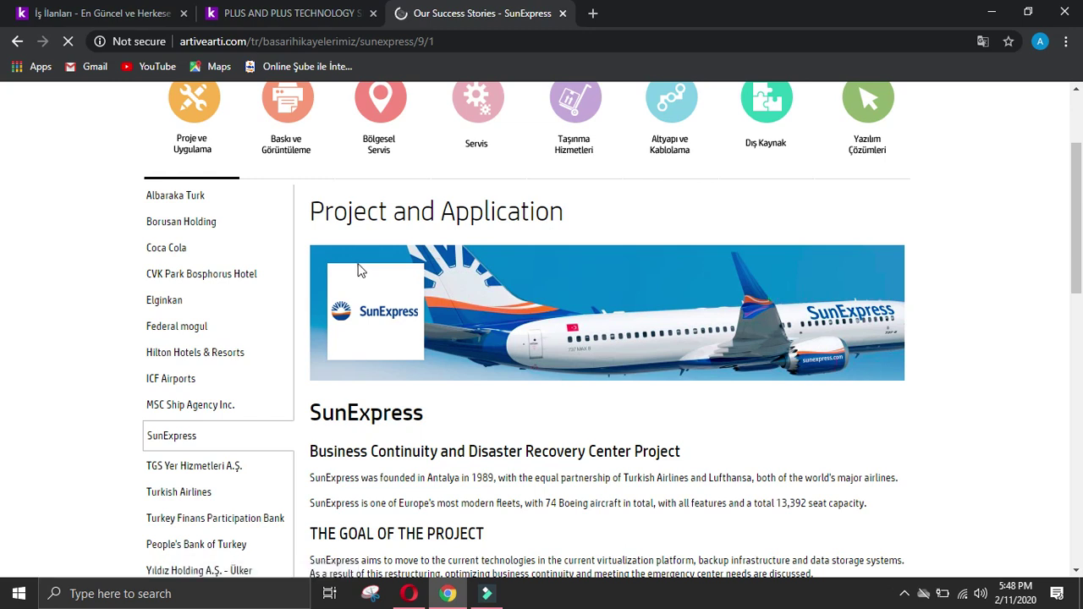
pyautogui.scroll(-2, 359, 269)
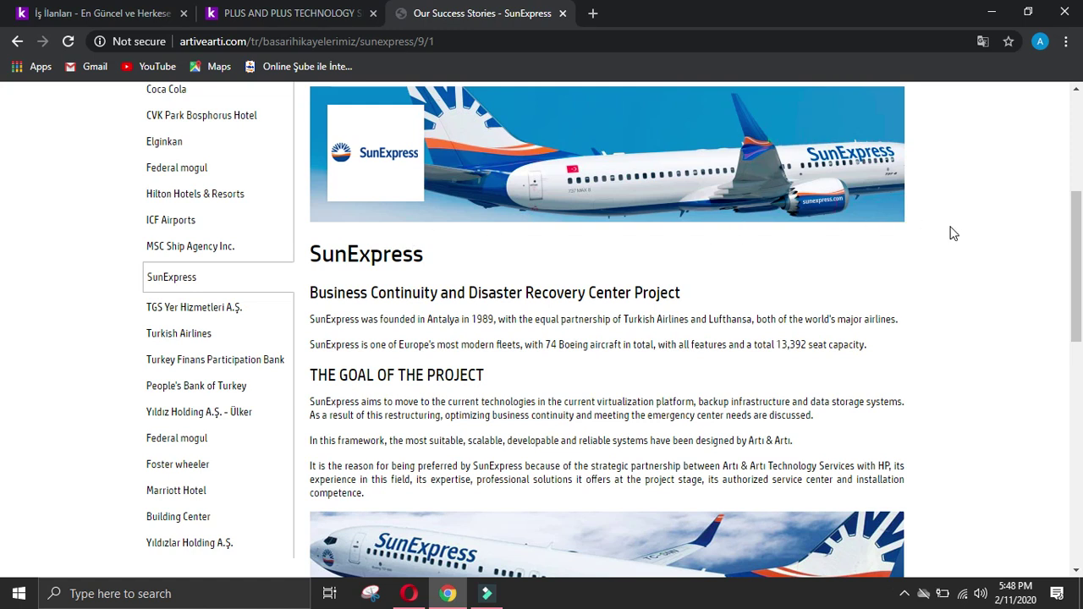
pyautogui.scroll(2, 950, 235)
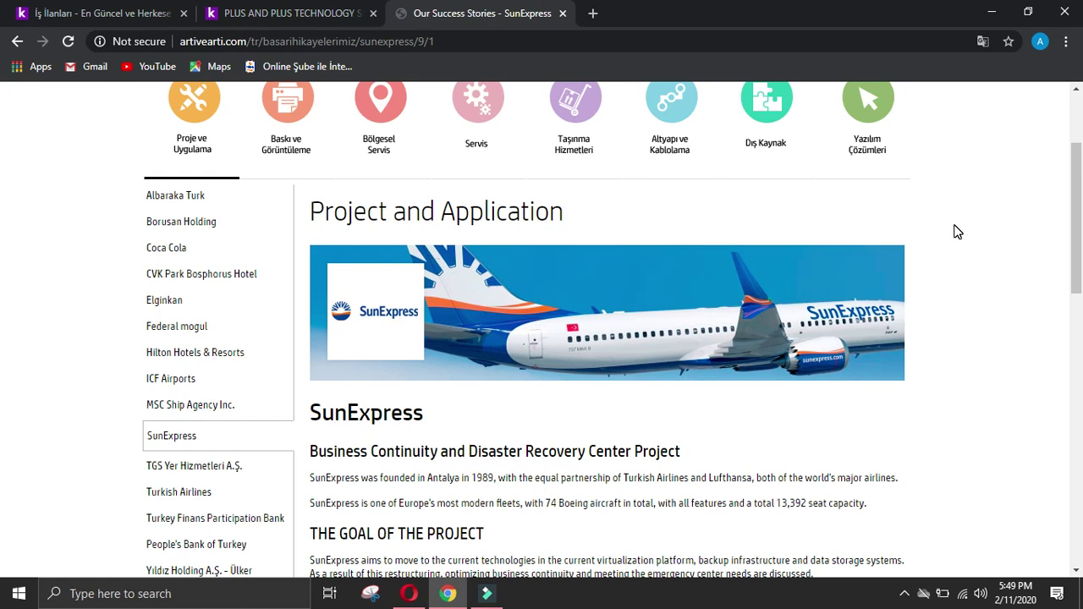
pyautogui.scroll(-2, 957, 232)
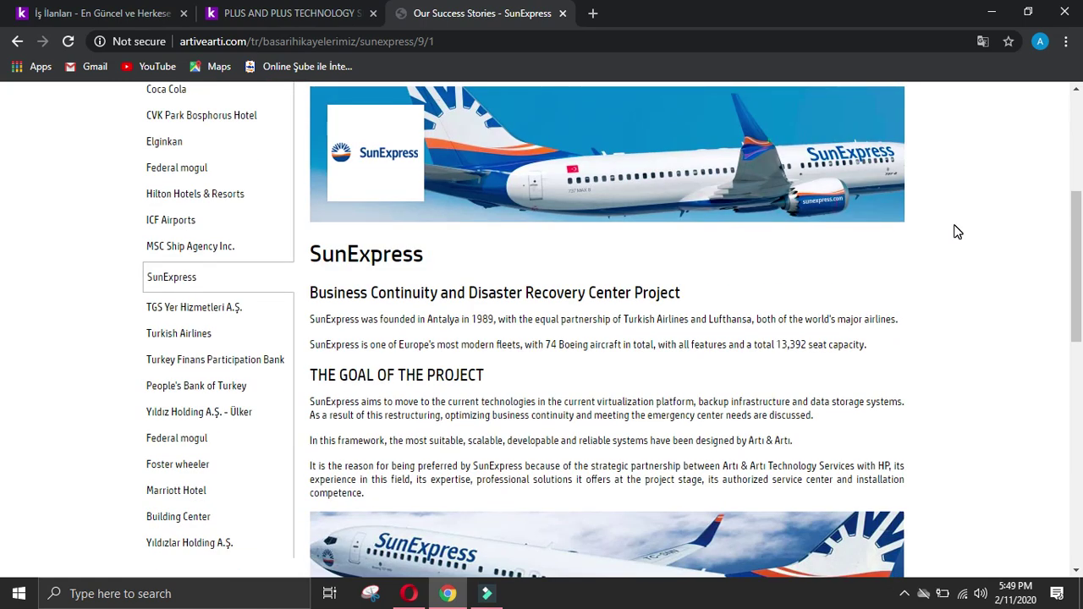
pyautogui.scroll(4, 958, 232)
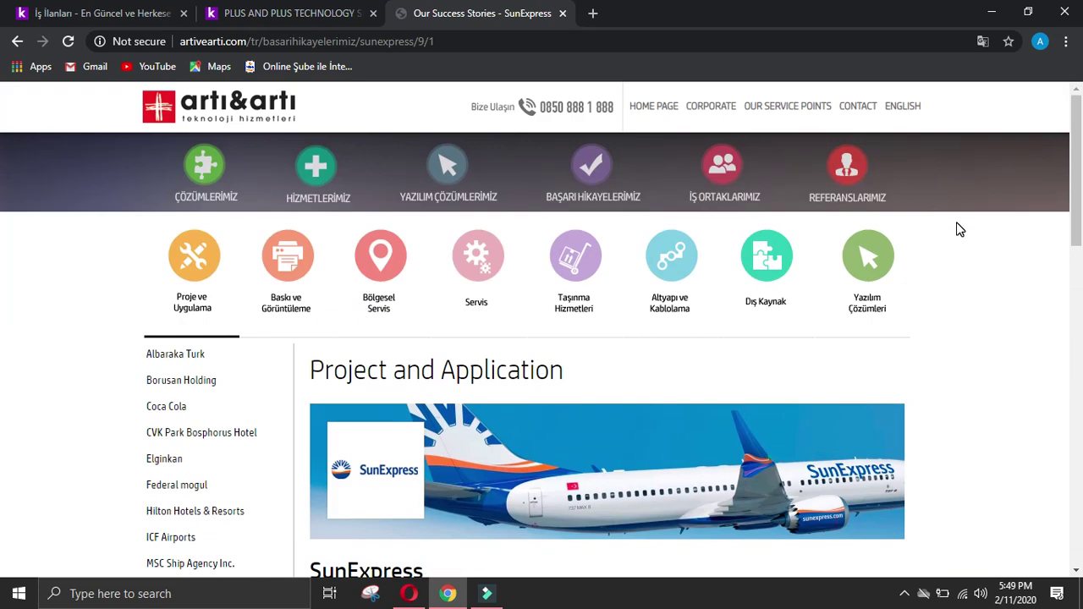
pyautogui.scroll(-4, 960, 229)
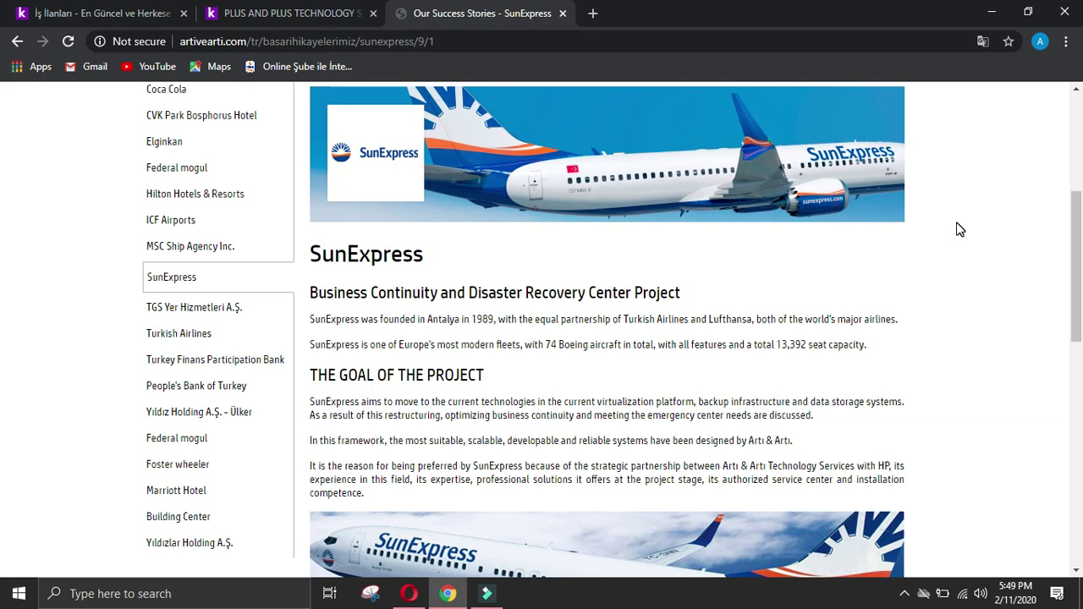
pyautogui.scroll(-6, 960, 230)
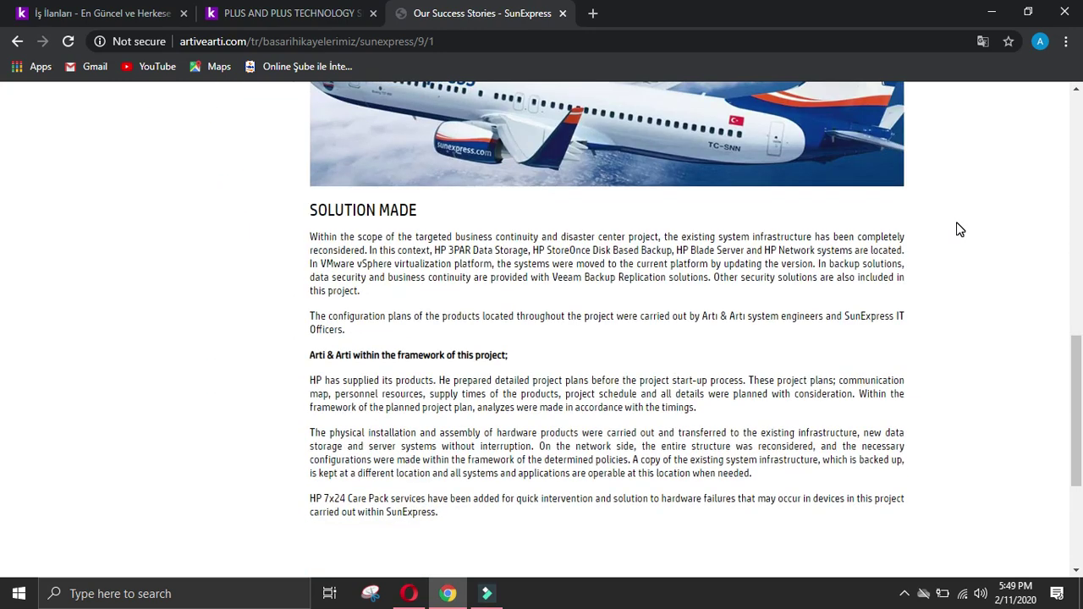
pyautogui.scroll(4, 960, 229)
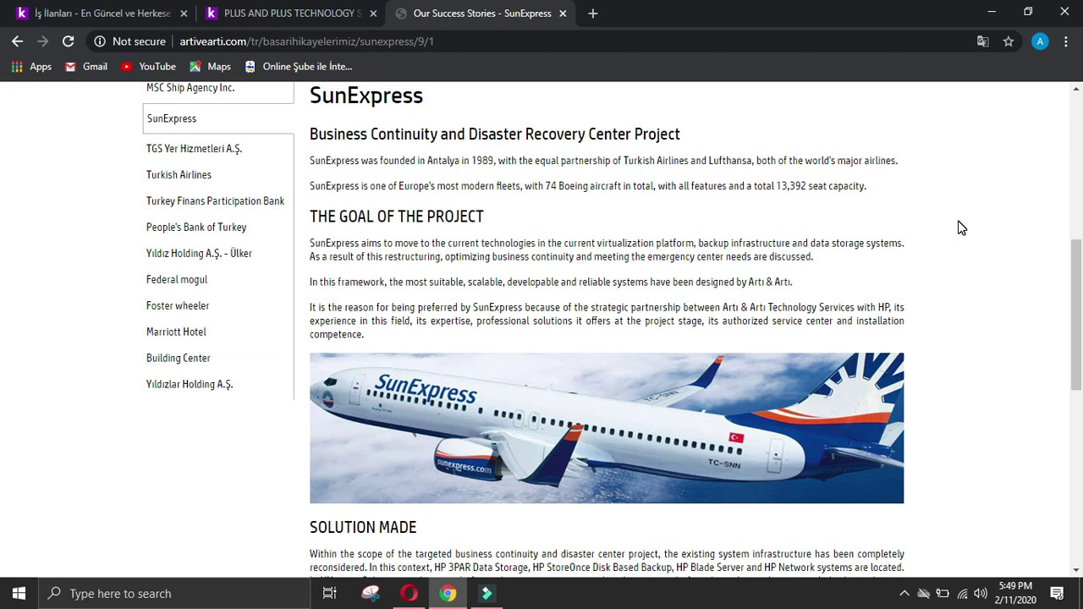
pyautogui.scroll(-3, 959, 227)
pyautogui.scroll(5, 592, 170)
pyautogui.scroll(-6, 315, 201)
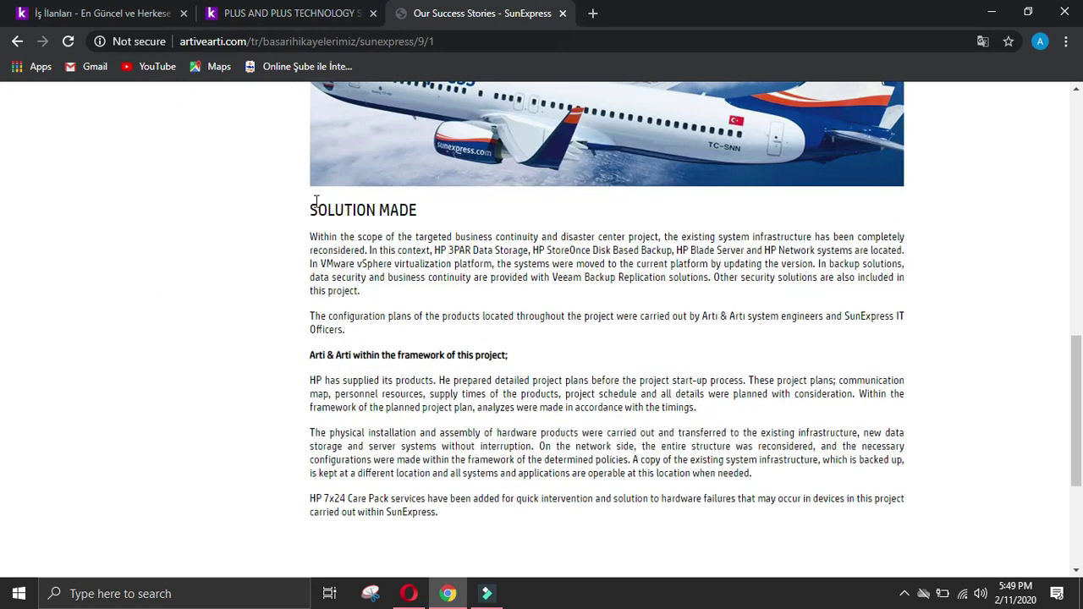
pyautogui.scroll(-2, 315, 200)
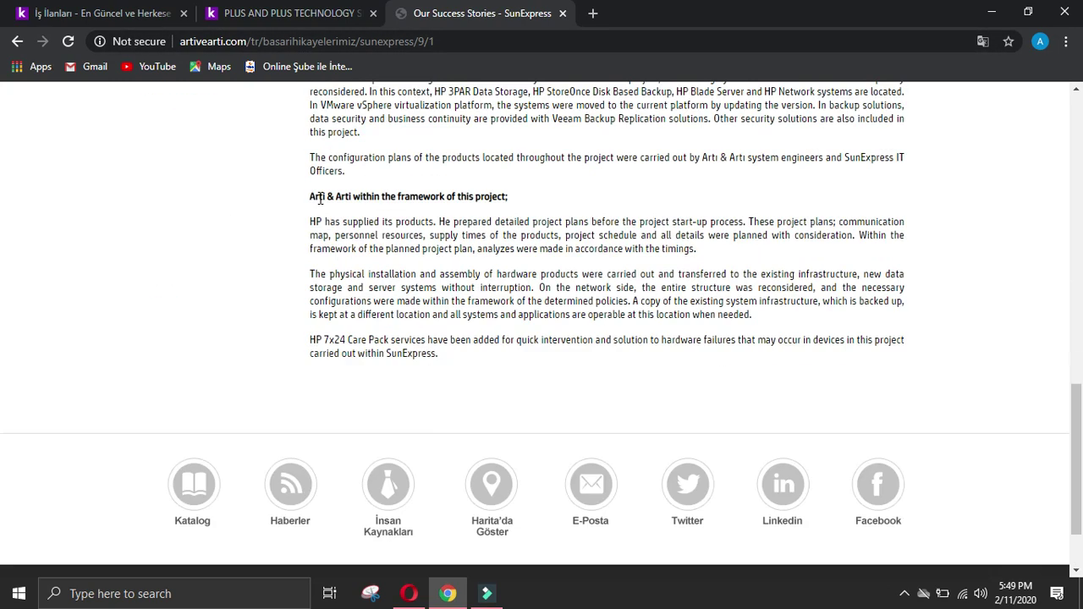
# Step: Go back and load the Artı & Artı homepage from the artı&artı logo
pyautogui.click(17, 43)
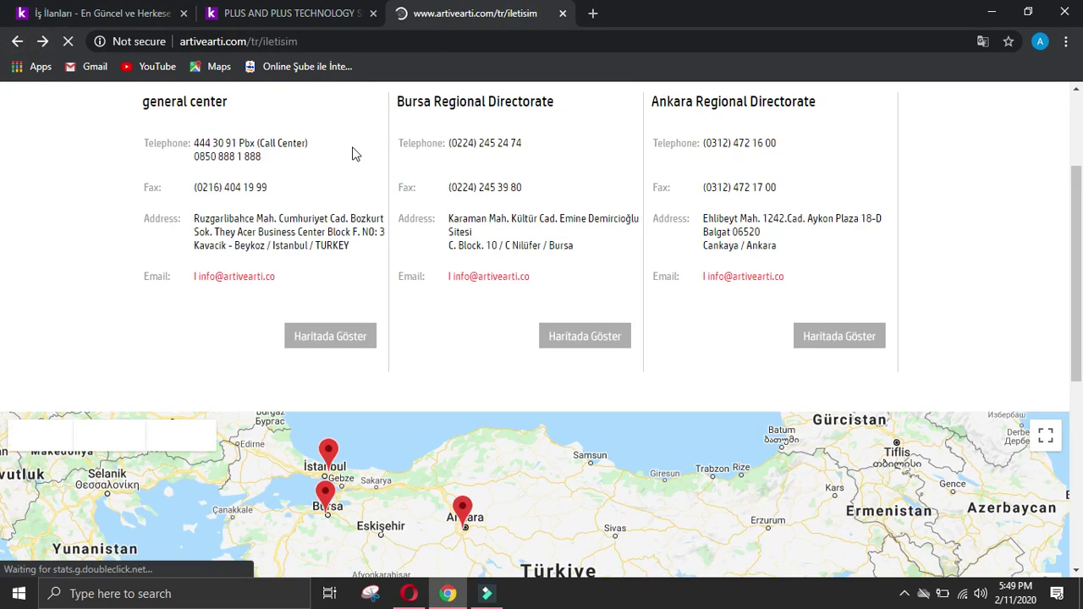
pyautogui.scroll(3, 393, 230)
pyautogui.moveTo(227, 186)
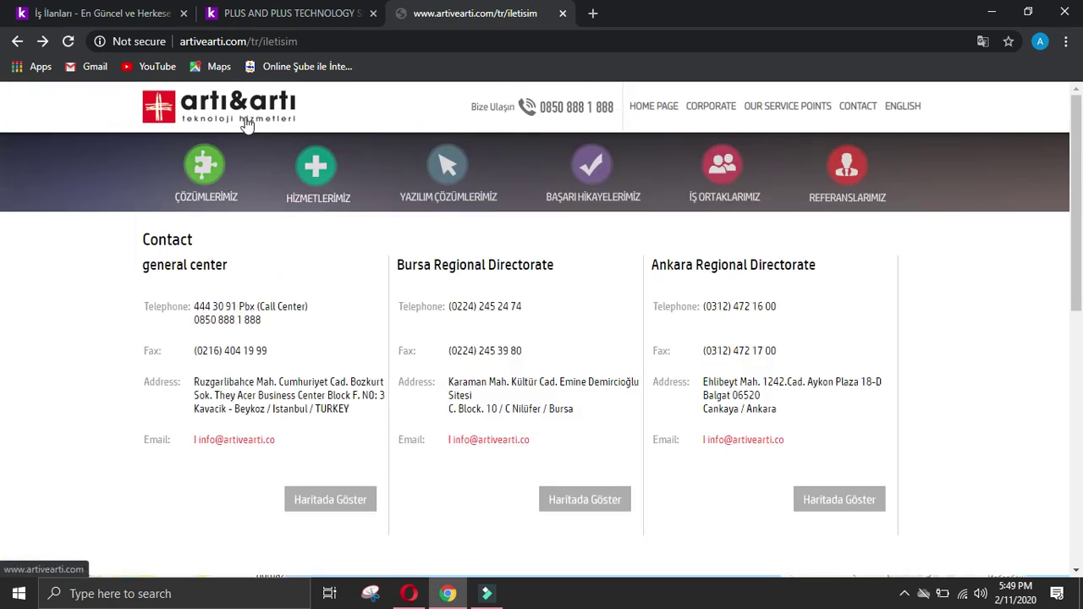
pyautogui.click(241, 115)
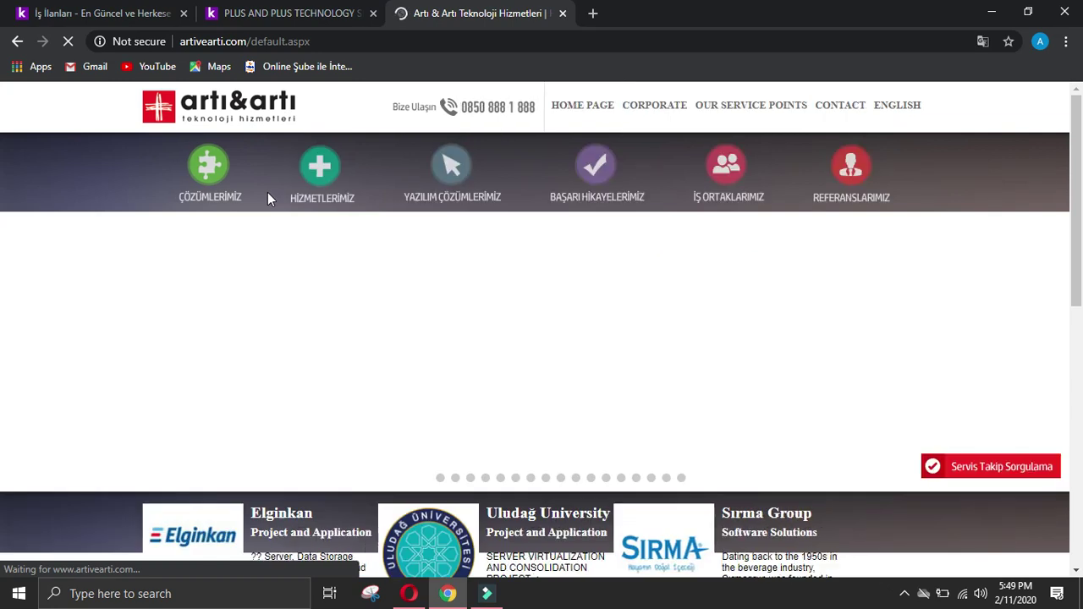
pyautogui.scroll(-7, 267, 198)
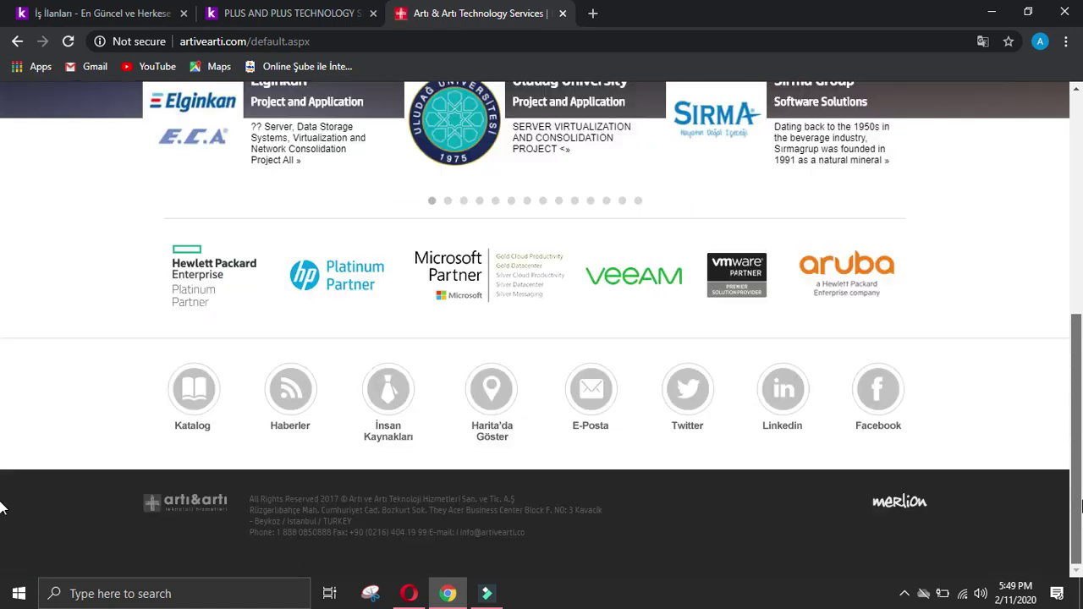
pyautogui.scroll(13, 0, 506)
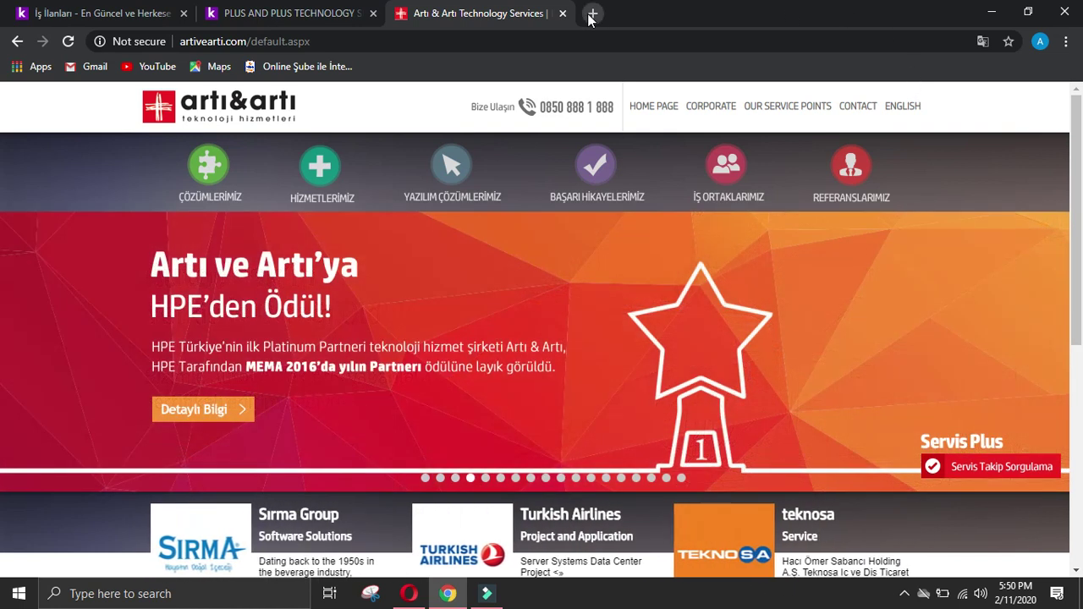
# Step: Search Google for 'artiveati linkedin' in a new tab
pyautogui.click(591, 15)
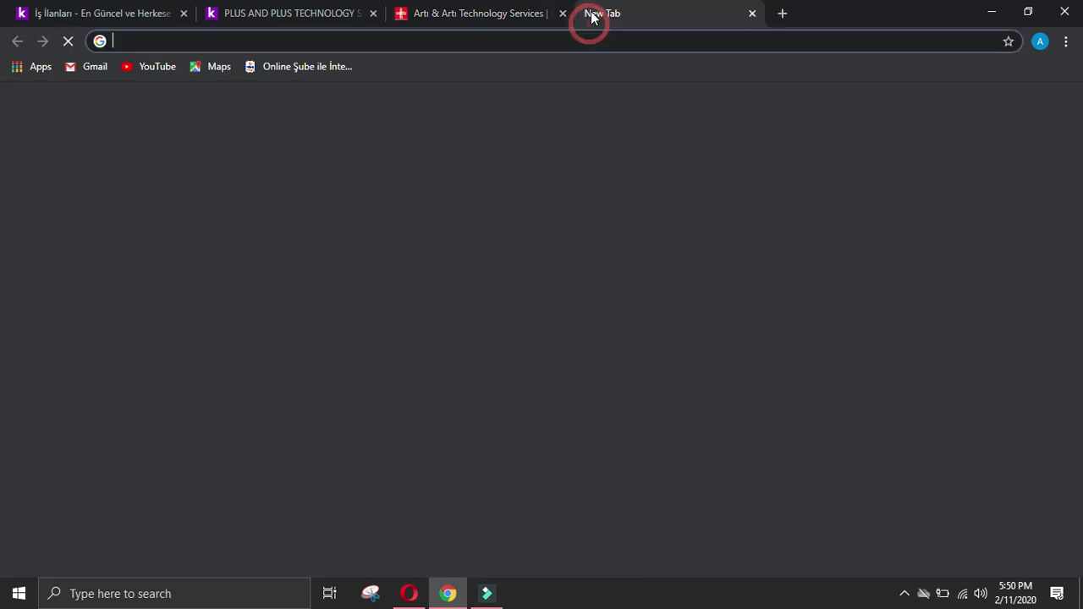
pyautogui.write('artiv')
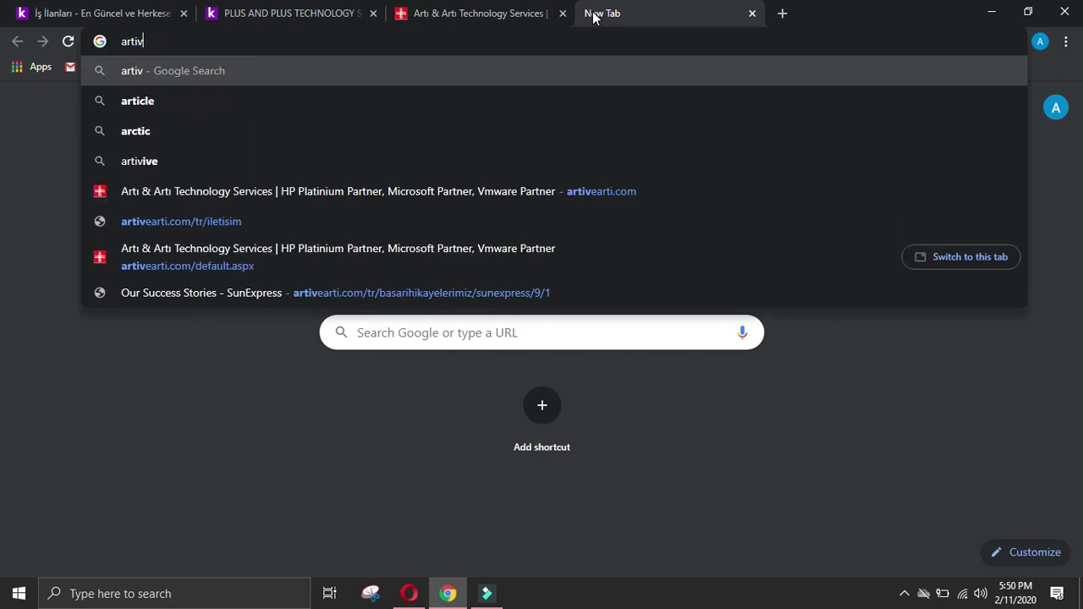
pyautogui.write('ea')
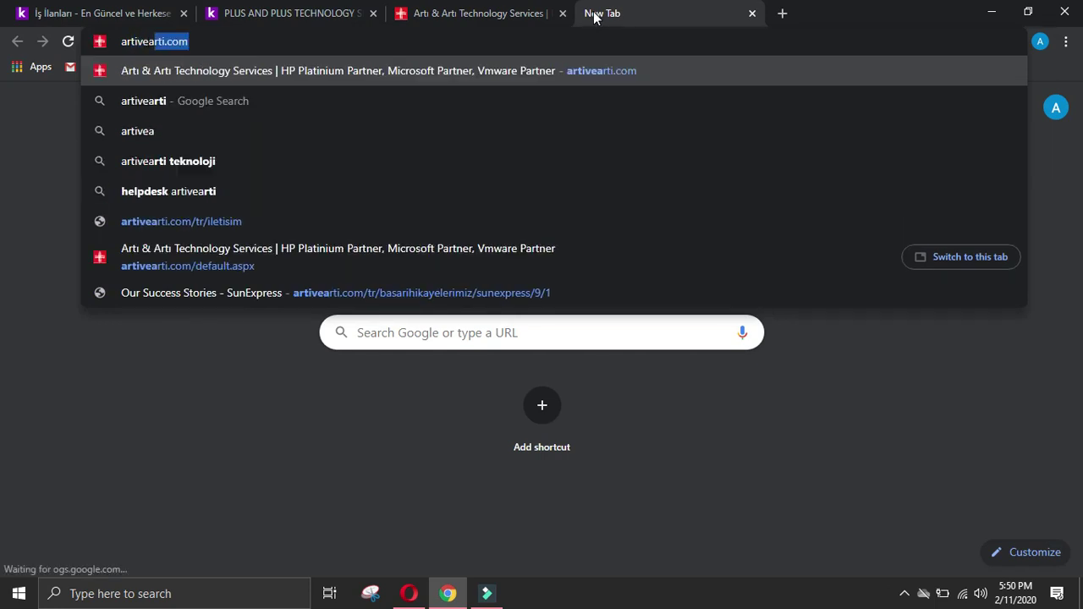
pyautogui.write('ti l')
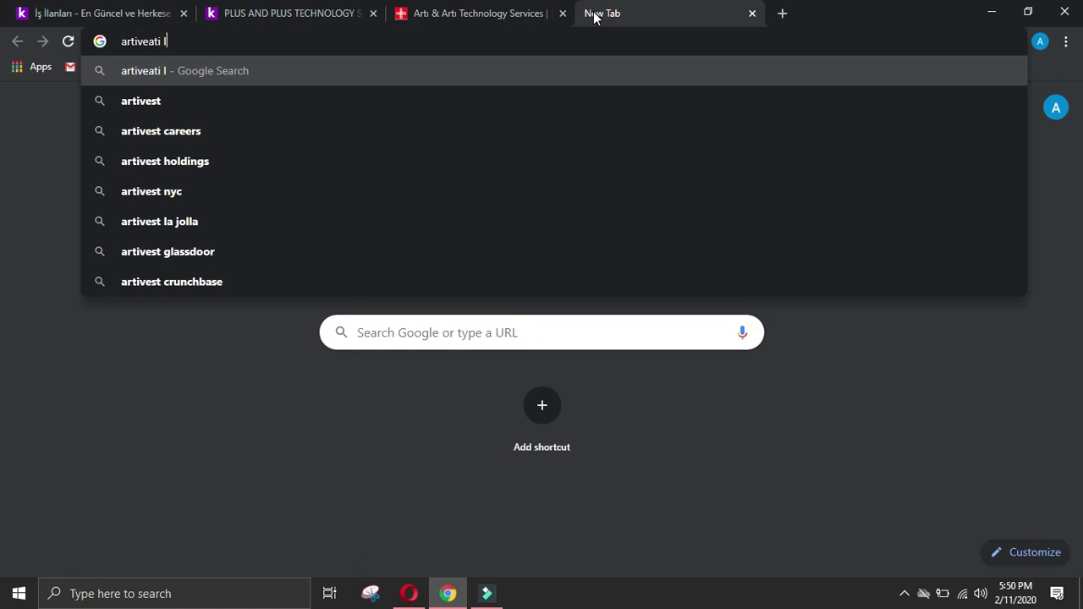
pyautogui.write('inkedin')
pyautogui.press('Return')
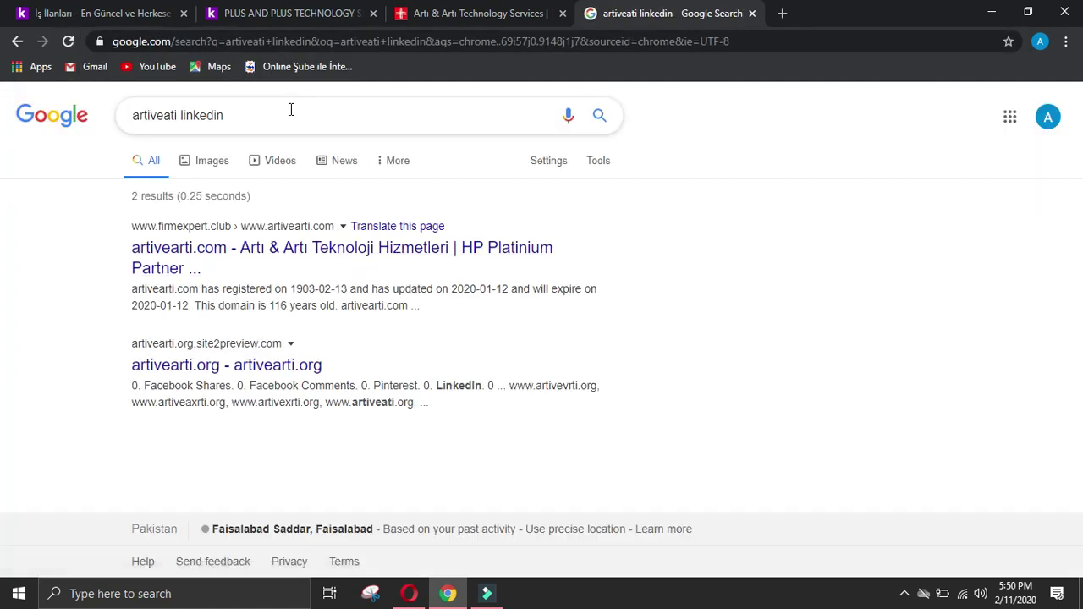
# Step: Copy the full company name from the kariyer.net listing and close the PLUS AND PLUS TECHNOLOGY tab
pyautogui.click(138, 14)
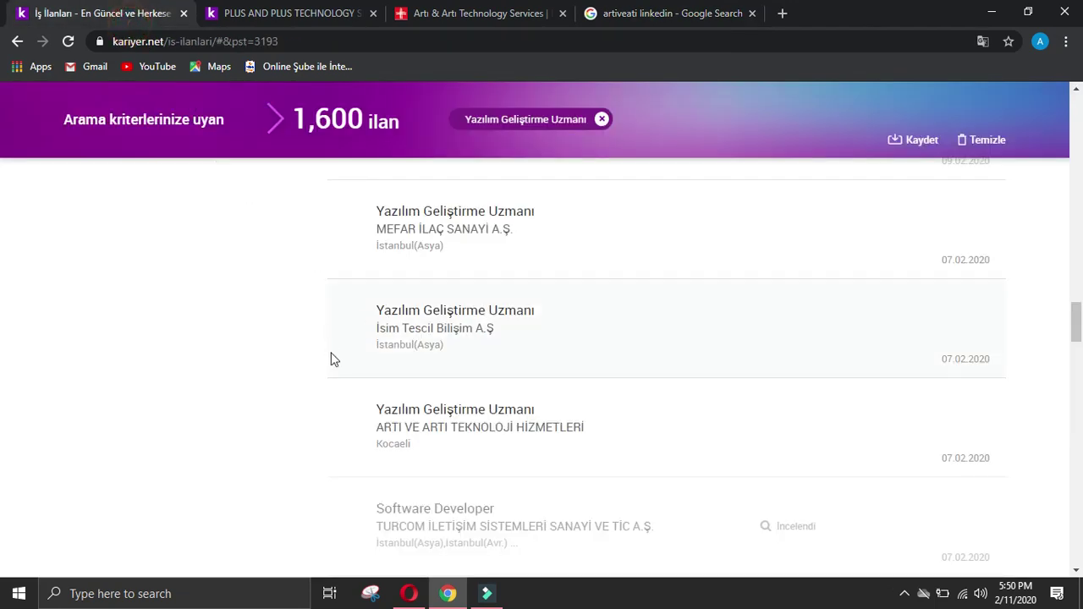
pyautogui.tripleClick(396, 429)
pyautogui.hotkey('ctrl', 'c')
pyautogui.middleClick(610, 433)
pyautogui.click(355, 13)
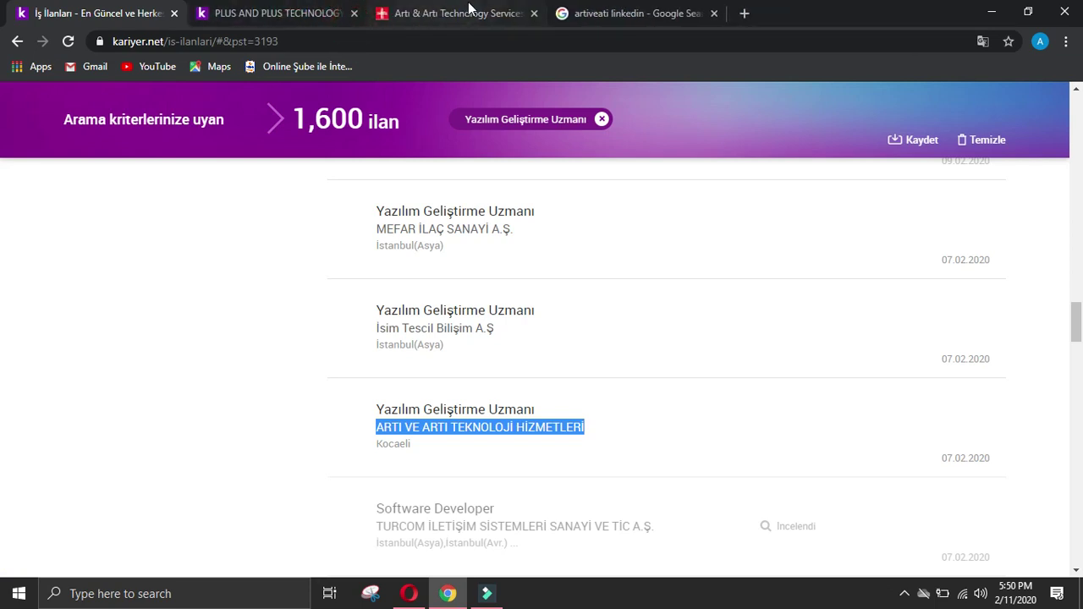
pyautogui.click(470, 12)
pyautogui.click(605, 13)
pyautogui.click(354, 13)
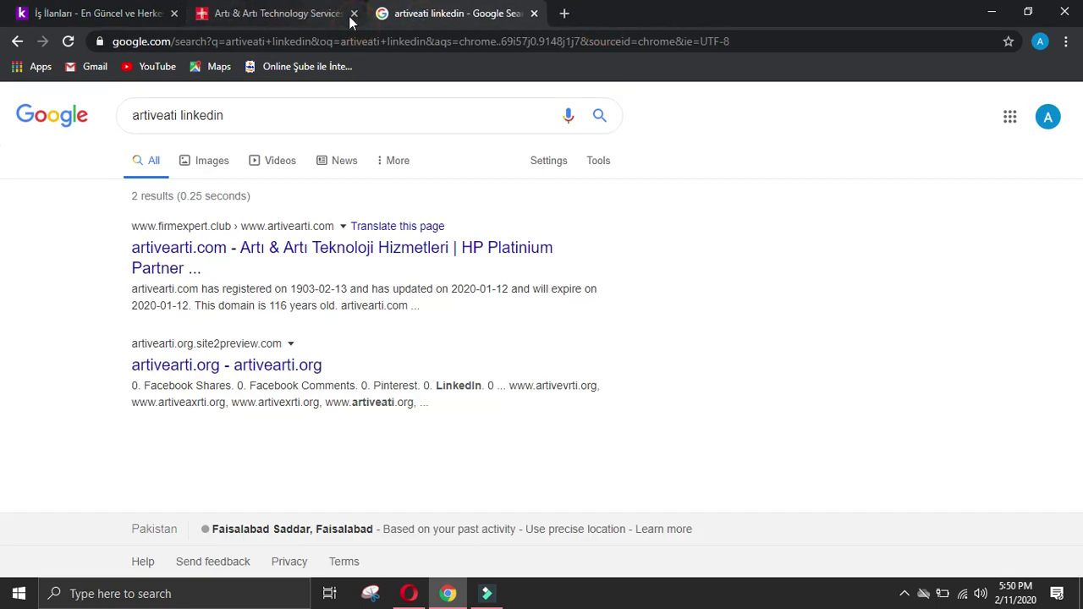
# Step: Search again with the misspelled word replaced by the full company name and open its LinkedIn page
pyautogui.moveTo(179, 116); pyautogui.dragTo(127, 116)
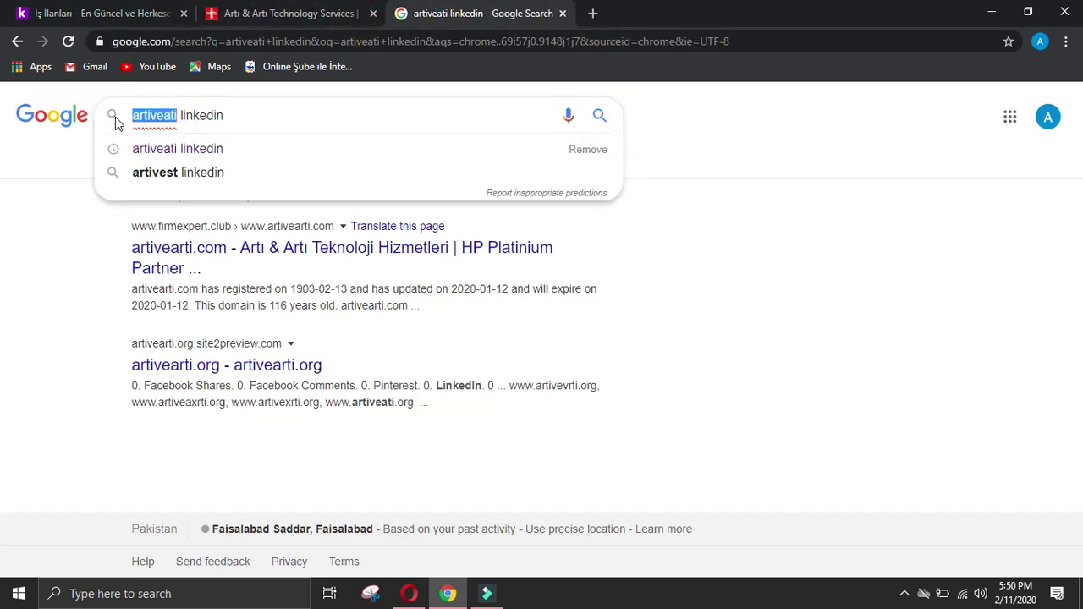
pyautogui.hotkey('ctrl', 'v')
pyautogui.press('Return')
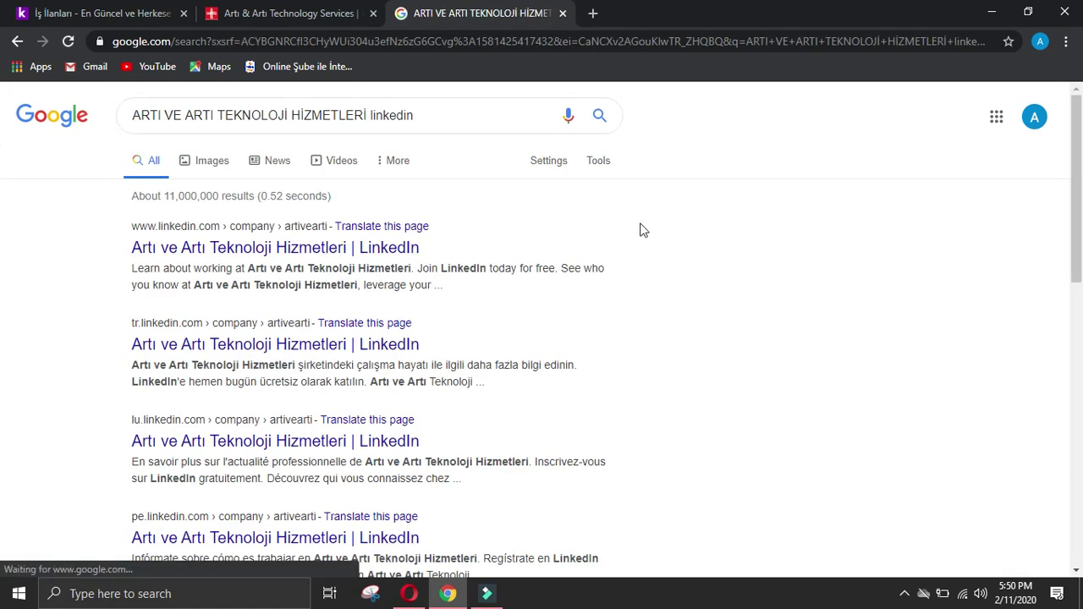
pyautogui.click(408, 248)
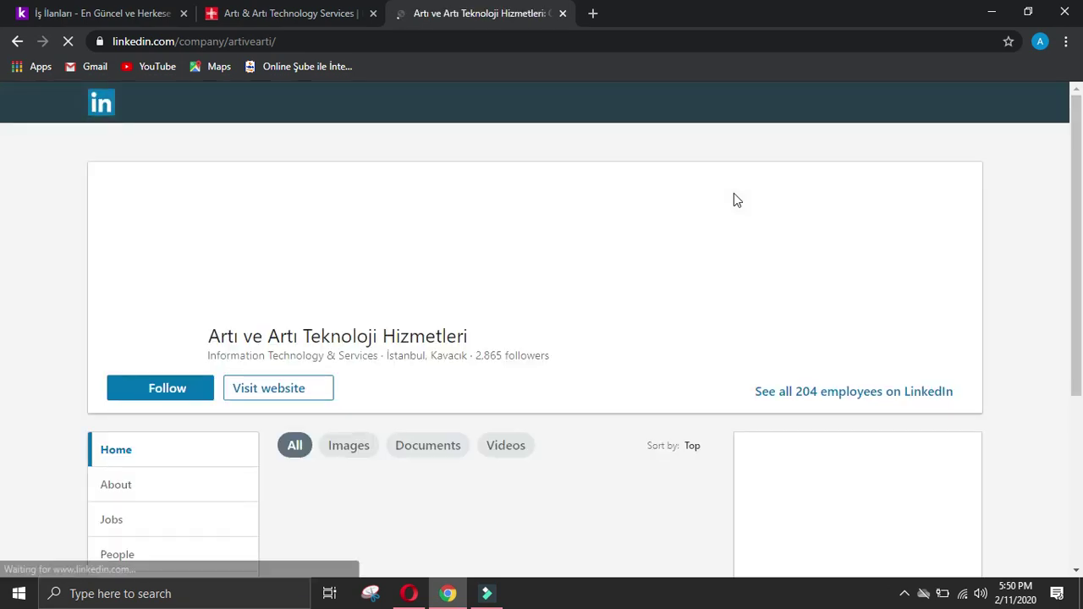
# Step: Send a connection invitation, without a note, to the deputy general manager for sales
pyautogui.scroll(-2, 196, 381)
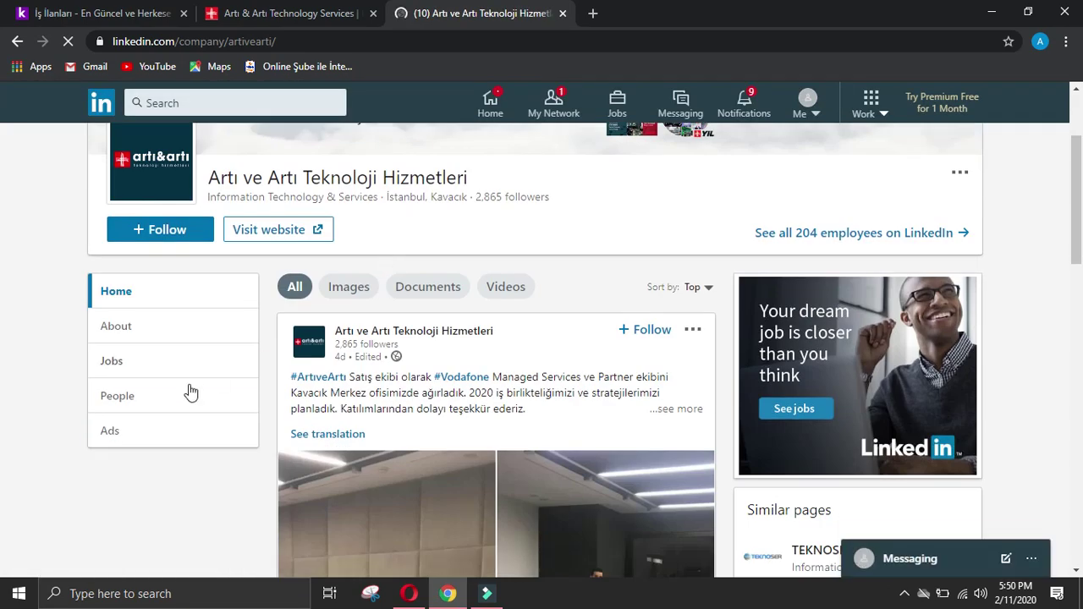
pyautogui.click(157, 399)
pyautogui.scroll(-2, 302, 275)
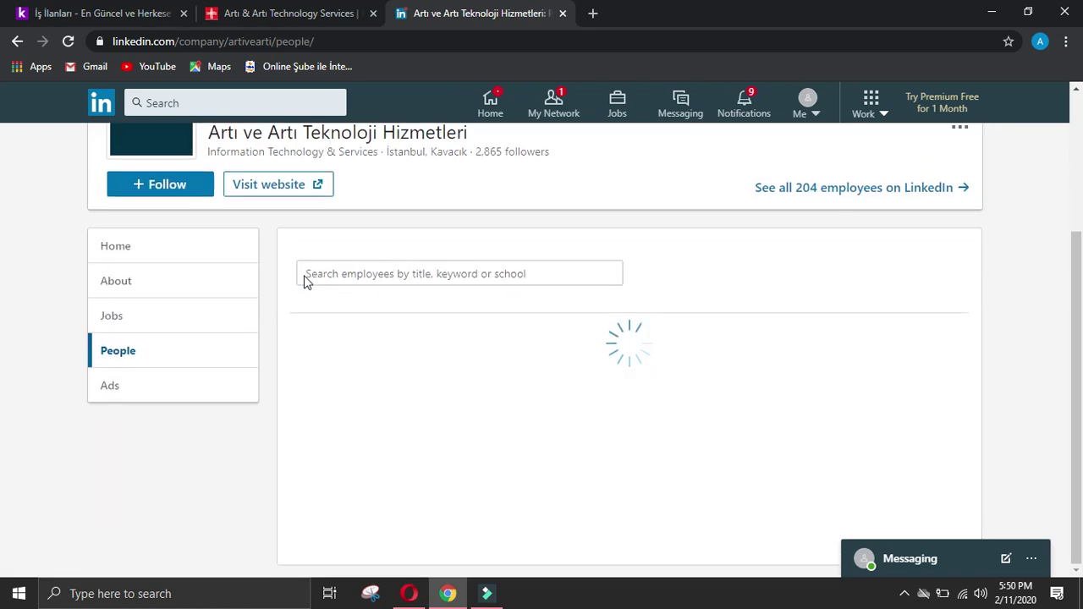
pyautogui.scroll(-5, 316, 275)
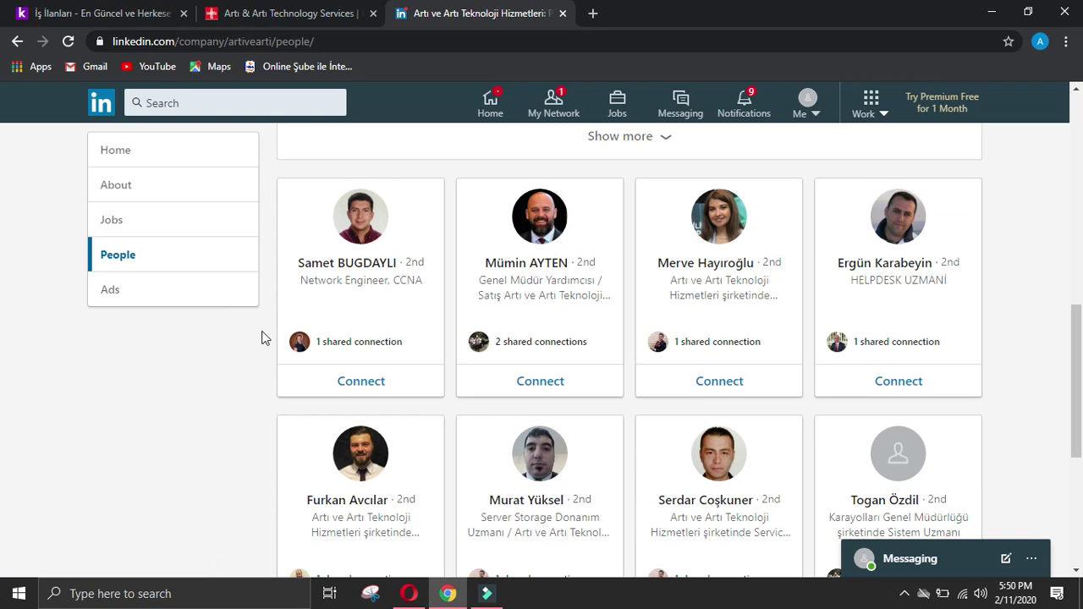
pyautogui.click(544, 237)
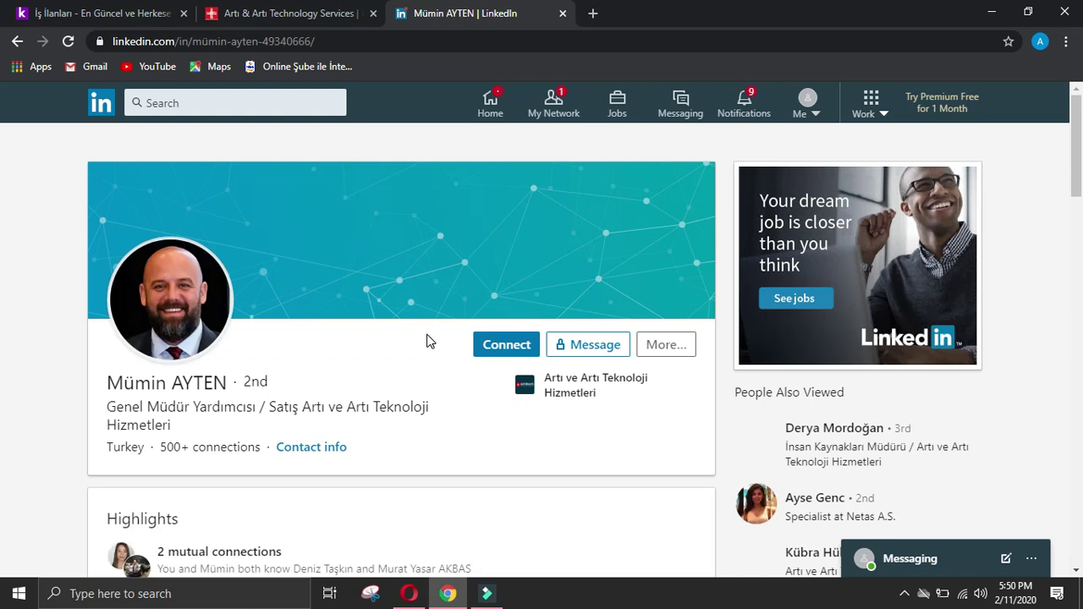
pyautogui.click(506, 354)
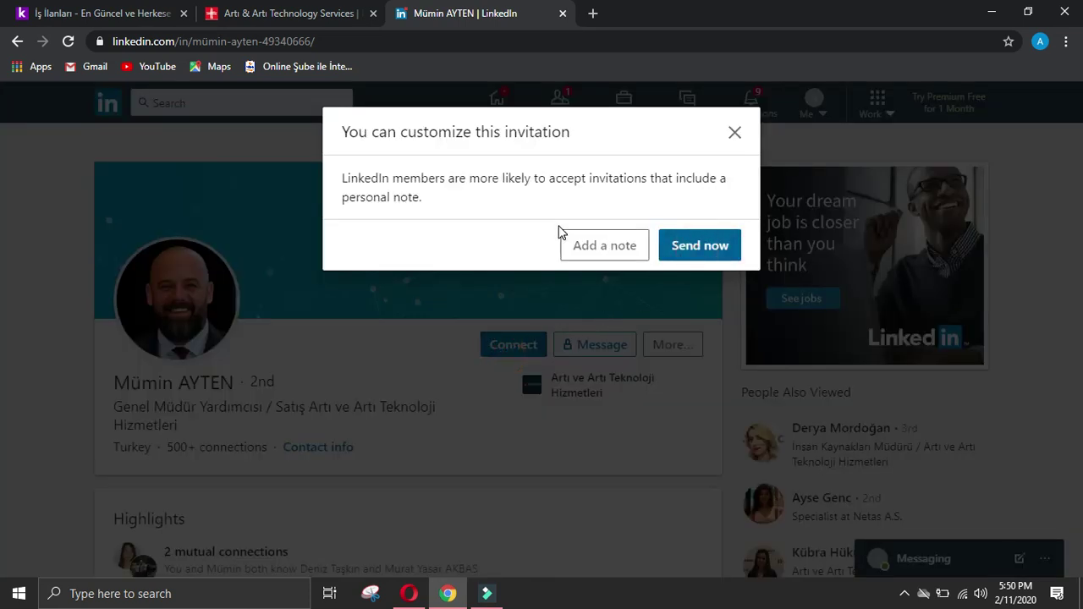
pyautogui.press('Return')
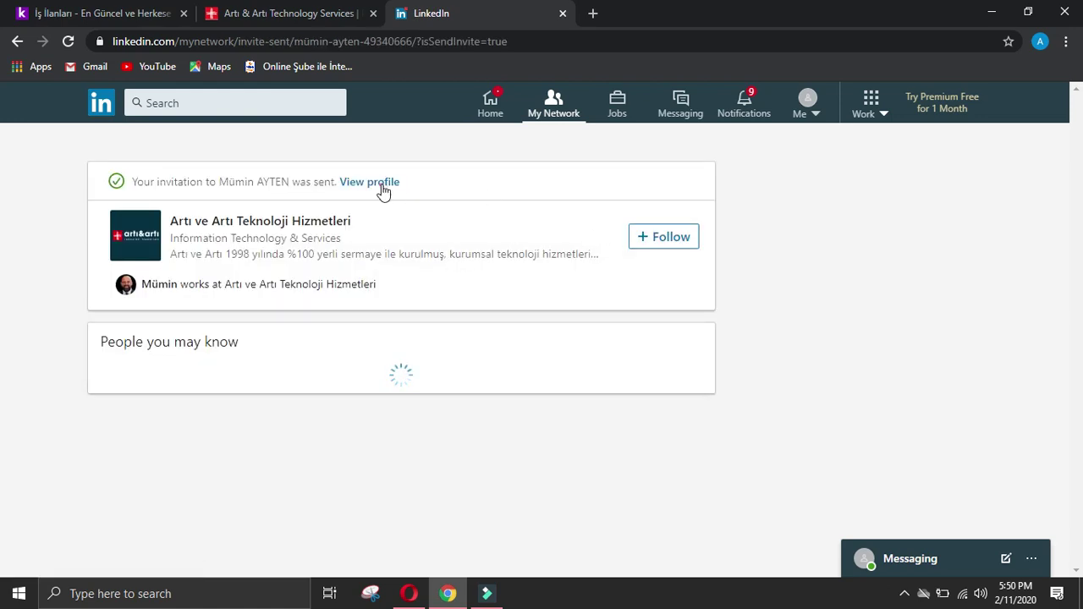
# Step: Select the manager's full name on his LinkedIn profile
pyautogui.click(382, 186)
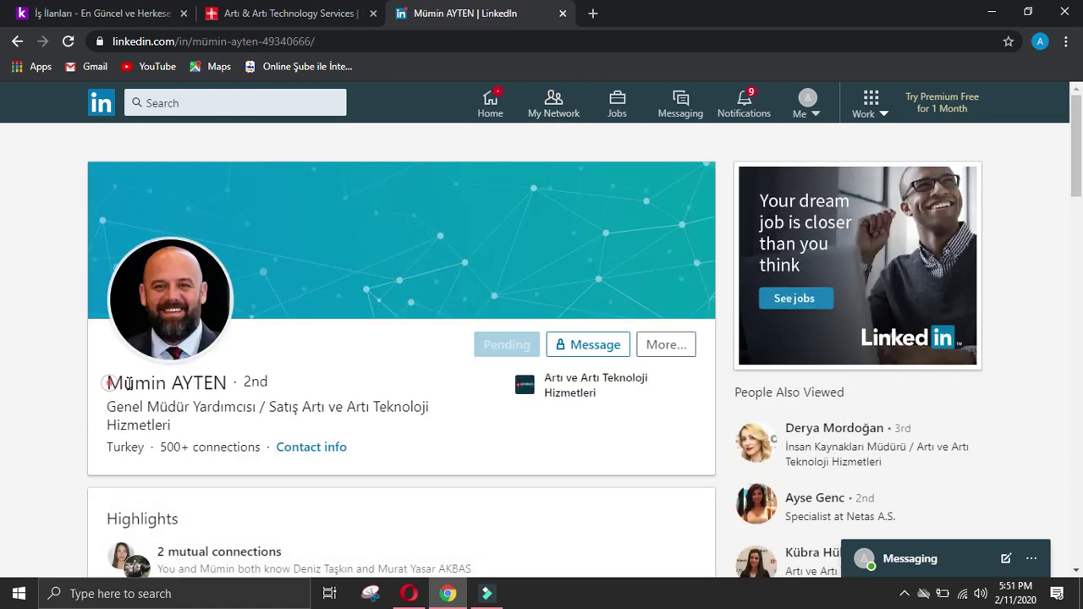
pyautogui.moveTo(108, 382); pyautogui.dragTo(222, 383)
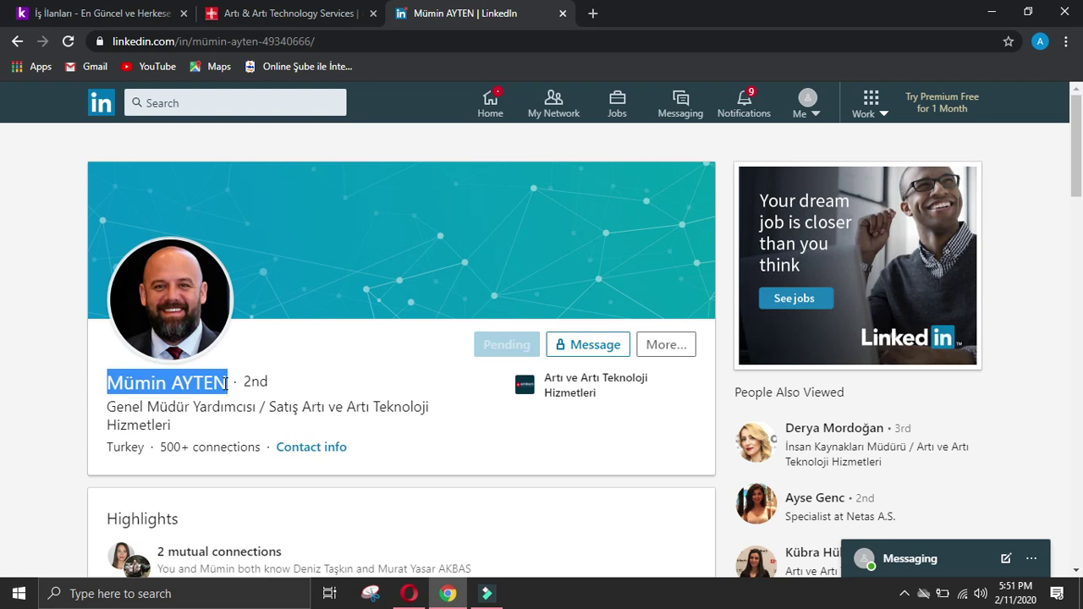
pyautogui.click(409, 593)
# Step: Paste the manager's name into Name of manager and move to Designation of manager
pyautogui.scroll(-2, 441, 483)
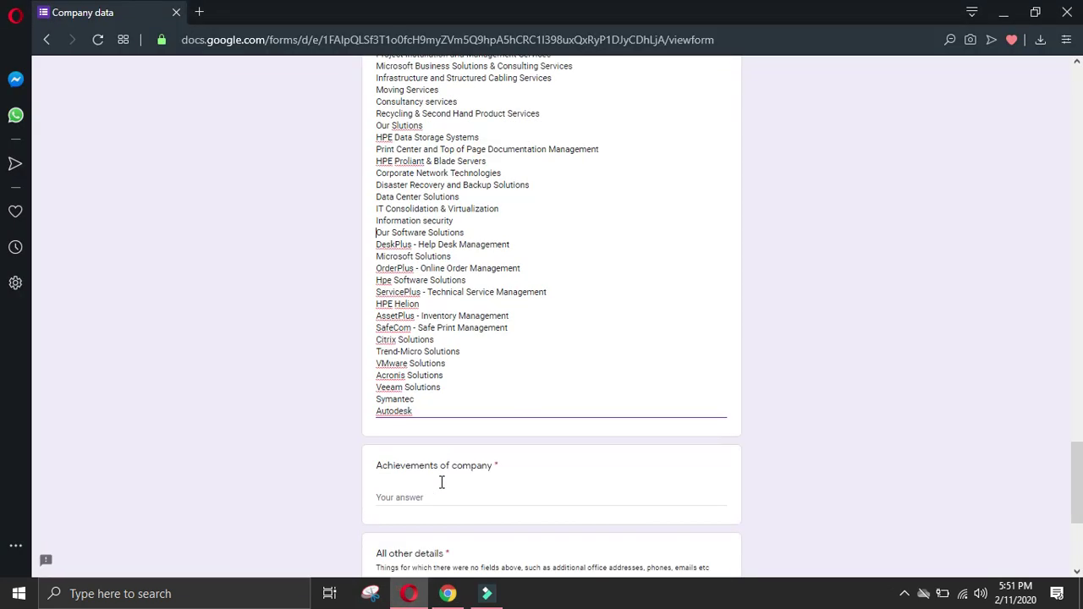
pyautogui.scroll(4, 548, 508)
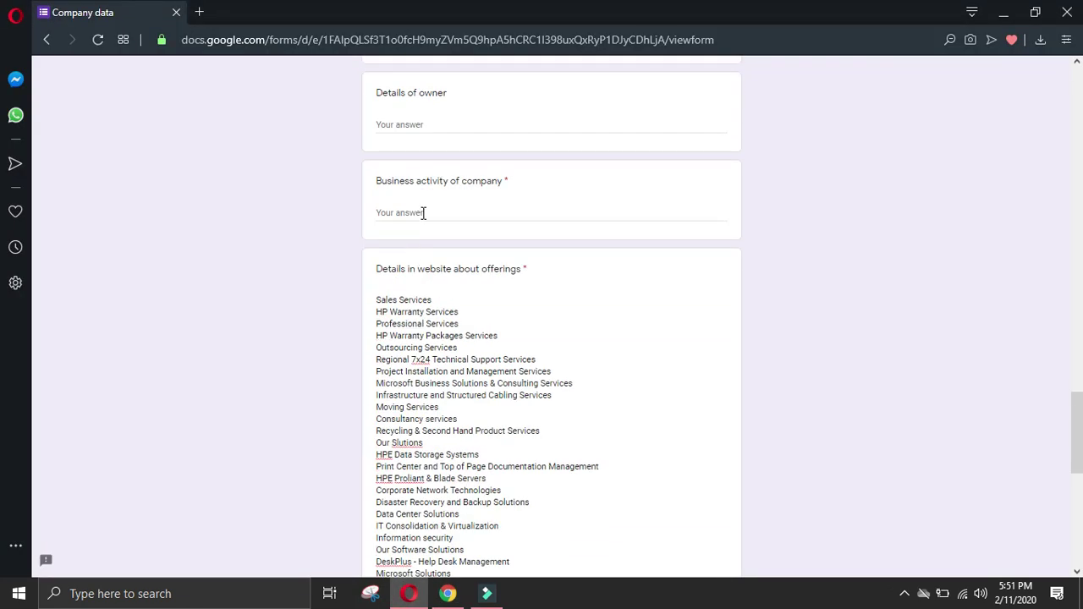
pyautogui.scroll(15, 648, 321)
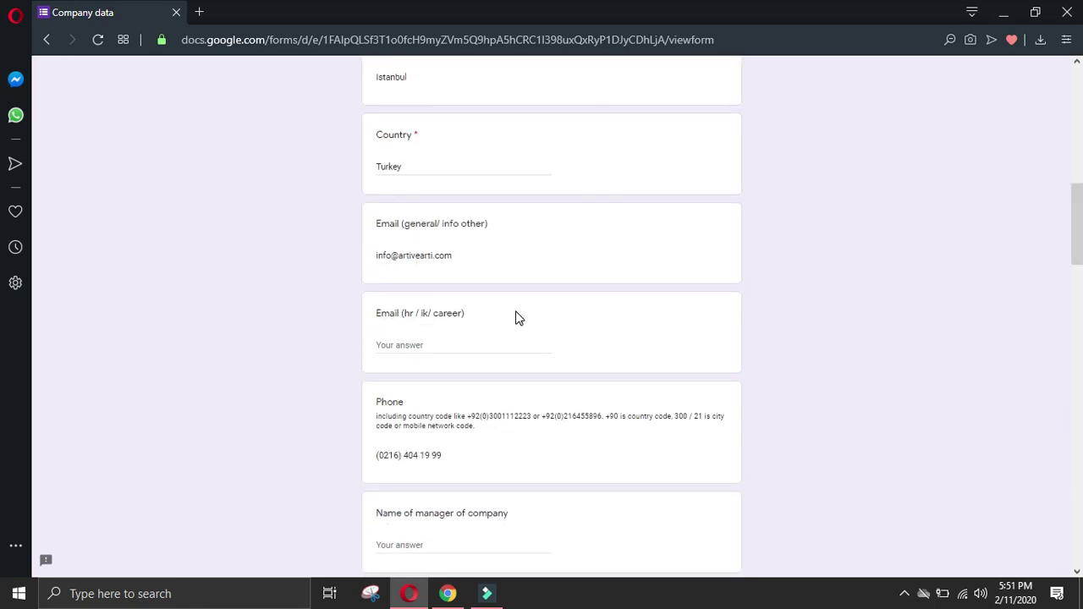
pyautogui.scroll(-2, 474, 322)
pyautogui.click(428, 389)
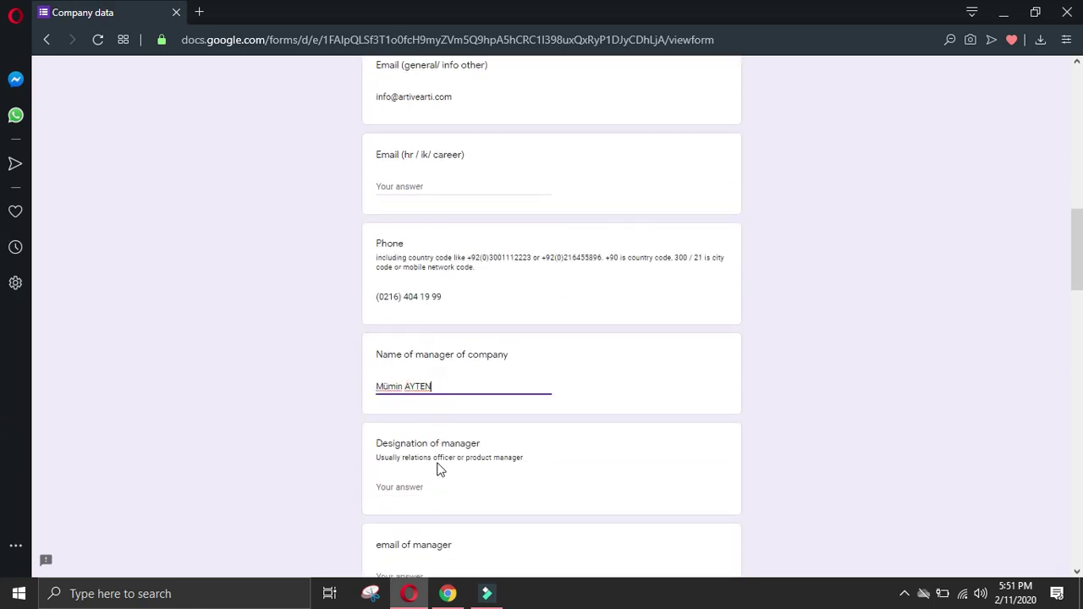
pyautogui.click(472, 483)
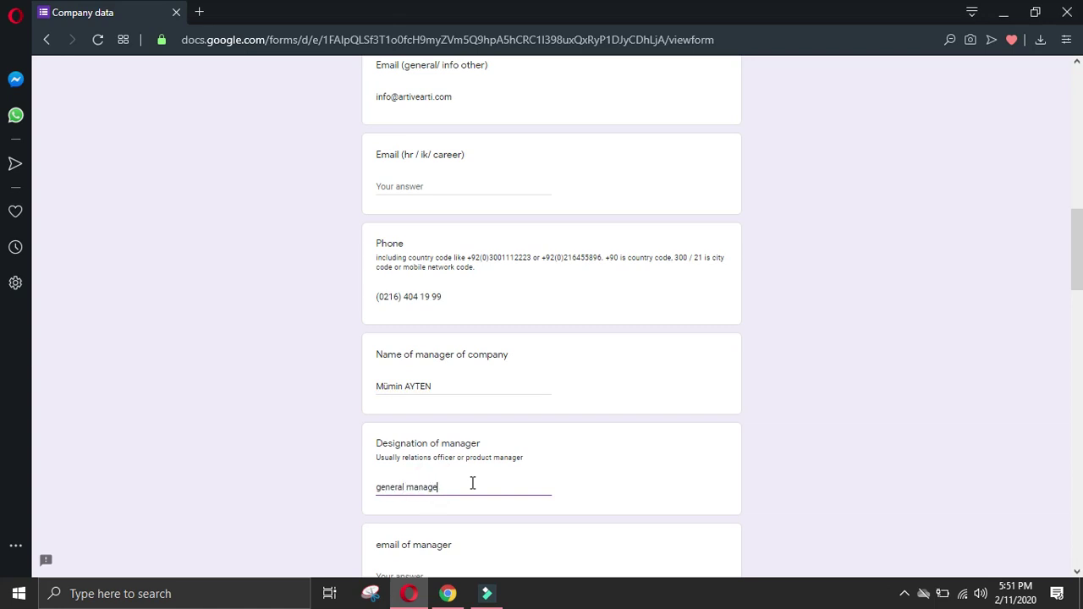
# Step: Copy the Experience heading from the manager's LinkedIn profile and enter '-' for his phone
pyautogui.click(448, 593)
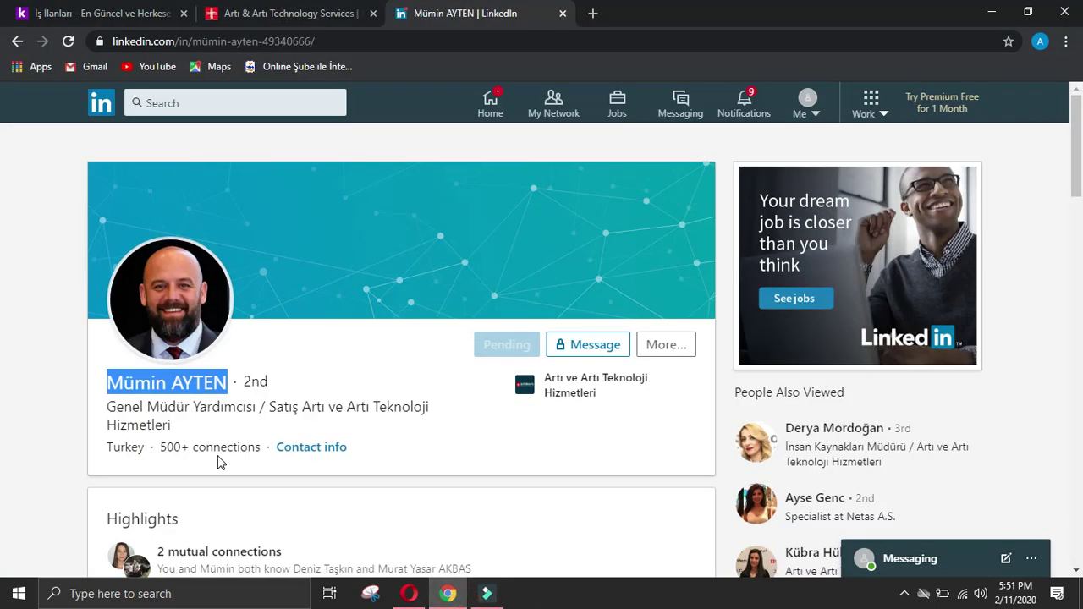
pyautogui.scroll(-4, 218, 456)
pyautogui.scroll(-4, 121, 435)
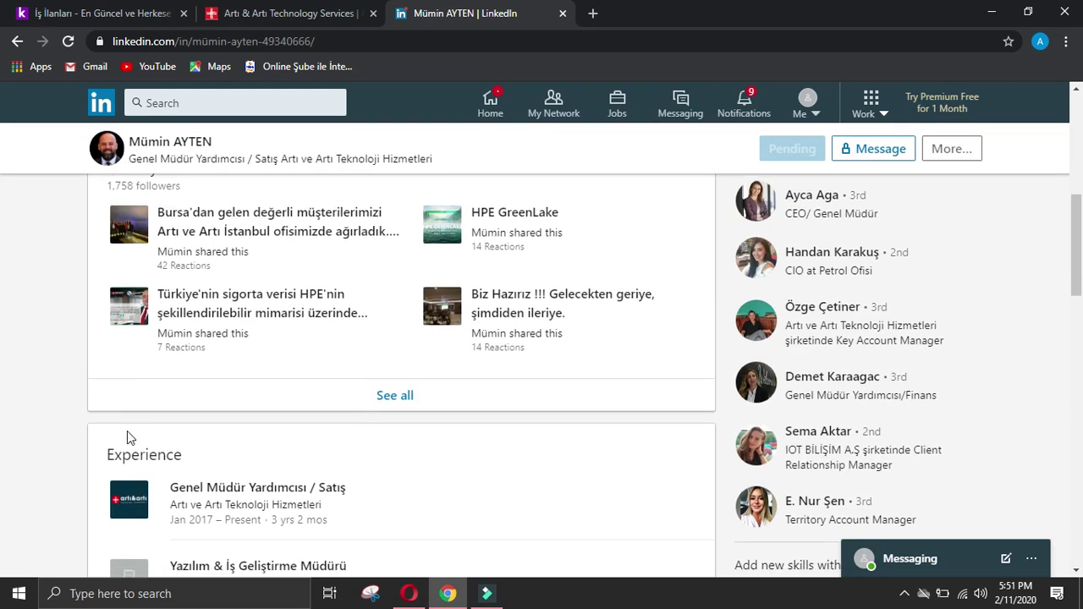
pyautogui.moveTo(105, 305); pyautogui.dragTo(204, 303)
pyautogui.hotkey('ctrl', 'c')
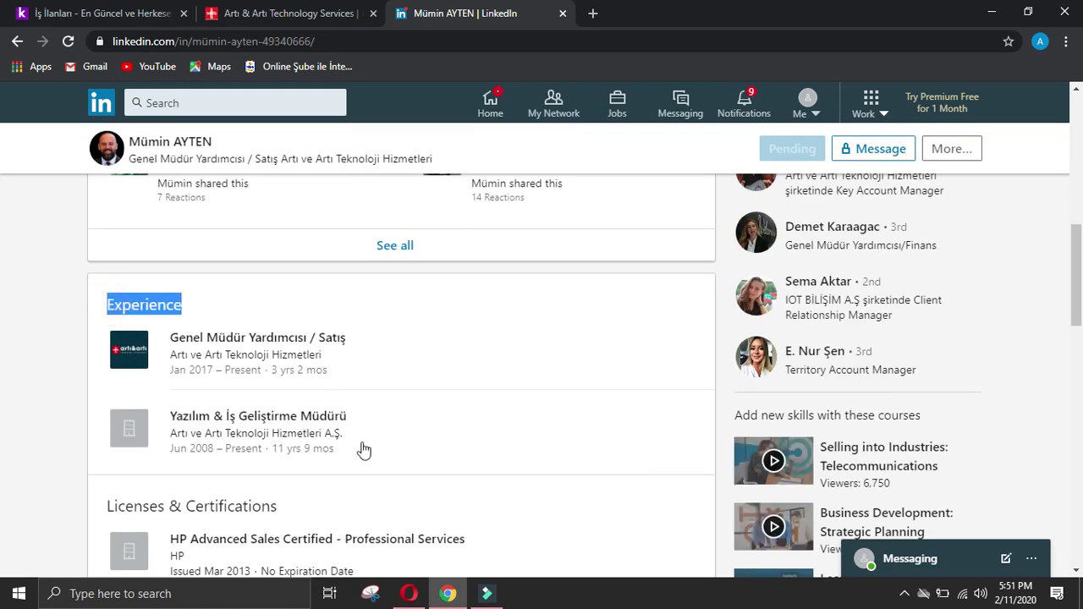
pyautogui.click(411, 596)
pyautogui.scroll(-4, 435, 525)
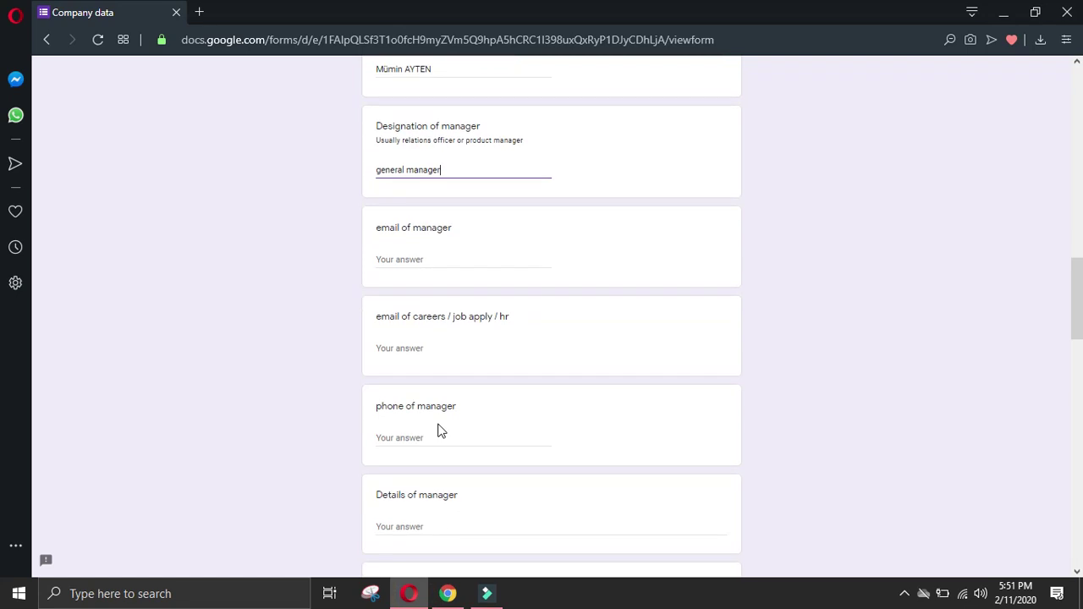
pyautogui.write('-')
# Step: Paste the Experience heading and the first Artı ve Artı job title into Details of manager
pyautogui.scroll(-2, 445, 445)
pyautogui.click(442, 365)
pyautogui.hotkey('ctrl', 'v')
pyautogui.click(447, 594)
pyautogui.click(19, 372)
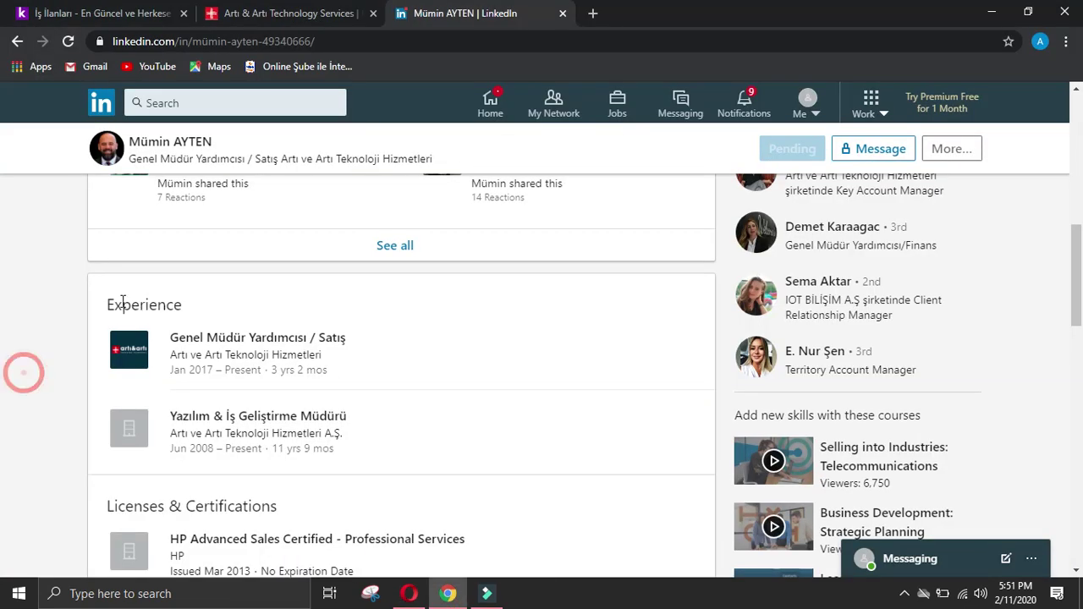
pyautogui.doubleClick(179, 336)
pyautogui.moveTo(180, 337); pyautogui.dragTo(351, 356)
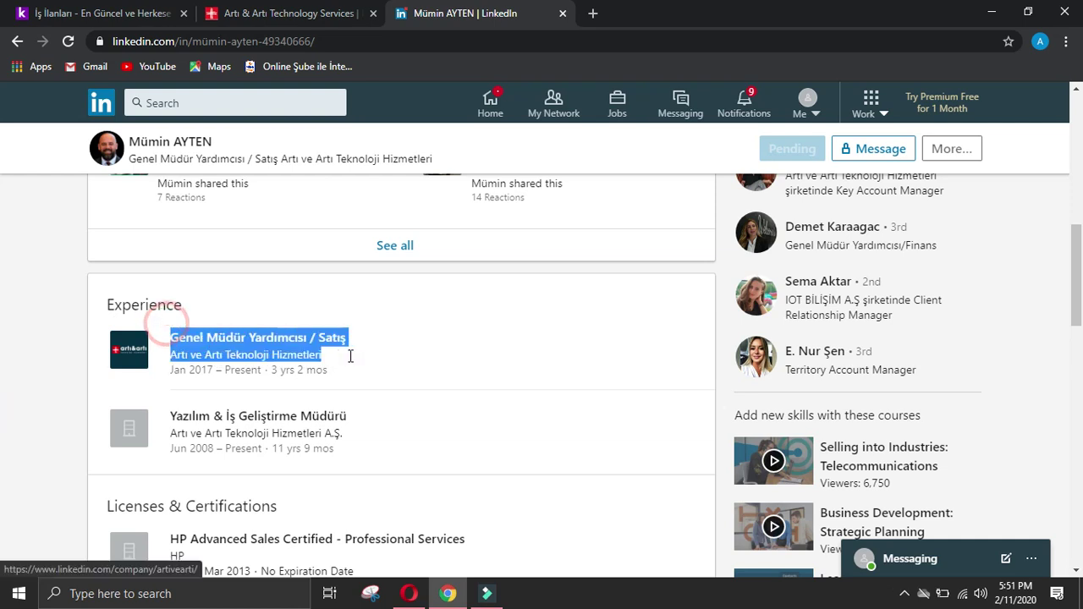
pyautogui.hotkey('ctrl', 'c')
pyautogui.click(409, 593)
pyautogui.hotkey('ctrl', 'v')
pyautogui.press('Return')
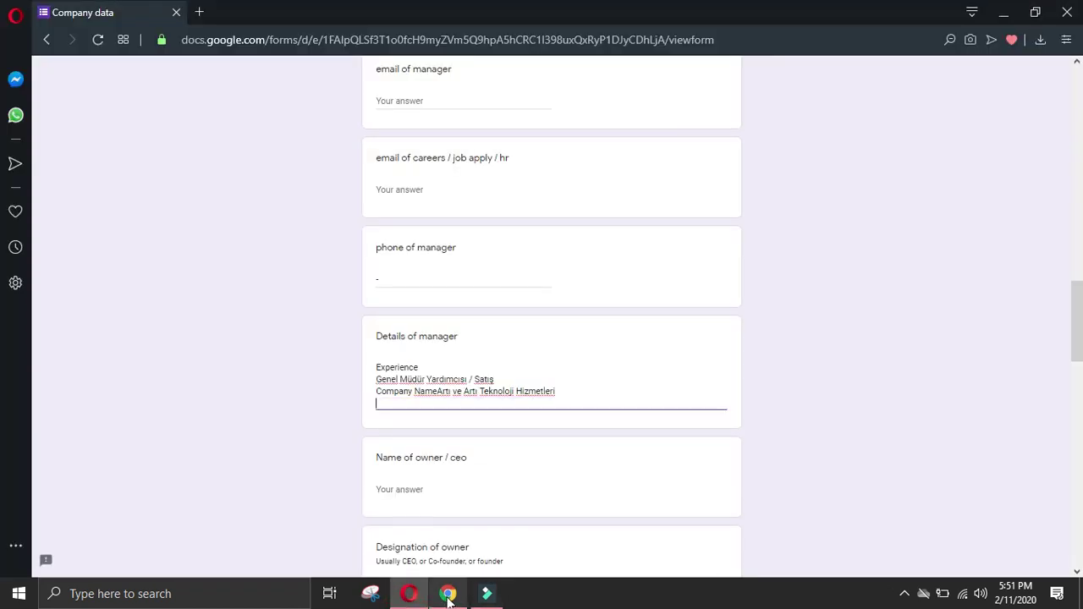
# Step: Add the second job's title and company to Details of manager, joining the lines with Backspace
pyautogui.click(448, 593)
pyautogui.click(26, 360)
pyautogui.moveTo(172, 415); pyautogui.dragTo(430, 428)
pyautogui.hotkey('ctrl', 'c')
pyautogui.click(409, 593)
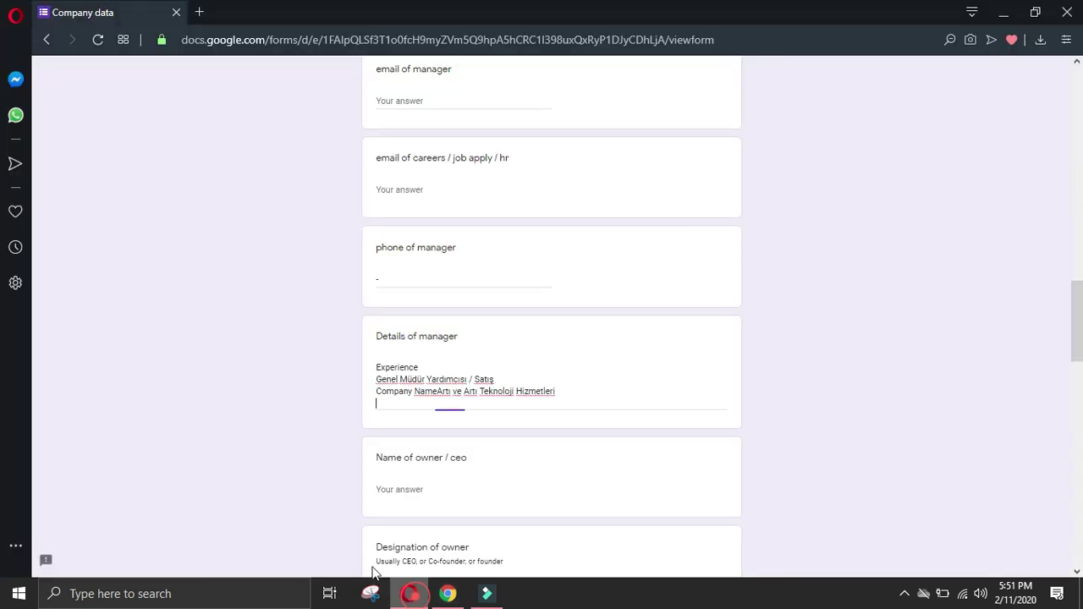
pyautogui.hotkey('ctrl', 'v')
pyautogui.click(378, 415)
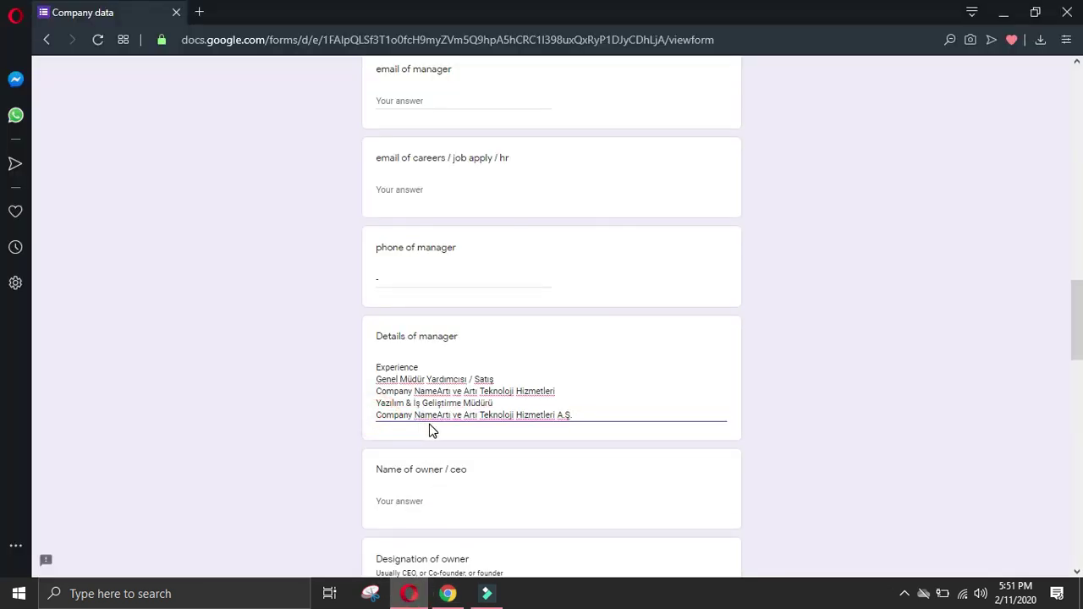
pyautogui.press('BackSpace')
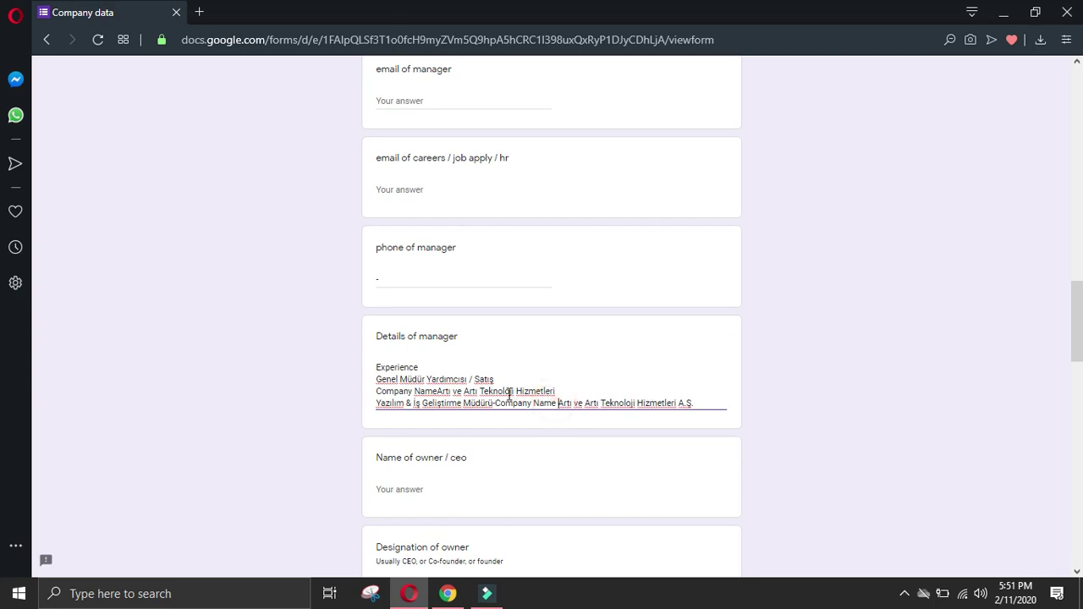
pyautogui.click(438, 392)
pyautogui.click(699, 402)
# Step: Go back from the manager's profile to the Artı ve Artı People page with 204 employees
pyautogui.click(448, 594)
pyautogui.scroll(-4, 4, 446)
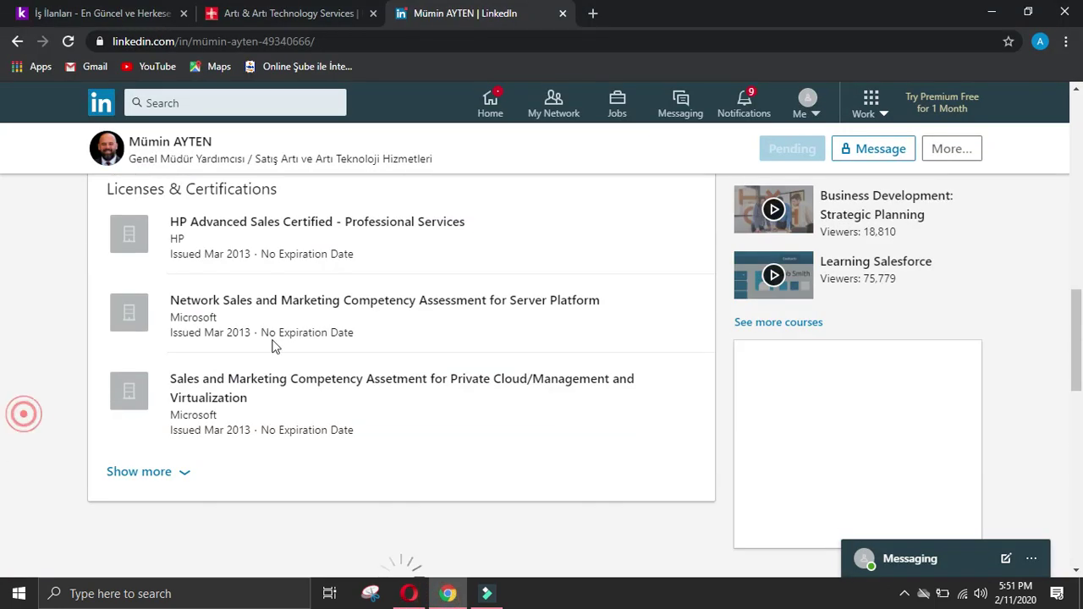
pyautogui.scroll(15, 25, 412)
pyautogui.click(17, 40)
pyautogui.click(17, 41)
pyautogui.click(18, 42)
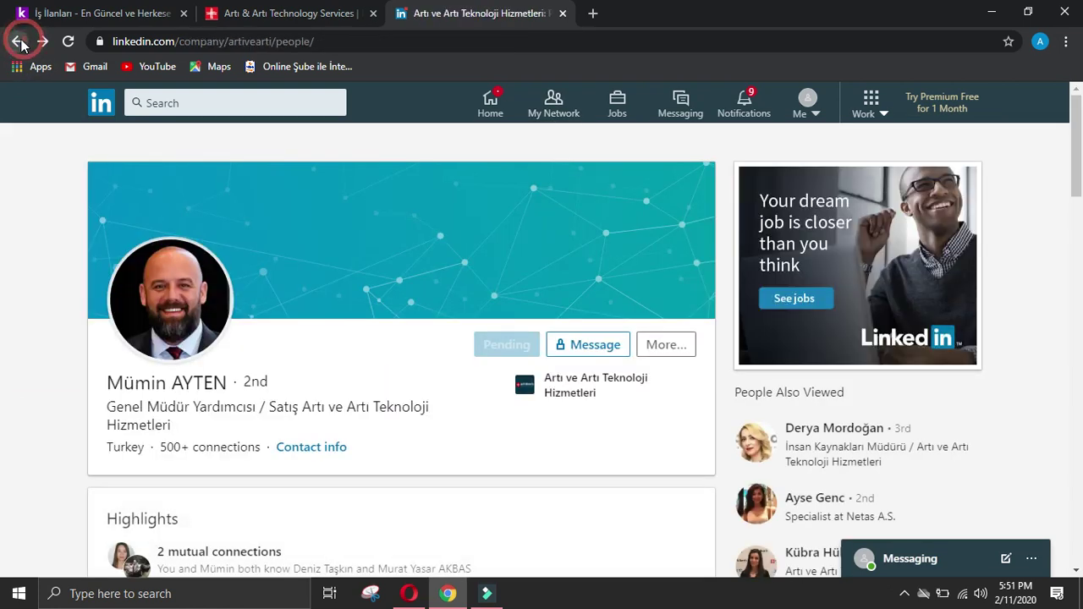
pyautogui.scroll(-9, 377, 280)
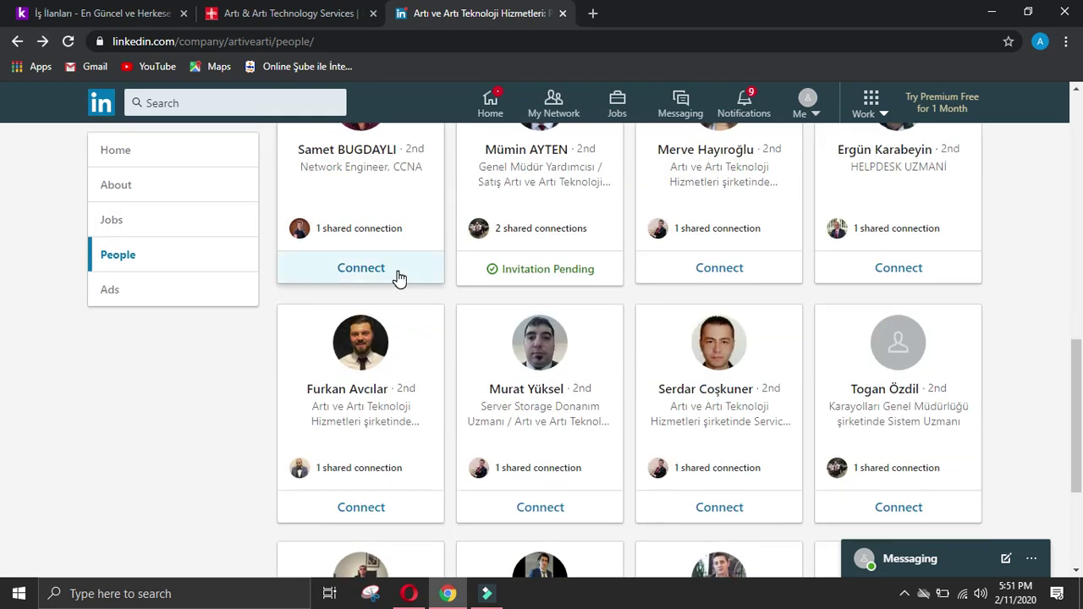
pyautogui.scroll(-2, 398, 278)
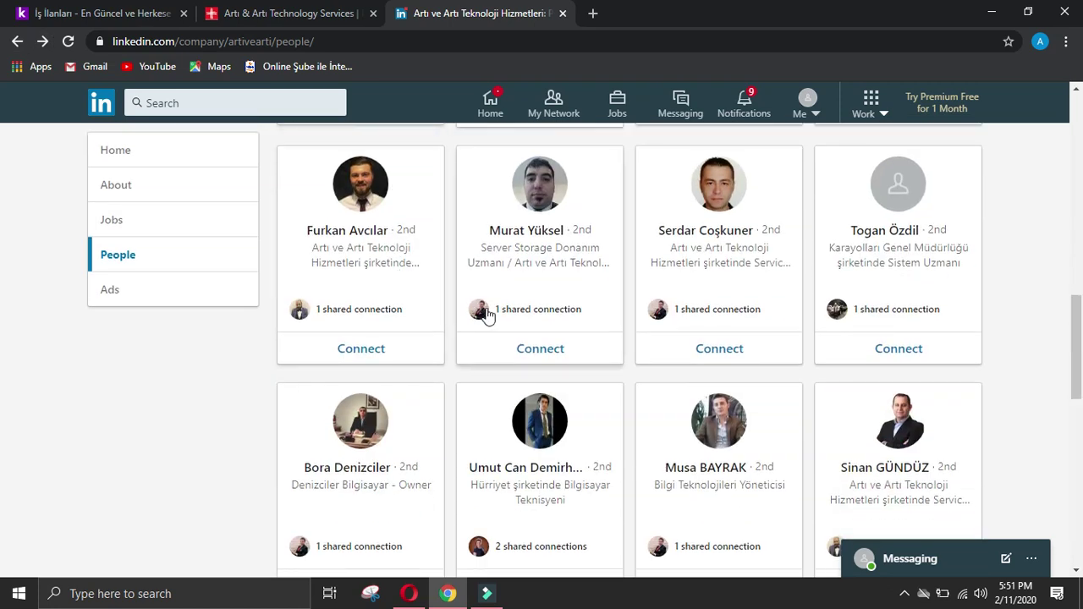
pyautogui.scroll(-2, 501, 313)
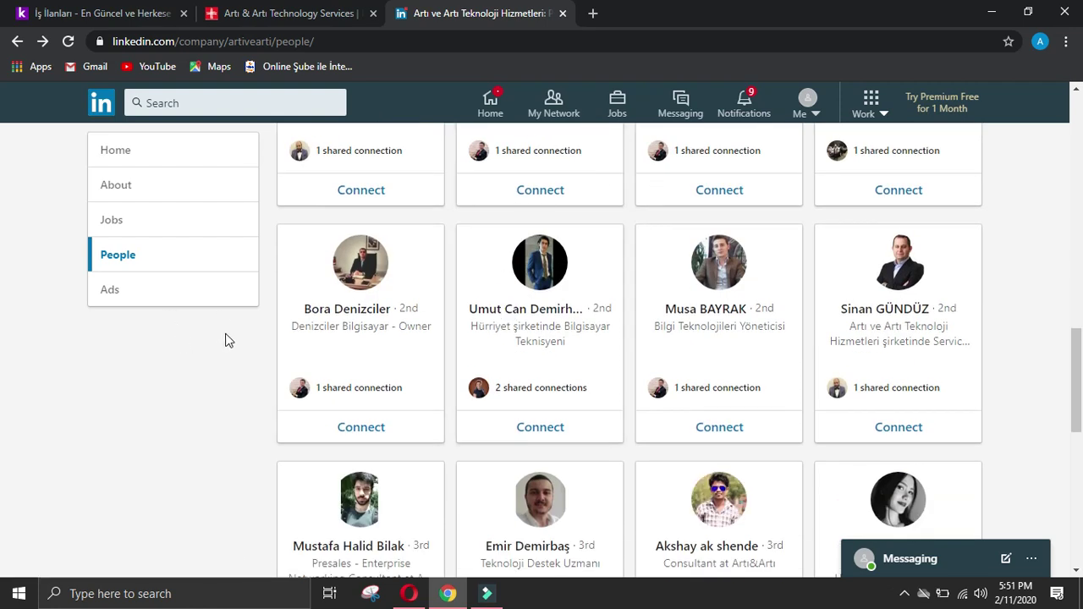
# Step: View the Denizciler Bilgisayar owner's profile and Experience, then return to the employee list
pyautogui.click(370, 269)
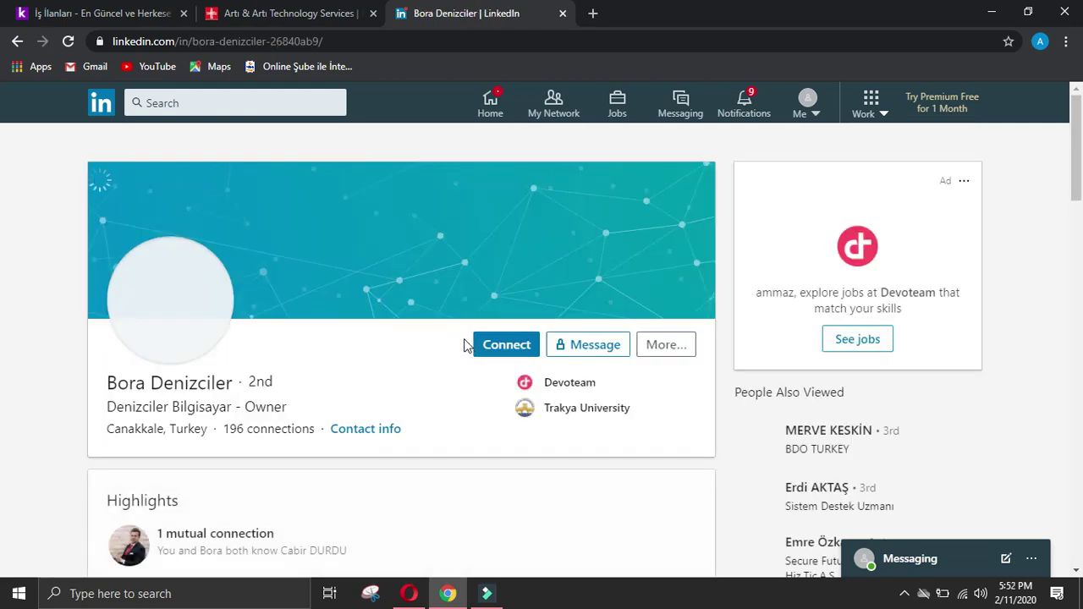
pyautogui.scroll(-4, 470, 344)
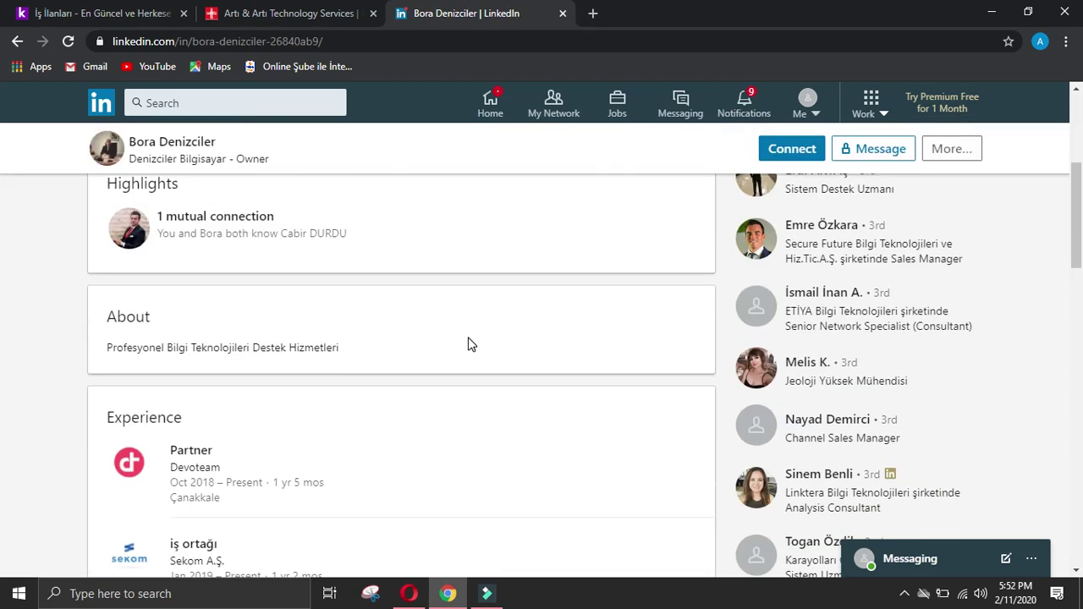
pyautogui.scroll(-2, 471, 344)
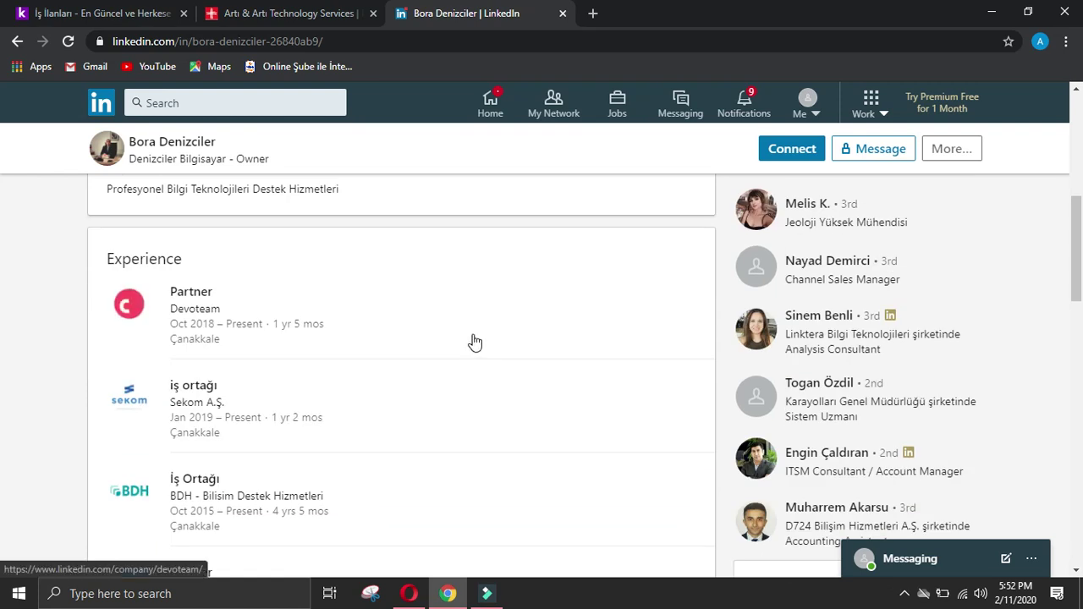
pyautogui.scroll(-2, 474, 342)
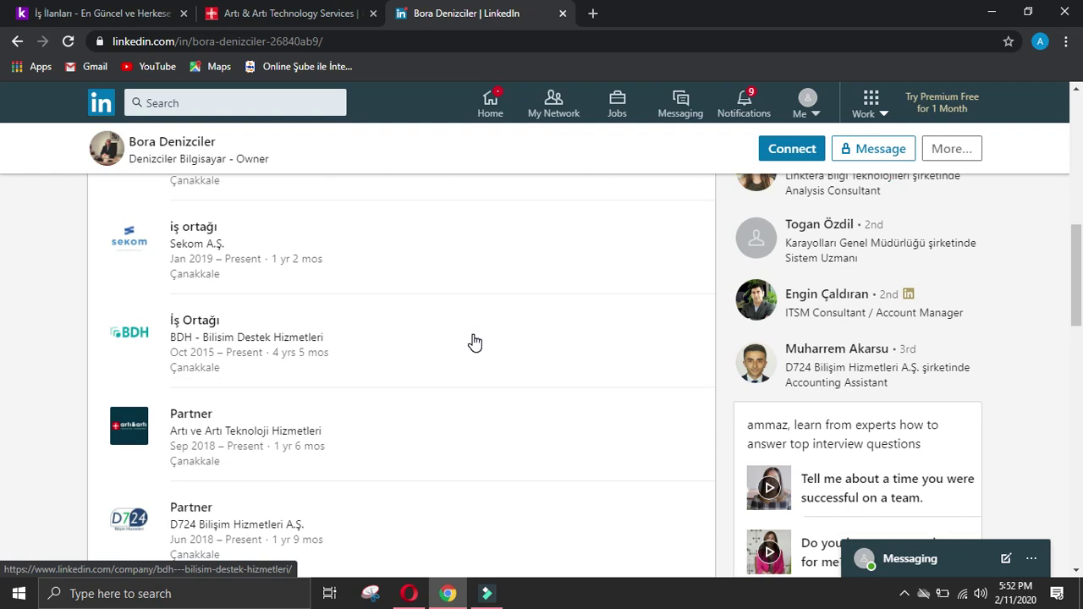
pyautogui.scroll(-2, 474, 342)
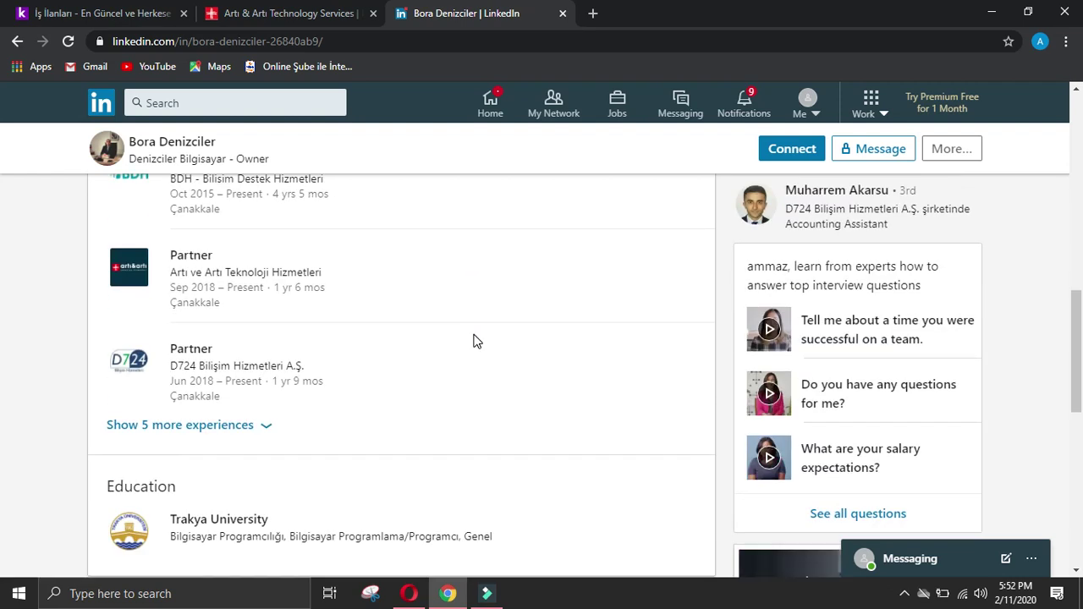
pyautogui.scroll(10, 479, 334)
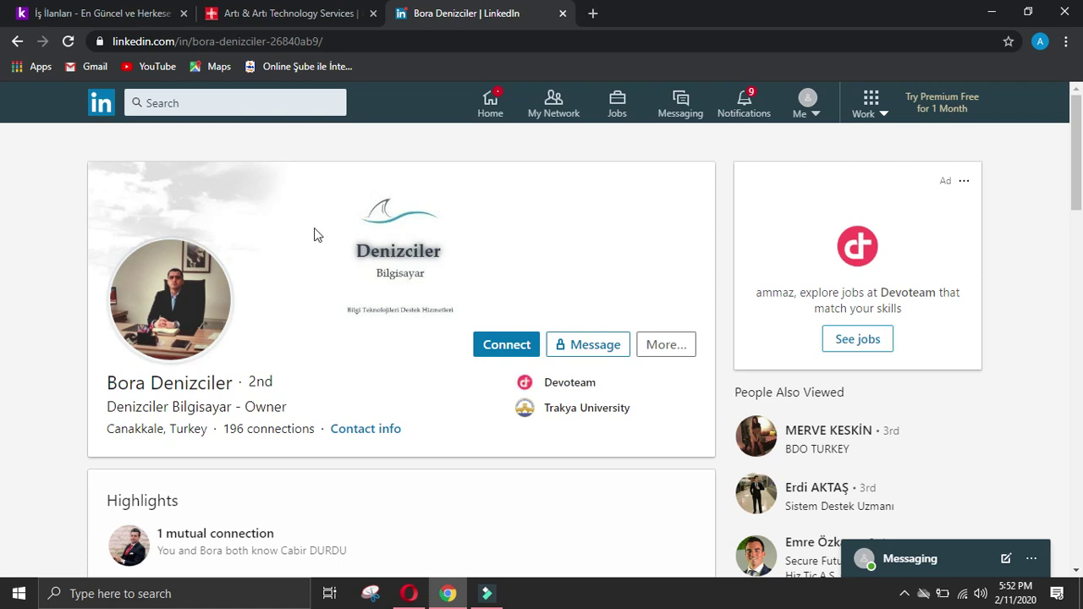
pyautogui.click(18, 44)
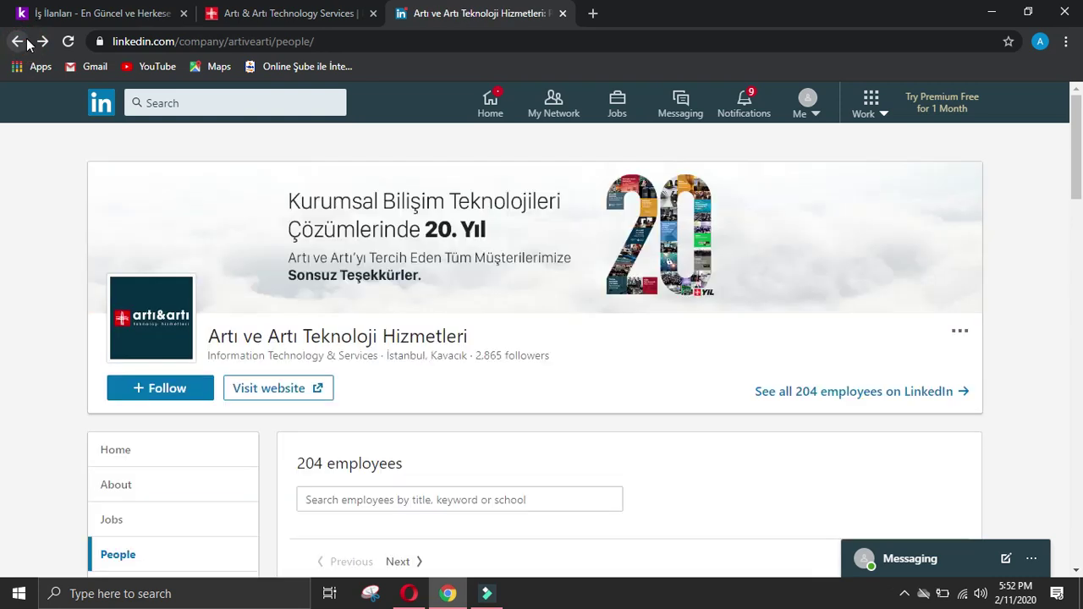
# Step: Scroll down the Artı ve Artı People page, loading employees like Key Account Manager and Bölge Satış Müdürü
pyautogui.scroll(-15, 479, 392)
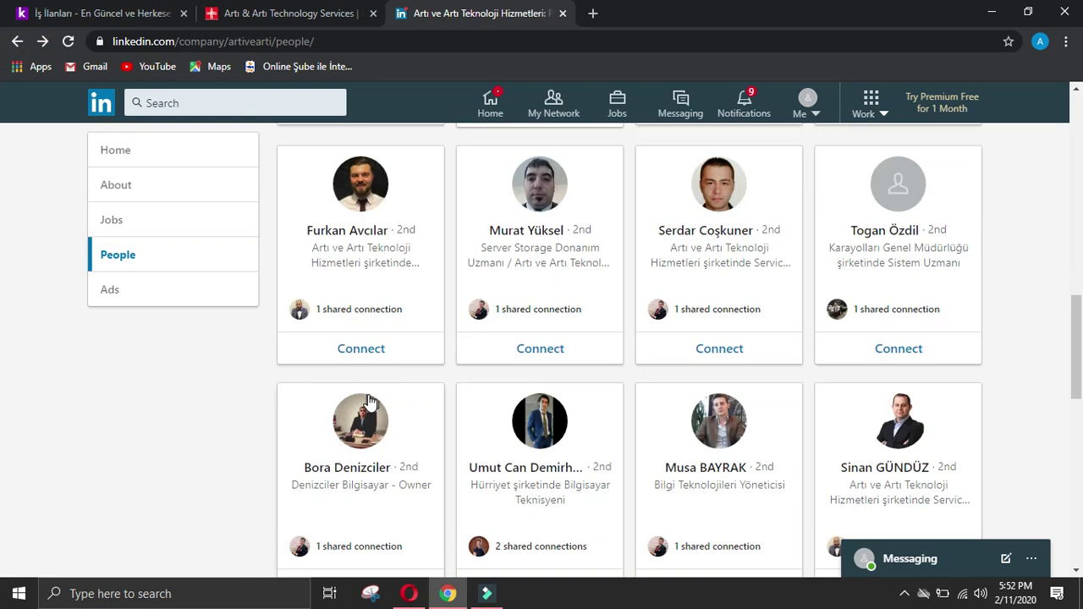
pyautogui.scroll(-2, 374, 398)
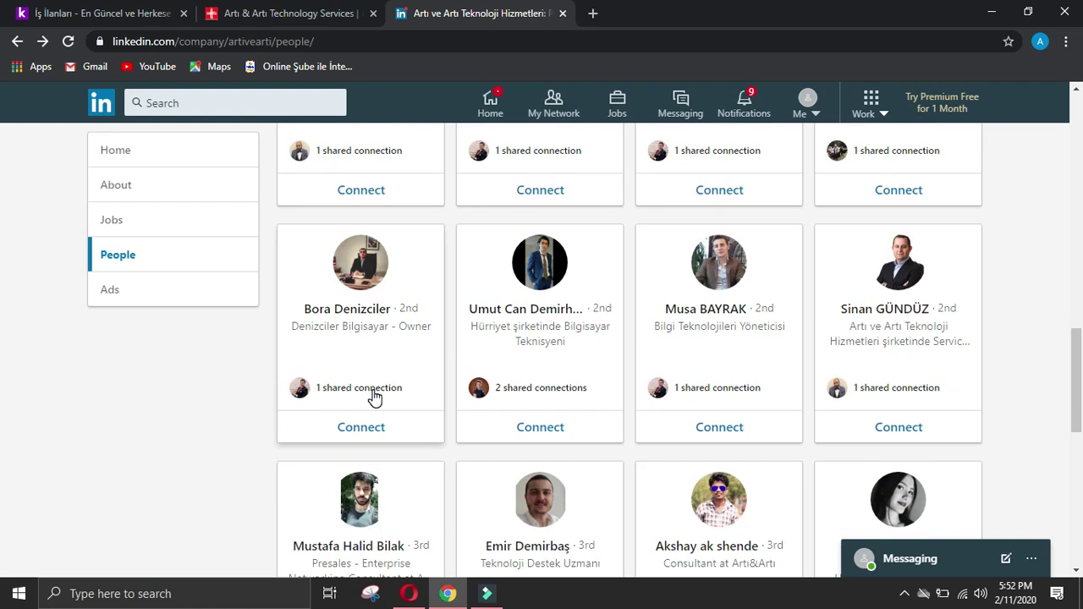
pyautogui.scroll(-2, 374, 398)
pyautogui.scroll(-4, 166, 416)
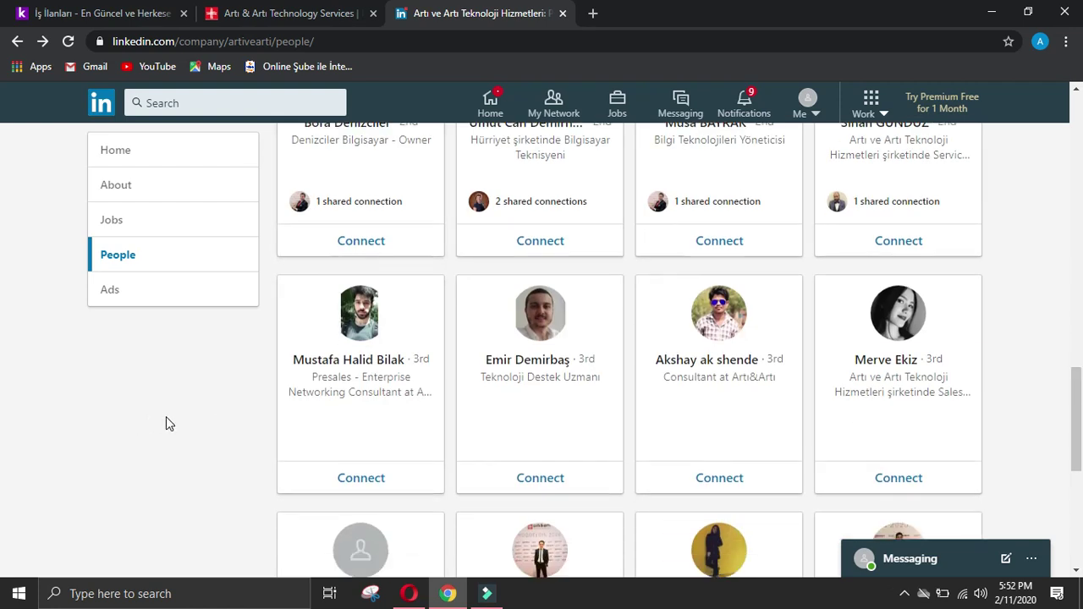
pyautogui.scroll(-2, 172, 421)
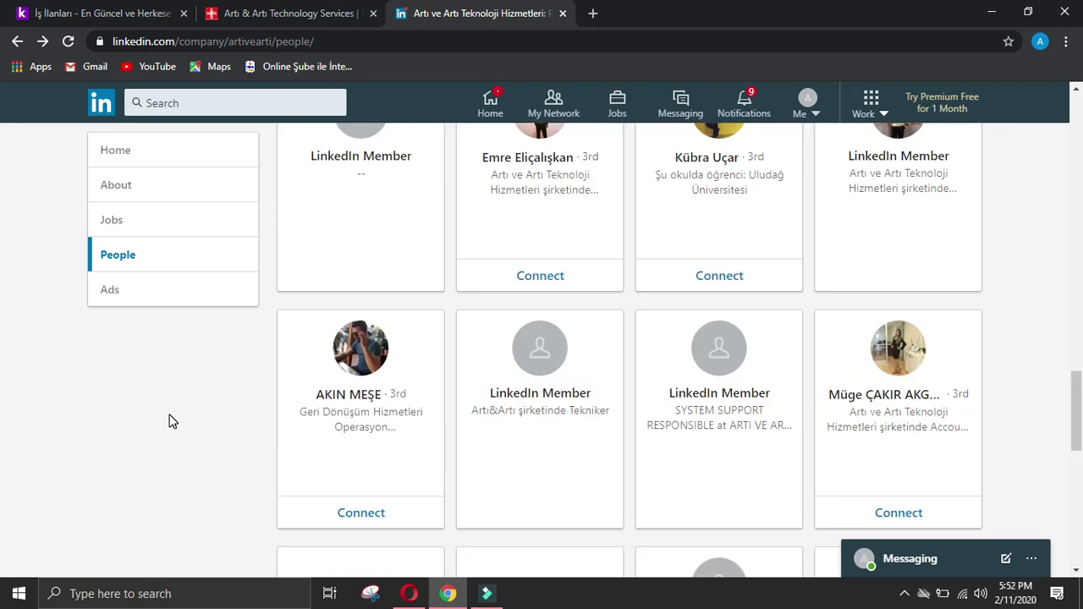
pyautogui.scroll(-4, 169, 421)
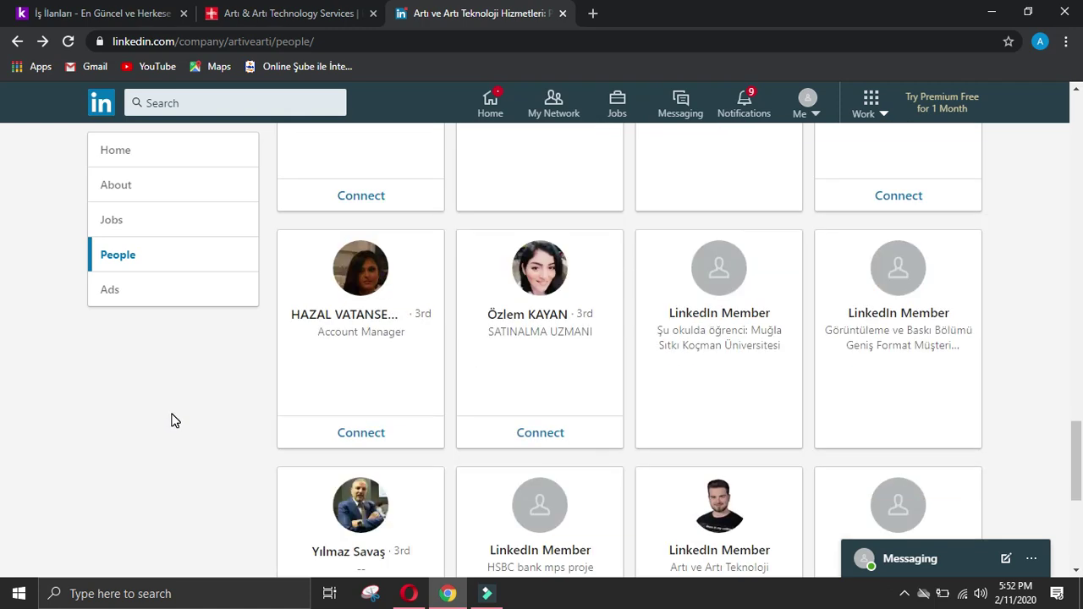
pyautogui.scroll(-2, 173, 420)
pyautogui.scroll(-3, 172, 421)
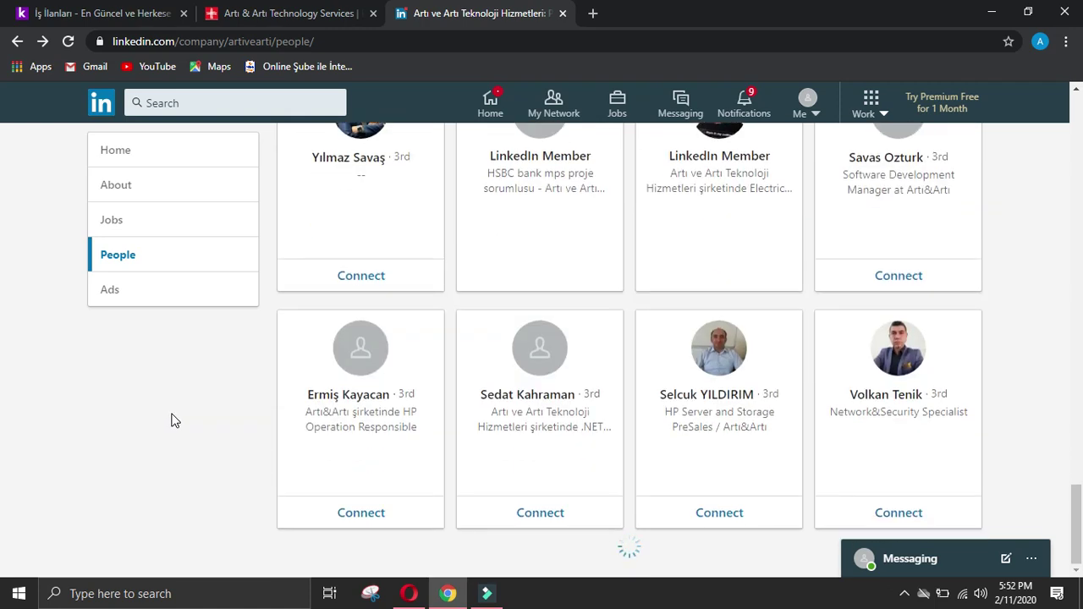
pyautogui.scroll(-6, 172, 420)
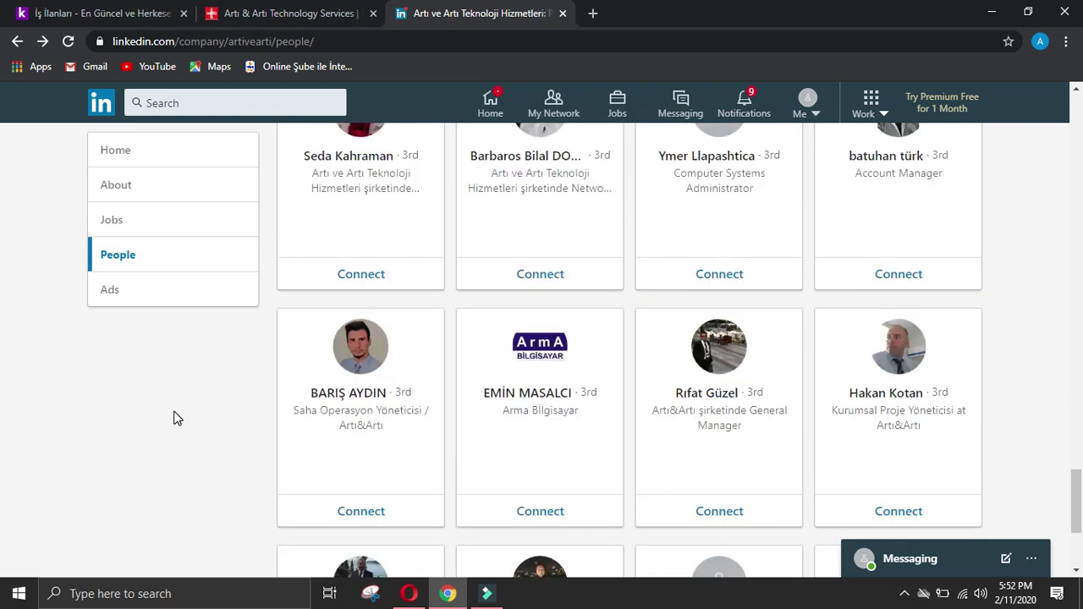
pyautogui.scroll(-3, 174, 417)
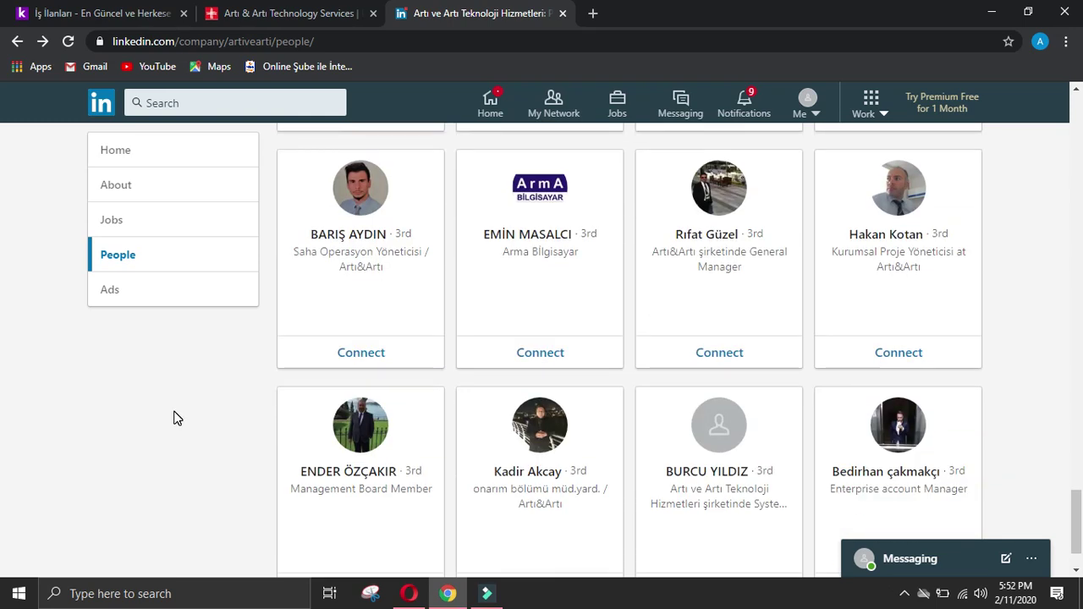
pyautogui.scroll(-4, 174, 417)
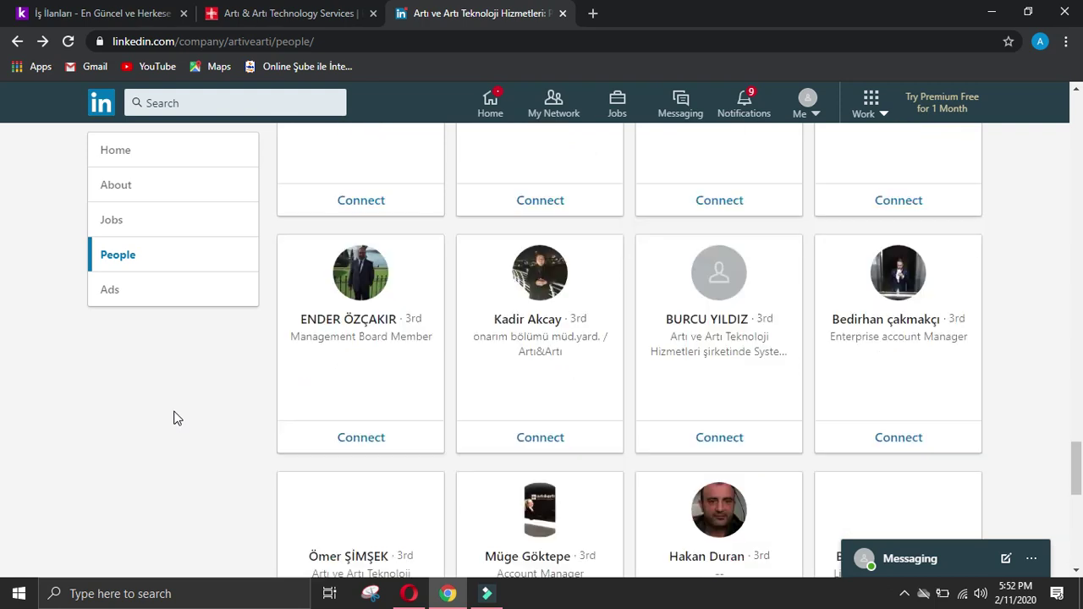
pyautogui.scroll(-4, 177, 417)
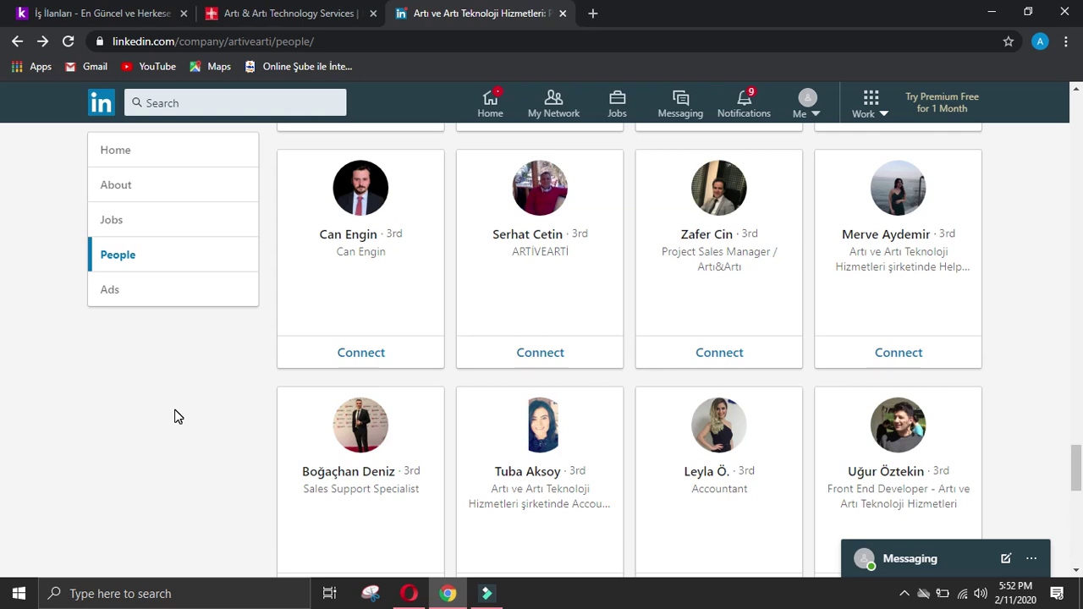
pyautogui.scroll(-2, 177, 416)
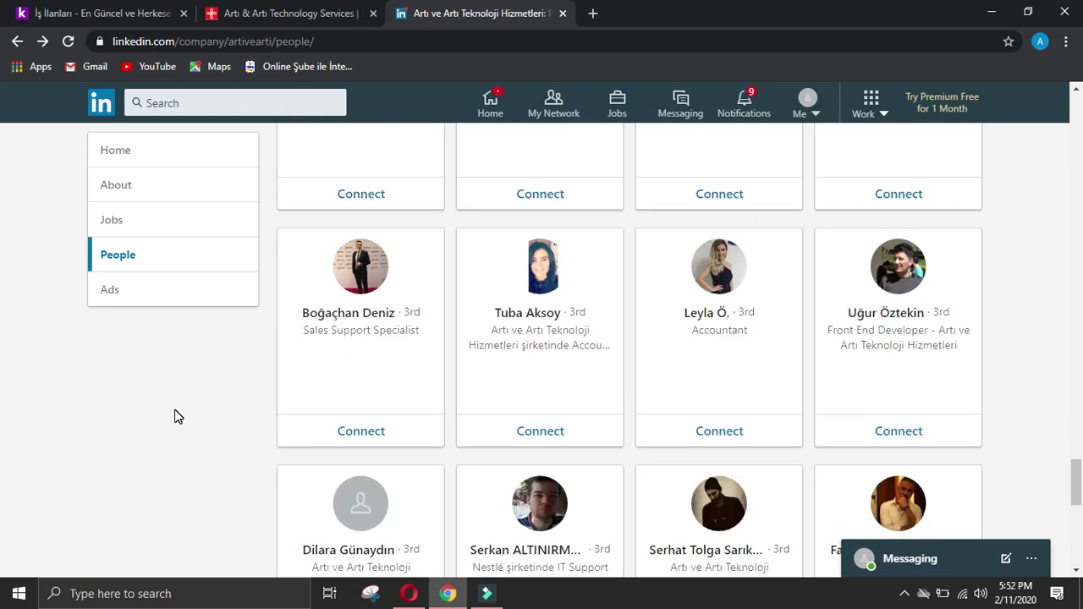
pyautogui.scroll(-2, 176, 416)
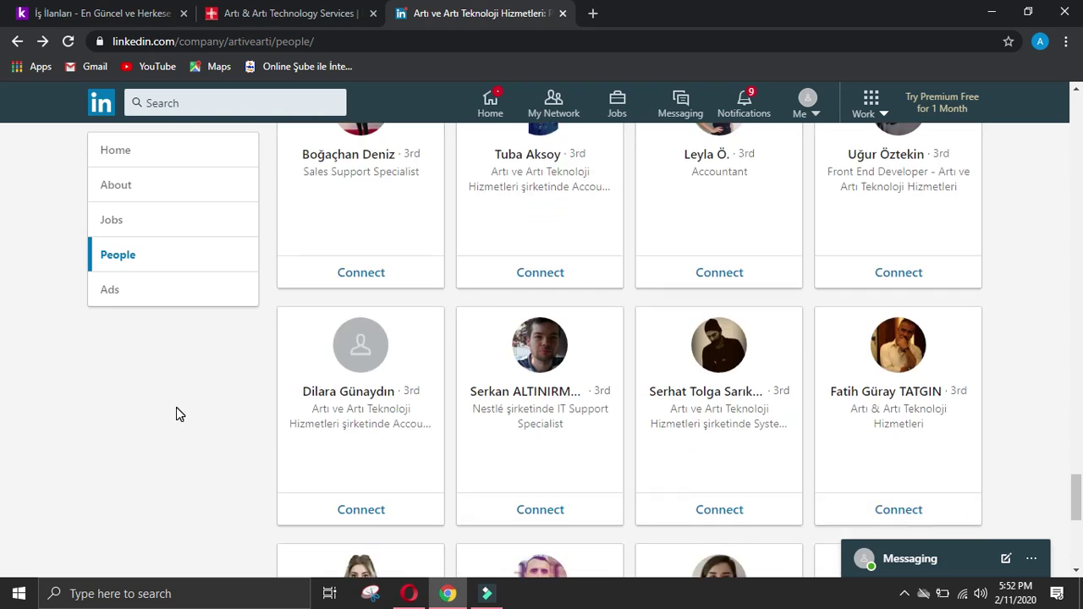
pyautogui.scroll(-6, 176, 414)
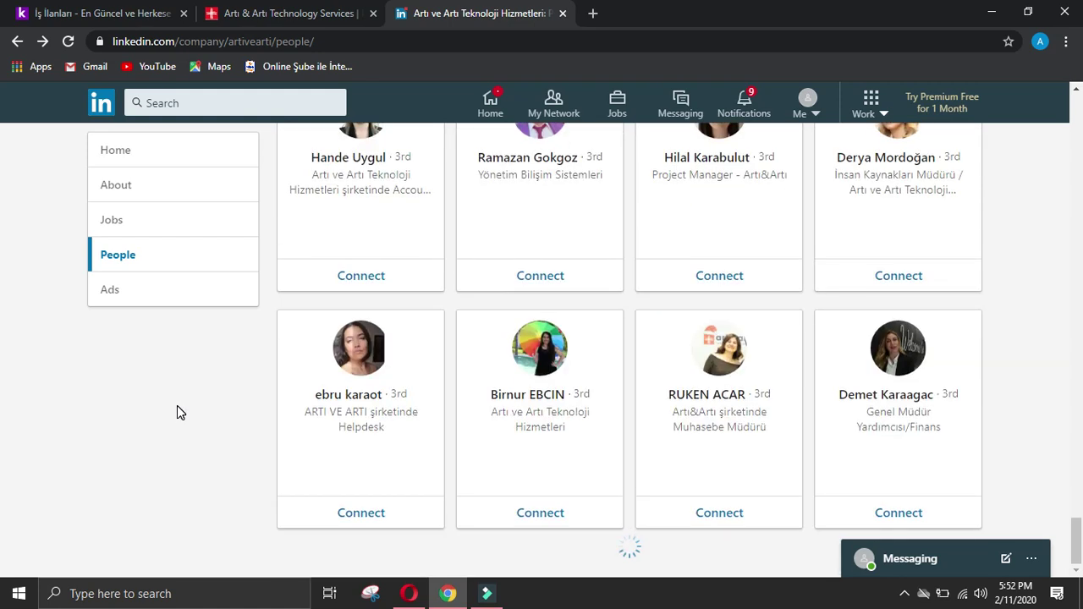
pyautogui.scroll(-4, 177, 405)
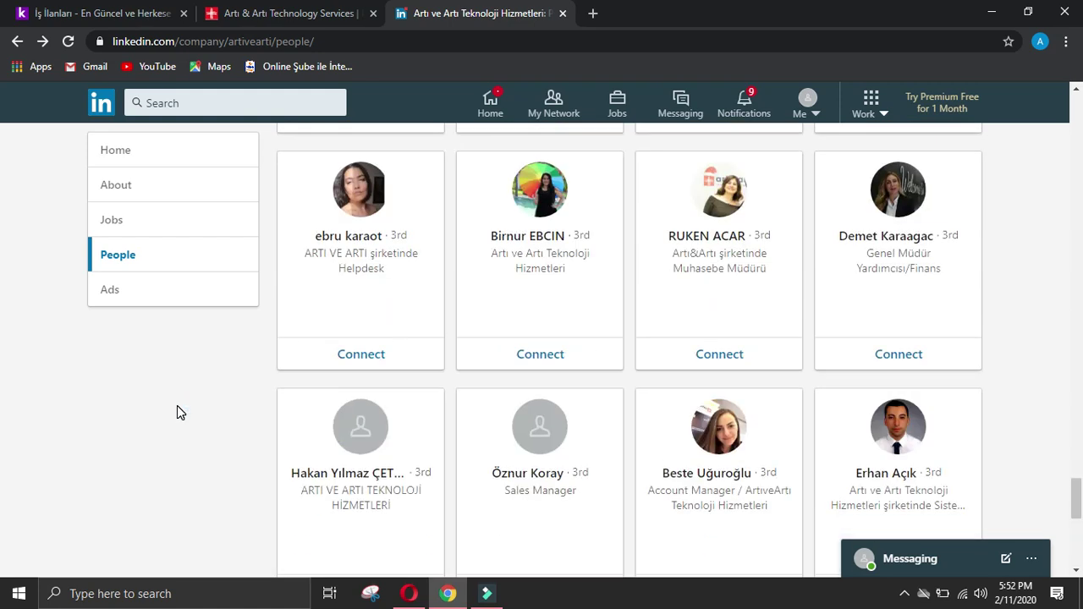
pyautogui.scroll(-3, 177, 406)
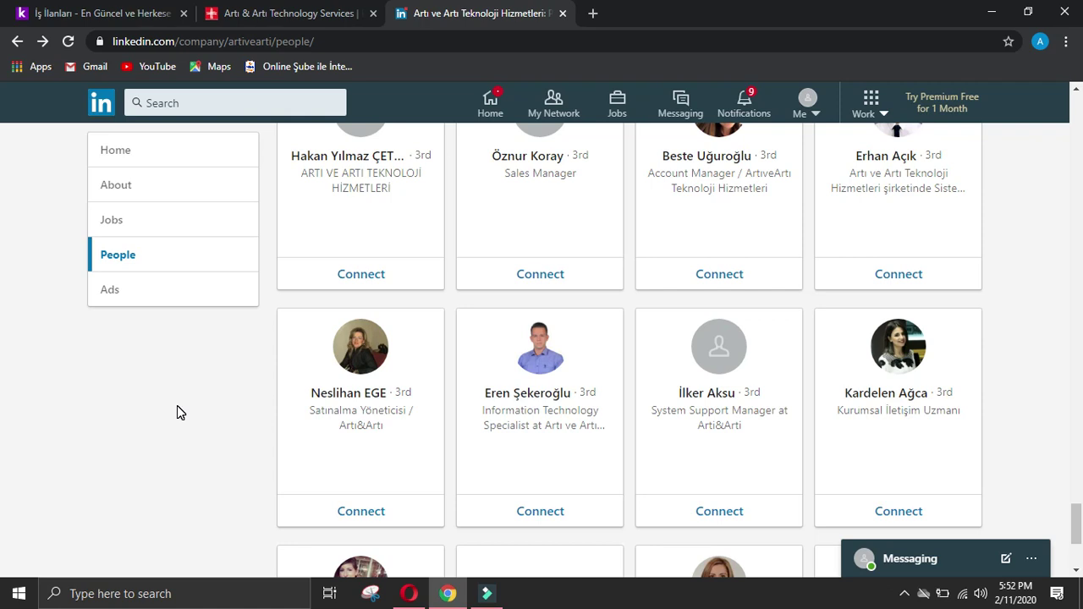
pyautogui.scroll(-3, 177, 413)
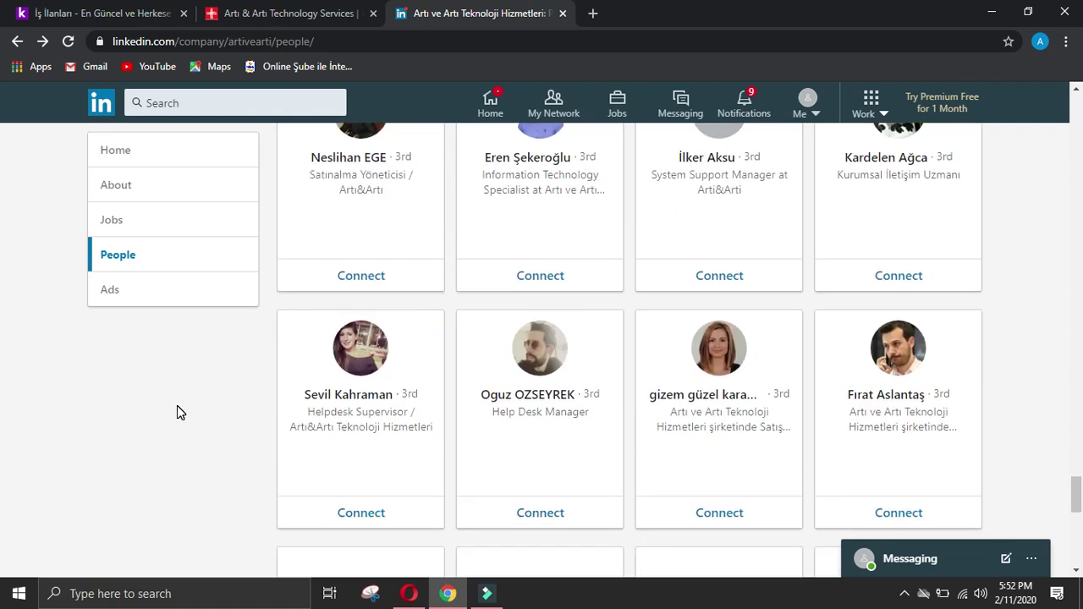
pyautogui.scroll(-2, 177, 413)
pyautogui.scroll(-4, 177, 413)
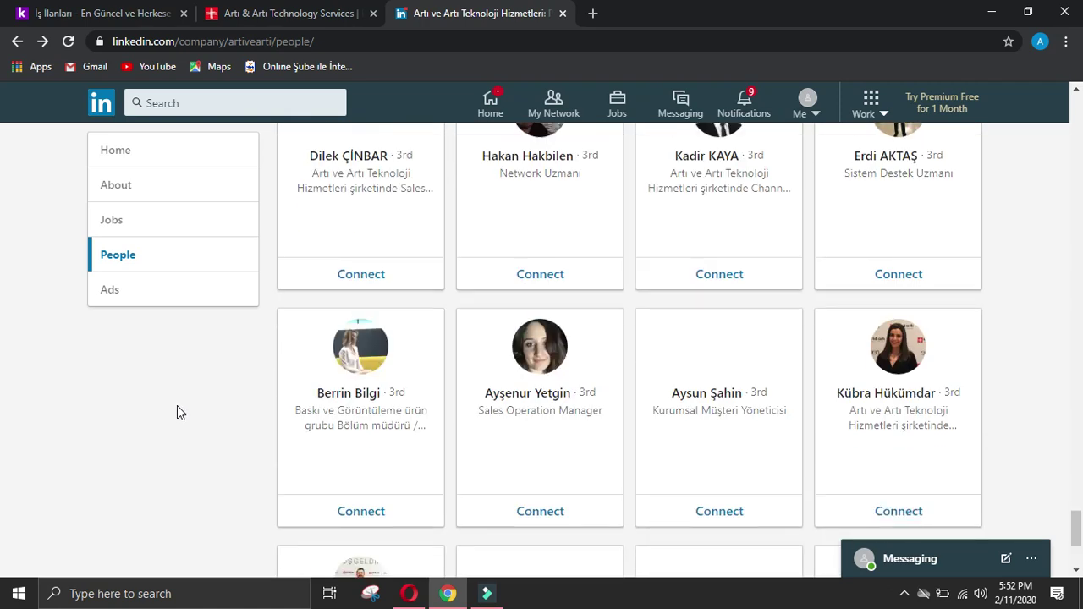
pyautogui.scroll(-3, 177, 413)
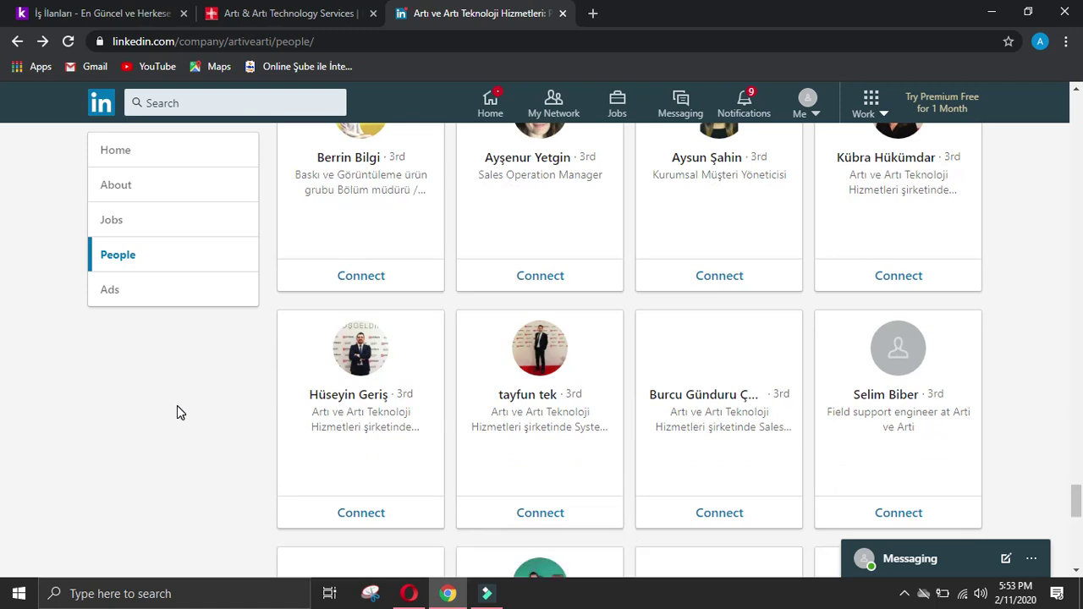
pyautogui.scroll(-1, 177, 413)
pyautogui.scroll(-3, 177, 413)
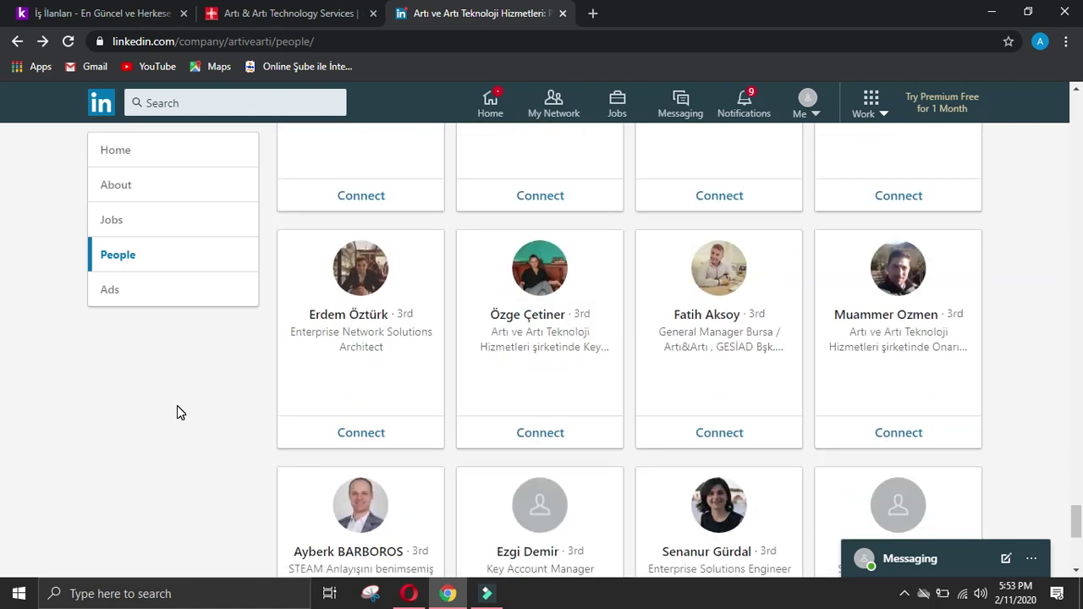
pyautogui.scroll(-4, 177, 413)
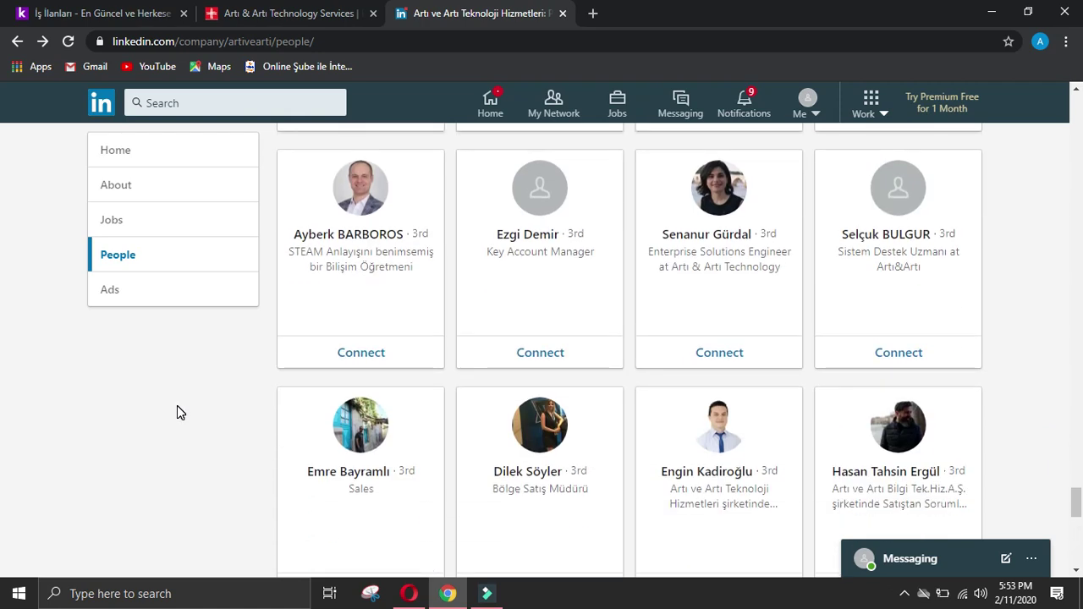
pyautogui.scroll(-4, 177, 412)
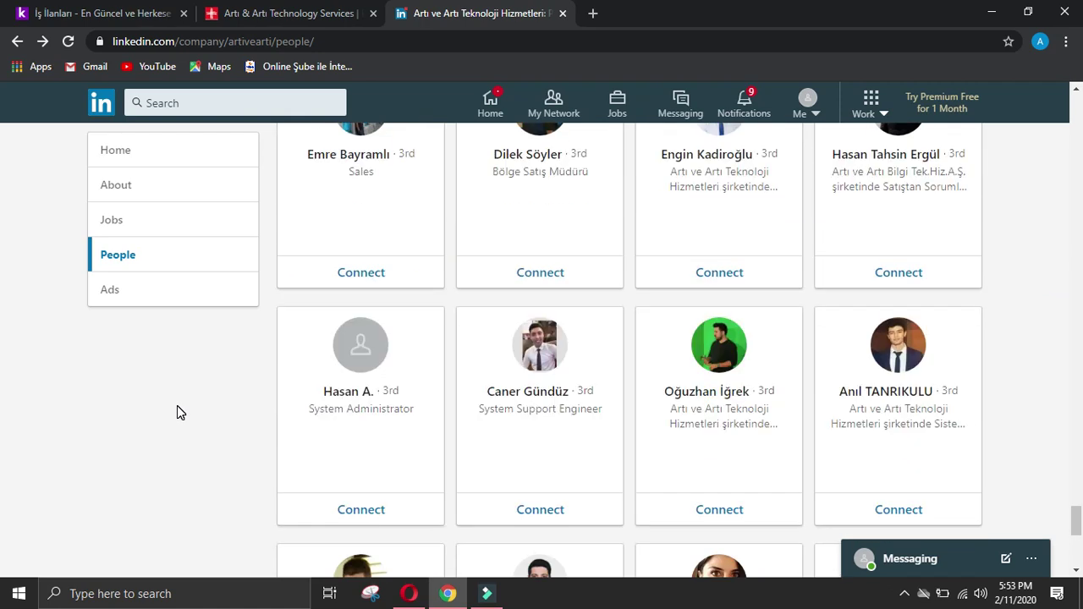
pyautogui.scroll(-4, 177, 412)
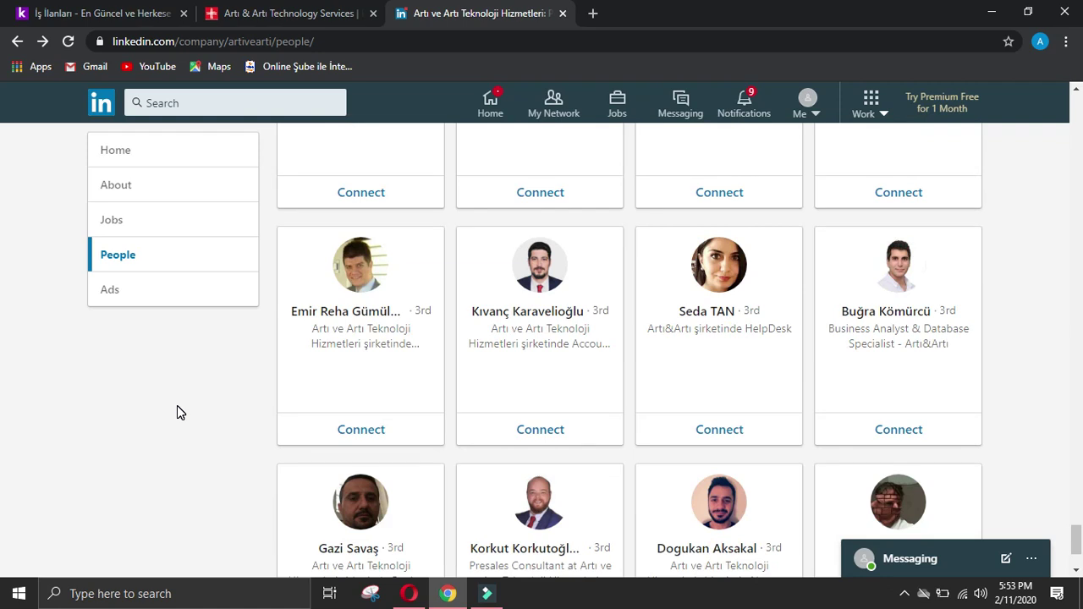
pyautogui.scroll(-2, 177, 412)
pyautogui.scroll(-4, 177, 412)
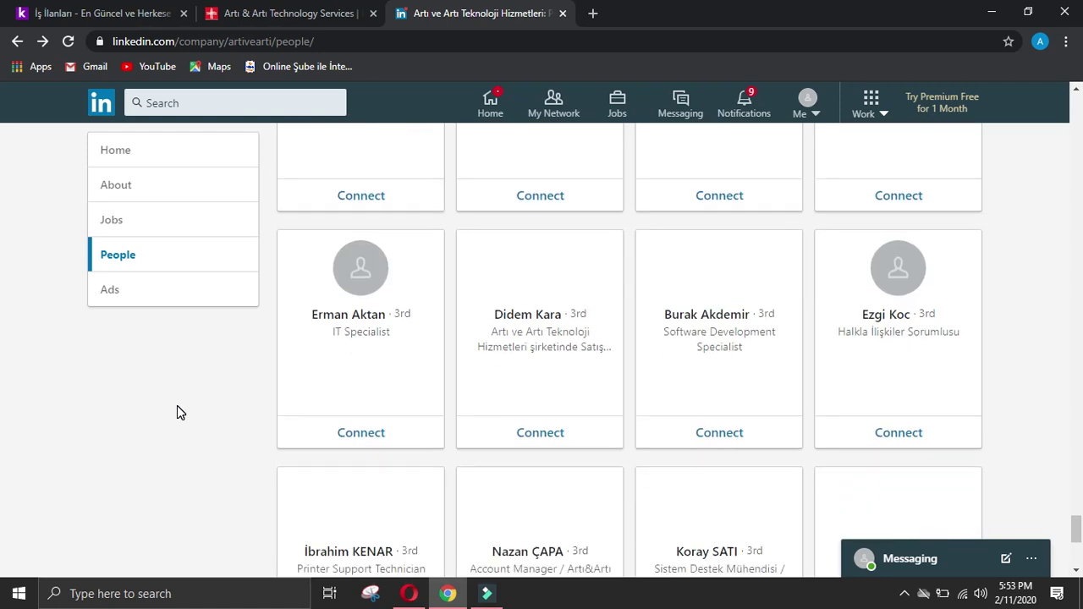
pyautogui.scroll(-4, 177, 413)
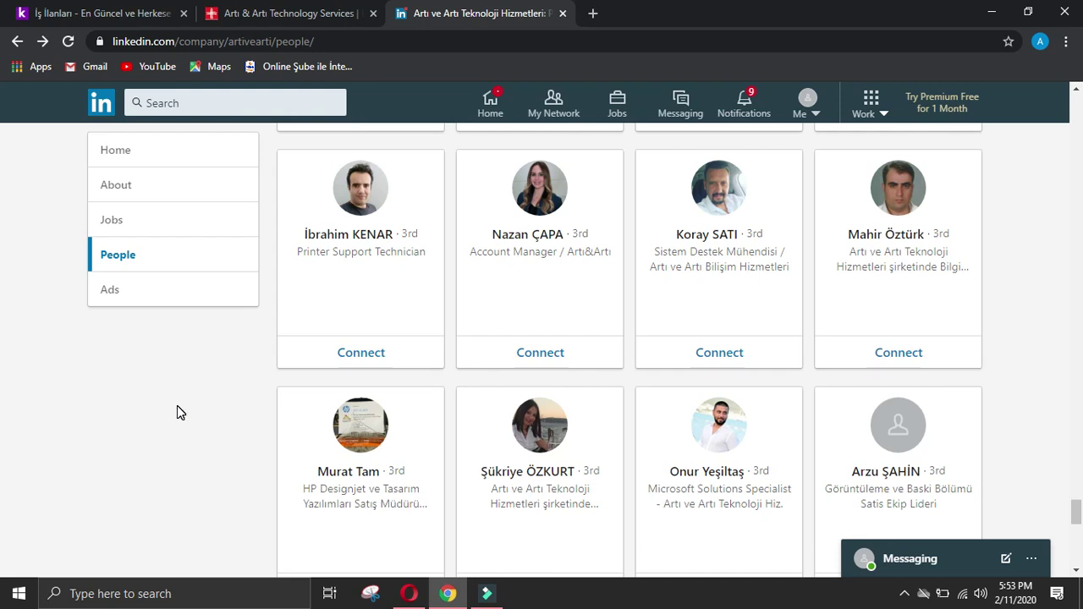
pyautogui.scroll(-3, 177, 412)
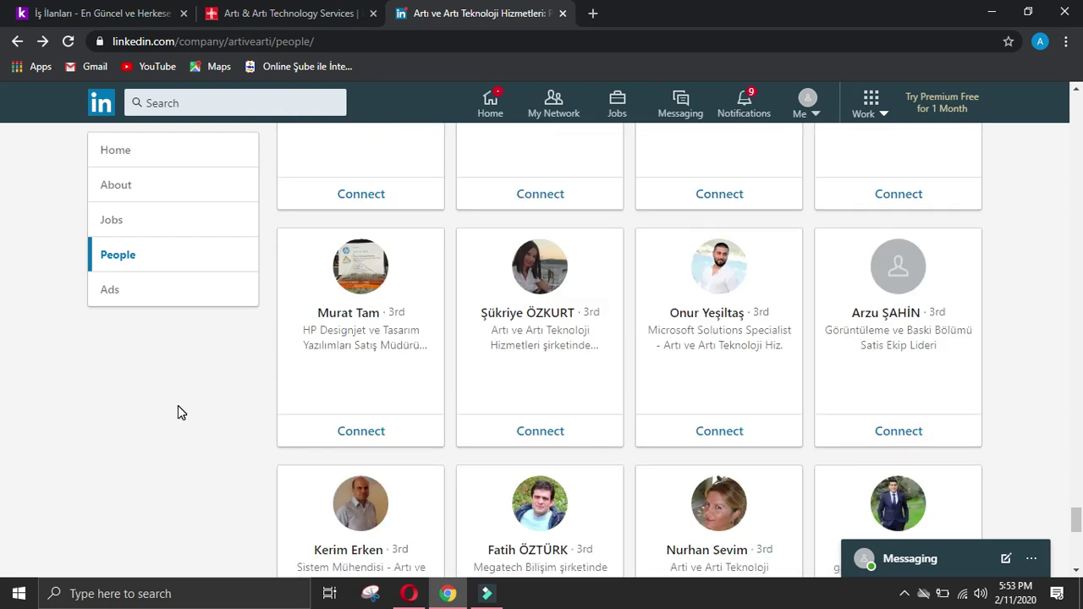
pyautogui.scroll(-3, 178, 413)
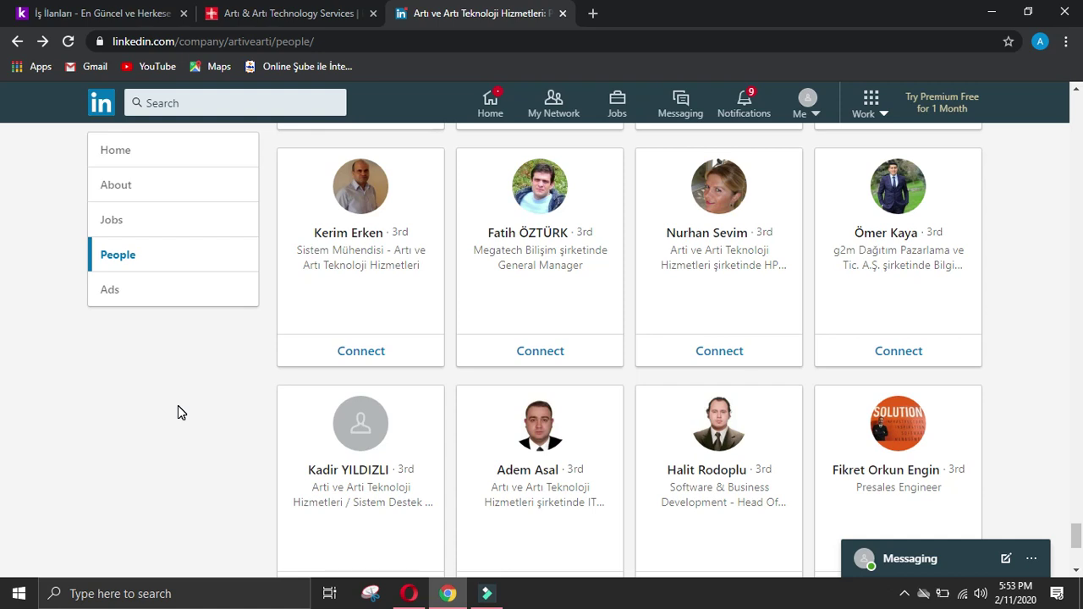
pyautogui.scroll(-3, 178, 406)
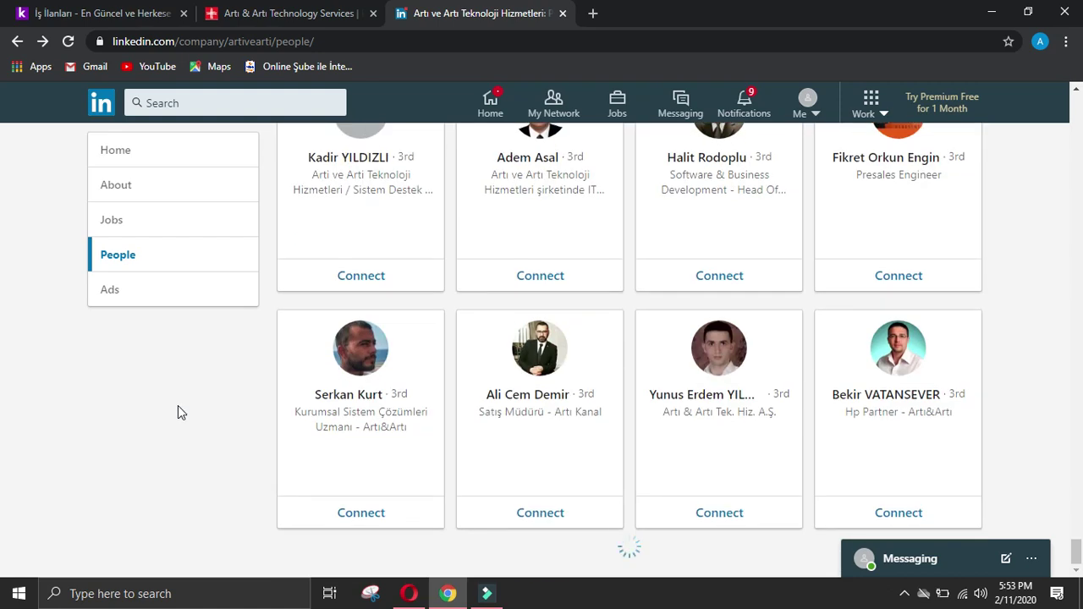
pyautogui.scroll(-2, 178, 412)
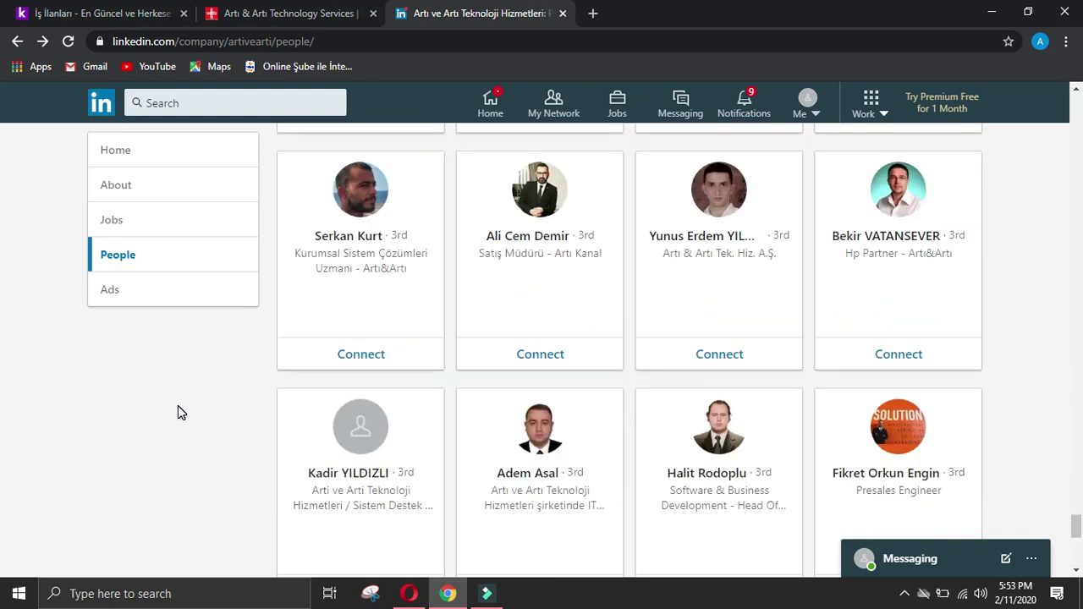
pyautogui.scroll(-3, 178, 412)
pyautogui.scroll(-3, 178, 412)
pyautogui.scroll(-3, 178, 406)
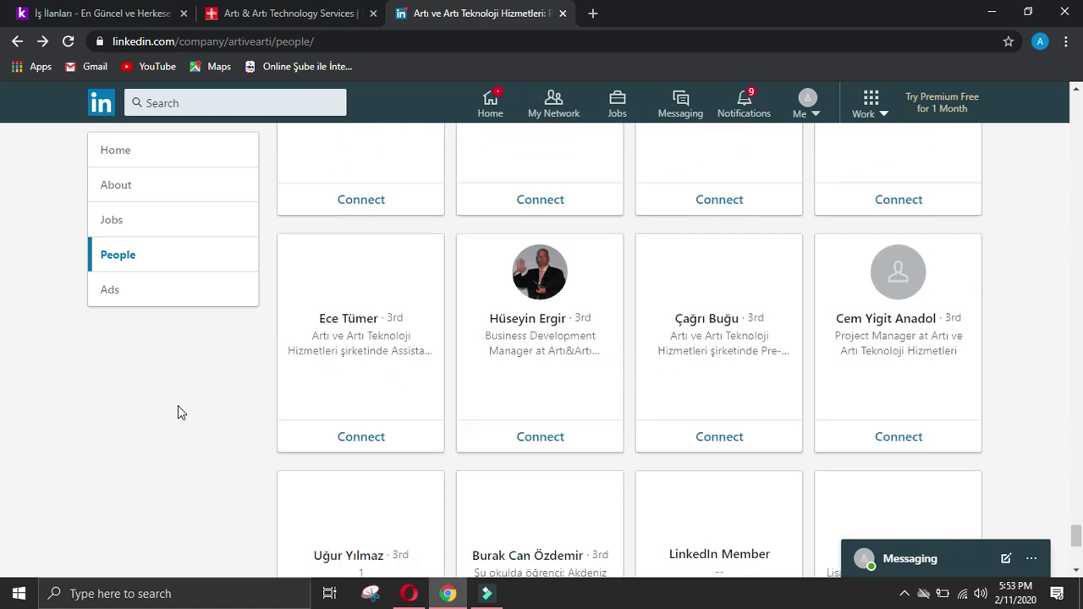
pyautogui.scroll(-2, 178, 406)
pyautogui.scroll(-3, 178, 412)
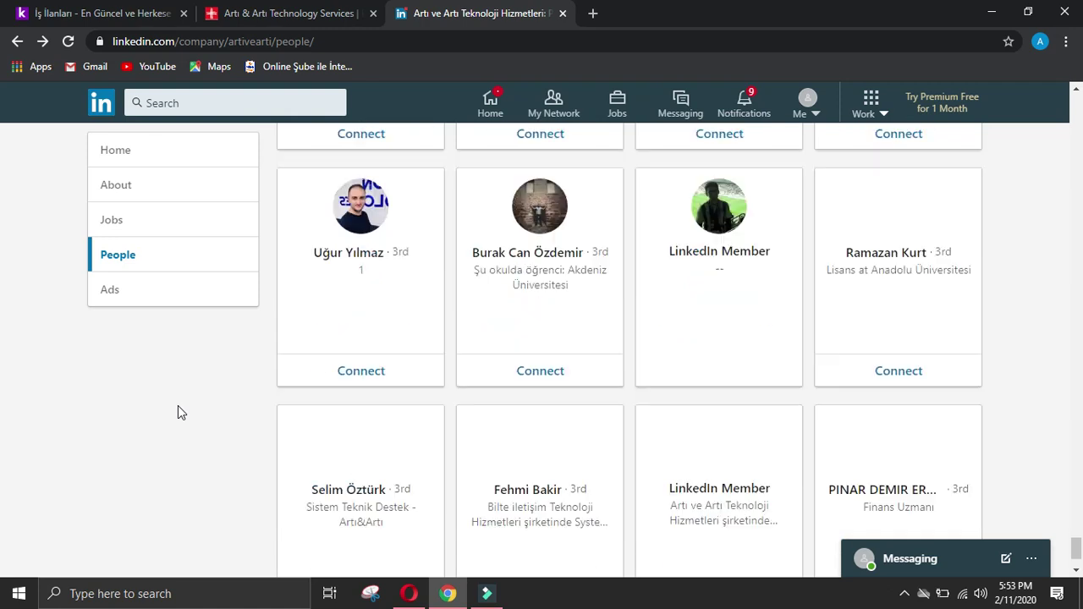
pyautogui.scroll(-3, 178, 412)
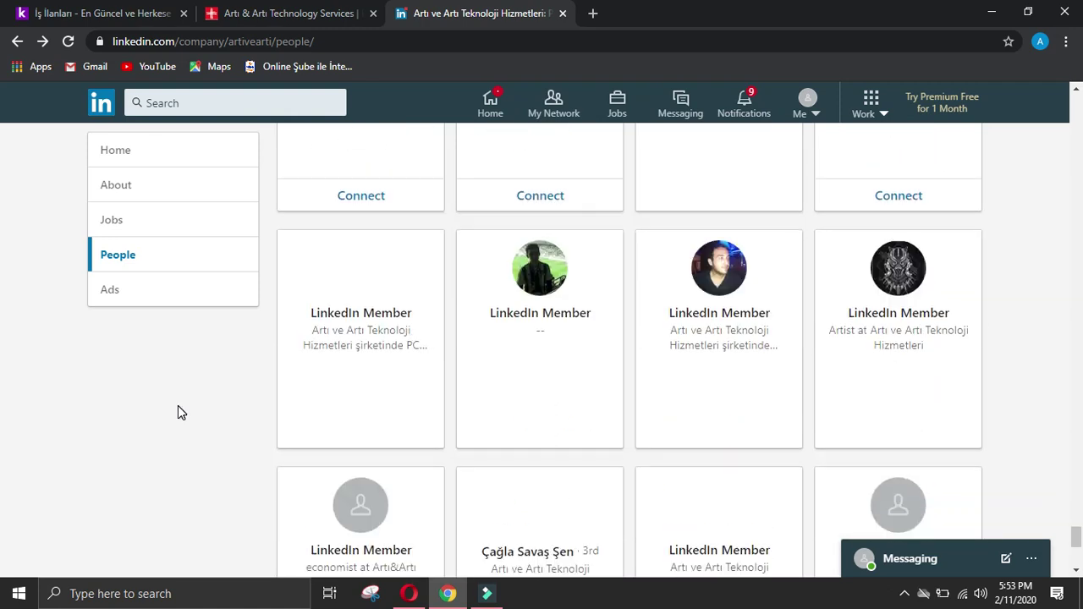
pyautogui.scroll(-2, 177, 413)
pyautogui.scroll(-3, 178, 407)
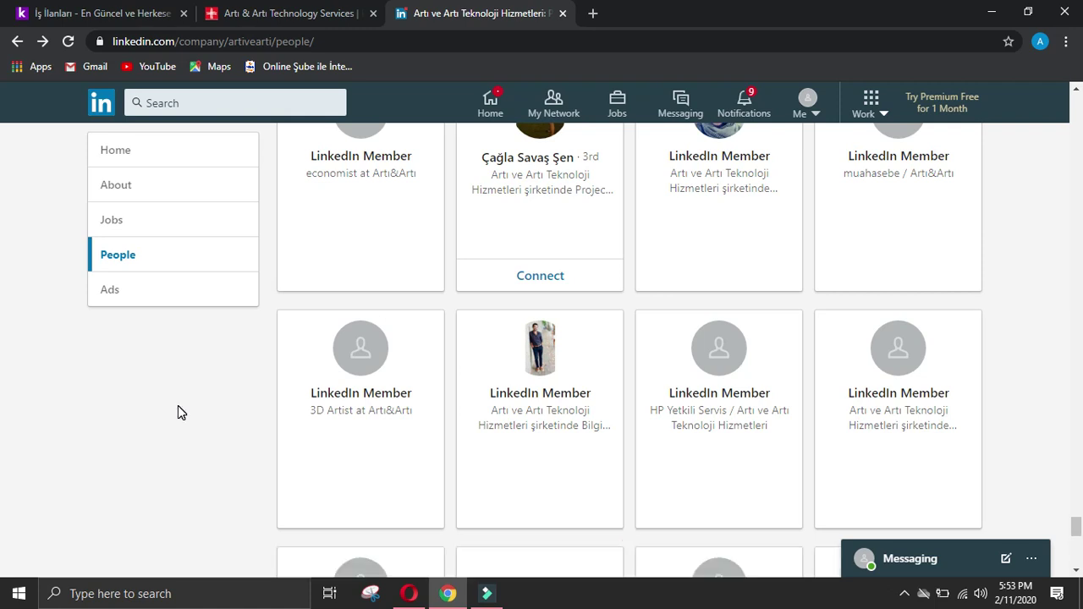
pyautogui.scroll(-2, 178, 412)
pyautogui.scroll(-4, 178, 412)
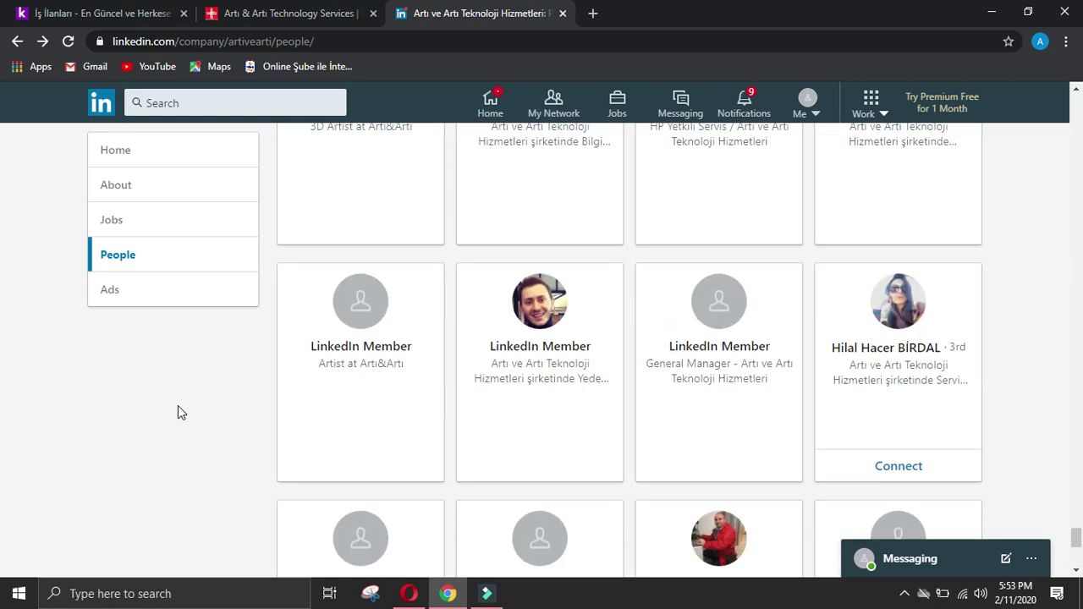
pyautogui.scroll(-3, 178, 412)
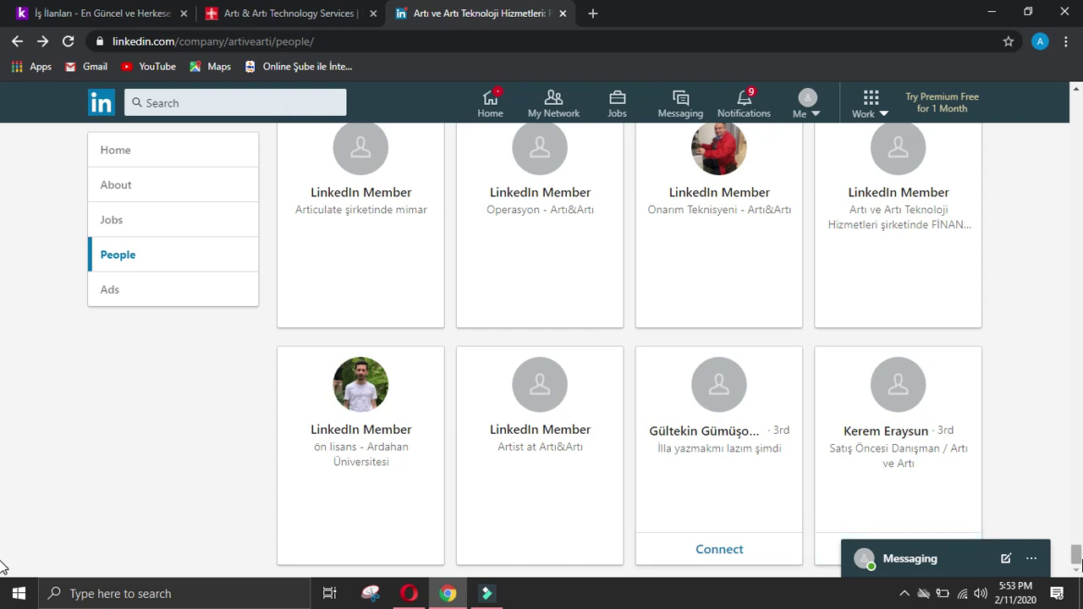
pyautogui.scroll(-5, 2, 558)
pyautogui.scroll(2, 5, 375)
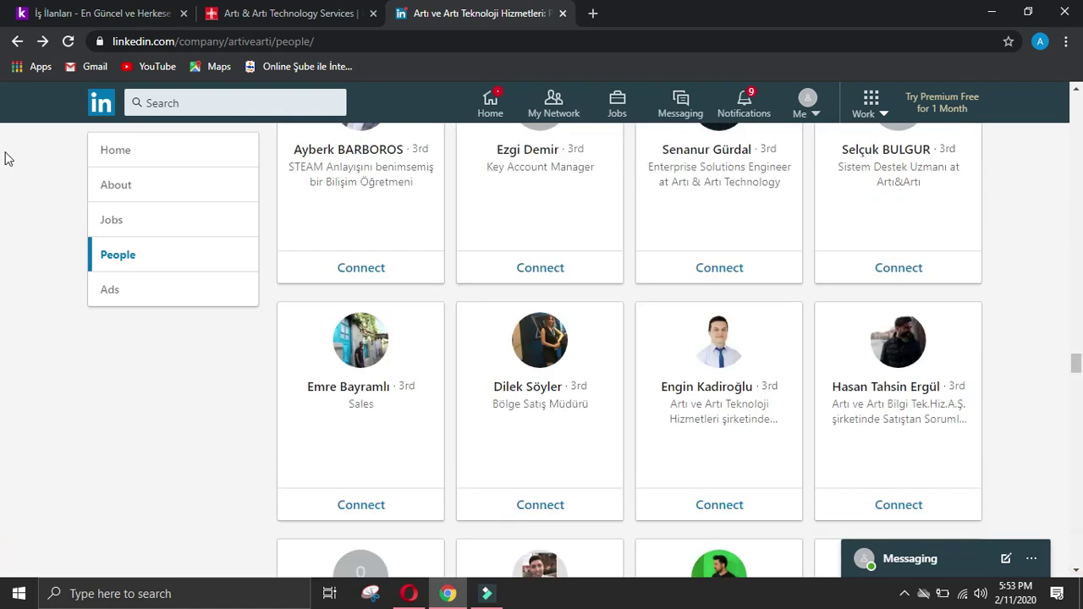
# Step: Send the Denizciler Bilgisayar owner a connection invitation without a note and copy his profile name
pyautogui.click(42, 40)
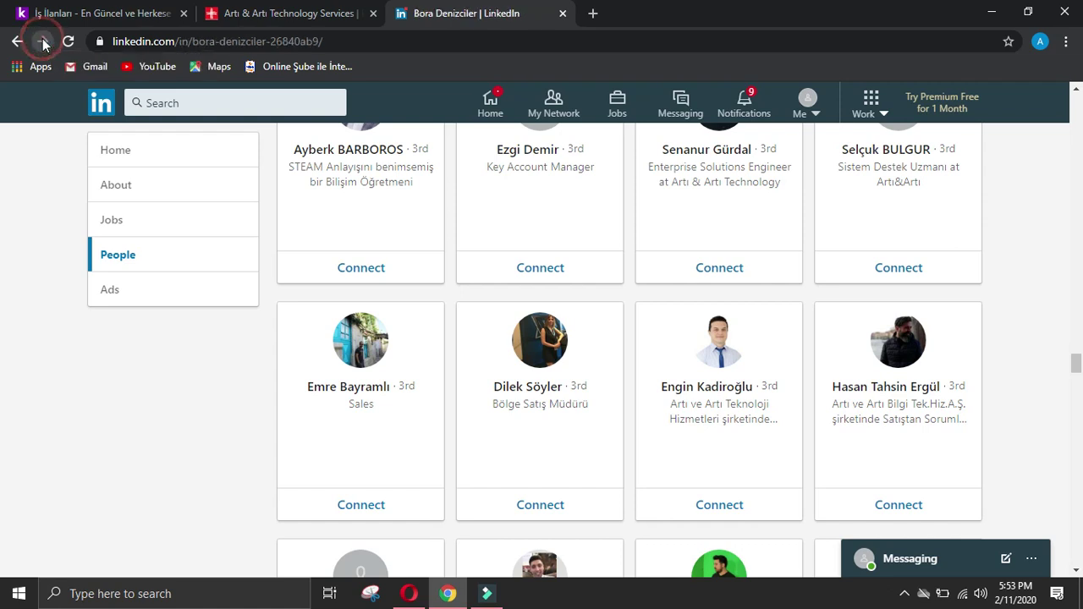
pyautogui.click(503, 349)
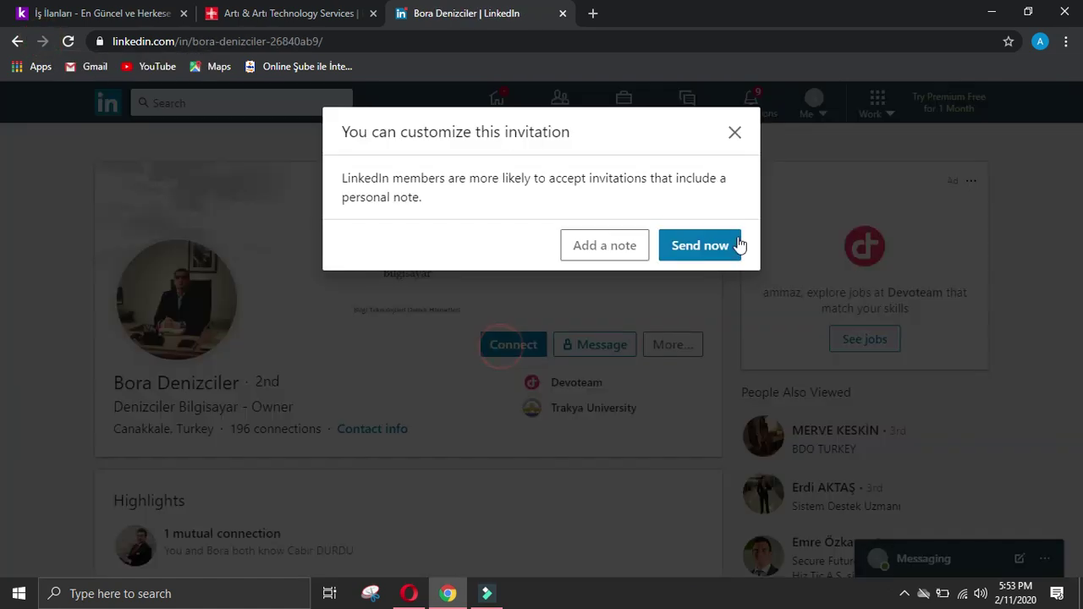
pyautogui.click(725, 248)
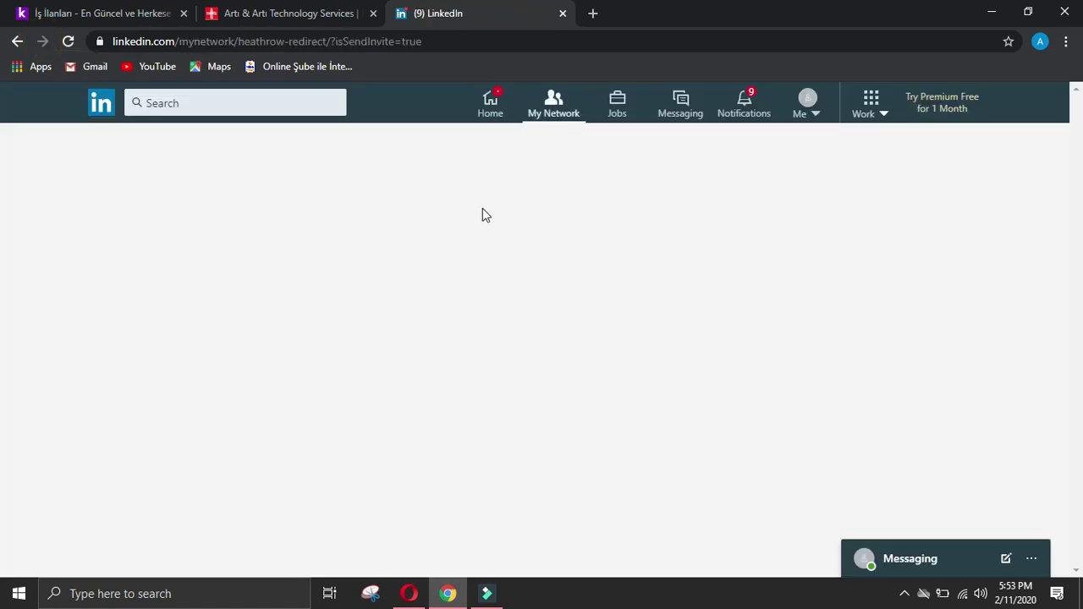
pyautogui.click(374, 182)
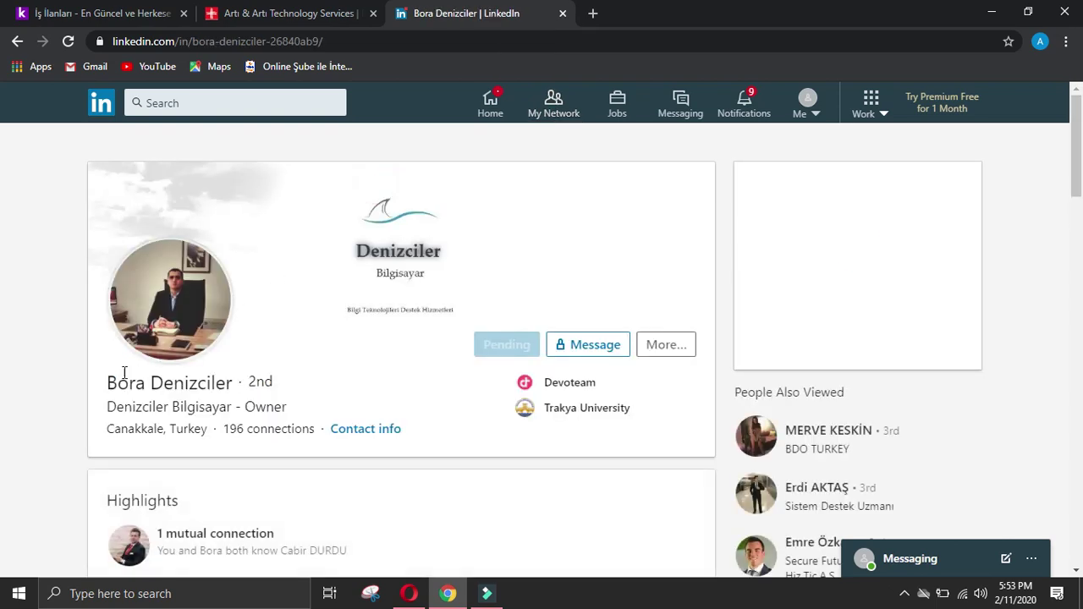
pyautogui.moveTo(109, 383); pyautogui.dragTo(227, 387)
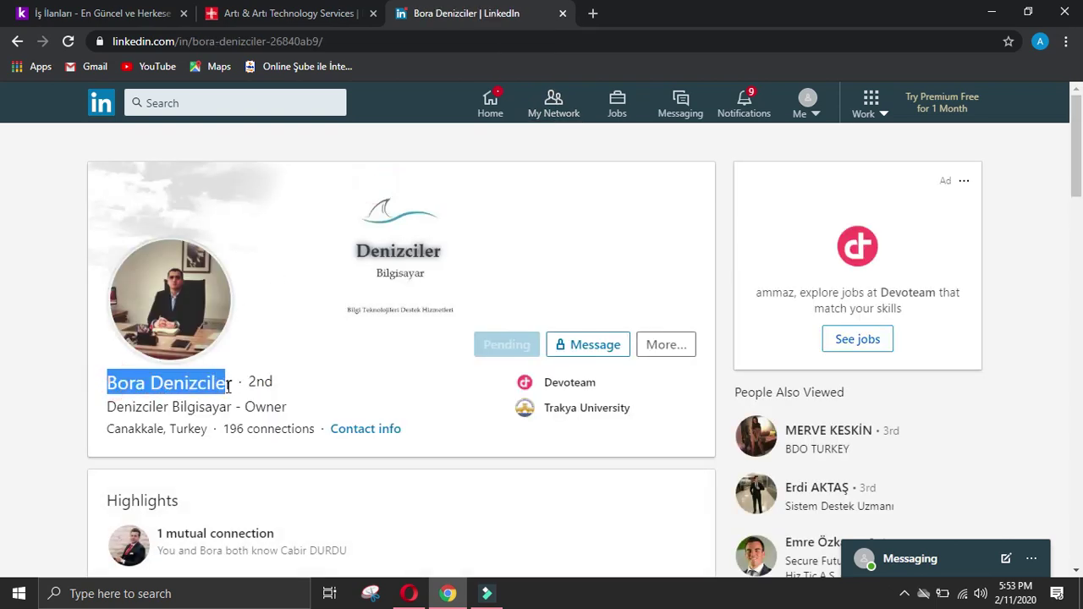
pyautogui.click(409, 594)
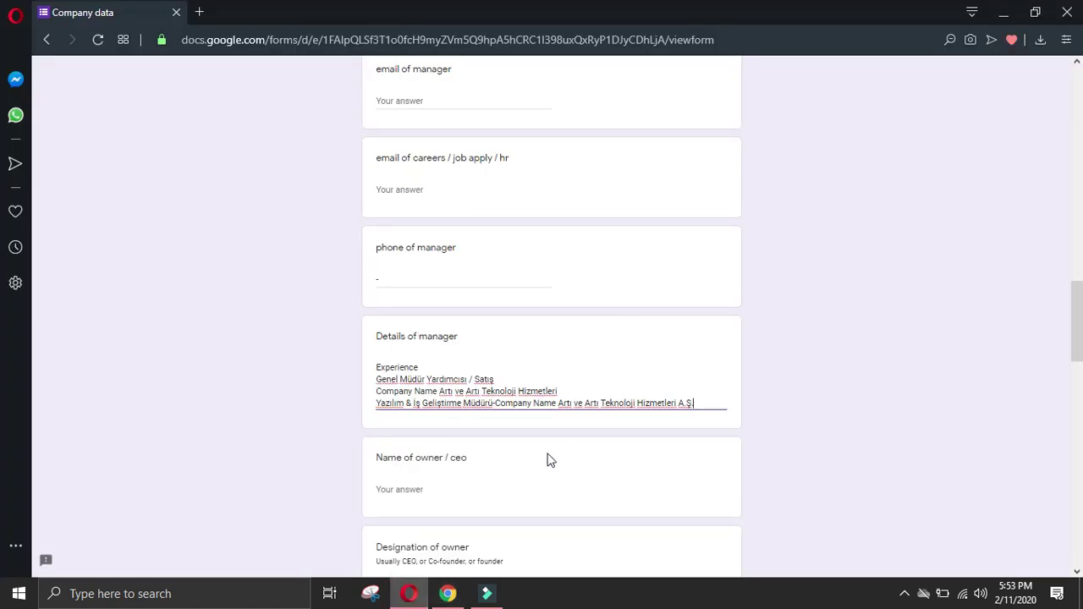
# Step: Paste the owner's name into Name of owner / ceo and set Designation of owner to Owner
pyautogui.click(447, 593)
pyautogui.moveTo(409, 594)
pyautogui.click(436, 479)
pyautogui.click(443, 491)
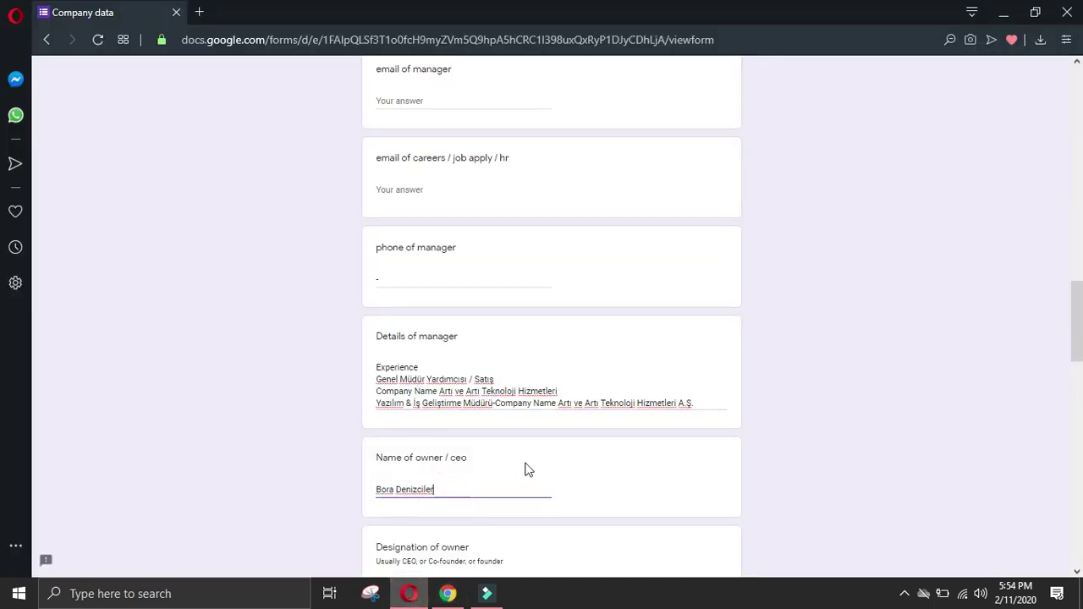
pyautogui.click(522, 465)
pyautogui.scroll(-2, 507, 462)
pyautogui.click(455, 433)
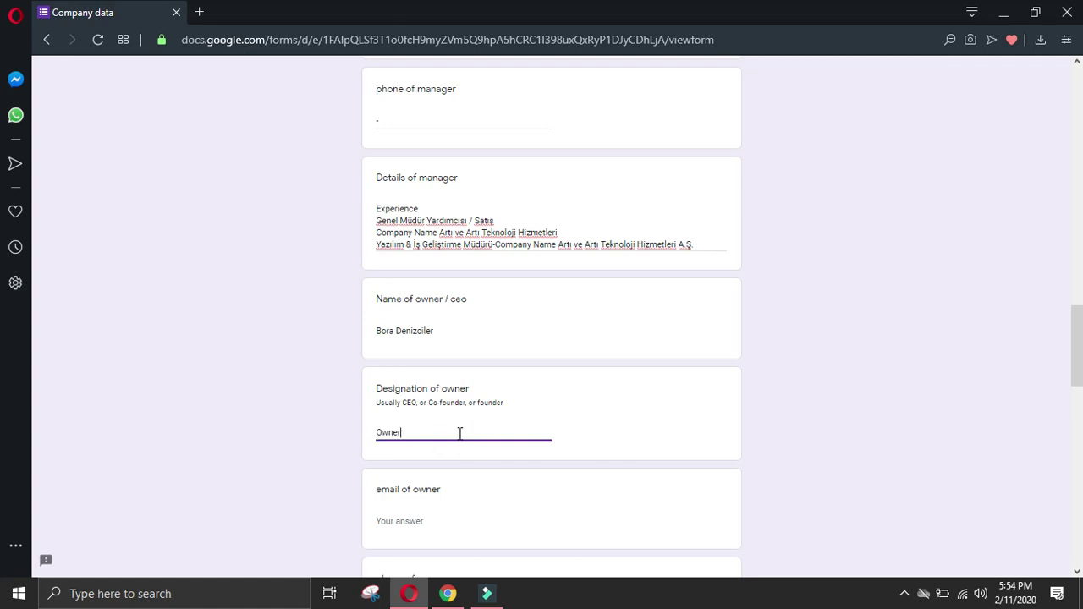
# Step: Enter '-' for the owner's phone and paste the Experience heading into Details of owner
pyautogui.scroll(-4, 463, 474)
pyautogui.click(426, 381)
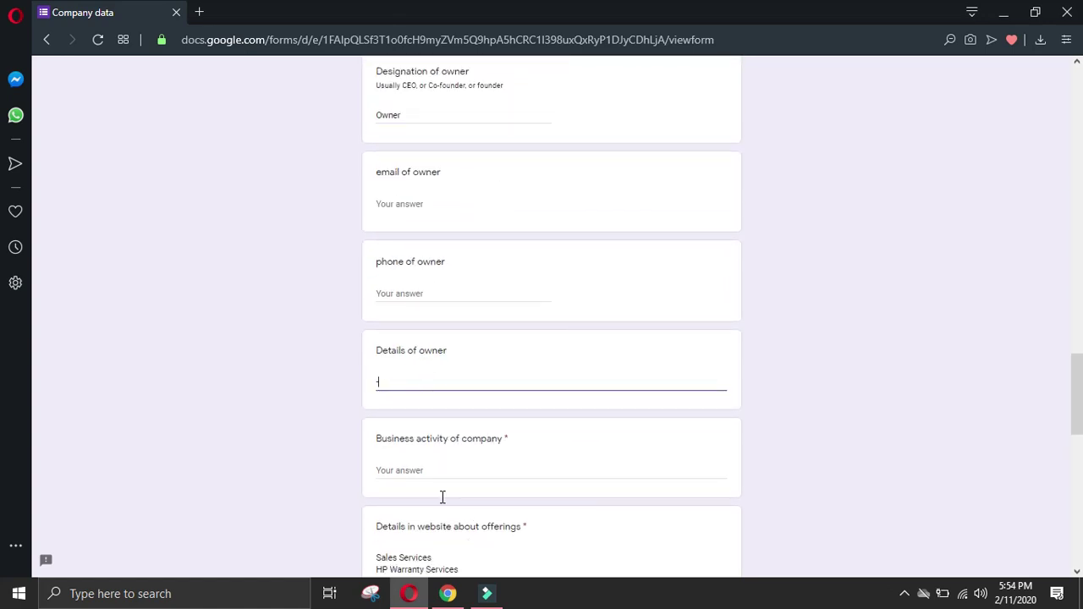
pyautogui.click(448, 593)
pyautogui.scroll(-4, 72, 376)
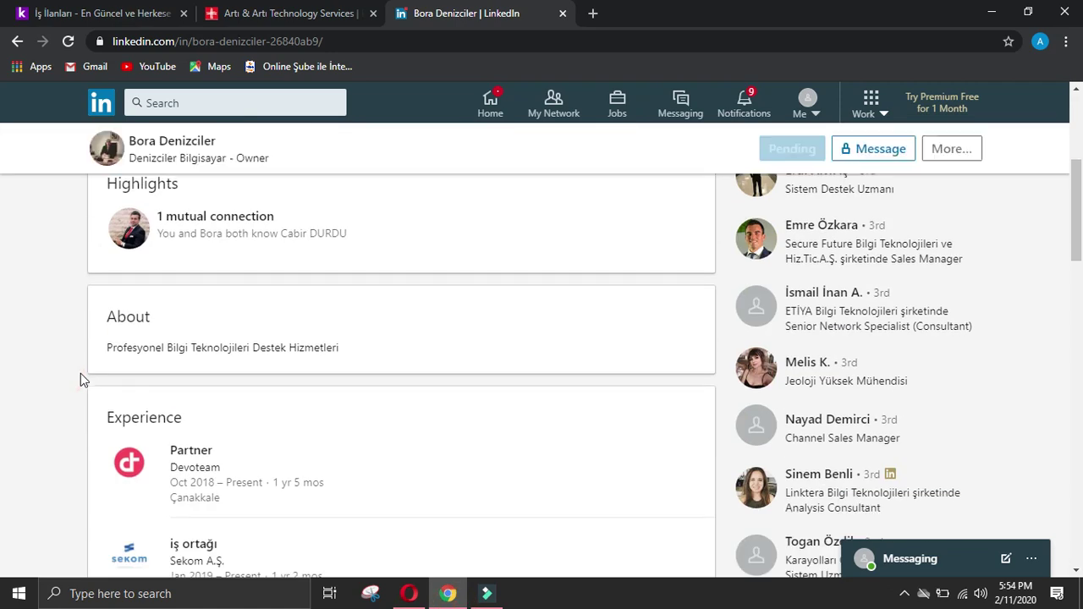
pyautogui.scroll(-2, 80, 379)
pyautogui.moveTo(106, 259); pyautogui.dragTo(226, 259)
pyautogui.hotkey('ctrl', 'c')
pyautogui.click(409, 593)
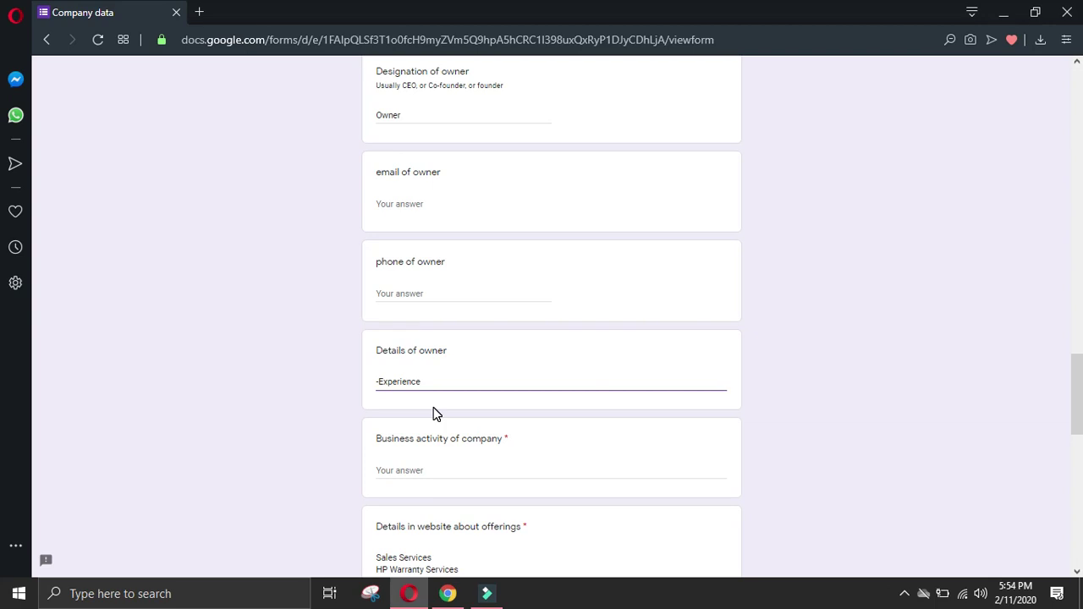
pyautogui.click(418, 381)
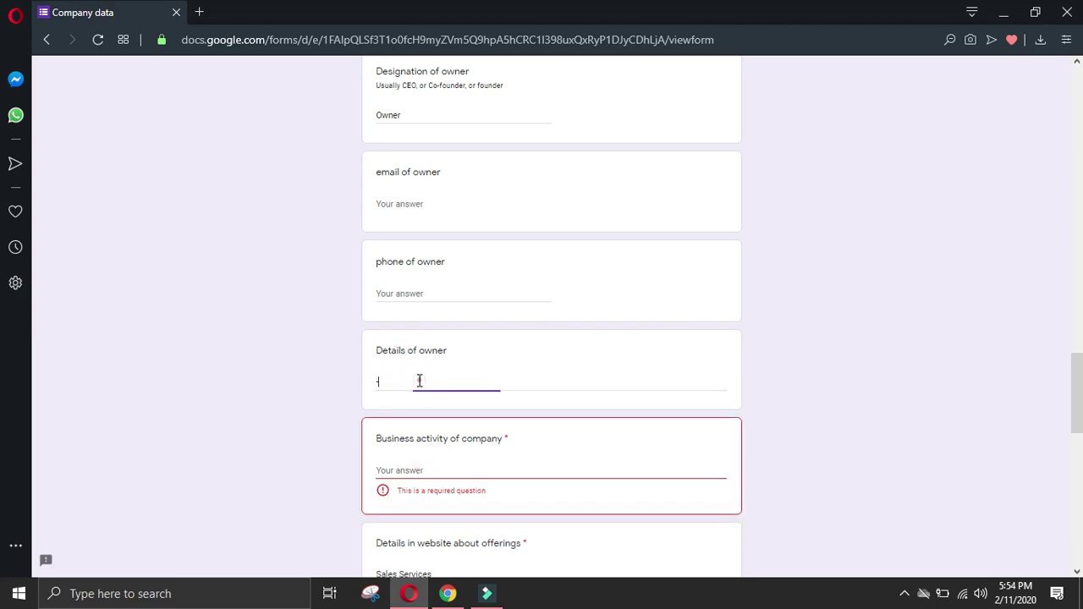
pyautogui.click(413, 295)
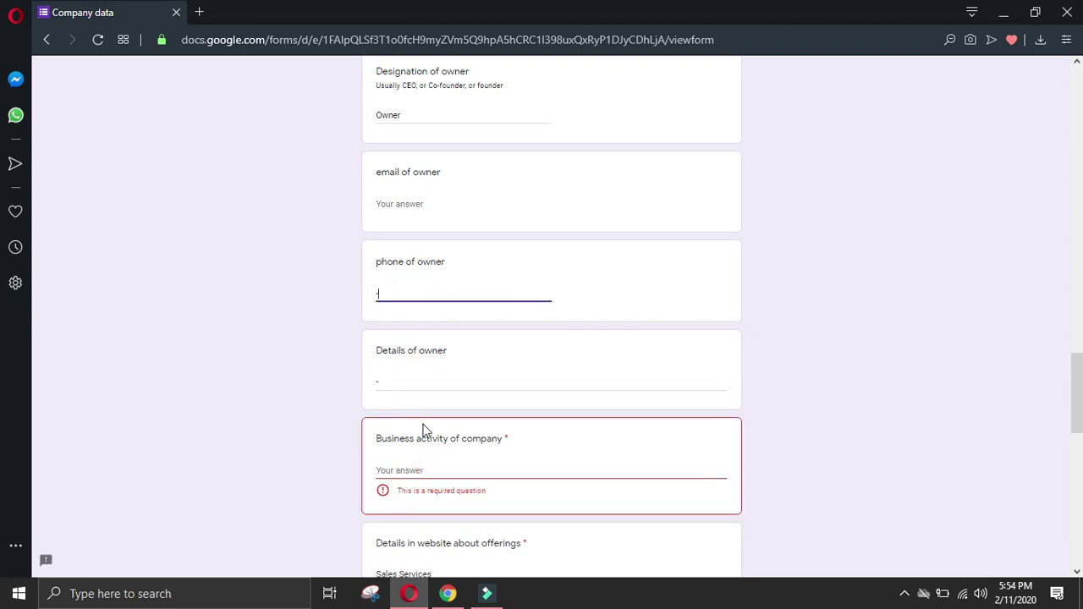
pyautogui.click(416, 375)
pyautogui.hotkey('ctrl', 'v')
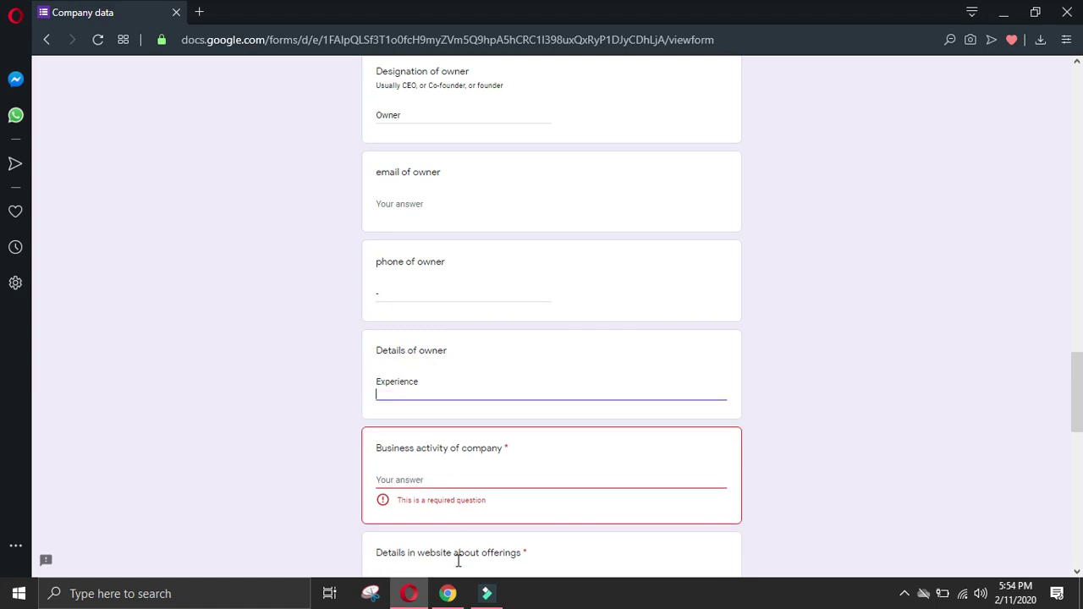
# Step: Paste the Partner at Devoteam and Sekom A.Ş. experience entries into Details of owner
pyautogui.click(447, 593)
pyautogui.click(27, 429)
pyautogui.moveTo(166, 285); pyautogui.dragTo(280, 336)
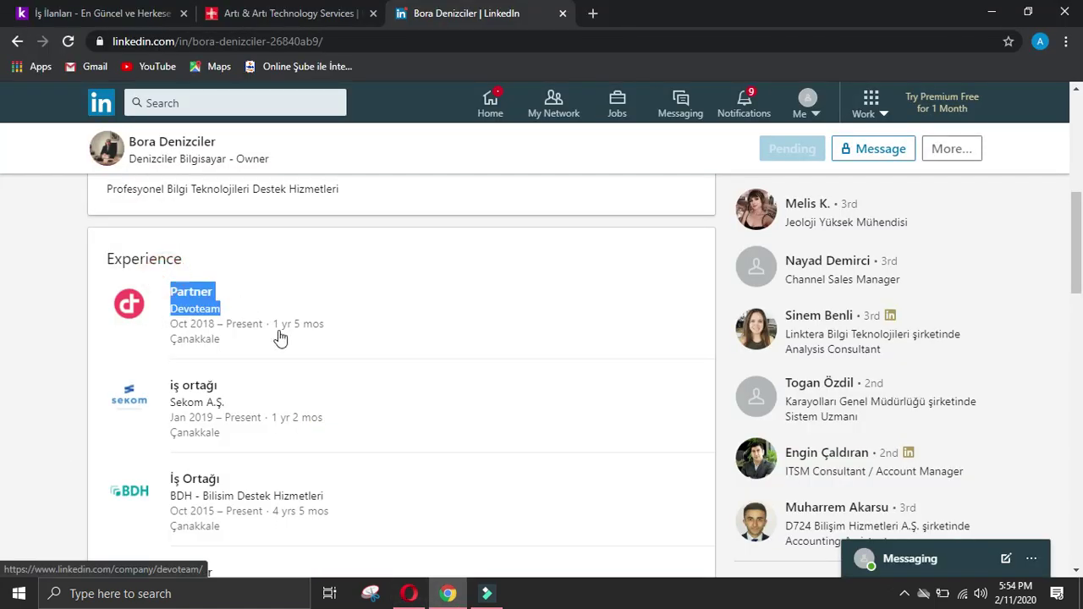
pyautogui.click(408, 593)
pyautogui.write('Partner Company NameDevoteam')
pyautogui.click(447, 594)
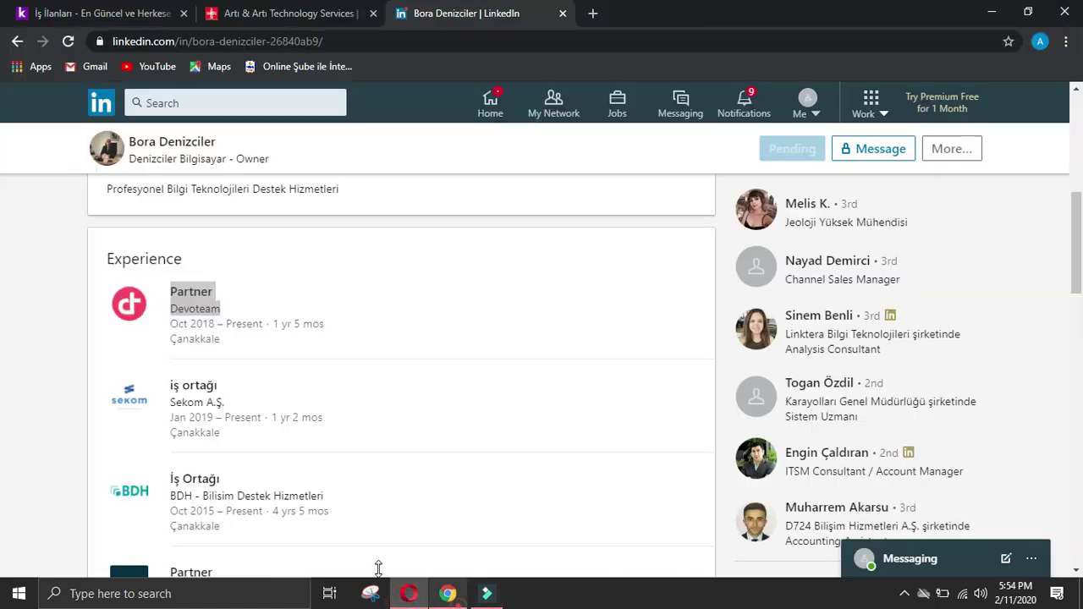
pyautogui.click(24, 420)
pyautogui.moveTo(172, 370); pyautogui.dragTo(238, 405)
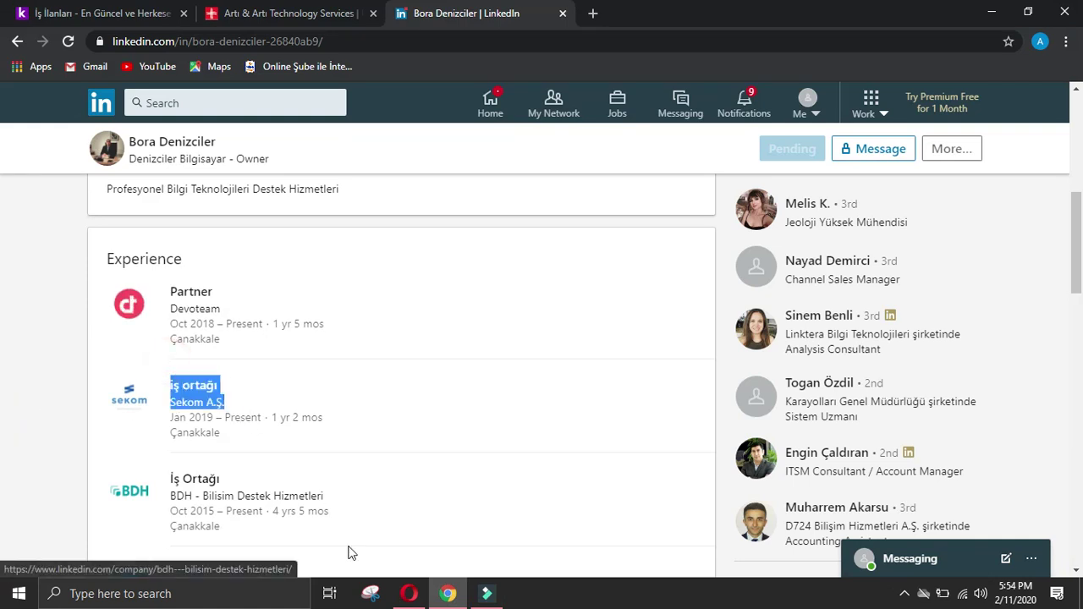
pyautogui.click(408, 594)
pyautogui.write('iş ortağı Company NameSekom A.Ş.')
pyautogui.press('Return')
# Step: Paste the BDH experience entry from LinkedIn into Details of owner
pyautogui.click(447, 593)
pyautogui.click(24, 411)
pyautogui.moveTo(178, 455); pyautogui.dragTo(338, 496)
pyautogui.click(19, 459)
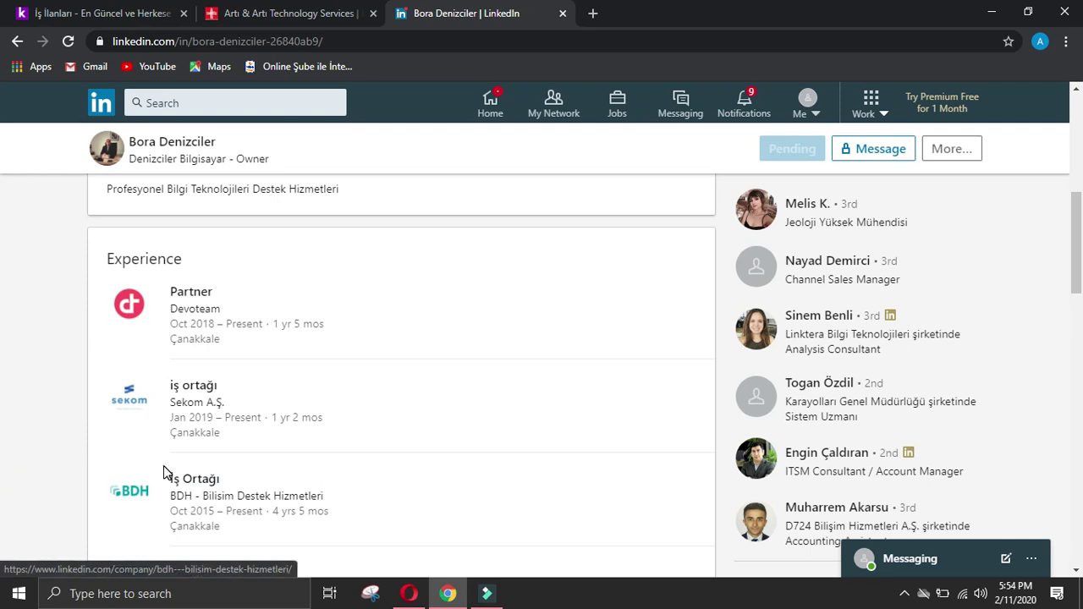
pyautogui.moveTo(163, 468); pyautogui.dragTo(330, 493)
pyautogui.click(408, 594)
pyautogui.write('İş Ortağı Company NameBDH - Bilisim Destek Hizmetleri')
# Step: Copy the Artı ve Artı Teknoloji Hizmetleri entry and paste it into Details of owner
pyautogui.click(423, 594)
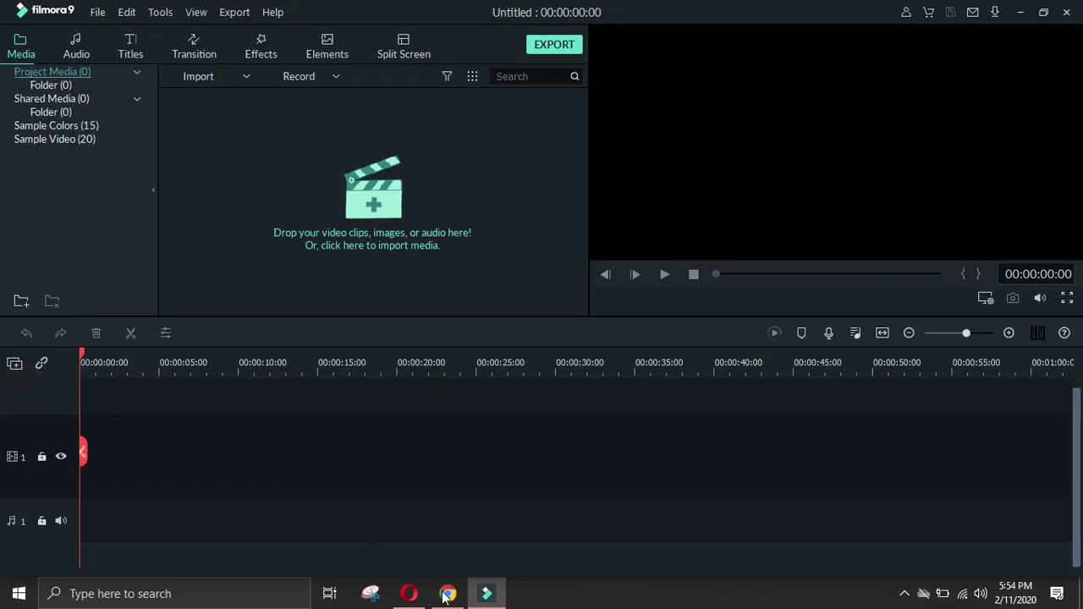
pyautogui.hotkey('alt', 'Tab')
pyautogui.click(64, 412)
pyautogui.moveTo(164, 394); pyautogui.dragTo(375, 430)
pyautogui.hotkey('ctrl', 'c')
pyautogui.click(409, 594)
pyautogui.hotkey('ctrl', 'v')
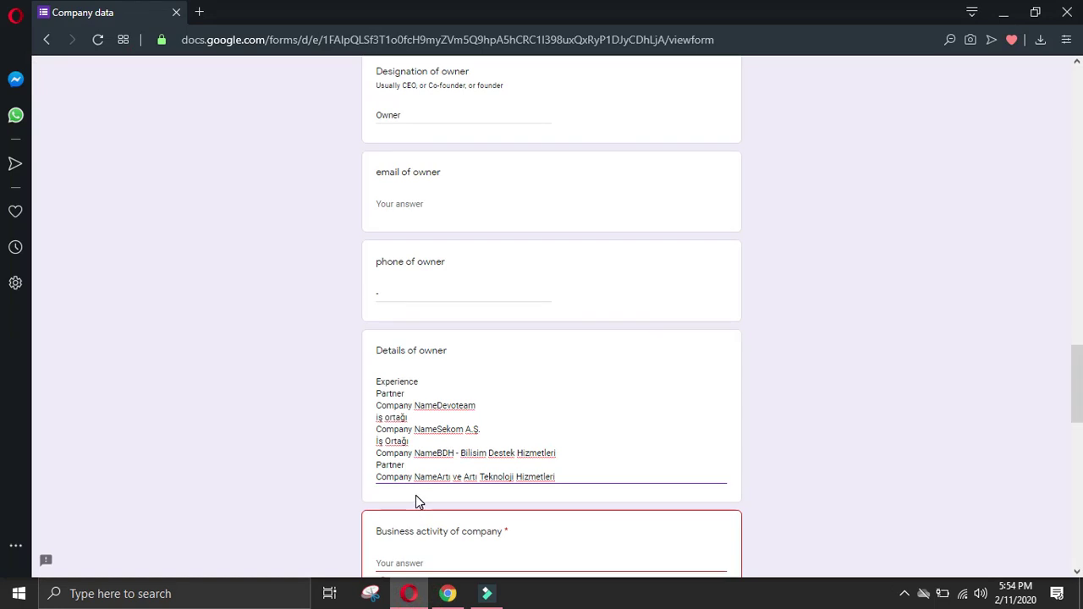
# Step: Add the Partner at D724 Bilişim Hizmetleri A.Ş. entry to owner details on its own line
pyautogui.click(487, 593)
pyautogui.click(448, 593)
pyautogui.click(22, 411)
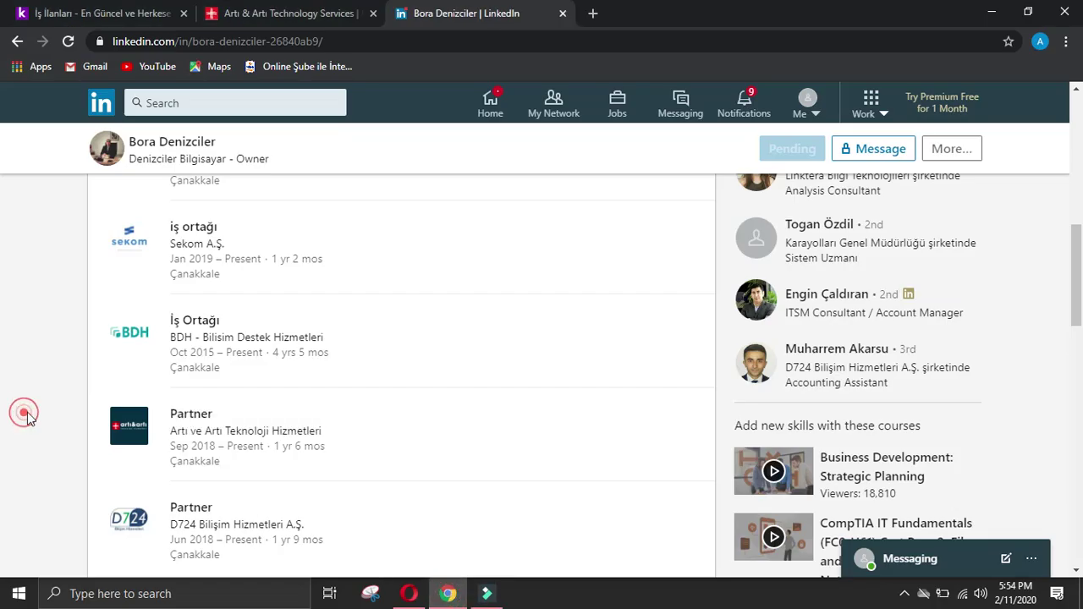
pyautogui.scroll(-2, 84, 398)
pyautogui.moveTo(163, 332); pyautogui.dragTo(318, 364)
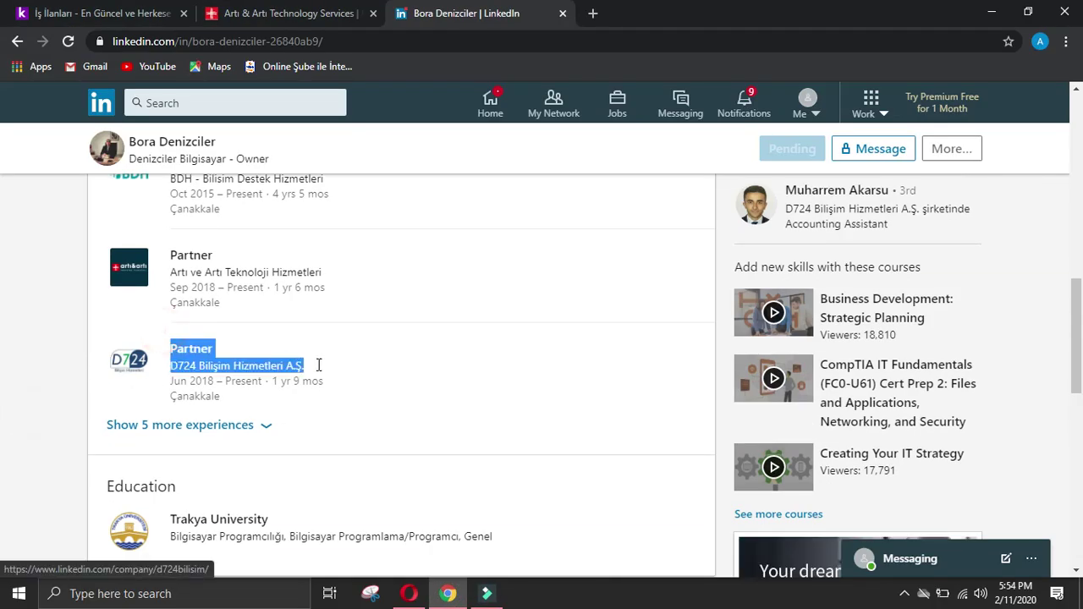
pyautogui.hotkey('ctrl', 'c')
pyautogui.click(409, 593)
pyautogui.hotkey('ctrl', 'v')
pyautogui.press('Return')
# Step: Add the Çanakkale Servisi at R2 Servis entry to owner details
pyautogui.hotkey('alt', 'Tab')
pyautogui.click(123, 426)
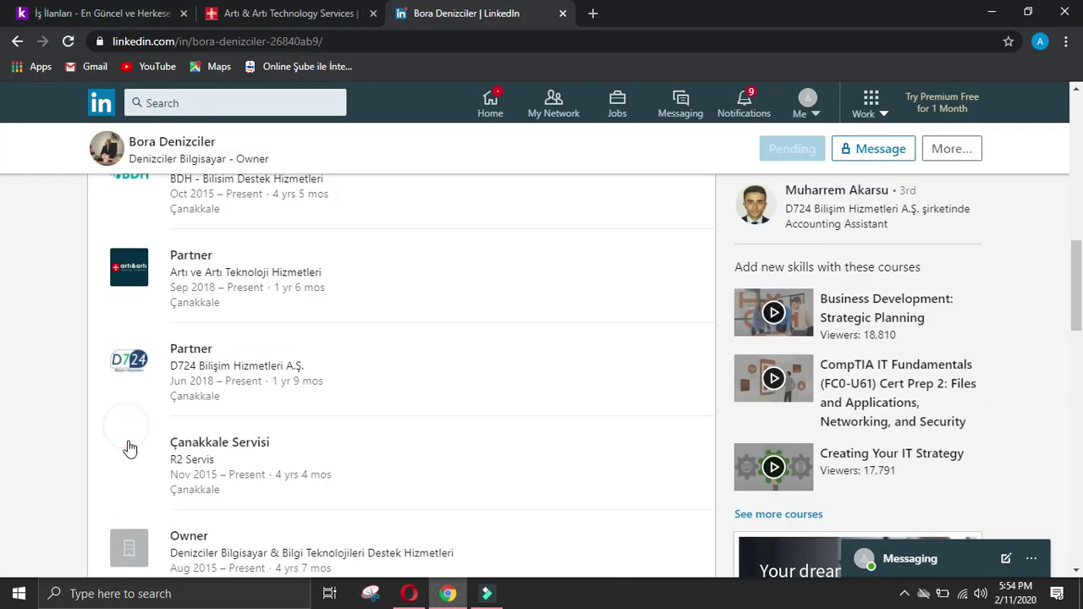
pyautogui.moveTo(173, 430); pyautogui.dragTo(222, 460)
pyautogui.hotkey('ctrl', 'c')
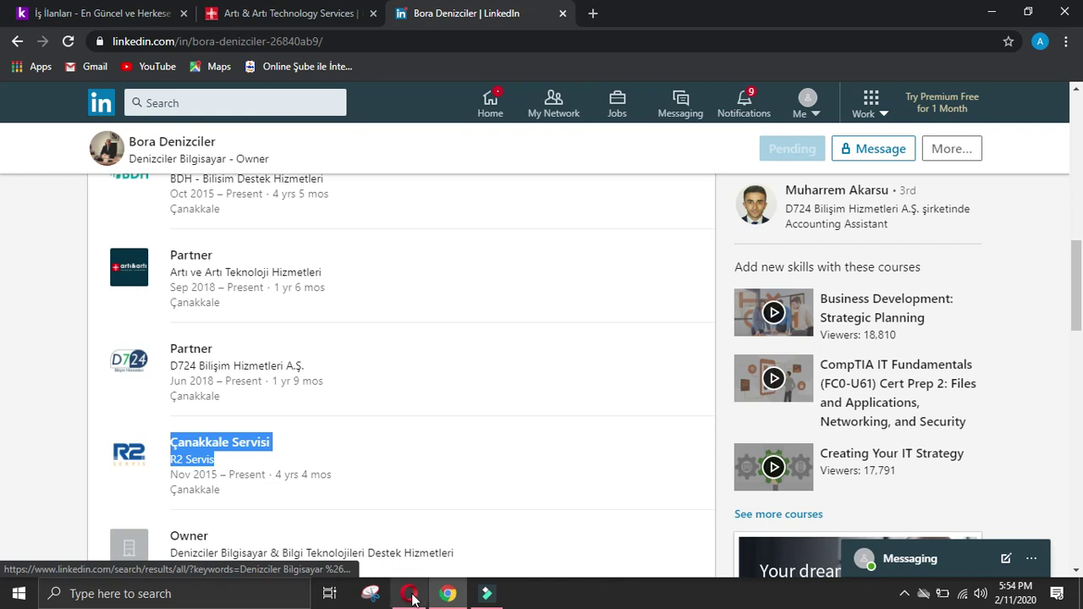
pyautogui.click(409, 593)
pyautogui.hotkey('ctrl', 'v')
# Step: Add the Owner entry at Denizciler Bilgisayar to owner details
pyautogui.hotkey('alt', 'Tab')
pyautogui.click(24, 424)
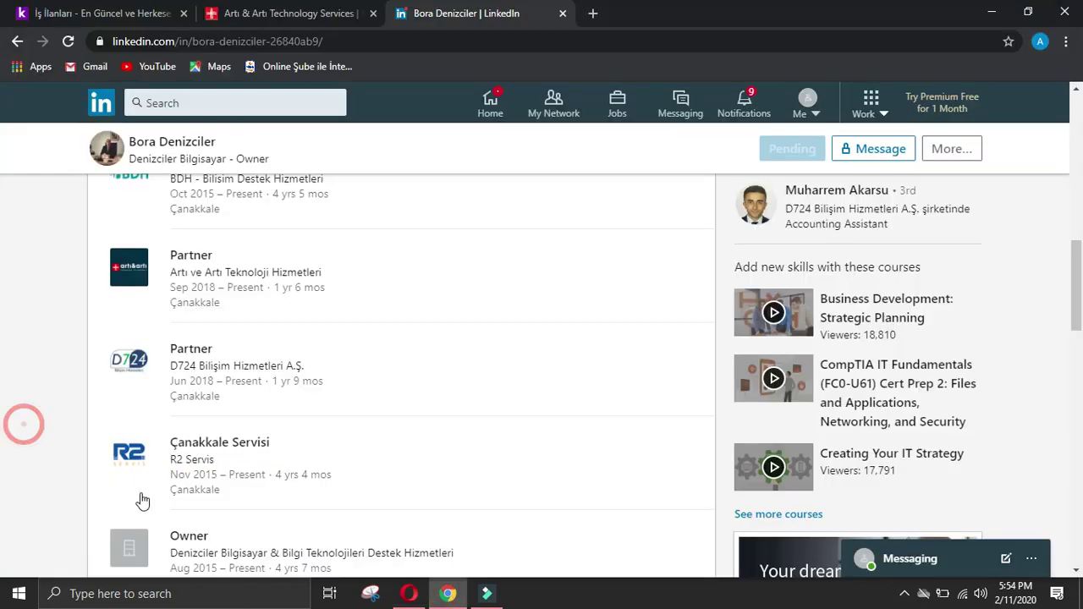
pyautogui.scroll(-3, 175, 507)
pyautogui.moveTo(169, 362); pyautogui.dragTo(476, 394)
pyautogui.hotkey('ctrl', 'c')
pyautogui.click(409, 594)
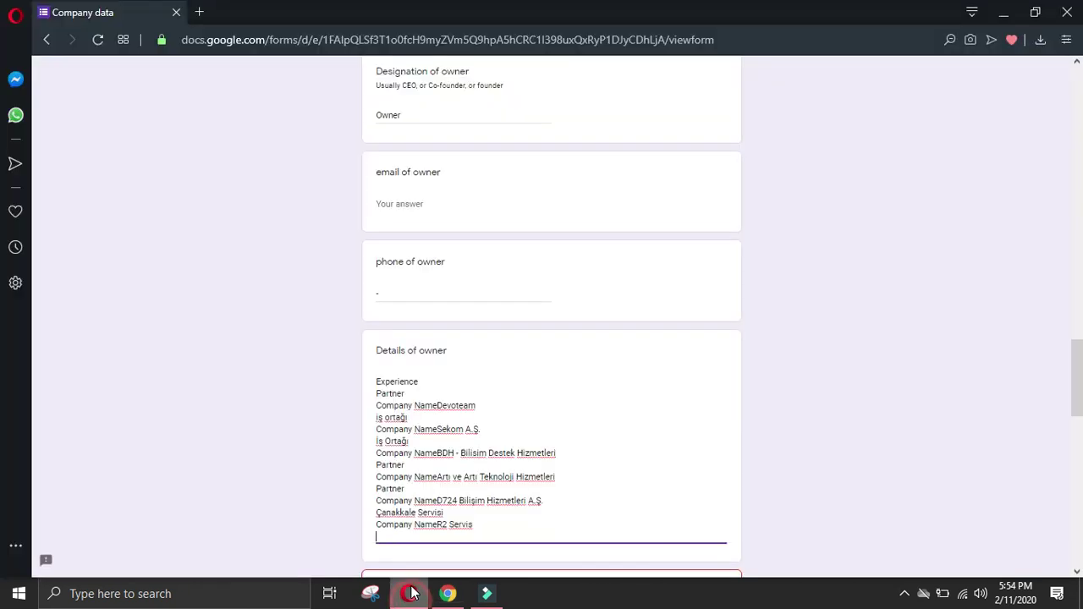
pyautogui.hotkey('ctrl', 'v')
# Step: Add the Sistem Destek Teknisyeni at BDH entry to owner details
pyautogui.click(448, 594)
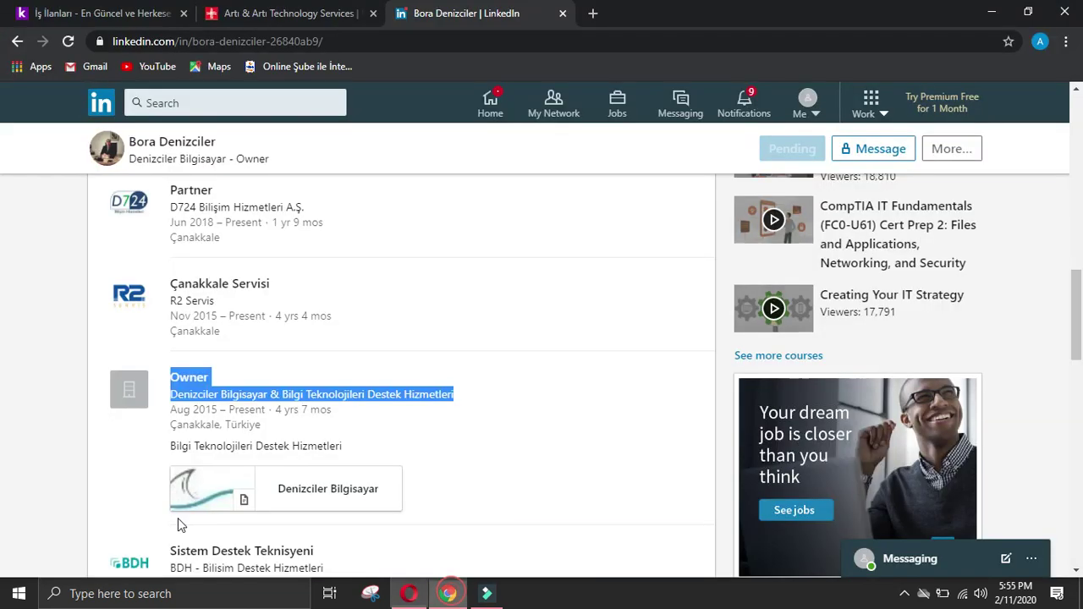
pyautogui.click(177, 518)
pyautogui.scroll(-3, 177, 419)
pyautogui.moveTo(165, 381); pyautogui.dragTo(368, 413)
pyautogui.hotkey('ctrl', 'c')
pyautogui.click(409, 593)
pyautogui.hotkey('ctrl', 'v')
# Step: Join the Partner role with its Devoteam company line
pyautogui.scroll(-2, 419, 546)
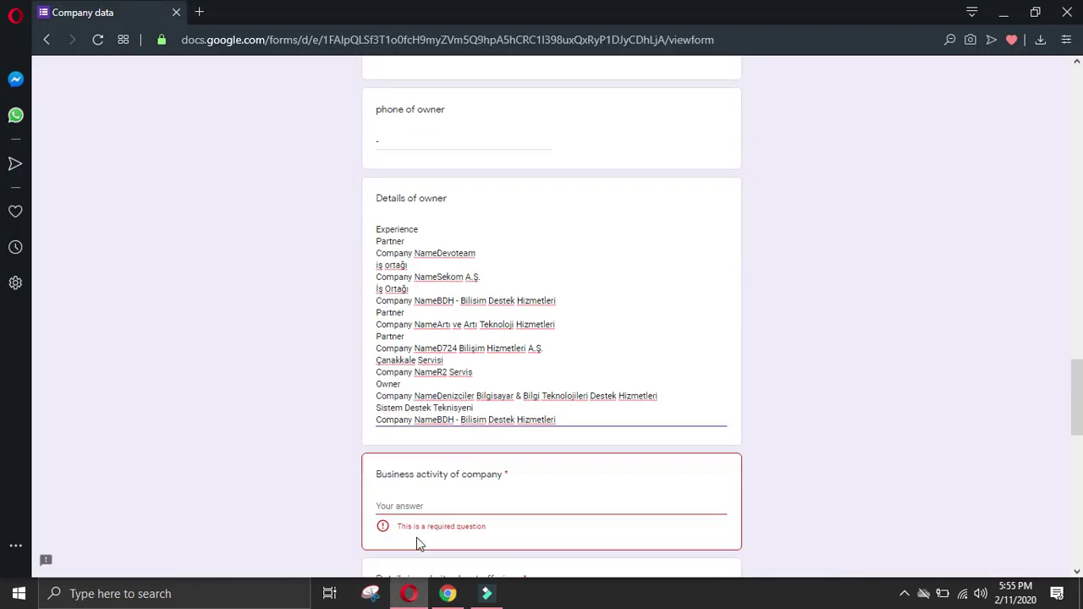
pyautogui.click(381, 250)
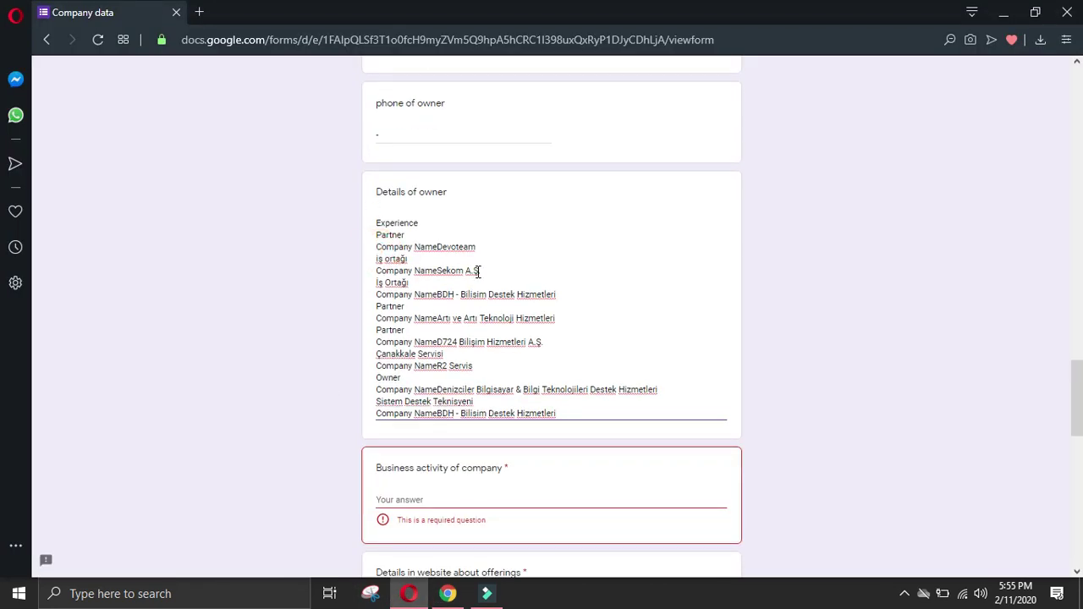
pyautogui.press('BackSpace')
# Step: Join the Sekom, BDH and Artı ve Artı company lines onto their roles with '-'
pyautogui.click(380, 254)
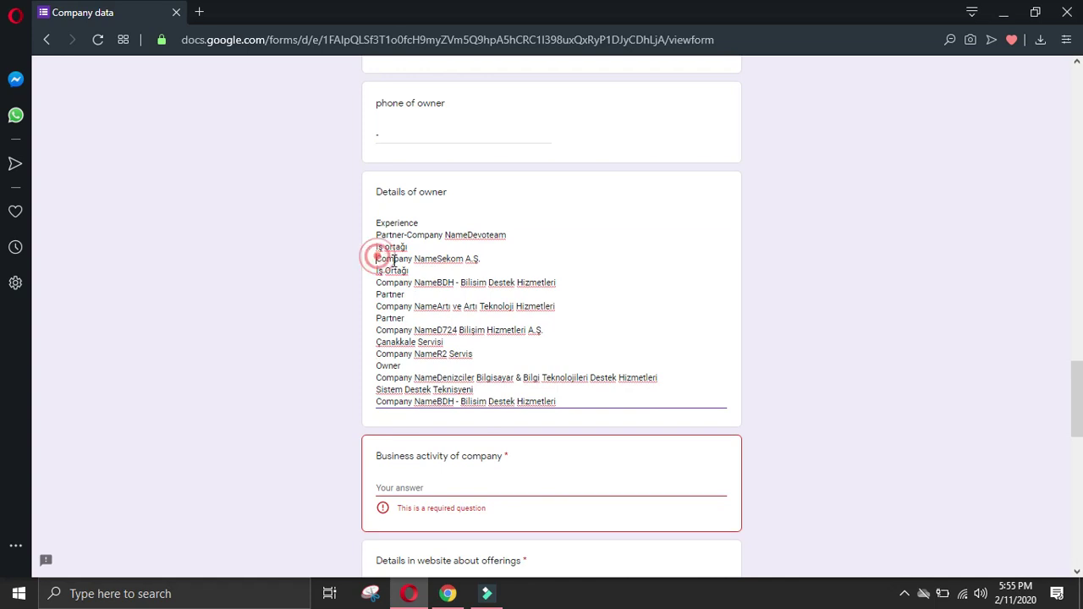
pyautogui.press('BackSpace')
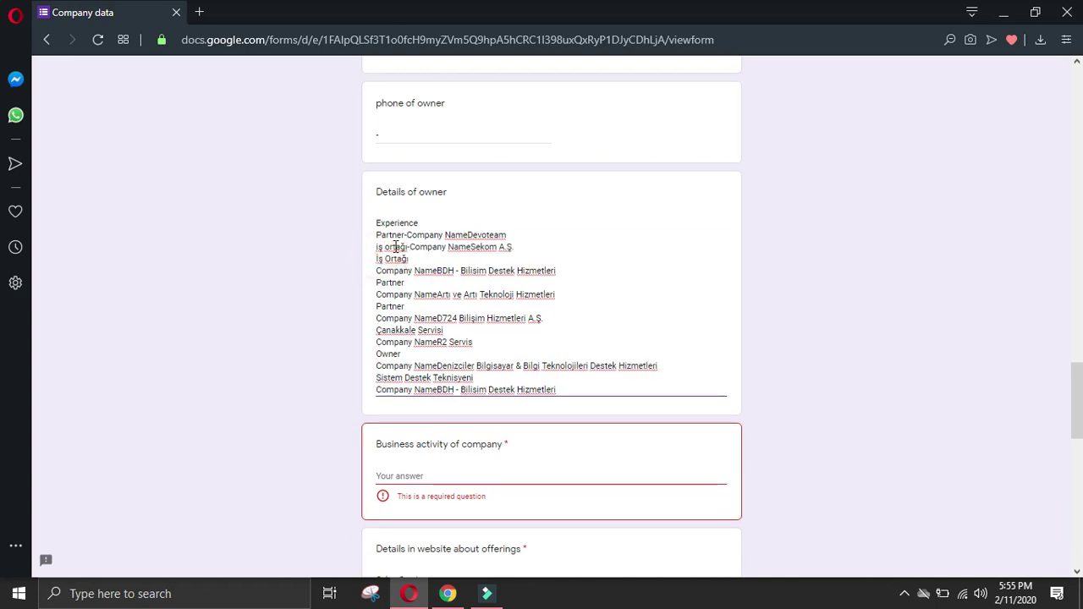
pyautogui.click(376, 248)
pyautogui.click(378, 270)
pyautogui.press('BackSpace')
pyautogui.write('-')
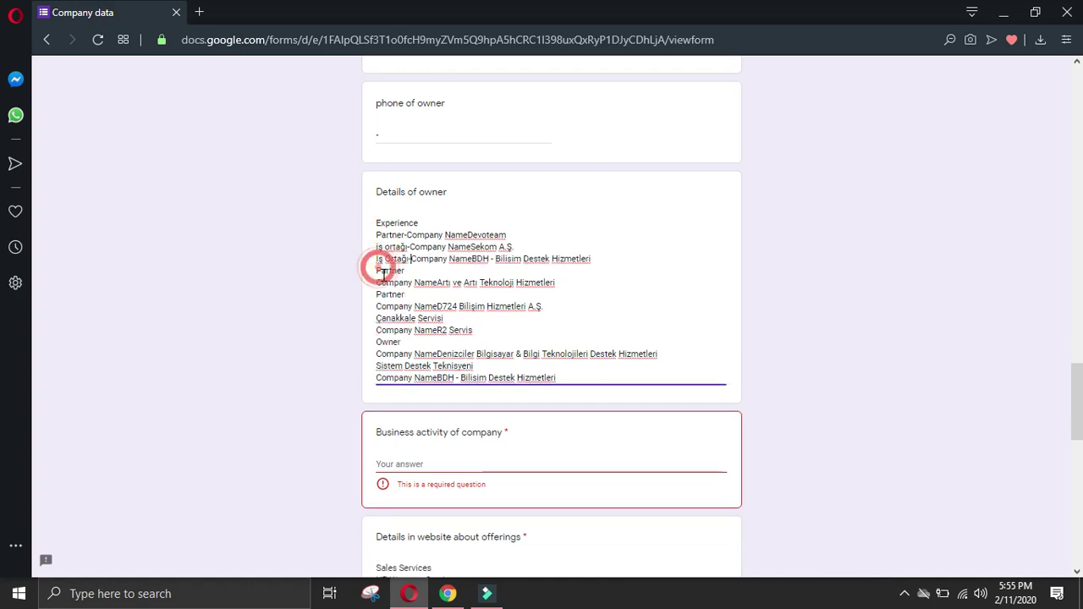
pyautogui.click(378, 281)
pyautogui.press('BackSpace')
pyautogui.write('-')
# Step: Join the D724, R2 Servis, Denizciler and last BDH company lines onto their roles with '-'
pyautogui.click(378, 293)
pyautogui.press('BackSpace')
pyautogui.write('-')
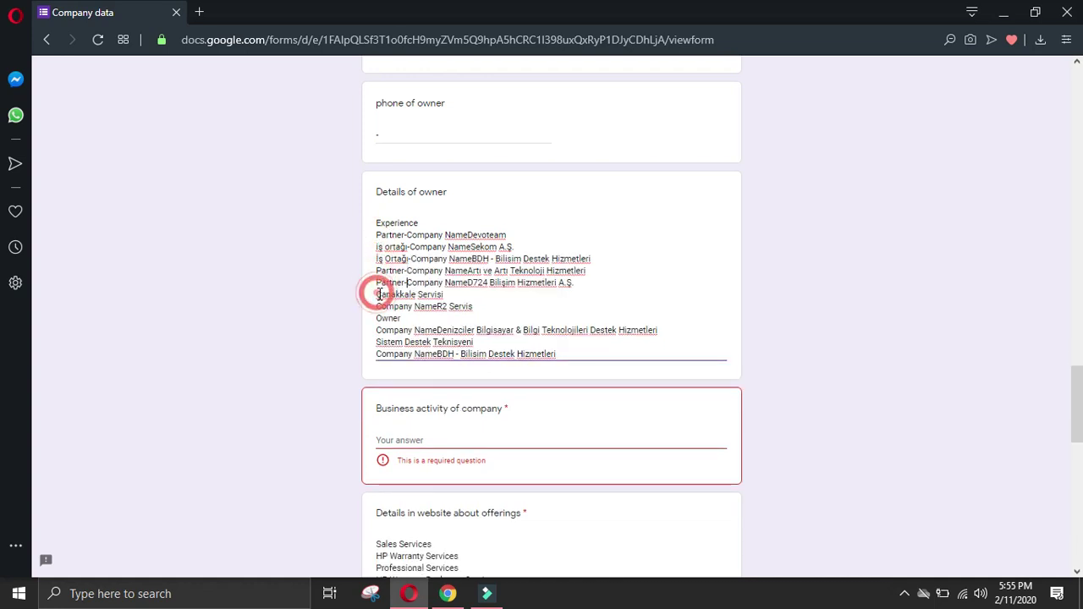
pyautogui.click(378, 307)
pyautogui.press('BackSpace')
pyautogui.write('-')
pyautogui.click(377, 319)
pyautogui.press('BackSpace')
pyautogui.write('-')
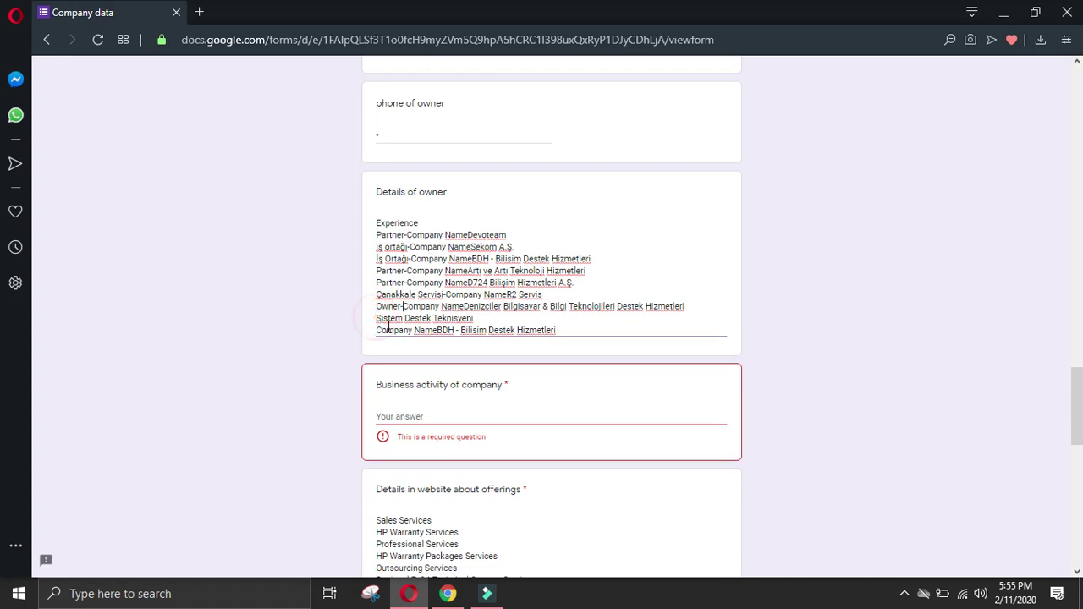
pyautogui.click(378, 330)
pyautogui.press('BackSpace')
pyautogui.write('-')
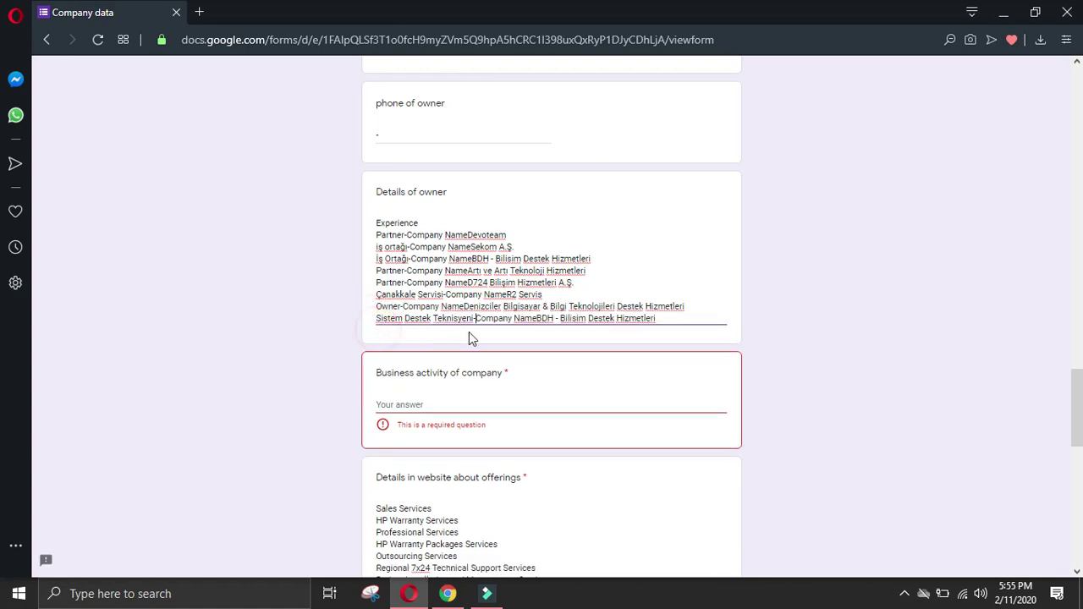
# Step: Insert a space between 'Company Name' and each company name in every entry
pyautogui.click(471, 260)
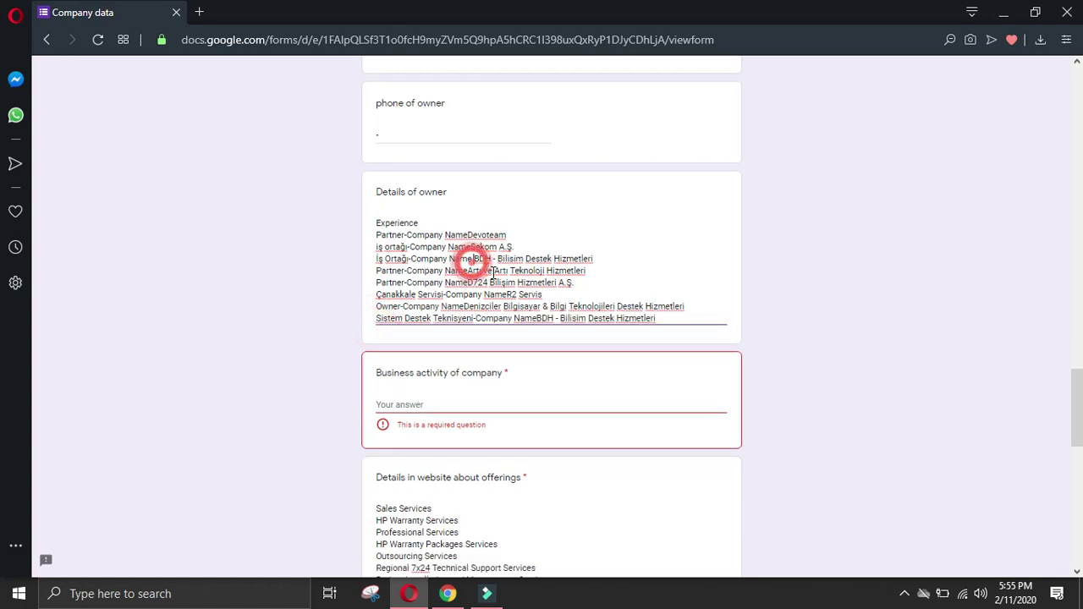
pyautogui.click(470, 235)
pyautogui.click(473, 247)
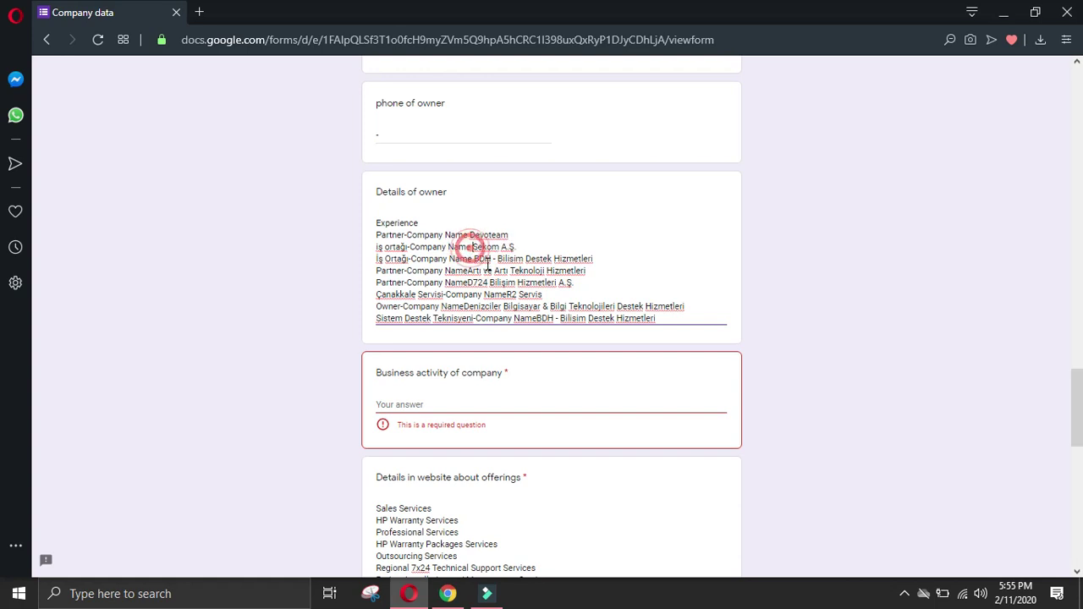
pyautogui.click(469, 271)
pyautogui.click(471, 284)
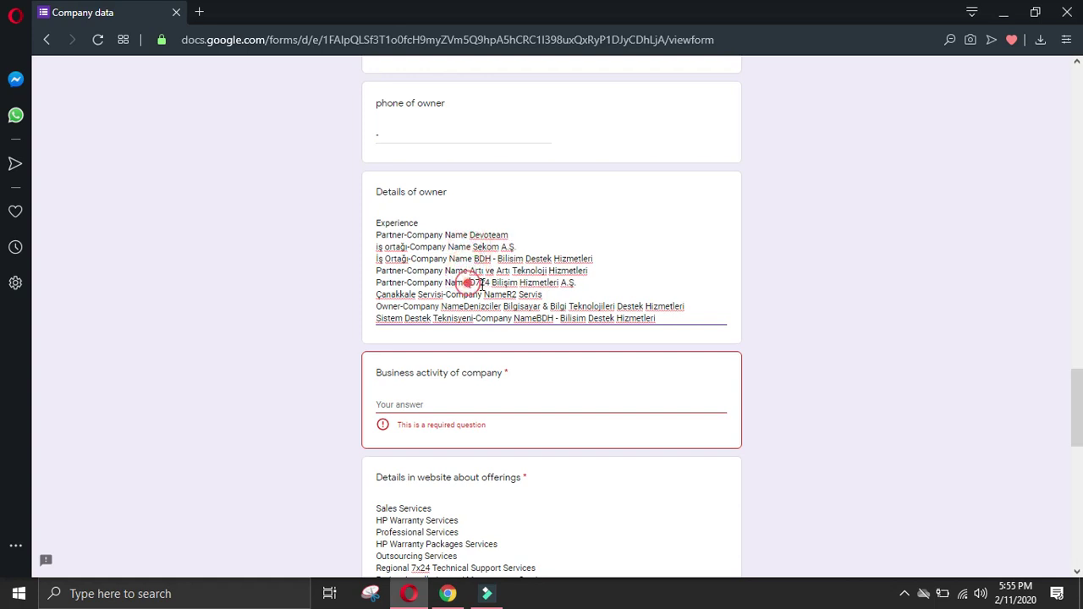
pyautogui.click(507, 294)
pyautogui.click(466, 307)
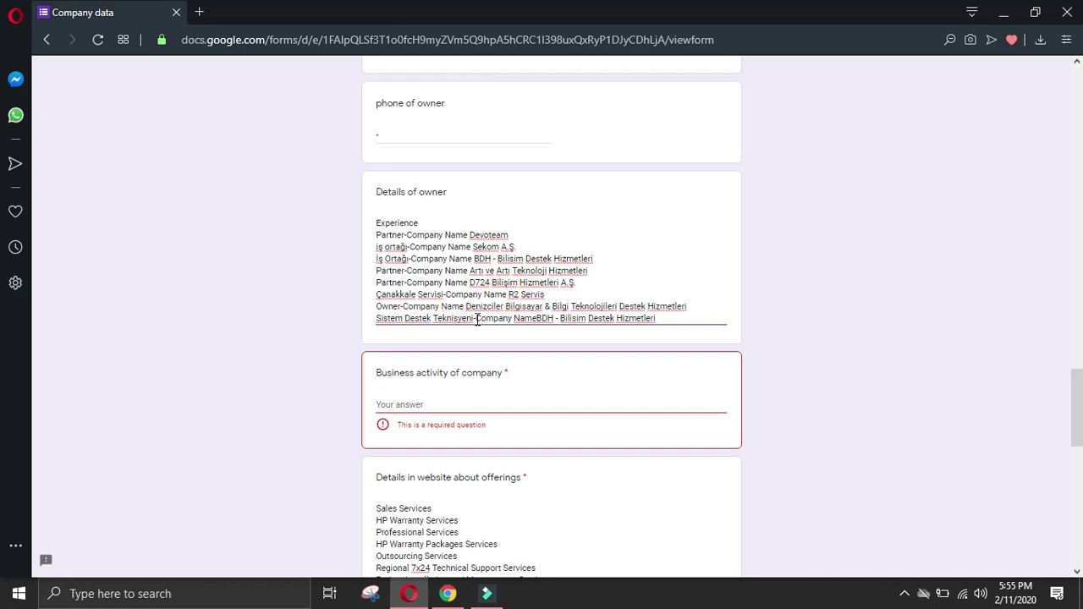
pyautogui.click(539, 319)
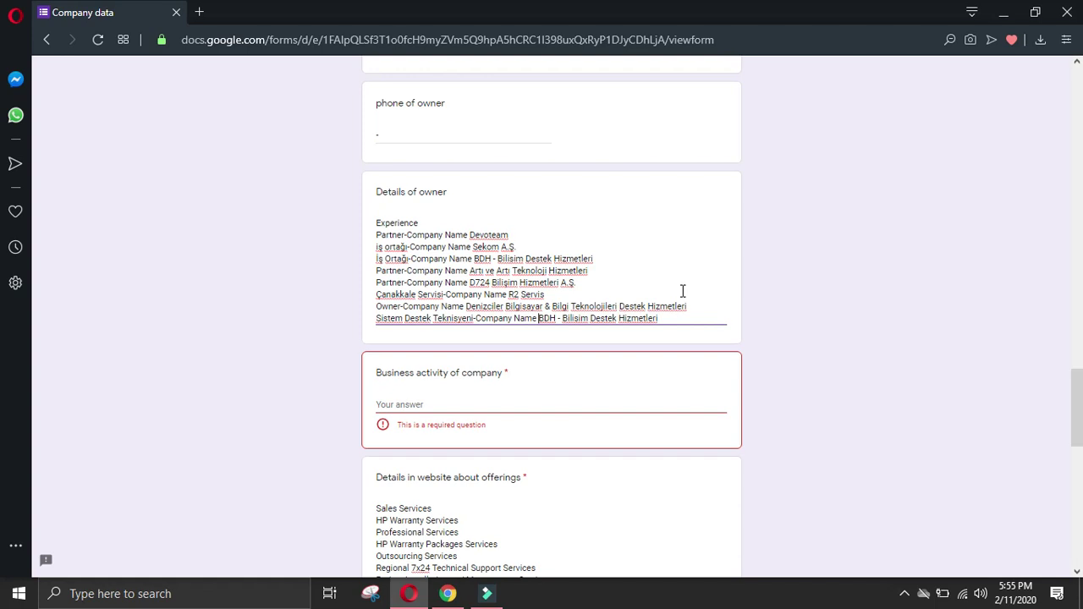
pyautogui.scroll(-2, 683, 291)
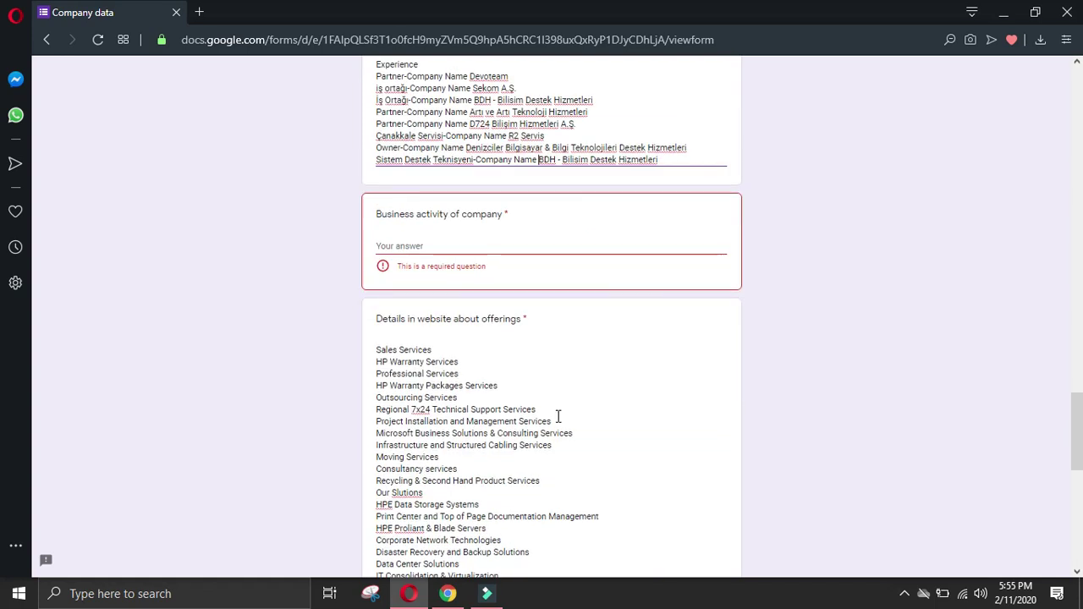
# Step: Paste the Bölge Sorumlusu at Akbank entry on a new line at the end of owner details
pyautogui.click(447, 593)
pyautogui.scroll(-2, 254, 406)
pyautogui.click(101, 356)
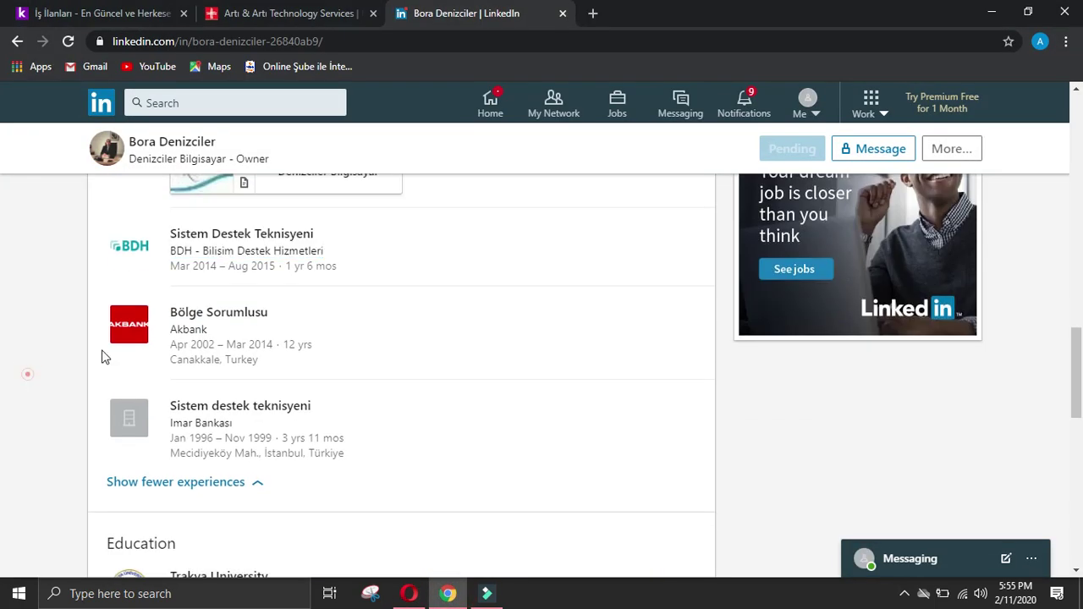
pyautogui.moveTo(156, 299); pyautogui.dragTo(207, 323)
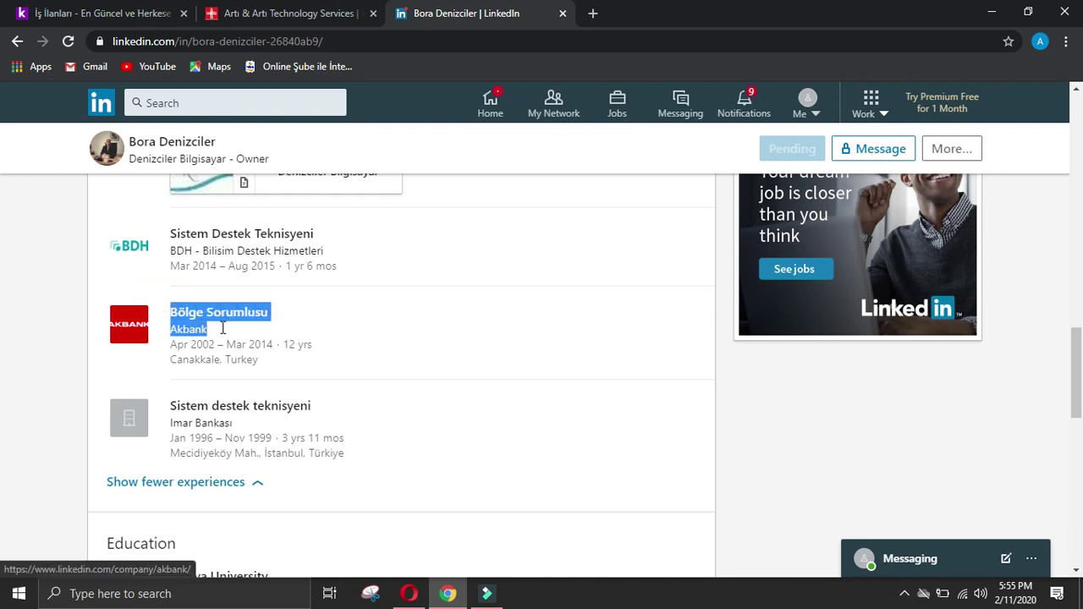
pyautogui.click(409, 593)
pyautogui.click(476, 305)
pyautogui.click(701, 159)
pyautogui.press('Return')
pyautogui.write('Bölge Sorumlusu Company NameAkbank')
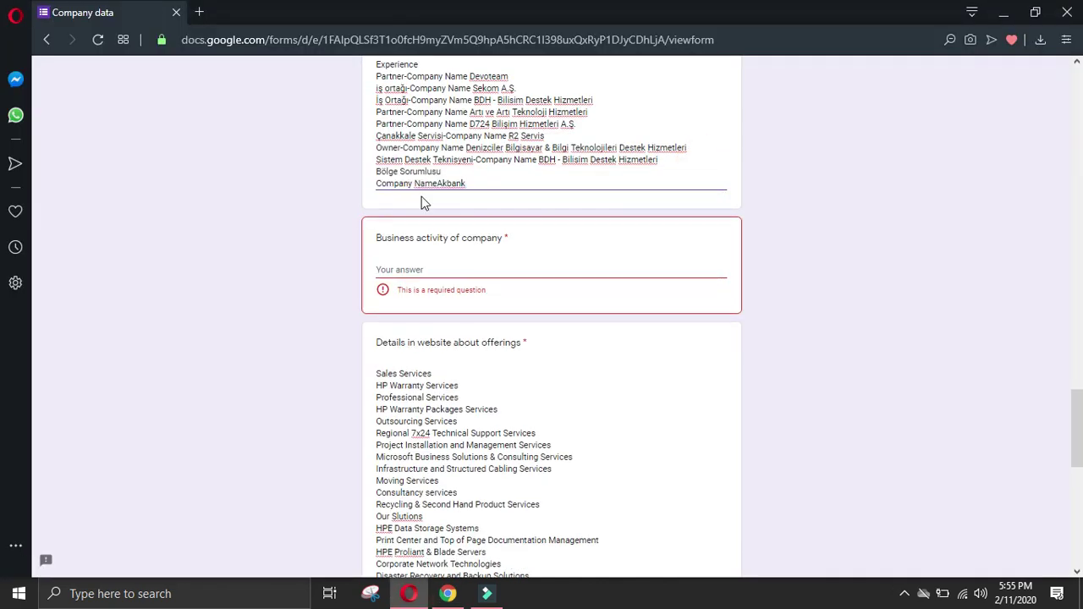
# Step: Join the Akbank company line onto Bölge Sorumlusu with '-'
pyautogui.doubleClick(375, 183)
pyautogui.tripleClick(376, 183)
pyautogui.click(375, 183)
pyautogui.press('BackSpace')
pyautogui.write('-Company Name Akbank')
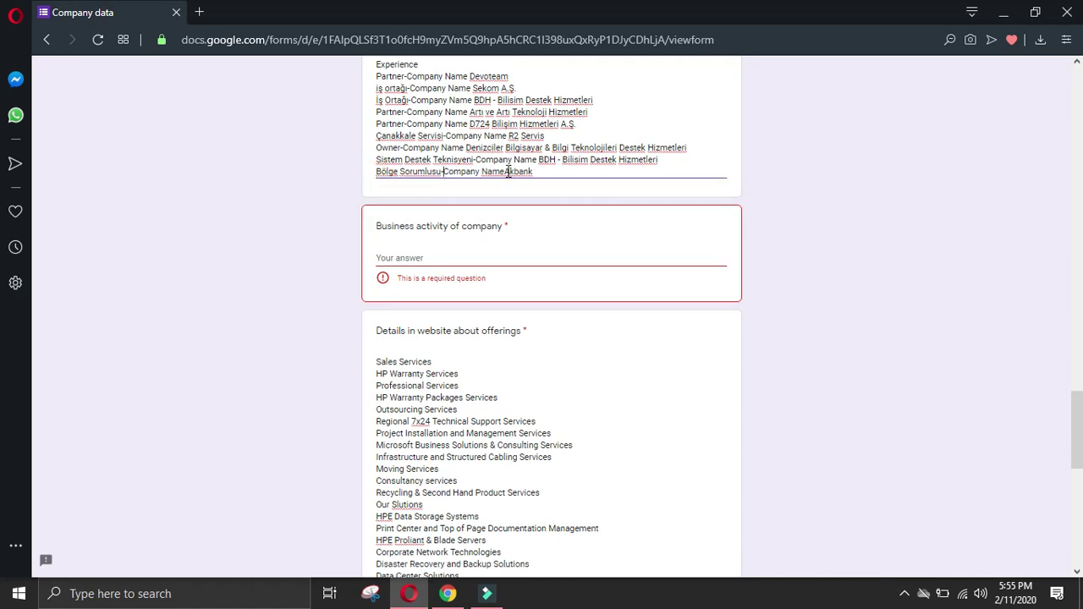
# Step: Paste the Sistem destek teknisyeni at İmar Bankası entry after the Akbank line
pyautogui.click(454, 592)
pyautogui.scroll(-3, 259, 507)
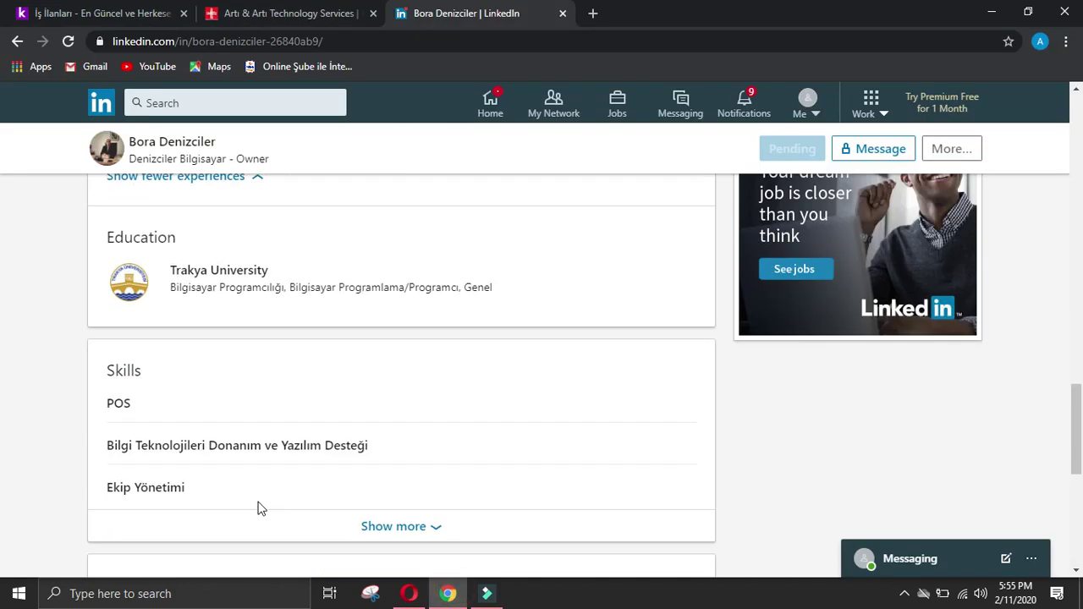
pyautogui.click(34, 333)
pyautogui.scroll(2, 402, 515)
pyautogui.hotkey('alt', 'Tab')
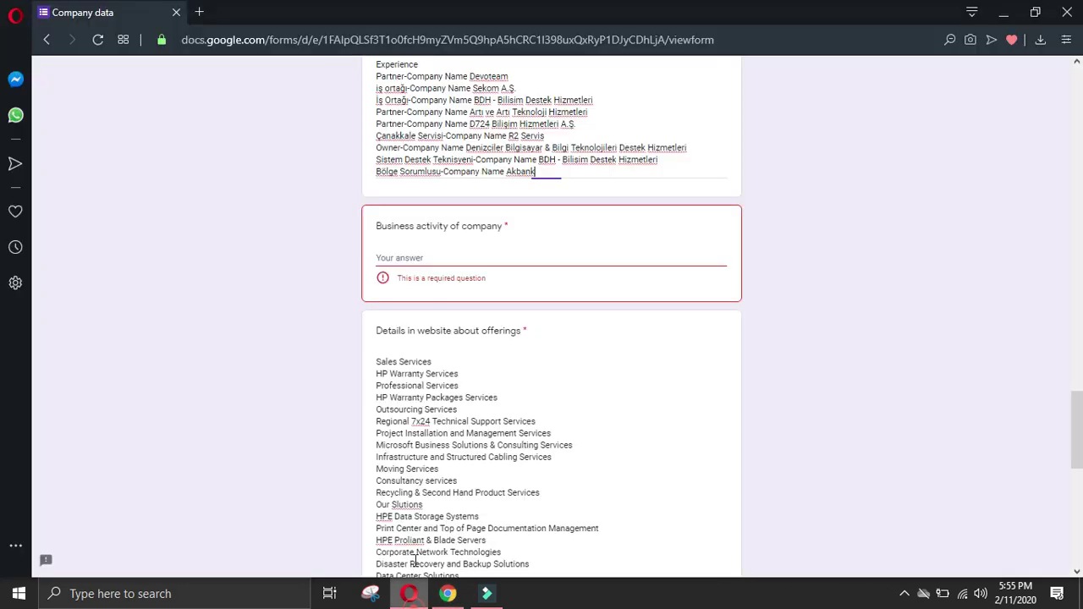
pyautogui.scroll(2, 433, 548)
pyautogui.click(448, 593)
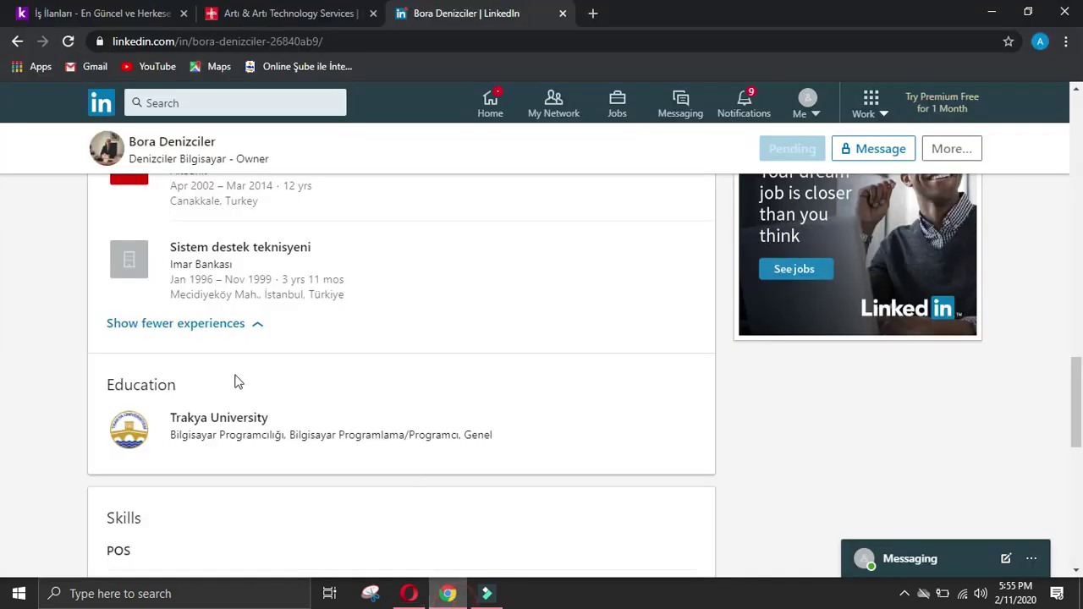
pyautogui.moveTo(165, 237); pyautogui.dragTo(253, 263)
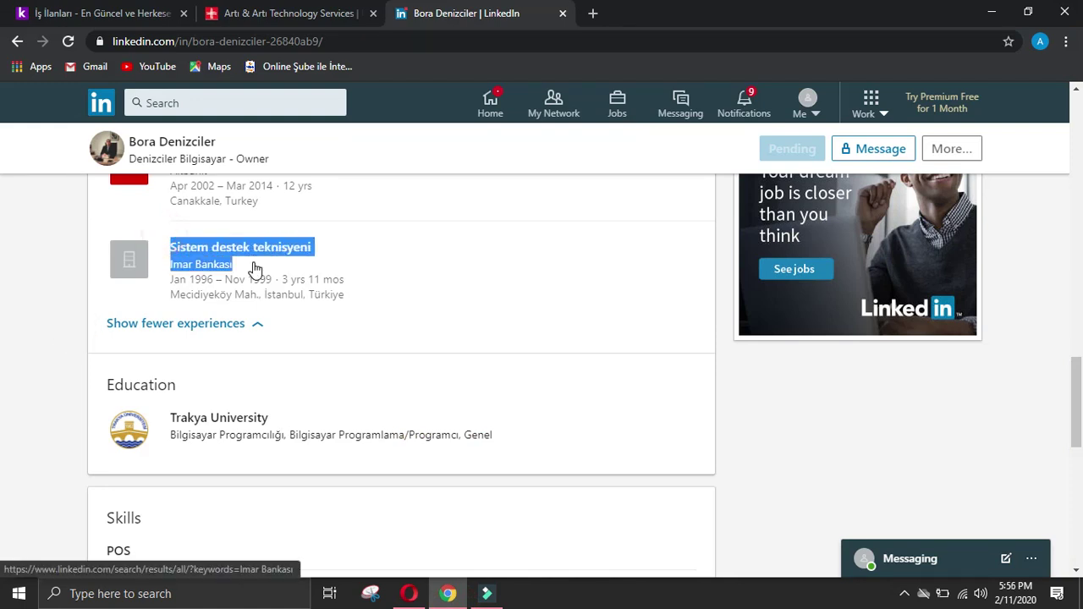
pyautogui.click(408, 593)
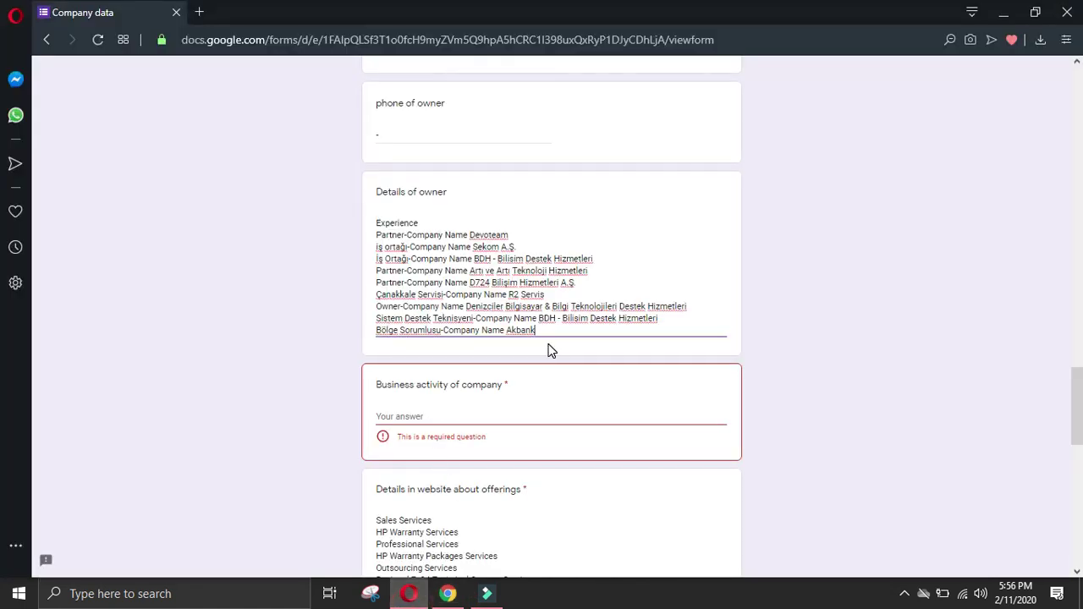
pyautogui.press('Return')
pyautogui.write('Sistem destek teknisyeni Company NameImar Bankası')
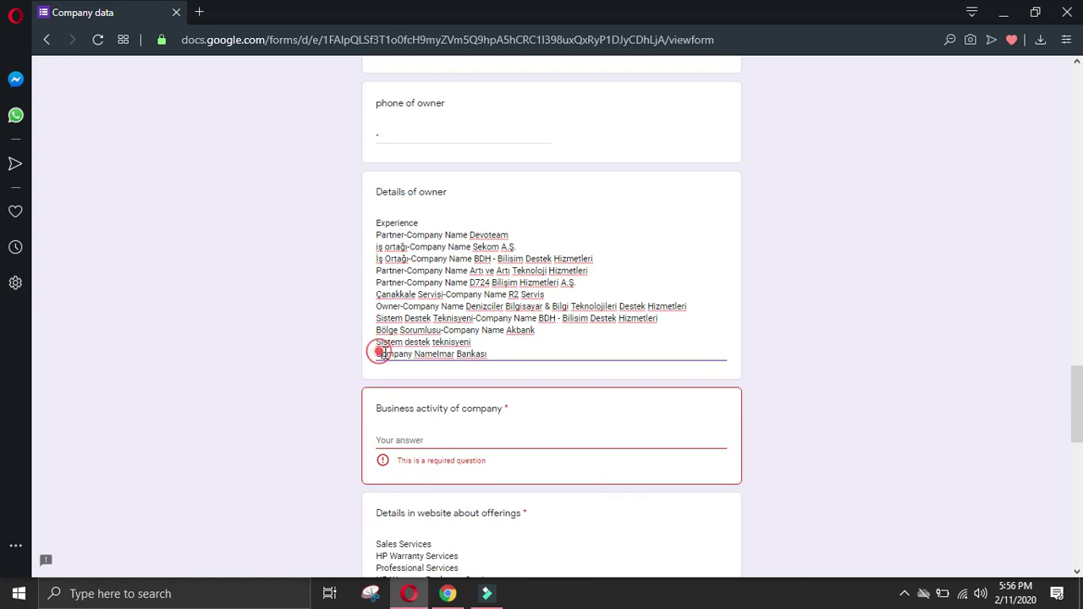
# Step: Merge the İmar Bankası line onto the Sistem destek teknisyeni line
pyautogui.press('BackSpace')
pyautogui.click(536, 342)
pyautogui.click(607, 344)
# Step: Select the owner's Education entry on the LinkedIn profile
pyautogui.hotkey('alt', 'Tab')
pyautogui.click(24, 386)
pyautogui.moveTo(112, 366); pyautogui.dragTo(528, 448)
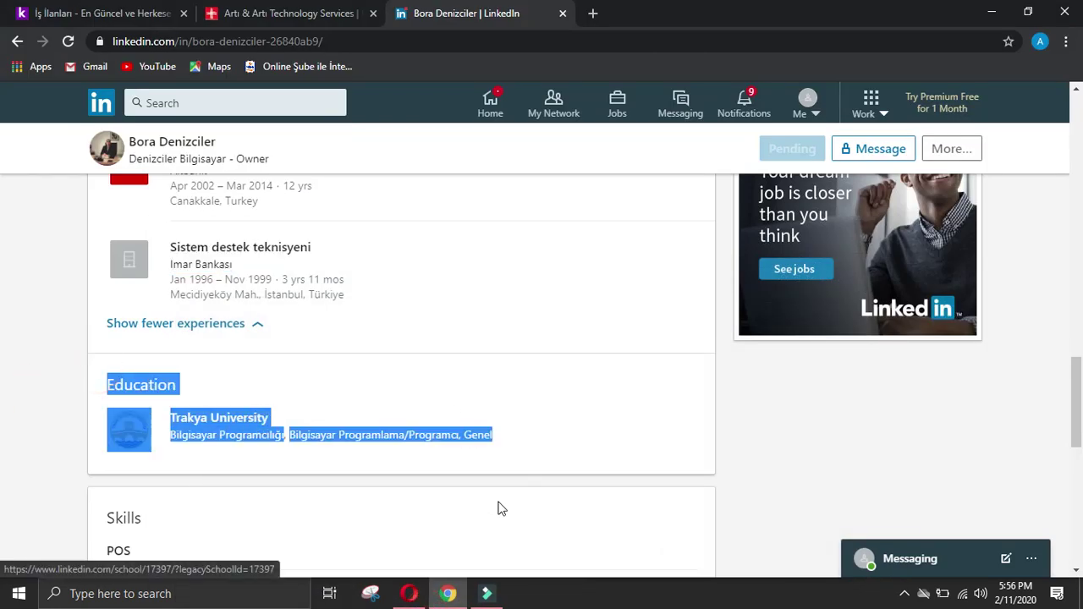
# Step: Paste the Trakya University education, drop the duplicate line and join the degree with '-'
pyautogui.click(409, 593)
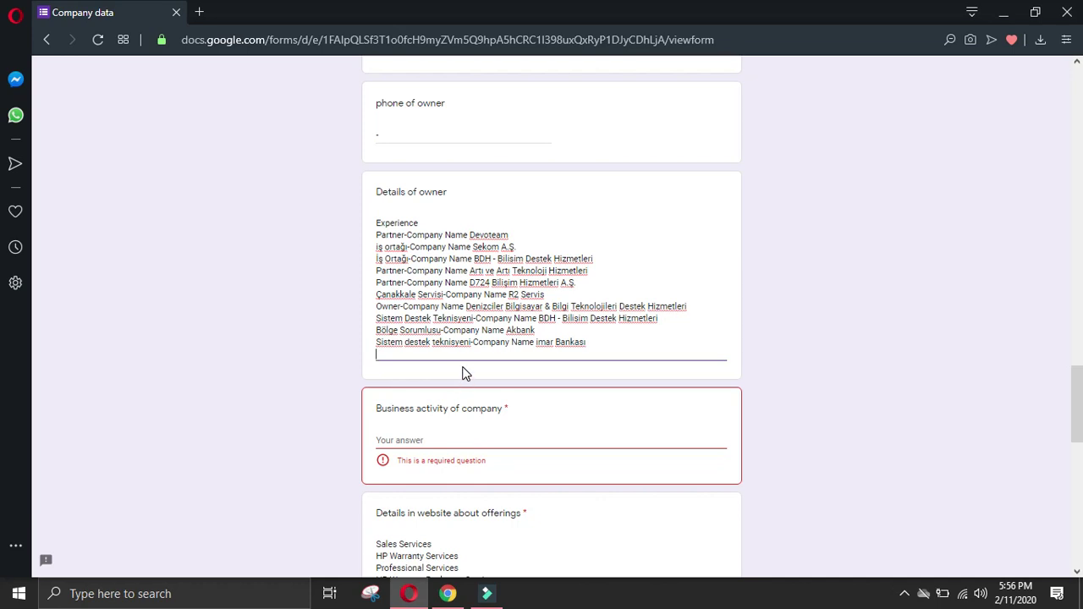
pyautogui.write('Education Trakya University Trakya University Degree NameBilgisayar ProgramcılığıField Of StudyBilgisayar Programlama/Programcı, Genel')
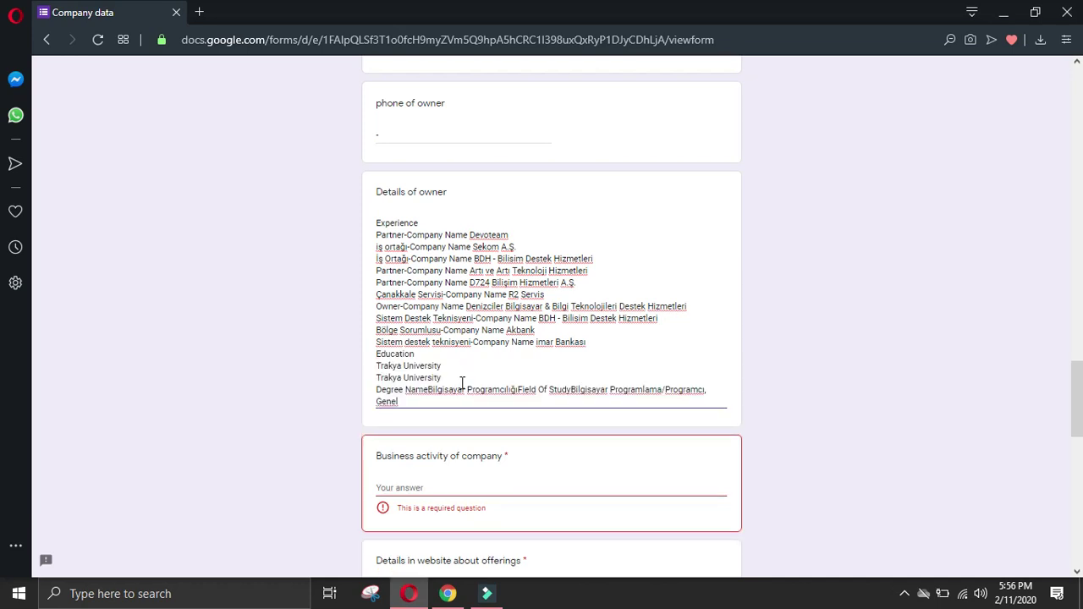
pyautogui.moveTo(461, 378); pyautogui.dragTo(350, 380)
pyautogui.press('BackSpace')
pyautogui.press('Delete')
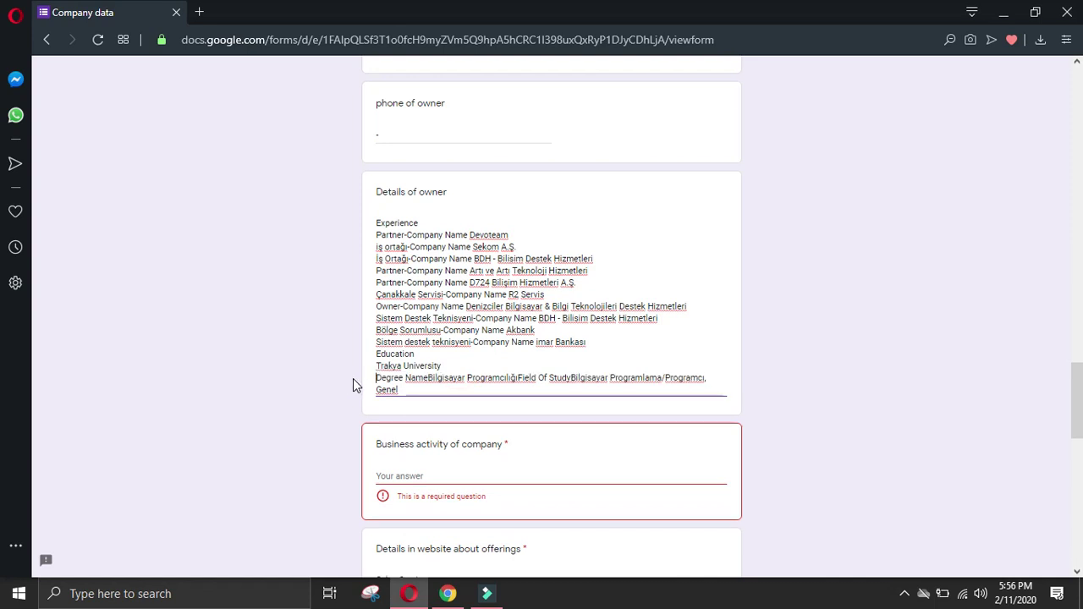
pyautogui.press('BackSpace')
pyautogui.write('-')
pyautogui.click(500, 365)
pyautogui.press('BackSpace')
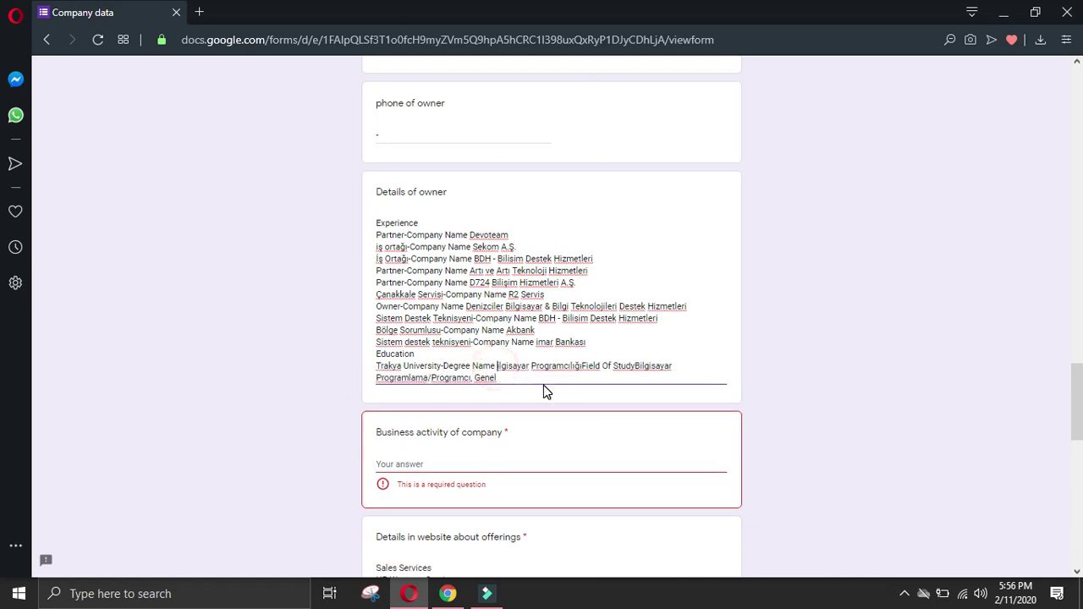
# Step: Restore 'Bilgisayar' and fix spacing around Programcılığı and Field Of Study in the education line
pyautogui.click(545, 391)
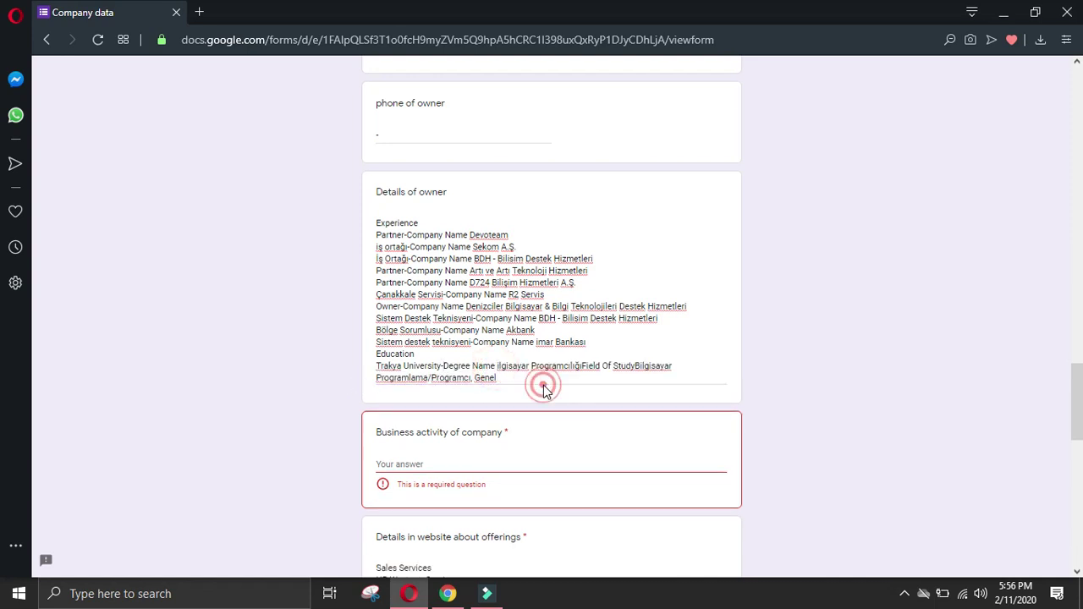
pyautogui.click(499, 366)
pyautogui.write('B')
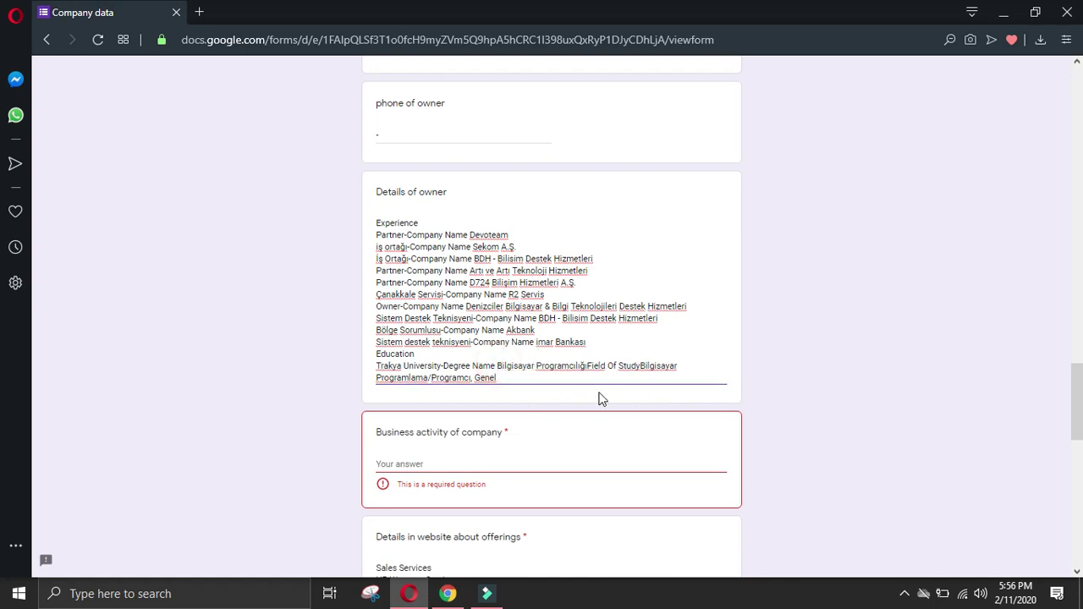
pyautogui.click(584, 369)
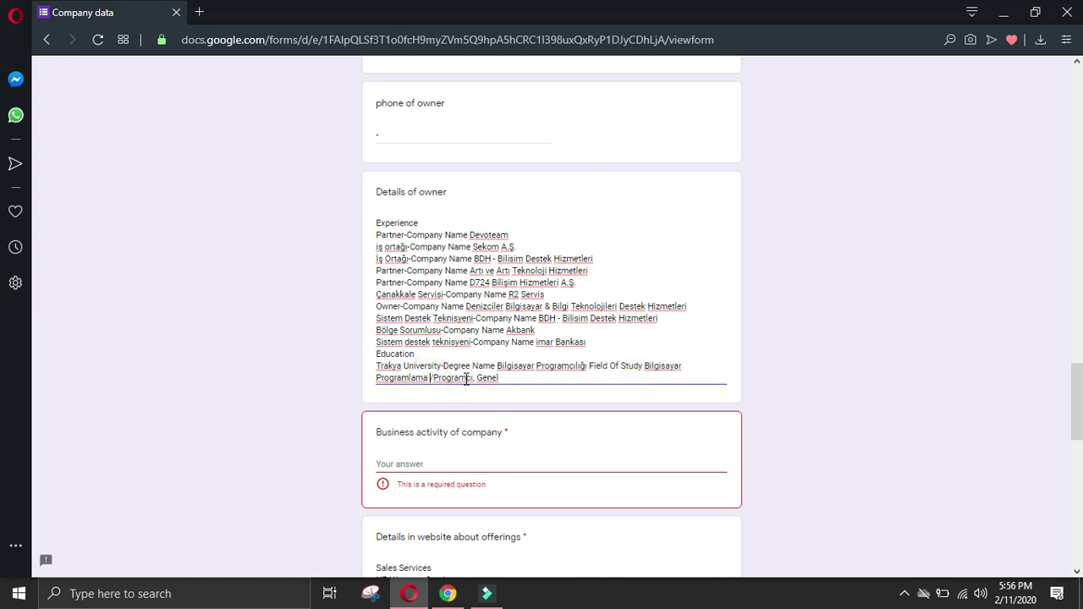
pyautogui.click(434, 378)
pyautogui.click(527, 376)
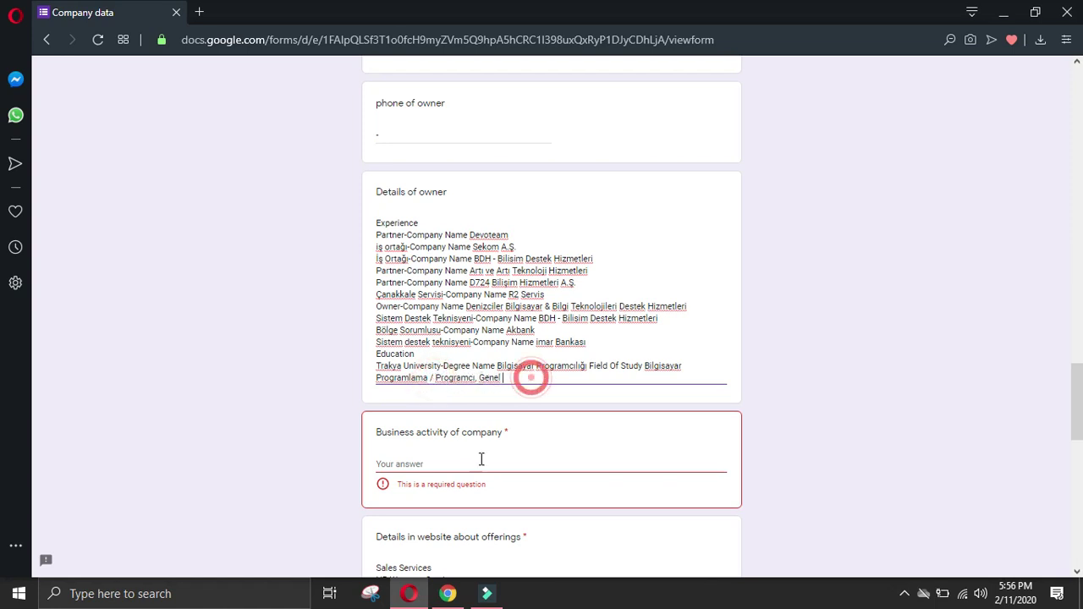
pyautogui.click(447, 593)
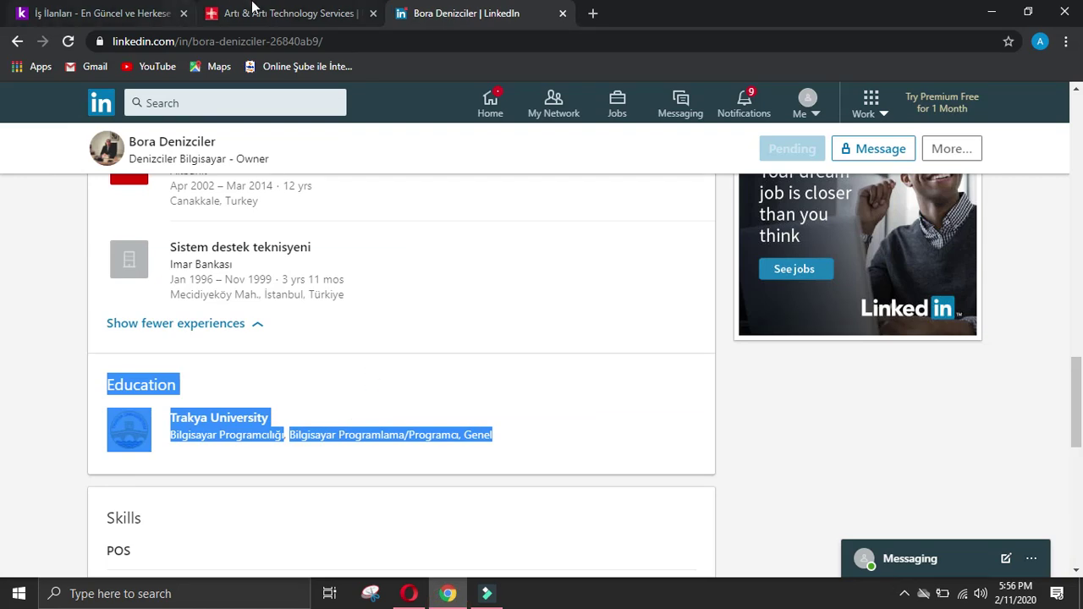
pyautogui.click(269, 13)
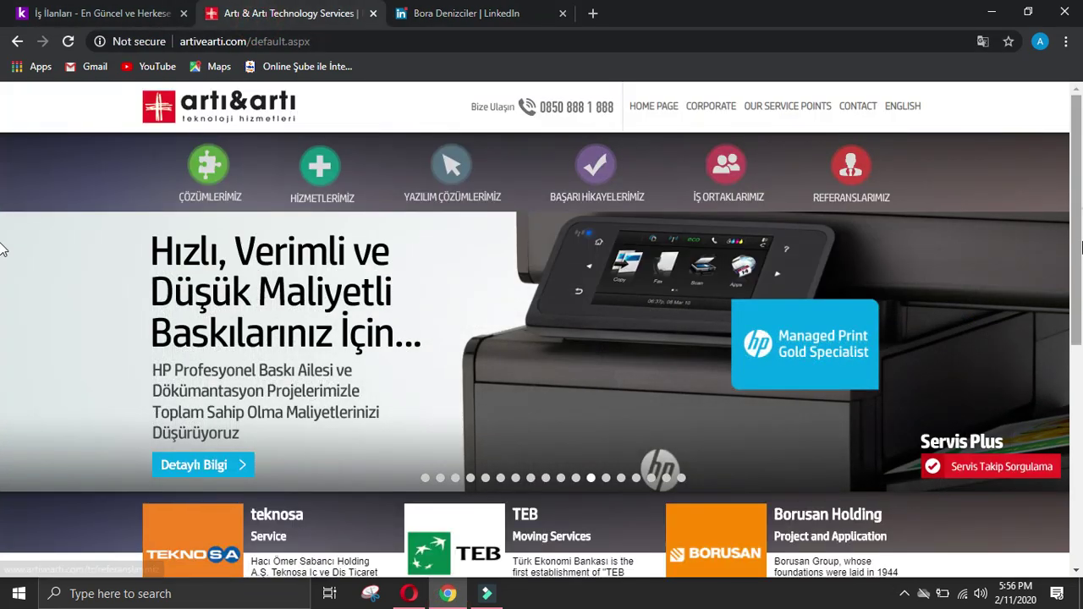
# Step: Go back through LinkedIn to the Artı ve Artı Teknoloji Hizmetleri company page
pyautogui.scroll(-10, 5, 353)
pyautogui.scroll(10, 541, 338)
pyautogui.click(465, 13)
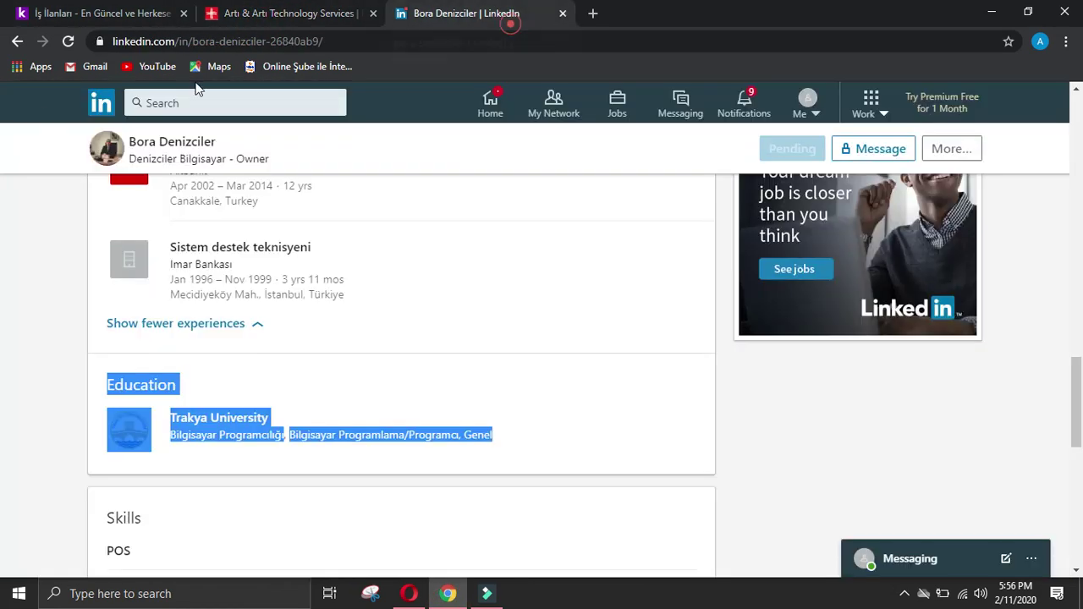
pyautogui.click(17, 41)
pyautogui.click(17, 40)
pyautogui.click(17, 41)
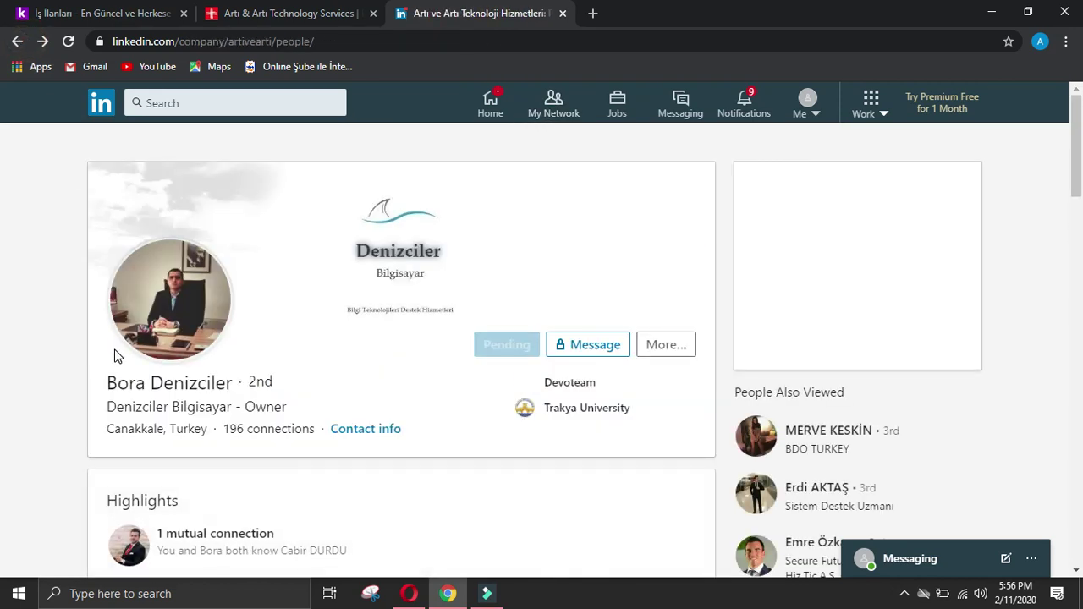
pyautogui.click(20, 41)
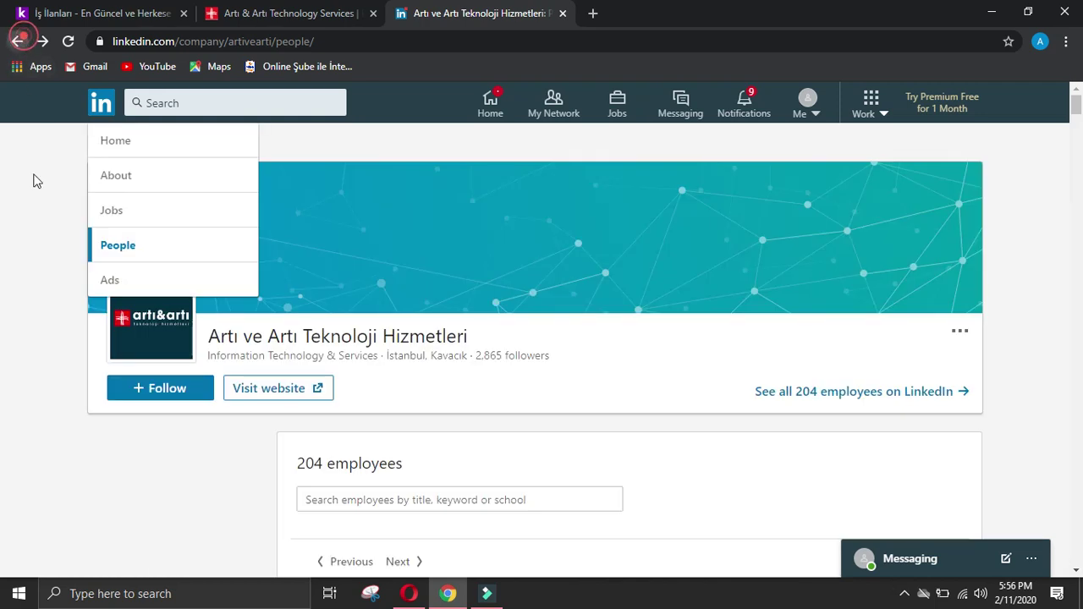
# Step: Select the Overview paragraph on the company's About page, then open a new browser tab
pyautogui.click(133, 329)
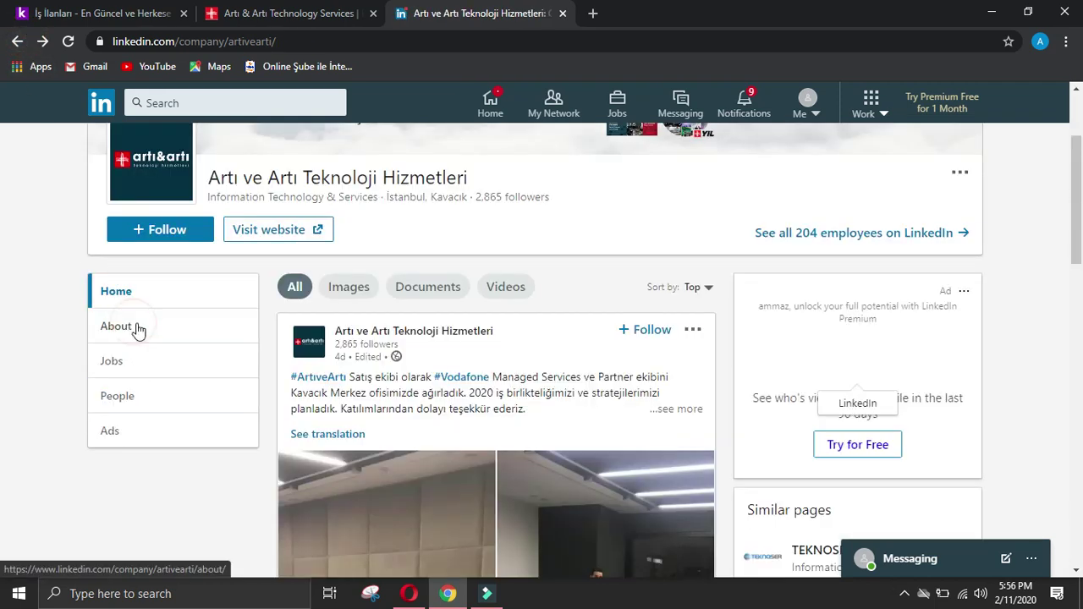
pyautogui.scroll(2, 433, 298)
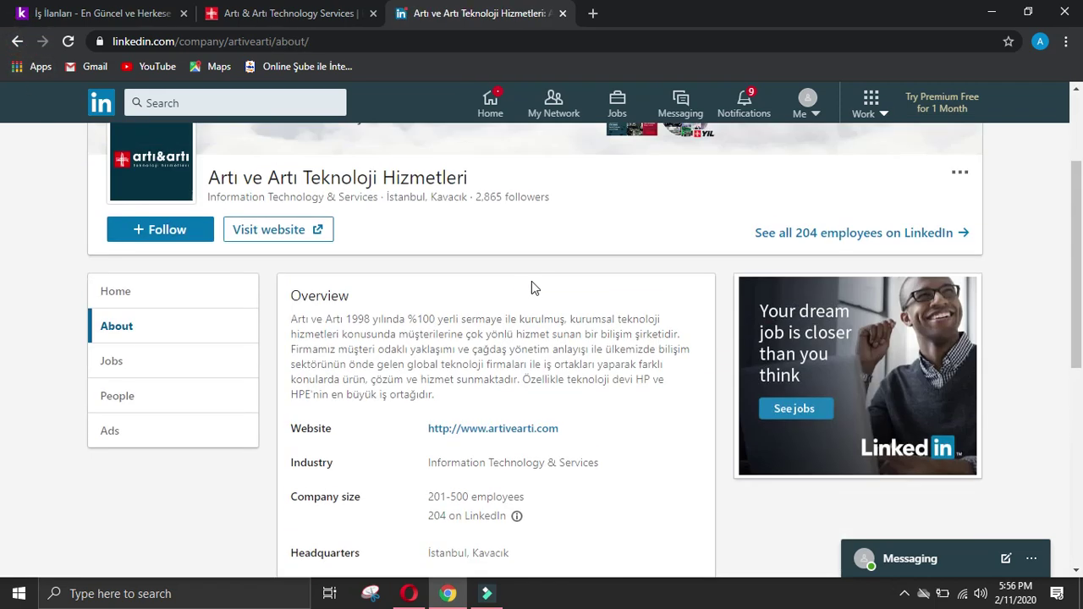
pyautogui.moveTo(289, 319); pyautogui.dragTo(461, 401)
pyautogui.click(593, 13)
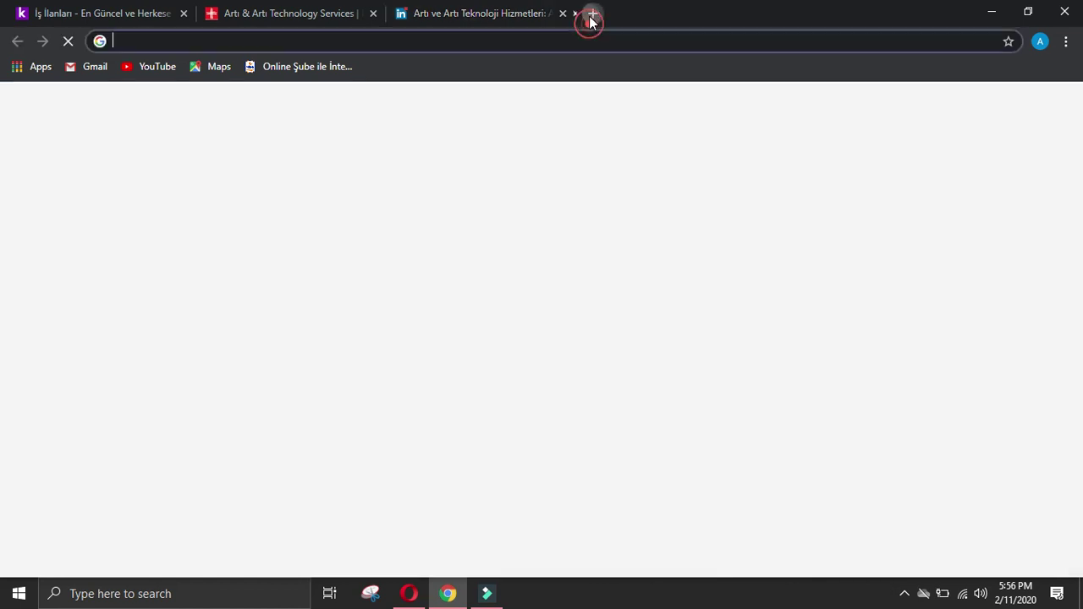
# Step: Translate the pasted Turkish company overview into English with Google Translate
pyautogui.write('g')
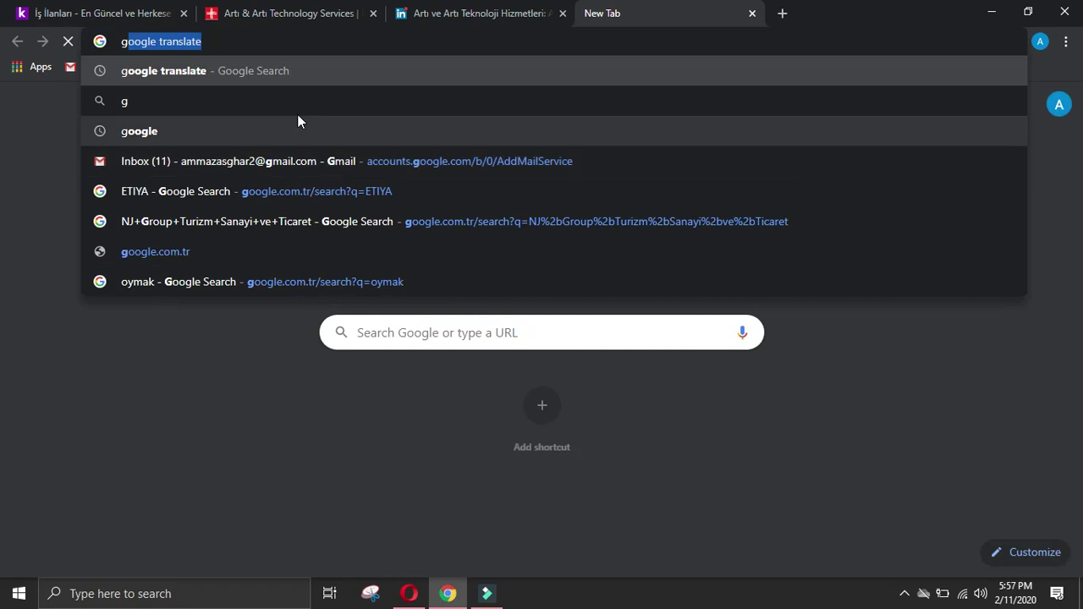
pyautogui.press('Return')
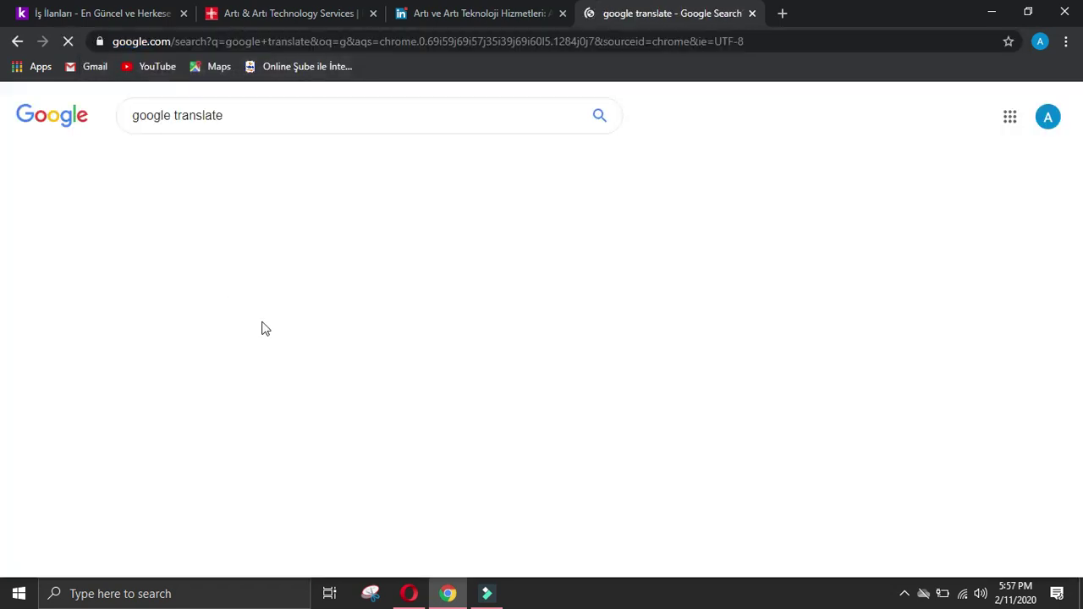
pyautogui.hotkey('ctrl', 'v')
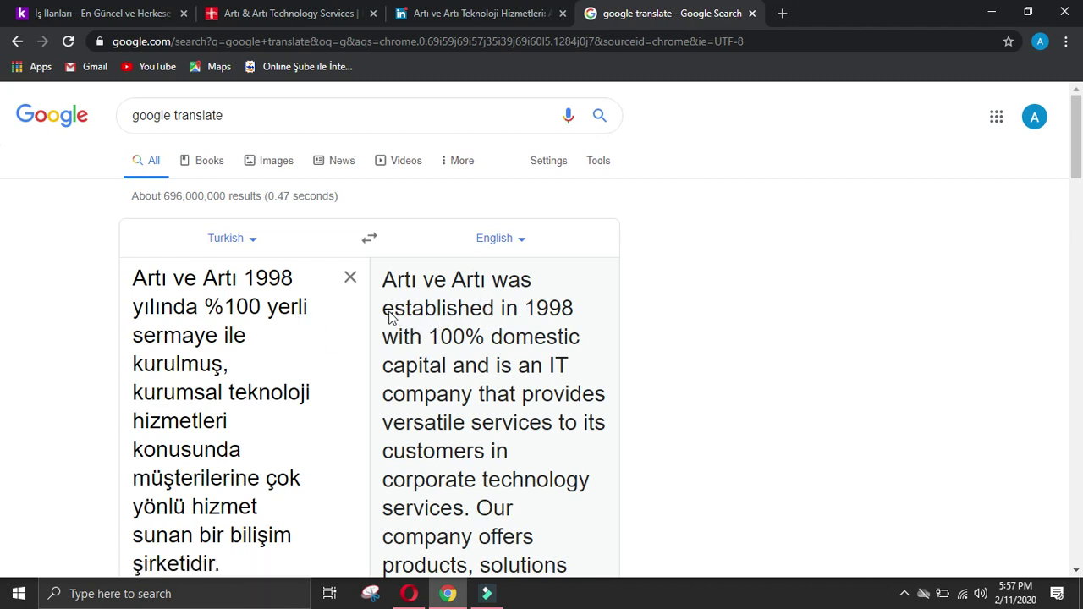
pyautogui.moveTo(382, 311); pyautogui.dragTo(597, 498)
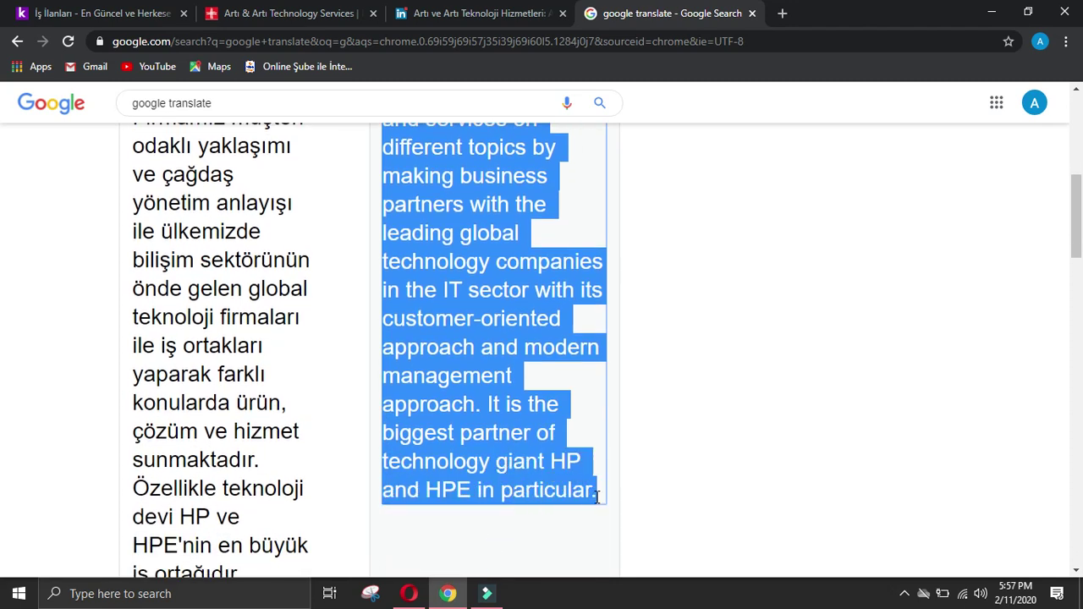
# Step: Paste the English translation into the form's Business activity of company answer
pyautogui.click(409, 593)
pyautogui.click(471, 465)
pyautogui.write('established in 1998 with 100% domestic capital and is an IT company that provides versatile services to its customers in corporate technology services. Our company offers products, solutions and services on different topics by making business partners with the leading global technology companies in the IT sector with its customer-oriented approach and modern management approach. It is the biggest partner of technology giant HP and HPE in particular.')
pyautogui.scroll(-8, 486, 491)
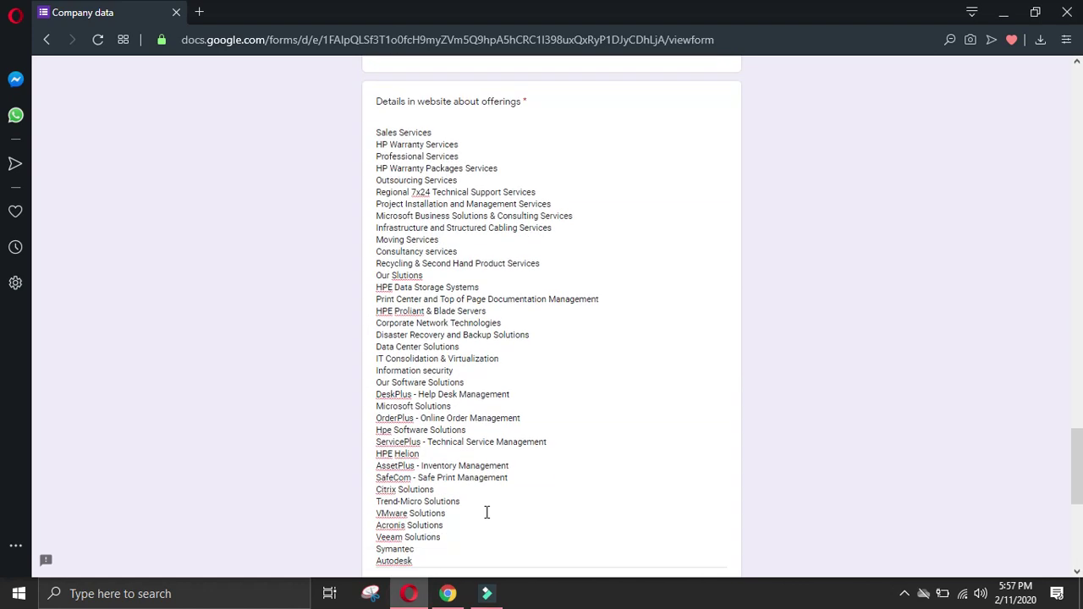
pyautogui.scroll(-1, 487, 517)
pyautogui.click(448, 593)
pyautogui.click(967, 380)
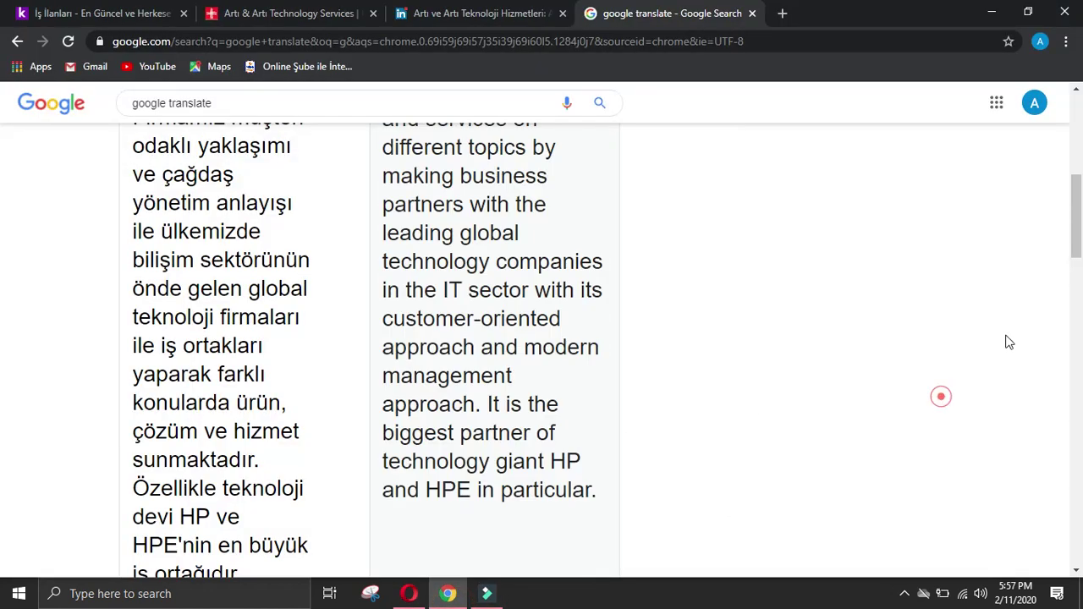
pyautogui.scroll(1, 967, 380)
pyautogui.scroll(4, 2, 144)
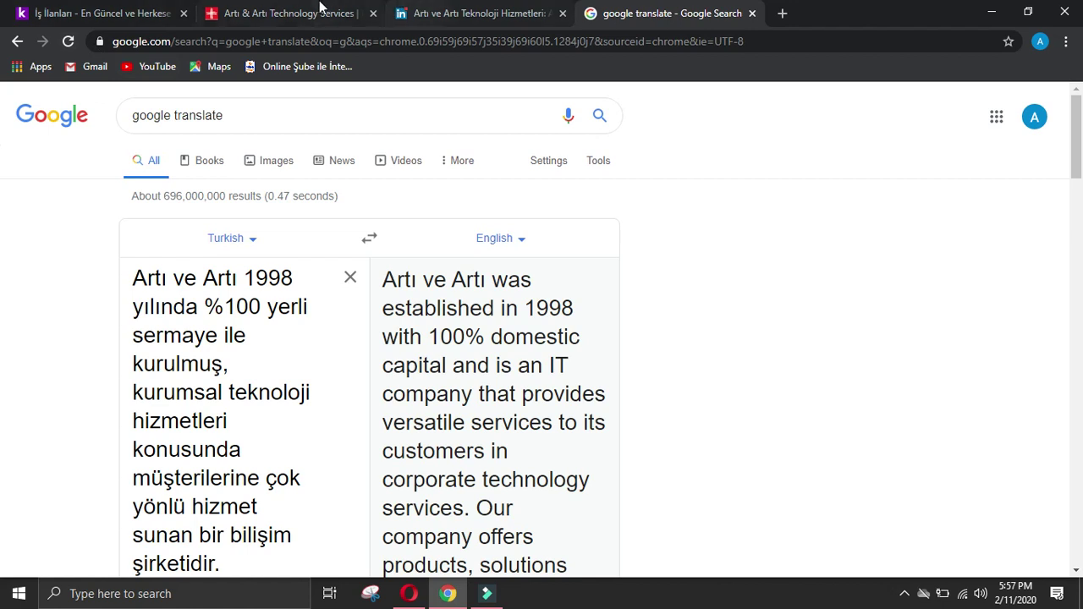
pyautogui.click(321, 12)
# Step: Browse the Printing and Imaging success stories on artivearti.com, then return home
pyautogui.moveTo(599, 170)
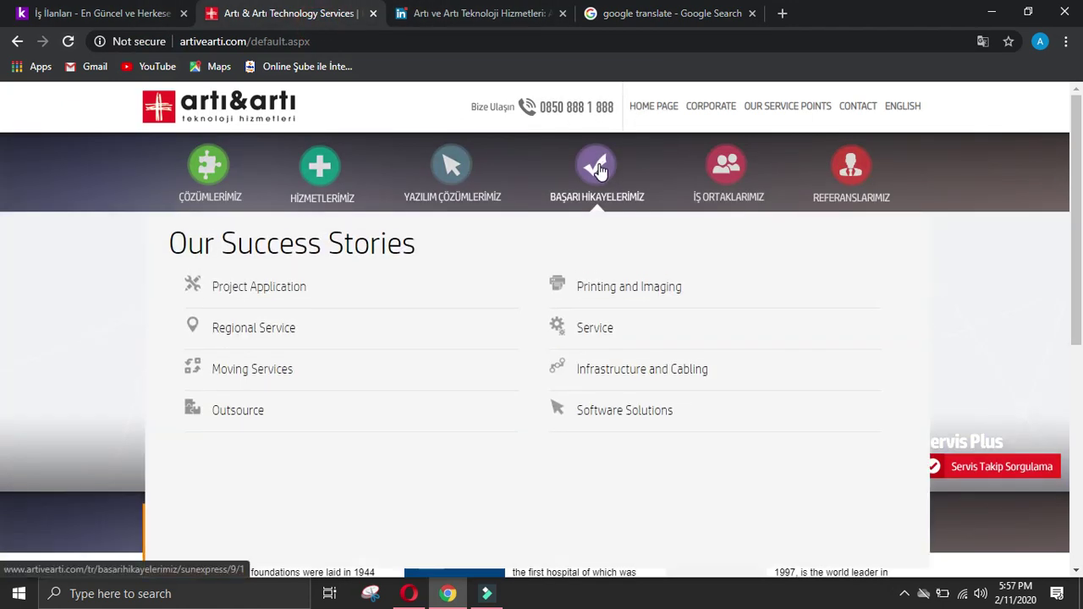
pyautogui.click(593, 288)
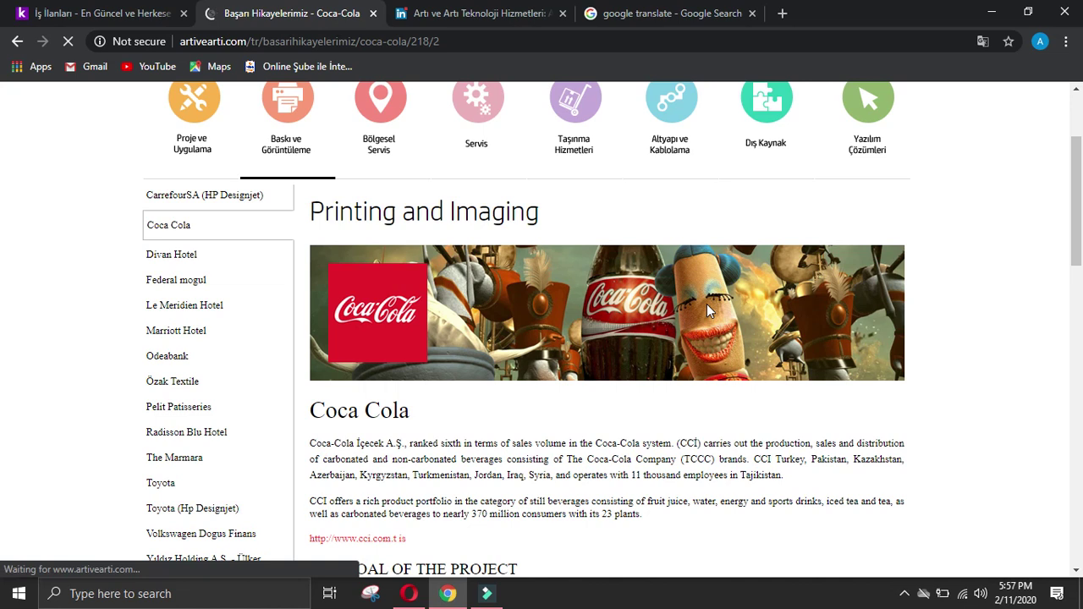
pyautogui.scroll(-2, 707, 310)
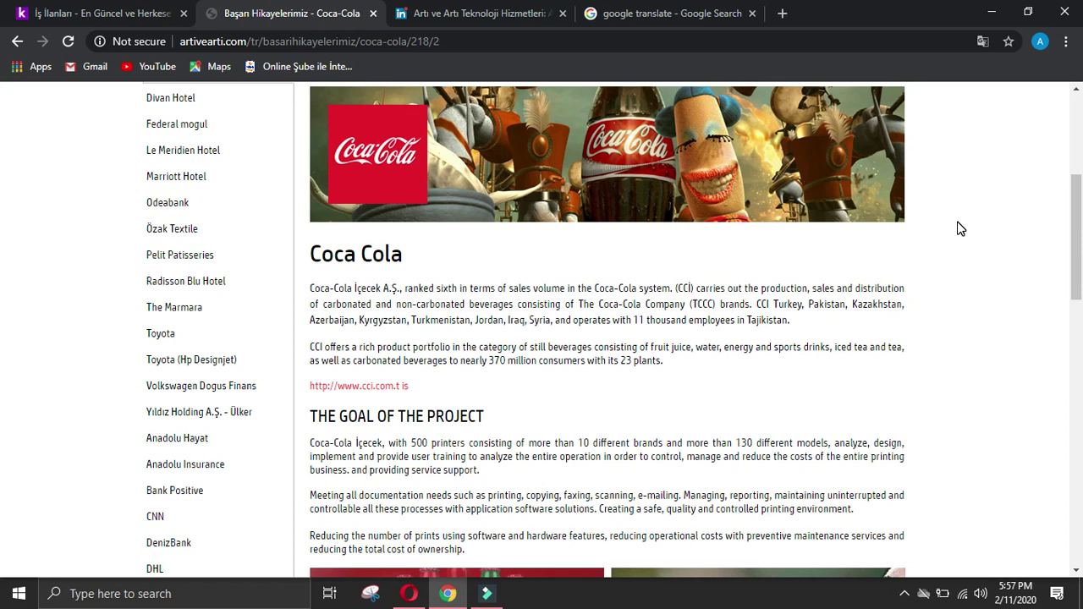
pyautogui.scroll(-2, 961, 229)
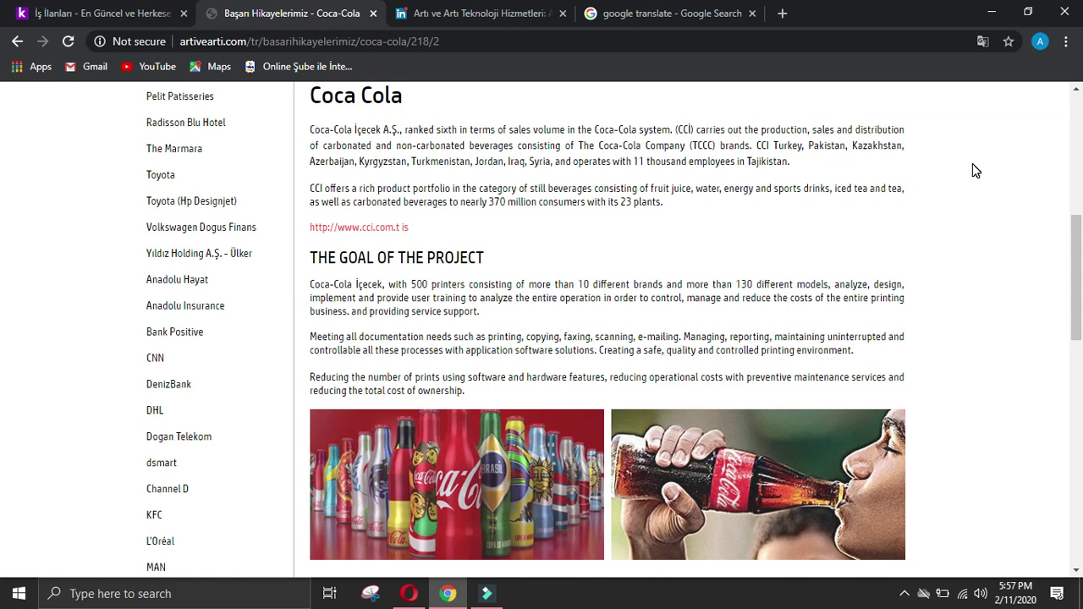
pyautogui.scroll(2, 592, 254)
pyautogui.click(17, 41)
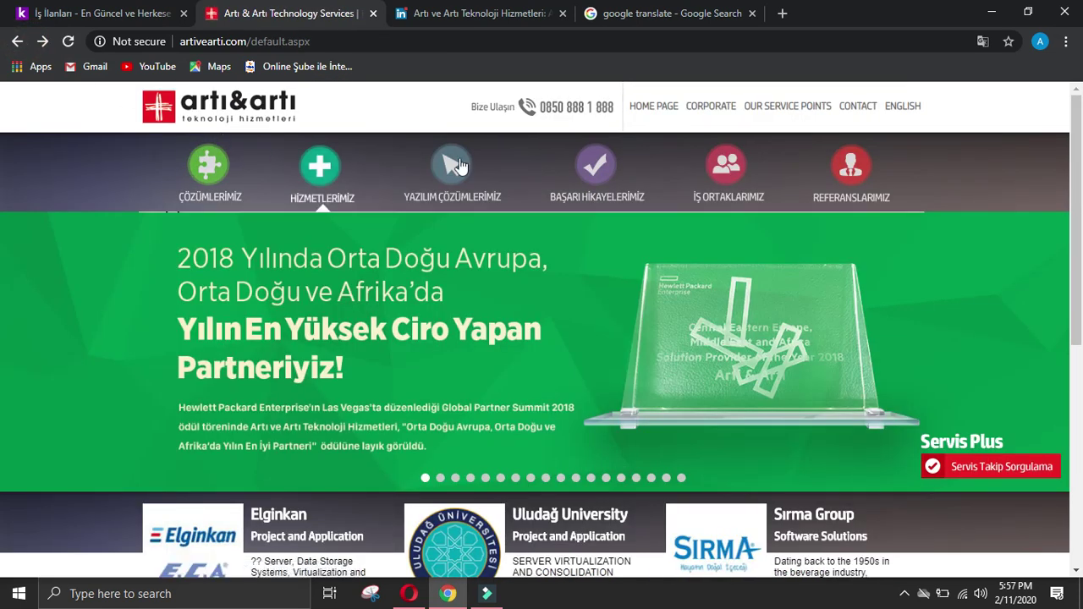
# Step: Open the Service success stories and scroll to the Acıbadem Healthcare Group description
pyautogui.moveTo(596, 169)
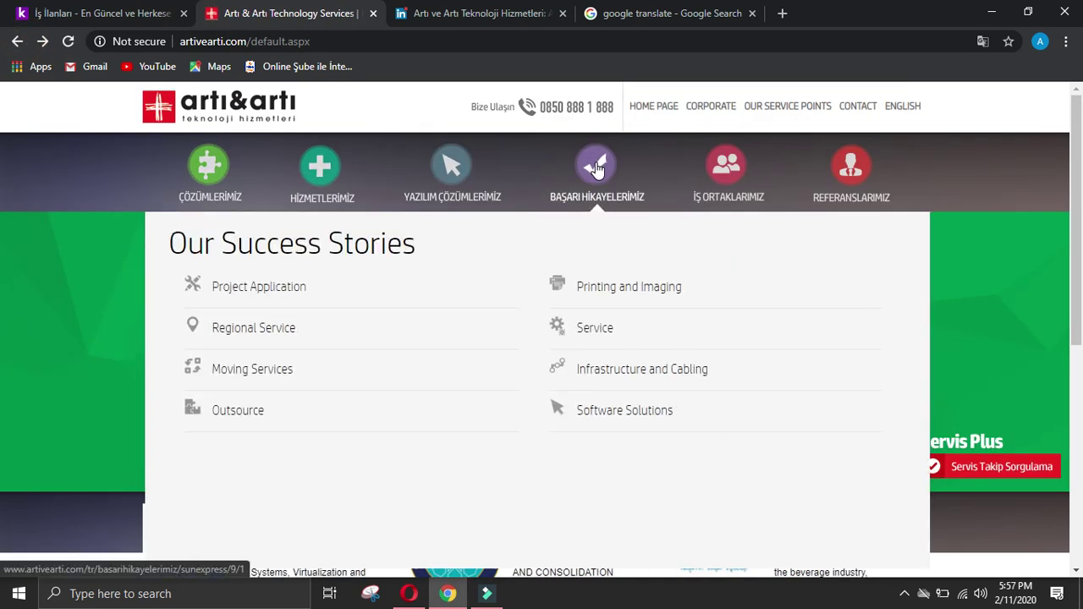
pyautogui.click(597, 323)
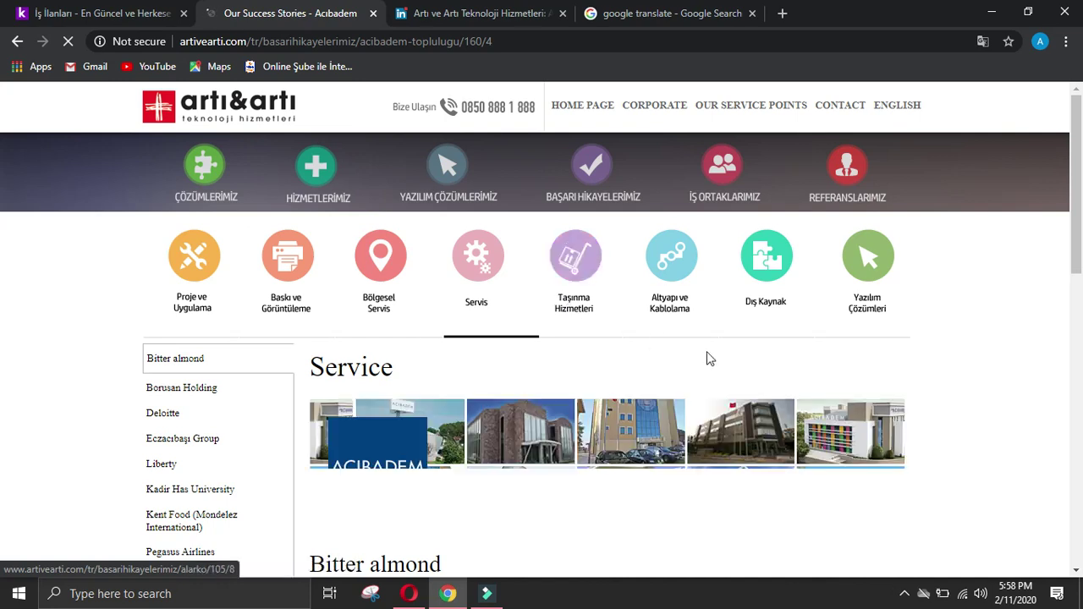
pyautogui.scroll(-4, 727, 363)
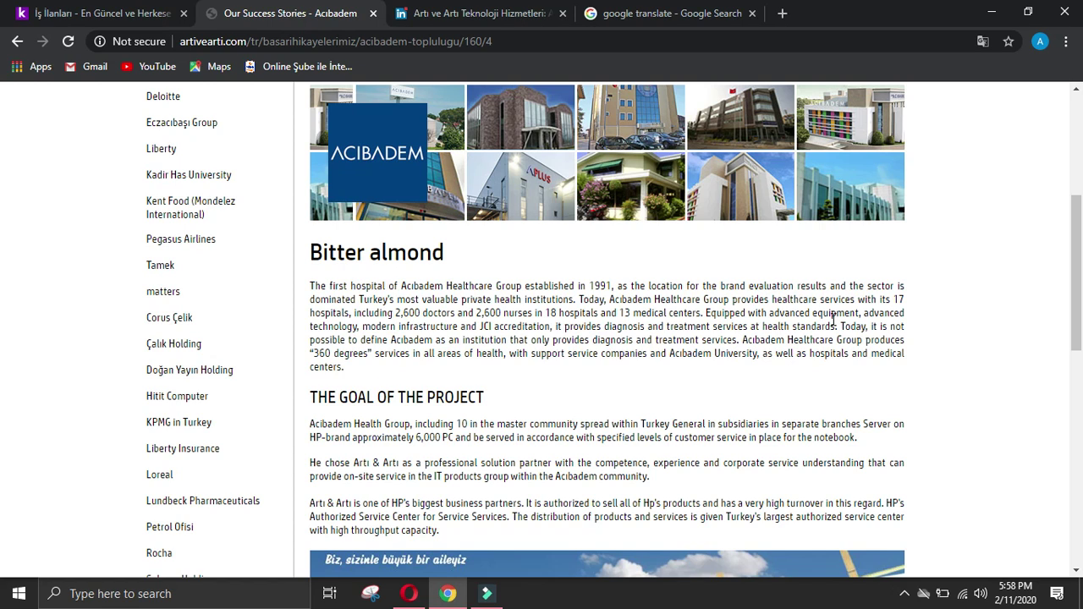
pyautogui.scroll(2, 833, 320)
pyautogui.scroll(2, 833, 326)
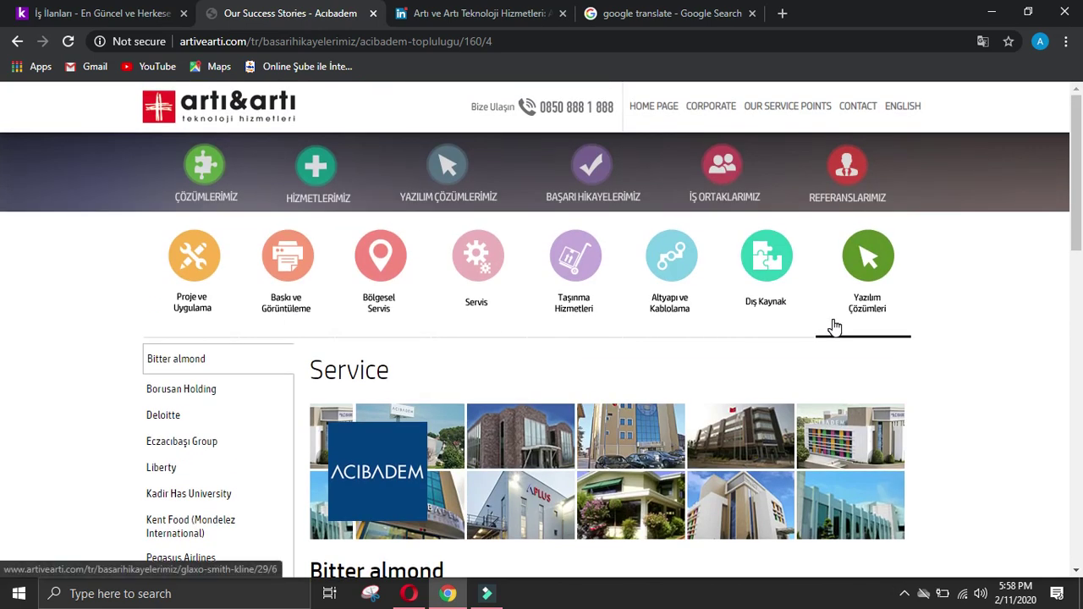
pyautogui.scroll(-4, 834, 326)
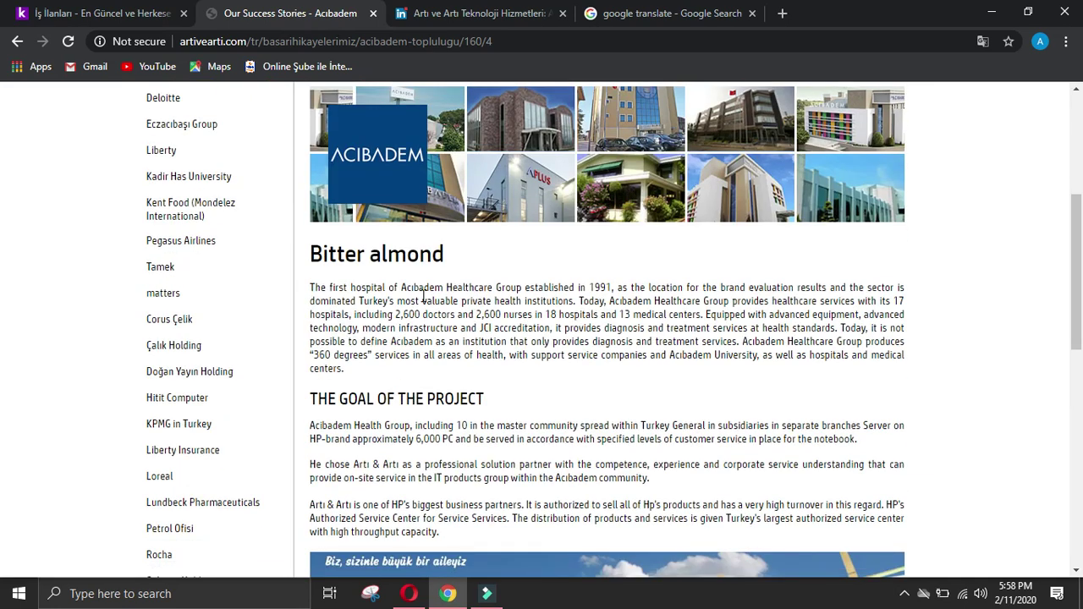
# Step: Paste the Acıbadem sentences, ending at 'medical centers.', into the Achievements of company answer
pyautogui.tripleClick(310, 288)
pyautogui.click(310, 288)
pyautogui.moveTo(310, 288)
pyautogui.mouseDown()
pyautogui.moveTo(533, 289)
pyautogui.moveTo(572, 302)
pyautogui.mouseUp()
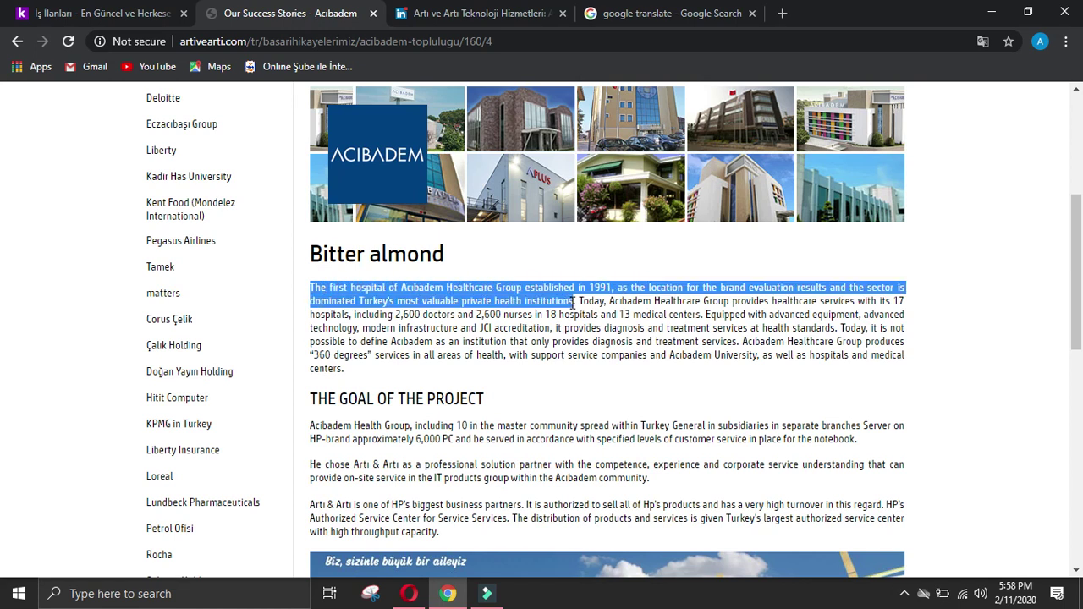
pyautogui.moveTo(575, 301); pyautogui.dragTo(703, 315)
pyautogui.hotkey('ctrl', 'c')
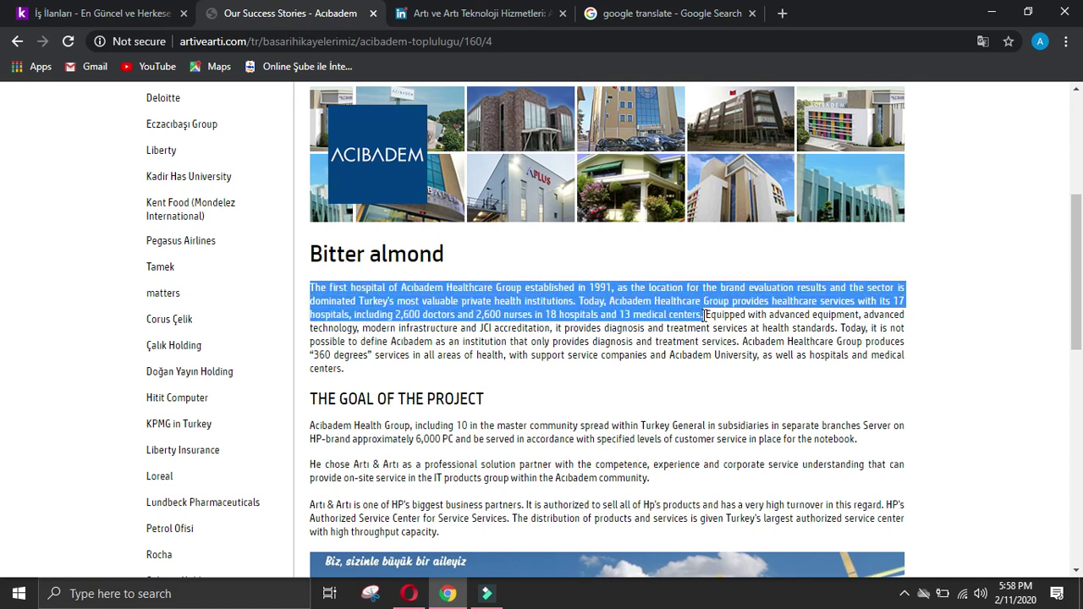
pyautogui.click(422, 597)
pyautogui.click(445, 331)
pyautogui.hotkey('ctrl', 'v')
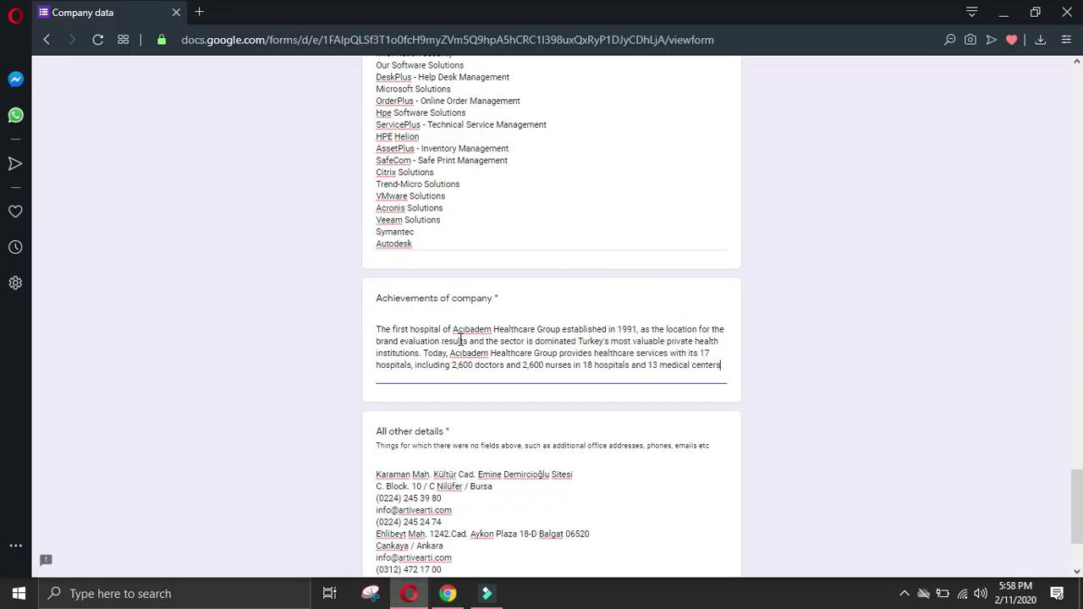
pyautogui.press('Return')
pyautogui.click(720, 365)
pyautogui.click(448, 392)
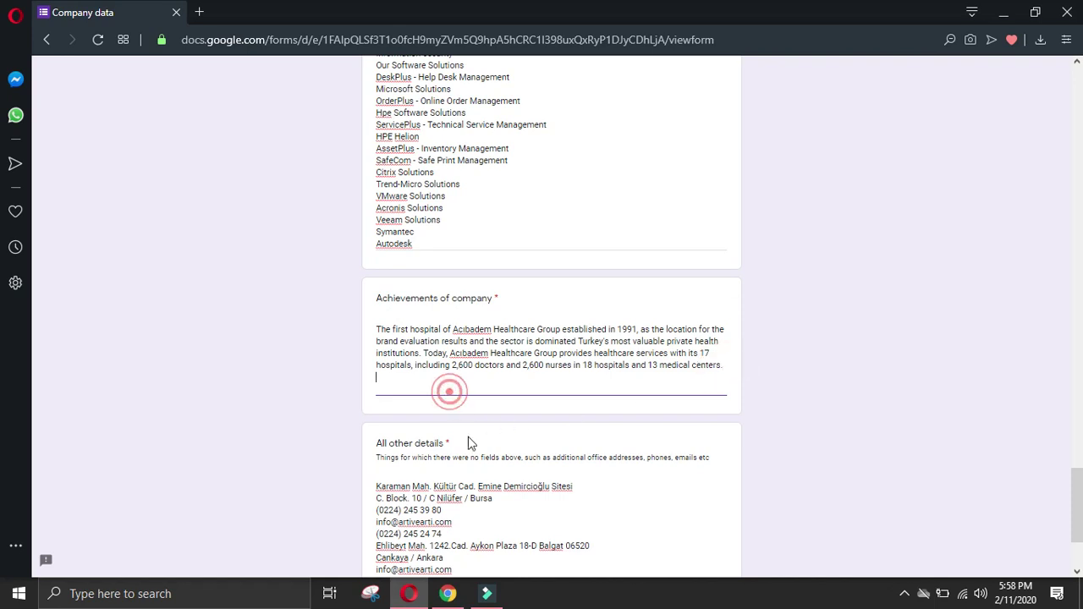
# Step: Copy the first two Alarko paragraphs from the Infrastructure and Cabling success stories
pyautogui.click(448, 593)
pyautogui.scroll(4, 354, 153)
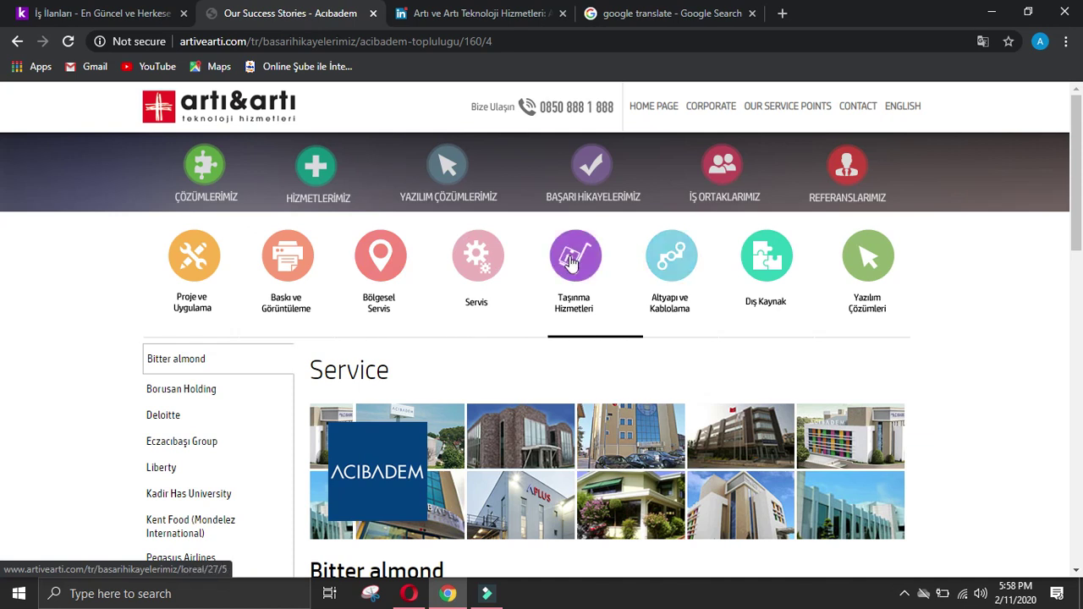
pyautogui.moveTo(586, 178)
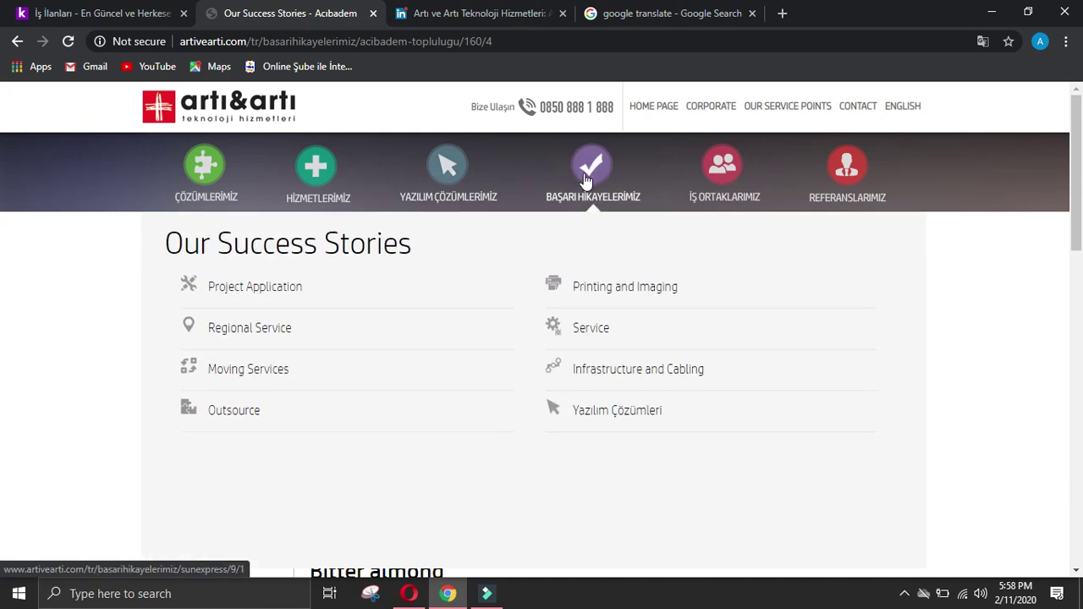
pyautogui.click(626, 376)
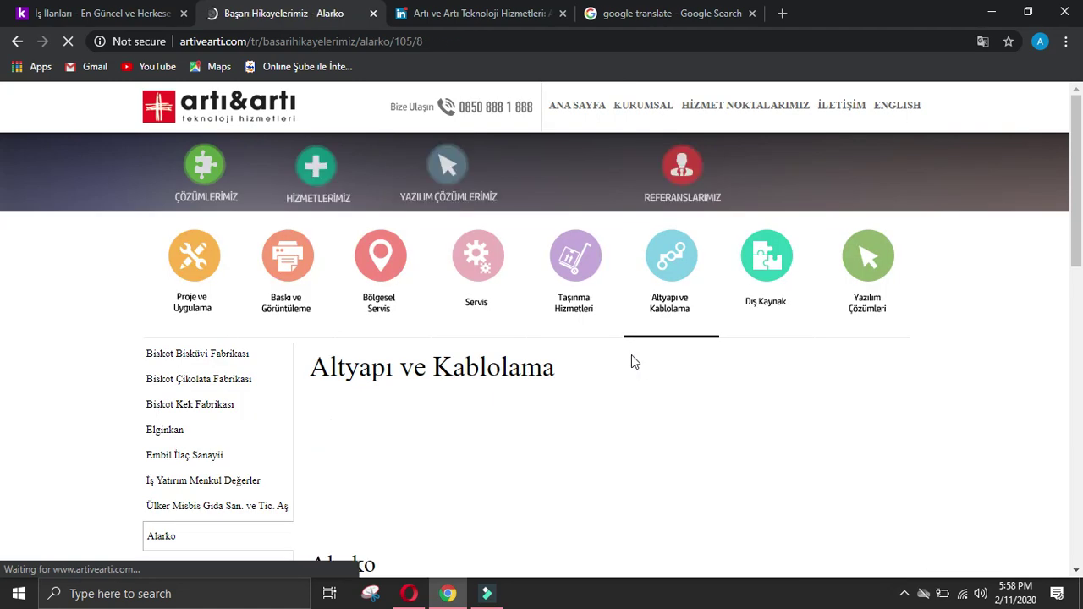
pyautogui.scroll(-4, 608, 349)
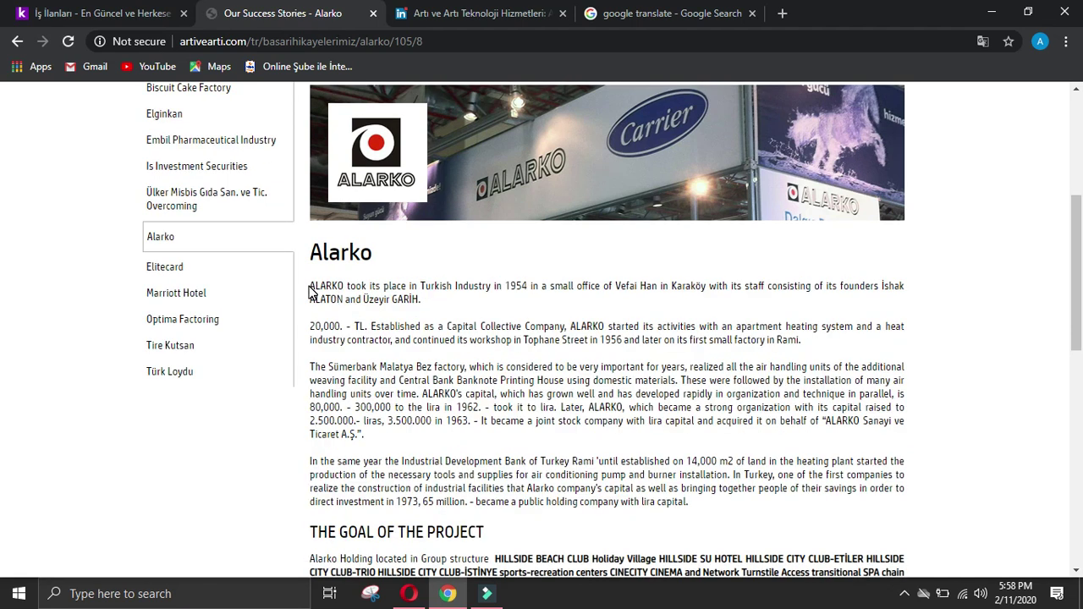
pyautogui.moveTo(310, 292); pyautogui.dragTo(830, 345)
pyautogui.hotkey('ctrl', 'c')
# Step: Paste the Alarko paragraphs below the Acıbadem text and remove the blank line before '20,000.'
pyautogui.click(408, 593)
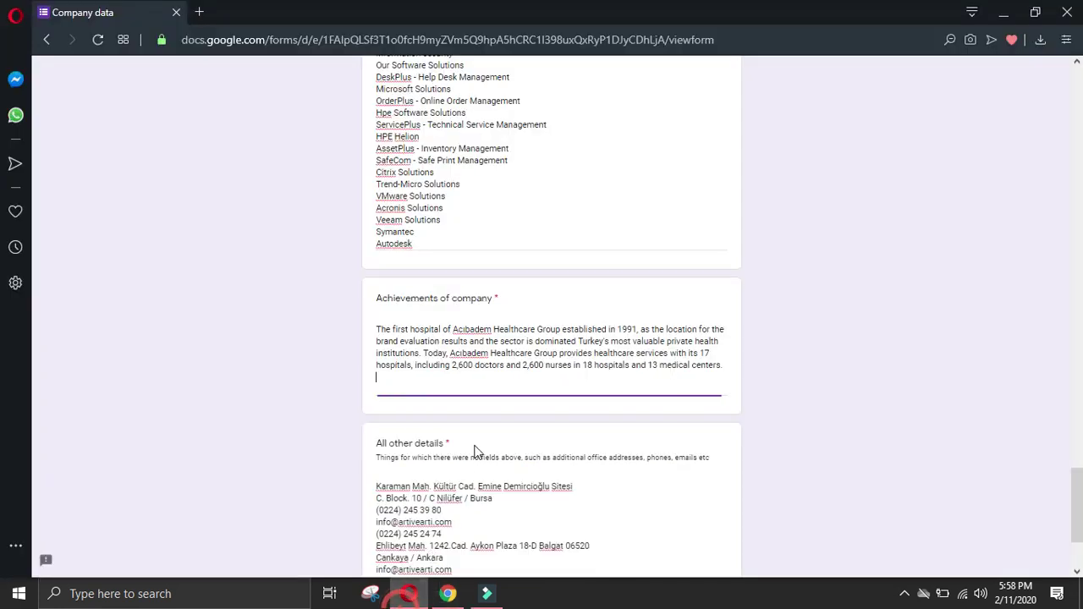
pyautogui.hotkey('ctrl', 'v')
pyautogui.click(377, 413)
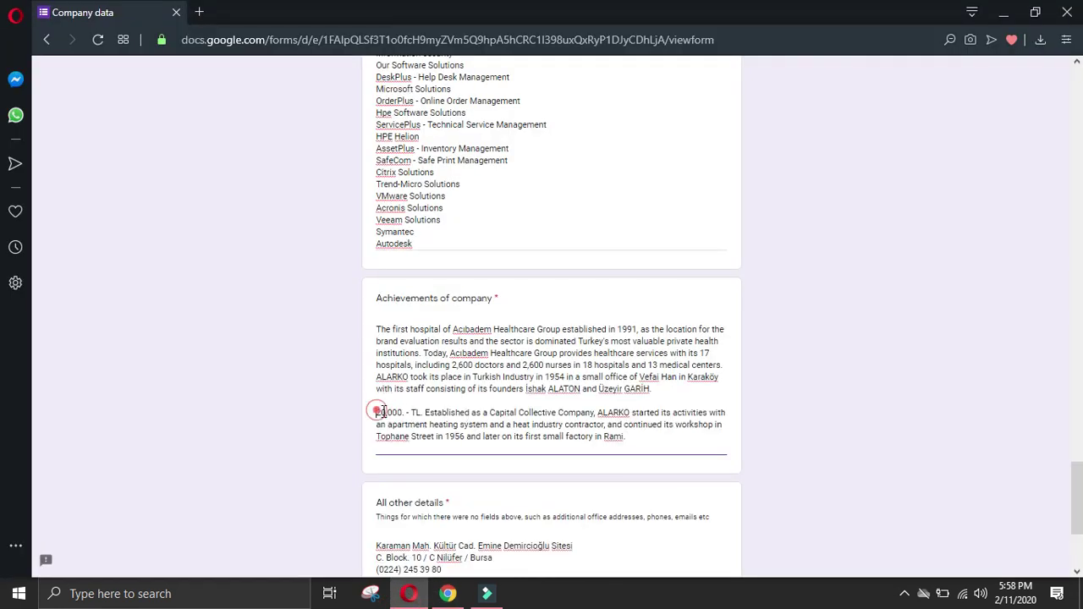
pyautogui.press('BackSpace')
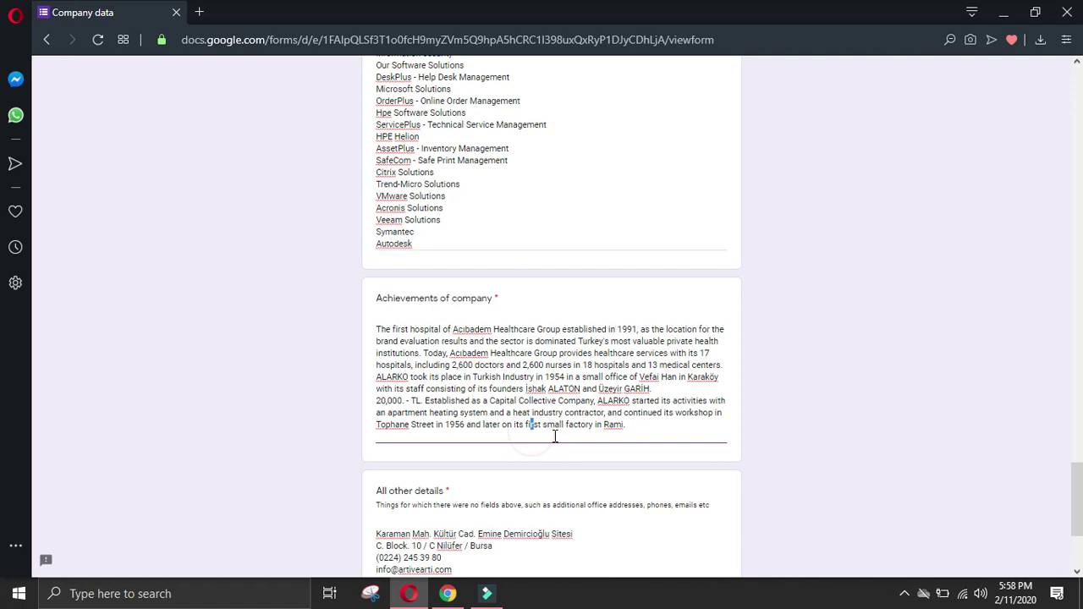
pyautogui.click(555, 436)
pyautogui.press('Return')
pyautogui.click(448, 593)
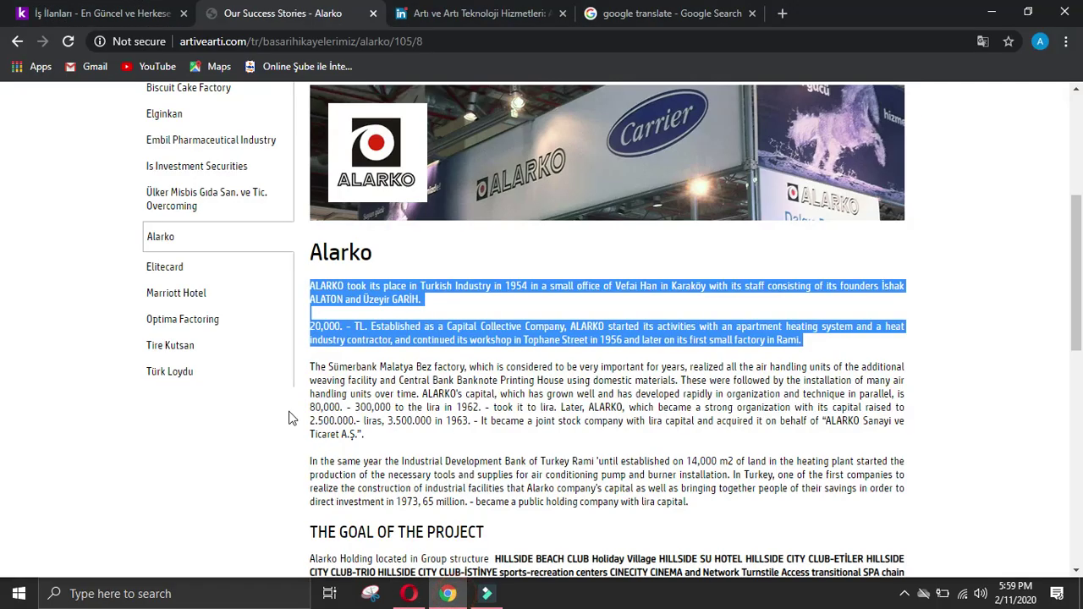
# Step: Look through the Software Solutions success stories on artivearti.com
pyautogui.scroll(4, 330, 233)
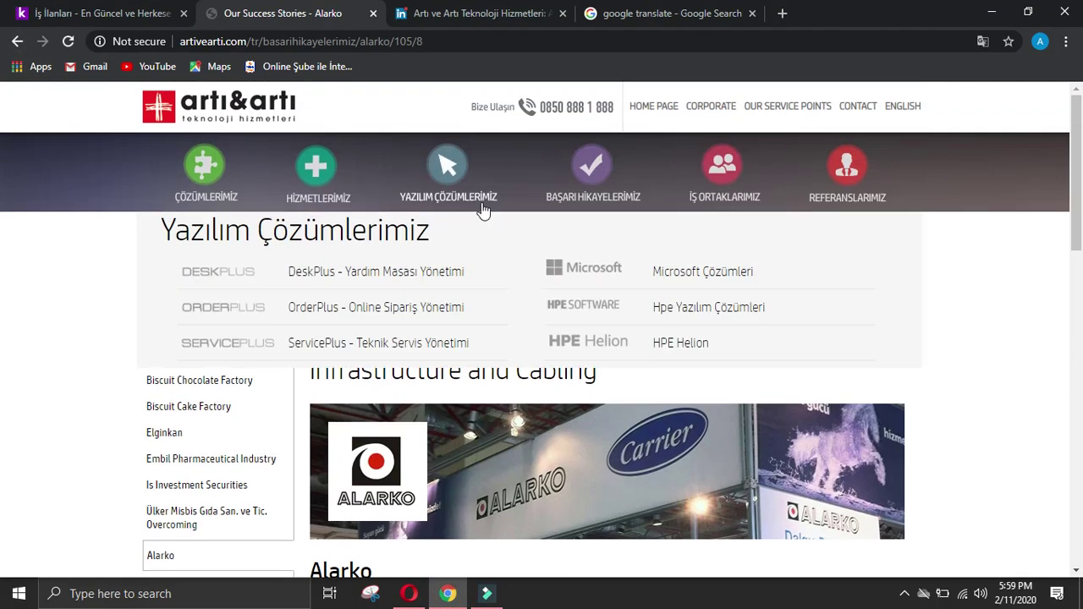
pyautogui.moveTo(589, 170)
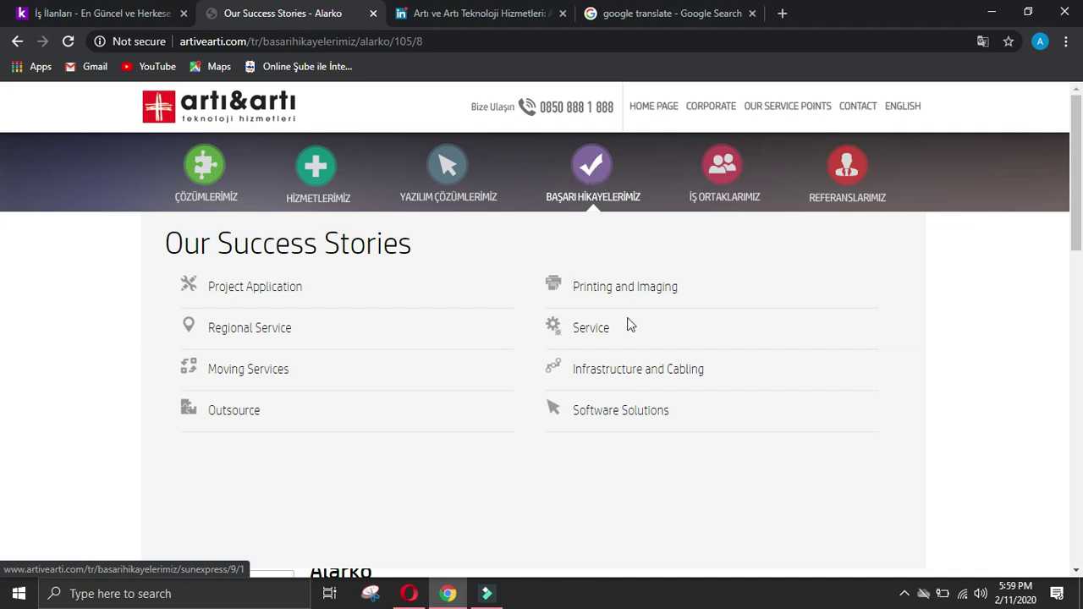
pyautogui.click(628, 413)
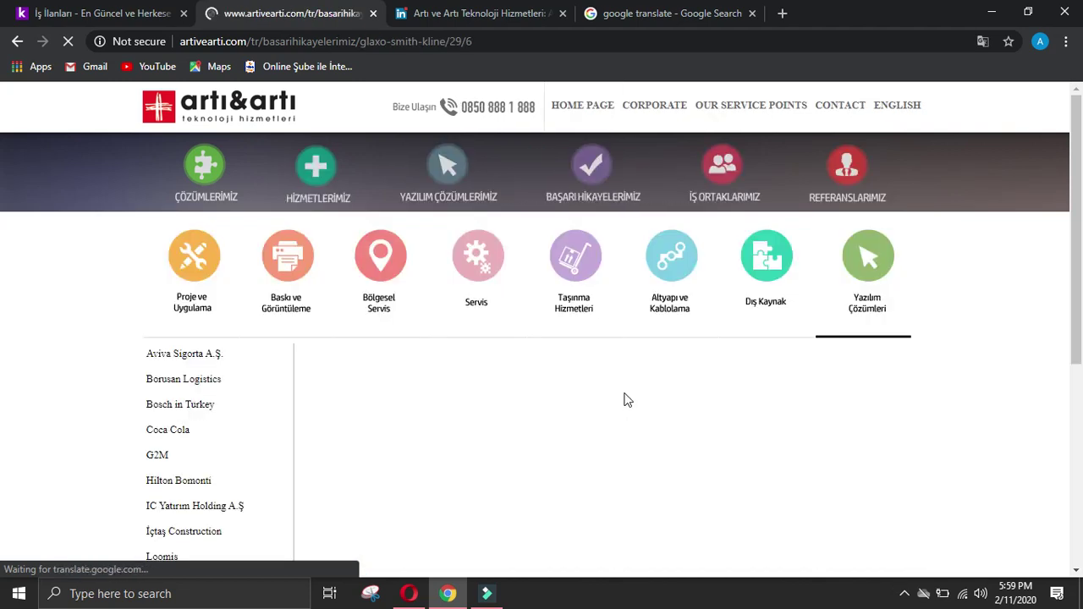
pyautogui.scroll(-2, 627, 399)
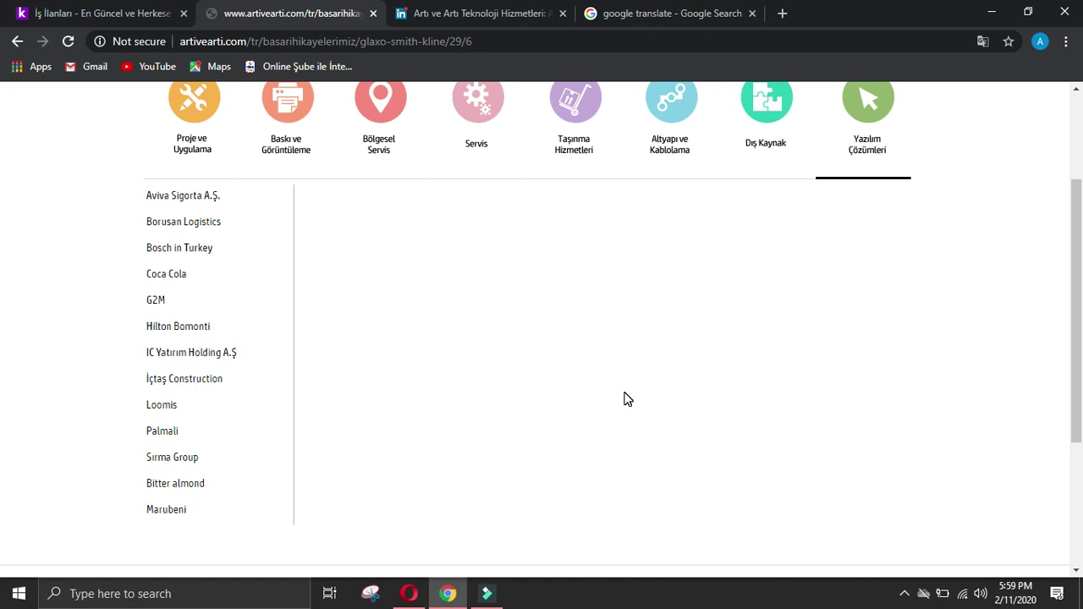
pyautogui.scroll(-3, 624, 399)
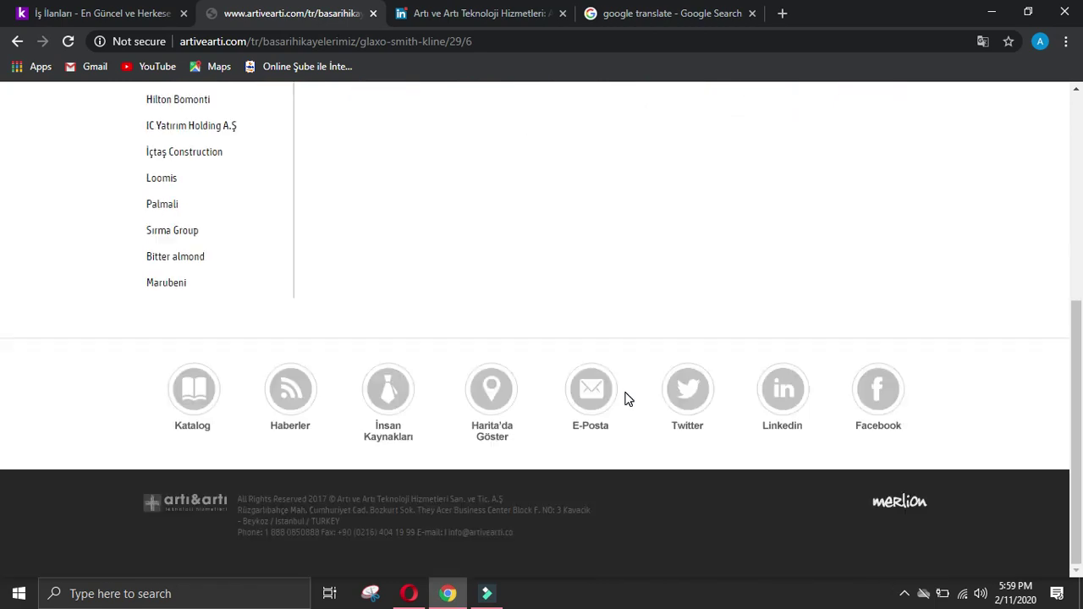
pyautogui.scroll(5, 622, 385)
# Step: Open the Moving Services success stories and scroll to the L'Oréal project description
pyautogui.moveTo(592, 169)
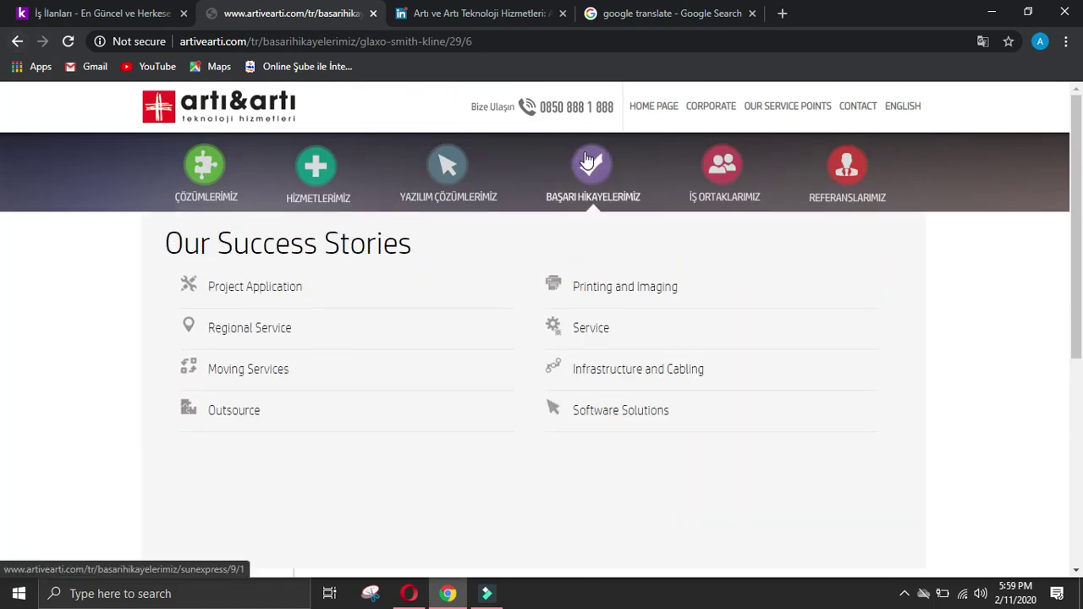
pyautogui.click(250, 369)
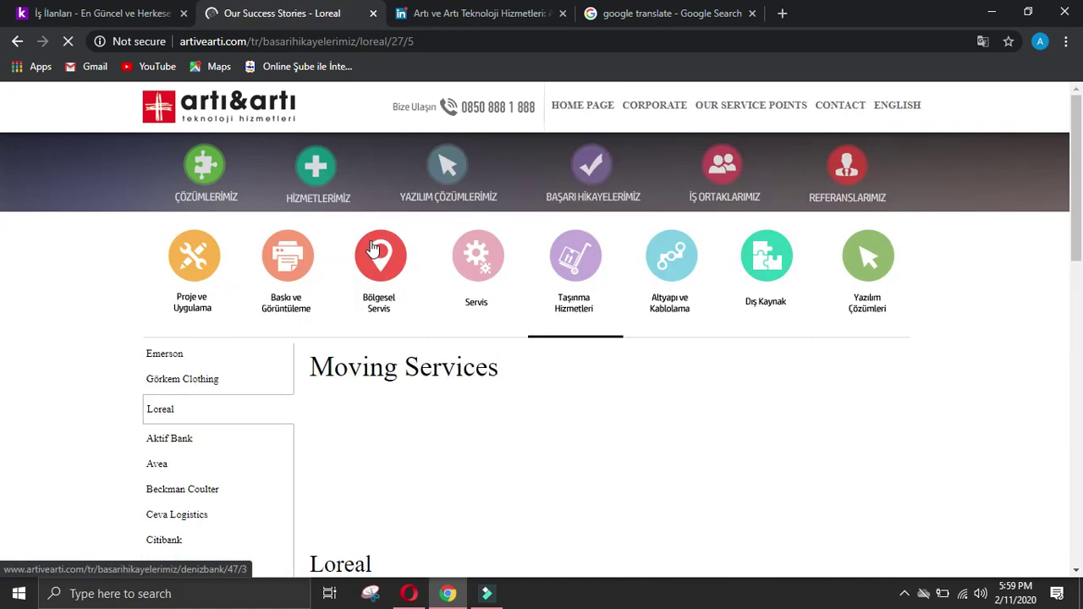
pyautogui.scroll(-4, 482, 359)
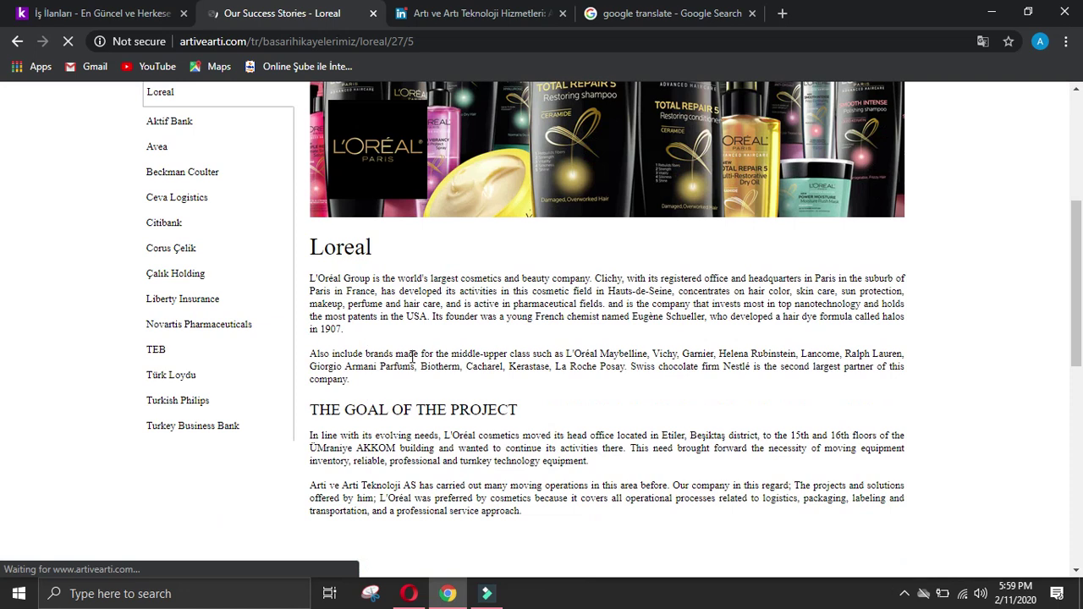
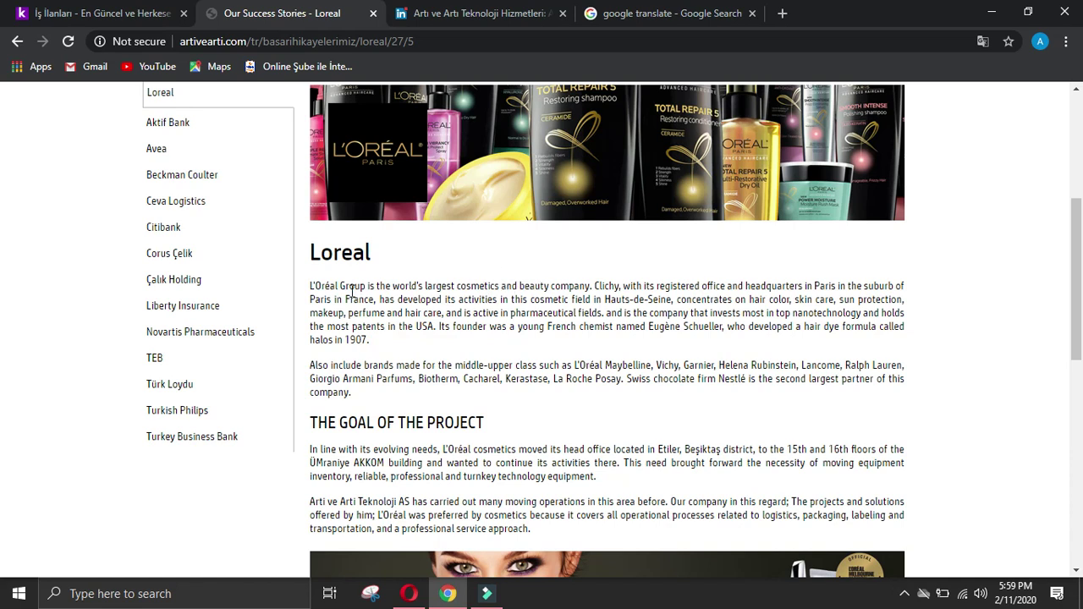
# Step: Paste L'Oréal's 'world's largest cosmetics company' sentence into the Achievements of company answer
pyautogui.moveTo(305, 284)
pyautogui.mouseDown()
pyautogui.moveTo(570, 273)
pyautogui.moveTo(488, 299)
pyautogui.moveTo(312, 289)
pyautogui.mouseUp()
pyautogui.click(564, 272)
pyautogui.hotkey('ctrl', 'c')
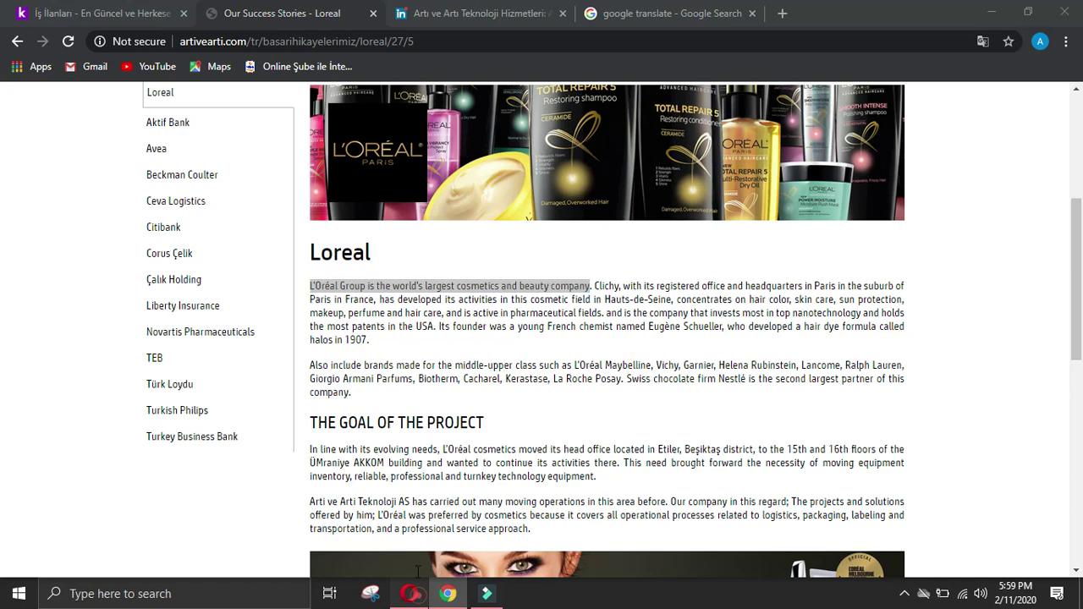
pyautogui.click(409, 594)
pyautogui.hotkey('ctrl', 'v')
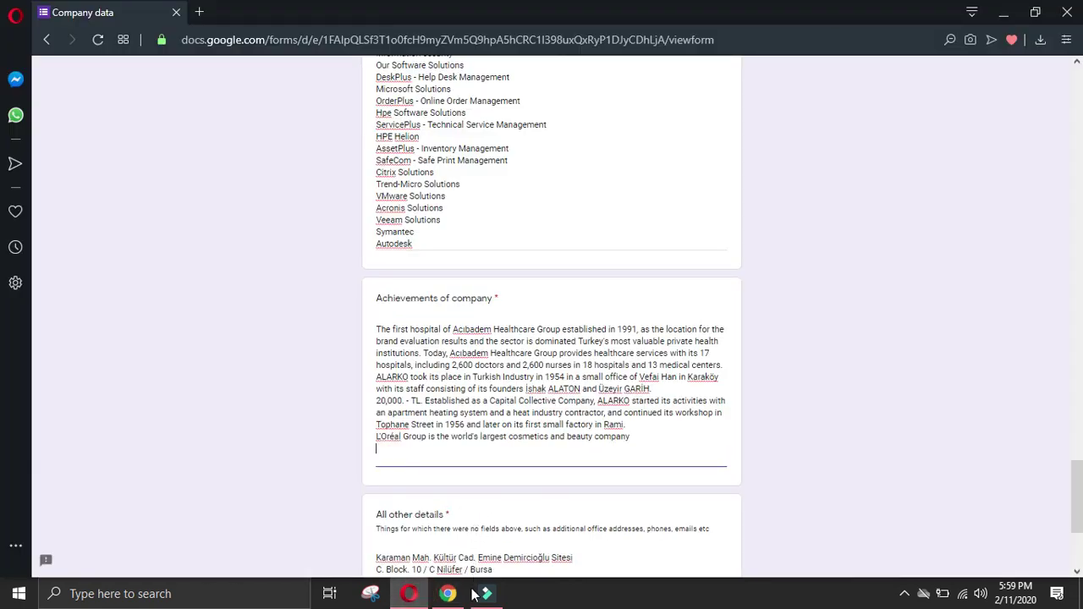
# Step: Add L'Oréal's 1907 founder hair-dye sentence on a new line in the Achievements answer
pyautogui.click(448, 594)
pyautogui.click(563, 388)
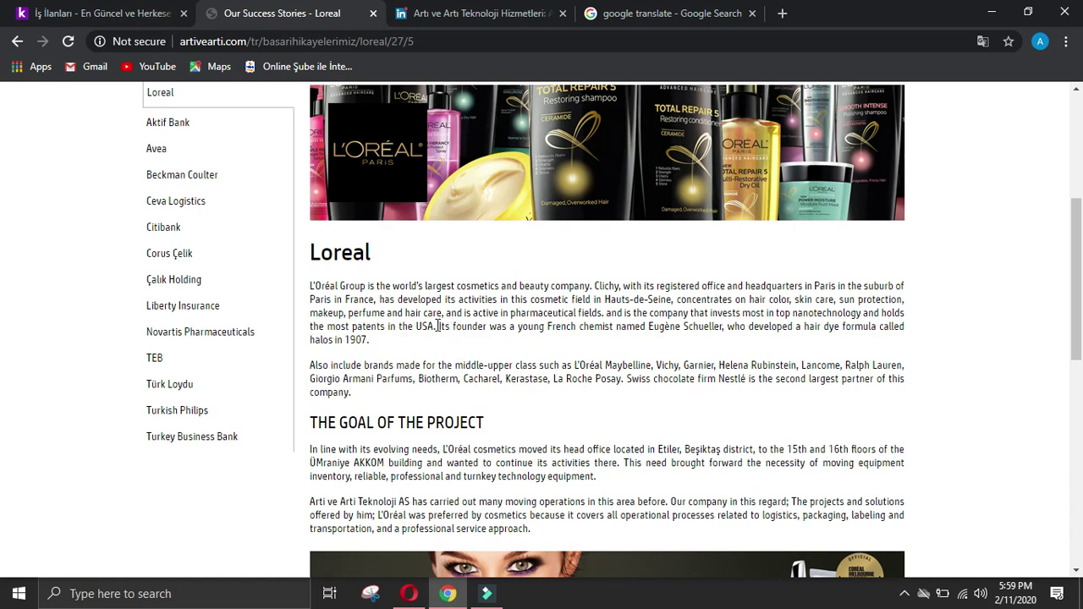
pyautogui.moveTo(438, 326); pyautogui.dragTo(444, 346)
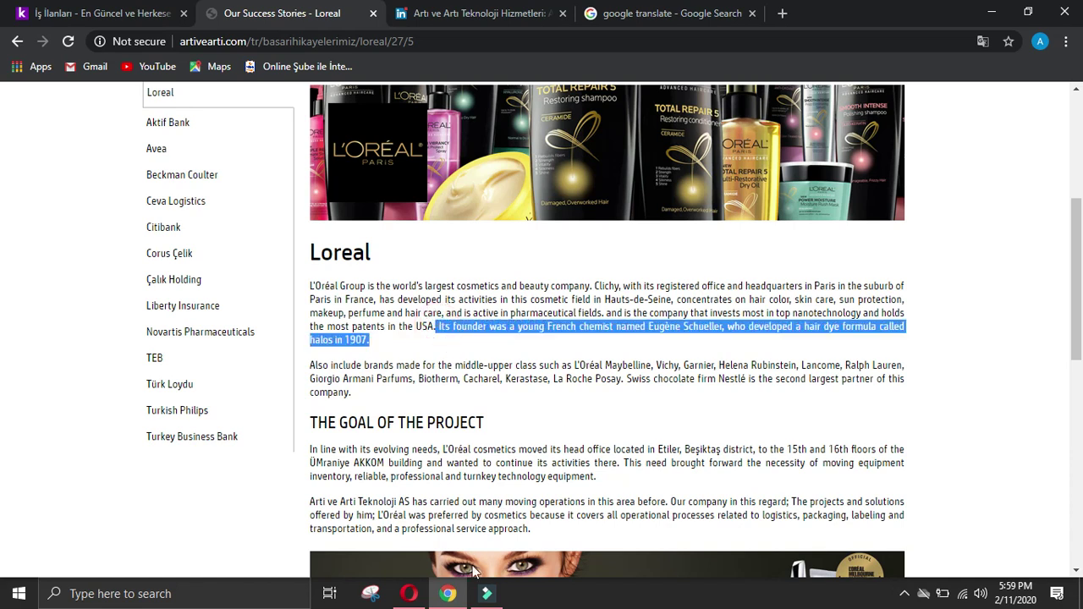
pyautogui.click(408, 593)
pyautogui.press('Return')
pyautogui.hotkey('ctrl', 'v')
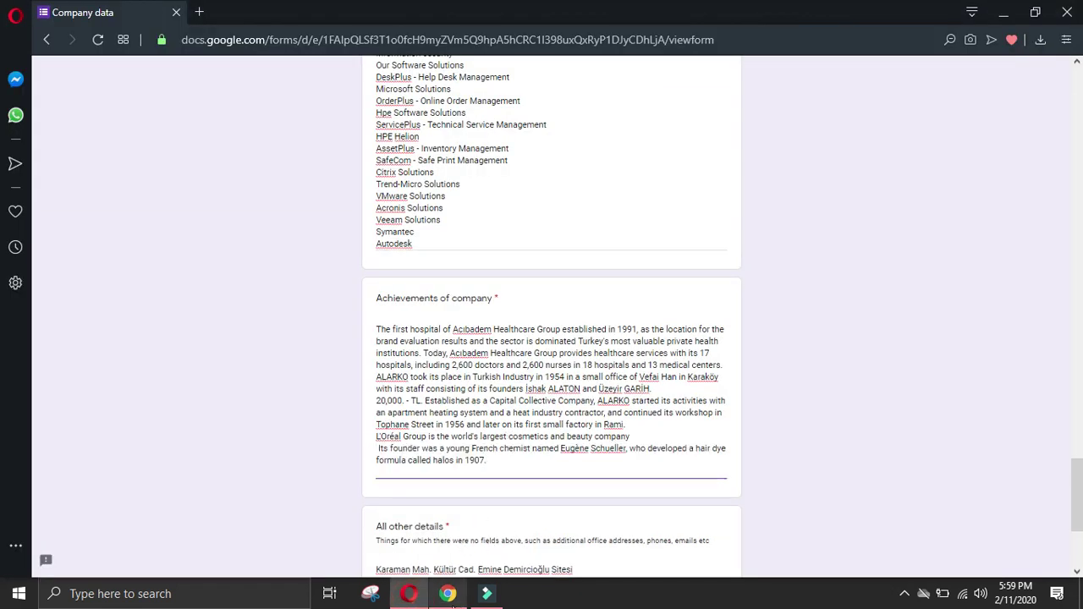
pyautogui.moveTo(453, 606)
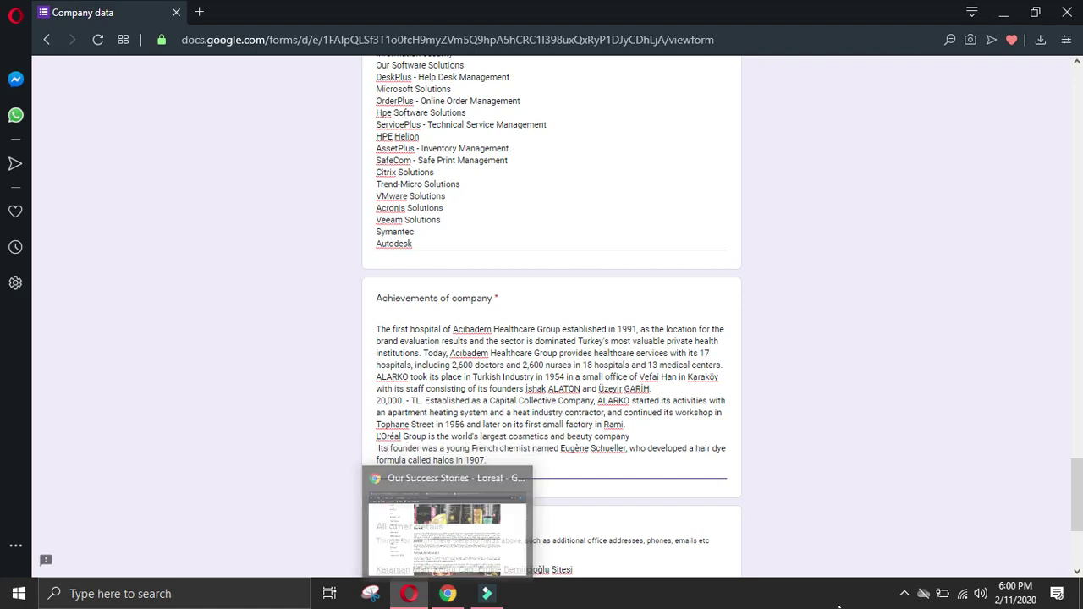
pyautogui.click(448, 593)
# Step: Open artivearti's Regional Service success stories and find the DenizBank description
pyautogui.scroll(4, 351, 124)
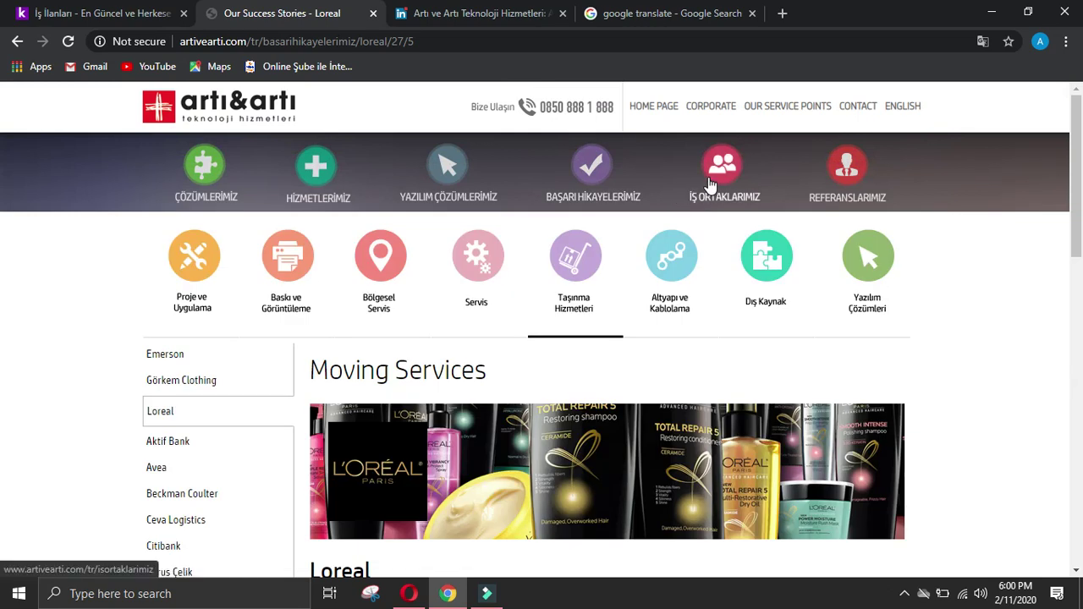
pyautogui.moveTo(602, 182)
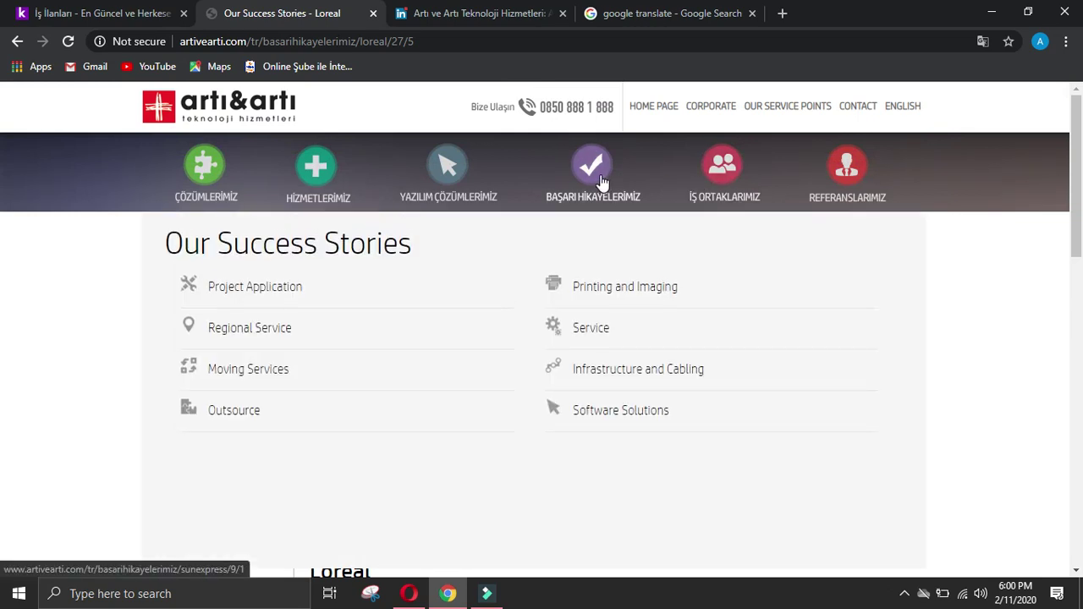
pyautogui.click(268, 336)
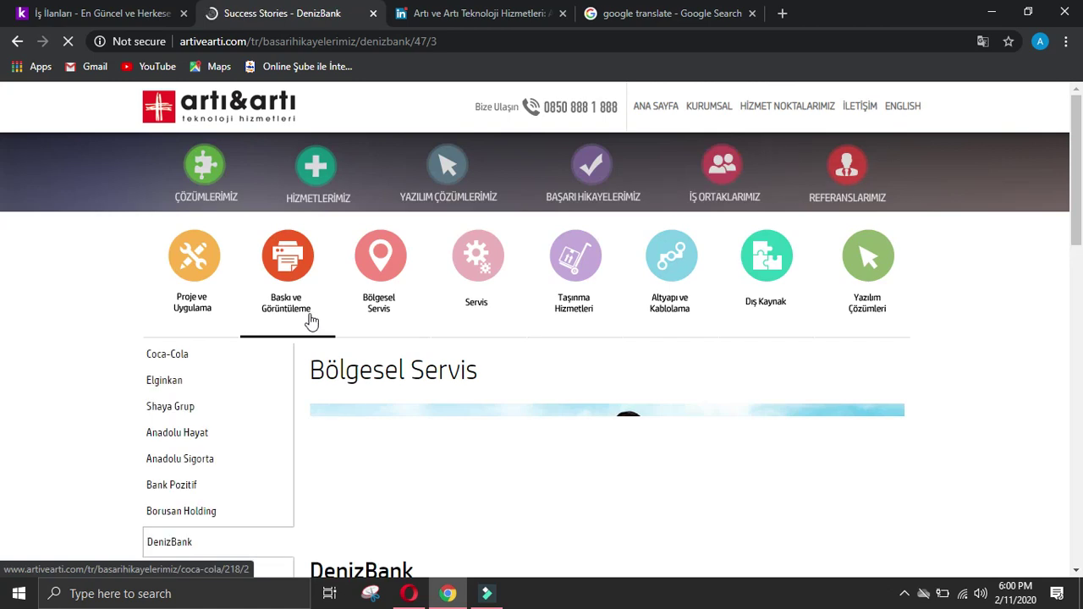
pyautogui.scroll(-2, 309, 315)
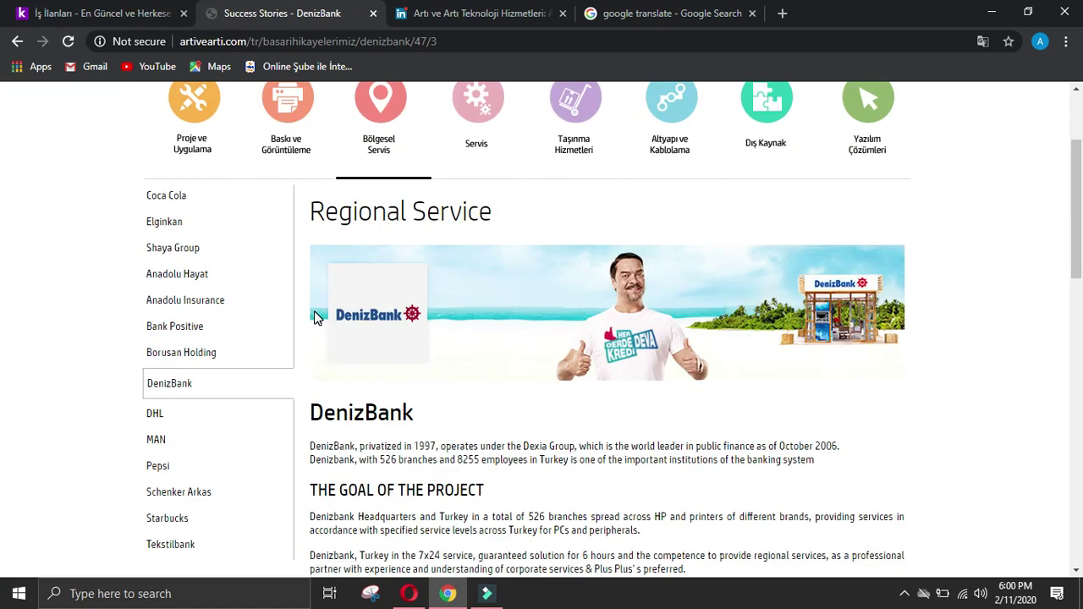
pyautogui.scroll(-2, 314, 316)
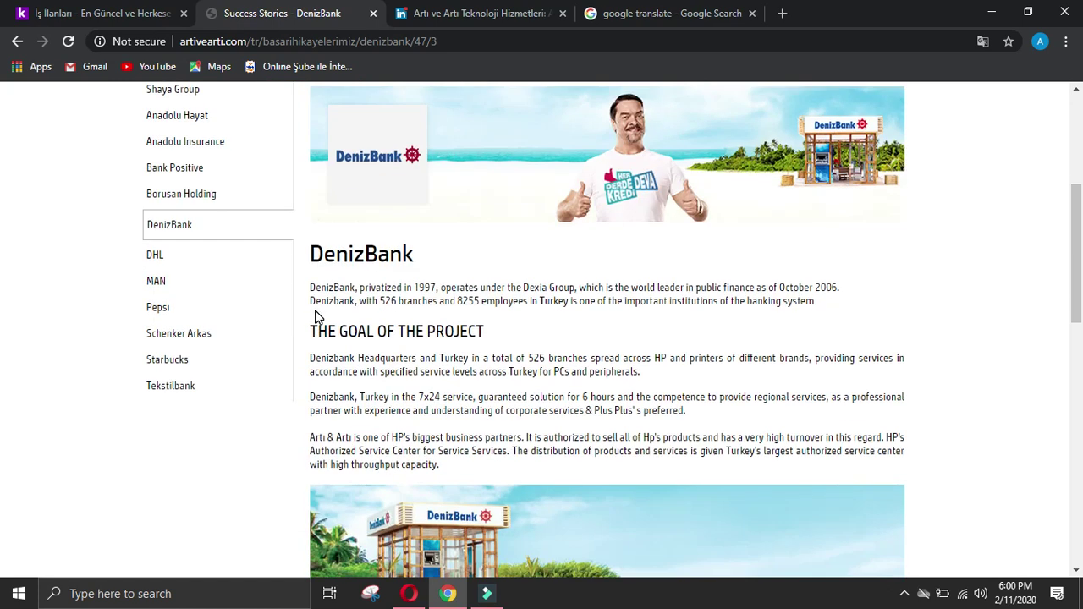
# Step: Paste DenizBank's 1997 privatization and 526-branch sentences into Achievements, removing the break before 'institutions'
pyautogui.moveTo(310, 292)
pyautogui.mouseDown()
pyautogui.moveTo(299, 286)
pyautogui.moveTo(821, 310)
pyautogui.moveTo(266, 281)
pyautogui.moveTo(314, 287)
pyautogui.mouseUp()
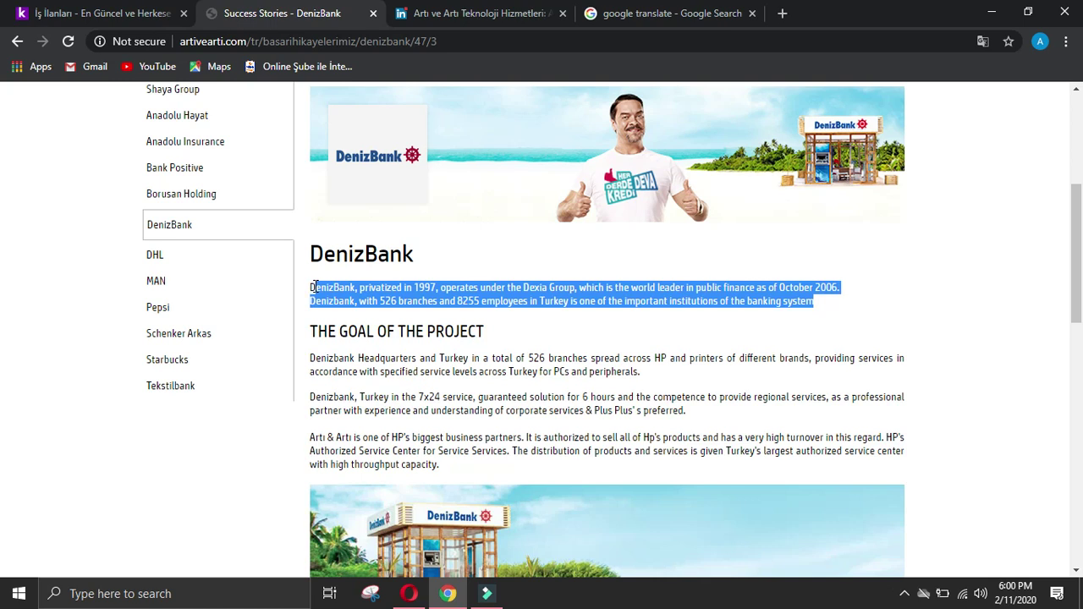
pyautogui.click(409, 593)
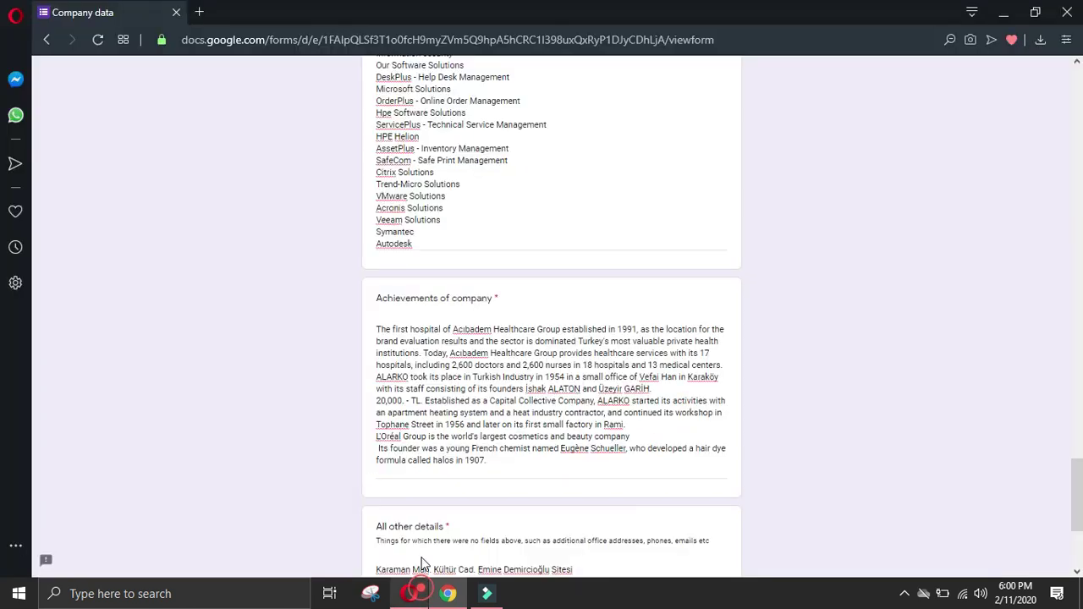
pyautogui.write('DenizBank, privatized in 1997, operates under the Dexia Group, which is the world leader in public finance as of October 2006. Denizbank, with 526 branches and 8255 employees in Turkey is one of the important institutions of the banking system')
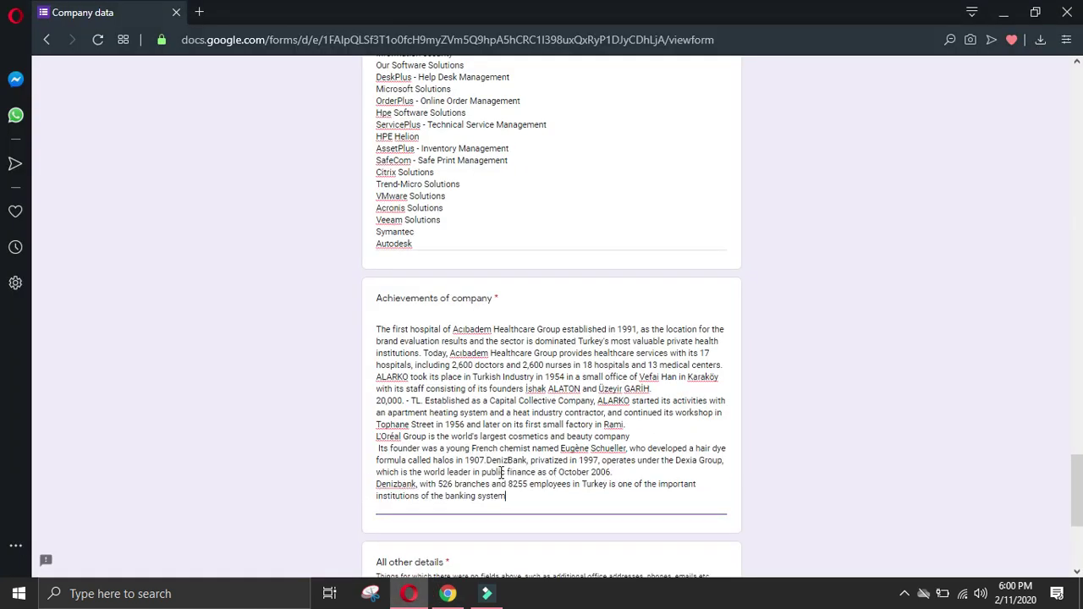
pyautogui.click(378, 496)
pyautogui.press('BackSpace')
pyautogui.click(448, 593)
pyautogui.click(133, 481)
pyautogui.scroll(-10, 324, 449)
pyautogui.click(406, 594)
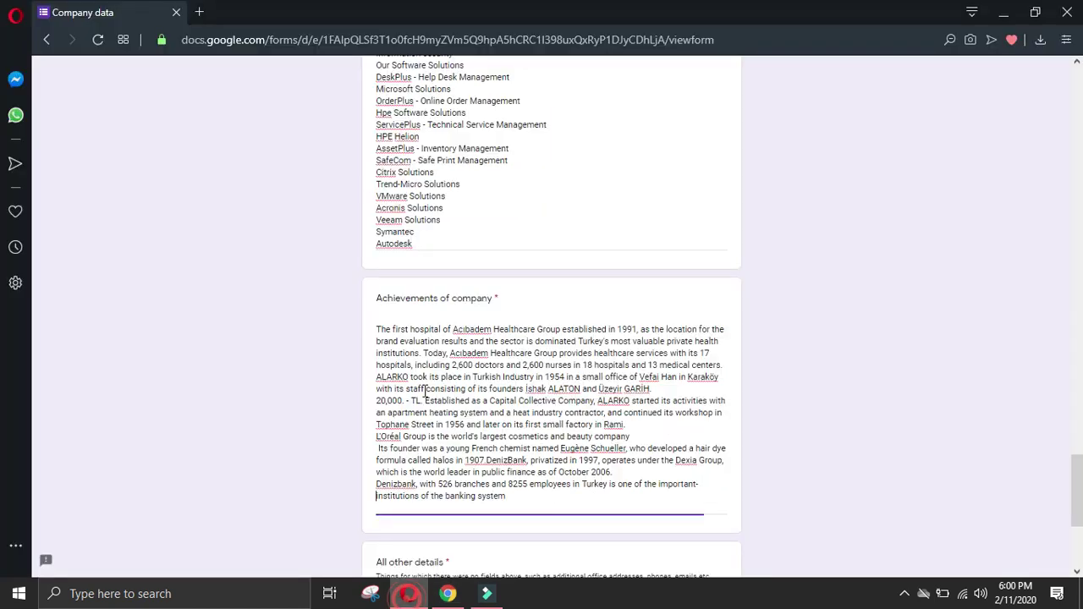
pyautogui.click(449, 593)
pyautogui.scroll(8, 507, 522)
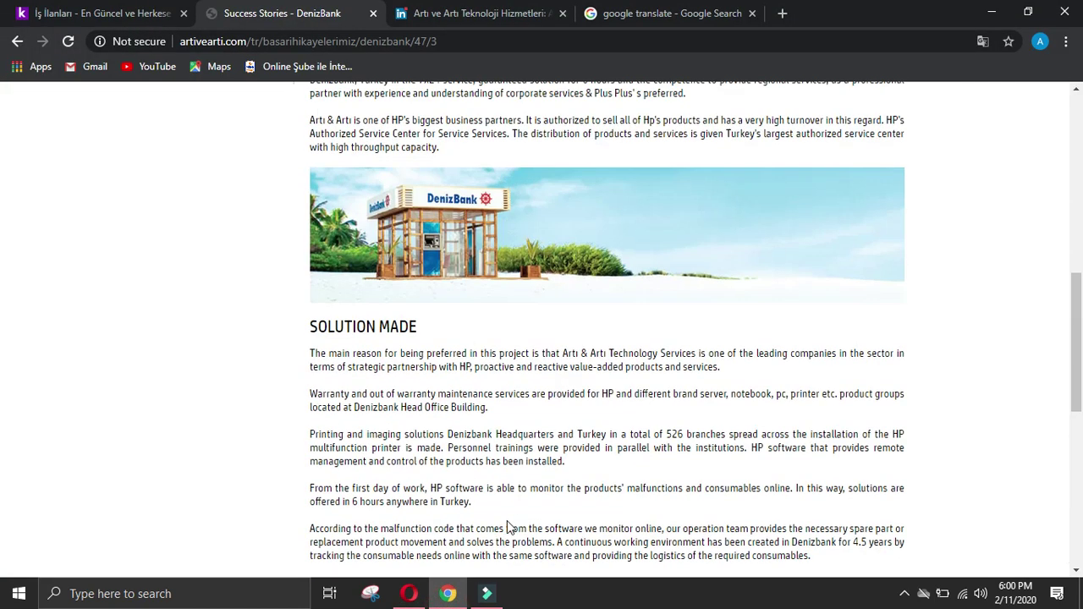
# Step: Close the Google Translate search tab and review the open tabs and form
pyautogui.click(639, 13)
pyautogui.click(767, 13)
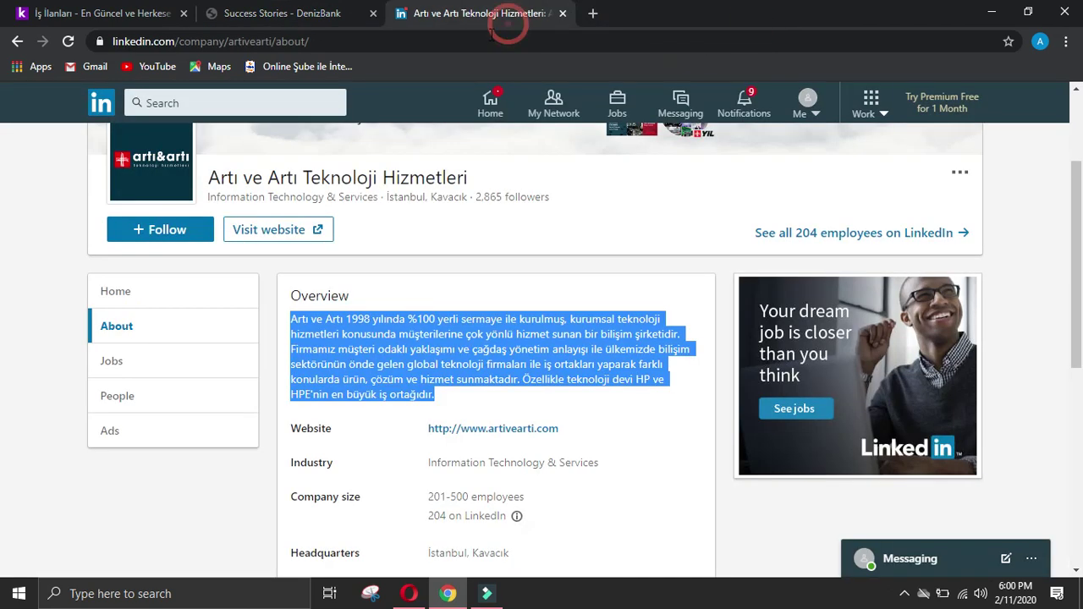
pyautogui.scroll(3, 419, 227)
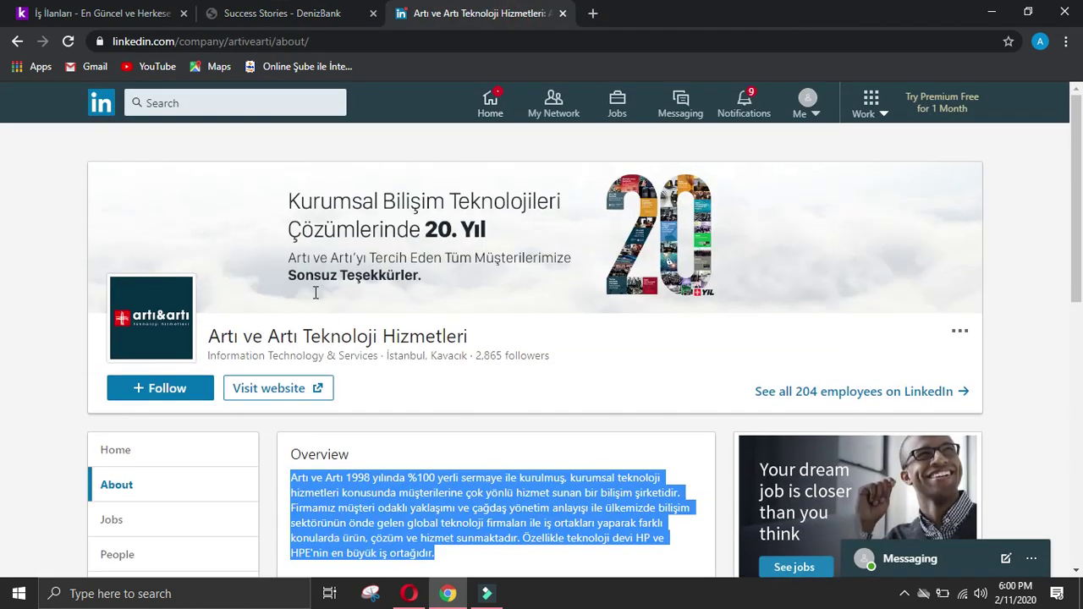
pyautogui.click(263, 13)
pyautogui.click(155, 15)
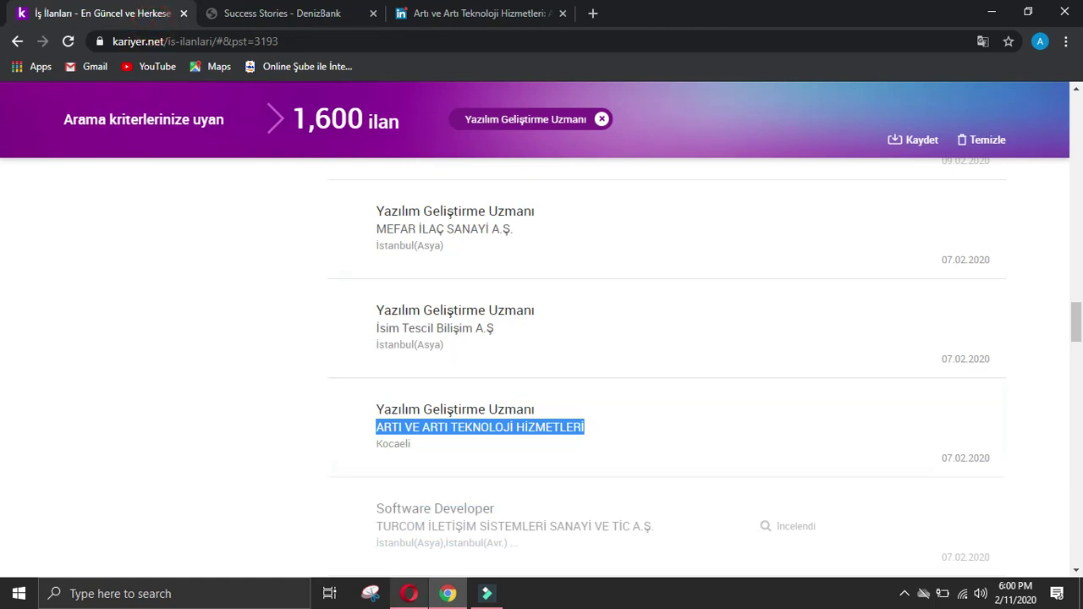
pyautogui.click(409, 594)
pyautogui.moveTo(1077, 491); pyautogui.dragTo(1077, 144)
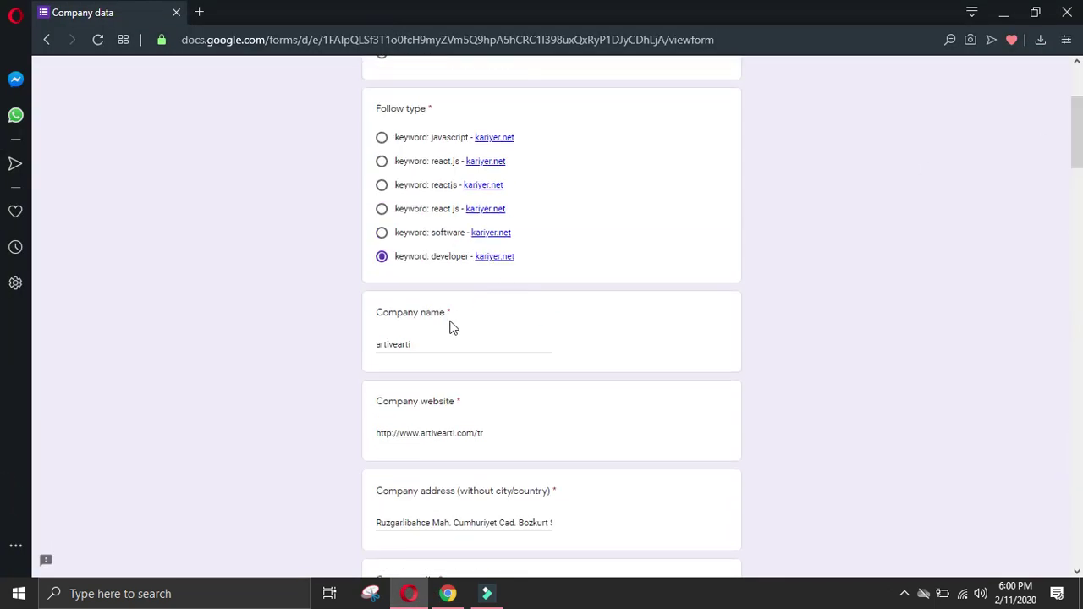
pyautogui.scroll(-5, 452, 322)
pyautogui.scroll(-5, 458, 394)
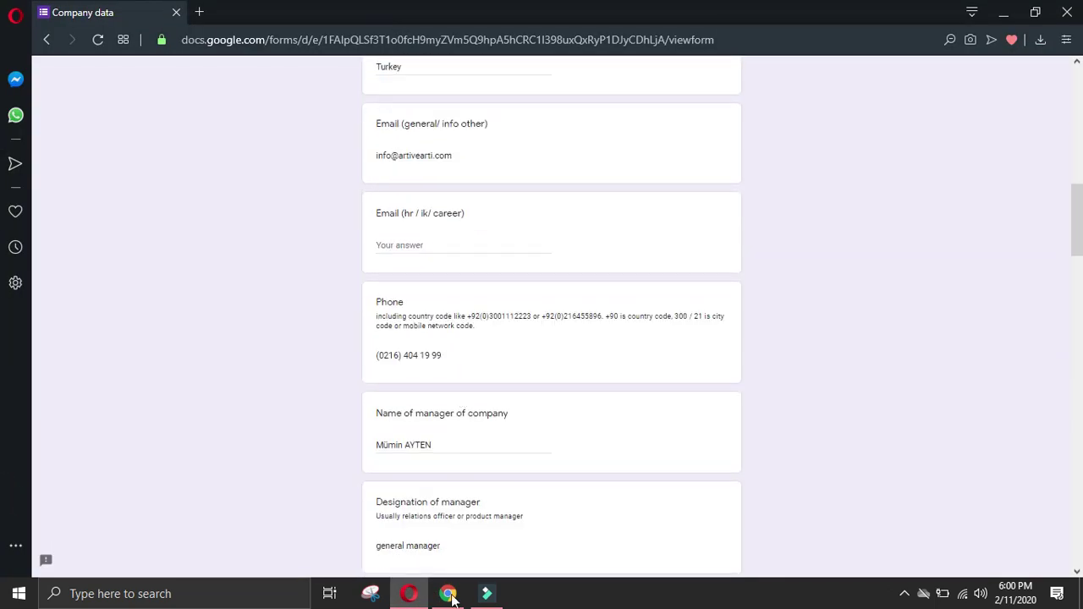
pyautogui.click(447, 593)
pyautogui.click(330, 13)
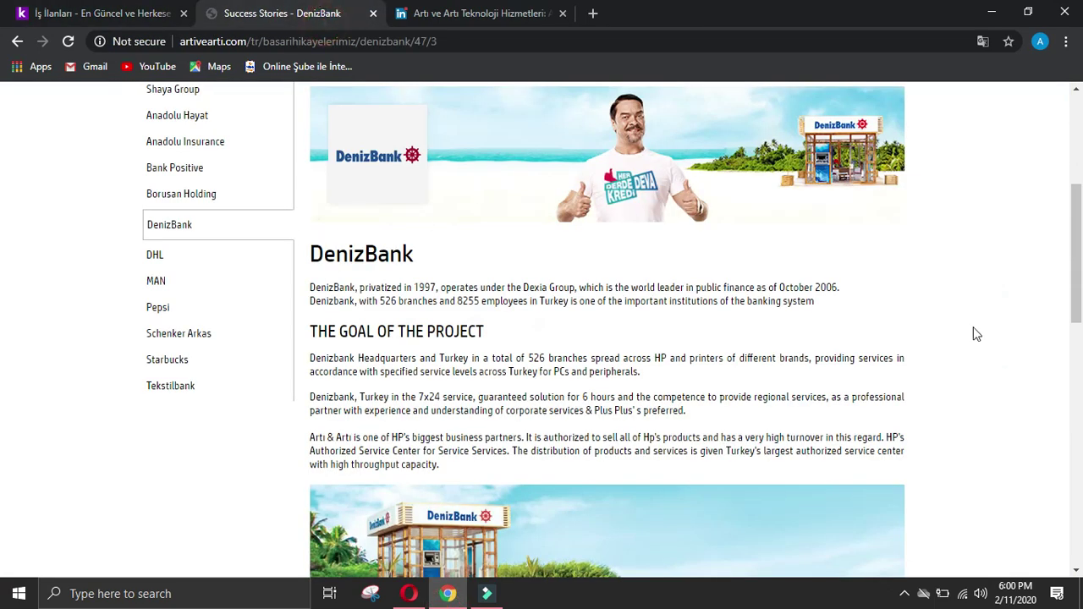
# Step: Check artivearti's business partners page and its footer human resources link
pyautogui.moveTo(1077, 254); pyautogui.dragTo(1015, 140)
pyautogui.moveTo(212, 169)
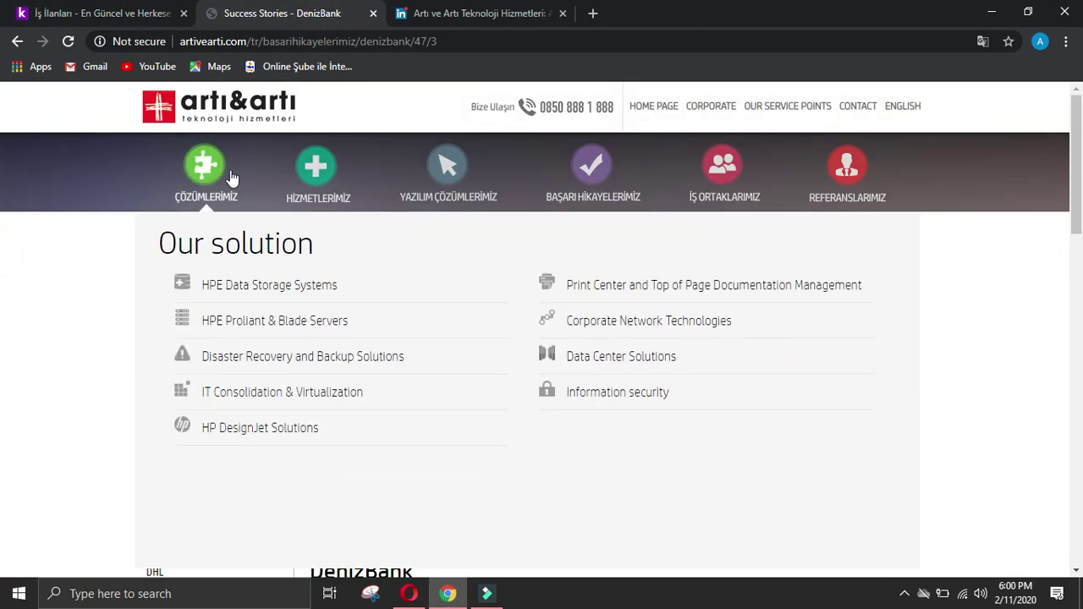
pyautogui.moveTo(423, 174)
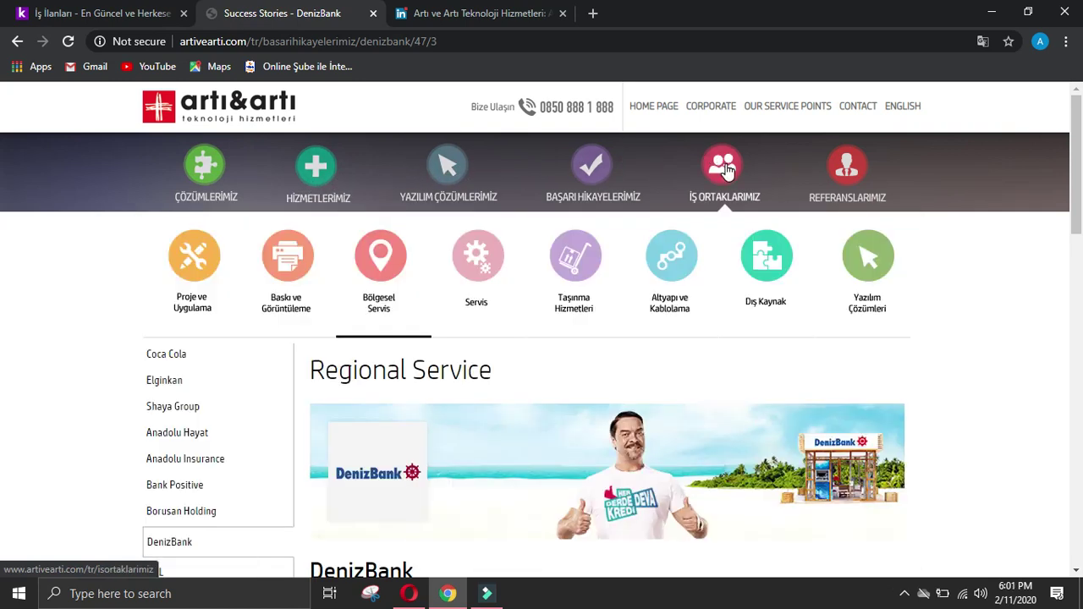
pyautogui.click(726, 171)
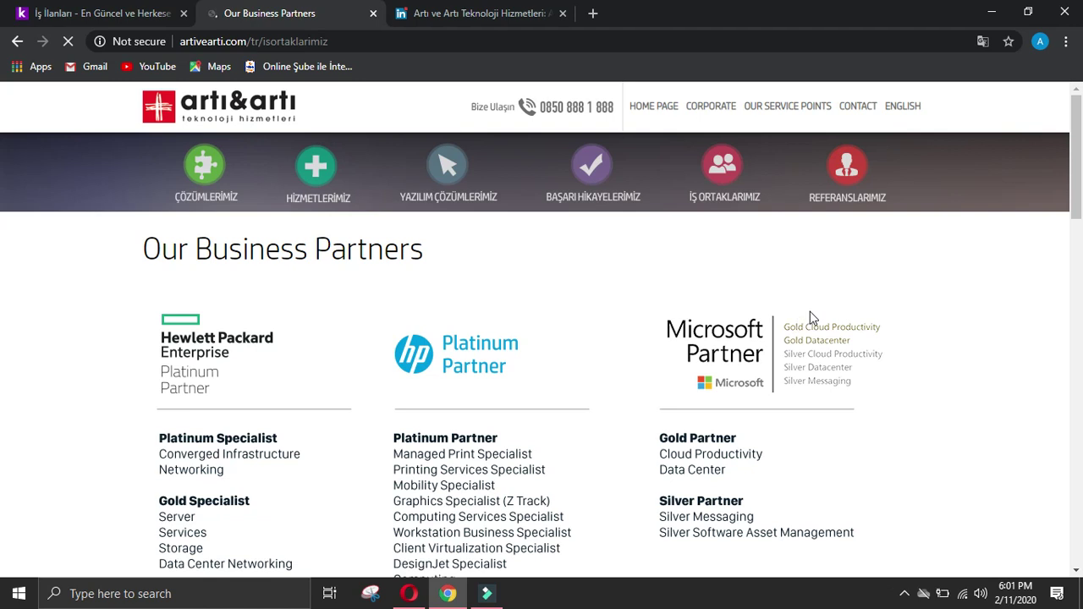
pyautogui.scroll(-15, 812, 313)
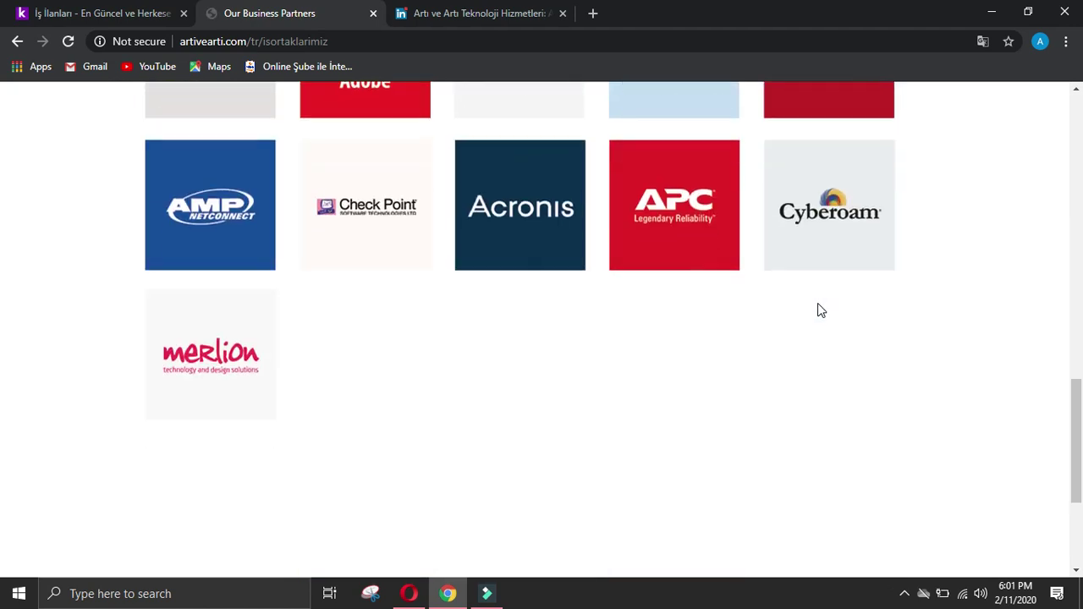
pyautogui.scroll(-3, 819, 310)
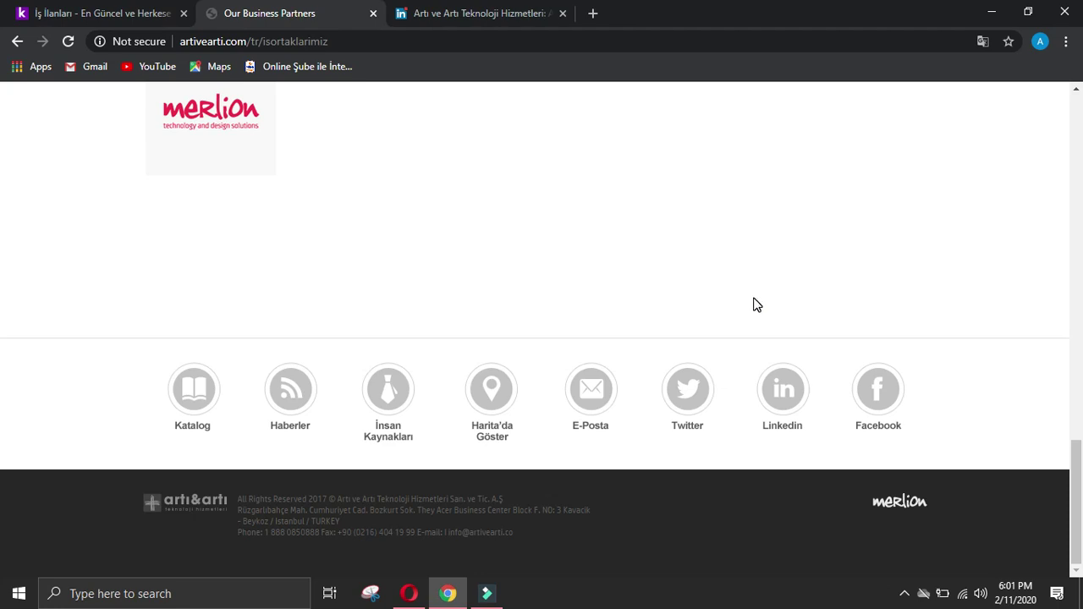
pyautogui.click(389, 396)
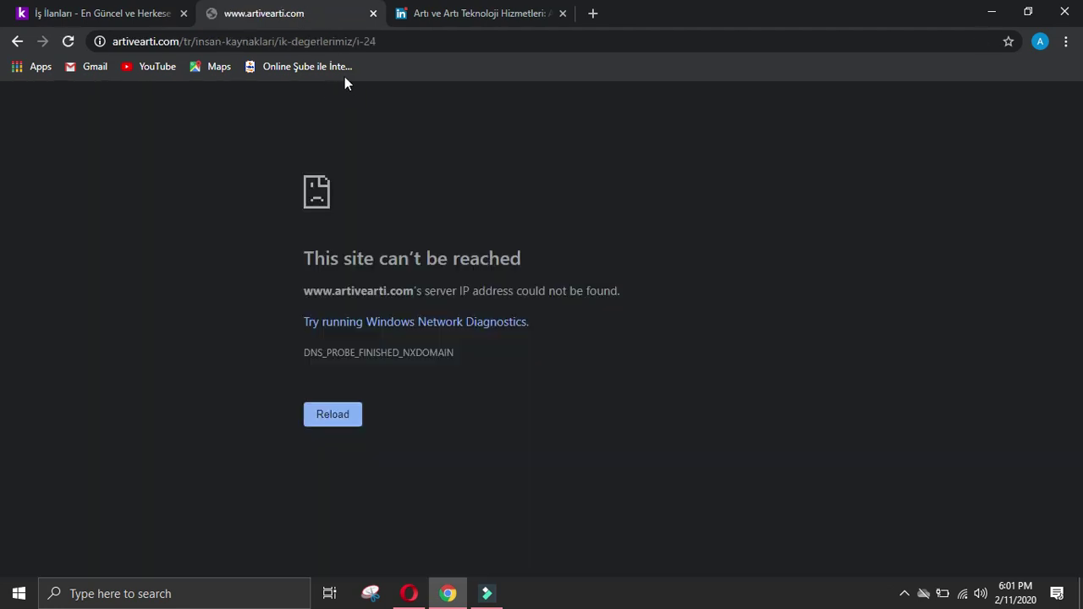
# Step: Close the artivearti and LinkedIn tabs and open kariyer.net's Sinerji Bilişim 'Yazılım Geliştirme Uzmanı' listing
pyautogui.click(373, 12)
pyautogui.click(374, 13)
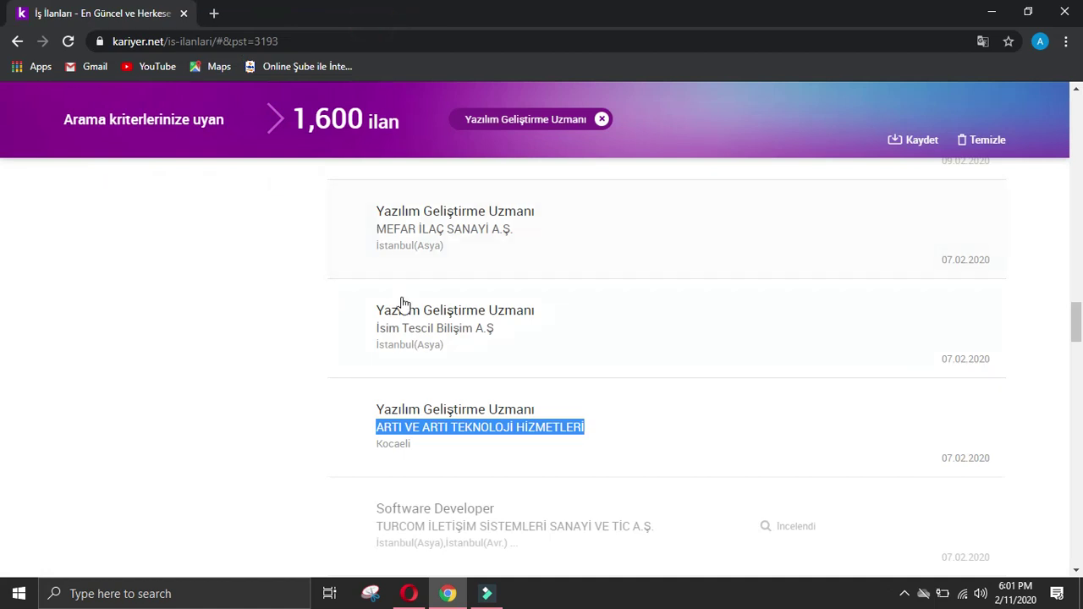
pyautogui.scroll(-2, 403, 303)
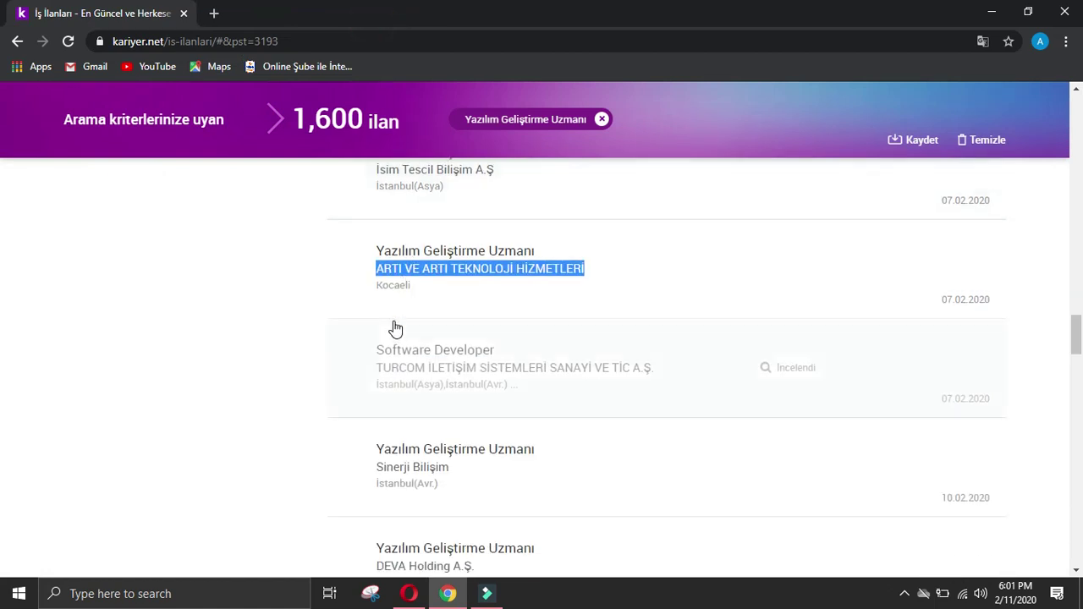
pyautogui.click(455, 440)
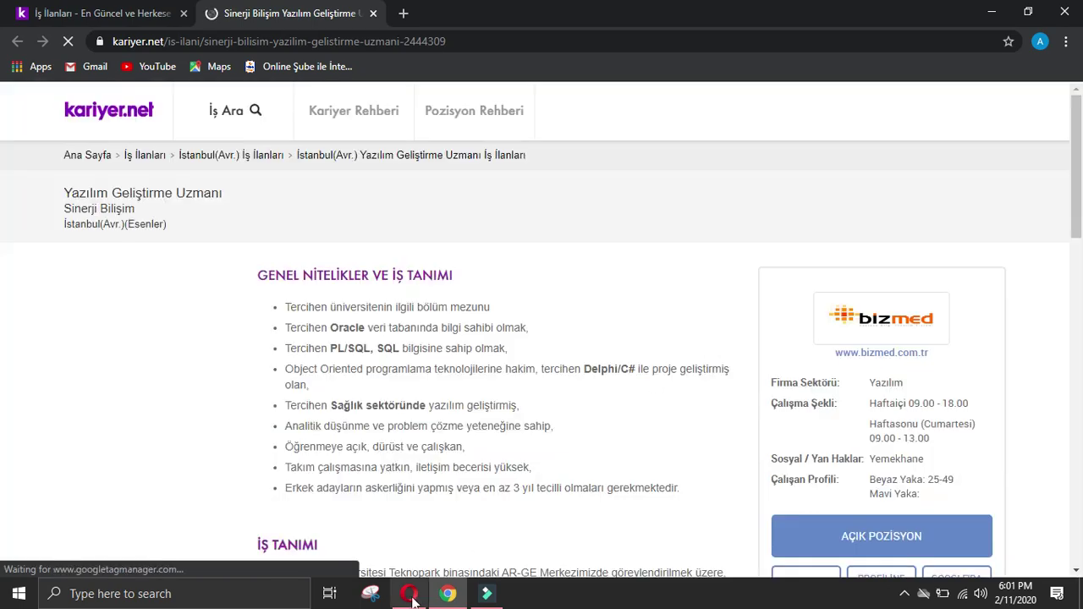
# Step: Submit the completed Arti ve Arti company data response
pyautogui.click(410, 595)
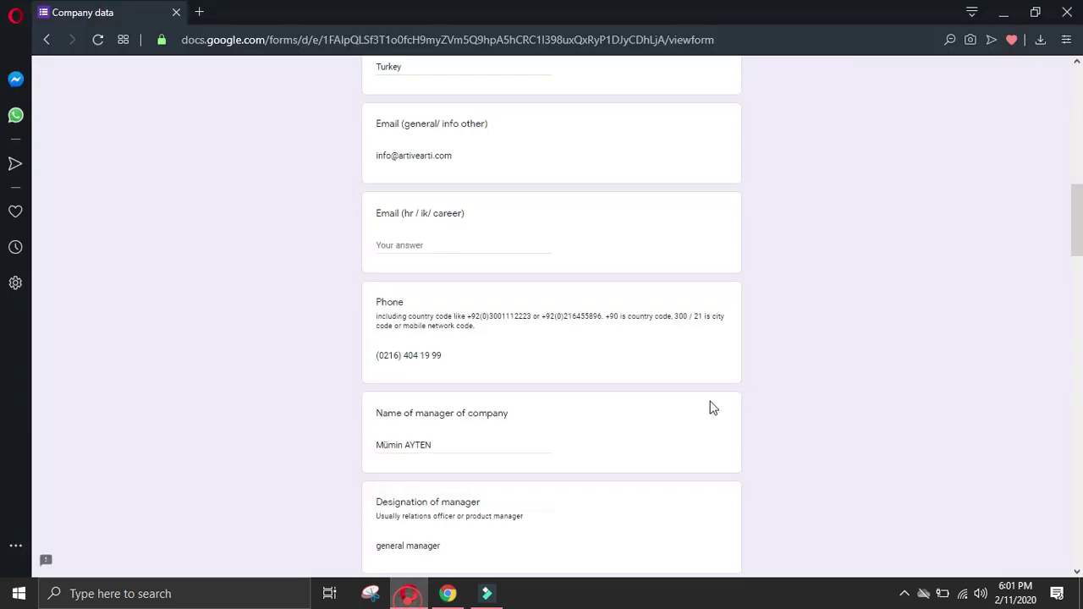
pyautogui.scroll(-5, 471, 440)
pyautogui.scroll(-15, 473, 438)
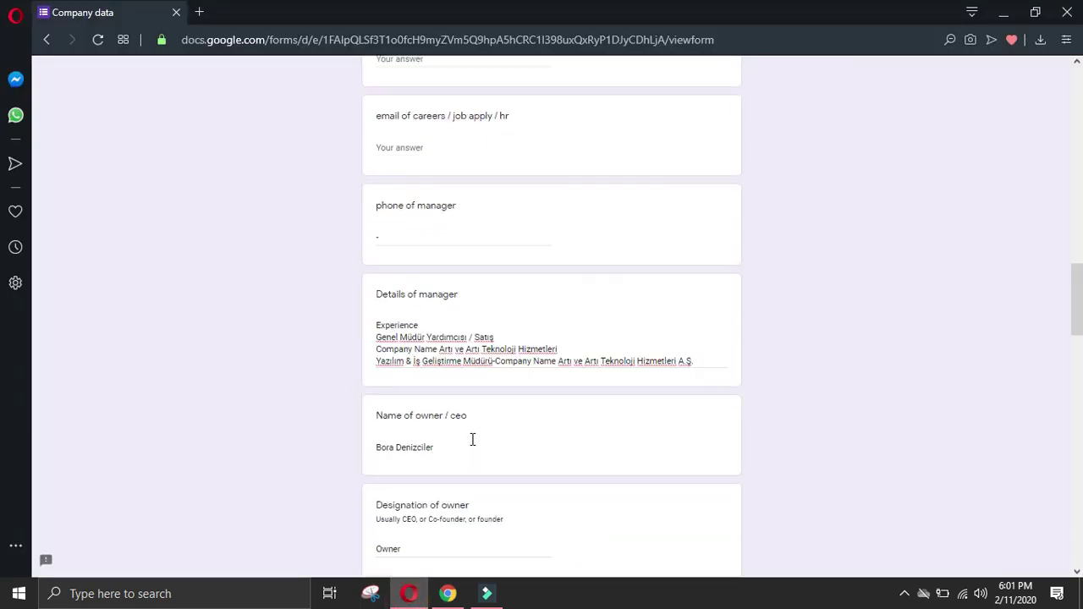
pyautogui.scroll(-6, 474, 436)
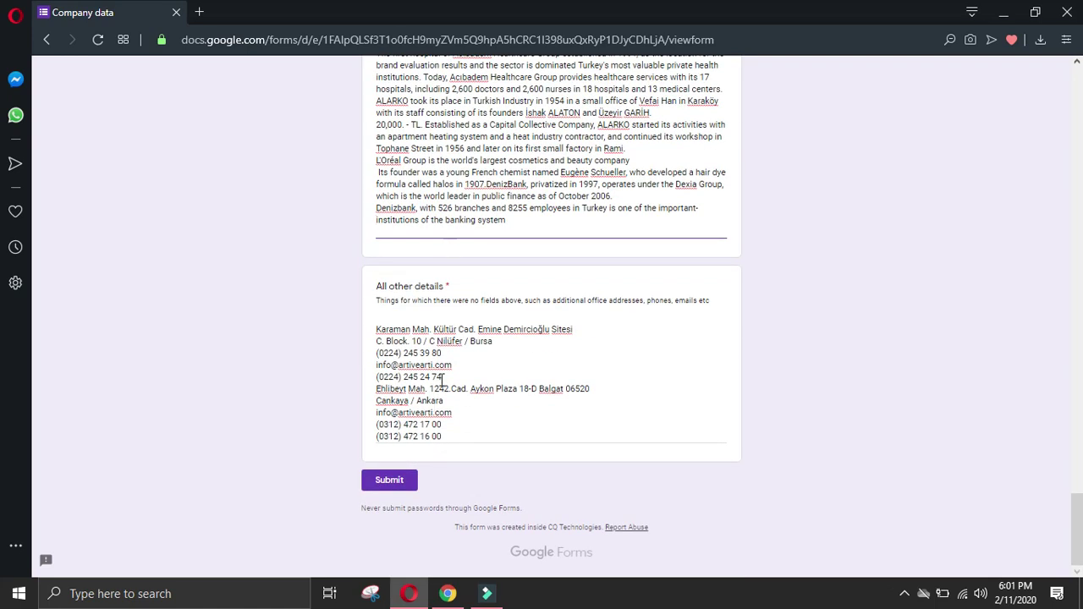
pyautogui.click(396, 480)
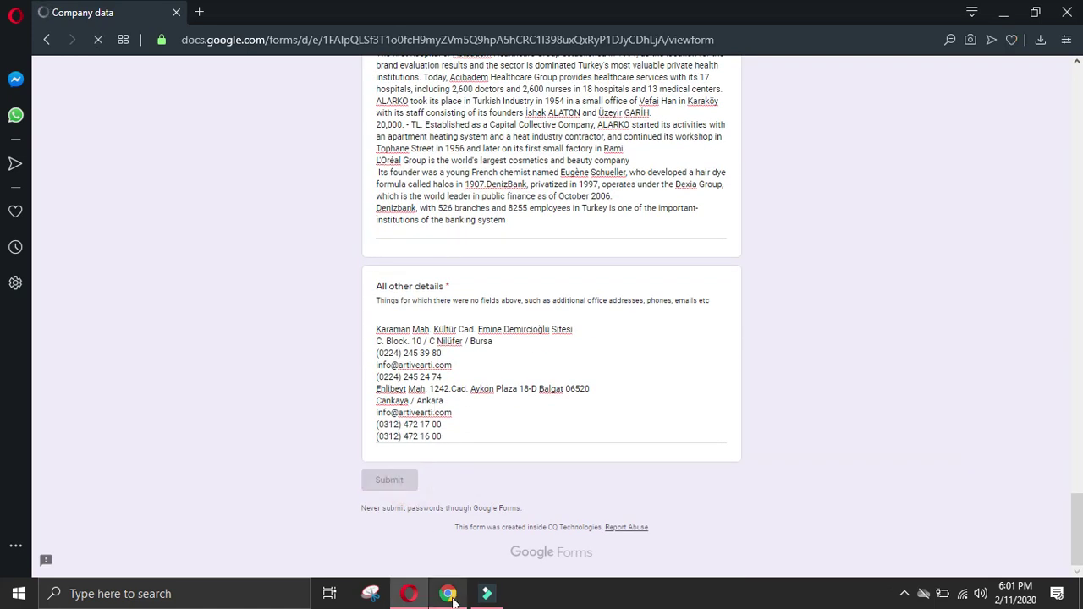
# Step: Start another response with the submitter's name and 'keyword: developer' follow type selected
pyautogui.click(423, 152)
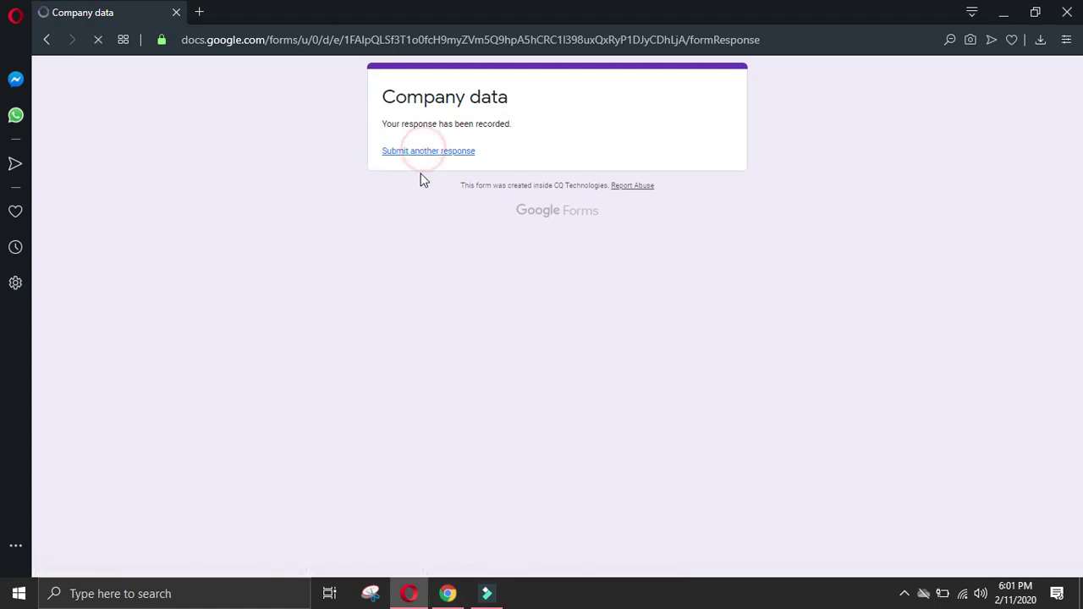
pyautogui.click(382, 193)
pyautogui.click(382, 468)
pyautogui.click(448, 593)
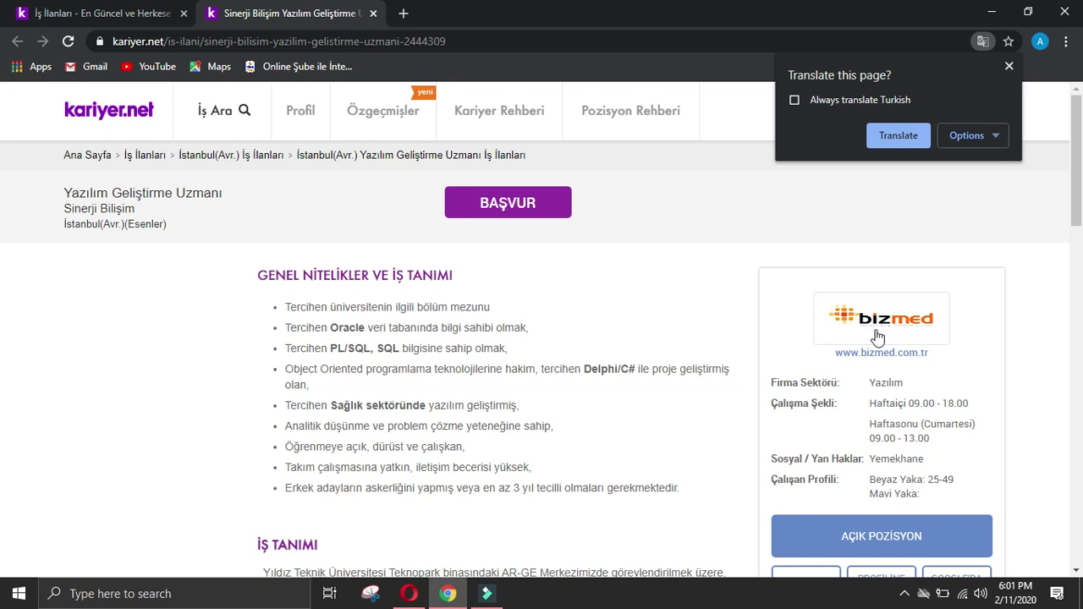
# Step: Open the employer's bizmed.com.tr site and translate it into English
pyautogui.click(898, 355)
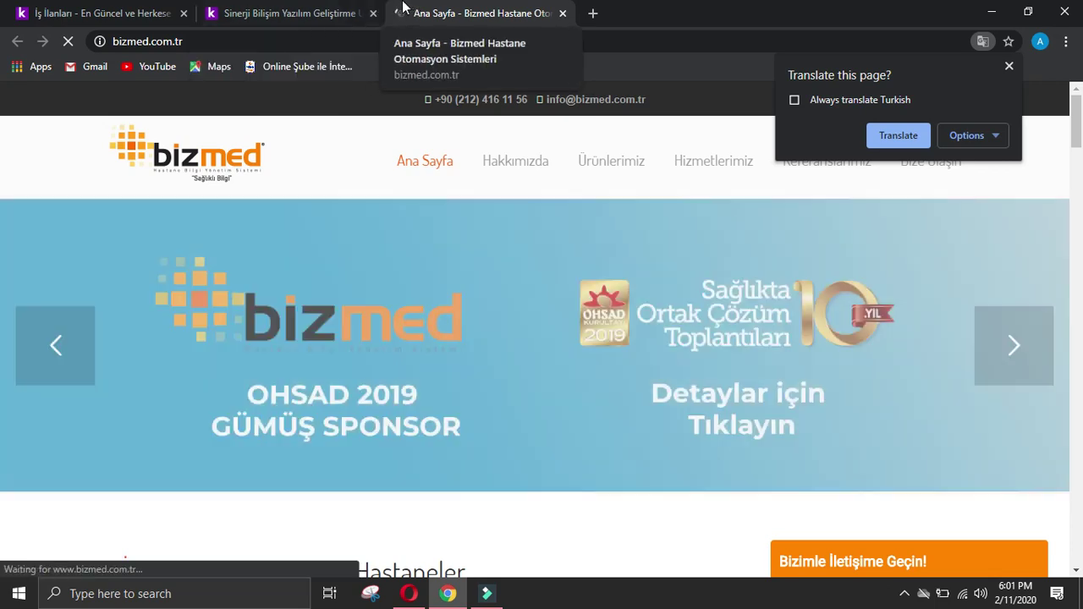
pyautogui.click(374, 12)
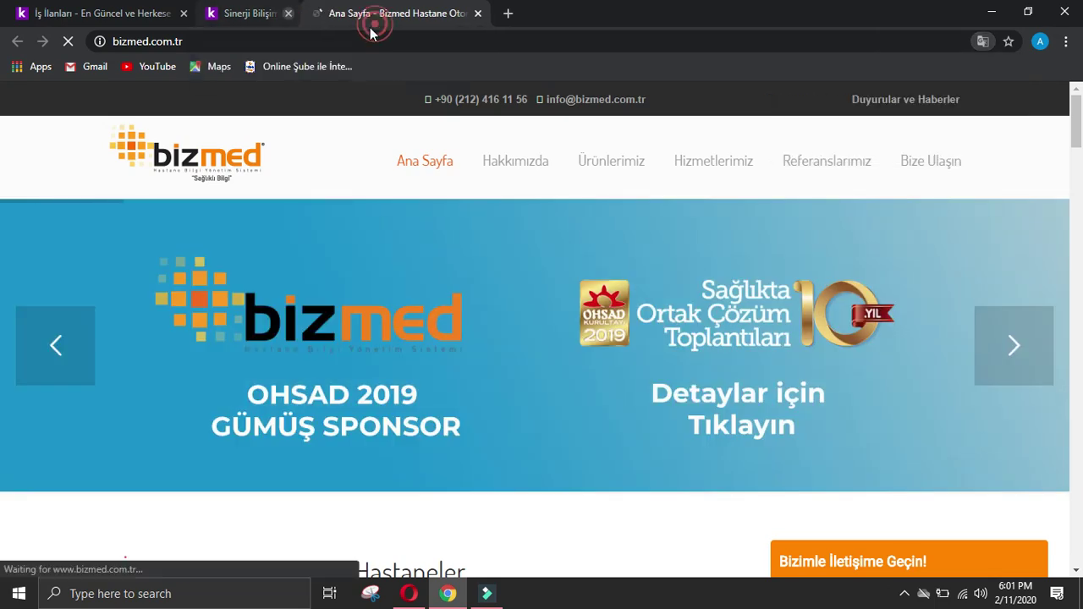
pyautogui.click(983, 42)
pyautogui.click(907, 131)
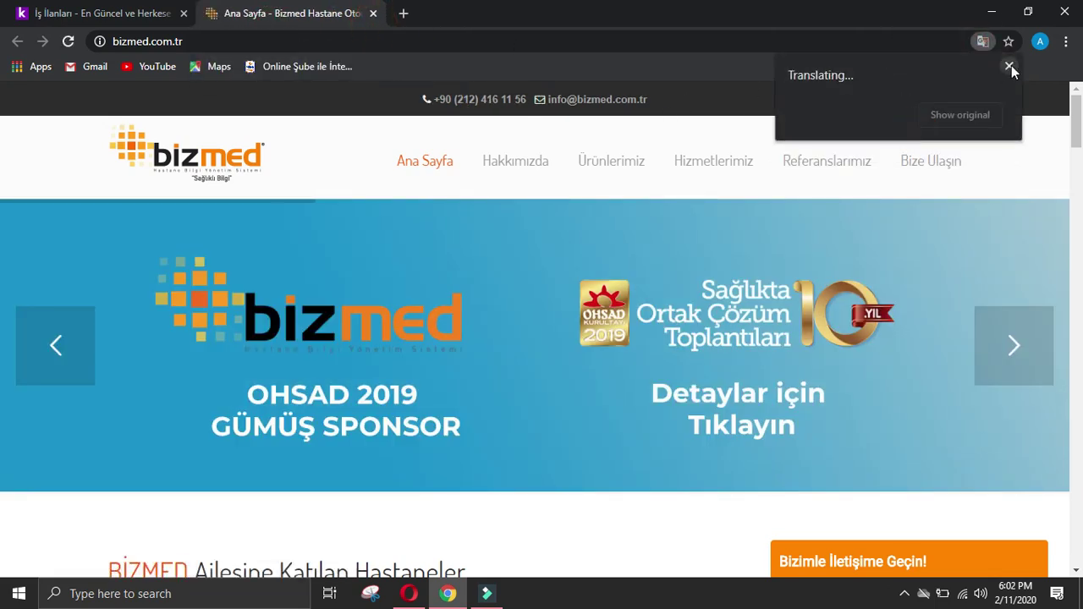
pyautogui.click(1010, 66)
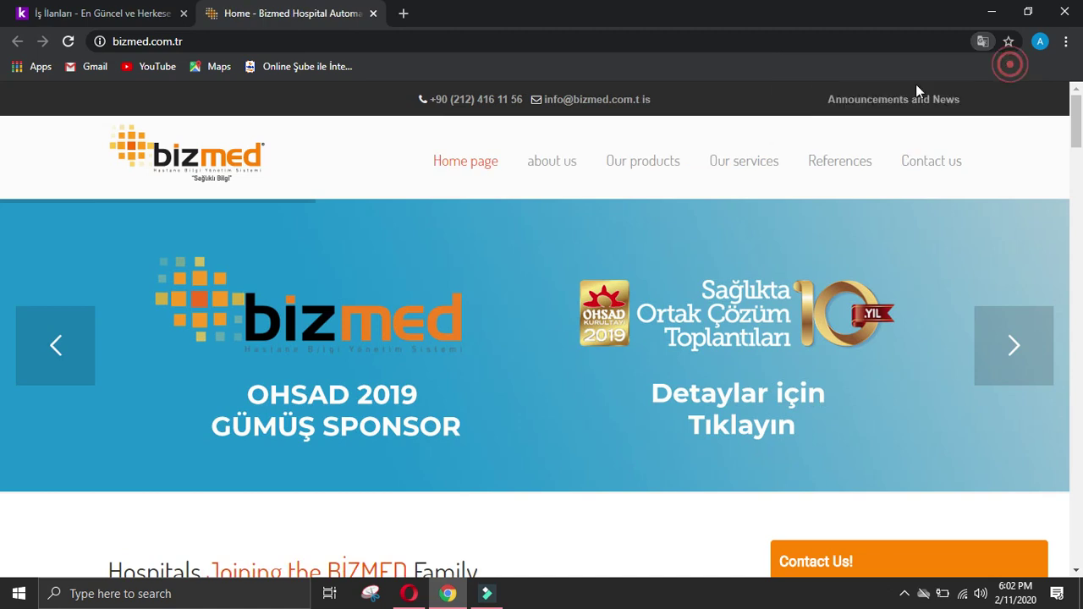
# Step: Go to Bizmed's Contact us page and select the center office address
pyautogui.click(296, 41)
pyautogui.click(952, 161)
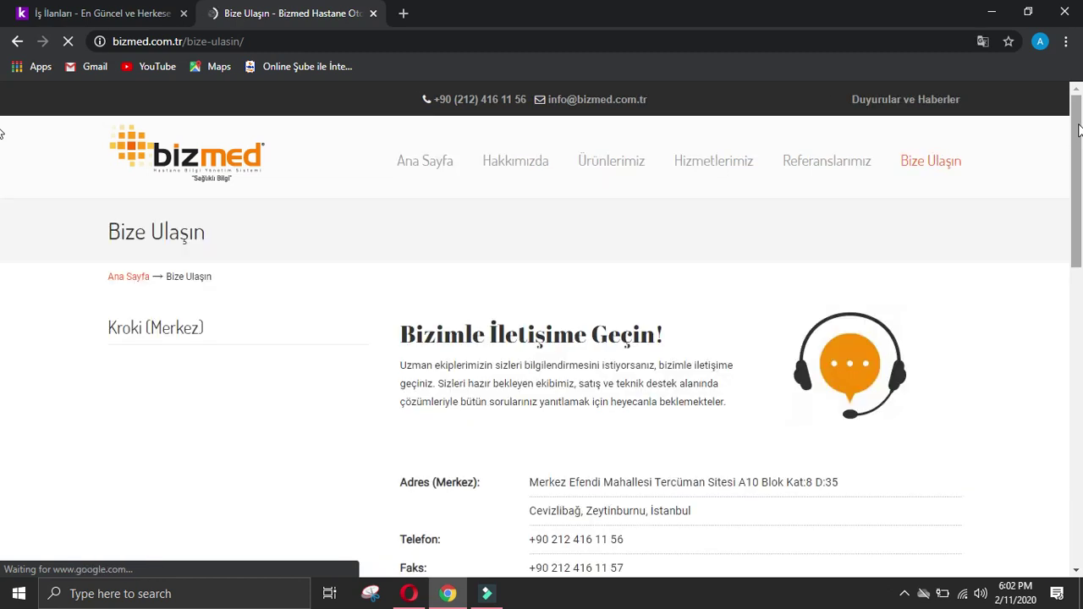
pyautogui.rightClick(300, 591)
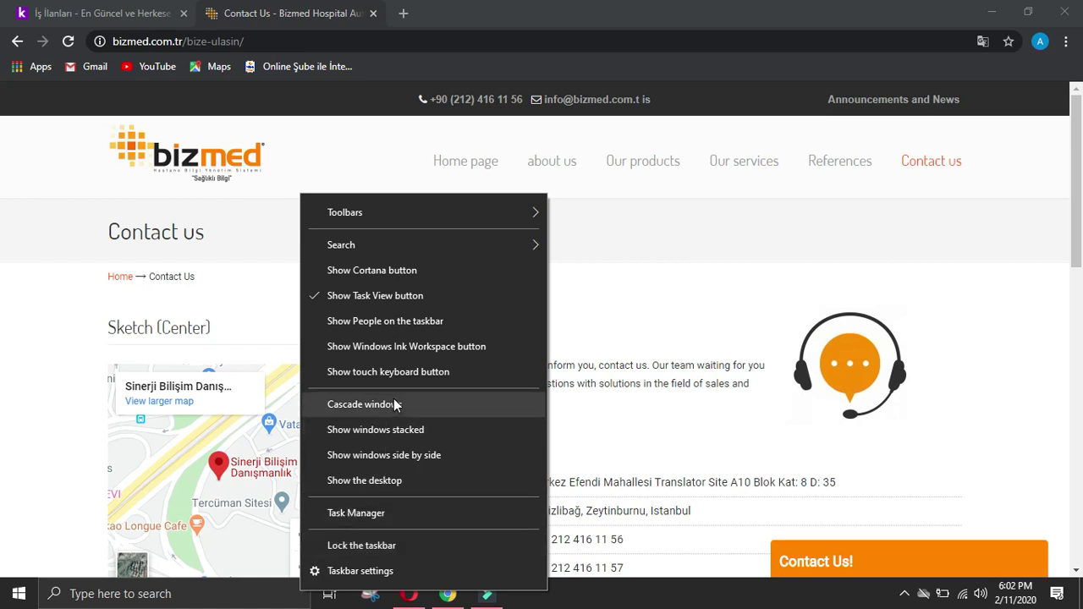
pyautogui.click(672, 602)
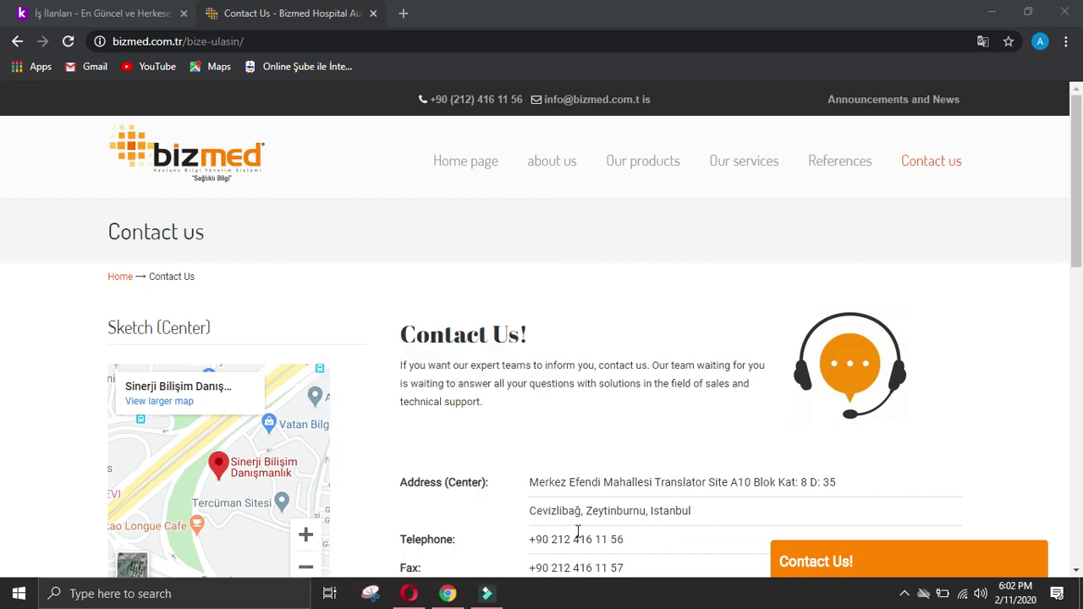
pyautogui.scroll(-2, 479, 474)
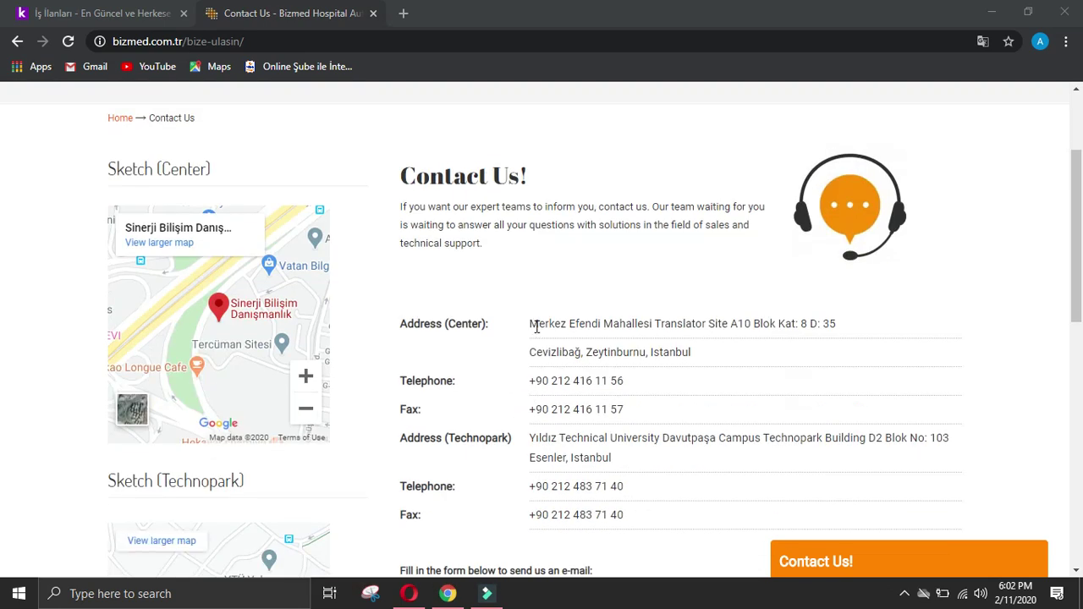
pyautogui.moveTo(533, 323); pyautogui.dragTo(646, 354)
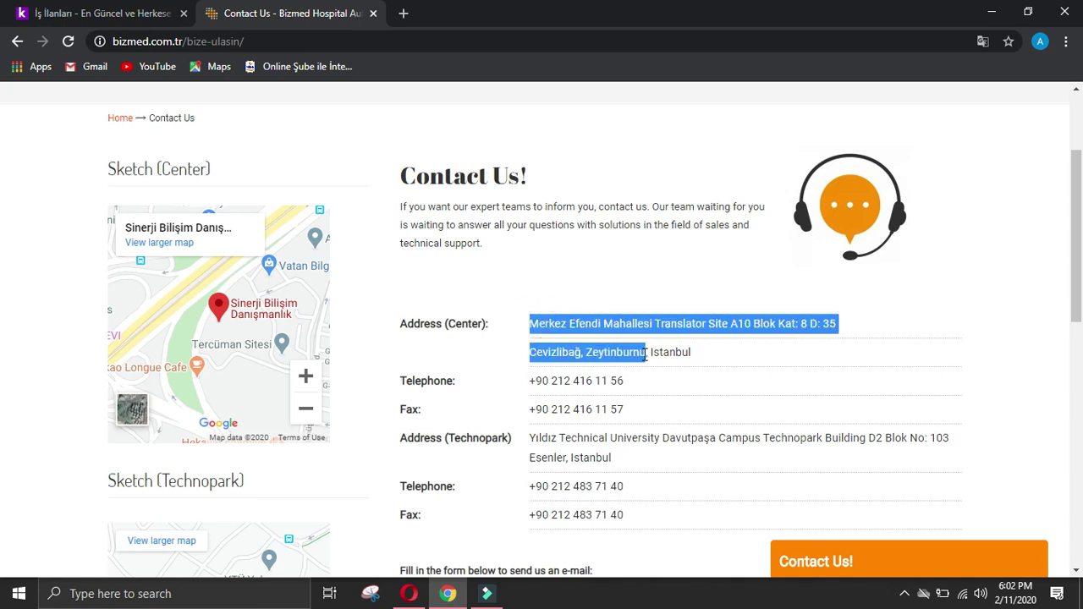
pyautogui.click(409, 593)
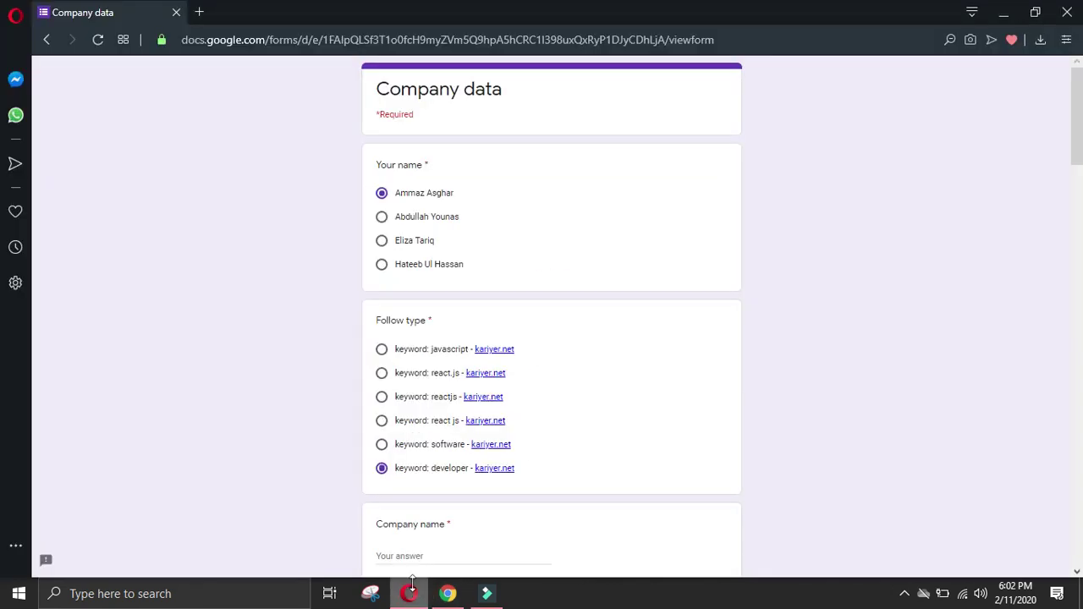
# Step: Paste Bizmed's center address into the address field and begin the city and country answers
pyautogui.scroll(-2, 489, 480)
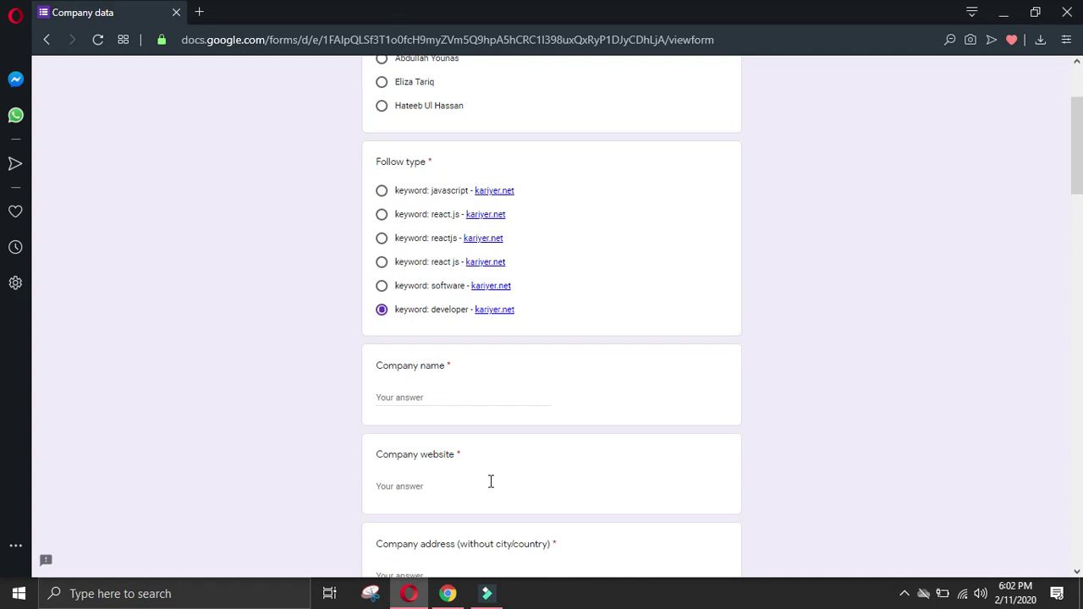
pyautogui.scroll(-2, 490, 482)
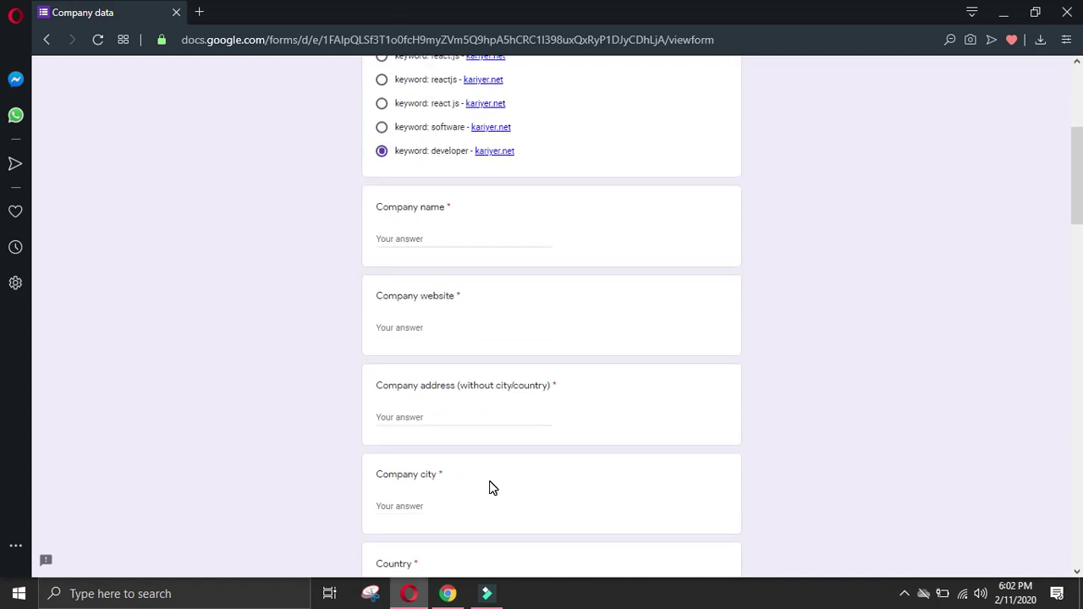
pyautogui.click(447, 417)
pyautogui.write('Merkez Efendi Mahallesi Translator Site A10 B')
pyautogui.click(450, 429)
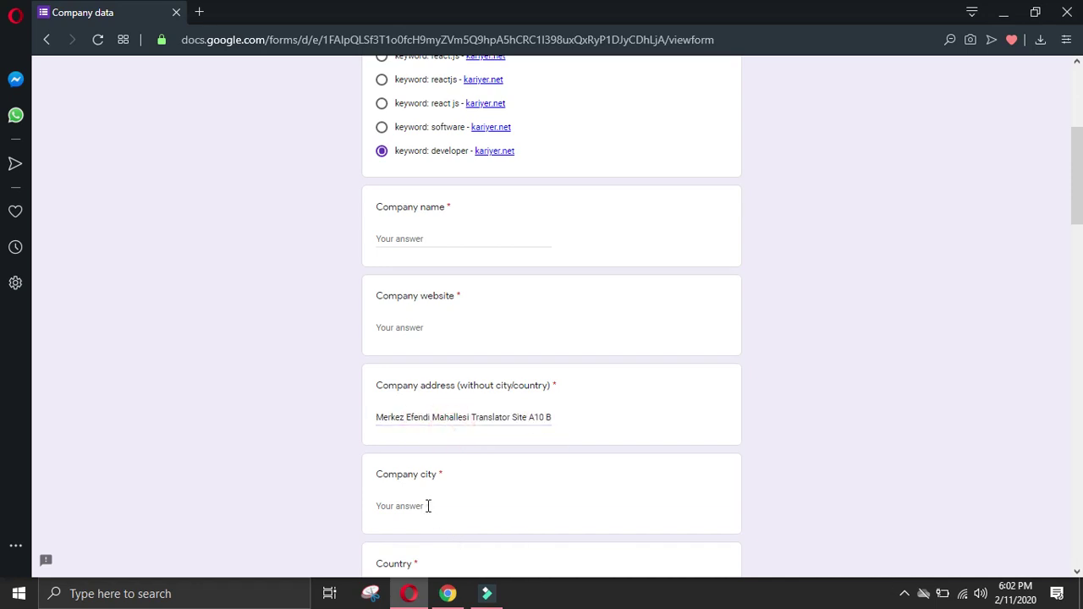
pyautogui.click(427, 506)
pyautogui.scroll(-2, 432, 504)
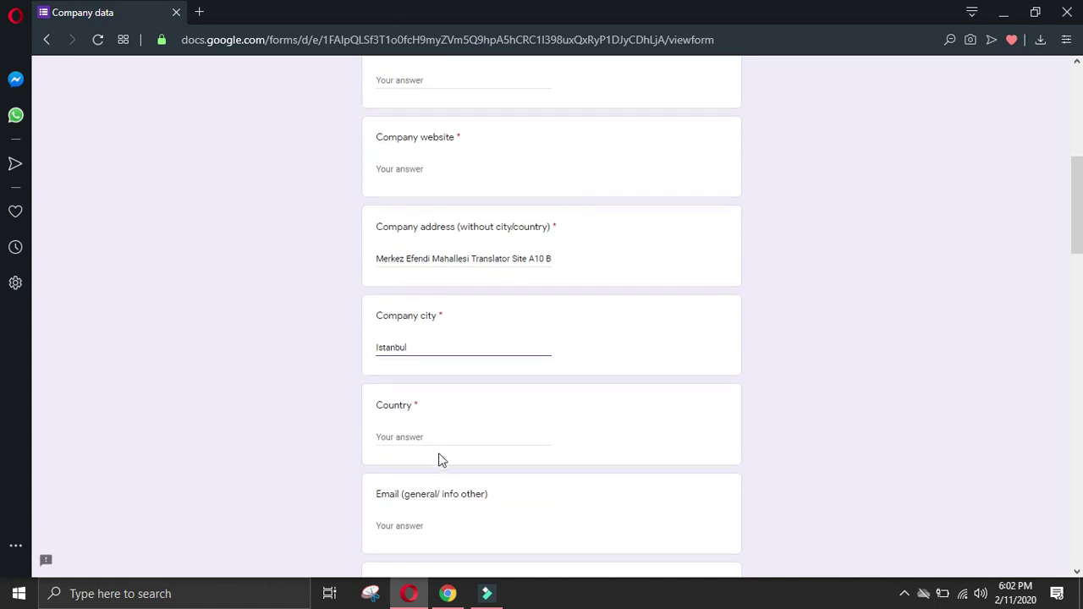
pyautogui.click(444, 439)
pyautogui.write('Turkey')
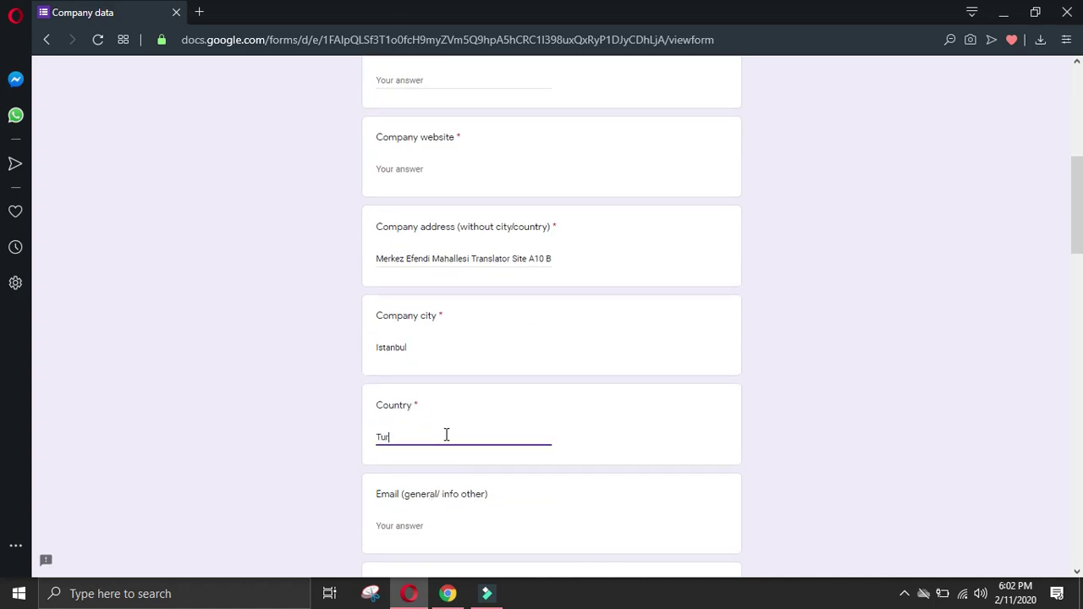
pyautogui.click(448, 593)
pyautogui.click(12, 342)
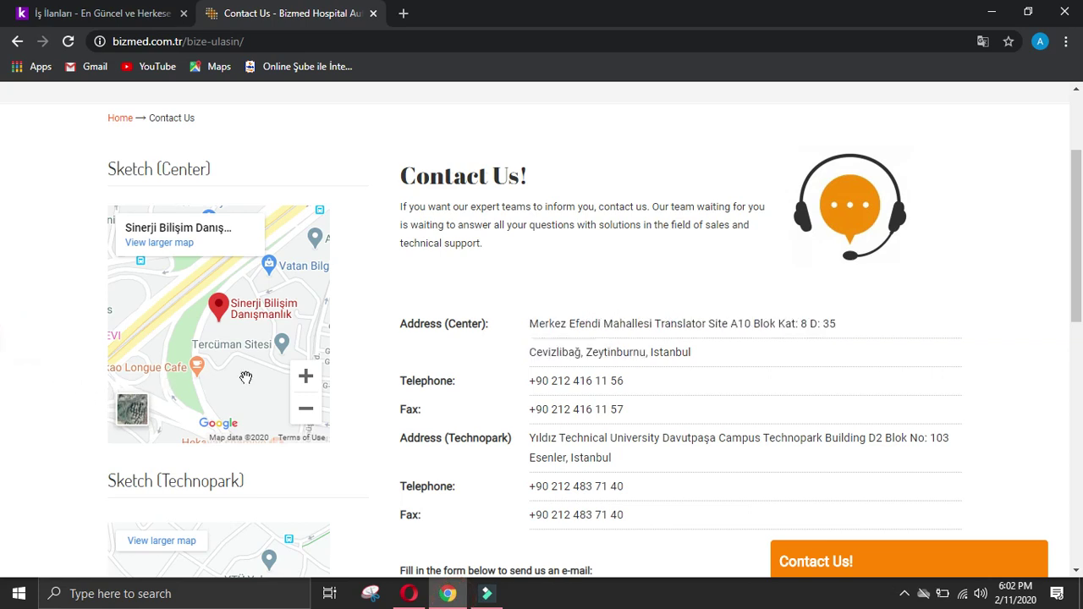
pyautogui.moveTo(637, 378); pyautogui.dragTo(528, 387)
pyautogui.hotkey('ctrl', 'c')
pyautogui.click(409, 593)
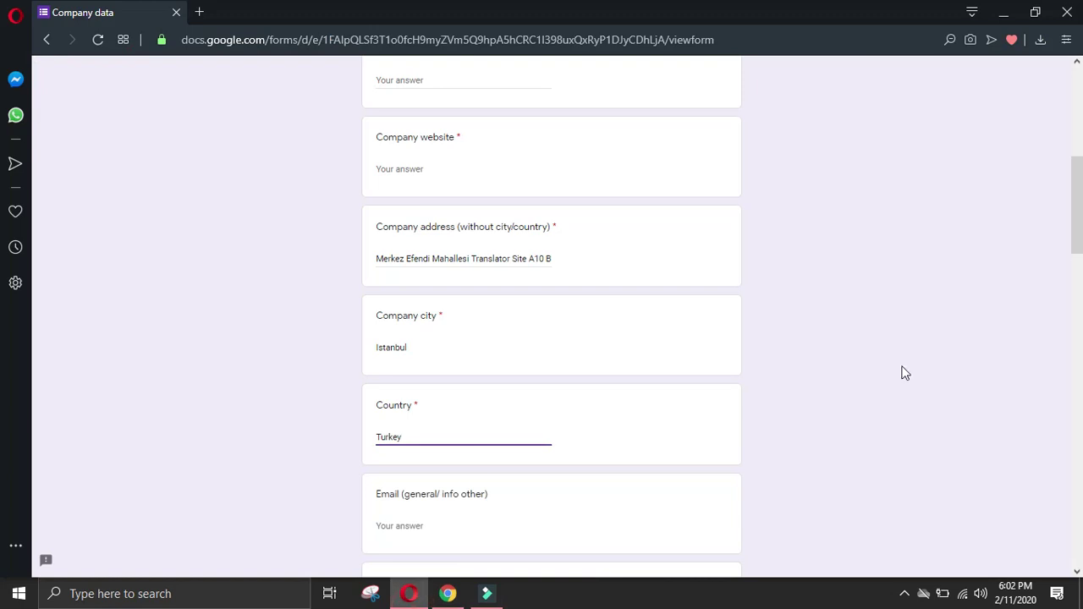
pyautogui.scroll(-4, 559, 331)
pyautogui.click(466, 368)
pyautogui.hotkey('ctrl', 'v')
pyautogui.click(447, 593)
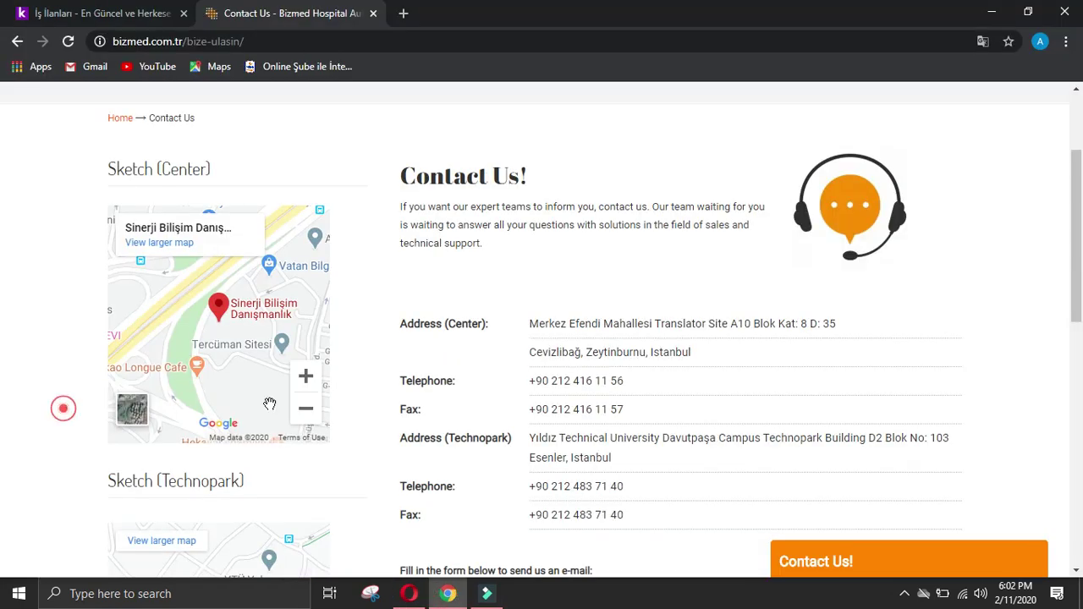
pyautogui.moveTo(523, 414); pyautogui.dragTo(716, 406)
pyautogui.hotkey('ctrl', 'c')
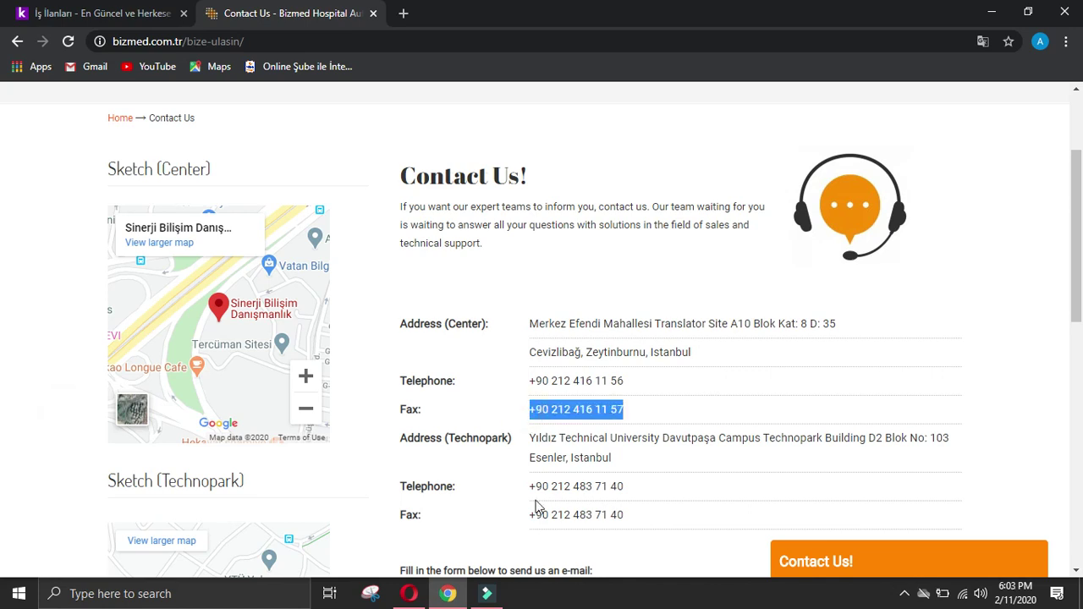
pyautogui.click(410, 593)
pyautogui.scroll(-15, 432, 461)
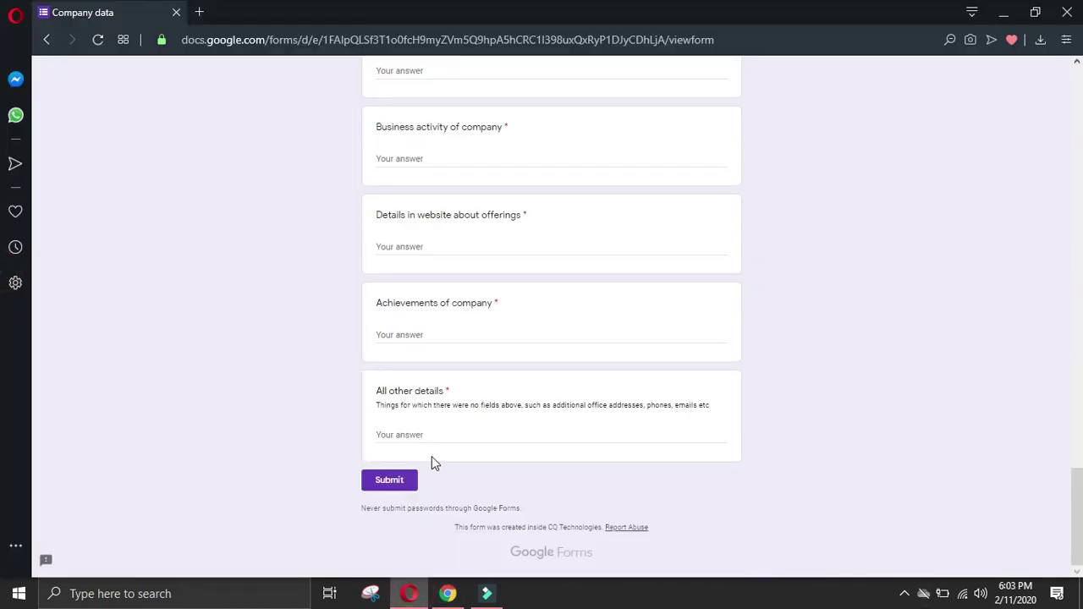
pyautogui.hotkey('ctrl', 'v')
# Step: Add the Technopark office address on a new line below the fax number
pyautogui.click(448, 593)
pyautogui.click(409, 593)
pyautogui.click(412, 596)
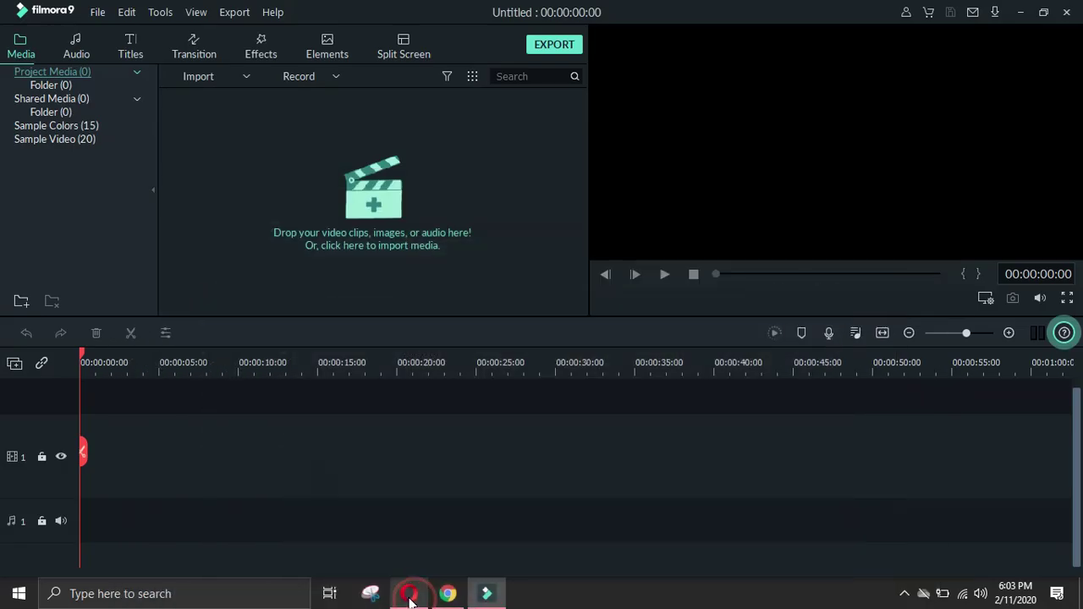
pyautogui.click(447, 593)
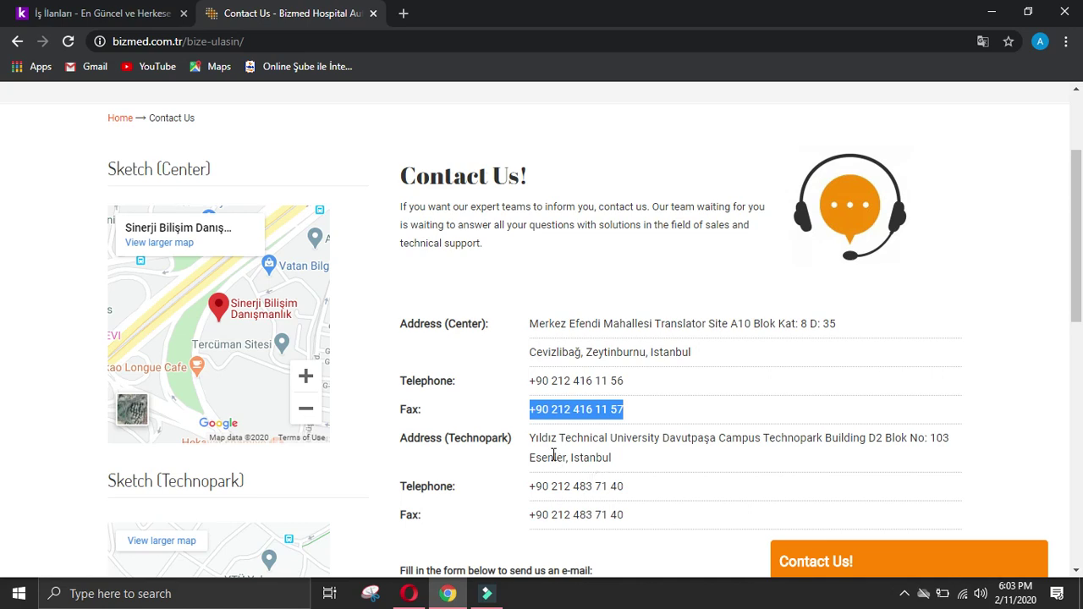
pyautogui.moveTo(540, 441); pyautogui.dragTo(483, 573)
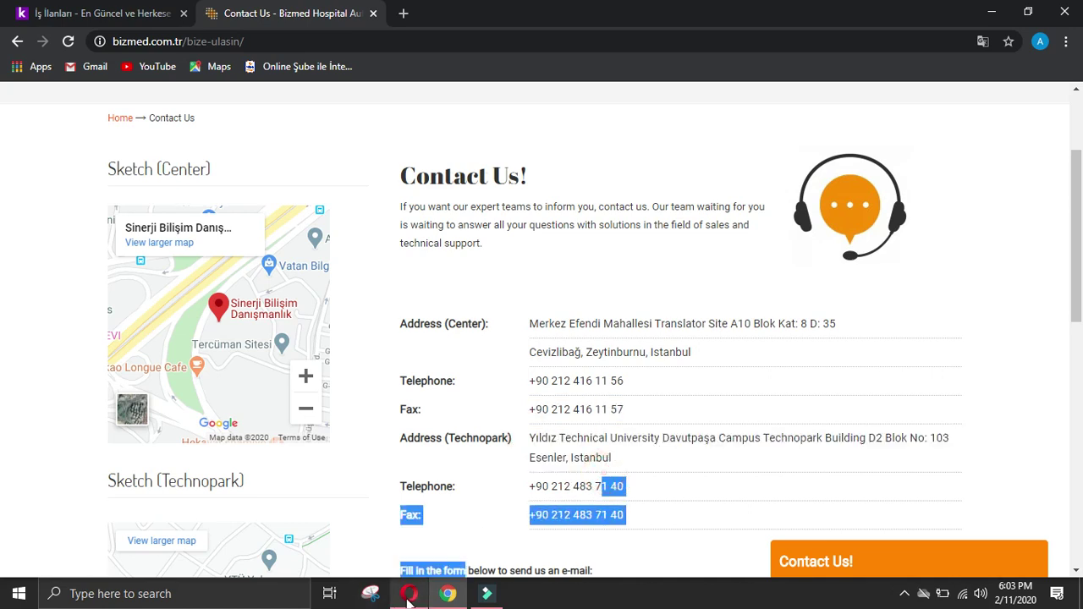
pyautogui.click(696, 458)
pyautogui.moveTo(532, 438); pyautogui.dragTo(624, 463)
pyautogui.hotkey('ctrl', 'c')
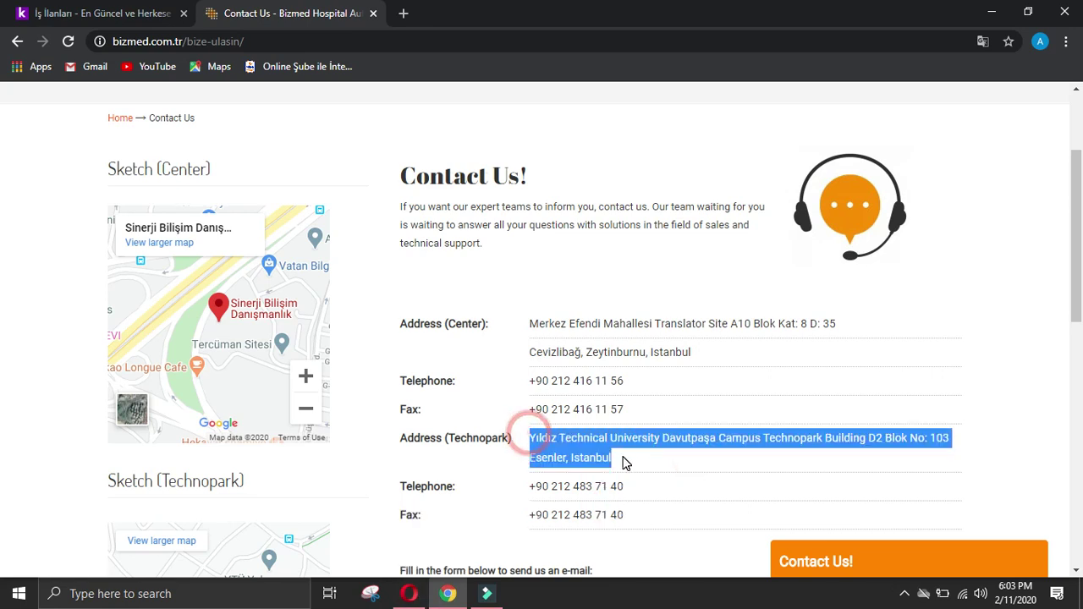
pyautogui.click(425, 596)
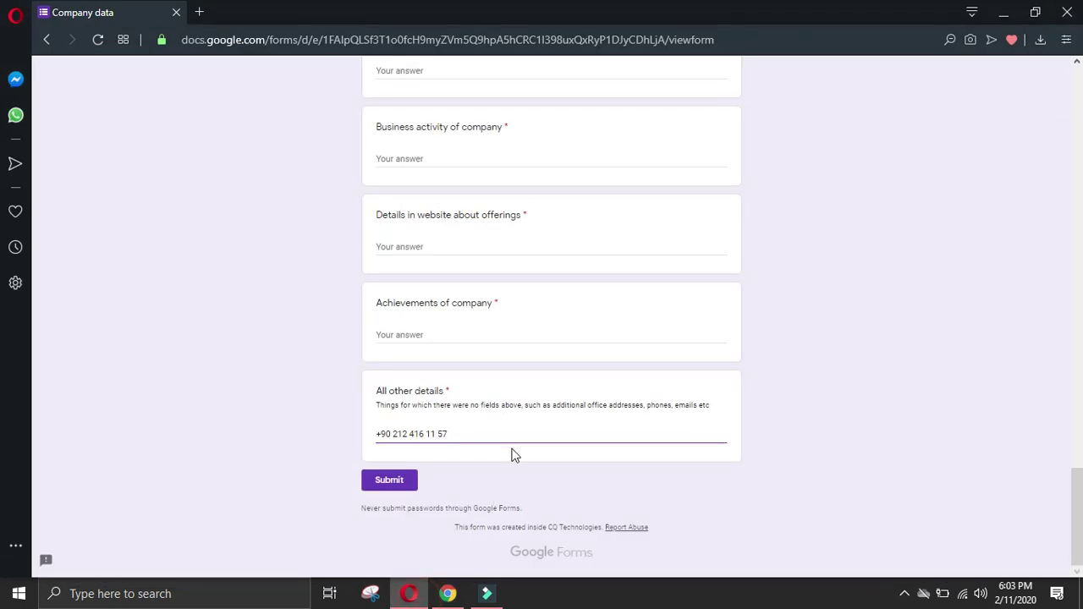
pyautogui.press('Return')
pyautogui.hotkey('ctrl', 'v')
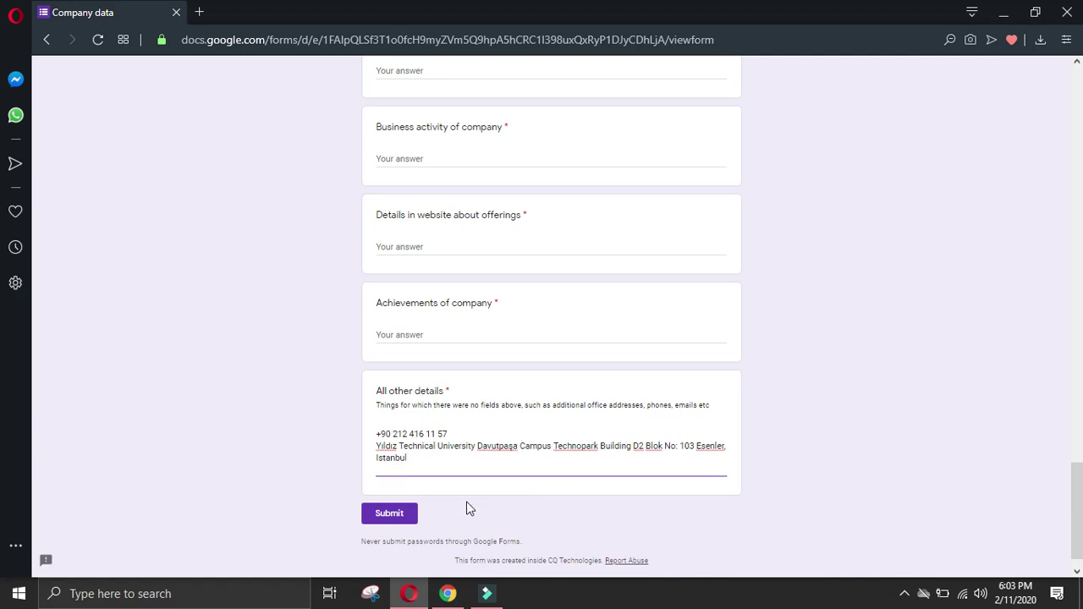
# Step: Append the Technopark telephone and fax numbers, deleting the 'Fax' prefix on the last line
pyautogui.click(448, 593)
pyautogui.click(27, 458)
pyautogui.moveTo(519, 484); pyautogui.dragTo(636, 517)
pyautogui.click(409, 594)
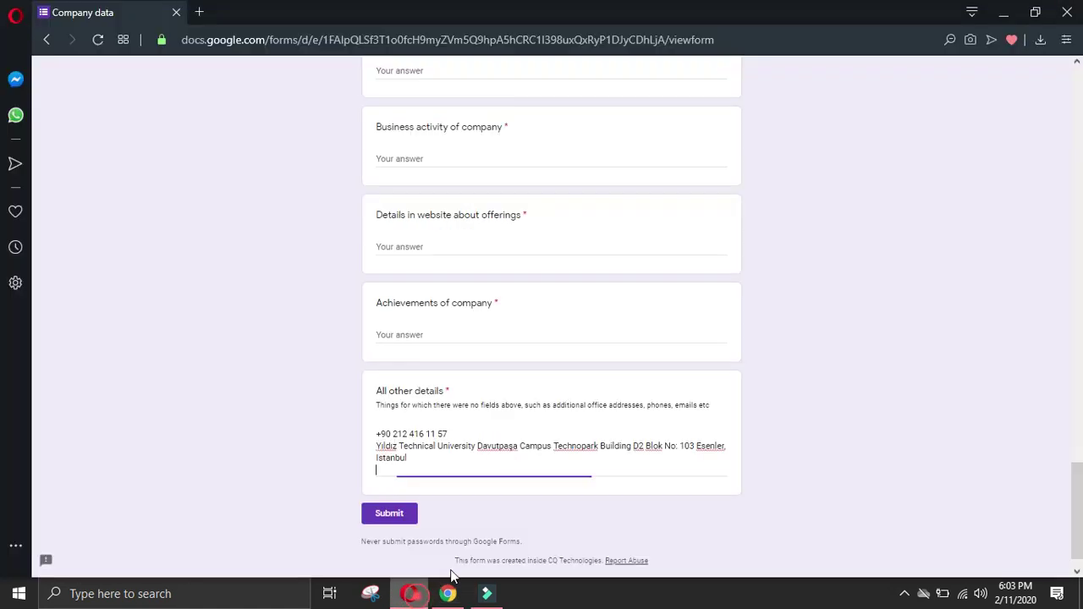
pyautogui.hotkey('ctrl', 'v')
pyautogui.moveTo(392, 481); pyautogui.dragTo(321, 484)
pyautogui.press('BackSpace')
pyautogui.click(447, 593)
pyautogui.click(382, 471)
pyautogui.scroll(-3, 381, 471)
# Step: Copy the company e-mail address from the bizmed footer into Email (general)
pyautogui.scroll(-6, 457, 467)
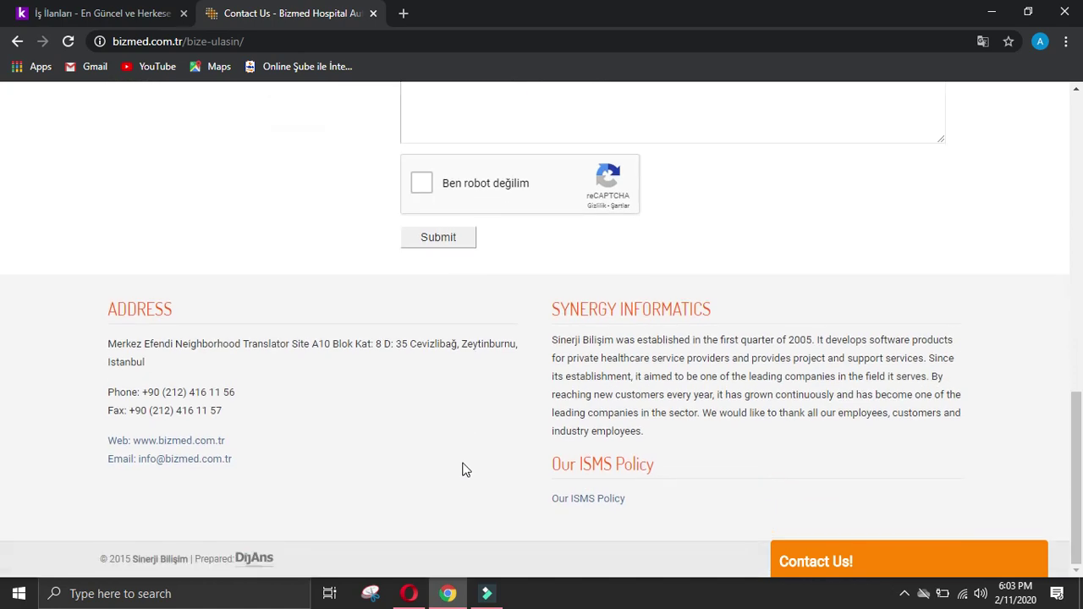
pyautogui.rightClick(203, 459)
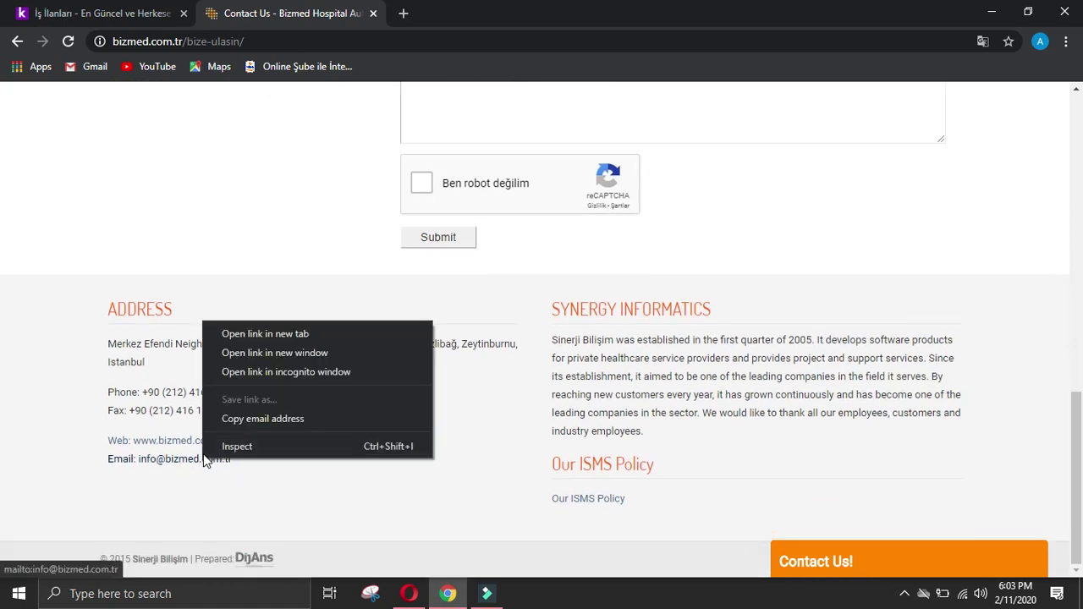
pyautogui.click(272, 430)
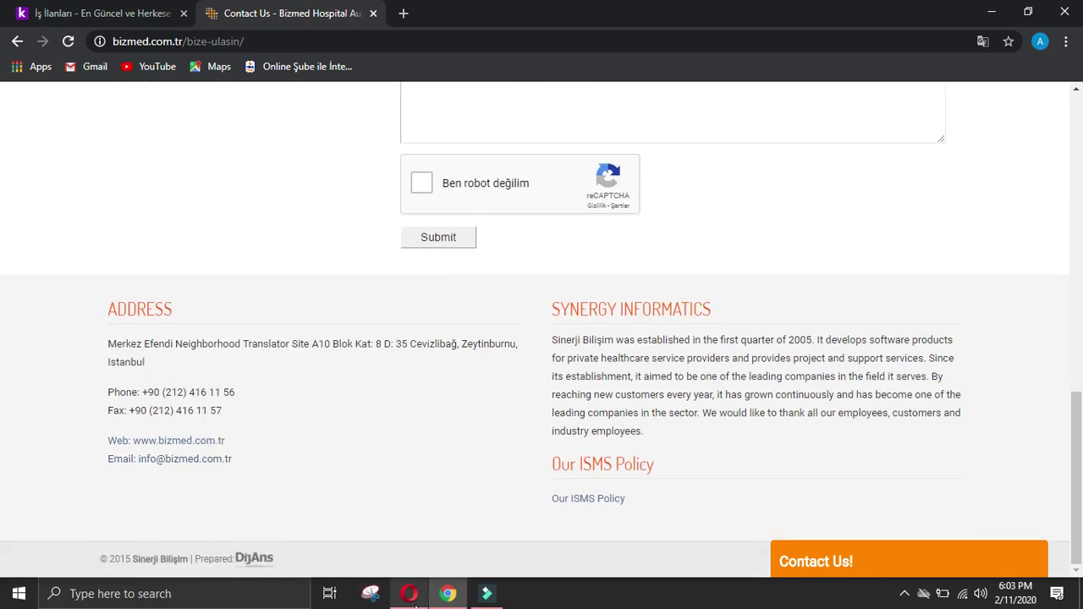
pyautogui.hotkey('alt', 'Tab')
pyautogui.scroll(15, 1059, 404)
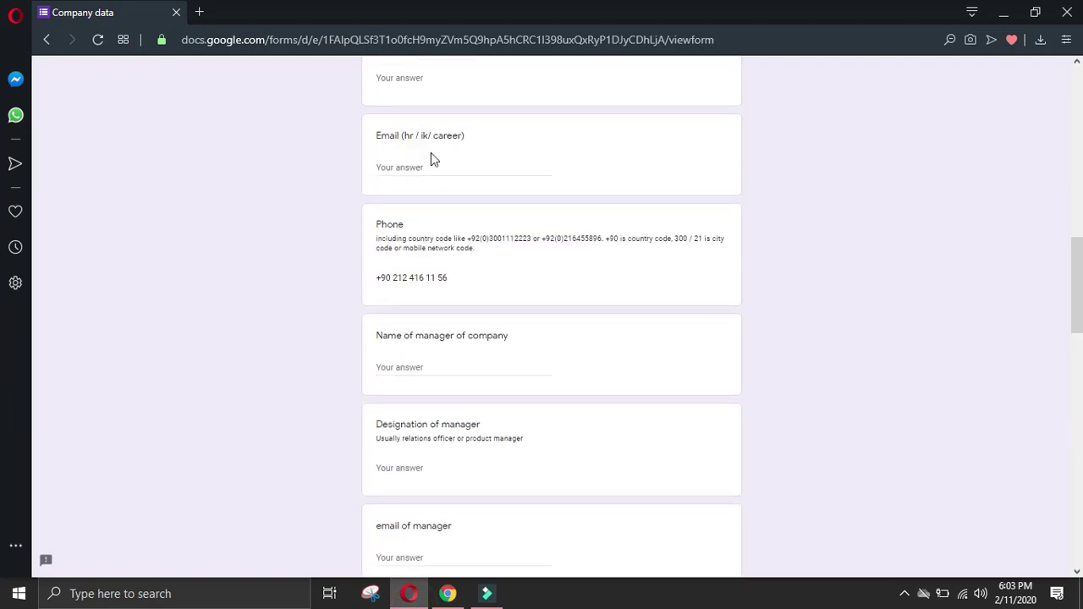
pyautogui.scroll(2, 450, 258)
pyautogui.click(433, 237)
pyautogui.hotkey('ctrl', 'v')
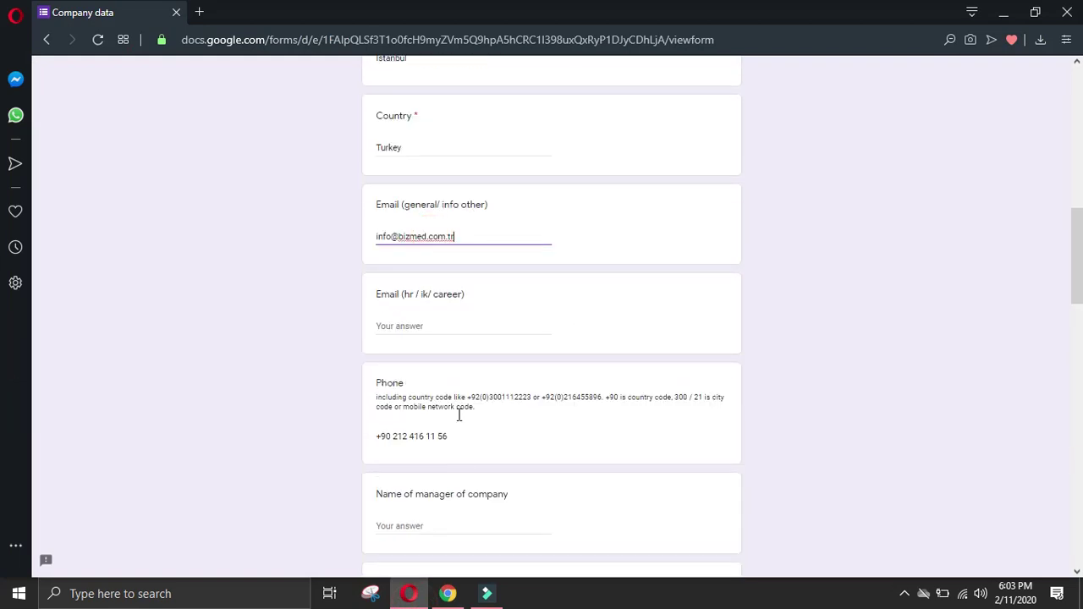
# Step: Fill Business activity with the sentence about software for private healthcare providers
pyautogui.click(451, 595)
pyautogui.click(10, 395)
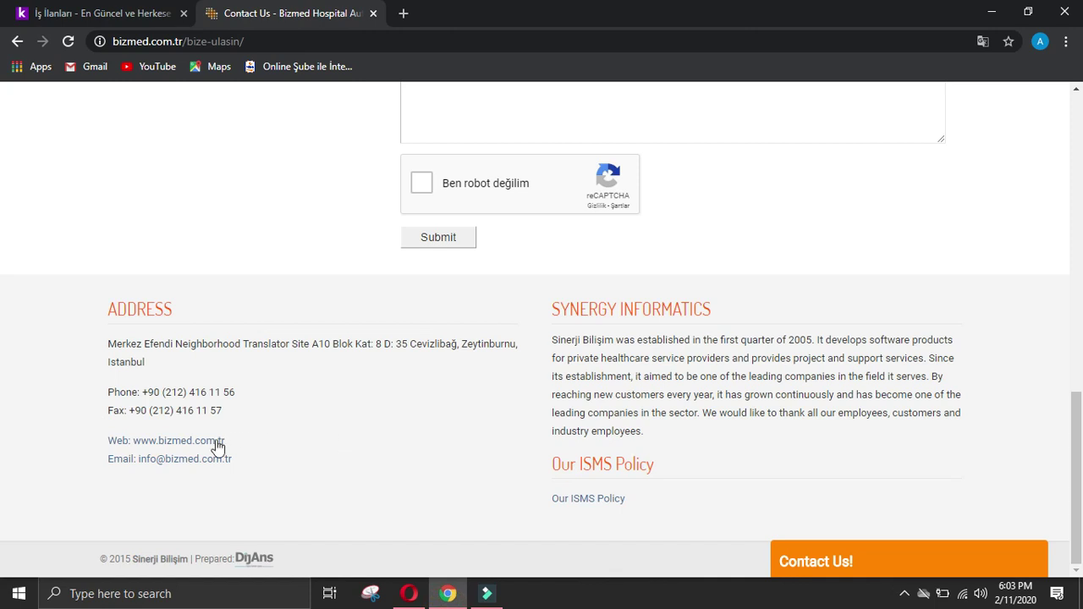
pyautogui.scroll(2, 285, 432)
pyautogui.scroll(-2, 285, 432)
pyautogui.click(815, 335)
pyautogui.moveTo(829, 339); pyautogui.dragTo(929, 361)
pyautogui.hotkey('ctrl', 'c')
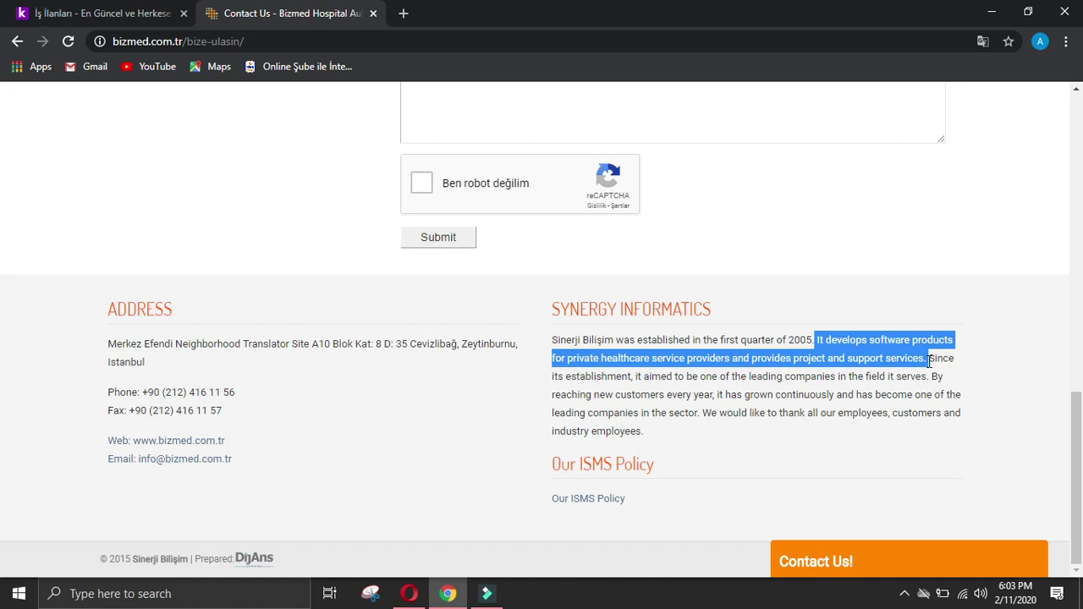
pyautogui.click(410, 593)
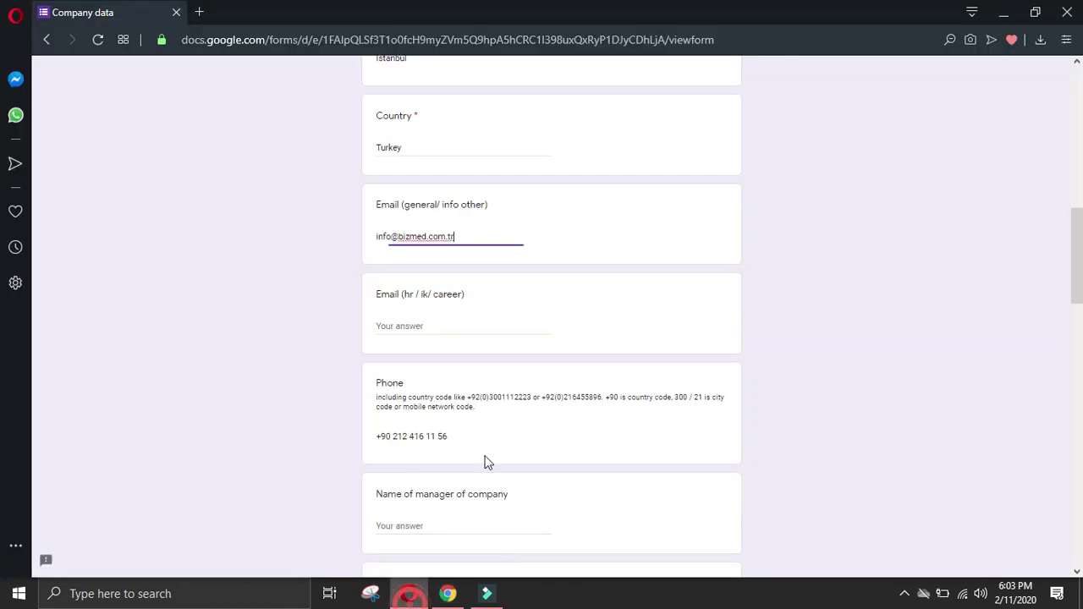
pyautogui.moveTo(1077, 254); pyautogui.dragTo(1082, 538)
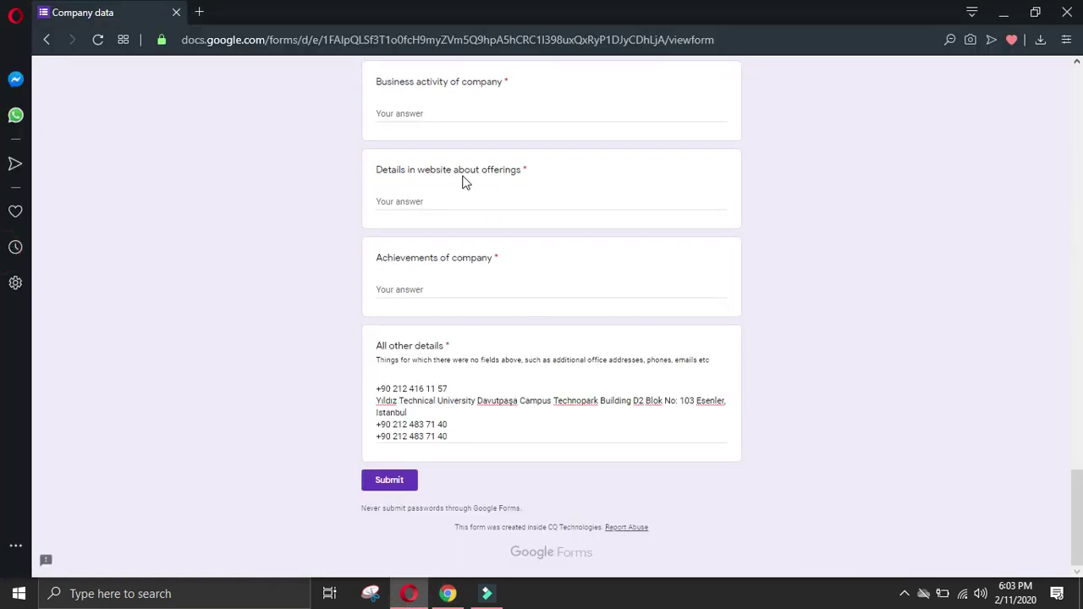
pyautogui.click(449, 111)
pyautogui.hotkey('ctrl', 'v')
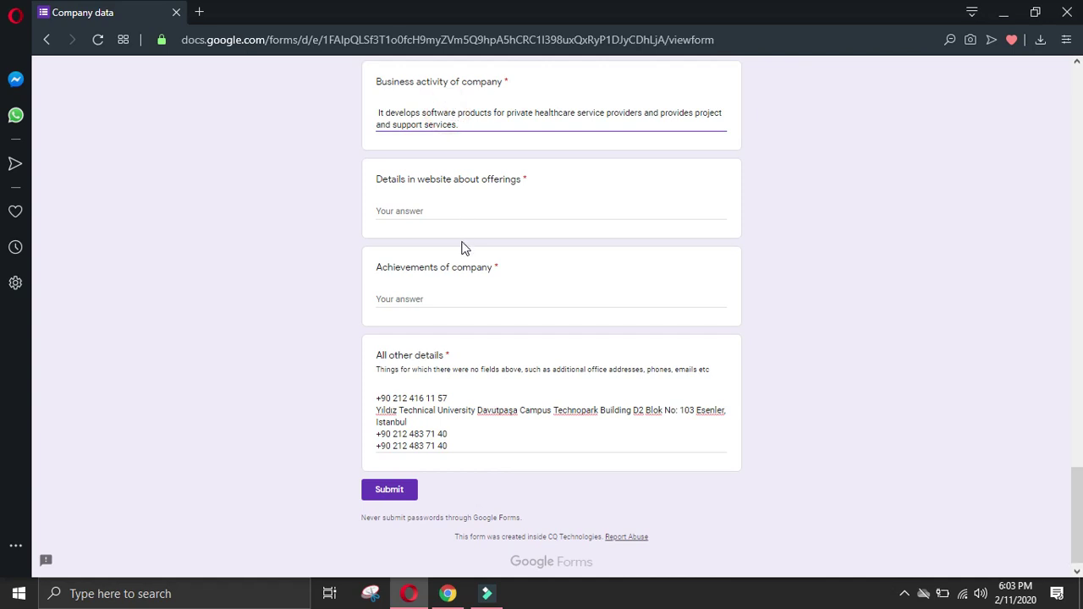
# Step: Paste the footer's growth and thanks sentences into the Achievements answer
pyautogui.click(461, 577)
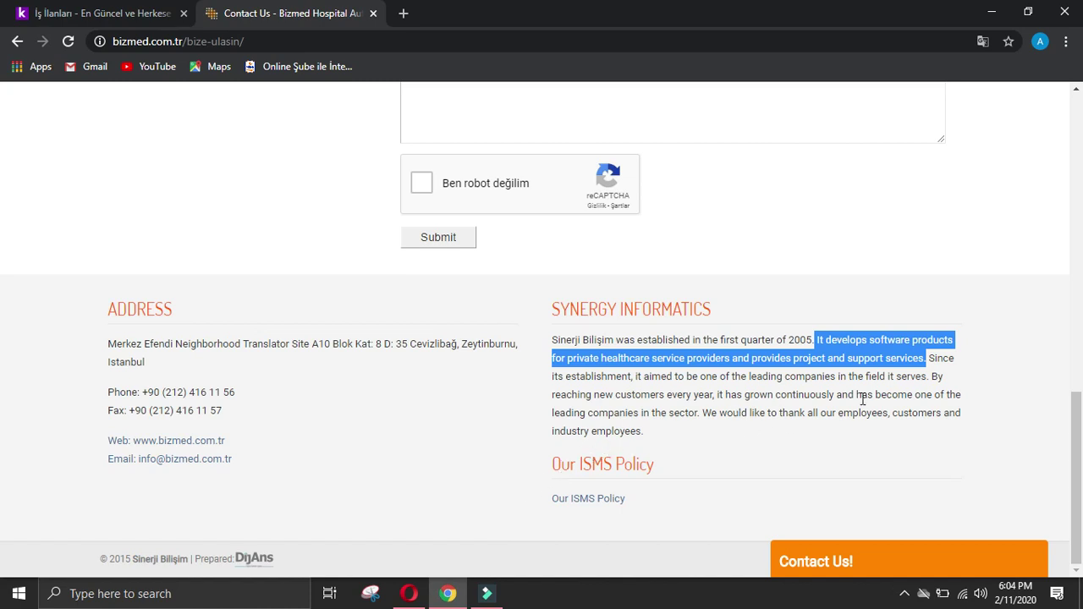
pyautogui.moveTo(931, 375); pyautogui.dragTo(941, 430)
pyautogui.hotkey('ctrl', 'c')
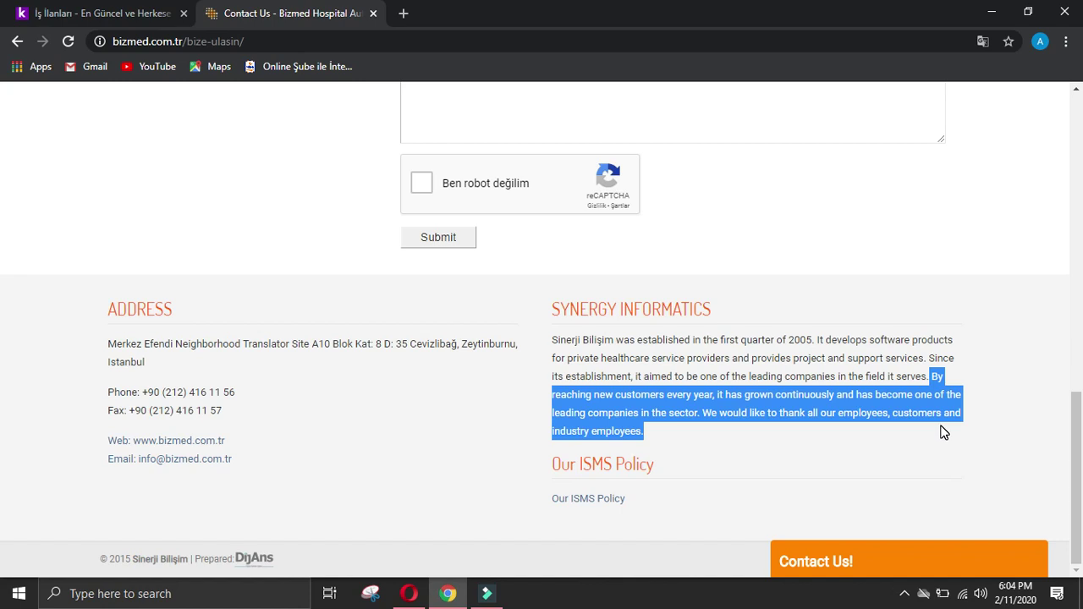
pyautogui.click(409, 593)
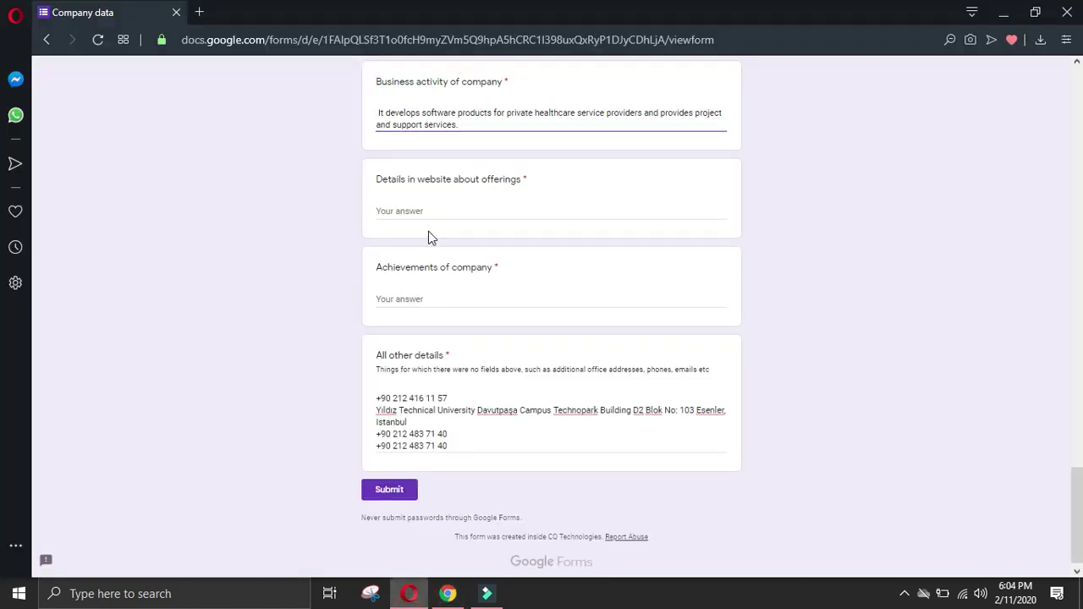
pyautogui.click(442, 296)
pyautogui.hotkey('ctrl', 'v')
pyautogui.click(448, 593)
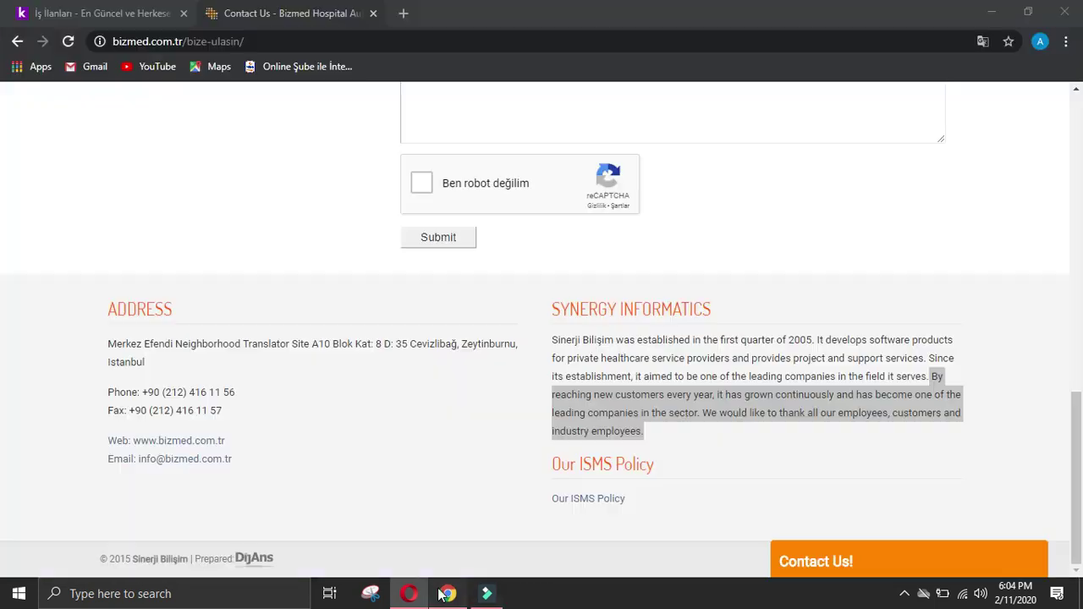
pyautogui.click(34, 366)
pyautogui.moveTo(1078, 501); pyautogui.dragTo(1080, 127)
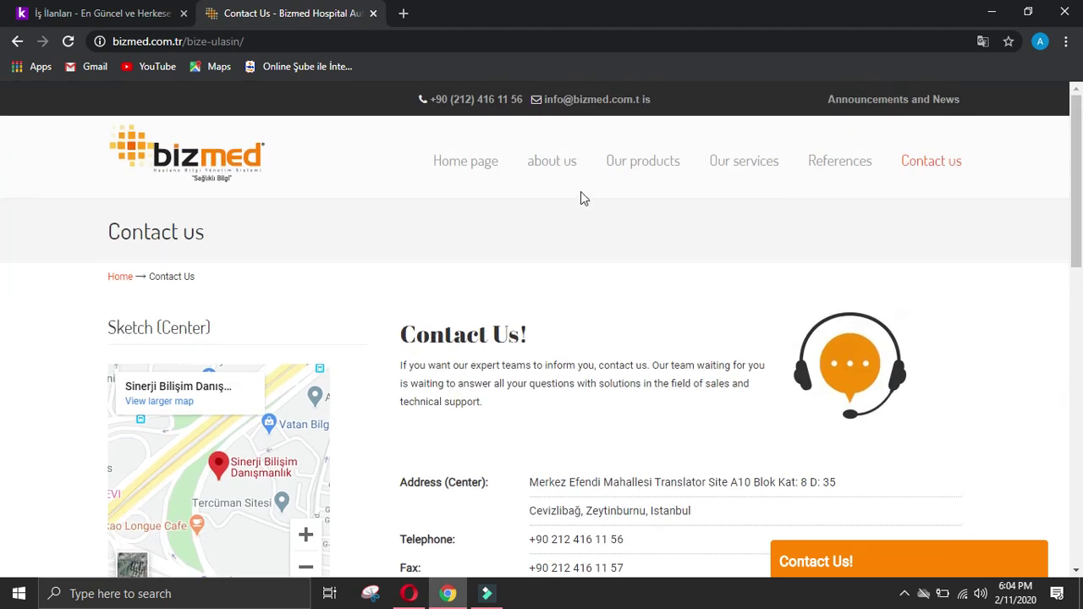
# Step: On Bizmed's About Us page, select the Our products heading and product list
pyautogui.click(567, 167)
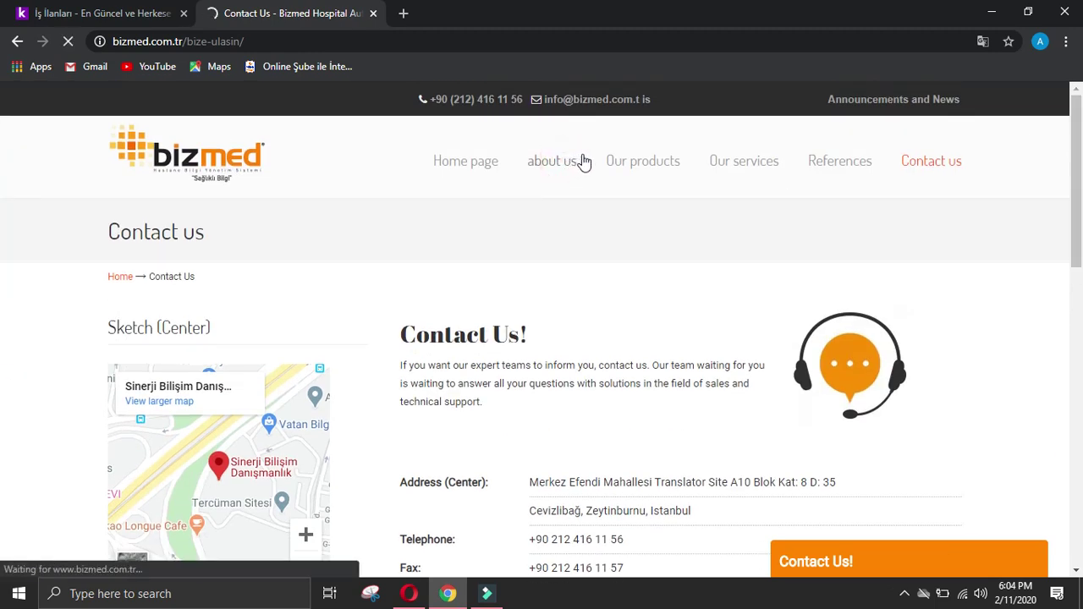
pyautogui.moveTo(592, 161)
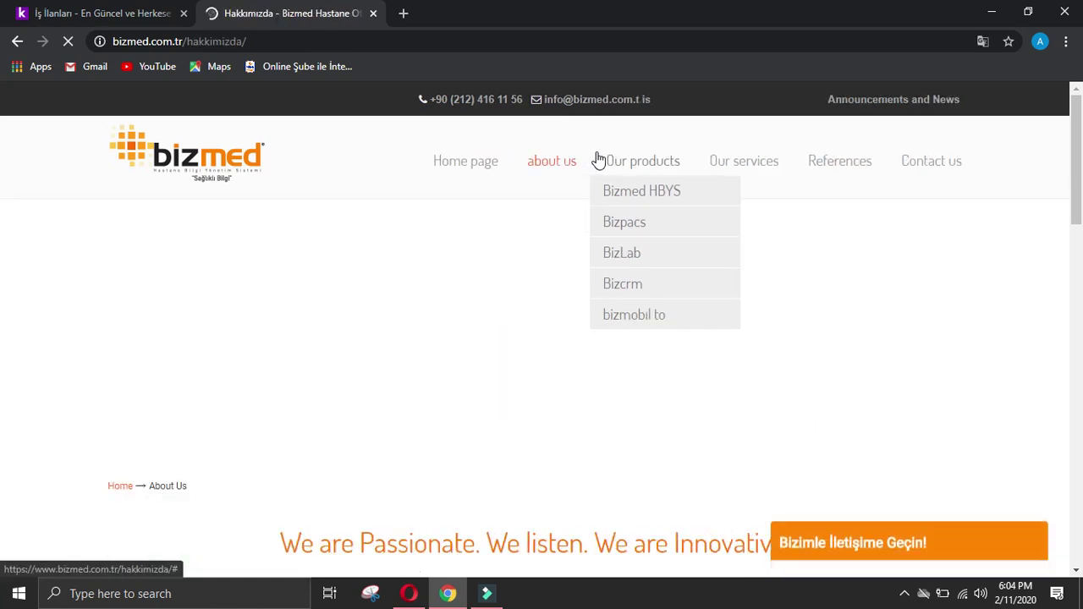
pyautogui.scroll(-5, 595, 245)
pyautogui.scroll(-2, 593, 251)
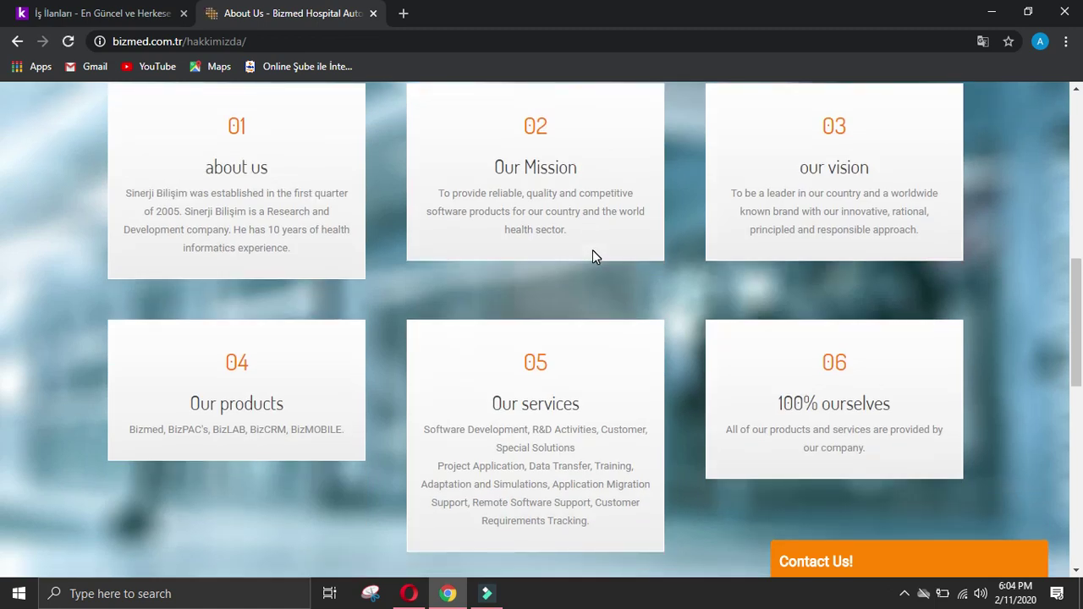
pyautogui.scroll(-7, 593, 252)
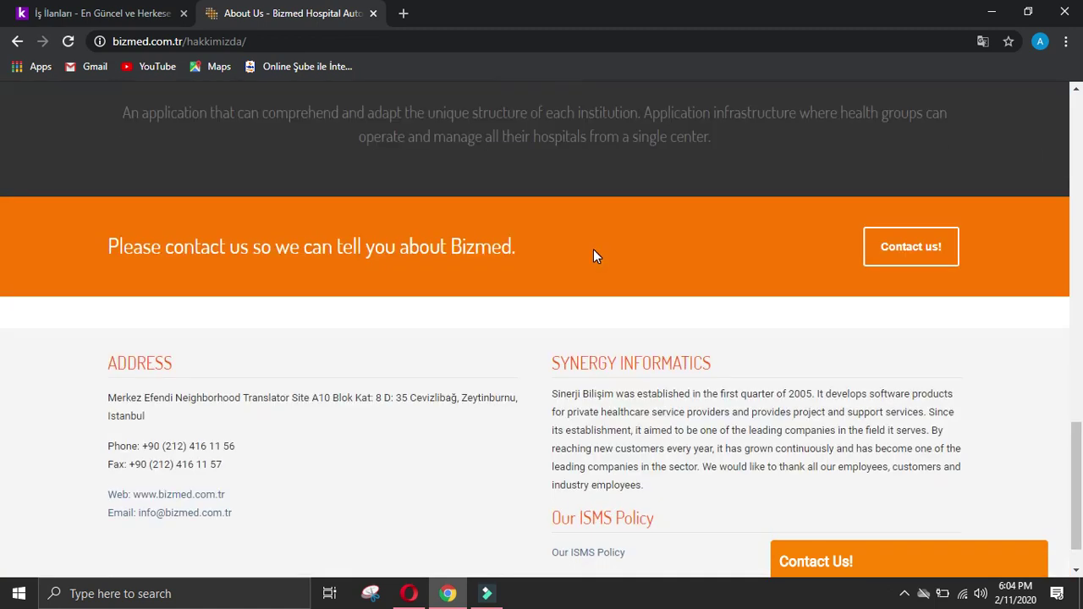
pyautogui.scroll(-1, 593, 254)
pyautogui.scroll(6, 593, 254)
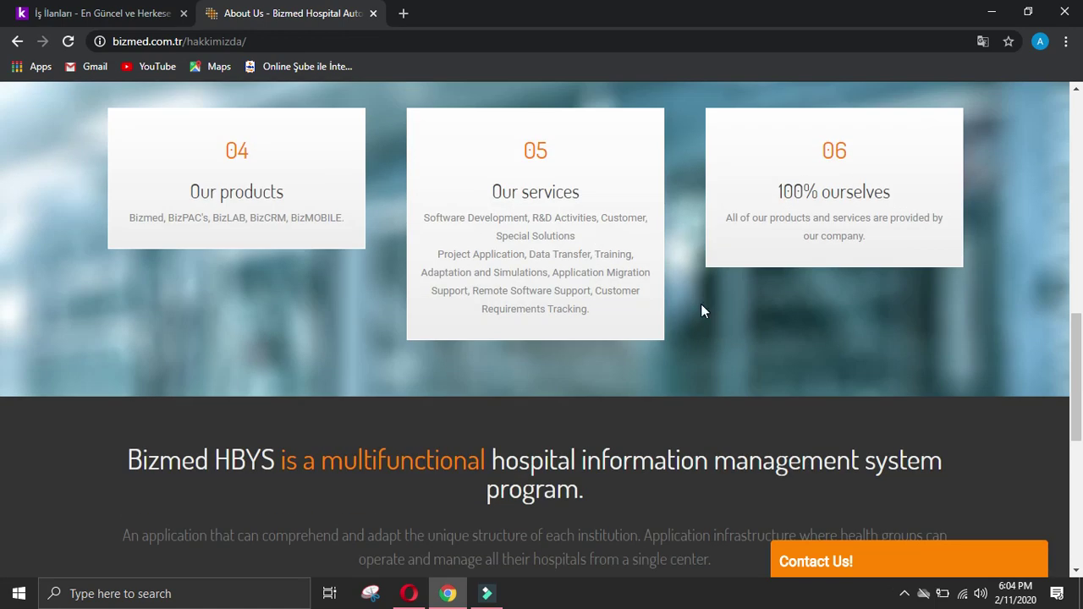
pyautogui.scroll(10, 953, 369)
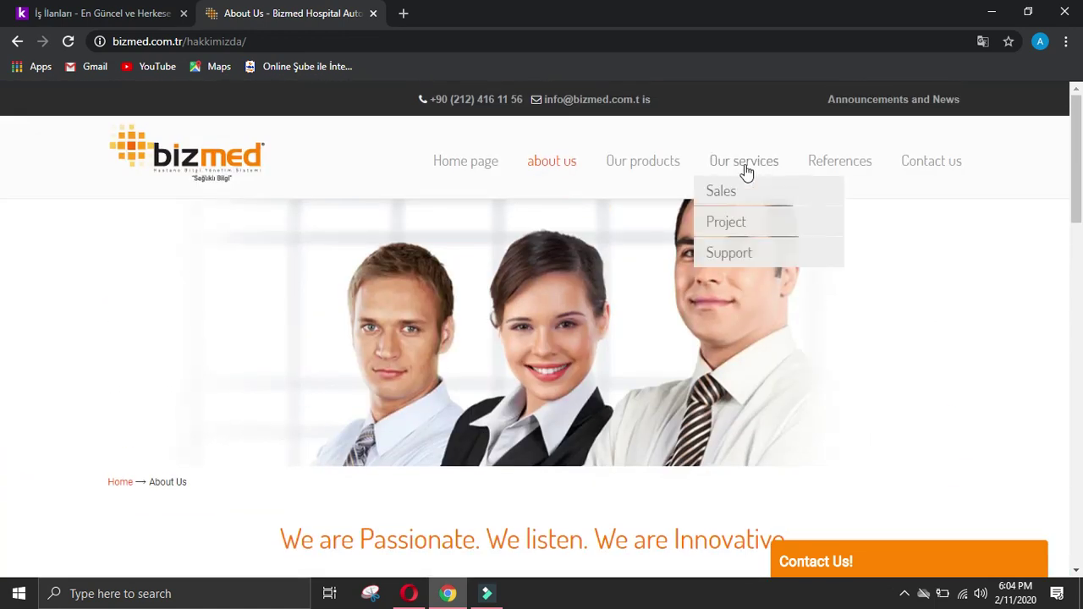
pyautogui.moveTo(636, 169)
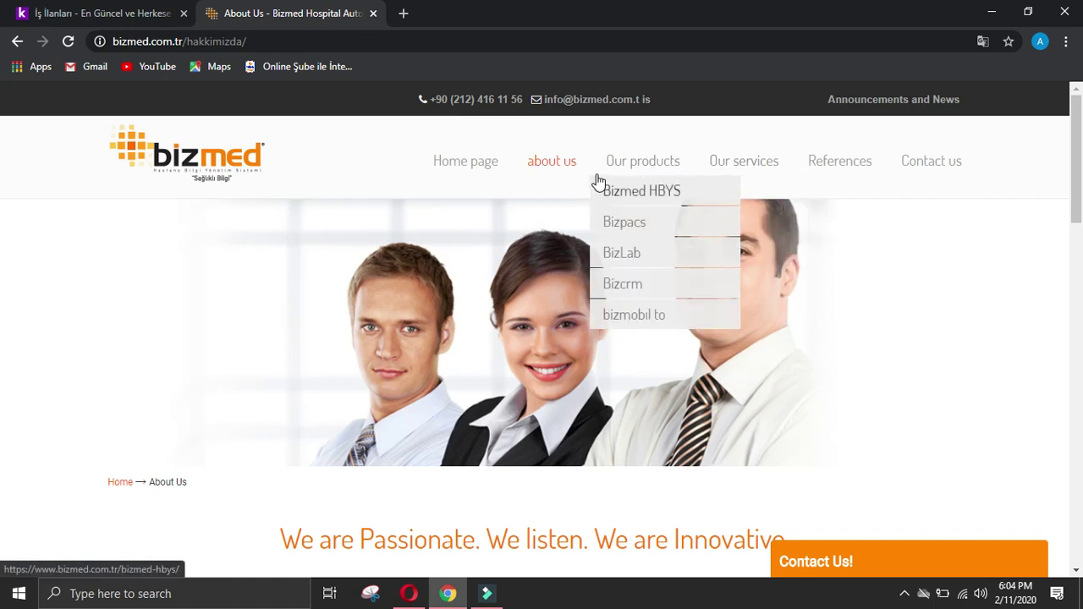
pyautogui.click(618, 161)
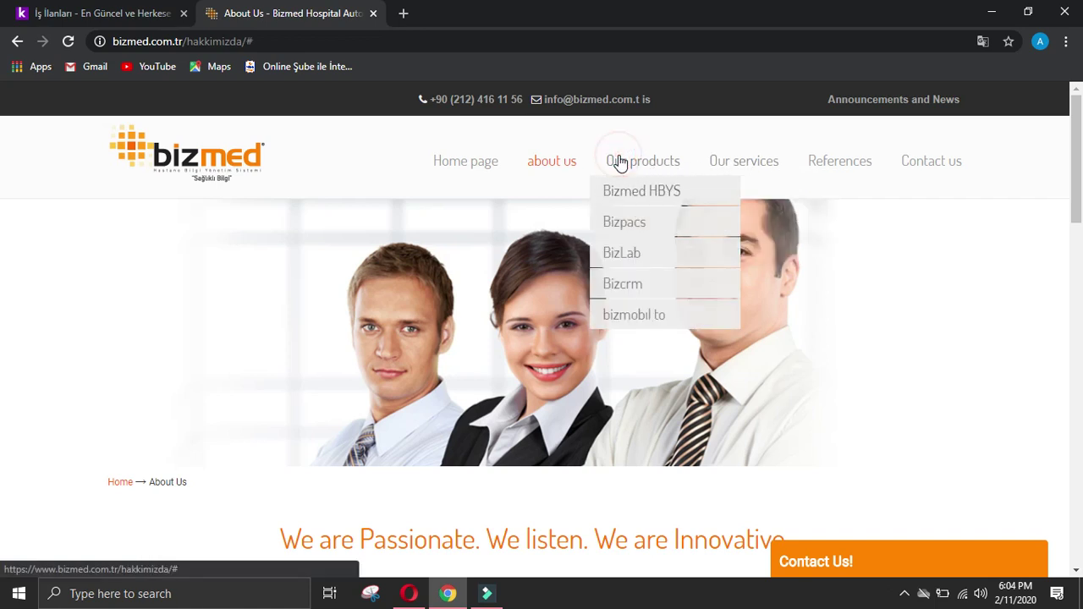
pyautogui.click(619, 162)
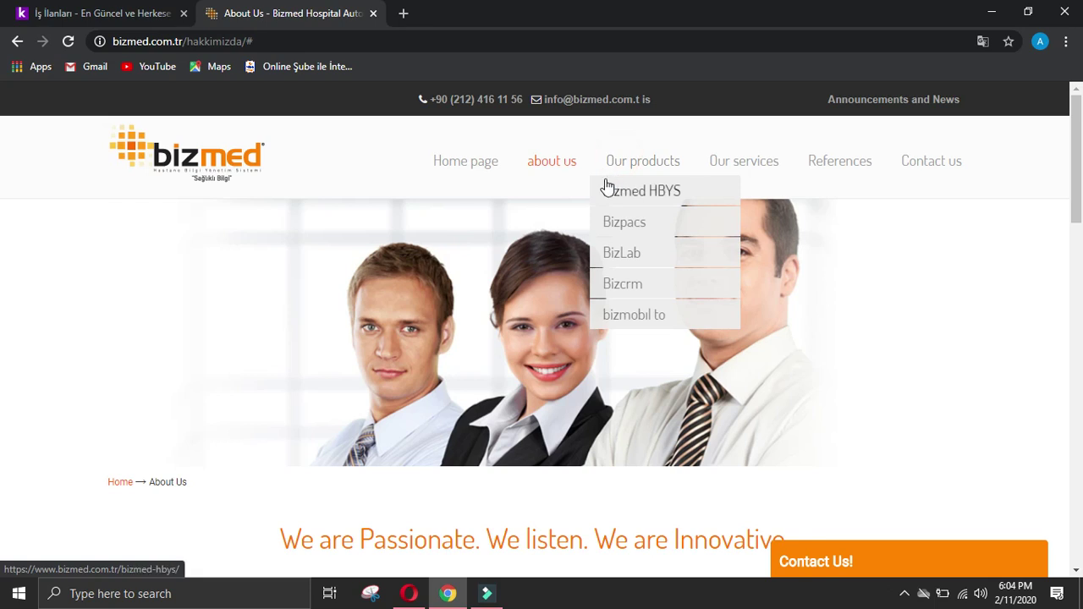
pyautogui.scroll(-10, 555, 383)
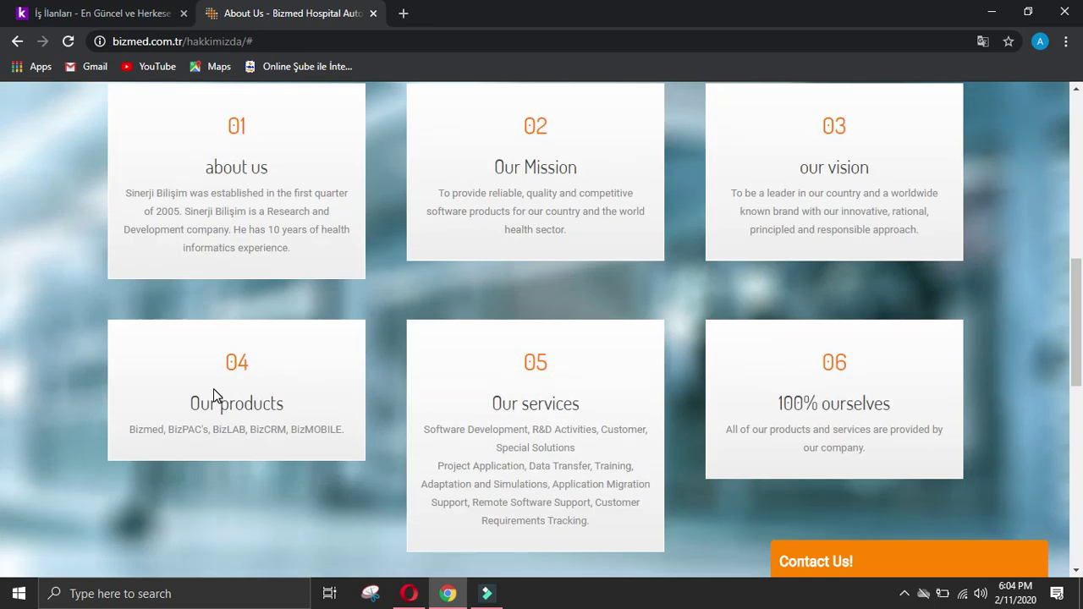
pyautogui.moveTo(128, 430); pyautogui.dragTo(362, 431)
pyautogui.hotkey('ctrl', 'c')
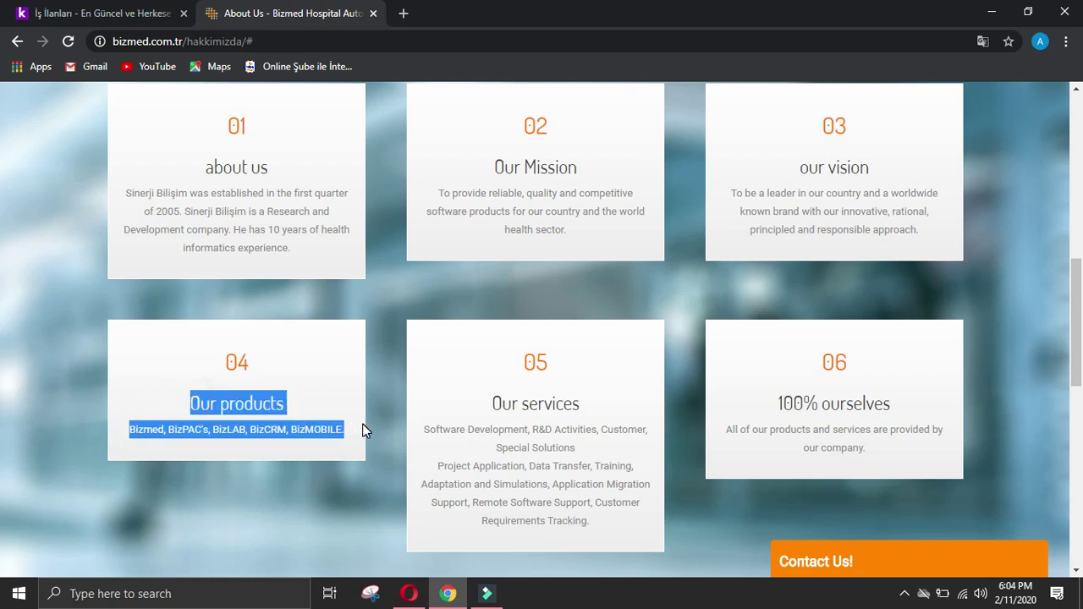
# Step: Paste the Our products list (Bizmed, BizPAC's, BizLAB, BizCRM, BizMOBILE) into the offerings answer
pyautogui.click(409, 593)
pyautogui.click(436, 212)
pyautogui.hotkey('ctrl', 'v')
pyautogui.click(409, 222)
# Step: Put BizPAC's, BizLAB, BizCRM and BizMOBILE each on their own line
pyautogui.press('Return')
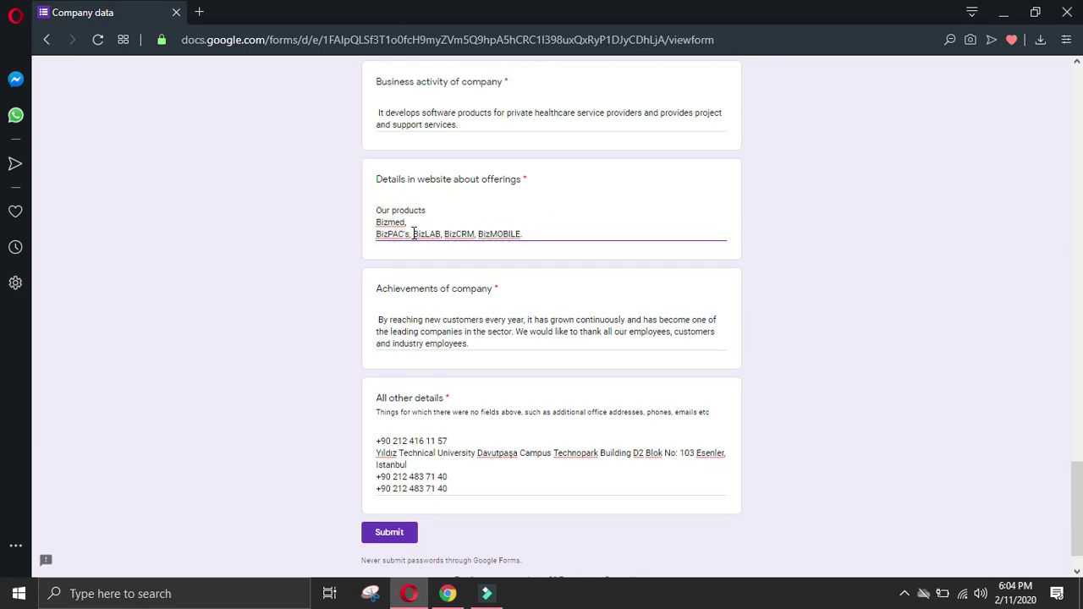
pyautogui.click(414, 235)
pyautogui.press('Return')
pyautogui.click(408, 246)
pyautogui.press('Return')
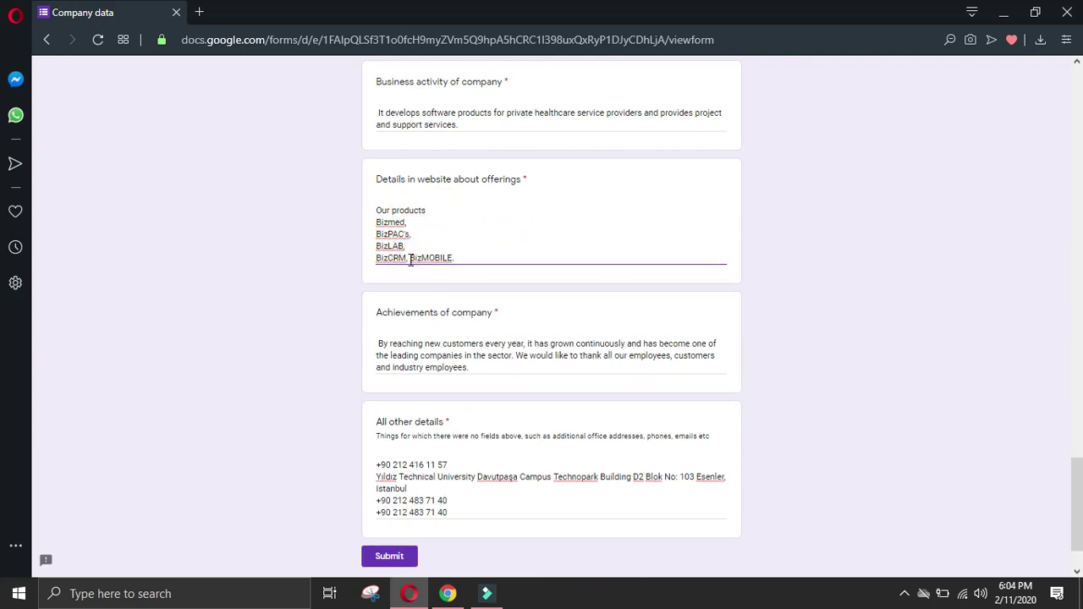
pyautogui.click(410, 258)
pyautogui.press('Return')
# Step: Remove the trailing commas and period from the product lines and add a new line below BizMOBILE
pyautogui.click(412, 222)
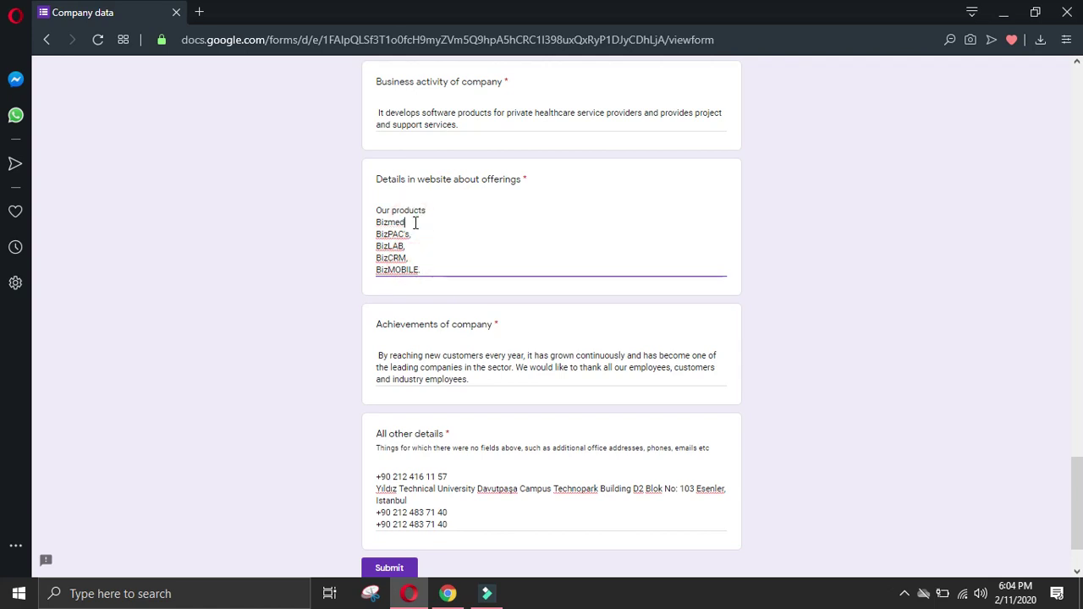
pyautogui.click(412, 235)
pyautogui.click(412, 248)
pyautogui.press('BackSpace')
pyautogui.click(410, 258)
pyautogui.press('BackSpace')
pyautogui.click(423, 271)
pyautogui.press('BackSpace')
pyautogui.press('Return')
# Step: Copy the Our services heading and list from Bizmed's About Us page and paste it below
pyautogui.click(447, 593)
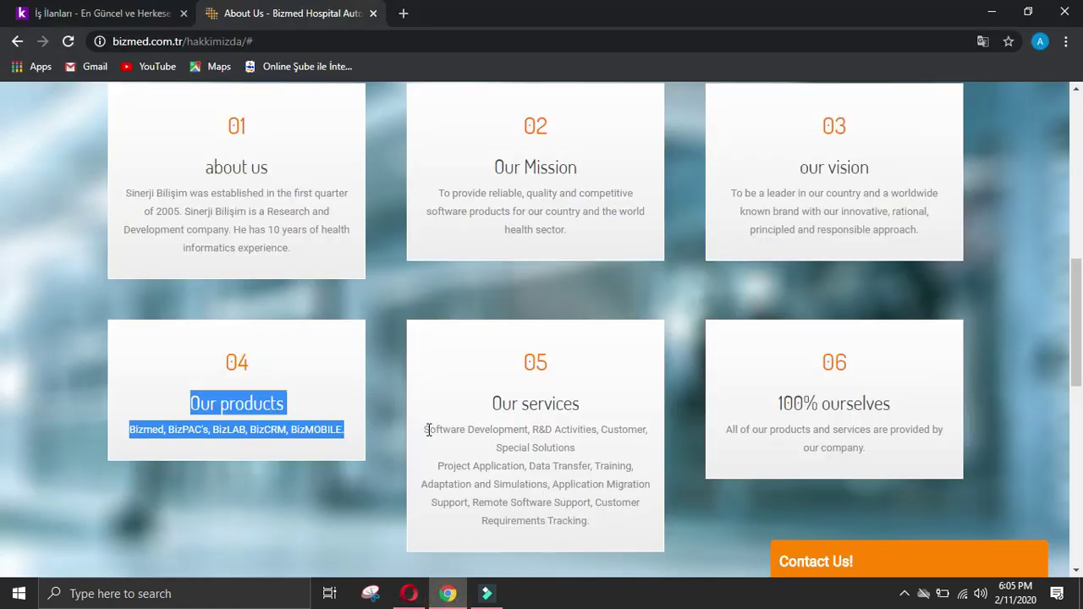
pyautogui.moveTo(497, 404); pyautogui.dragTo(611, 538)
pyautogui.hotkey('ctrl', 'c')
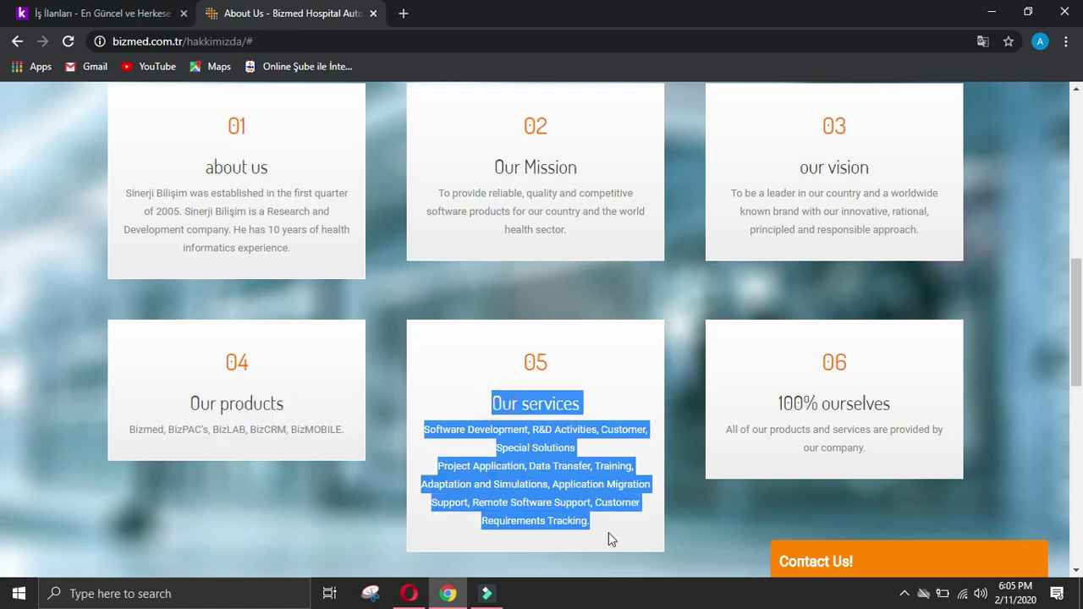
pyautogui.click(409, 592)
pyautogui.hotkey('ctrl', 'v')
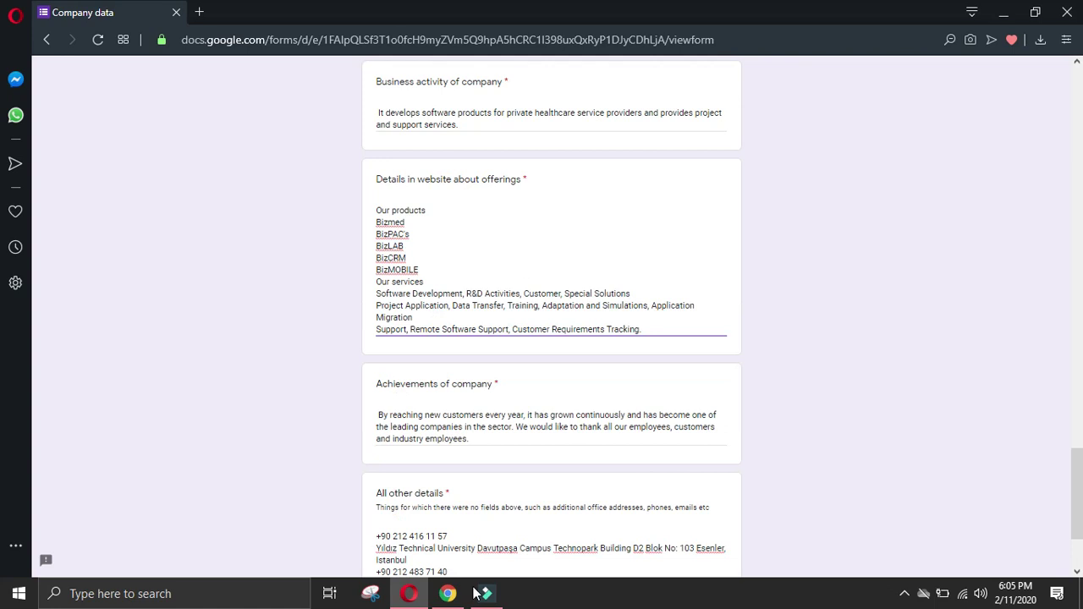
# Step: Put R&D Activities, Customer and Special Solutions each on their own line without commas
pyautogui.click(447, 593)
pyautogui.scroll(10, 703, 254)
pyautogui.moveTo(729, 170)
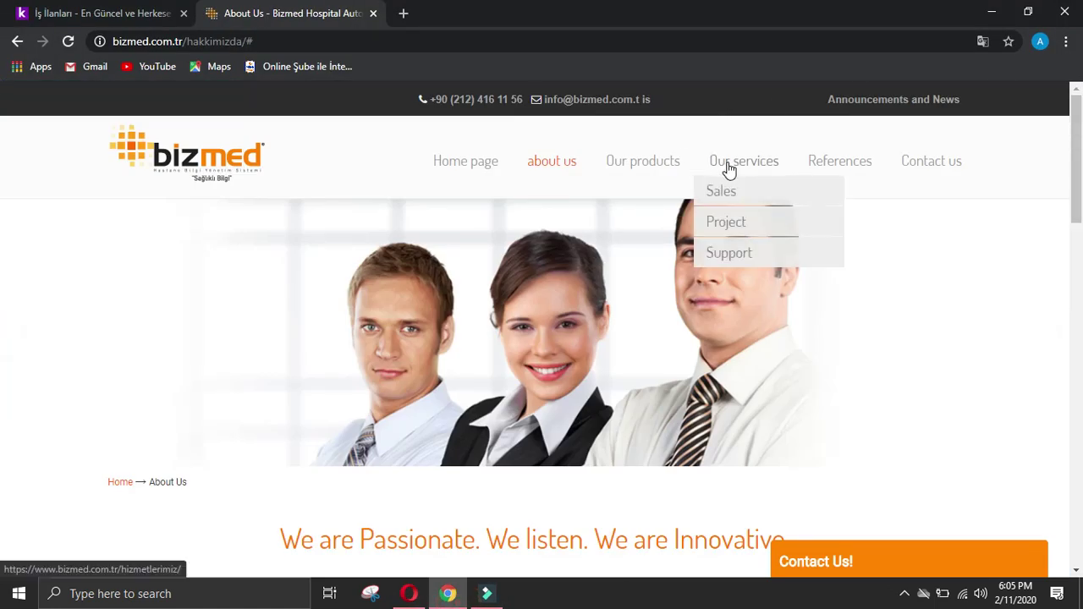
pyautogui.click(409, 593)
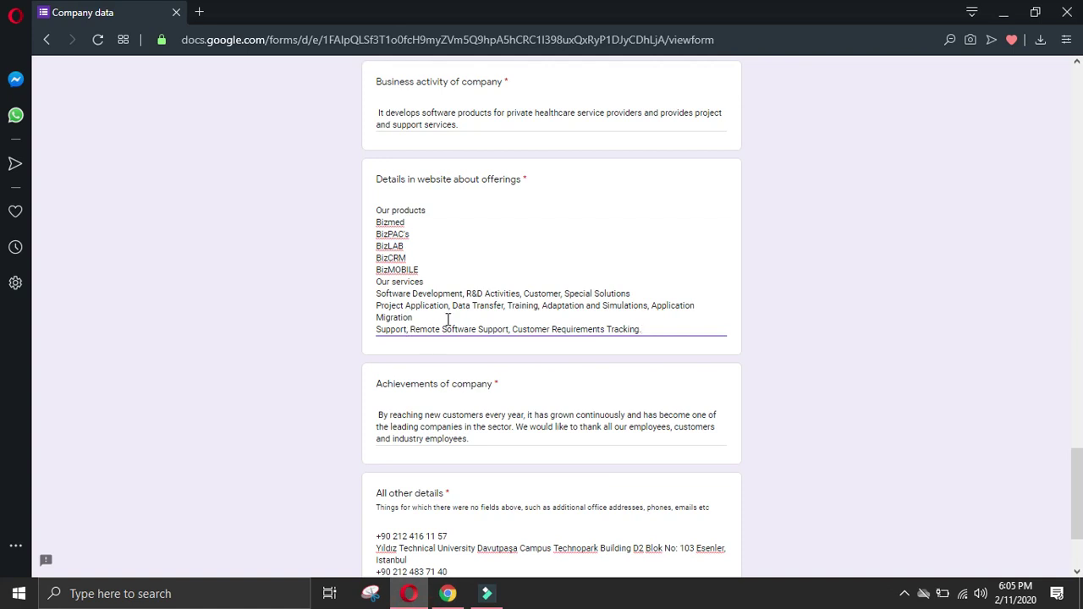
pyautogui.click(464, 293)
pyautogui.press('BackSpace')
pyautogui.press('BackSpace')
pyautogui.press('Return')
pyautogui.click(432, 307)
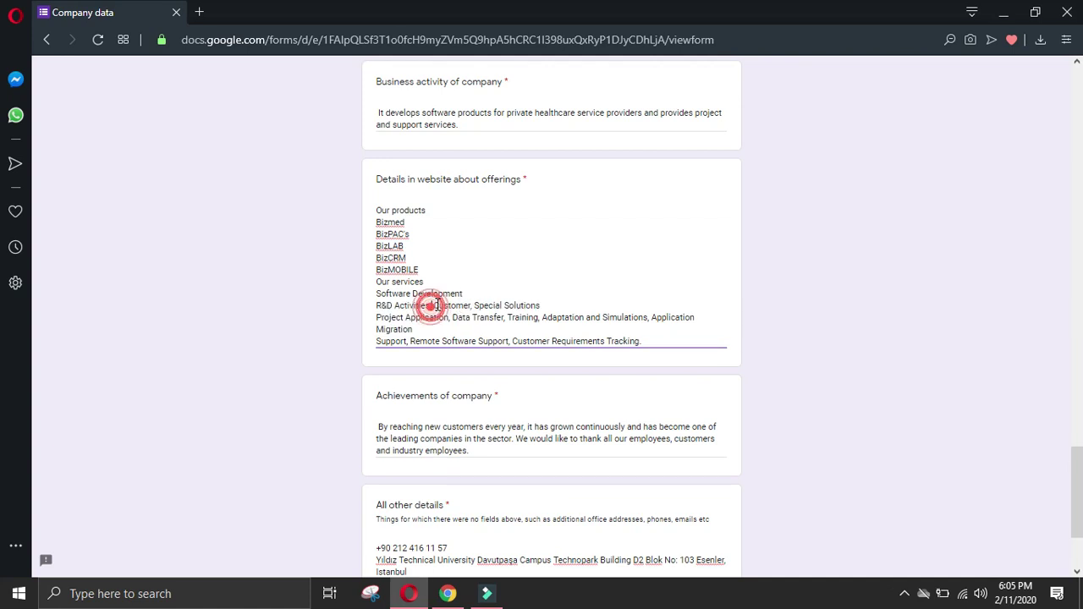
pyautogui.press('BackSpace')
pyautogui.press('BackSpace')
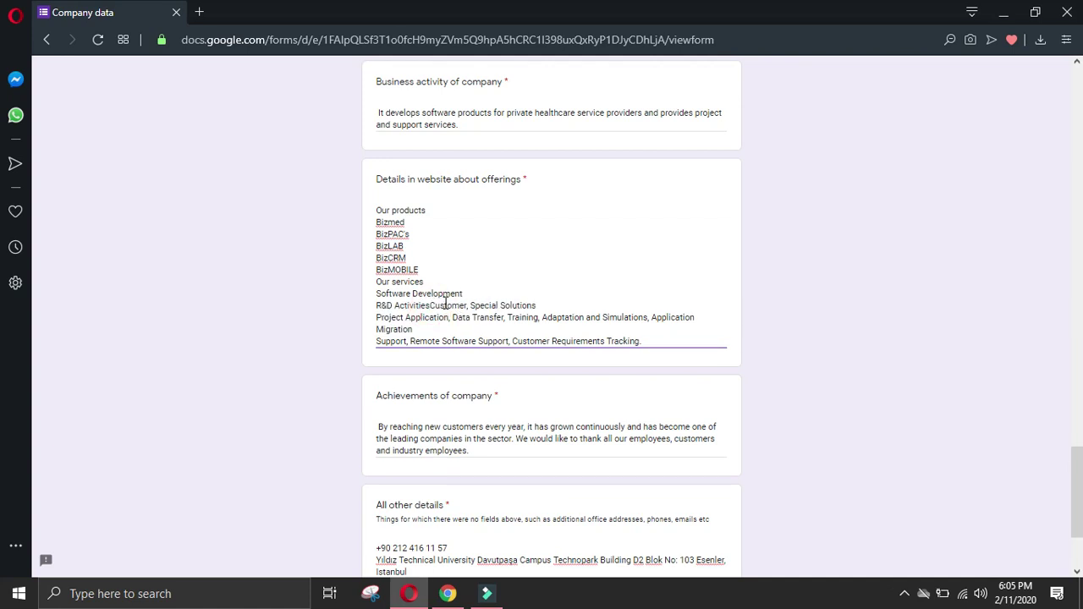
pyautogui.press('Return')
pyautogui.click(416, 318)
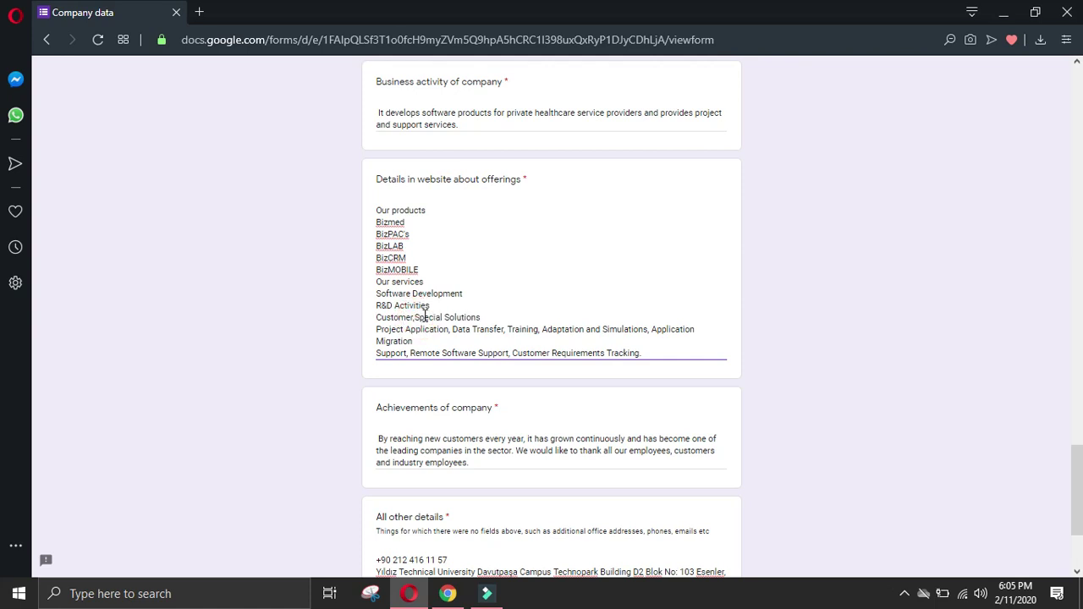
pyautogui.press('BackSpace')
pyautogui.press('BackSpace')
pyautogui.press('Return')
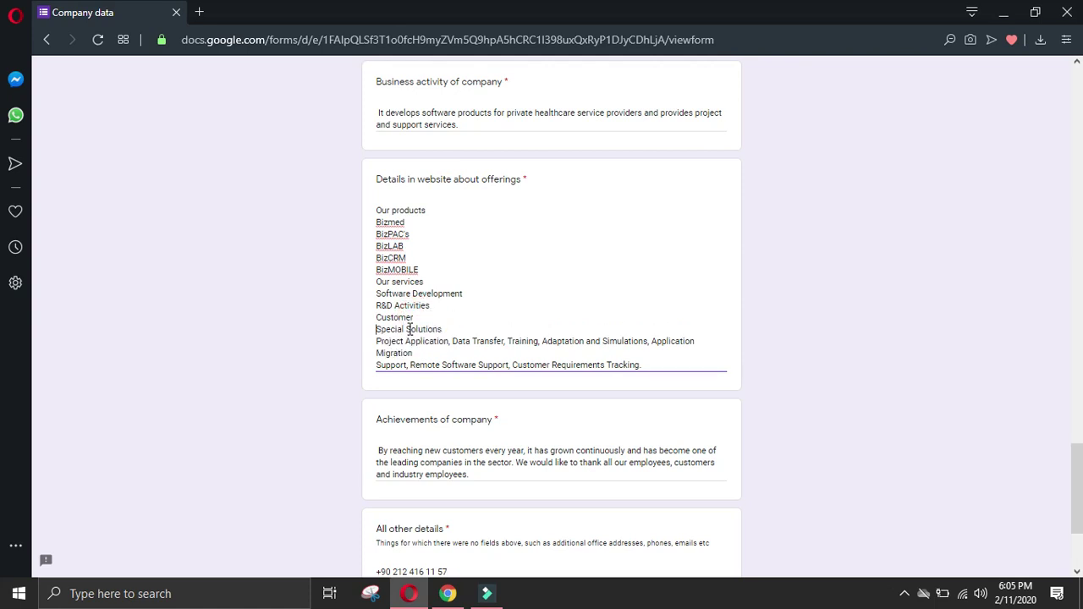
# Step: Split Project Application, Data Transfer, Training, and Adaptation and Simulations onto separate lines
pyautogui.click(408, 343)
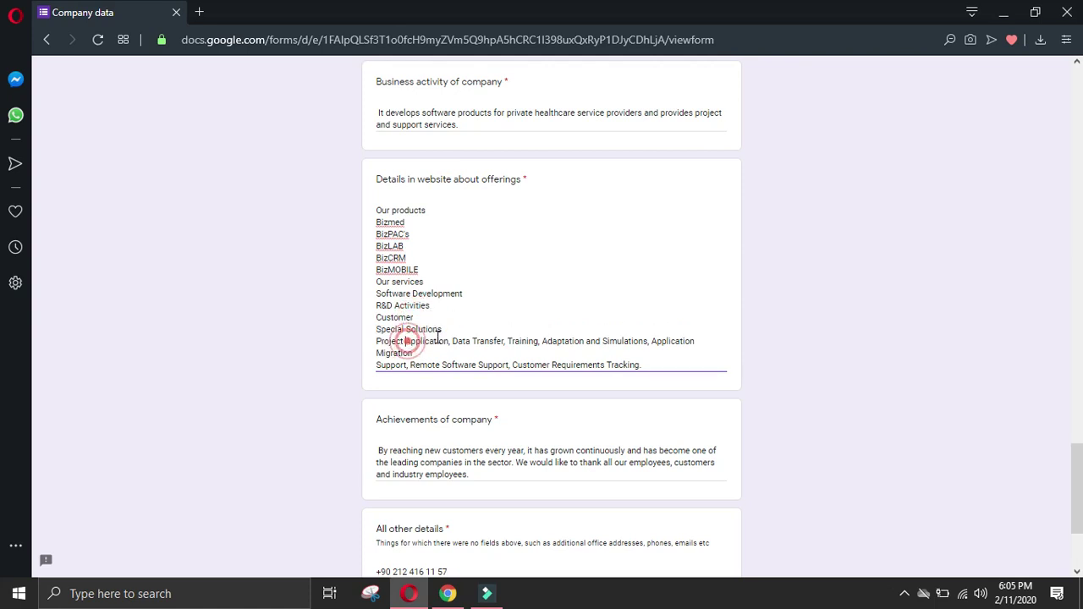
pyautogui.click(452, 341)
pyautogui.press('BackSpace')
pyautogui.press('BackSpace')
pyautogui.press('Return')
pyautogui.click(433, 353)
pyautogui.press('BackSpace')
pyautogui.press('BackSpace')
pyautogui.press('Return')
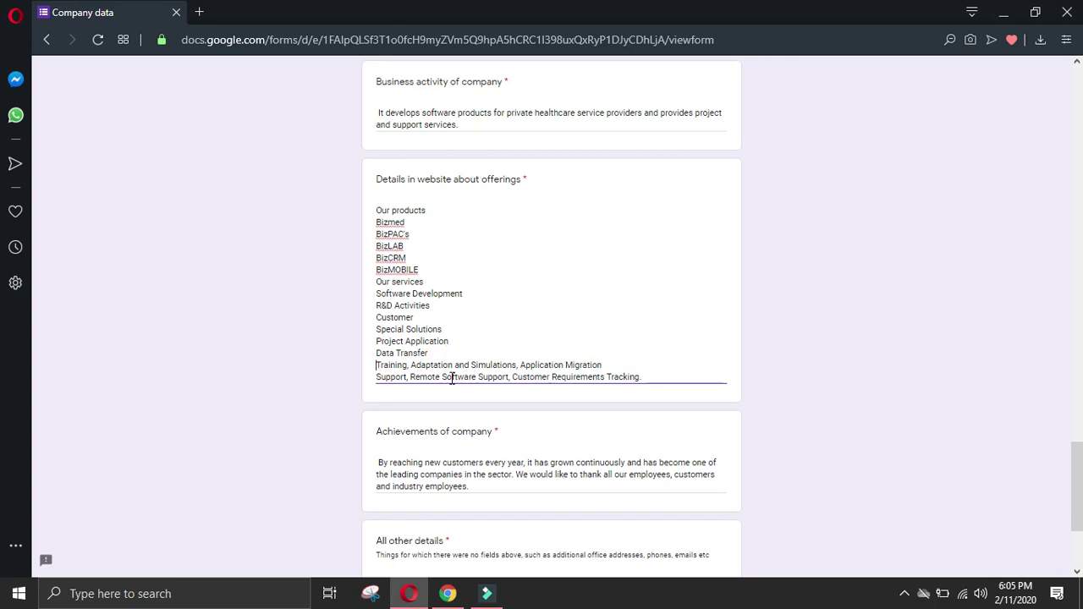
pyautogui.click(411, 365)
pyautogui.press('BackSpace')
pyautogui.press('BackSpace')
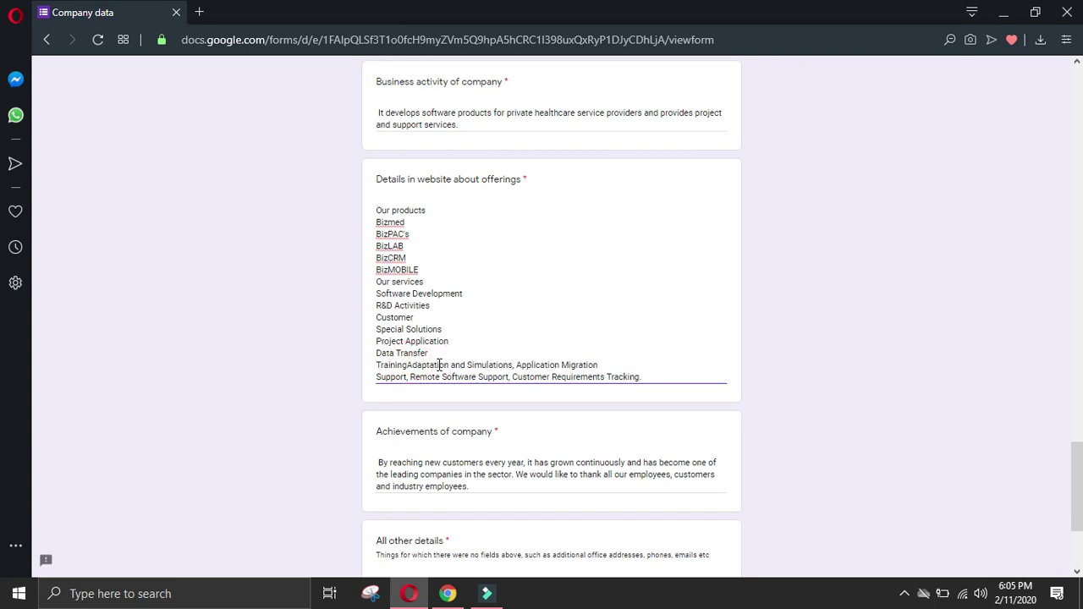
pyautogui.press('Return')
# Step: Move Application Migration, Remote Software Support and Customer Requirements Tracking onto their own lines
pyautogui.click(485, 376)
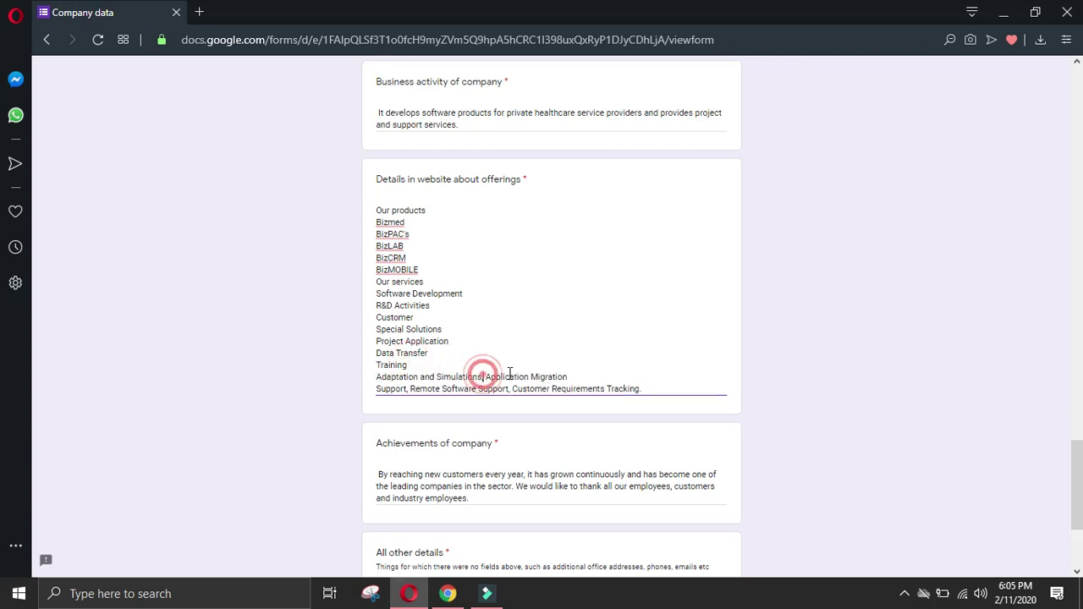
pyautogui.press('BackSpace')
pyautogui.press('BackSpace')
pyautogui.press('Return')
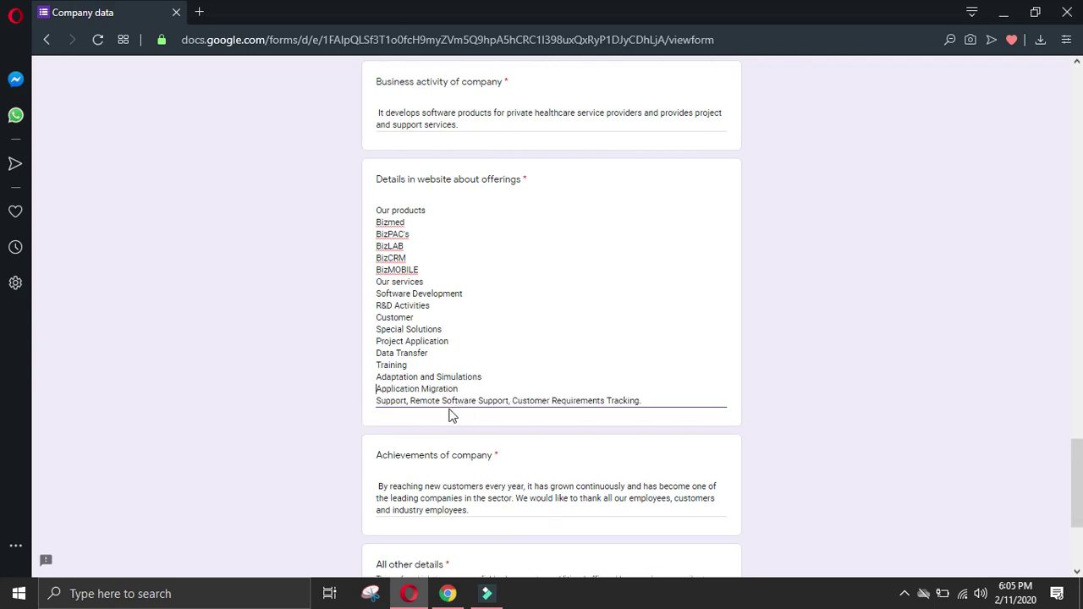
pyautogui.click(411, 400)
pyautogui.press('BackSpace')
pyautogui.press('BackSpace')
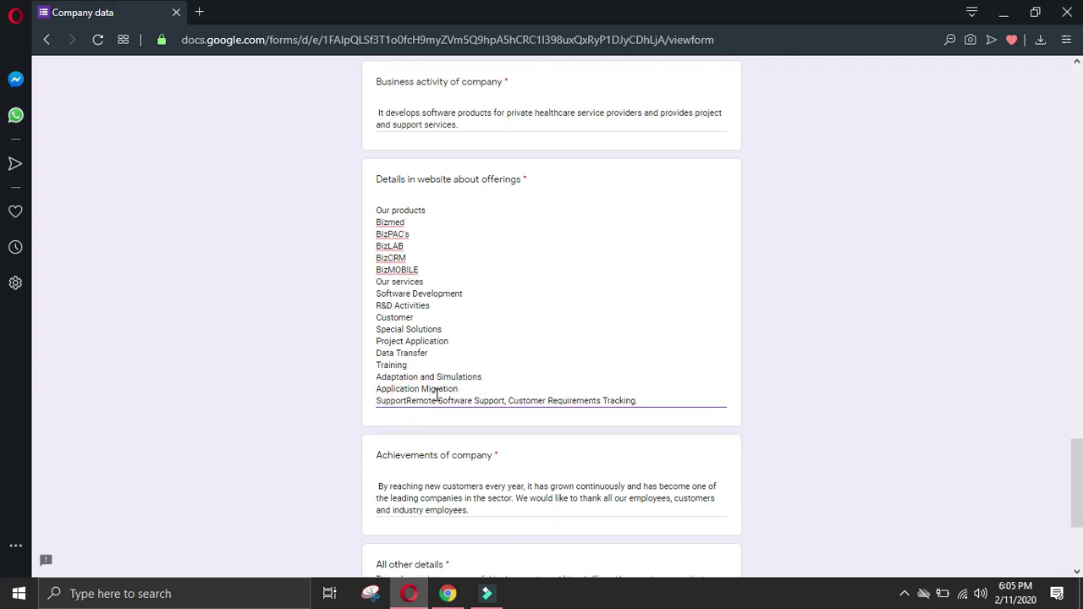
pyautogui.press('Return')
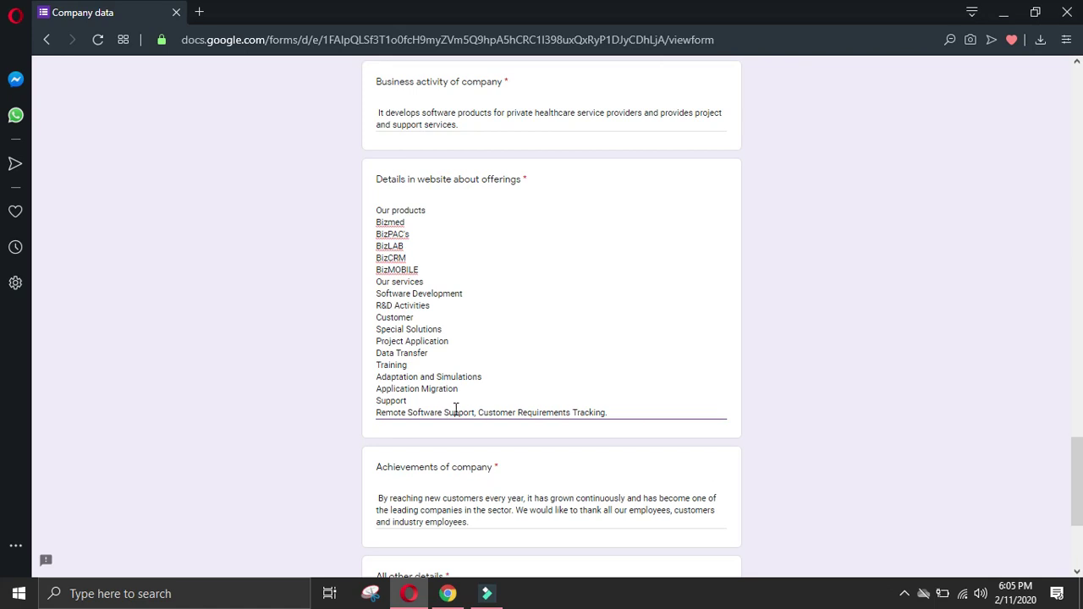
pyautogui.click(478, 412)
pyautogui.press('BackSpace')
pyautogui.press('BackSpace')
pyautogui.press('Return')
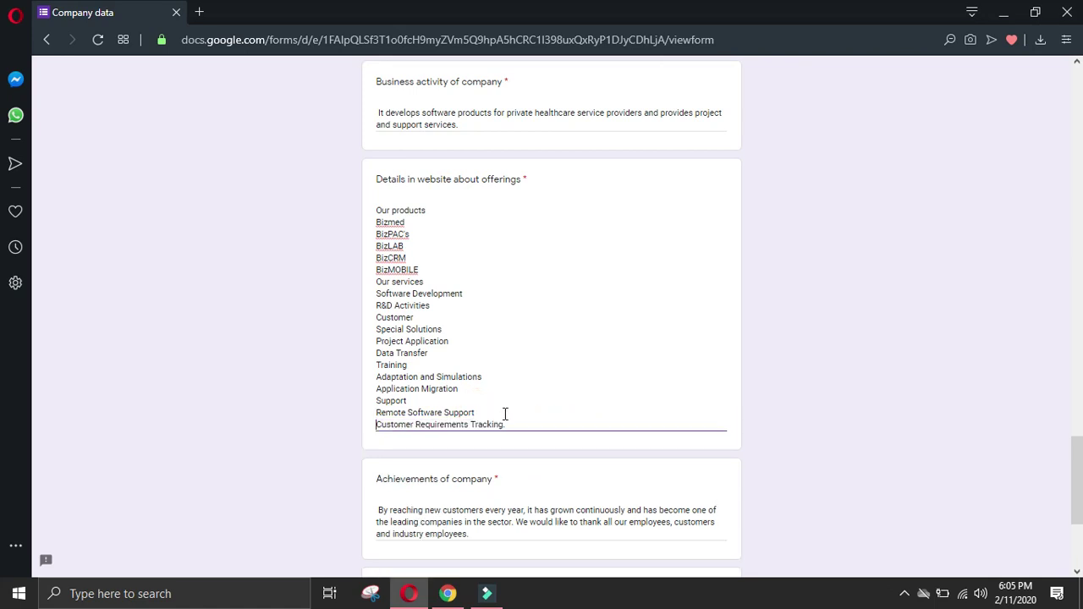
# Step: Switch back to Chrome and go from Bizmed's About Us page to its Contact us page
pyautogui.click(448, 594)
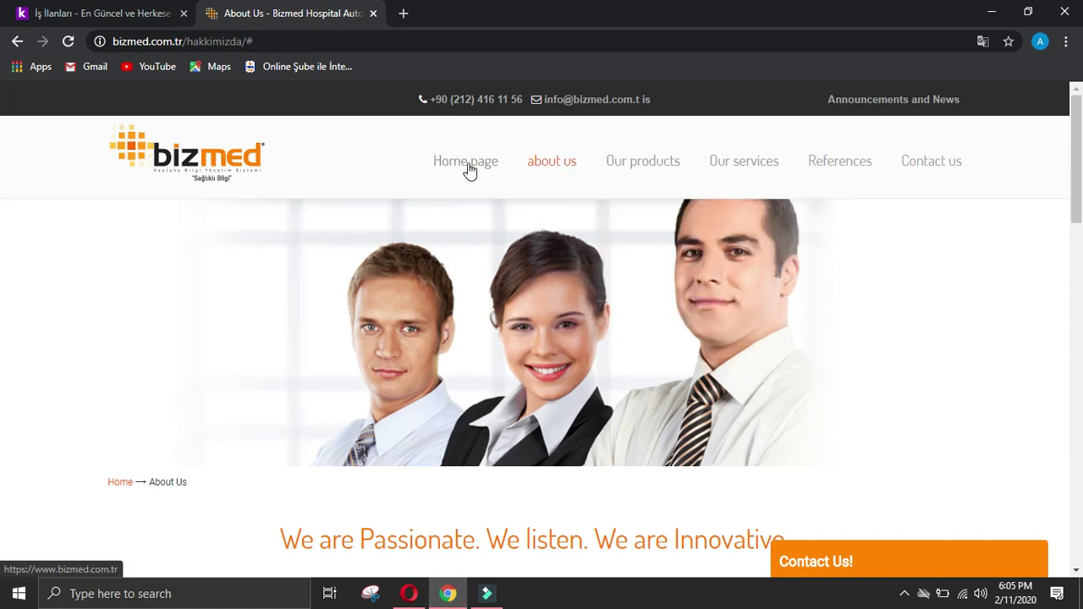
pyautogui.scroll(-15, 542, 330)
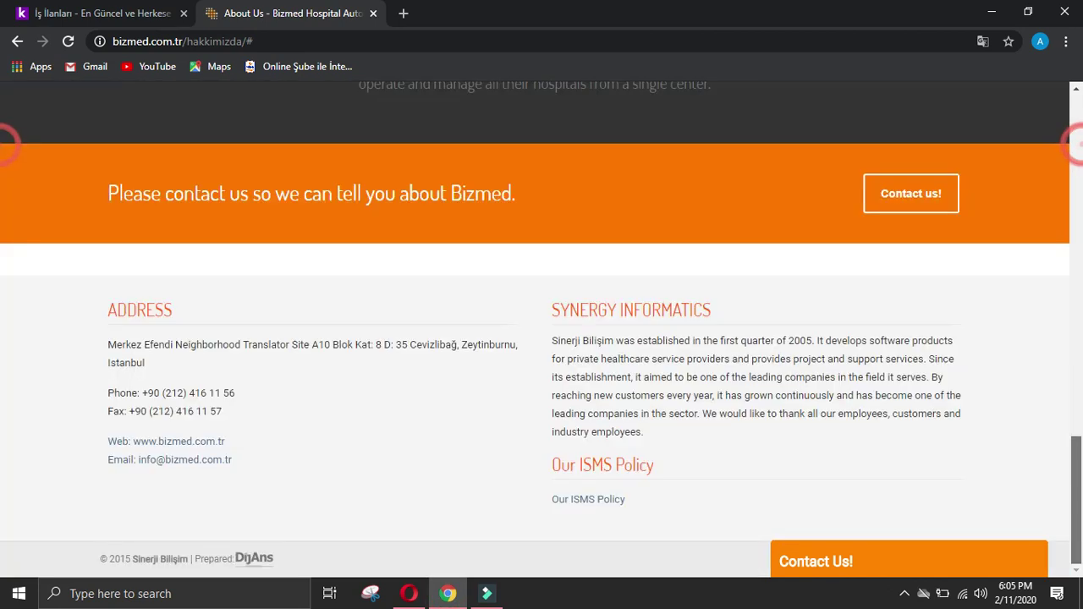
pyautogui.scroll(15, 3, 357)
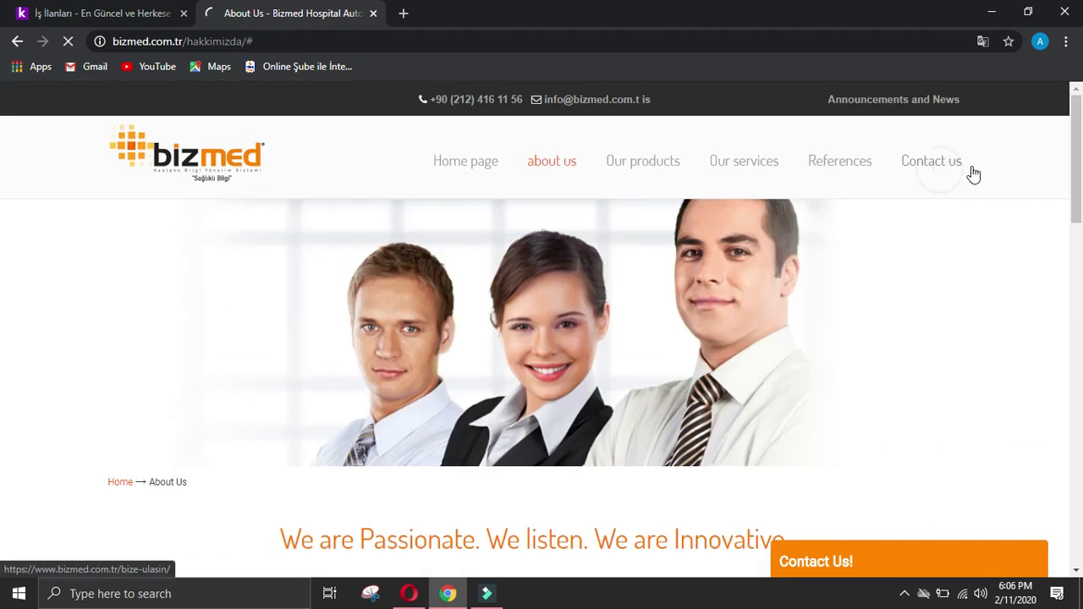
pyautogui.click(974, 172)
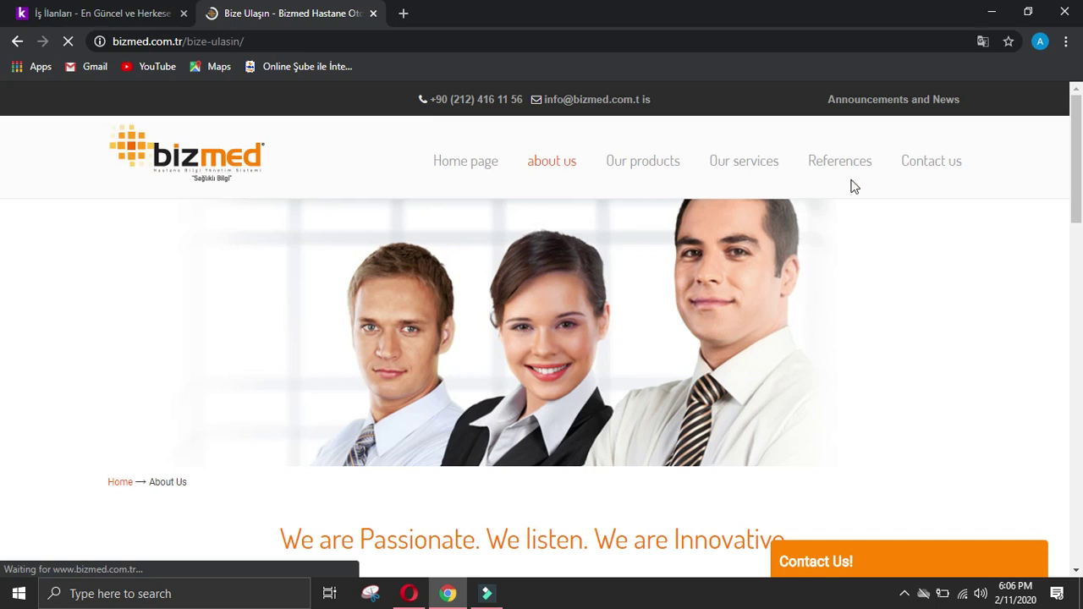
pyautogui.moveTo(1078, 256); pyautogui.dragTo(1041, 135)
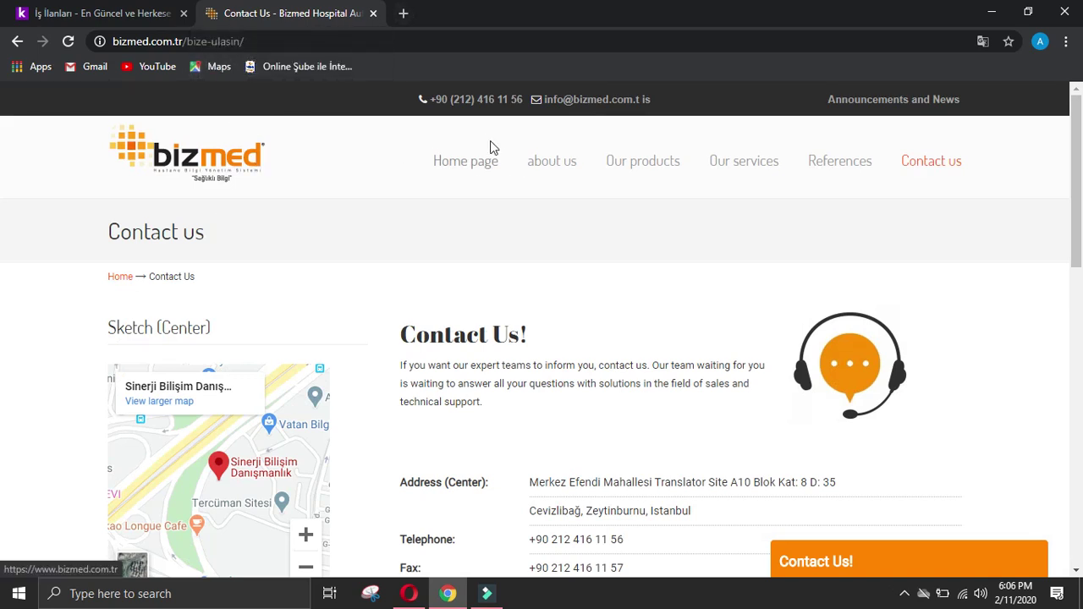
# Step: Search 'bizmed linkedin' in a new tab and open the BizMed LinkedIn result
pyautogui.click(403, 13)
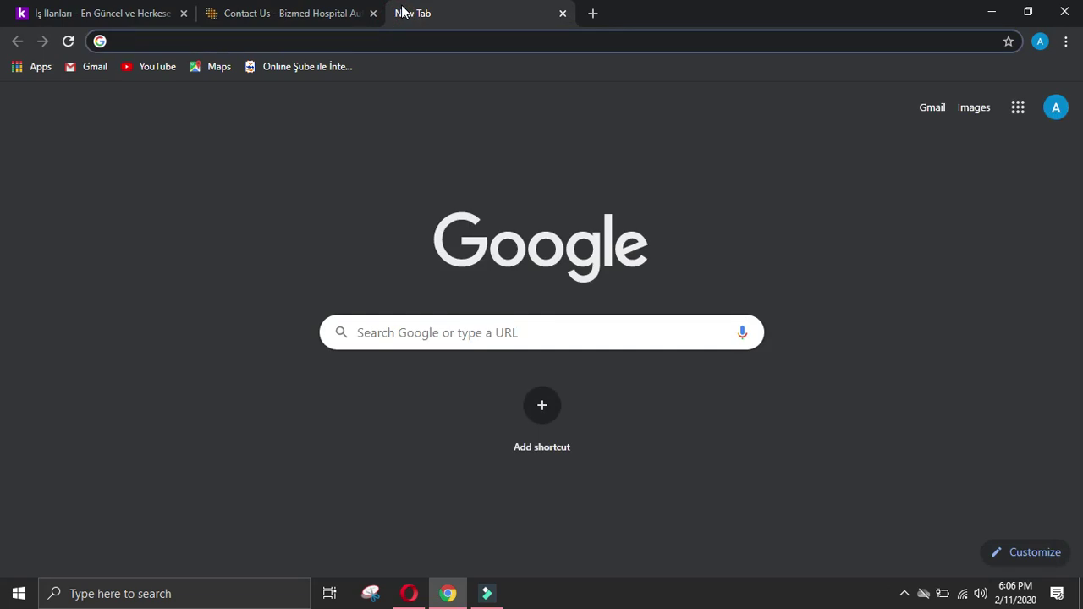
pyautogui.write('biz')
pyautogui.press('BackSpace')
pyautogui.write('e')
pyautogui.press('BackSpace')
pyautogui.write('med linkedin')
pyautogui.press('Return')
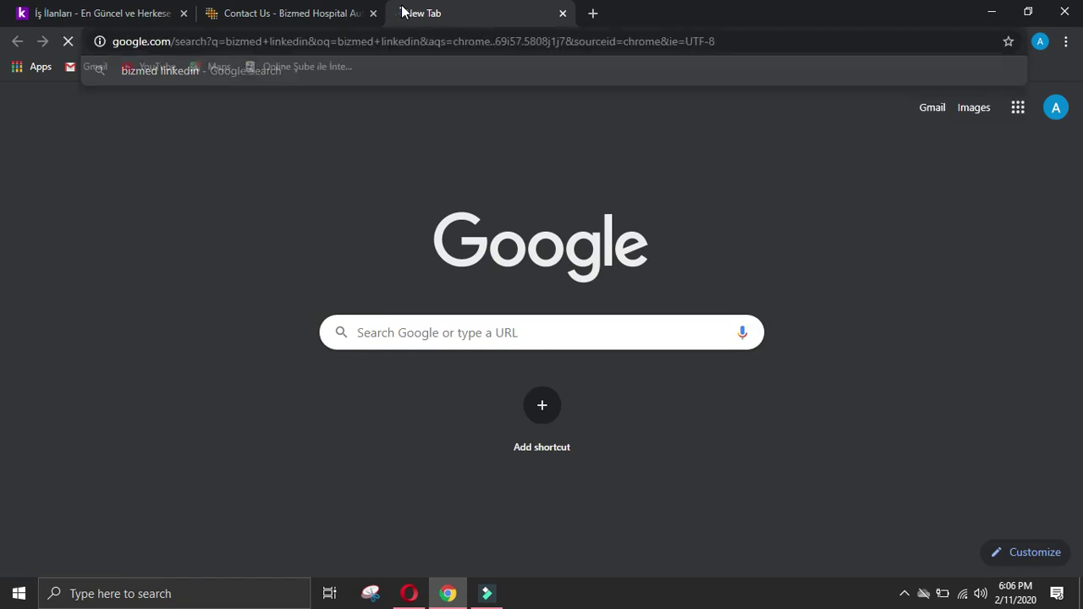
pyautogui.click(196, 247)
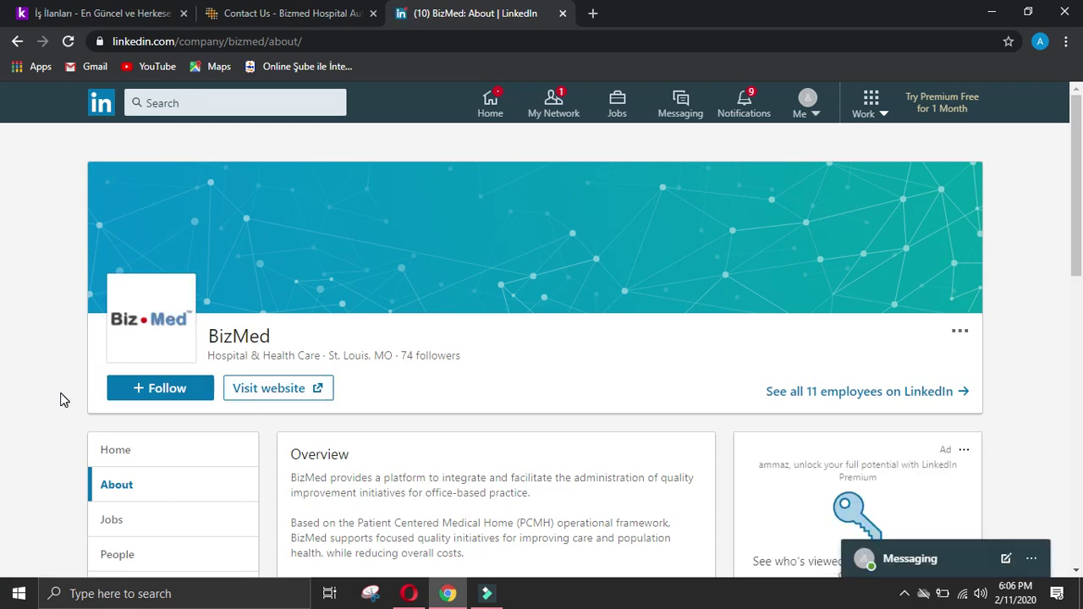
# Step: Copy 'Sinerji Bilişim' from the kariyer.net listing and search 'Sinerji Bilişim linkedin' instead
pyautogui.click(243, 13)
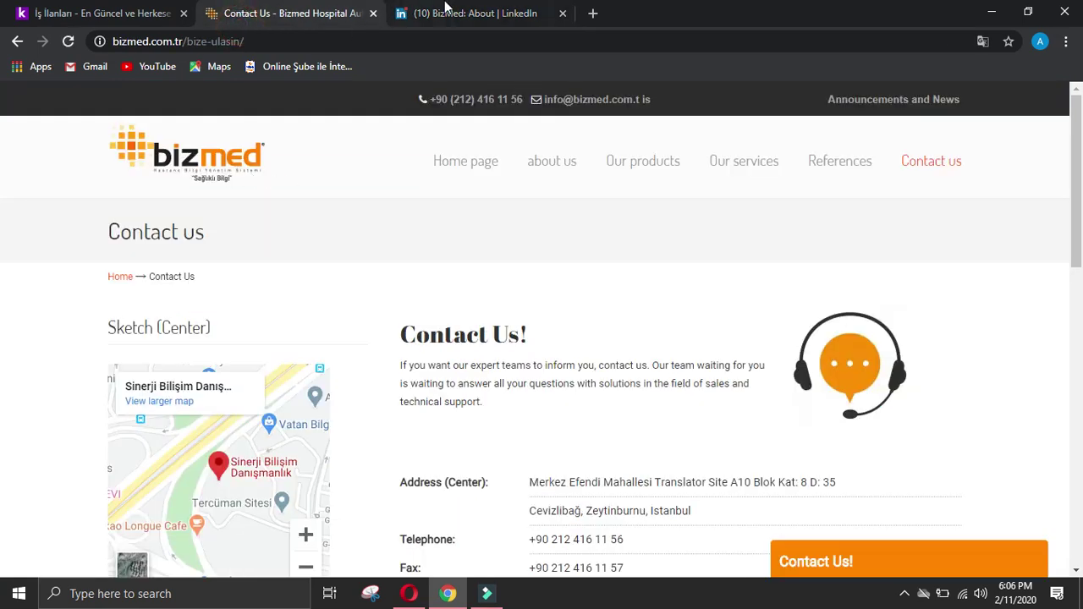
pyautogui.click(464, 15)
pyautogui.click(16, 40)
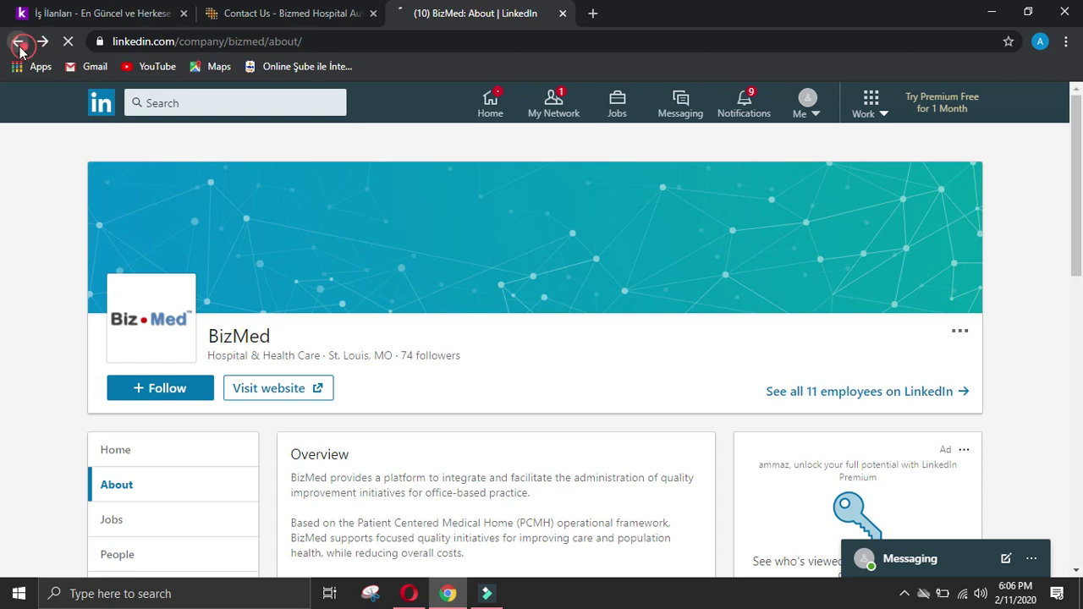
pyautogui.click(74, 14)
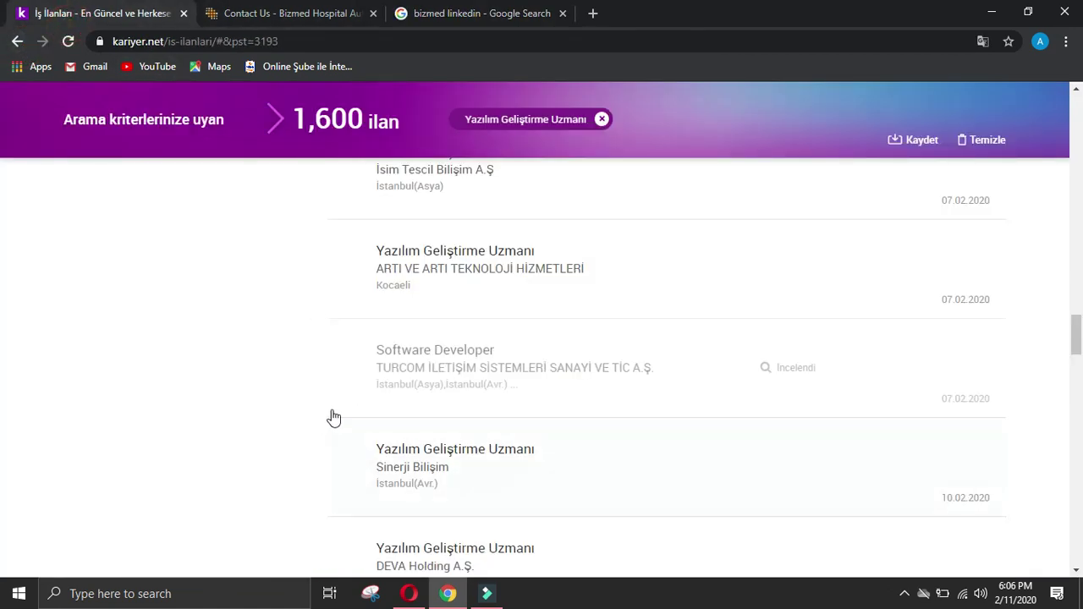
pyautogui.scroll(-2, 348, 350)
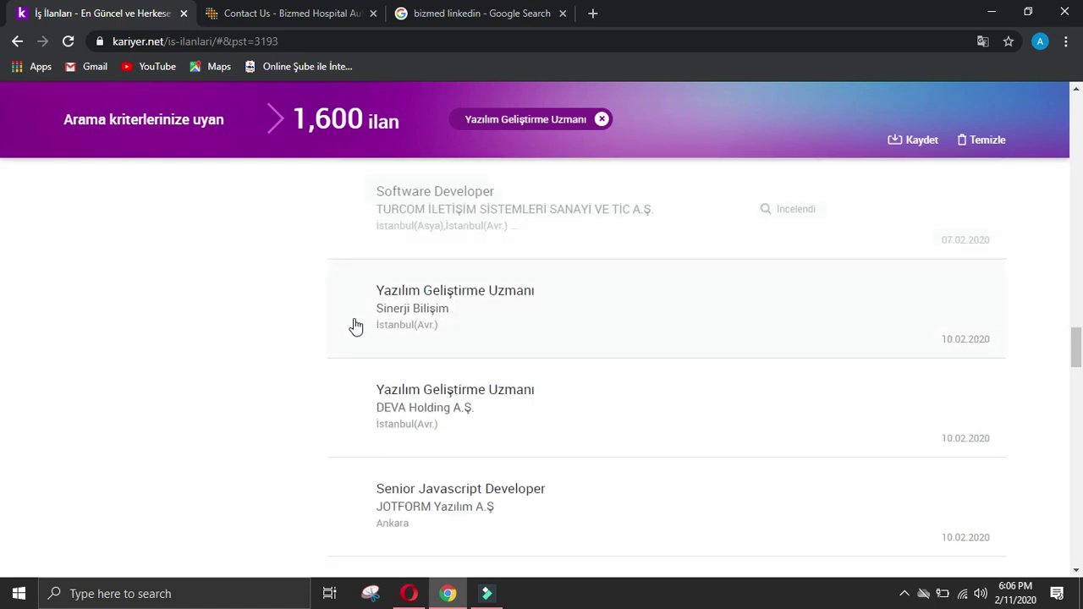
pyautogui.moveTo(372, 315); pyautogui.dragTo(465, 310)
pyautogui.hotkey('ctrl', 'c')
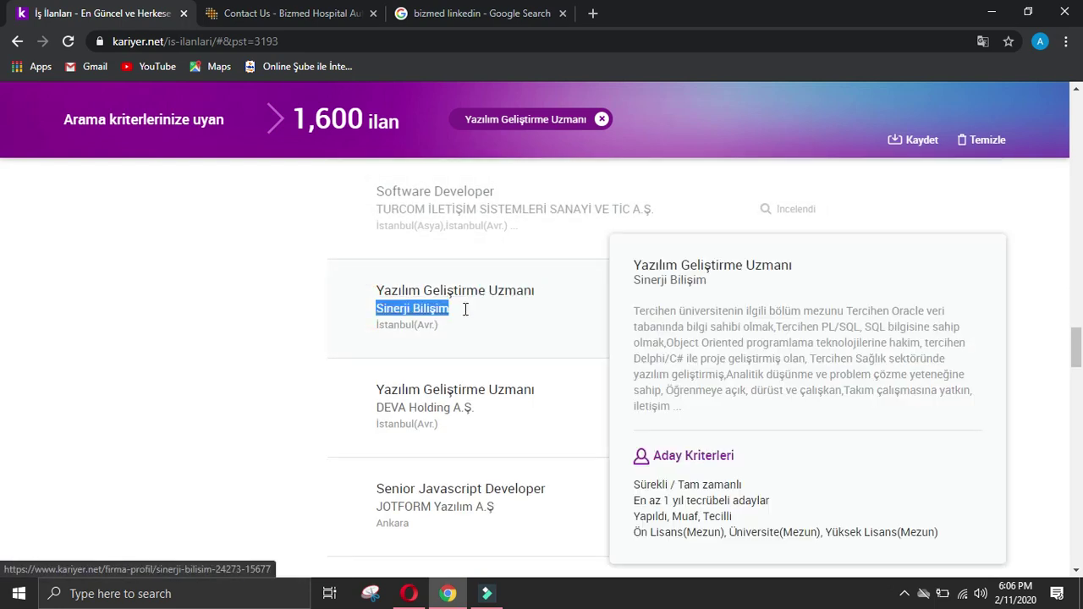
pyautogui.middleClick(465, 310)
pyautogui.hotkey('ctrl', '4')
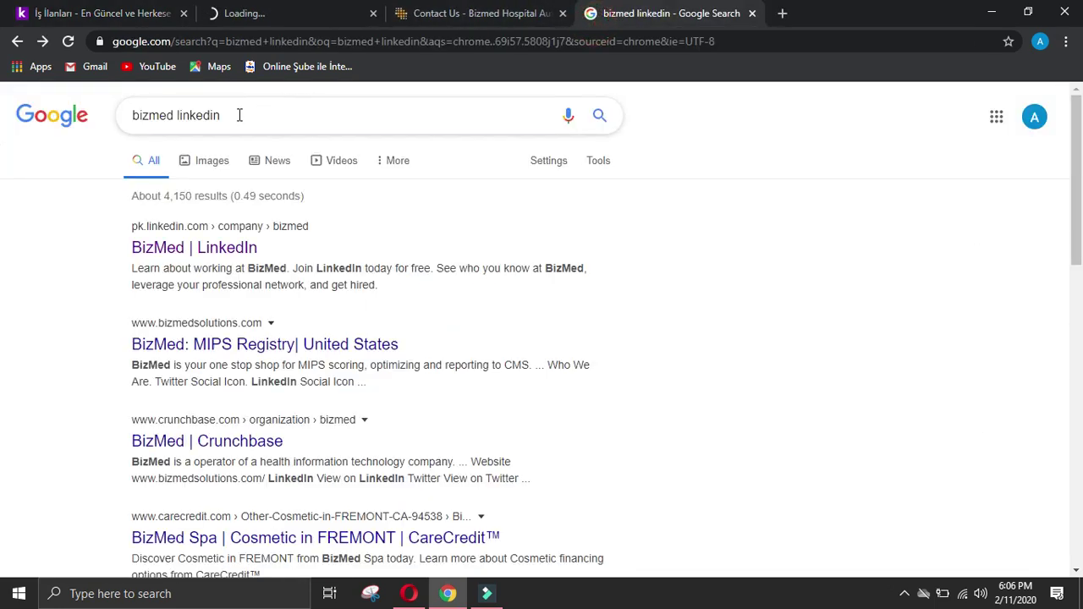
pyautogui.doubleClick(161, 116)
pyautogui.hotkey('ctrl', 'v')
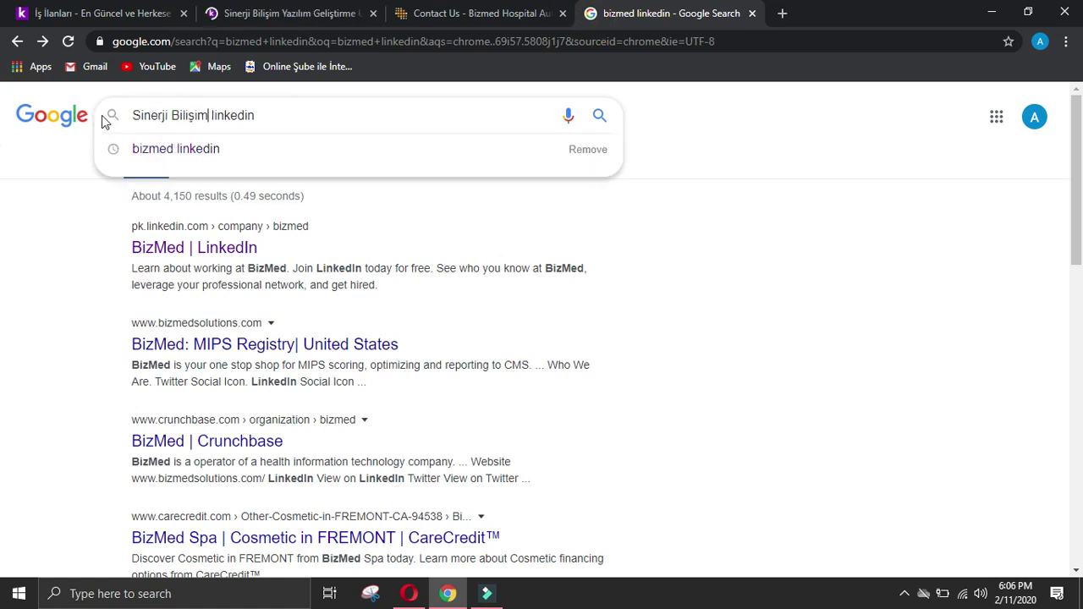
pyautogui.press('Return')
# Step: Close the Sinerji Bilişim job listing and open the first Sinerji Bilişim LinkedIn result
pyautogui.click(285, 12)
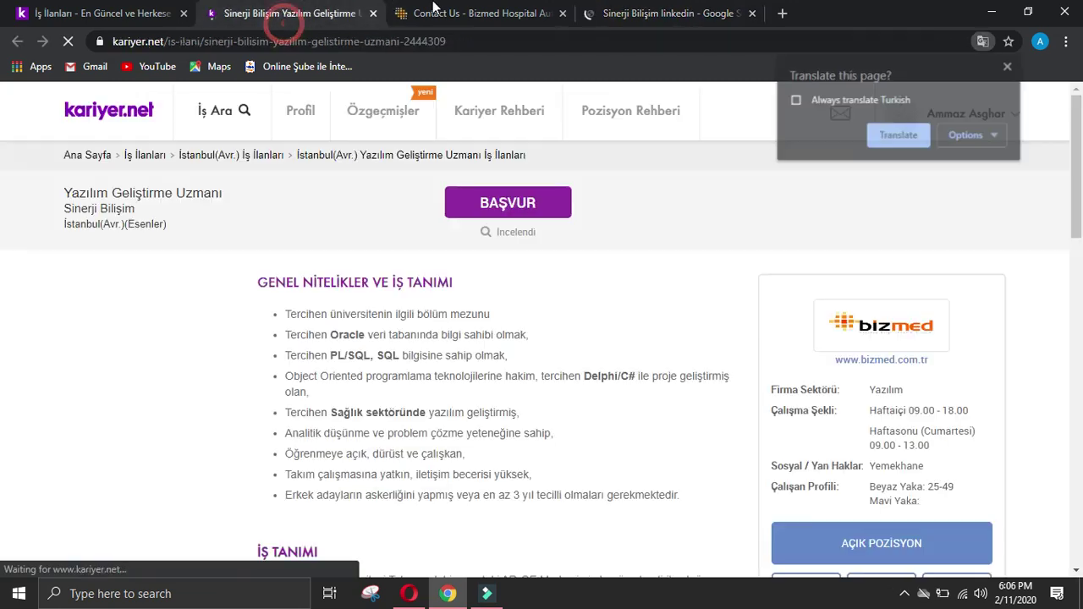
pyautogui.click(373, 13)
pyautogui.click(461, 13)
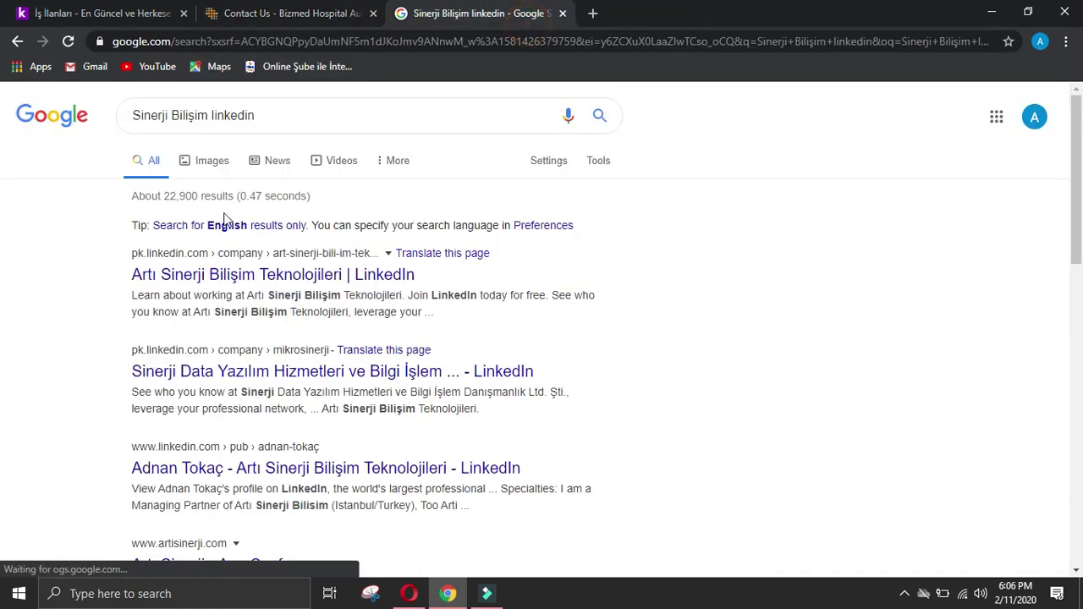
pyautogui.click(370, 273)
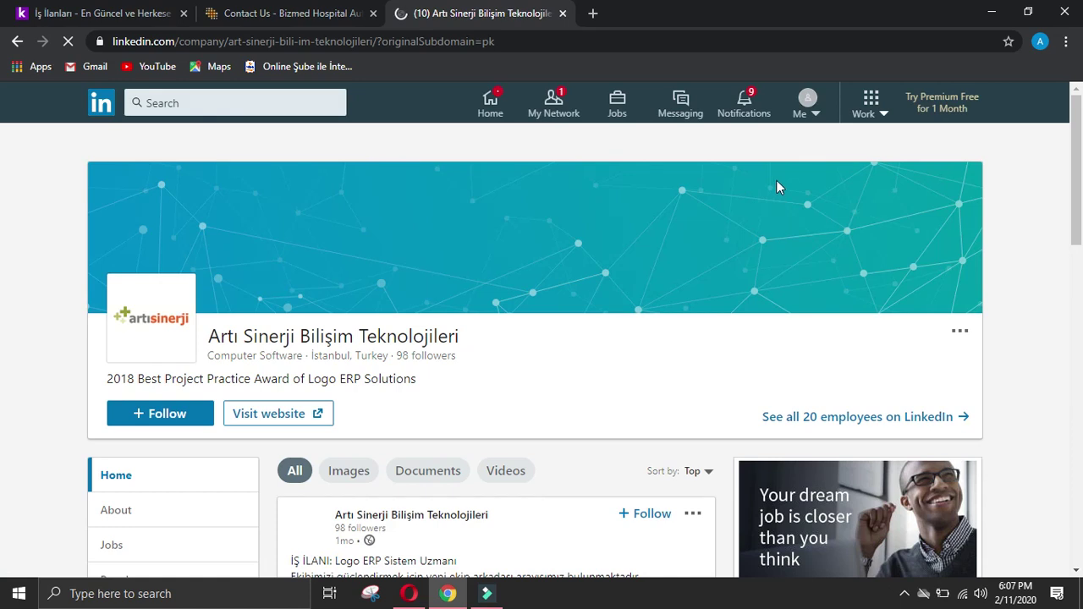
# Step: View the Sinerji Data LinkedIn company page, then return to the search results
pyautogui.click(271, 14)
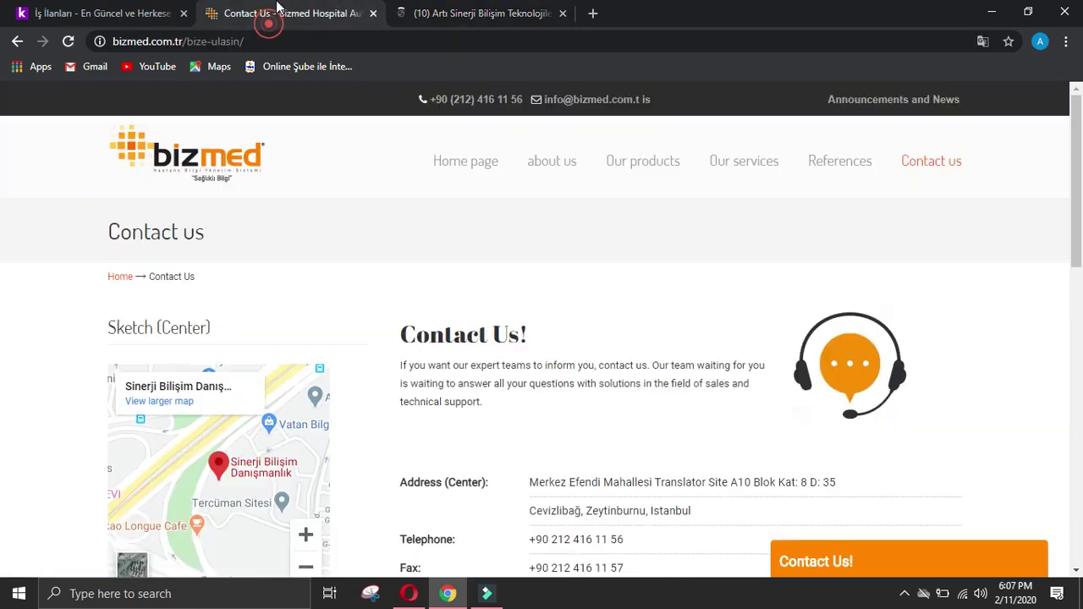
pyautogui.click(415, 12)
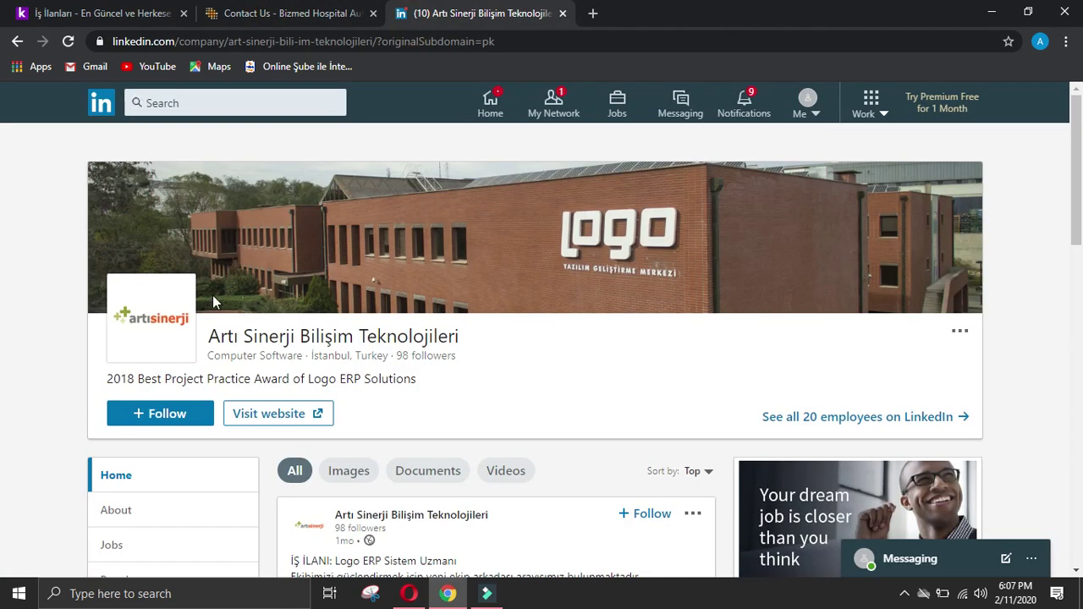
pyautogui.click(17, 41)
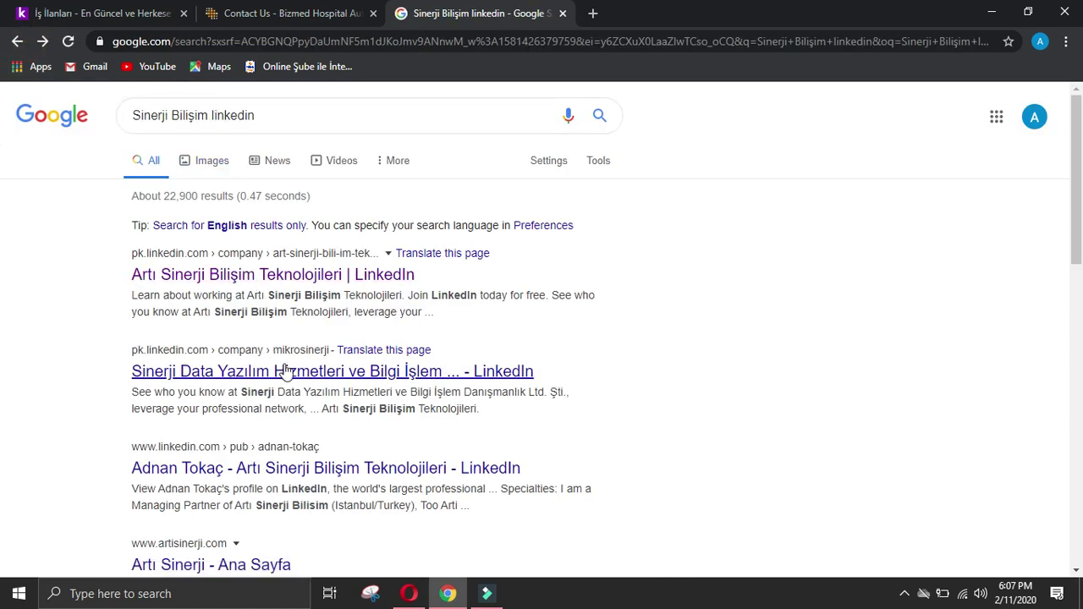
pyautogui.click(317, 372)
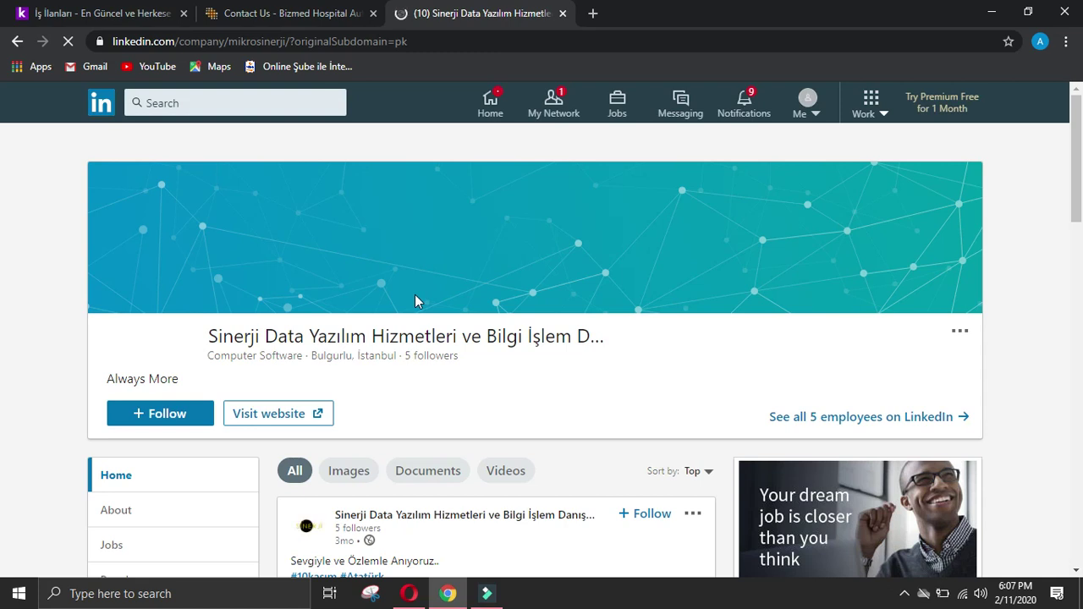
pyautogui.click(17, 41)
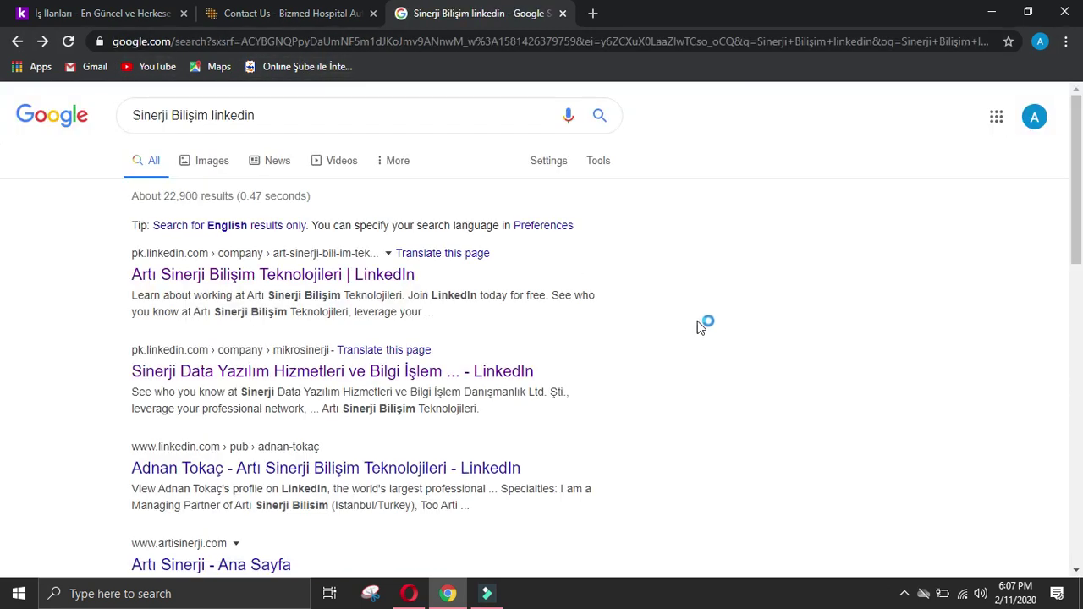
pyautogui.scroll(-2, 698, 320)
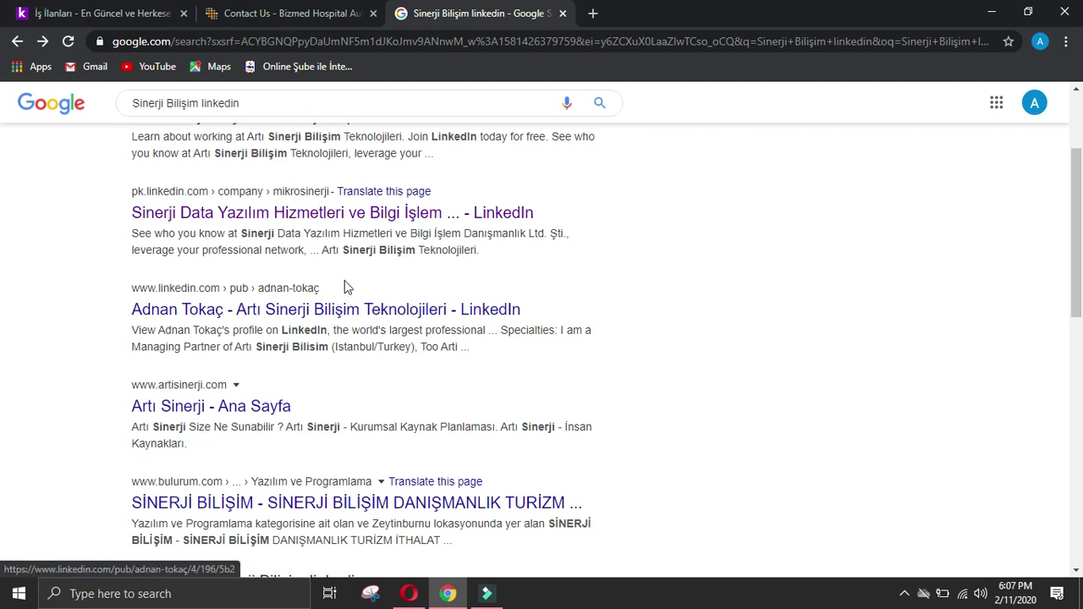
pyautogui.scroll(2, 346, 295)
pyautogui.moveTo(204, 112); pyautogui.dragTo(134, 115)
pyautogui.hotkey('ctrl', 'c')
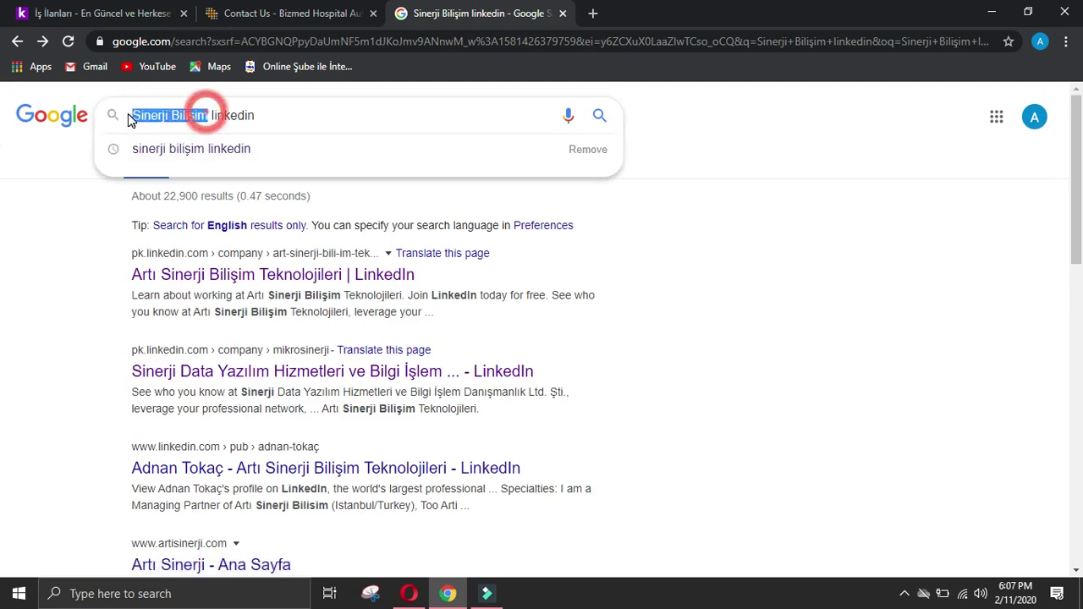
pyautogui.press('BackSpace')
pyautogui.write('Biz')
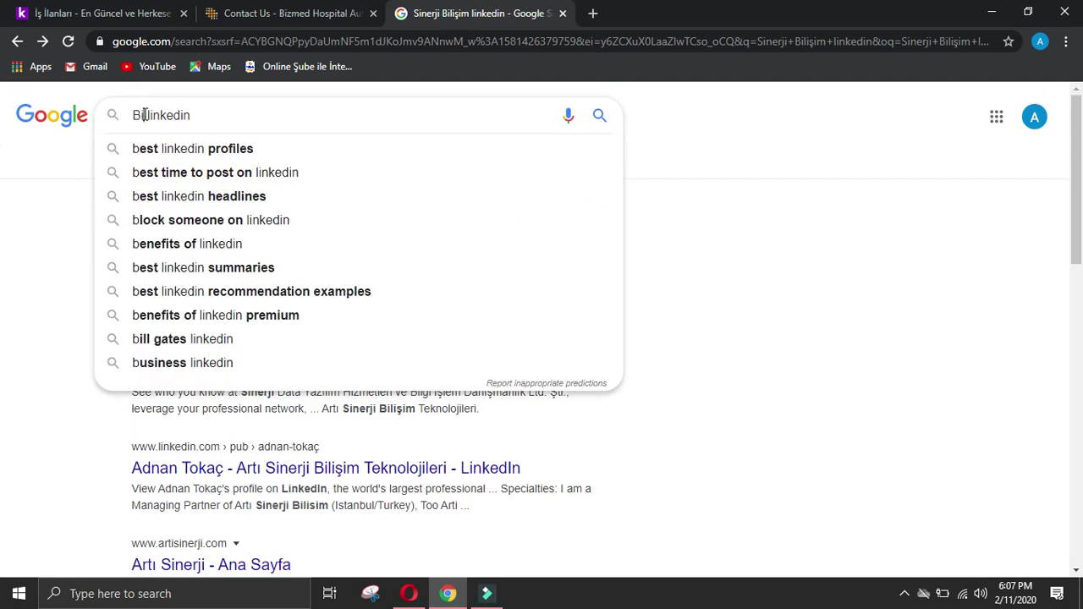
pyautogui.write('med')
pyautogui.press('Return')
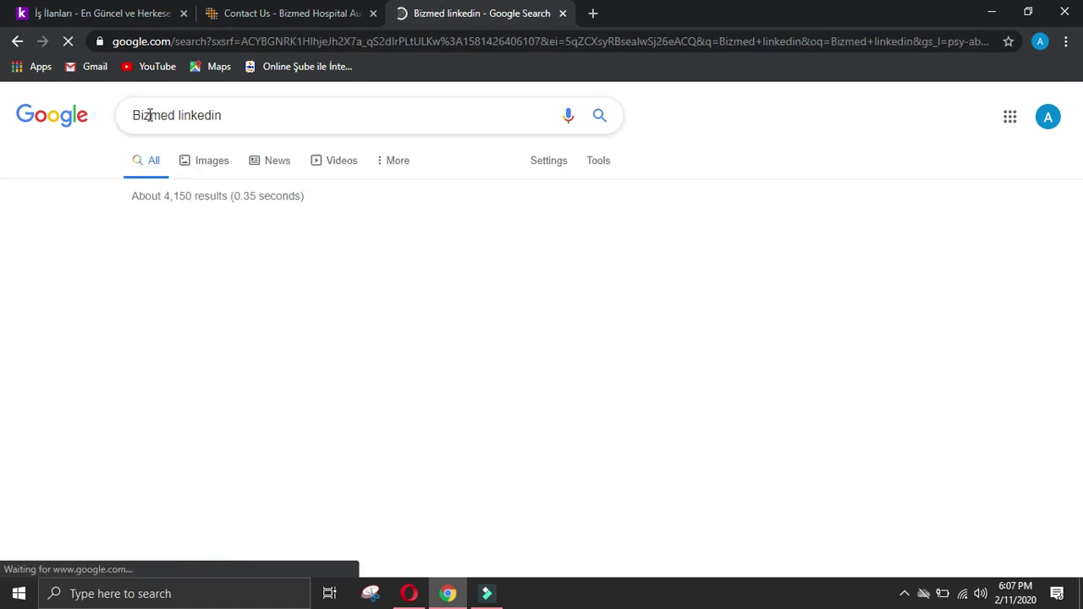
pyautogui.click(211, 16)
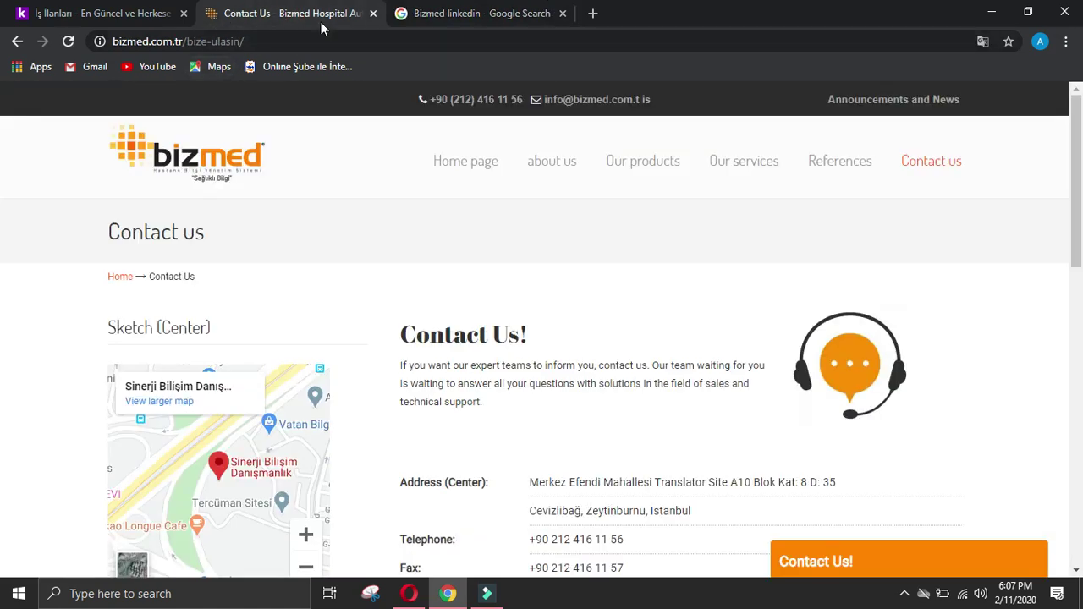
pyautogui.click(442, 15)
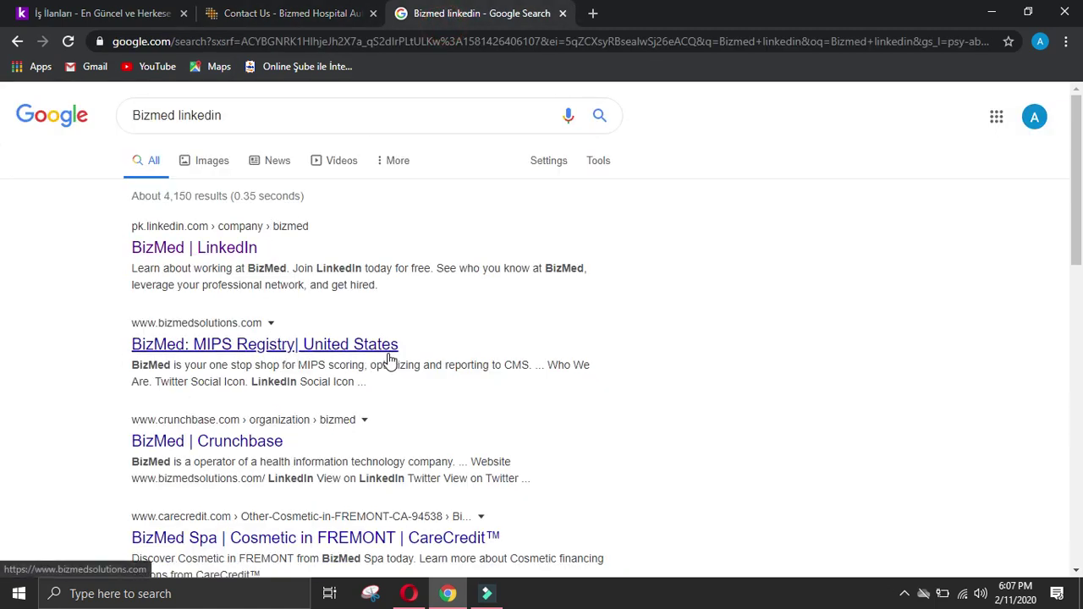
pyautogui.scroll(-1, 333, 268)
pyautogui.scroll(-7, 333, 268)
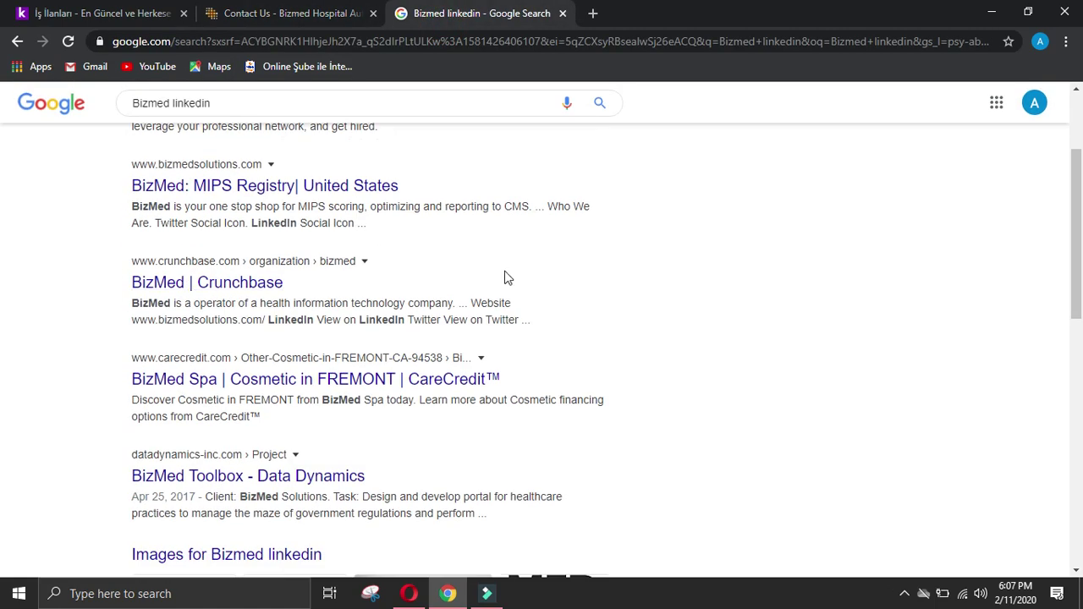
pyautogui.scroll(8, 594, 257)
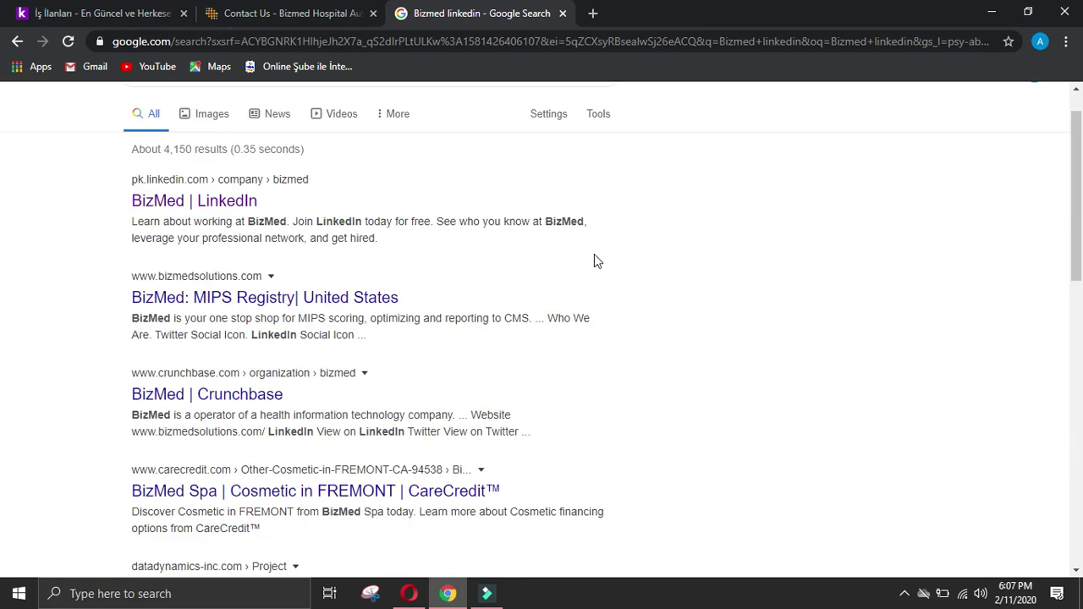
pyautogui.click(105, 14)
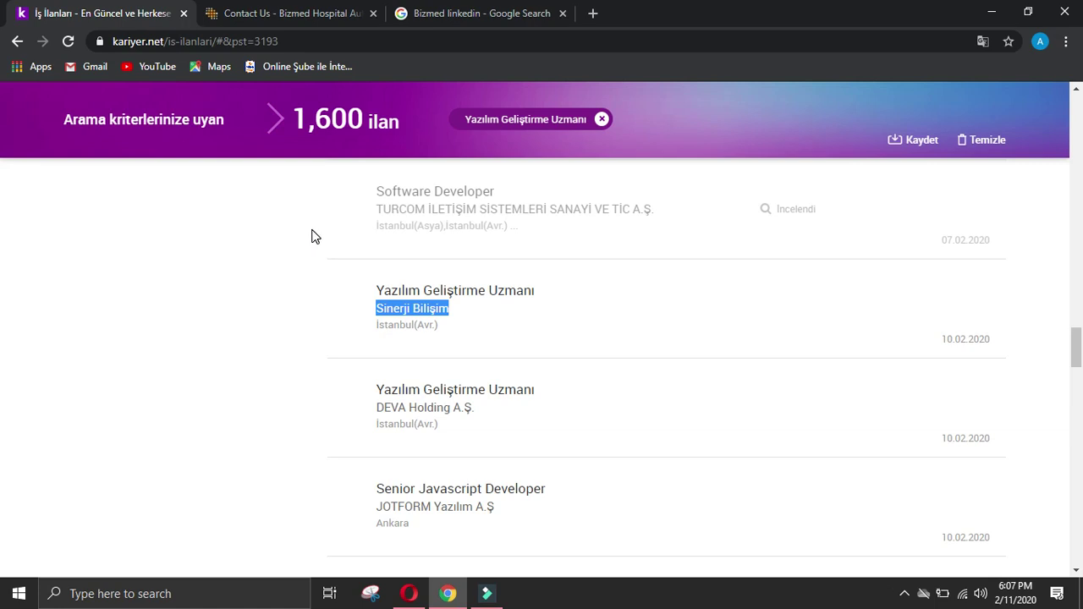
pyautogui.click(475, 26)
pyautogui.moveTo(174, 115); pyautogui.dragTo(84, 119)
pyautogui.hotkey('ctrl', 'v')
pyautogui.press('Return')
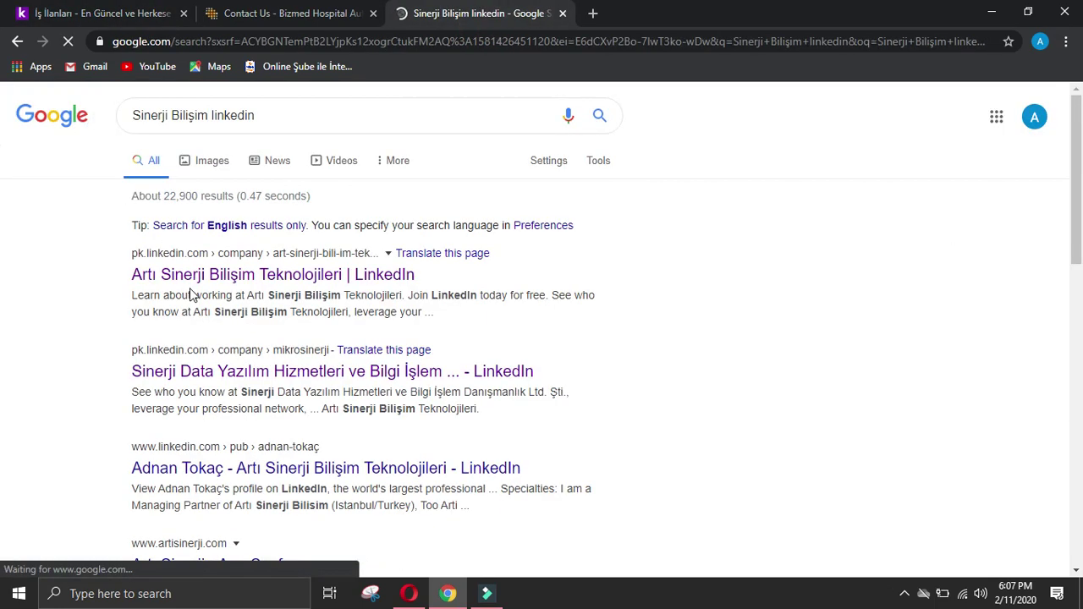
pyautogui.scroll(-4, 501, 262)
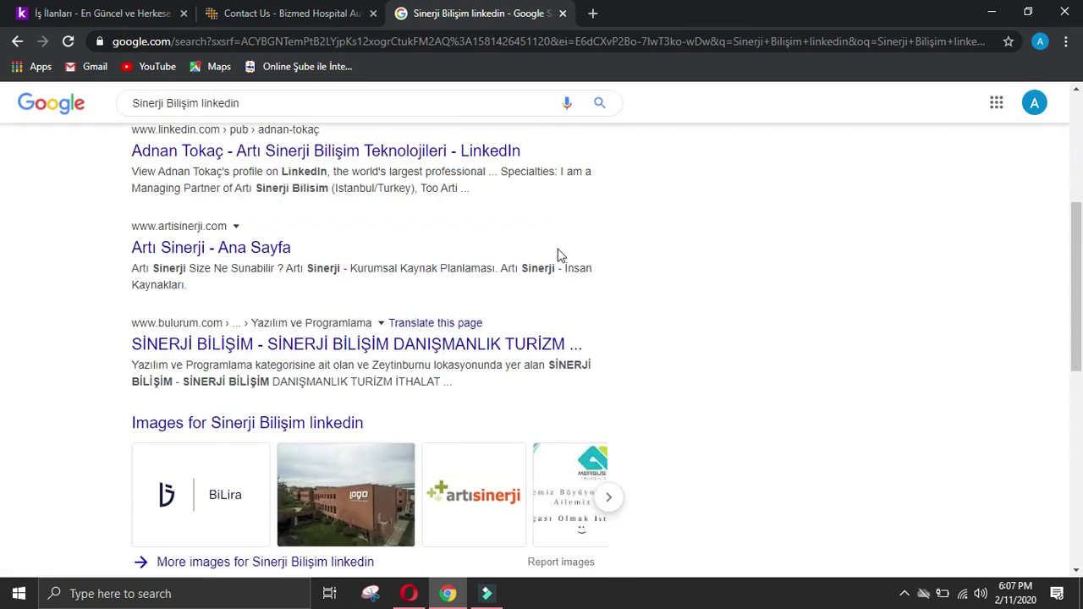
pyautogui.scroll(-2, 560, 254)
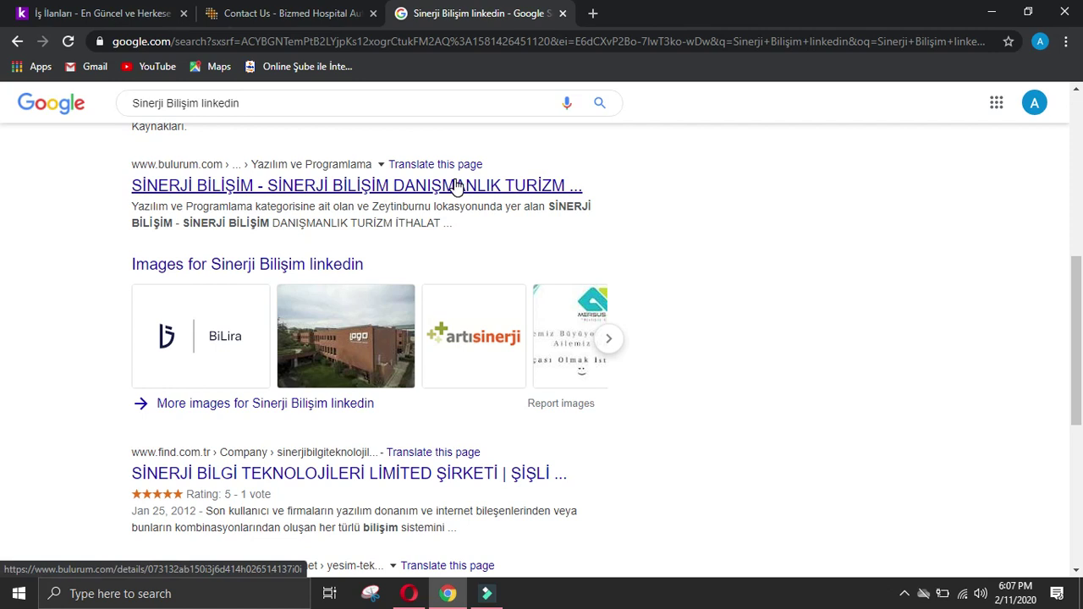
pyautogui.scroll(-4, 465, 185)
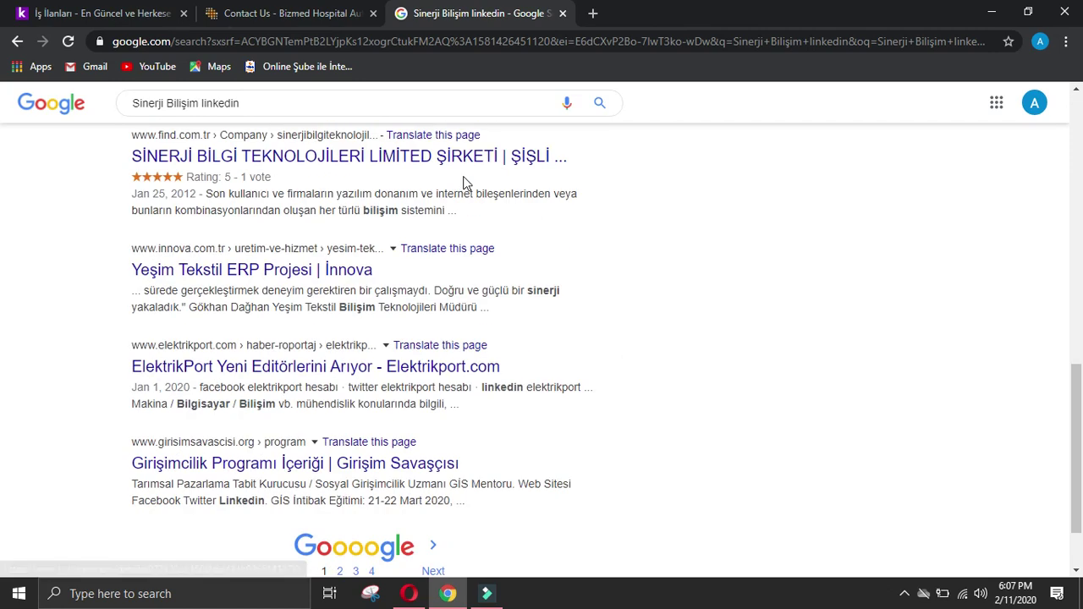
pyautogui.scroll(9, 483, 187)
pyautogui.scroll(1, 606, 247)
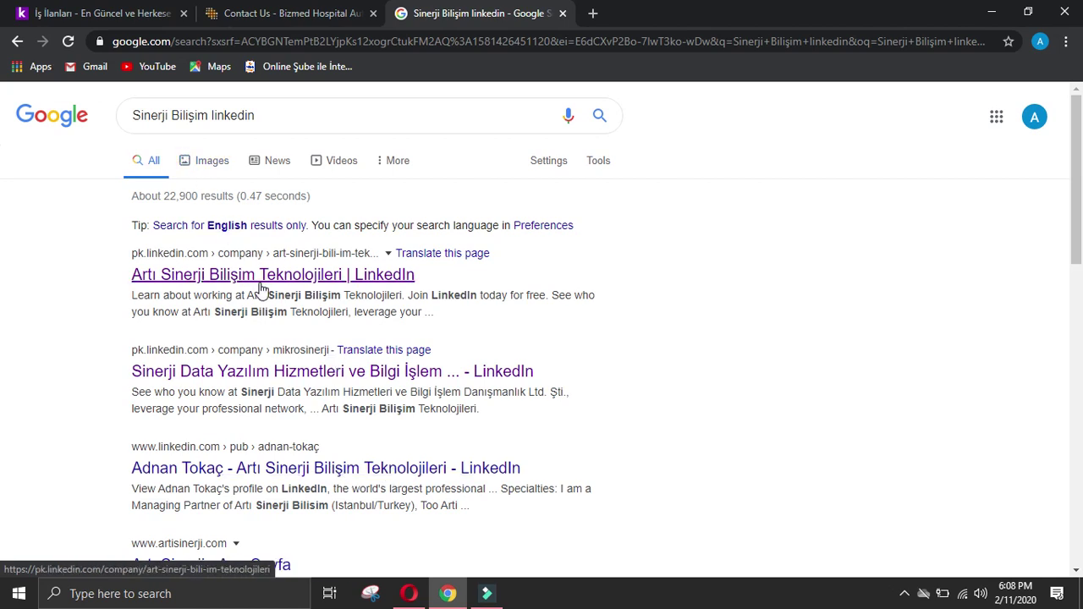
pyautogui.click(254, 373)
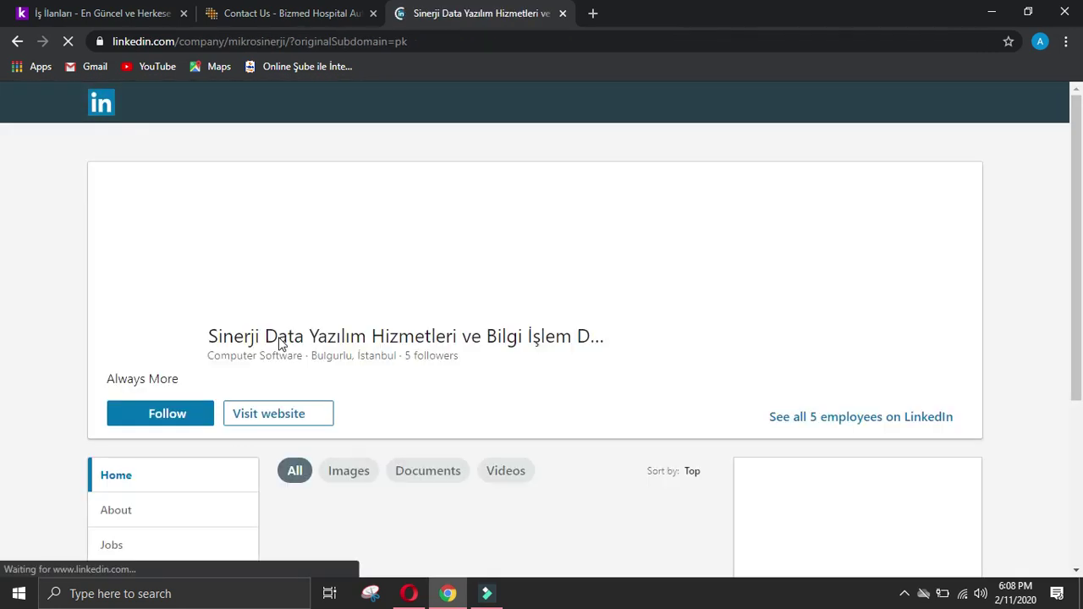
pyautogui.click(14, 42)
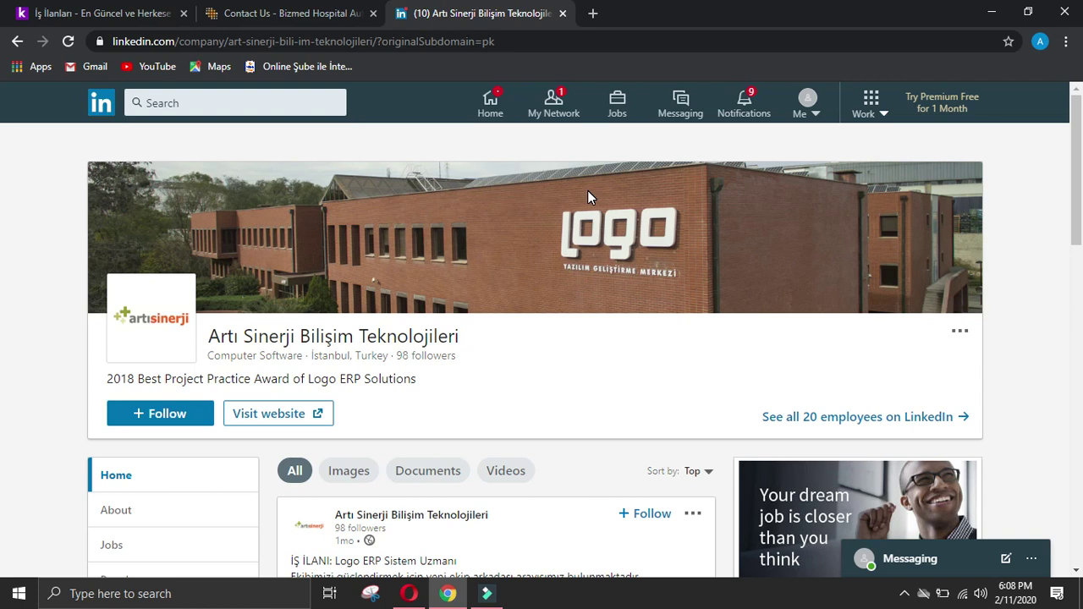
pyautogui.rightClick(588, 188)
pyautogui.click(428, 213)
pyautogui.scroll(-2, 428, 213)
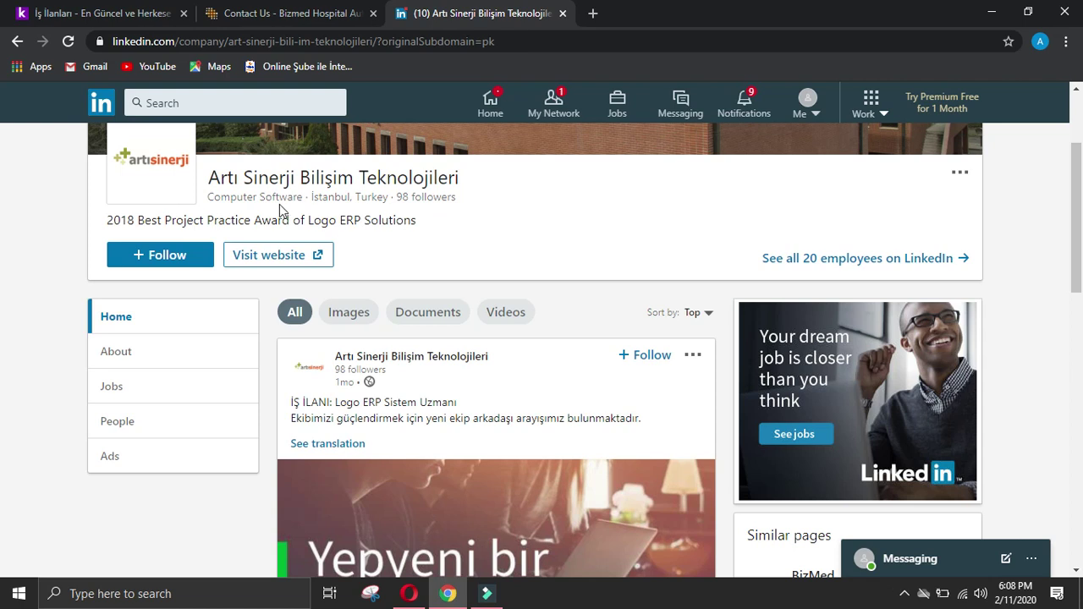
pyautogui.scroll(2, 113, 159)
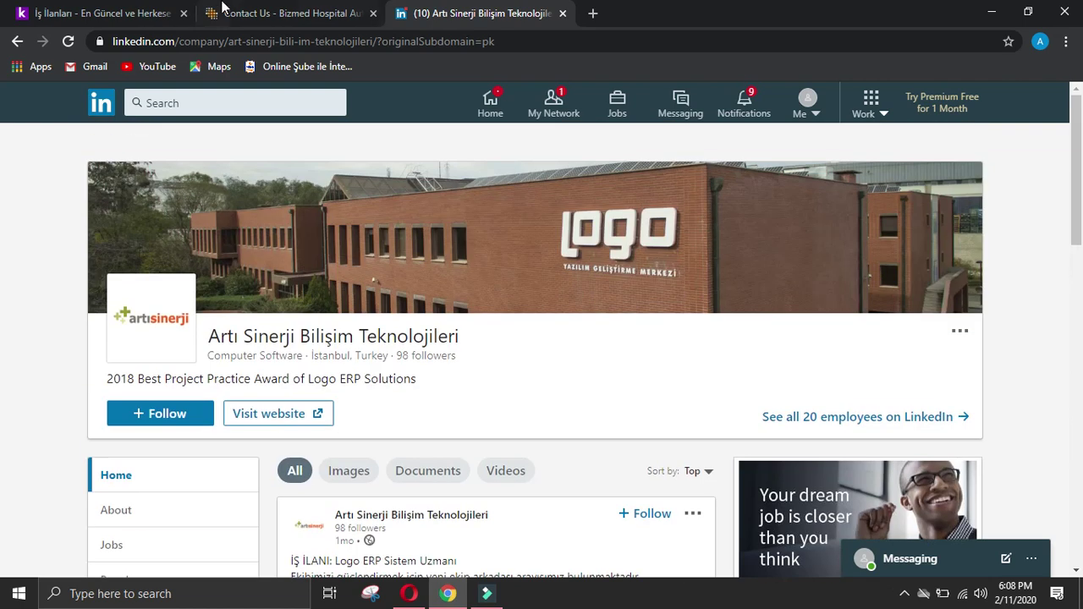
pyautogui.click(279, 13)
pyautogui.click(478, 12)
pyautogui.click(17, 41)
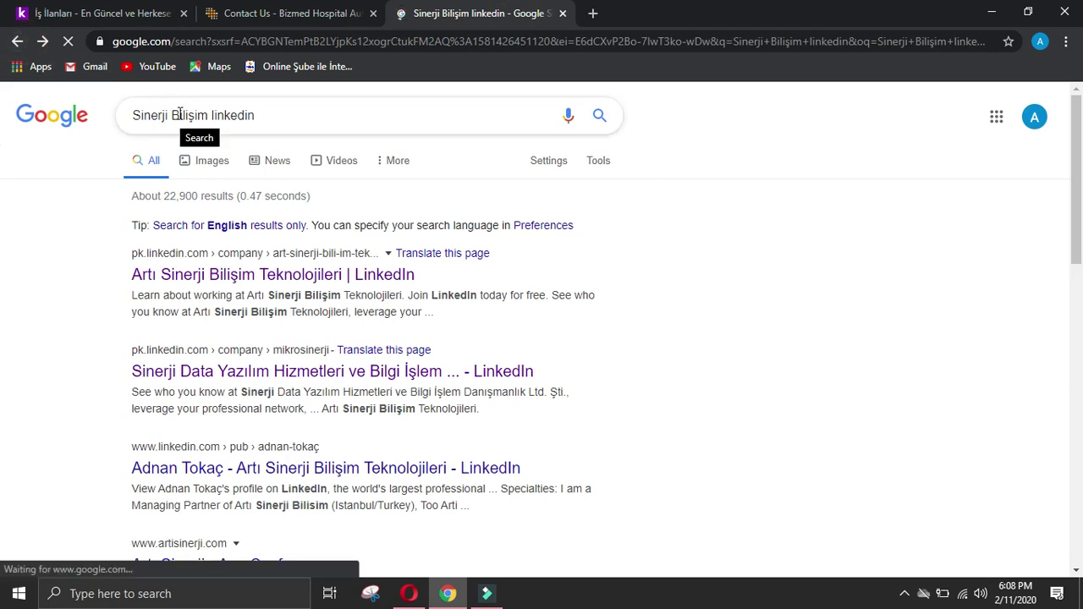
# Step: Search 'Sinerji Bilişim bizmed linkedin' and view BizMed's LinkedIn page and a sales executive's profile
pyautogui.click(209, 115)
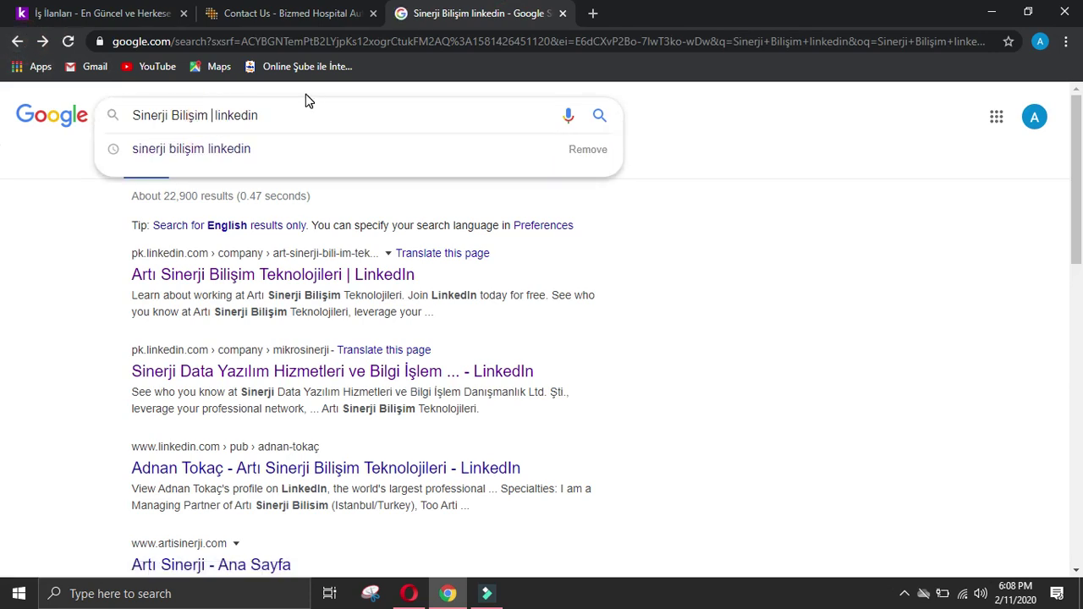
pyautogui.write('bizme')
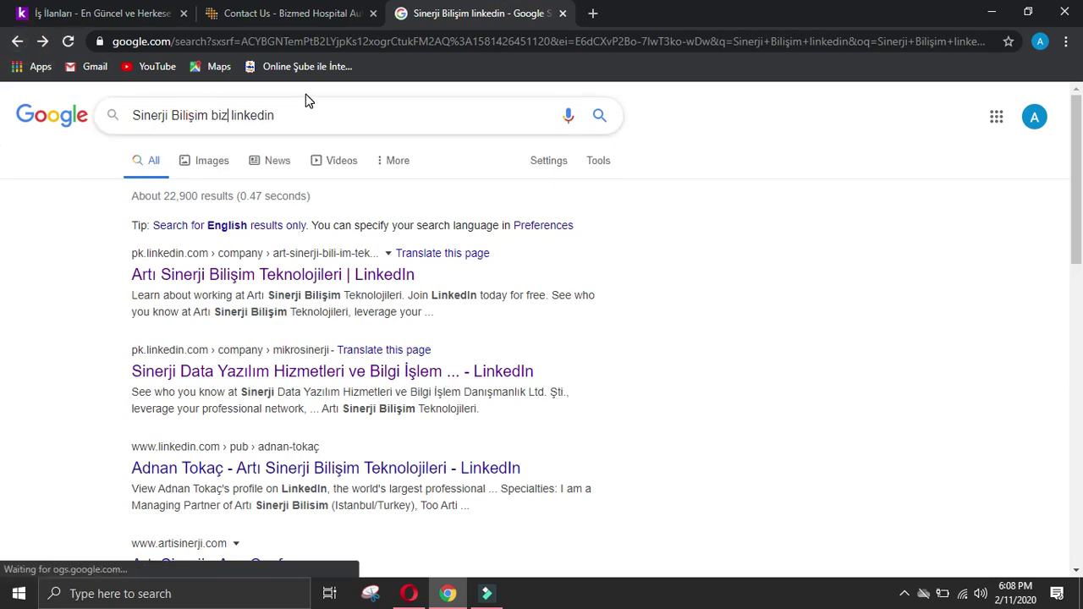
pyautogui.write('d')
pyautogui.press('Return')
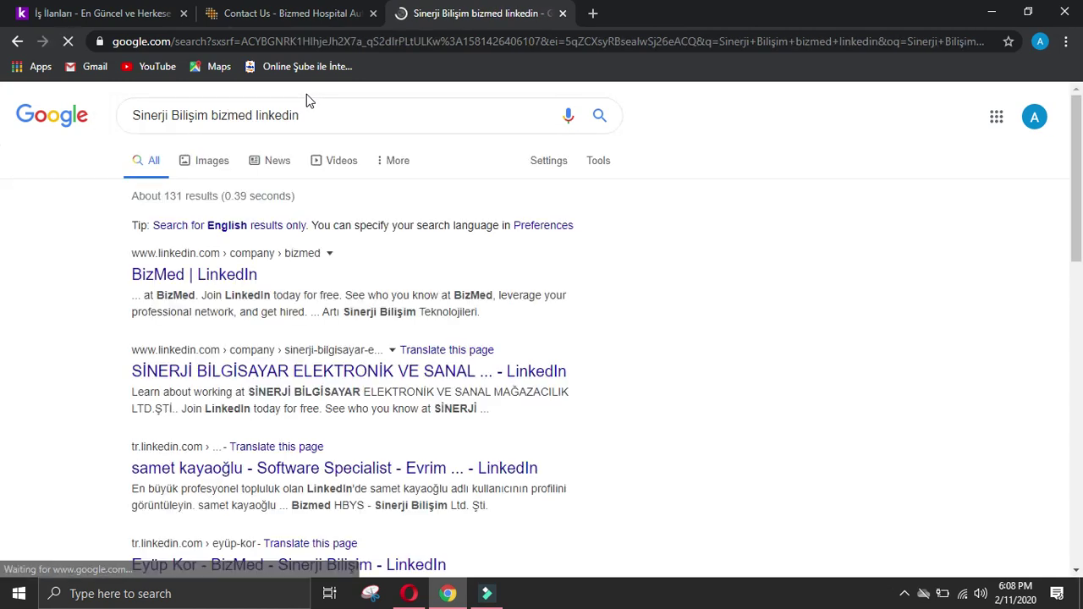
pyautogui.click(225, 275)
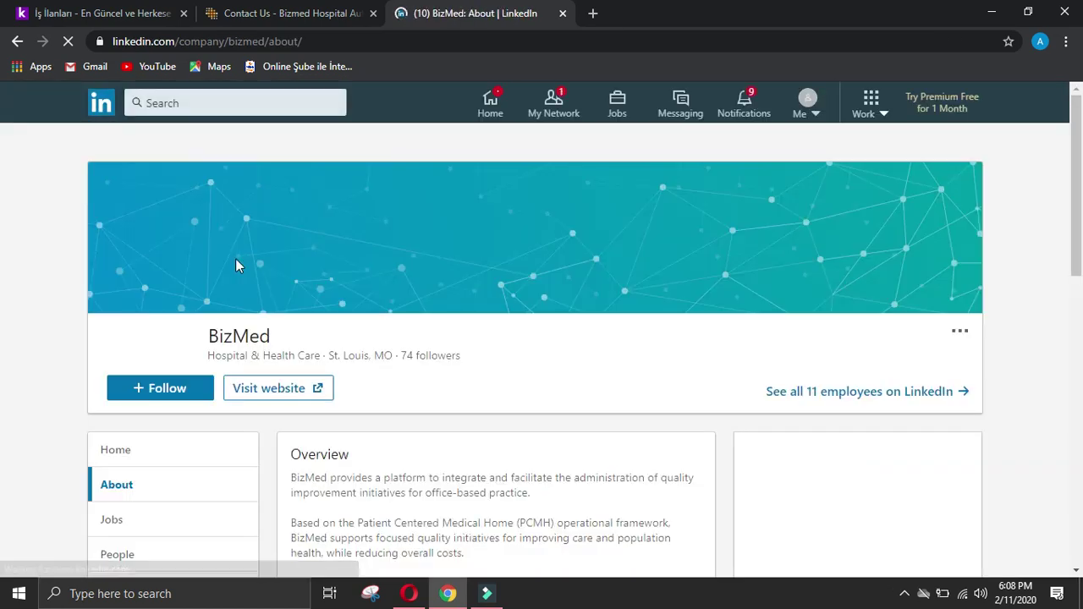
pyautogui.click(17, 40)
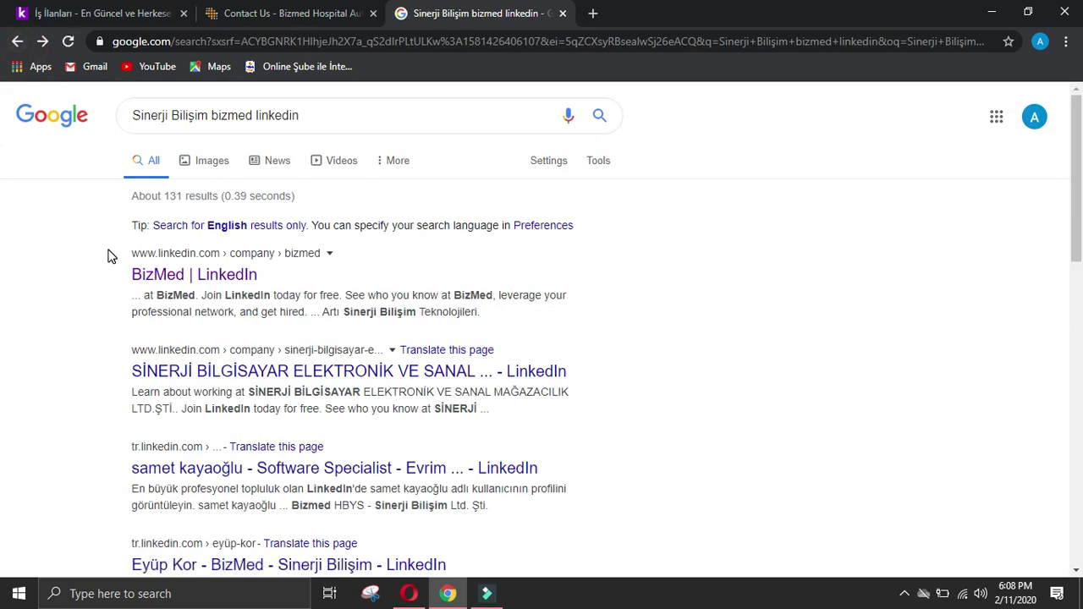
pyautogui.click(112, 250)
pyautogui.scroll(-2, 205, 281)
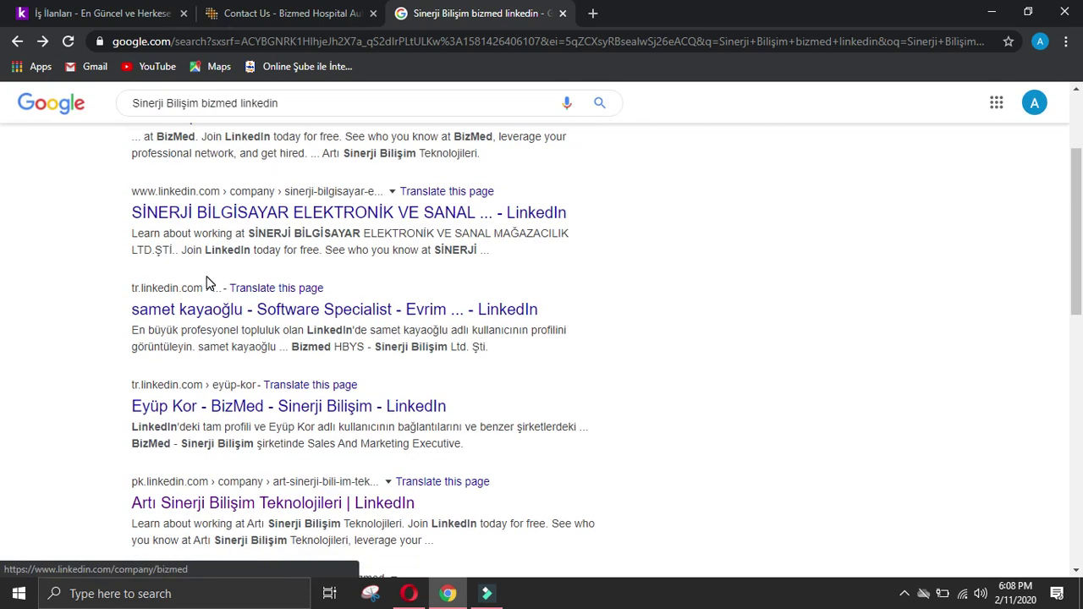
pyautogui.click(241, 413)
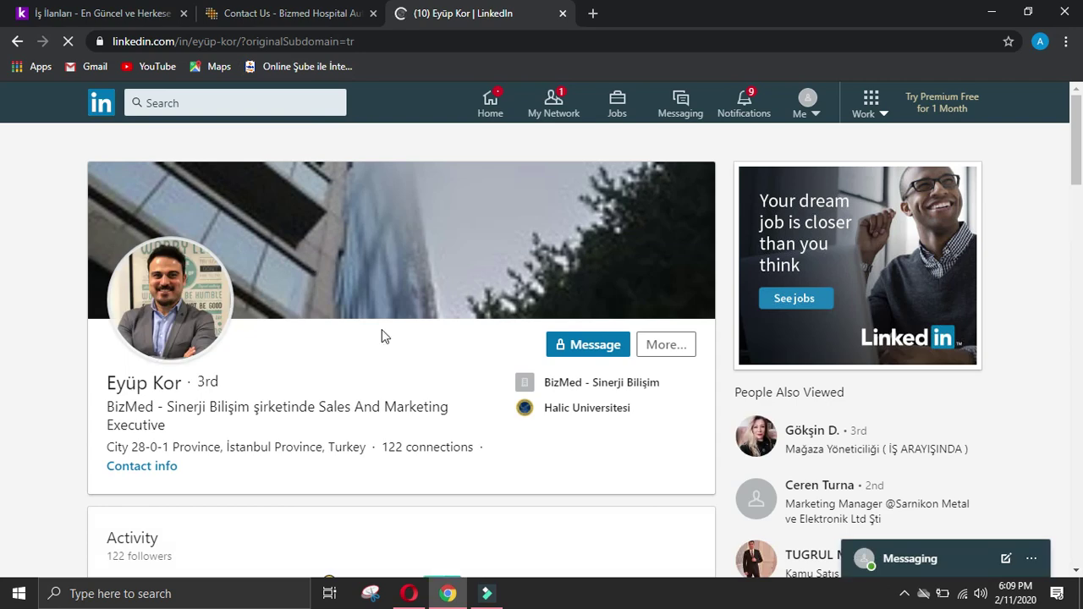
# Step: Back in the results, check the SİNERJİ BİLGİSAYAR LinkedIn company page
pyautogui.scroll(-4, 417, 383)
pyautogui.scroll(-8, 425, 372)
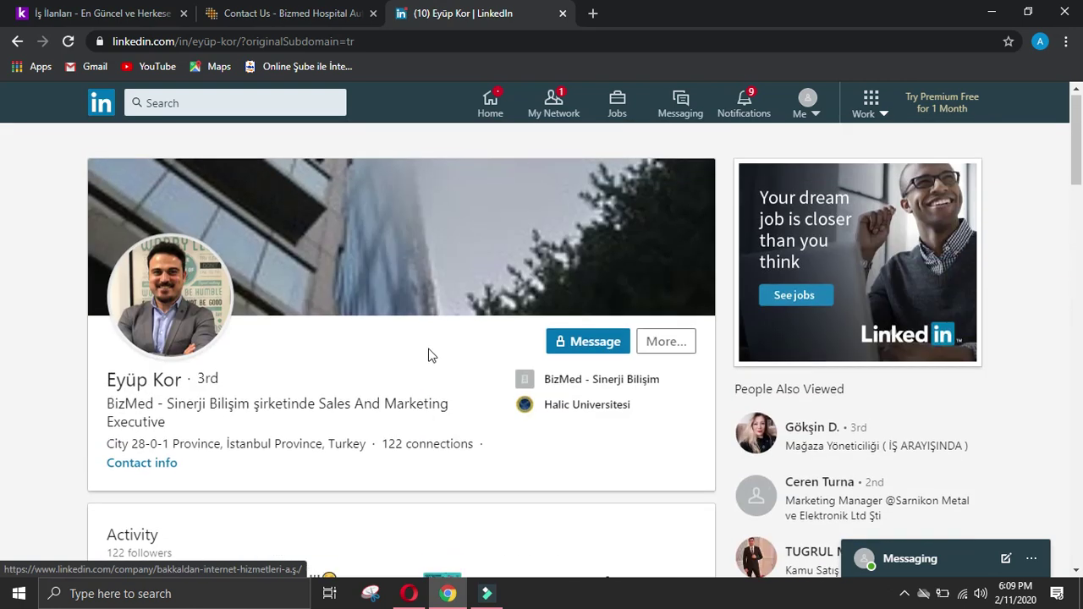
pyautogui.click(16, 42)
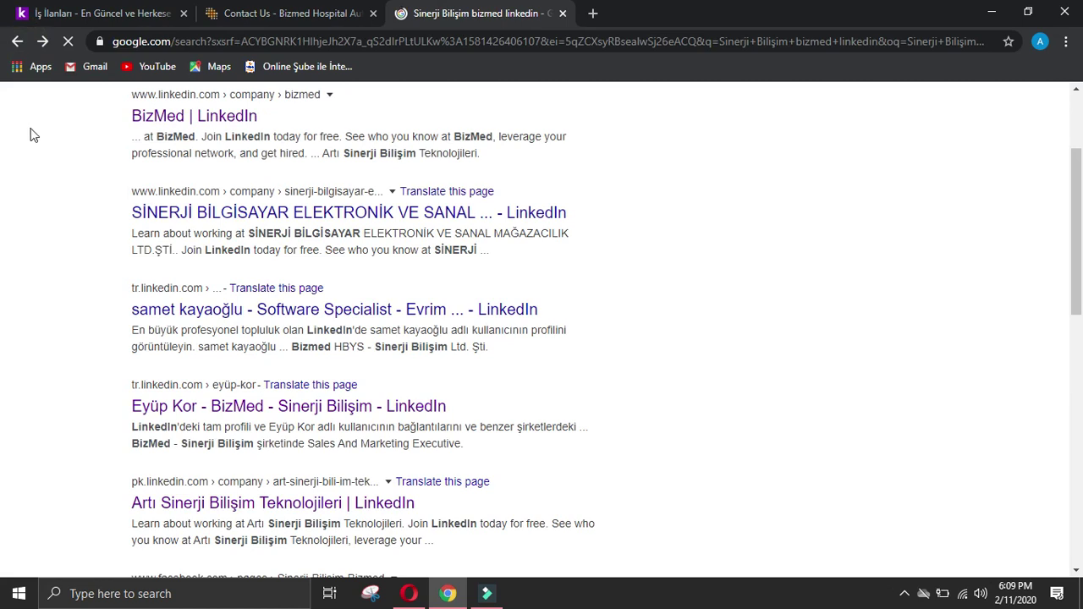
pyautogui.scroll(-2, 652, 320)
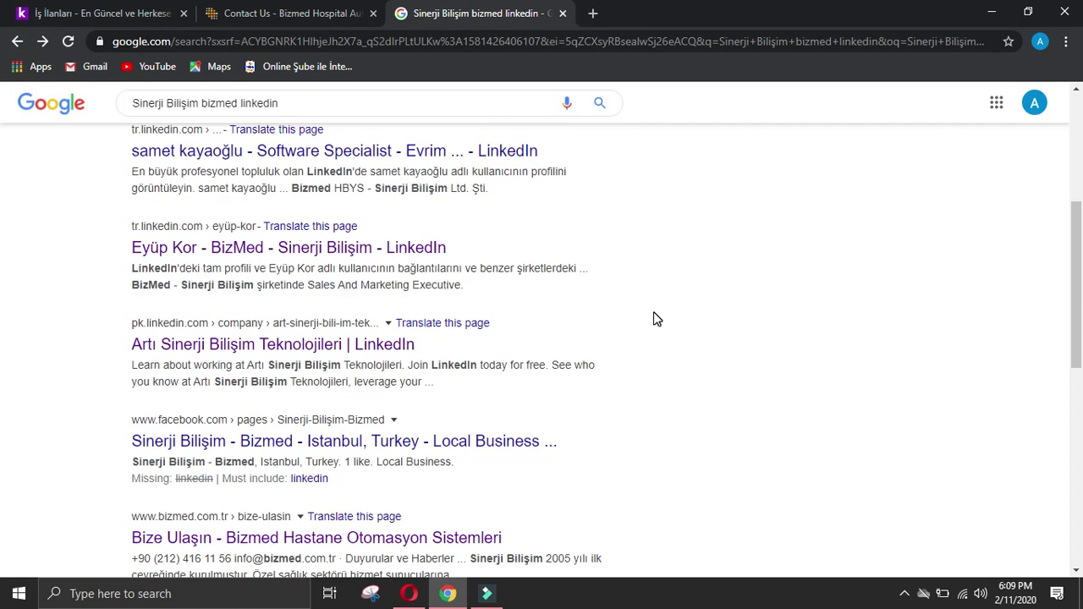
pyautogui.scroll(-6, 656, 317)
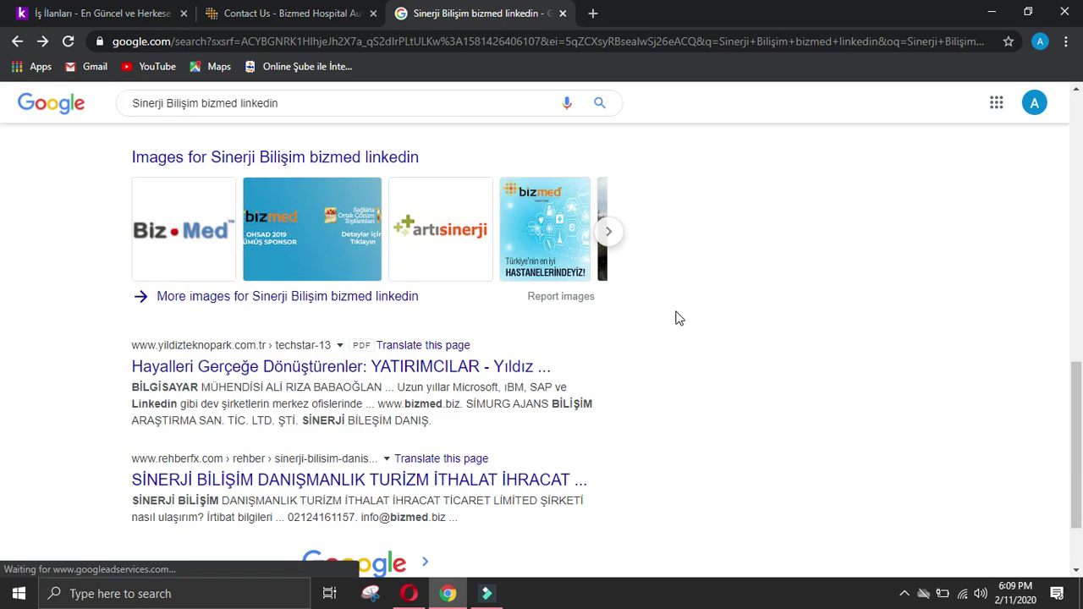
pyautogui.scroll(-2, 719, 313)
pyautogui.scroll(10, 5, 449)
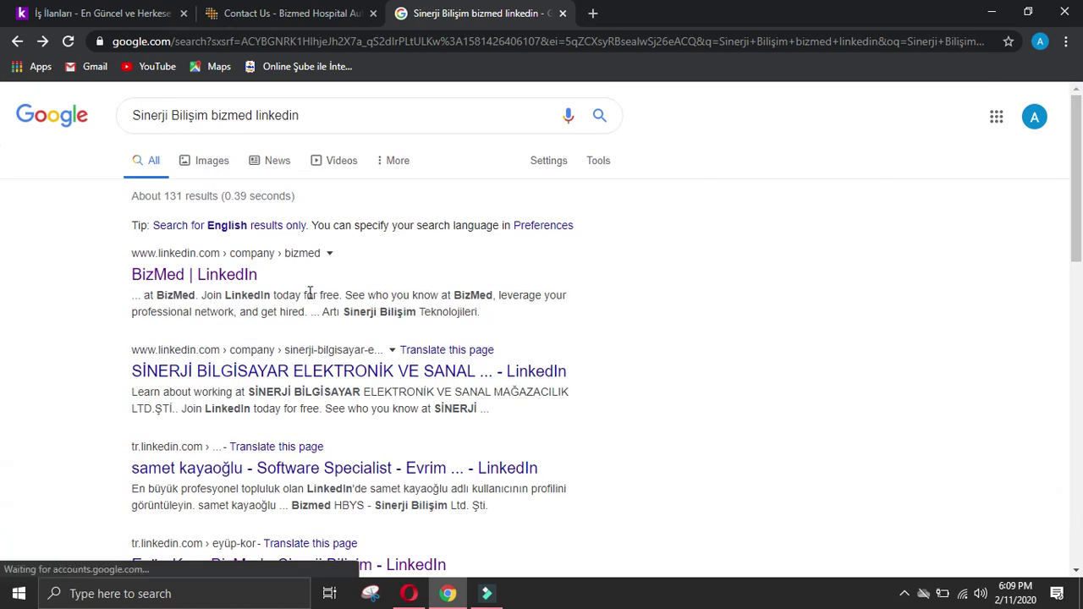
pyautogui.click(518, 374)
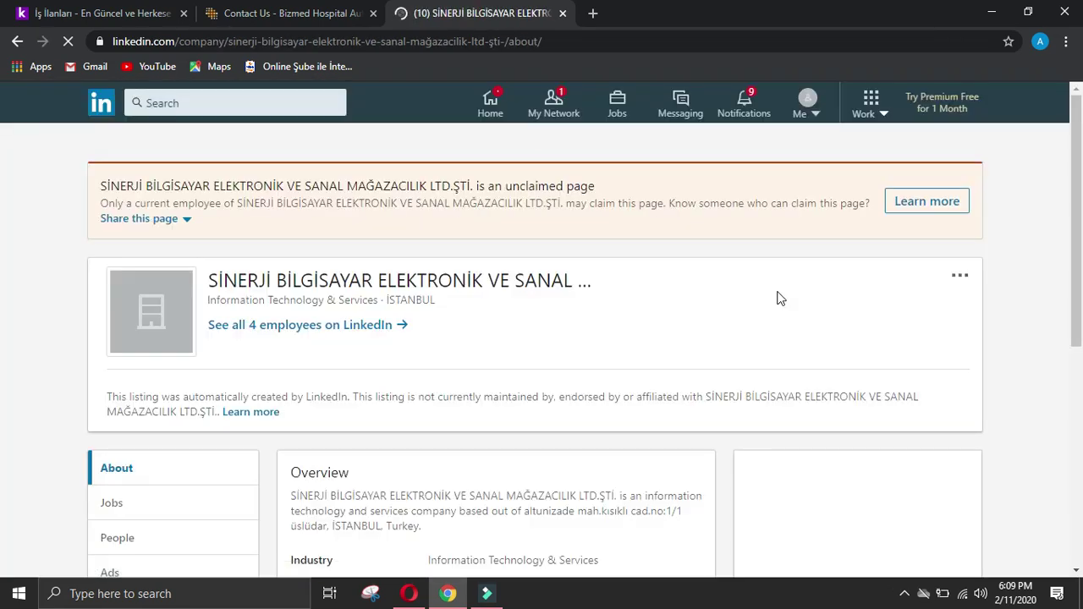
pyautogui.click(17, 41)
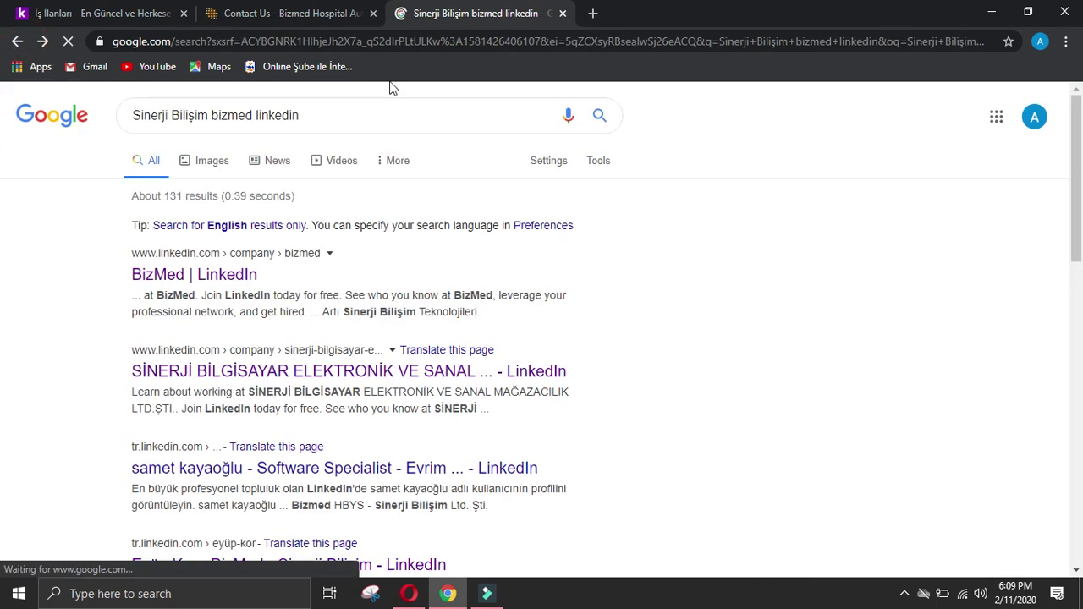
pyautogui.scroll(-7, 384, 353)
pyautogui.scroll(6, 387, 345)
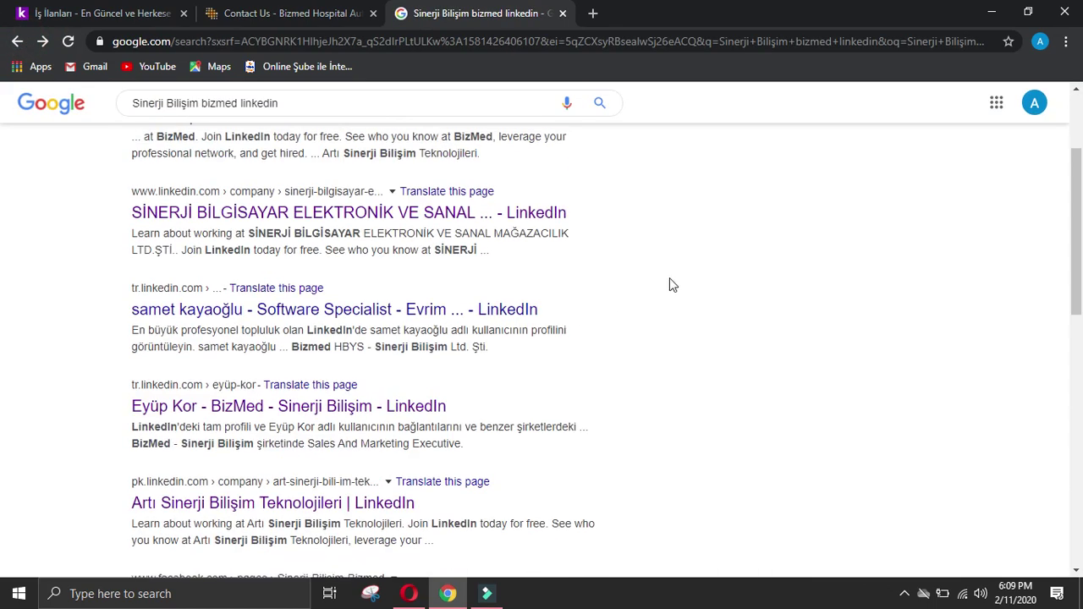
pyautogui.click(448, 320)
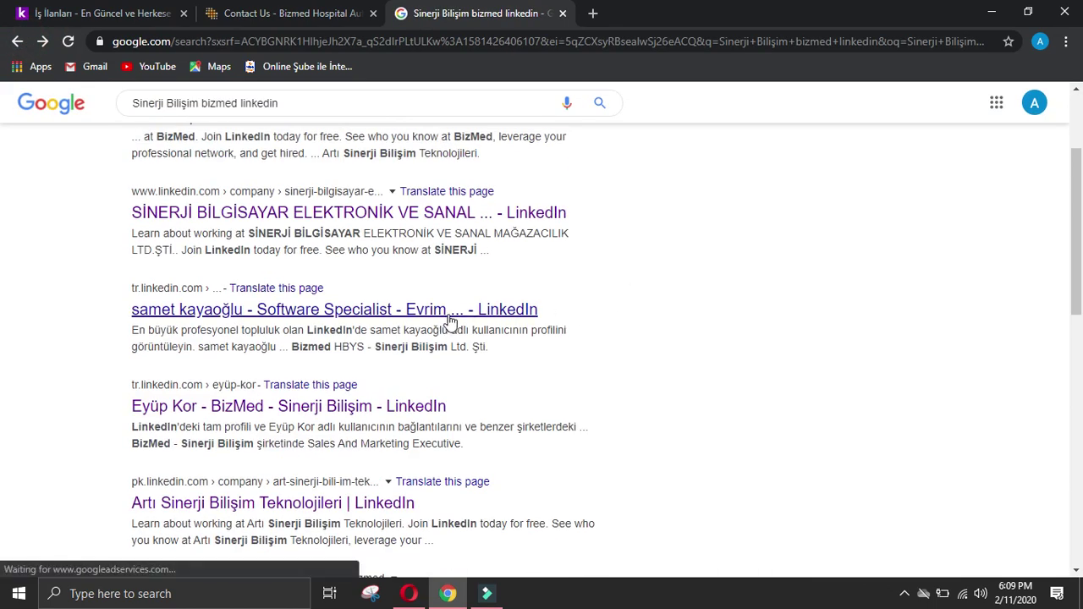
pyautogui.scroll(2, 449, 320)
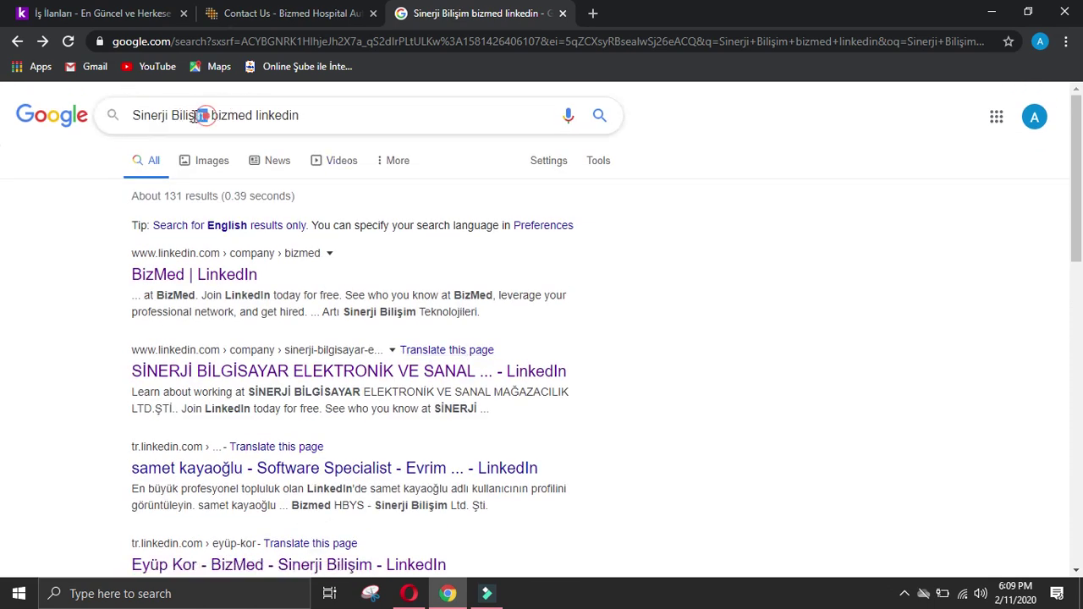
# Step: Rerun the search without 'Bilişim', then go back to the Sinerji Bilişim linkedin results
pyautogui.doubleClick(172, 116)
pyautogui.press('BackSpace')
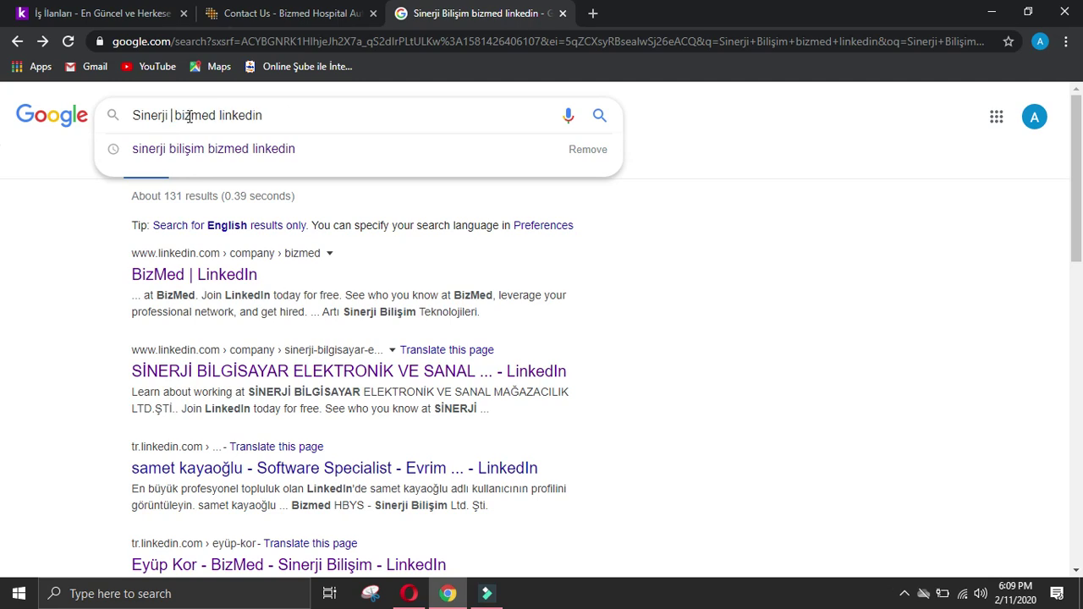
pyautogui.press('Return')
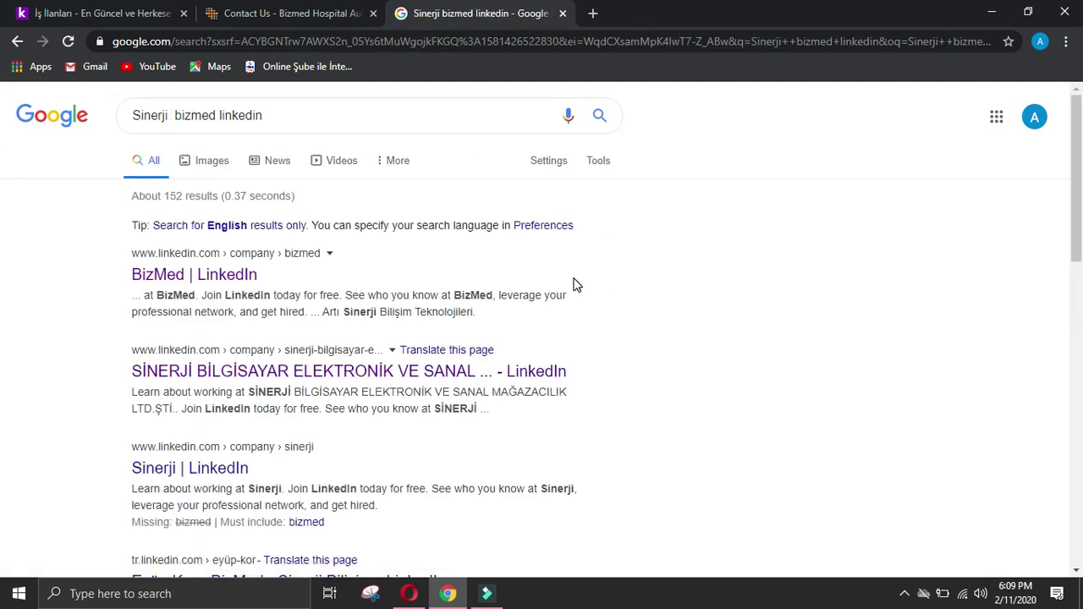
pyautogui.scroll(-4, 616, 289)
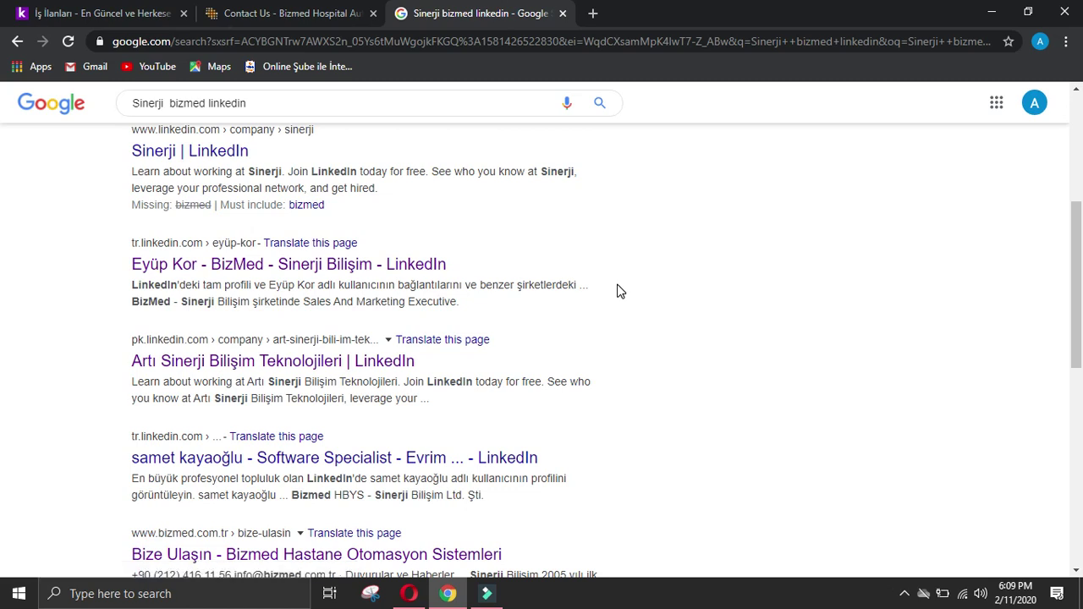
pyautogui.scroll(-1, 618, 290)
pyautogui.scroll(-1, 618, 291)
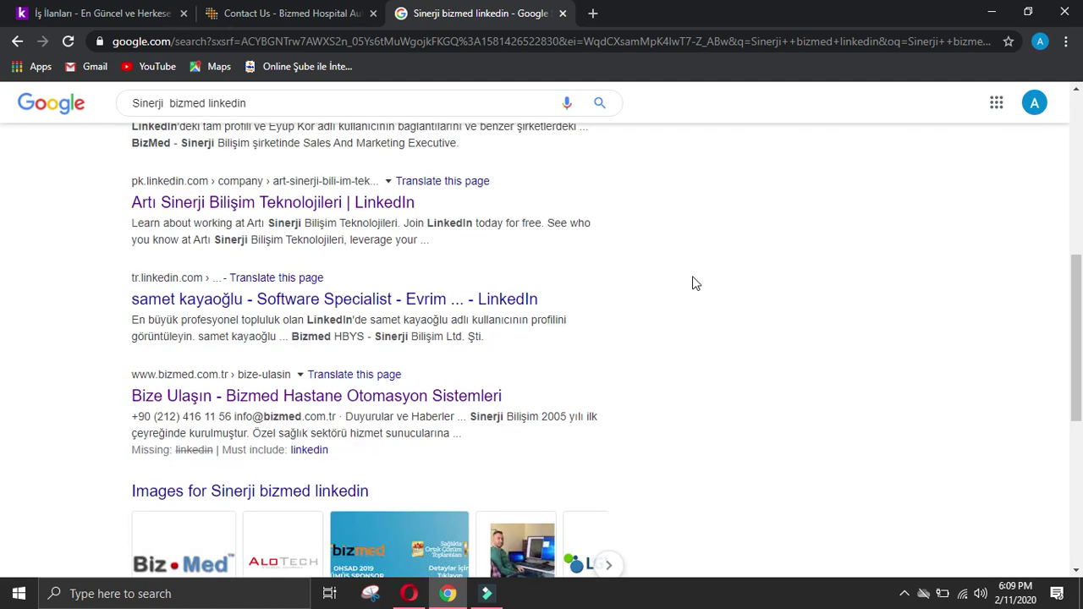
pyautogui.scroll(-4, 732, 284)
pyautogui.scroll(10, 753, 271)
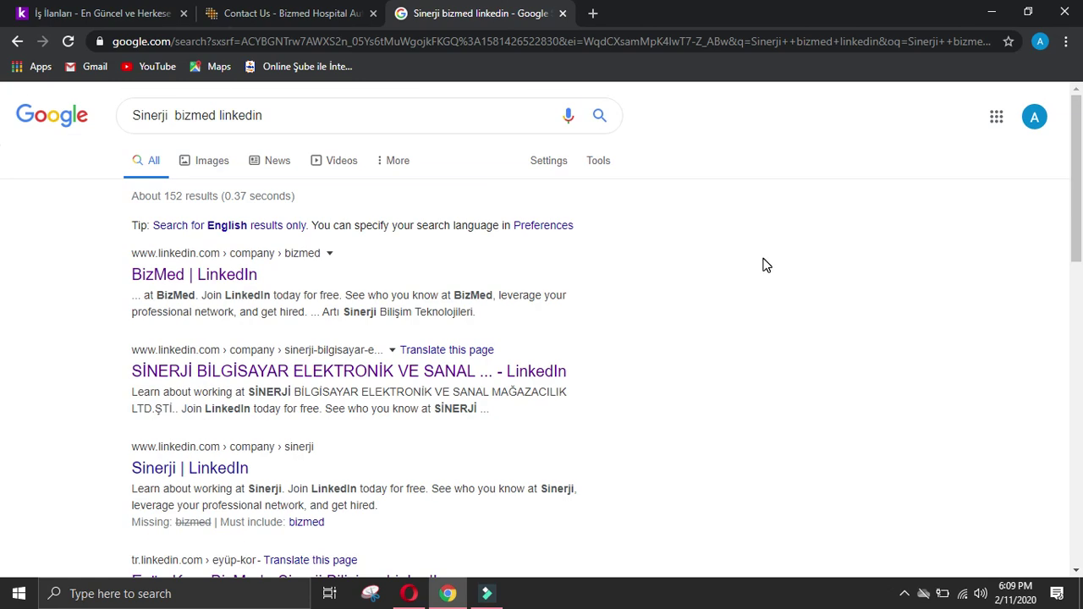
pyautogui.click(17, 42)
pyautogui.click(17, 42)
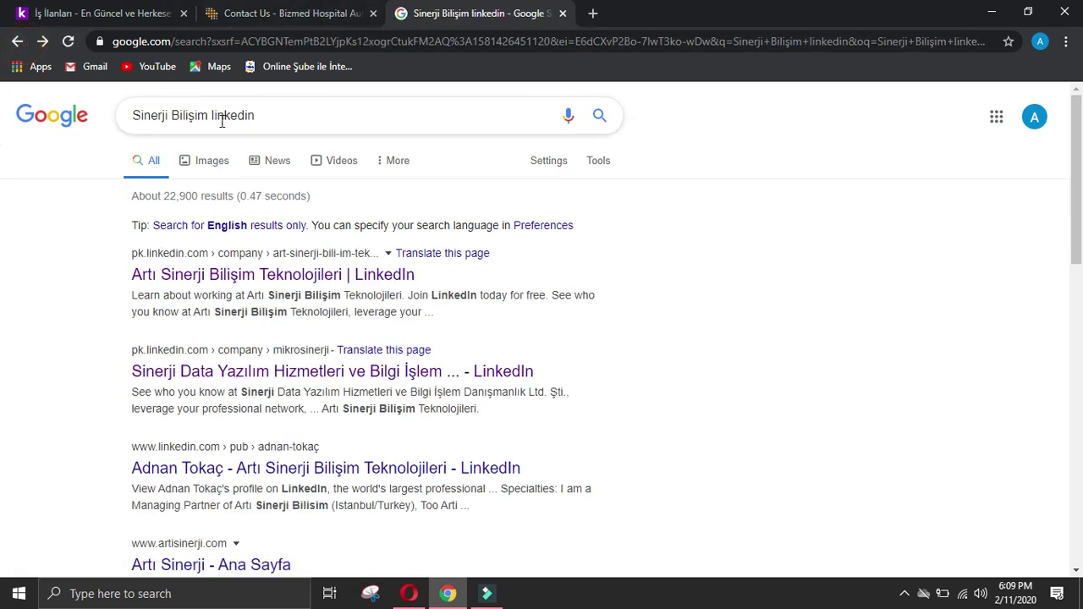
# Step: Close the Contact Us and Google tabs, open the DEVA Holding listing, and return to the form
pyautogui.click(373, 13)
pyautogui.click(373, 13)
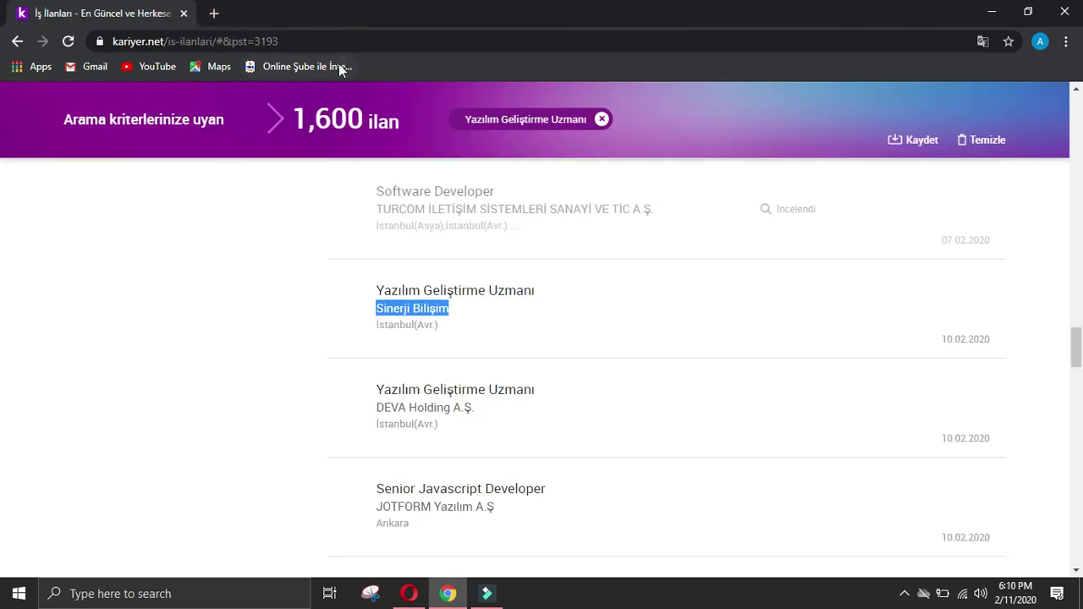
pyautogui.click(429, 375)
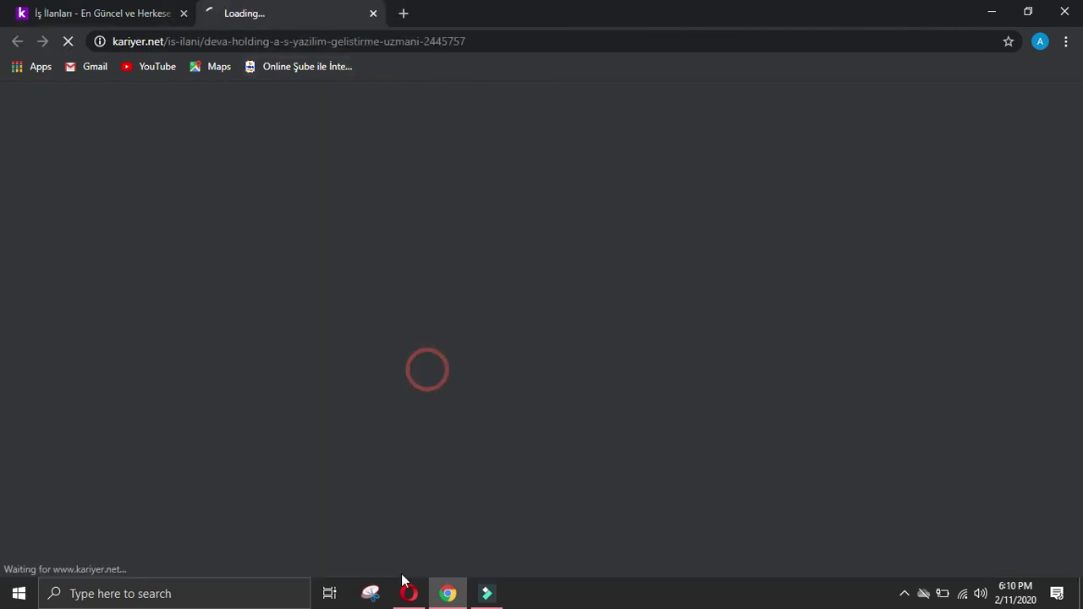
pyautogui.click(409, 593)
pyautogui.scroll(-3, 415, 441)
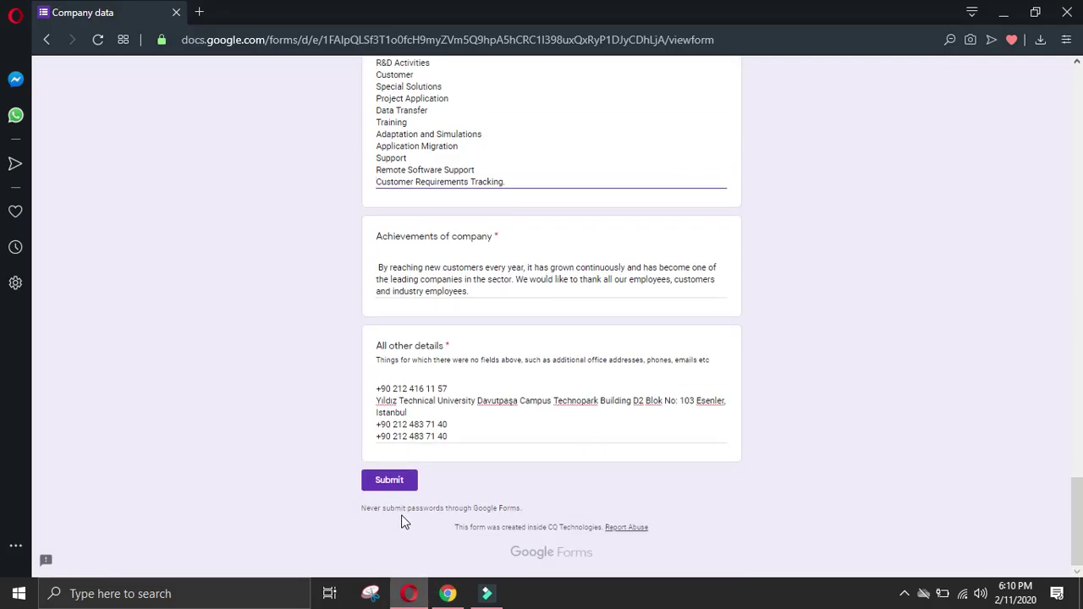
# Step: After a Submit attempt flags missing answers, enter 'Sinerji bilisim' as the Company name
pyautogui.click(408, 482)
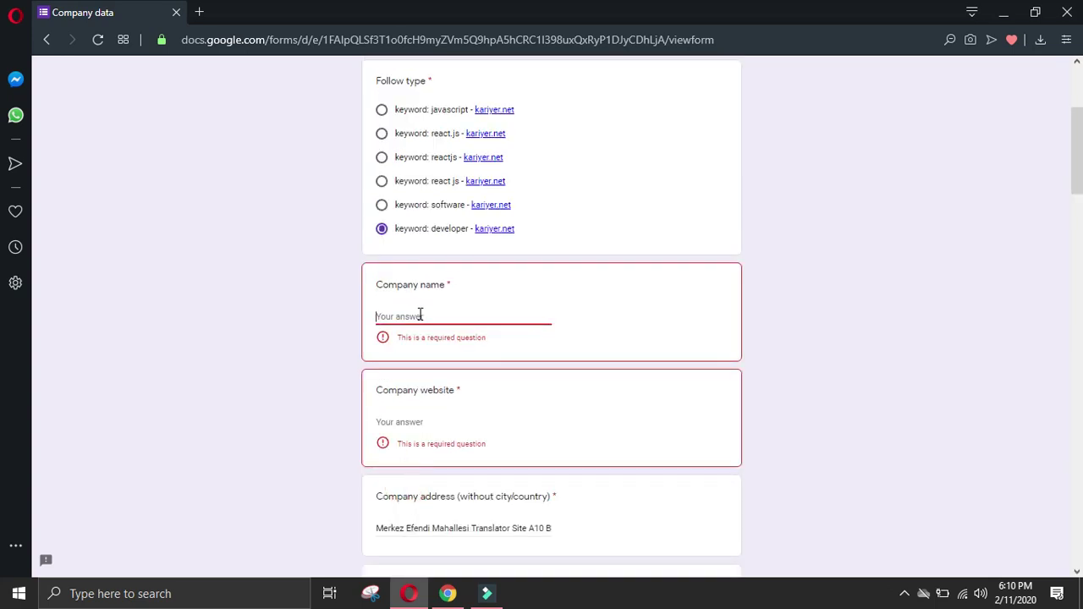
pyautogui.write('Sinerji bilisi,')
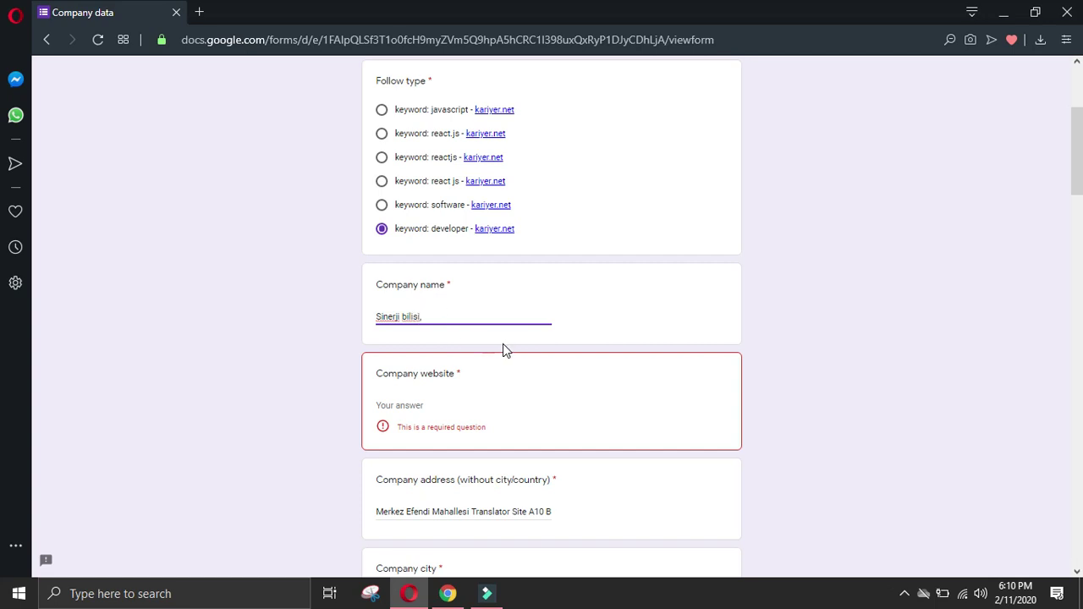
pyautogui.press('BackSpace')
pyautogui.write('m')
pyautogui.click(448, 594)
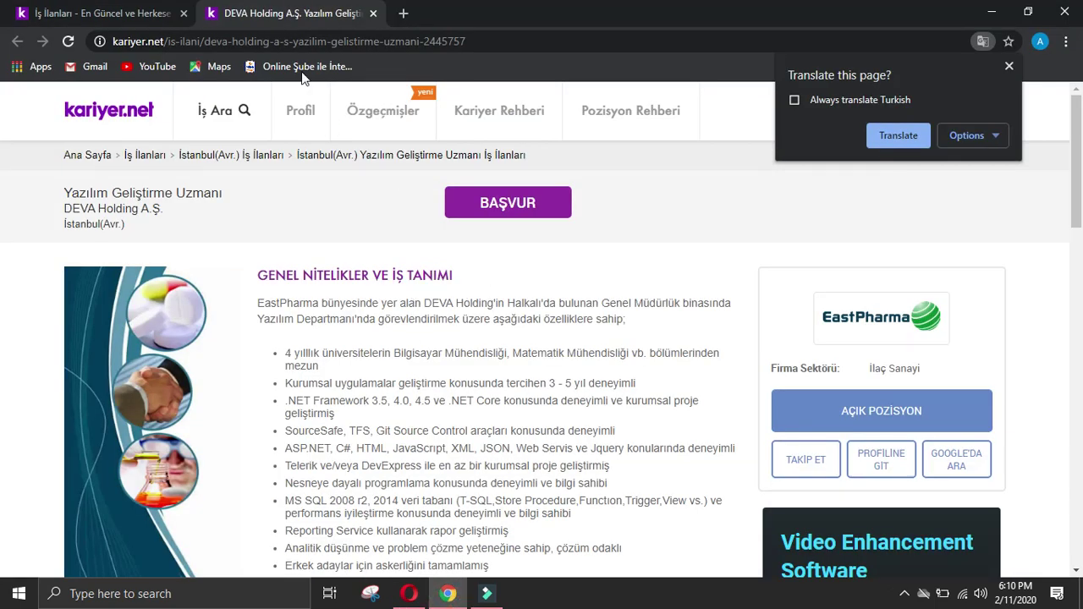
pyautogui.click(898, 136)
pyautogui.click(77, 13)
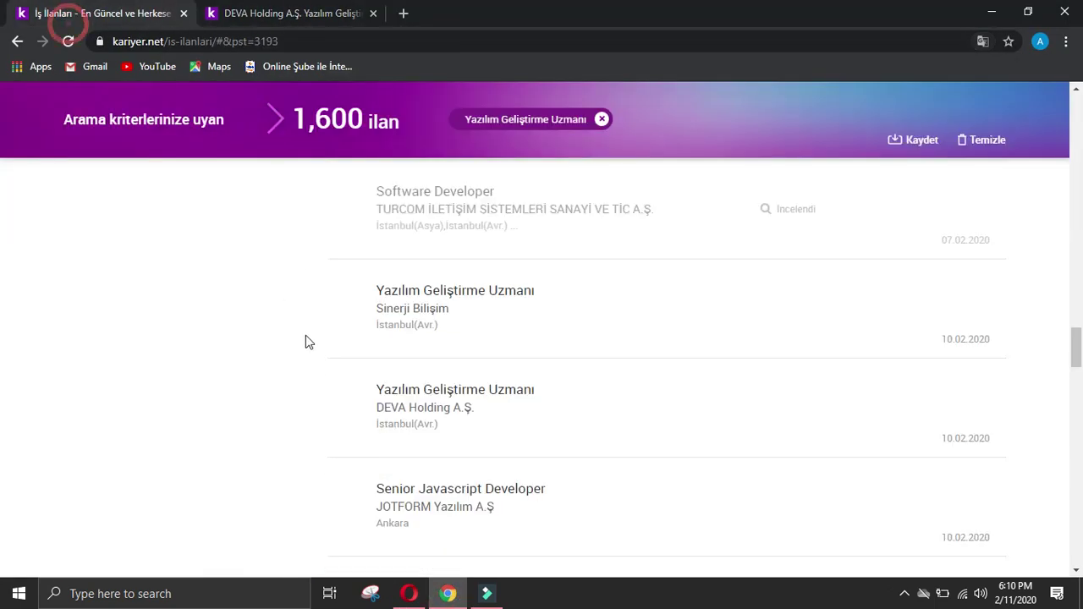
pyautogui.click(402, 269)
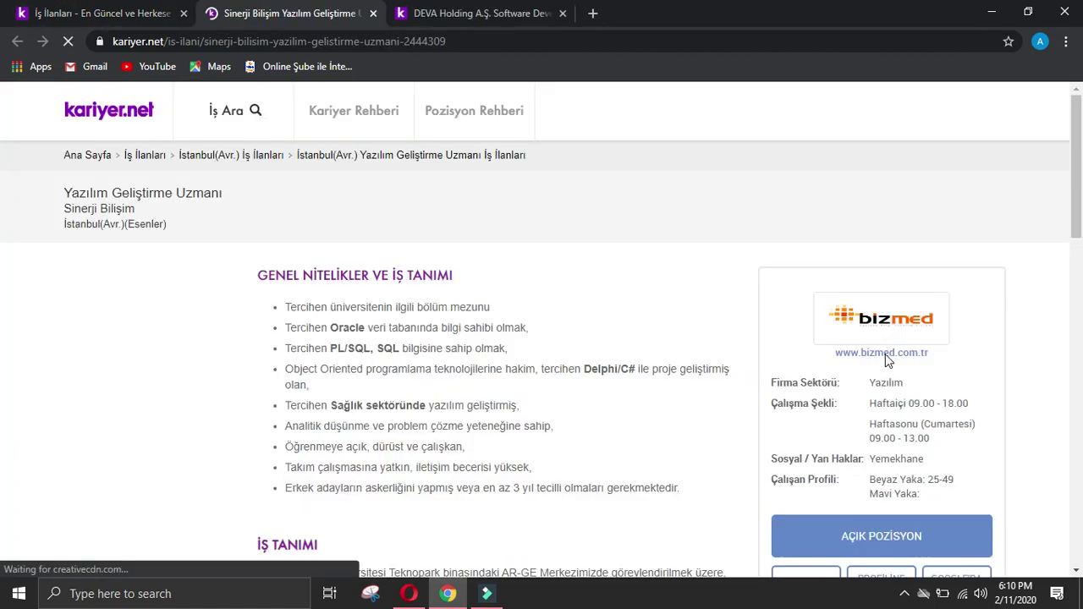
pyautogui.rightClick(885, 355)
pyautogui.click(898, 448)
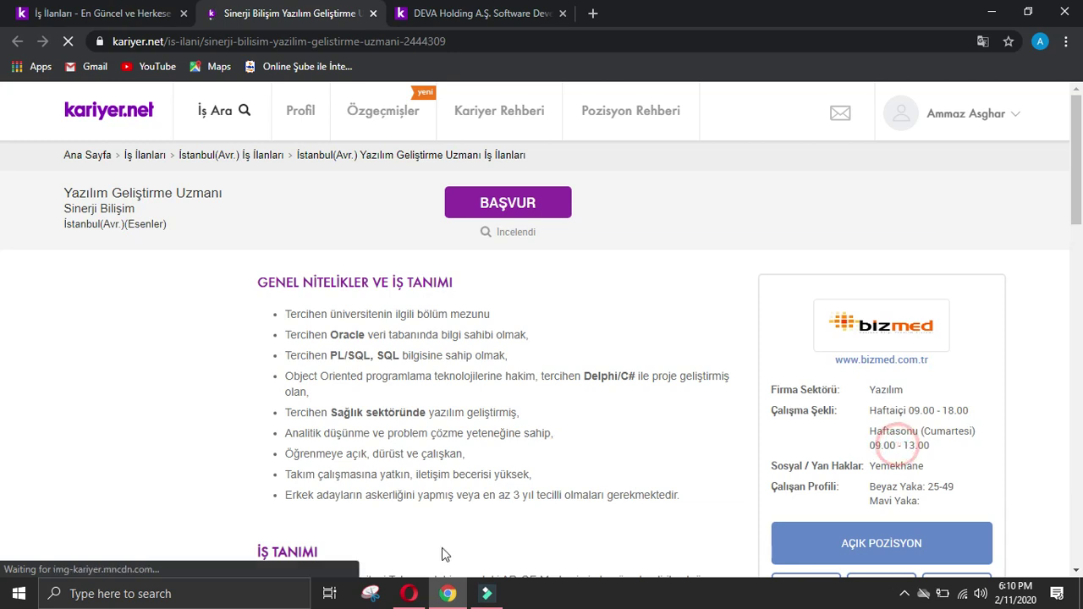
pyautogui.click(409, 593)
pyautogui.click(455, 417)
pyautogui.hotkey('ctrl', 'v')
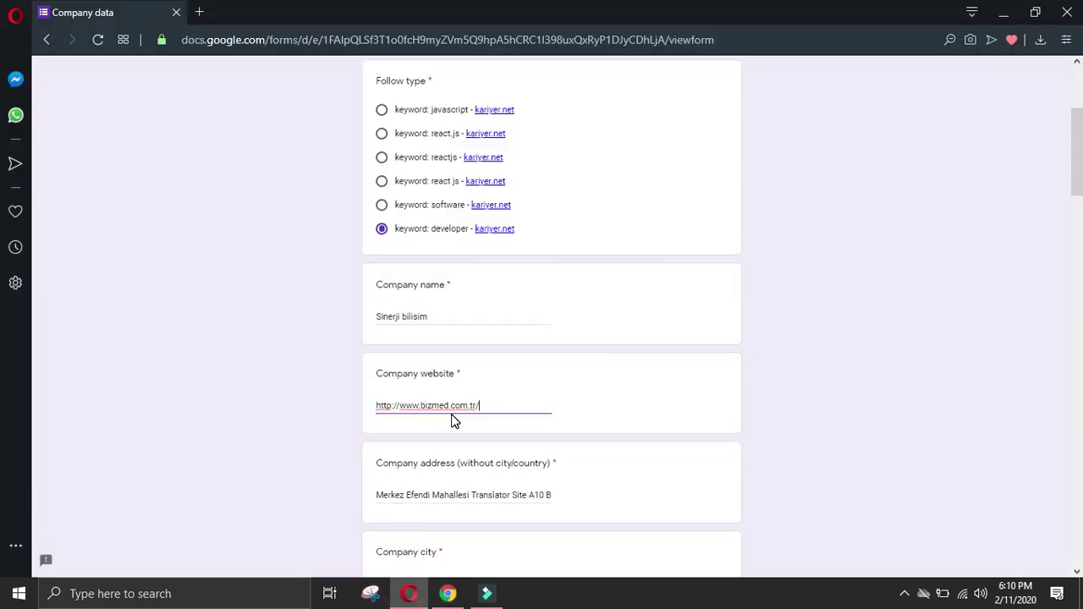
pyautogui.scroll(-4, 454, 418)
# Step: Put '-' in the empty Name, Designation and phone of manager answers
pyautogui.scroll(-4, 430, 360)
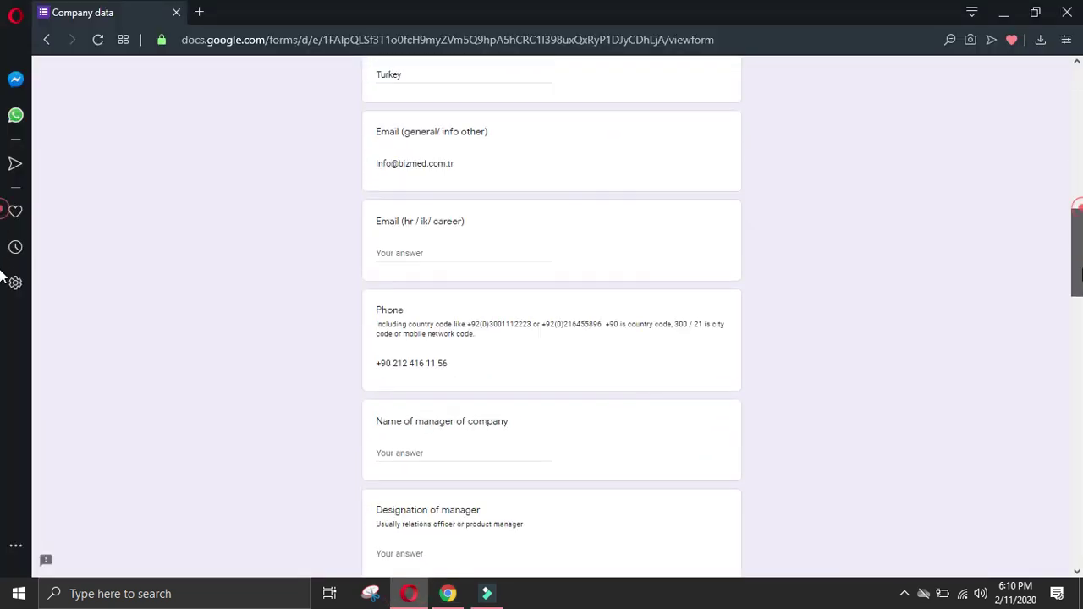
pyautogui.click(409, 373)
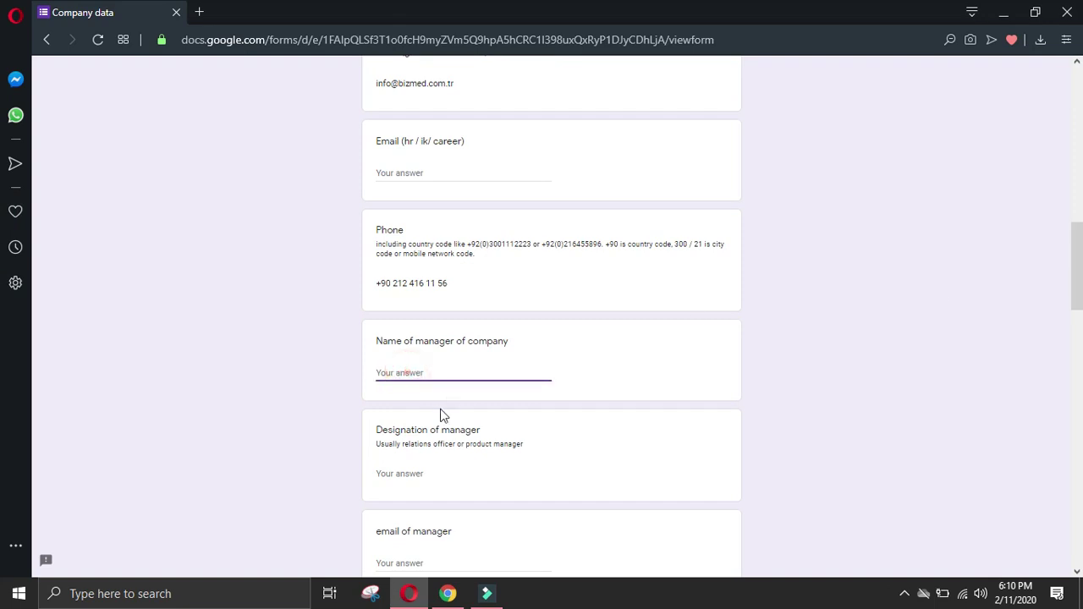
pyautogui.click(431, 471)
pyautogui.scroll(-4, 435, 467)
pyautogui.write('-')
pyautogui.click(430, 505)
pyautogui.write('-')
pyautogui.scroll(-2, 432, 508)
# Step: Put '-' in the Name and Designation of owner/CEO and the remaining empty answers
pyautogui.click(429, 440)
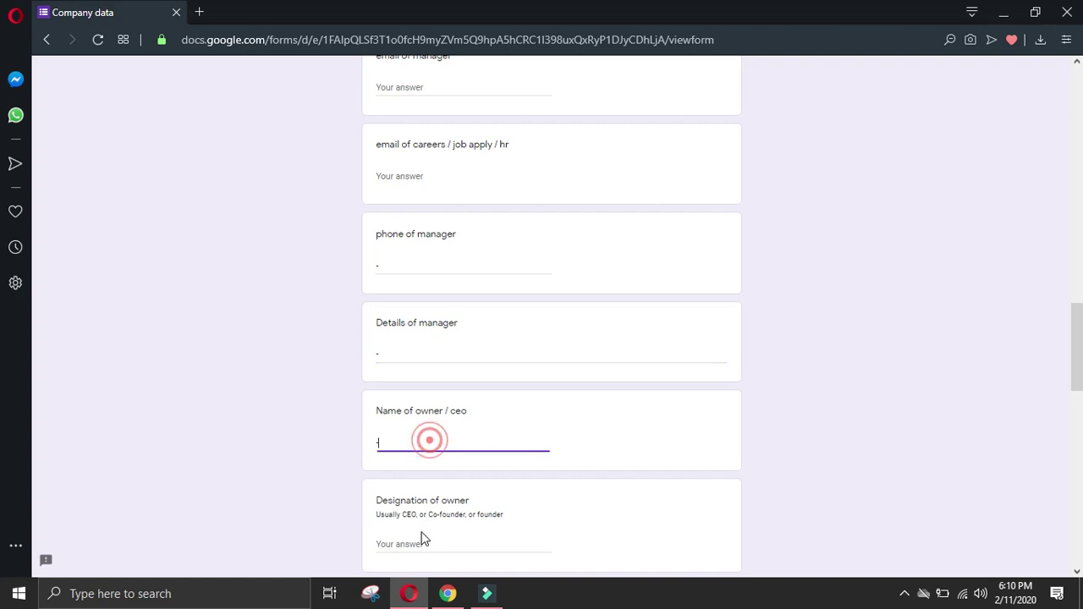
pyautogui.write('-')
pyautogui.click(423, 543)
pyautogui.scroll(-4, 447, 533)
pyautogui.write('-')
pyautogui.click(428, 404)
pyautogui.write('-')
pyautogui.click(423, 493)
pyautogui.write('-')
# Step: Submit the Sinerji bilisim Company data response, then minimize the browser windows
pyautogui.scroll(-6, 431, 495)
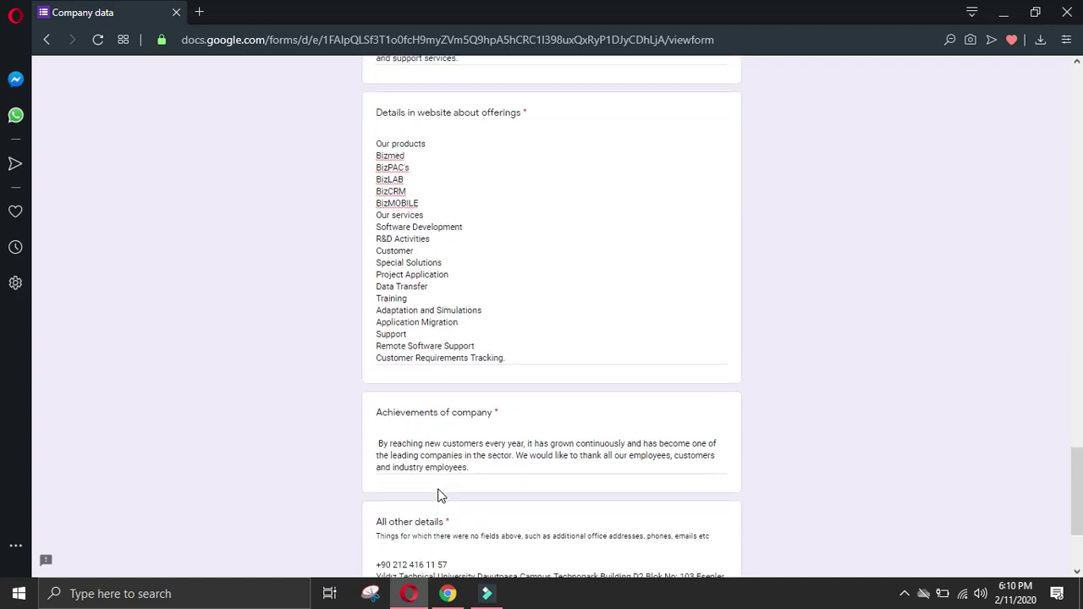
pyautogui.scroll(-3, 439, 495)
pyautogui.click(404, 481)
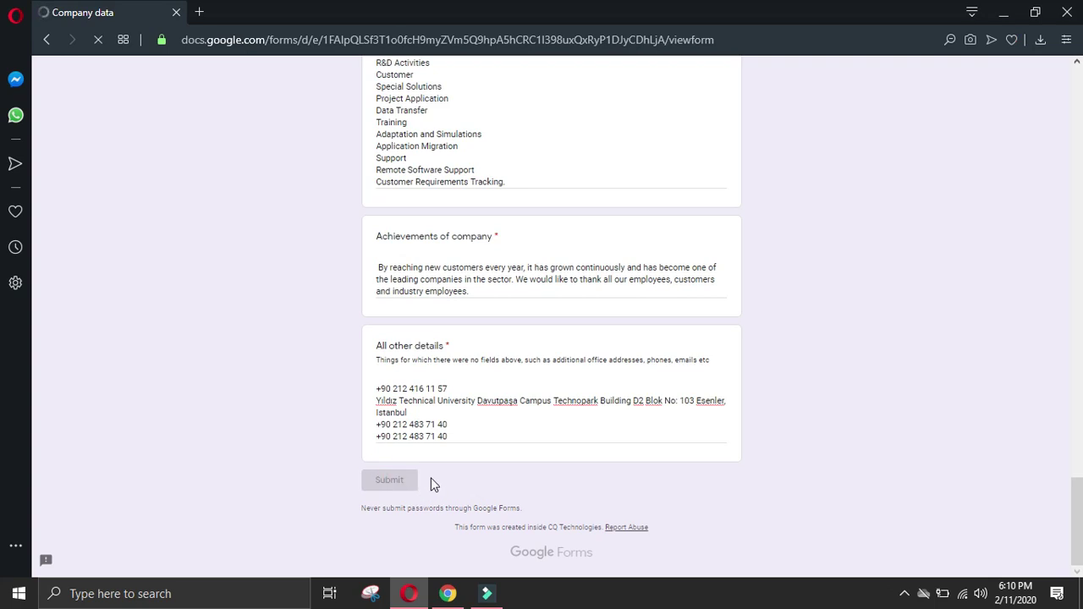
pyautogui.click(448, 593)
pyautogui.click(1016, 14)
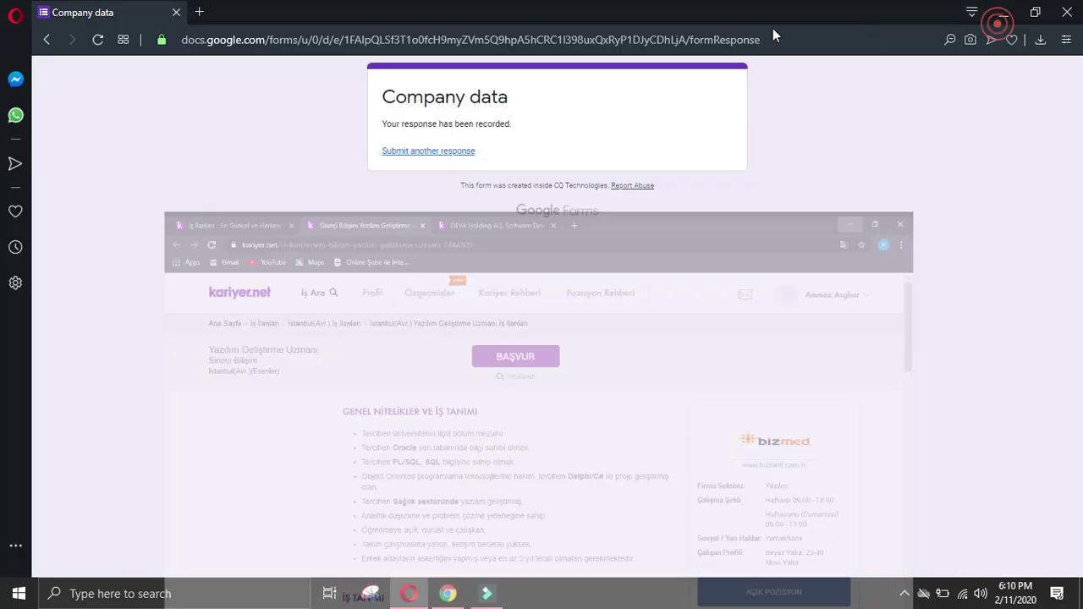
# Step: Minimize the browser and Filmora9, then reopen the screen recorder from the hidden tray icons
pyautogui.click(996, 12)
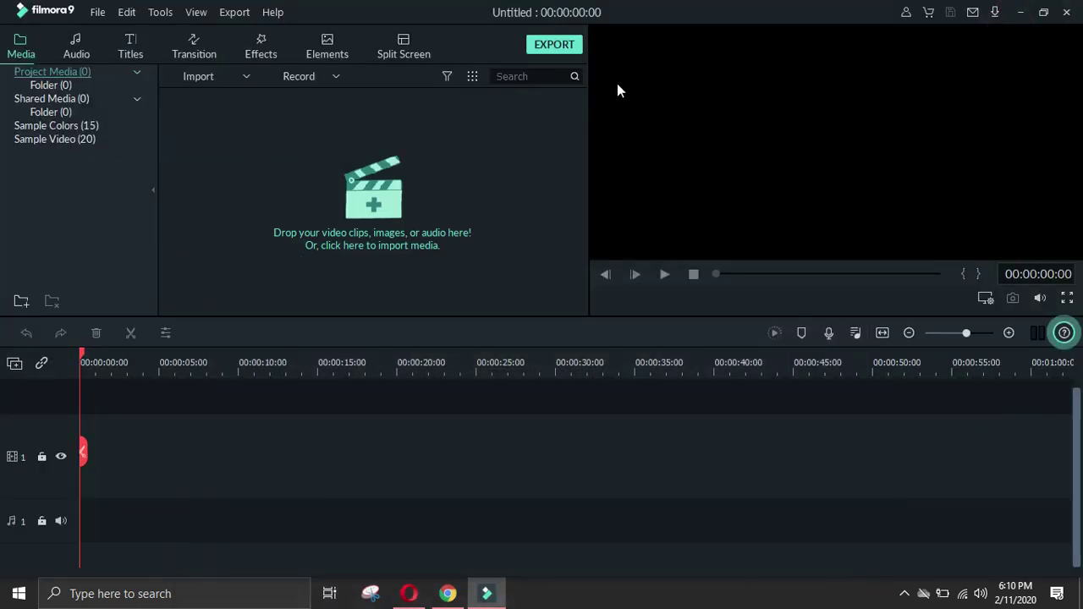
pyautogui.click(1017, 14)
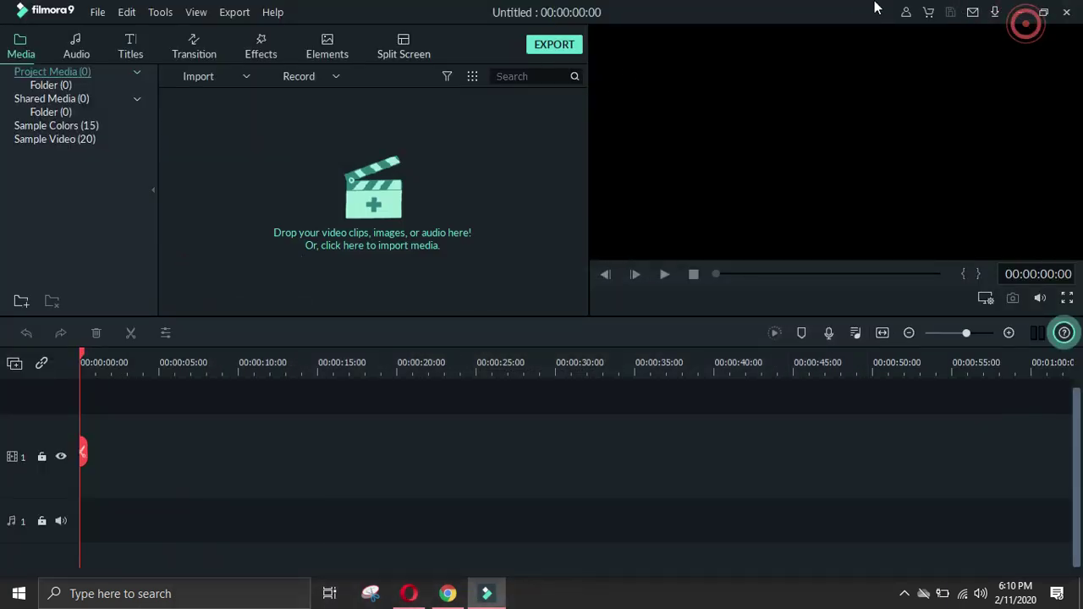
pyautogui.click(1024, 13)
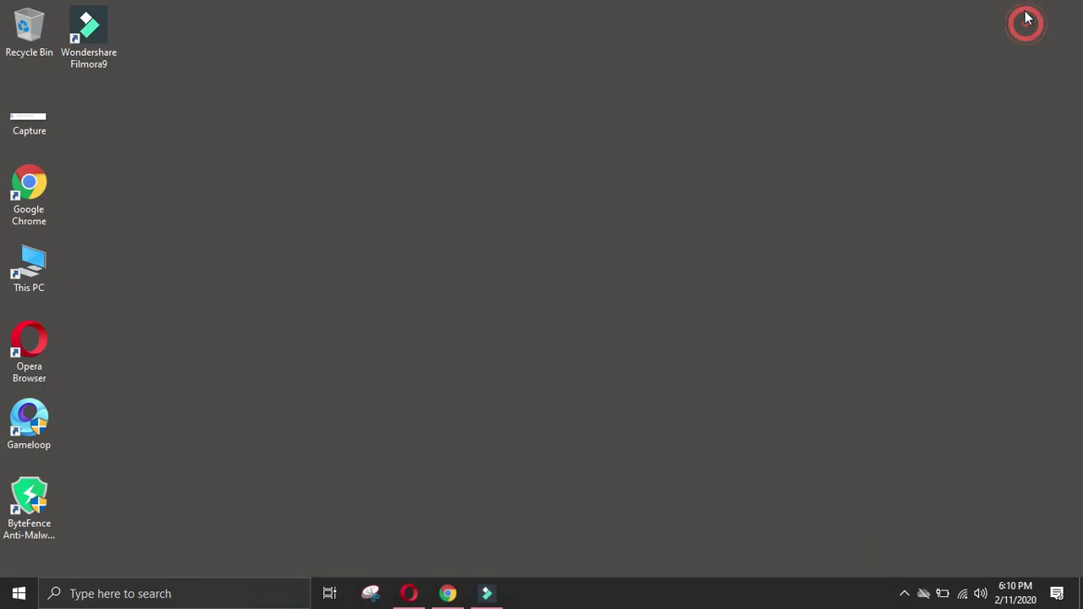
pyautogui.click(904, 593)
pyautogui.rightClick(937, 559)
pyautogui.click(942, 569)
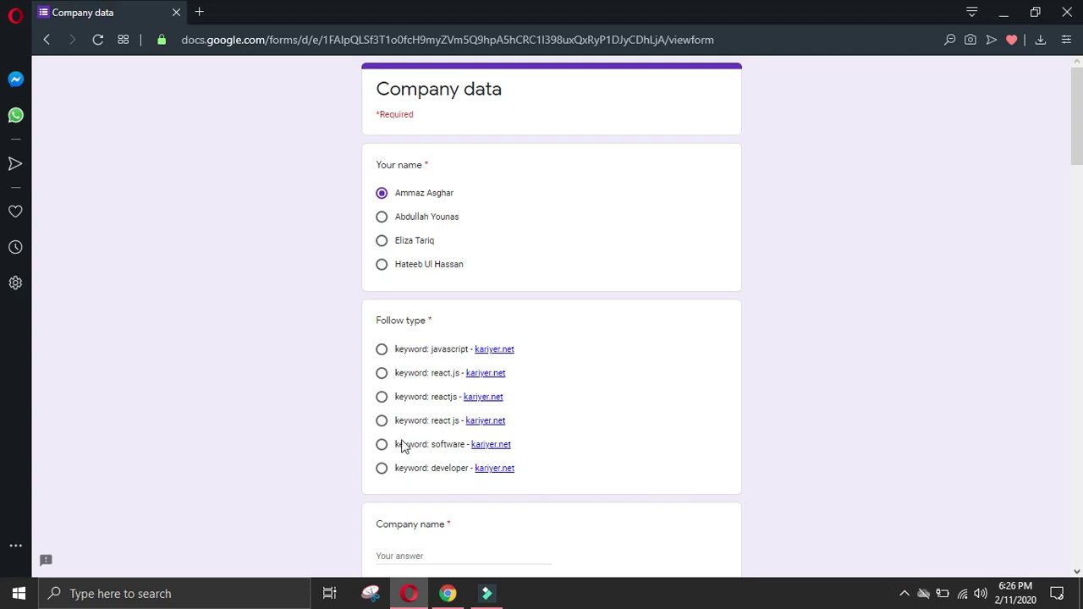
# Step: Choose 'keyword: developer' as follow type and paste DEVA's head-office address into Company address
pyautogui.click(381, 469)
pyautogui.scroll(-2, 431, 457)
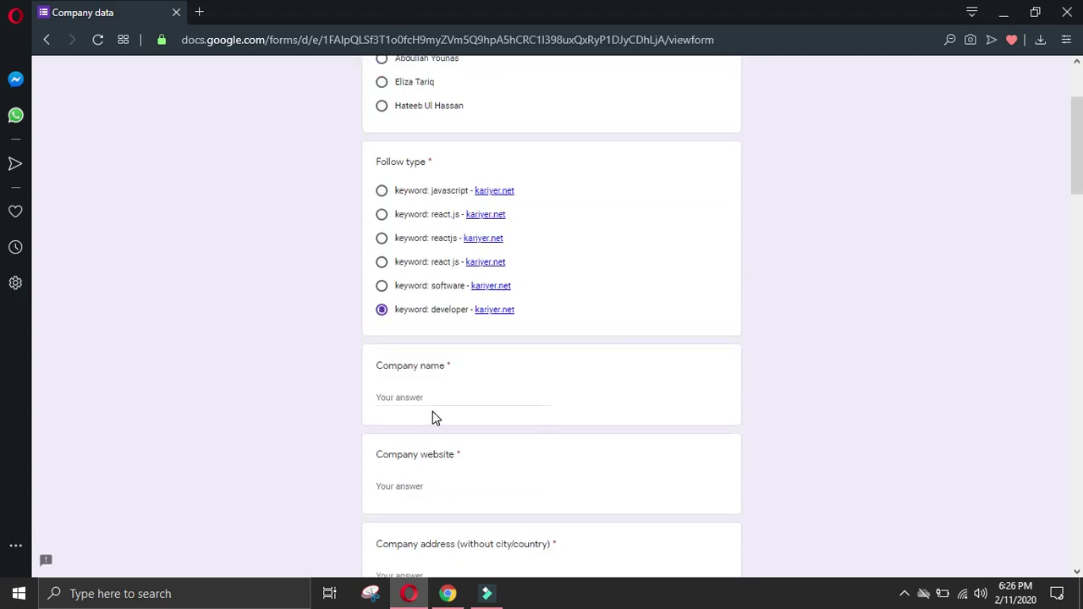
pyautogui.click(429, 484)
pyautogui.scroll(-2, 457, 563)
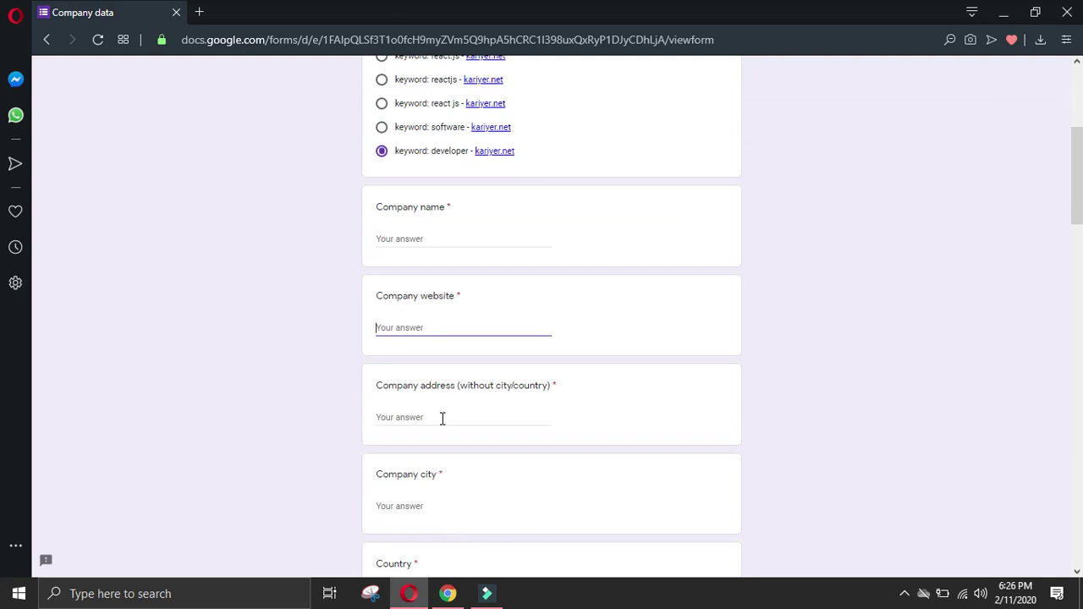
pyautogui.click(447, 428)
pyautogui.hotkey('ctrl', 'v')
# Step: Enter Istanbul as Company city and Turkey as Country
pyautogui.click(444, 513)
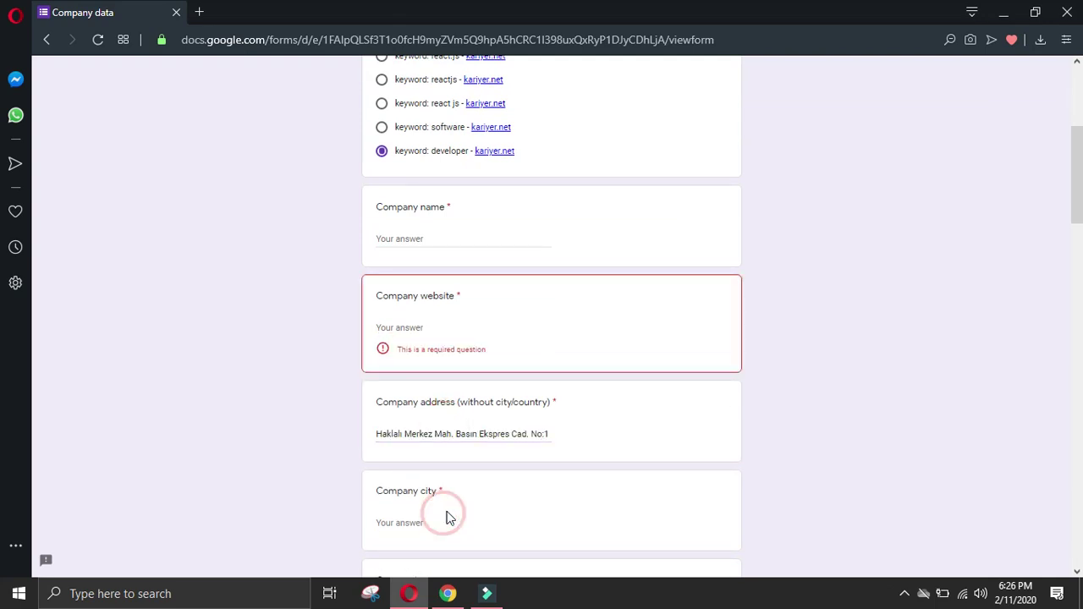
pyautogui.click(457, 518)
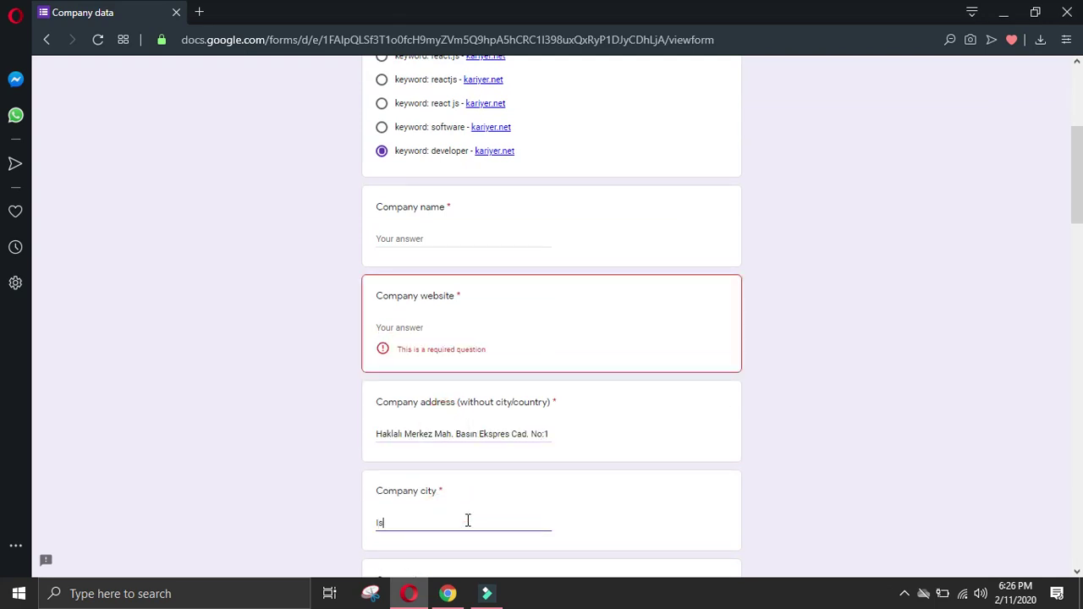
pyautogui.scroll(-2, 468, 519)
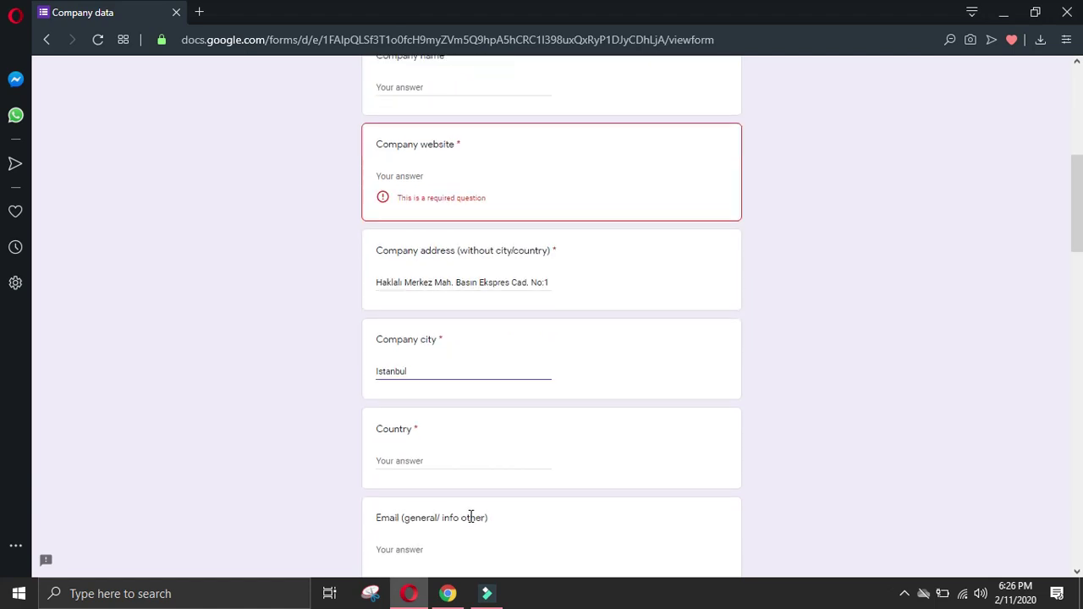
pyautogui.click(410, 452)
pyautogui.write('Turkey')
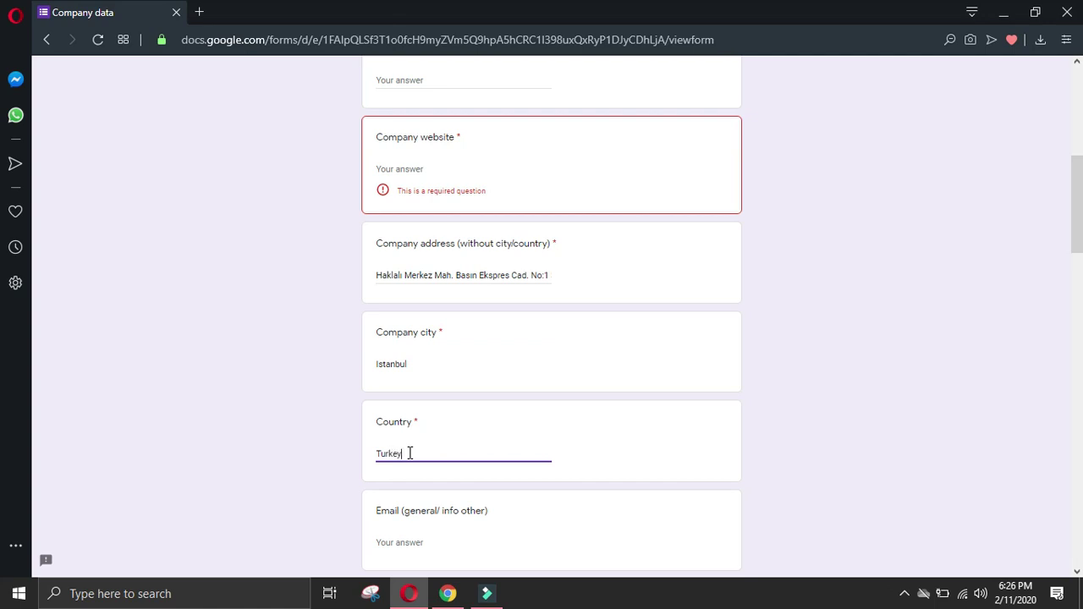
pyautogui.click(448, 593)
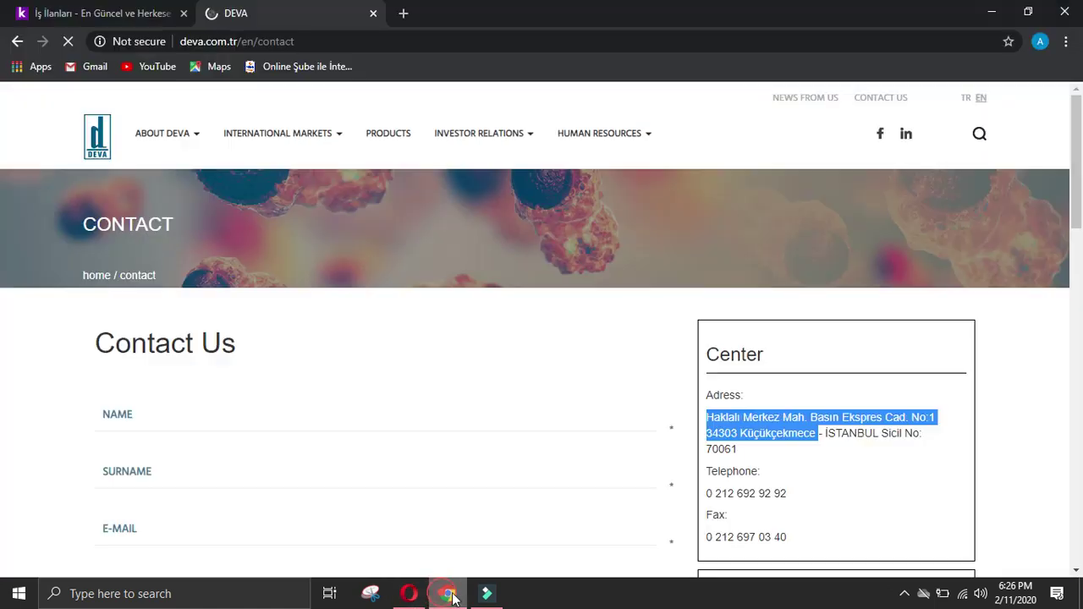
# Step: Copy DEVA's head-office telephone number from the contact page into the Phone answer
pyautogui.click(380, 373)
pyautogui.scroll(-2, 883, 475)
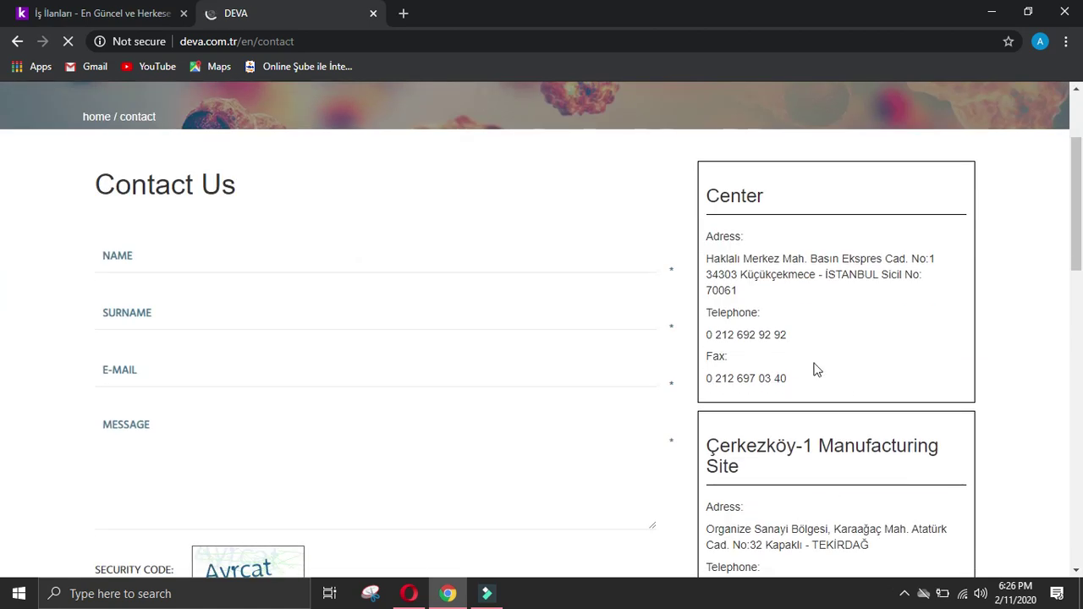
pyautogui.moveTo(796, 340); pyautogui.dragTo(708, 341)
pyautogui.hotkey('ctrl', 'c')
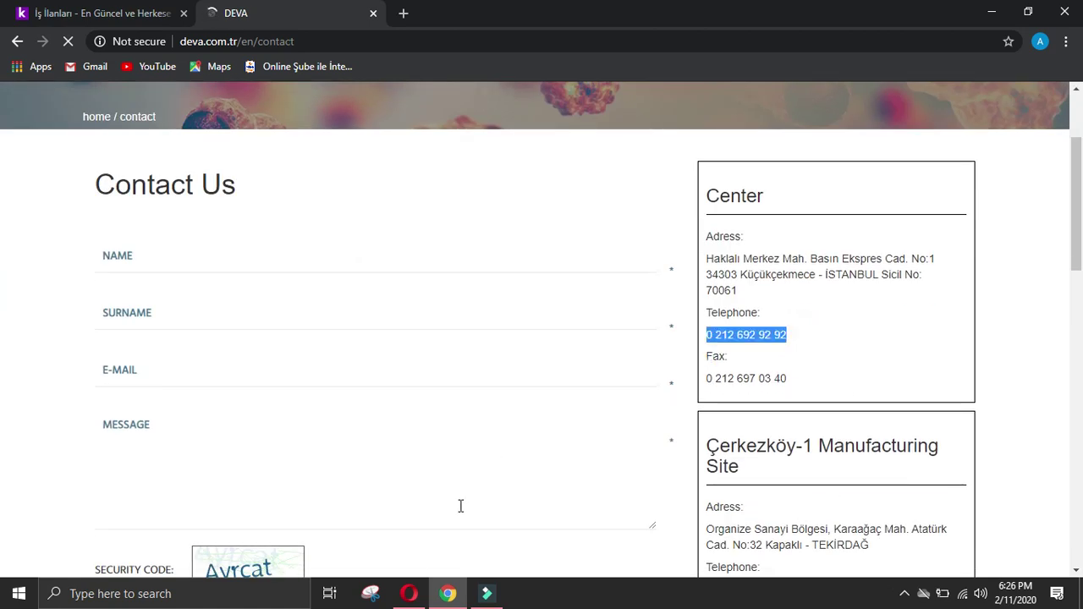
pyautogui.click(409, 593)
pyautogui.scroll(-2, 416, 463)
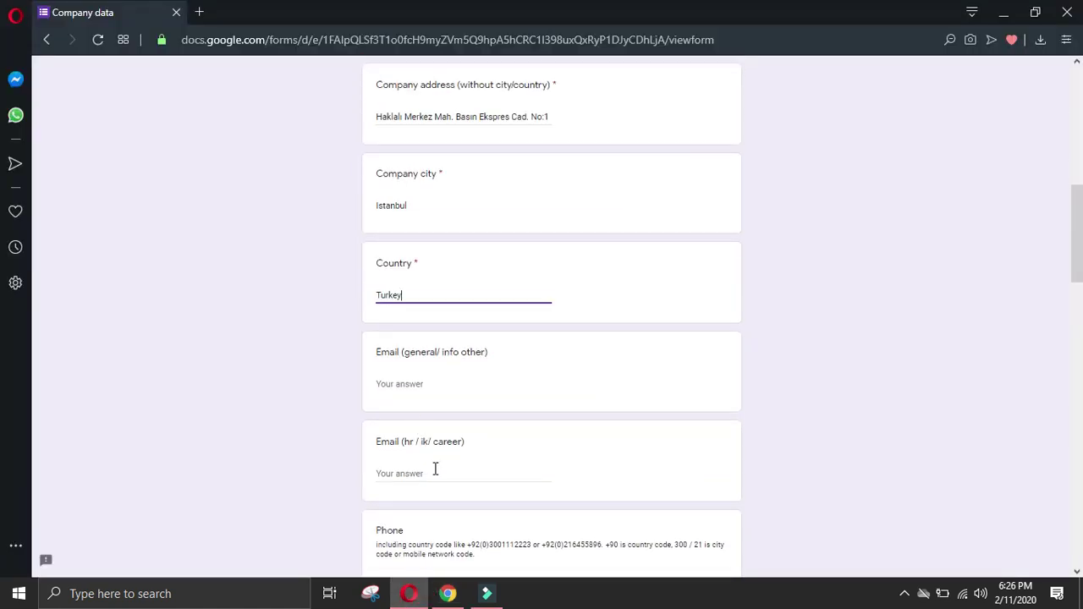
pyautogui.scroll(-2, 435, 469)
pyautogui.click(418, 424)
pyautogui.hotkey('ctrl', 'v')
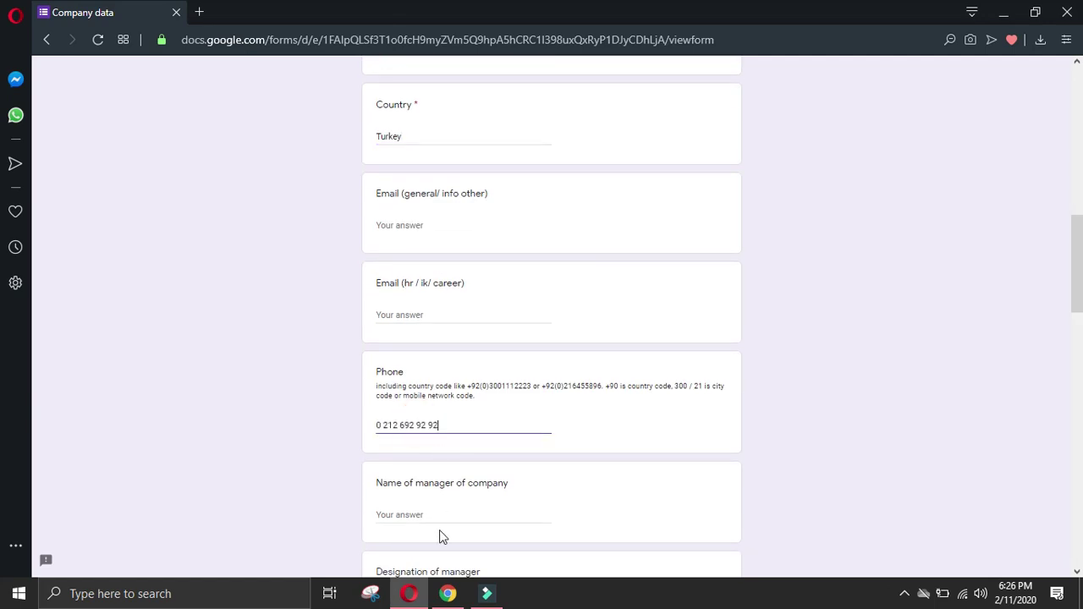
# Step: Paste DEVA's head-office fax number into the All other details answer
pyautogui.click(448, 593)
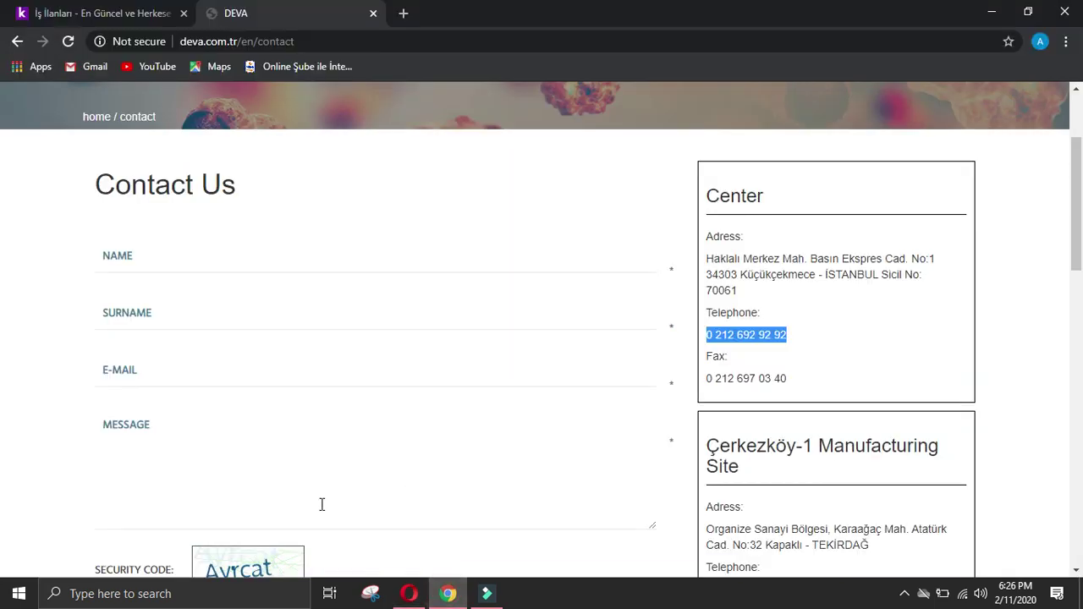
pyautogui.click(417, 470)
pyautogui.moveTo(796, 379); pyautogui.dragTo(708, 378)
pyautogui.hotkey('ctrl', 'c')
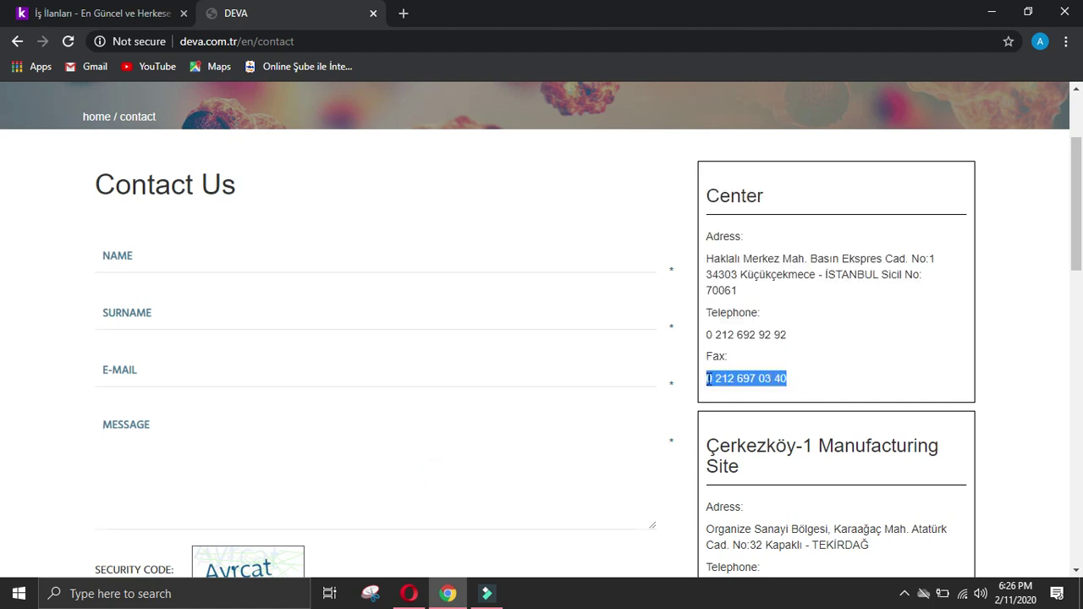
pyautogui.click(408, 593)
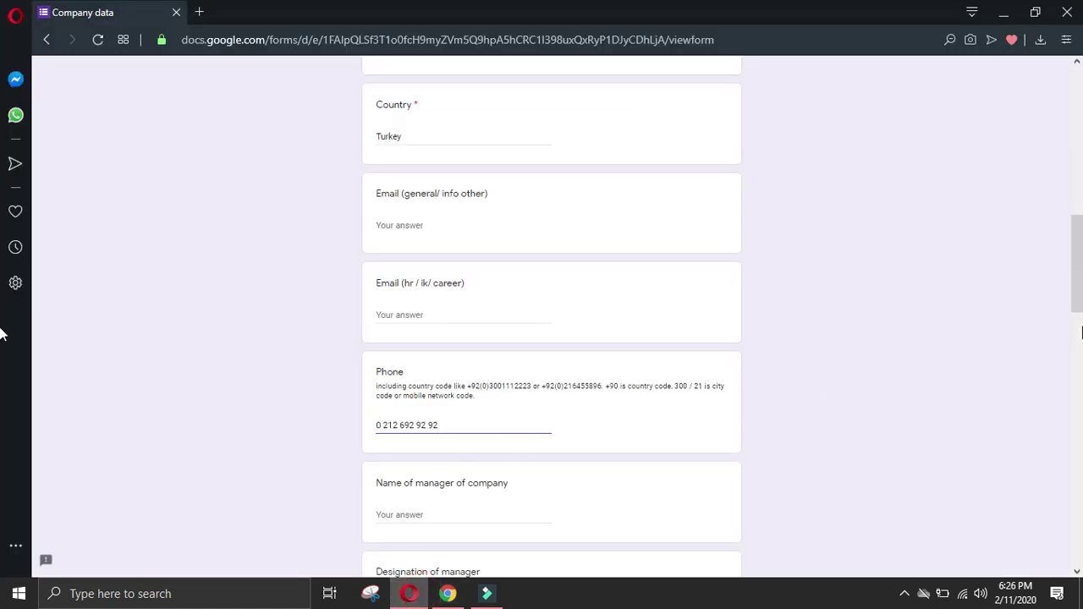
pyautogui.scroll(-15, 591, 464)
pyautogui.click(552, 435)
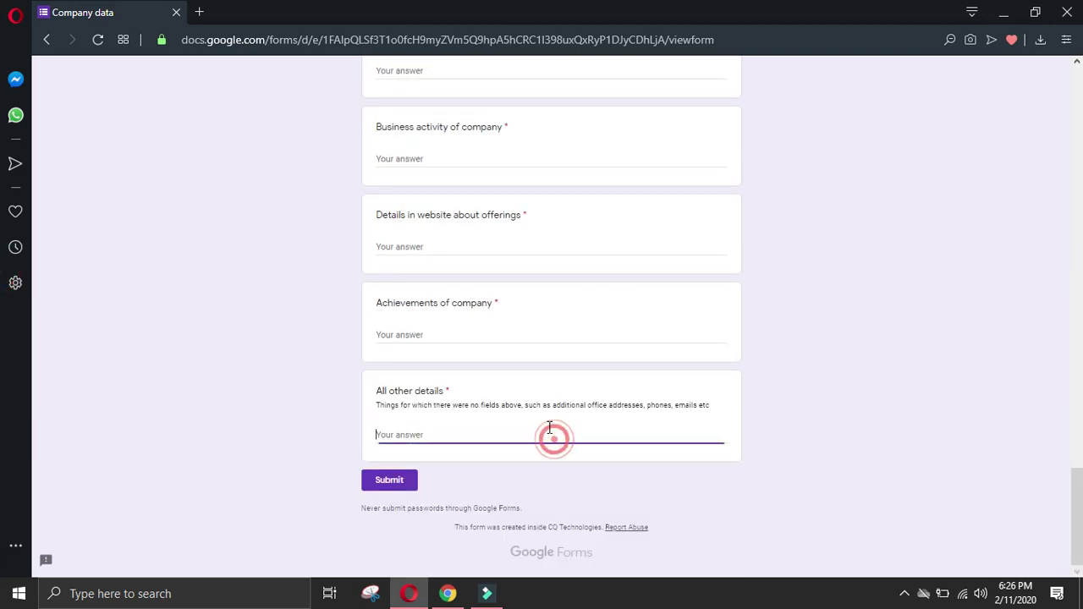
pyautogui.hotkey('ctrl', 'v')
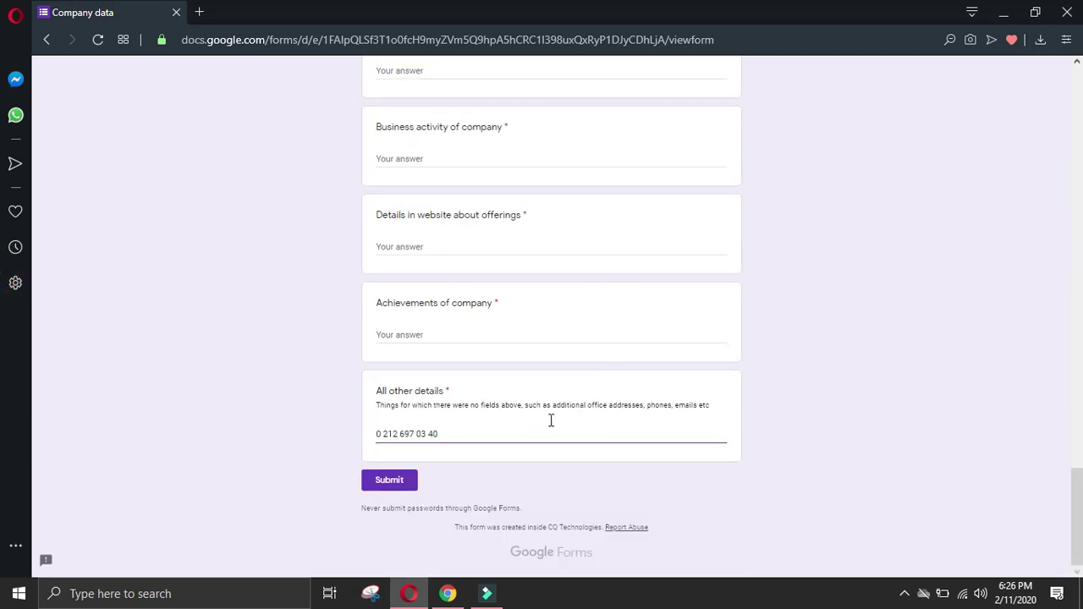
# Step: Copy the Çerkezköy-1 site address and start a new line in All other details
pyautogui.click(447, 593)
pyautogui.click(449, 423)
pyautogui.scroll(-2, 604, 407)
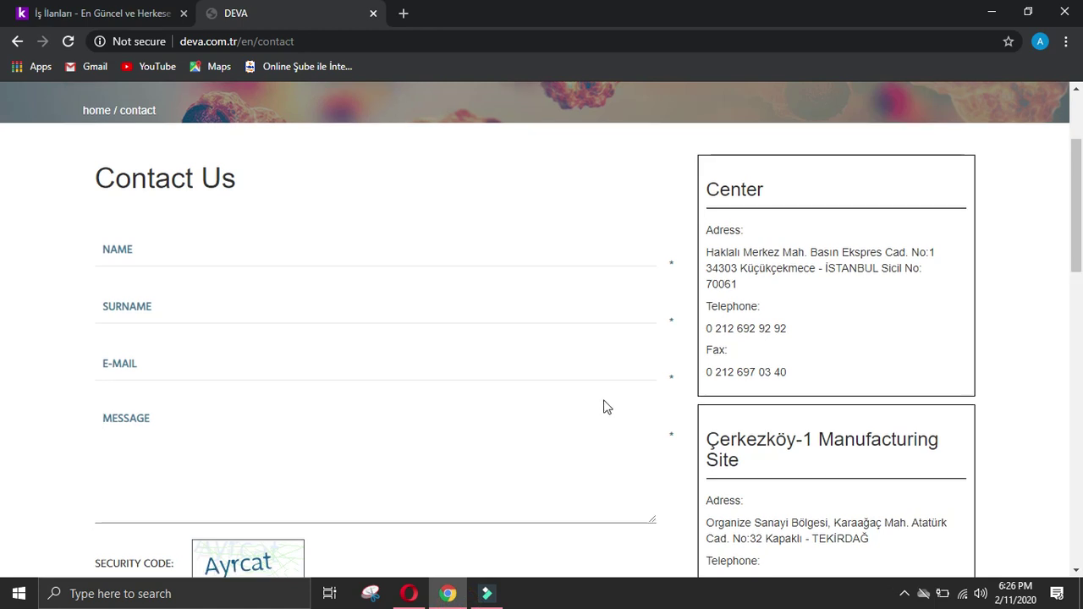
pyautogui.moveTo(709, 371); pyautogui.dragTo(895, 377)
pyautogui.hotkey('ctrl', 'c')
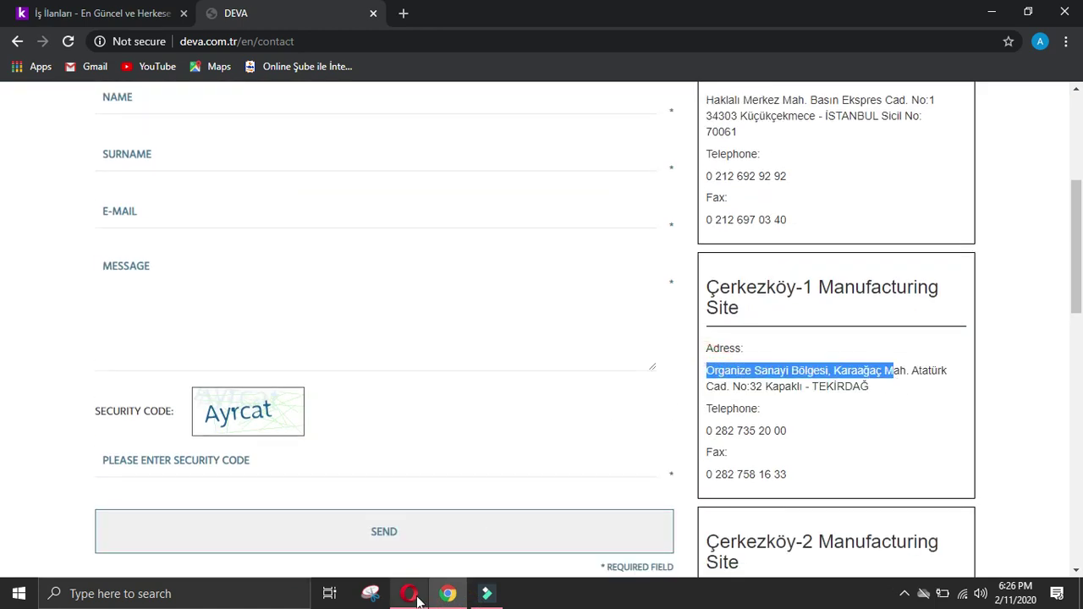
pyautogui.click(409, 593)
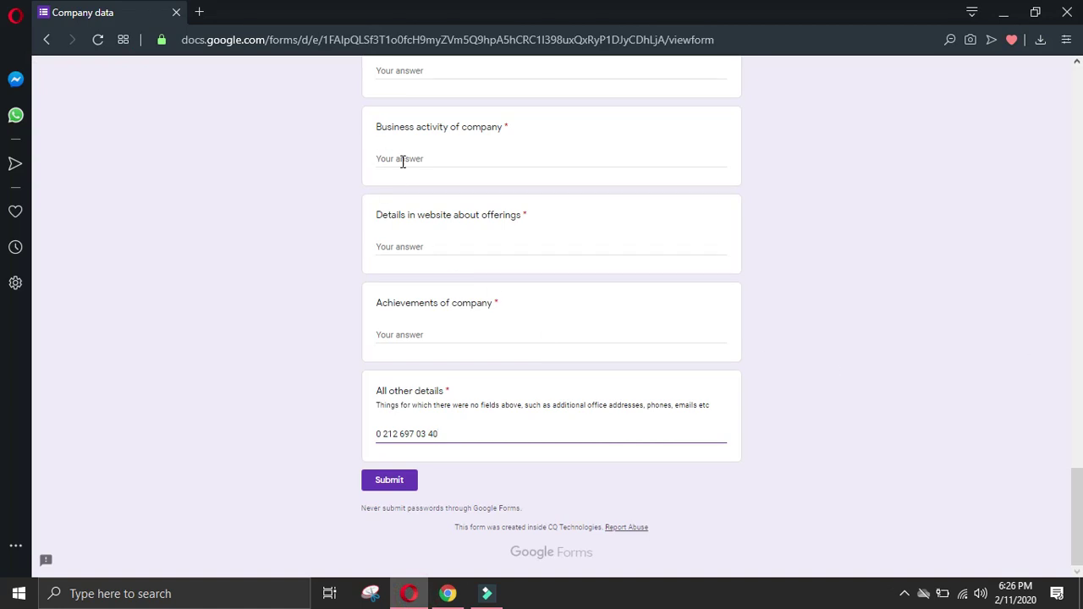
pyautogui.press('Return')
# Step: Add the full Çerkezköy-1 address through TEKİRDAĞ to All other details, replacing the partial line
pyautogui.hotkey('ctrl', 'v')
pyautogui.press('Return')
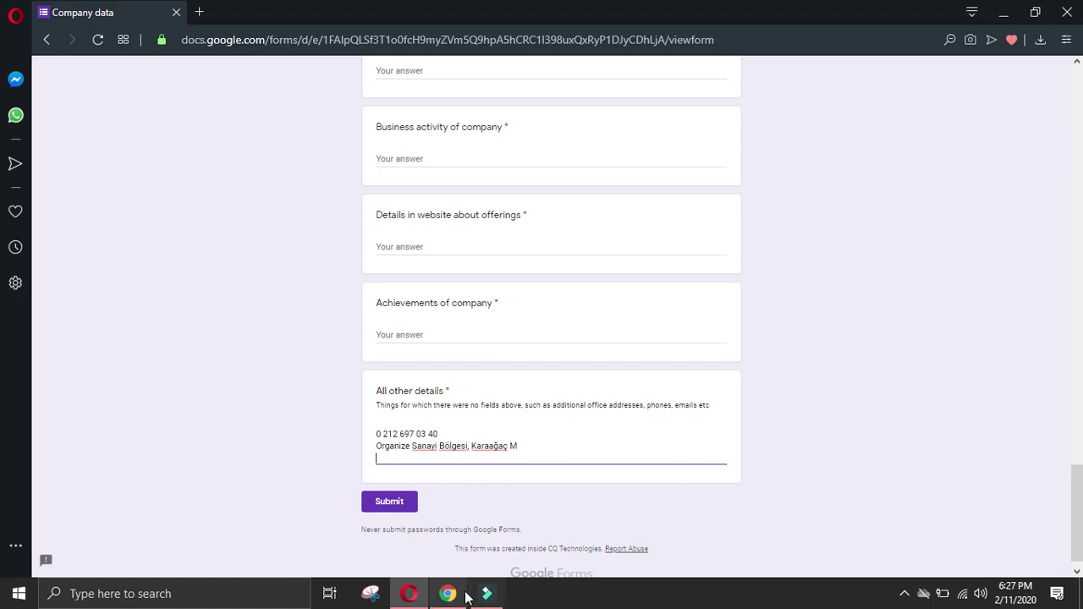
pyautogui.click(448, 593)
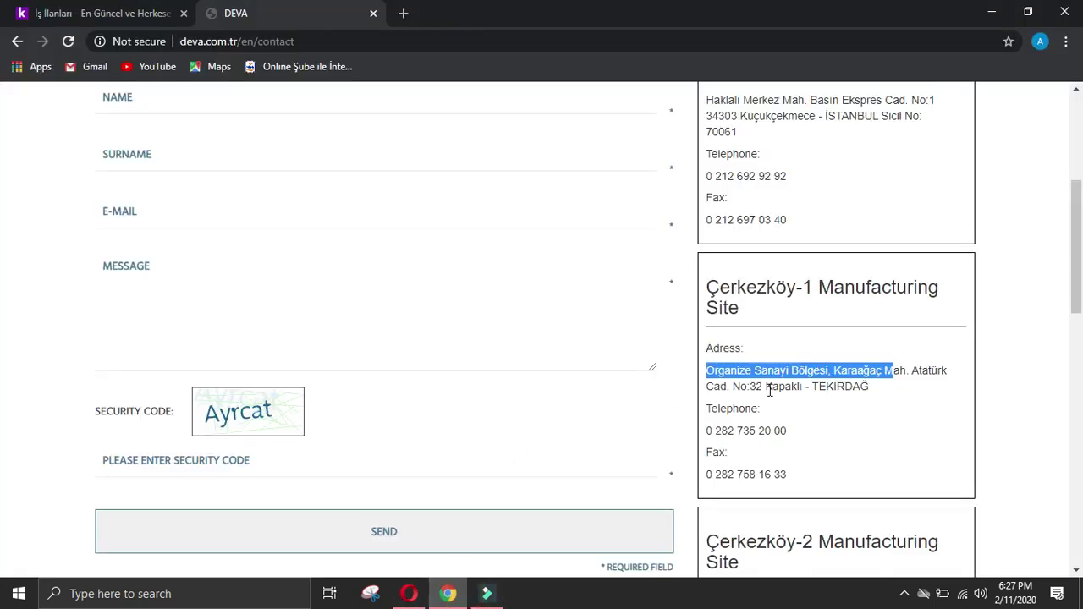
pyautogui.click(719, 380)
pyautogui.moveTo(707, 371); pyautogui.dragTo(891, 398)
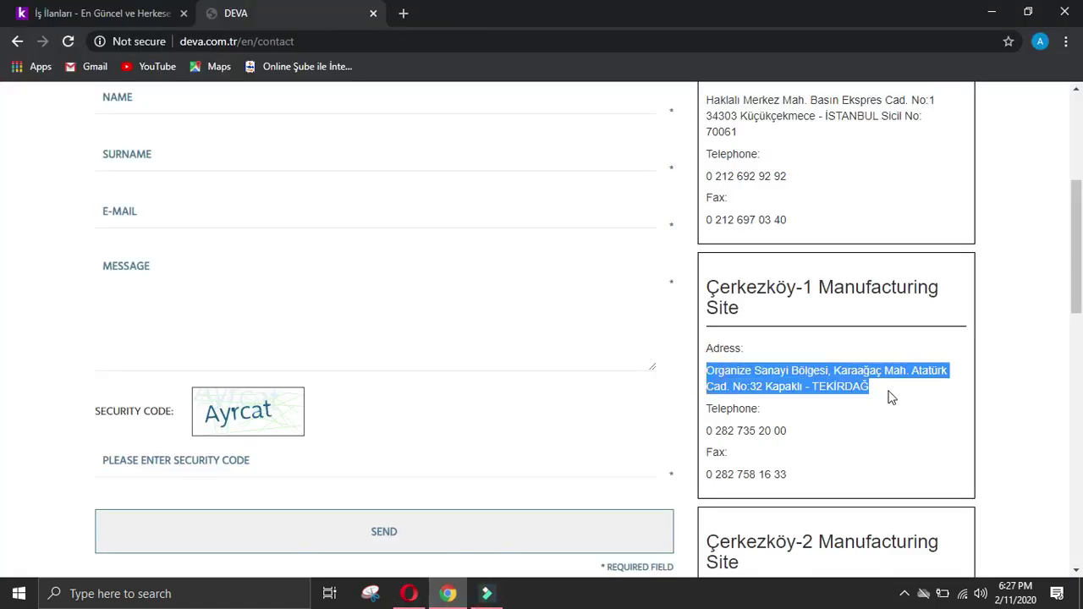
pyautogui.click(408, 593)
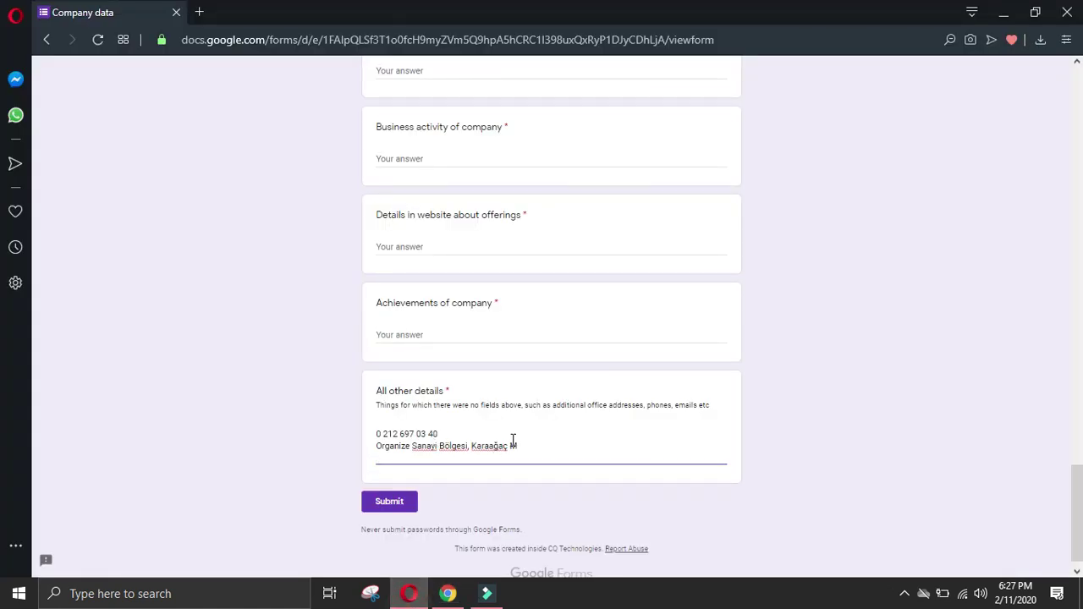
pyautogui.press('BackSpace')
pyautogui.moveTo(518, 445); pyautogui.dragTo(344, 452)
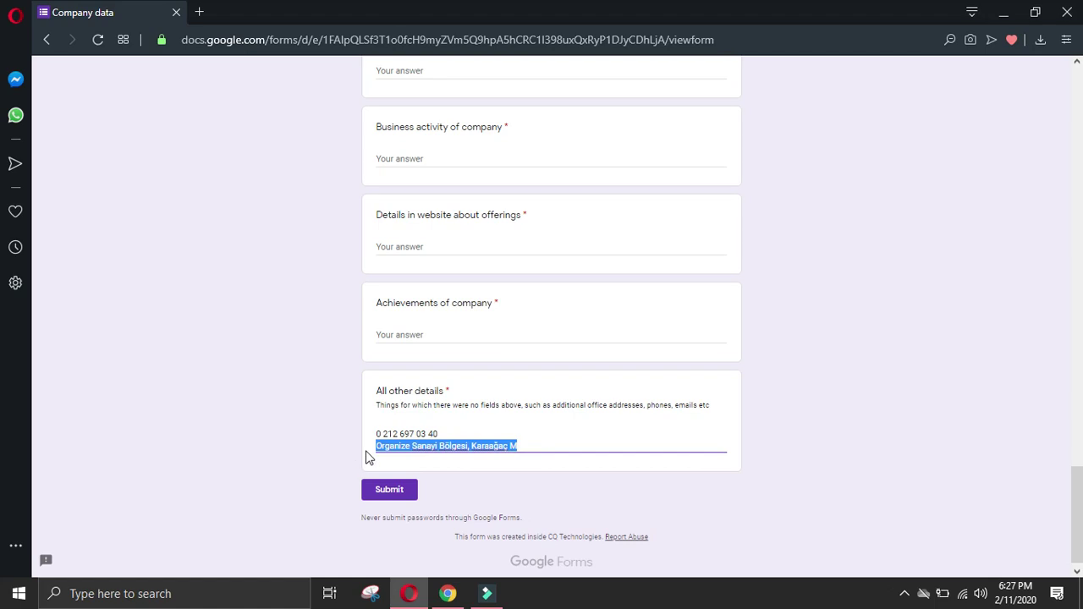
pyautogui.hotkey('ctrl', 'v')
# Step: Add the Çerkezköy-1 telephone and fax numbers on their own lines
pyautogui.click(448, 593)
pyautogui.click(553, 408)
pyautogui.moveTo(702, 435); pyautogui.dragTo(754, 438)
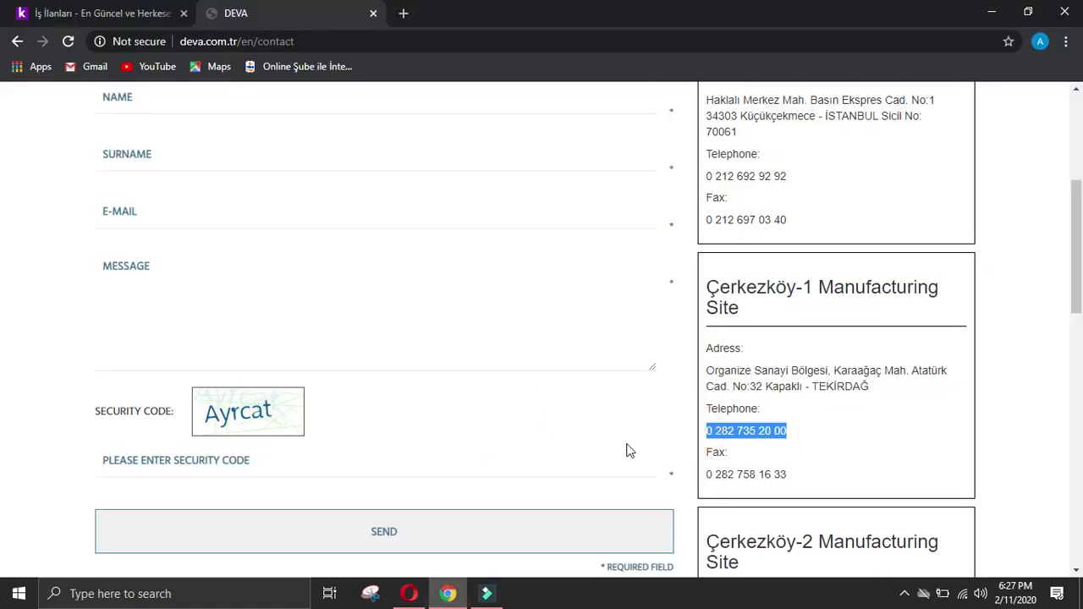
pyautogui.click(410, 592)
pyautogui.click(400, 526)
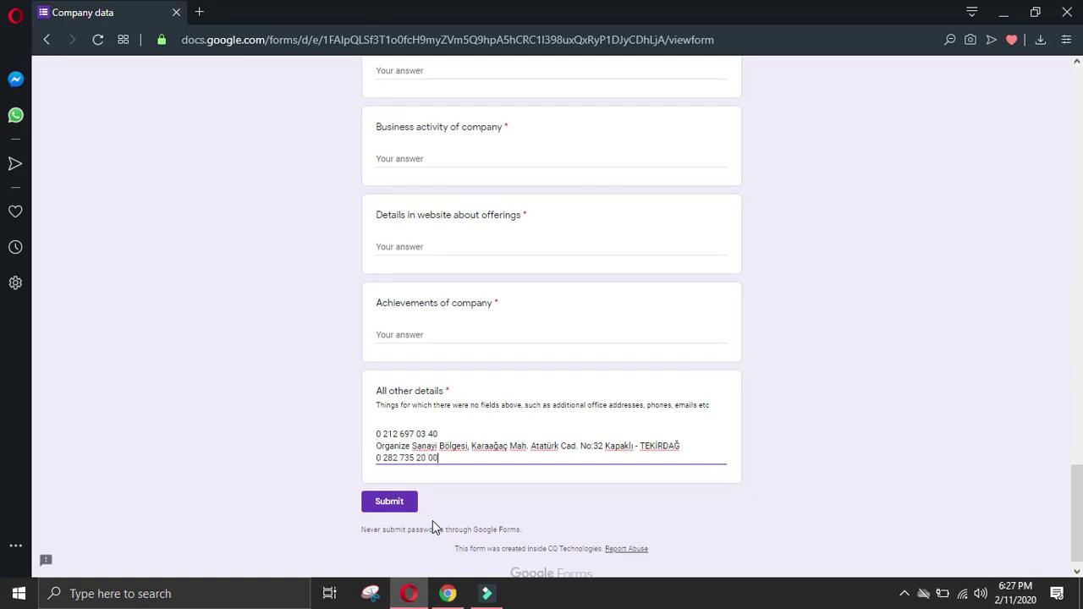
pyautogui.press('Return')
pyautogui.click(448, 593)
pyautogui.moveTo(704, 476); pyautogui.dragTo(817, 471)
pyautogui.hotkey('ctrl', 'c')
pyautogui.click(409, 592)
pyautogui.hotkey('ctrl', 'v')
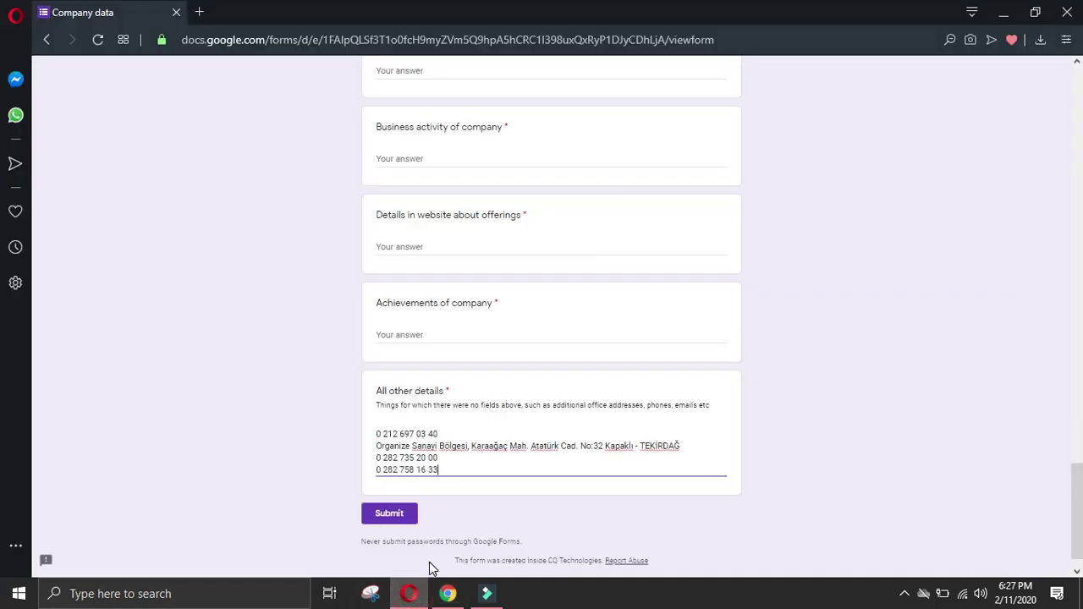
pyautogui.press('Return')
# Step: Paste the Çerkezköy-2 site address into All other details
pyautogui.click(448, 593)
pyautogui.click(674, 313)
pyautogui.moveTo(706, 308); pyautogui.dragTo(917, 332)
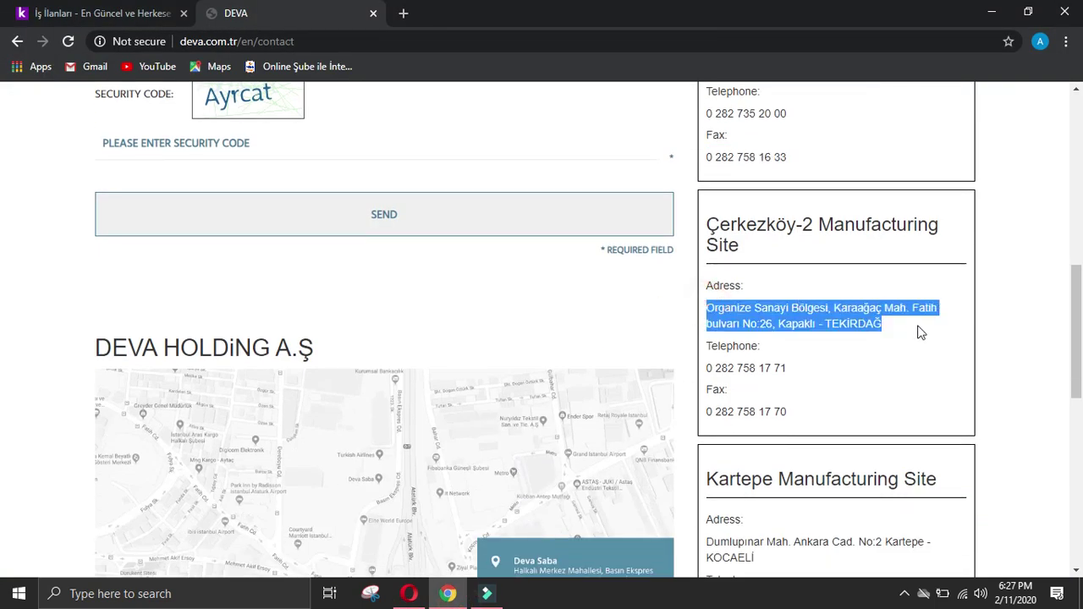
pyautogui.hotkey('ctrl', 'c')
pyautogui.click(410, 593)
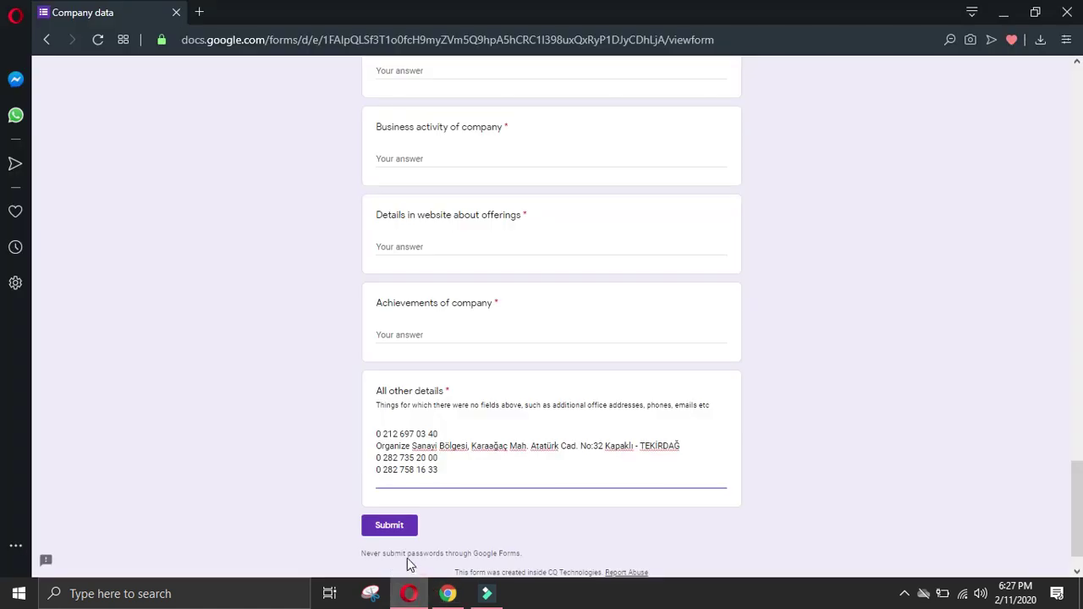
pyautogui.hotkey('ctrl', 'v')
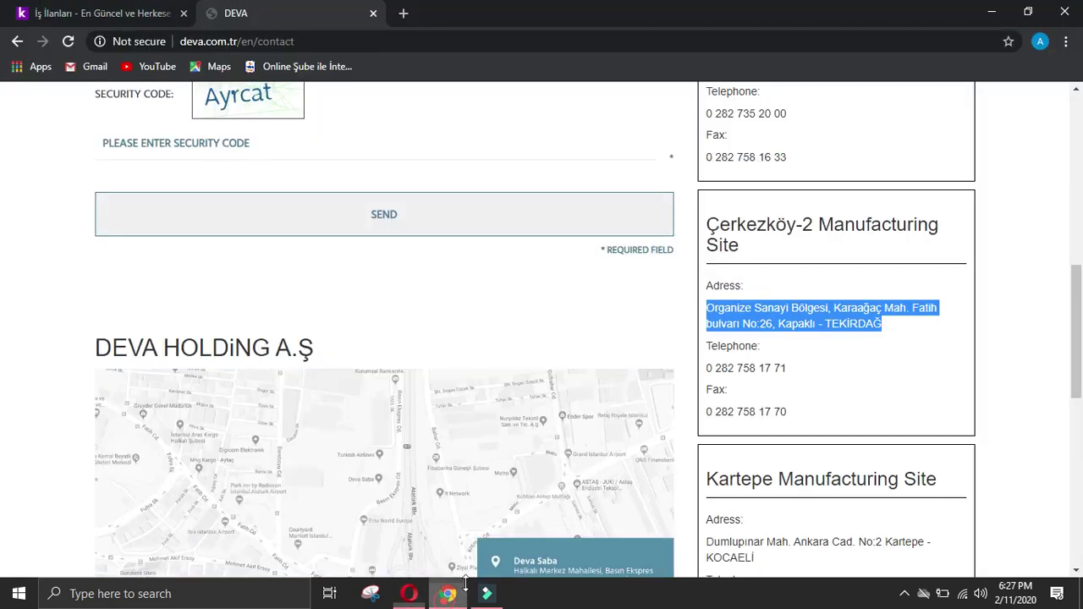
pyautogui.click(448, 594)
pyautogui.click(806, 378)
pyautogui.moveTo(805, 378); pyautogui.dragTo(707, 377)
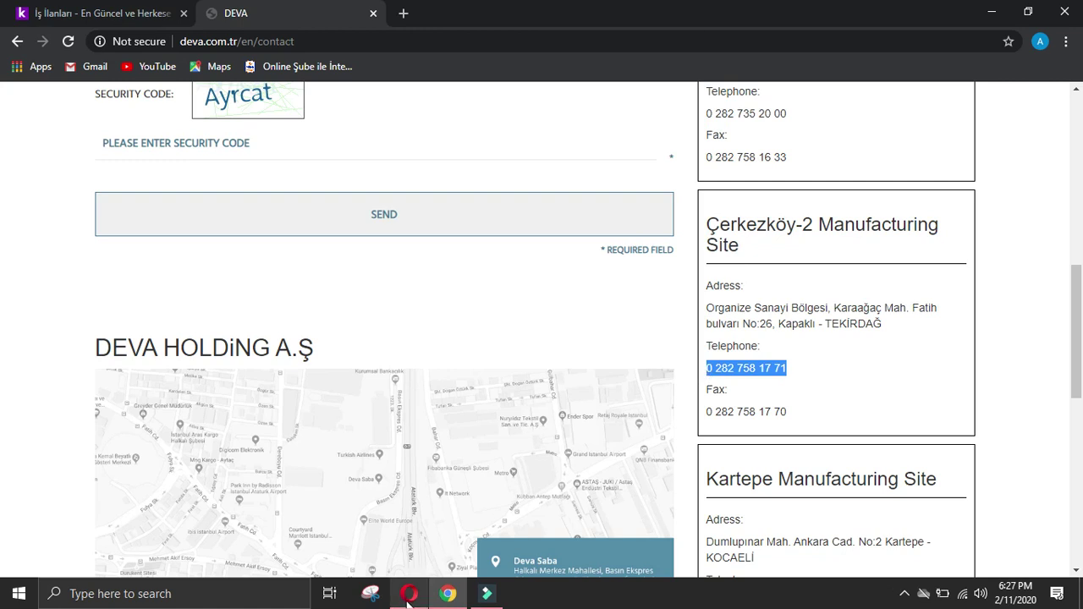
pyautogui.click(409, 593)
pyautogui.press('Return')
pyautogui.hotkey('ctrl', 'v')
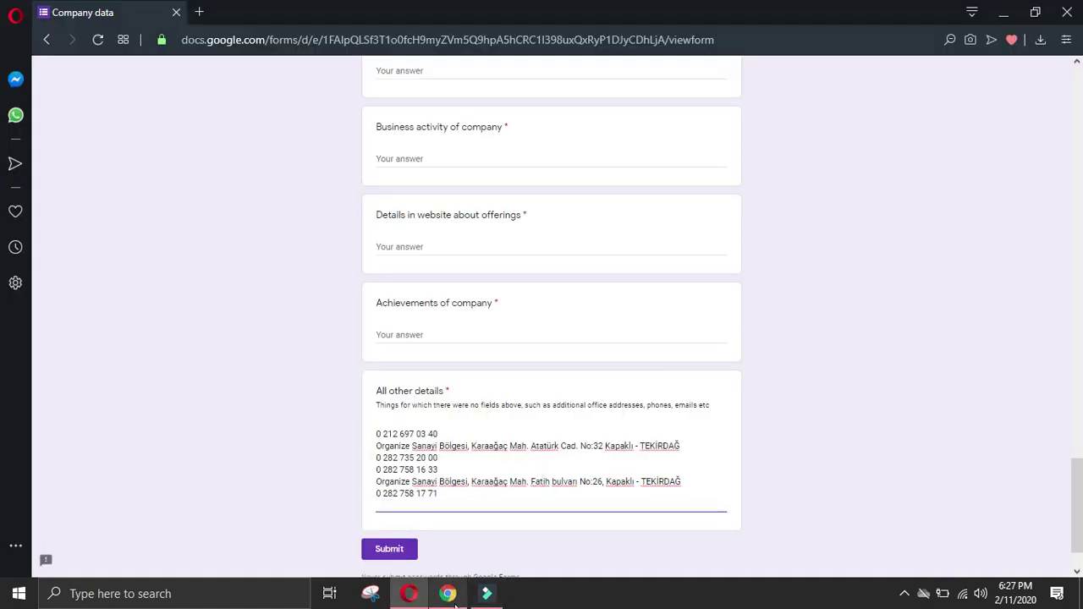
pyautogui.click(453, 603)
pyautogui.moveTo(875, 415); pyautogui.dragTo(704, 422)
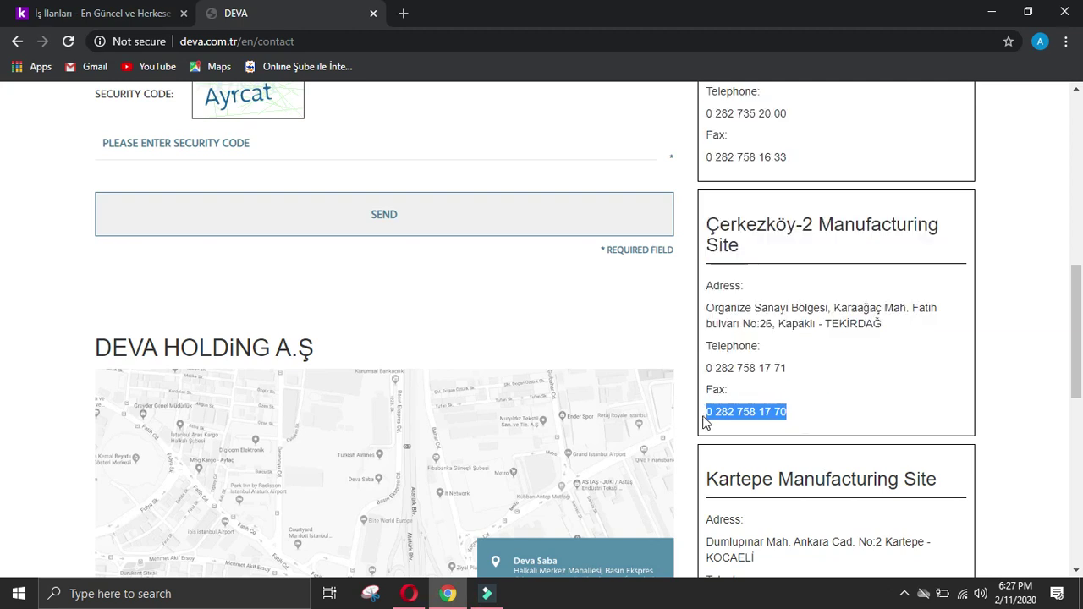
pyautogui.click(409, 593)
pyautogui.click(408, 594)
pyautogui.click(408, 593)
pyautogui.press('Return')
pyautogui.hotkey('ctrl', 'v')
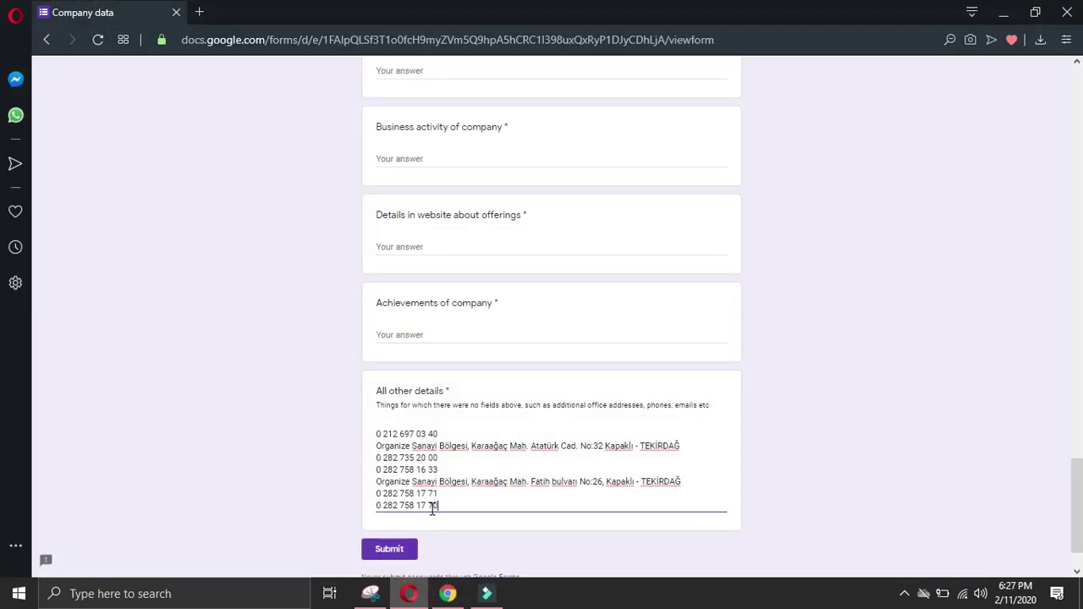
# Step: Paste the Kartepe site address, phone and fax after the last fax line
pyautogui.click(448, 593)
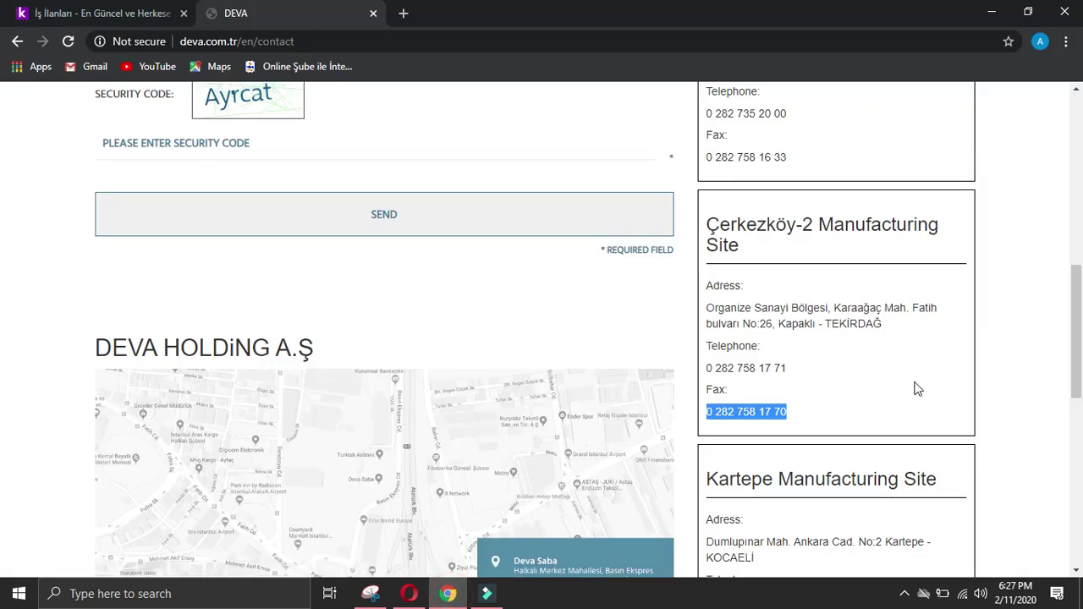
pyautogui.click(919, 386)
pyautogui.scroll(-2, 921, 386)
pyautogui.moveTo(713, 385); pyautogui.dragTo(829, 495)
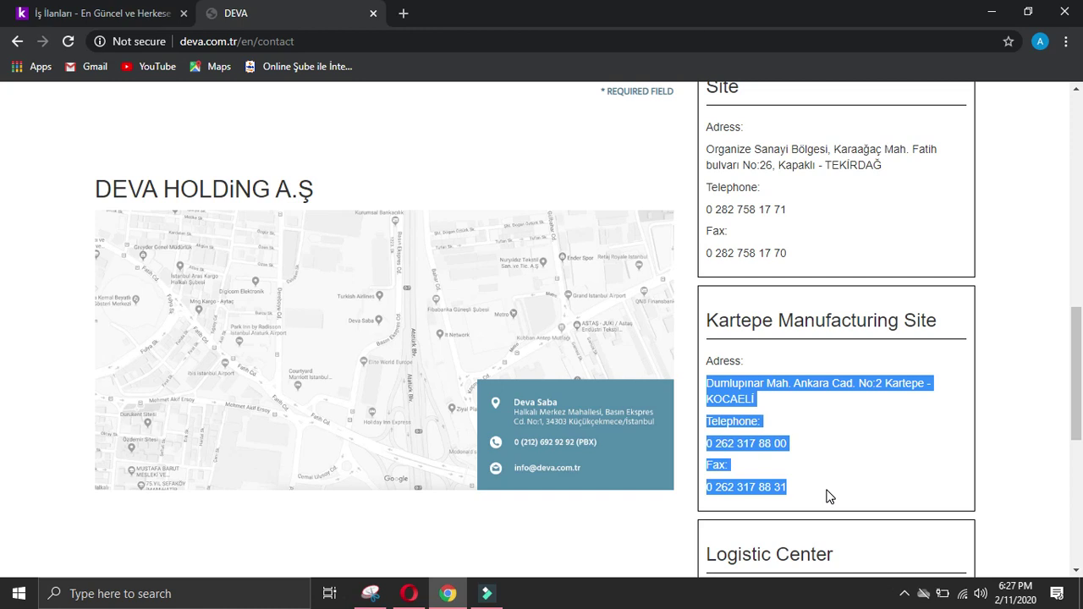
pyautogui.click(409, 593)
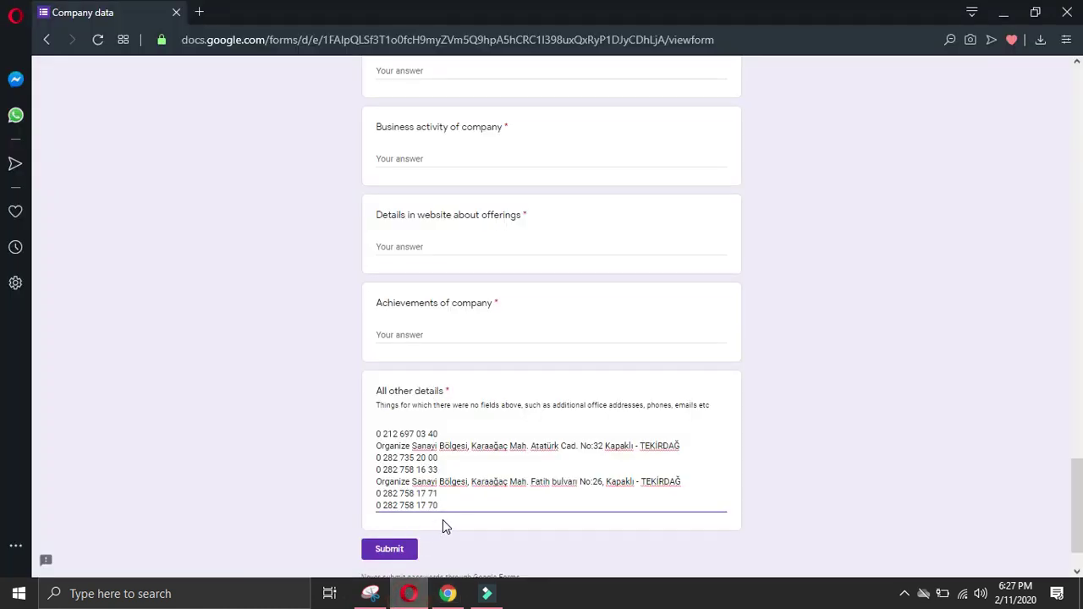
pyautogui.press('Return')
pyautogui.hotkey('ctrl', 'v')
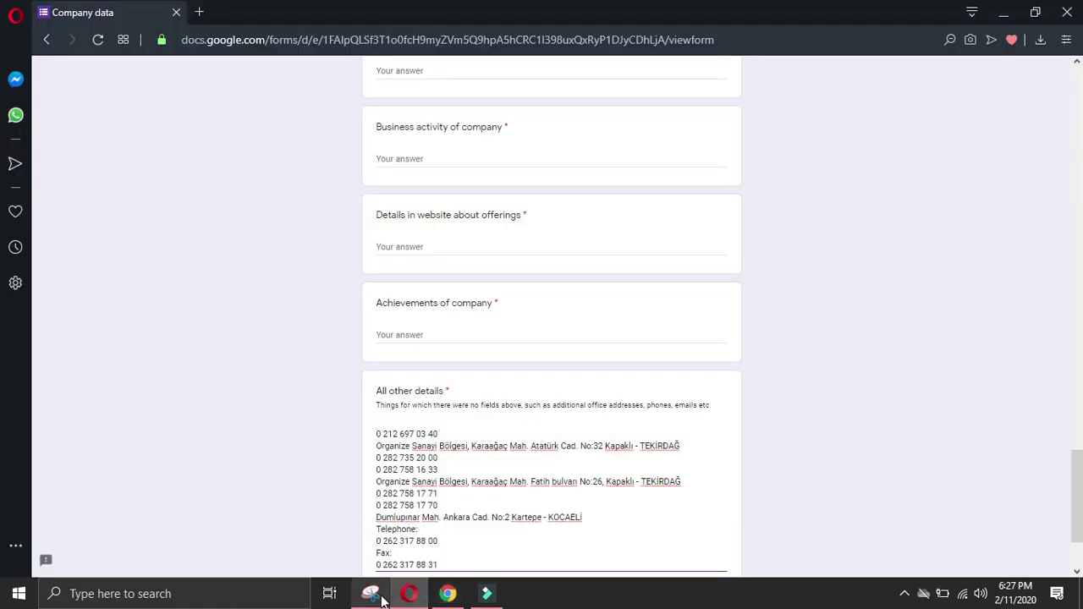
# Step: Delete the 'Fax:' and 'Telephone:' labels from the pasted Kartepe details
pyautogui.moveTo(380, 601)
pyautogui.click(431, 476)
pyautogui.click(431, 475)
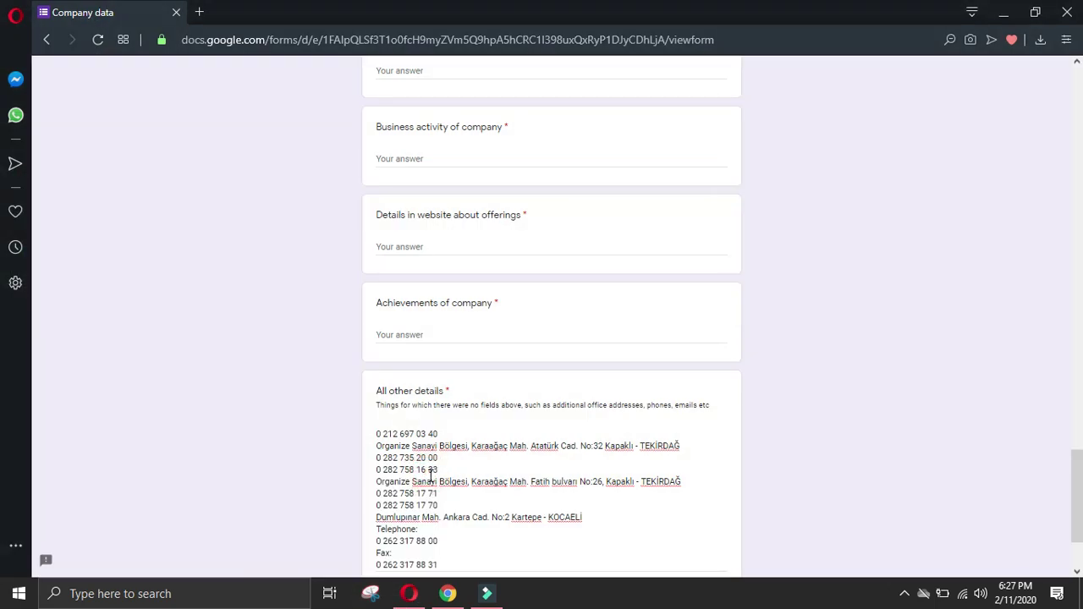
pyautogui.scroll(-2, 440, 479)
pyautogui.moveTo(400, 426); pyautogui.dragTo(350, 431)
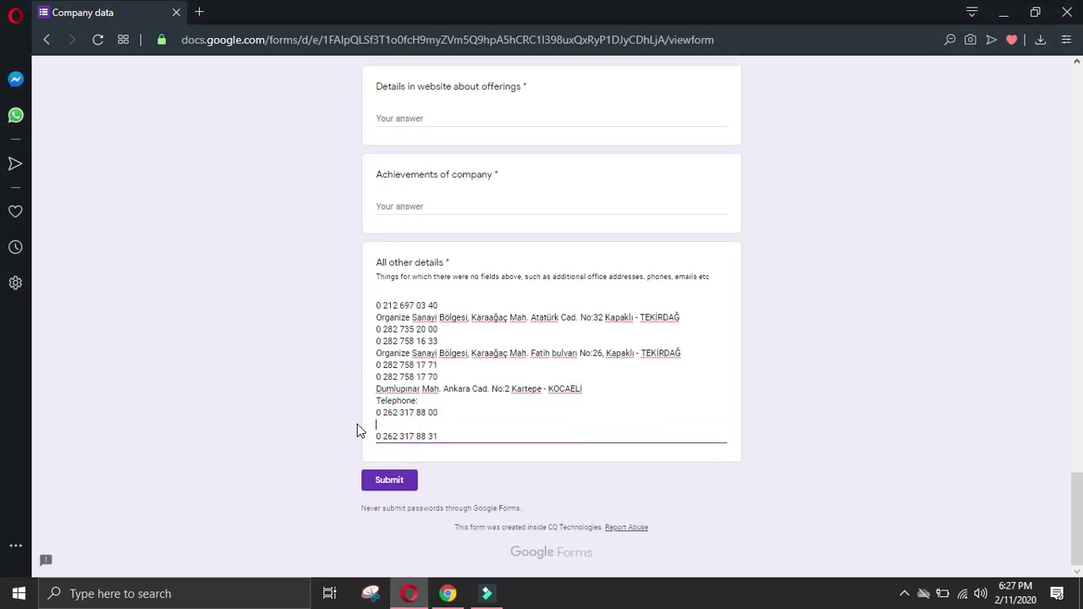
pyautogui.press('Delete')
pyautogui.moveTo(420, 412); pyautogui.dragTo(358, 423)
pyautogui.press('Delete')
pyautogui.press('Delete')
pyautogui.click(460, 434)
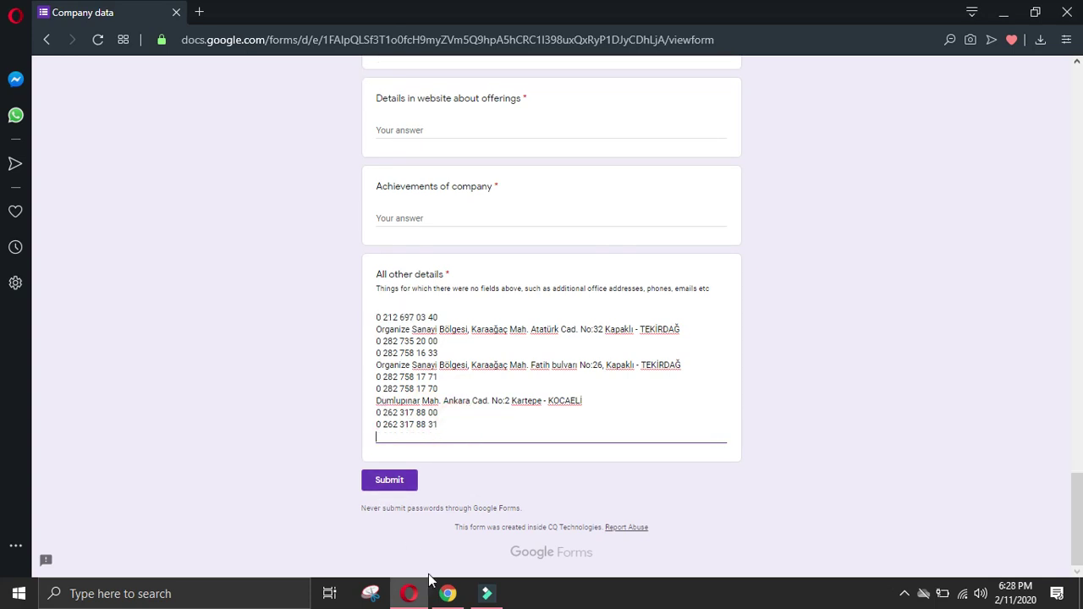
# Step: Paste the Logistic Center address, phone and fax, removing the 'Fax:' label
pyautogui.click(447, 593)
pyautogui.moveTo(702, 295); pyautogui.dragTo(804, 416)
pyautogui.hotkey('ctrl', 'c')
pyautogui.click(432, 595)
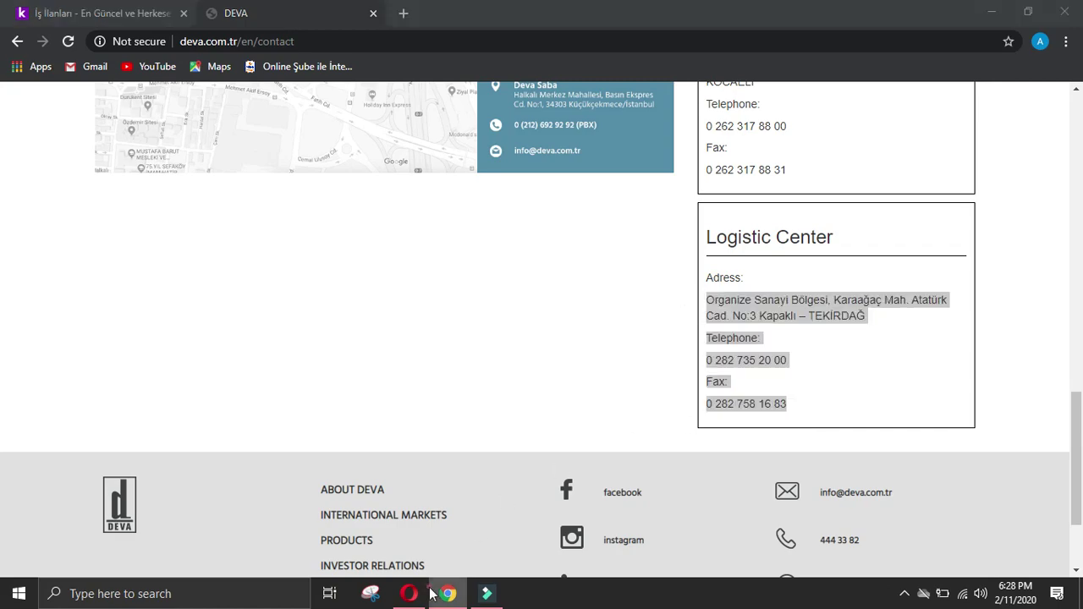
pyautogui.moveTo(413, 593)
pyautogui.click(415, 474)
pyautogui.hotkey('ctrl', 'v')
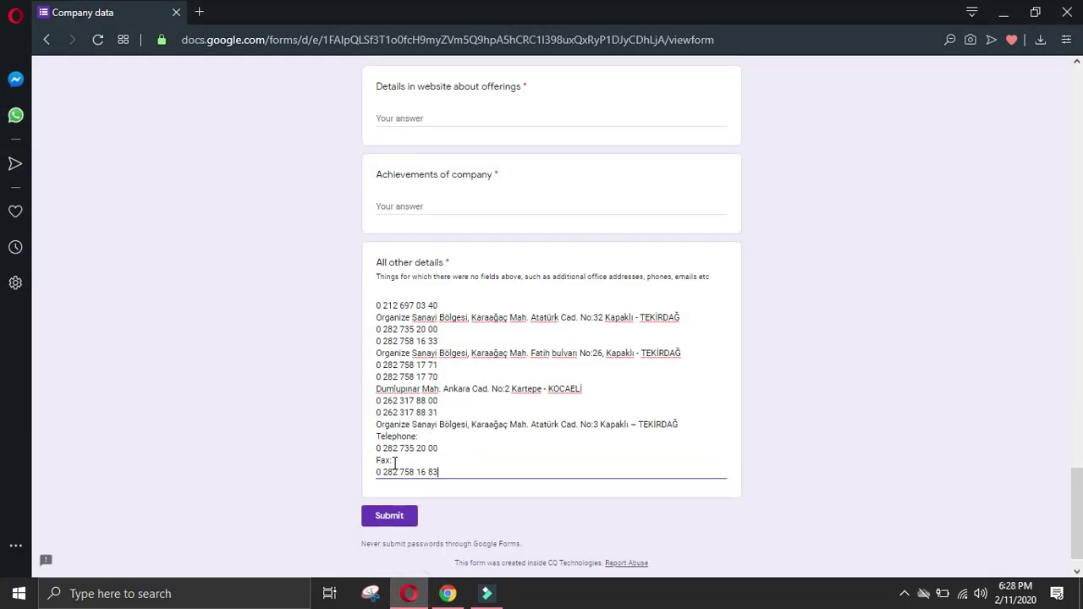
pyautogui.moveTo(360, 469); pyautogui.dragTo(363, 448)
pyautogui.press('BackSpace')
pyautogui.press('BackSpace')
pyautogui.press('BackSpace')
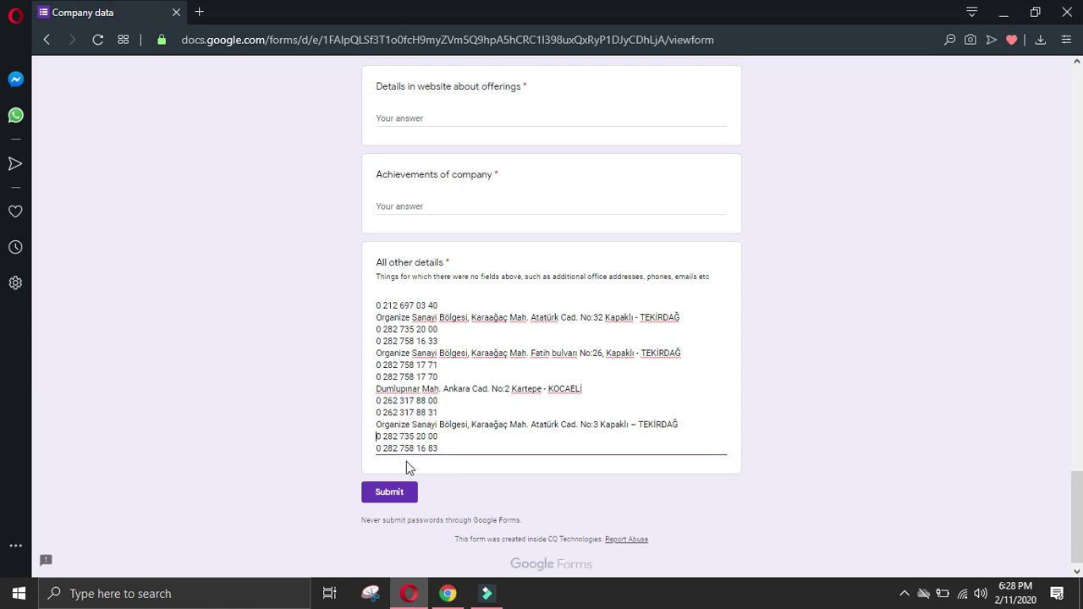
pyautogui.click(449, 589)
# Step: Copy DEVA's info e-mail address from the footer link on the contact page
pyautogui.click(574, 330)
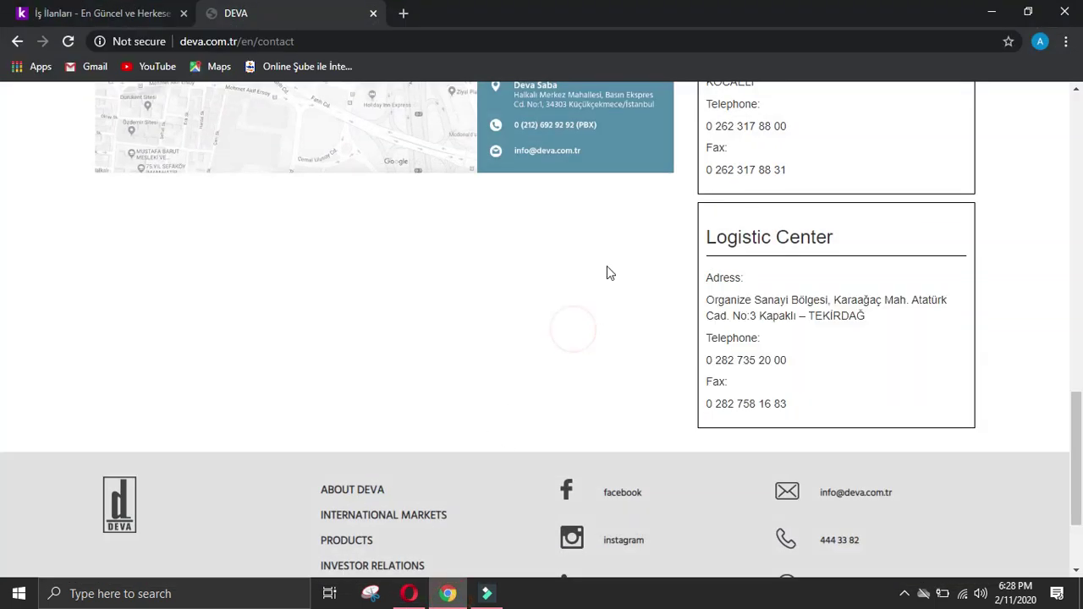
pyautogui.scroll(2, 595, 357)
pyautogui.rightClick(540, 308)
pyautogui.click(488, 384)
pyautogui.click(536, 304)
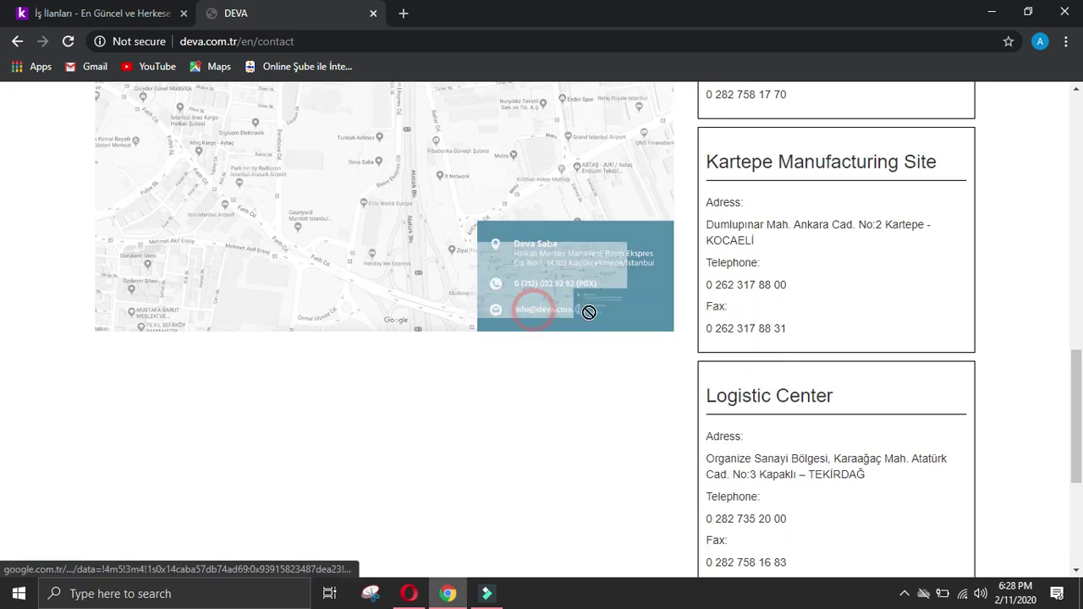
pyautogui.click(582, 303)
pyautogui.scroll(-4, 707, 409)
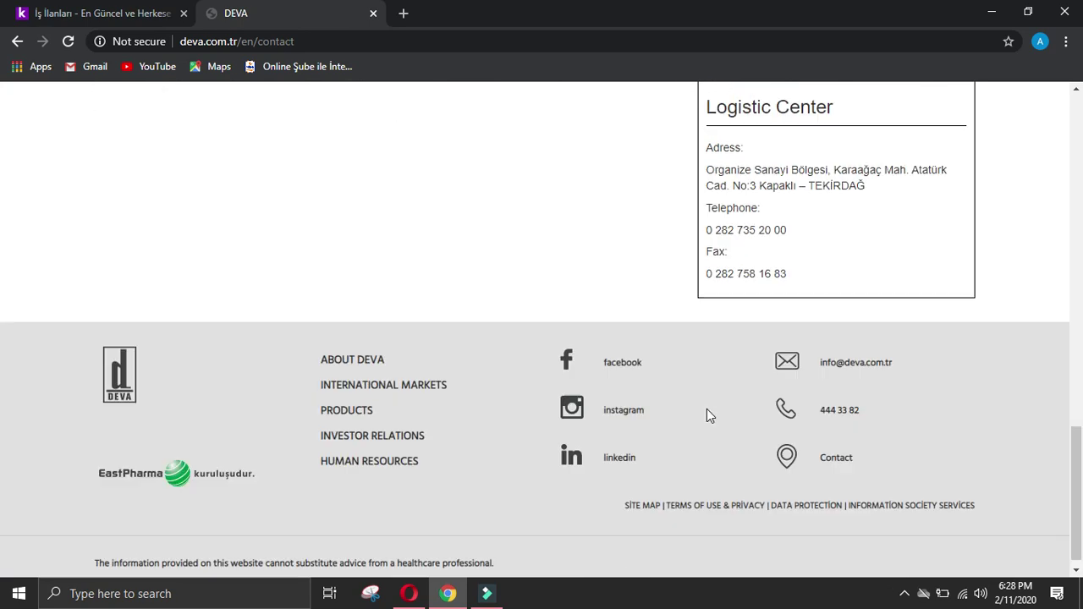
pyautogui.rightClick(825, 351)
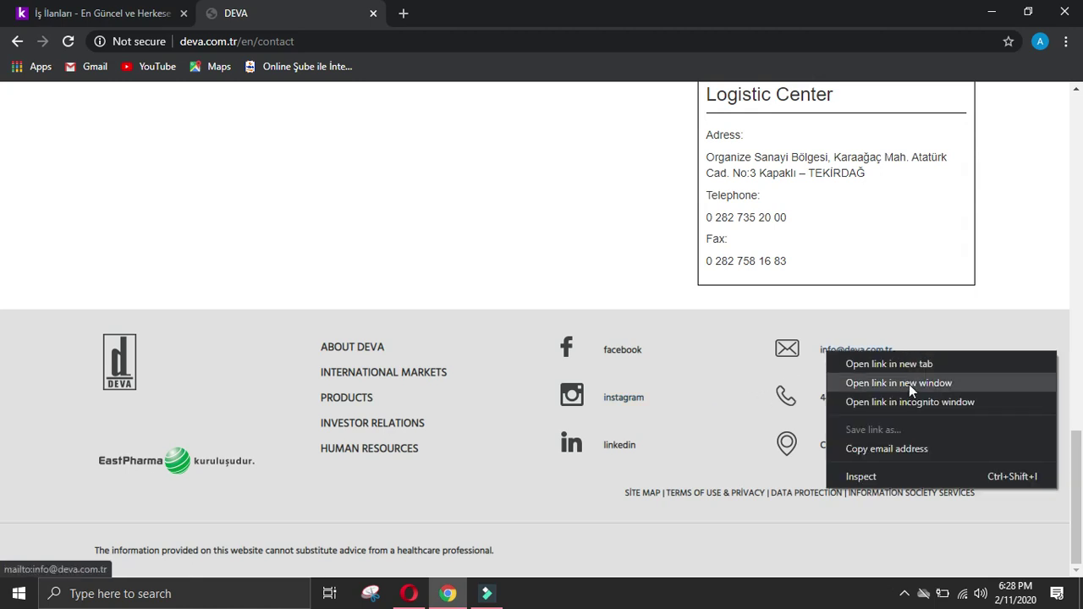
pyautogui.click(911, 451)
# Step: Paste the info e-mail into the form's general Email field, then return to the contact page
pyautogui.click(409, 593)
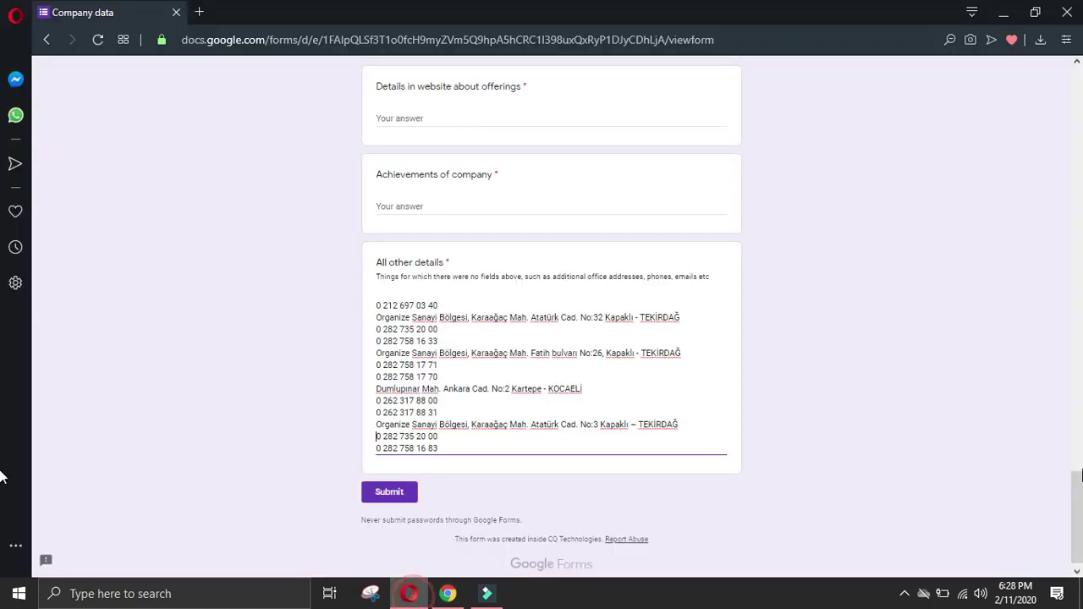
pyautogui.moveTo(1080, 506); pyautogui.dragTo(1076, 339)
pyautogui.scroll(6, 602, 330)
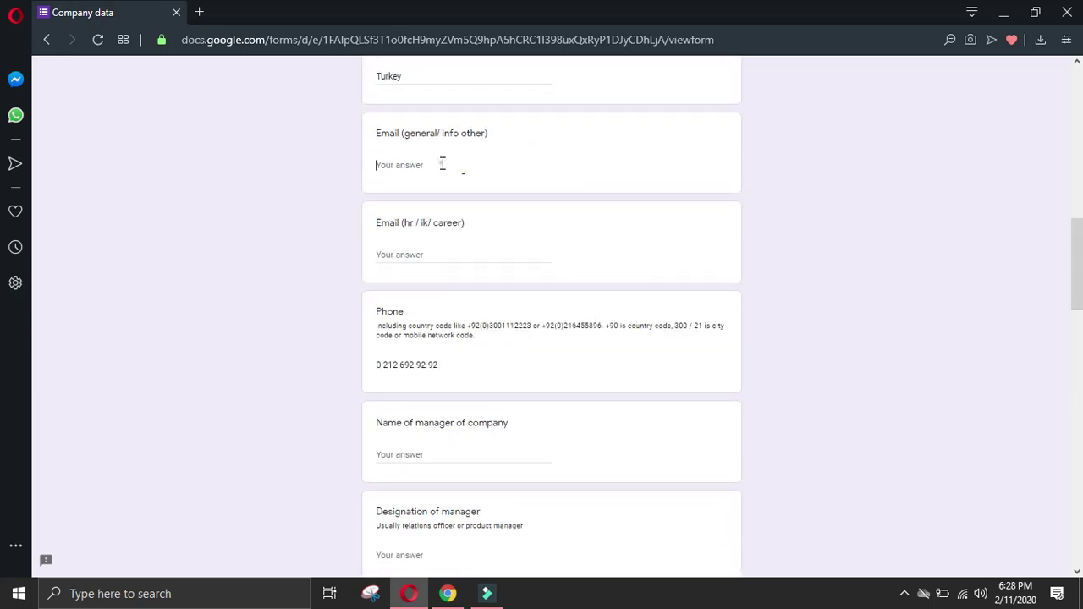
pyautogui.hotkey('ctrl', 'v')
pyautogui.click(448, 594)
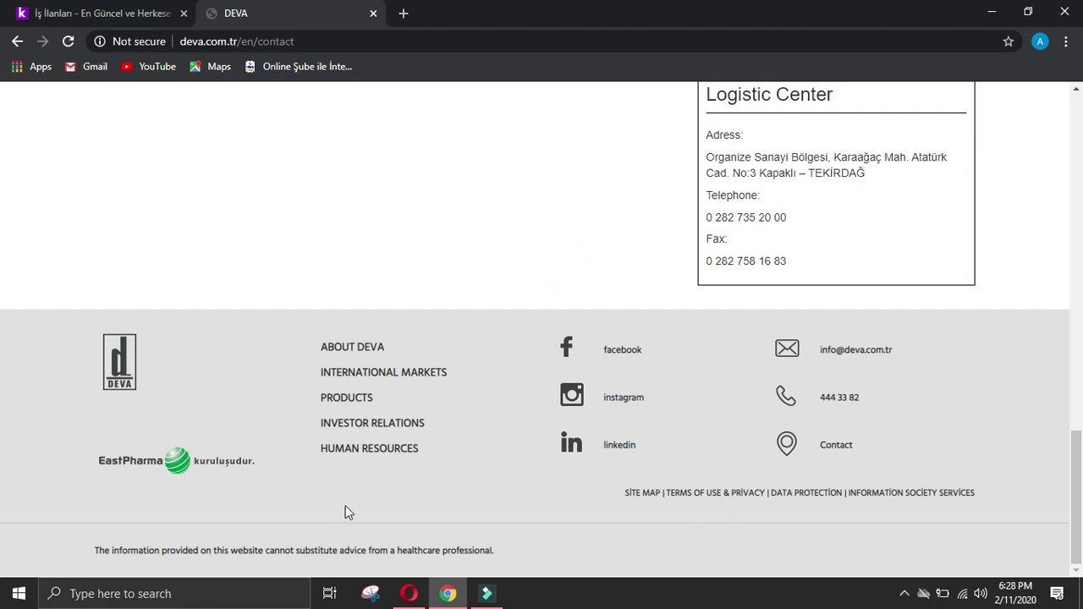
pyautogui.scroll(4, 3, 380)
pyautogui.scroll(-4, 2, 394)
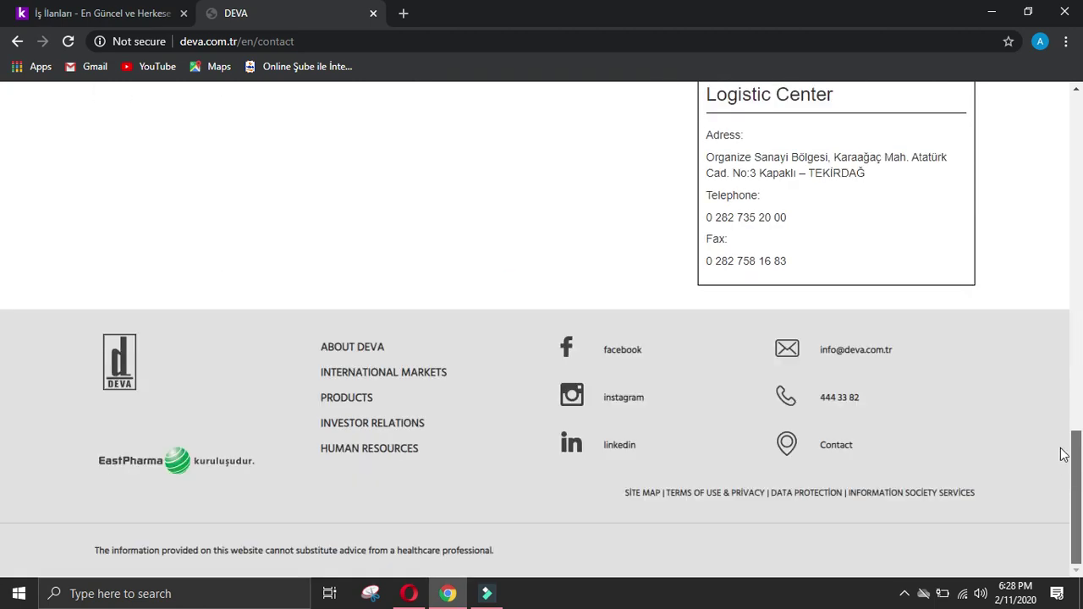
# Step: Open the About DEVA section from the footer and scroll through its page
pyautogui.click(361, 347)
pyautogui.scroll(-2, 398, 366)
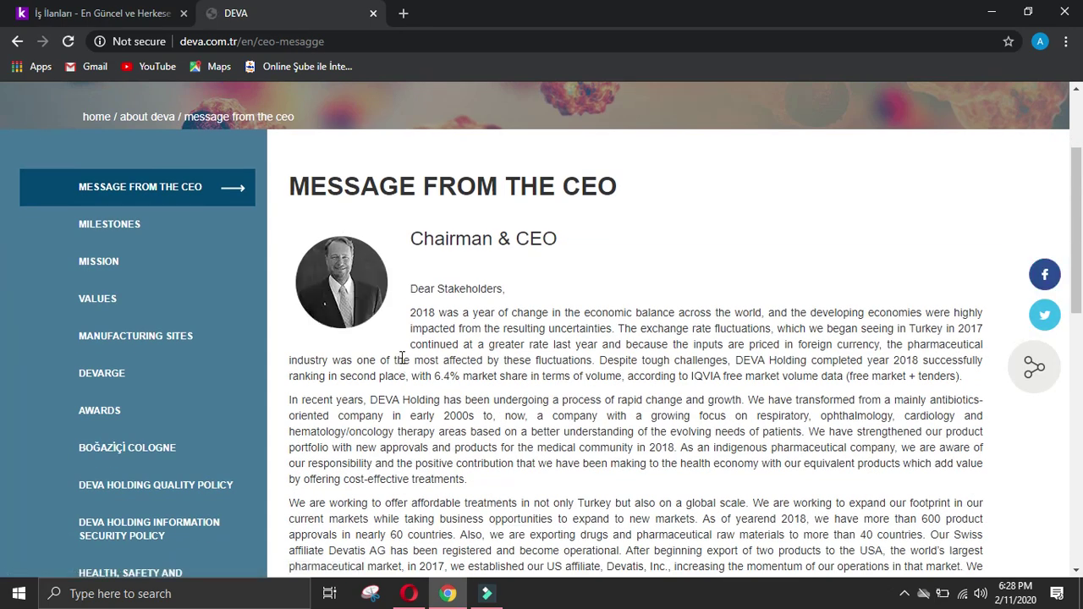
pyautogui.scroll(-10, 384, 440)
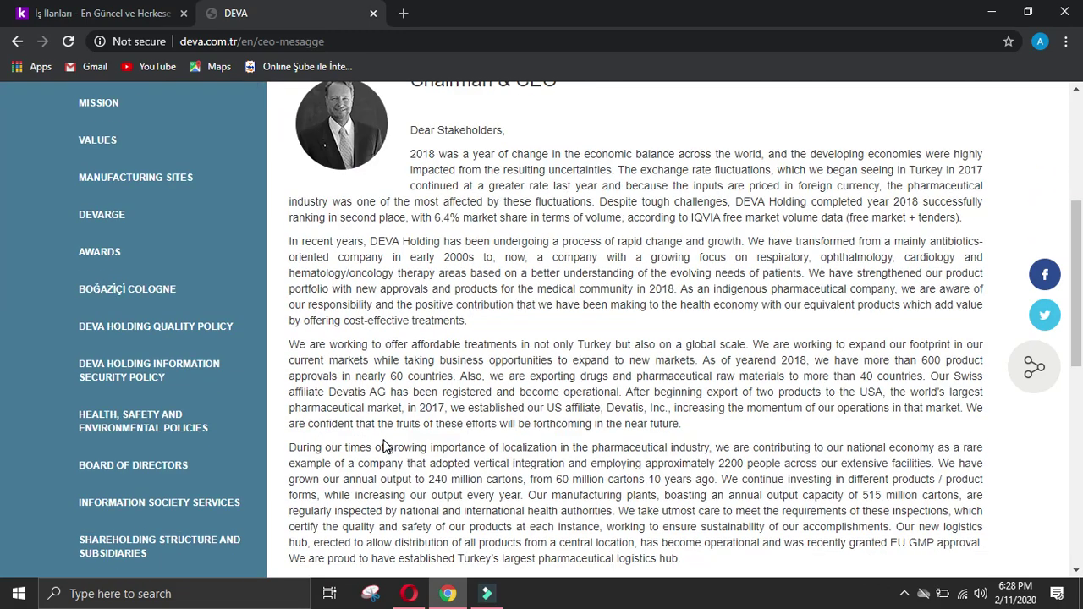
pyautogui.scroll(10, 386, 440)
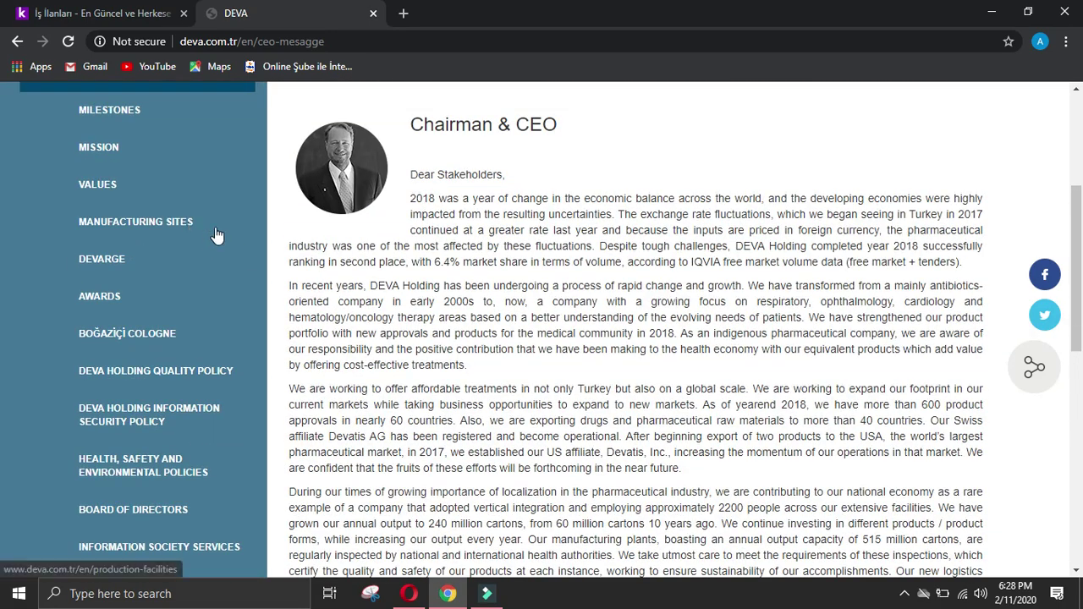
# Step: Browse the Milestones timeline, then go back to the Message from the CEO page
pyautogui.click(139, 109)
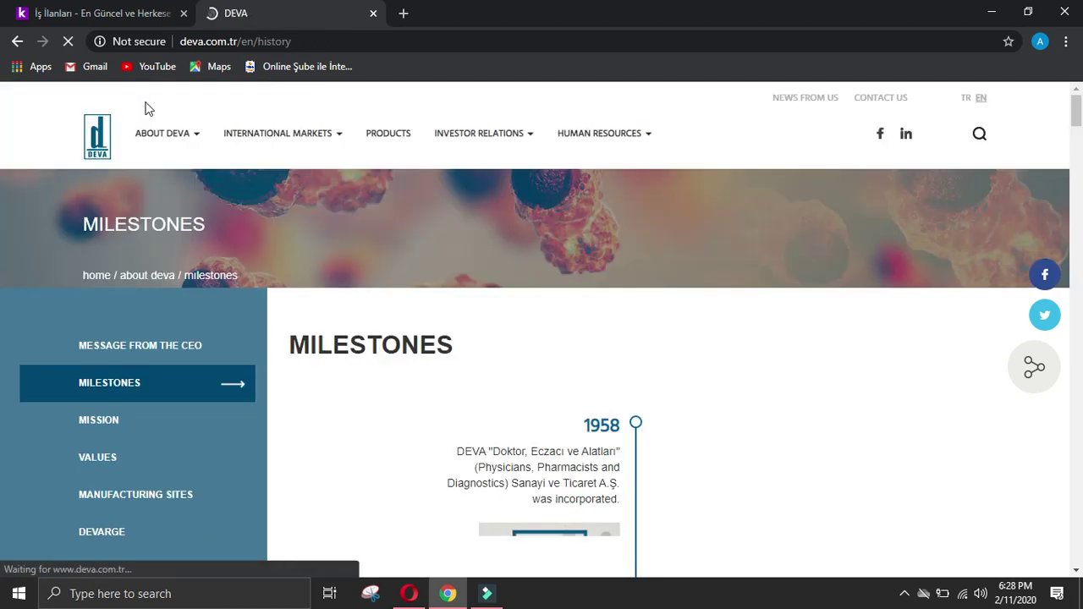
pyautogui.scroll(-2, 390, 358)
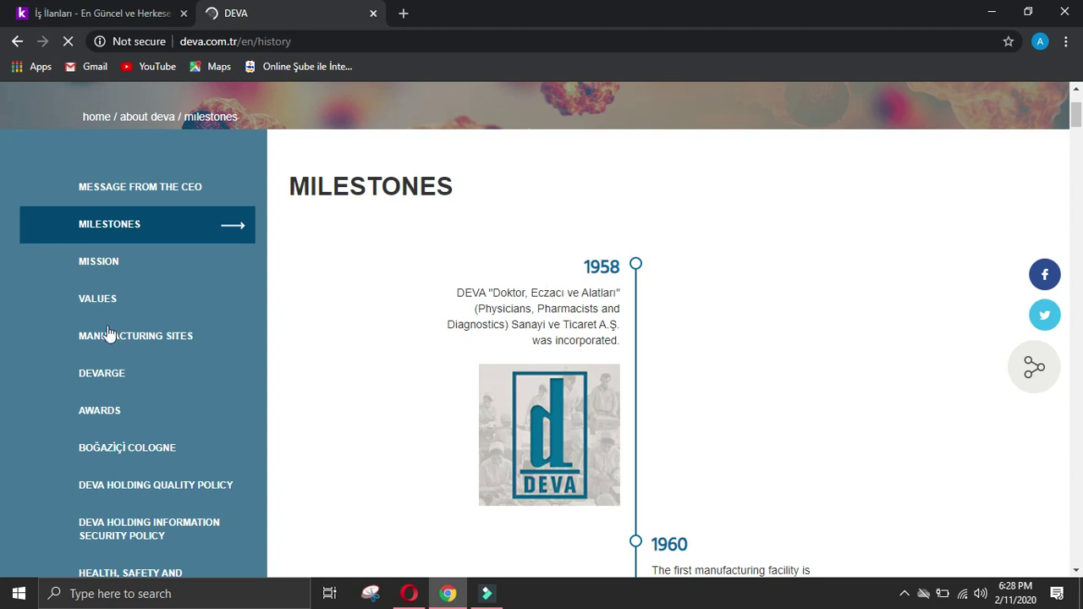
pyautogui.scroll(-7, 931, 234)
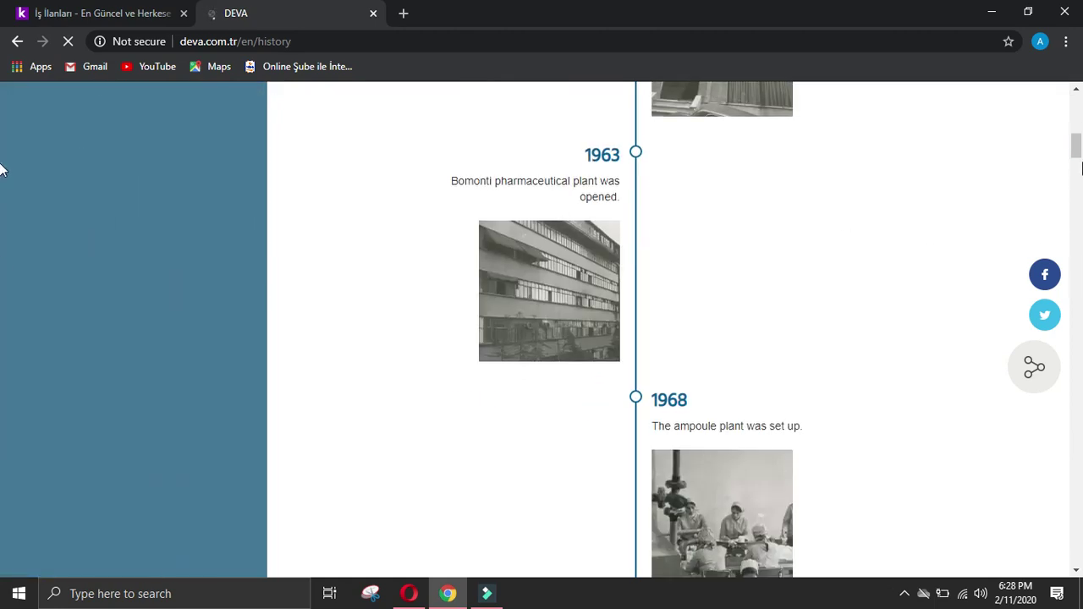
pyautogui.scroll(-20, 2, 145)
pyautogui.click(352, 348)
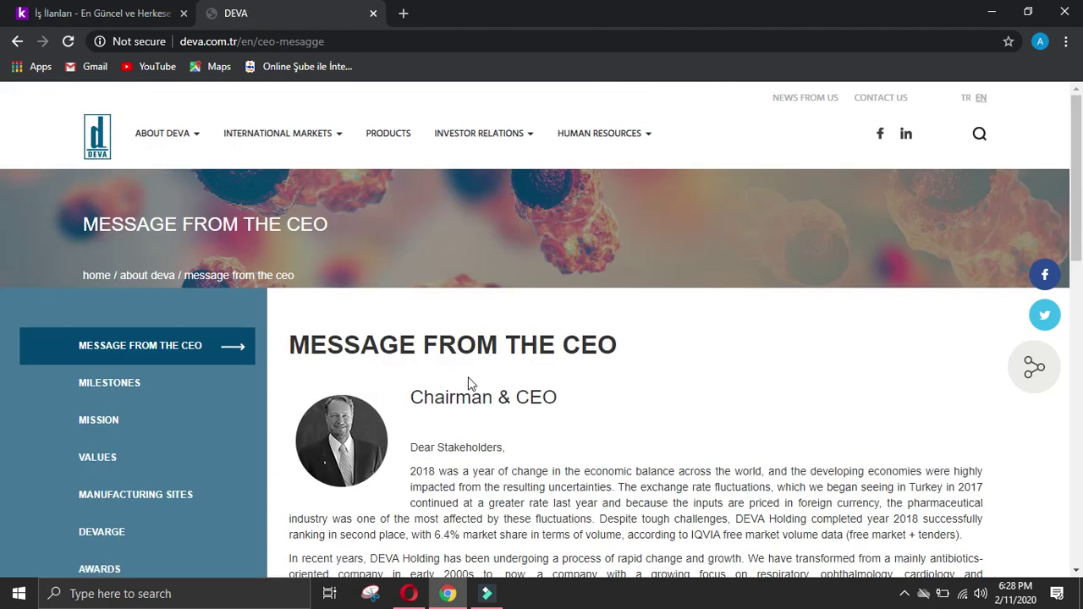
pyautogui.scroll(-2, 484, 380)
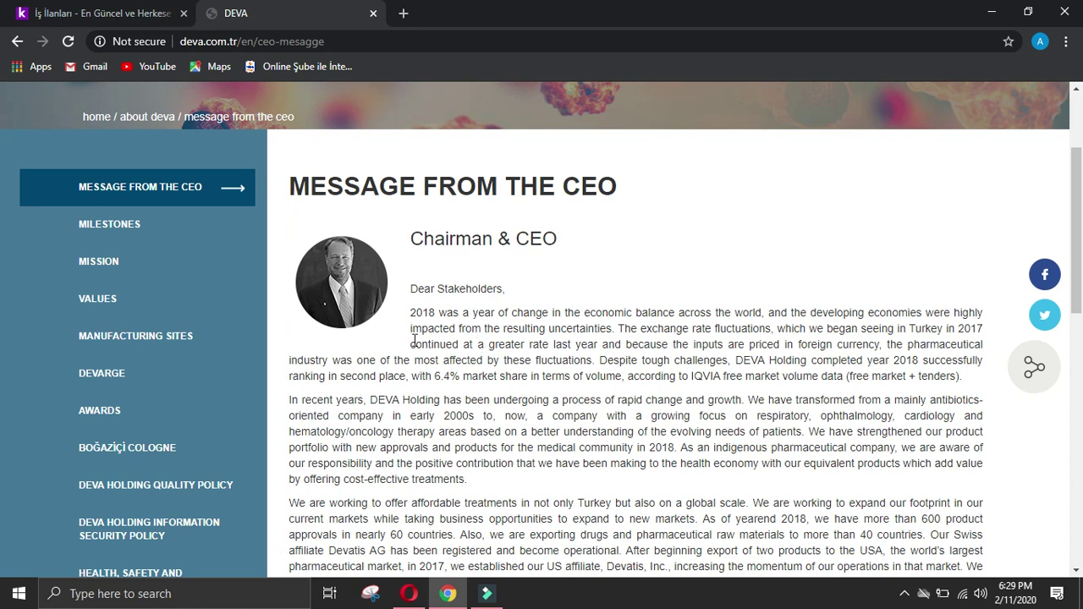
# Step: Paste DEVA's transformation paragraph from the CEO page into the Business activity of company answer
pyautogui.scroll(-2, 278, 369)
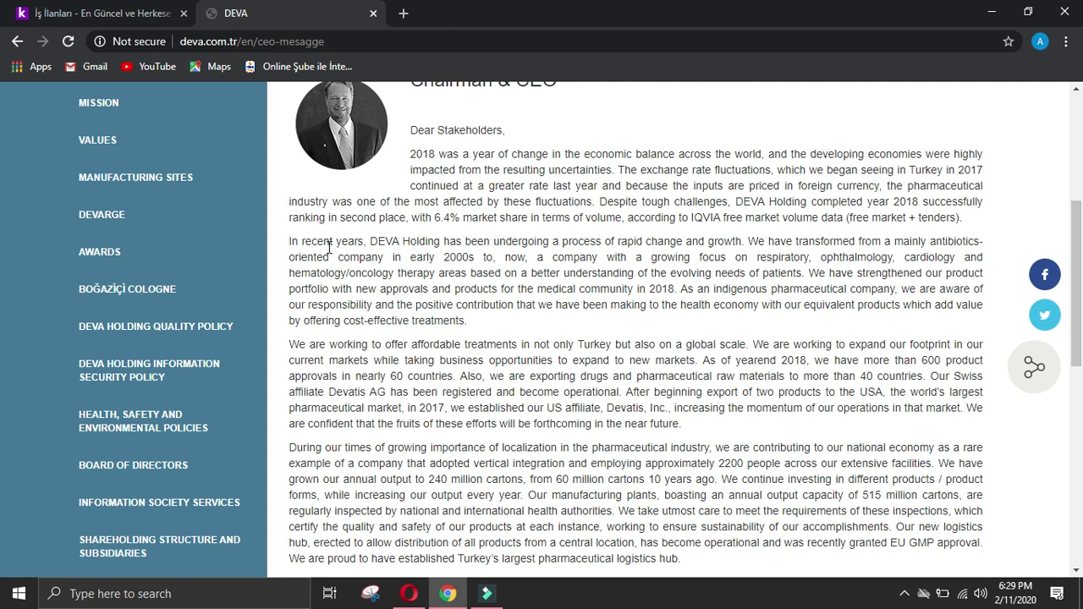
pyautogui.doubleClick(368, 242)
pyautogui.click(371, 241)
pyautogui.click(371, 242)
pyautogui.moveTo(372, 241); pyautogui.dragTo(813, 272)
pyautogui.hotkey('ctrl', 'c')
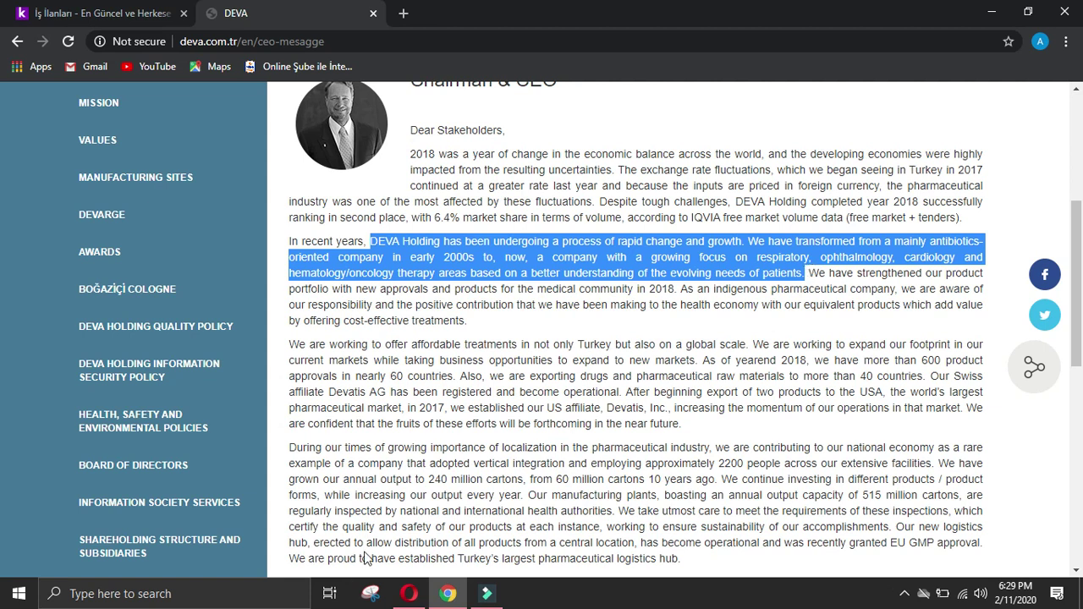
pyautogui.click(408, 593)
pyautogui.scroll(-15, 1076, 279)
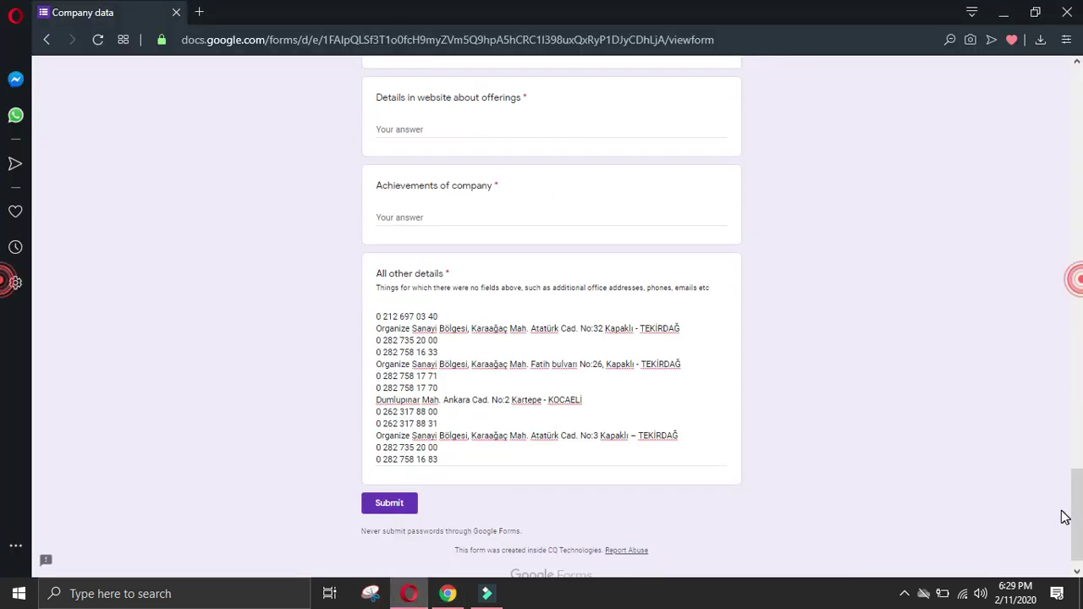
pyautogui.click(474, 124)
pyautogui.scroll(2, 439, 226)
pyautogui.click(430, 201)
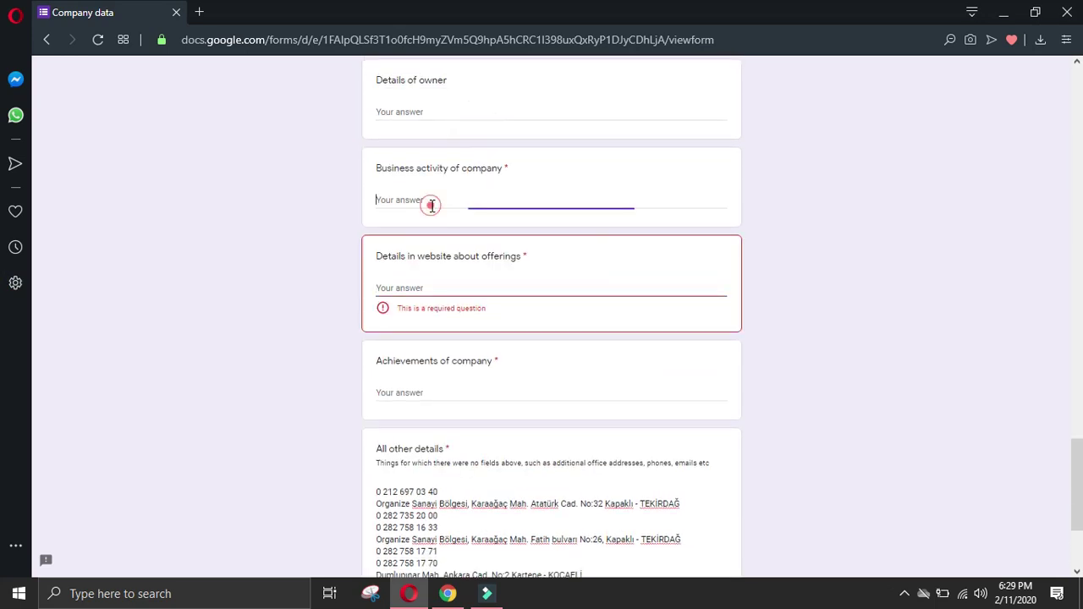
pyautogui.hotkey('ctrl', 'v')
# Step: Paste DEVA's 2018 market-ranking sentence into the Achievements of company answer
pyautogui.click(442, 599)
pyautogui.click(456, 315)
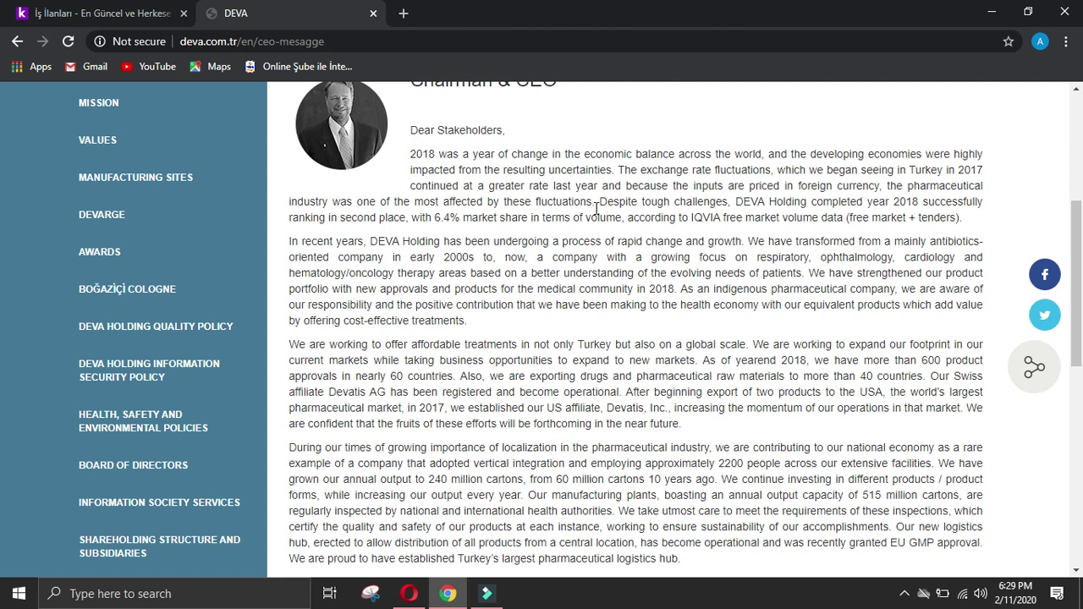
pyautogui.moveTo(736, 201); pyautogui.dragTo(982, 216)
pyautogui.hotkey('ctrl', 'c')
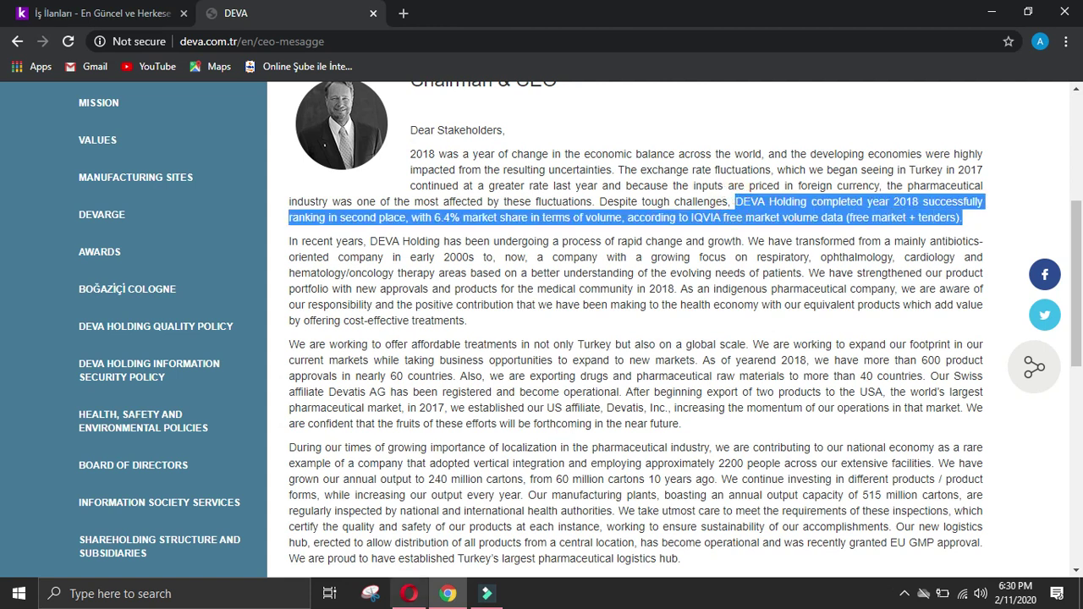
pyautogui.click(409, 593)
pyautogui.click(448, 436)
pyautogui.hotkey('ctrl', 'v')
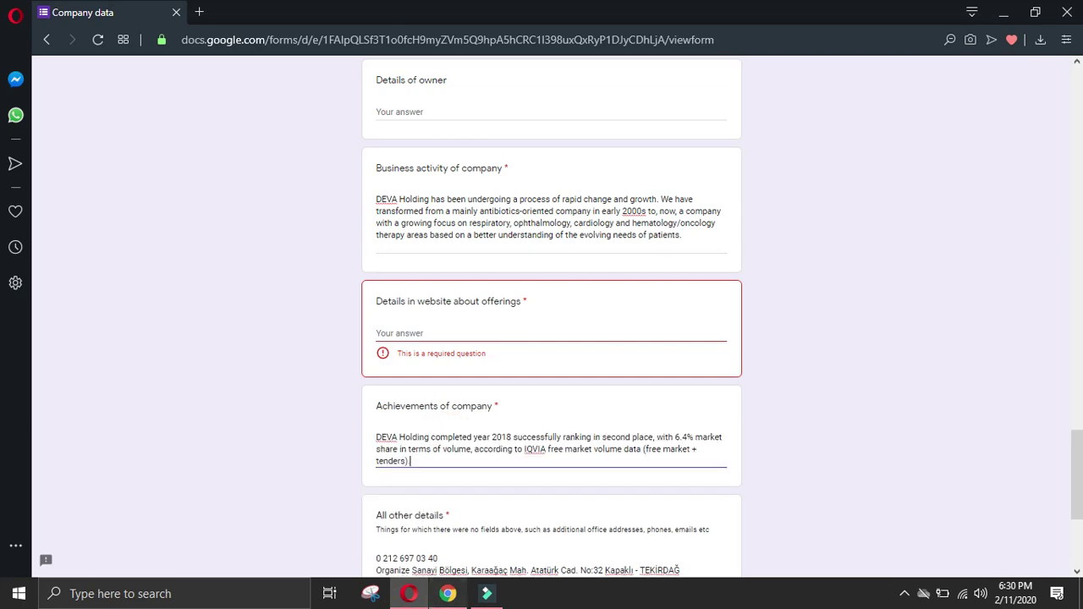
pyautogui.click(448, 593)
# Step: Append the CEO message's sentences about exporting to the USA to Achievements
pyautogui.click(688, 293)
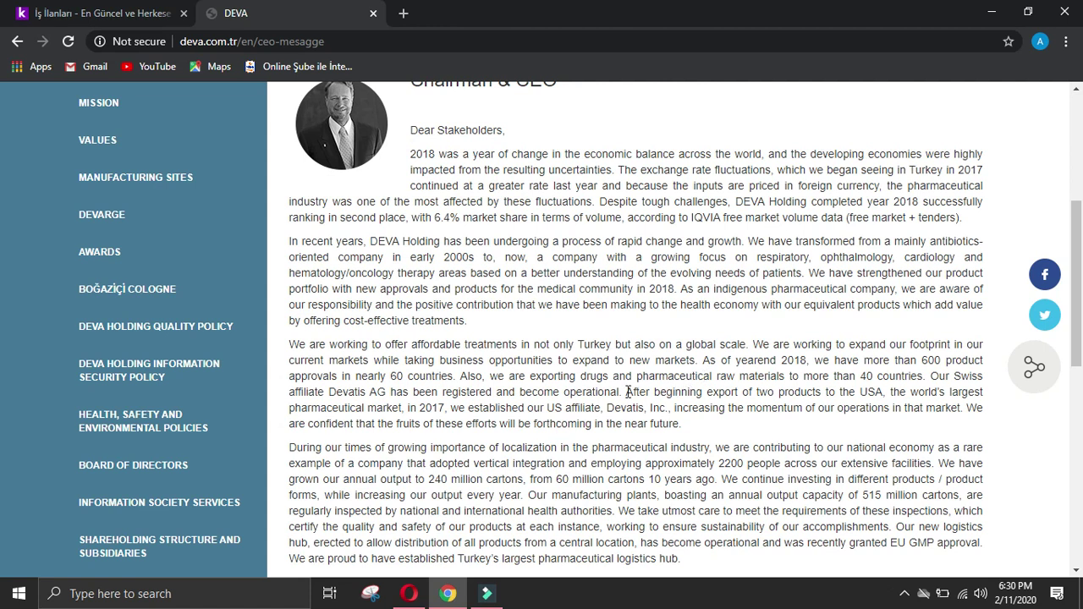
pyautogui.moveTo(628, 392); pyautogui.dragTo(710, 427)
pyautogui.hotkey('ctrl', 'c')
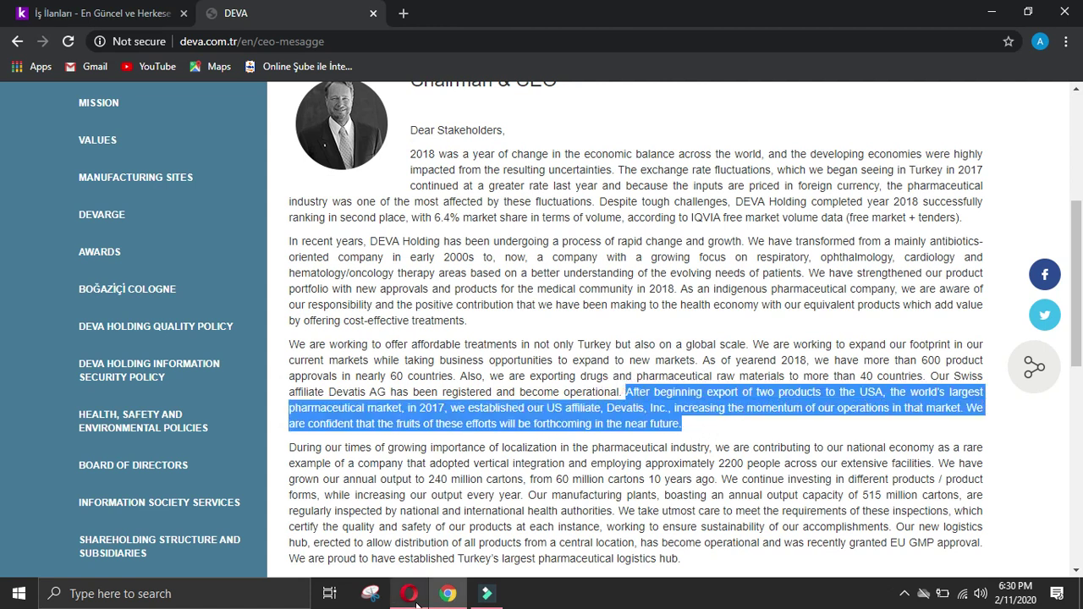
pyautogui.click(411, 595)
pyautogui.hotkey('ctrl', 'v')
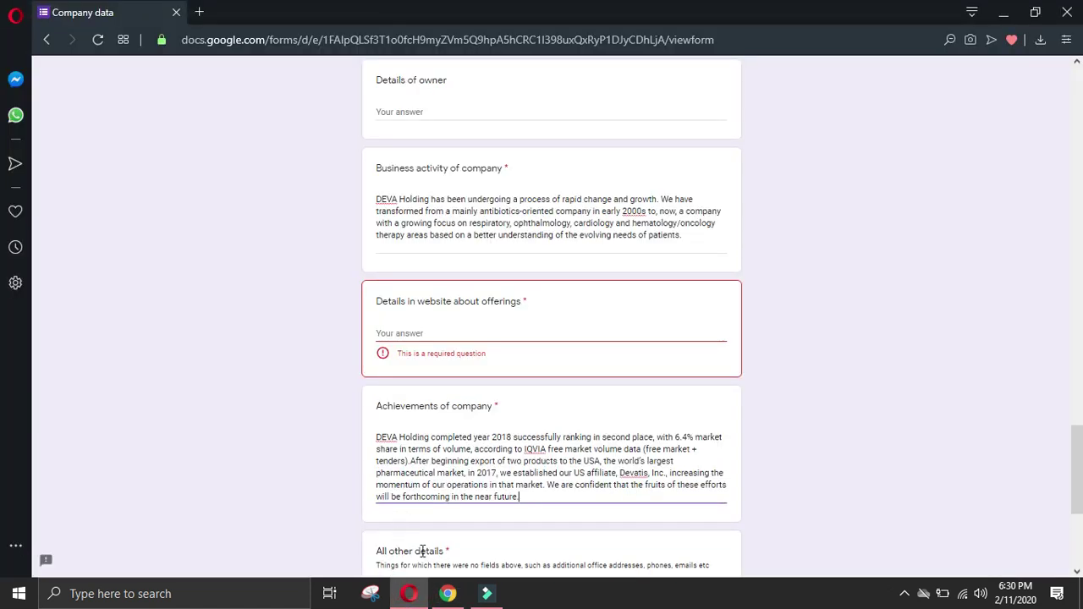
pyautogui.click(447, 593)
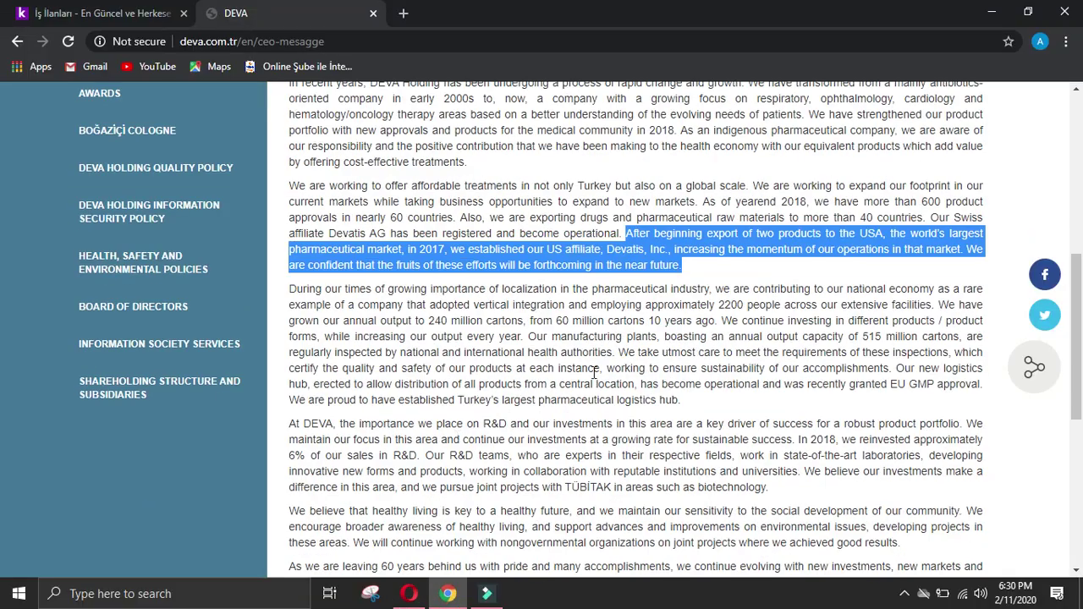
# Step: Append the localization and output-growth sentences (240 million cartons) to Achievements
pyautogui.click(665, 350)
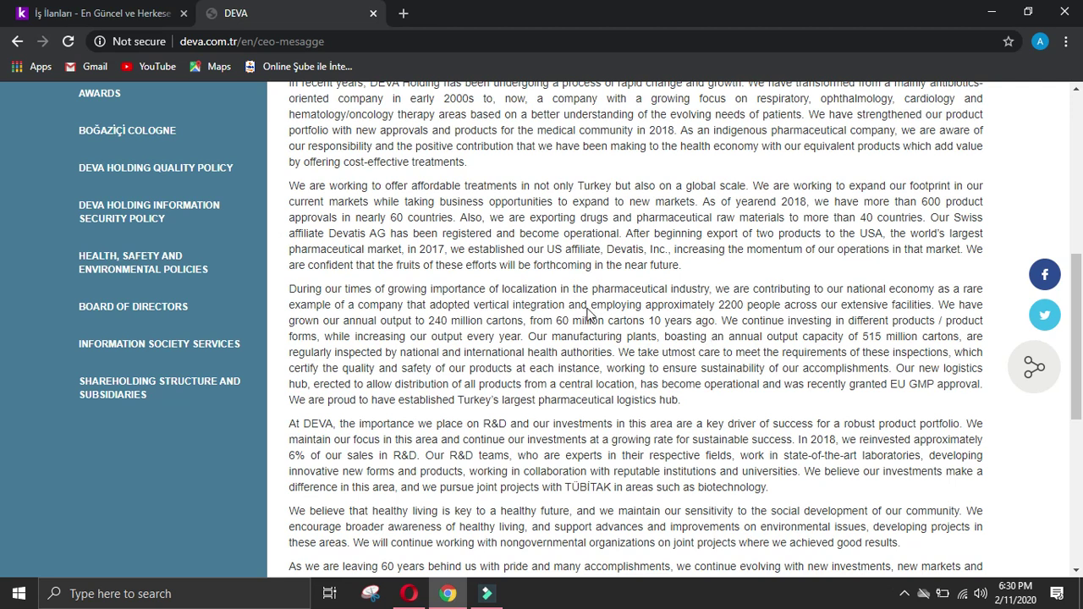
pyautogui.moveTo(289, 291); pyautogui.dragTo(717, 322)
pyautogui.hotkey('ctrl', 'c')
pyautogui.click(409, 593)
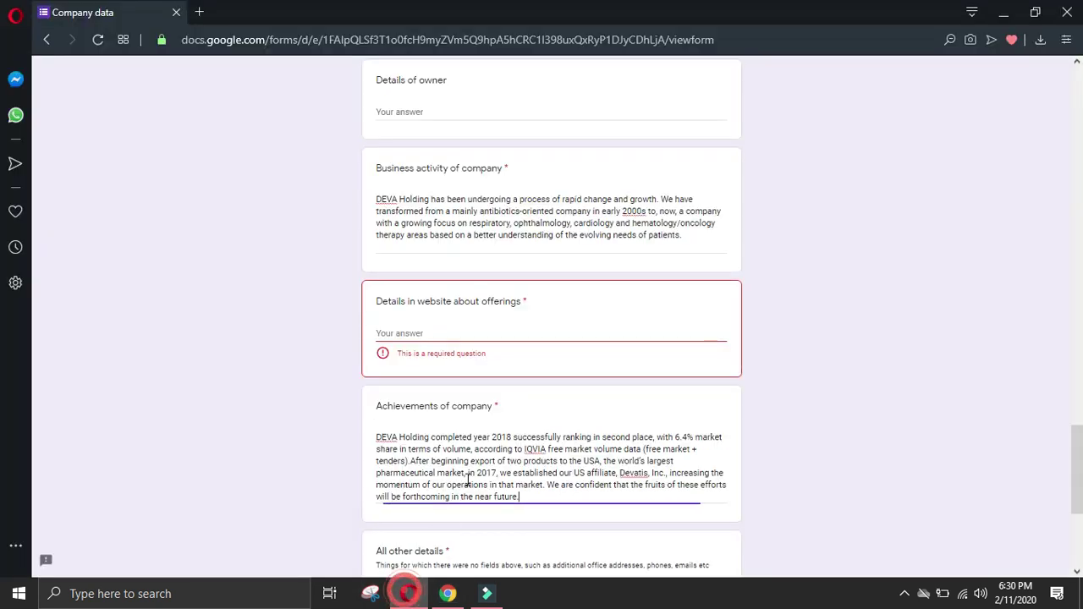
pyautogui.hotkey('ctrl', 'v')
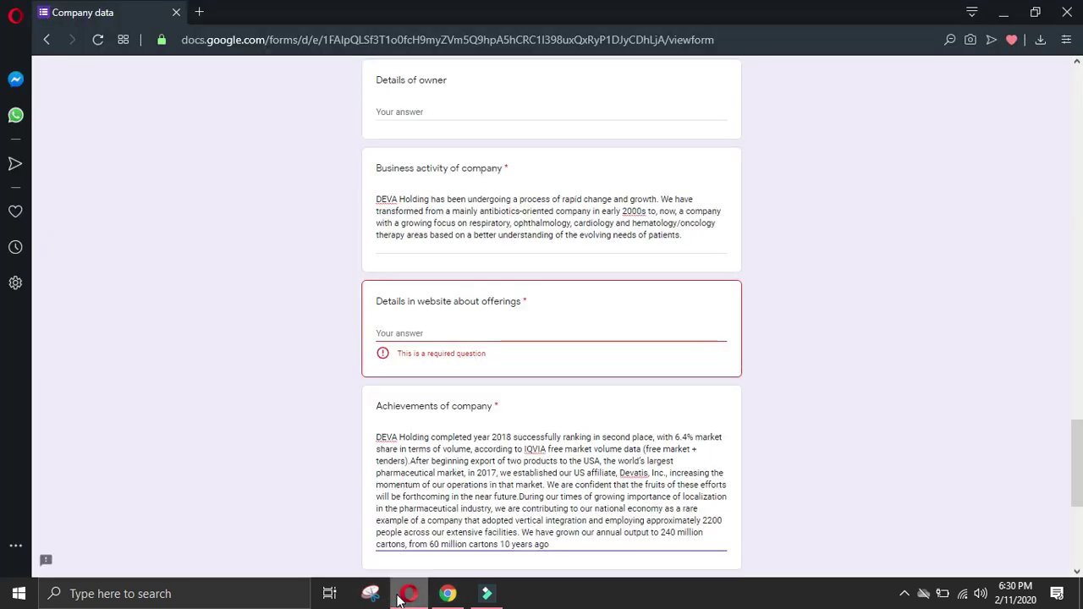
pyautogui.click(448, 593)
# Step: Select the CEO message's closing sentence about new investments and check the form
pyautogui.scroll(-1, 474, 482)
pyautogui.click(528, 438)
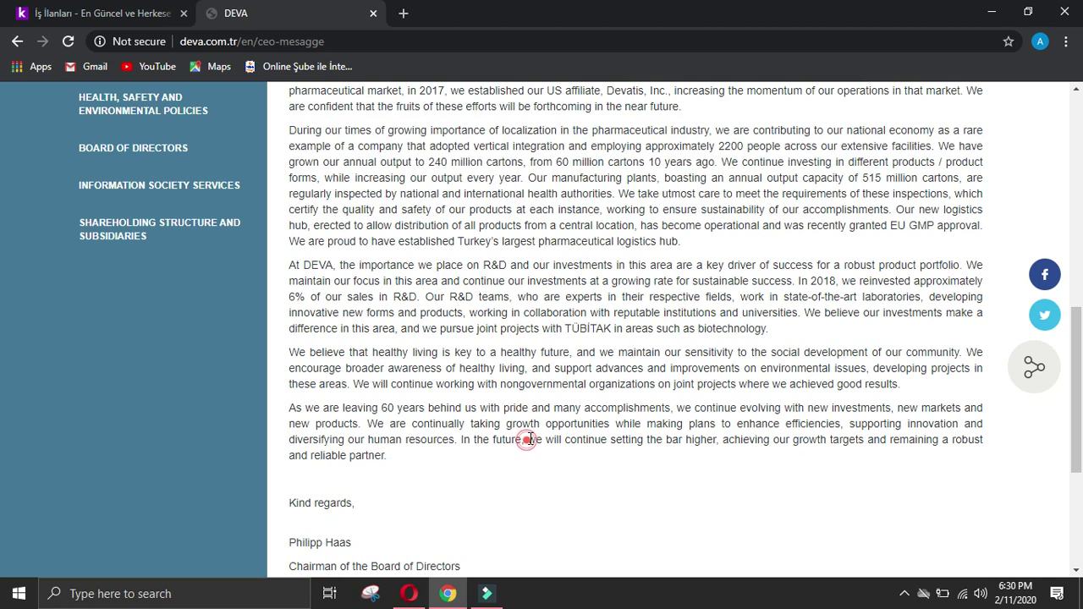
pyautogui.scroll(-4, 532, 439)
pyautogui.scroll(2, 532, 438)
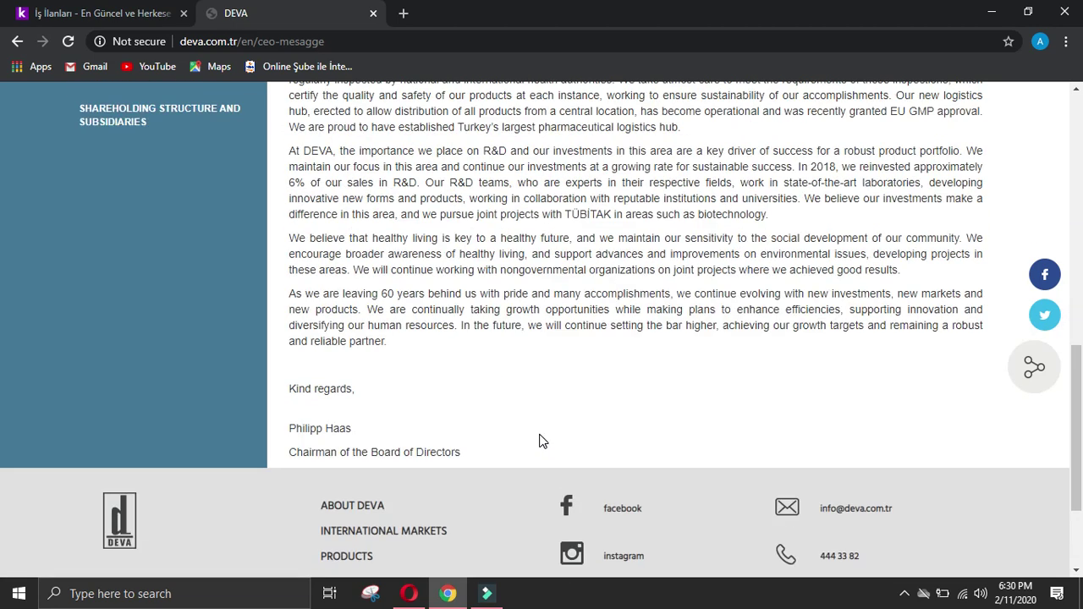
pyautogui.scroll(2, 541, 443)
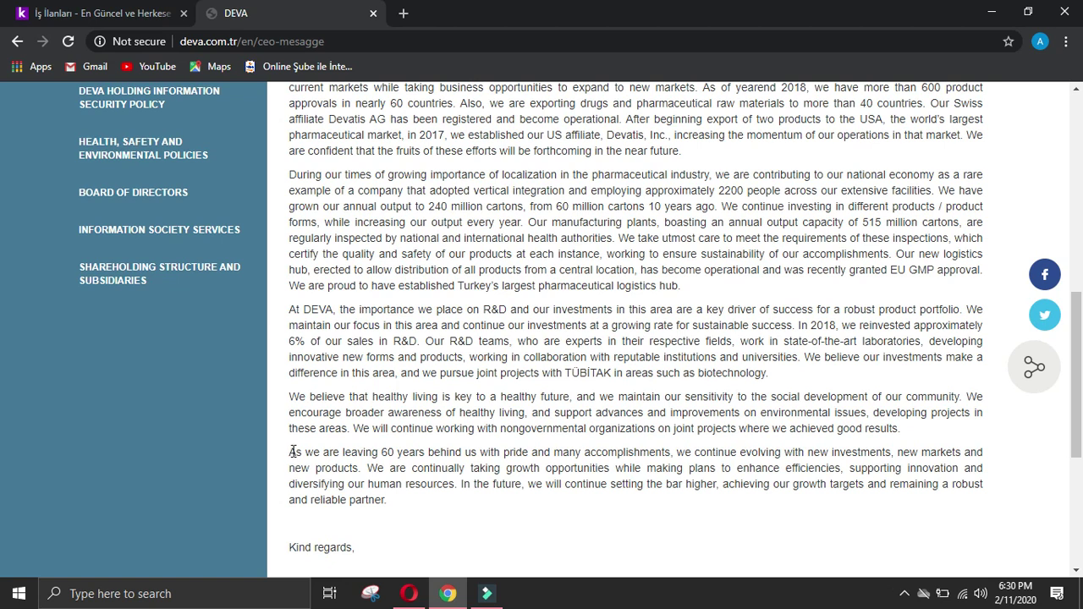
pyautogui.moveTo(292, 452); pyautogui.dragTo(358, 471)
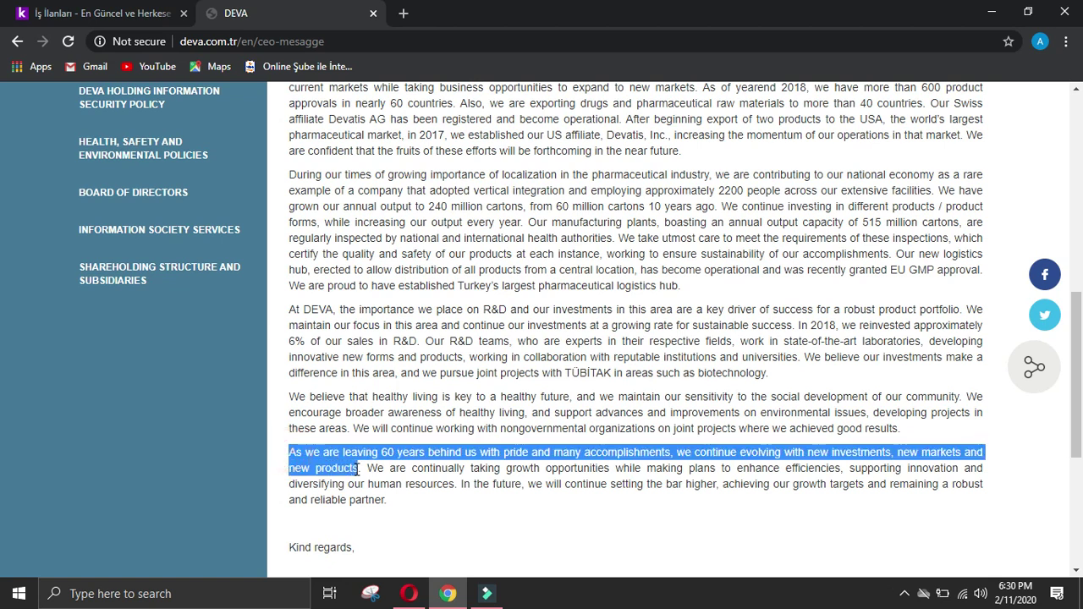
pyautogui.click(409, 592)
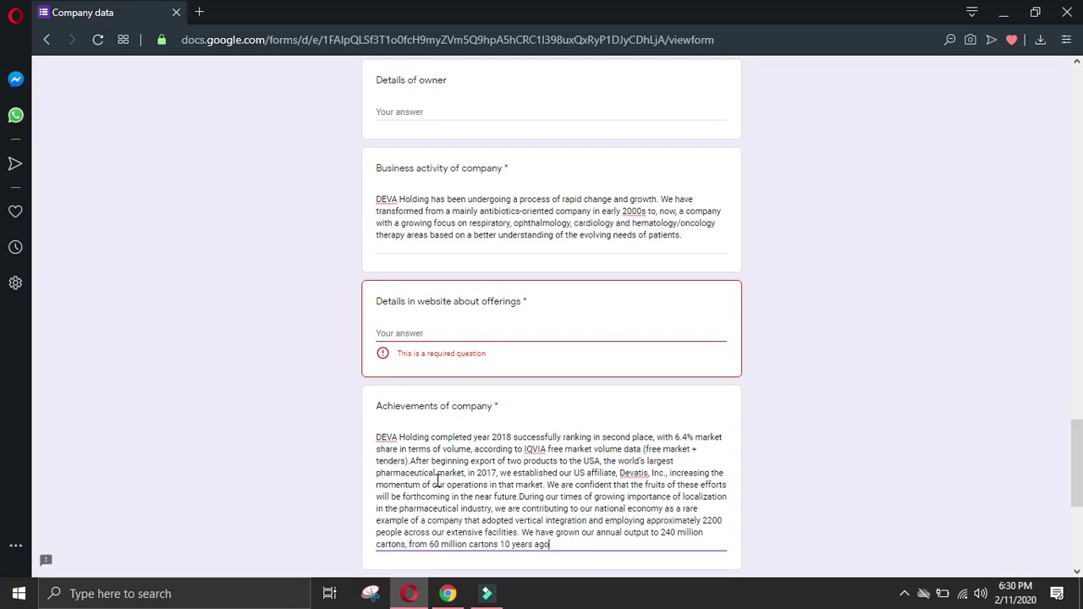
pyautogui.click(447, 593)
pyautogui.scroll(-2, 457, 457)
# Step: Open DEVA's products page and answer No to the health professional question
pyautogui.click(484, 345)
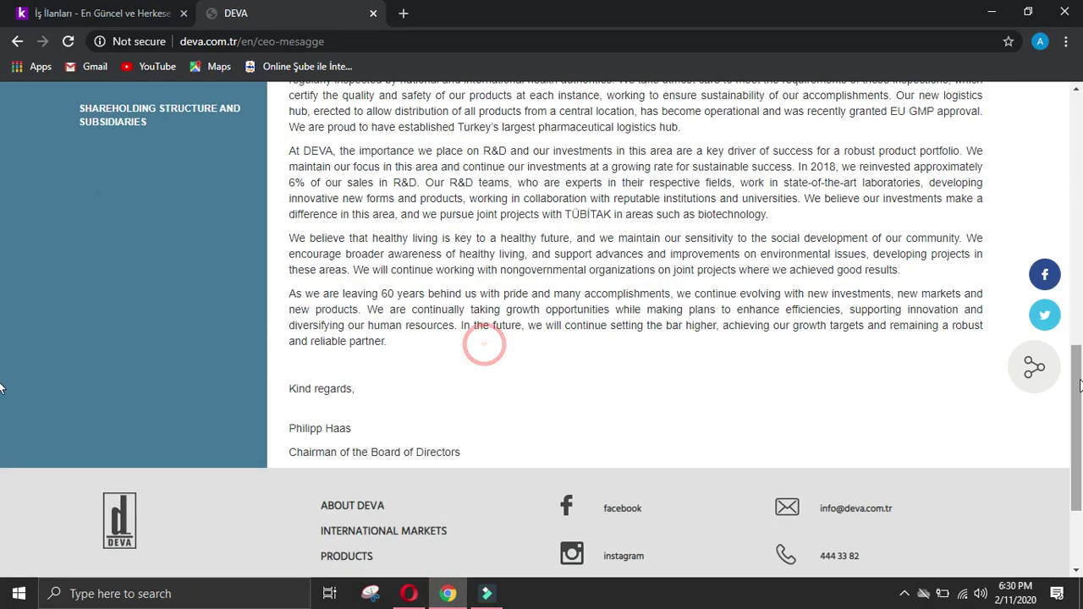
pyautogui.scroll(6, 541, 338)
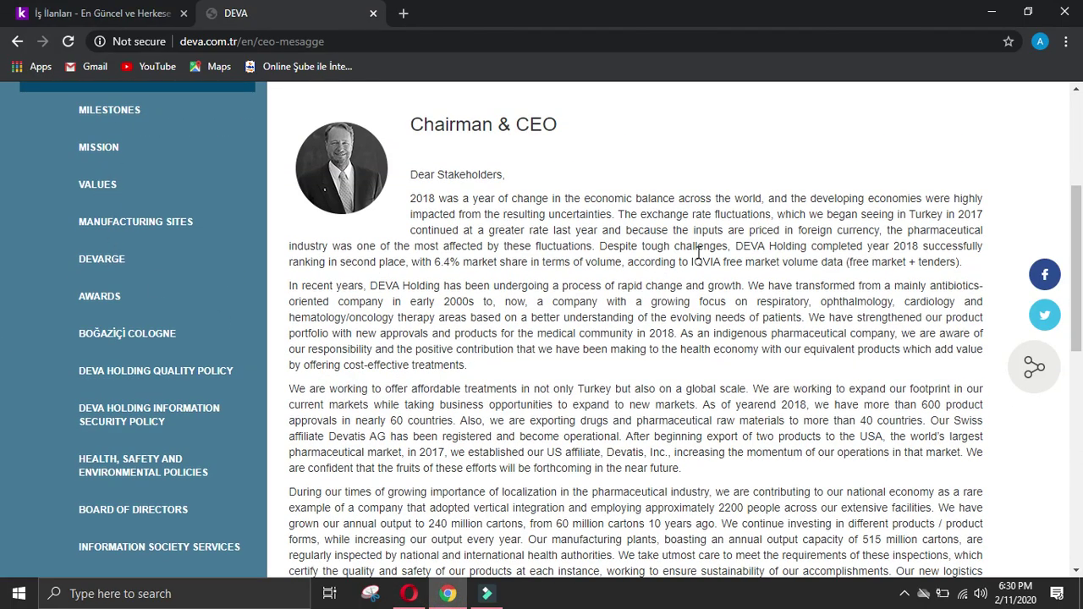
pyautogui.scroll(-10, 745, 407)
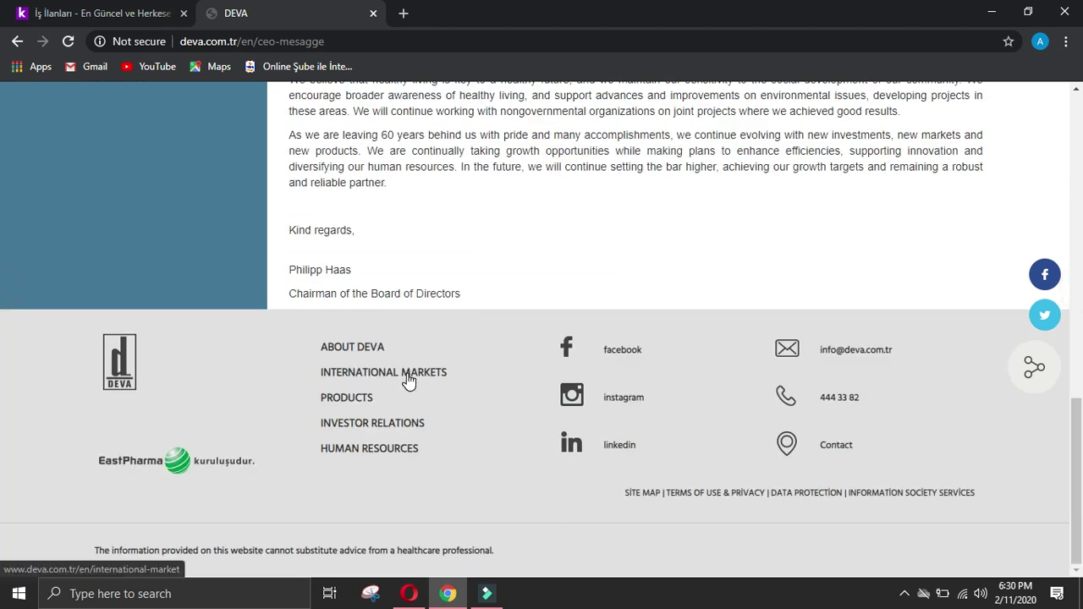
pyautogui.click(346, 397)
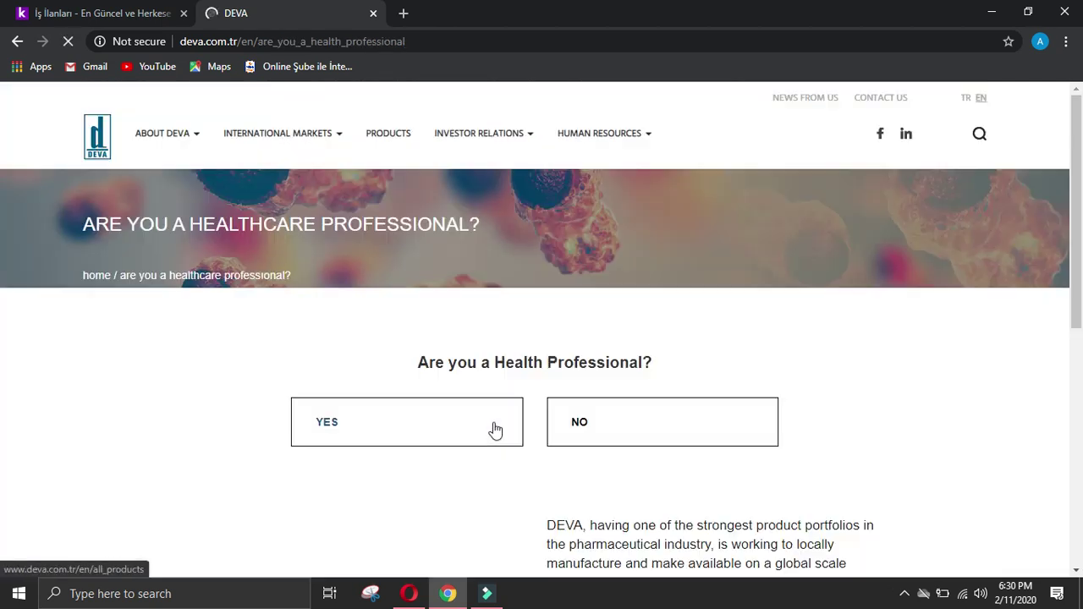
pyautogui.scroll(-4, 495, 425)
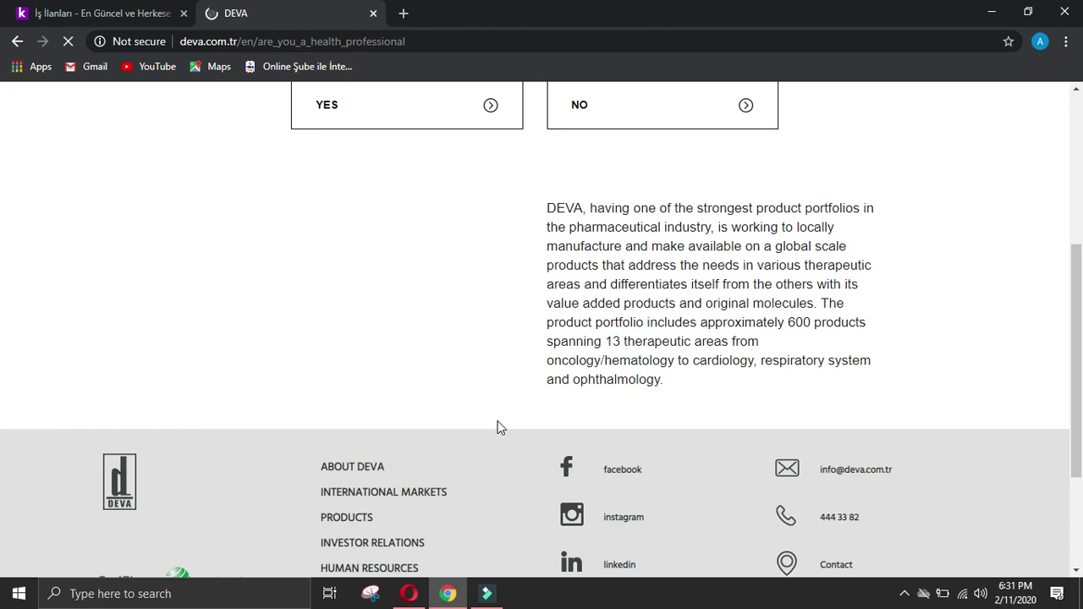
pyautogui.scroll(4, 497, 428)
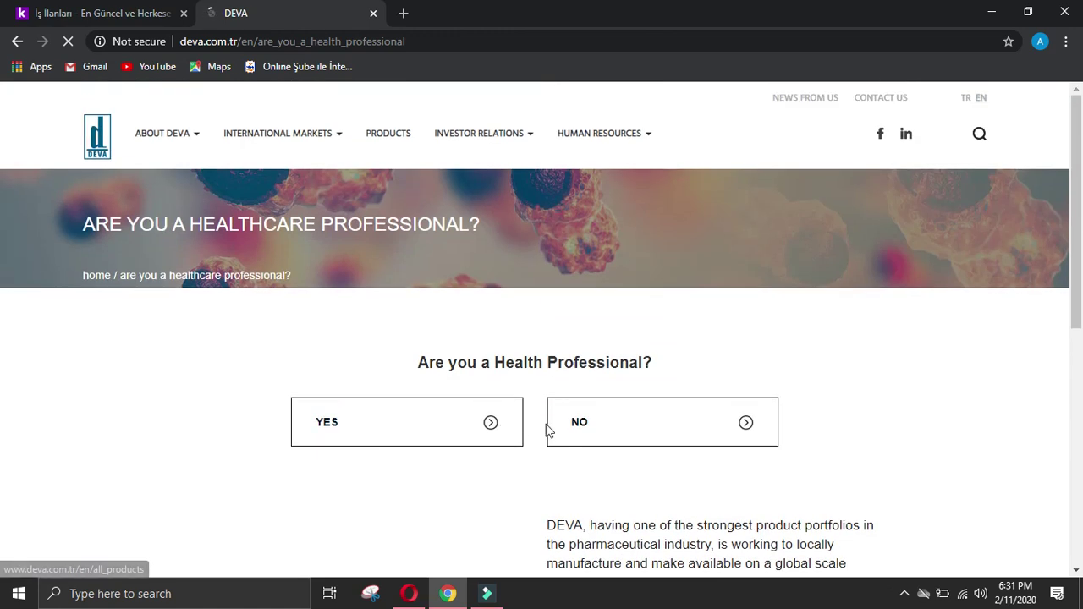
pyautogui.click(651, 422)
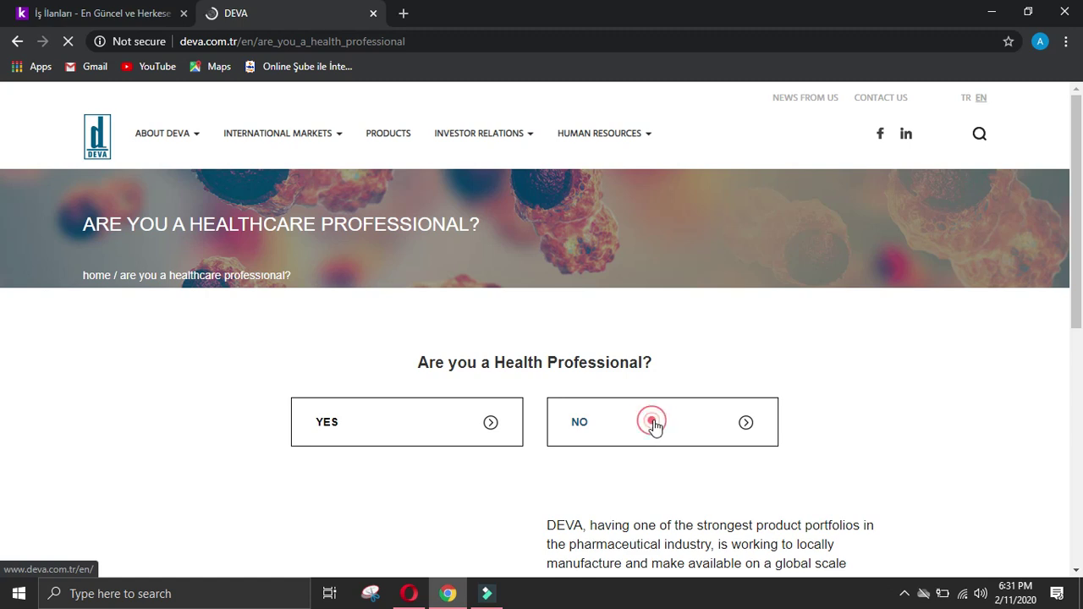
# Step: Scroll through DEVA's homepage and open the PRODUCTS section again
pyautogui.scroll(-4, 532, 364)
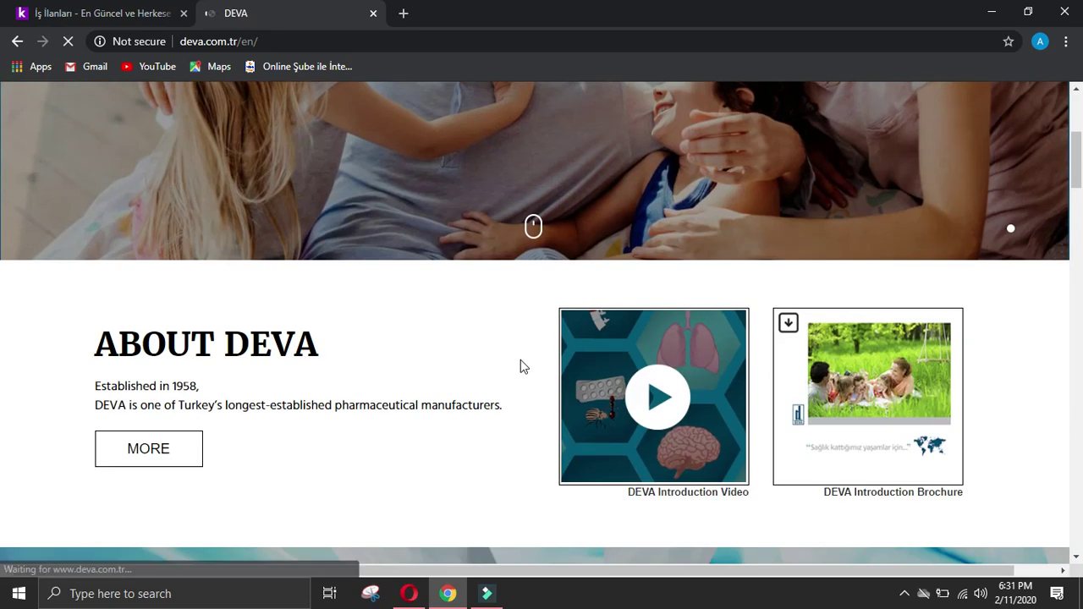
pyautogui.scroll(-5, 522, 364)
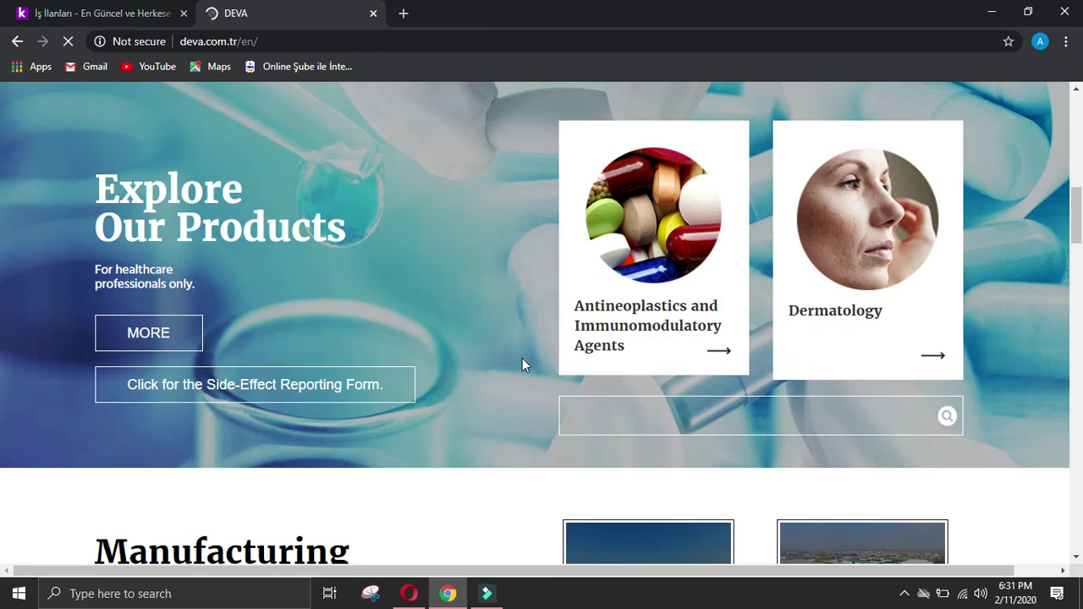
pyautogui.scroll(-7, 227, 326)
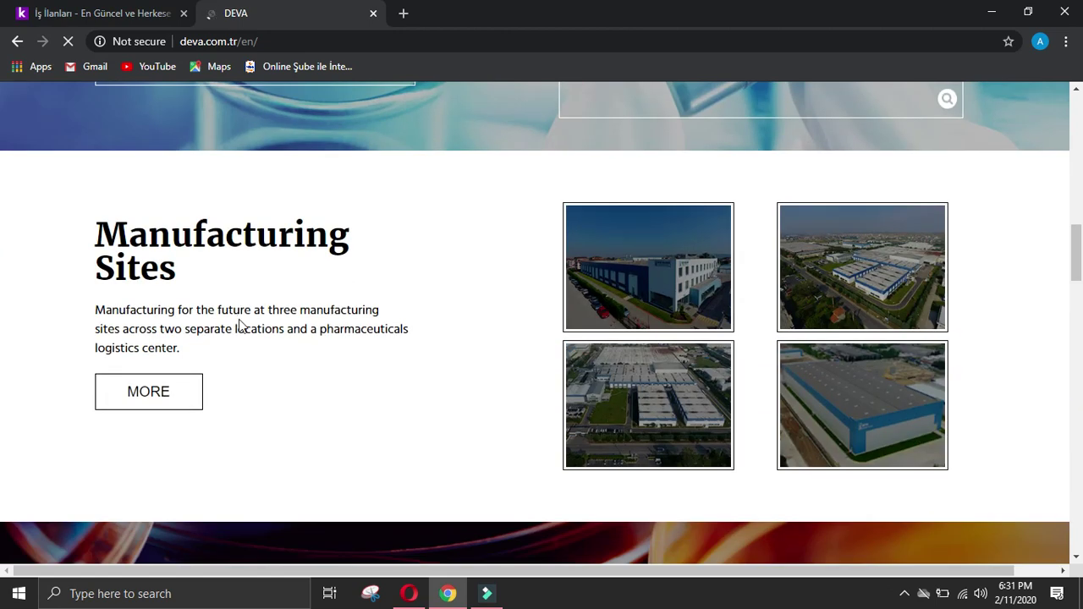
pyautogui.scroll(-12, 259, 321)
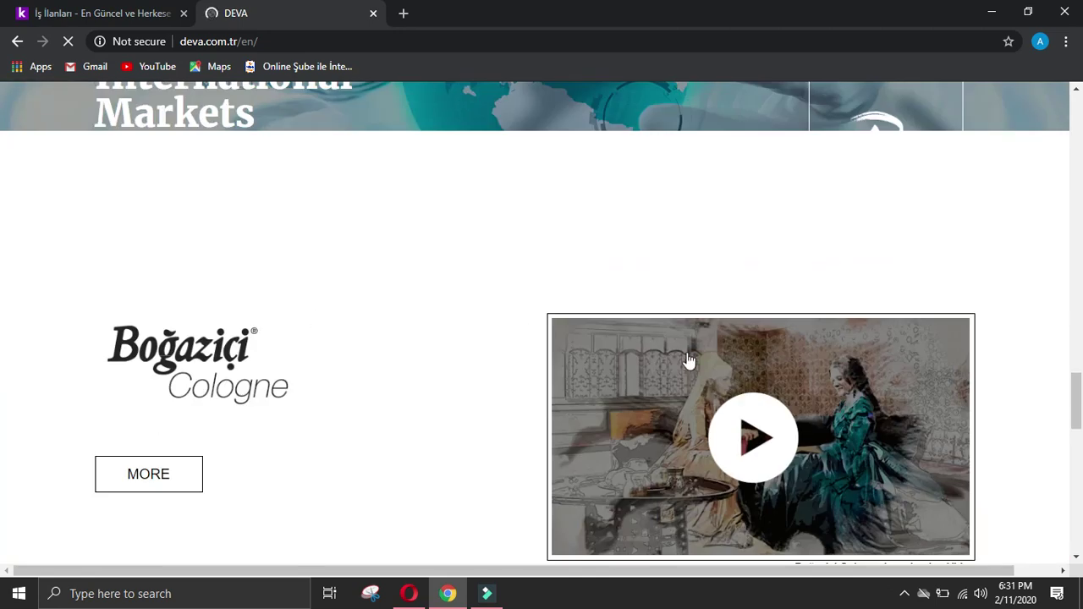
pyautogui.scroll(-5, 3, 394)
pyautogui.scroll(20, 3, 339)
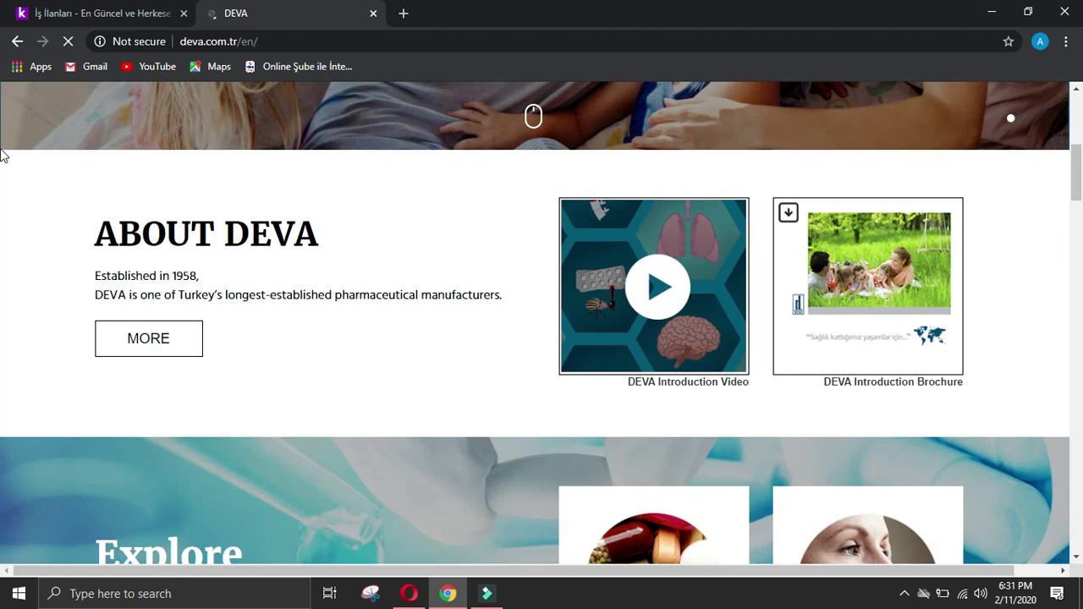
pyautogui.click(382, 151)
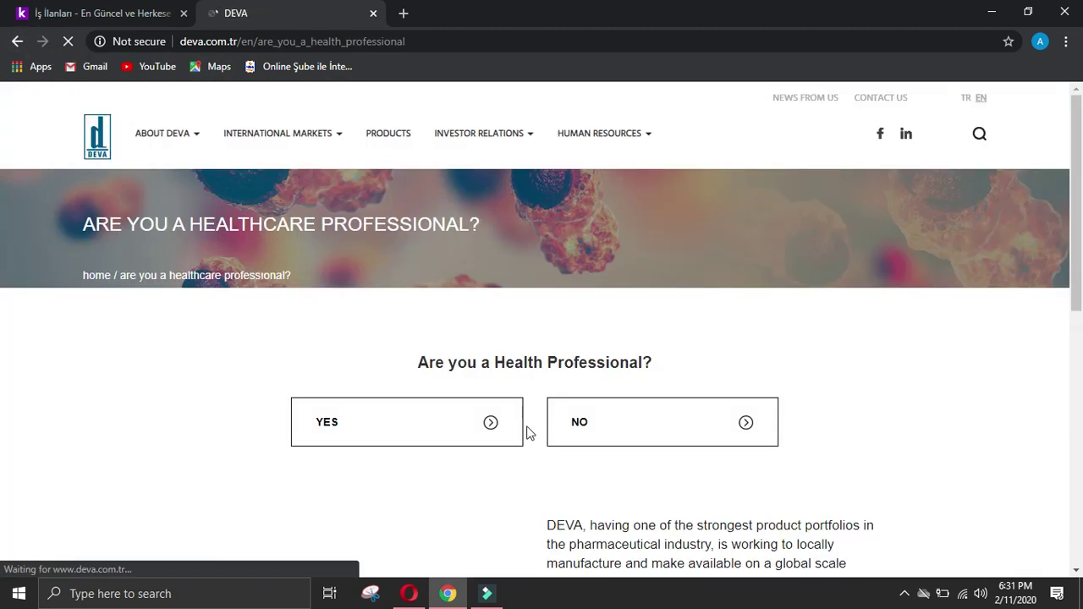
# Step: Confirm being a health professional and browse the therapeutic field and active ingredient lists
pyautogui.click(495, 430)
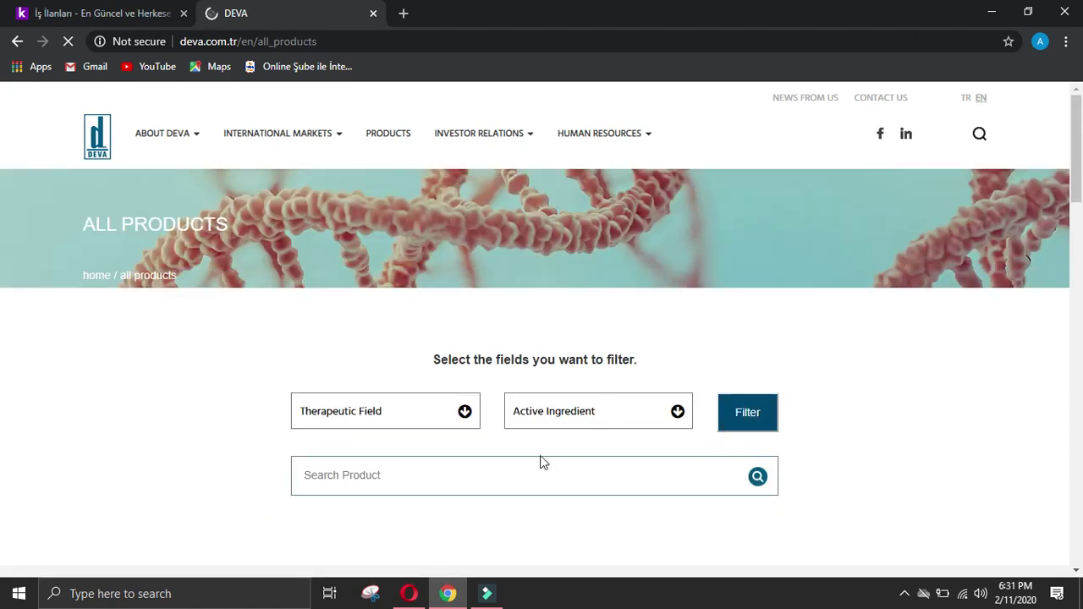
pyautogui.click(464, 413)
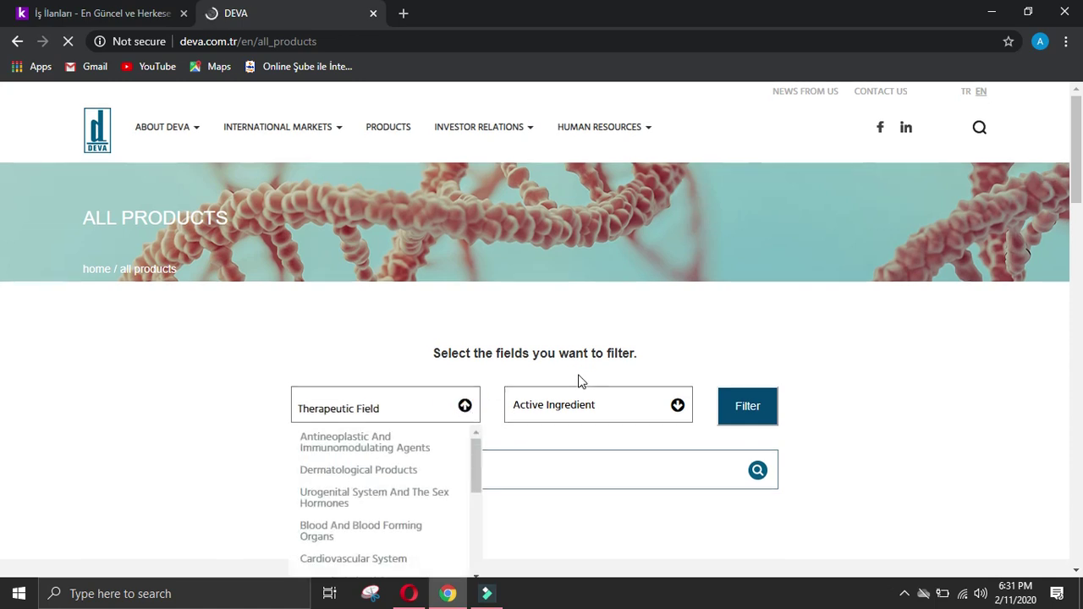
pyautogui.scroll(-2, 580, 380)
pyautogui.moveTo(481, 320); pyautogui.dragTo(491, 280)
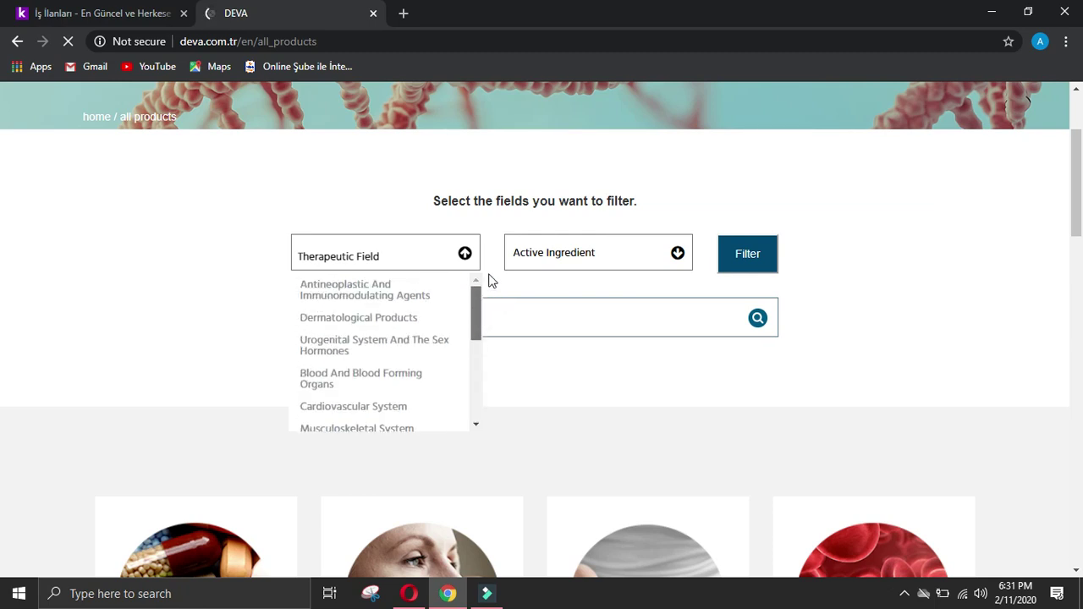
pyautogui.click(676, 259)
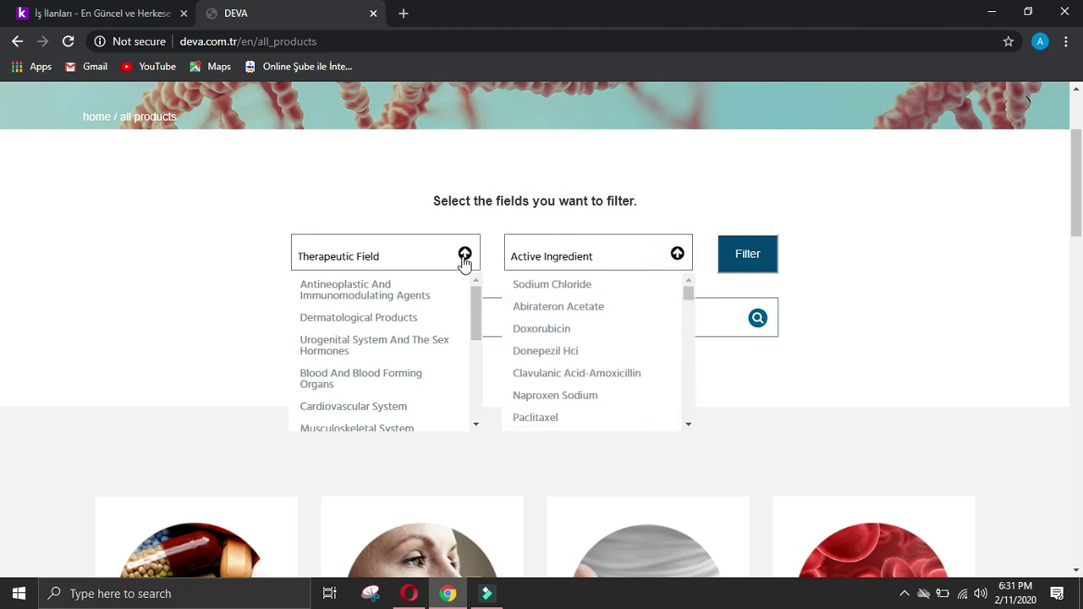
pyautogui.scroll(2, 372, 320)
pyautogui.scroll(-3, 326, 432)
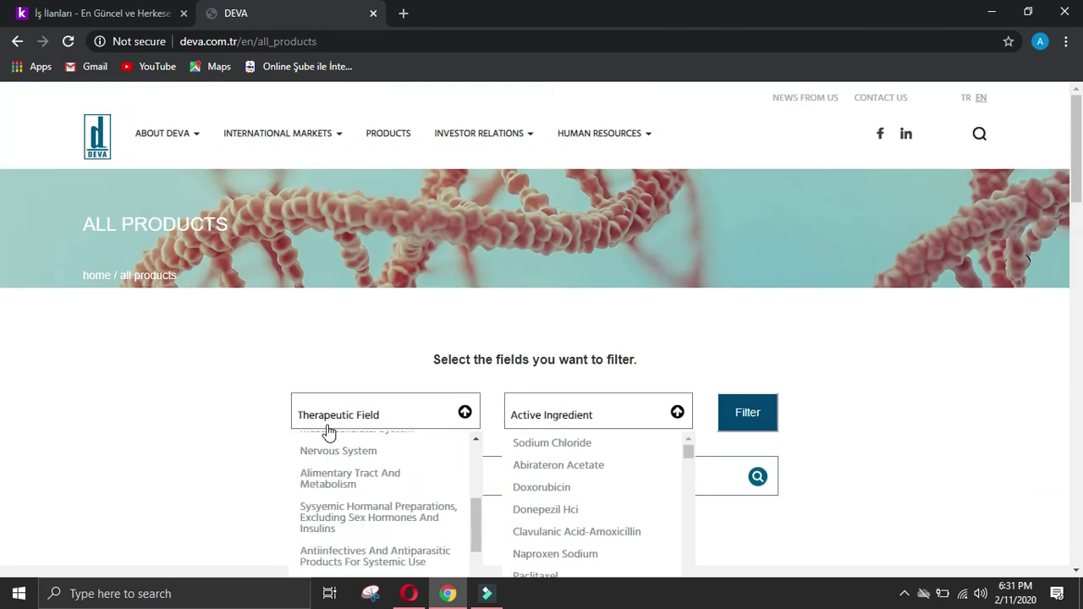
pyautogui.scroll(3, 395, 459)
pyautogui.scroll(-2, 791, 355)
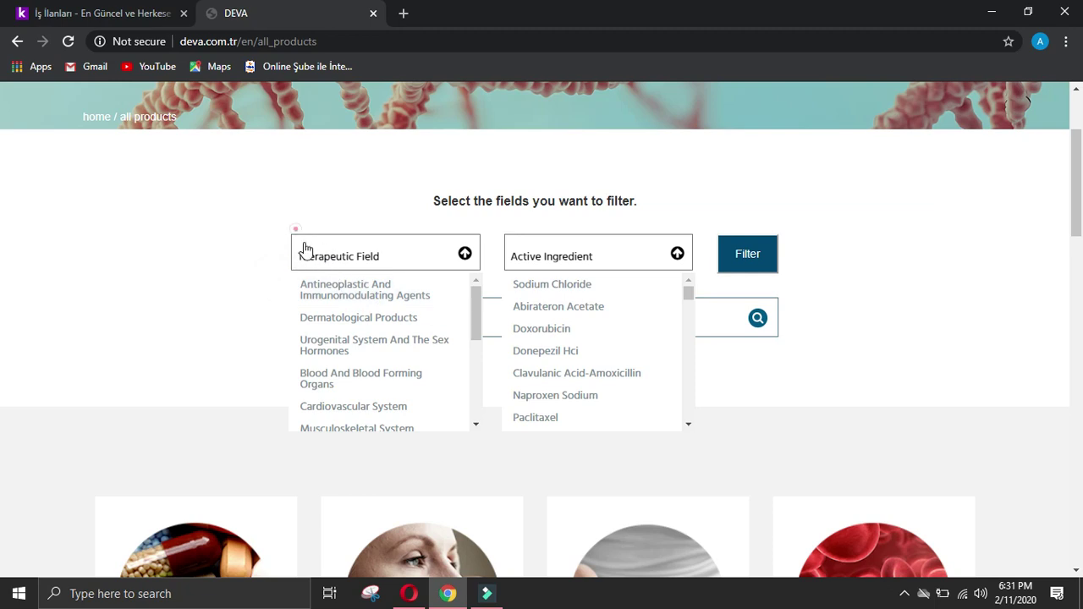
pyautogui.click(320, 310)
pyautogui.click(433, 264)
pyautogui.click(464, 255)
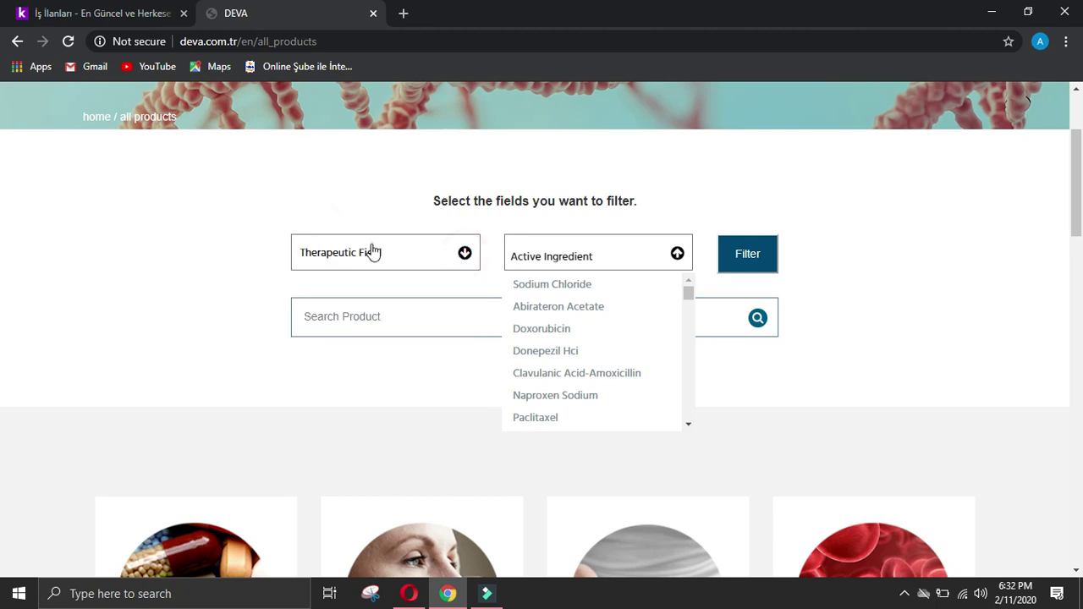
# Step: Copy all DEVA product category names into the form's website offerings answer
pyautogui.tripleClick(259, 234)
pyautogui.click(331, 186)
pyautogui.scroll(-6, 380, 252)
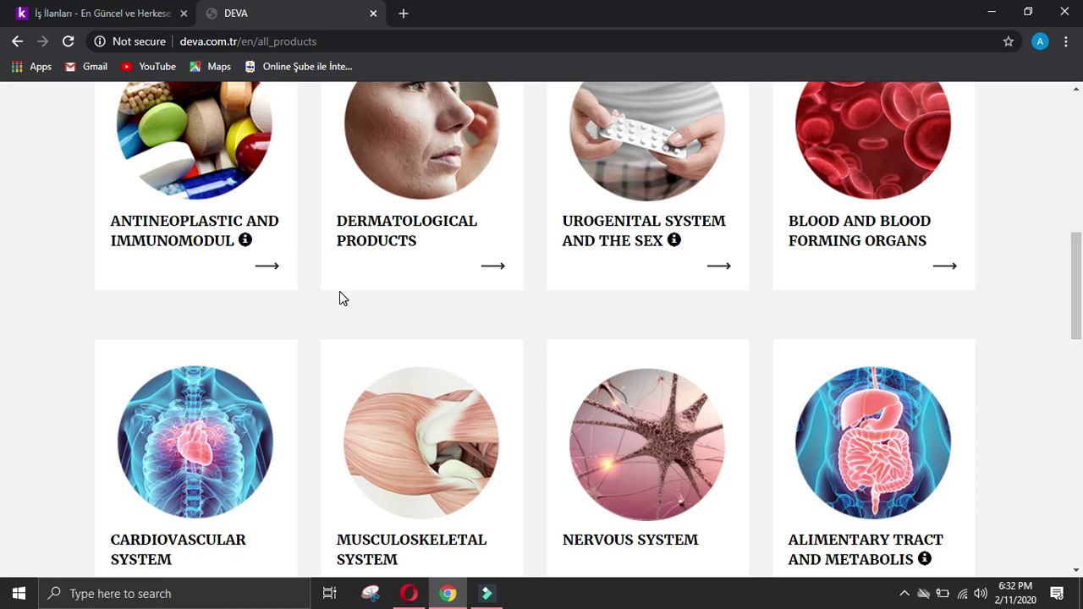
pyautogui.scroll(-2, 339, 298)
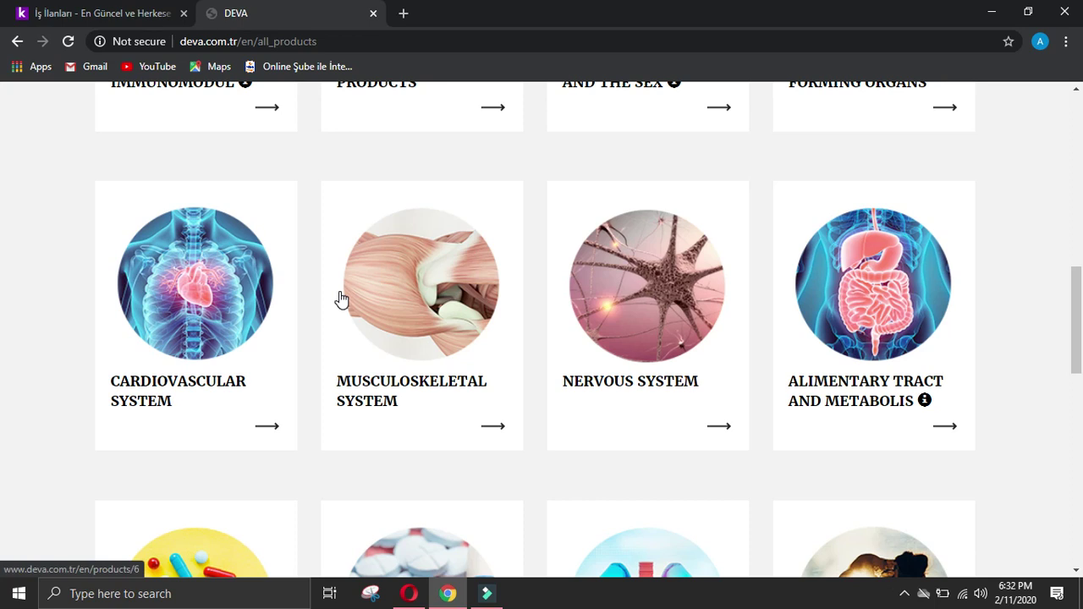
pyautogui.scroll(2, 342, 299)
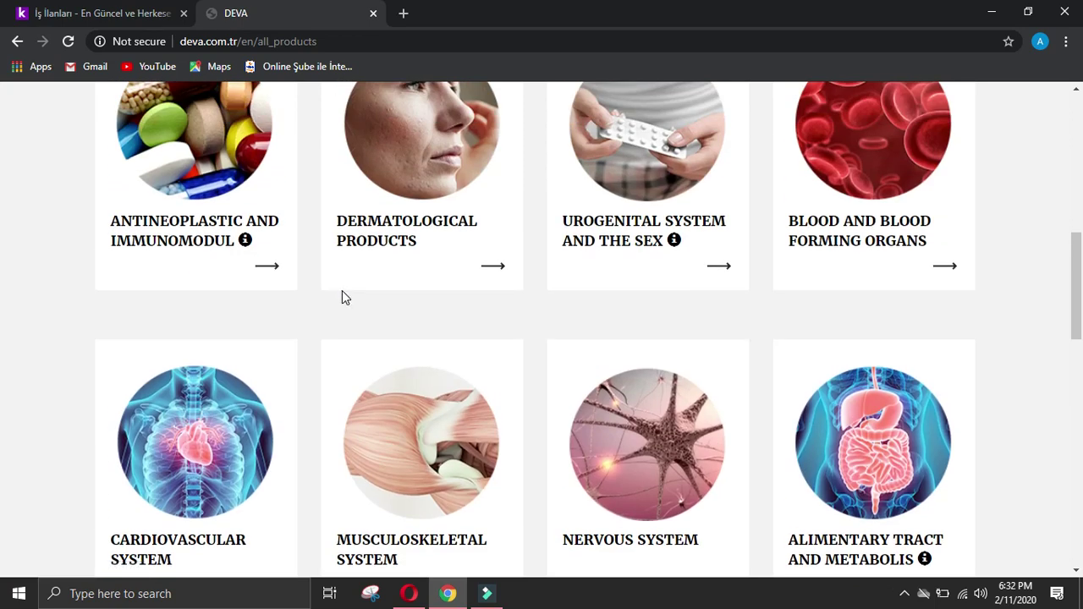
pyautogui.scroll(2, 929, 278)
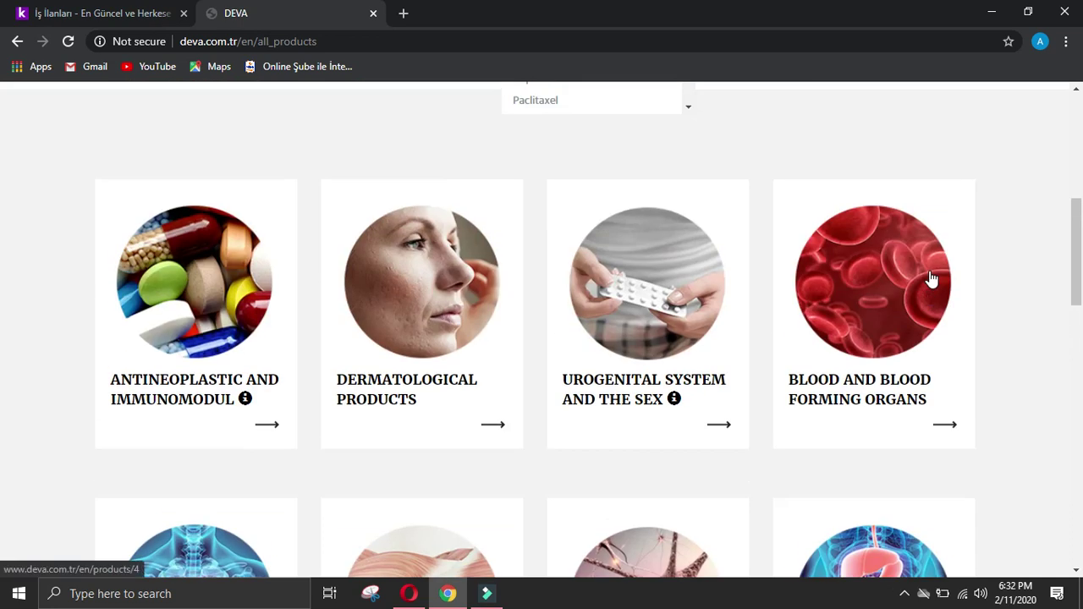
pyautogui.scroll(-6, 931, 279)
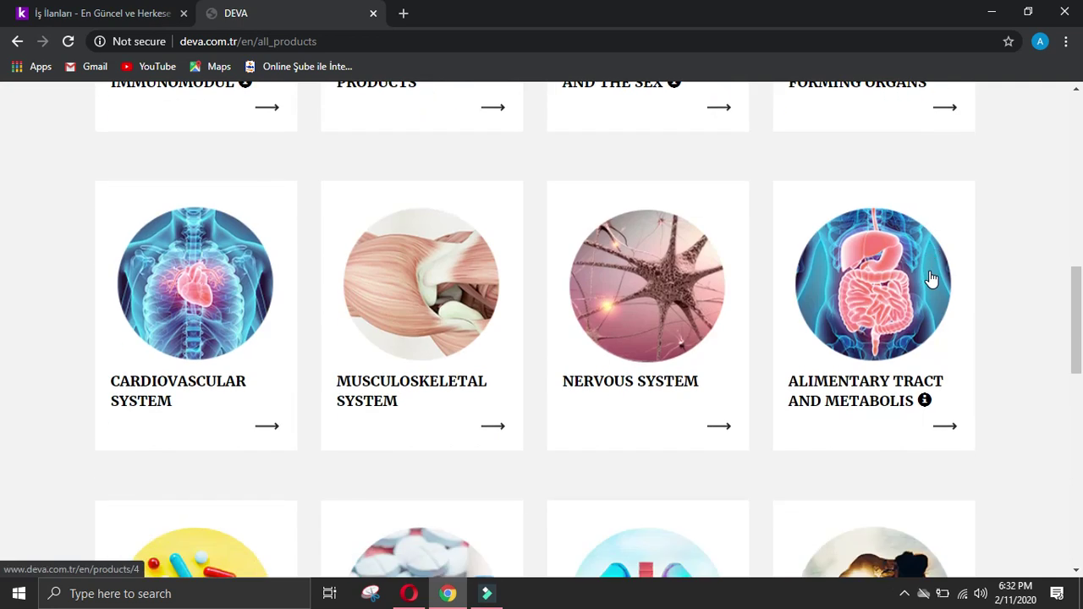
pyautogui.scroll(-8, 930, 278)
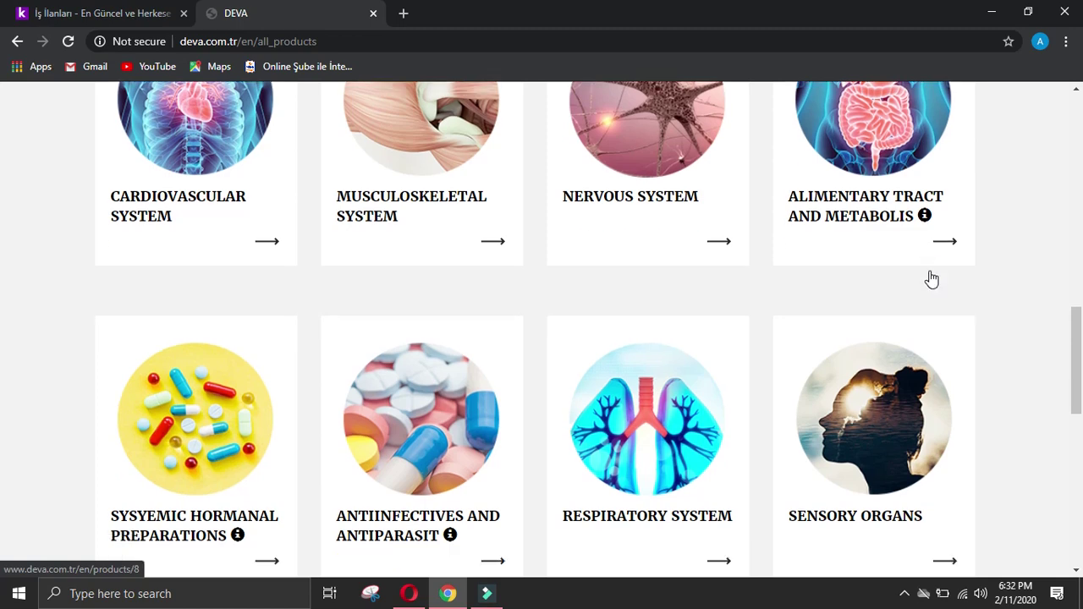
pyautogui.scroll(14, 931, 278)
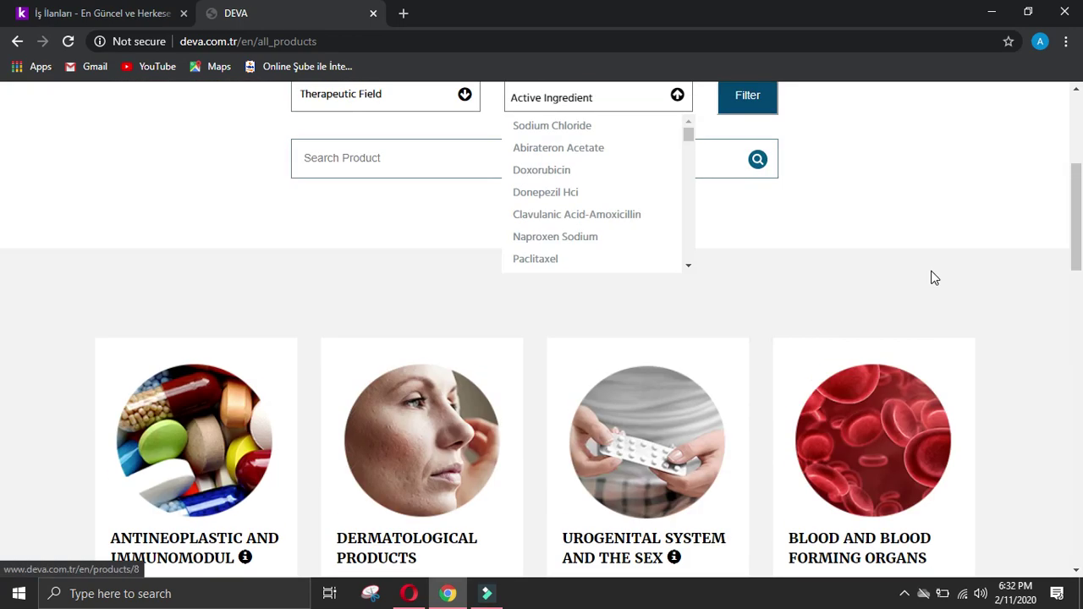
pyautogui.scroll(-2, 551, 375)
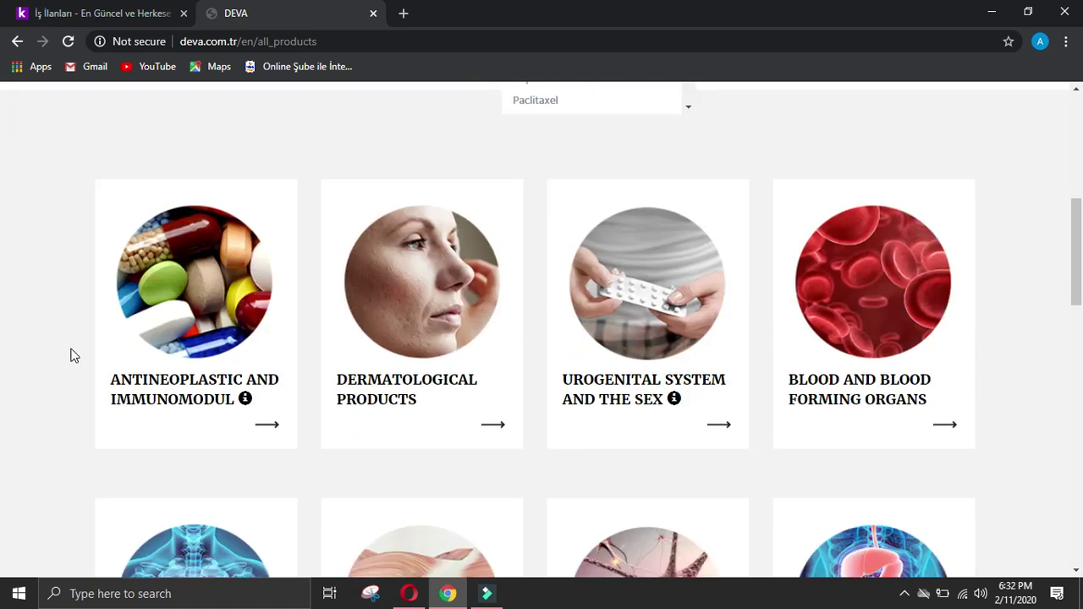
pyautogui.moveTo(79, 379); pyautogui.dragTo(458, 512)
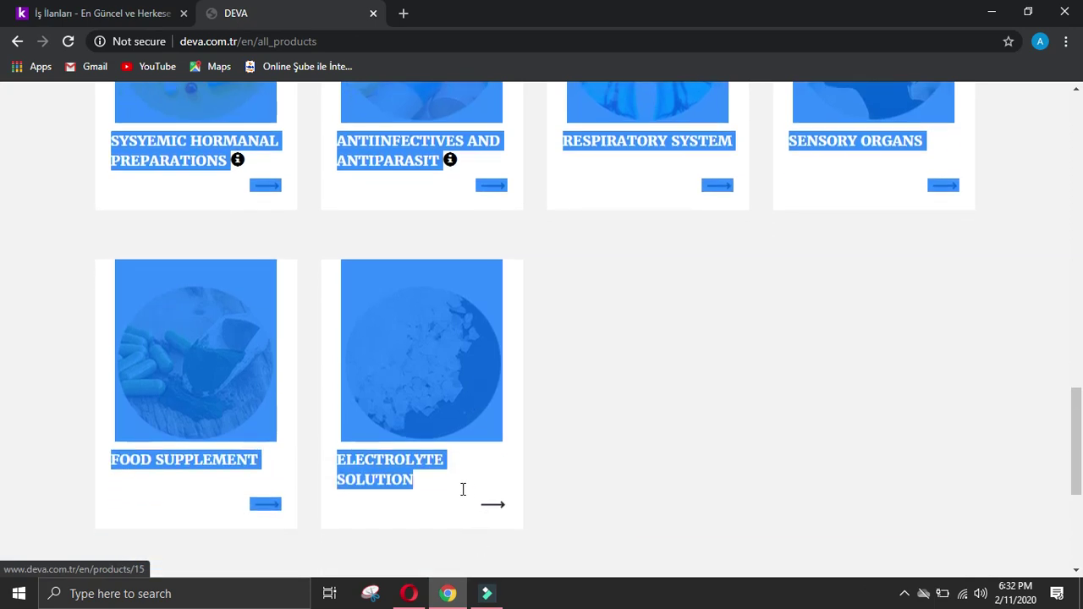
pyautogui.click(408, 593)
pyautogui.click(426, 339)
pyautogui.write('ANTINEOPLASTIC AND IMMUNOMODUL  DERMATOLOGICAL PRODUCTS  UROGENITAL SYSTEM AND THE SEX  BLOOD AND BLOOD FORMING ORGANS  CARDIOVASCULAR SYSTEM  MUSCULOSKELETAL SYSTEM  NERVOUS SYSTEM  ALIMENTARY TRACT AND METABOLIS  SYSYEMIC HORMANAL PREPARATIONS  ANTIINFECTIVES AND ANTIPARASIT  RESPIRATORY SYSTEM  SENSORY ORGANS  FOOD SUPPLEMENT  ELECTROLYTE SOLUTION')
pyautogui.scroll(-2, 437, 364)
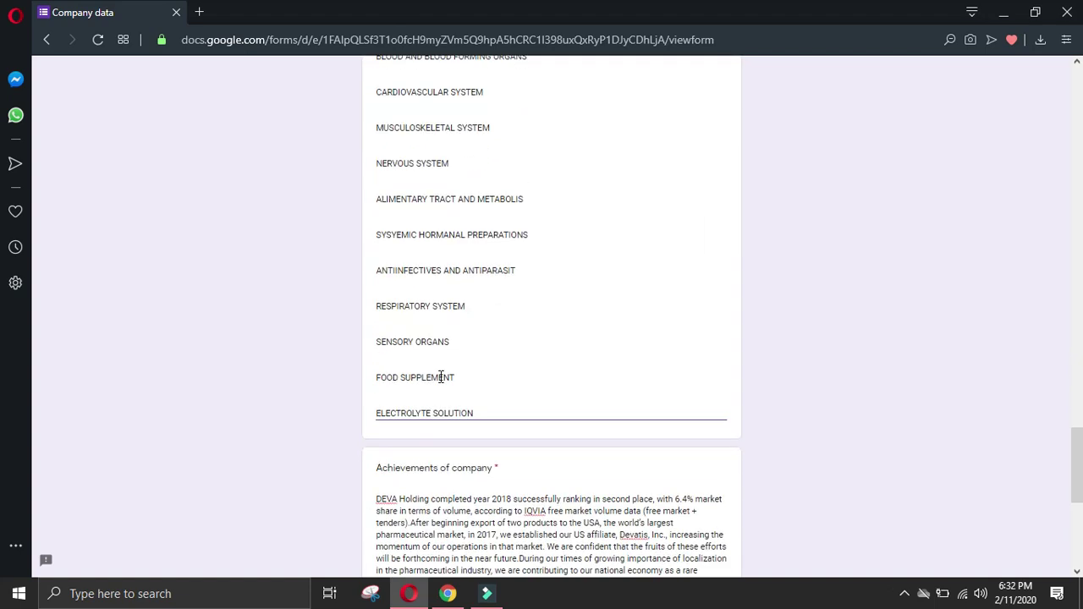
# Step: Delete blank lines around ELECTROLYTE SOLUTION, FOOD SUPPLEMENT, RESPIRATORY SYSTEM and ANTIINFECTIVES entries
pyautogui.click(379, 412)
pyautogui.scroll(-4, 414, 412)
pyautogui.press('BackSpace')
pyautogui.press('BackSpace')
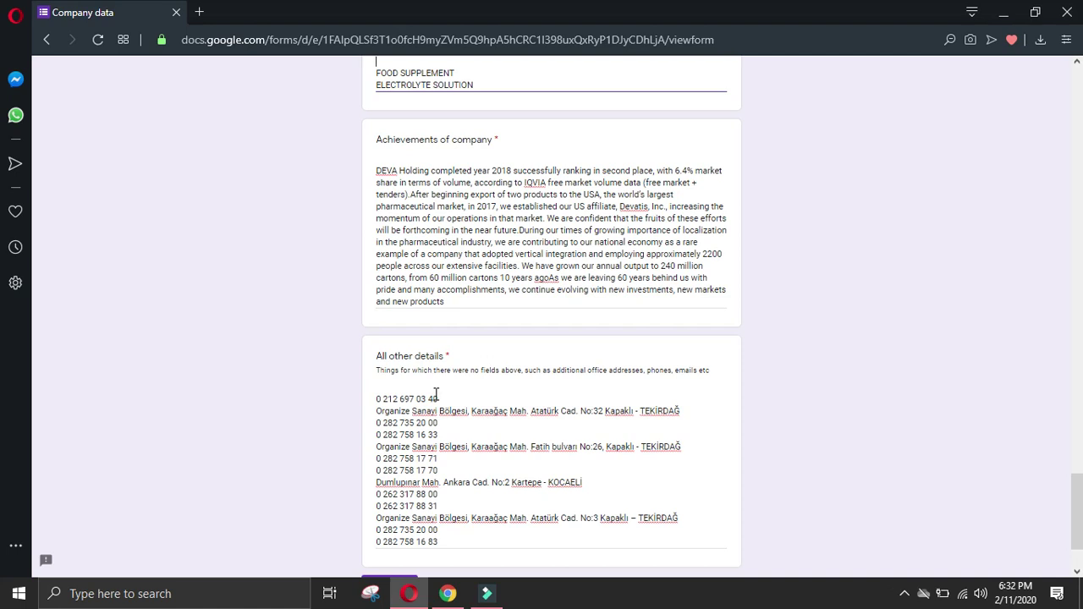
pyautogui.scroll(4, 378, 330)
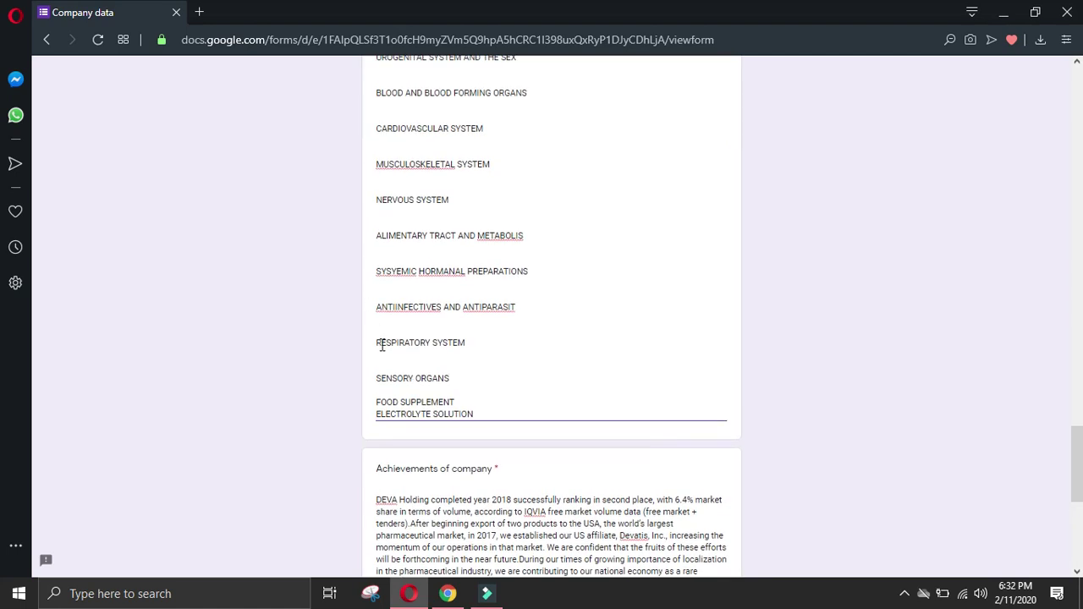
pyautogui.click(377, 398)
pyautogui.click(377, 397)
pyautogui.press('BackSpace')
pyautogui.press('Up')
pyautogui.press('BackSpace')
pyautogui.press('BackSpace')
pyautogui.press('Up')
pyautogui.press('Up')
pyautogui.press('BackSpace')
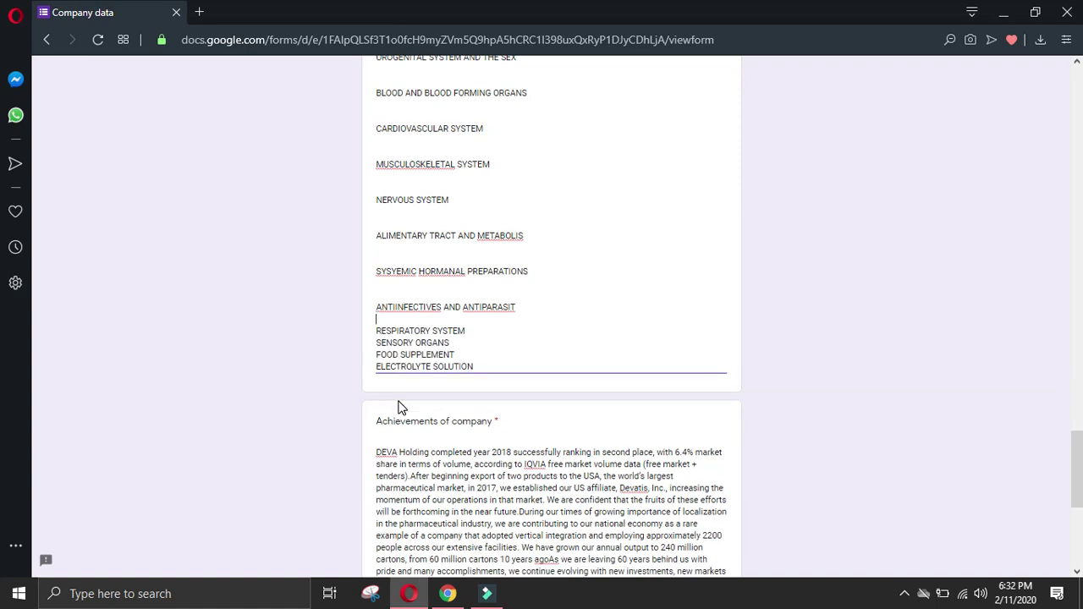
pyautogui.press('Delete')
pyautogui.press('Up')
pyautogui.press('BackSpace')
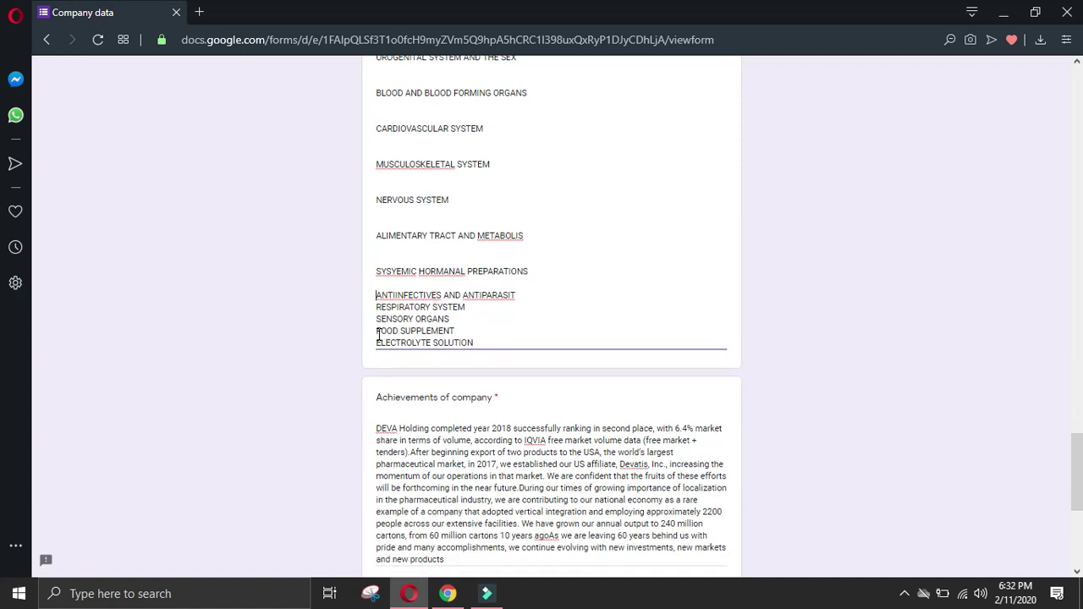
pyautogui.press('Delete')
# Step: Delete blank lines between the SYSYEMIC, MUSCULOSKELETAL, BLOOD and ANTINEOPLASTIC entries
pyautogui.press('BackSpace')
pyautogui.press('BackSpace')
pyautogui.press('Up')
pyautogui.press('BackSpace')
pyautogui.press('BackSpace')
pyautogui.press('Up')
pyautogui.press('BackSpace')
pyautogui.press('BackSpace')
pyautogui.press('BackSpace')
pyautogui.press('Up')
pyautogui.press('BackSpace')
pyautogui.press('Up')
pyautogui.press('BackSpace')
pyautogui.press('BackSpace')
pyautogui.press('Up')
pyautogui.press('BackSpace')
pyautogui.press('BackSpace')
pyautogui.press('Up')
pyautogui.press('BackSpace')
pyautogui.press('BackSpace')
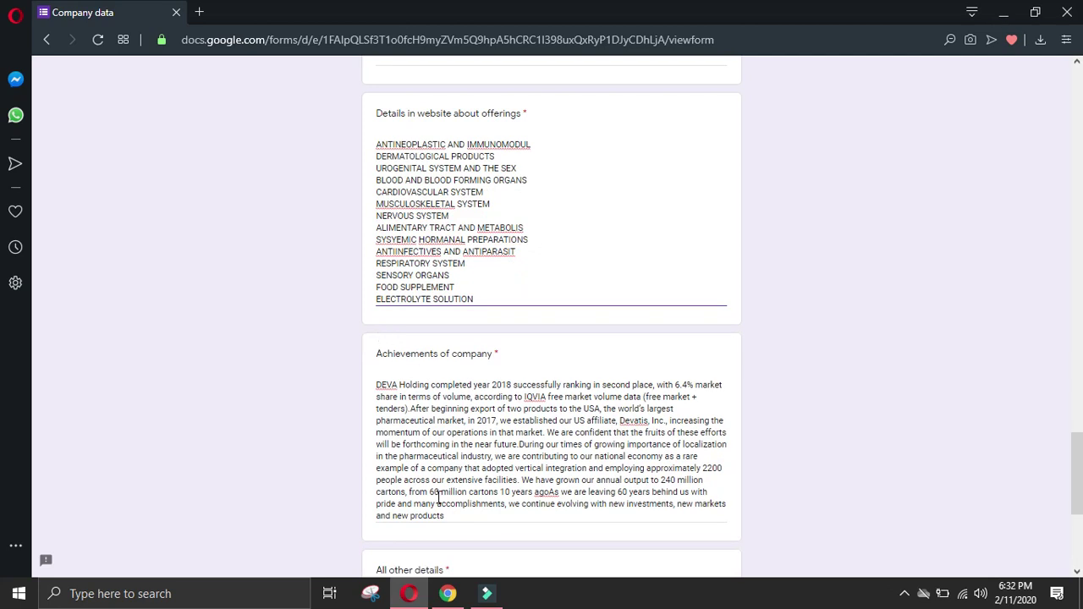
pyautogui.click(447, 593)
# Step: Clear the product card selection and open DEVA's careers page
pyautogui.scroll(-2, 702, 392)
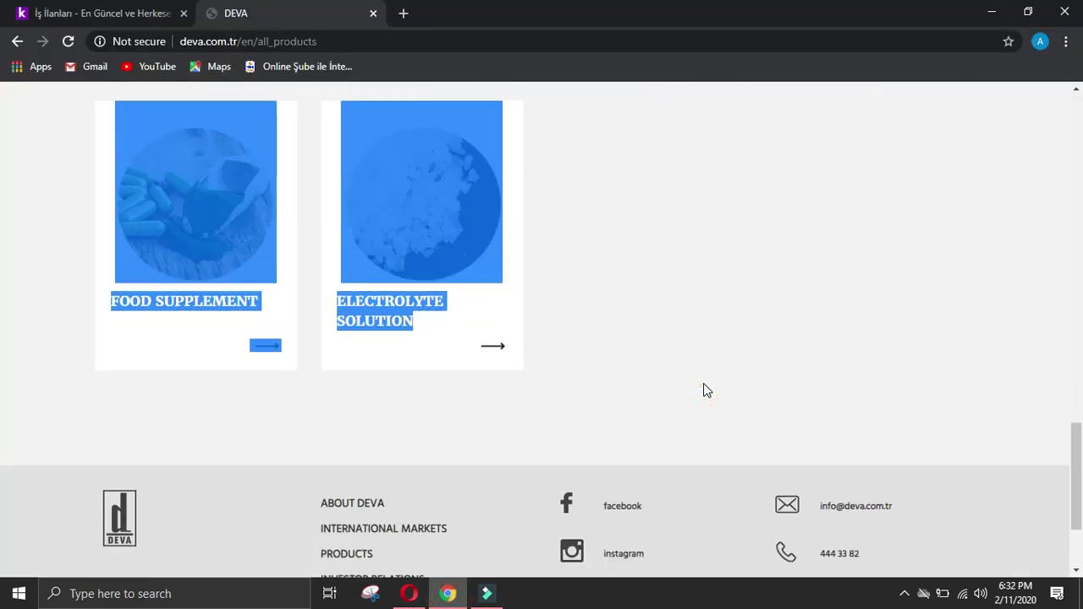
pyautogui.click(738, 318)
pyautogui.scroll(-2, 741, 313)
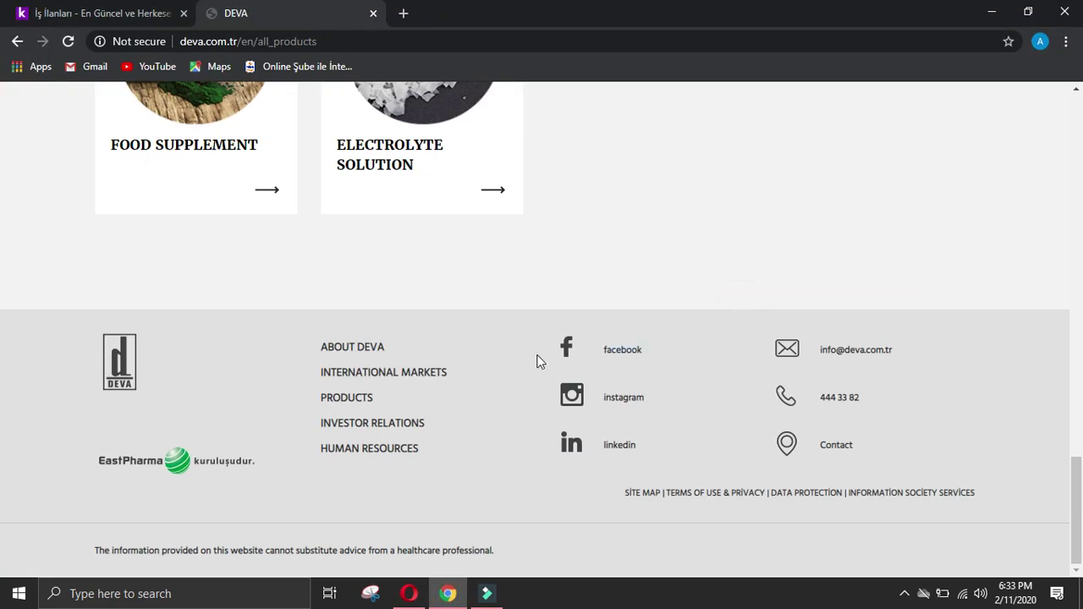
pyautogui.click(396, 448)
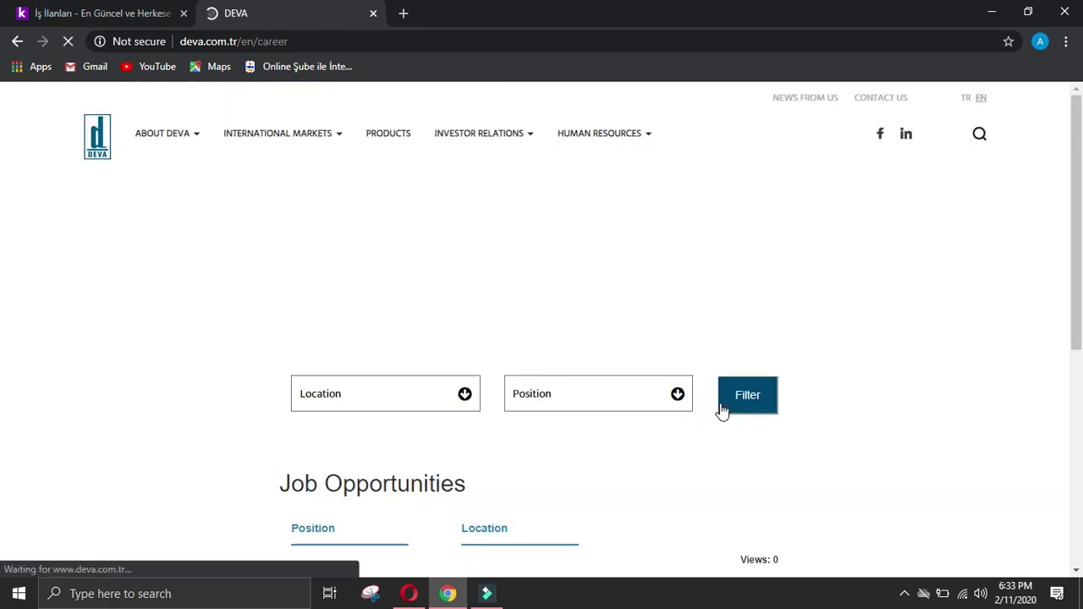
pyautogui.scroll(-4, 753, 300)
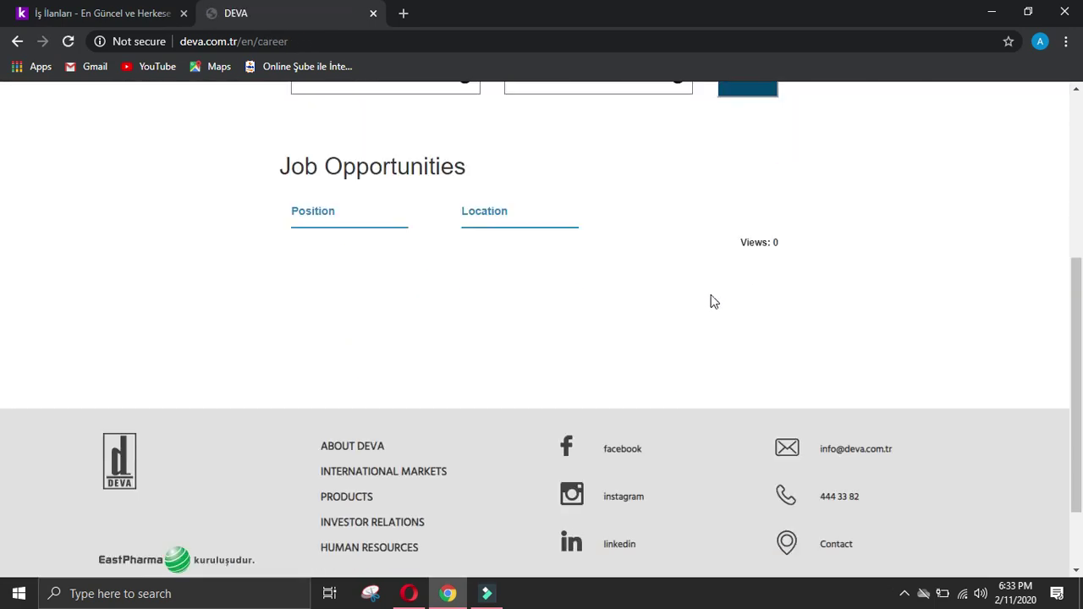
pyautogui.scroll(-1, 618, 284)
pyautogui.scroll(2, 620, 281)
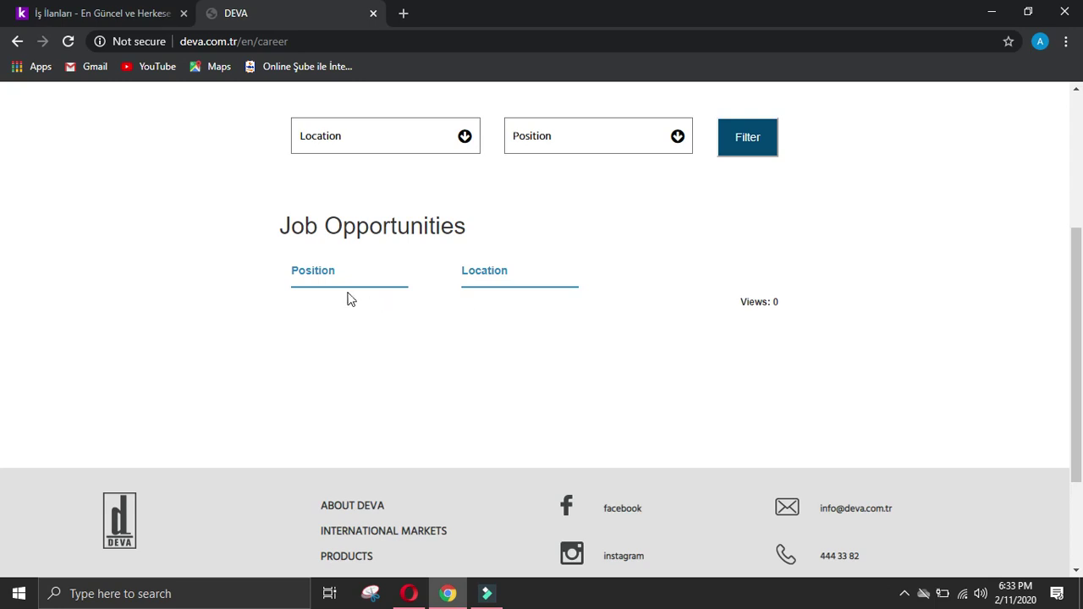
pyautogui.click(743, 301)
pyautogui.click(489, 271)
pyautogui.scroll(-2, 568, 306)
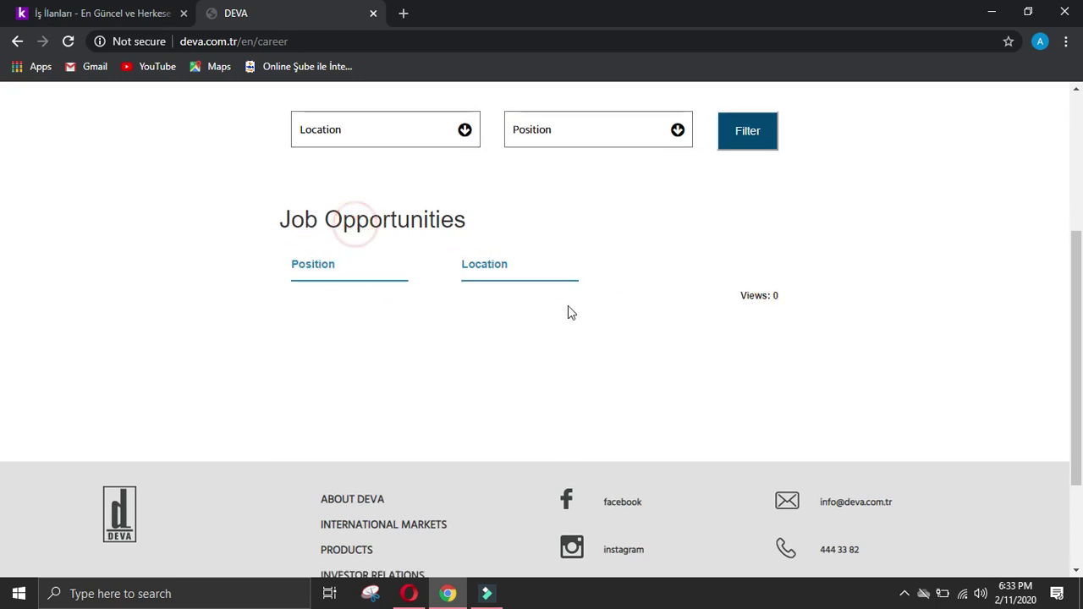
pyautogui.click(372, 453)
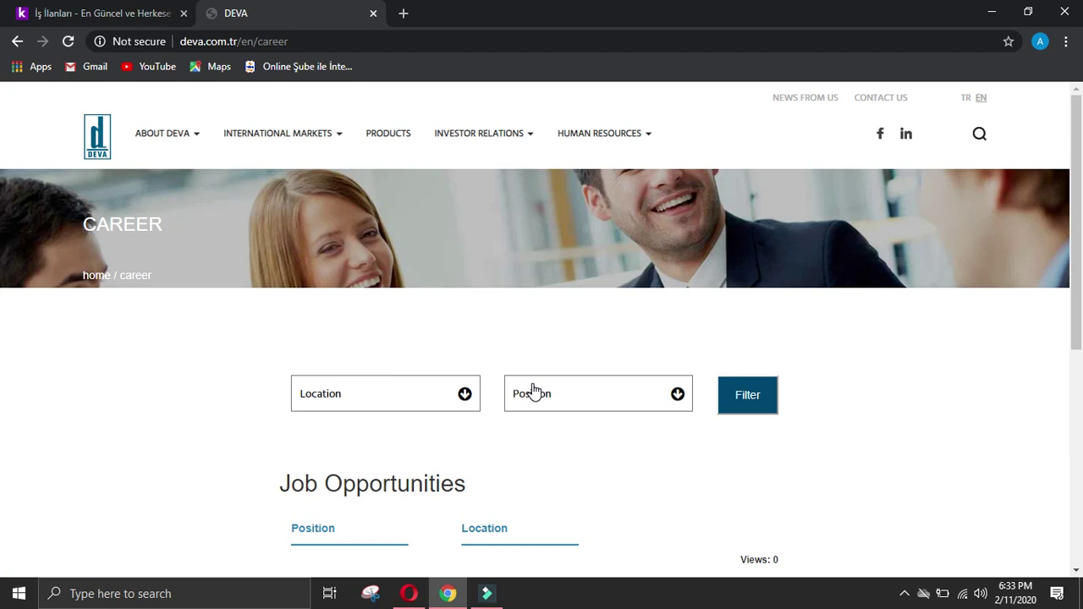
# Step: Search the job listings with all locations and all positions selected
pyautogui.click(465, 394)
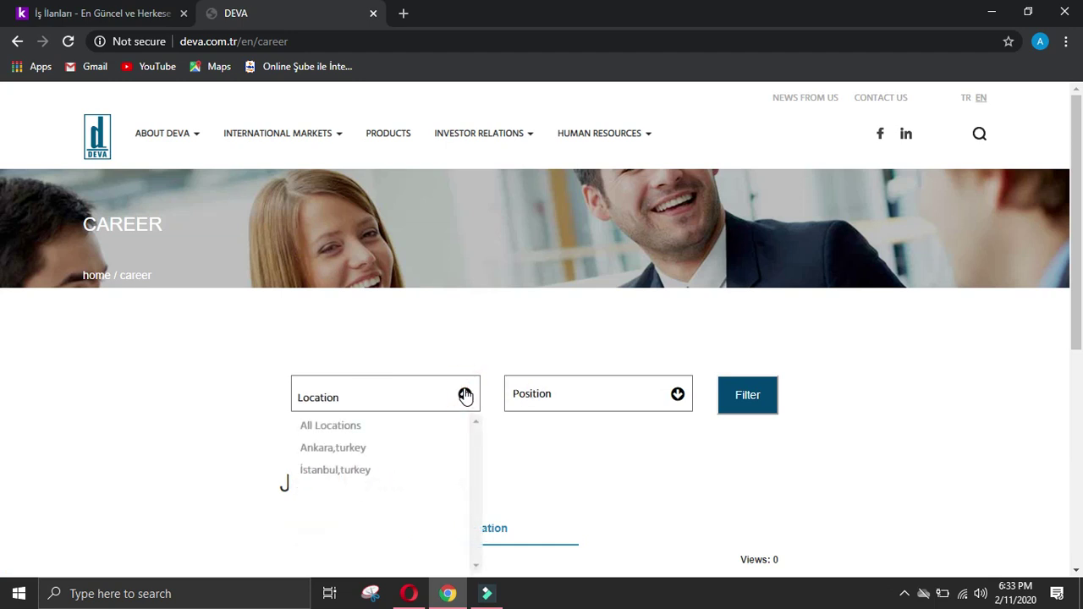
pyautogui.click(380, 427)
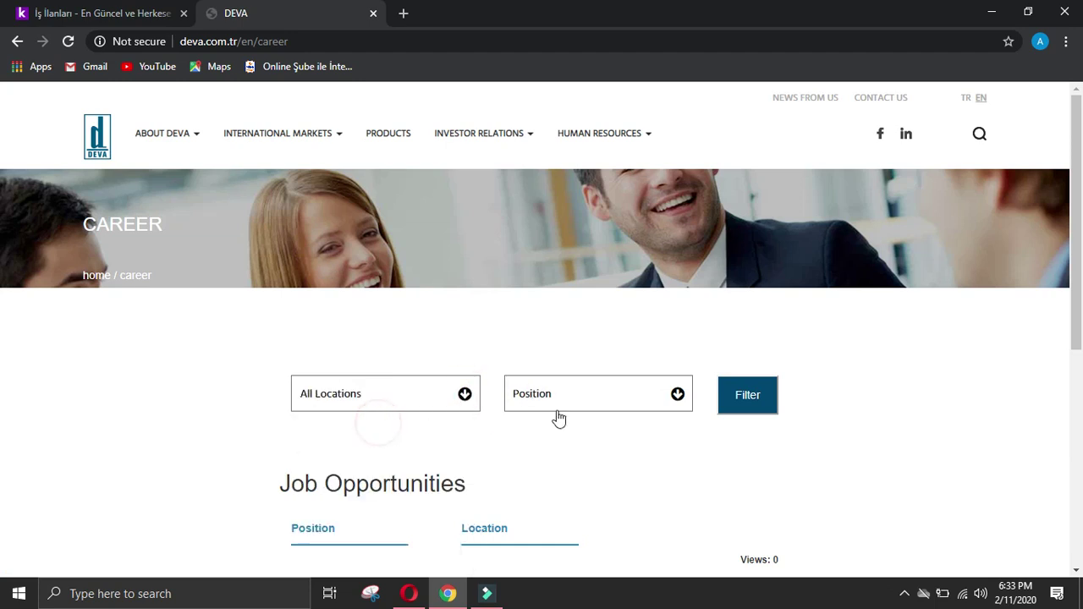
pyautogui.click(679, 395)
pyautogui.click(616, 433)
pyautogui.click(745, 398)
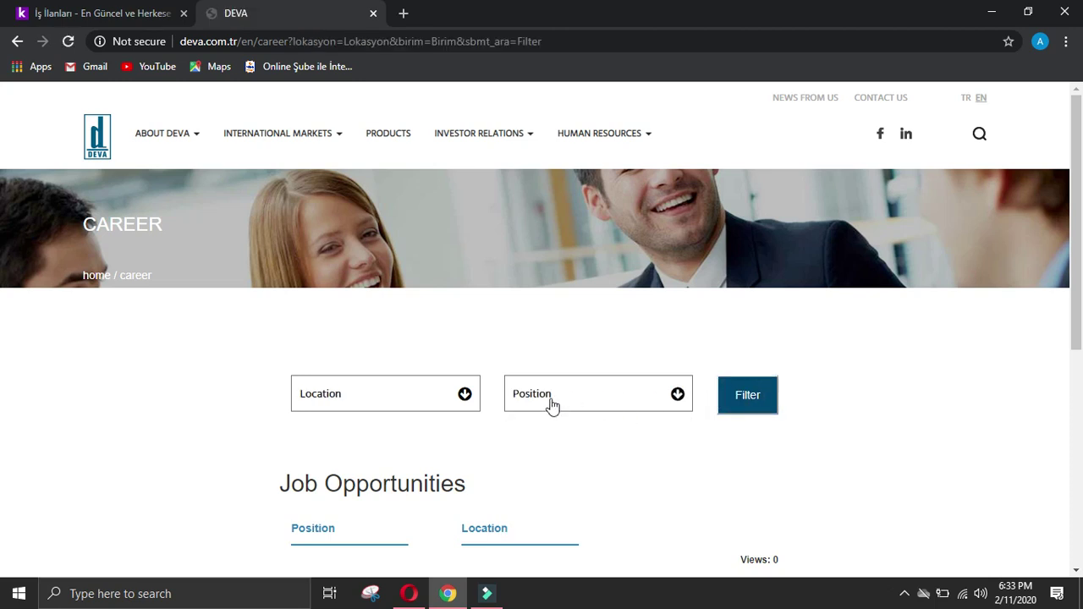
pyautogui.scroll(-2, 558, 405)
pyautogui.click(466, 237)
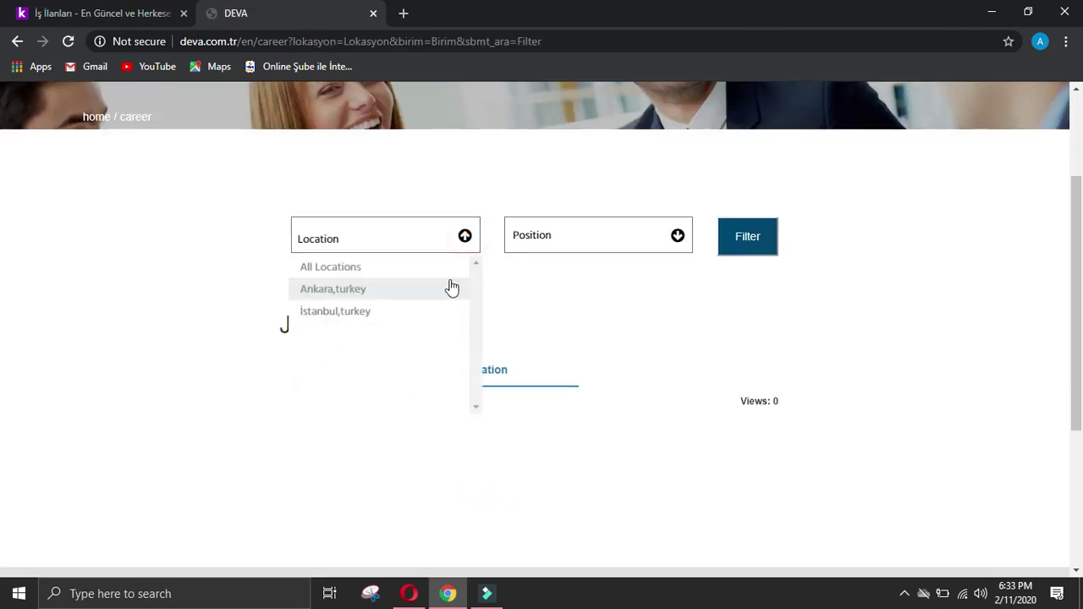
pyautogui.click(441, 268)
pyautogui.click(653, 245)
pyautogui.click(605, 269)
pyautogui.click(489, 367)
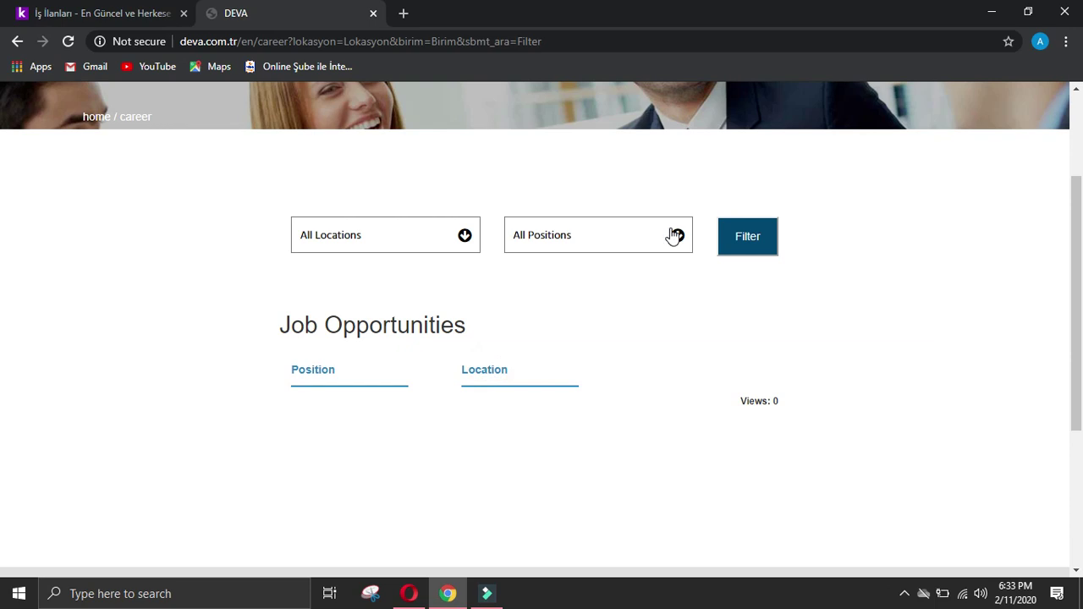
pyautogui.scroll(-3, 477, 338)
pyautogui.scroll(4, 474, 322)
# Step: Filter jobs to Marketing in Ankara,turkey; no openings appear, then go to PRODUCTS
pyautogui.click(460, 292)
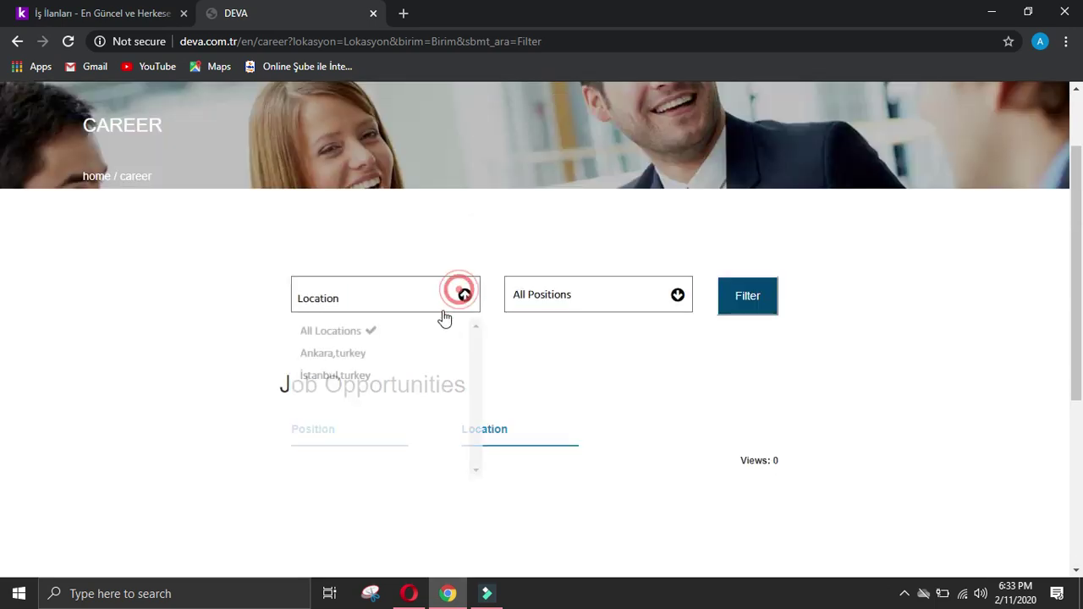
pyautogui.click(389, 351)
pyautogui.click(672, 296)
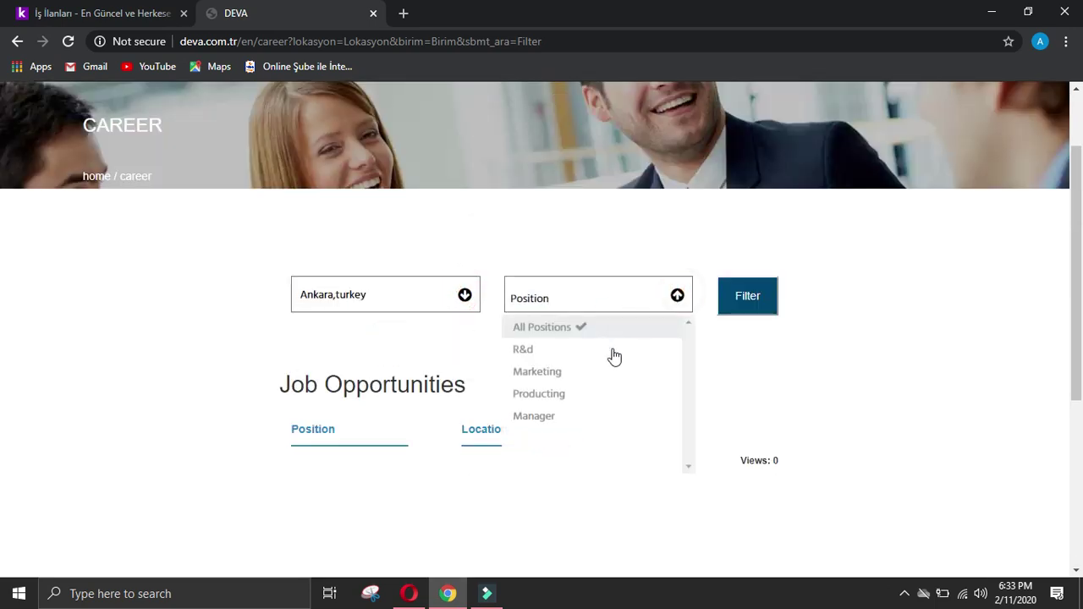
pyautogui.click(607, 372)
pyautogui.click(605, 366)
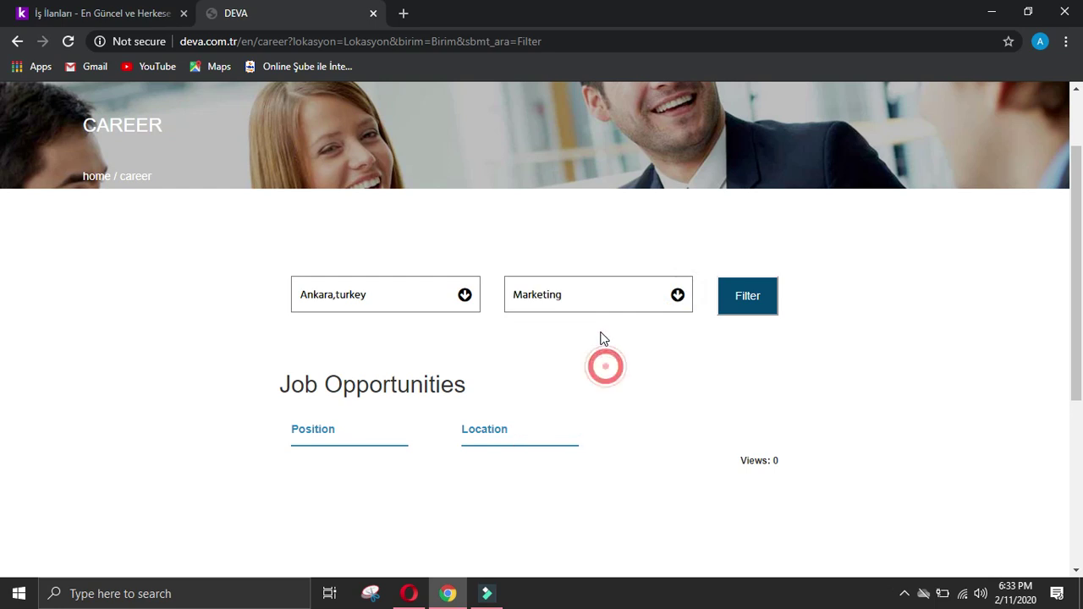
pyautogui.click(743, 311)
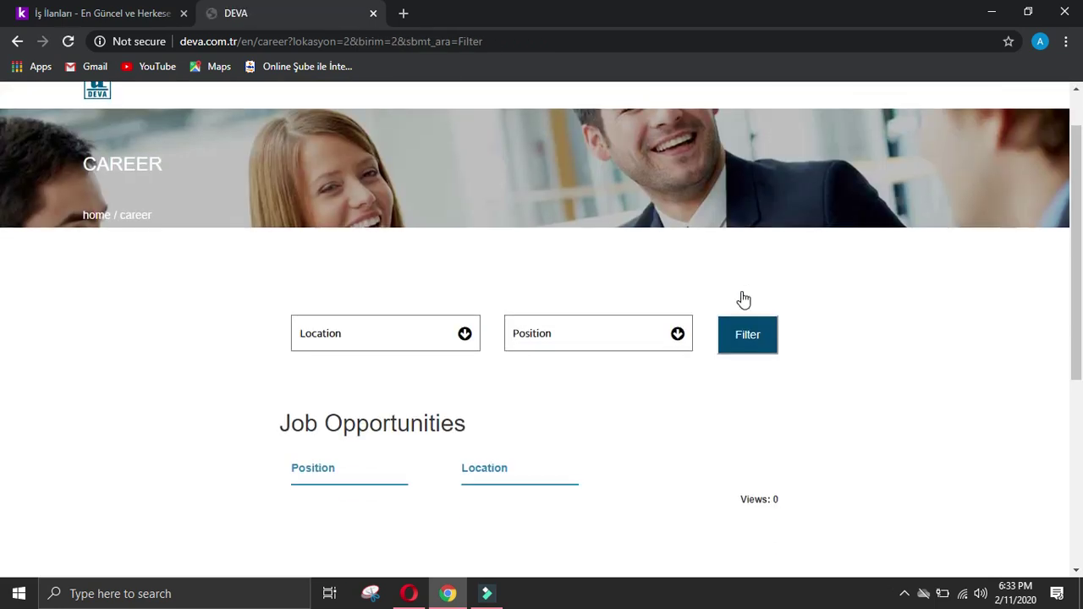
pyautogui.scroll(-3, 743, 299)
pyautogui.scroll(-1, 742, 299)
pyautogui.scroll(5, 742, 298)
pyautogui.scroll(-5, 743, 298)
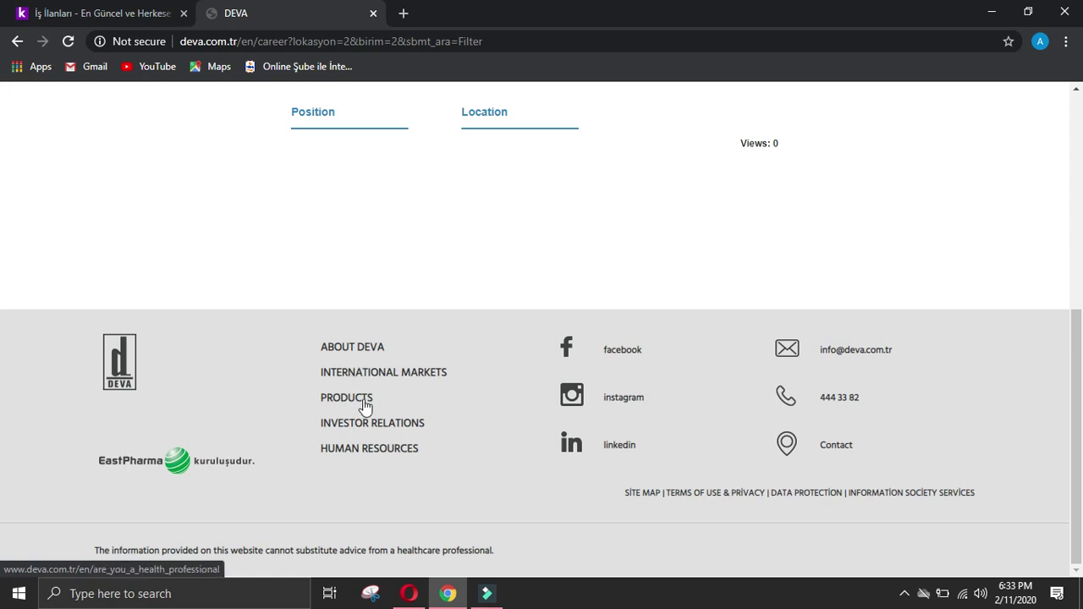
pyautogui.click(360, 400)
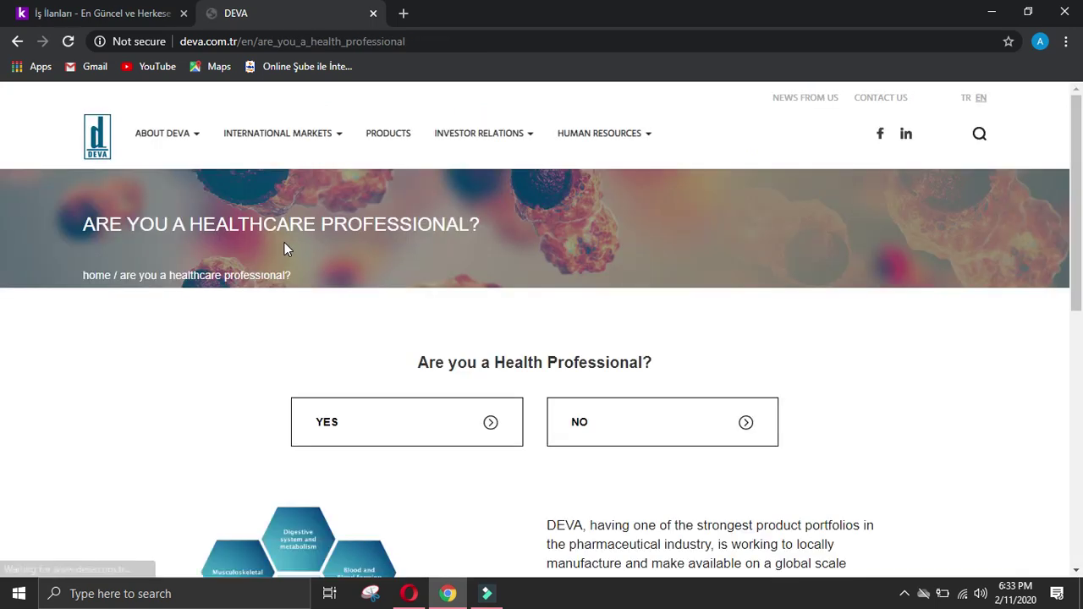
# Step: Return from the products section to the Career page
pyautogui.scroll(-4, 284, 245)
pyautogui.scroll(-3, 286, 250)
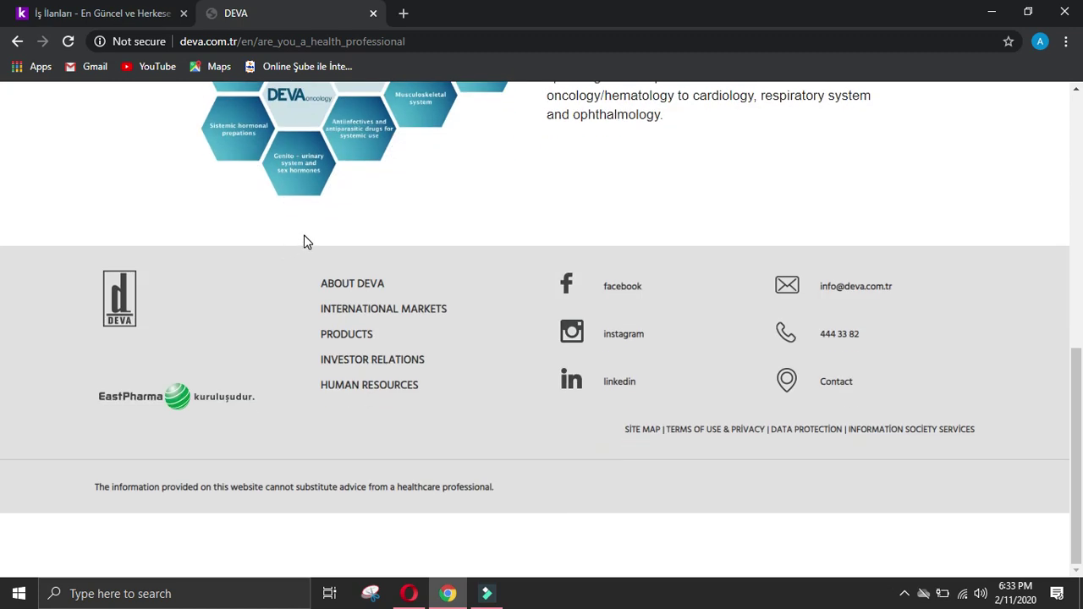
pyautogui.scroll(10, 306, 242)
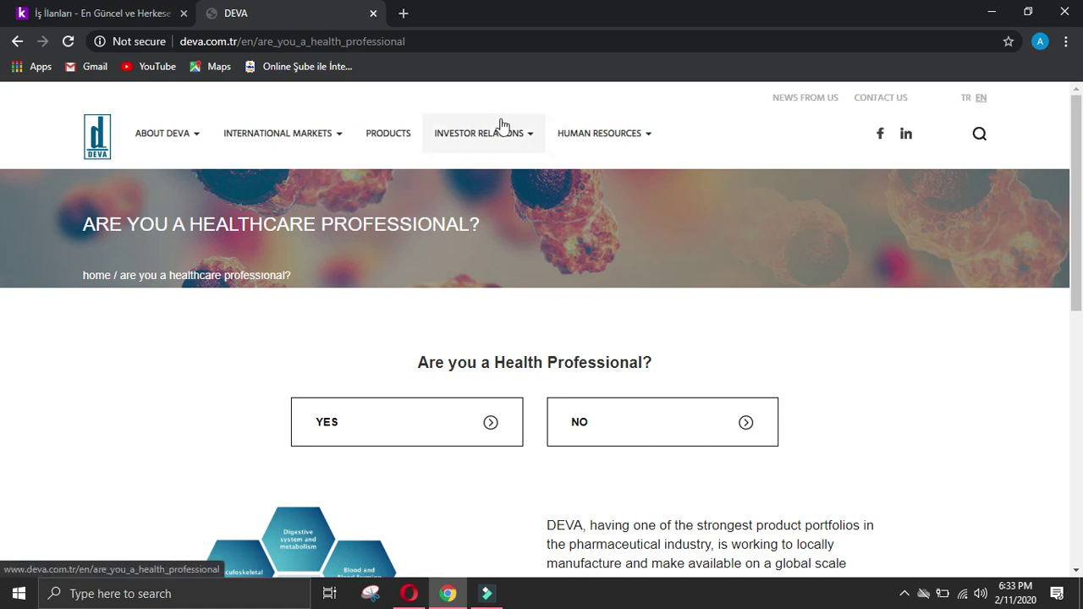
pyautogui.moveTo(608, 138)
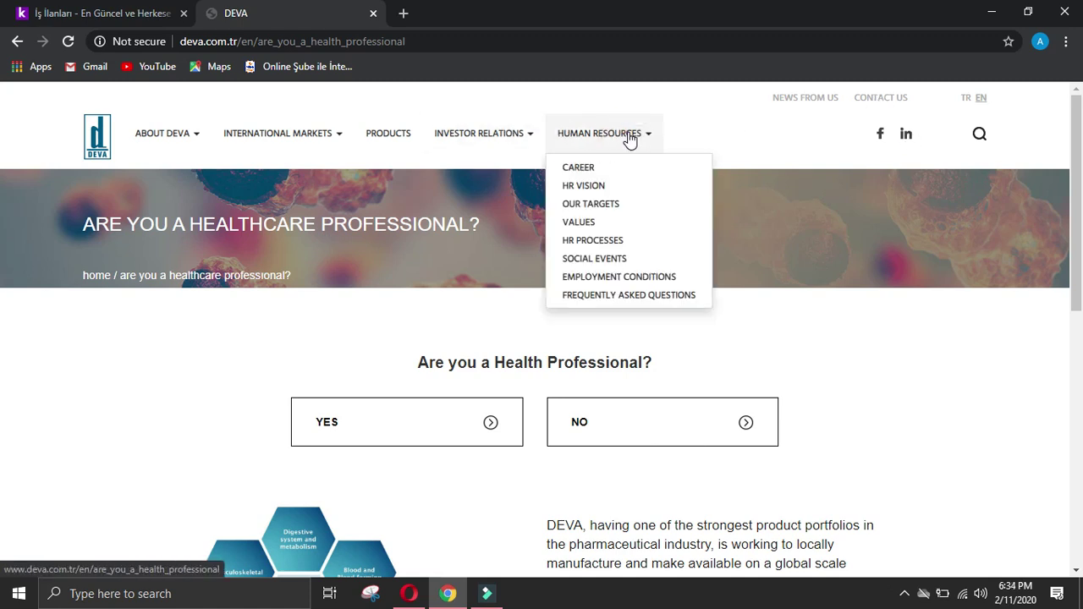
pyautogui.click(611, 167)
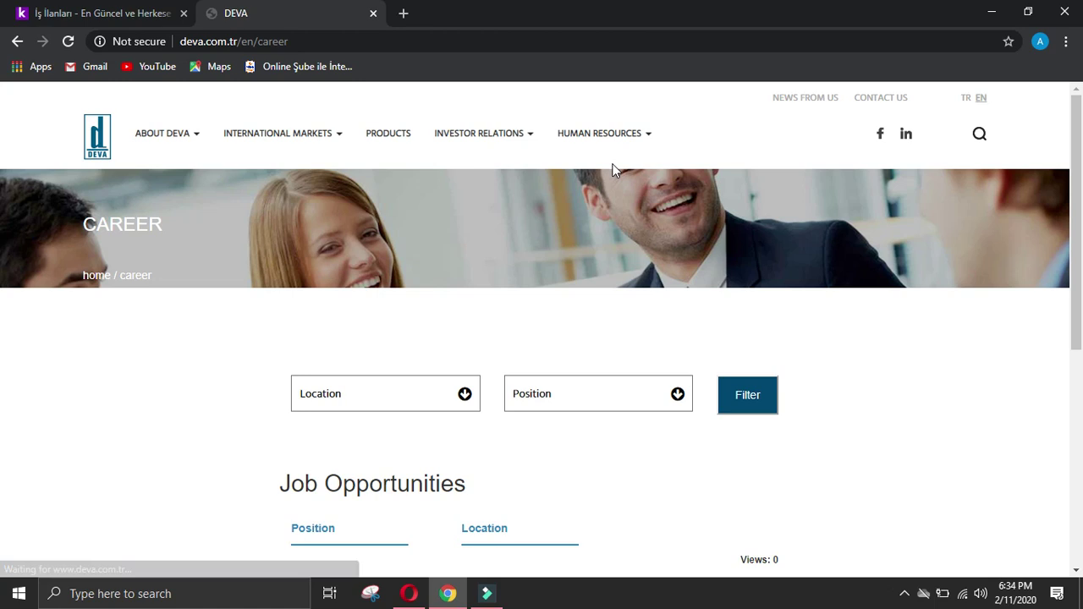
pyautogui.scroll(-3, 620, 302)
pyautogui.scroll(3, 620, 304)
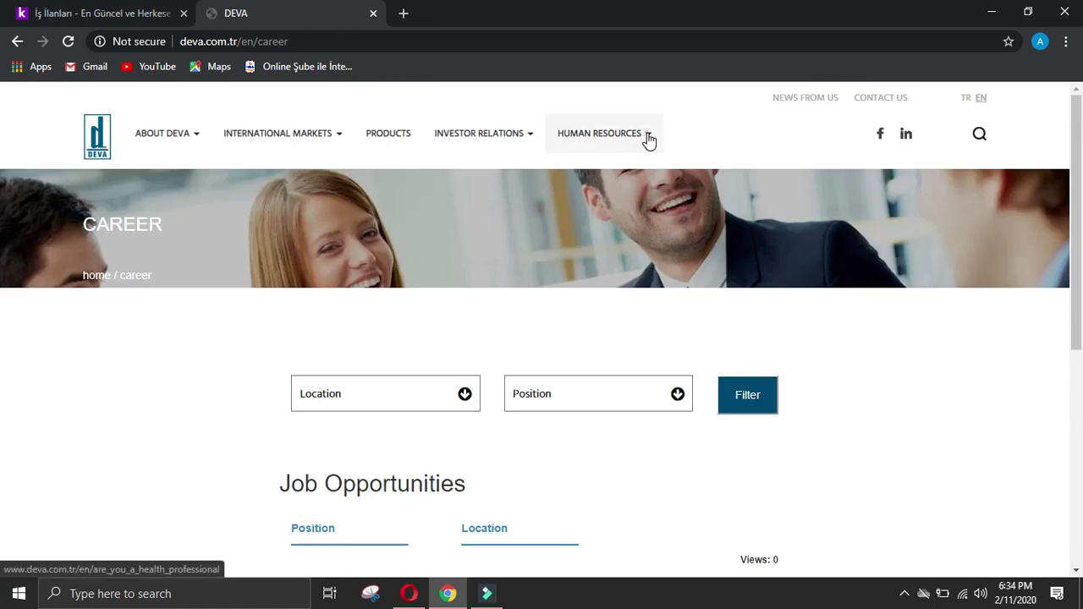
# Step: Open and read through the HR Vision page
pyautogui.moveTo(643, 137)
pyautogui.click(598, 191)
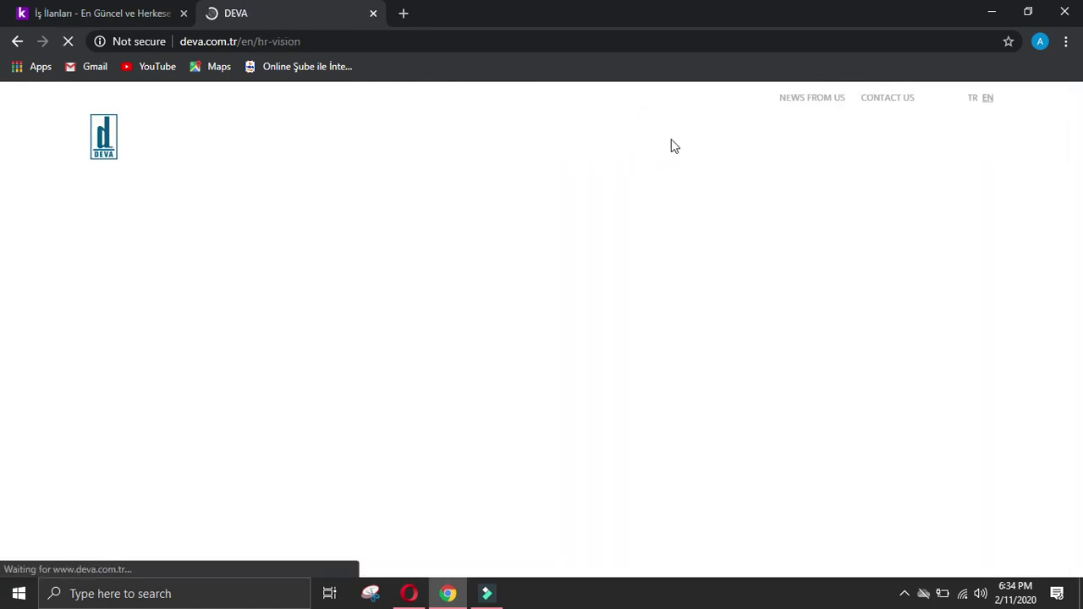
pyautogui.scroll(-4, 619, 214)
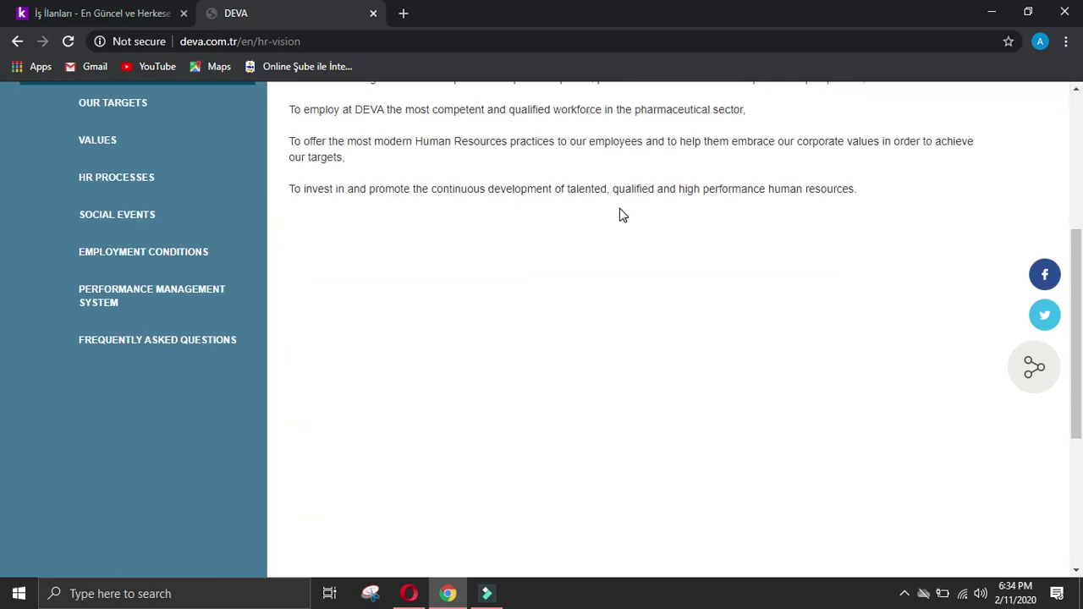
pyautogui.scroll(4, 621, 213)
pyautogui.scroll(-4, 622, 213)
pyautogui.scroll(-3, 624, 211)
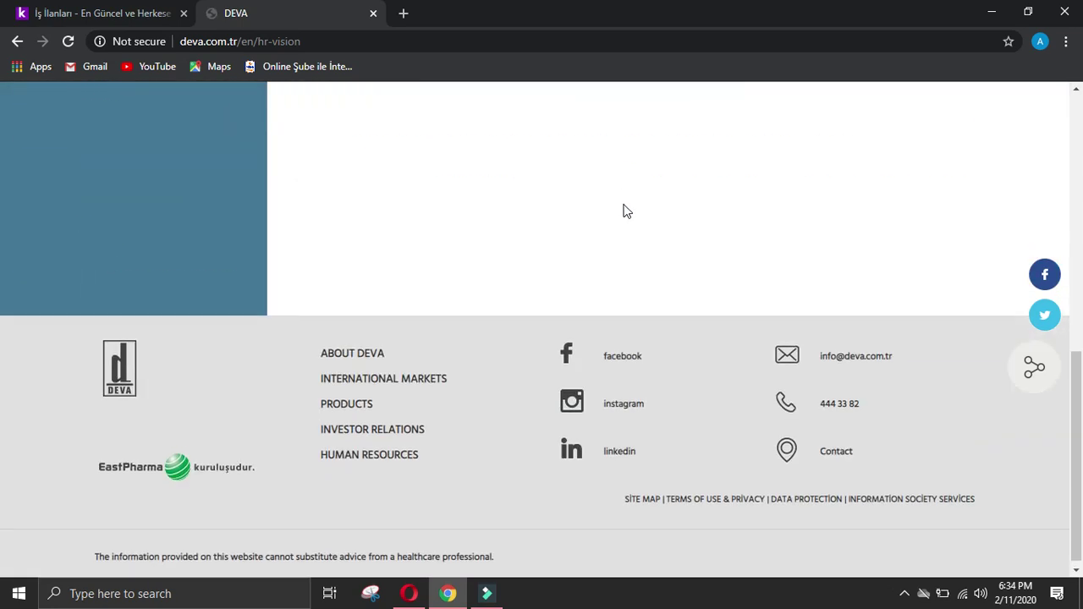
pyautogui.scroll(10, 624, 211)
# Step: Read through the HR Processes page, then return to the Career page
pyautogui.moveTo(648, 135)
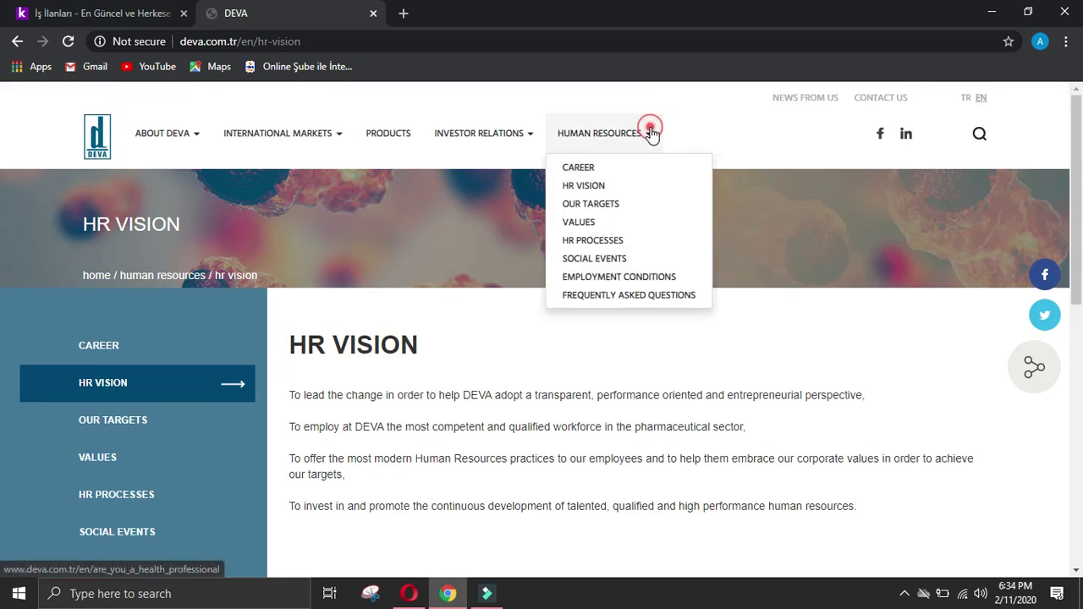
pyautogui.click(616, 241)
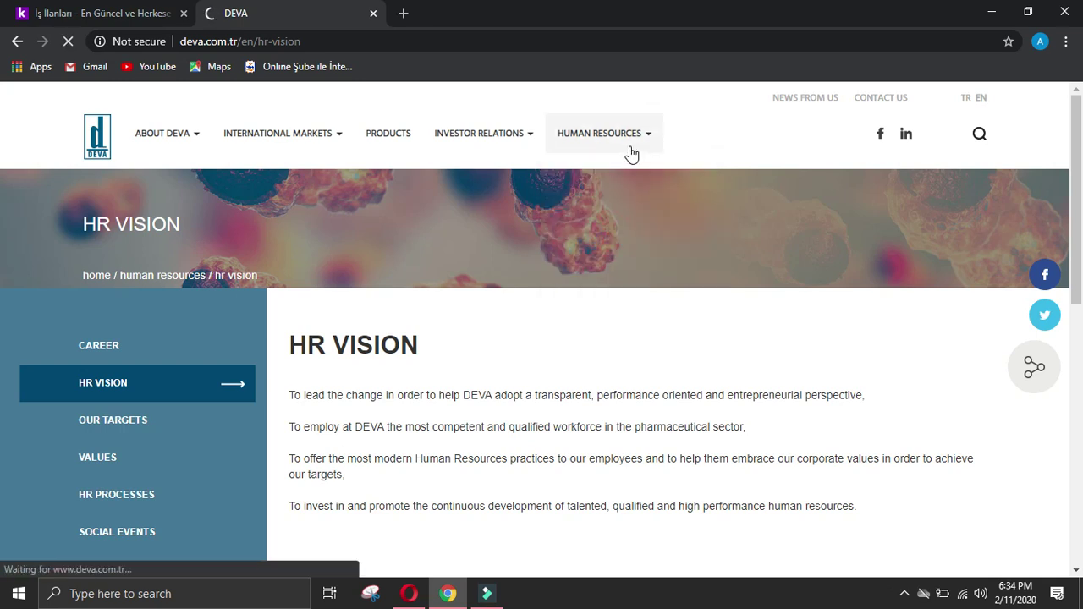
pyautogui.scroll(-4, 631, 152)
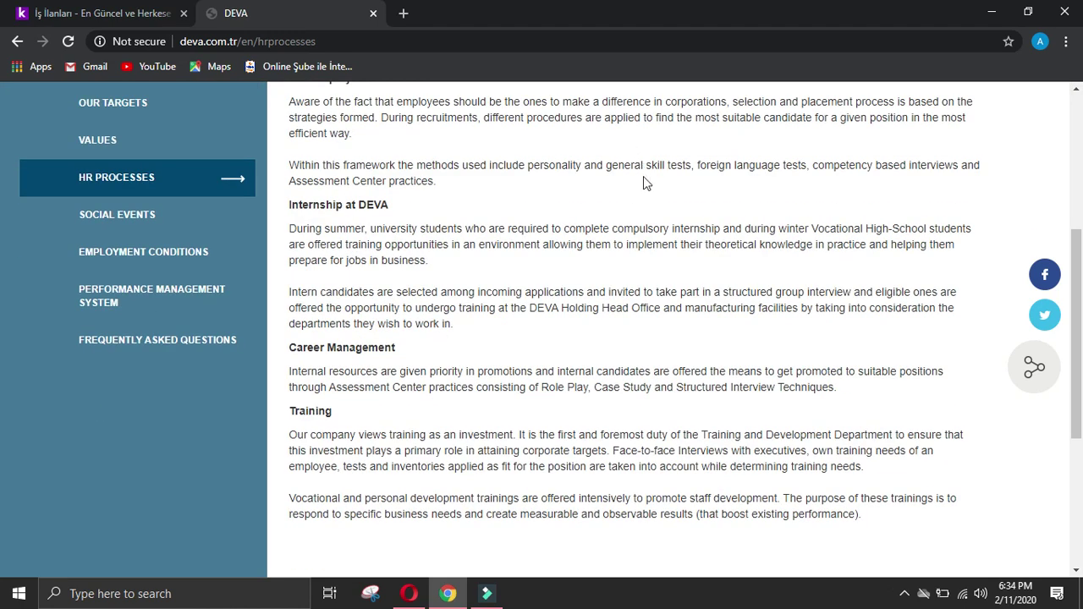
pyautogui.scroll(-4, 644, 183)
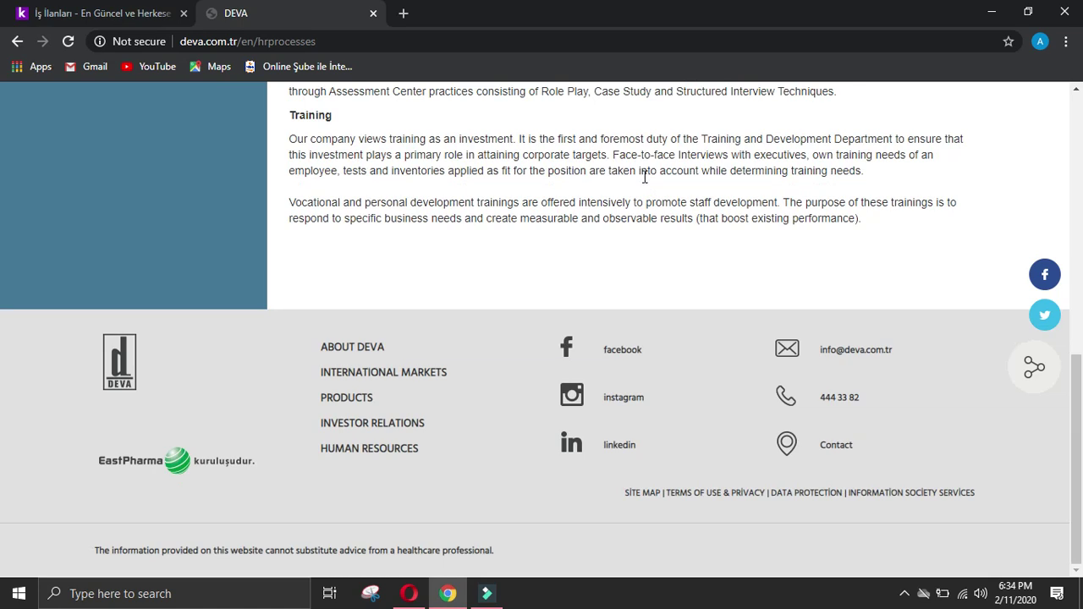
pyautogui.scroll(10, 645, 176)
pyautogui.click(658, 133)
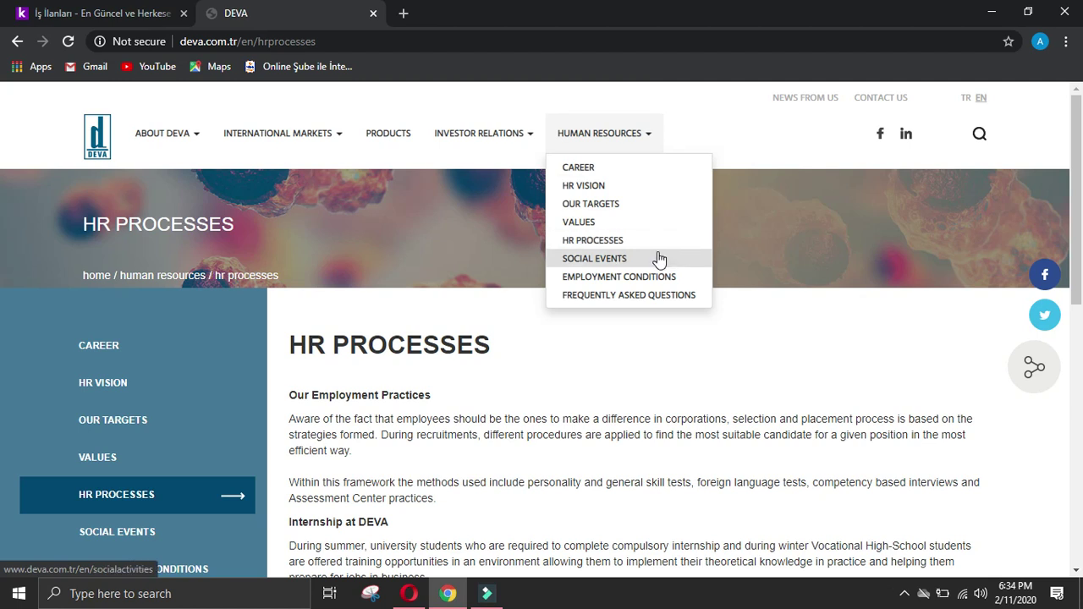
pyautogui.click(638, 168)
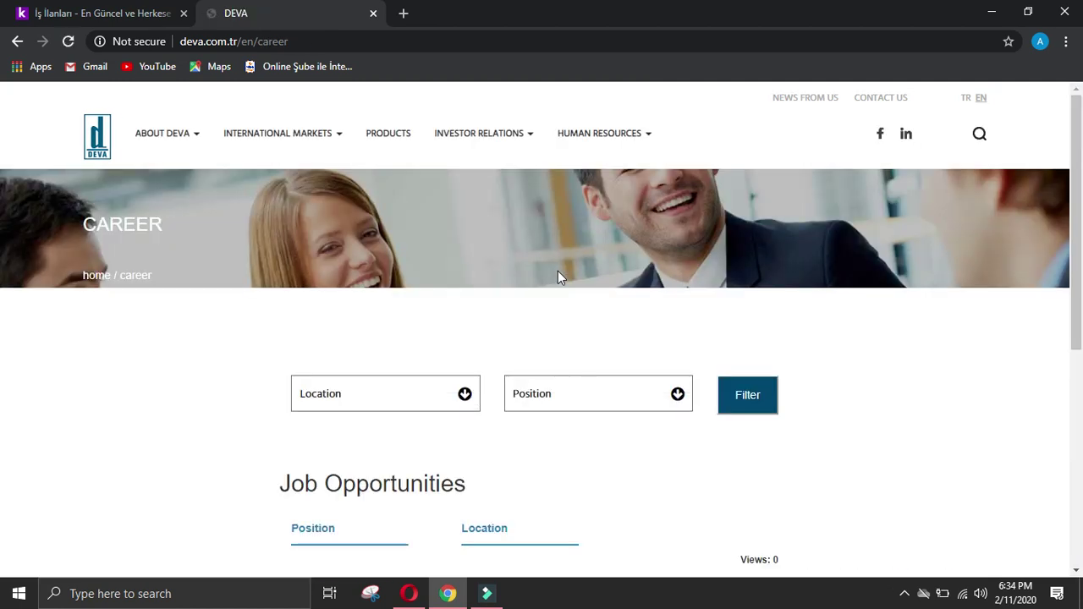
# Step: Set the job filters to İstanbul,turkey location and Producting position
pyautogui.click(476, 405)
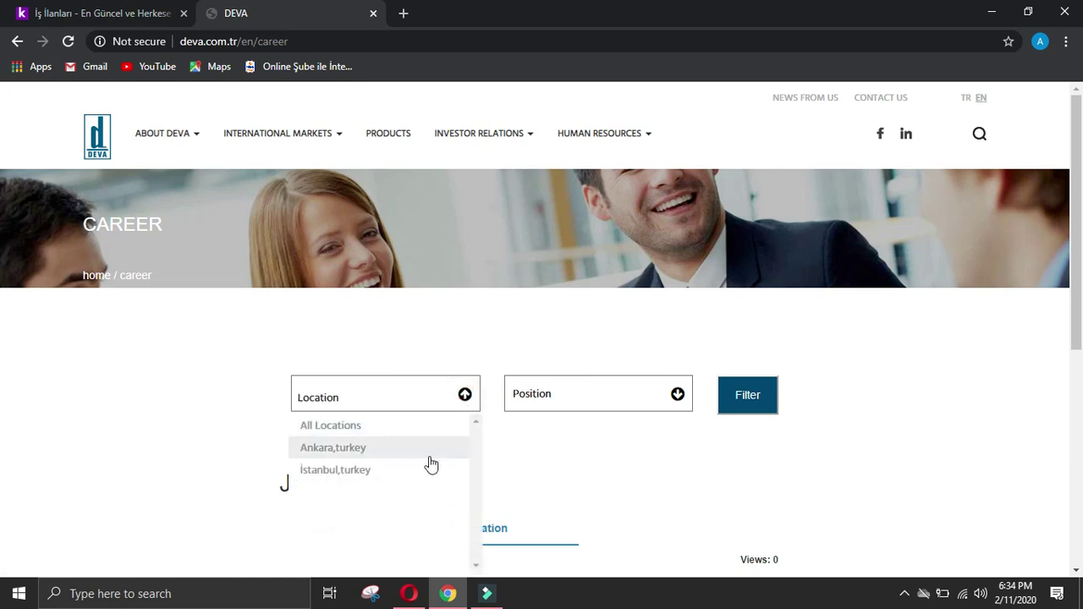
pyautogui.click(416, 467)
pyautogui.click(679, 409)
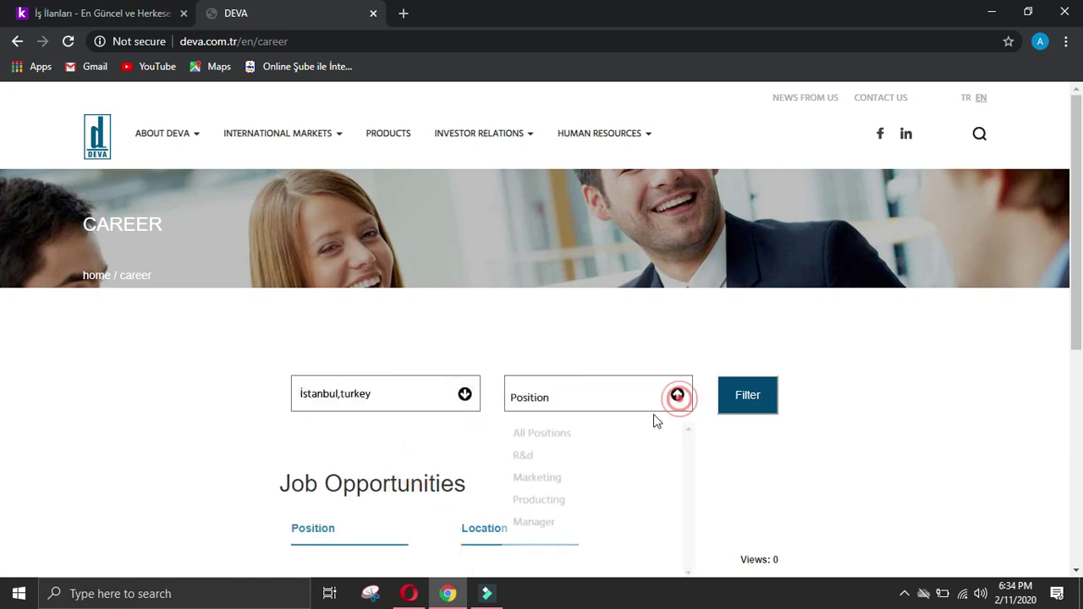
pyautogui.click(586, 493)
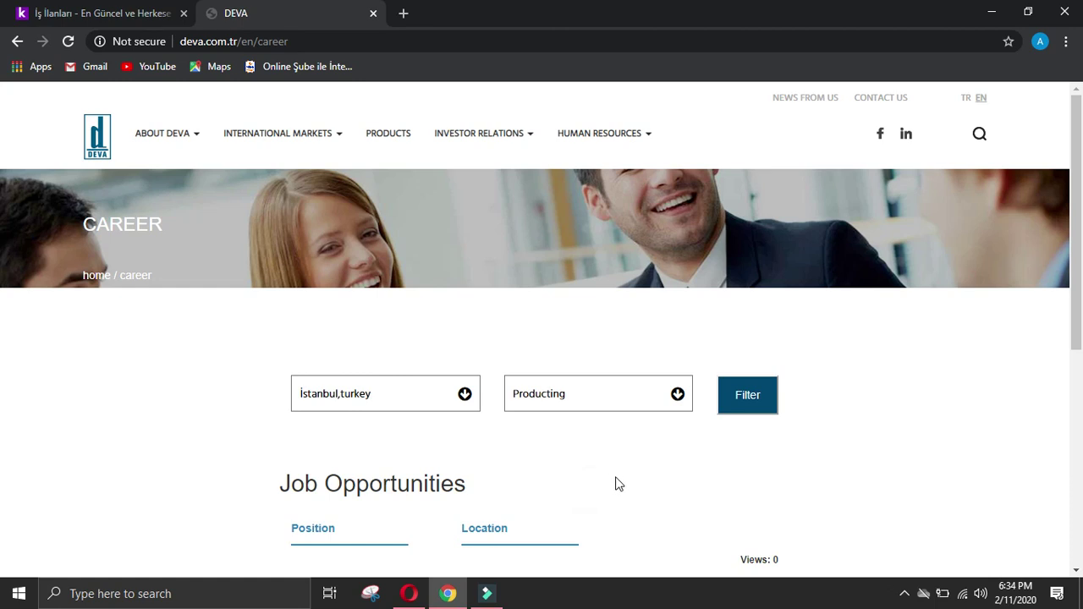
pyautogui.scroll(-2, 613, 483)
pyautogui.click(486, 378)
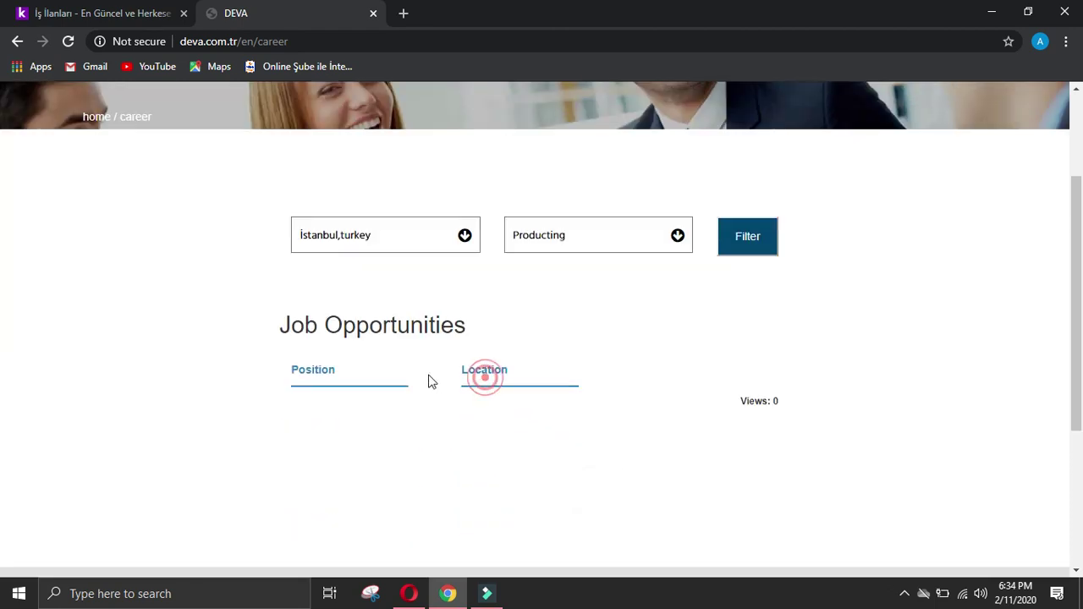
pyautogui.click(331, 377)
pyautogui.tripleClick(261, 363)
pyautogui.click(316, 367)
pyautogui.scroll(-3, 528, 370)
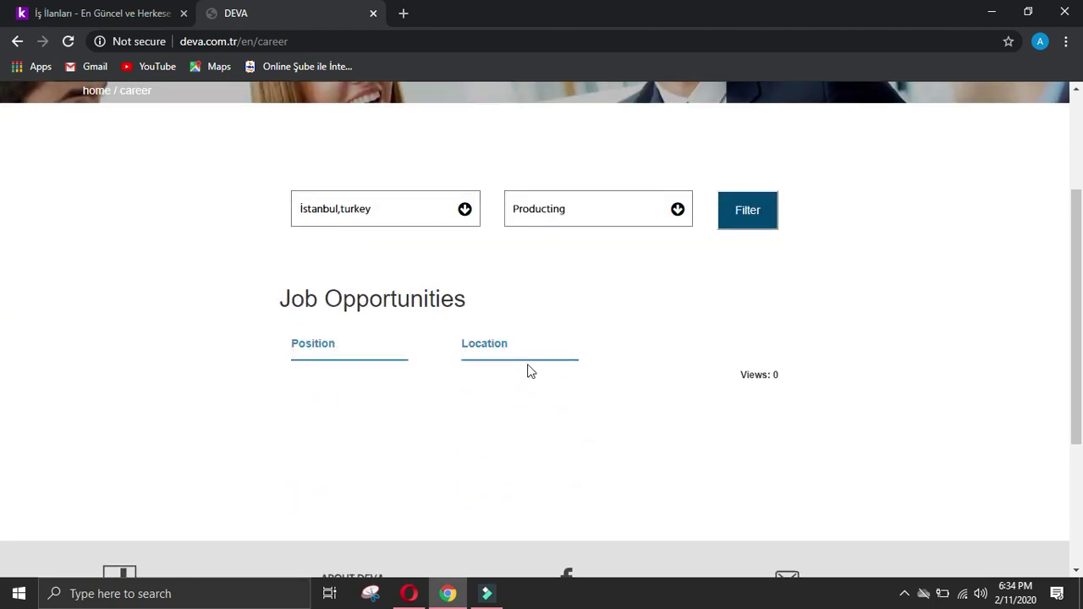
pyautogui.scroll(5, 541, 370)
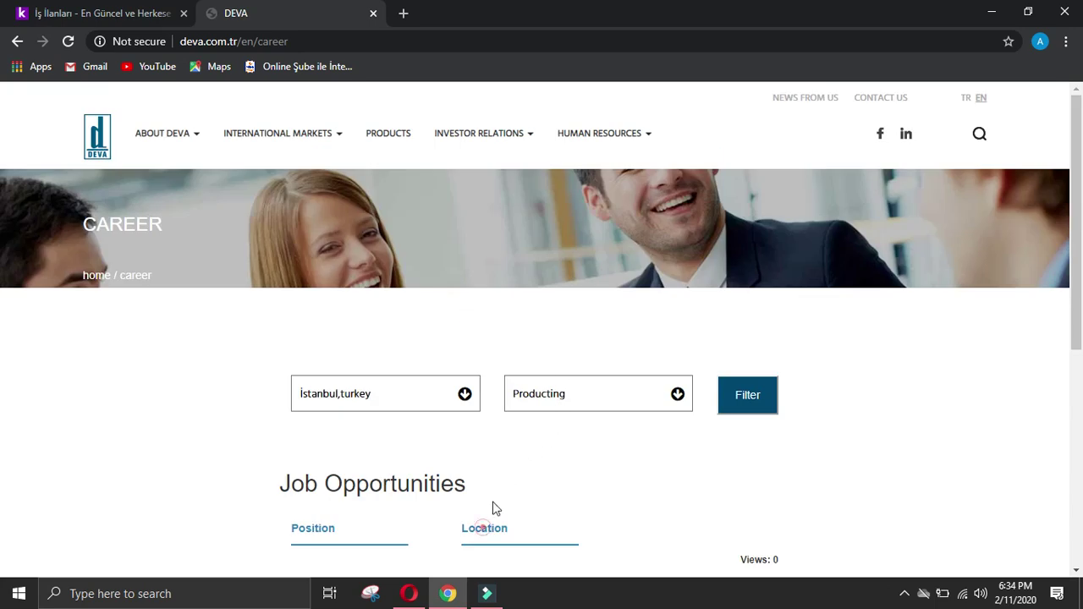
# Step: Run the İstanbul Producting job search, which finds nothing, and open DEVA's LinkedIn page
pyautogui.click(583, 400)
pyautogui.click(602, 496)
pyautogui.scroll(-5, 856, 252)
pyautogui.scroll(5, 860, 247)
pyautogui.click(906, 133)
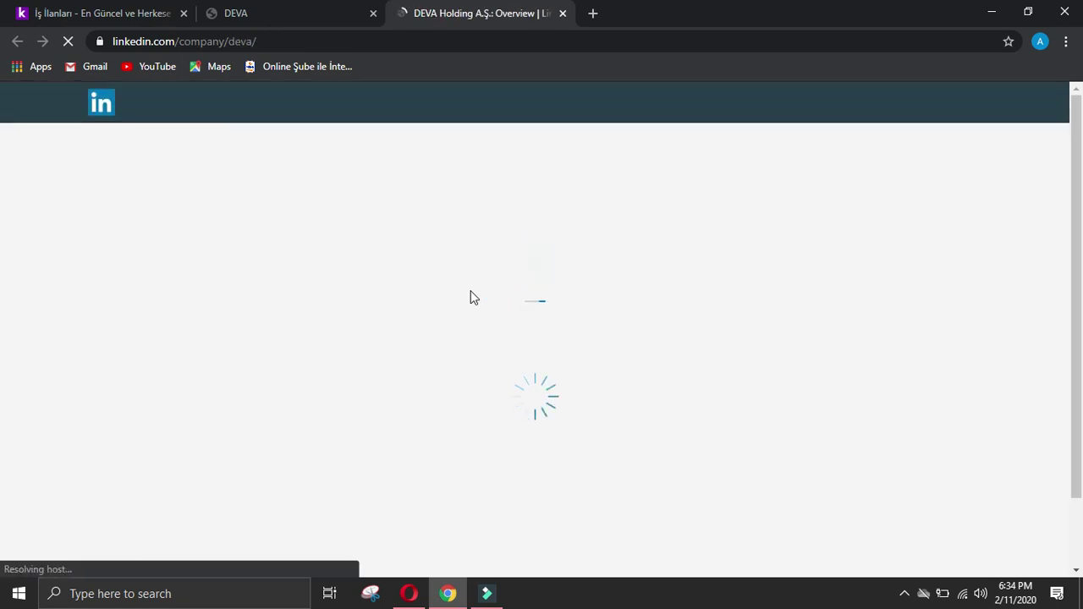
# Step: Browse DEVA Holding's LinkedIn overview, check the form's Business activity answer, then return to LinkedIn
pyautogui.scroll(-2, 123, 500)
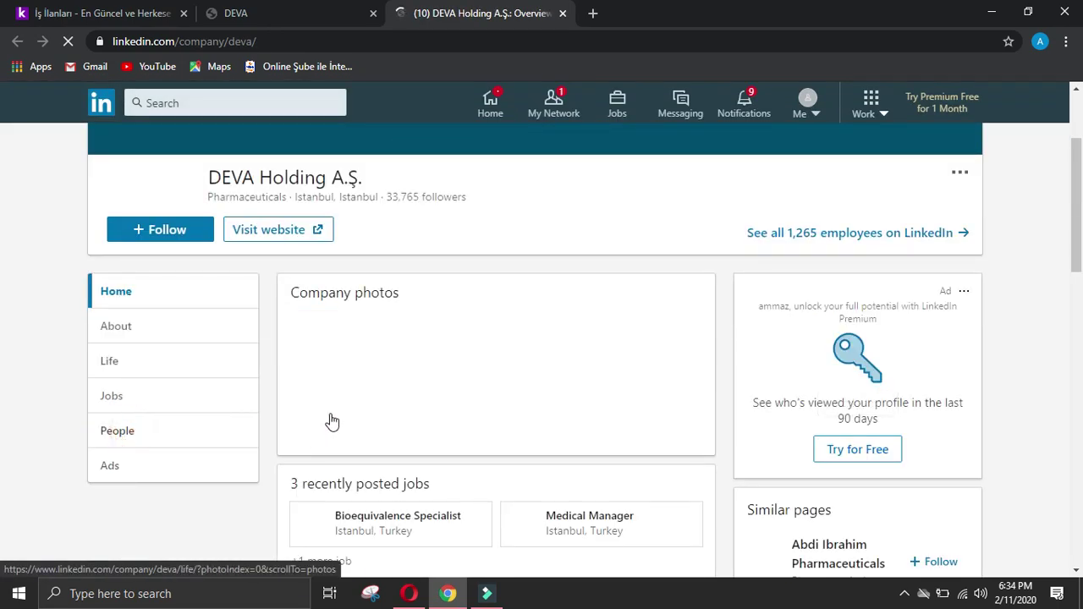
pyautogui.scroll(-4, 338, 418)
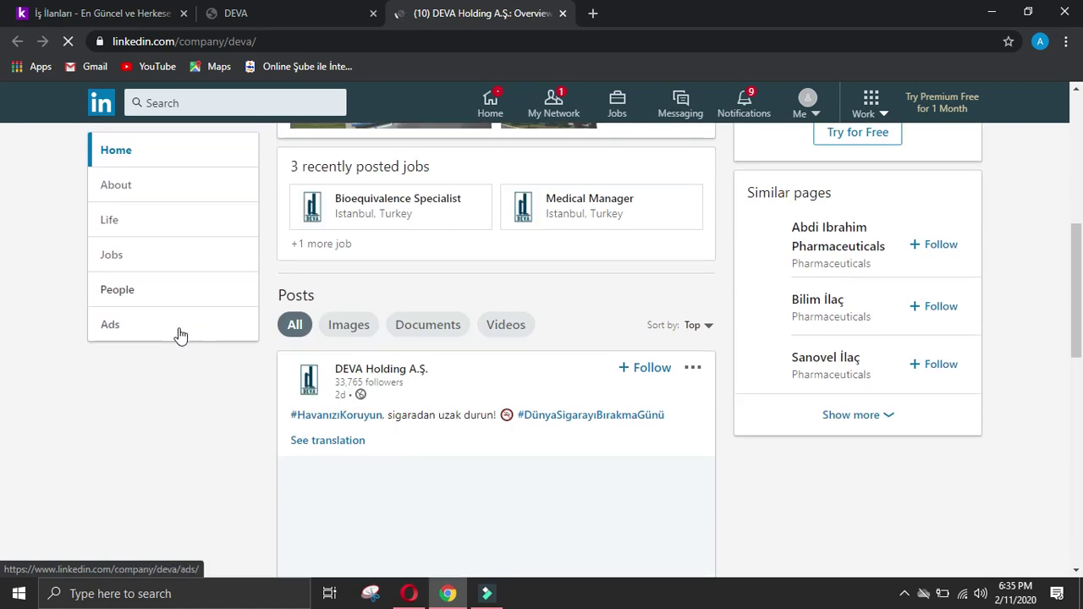
pyautogui.click(411, 596)
pyautogui.scroll(-5, 289, 389)
pyautogui.scroll(8, 289, 389)
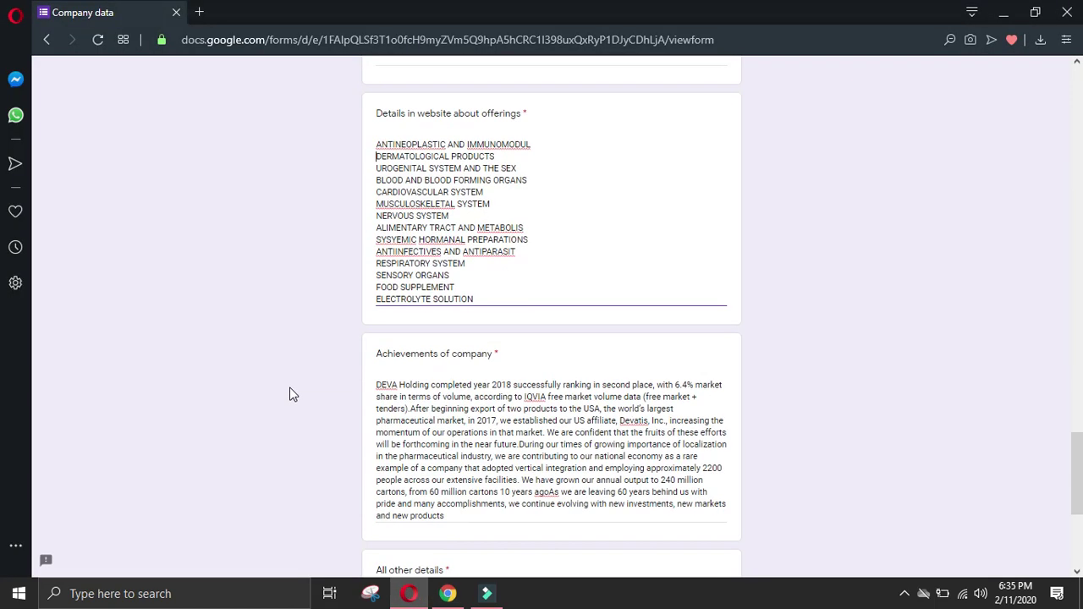
pyautogui.click(437, 378)
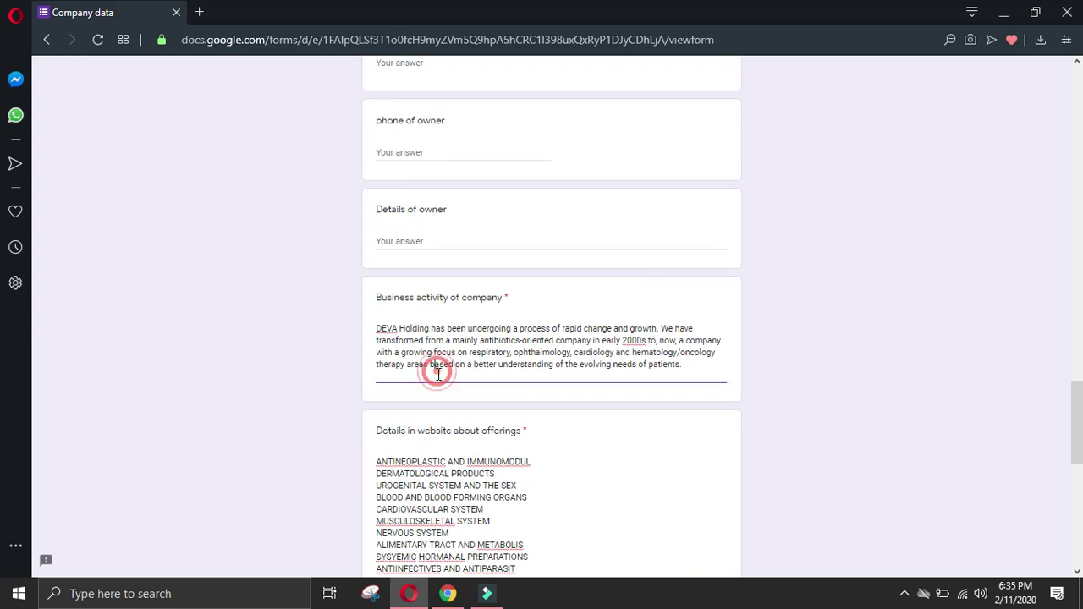
pyautogui.scroll(2, 438, 377)
pyautogui.click(464, 601)
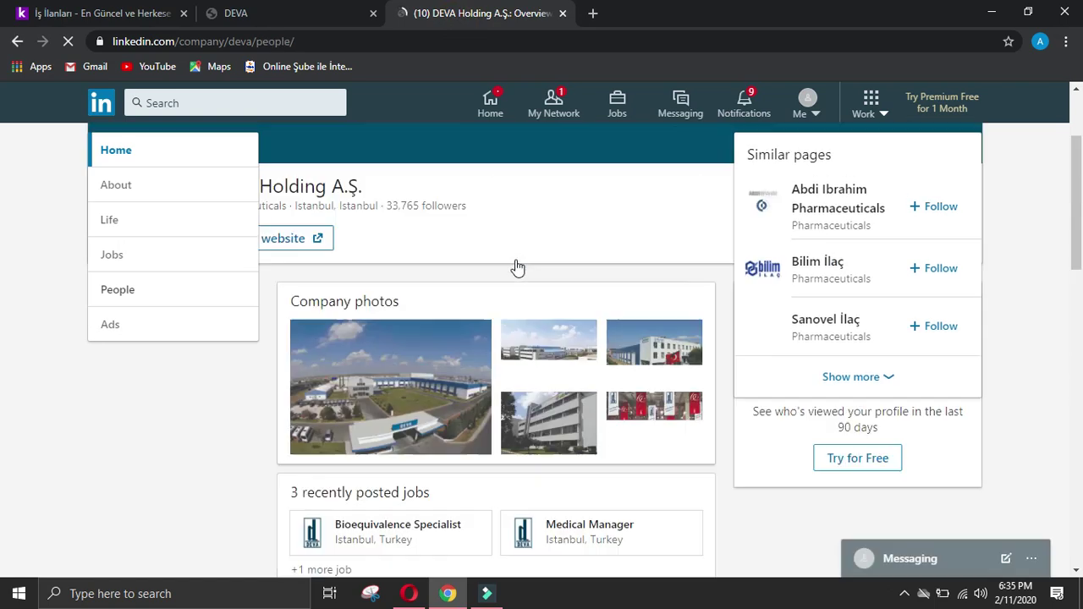
pyautogui.scroll(3, 524, 245)
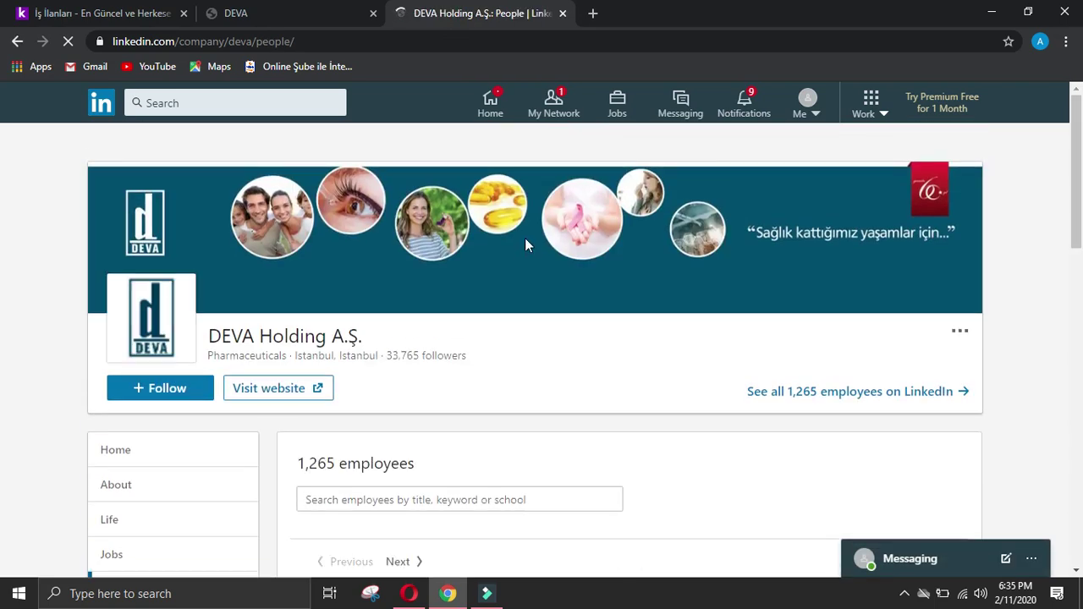
pyautogui.scroll(-8, 525, 245)
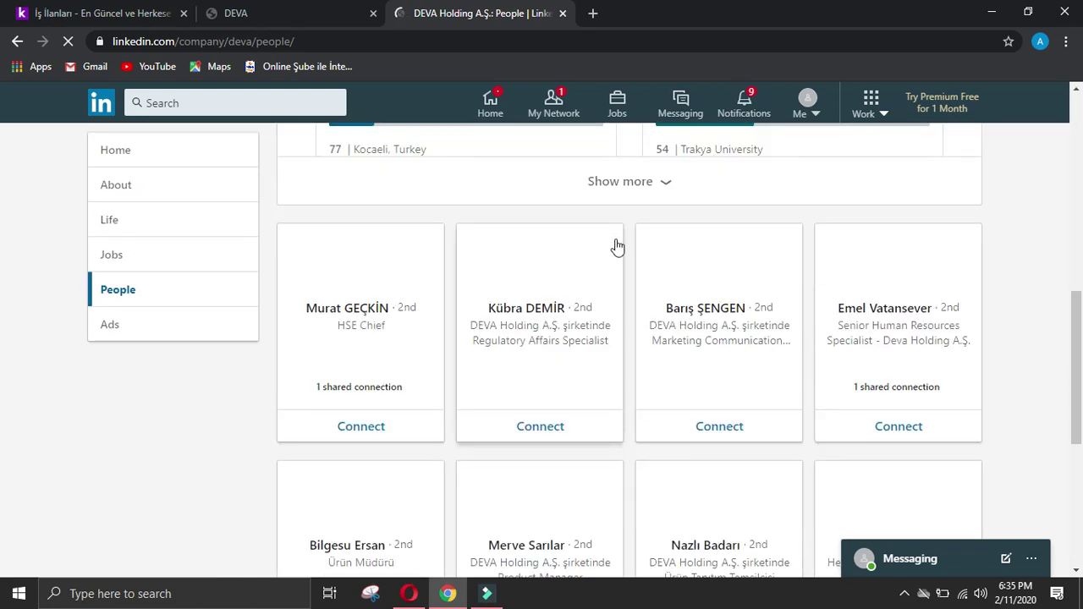
pyautogui.scroll(-2, 696, 243)
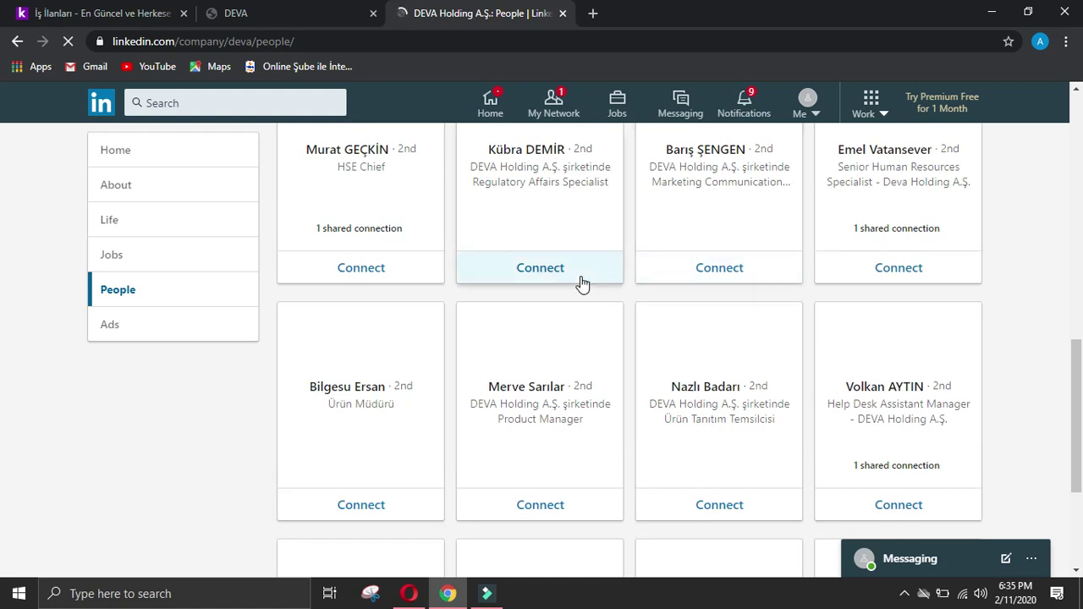
pyautogui.click(537, 343)
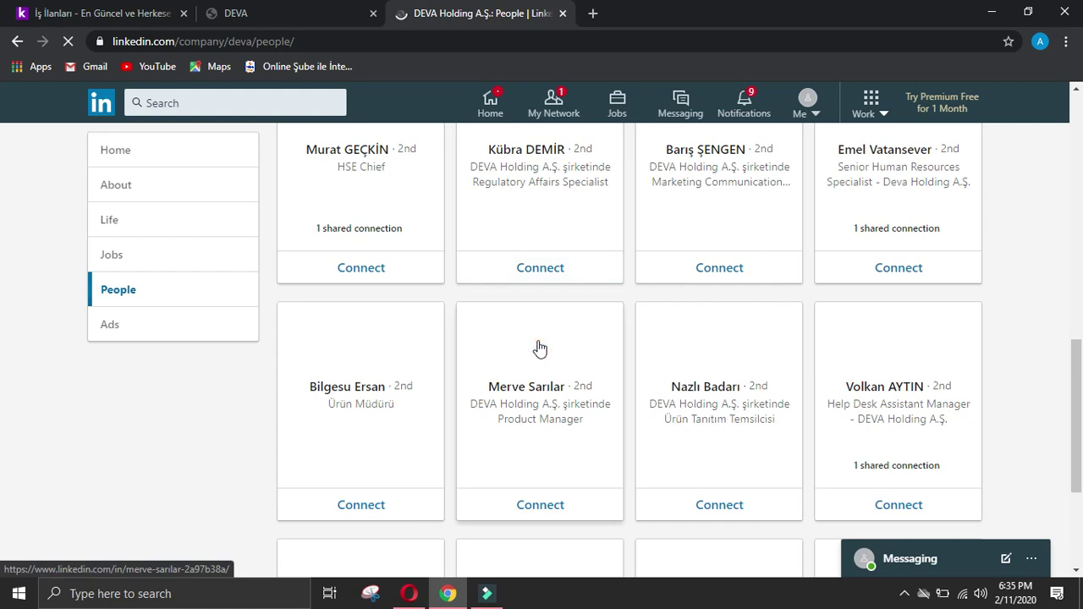
pyautogui.scroll(-3, 547, 339)
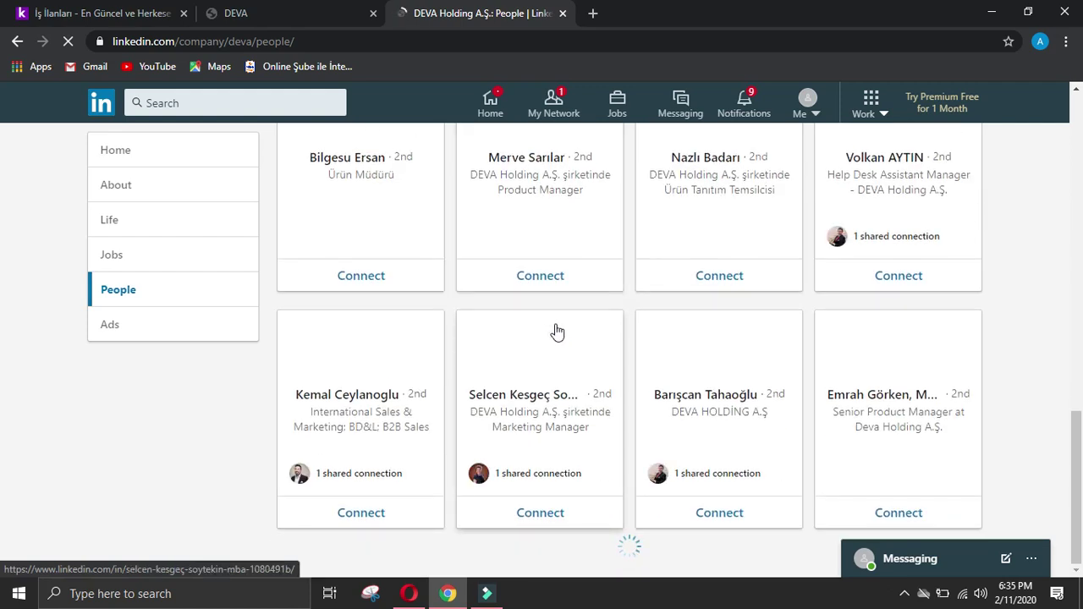
pyautogui.scroll(2, 557, 332)
pyautogui.scroll(4, 556, 331)
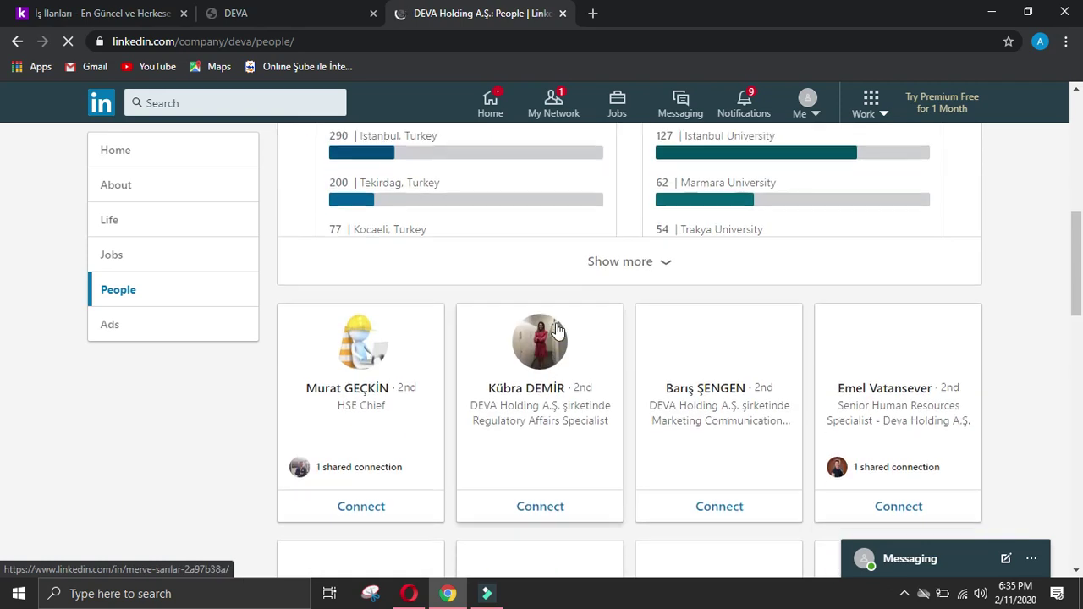
pyautogui.scroll(-3, 554, 331)
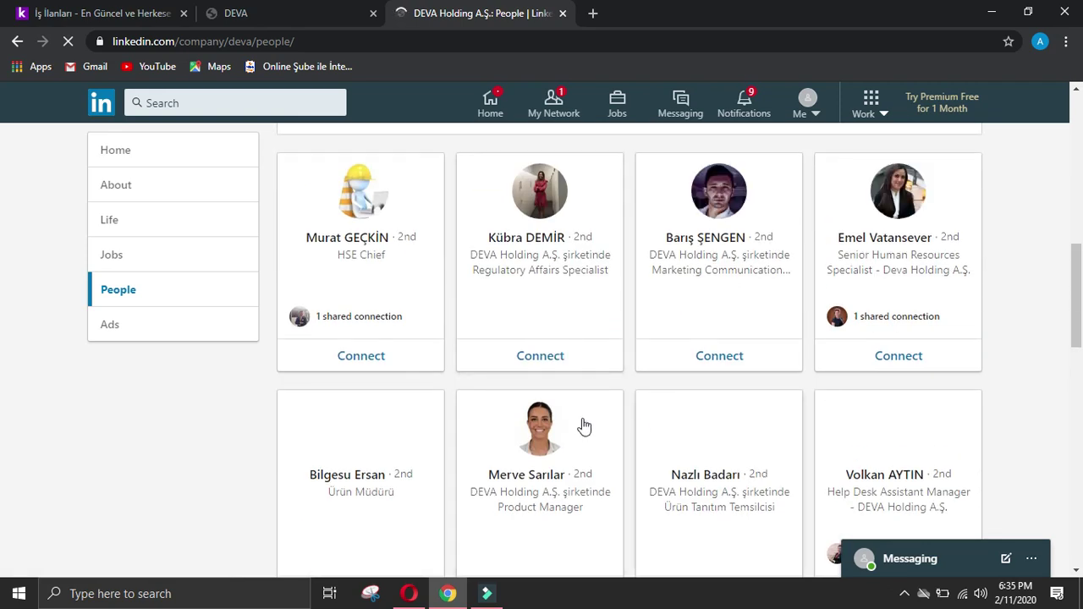
pyautogui.scroll(3, 551, 273)
pyautogui.scroll(-6, 551, 273)
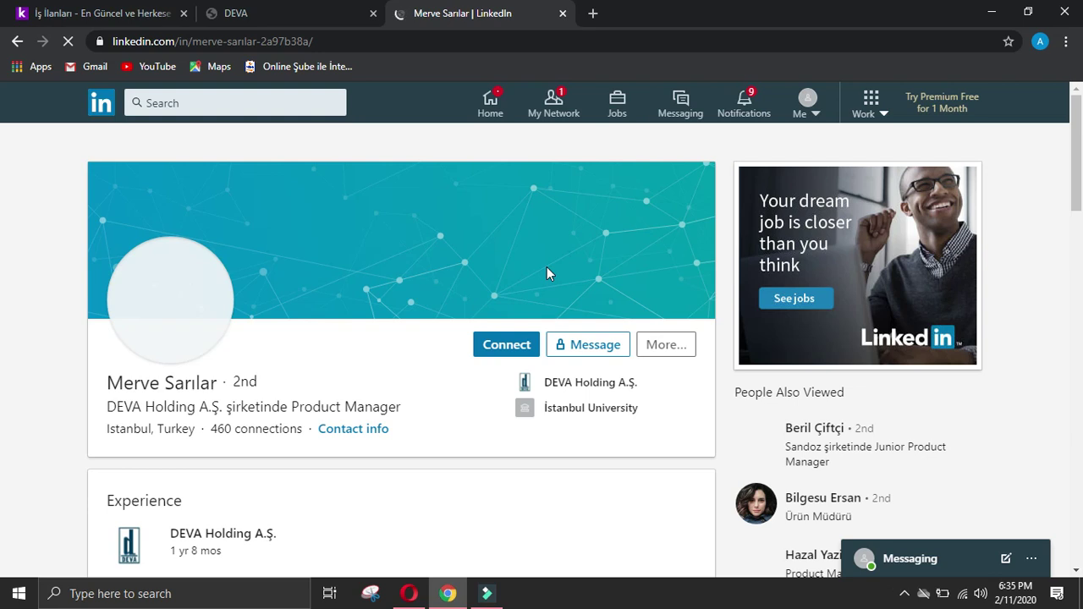
# Step: Send the Product Manager a LinkedIn connection invitation without a note
pyautogui.click(509, 350)
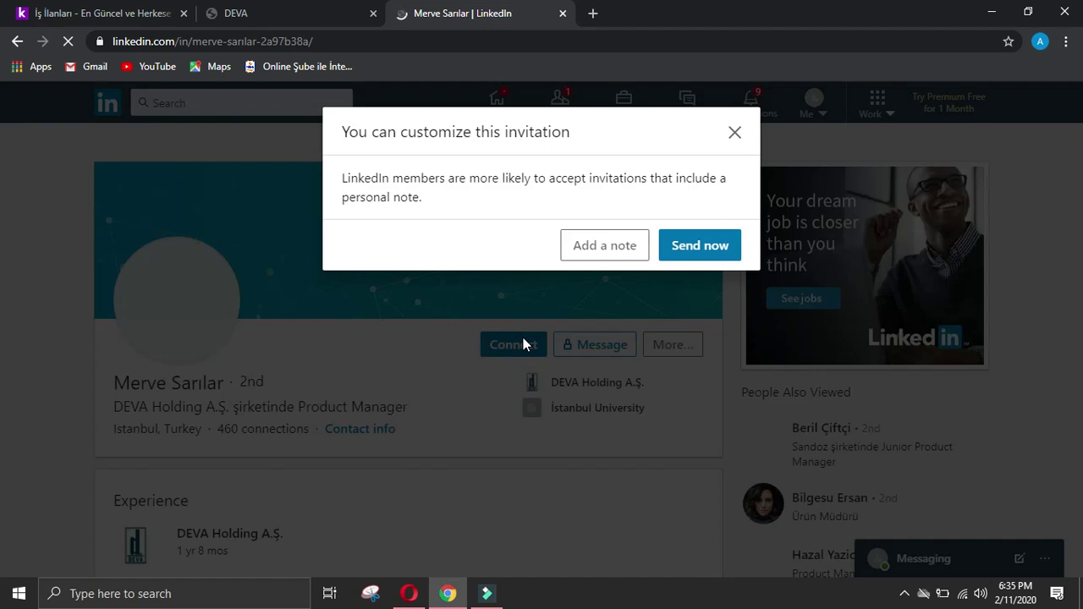
pyautogui.click(690, 252)
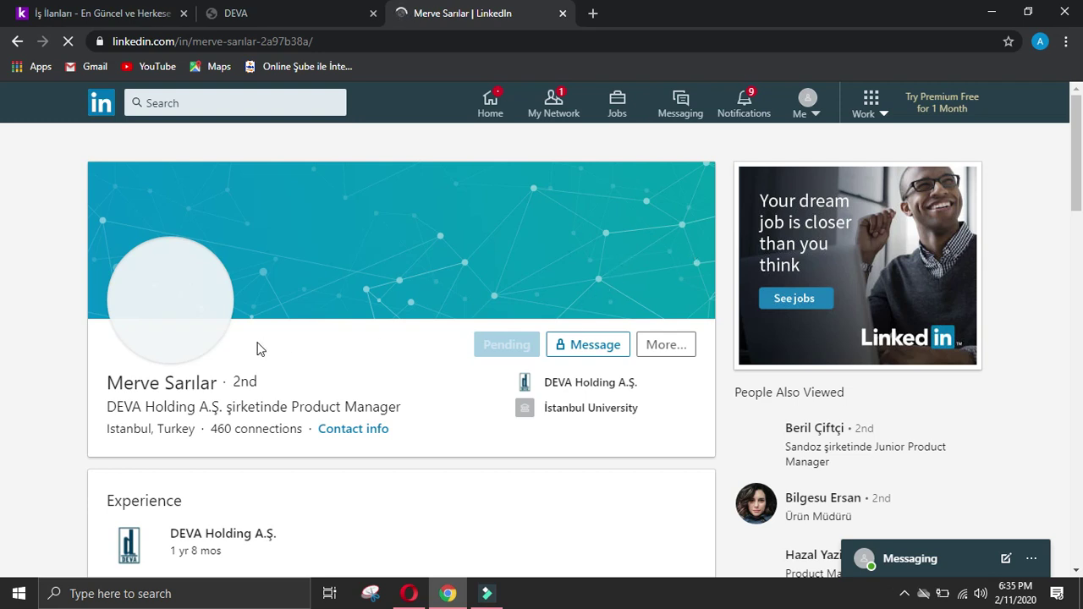
pyautogui.moveTo(107, 383); pyautogui.dragTo(214, 382)
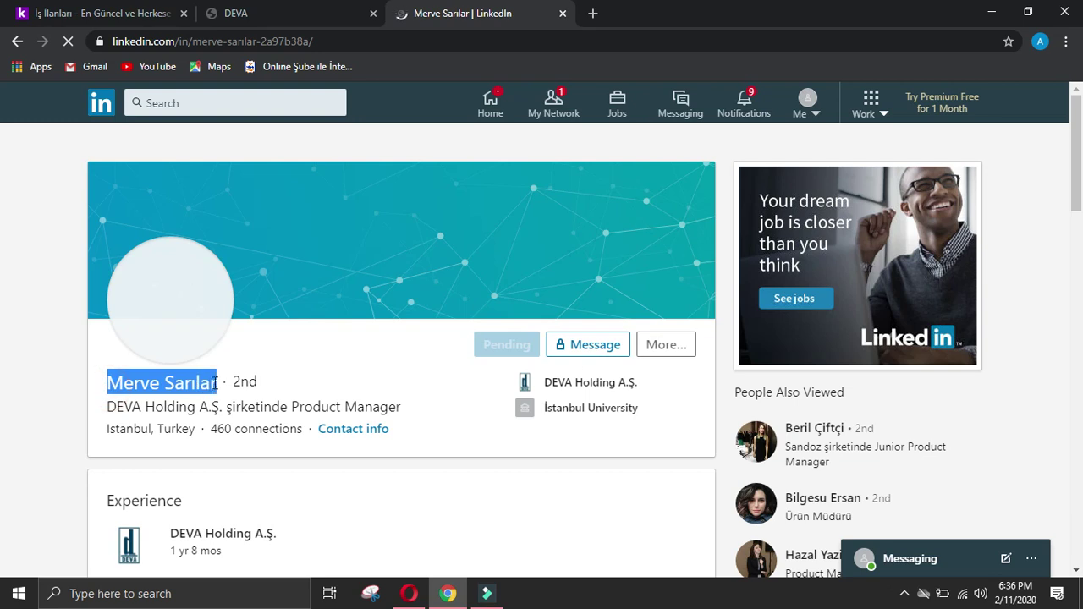
# Step: Copy the manager's name from LinkedIn and paste it into 'Name of manager of company'
pyautogui.rightClick(194, 383)
pyautogui.click(235, 393)
pyautogui.click(406, 594)
pyautogui.scroll(10, 971, 254)
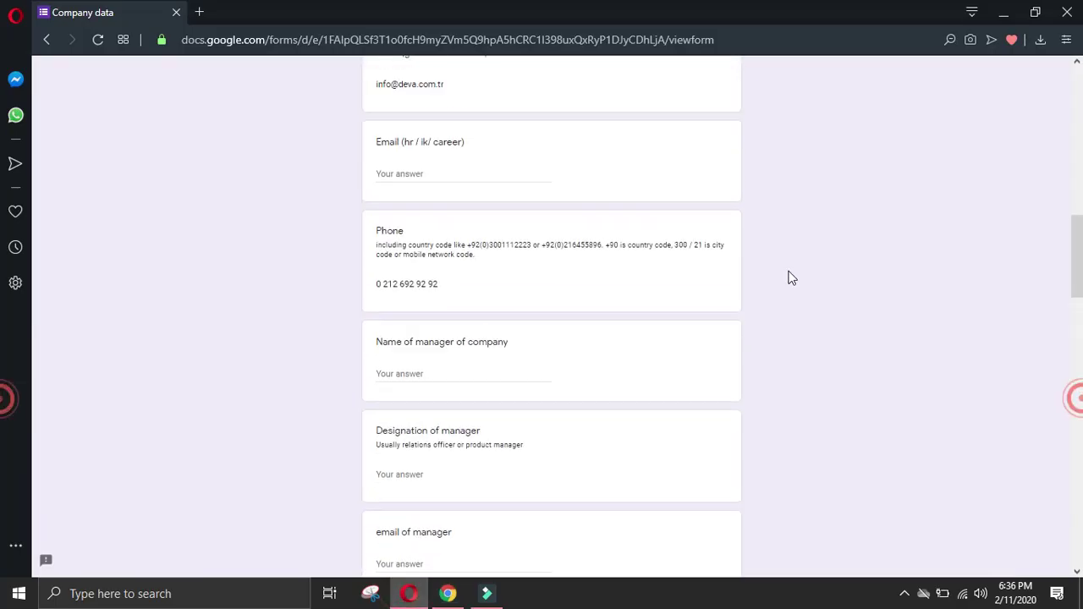
pyautogui.click(446, 378)
pyautogui.rightClick(446, 378)
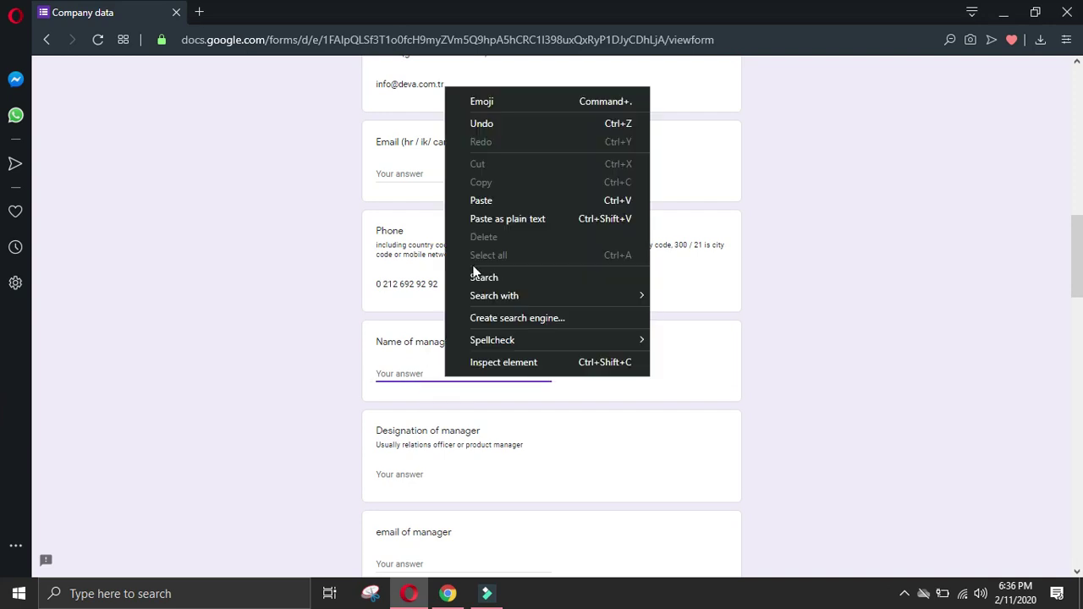
pyautogui.click(496, 201)
# Step: Replace the wrongly pasted text with the manager's full name and fill Designation as Product manager
pyautogui.click(447, 594)
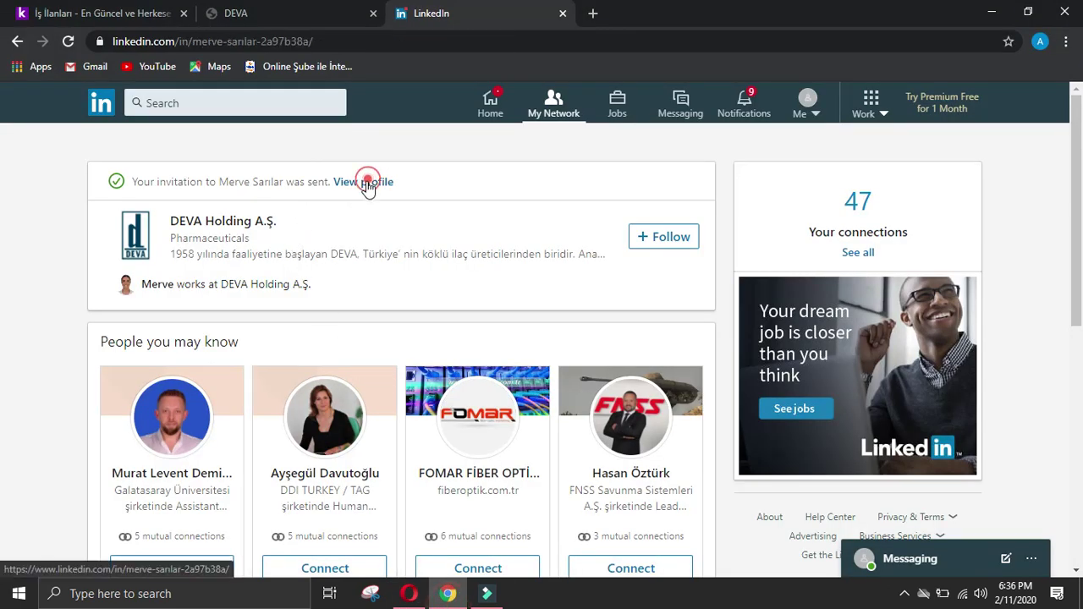
pyautogui.click(365, 182)
pyautogui.moveTo(107, 383); pyautogui.dragTo(217, 388)
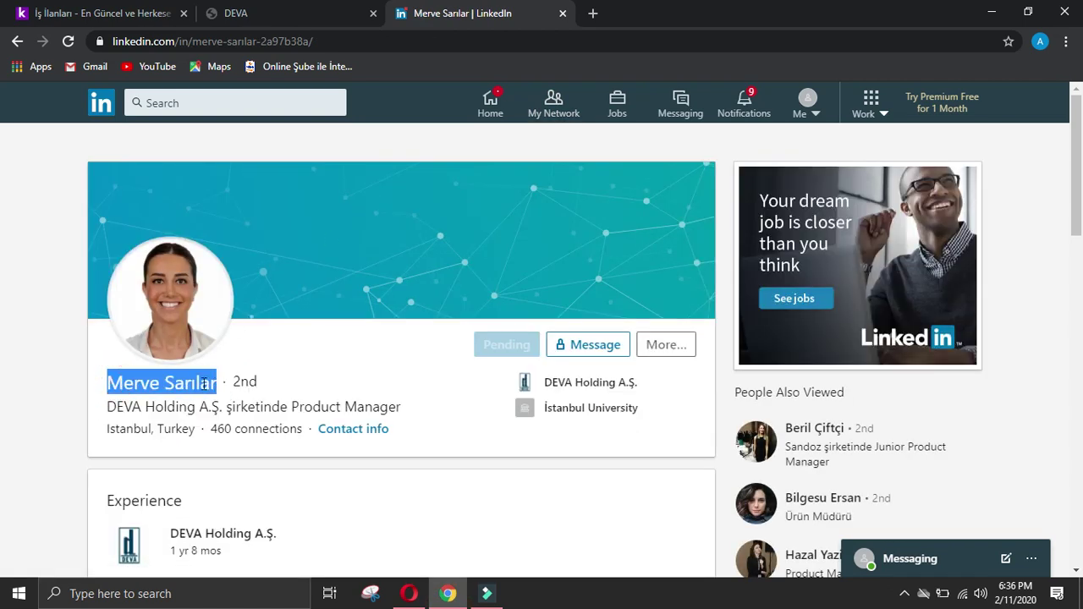
pyautogui.rightClick(204, 383)
pyautogui.click(268, 397)
pyautogui.click(407, 593)
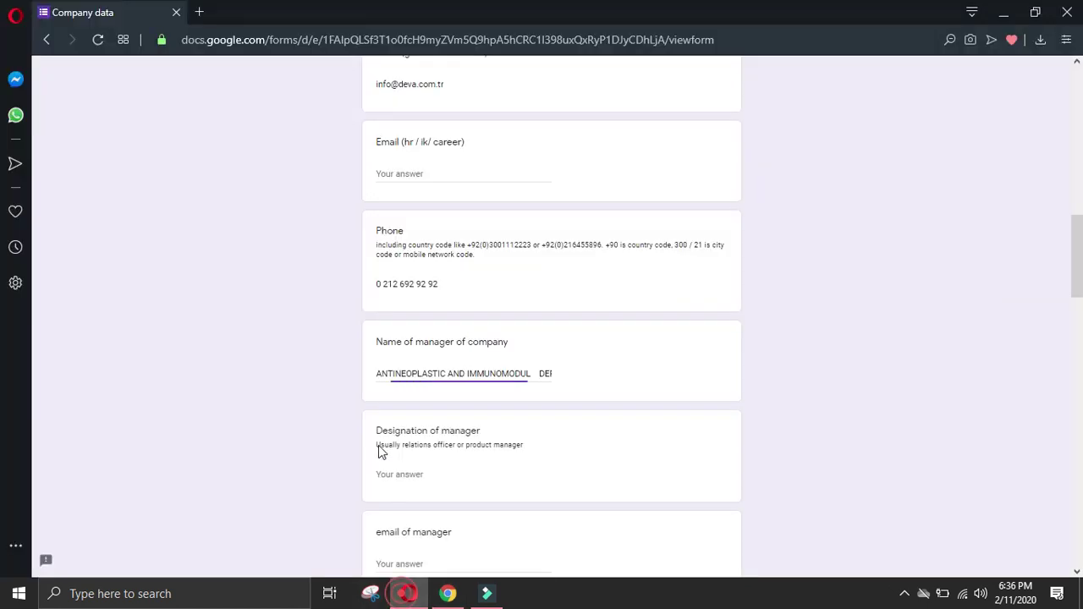
pyautogui.moveTo(377, 374); pyautogui.dragTo(770, 382)
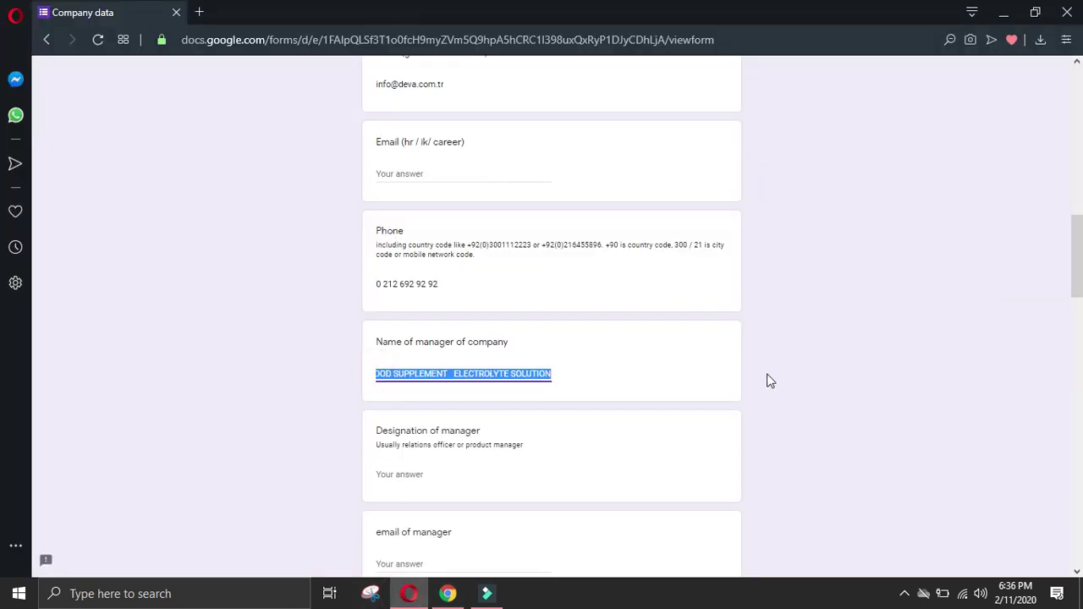
pyautogui.rightClick(542, 373)
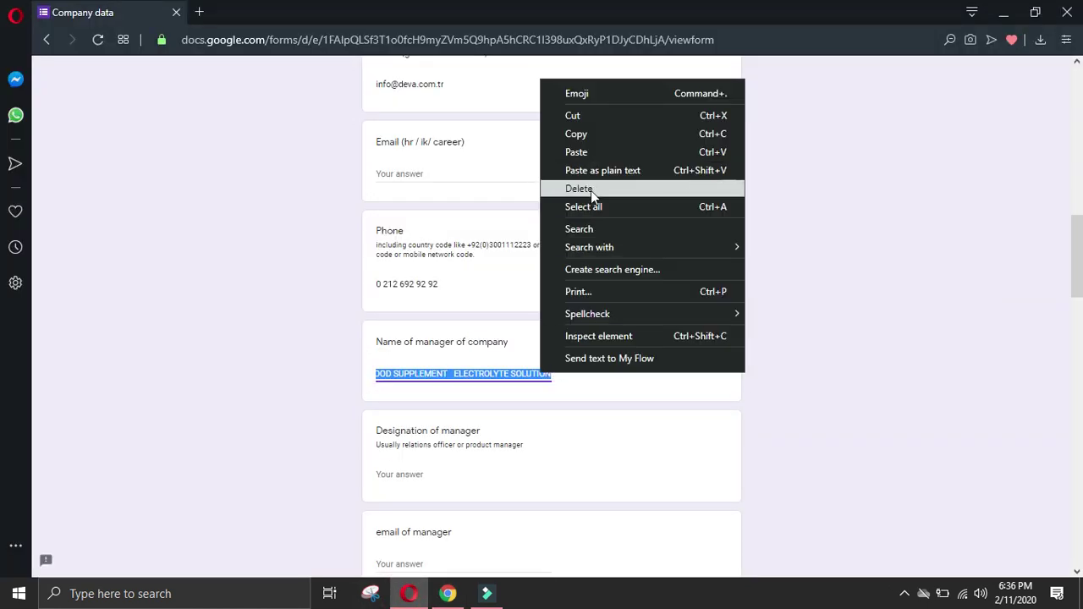
pyautogui.click(596, 152)
pyautogui.click(426, 467)
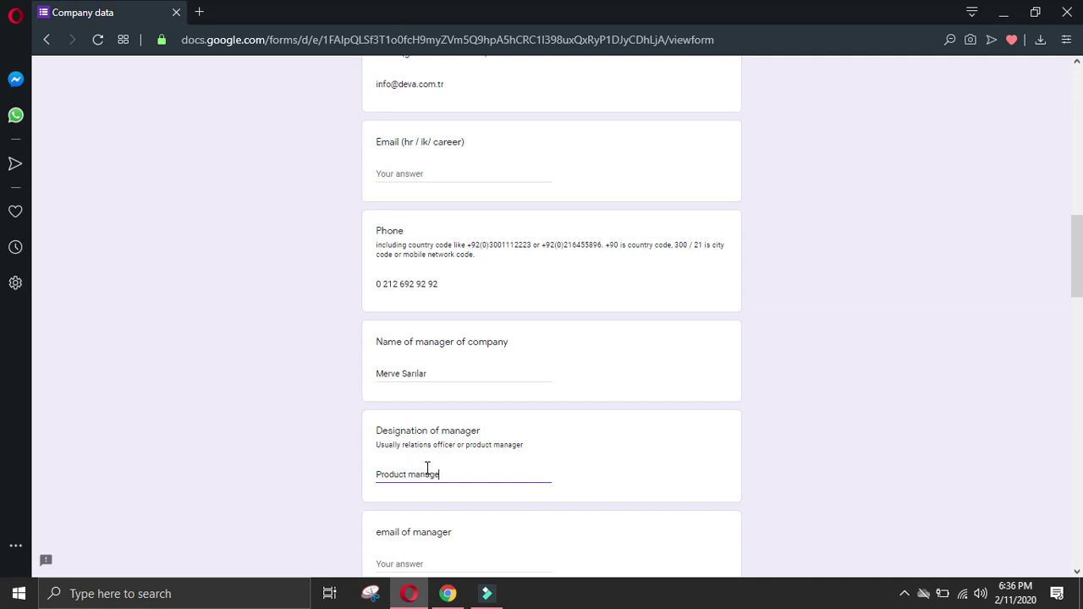
pyautogui.click(447, 593)
# Step: Paste the LinkedIn Experience heading into the Details of manager answer
pyautogui.click(38, 385)
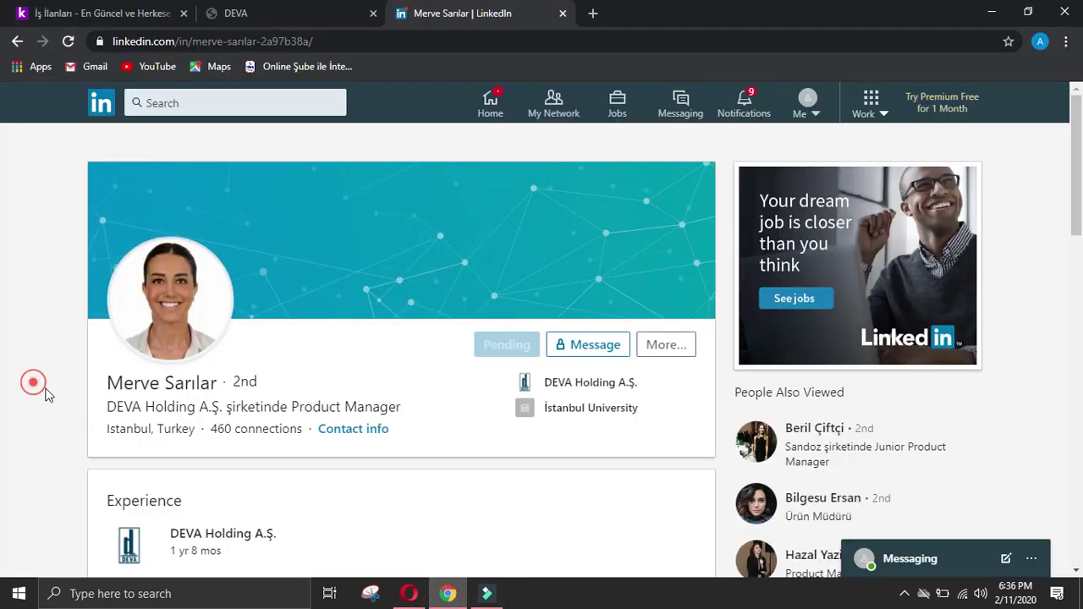
pyautogui.scroll(-2, 77, 392)
pyautogui.doubleClick(107, 341)
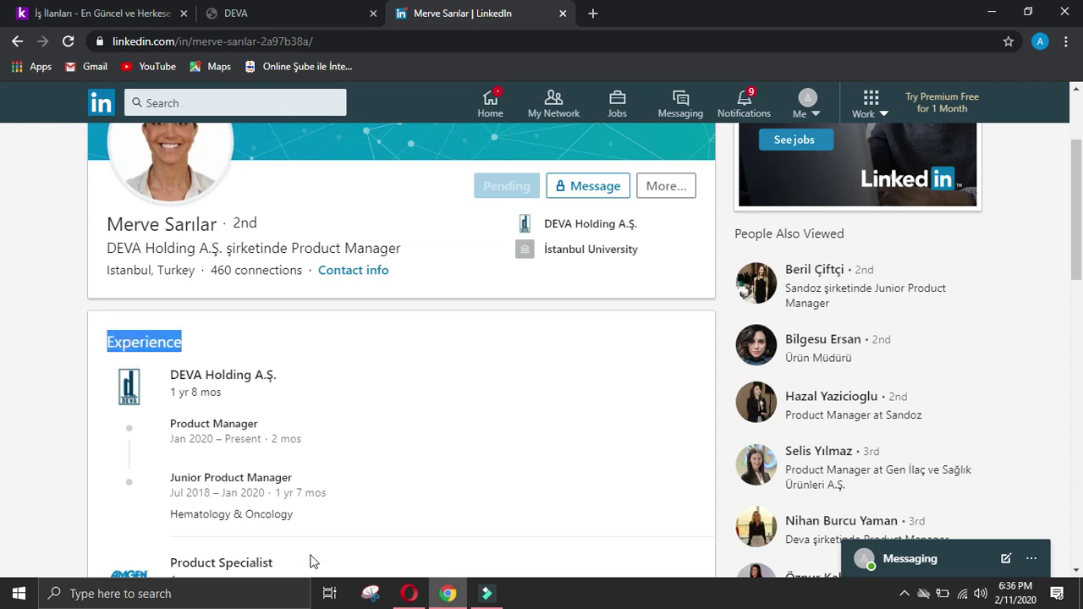
pyautogui.click(408, 593)
pyautogui.scroll(-2, 415, 538)
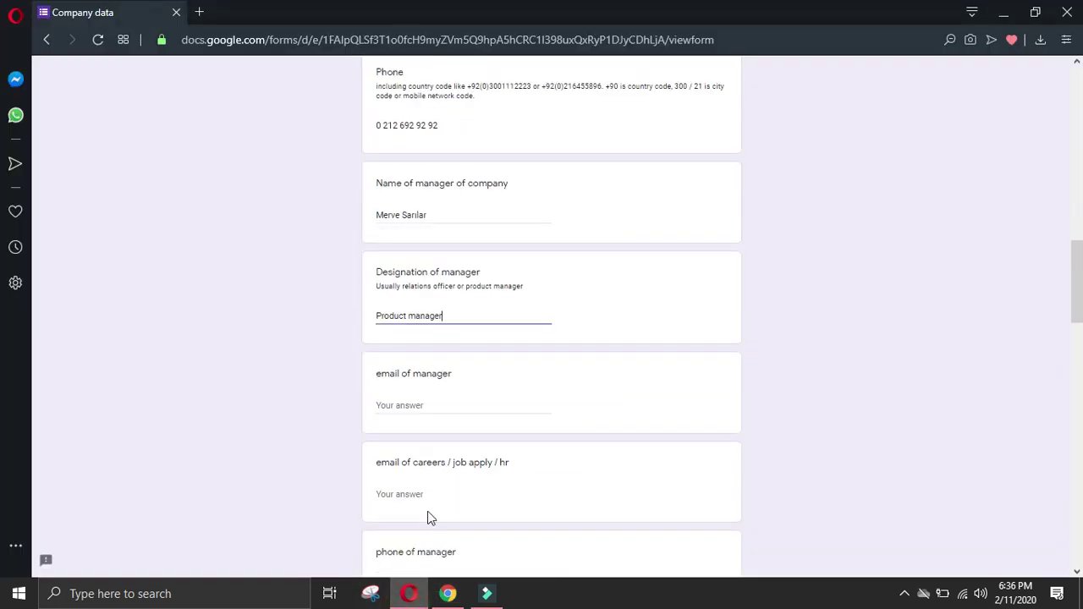
pyautogui.scroll(-2, 427, 518)
pyautogui.click(457, 427)
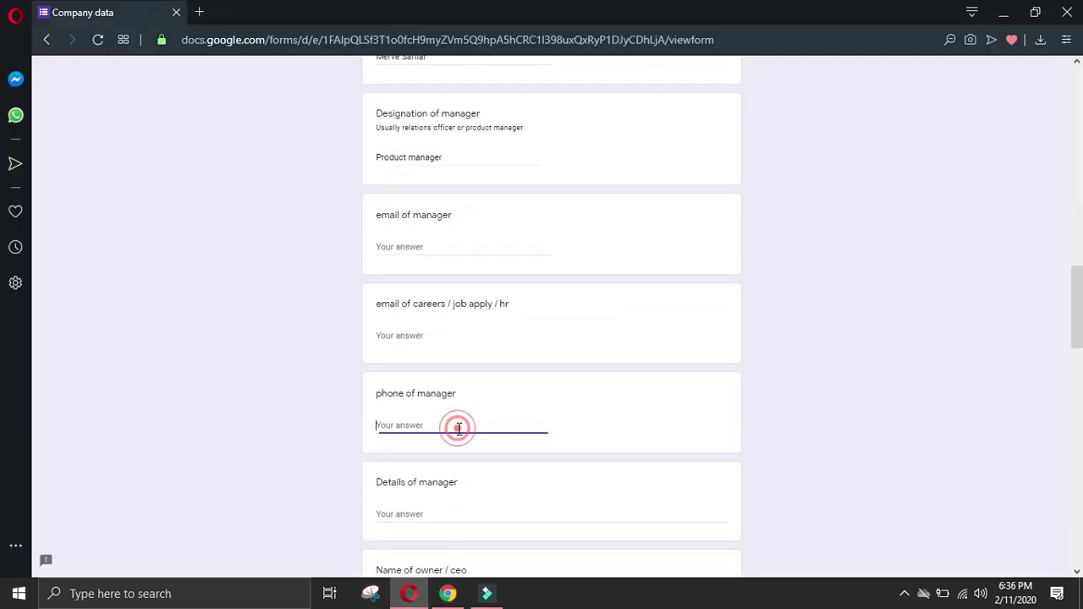
pyautogui.click(453, 518)
pyautogui.hotkey('ctrl', 'v')
pyautogui.press('Return')
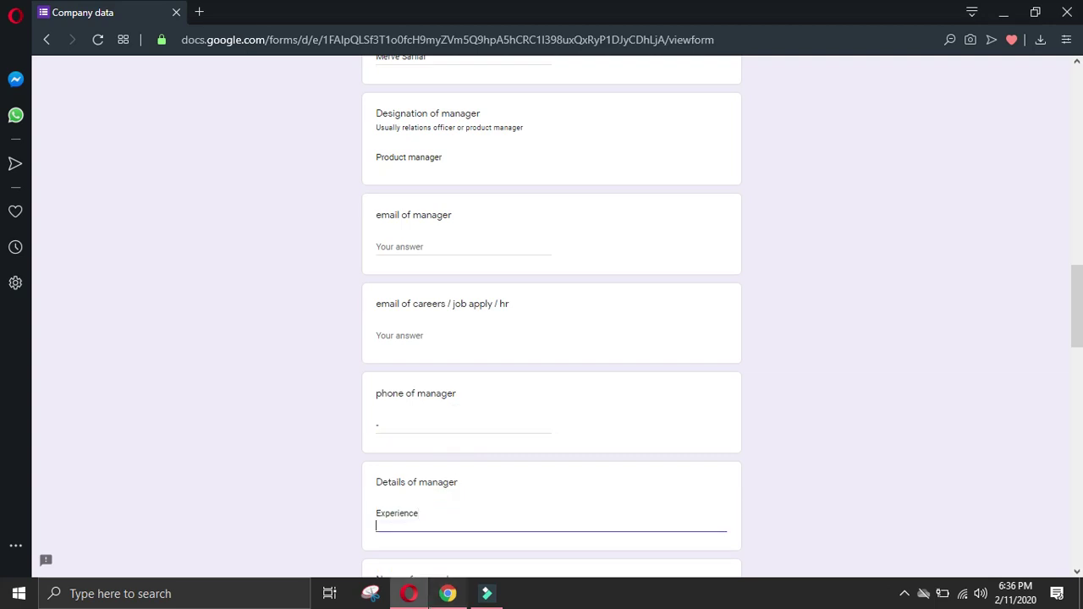
# Step: Add the current DEVA Holding Product Manager entry, joining its Total Duration line
pyautogui.hotkey('alt', 'Tab')
pyautogui.click(93, 394)
pyautogui.moveTo(168, 359); pyautogui.dragTo(288, 423)
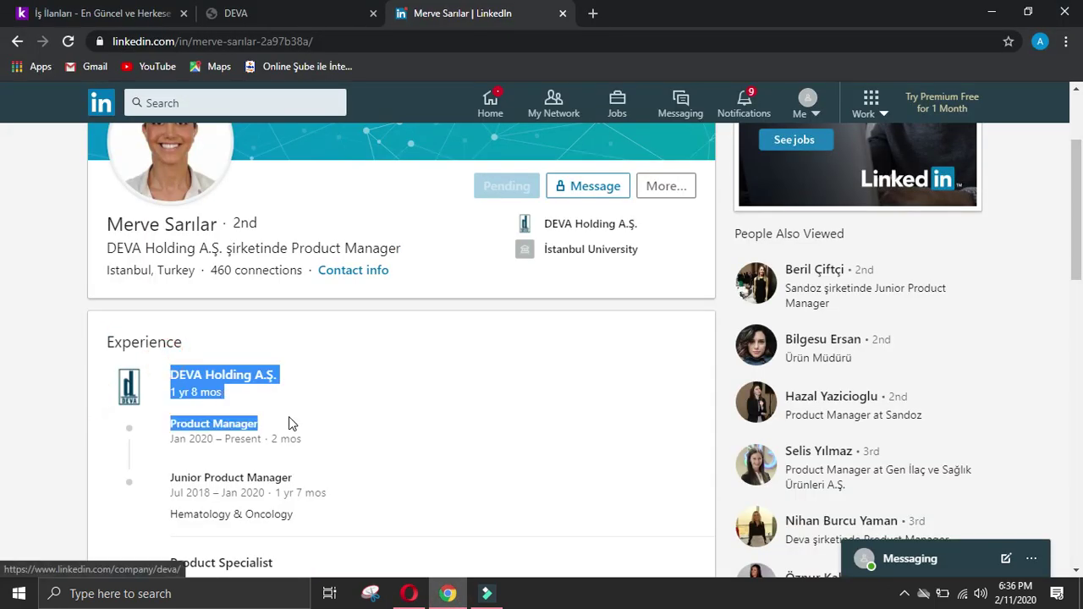
pyautogui.click(399, 587)
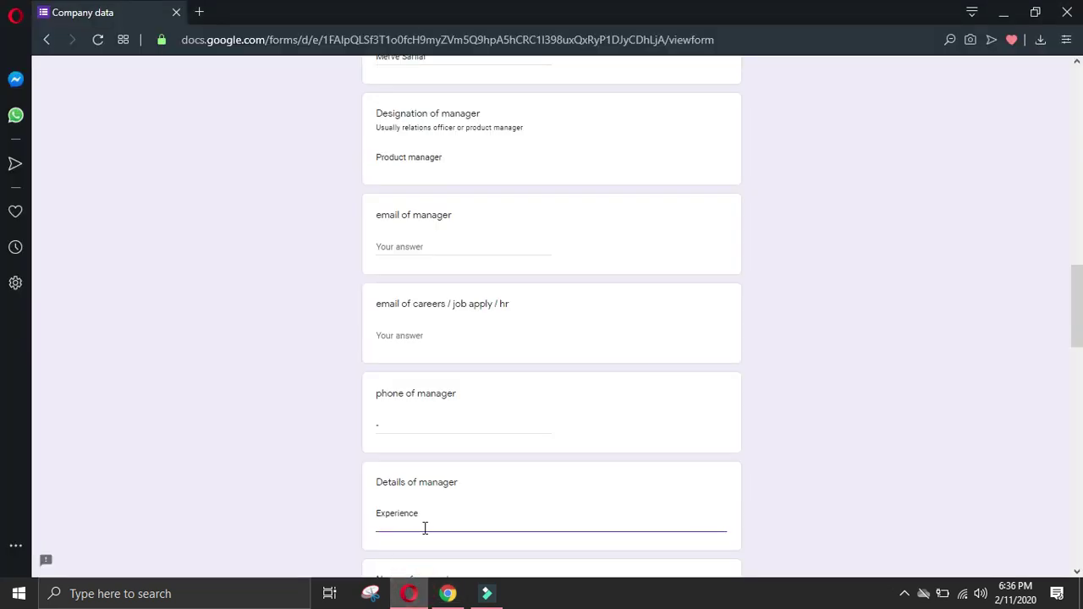
pyautogui.hotkey('ctrl', 'v')
pyautogui.click(381, 537)
pyautogui.press('BackSpace')
pyautogui.click(502, 523)
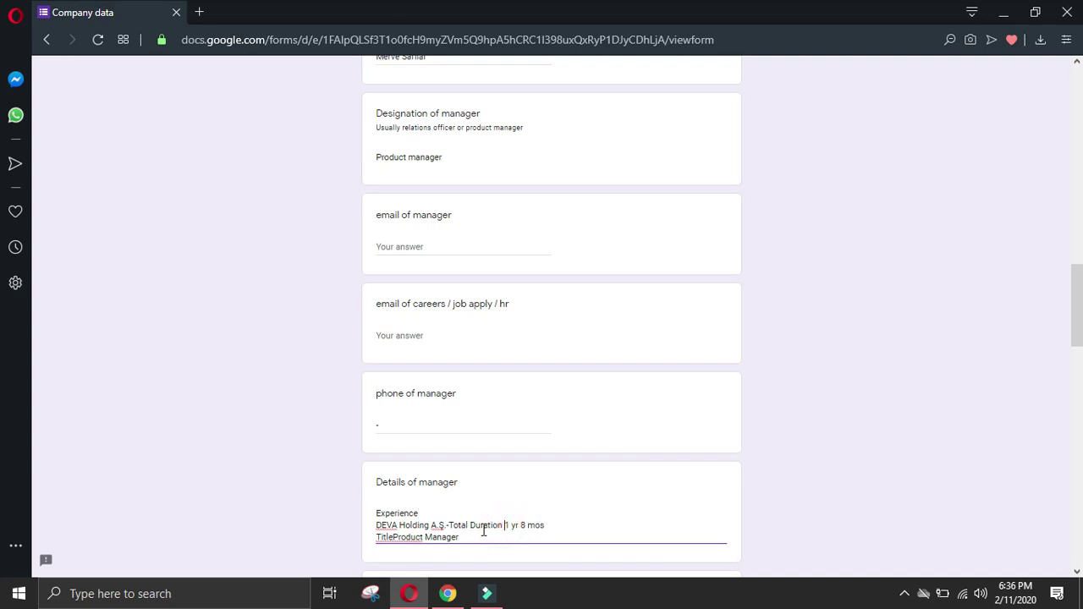
pyautogui.click(395, 539)
pyautogui.click(460, 537)
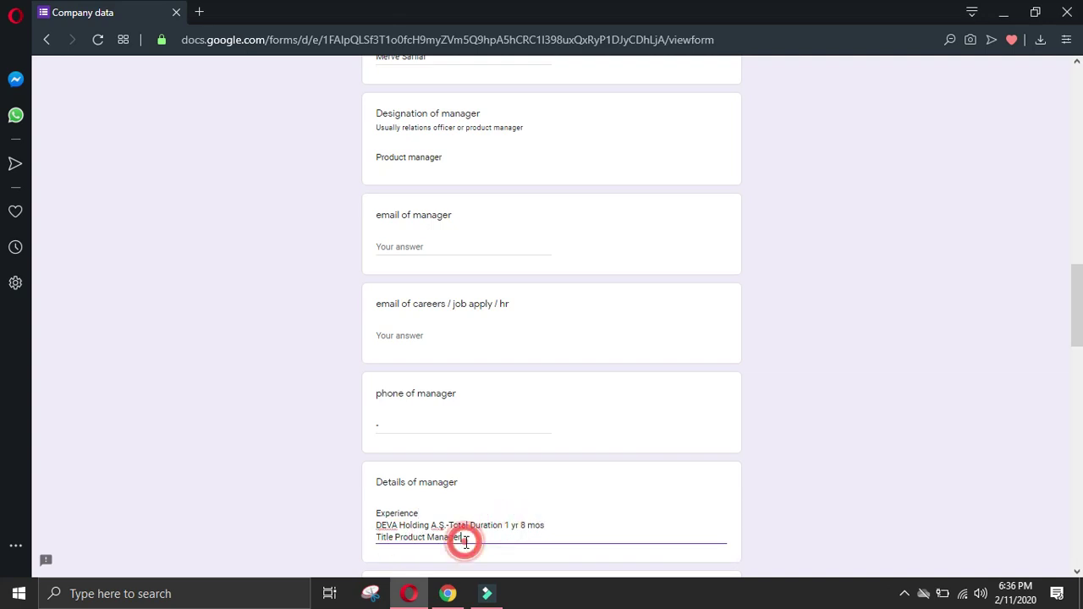
pyautogui.press('Return')
# Step: Add the Junior Product Manager job title on a new line
pyautogui.click(448, 593)
pyautogui.click(67, 452)
pyautogui.moveTo(170, 478); pyautogui.dragTo(298, 482)
pyautogui.hotkey('ctrl', 'c')
pyautogui.click(409, 593)
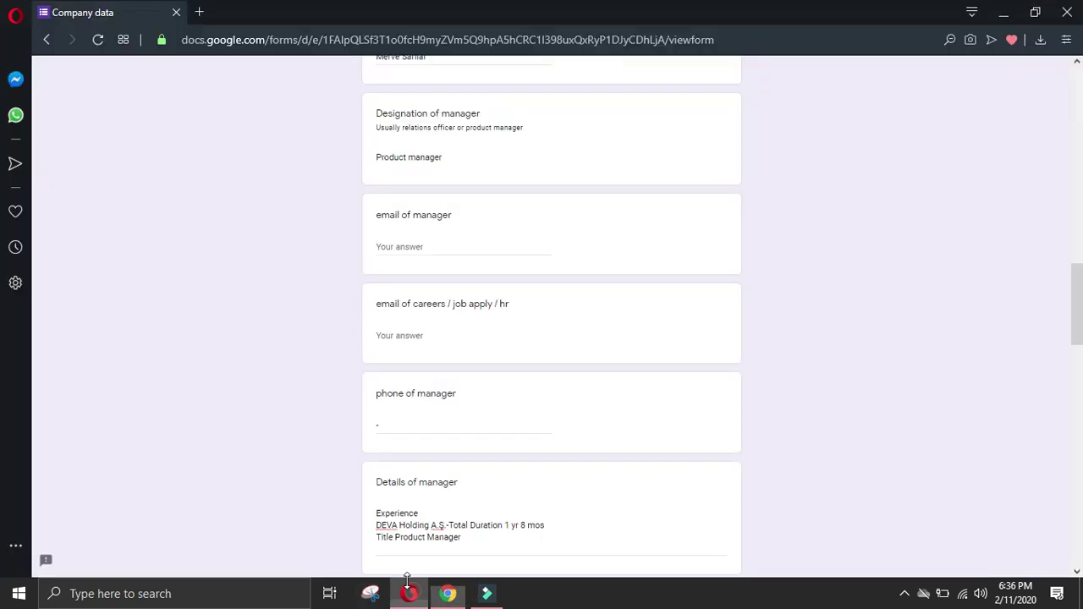
pyautogui.hotkey('ctrl', 'v')
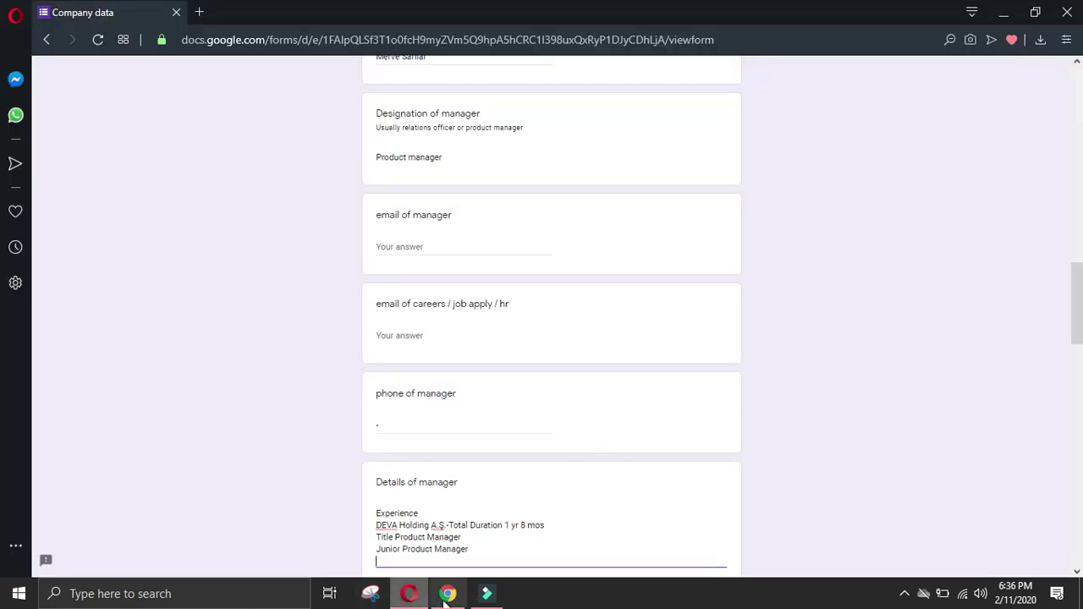
# Step: Add the Product Specialist role at Amgen, joined onto one line
pyautogui.click(448, 593)
pyautogui.click(63, 434)
pyautogui.scroll(-3, 174, 415)
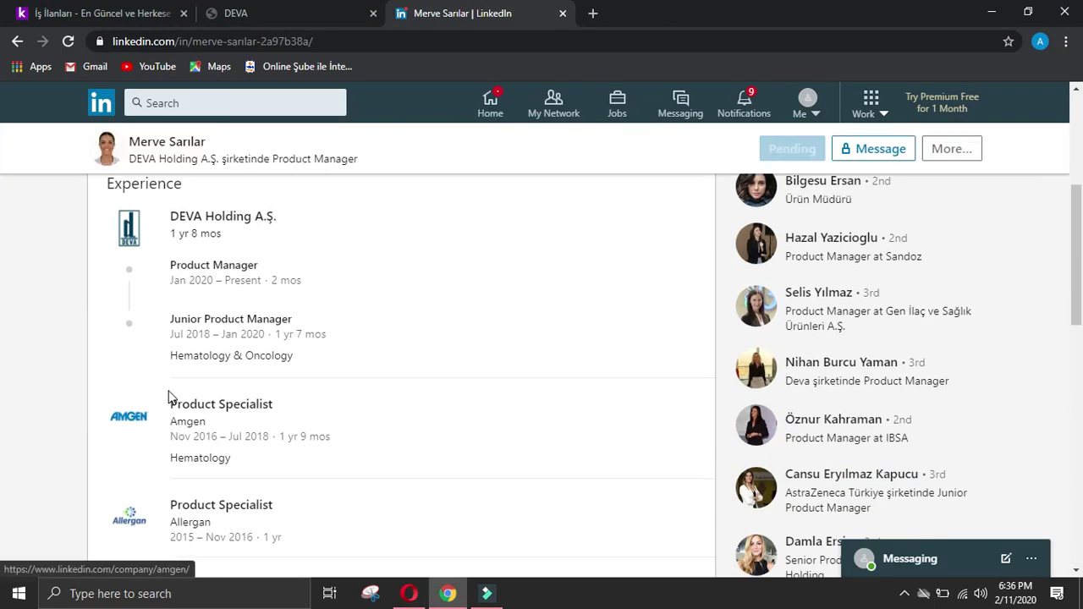
pyautogui.moveTo(168, 392); pyautogui.dragTo(225, 428)
pyautogui.click(409, 593)
pyautogui.write('Product Specialist Company NameAmgen')
pyautogui.scroll(-2, 381, 562)
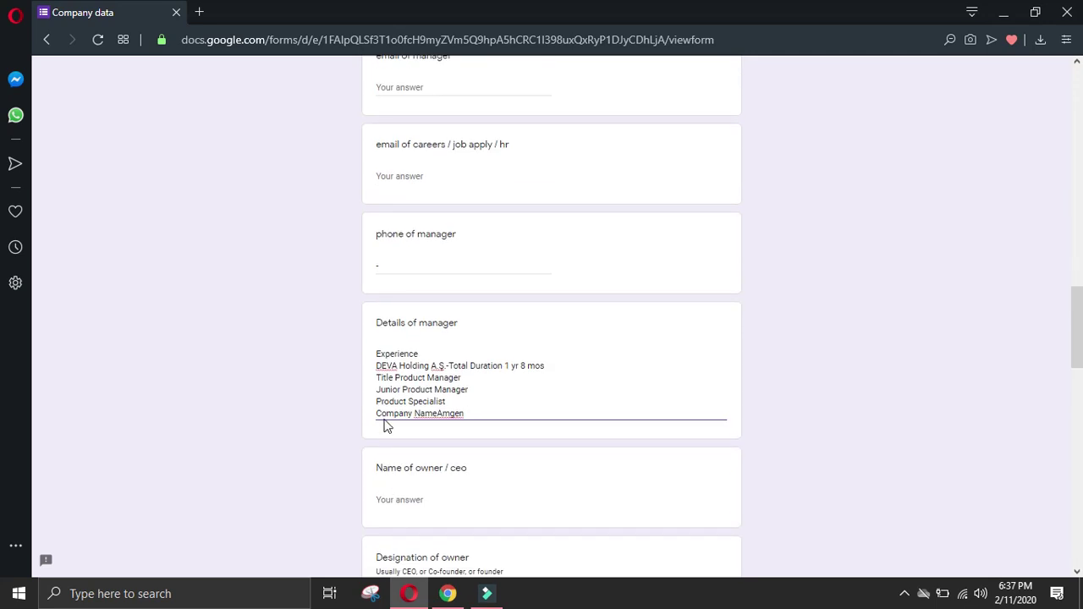
pyautogui.press('BackSpace')
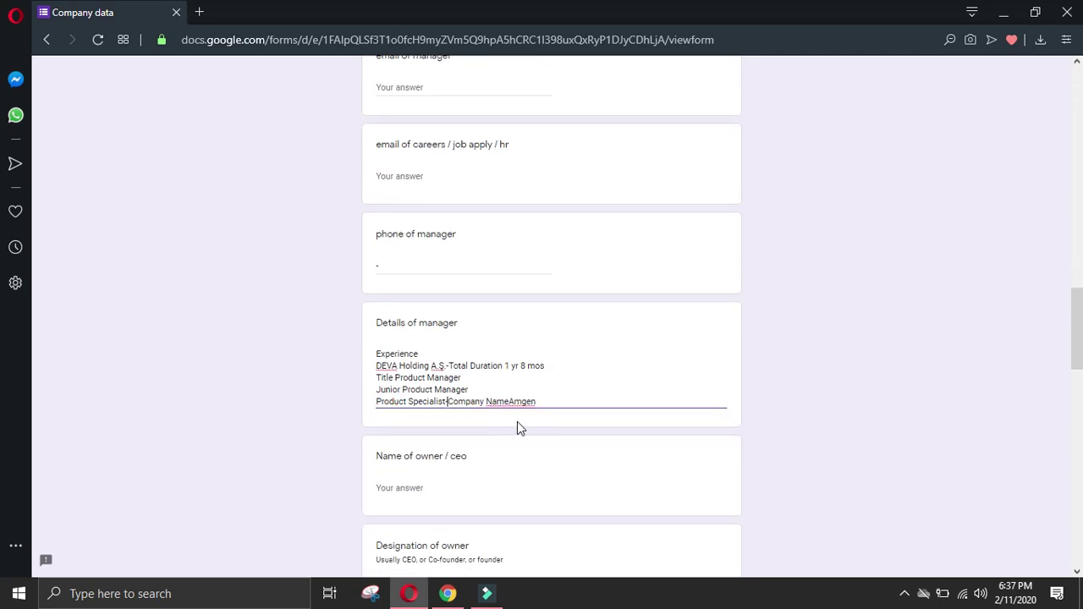
pyautogui.click(507, 404)
pyautogui.click(562, 403)
pyautogui.press('Return')
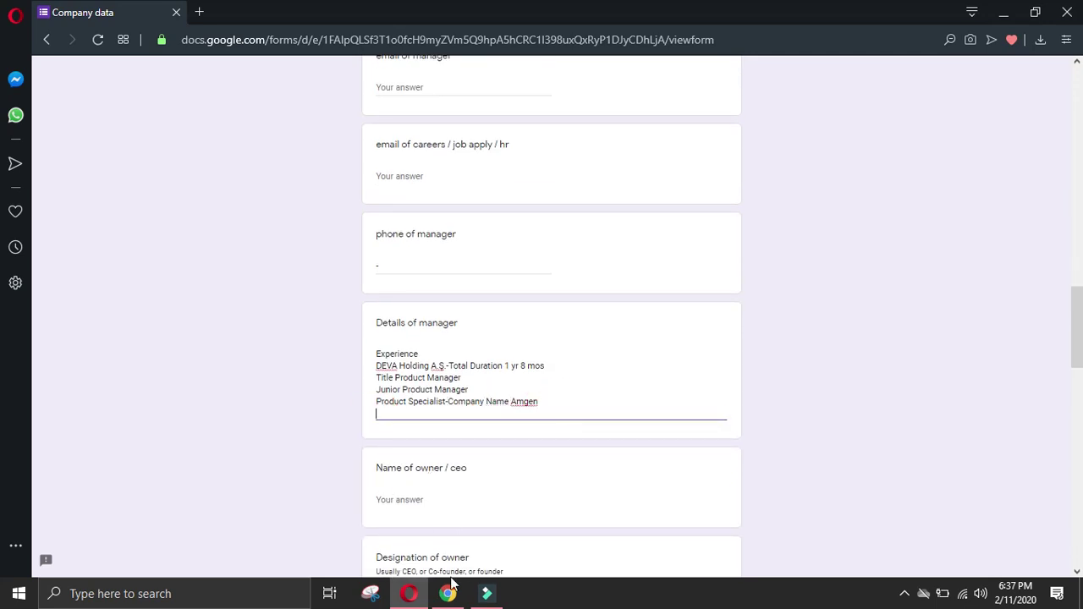
# Step: Add the Product Specialist role at Allergan, joined onto one line
pyautogui.click(448, 593)
pyautogui.click(99, 446)
pyautogui.scroll(-2, 169, 449)
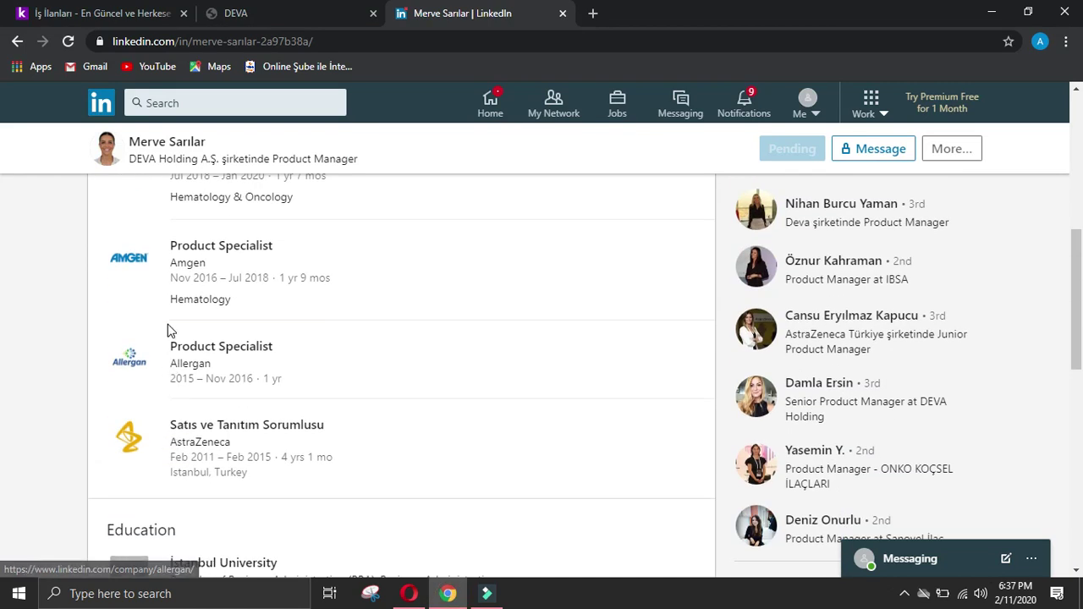
pyautogui.moveTo(166, 325); pyautogui.dragTo(227, 366)
pyautogui.click(408, 593)
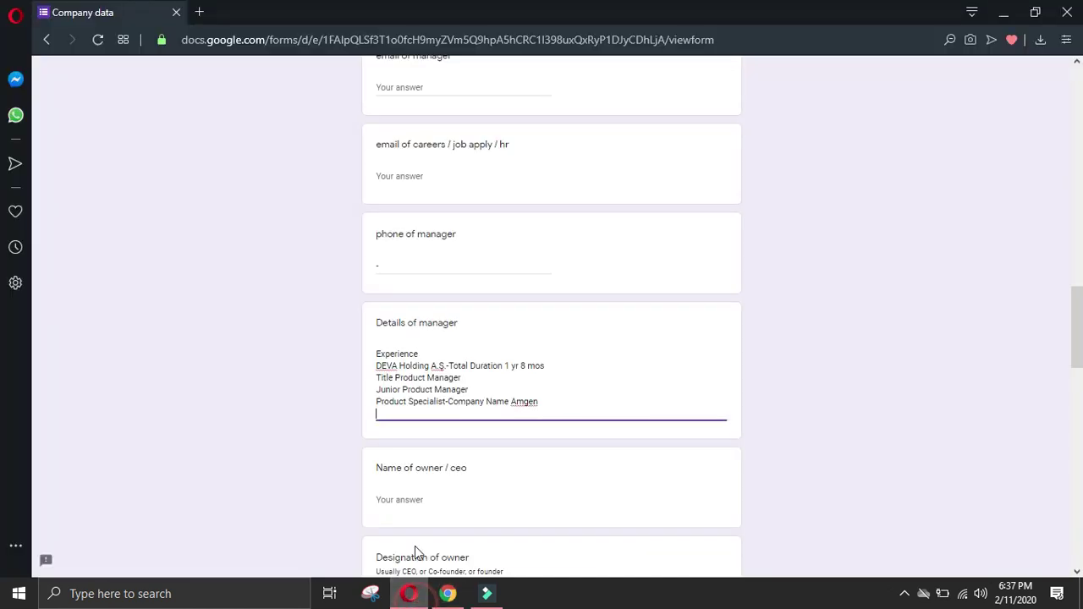
pyautogui.write('Product Specialist Company NameAllergan')
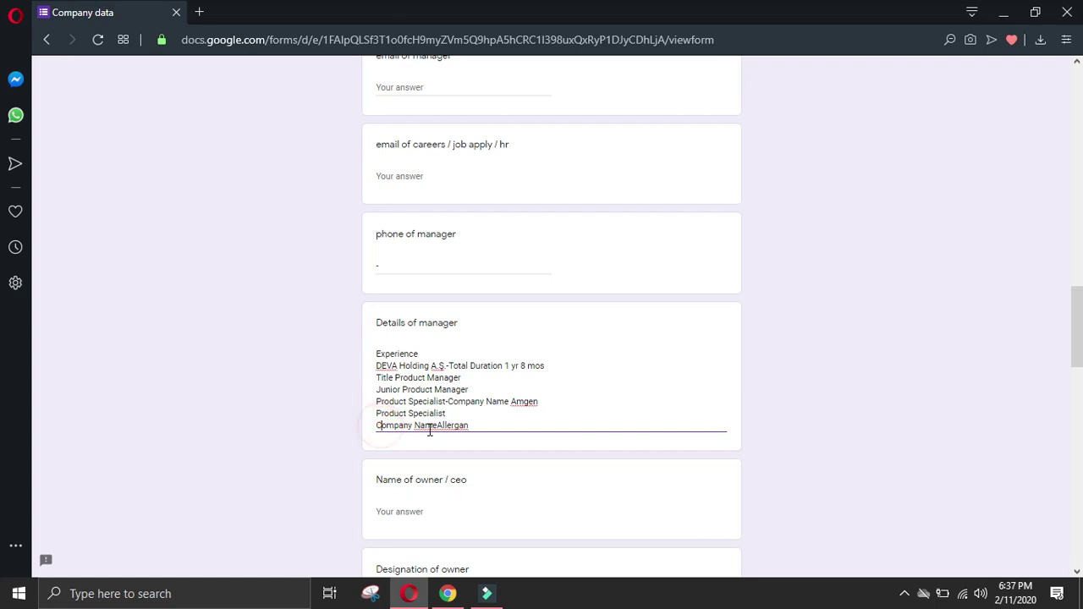
pyautogui.press('BackSpace')
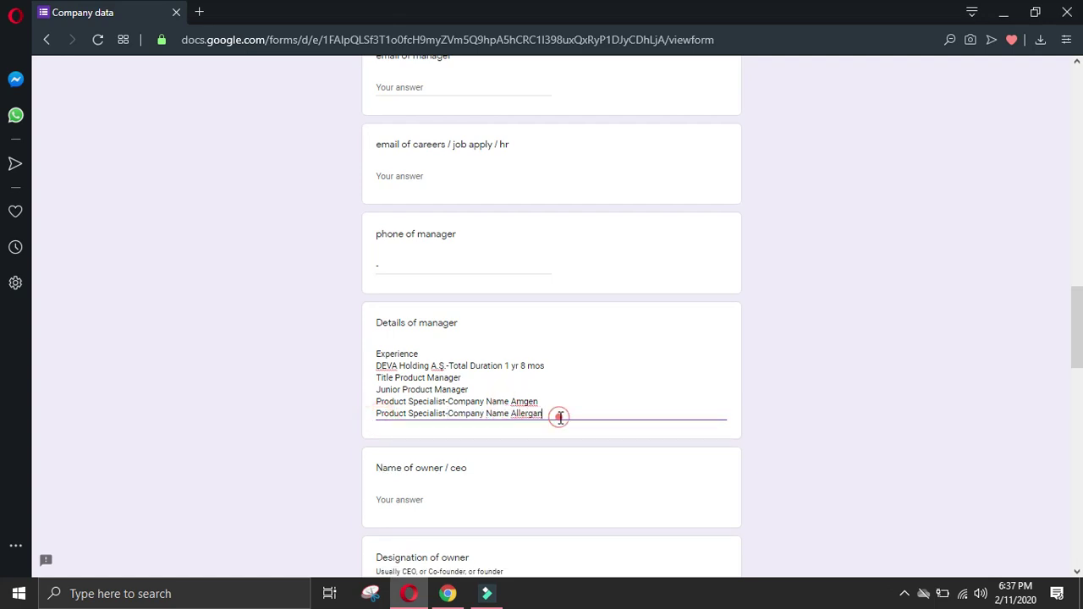
pyautogui.press('Return')
# Step: Add the AstraZeneca sales role with its company name on the same line
pyautogui.click(448, 593)
pyautogui.moveTo(170, 423); pyautogui.dragTo(285, 442)
pyautogui.click(408, 593)
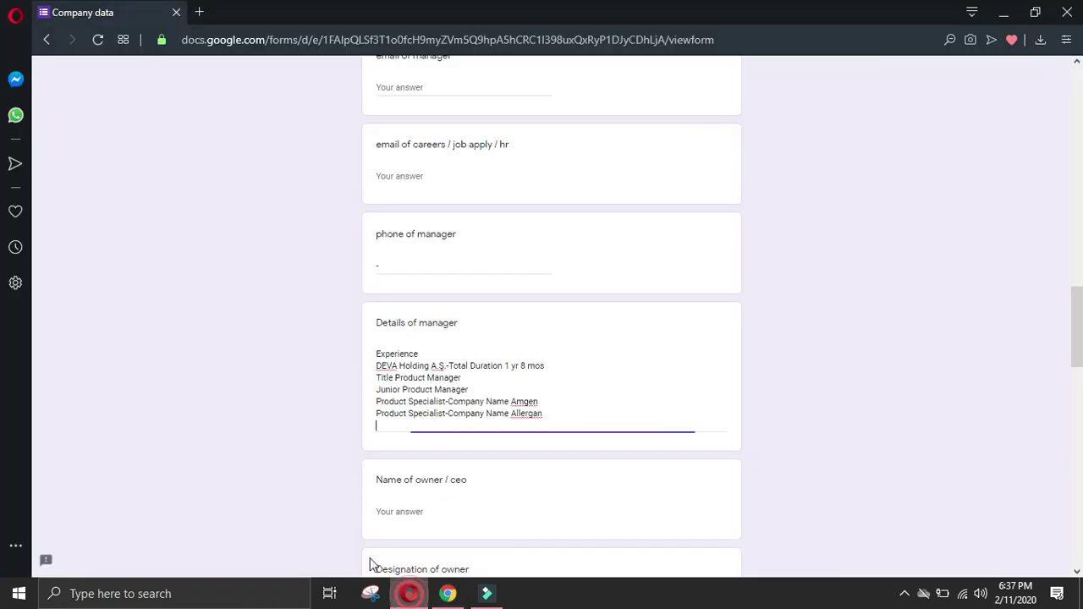
pyautogui.write('Satıs ve Tanıtım Sorumlusu Company NameAstraZeneca')
pyautogui.click(377, 438)
pyautogui.press('BackSpace')
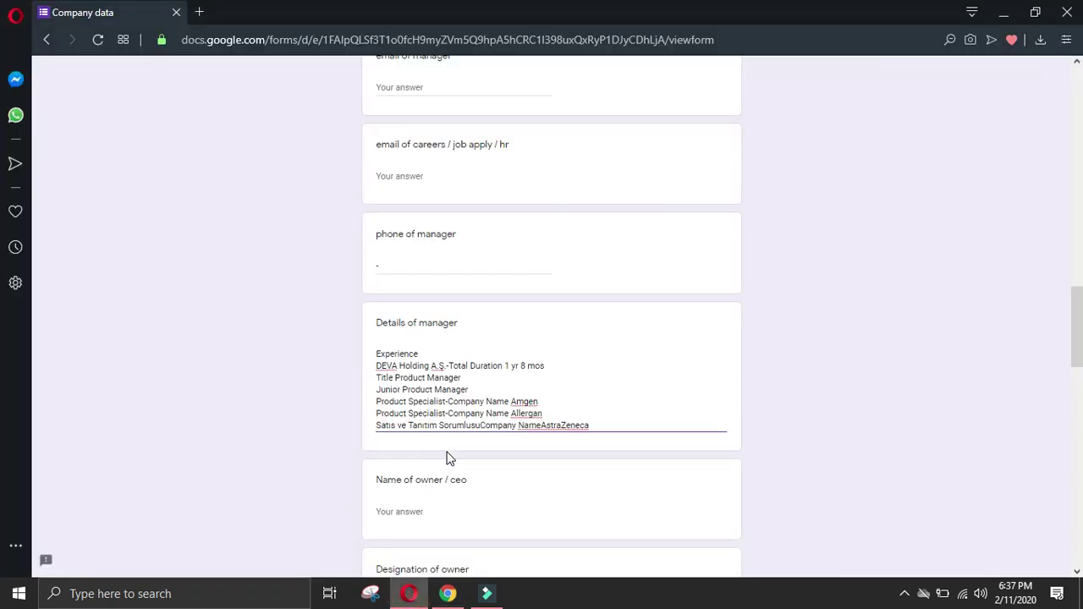
pyautogui.click(542, 425)
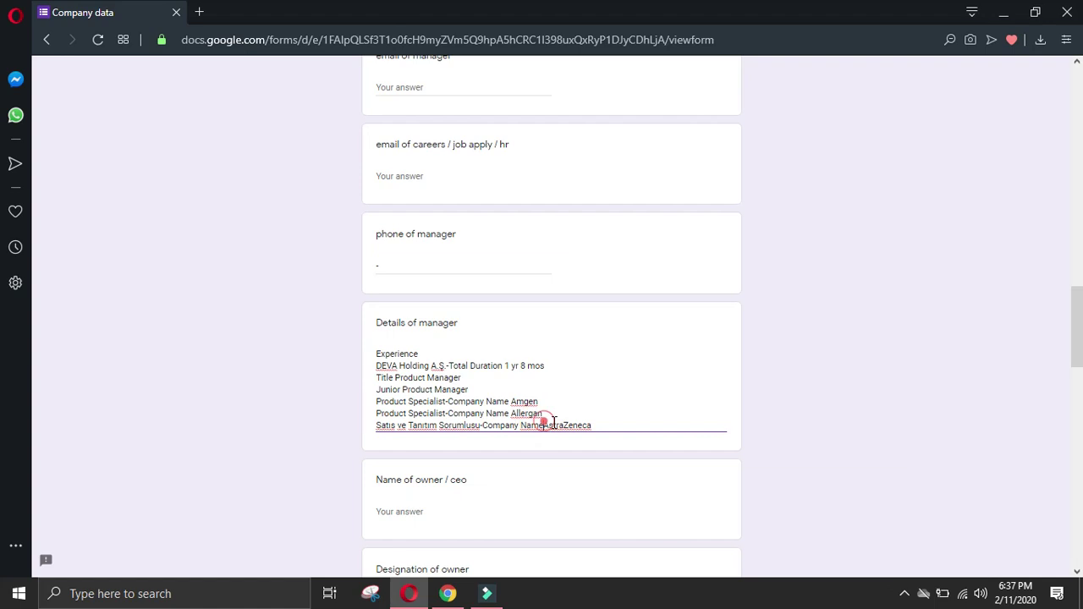
pyautogui.click(621, 424)
pyautogui.click(568, 423)
pyautogui.click(612, 426)
pyautogui.press('Return')
# Step: Add the Education heading to the manager details
pyautogui.click(448, 593)
pyautogui.click(20, 387)
pyautogui.scroll(-2, 19, 387)
pyautogui.moveTo(108, 369); pyautogui.dragTo(219, 378)
pyautogui.hotkey('ctrl', 'c')
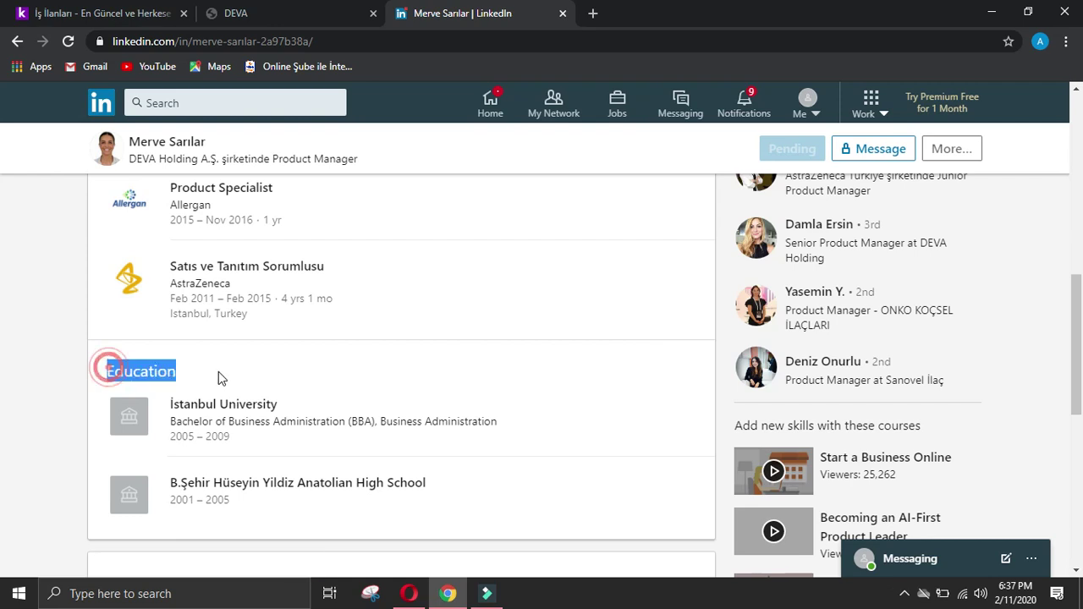
pyautogui.click(408, 594)
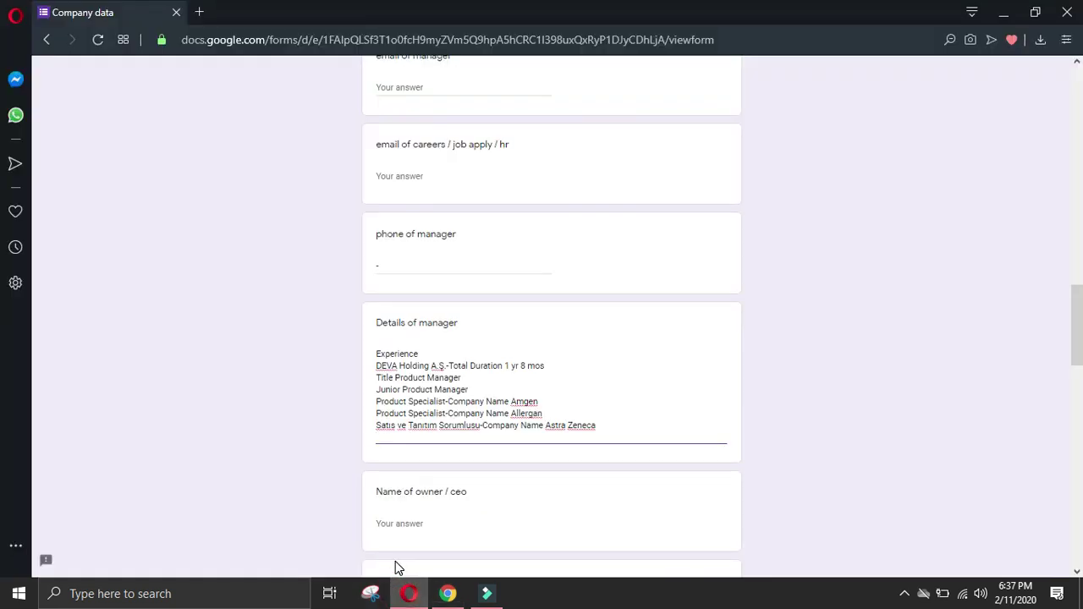
pyautogui.hotkey('ctrl', 'v')
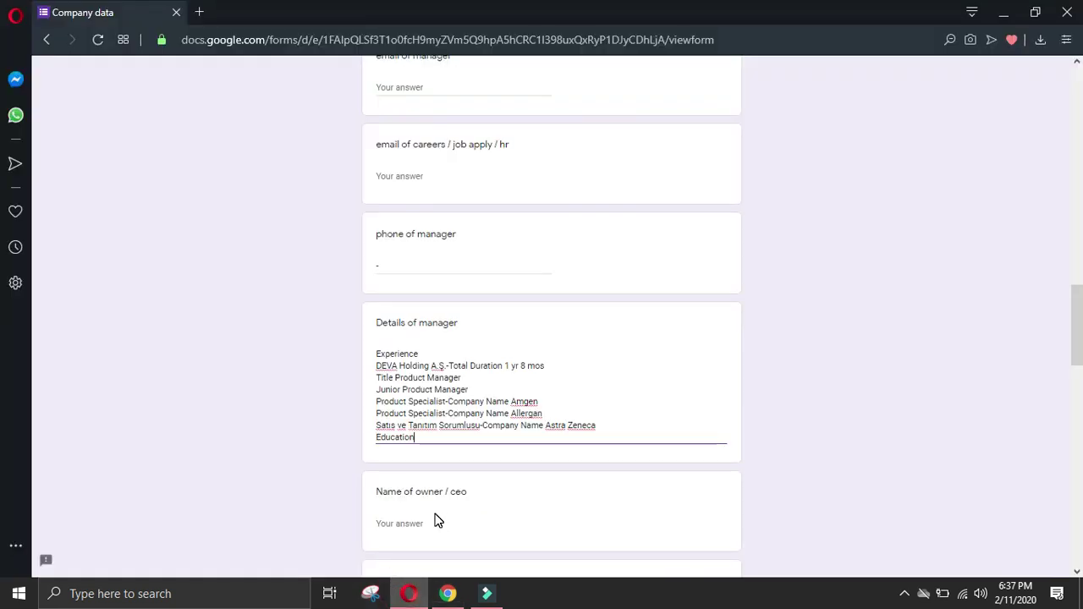
pyautogui.press('Return')
# Step: Add the İstanbul University Bachelor's entry, with Business Administration on its own line
pyautogui.click(448, 594)
pyautogui.moveTo(168, 397); pyautogui.dragTo(518, 419)
pyautogui.hotkey('ctrl', 'c')
pyautogui.click(409, 594)
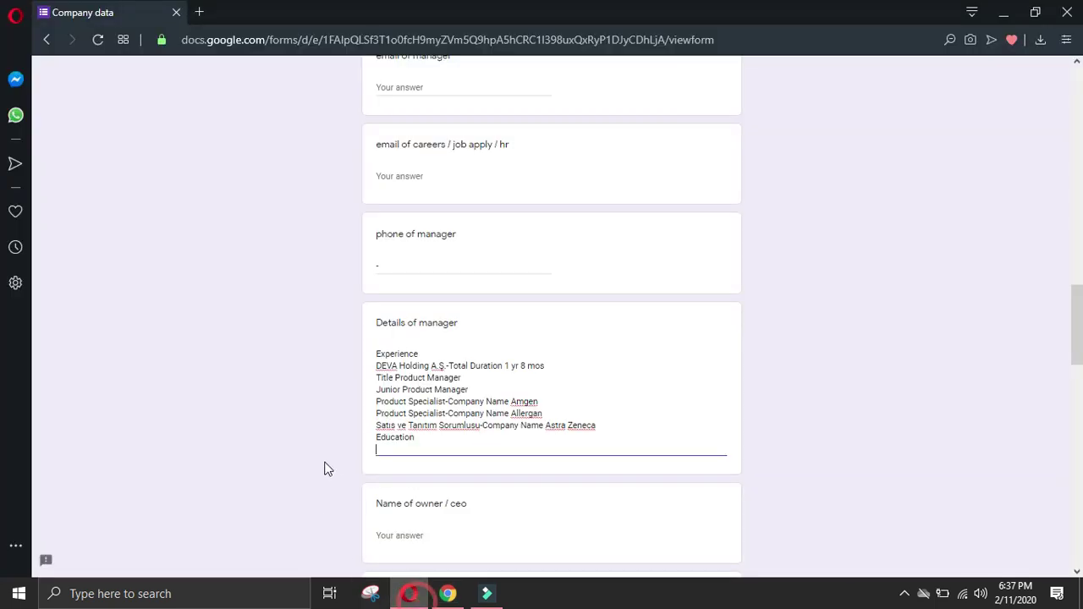
pyautogui.hotkey('ctrl', 'v')
pyautogui.click(377, 461)
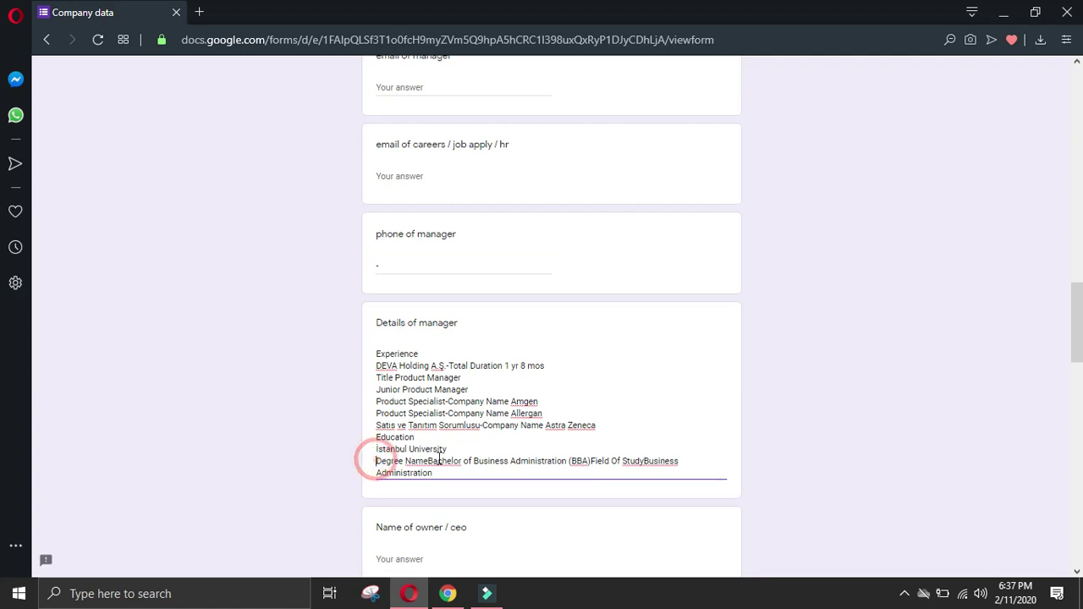
pyautogui.press('BackSpace')
pyautogui.write('-')
pyautogui.click(502, 449)
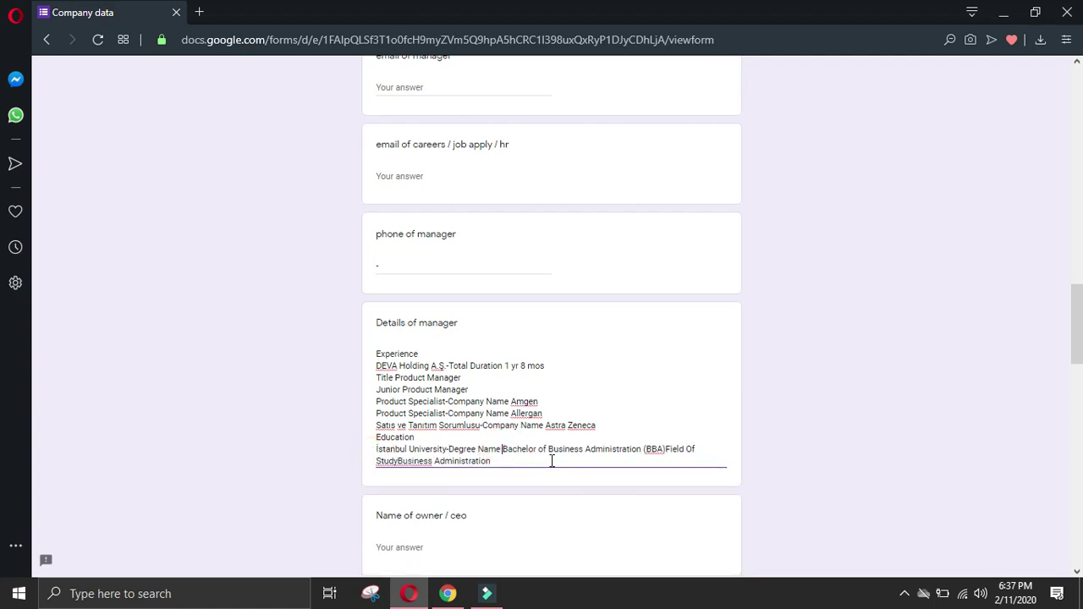
pyautogui.click(398, 461)
pyautogui.press('Return')
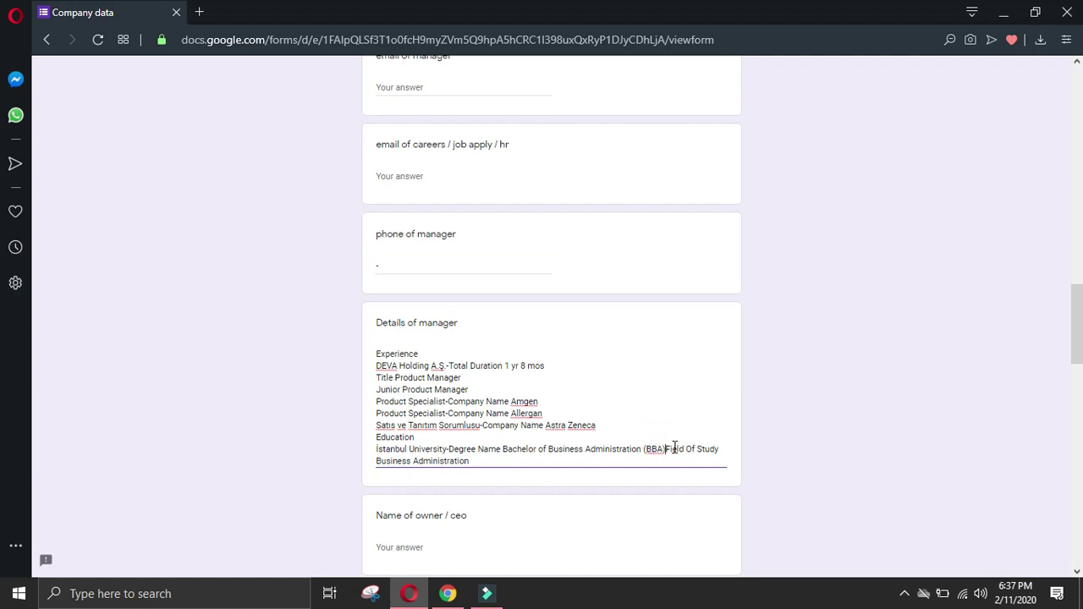
pyautogui.press('Return')
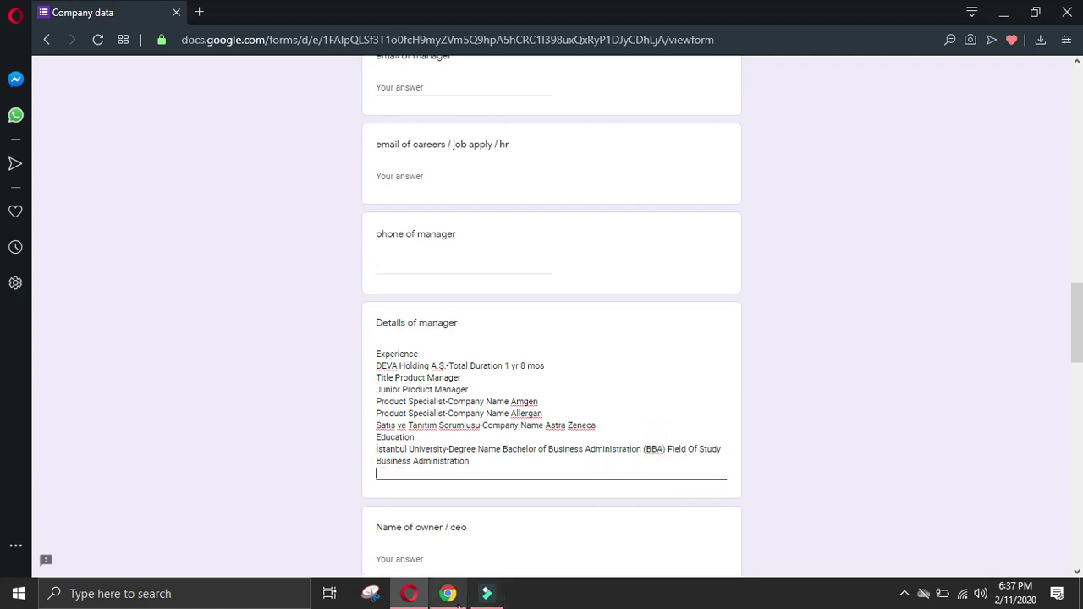
# Step: Add the Anatolian high school name as the last education entry
pyautogui.click(448, 593)
pyautogui.moveTo(161, 473); pyautogui.dragTo(454, 474)
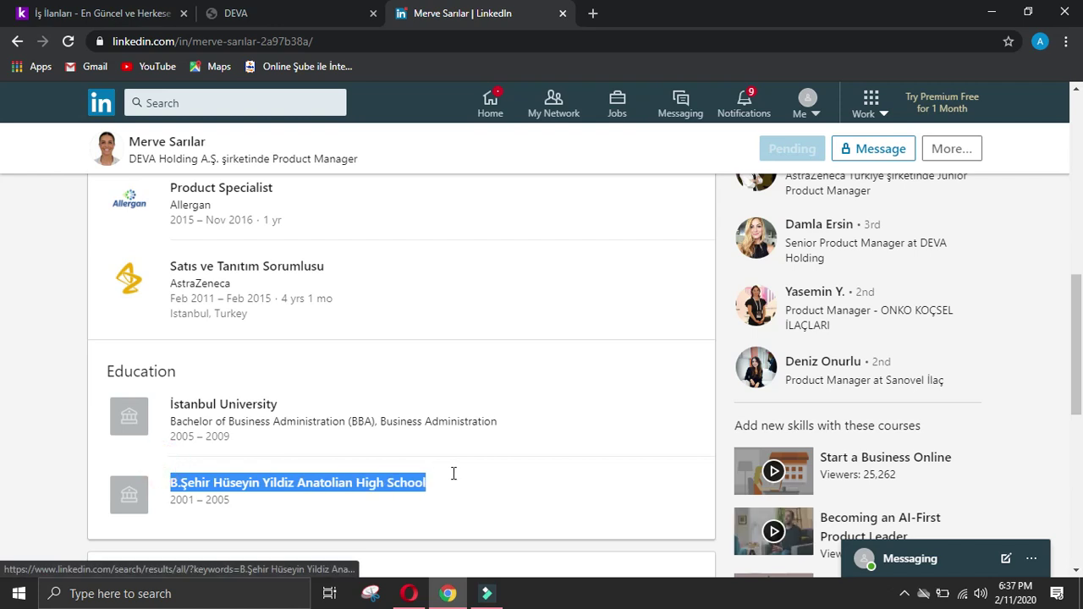
pyautogui.hotkey('ctrl', 'c')
pyautogui.click(408, 593)
pyautogui.hotkey('ctrl', 'v')
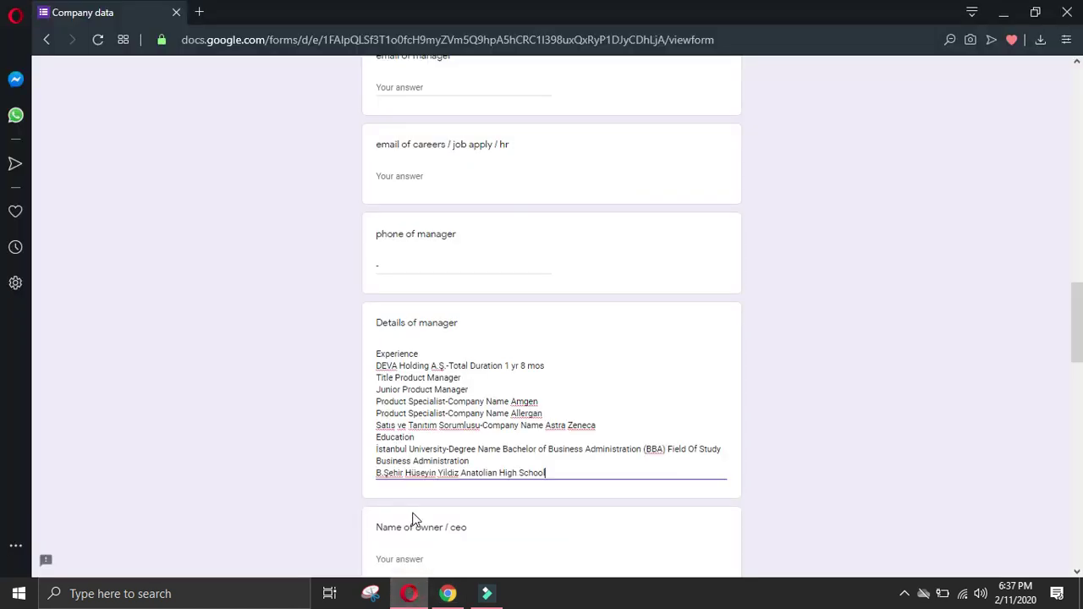
pyautogui.click(447, 593)
pyautogui.scroll(-5, 25, 396)
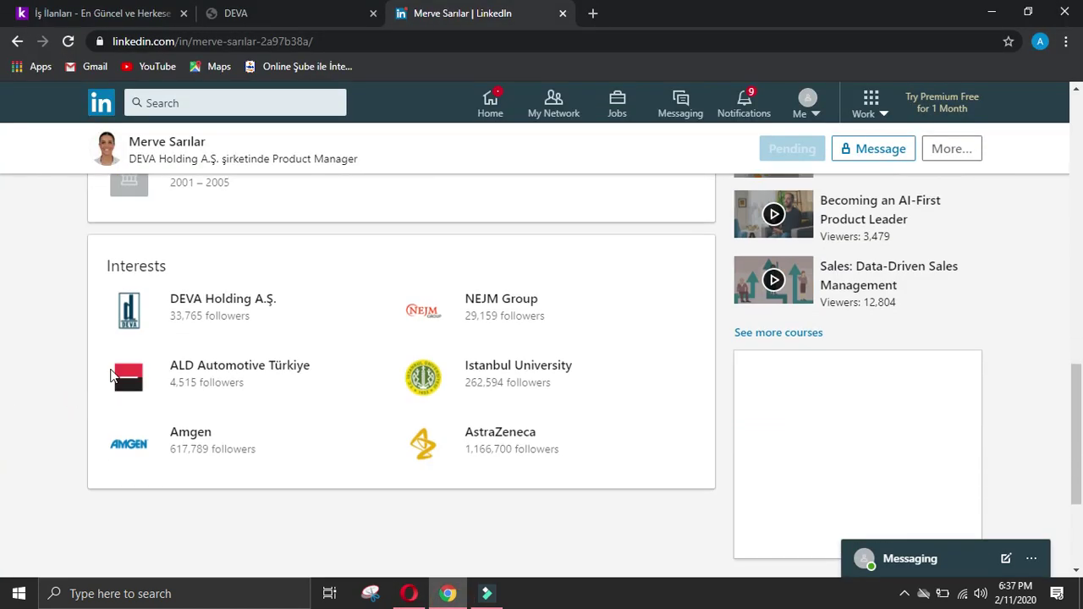
# Step: Return to DEVA Holding's People list and scroll down to the Vice Chairman & CFO
pyautogui.scroll(15, 179, 385)
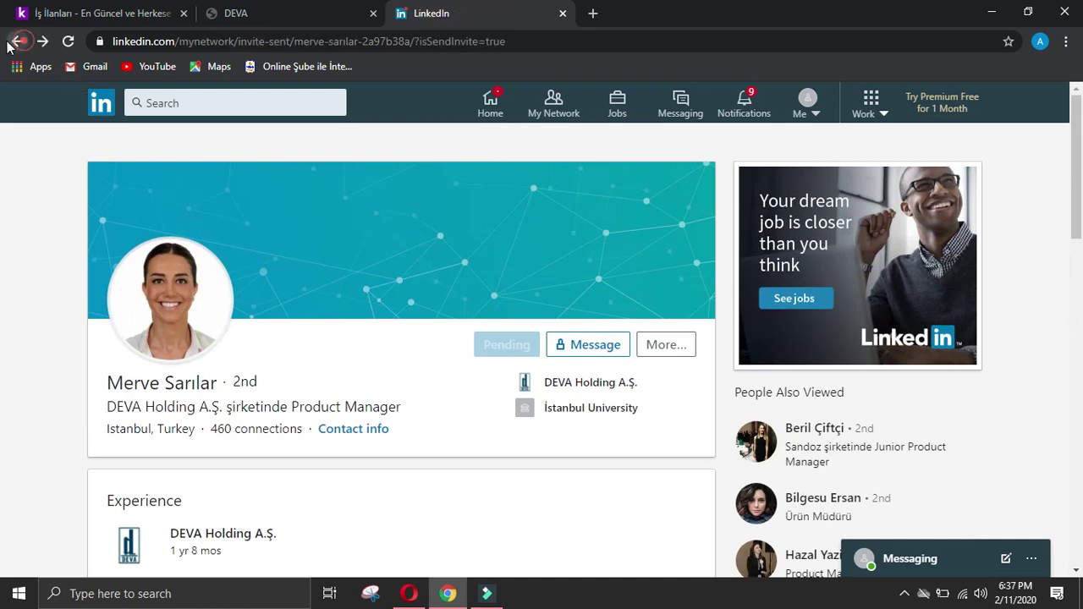
pyautogui.click(11, 42)
pyautogui.click(15, 42)
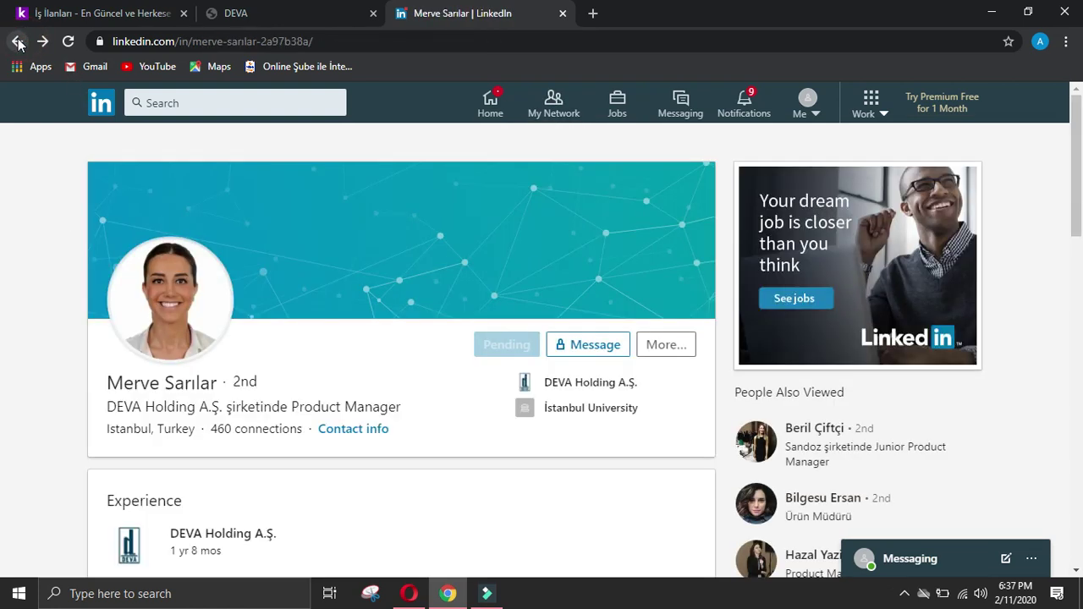
pyautogui.click(19, 42)
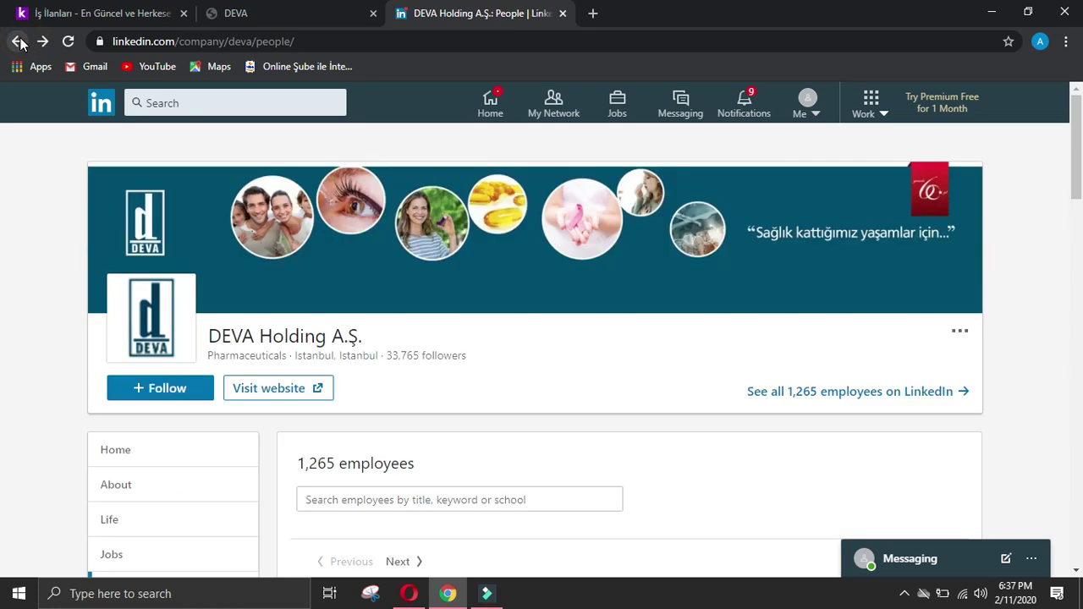
pyautogui.scroll(-10, 279, 236)
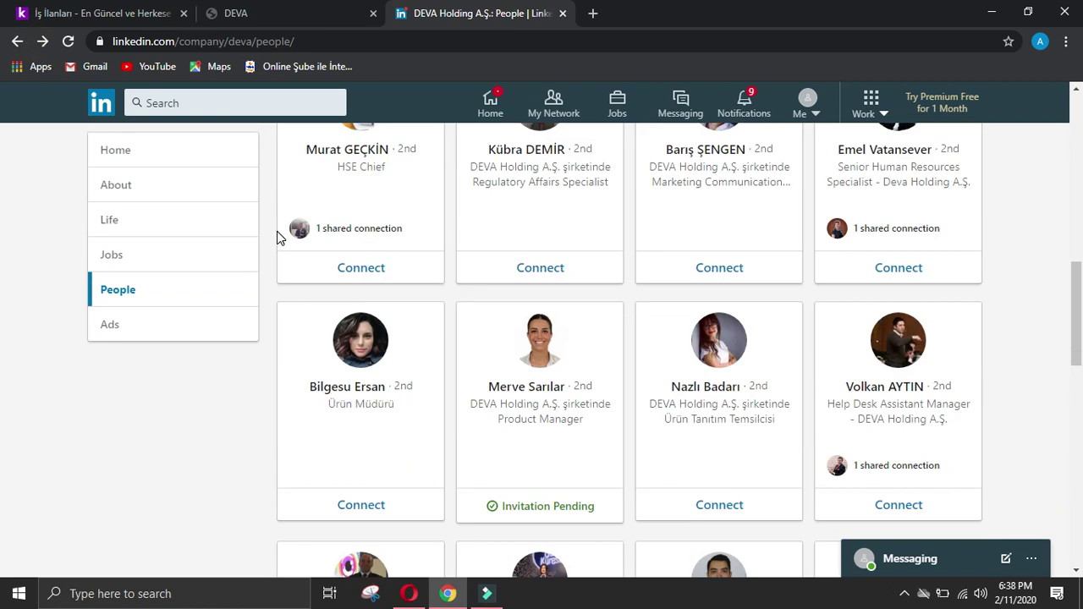
pyautogui.scroll(-2, 282, 237)
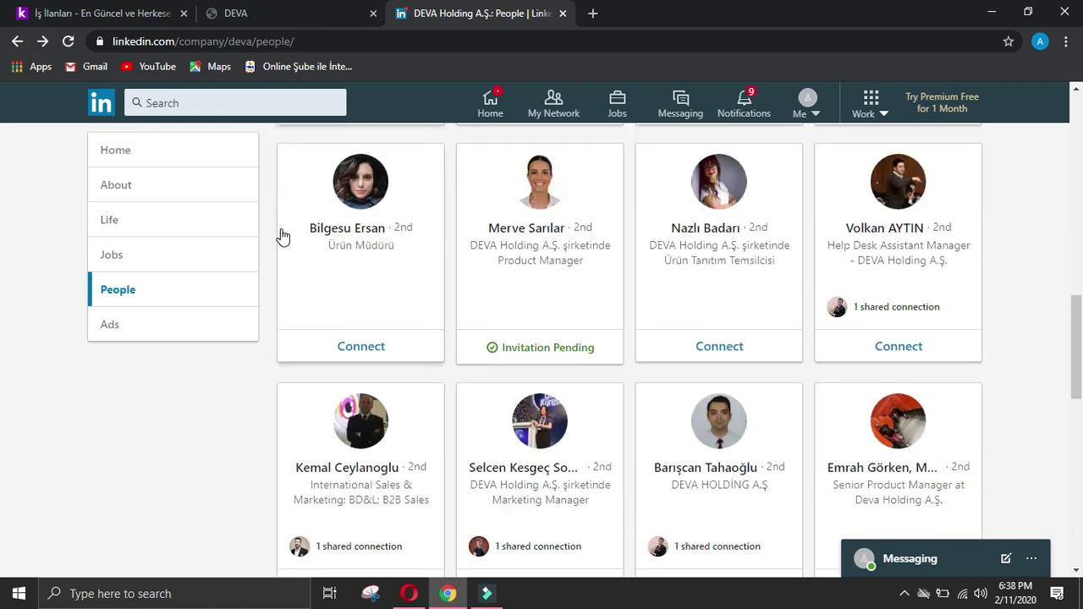
pyautogui.scroll(-2, 282, 237)
pyautogui.scroll(-2, 282, 237)
pyautogui.scroll(-2, 282, 236)
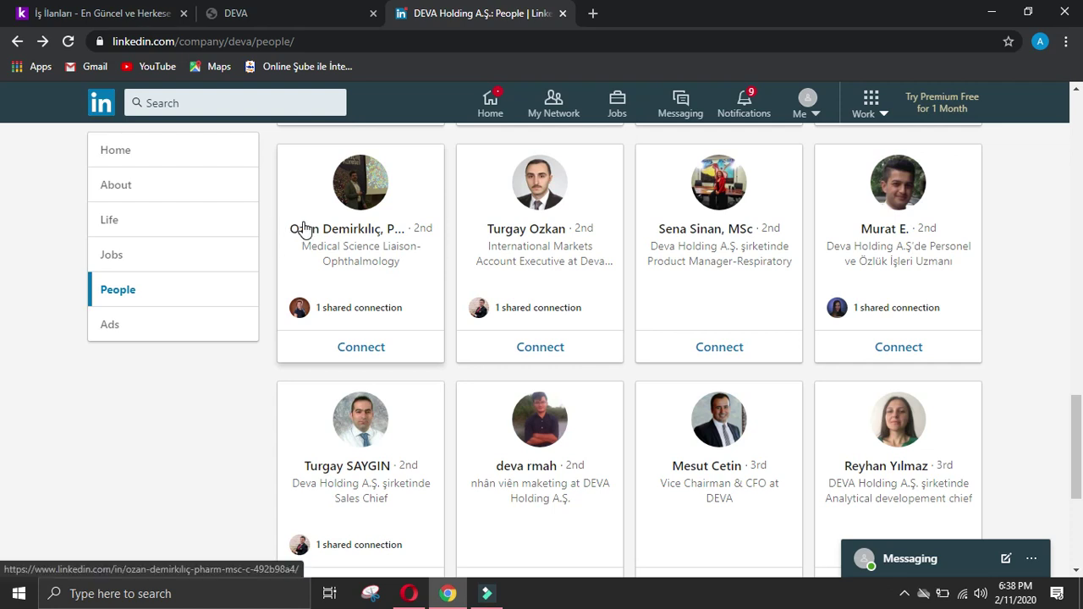
pyautogui.scroll(-5, 305, 229)
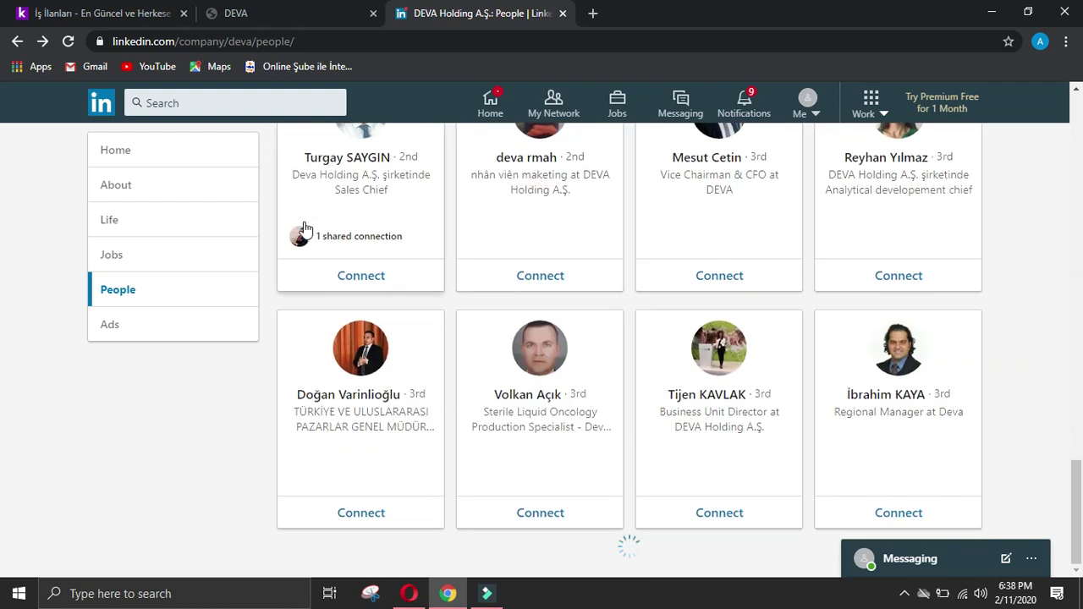
pyautogui.scroll(-4, 306, 229)
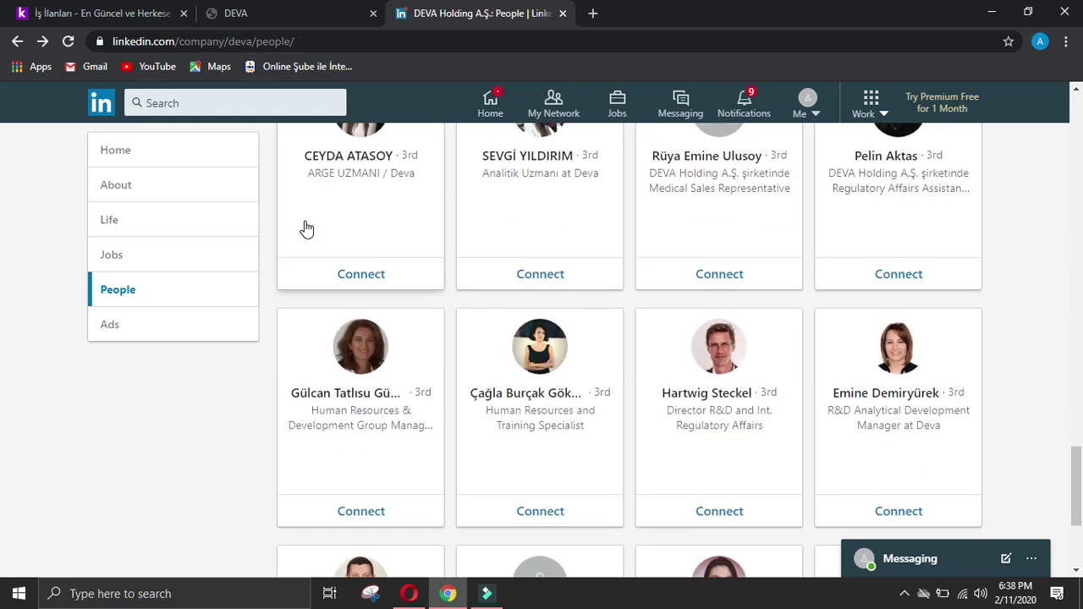
pyautogui.scroll(-3, 306, 228)
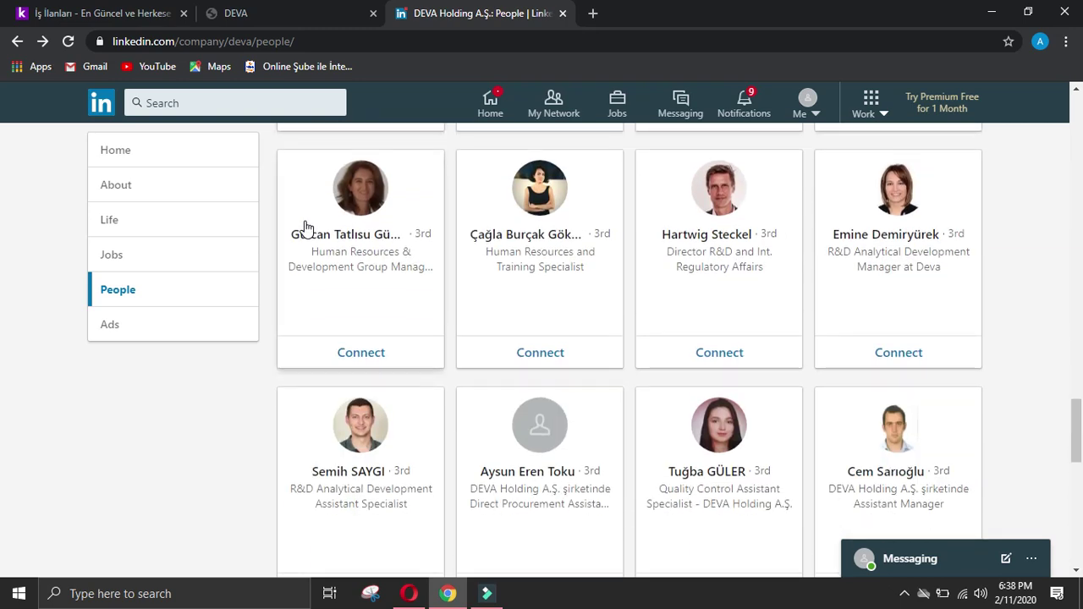
pyautogui.scroll(-2, 306, 229)
pyautogui.scroll(-2, 306, 229)
pyautogui.scroll(-2, 306, 229)
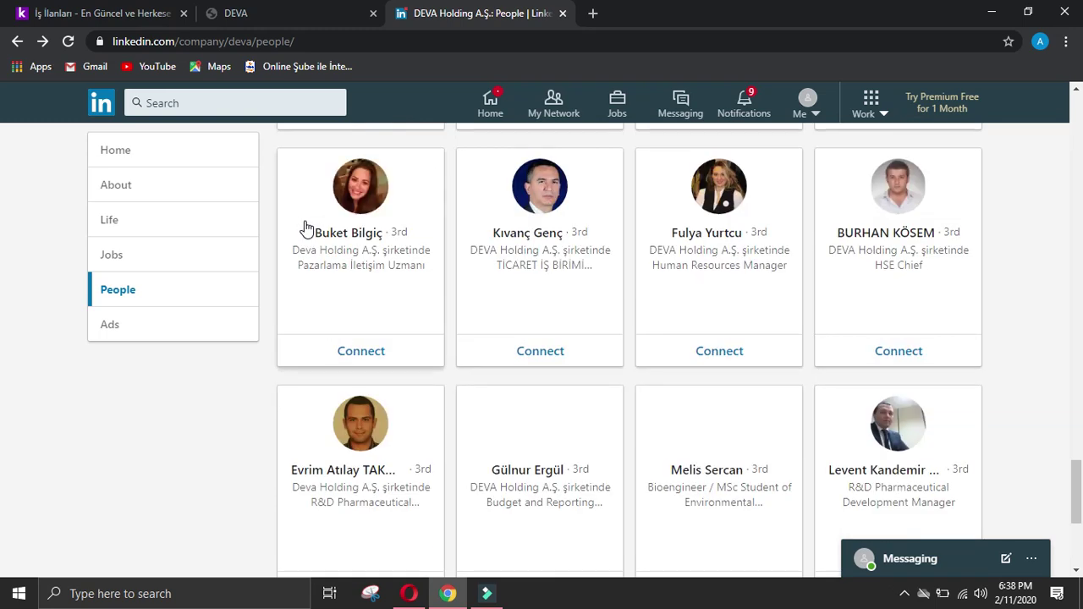
pyautogui.scroll(-2, 306, 225)
pyautogui.scroll(-2, 306, 225)
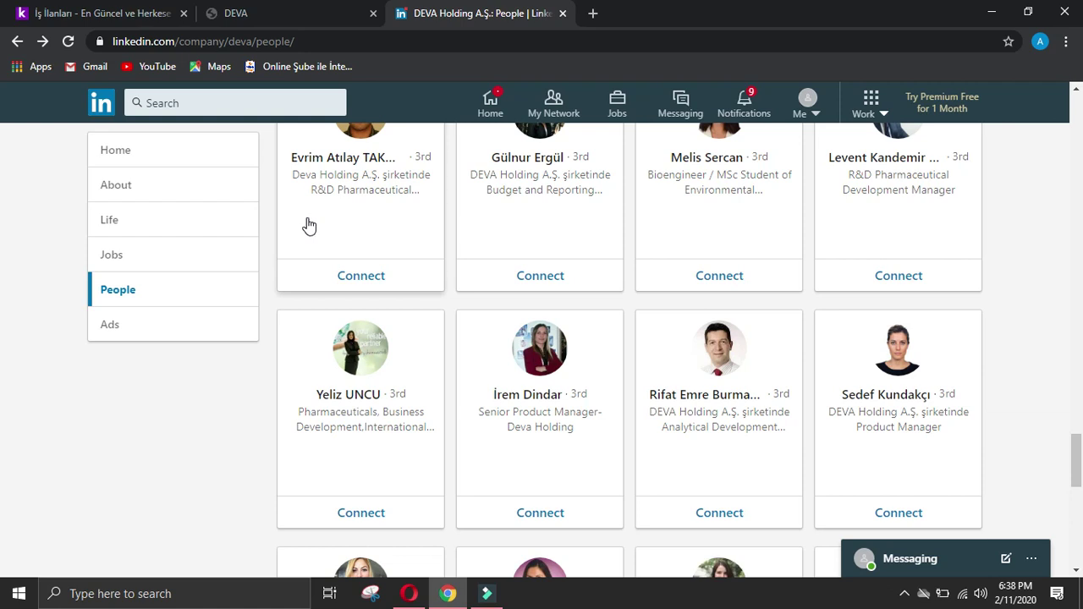
pyautogui.scroll(-2, 309, 226)
pyautogui.scroll(-2, 309, 225)
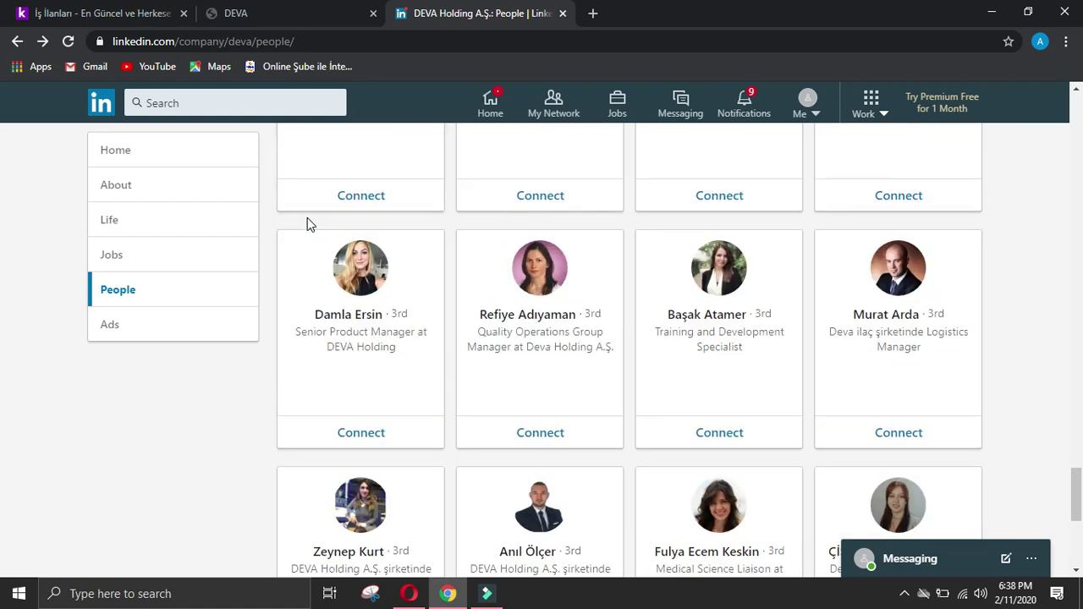
pyautogui.scroll(-2, 308, 222)
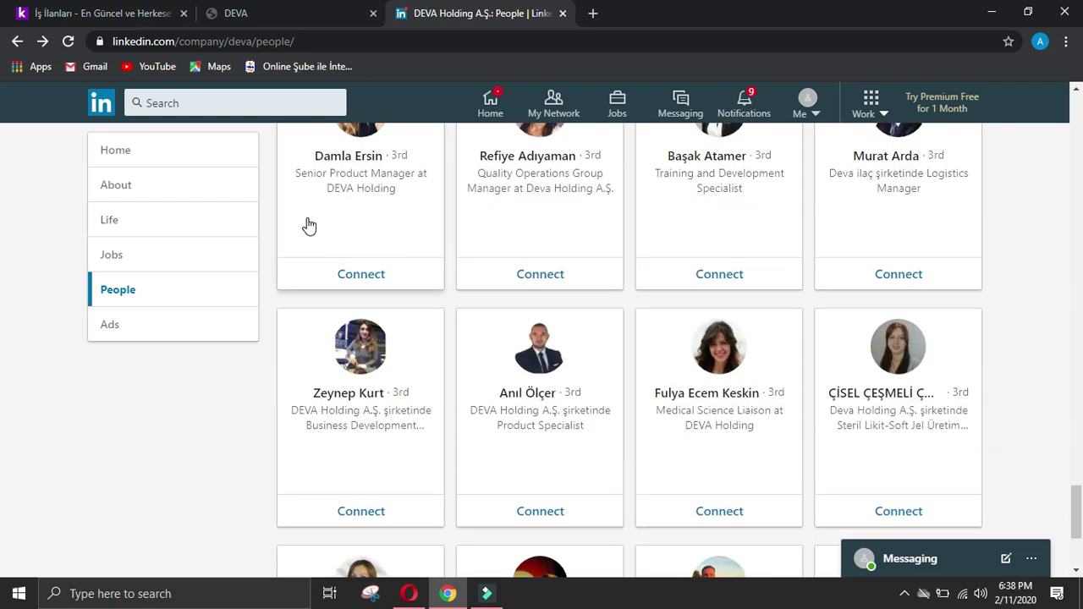
pyautogui.scroll(-2, 309, 226)
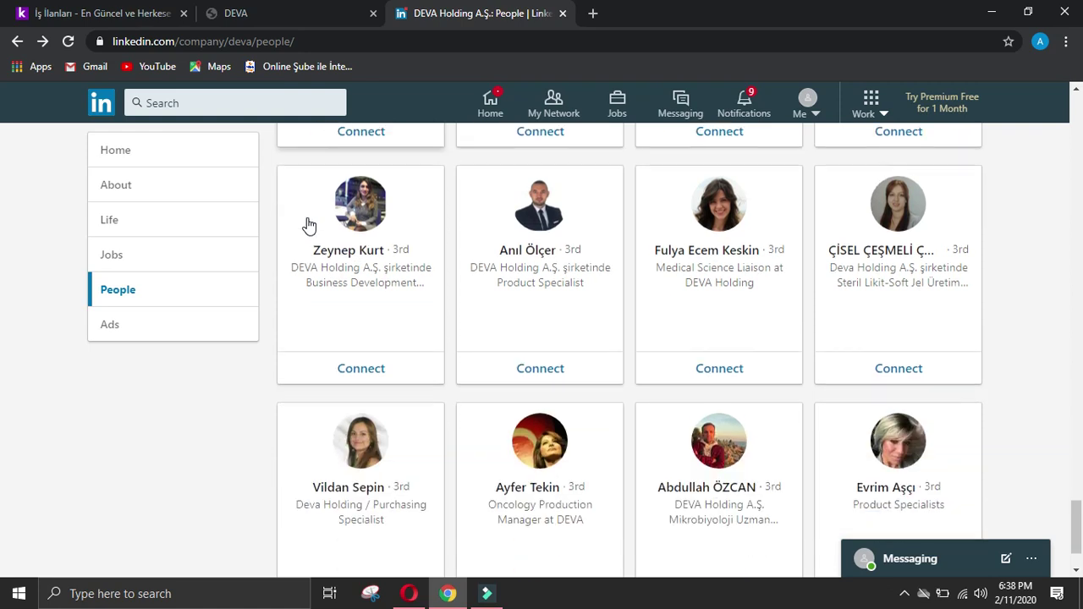
pyautogui.scroll(-3, 309, 225)
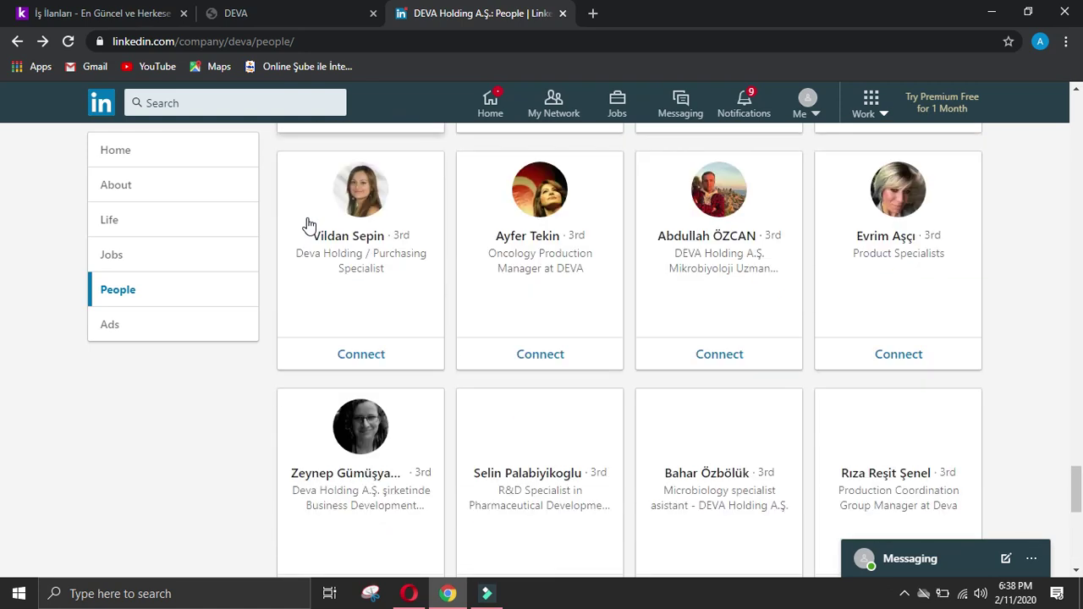
pyautogui.scroll(-3, 308, 220)
pyautogui.scroll(-1, 308, 220)
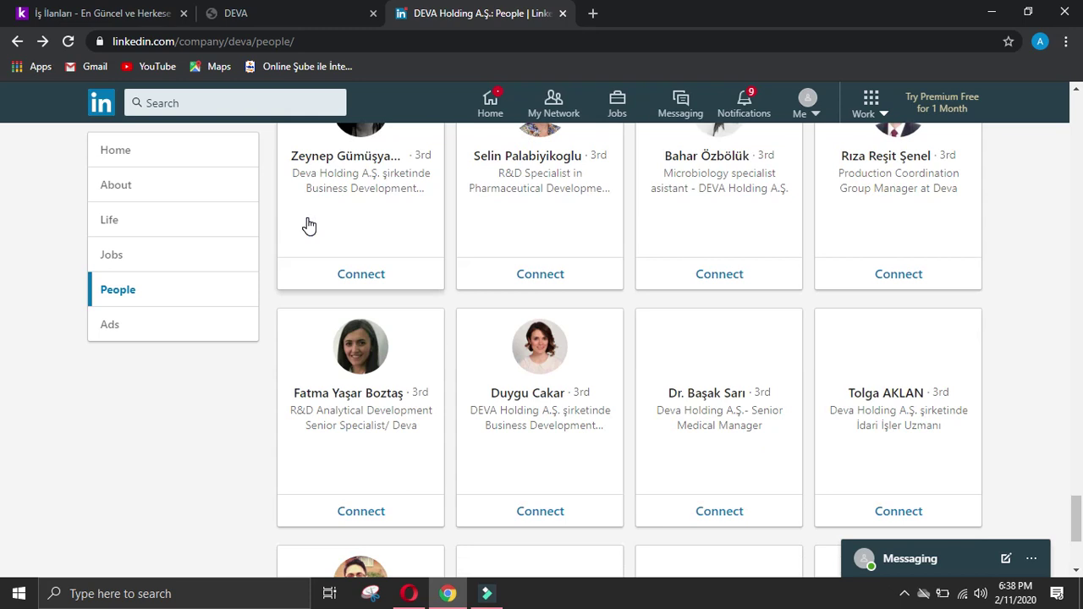
pyautogui.scroll(-2, 309, 225)
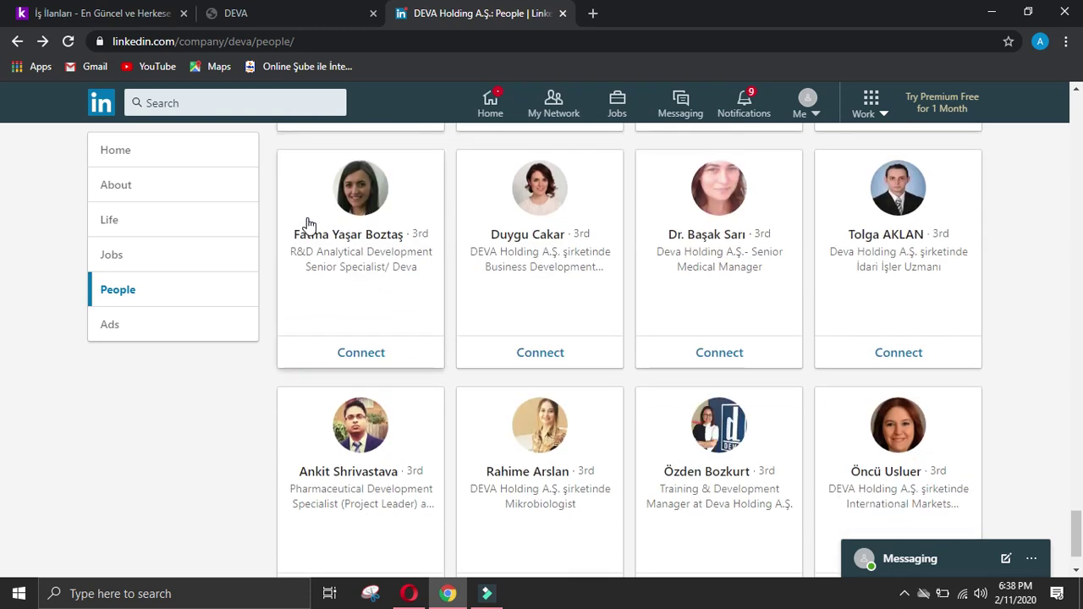
pyautogui.scroll(-1, 309, 225)
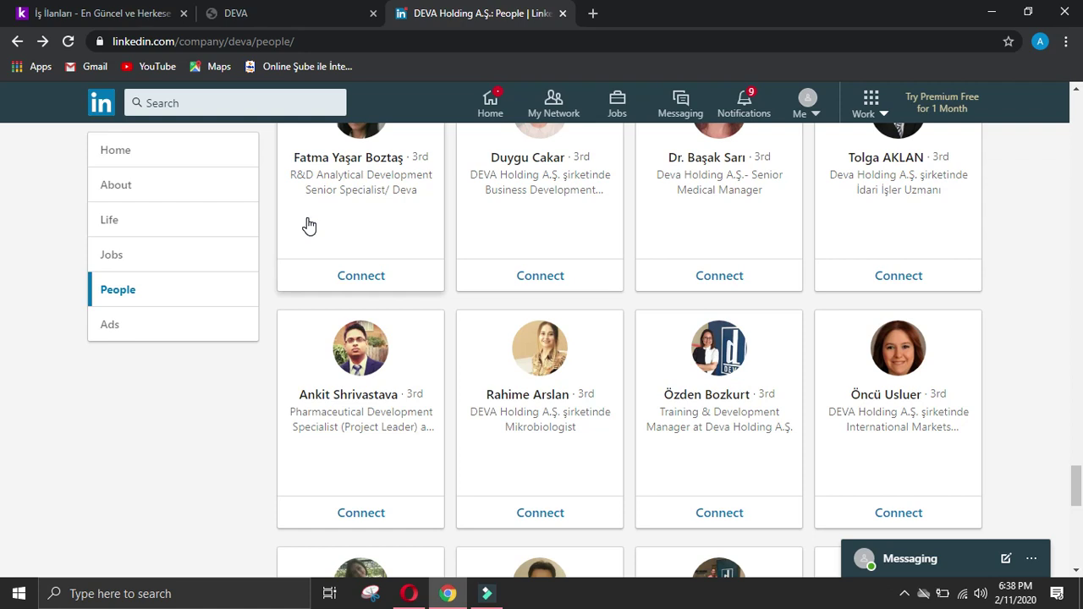
pyautogui.scroll(-3, 309, 225)
pyautogui.scroll(6, 1008, 412)
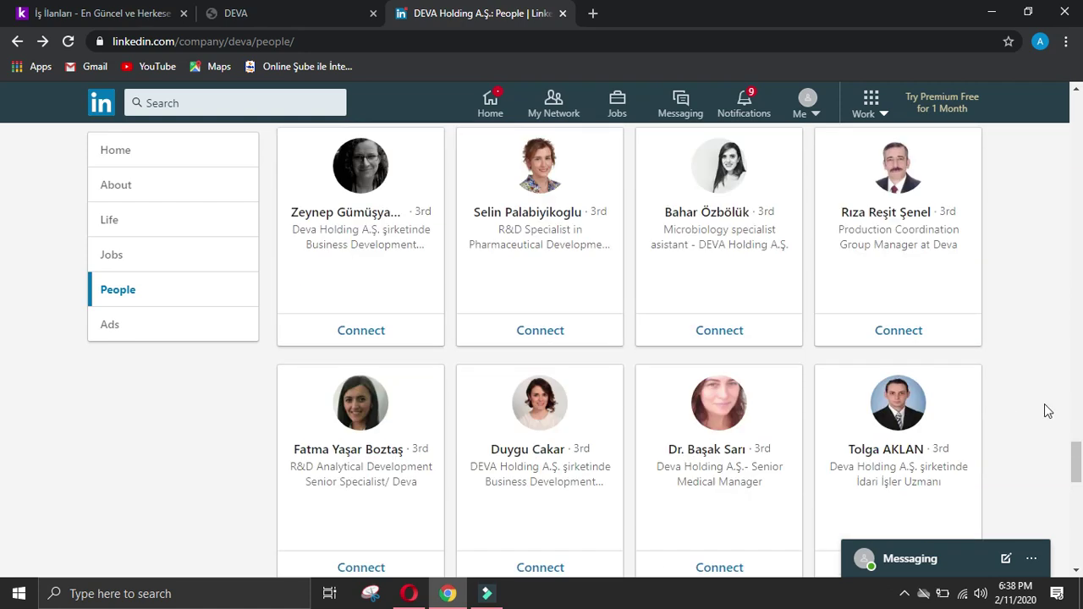
pyautogui.scroll(10, 2, 262)
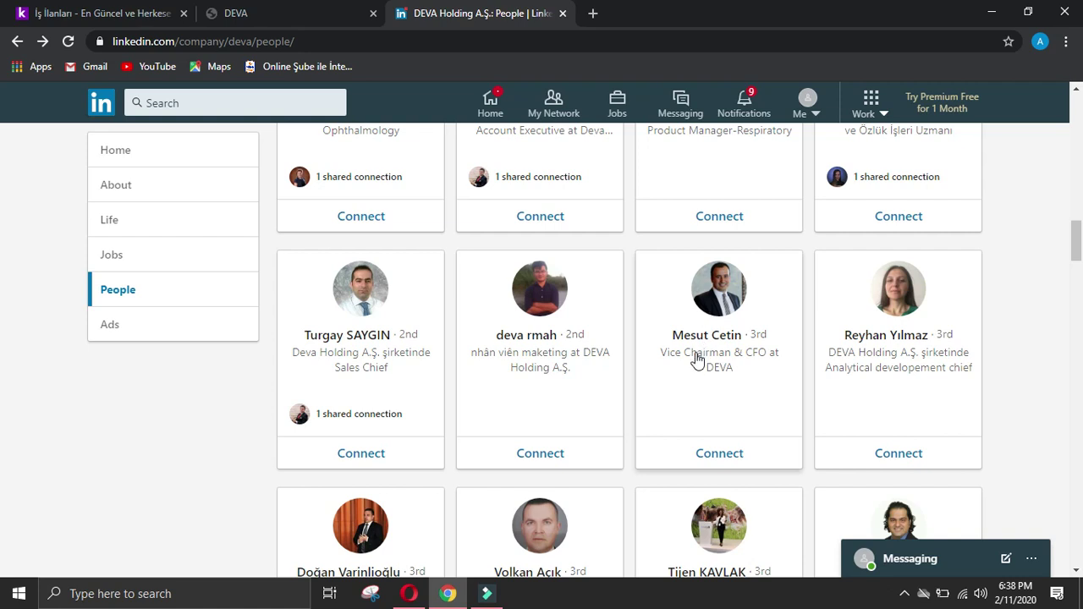
# Step: Send the Vice Chairman & CFO a connection invitation without a note
pyautogui.click(725, 291)
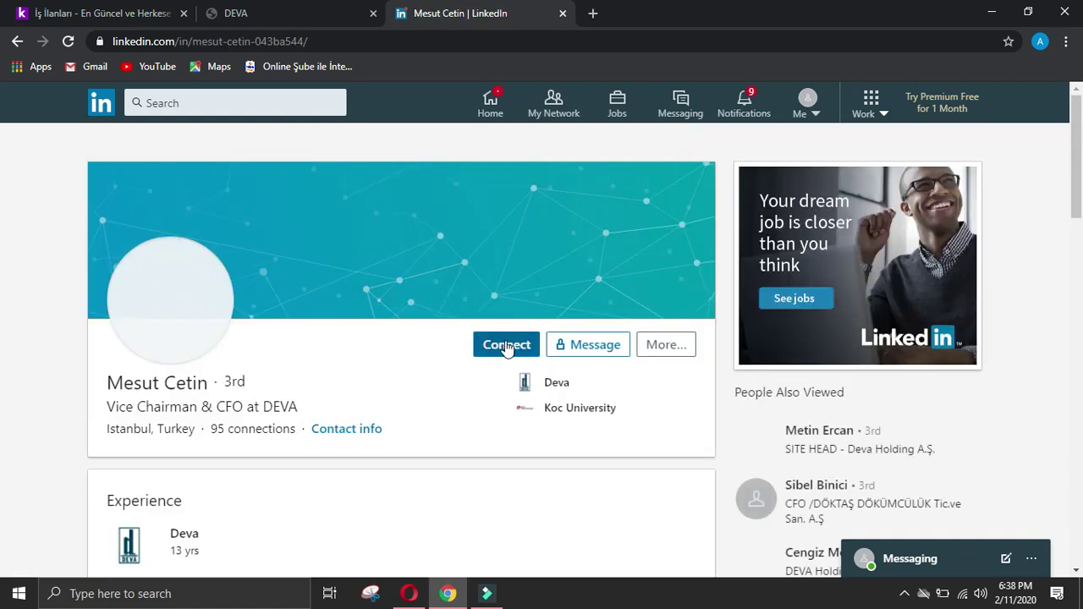
pyautogui.click(506, 347)
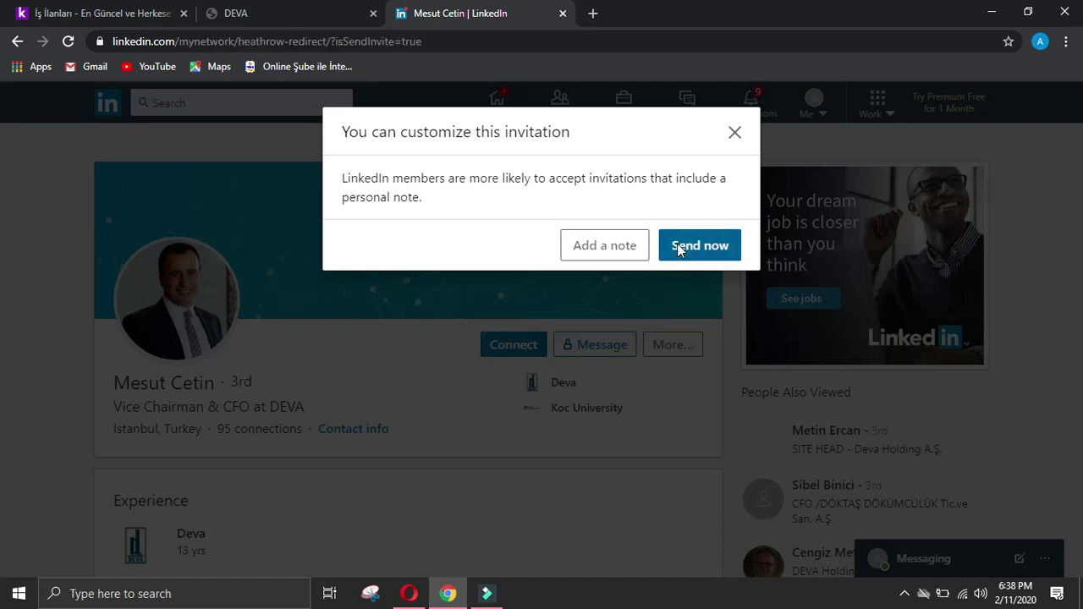
pyautogui.click(681, 250)
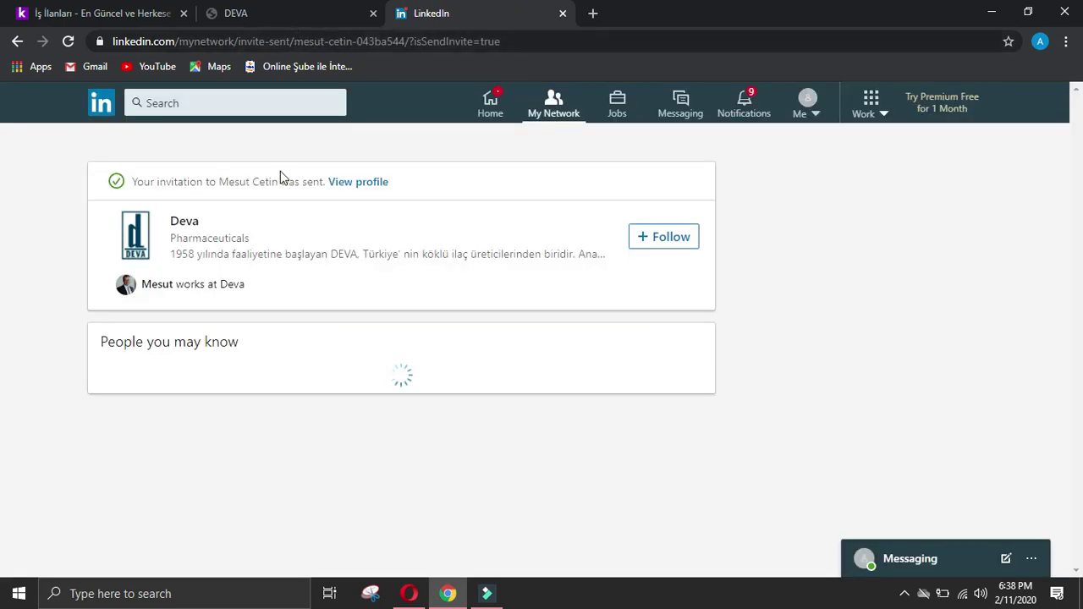
# Step: Select the executive's name on his profile and return to the Company data form
pyautogui.click(354, 186)
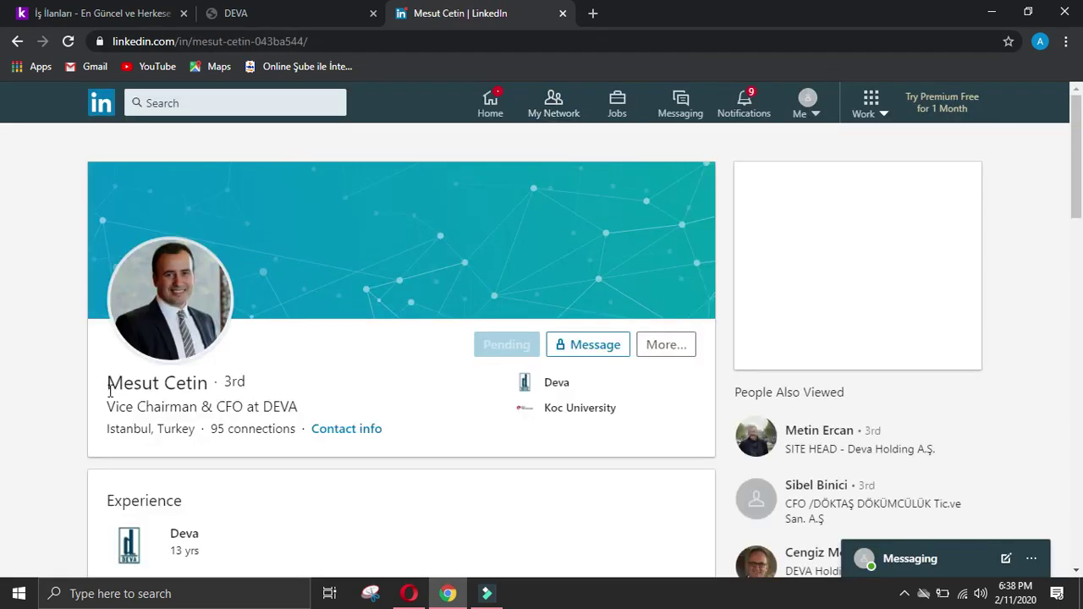
pyautogui.moveTo(109, 382); pyautogui.dragTo(201, 382)
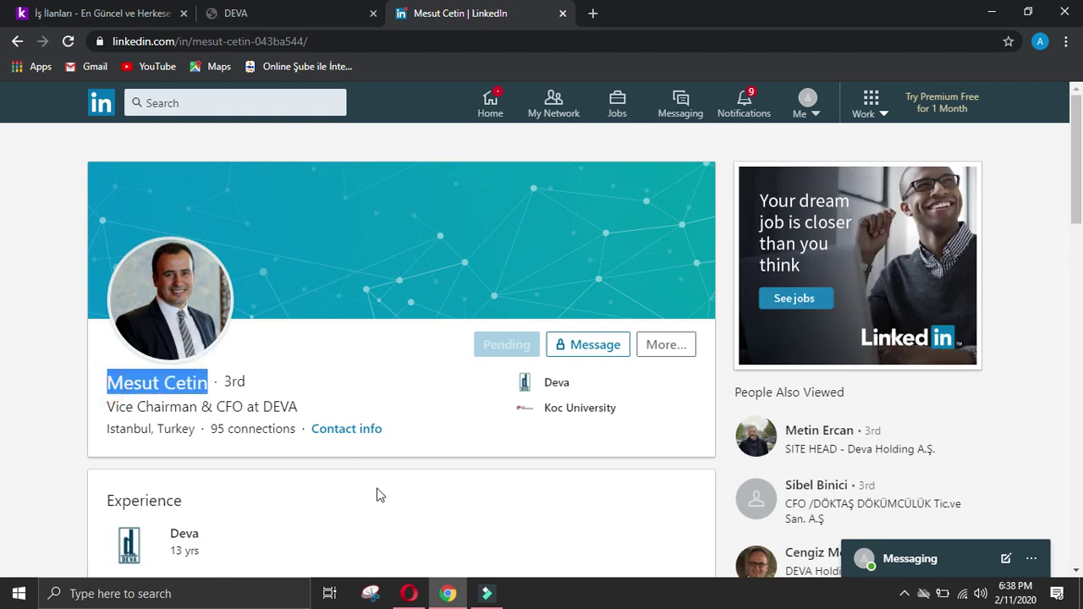
pyautogui.click(409, 594)
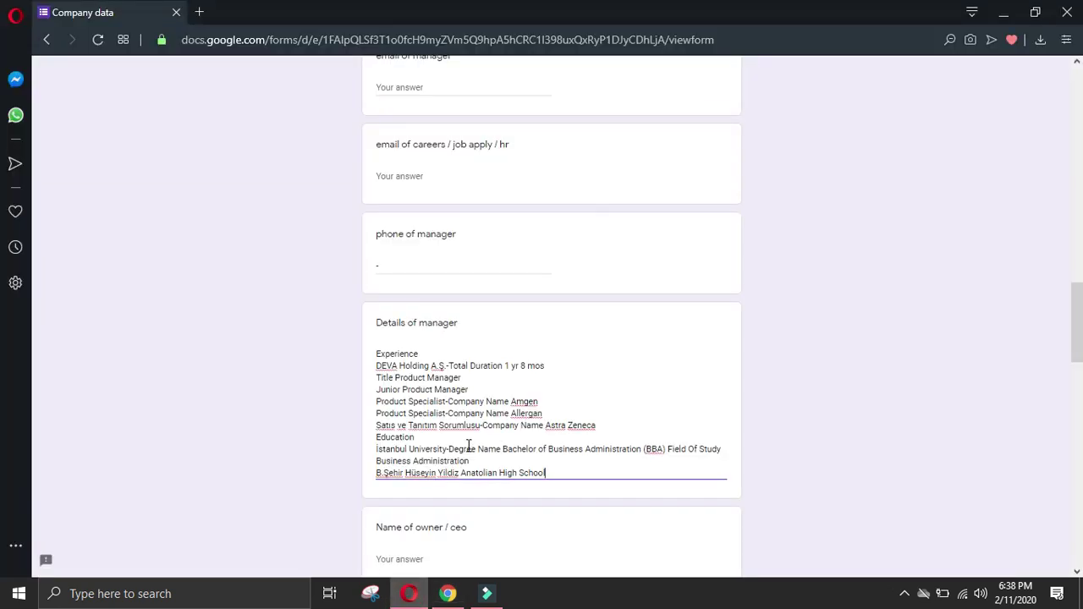
# Step: Paste the owner's name into the Name of owner / CEO field
pyautogui.scroll(-2, 454, 494)
pyautogui.click(443, 401)
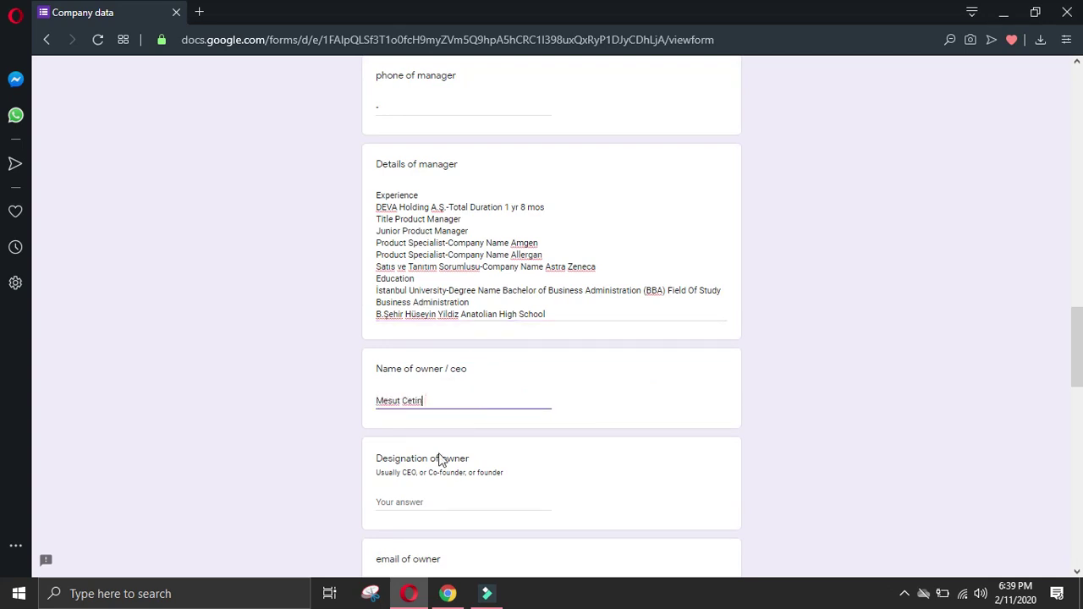
pyautogui.click(437, 506)
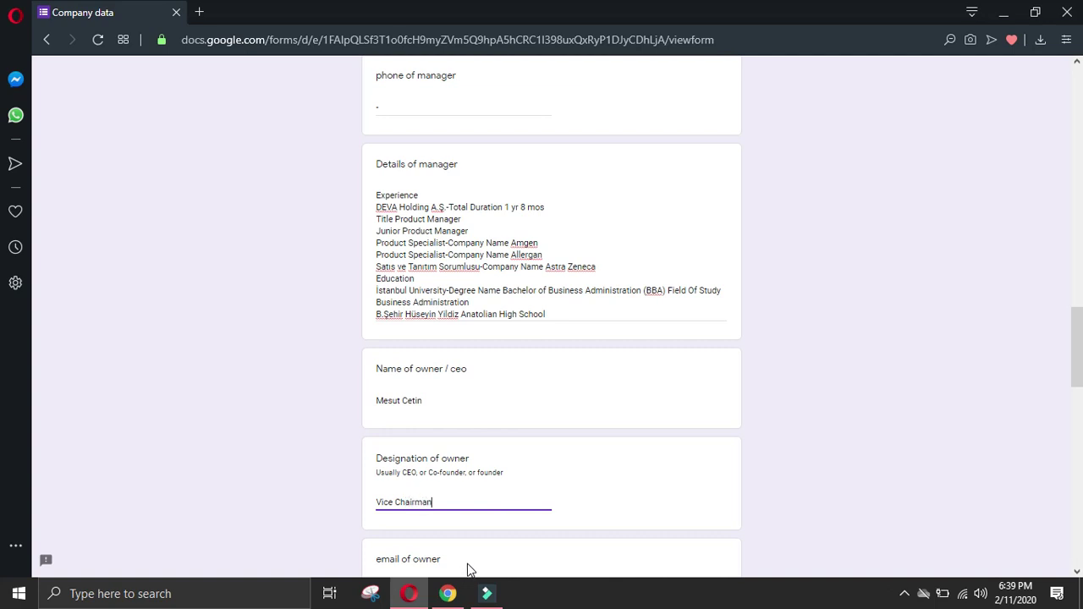
# Step: Enter '-' as the owner's phone and begin Details of owner with the Experience heading
pyautogui.click(448, 594)
pyautogui.click(41, 422)
pyautogui.scroll(-2, 118, 432)
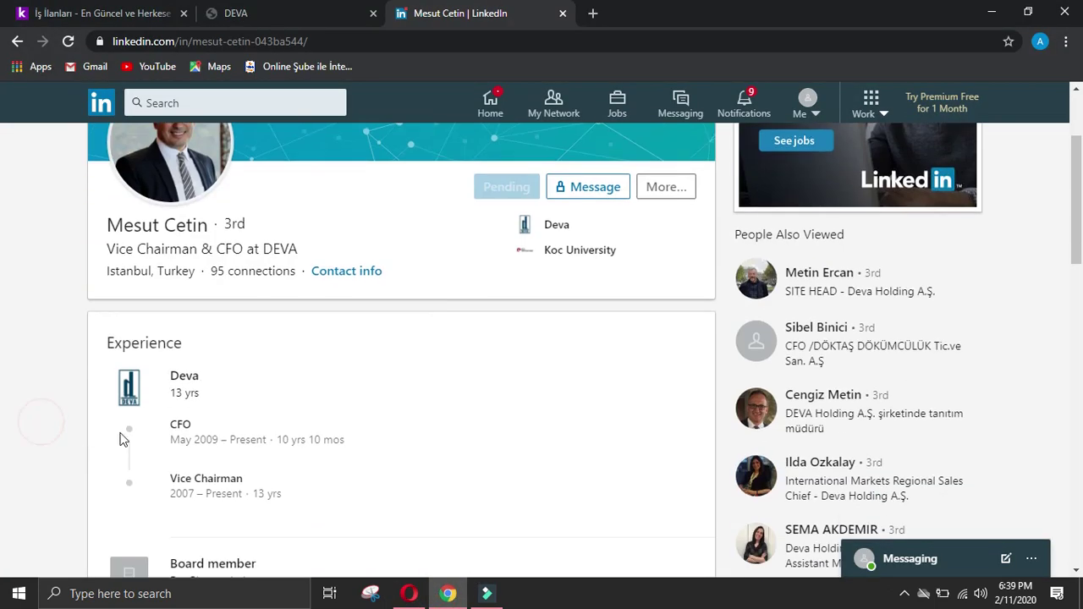
pyautogui.moveTo(133, 341); pyautogui.dragTo(236, 345)
pyautogui.hotkey('ctrl', 'c')
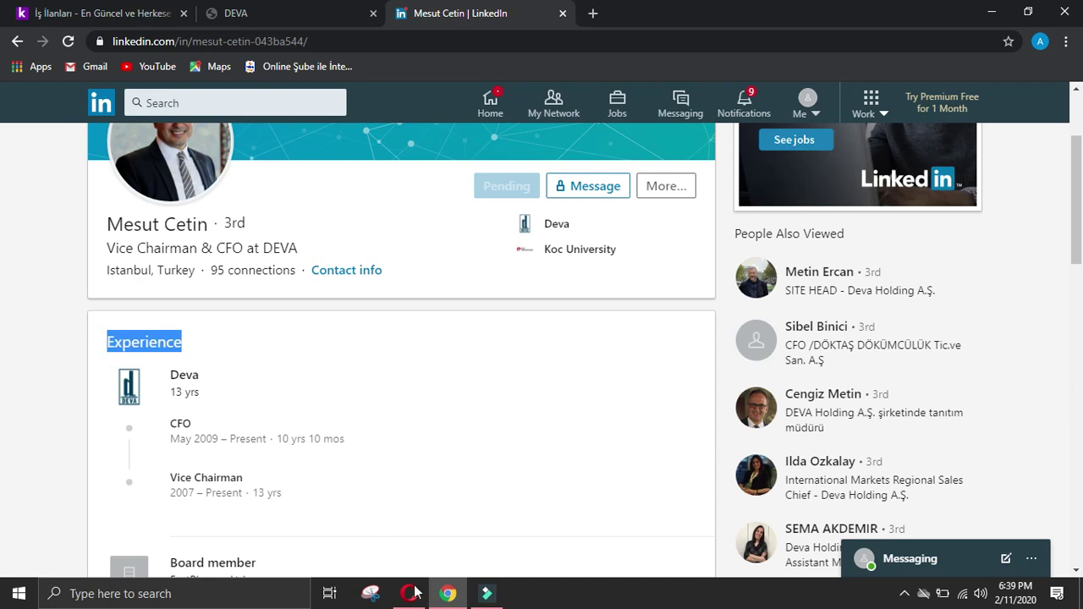
pyautogui.click(415, 591)
pyautogui.scroll(-4, 435, 547)
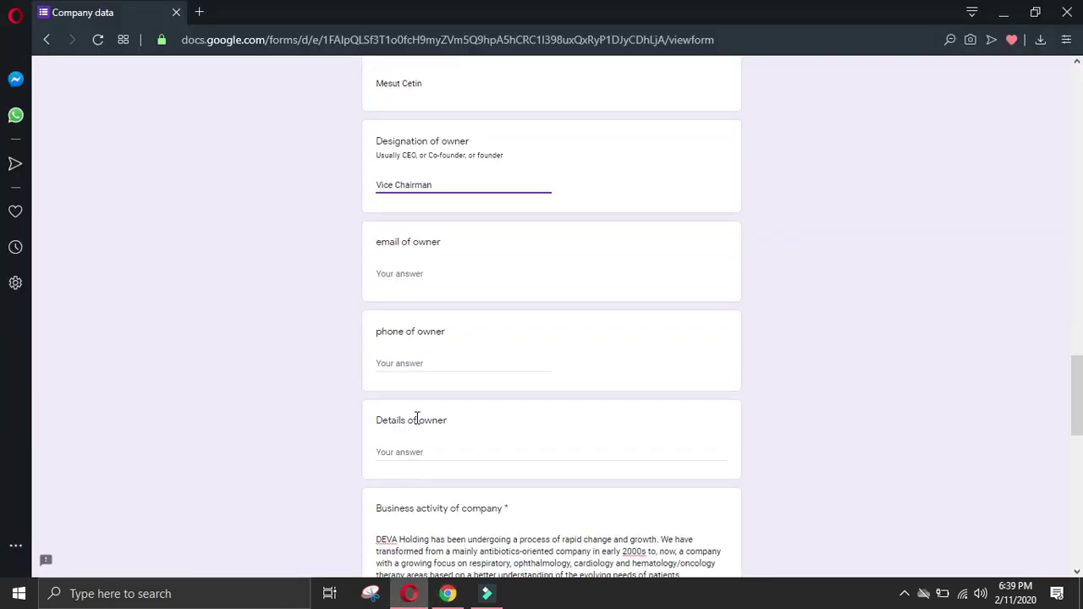
pyautogui.click(423, 357)
pyautogui.write('-')
pyautogui.click(428, 446)
pyautogui.hotkey('ctrl', 'v')
pyautogui.press('Return')
# Step: Add the Deva 13 yrs CFO experience entry to Details of owner, tidying its lines
pyautogui.click(448, 593)
pyautogui.click(173, 366)
pyautogui.moveTo(167, 366); pyautogui.dragTo(227, 419)
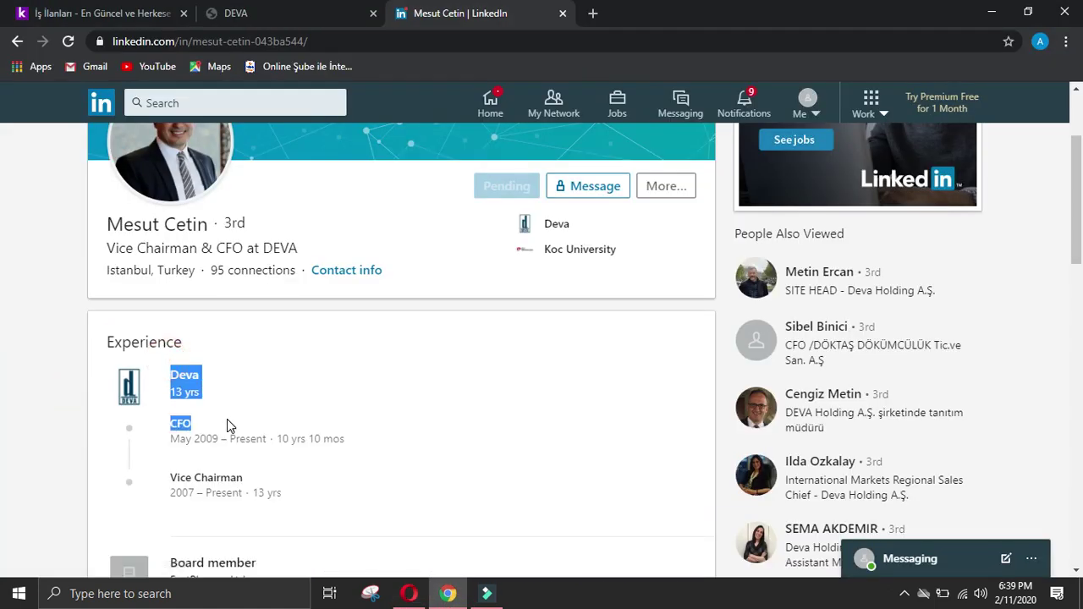
pyautogui.click(409, 593)
pyautogui.write('Deva Total Duration13 yrs TitleCFO')
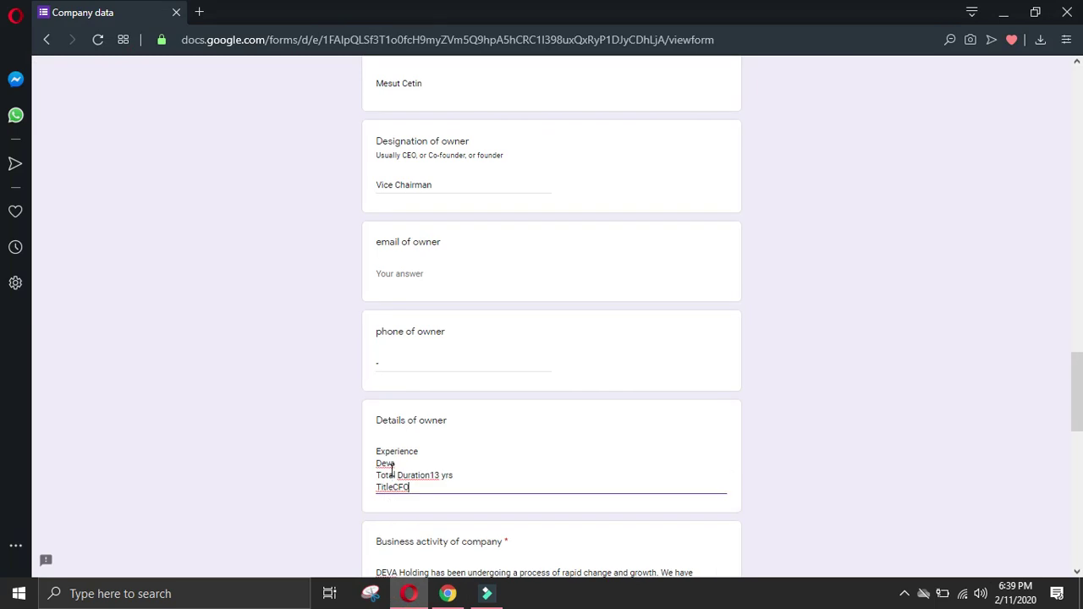
pyautogui.click(377, 477)
pyautogui.press('BackSpace')
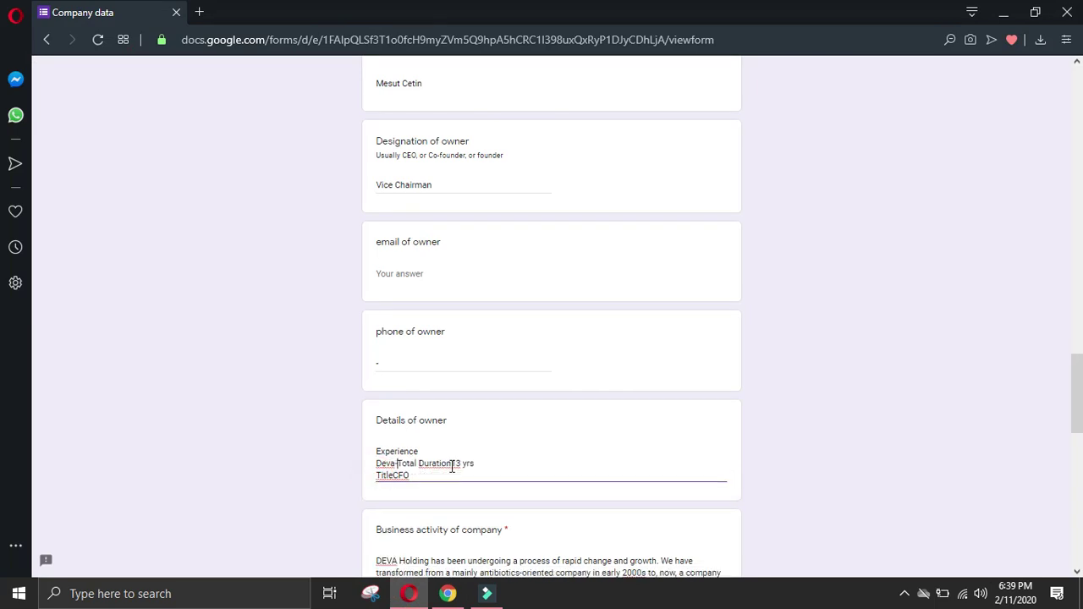
pyautogui.click(451, 463)
pyautogui.click(398, 478)
pyautogui.press('Return')
# Step: Copy the Vice Chairman title from the LinkedIn profile and start a new details line
pyautogui.click(448, 593)
pyautogui.click(35, 417)
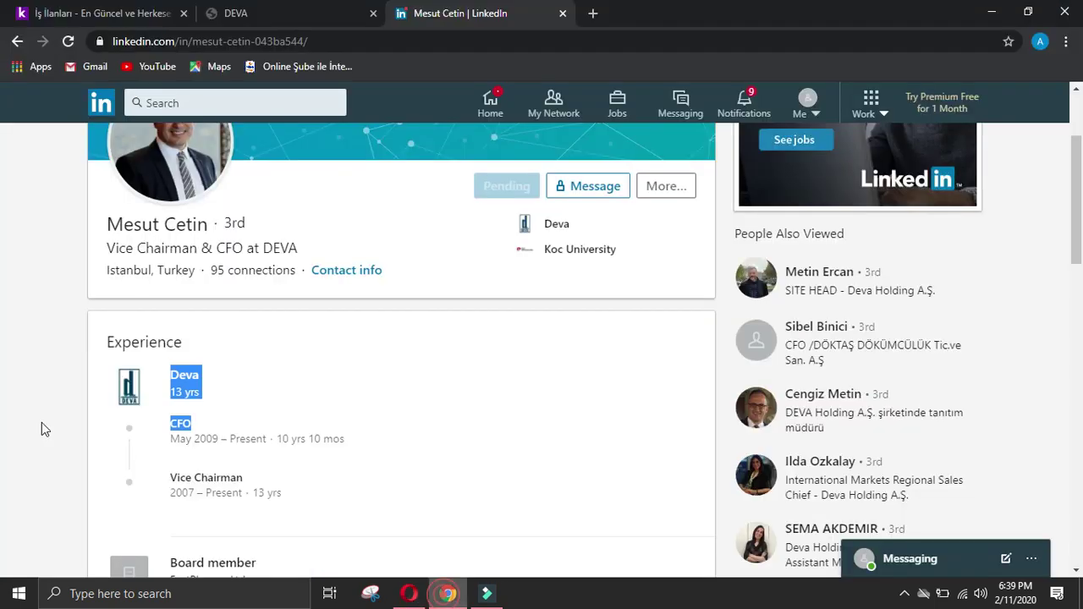
pyautogui.moveTo(171, 476); pyautogui.dragTo(283, 483)
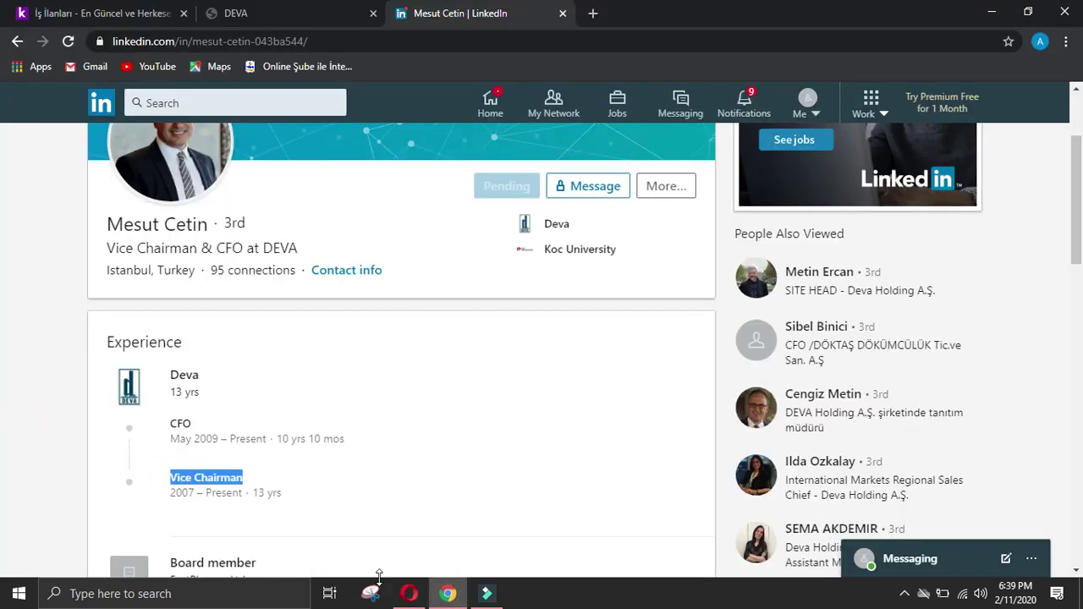
pyautogui.click(409, 593)
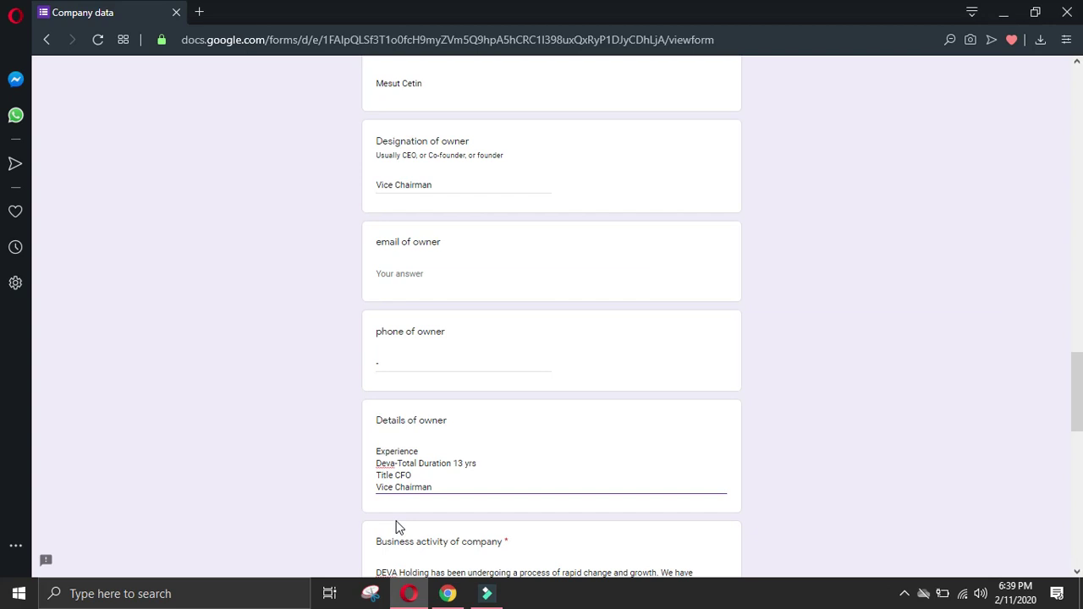
pyautogui.press('Return')
# Step: Add a 'Board member - EastPharma Ltd' line to Details of owner
pyautogui.click(447, 593)
pyautogui.click(19, 406)
pyautogui.scroll(-2, 87, 449)
pyautogui.moveTo(163, 393); pyautogui.dragTo(296, 425)
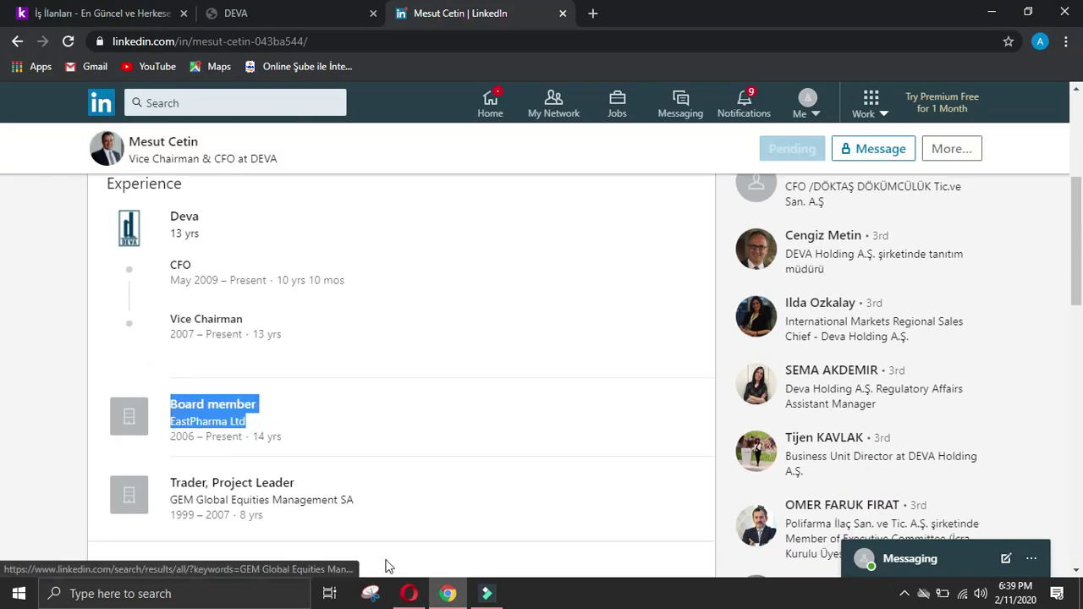
pyautogui.click(409, 594)
pyautogui.write('Board member Company NameEastPharma Ltd')
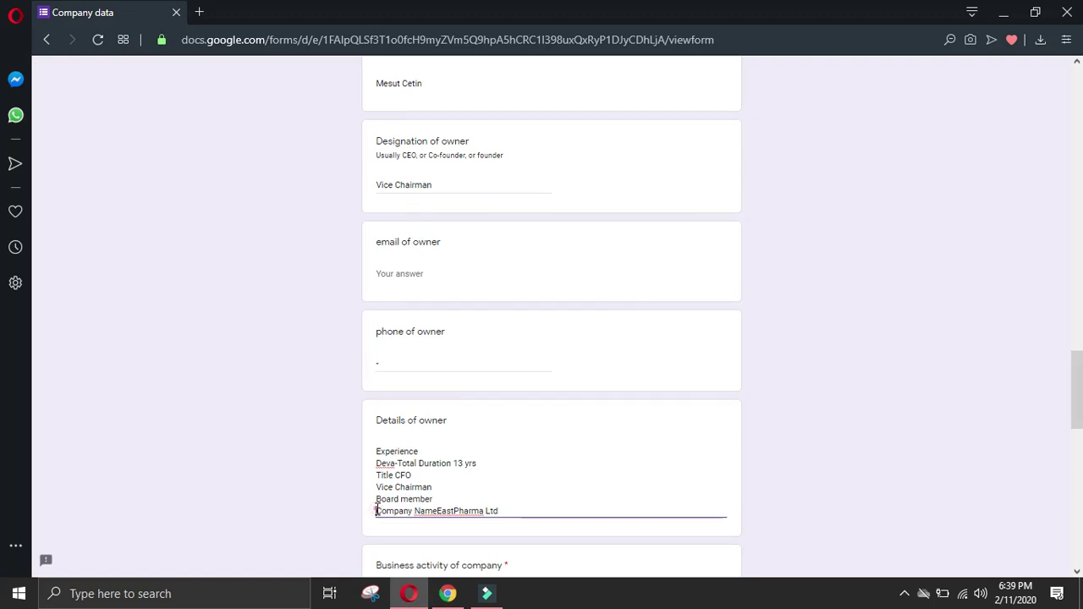
pyautogui.press('BackSpace')
pyautogui.click(498, 500)
pyautogui.click(582, 500)
pyautogui.click(514, 499)
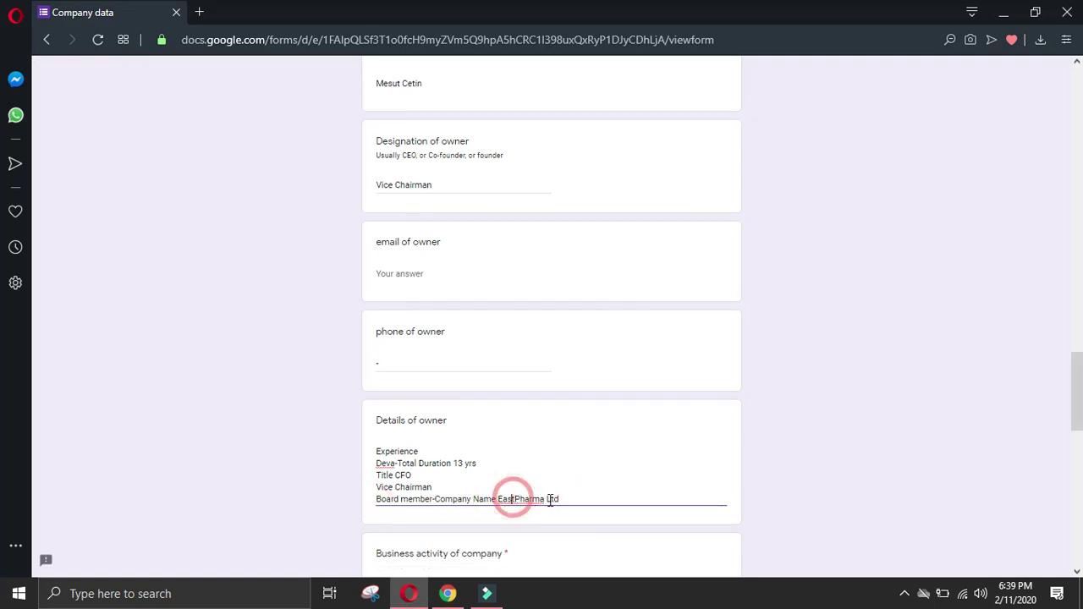
pyautogui.click(574, 500)
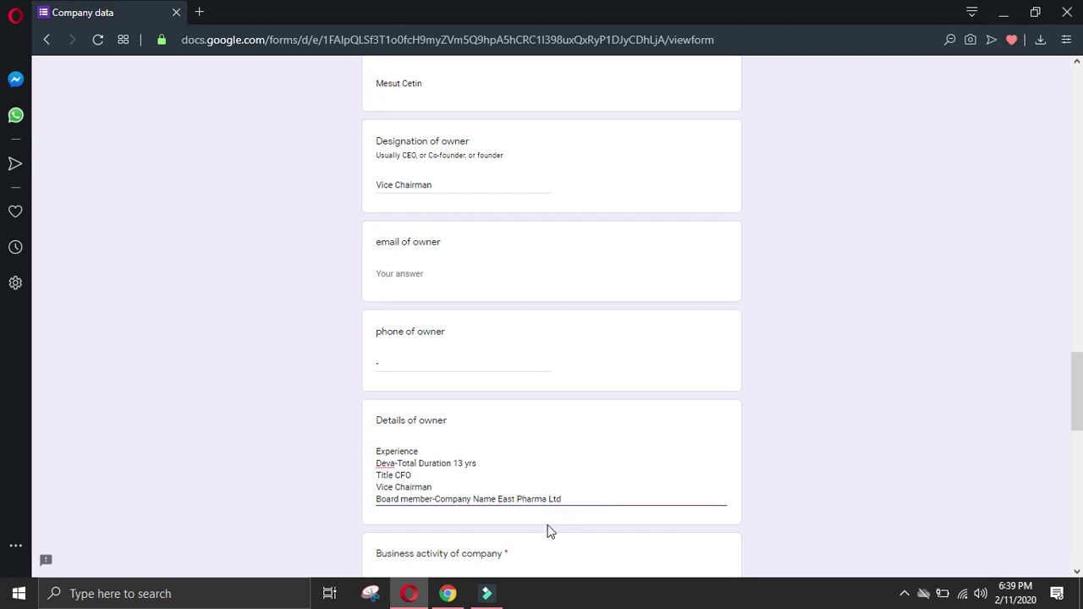
pyautogui.press('Return')
# Step: Add a 'Trader, Project Leader - GEM Global Equities Management SA' line to Details of owner
pyautogui.click(448, 593)
pyautogui.moveTo(143, 461); pyautogui.dragTo(376, 497)
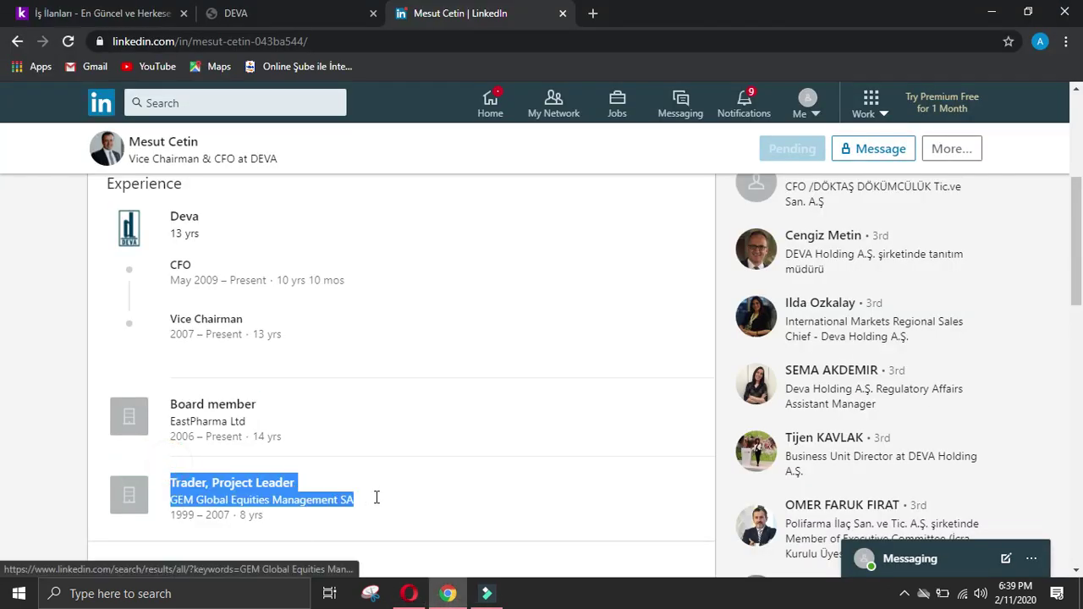
pyautogui.hotkey('ctrl', 'c')
pyautogui.click(408, 593)
pyautogui.hotkey('ctrl', 'v')
pyautogui.click(376, 523)
pyautogui.press('BackSpace')
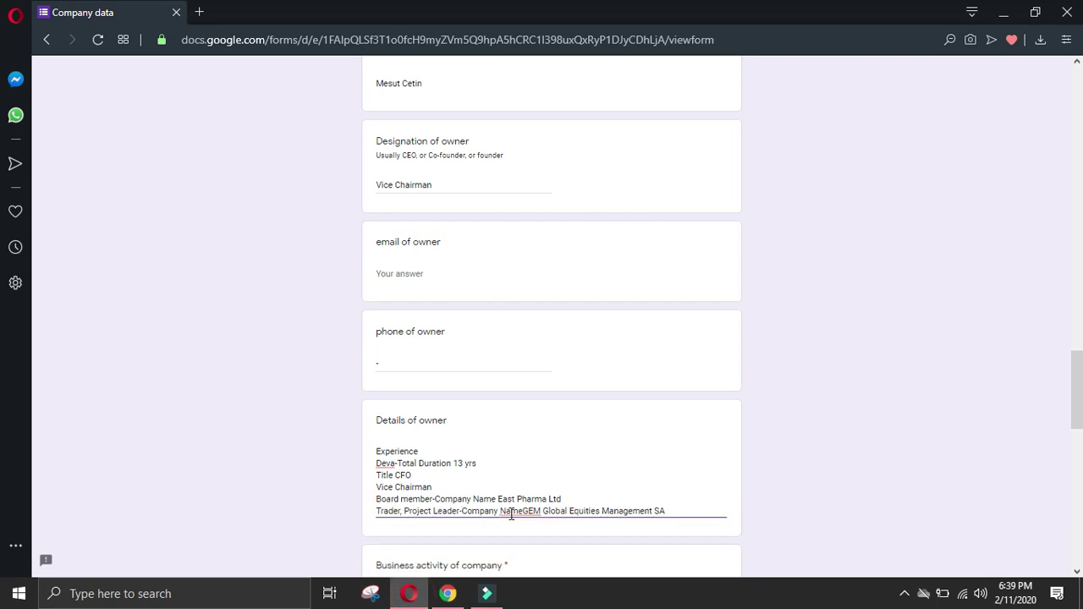
pyautogui.write('-')
pyautogui.click(526, 506)
pyautogui.click(677, 511)
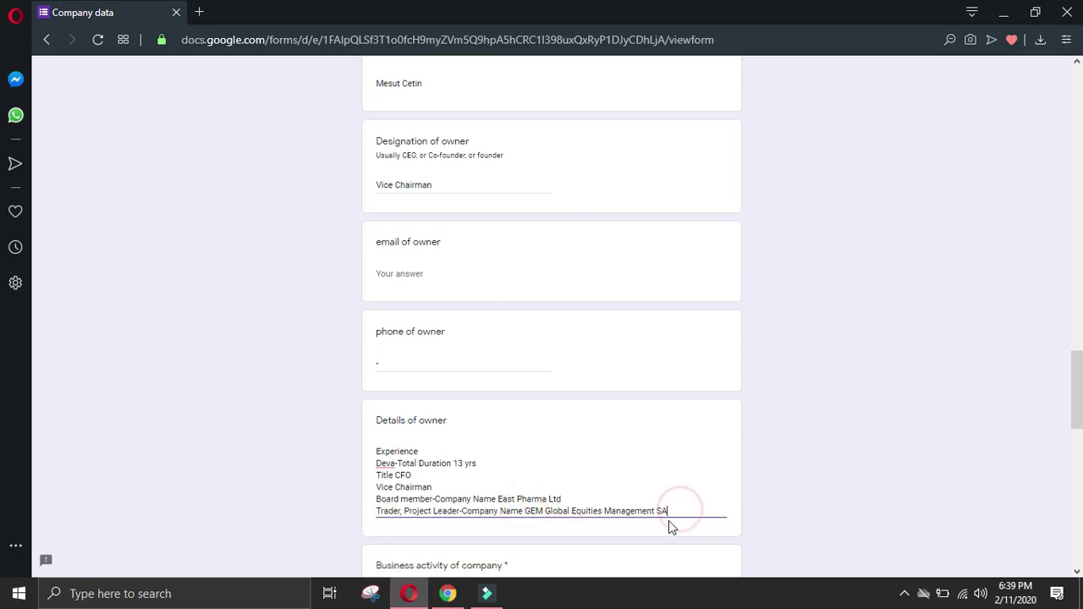
pyautogui.press('Return')
pyautogui.click(448, 593)
pyautogui.click(164, 488)
# Step: Add an Education heading line to Details of owner
pyautogui.scroll(-2, 127, 391)
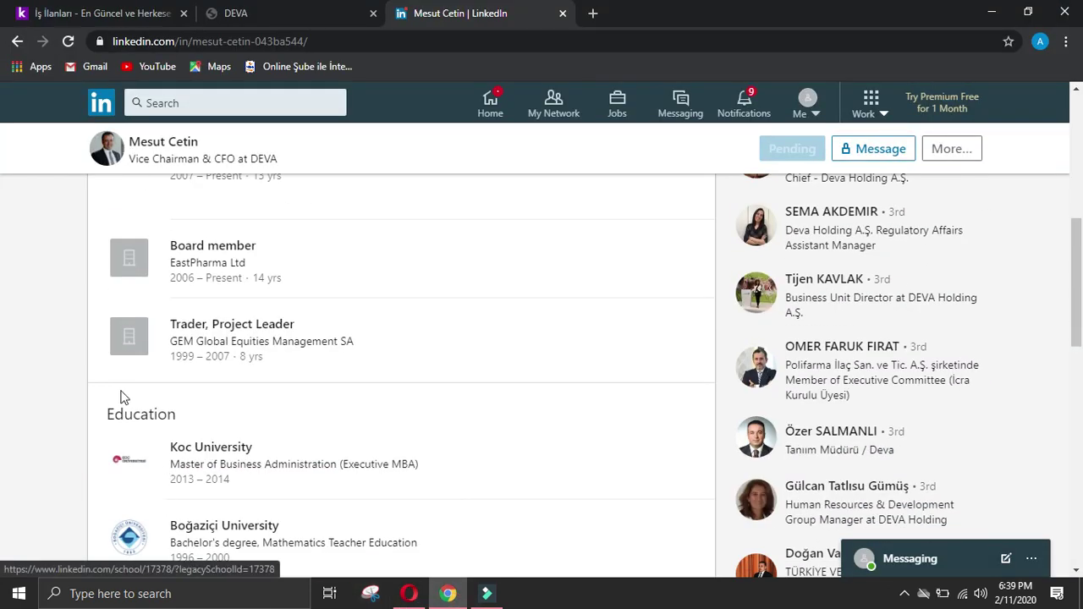
pyautogui.moveTo(108, 414); pyautogui.dragTo(182, 413)
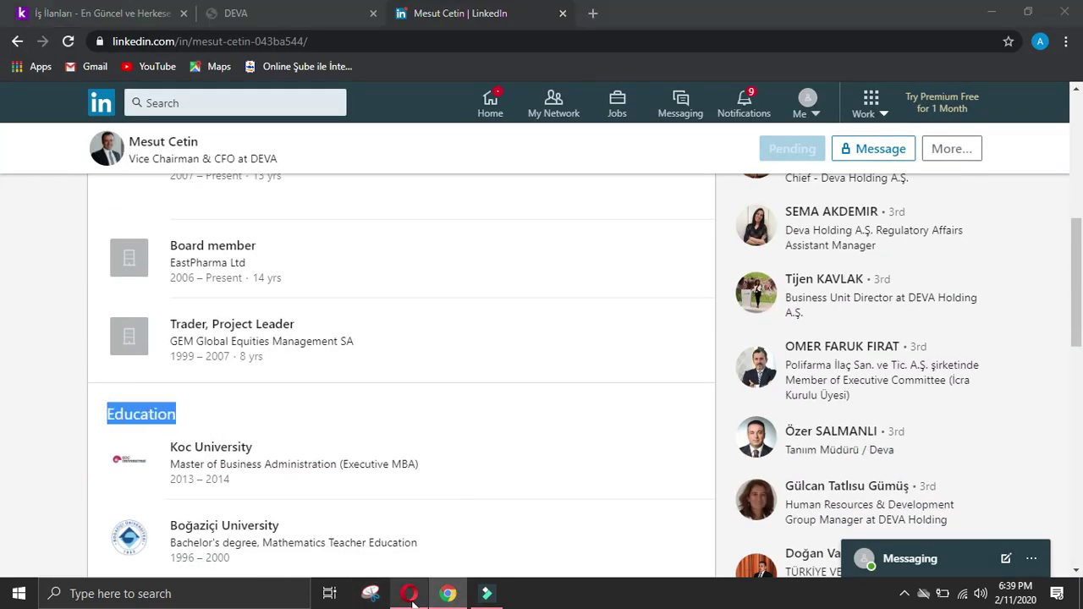
pyautogui.click(411, 592)
pyautogui.hotkey('ctrl', 'v')
pyautogui.press('Return')
pyautogui.click(448, 593)
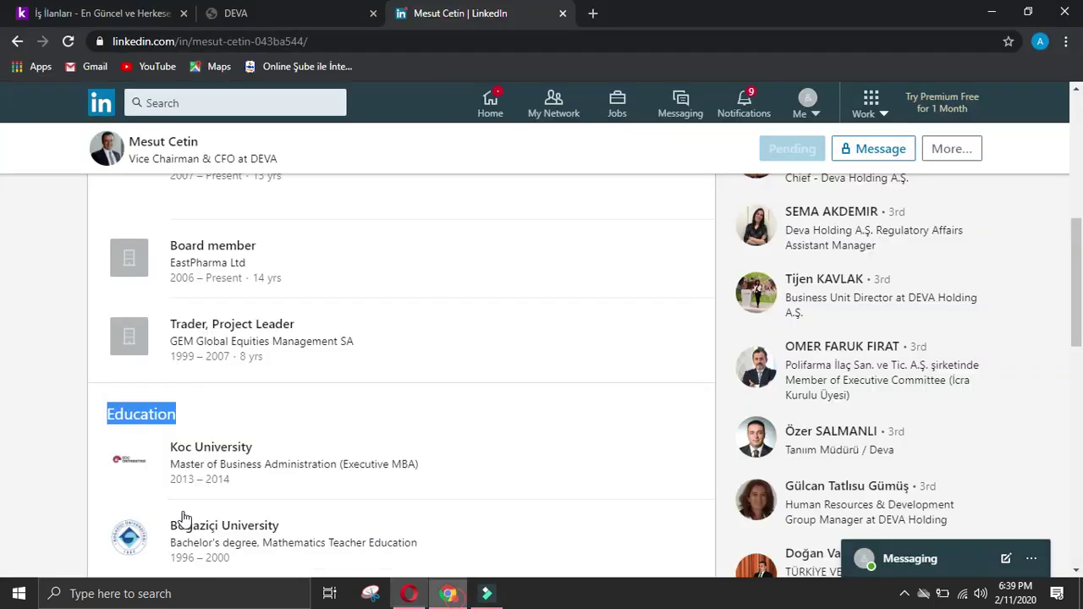
pyautogui.click(151, 449)
# Step: Add the Koc University Executive MBA entry as a single line under Education
pyautogui.moveTo(169, 444); pyautogui.dragTo(421, 464)
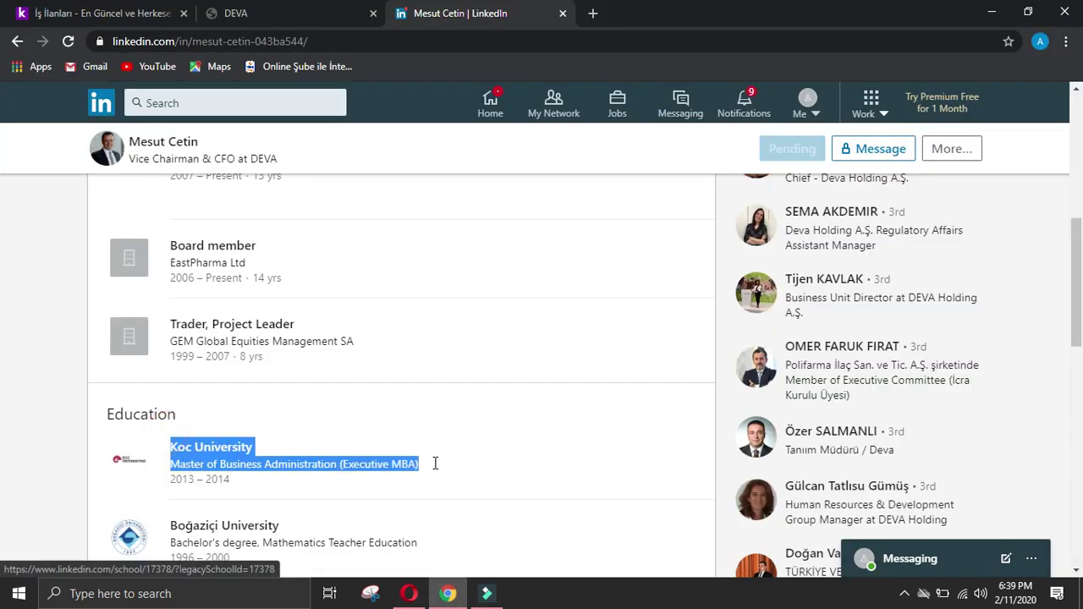
pyautogui.click(411, 593)
pyautogui.hotkey('ctrl', 'v')
pyautogui.click(377, 546)
pyautogui.press('BackSpace')
pyautogui.click(488, 535)
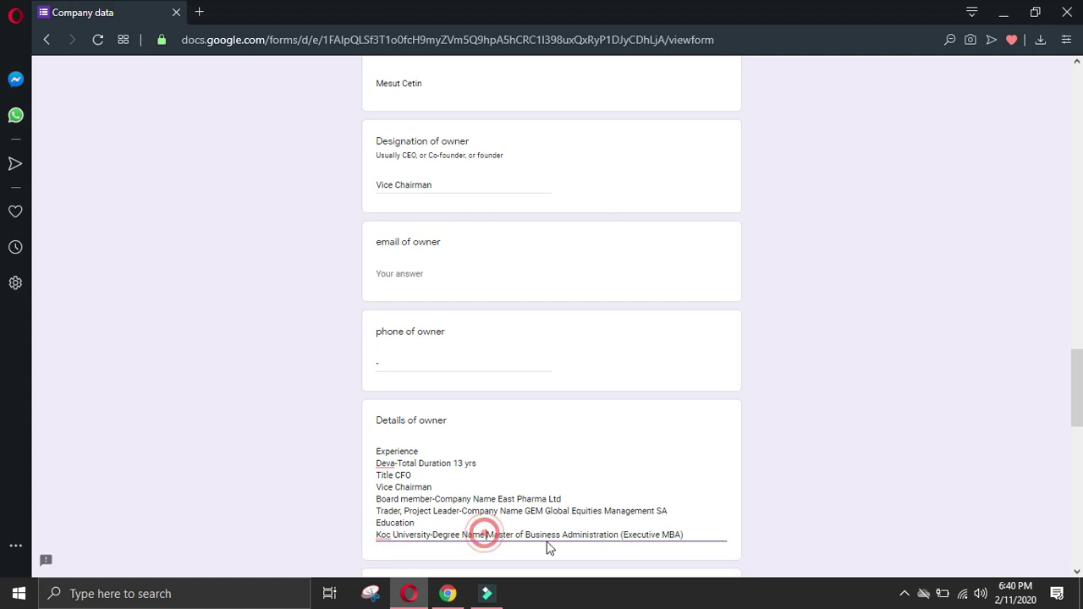
pyautogui.click(682, 534)
pyautogui.press('Return')
pyautogui.click(447, 593)
pyautogui.click(4, 423)
# Step: Add the Boğaziçi University Bachelor's in Mathematics Teacher Education entry as one line
pyautogui.scroll(-2, 176, 474)
pyautogui.moveTo(166, 356); pyautogui.dragTo(451, 388)
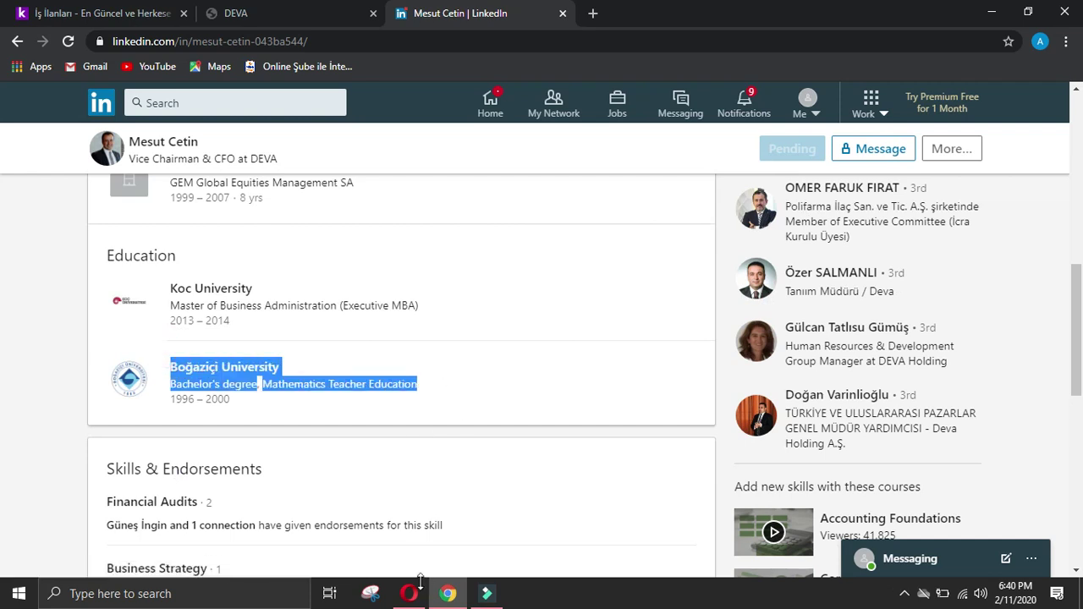
pyautogui.click(408, 594)
pyautogui.hotkey('ctrl', 'v')
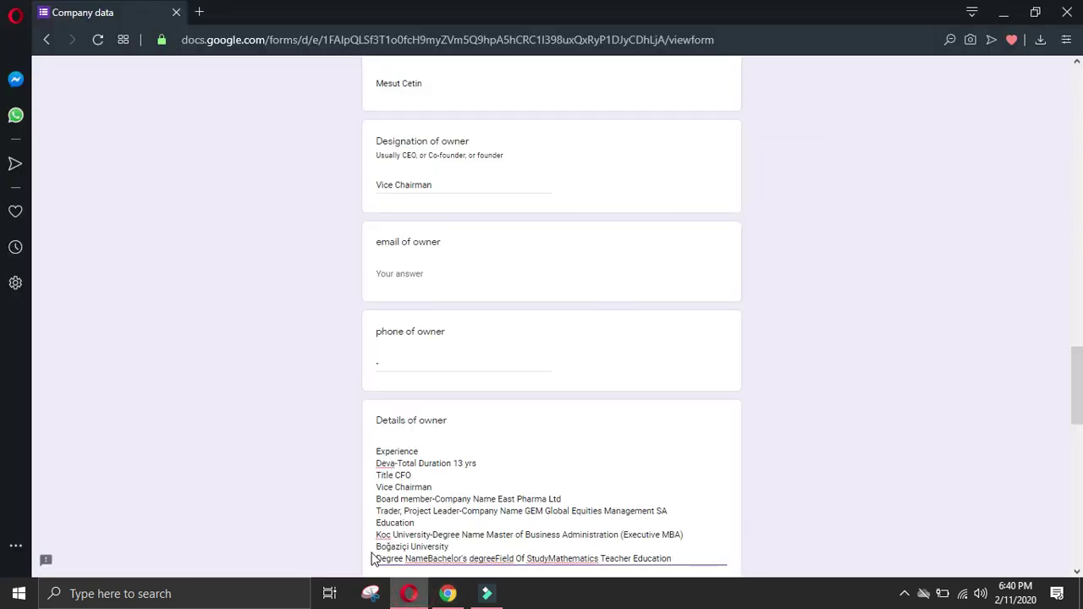
pyautogui.click(377, 559)
pyautogui.press('BackSpace')
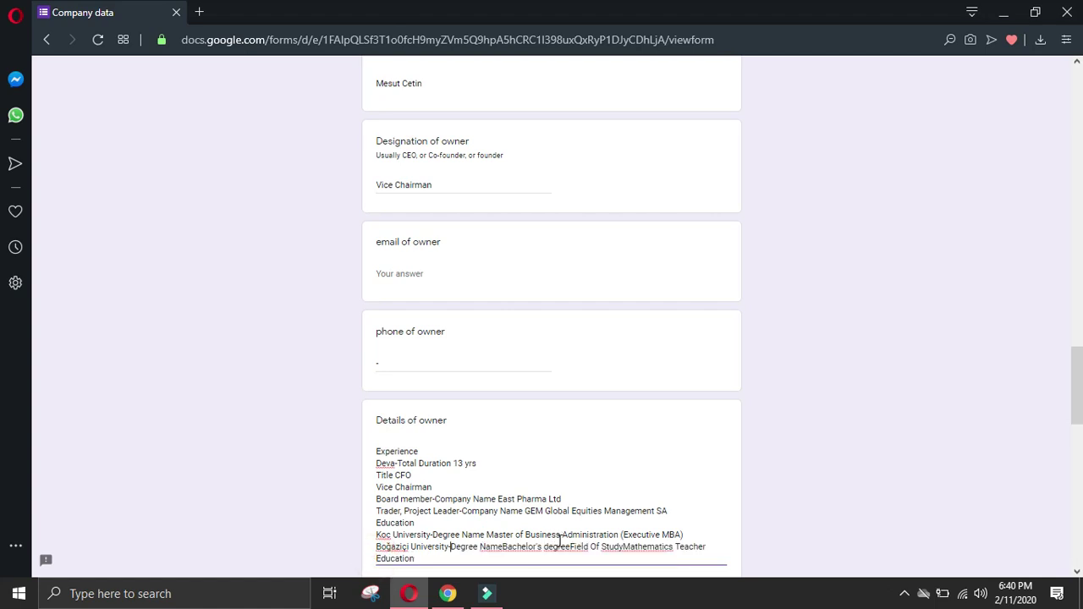
pyautogui.click(504, 546)
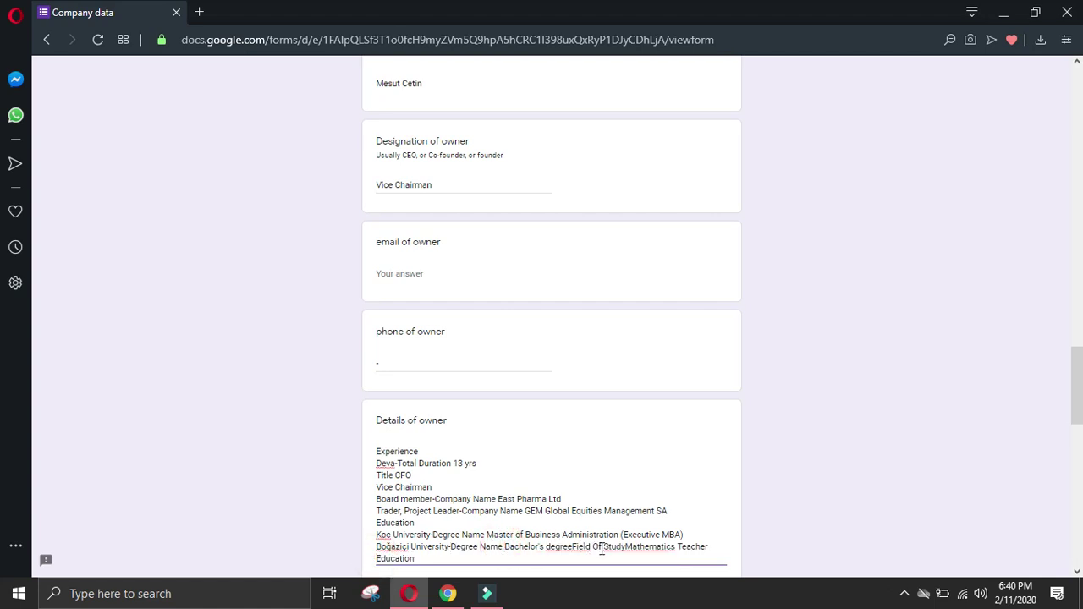
pyautogui.click(574, 547)
pyautogui.click(628, 546)
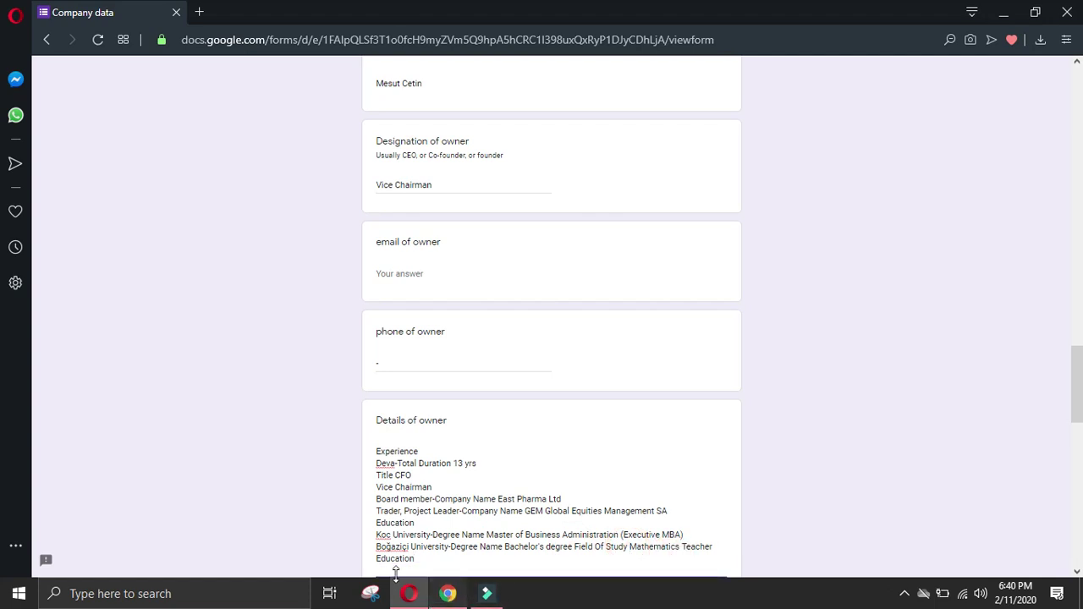
pyautogui.hotkey('alt', 'Tab')
pyautogui.click(397, 600)
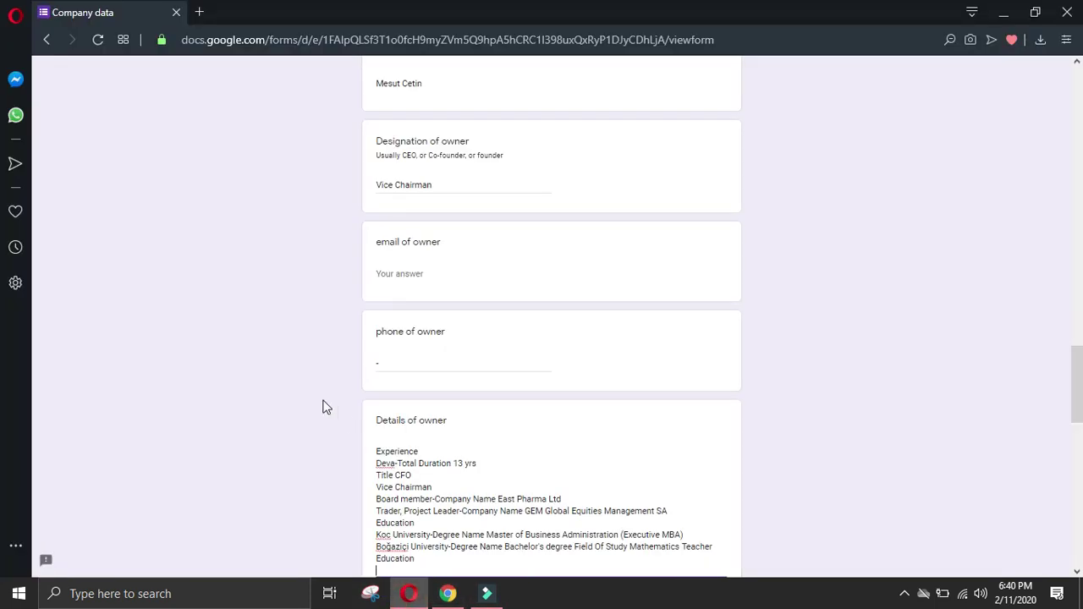
pyautogui.scroll(-5, 323, 408)
pyautogui.scroll(5, 395, 302)
# Step: Try submitting, then enter 'DEVA Holding' in the required Company name field and fix the typo
pyautogui.scroll(-15, 455, 371)
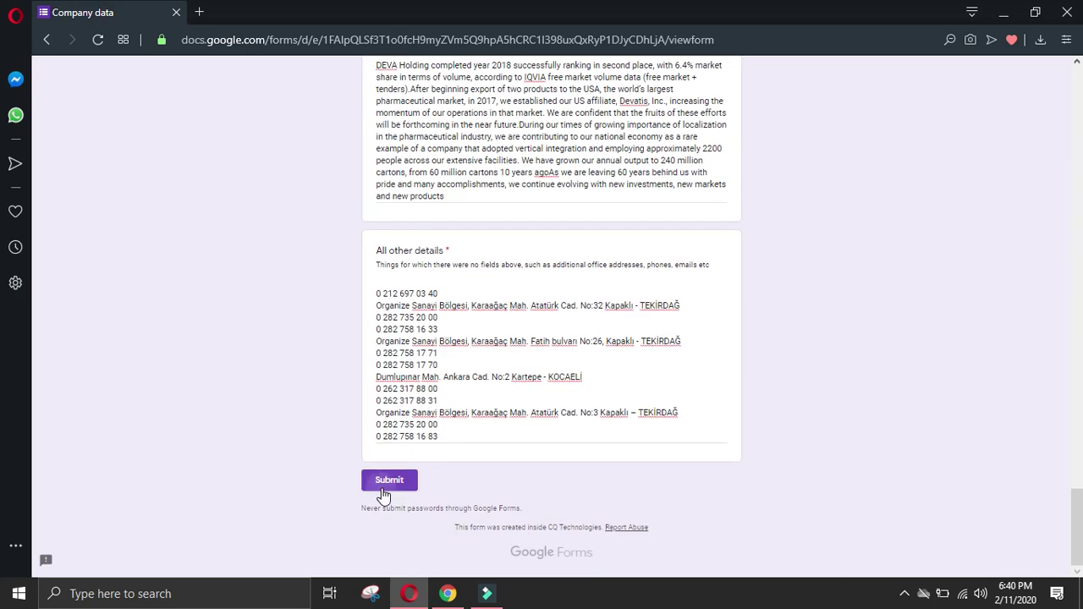
pyautogui.click(386, 482)
pyautogui.click(439, 312)
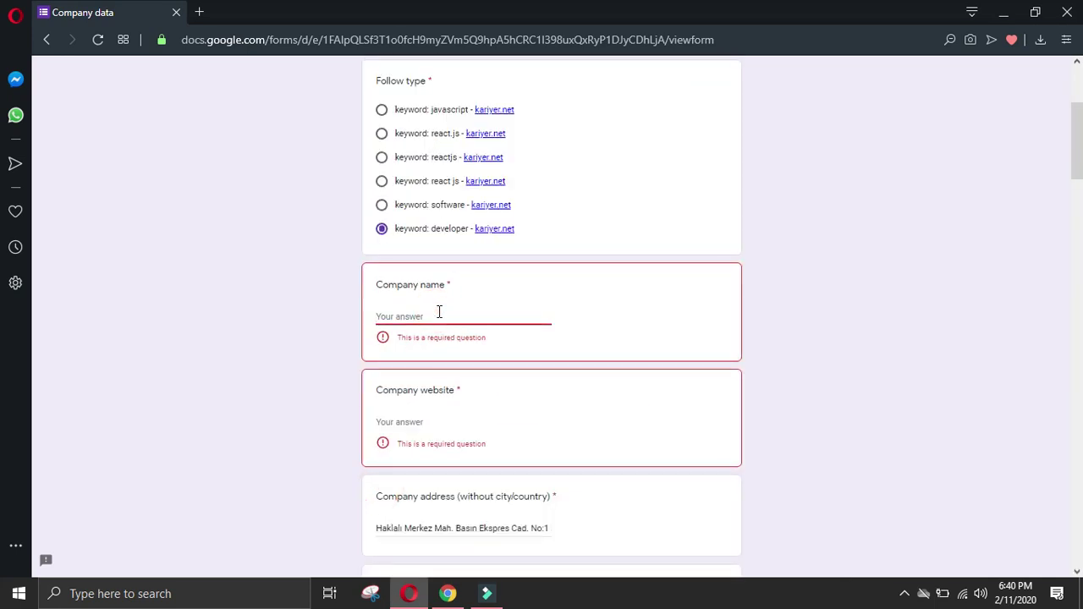
pyautogui.write('DEVA Holding')
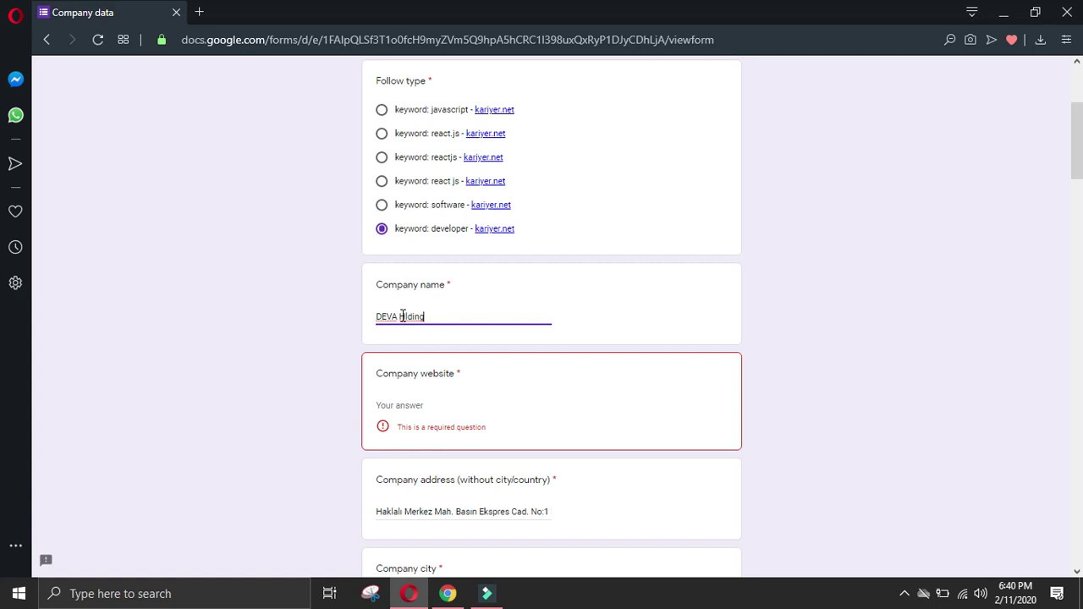
pyautogui.click(403, 315)
pyautogui.scroll(-2, 424, 285)
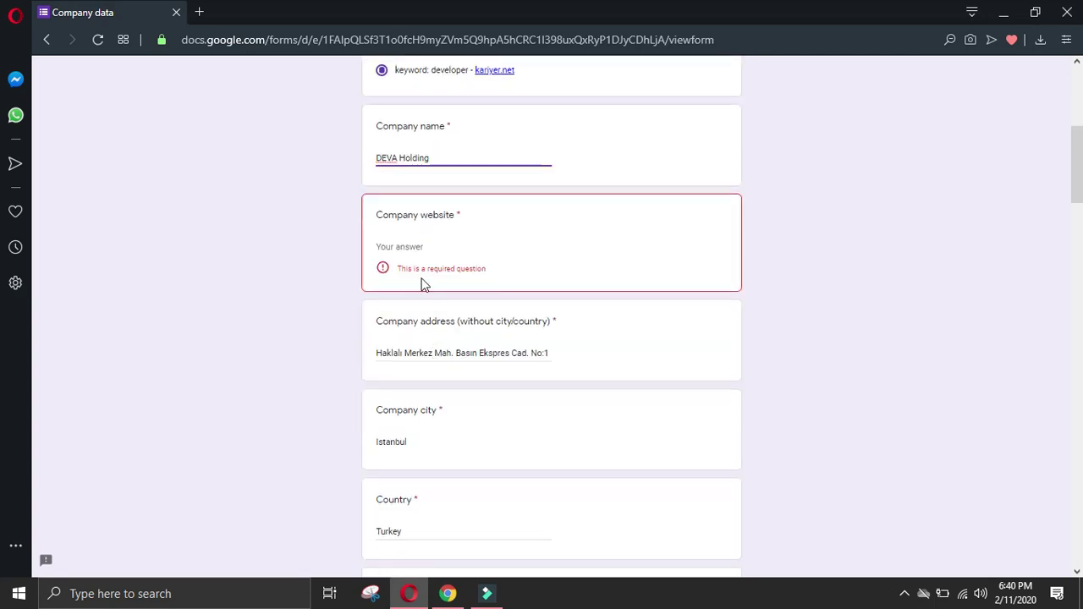
pyautogui.click(448, 593)
# Step: Copy DEVA Holding's website address from its LinkedIn About page
pyautogui.click(283, 14)
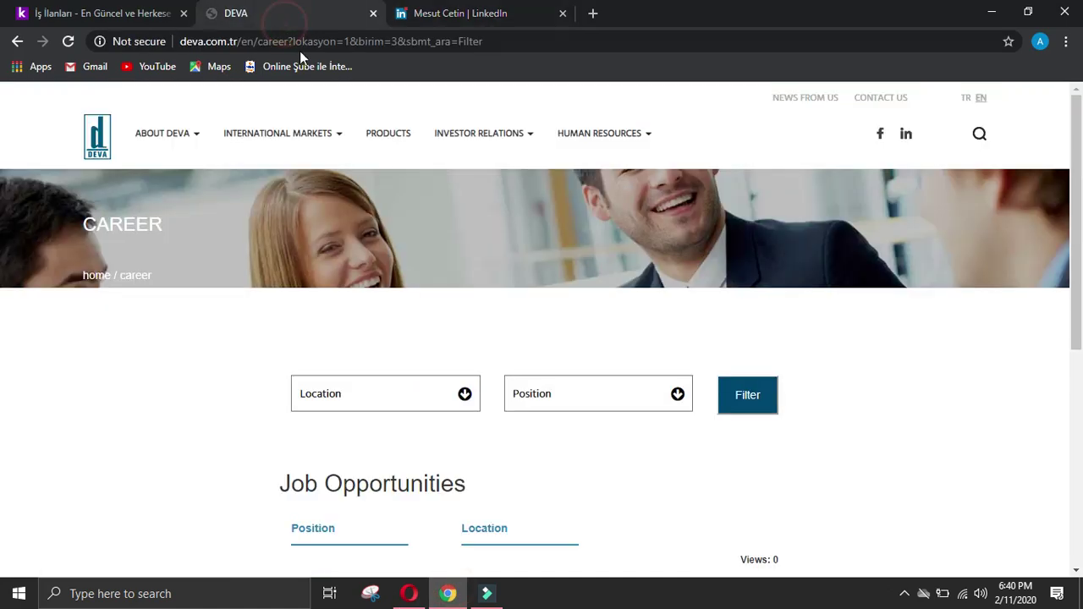
pyautogui.click(452, 13)
pyautogui.click(17, 41)
pyautogui.click(17, 42)
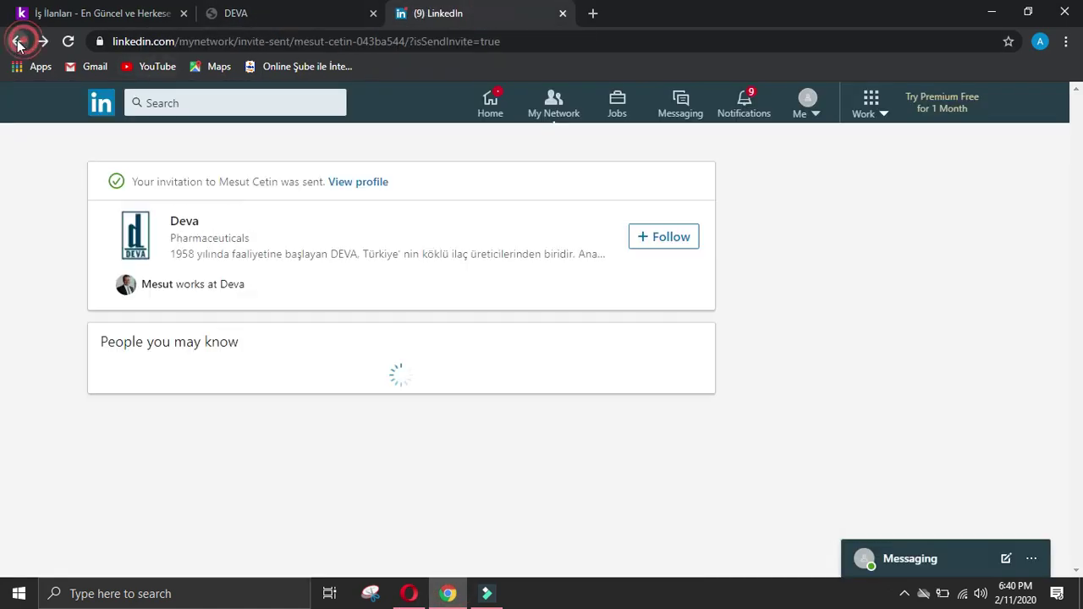
pyautogui.click(17, 42)
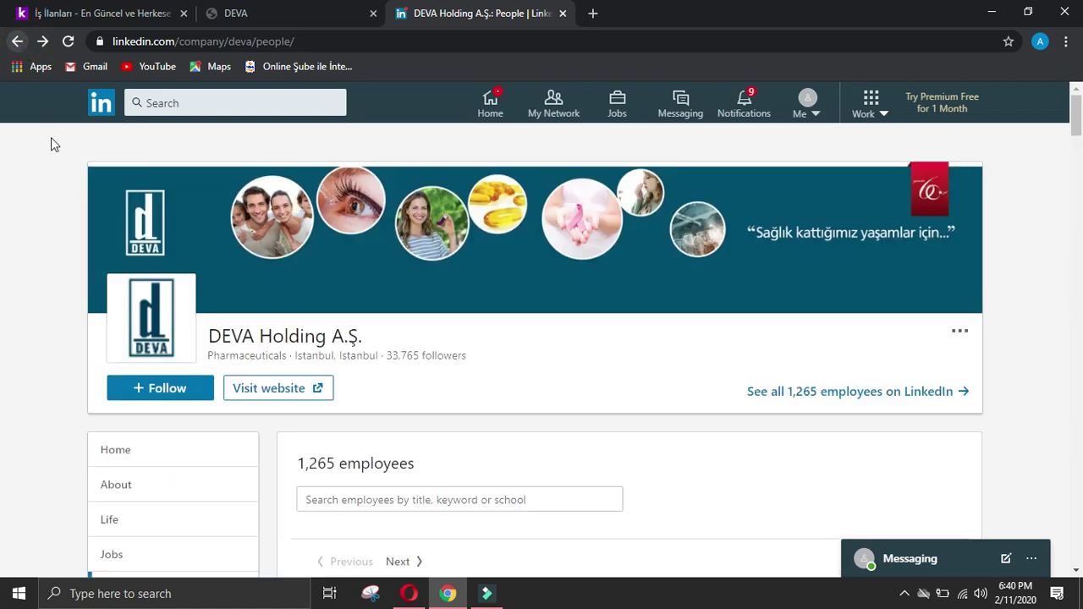
pyautogui.scroll(-3, 158, 279)
pyautogui.click(127, 330)
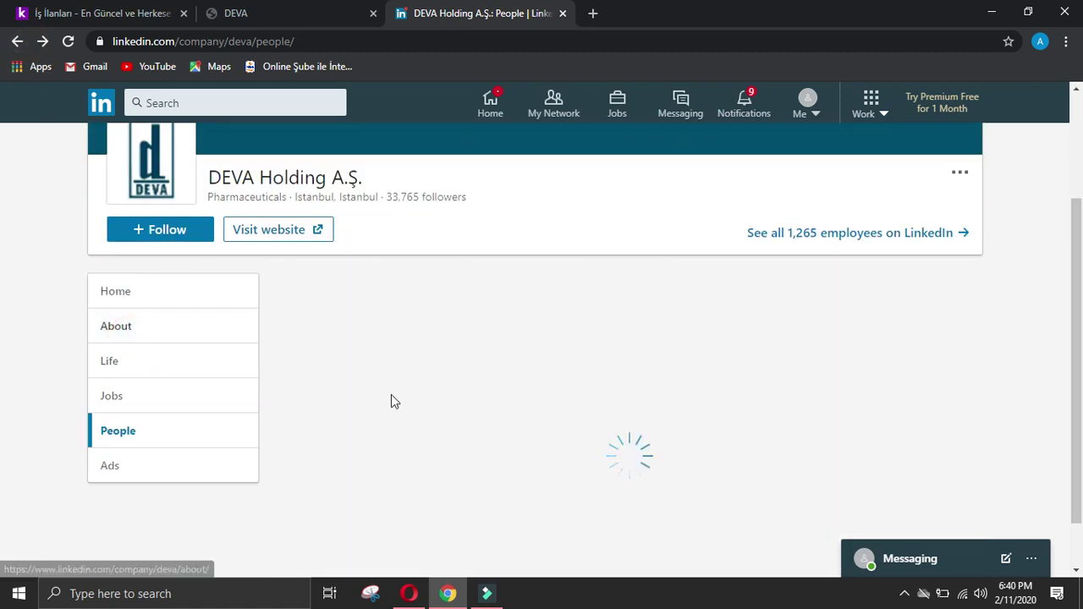
pyautogui.scroll(-6, 511, 409)
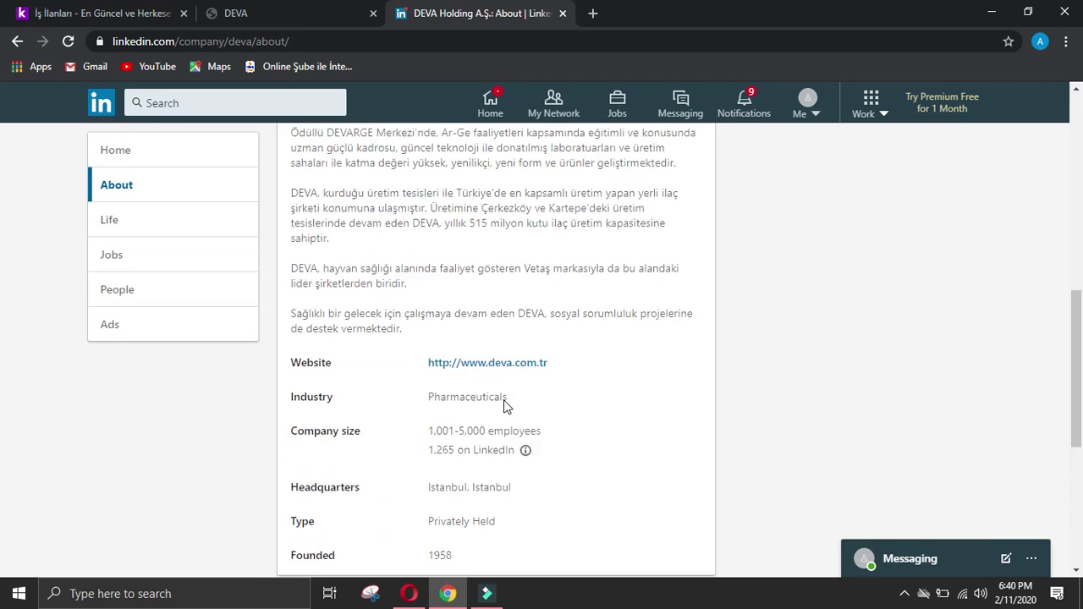
pyautogui.rightClick(474, 346)
pyautogui.click(538, 440)
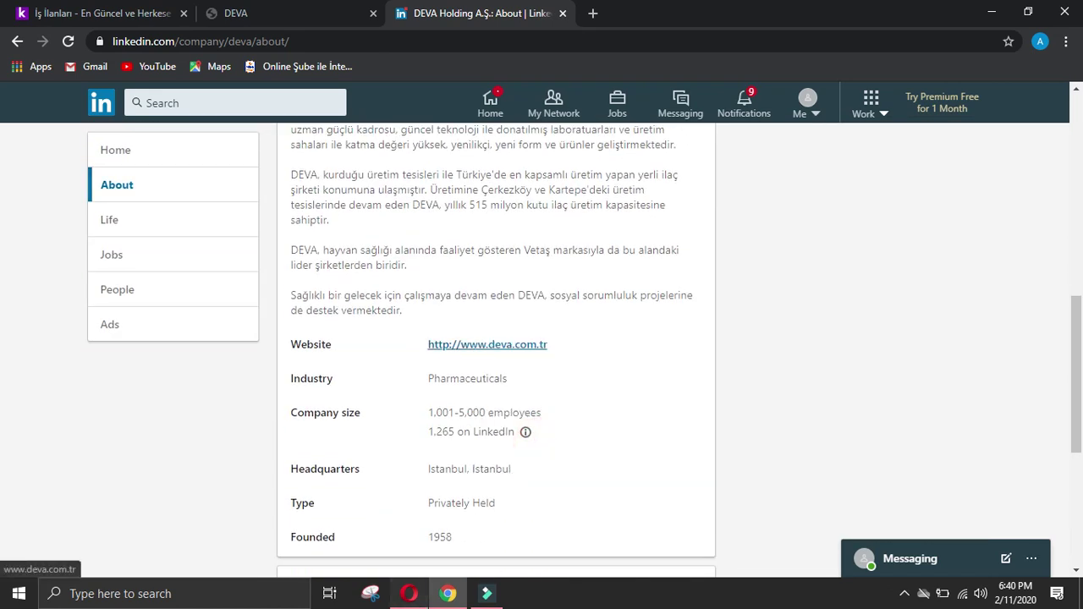
# Step: Paste the DEVA website into Company website, submit, and start a new blank response
pyautogui.hotkey('alt', 'Tab')
pyautogui.click(466, 238)
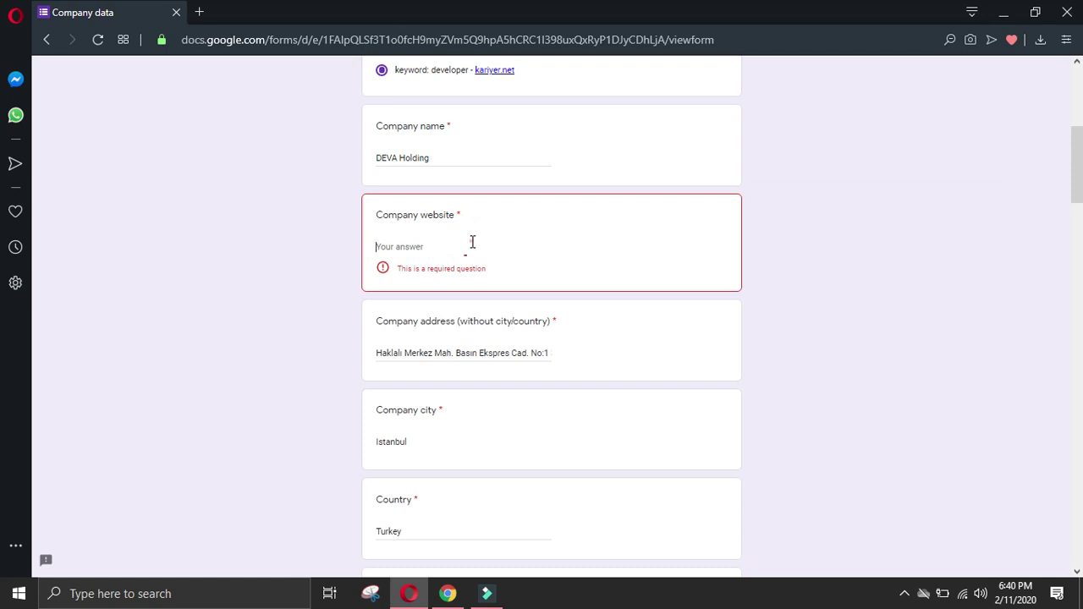
pyautogui.hotkey('ctrl', 'v')
pyautogui.scroll(-2, 509, 330)
pyautogui.scroll(-10, 550, 332)
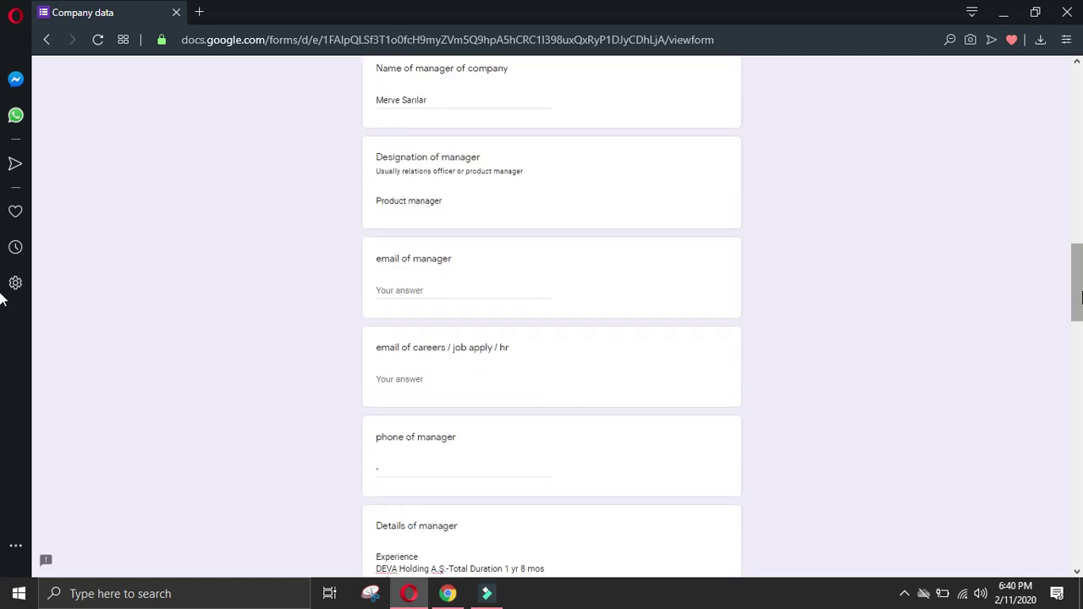
pyautogui.scroll(-15, 356, 473)
pyautogui.click(394, 480)
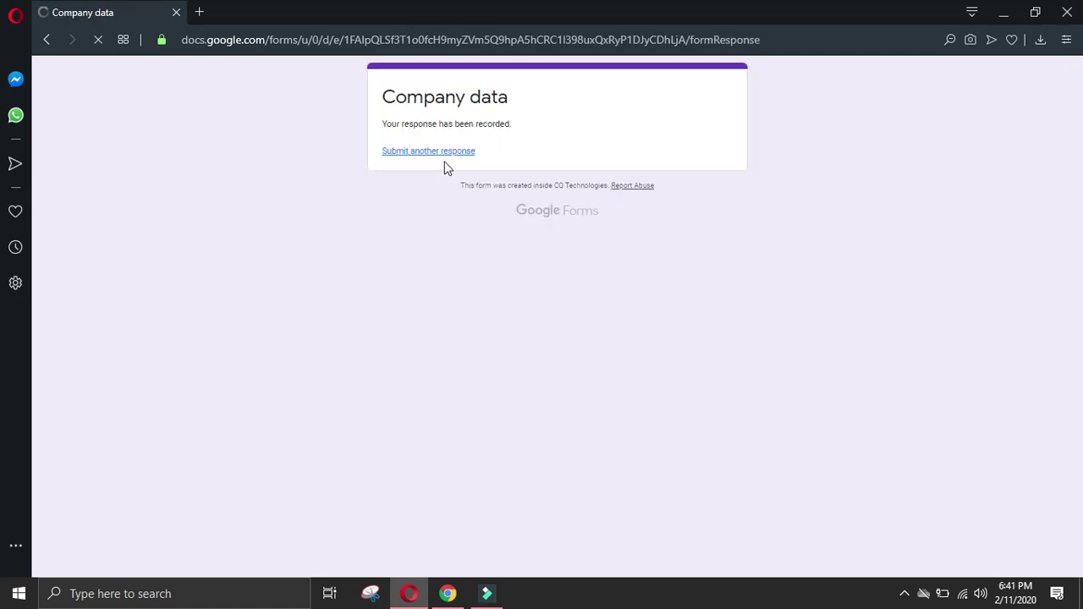
pyautogui.click(423, 152)
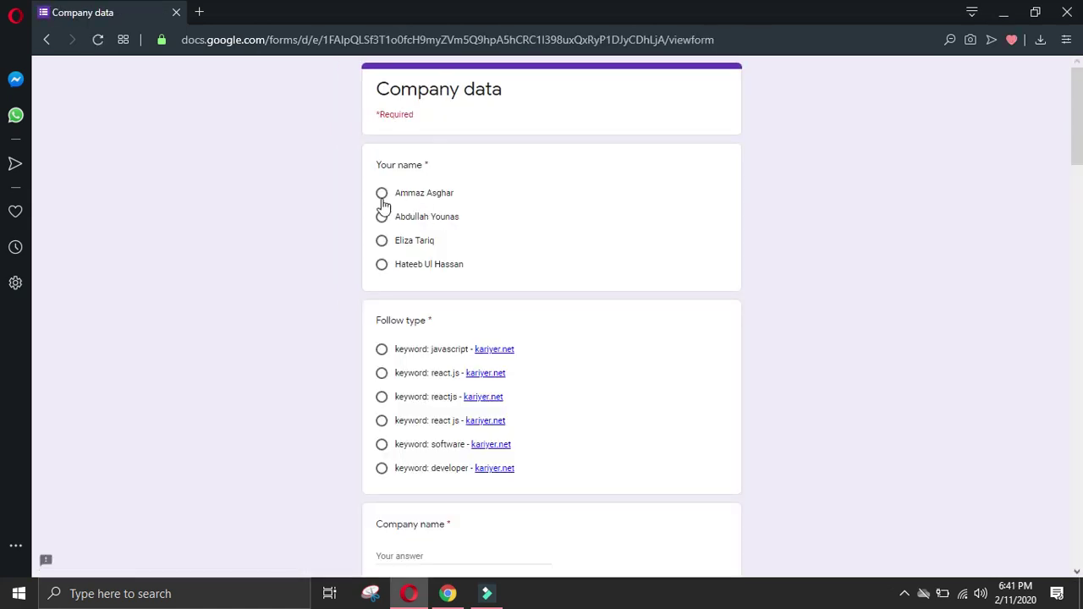
# Step: Choose the submitter and the 'keyword: developer' follow type, then close the DEVA and LinkedIn tabs
pyautogui.click(382, 193)
pyautogui.click(381, 468)
pyautogui.click(448, 593)
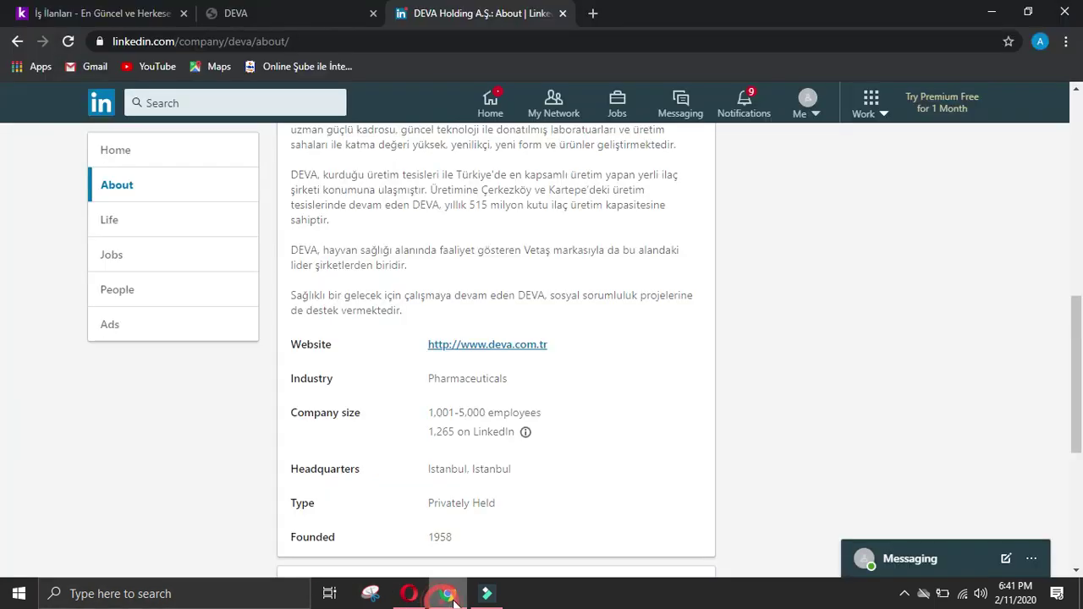
pyautogui.click(373, 14)
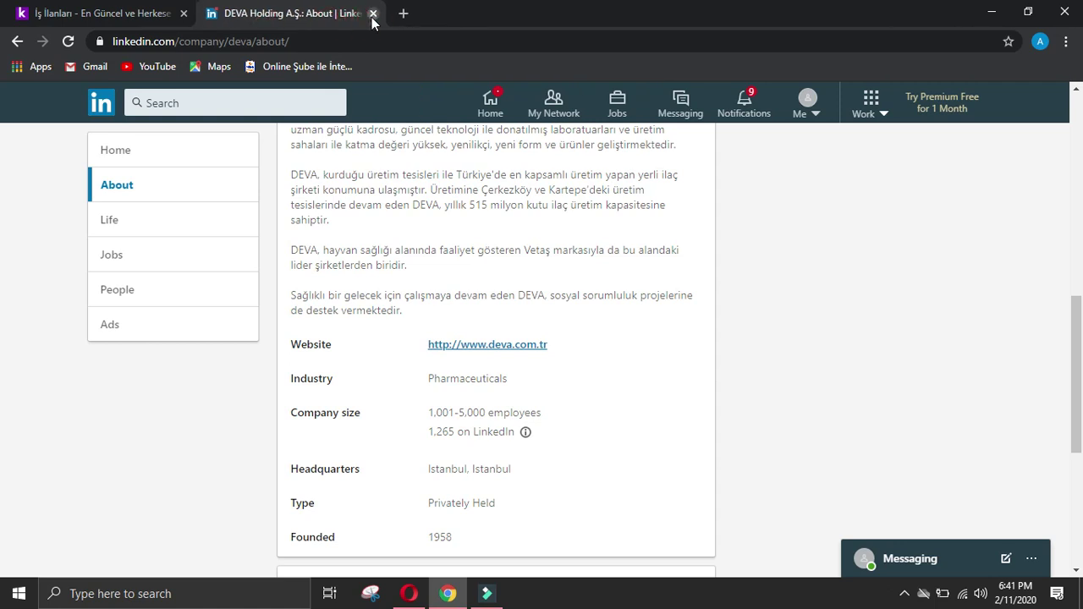
pyautogui.click(374, 14)
# Step: Open AEN Yazılım's website from its kariyer.net listing and select the Ankara office address
pyautogui.scroll(-7, 329, 258)
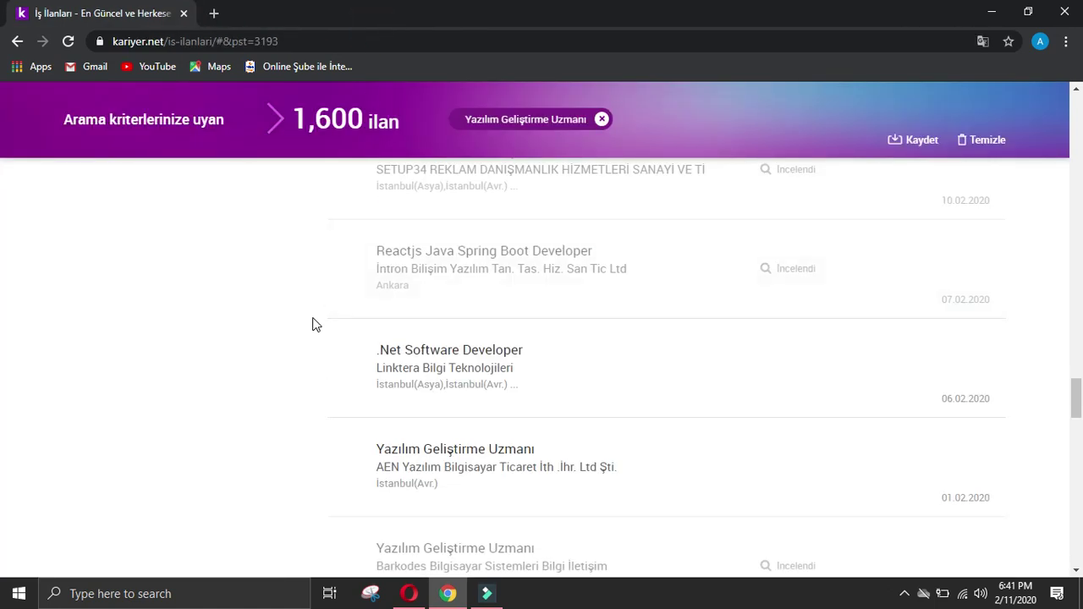
pyautogui.scroll(-2, 314, 325)
pyautogui.click(515, 265)
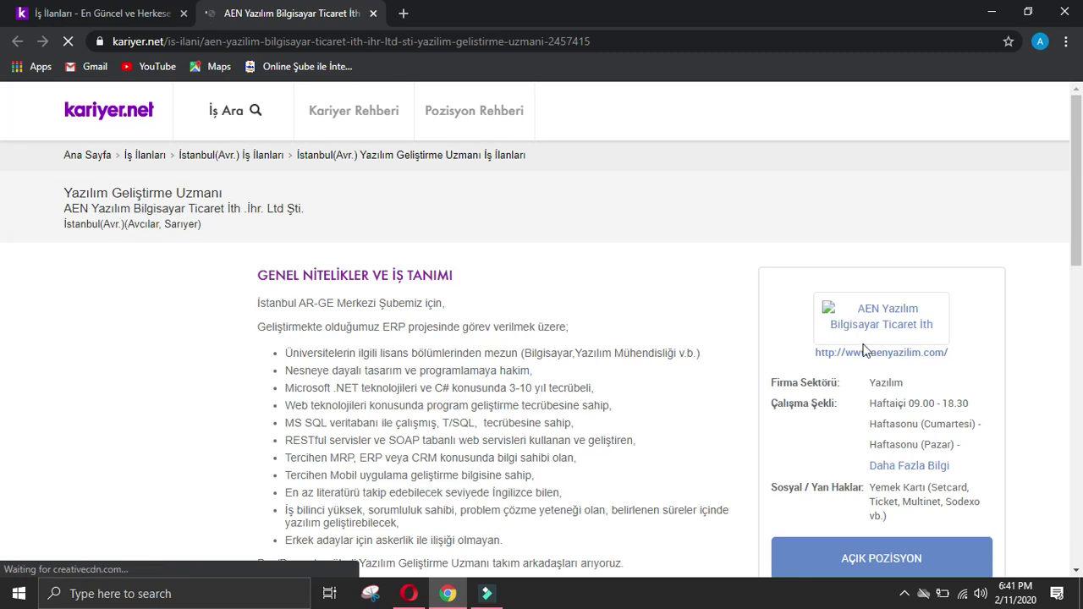
pyautogui.click(875, 355)
pyautogui.click(259, 14)
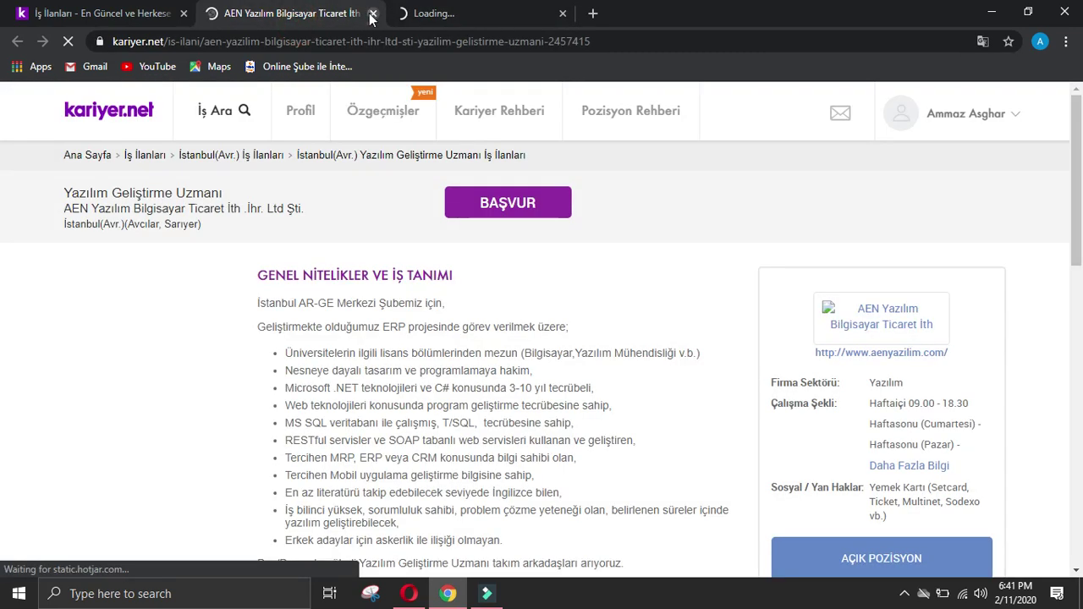
pyautogui.hotkey('ctrl', 'w')
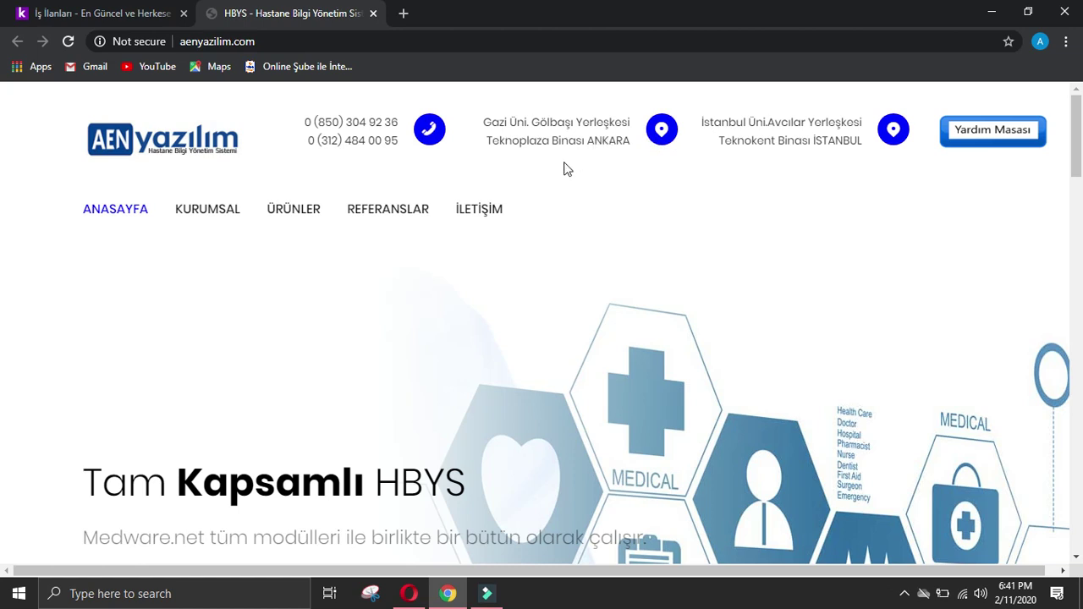
pyautogui.moveTo(487, 123); pyautogui.dragTo(584, 145)
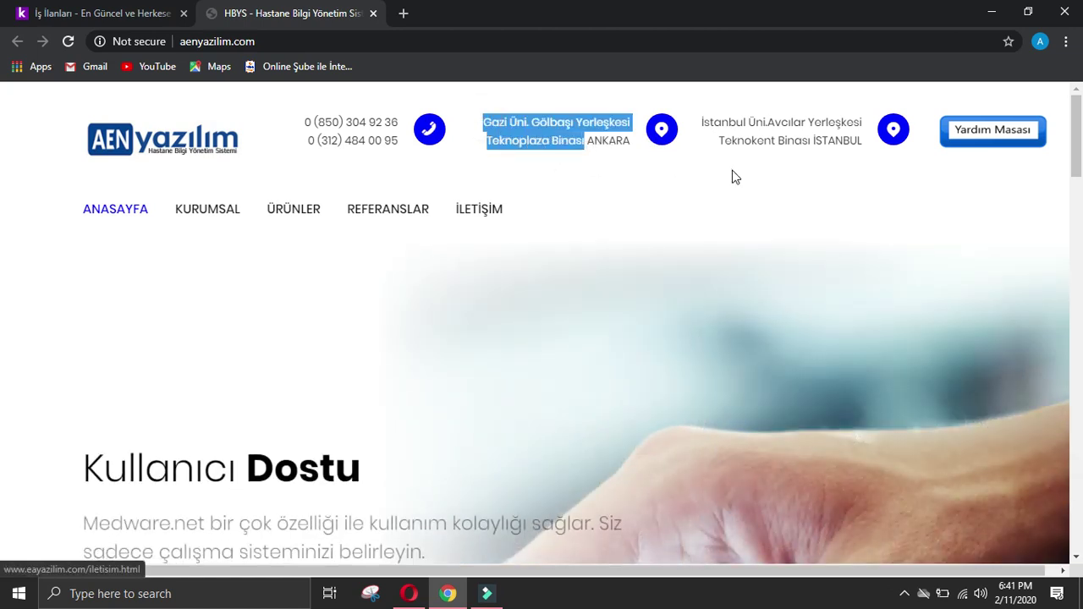
pyautogui.click(410, 594)
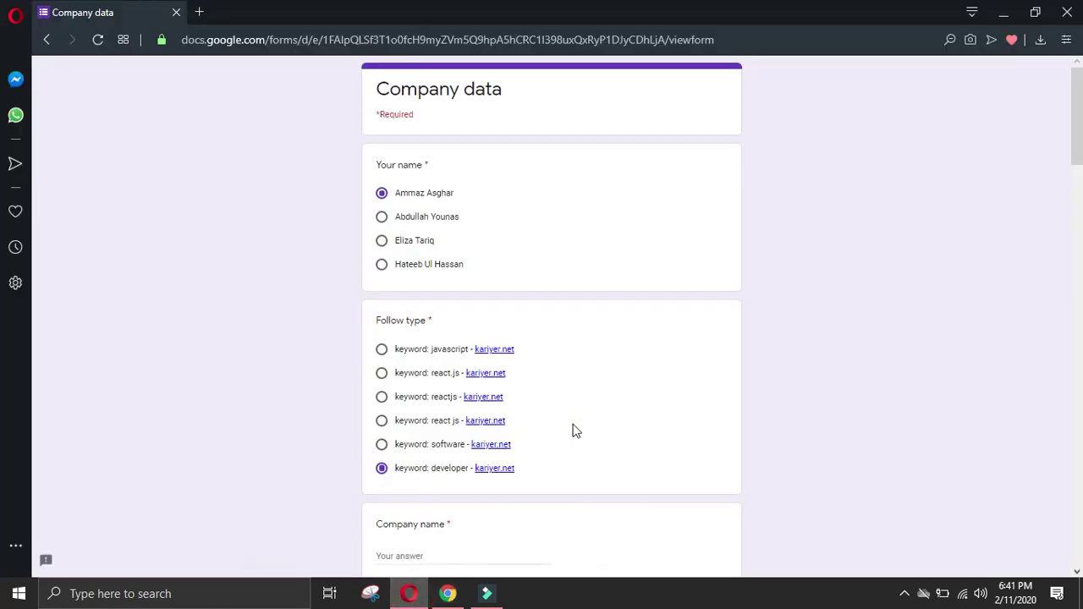
# Step: Paste the company's Ankara address, enter Ankara as the city and Turkey as the country
pyautogui.scroll(-2, 573, 431)
pyautogui.scroll(-2, 657, 411)
pyautogui.write('Gazi Üni. Gölbaşı Yerleşkesi Teknoplaza Binas')
pyautogui.click(449, 501)
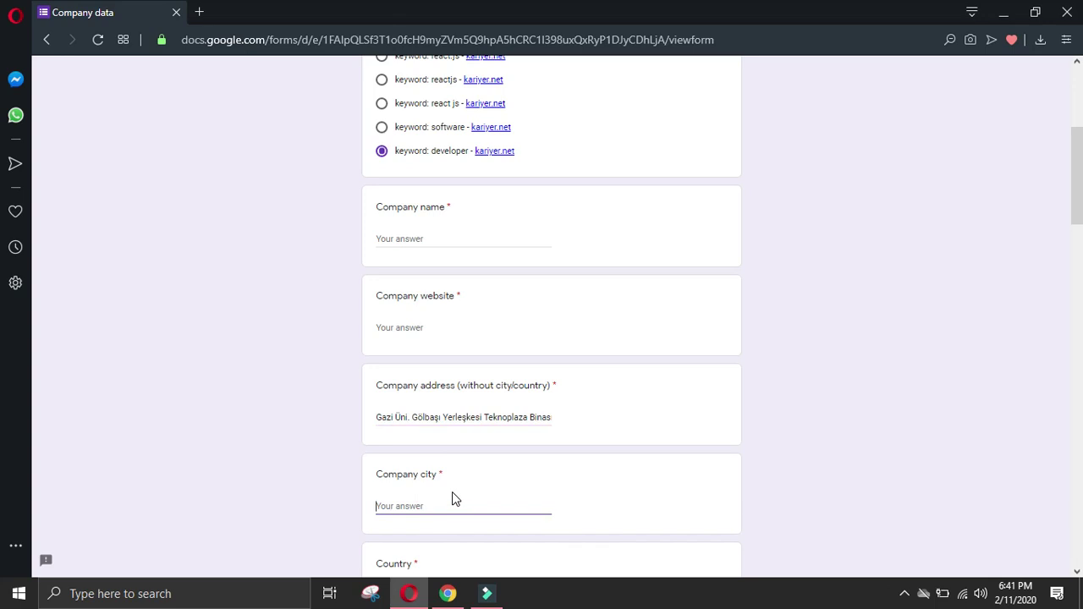
pyautogui.write('Ankara')
pyautogui.scroll(-2, 487, 495)
pyautogui.click(413, 438)
pyautogui.write('Turkey')
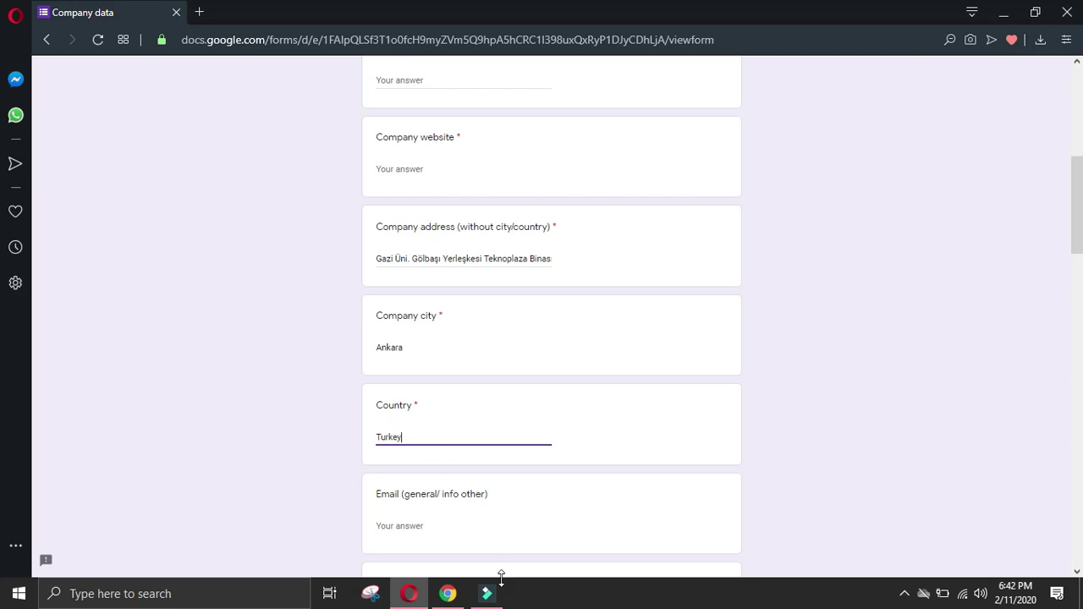
# Step: Copy the first phone number from the AEN Yazılım website into the Phone answer
pyautogui.click(447, 593)
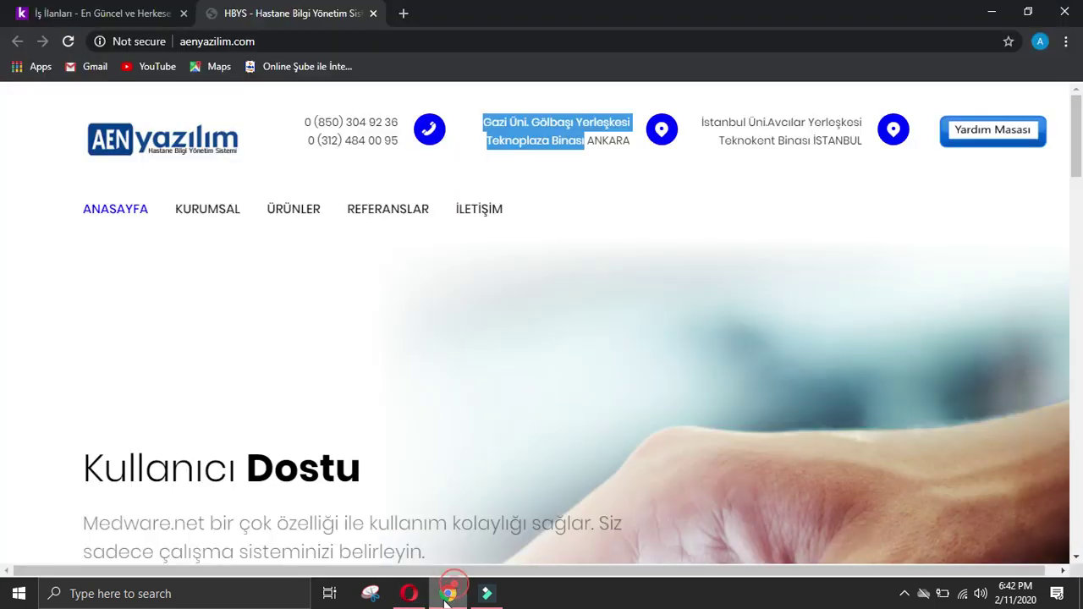
pyautogui.click(714, 356)
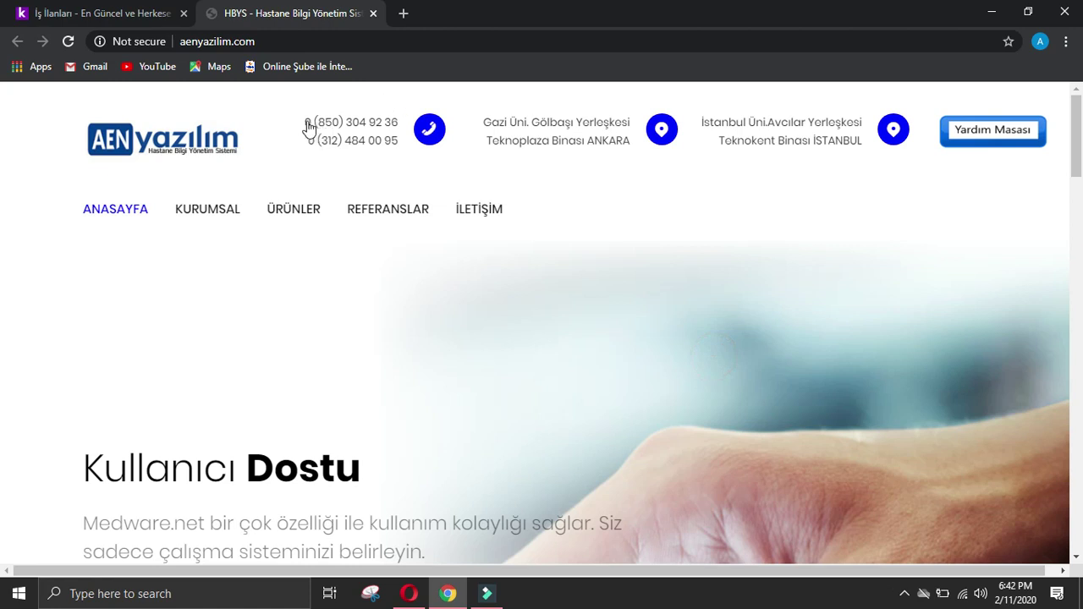
pyautogui.moveTo(288, 116); pyautogui.dragTo(399, 119)
pyautogui.hotkey('ctrl', 'c')
pyautogui.click(409, 592)
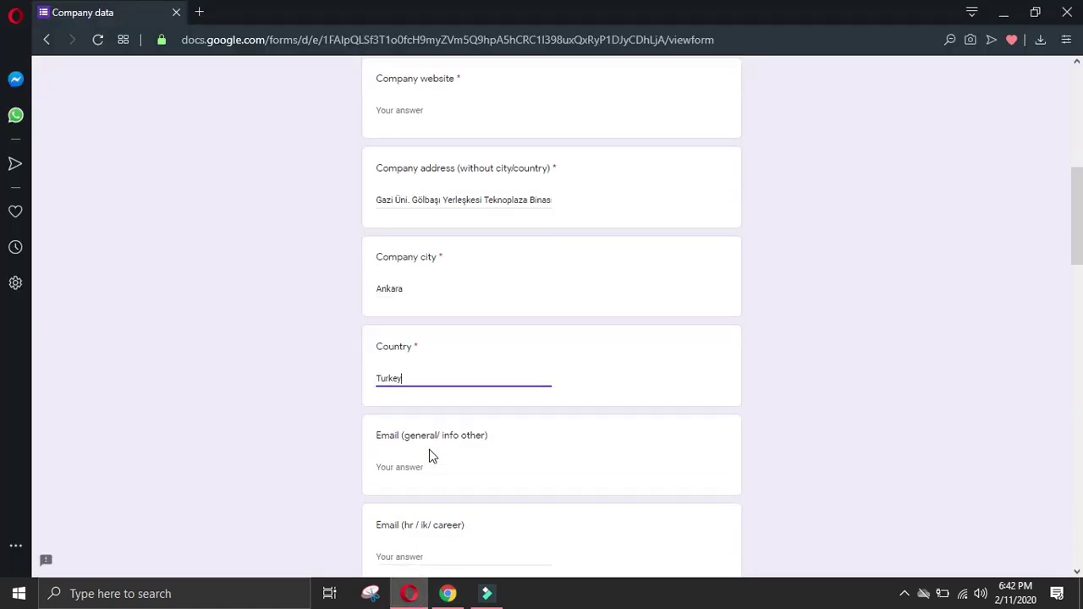
pyautogui.scroll(-3, 430, 440)
pyautogui.click(430, 417)
pyautogui.hotkey('ctrl', 'v')
# Step: Copy the Istanbul office address from the website into All other details
pyautogui.click(447, 594)
pyautogui.moveTo(701, 118); pyautogui.dragTo(865, 146)
pyautogui.hotkey('ctrl', 'c')
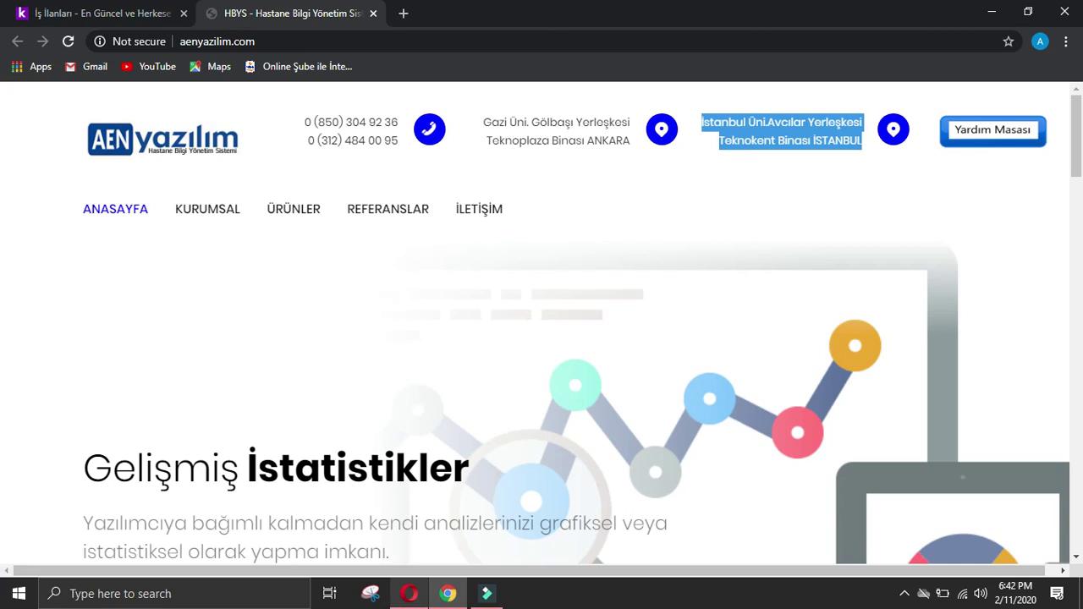
pyautogui.click(409, 594)
pyautogui.moveTo(1077, 254); pyautogui.dragTo(1076, 603)
pyautogui.click(643, 437)
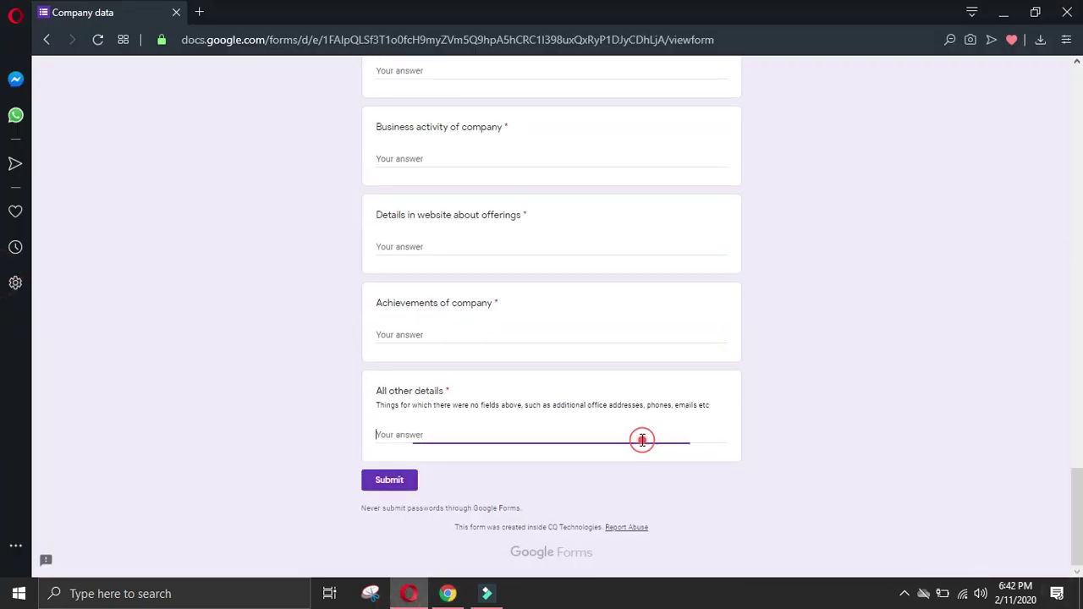
pyautogui.hotkey('ctrl', 'v')
# Step: Add the website's second phone number to All other details
pyautogui.click(449, 592)
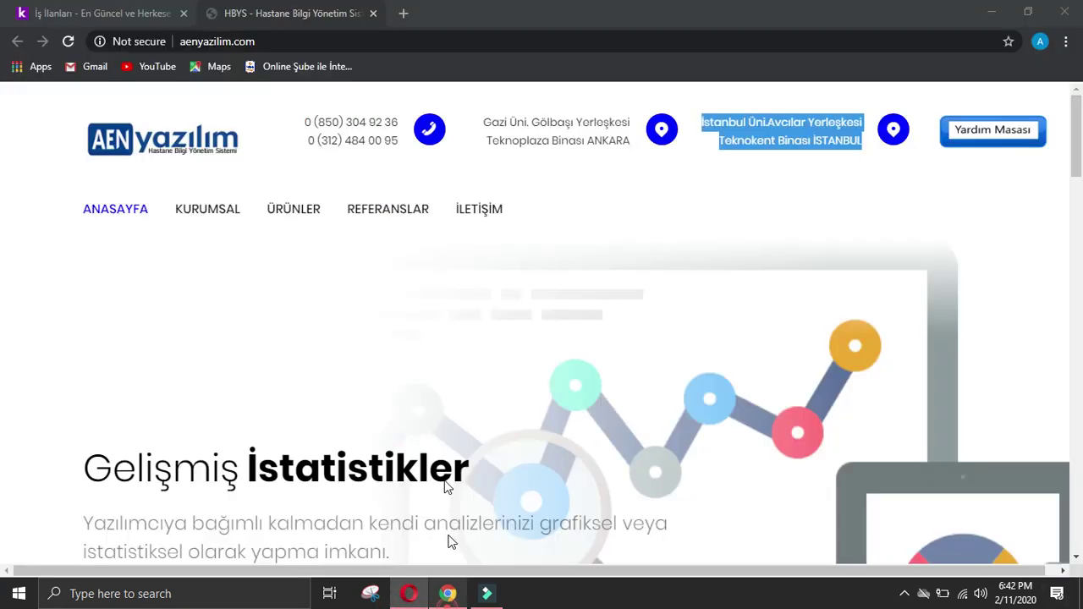
pyautogui.click(573, 266)
pyautogui.moveTo(309, 146); pyautogui.dragTo(398, 141)
pyautogui.hotkey('ctrl', 'c')
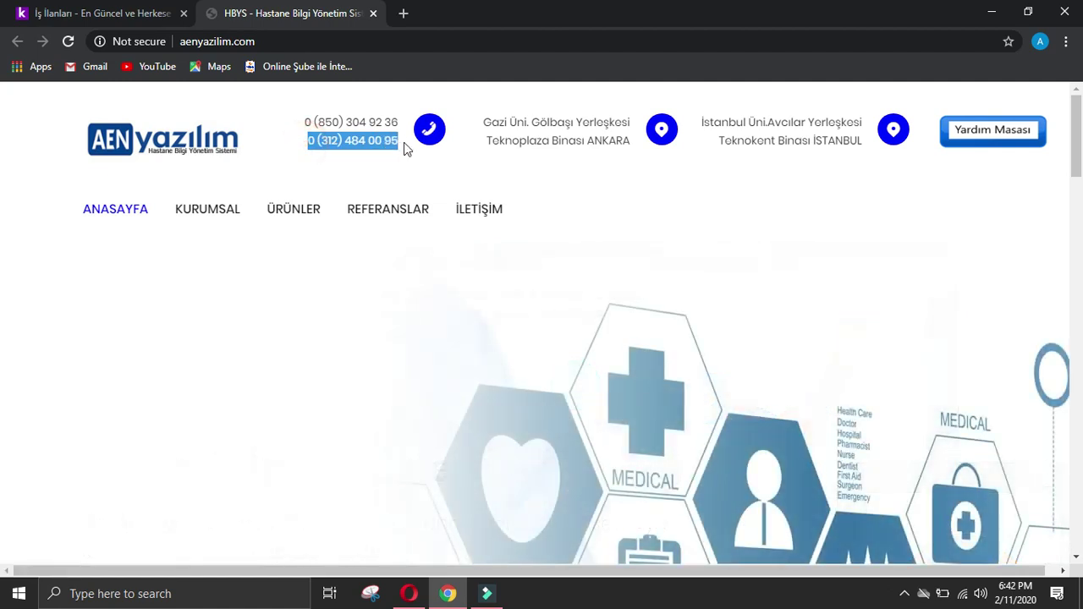
pyautogui.click(409, 593)
pyautogui.hotkey('ctrl', 'v')
# Step: Copy the company e-mail from the website's contact page into the Email answer
pyautogui.click(448, 594)
pyautogui.click(177, 341)
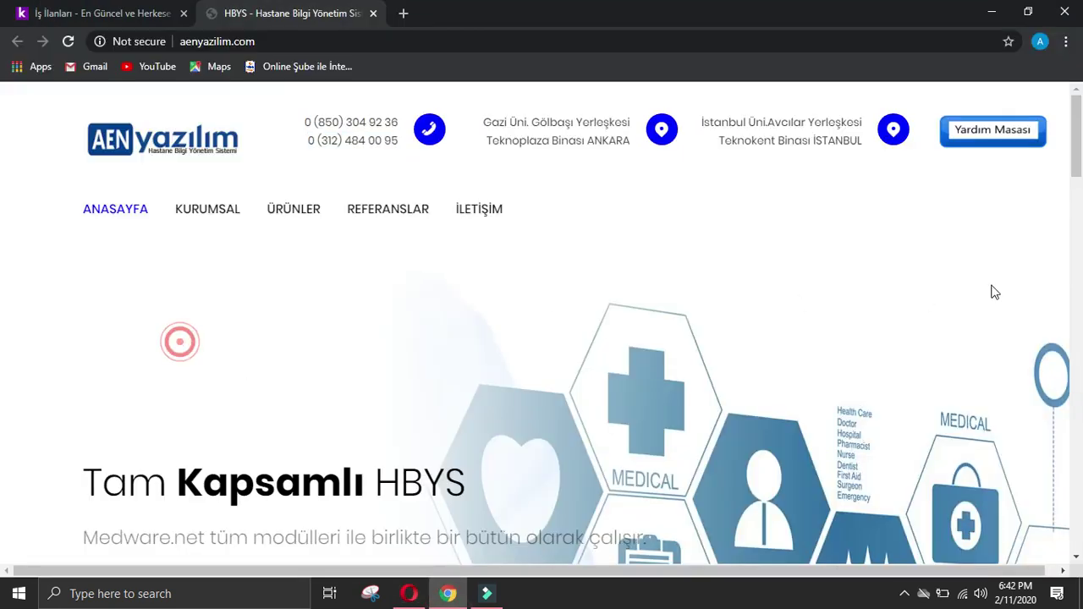
pyautogui.click(494, 215)
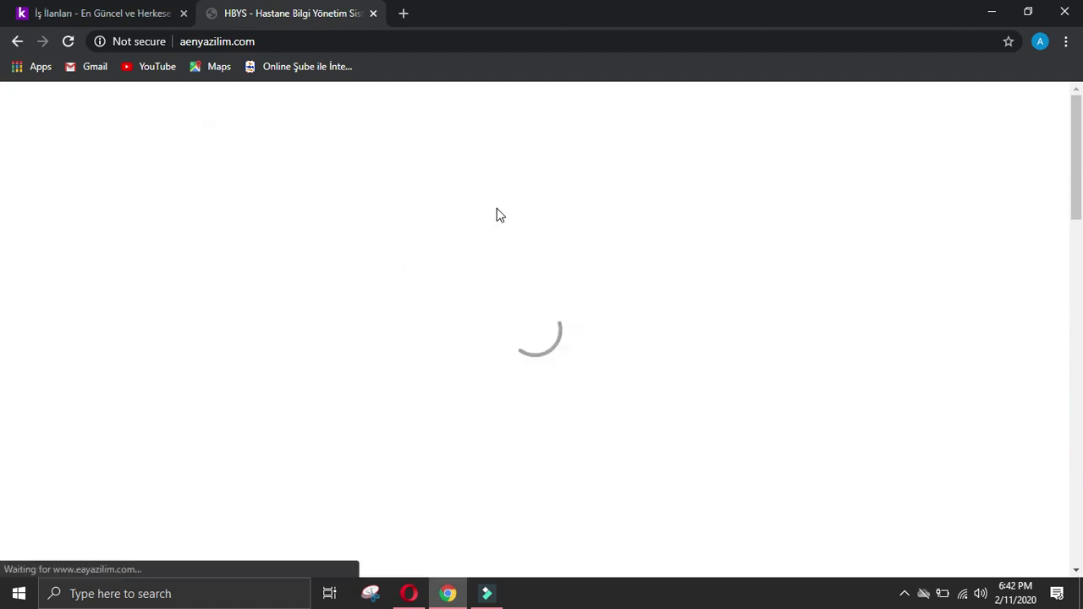
pyautogui.scroll(-5, 508, 215)
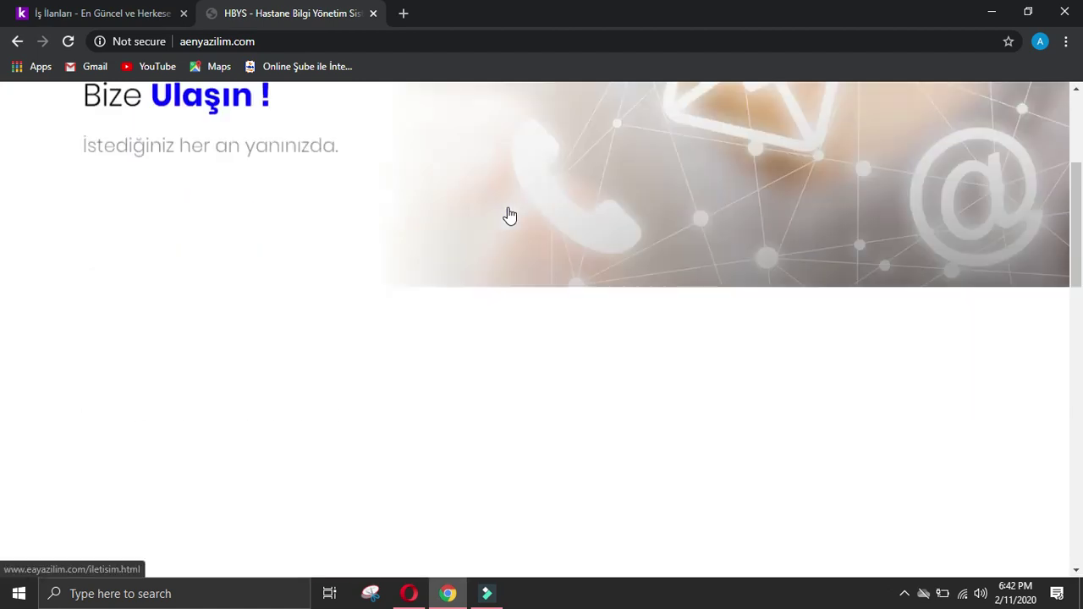
pyautogui.rightClick(841, 218)
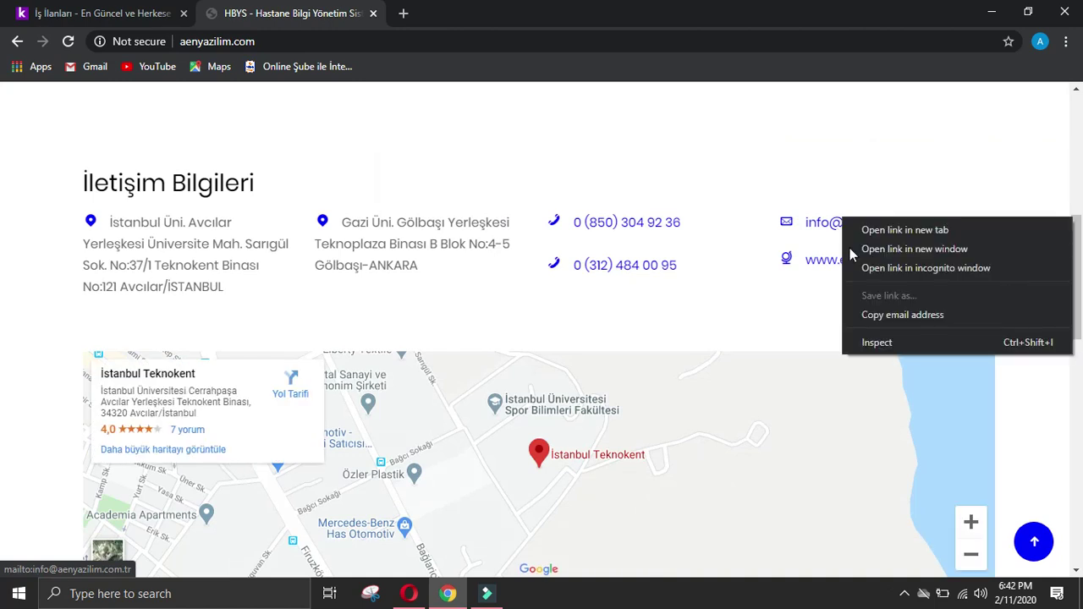
pyautogui.click(893, 313)
pyautogui.click(408, 594)
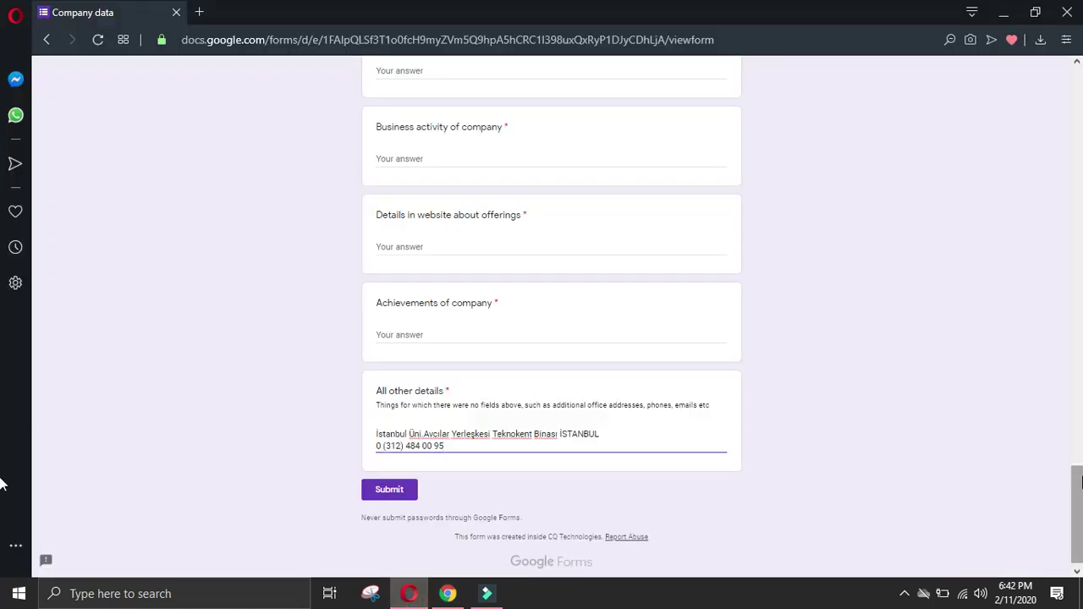
pyautogui.scroll(15, 614, 285)
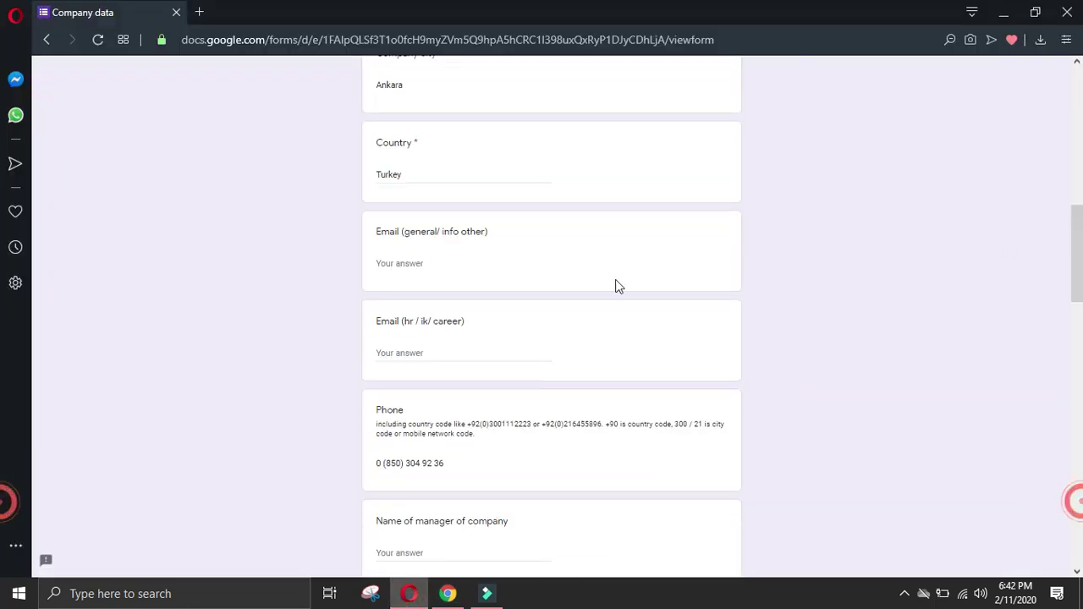
pyautogui.click(442, 265)
pyautogui.hotkey('ctrl', 'v')
# Step: Select the website's main menu items on the contact page
pyautogui.click(447, 593)
pyautogui.click(446, 305)
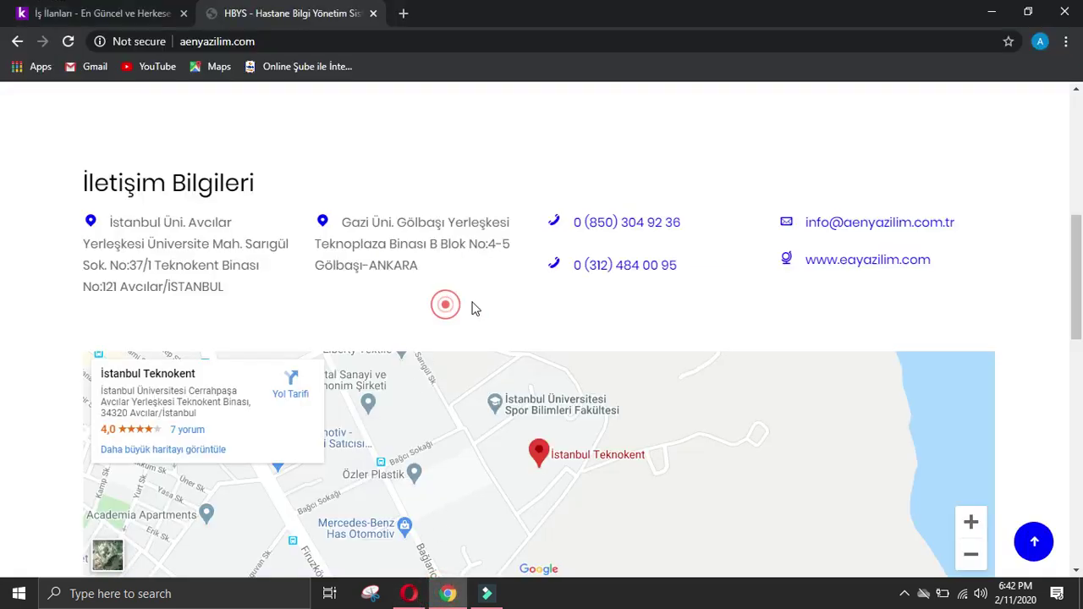
pyautogui.scroll(-2, 679, 350)
pyautogui.scroll(1, 680, 349)
pyautogui.scroll(-3, 728, 338)
pyautogui.scroll(1, 782, 309)
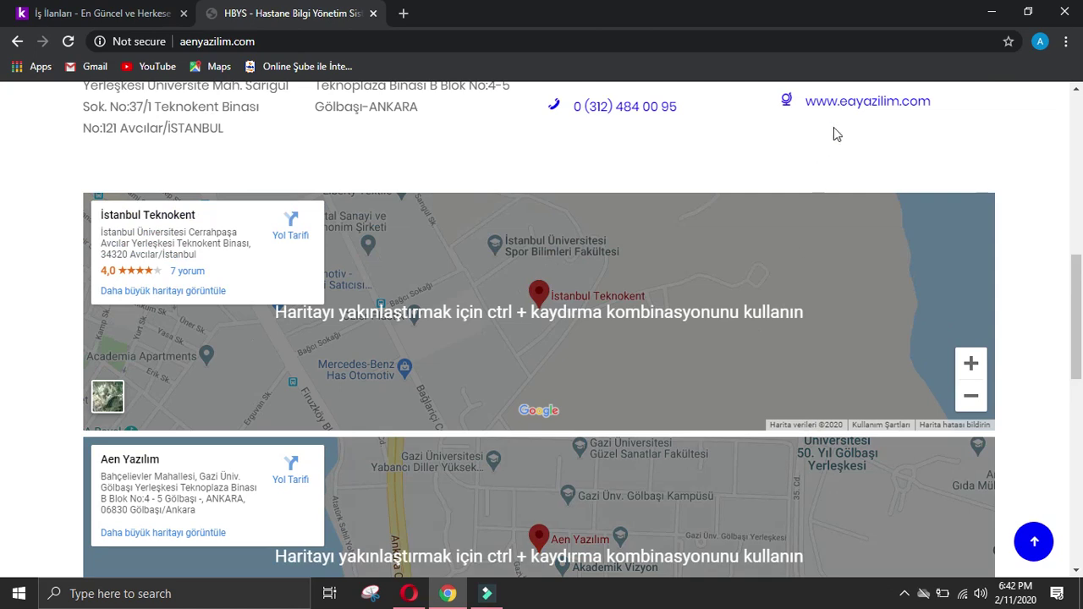
pyautogui.scroll(1, 824, 295)
pyautogui.scroll(-6, 825, 295)
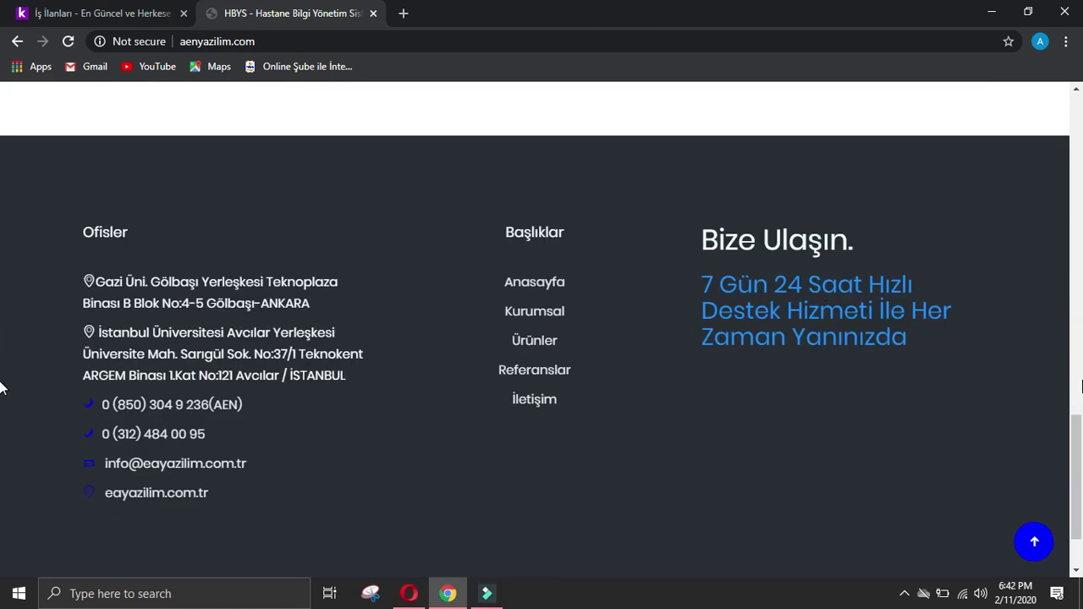
pyautogui.click(1034, 534)
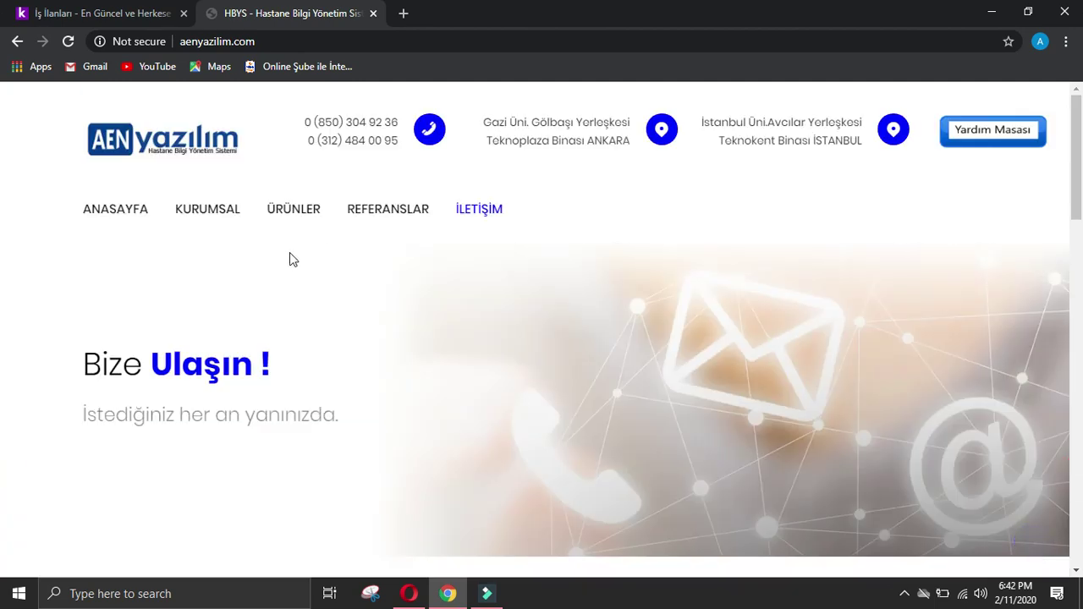
pyautogui.moveTo(85, 208); pyautogui.dragTo(406, 208)
pyautogui.moveTo(35, 196); pyautogui.dragTo(522, 215)
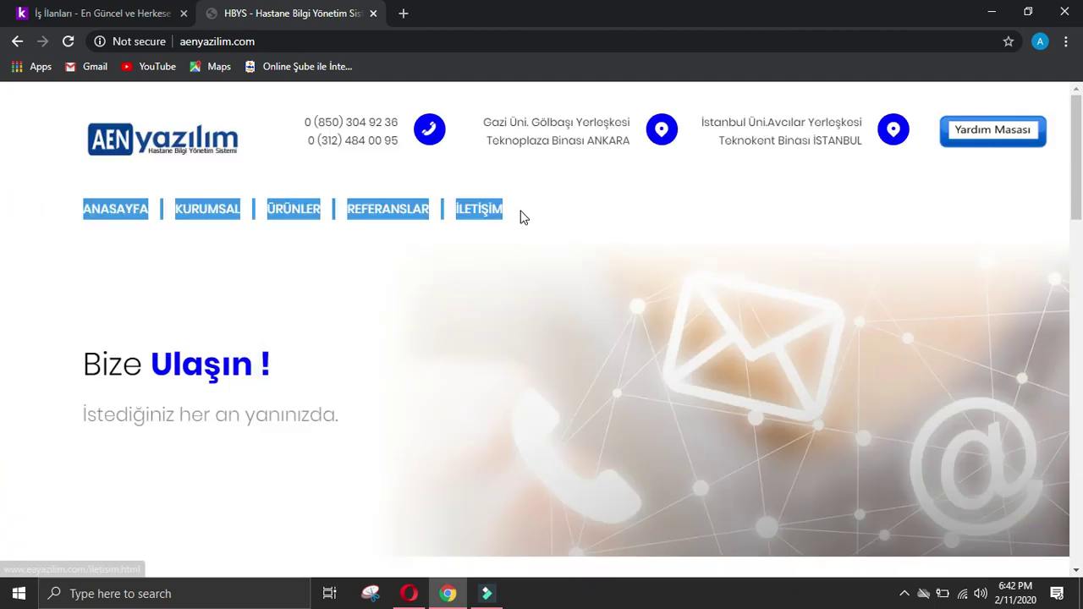
# Step: Paste the website's menu words into Google Translate in a new tab
pyautogui.click(404, 13)
pyautogui.write('g')
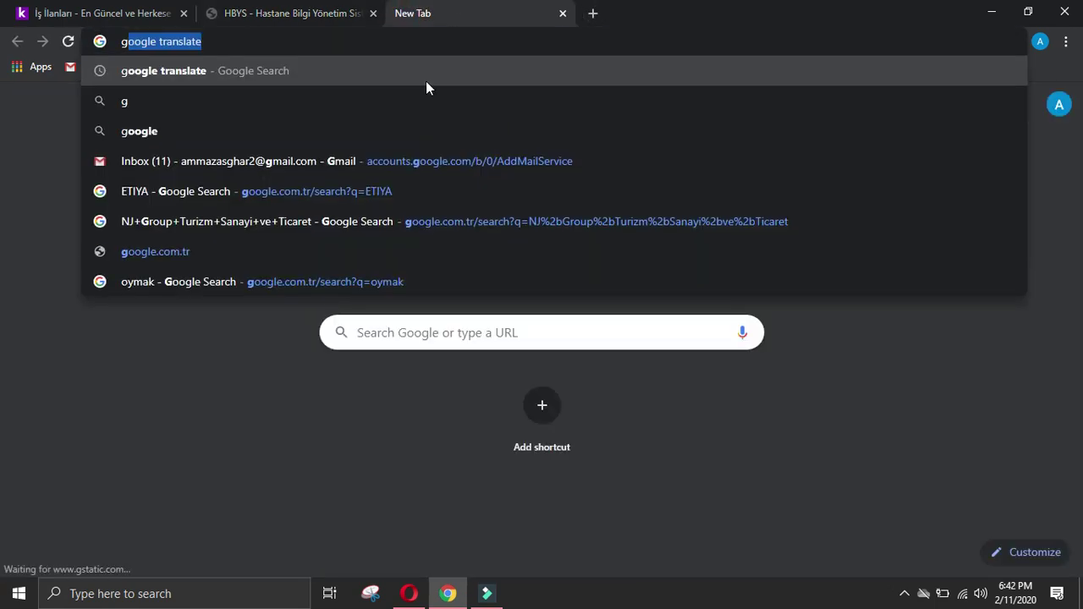
pyautogui.click(426, 80)
pyautogui.click(252, 315)
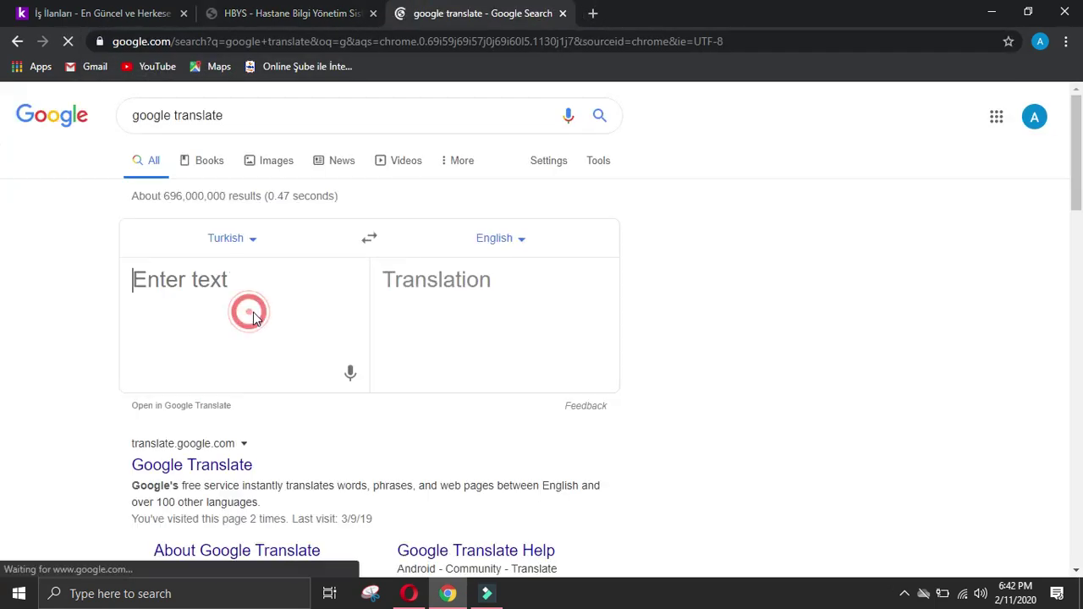
pyautogui.hotkey('ctrl', 'v')
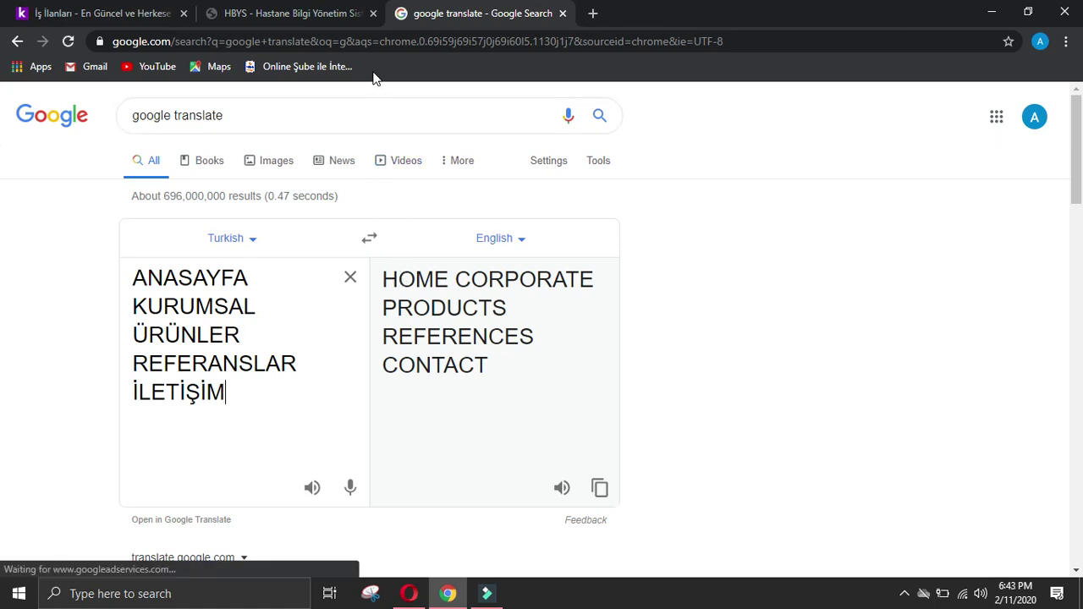
# Step: Select the product names from the ÜRÜNLER products submenu on the AEN Yazılım site
pyautogui.click(310, 10)
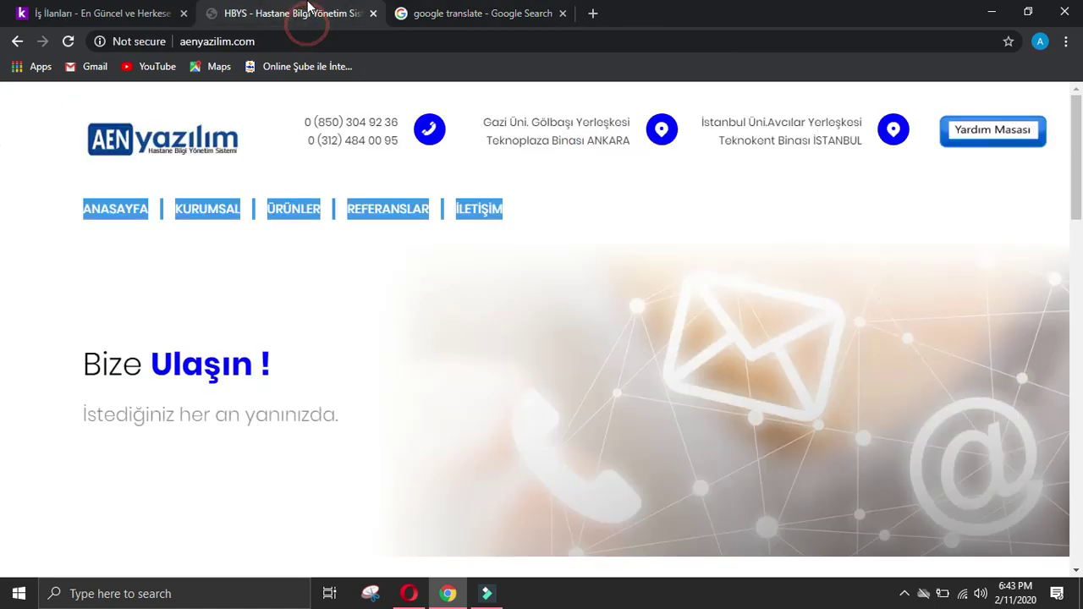
pyautogui.click(287, 210)
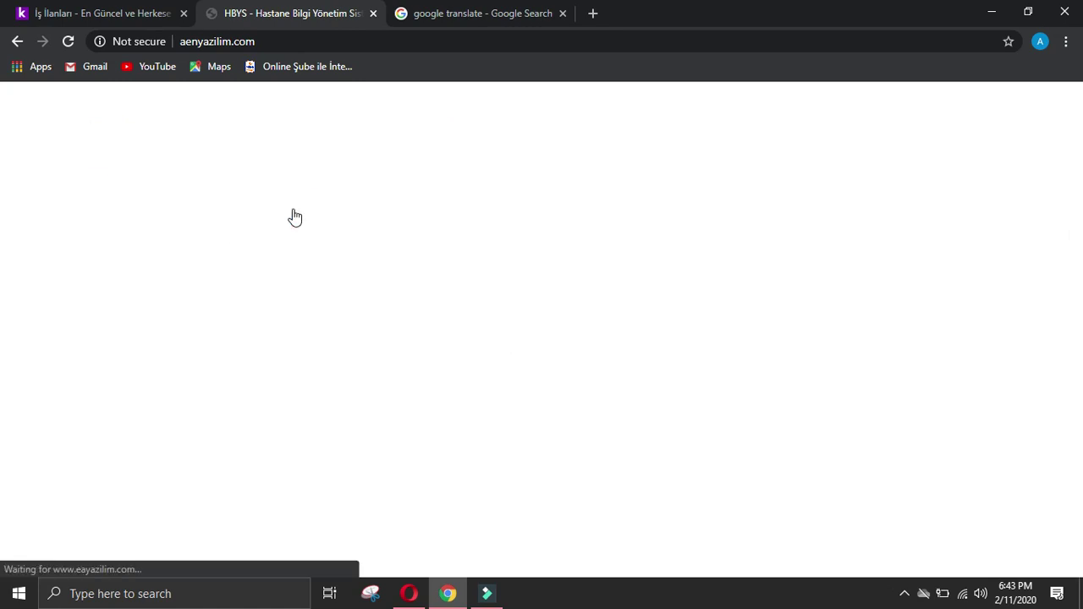
pyautogui.moveTo(271, 219)
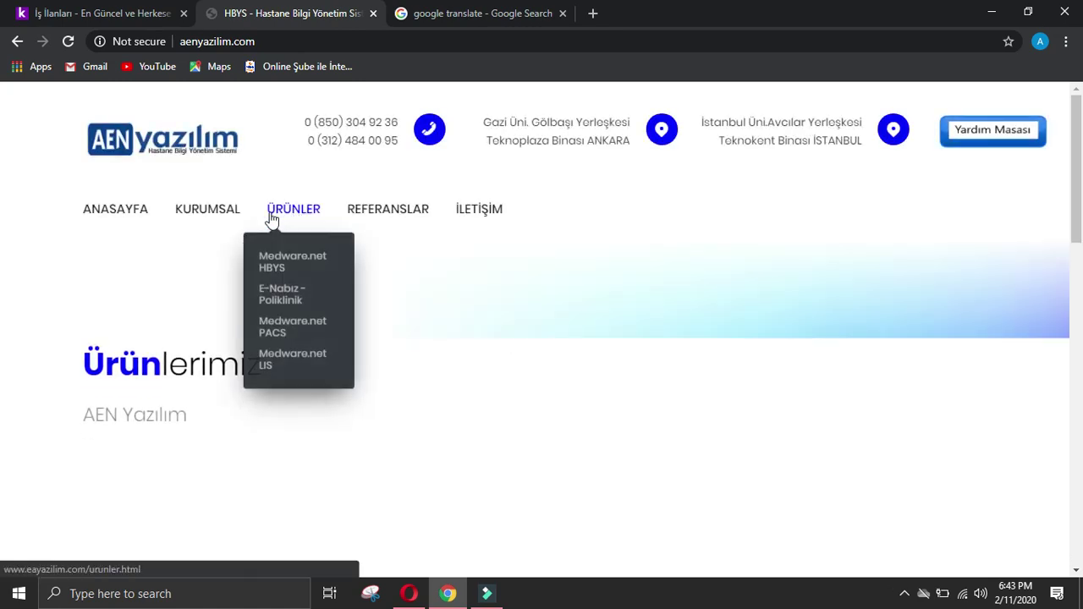
pyautogui.scroll(-4, 3, 254)
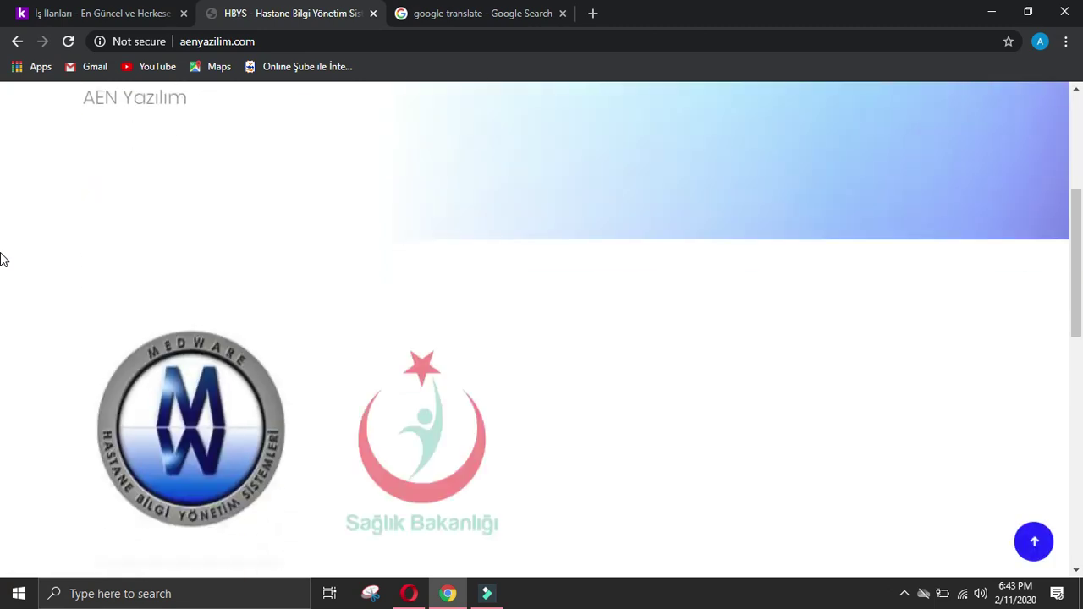
pyautogui.scroll(-2, 3, 259)
pyautogui.scroll(-4, 4, 258)
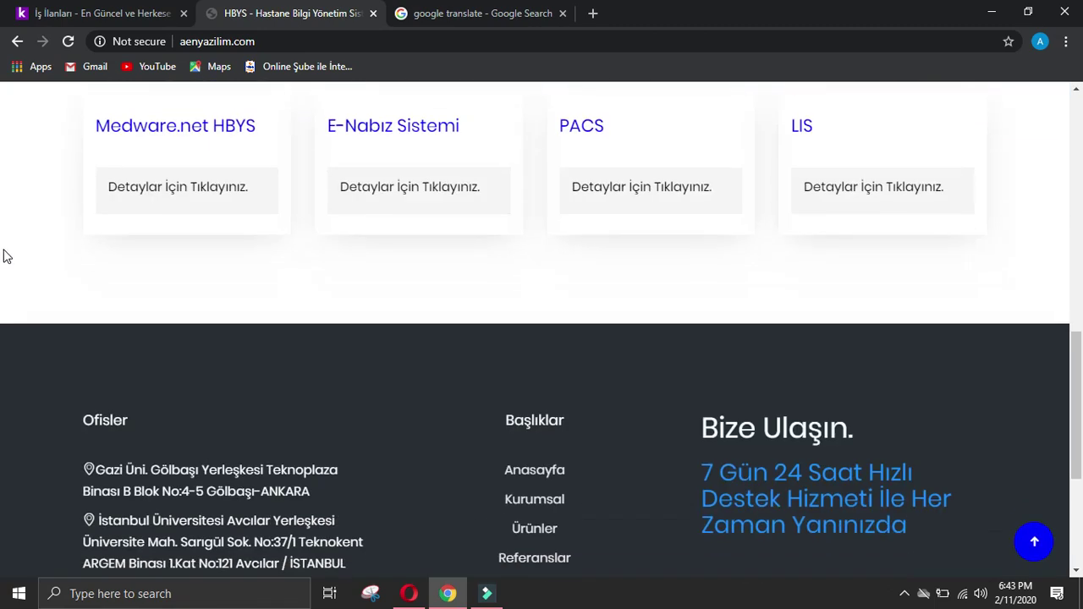
pyautogui.scroll(10, 2, 252)
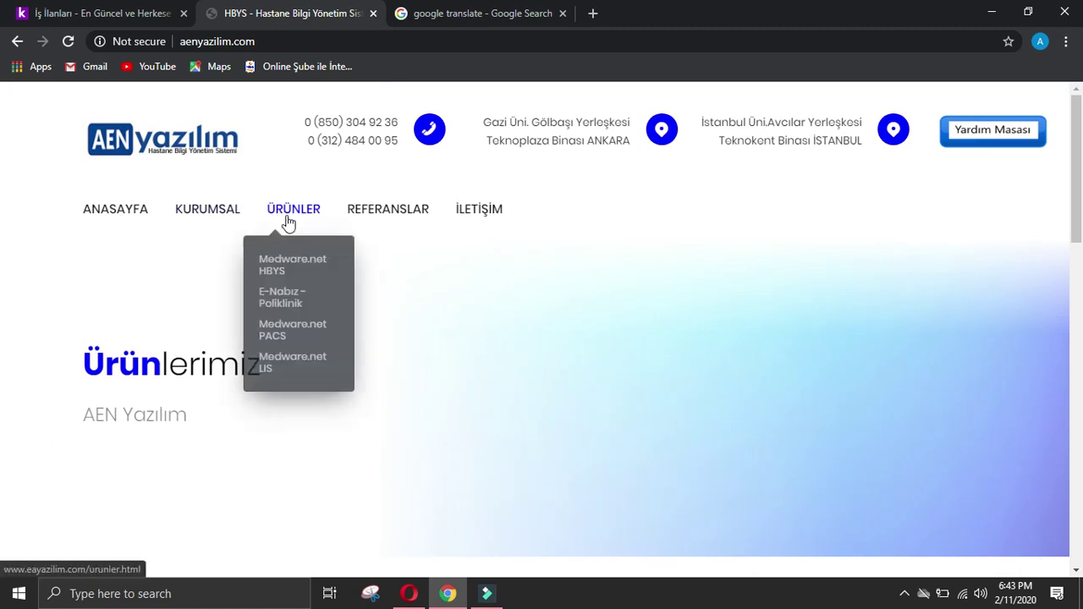
pyautogui.moveTo(249, 237); pyautogui.dragTo(346, 362)
pyautogui.hotkey('ctrl', 'c')
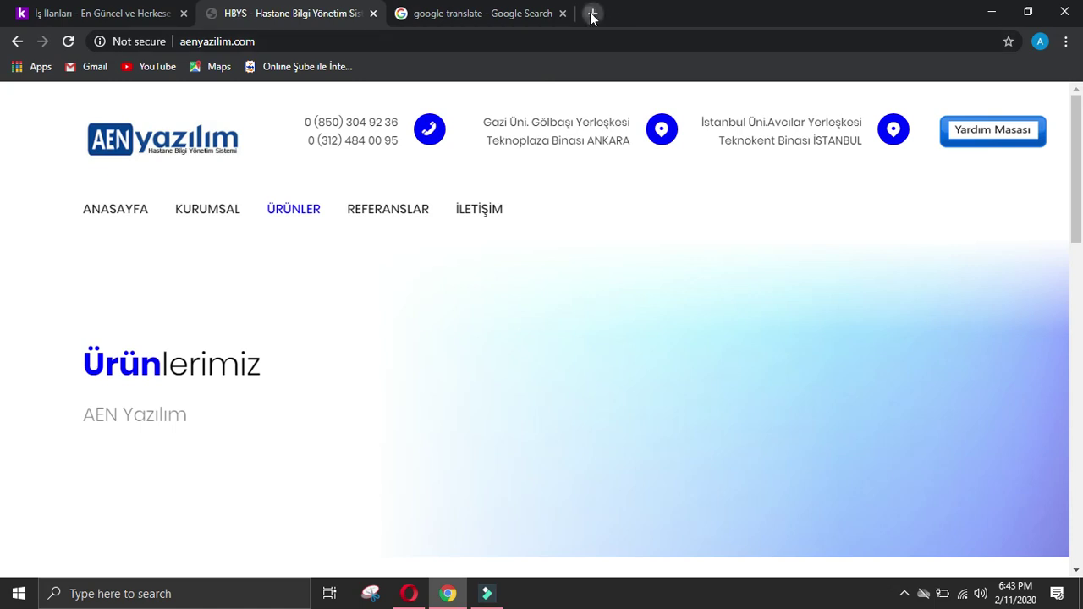
# Step: Translate the product names in a new Google Translate tab and select the English output
pyautogui.click(592, 13)
pyautogui.write('g')
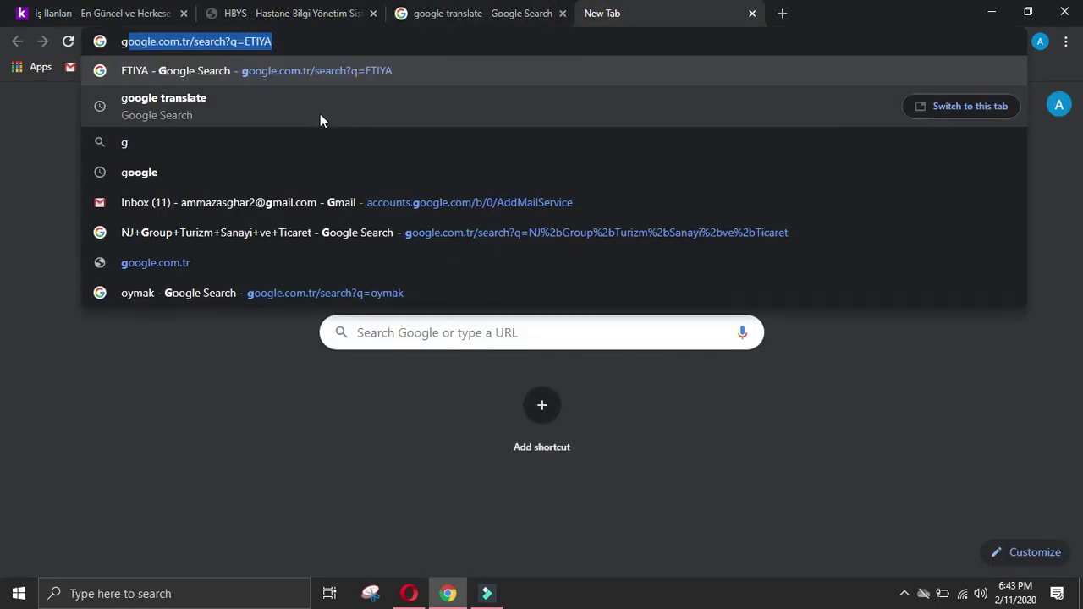
pyautogui.click(321, 119)
pyautogui.hotkey('ctrl', 'v')
pyautogui.moveTo(380, 275); pyautogui.dragTo(581, 375)
pyautogui.hotkey('ctrl', 'c')
# Step: Enter 'Products' followed by the English list Medware.net HBYS, E-Pulse - Polyclinic, PACS, LIS in the offerings answer
pyautogui.click(410, 593)
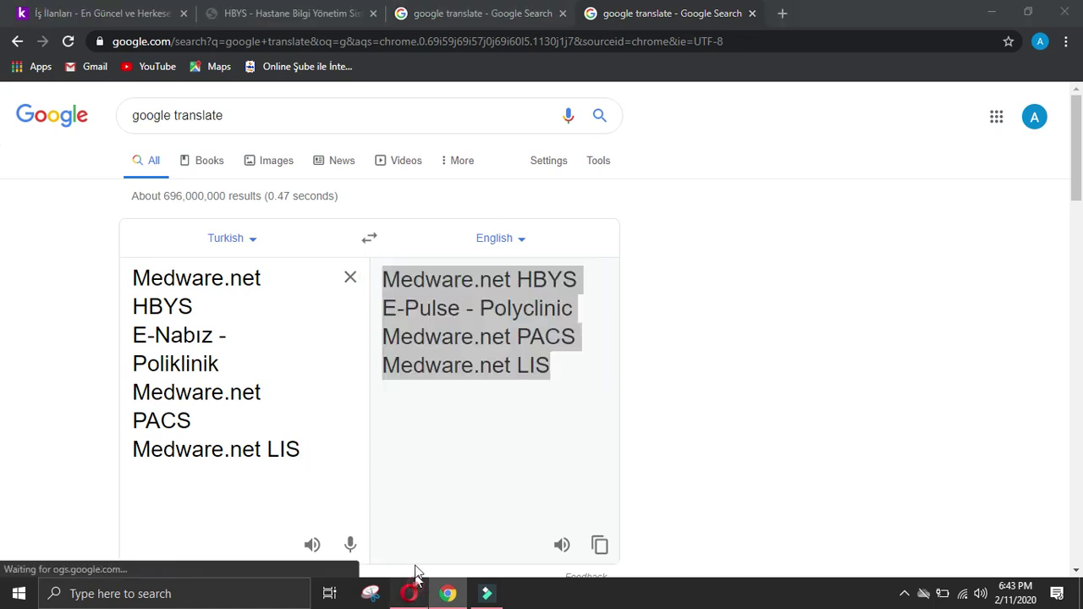
pyautogui.middleClick(1071, 263)
pyautogui.click(466, 245)
pyautogui.click(478, 240)
pyautogui.write('Product')
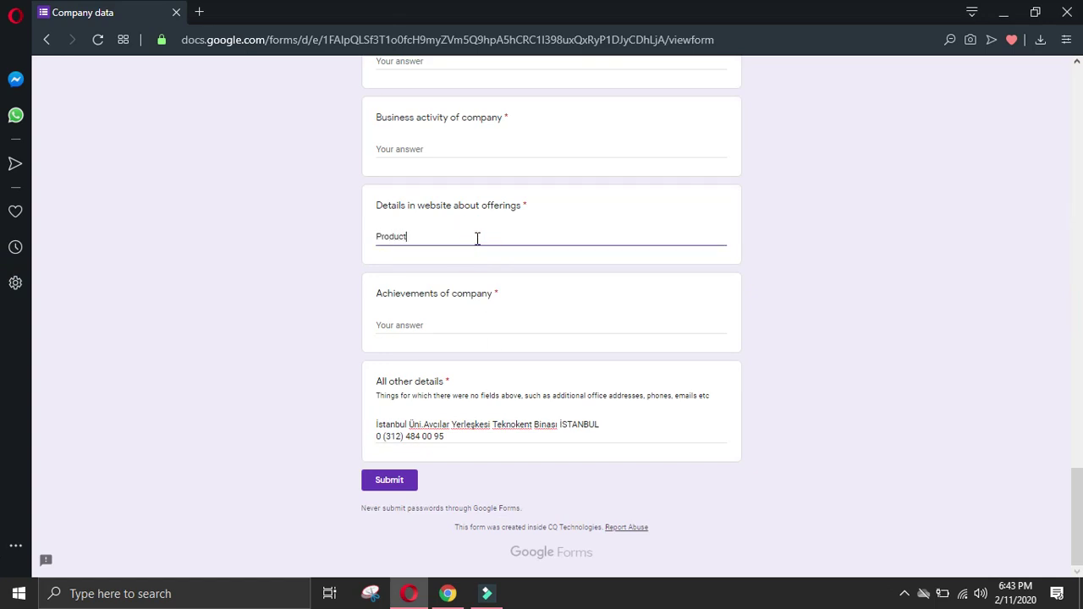
pyautogui.write('s')
pyautogui.press('Return')
pyautogui.hotkey('ctrl', 'v')
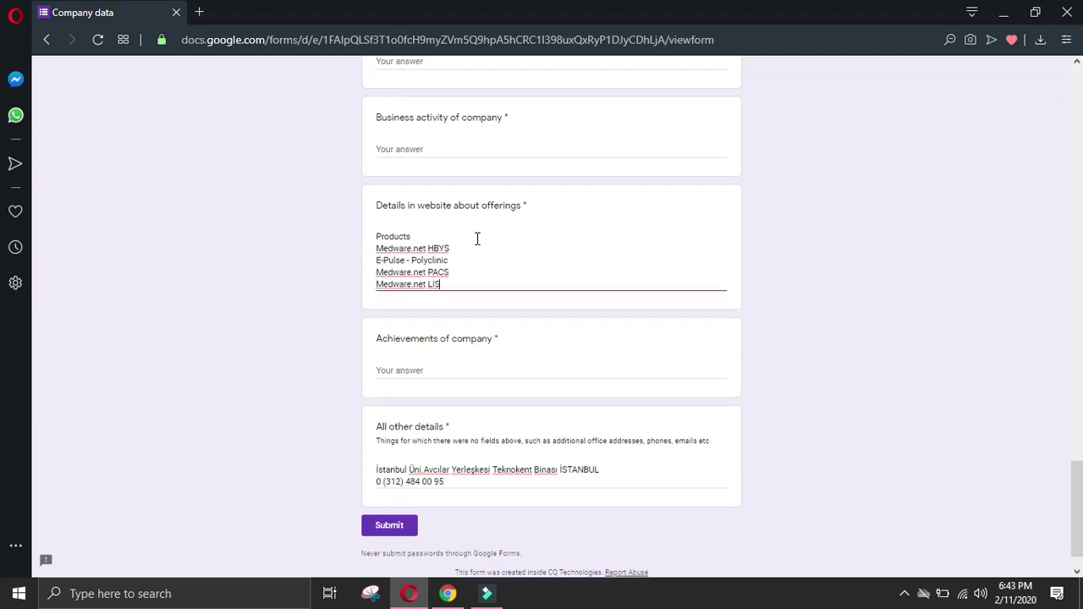
pyautogui.click(447, 593)
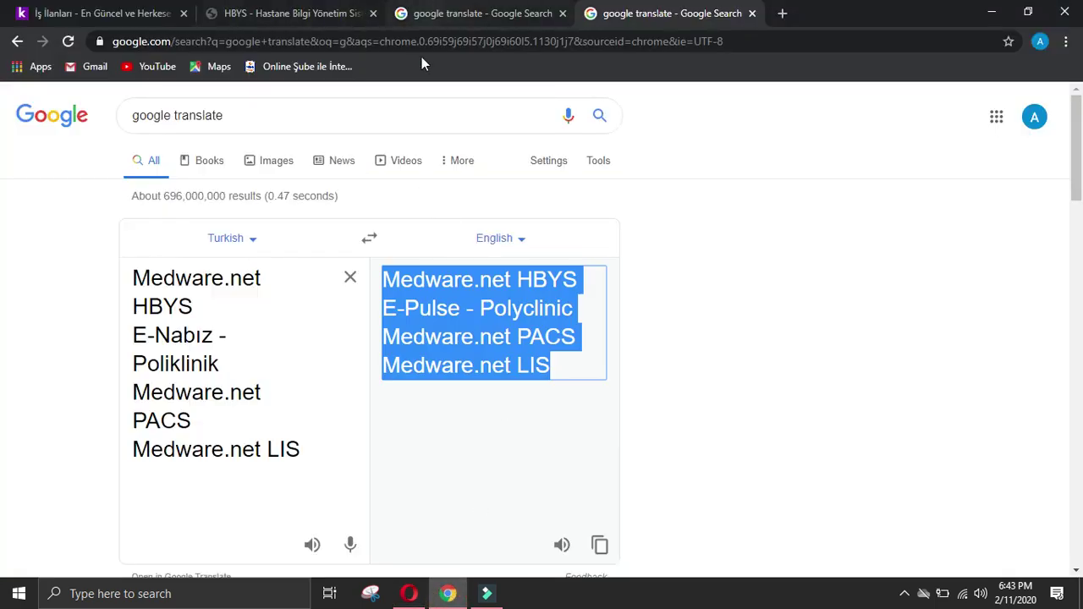
# Step: Paste the KURUMSAL page's company description paragraphs into the cleared second Google Translate input
pyautogui.click(444, 13)
pyautogui.click(527, 385)
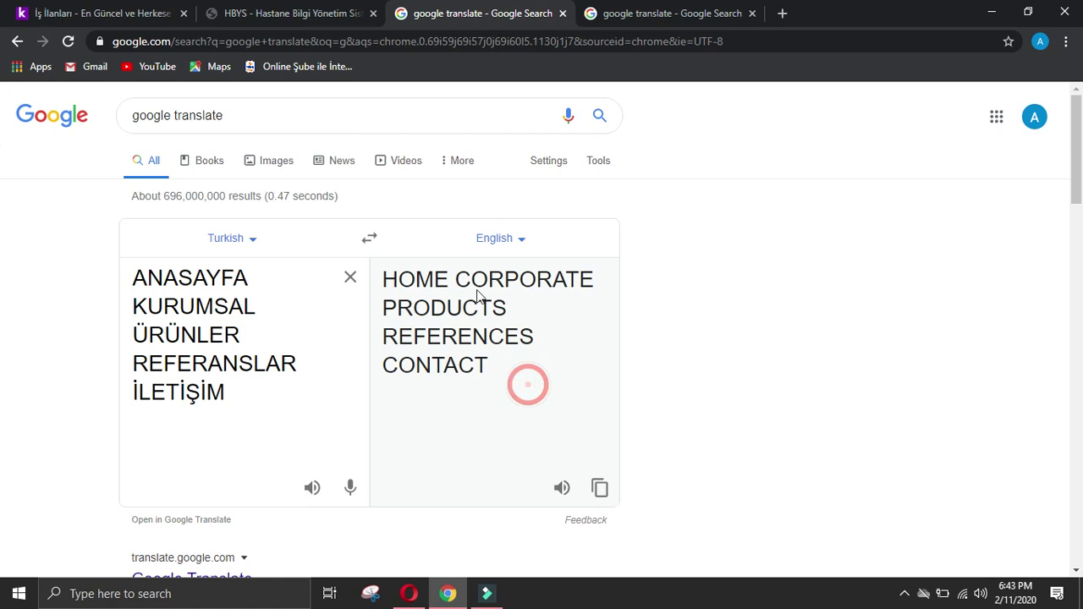
pyautogui.click(302, 11)
pyautogui.click(508, 10)
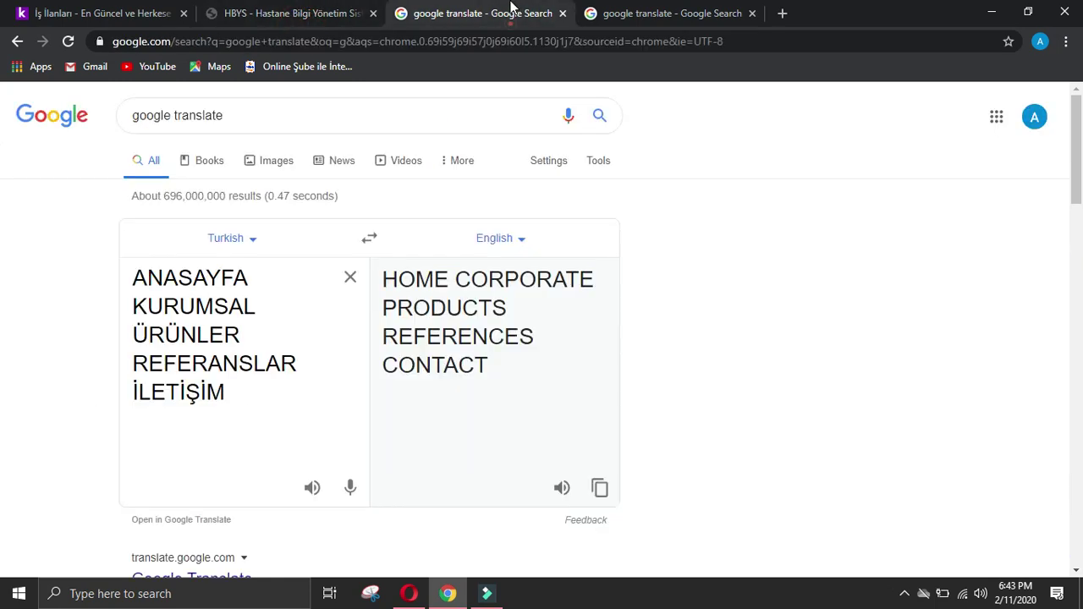
pyautogui.click(353, 10)
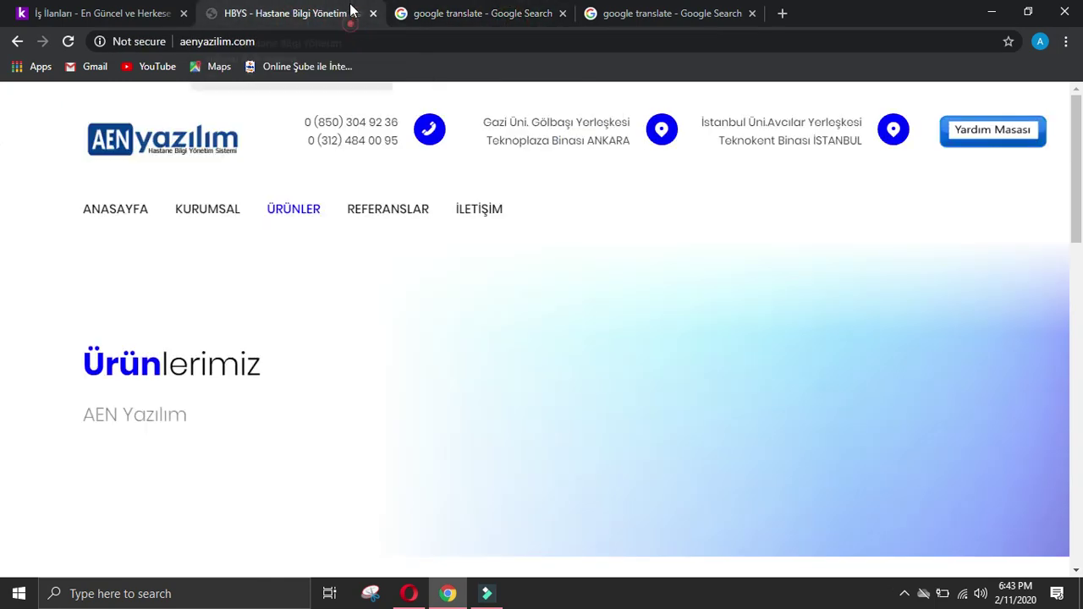
pyautogui.click(194, 211)
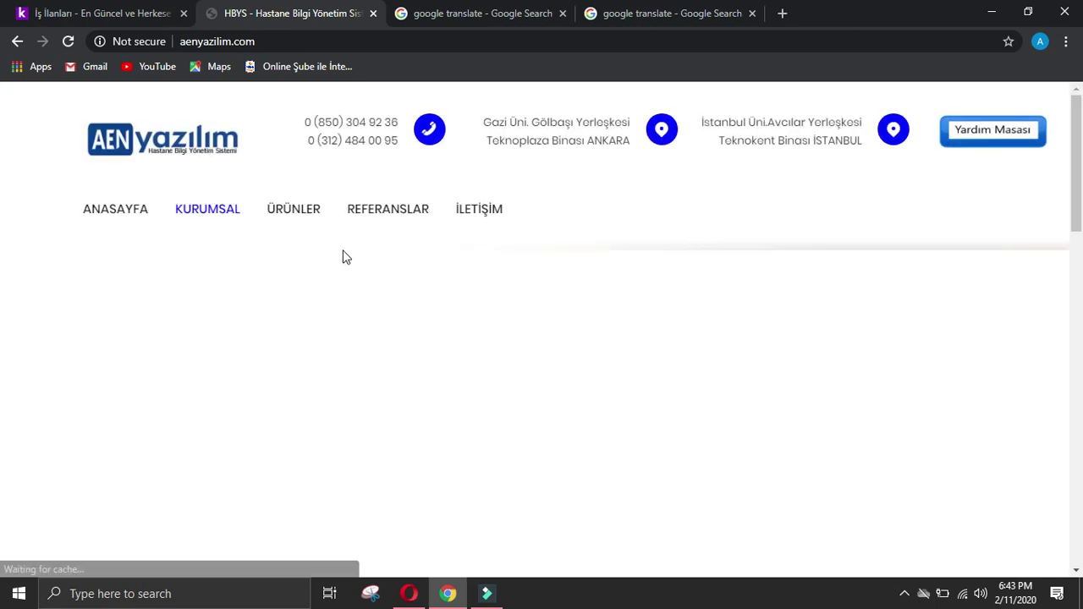
pyautogui.scroll(-5, 370, 300)
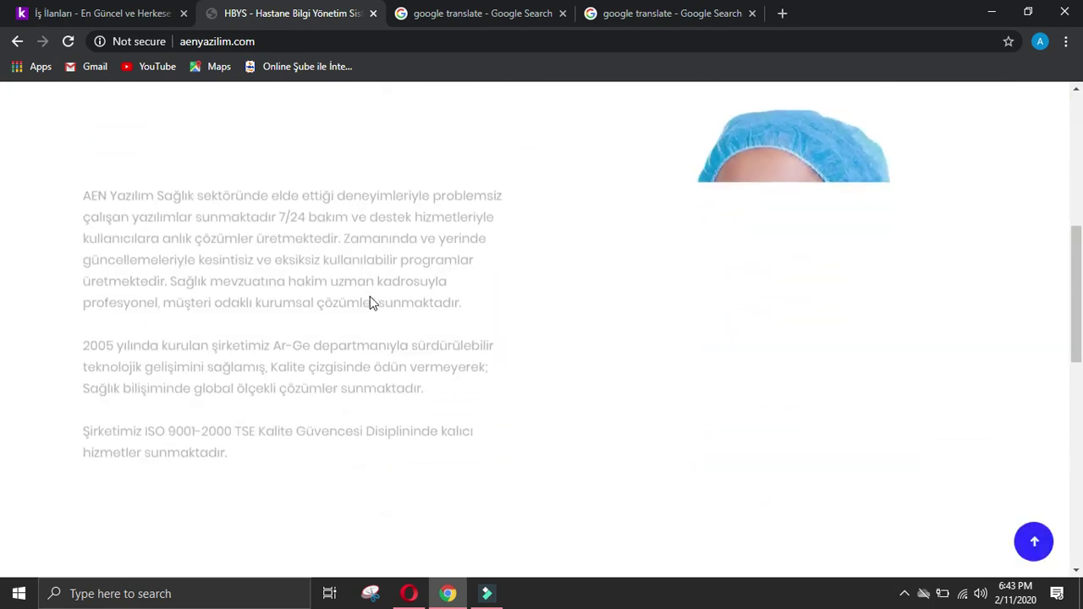
pyautogui.moveTo(79, 170); pyautogui.dragTo(290, 460)
pyautogui.click(83, 301)
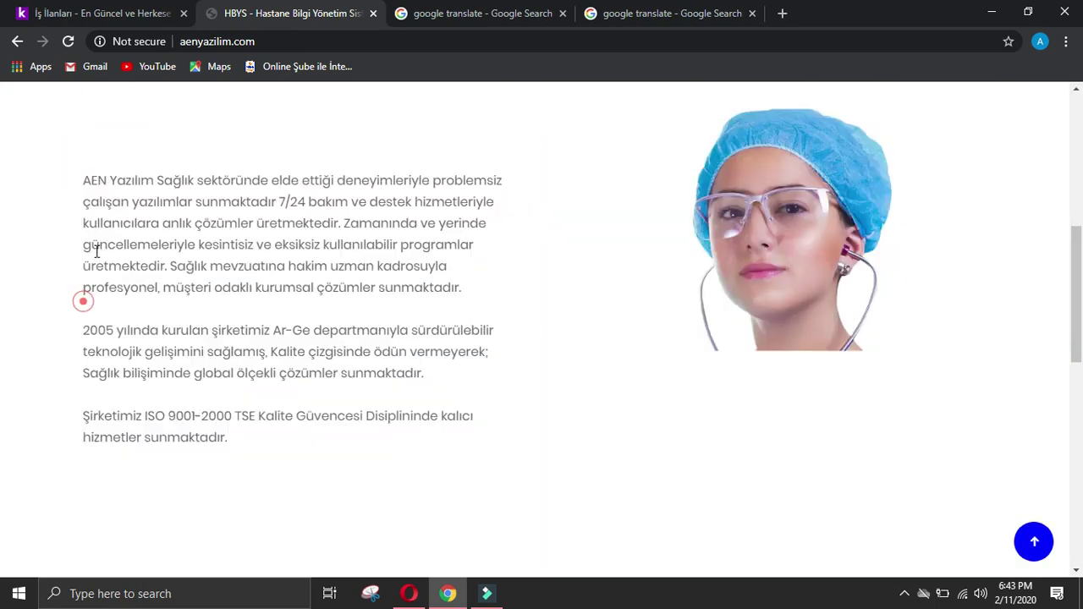
pyautogui.moveTo(83, 179); pyautogui.dragTo(227, 454)
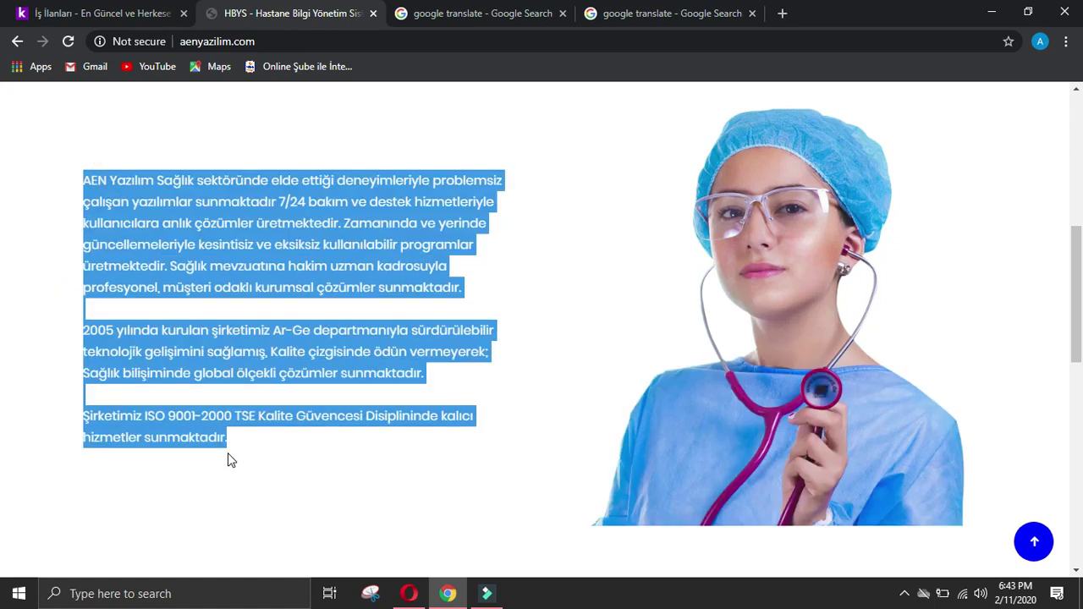
pyautogui.click(620, 15)
pyautogui.click(349, 276)
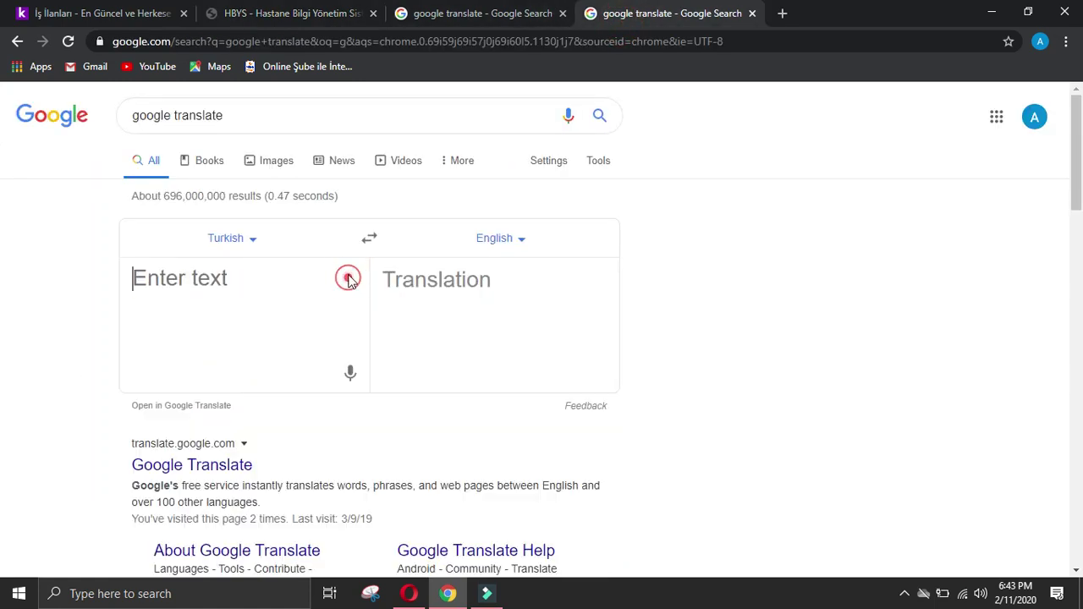
pyautogui.hotkey('ctrl', 'v')
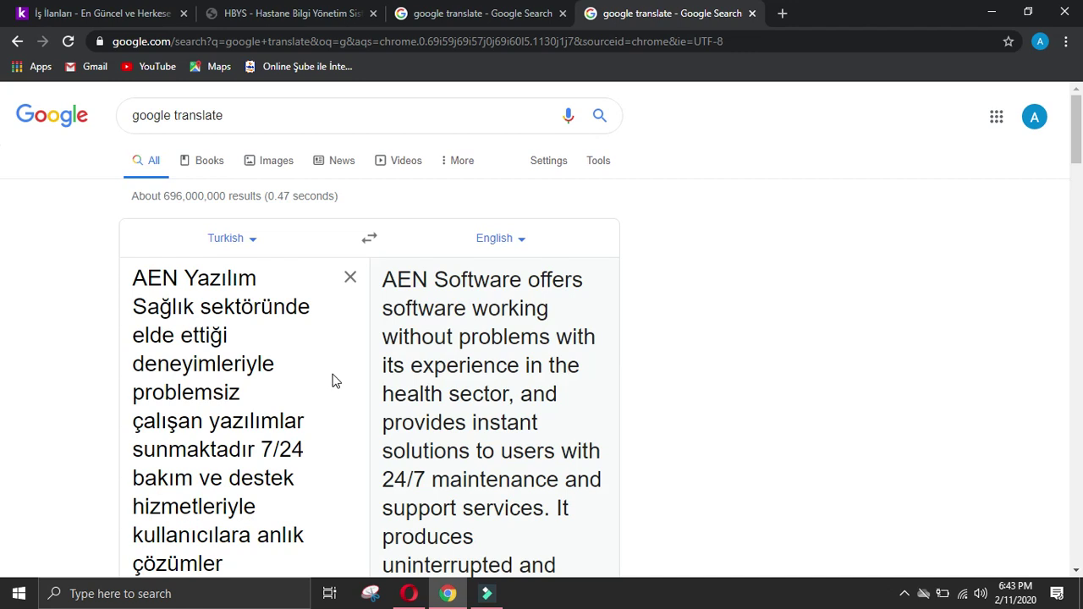
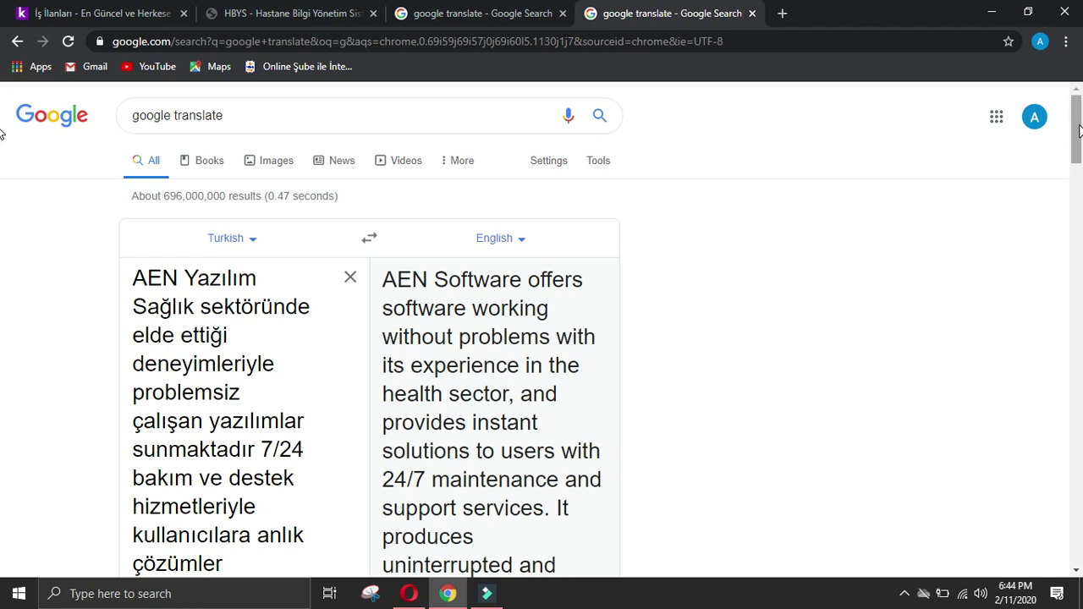
# Step: Paste the English translation of AEN Yazılım's services into the Business activity of company field
pyautogui.moveTo(1078, 130)
pyautogui.mouseDown()
pyautogui.moveTo(1078, 166)
pyautogui.moveTo(1080, 140)
pyautogui.mouseUp()
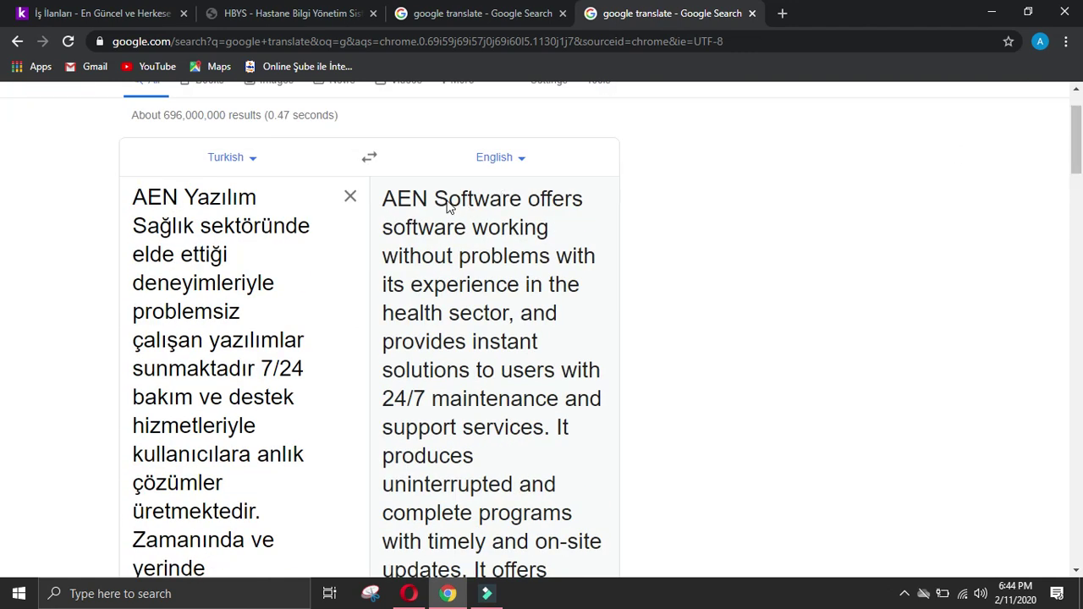
pyautogui.moveTo(522, 201); pyautogui.dragTo(547, 432)
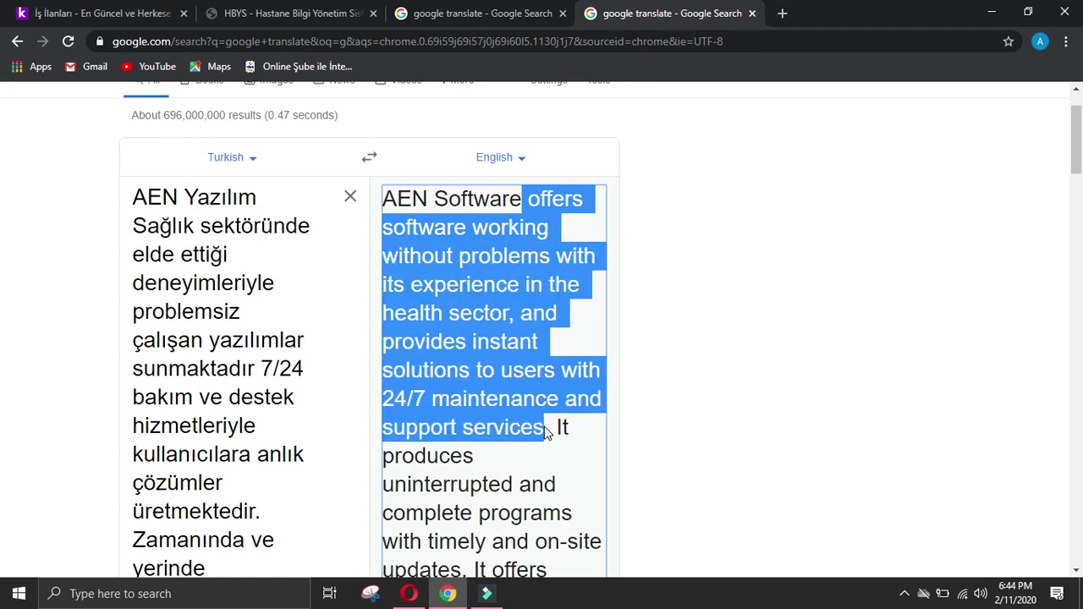
pyautogui.moveTo(547, 432)
pyautogui.mouseDown()
pyautogui.moveTo(564, 481)
pyautogui.moveTo(563, 544)
pyautogui.moveTo(486, 593)
pyautogui.moveTo(465, 324)
pyautogui.moveTo(572, 502)
pyautogui.mouseUp()
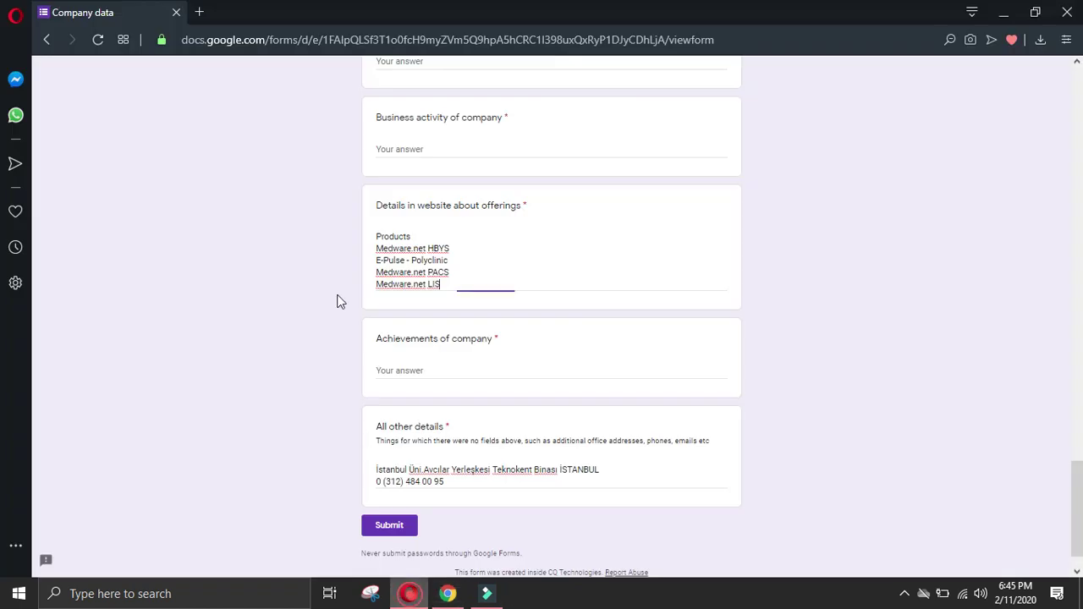
pyautogui.click(409, 593)
pyautogui.scroll(2, 457, 254)
pyautogui.click(435, 306)
pyautogui.write('offers software working without problems with its experience in the health sector, and provides instant solutions to users with 24/7 maintenance and support services. It produces uninterrupted and complete programs with timely and on-site updates. It offers professional, customer-oriented corporate solutions with its expert staff who are dominant in health legislation.')
# Step: Select the next translated paragraph, from 'Our company' to 'informatics', in Google Translate
pyautogui.click(447, 593)
pyautogui.scroll(-3, 441, 483)
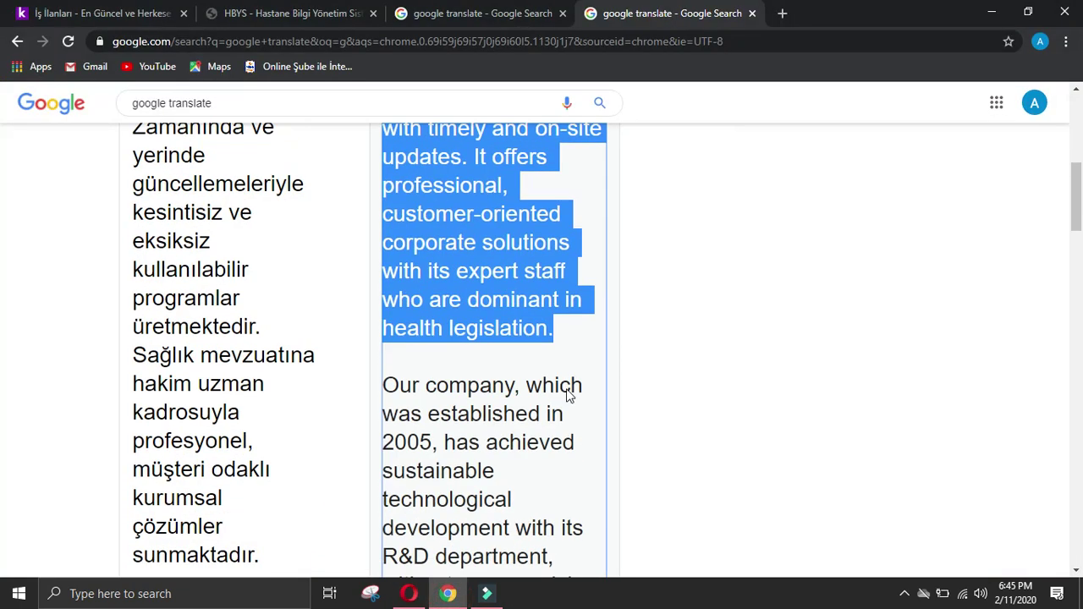
pyautogui.doubleClick(723, 299)
pyautogui.moveTo(383, 219); pyautogui.dragTo(533, 548)
pyautogui.hotkey('ctrl', 'c')
pyautogui.scroll(-3, 535, 532)
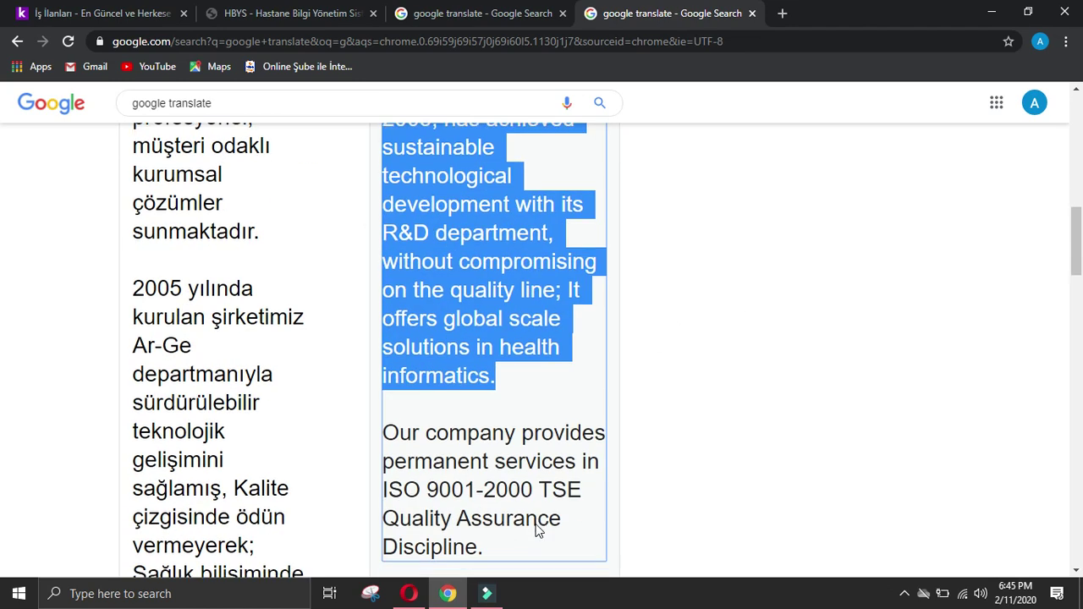
# Step: Paste the 2005 founding paragraph into the Achievements of company field
pyautogui.click(409, 593)
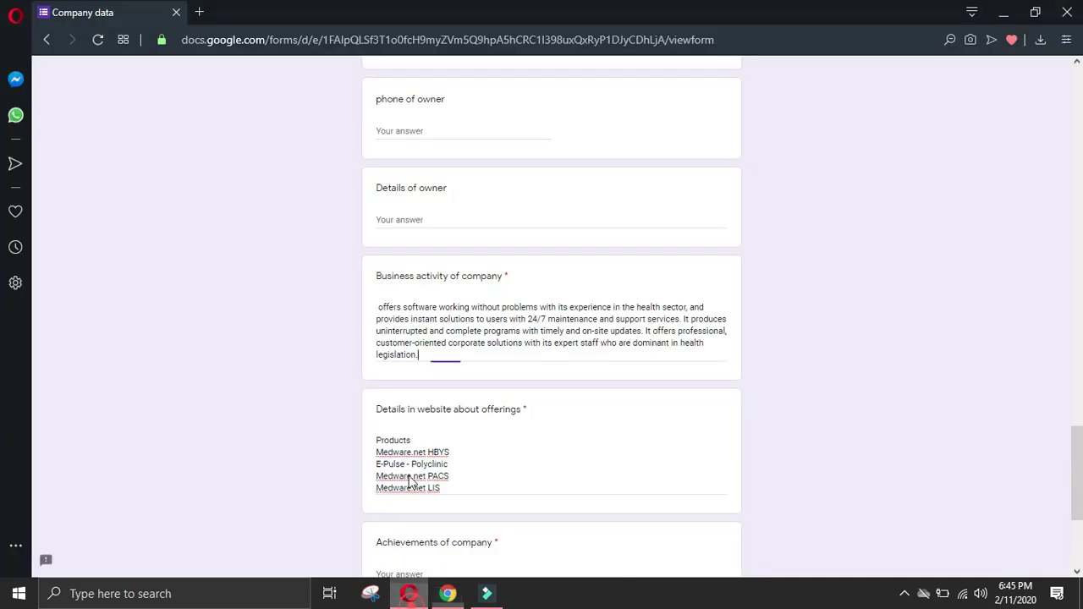
pyautogui.scroll(-2, 478, 539)
pyautogui.click(448, 414)
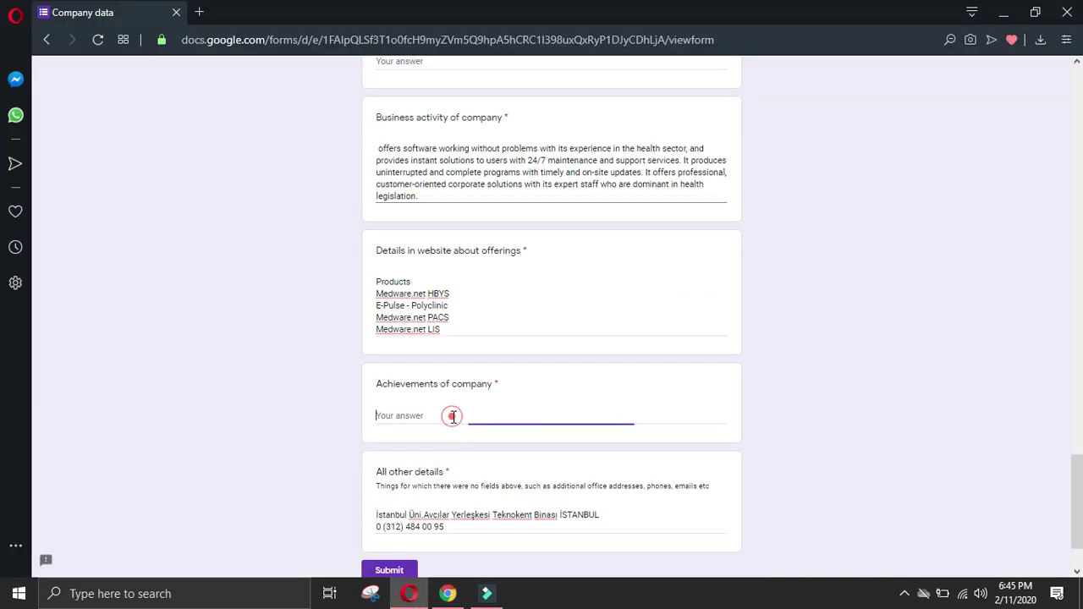
pyautogui.hotkey('ctrl', 'v')
# Step: Select the ISO 9001-2000 quality assurance sentence in the Google Translate output
pyautogui.click(447, 593)
pyautogui.click(459, 392)
pyautogui.moveTo(397, 282); pyautogui.dragTo(517, 359)
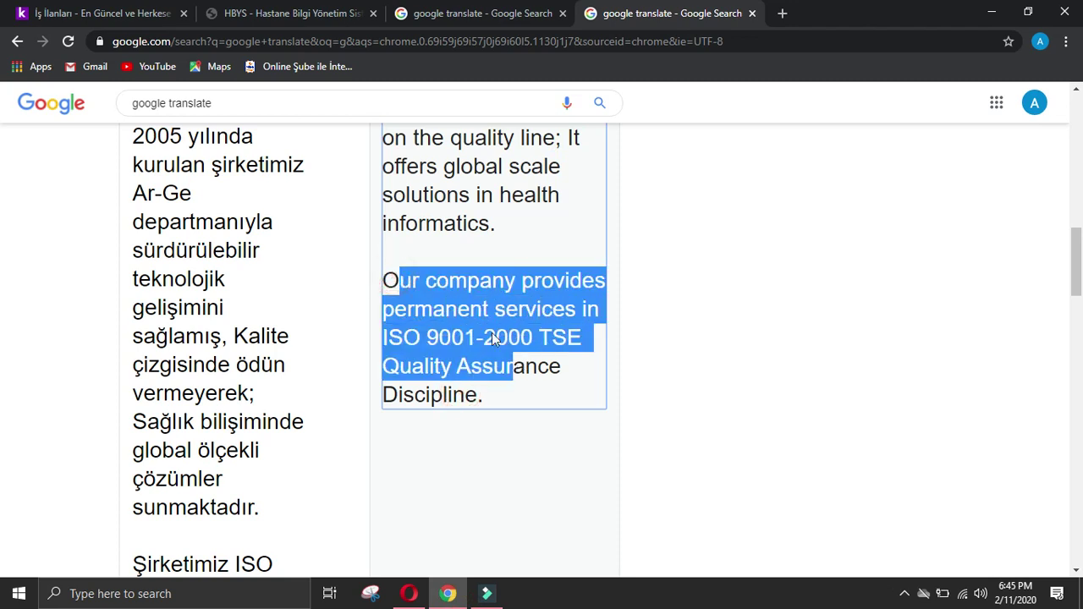
pyautogui.moveTo(386, 281); pyautogui.dragTo(523, 407)
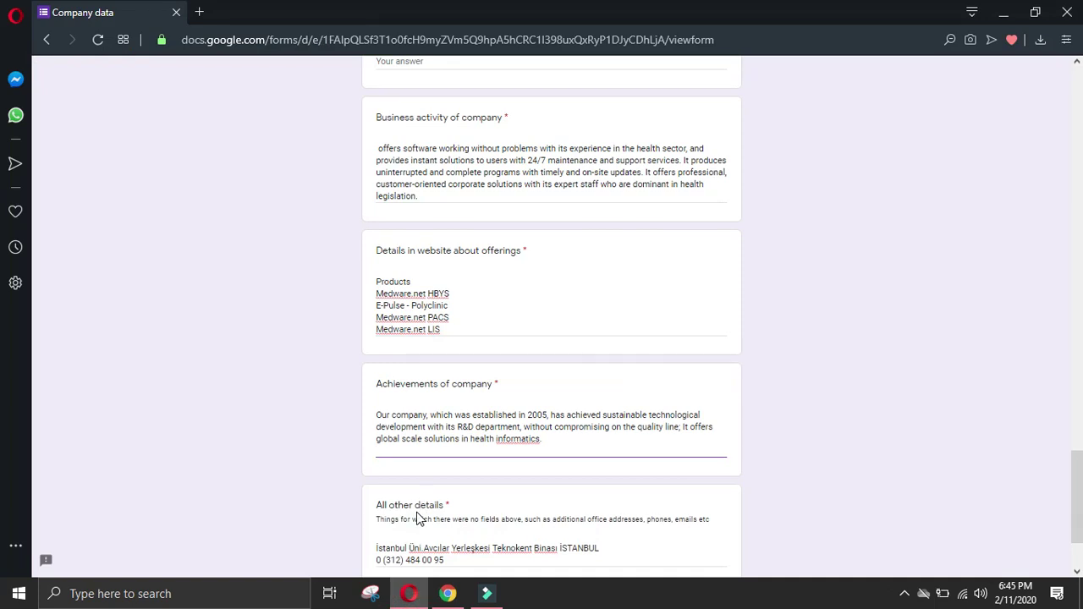
pyautogui.write('Our company provides permanent services in ISO 9001-2000 TSE Quality Assurance Discipline.')
pyautogui.click(448, 594)
pyautogui.scroll(-4, 526, 408)
pyautogui.scroll(10, 888, 365)
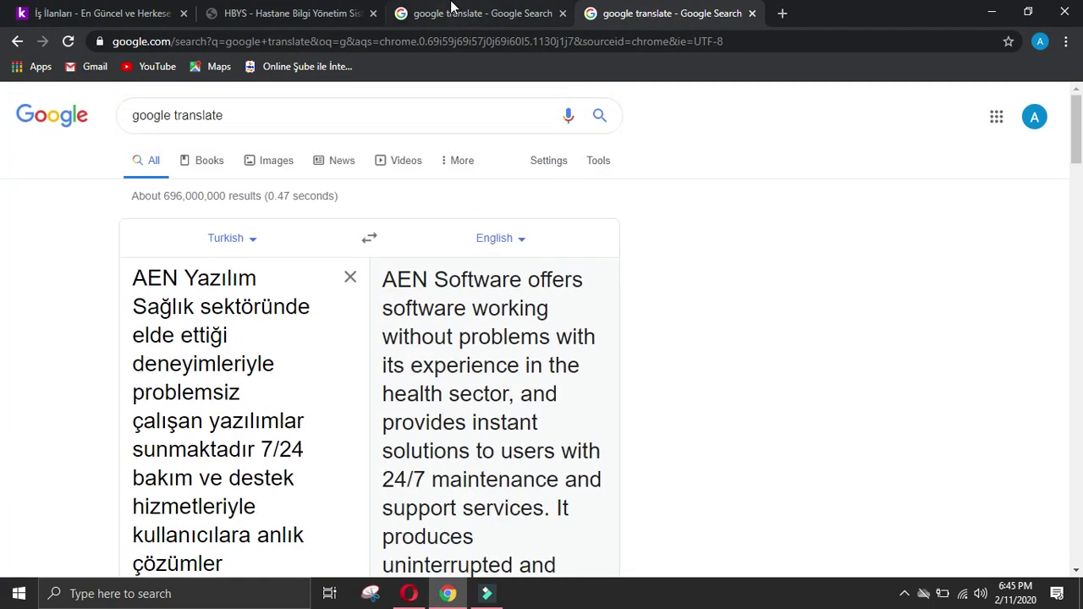
pyautogui.click(451, 10)
# Step: Deselect the AEN Yazılım site text and close both Google Translate tabs
pyautogui.click(303, 13)
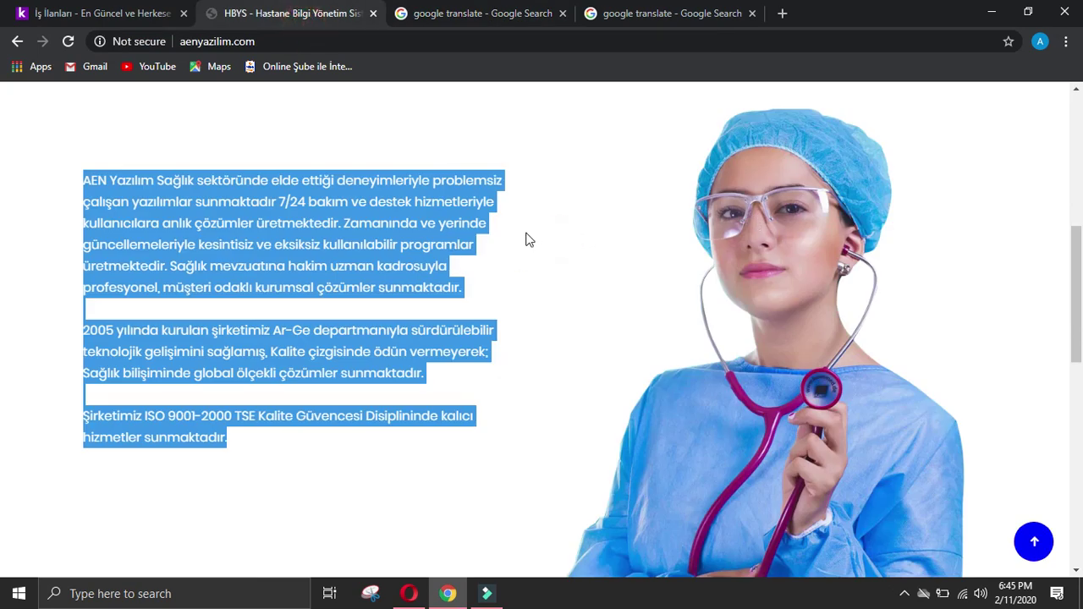
pyautogui.click(379, 248)
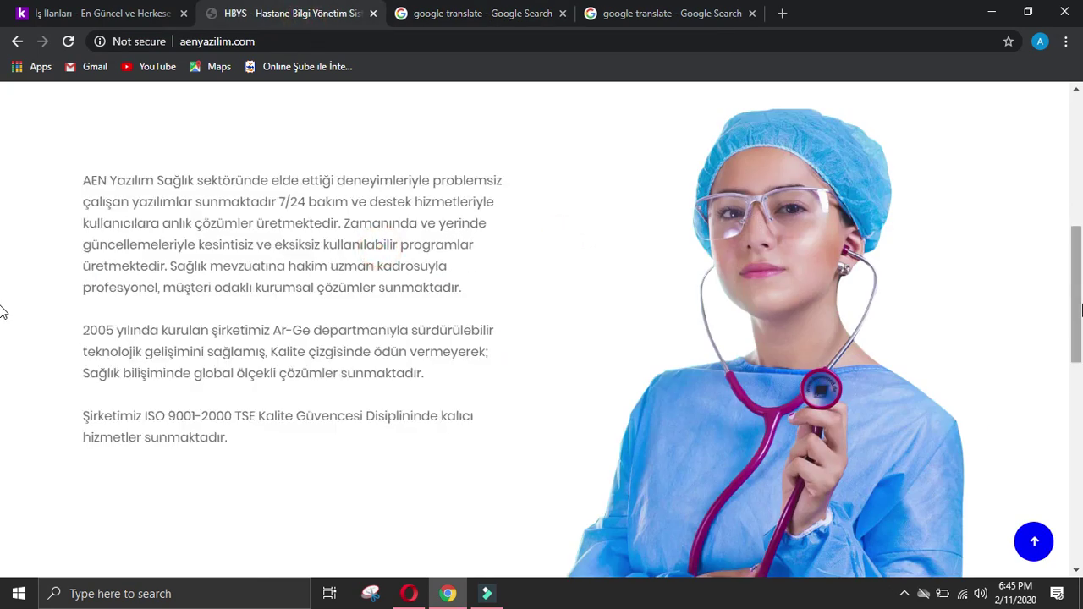
pyautogui.scroll(5, 1079, 326)
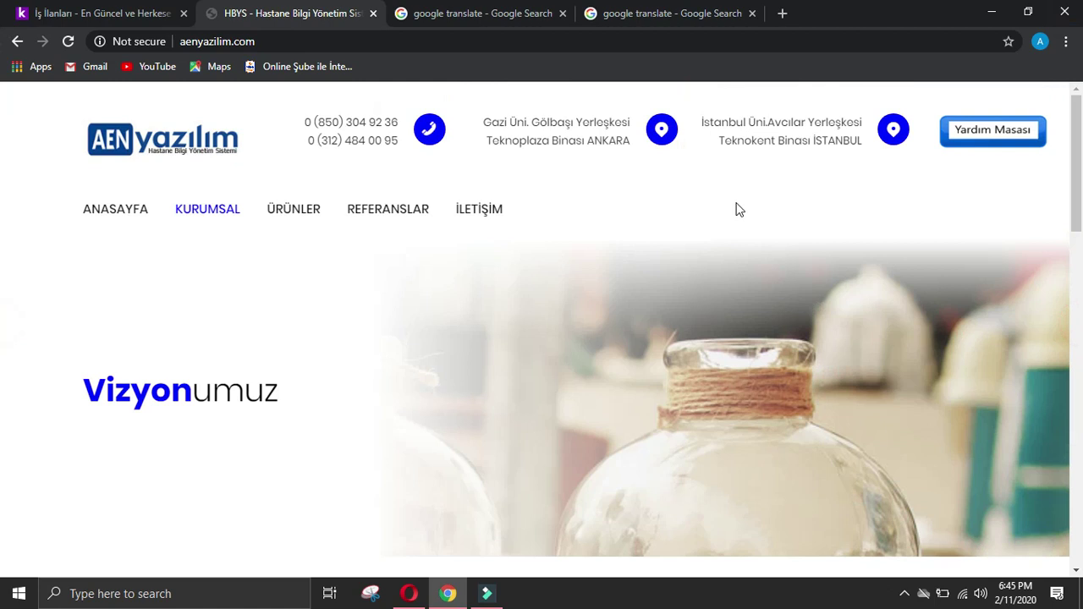
pyautogui.moveTo(1081, 182); pyautogui.dragTo(1080, 118)
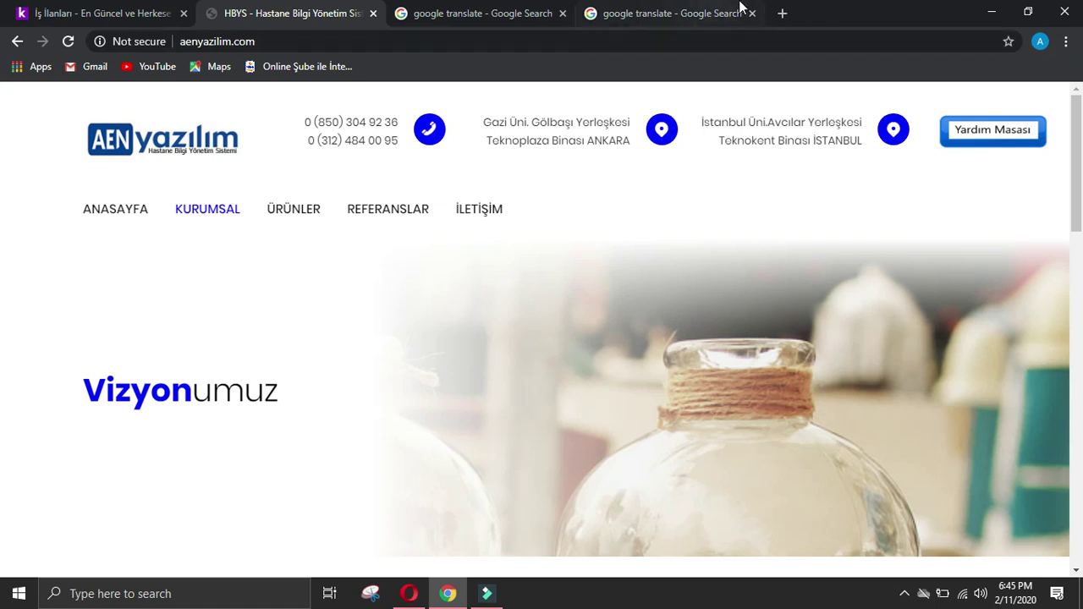
pyautogui.click(563, 13)
pyautogui.click(563, 12)
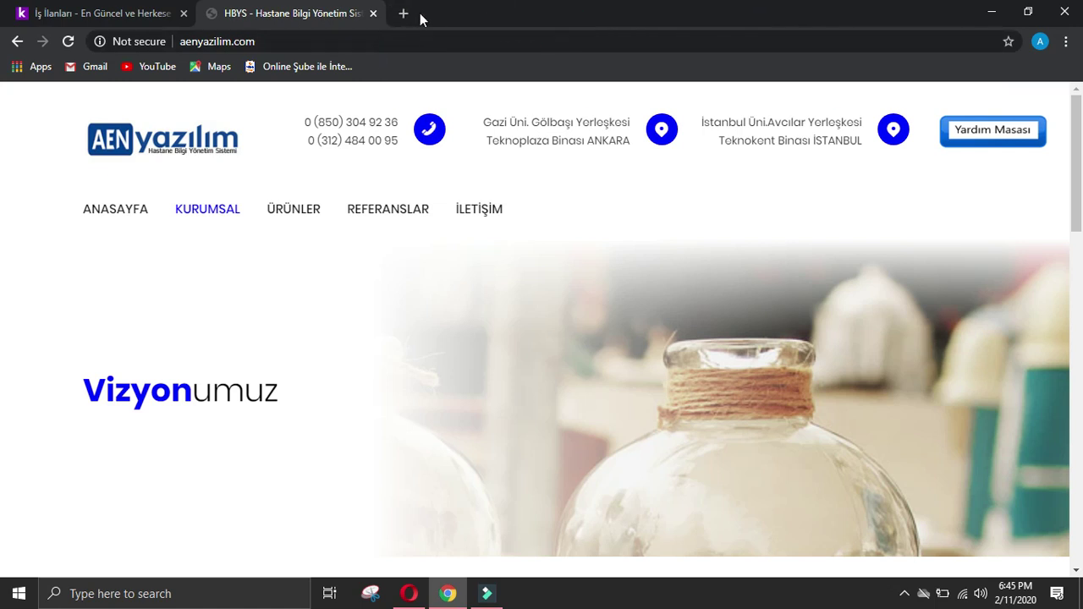
pyautogui.click(407, 16)
# Step: Search 'aen yazilim linkedin', view AEN Yazılım's LinkedIn company page, then return to the results
pyautogui.write('aen ')
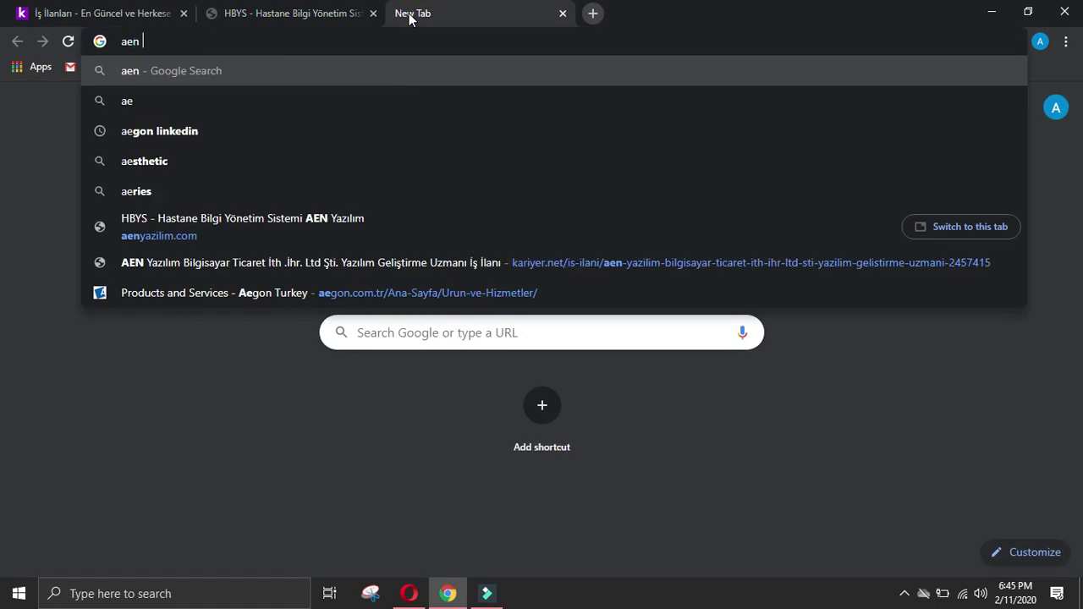
pyautogui.write('yazilim ')
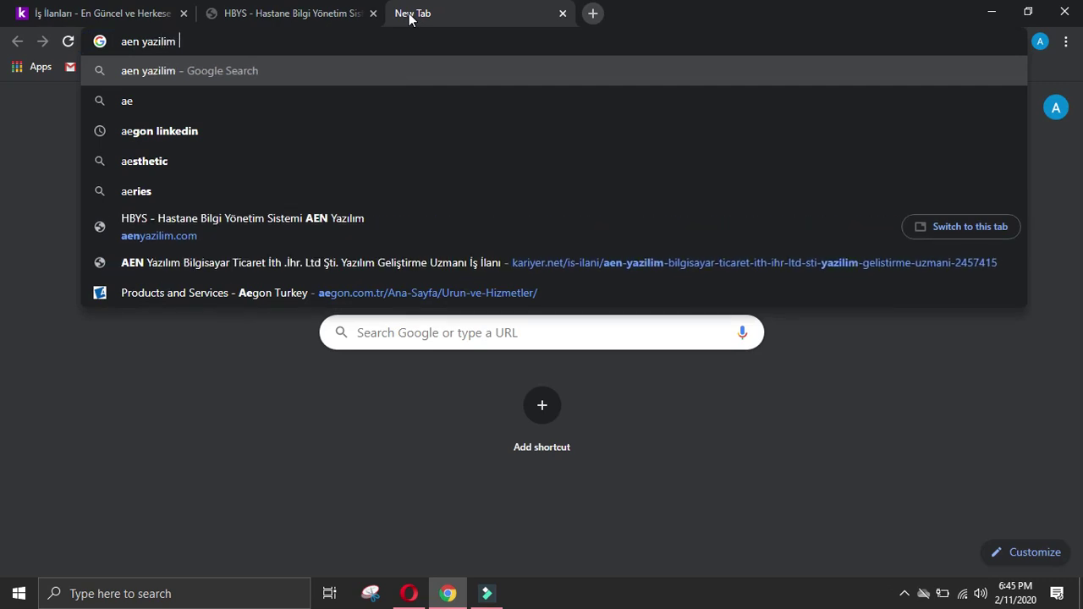
pyautogui.write('linkedin')
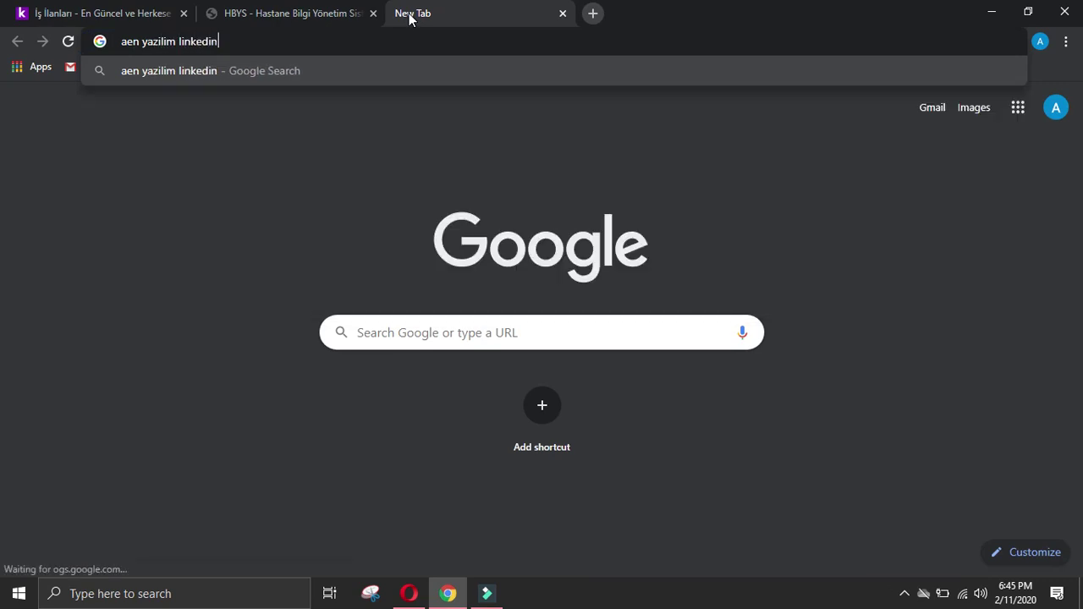
pyautogui.press('Return')
pyautogui.click(275, 275)
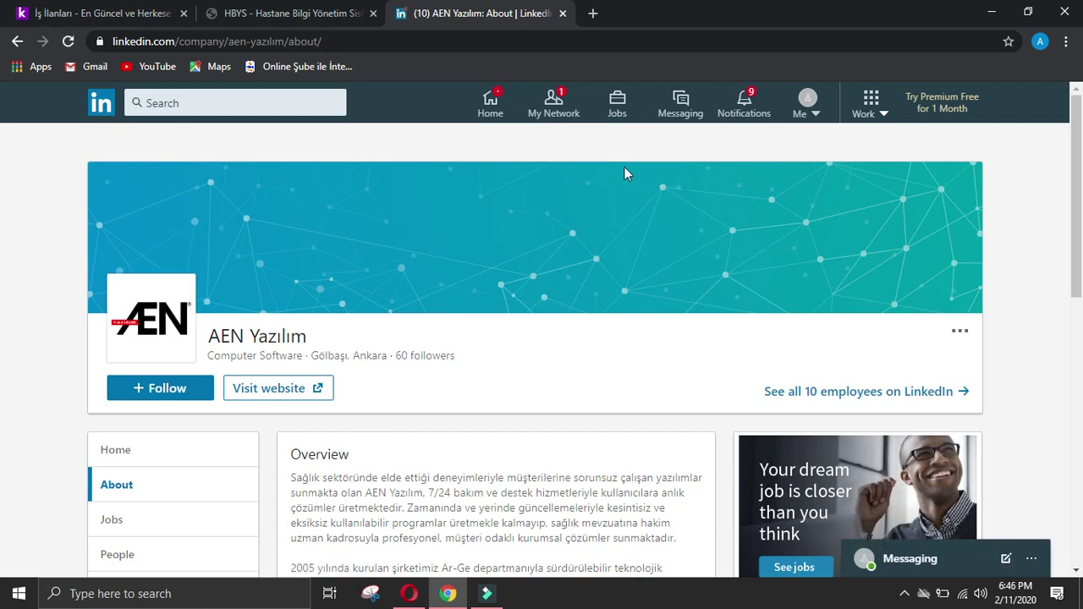
pyautogui.click(265, 9)
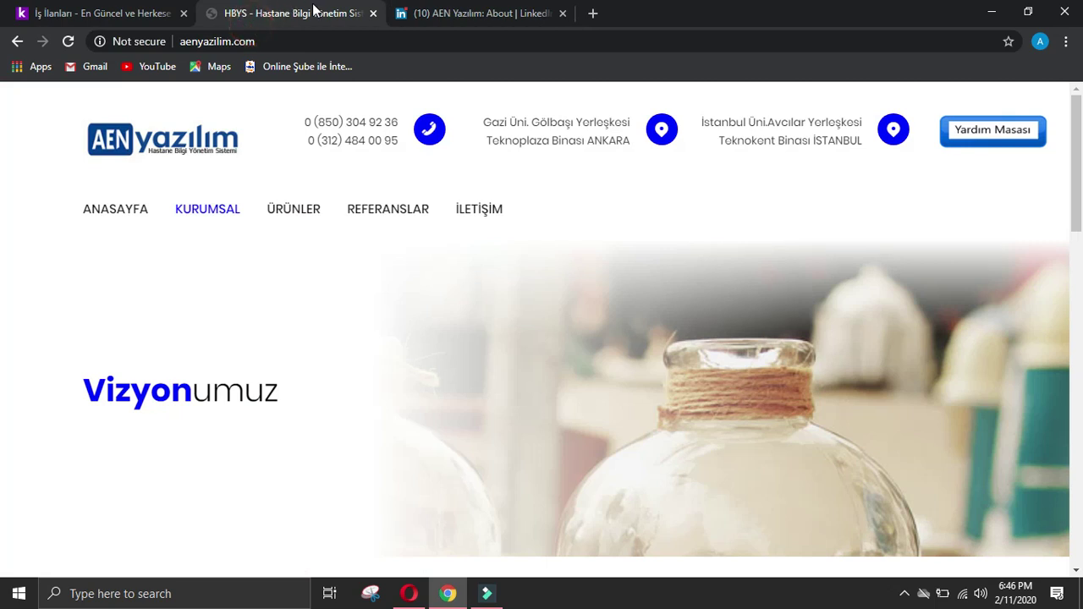
pyautogui.click(445, 8)
pyautogui.click(18, 43)
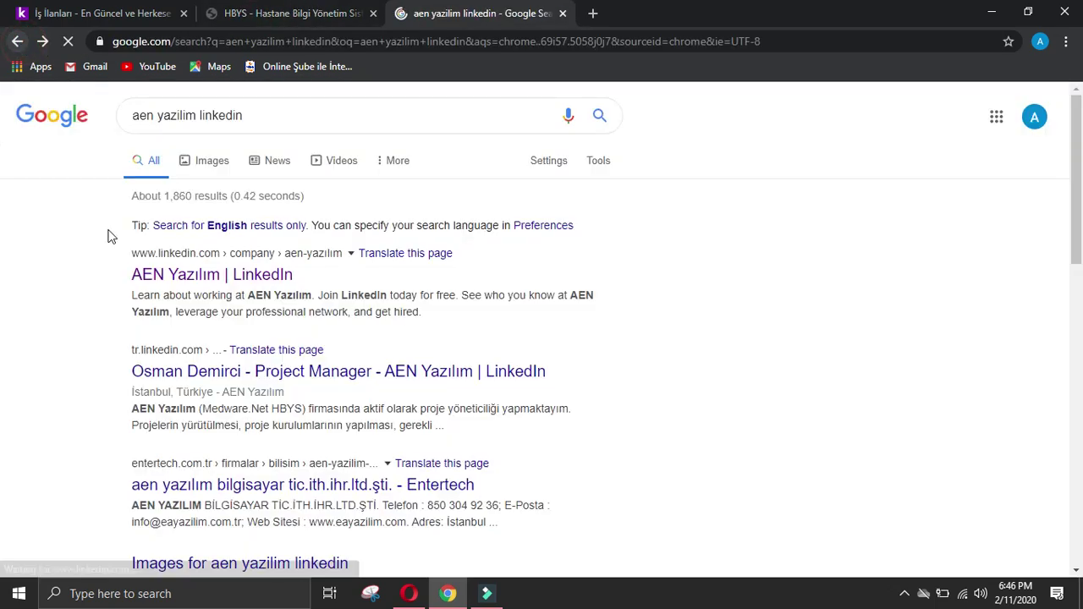
# Step: View the AEN Yazılım project manager's LinkedIn profile, then return to the search results
pyautogui.click(265, 357)
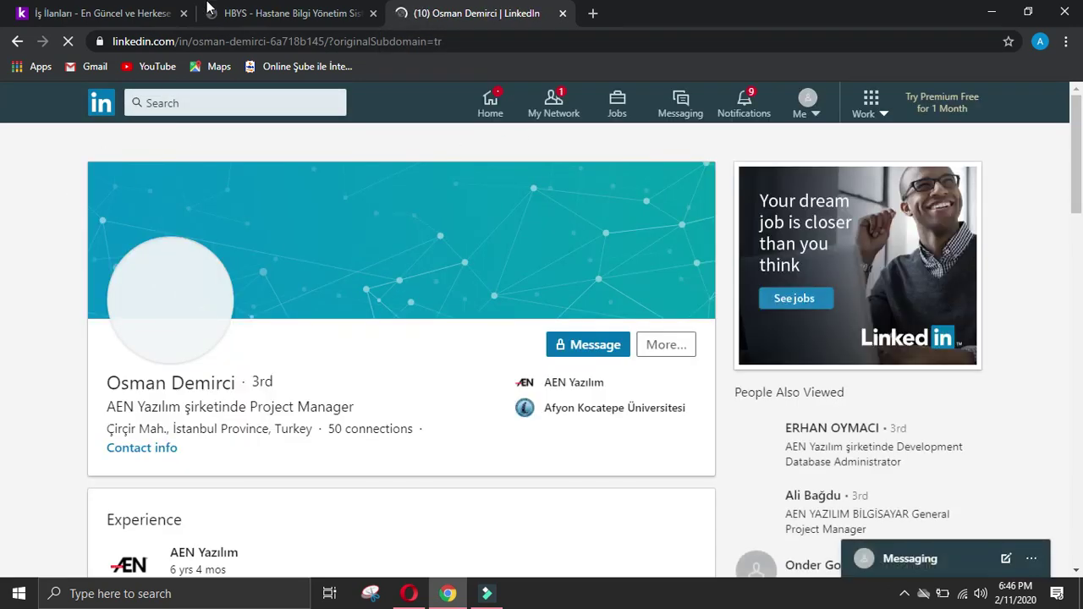
pyautogui.click(262, 13)
pyautogui.click(422, 10)
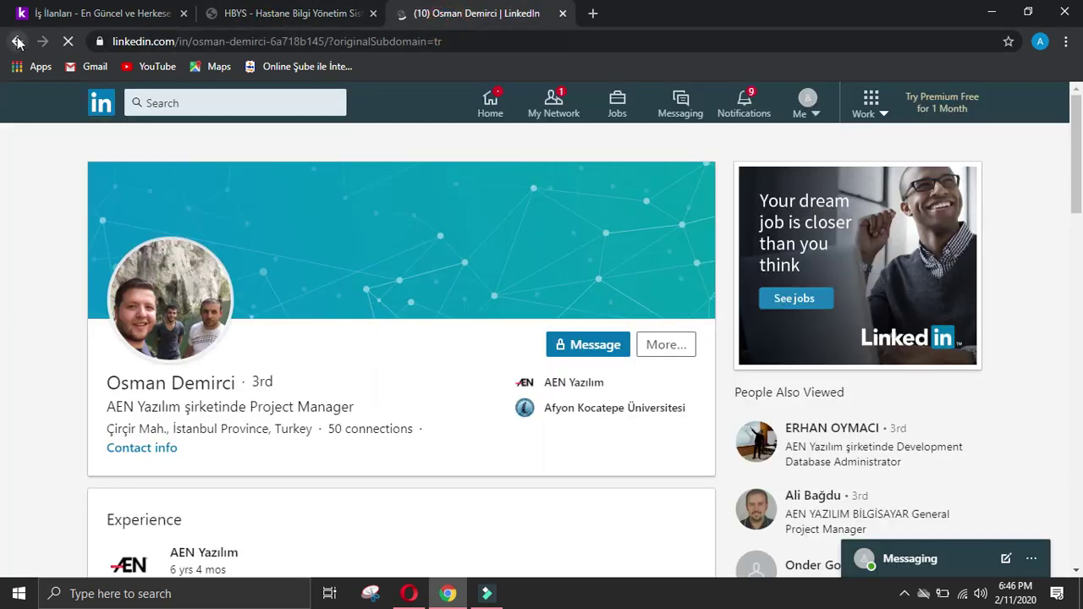
pyautogui.click(18, 41)
# Step: Copy AEN Yazılım's full company name from the kariyer.net listing
pyautogui.click(97, 15)
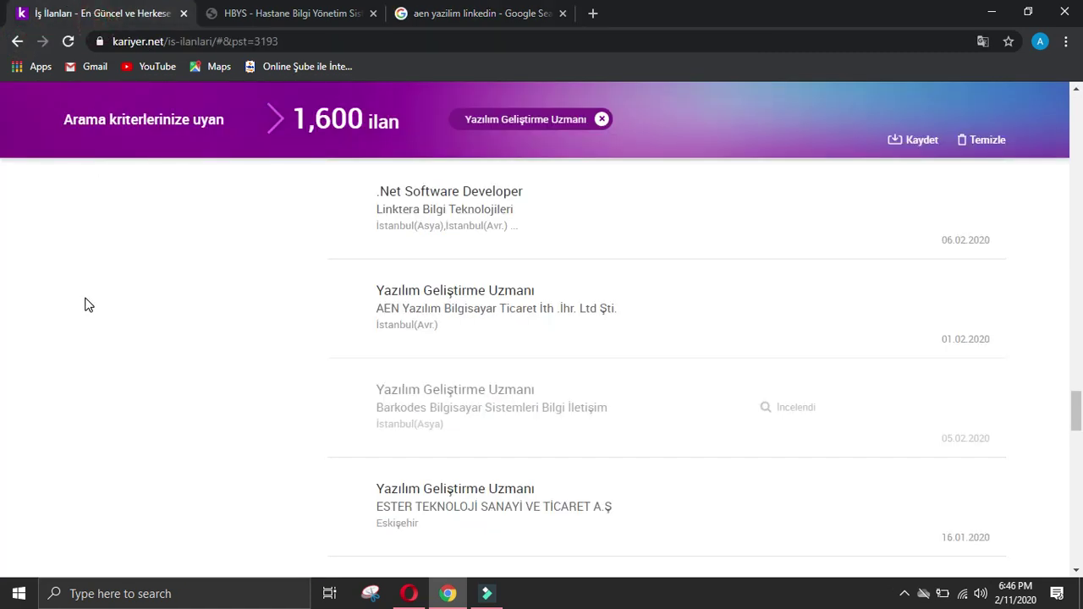
pyautogui.moveTo(373, 308); pyautogui.dragTo(634, 305)
pyautogui.hotkey('ctrl', 'c')
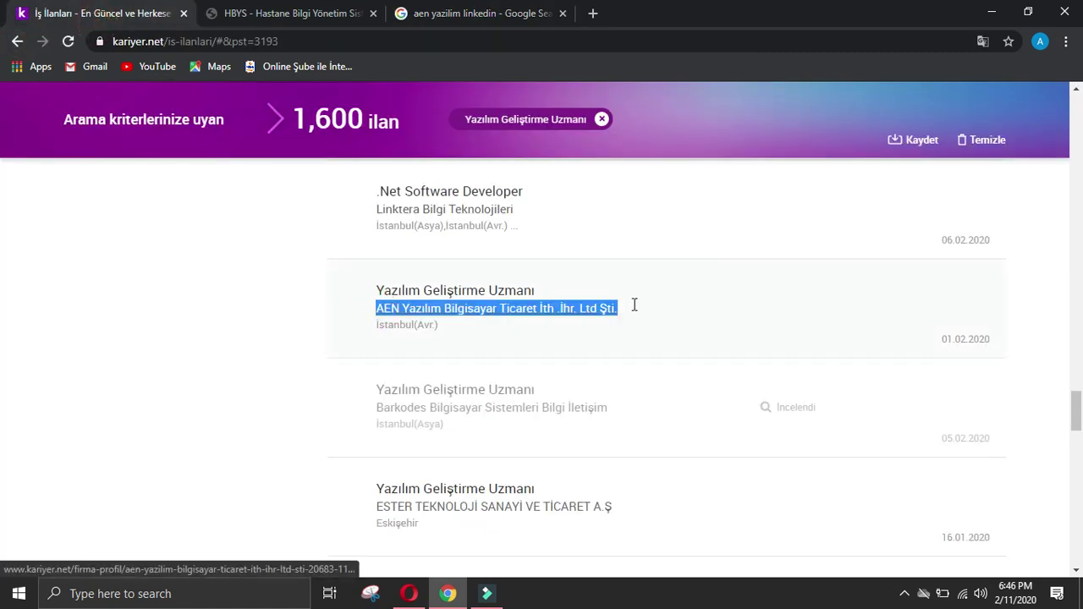
pyautogui.click(371, 13)
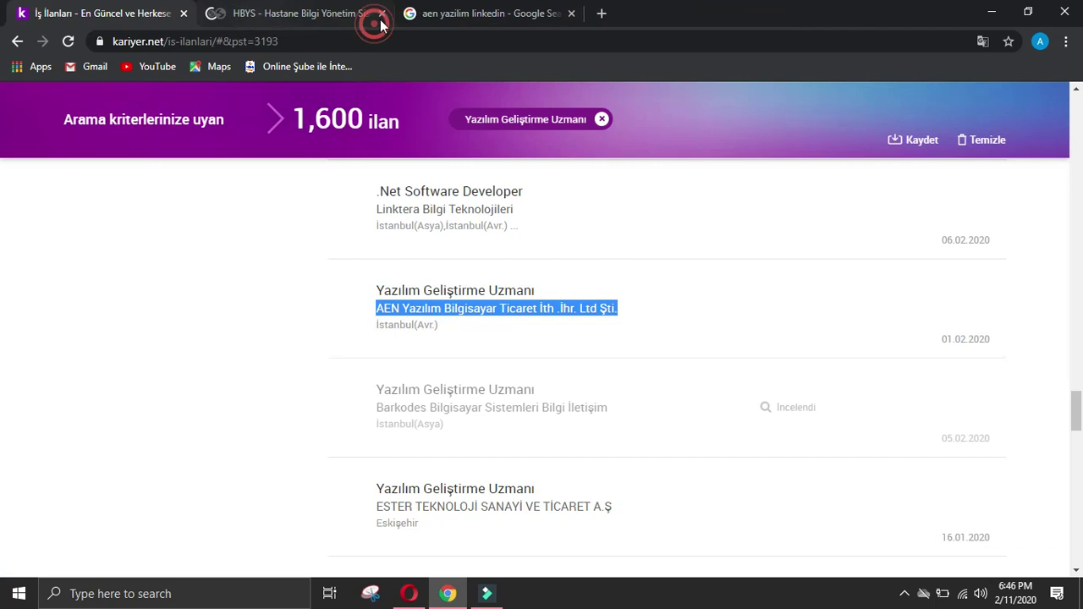
pyautogui.click(426, 10)
# Step: Search LinkedIn results using AEN Yazılım's full pasted company name
pyautogui.click(197, 119)
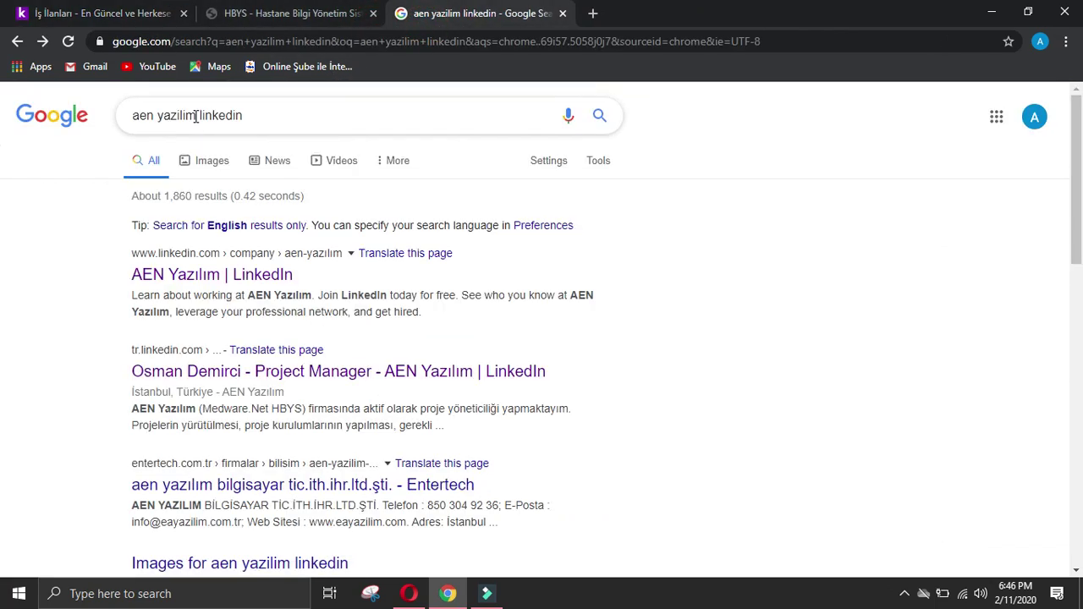
pyautogui.moveTo(197, 119); pyautogui.dragTo(133, 120)
pyautogui.hotkey('ctrl', 'v')
pyautogui.press('Return')
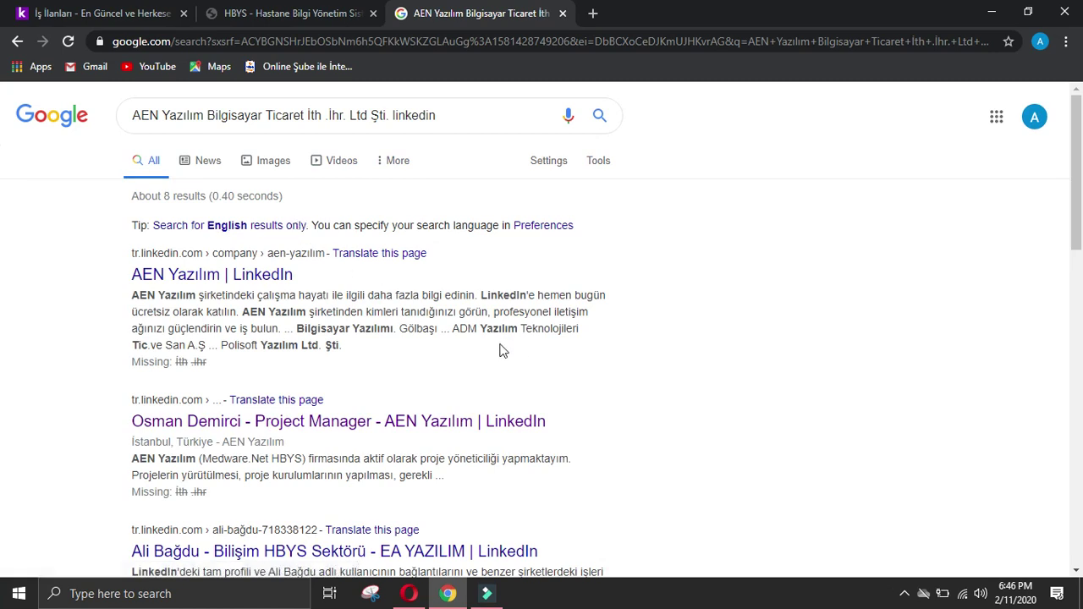
pyautogui.scroll(-2, 537, 359)
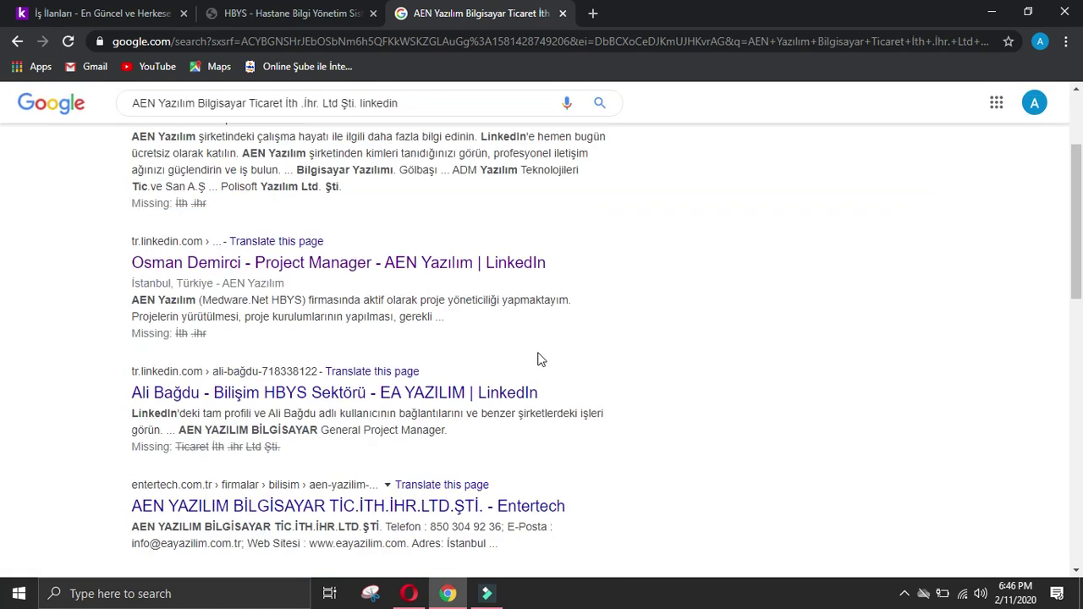
pyautogui.scroll(-4, 644, 328)
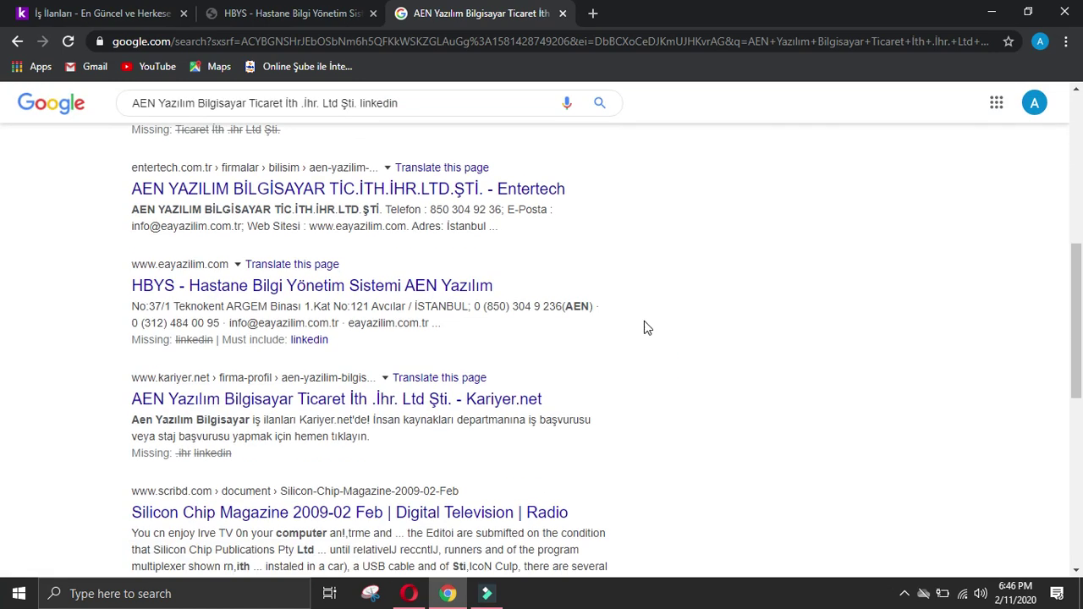
pyautogui.scroll(-2, 646, 329)
pyautogui.scroll(8, 646, 329)
# Step: Prepend 'manager at' to the query and rerun the search
pyautogui.click(136, 115)
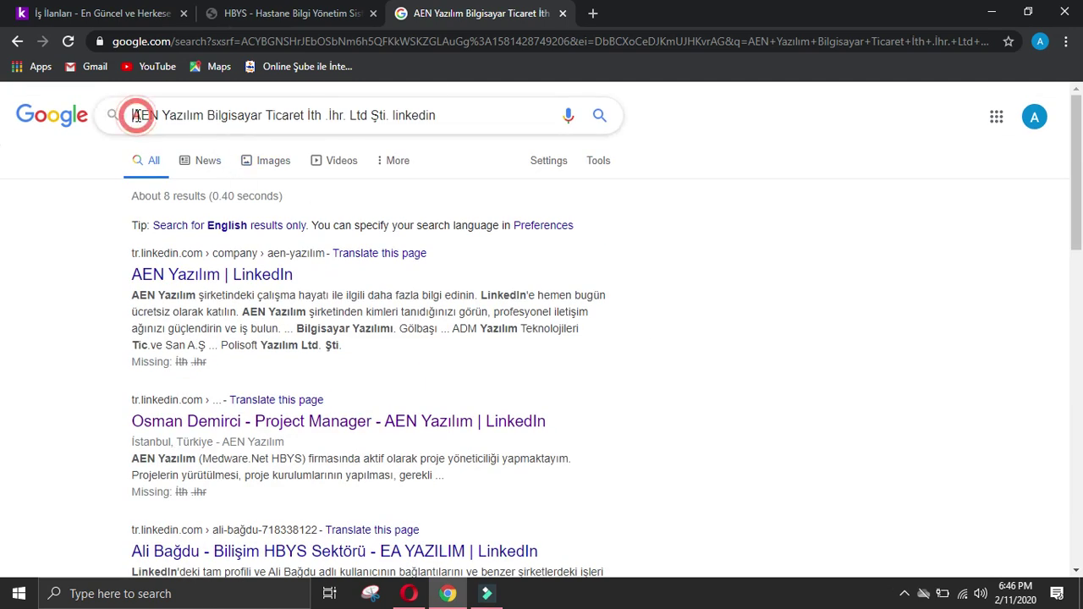
pyautogui.write('manager ')
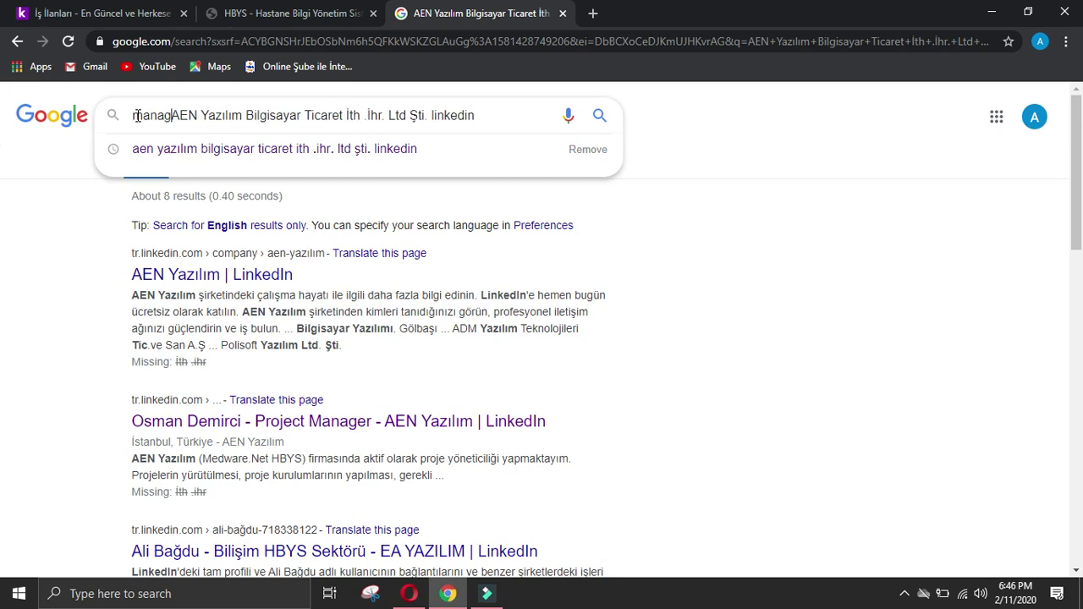
pyautogui.write('manager at')
pyautogui.press('Return')
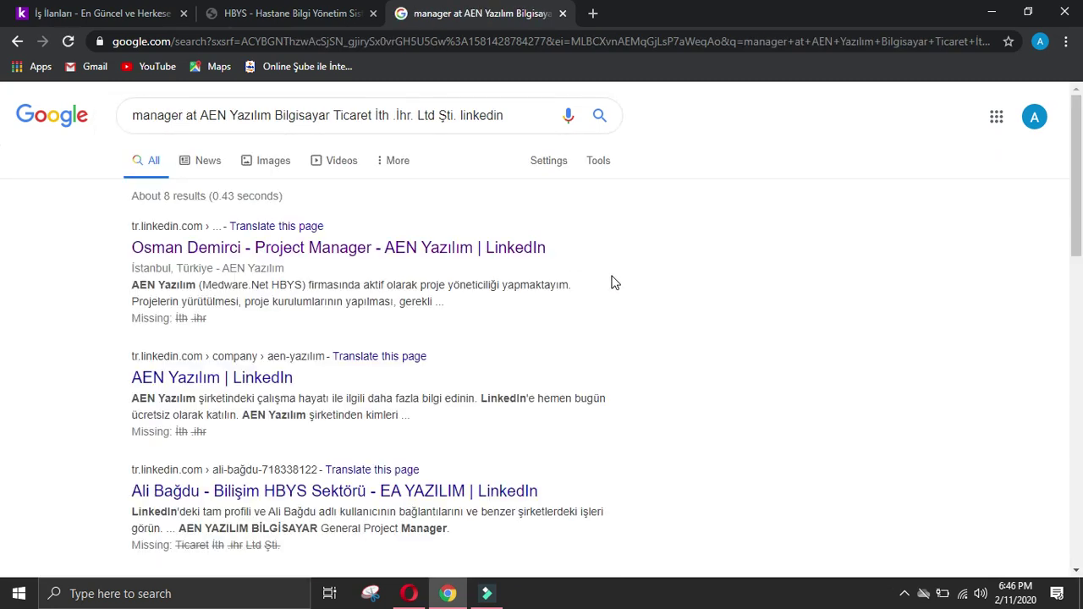
pyautogui.scroll(-5, 615, 283)
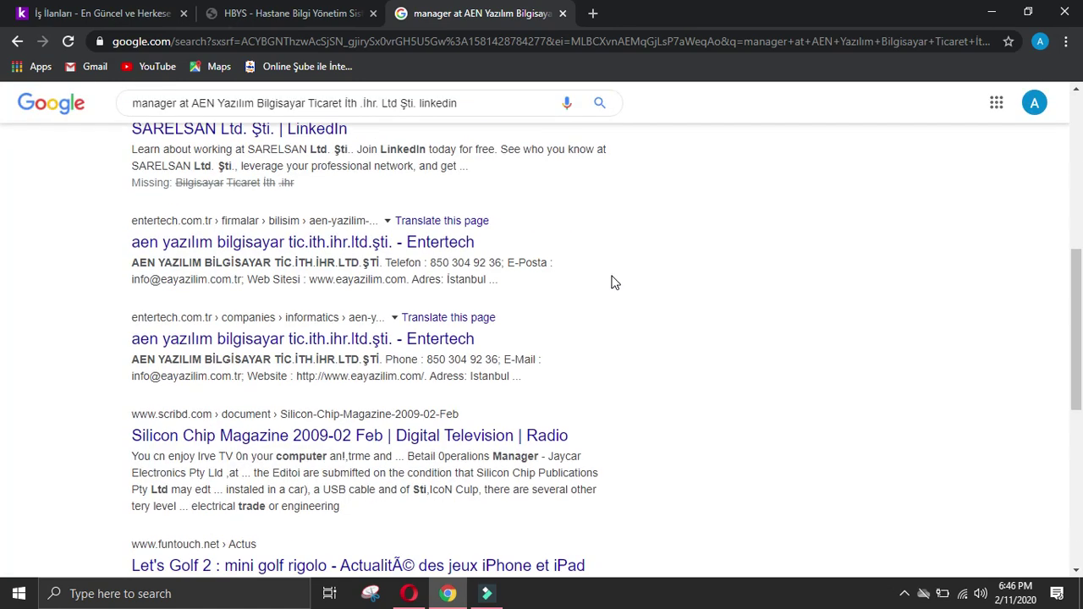
pyautogui.scroll(-2, 614, 283)
pyautogui.scroll(7, 614, 282)
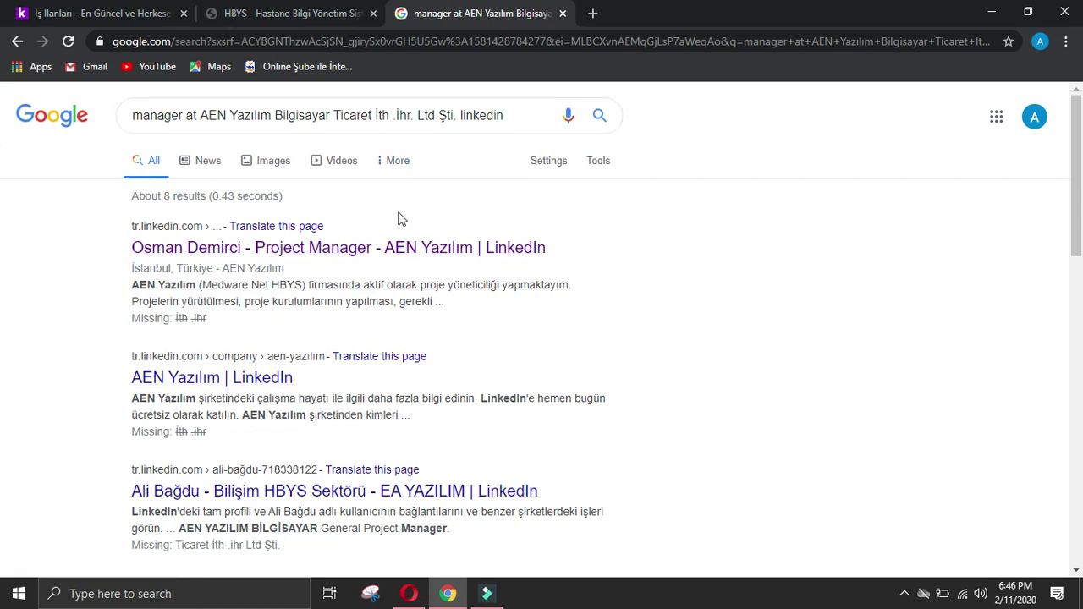
# Step: Drop the '.İhr. Ltd Şti.' suffix from the query and browse the new results
pyautogui.moveTo(457, 115); pyautogui.dragTo(406, 115)
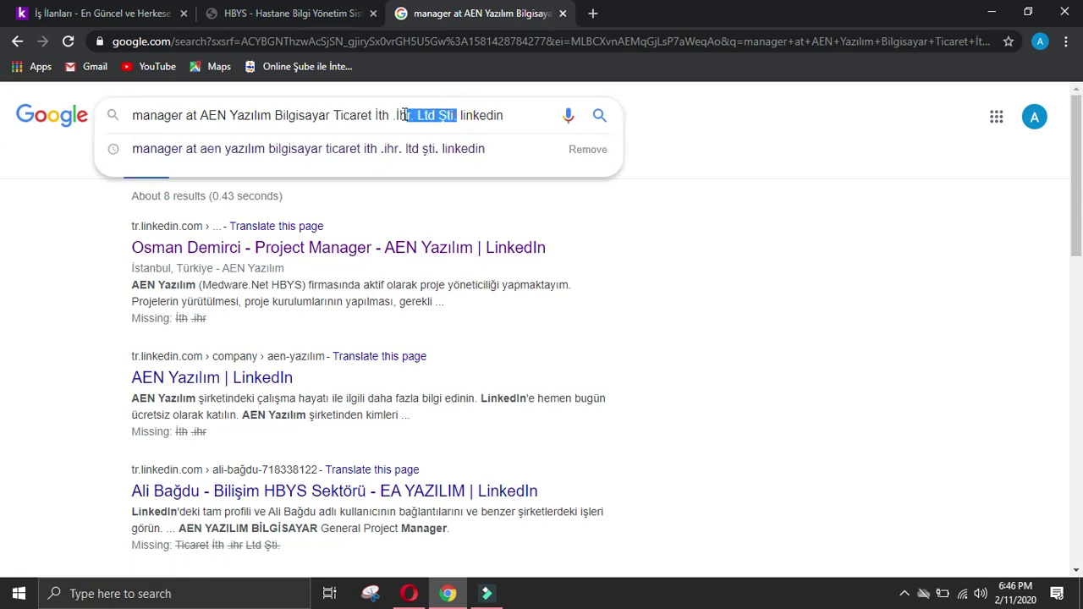
pyautogui.press('BackSpace')
pyautogui.press('Return')
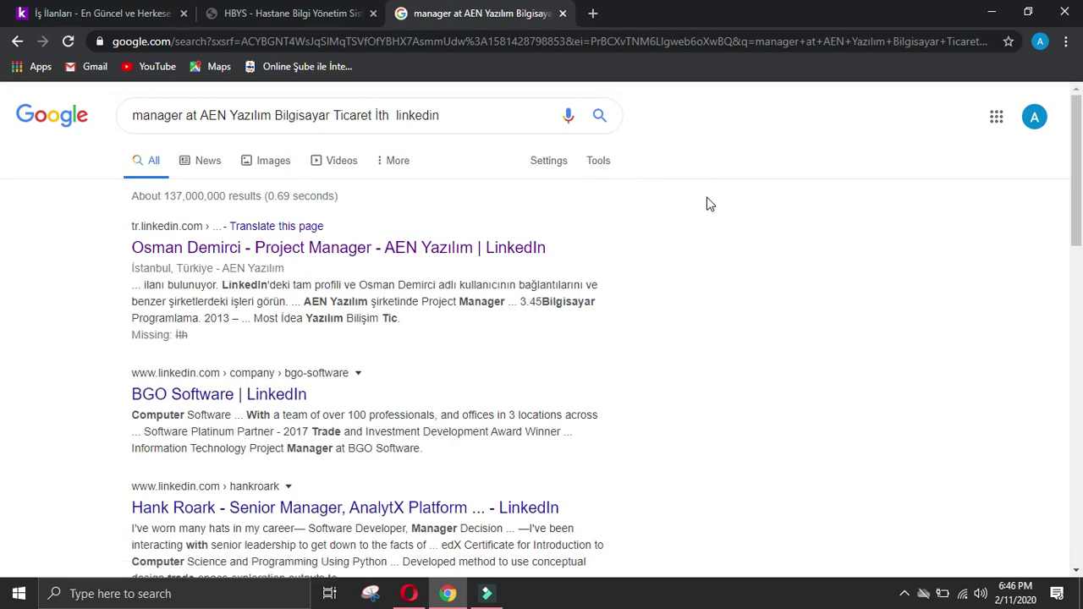
pyautogui.scroll(-2, 665, 243)
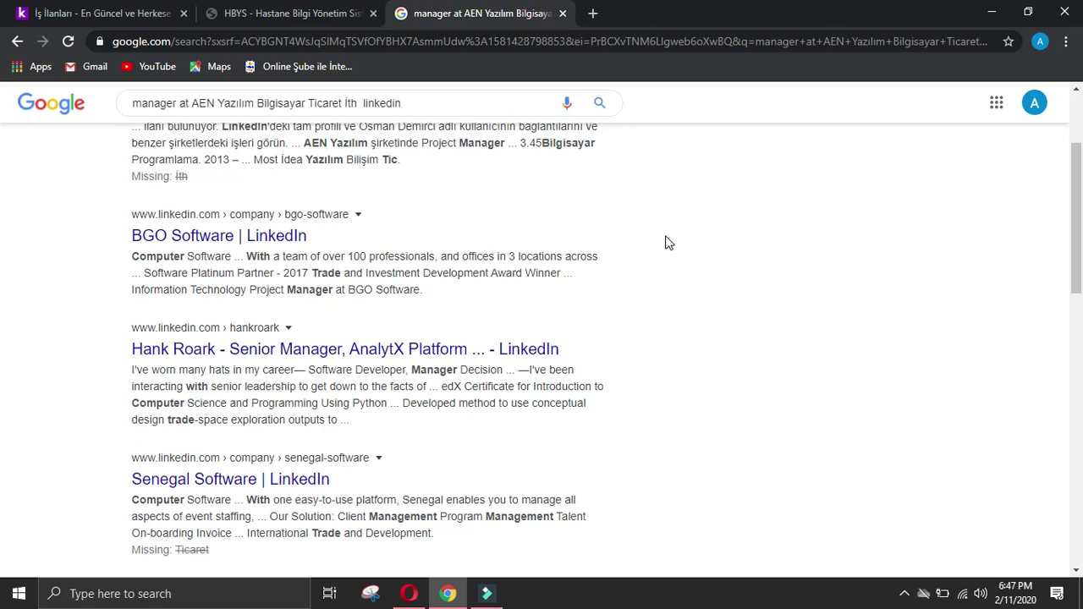
pyautogui.scroll(-2, 665, 243)
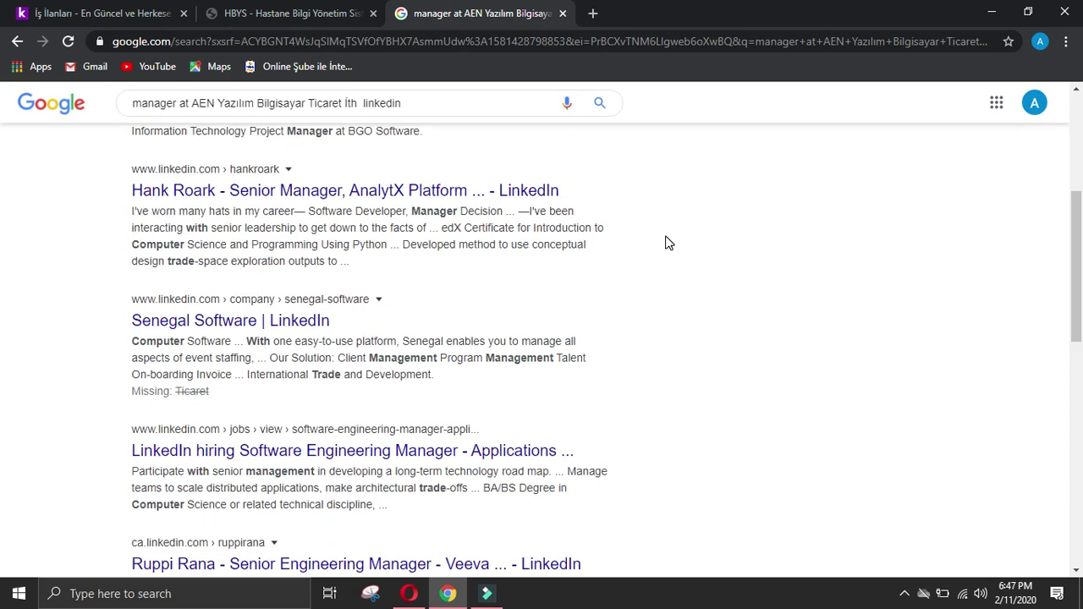
pyautogui.scroll(-2, 665, 243)
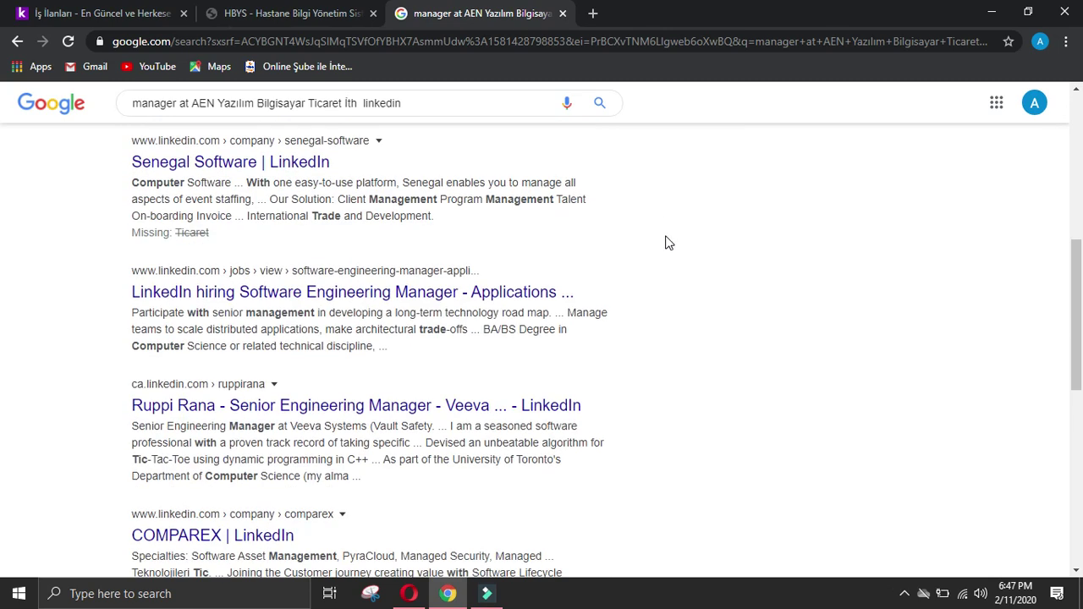
pyautogui.scroll(-2, 667, 242)
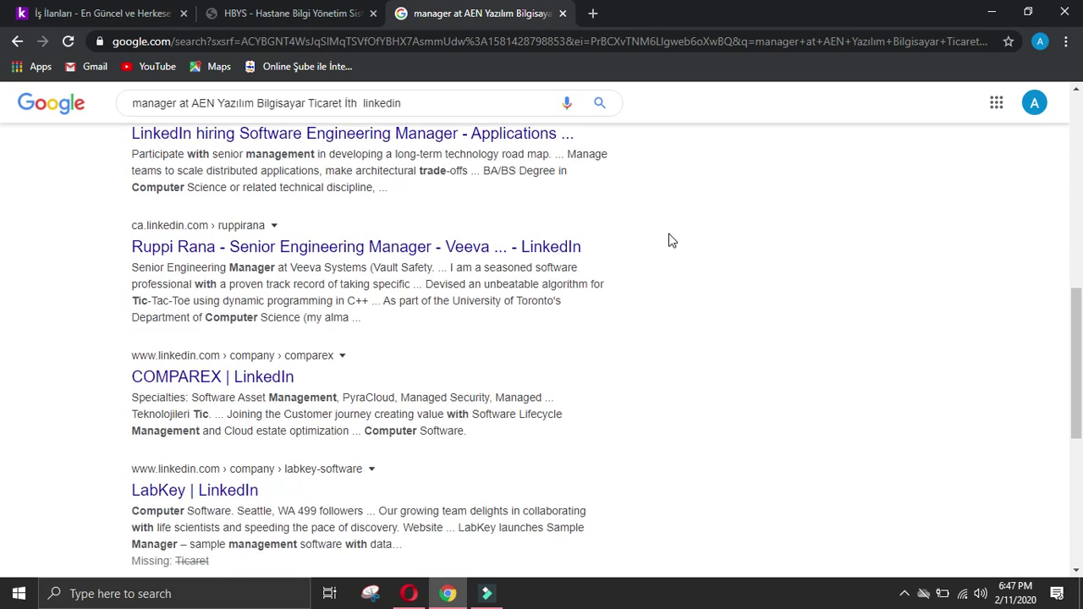
pyautogui.scroll(-4, 668, 242)
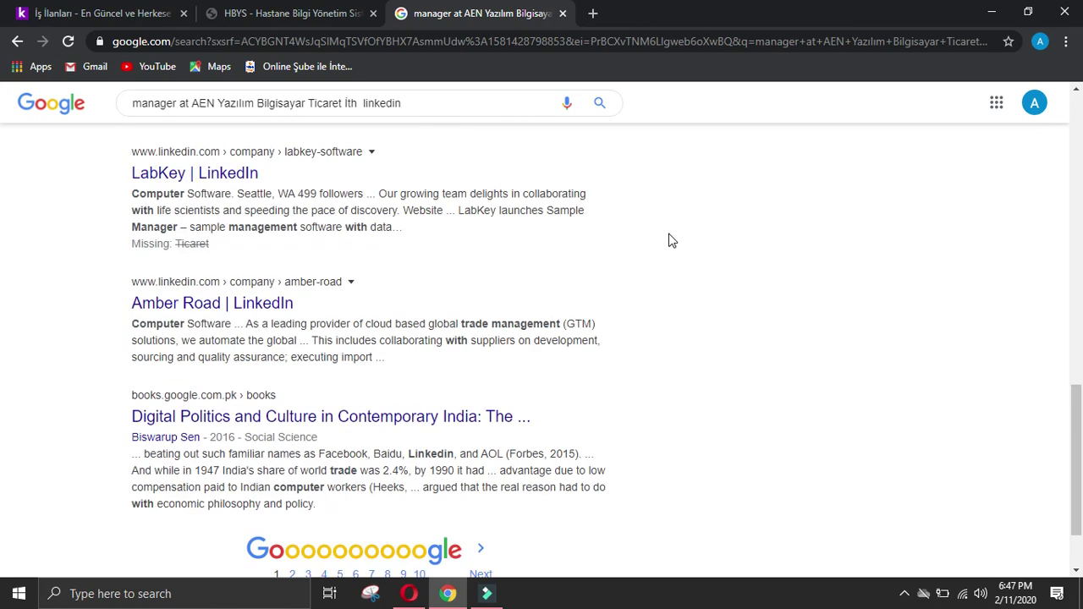
pyautogui.scroll(17, 669, 239)
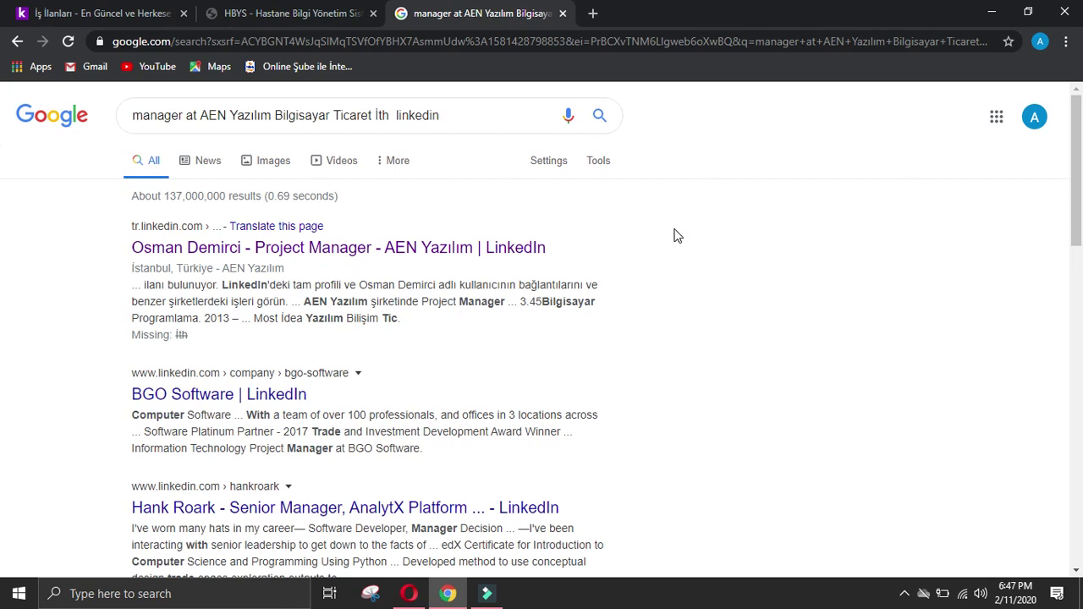
# Step: Open the 'Project Manager – AEN Yazılım' LinkedIn profile and scroll to its 6 yrs 4 mos experience
pyautogui.click(471, 246)
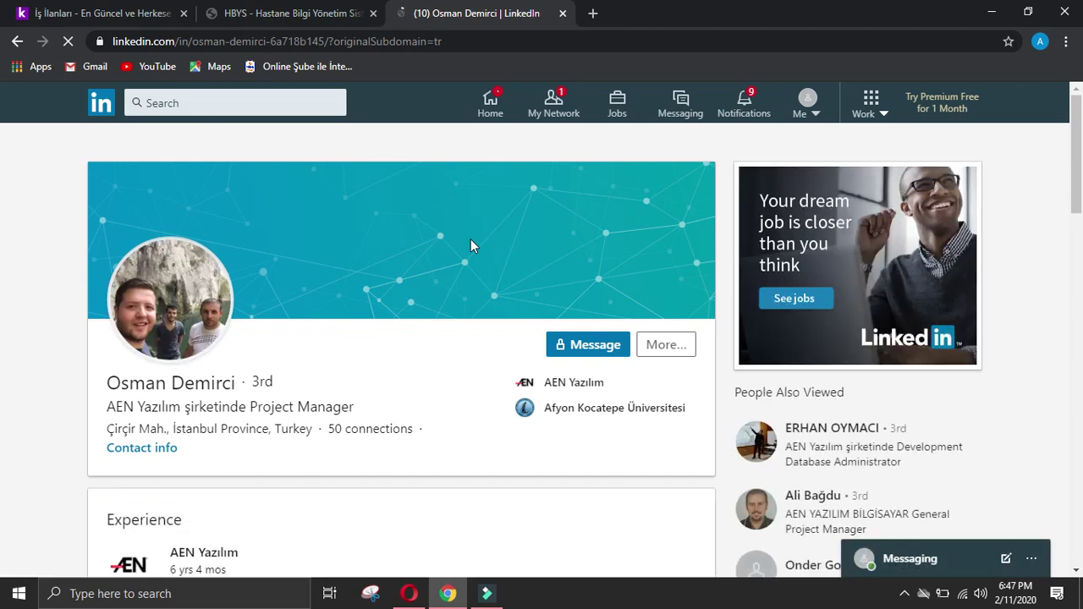
pyautogui.scroll(-2, 314, 375)
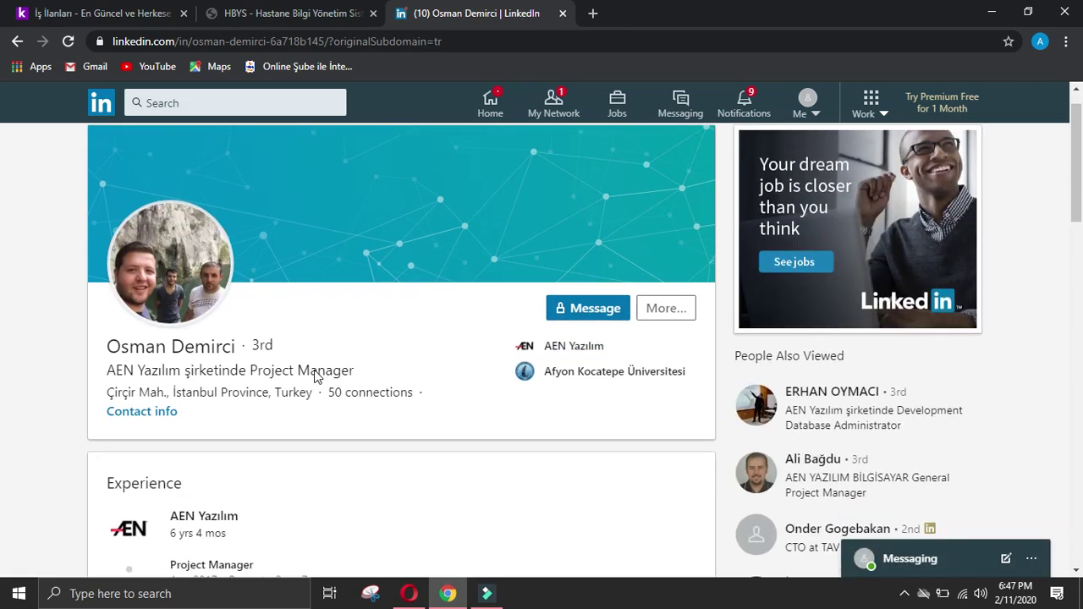
pyautogui.scroll(-4, 373, 342)
pyautogui.scroll(6, 331, 141)
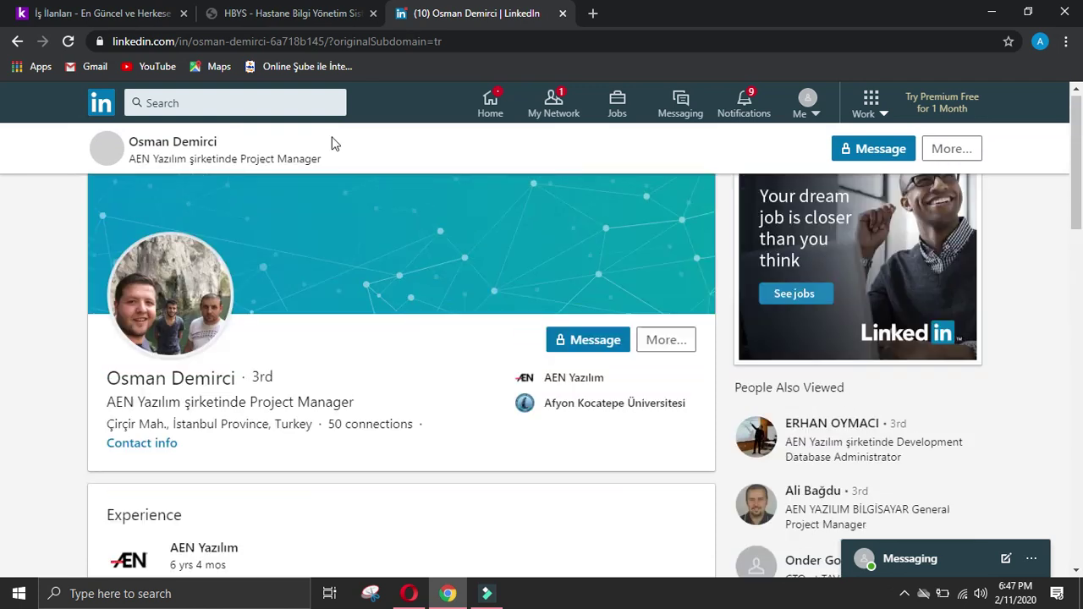
pyautogui.click(284, 7)
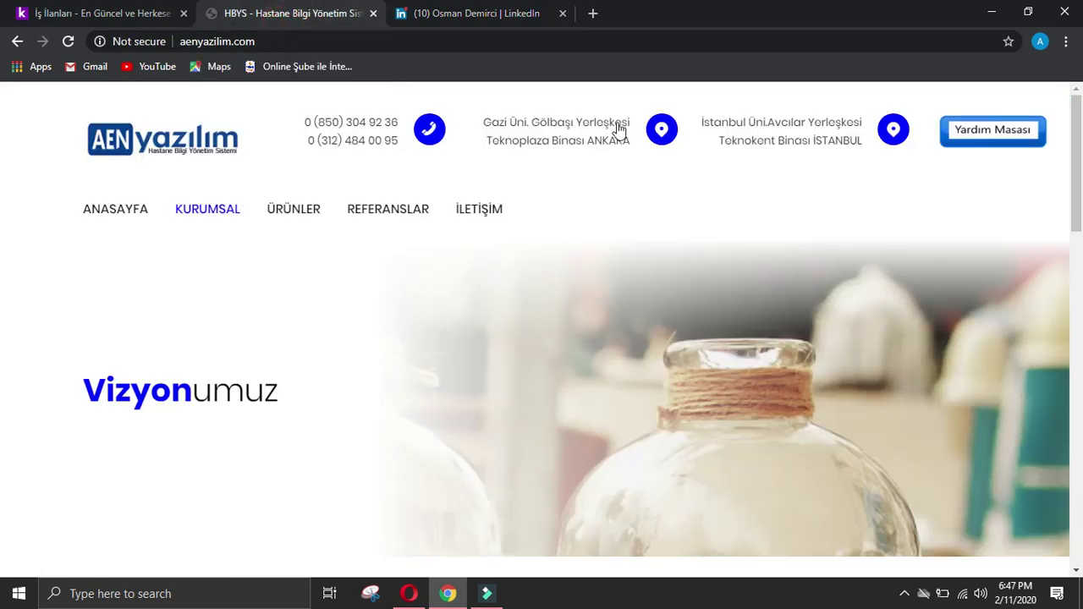
pyautogui.scroll(-15, 459, 140)
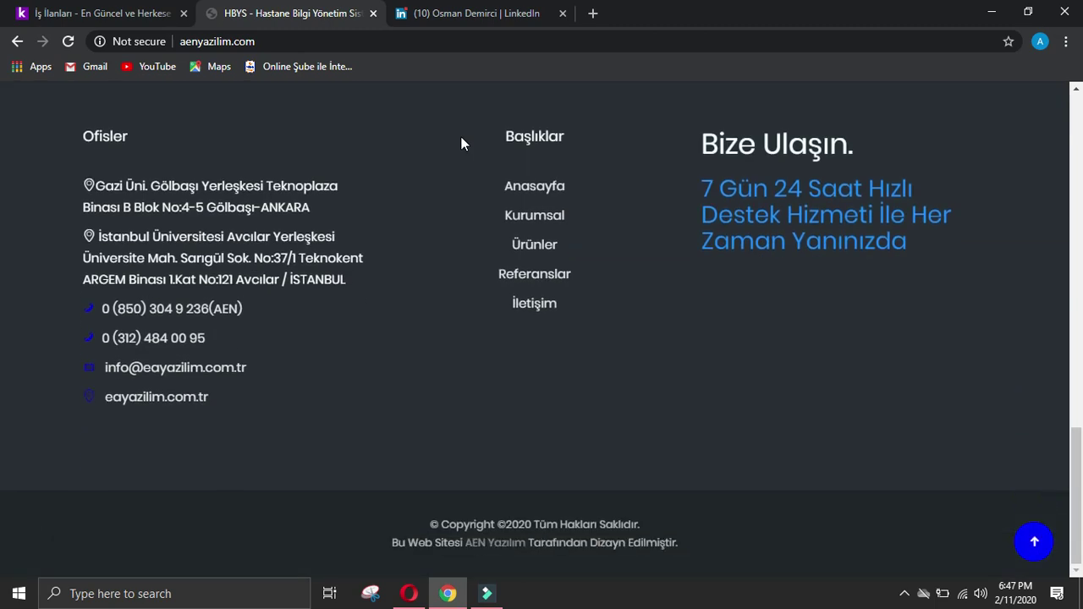
pyautogui.scroll(10, 464, 141)
pyautogui.scroll(5, 471, 142)
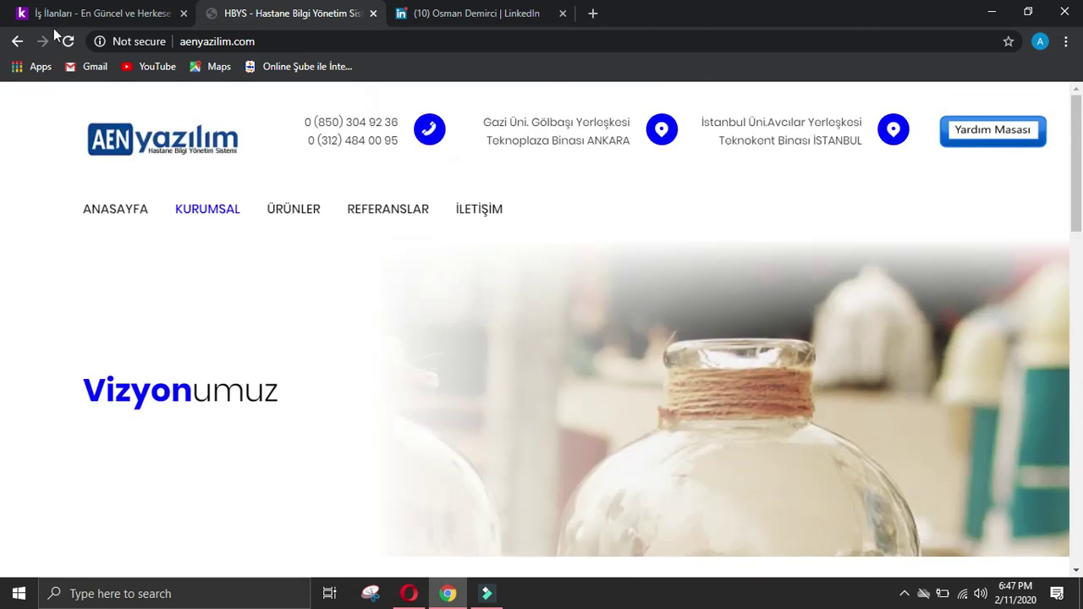
pyautogui.click(155, 150)
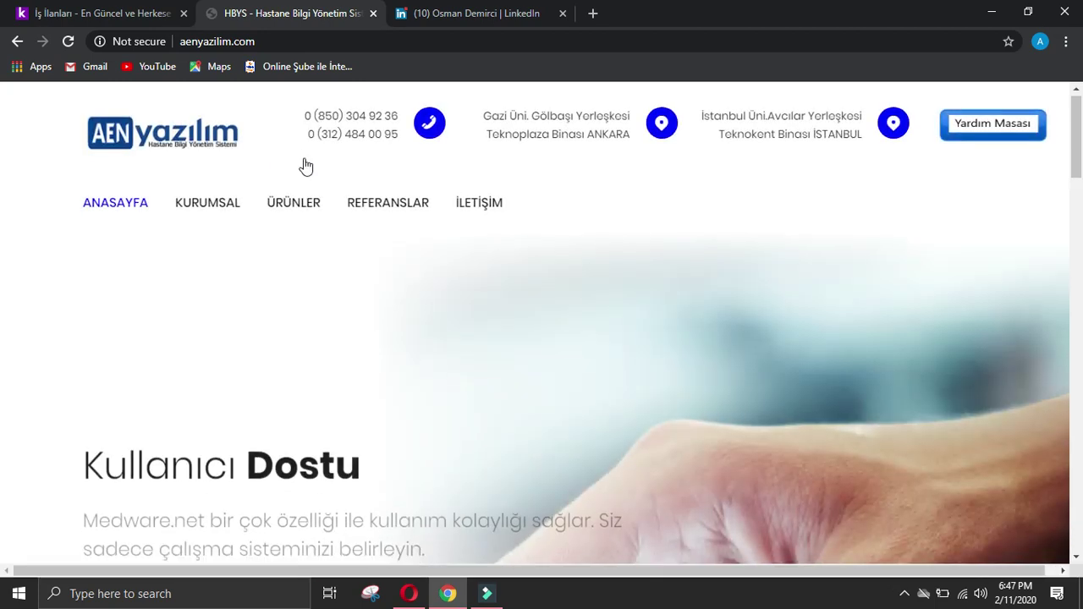
pyautogui.scroll(-10, 306, 166)
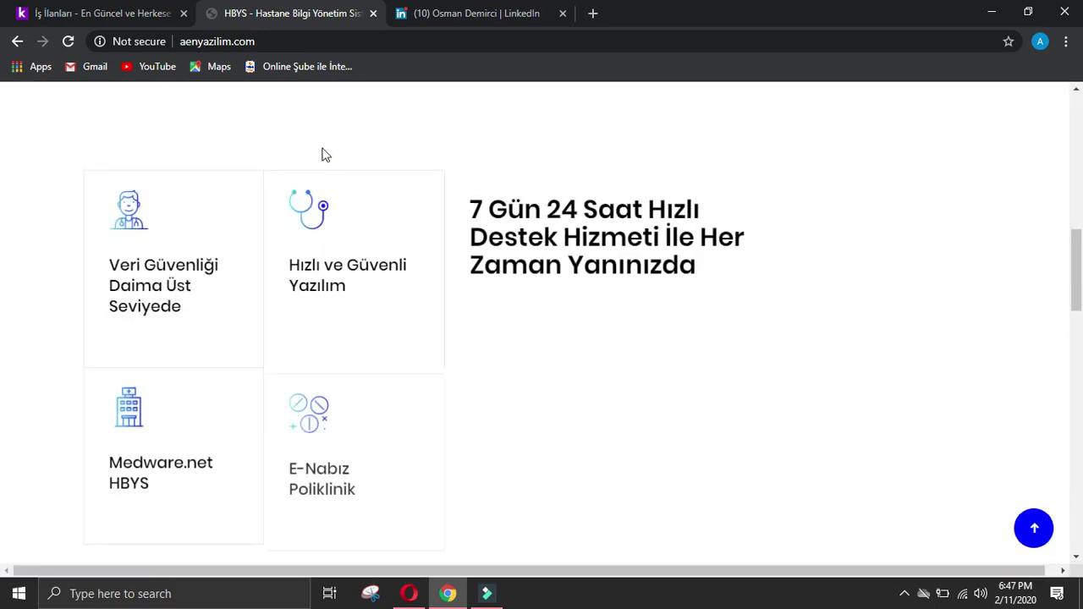
pyautogui.scroll(-2, 324, 155)
pyautogui.scroll(-5, 324, 155)
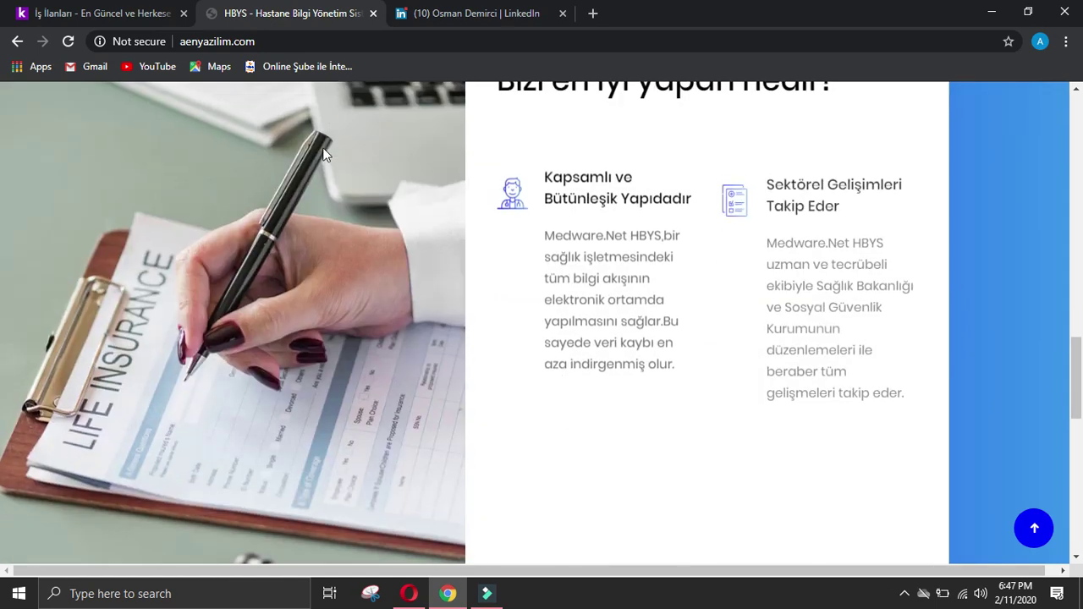
pyautogui.scroll(1, 539, 314)
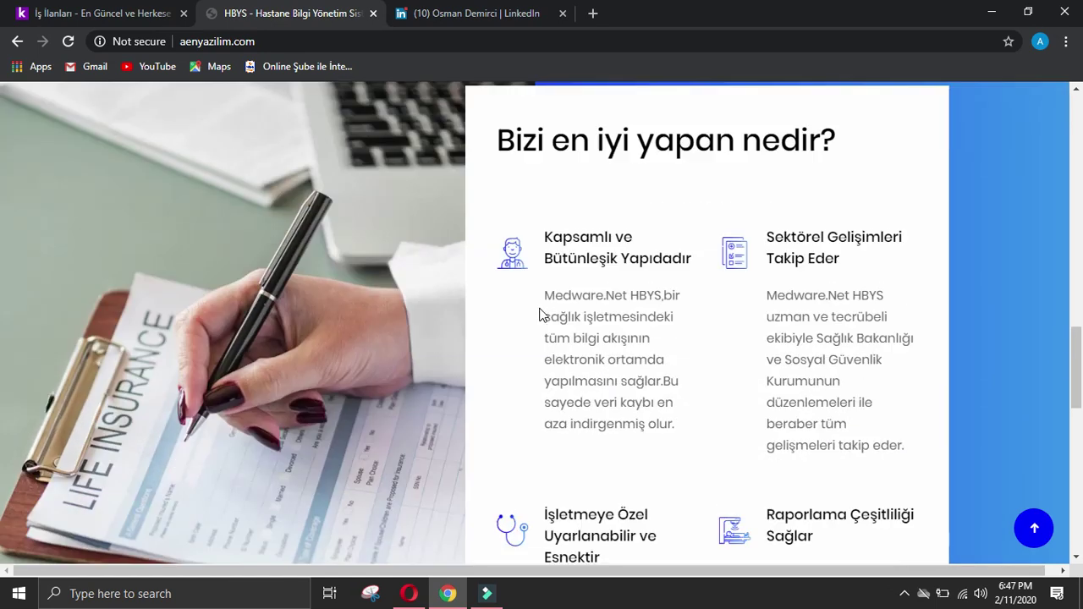
pyautogui.scroll(-10, 539, 314)
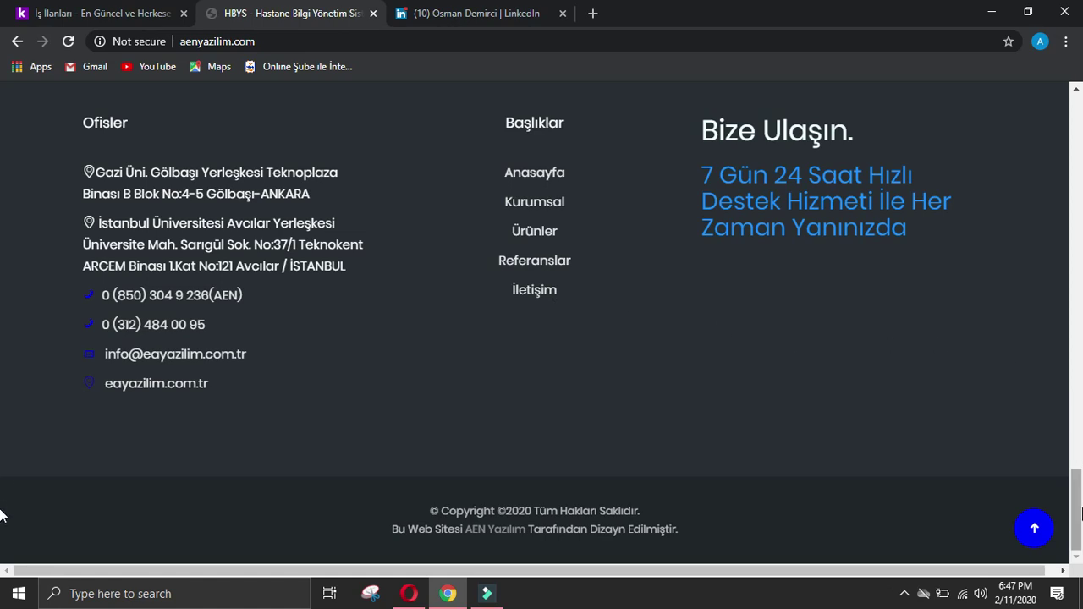
pyautogui.press('Home')
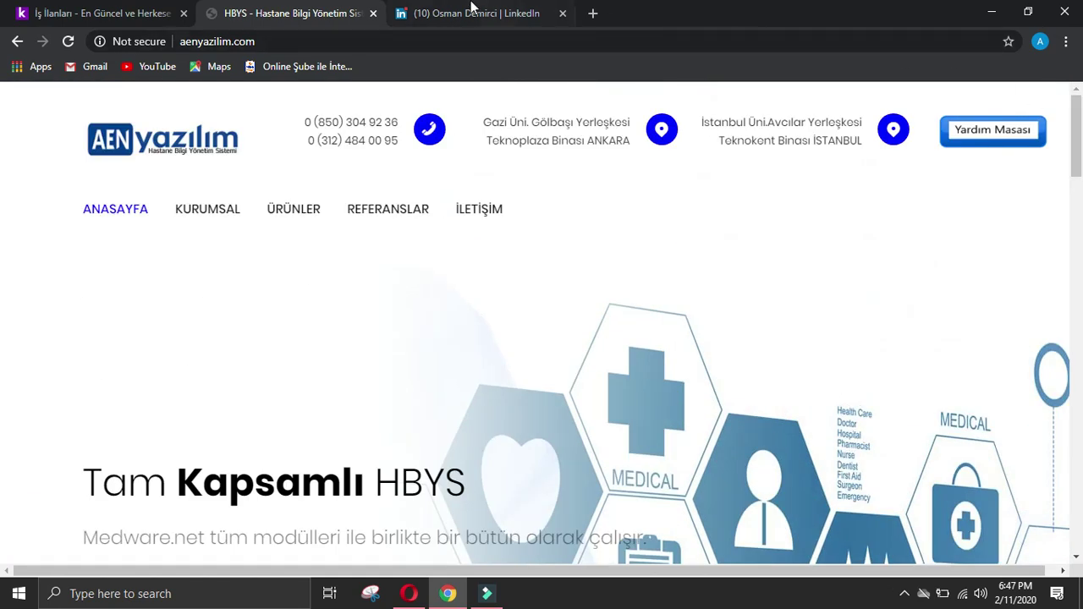
pyautogui.click(461, 14)
# Step: Step back through the earlier searches to the empty new tab page
pyautogui.click(18, 42)
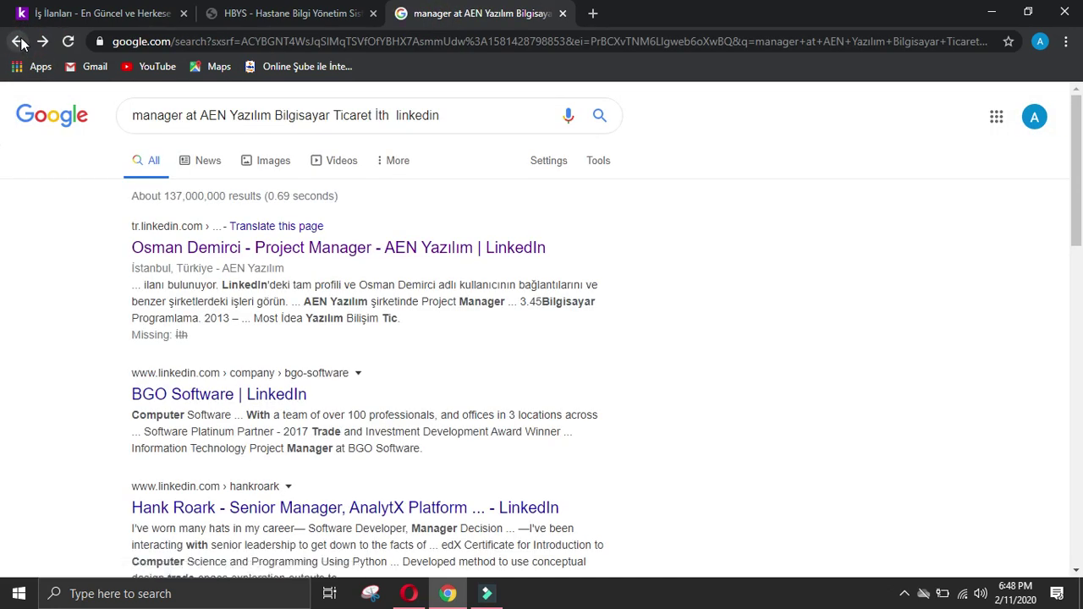
pyautogui.click(19, 42)
pyautogui.click(20, 42)
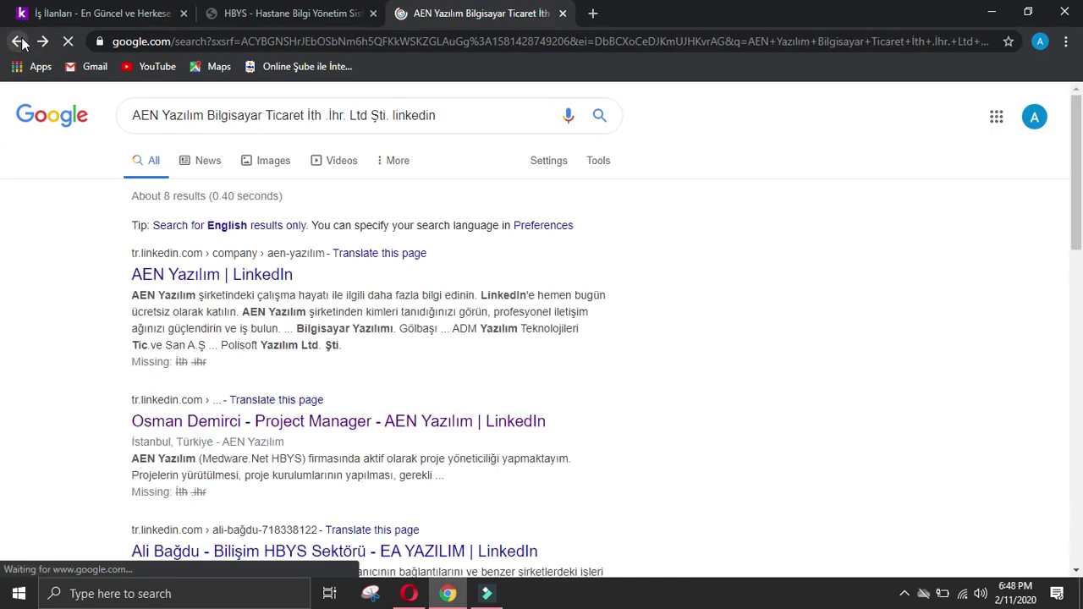
pyautogui.click(18, 41)
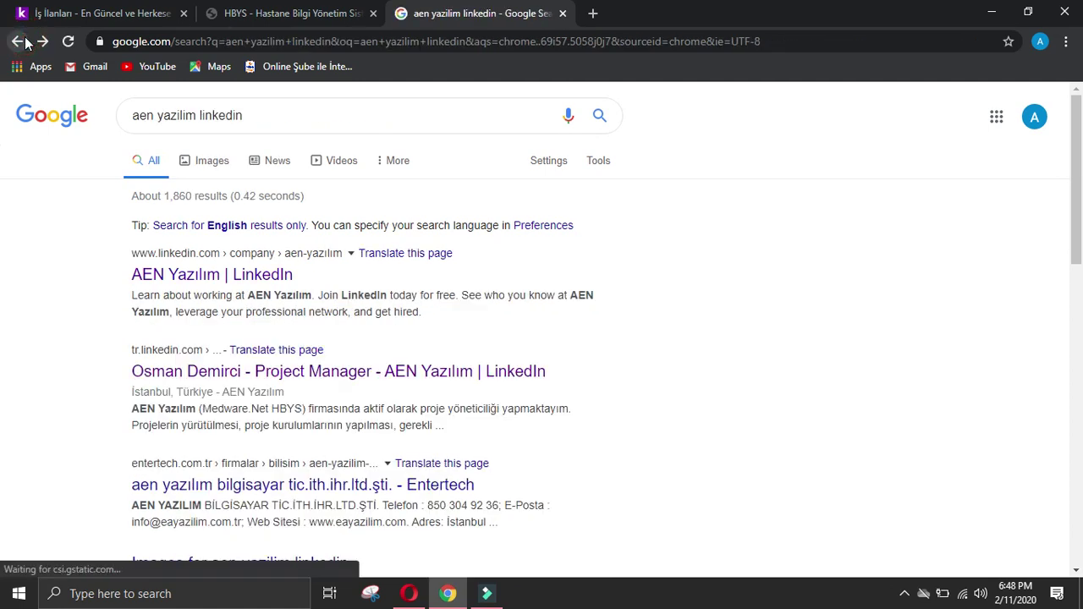
pyautogui.click(18, 41)
# Step: Search 'AEN linkedin' and check the AEN, AEN Inc and AEN Consulting LinkedIn pages
pyautogui.click(279, 32)
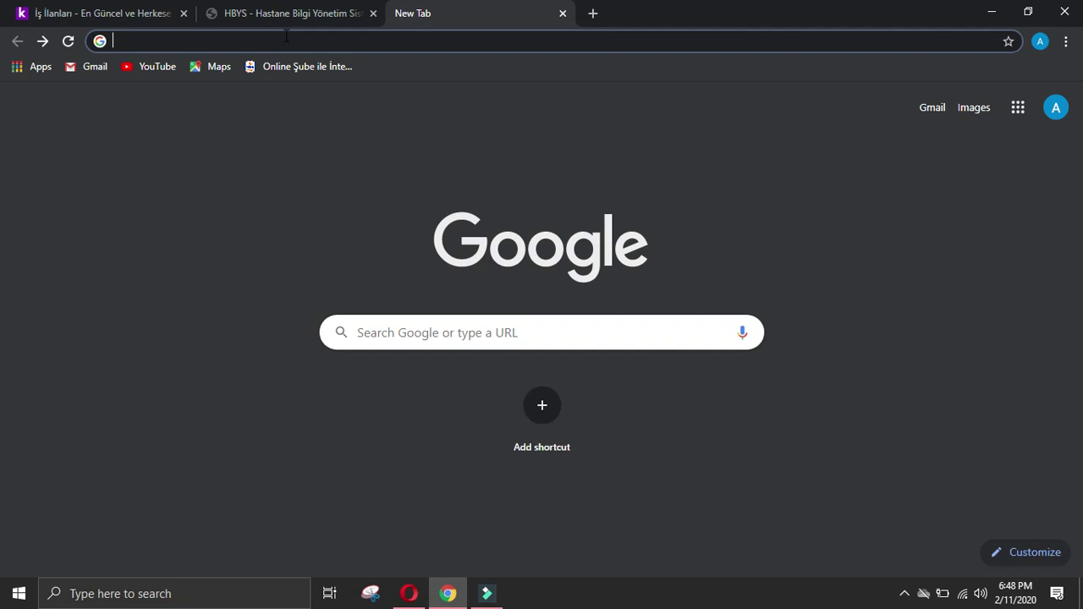
pyautogui.write('AEN ')
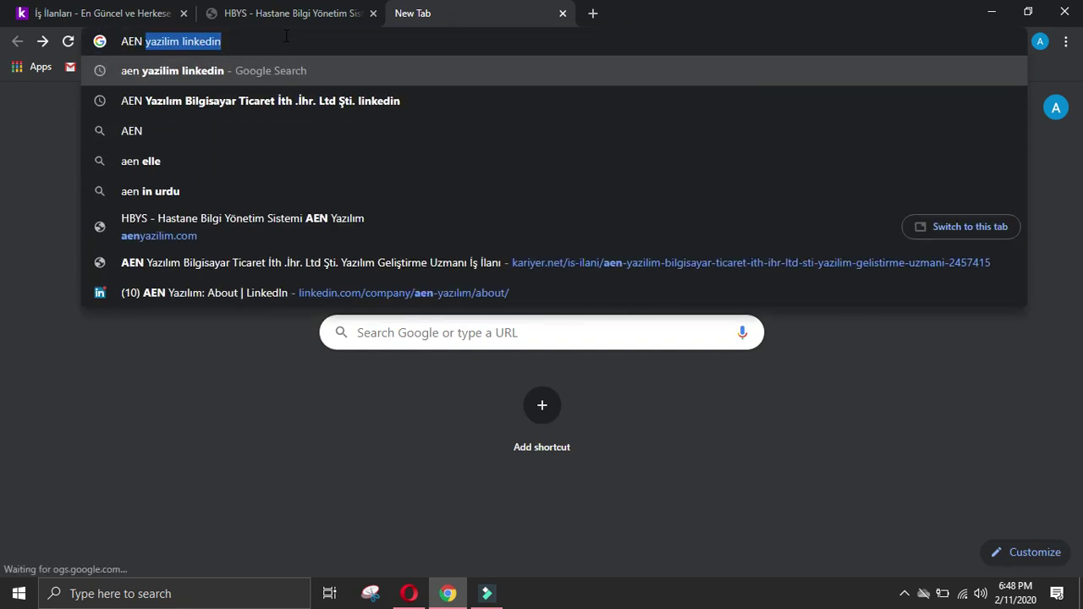
pyautogui.write('linkedin')
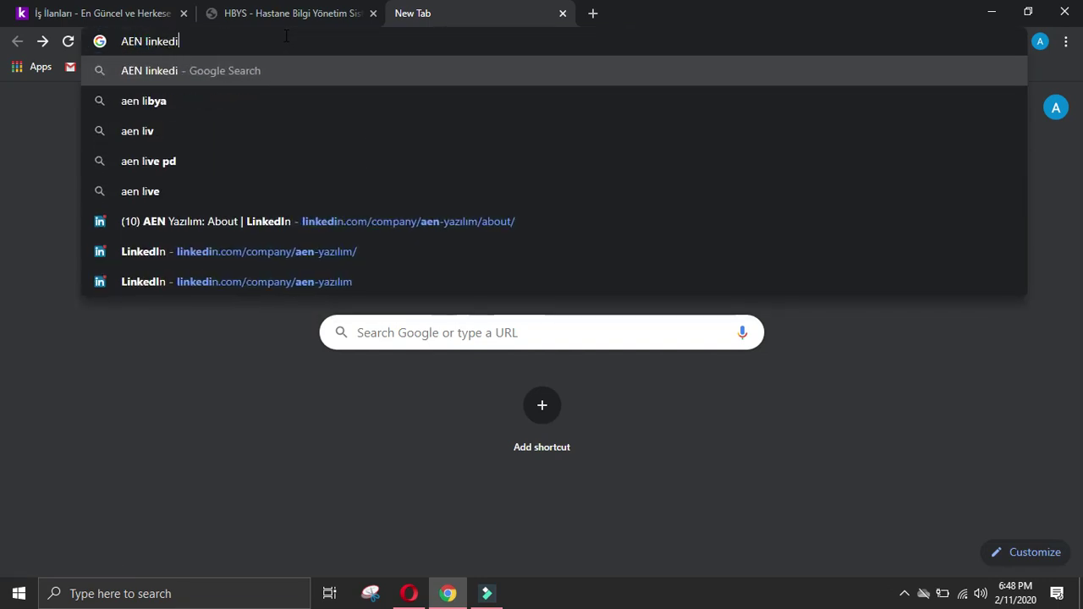
pyautogui.press('Return')
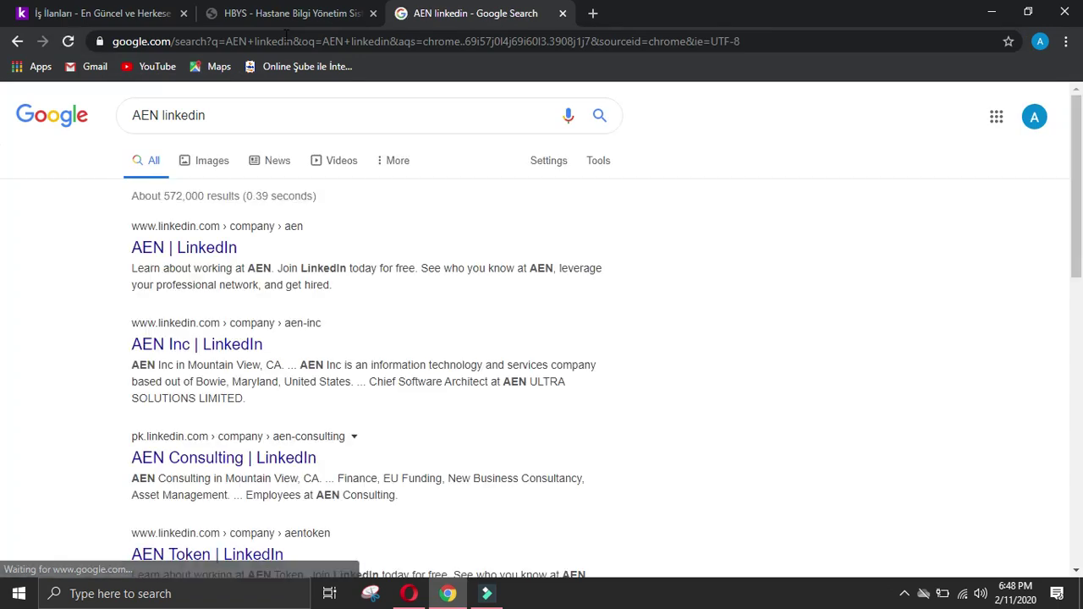
pyautogui.click(205, 245)
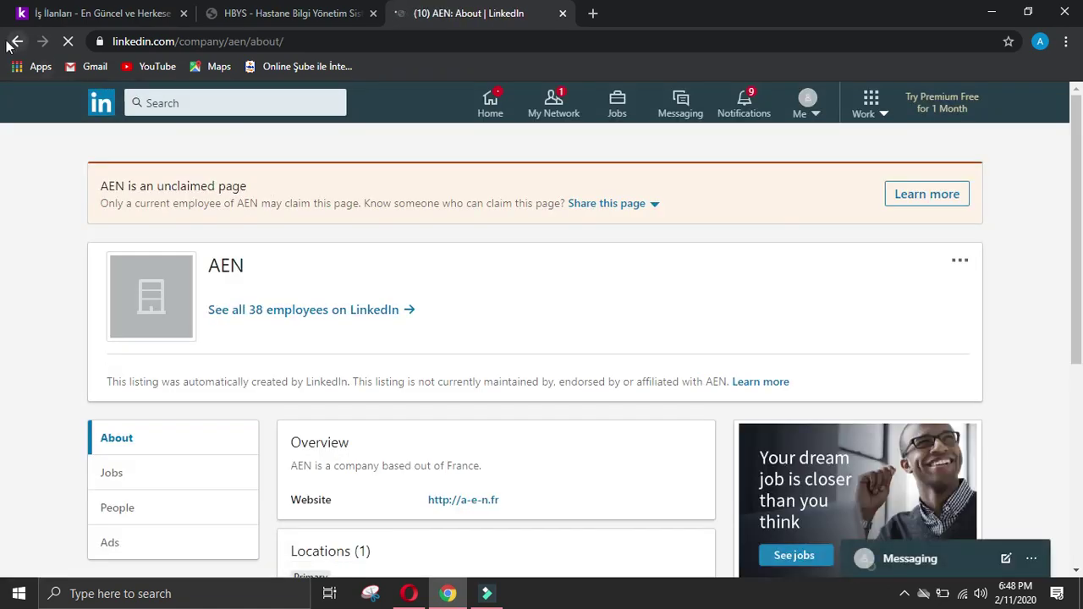
pyautogui.click(17, 40)
pyautogui.click(181, 342)
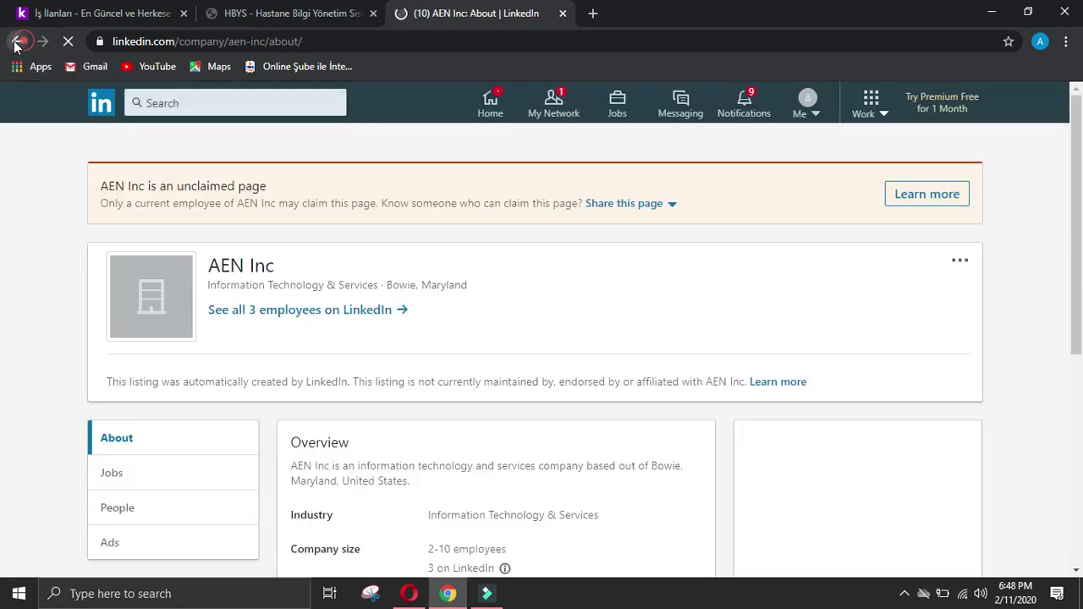
pyautogui.click(17, 40)
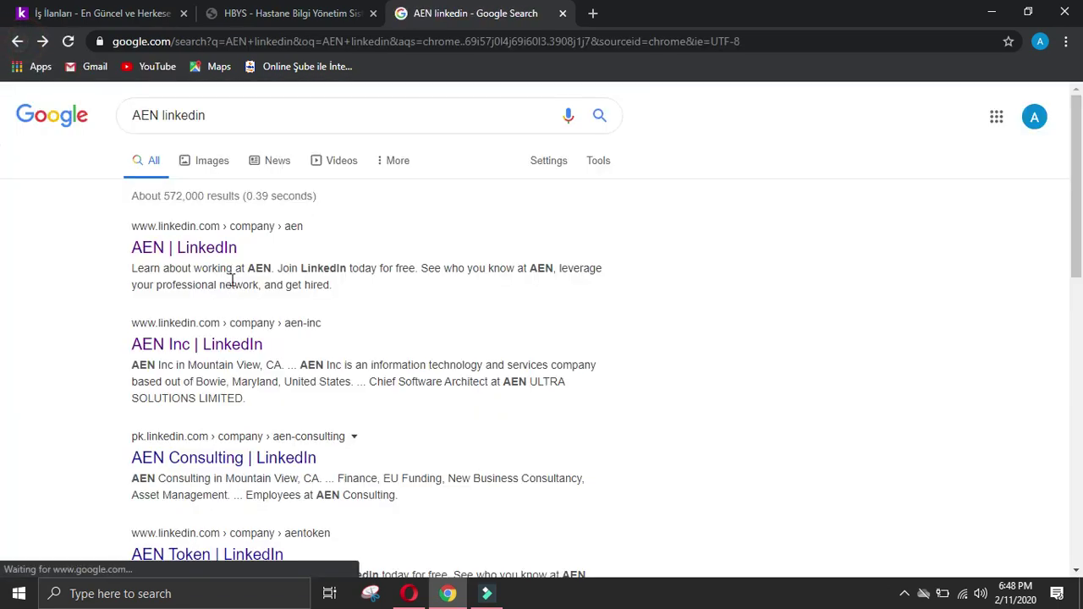
pyautogui.scroll(-2, 230, 315)
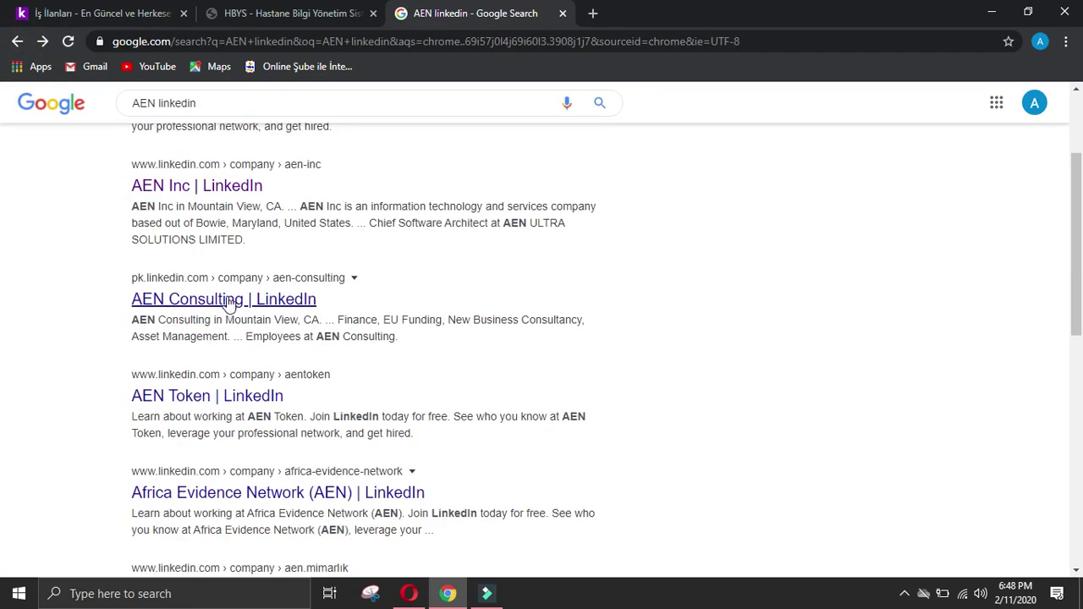
pyautogui.click(228, 301)
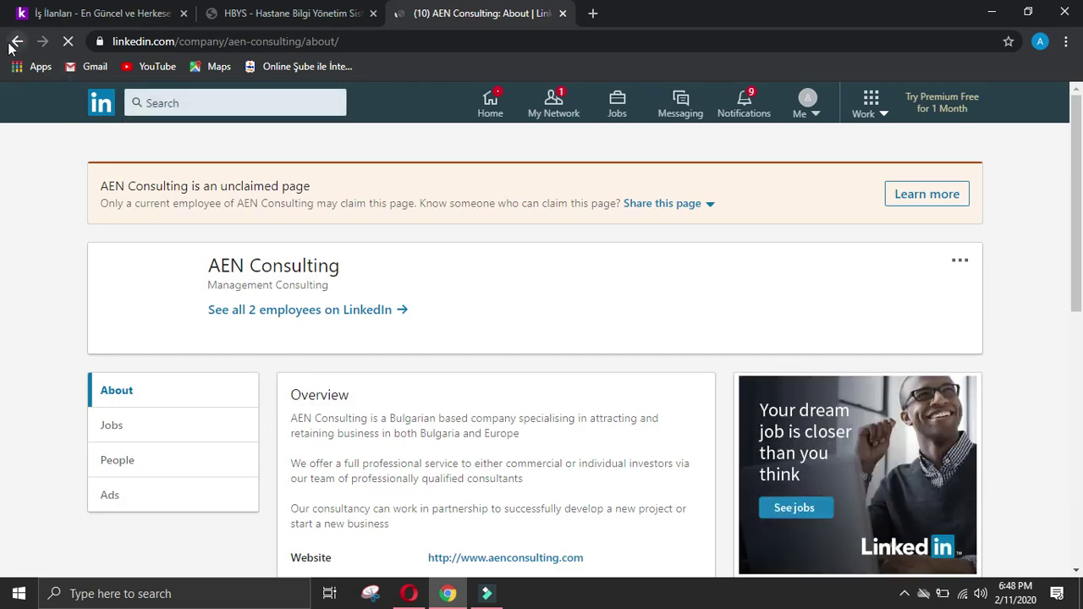
pyautogui.click(16, 42)
pyautogui.scroll(-1, 165, 258)
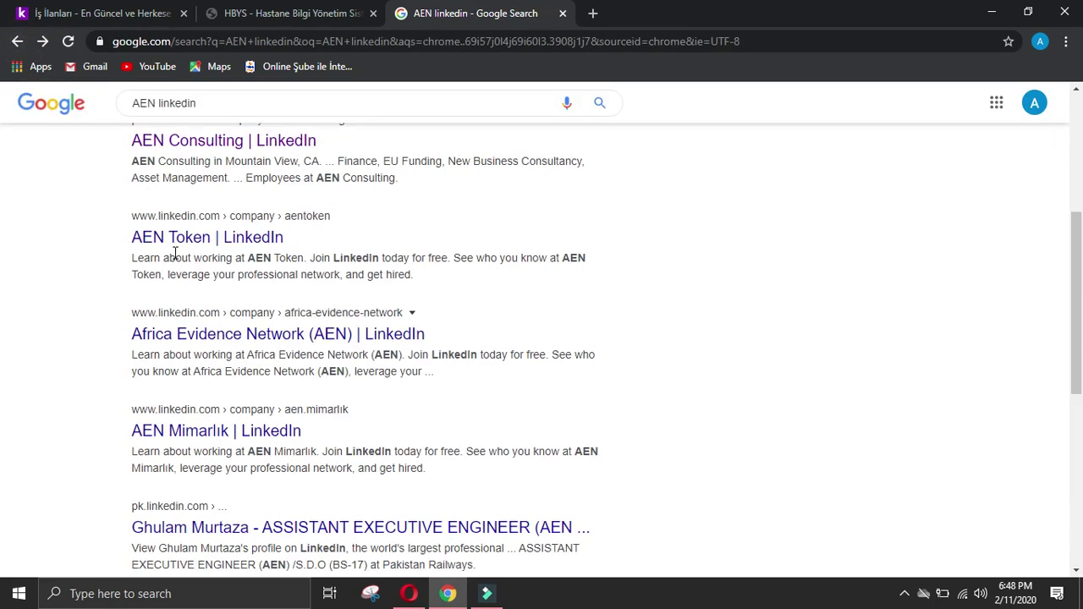
pyautogui.scroll(-2, 170, 252)
pyautogui.scroll(5, 430, 316)
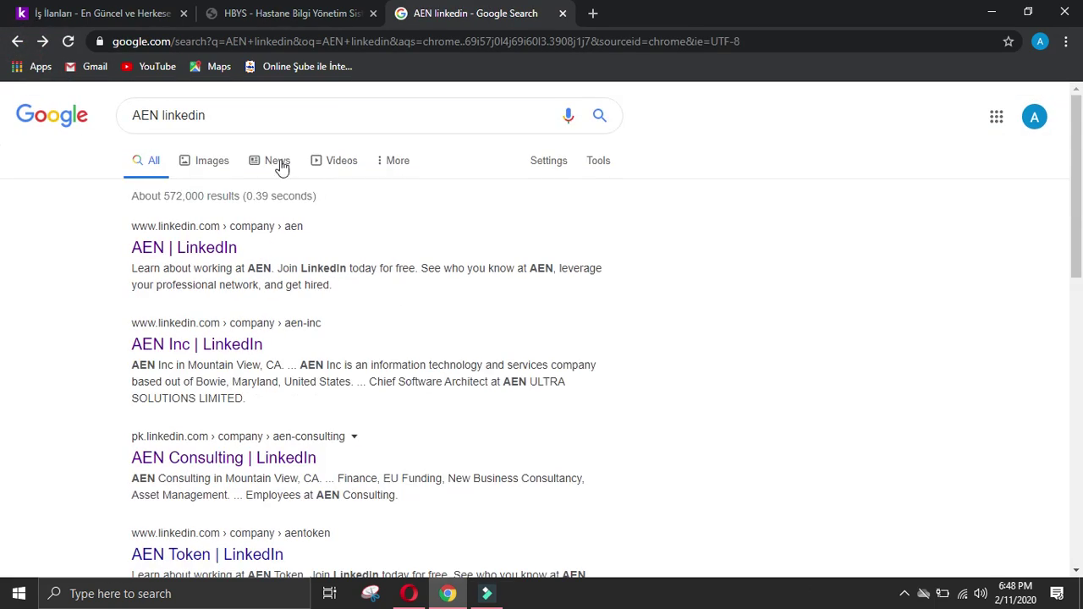
# Step: Search 'AEN yazılım linkedin', then close the HBYS and Google results tabs
pyautogui.click(163, 115)
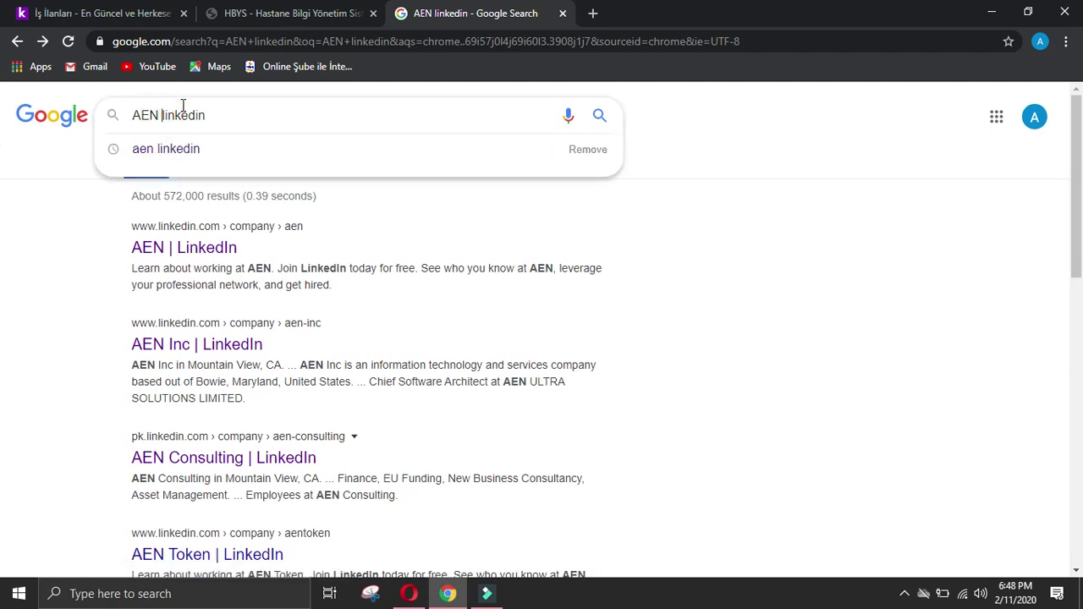
pyautogui.write('yazıl')
pyautogui.press('Return')
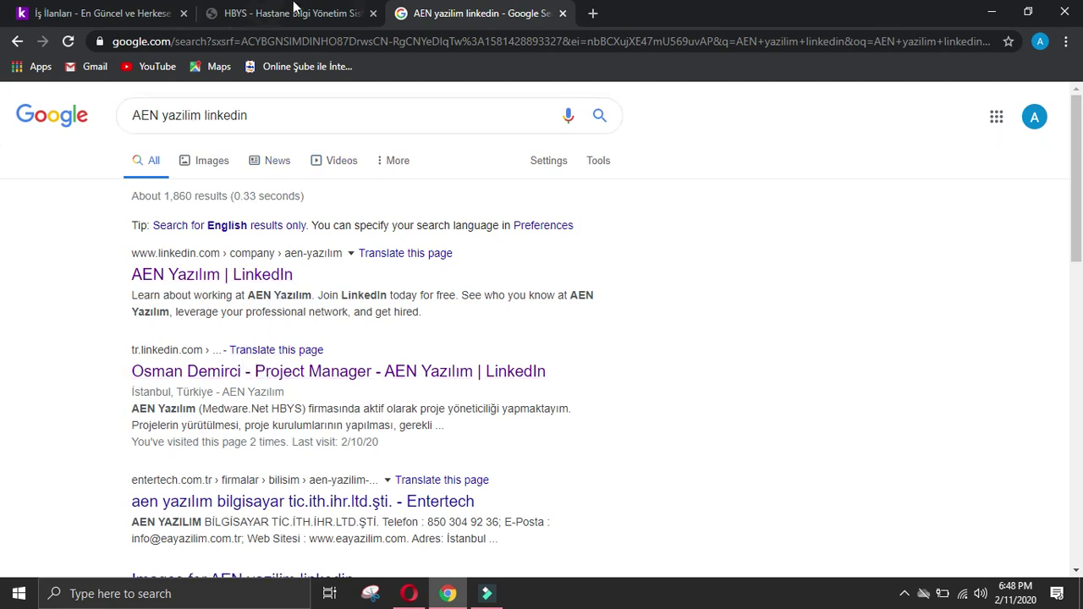
pyautogui.click(373, 14)
pyautogui.click(373, 13)
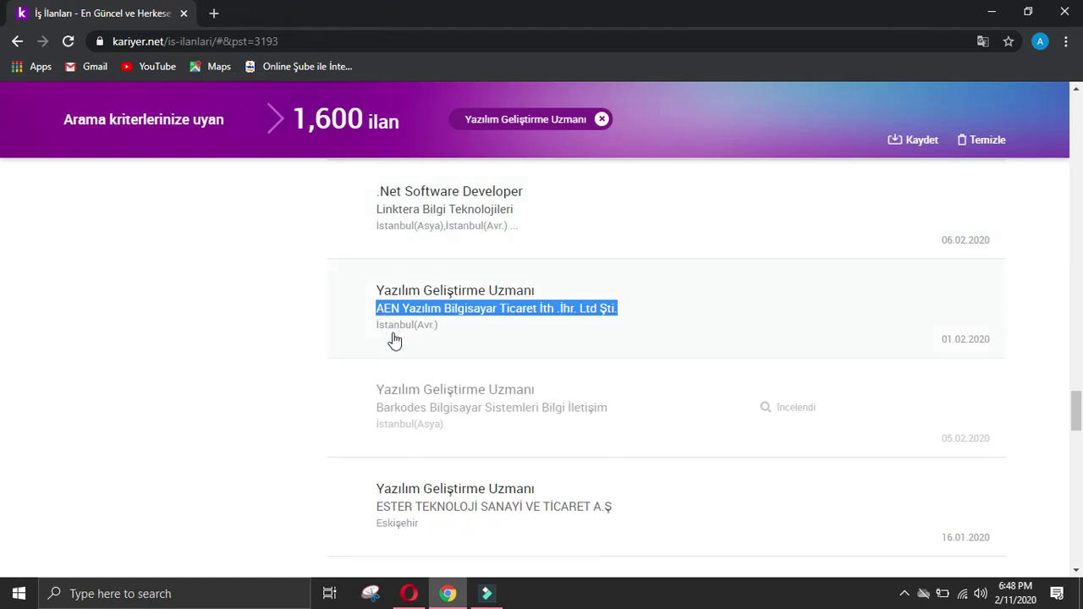
# Step: Open the ESTER job listing in a new tab and return to the Company data form
pyautogui.scroll(-1, 285, 347)
pyautogui.scroll(-1, 285, 347)
pyautogui.click(411, 310)
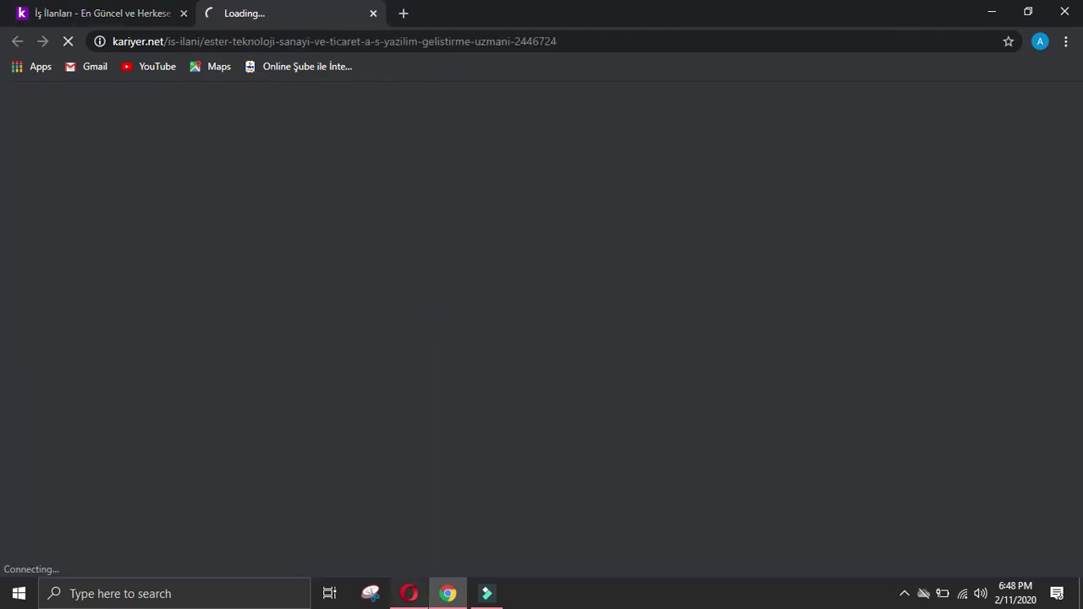
pyautogui.click(409, 593)
pyautogui.scroll(-2, 480, 409)
pyautogui.scroll(5, 481, 411)
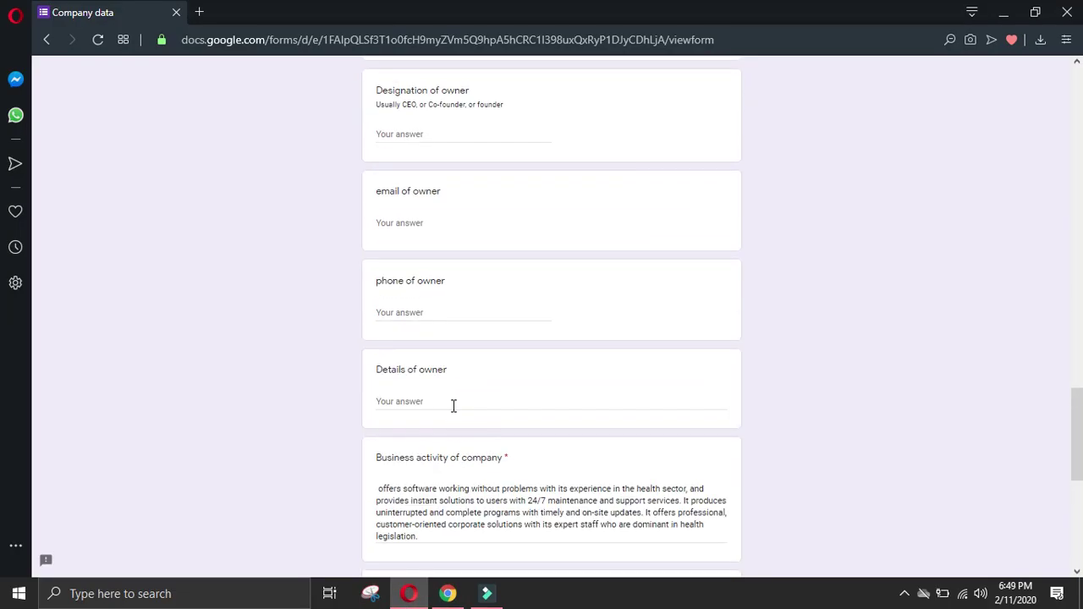
# Step: Enter '-' in the empty owner fields
pyautogui.click(460, 314)
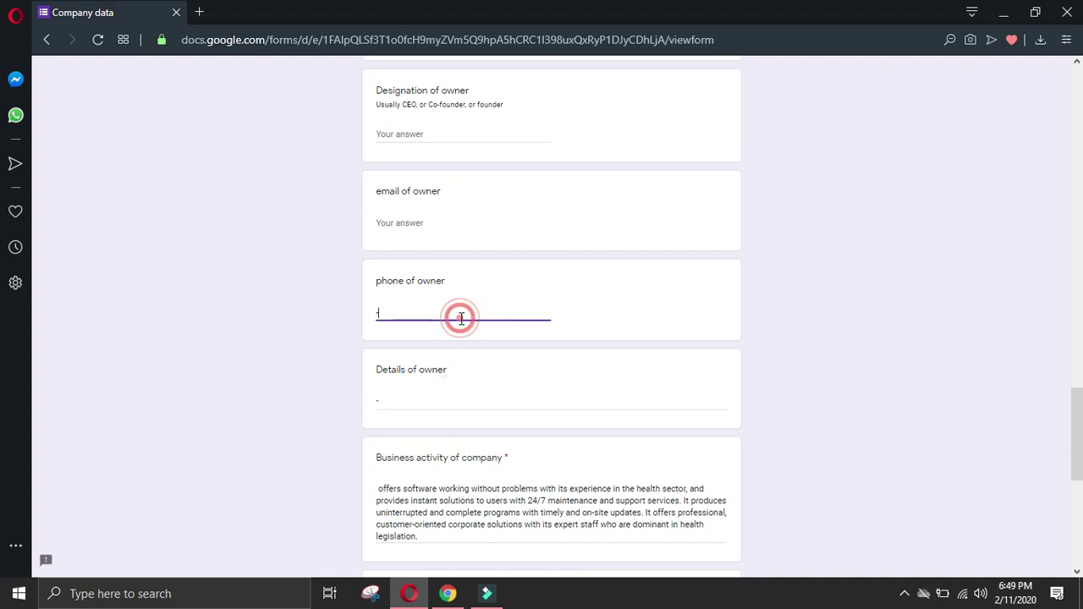
pyautogui.scroll(4, 453, 339)
pyautogui.click(441, 453)
pyautogui.write('-')
pyautogui.click(459, 349)
pyautogui.write('-')
# Step: Enter '-' in the Details, phone, Designation and Name of manager fields
pyautogui.click(469, 253)
pyautogui.write('-')
pyautogui.click(470, 174)
pyautogui.scroll(4, 504, 305)
pyautogui.write('-')
pyautogui.click(472, 216)
pyautogui.write('-')
pyautogui.click(479, 125)
pyautogui.scroll(4, 480, 212)
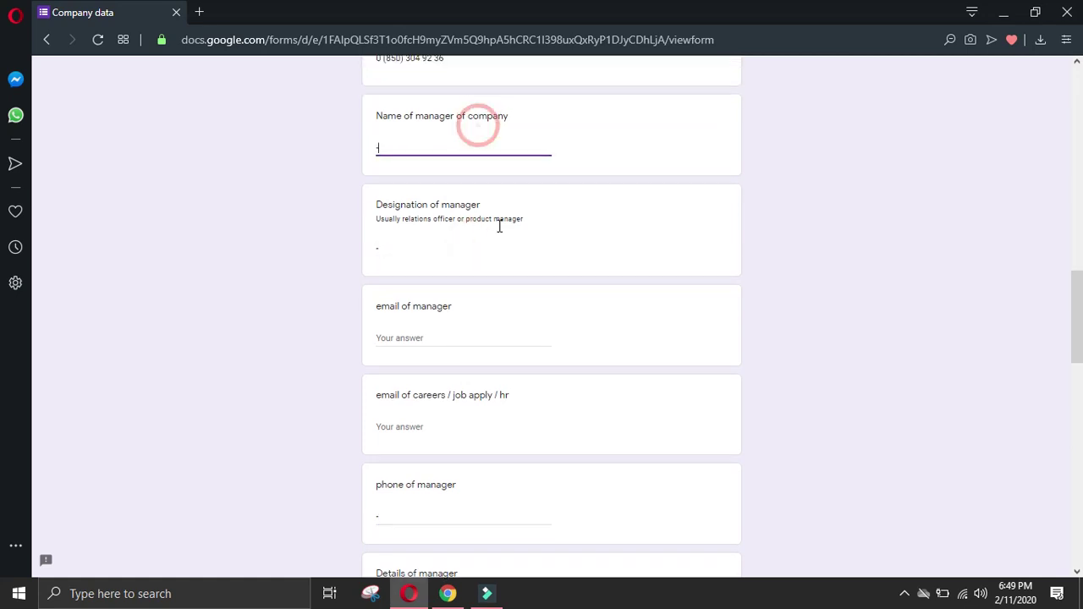
pyautogui.write('-')
pyautogui.click(481, 242)
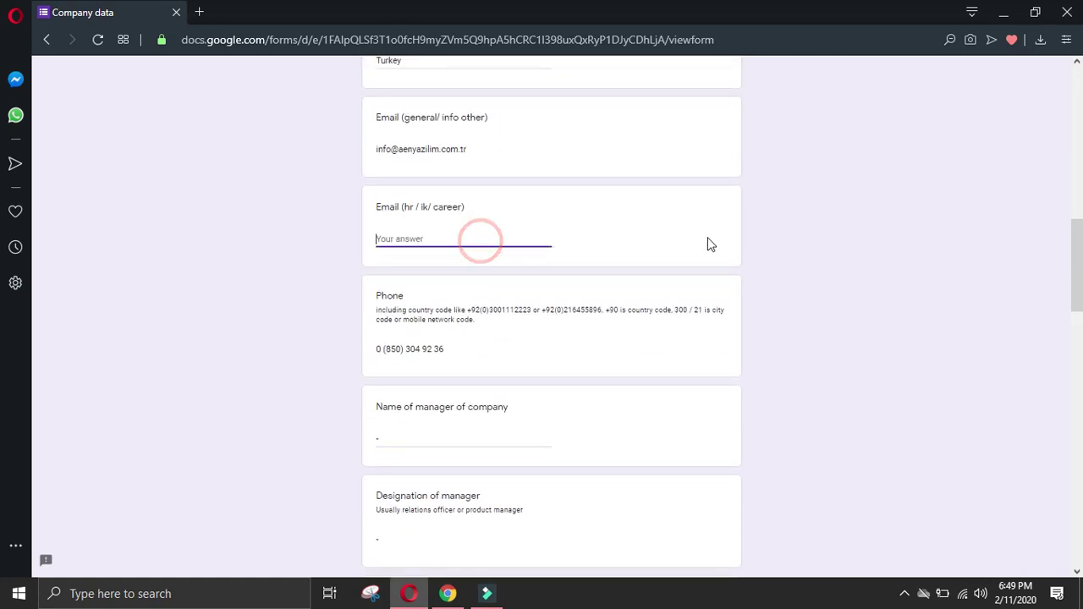
pyautogui.scroll(1, 1079, 252)
pyautogui.moveTo(1078, 251); pyautogui.dragTo(1078, 524)
# Step: Start the required Company name field and copy AEN Yazılım's website link from kariyer.net
pyautogui.click(376, 479)
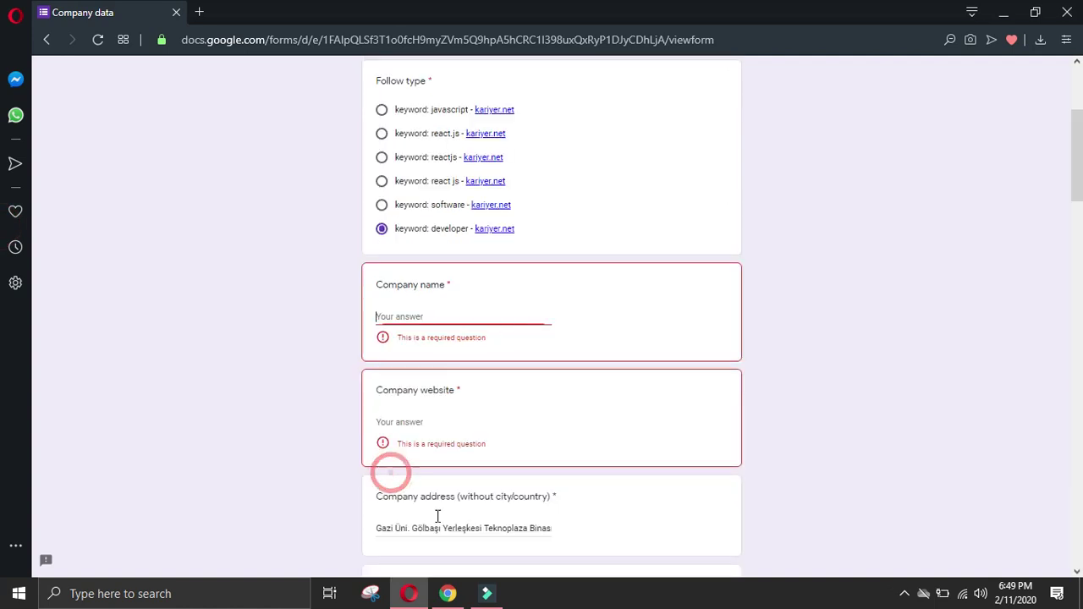
pyautogui.click(443, 314)
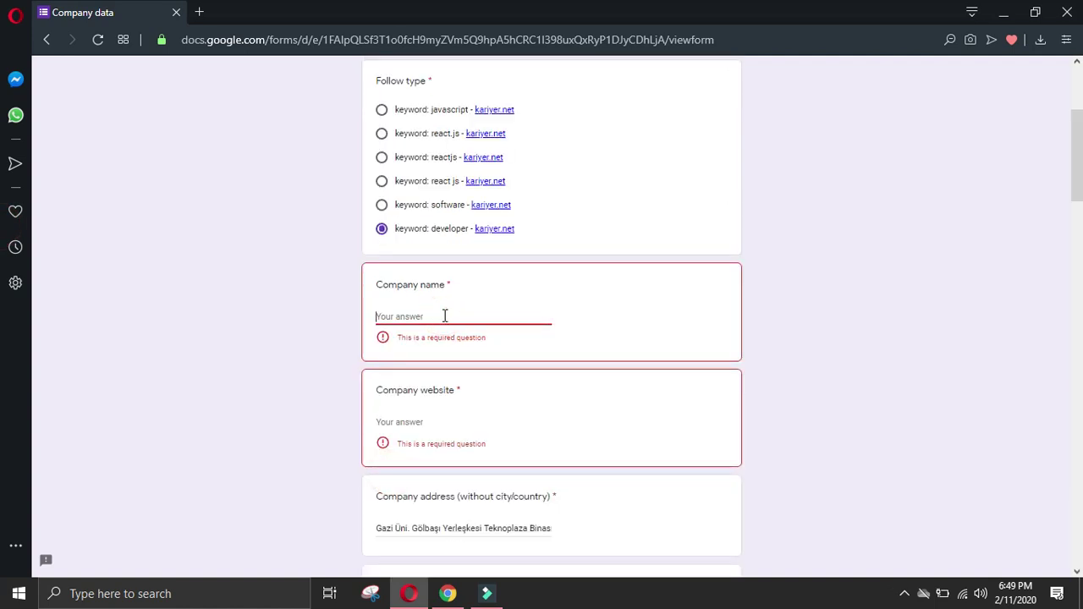
pyautogui.write('aen yazilim')
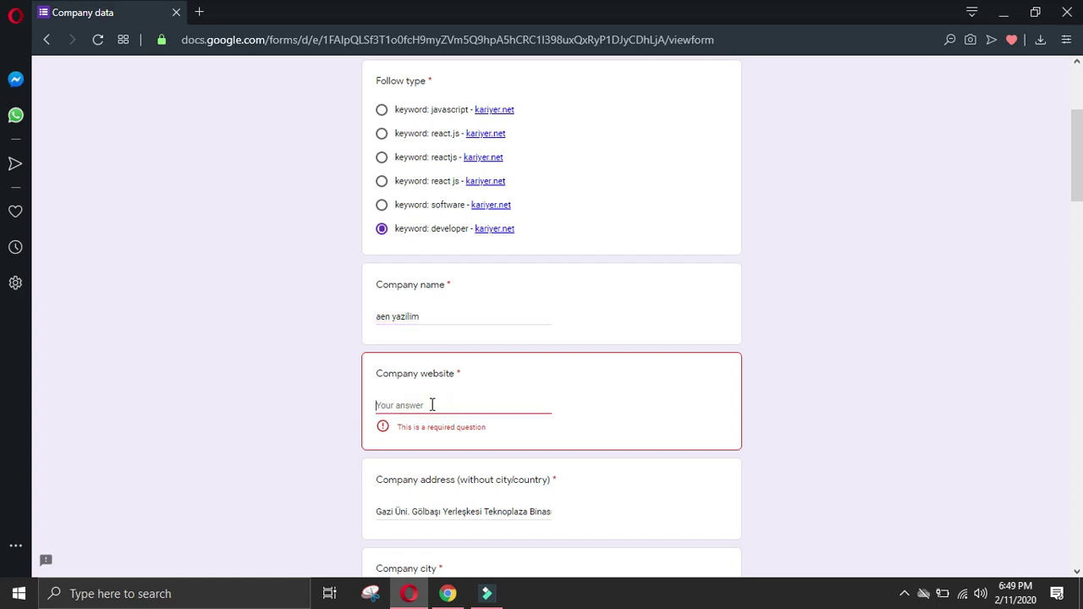
pyautogui.click(448, 594)
pyautogui.click(102, 13)
pyautogui.scroll(4, 479, 326)
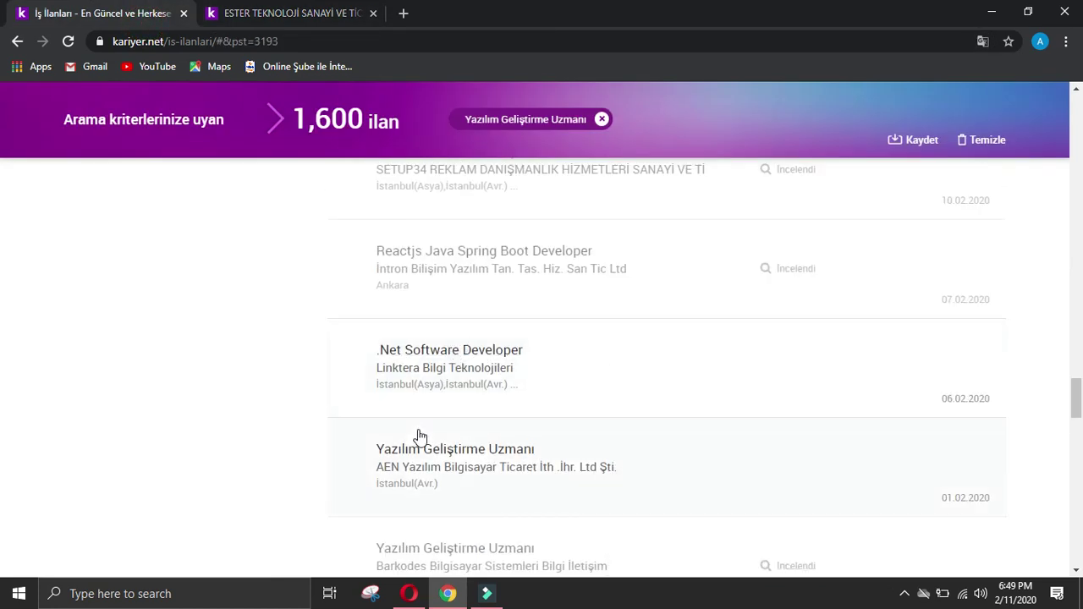
pyautogui.click(419, 437)
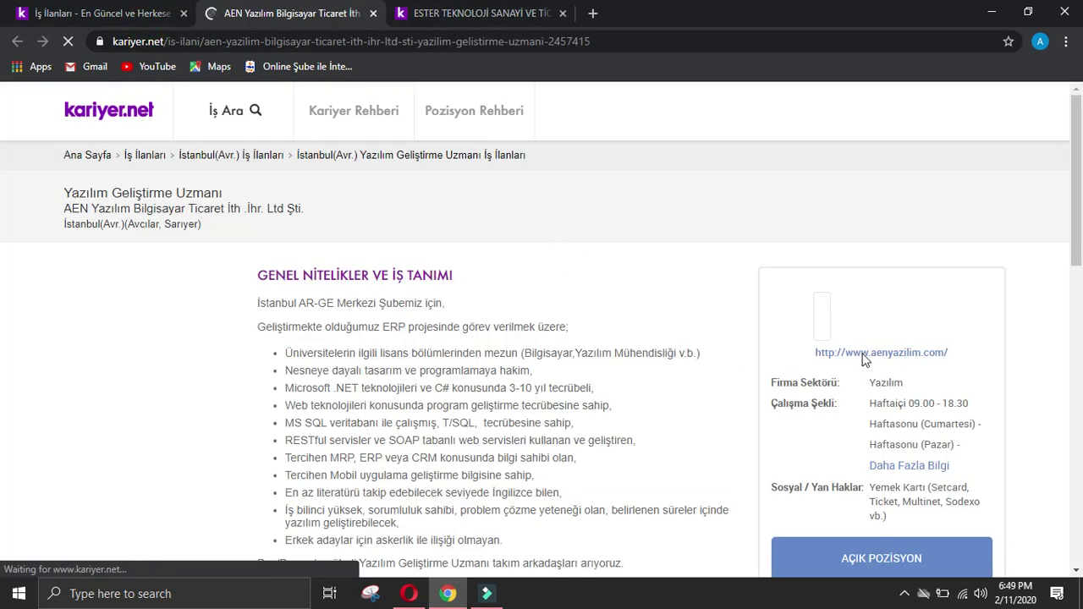
pyautogui.rightClick(859, 353)
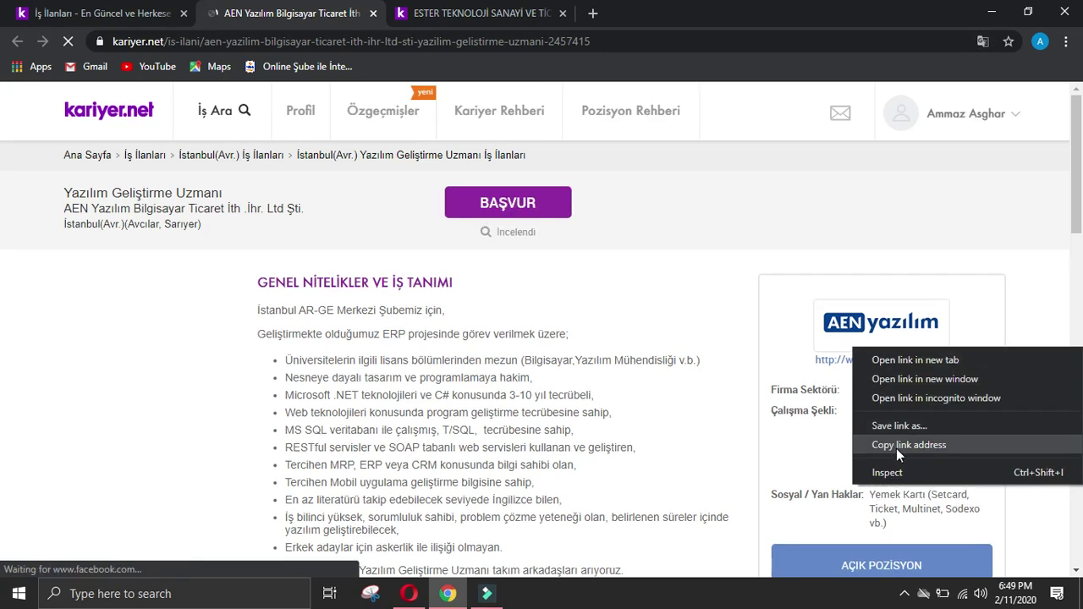
pyautogui.click(897, 446)
pyautogui.click(409, 593)
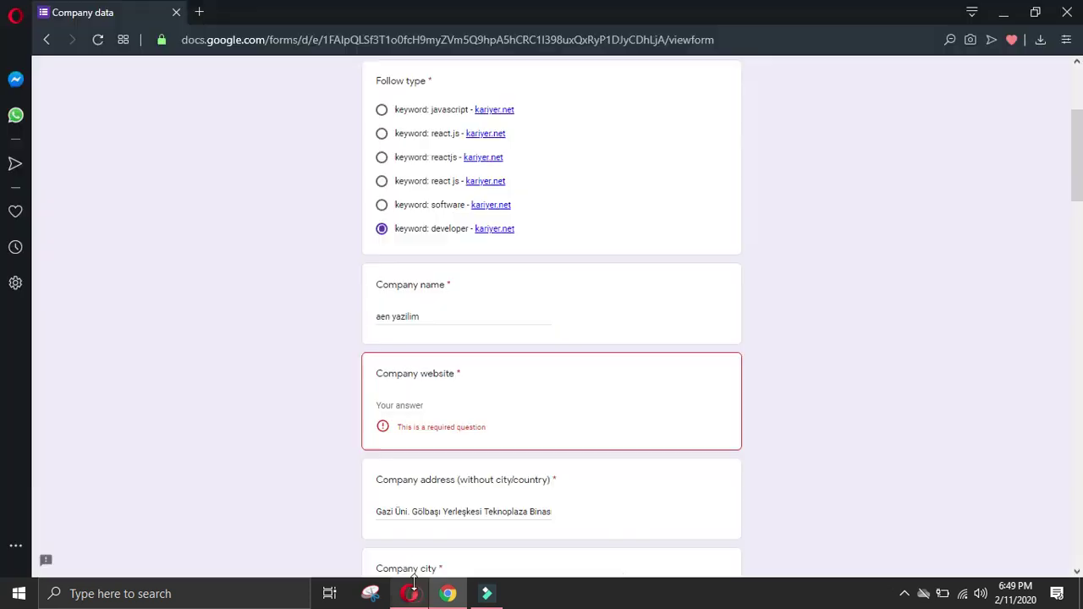
pyautogui.click(439, 401)
pyautogui.hotkey('ctrl', 'v')
pyautogui.scroll(-15, 492, 455)
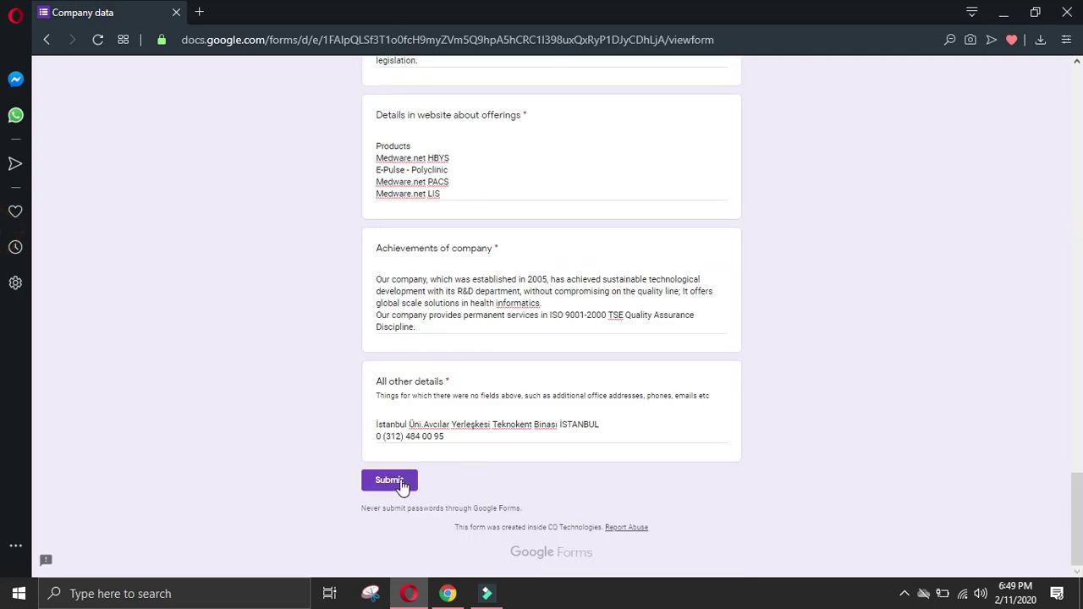
pyautogui.click(390, 481)
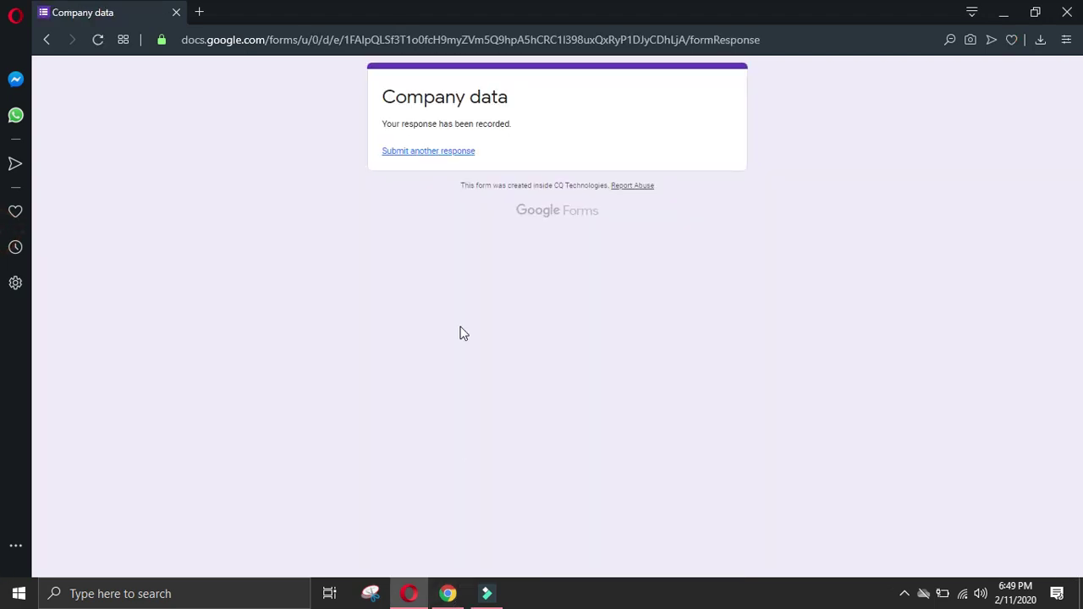
# Step: Close the AEN job tab and open the ESTER company website from its job listing
pyautogui.click(448, 593)
pyautogui.click(214, 414)
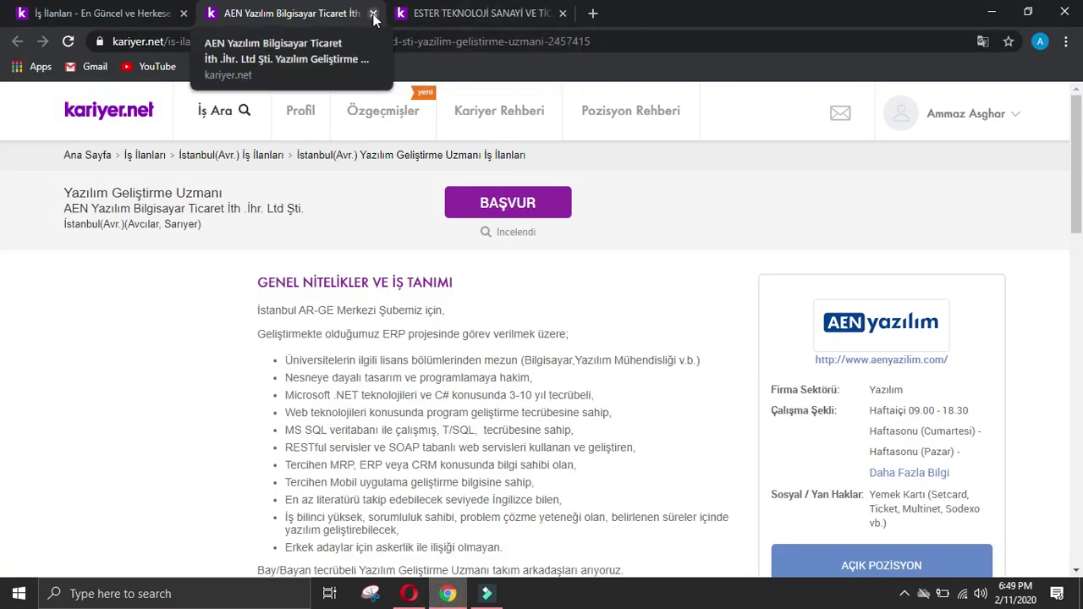
pyautogui.click(340, 24)
pyautogui.click(373, 13)
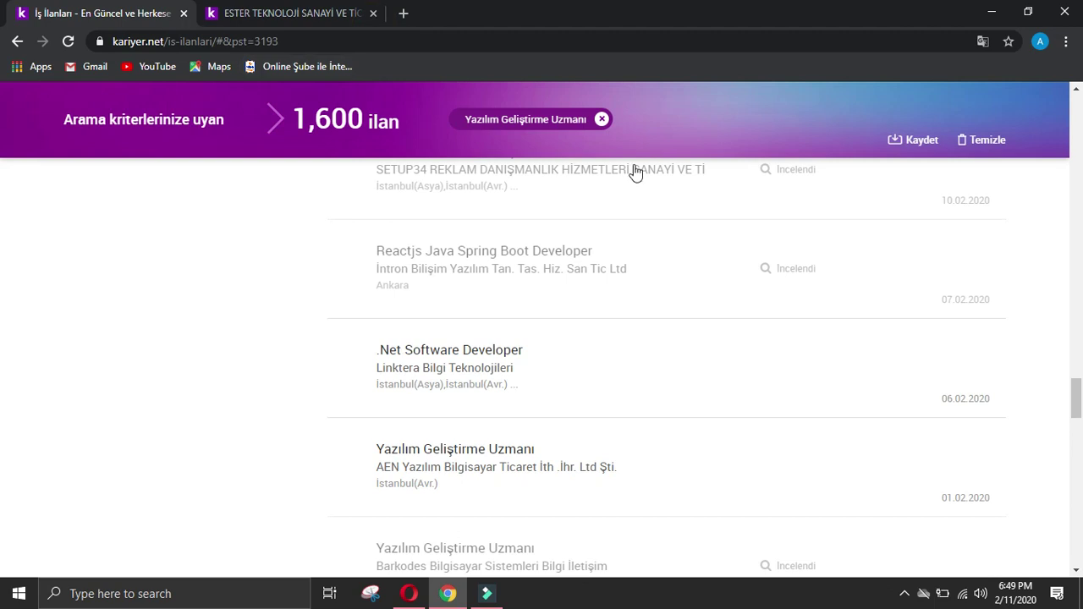
pyautogui.click(292, 12)
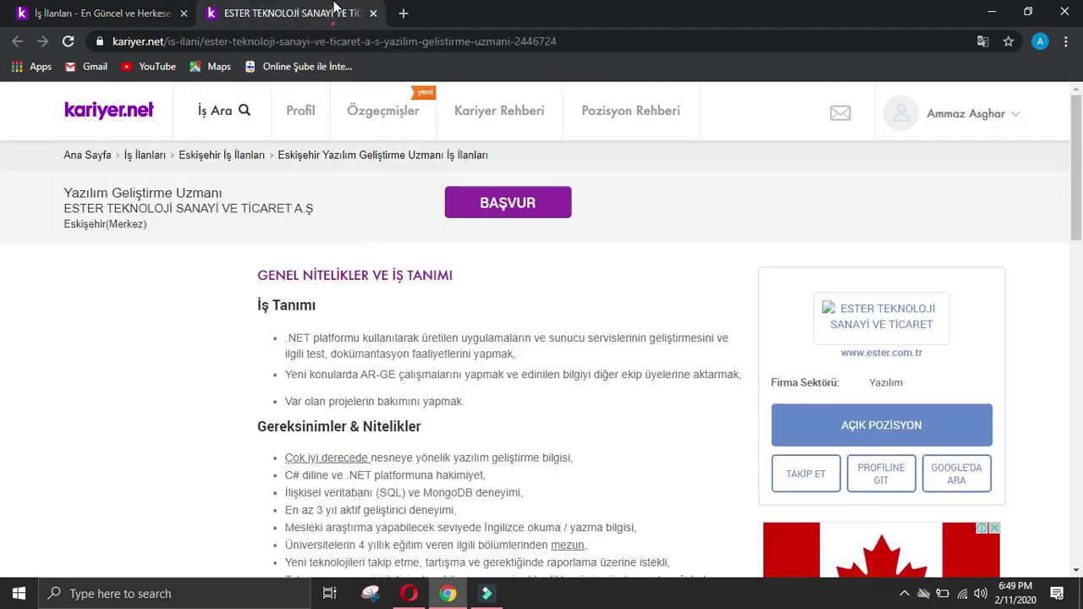
pyautogui.click(889, 353)
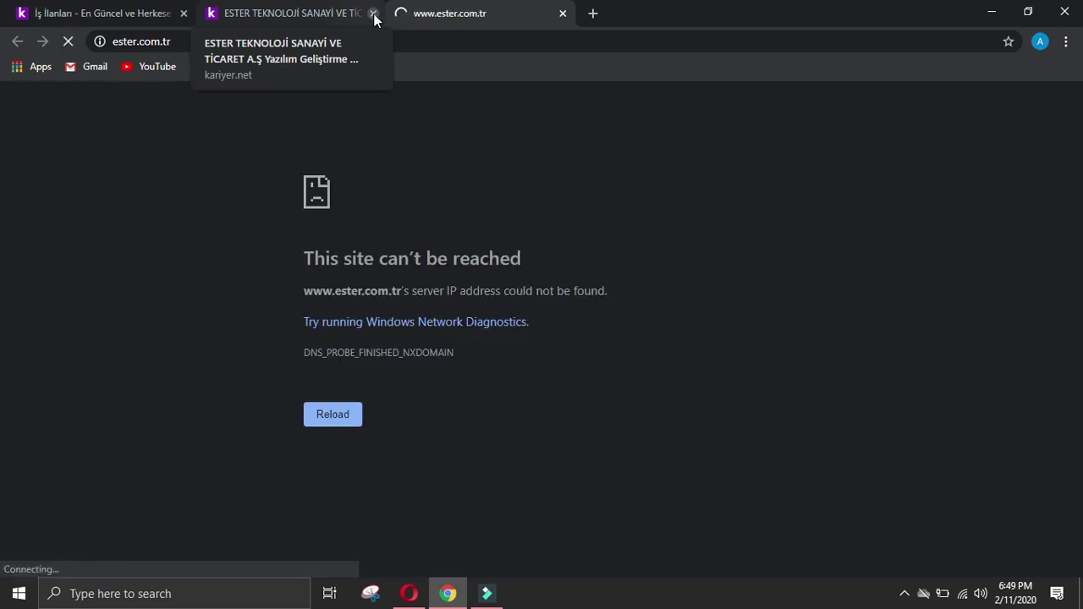
# Step: Translate the ESTER homepage into English and select its full web address
pyautogui.click(288, 12)
pyautogui.click(449, 12)
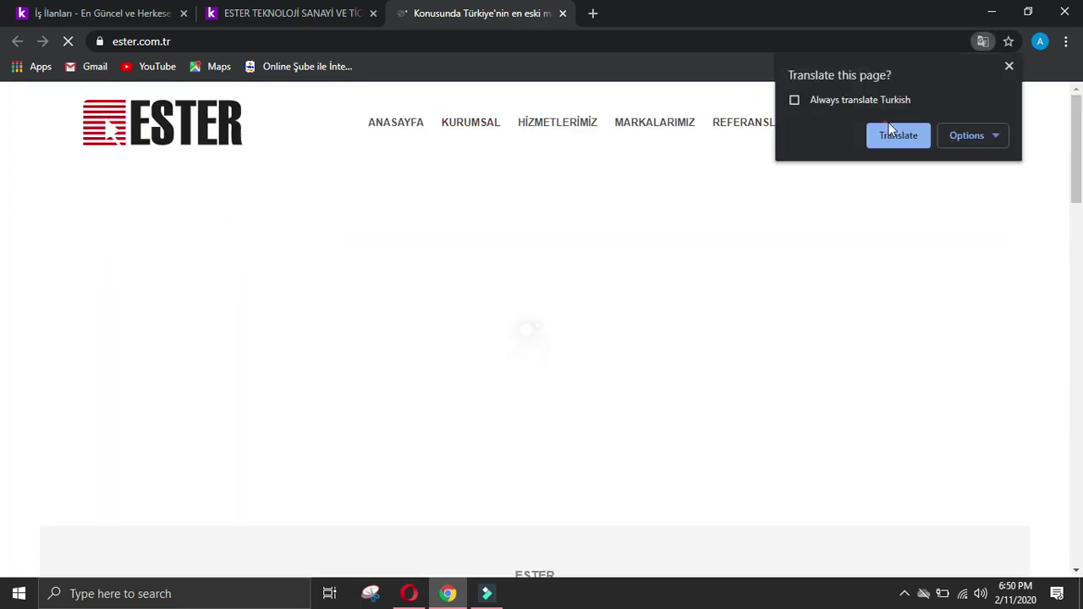
pyautogui.click(889, 133)
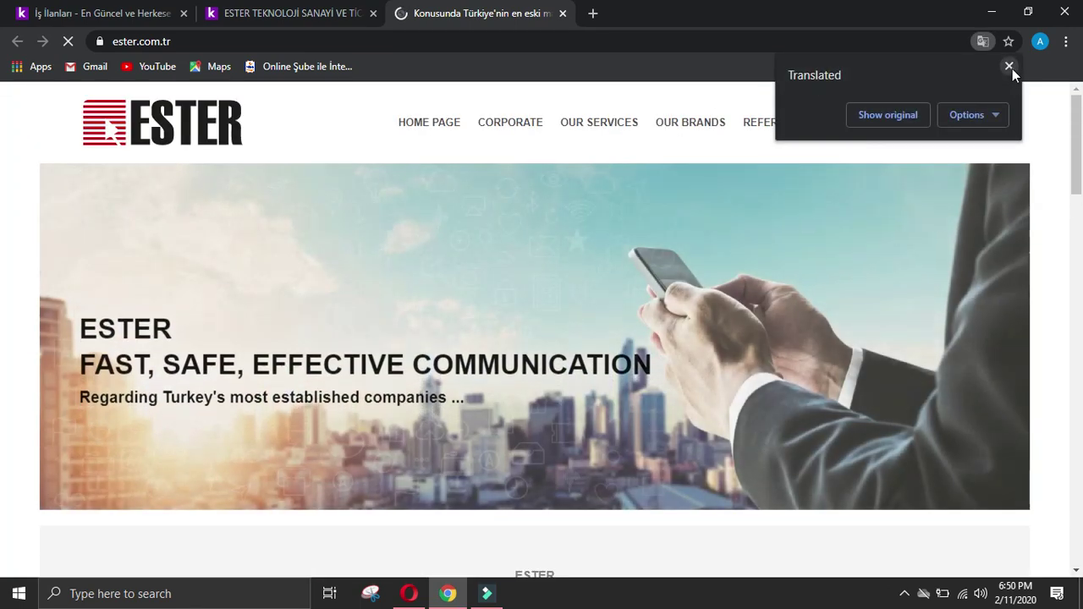
pyautogui.click(1010, 67)
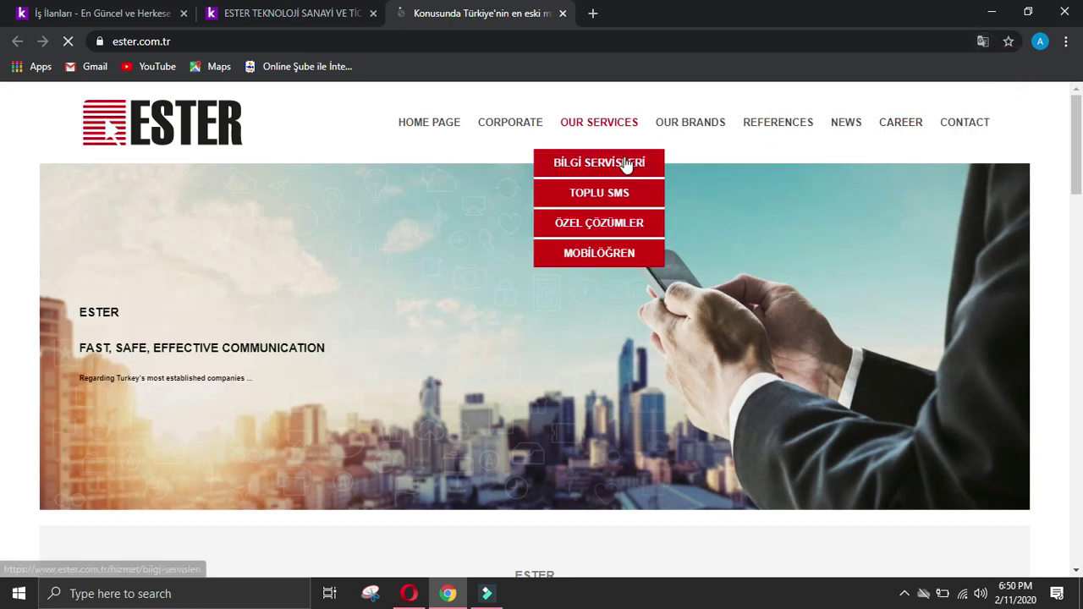
pyautogui.click(342, 34)
pyautogui.hotkey('ctrl', 'c')
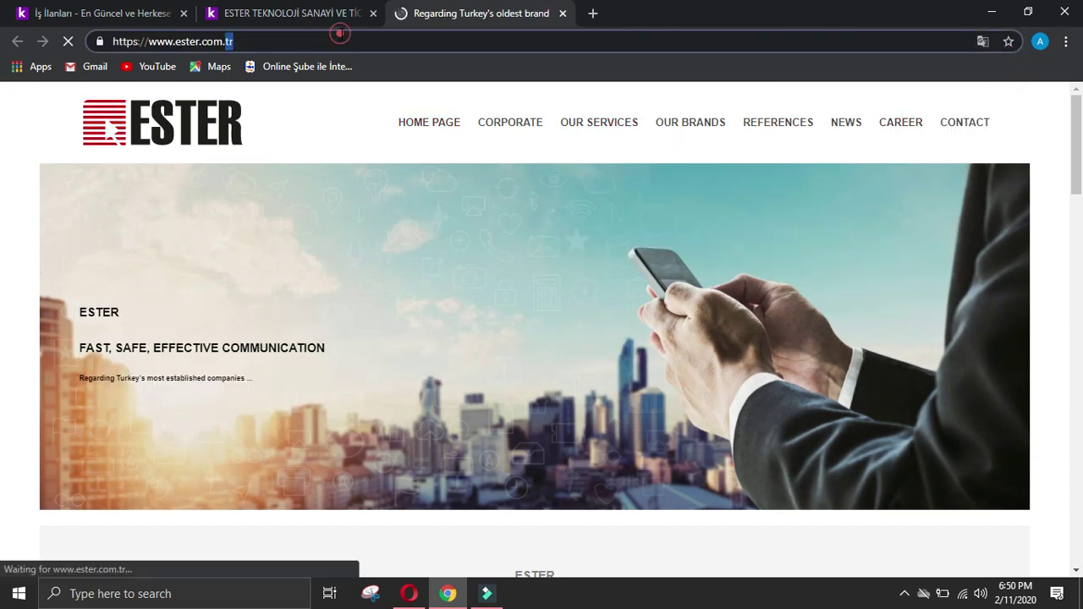
# Step: Start another Company data response, choosing the respondent's name and follow type 'keyword: developer'
pyautogui.click(409, 593)
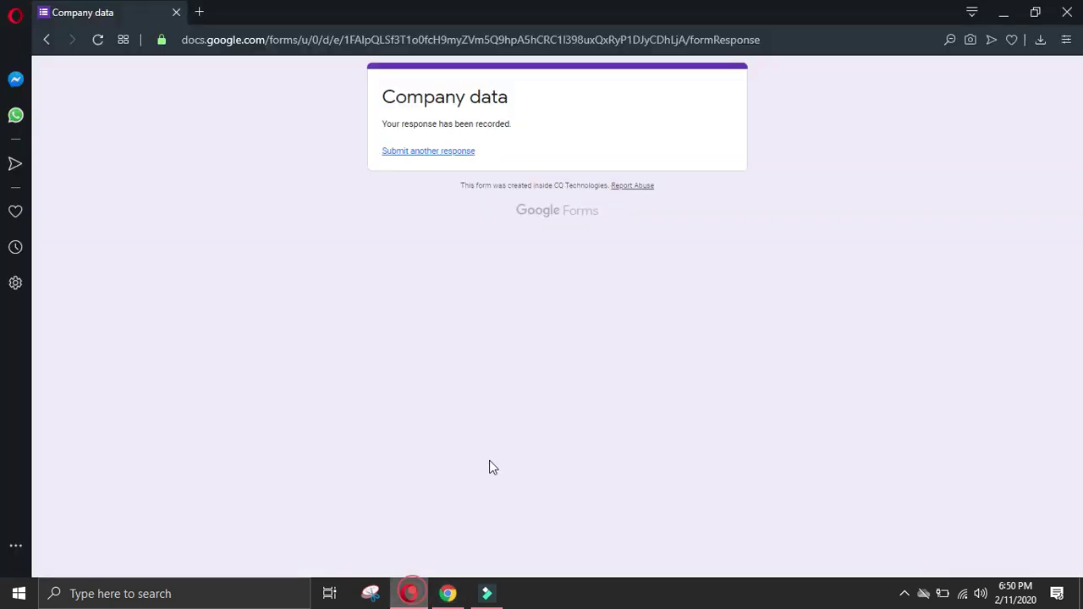
pyautogui.click(428, 151)
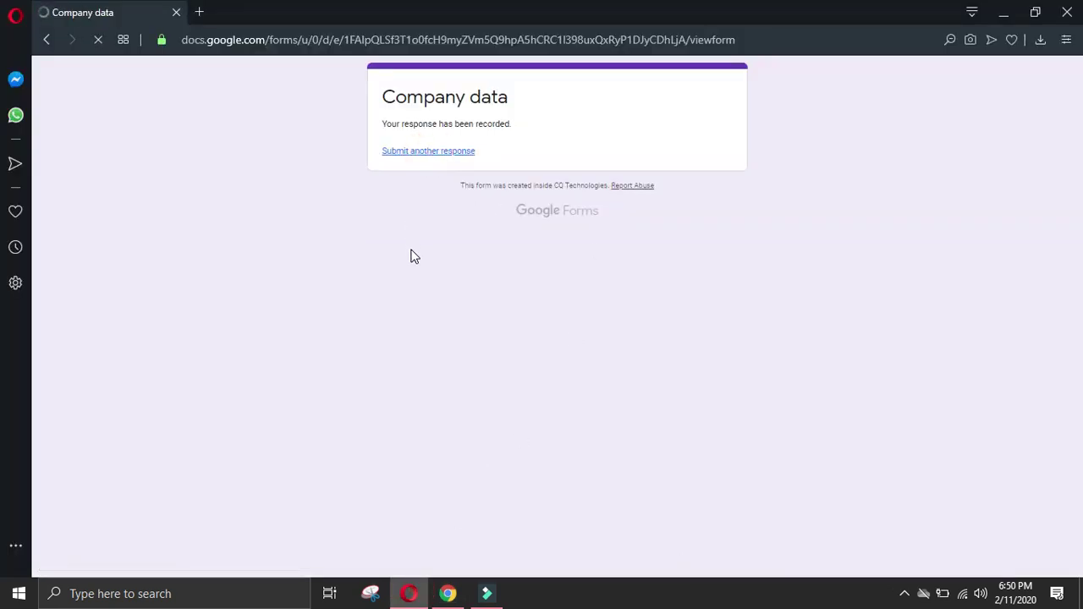
pyautogui.click(382, 193)
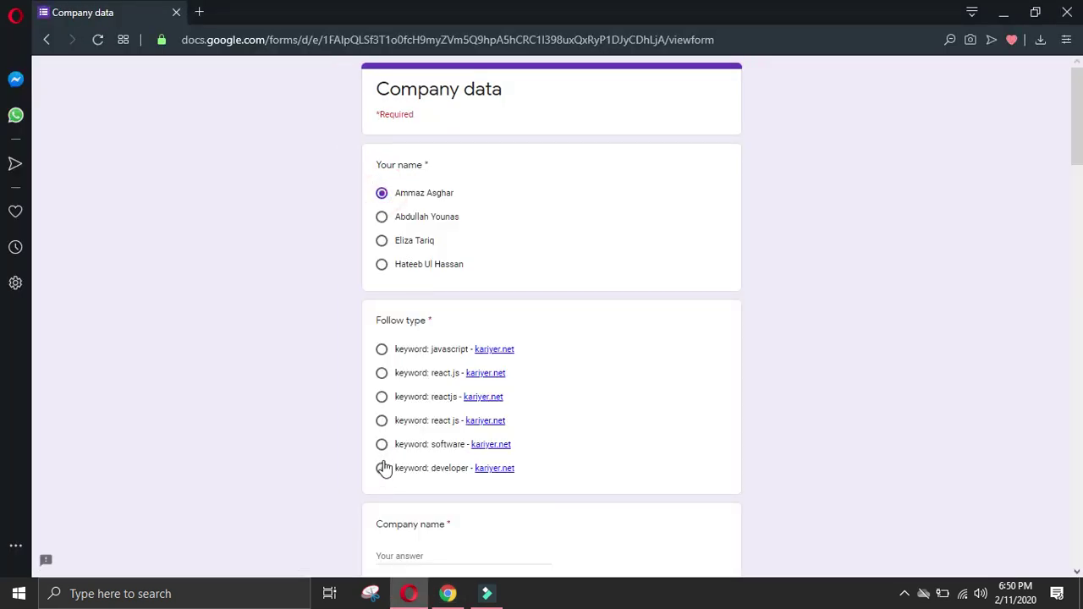
pyautogui.click(381, 468)
pyautogui.scroll(-2, 393, 444)
pyautogui.click(427, 484)
pyautogui.hotkey('ctrl', 'v')
pyautogui.scroll(-2, 443, 479)
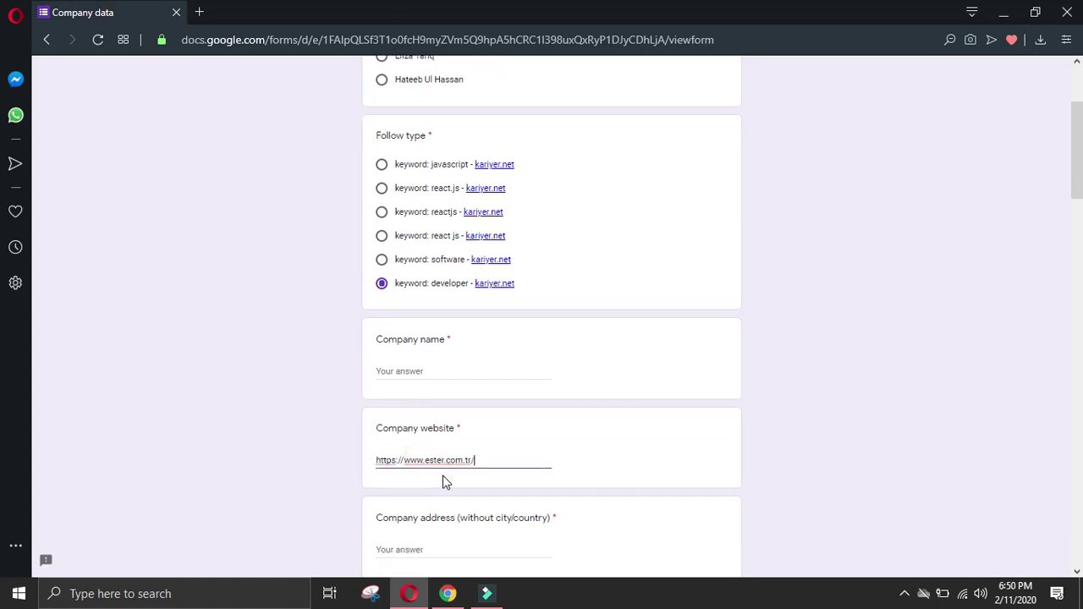
pyautogui.moveTo(443, 328); pyautogui.dragTo(429, 329)
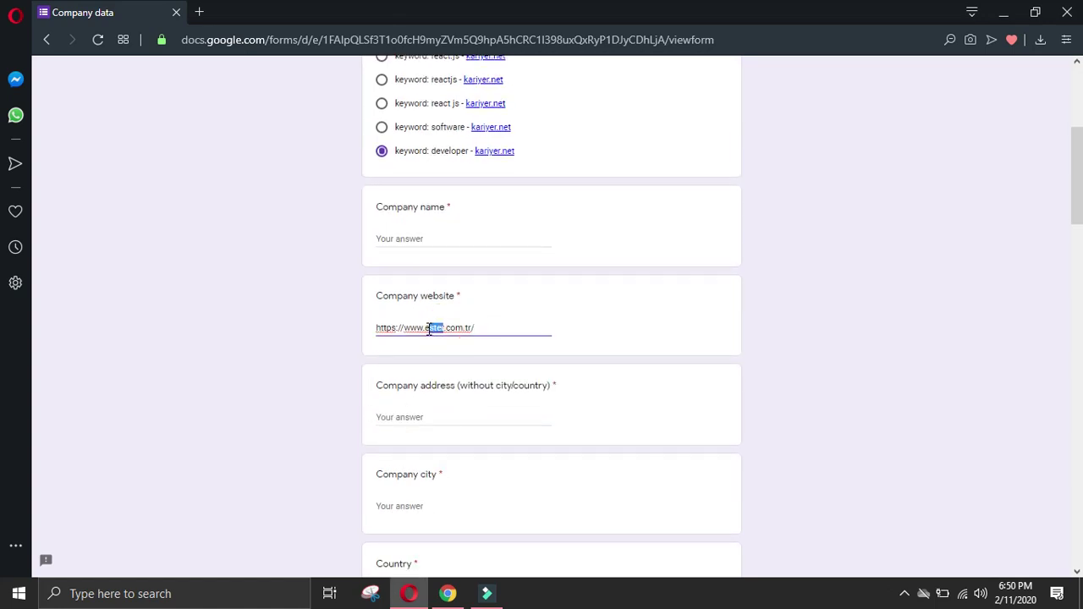
pyautogui.click(428, 239)
pyautogui.write('ester')
# Step: Open the CONTACT page on the ESTER website
pyautogui.click(448, 593)
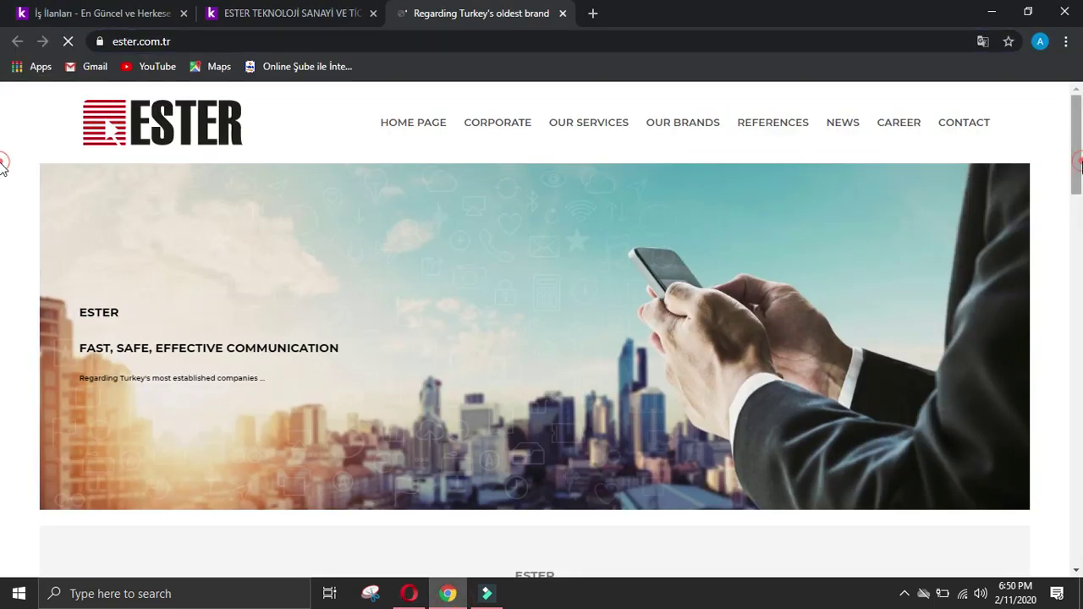
pyautogui.click(936, 91)
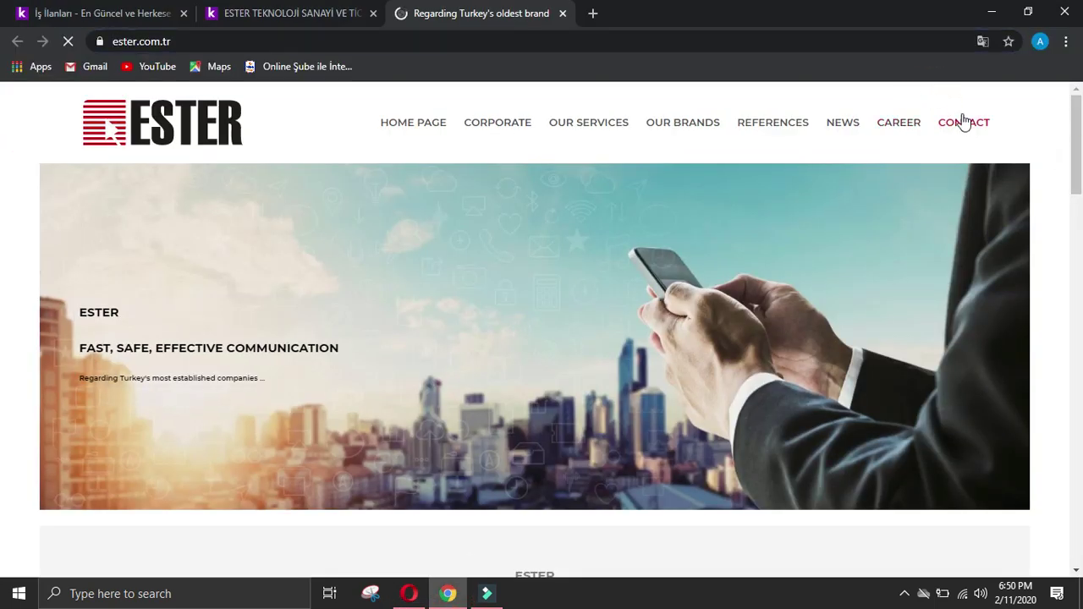
pyautogui.click(961, 120)
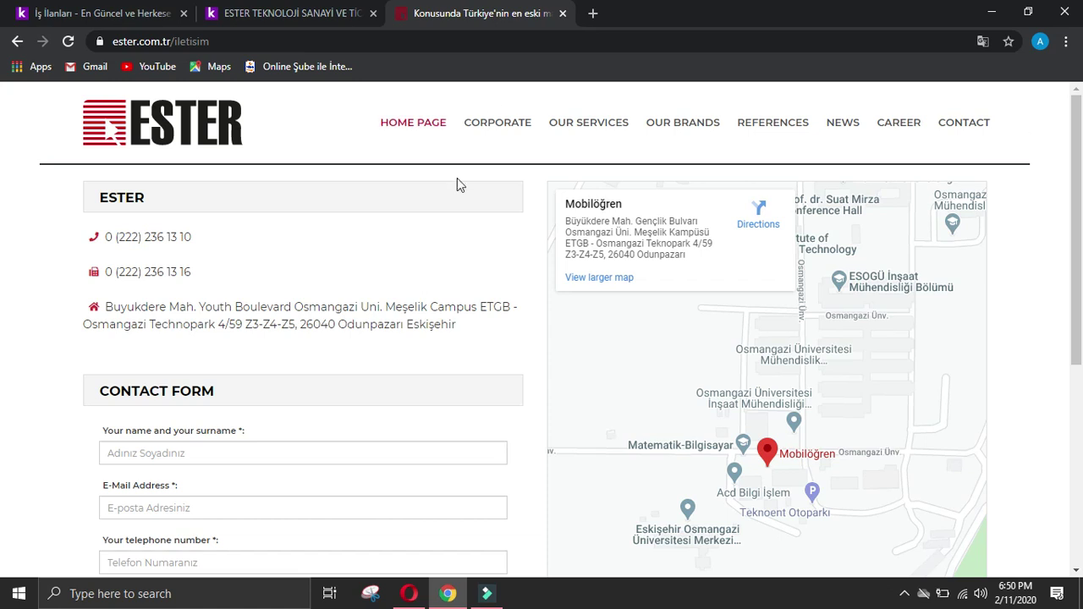
# Step: Select and copy ESTER's street address up to Odunpazarı, leaving out the city
pyautogui.moveTo(107, 307); pyautogui.dragTo(170, 311)
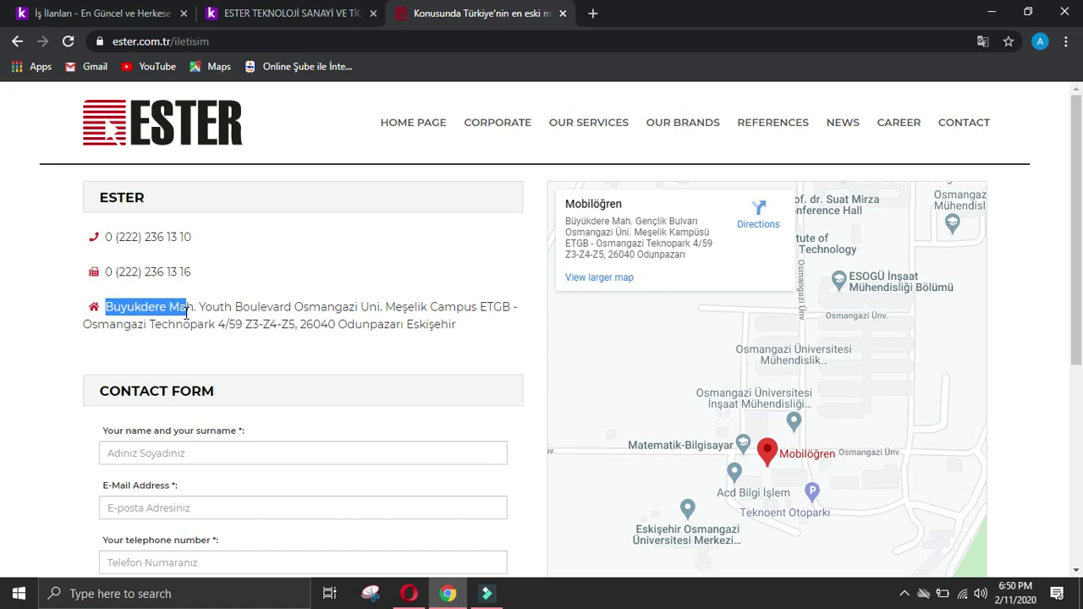
pyautogui.moveTo(187, 312); pyautogui.dragTo(351, 309)
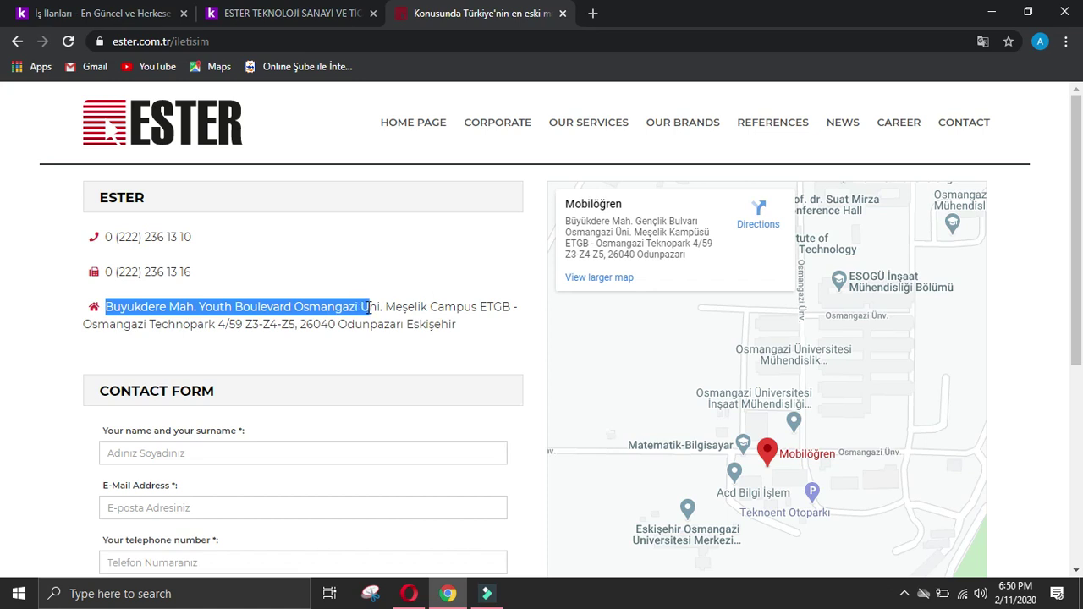
pyautogui.moveTo(381, 306); pyautogui.dragTo(479, 331)
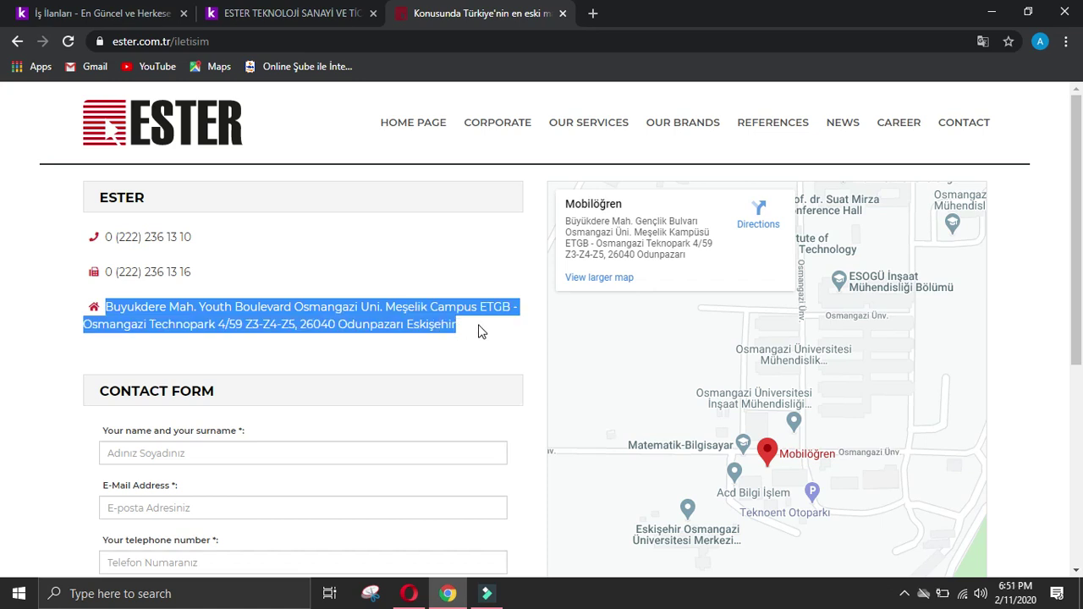
pyautogui.click(273, 10)
pyautogui.click(137, 10)
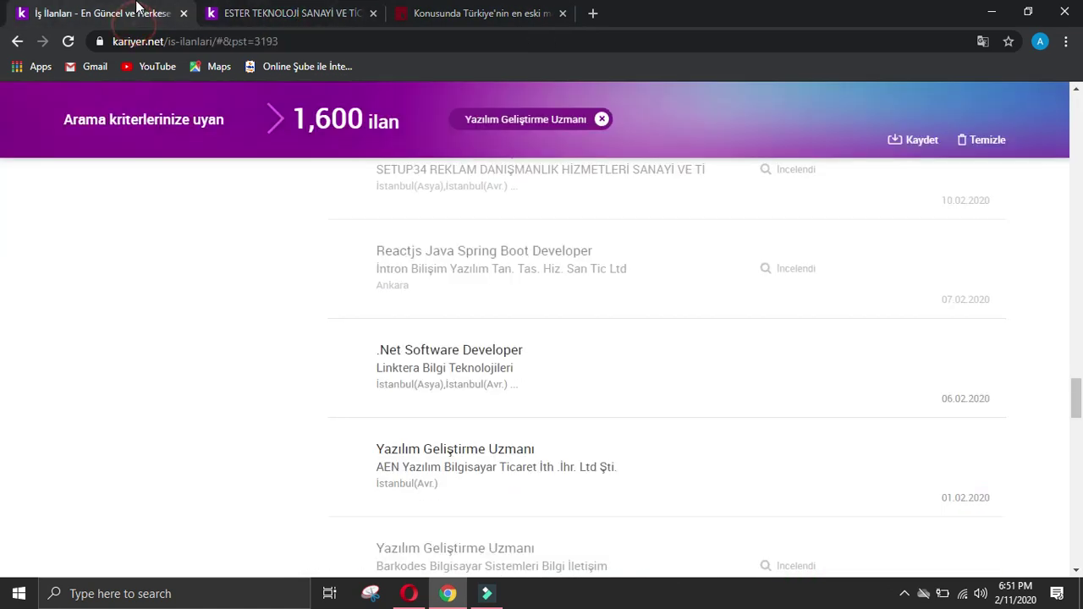
pyautogui.scroll(-2, 228, 213)
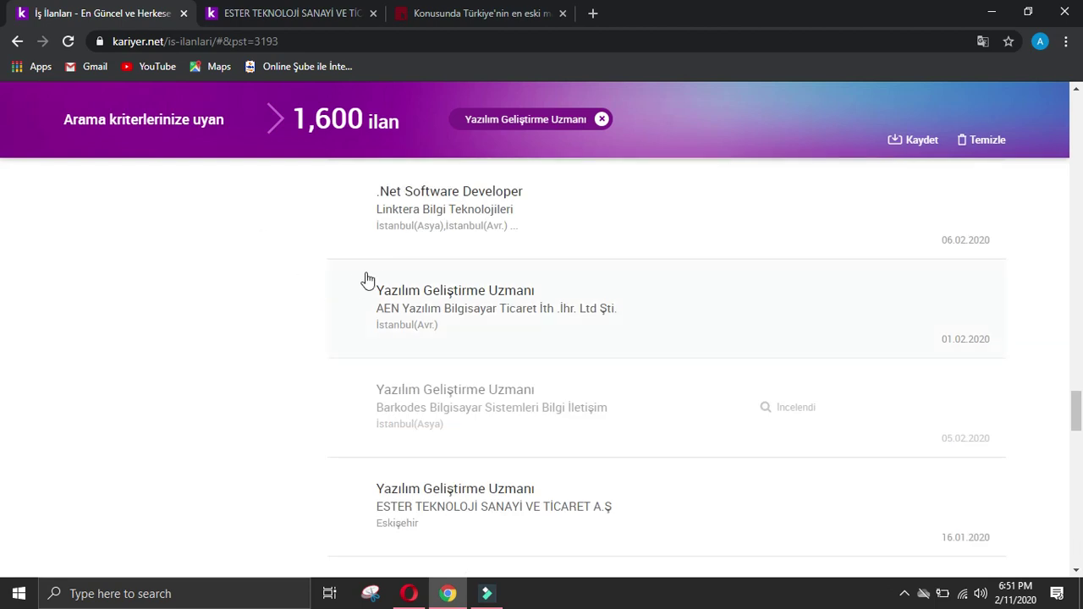
pyautogui.hotkey('ctrl', '3')
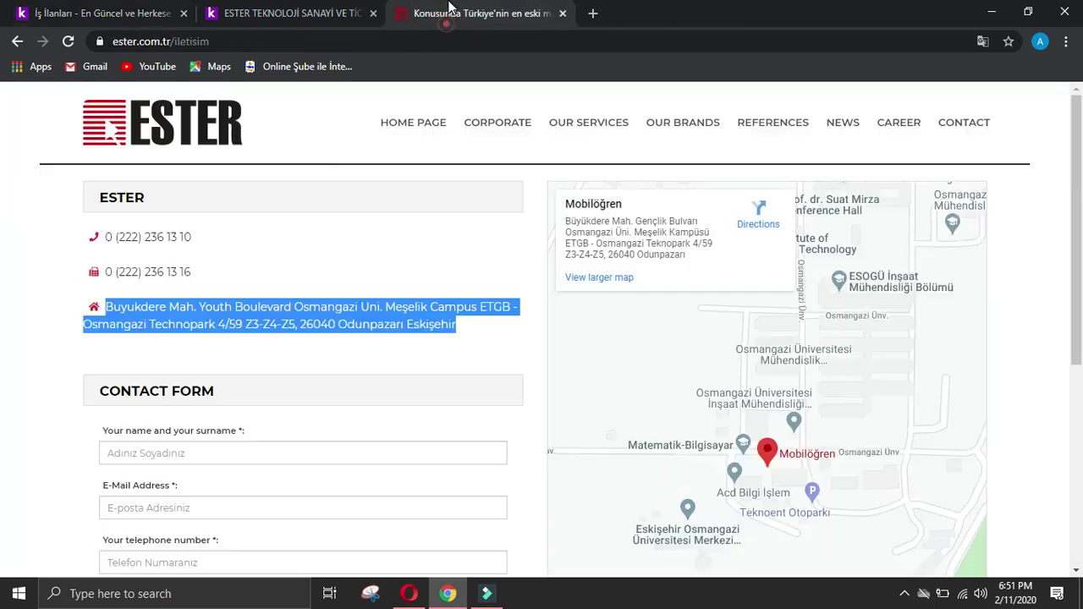
pyautogui.click(347, 353)
pyautogui.moveTo(404, 325); pyautogui.dragTo(108, 302)
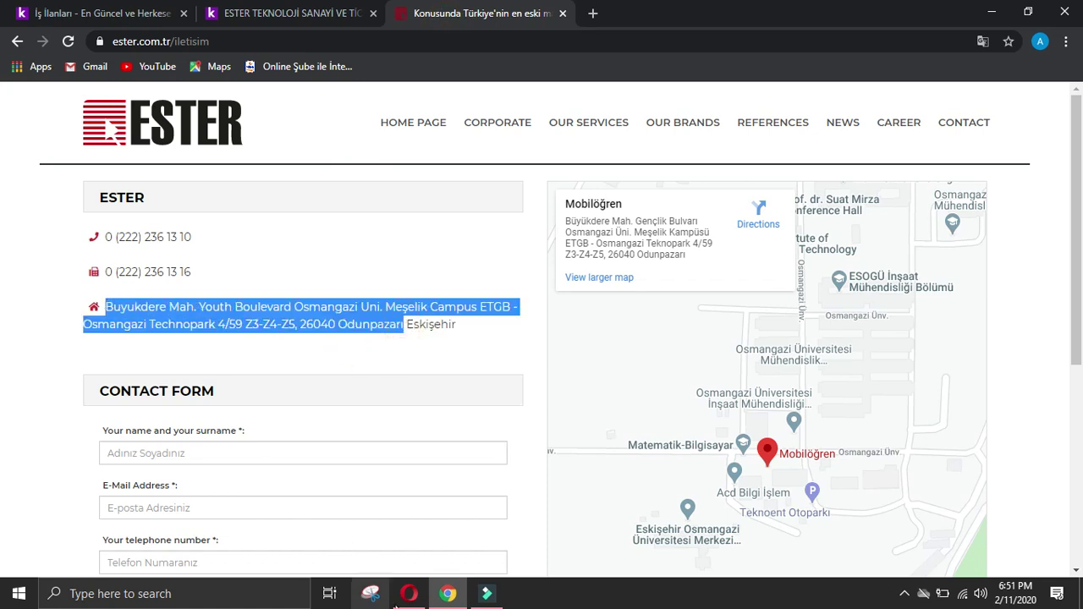
pyautogui.click(409, 593)
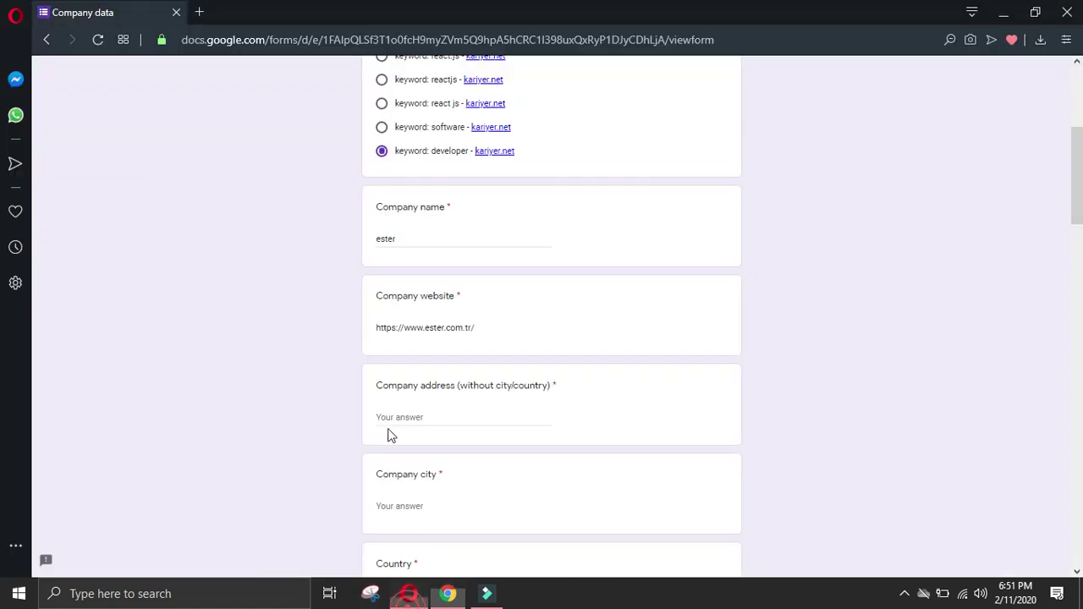
# Step: Paste ESTER's street address into the company address answer
pyautogui.click(460, 415)
pyautogui.hotkey('ctrl', 'v')
pyautogui.scroll(-2, 426, 352)
# Step: Copy the city name Eskişehir from the contact page and search it on Google
pyautogui.click(426, 346)
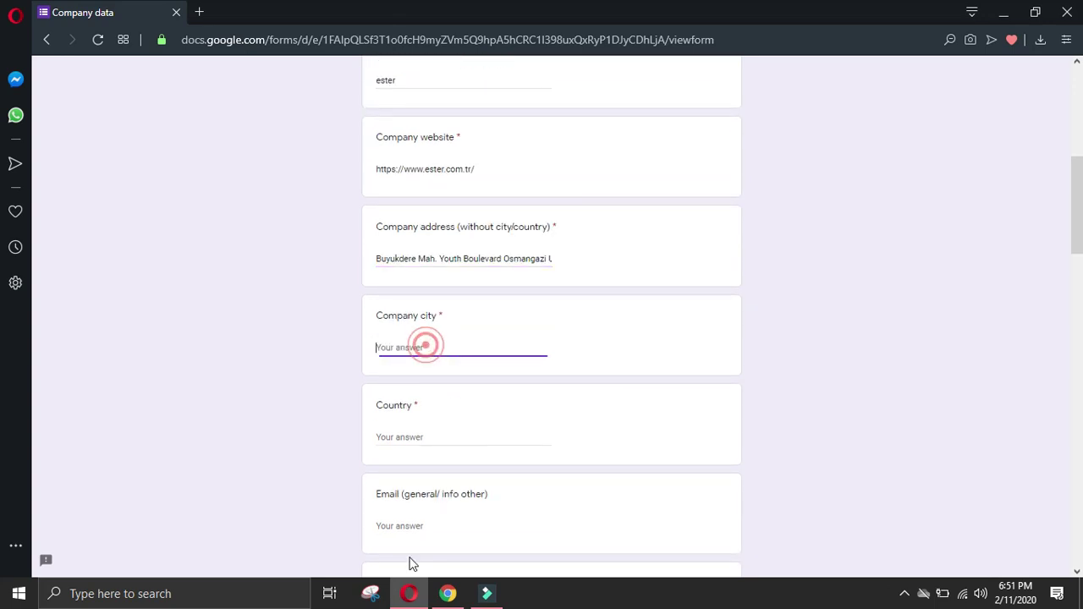
pyautogui.click(448, 593)
pyautogui.click(354, 364)
pyautogui.moveTo(457, 324); pyautogui.dragTo(412, 323)
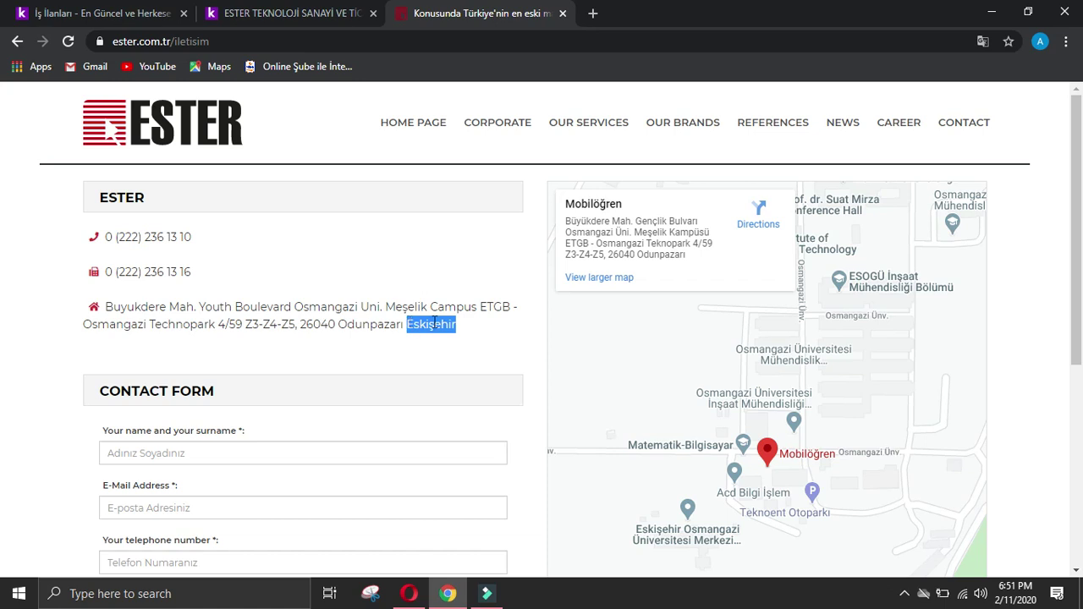
pyautogui.click(592, 14)
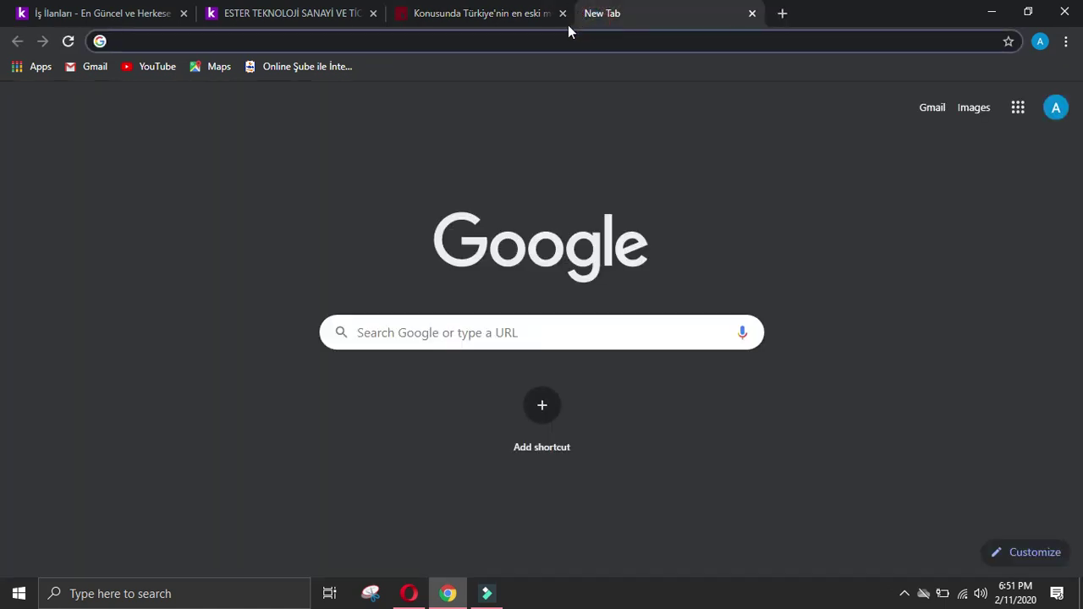
pyautogui.write('g')
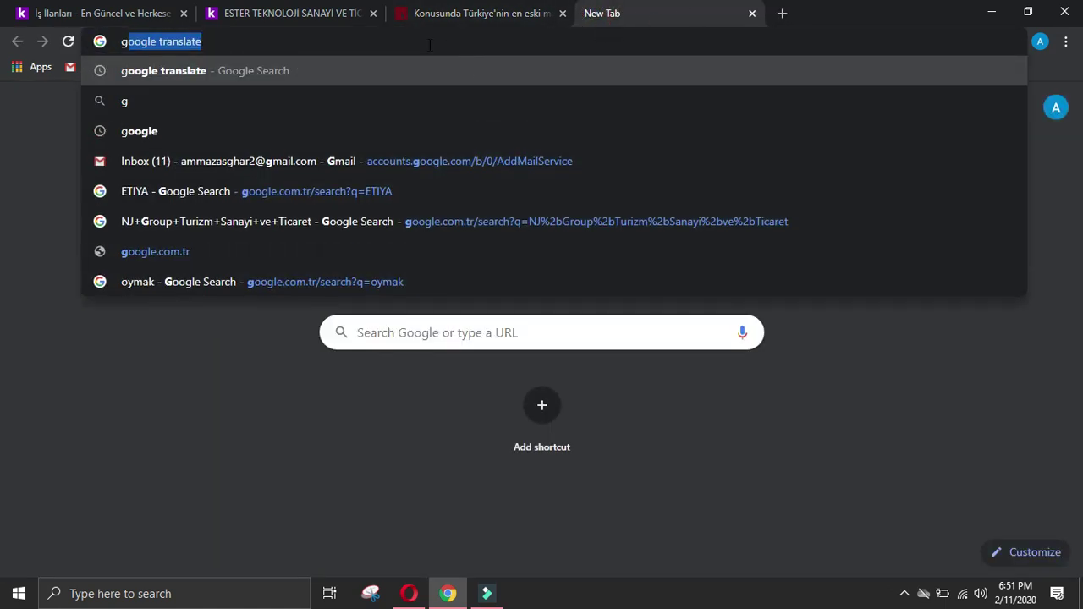
pyautogui.write('oogle')
pyautogui.hotkey('ctrl', 'a')
pyautogui.press('BackSpace')
pyautogui.write('Eskişehir')
pyautogui.press('Return')
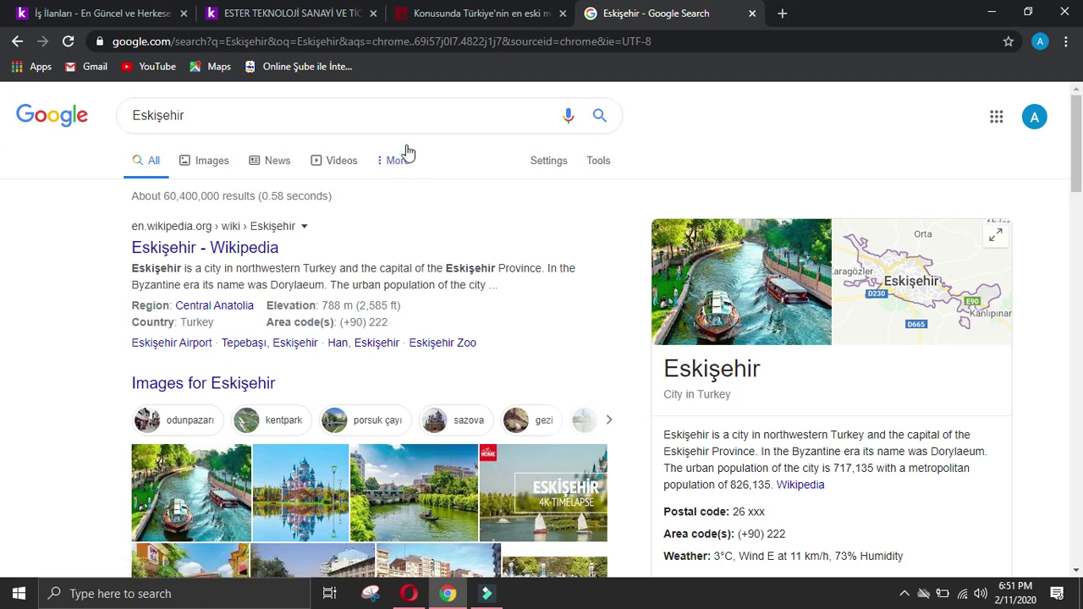
# Step: Enter Eskişehir as the Company city
pyautogui.click(753, 15)
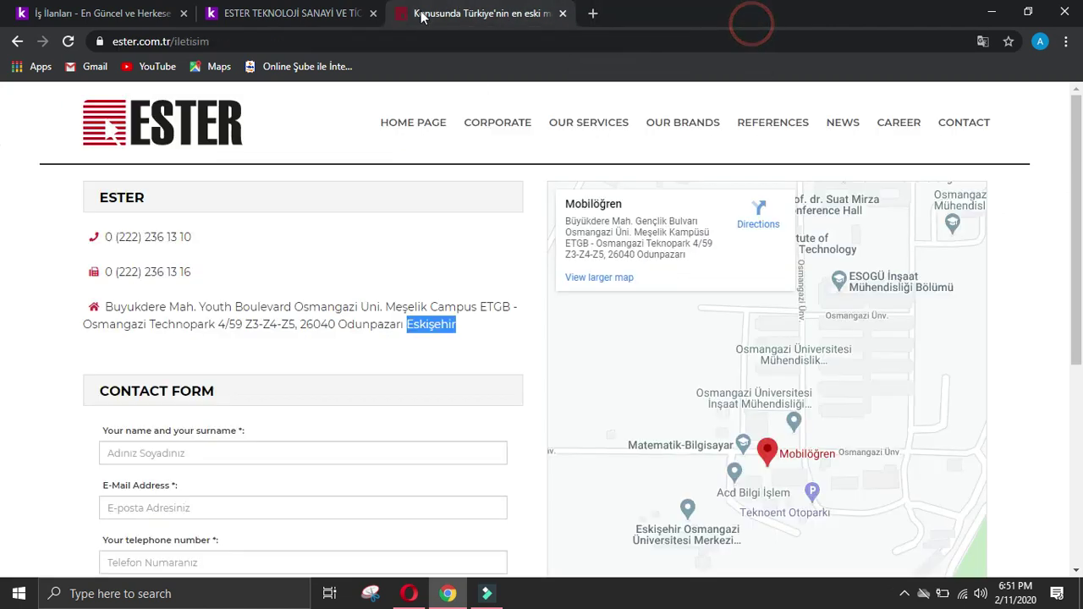
pyautogui.click(288, 13)
pyautogui.click(106, 13)
pyautogui.click(409, 593)
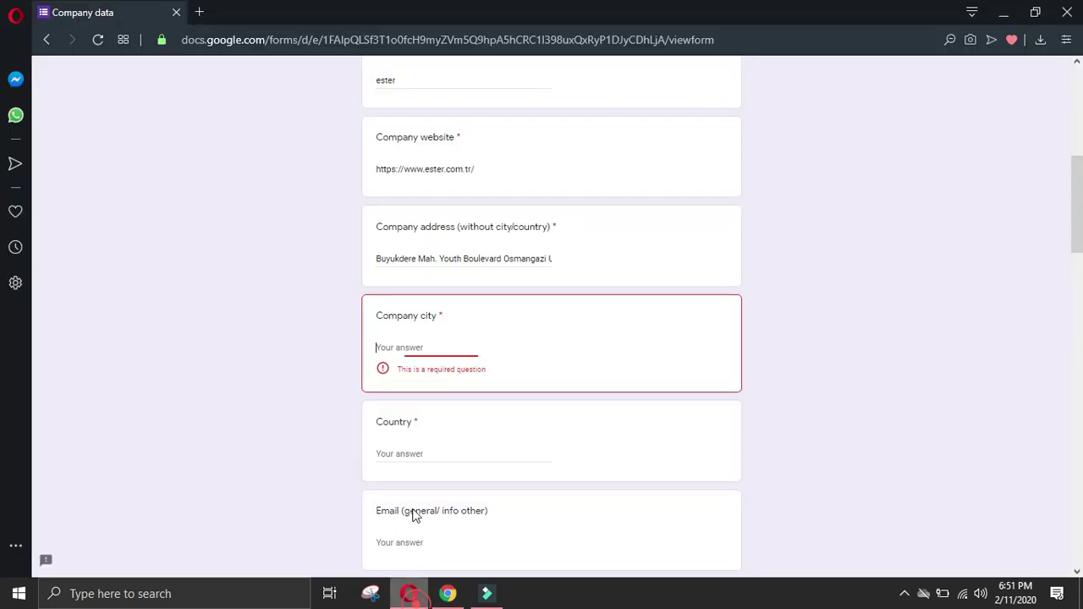
pyautogui.click(430, 360)
pyautogui.write('Eskişehir')
# Step: Start typing 'Tu' for Turkey in the Country answer, then recheck the contact page
pyautogui.click(416, 441)
pyautogui.write('Tu')
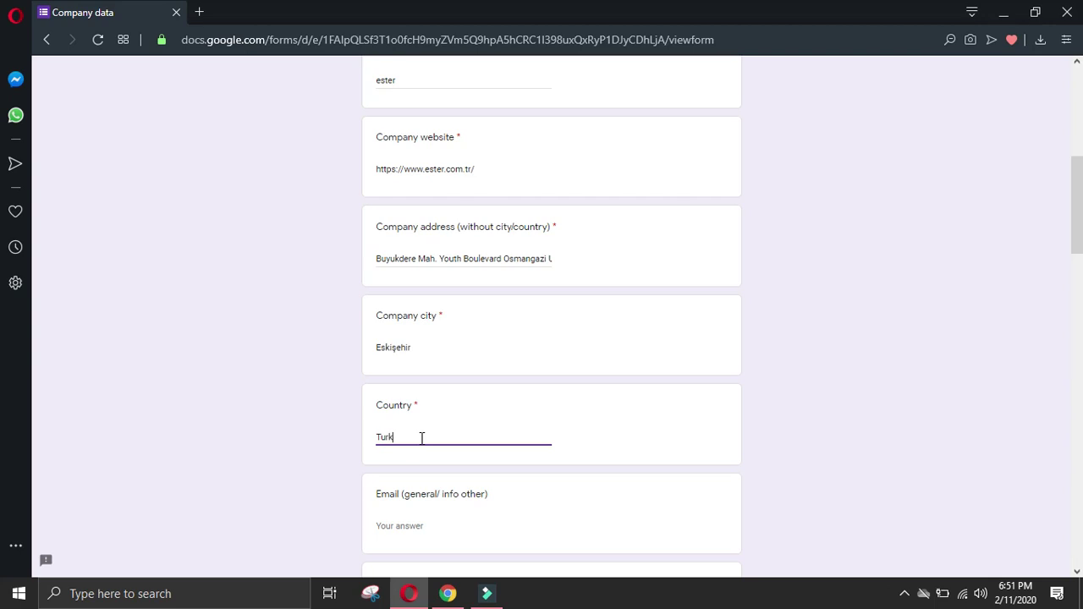
pyautogui.click(448, 593)
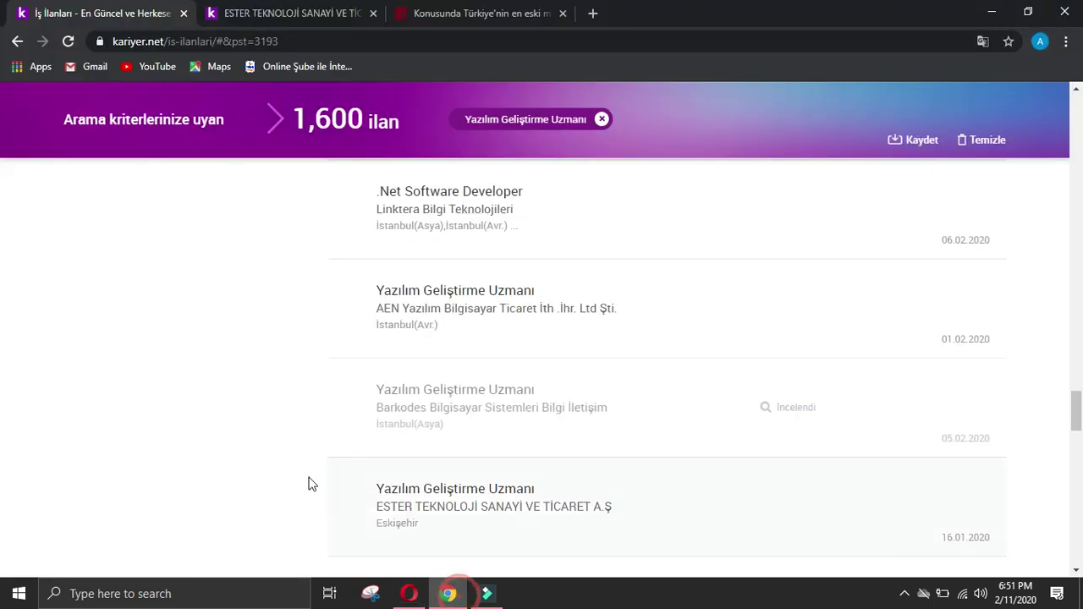
pyautogui.scroll(-2, 295, 423)
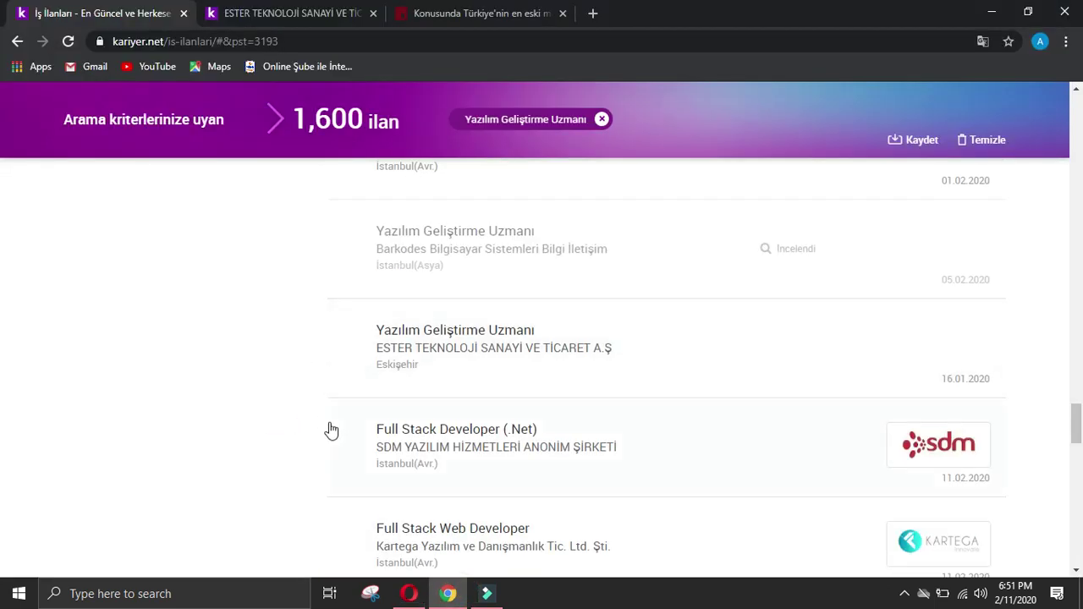
pyautogui.click(420, 17)
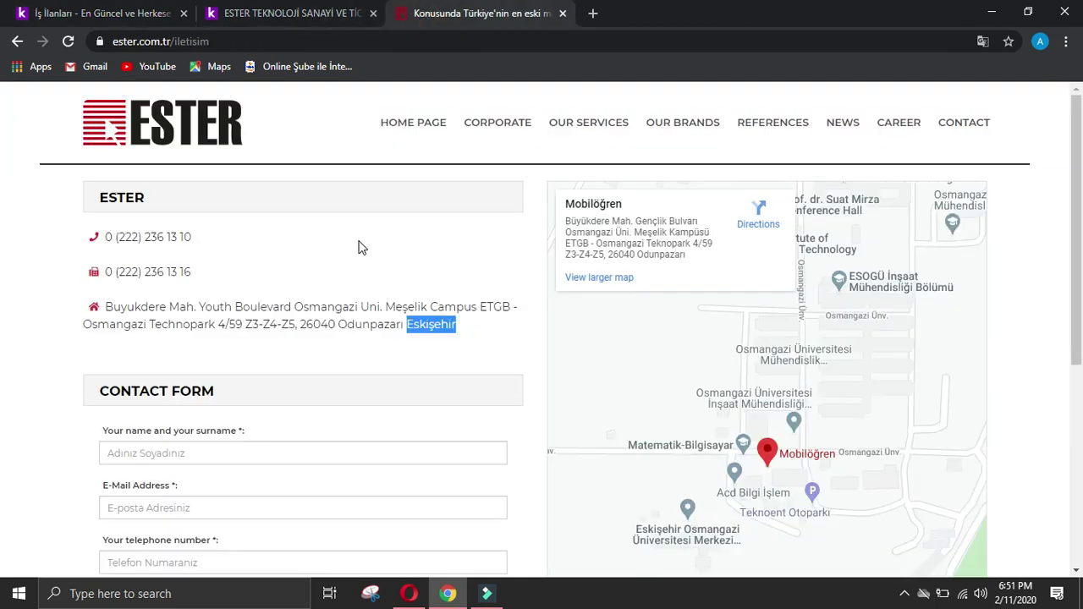
pyautogui.scroll(-3, 362, 241)
pyautogui.scroll(-1, 366, 244)
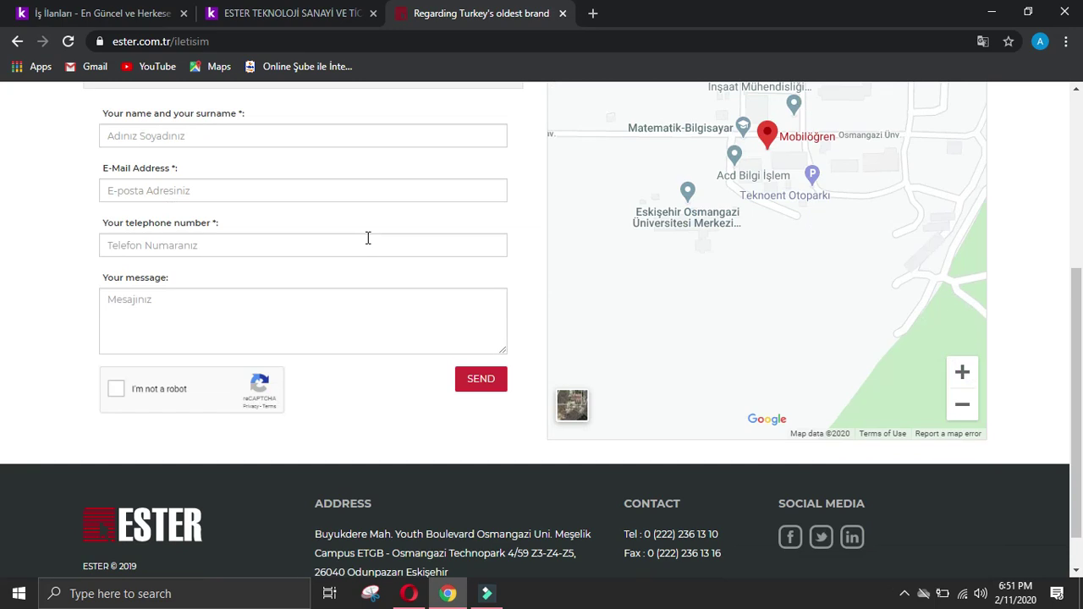
pyautogui.scroll(-1, 366, 244)
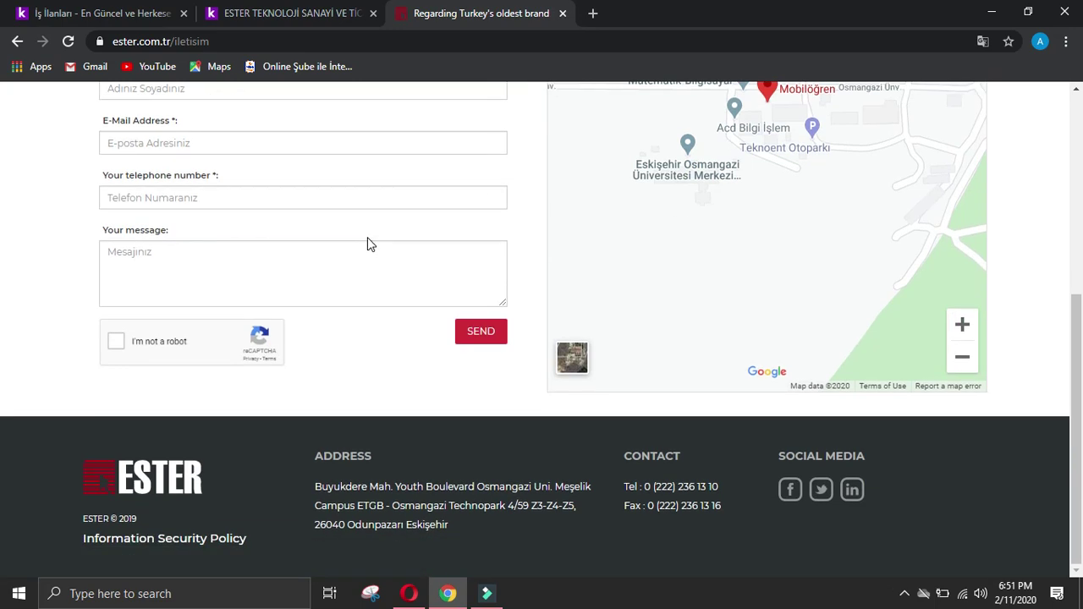
pyautogui.click(410, 596)
pyautogui.scroll(2, 447, 493)
# Step: Copy ESTER's telephone number from the footer into the Phone answer
pyautogui.scroll(-2, 448, 516)
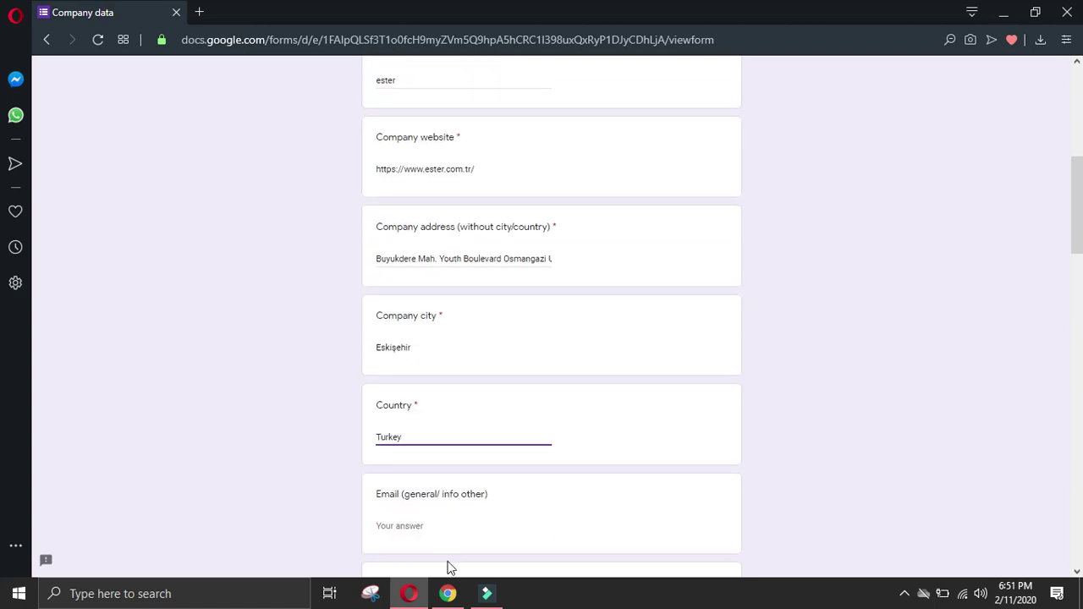
pyautogui.click(447, 593)
pyautogui.moveTo(721, 486); pyautogui.dragTo(645, 487)
pyautogui.hotkey('ctrl', 'c')
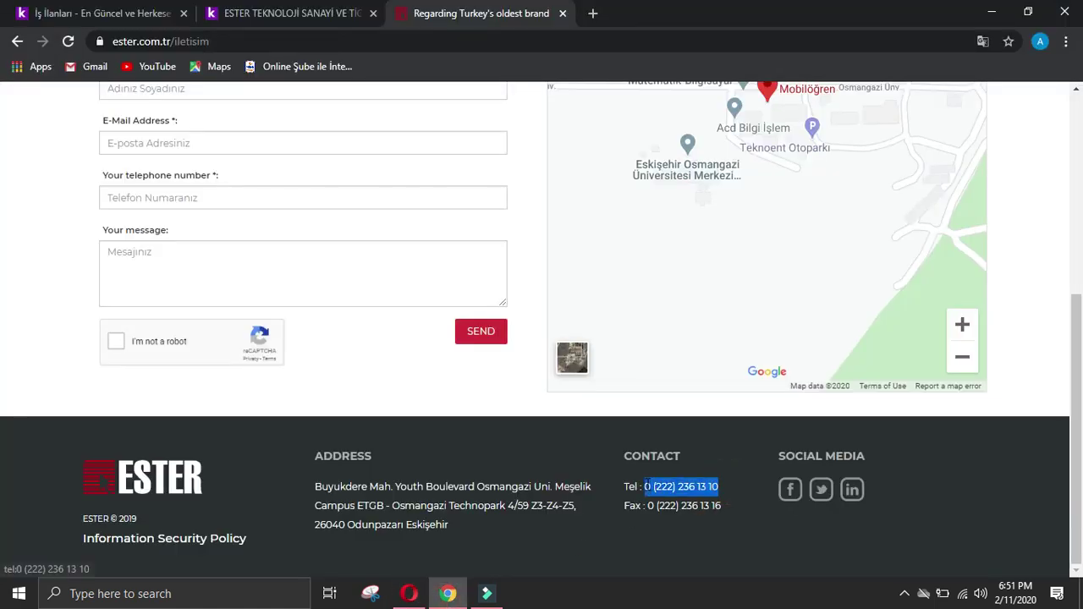
pyautogui.click(409, 593)
pyautogui.scroll(-4, 412, 470)
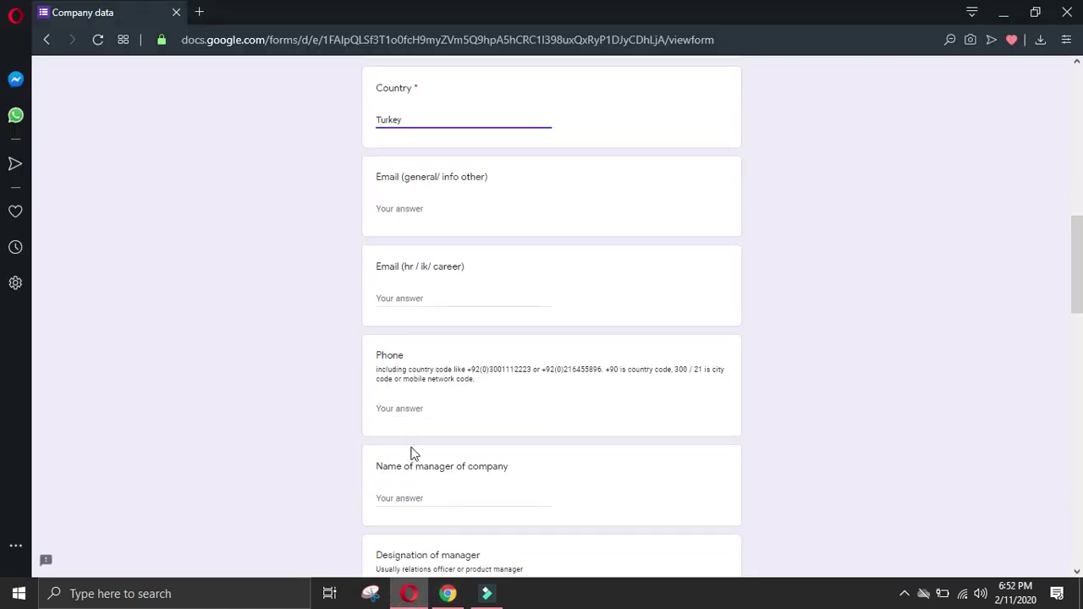
pyautogui.click(418, 417)
pyautogui.hotkey('ctrl', 'v')
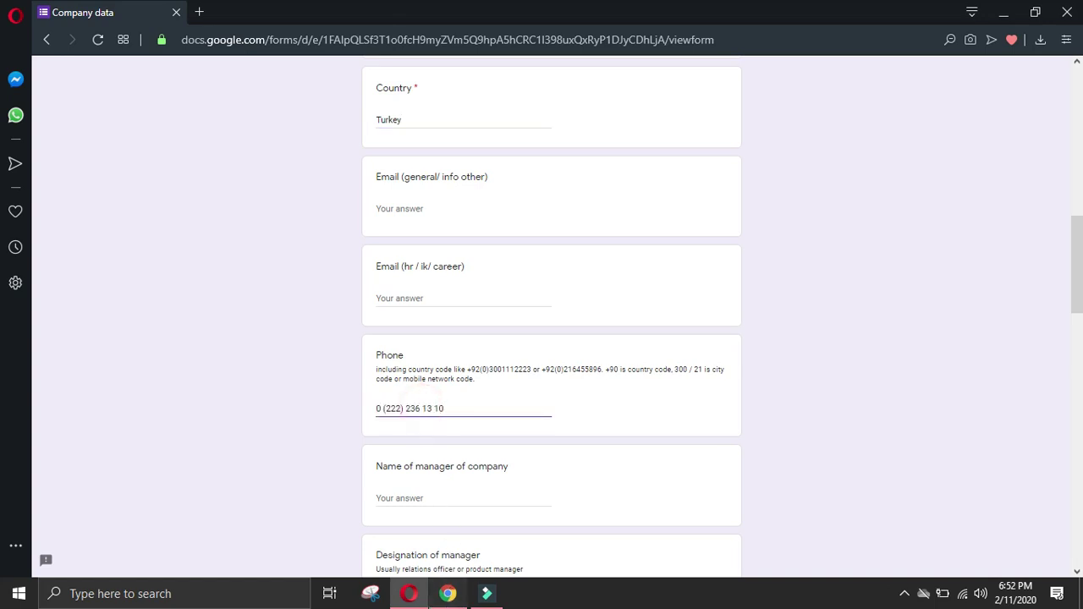
# Step: Copy ESTER's fax number from the footer into All other details
pyautogui.click(448, 593)
pyautogui.click(61, 349)
pyautogui.moveTo(724, 506); pyautogui.dragTo(650, 506)
pyautogui.hotkey('ctrl', 'c')
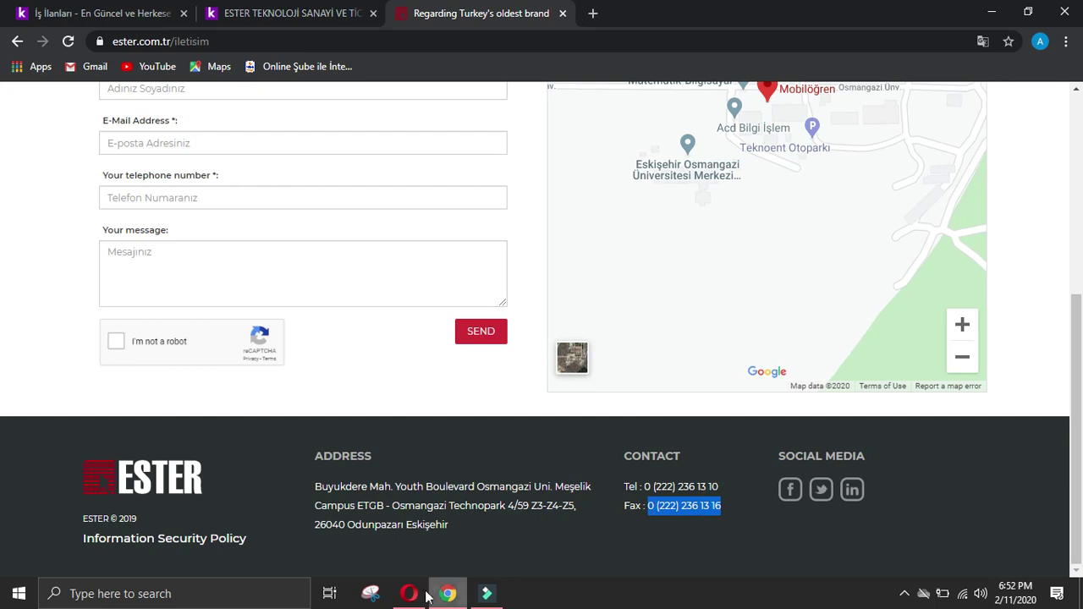
pyautogui.click(409, 593)
pyautogui.scroll(-10, 774, 435)
pyautogui.click(500, 436)
pyautogui.hotkey('ctrl', 'v')
pyautogui.click(448, 594)
pyautogui.click(24, 417)
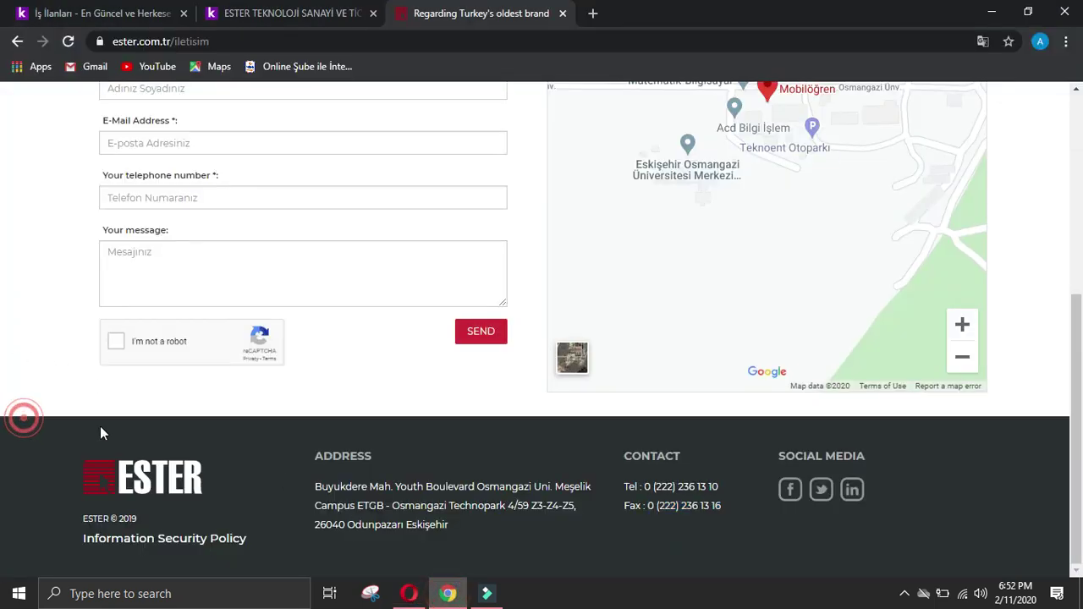
pyautogui.scroll(5, 974, 412)
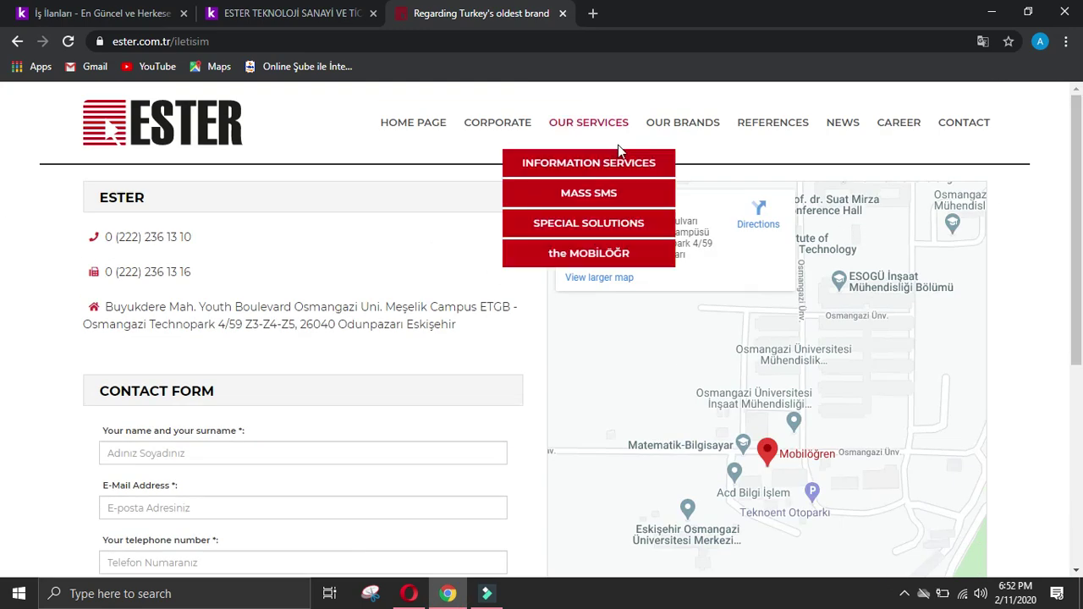
# Step: Copy the OUR SERVICES headings and paste them into Details in website about offerings
pyautogui.click(582, 124)
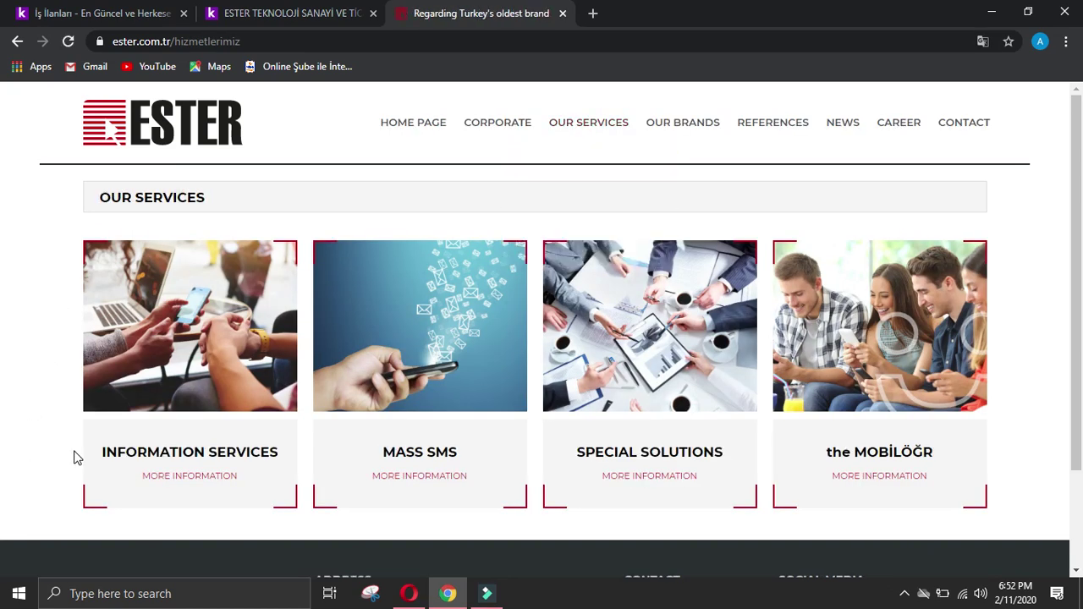
pyautogui.scroll(-2, 78, 448)
pyautogui.scroll(2, 81, 445)
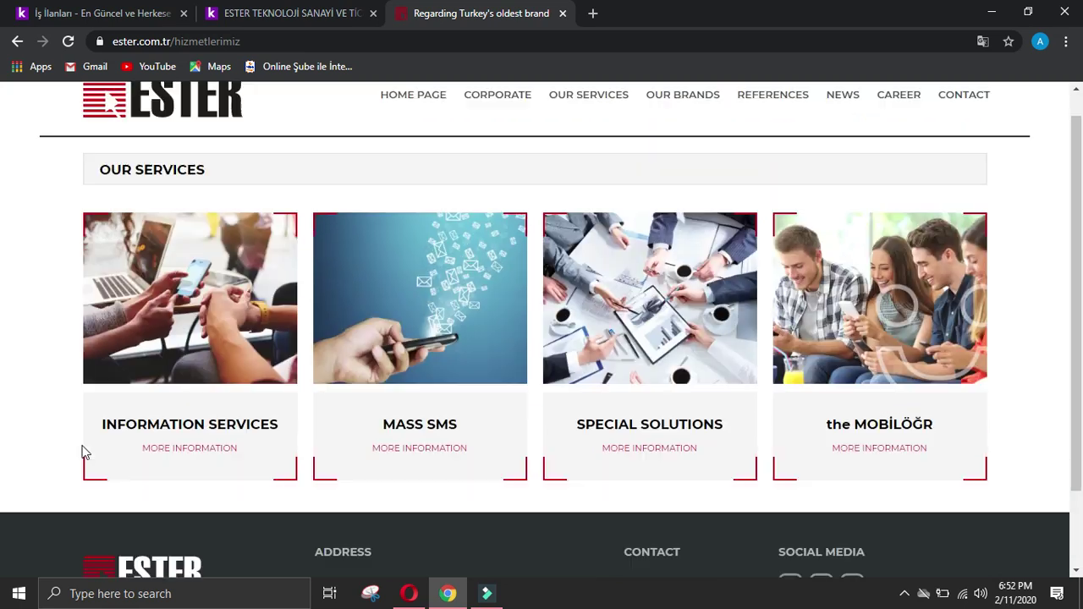
pyautogui.moveTo(79, 451); pyautogui.dragTo(961, 450)
pyautogui.hotkey('ctrl', 'c')
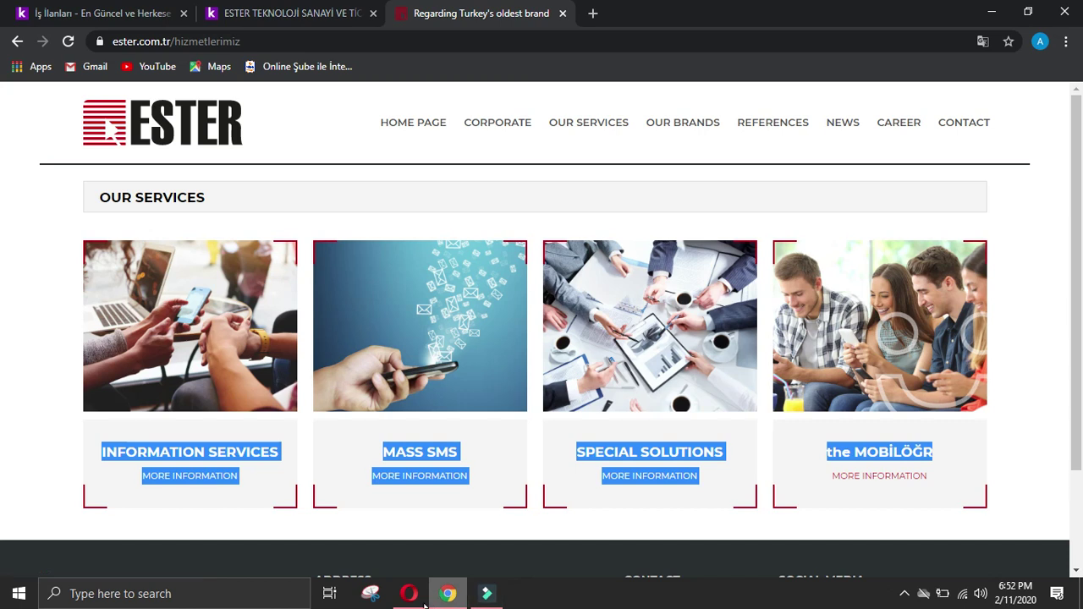
pyautogui.click(409, 593)
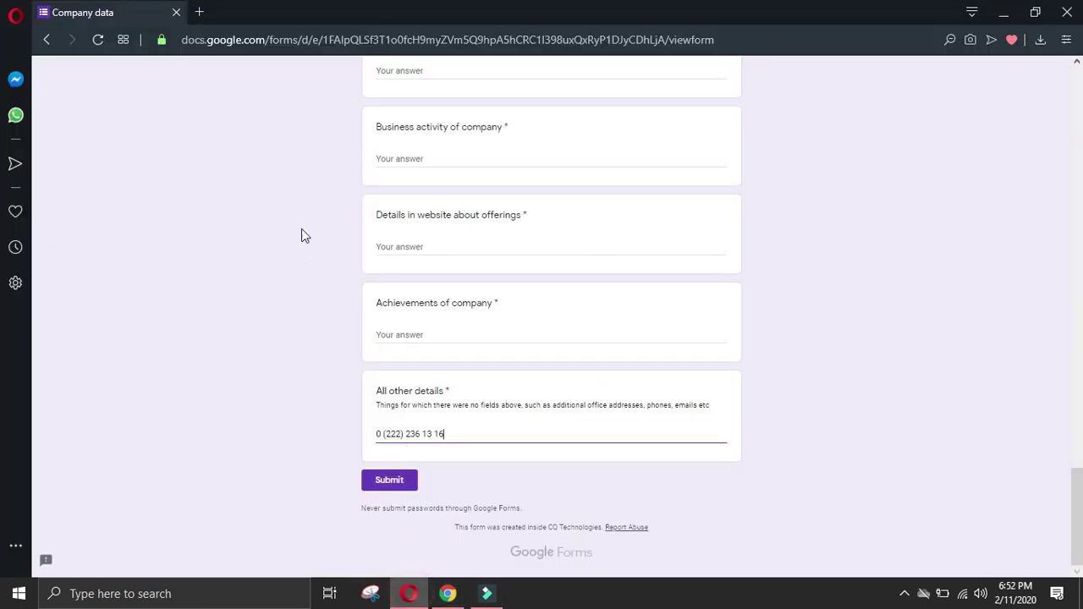
pyautogui.click(455, 245)
pyautogui.hotkey('ctrl', 'v')
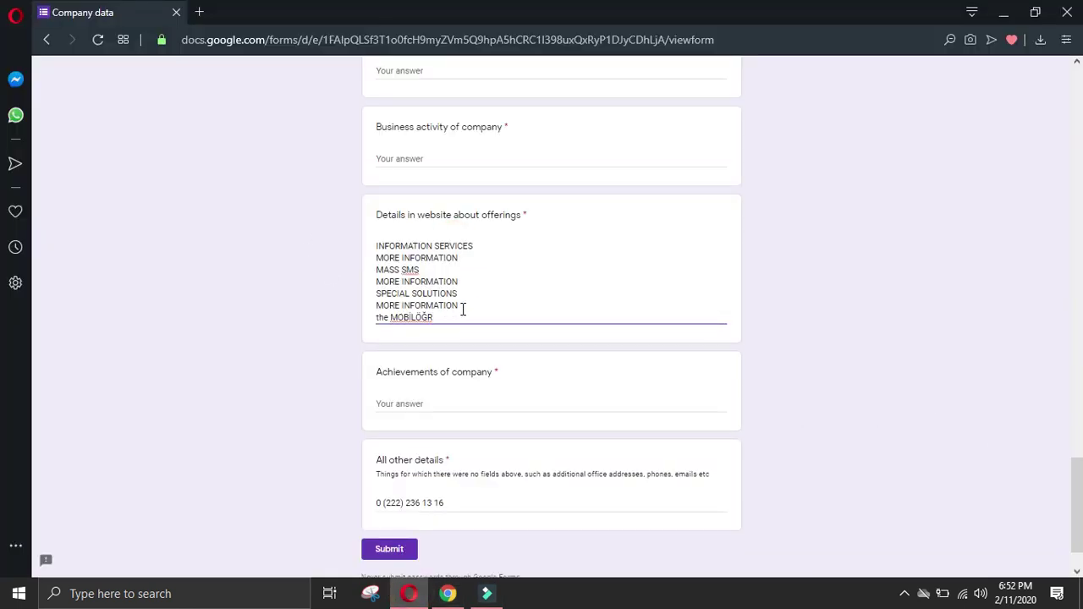
# Step: Remove the three MORE INFORMATION lines and blank lines, leaving the four service names
pyautogui.moveTo(458, 306); pyautogui.dragTo(339, 310)
pyautogui.press('Delete')
pyautogui.press('Delete')
pyautogui.moveTo(460, 281); pyautogui.dragTo(368, 286)
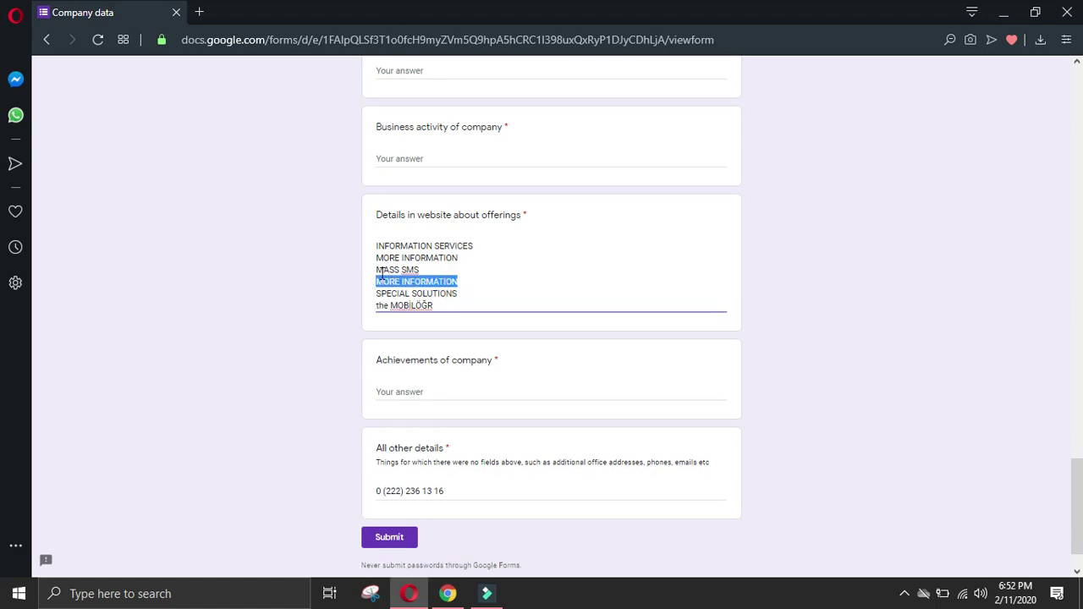
pyautogui.press('Delete')
pyautogui.tripleClick(468, 257)
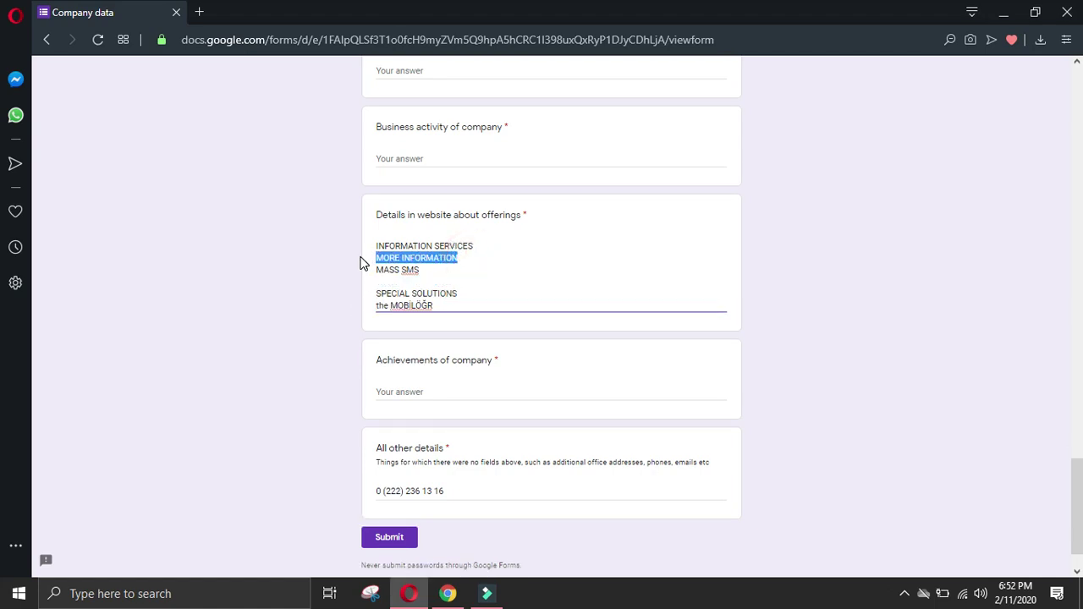
pyautogui.press('Delete')
pyautogui.press('Delete')
pyautogui.press('BackSpace')
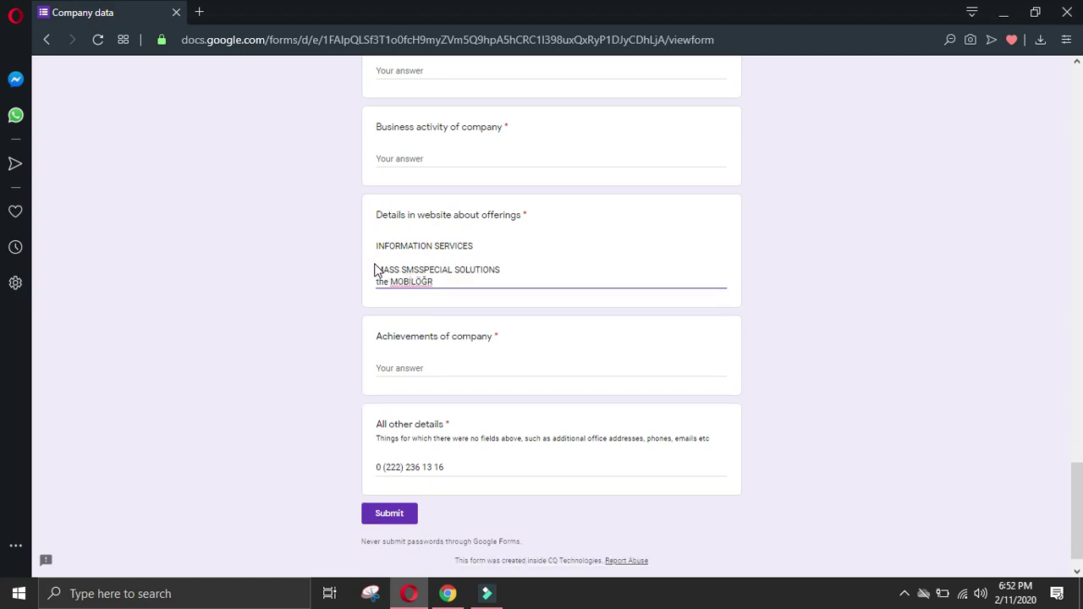
pyautogui.press('Return')
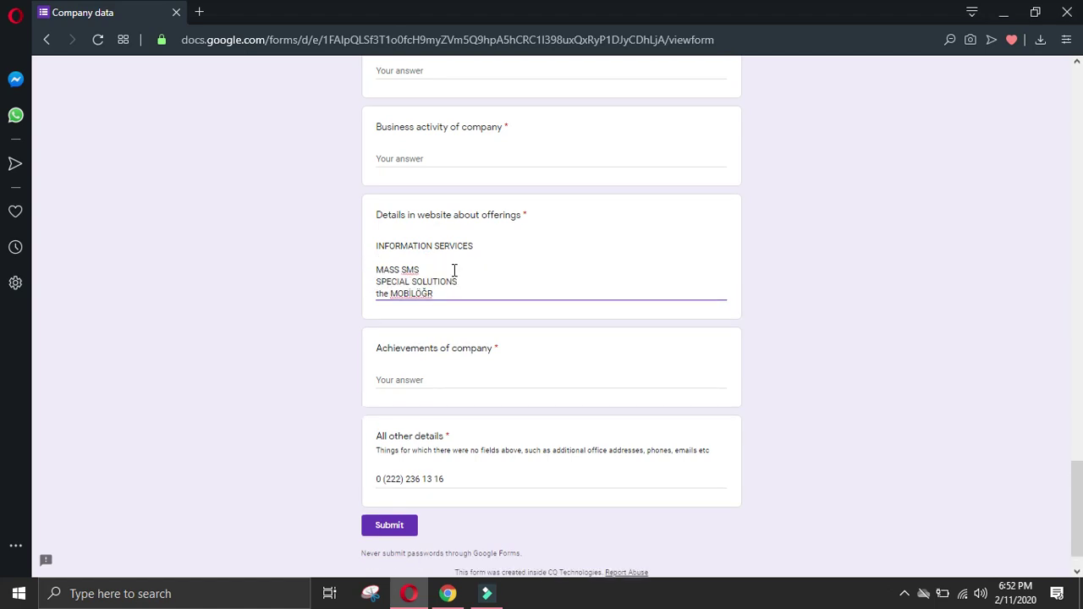
pyautogui.press('BackSpace')
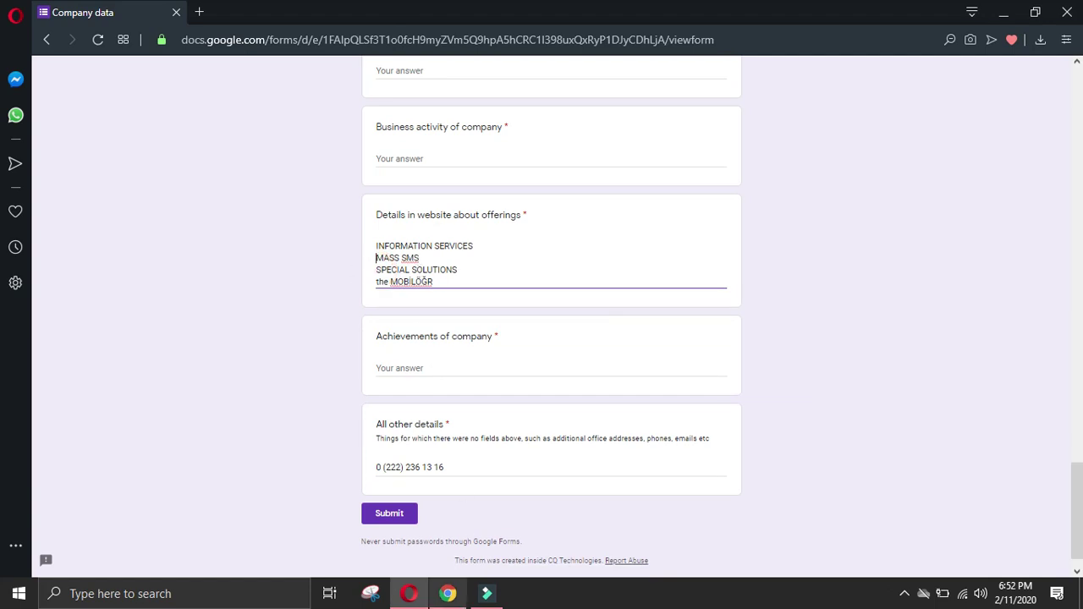
pyautogui.hotkey('alt', 'Tab')
pyautogui.click(43, 380)
pyautogui.scroll(-2, 167, 375)
# Step: Browse ESTER's OUR BRANDS page, then go to CORPORATE > ABOUT US
pyautogui.scroll(2, 214, 370)
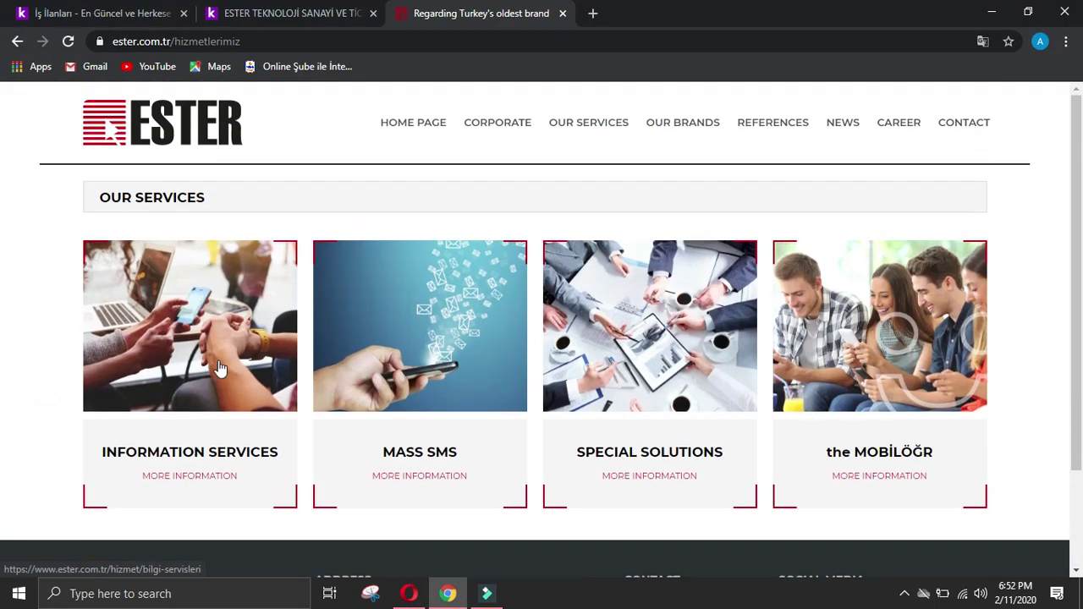
pyautogui.click(670, 124)
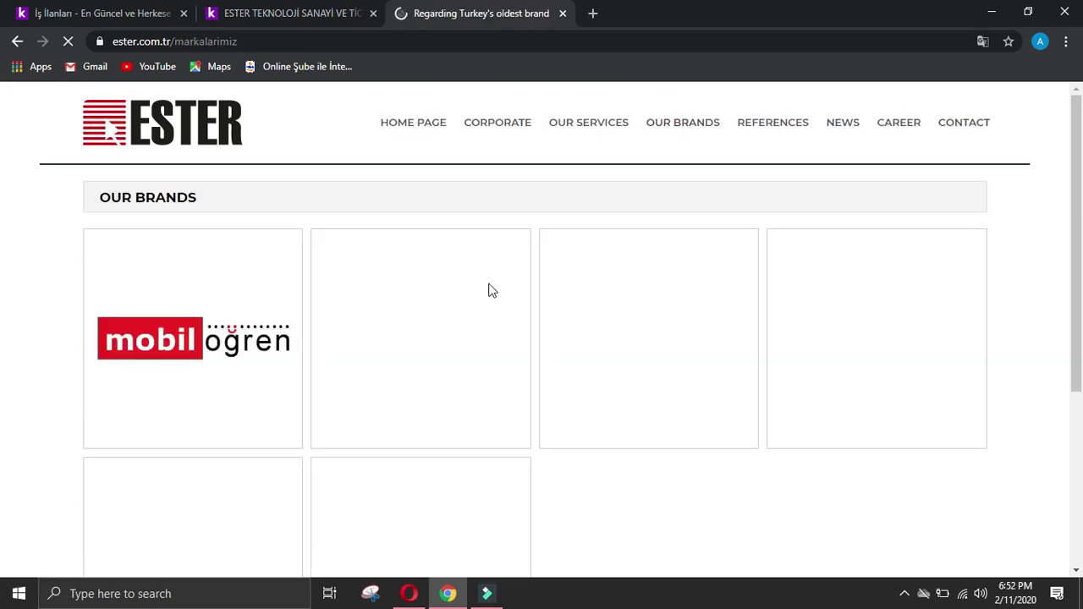
pyautogui.scroll(-4, 501, 286)
pyautogui.scroll(4, 504, 285)
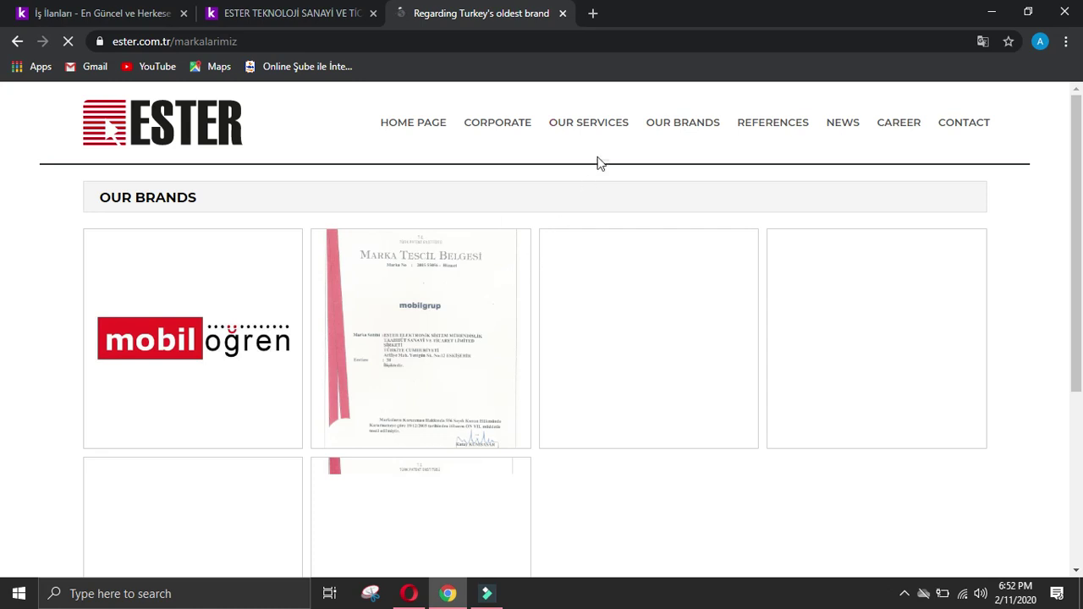
pyautogui.moveTo(496, 128)
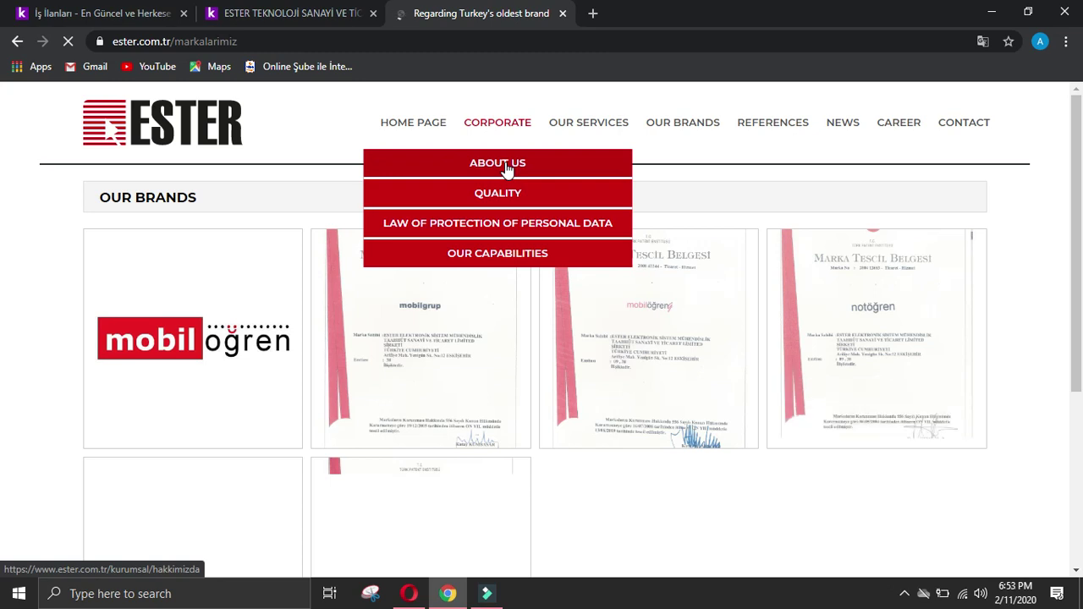
pyautogui.click(508, 166)
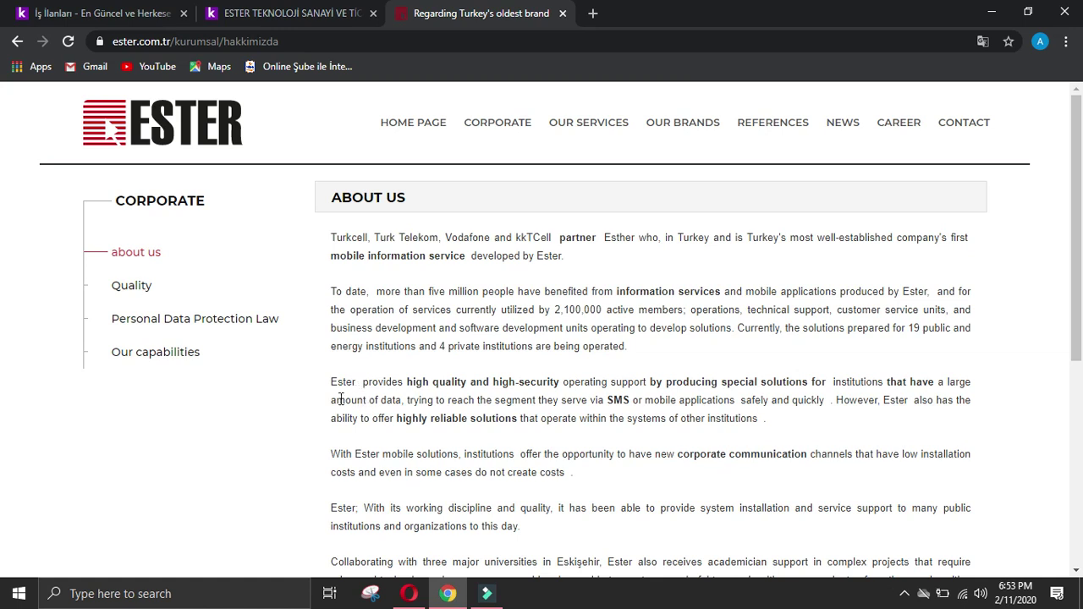
# Step: Paste the About Us operating-support paragraph into Business activity of company
pyautogui.moveTo(328, 388); pyautogui.dragTo(423, 383)
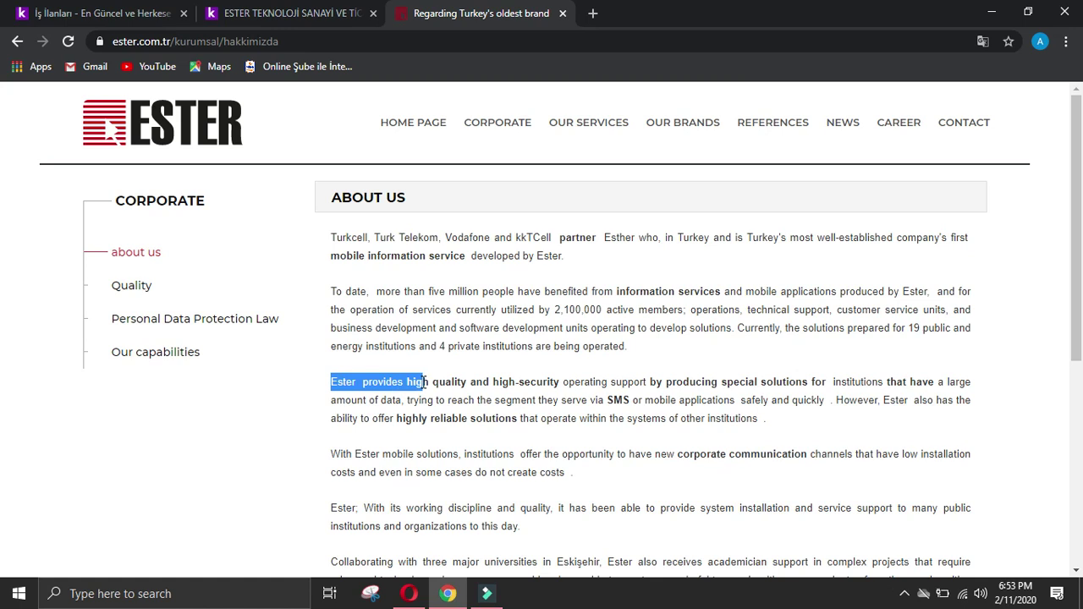
pyautogui.moveTo(450, 382); pyautogui.dragTo(805, 418)
pyautogui.hotkey('ctrl', 'c')
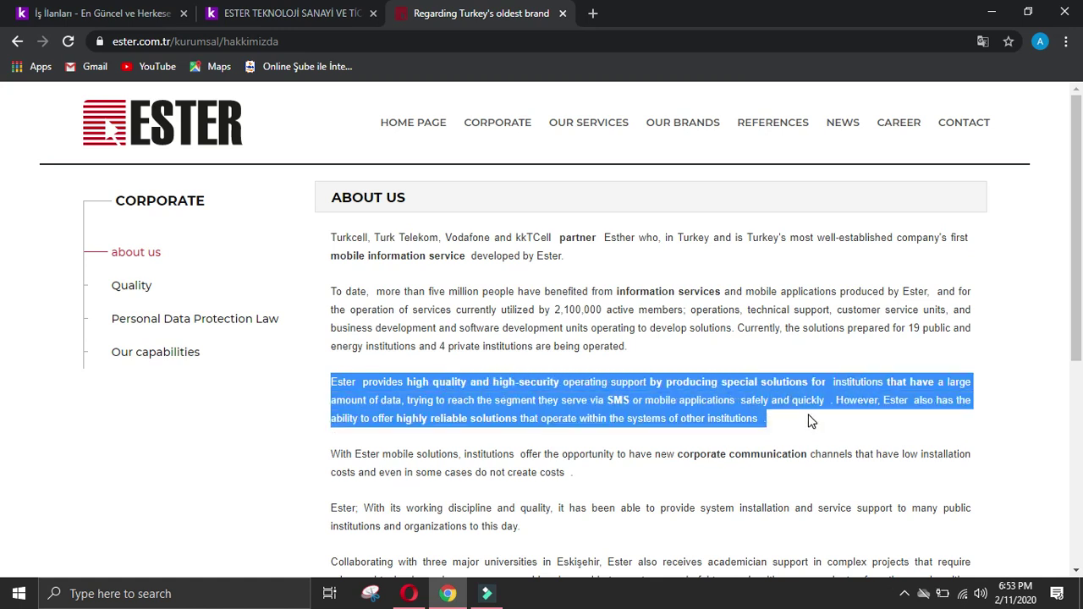
pyautogui.click(444, 596)
pyautogui.click(449, 155)
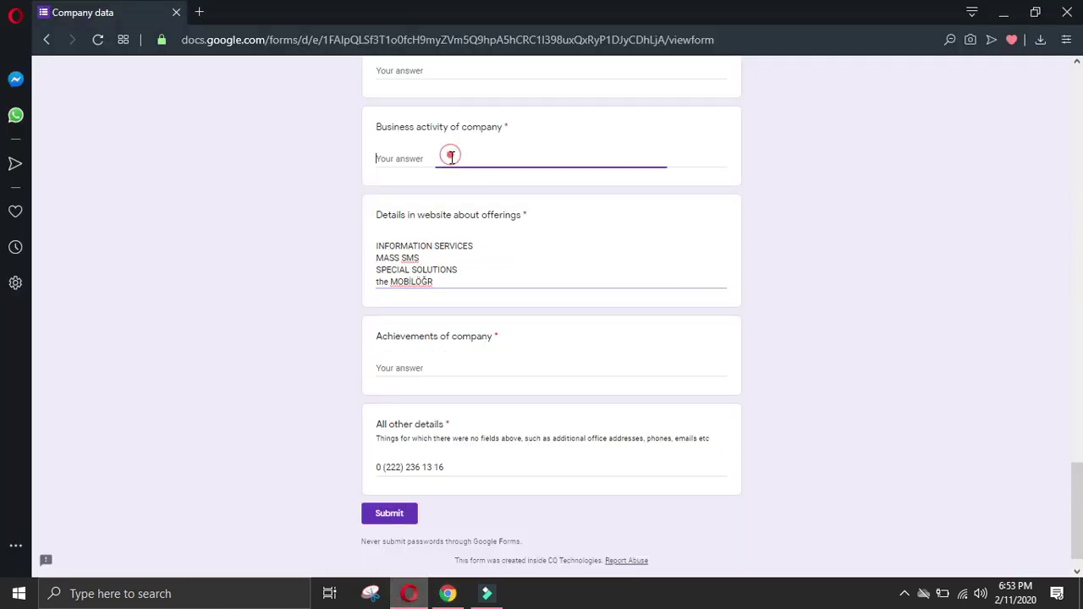
pyautogui.hotkey('ctrl', 'v')
# Step: Paste the installation and service support paragraph into Achievements of company
pyautogui.click(450, 592)
pyautogui.click(159, 454)
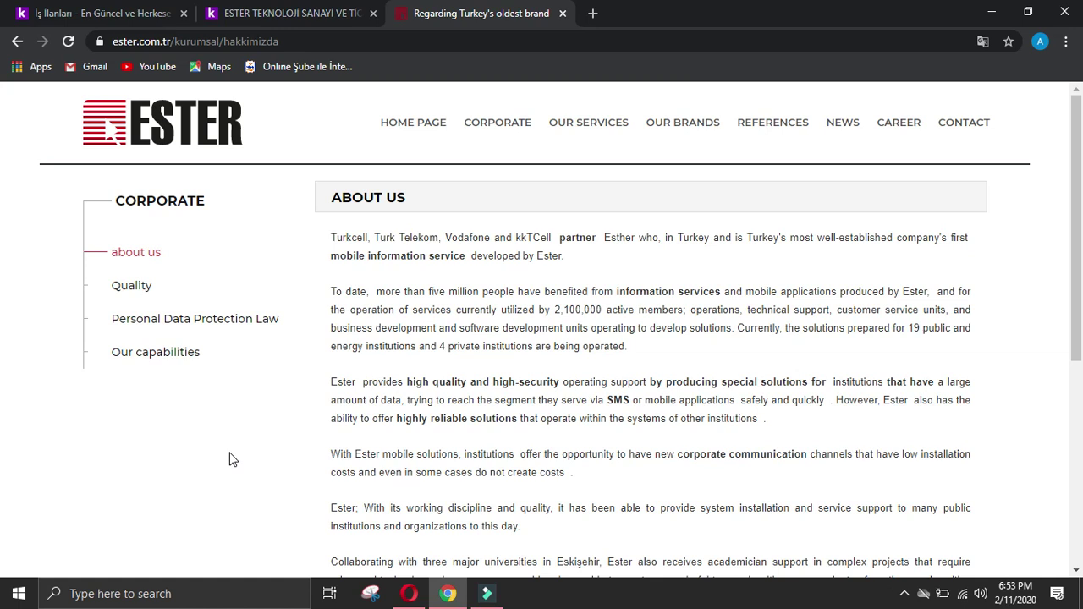
pyautogui.scroll(-2, 233, 459)
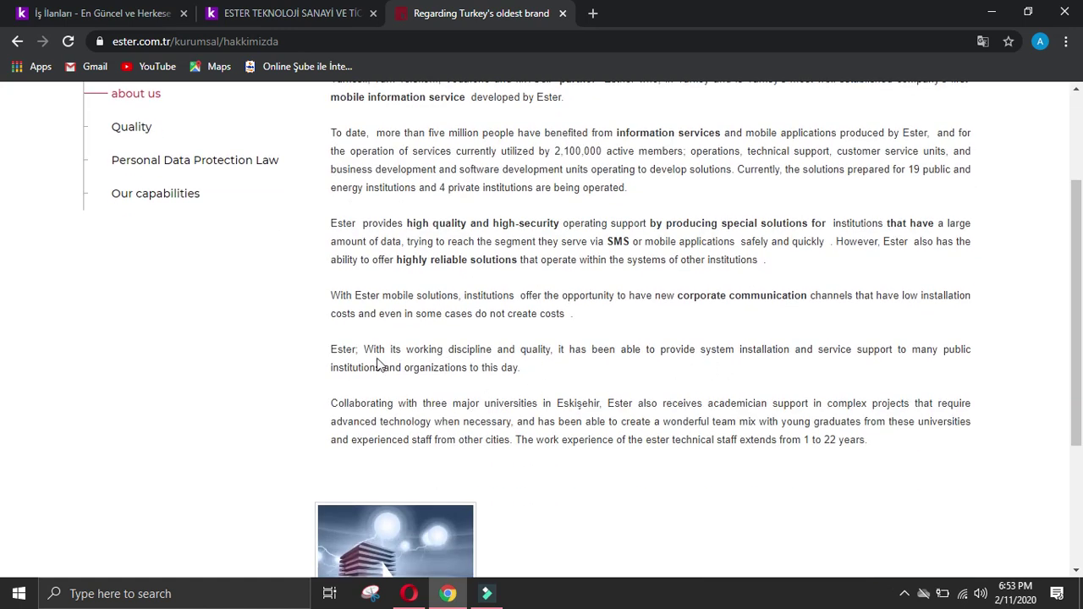
pyautogui.moveTo(332, 356); pyautogui.dragTo(569, 382)
pyautogui.hotkey('ctrl', 'c')
pyautogui.click(409, 594)
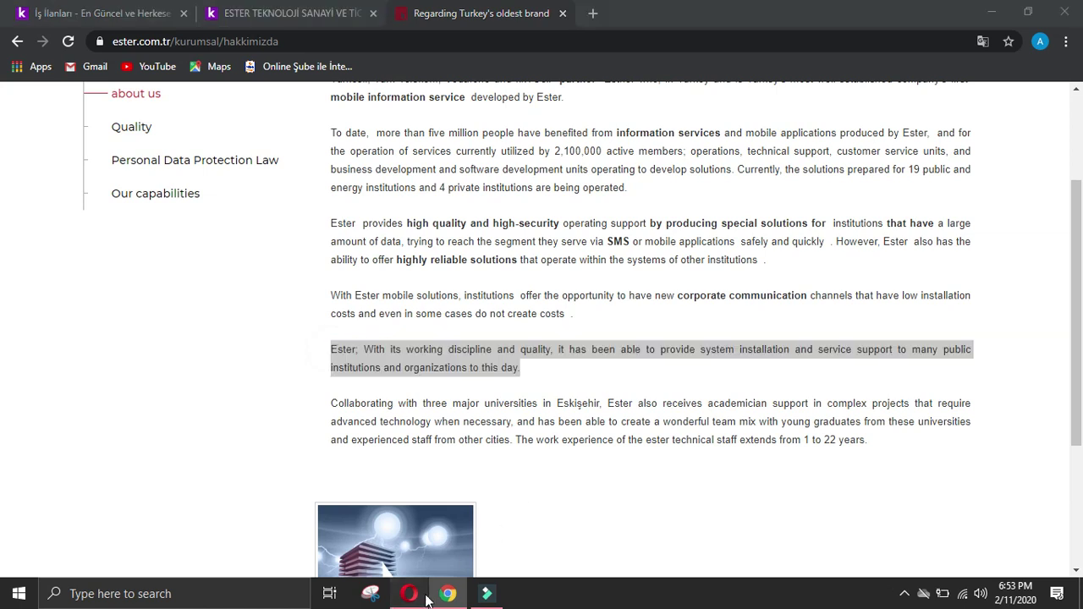
pyautogui.click(439, 416)
pyautogui.hotkey('ctrl', 'v')
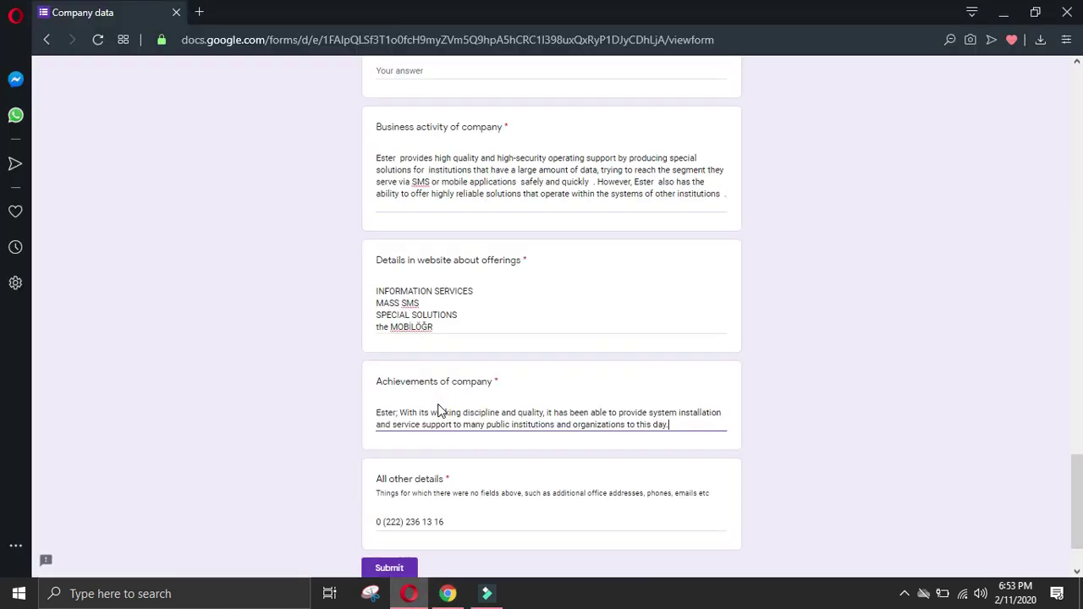
# Step: Append the university collaboration paragraph to the Achievements of company answer
pyautogui.click(448, 594)
pyautogui.click(102, 428)
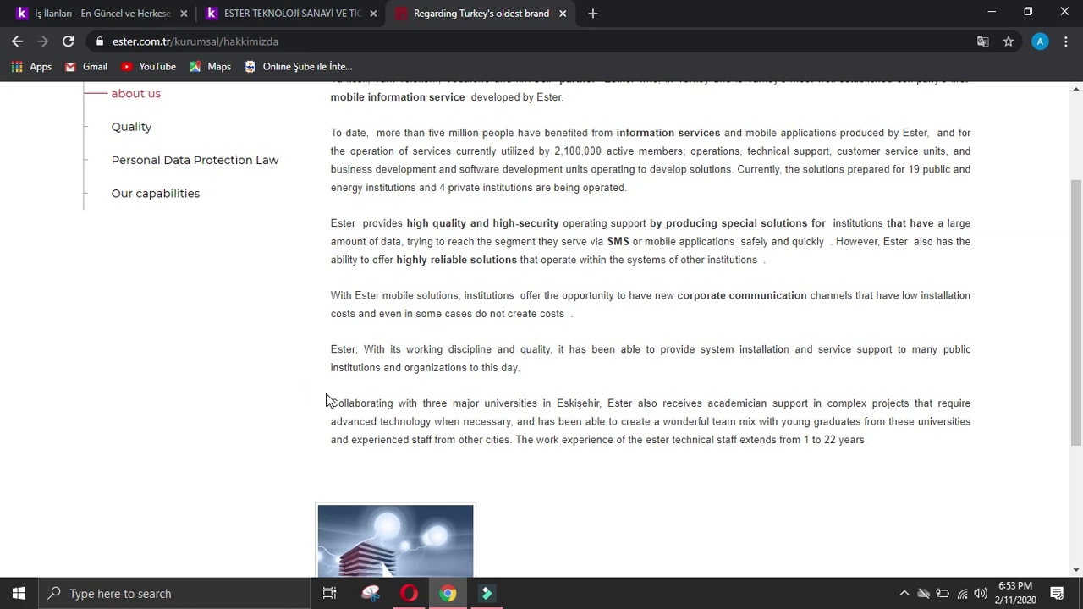
pyautogui.moveTo(330, 403); pyautogui.dragTo(927, 446)
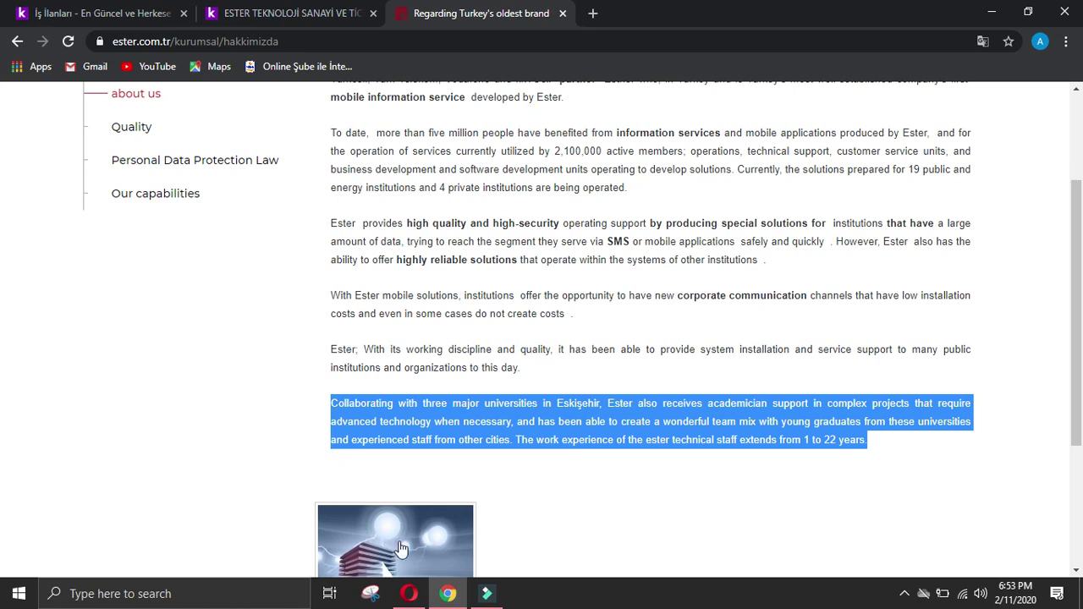
pyautogui.hotkey('ctrl', 'c')
pyautogui.click(409, 593)
pyautogui.hotkey('ctrl', 'v')
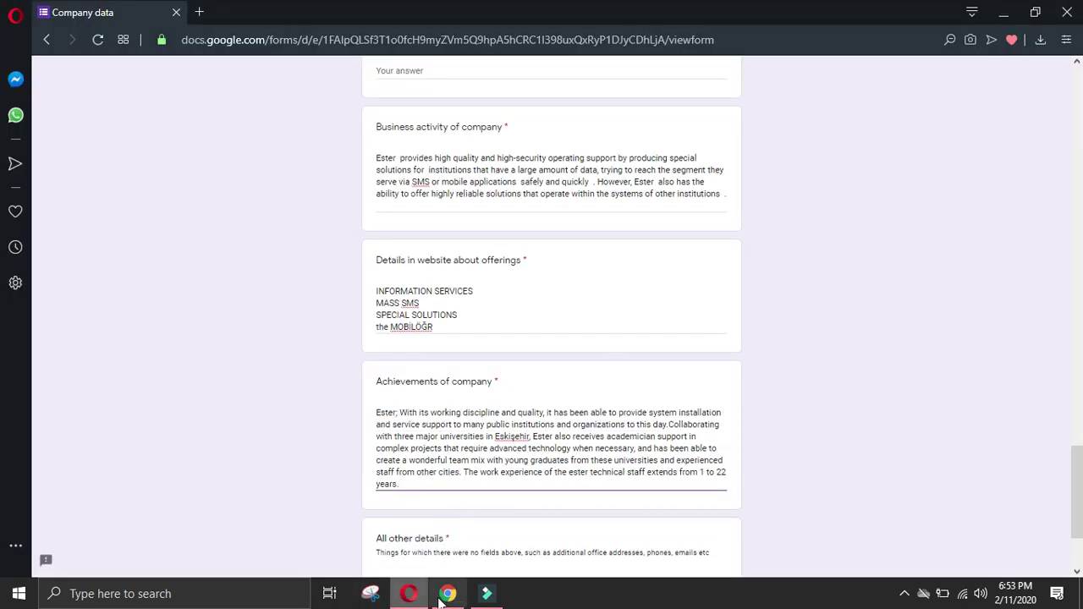
pyautogui.click(442, 595)
pyautogui.click(177, 455)
pyautogui.scroll(-3, 177, 454)
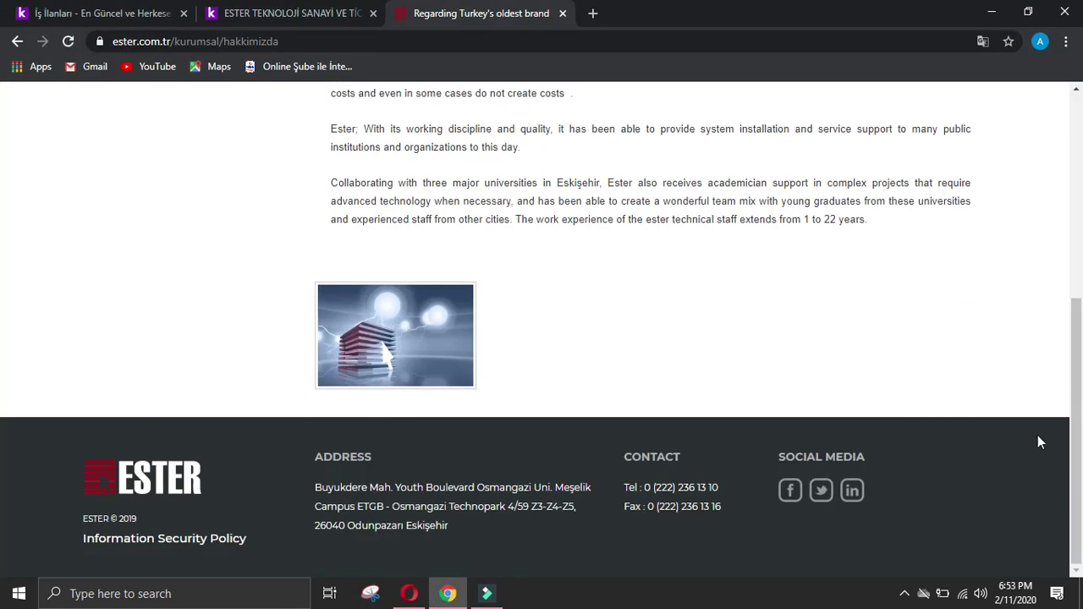
# Step: Open ESTER's LinkedIn page and copy the company website address from the kariyer.net listing
pyautogui.scroll(10, 977, 428)
pyautogui.scroll(-10, 976, 427)
pyautogui.click(853, 492)
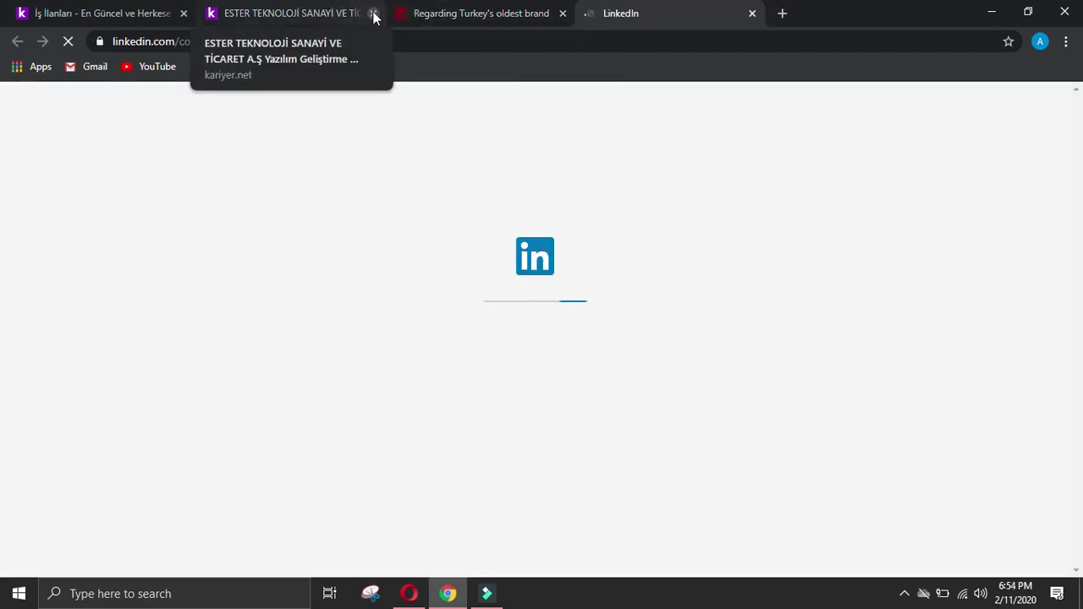
pyautogui.click(360, 13)
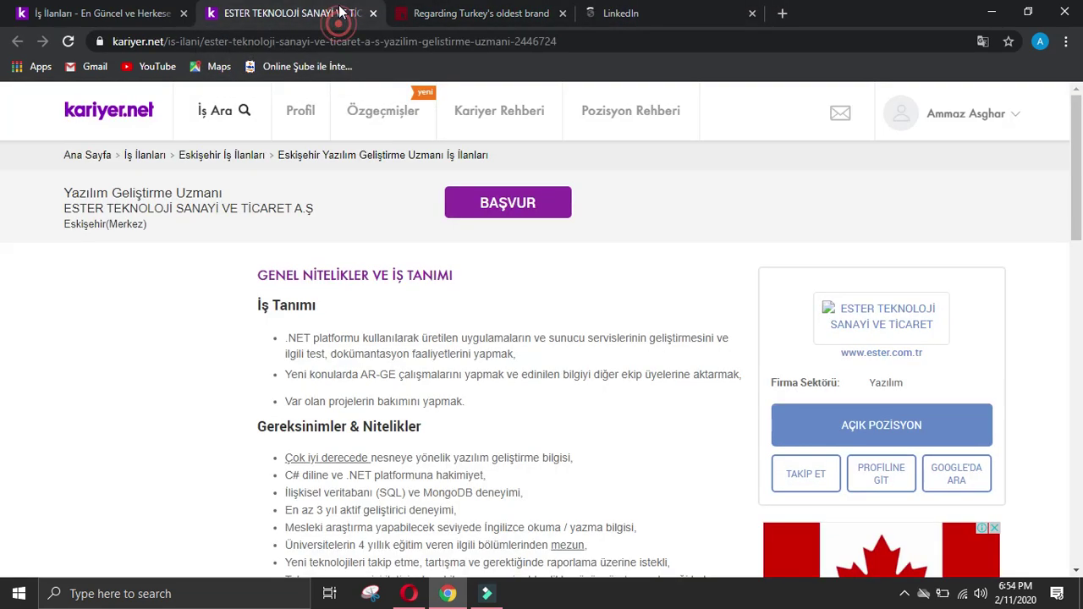
pyautogui.rightClick(857, 354)
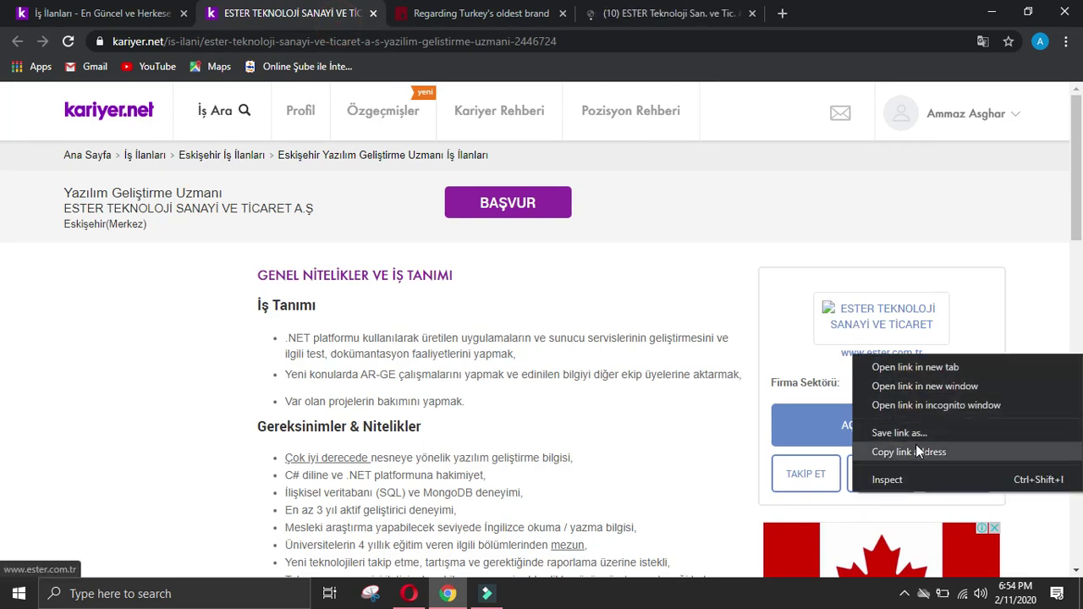
pyautogui.click(482, 12)
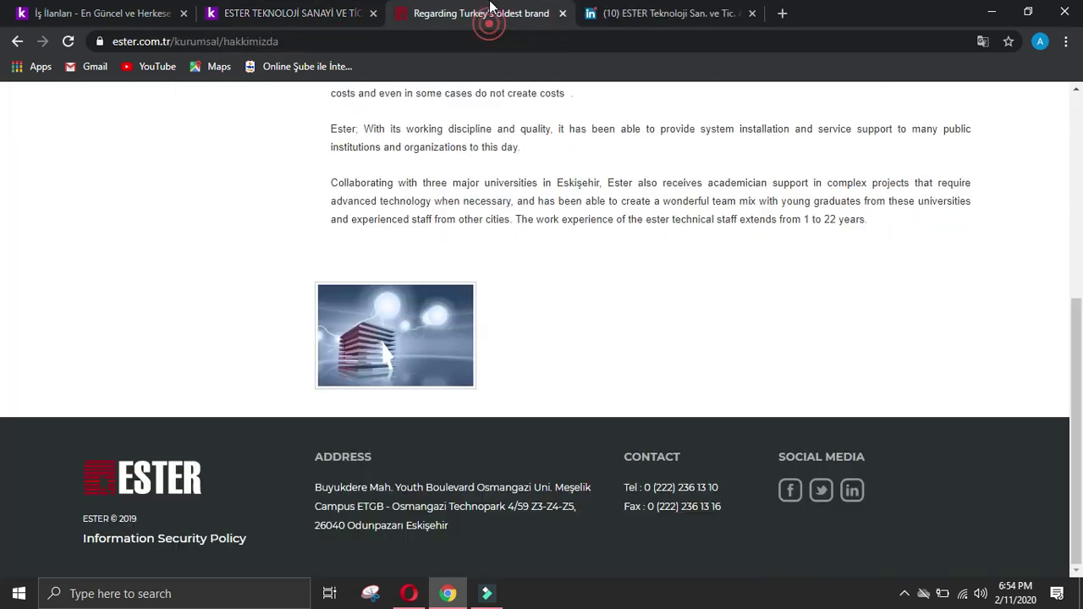
pyautogui.click(330, 10)
pyautogui.rightClick(874, 347)
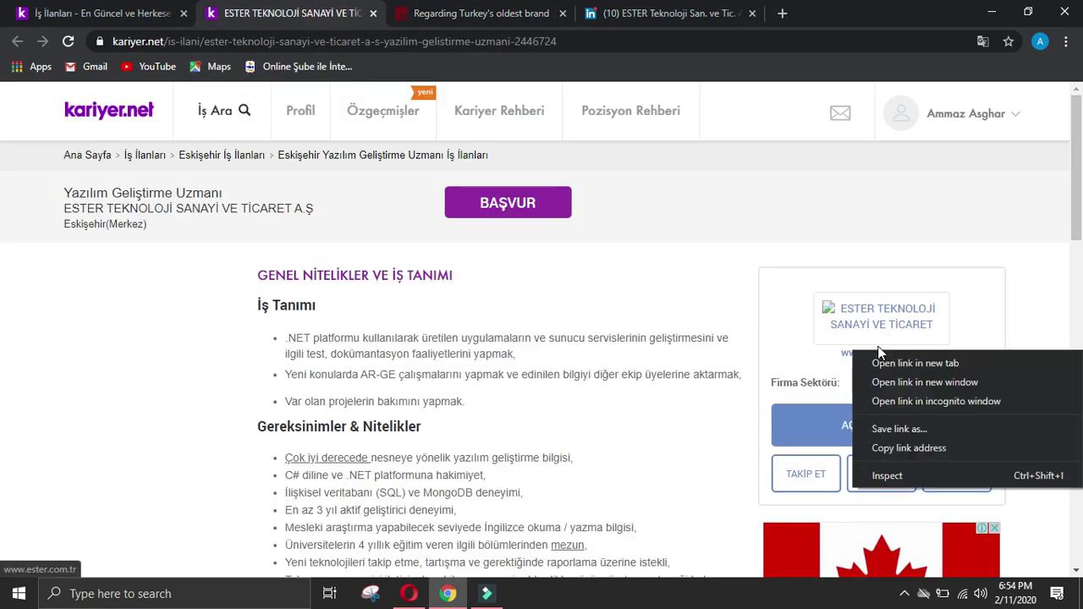
pyautogui.click(919, 440)
# Step: Close the kariyer.net job listing and bring up ESTER's LinkedIn company page
pyautogui.hotkey('alt', 'Tab')
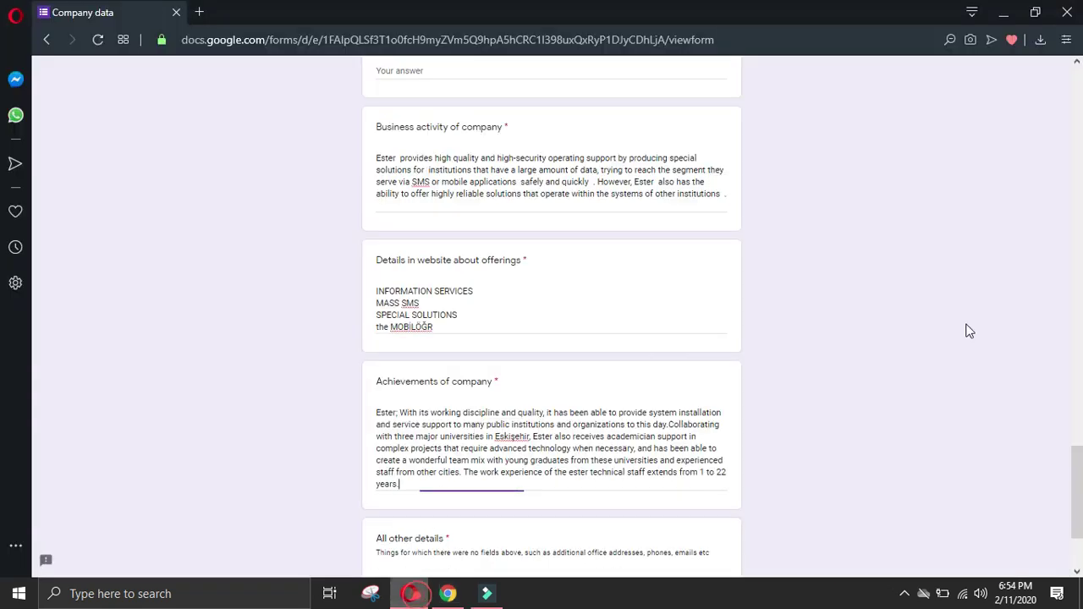
pyautogui.scroll(20, 733, 165)
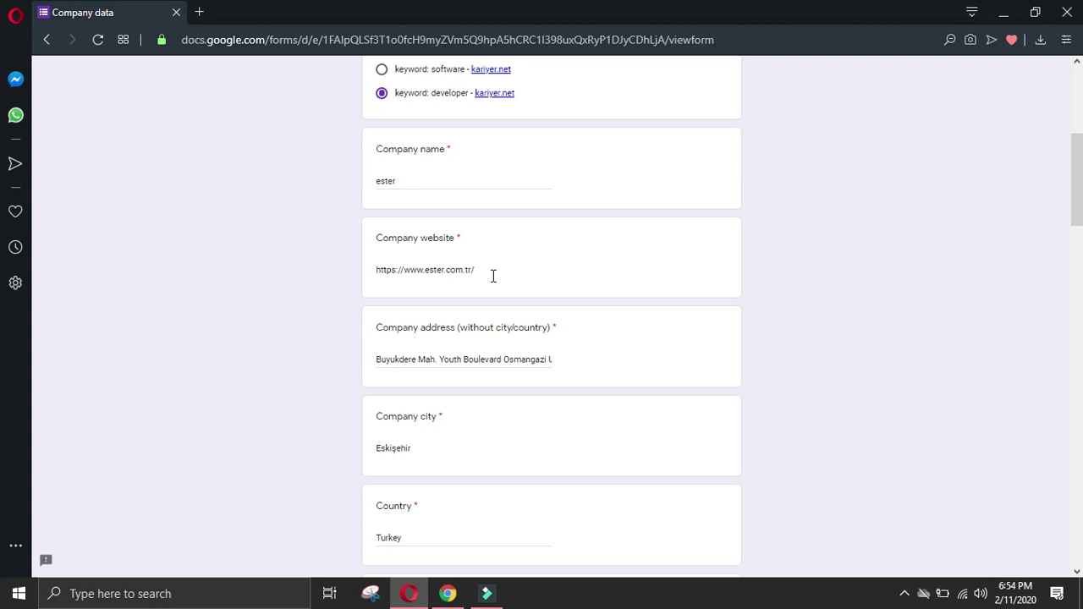
pyautogui.click(448, 593)
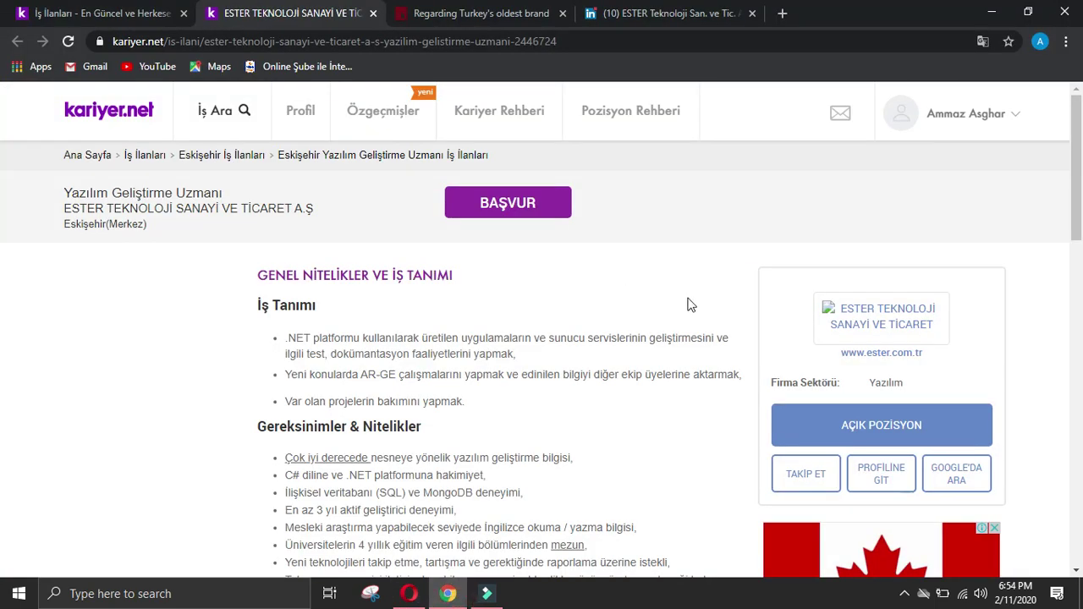
pyautogui.click(633, 13)
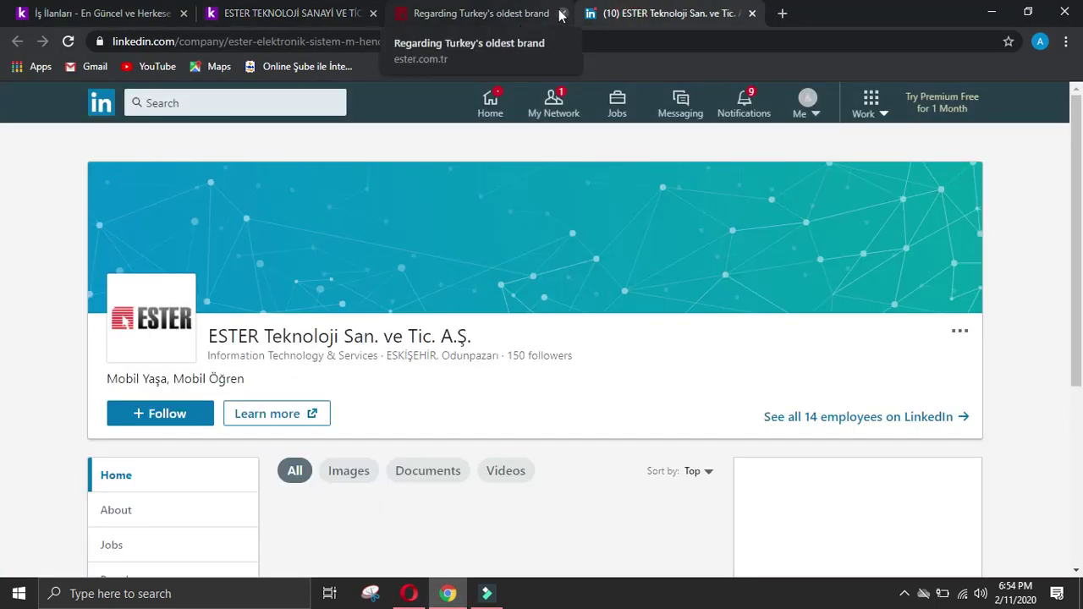
pyautogui.click(373, 12)
pyautogui.scroll(-2, 229, 442)
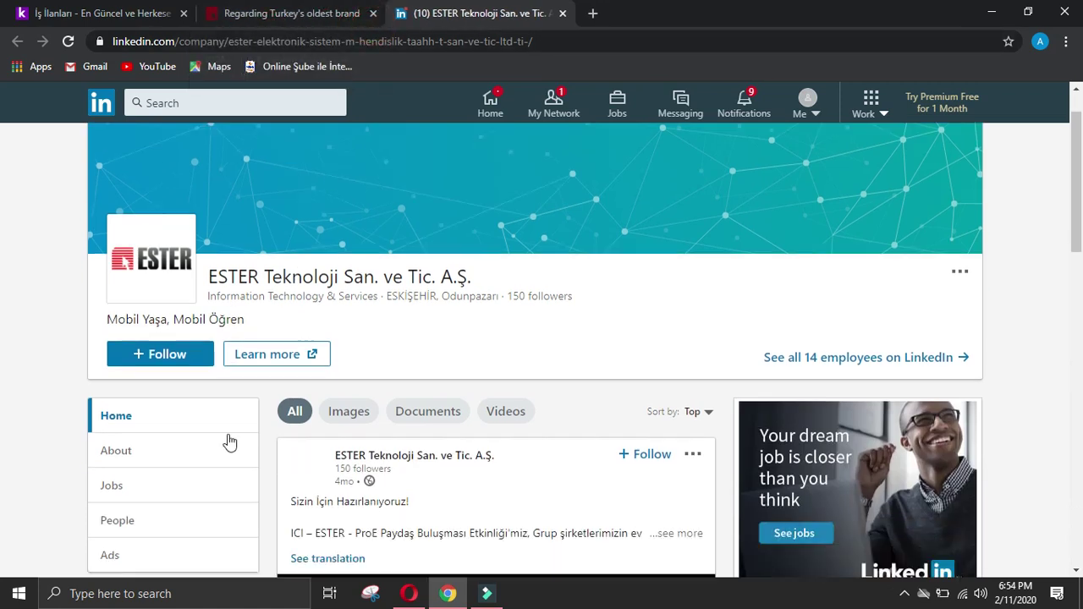
# Step: Open the general manager's profile from ESTER's employees list, dismissing the premium messaging offer
pyautogui.click(127, 418)
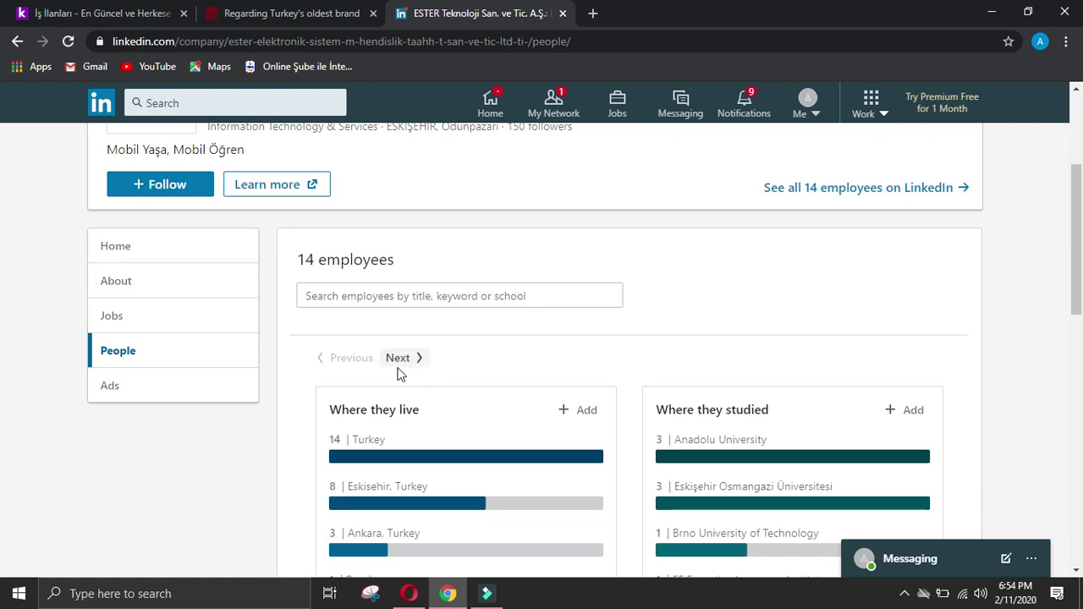
pyautogui.scroll(-5, 399, 372)
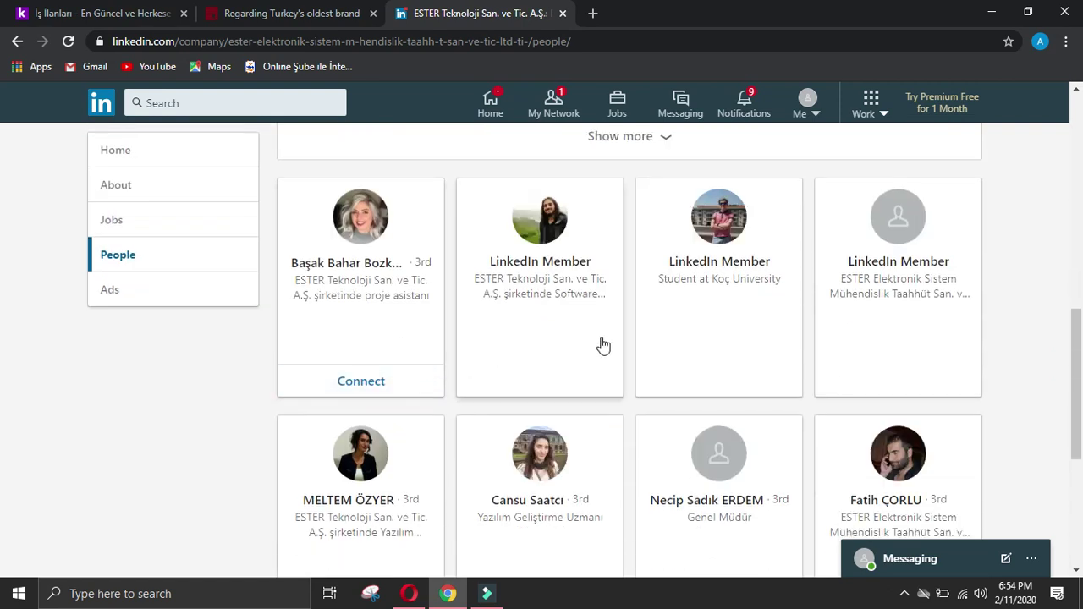
pyautogui.scroll(-2, 630, 331)
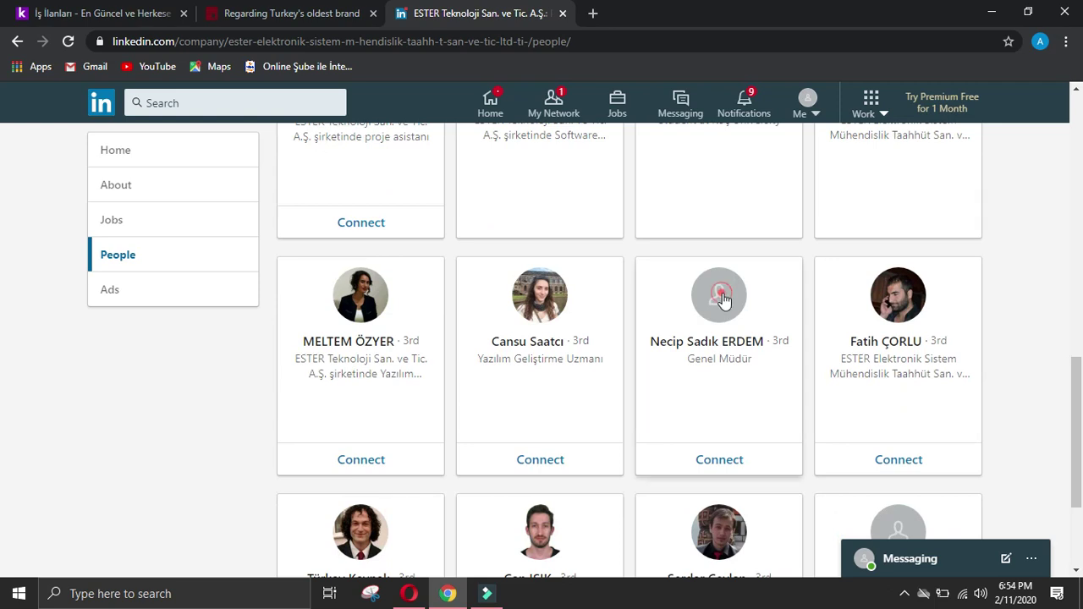
pyautogui.click(720, 299)
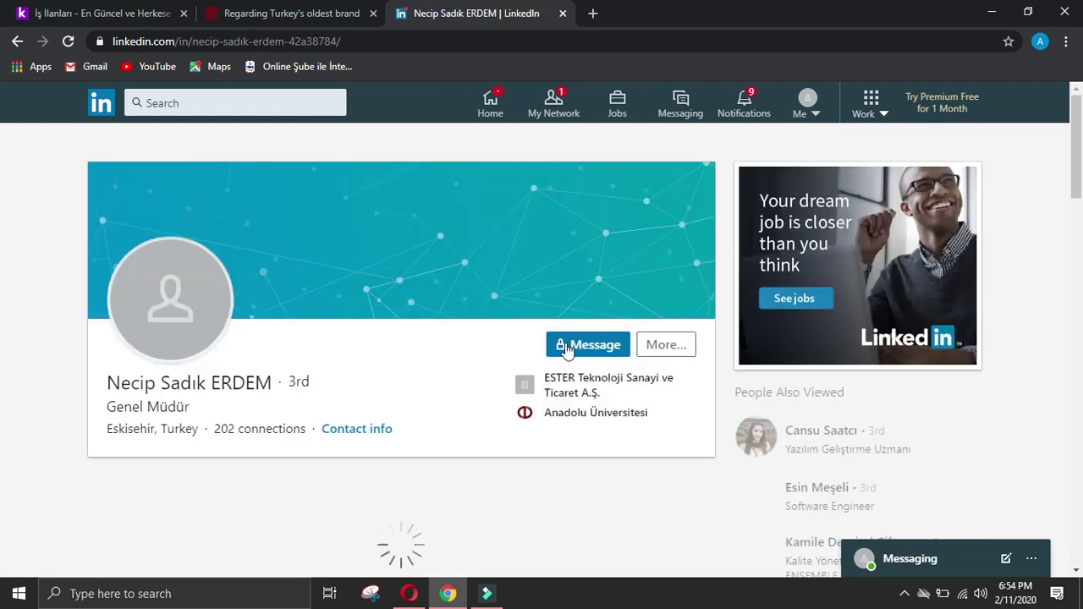
pyautogui.click(592, 347)
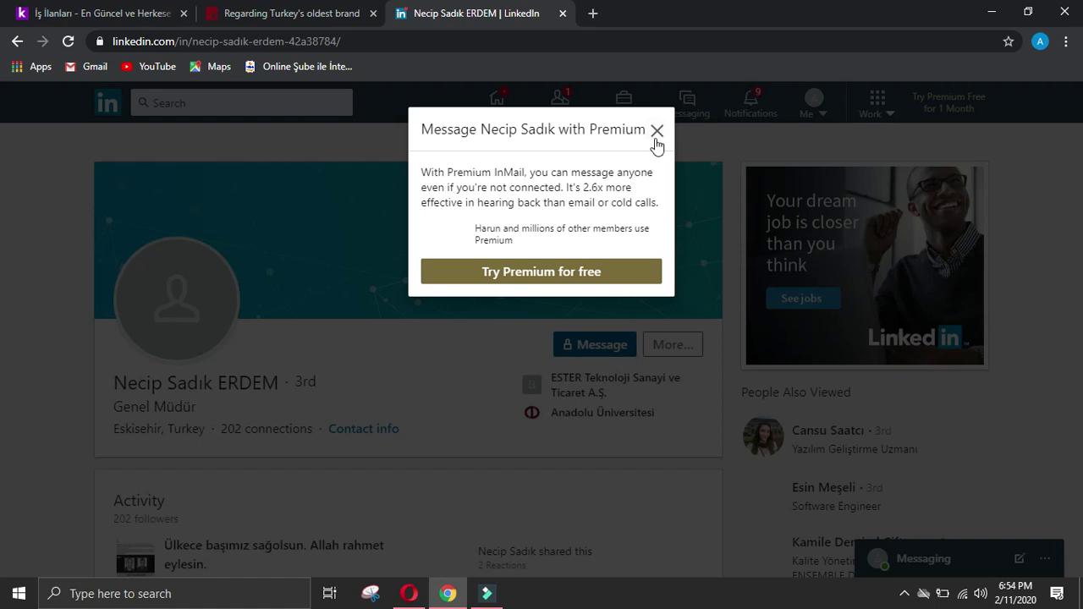
pyautogui.click(656, 131)
# Step: Send the general manager a connection invitation without a note, then select his name on his profile
pyautogui.click(673, 343)
pyautogui.click(704, 484)
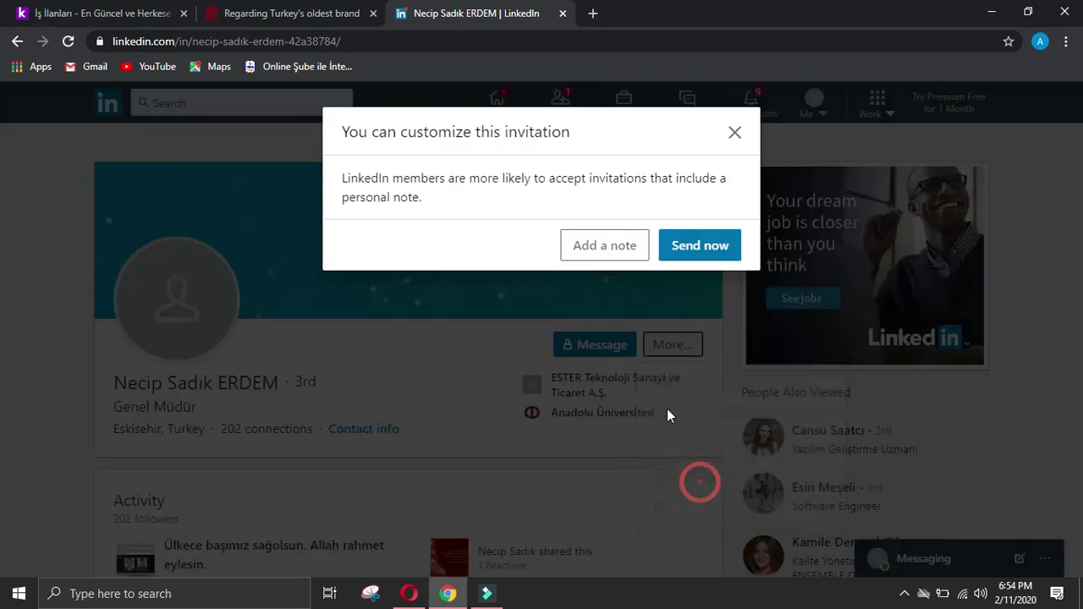
pyautogui.click(719, 254)
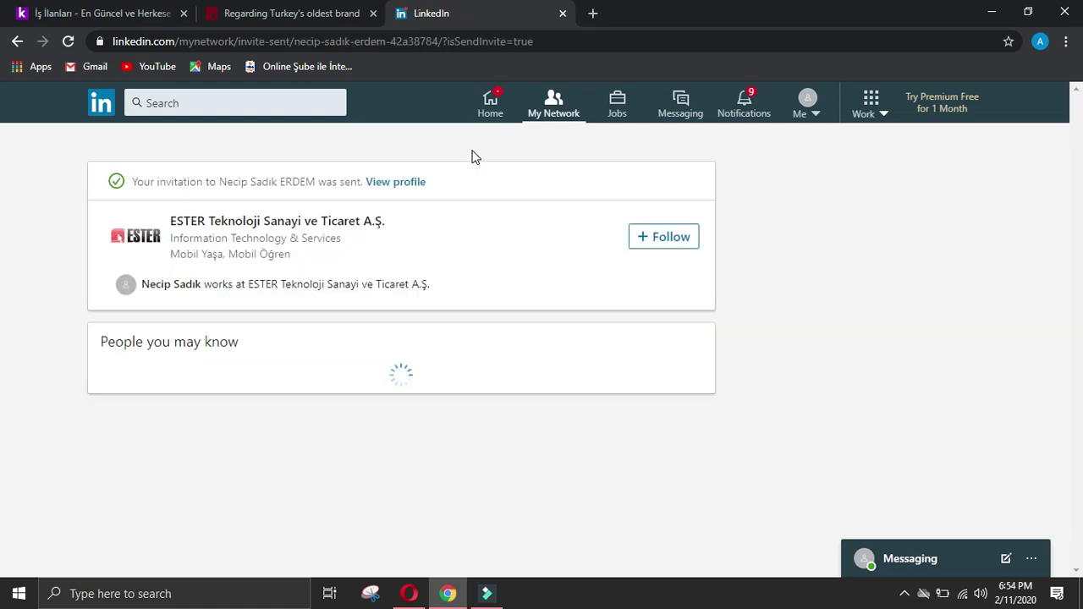
pyautogui.click(421, 182)
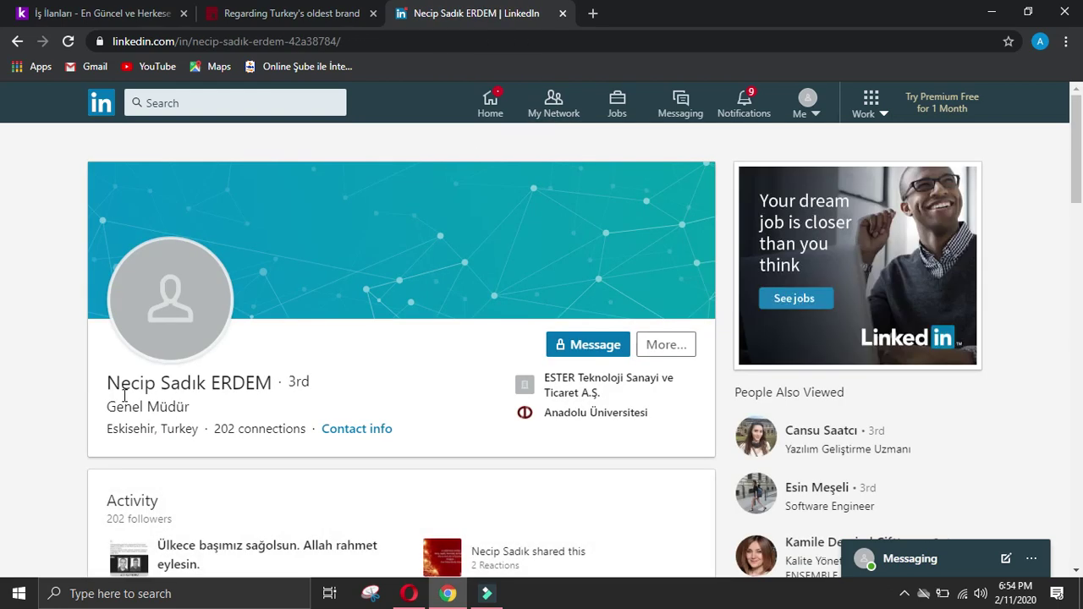
pyautogui.moveTo(107, 389); pyautogui.dragTo(277, 387)
pyautogui.hotkey('ctrl', 'c')
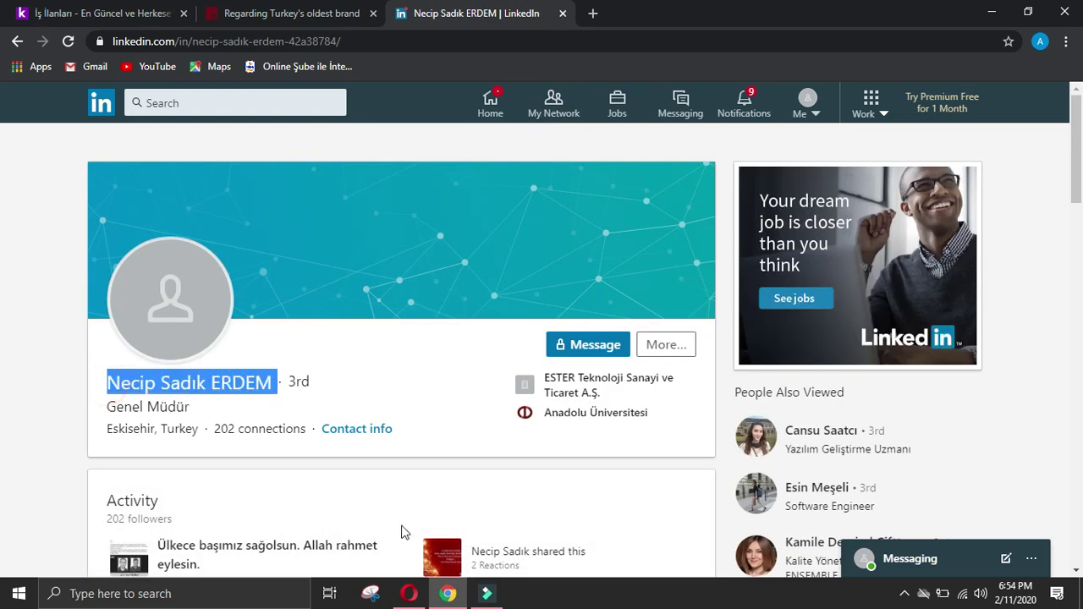
# Step: Paste the manager's name into Name of manager and enter 'General manager' as Designation
pyautogui.click(410, 595)
pyautogui.scroll(-4, 389, 379)
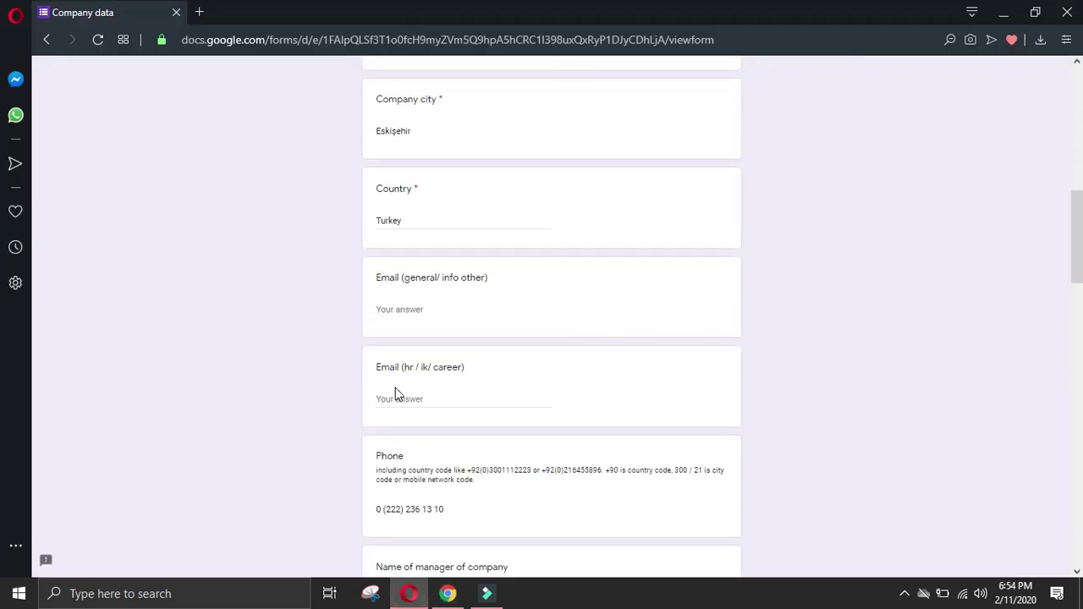
pyautogui.scroll(-2, 407, 307)
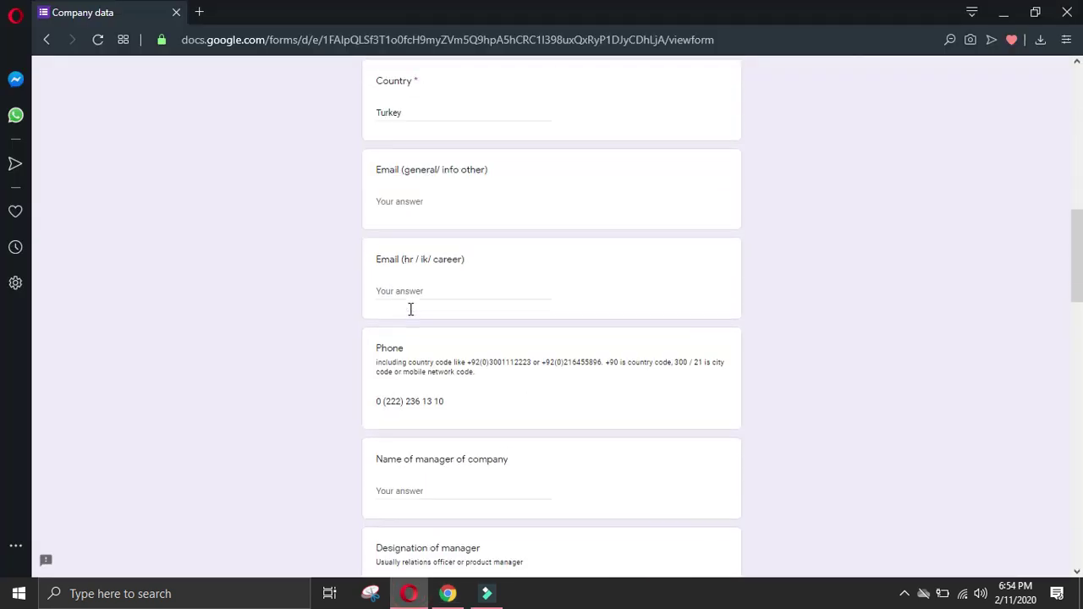
pyautogui.click(441, 439)
pyautogui.hotkey('ctrl', 'v')
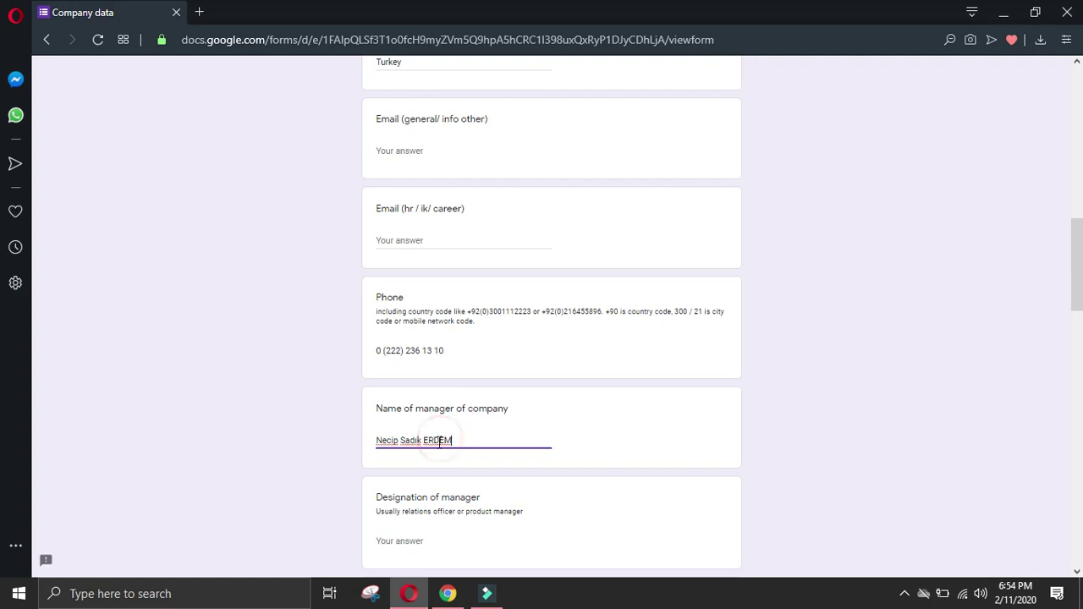
pyautogui.scroll(-2, 449, 434)
pyautogui.click(448, 383)
pyautogui.write('General manager')
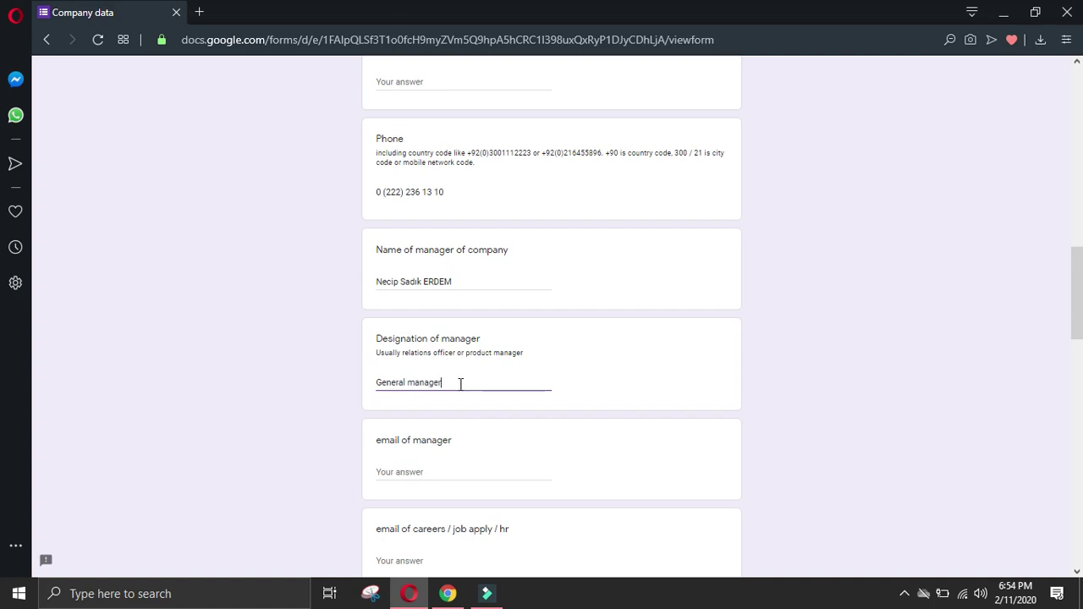
# Step: Copy the Experience heading from LinkedIn and paste it into the phone of manager answer
pyautogui.click(448, 593)
pyautogui.click(33, 423)
pyautogui.scroll(-4, 38, 429)
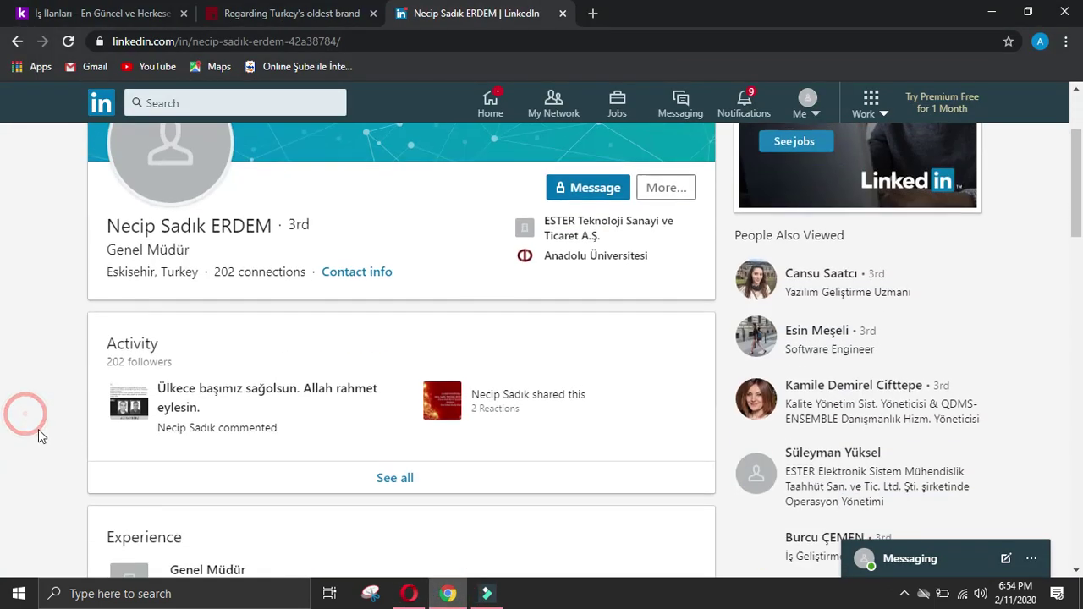
pyautogui.doubleClick(128, 377)
pyautogui.hotkey('ctrl', 'c')
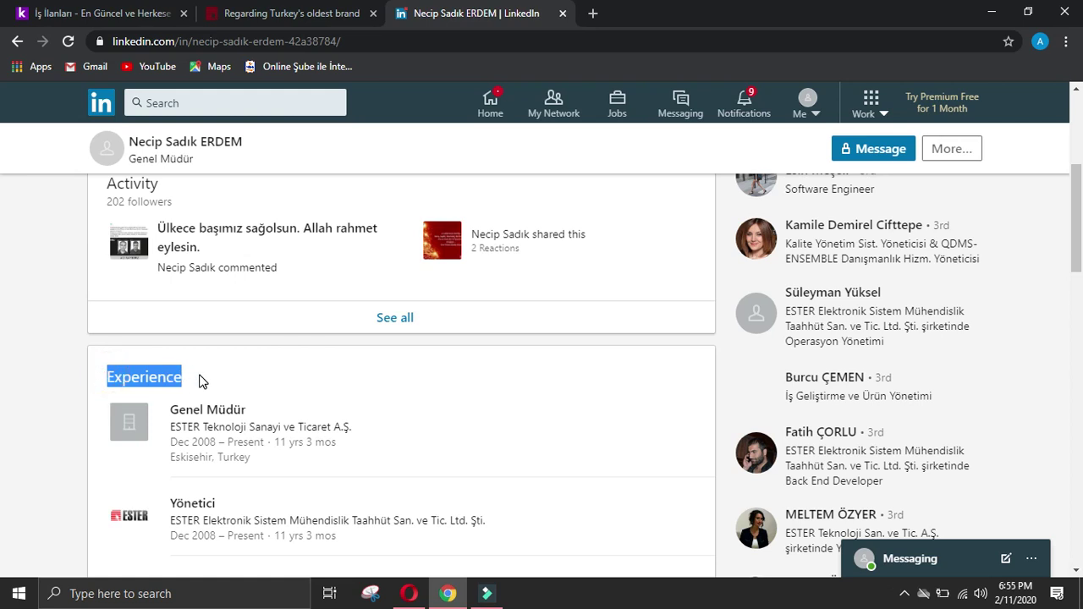
pyautogui.click(409, 593)
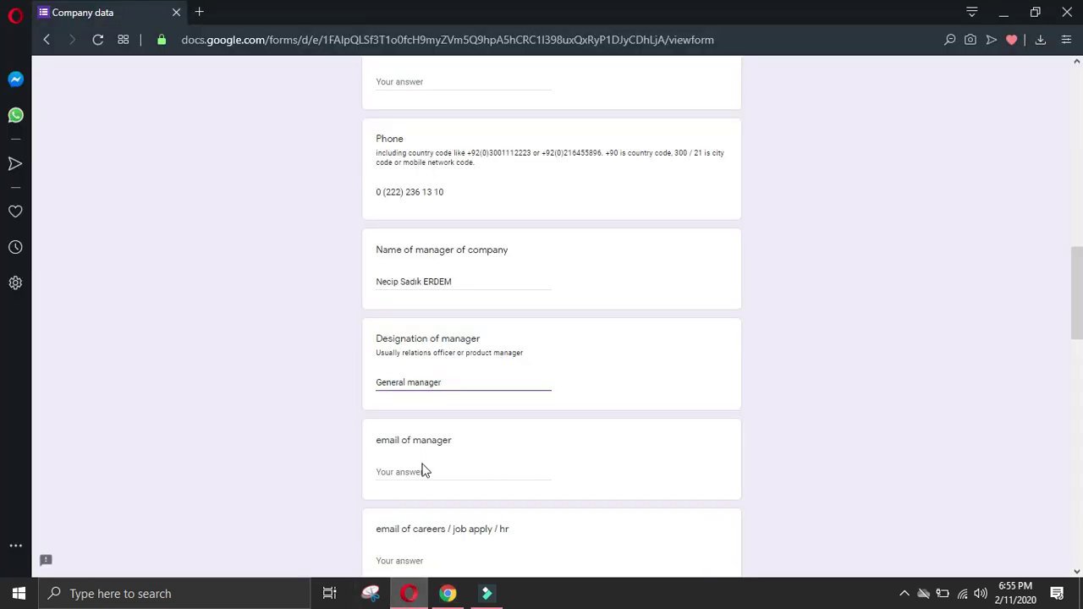
pyautogui.scroll(-2, 424, 469)
pyautogui.click(424, 490)
pyautogui.hotkey('ctrl', 'v')
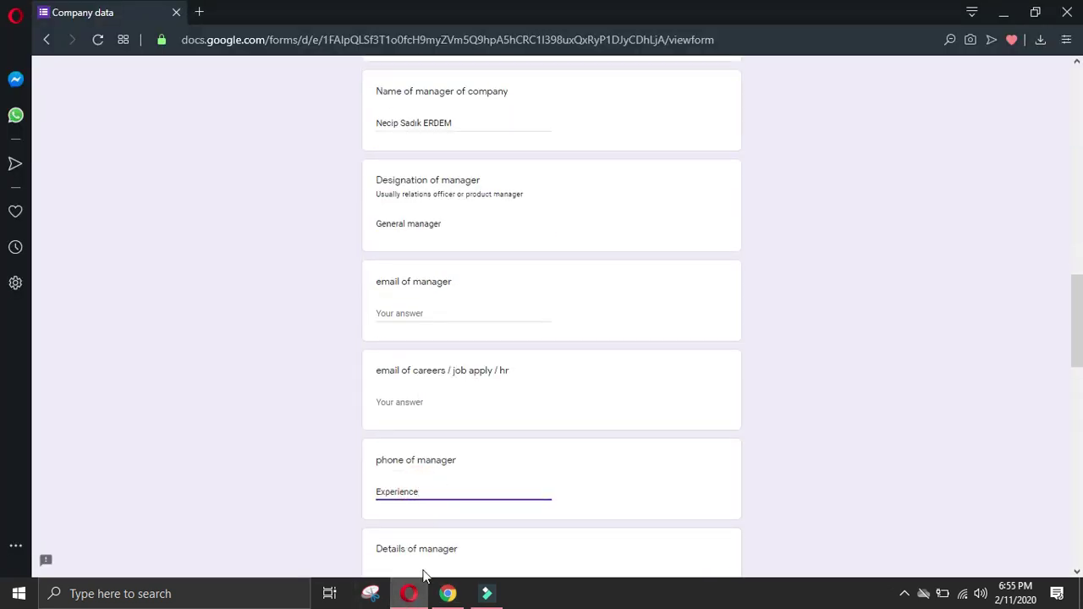
pyautogui.click(447, 593)
pyautogui.click(16, 466)
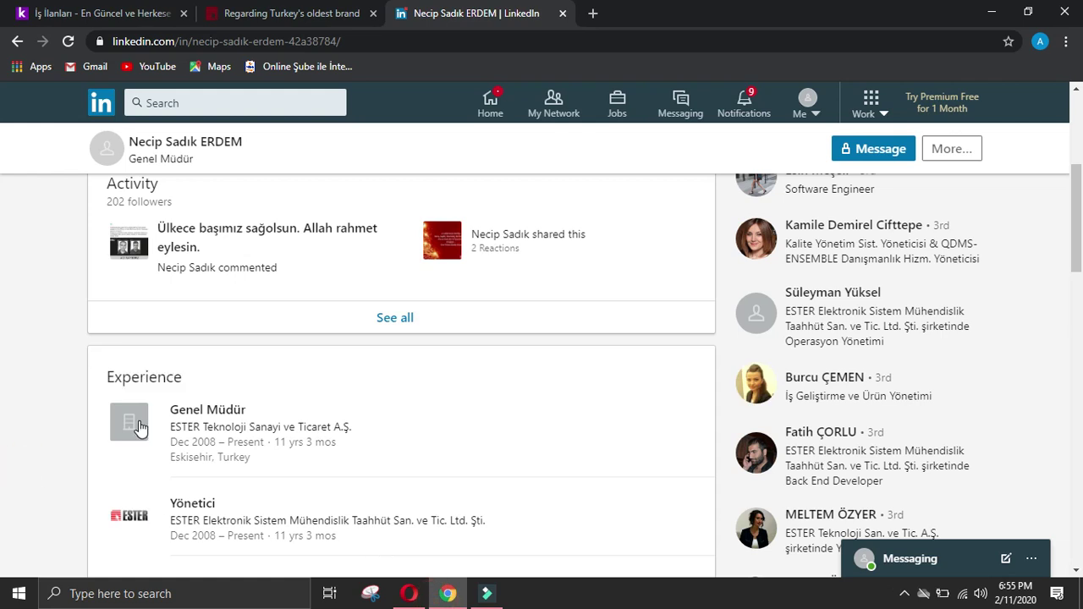
# Step: Replace the phone of manager answer with '-'
pyautogui.moveTo(165, 397); pyautogui.dragTo(384, 425)
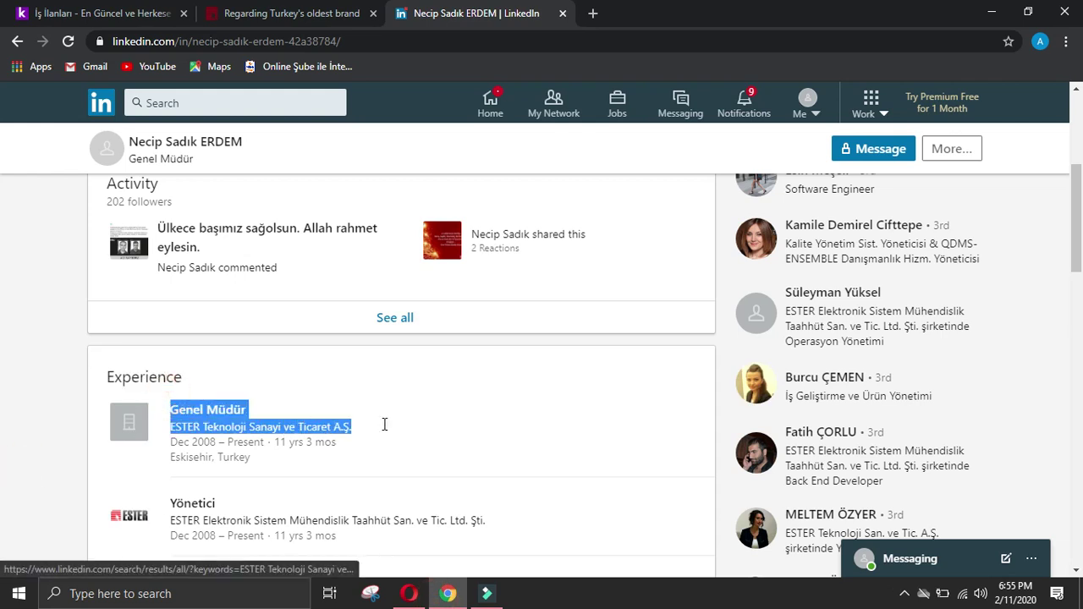
pyautogui.click(409, 594)
pyautogui.scroll(-2, 212, 515)
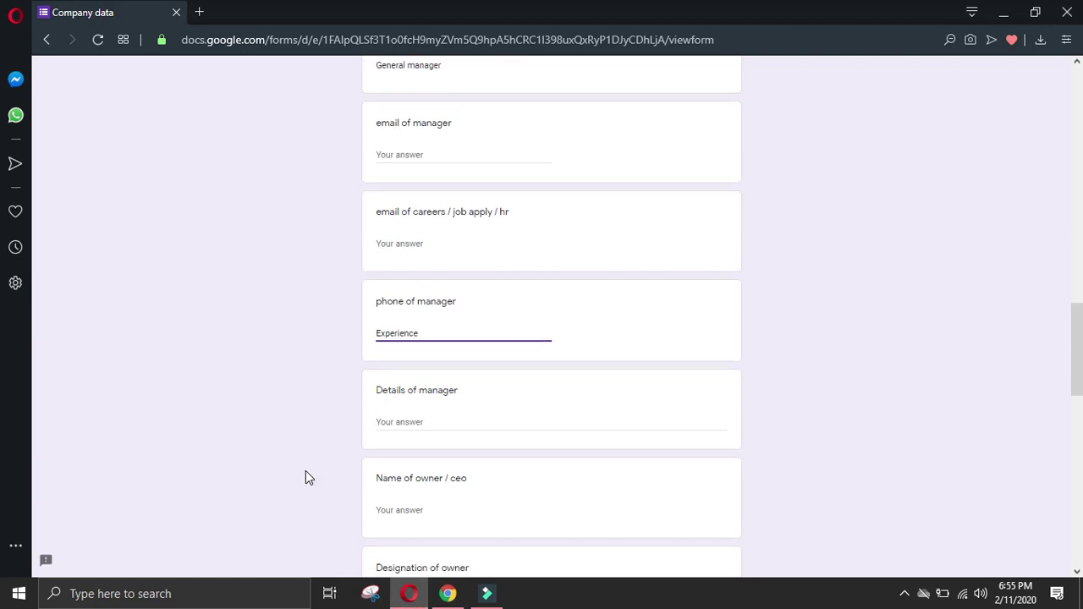
pyautogui.moveTo(426, 333); pyautogui.dragTo(282, 333)
pyautogui.write('-')
# Step: Paste the Genel Müdür role at ESTER into Details of manager on one line
pyautogui.click(446, 415)
pyautogui.write('Genel Müdür Company NameESTER Teknoloji Sanayi ve Ticaret A.Ş')
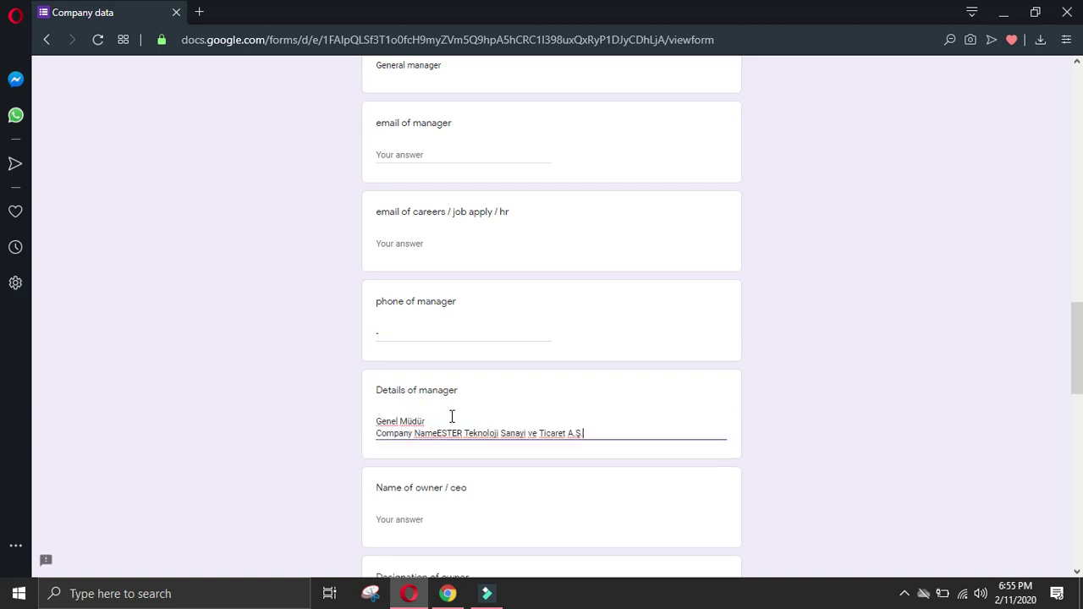
pyautogui.click(438, 432)
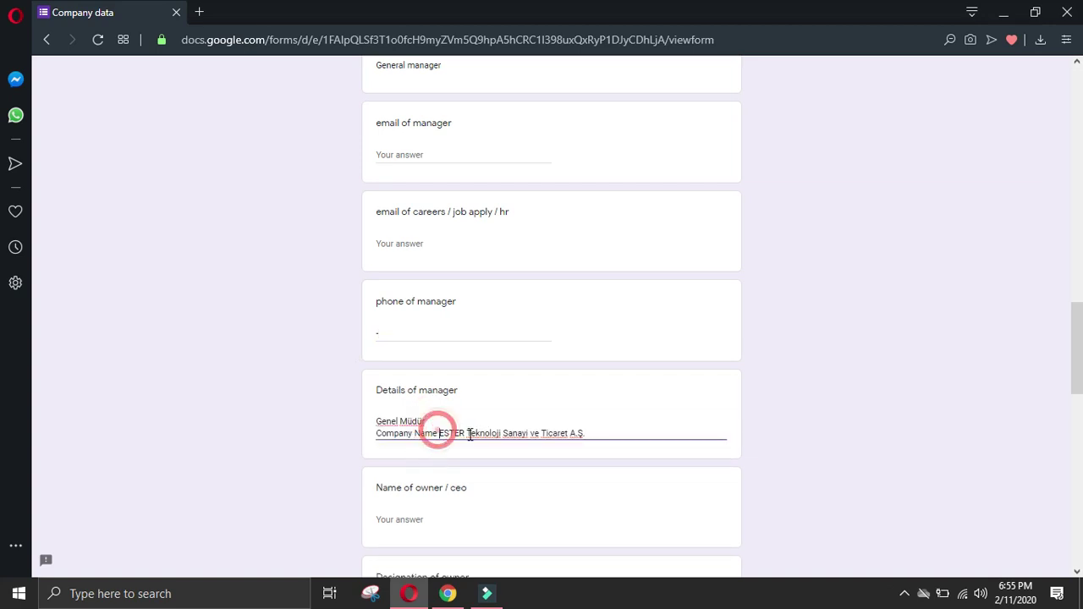
pyautogui.click(378, 433)
pyautogui.press('BackSpace')
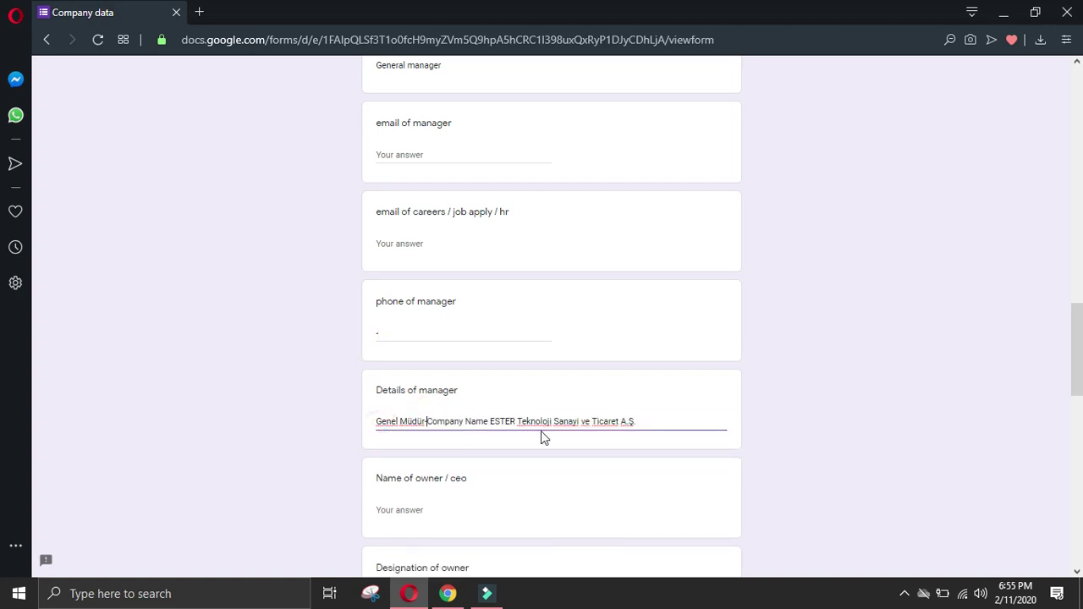
pyautogui.click(648, 424)
pyautogui.hotkey('alt', 'Tab')
# Step: Add the Yönetici role to Details of manager, joined to its company with '-'
pyautogui.click(79, 461)
pyautogui.moveTo(169, 505); pyautogui.dragTo(551, 521)
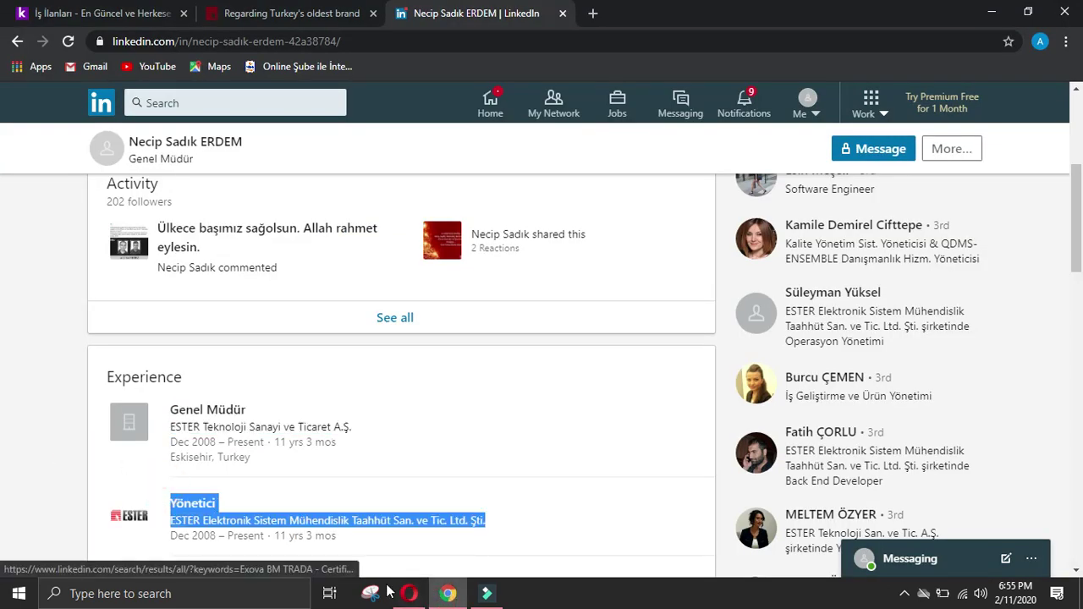
pyautogui.click(409, 593)
pyautogui.scroll(-2, 428, 525)
pyautogui.write('Yönetici Company NameESTER Elektronik Sistem Mühendislik Taahhüt San. ve Tic. Ltd. Şti.')
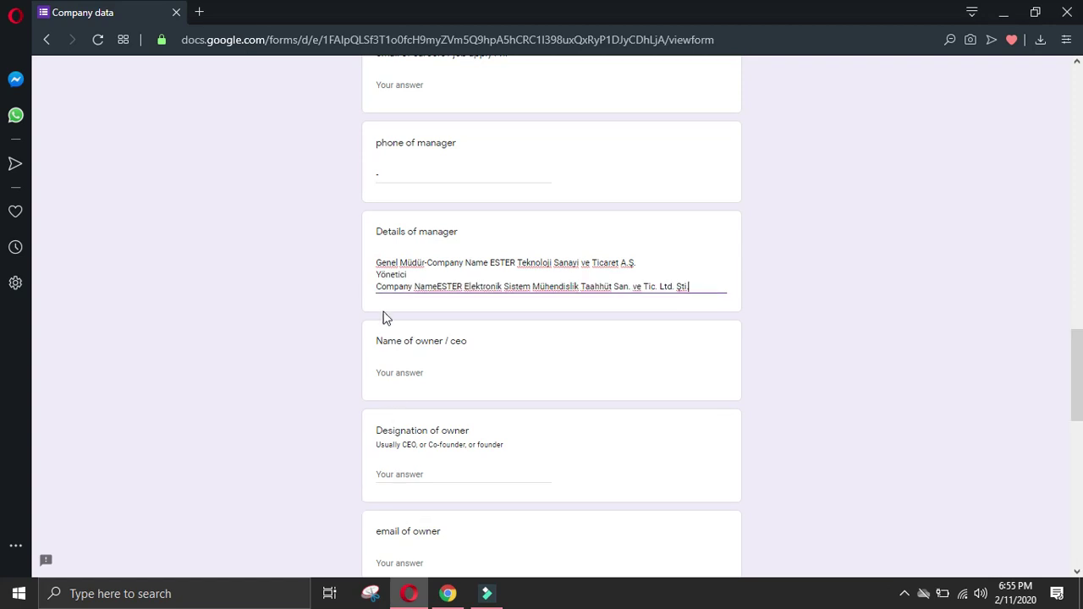
pyautogui.click(377, 286)
pyautogui.press('BackSpace')
pyautogui.write('-')
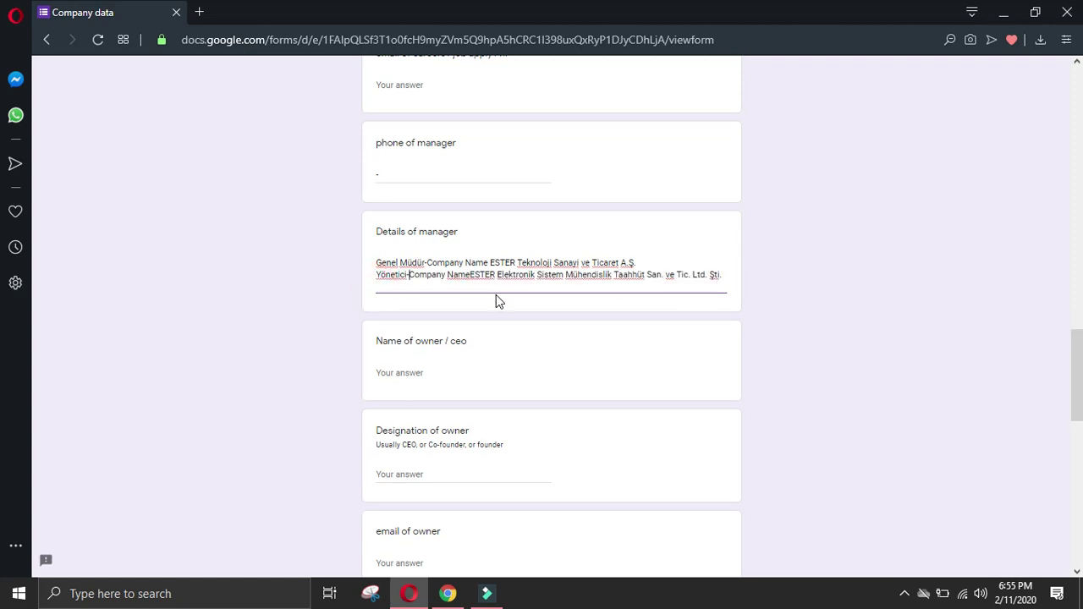
pyautogui.click(470, 276)
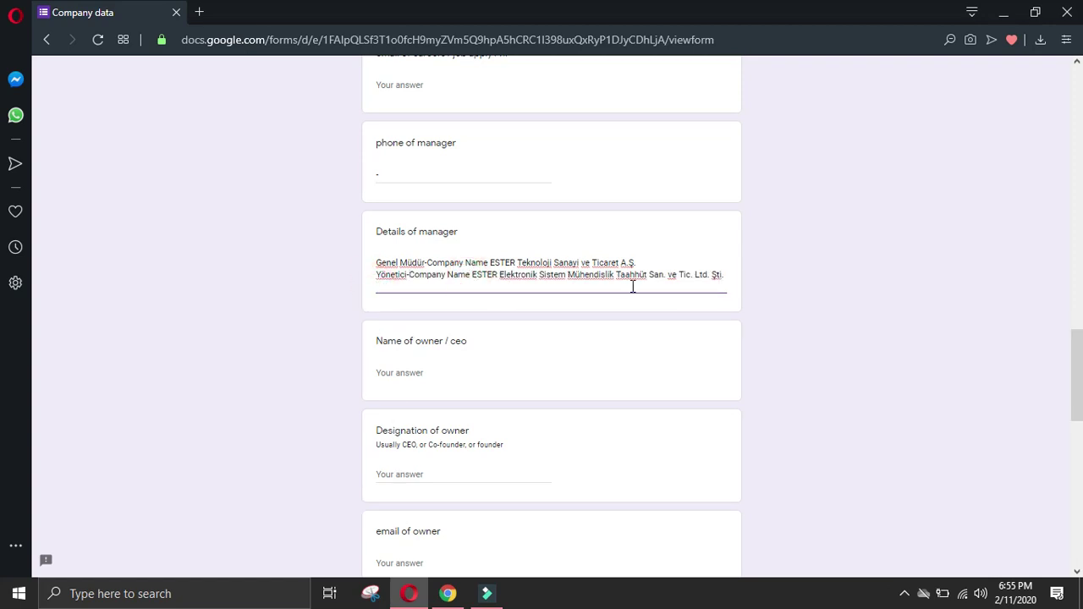
pyautogui.press('End')
pyautogui.press('Return')
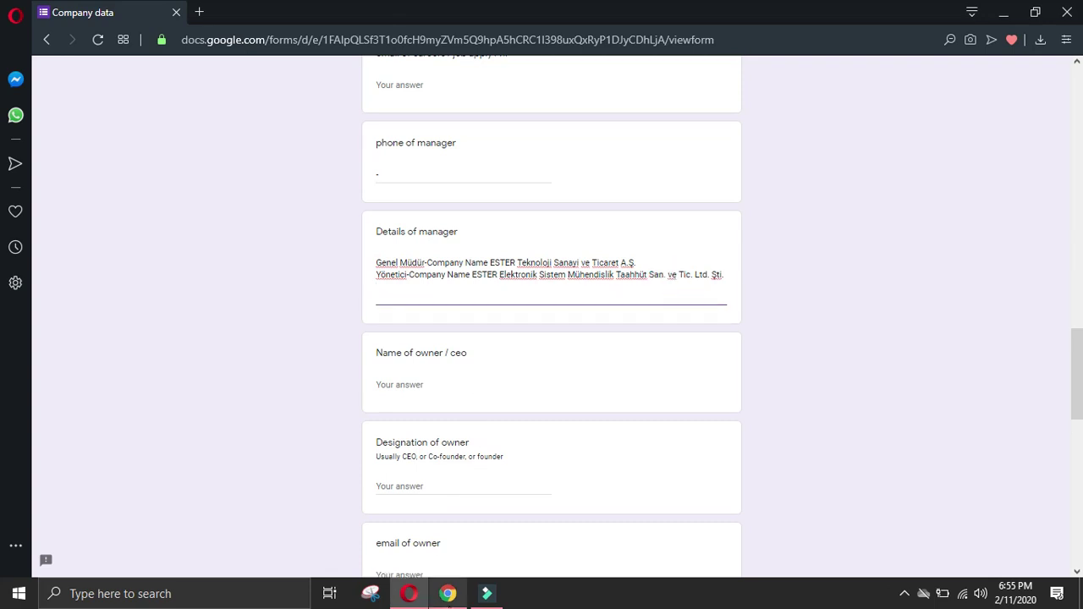
# Step: Add the LEAD AUDITOR role at Exova BM TRADA, joined with '-', to Details of manager
pyautogui.click(447, 593)
pyautogui.click(50, 420)
pyautogui.scroll(-3, 140, 425)
pyautogui.moveTo(167, 396); pyautogui.dragTo(356, 438)
pyautogui.click(407, 594)
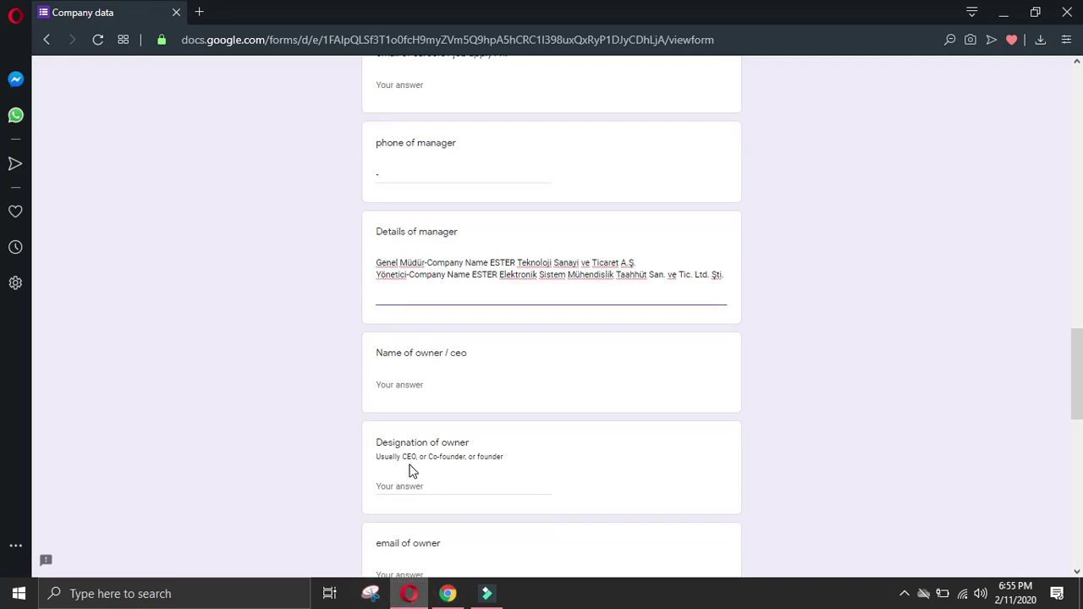
pyautogui.write('Exova BM TRADA - Certification LEAD AUDITOR Company NameExova BM TRADA - Certification')
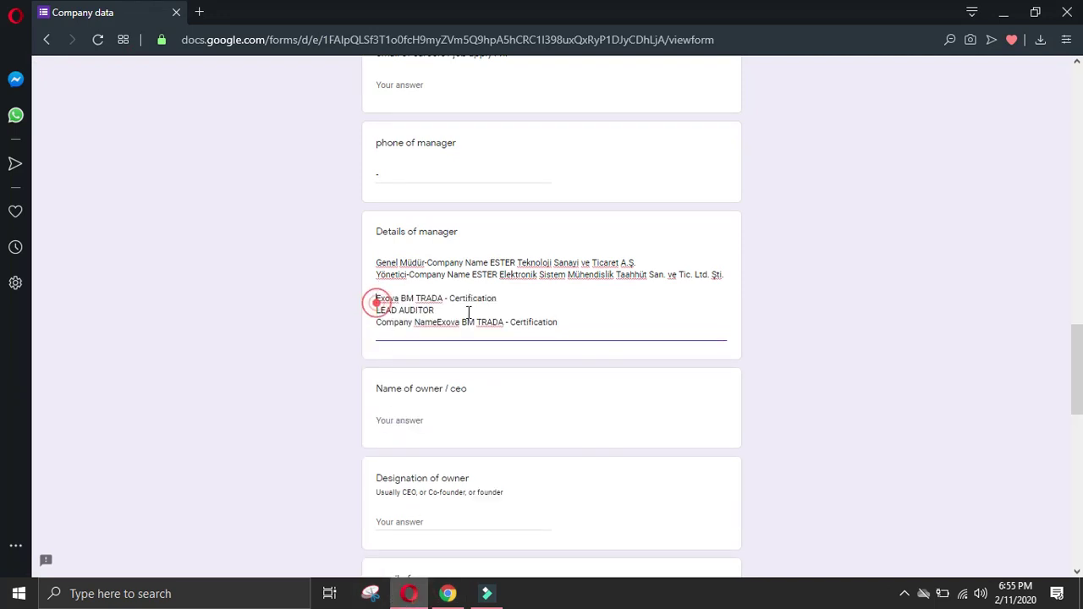
pyautogui.press('BackSpace')
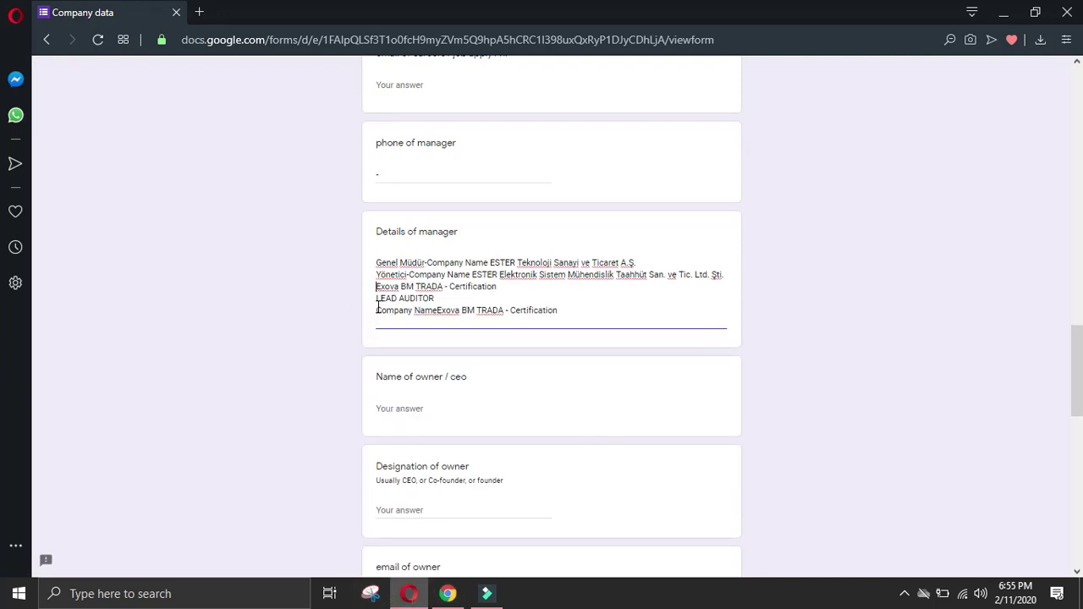
pyautogui.click(377, 308)
pyautogui.press('BackSpace')
pyautogui.write('-')
pyautogui.click(497, 298)
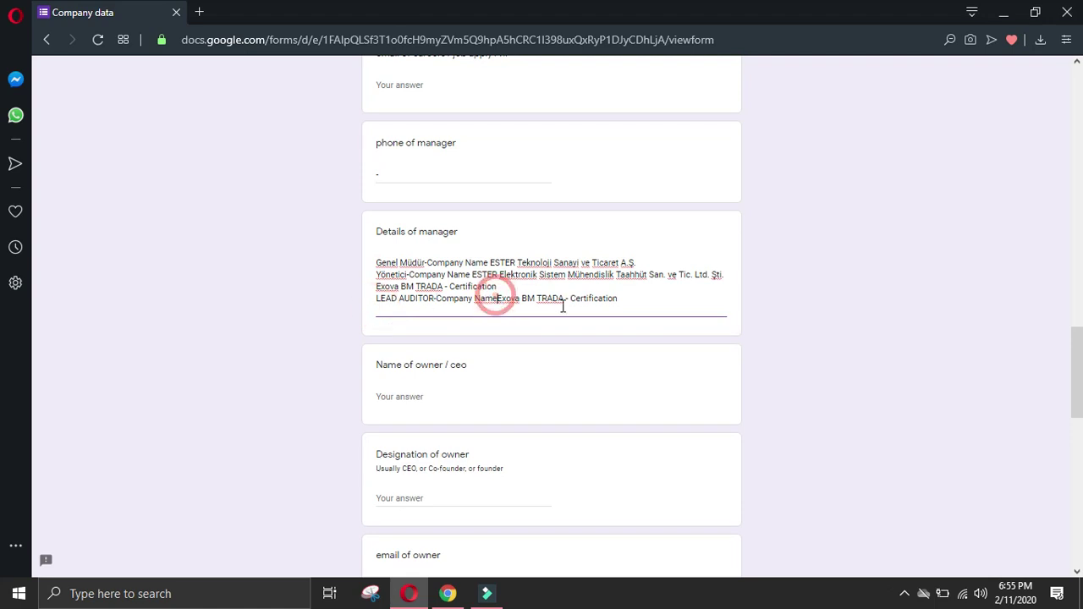
pyautogui.click(631, 304)
pyautogui.press('Return')
pyautogui.click(447, 593)
# Step: Add the Yönetim Sistemleri Danışmanı role at Yunus Emre Devlet Hastanesi, joined with '-'
pyautogui.scroll(-2, 83, 430)
pyautogui.moveTo(171, 314); pyautogui.dragTo(358, 341)
pyautogui.click(85, 326)
pyautogui.moveTo(170, 330); pyautogui.dragTo(348, 359)
pyautogui.click(408, 594)
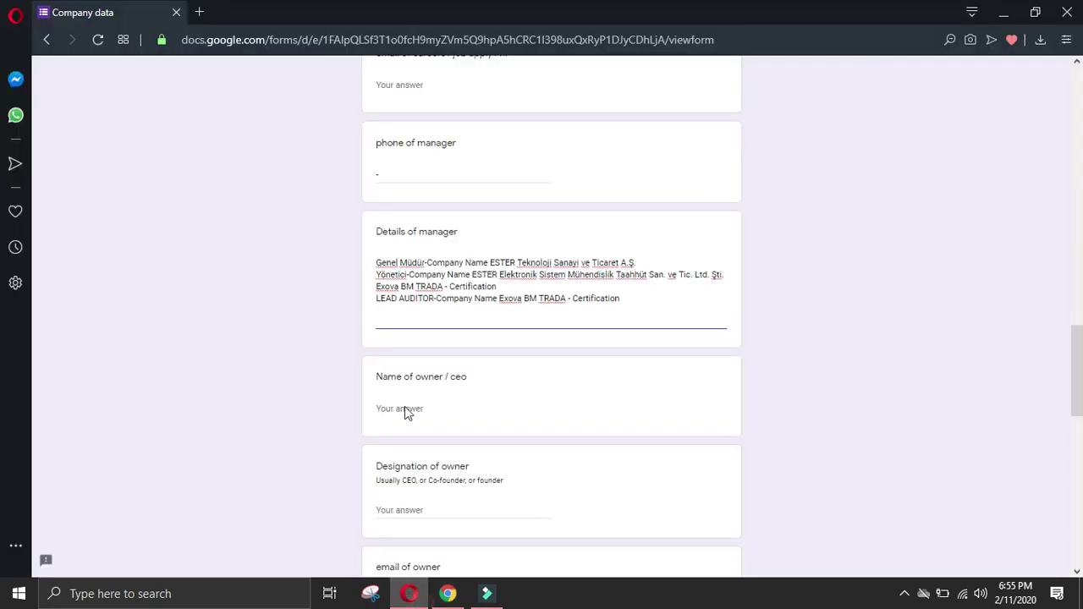
pyautogui.write('Yönetim Sistemleri Danışmanı Company NameYunus Emre Devlet Hastanesi')
pyautogui.click(378, 320)
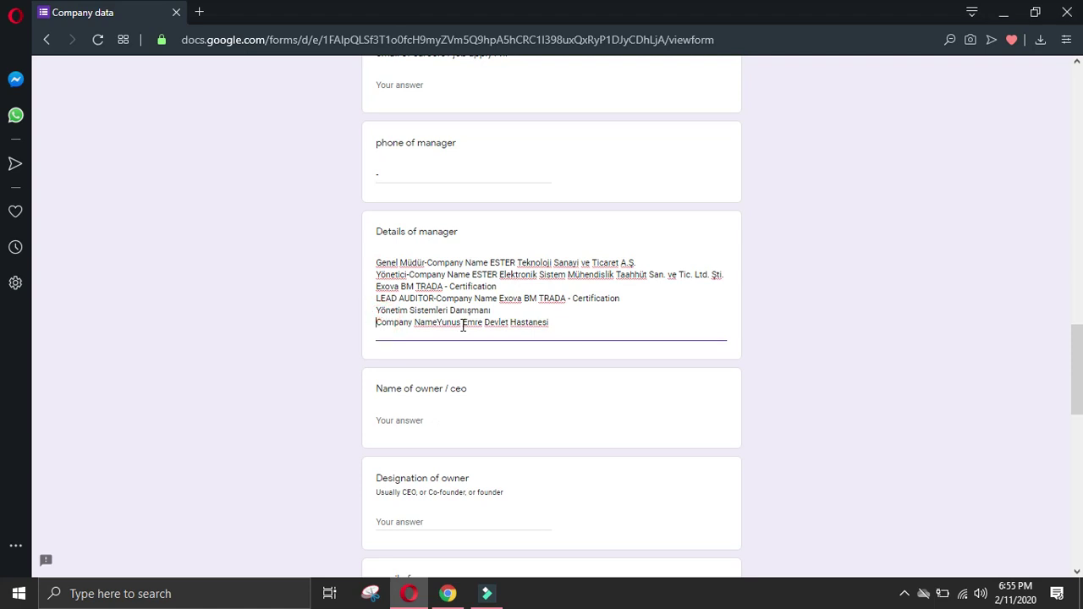
pyautogui.press('BackSpace')
pyautogui.write('-')
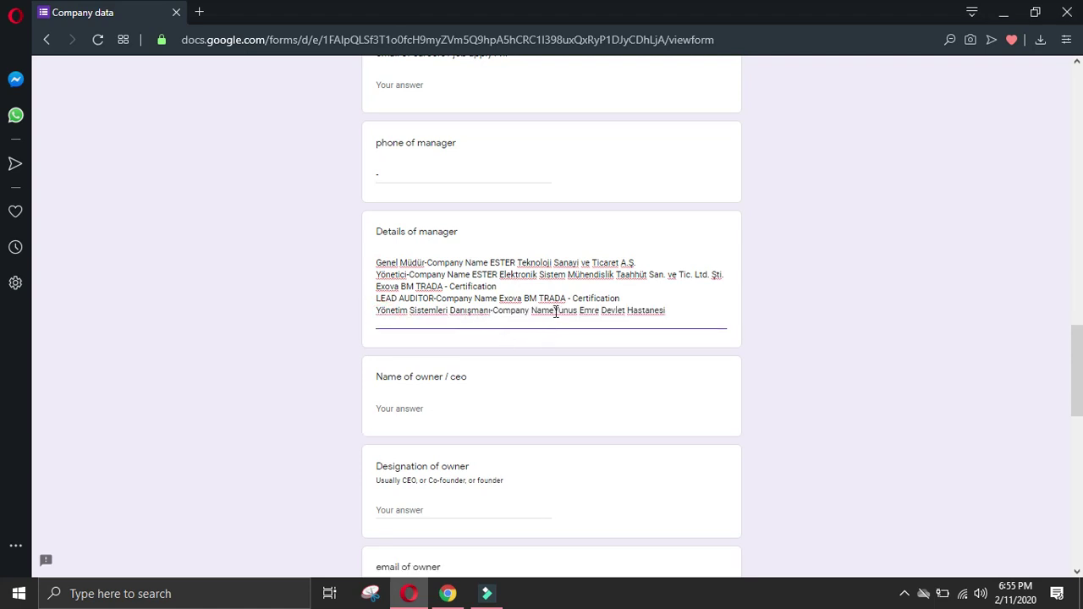
pyautogui.click(555, 311)
pyautogui.click(680, 312)
pyautogui.press('Return')
# Step: Add the Kalite Yönetim Sorumlusu role at the Eskişehir military hospital, joined with '-'
pyautogui.click(448, 594)
pyautogui.click(80, 467)
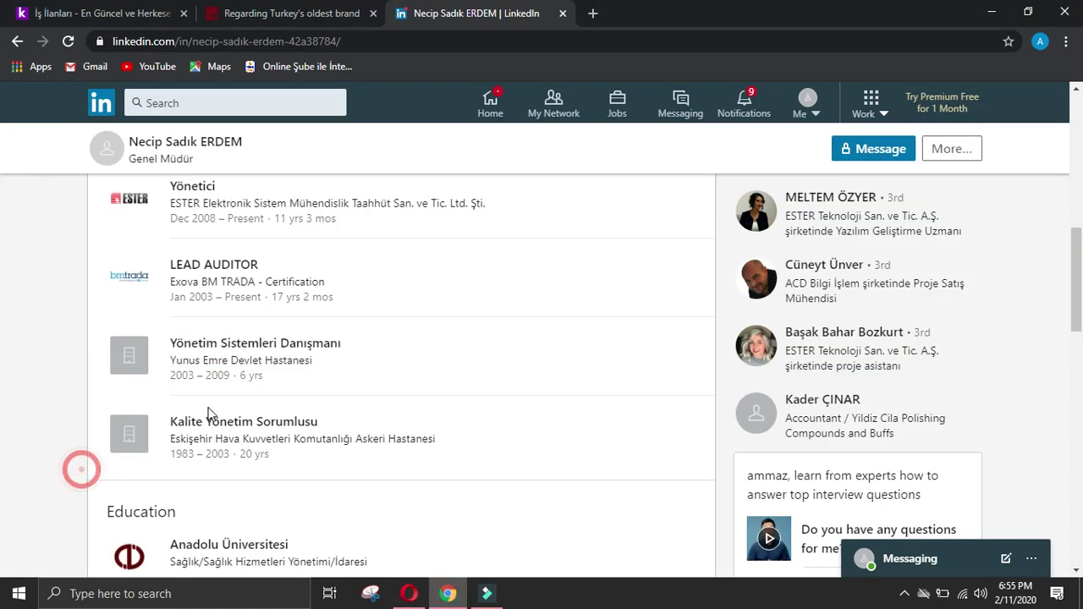
pyautogui.moveTo(171, 420); pyautogui.dragTo(473, 438)
pyautogui.hotkey('ctrl', 'c')
pyautogui.click(409, 593)
pyautogui.hotkey('ctrl', 'v')
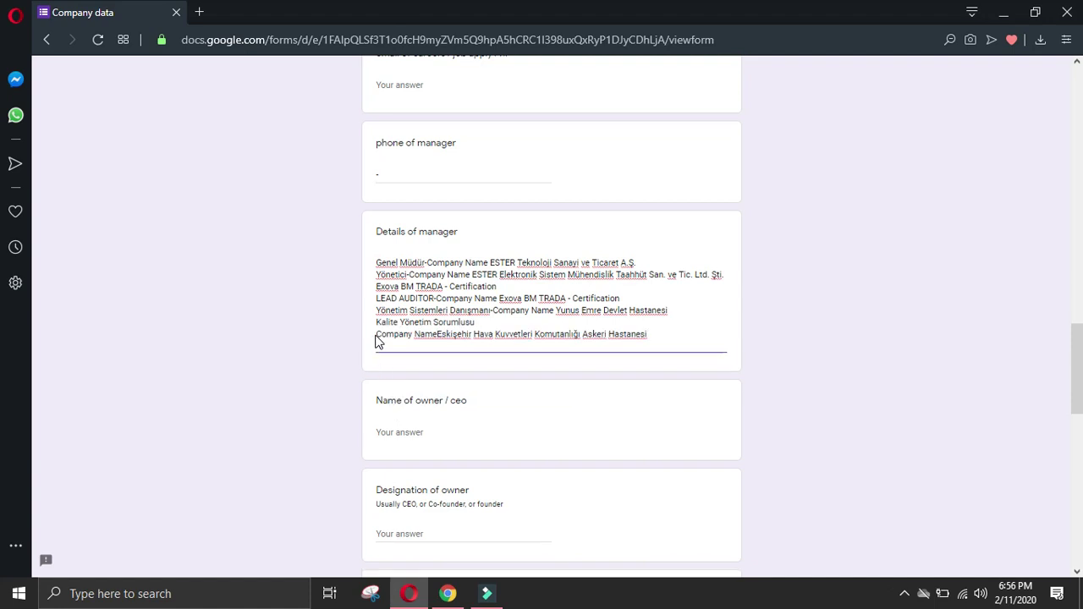
pyautogui.click(376, 334)
pyautogui.press('BackSpace')
pyautogui.write('-')
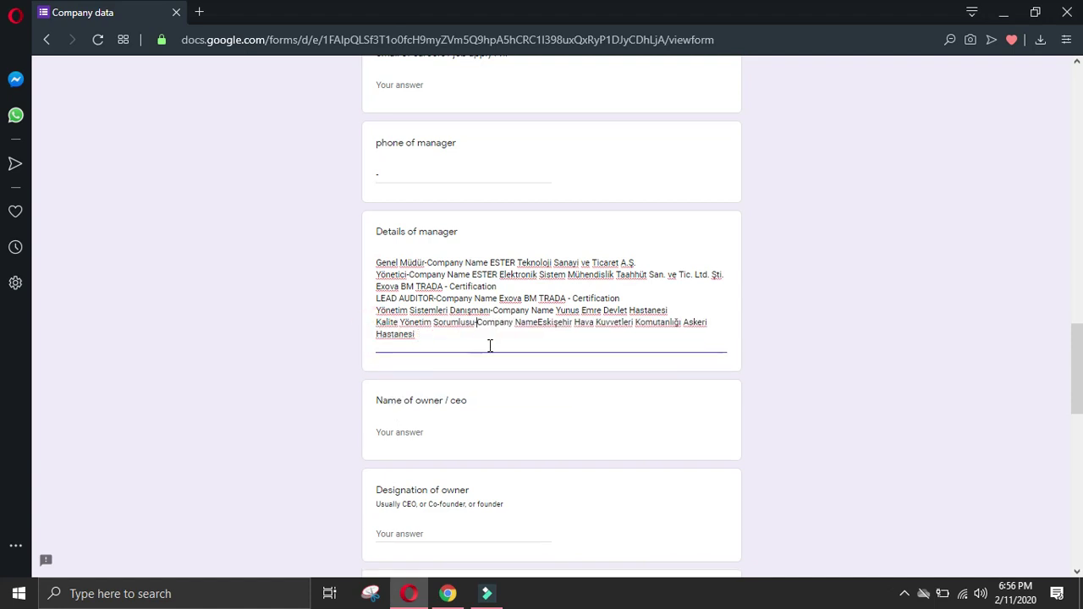
pyautogui.click(539, 326)
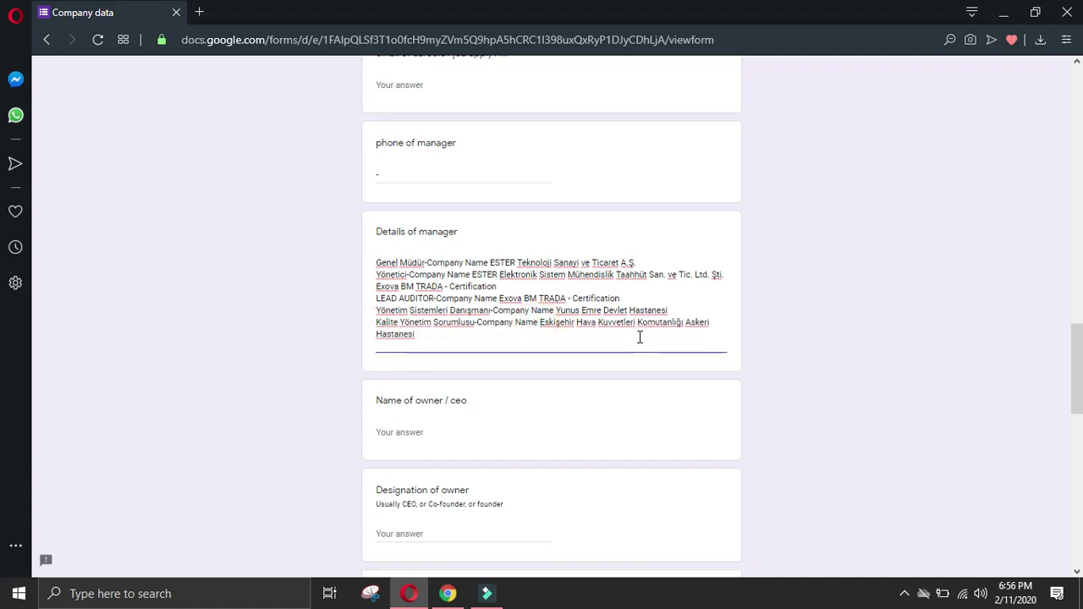
pyautogui.click(508, 342)
pyautogui.press('Return')
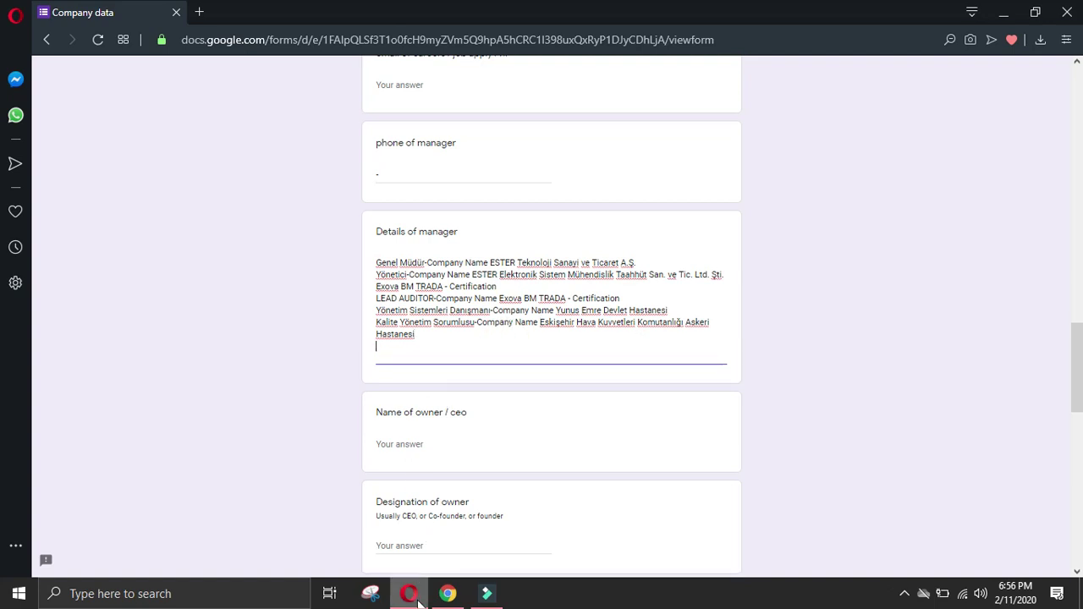
pyautogui.click(447, 594)
# Step: Add an Education heading line below the roles in Details of manager
pyautogui.click(29, 466)
pyautogui.scroll(-2, 116, 370)
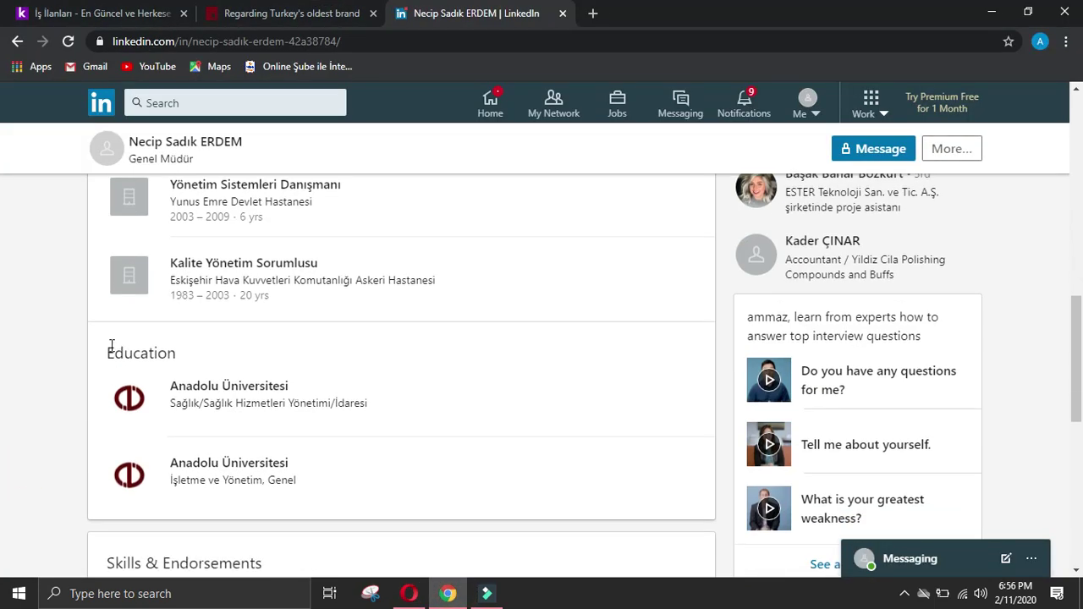
pyautogui.moveTo(110, 350); pyautogui.dragTo(183, 353)
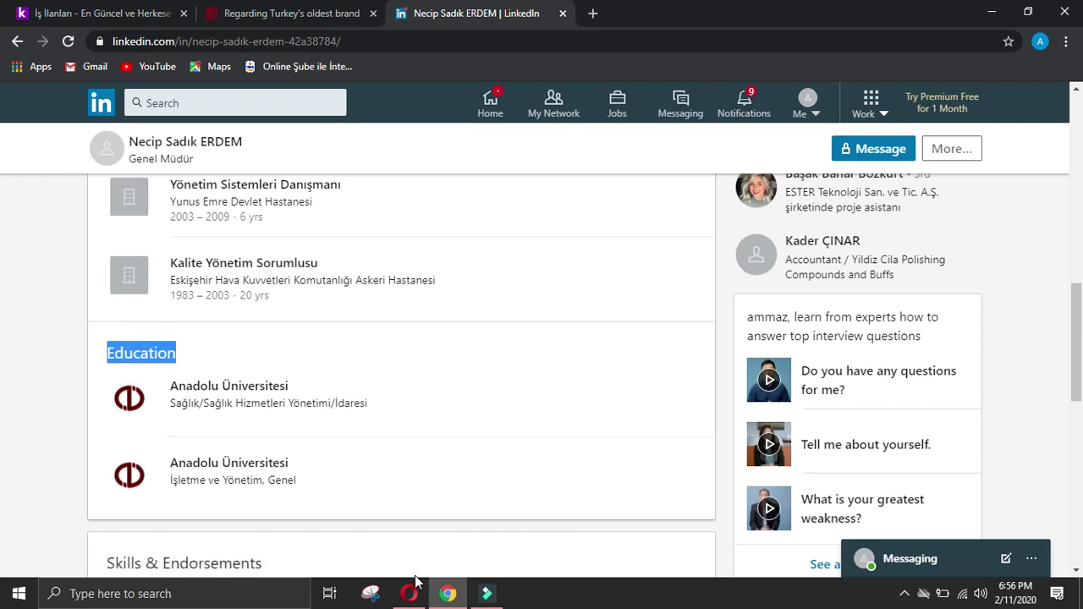
pyautogui.click(410, 593)
pyautogui.press('Return')
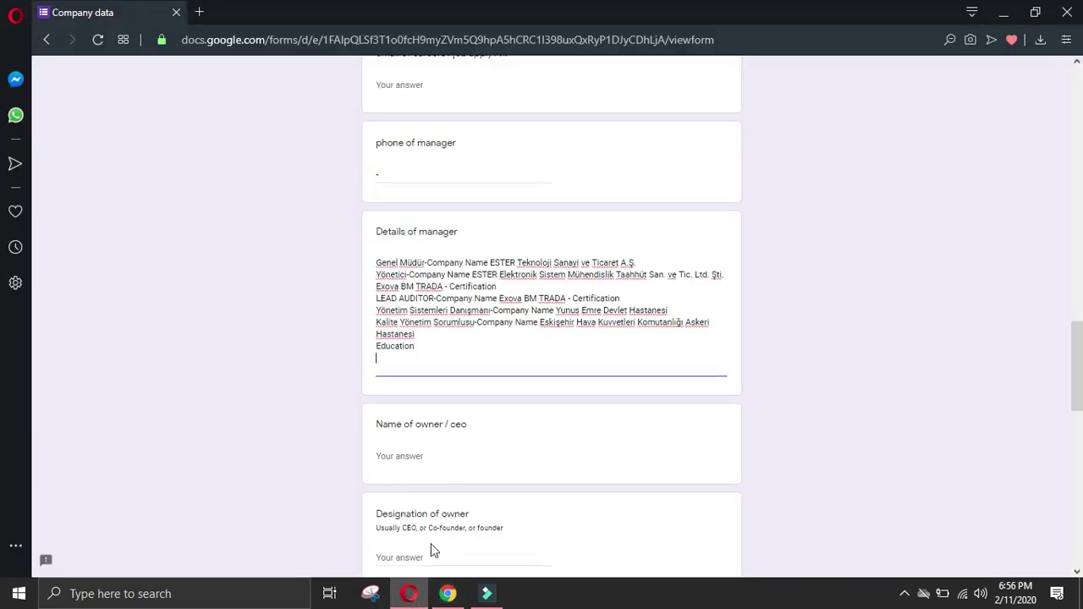
# Step: Add the first Anadolu Üniversitesi entry, joining university and field of study with '-'
pyautogui.click(448, 594)
pyautogui.click(23, 411)
pyautogui.moveTo(166, 378); pyautogui.dragTo(408, 398)
pyautogui.hotkey('ctrl', 'c')
pyautogui.click(409, 594)
pyautogui.hotkey('ctrl', 'v')
pyautogui.click(377, 370)
pyautogui.press('BackSpace')
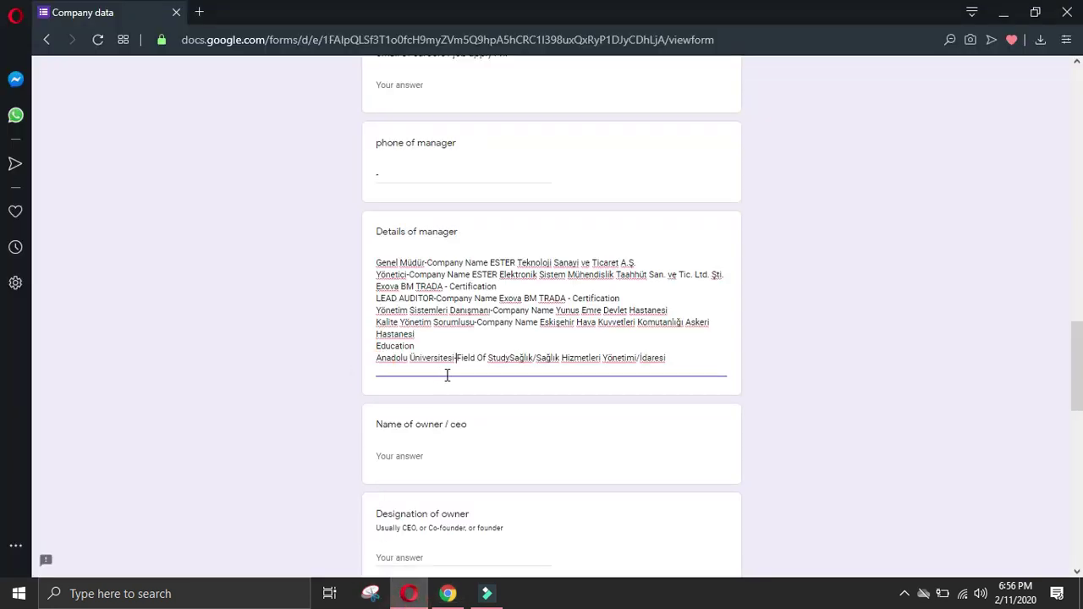
pyautogui.write('-')
pyautogui.click(511, 358)
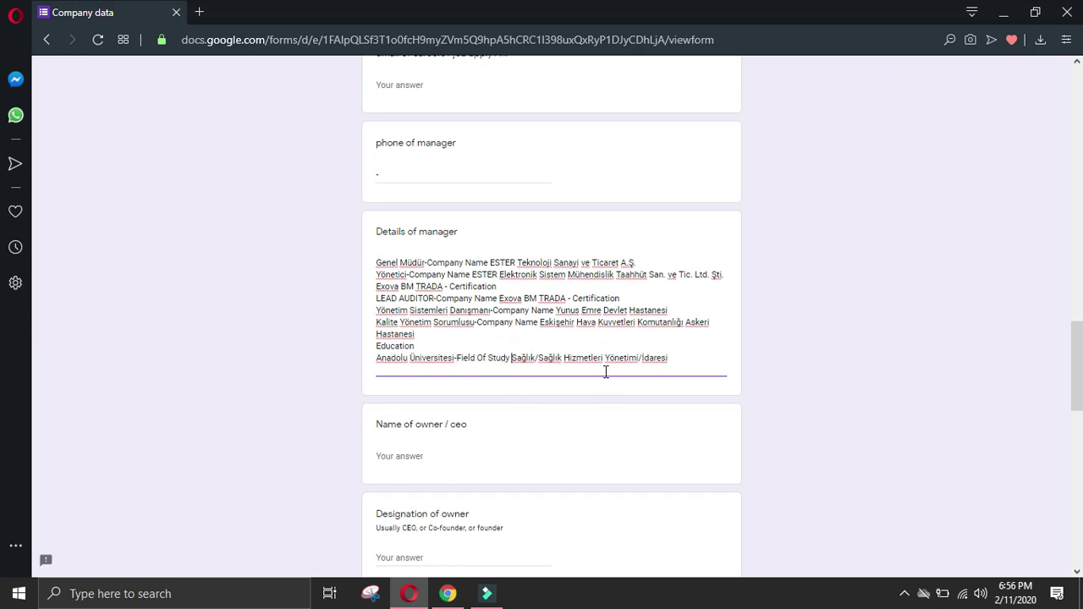
pyautogui.press('Return')
# Step: Add the second Anadolu Üniversitesi entry on one line, then return to the LinkedIn profile
pyautogui.click(448, 593)
pyautogui.click(24, 435)
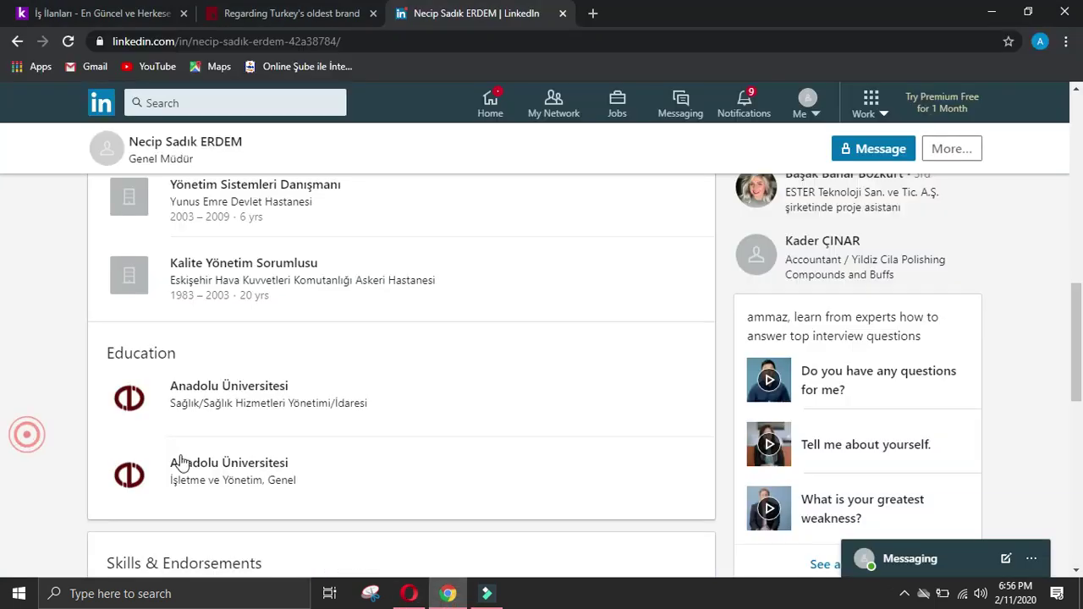
pyautogui.moveTo(165, 445); pyautogui.dragTo(375, 485)
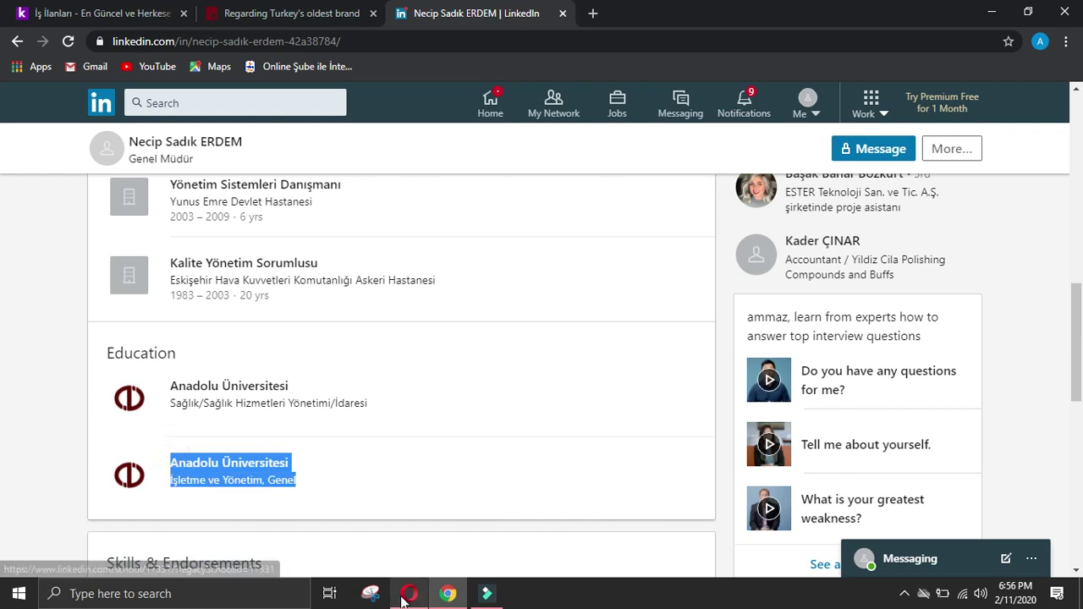
pyautogui.click(409, 594)
pyautogui.hotkey('ctrl', 'v')
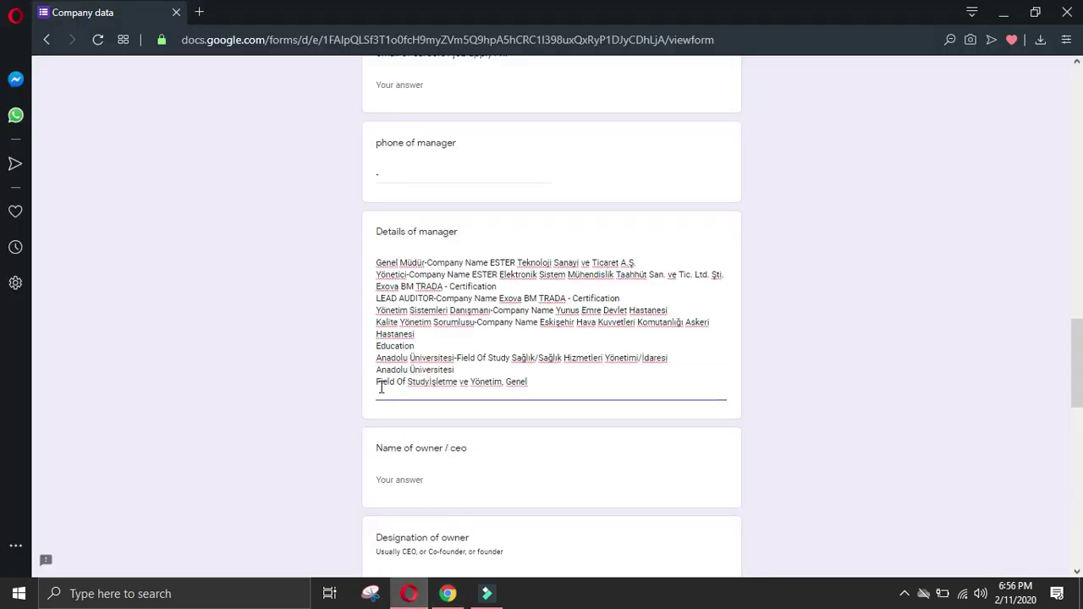
pyautogui.click(378, 382)
pyautogui.press('BackSpace')
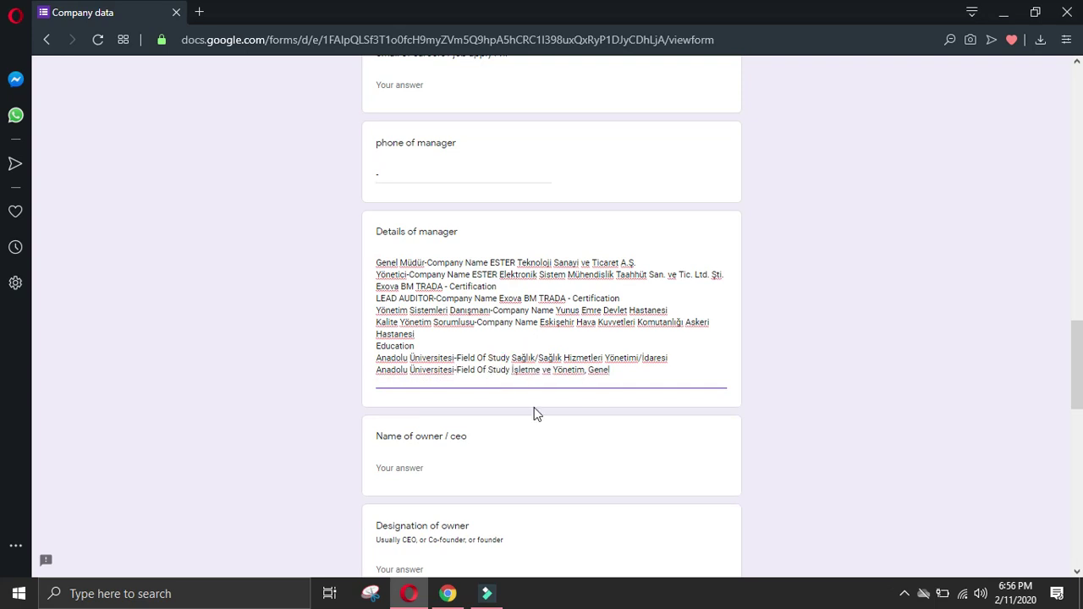
pyautogui.click(449, 593)
pyautogui.click(22, 375)
# Step: Go back from the executive's profile to ESTER's employee list and refresh it
pyautogui.scroll(-2, 110, 398)
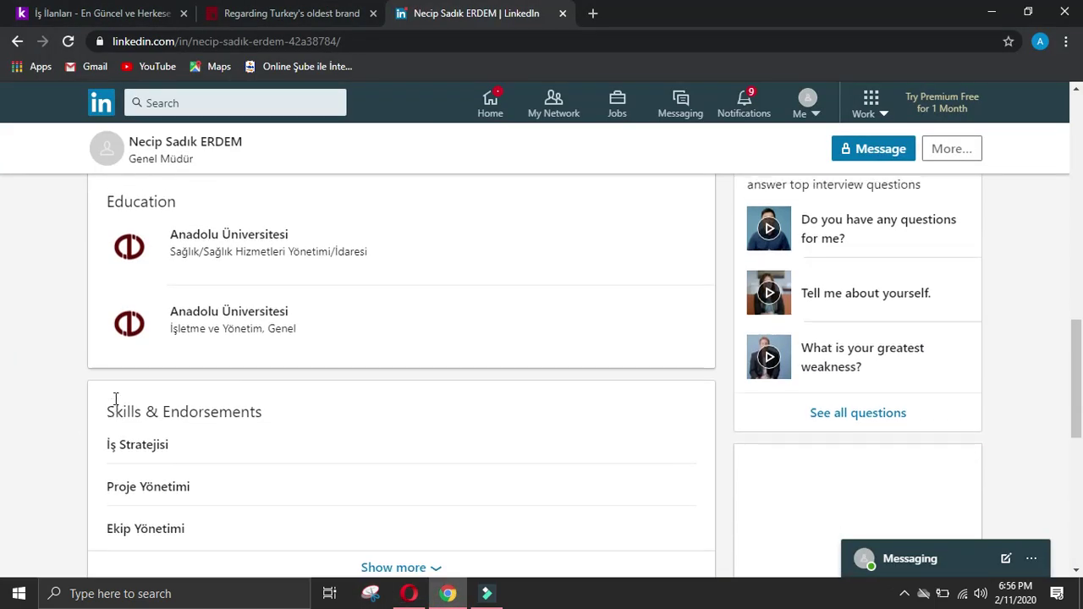
pyautogui.scroll(4, 155, 394)
pyautogui.scroll(7, 155, 394)
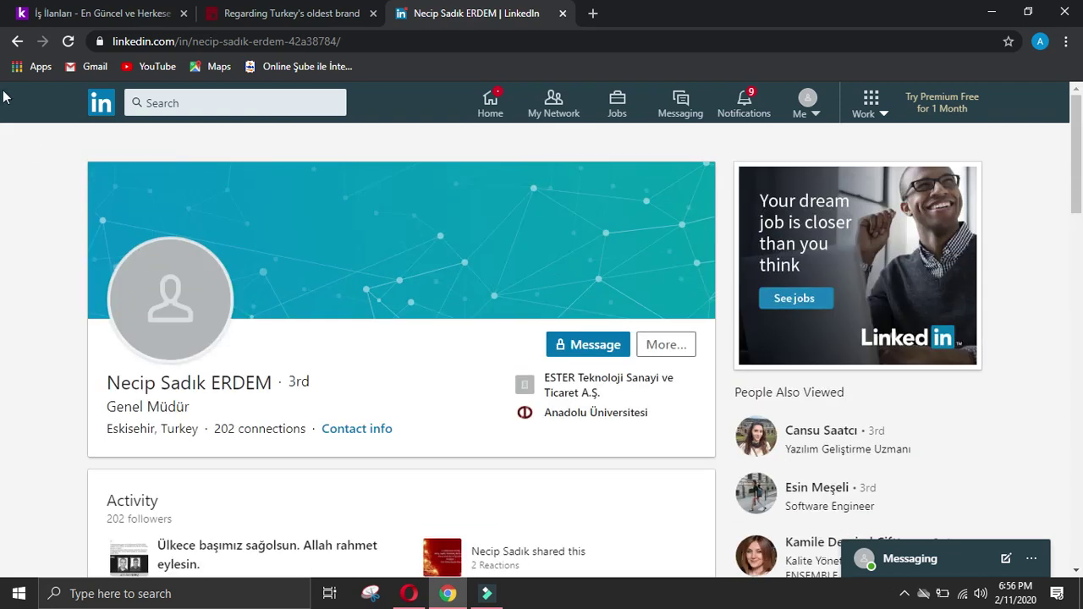
pyautogui.click(17, 41)
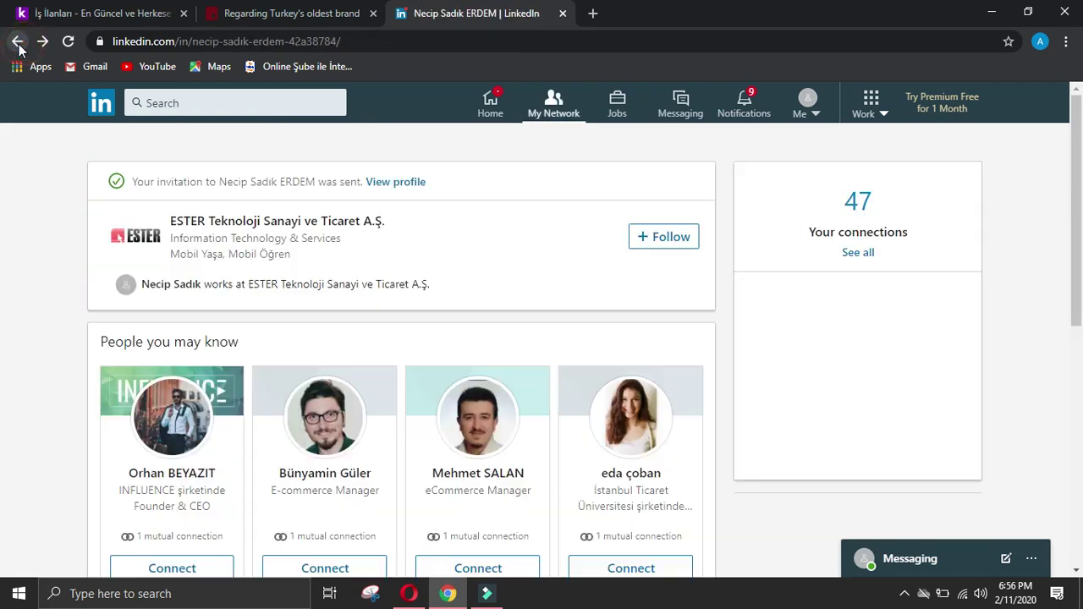
pyautogui.click(17, 41)
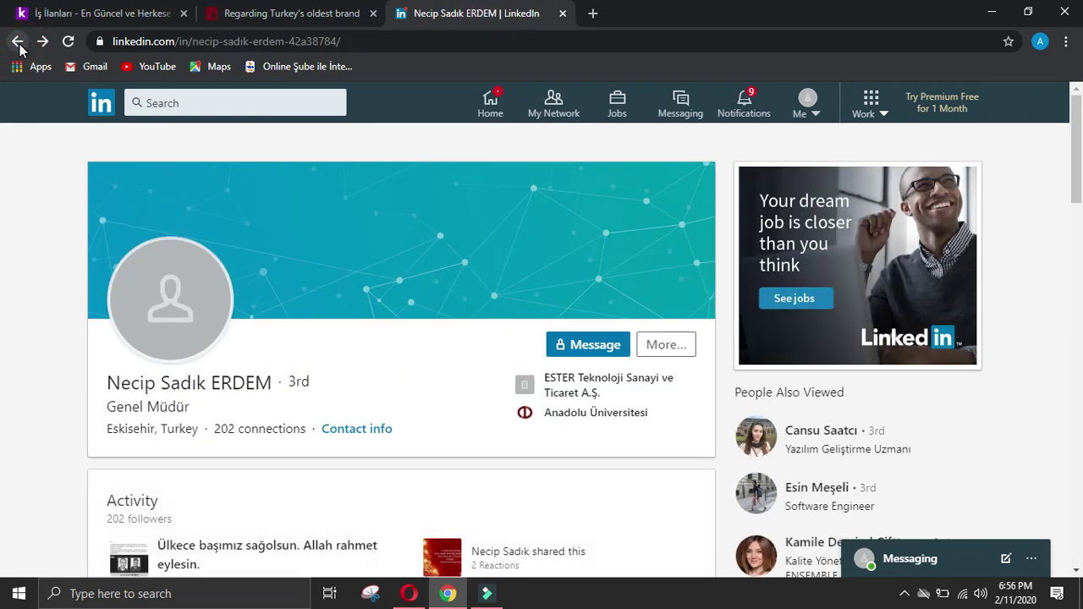
pyautogui.click(17, 42)
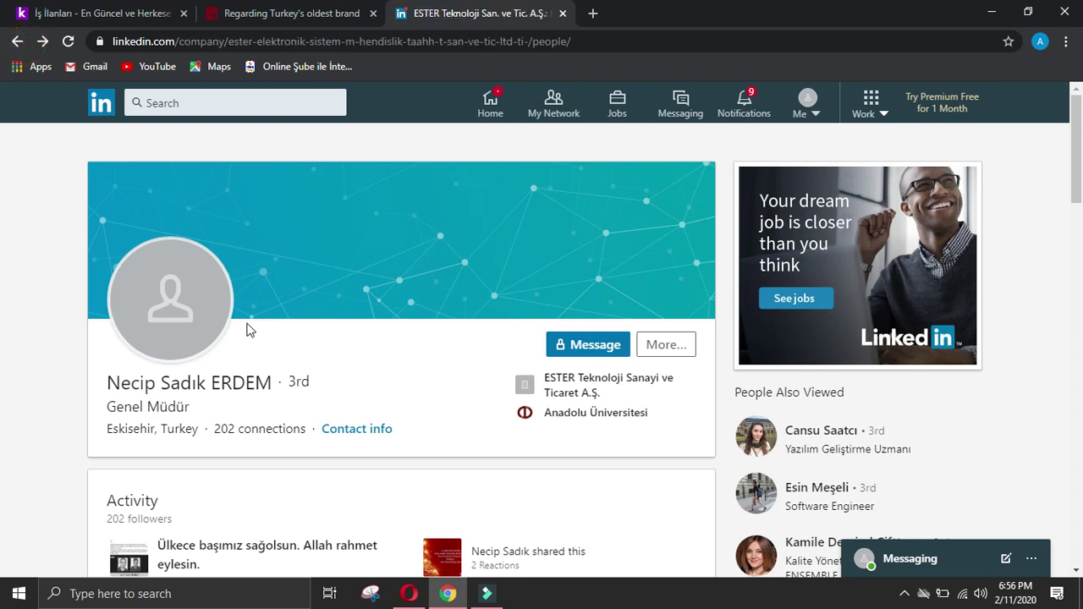
pyautogui.scroll(-4, 256, 333)
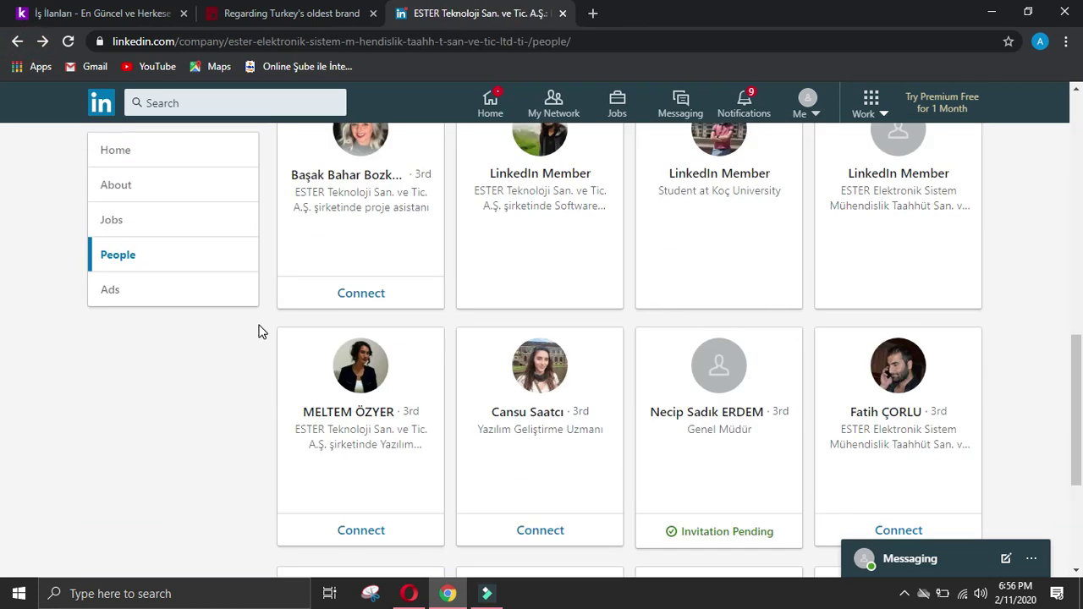
pyautogui.scroll(-3, 259, 332)
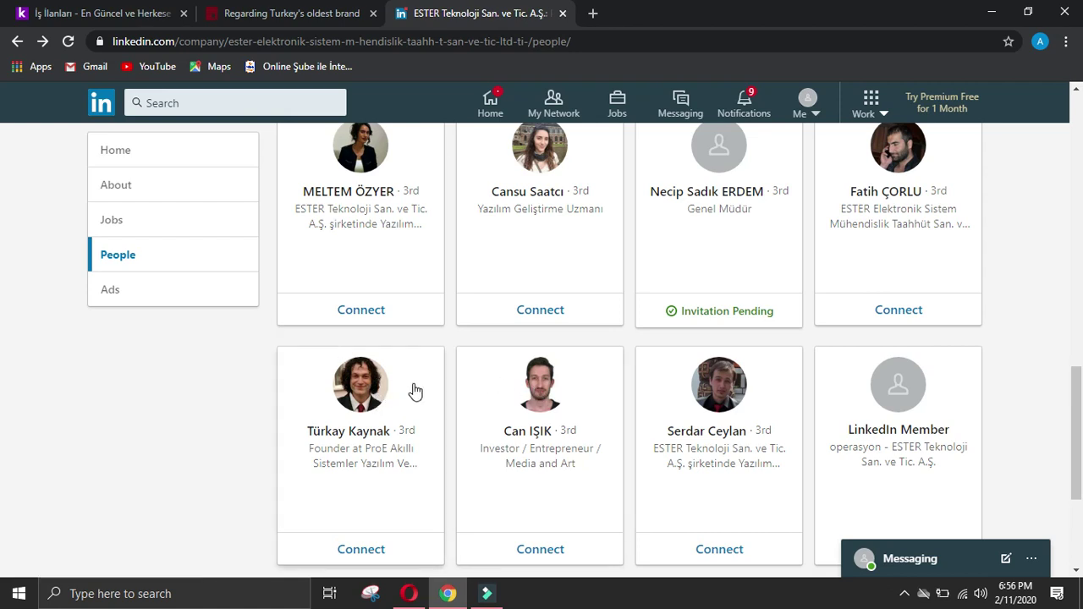
pyautogui.press('F5')
pyautogui.scroll(2, 450, 377)
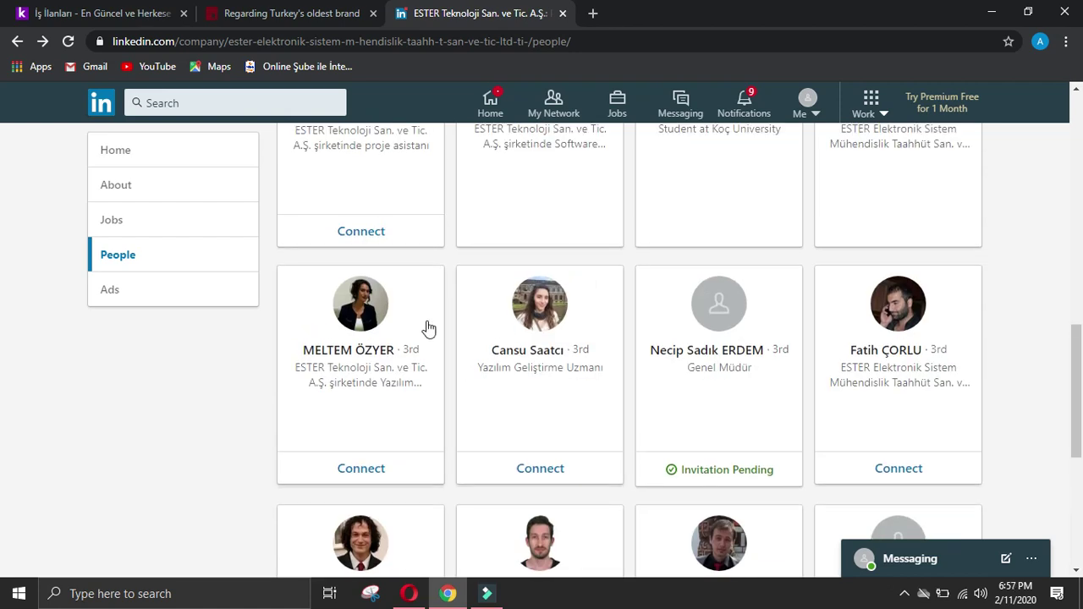
# Step: Check one employee's profile, then return to the 14-employee list and scroll back to the top
pyautogui.click(330, 322)
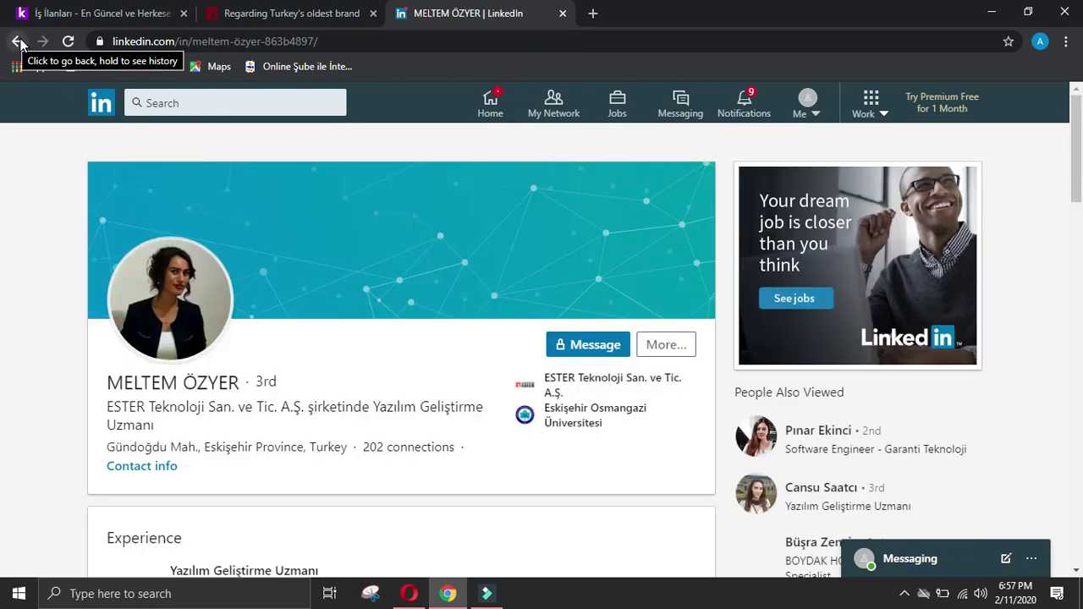
pyautogui.click(18, 42)
pyautogui.scroll(-8, 394, 440)
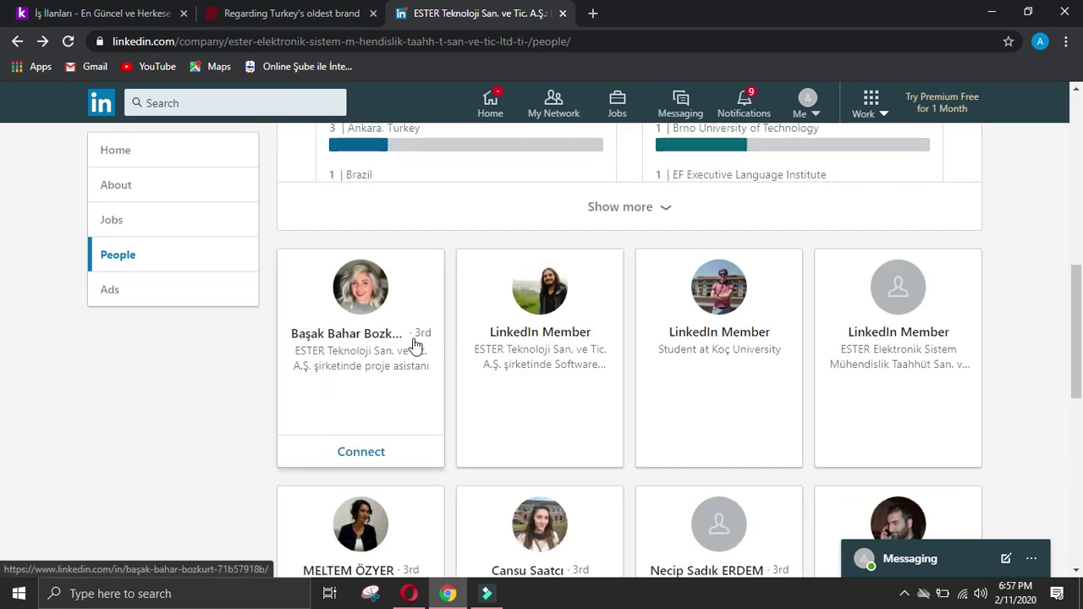
pyautogui.scroll(-4, 445, 347)
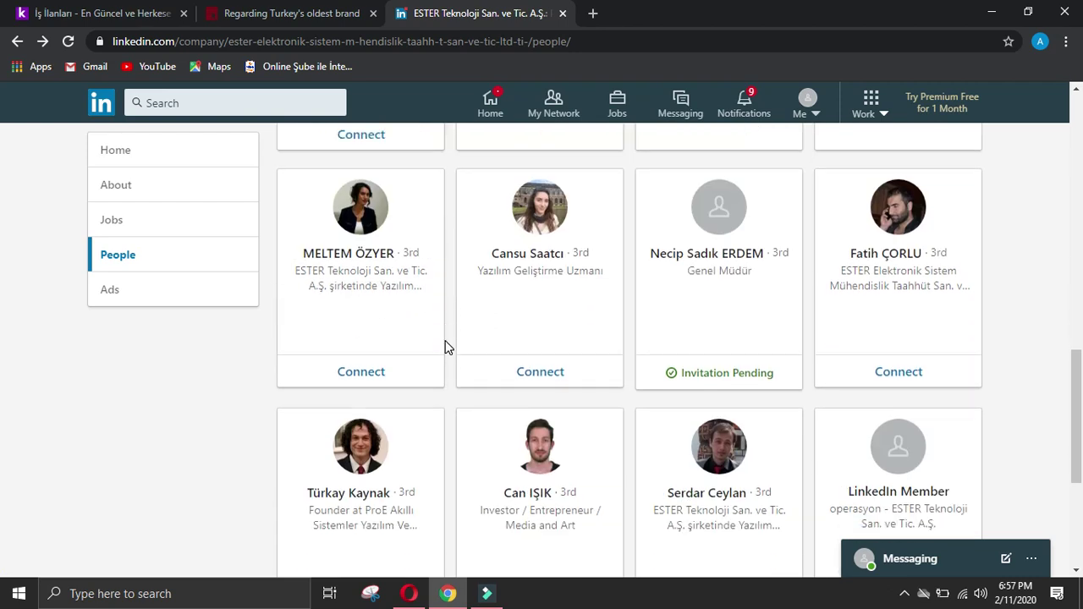
pyautogui.scroll(-2, 448, 347)
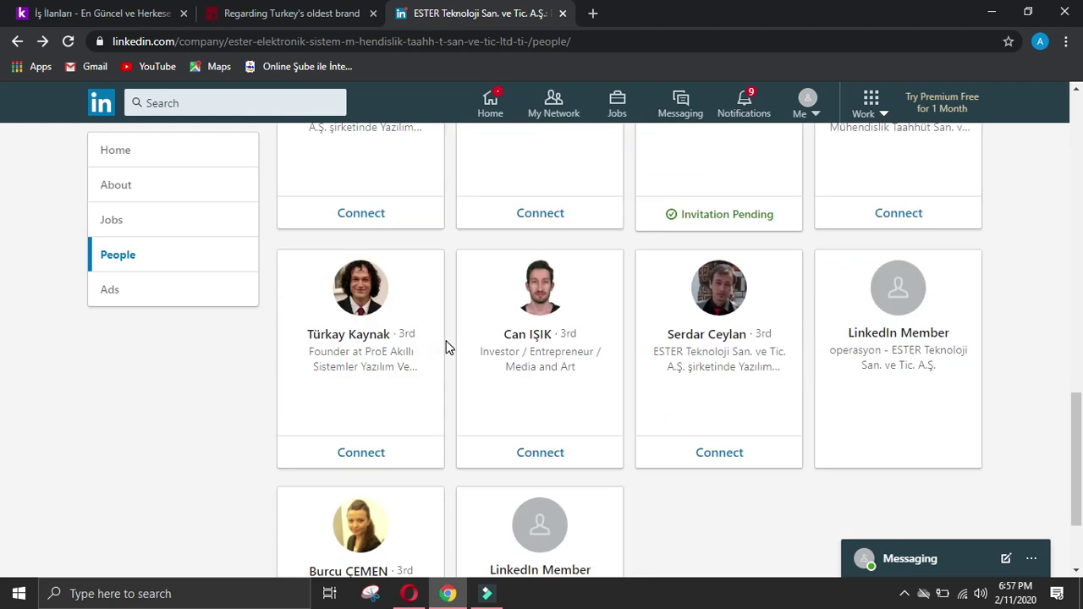
pyautogui.scroll(-2, 448, 347)
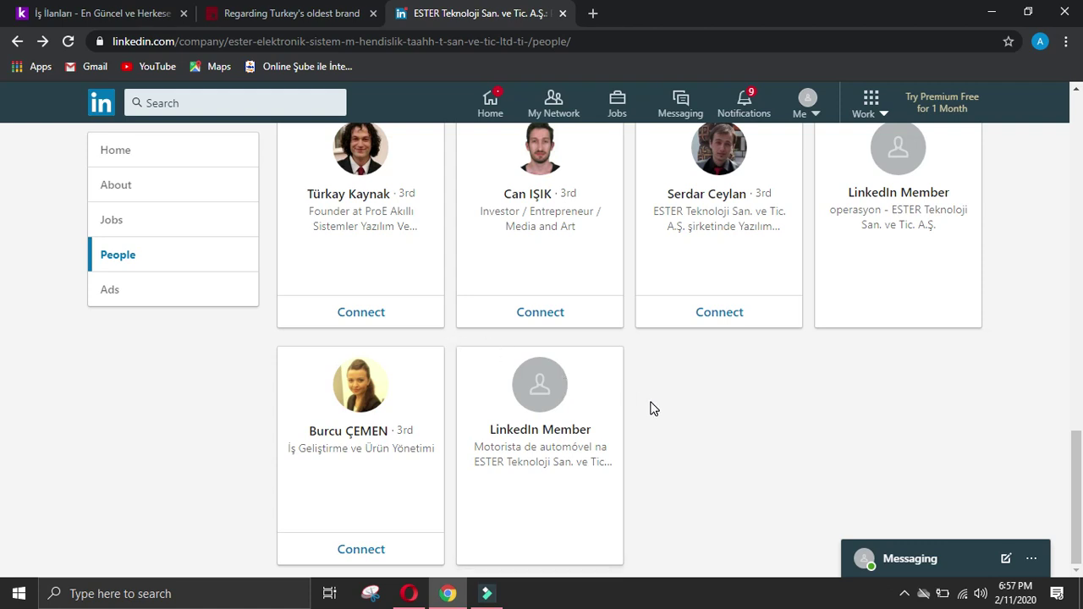
pyautogui.scroll(2, 650, 408)
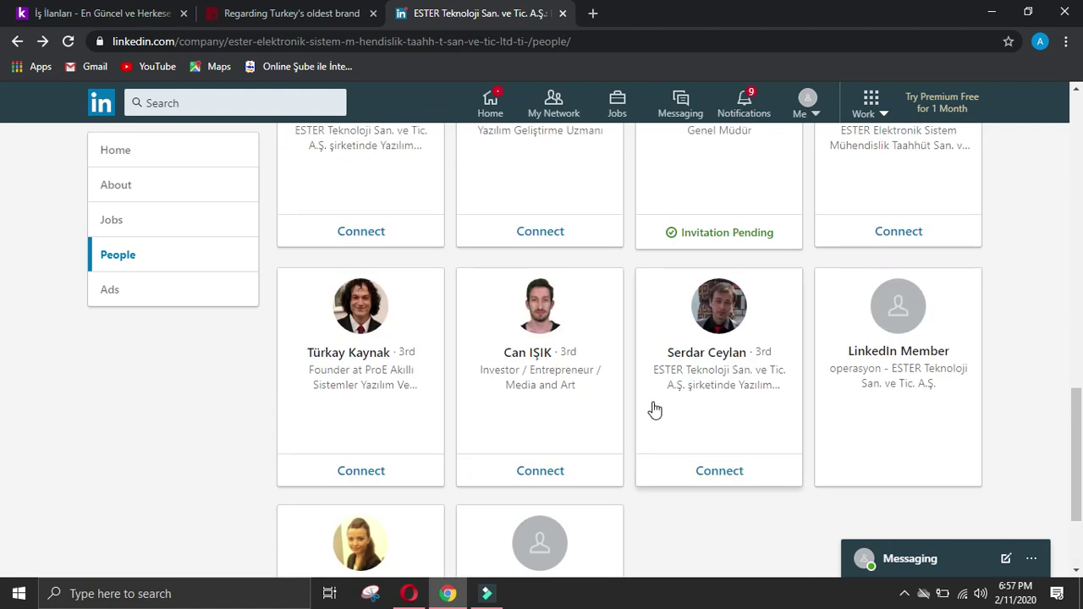
pyautogui.scroll(6, 651, 406)
pyautogui.scroll(6, 529, 231)
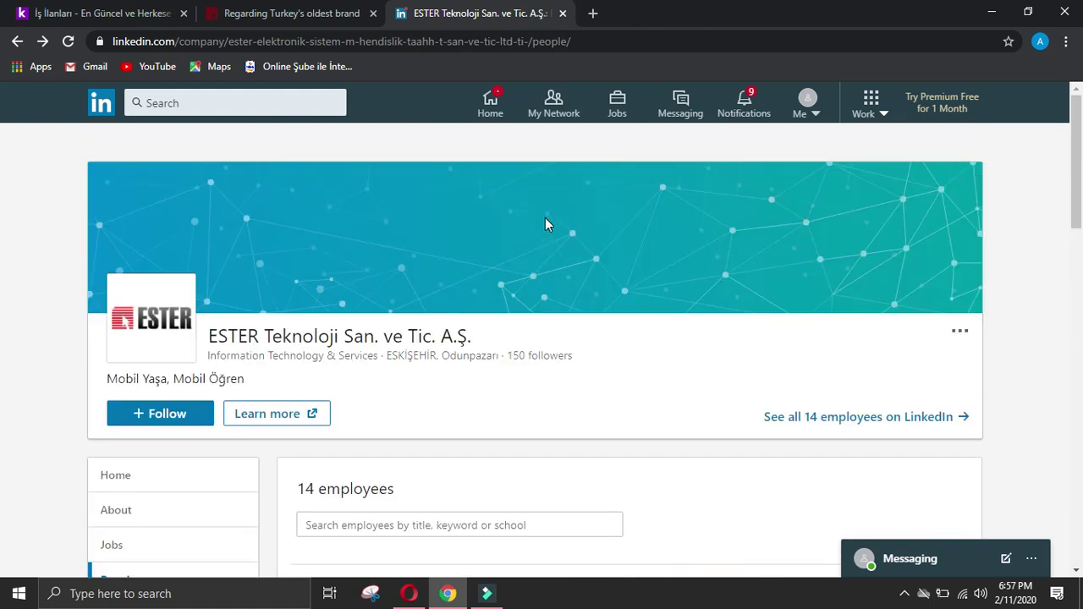
# Step: Search Google in a new tab for 'ceo at ester teknoloji'
pyautogui.click(592, 14)
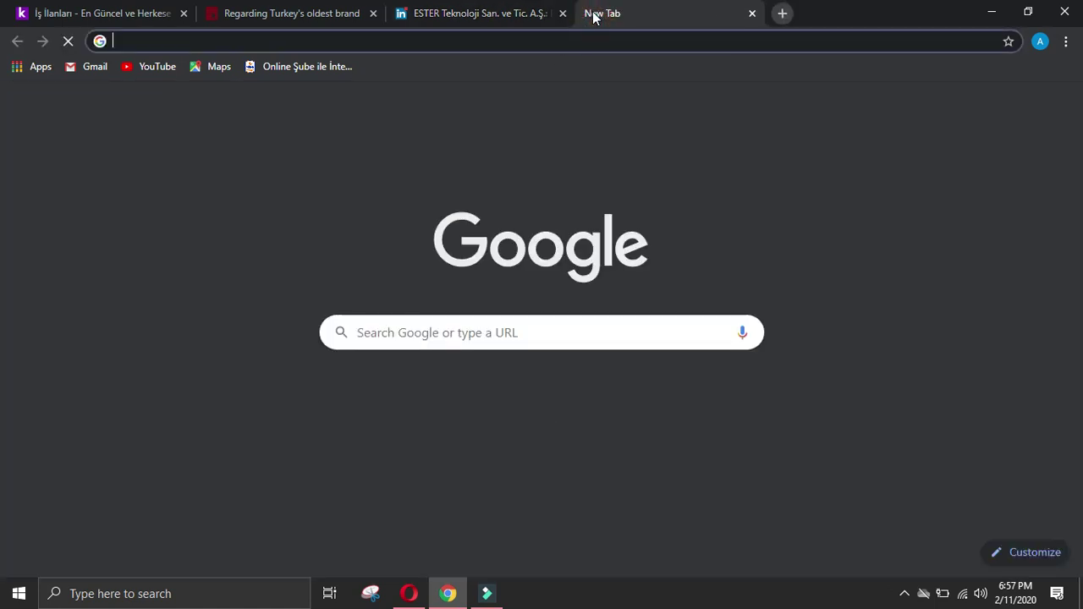
pyautogui.write('ceo')
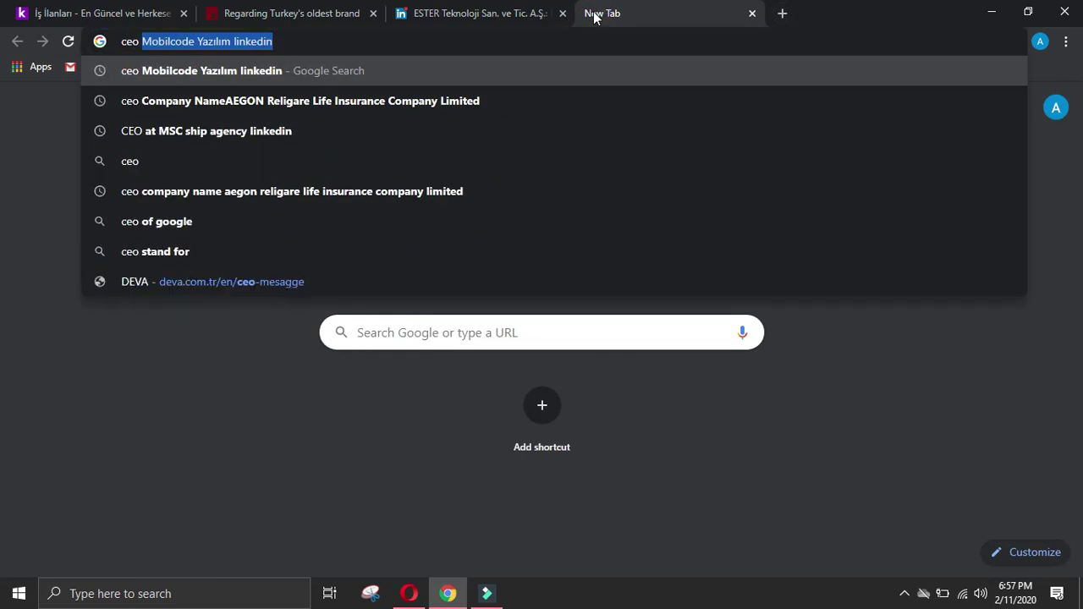
pyautogui.write(' at est')
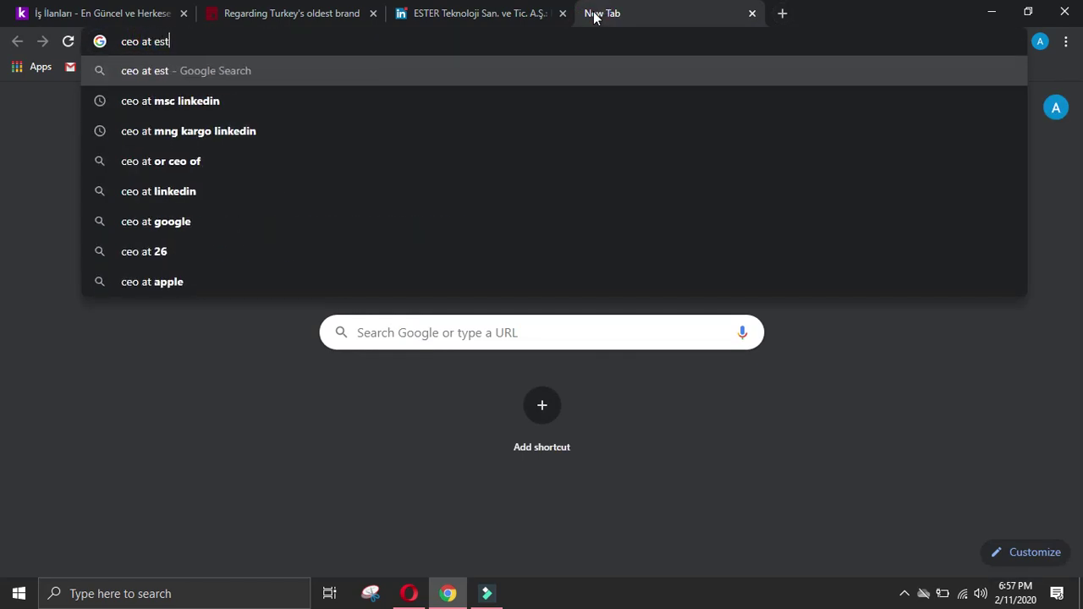
pyautogui.write('er tekn')
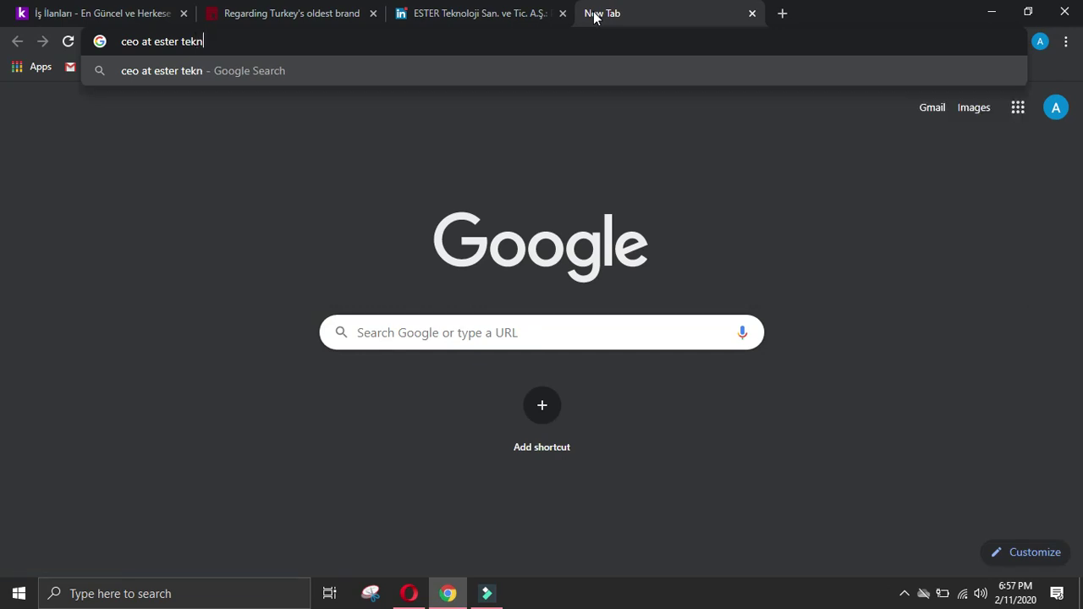
pyautogui.write('oloji')
pyautogui.press('Return')
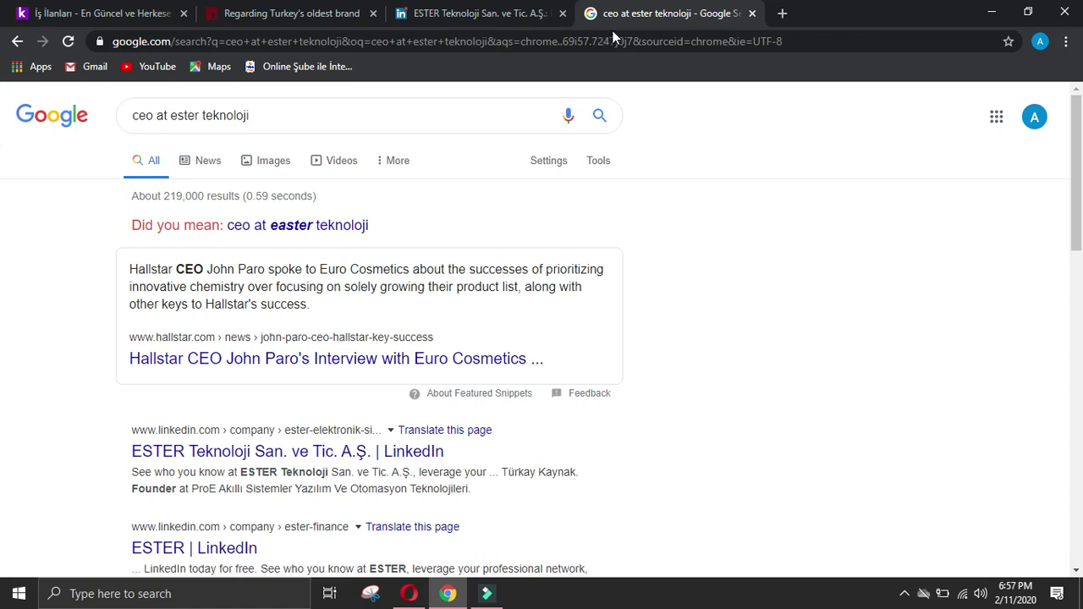
# Step: Open ESTER Teknoloji's LinkedIn company page and its People list
pyautogui.click(337, 451)
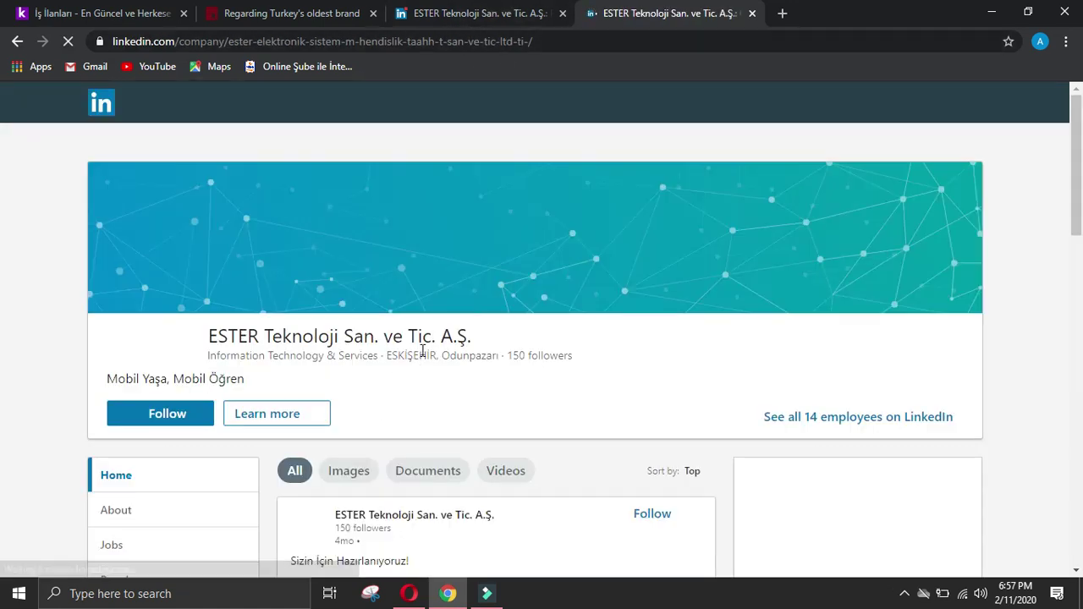
pyautogui.scroll(-4, 428, 347)
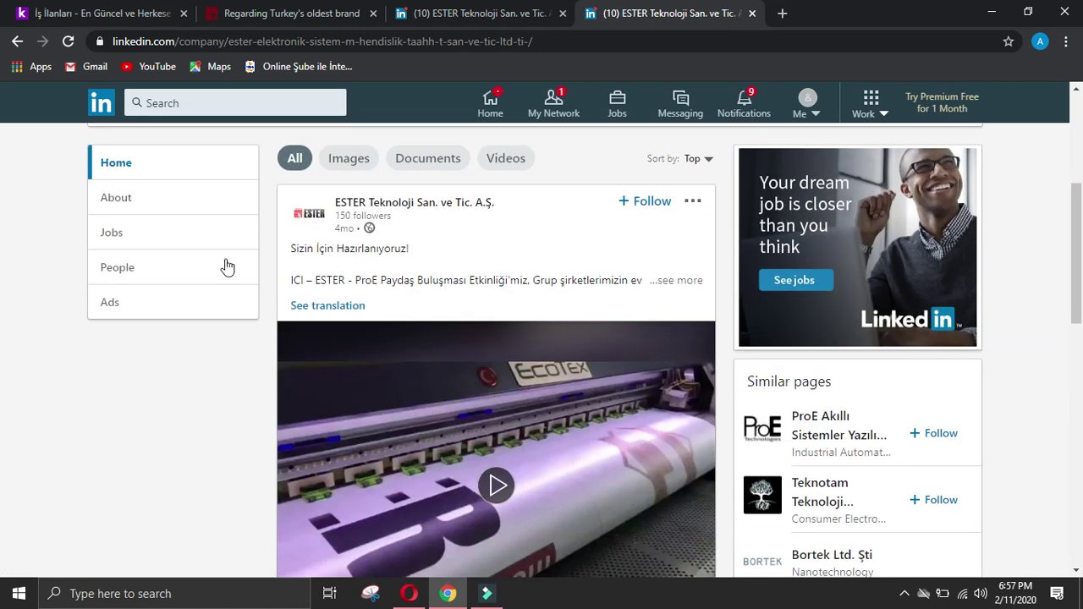
pyautogui.scroll(-2, 227, 268)
pyautogui.click(118, 257)
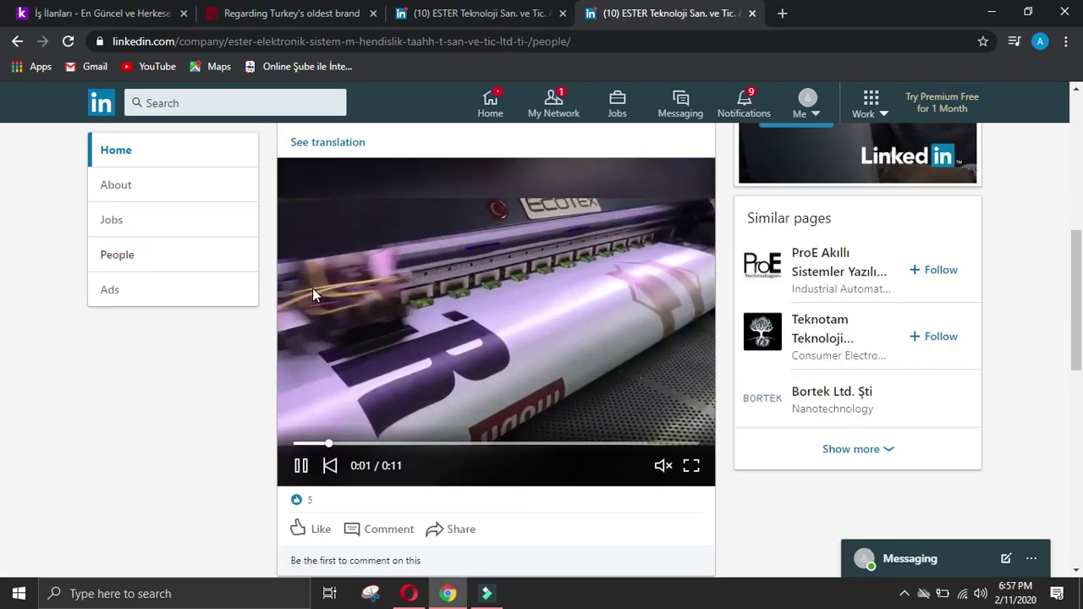
pyautogui.scroll(-10, 335, 286)
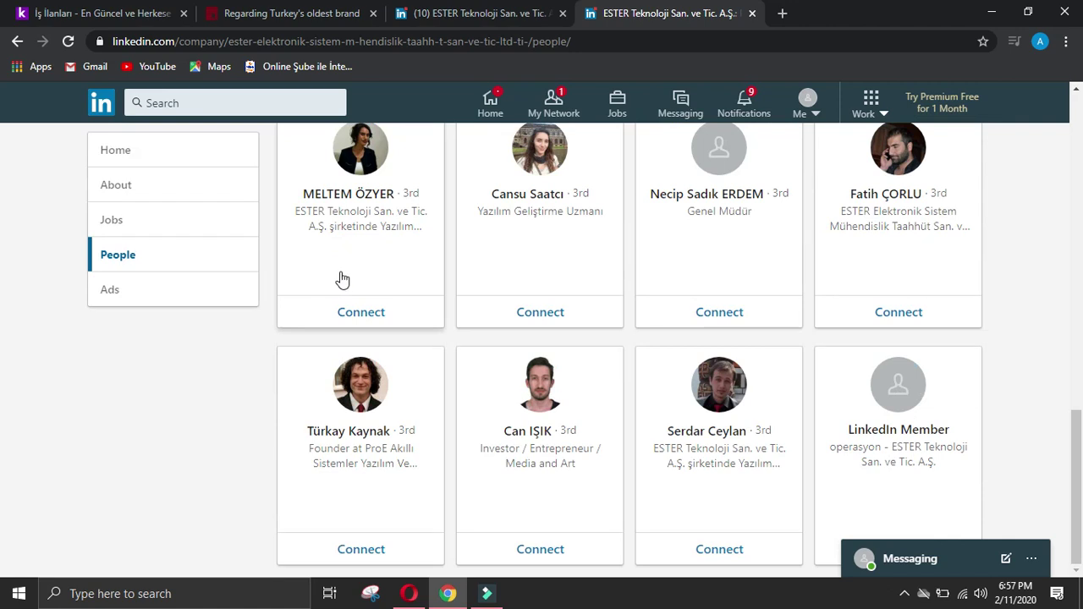
# Step: Review the ProE founder's profile, then return to the ester.com.tr tab
pyautogui.click(360, 378)
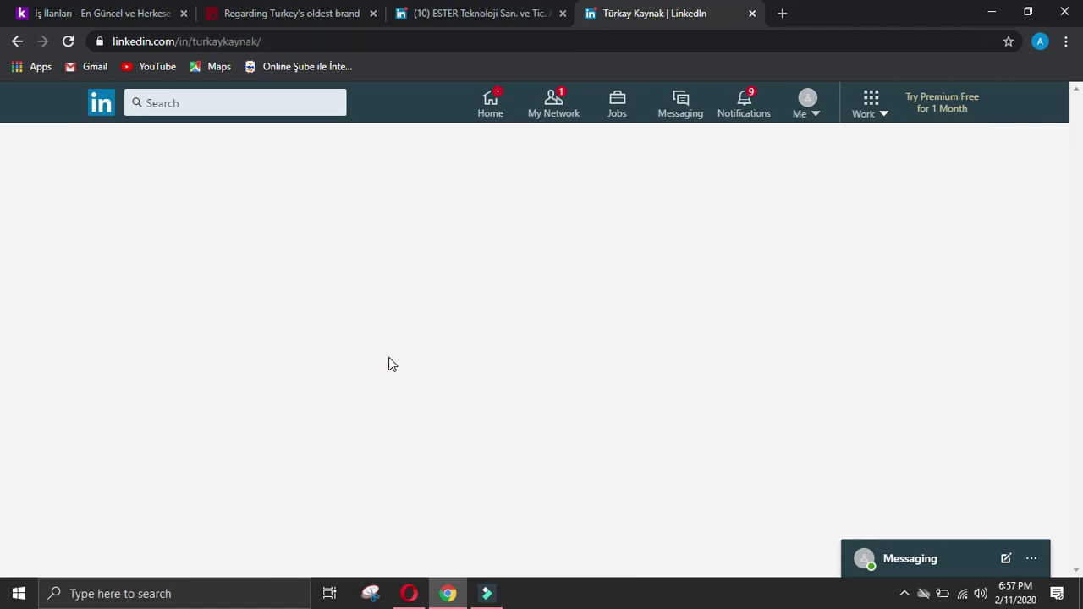
pyautogui.scroll(-2, 394, 358)
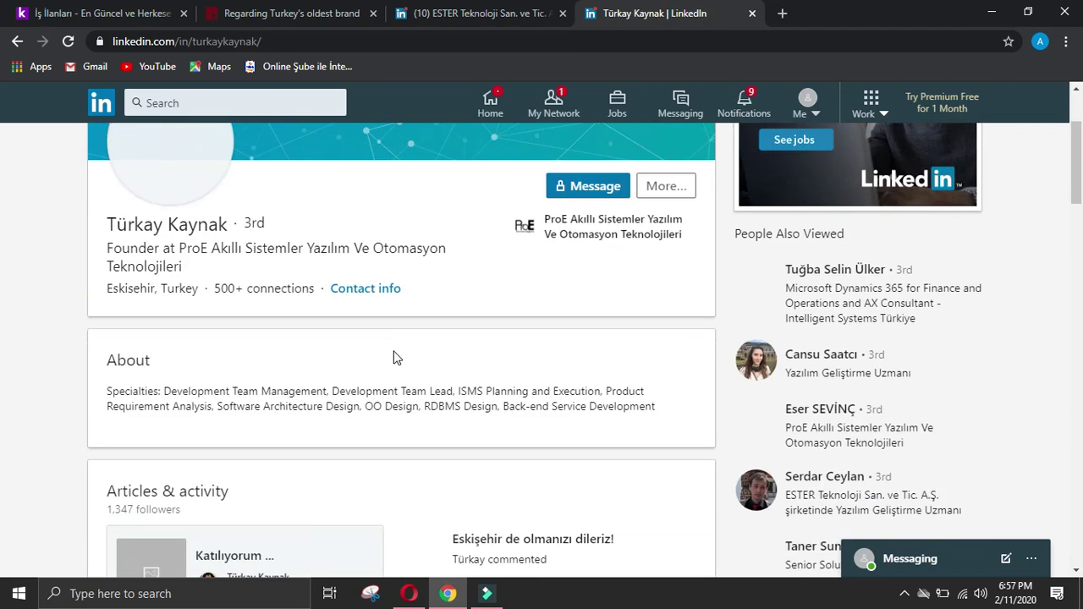
pyautogui.scroll(-5, 393, 358)
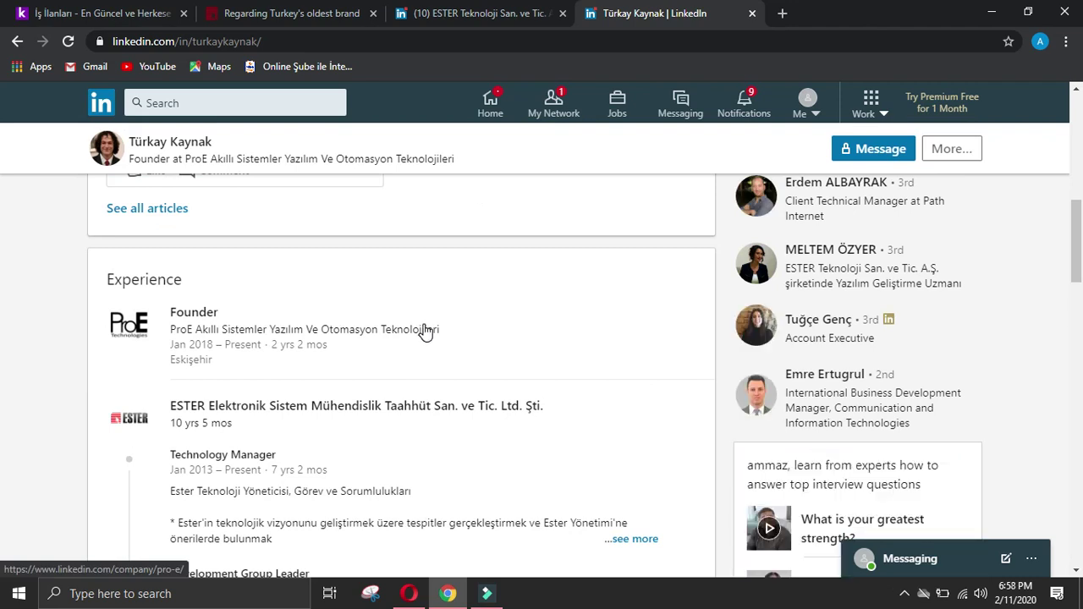
pyautogui.scroll(-4, 426, 332)
pyautogui.scroll(-2, 423, 322)
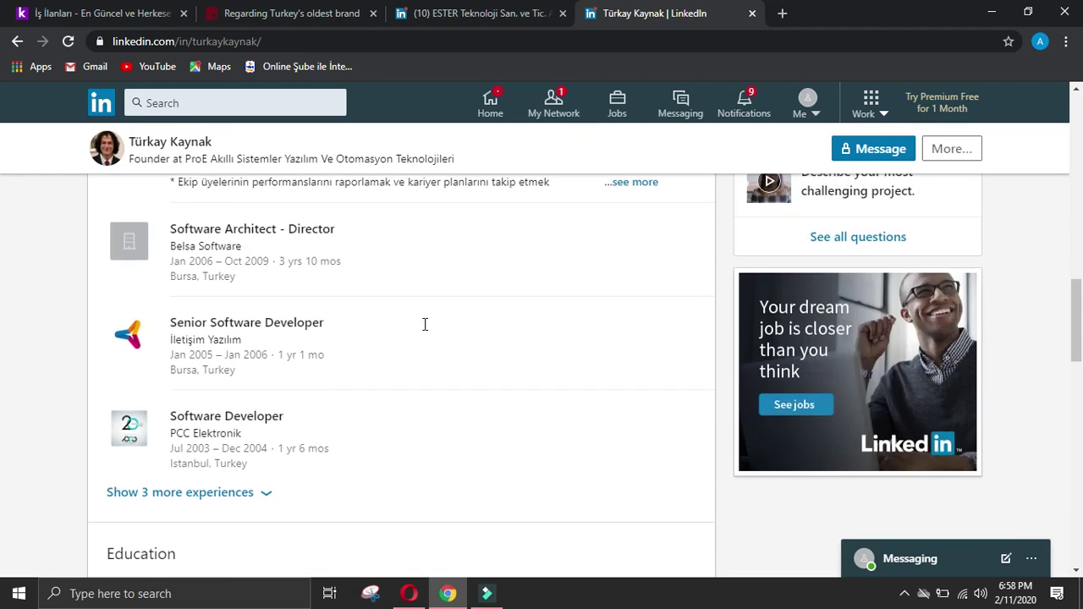
pyautogui.scroll(15, 406, 326)
pyautogui.click(244, 12)
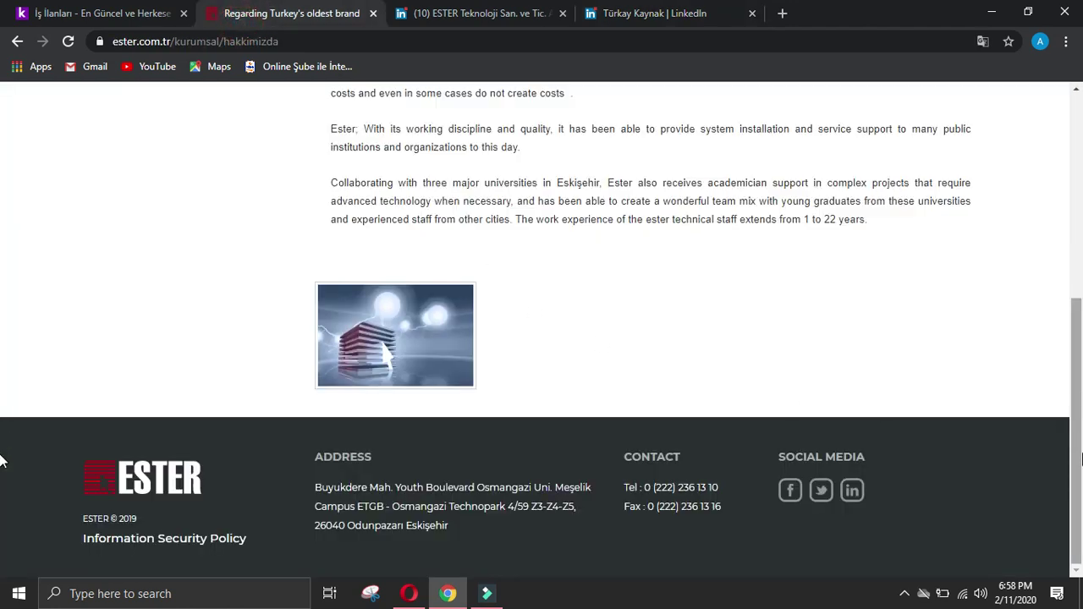
# Step: Open the kariyer page on ester.com.tr and view its HR policy and application form
pyautogui.scroll(5, 2, 472)
pyautogui.moveTo(622, 118)
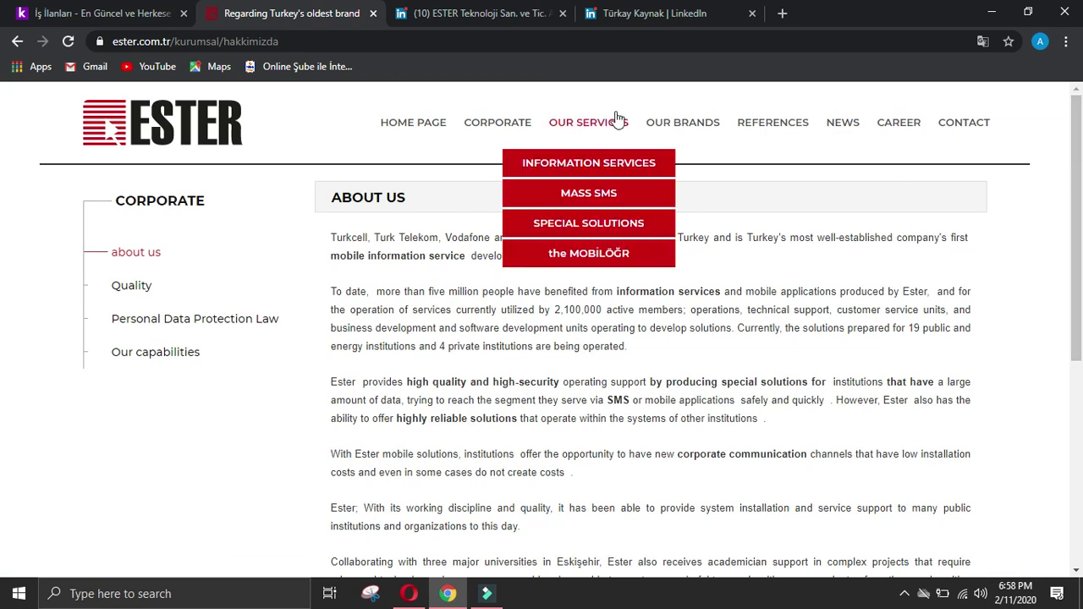
pyautogui.click(896, 124)
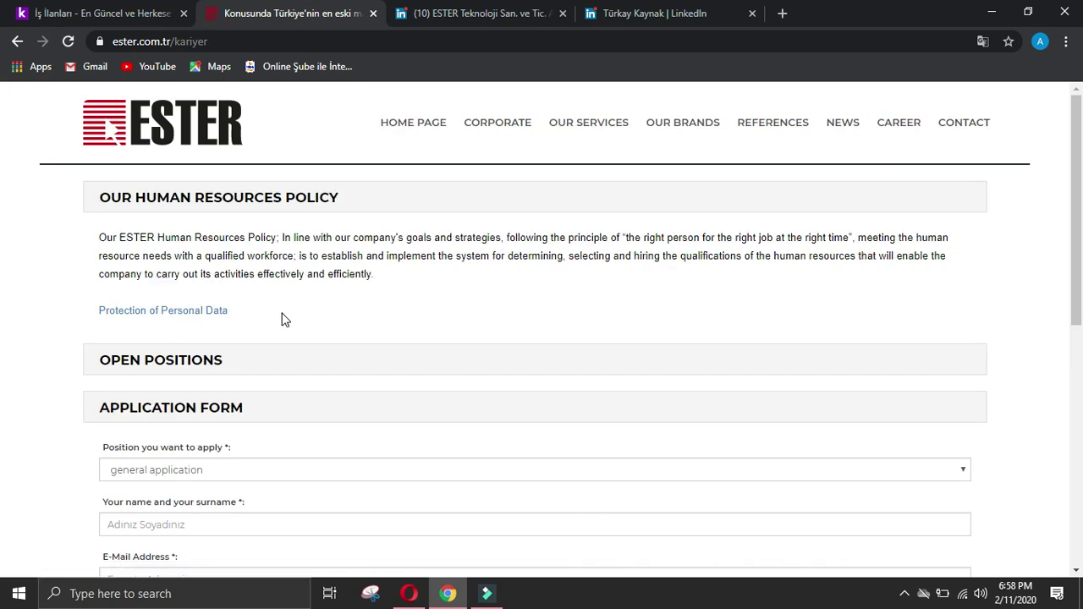
pyautogui.scroll(-6, 314, 310)
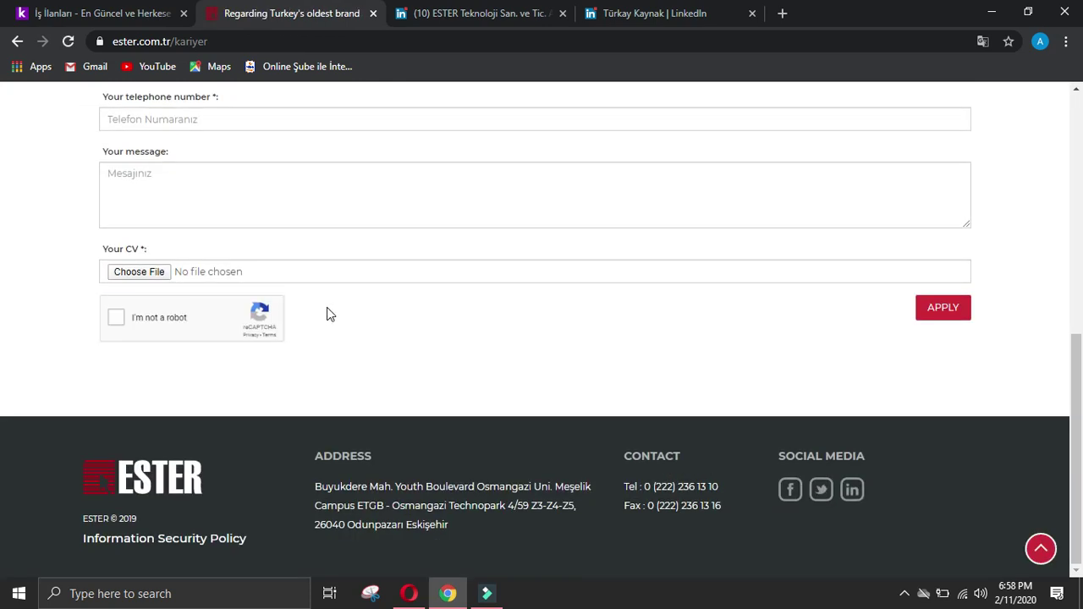
pyautogui.scroll(6, 329, 312)
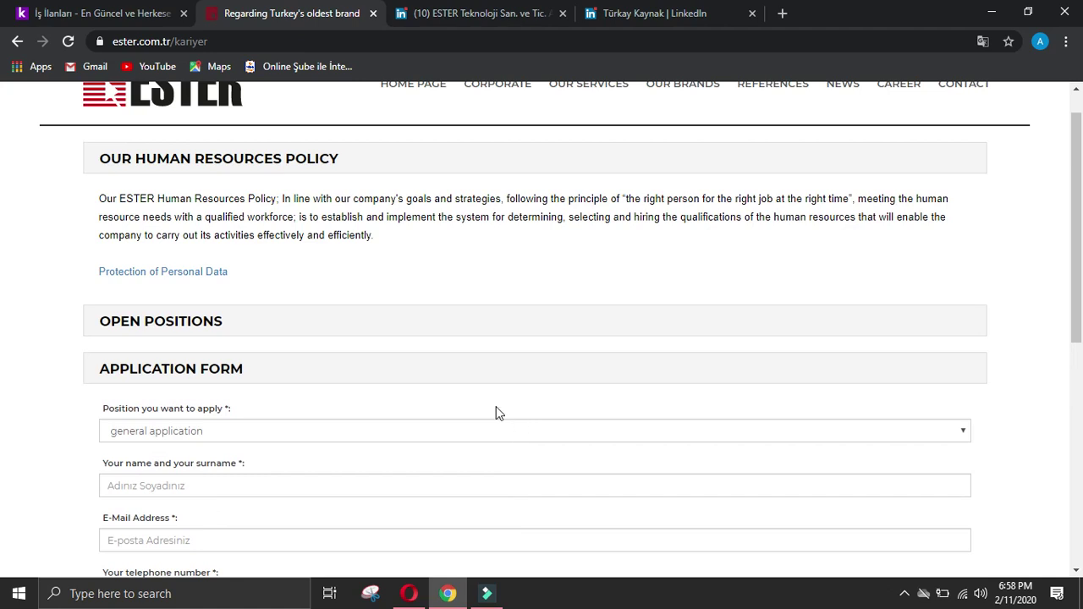
pyautogui.scroll(1, 479, 304)
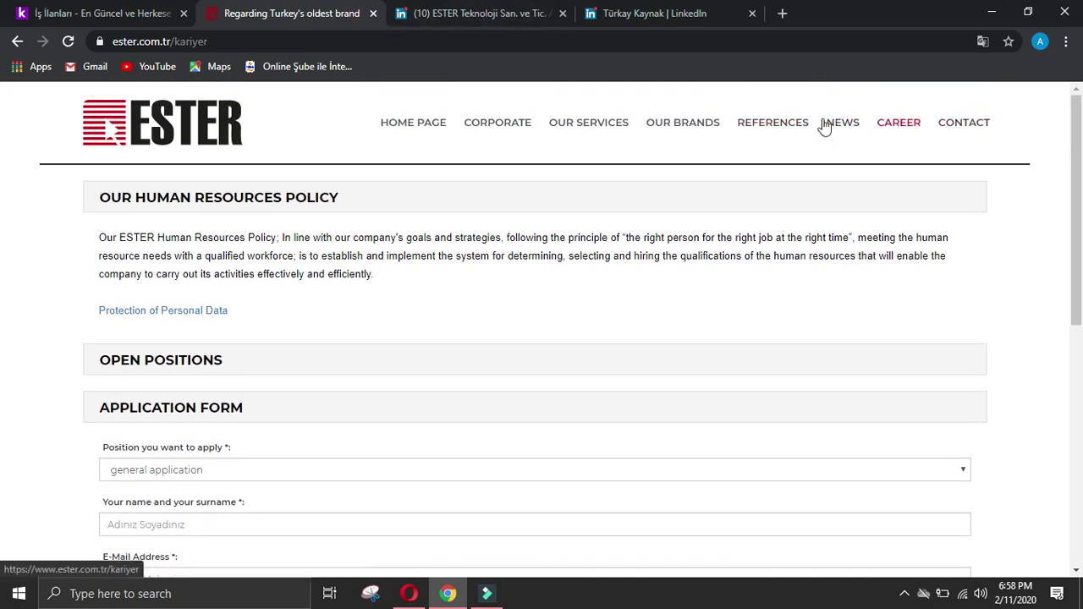
pyautogui.moveTo(524, 129)
# Step: Close the three ESTER and LinkedIn tabs and open SDM's Full Stack Developer (.Net) listing and website
pyautogui.click(373, 14)
pyautogui.click(373, 13)
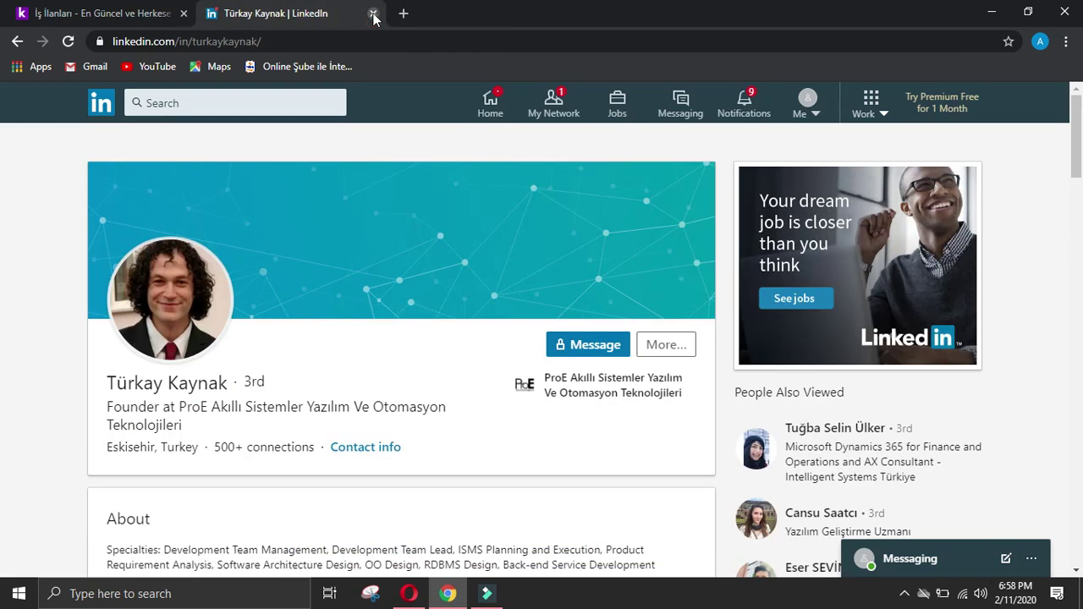
pyautogui.click(373, 14)
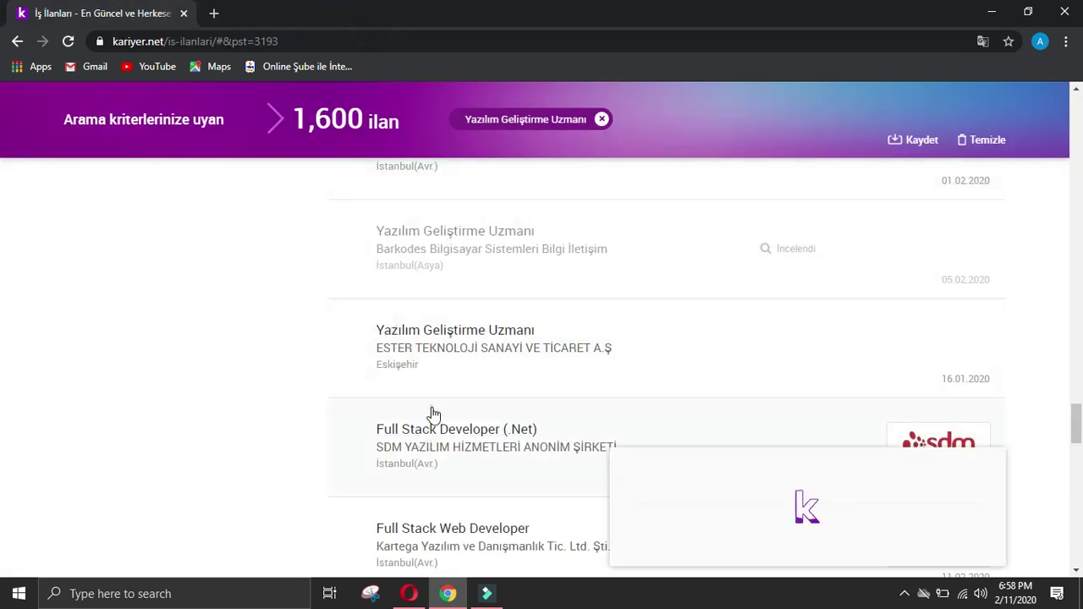
pyautogui.click(432, 414)
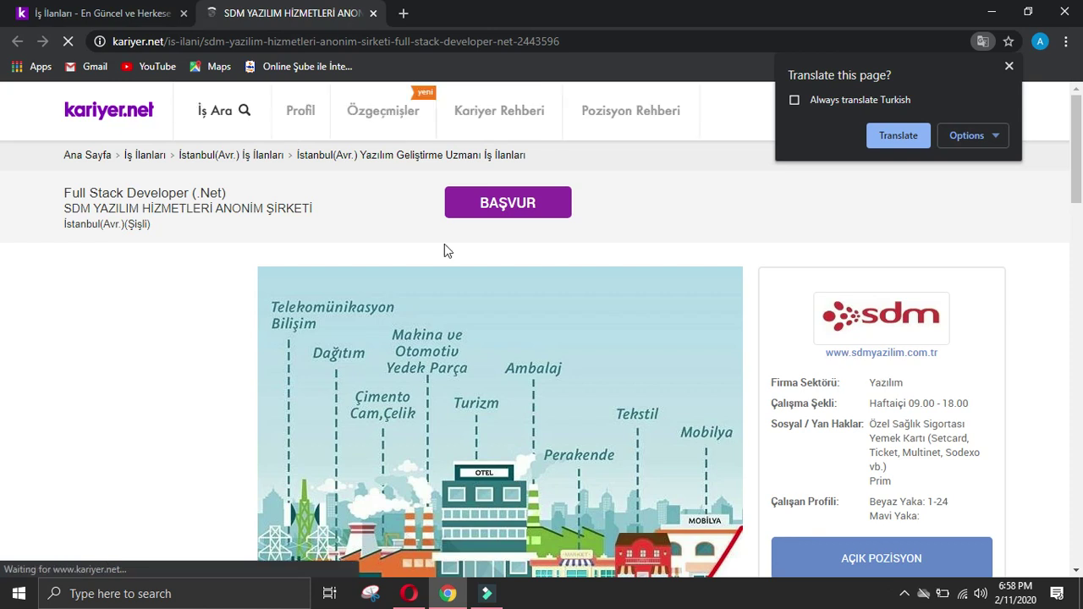
pyautogui.click(863, 352)
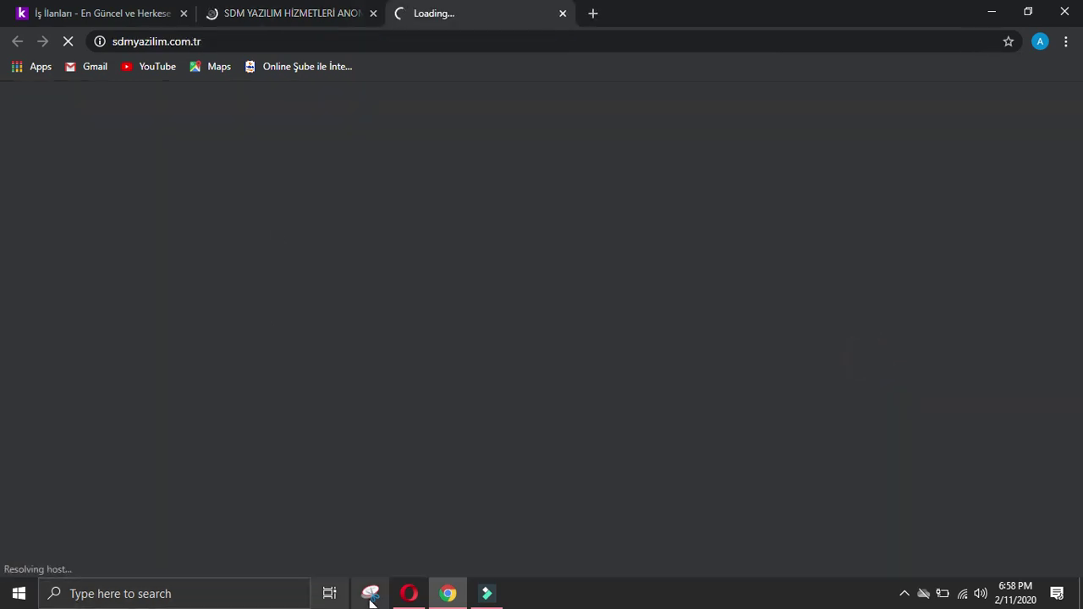
# Step: Enter '-' for the owner's name, designation and phone in the Company data form
pyautogui.click(408, 594)
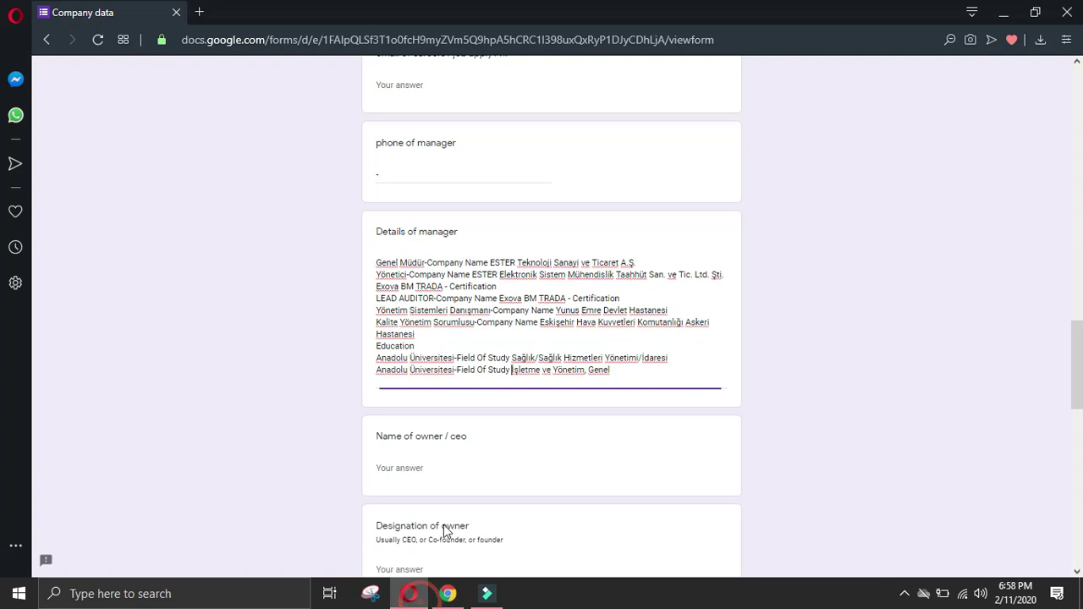
pyautogui.click(451, 472)
pyautogui.write('-')
pyautogui.scroll(-2, 423, 408)
pyautogui.click(427, 405)
pyautogui.write('-')
pyautogui.scroll(-2, 430, 415)
pyautogui.click(430, 427)
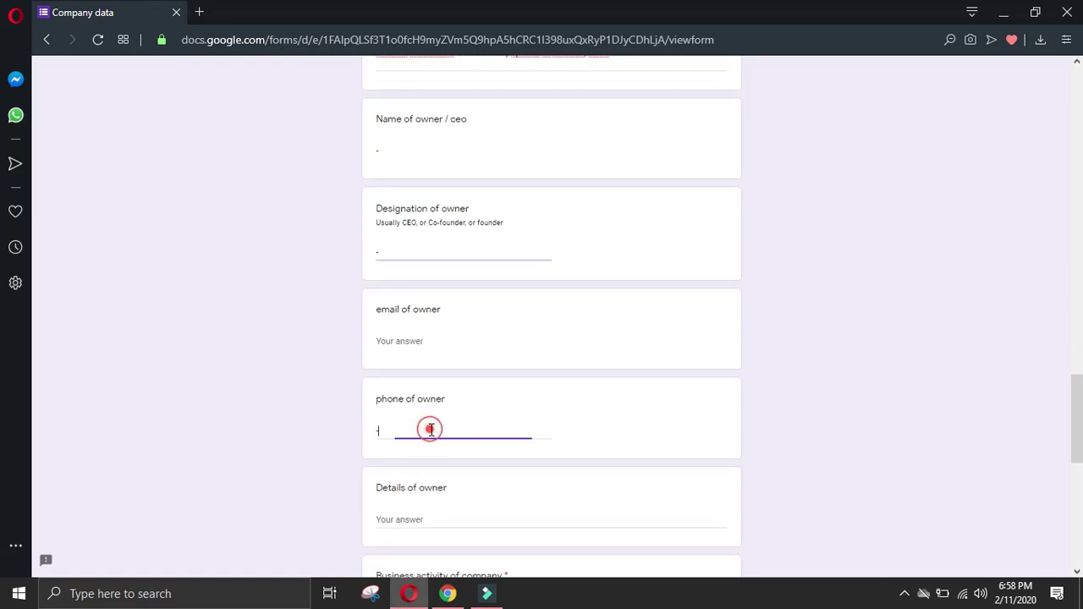
pyautogui.write('-')
pyautogui.scroll(-2, 430, 415)
pyautogui.click(440, 362)
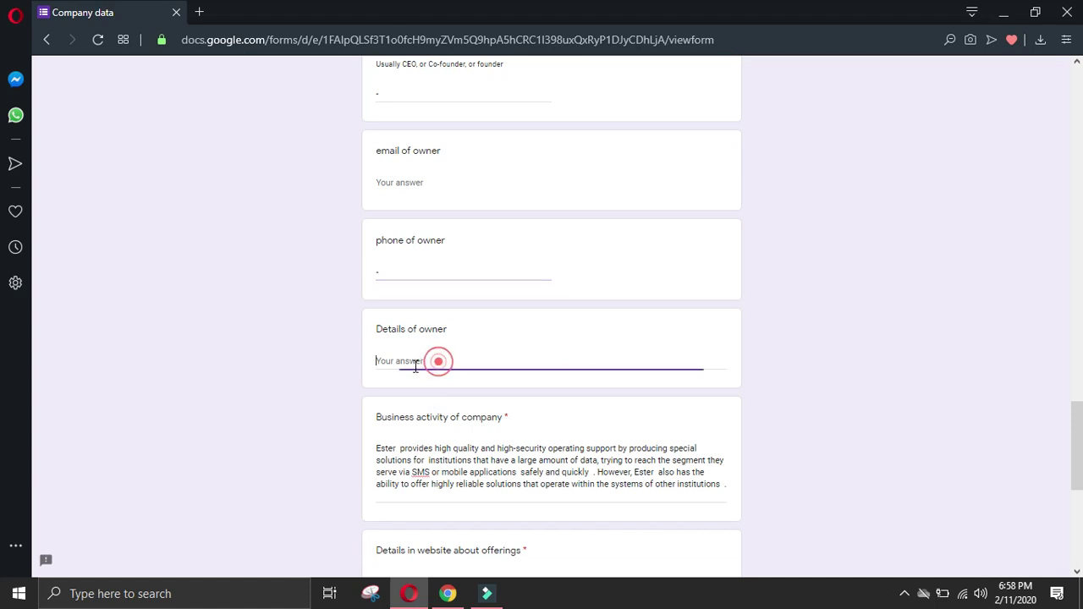
# Step: Submit the ESTER response and start a new one with the filler's name and 'keyword: developer'
pyautogui.scroll(-5, 389, 483)
pyautogui.click(391, 480)
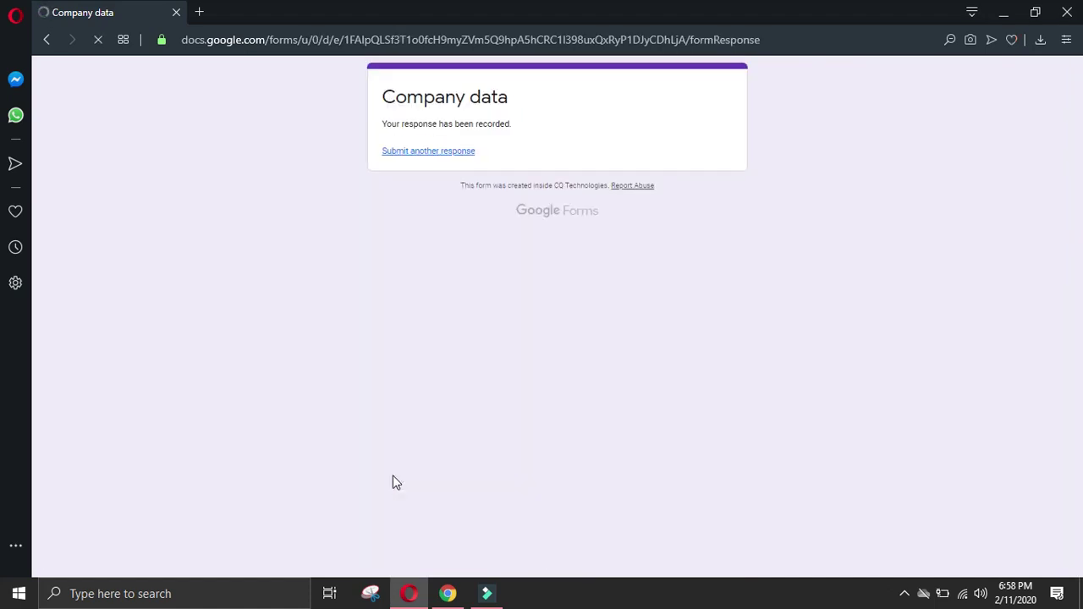
pyautogui.click(446, 152)
pyautogui.click(382, 194)
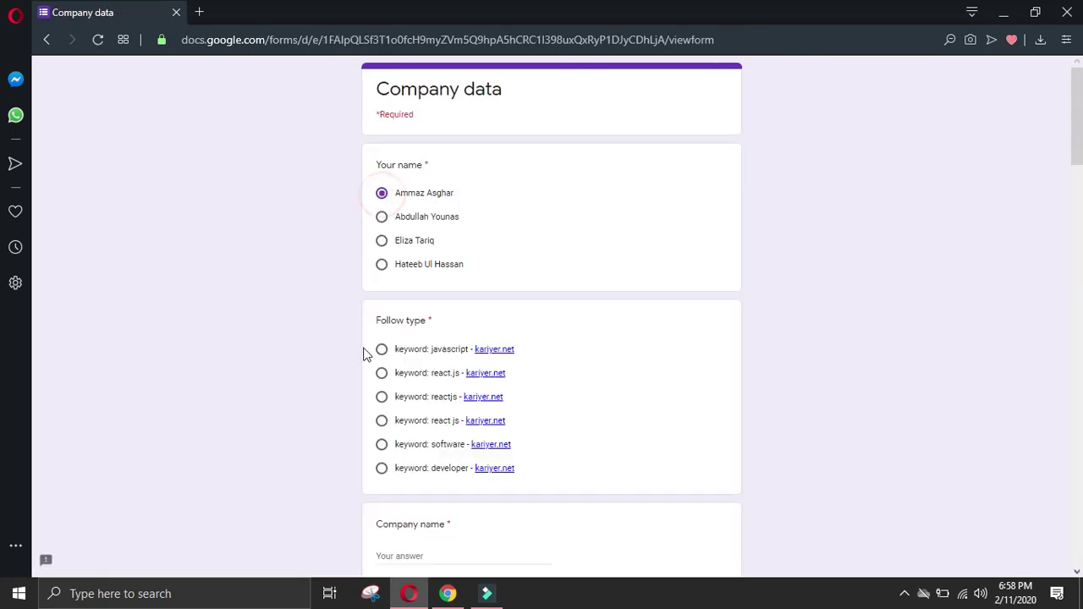
pyautogui.click(382, 470)
pyautogui.click(447, 593)
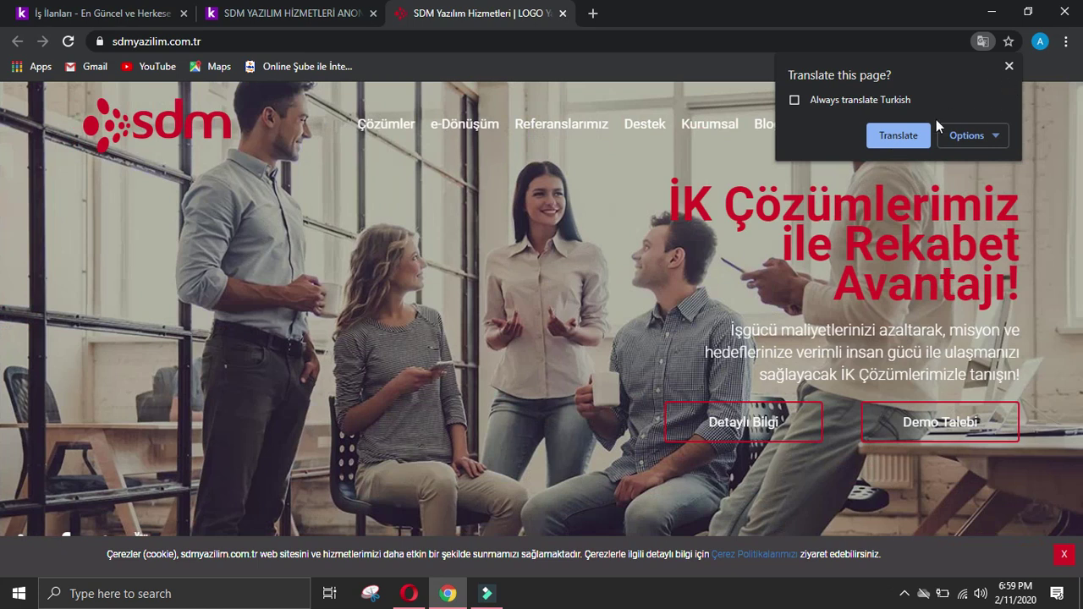
pyautogui.click(898, 136)
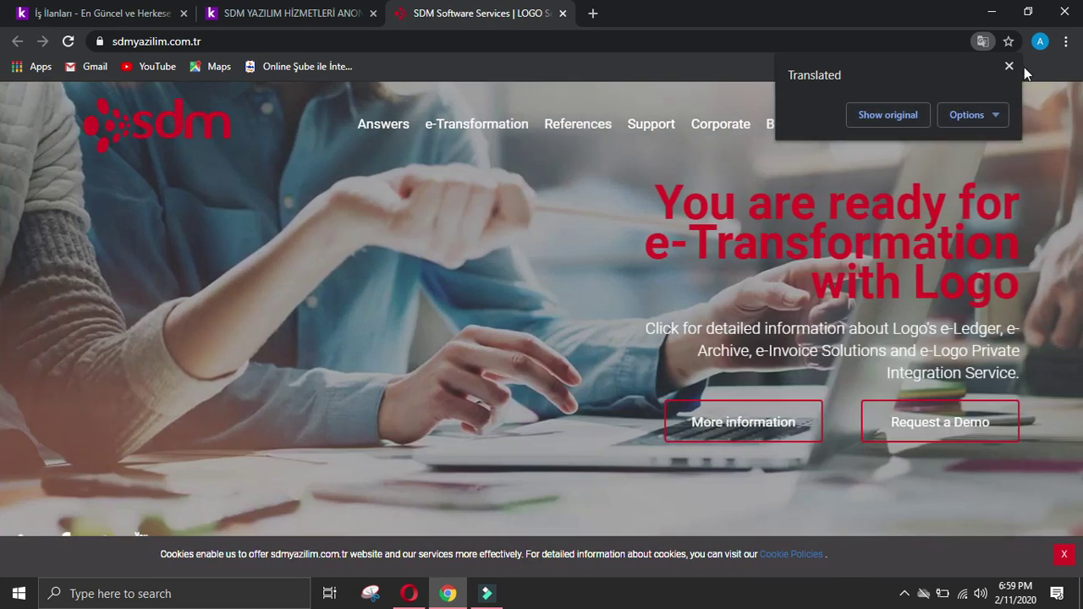
pyautogui.click(1009, 65)
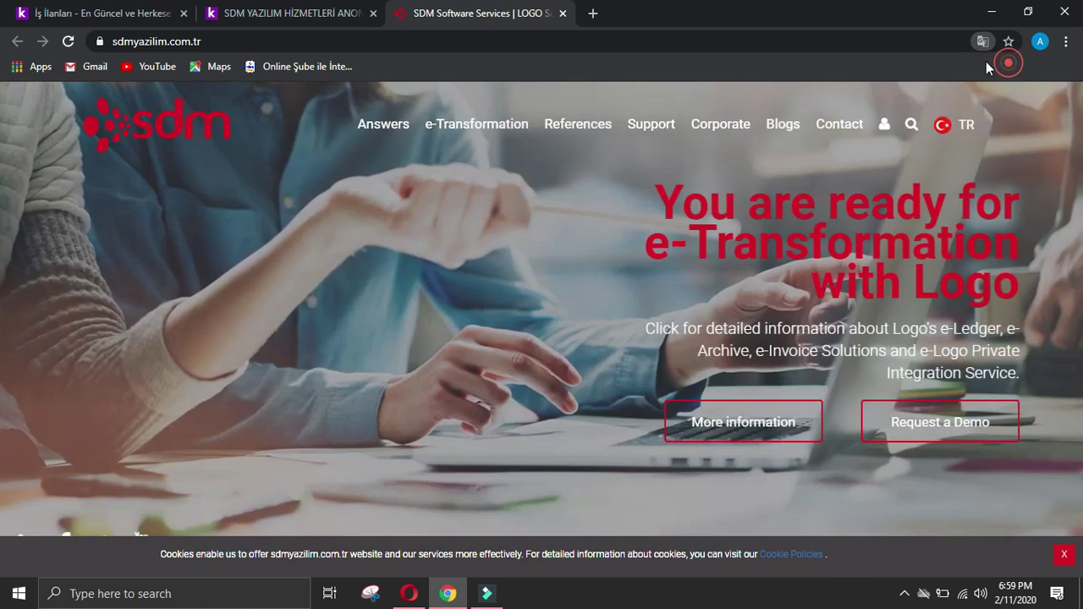
pyautogui.click(395, 40)
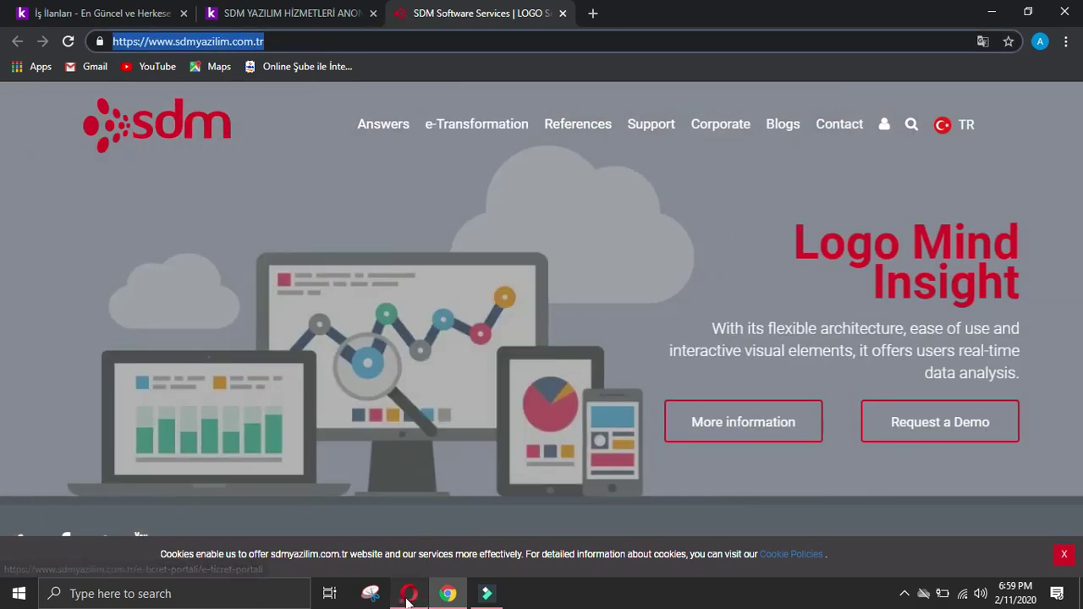
pyautogui.click(409, 593)
pyautogui.scroll(-4, 484, 322)
pyautogui.click(435, 415)
# Step: Paste the SDM address and enter 'sdmyazilim.' as the Company name
pyautogui.write('https://www.sdnyazilim.com.tr/')
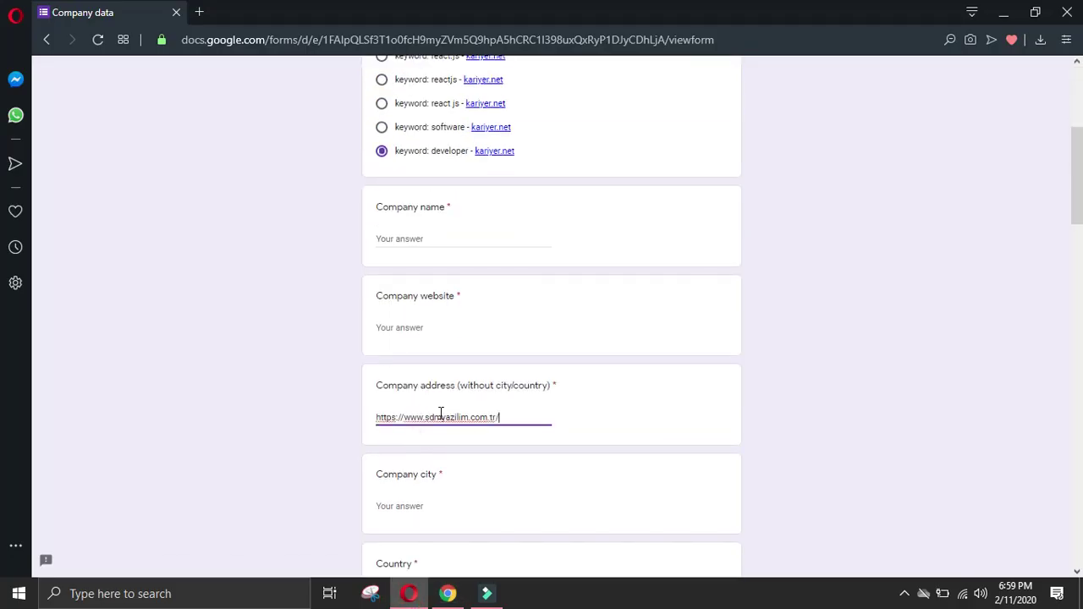
pyautogui.moveTo(471, 415); pyautogui.dragTo(432, 423)
pyautogui.click(434, 332)
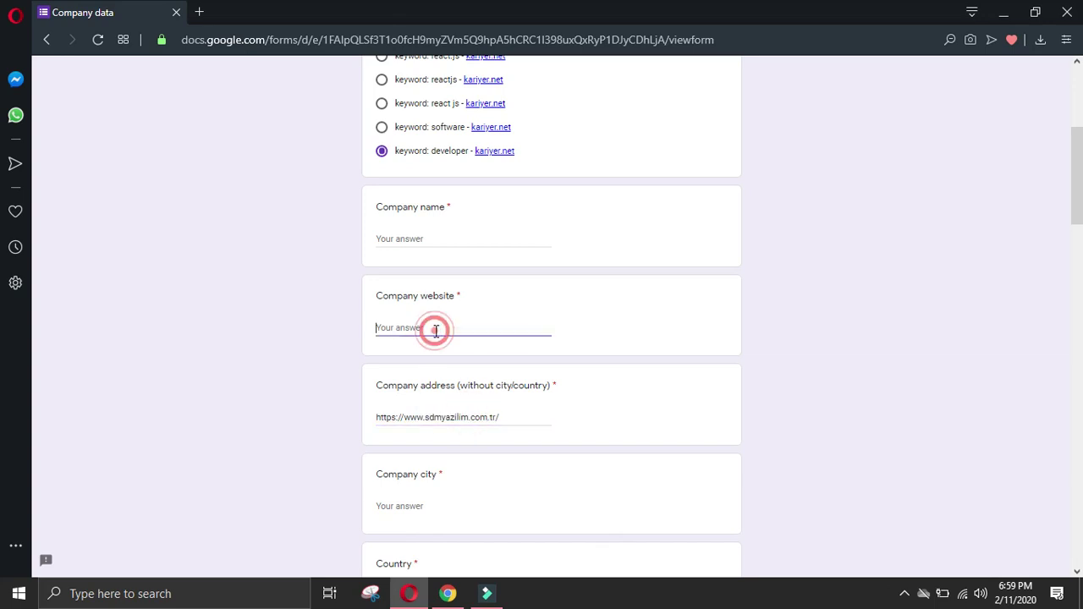
pyautogui.write('sdmyazilim')
pyautogui.write('.')
pyautogui.doubleClick(433, 326)
pyautogui.hotkey('ctrl', 'c')
pyautogui.click(439, 238)
pyautogui.hotkey('ctrl', 'v')
# Step: Put the full SDM web address in Company website and clear the Company address answer
pyautogui.click(387, 448)
pyautogui.hotkey('ctrl', 'a')
pyautogui.hotkey('ctrl', 'c')
pyautogui.click(466, 325)
pyautogui.hotkey('ctrl', 'a')
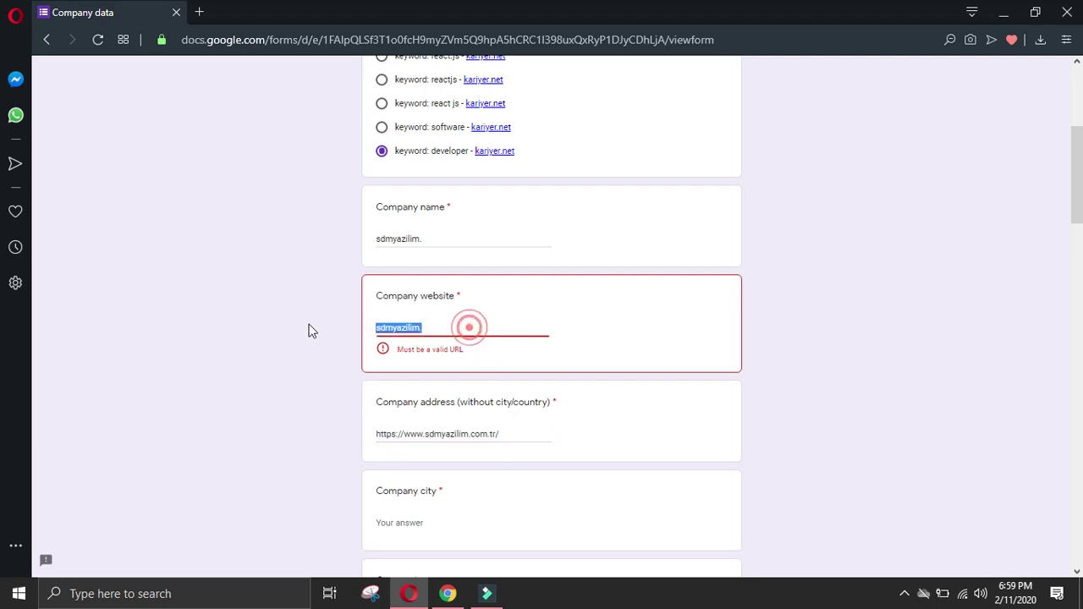
pyautogui.hotkey('ctrl', 'v')
pyautogui.click(511, 417)
pyautogui.hotkey('ctrl', 'a')
pyautogui.press('BackSpace')
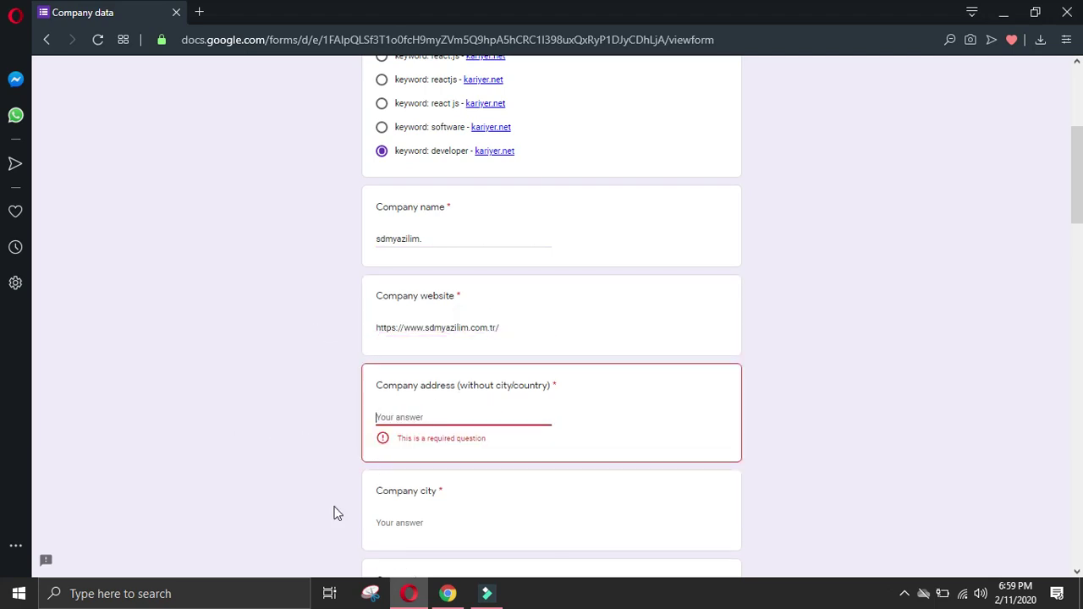
pyautogui.hotkey('alt', 'Tab')
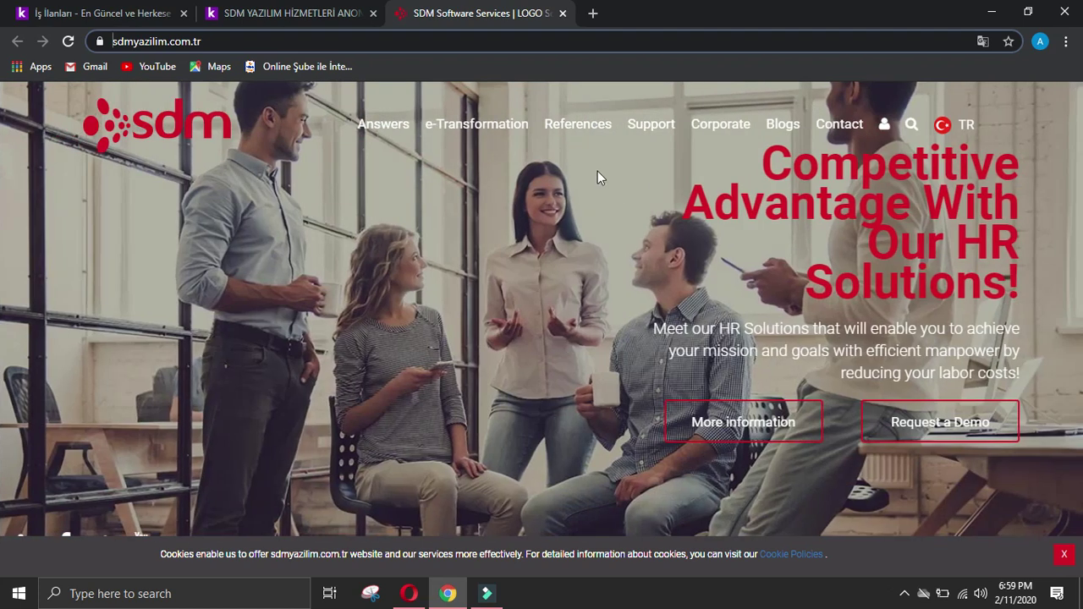
# Step: View SDM's Contact page and scroll to its address details
pyautogui.click(834, 127)
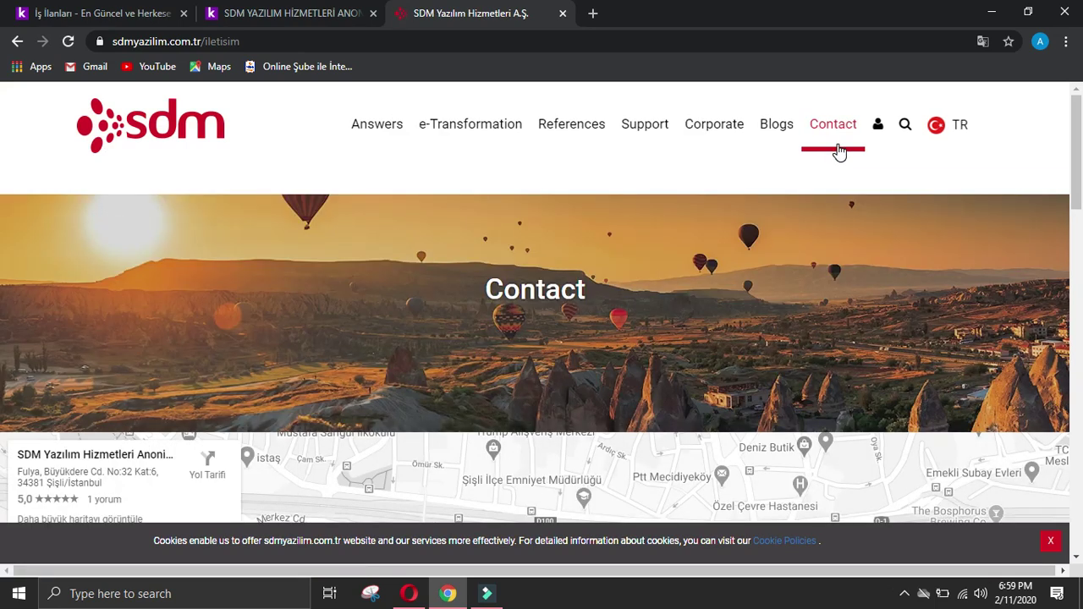
pyautogui.scroll(-3, 838, 151)
pyautogui.scroll(3, 838, 150)
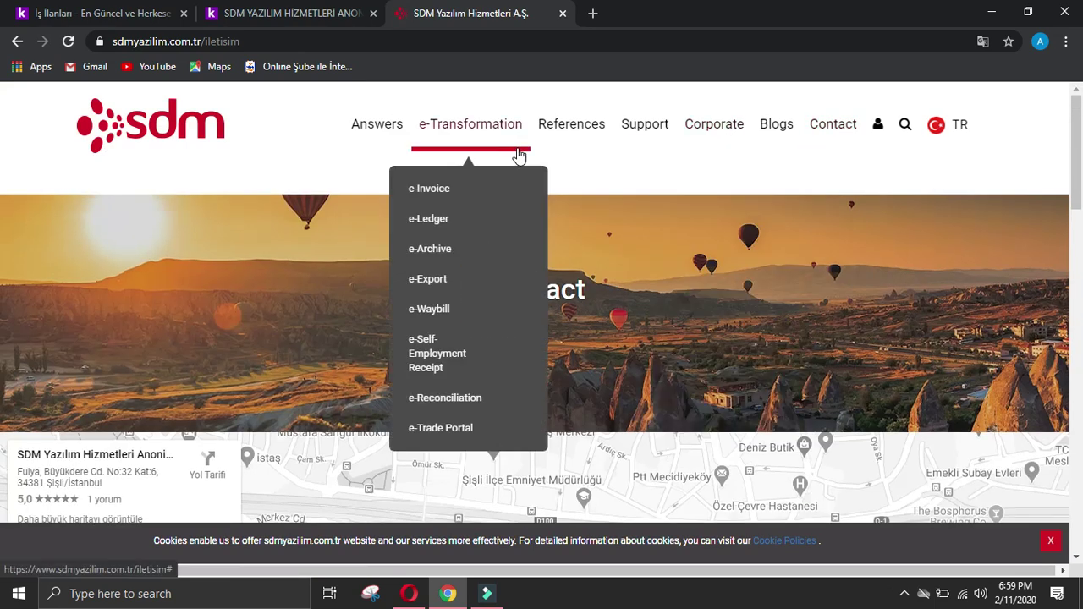
pyautogui.scroll(-5, 483, 239)
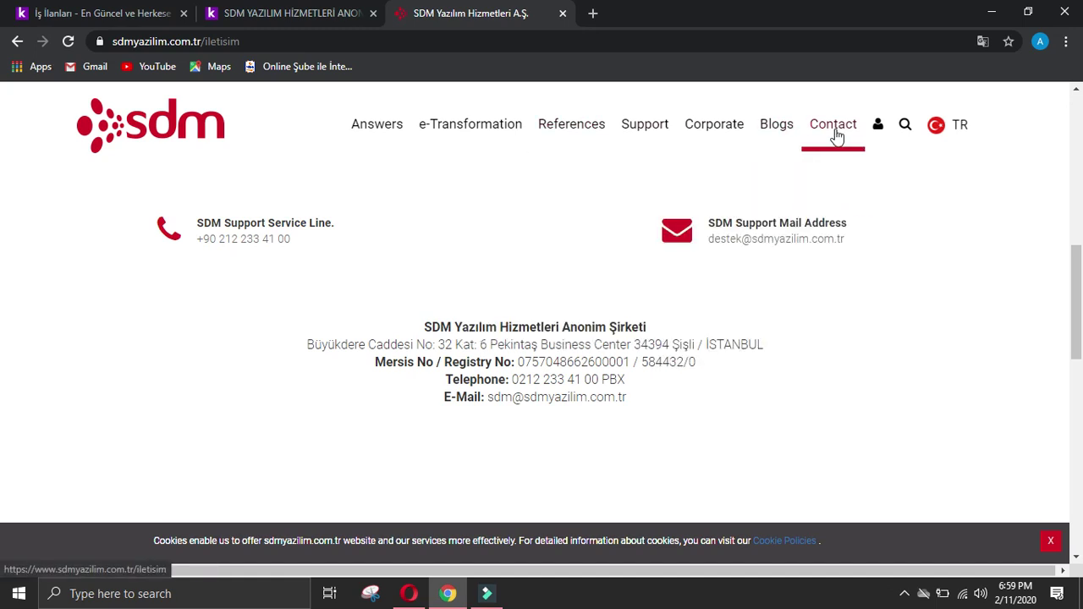
# Step: Check SDM's Corporate > Careers page, then close both SDM tabs to return to kariyer.net
pyautogui.moveTo(720, 133)
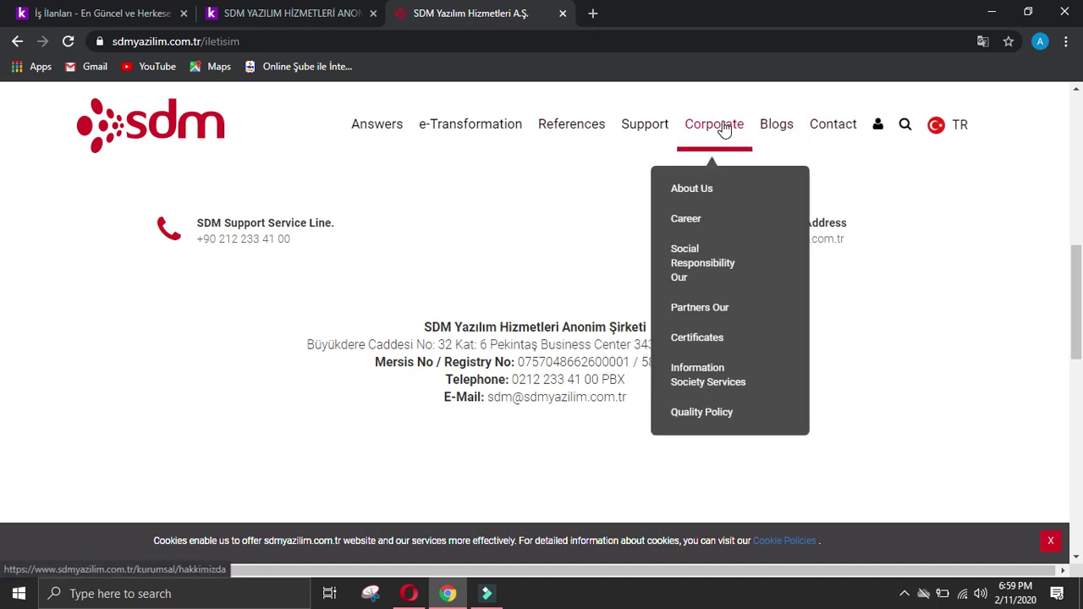
pyautogui.click(702, 216)
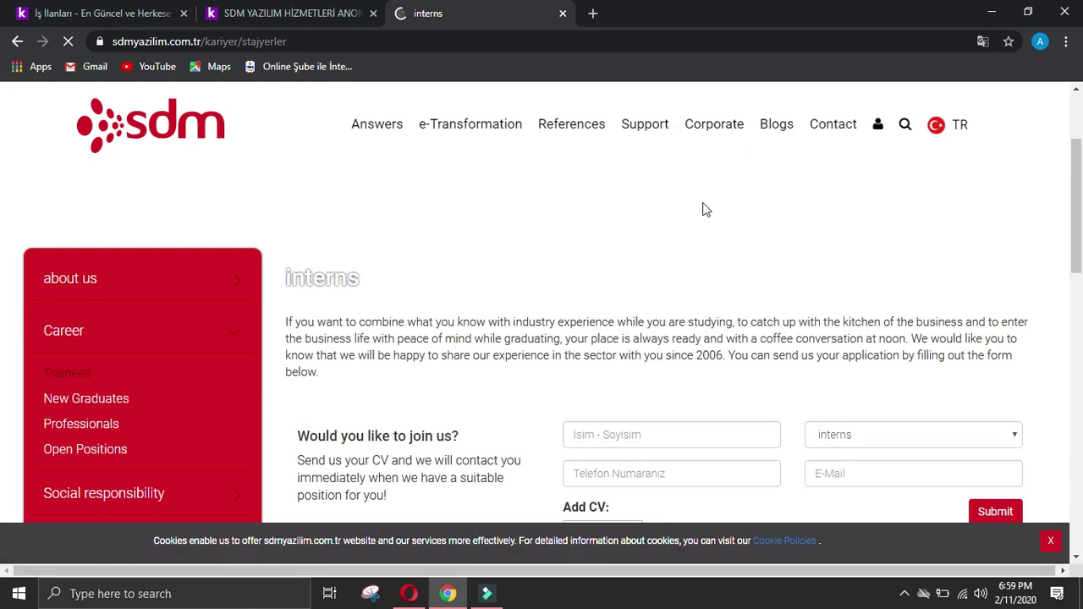
pyautogui.click(373, 14)
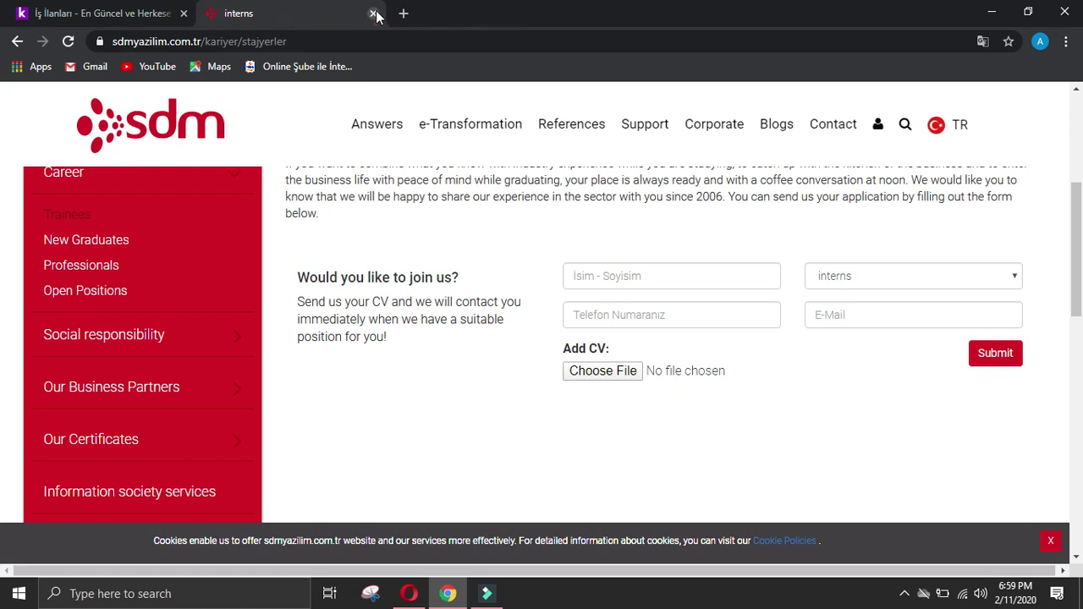
pyautogui.click(374, 14)
pyautogui.scroll(-2, 284, 313)
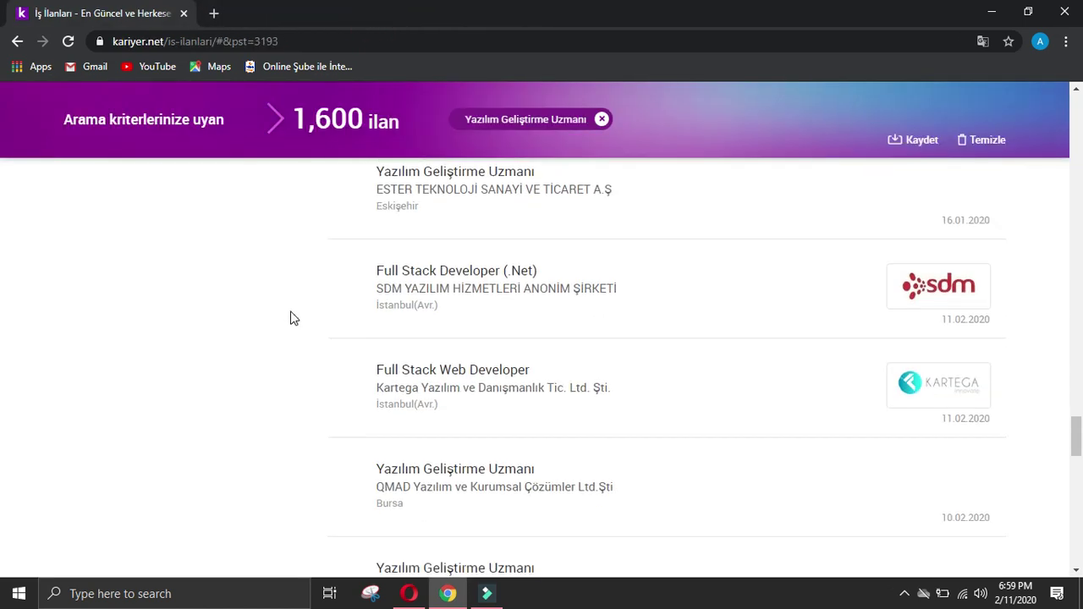